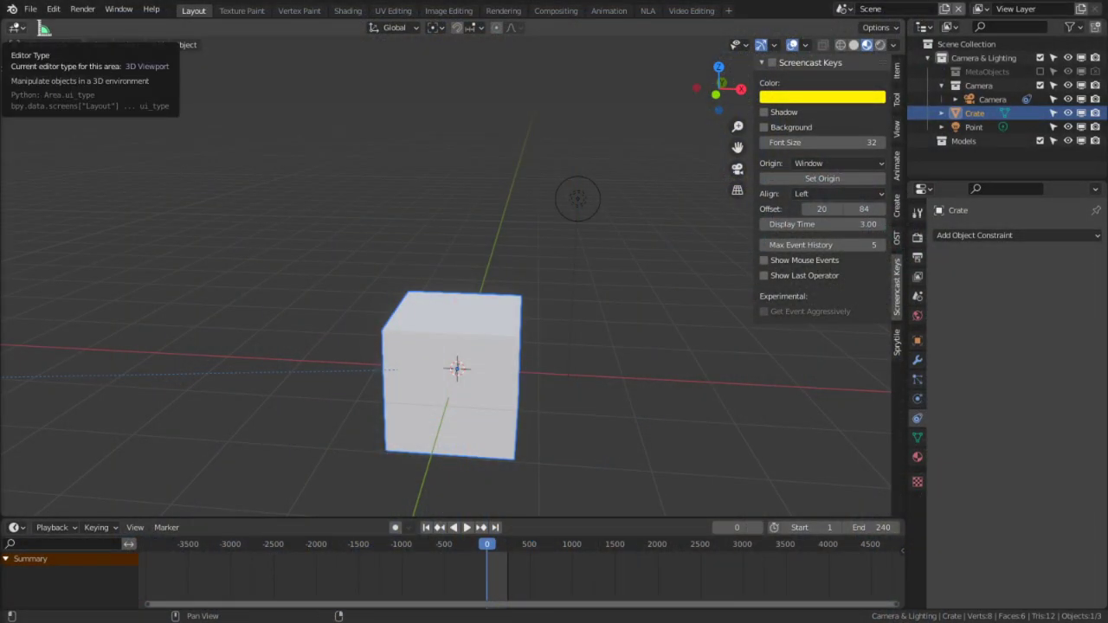
{"action": "scroll", "coordinate": [372, 268], "scroll_direction": "down", "scroll_amount": 3}
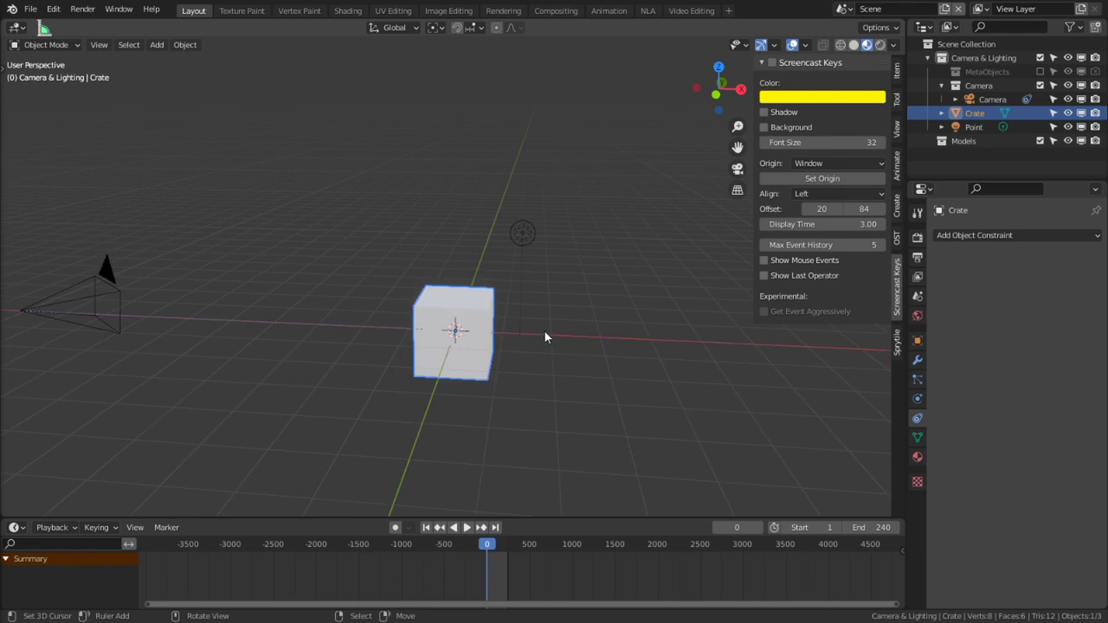
{"action": "scroll", "coordinate": [543, 334], "scroll_direction": "up", "scroll_amount": 2}
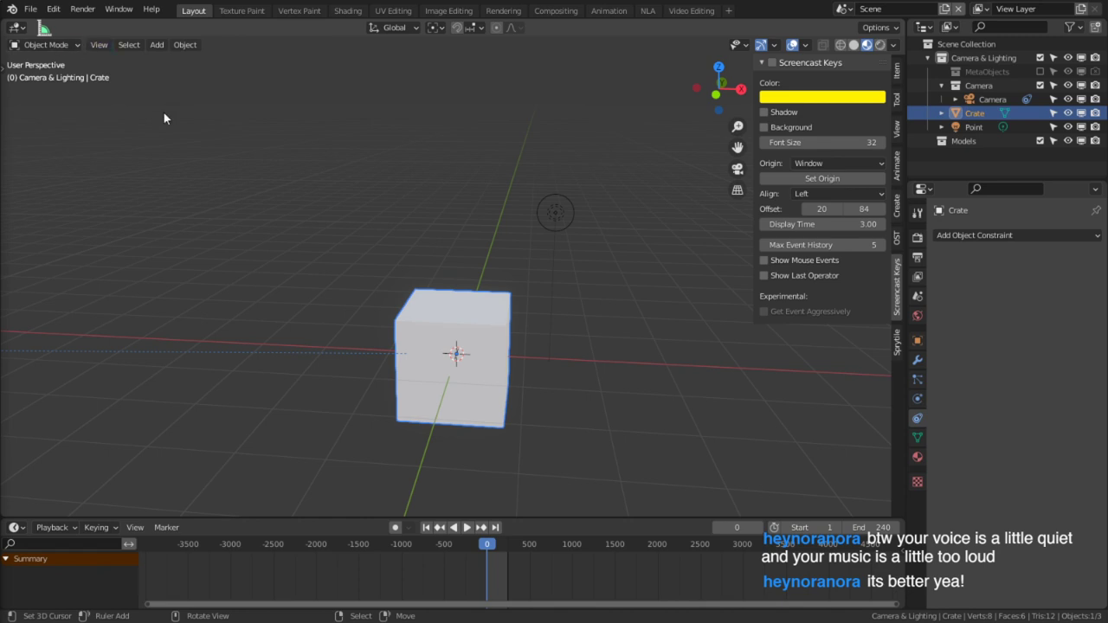
{"action": "scroll", "coordinate": [530, 312], "scroll_direction": "up", "scroll_amount": 3}
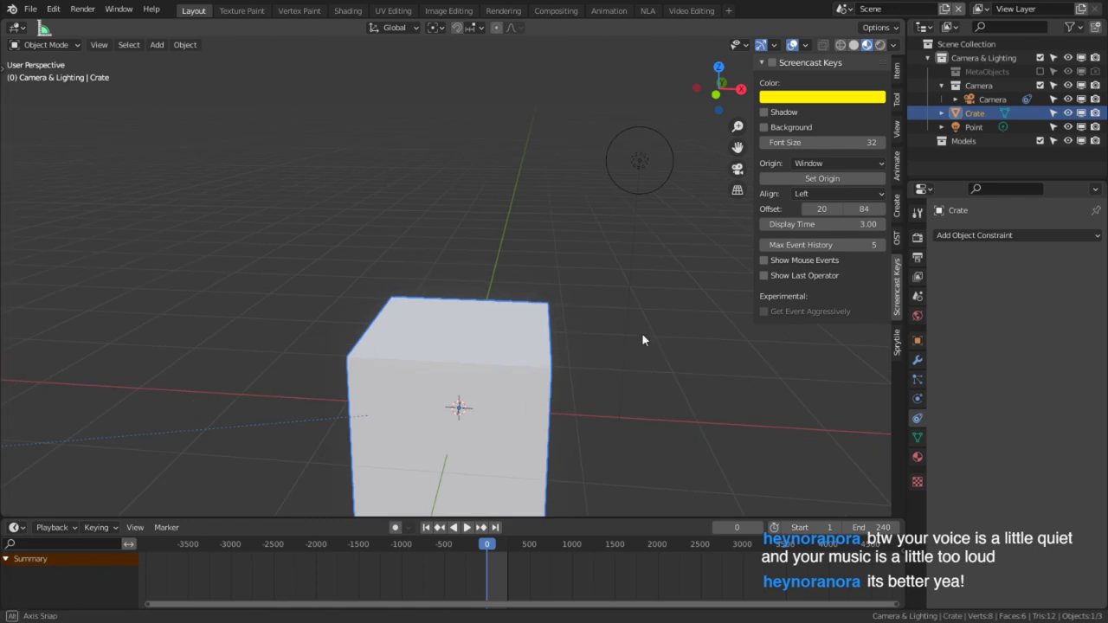
{"action": "middle_click_drag", "start_coordinate": [550, 392], "coordinate": [589, 397]}
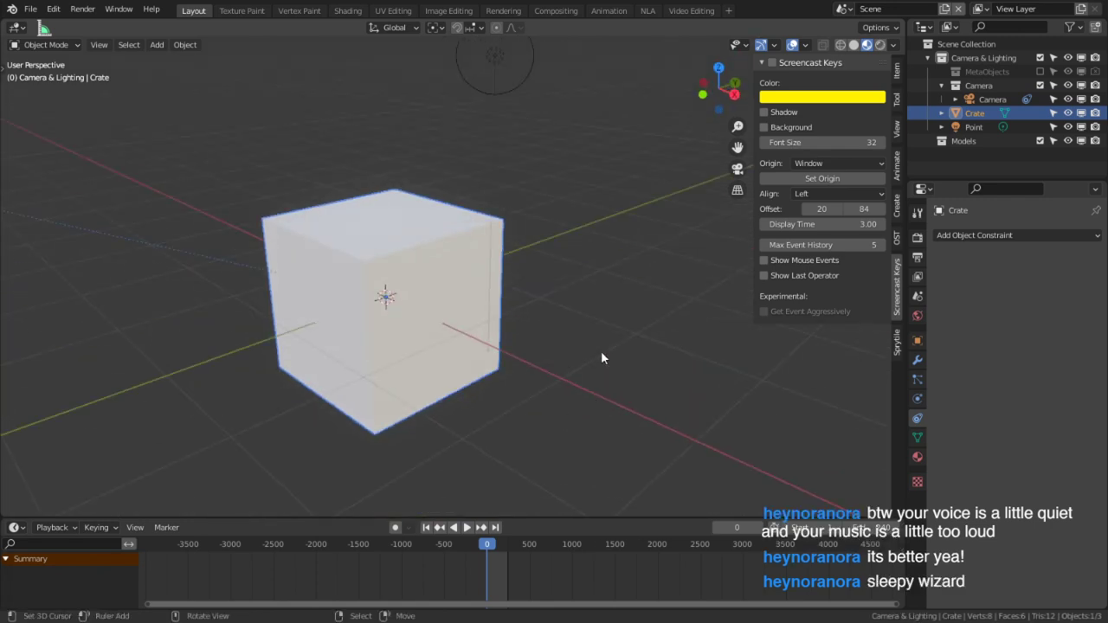
{"action": "middle_click_drag", "start_coordinate": [545, 289], "coordinate": [586, 286]}
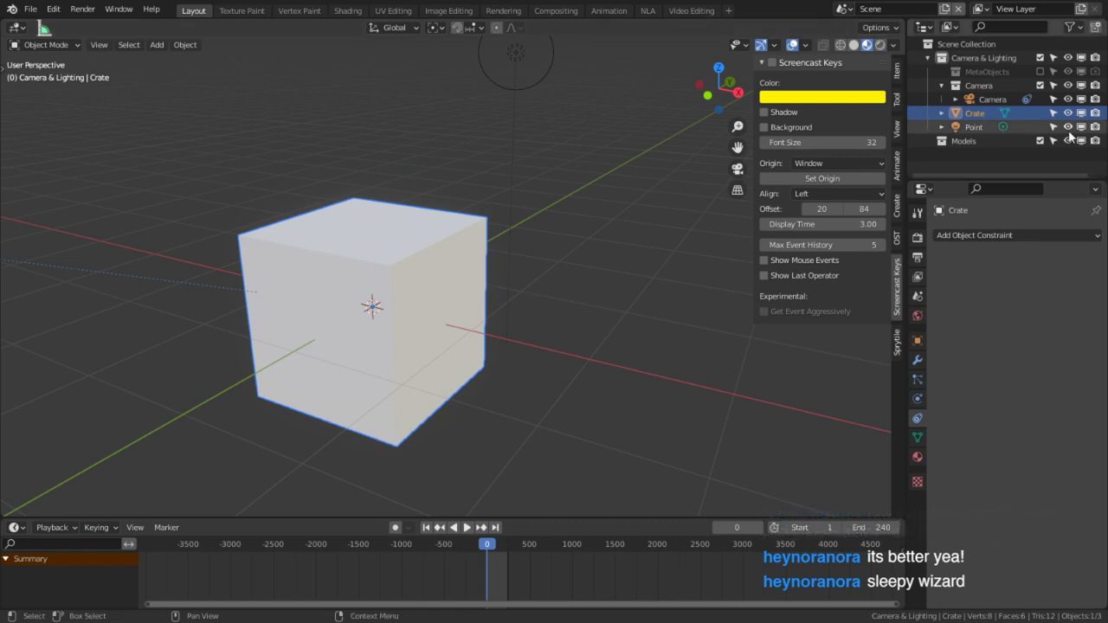
{"action": "key", "text": "shift+a"}
{"action": "mouse_move", "coordinate": [638, 219]}
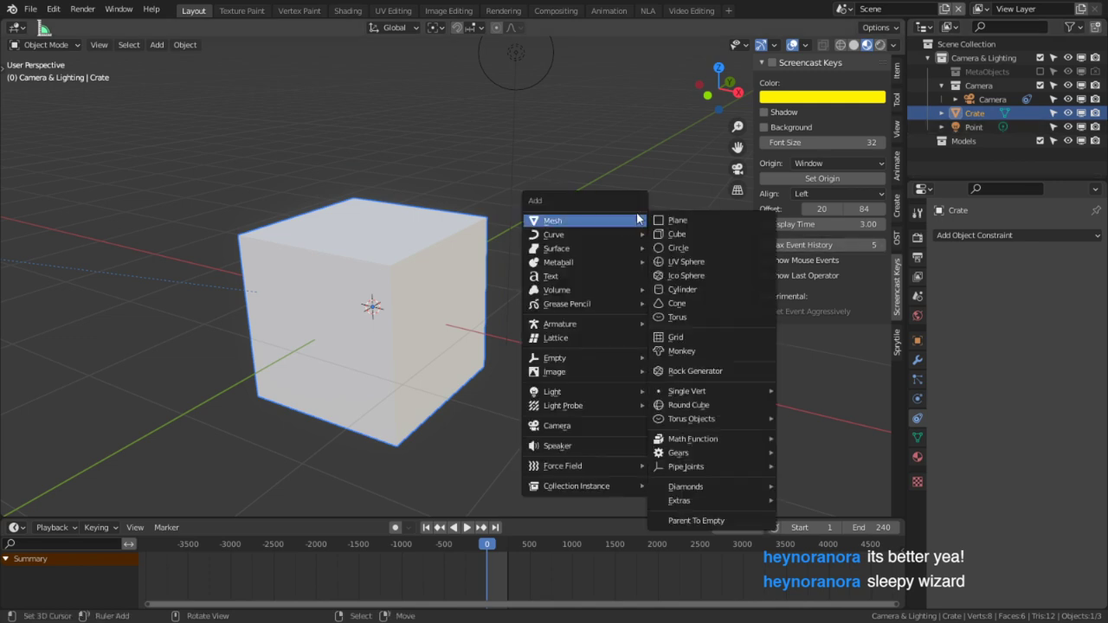
{"action": "key", "text": "Escape"}
Add a cylinder mesh at the world origin and set its vertex count to 8
{"action": "key", "text": "shift+a"}
{"action": "mouse_move", "coordinate": [502, 256]}
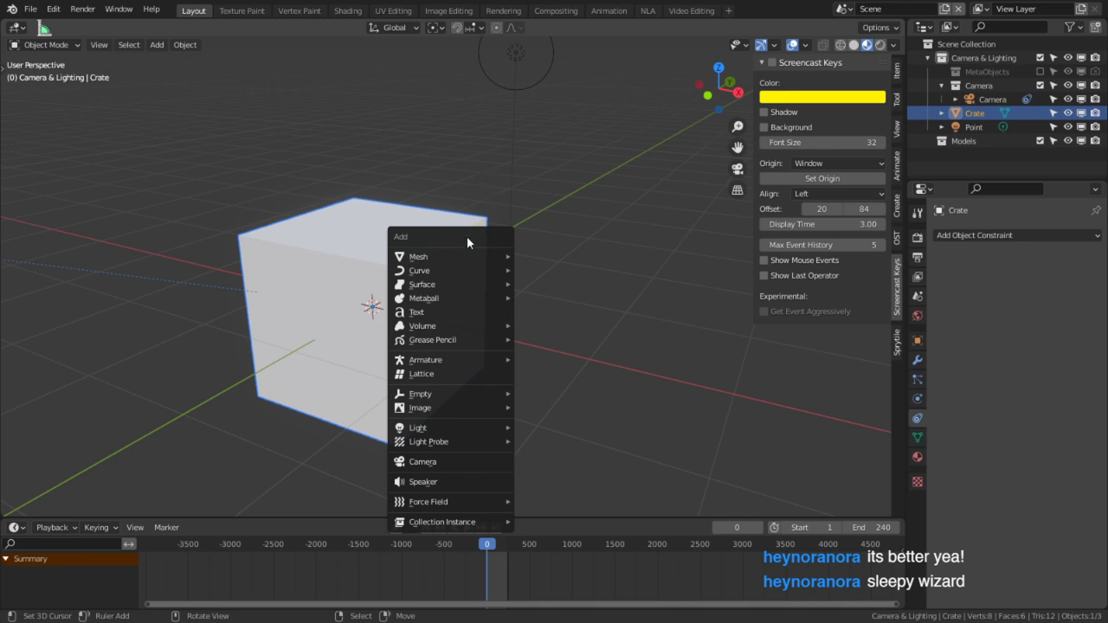
{"action": "mouse_move", "coordinate": [465, 260]}
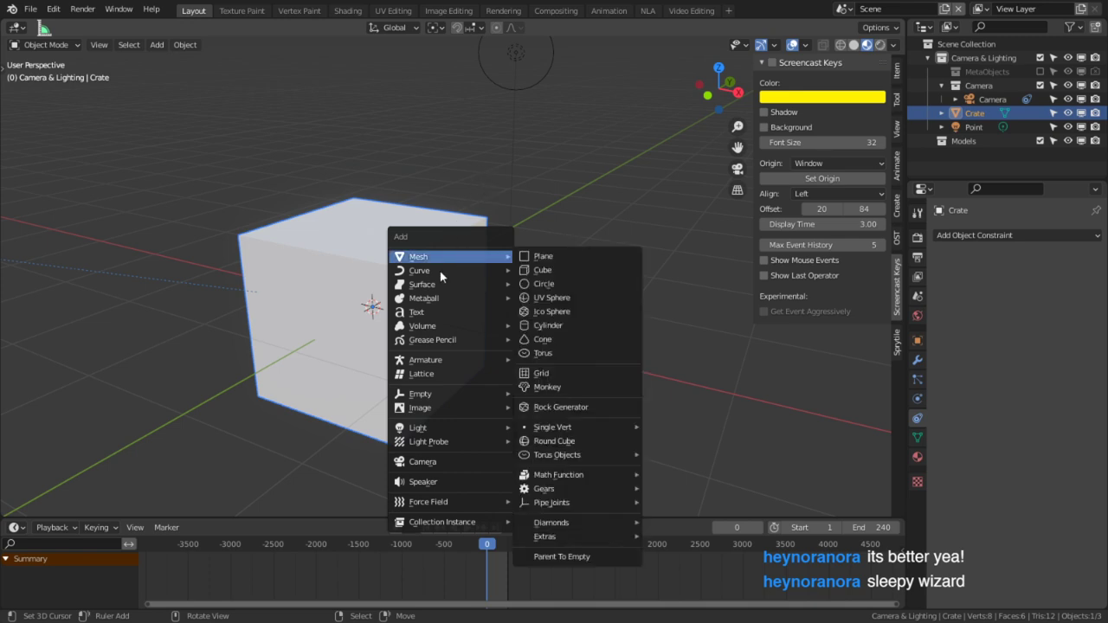
{"action": "mouse_move", "coordinate": [496, 449]}
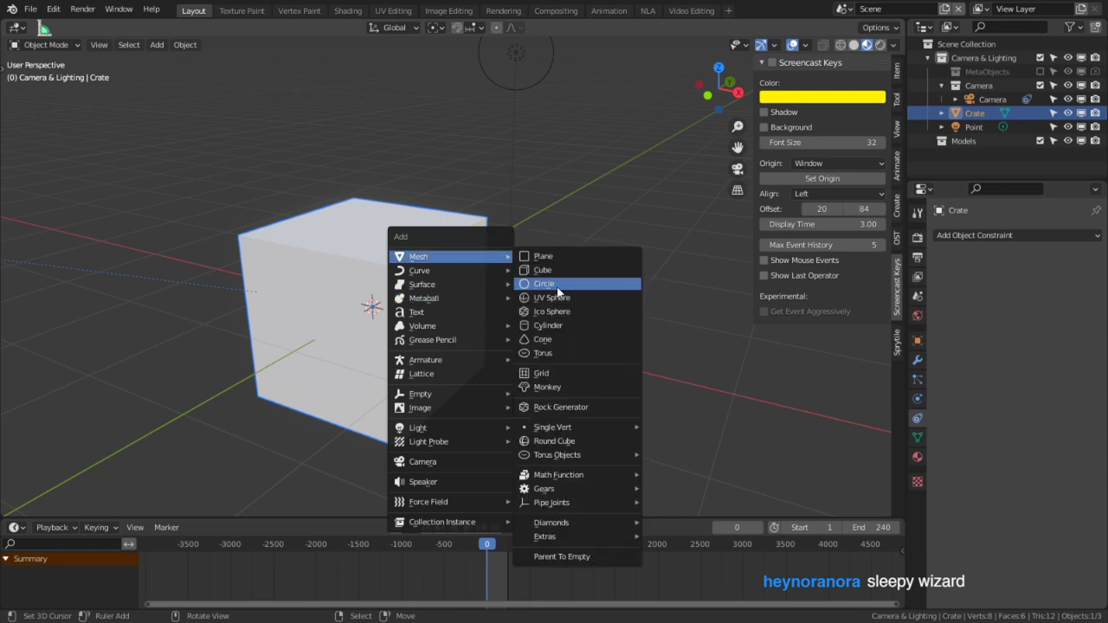
{"action": "left_click", "coordinate": [546, 325]}
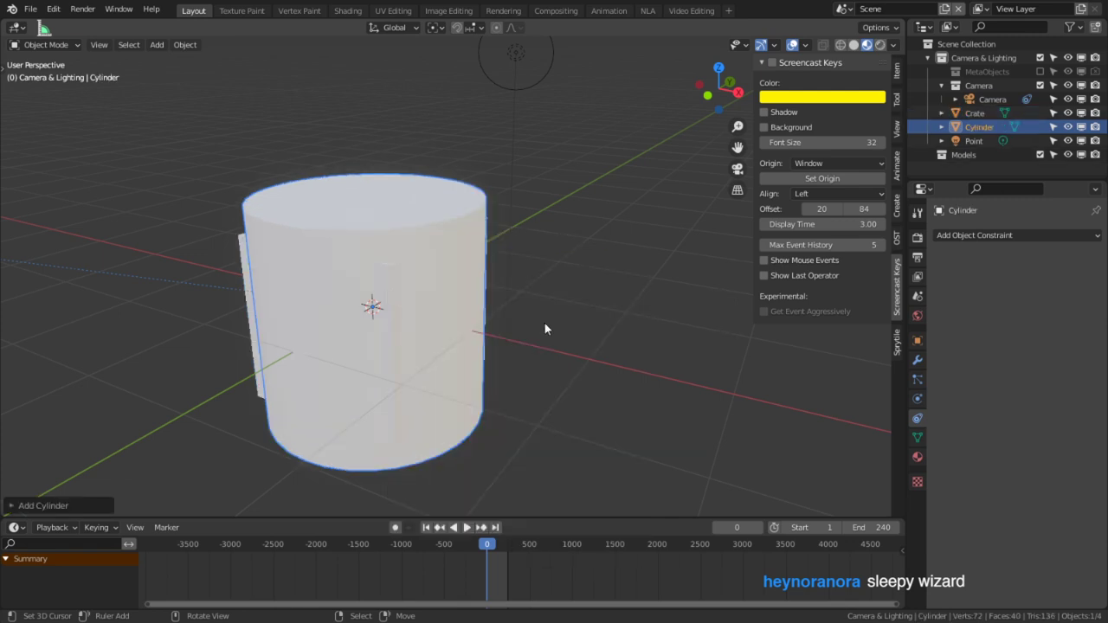
{"action": "left_click", "coordinate": [78, 503]}
{"action": "left_click", "coordinate": [161, 339]}
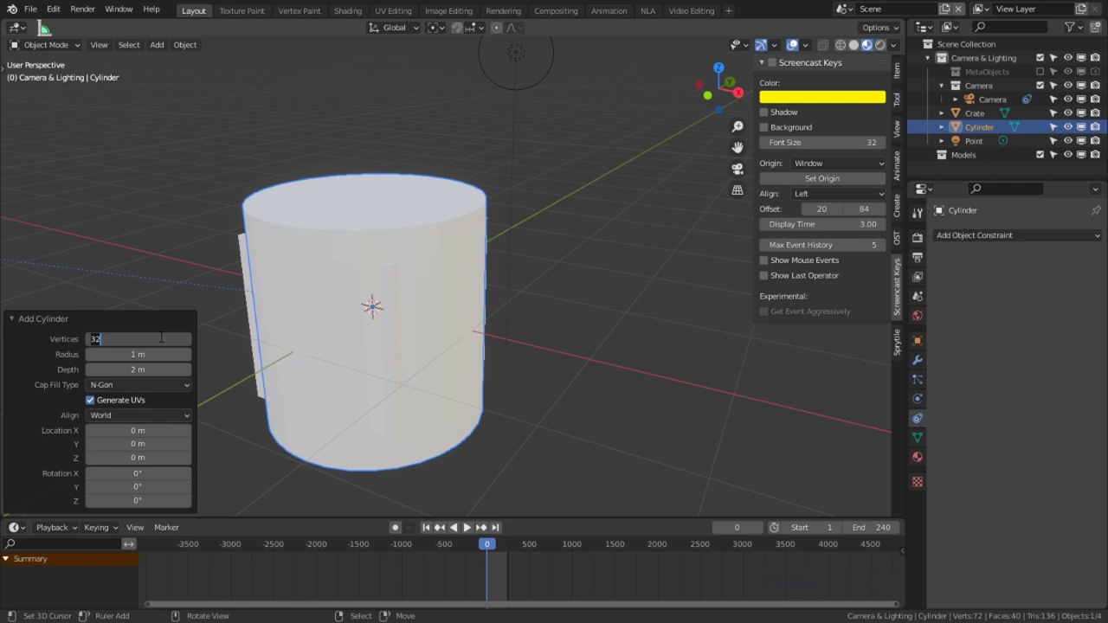
{"action": "type", "text": "8"}
{"action": "key", "text": "Return"}
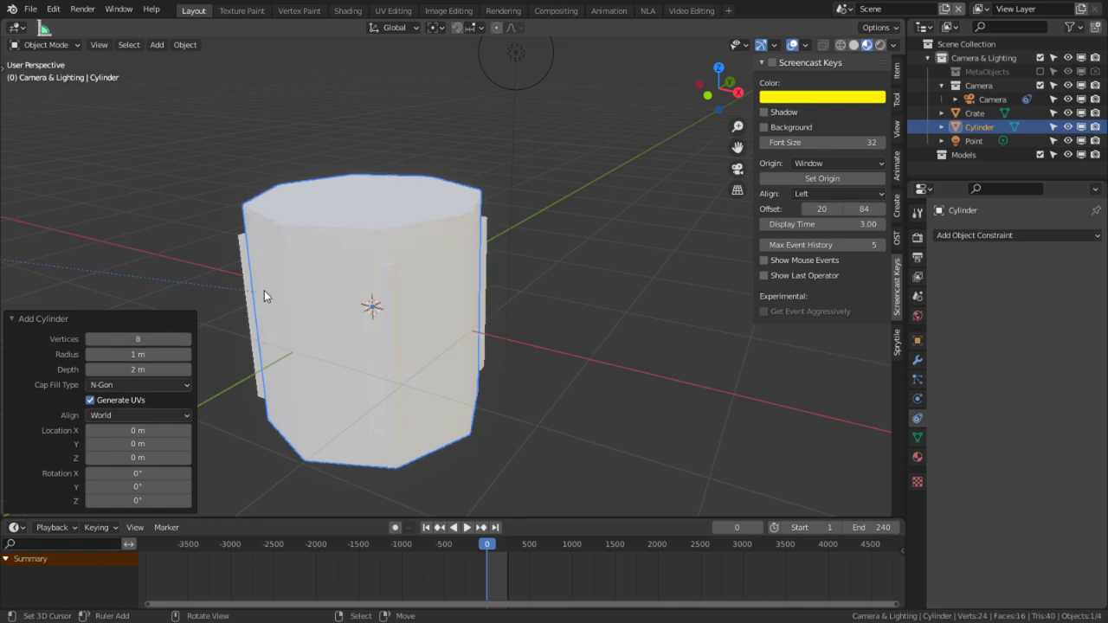
Set the new cylinder's radius to 0.75 m and its depth to 1.5 m
{"action": "middle_click_drag", "start_coordinate": [264, 292], "coordinate": [462, 240]}
{"action": "key", "text": "KP_1"}
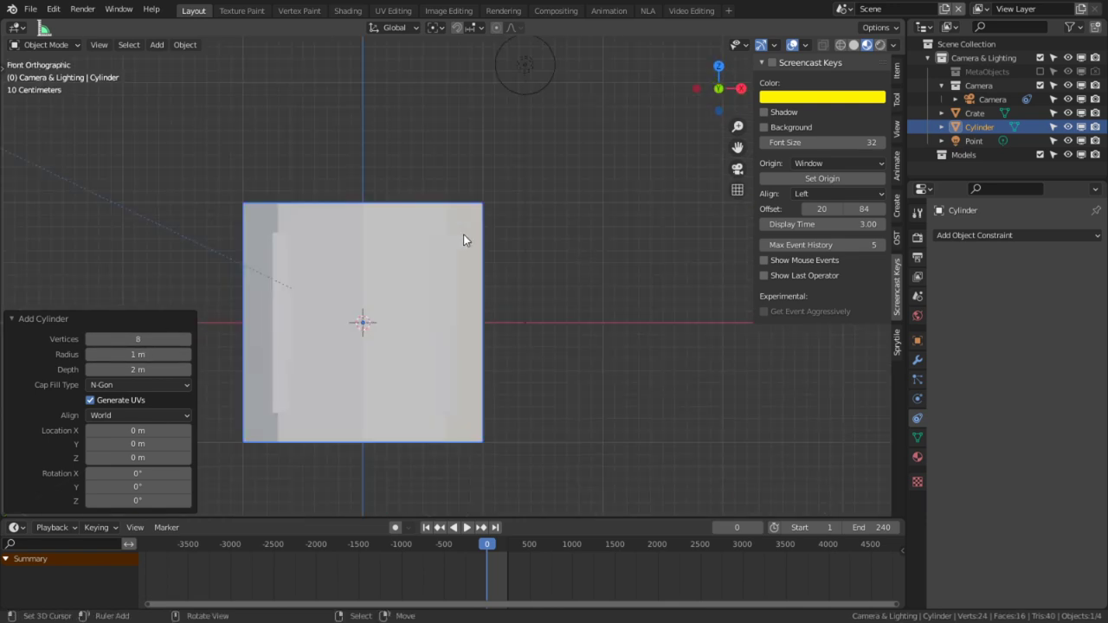
{"action": "left_click", "coordinate": [145, 351]}
{"action": "type", "text": ".76"}
{"action": "key", "text": "Return"}
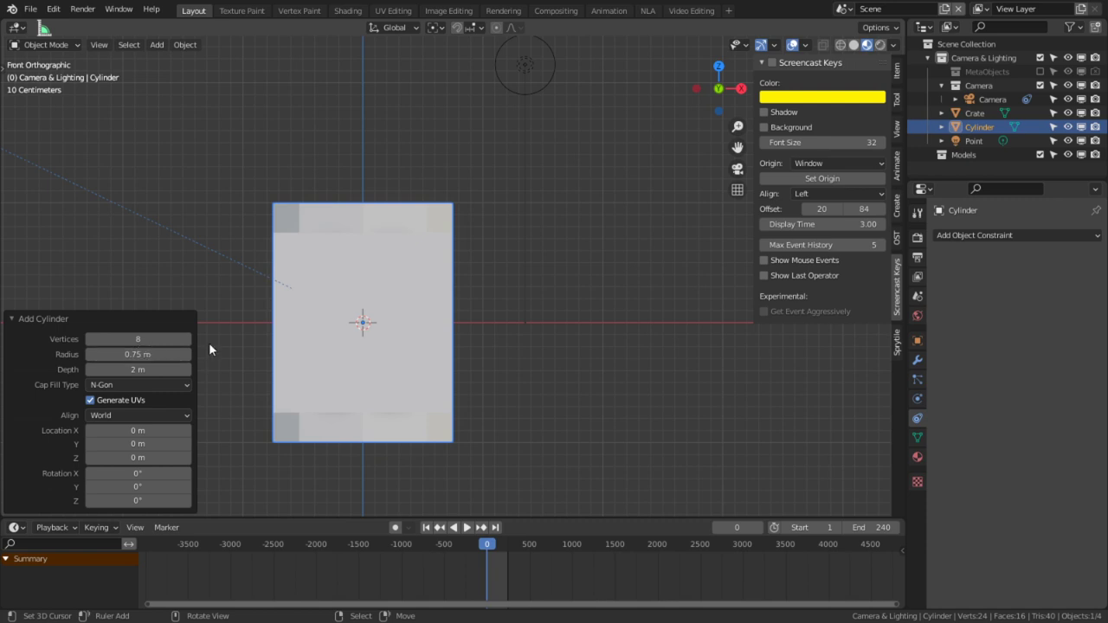
{"action": "left_click", "coordinate": [138, 370]}
{"action": "type", "text": "1.5"}
{"action": "key", "text": "Return"}
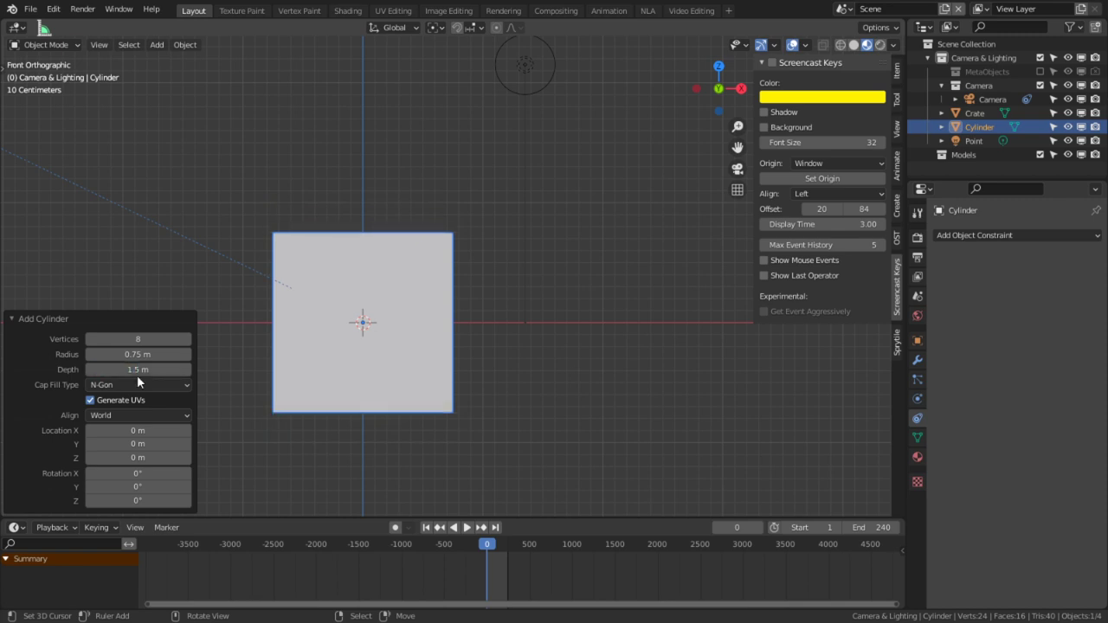
Add a plane and replace its mesh data with HumanBase_AdultMale to serve as a human scale reference
{"action": "middle_click_drag", "start_coordinate": [440, 331], "coordinate": [407, 380]}
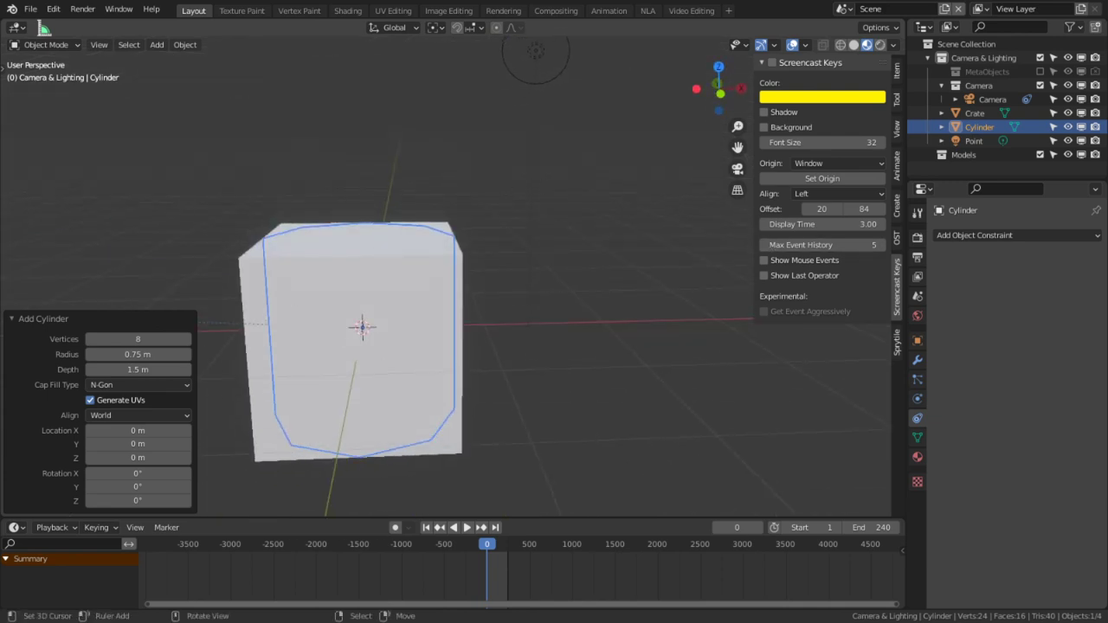
{"action": "key", "text": "shift+a"}
{"action": "mouse_move", "coordinate": [504, 277]}
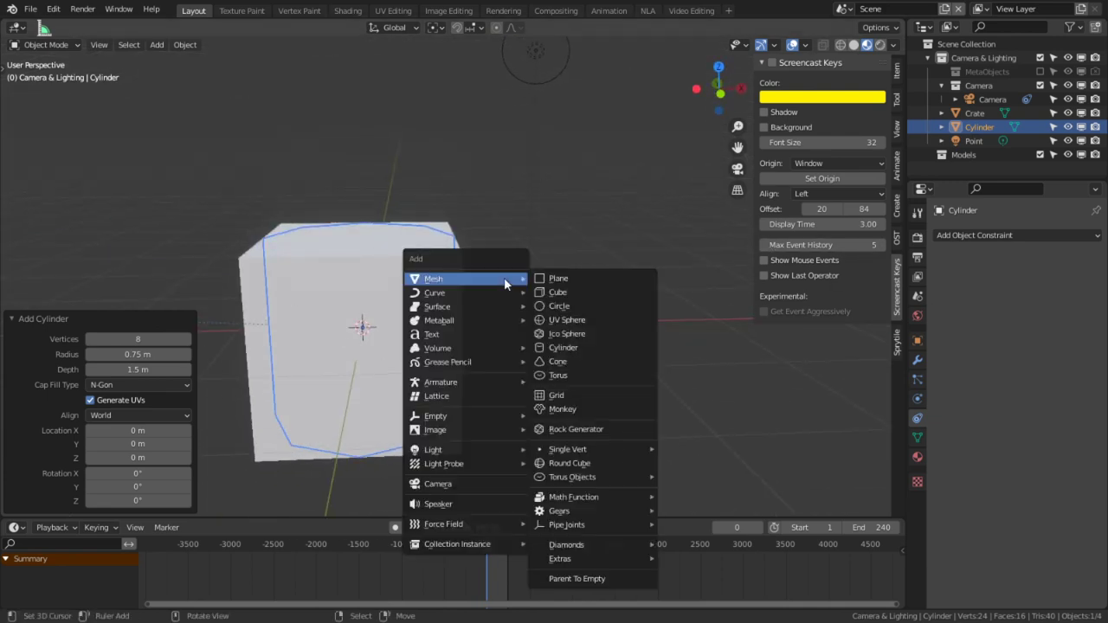
{"action": "left_click", "coordinate": [641, 281]}
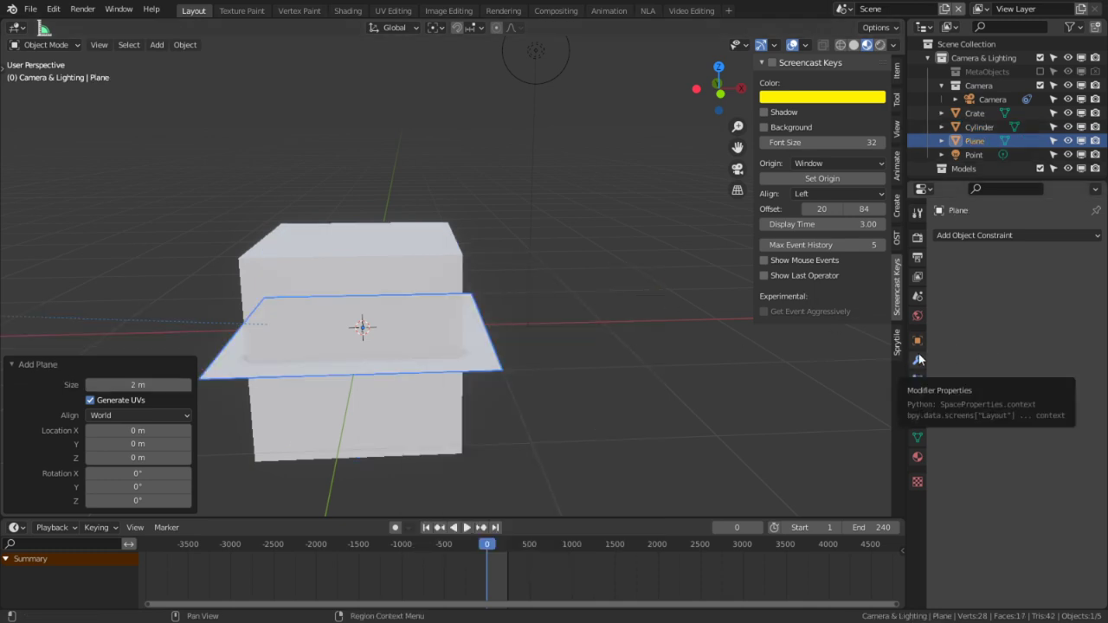
{"action": "left_click", "coordinate": [917, 438]}
{"action": "left_click", "coordinate": [941, 234]}
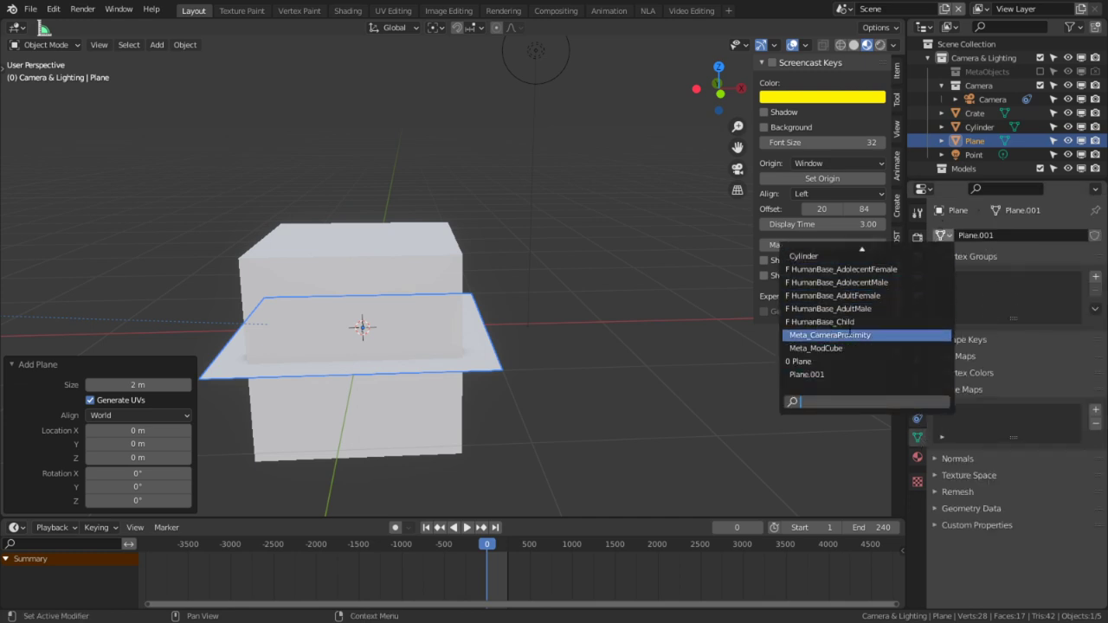
{"action": "left_click", "coordinate": [866, 310]}
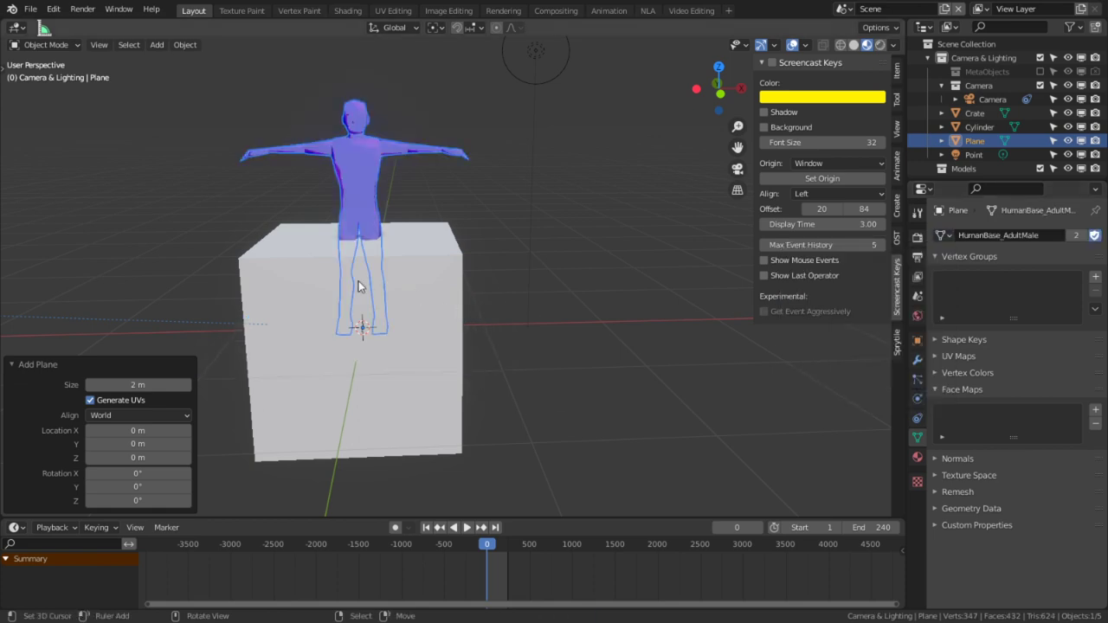
{"action": "mouse_move", "coordinate": [364, 286]}
{"action": "middle_mouse_down"}
{"action": "mouse_move", "coordinate": [302, 289]}
{"action": "mouse_move", "coordinate": [353, 301]}
{"action": "middle_mouse_up"}
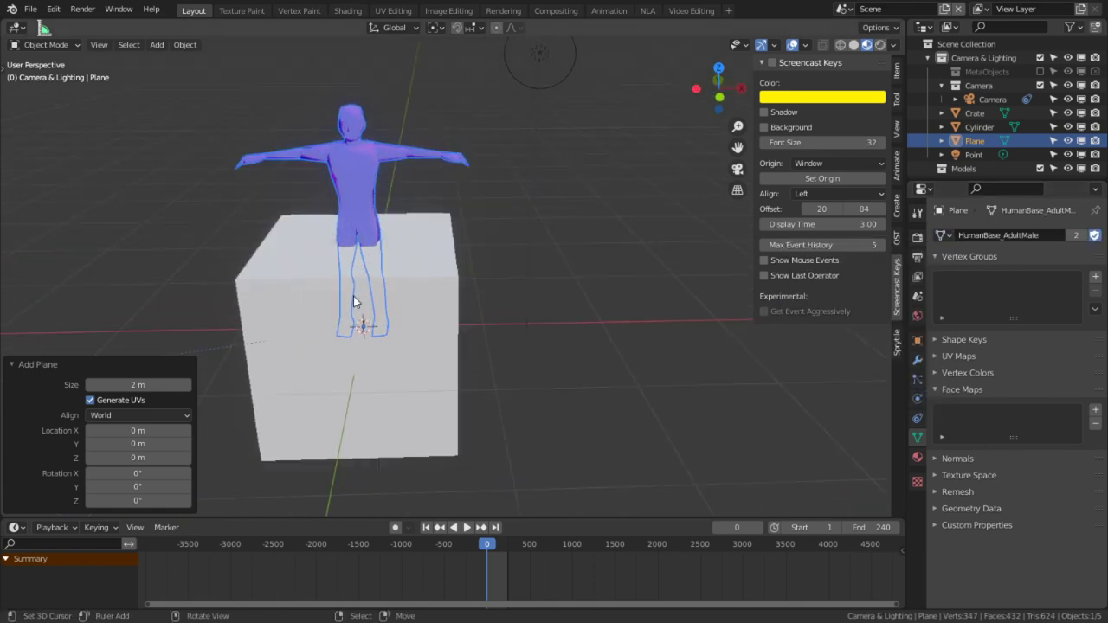
Turn on snapping and try to move the crate vertically along the global Z axis
{"action": "left_click", "coordinate": [437, 309]}
{"action": "middle_click_drag", "start_coordinate": [437, 310], "coordinate": [422, 285]}
{"action": "key", "text": "g"}
{"action": "key", "text": "z"}
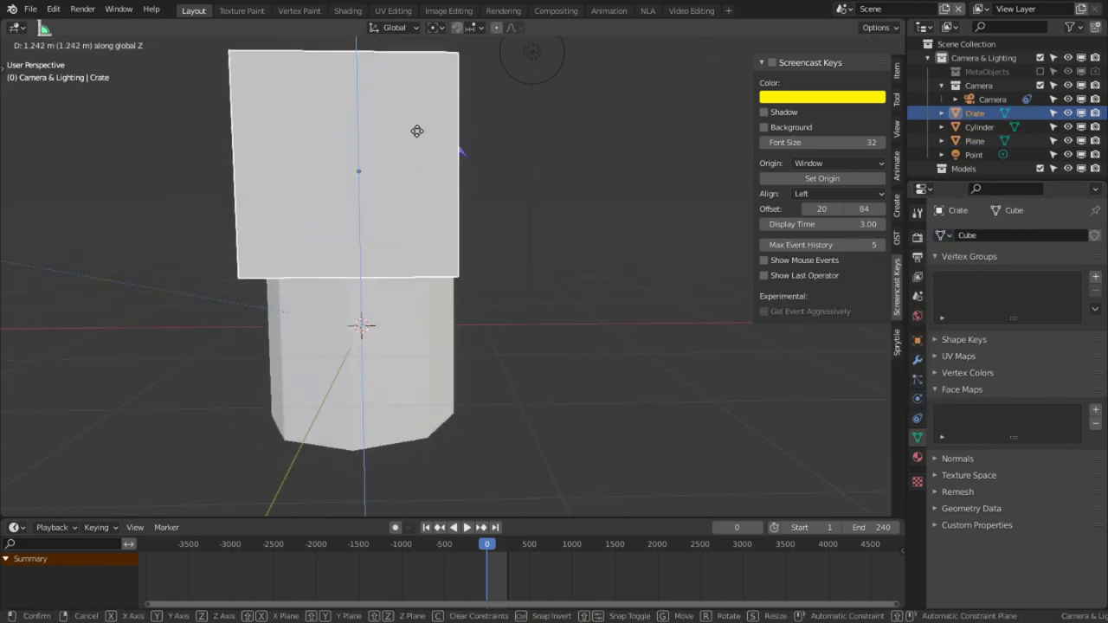
{"action": "key", "text": "ctrl"}
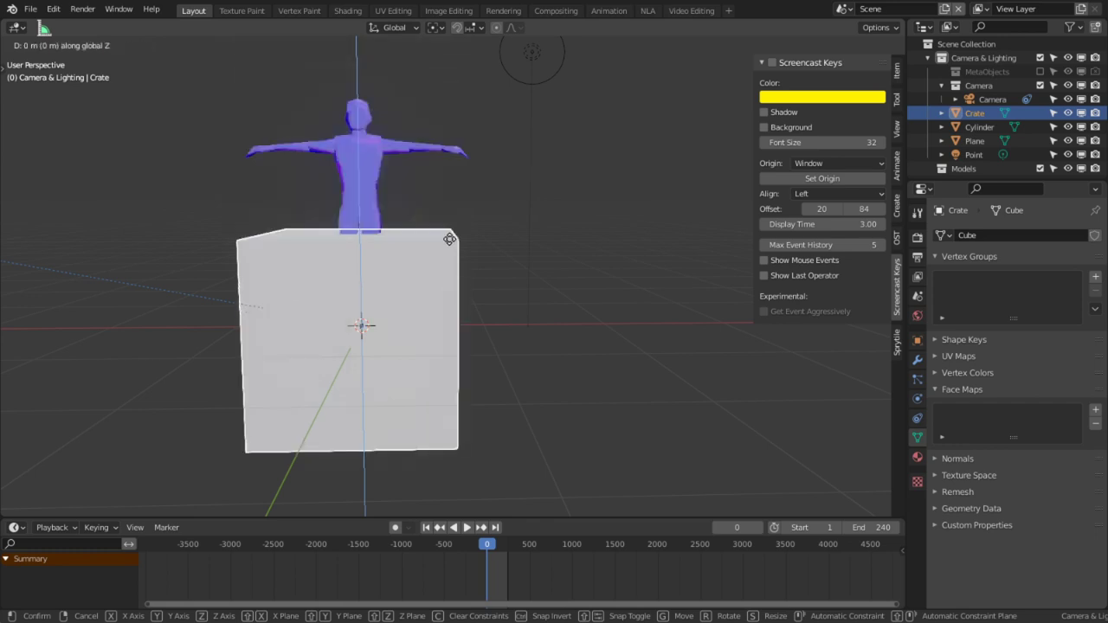
{"action": "left_click", "coordinate": [449, 239]}
Place the 3D cursor on the crate's bottom face, set the crate's origin there, and clear its location
{"action": "middle_click_drag", "start_coordinate": [449, 239], "coordinate": [425, 314]}
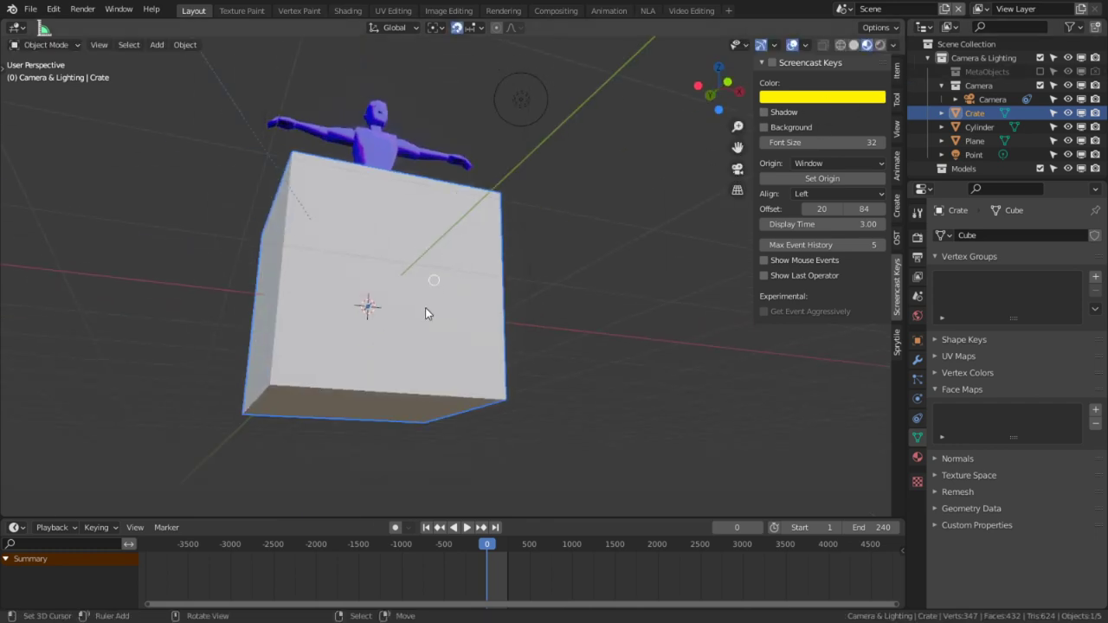
{"action": "left_click", "coordinate": [363, 407]}
{"action": "key", "text": "ctrl+alt+shift+c"}
{"action": "left_click", "coordinate": [359, 391]}
{"action": "key", "text": "alt+g"}
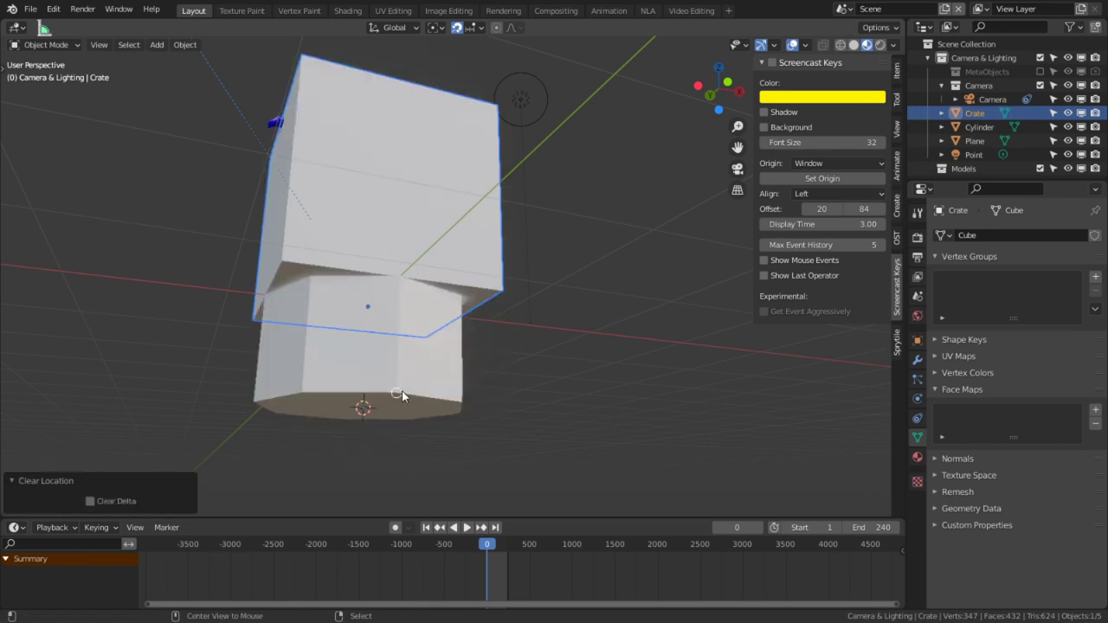
With the crate's whole mesh selected for editing, set the pivot point to 3D Cursor and return the cursor to the world origin
{"action": "middle_click_drag", "start_coordinate": [401, 391], "coordinate": [392, 309]}
{"action": "key", "text": "Tab"}
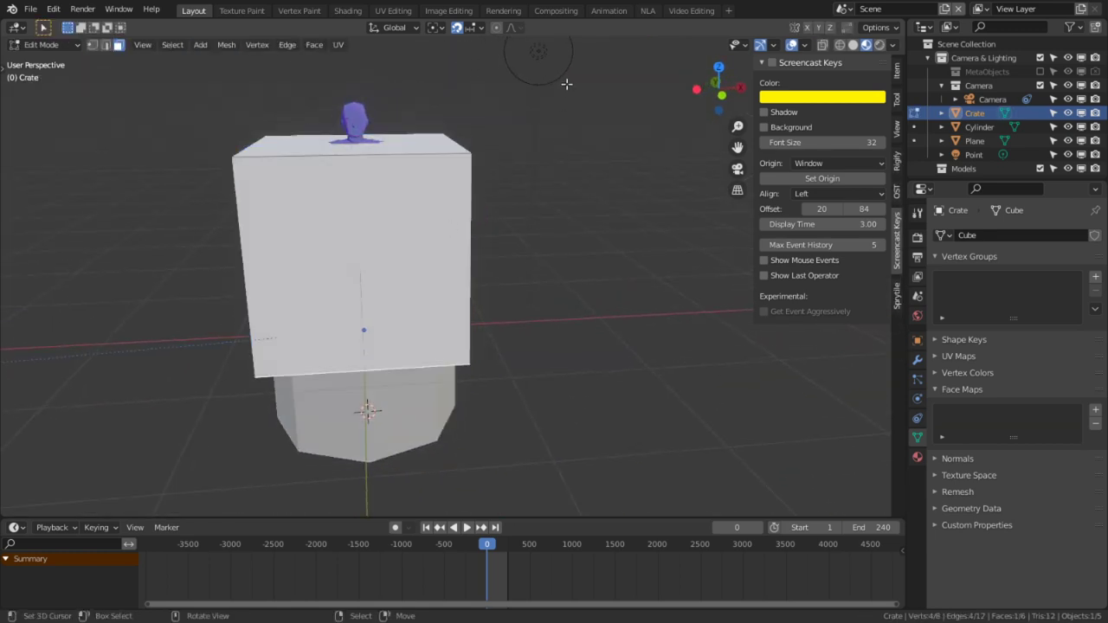
{"action": "key", "text": "a"}
{"action": "left_click", "coordinate": [436, 27]}
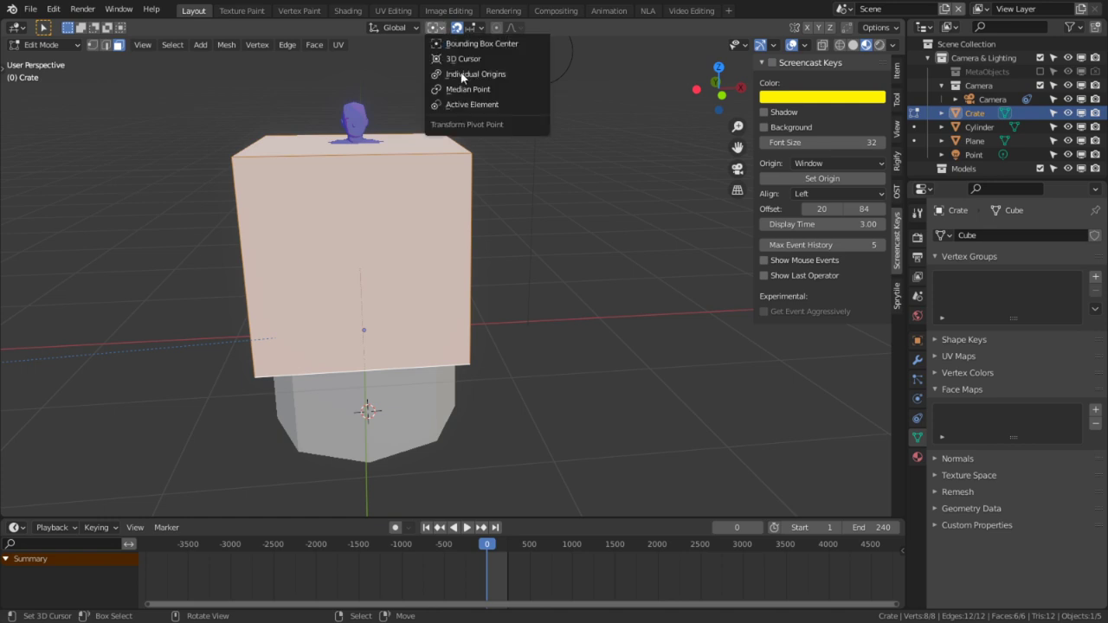
{"action": "left_click", "coordinate": [463, 58]}
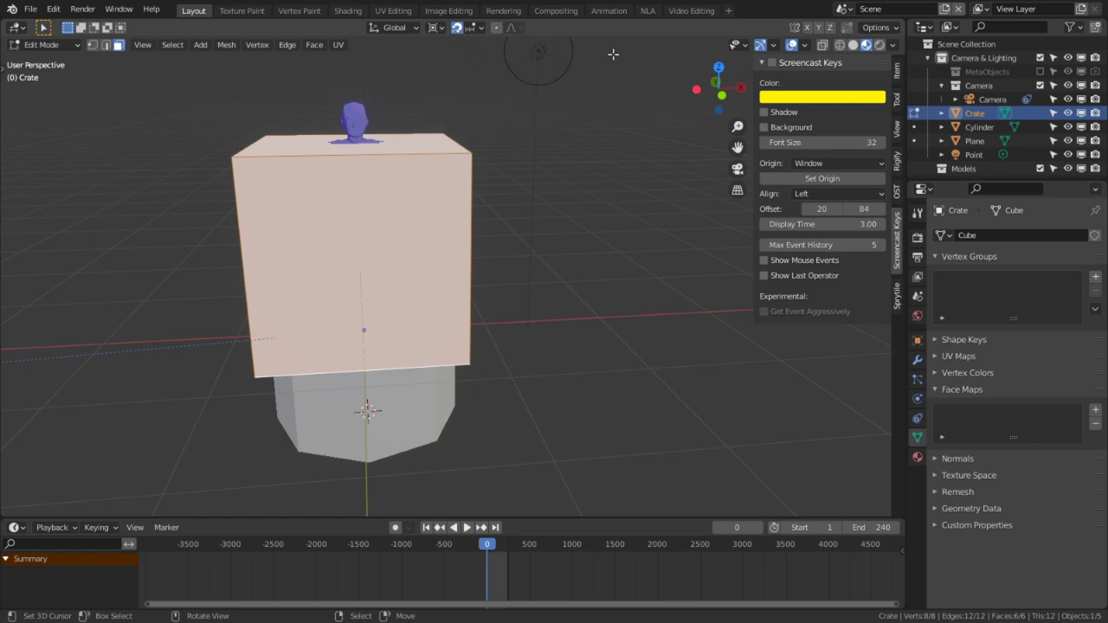
{"action": "key", "text": "shift+s"}
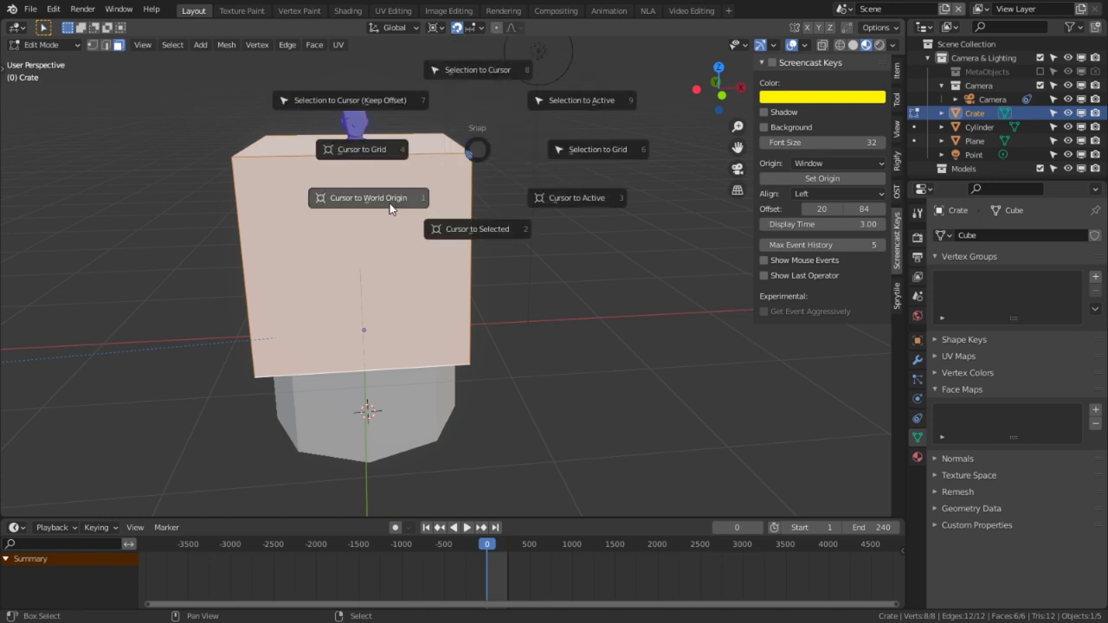
{"action": "left_click", "coordinate": [390, 208]}
Scale the crate's mesh uniformly to about 0.658 around the 3D cursor and return to Object Mode
{"action": "key", "text": "s"}
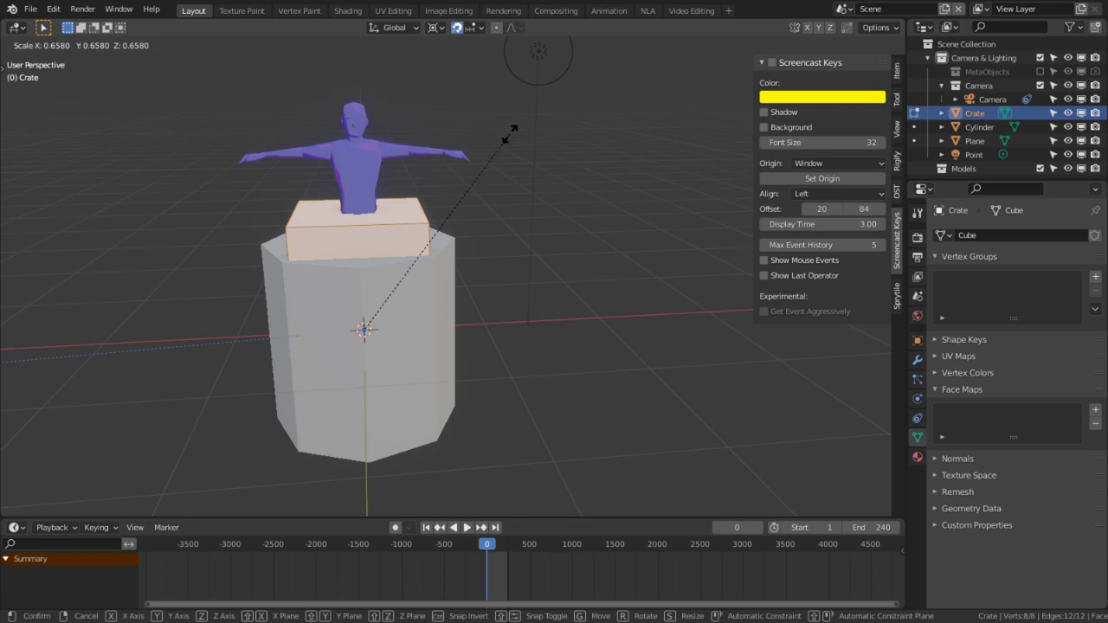
{"action": "left_click", "coordinate": [467, 142]}
{"action": "middle_click_drag", "start_coordinate": [496, 209], "coordinate": [580, 220]}
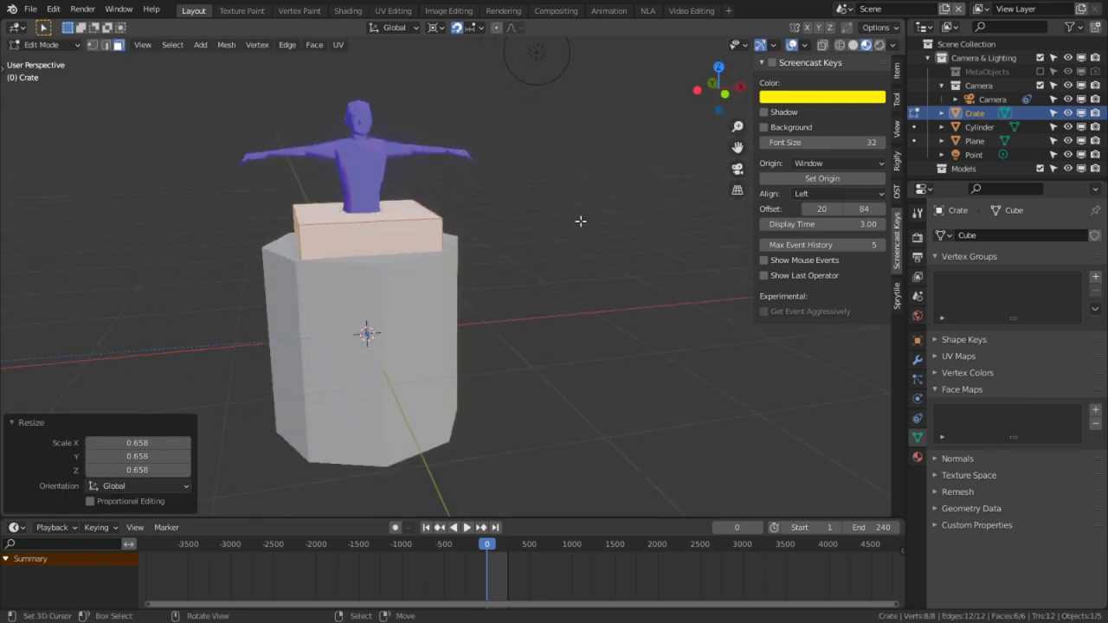
{"action": "key", "text": "Tab"}
{"action": "left_click", "coordinate": [408, 303]}
{"action": "key", "text": "g"}
{"action": "key", "text": "z"}
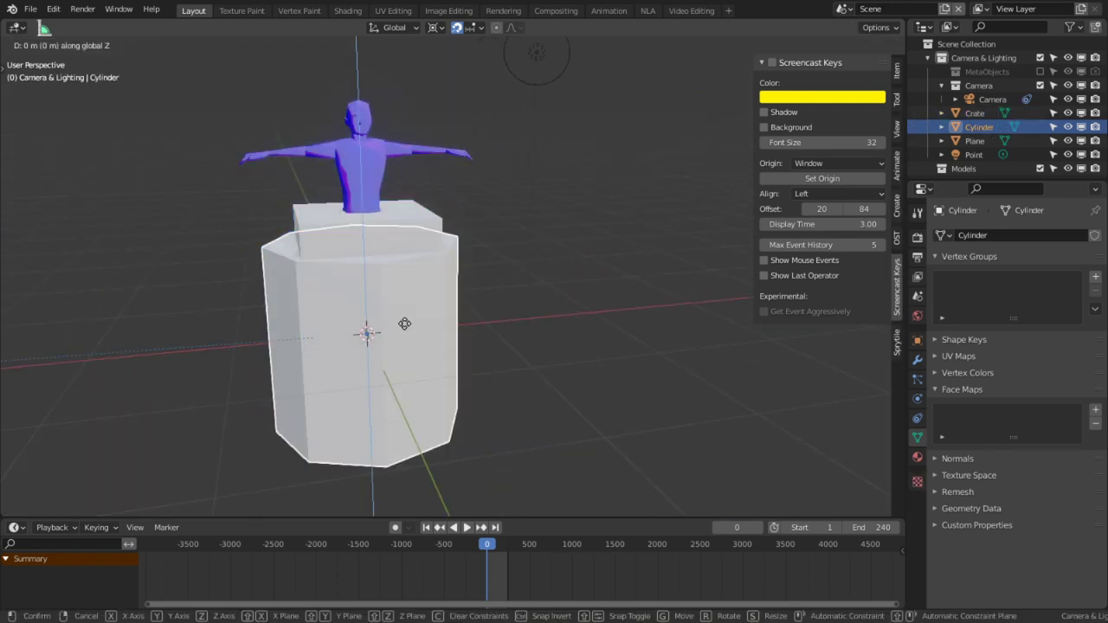
{"action": "right_click", "coordinate": [404, 323]}
{"action": "middle_click_drag", "start_coordinate": [421, 326], "coordinate": [398, 282]}
{"action": "key", "text": "g"}
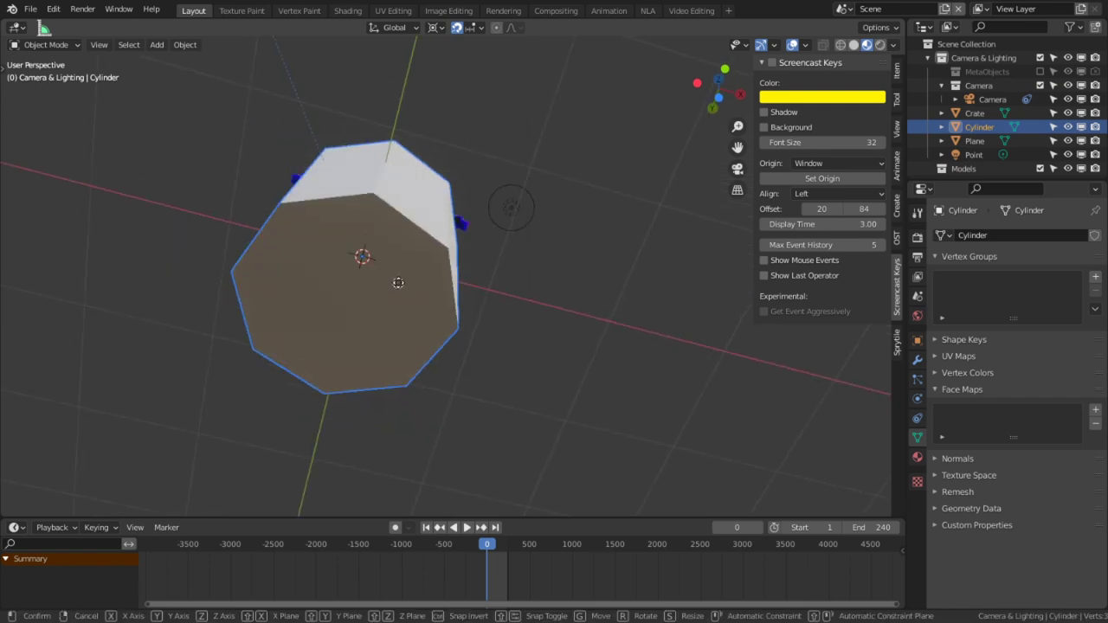
{"action": "key", "text": "z"}
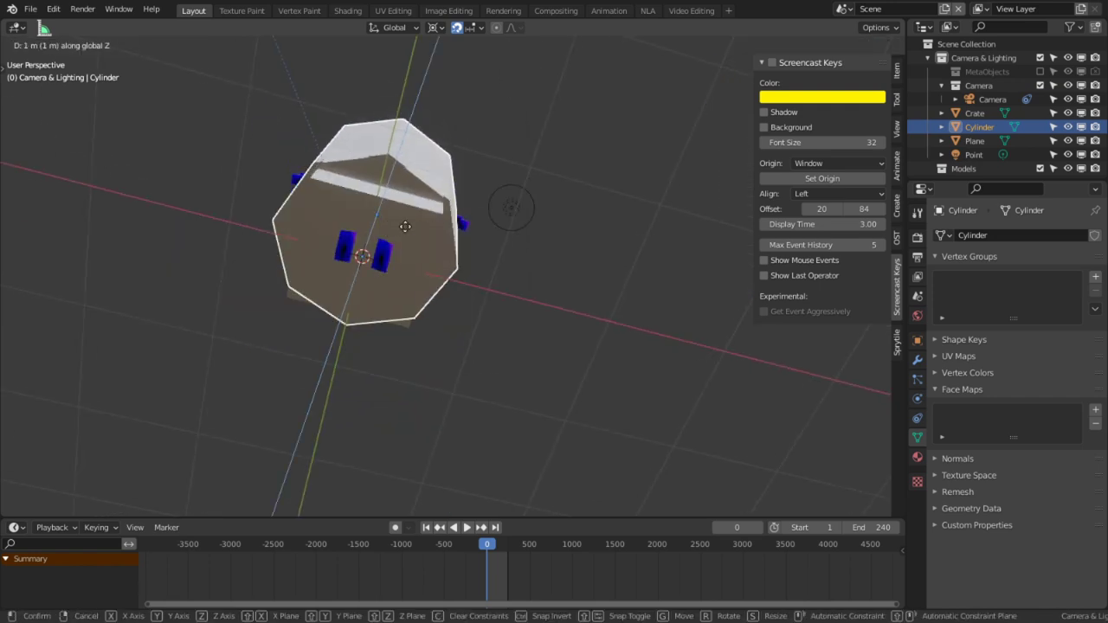
{"action": "right_click", "coordinate": [400, 285]}
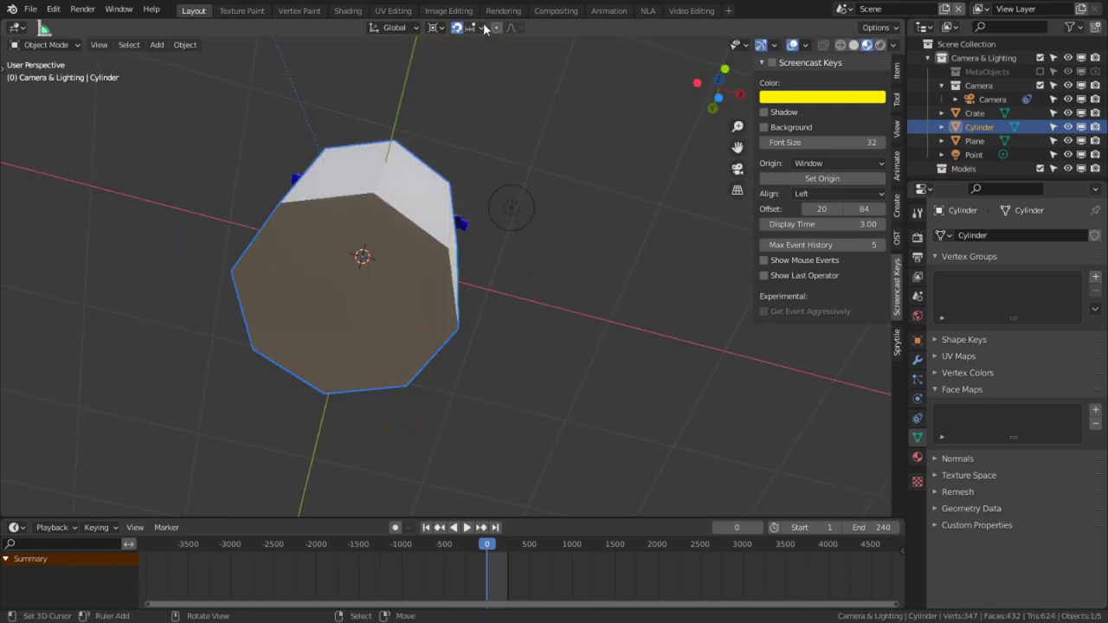
Set snapping to Face and move the cylinder upward along the global Z axis so its base meets the ground
{"action": "left_click", "coordinate": [480, 27]}
{"action": "left_click", "coordinate": [446, 110]}
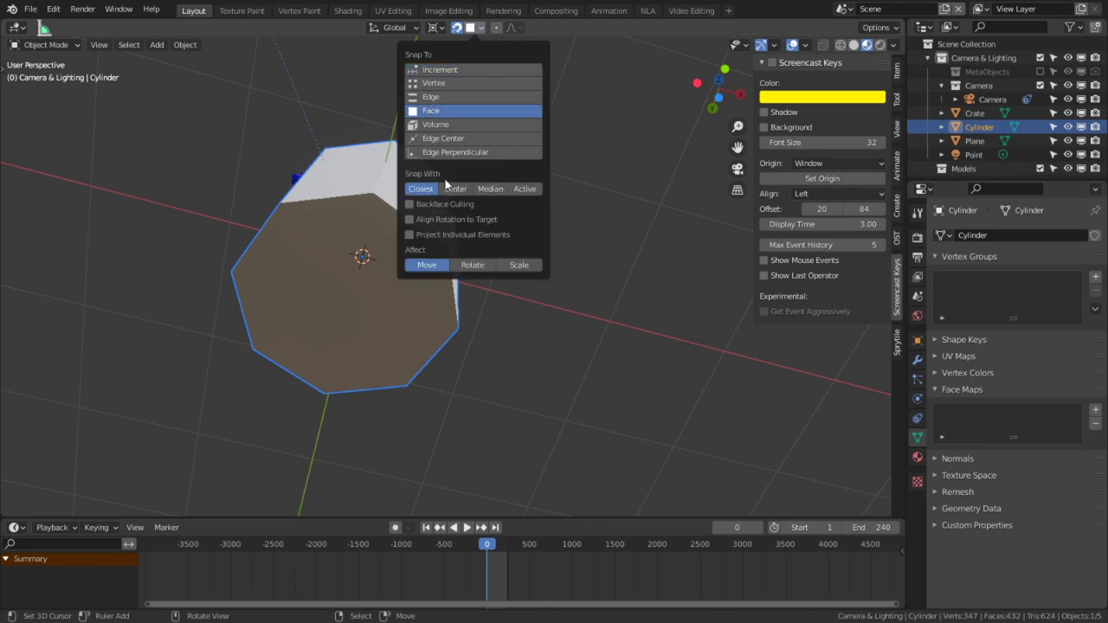
{"action": "key", "text": "g"}
{"action": "key", "text": "z"}
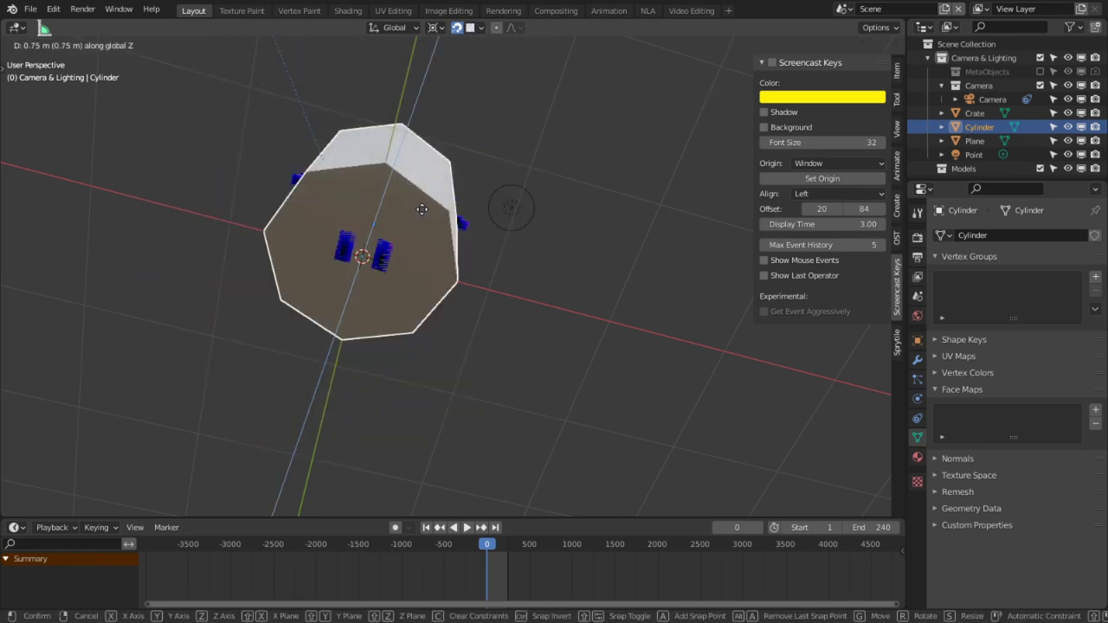
{"action": "left_click", "coordinate": [430, 230]}
Scale the cylinder's whole mesh uniformly to about 0.659 around the 3D cursor in Edit Mode
{"action": "mouse_move", "coordinate": [430, 230]}
{"action": "middle_mouse_down"}
{"action": "mouse_move", "coordinate": [429, 260]}
{"action": "mouse_move", "coordinate": [429, 235]}
{"action": "middle_mouse_up"}
{"action": "key", "text": "Tab"}
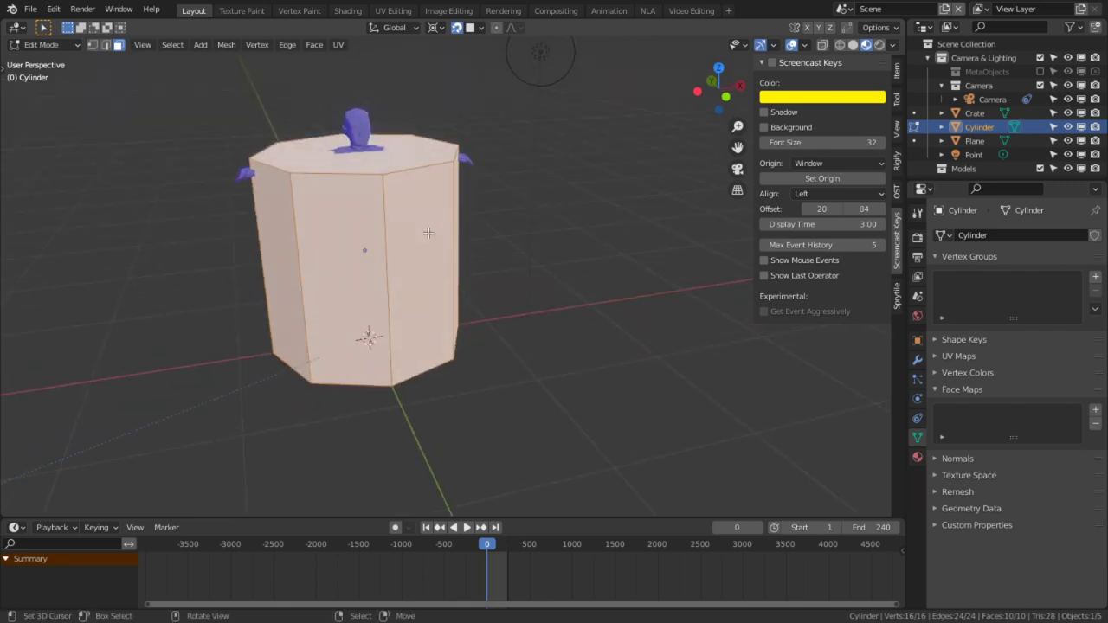
{"action": "key", "text": "s"}
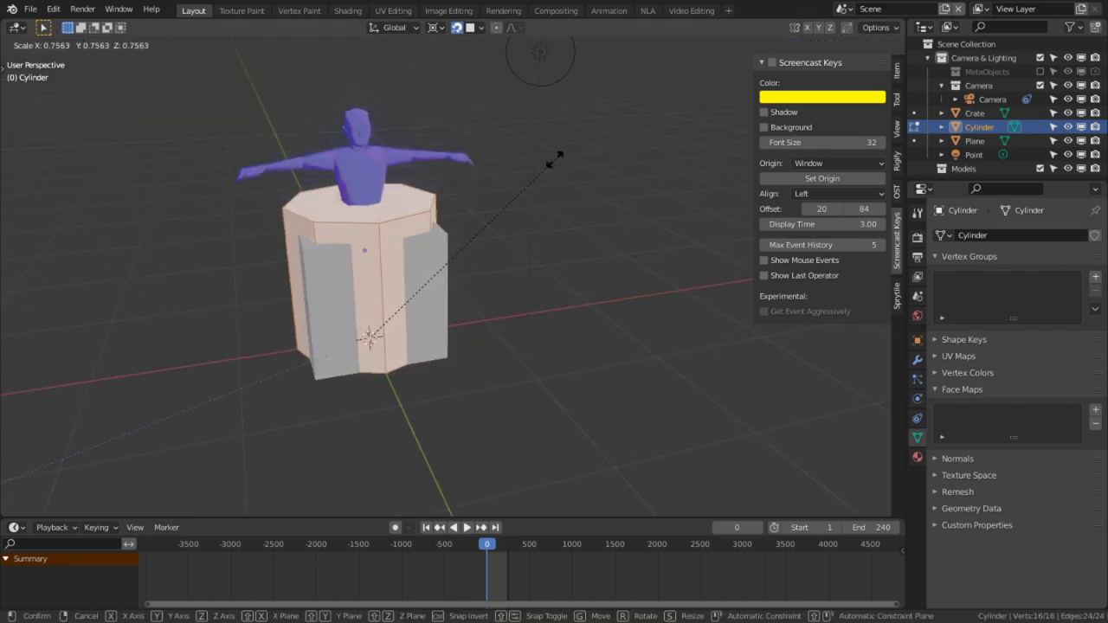
{"action": "left_click", "coordinate": [465, 247]}
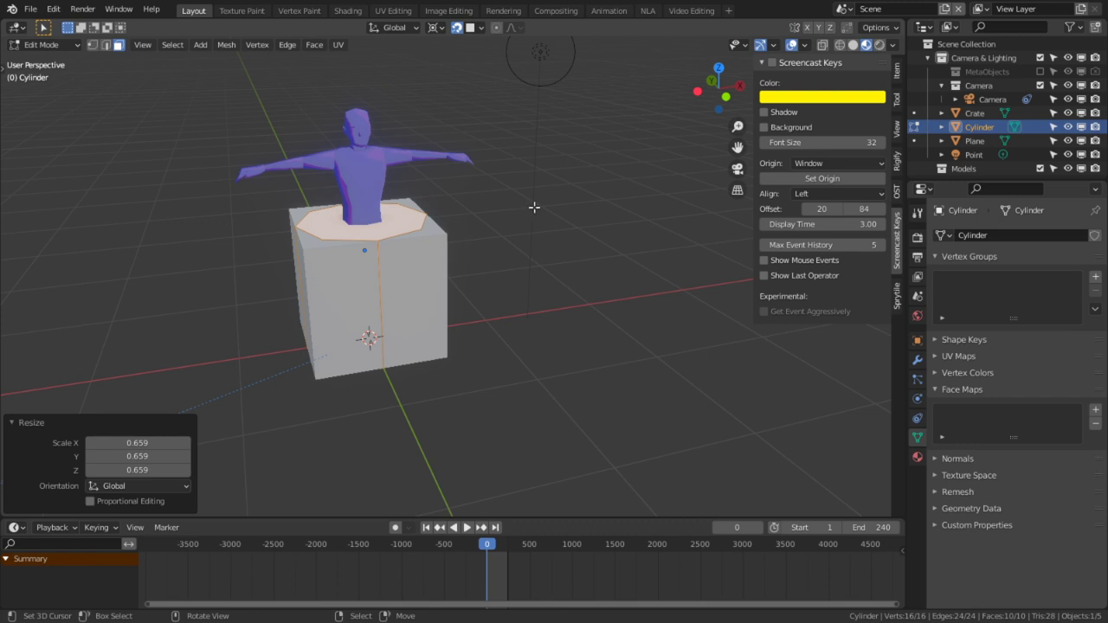
Select the cylinder's ring of side faces, shrink it with a Shrink/Fatten offset of about -0.1 m, and scale it uniformly to about 1.099
{"action": "left_click", "coordinate": [386, 264], "text": "alt"}
{"action": "key", "text": "alt+s"}
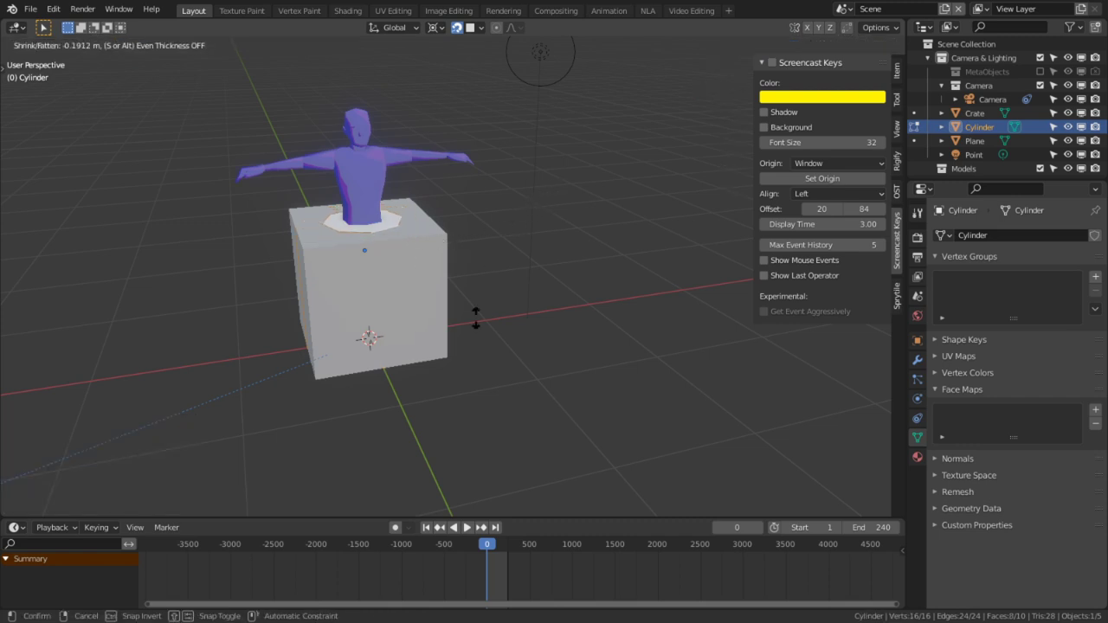
{"action": "left_click", "coordinate": [510, 257]}
{"action": "key", "text": "s"}
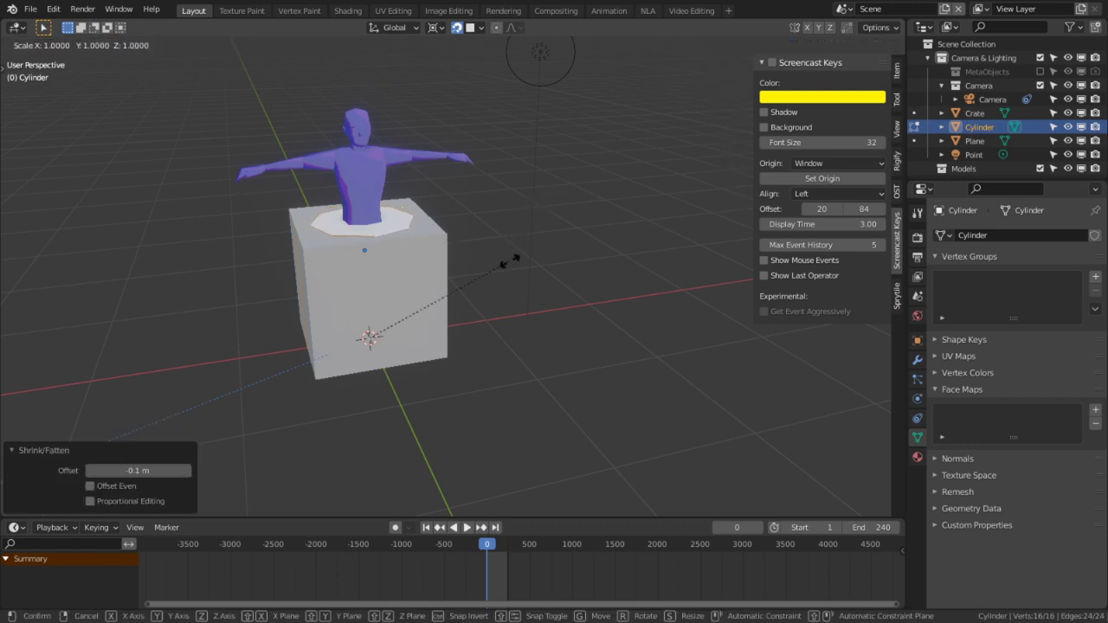
{"action": "left_click", "coordinate": [500, 133]}
{"action": "middle_click_drag", "start_coordinate": [483, 128], "coordinate": [520, 194]}
Return the cylinder to Object Mode and set its origin to the 3D cursor
{"action": "key", "text": "q"}
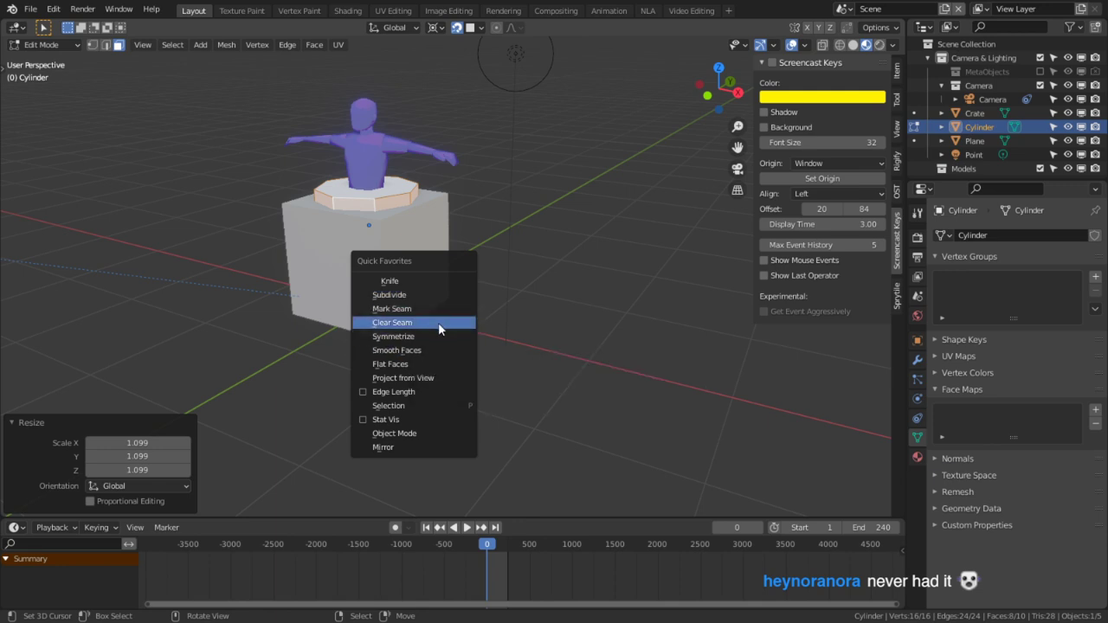
{"action": "key", "text": "Tab"}
{"action": "key", "text": "q"}
{"action": "left_click", "coordinate": [543, 311]}
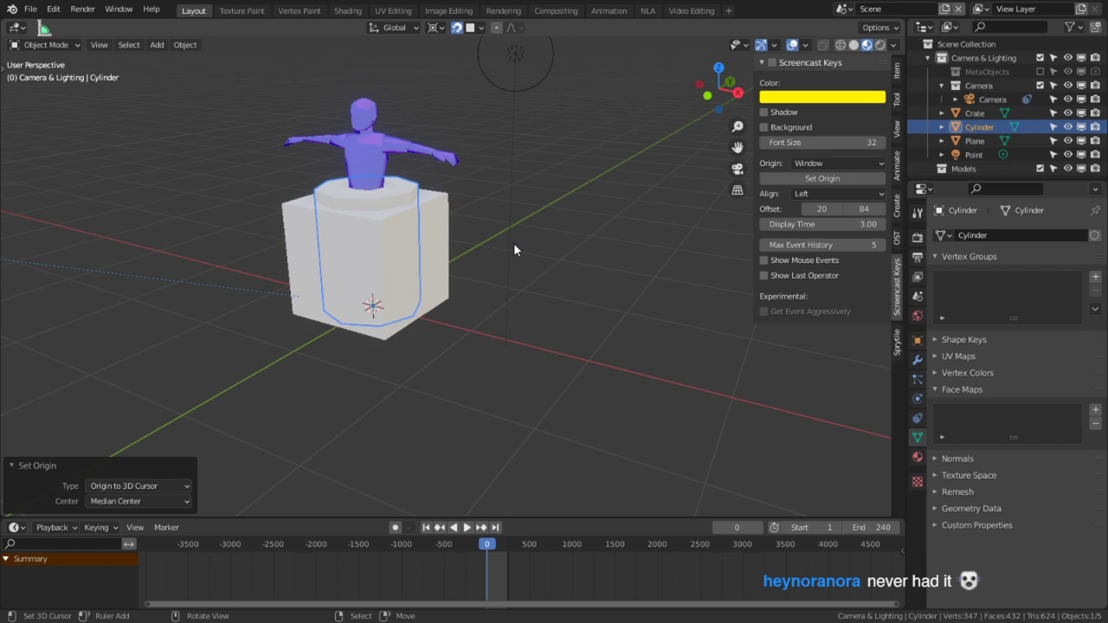
Move the cylinder along the global X axis until it stands just beside the crate
{"action": "middle_click_drag", "start_coordinate": [346, 277], "coordinate": [363, 203]}
{"action": "left_click", "coordinate": [113, 45]}
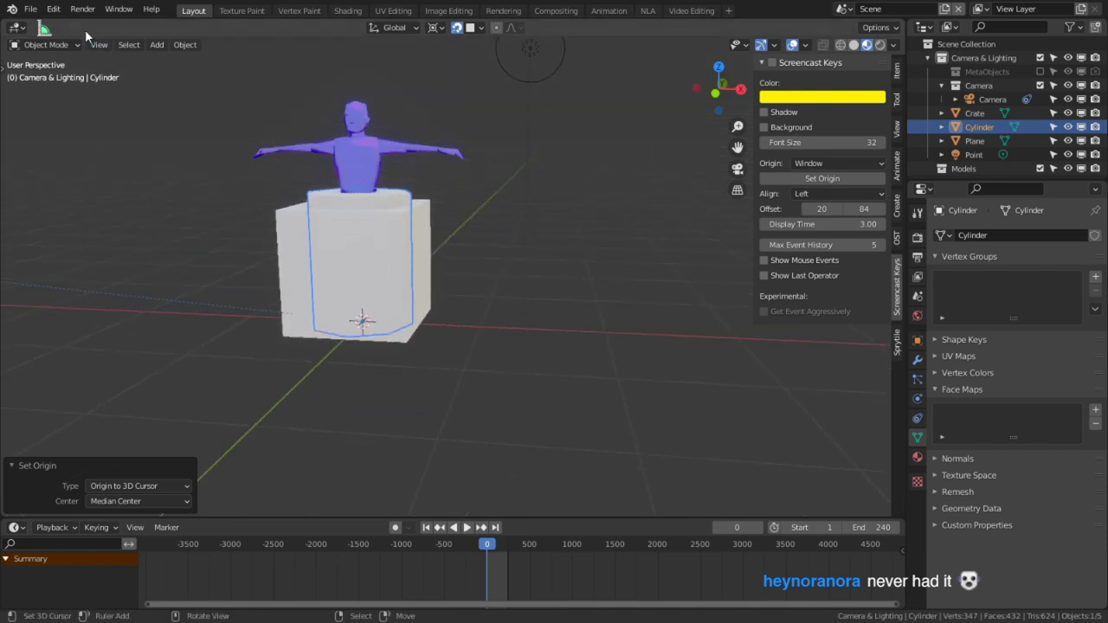
{"action": "scroll", "coordinate": [335, 234], "scroll_direction": "up", "scroll_amount": 3}
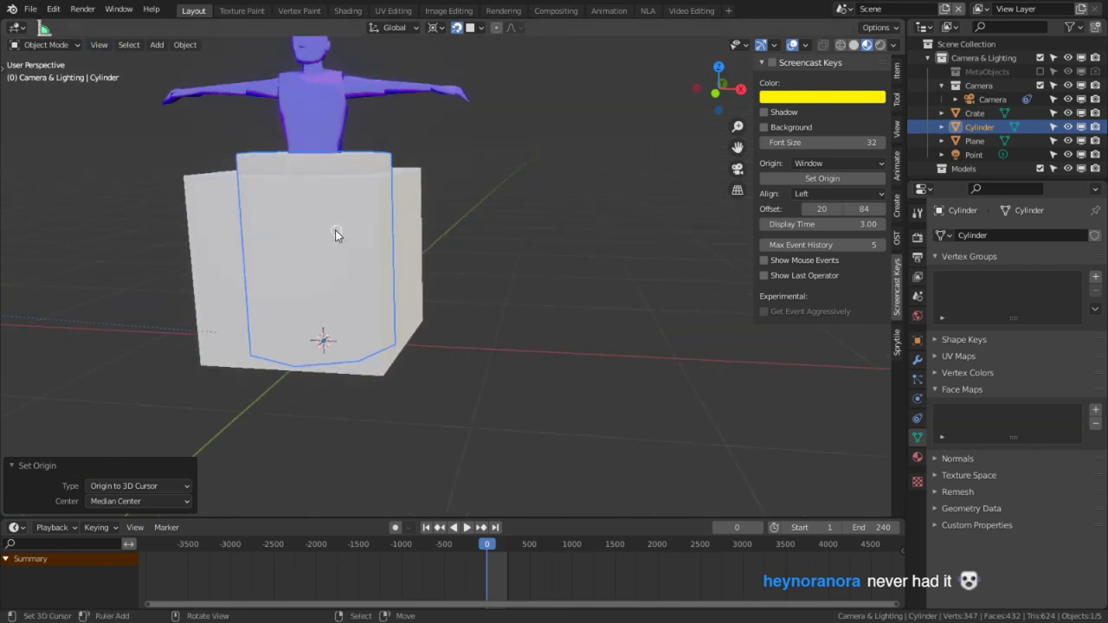
{"action": "key", "text": "g"}
{"action": "key", "text": "x"}
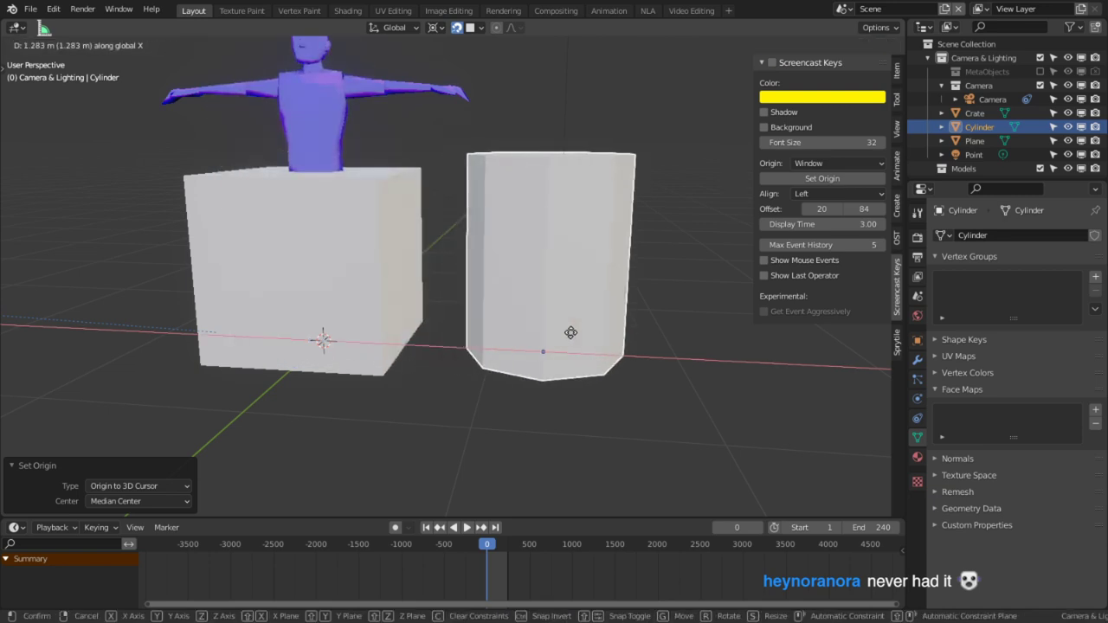
{"action": "left_click", "coordinate": [529, 342]}
Select all linked faces of the cylinder in Edit Mode and shade them smooth with Smooth Faces
{"action": "key", "text": "Tab"}
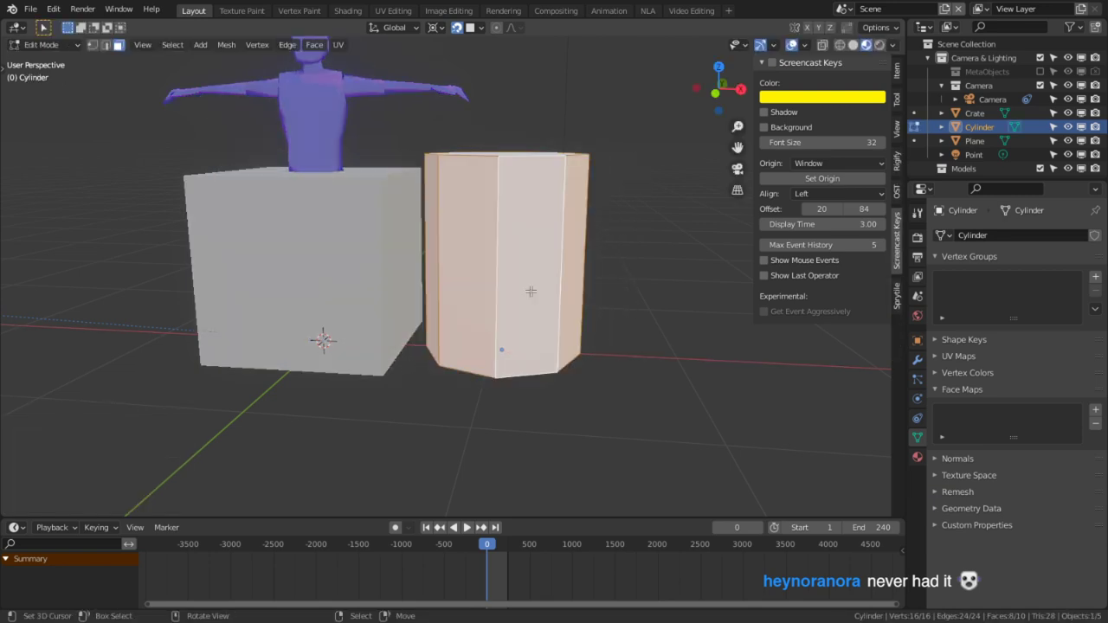
{"action": "right_click_drag", "start_coordinate": [528, 291], "coordinate": [525, 272]}
{"action": "key", "text": "ctrl+z"}
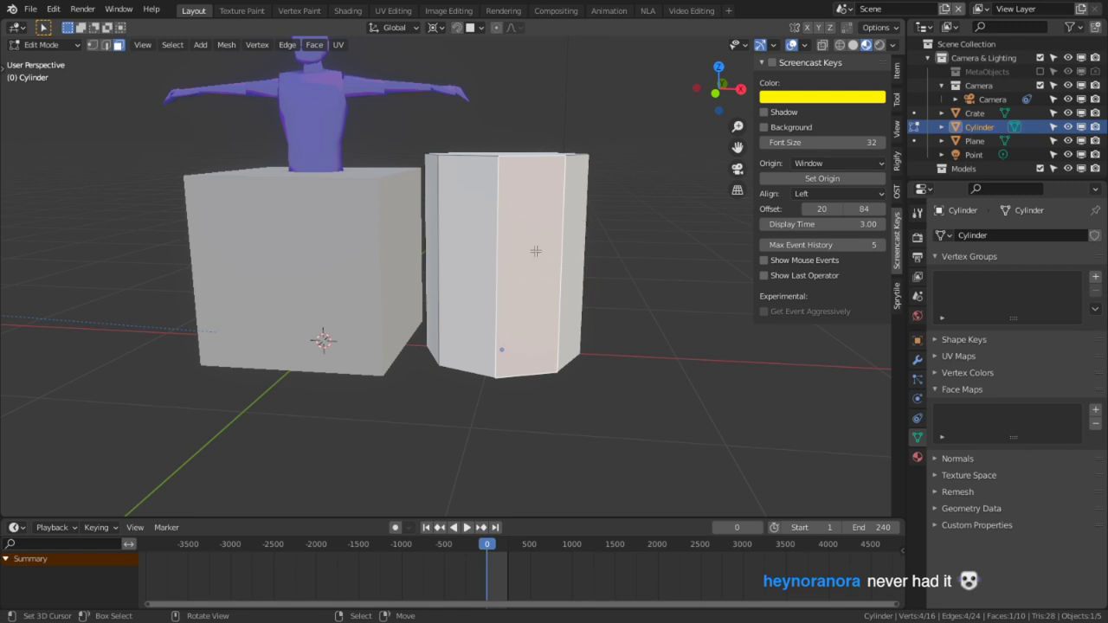
{"action": "key", "text": "ctrl+l"}
{"action": "key", "text": "q"}
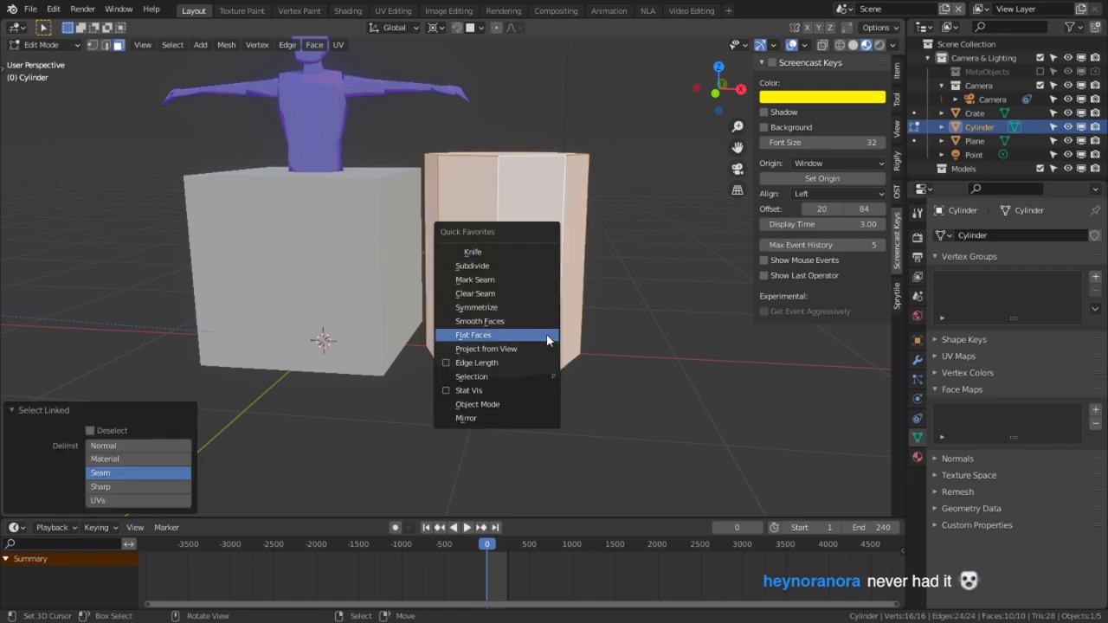
{"action": "left_click", "coordinate": [491, 322]}
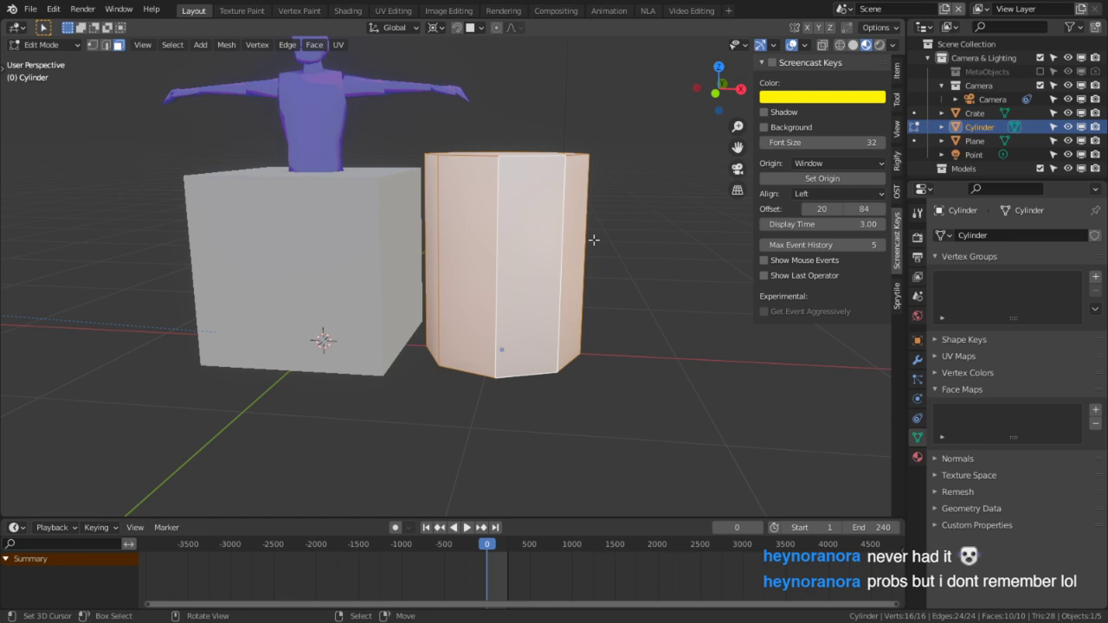
Select the cylinder's top and bottom cap faces and mark their edges as seams
{"action": "middle_click_drag", "start_coordinate": [586, 205], "coordinate": [520, 141]}
{"action": "right_click", "coordinate": [522, 203]}
{"action": "right_click", "coordinate": [517, 140], "text": "shift"}
{"action": "key", "text": "ctrl+e"}
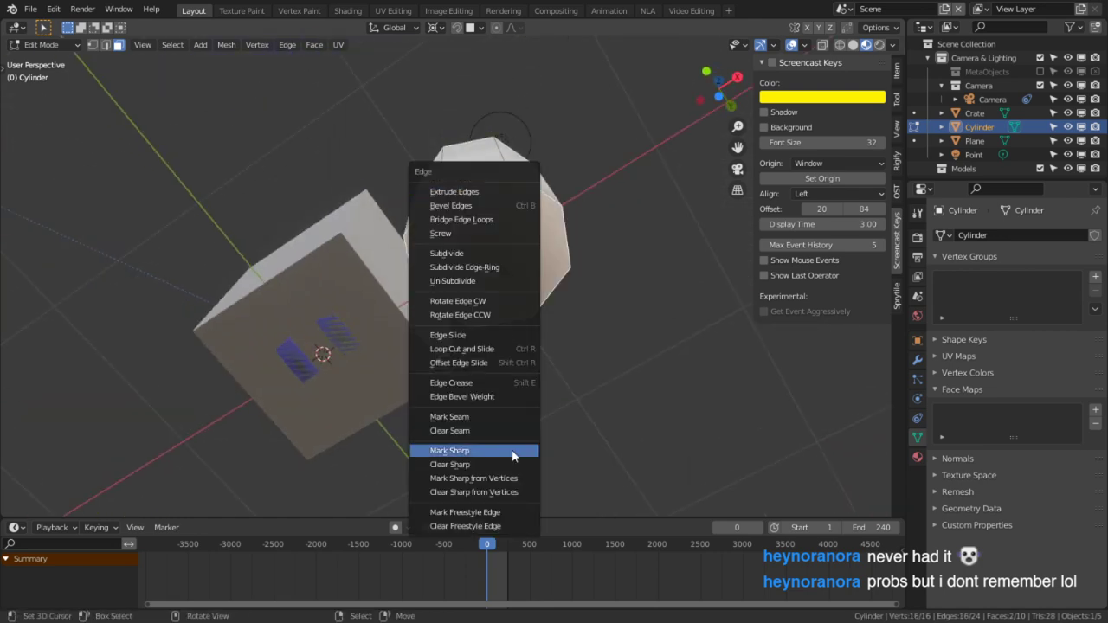
{"action": "left_click", "coordinate": [478, 418]}
{"action": "key", "text": "ctrl+e"}
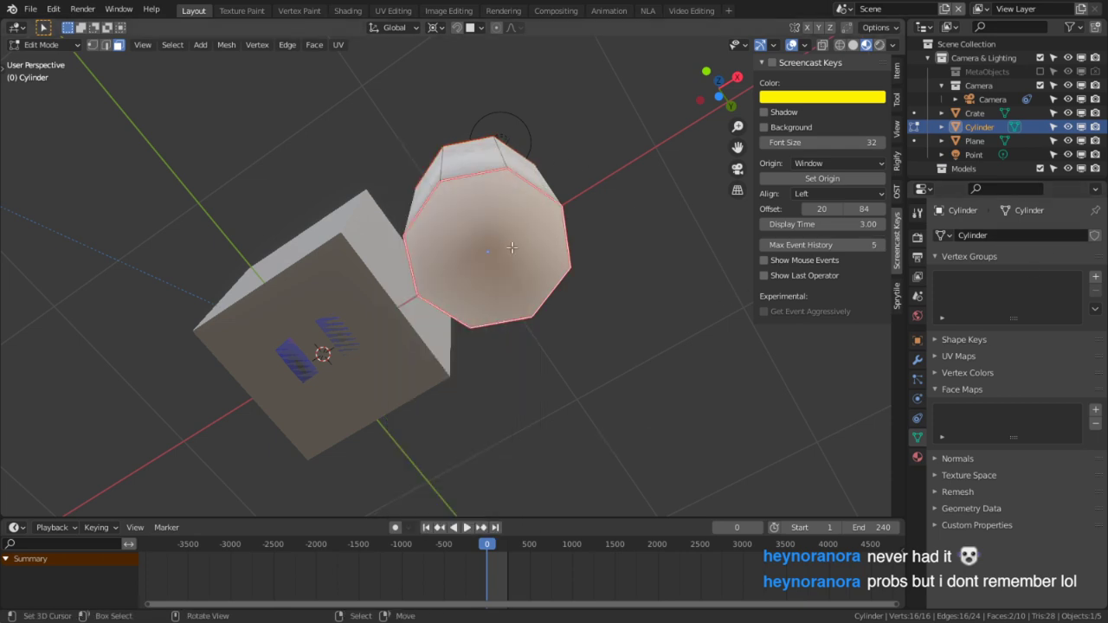
{"action": "key", "text": "ctrl+e"}
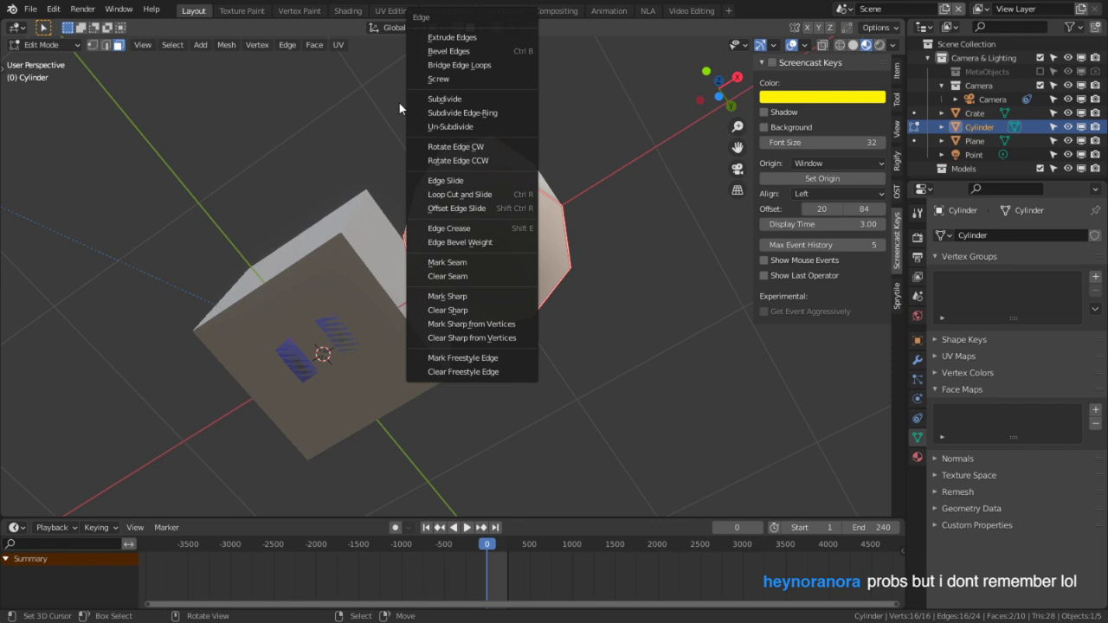
{"action": "middle_click_drag", "start_coordinate": [416, 109], "coordinate": [612, 342]}
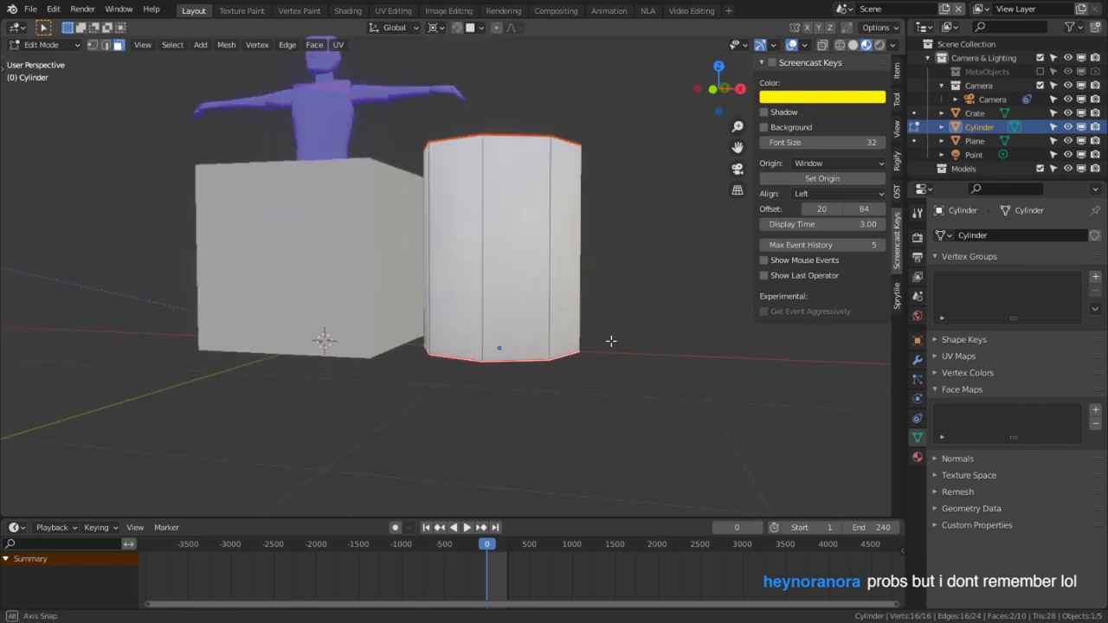
{"action": "scroll", "coordinate": [605, 323], "scroll_direction": "up", "scroll_amount": 3}
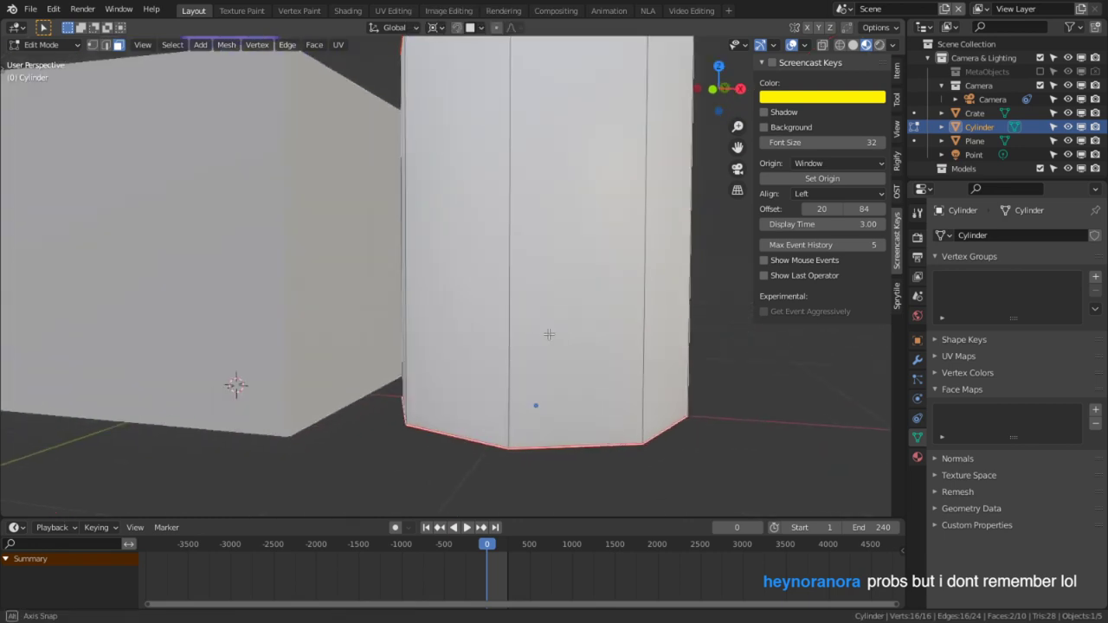
{"action": "middle_click_drag", "start_coordinate": [549, 329], "coordinate": [605, 274]}
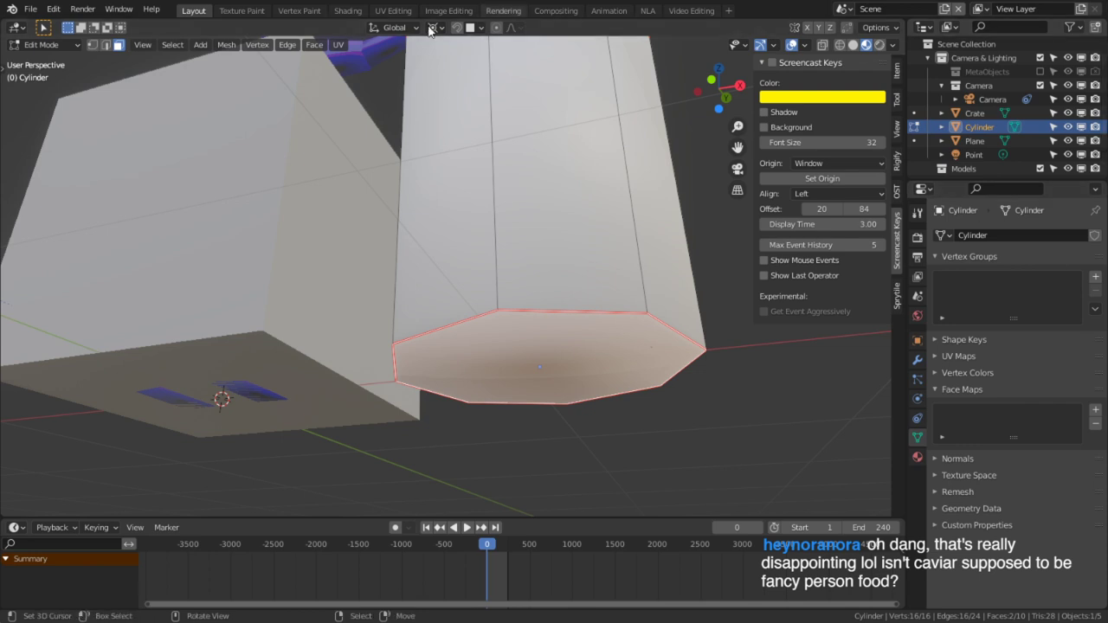
In edge selection mode, mark one vertical side edge of the cylinder as a seam
{"action": "middle_click_drag", "start_coordinate": [434, 134], "coordinate": [462, 115]}
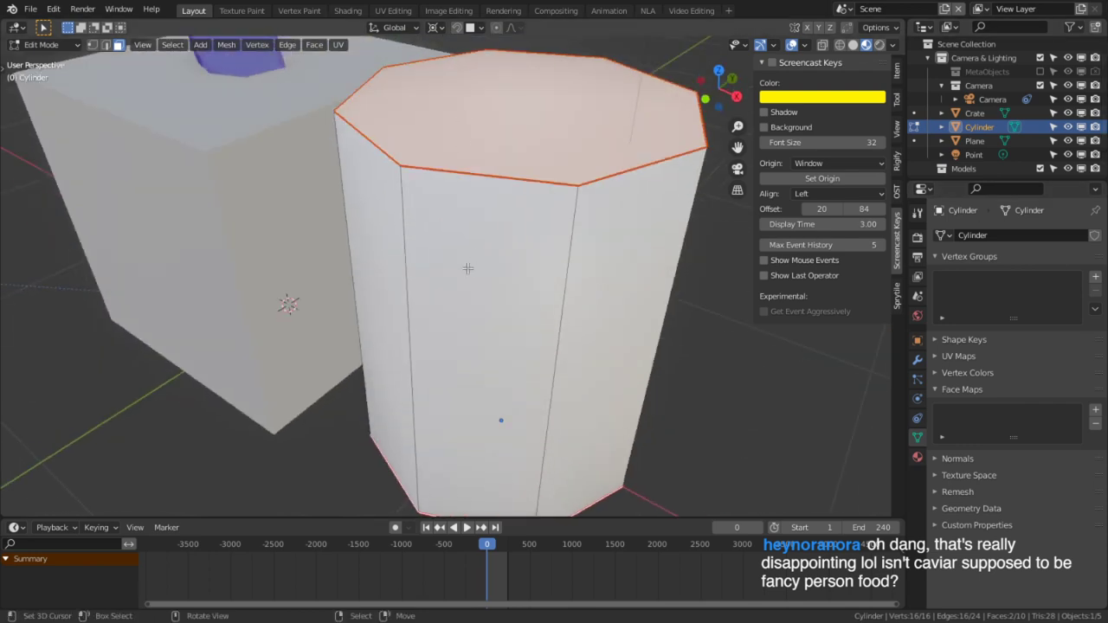
{"action": "key", "text": "2"}
{"action": "right_click", "coordinate": [429, 285]}
{"action": "key", "text": "ctrl+e"}
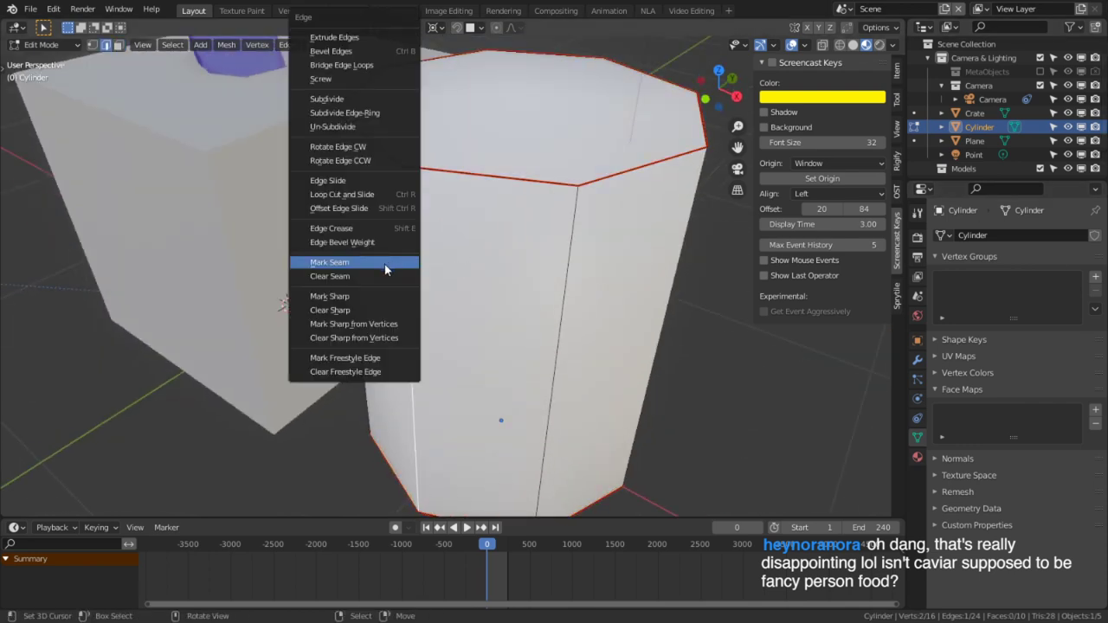
{"action": "left_click", "coordinate": [384, 263]}
Select the cylinder's ring of side faces and inspect the smooth shading in Object Mode
{"action": "key", "text": "3"}
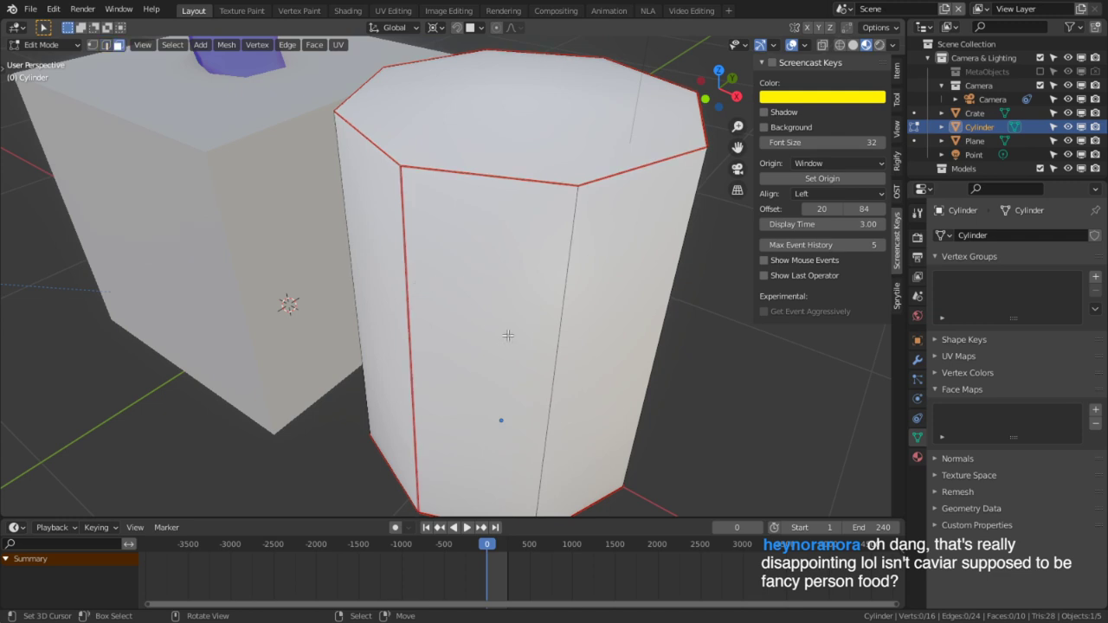
{"action": "left_click", "coordinate": [565, 296], "text": "alt"}
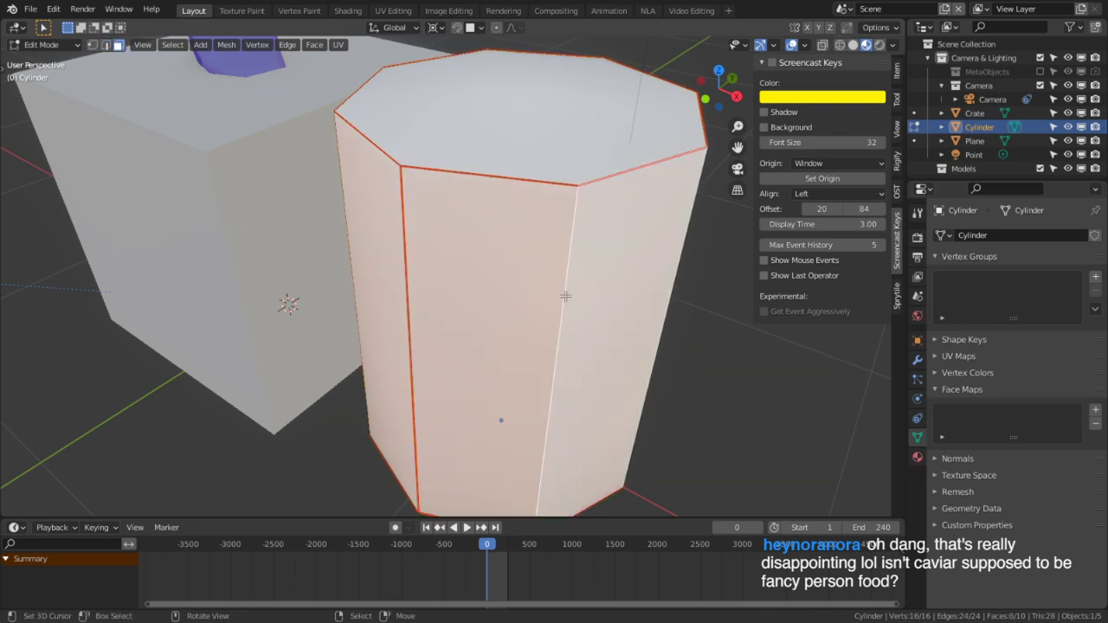
{"action": "scroll", "coordinate": [623, 251], "scroll_direction": "down", "scroll_amount": 4}
{"action": "middle_click_drag", "start_coordinate": [485, 190], "coordinate": [447, 174]}
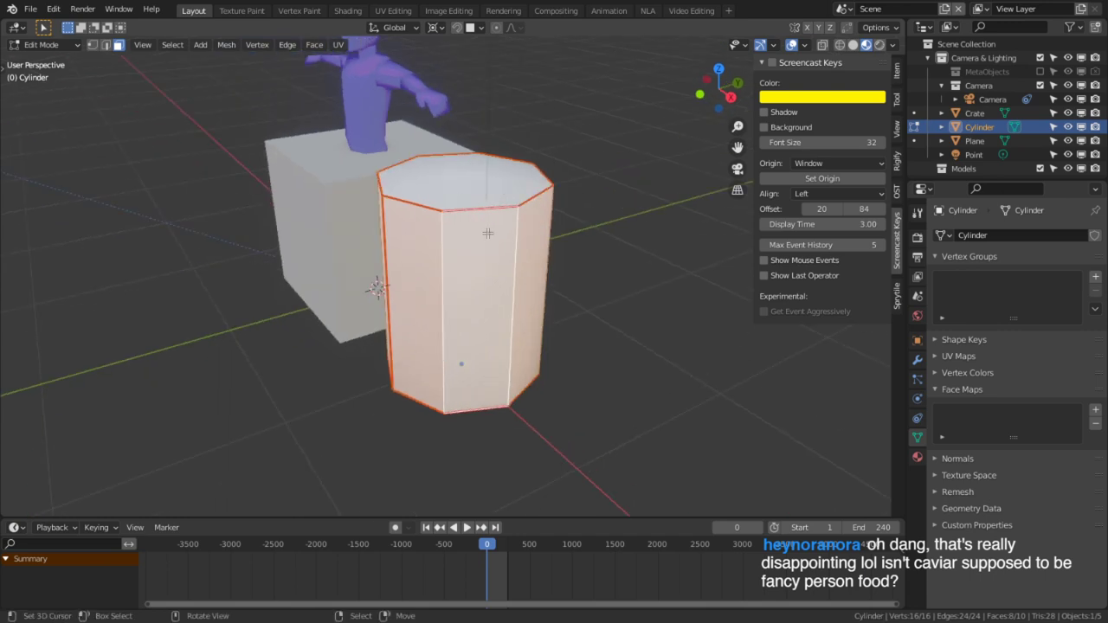
{"action": "key", "text": "Tab"}
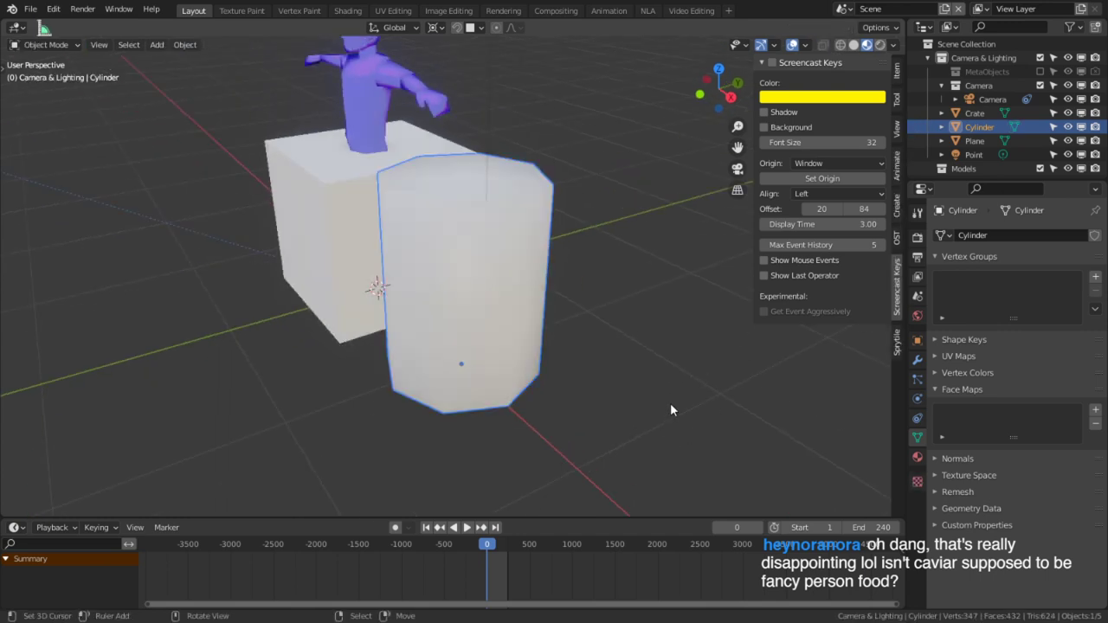
{"action": "middle_click_drag", "start_coordinate": [670, 409], "coordinate": [574, 260]}
{"action": "key", "text": "Tab"}
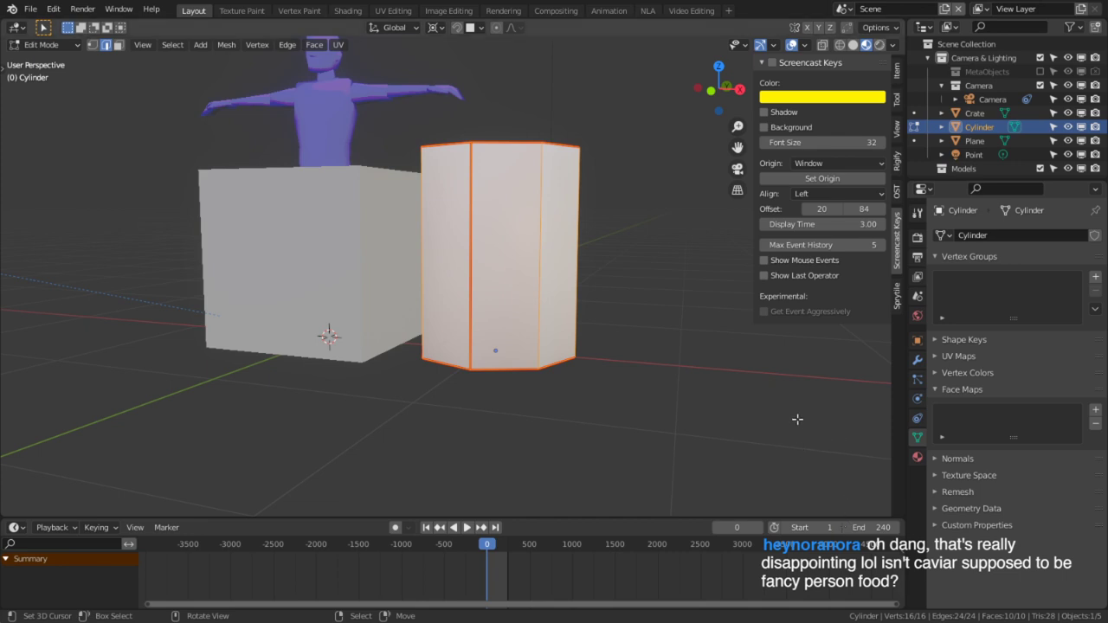
{"action": "key", "text": "Tab"}
Shade all of the crate's faces smooth in Edit Mode and return to Object Mode
{"action": "left_click", "coordinate": [284, 241]}
{"action": "key", "text": "Tab"}
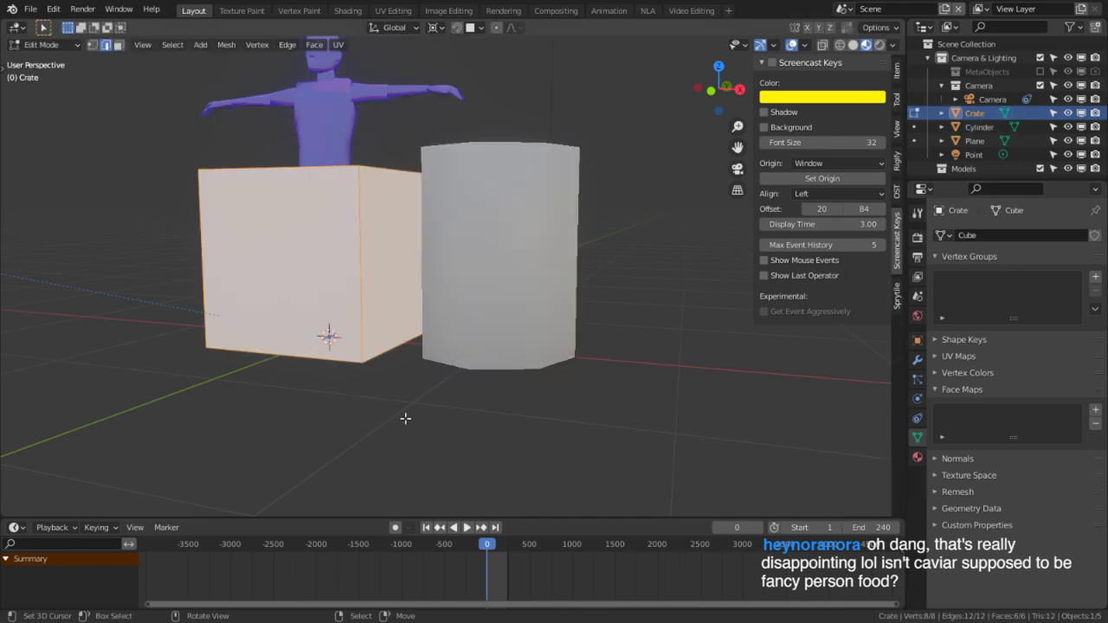
{"action": "key", "text": "q"}
{"action": "left_click", "coordinate": [408, 420]}
{"action": "key", "text": "Tab"}
Enable Auto Smooth in the cylinder's normals settings and set its angle to 180°
{"action": "left_click", "coordinate": [522, 282]}
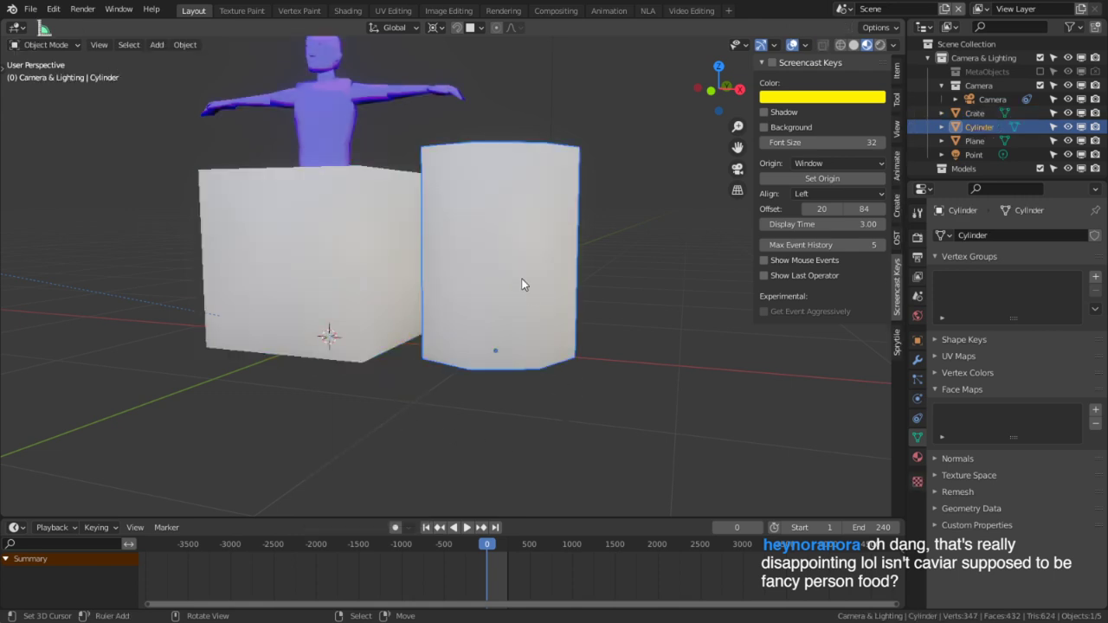
{"action": "left_click", "coordinate": [957, 458]}
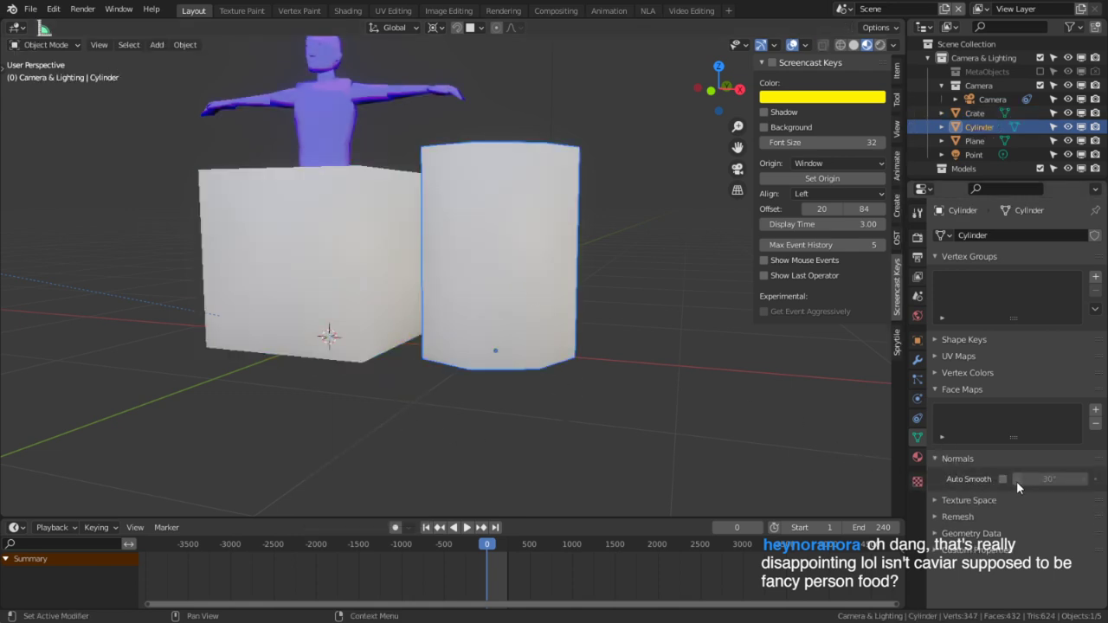
{"action": "left_click", "coordinate": [1002, 478]}
{"action": "left_click_drag", "start_coordinate": [1045, 482], "coordinate": [1086, 481]}
Select the edge loops around the cylinder's top and bottom caps, mark them sharp, and return to Object Mode
{"action": "mouse_move", "coordinate": [644, 213]}
{"action": "middle_mouse_down"}
{"action": "mouse_move", "coordinate": [556, 326]}
{"action": "mouse_move", "coordinate": [607, 225]}
{"action": "mouse_move", "coordinate": [567, 307]}
{"action": "middle_mouse_up"}
{"action": "key", "text": "Tab"}
{"action": "left_click", "coordinate": [532, 192], "text": "alt"}
{"action": "left_click", "coordinate": [533, 374], "text": "alt+shift"}
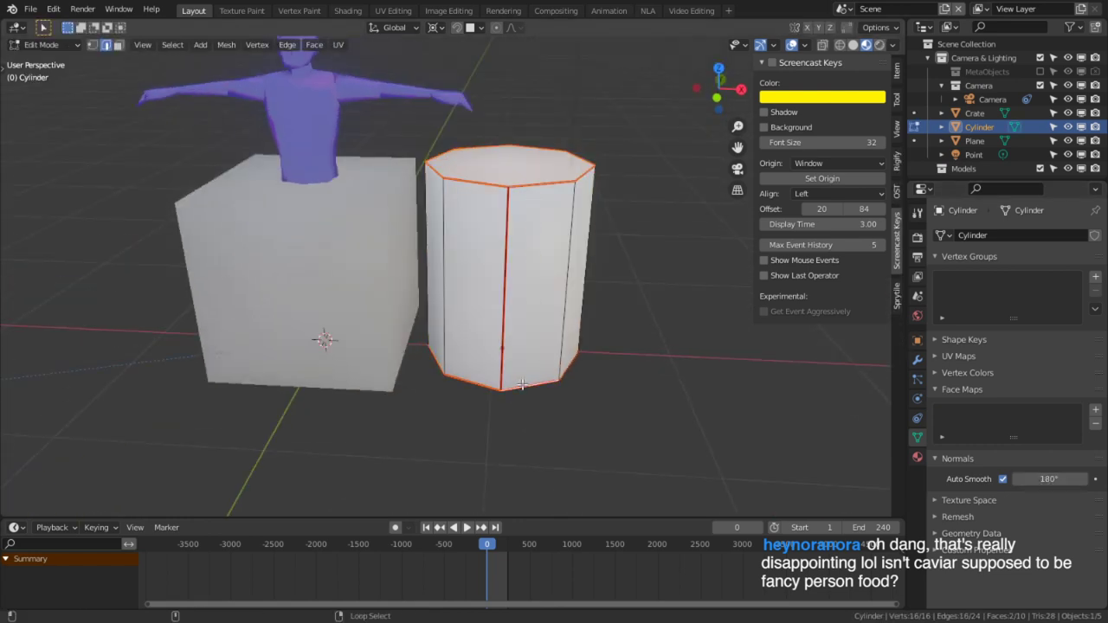
{"action": "key", "text": "ctrl+e"}
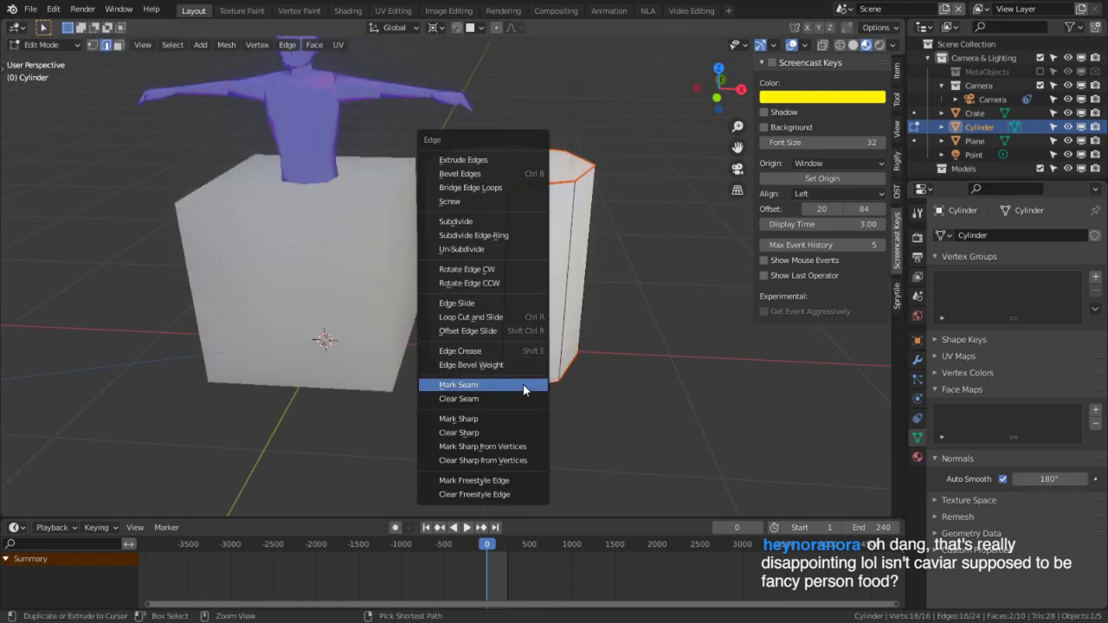
{"action": "left_click", "coordinate": [485, 419]}
{"action": "key", "text": "Tab"}
{"action": "middle_click_drag", "start_coordinate": [486, 420], "coordinate": [597, 315]}
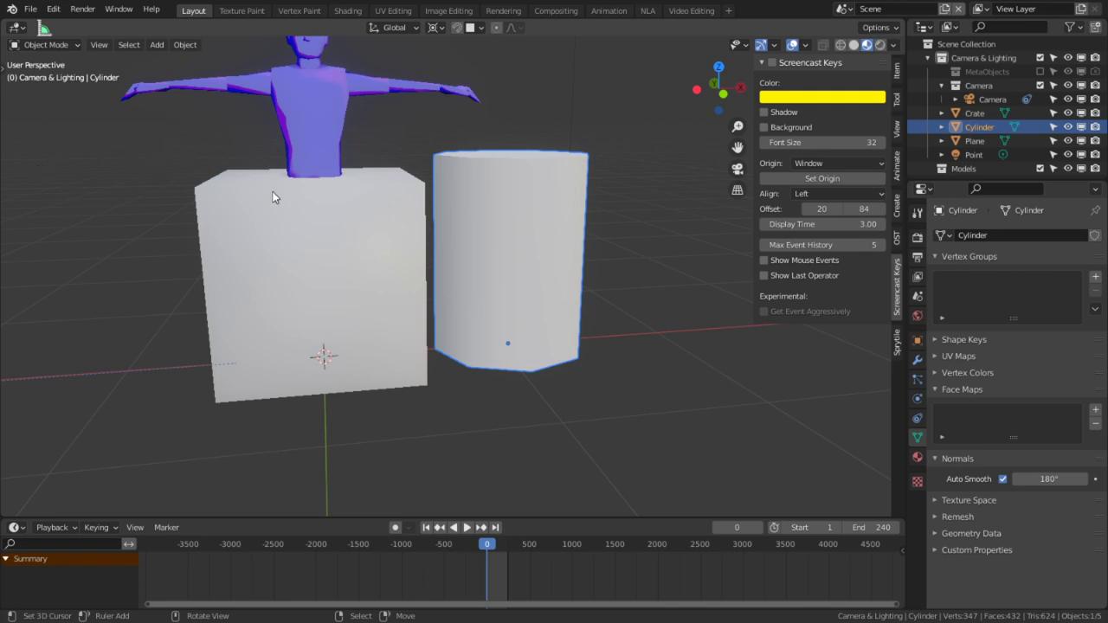
{"action": "middle_click_drag", "start_coordinate": [390, 227], "coordinate": [352, 254]}
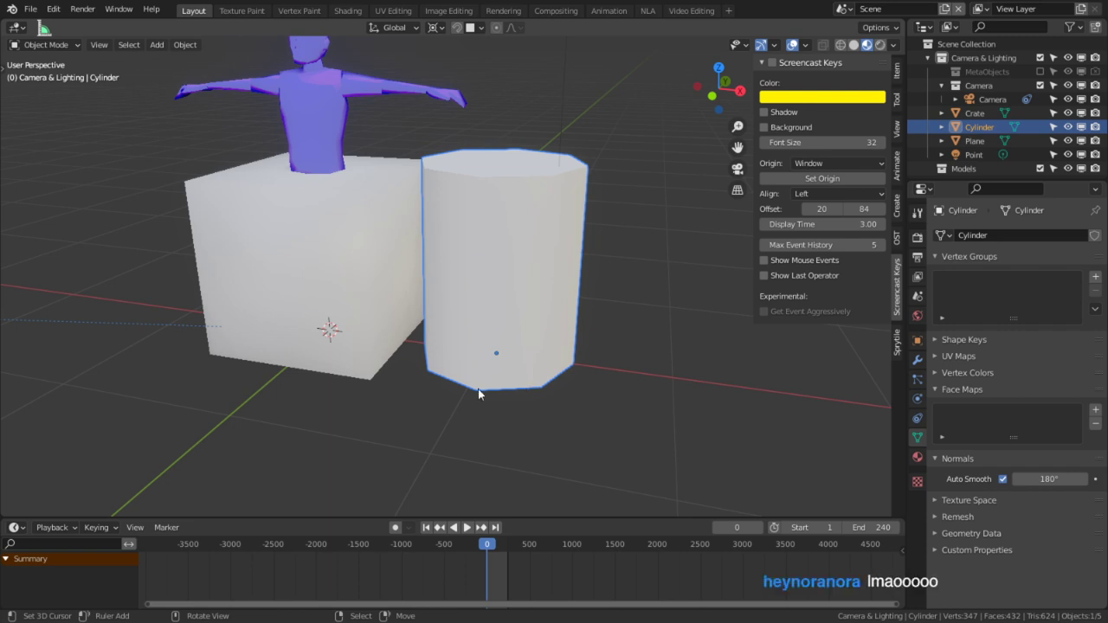
{"action": "left_click", "coordinate": [394, 242]}
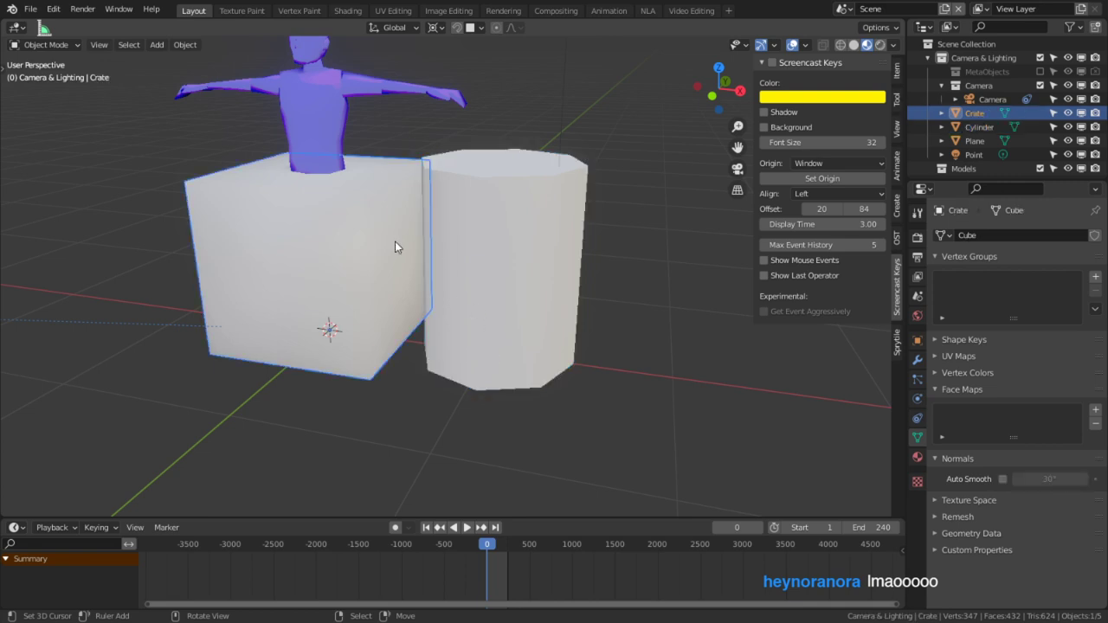
{"action": "key", "text": "Tab"}
{"action": "key", "text": "Tab"}
Add a single horizontal loop cut around the middle of the cylinder's side faces in Edit Mode
{"action": "left_click", "coordinate": [545, 265]}
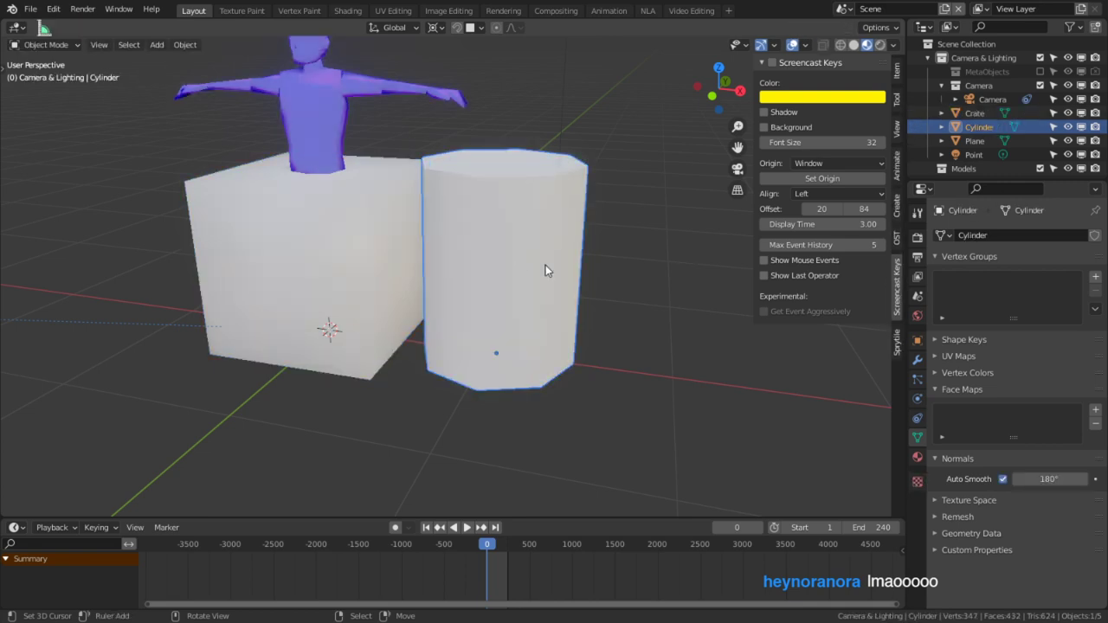
{"action": "key", "text": "Tab"}
{"action": "key", "text": "ctrl+e"}
{"action": "left_click", "coordinate": [564, 259]}
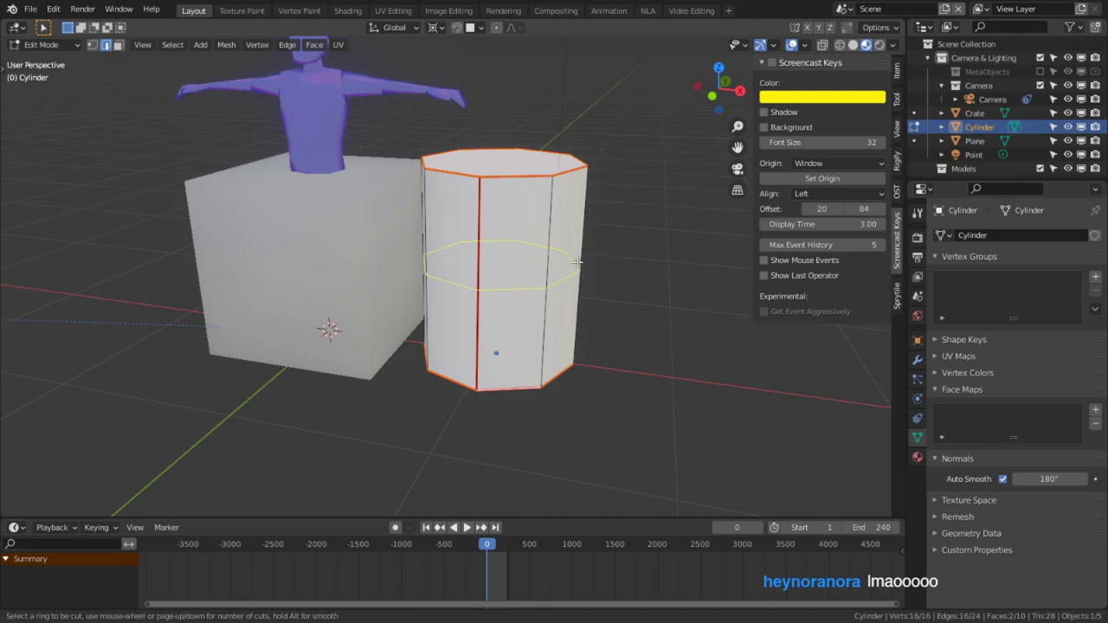
{"action": "left_click", "coordinate": [572, 303]}
Bulge the cylinder's middle edge loop outward with Shrink/Fatten by about 0.086 m and return to Object Mode
{"action": "key", "text": "alt+s"}
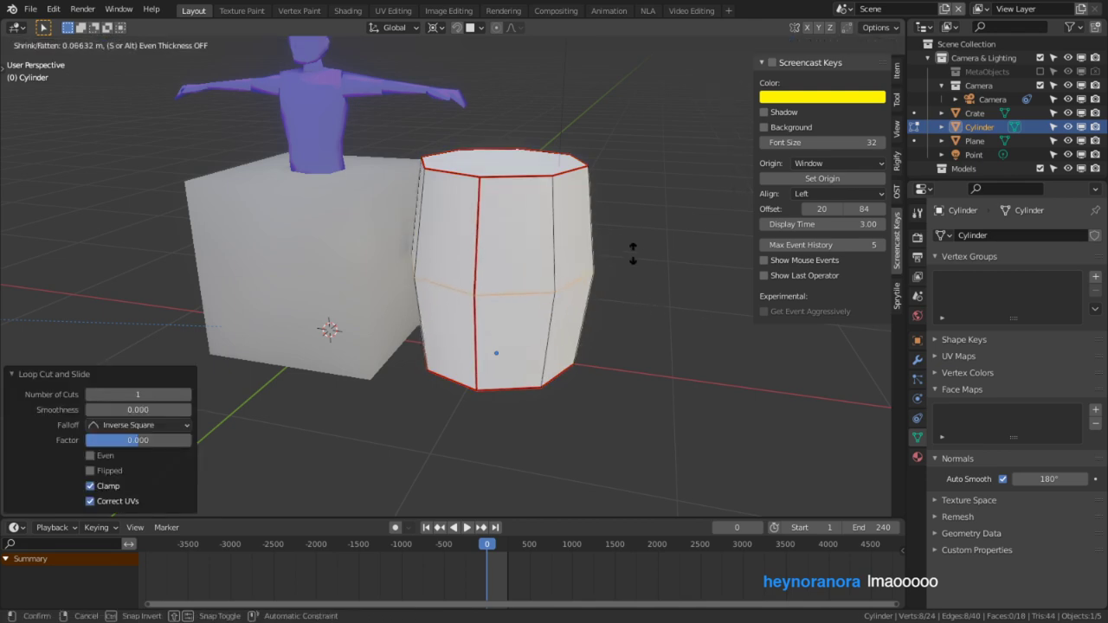
{"action": "left_click", "coordinate": [637, 233]}
{"action": "middle_click_drag", "start_coordinate": [626, 274], "coordinate": [685, 251]}
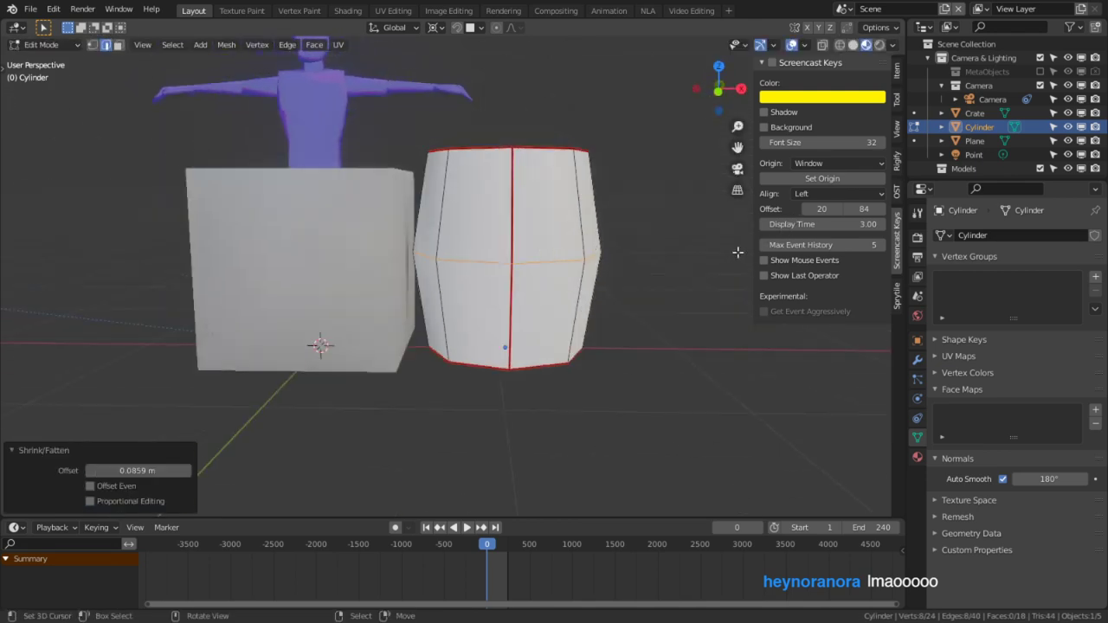
{"action": "key", "text": "Tab"}
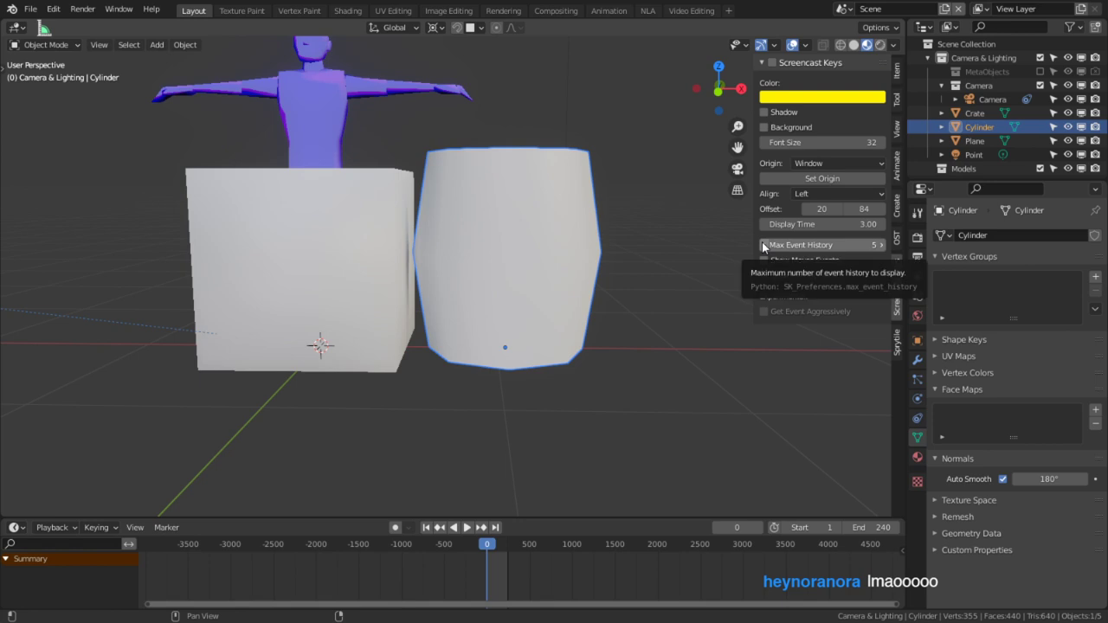
Select the four side faces adjoining the barrel's front vertical seam in face select mode
{"action": "key", "text": "Tab"}
{"action": "key", "text": "3"}
{"action": "left_click", "coordinate": [500, 245]}
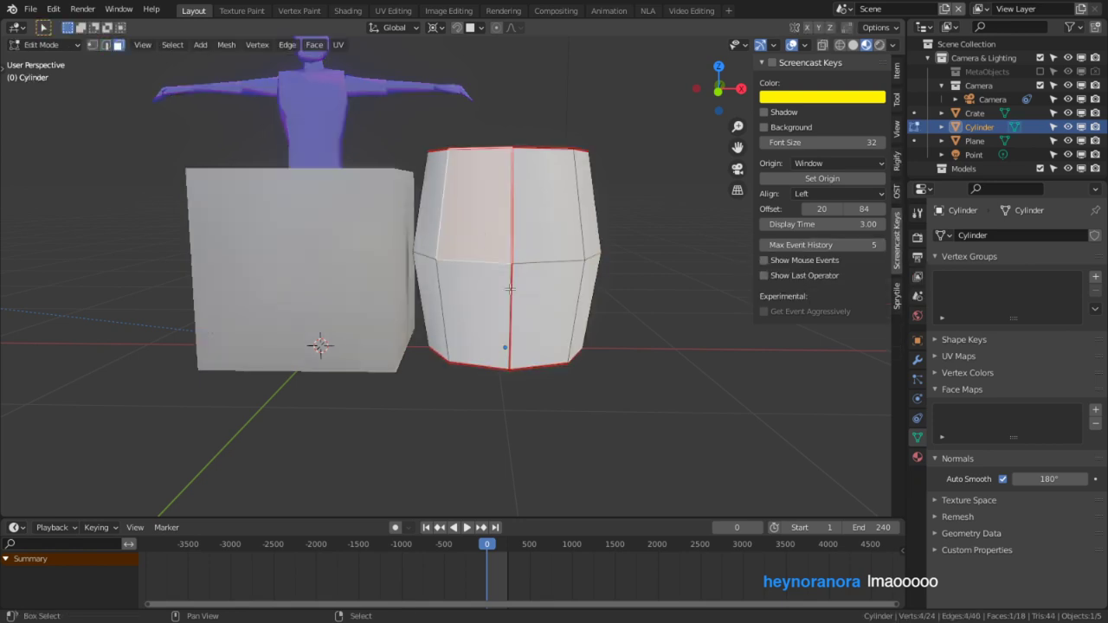
{"action": "left_click", "coordinate": [510, 291], "text": "shift"}
{"action": "left_click", "coordinate": [521, 292], "text": "shift"}
{"action": "left_click", "coordinate": [526, 328], "text": "shift"}
Select the barrel's side faces as a linked region delimited by seams, then extend the selection to the whole mesh
{"action": "middle_click_drag", "start_coordinate": [619, 288], "coordinate": [415, 302]}
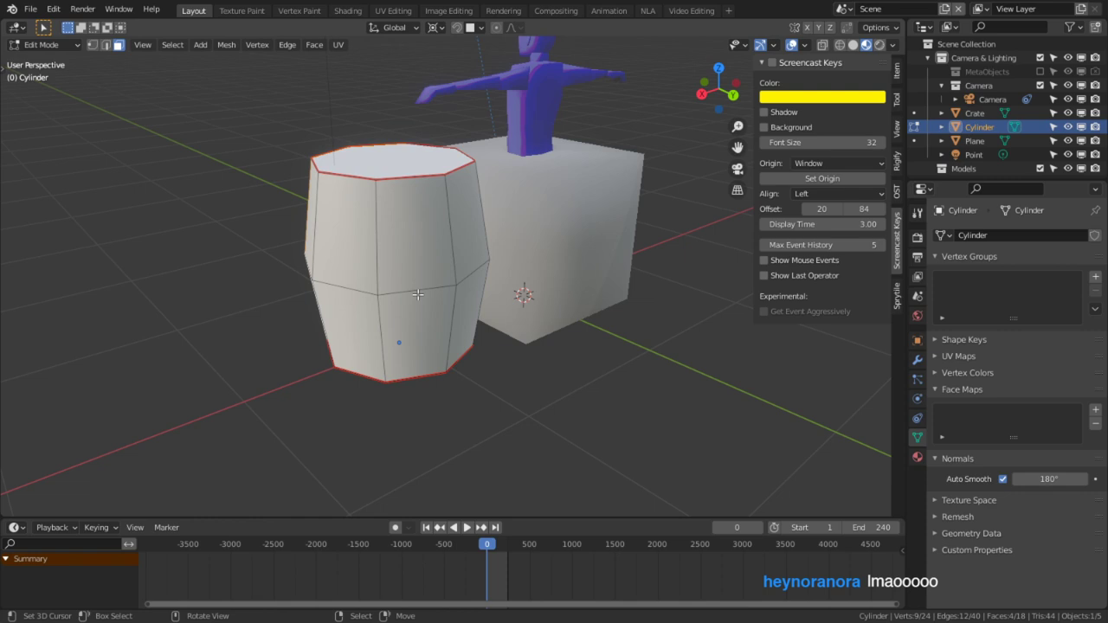
{"action": "key", "text": "l"}
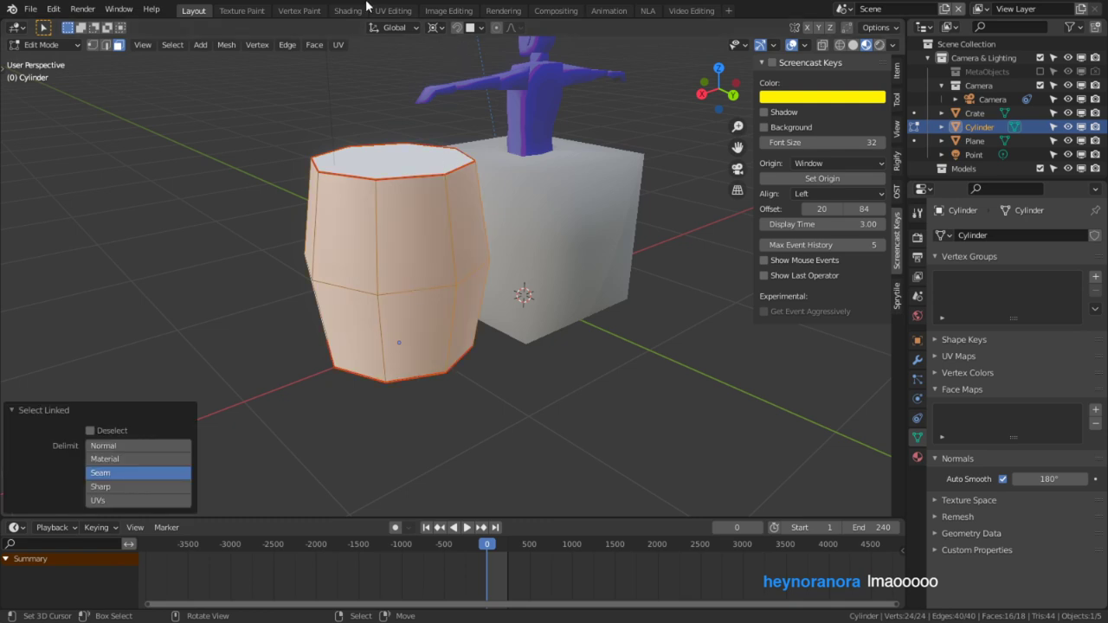
{"action": "key", "text": "a"}
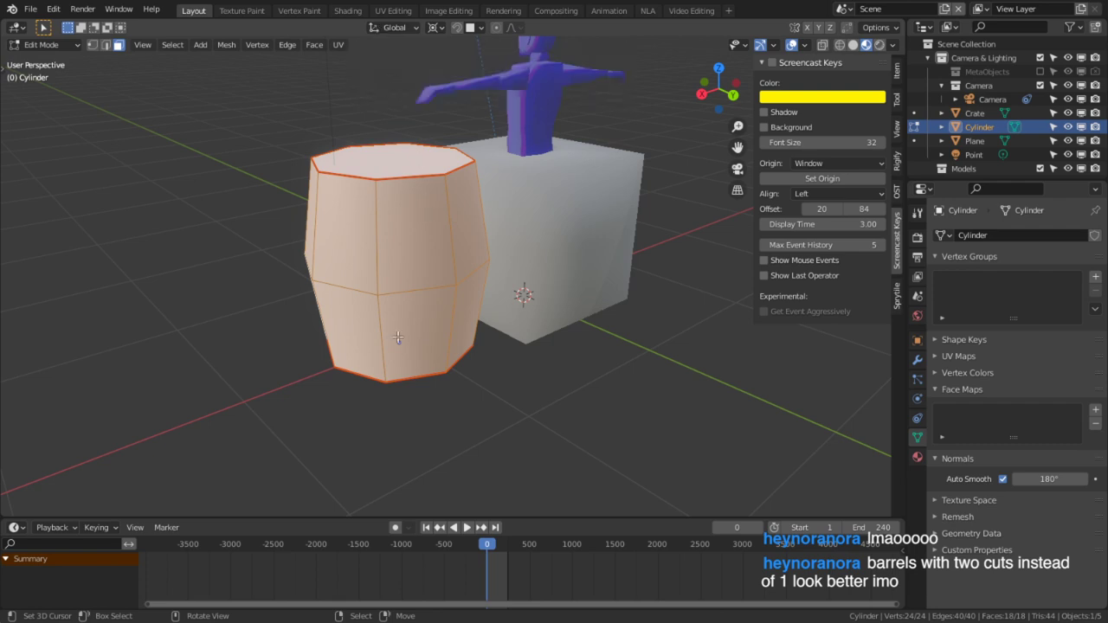
{"action": "key", "text": "shift+s"}
{"action": "key", "text": "Escape"}
Duplicate the barrel in Object Mode and place the copy beside it along the global X axis
{"action": "key", "text": "Tab"}
{"action": "key", "text": "shift+d"}
{"action": "key", "text": "x"}
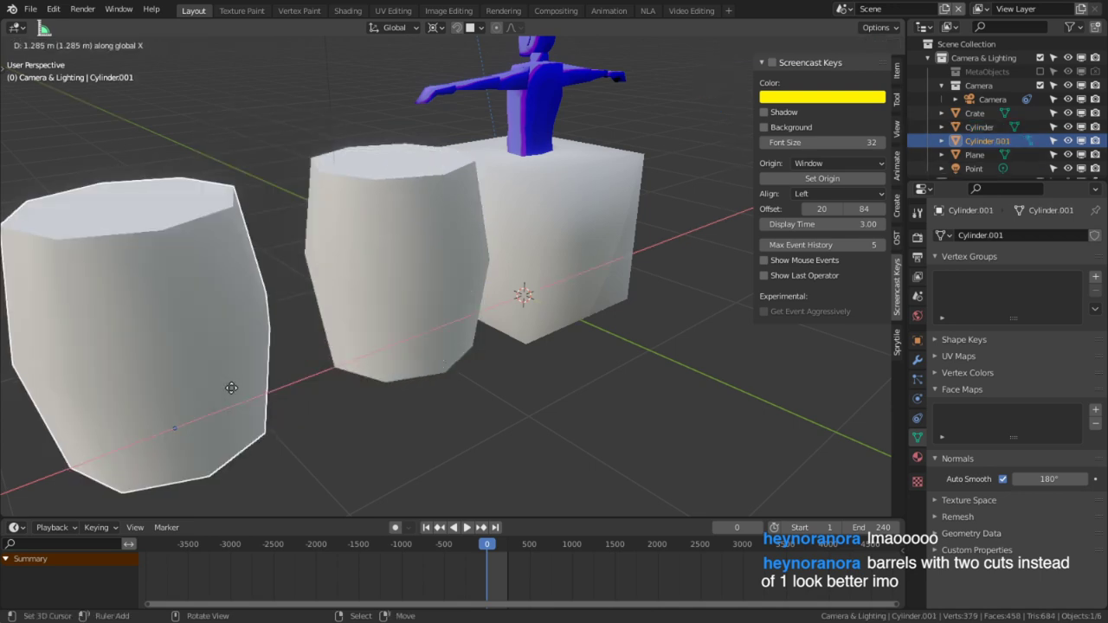
{"action": "left_click", "coordinate": [247, 389]}
Bevel the duplicate barrel's middle edge loop into two loops, with one segment and a width of about 0.217 m
{"action": "key", "text": "Tab"}
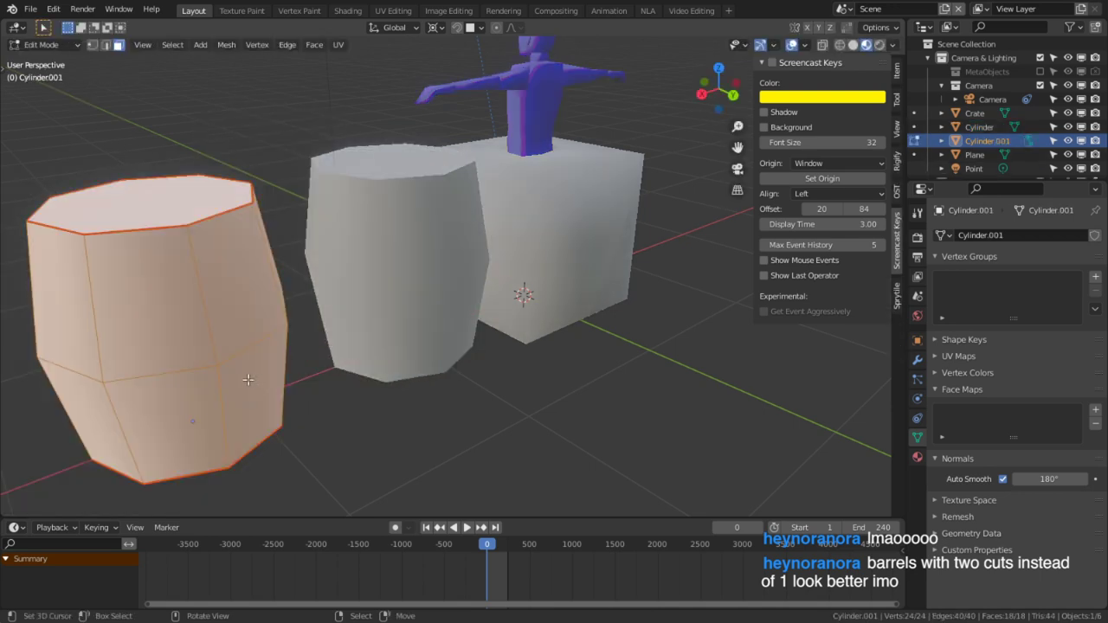
{"action": "key", "text": "2"}
{"action": "key", "text": "alt+a"}
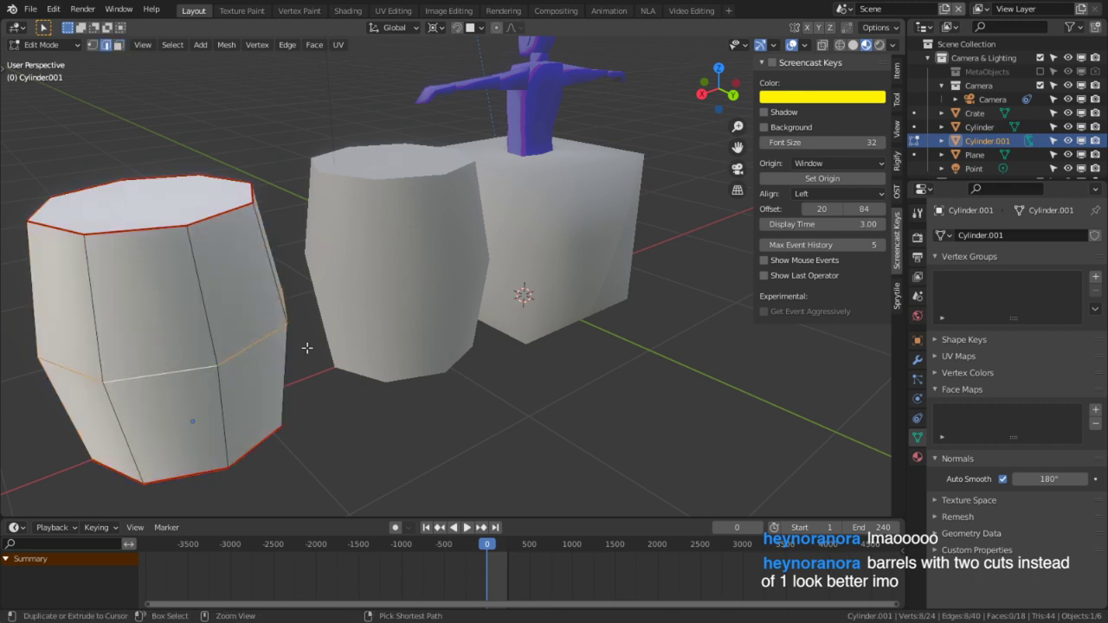
{"action": "left_click", "coordinate": [276, 339], "text": "alt"}
{"action": "key", "text": "ctrl+b"}
{"action": "left_click", "coordinate": [360, 349]}
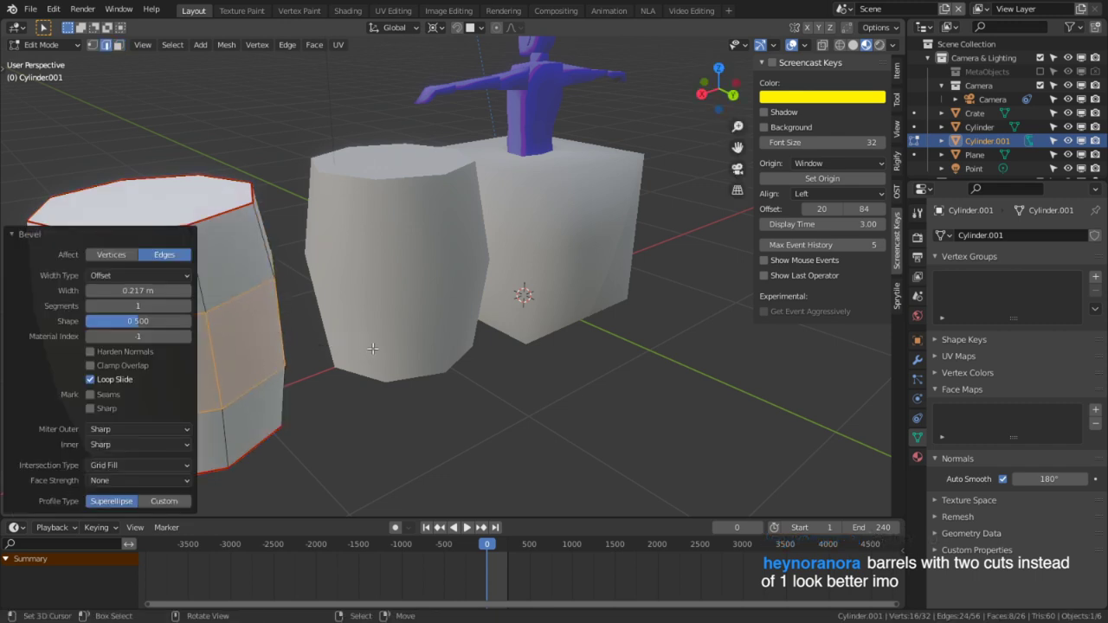
{"action": "key", "text": "alt+a"}
{"action": "middle_click_drag", "start_coordinate": [360, 350], "coordinate": [485, 320]}
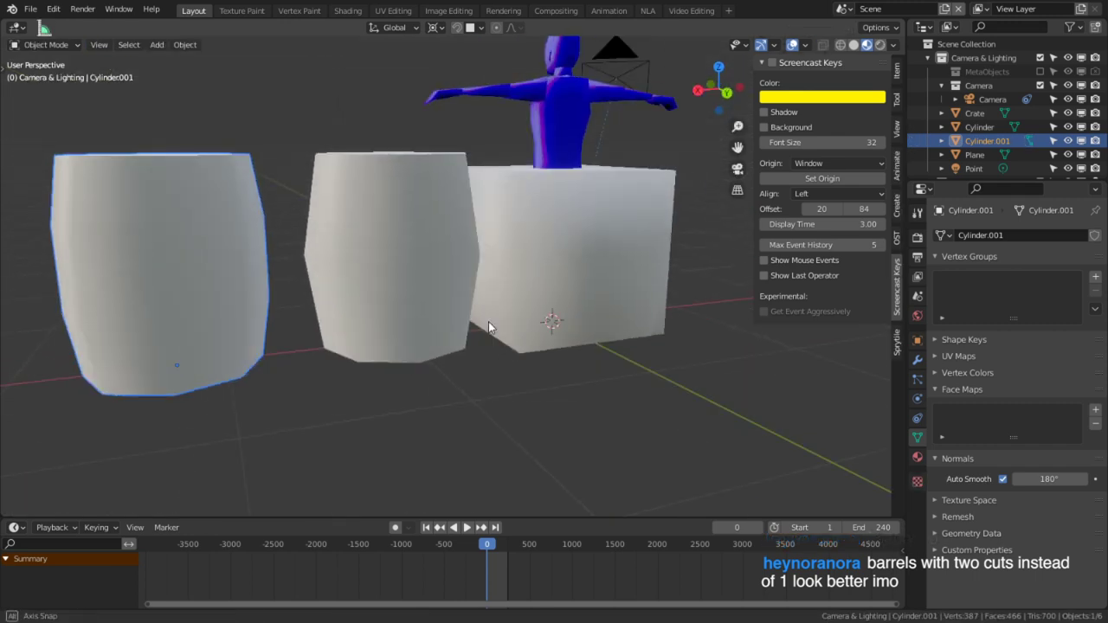
Undo the bevel on the duplicate barrel and dissolve its middle edge loop
{"action": "key", "text": "ctrl+z"}
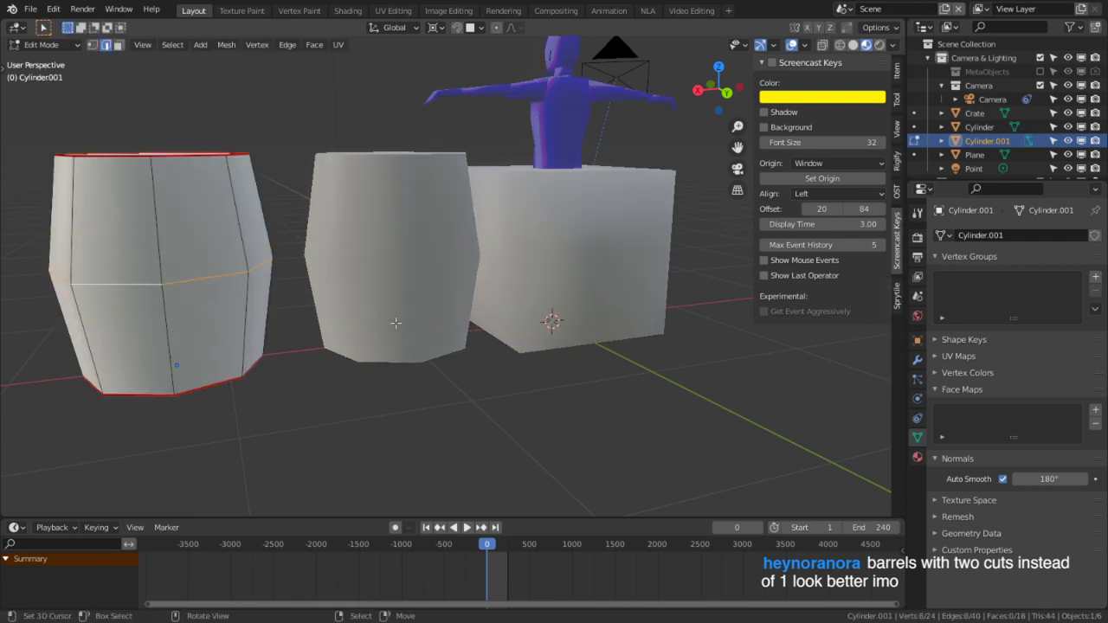
{"action": "key", "text": "ctrl+x"}
{"action": "key", "text": "ctrl+z"}
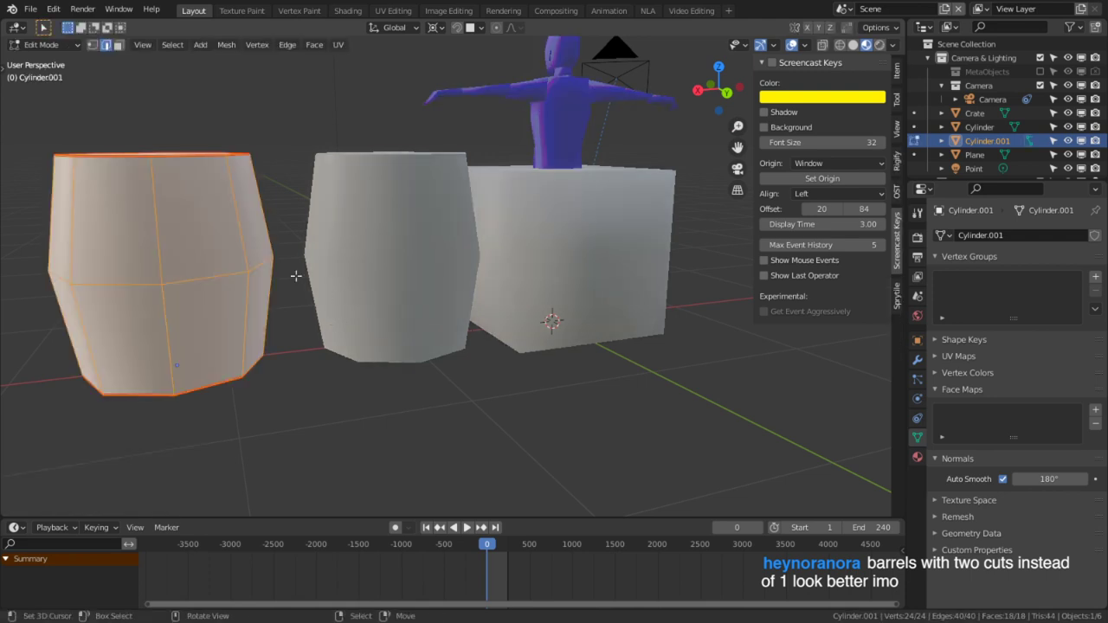
{"action": "left_click", "coordinate": [232, 275]}
{"action": "left_click", "coordinate": [232, 275], "text": "alt"}
{"action": "key", "text": "ctrl+x"}
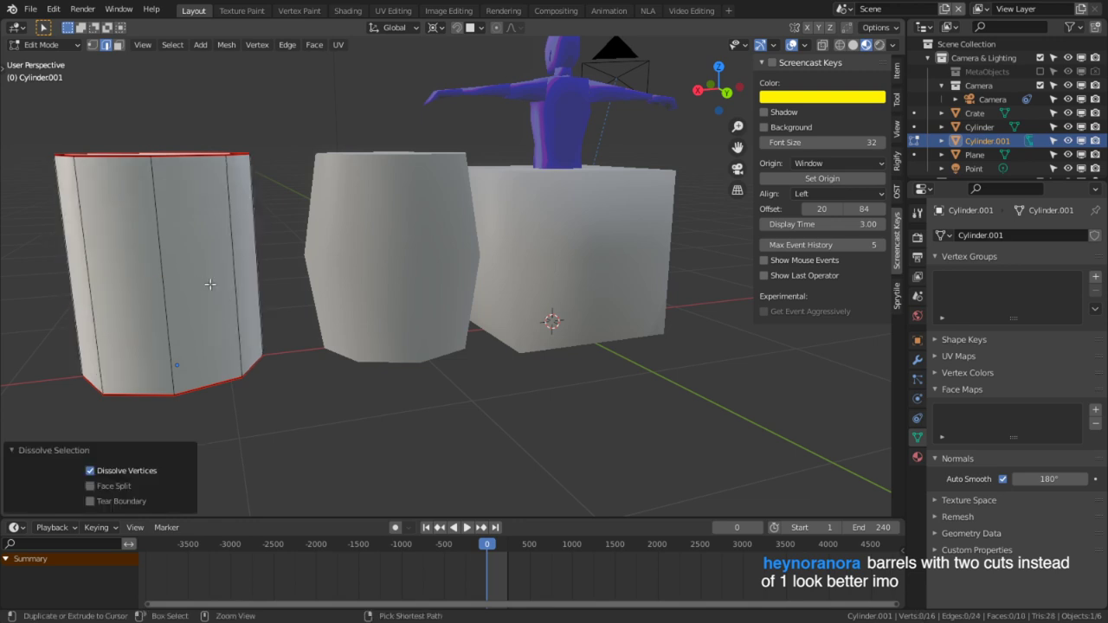
Select all linked geometry of the duplicate cylinder in Edit Mode and delete it
{"action": "middle_click_drag", "start_coordinate": [232, 275], "coordinate": [400, 287]}
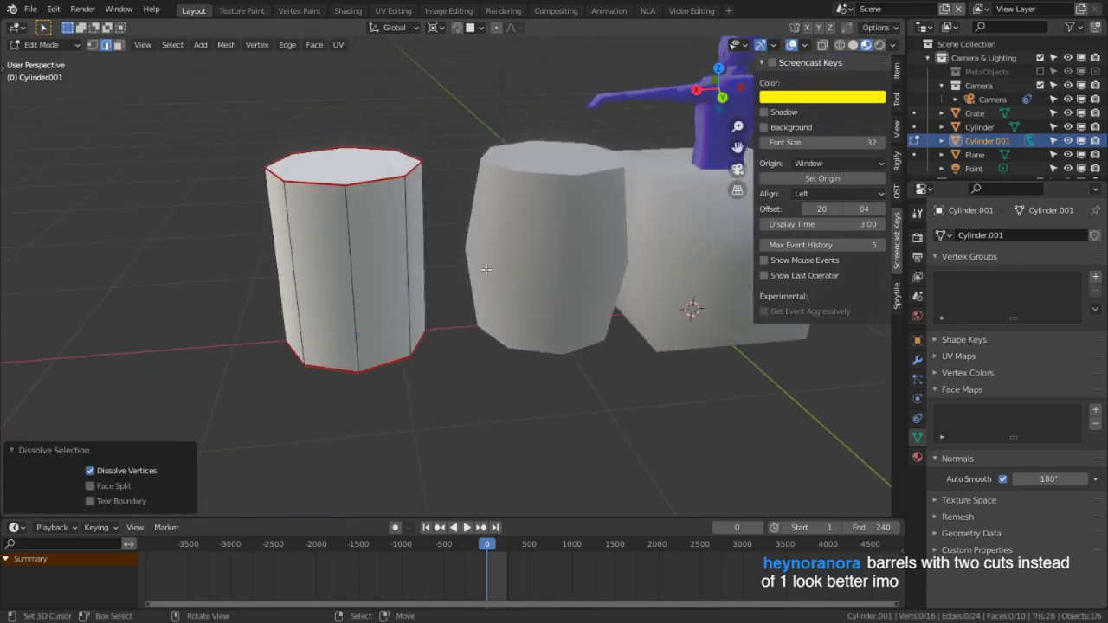
{"action": "key", "text": "Tab"}
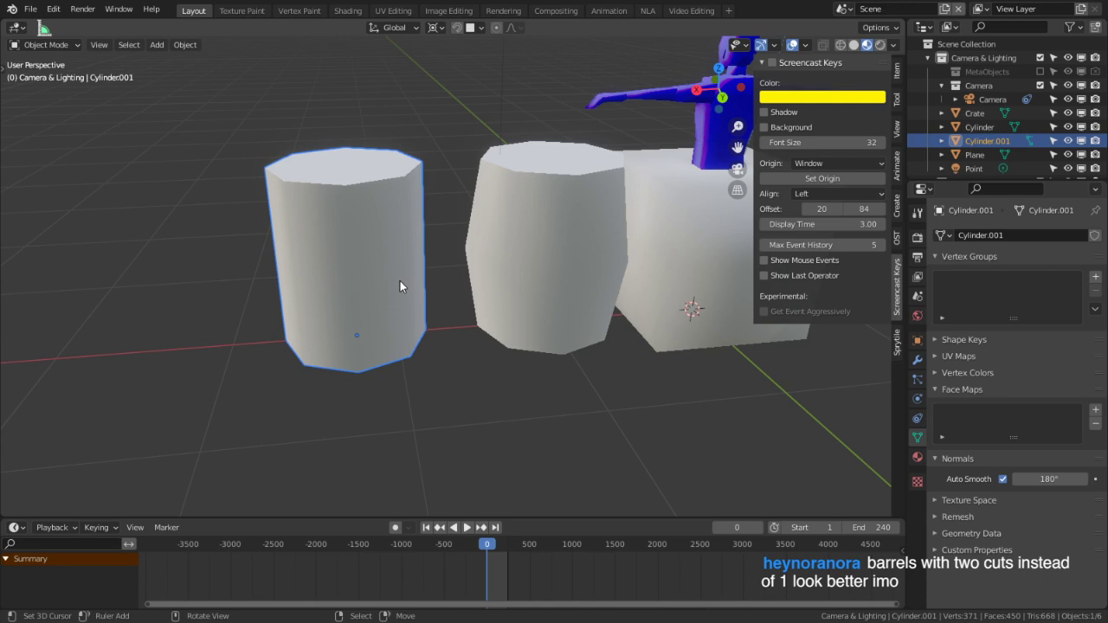
{"action": "key", "text": "Tab"}
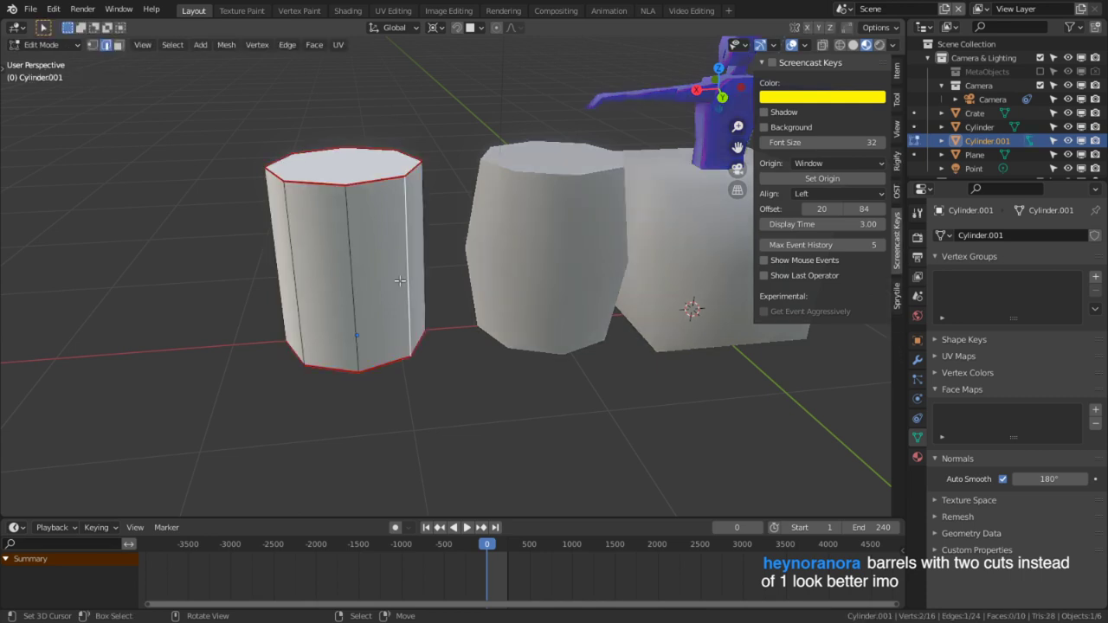
{"action": "key", "text": "ctrl+l"}
{"action": "key", "text": "x"}
{"action": "left_click", "coordinate": [399, 282]}
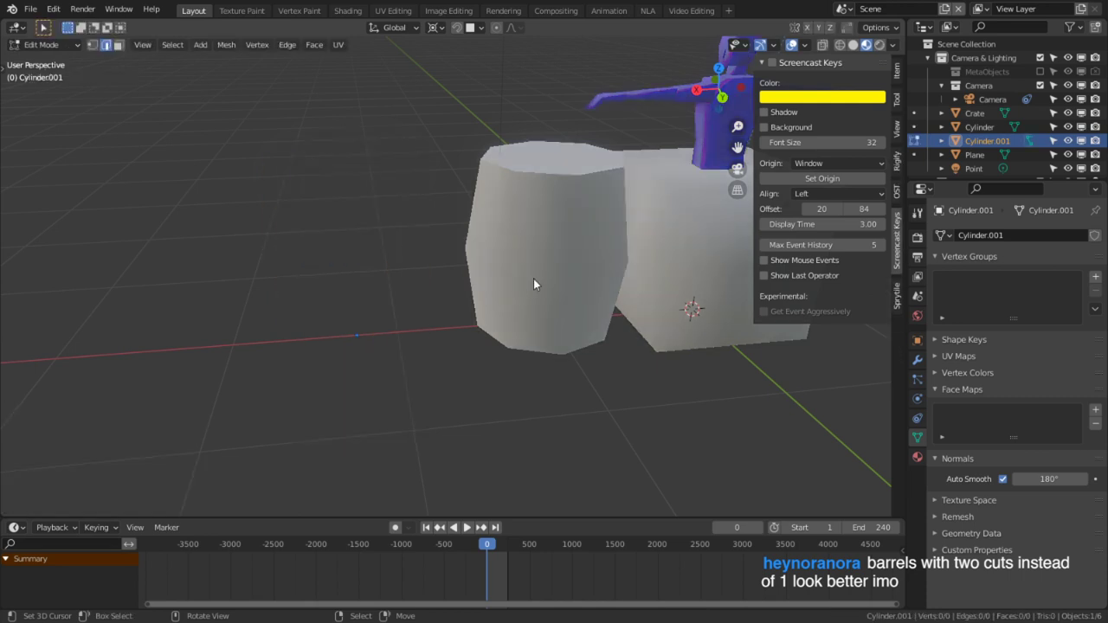
Open the original barrel's mesh in the UV Editing workspace, select all of it and maximize the UV editor
{"action": "key", "text": "Tab"}
{"action": "left_click", "coordinate": [529, 251]}
{"action": "key", "text": "Tab"}
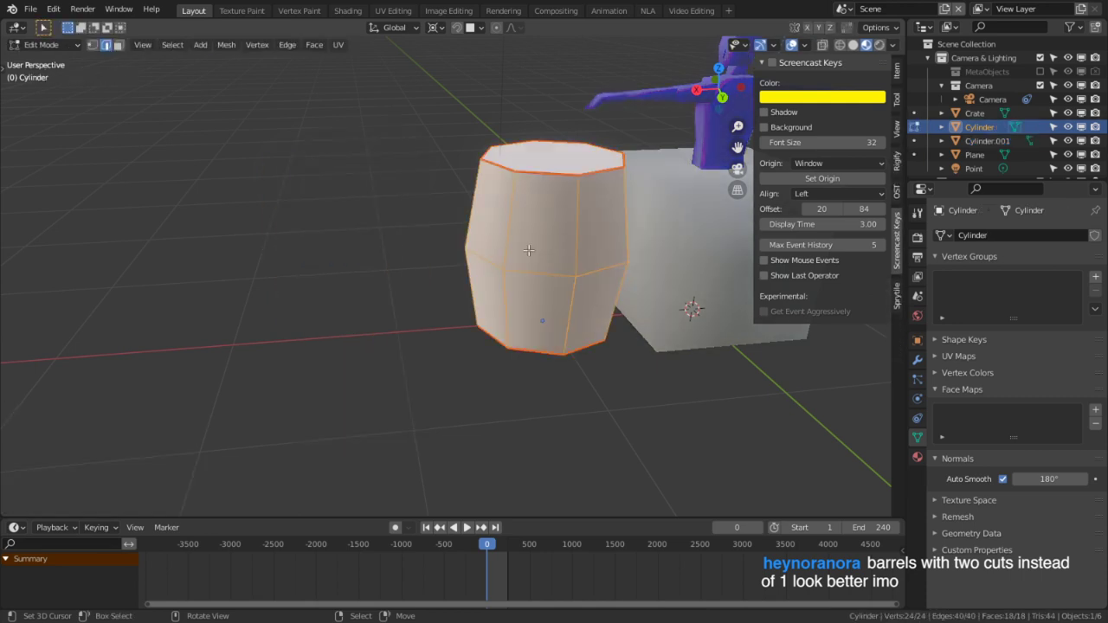
{"action": "left_click", "coordinate": [392, 11]}
{"action": "key", "text": "a"}
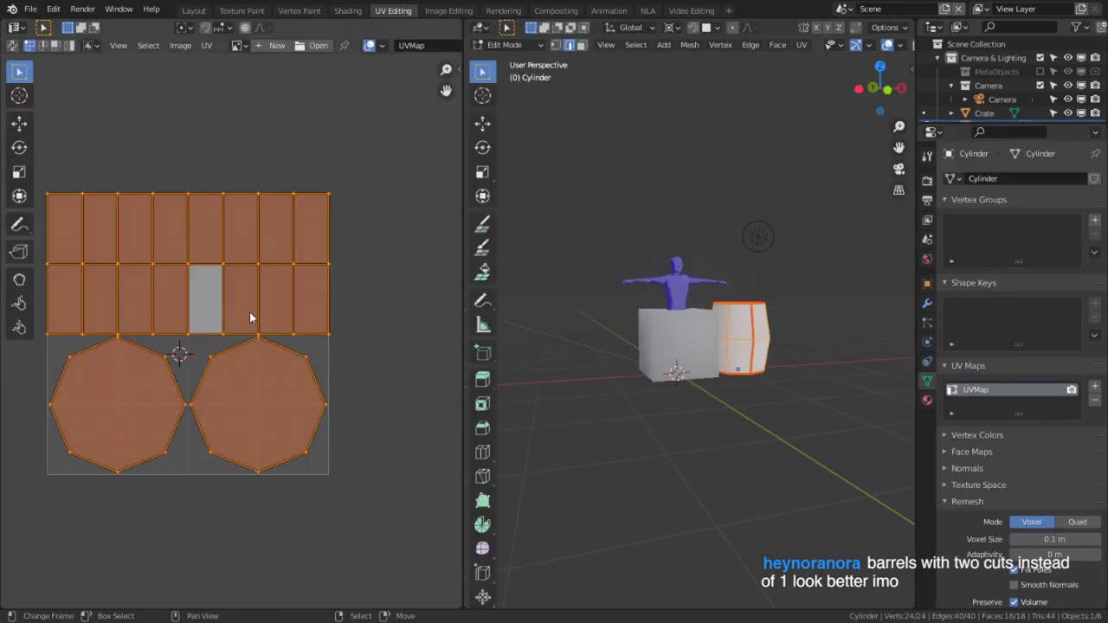
{"action": "key", "text": "ctrl+space"}
{"action": "key", "text": "Home"}
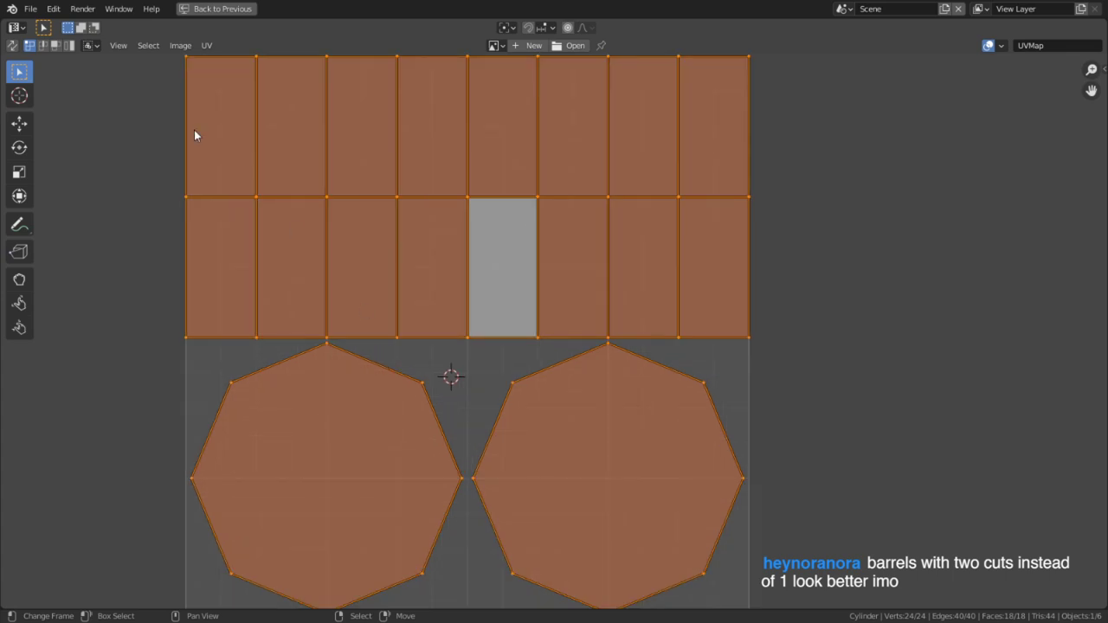
Stack the two octagonal cap UVs by snapping the 2D cursor to one and the other to the cursor with offset
{"action": "key", "text": "Tab"}
{"action": "key", "text": "Tab"}
{"action": "key", "text": "3"}
{"action": "right_click", "coordinate": [620, 462]}
{"action": "key", "text": "shift+s"}
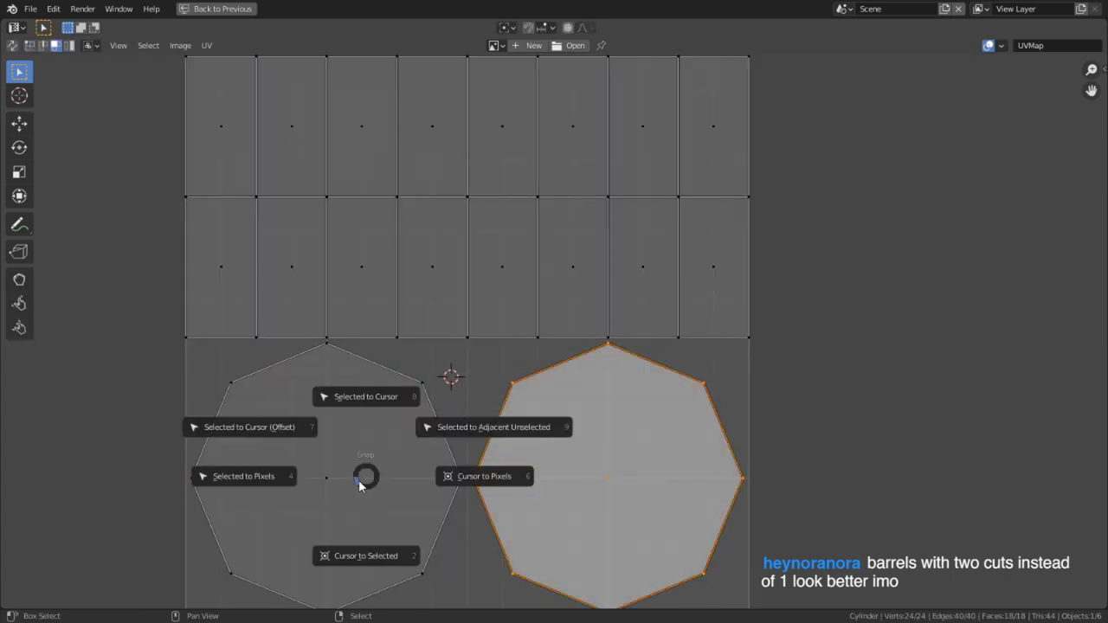
{"action": "left_click", "coordinate": [362, 545]}
{"action": "right_click", "coordinate": [362, 552]}
{"action": "key", "text": "shift+s"}
{"action": "left_click", "coordinate": [257, 423]}
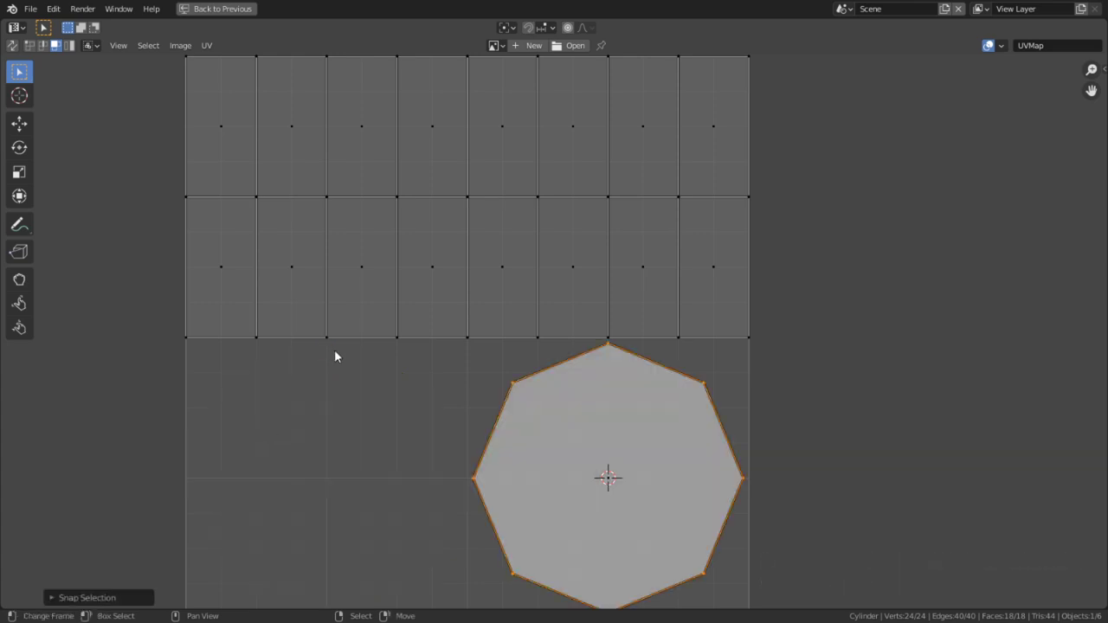
Select the middle horizontal edge loop of the side UV strip and snap the 2D cursor to it
{"action": "right_click", "coordinate": [205, 263]}
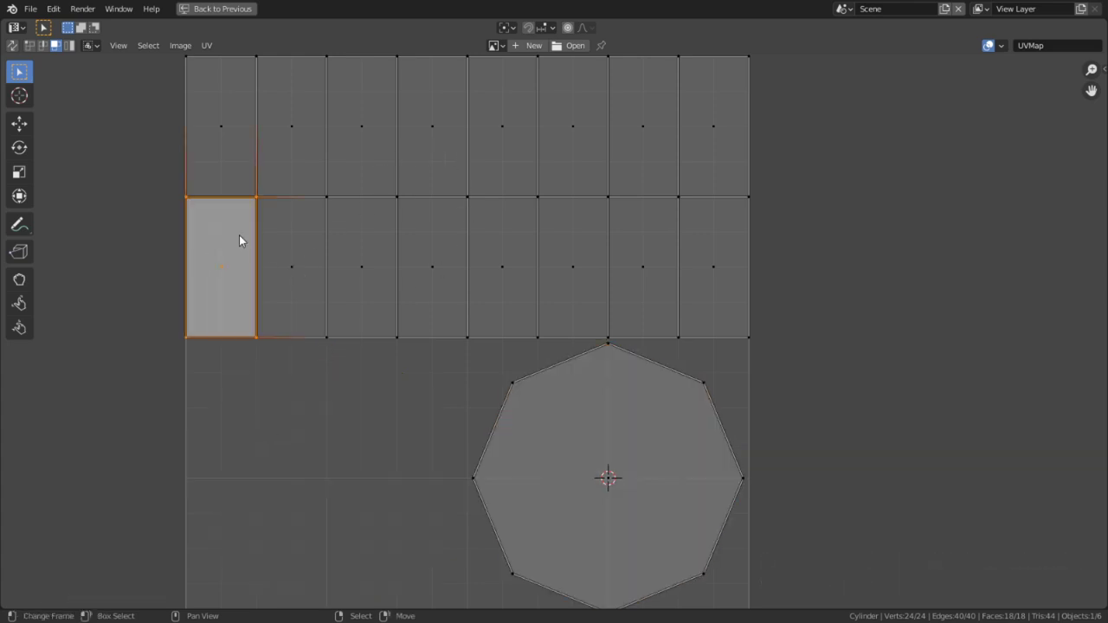
{"action": "key", "text": "2"}
{"action": "key", "text": "shift+s"}
{"action": "left_click", "coordinate": [415, 460]}
{"action": "key", "text": "shift+s"}
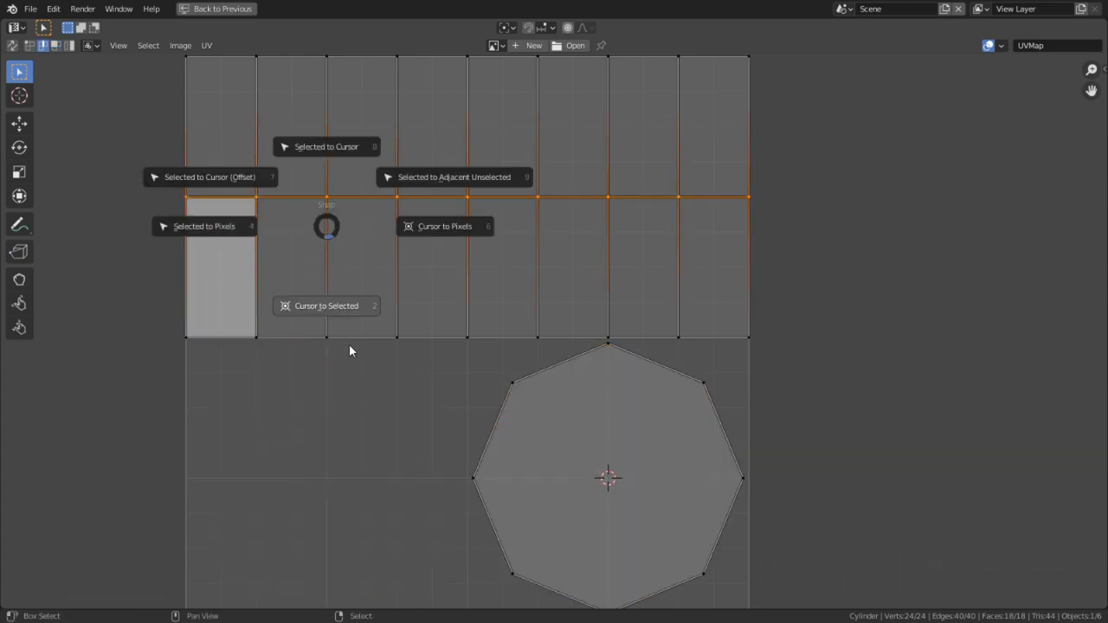
{"action": "left_click", "coordinate": [350, 346]}
{"action": "middle_click_drag", "start_coordinate": [260, 256], "coordinate": [251, 309]}
Select the entire lower edge row of the side UV strip in edge select mode
{"action": "key", "text": "3"}
{"action": "key", "text": "1"}
{"action": "right_click", "coordinate": [156, 393]}
{"action": "key", "text": "2"}
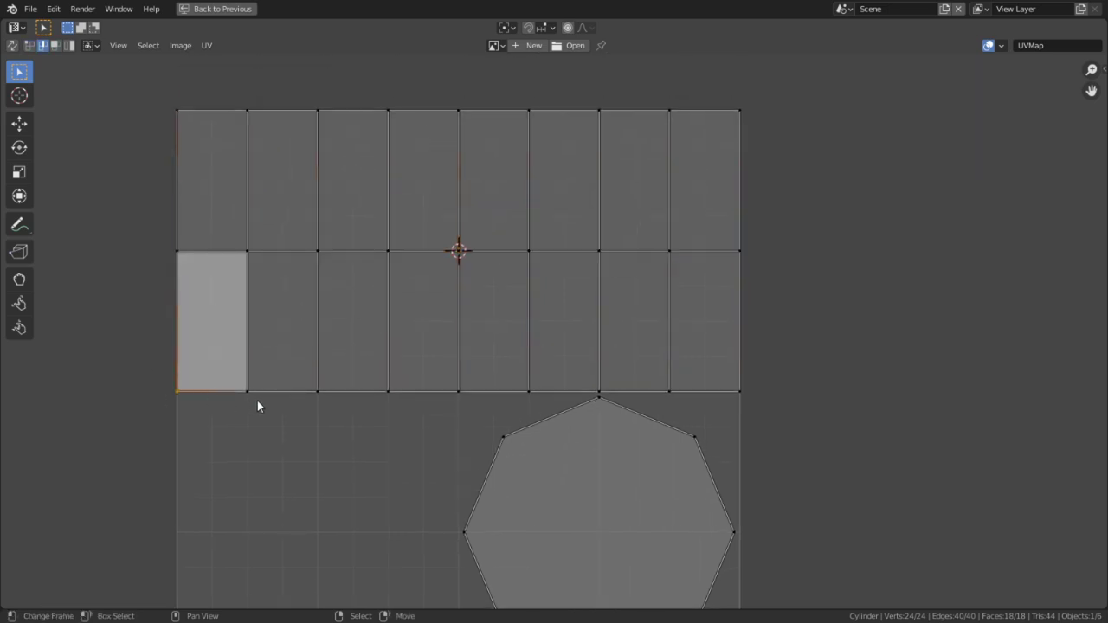
{"action": "right_click", "coordinate": [257, 401], "text": "alt"}
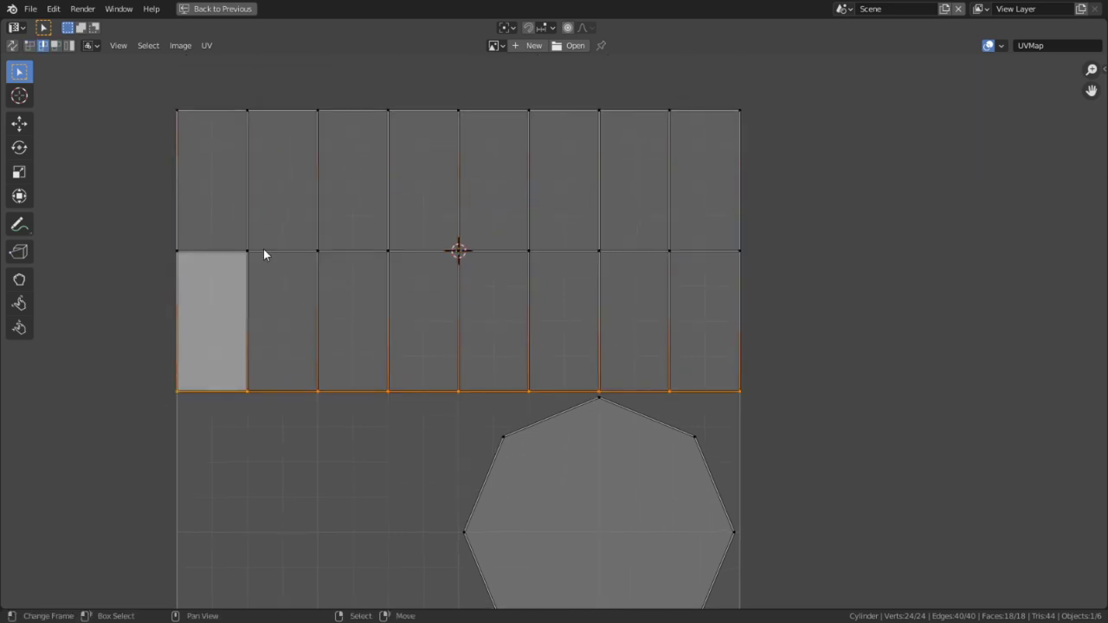
Set the UV pivot to the 2D cursor and try to flip the lower edge row by scaling -1 along Y
{"action": "left_click", "coordinate": [507, 28]}
{"action": "left_click", "coordinate": [514, 76]}
{"action": "type", "text": "s"}
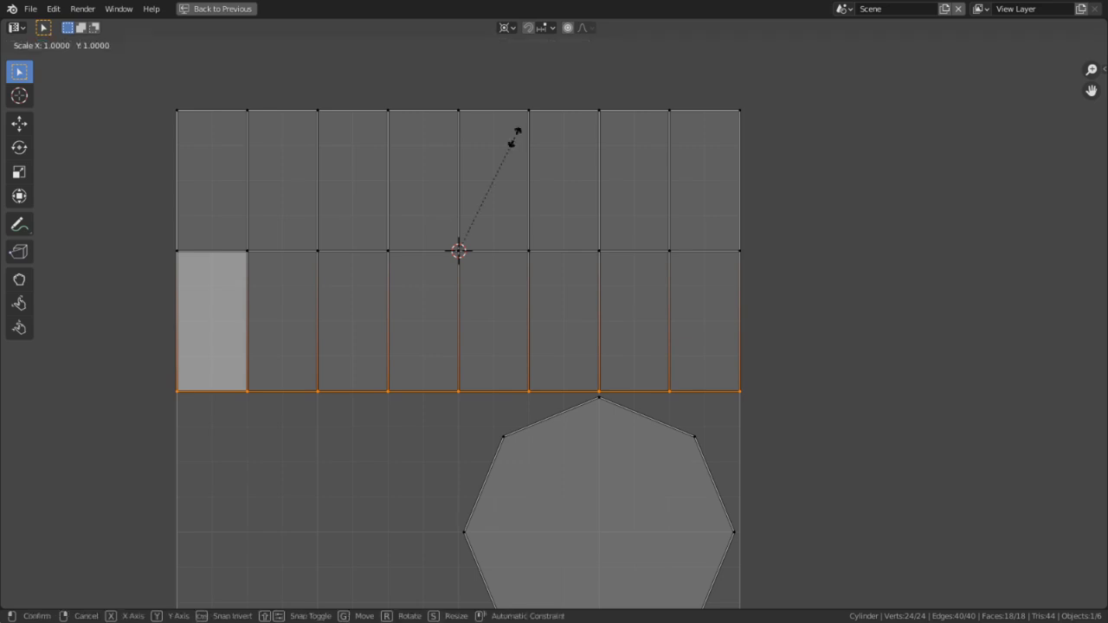
{"action": "type", "text": "y-1"}
{"action": "key", "text": "Return"}
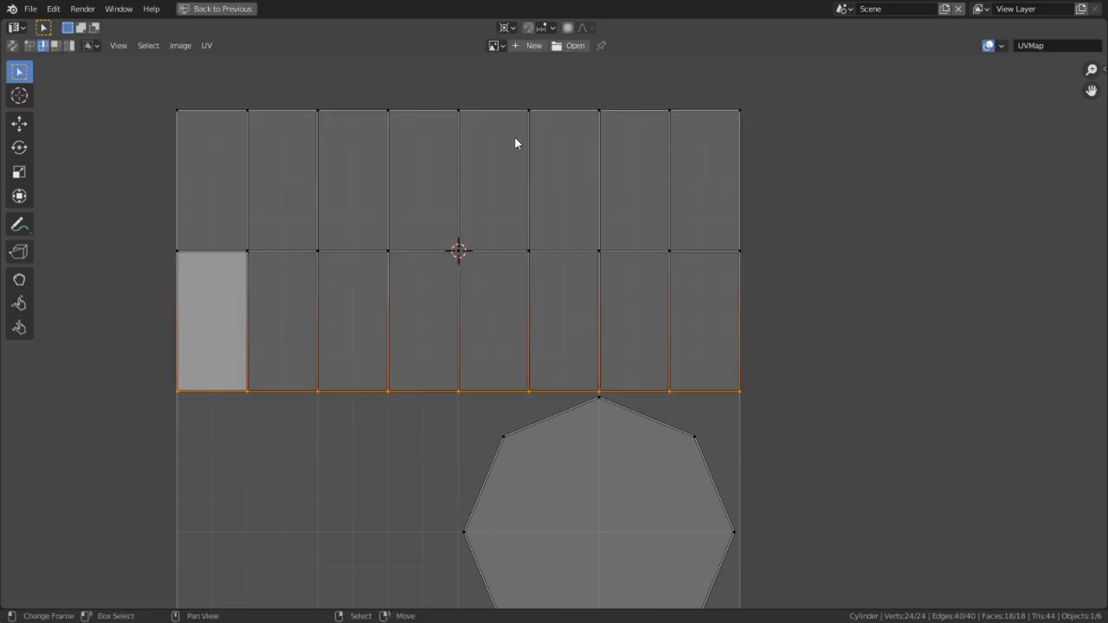
Mirror the lower edge row of the side UV strip along Y about the 2D cursor onto the upper row
{"action": "key", "text": "ctrl+m"}
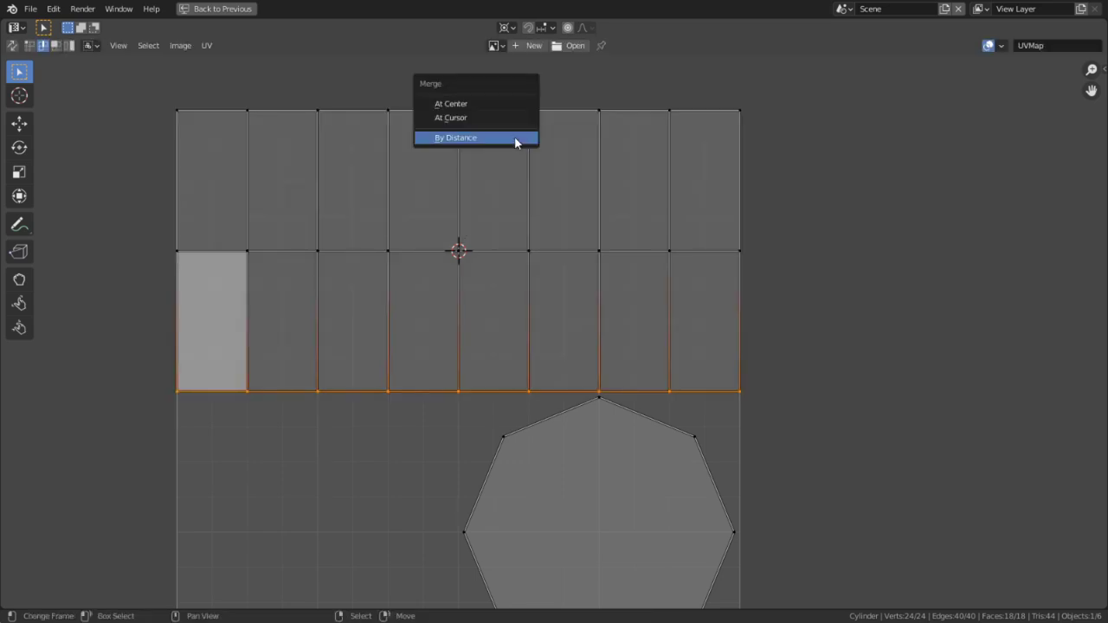
{"action": "left_click", "coordinate": [514, 138]}
{"action": "key", "text": "y"}
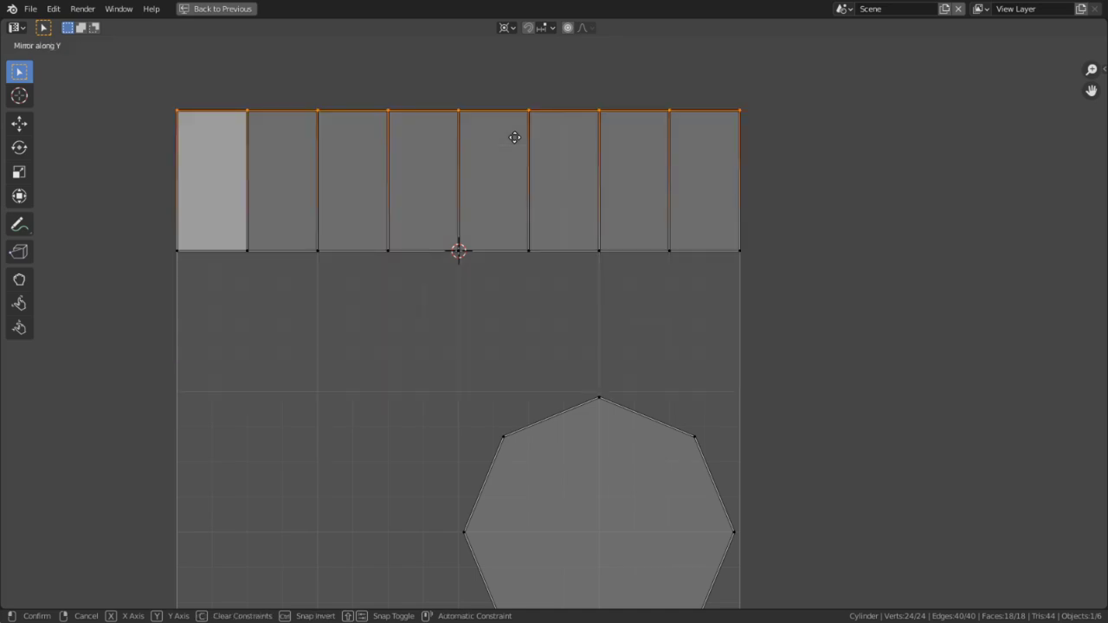
{"action": "key", "text": "Return"}
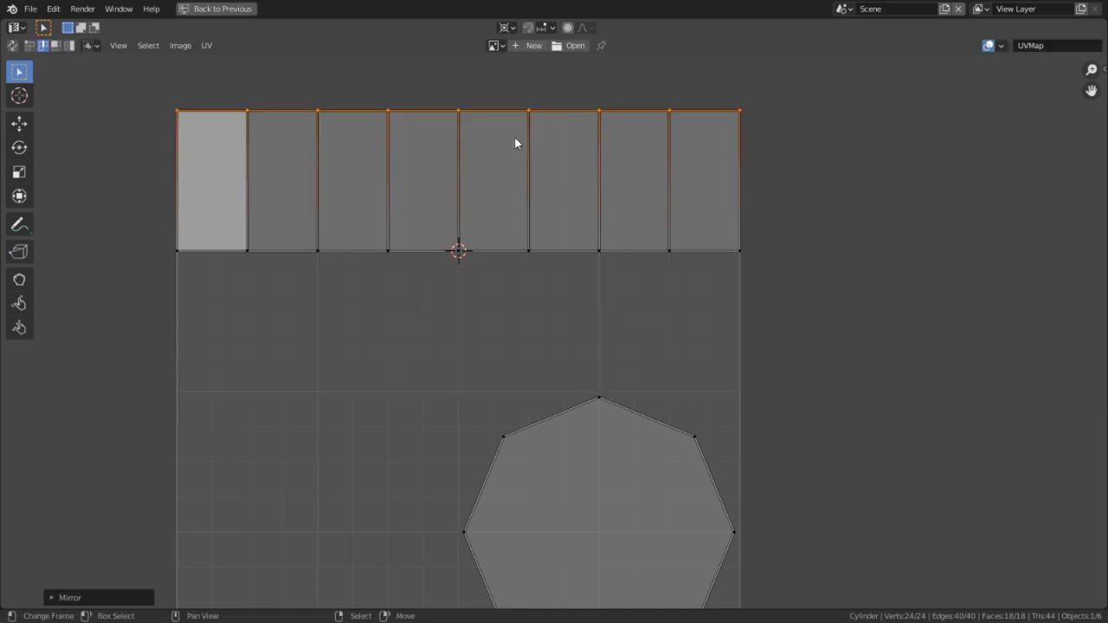
Turn on UV sync selection and clear the current face selection
{"action": "key", "text": "3"}
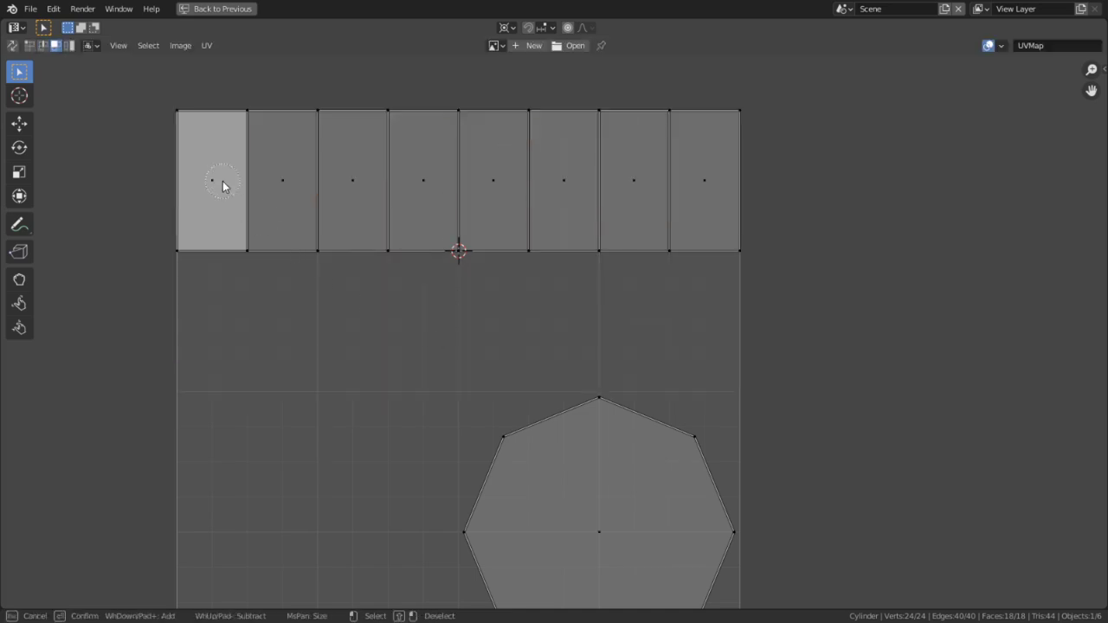
{"action": "left_click", "coordinate": [222, 181], "text": "shift"}
{"action": "left_click", "coordinate": [290, 185], "text": "shift"}
{"action": "left_click", "coordinate": [331, 191], "text": "shift"}
{"action": "left_click", "coordinate": [505, 28]}
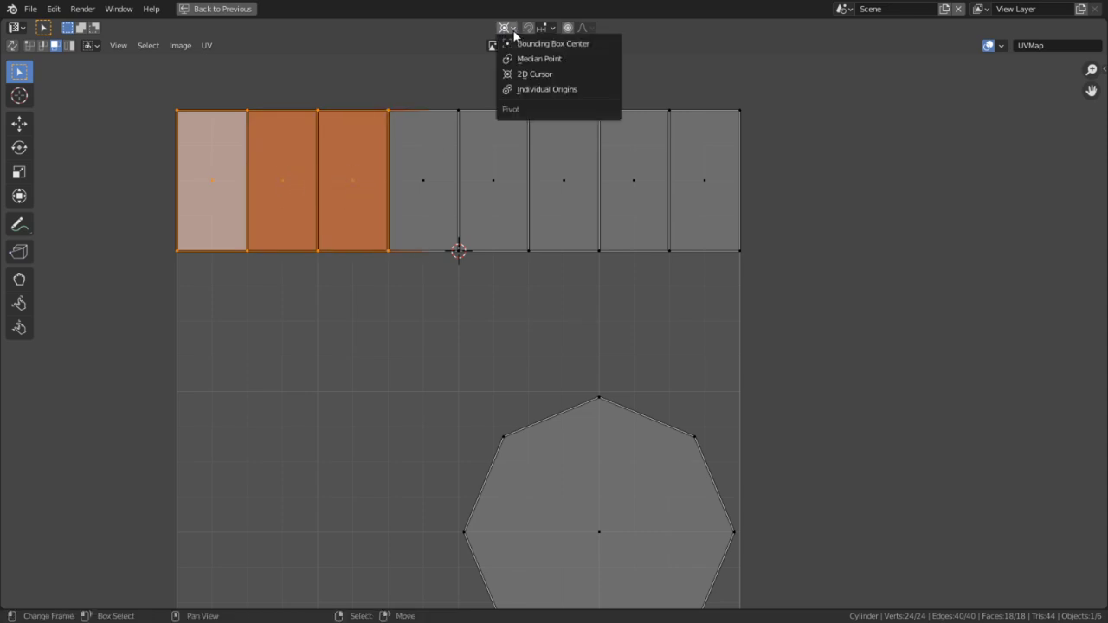
{"action": "left_click", "coordinate": [13, 45]}
{"action": "key", "text": "alt+a"}
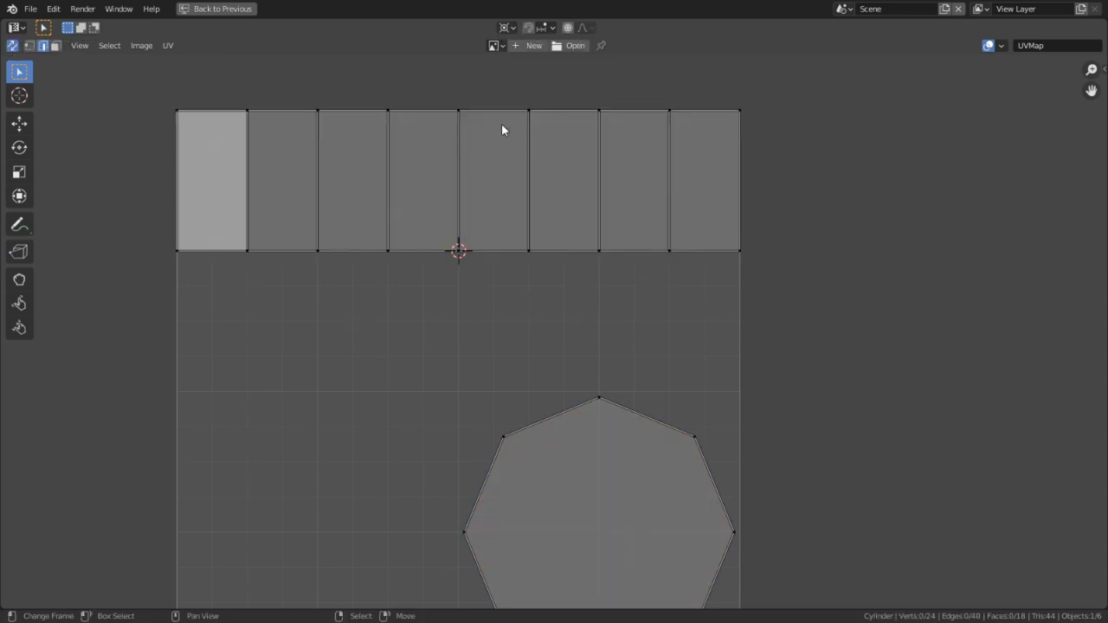
{"action": "left_click", "coordinate": [550, 31]}
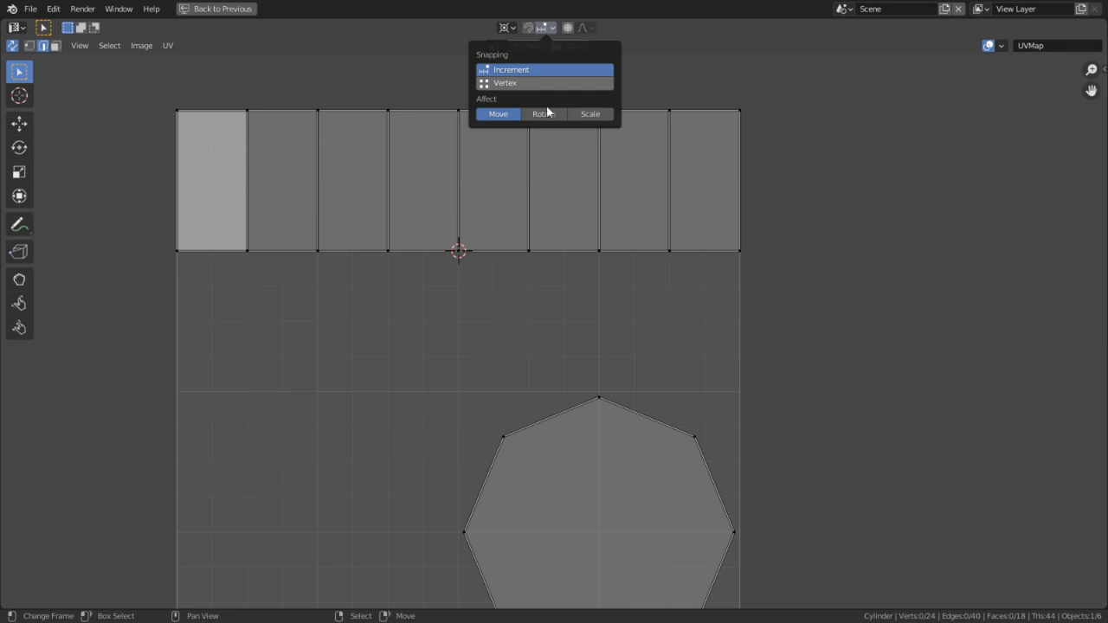
{"action": "key", "text": "c"}
{"action": "left_click_drag", "start_coordinate": [173, 157], "coordinate": [326, 179]}
{"action": "right_click", "coordinate": [336, 168]}
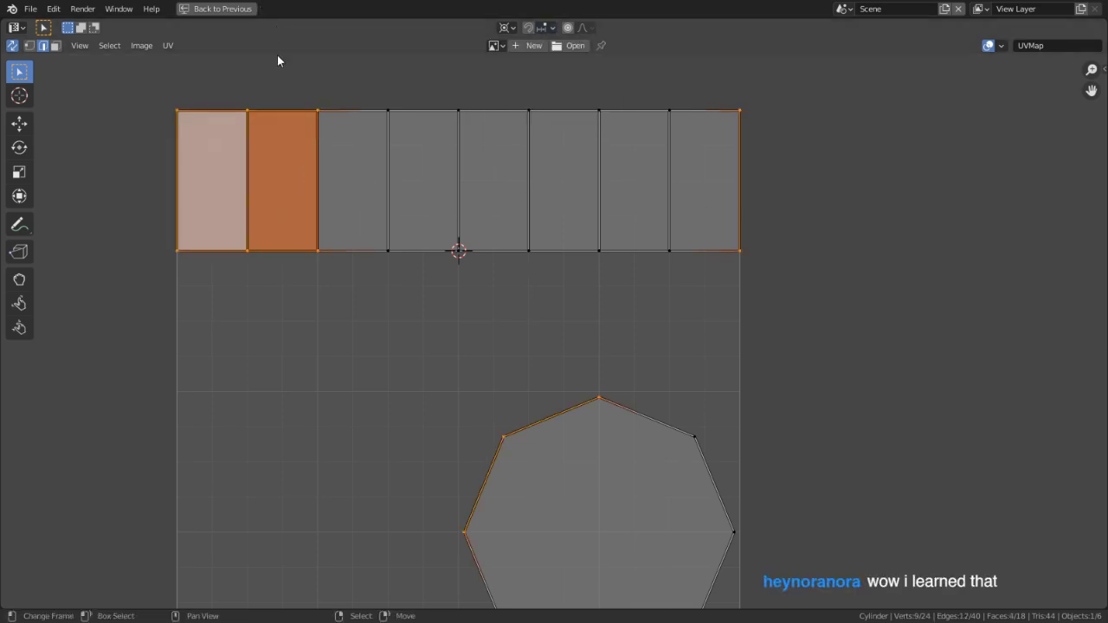
{"action": "key", "text": "alt+a"}
Switch to face selection and select the three leftmost face columns of the side UV strip, including the stacked faces
{"action": "key", "text": "3"}
{"action": "key", "text": "c"}
{"action": "left_click", "coordinate": [215, 167]}
{"action": "left_click", "coordinate": [275, 178]}
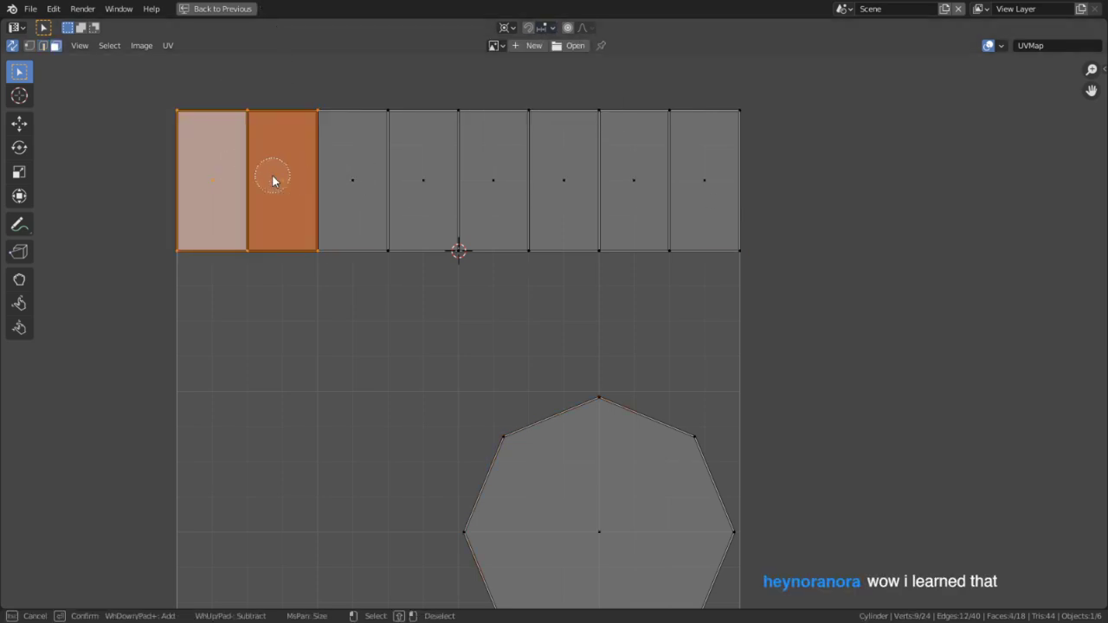
{"action": "left_click", "coordinate": [355, 180]}
{"action": "right_click", "coordinate": [355, 180]}
{"action": "key", "text": "g"}
{"action": "right_click", "coordinate": [675, 116]}
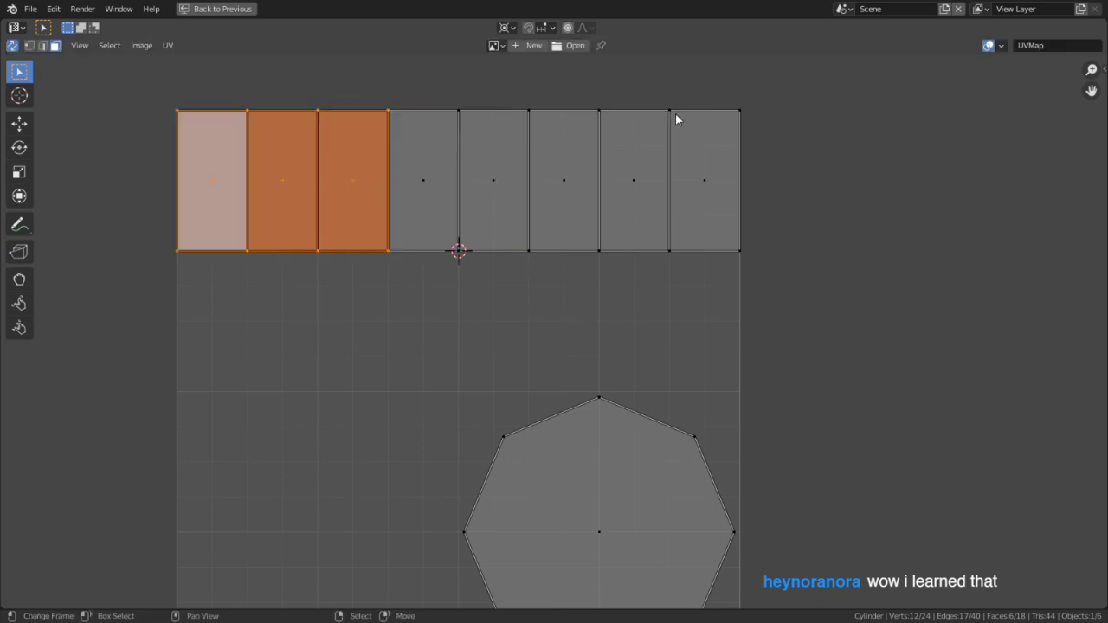
{"action": "key", "text": "Tab"}
{"action": "key", "text": "Tab"}
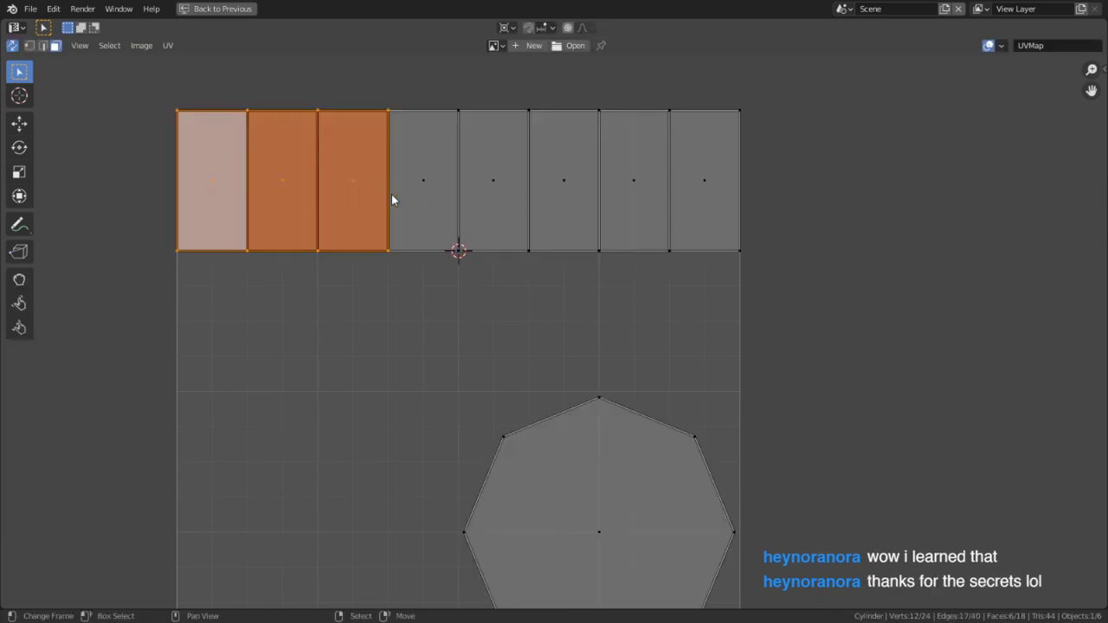
{"action": "left_click", "coordinate": [222, 176]}
{"action": "key", "text": "c"}
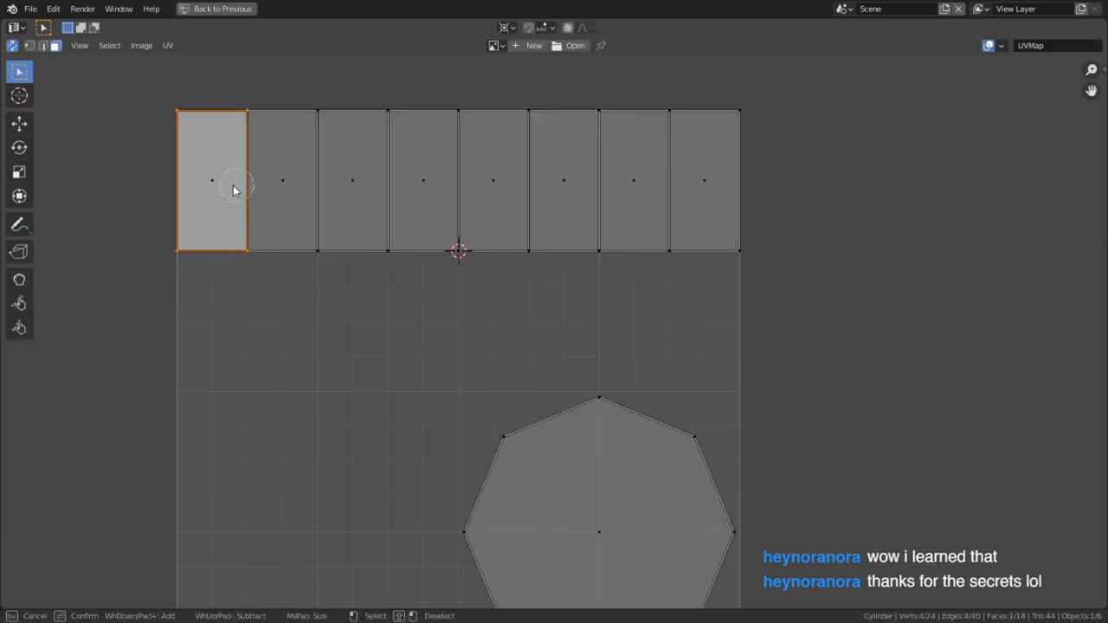
{"action": "right_click", "coordinate": [232, 190]}
{"action": "left_click", "coordinate": [285, 186]}
{"action": "left_click", "coordinate": [363, 188]}
{"action": "left_click", "coordinate": [432, 198]}
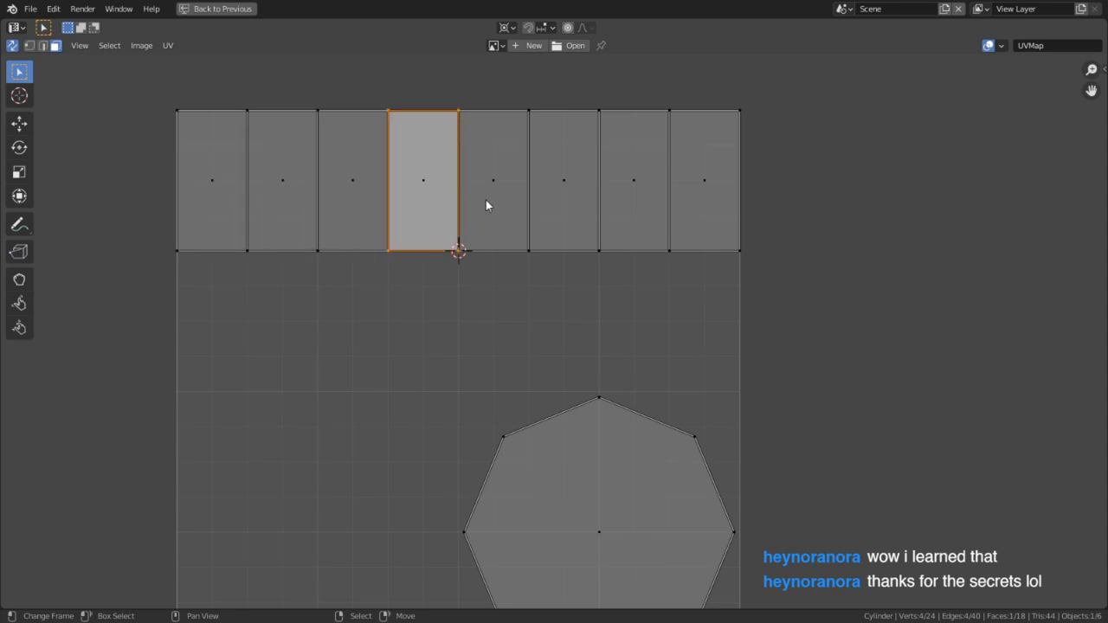
Select the two leftmost stacked face columns of the side strip and move them with increment snapping onto the next two columns
{"action": "key", "text": "c"}
{"action": "mouse_move", "coordinate": [230, 213]}
{"action": "left_mouse_down"}
{"action": "mouse_move", "coordinate": [255, 188]}
{"action": "mouse_move", "coordinate": [329, 183]}
{"action": "left_mouse_up"}
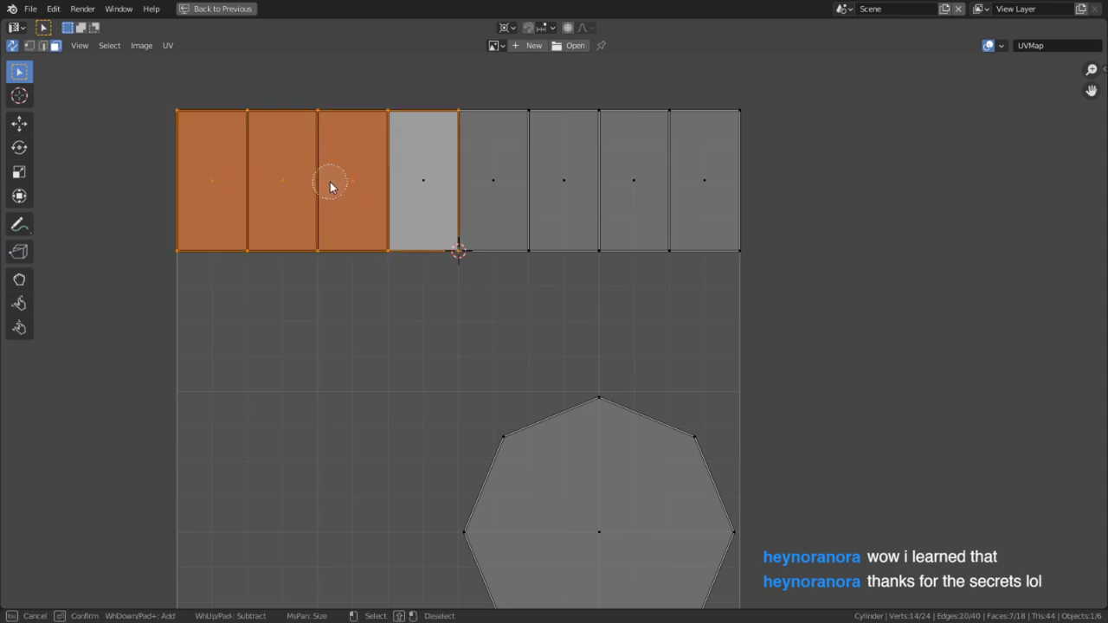
{"action": "mouse_move", "coordinate": [423, 203]}
{"action": "middle_mouse_down"}
{"action": "mouse_move", "coordinate": [395, 183]}
{"action": "mouse_move", "coordinate": [355, 182]}
{"action": "middle_mouse_up"}
{"action": "right_click", "coordinate": [274, 192]}
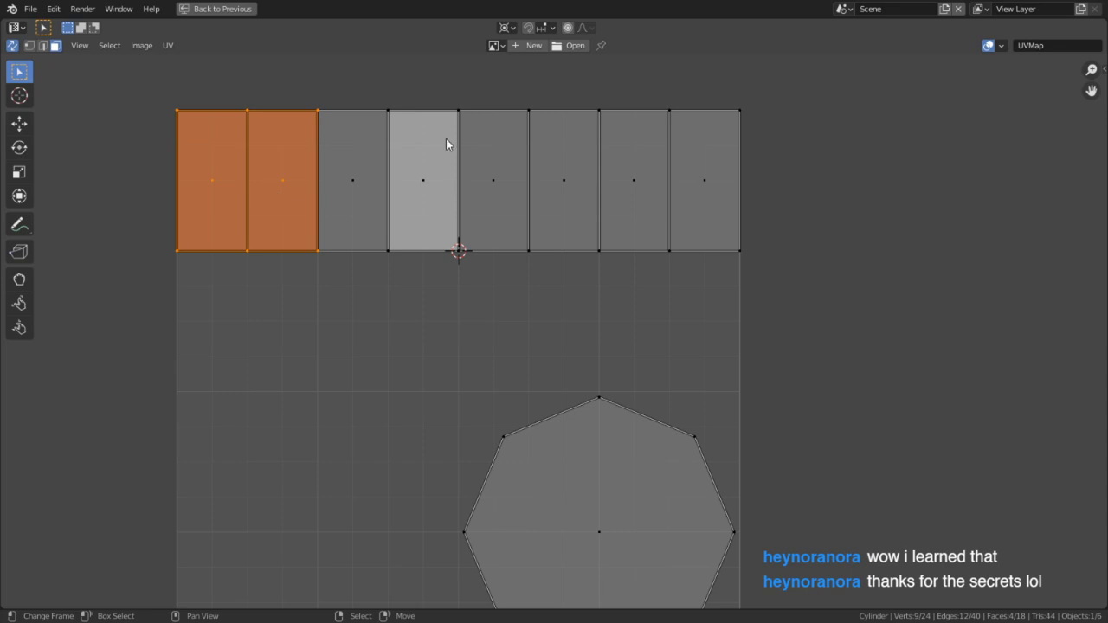
{"action": "key", "text": "g"}
{"action": "key", "text": "shift+Tab"}
{"action": "right_click", "coordinate": [513, 127]}
{"action": "key", "text": "g"}
{"action": "left_click", "coordinate": [586, 121]}
Add each newly covered column pair to the selection and shift the stack 0.25 along X until it covers the last pair
{"action": "key", "text": "c"}
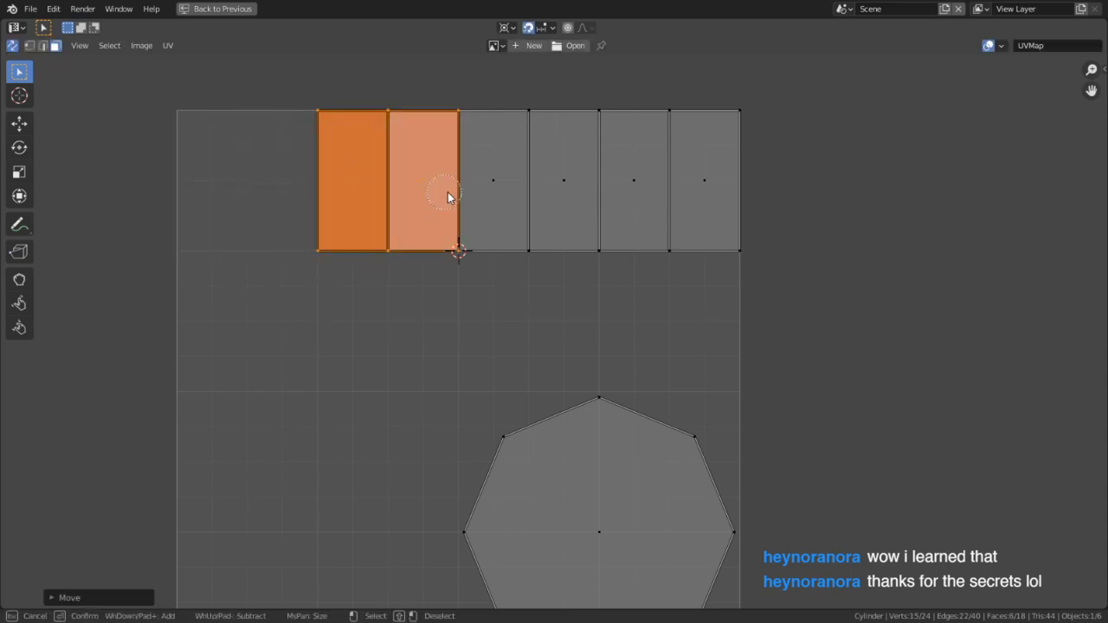
{"action": "right_click", "coordinate": [441, 192]}
{"action": "key", "text": "g"}
{"action": "left_click", "coordinate": [561, 185]}
{"action": "key", "text": "c"}
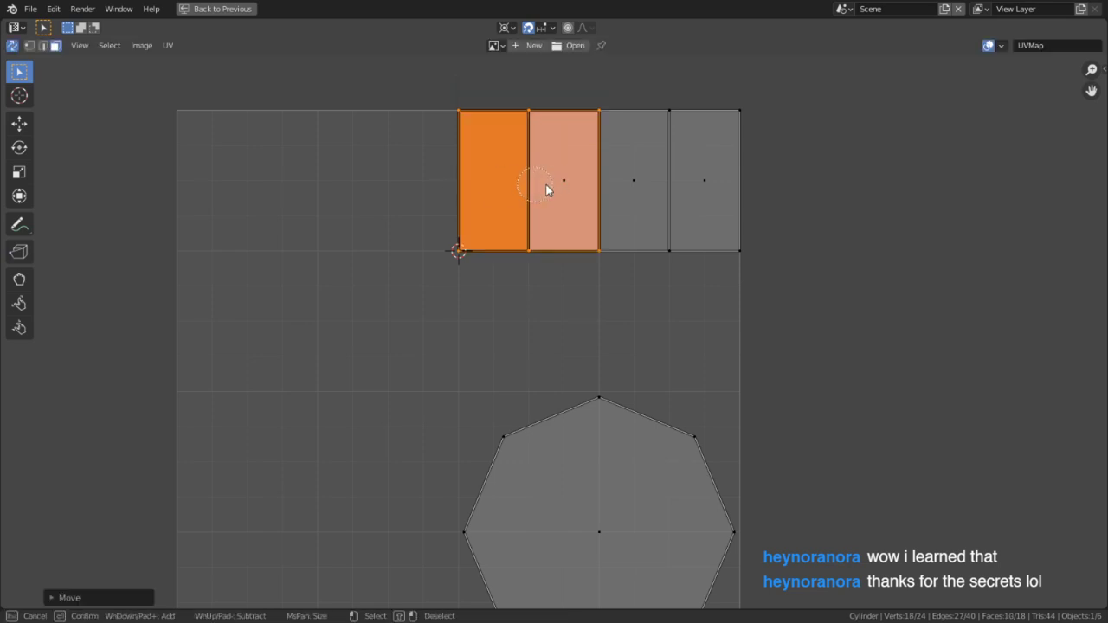
{"action": "right_click", "coordinate": [563, 184]}
{"action": "key", "text": "g"}
{"action": "key", "text": "x"}
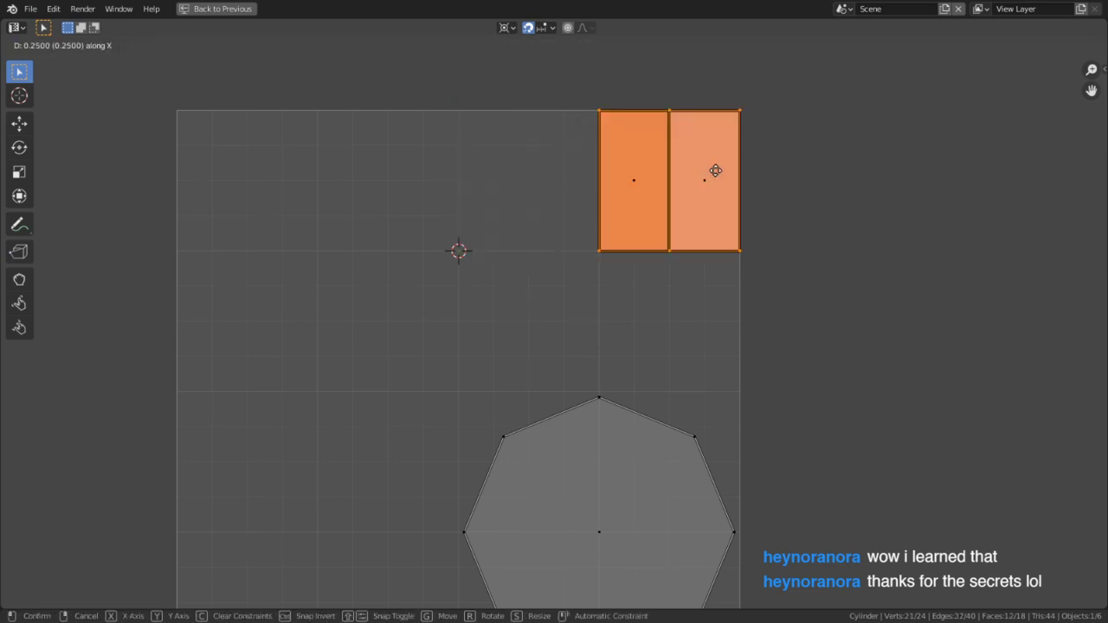
{"action": "left_click", "coordinate": [715, 171]}
Move the stacked side UVs into the lower-left corner of the UV square
{"action": "key", "text": "g"}
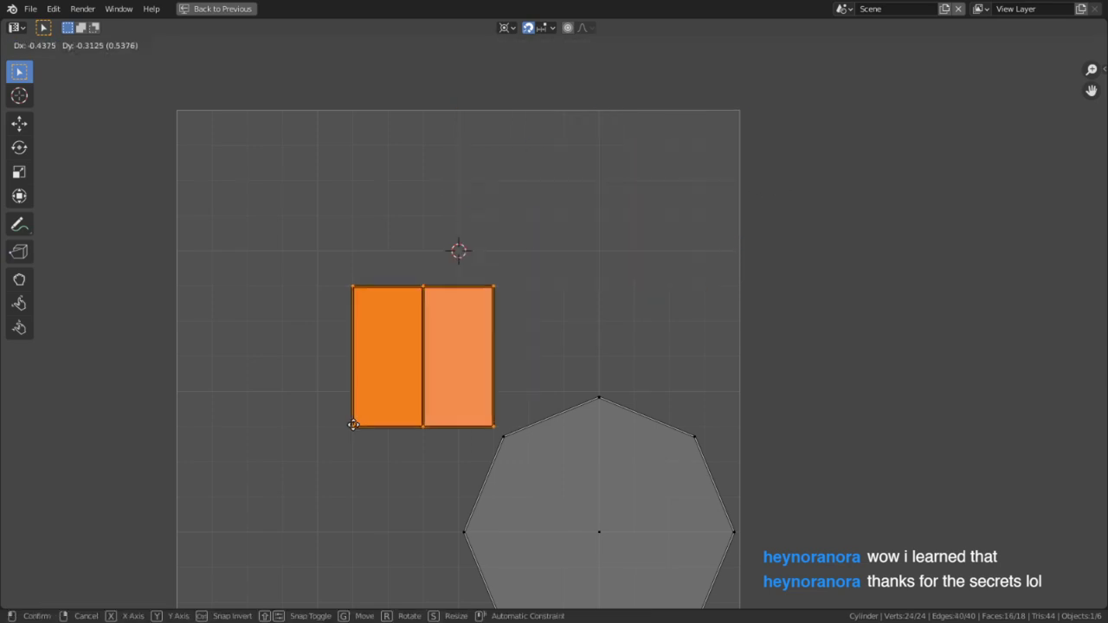
{"action": "left_click", "coordinate": [221, 321]}
{"action": "middle_click_drag", "start_coordinate": [327, 327], "coordinate": [411, 122]}
{"action": "key", "text": "g"}
{"action": "left_click", "coordinate": [384, 195]}
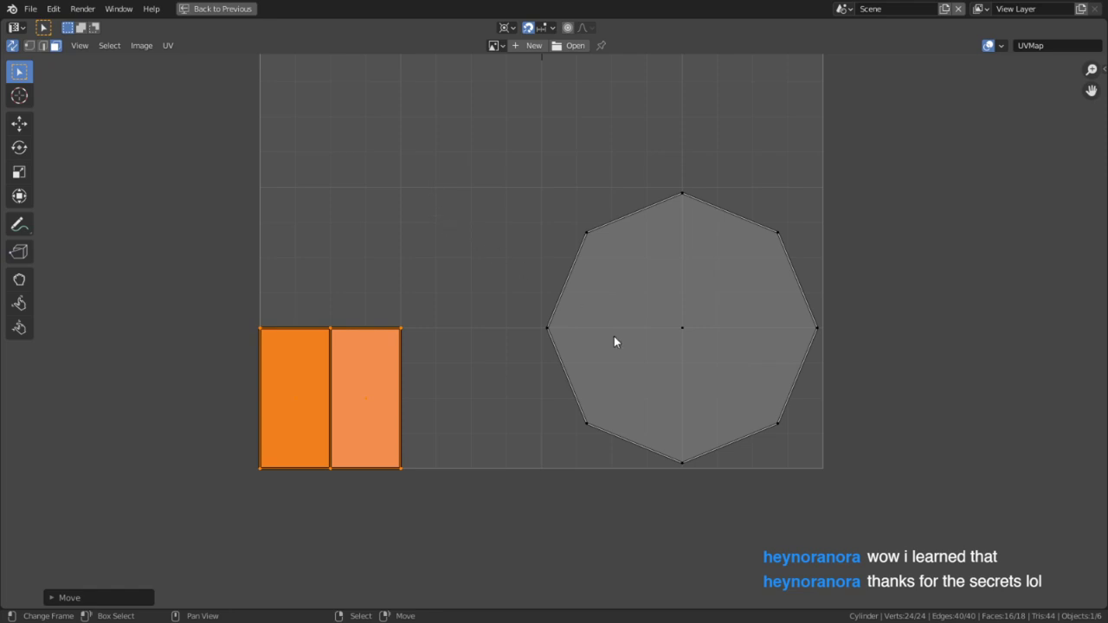
{"action": "key", "text": "Tab"}
{"action": "key", "text": "Tab"}
{"action": "left_click", "coordinate": [642, 385]}
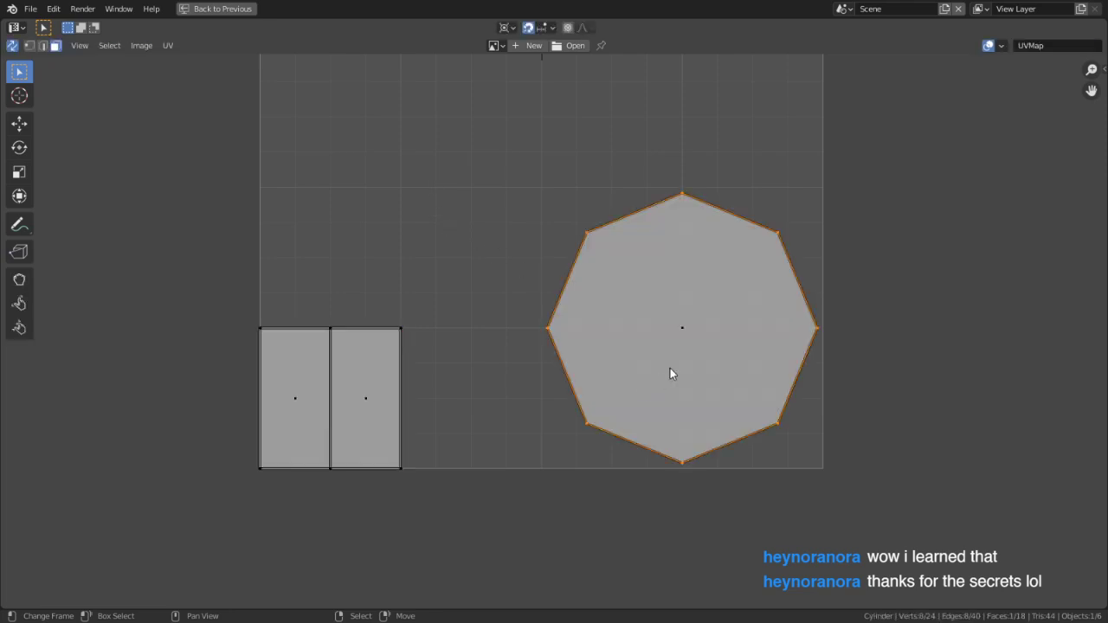
{"action": "key", "text": "g"}
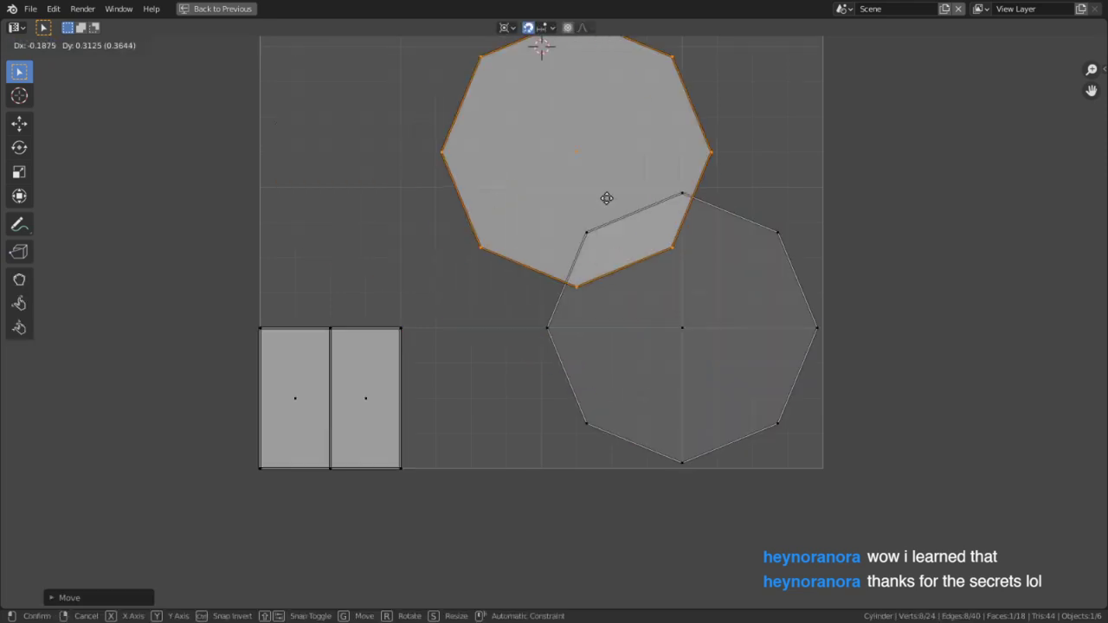
{"action": "right_click", "coordinate": [607, 198]}
Select all UV islands and equalize their relative sizes with Average Islands Scale
{"action": "key", "text": "c"}
{"action": "left_click_drag", "start_coordinate": [688, 357], "coordinate": [637, 317]}
{"action": "right_click", "coordinate": [638, 318]}
{"action": "key", "text": "a"}
{"action": "key", "text": "q"}
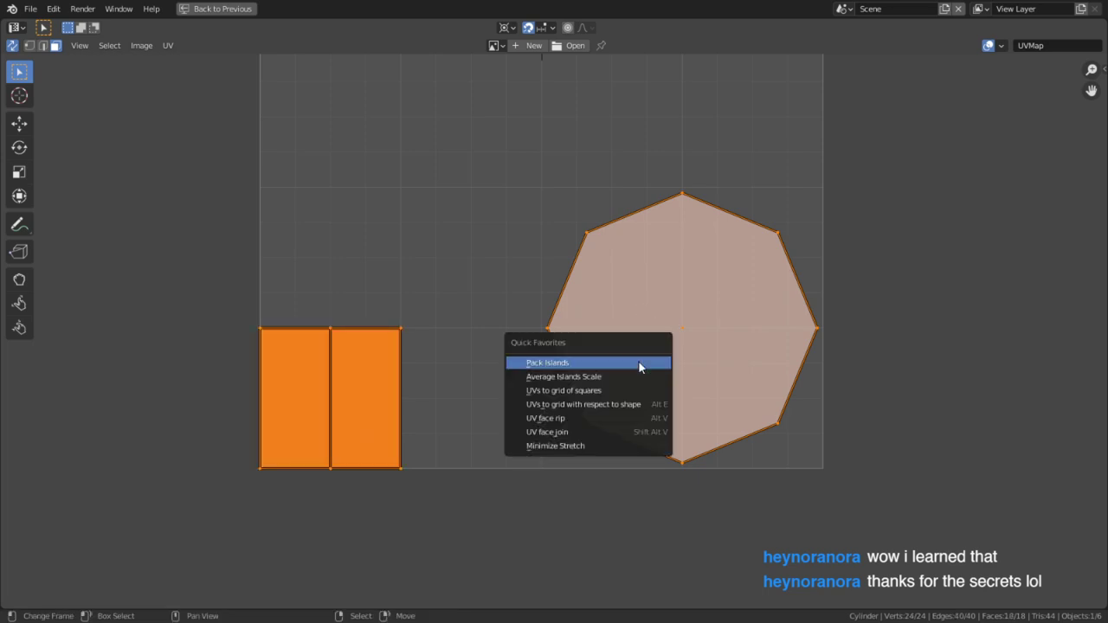
{"action": "left_click", "coordinate": [622, 377]}
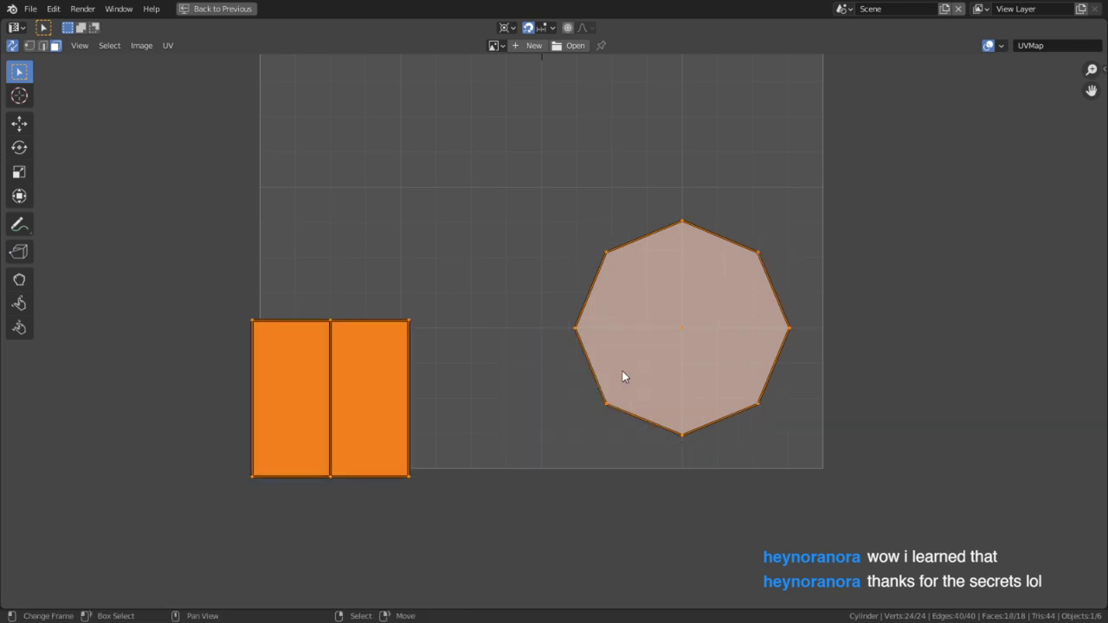
Select all the stacked side UV faces and move them, constrained to the image bounds, into the UV square's lower-left corner
{"action": "key", "text": "alt+a"}
{"action": "key", "text": "c"}
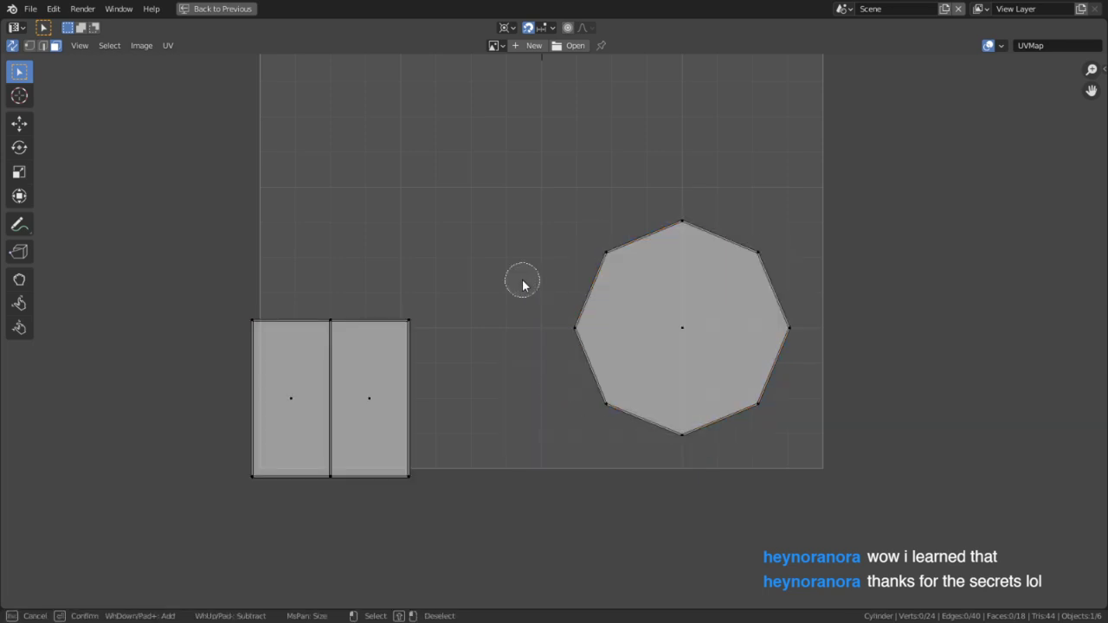
{"action": "left_click_drag", "start_coordinate": [376, 373], "coordinate": [374, 403]}
{"action": "right_click", "coordinate": [285, 367]}
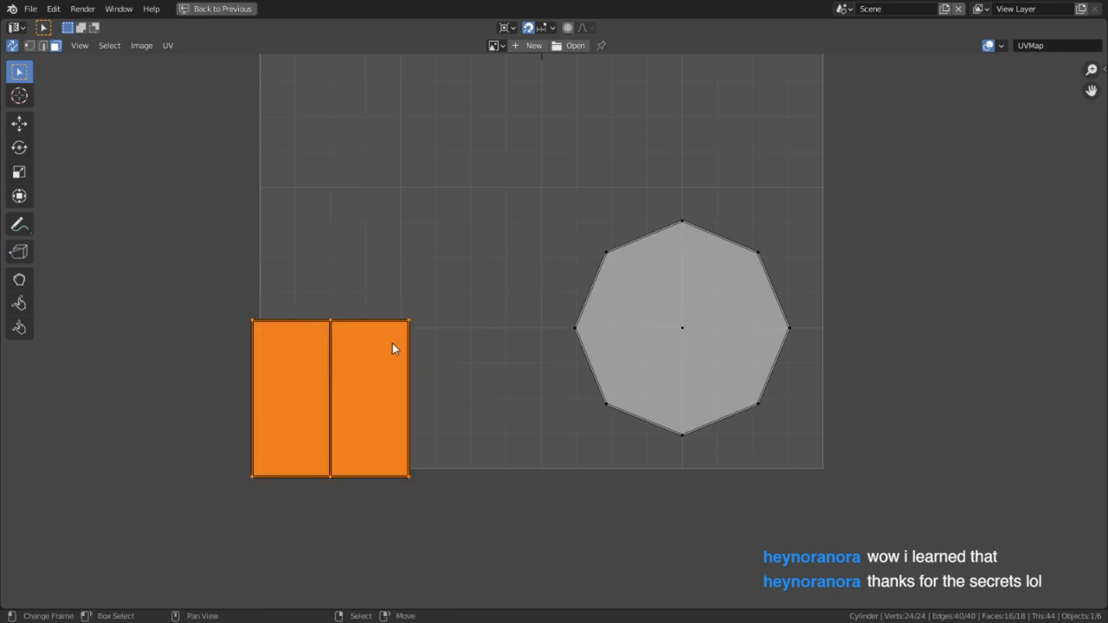
{"action": "key", "text": "g"}
{"action": "right_click", "coordinate": [399, 342]}
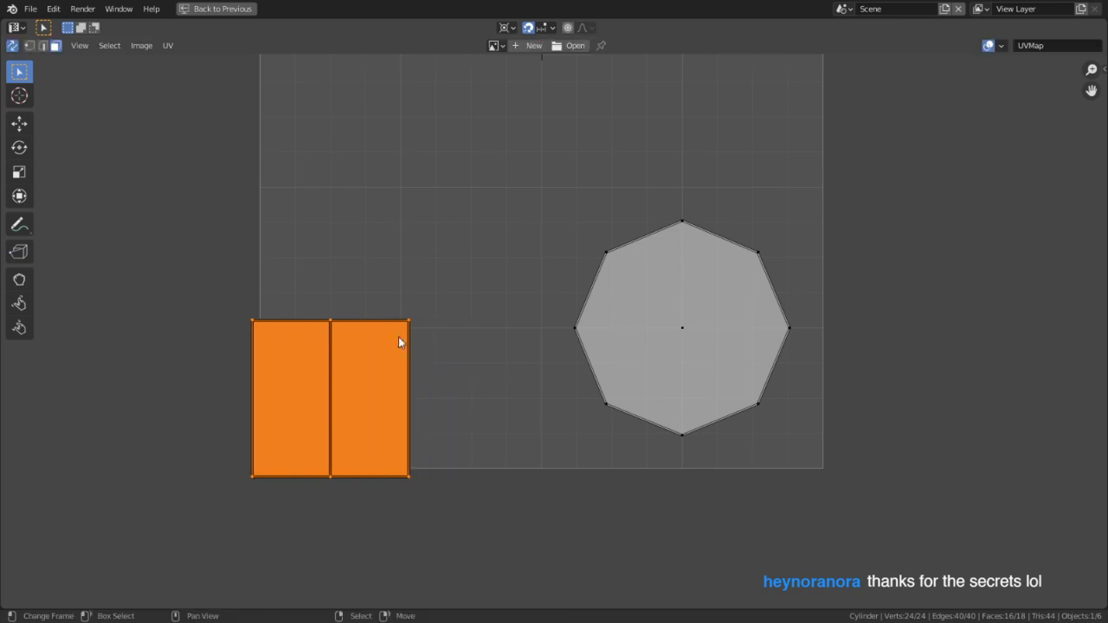
{"action": "left_click", "coordinate": [168, 45]}
{"action": "left_click", "coordinate": [211, 116]}
{"action": "key", "text": "g"}
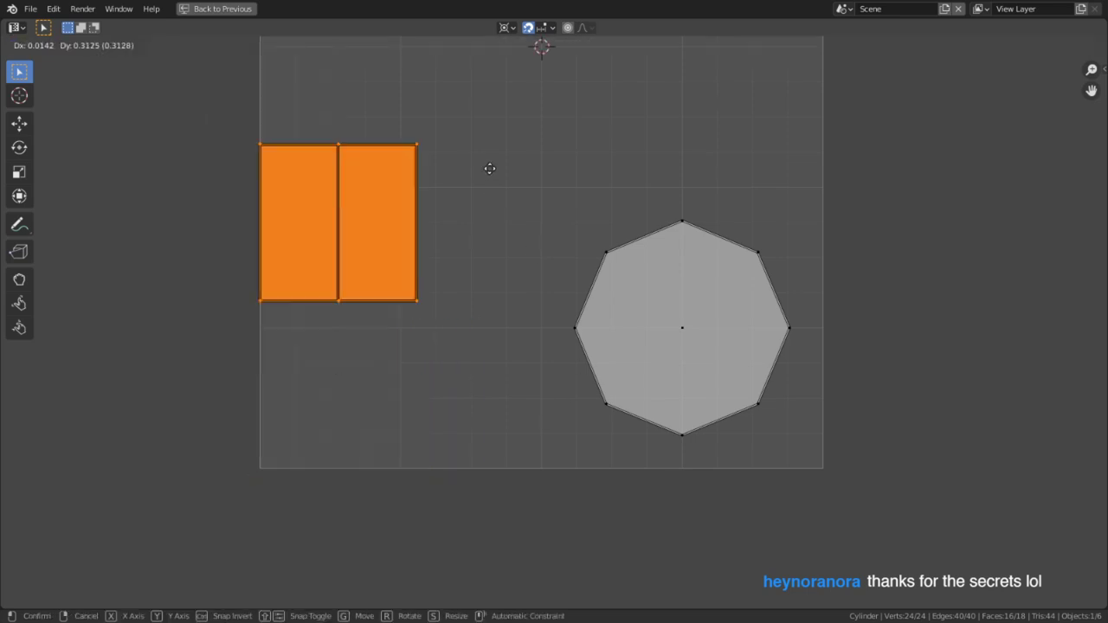
{"action": "left_click", "coordinate": [250, 480]}
{"action": "key", "text": "c"}
{"action": "right_click", "coordinate": [339, 421]}
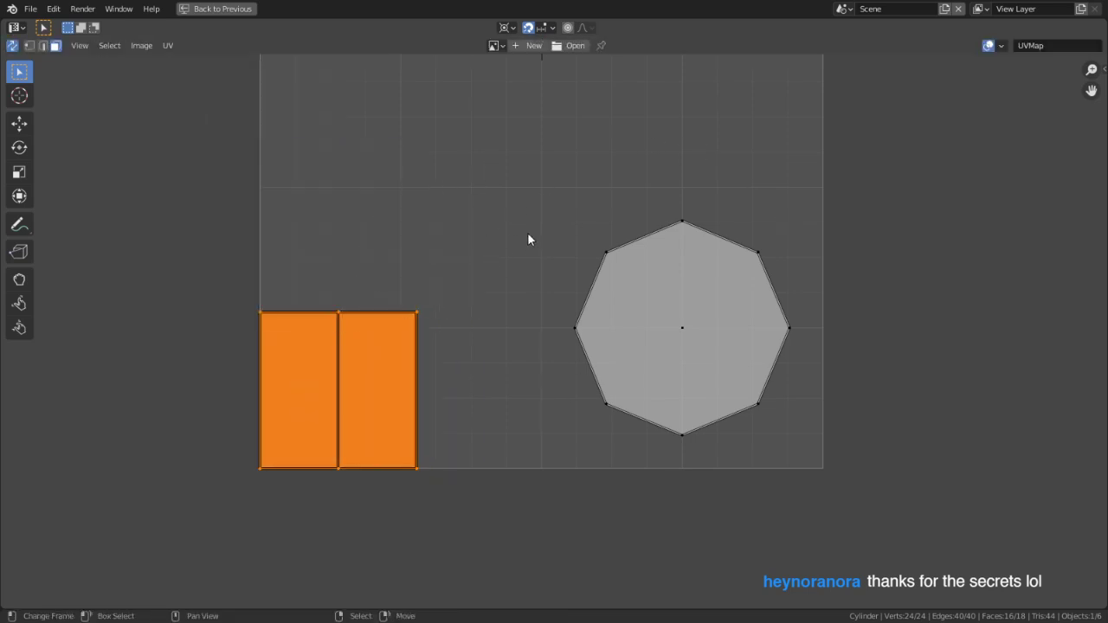
{"action": "key", "text": "c"}
{"action": "left_click", "coordinate": [683, 325]}
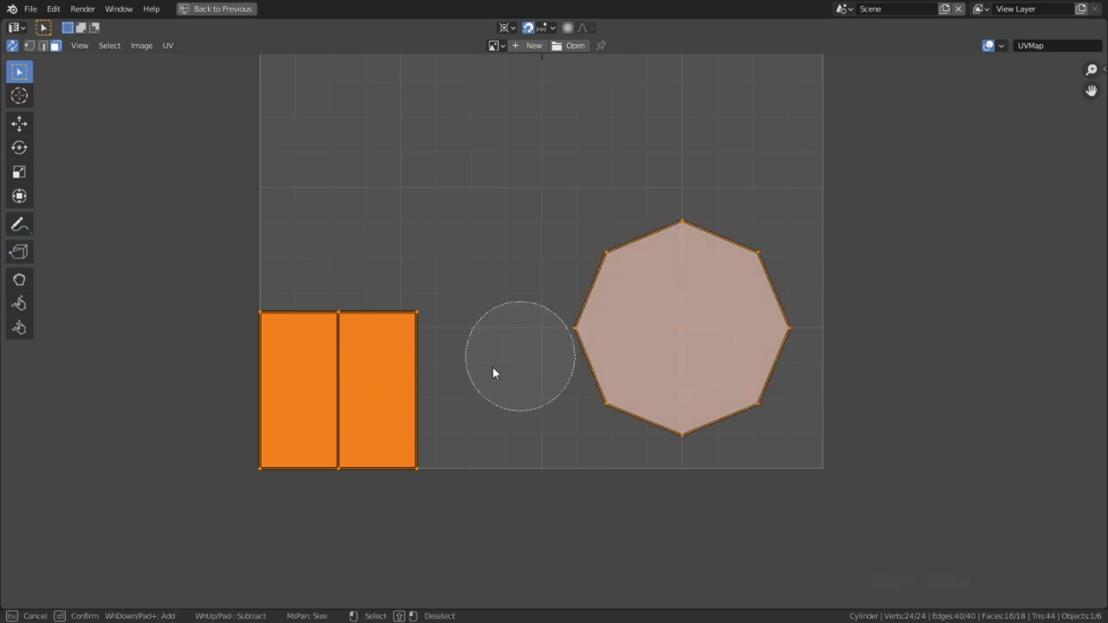
{"action": "middle_click_drag", "start_coordinate": [389, 380], "coordinate": [277, 415]}
{"action": "right_click", "coordinate": [486, 264]}
{"action": "key", "text": "g"}
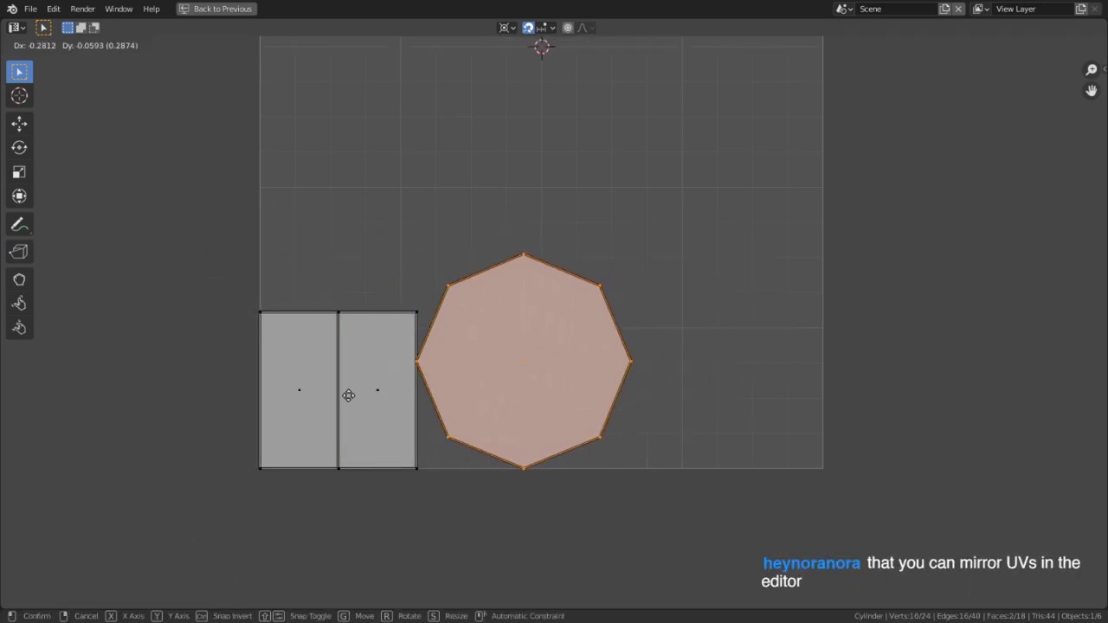
{"action": "right_click", "coordinate": [347, 397]}
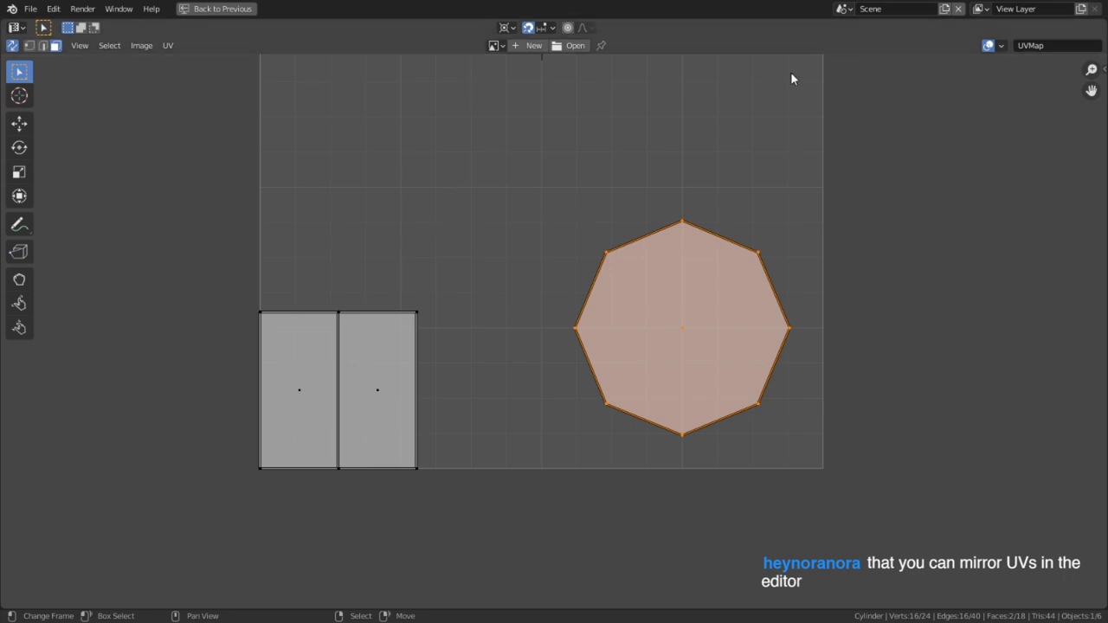
{"action": "left_click", "coordinate": [509, 33]}
{"action": "left_click", "coordinate": [654, 443]}
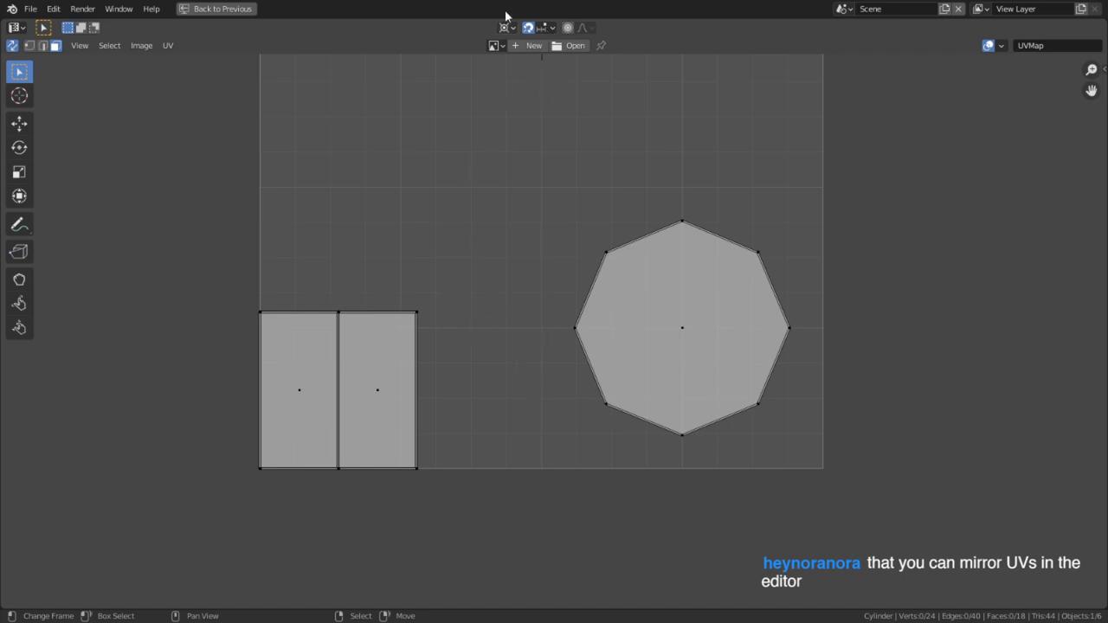
Set UV snapping to Vertex and move both stacked cap UVs about -0.28 along X, flush against the side stack
{"action": "left_click", "coordinate": [544, 29]}
{"action": "left_click", "coordinate": [535, 83]}
{"action": "left_click", "coordinate": [678, 326]}
{"action": "key", "text": "g"}
{"action": "key", "text": "x"}
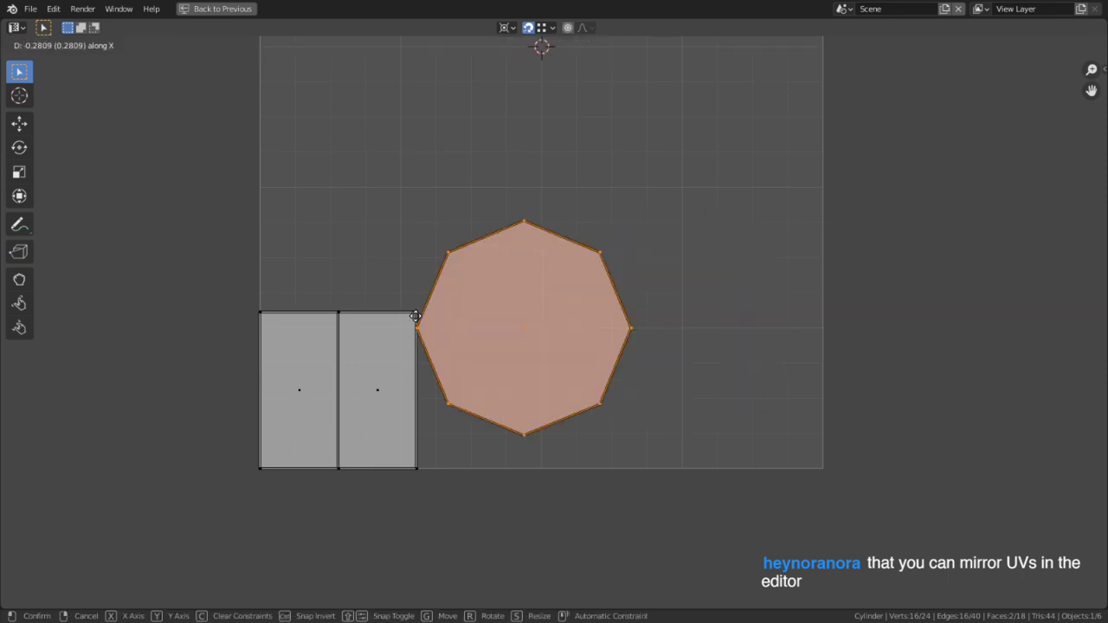
{"action": "left_click", "coordinate": [415, 317]}
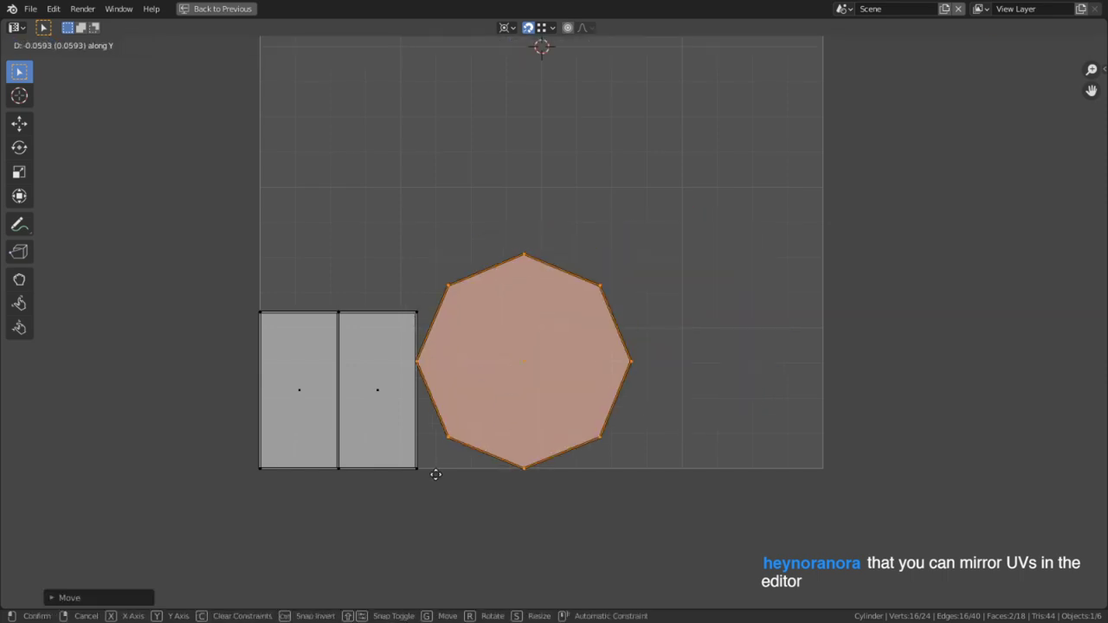
Move both stacked cap UVs about -0.06 along Y so they rest on the UV square's lower edge
{"action": "left_click", "coordinate": [424, 475]}
{"action": "scroll", "coordinate": [524, 468], "scroll_direction": "down", "scroll_amount": 1}
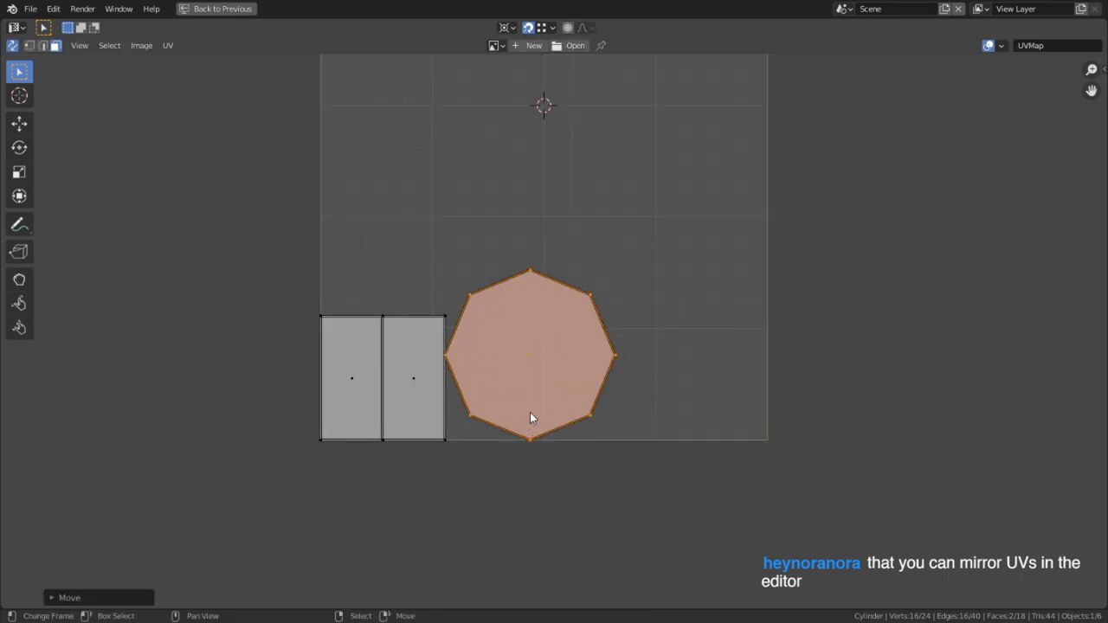
{"action": "middle_click_drag", "start_coordinate": [526, 295], "coordinate": [488, 317]}
{"action": "key", "text": "shift+s"}
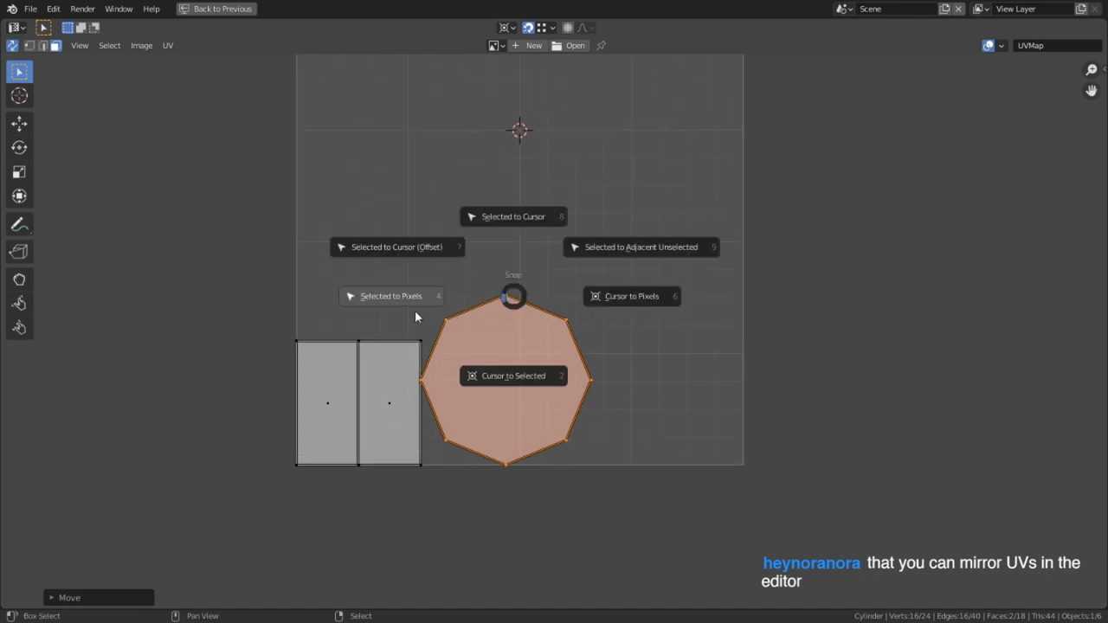
{"action": "left_click", "coordinate": [415, 316]}
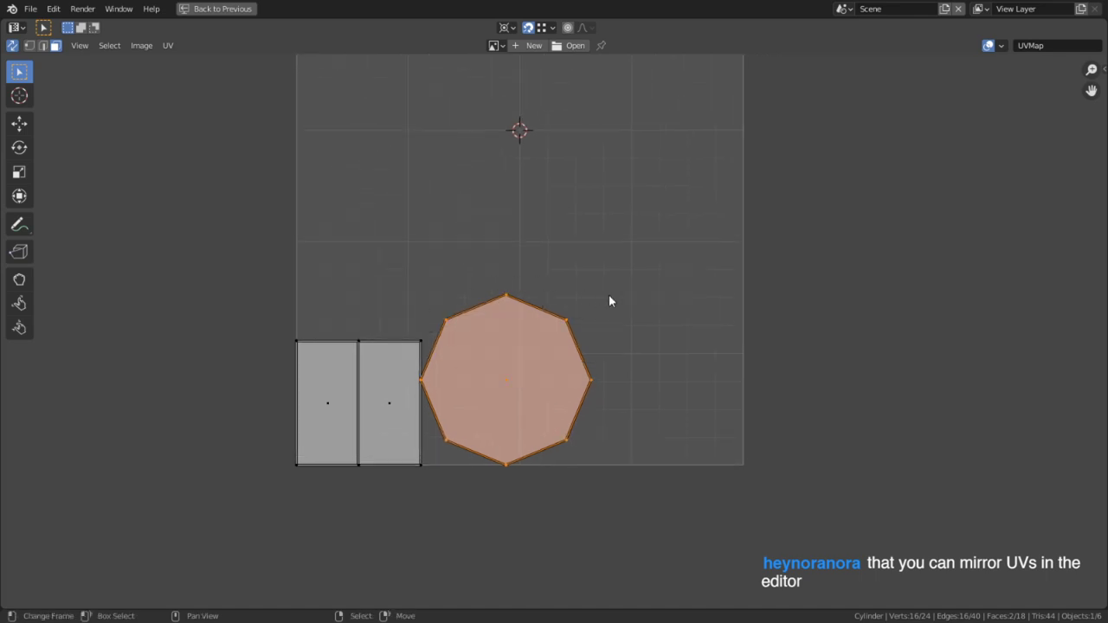
Set the UV editor's 2D cursor location to X 0 and Y 0
{"action": "key", "text": "n"}
{"action": "left_click", "coordinate": [1099, 134]}
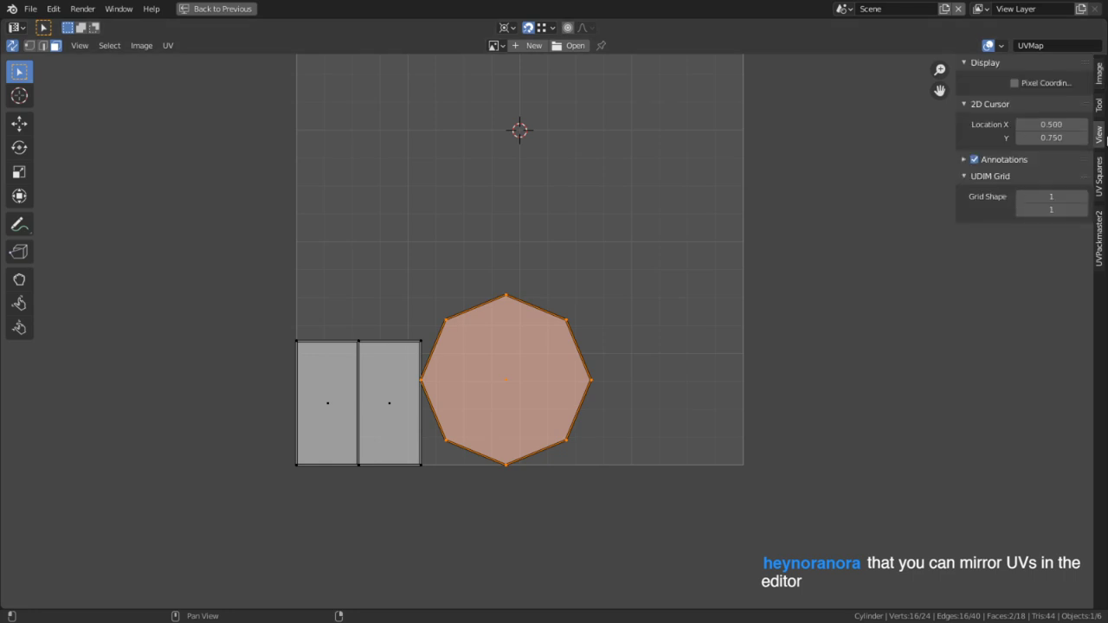
{"action": "left_click", "coordinate": [1021, 124]}
{"action": "key", "text": "BackSpace"}
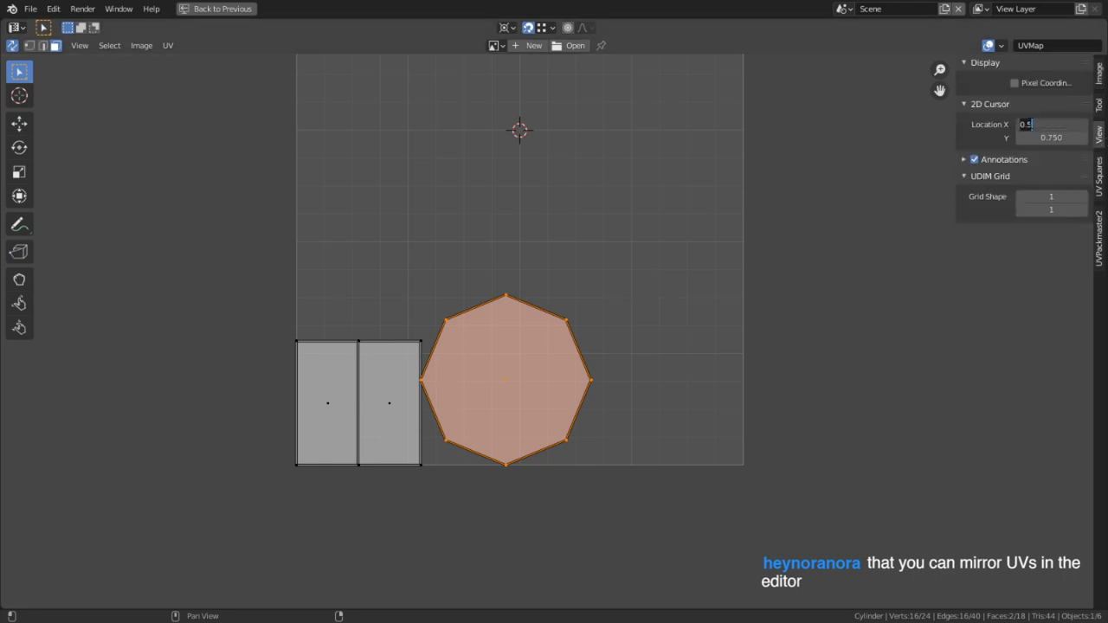
{"action": "type", "text": "0"}
{"action": "key", "text": "Return"}
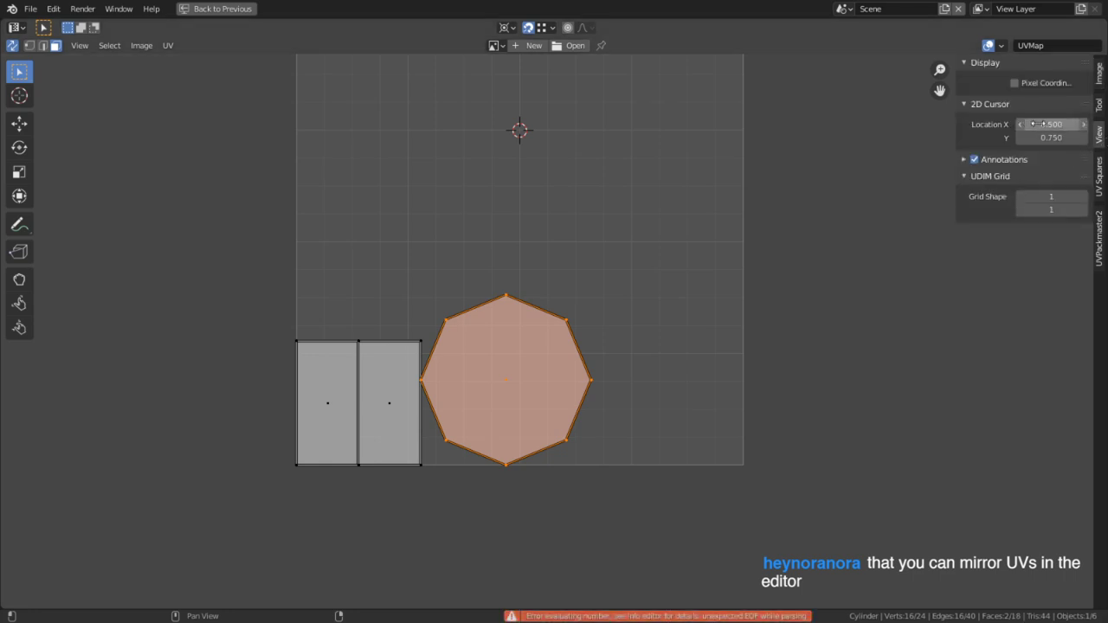
{"action": "key", "text": "Return"}
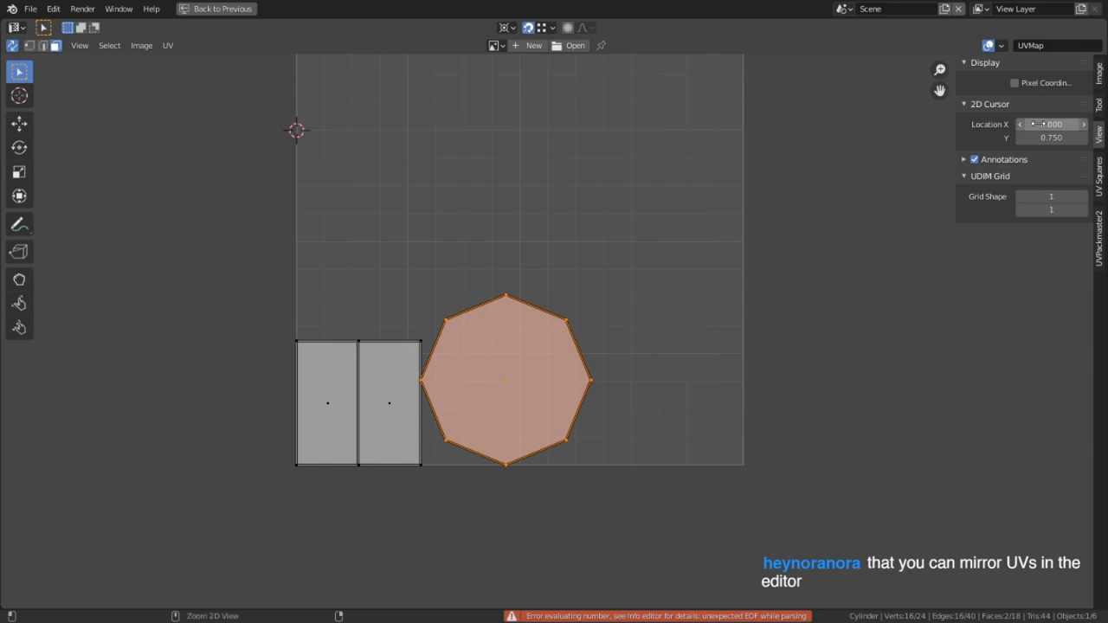
{"action": "key", "text": "BackSpace"}
{"action": "key", "text": "a"}
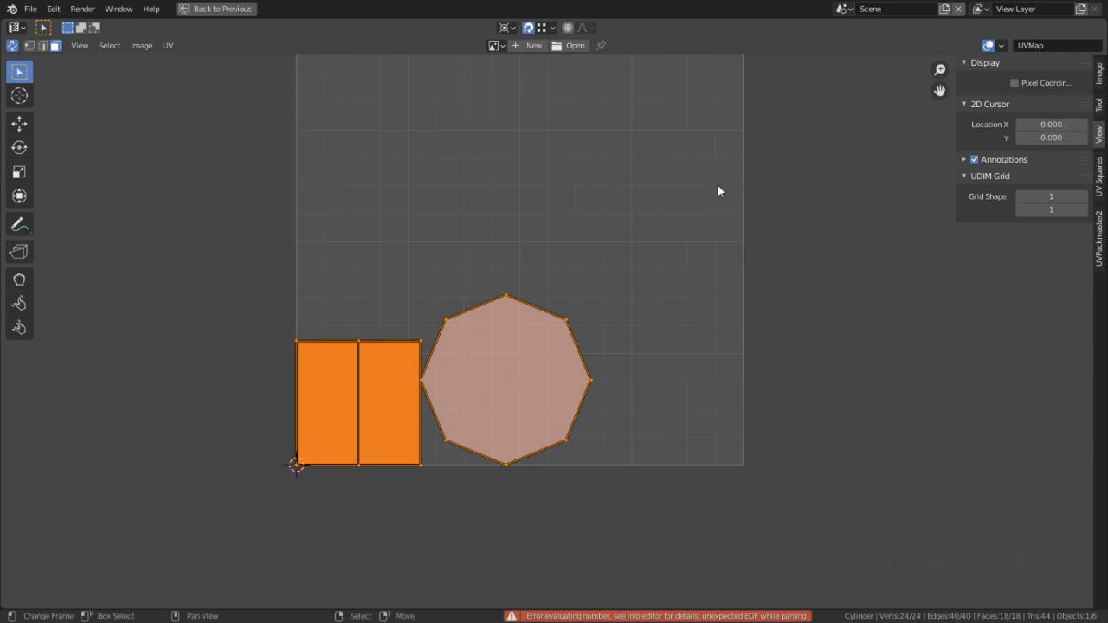
{"action": "key", "text": "s"}
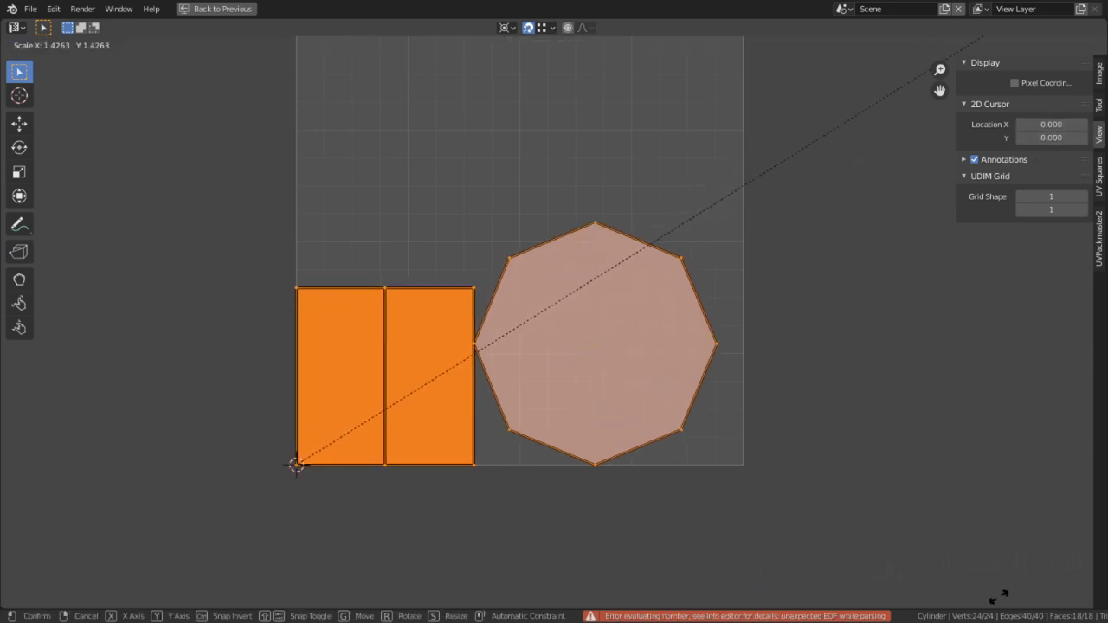
{"action": "right_click", "coordinate": [997, 595]}
Select both stacked cap UVs and move them freely upward with snapping turned off
{"action": "left_click", "coordinate": [502, 378]}
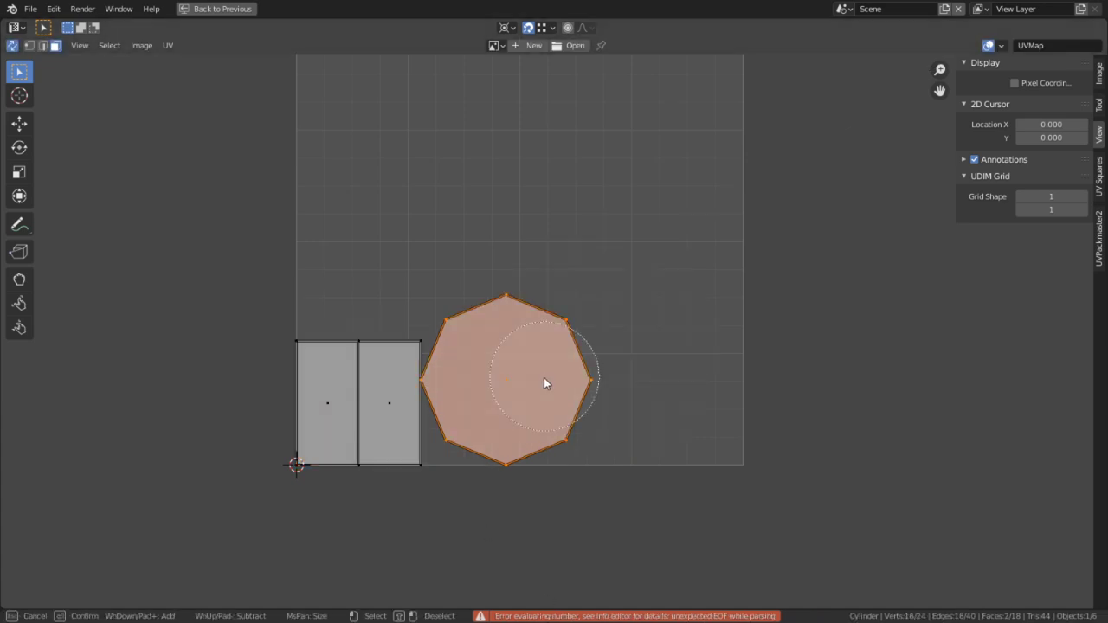
{"action": "key", "text": "g"}
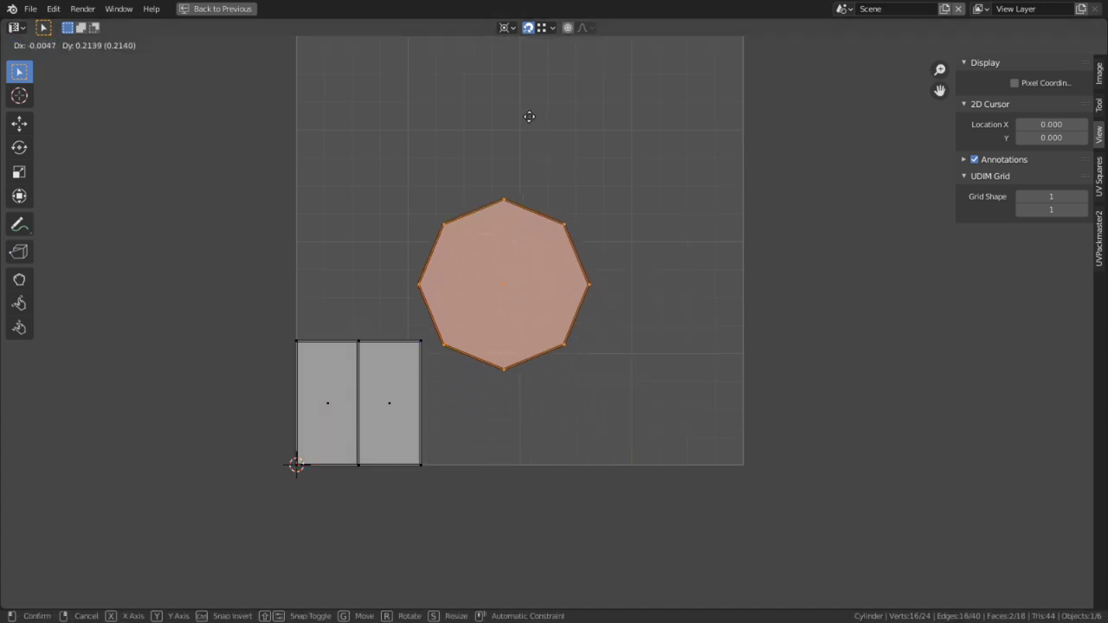
{"action": "left_click", "coordinate": [576, 327]}
Select all UVs and scale them up about the 2D cursor by a factor of about 1.54
{"action": "key", "text": "a"}
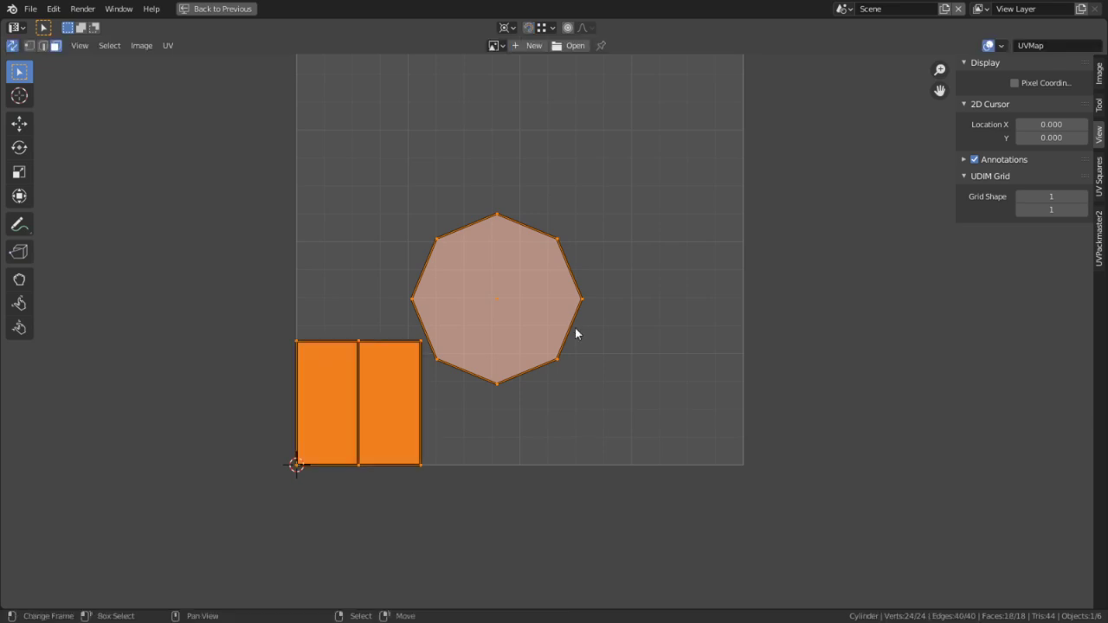
{"action": "key", "text": "s"}
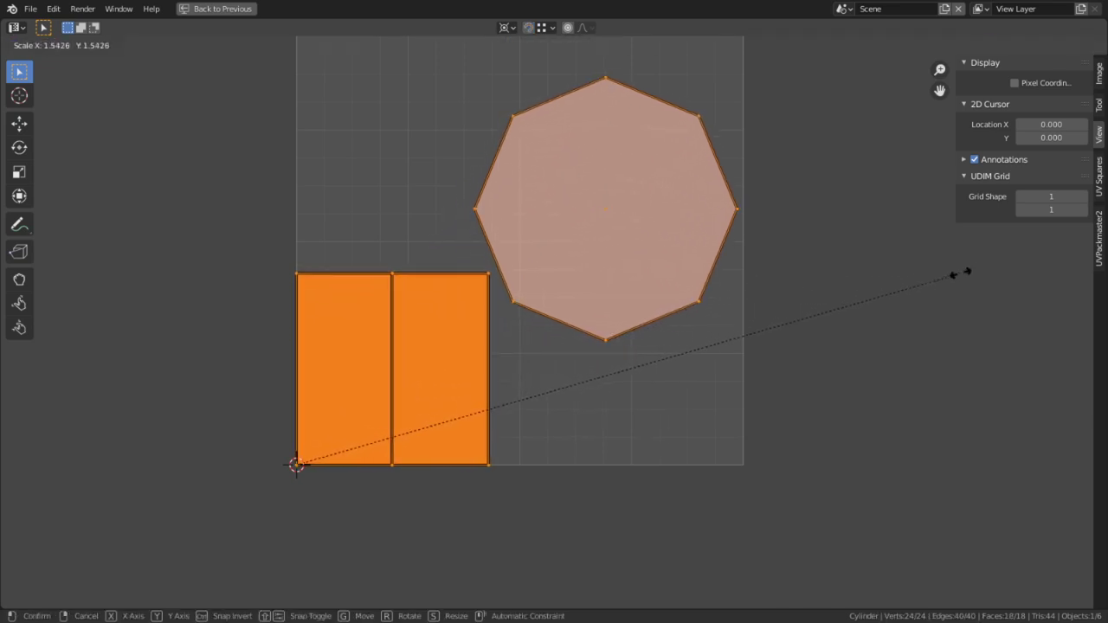
{"action": "left_click", "coordinate": [976, 270]}
{"action": "middle_click_drag", "start_coordinate": [706, 314], "coordinate": [696, 410]}
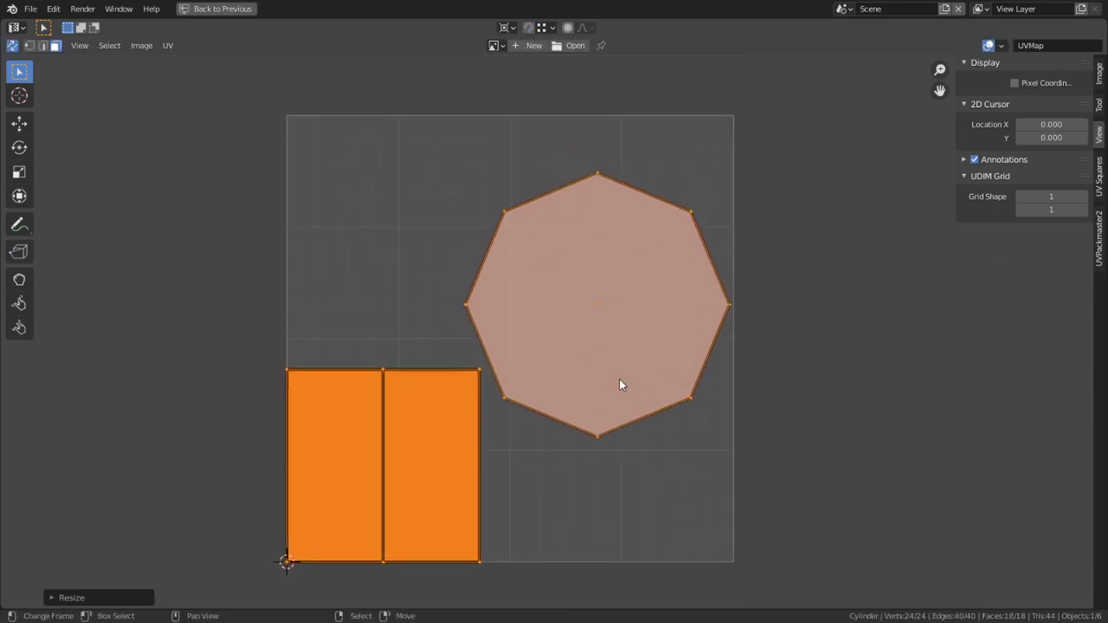
Select both stacked cap UVs again and shift them slightly up and to the left within the UV square
{"action": "right_click", "coordinate": [609, 347]}
{"action": "right_click", "coordinate": [616, 315], "text": "shift"}
{"action": "key", "text": "g"}
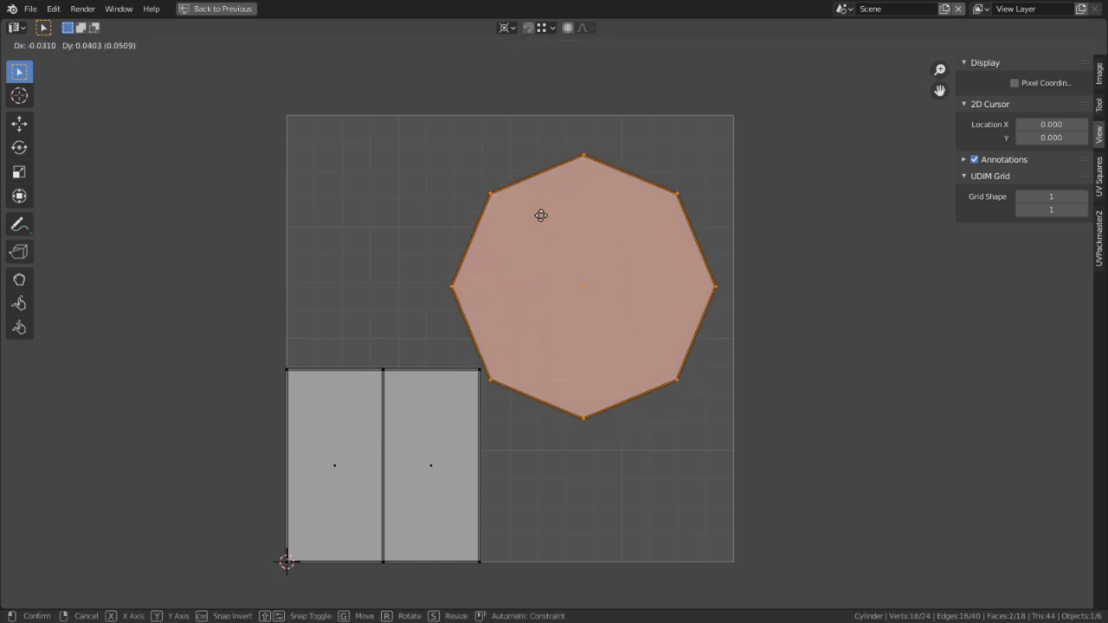
{"action": "left_click", "coordinate": [465, 109]}
Select all UVs and enlarge them about the 2D cursor by a factor of about 1.06 to fill the UV square
{"action": "key", "text": "a"}
{"action": "key", "text": "s"}
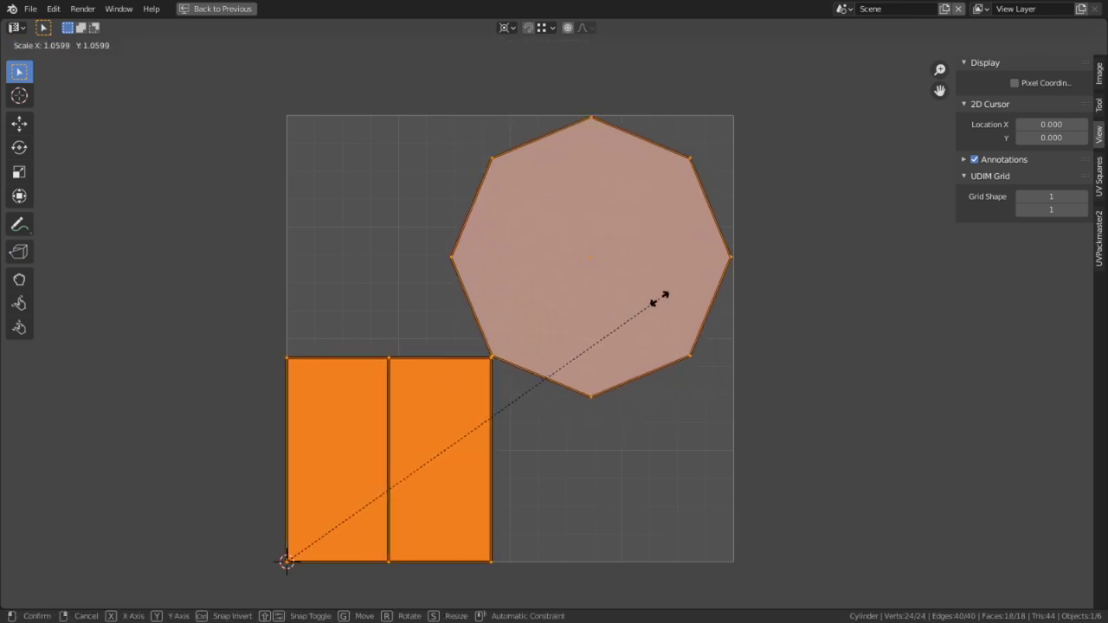
{"action": "left_click", "coordinate": [656, 300]}
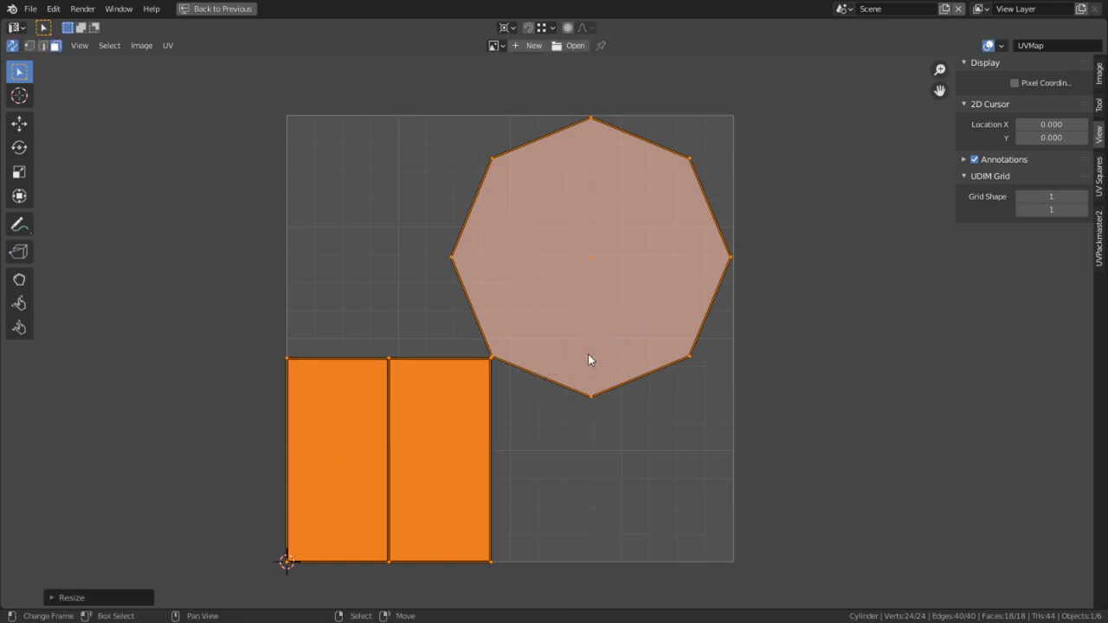
Select the stacked side UV faces together with the cap UVs, and set the pivot point to Individual Origins
{"action": "key", "text": "alt+a"}
{"action": "key", "text": "a"}
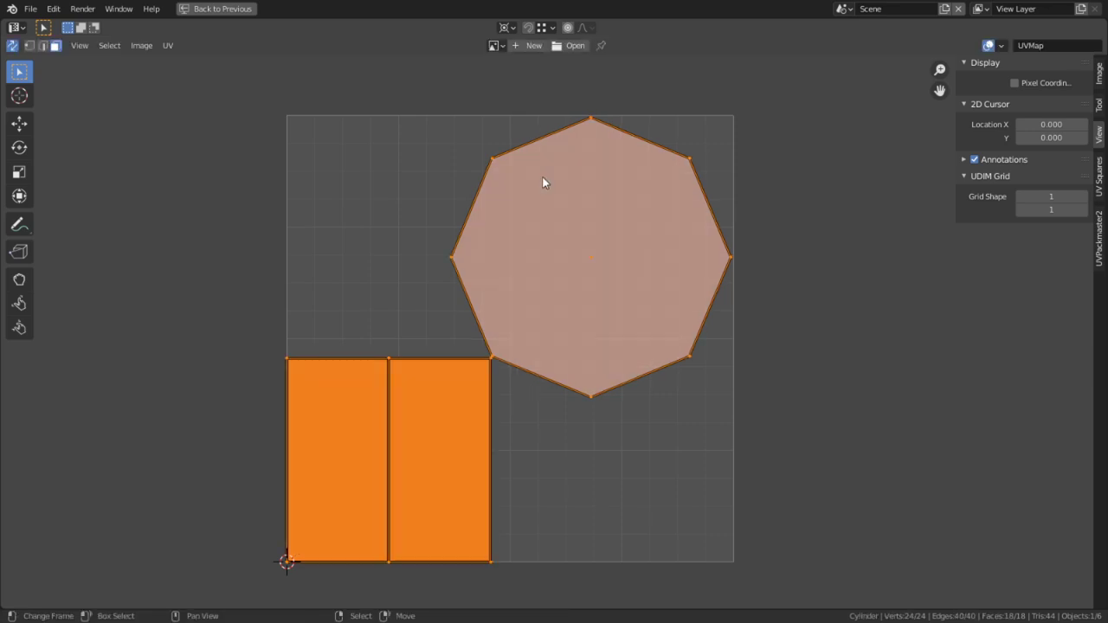
{"action": "key", "text": "alt+a"}
{"action": "key", "text": "c"}
{"action": "left_click_drag", "start_coordinate": [343, 448], "coordinate": [447, 460]}
{"action": "right_click", "coordinate": [448, 459]}
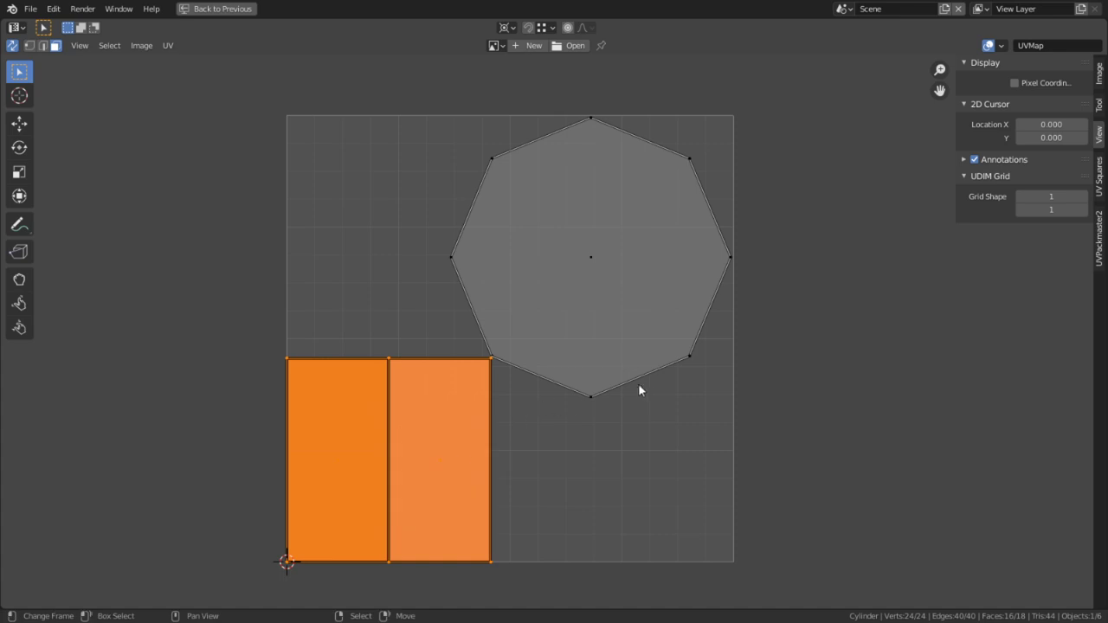
{"action": "key", "text": "shift+s"}
{"action": "right_click", "coordinate": [584, 411]}
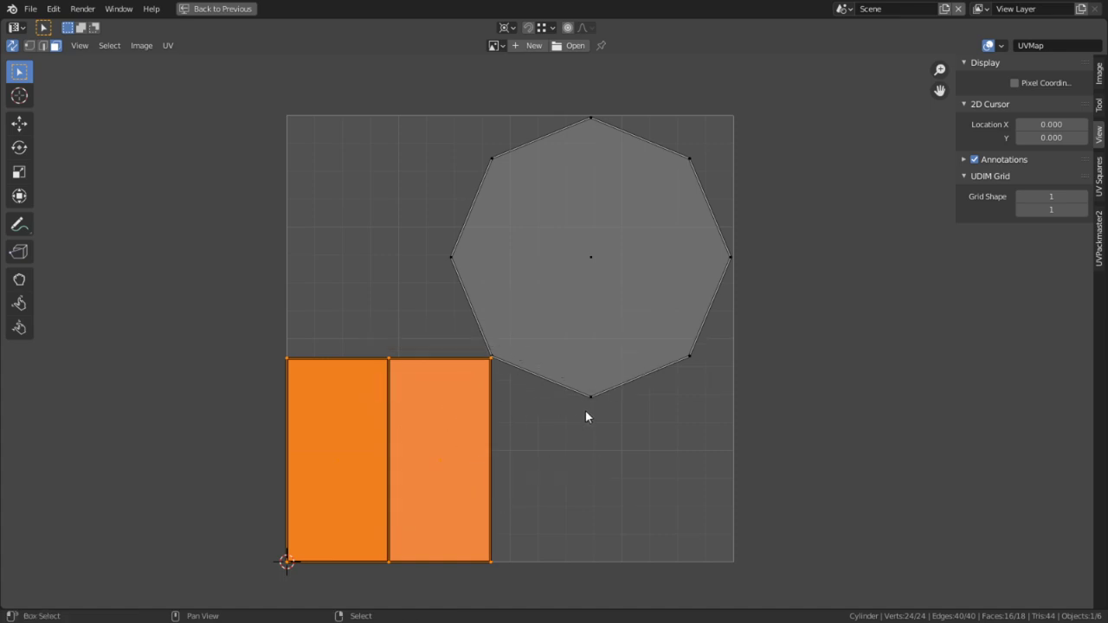
{"action": "left_click", "coordinate": [623, 257], "text": "shift"}
{"action": "left_click", "coordinate": [506, 27]}
{"action": "left_click", "coordinate": [541, 58]}
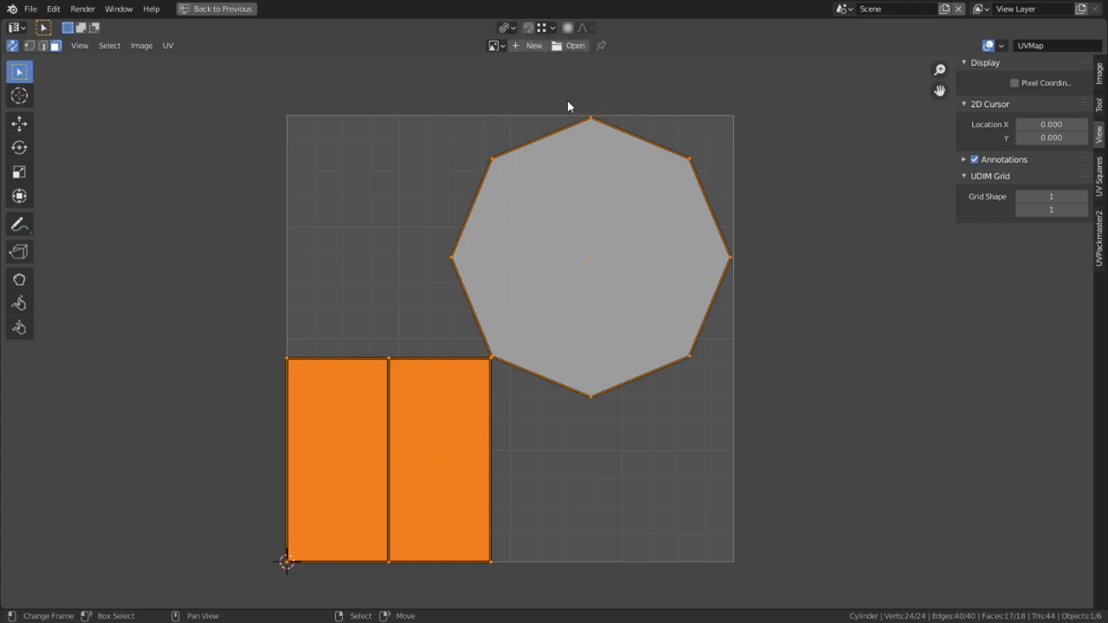
Shrink every UV island about its own origin by a factor of about 0.93, and restore the full workspace layout
{"action": "key", "text": "s"}
{"action": "right_click", "coordinate": [675, 155]}
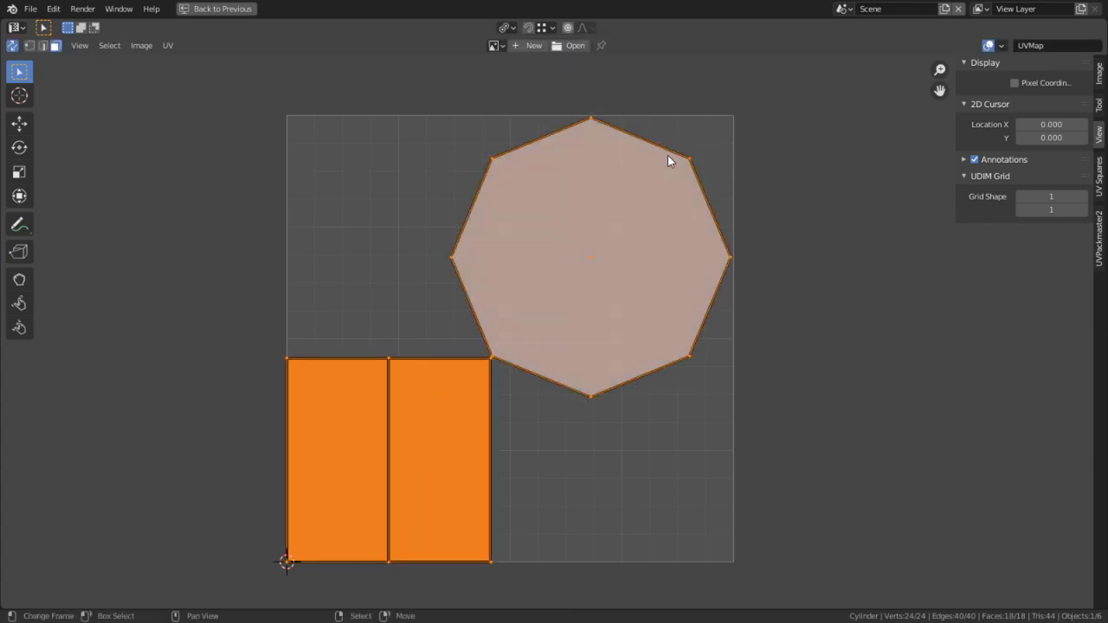
{"action": "key", "text": "s"}
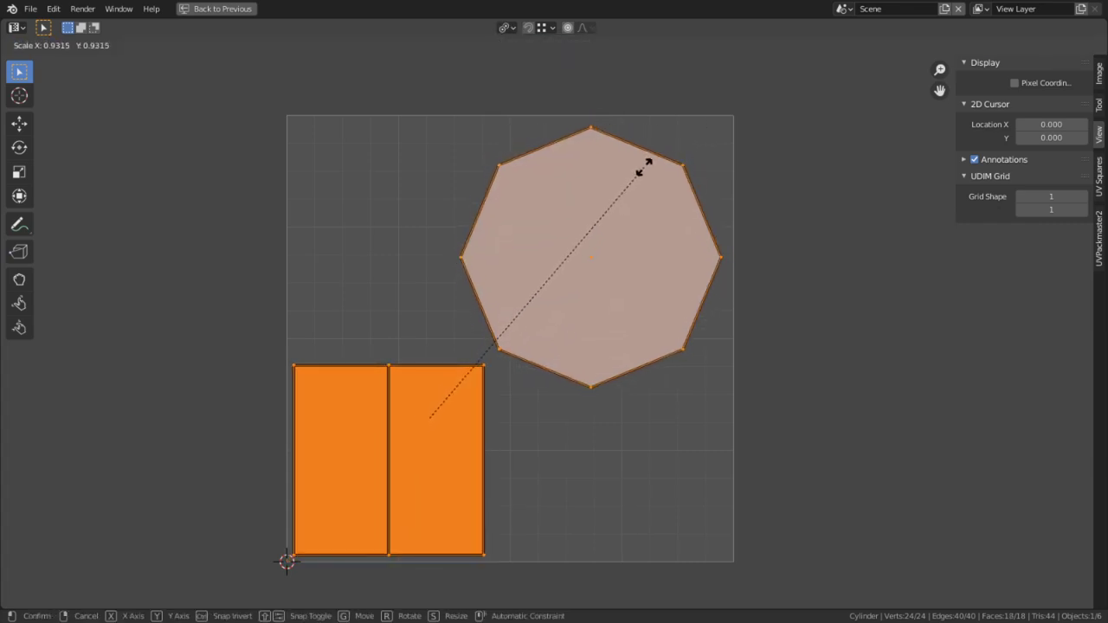
{"action": "left_click", "coordinate": [671, 160]}
{"action": "key", "text": "ctrl+space"}
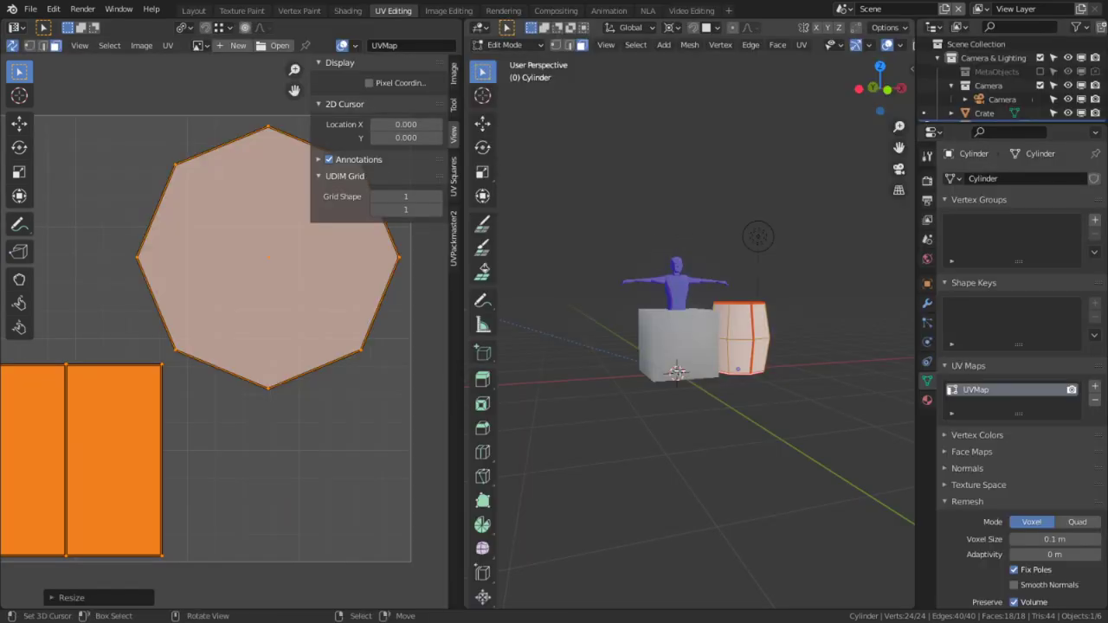
{"action": "scroll", "coordinate": [679, 372], "scroll_direction": "up", "scroll_amount": 2}
{"action": "middle_click", "coordinate": [789, 295], "text": "alt"}
{"action": "scroll", "coordinate": [718, 319], "scroll_direction": "up", "scroll_amount": 4}
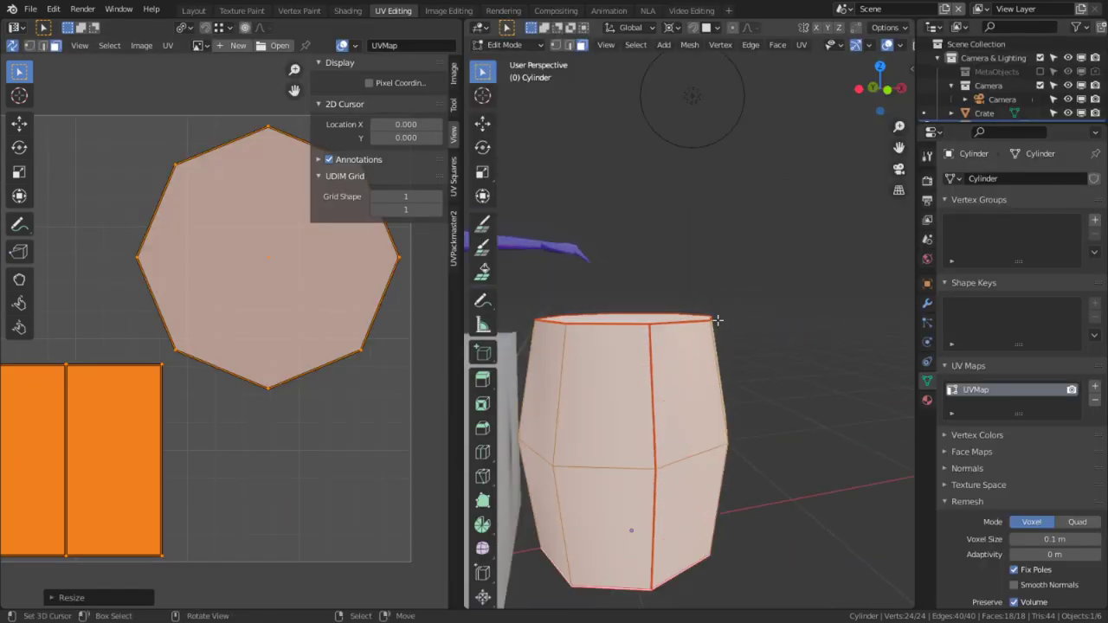
{"action": "middle_click_drag", "start_coordinate": [721, 348], "coordinate": [594, 336]}
{"action": "middle_click_drag", "start_coordinate": [713, 482], "coordinate": [703, 338]}
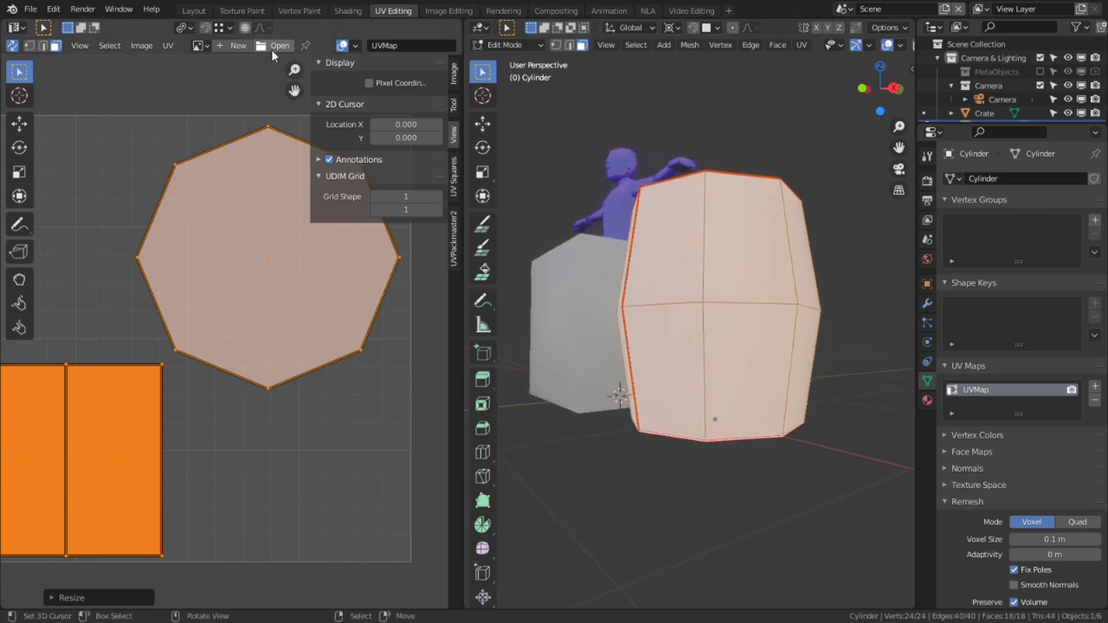
Create a new 32 x 32 px image with the generated type Color Grid in the UV editor
{"action": "left_click", "coordinate": [248, 48]}
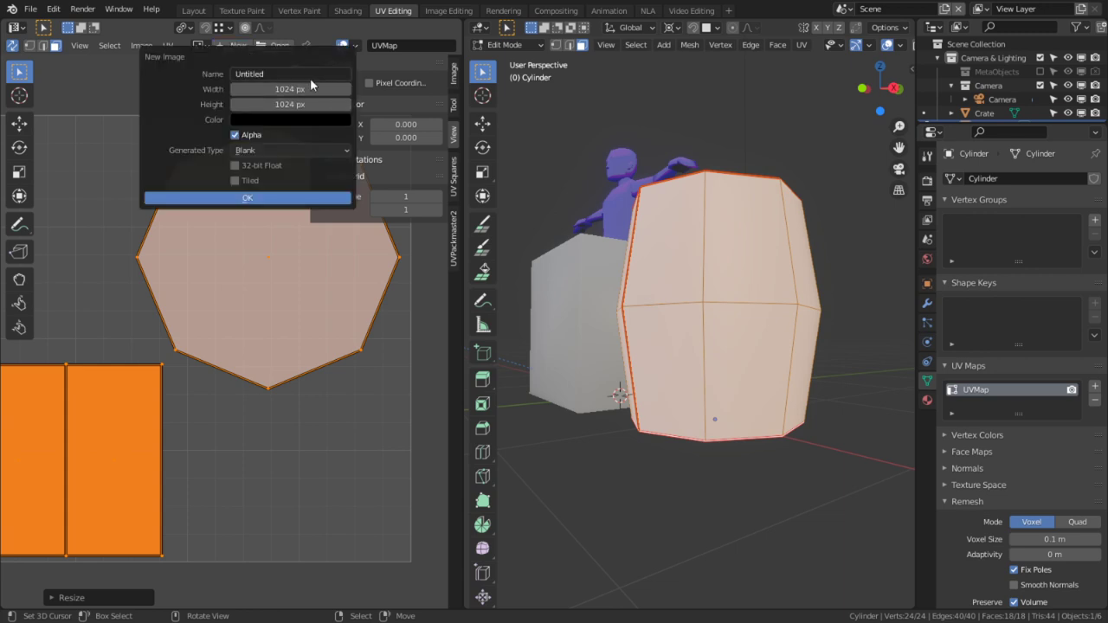
{"action": "left_click_drag", "start_coordinate": [301, 89], "coordinate": [301, 105]}
{"action": "type", "text": "32"}
{"action": "key", "text": "Return"}
{"action": "left_click", "coordinate": [267, 149]}
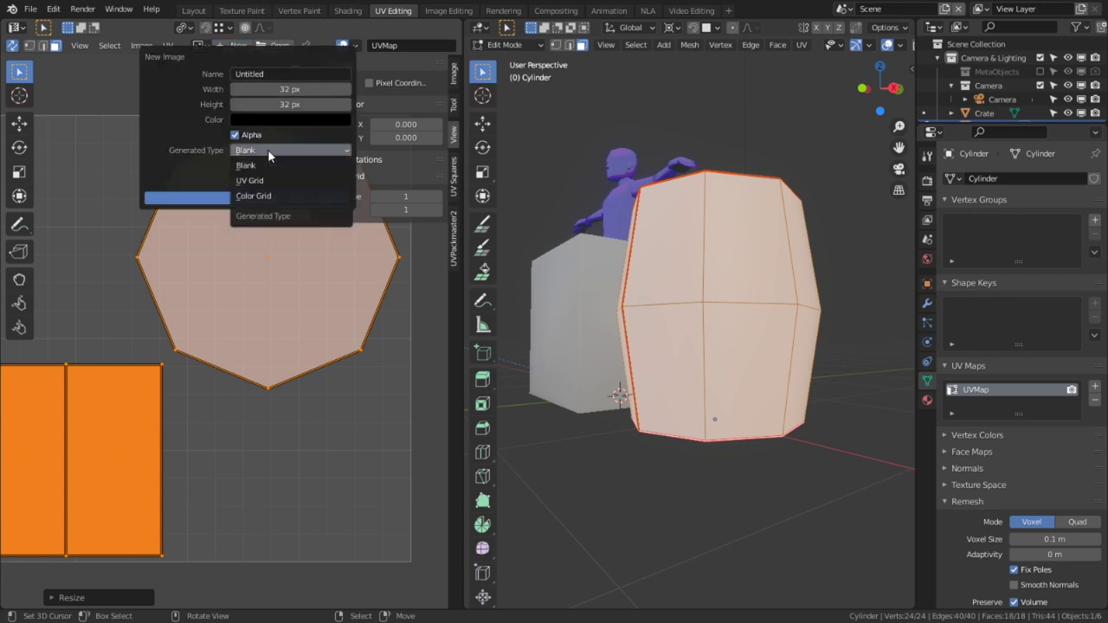
{"action": "left_click", "coordinate": [264, 196]}
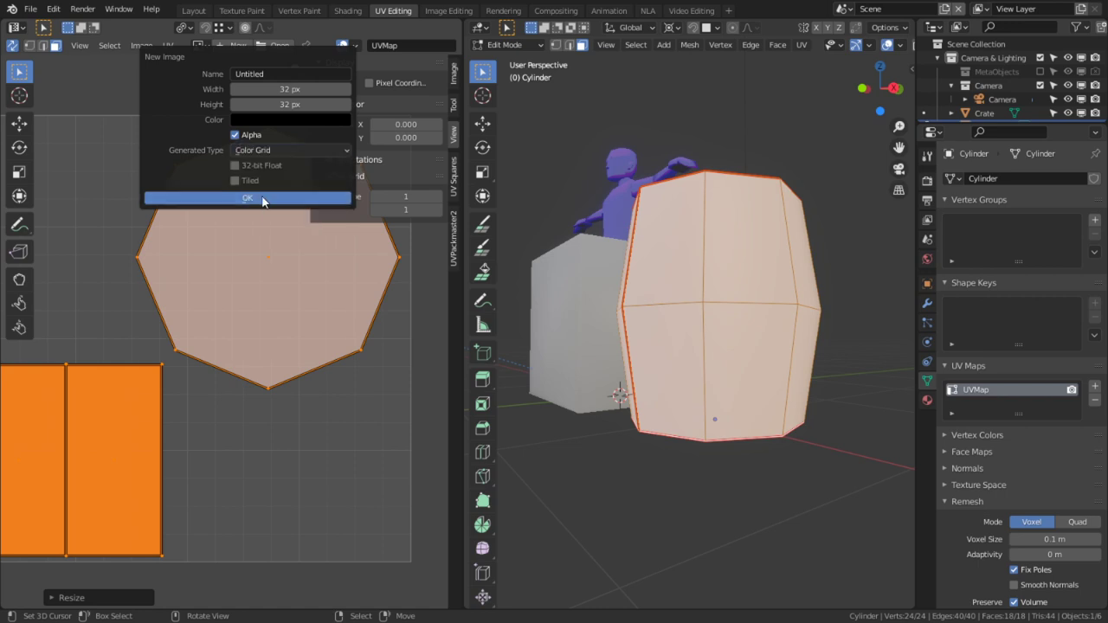
{"action": "left_click", "coordinate": [265, 198]}
Snap all selected UVs to the image pixels and inspect the layout in a maximized UV editor
{"action": "scroll", "coordinate": [182, 323], "scroll_direction": "up", "scroll_amount": 5}
{"action": "scroll", "coordinate": [284, 342], "scroll_direction": "down", "scroll_amount": 2}
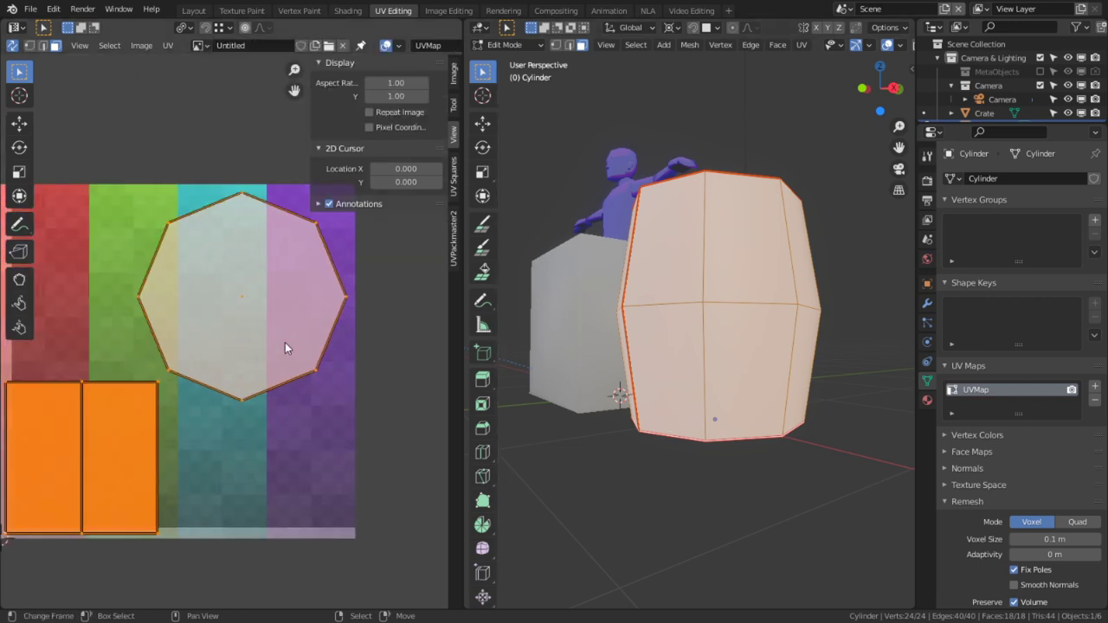
{"action": "key", "text": "shift+s"}
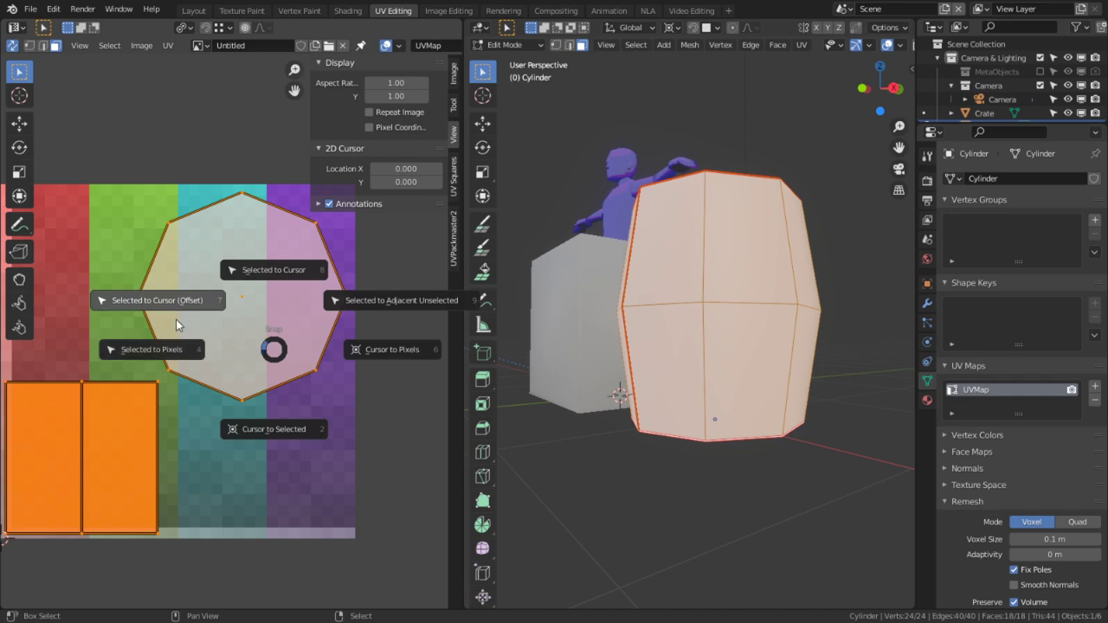
{"action": "left_click", "coordinate": [175, 342]}
{"action": "middle_click_drag", "start_coordinate": [242, 348], "coordinate": [277, 294]}
{"action": "key", "text": "ctrl+space"}
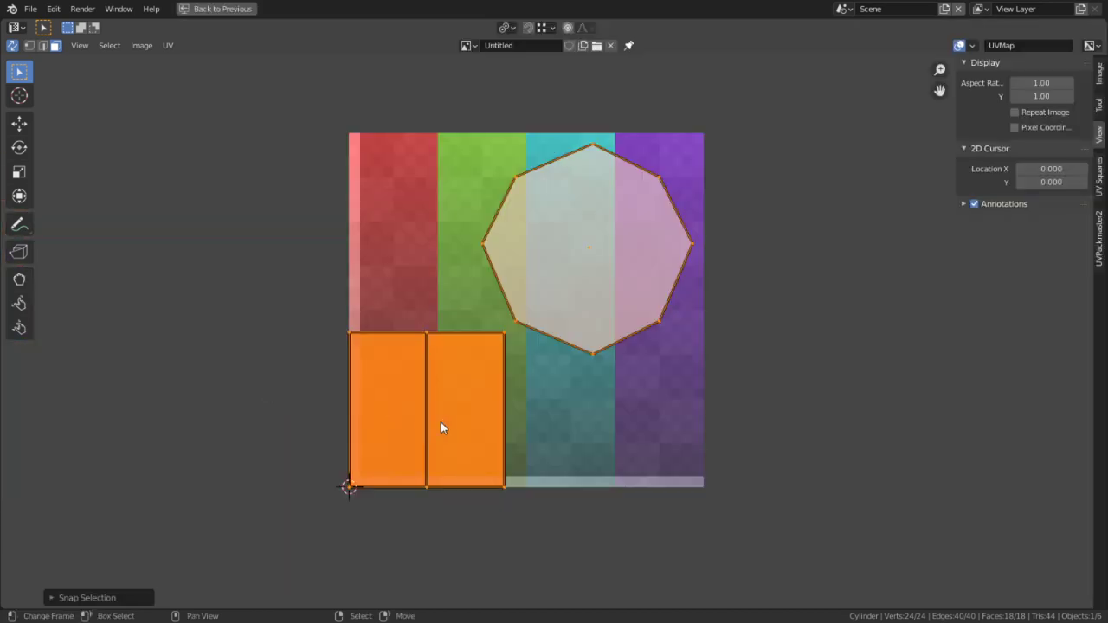
{"action": "key", "text": "ctrl+space"}
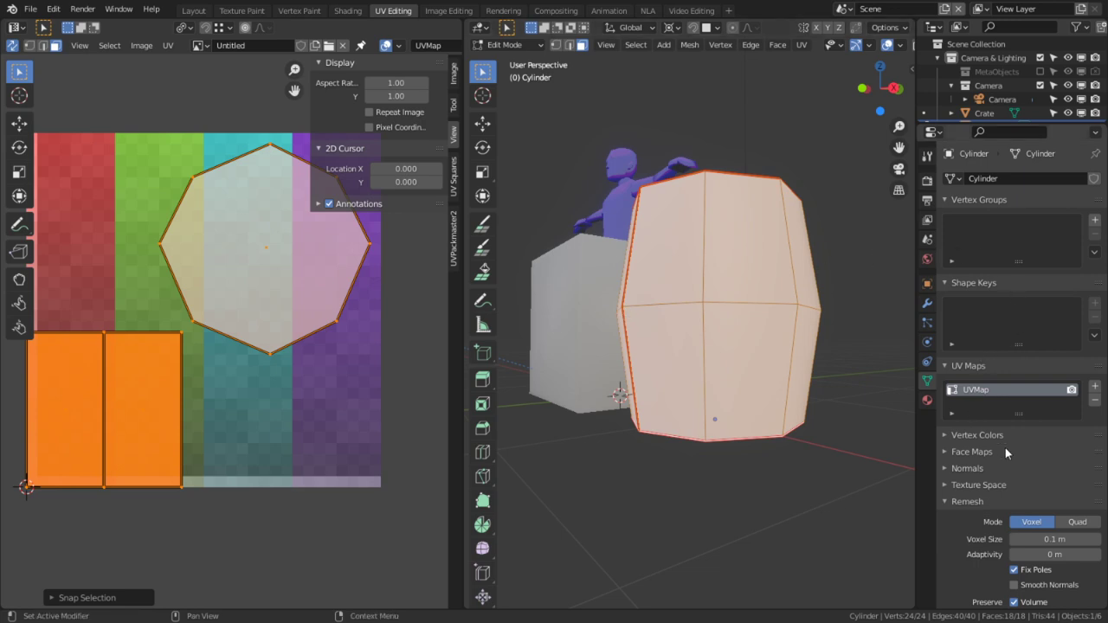
Try to rotate one octagonal cap UV island about 22 degrees by eye and reposition it
{"action": "scroll", "coordinate": [1004, 448], "scroll_direction": "down", "scroll_amount": 3}
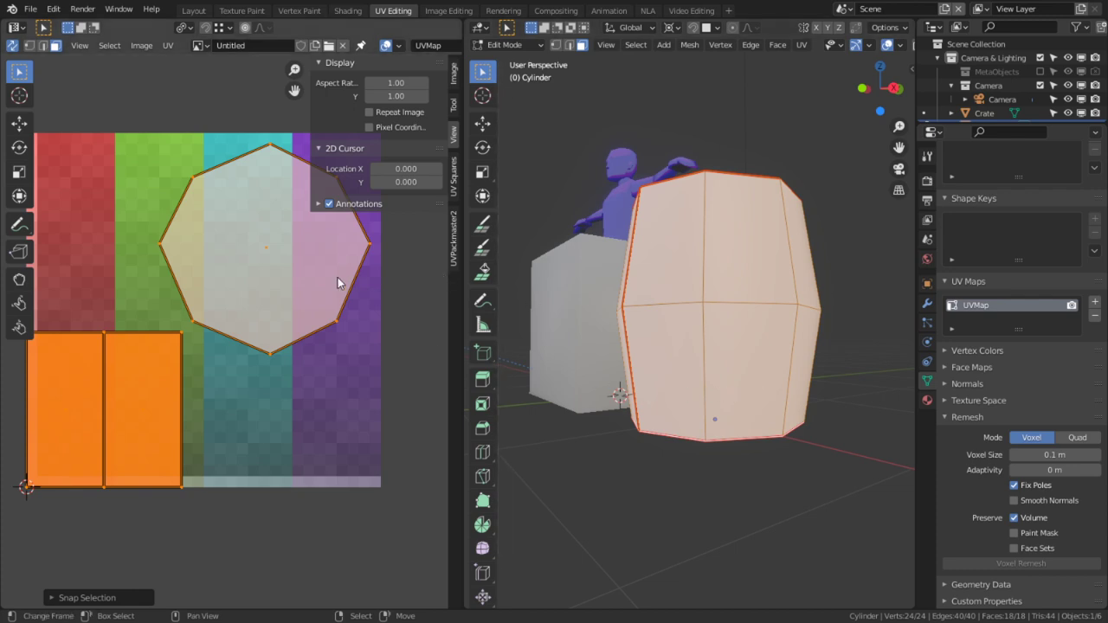
{"action": "left_click", "coordinate": [279, 259]}
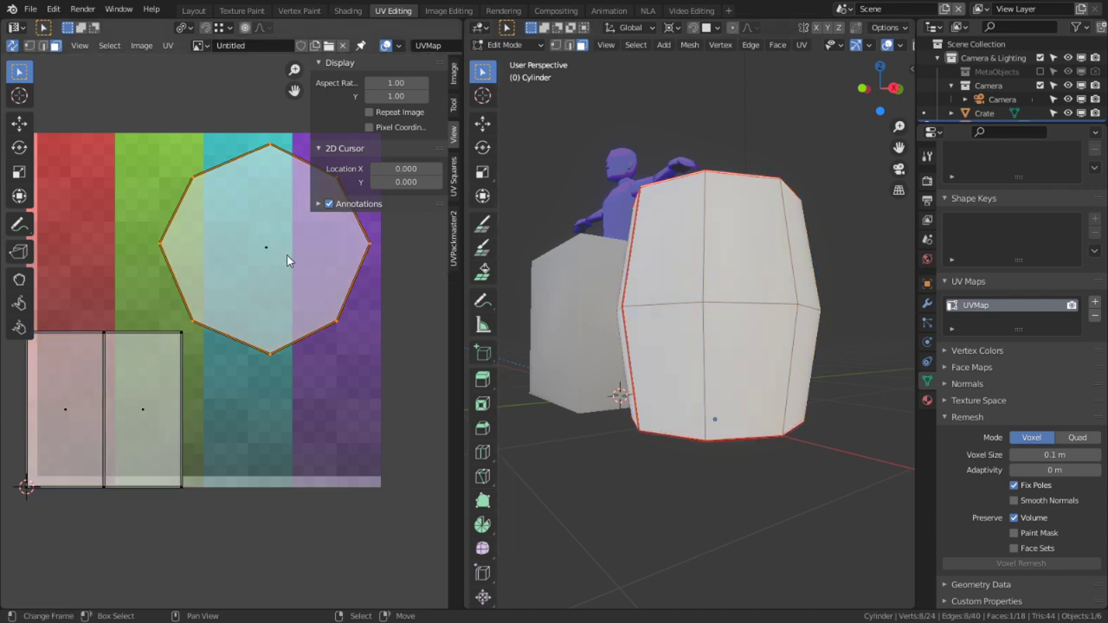
{"action": "key", "text": "r"}
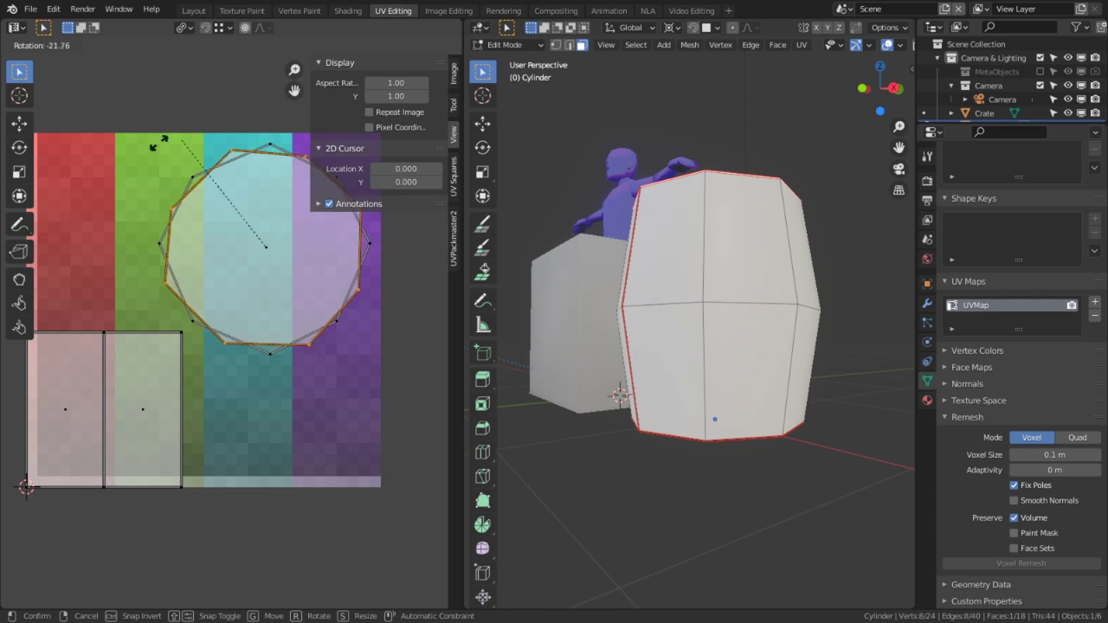
{"action": "left_click", "coordinate": [121, 264]}
{"action": "key", "text": "g"}
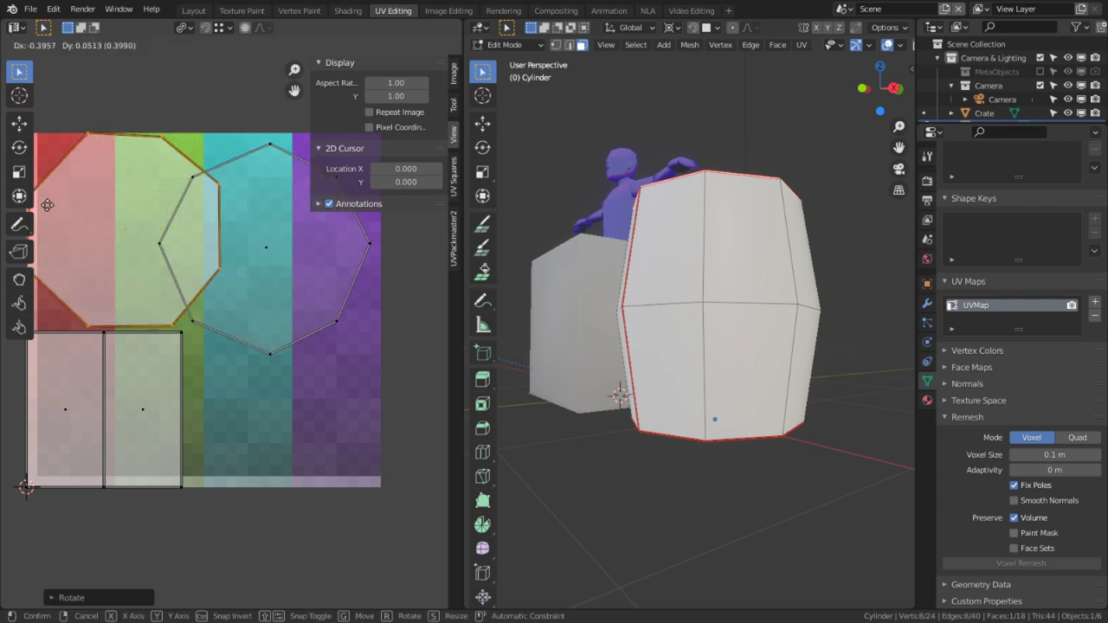
{"action": "key", "text": "Escape"}
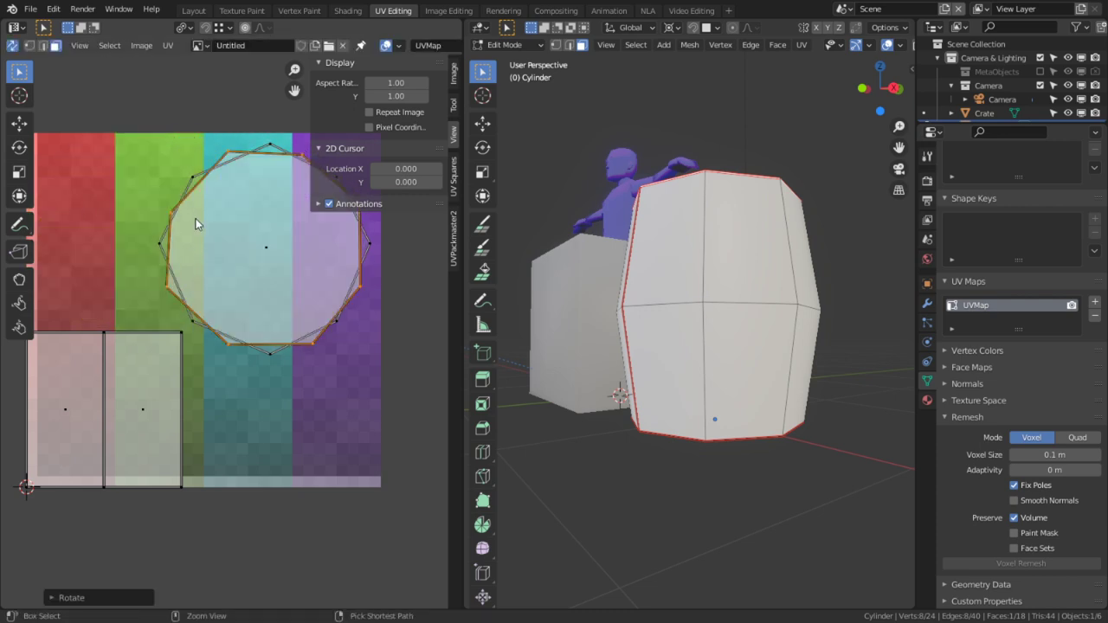
Compare the two cap UVs in a maximized UV editor, and undo the cap rotation and the earlier pixel snap
{"action": "key", "text": "ctrl+space"}
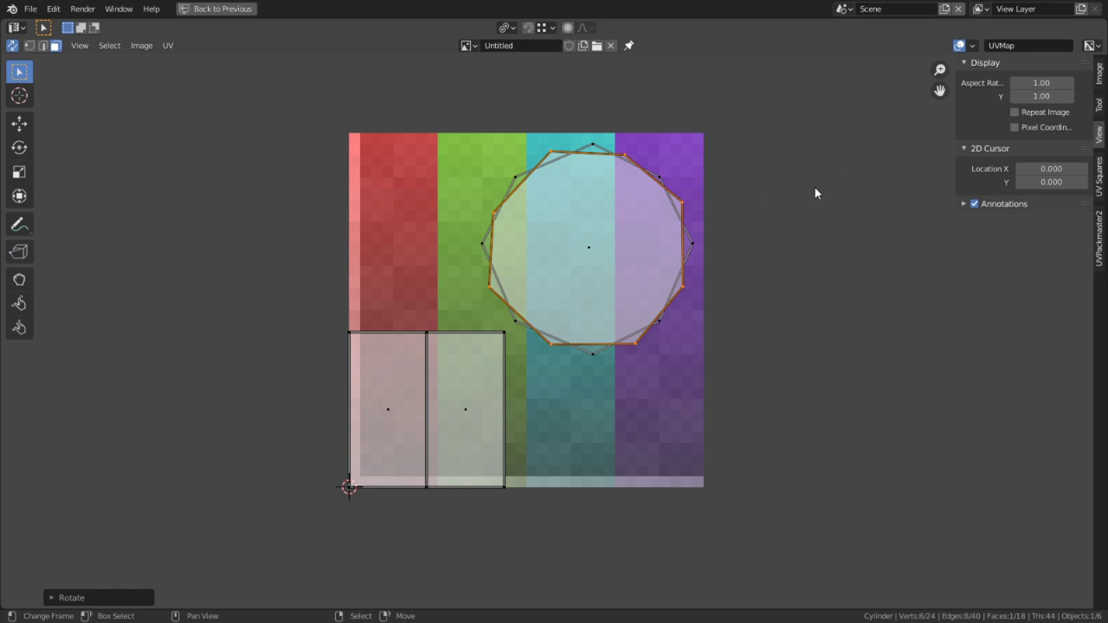
{"action": "scroll", "coordinate": [769, 174], "scroll_direction": "up", "scroll_amount": 3}
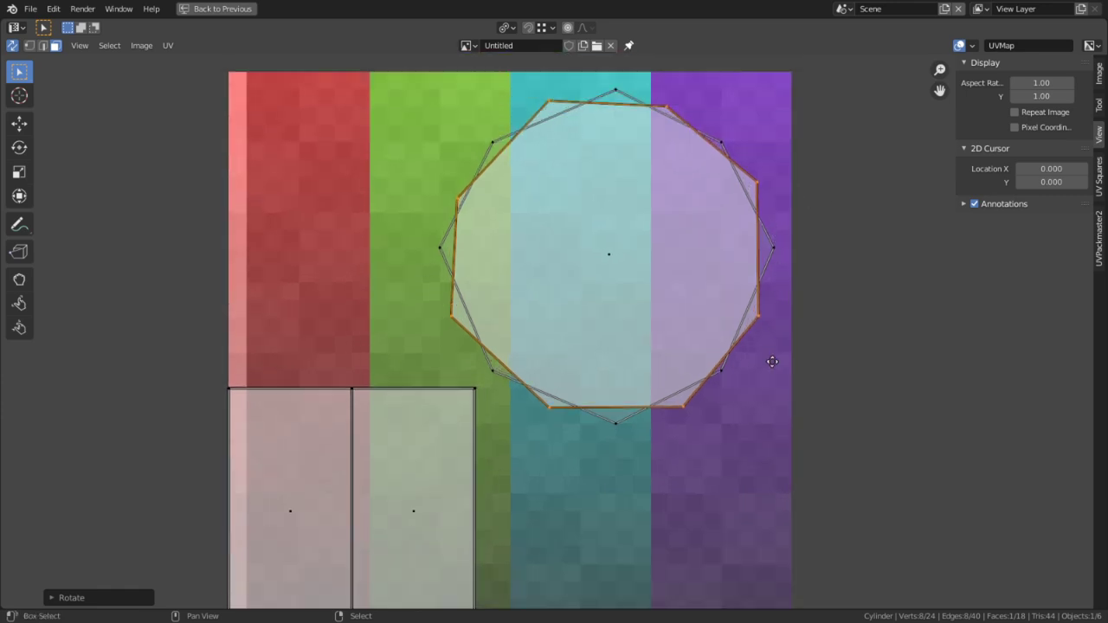
{"action": "right_click", "coordinate": [617, 335], "text": "shift"}
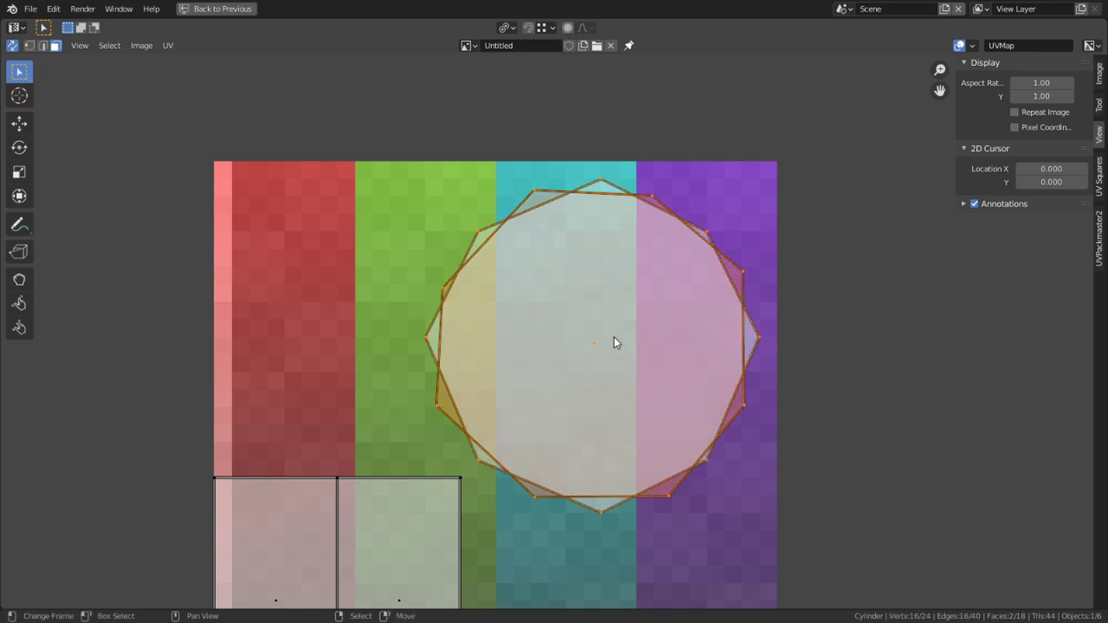
{"action": "key", "text": "u"}
{"action": "left_click", "coordinate": [608, 338]}
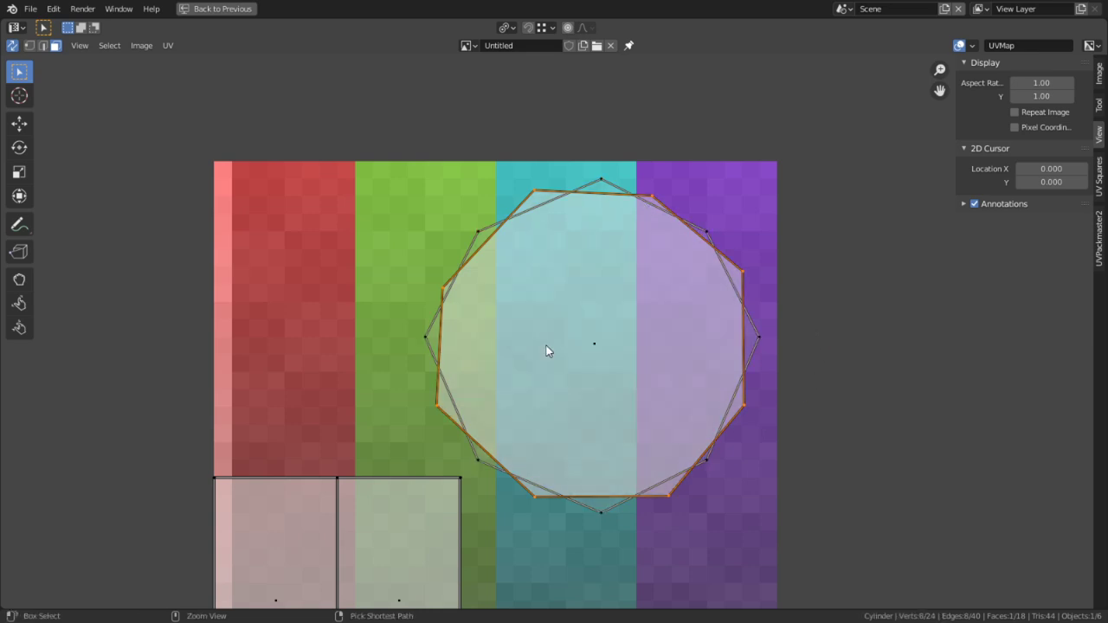
{"action": "scroll", "coordinate": [668, 342], "scroll_direction": "down", "scroll_amount": 3}
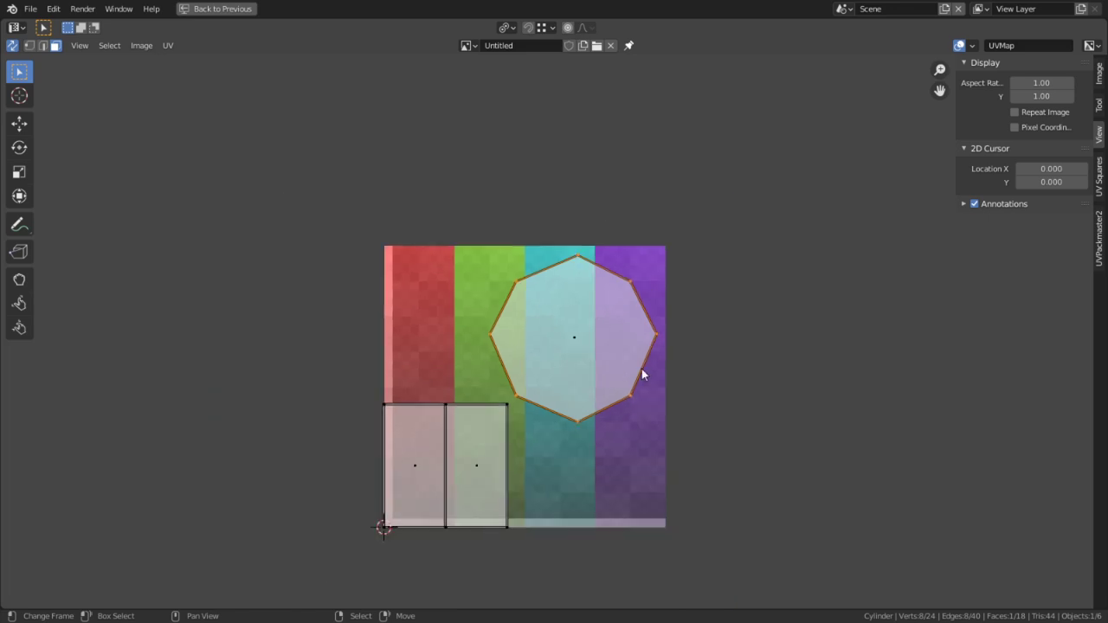
{"action": "key", "text": "a"}
{"action": "key", "text": "alt+a"}
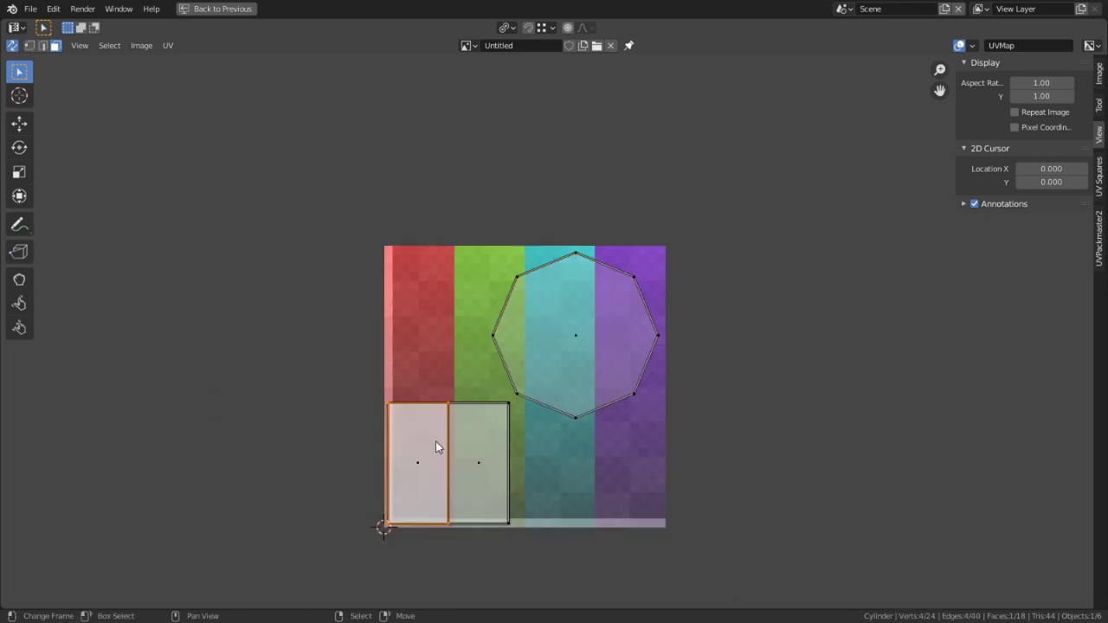
Move all stacked side UV faces into the lower-left corner of the image and snap them to pixels
{"action": "mouse_move", "coordinate": [443, 478]}
{"action": "left_mouse_down"}
{"action": "mouse_move", "coordinate": [468, 475]}
{"action": "mouse_move", "coordinate": [454, 496]}
{"action": "left_mouse_up"}
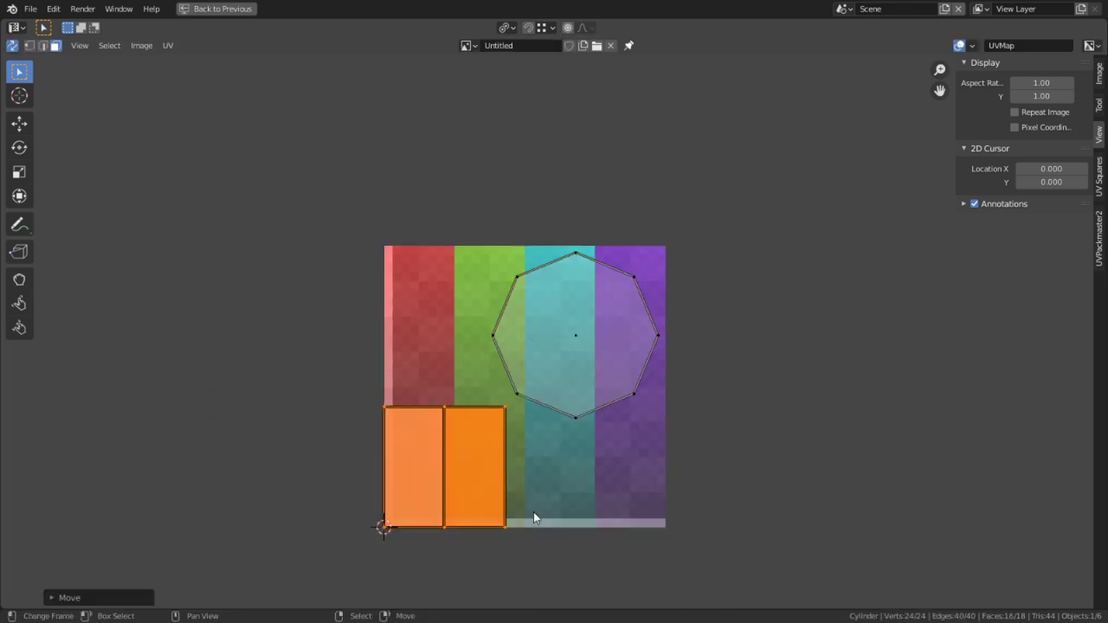
{"action": "key", "text": "shift+s"}
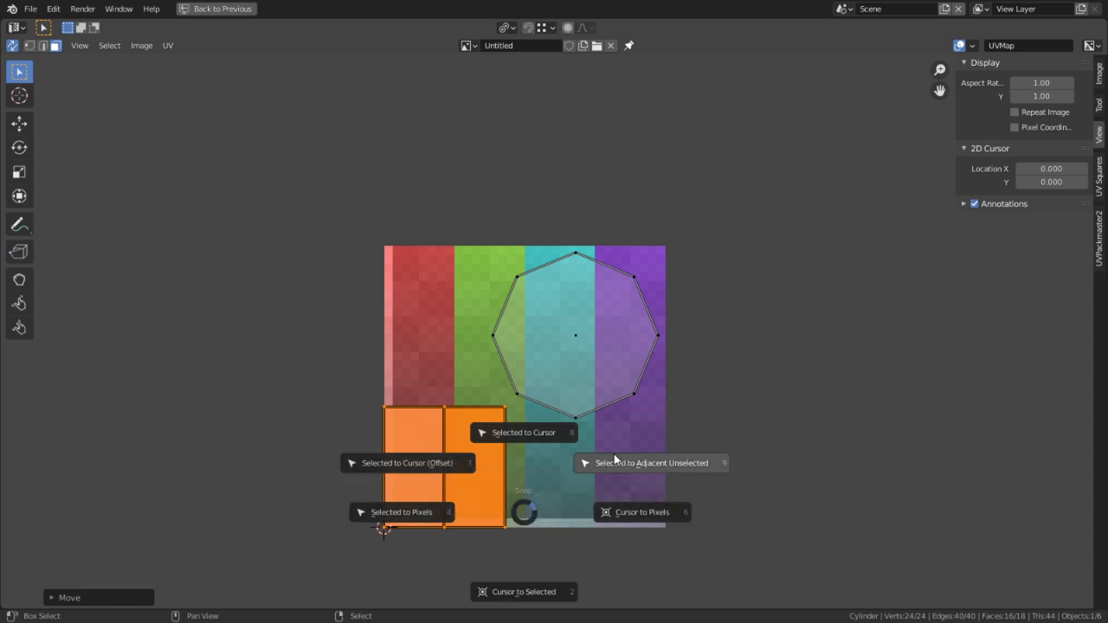
{"action": "left_click", "coordinate": [440, 510]}
{"action": "key", "text": "alt+a"}
Select only one of the stacked octagonal cap UV islands and examine how it fits the texture pixels
{"action": "scroll", "coordinate": [597, 350], "scroll_direction": "up", "scroll_amount": 2}
{"action": "key", "text": "c"}
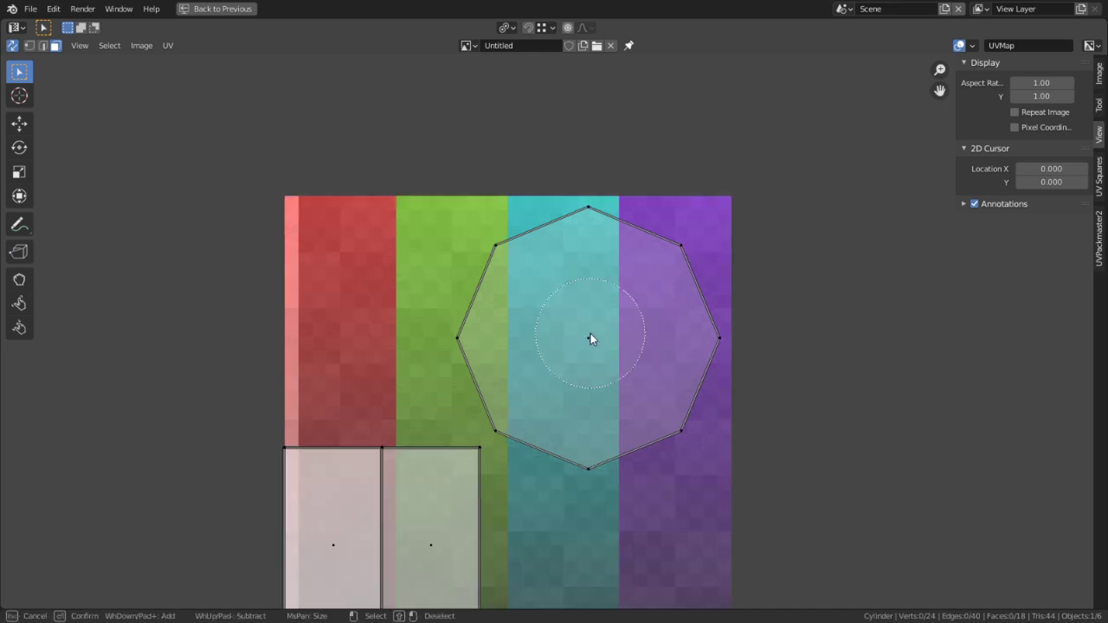
{"action": "right_click", "coordinate": [592, 334]}
{"action": "right_click", "coordinate": [611, 337]}
{"action": "scroll", "coordinate": [718, 415], "scroll_direction": "up", "scroll_amount": 2}
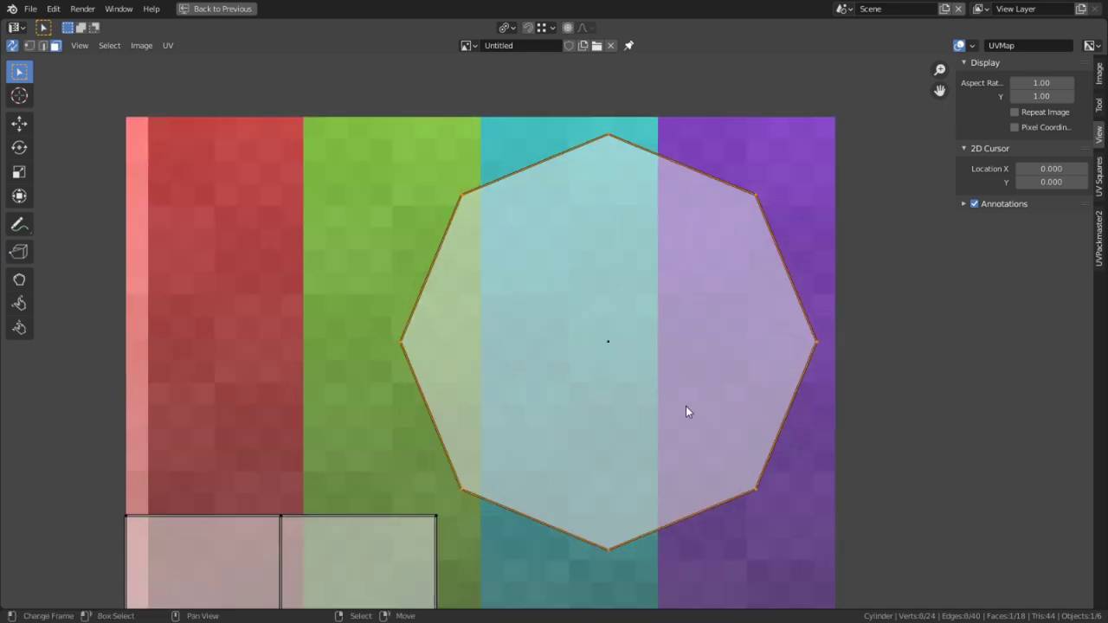
{"action": "middle_click_drag", "start_coordinate": [686, 411], "coordinate": [736, 306]}
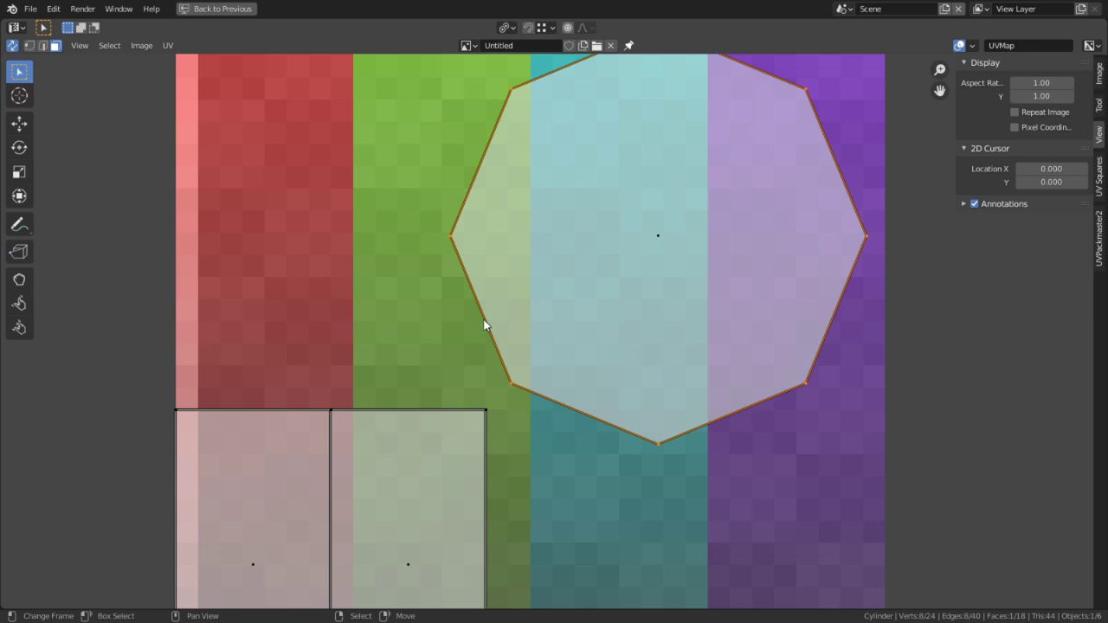
{"action": "scroll", "coordinate": [566, 338], "scroll_direction": "down", "scroll_amount": 3}
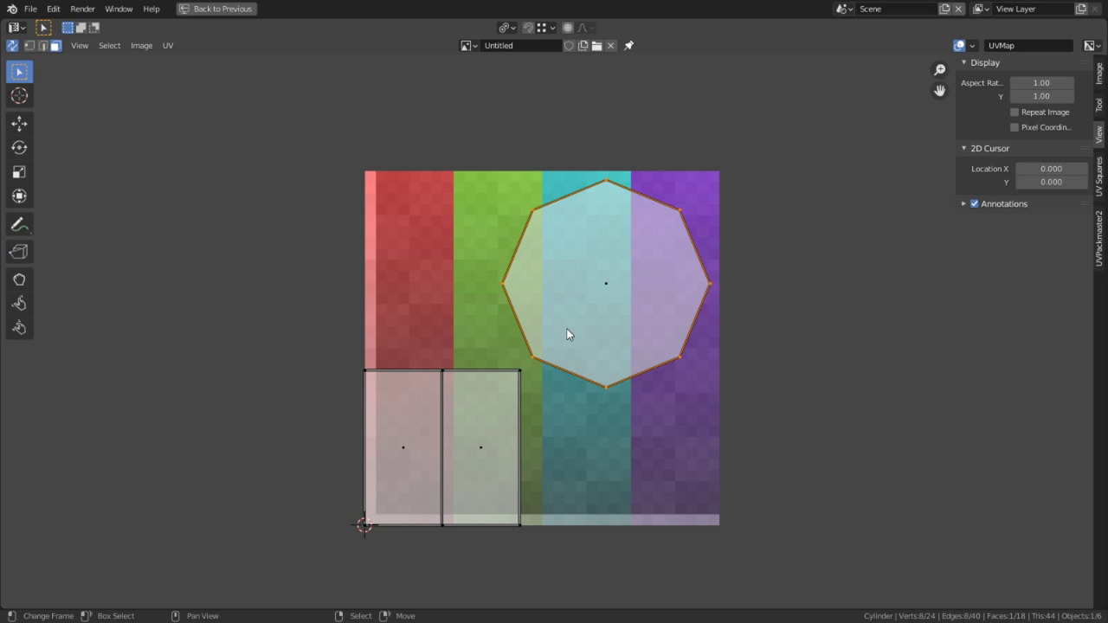
{"action": "scroll", "coordinate": [565, 334], "scroll_direction": "up", "scroll_amount": 2}
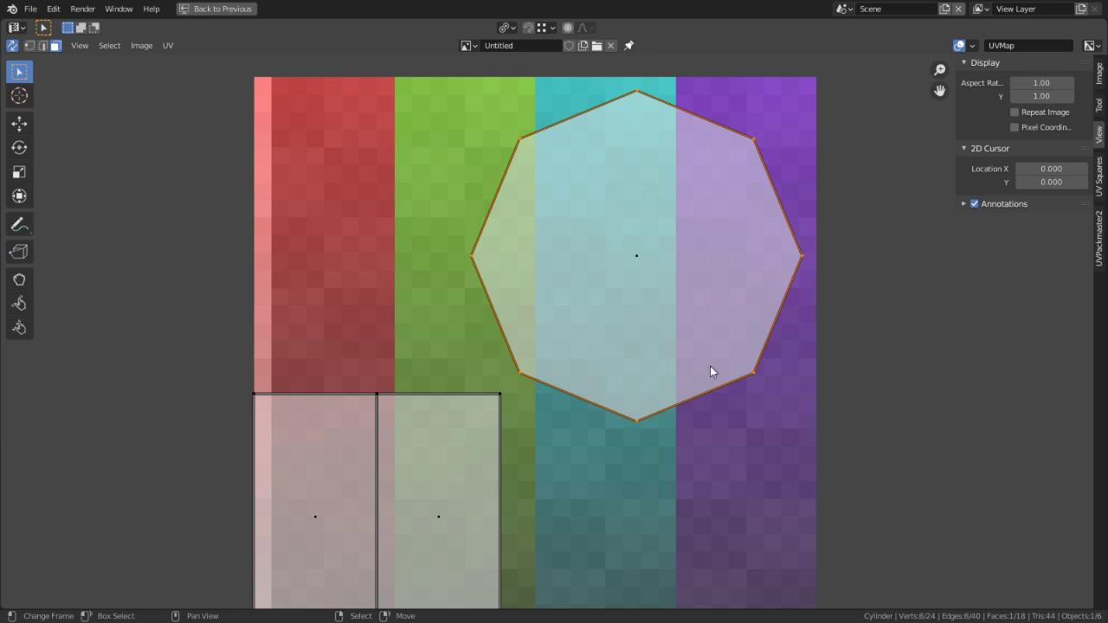
Rotate the selected cap UV island by 360/16 degrees and move it into the upper-left corner of the image
{"action": "key", "text": "r"}
{"action": "left_click", "coordinate": [833, 267]}
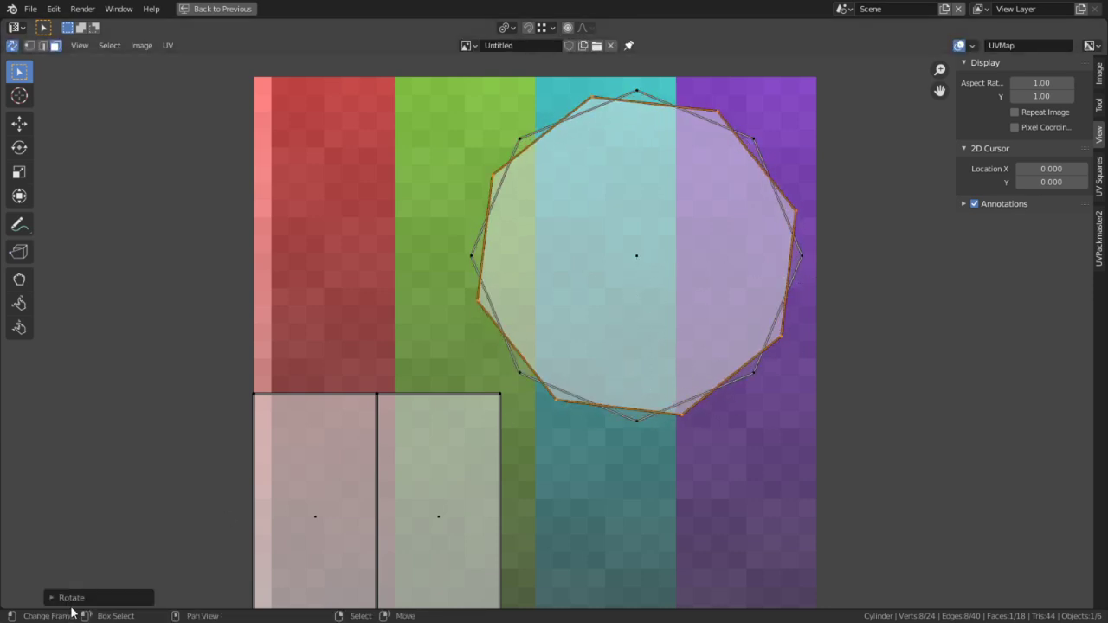
{"action": "left_click", "coordinate": [69, 597]}
{"action": "left_click", "coordinate": [178, 549]}
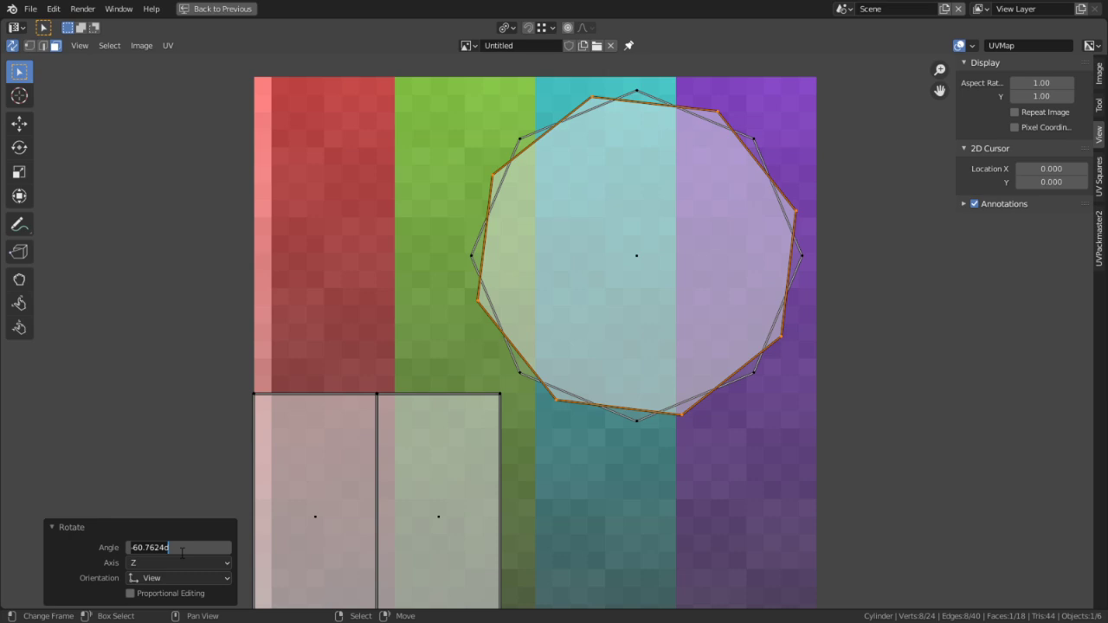
{"action": "type", "text": "360/16"}
{"action": "key", "text": "Return"}
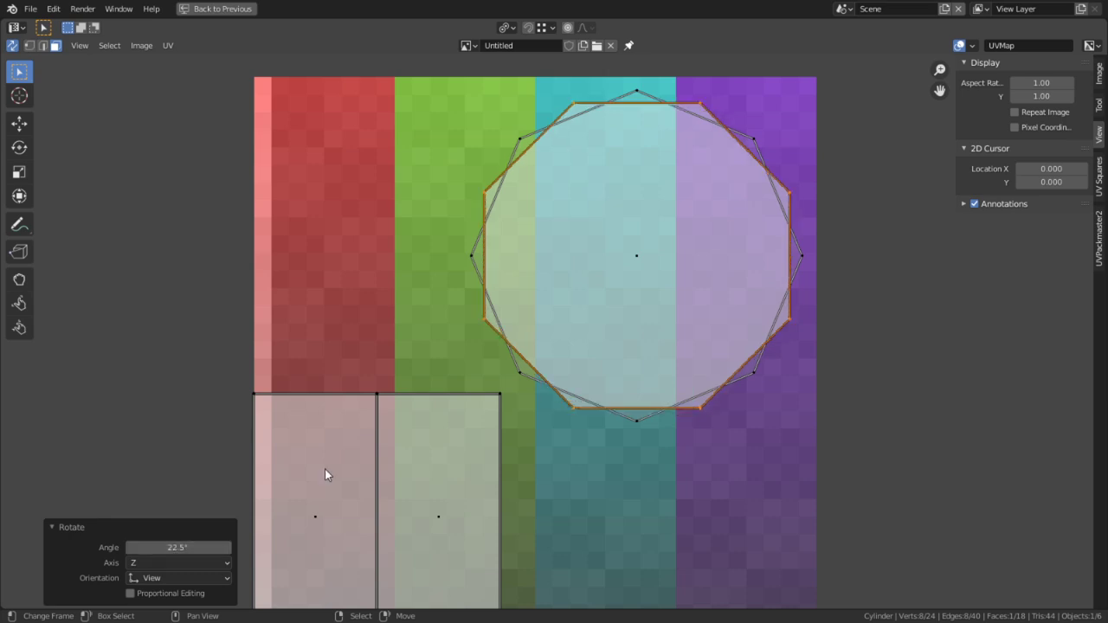
{"action": "key", "text": "g"}
{"action": "left_click", "coordinate": [428, 265]}
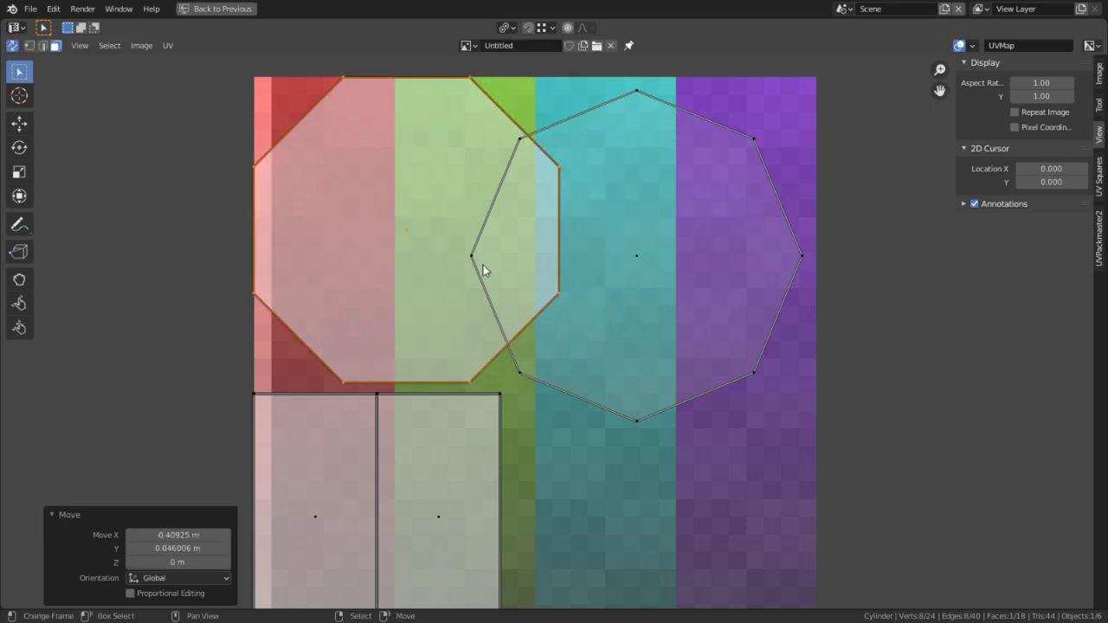
Rotate the other cap UV island by 360/16 degrees and move it into the lower-right corner of the image
{"action": "right_click", "coordinate": [646, 275]}
{"action": "type", "text": "r3"}
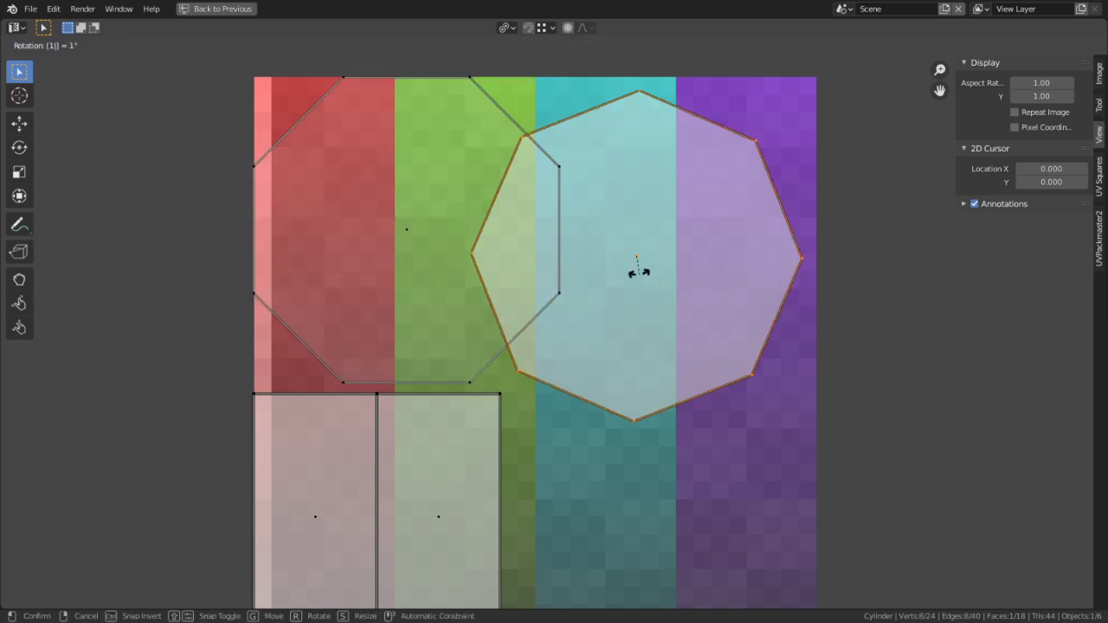
{"action": "type", "text": "60/"}
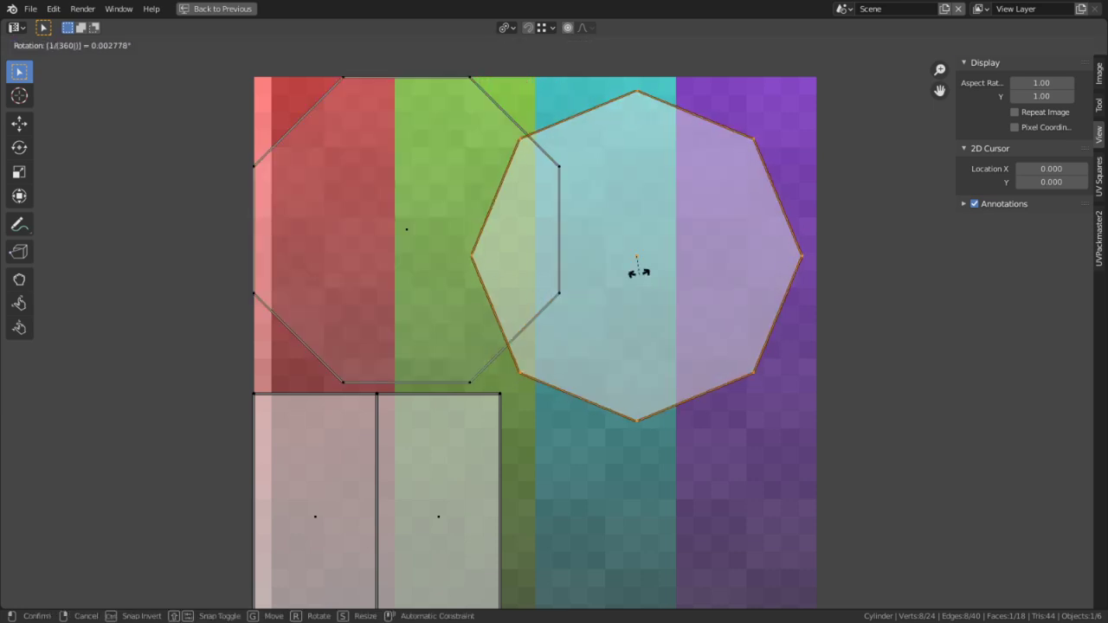
{"action": "key", "text": "Return"}
{"action": "left_click", "coordinate": [197, 546]}
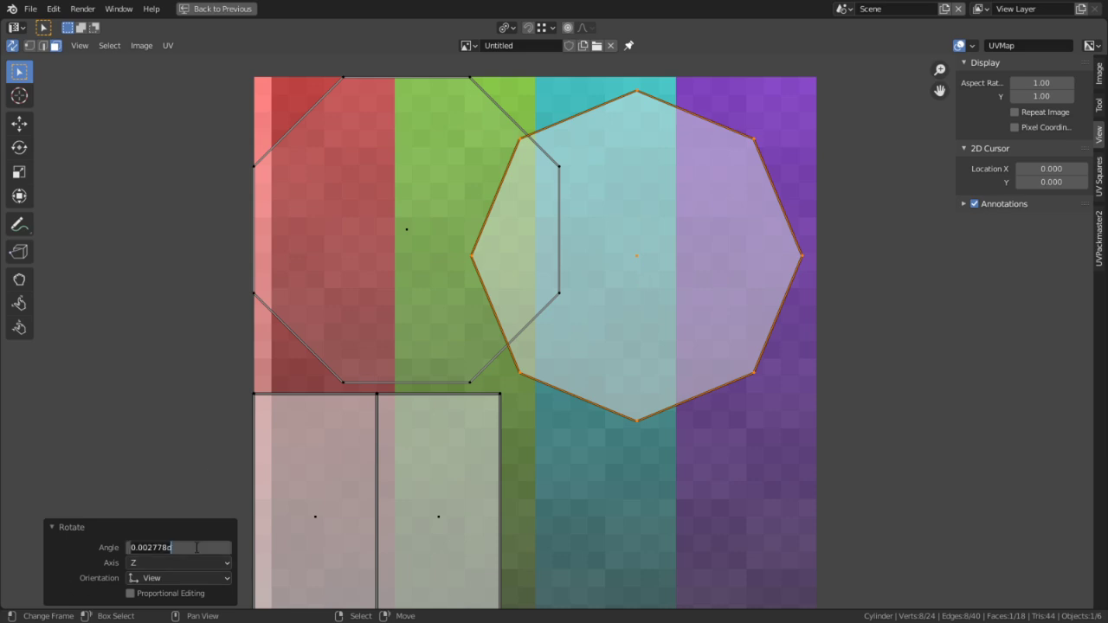
{"action": "type", "text": "360/16"}
{"action": "key", "text": "Return"}
{"action": "key", "text": "g"}
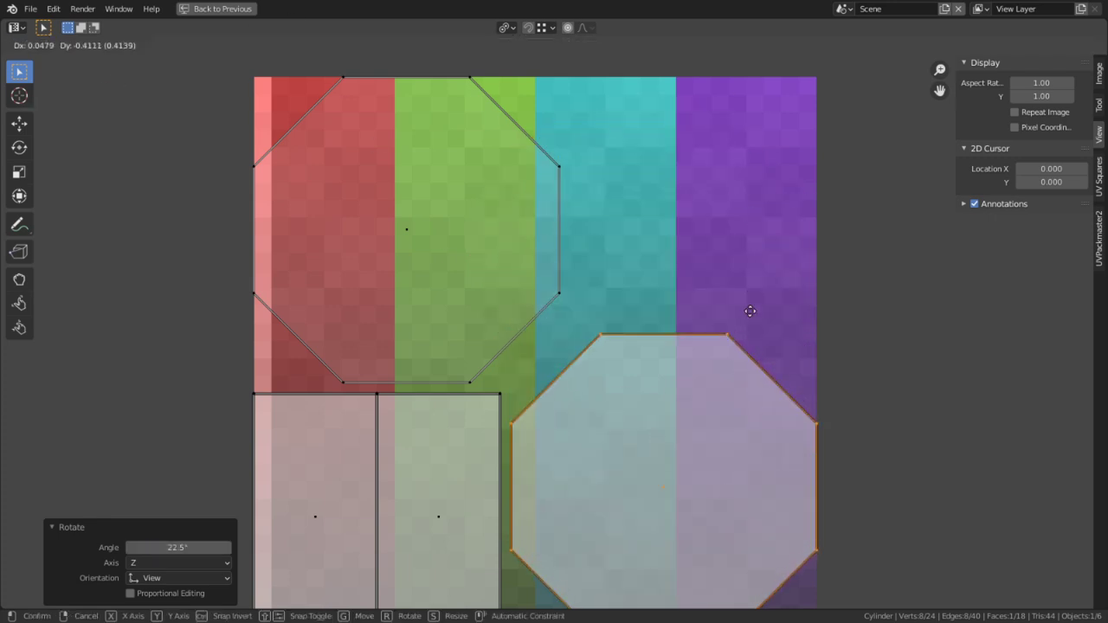
{"action": "left_click", "coordinate": [750, 310]}
Inspect the spacing between the arranged UV islands and look at the barrel from above in the 3D view
{"action": "scroll", "coordinate": [683, 346], "scroll_direction": "down", "scroll_amount": 4}
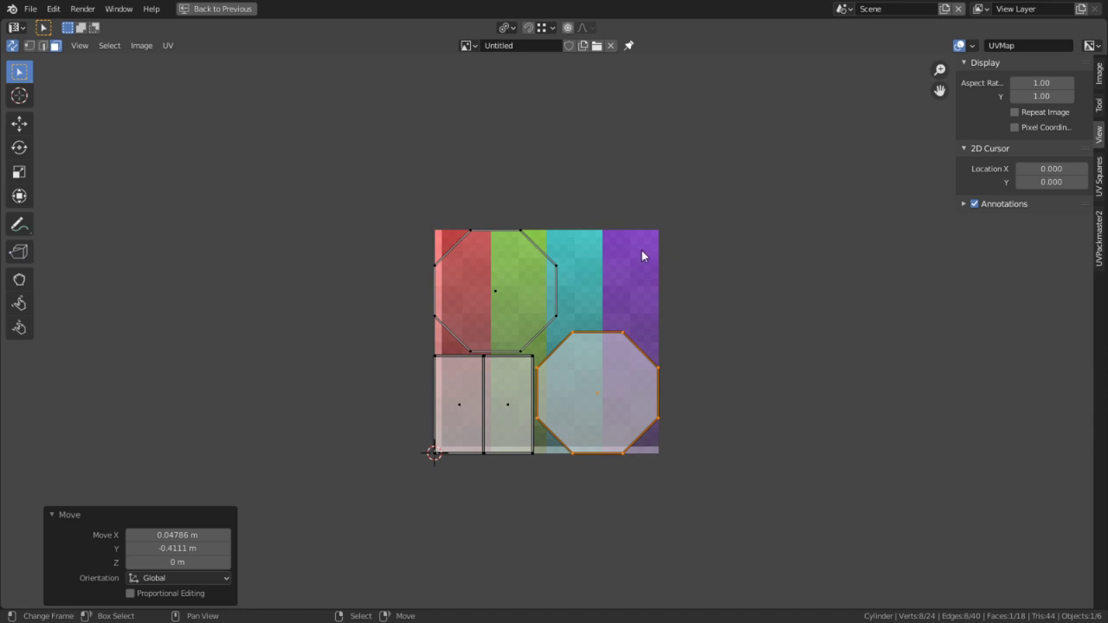
{"action": "scroll", "coordinate": [701, 308], "scroll_direction": "up", "scroll_amount": 6}
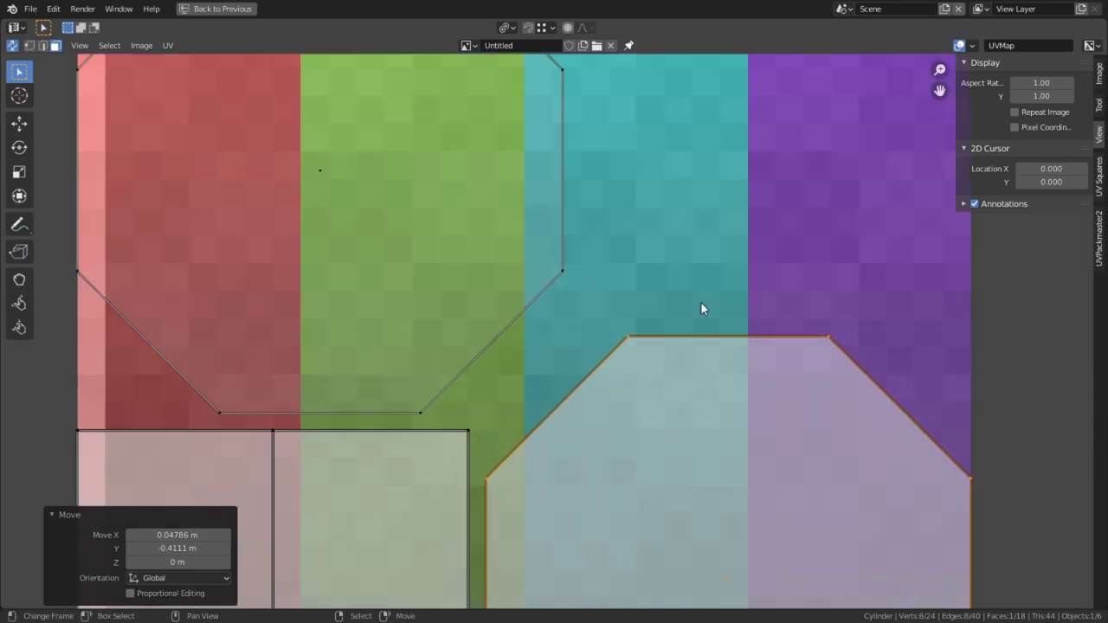
{"action": "scroll", "coordinate": [701, 307], "scroll_direction": "down", "scroll_amount": 4}
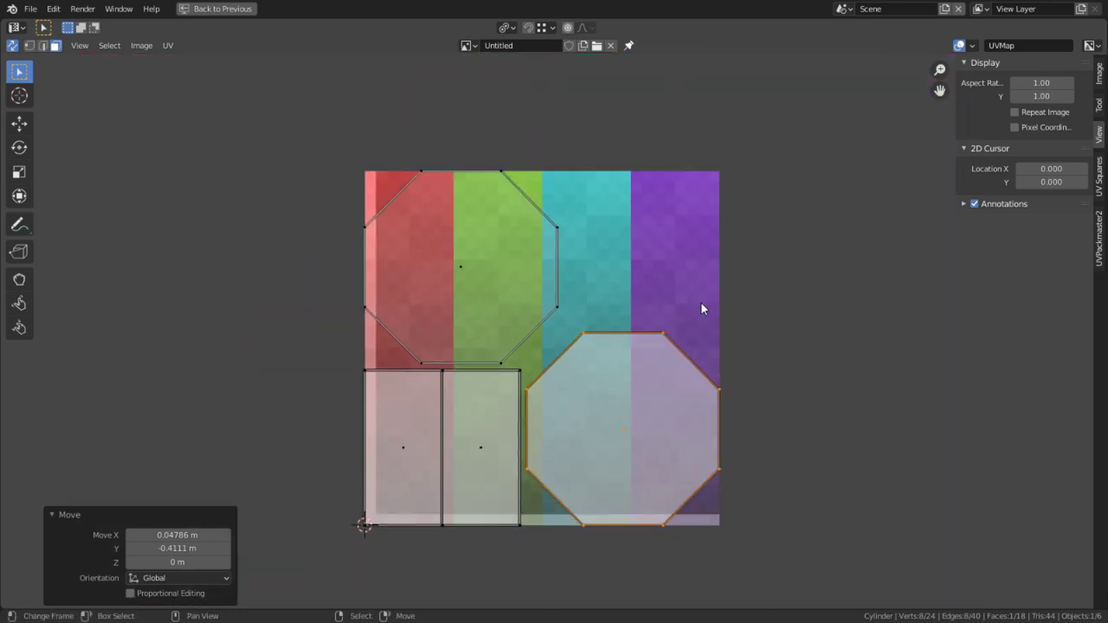
{"action": "scroll", "coordinate": [701, 305], "scroll_direction": "up", "scroll_amount": 2}
{"action": "key", "text": "ctrl+space"}
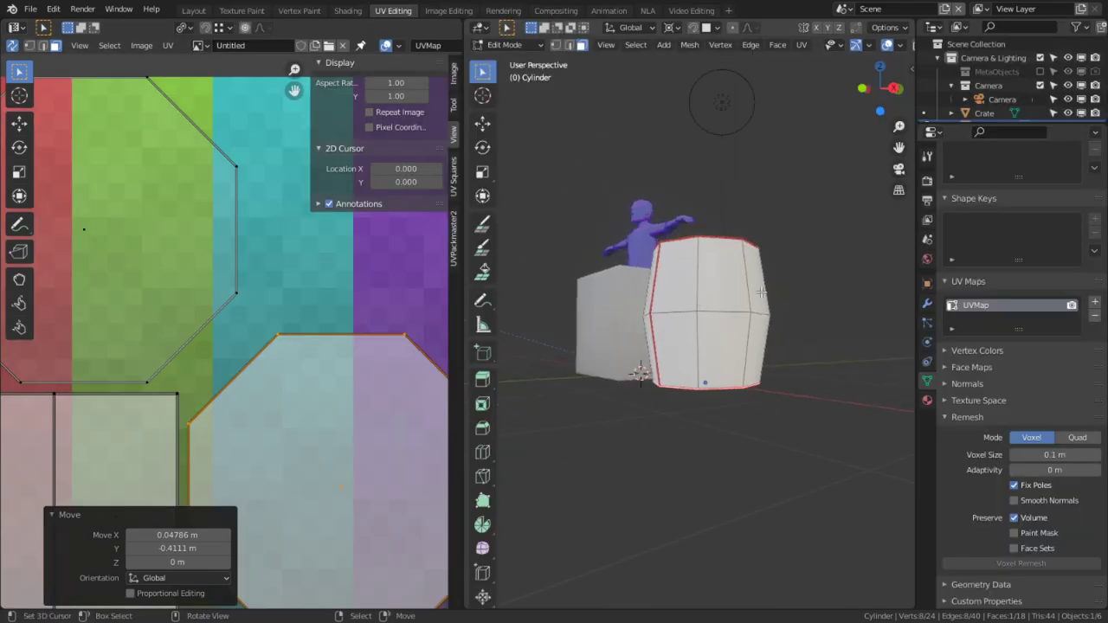
{"action": "middle_click_drag", "start_coordinate": [761, 292], "coordinate": [701, 354]}
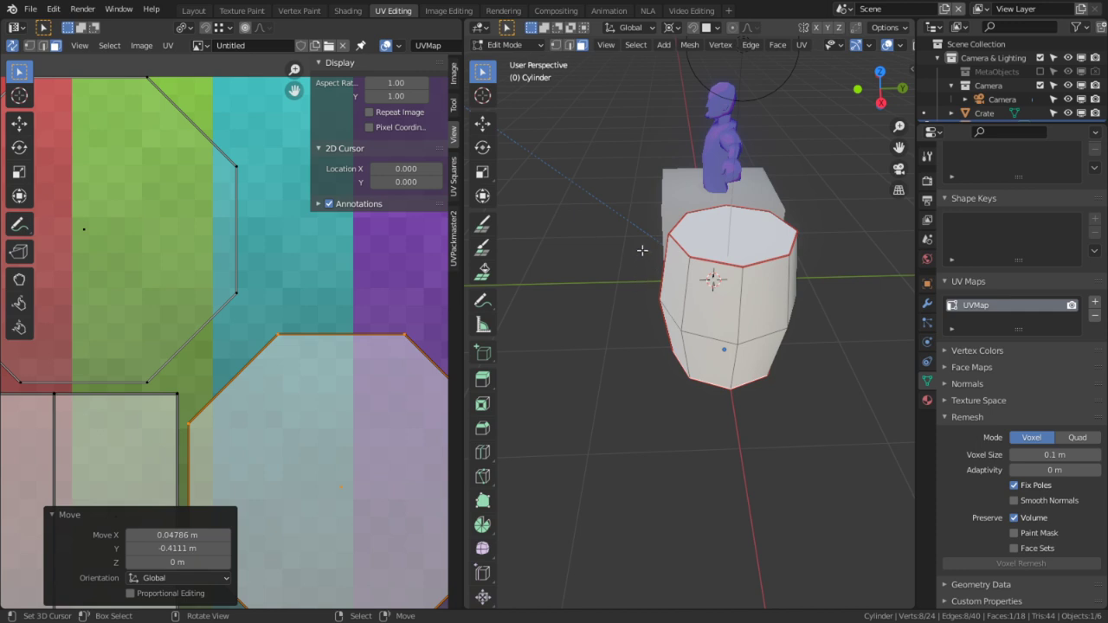
{"action": "scroll", "coordinate": [178, 402], "scroll_direction": "down", "scroll_amount": 2}
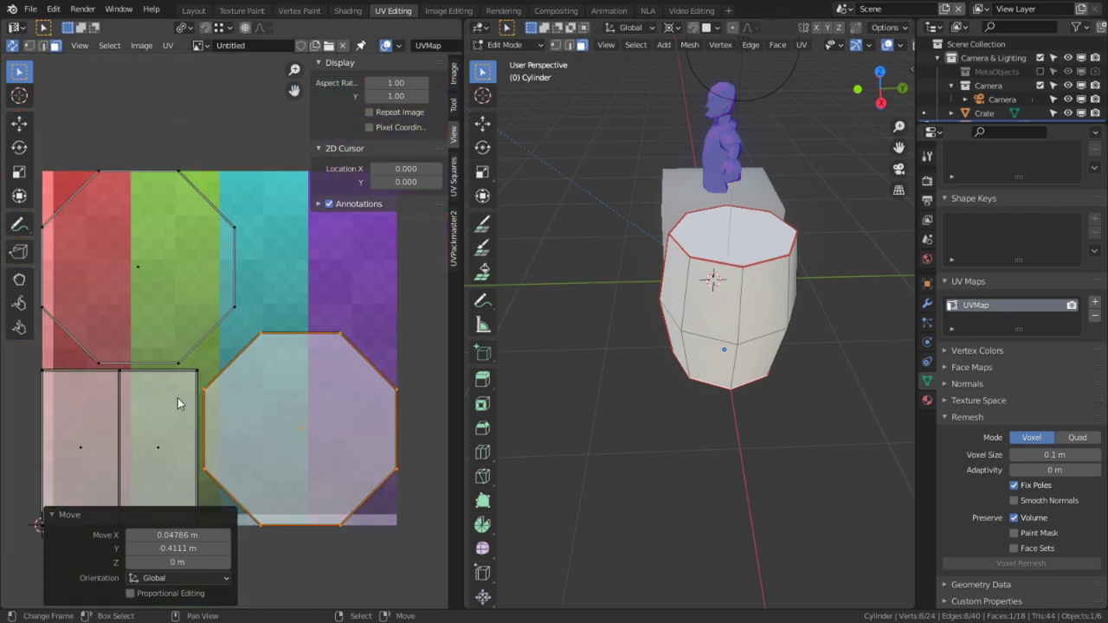
Move one side UV face from the right-hand stack by 0.5625 in X and Y, into the image's upper-right corner
{"action": "key", "text": "ctrl+space"}
{"action": "right_click", "coordinate": [481, 461]}
{"action": "key", "text": "g"}
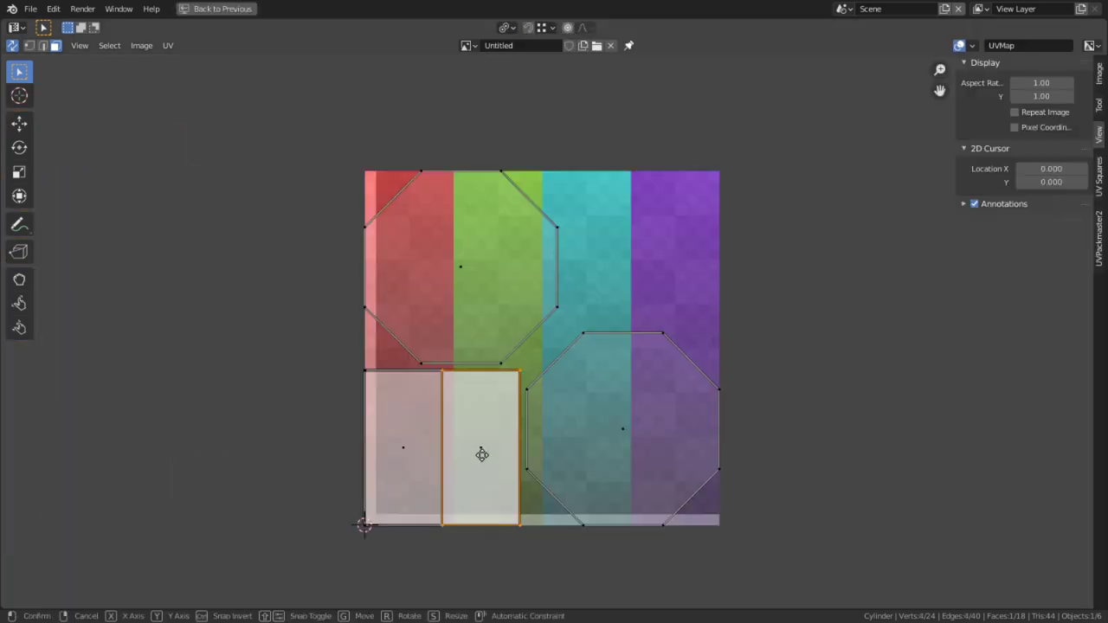
{"action": "left_click", "coordinate": [765, 119]}
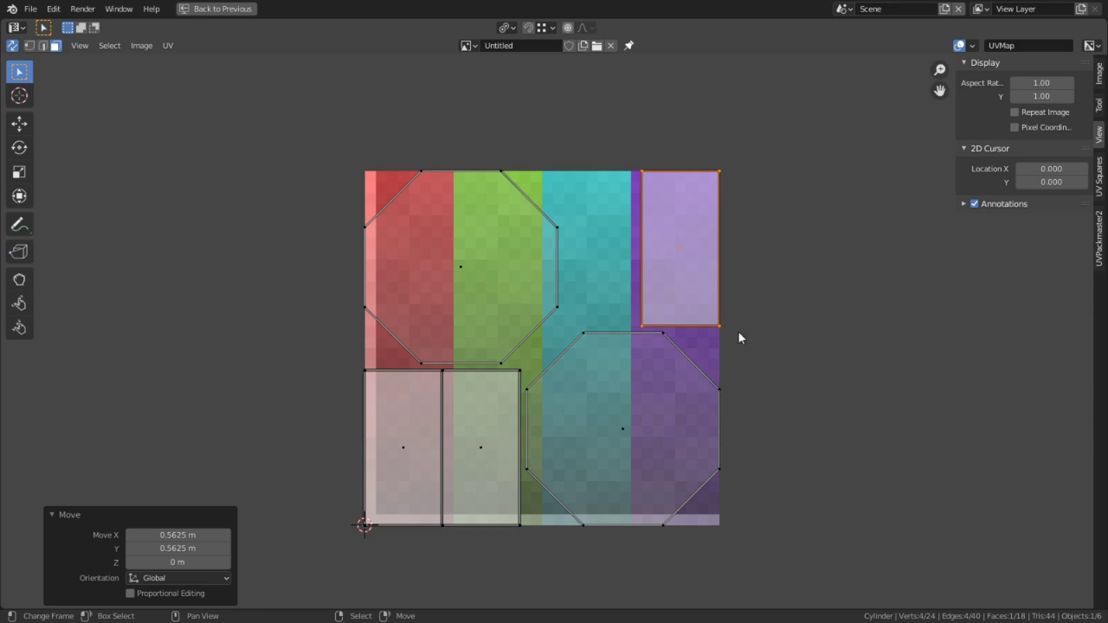
Move a second side UV face from the right-hand stack by 0.34375 in X and 0.5625 in Y, beside the face already moved
{"action": "right_click", "coordinate": [453, 409]}
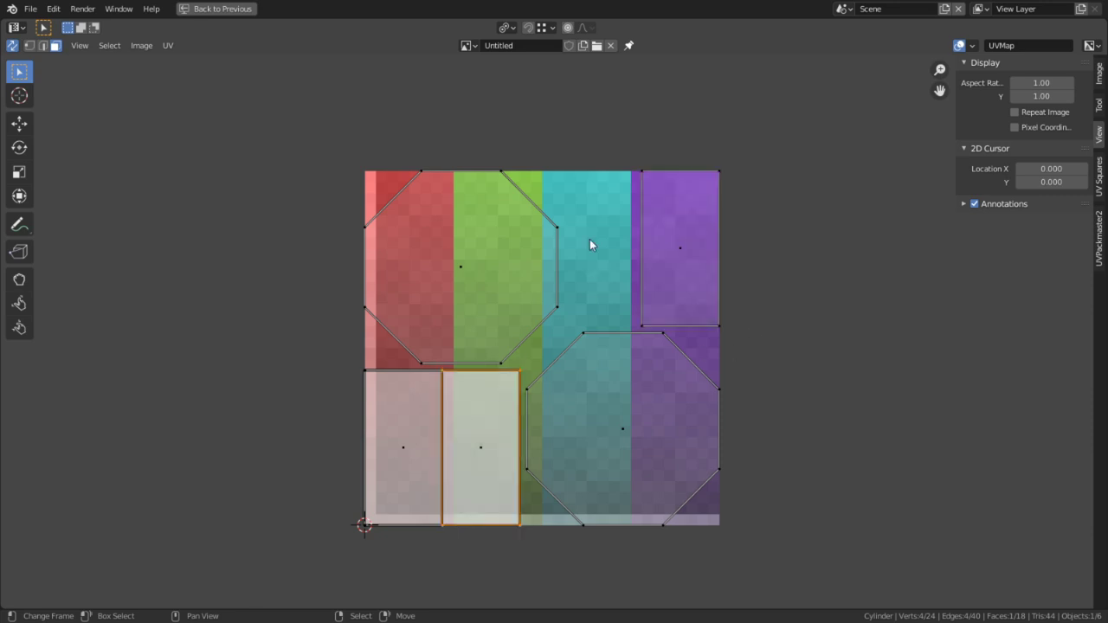
{"action": "key", "text": "g"}
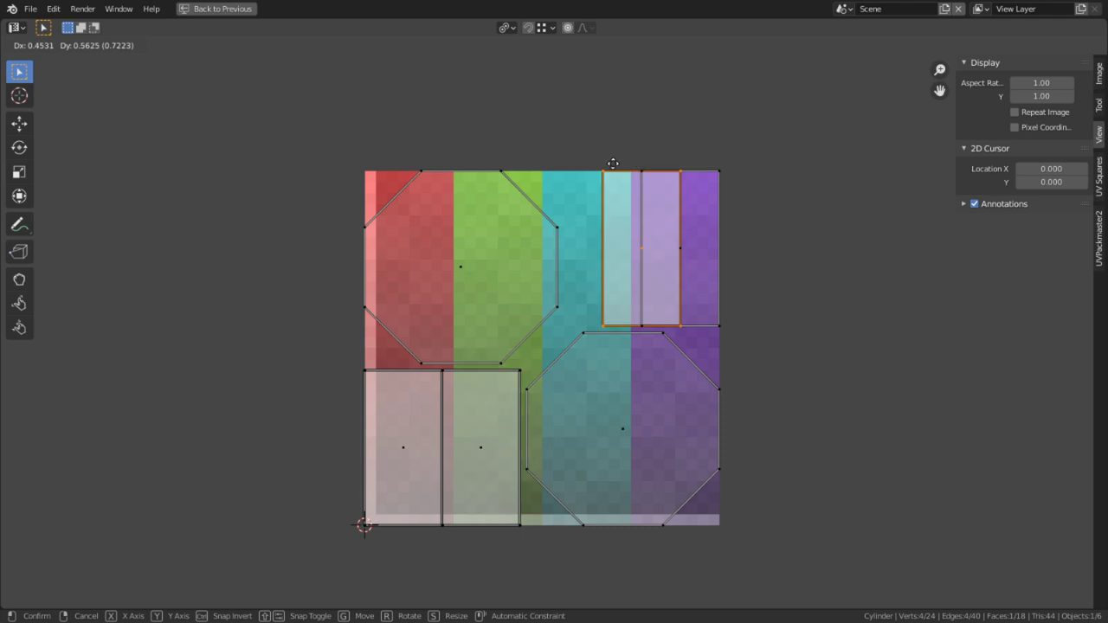
{"action": "left_click", "coordinate": [606, 166]}
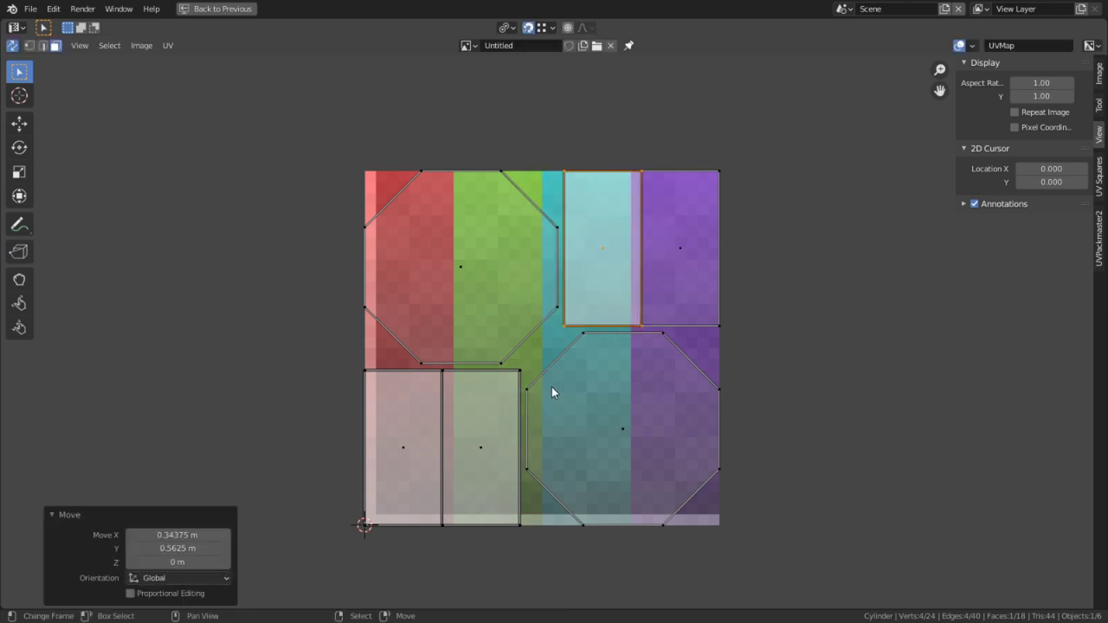
{"action": "key", "text": "ctrl+space"}
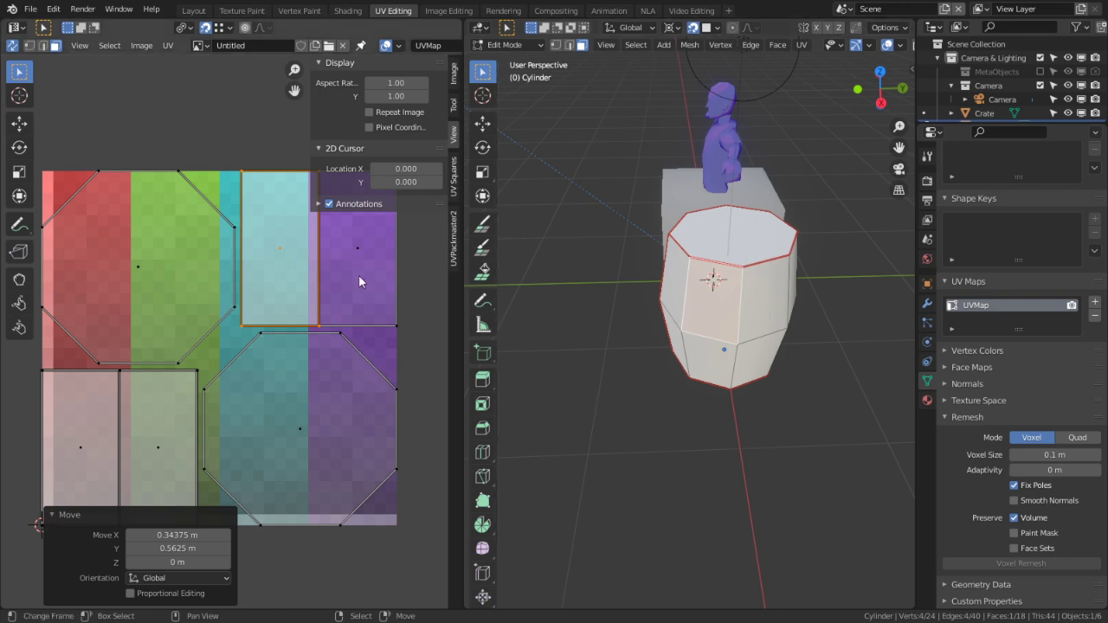
{"action": "left_click", "coordinate": [359, 276]}
{"action": "left_click", "coordinate": [115, 443]}
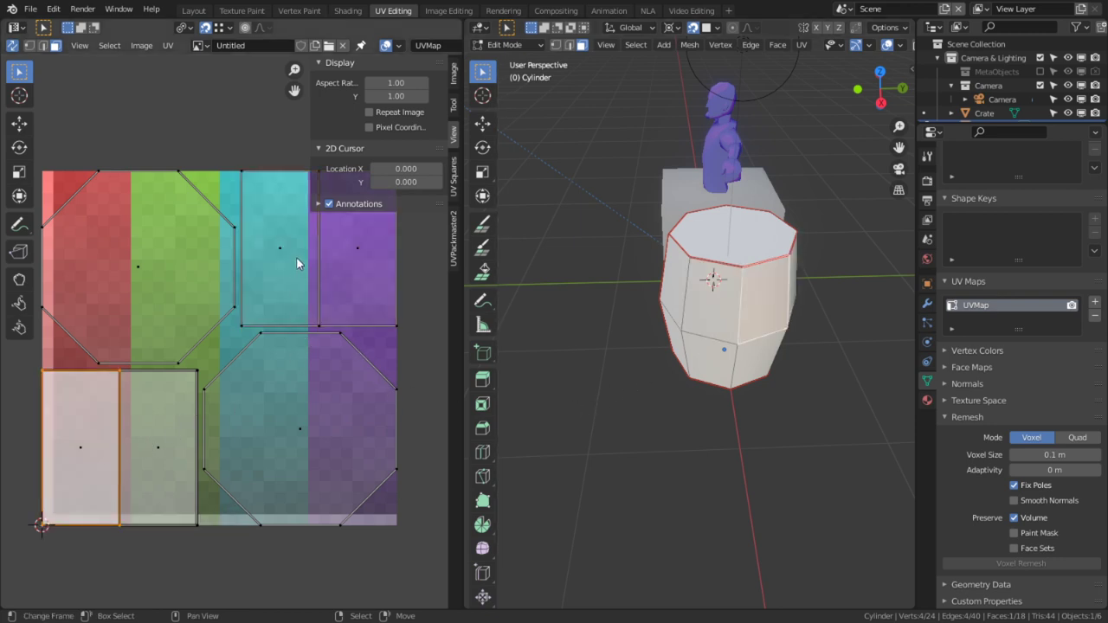
Undo the moves of both side UV faces out of the right-hand stack
{"action": "key", "text": "ctrl+z"}
{"action": "key", "text": "ctrl+z"}
{"action": "key", "text": "ctrl+z"}
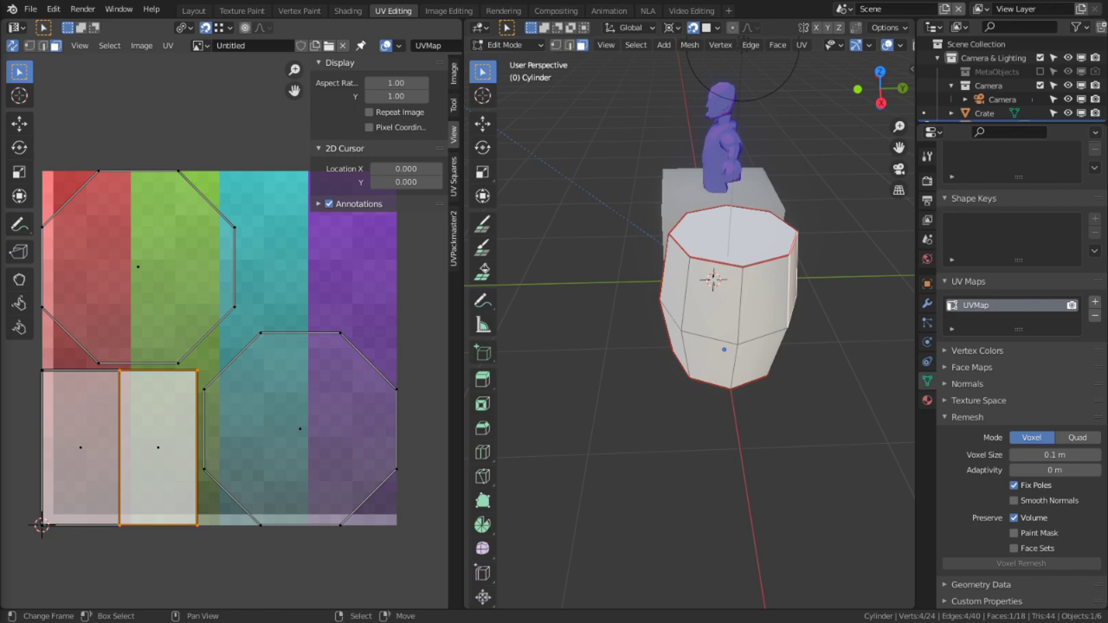
Switch to the browser and look through the wooden barrel image results for planks and metal bands, then return to Blender
{"action": "left_click_drag", "start_coordinate": [0, 260], "coordinate": [515, 0]}
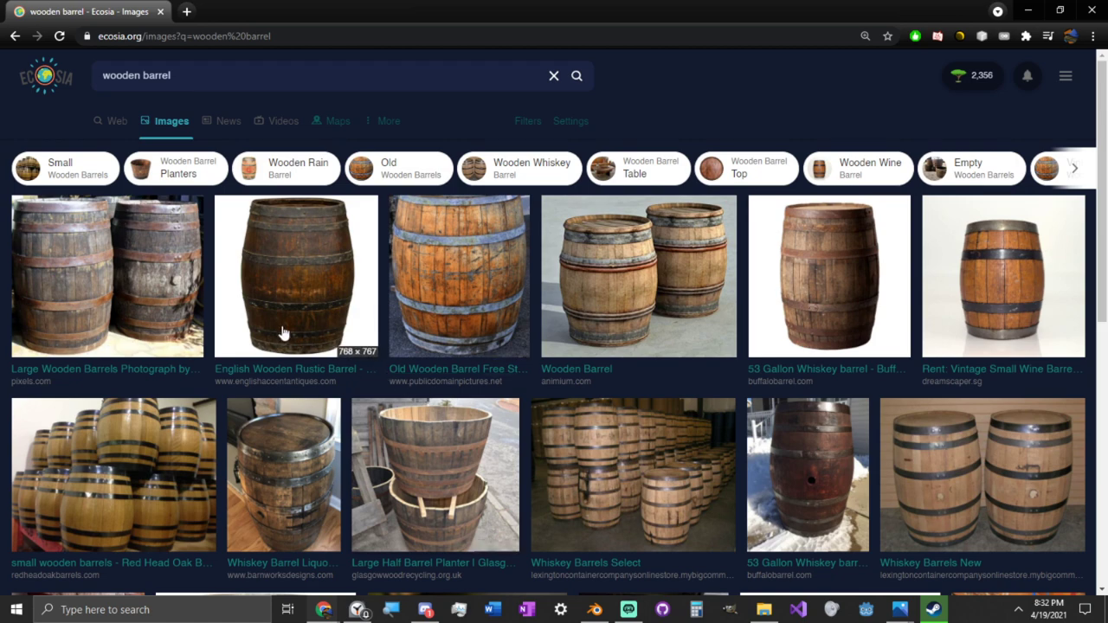
{"action": "scroll", "coordinate": [272, 368], "scroll_direction": "down", "scroll_amount": 2}
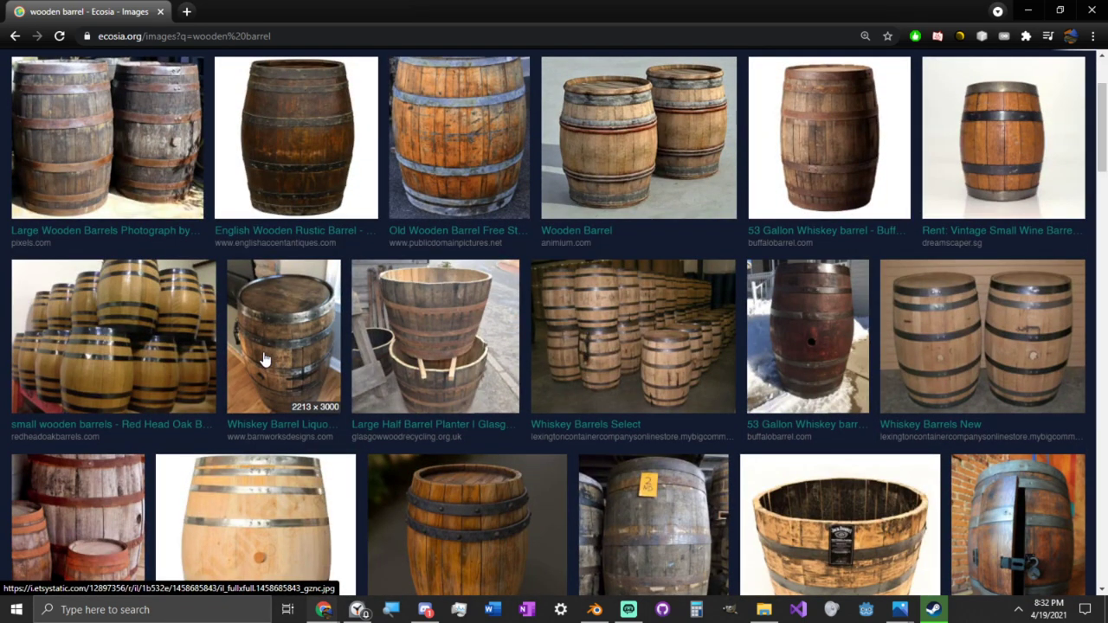
{"action": "scroll", "coordinate": [265, 360], "scroll_direction": "down", "scroll_amount": 1}
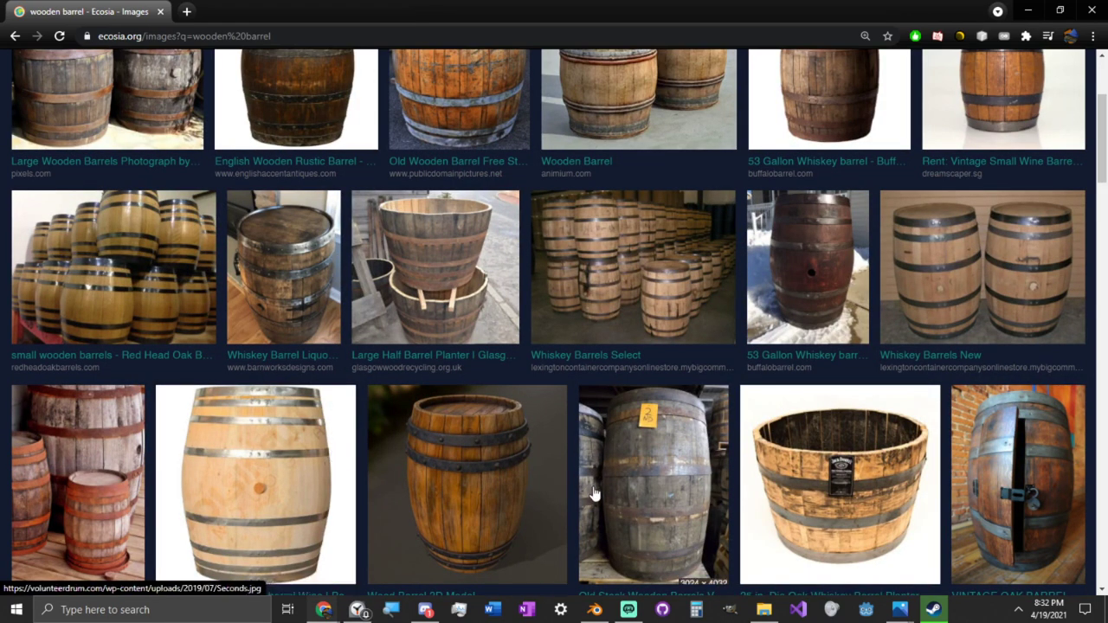
{"action": "scroll", "coordinate": [468, 421], "scroll_direction": "down", "scroll_amount": 1}
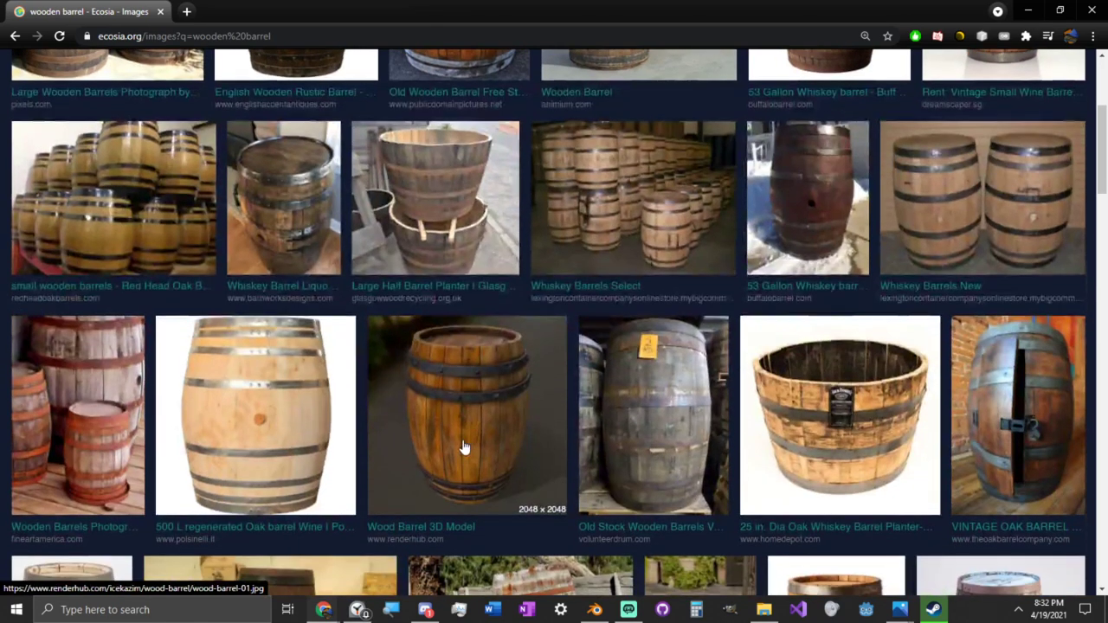
{"action": "scroll", "coordinate": [462, 447], "scroll_direction": "down", "scroll_amount": 1}
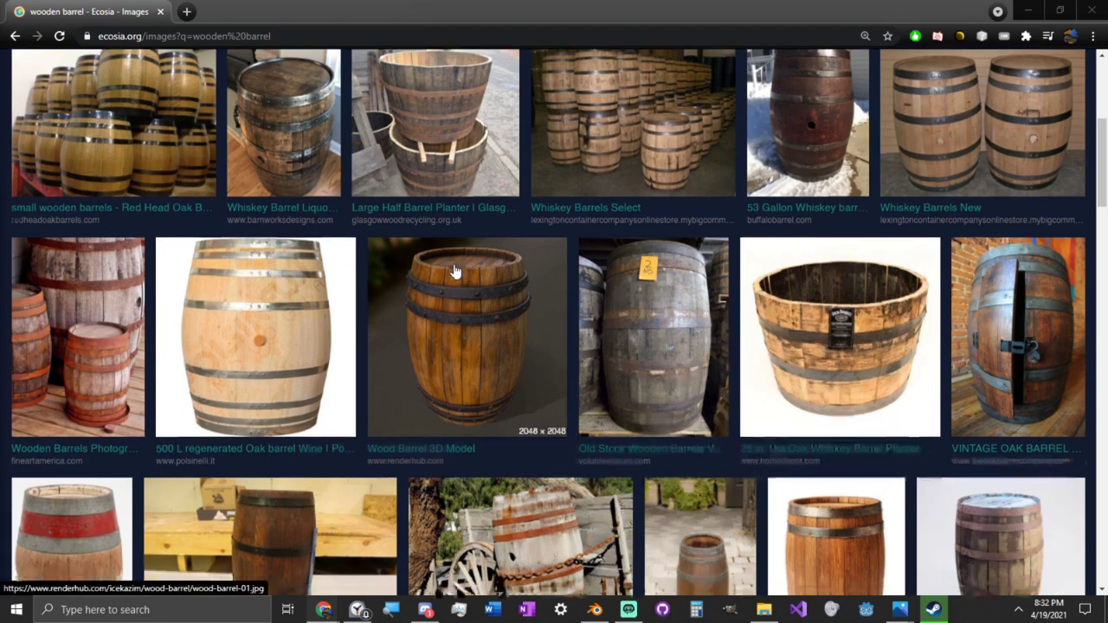
{"action": "scroll", "coordinate": [485, 277], "scroll_direction": "down", "scroll_amount": 2}
{"action": "scroll", "coordinate": [930, 321], "scroll_direction": "down", "scroll_amount": 2}
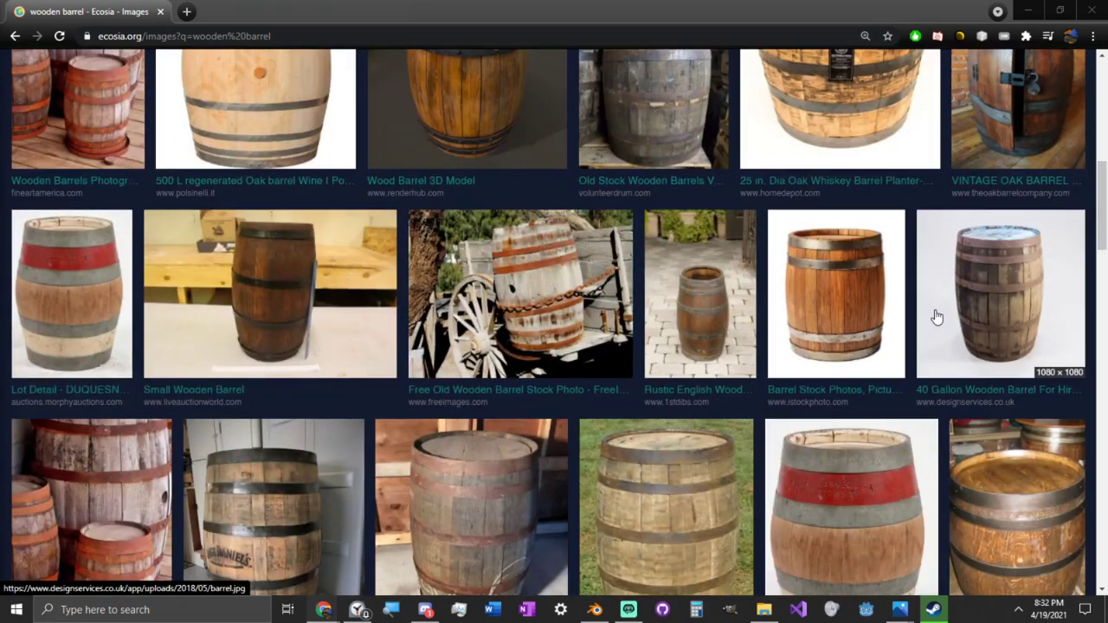
{"action": "scroll", "coordinate": [935, 317], "scroll_direction": "down", "scroll_amount": 2}
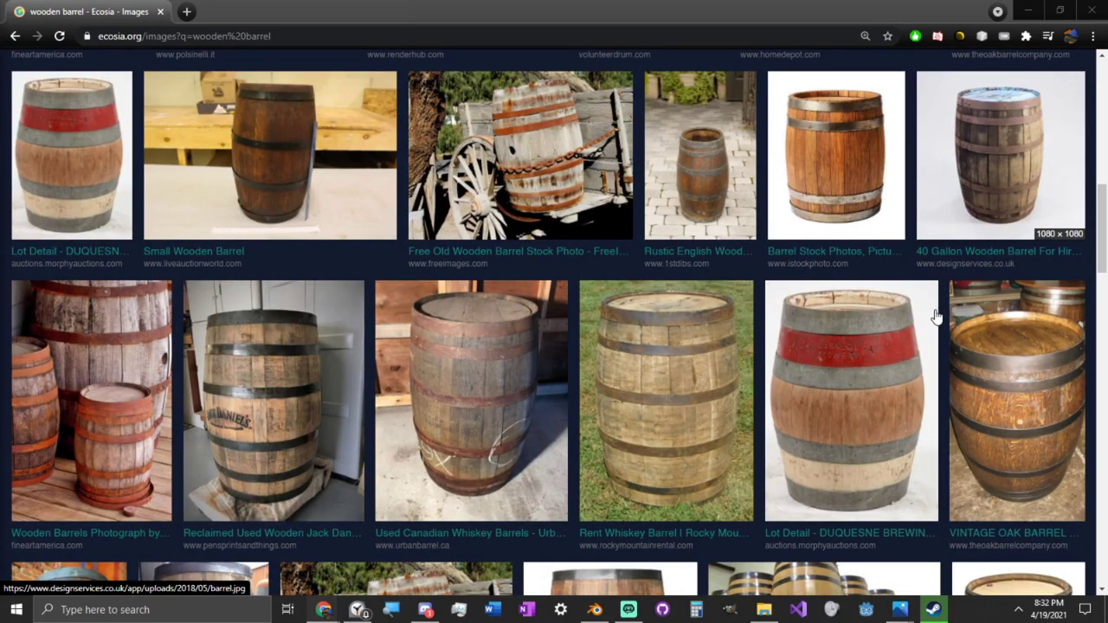
{"action": "scroll", "coordinate": [936, 317], "scroll_direction": "up", "scroll_amount": 2}
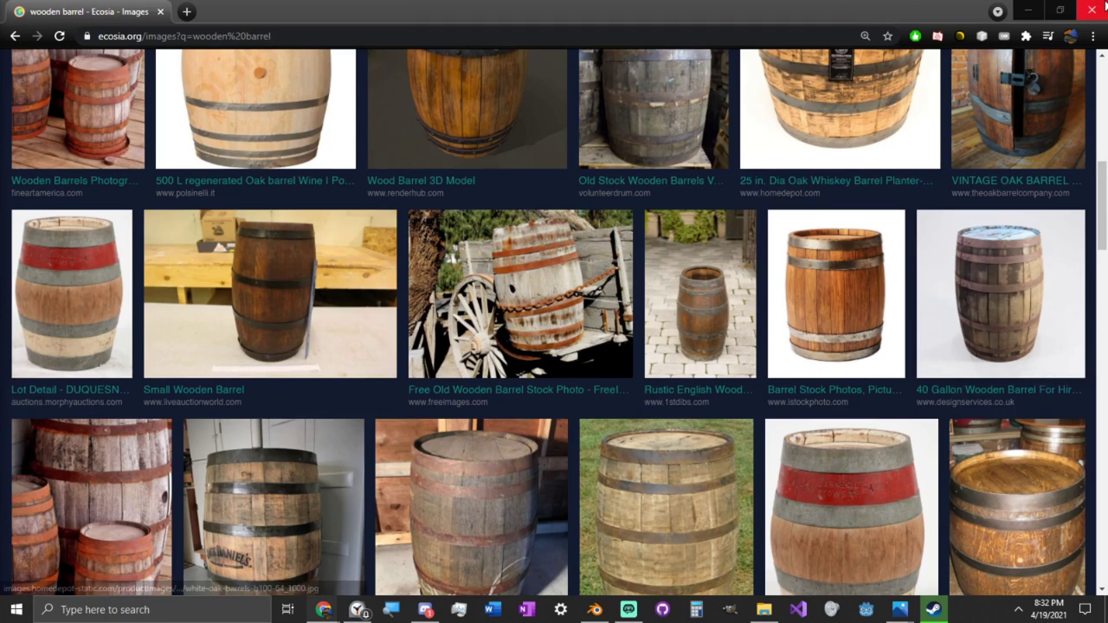
{"action": "left_click", "coordinate": [1028, 11]}
{"action": "scroll", "coordinate": [734, 360], "scroll_direction": "up", "scroll_amount": 1}
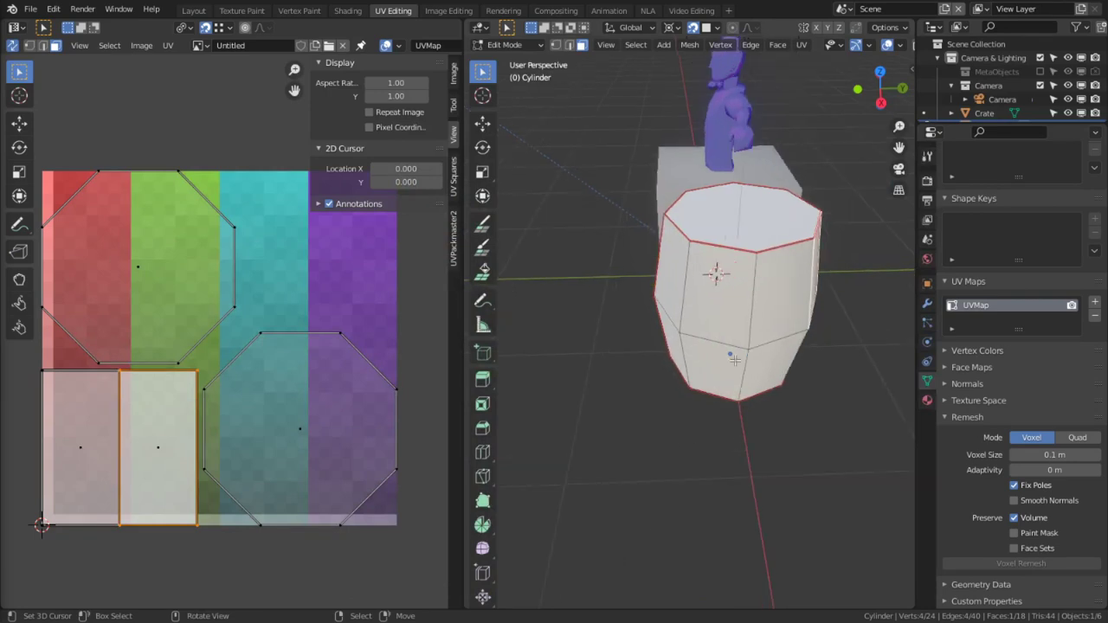
Create a new material for the barrel in the Shading workspace, enlarge the node editor and delete the Principled BSDF node
{"action": "left_click", "coordinate": [355, 12]}
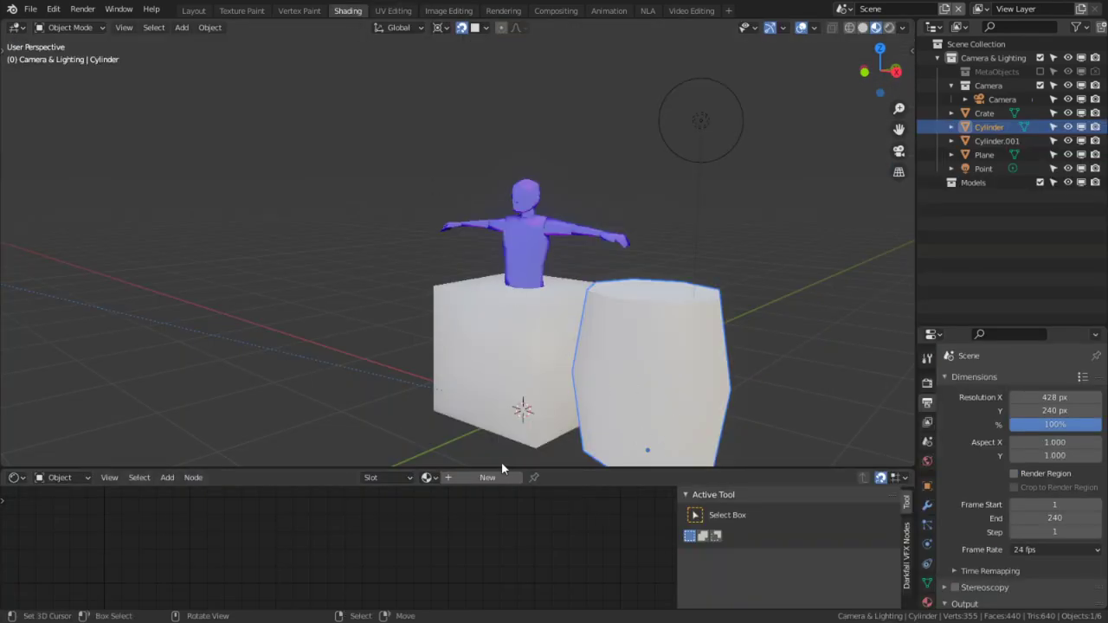
{"action": "left_click", "coordinate": [453, 476]}
{"action": "left_click_drag", "start_coordinate": [567, 467], "coordinate": [584, 303]}
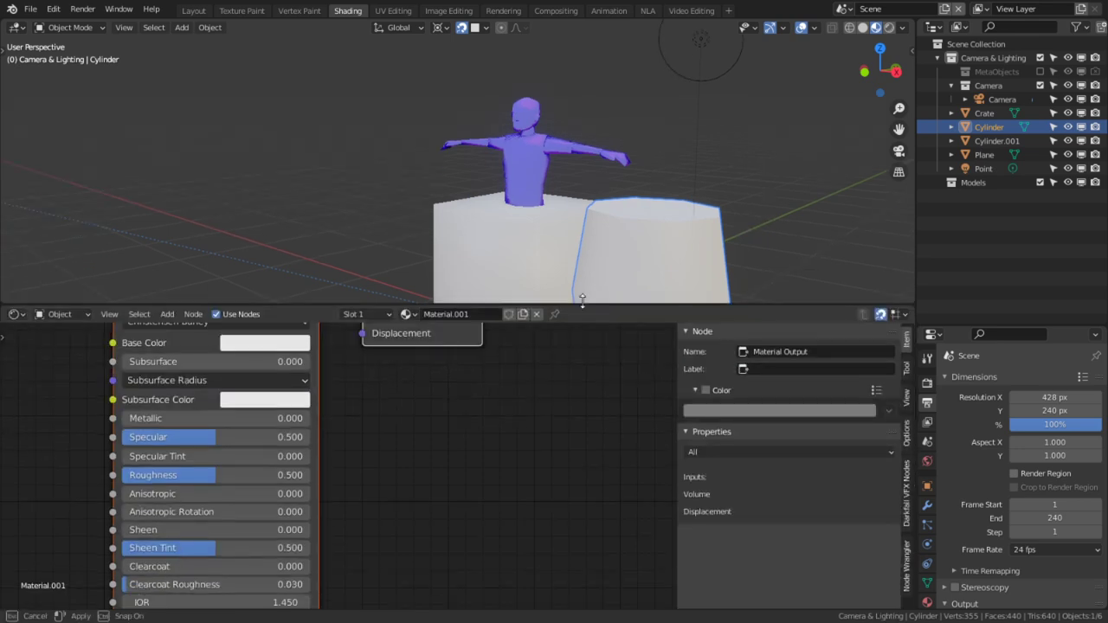
{"action": "middle_click_drag", "start_coordinate": [452, 448], "coordinate": [615, 557]}
{"action": "left_click", "coordinate": [366, 372]}
{"action": "key", "text": "x"}
Add the UV Coordinates node group to the barrel's material and place it before the Material Output node
{"action": "key", "text": "shift+a"}
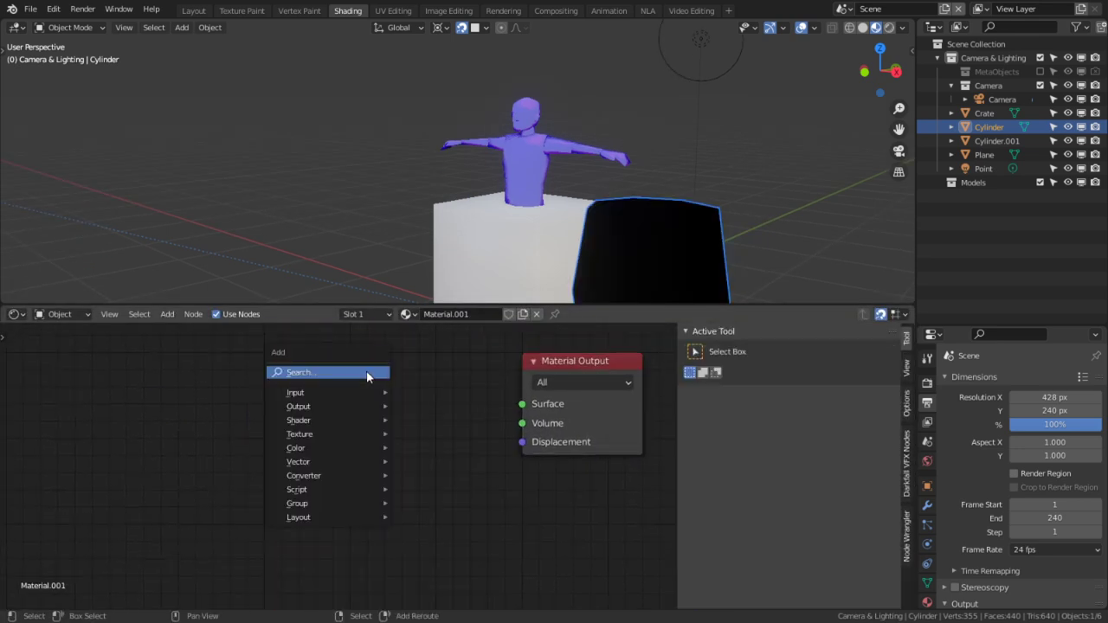
{"action": "left_click", "coordinate": [367, 372]}
{"action": "type", "text": "u"}
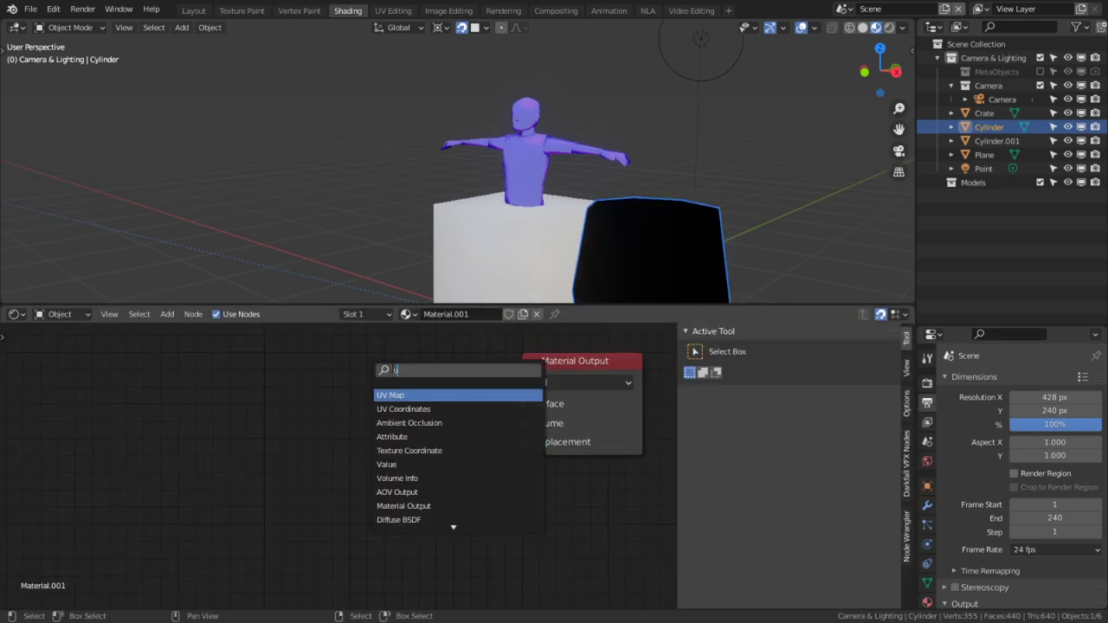
{"action": "type", "text": "v c"}
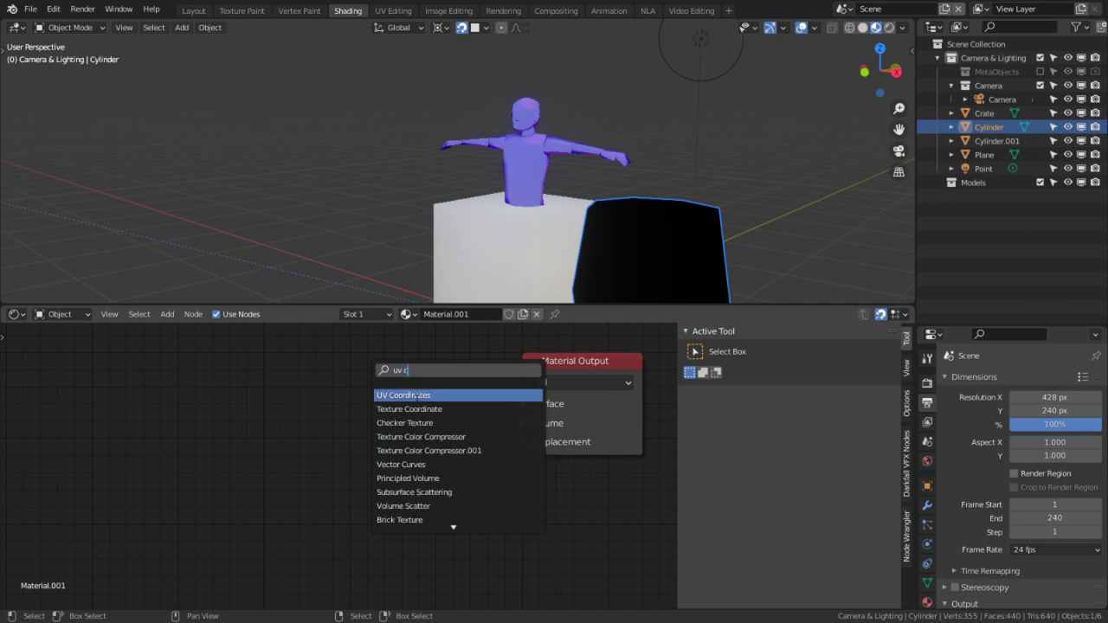
{"action": "left_click", "coordinate": [413, 394]}
{"action": "left_click", "coordinate": [199, 343]}
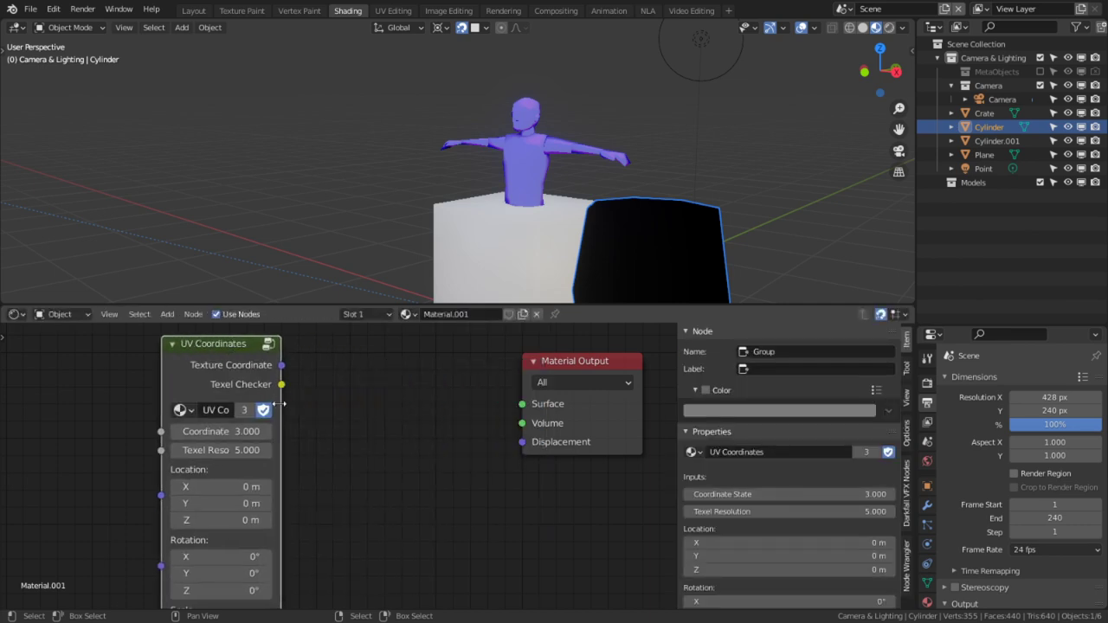
Set the UV Coordinates node's Texel Resolution to 32 and connect its Texel Checker output to the Material Output's Surface
{"action": "double_click", "coordinate": [246, 449]}
{"action": "type", "text": "32"}
{"action": "key", "text": "Return"}
{"action": "left_click_drag", "start_coordinate": [281, 384], "coordinate": [522, 403]}
Set the Texel Resolution to 64 and inspect the checker pattern on the barrel's sides and top
{"action": "middle_click_drag", "start_coordinate": [599, 233], "coordinate": [443, 267]}
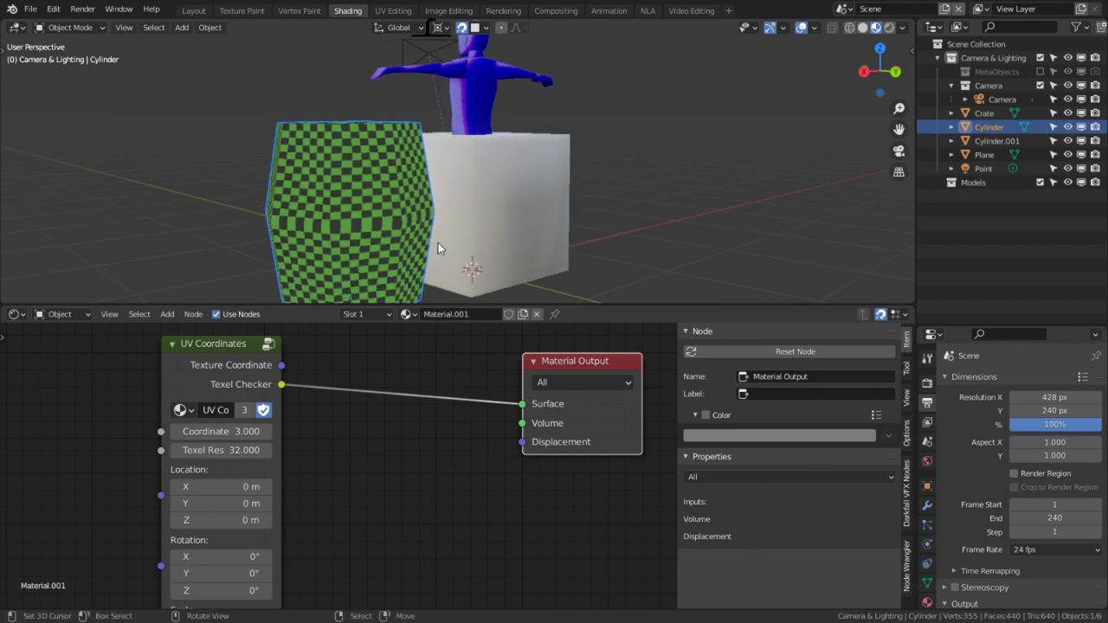
{"action": "middle_click_drag", "start_coordinate": [353, 180], "coordinate": [527, 154]}
{"action": "scroll", "coordinate": [527, 154], "scroll_direction": "up", "scroll_amount": 5}
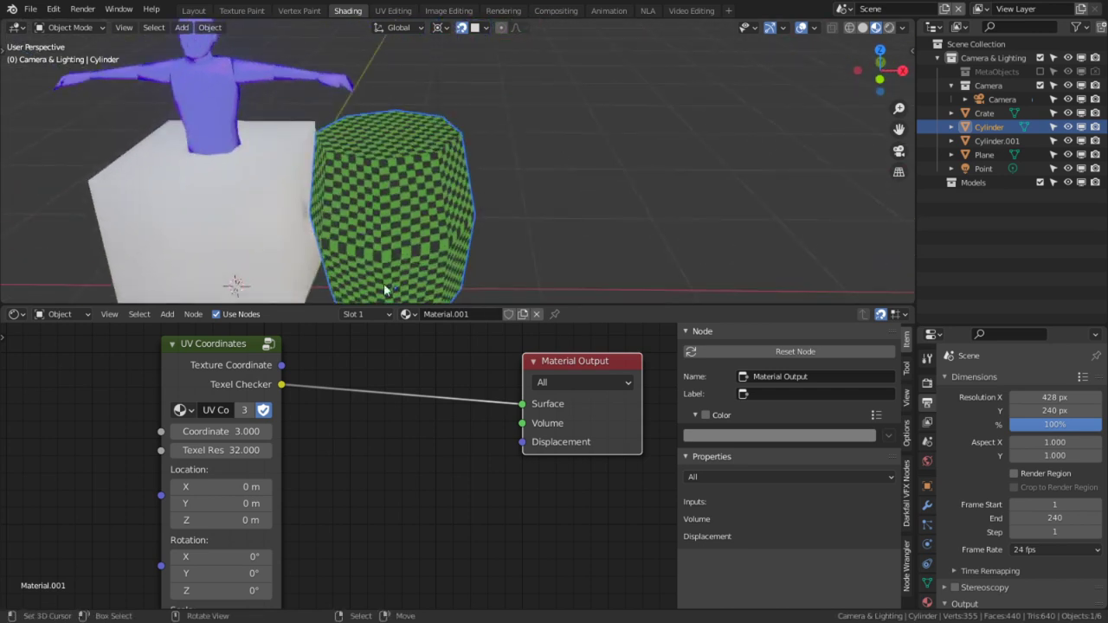
{"action": "left_click", "coordinate": [232, 450]}
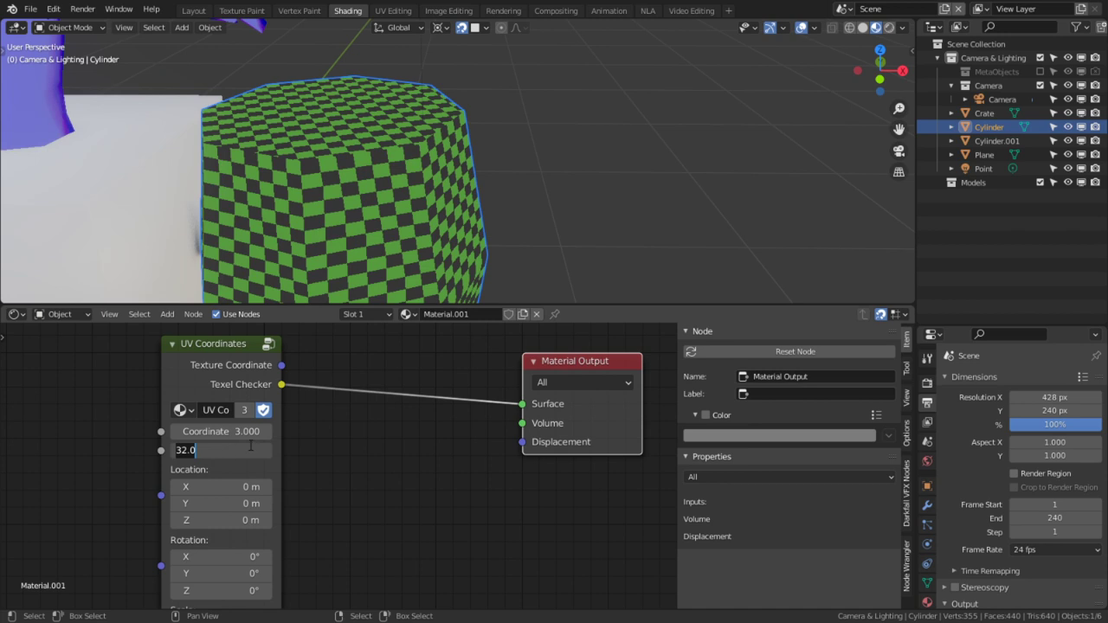
{"action": "type", "text": "64"}
{"action": "key", "text": "Return"}
{"action": "middle_click_drag", "start_coordinate": [363, 156], "coordinate": [339, 132]}
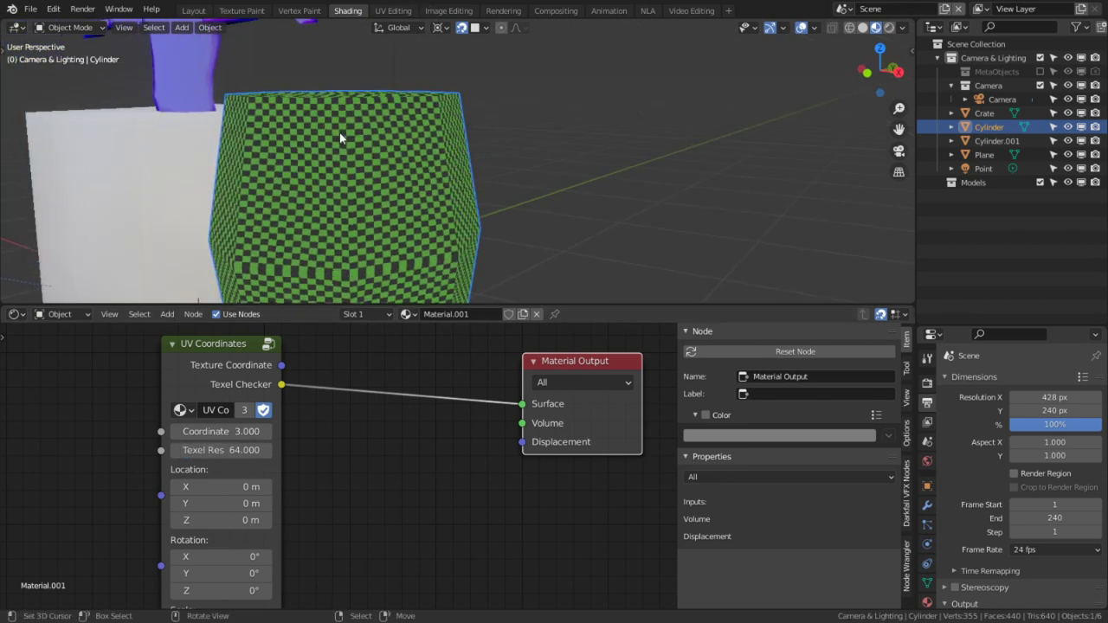
Set the Texel Resolution back to 32 and inspect the checker on the barrel's sides
{"action": "left_click", "coordinate": [232, 450]}
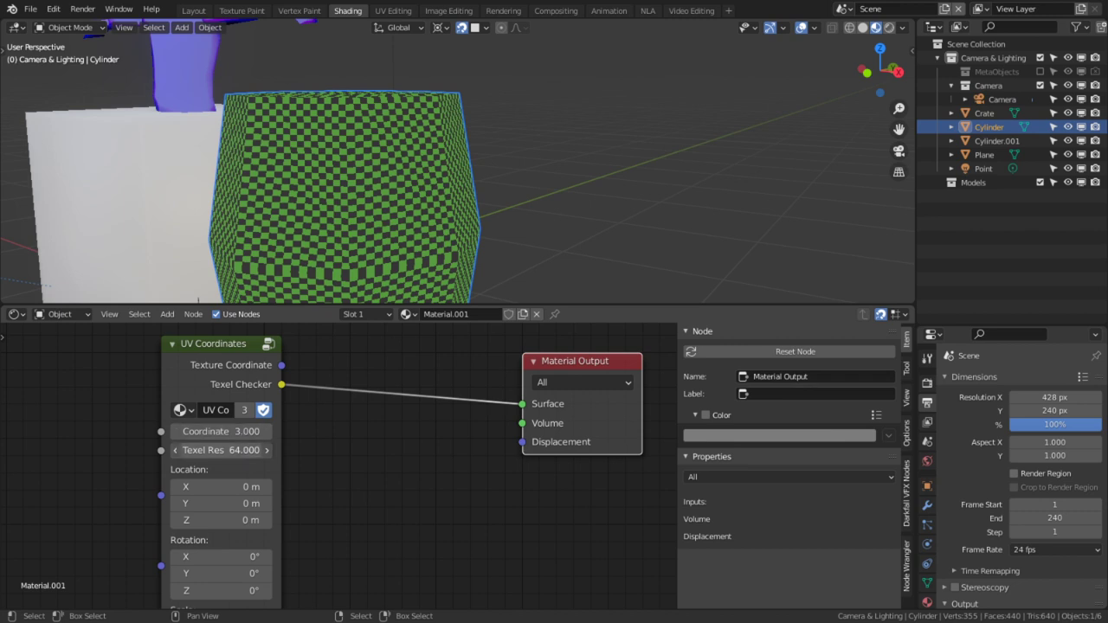
{"action": "type", "text": "32"}
{"action": "key", "text": "Return"}
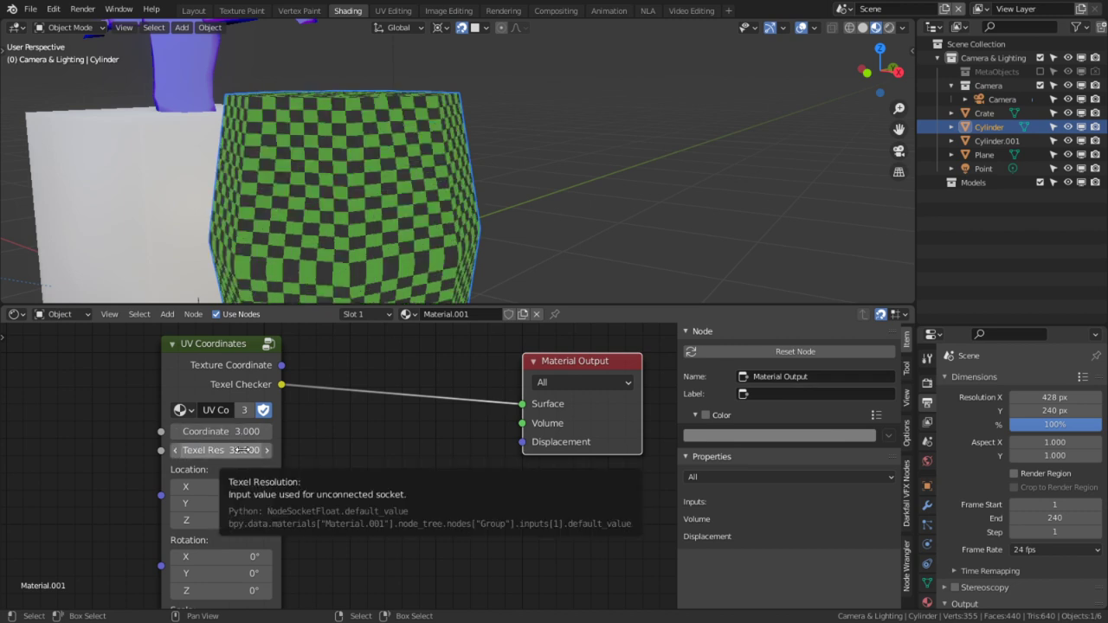
{"action": "middle_click_drag", "start_coordinate": [482, 186], "coordinate": [605, 149], "text": "shift"}
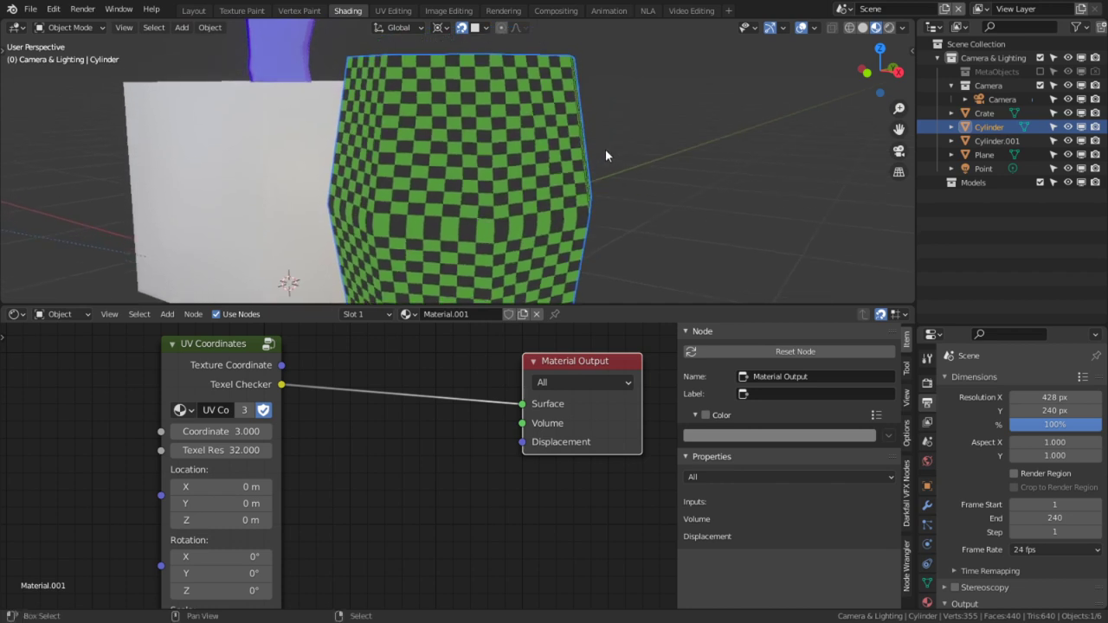
In UV Editing, stack the barrel's side-face UVs from the second column onto the first by moving each face -0.21875 along X
{"action": "left_click", "coordinate": [448, 10]}
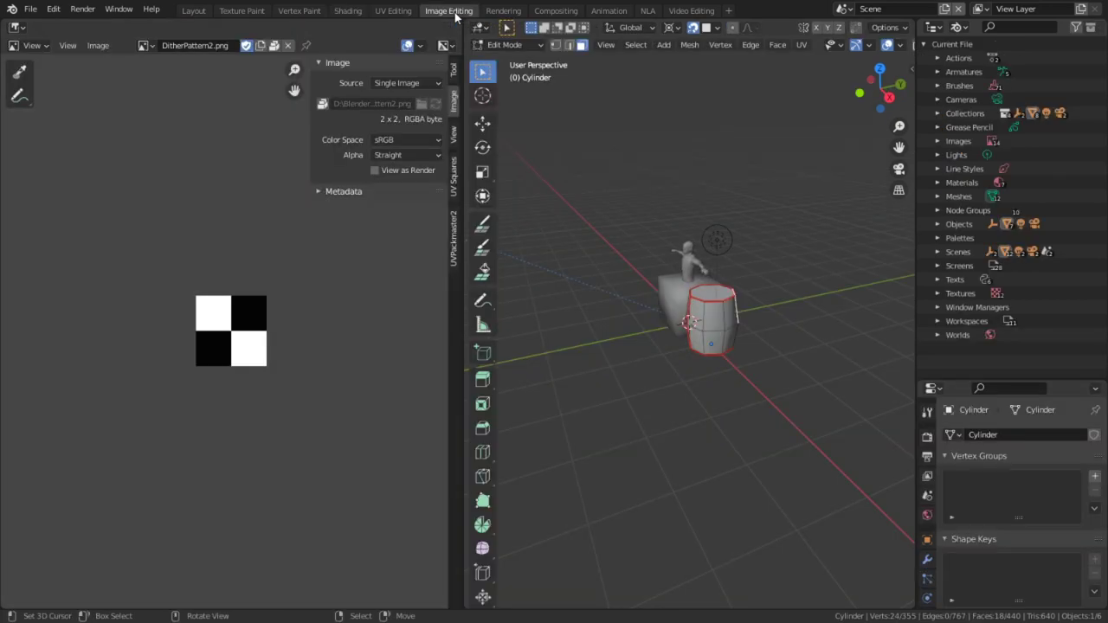
{"action": "left_click", "coordinate": [388, 11]}
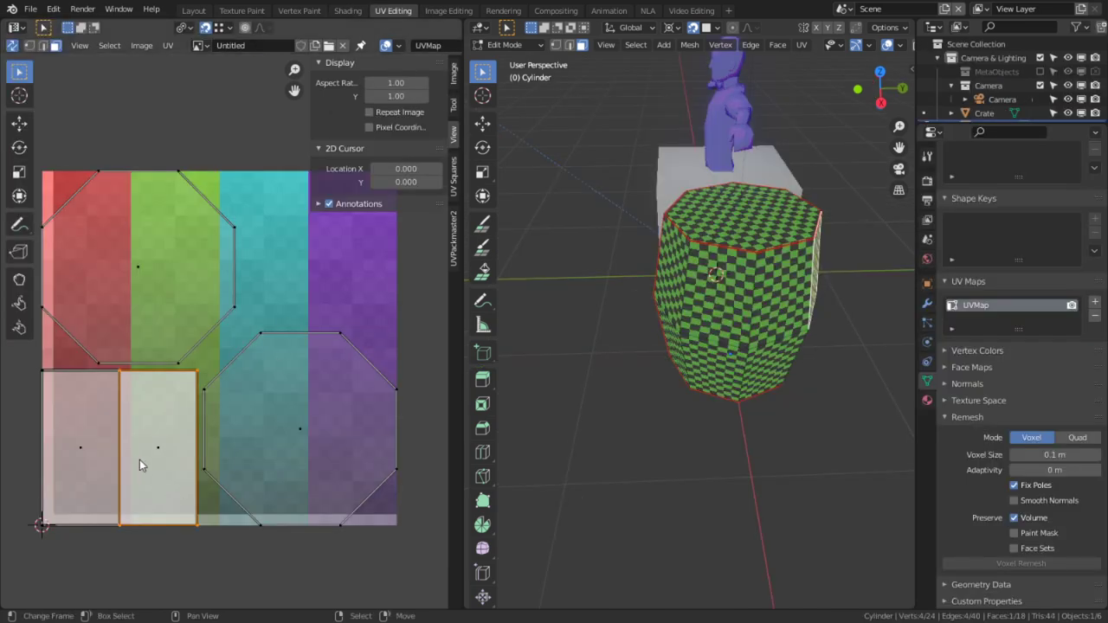
{"action": "key", "text": "g"}
{"action": "left_click", "coordinate": [96, 461]}
{"action": "right_click", "coordinate": [167, 448]}
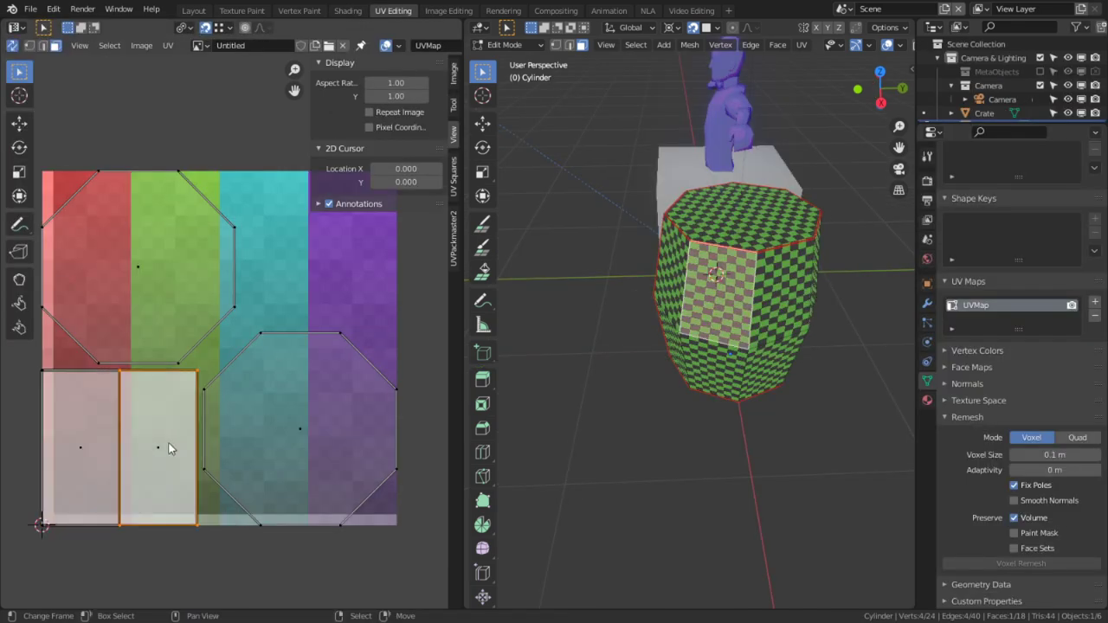
{"action": "key", "text": "g"}
{"action": "left_click", "coordinate": [81, 472]}
{"action": "right_click", "coordinate": [130, 464]}
{"action": "key", "text": "g"}
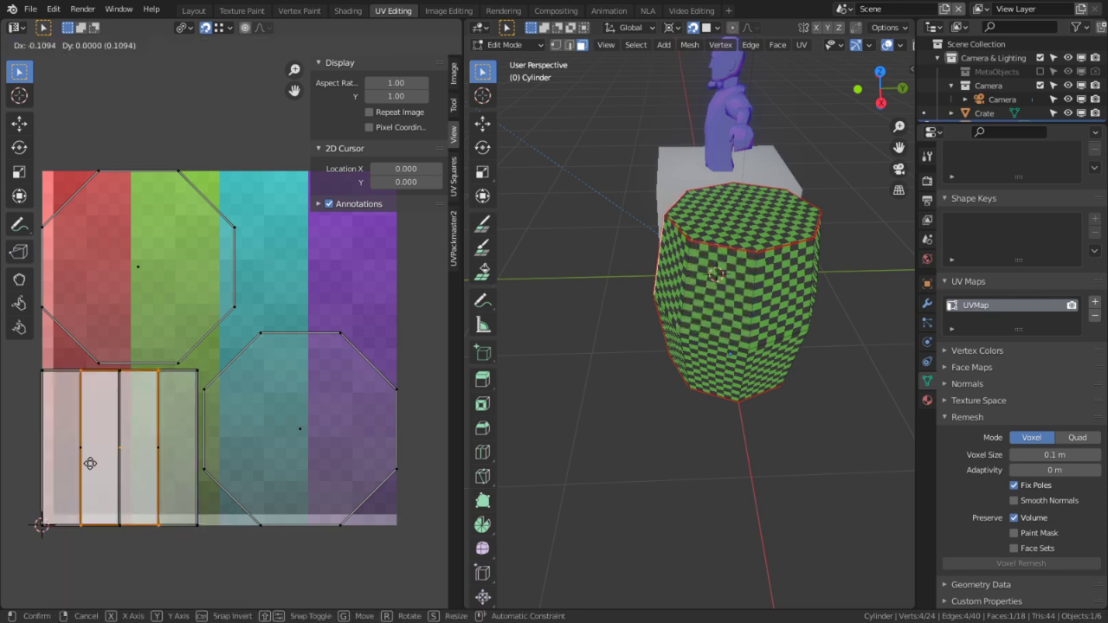
{"action": "left_click", "coordinate": [77, 462]}
{"action": "right_click", "coordinate": [138, 447]}
{"action": "key", "text": "g"}
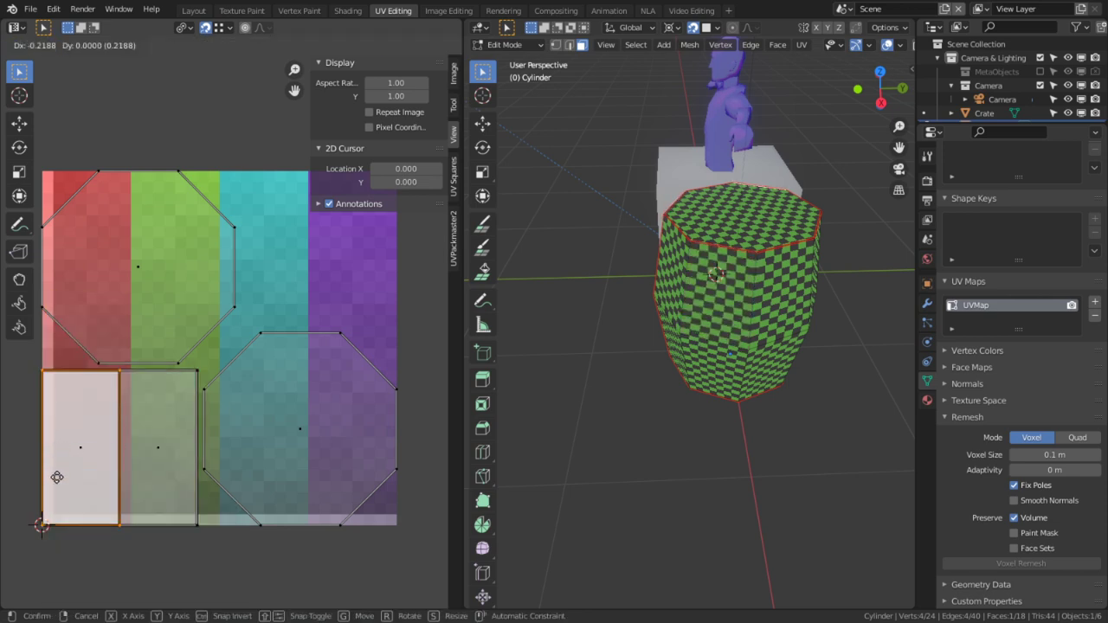
{"action": "left_click", "coordinate": [58, 477]}
{"action": "key", "text": "shift+Tab"}
{"action": "key", "text": "shift+Tab"}
{"action": "right_click", "coordinate": [166, 428]}
{"action": "key", "text": "g"}
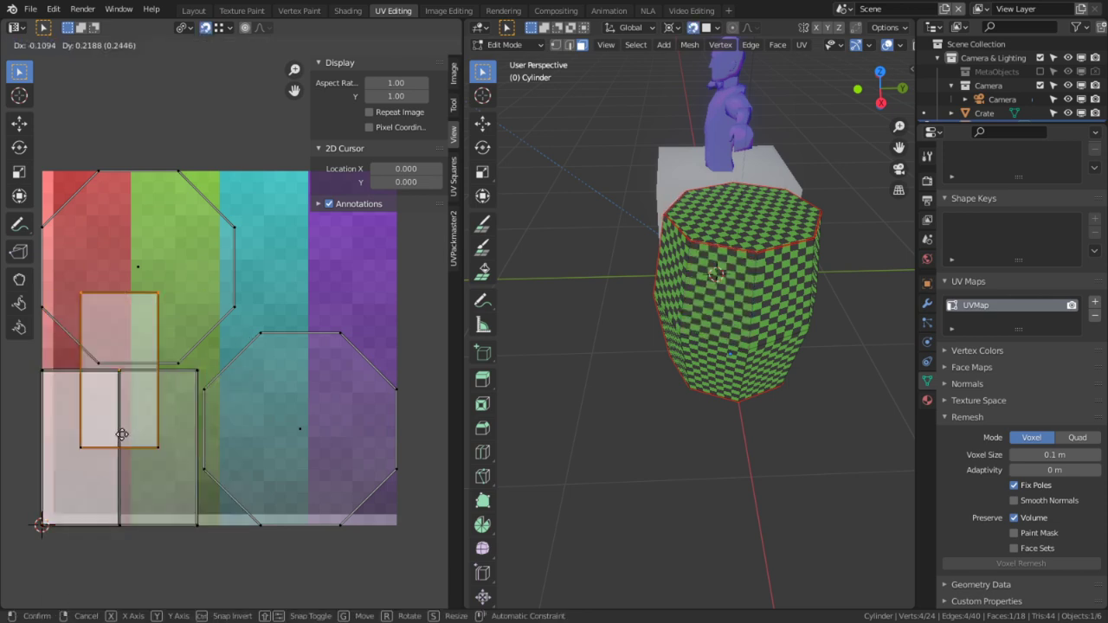
{"action": "left_click", "coordinate": [62, 490]}
{"action": "right_click", "coordinate": [148, 482]}
{"action": "key", "text": "g"}
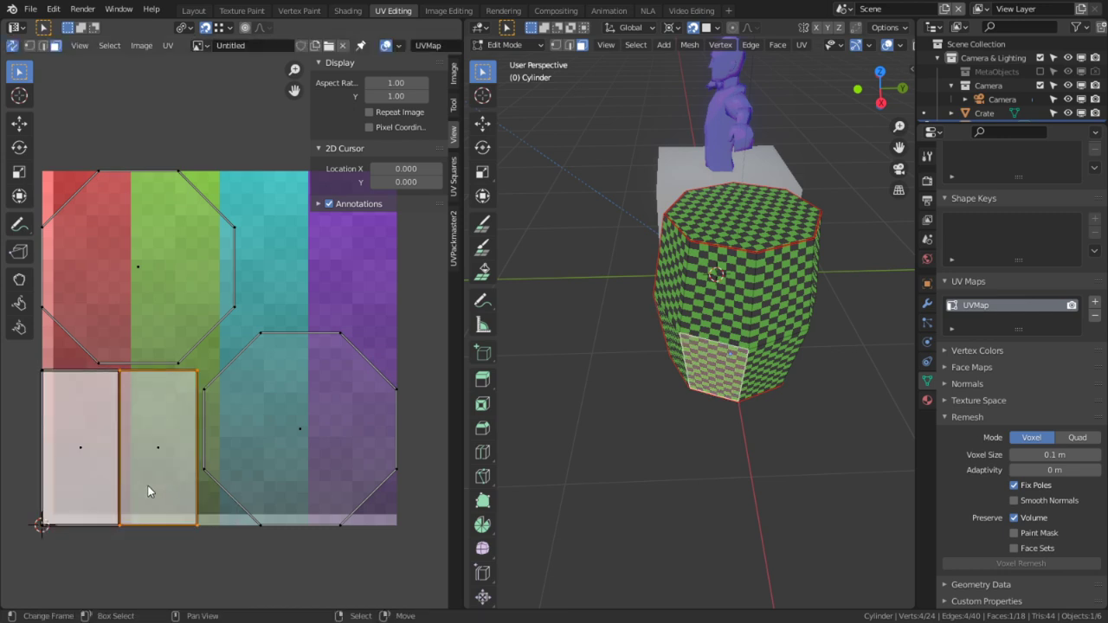
{"action": "left_click", "coordinate": [79, 508]}
{"action": "right_click", "coordinate": [179, 483]}
{"action": "key", "text": "g"}
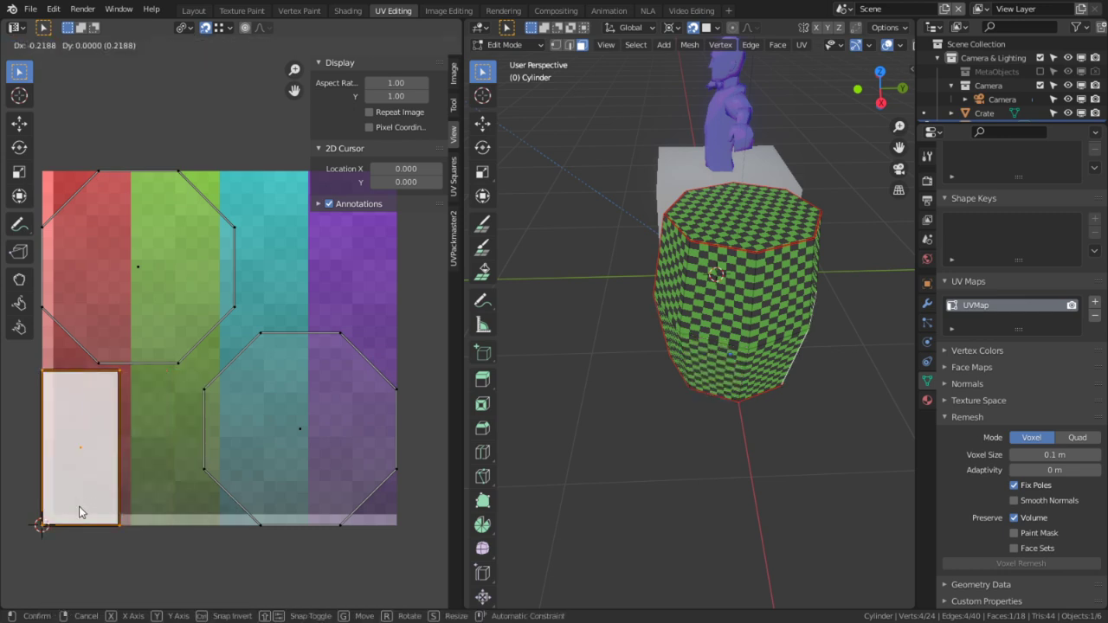
{"action": "left_click", "coordinate": [79, 506]}
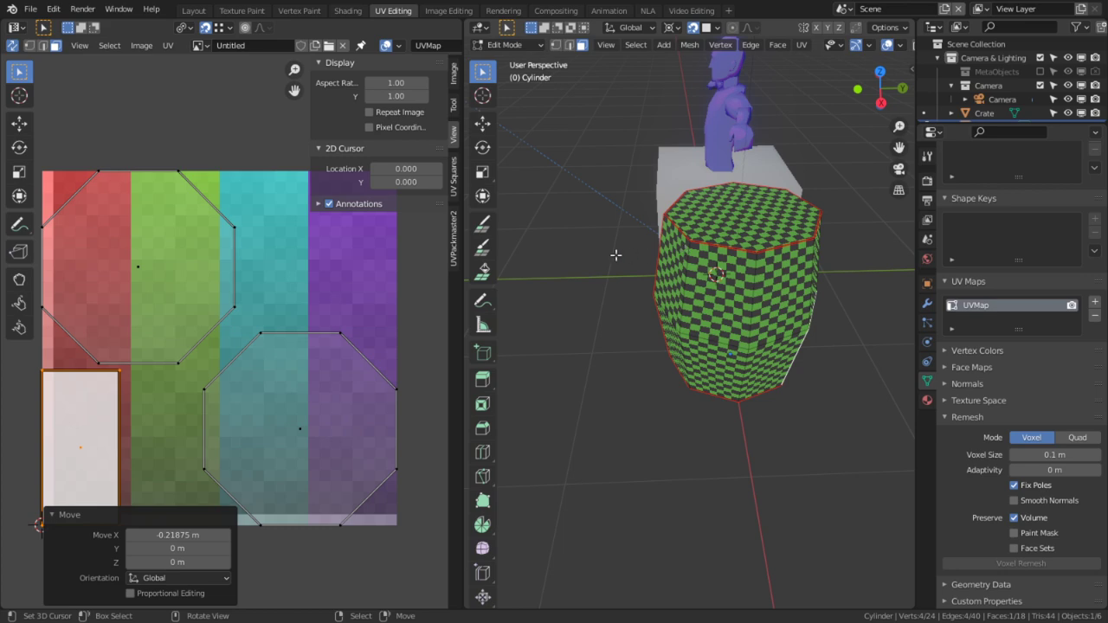
In the barrel's material, move the UV Coordinates node away from the Material Output and disconnect its Texel Checker output from Surface
{"action": "middle_click_drag", "start_coordinate": [762, 452], "coordinate": [693, 394]}
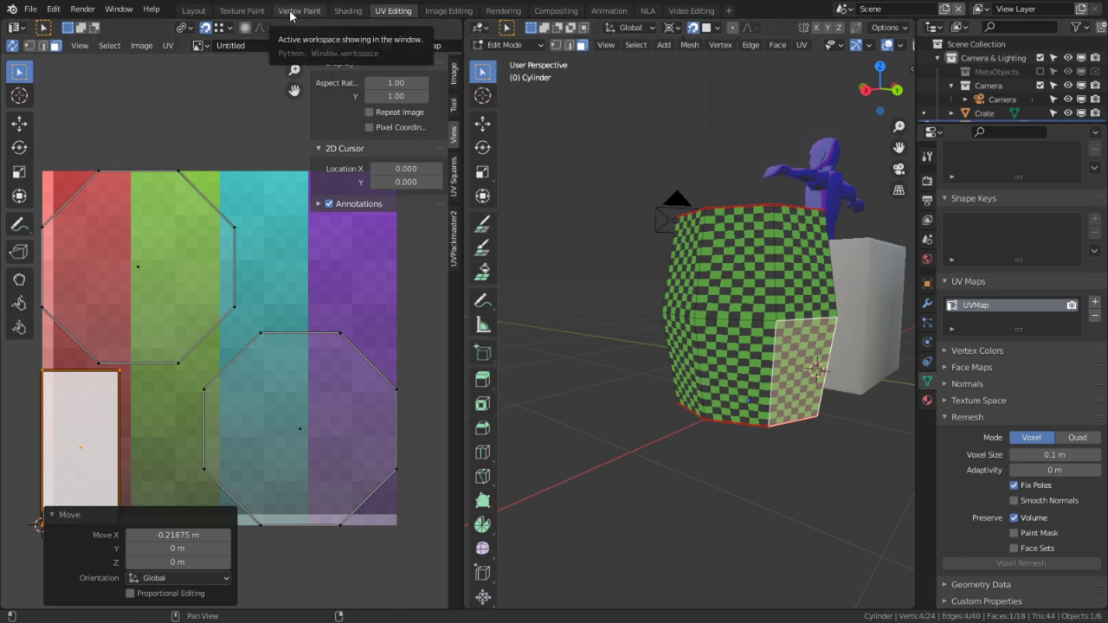
{"action": "left_click", "coordinate": [347, 11]}
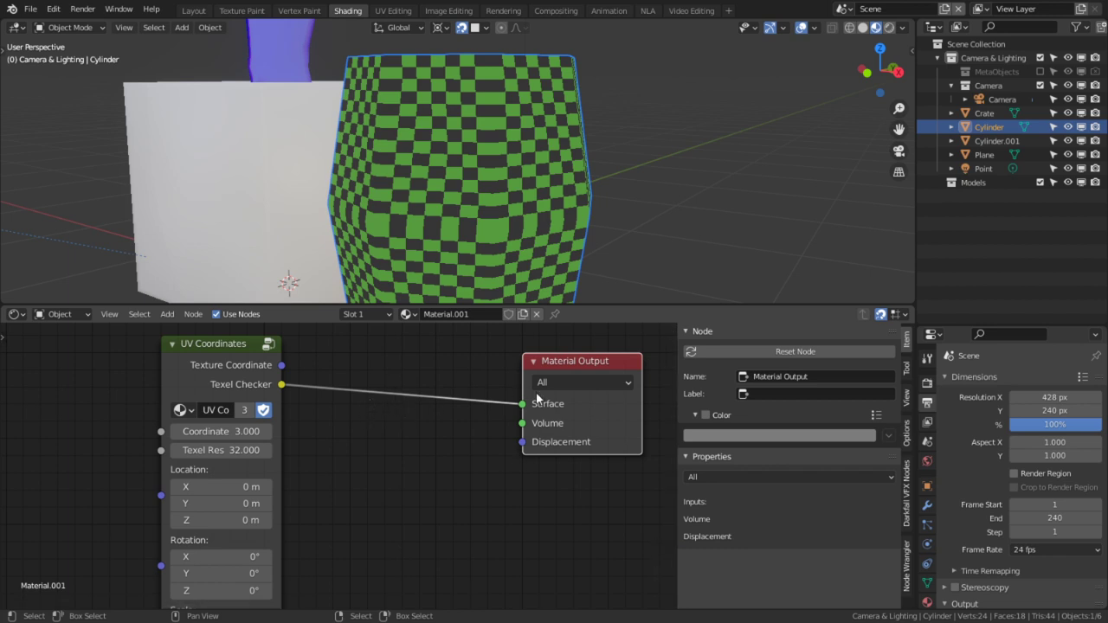
{"action": "left_click_drag", "start_coordinate": [260, 364], "coordinate": [174, 399]}
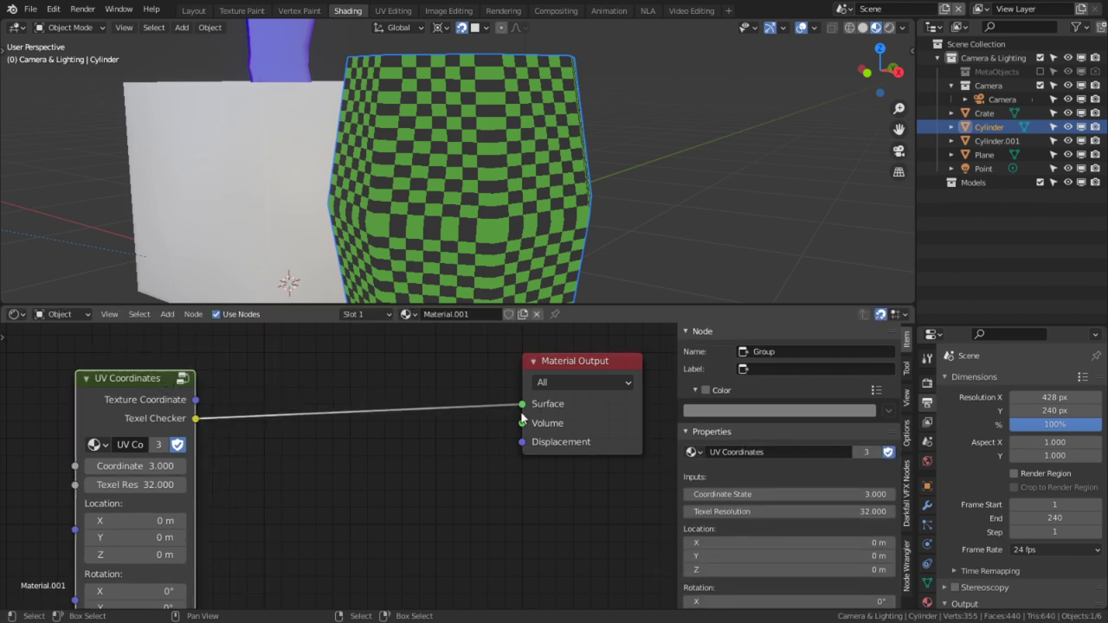
{"action": "left_click_drag", "start_coordinate": [521, 405], "coordinate": [463, 405]}
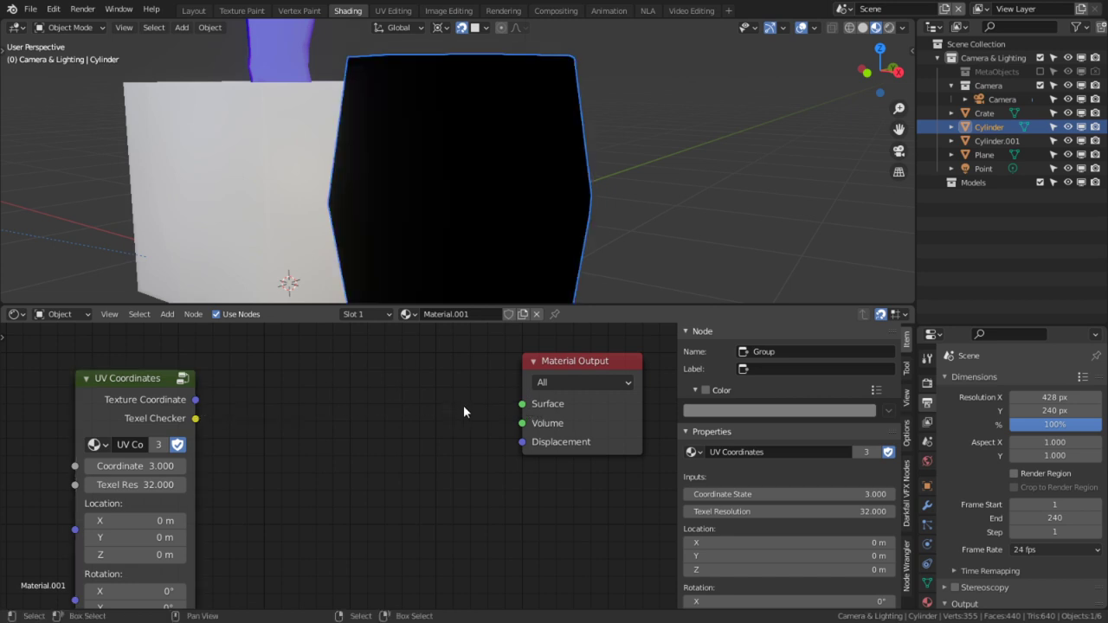
Add the Basic Default Material node group before the Material Output and connect its Shader output to Surface
{"action": "key", "text": "shift+a"}
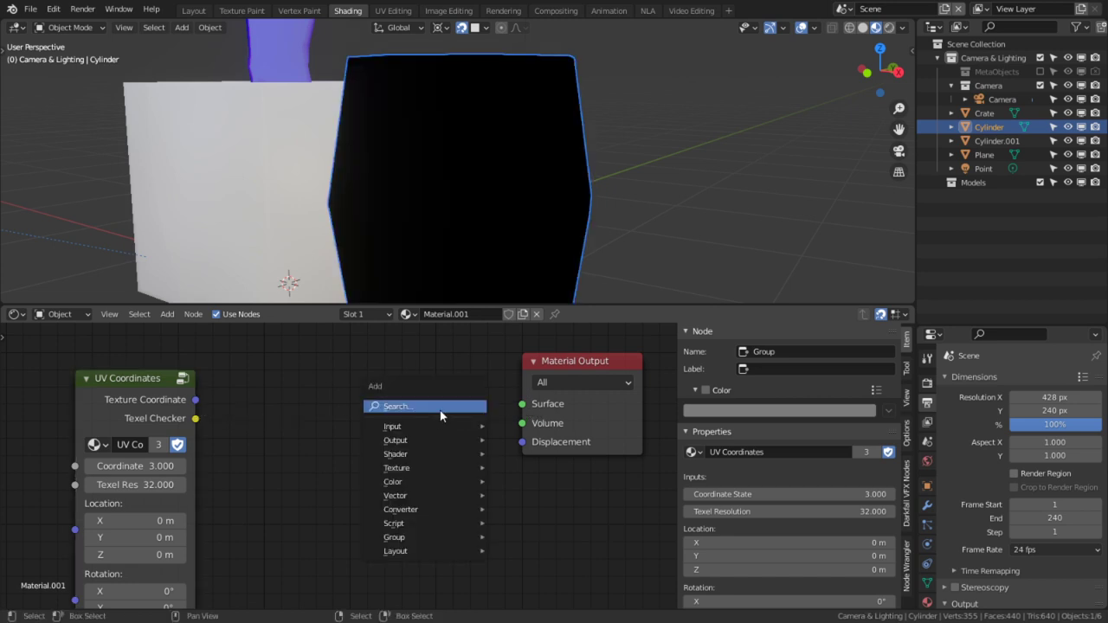
{"action": "left_click", "coordinate": [433, 408]}
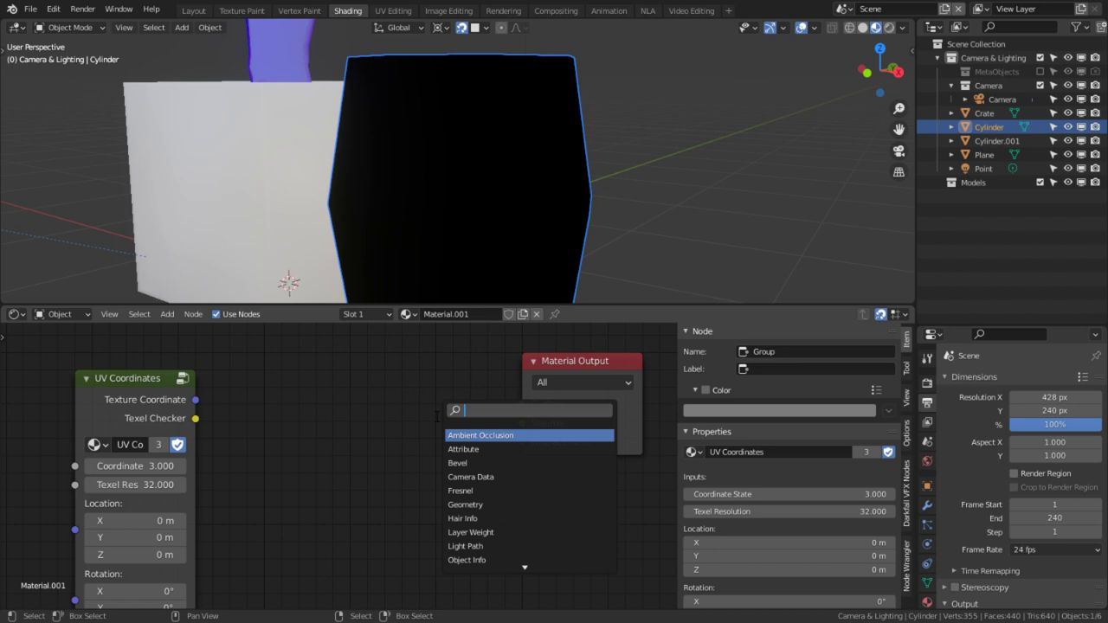
{"action": "type", "text": "defa"}
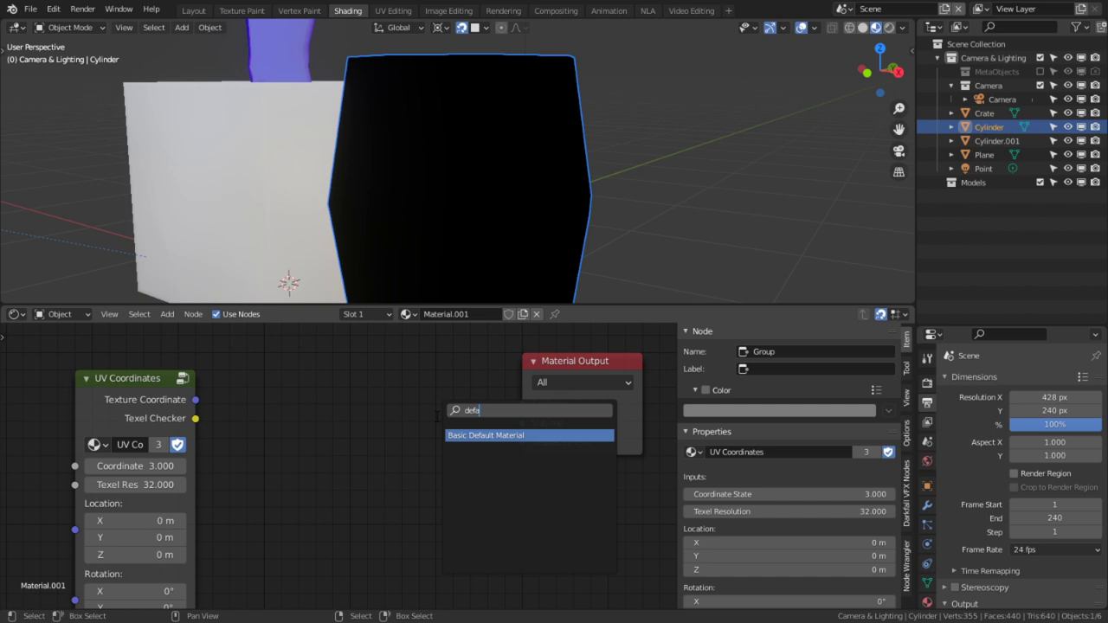
{"action": "key", "text": "Return"}
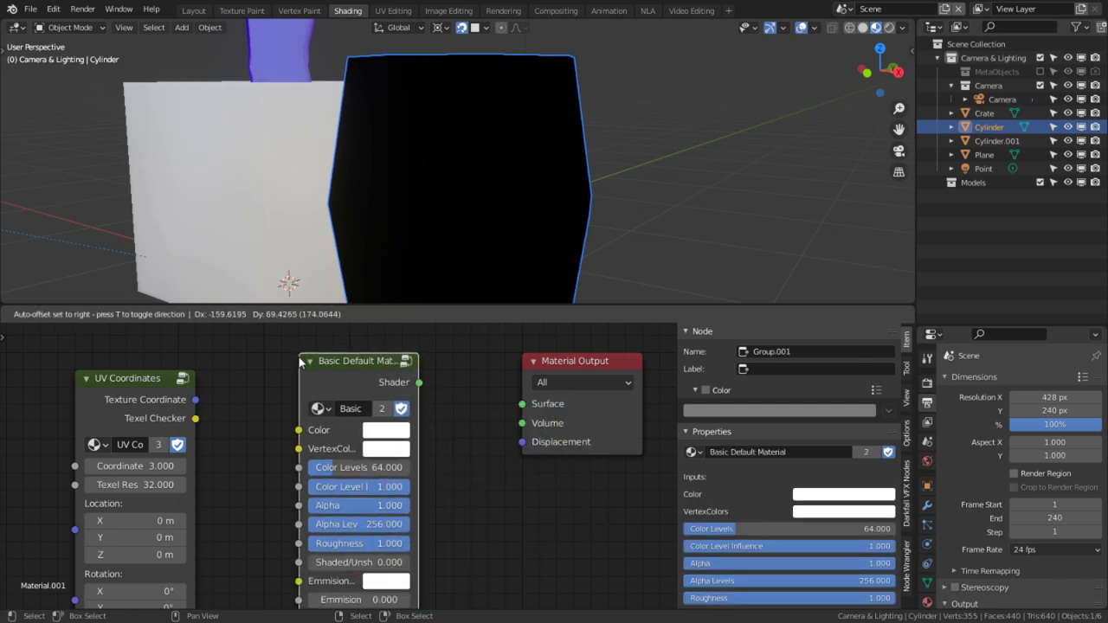
{"action": "left_click", "coordinate": [298, 364]}
{"action": "left_click_drag", "start_coordinate": [418, 382], "coordinate": [544, 428]}
{"action": "left_click", "coordinate": [523, 405]}
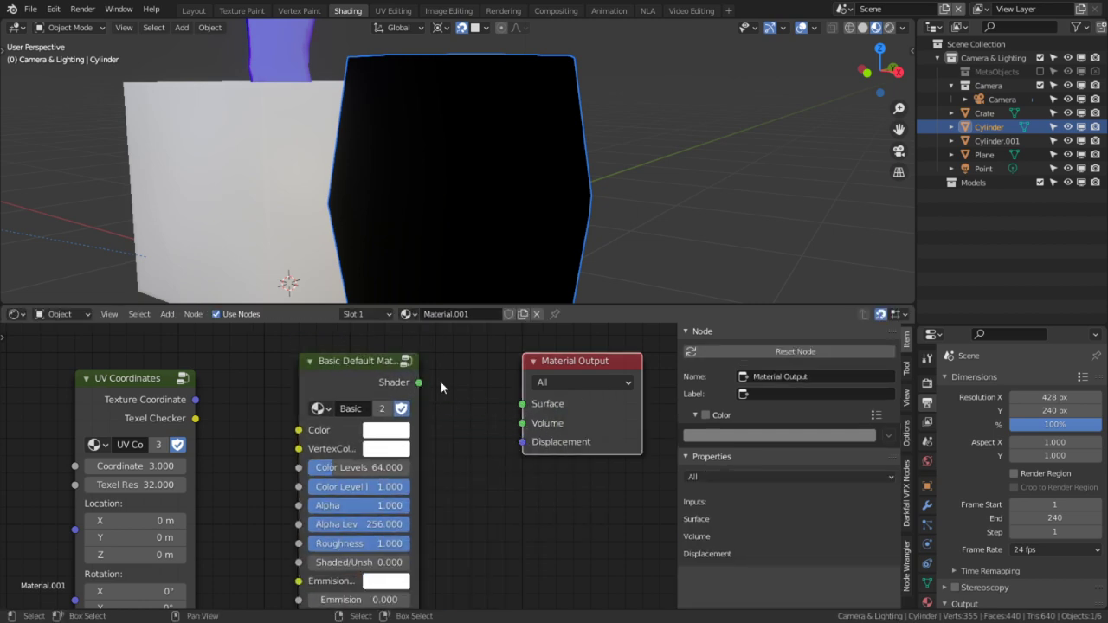
{"action": "left_click_drag", "start_coordinate": [416, 381], "coordinate": [527, 413]}
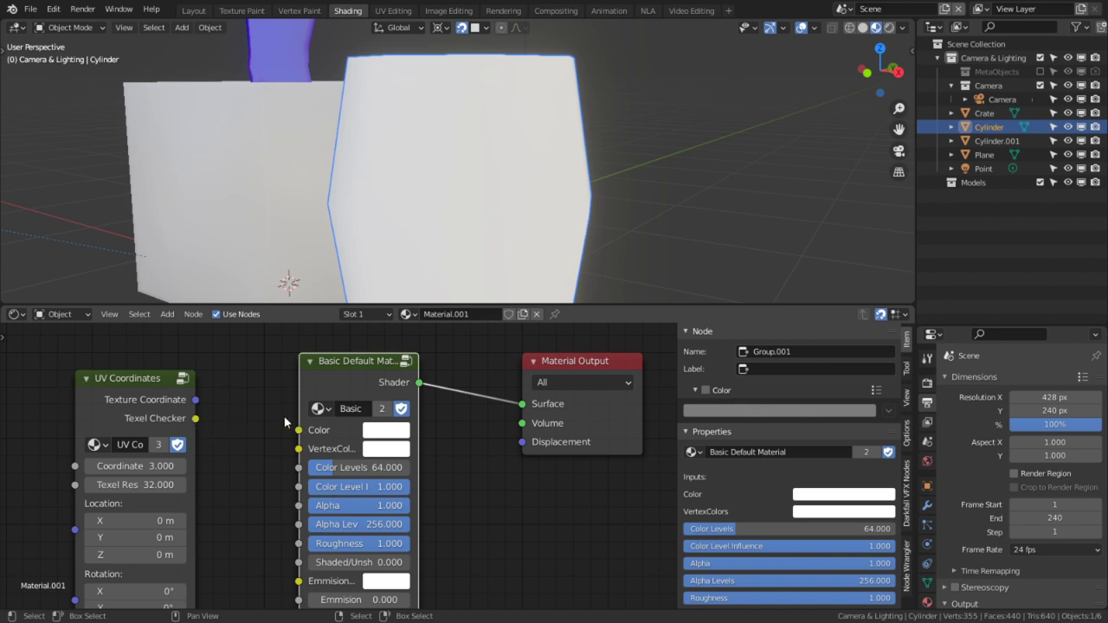
Move the UV Coordinates node farther from the Basic Default Material node to make room between them
{"action": "middle_click_drag", "start_coordinate": [249, 401], "coordinate": [454, 376]}
{"action": "left_click_drag", "start_coordinate": [400, 375], "coordinate": [166, 374]}
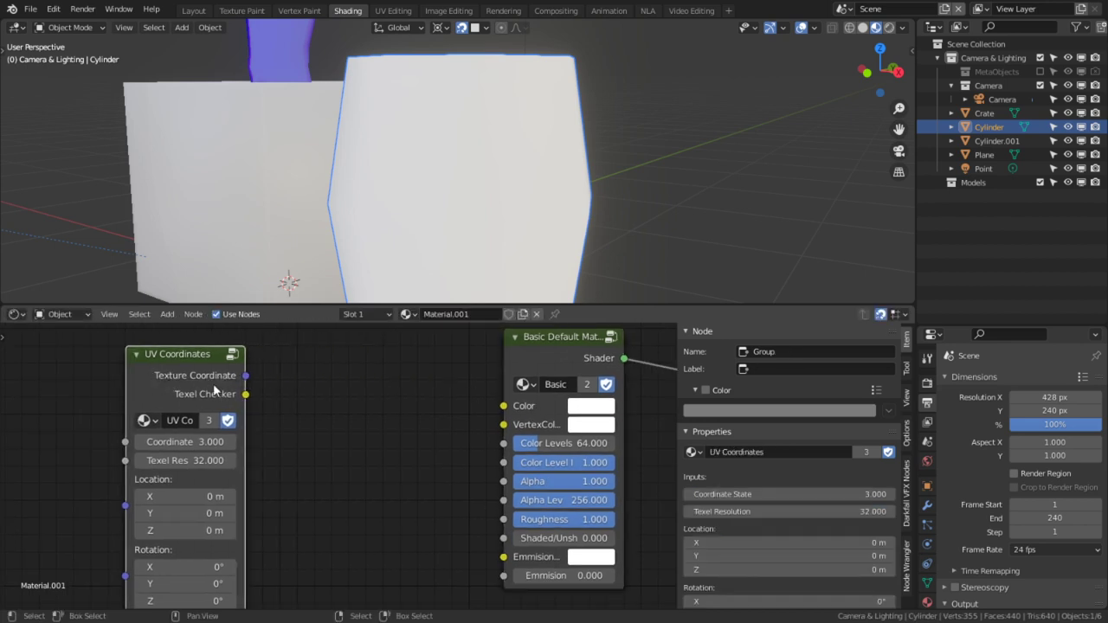
{"action": "key", "text": "shift+a"}
{"action": "left_click", "coordinate": [346, 392]}
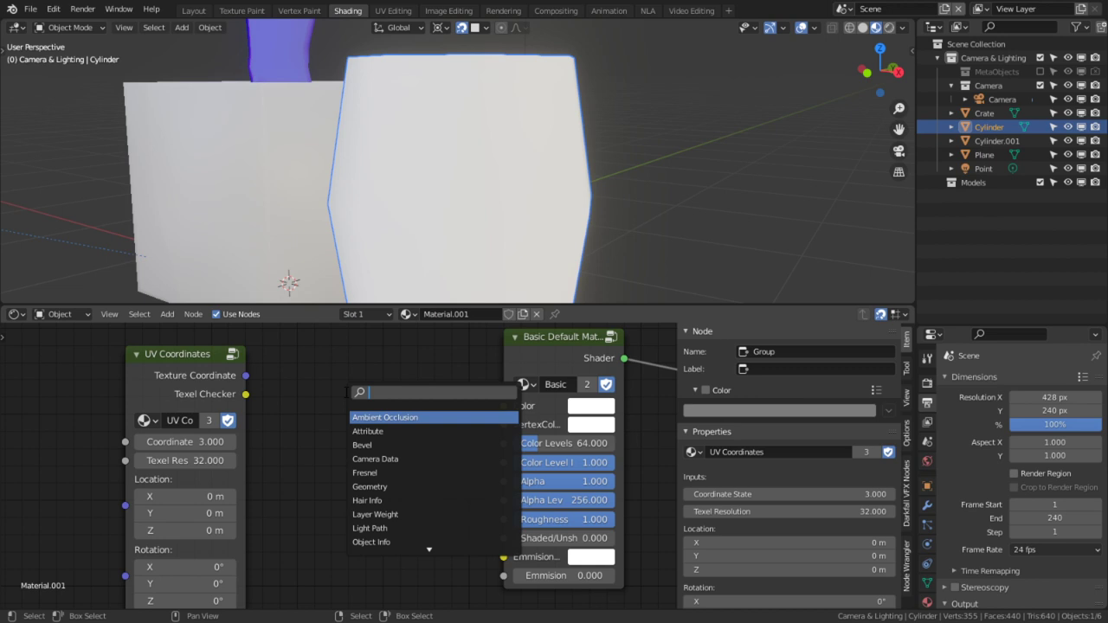
{"action": "type", "text": "text"}
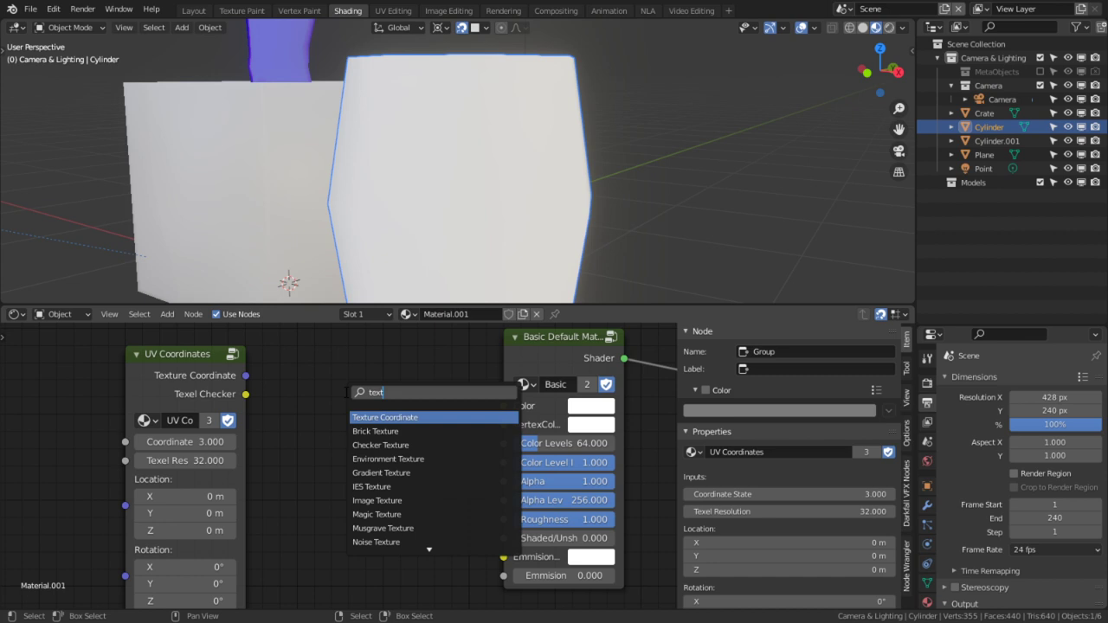
{"action": "key", "text": "Escape"}
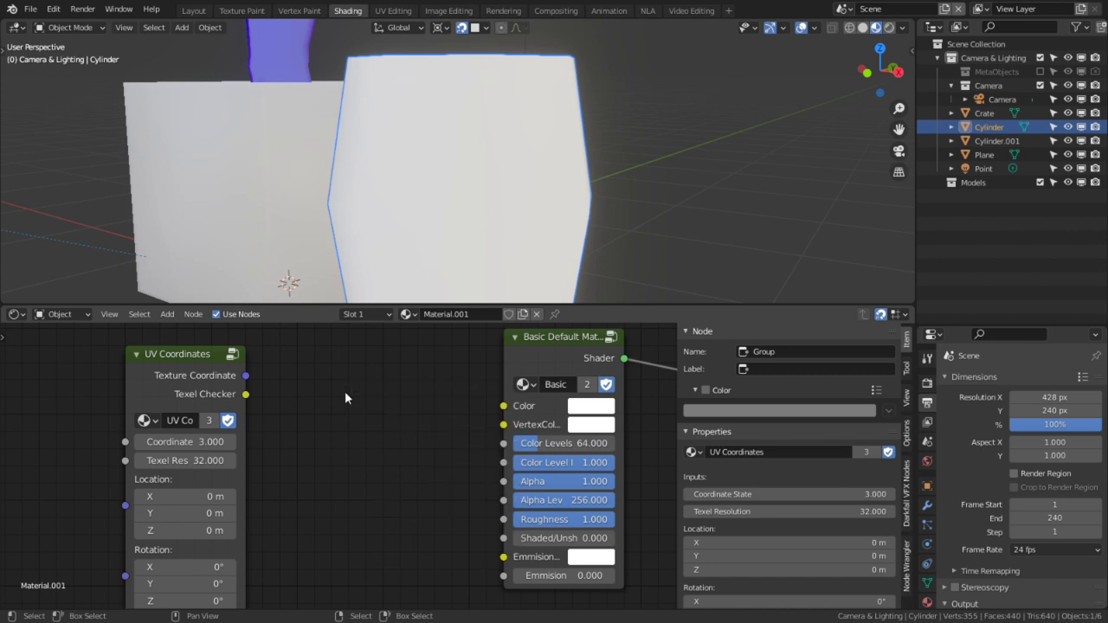
Add an Image Texture node before Basic Default Material and connect its Color output to that group's Color input
{"action": "key", "text": "shift+a"}
{"action": "key", "text": "t"}
{"action": "key", "text": "a"}
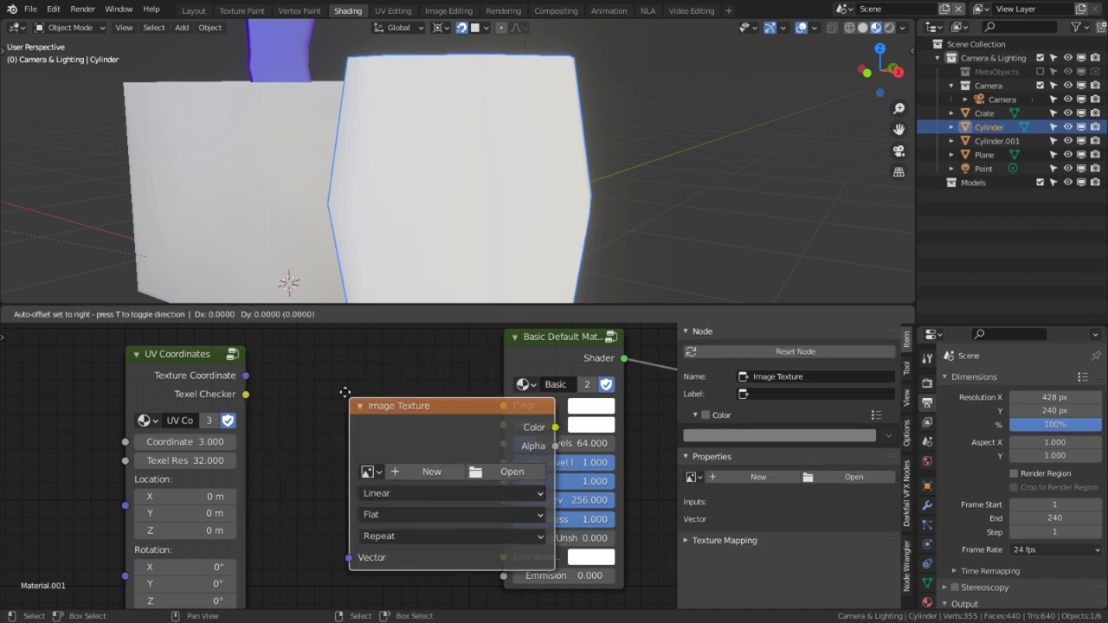
{"action": "left_click", "coordinate": [279, 379]}
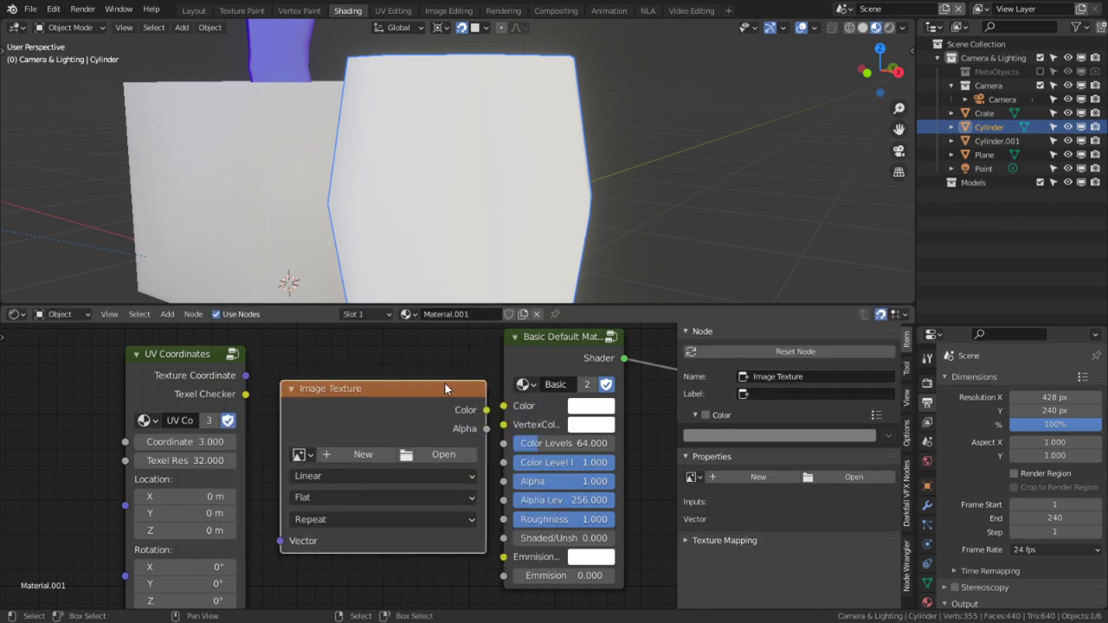
{"action": "left_click", "coordinate": [508, 413]}
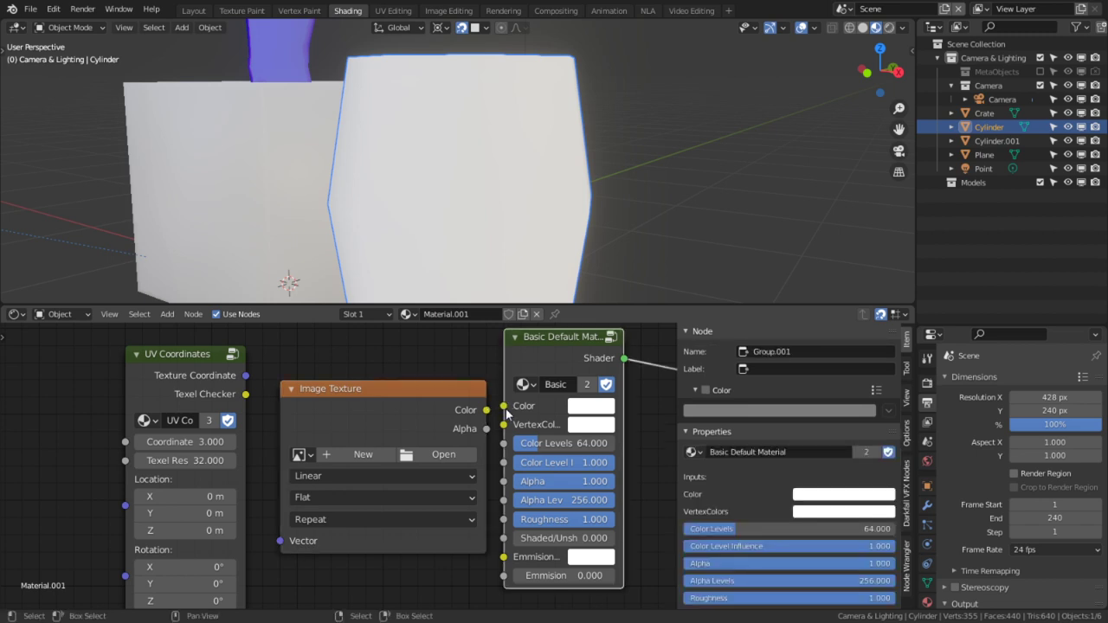
{"action": "left_click_drag", "start_coordinate": [486, 409], "coordinate": [523, 407]}
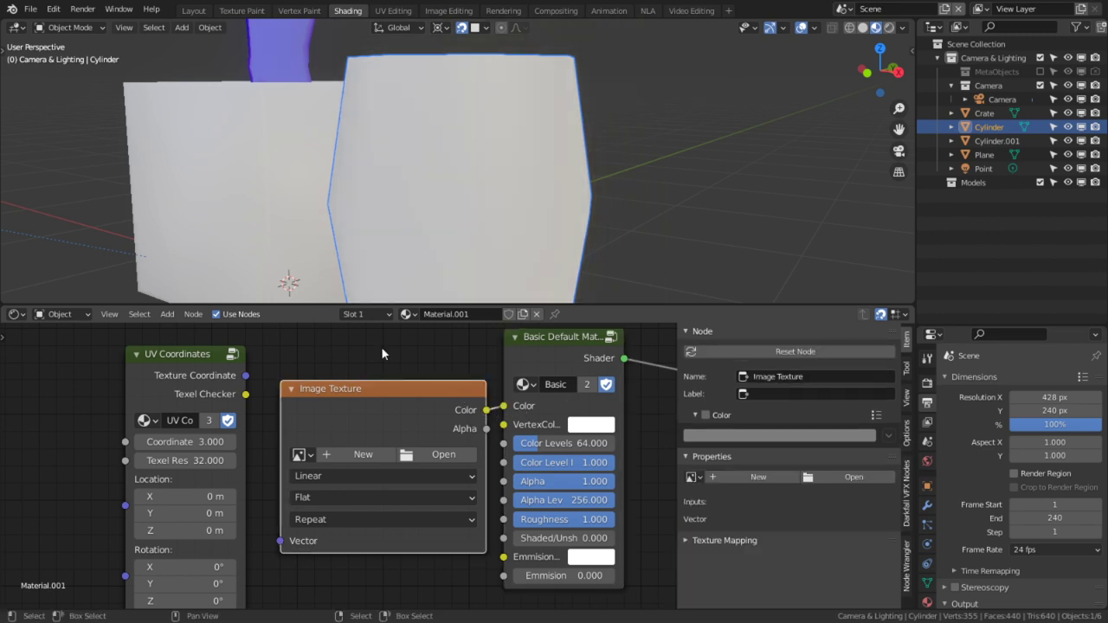
Assign the Untitled image to the Image Texture node and set its interpolation to Closest
{"action": "left_click", "coordinate": [300, 456]}
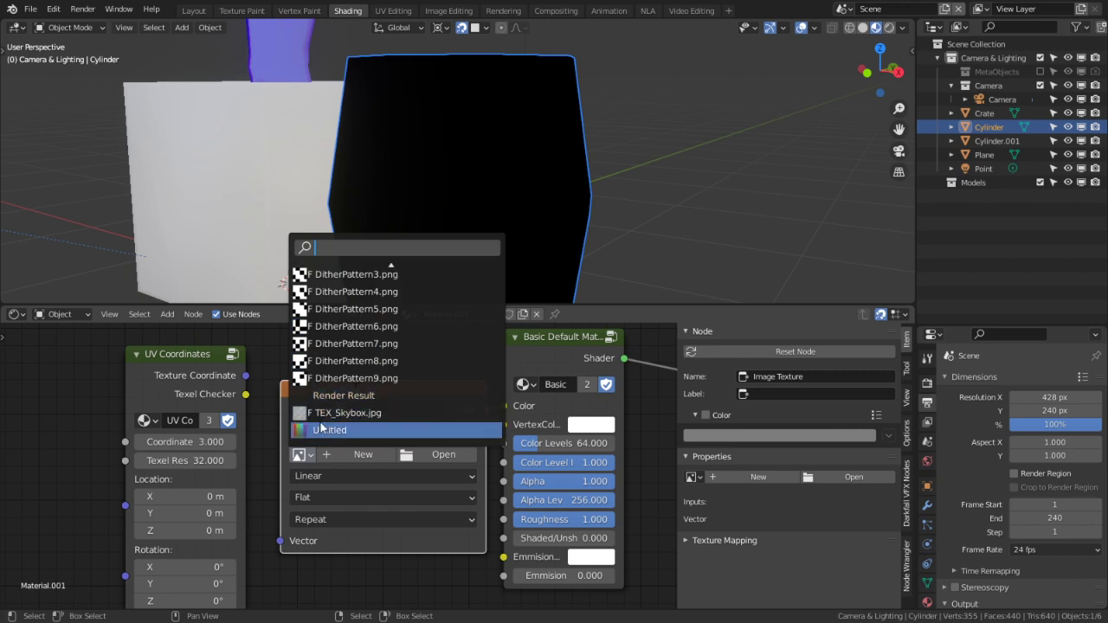
{"action": "left_click", "coordinate": [329, 430]}
{"action": "middle_click_drag", "start_coordinate": [645, 177], "coordinate": [557, 201]}
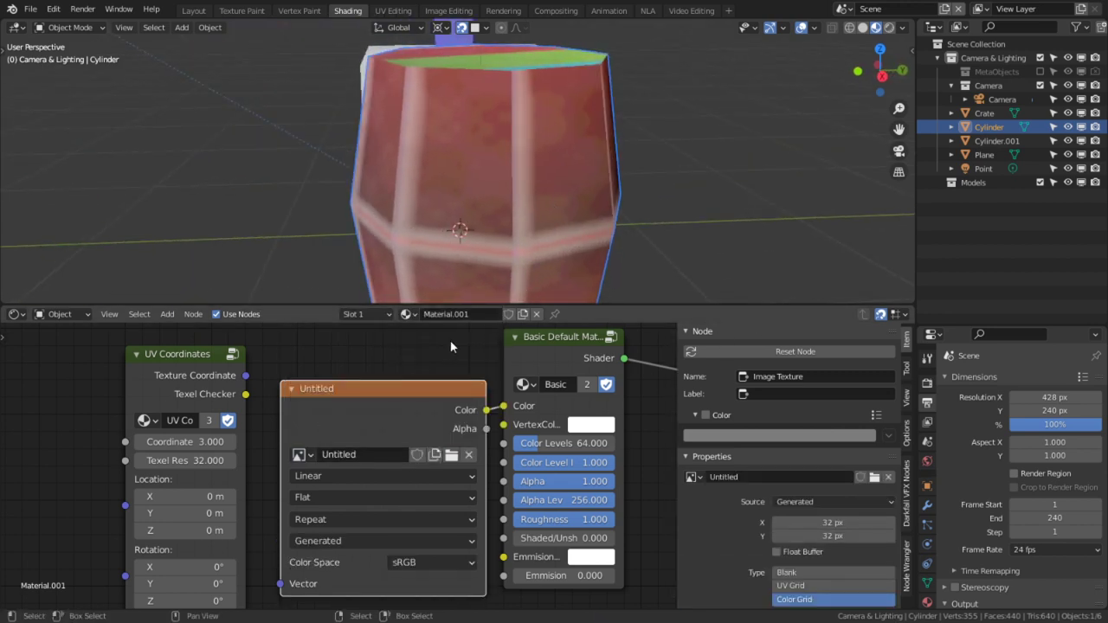
{"action": "left_click", "coordinate": [371, 472]}
{"action": "left_click", "coordinate": [357, 478]}
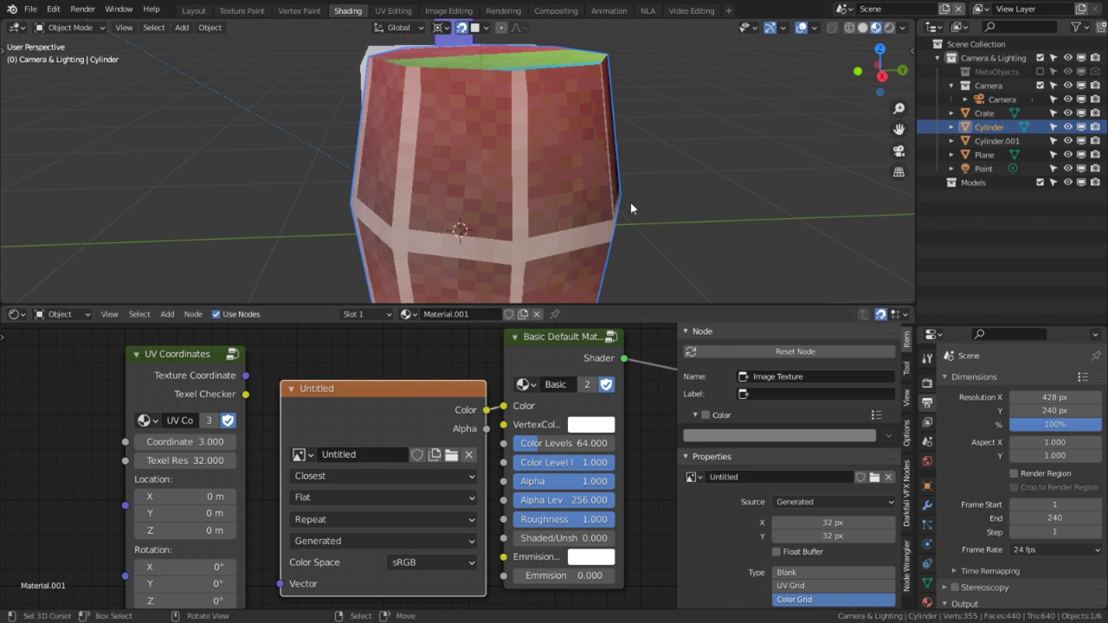
Examine the pixel pattern and face seams of the color grid texture around the barrel's sides
{"action": "middle_click_drag", "start_coordinate": [630, 203], "coordinate": [539, 180]}
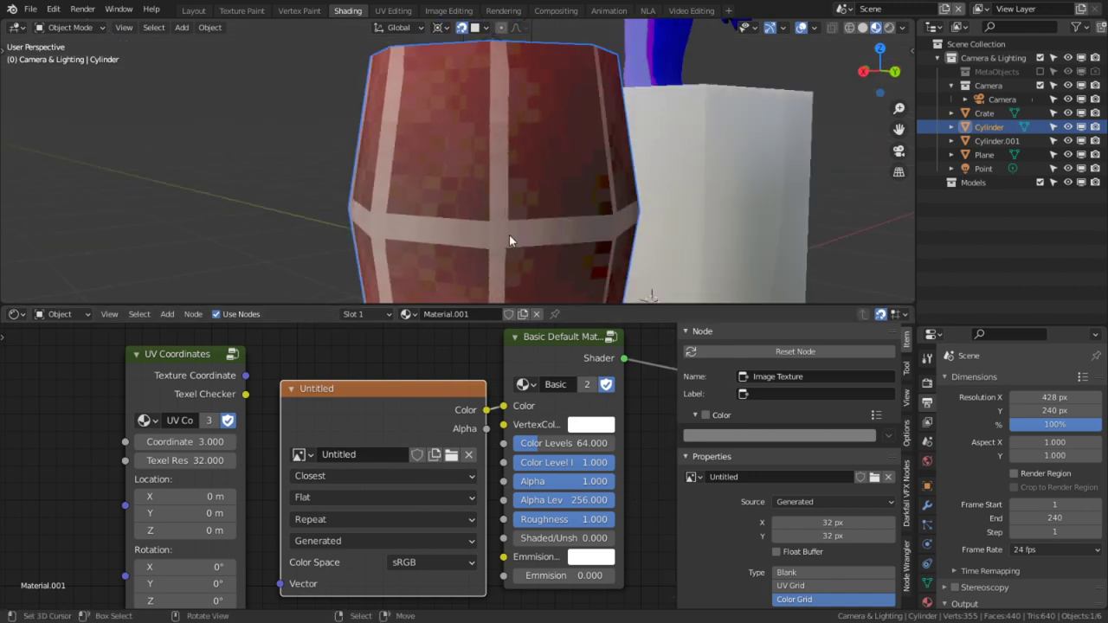
{"action": "middle_click_drag", "start_coordinate": [509, 237], "coordinate": [529, 259]}
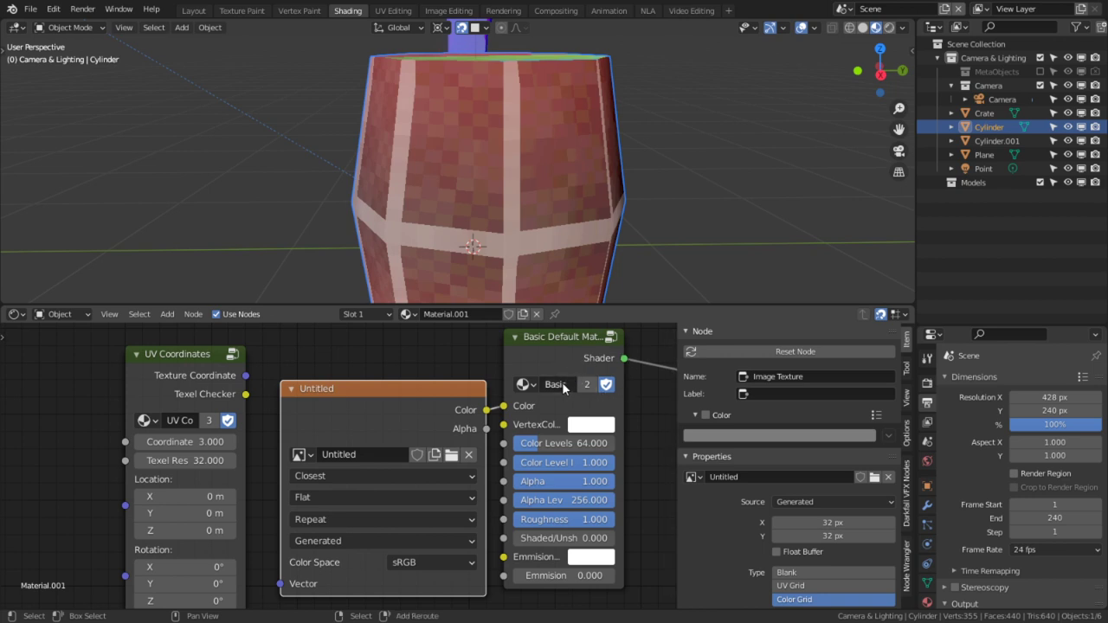
{"action": "middle_click_drag", "start_coordinate": [563, 387], "coordinate": [444, 404]}
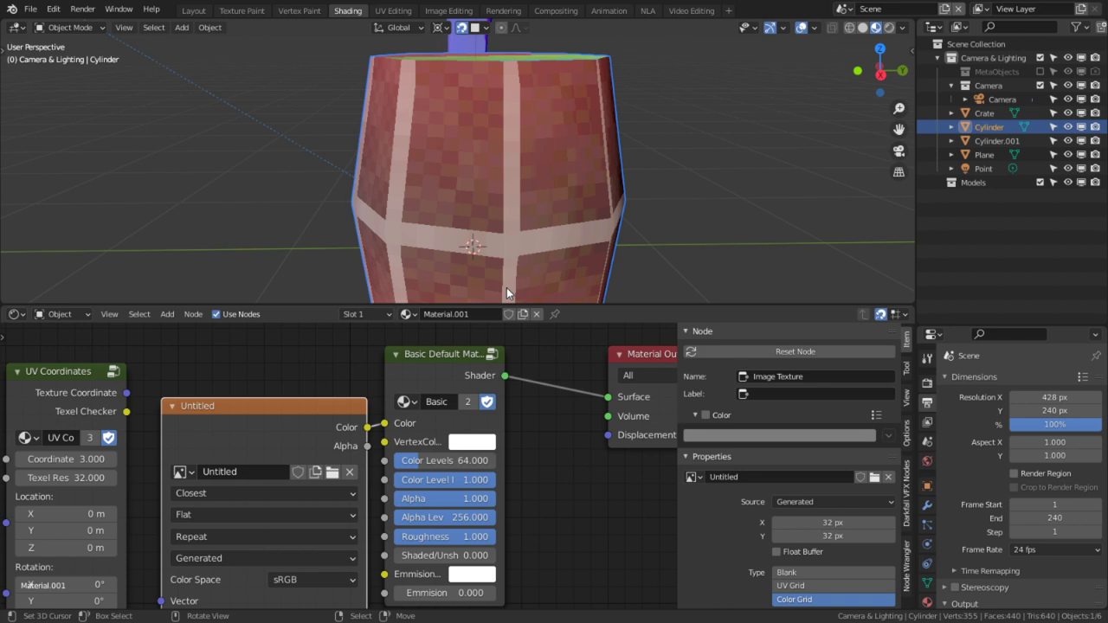
{"action": "scroll", "coordinate": [473, 190], "scroll_direction": "down", "scroll_amount": 2}
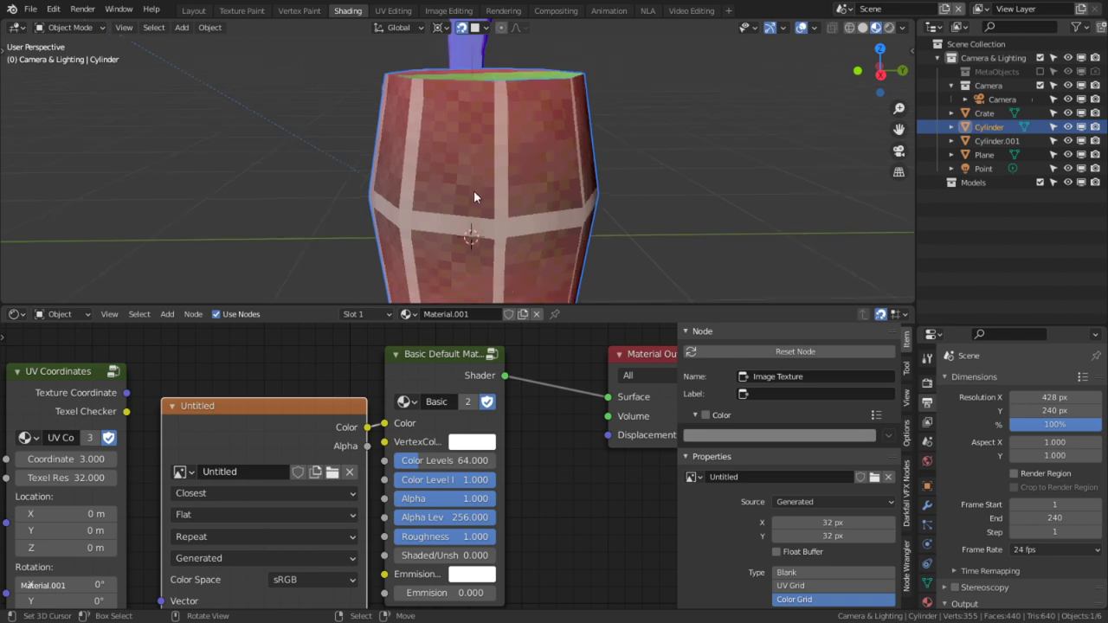
{"action": "mouse_move", "coordinate": [473, 190]}
{"action": "middle_mouse_down"}
{"action": "mouse_move", "coordinate": [544, 193]}
{"action": "mouse_move", "coordinate": [520, 200]}
{"action": "mouse_move", "coordinate": [633, 181]}
{"action": "mouse_move", "coordinate": [461, 182]}
{"action": "middle_mouse_up"}
{"action": "scroll", "coordinate": [500, 201], "scroll_direction": "up", "scroll_amount": 5}
{"action": "scroll", "coordinate": [514, 202], "scroll_direction": "up", "scroll_amount": 2}
{"action": "scroll", "coordinate": [541, 174], "scroll_direction": "up", "scroll_amount": 3}
{"action": "scroll", "coordinate": [544, 174], "scroll_direction": "down", "scroll_amount": 3}
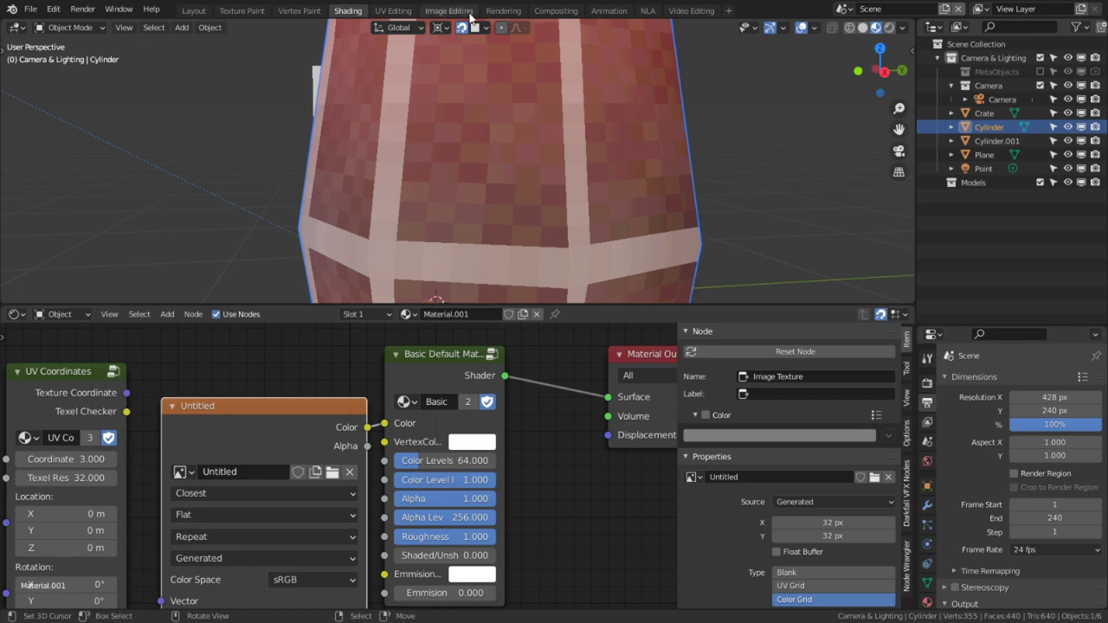
Switch to the UV Editing workspace and select all of the barrel's faces so every UV island is highlighted
{"action": "left_click", "coordinate": [393, 10]}
{"action": "key", "text": "2"}
{"action": "left_click", "coordinate": [139, 442]}
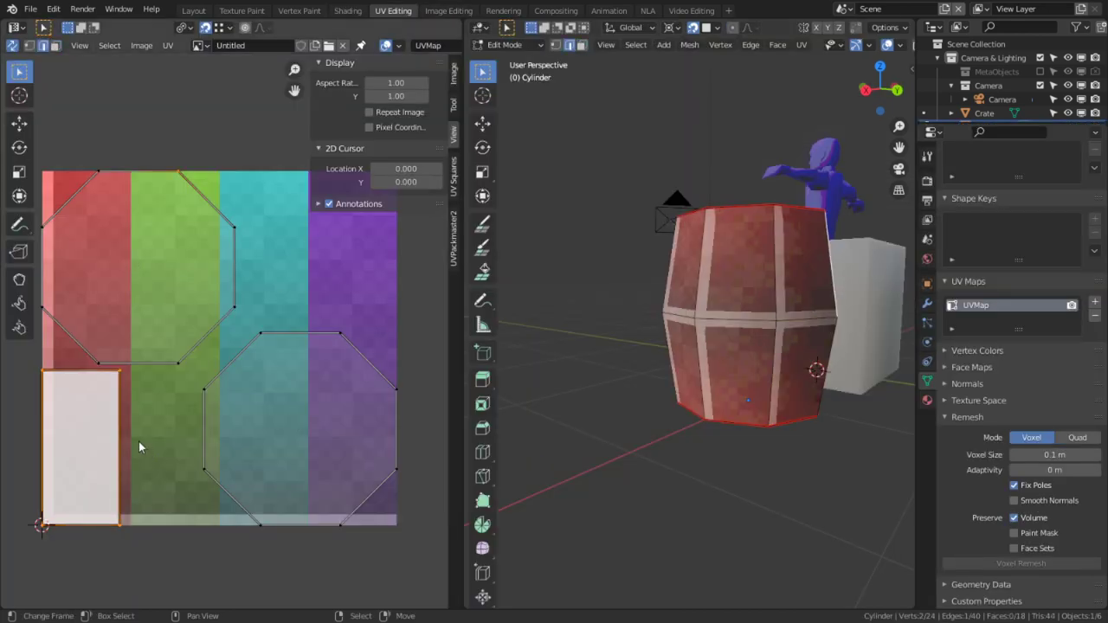
{"action": "key", "text": "3"}
{"action": "key", "text": "a"}
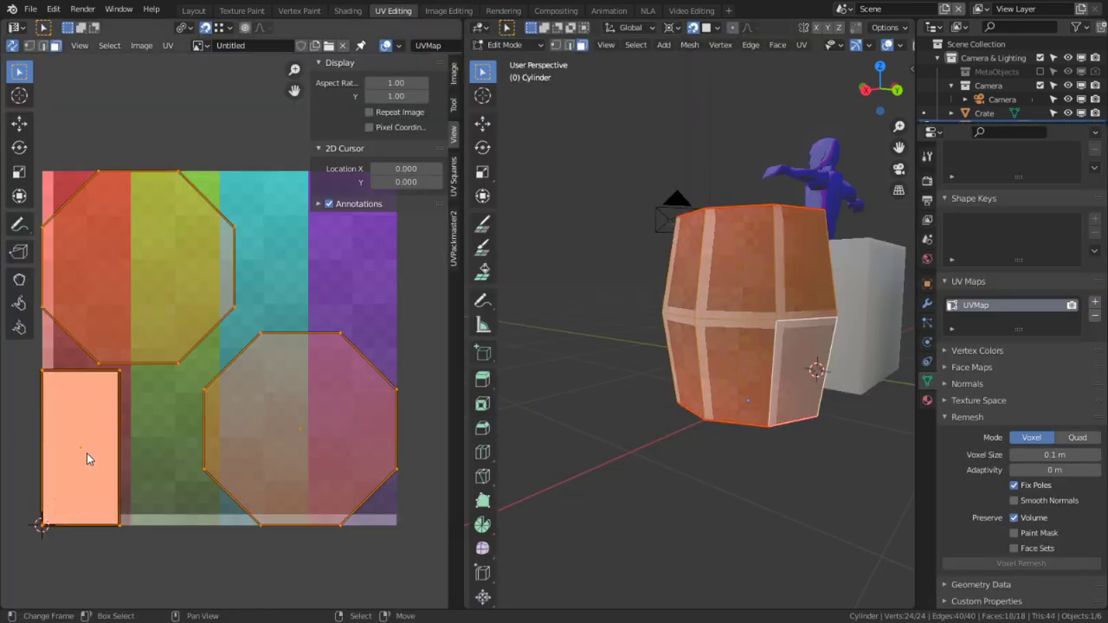
Try to slide the stacked side-face UVs along the X axis
{"action": "left_click", "coordinate": [90, 450]}
{"action": "key", "text": "g"}
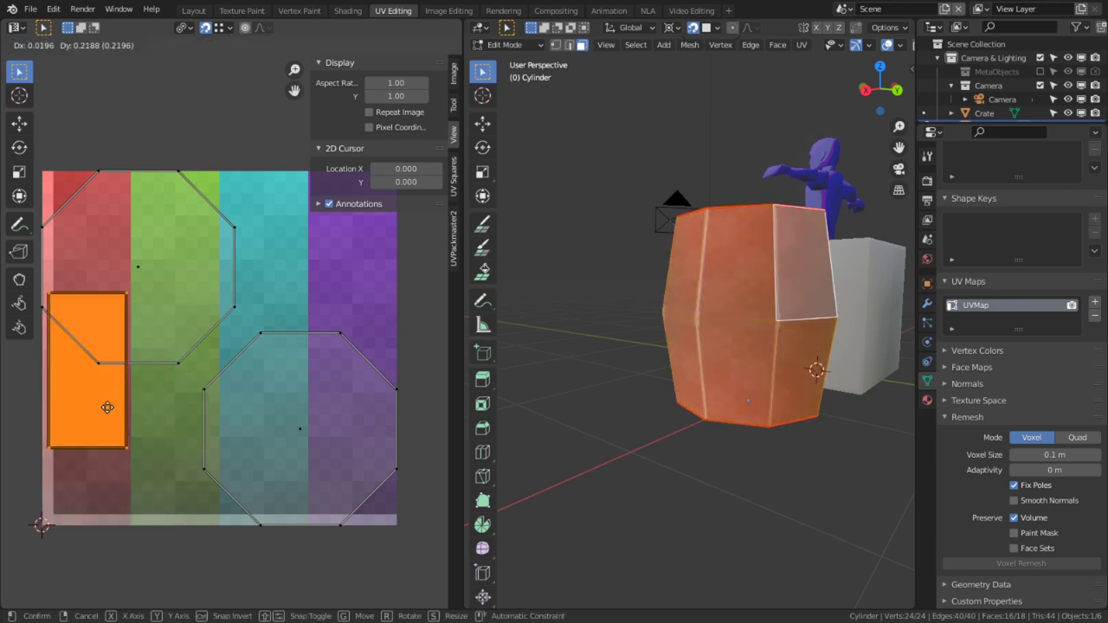
{"action": "key", "text": "x"}
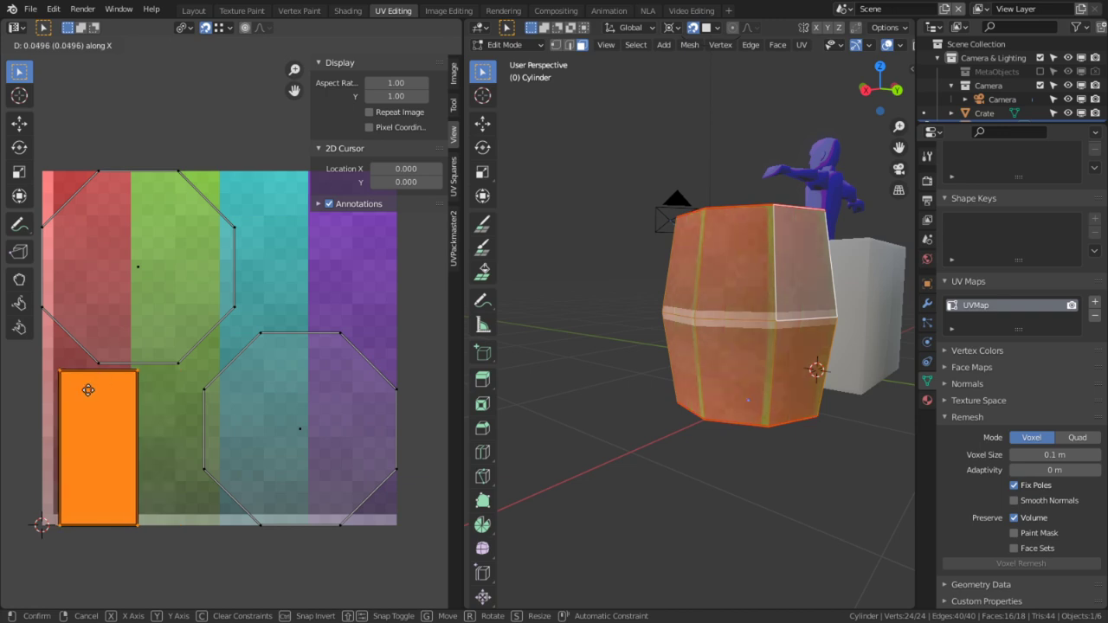
{"action": "left_click", "coordinate": [75, 390]}
Test edge selection on the stacked side-face UVs with circle select, and turn off UV sync selection
{"action": "key", "text": "a"}
{"action": "key", "text": "alt+a"}
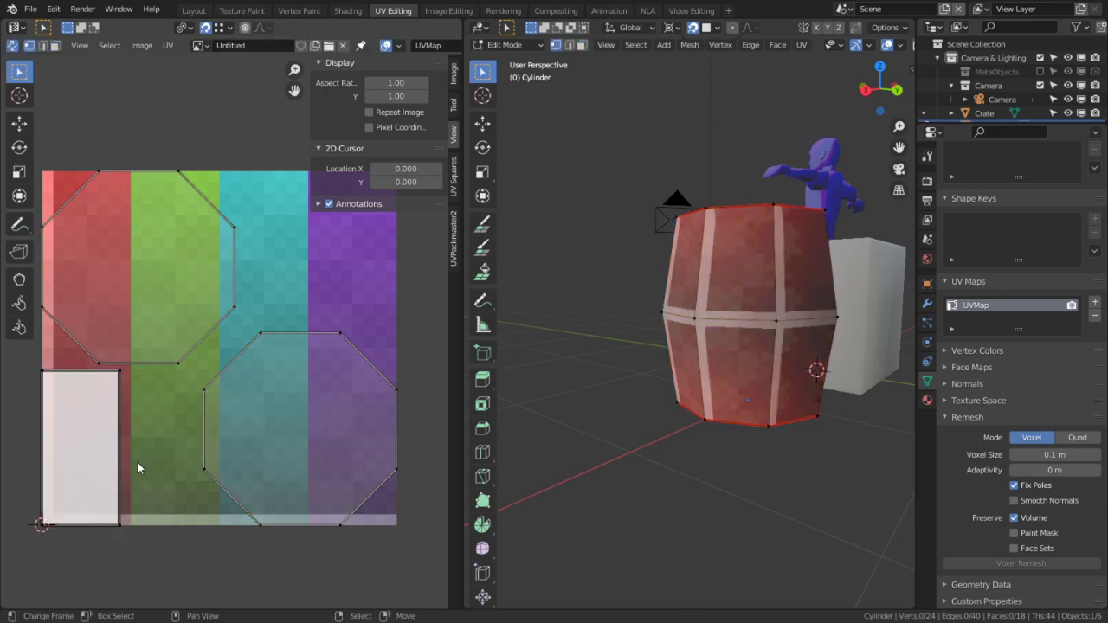
{"action": "key", "text": "2"}
{"action": "key", "text": "c"}
{"action": "left_click", "coordinate": [132, 451]}
{"action": "right_click", "coordinate": [132, 451]}
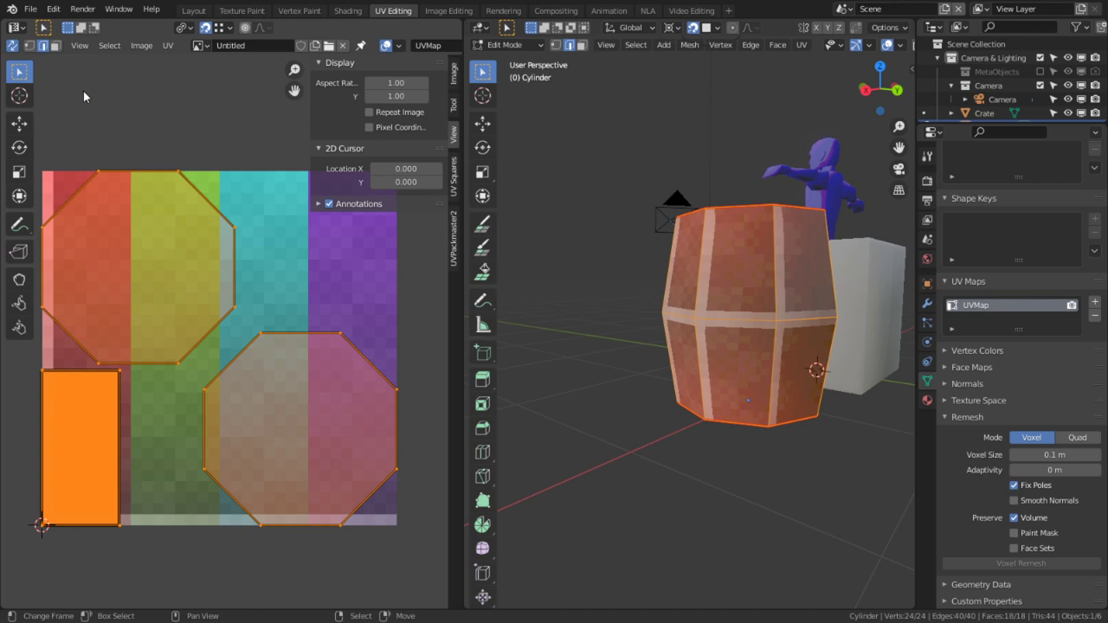
{"action": "left_click", "coordinate": [5, 44]}
{"action": "right_click", "coordinate": [135, 476]}
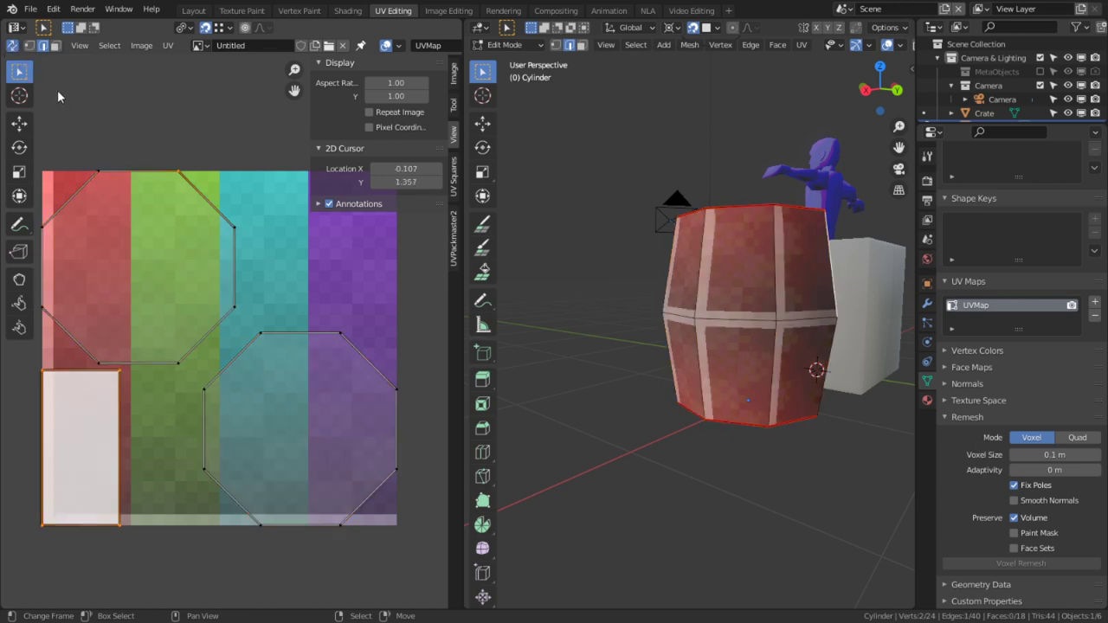
{"action": "left_click", "coordinate": [12, 45]}
Select the upper and lower rings of side faces around the barrel in face select mode
{"action": "middle_click_drag", "start_coordinate": [736, 304], "coordinate": [712, 401]}
{"action": "scroll", "coordinate": [781, 329], "scroll_direction": "up", "scroll_amount": 6}
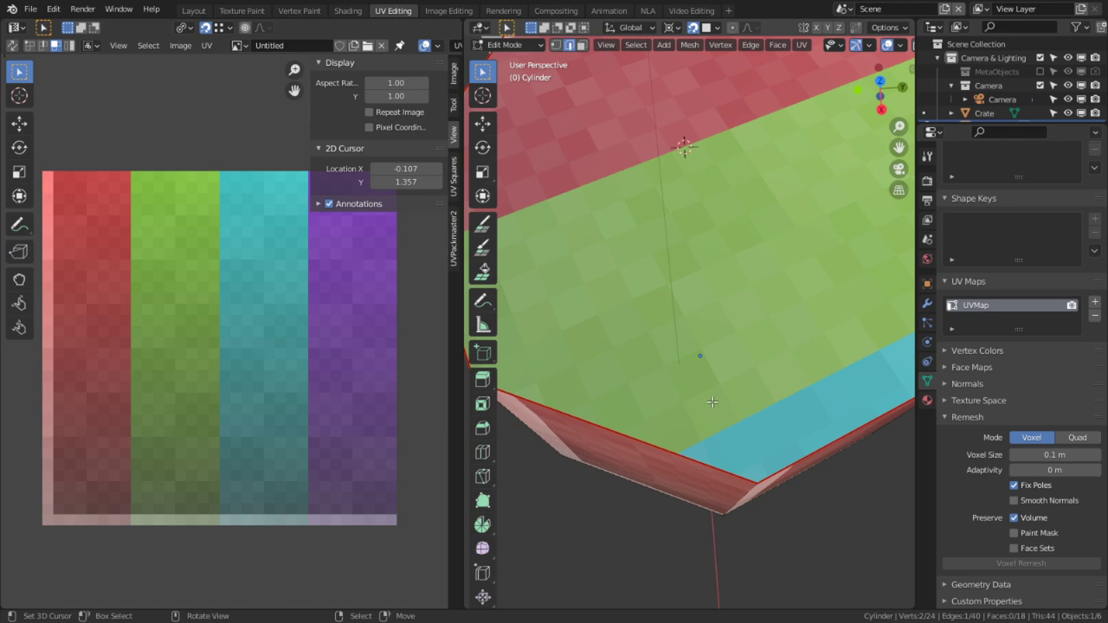
{"action": "scroll", "coordinate": [571, 413], "scroll_direction": "down", "scroll_amount": 4}
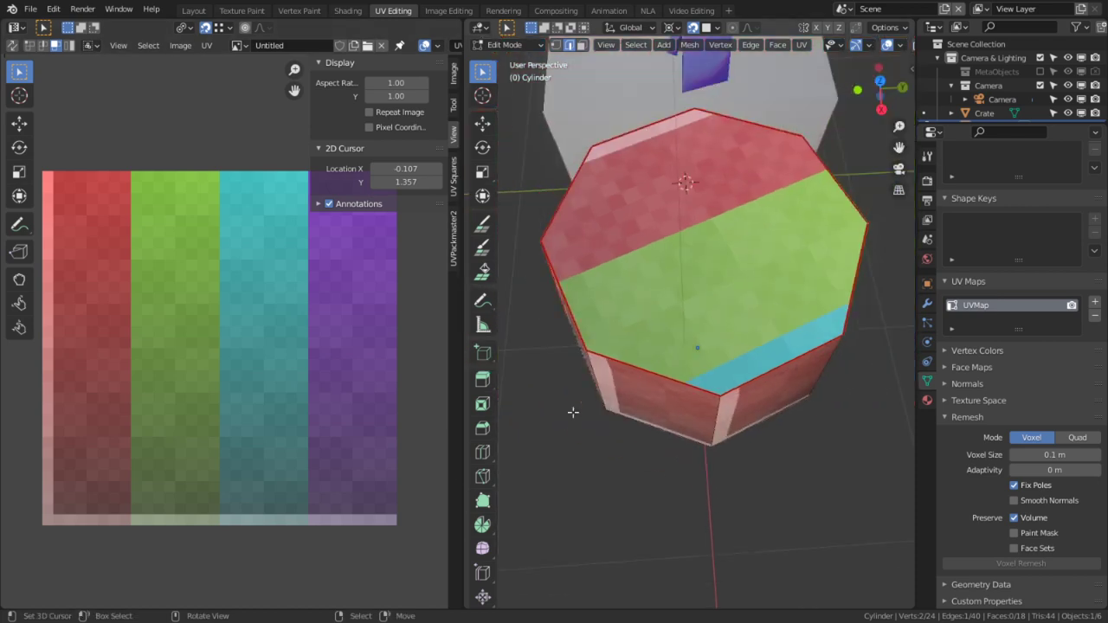
{"action": "middle_click_drag", "start_coordinate": [686, 350], "coordinate": [714, 287]}
{"action": "scroll", "coordinate": [714, 288], "scroll_direction": "up", "scroll_amount": 6}
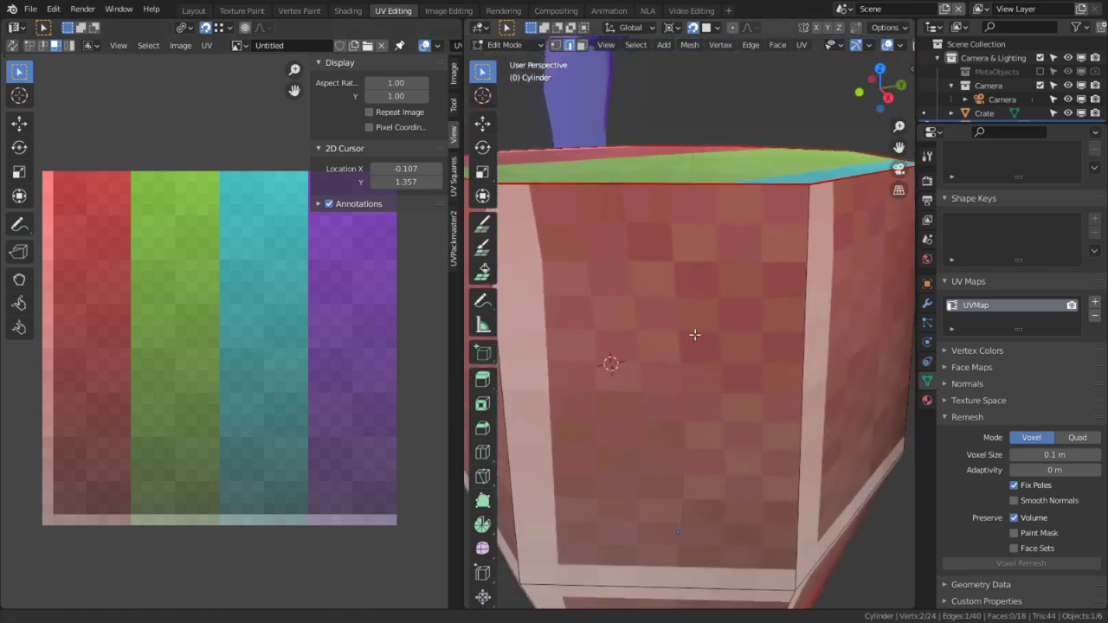
{"action": "key", "text": "Tab"}
{"action": "key", "text": "Tab"}
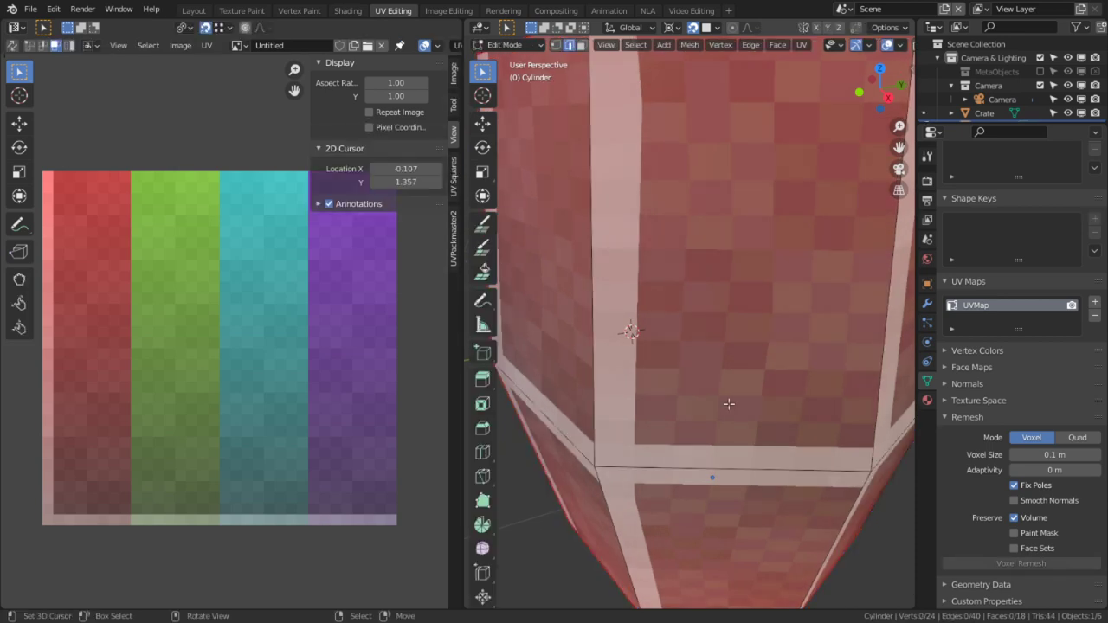
{"action": "key", "text": "3"}
{"action": "left_click", "coordinate": [728, 403]}
{"action": "scroll", "coordinate": [682, 385], "scroll_direction": "down", "scroll_amount": 3}
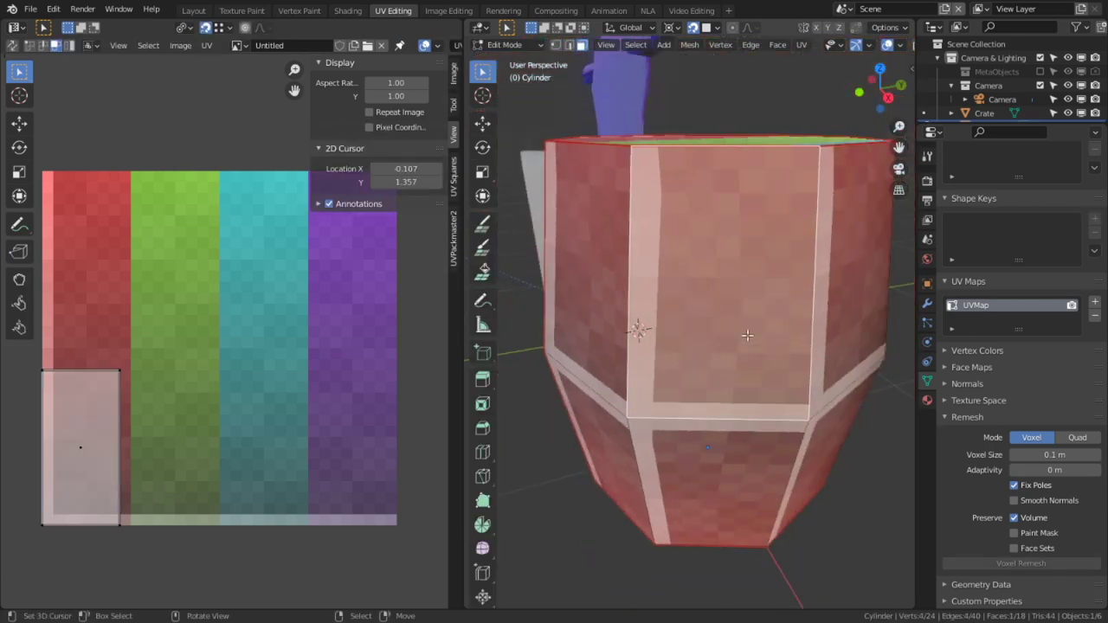
{"action": "left_click", "coordinate": [778, 307], "text": "alt"}
{"action": "left_click", "coordinate": [738, 482], "text": "alt+shift"}
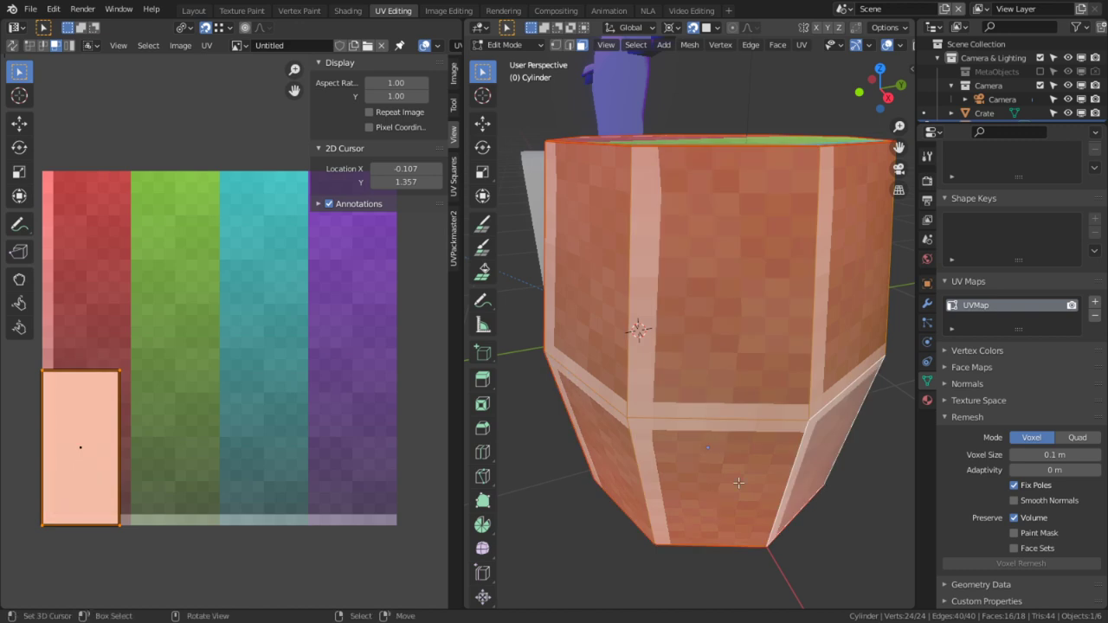
{"action": "scroll", "coordinate": [739, 482], "scroll_direction": "up", "scroll_amount": 1}
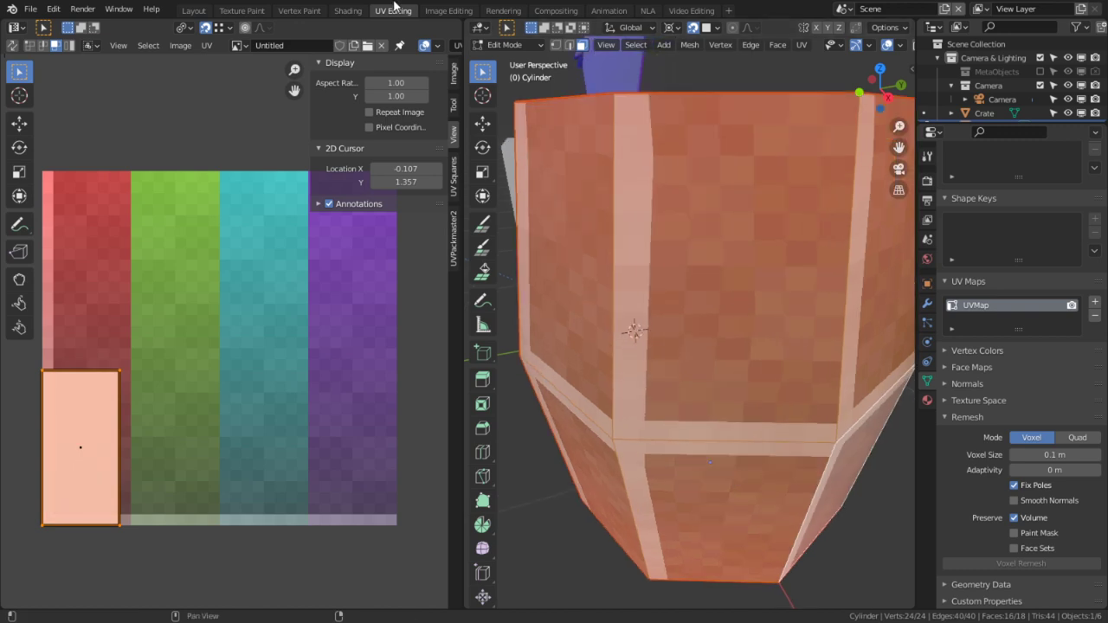
Select the top corners of the stacked side-face UV rectangle and lower them about 0.127 along Y
{"action": "key", "text": "alt+a"}
{"action": "key", "text": "c"}
{"action": "left_click", "coordinate": [93, 371]}
{"action": "right_click", "coordinate": [67, 377]}
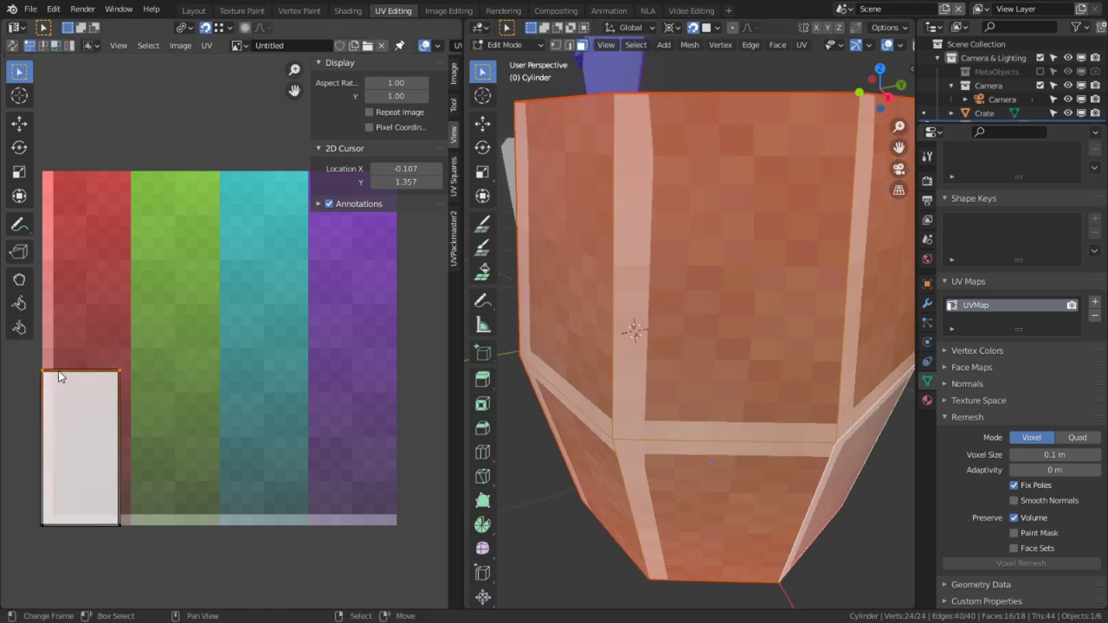
{"action": "key", "text": "g"}
{"action": "key", "text": "x"}
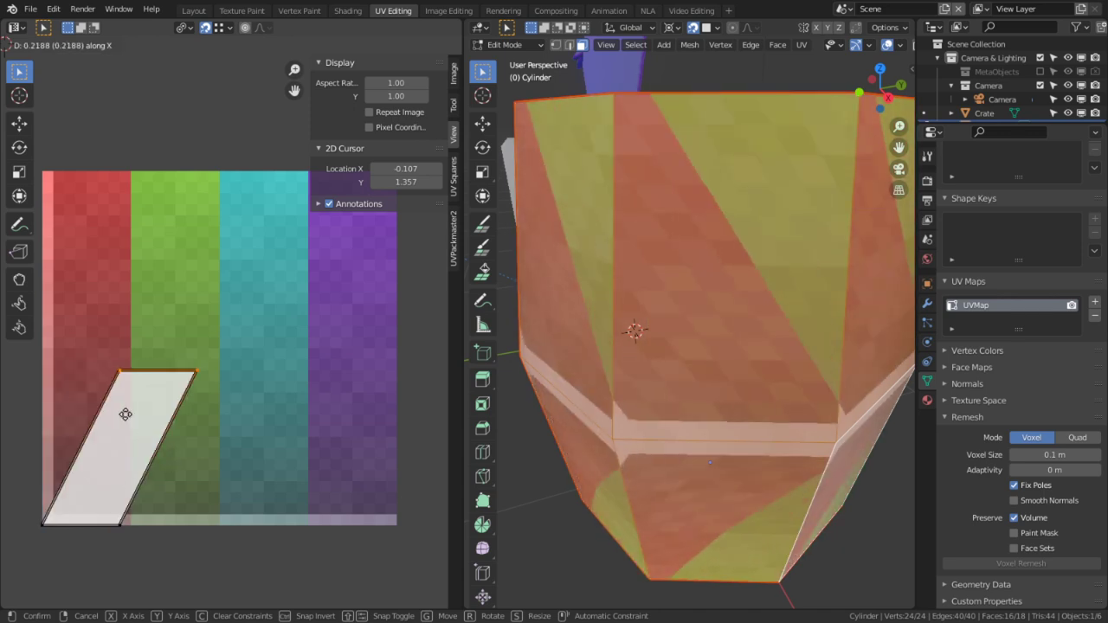
{"action": "key", "text": "y"}
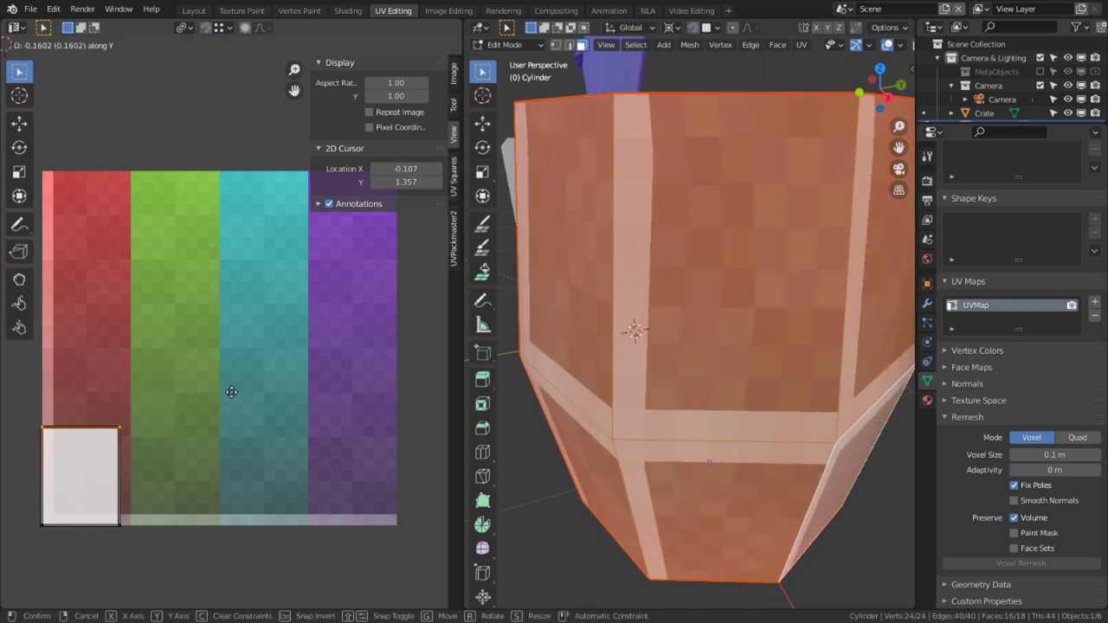
{"action": "left_click", "coordinate": [209, 262]}
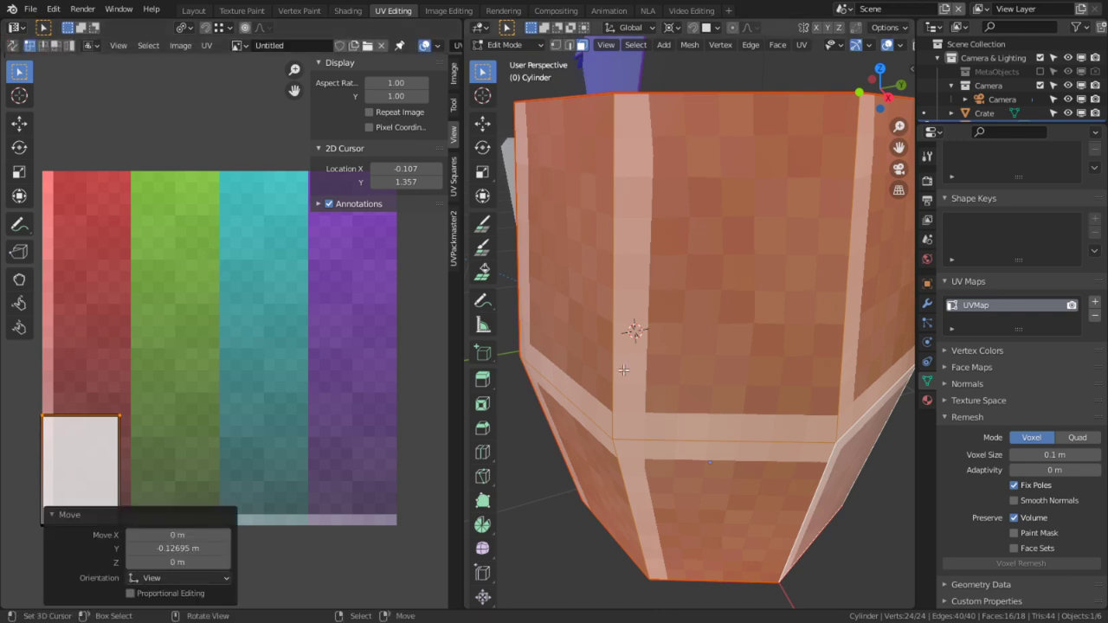
Snap the lowered top corners of the side-face UVs to pixels and return the barrel to Object Mode
{"action": "middle_click_drag", "start_coordinate": [563, 346], "coordinate": [551, 309]}
{"action": "scroll", "coordinate": [231, 407], "scroll_direction": "up", "scroll_amount": 3}
{"action": "middle_click_drag", "start_coordinate": [69, 354], "coordinate": [307, 315]}
{"action": "scroll", "coordinate": [311, 329], "scroll_direction": "up", "scroll_amount": 2}
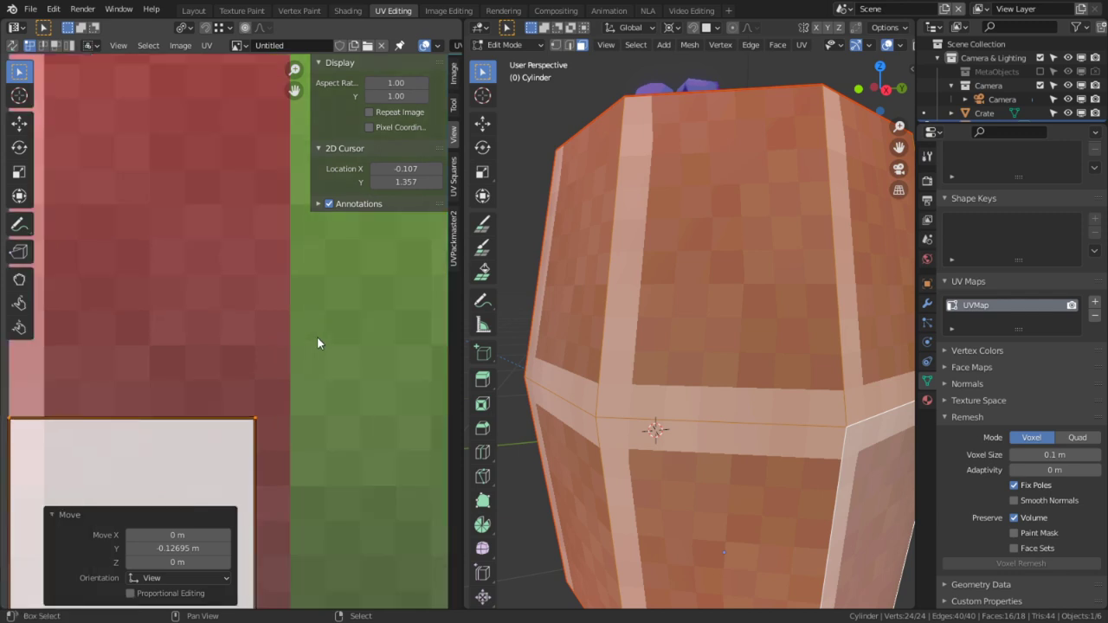
{"action": "key", "text": "shift+s"}
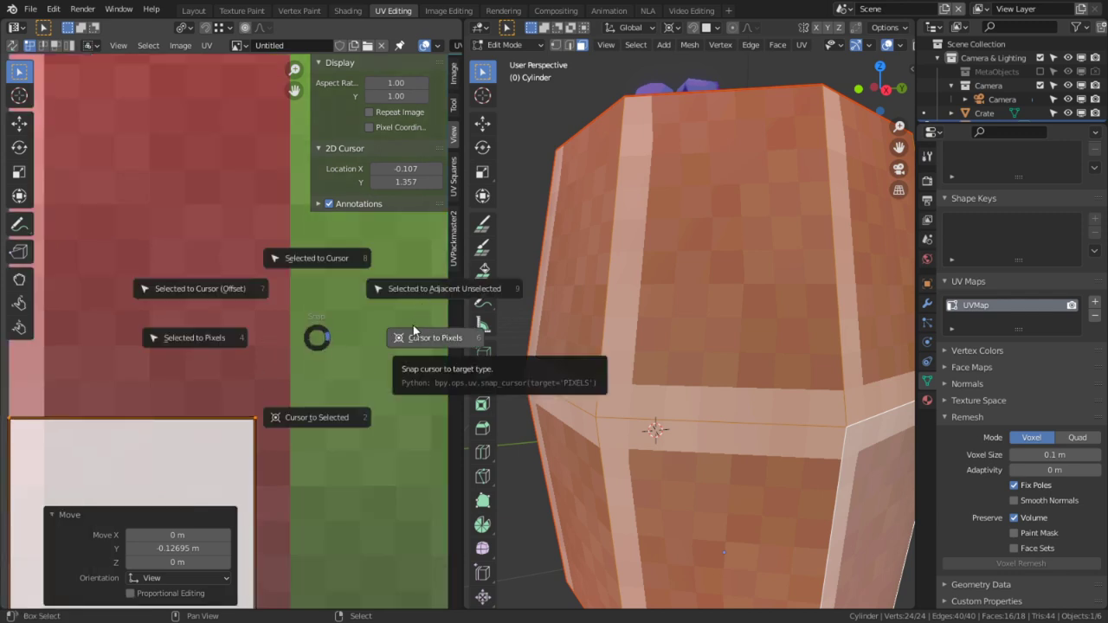
{"action": "left_click", "coordinate": [208, 316]}
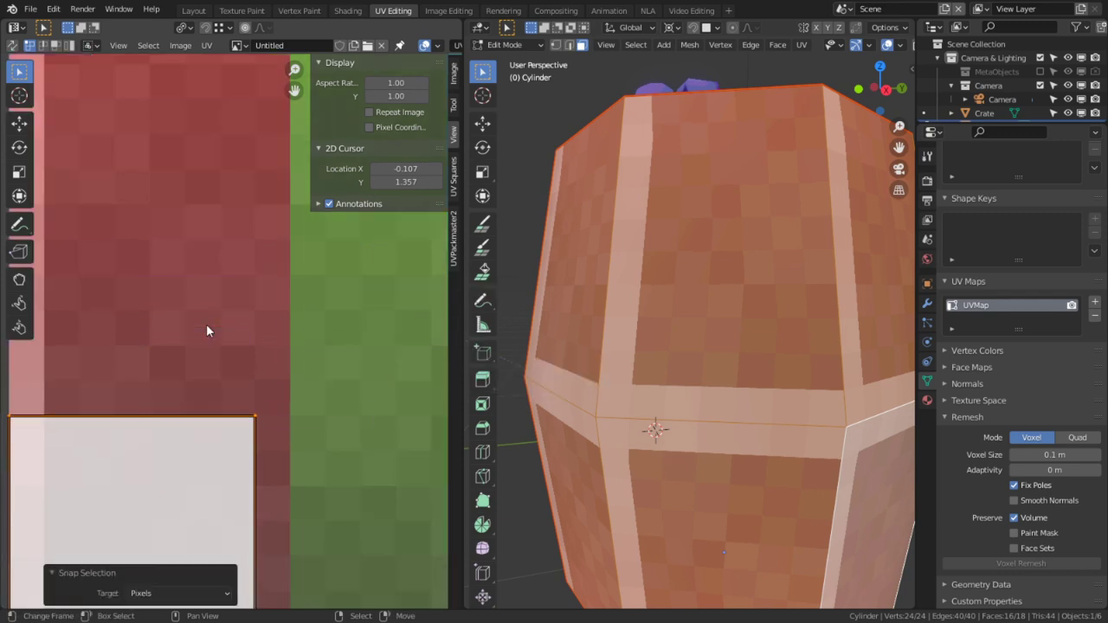
{"action": "scroll", "coordinate": [606, 330], "scroll_direction": "down", "scroll_amount": 3}
{"action": "middle_click_drag", "start_coordinate": [657, 329], "coordinate": [636, 344]}
{"action": "key", "text": "Tab"}
{"action": "middle_click_drag", "start_coordinate": [758, 423], "coordinate": [722, 403]}
{"action": "scroll", "coordinate": [766, 499], "scroll_direction": "up", "scroll_amount": 4}
{"action": "scroll", "coordinate": [747, 387], "scroll_direction": "down", "scroll_amount": 3}
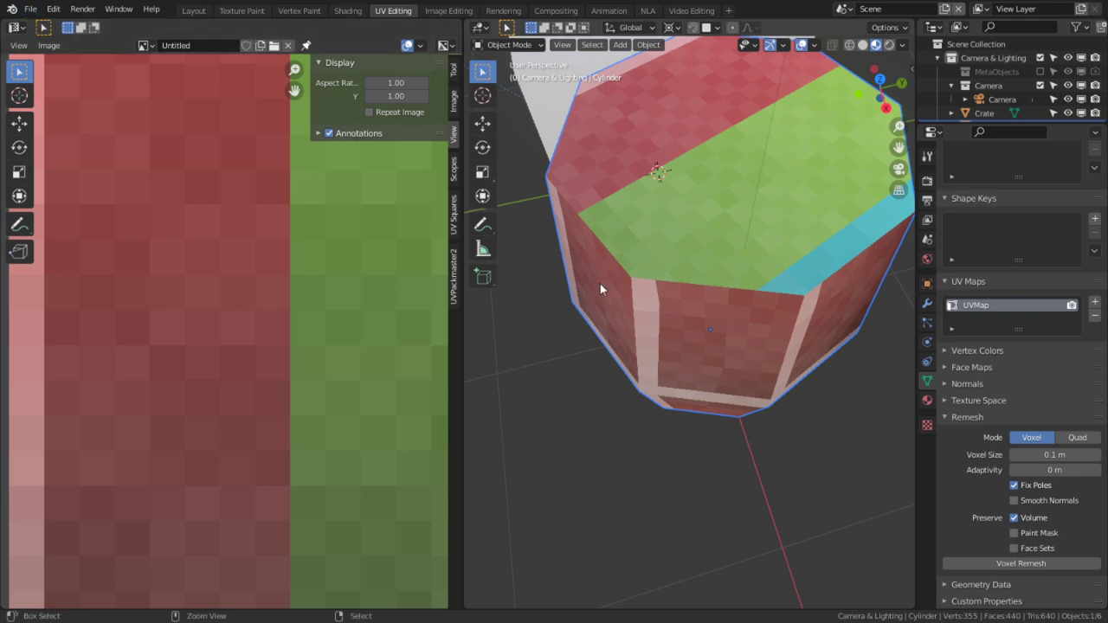
Maximize the image editor and set the Untitled image's generated size to 64 px in both X and Y
{"action": "key", "text": "ctrl+space"}
{"action": "key", "text": "ctrl+space"}
{"action": "key", "text": "ctrl+space"}
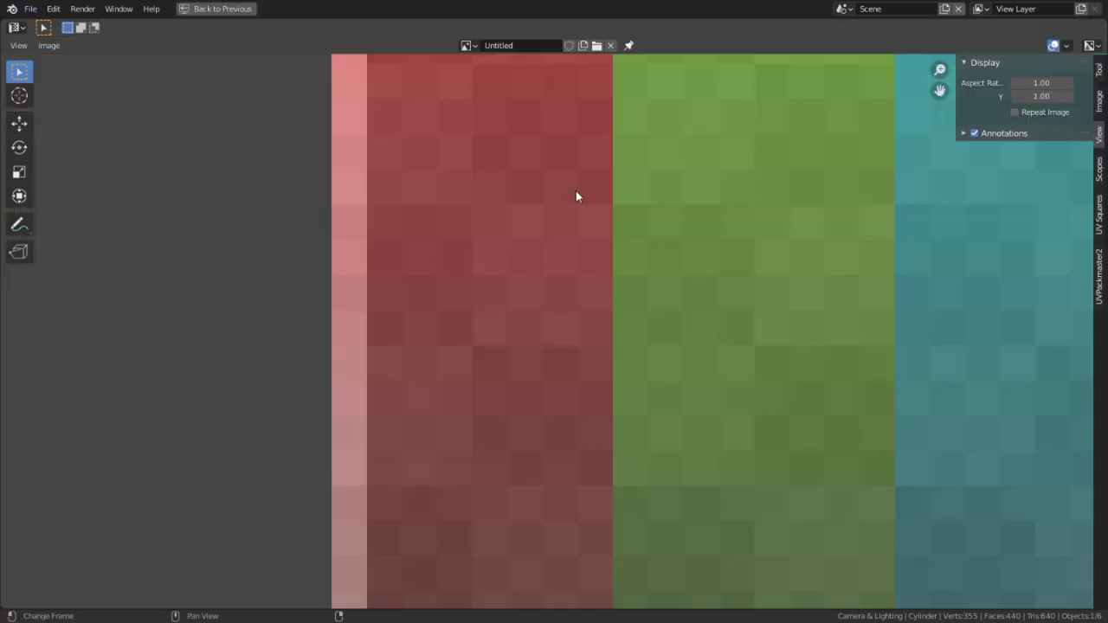
{"action": "key", "text": "n"}
{"action": "key", "text": "n"}
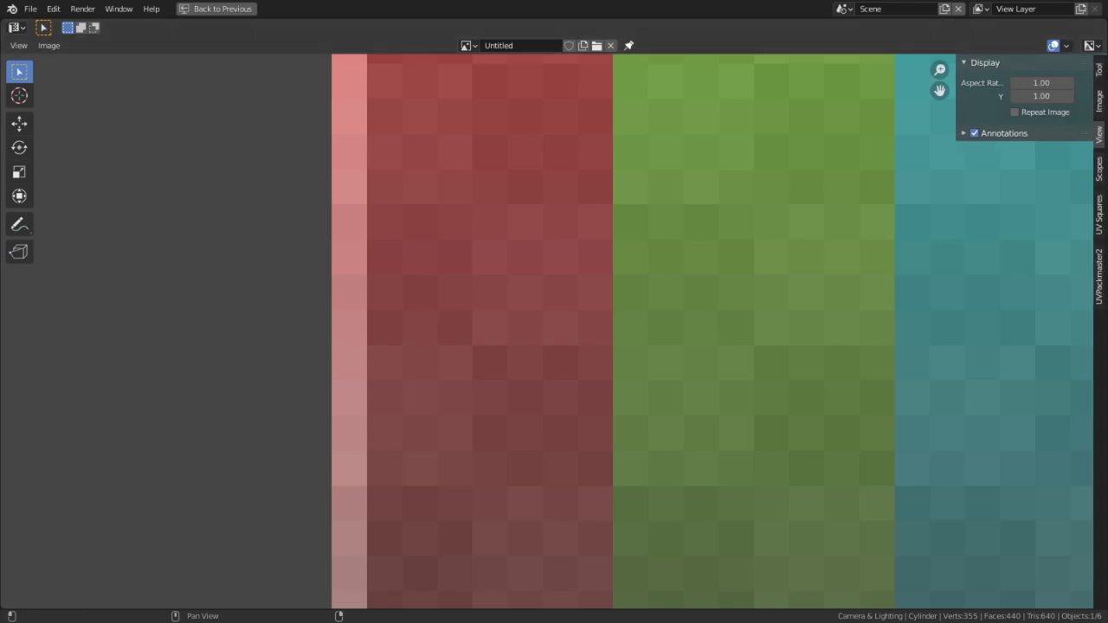
{"action": "left_click", "coordinate": [1098, 86]}
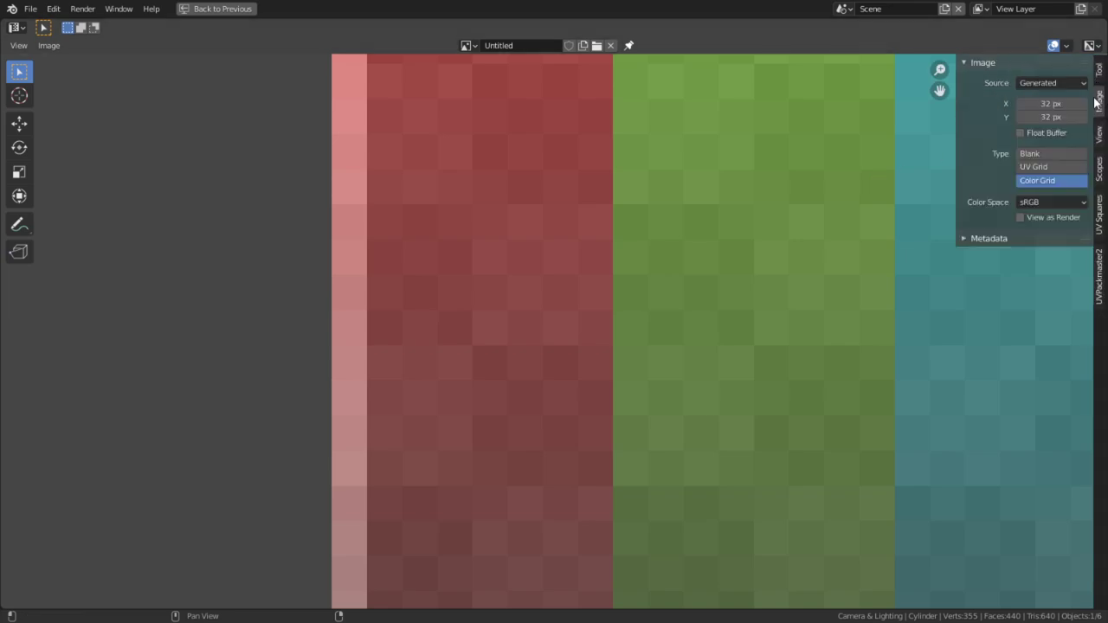
{"action": "left_click", "coordinate": [1047, 103]}
{"action": "type", "text": "64"}
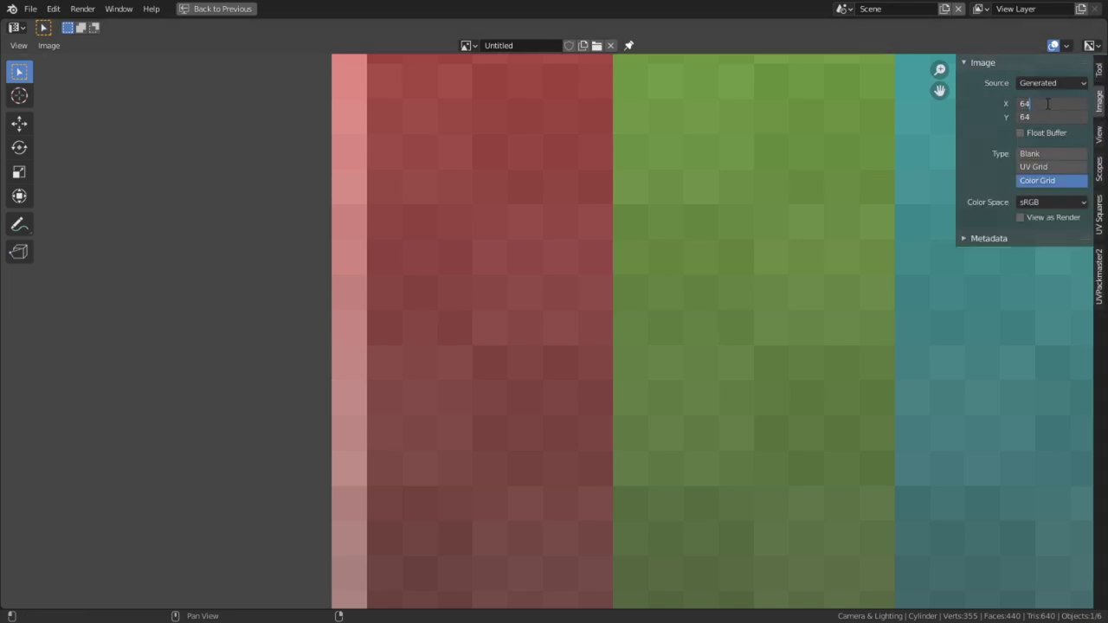
{"action": "key", "text": "Return"}
{"action": "scroll", "coordinate": [673, 232], "scroll_direction": "down", "scroll_amount": 6}
{"action": "scroll", "coordinate": [673, 232], "scroll_direction": "down", "scroll_amount": 4}
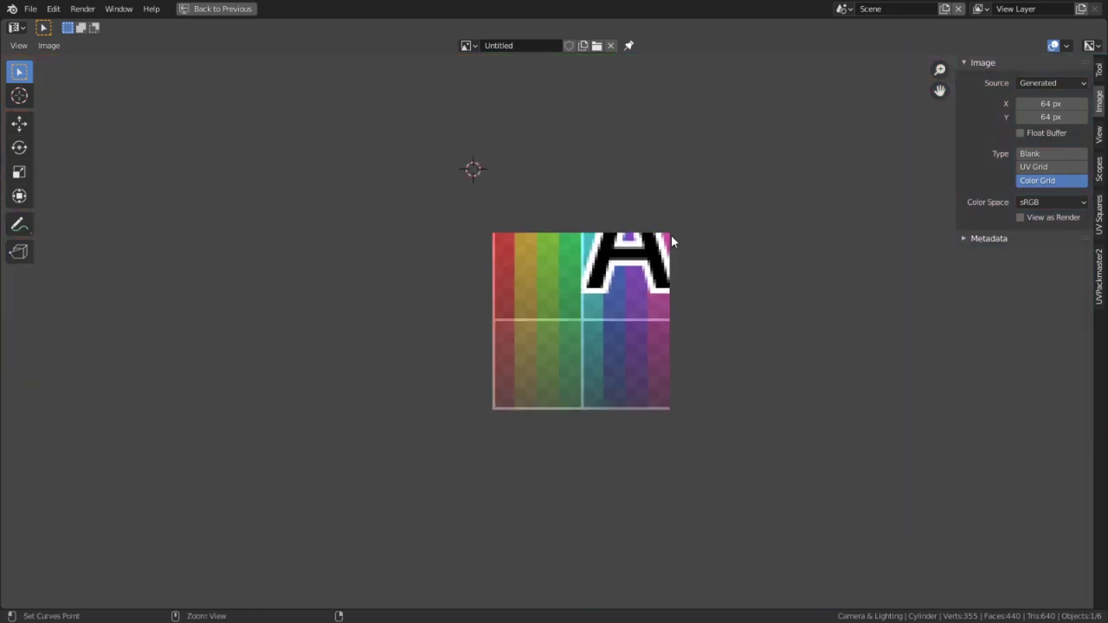
Restore the split editor layout and put the barrel back into Edit Mode
{"action": "key", "text": "ctrl+space"}
{"action": "middle_click_drag", "start_coordinate": [664, 244], "coordinate": [696, 163]}
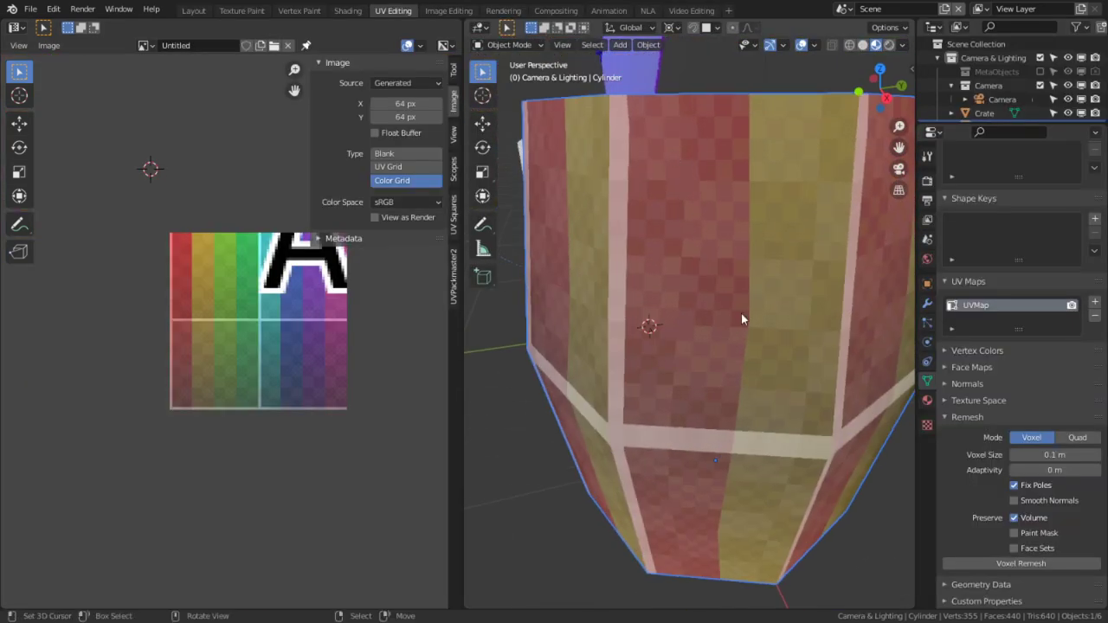
{"action": "key", "text": "Tab"}
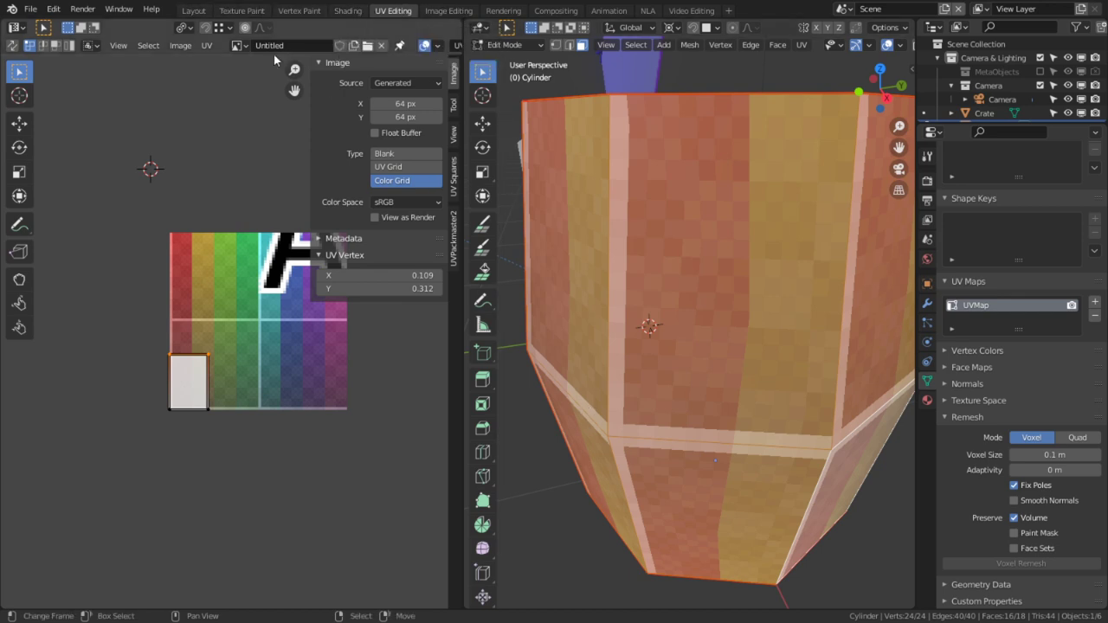
Switch to the Texture Paint workspace, frame the barrel closely, and activate the Fill tool
{"action": "left_click", "coordinate": [253, 11]}
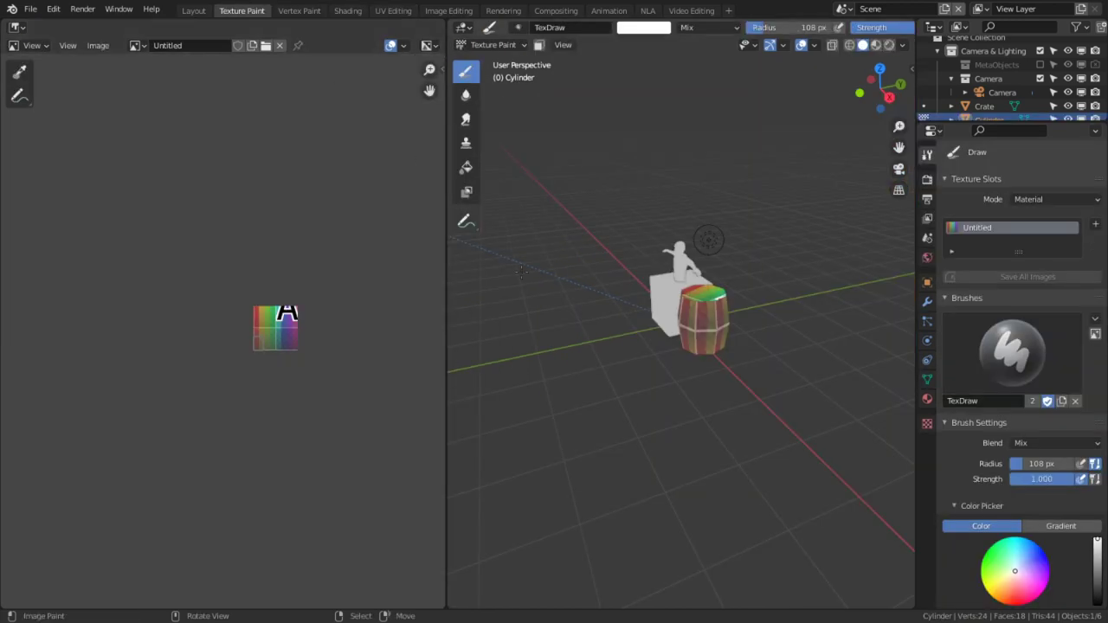
{"action": "middle_click_drag", "start_coordinate": [618, 343], "coordinate": [720, 309]}
{"action": "scroll", "coordinate": [720, 309], "scroll_direction": "up", "scroll_amount": 4}
{"action": "middle_click_drag", "start_coordinate": [645, 296], "coordinate": [649, 302]}
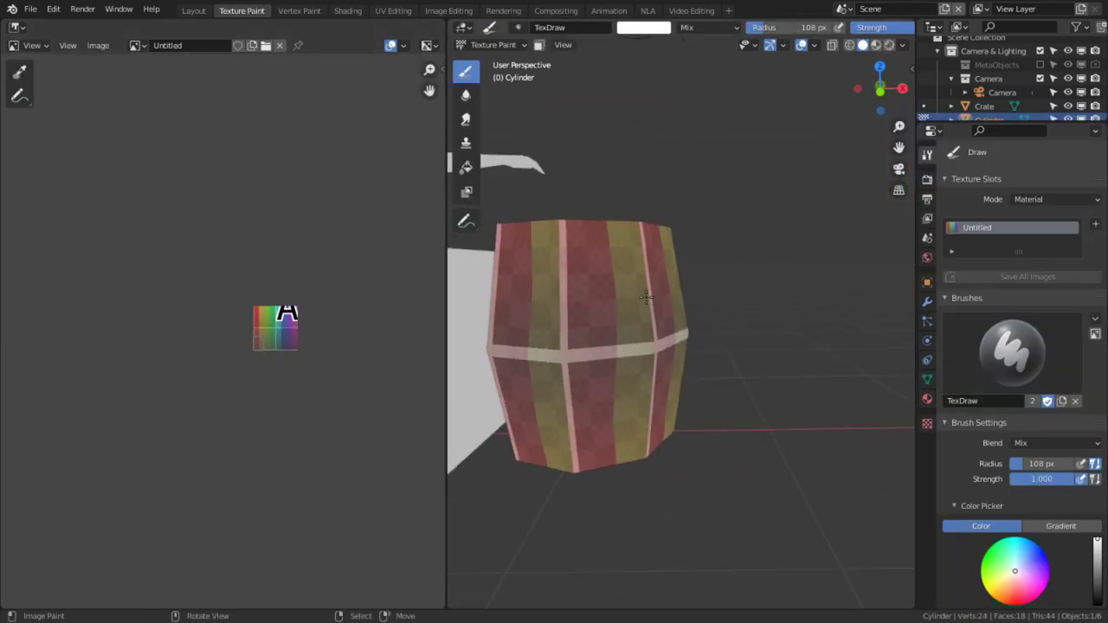
{"action": "scroll", "coordinate": [649, 302], "scroll_direction": "up", "scroll_amount": 4}
{"action": "left_click", "coordinate": [466, 167]}
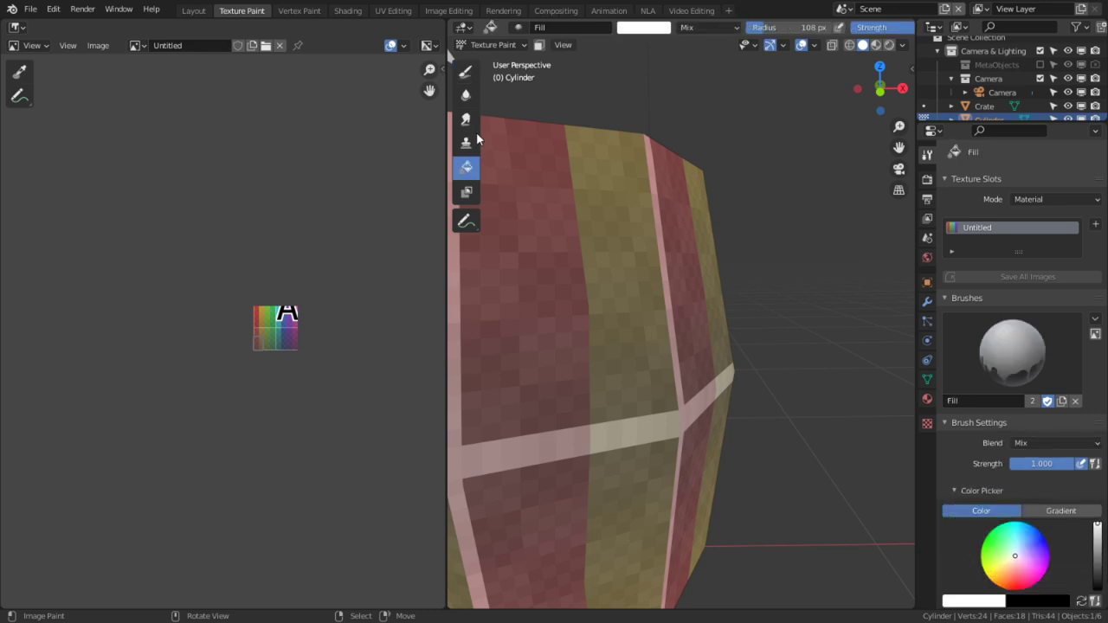
Set the Fill brush color to a darkened, muted tan-brown
{"action": "left_click", "coordinate": [645, 31]}
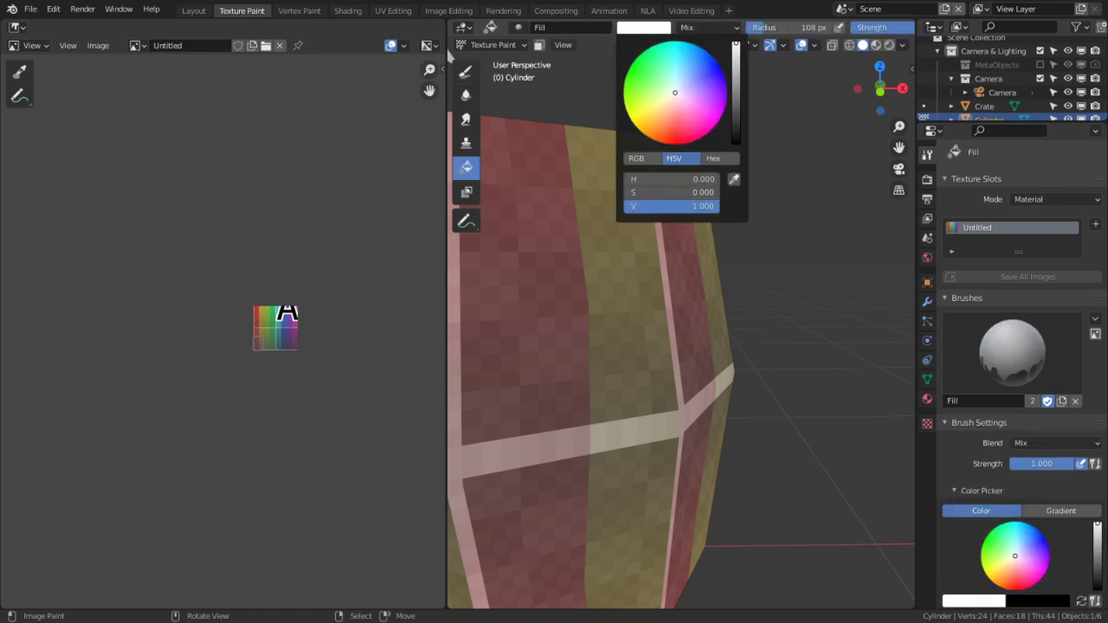
{"action": "left_click_drag", "start_coordinate": [664, 104], "coordinate": [662, 114]}
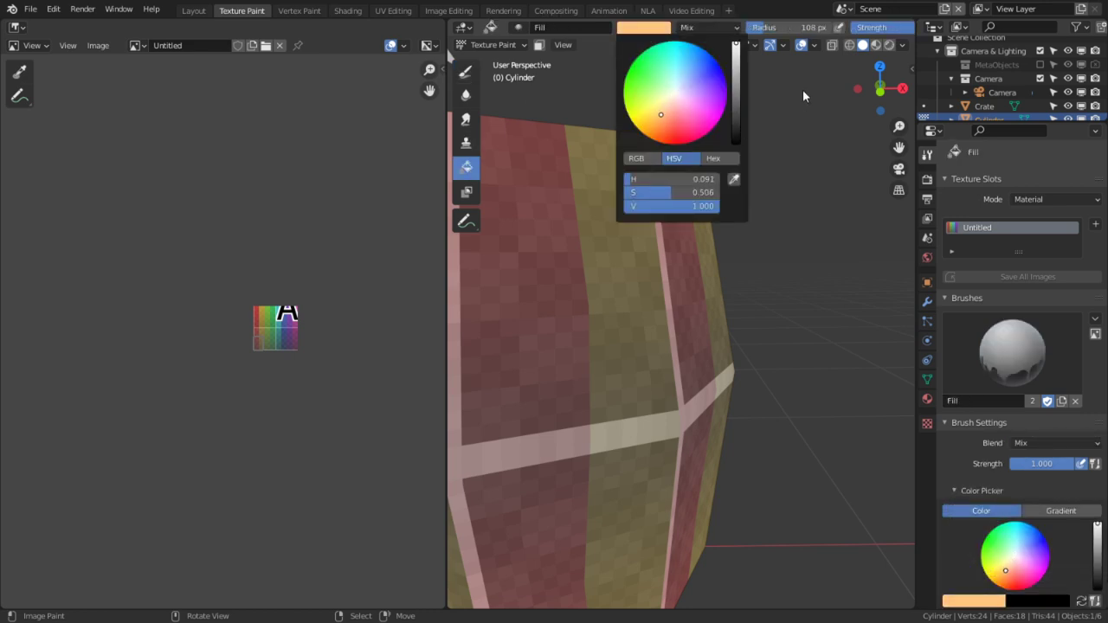
{"action": "left_click_drag", "start_coordinate": [736, 43], "coordinate": [737, 85]}
{"action": "left_click_drag", "start_coordinate": [661, 114], "coordinate": [659, 109]}
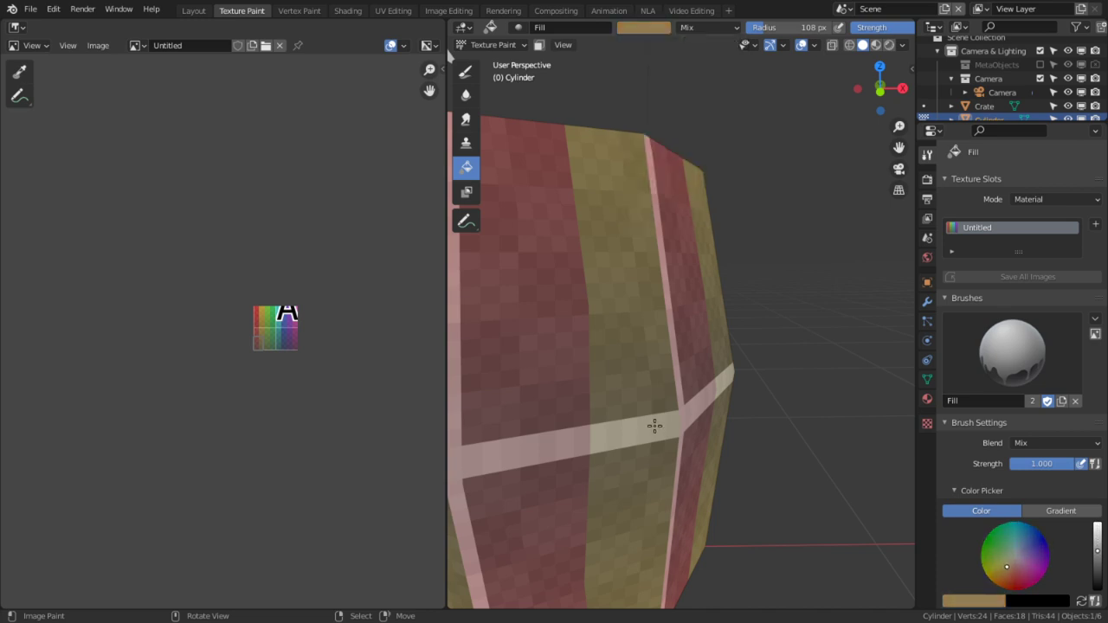
Fill the barrel's sides and top with the tan-brown color on the Untitled texture
{"action": "left_click", "coordinate": [655, 425]}
{"action": "mouse_move", "coordinate": [672, 390]}
{"action": "middle_mouse_down"}
{"action": "mouse_move", "coordinate": [778, 200]}
{"action": "mouse_move", "coordinate": [687, 221]}
{"action": "mouse_move", "coordinate": [700, 268]}
{"action": "middle_mouse_up"}
{"action": "scroll", "coordinate": [687, 220], "scroll_direction": "up", "scroll_amount": 2}
{"action": "left_click", "coordinate": [700, 268]}
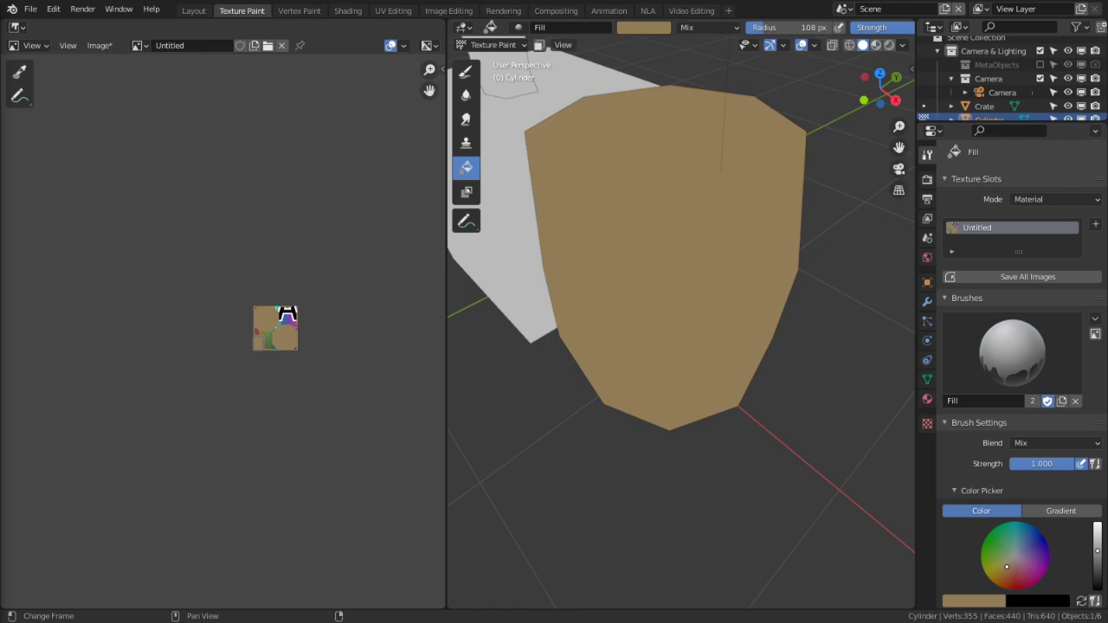
{"action": "left_click_drag", "start_coordinate": [0, 171], "coordinate": [0, 43]}
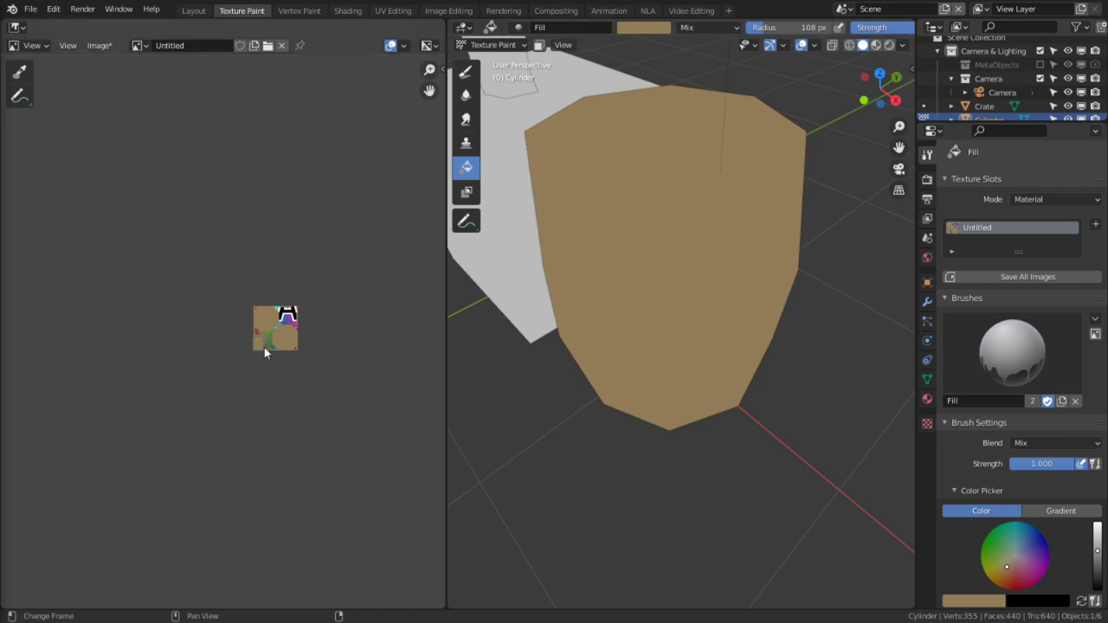
Add a blank Base Color texture paint slot to the barrel's material with width and height of 64 px
{"action": "scroll", "coordinate": [264, 347], "scroll_direction": "up", "scroll_amount": 5}
{"action": "scroll", "coordinate": [374, 335], "scroll_direction": "up", "scroll_amount": 3}
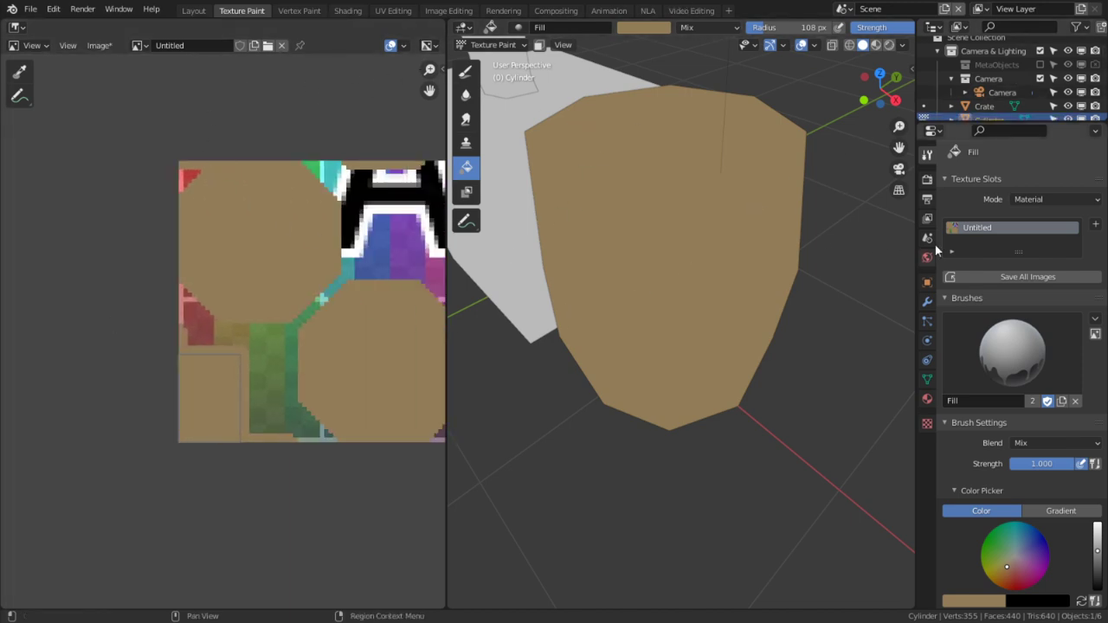
{"action": "left_click", "coordinate": [1094, 225]}
{"action": "left_click", "coordinate": [1014, 240]}
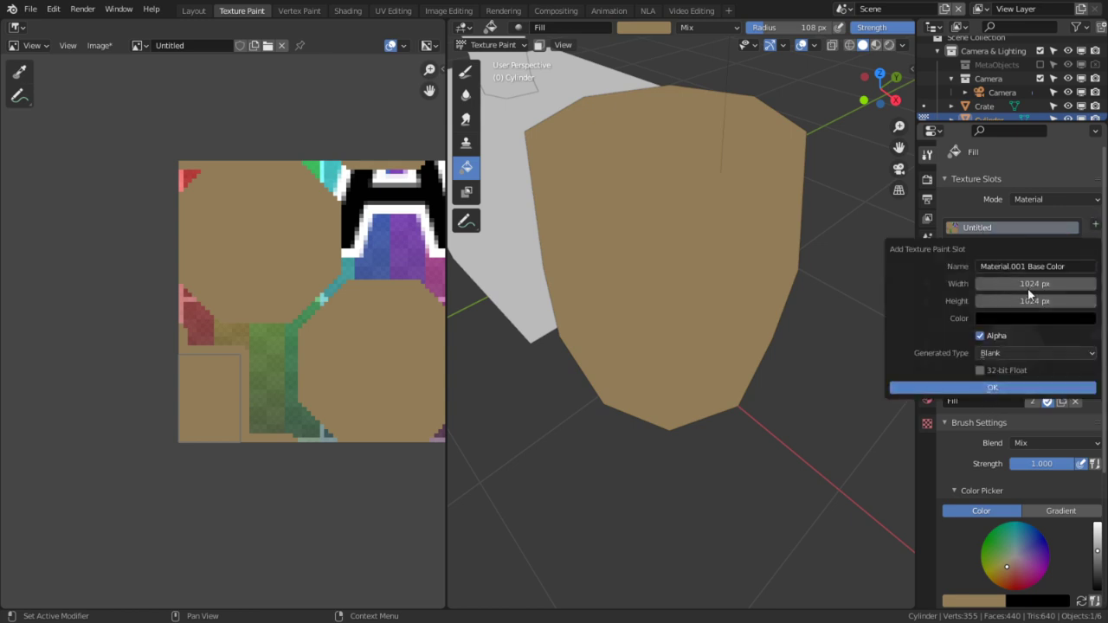
{"action": "left_click_drag", "start_coordinate": [1029, 282], "coordinate": [1029, 301]}
{"action": "type", "text": "64"}
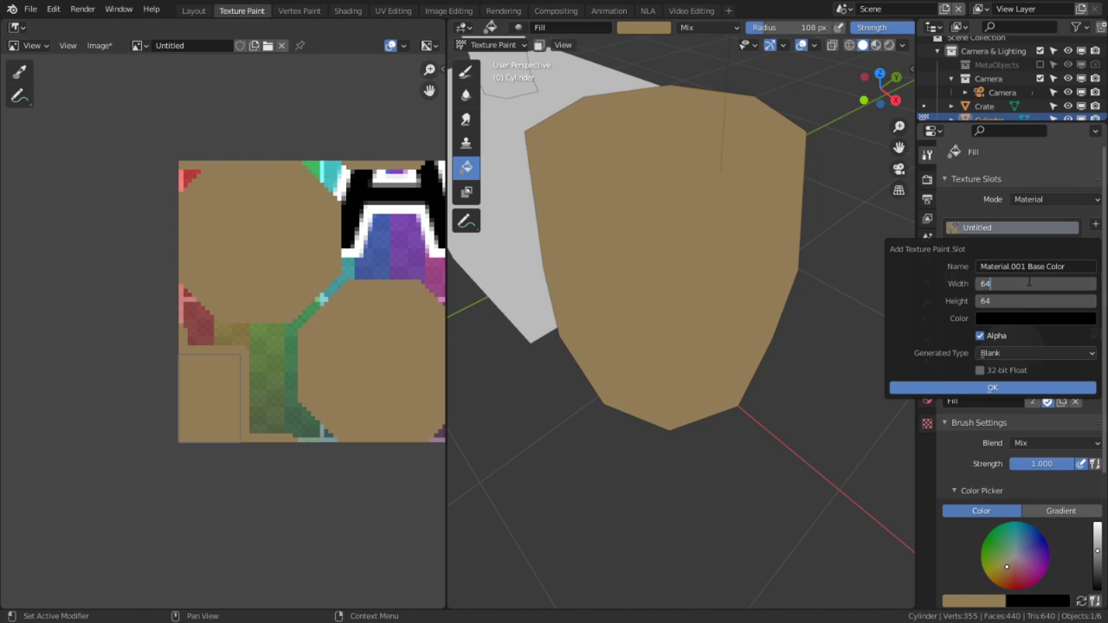
{"action": "key", "text": "Return"}
{"action": "left_click", "coordinate": [978, 386]}
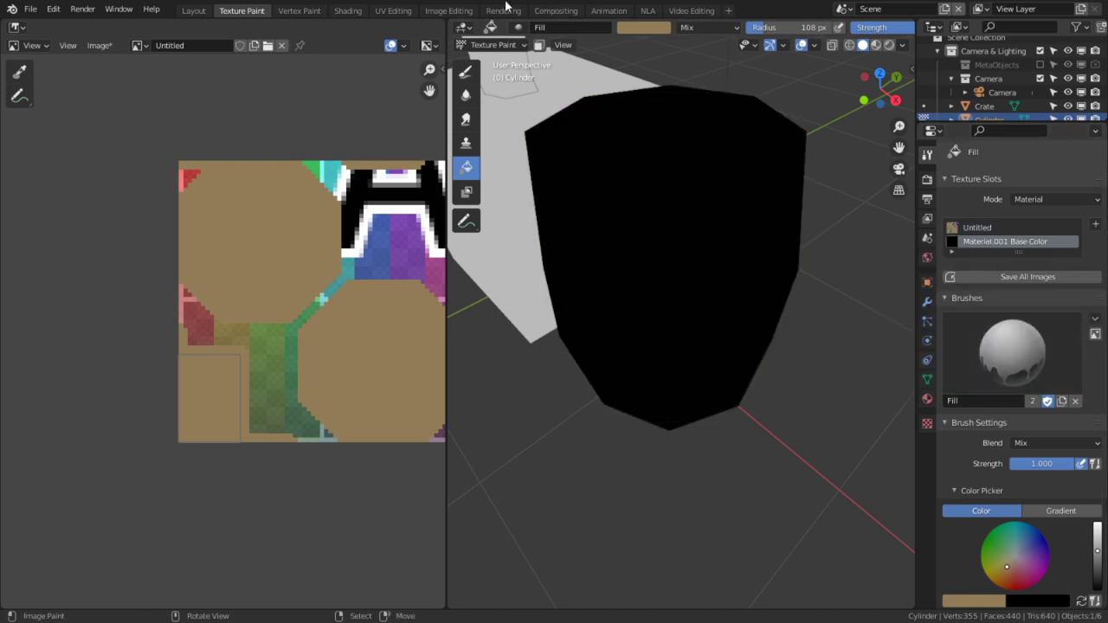
Maximize the Shading workspace's node editor and place the Untitled and Material.001 Base Color image nodes well ahead of the Basic Default Material node
{"action": "left_click", "coordinate": [347, 10]}
{"action": "key", "text": "ctrl+space"}
{"action": "scroll", "coordinate": [391, 363], "scroll_direction": "down", "scroll_amount": 2}
{"action": "left_click_drag", "start_coordinate": [286, 192], "coordinate": [26, 145]}
{"action": "scroll", "coordinate": [301, 228], "scroll_direction": "down", "scroll_amount": 1}
{"action": "key", "text": "Delete"}
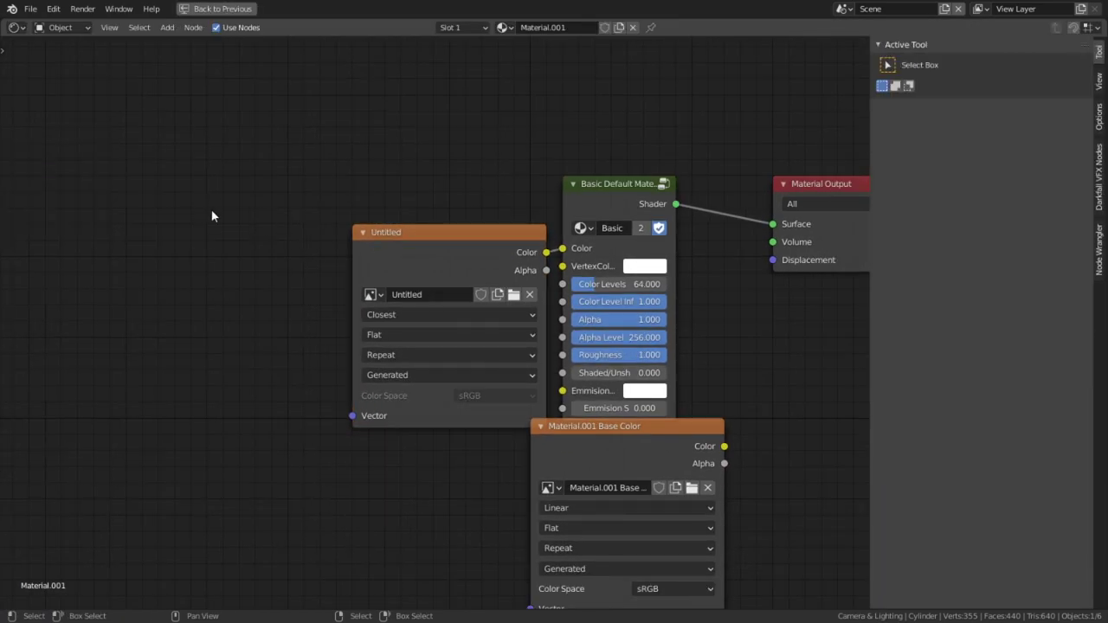
{"action": "left_click", "coordinate": [435, 261]}
{"action": "left_click_drag", "start_coordinate": [446, 244], "coordinate": [38, 202]}
{"action": "middle_click_drag", "start_coordinate": [38, 204], "coordinate": [318, 234]}
{"action": "left_click_drag", "start_coordinate": [854, 474], "coordinate": [348, 455]}
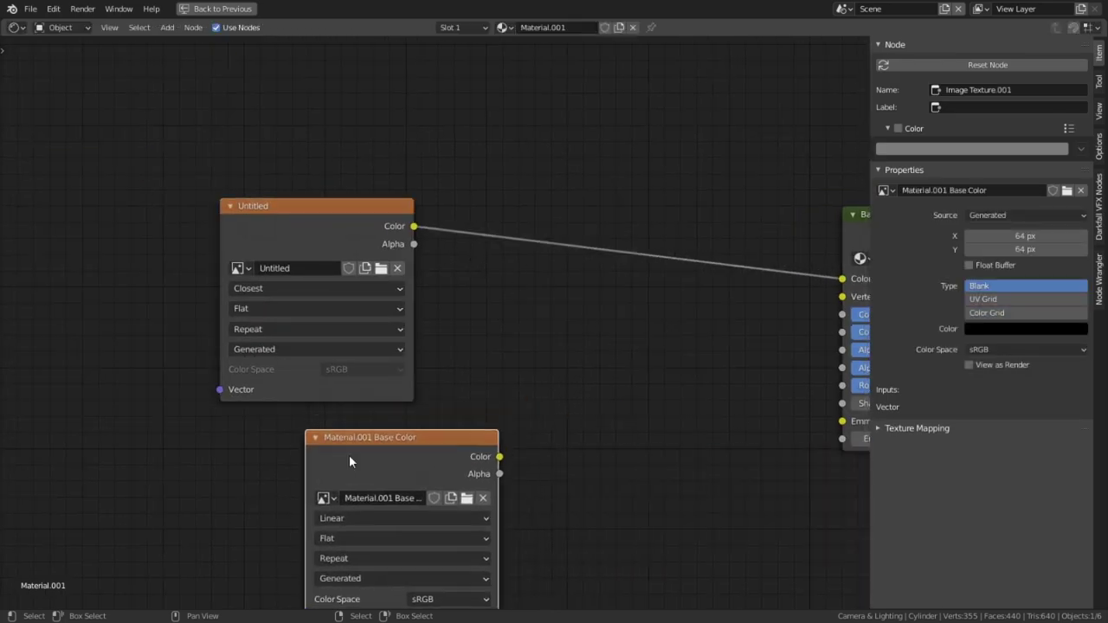
Insert a MixRGB node into the link between the Untitled image and the Basic Default Material's Color input
{"action": "left_click", "coordinate": [569, 389]}
{"action": "key", "text": "shift+a"}
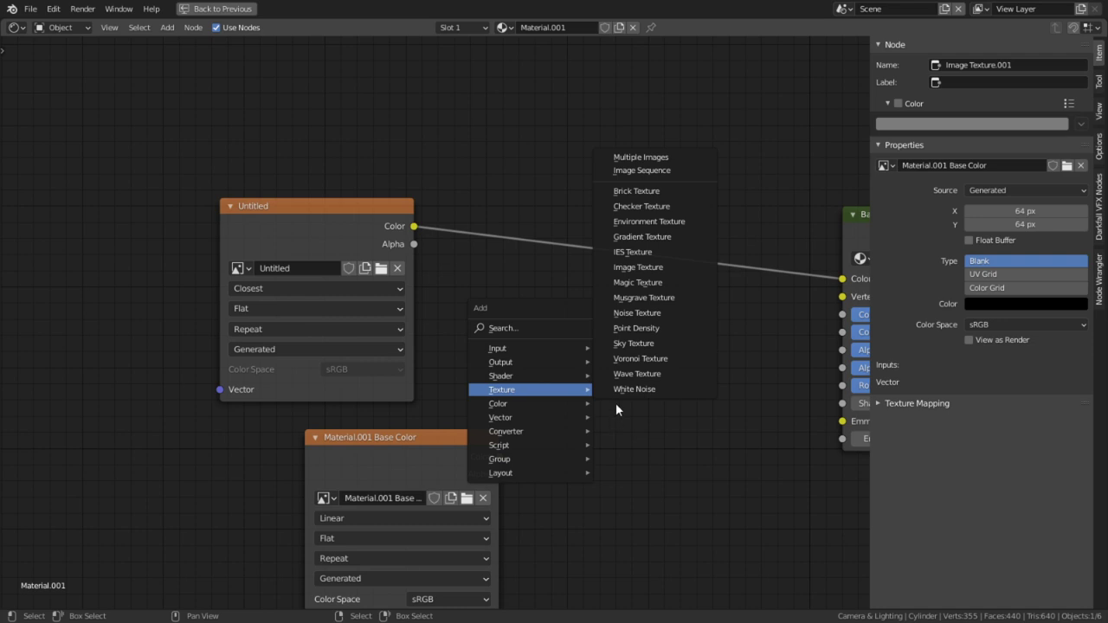
{"action": "left_click", "coordinate": [530, 333]}
{"action": "type", "text": "mix"}
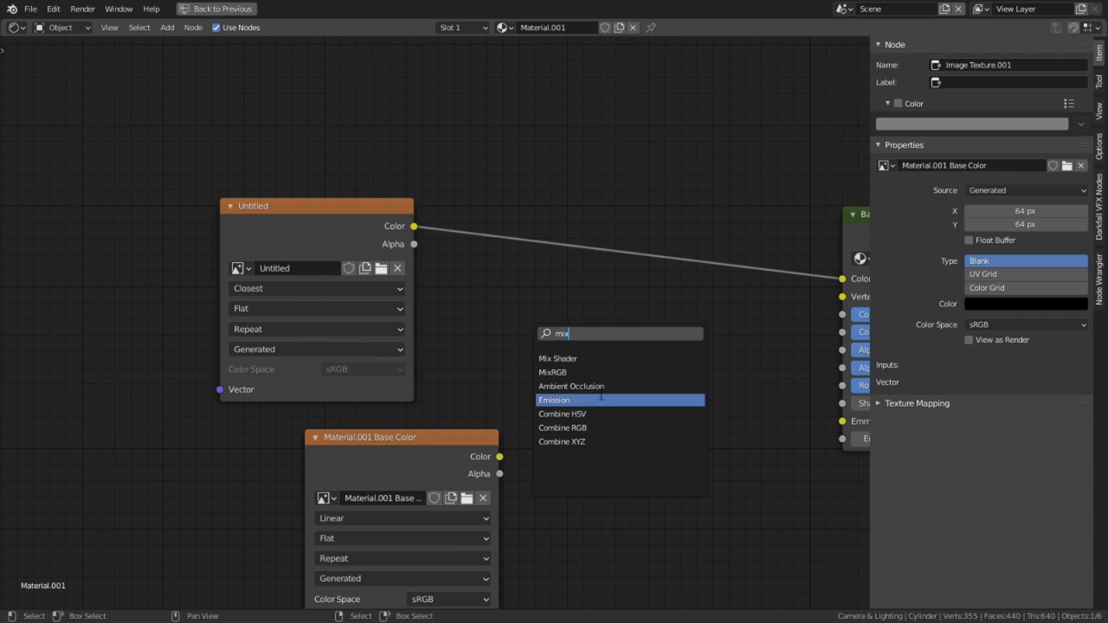
{"action": "left_click", "coordinate": [565, 372]}
{"action": "left_click", "coordinate": [617, 294]}
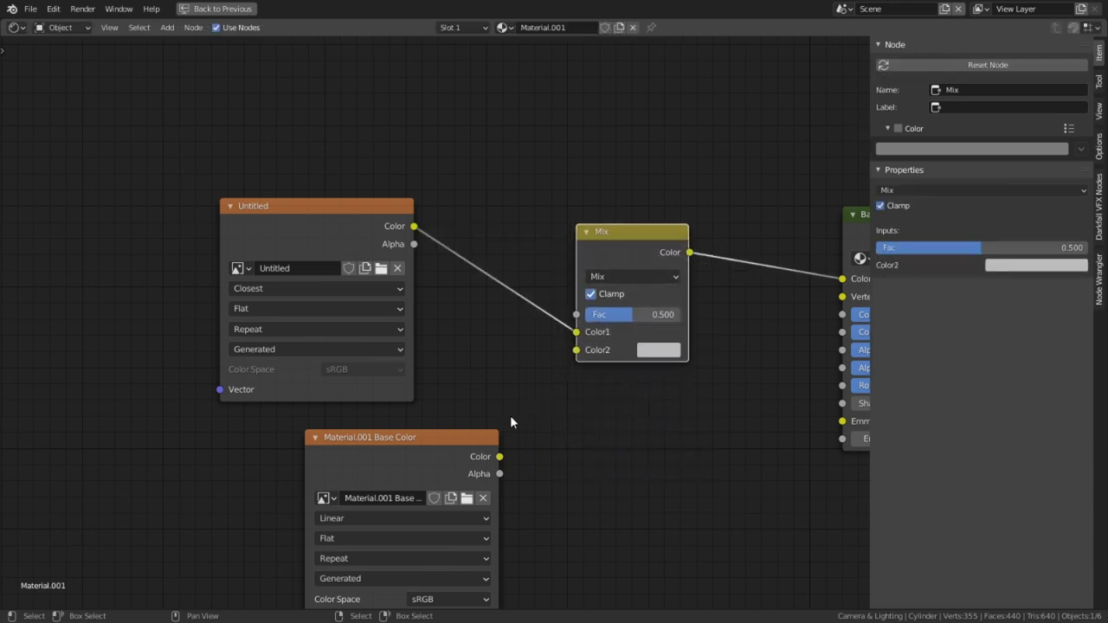
Connect the Material.001 Base Color image's Color to Color2 and its Alpha to Fac on the Mix node
{"action": "left_click_drag", "start_coordinate": [500, 456], "coordinate": [576, 349]}
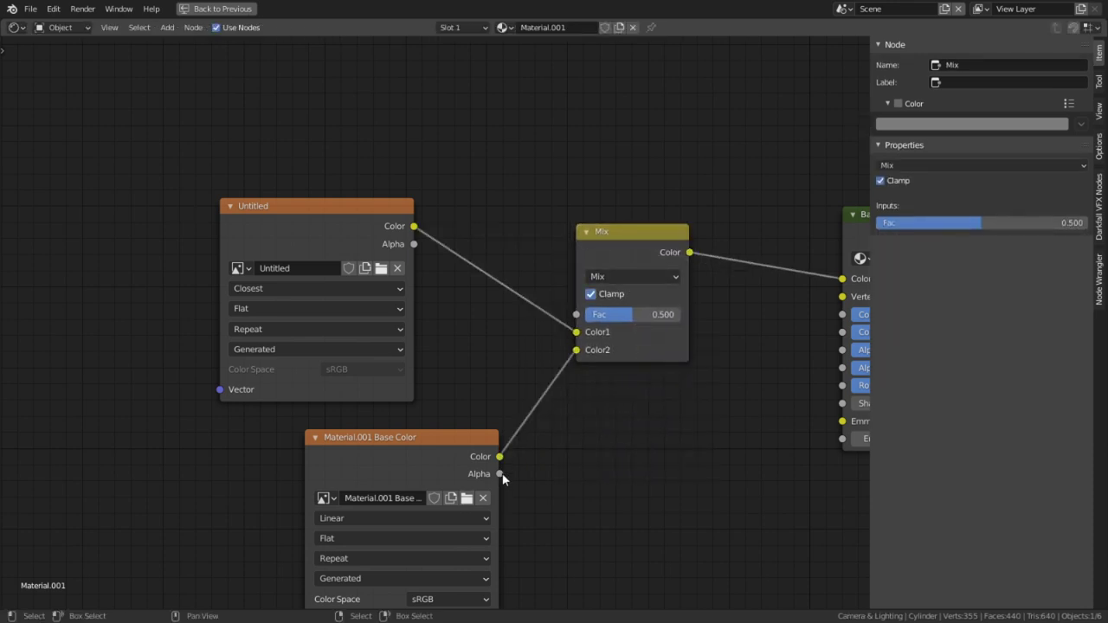
{"action": "left_click_drag", "start_coordinate": [500, 474], "coordinate": [576, 315]}
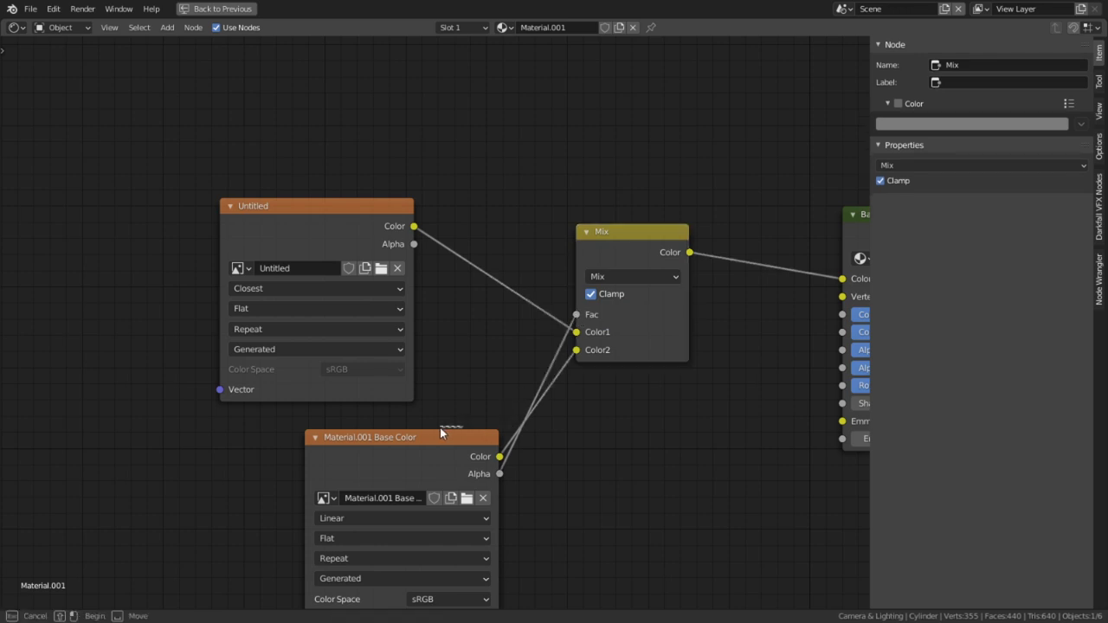
{"action": "left_click_drag", "start_coordinate": [444, 431], "coordinate": [375, 434]}
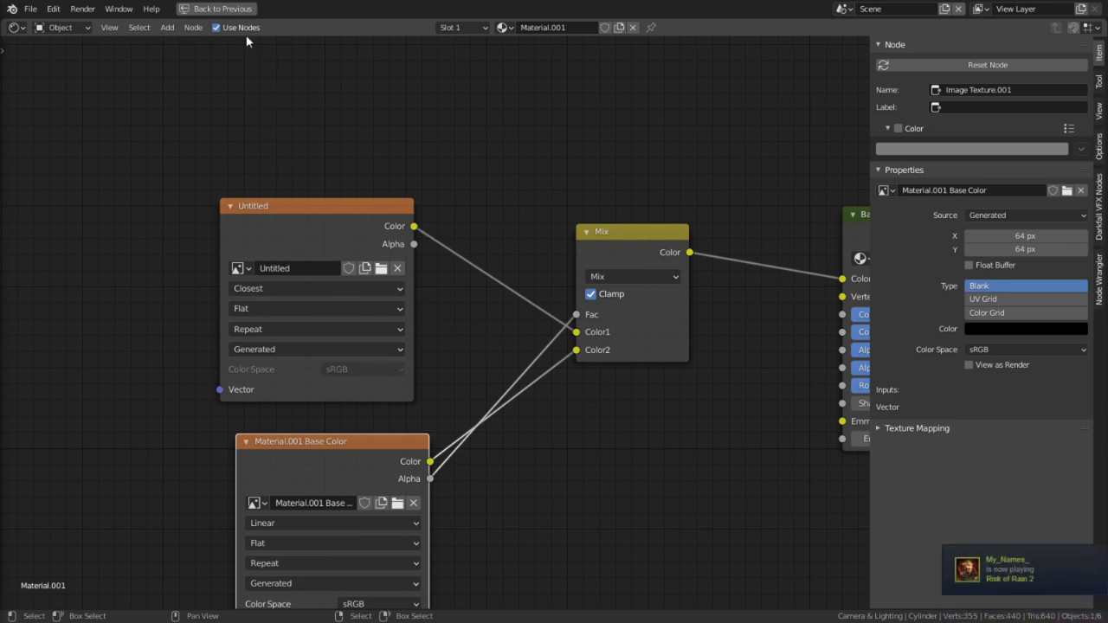
Rename the Untitled image to Wood Layer and move its node farther from the Mix node
{"action": "left_click", "coordinate": [301, 269]}
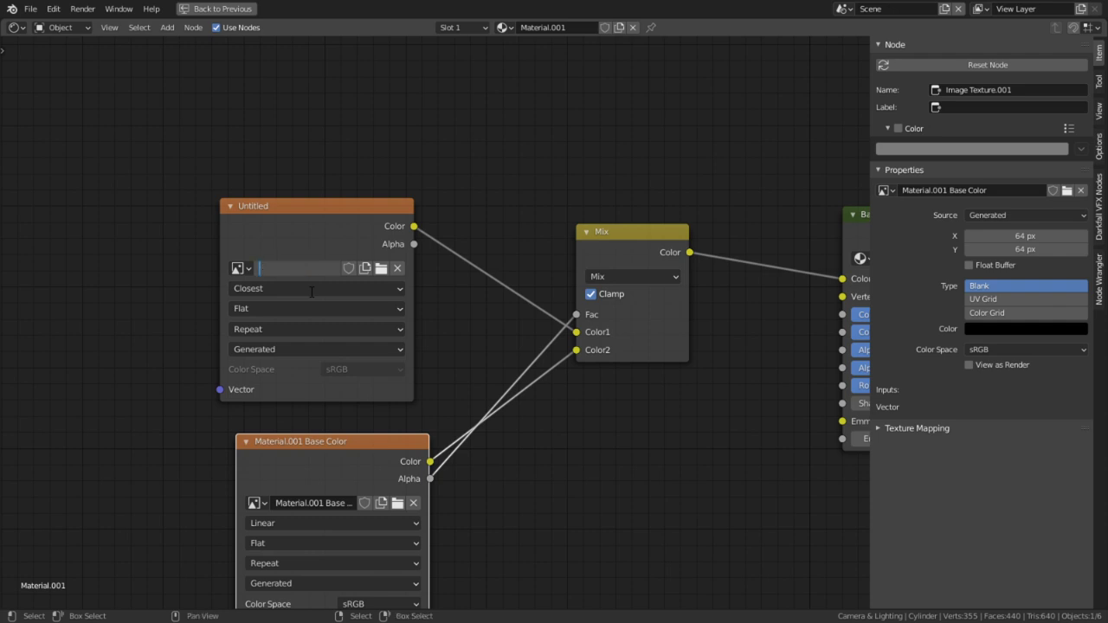
{"action": "type", "text": "er"}
{"action": "key", "text": "Return"}
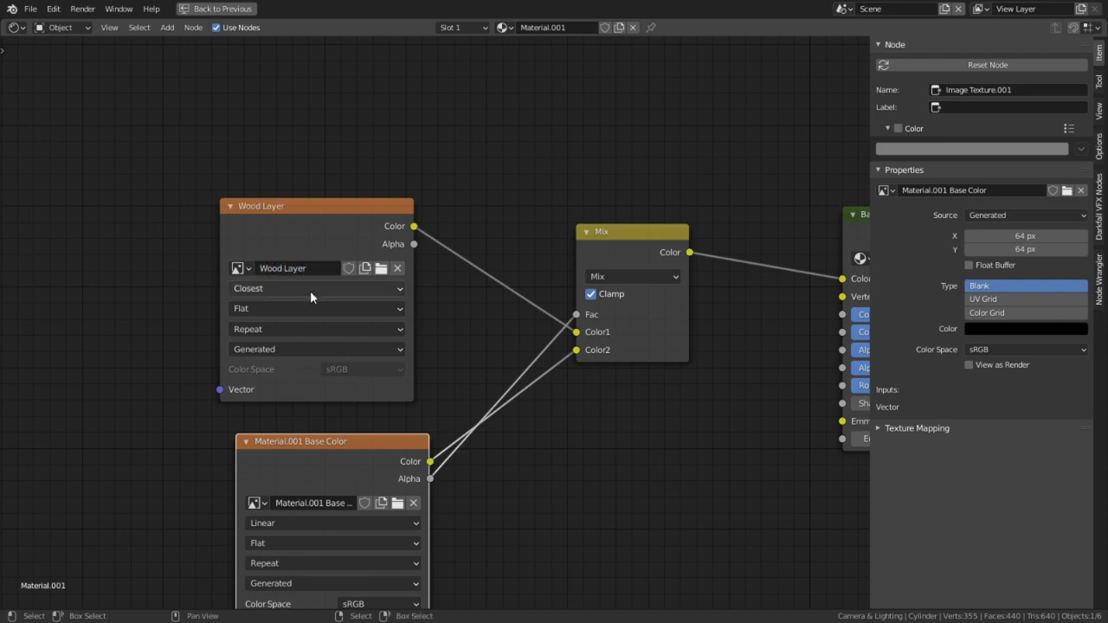
{"action": "left_click_drag", "start_coordinate": [341, 253], "coordinate": [160, 219]}
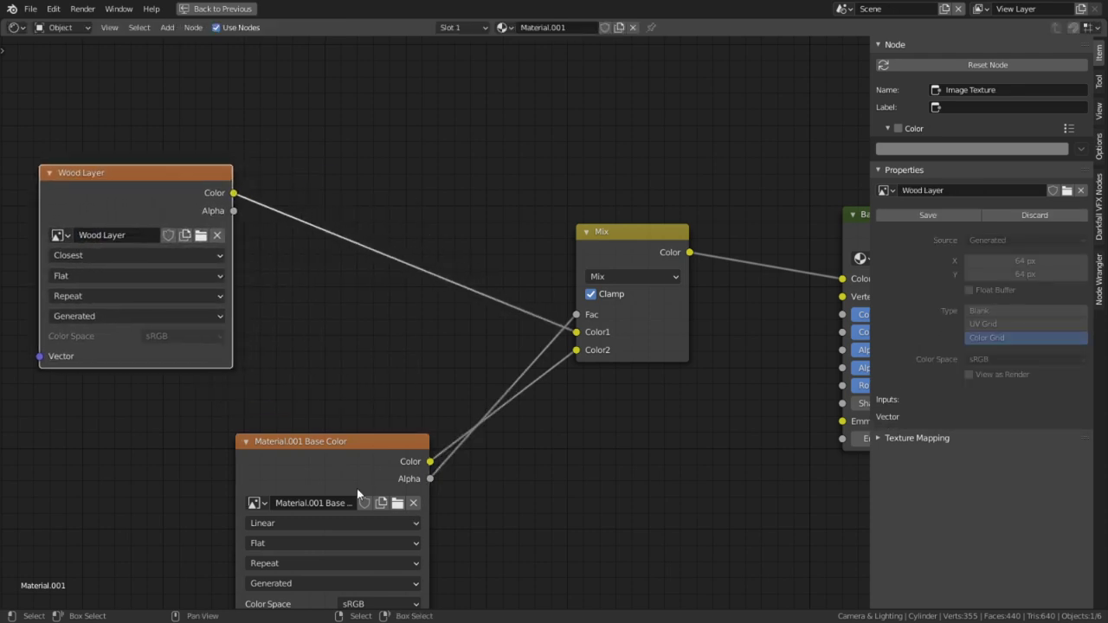
Rename the Material.001 Base Color image to Metal Layer and line its node up below the Wood Layer node
{"action": "left_click_drag", "start_coordinate": [356, 488], "coordinate": [295, 493]}
{"action": "middle_click_drag", "start_coordinate": [401, 534], "coordinate": [475, 460]}
{"action": "left_click", "coordinate": [333, 435]}
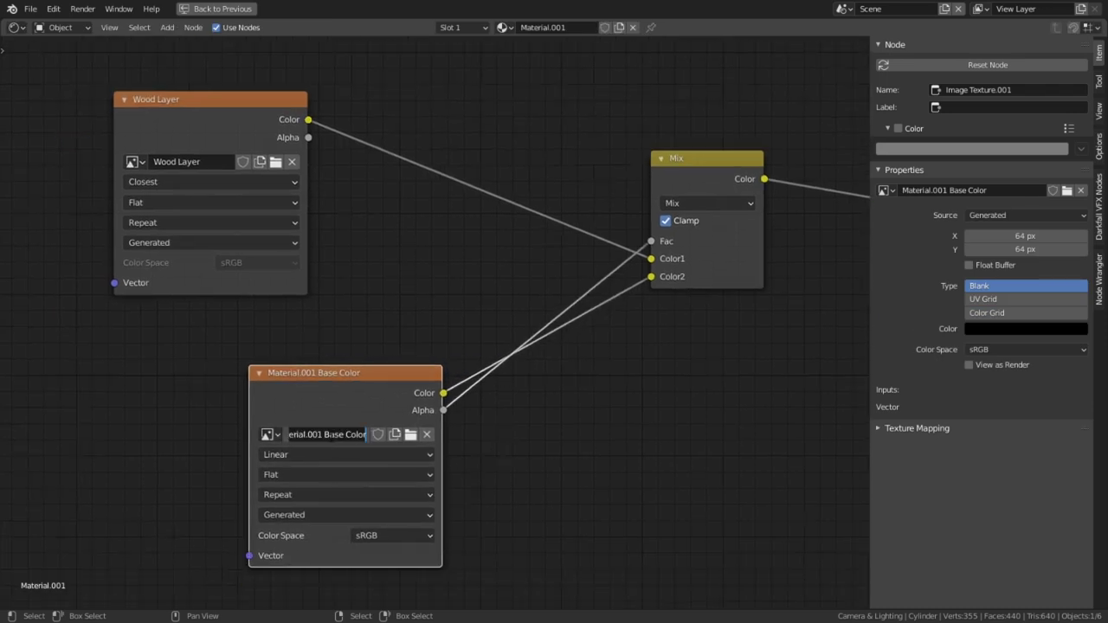
{"action": "type", "text": "N"}
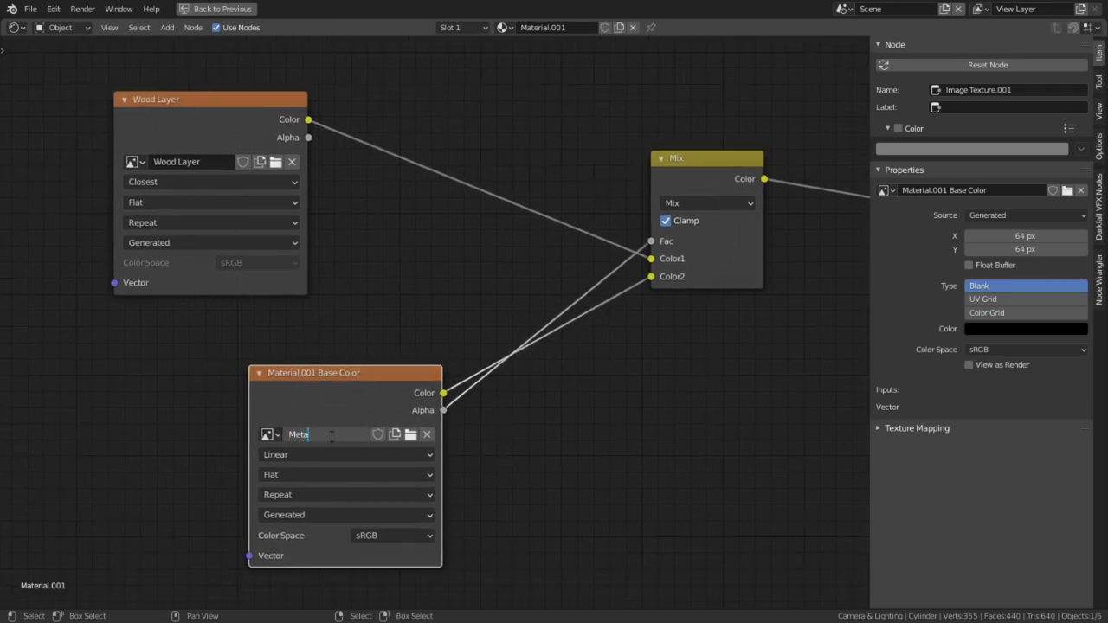
{"action": "type", "text": "etal Layer"}
{"action": "key", "text": "Return"}
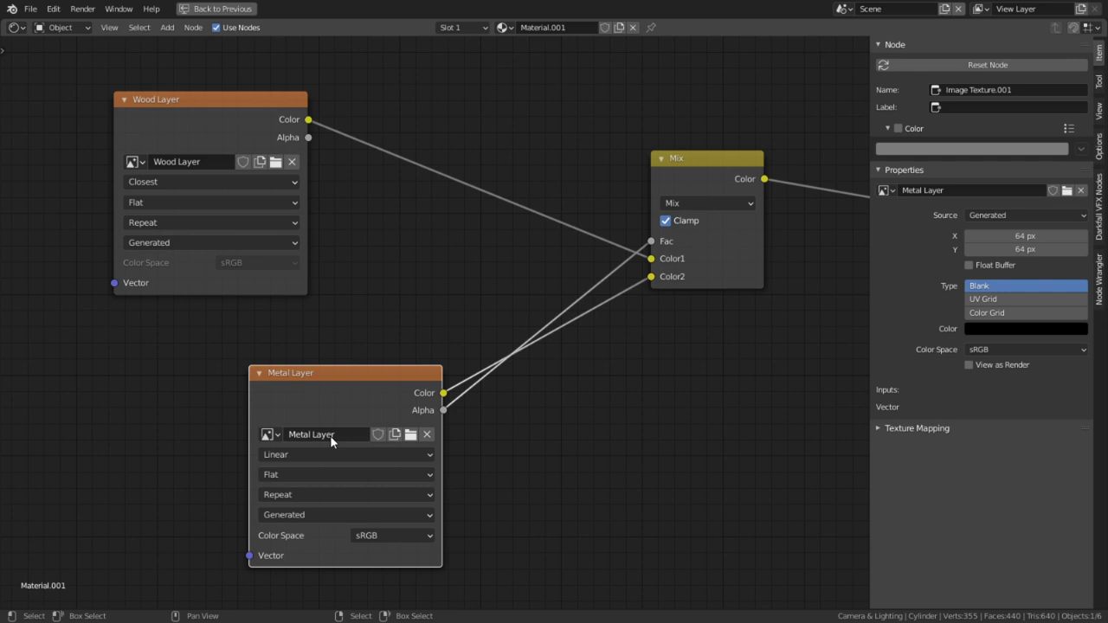
{"action": "left_click_drag", "start_coordinate": [315, 375], "coordinate": [230, 376]}
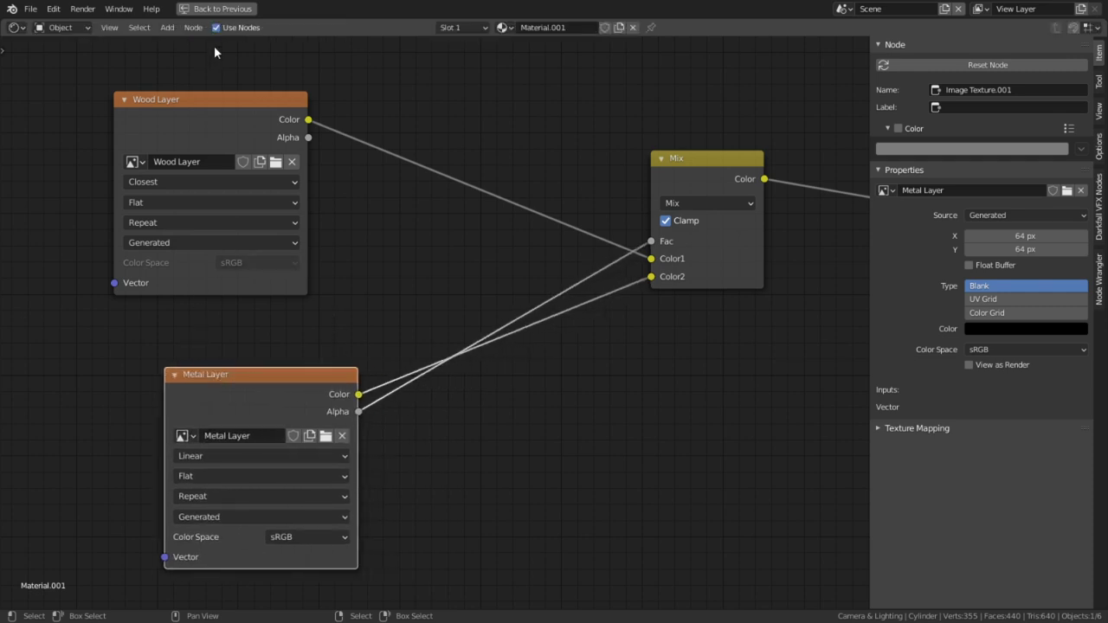
Restore the Shading layout, view the barrel from another angle, and return to the Texture Paint workspace
{"action": "left_click", "coordinate": [216, 8]}
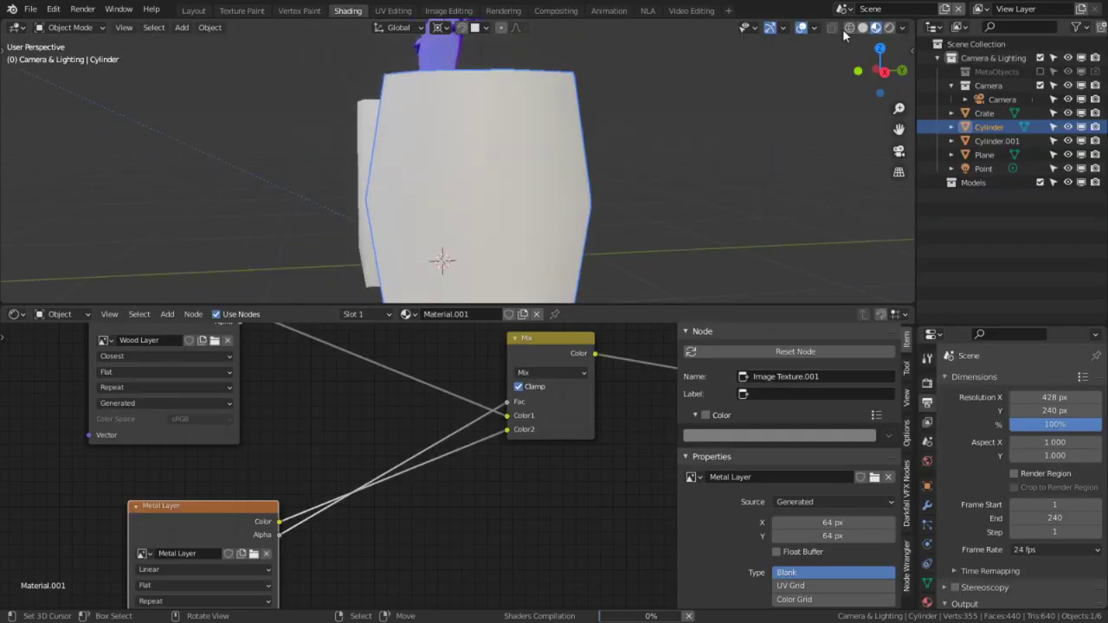
{"action": "middle_click_drag", "start_coordinate": [576, 130], "coordinate": [708, 143]}
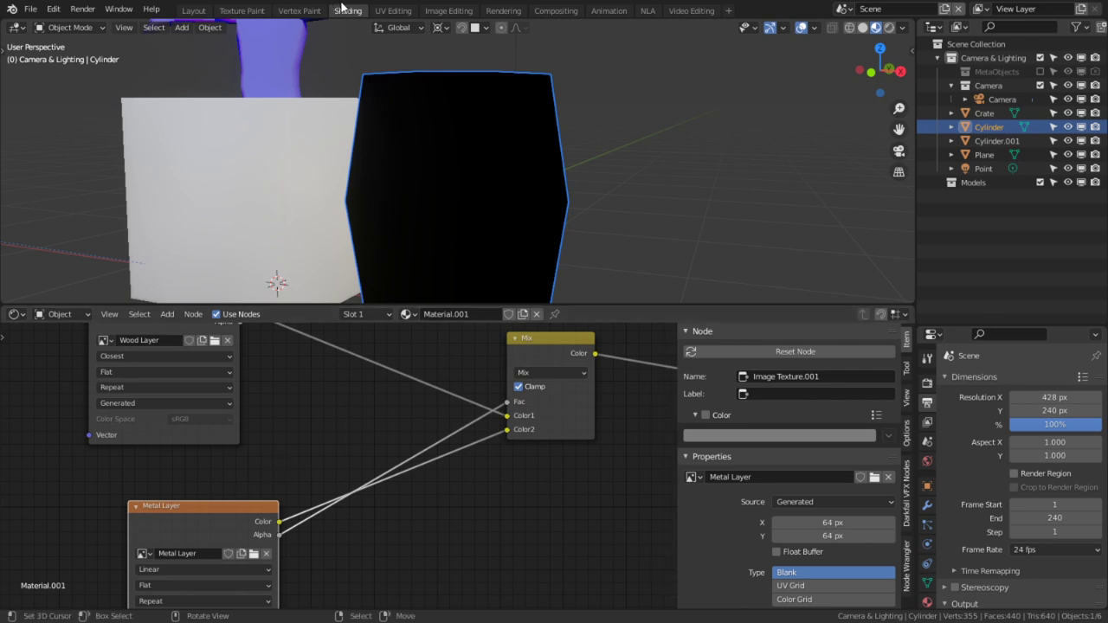
{"action": "left_click", "coordinate": [242, 10]}
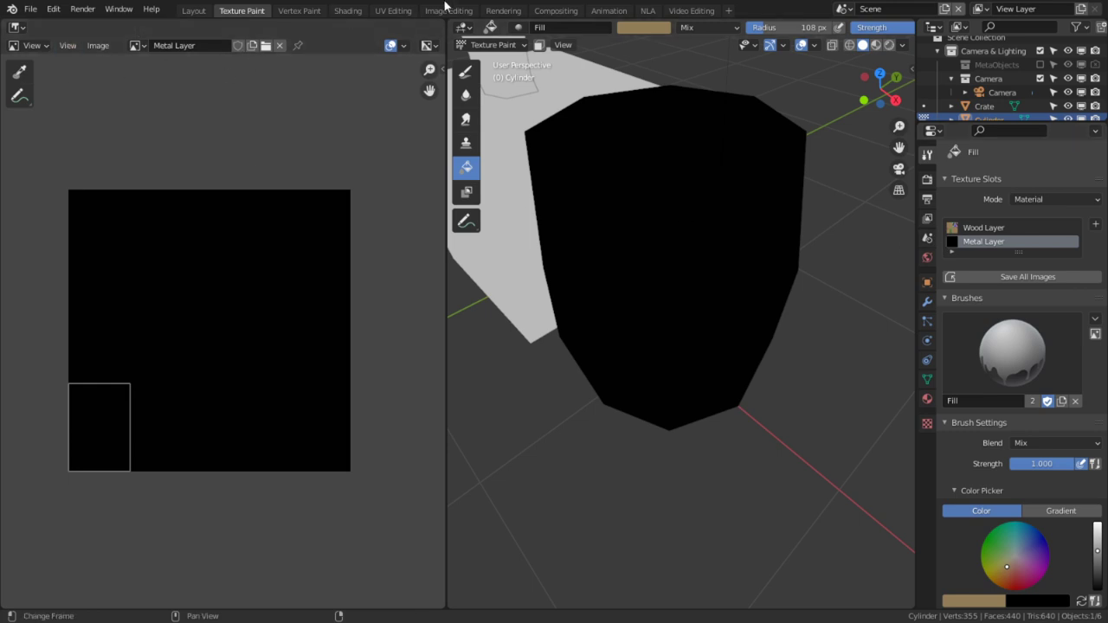
Switch the image editor to Paint mode and erase the whole Metal Layer with the Draw brush's Erase Alpha blending
{"action": "left_click", "coordinate": [45, 46]}
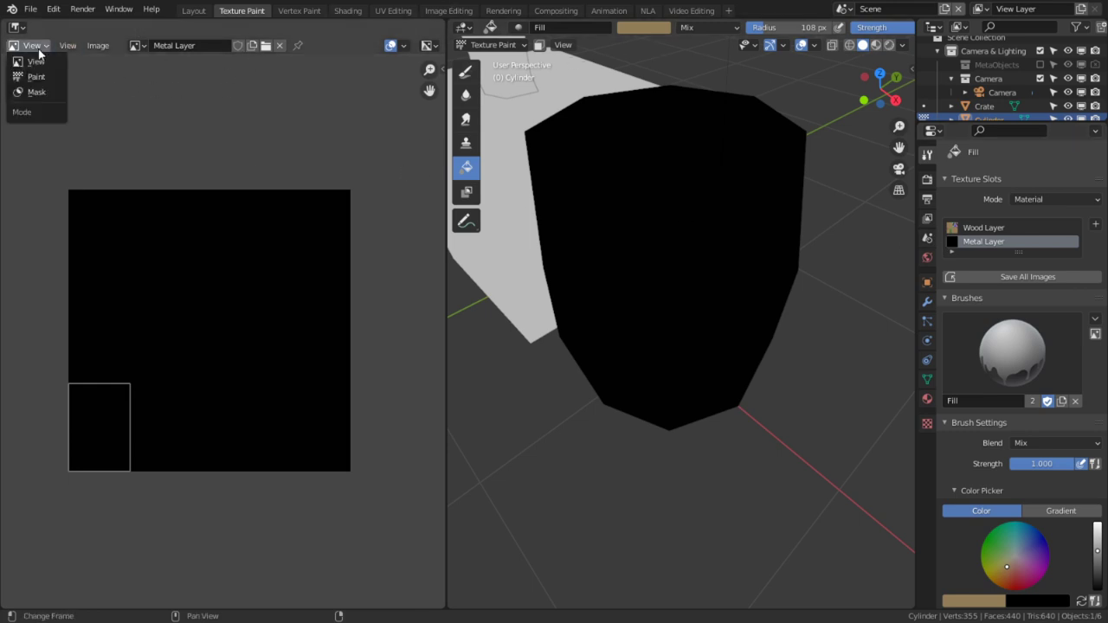
{"action": "left_click", "coordinate": [36, 77]}
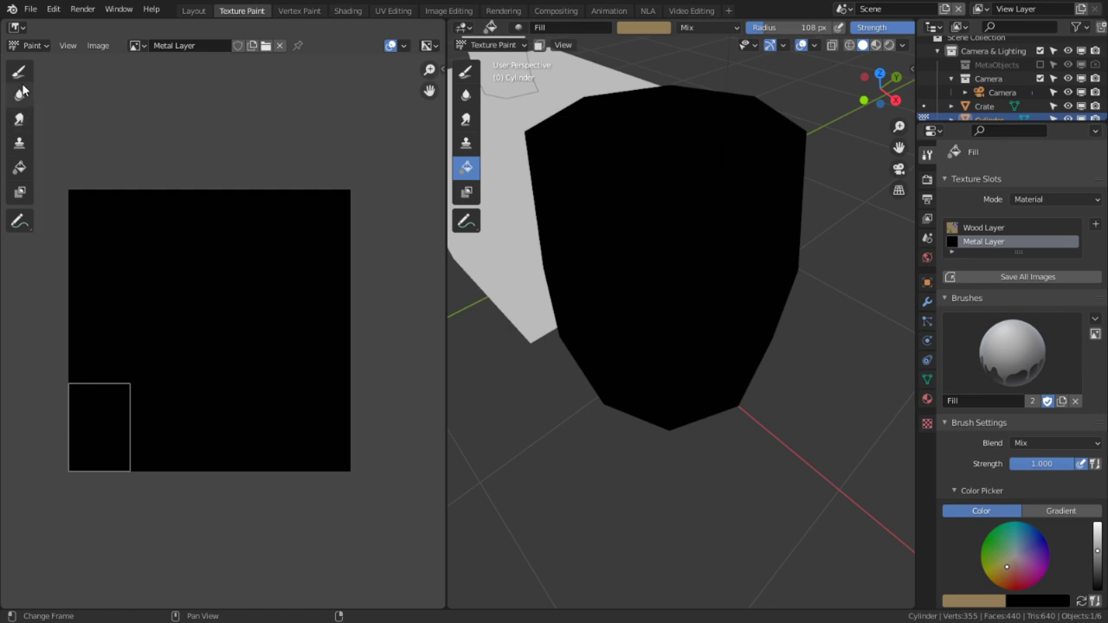
{"action": "left_click", "coordinate": [19, 71]}
{"action": "left_click", "coordinate": [280, 25]}
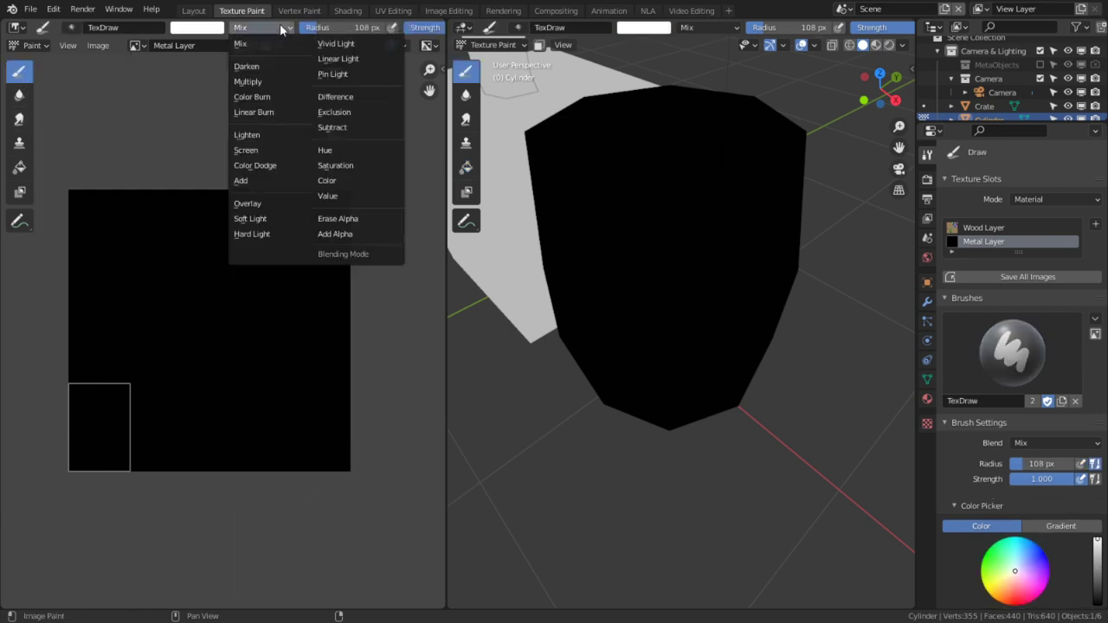
{"action": "left_click", "coordinate": [363, 218]}
{"action": "left_click_drag", "start_coordinate": [16, 374], "coordinate": [110, 334]}
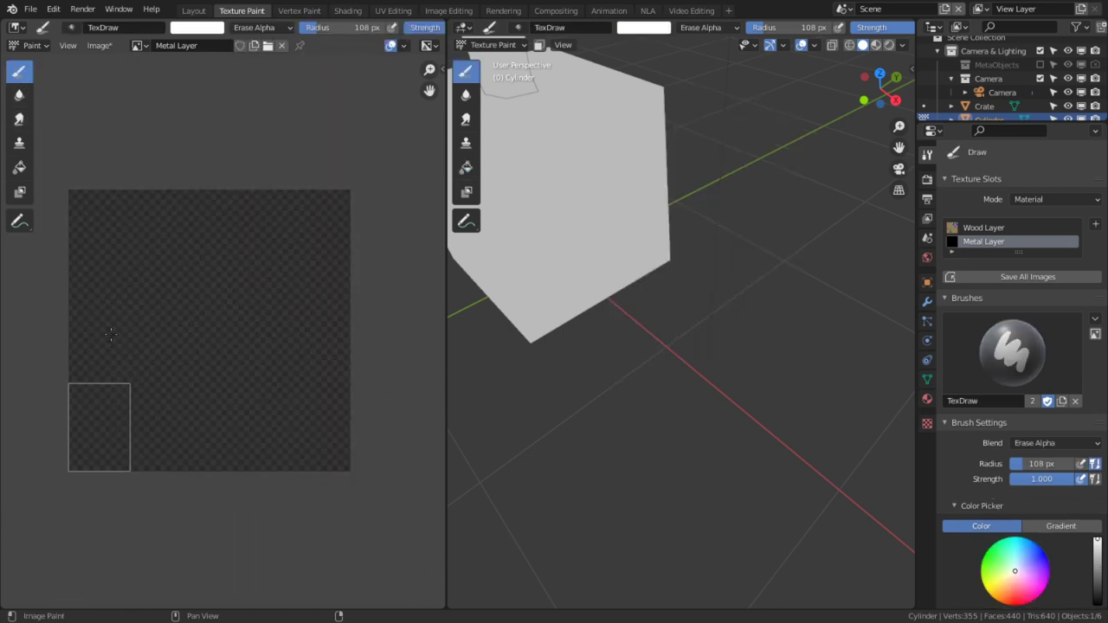
Show the barrel in Material Preview shading and check its layered material in the Shading workspace before returning to Texture Paint
{"action": "left_click", "coordinate": [876, 44]}
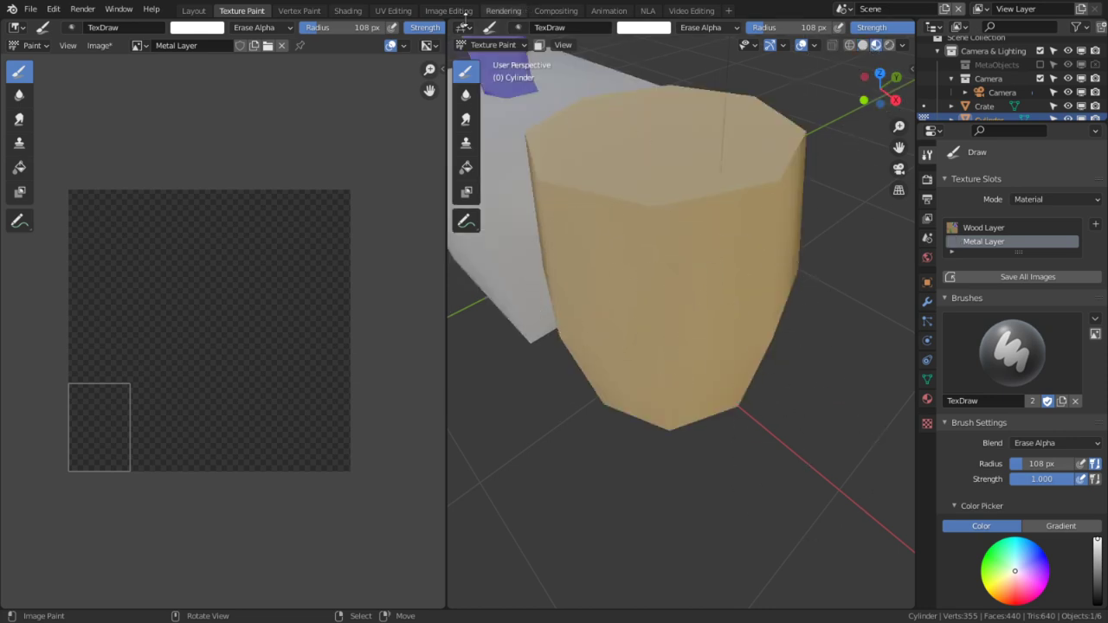
{"action": "left_click", "coordinate": [348, 10]}
{"action": "scroll", "coordinate": [260, 488], "scroll_direction": "up", "scroll_amount": 2}
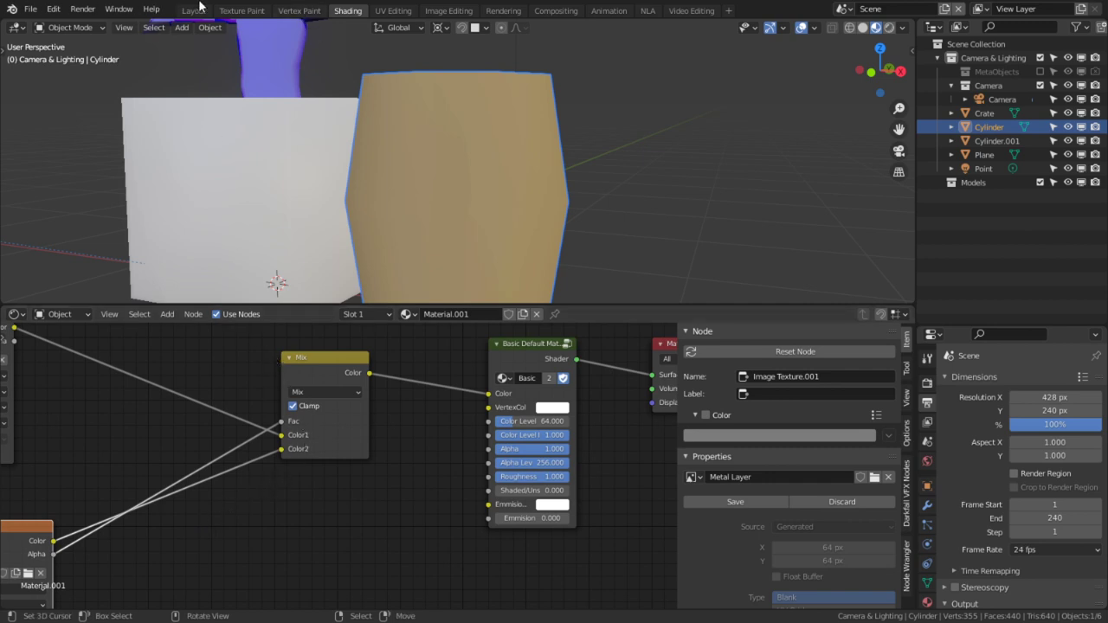
{"action": "left_click", "coordinate": [242, 10]}
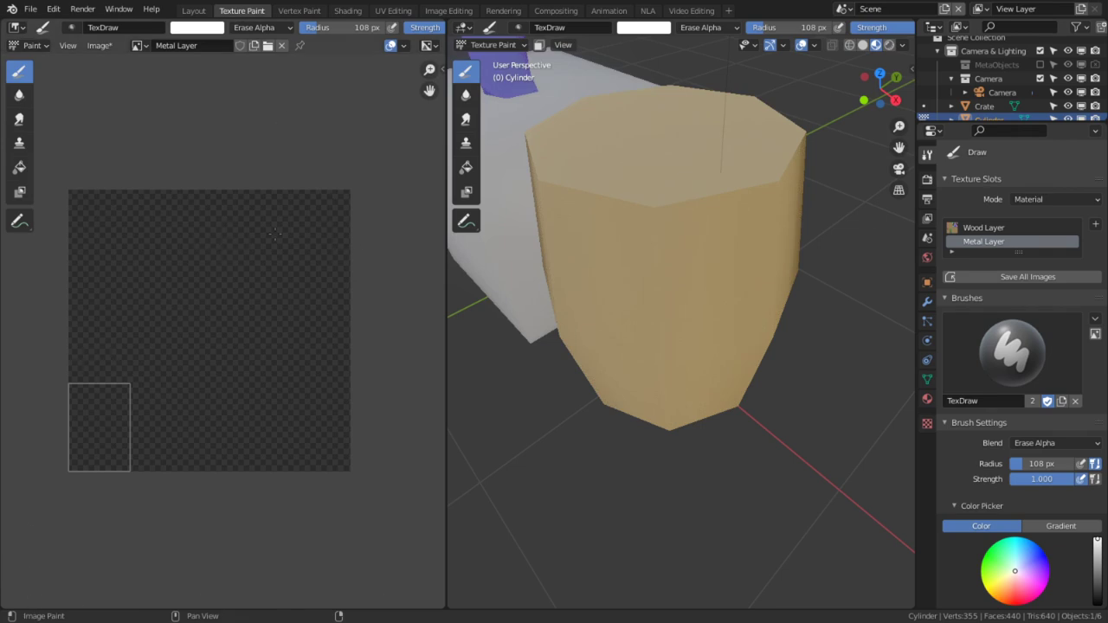
Set the Draw brush to a medium gray color with Mix blending for painting on the Metal Layer
{"action": "middle_click_drag", "start_coordinate": [638, 230], "coordinate": [662, 98]}
{"action": "left_click", "coordinate": [663, 28]}
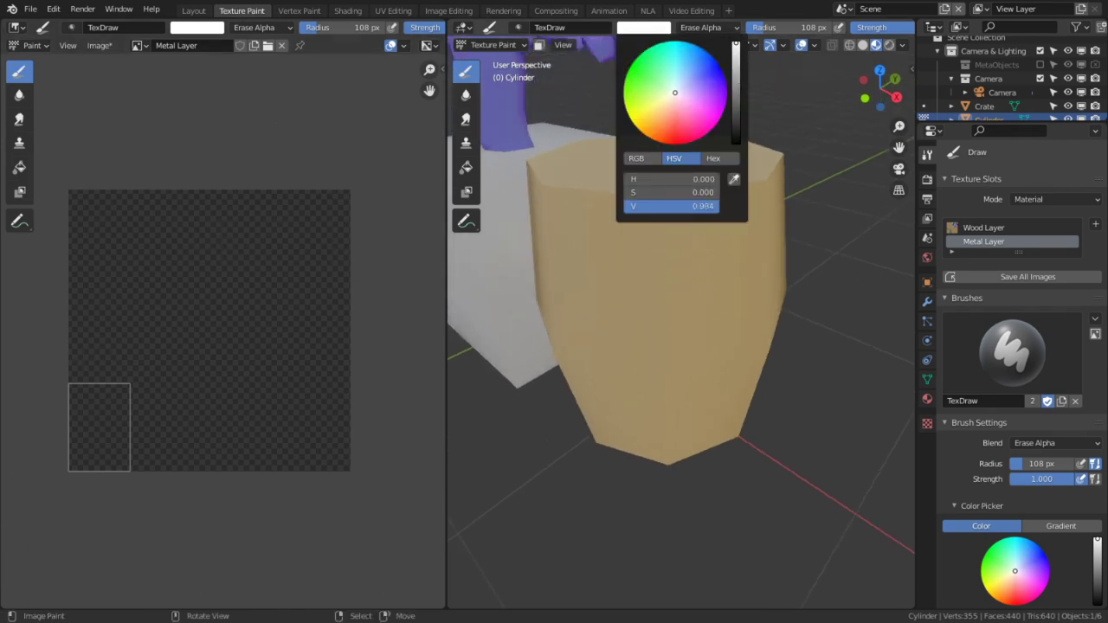
{"action": "left_click_drag", "start_coordinate": [736, 73], "coordinate": [736, 92]}
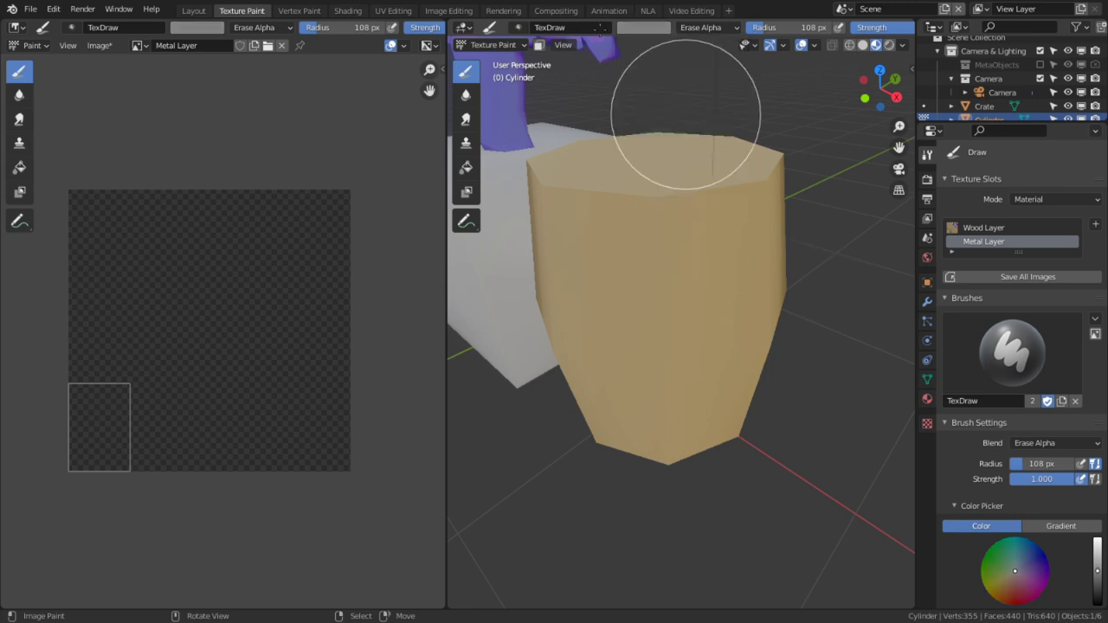
{"action": "left_click", "coordinate": [697, 27]}
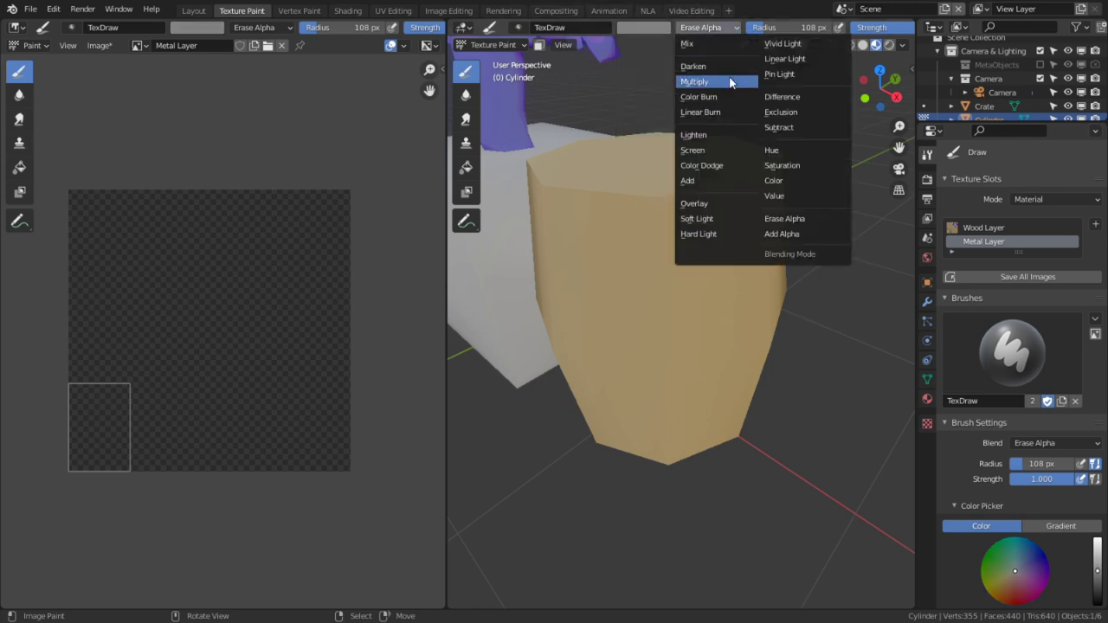
{"action": "left_click", "coordinate": [691, 52]}
{"action": "scroll", "coordinate": [113, 398], "scroll_direction": "up", "scroll_amount": 1}
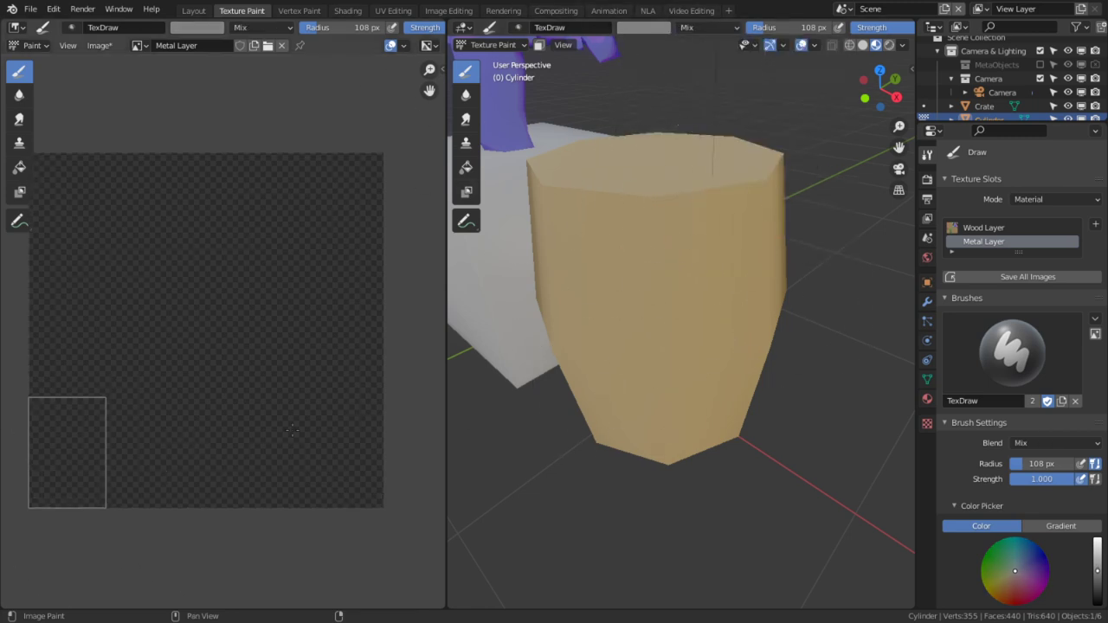
Reduce the Draw brush radius to 1 px for painting on the Metal Layer
{"action": "key", "text": "f"}
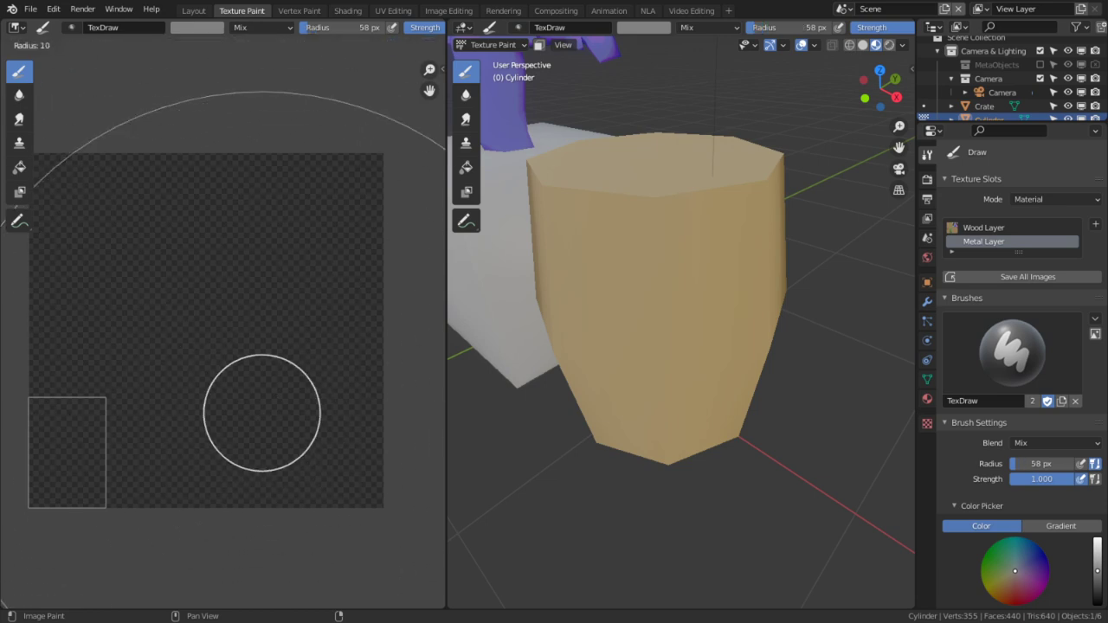
{"action": "left_click", "coordinate": [104, 430]}
{"action": "key", "text": "f"}
{"action": "left_click", "coordinate": [281, 372]}
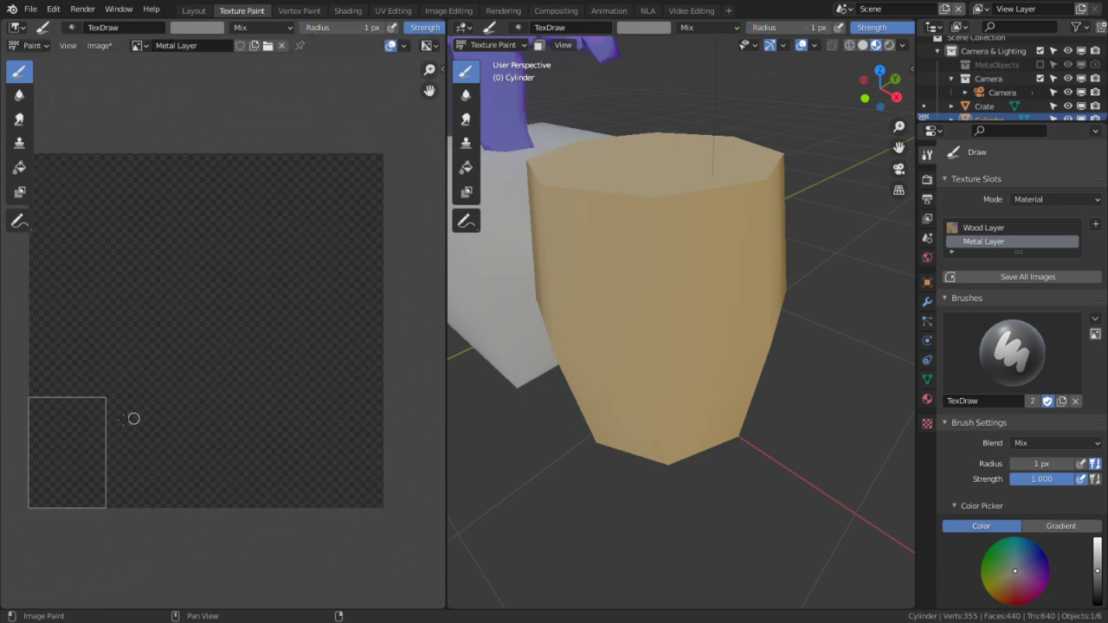
Try painting a gray strip along the upper edge of the barrel's side area on the Metal Layer, and undo it
{"action": "middle_click_drag", "start_coordinate": [109, 436], "coordinate": [233, 247]}
{"action": "scroll", "coordinate": [252, 401], "scroll_direction": "up", "scroll_amount": 5}
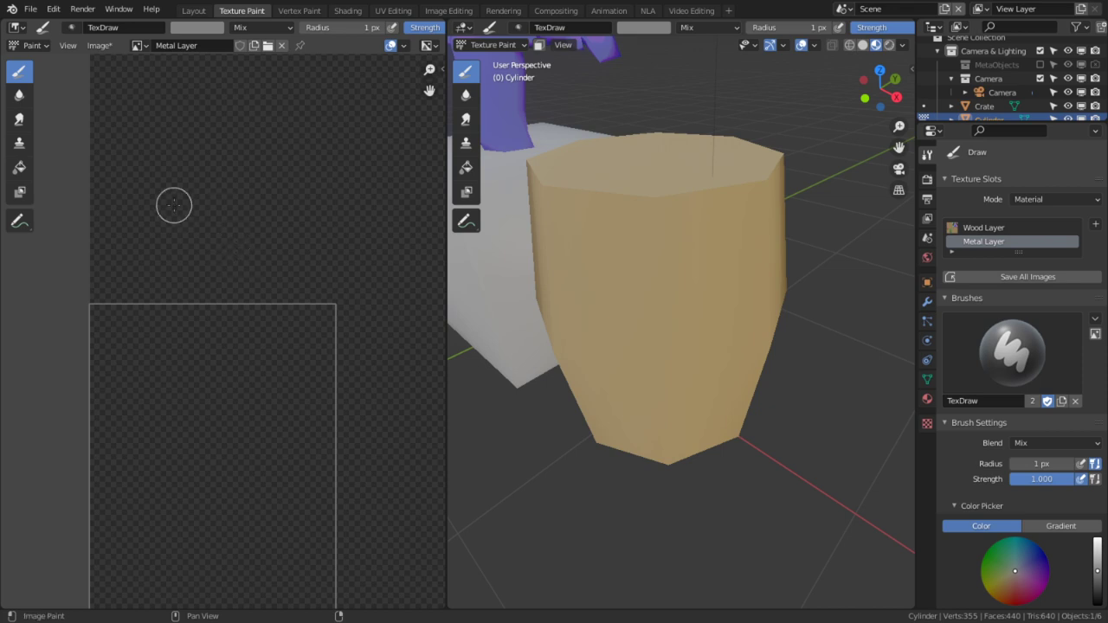
{"action": "scroll", "coordinate": [174, 205], "scroll_direction": "up", "scroll_amount": 1}
{"action": "right_click", "coordinate": [227, 254], "text": "shift"}
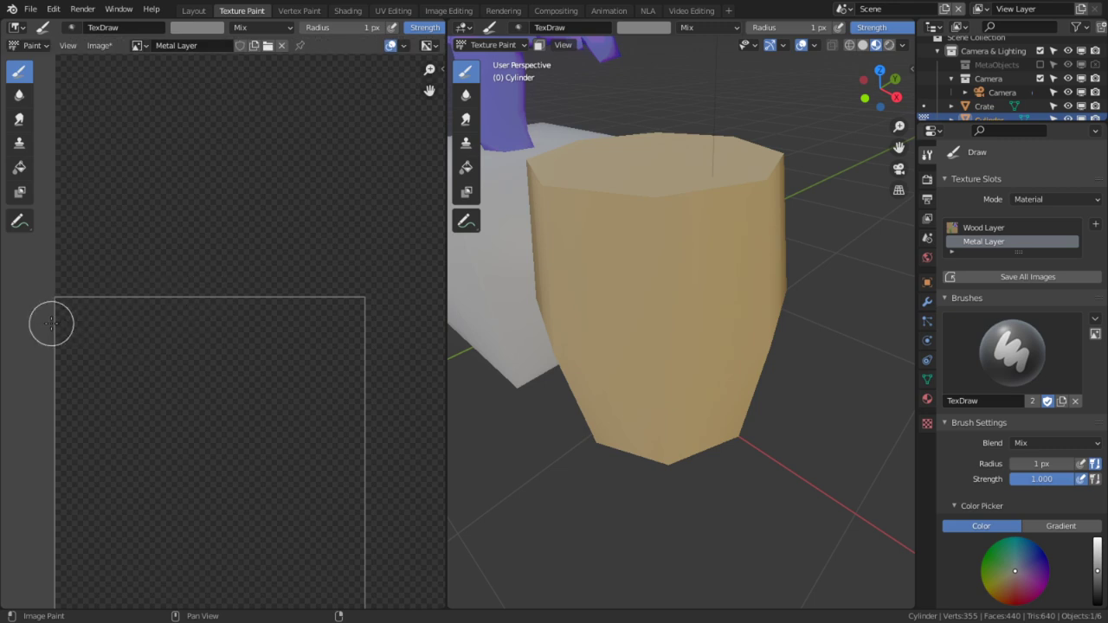
{"action": "mouse_move", "coordinate": [49, 321]}
{"action": "left_mouse_down"}
{"action": "mouse_move", "coordinate": [366, 317]}
{"action": "mouse_move", "coordinate": [186, 309]}
{"action": "left_mouse_up"}
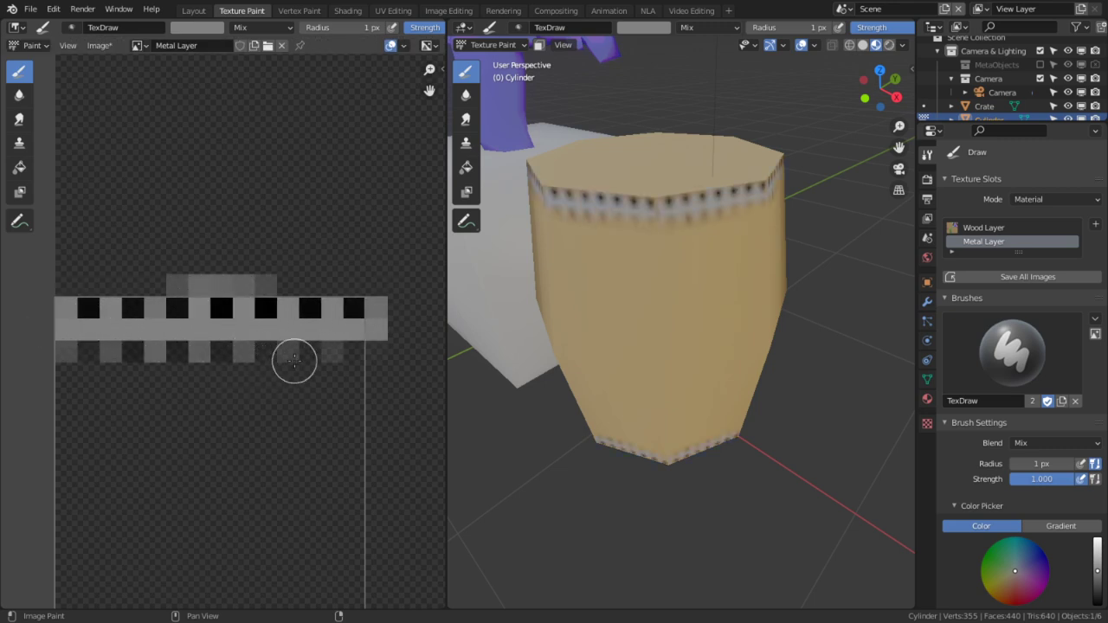
{"action": "key", "text": "ctrl+z"}
{"action": "key", "text": "ctrl+z"}
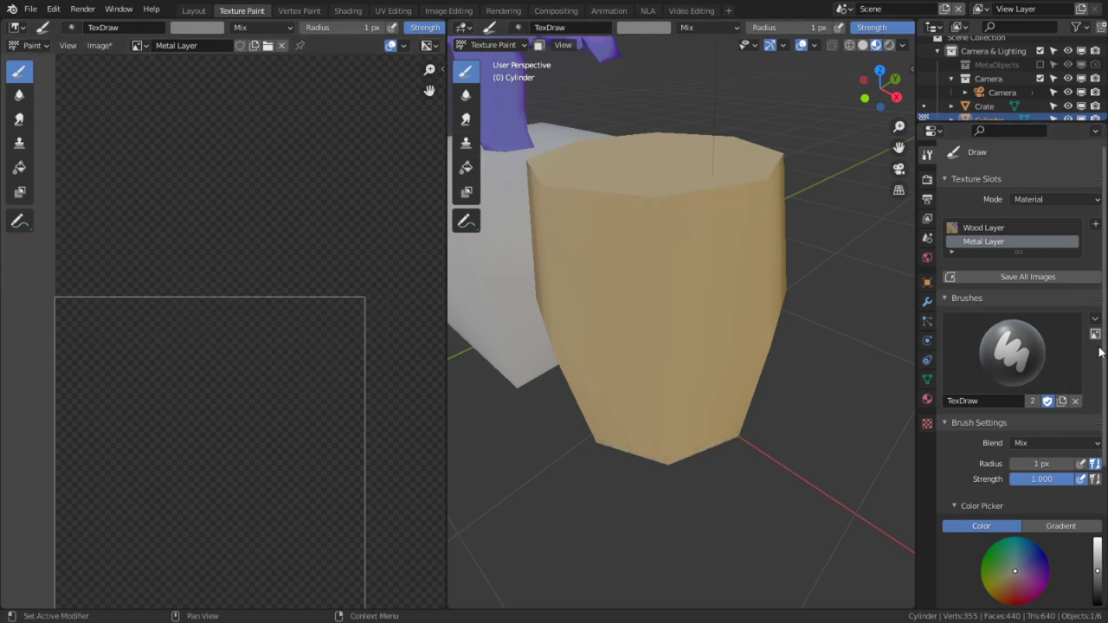
Remove the DitherPattern04 texture from the Draw brush
{"action": "scroll", "coordinate": [1062, 449], "scroll_direction": "down", "scroll_amount": 5}
{"action": "scroll", "coordinate": [1063, 449], "scroll_direction": "down", "scroll_amount": 2}
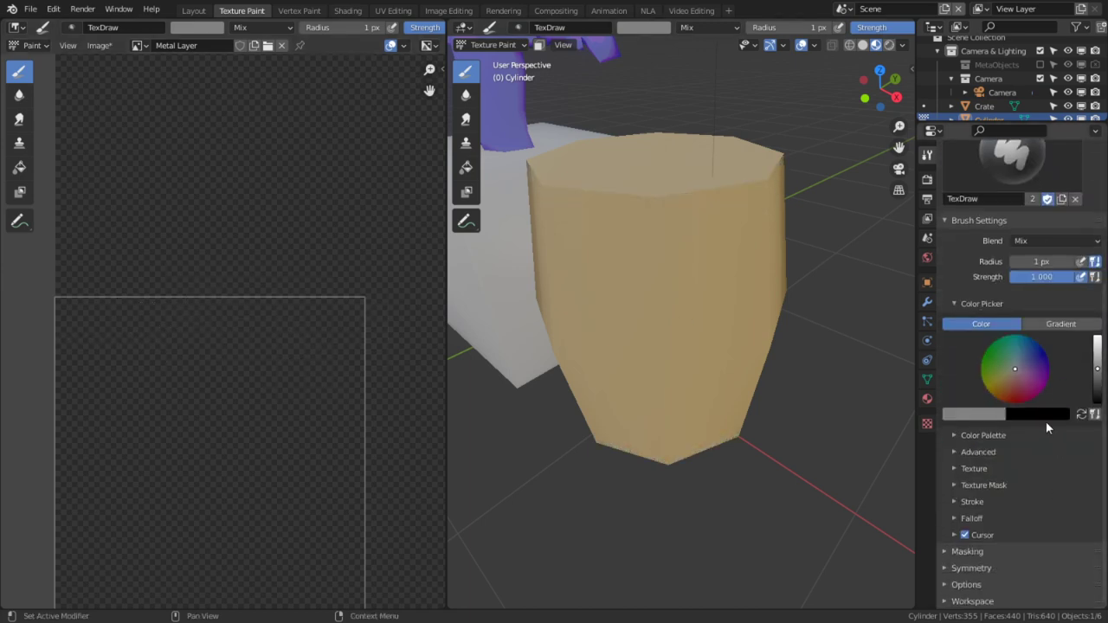
{"action": "left_click", "coordinate": [987, 485]}
{"action": "scroll", "coordinate": [1014, 410], "scroll_direction": "down", "scroll_amount": 5}
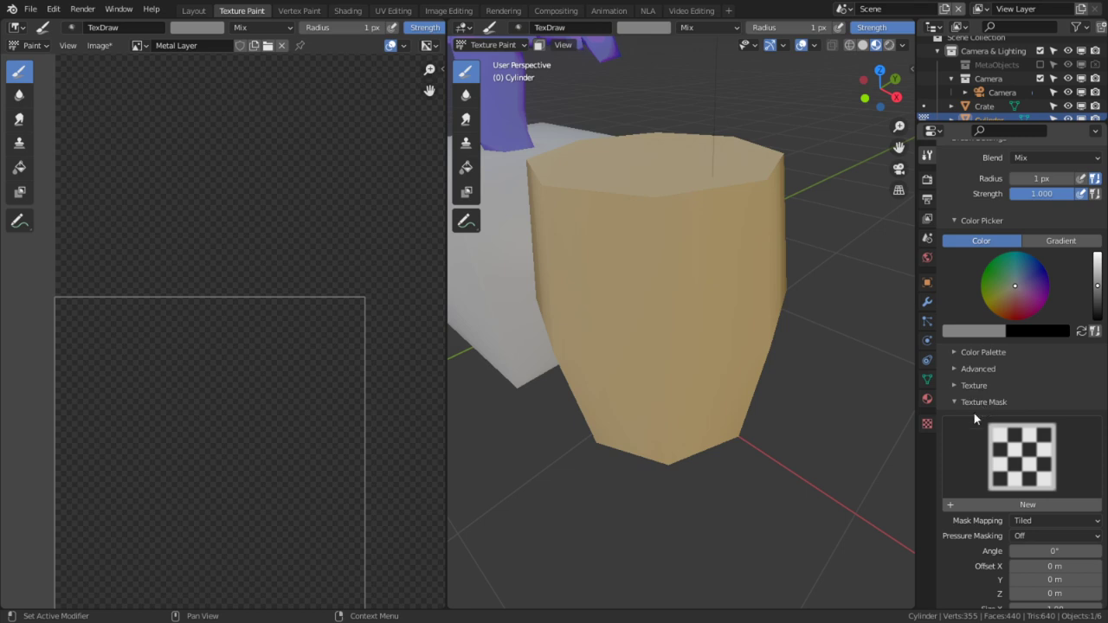
{"action": "left_click", "coordinate": [974, 409]}
{"action": "left_click", "coordinate": [979, 468]}
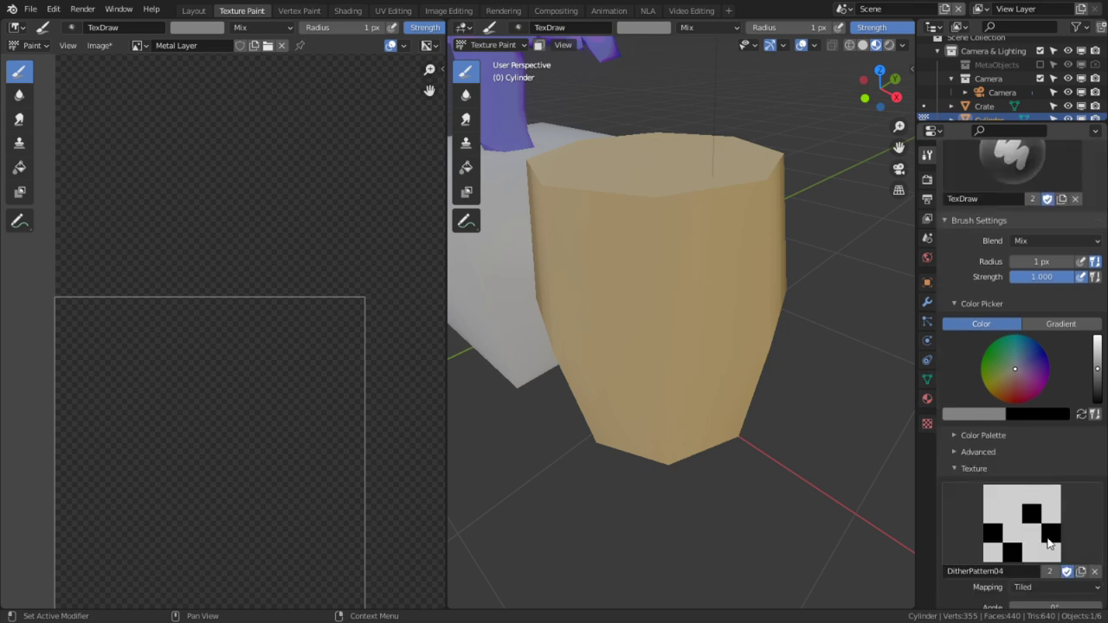
{"action": "scroll", "coordinate": [1073, 571], "scroll_direction": "down", "scroll_amount": 5}
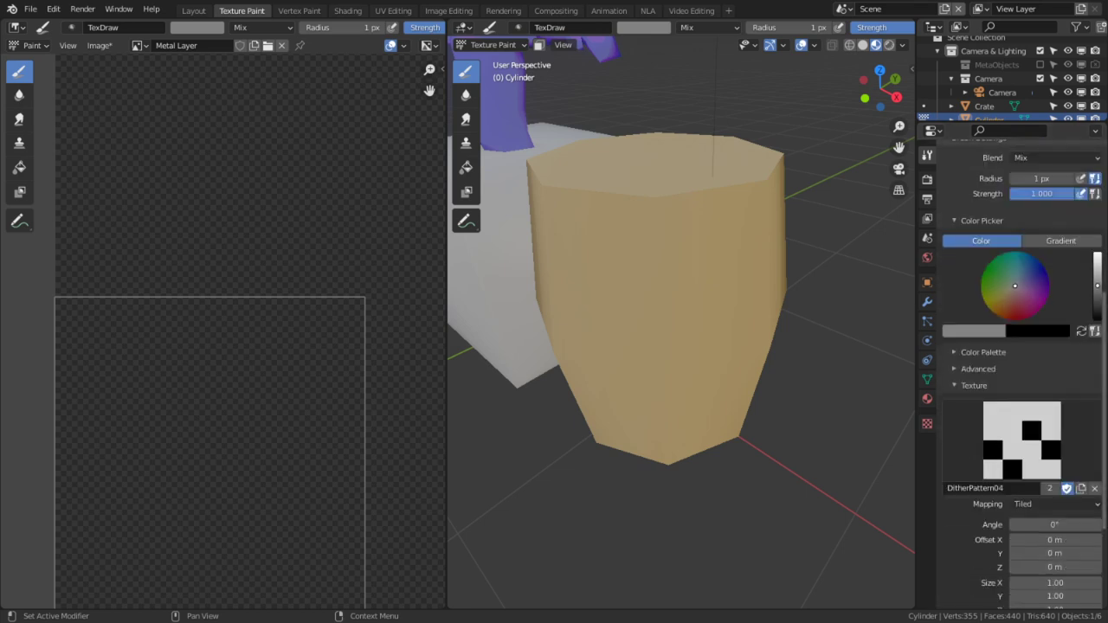
{"action": "left_click", "coordinate": [1096, 489]}
Narrow the brush's custom falloff curve to a steep drop, from X 0.23, Y 1 down to X 0.31, Y 0
{"action": "right_click", "coordinate": [237, 243]}
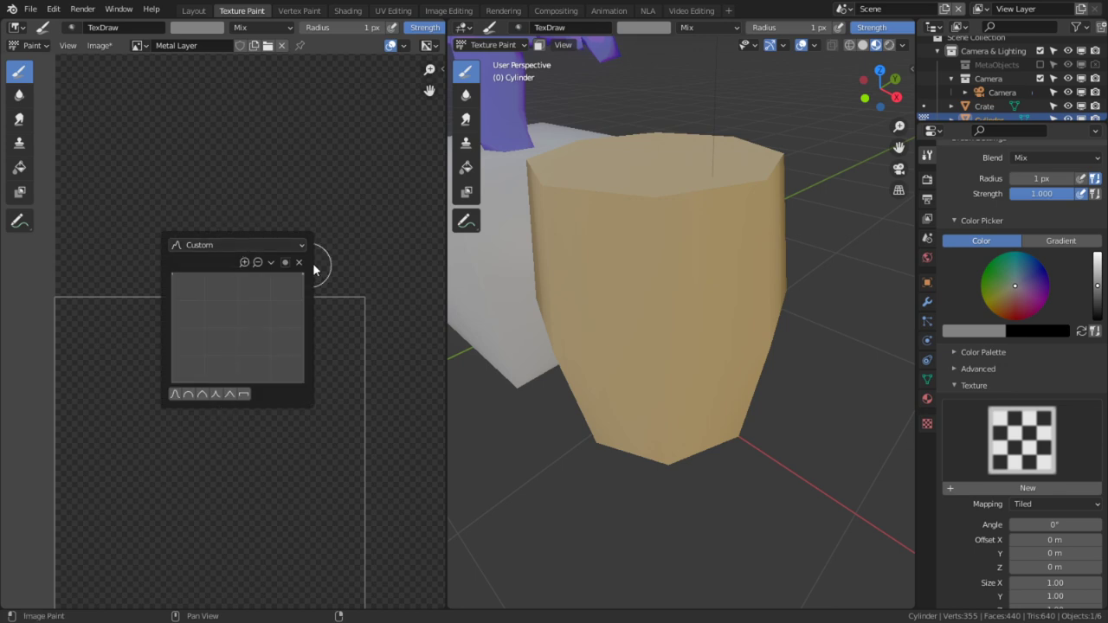
{"action": "left_click_drag", "start_coordinate": [303, 275], "coordinate": [202, 274]}
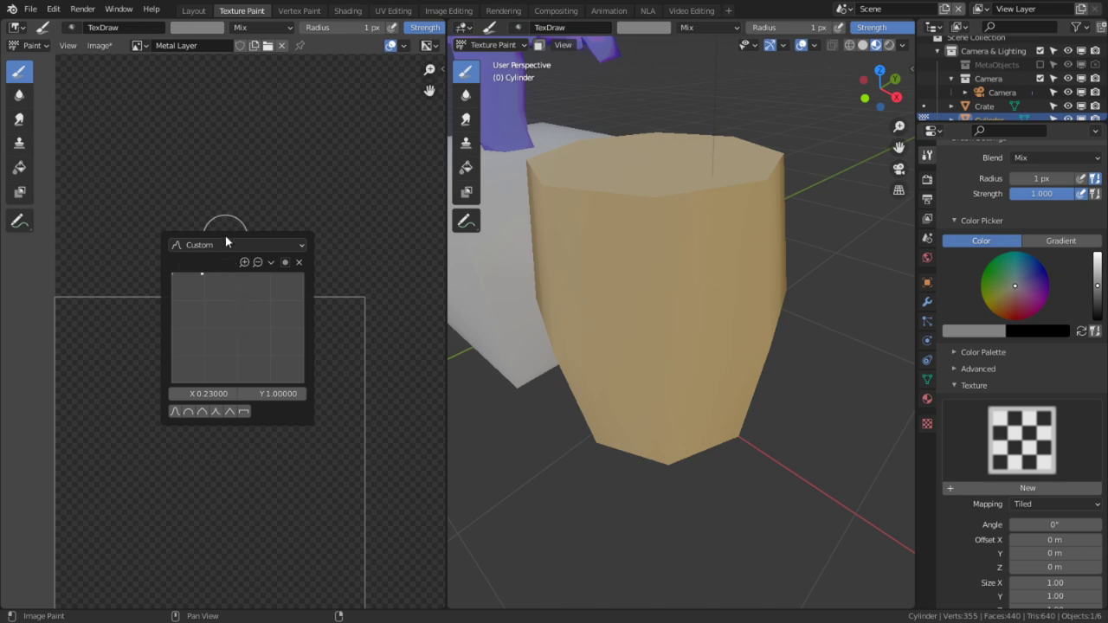
{"action": "left_click_drag", "start_coordinate": [228, 275], "coordinate": [212, 383]}
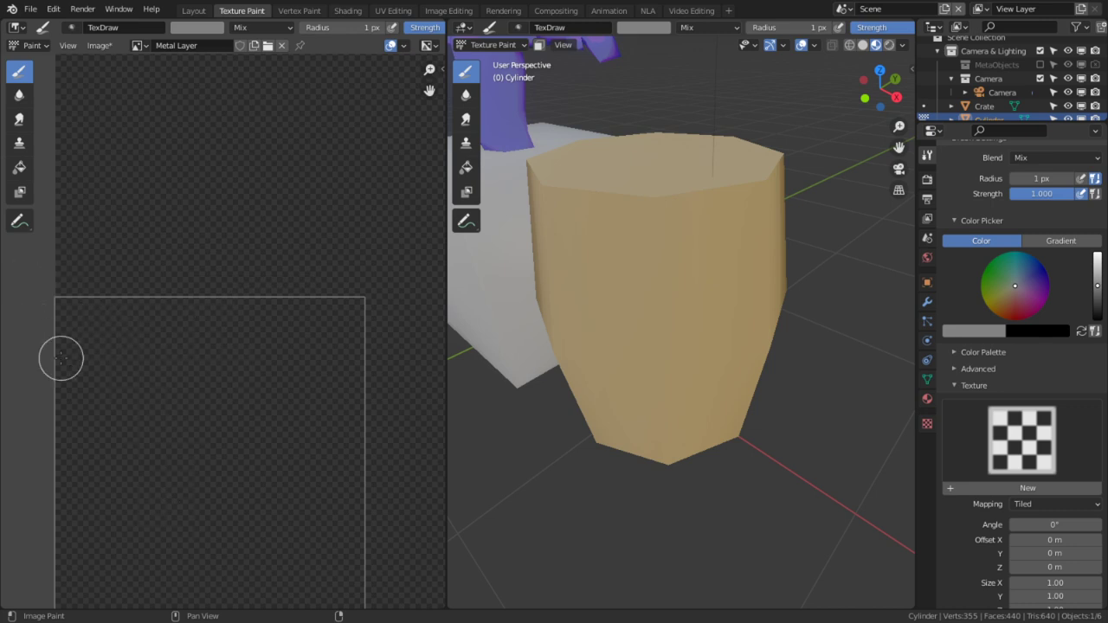
Widen the image editor and paint a gray stroke along the upper edge of the barrel's side area
{"action": "scroll", "coordinate": [65, 350], "scroll_direction": "up", "scroll_amount": 1}
{"action": "middle_click_drag", "start_coordinate": [72, 341], "coordinate": [134, 275]}
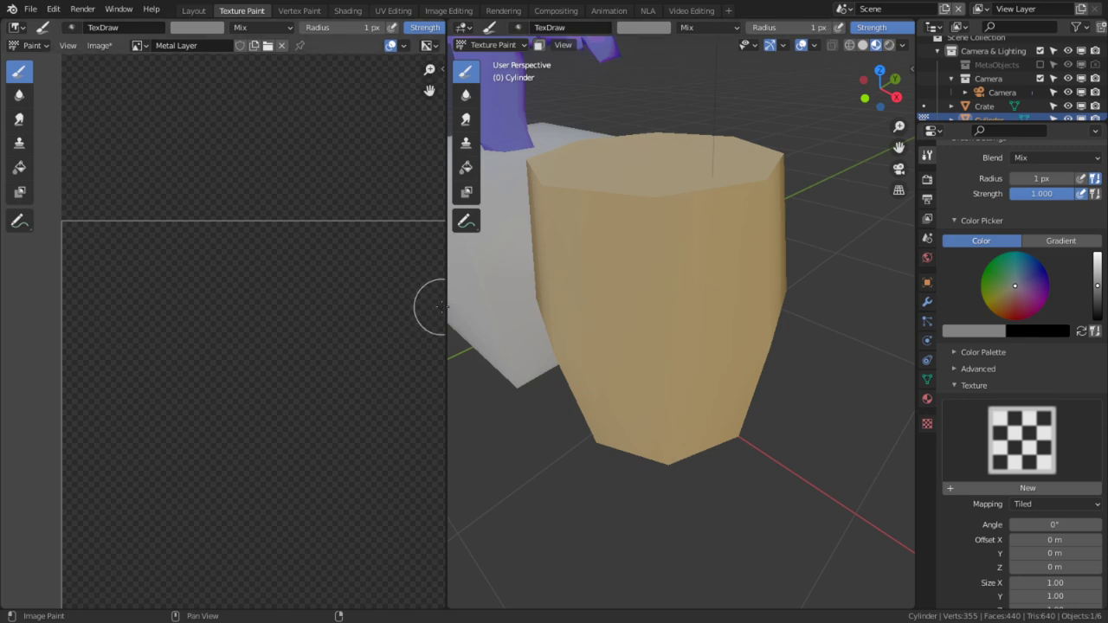
{"action": "left_click_drag", "start_coordinate": [446, 303], "coordinate": [517, 308]}
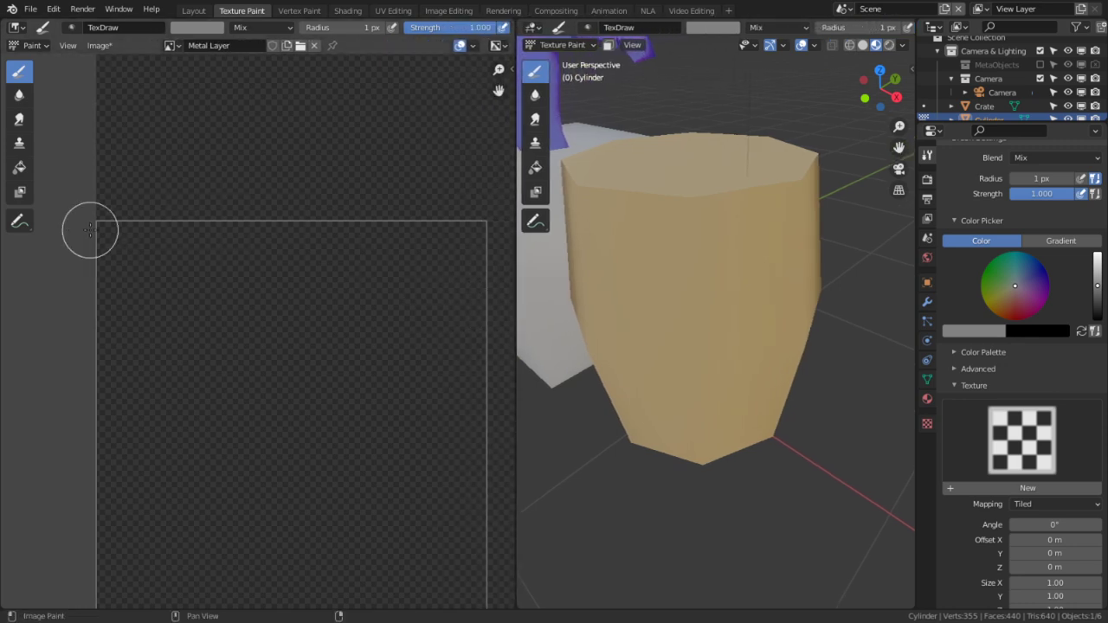
{"action": "mouse_move", "coordinate": [107, 249]}
{"action": "left_mouse_down"}
{"action": "mouse_move", "coordinate": [237, 240]}
{"action": "mouse_move", "coordinate": [121, 237]}
{"action": "mouse_move", "coordinate": [338, 245]}
{"action": "mouse_move", "coordinate": [370, 234]}
{"action": "left_mouse_up"}
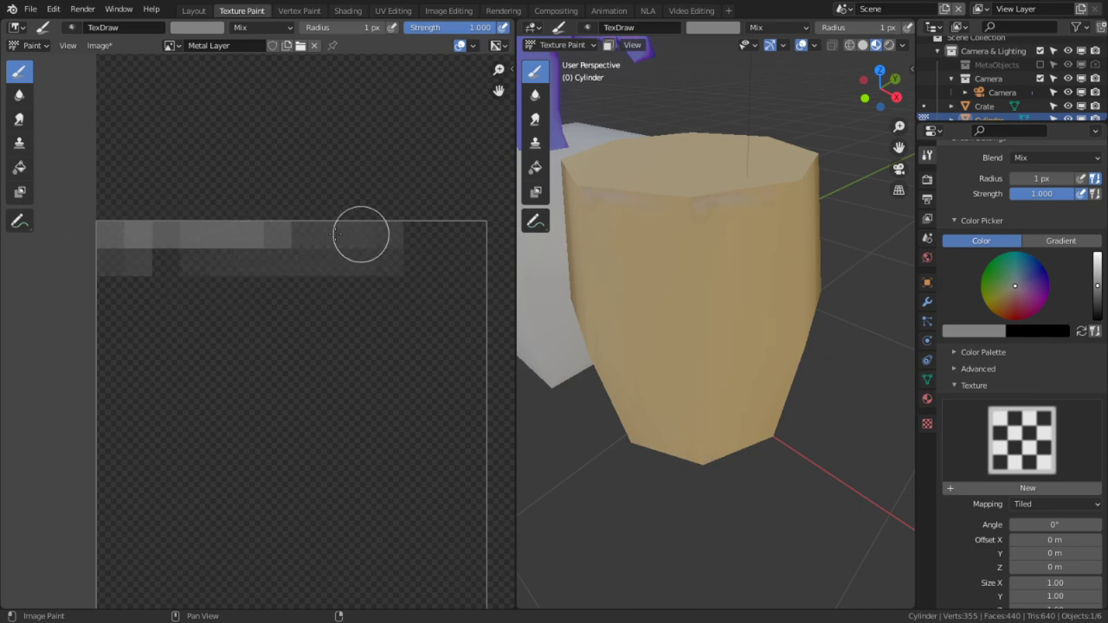
Set the Metal Layer image texture's interpolation to Closest in the Shading workspace, and return to Texture Paint
{"action": "left_click", "coordinate": [347, 9]}
{"action": "middle_click_drag", "start_coordinate": [234, 464], "coordinate": [535, 394]}
{"action": "left_click", "coordinate": [238, 520]}
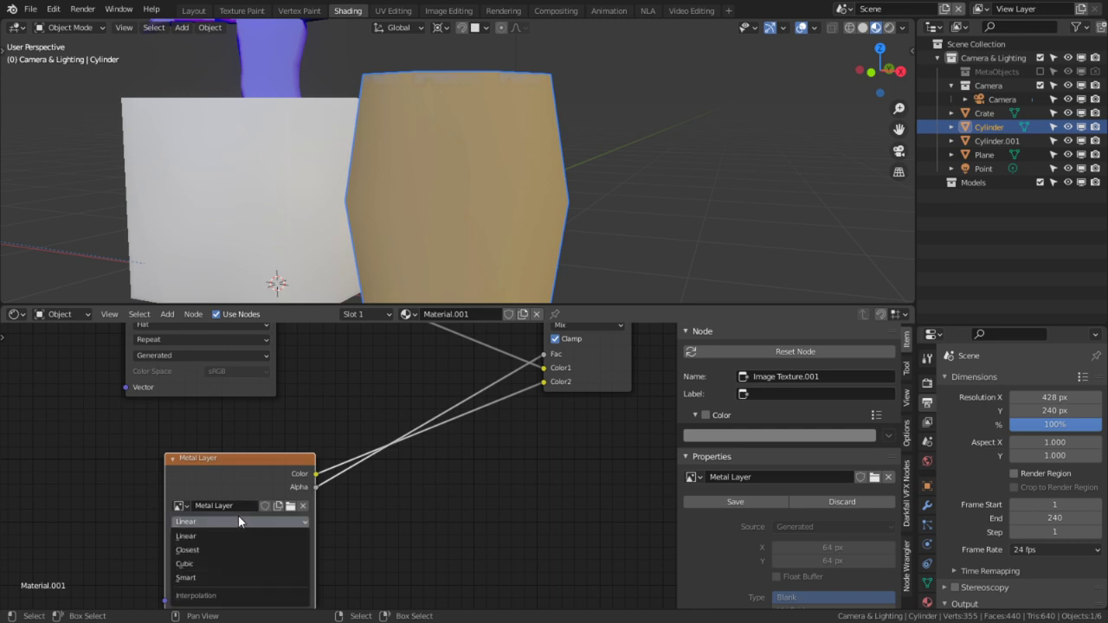
{"action": "left_click", "coordinate": [239, 532]}
{"action": "middle_click_drag", "start_coordinate": [311, 147], "coordinate": [321, 85]}
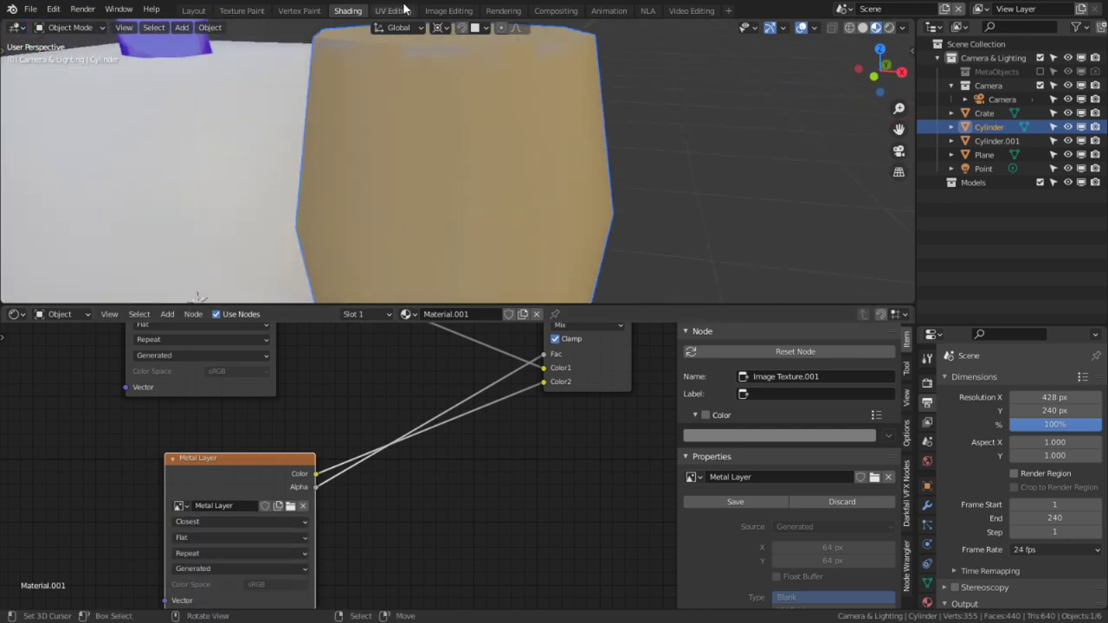
{"action": "left_click", "coordinate": [241, 10]}
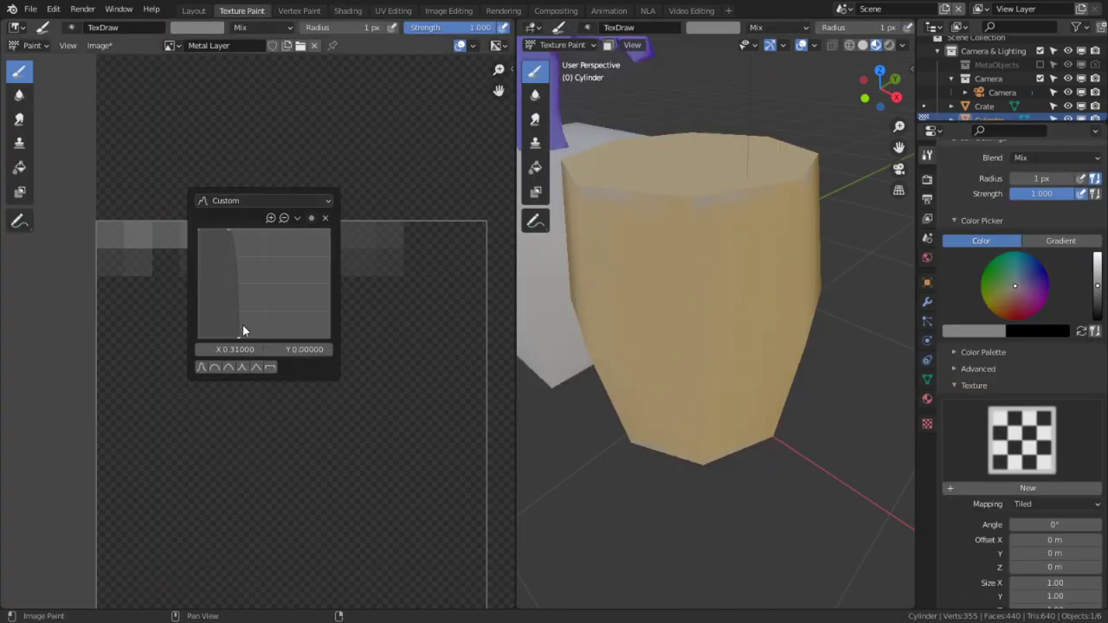
Widen the brush's falloff curve and paint a solid gray band two pixels high along the upper edge of the barrel's side area
{"action": "left_click_drag", "start_coordinate": [238, 338], "coordinate": [262, 338]}
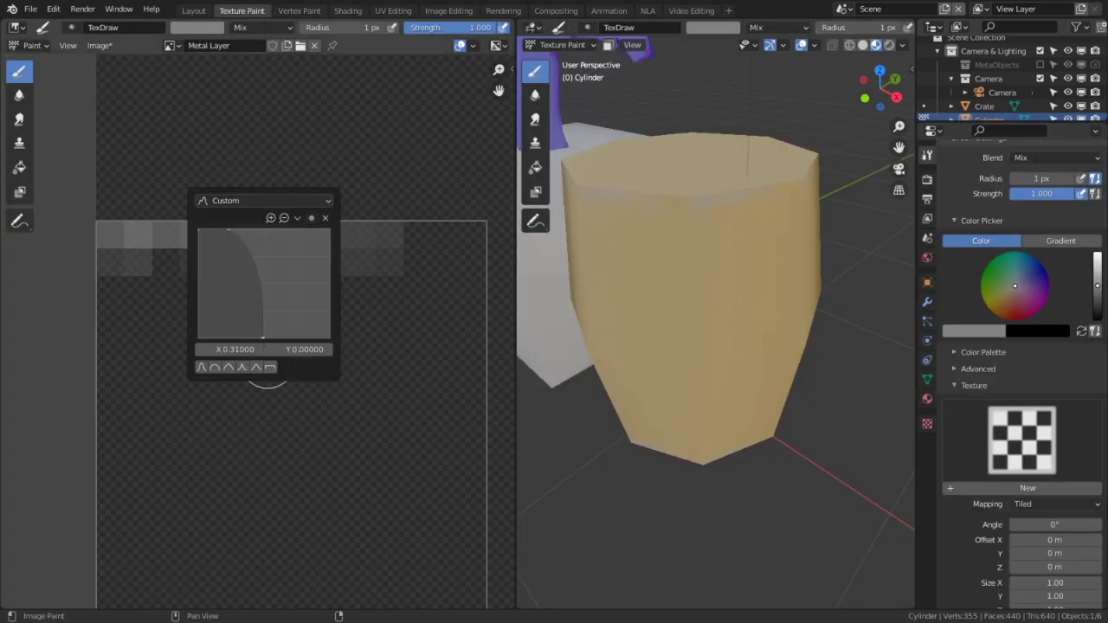
{"action": "left_click_drag", "start_coordinate": [227, 233], "coordinate": [257, 190]}
{"action": "mouse_move", "coordinate": [124, 237]}
{"action": "left_mouse_down"}
{"action": "mouse_move", "coordinate": [470, 239]}
{"action": "mouse_move", "coordinate": [119, 240]}
{"action": "mouse_move", "coordinate": [448, 252]}
{"action": "mouse_move", "coordinate": [136, 240]}
{"action": "mouse_move", "coordinate": [171, 251]}
{"action": "mouse_move", "coordinate": [436, 250]}
{"action": "mouse_move", "coordinate": [130, 251]}
{"action": "mouse_move", "coordinate": [147, 253]}
{"action": "left_mouse_up"}
{"action": "key", "text": "shift+f"}
{"action": "key", "text": "Escape"}
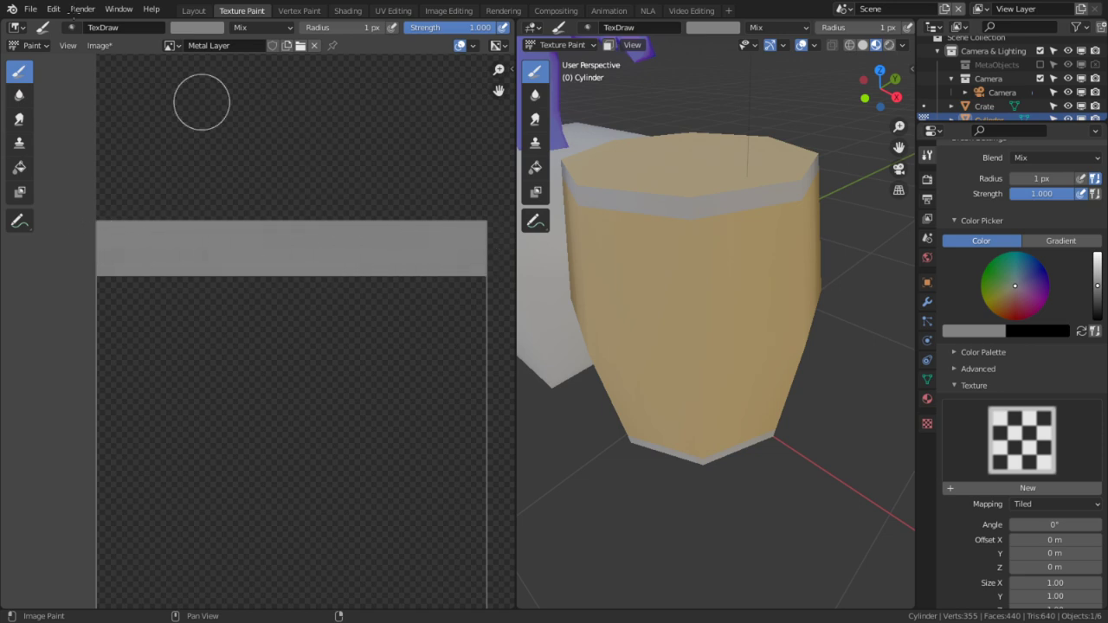
Switch to the Fill tool for painting on the Metal Layer
{"action": "left_click", "coordinate": [20, 167]}
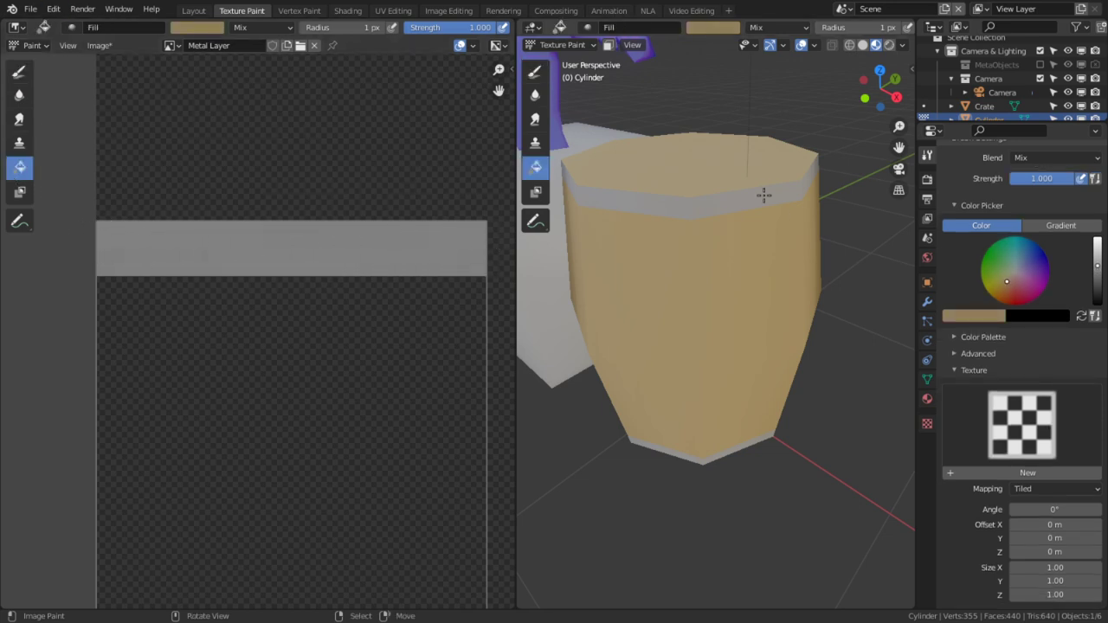
Darken the barrel's grey rim band with repeated Multiply fills of its own sampled grey at 0.394 strength
{"action": "key", "text": "s"}
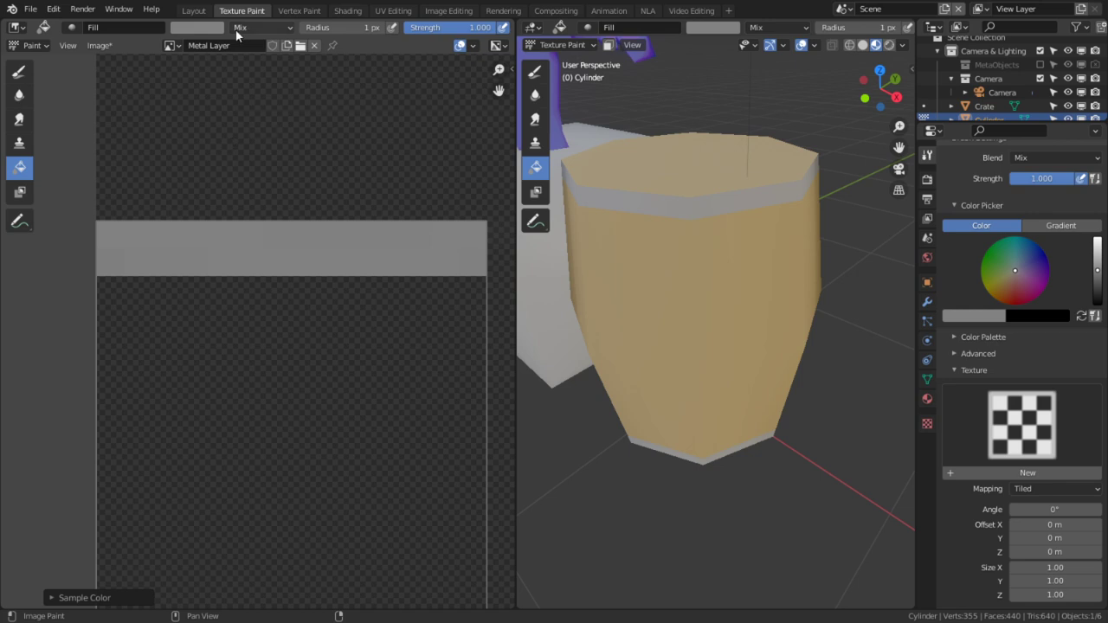
{"action": "left_click", "coordinate": [262, 29]}
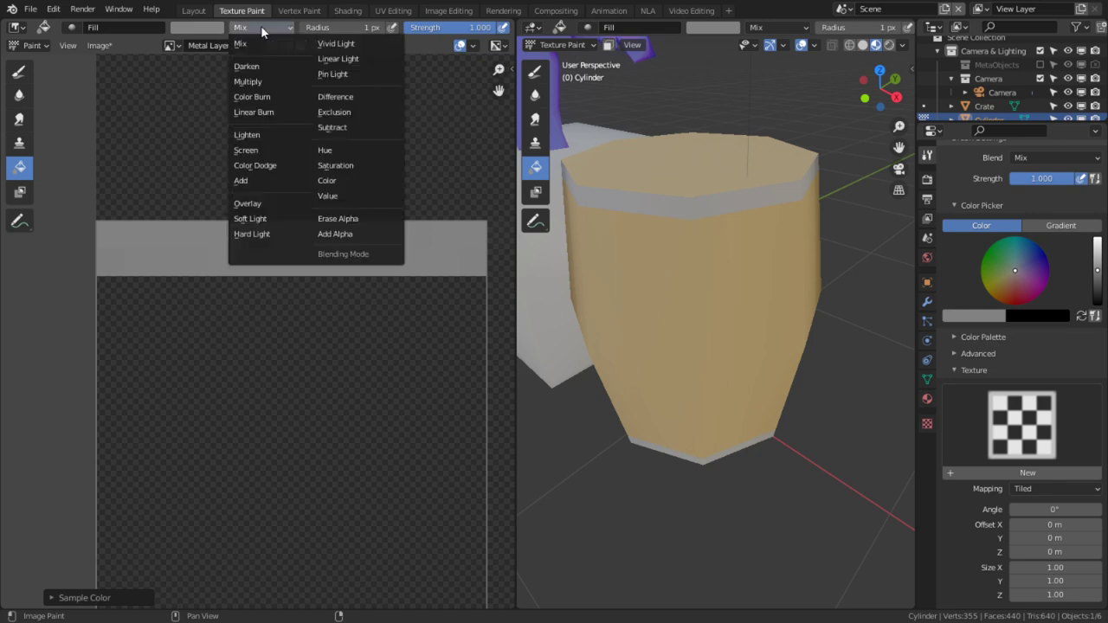
{"action": "left_click", "coordinate": [248, 81]}
{"action": "key", "text": "shift+f"}
{"action": "left_click", "coordinate": [207, 154]}
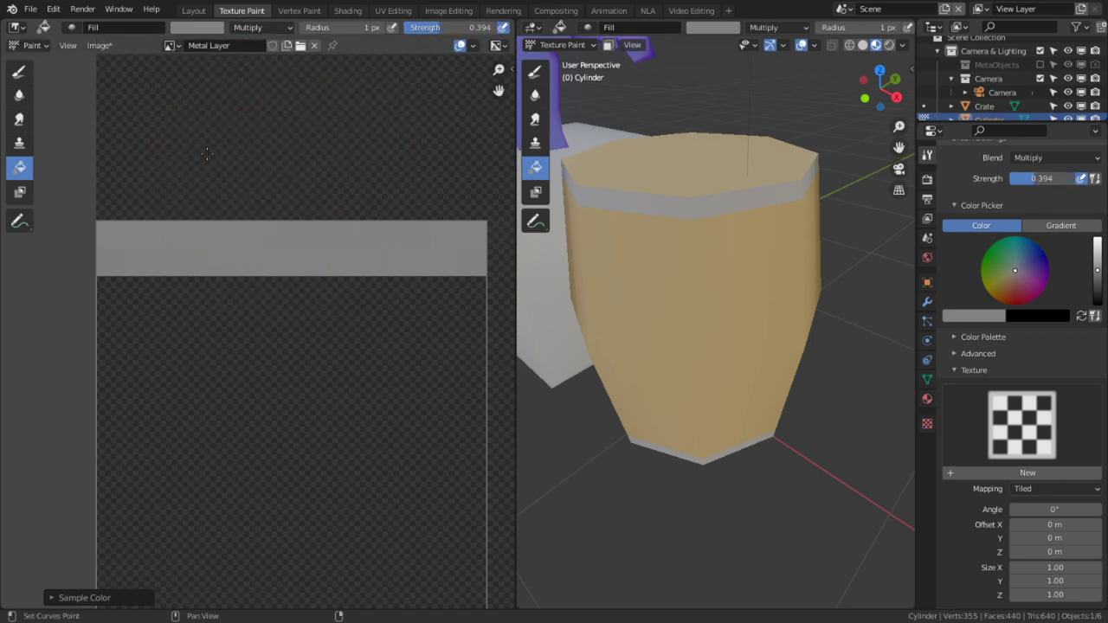
{"action": "left_click", "coordinate": [223, 255]}
{"action": "left_click", "coordinate": [222, 255]}
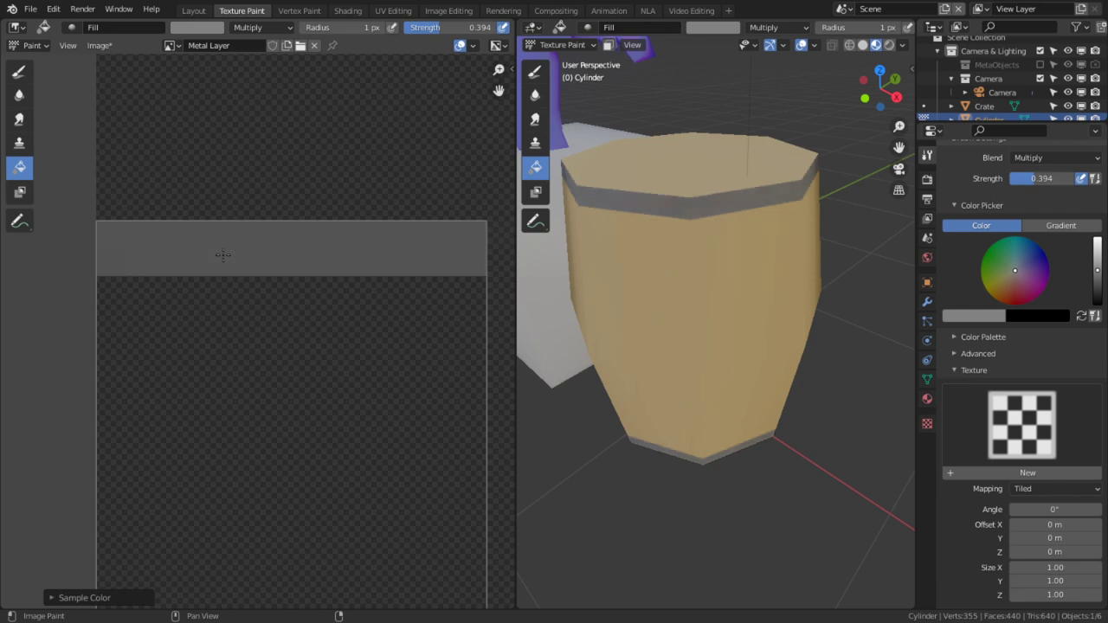
{"action": "left_click", "coordinate": [223, 255]}
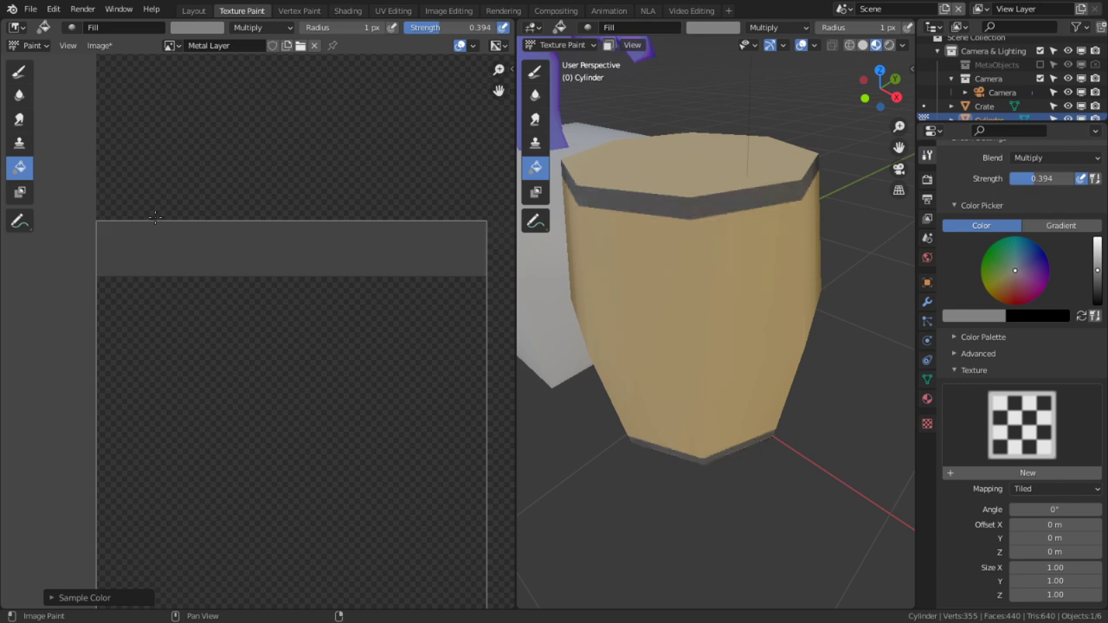
Paint a second dark grey band across the full width of the Metal Layer, below the rim band, using the TexDraw brush
{"action": "left_click", "coordinate": [21, 72]}
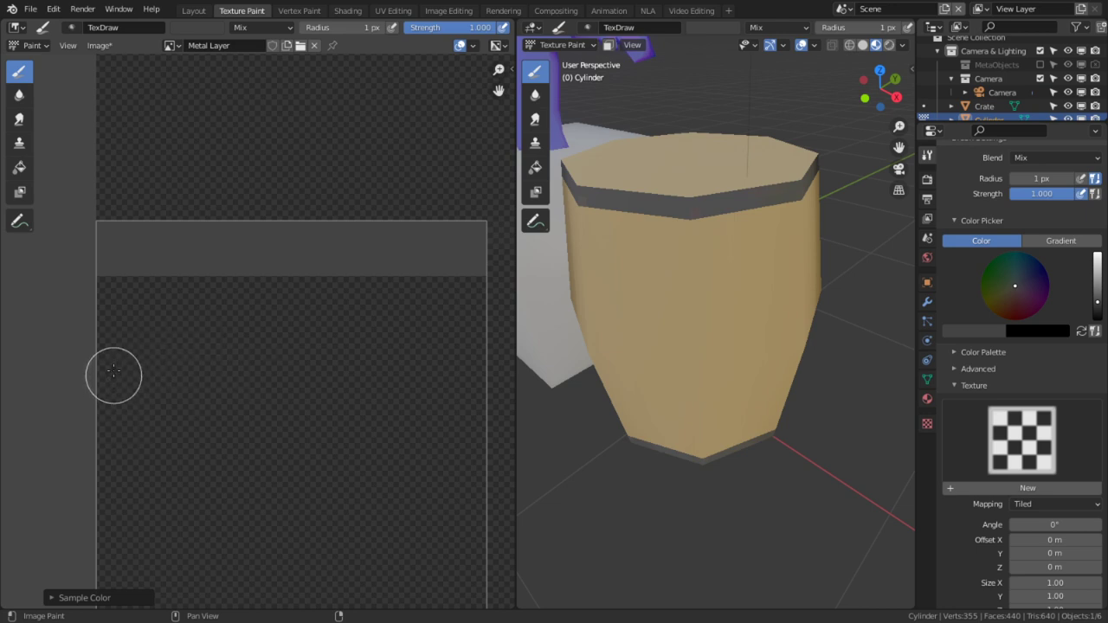
{"action": "left_click_drag", "start_coordinate": [113, 387], "coordinate": [484, 375]}
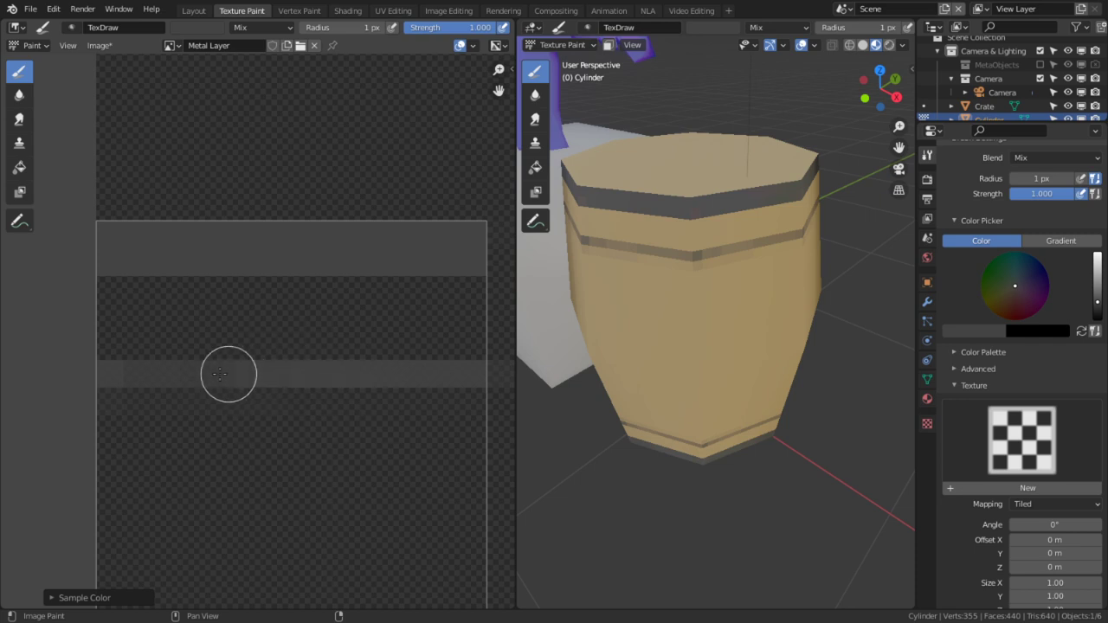
{"action": "mouse_move", "coordinate": [115, 374]}
{"action": "left_mouse_down"}
{"action": "mouse_move", "coordinate": [467, 385]}
{"action": "mouse_move", "coordinate": [442, 373]}
{"action": "left_mouse_up"}
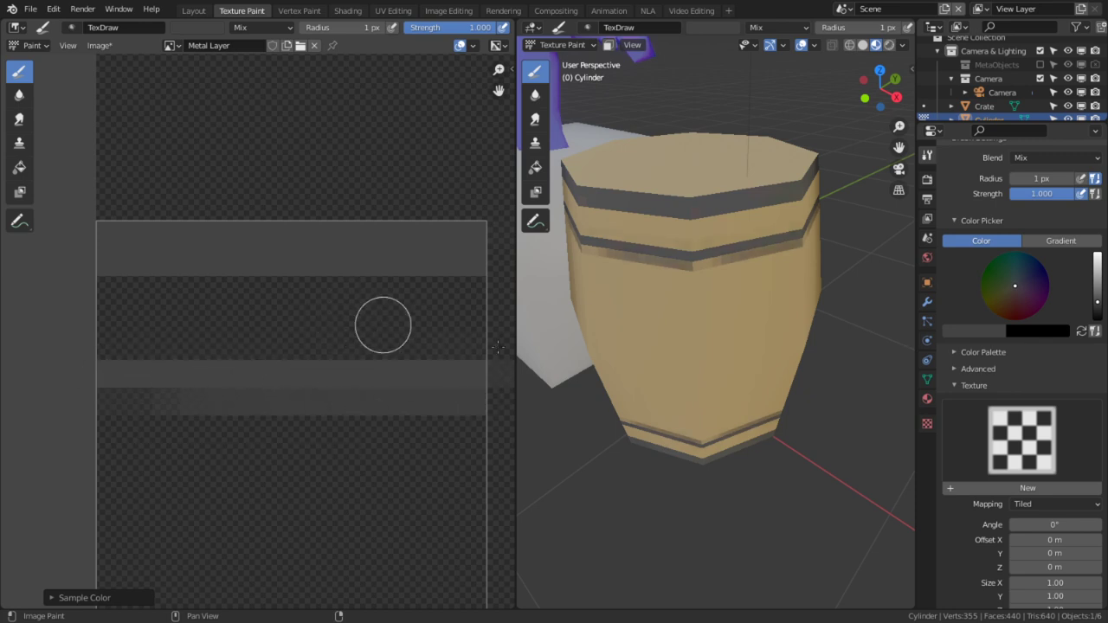
Duplicate the TexDraw brush to make a separate copy of it
{"action": "scroll", "coordinate": [1039, 307], "scroll_direction": "up", "scroll_amount": 5}
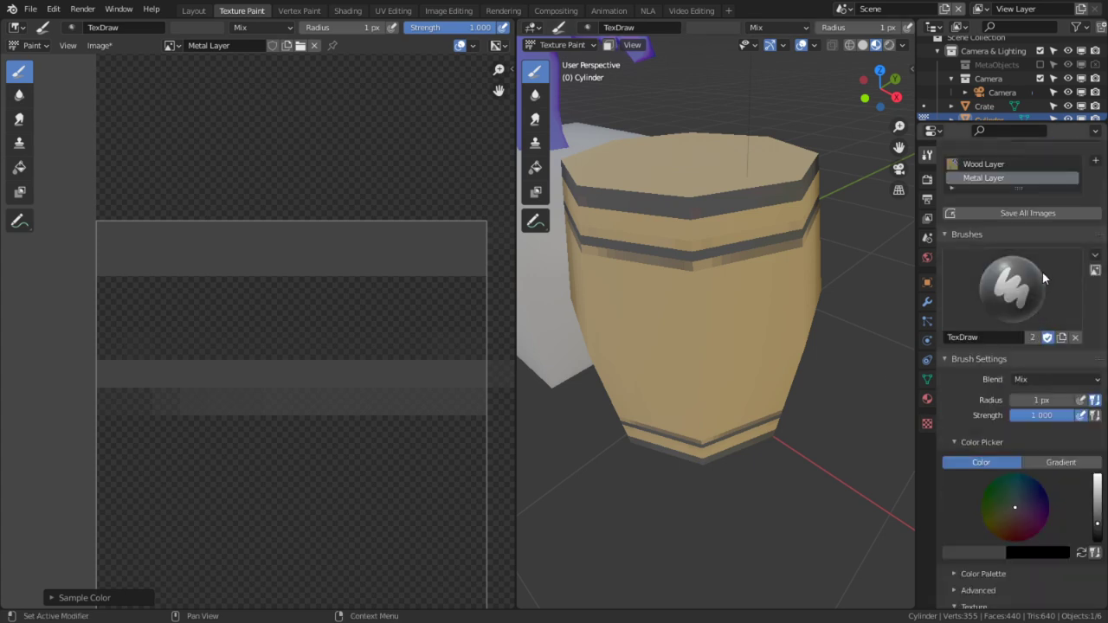
{"action": "left_click", "coordinate": [1042, 271]}
{"action": "left_click", "coordinate": [1094, 235]}
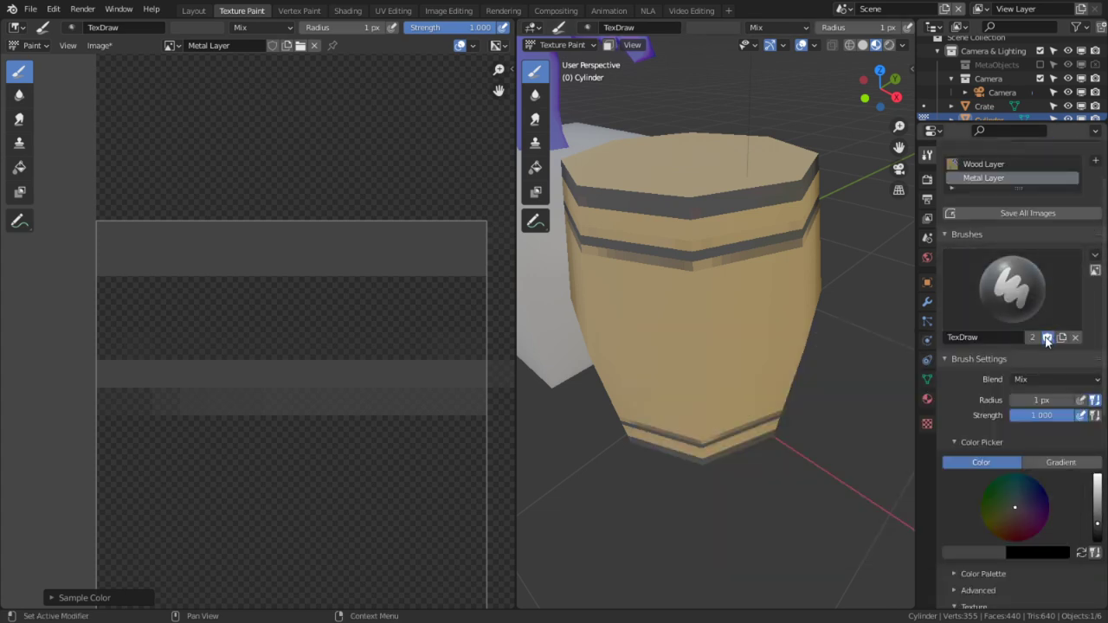
{"action": "left_click", "coordinate": [1063, 337]}
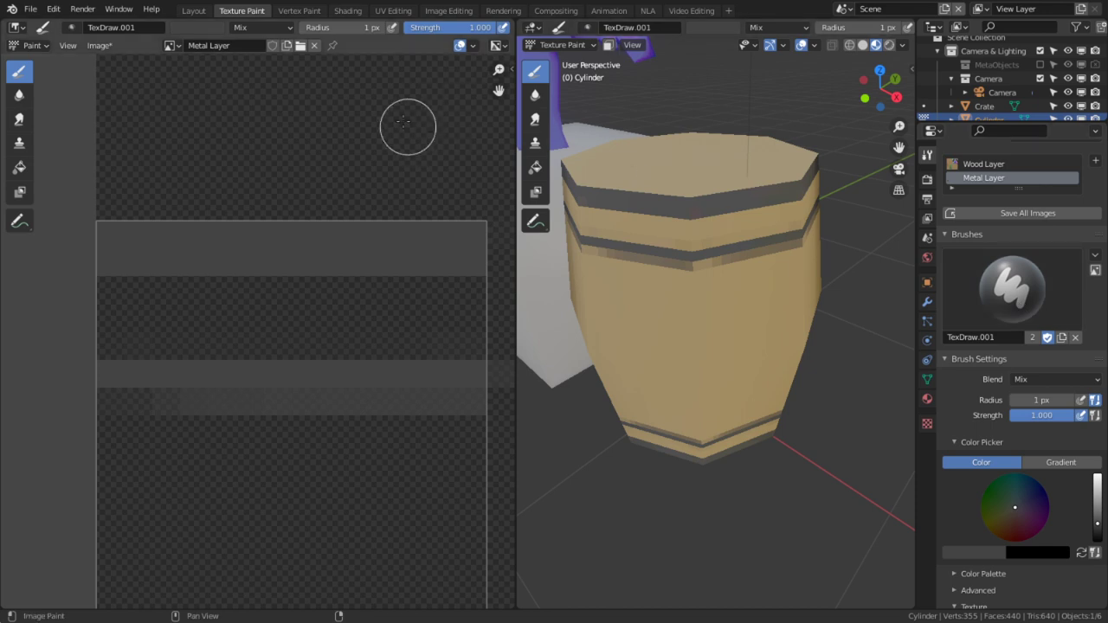
Erase the faint stray paint beneath the second band, using the duplicated brush with Erase Alpha blending and a flat constant falloff
{"action": "left_click", "coordinate": [285, 31]}
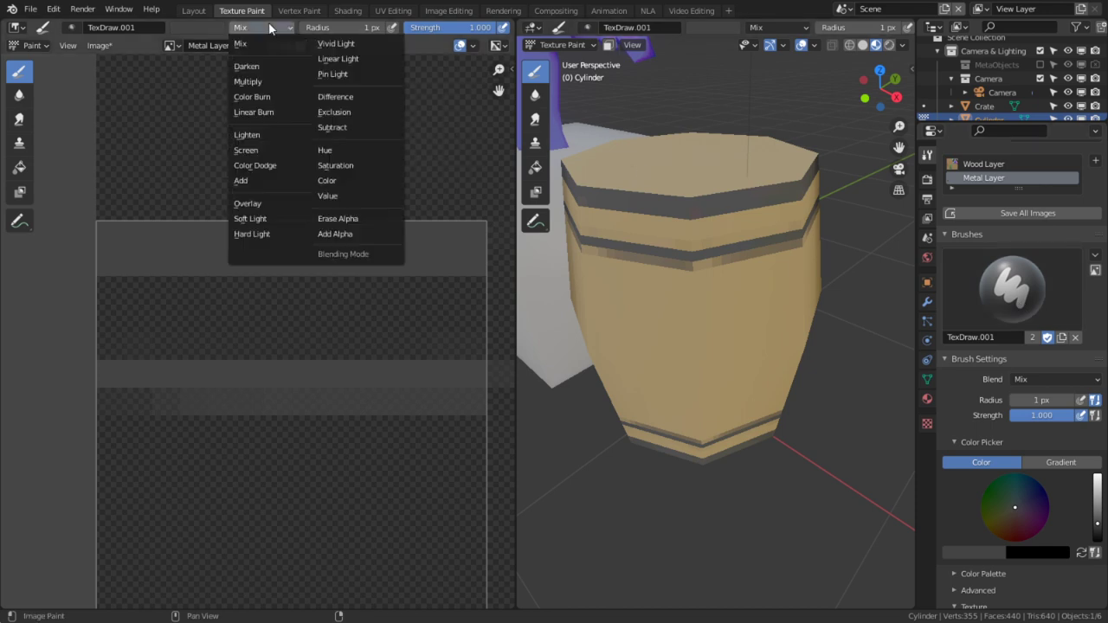
{"action": "left_click", "coordinate": [358, 217]}
{"action": "key", "text": "shift+f"}
{"action": "left_click", "coordinate": [395, 324]}
{"action": "key", "text": "ctrl+f"}
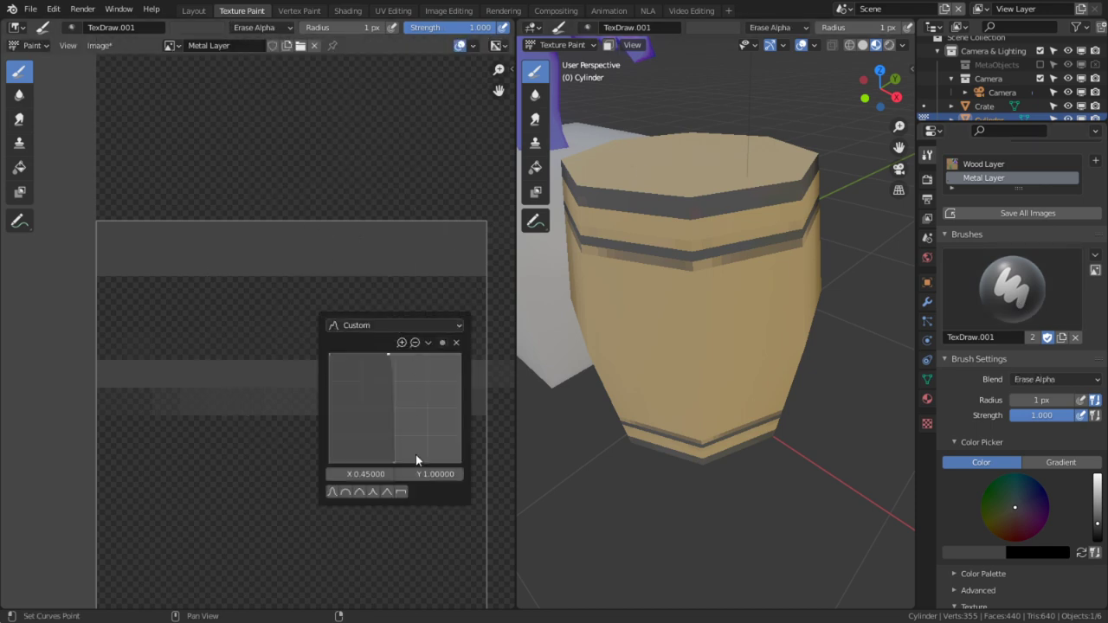
{"action": "left_click", "coordinate": [402, 492]}
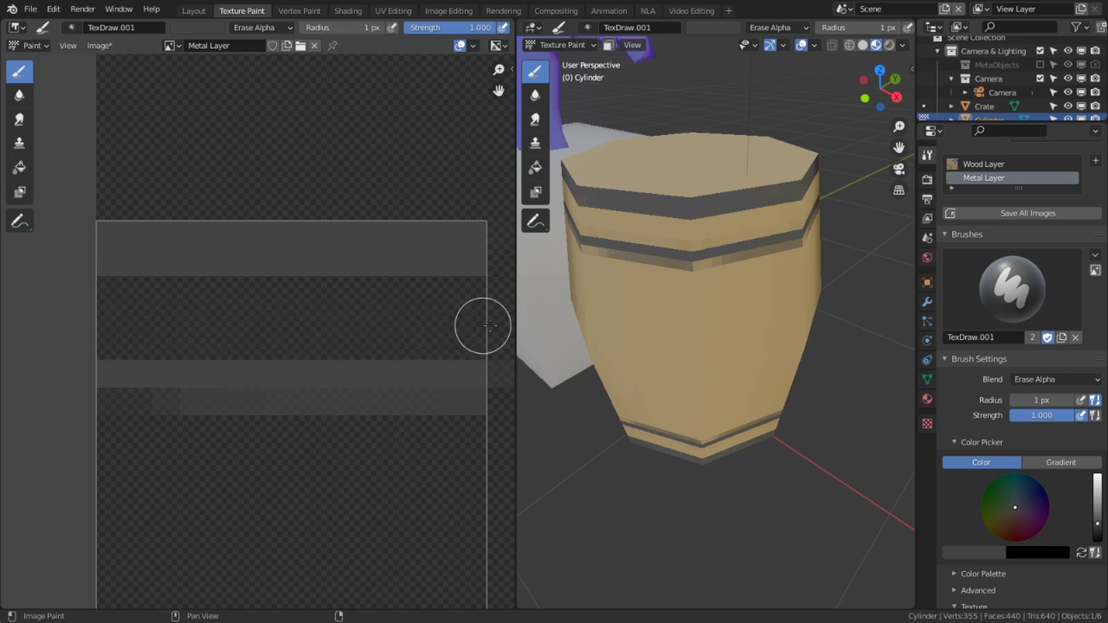
{"action": "left_click_drag", "start_coordinate": [227, 415], "coordinate": [494, 425]}
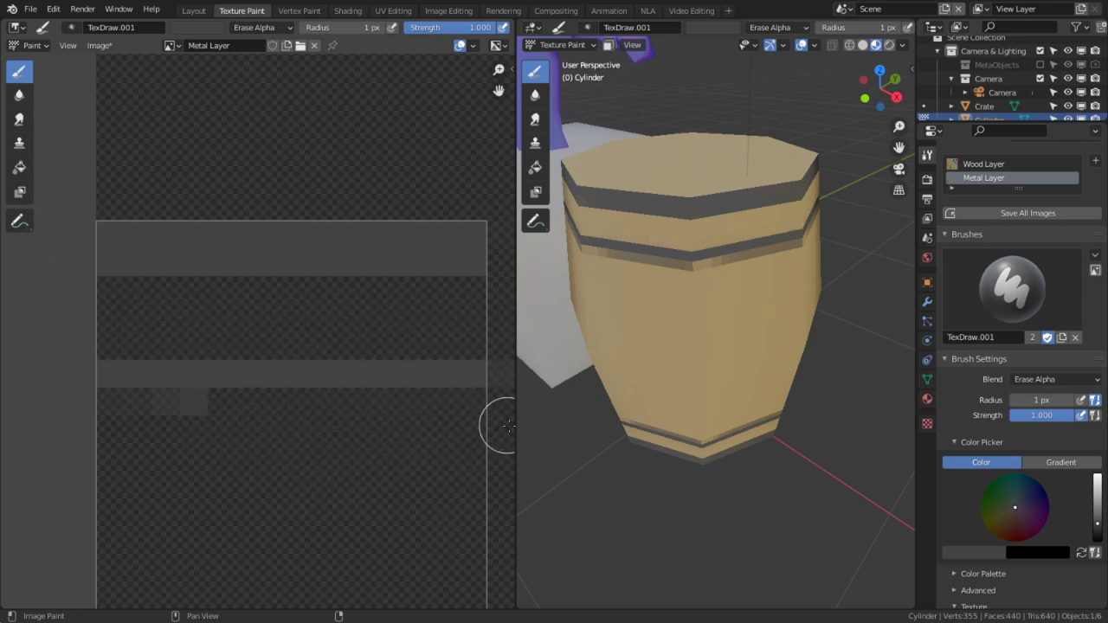
{"action": "mouse_move", "coordinate": [302, 430]}
{"action": "left_mouse_down"}
{"action": "mouse_move", "coordinate": [129, 425]}
{"action": "mouse_move", "coordinate": [288, 427]}
{"action": "left_mouse_up"}
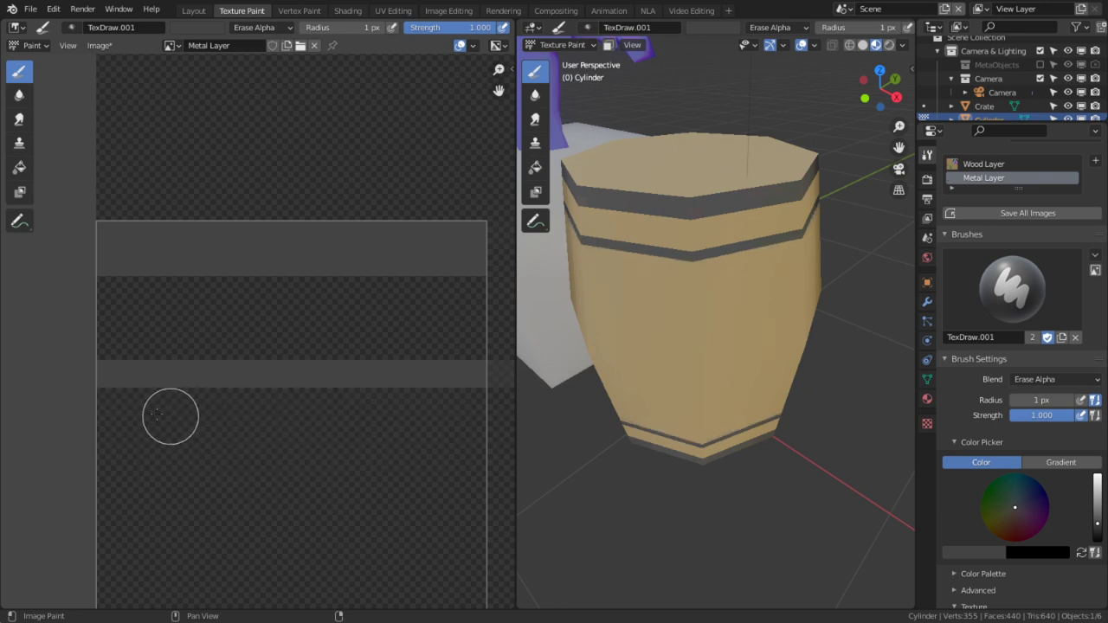
Switch back to the TexDraw brush and thicken the second metal band with another solid row of pixels along its lower edge
{"action": "middle_click_drag", "start_coordinate": [400, 465], "coordinate": [265, 458]}
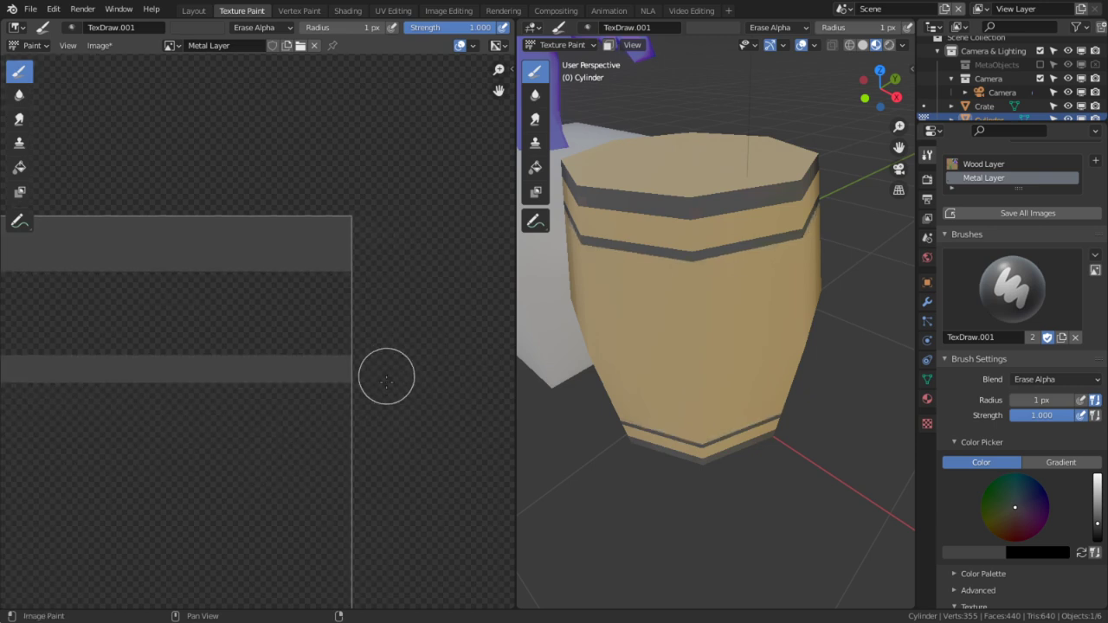
{"action": "middle_click_drag", "start_coordinate": [622, 344], "coordinate": [591, 308]}
{"action": "middle_click_drag", "start_coordinate": [346, 346], "coordinate": [46, 339]}
{"action": "middle_click_drag", "start_coordinate": [205, 322], "coordinate": [124, 297]}
{"action": "left_click", "coordinate": [1012, 285]}
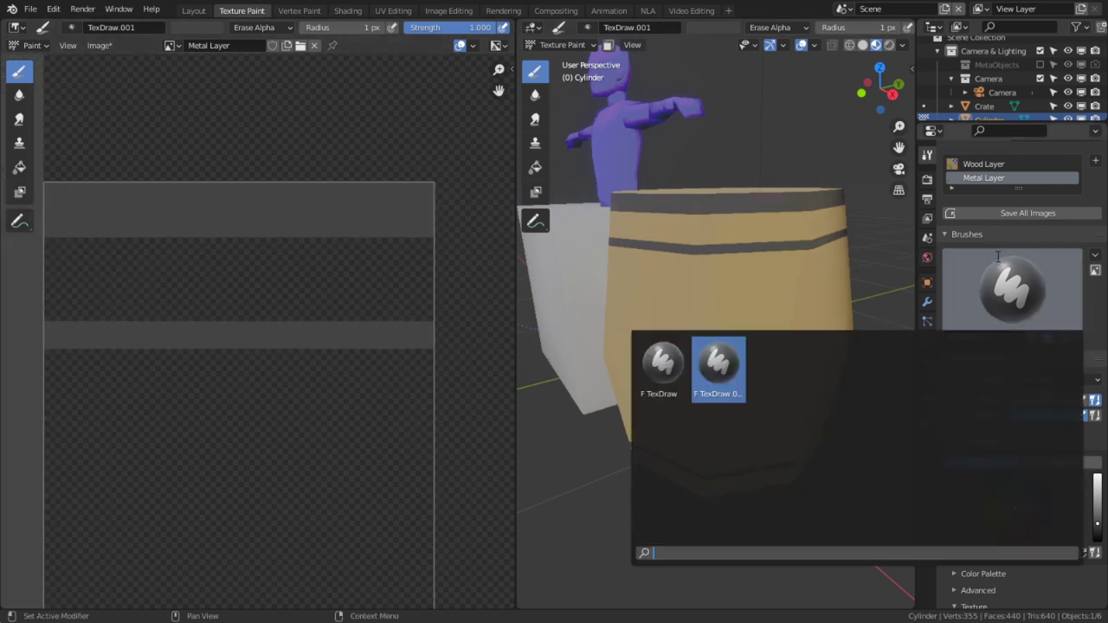
{"action": "left_click", "coordinate": [662, 367]}
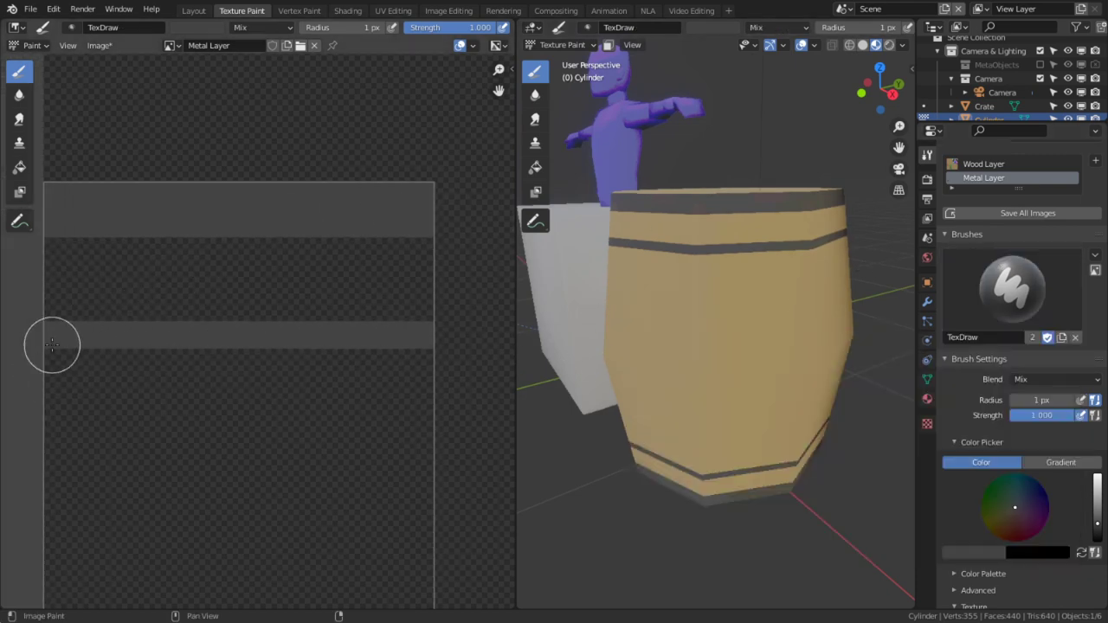
{"action": "mouse_move", "coordinate": [69, 345]}
{"action": "left_mouse_down"}
{"action": "mouse_move", "coordinate": [417, 360]}
{"action": "mouse_move", "coordinate": [54, 351]}
{"action": "mouse_move", "coordinate": [256, 372]}
{"action": "mouse_move", "coordinate": [421, 366]}
{"action": "left_mouse_up"}
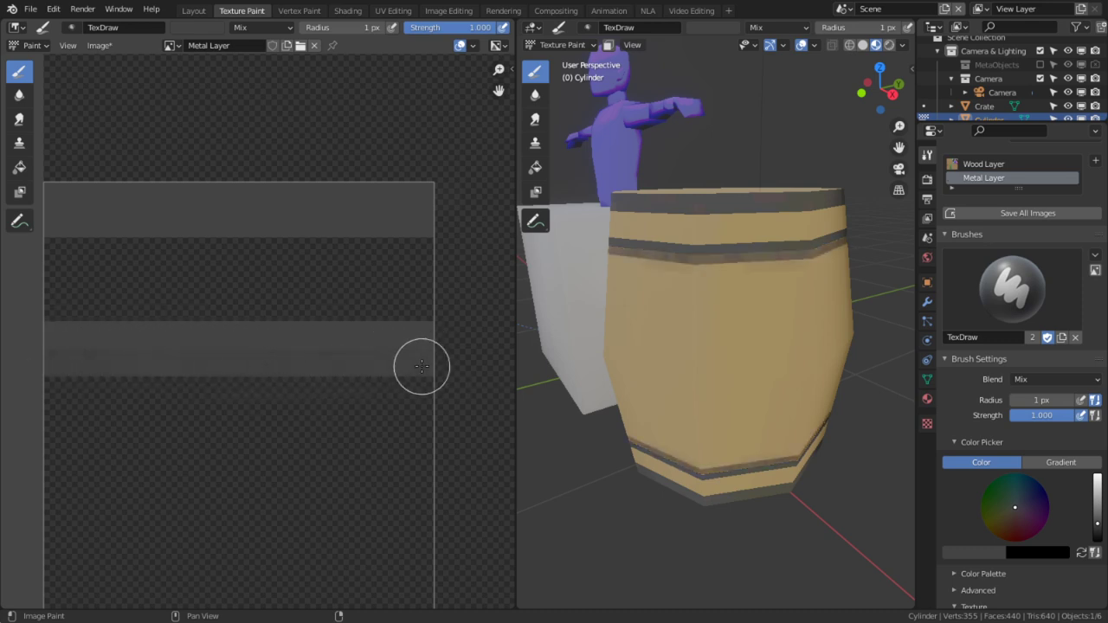
{"action": "mouse_move", "coordinate": [253, 364]}
{"action": "left_mouse_down"}
{"action": "mouse_move", "coordinate": [50, 366]}
{"action": "mouse_move", "coordinate": [432, 365]}
{"action": "mouse_move", "coordinate": [29, 363]}
{"action": "mouse_move", "coordinate": [429, 364]}
{"action": "left_mouse_up"}
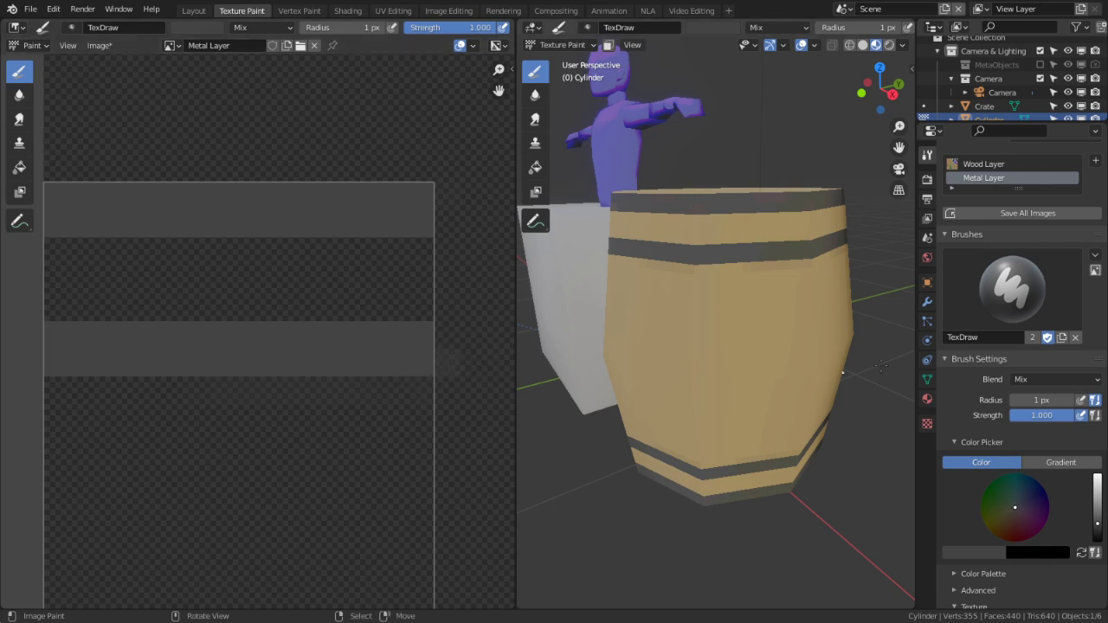
Select the duplicated Erase Alpha brush and rename it Erase
{"action": "left_click", "coordinate": [952, 299]}
{"action": "left_click", "coordinate": [717, 363]}
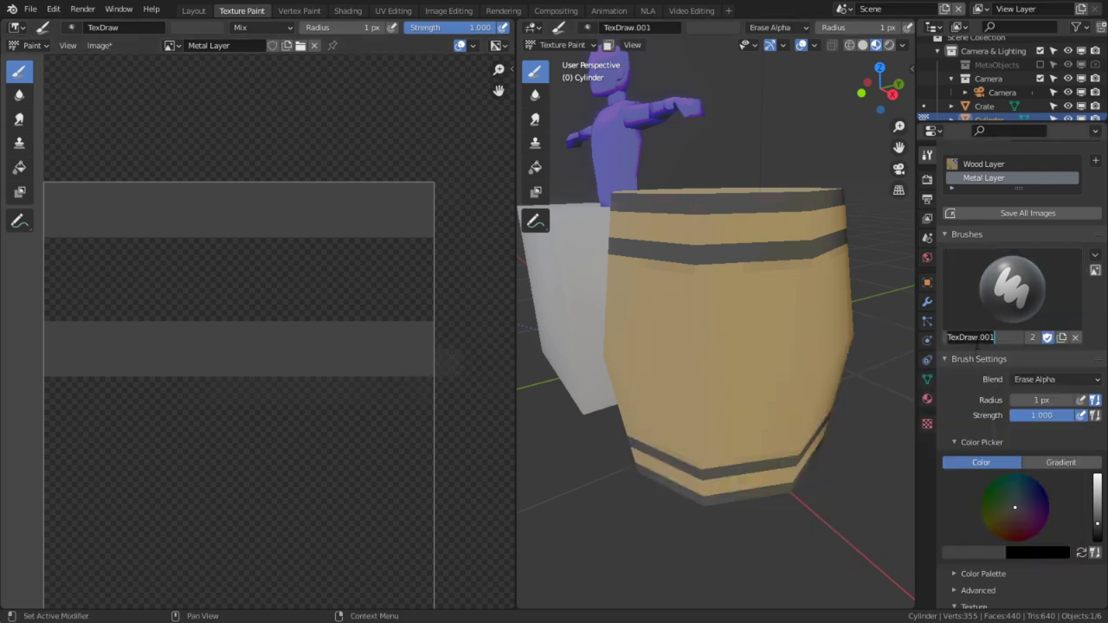
{"action": "type", "text": "Erase"}
{"action": "key", "text": "Return"}
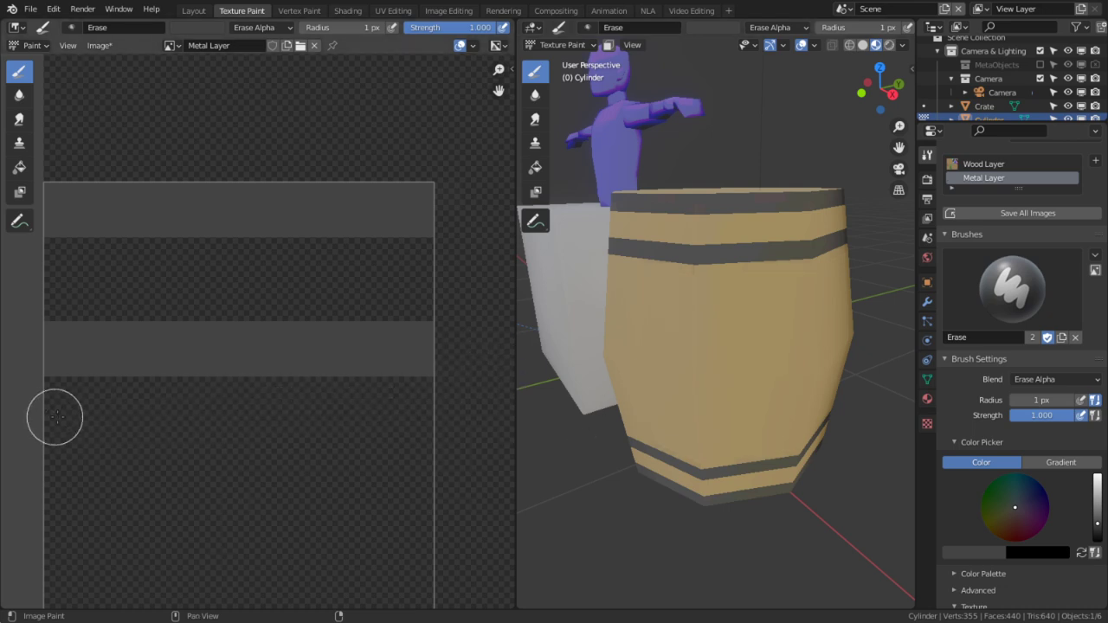
In Edit Mode, select the barrel's top and bottom faces and inset them to roughly half their width
{"action": "scroll", "coordinate": [721, 417], "scroll_direction": "down", "scroll_amount": 2}
{"action": "middle_click_drag", "start_coordinate": [723, 416], "coordinate": [865, 455]}
{"action": "scroll", "coordinate": [779, 368], "scroll_direction": "up", "scroll_amount": 5}
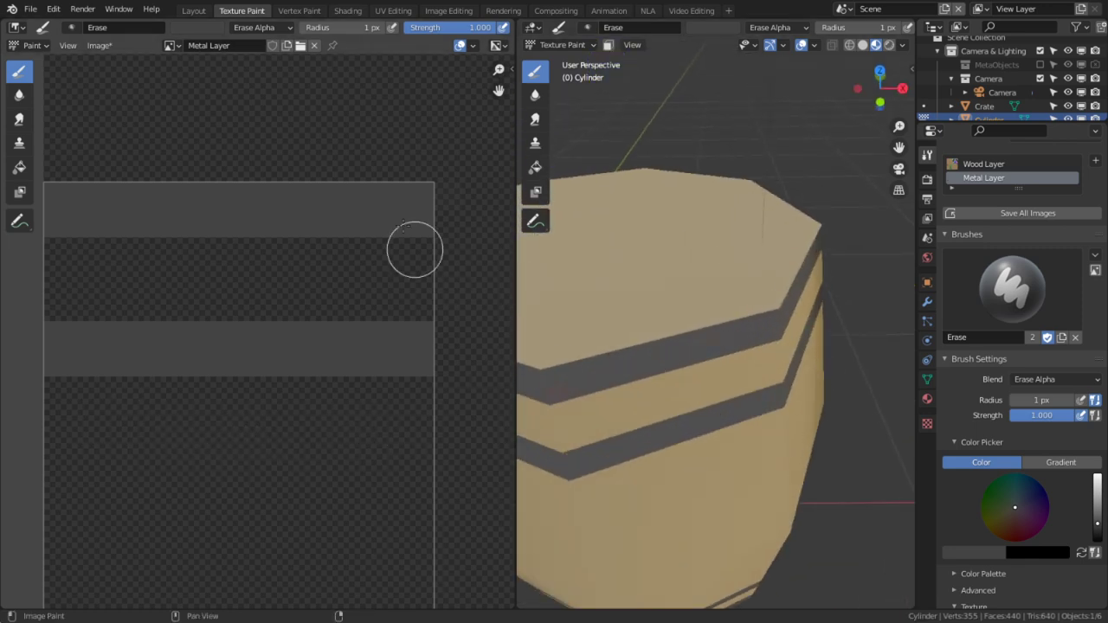
{"action": "middle_click_drag", "start_coordinate": [411, 220], "coordinate": [358, 281]}
{"action": "middle_click_drag", "start_coordinate": [766, 428], "coordinate": [716, 456]}
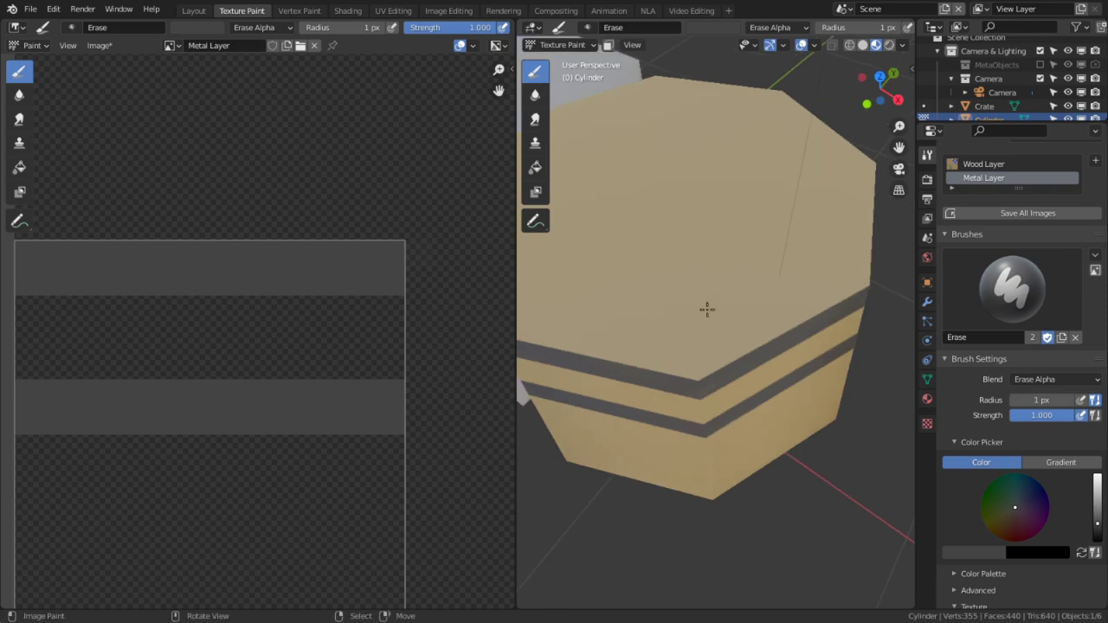
{"action": "scroll", "coordinate": [707, 310], "scroll_direction": "down", "scroll_amount": 3}
{"action": "key", "text": "Tab"}
{"action": "right_click", "coordinate": [707, 290]}
{"action": "middle_click_drag", "start_coordinate": [767, 390], "coordinate": [704, 193]}
{"action": "scroll", "coordinate": [705, 193], "scroll_direction": "down", "scroll_amount": 3}
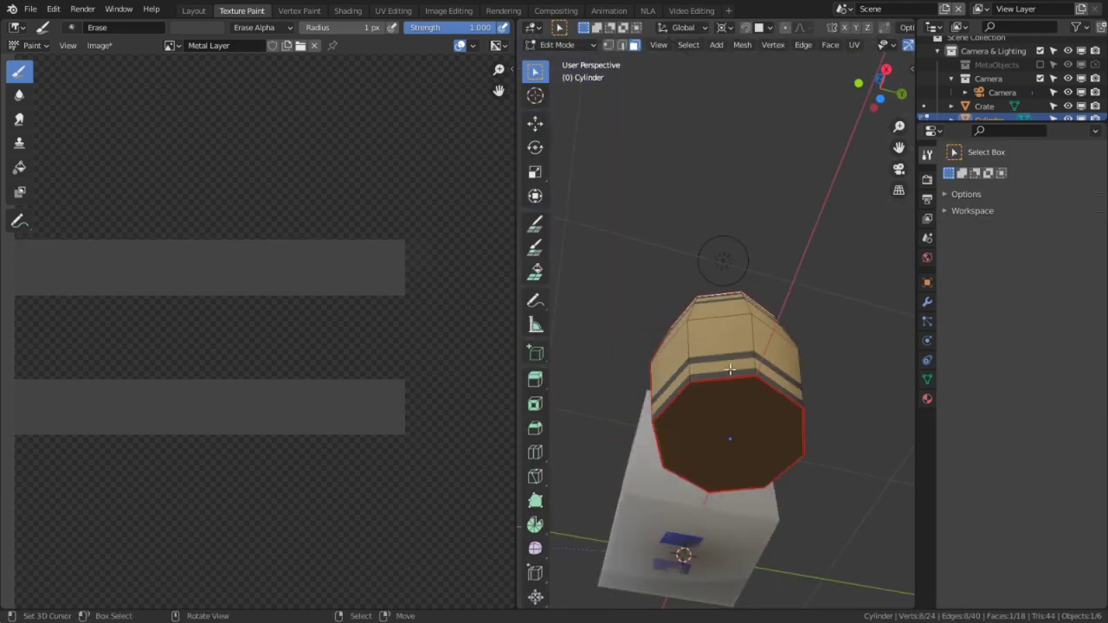
{"action": "right_click", "coordinate": [744, 406], "text": "shift"}
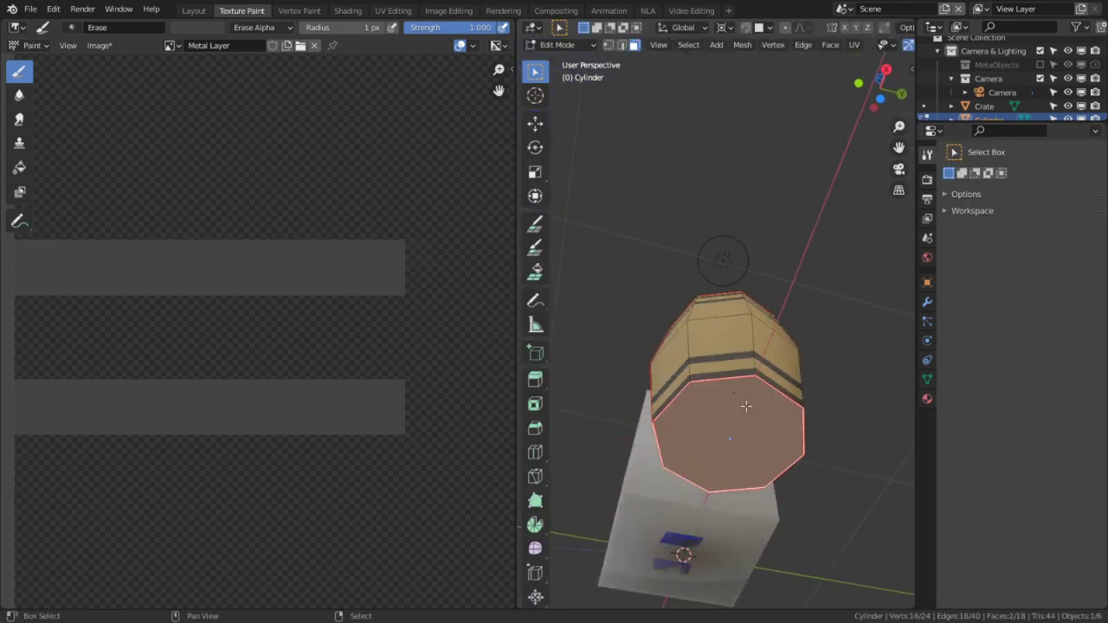
{"action": "key", "text": "i"}
{"action": "left_click", "coordinate": [757, 163]}
{"action": "key", "text": "s"}
{"action": "key", "text": "0"}
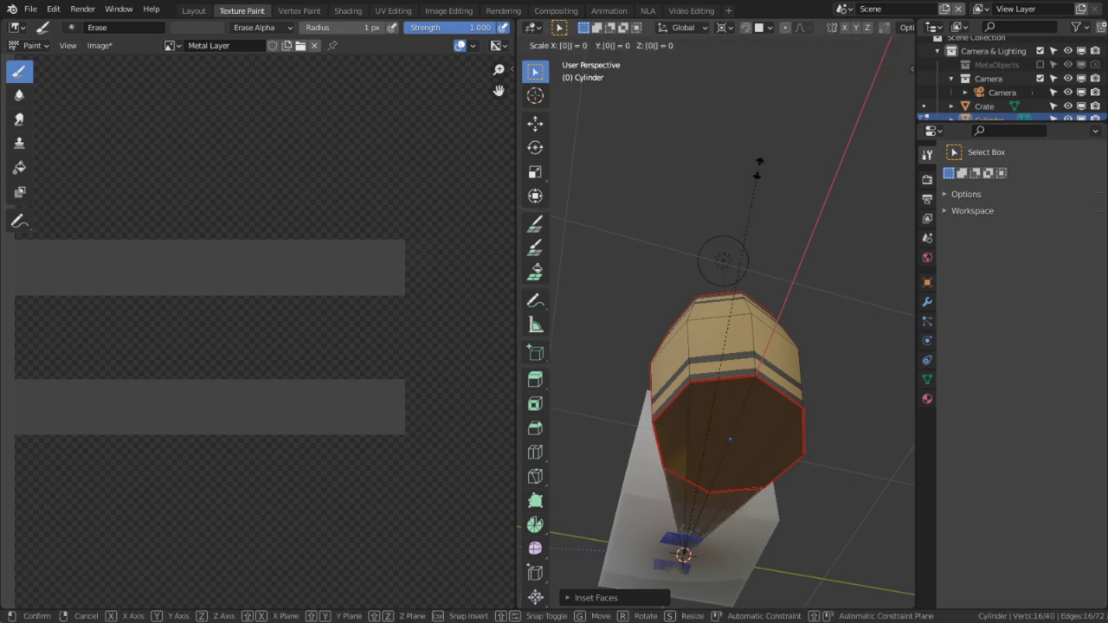
{"action": "key", "text": "Escape"}
Collapse each inset face to its own centre by scaling to 0 with the Individual Origins pivot and Auto Merge enabled
{"action": "left_click", "coordinate": [684, 28]}
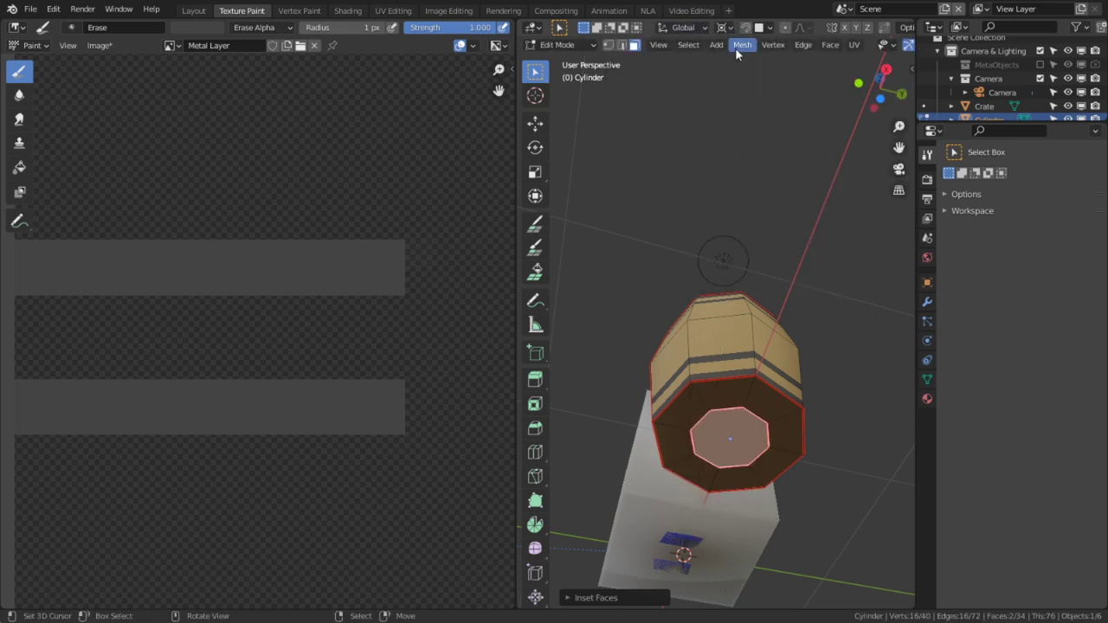
{"action": "left_click", "coordinate": [723, 28]}
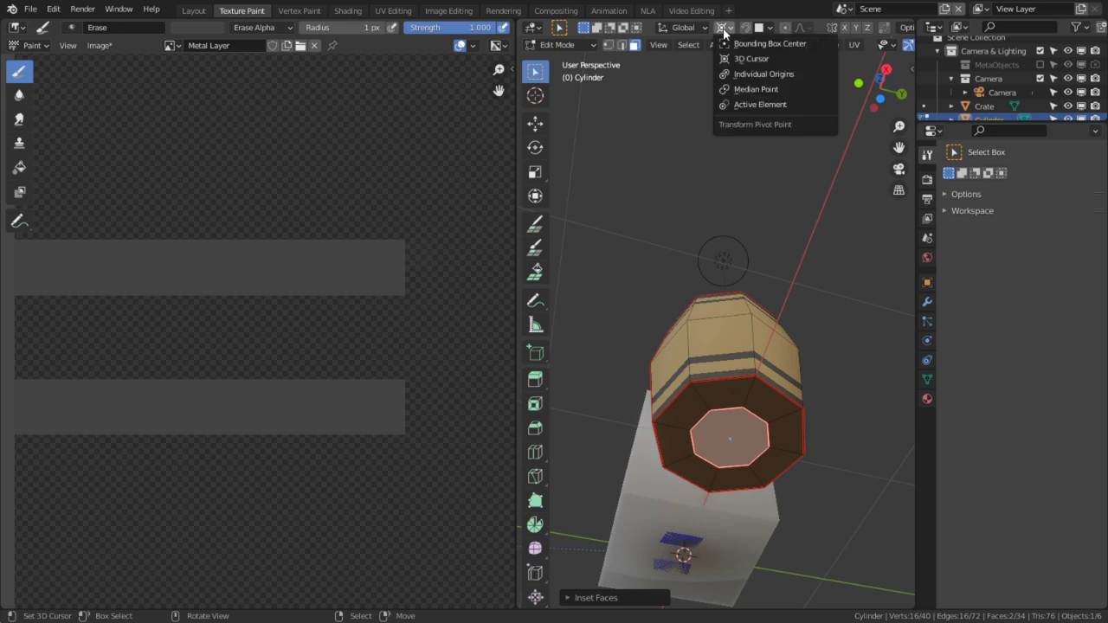
{"action": "left_click", "coordinate": [785, 73]}
{"action": "scroll", "coordinate": [885, 45], "scroll_direction": "down", "scroll_amount": 3}
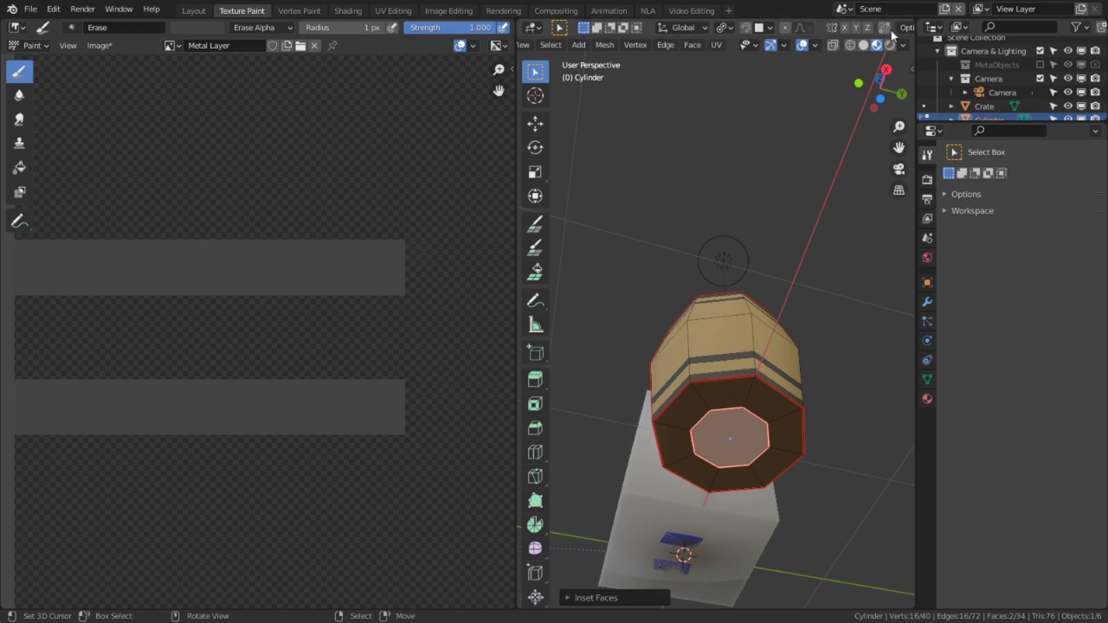
{"action": "key", "text": "s"}
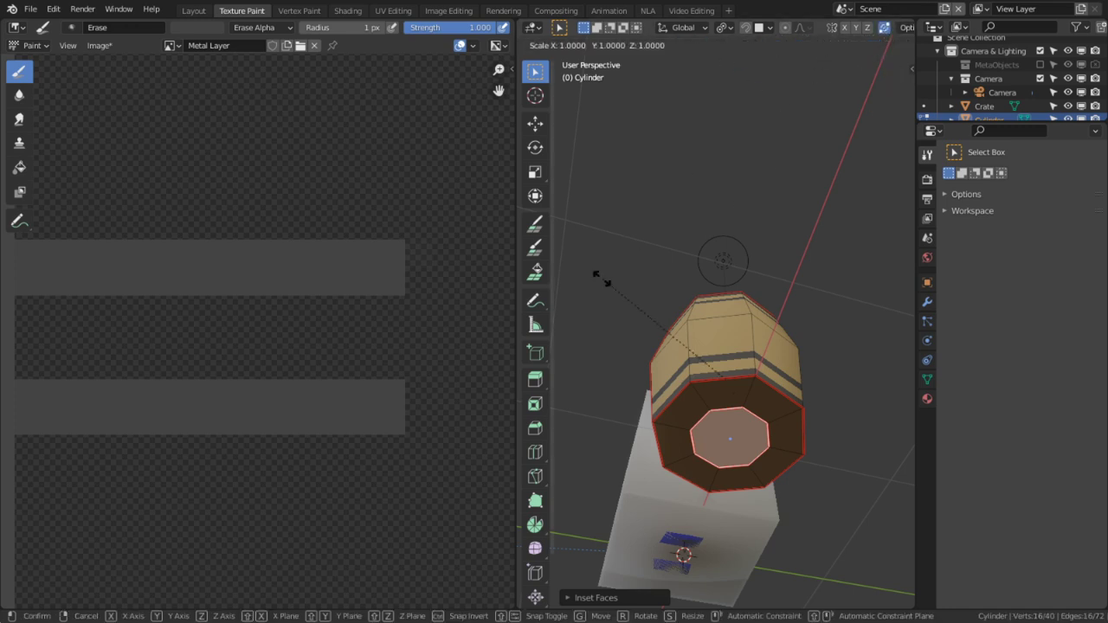
{"action": "key", "text": "0"}
{"action": "key", "text": "Return"}
Select all eight triangular faces on the barrel's top
{"action": "middle_click_drag", "start_coordinate": [655, 285], "coordinate": [783, 442]}
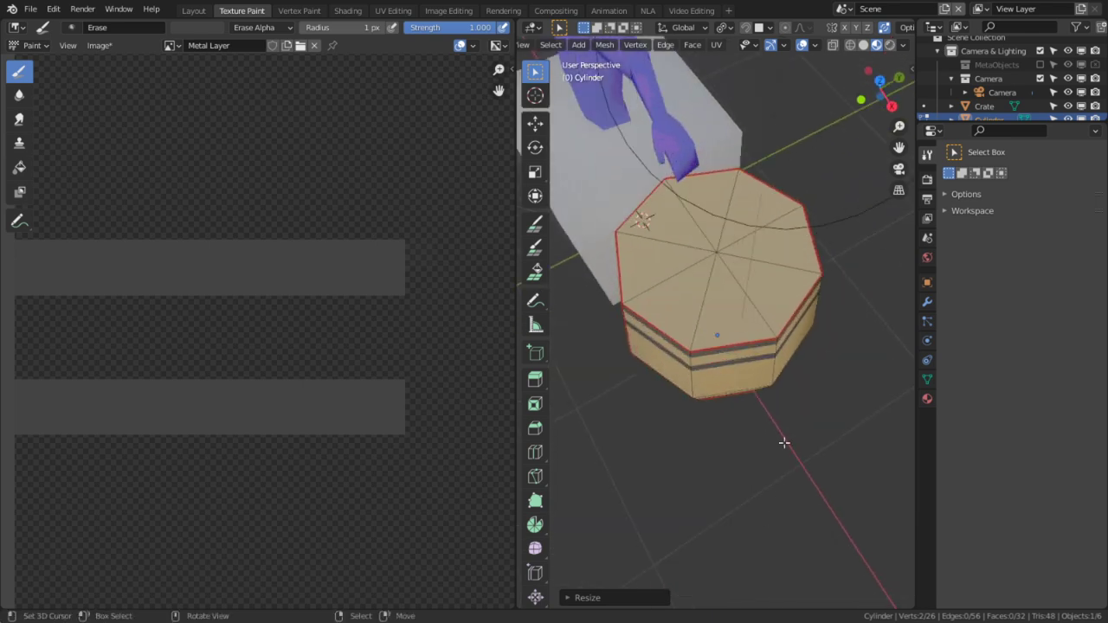
{"action": "right_click", "coordinate": [728, 289]}
{"action": "right_click", "coordinate": [749, 277], "text": "shift"}
{"action": "right_click", "coordinate": [753, 249], "text": "shift"}
{"action": "right_click", "coordinate": [747, 240], "text": "shift"}
{"action": "right_click", "coordinate": [712, 222], "text": "shift"}
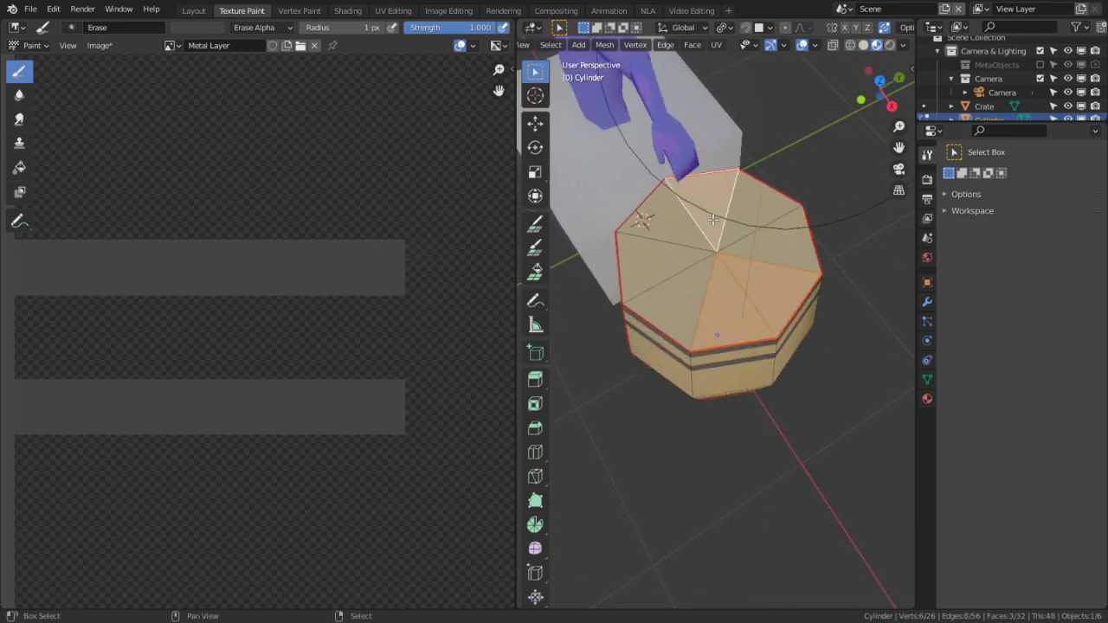
{"action": "right_click", "coordinate": [683, 262], "text": "shift"}
{"action": "right_click", "coordinate": [684, 314], "text": "shift"}
{"action": "right_click", "coordinate": [678, 233], "text": "shift"}
{"action": "right_click", "coordinate": [753, 223], "text": "shift"}
{"action": "right_click", "coordinate": [766, 235], "text": "shift"}
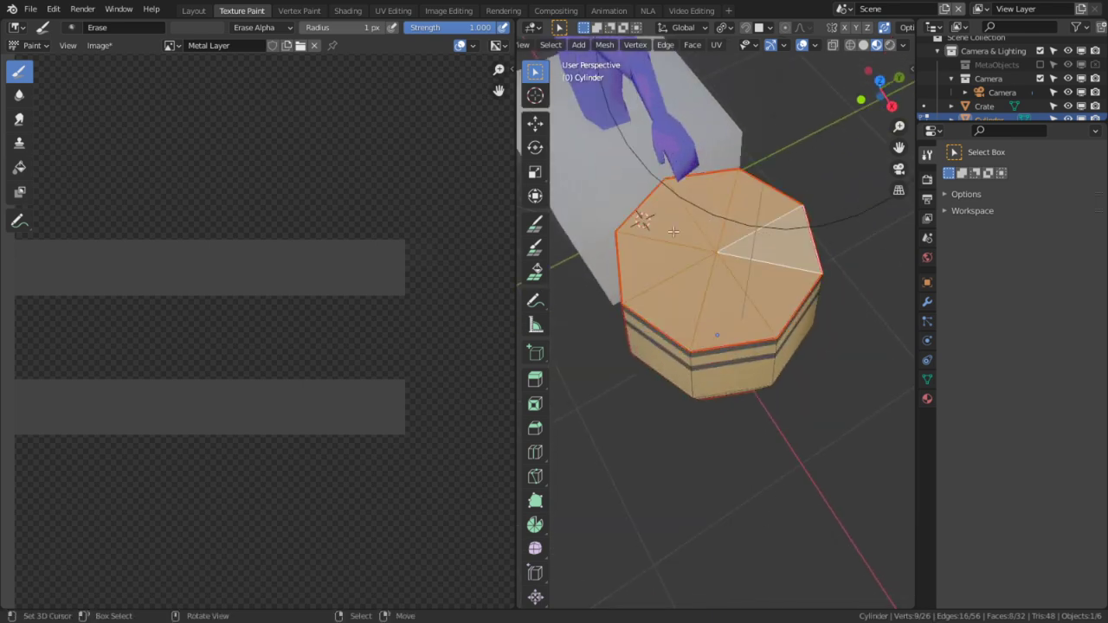
Add all eight triangular faces on the barrel's bottom cap to the selection
{"action": "middle_click_drag", "start_coordinate": [786, 402], "coordinate": [715, 353]}
{"action": "right_click", "coordinate": [716, 353], "text": "shift"}
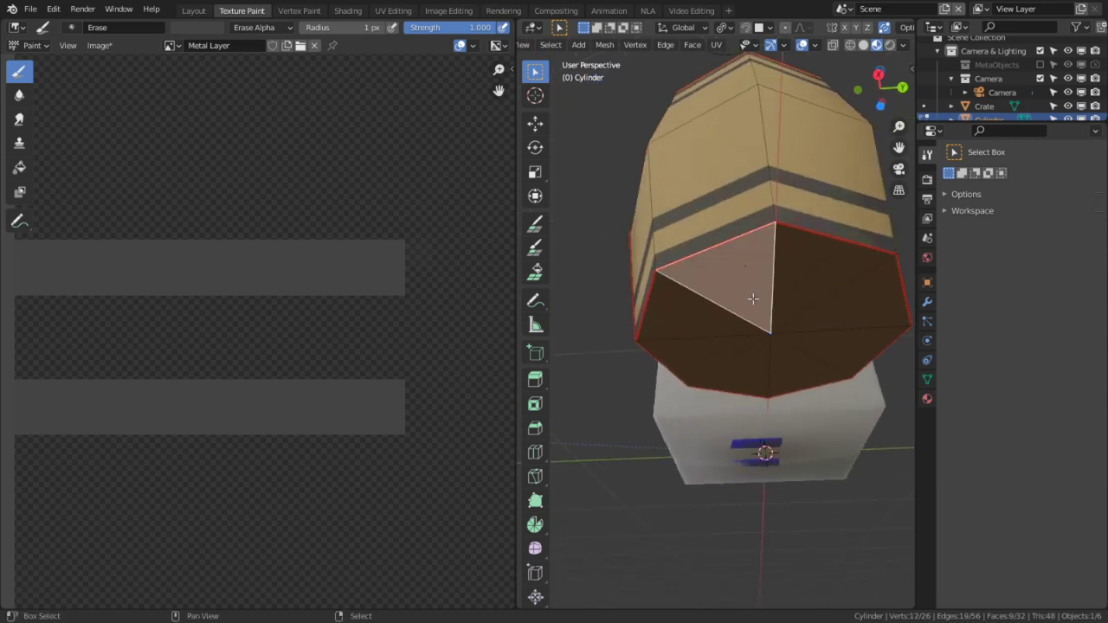
{"action": "right_click", "coordinate": [714, 357], "text": "shift"}
{"action": "right_click", "coordinate": [715, 358], "text": "shift"}
{"action": "right_click", "coordinate": [819, 342], "text": "shift"}
{"action": "right_click", "coordinate": [761, 360], "text": "shift"}
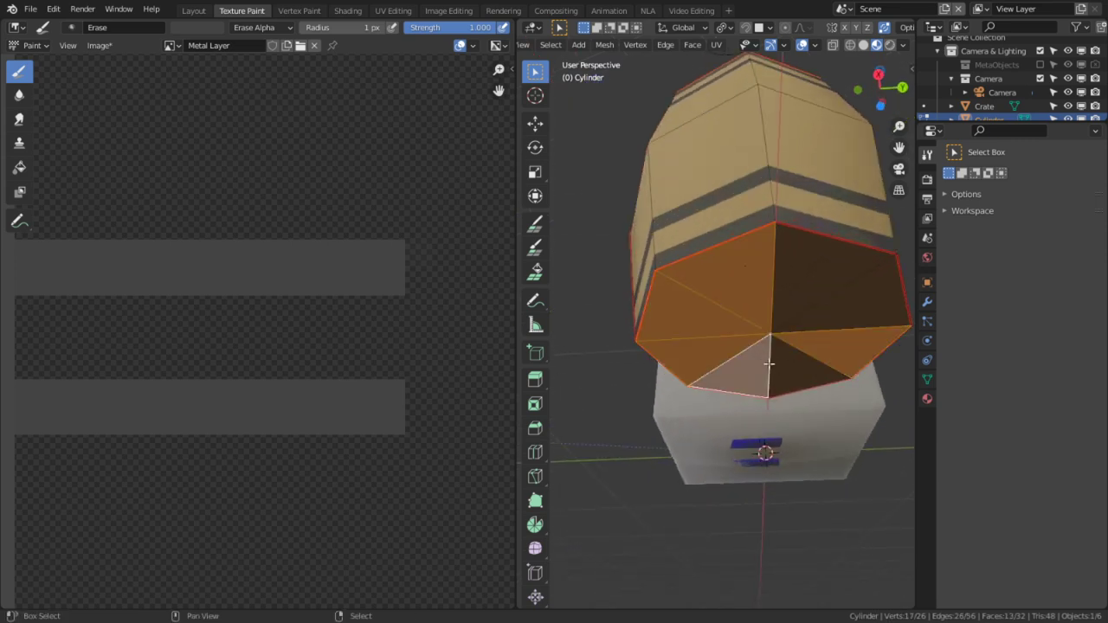
{"action": "right_click", "coordinate": [807, 370], "text": "shift"}
{"action": "right_click", "coordinate": [846, 291], "text": "shift"}
{"action": "right_click", "coordinate": [810, 274], "text": "shift"}
Switch to the UV Editing workspace and maximize the UV editor
{"action": "left_click", "coordinate": [392, 10]}
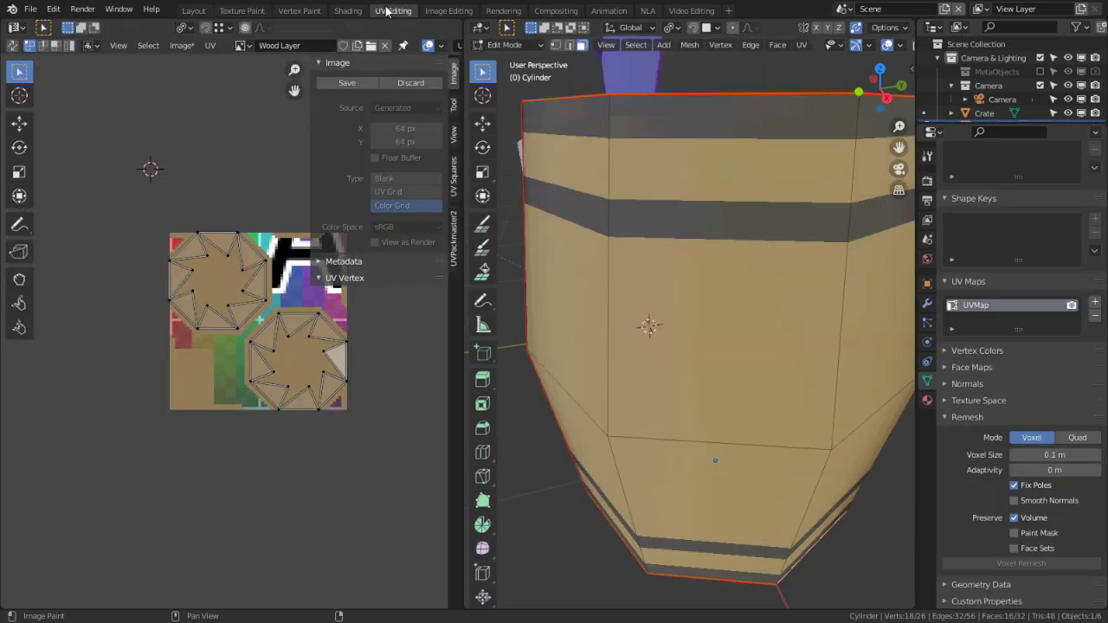
{"action": "scroll", "coordinate": [319, 312], "scroll_direction": "up", "scroll_amount": 4}
{"action": "key", "text": "ctrl+space"}
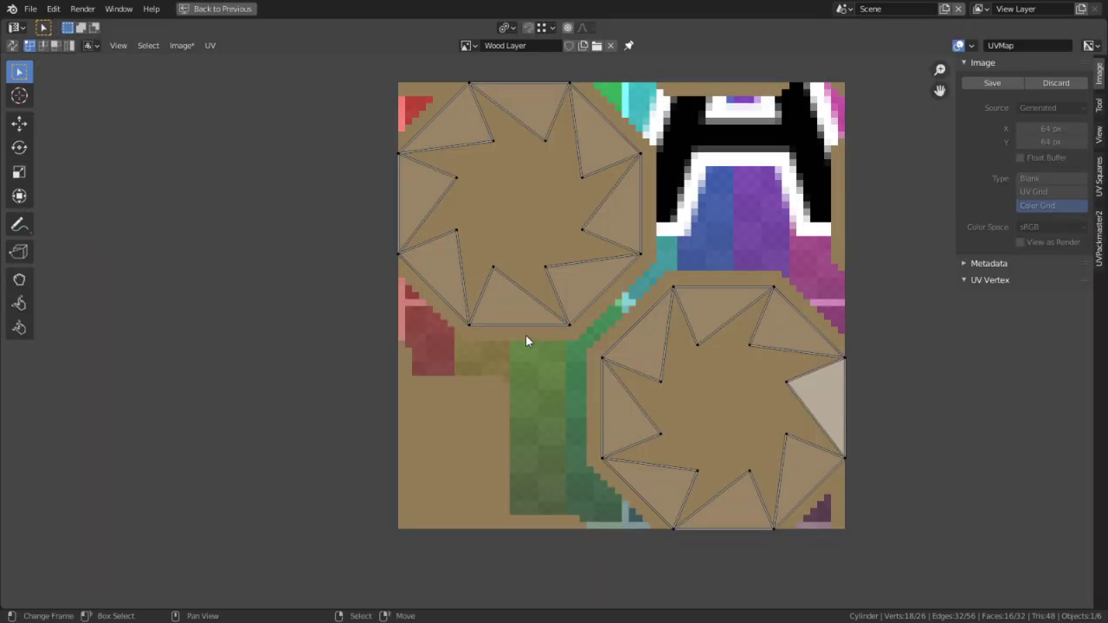
Pin all outer UV vertices of the lower-right octagon island, then clear the selection
{"action": "right_click", "coordinate": [748, 287], "text": "alt"}
{"action": "key", "text": "1"}
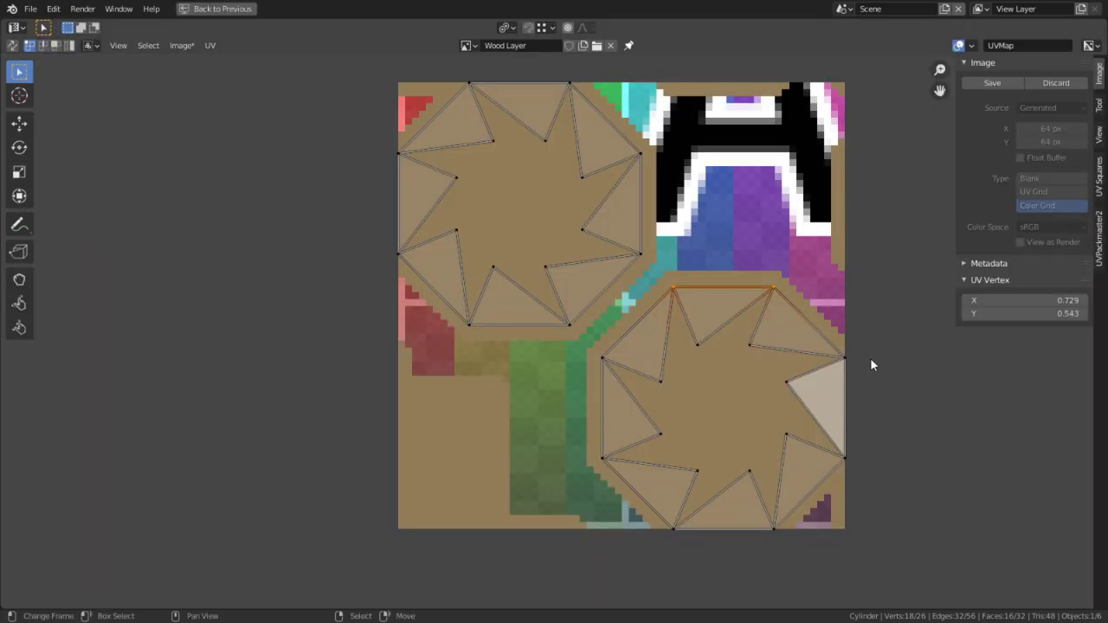
{"action": "key", "text": "c"}
{"action": "mouse_move", "coordinate": [862, 405]}
{"action": "left_mouse_down"}
{"action": "mouse_move", "coordinate": [801, 538]}
{"action": "mouse_move", "coordinate": [622, 543]}
{"action": "mouse_move", "coordinate": [565, 450]}
{"action": "mouse_move", "coordinate": [573, 370]}
{"action": "left_mouse_up"}
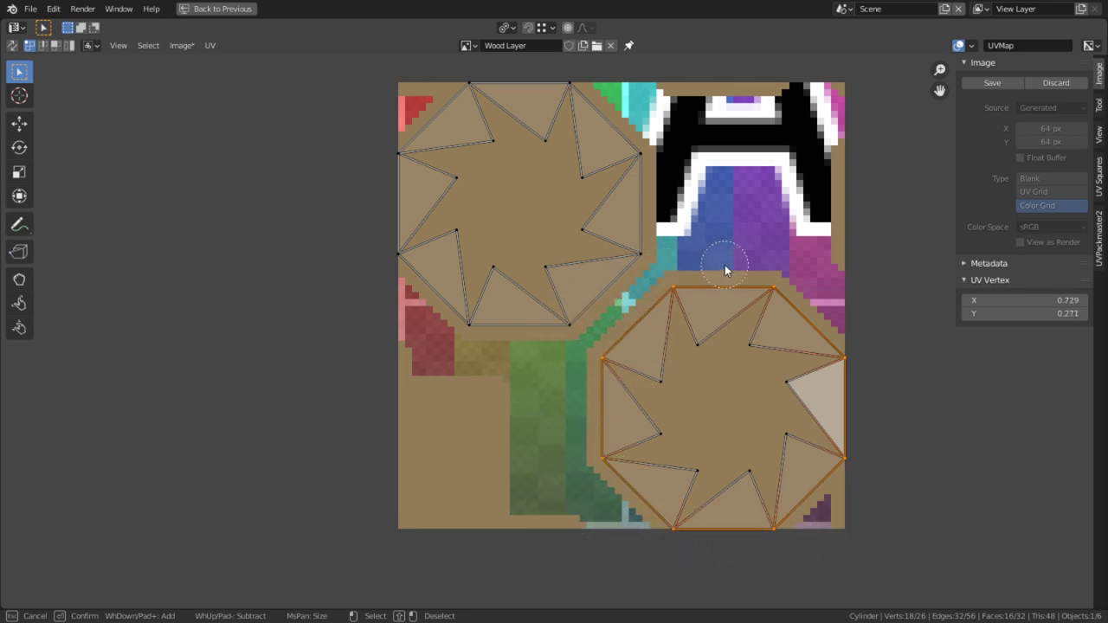
{"action": "key", "text": "Escape"}
{"action": "key", "text": "p"}
{"action": "key", "text": "alt+a"}
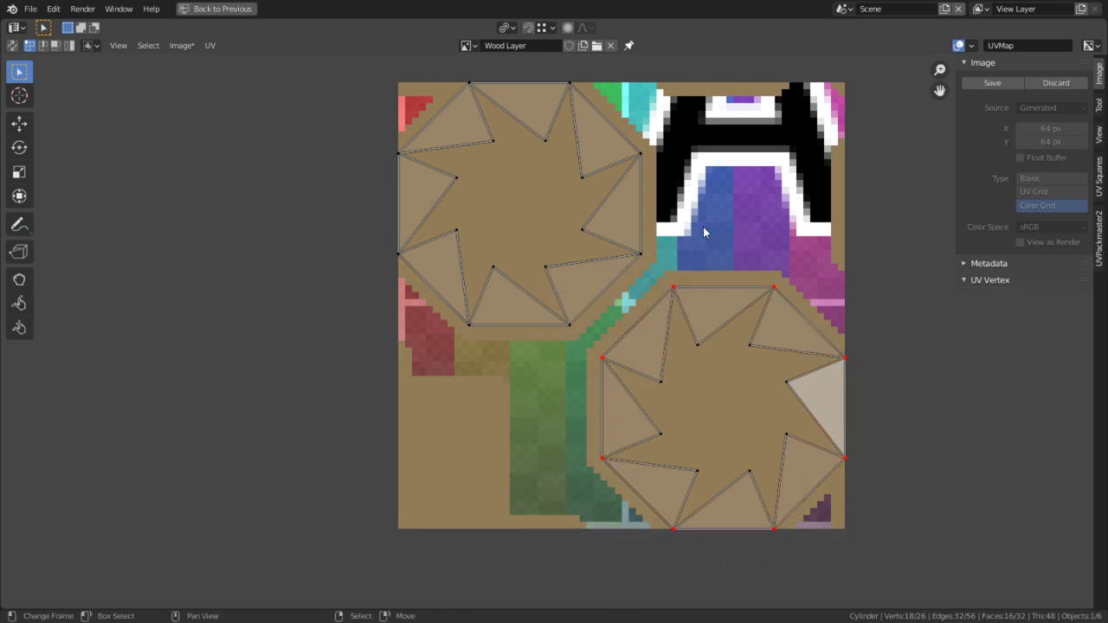
Pin all outer UV vertices of the upper-left octagon island
{"action": "key", "text": "c"}
{"action": "left_click", "coordinate": [567, 325]}
{"action": "mouse_move", "coordinate": [644, 264]}
{"action": "left_mouse_down"}
{"action": "mouse_move", "coordinate": [663, 201]}
{"action": "mouse_move", "coordinate": [609, 69]}
{"action": "mouse_move", "coordinate": [468, 71]}
{"action": "mouse_move", "coordinate": [373, 165]}
{"action": "mouse_move", "coordinate": [474, 340]}
{"action": "left_mouse_up"}
{"action": "right_click", "coordinate": [514, 347]}
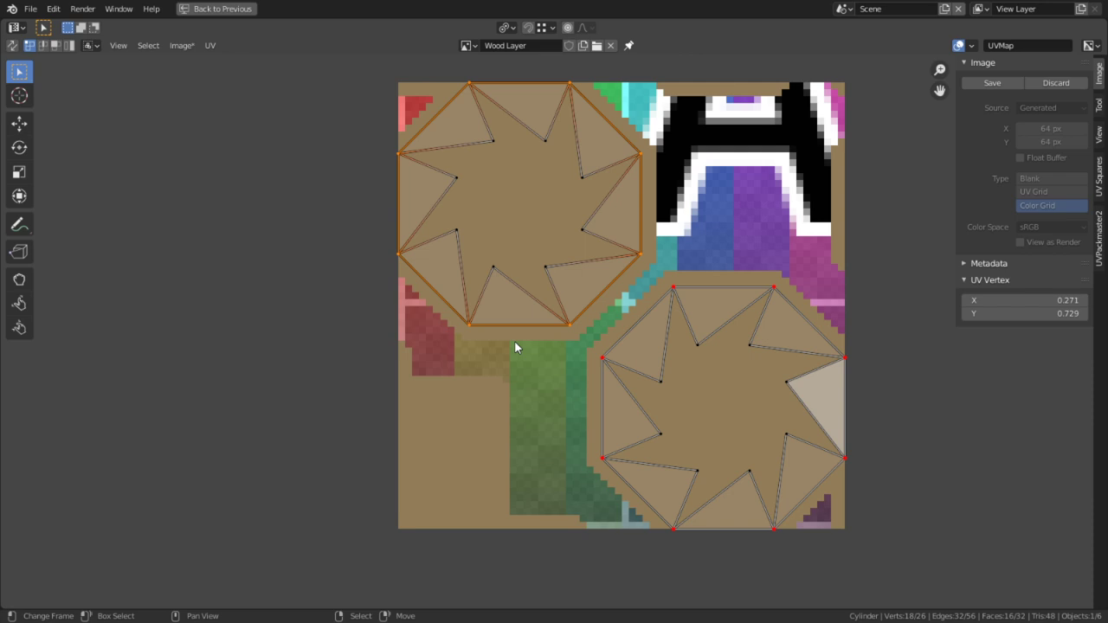
{"action": "key", "text": "p"}
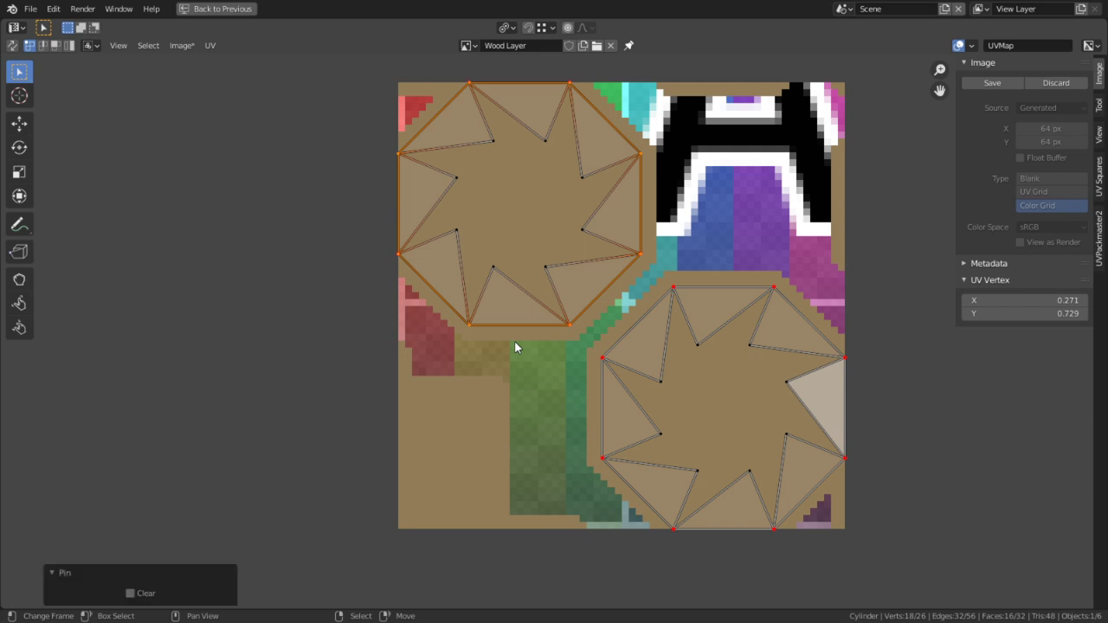
Unwrap all the cap triangles around their pinned outer vertices
{"action": "key", "text": "a"}
{"action": "key", "text": "u"}
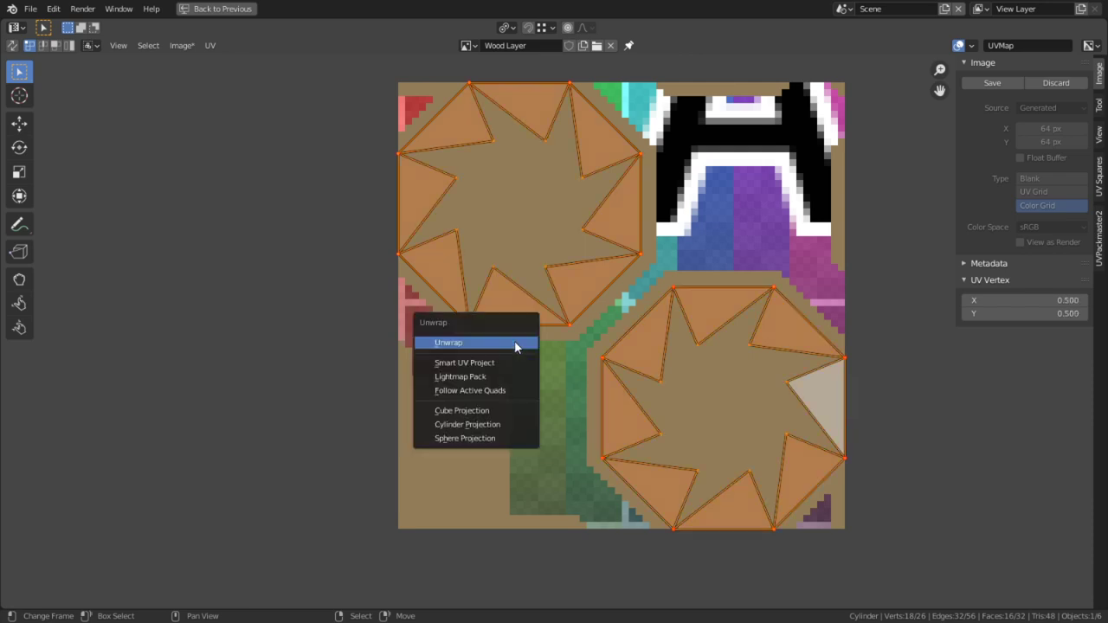
{"action": "key", "text": "u"}
{"action": "left_click", "coordinate": [652, 342]}
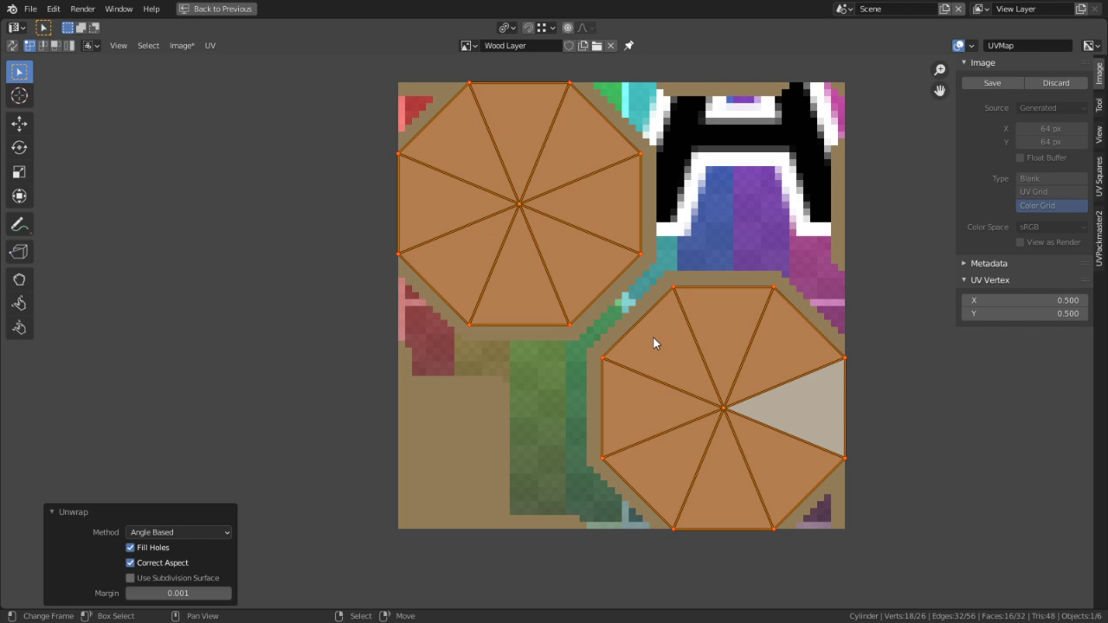
Snap the 2D cursor to the centre vertex of the lower-right octagon island
{"action": "key", "text": "3"}
{"action": "left_click", "coordinate": [730, 470]}
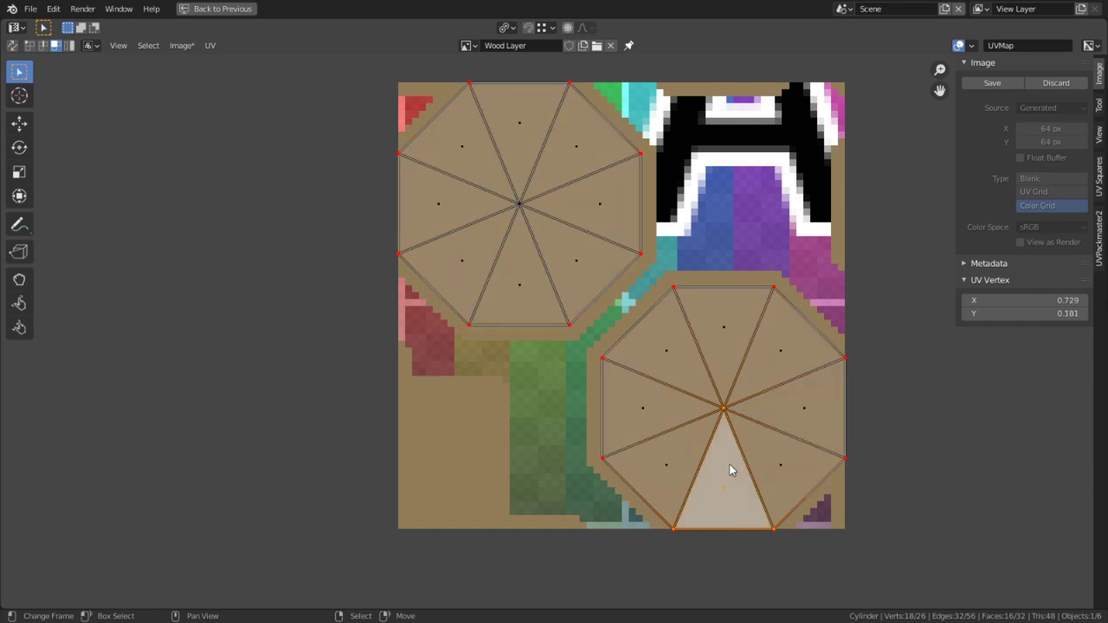
{"action": "key", "text": "shift+s"}
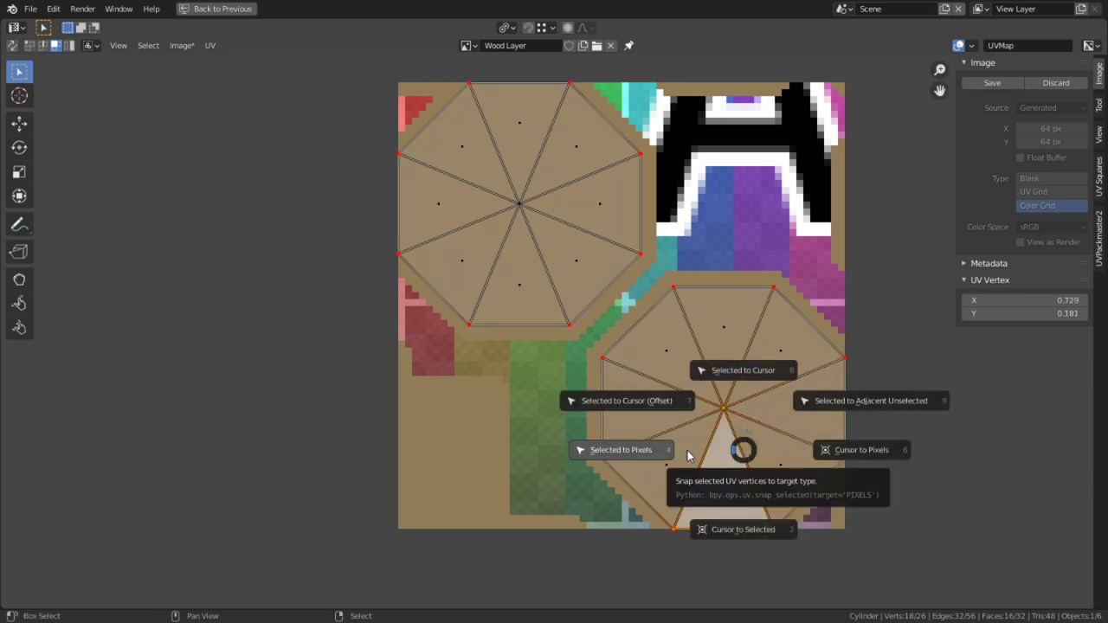
{"action": "left_click", "coordinate": [640, 460]}
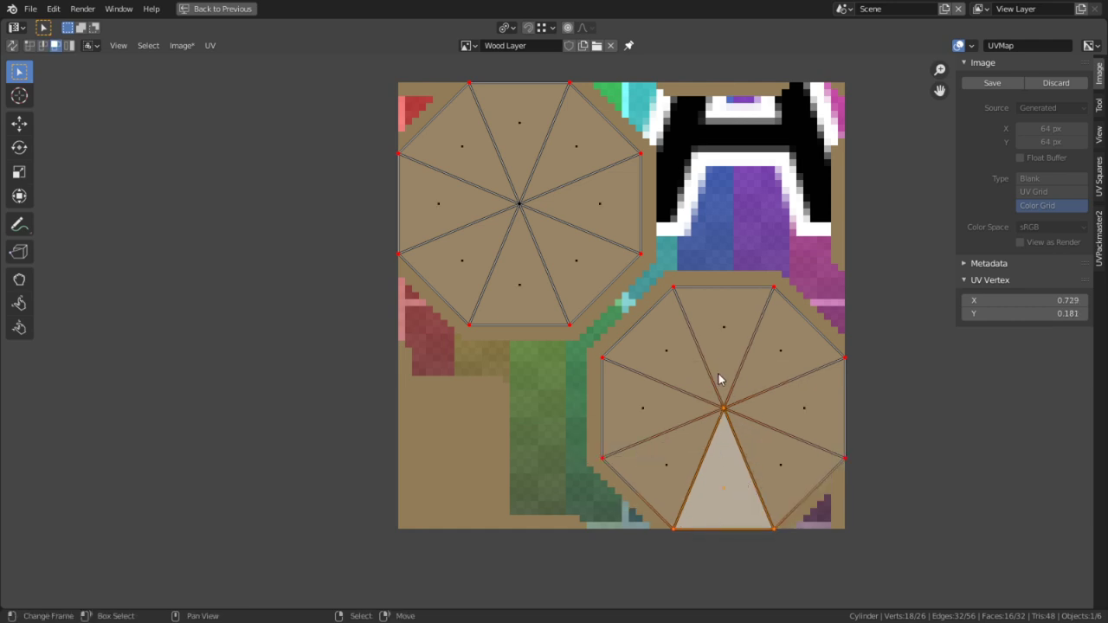
{"action": "key", "text": "1"}
{"action": "key", "text": "shift+s"}
{"action": "left_click", "coordinate": [731, 506]}
Switch the UV editor to face selection and enable UV Sync Selection
{"action": "key", "text": "3"}
{"action": "left_click", "coordinate": [506, 27]}
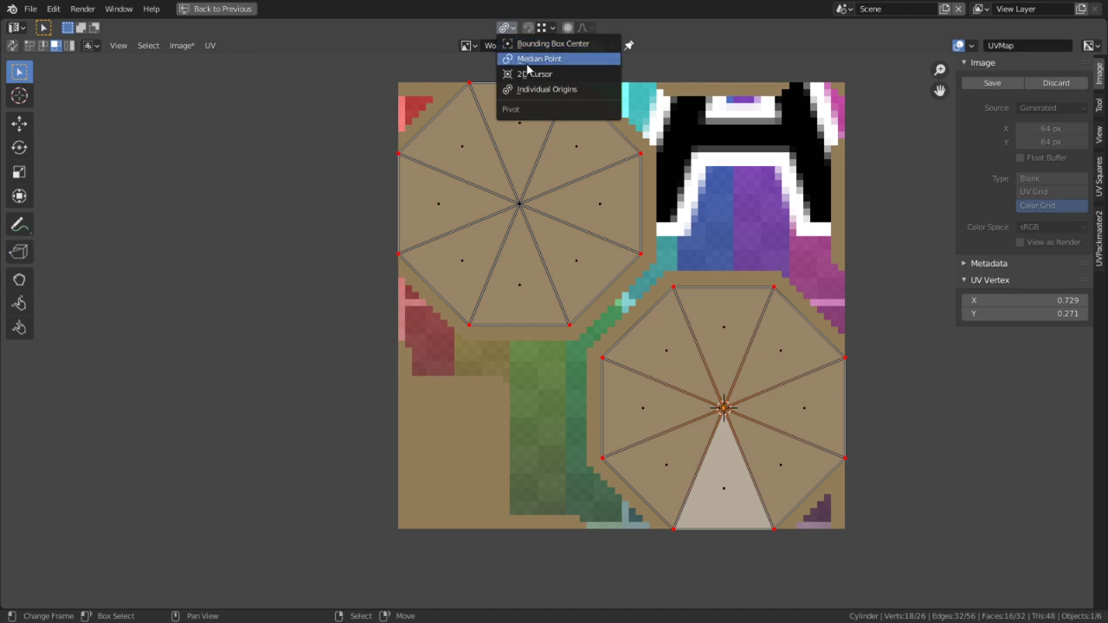
{"action": "left_click", "coordinate": [527, 64]}
{"action": "left_click", "coordinate": [18, 45]}
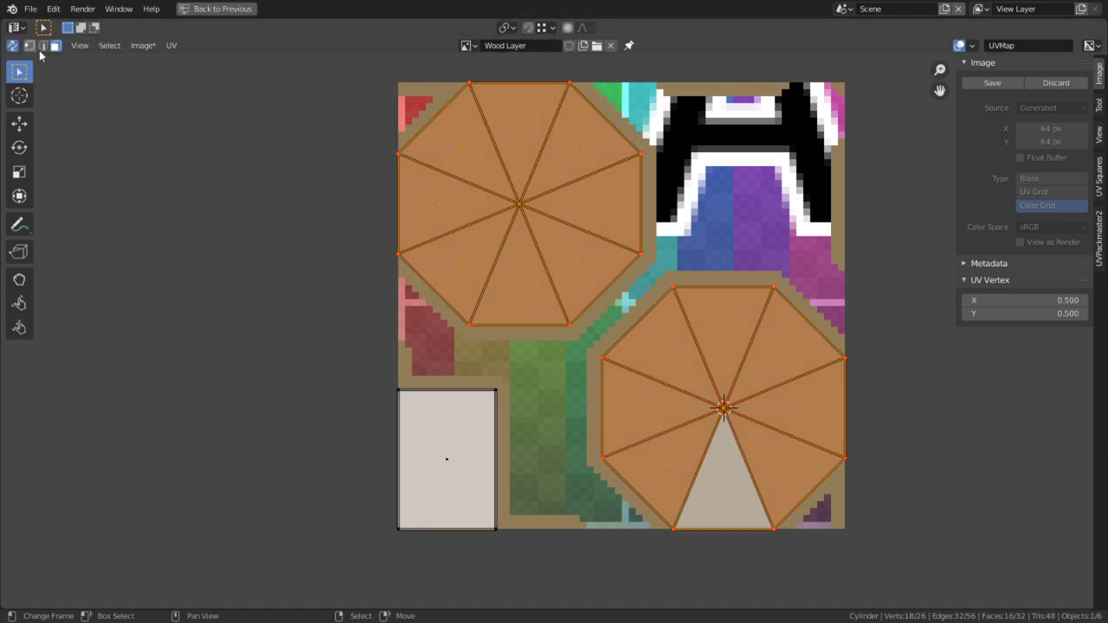
Rotate the lower-right octagon's top triangle 180° about the 2D Cursor pivot onto its bottom triangle
{"action": "left_click", "coordinate": [731, 355]}
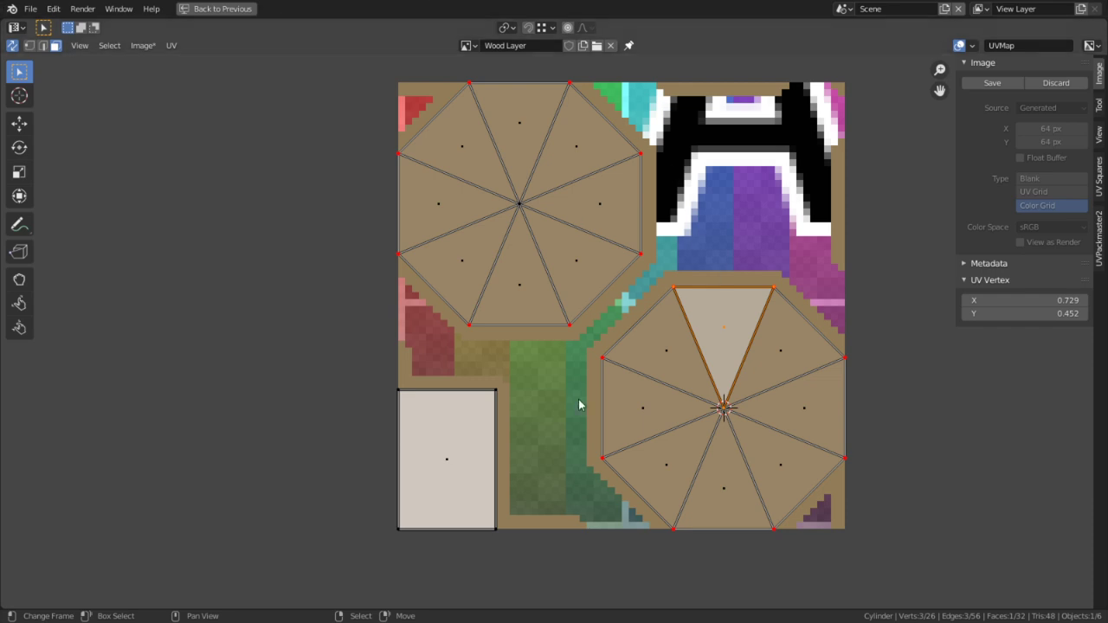
{"action": "left_click", "coordinate": [506, 27]}
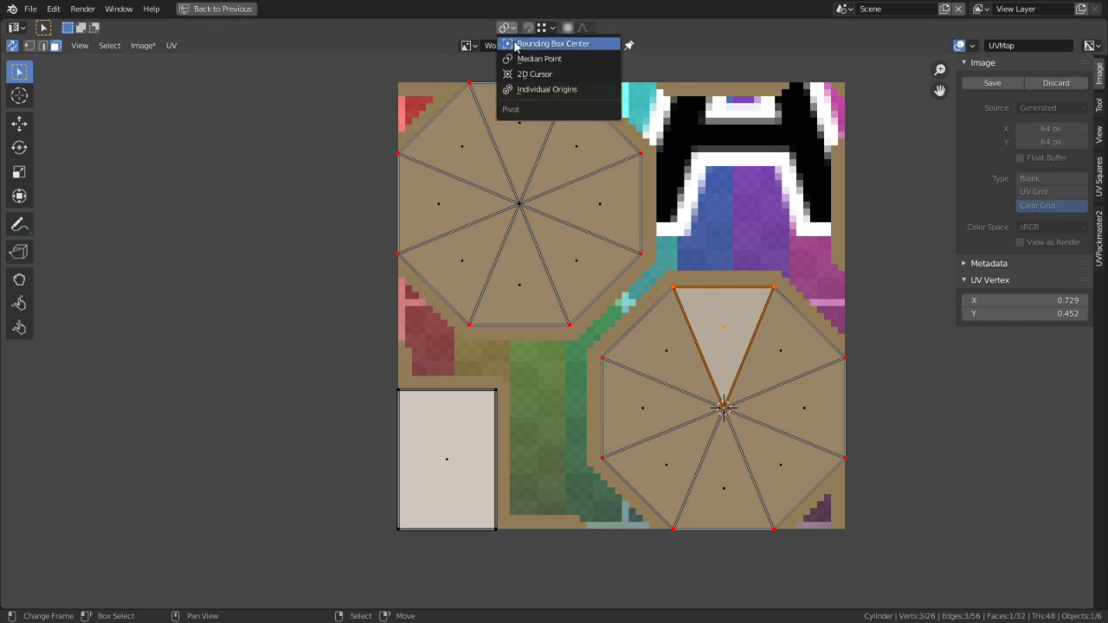
{"action": "left_click", "coordinate": [542, 72]}
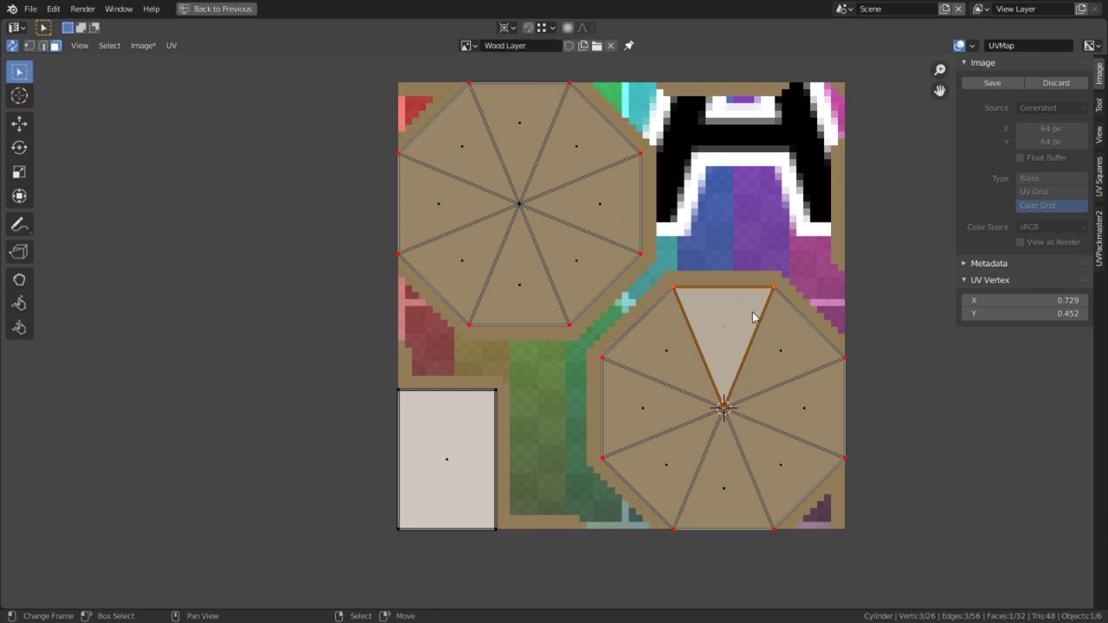
{"action": "type", "text": "80"}
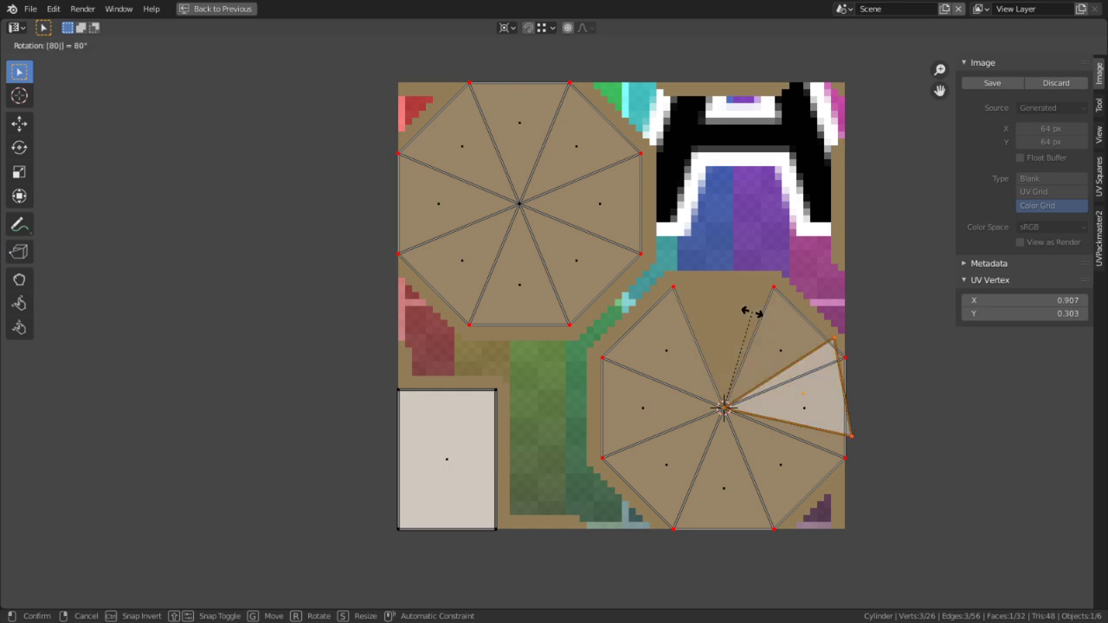
{"action": "key", "text": "BackSpace"}
{"action": "key", "text": "BackSpace"}
{"action": "type", "text": "180"}
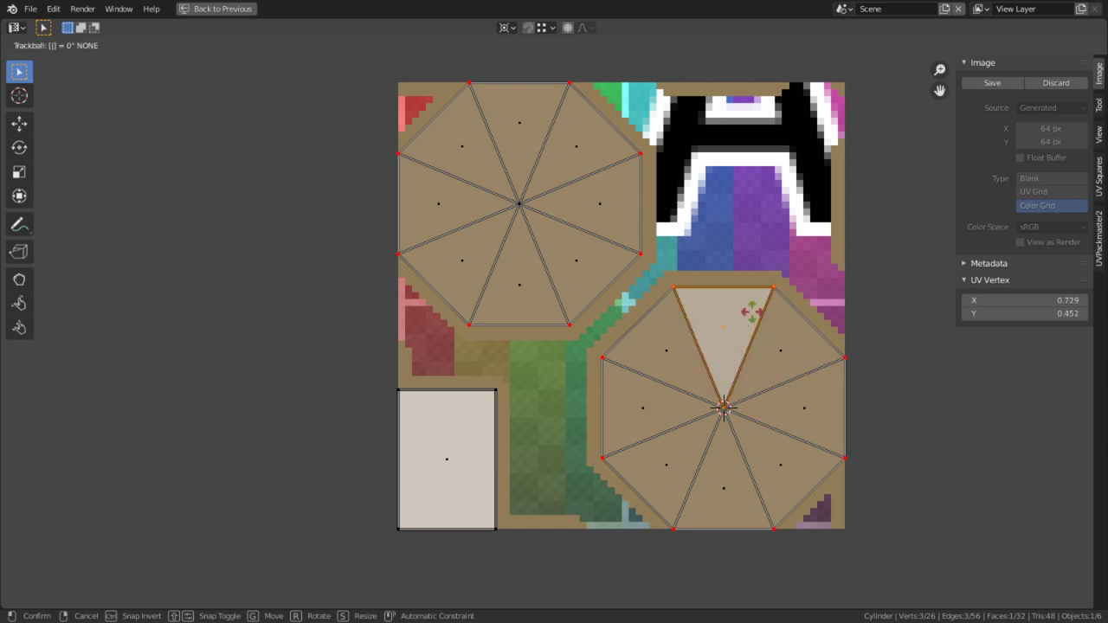
{"action": "key", "text": "Return"}
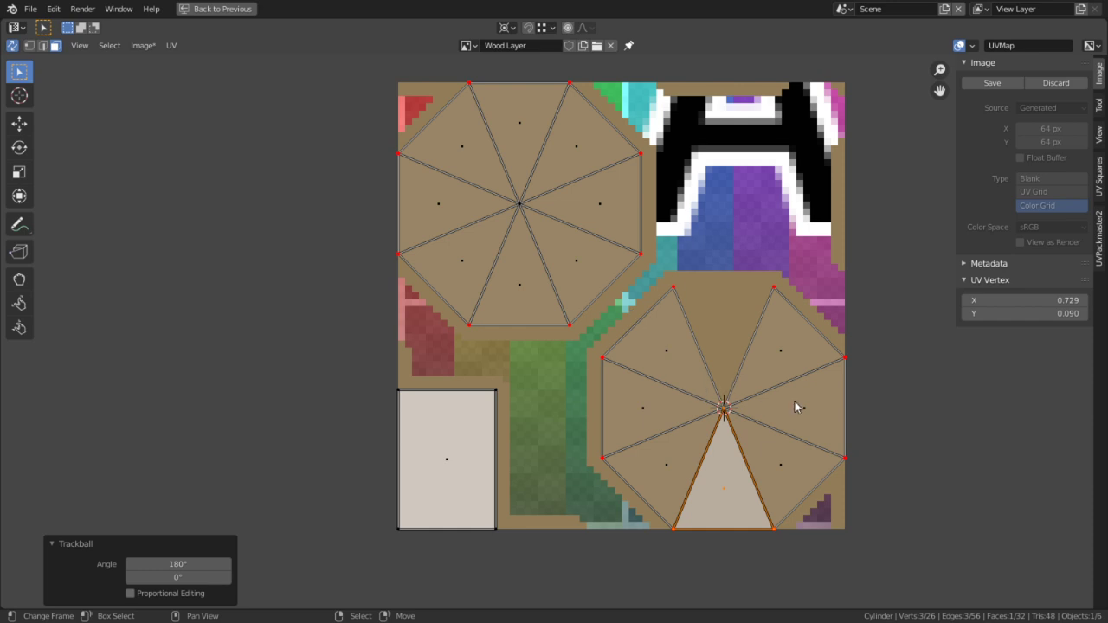
Select the lower octagon's upper-right triangle and enable Vertex snapping for Rotate as well as Move
{"action": "left_click", "coordinate": [793, 346]}
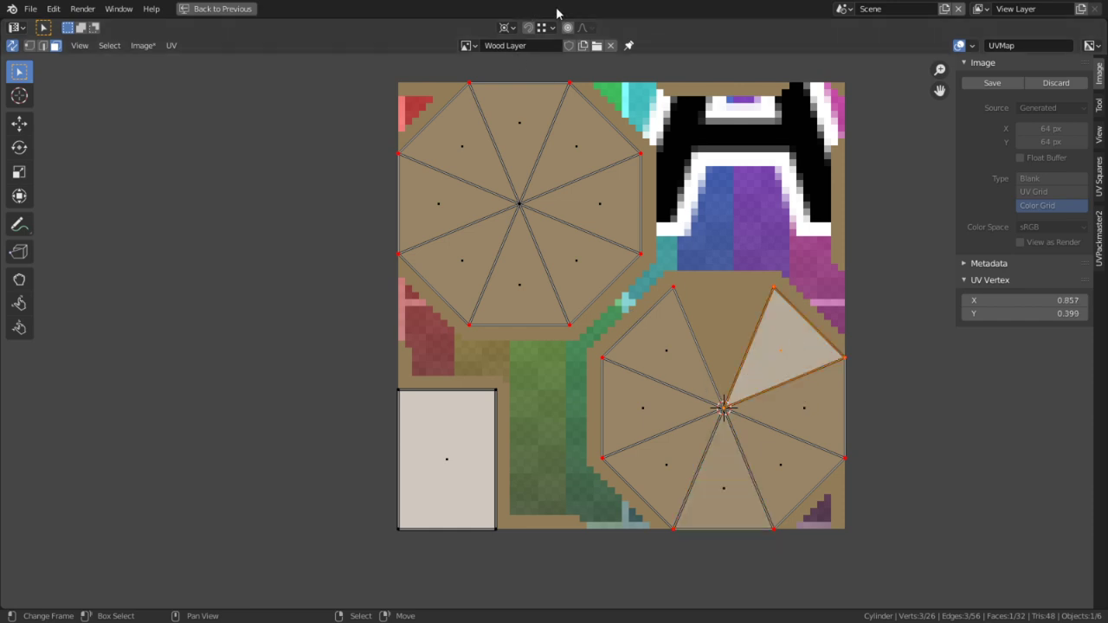
{"action": "left_click", "coordinate": [548, 28]}
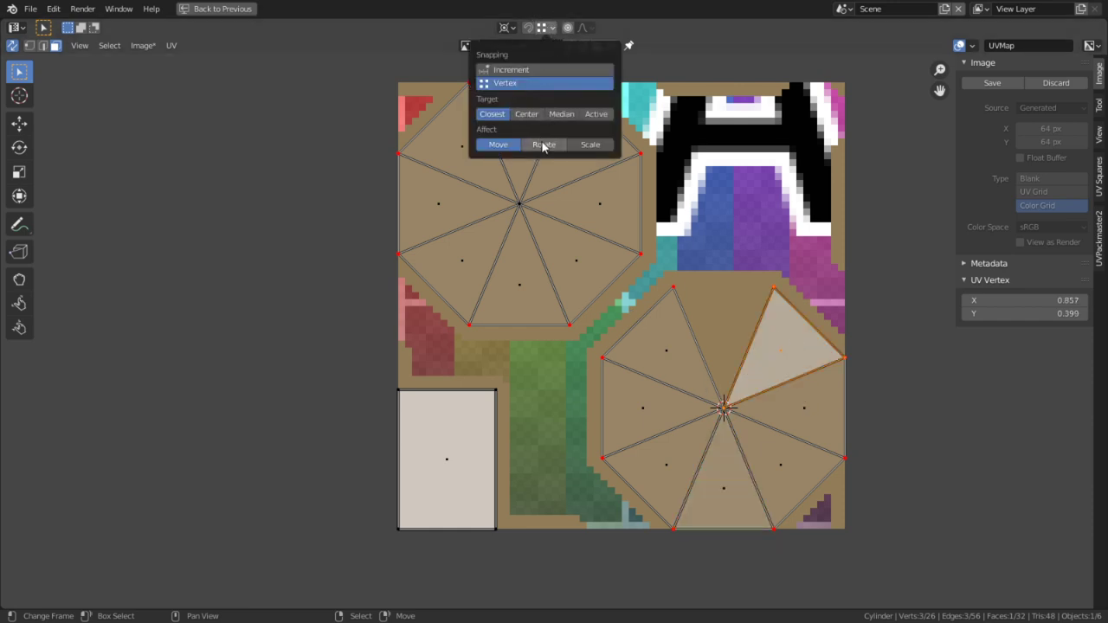
{"action": "left_click", "coordinate": [554, 29]}
{"action": "left_click", "coordinate": [527, 28]}
{"action": "key", "text": "r"}
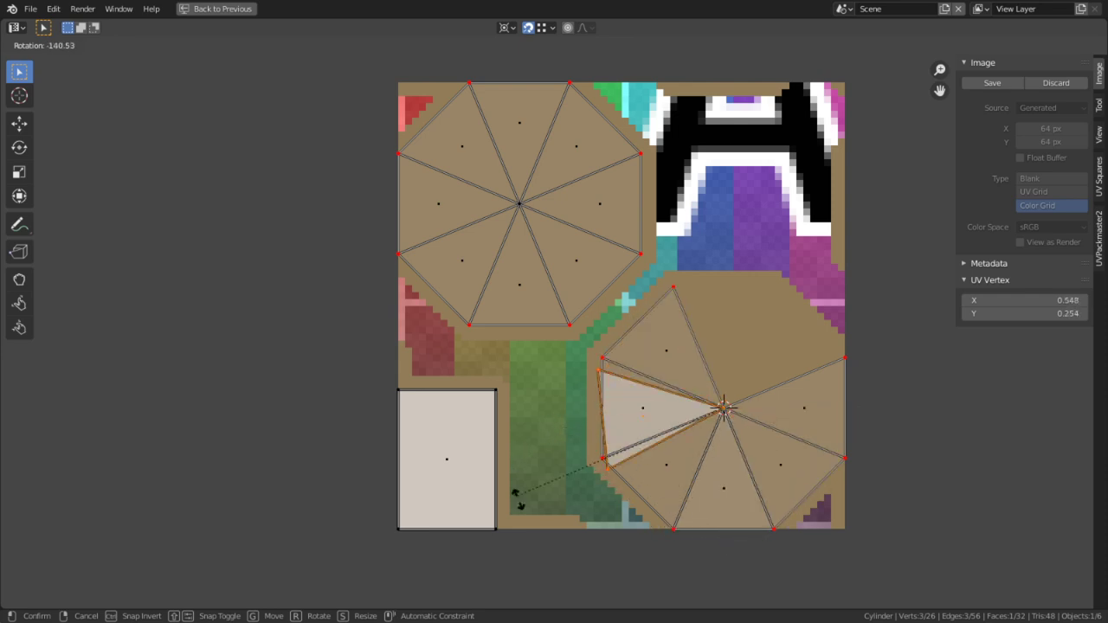
{"action": "right_click", "coordinate": [611, 260]}
{"action": "left_click", "coordinate": [548, 28]}
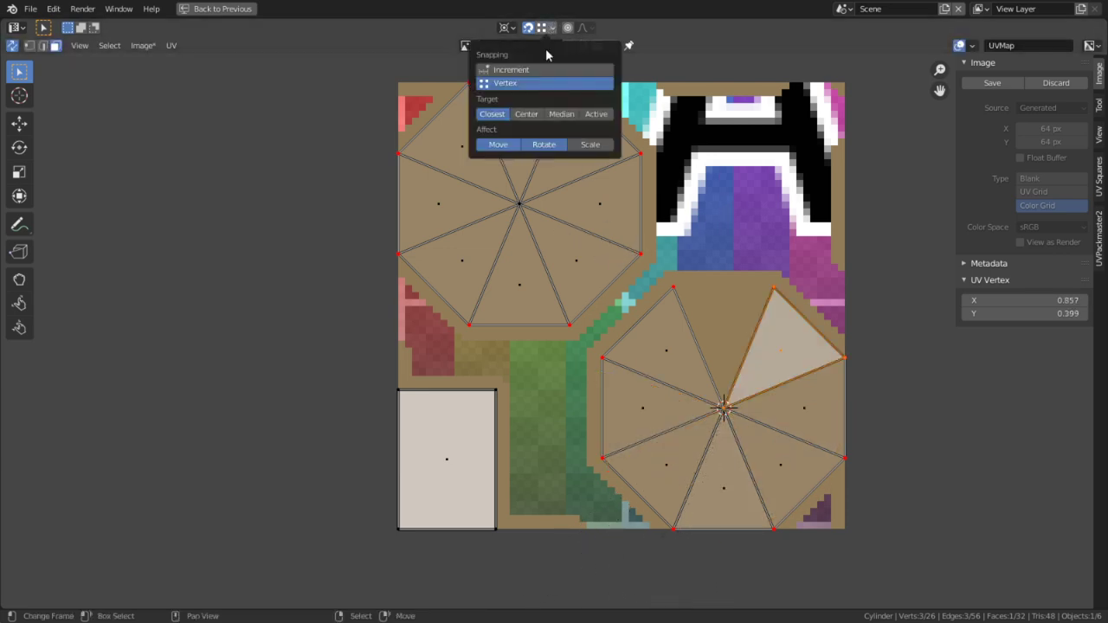
{"action": "key", "text": "r"}
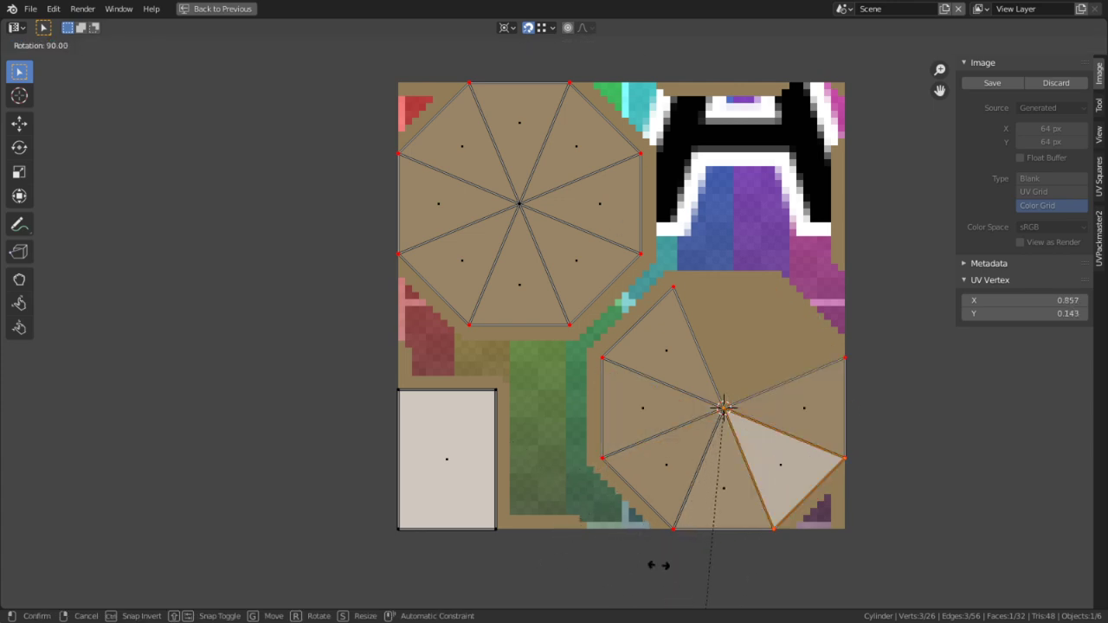
{"action": "right_click", "coordinate": [597, 554]}
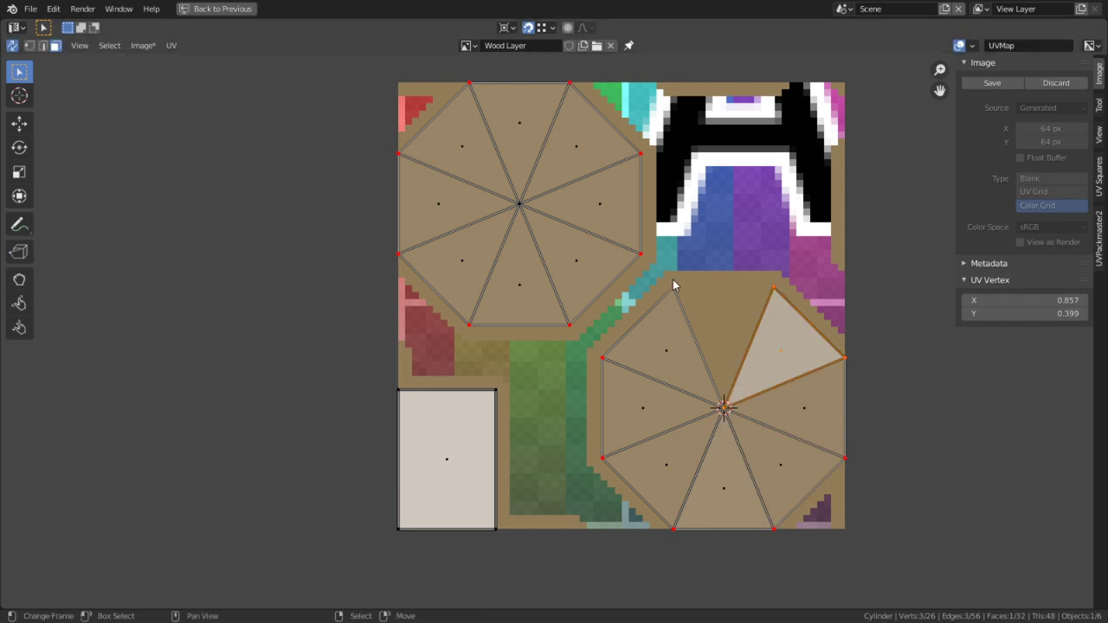
Rotate the lower octagon's upper-right triangle 135° about the 2D cursor onto the bottom triangle
{"action": "key", "text": "r"}
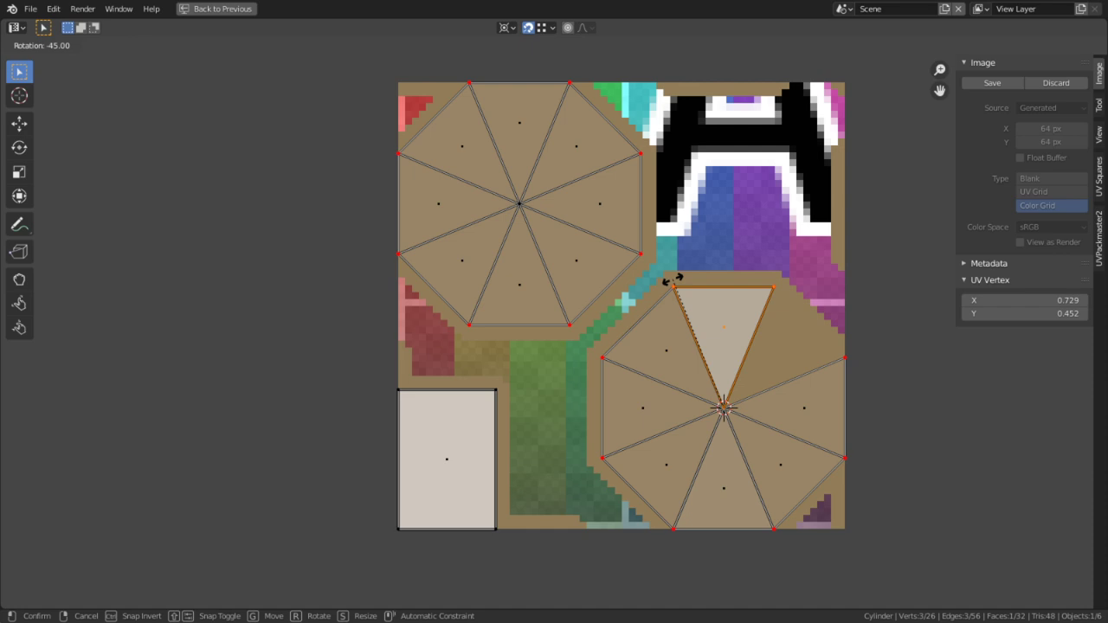
{"action": "type", "text": "45"}
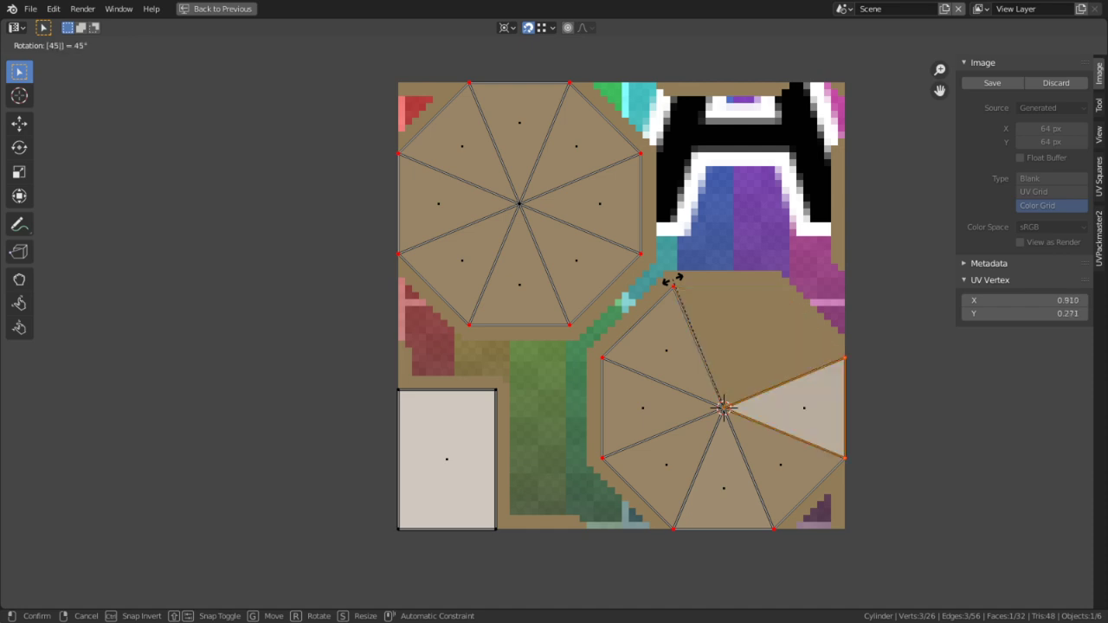
{"action": "key", "text": "Return"}
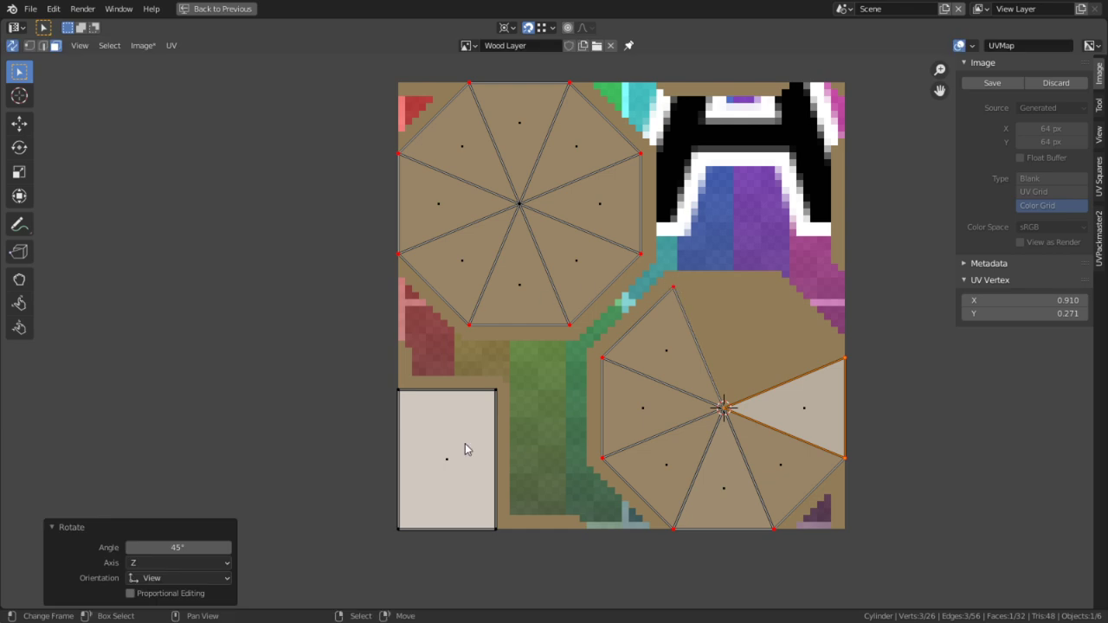
{"action": "left_click", "coordinate": [178, 547]}
{"action": "key", "text": "Right"}
{"action": "key", "text": "Return"}
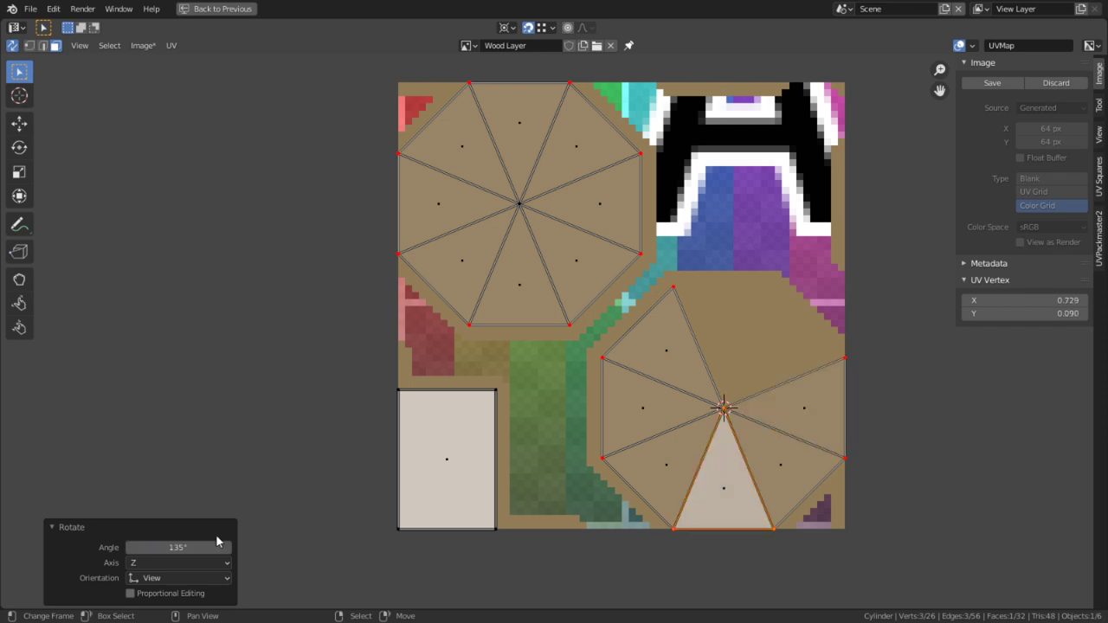
Rotate the lower octagon's lower-right triangle 45° about the 2D cursor onto the bottom triangle
{"action": "left_click", "coordinate": [799, 396]}
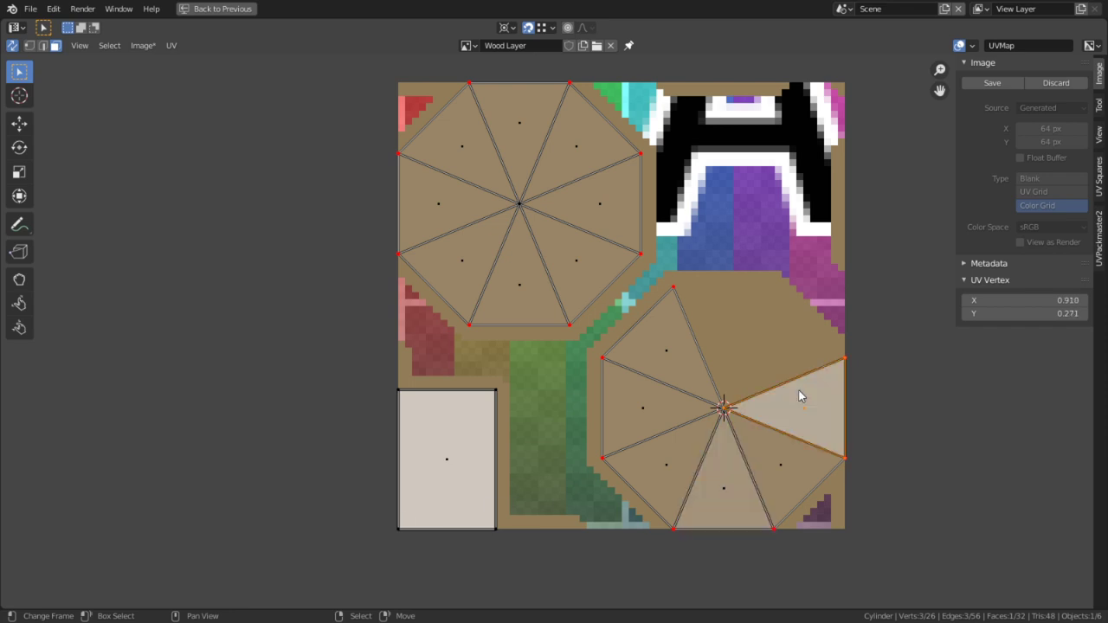
{"action": "left_click", "coordinate": [773, 487]}
{"action": "type", "text": "r45"}
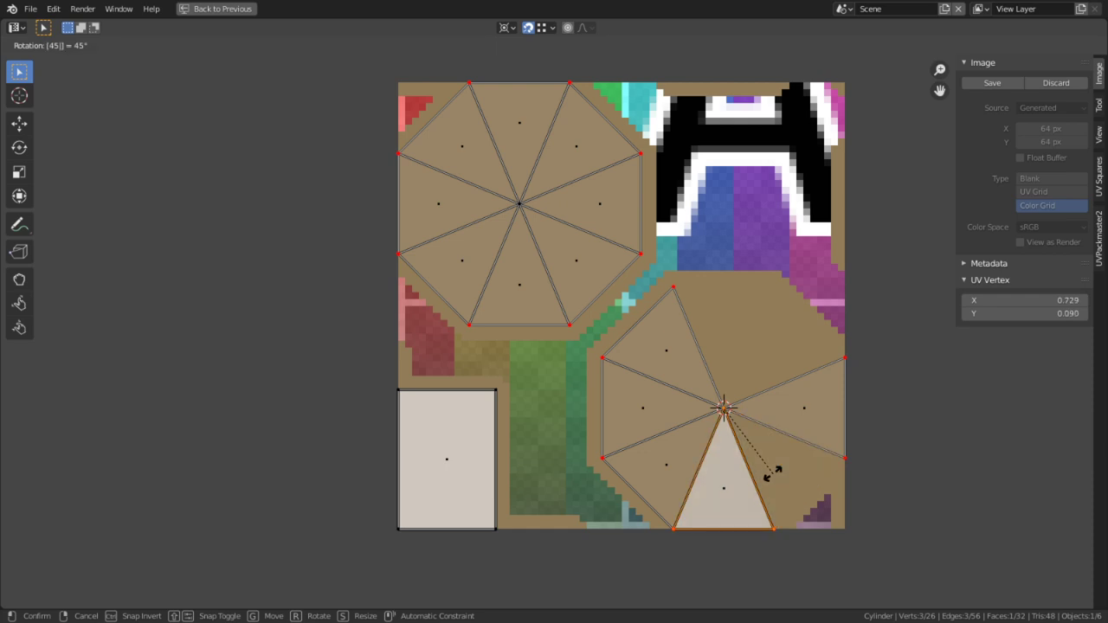
{"action": "key", "text": "Return"}
Rotate the lower octagon's right triangle 90° about the 2D cursor onto the bottom triangle
{"action": "left_click", "coordinate": [804, 385]}
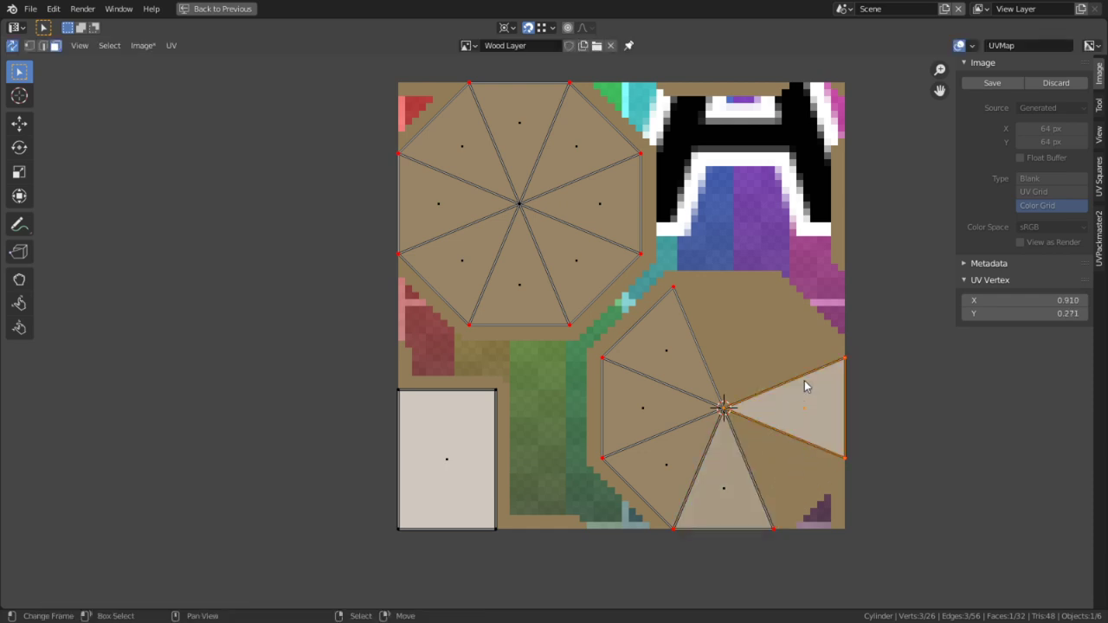
{"action": "type", "text": "r89"}
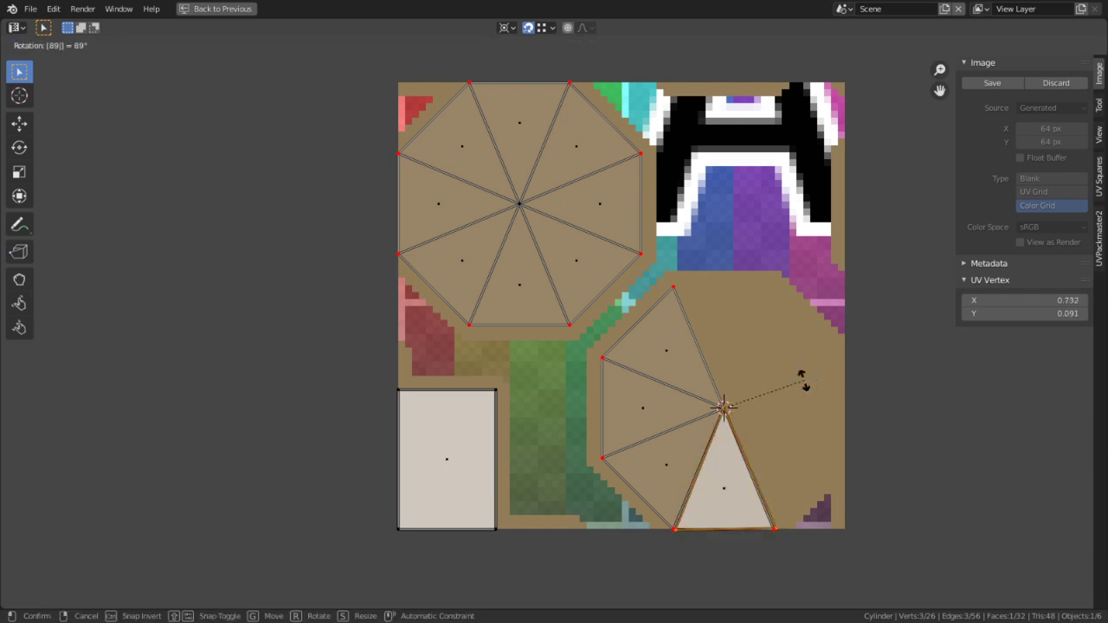
{"action": "key", "text": "BackSpace"}
{"action": "key", "text": "BackSpace"}
{"action": "type", "text": "90"}
{"action": "key", "text": "Return"}
Rotate the lower octagon's left triangle -90° and its lower-left triangle 45° counterclockwise onto the bottom triangle
{"action": "left_click", "coordinate": [616, 391]}
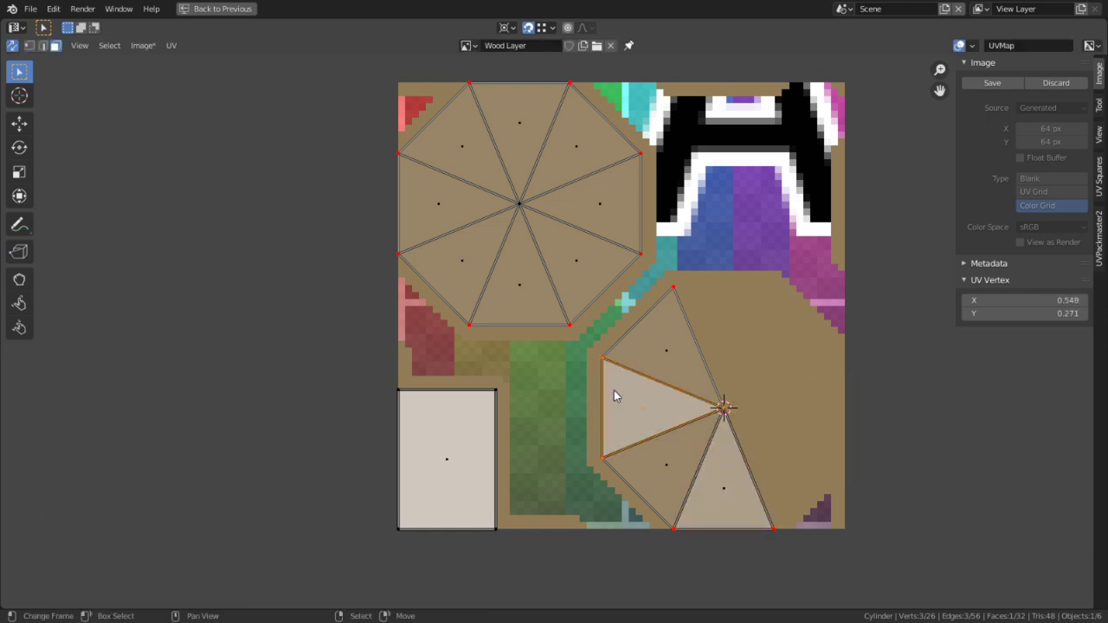
{"action": "type", "text": "r90-"}
{"action": "key", "text": "Return"}
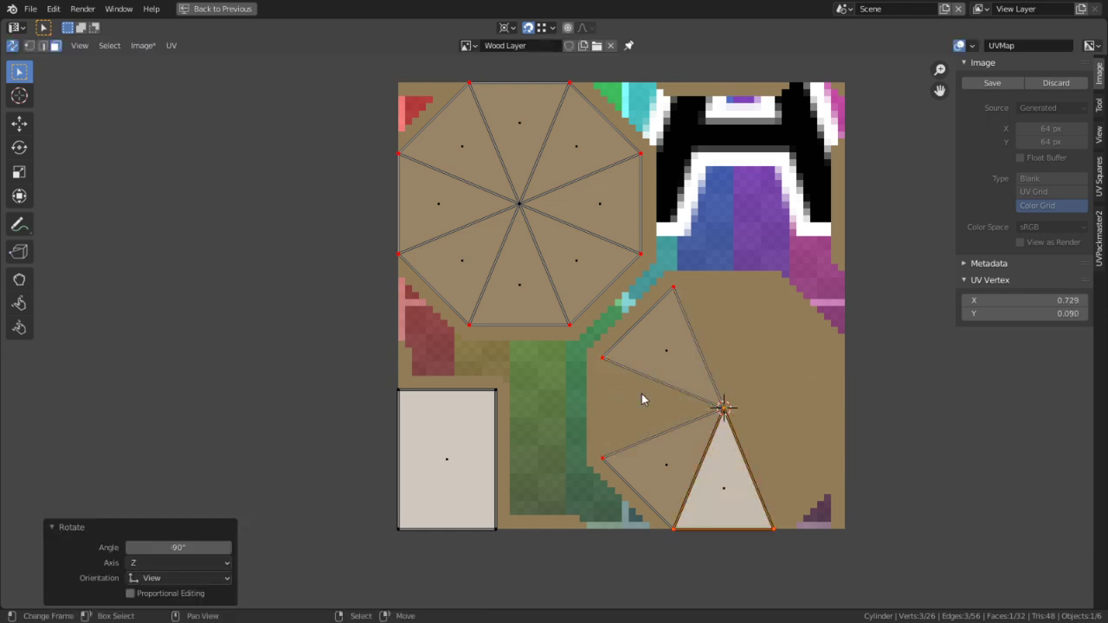
{"action": "right_click", "coordinate": [668, 444]}
{"action": "type", "text": "r45"}
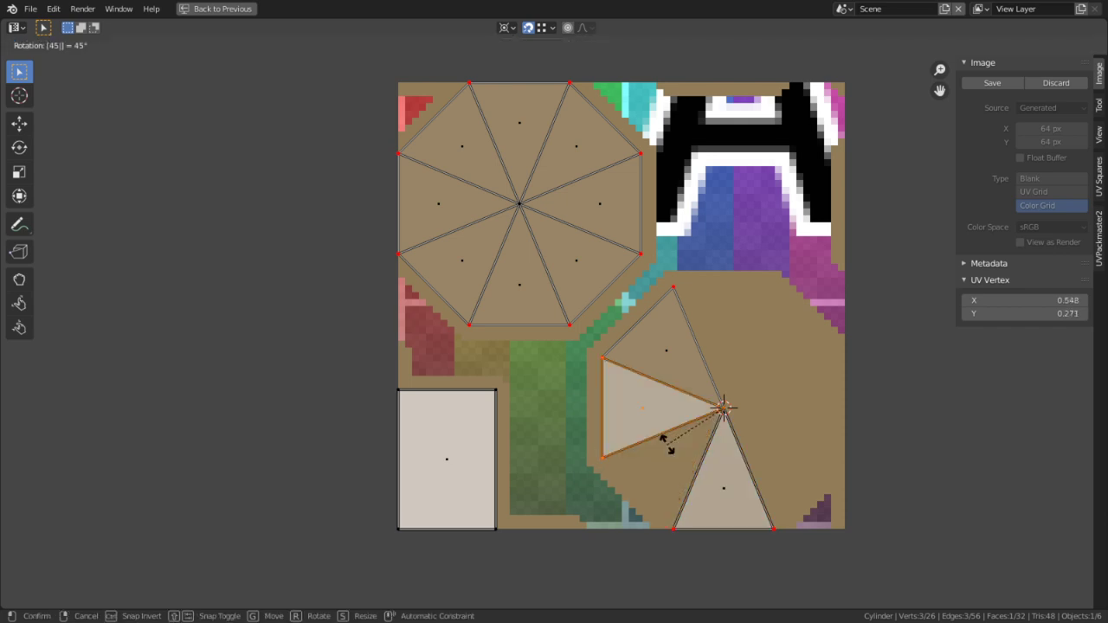
{"action": "key", "text": "Return"}
Rotate the lower octagon's upper-left triangle -135° about the 2D cursor onto the bottom triangle
{"action": "key", "text": "r"}
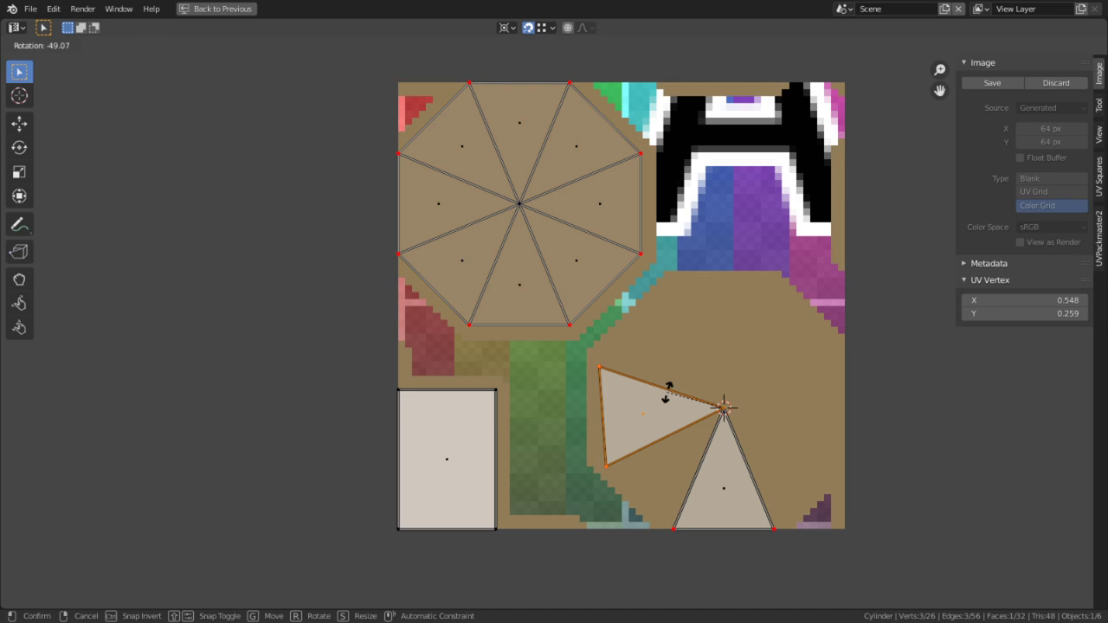
{"action": "type", "text": "96"}
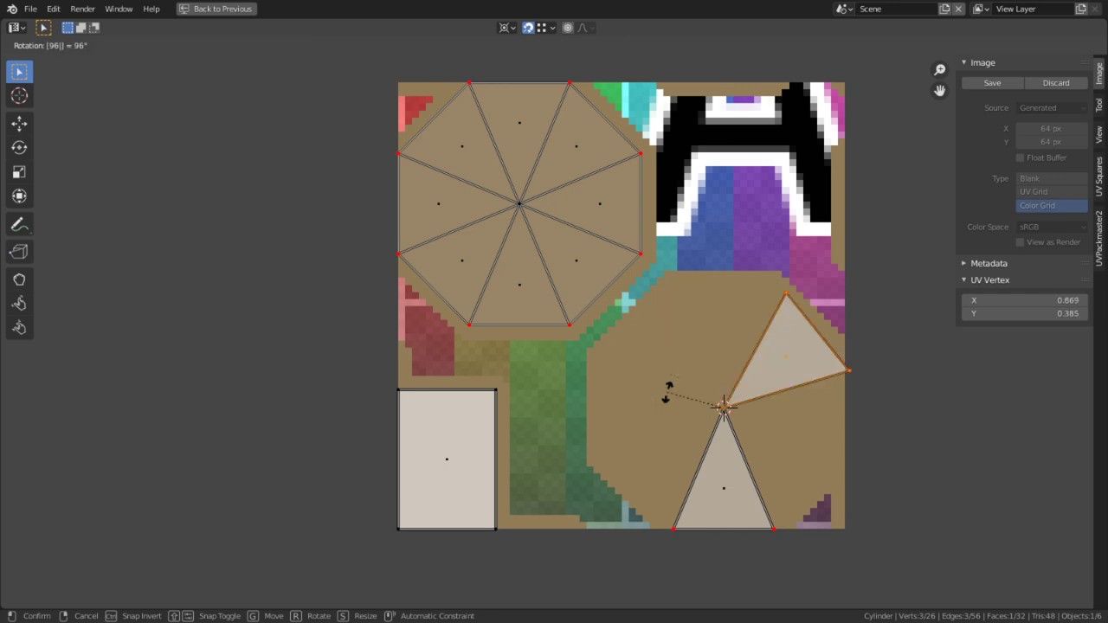
{"action": "key", "text": "BackSpace"}
{"action": "type", "text": "0"}
{"action": "key", "text": "Return"}
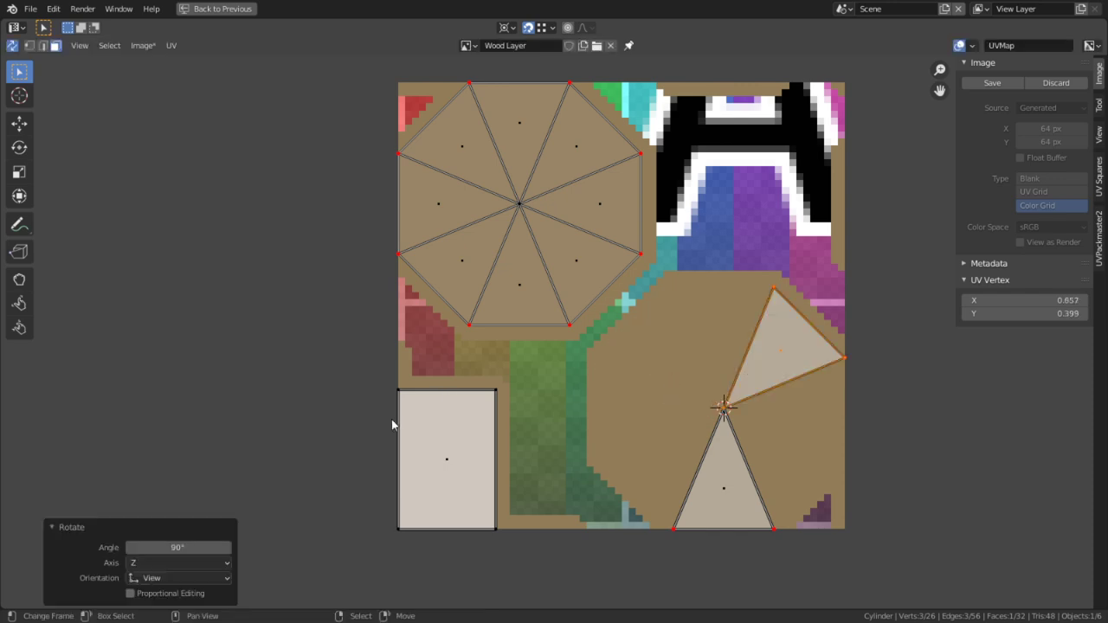
{"action": "left_click", "coordinate": [200, 548]}
{"action": "type", "text": "-90d45"}
{"action": "key", "text": "Return"}
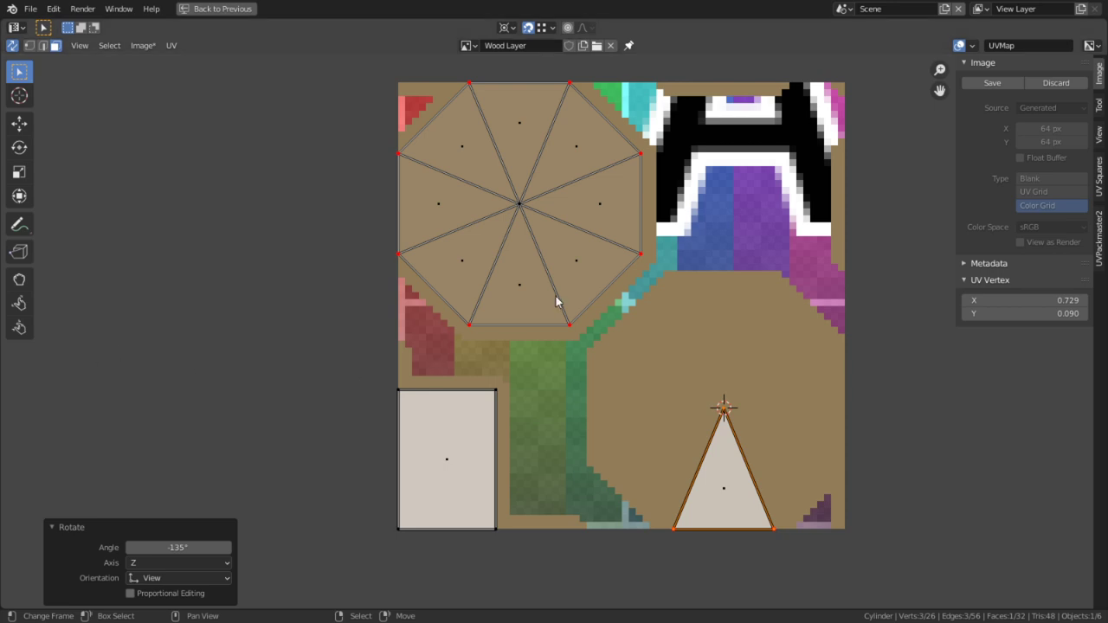
Snap the 2D cursor to the center vertex of the upper octagon
{"action": "left_click", "coordinate": [527, 217]}
{"action": "key", "text": "shift+s"}
{"action": "left_click", "coordinate": [525, 321]}
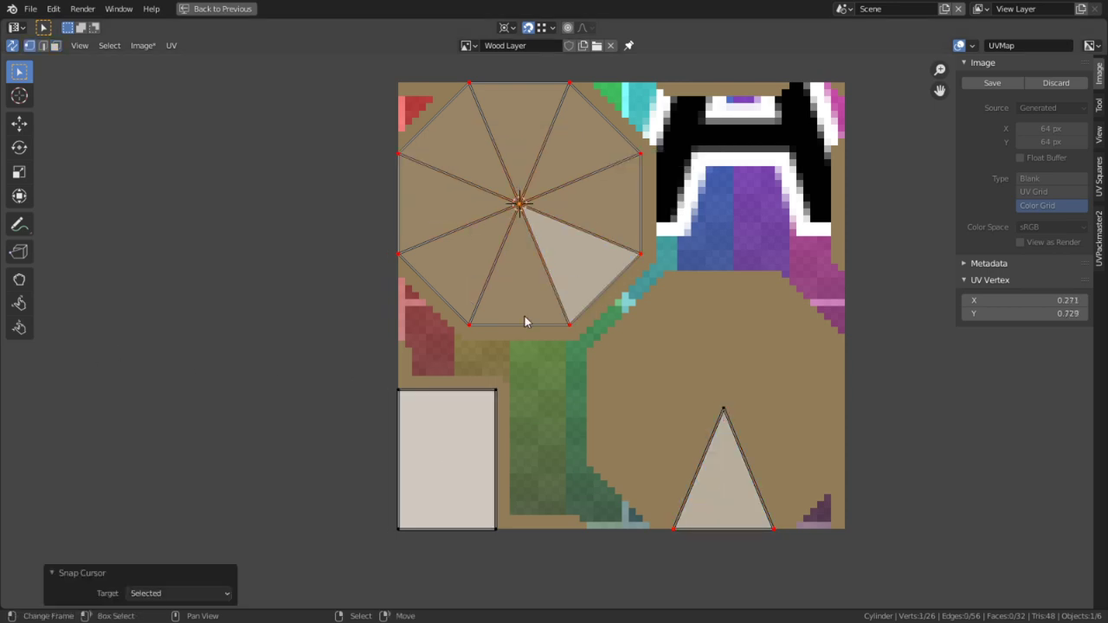
Rotate the upper octagon's lower-right triangle 45° and its right triangle 90° onto its bottom triangle
{"action": "key", "text": "3"}
{"action": "left_click", "coordinate": [582, 257]}
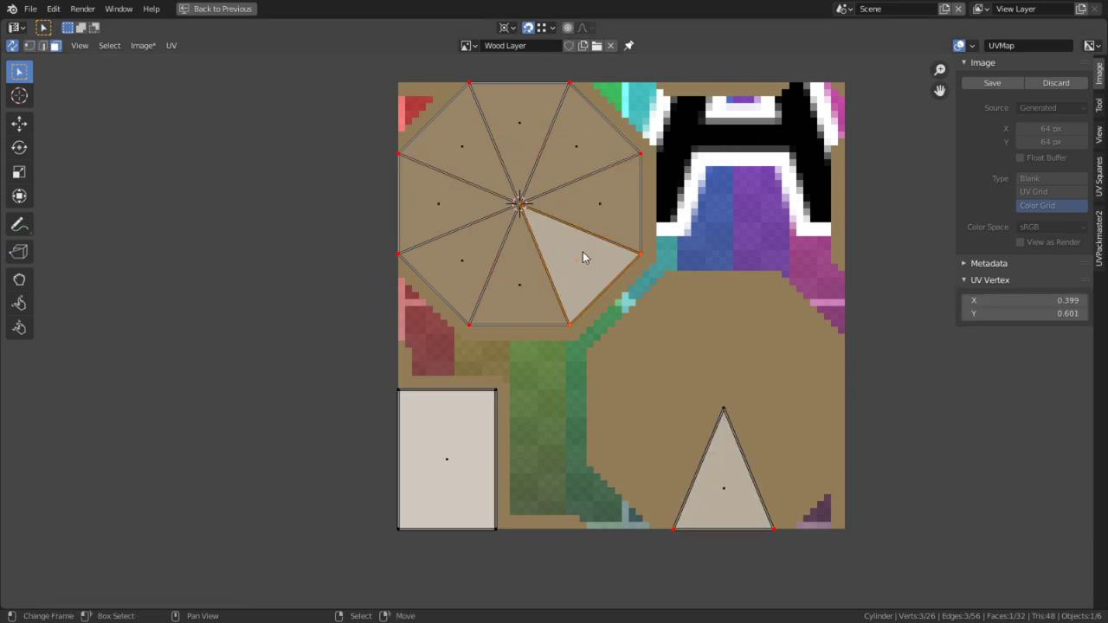
{"action": "type", "text": "r45"}
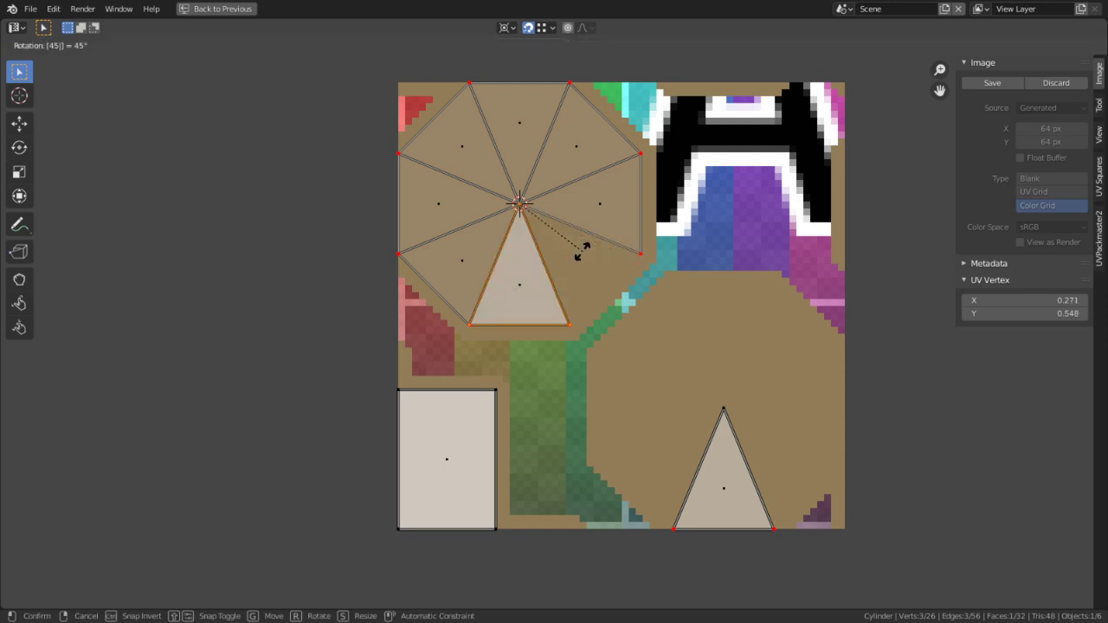
{"action": "key", "text": "Return"}
{"action": "key", "text": "ctrl+z"}
{"action": "type", "text": "r90"}
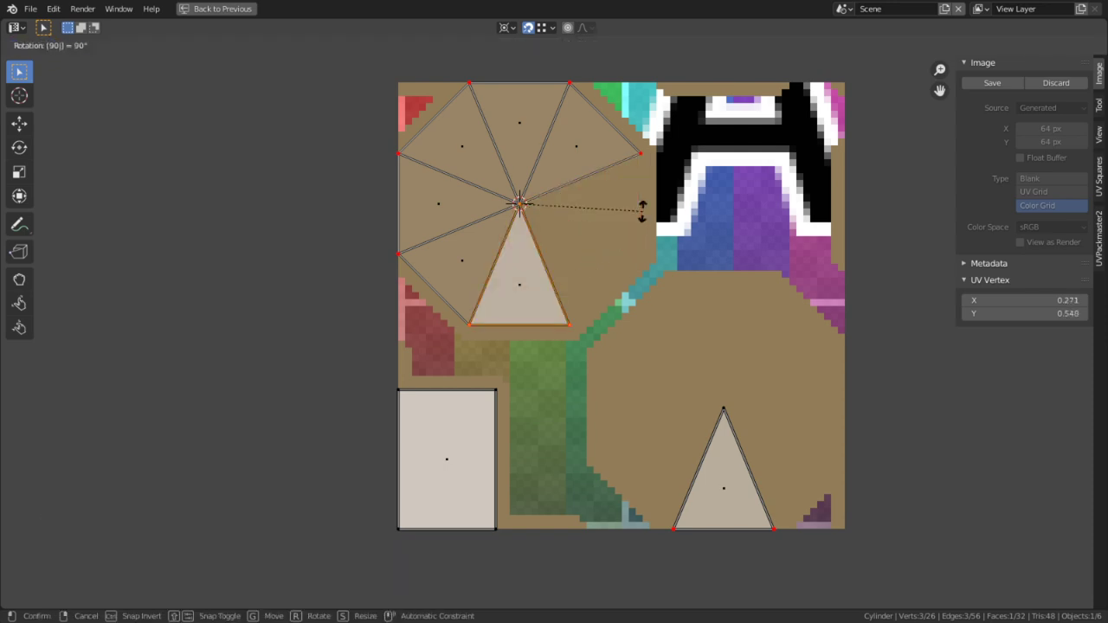
{"action": "key", "text": "Return"}
Rotate the upper octagon's lower-left triangle -45° and its left triangle -90° onto its bottom triangle
{"action": "right_click", "coordinate": [487, 266]}
{"action": "type", "text": "r"}
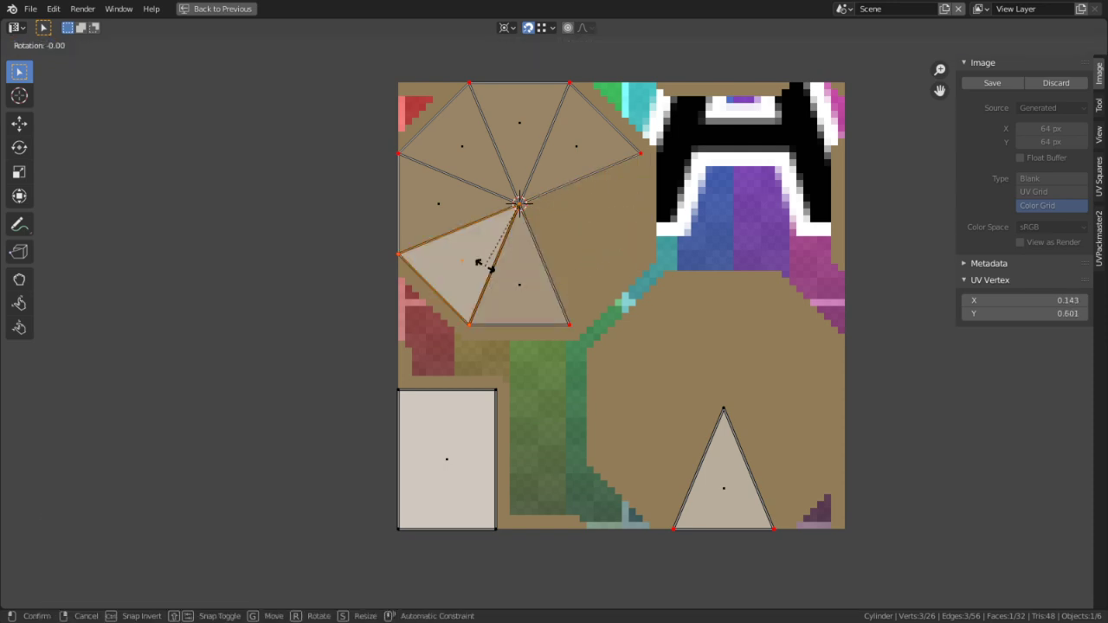
{"action": "type", "text": "45-"}
{"action": "key", "text": "Return"}
{"action": "right_click", "coordinate": [417, 183]}
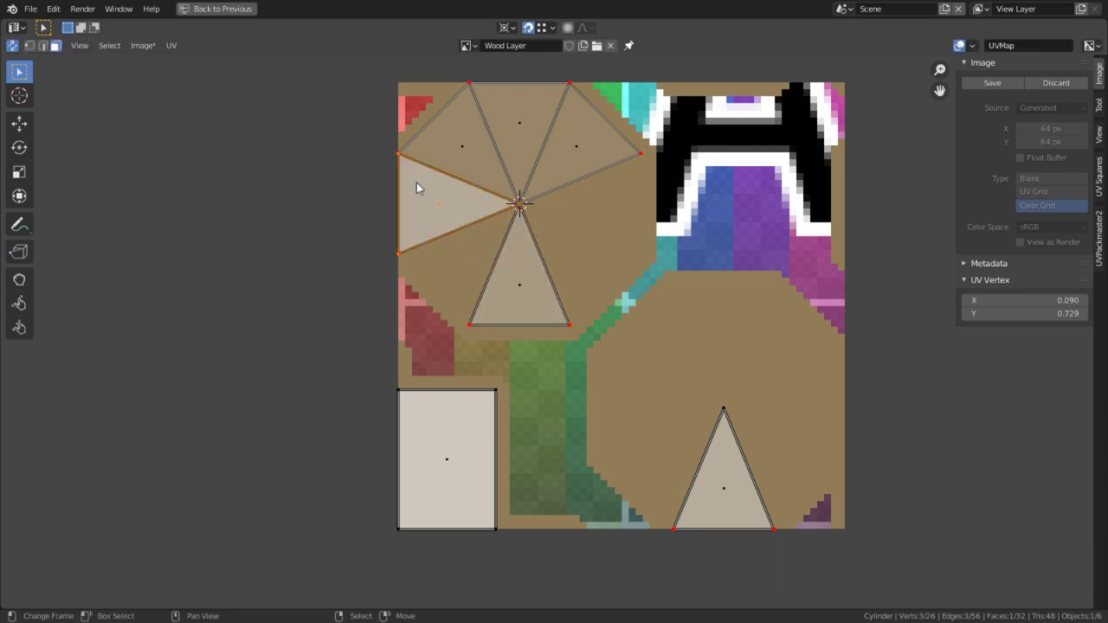
{"action": "type", "text": "r90-"}
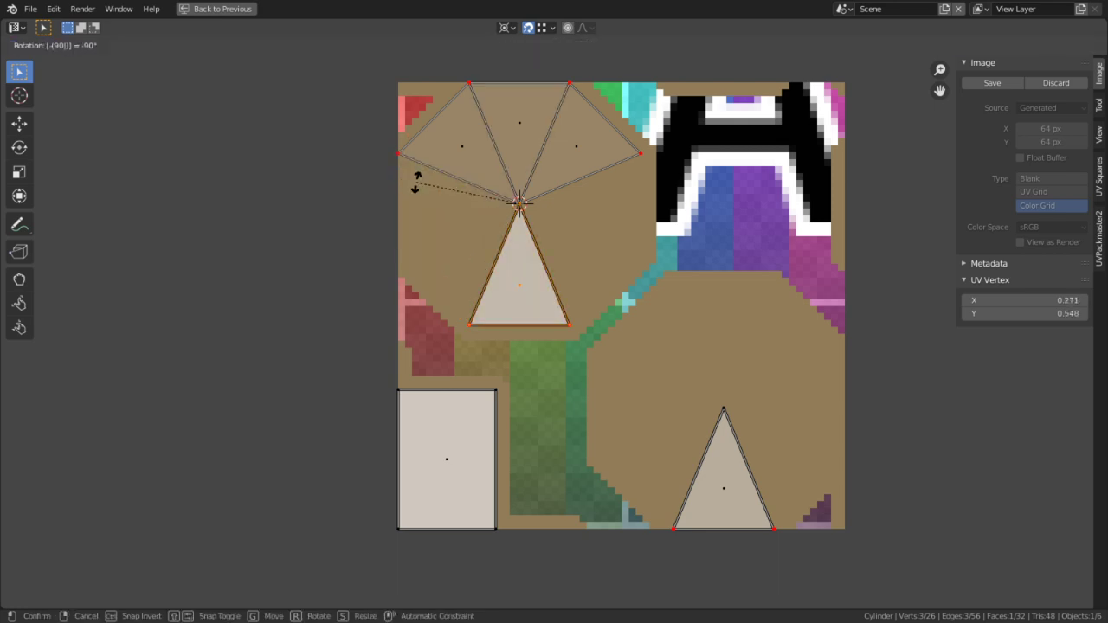
{"action": "key", "text": "Return"}
Rotate the upper octagon's top triangle 180° and its upper-right triangle 135° onto its bottom triangle
{"action": "right_click", "coordinate": [514, 107]}
{"action": "type", "text": "r180"}
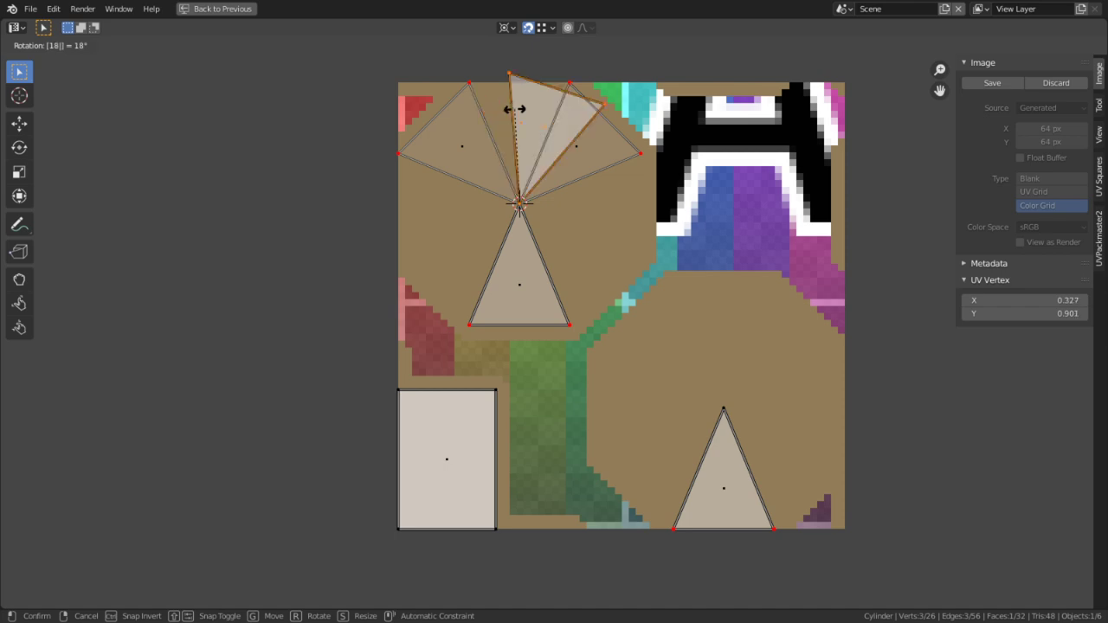
{"action": "key", "text": "Return"}
{"action": "right_click", "coordinate": [591, 165]}
{"action": "key", "text": "r"}
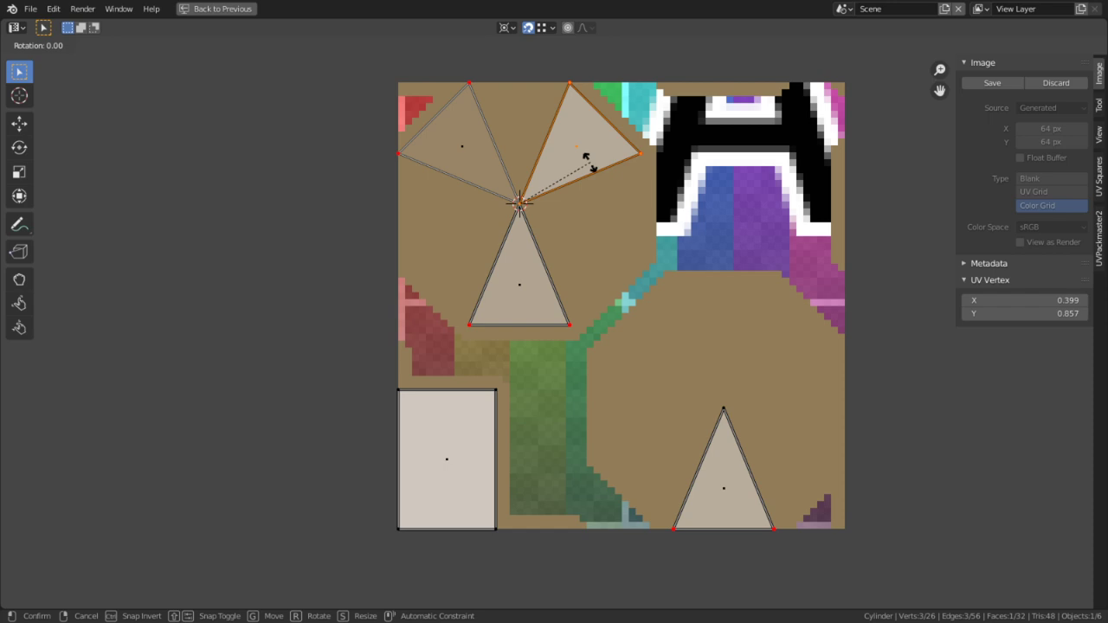
{"action": "type", "text": "135"}
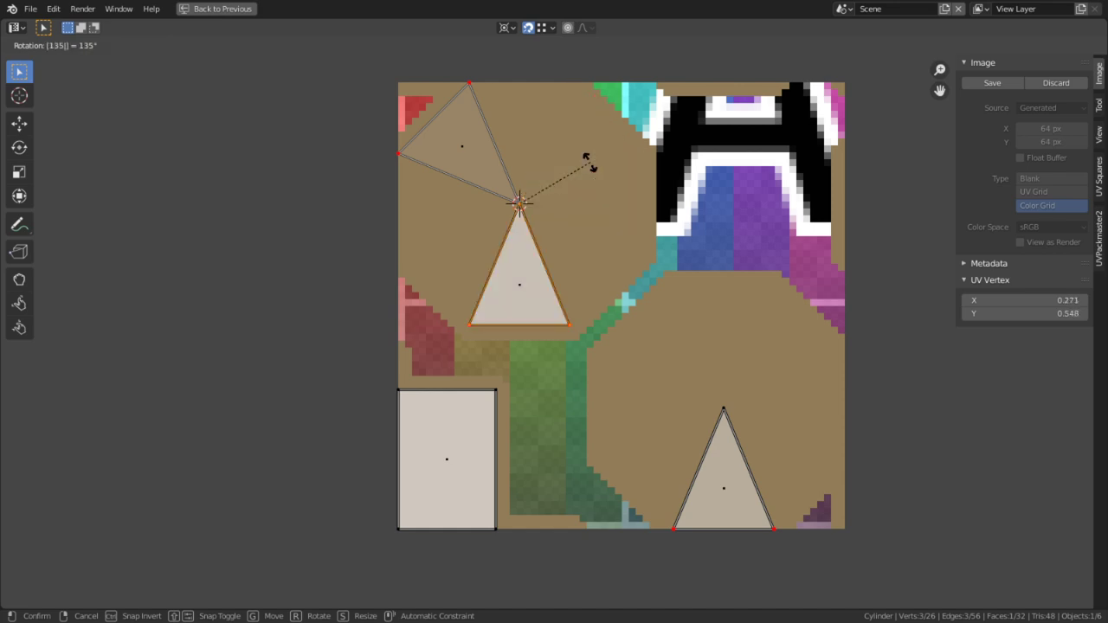
{"action": "key", "text": "Return"}
Rotate the upper octagon's upper-left triangle -135° about the 2D cursor onto its bottom triangle
{"action": "left_click", "coordinate": [465, 150]}
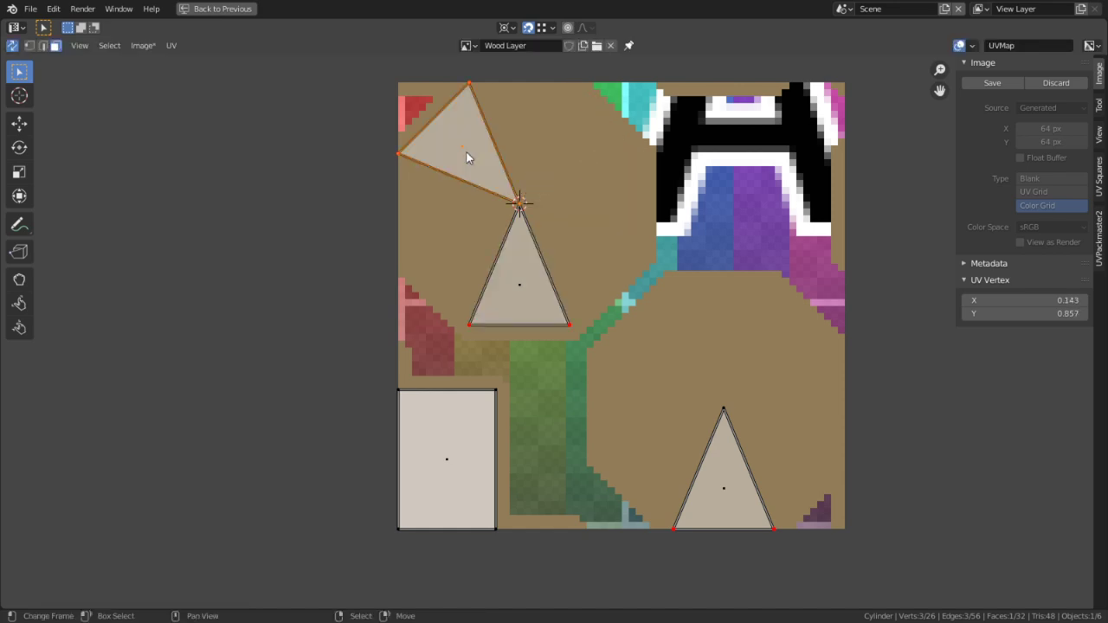
{"action": "type", "text": "r1350"}
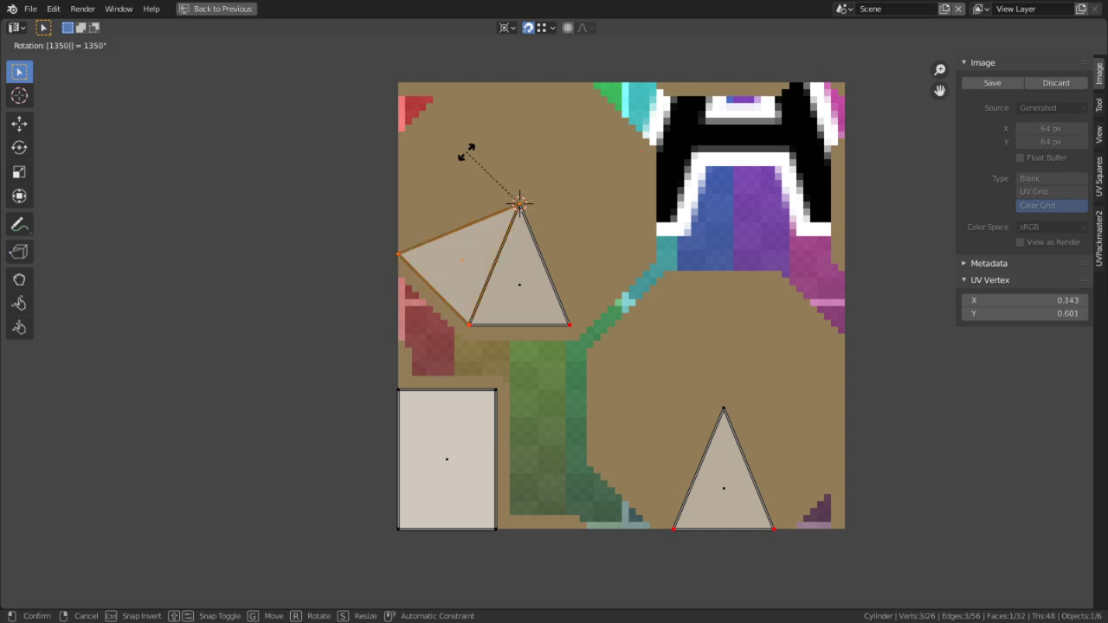
{"action": "key", "text": "BackSpace"}
{"action": "type", "text": "-"}
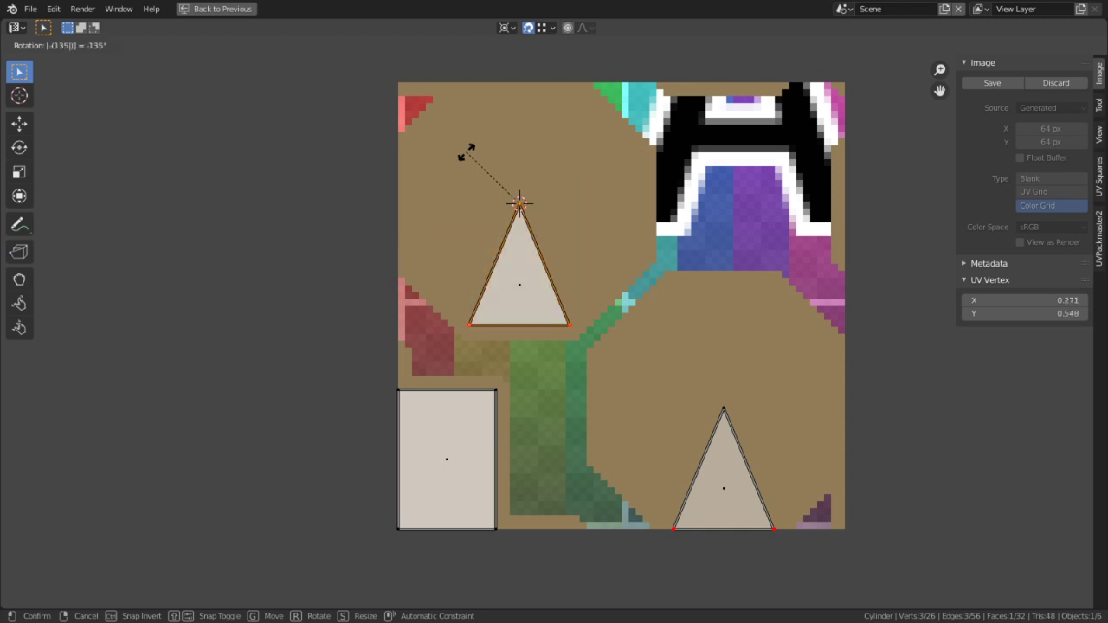
{"action": "key", "text": "Return"}
Select the whole upper stack of triangles and move it exactly onto the lower stack using vertex snapping
{"action": "key", "text": "c"}
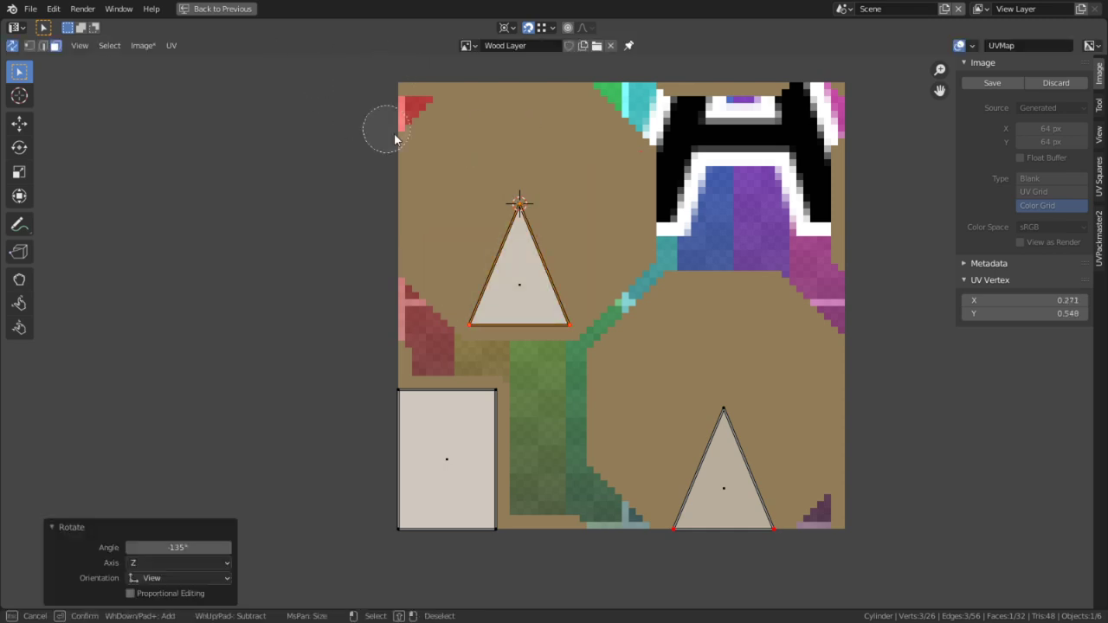
{"action": "left_click", "coordinate": [517, 283]}
{"action": "right_click", "coordinate": [518, 285]}
{"action": "key", "text": "g"}
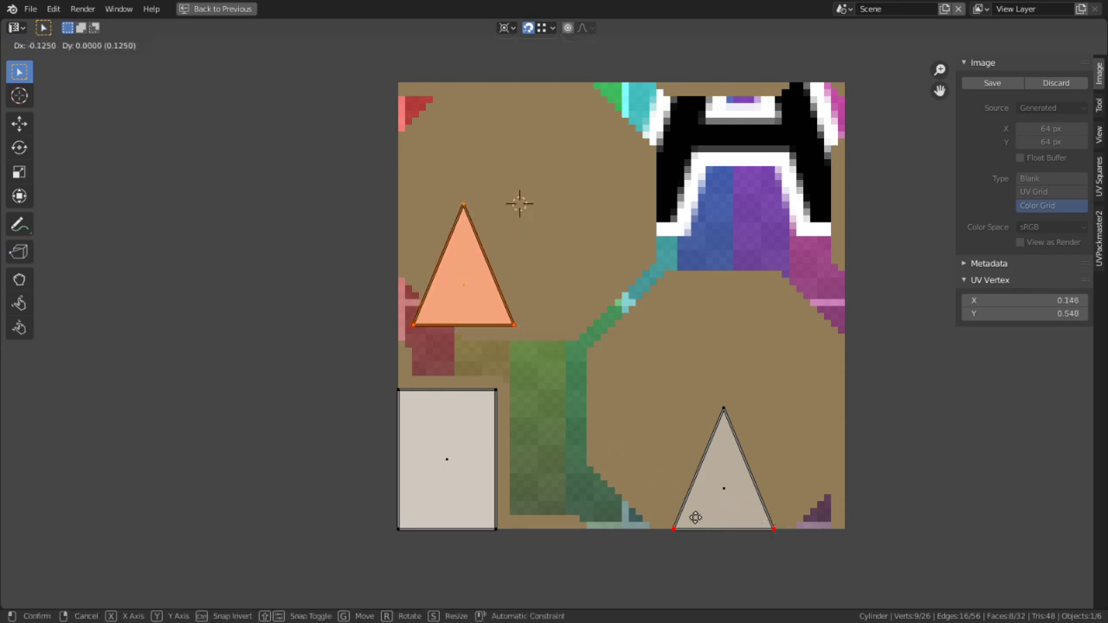
{"action": "key", "text": "Escape"}
{"action": "left_click", "coordinate": [542, 27]}
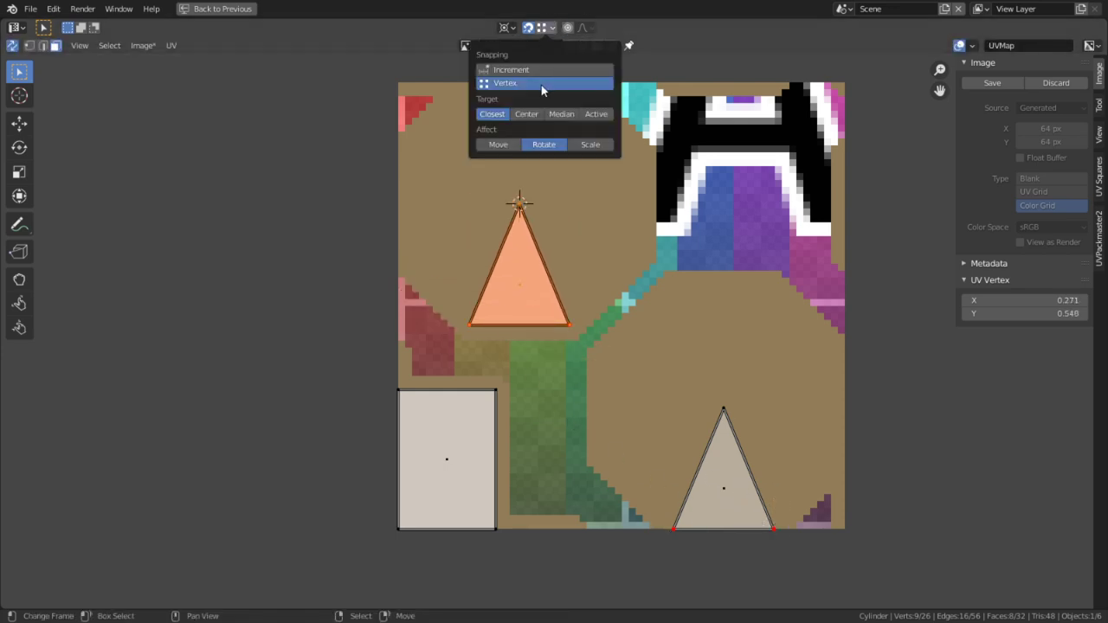
{"action": "key", "text": "g"}
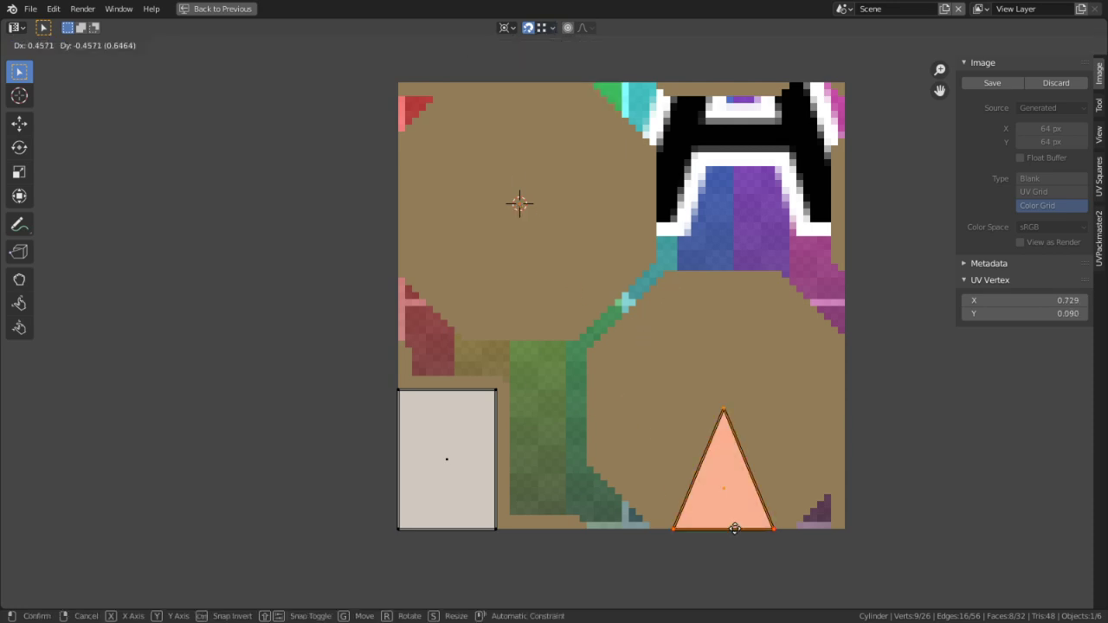
{"action": "left_click", "coordinate": [713, 488]}
Move all the stacked triangles along X until their base corner snaps to the rectangle's lower-right corner
{"action": "key", "text": "c"}
{"action": "key", "text": "Escape"}
{"action": "key", "text": "g"}
{"action": "key", "text": "x"}
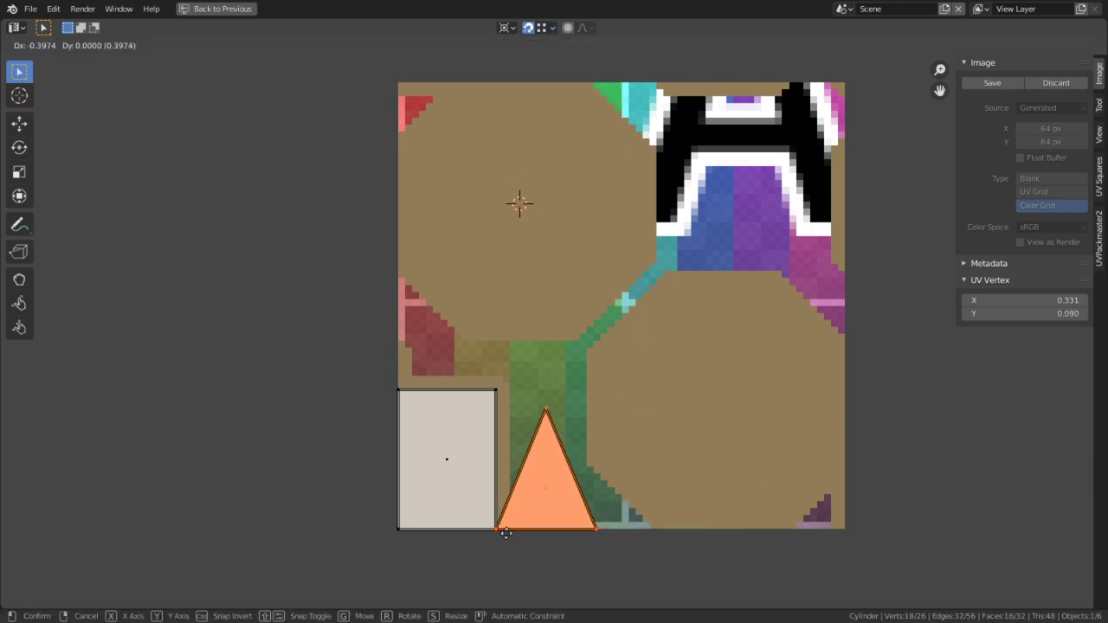
{"action": "left_click", "coordinate": [460, 542]}
Try to snap the 2D cursor to the rectangle's lower-left corner vertex with UV sync selection on
{"action": "key", "text": "alt+a"}
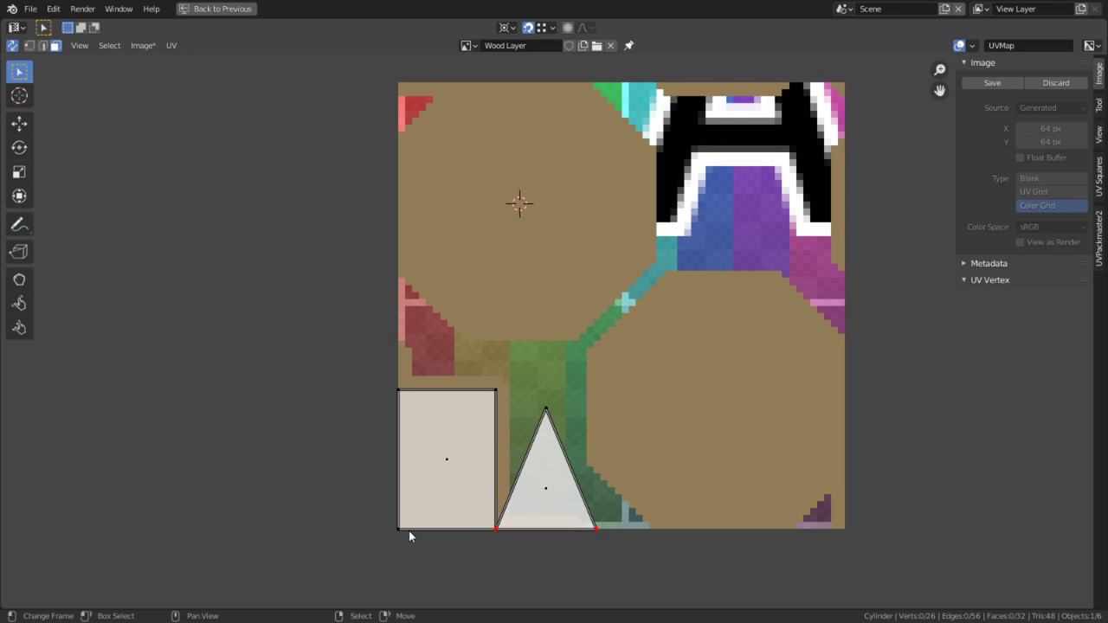
{"action": "key", "text": "1"}
{"action": "right_click", "coordinate": [409, 531]}
{"action": "key", "text": "shift+s"}
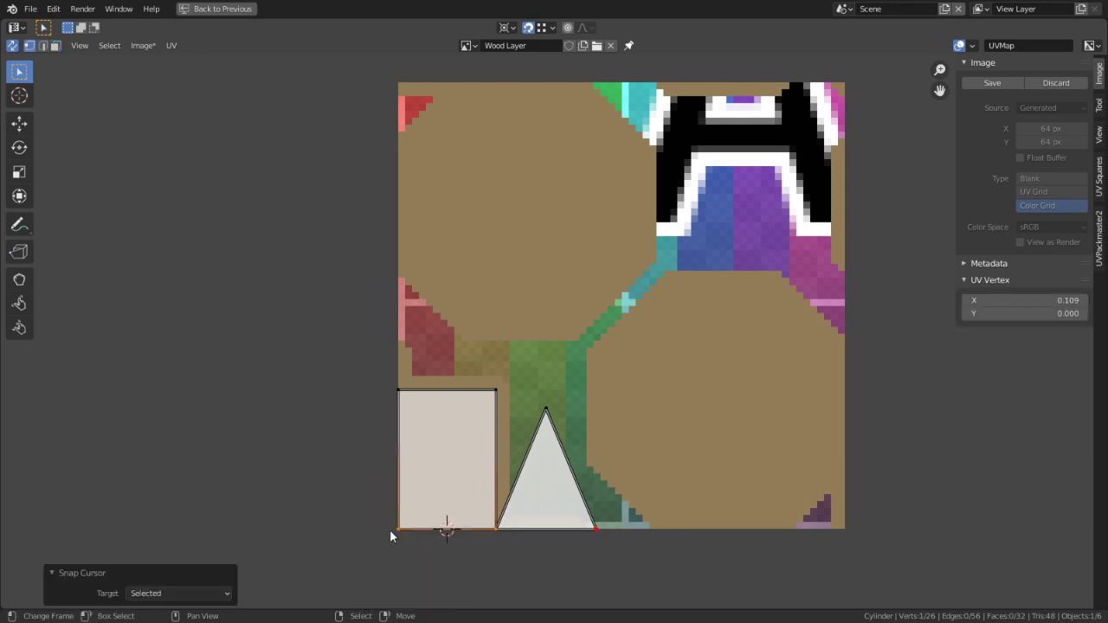
{"action": "key", "text": "ctrl+z"}
Turn off UV sync selection with all faces' UVs displayed, and snap the 2D cursor to the rectangle's lower-left corner vertex
{"action": "left_click", "coordinate": [13, 47]}
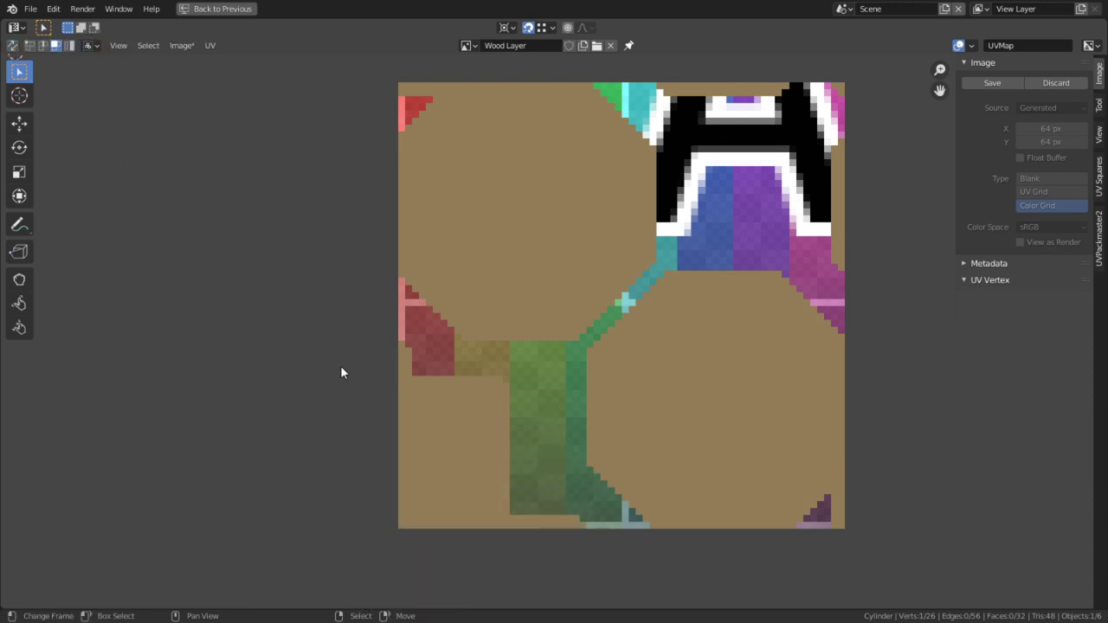
{"action": "key", "text": "alt+h"}
{"action": "right_click", "coordinate": [401, 521]}
{"action": "key", "text": "shift+s"}
{"action": "left_click", "coordinate": [394, 550]}
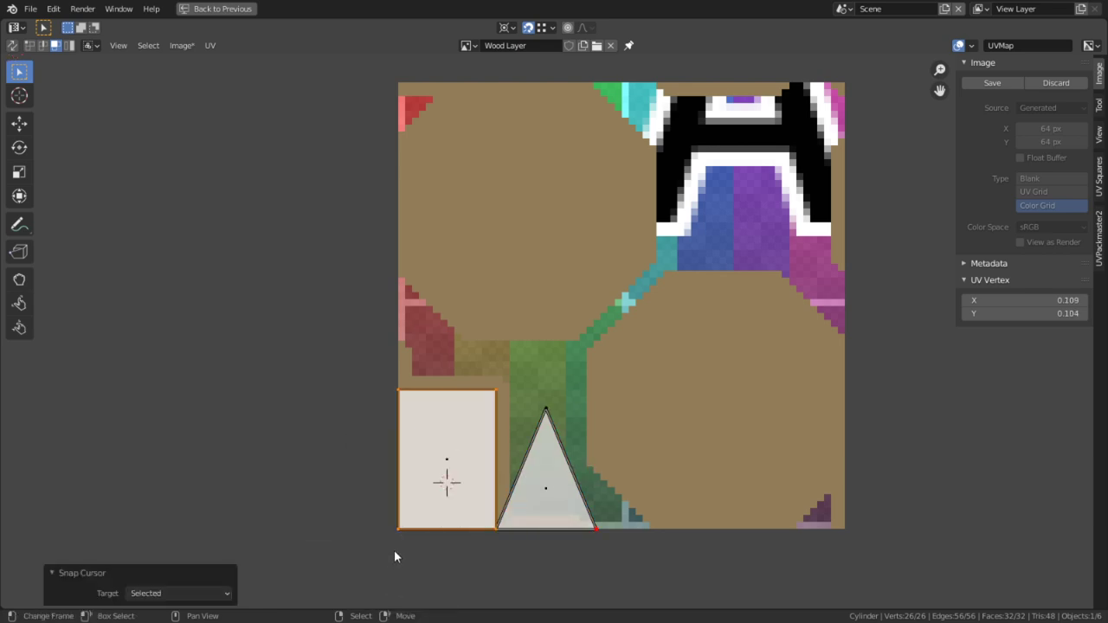
{"action": "key", "text": "1"}
{"action": "right_click", "coordinate": [394, 547]}
{"action": "key", "text": "shift+s"}
{"action": "left_click", "coordinate": [394, 547]}
Scale all UVs up by about 2.247 from the 2D cursor so they span the texture's full width
{"action": "key", "text": "a"}
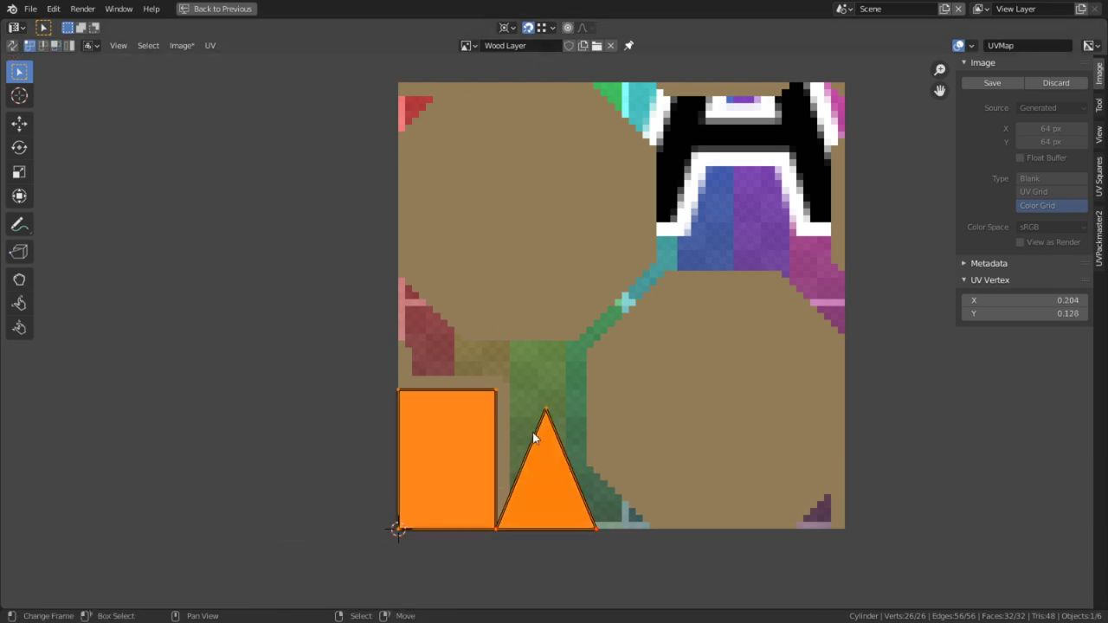
{"action": "key", "text": "s"}
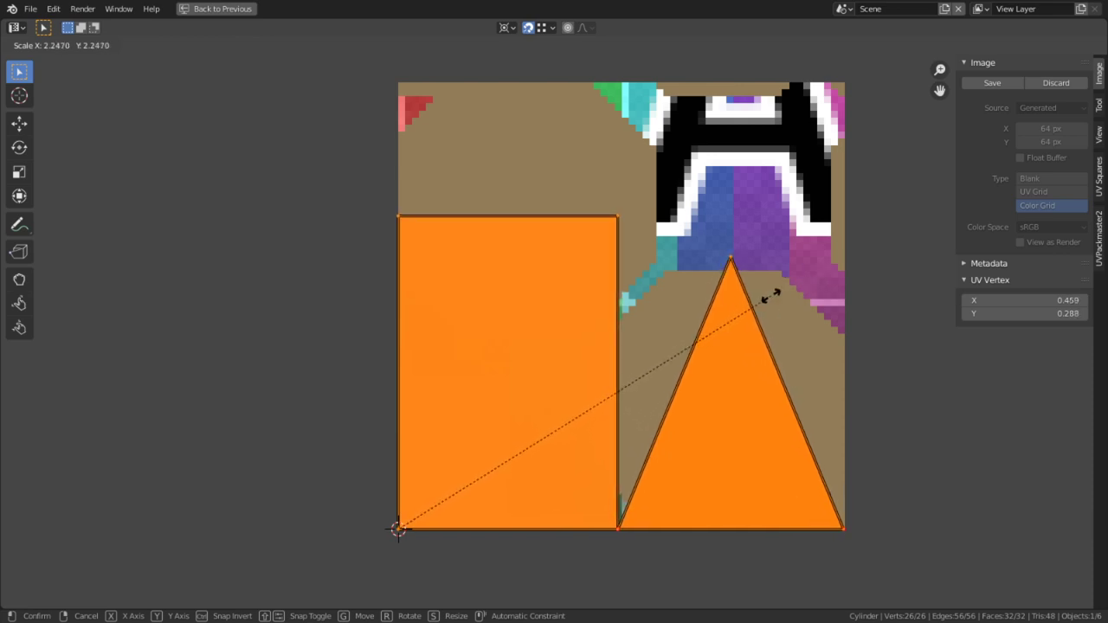
{"action": "left_click", "coordinate": [775, 296]}
Select only the stacked triangle UV faces and rotate them 180° so their tips point down
{"action": "key", "text": "3"}
{"action": "left_click", "coordinate": [733, 353]}
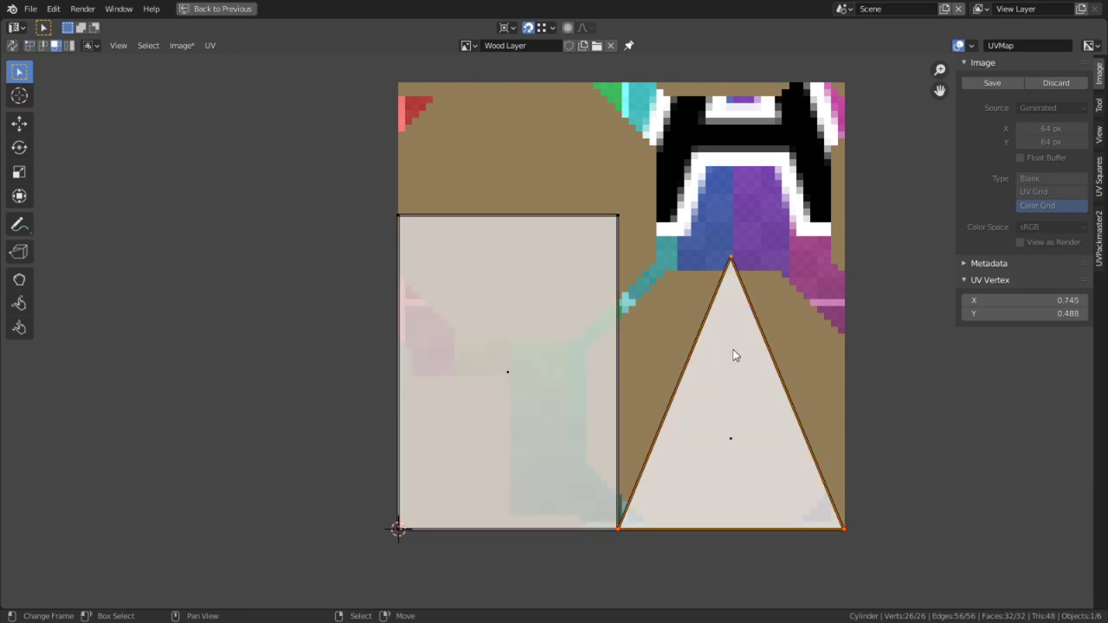
{"action": "key", "text": "c"}
{"action": "left_click", "coordinate": [735, 416]}
{"action": "key", "text": "Escape"}
{"action": "type", "text": "r"}
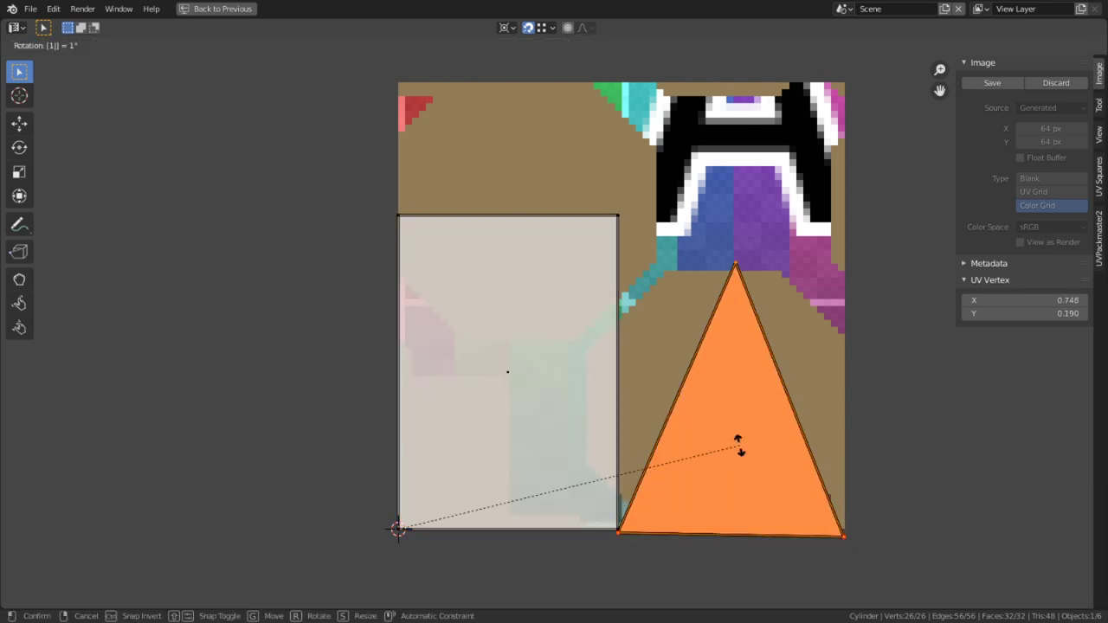
{"action": "type", "text": "80"}
{"action": "key", "text": "Return"}
Move the flipped triangles into the texture's upper-right corner and restore the split UV Editing layout
{"action": "key", "text": "g"}
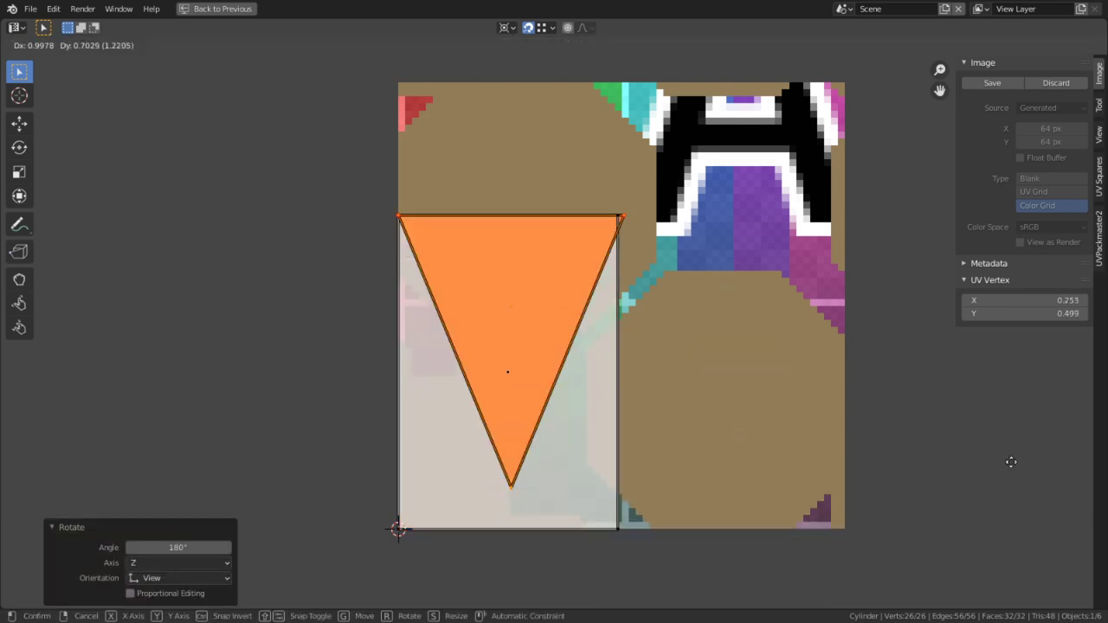
{"action": "left_click", "coordinate": [445, 217]}
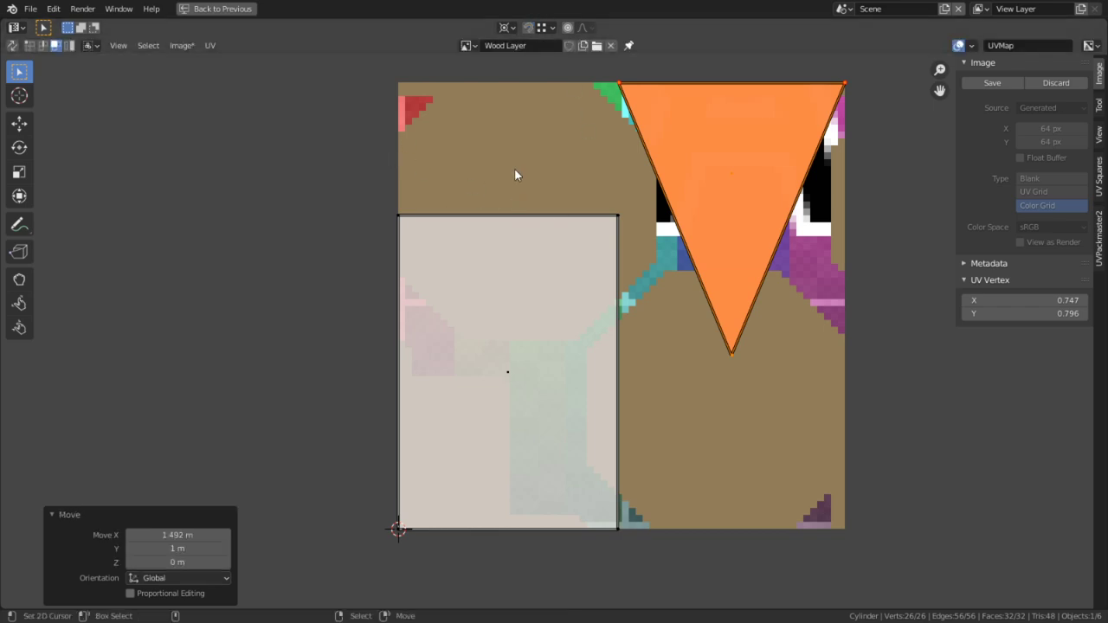
{"action": "key", "text": "ctrl+space"}
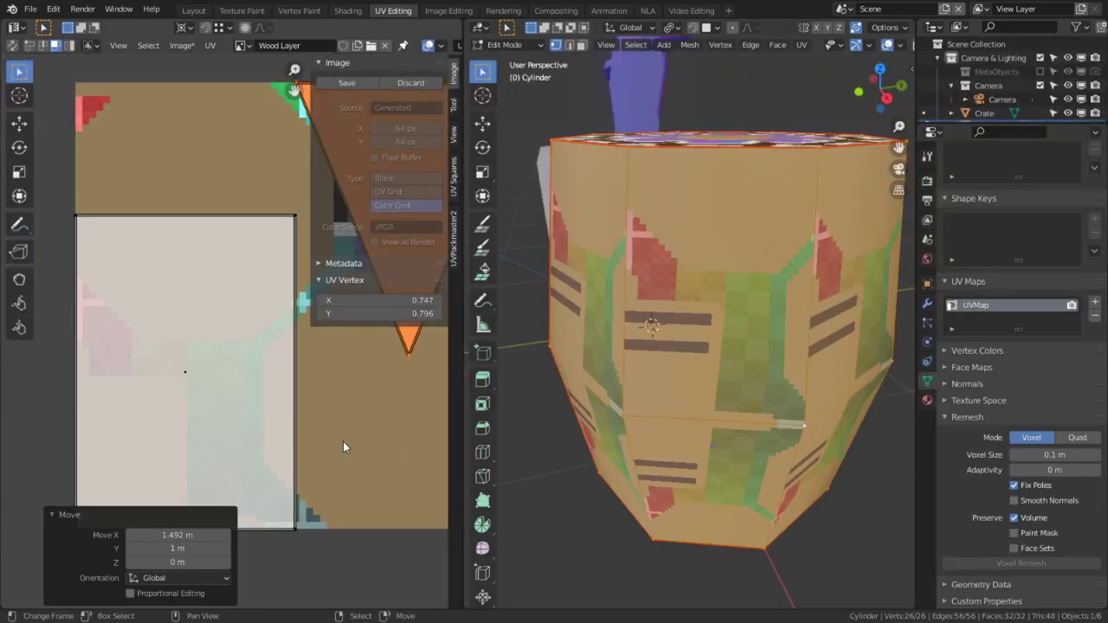
Reload the Wood Layer image, and rename the Metal Layer image to TEX_Barrel_Metal
{"action": "key", "text": "alt+r"}
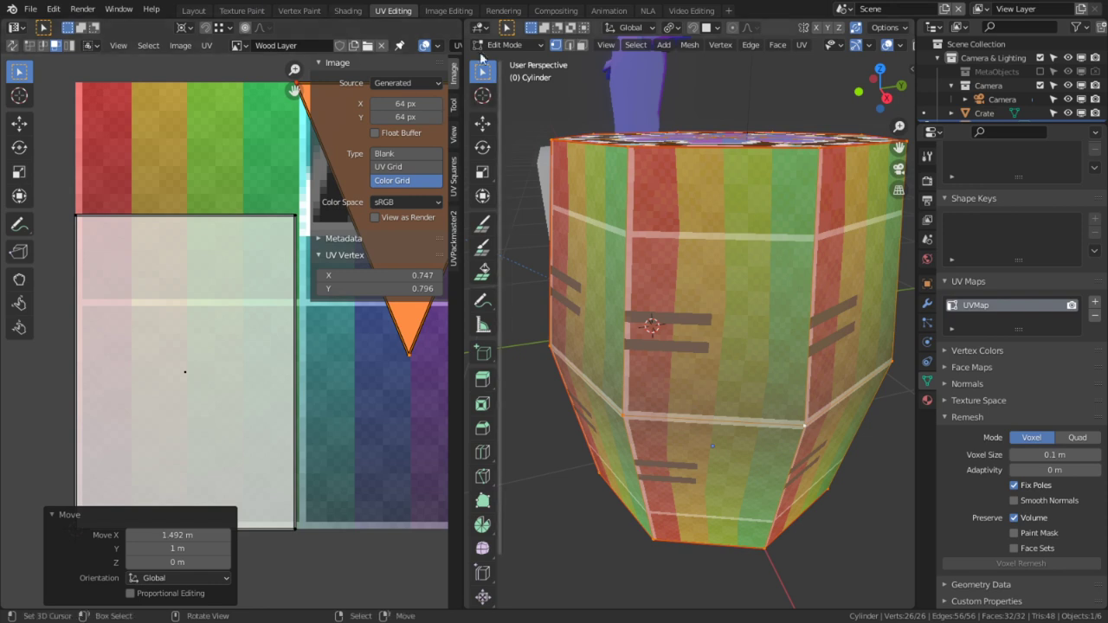
{"action": "left_click", "coordinate": [240, 45]}
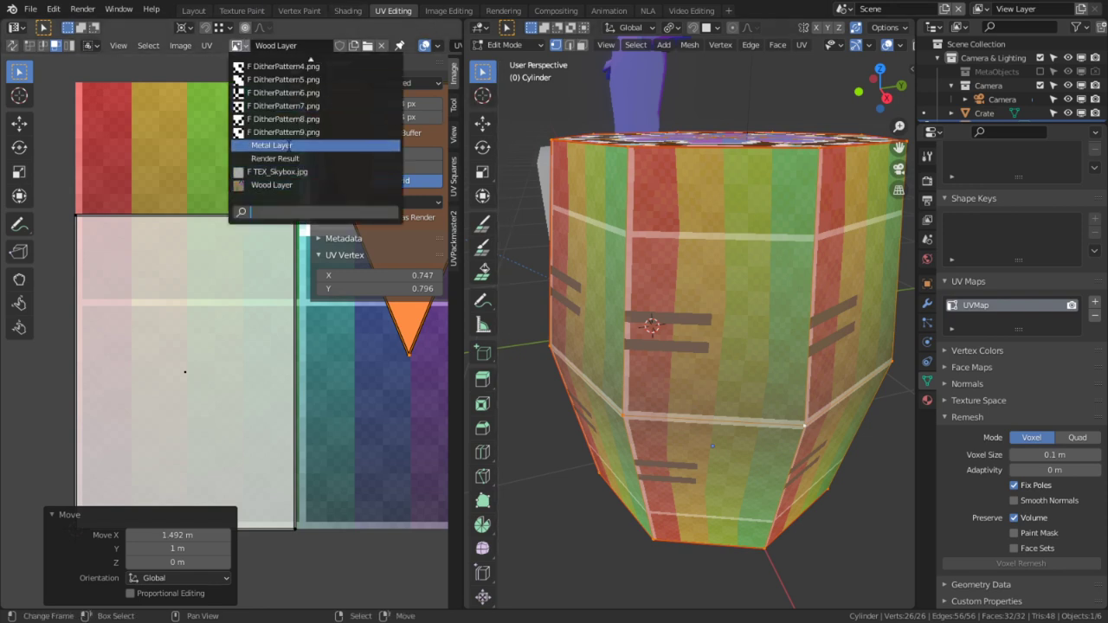
{"action": "left_click", "coordinate": [272, 146]}
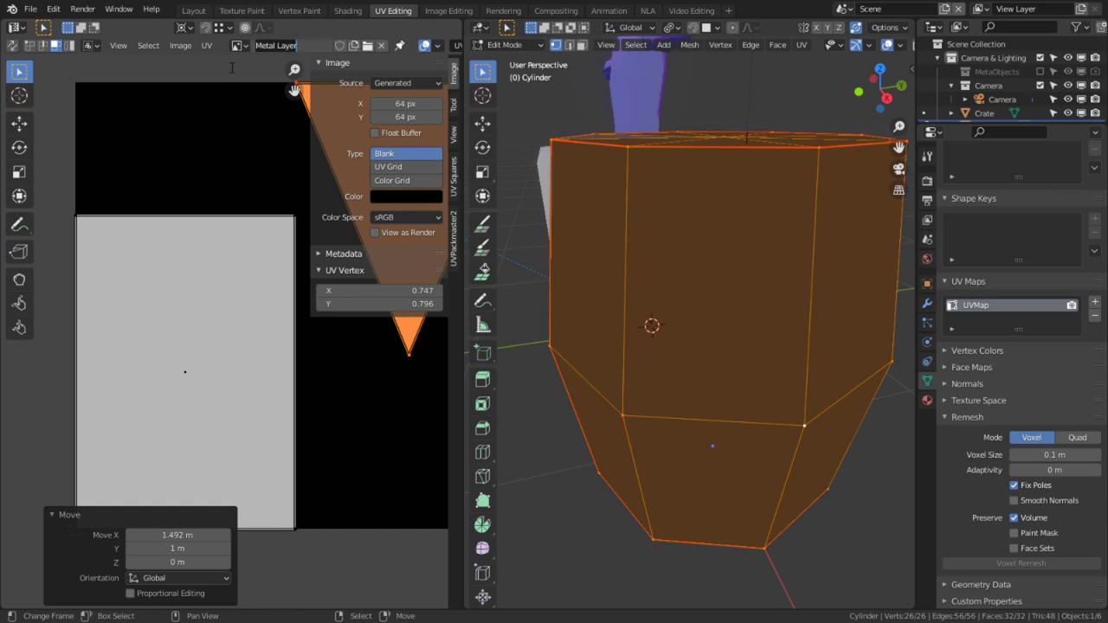
{"action": "type", "text": "tal"}
{"action": "key", "text": "Return"}
Display the Wood Layer image and rename it TEX_Barrel_Wood
{"action": "left_click", "coordinate": [239, 45]}
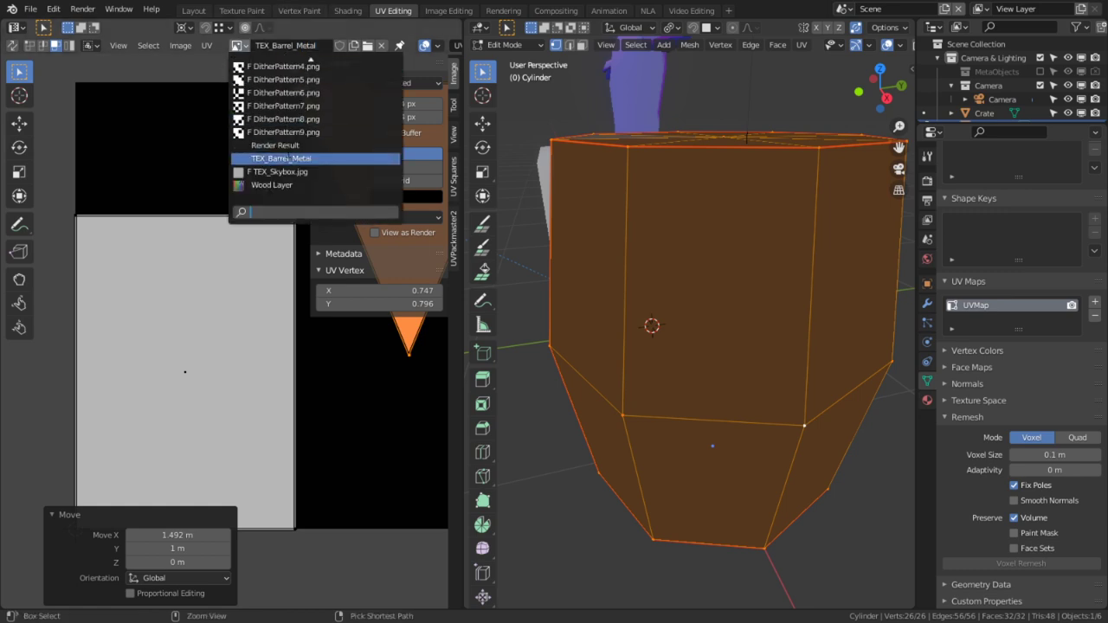
{"action": "left_click", "coordinate": [296, 185]}
{"action": "type", "text": "TEX_Barrel_Metal"}
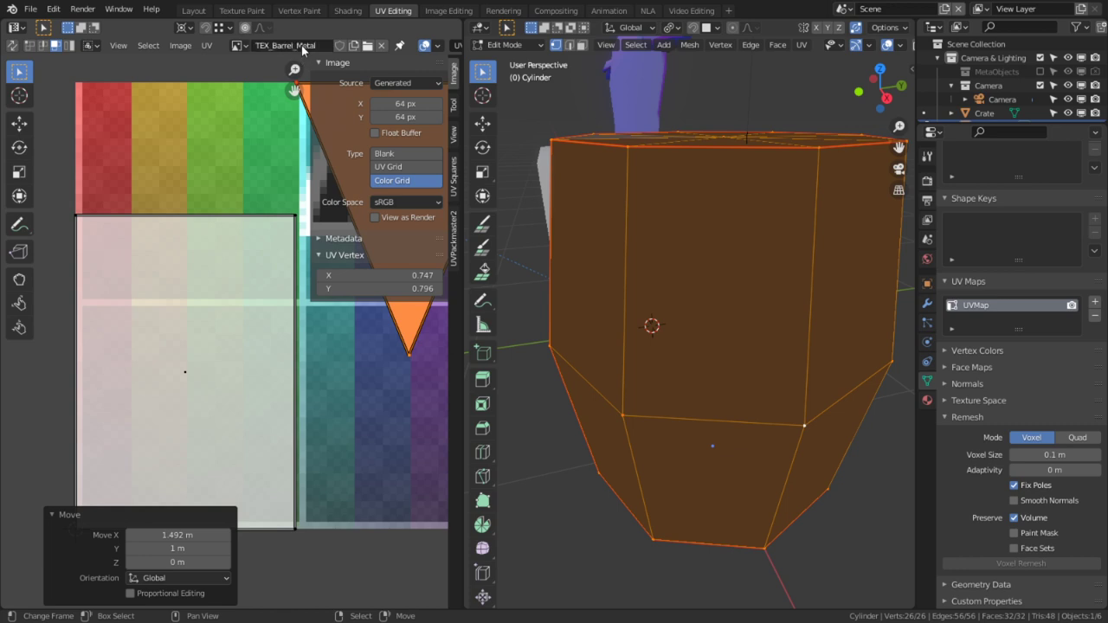
{"action": "left_click", "coordinate": [290, 45]}
{"action": "left_click", "coordinate": [290, 45]}
{"action": "double_click", "coordinate": [290, 45]}
{"action": "key", "text": "BackSpace"}
{"action": "key", "text": "BackSpace"}
{"action": "key", "text": "BackSpace"}
{"action": "key", "text": "BackSpace"}
{"action": "key", "text": "BackSpace"}
{"action": "type", "text": "Wood"}
{"action": "key", "text": "Return"}
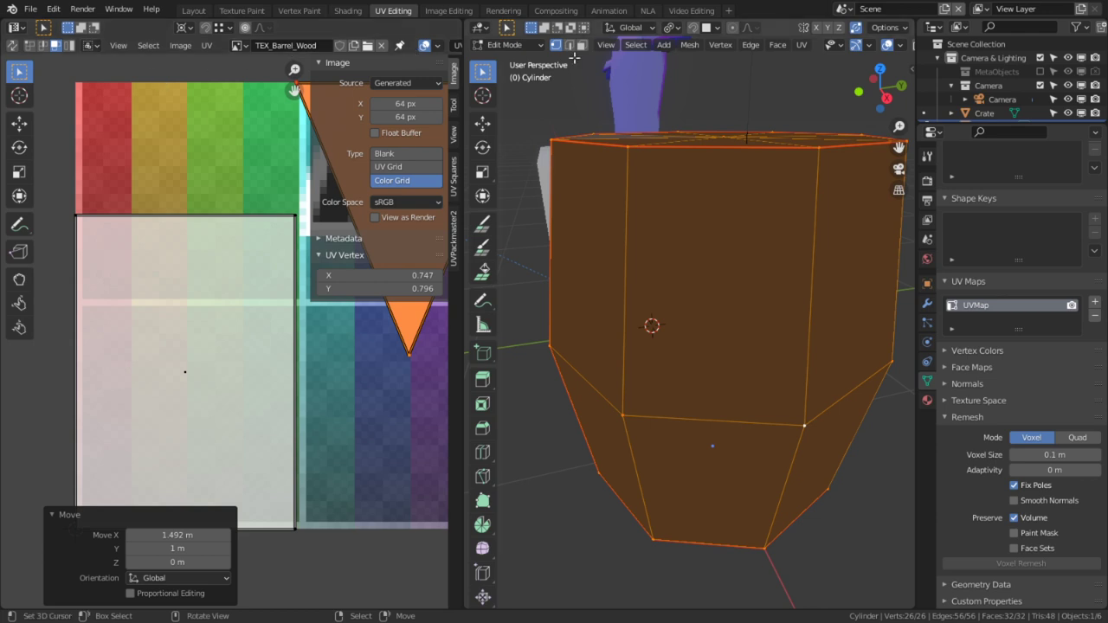
Switch the barrel to Texture Paint with the Fill tool and set the colour to brown, H 0.099, S 0.459, V 0.373
{"action": "left_click", "coordinate": [498, 43]}
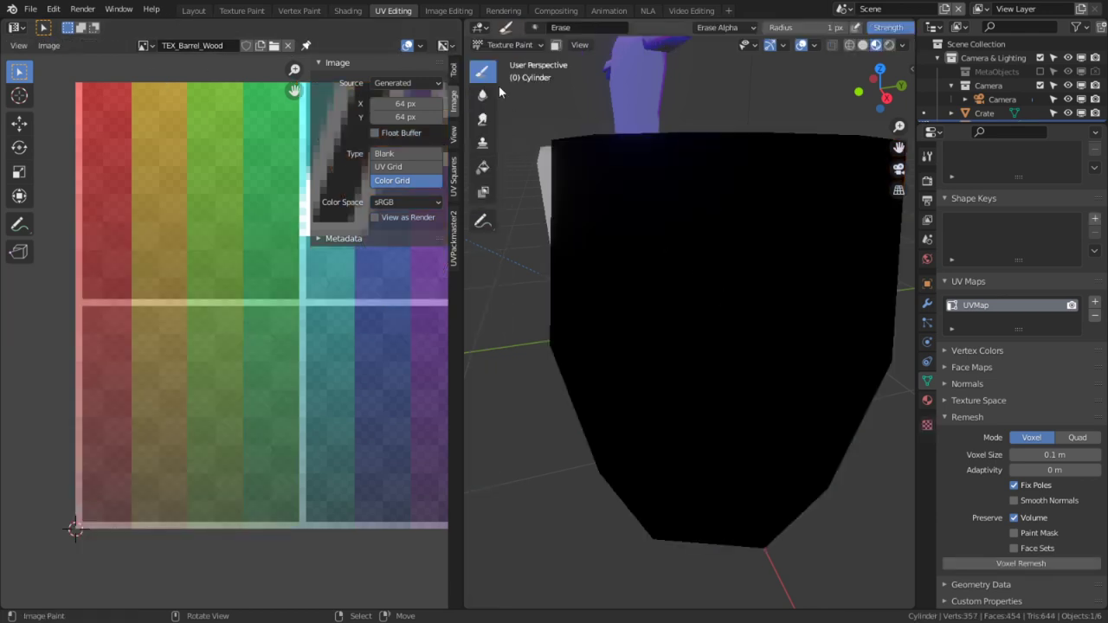
{"action": "left_click", "coordinate": [483, 167]}
{"action": "key", "text": "s"}
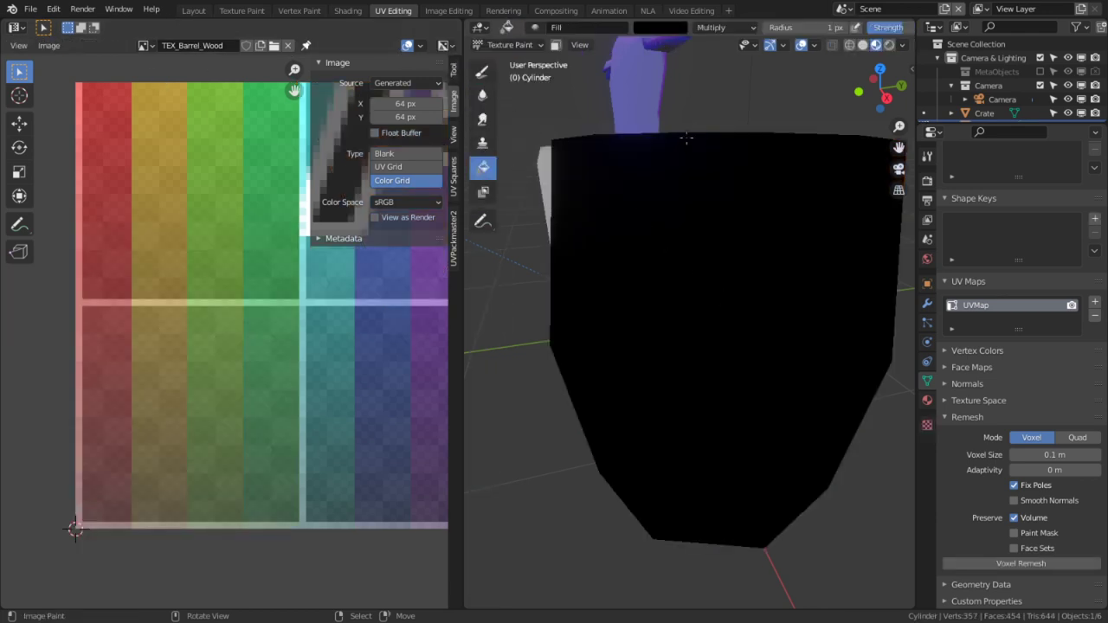
{"action": "left_click", "coordinate": [657, 26]}
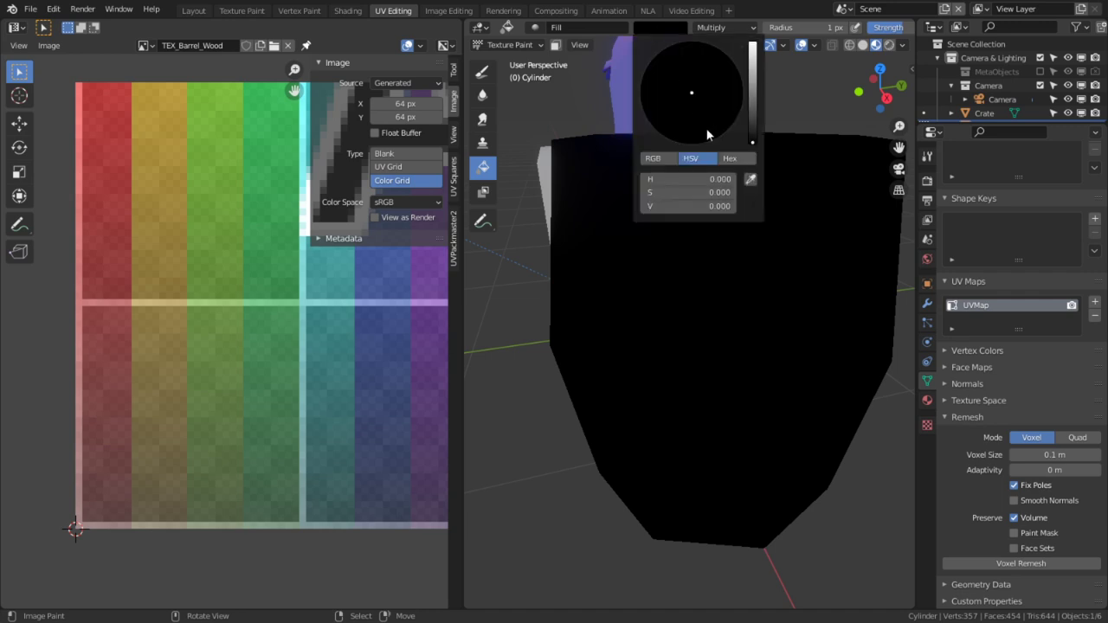
{"action": "left_click", "coordinate": [668, 33]}
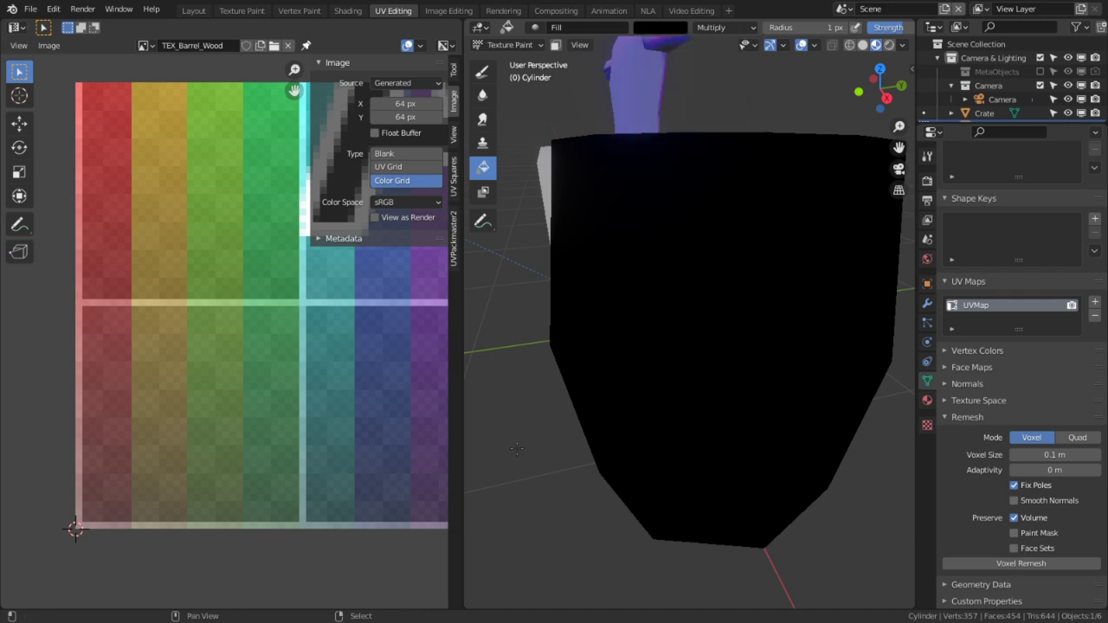
{"action": "left_click", "coordinate": [662, 29]}
{"action": "left_click", "coordinate": [666, 29]}
{"action": "mouse_move", "coordinate": [752, 94]}
{"action": "left_mouse_down"}
{"action": "mouse_move", "coordinate": [751, 111]}
{"action": "mouse_move", "coordinate": [679, 116]}
{"action": "left_mouse_up"}
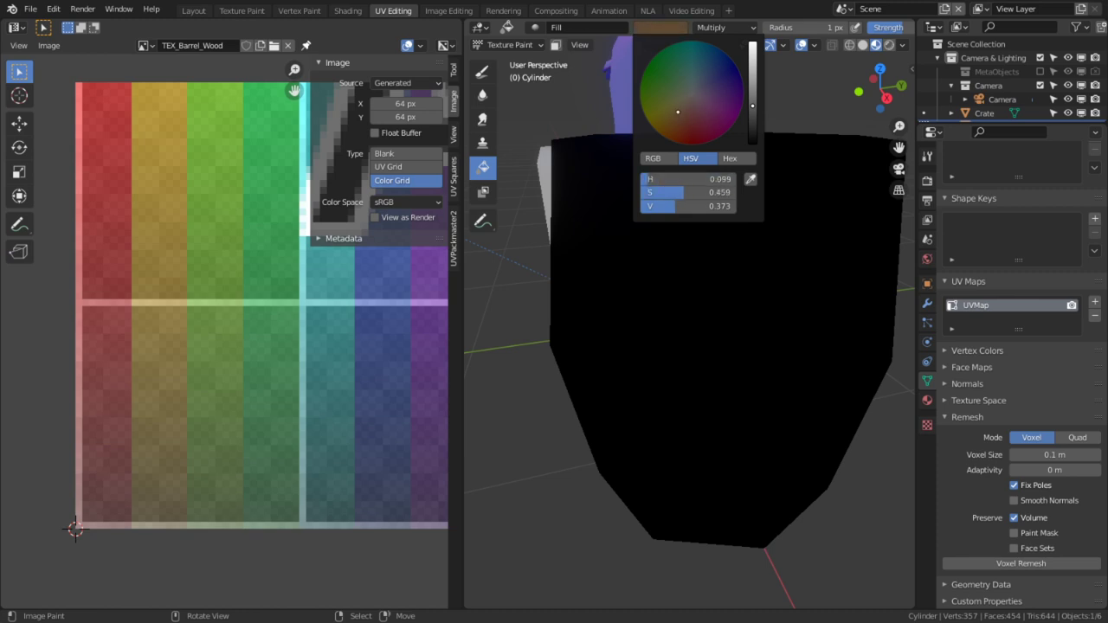
Set the Fill brush blending mode to Mix and fill the barrel with the brown colour
{"action": "left_click", "coordinate": [698, 31]}
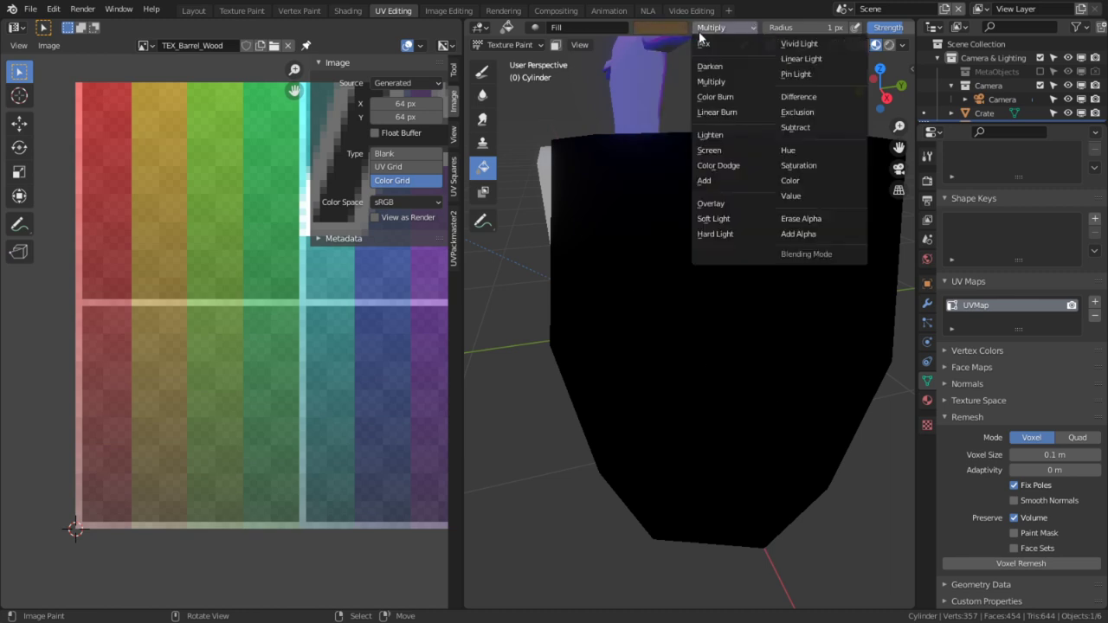
{"action": "left_click", "coordinate": [700, 42]}
{"action": "left_click", "coordinate": [672, 236]}
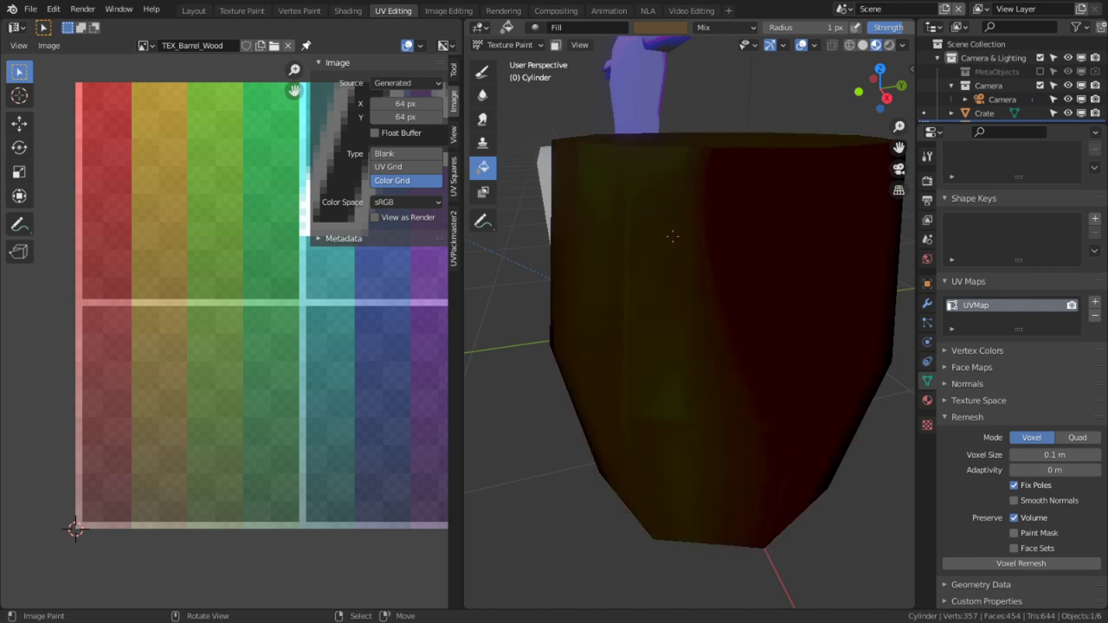
{"action": "middle_click_drag", "start_coordinate": [604, 227], "coordinate": [728, 313]}
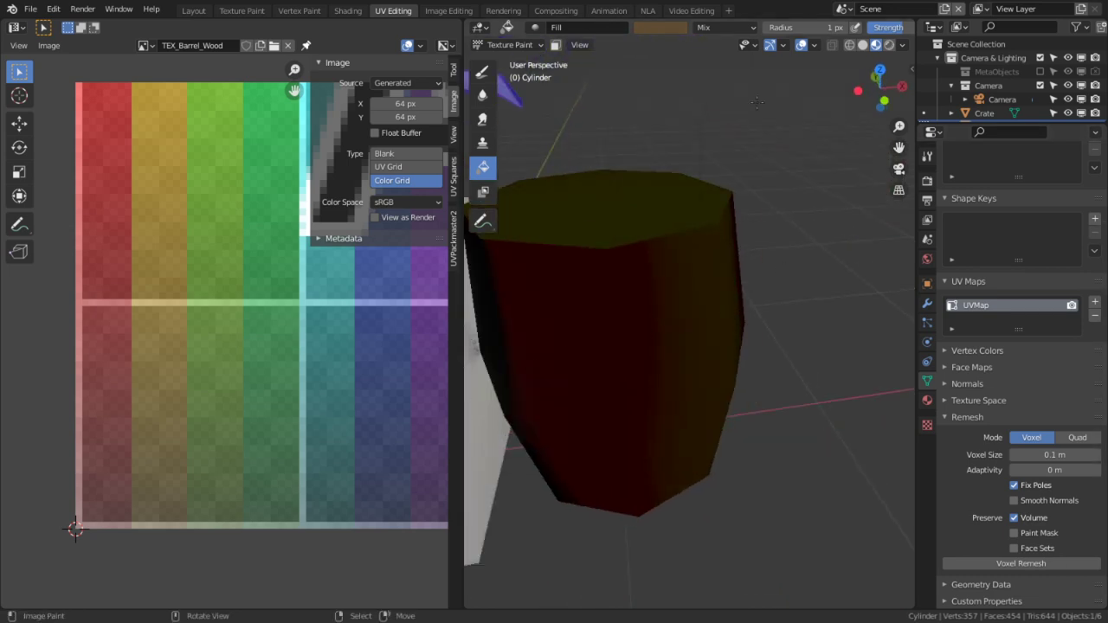
Brighten the brown fill colour to V 0.440 and fill the barrel with it
{"action": "left_click", "coordinate": [686, 26]}
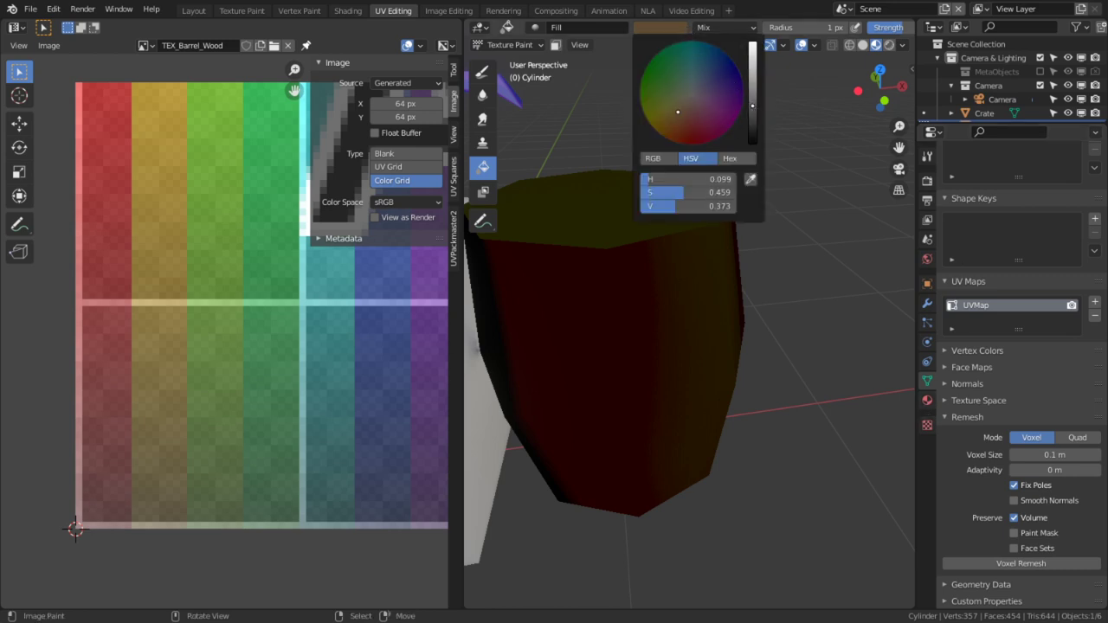
{"action": "left_click_drag", "start_coordinate": [752, 105], "coordinate": [751, 99]}
{"action": "left_click", "coordinate": [653, 289]}
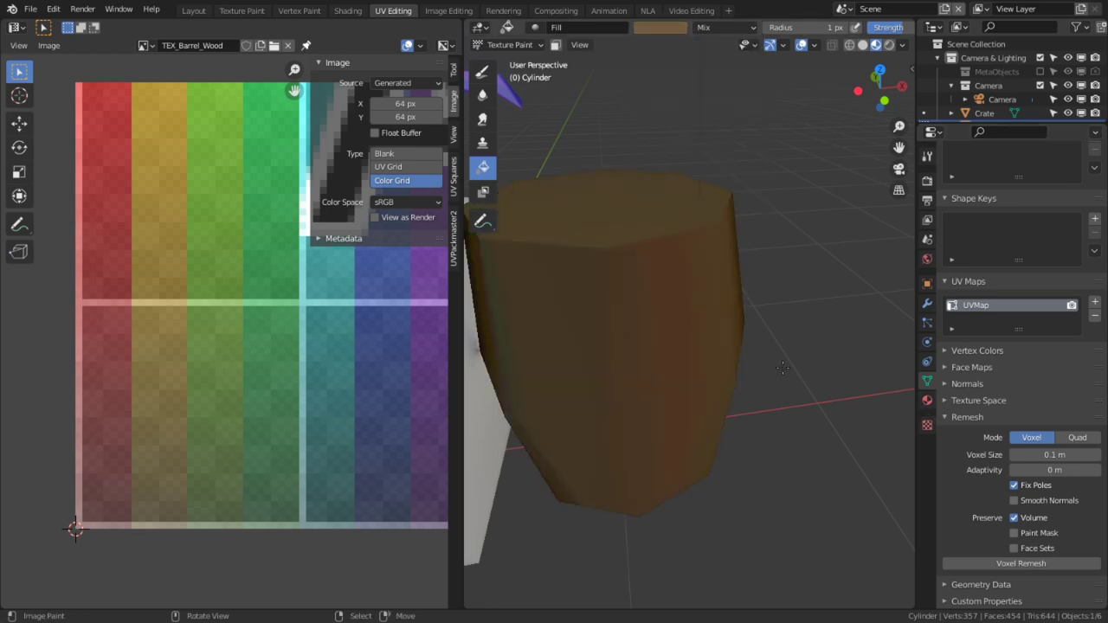
{"action": "middle_click_drag", "start_coordinate": [782, 368], "coordinate": [770, 329]}
Switch to Object Mode and set the barrel material's colour level influence to 0.5
{"action": "left_click", "coordinate": [511, 45]}
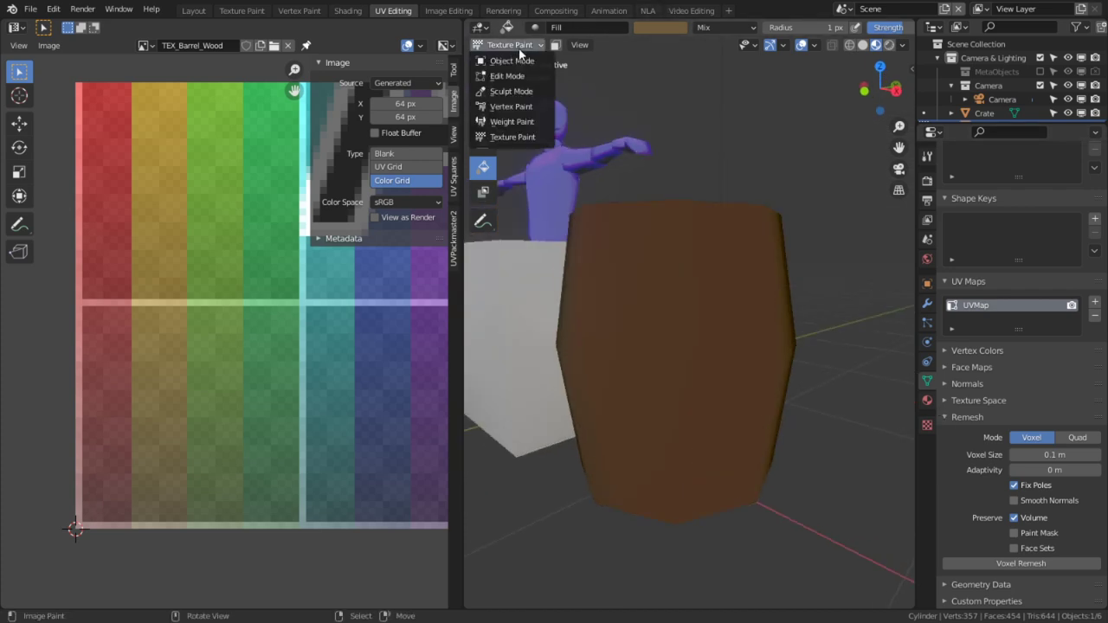
{"action": "left_click", "coordinate": [517, 61]}
{"action": "left_click", "coordinate": [905, 394]}
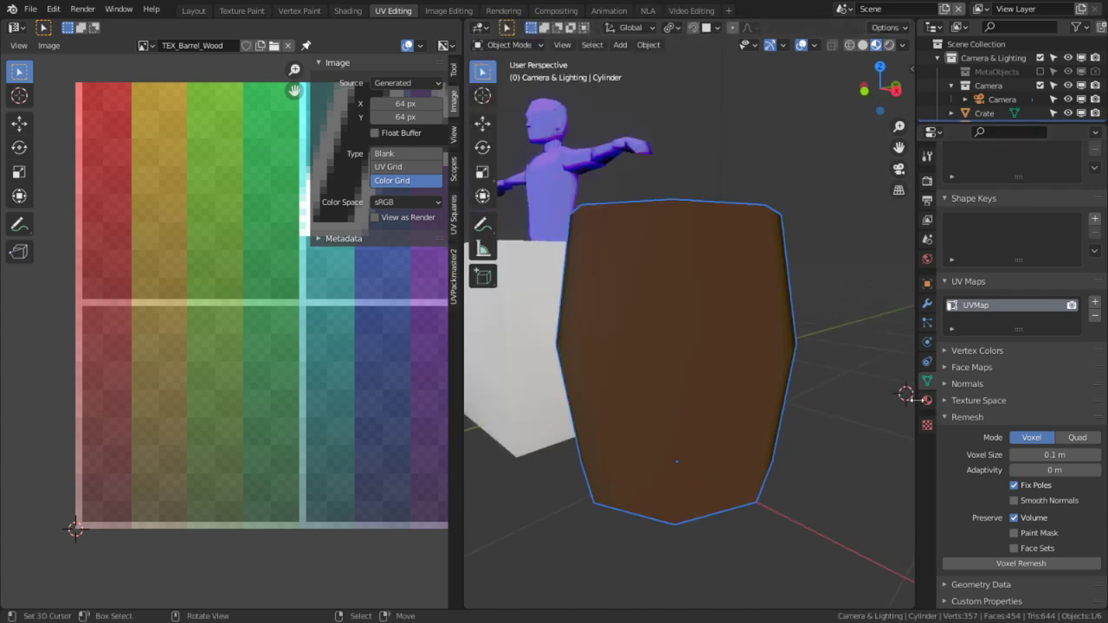
{"action": "left_click", "coordinate": [927, 400]}
{"action": "left_click", "coordinate": [1045, 328]}
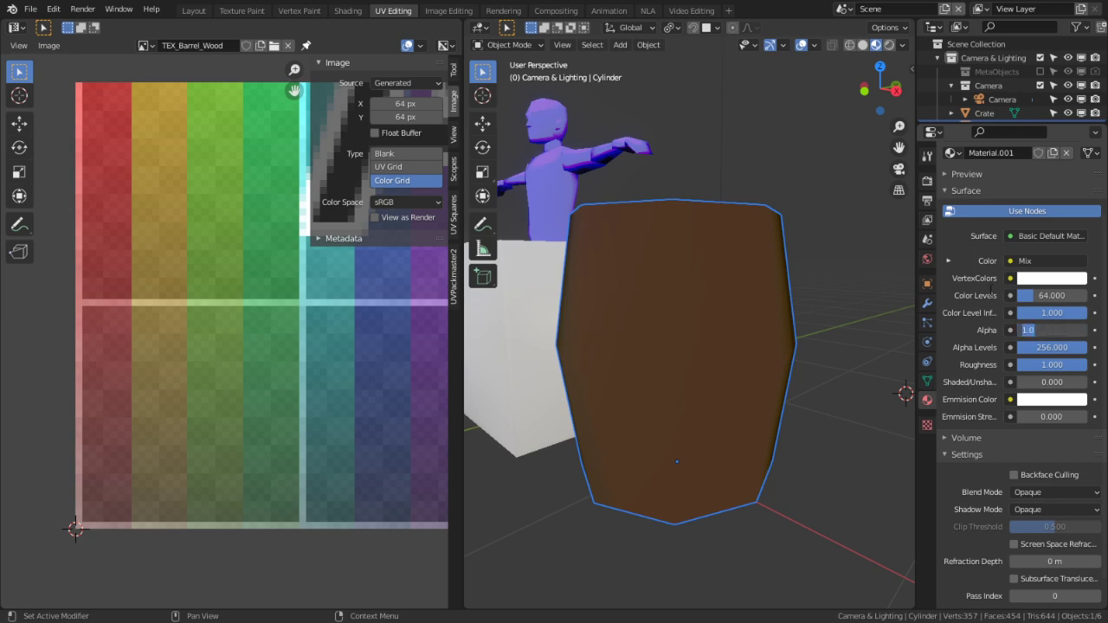
{"action": "key", "text": "Return"}
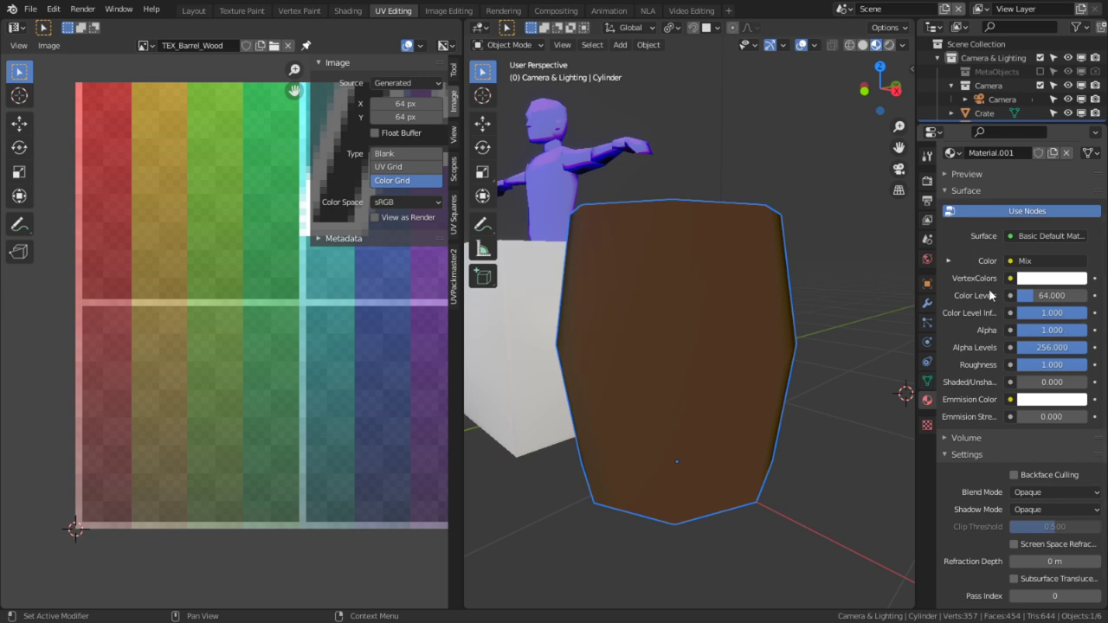
{"action": "left_click", "coordinate": [1054, 313]}
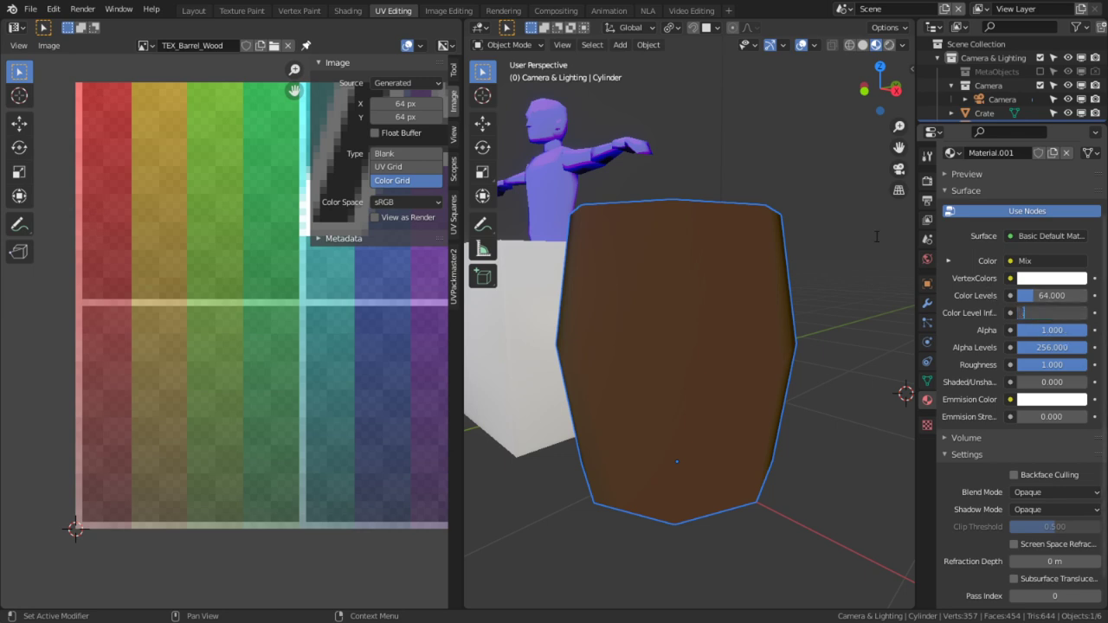
{"action": "type", "text": "0.5"}
{"action": "key", "text": "Return"}
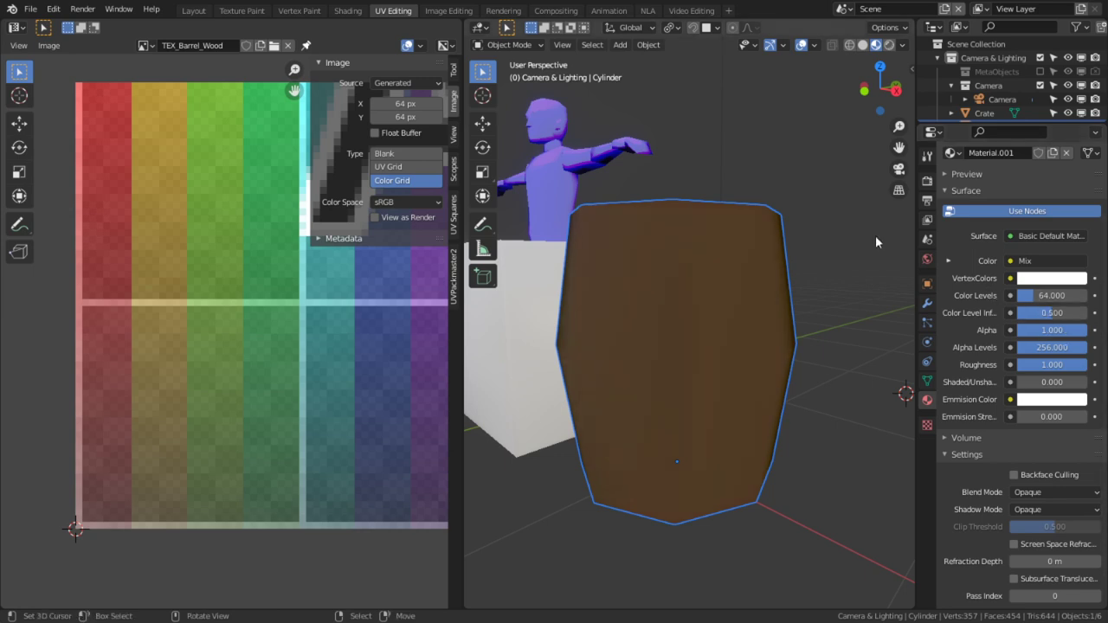
Return the barrel to Texture Paint and fill it once more with the same V 0.440 brown
{"action": "left_click", "coordinate": [511, 45]}
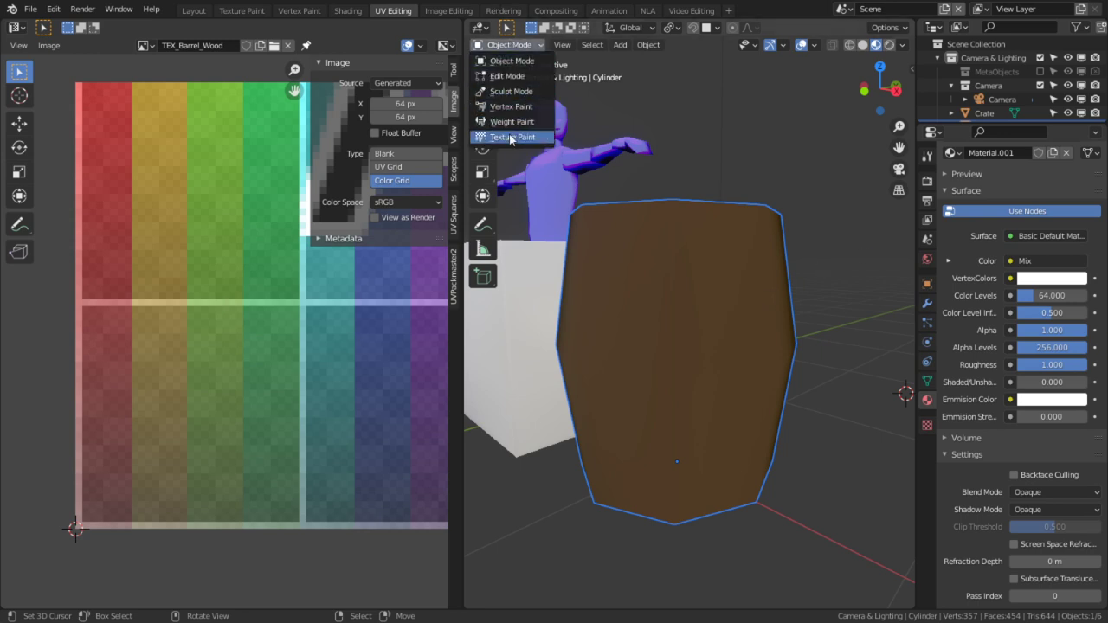
{"action": "left_click", "coordinate": [518, 136]}
{"action": "left_click", "coordinate": [660, 28]}
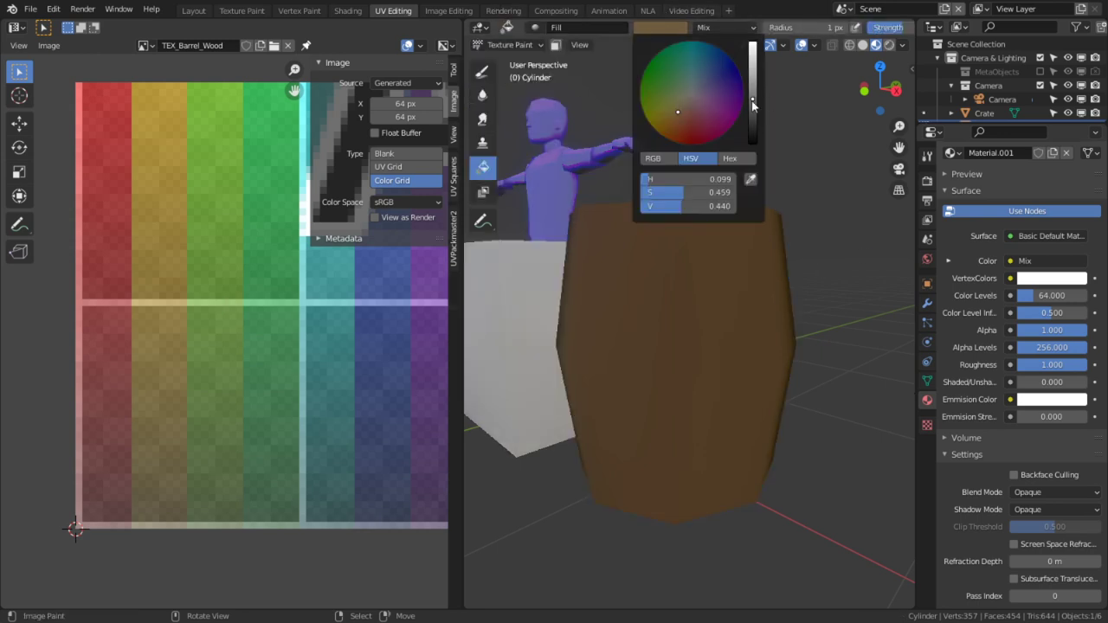
{"action": "left_click", "coordinate": [700, 324]}
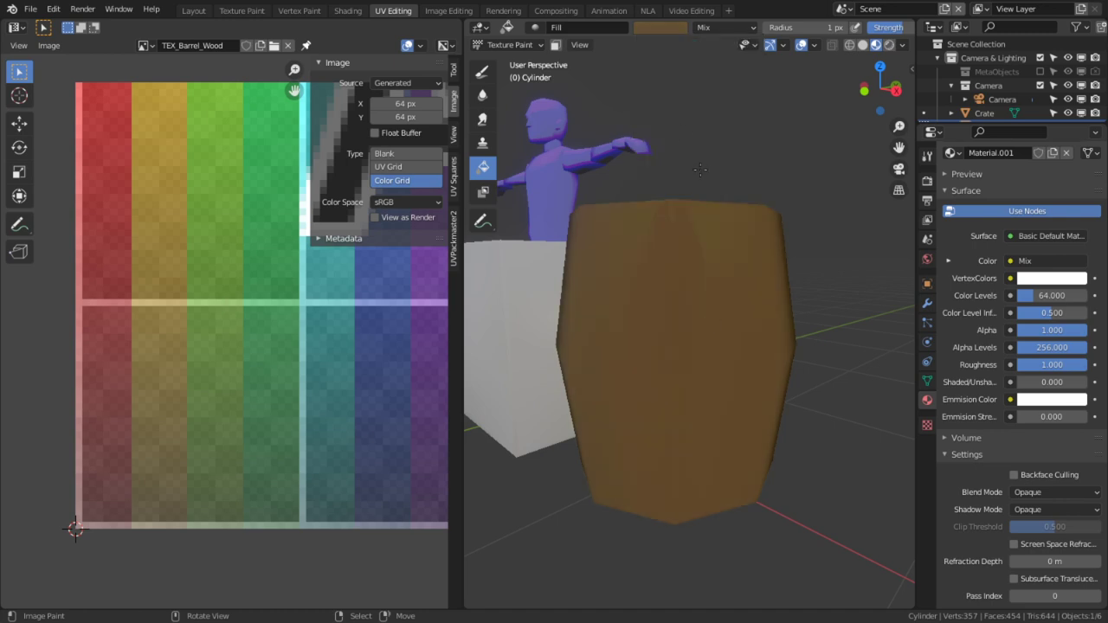
{"action": "middle_click_drag", "start_coordinate": [699, 169], "coordinate": [684, 200]}
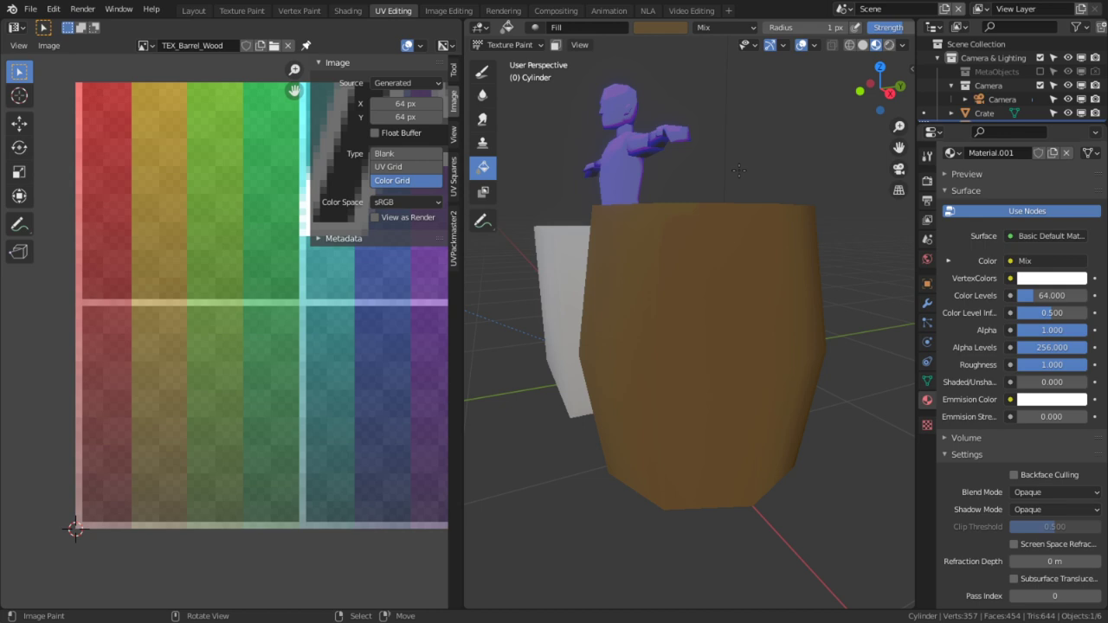
Deselect the barrel's whole mesh in Edit Mode, and show the Fill tool's texture slots back in Texture Paint
{"action": "scroll", "coordinate": [1009, 138], "scroll_direction": "up", "scroll_amount": 3}
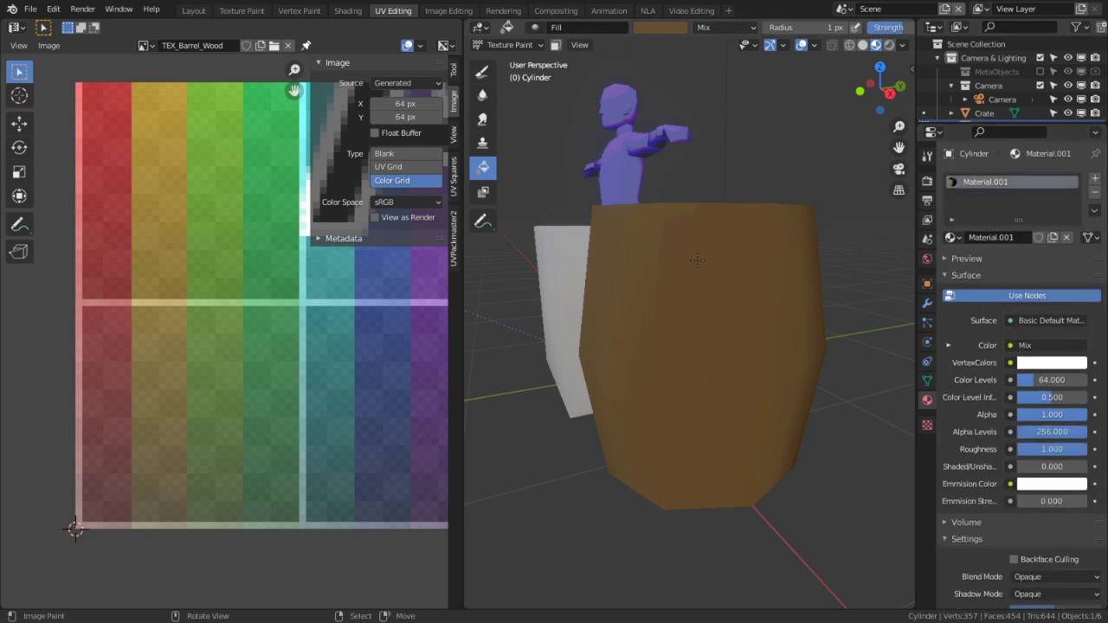
{"action": "key", "text": "Tab"}
{"action": "key", "text": "alt+a"}
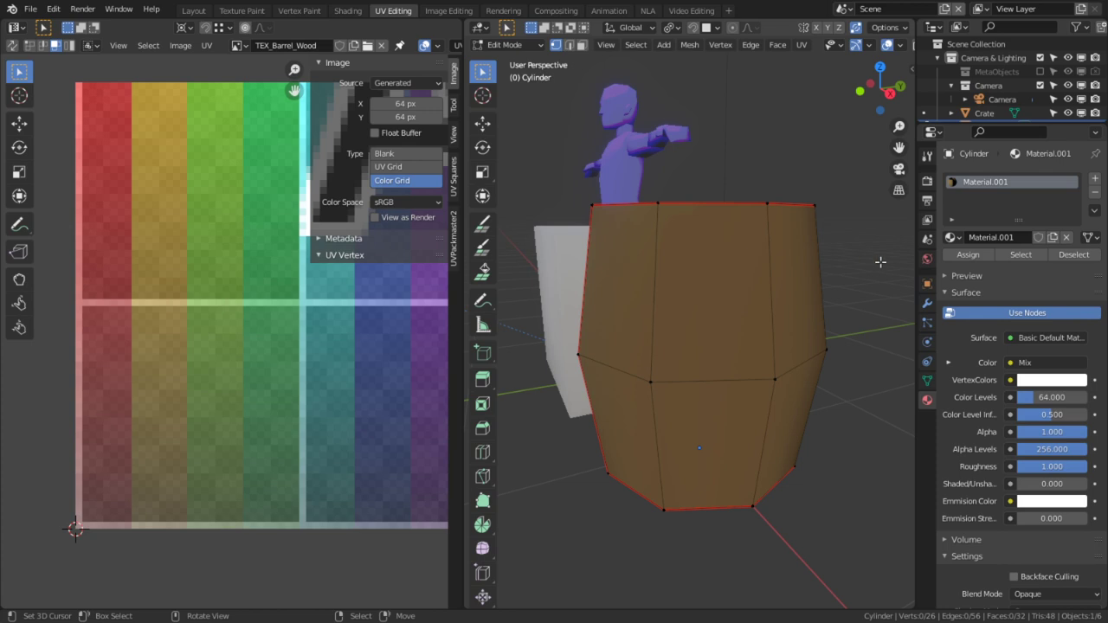
{"action": "left_click", "coordinate": [506, 44]}
{"action": "left_click", "coordinate": [526, 137]}
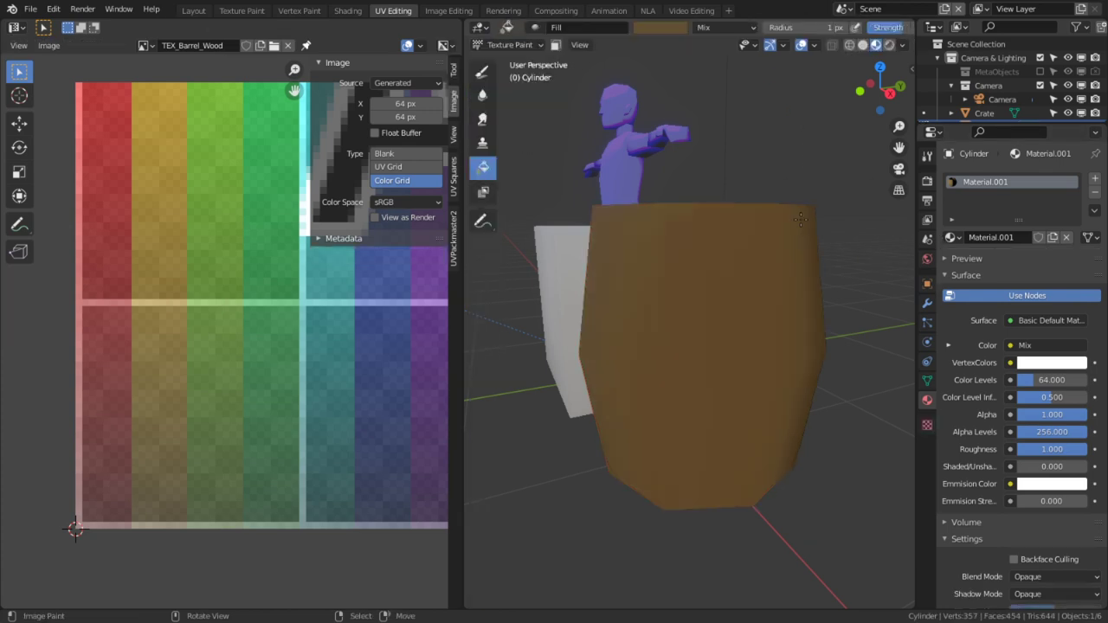
{"action": "left_click", "coordinate": [928, 157]}
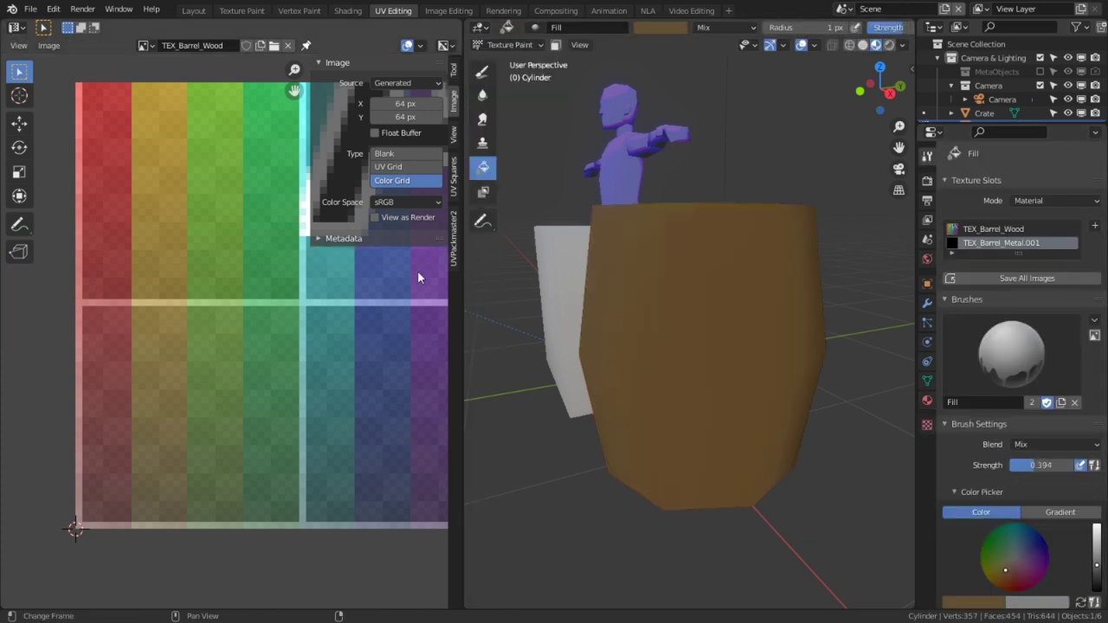
{"action": "double_click", "coordinate": [1040, 243]}
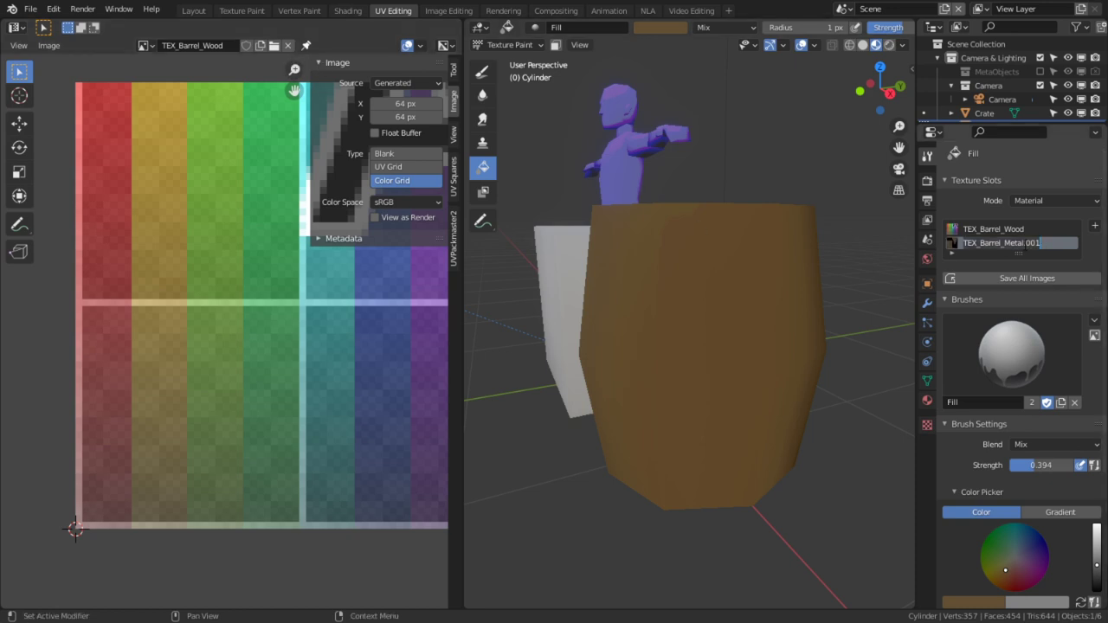
{"action": "key", "text": "Right"}
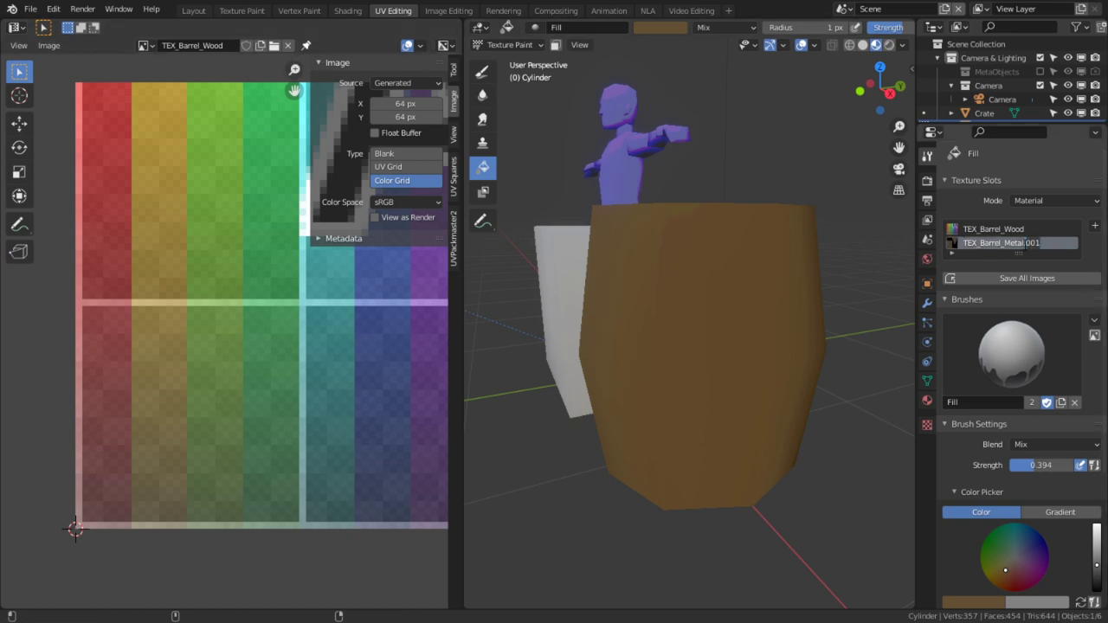
{"action": "type", "text": "Wood"}
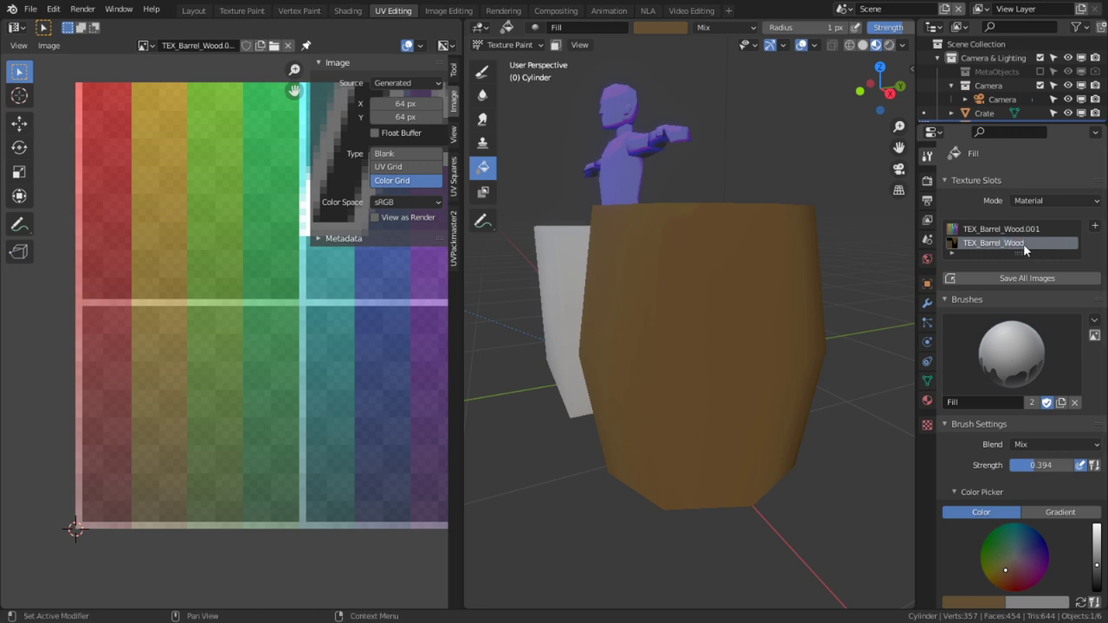
{"action": "key", "text": "ctrl+z"}
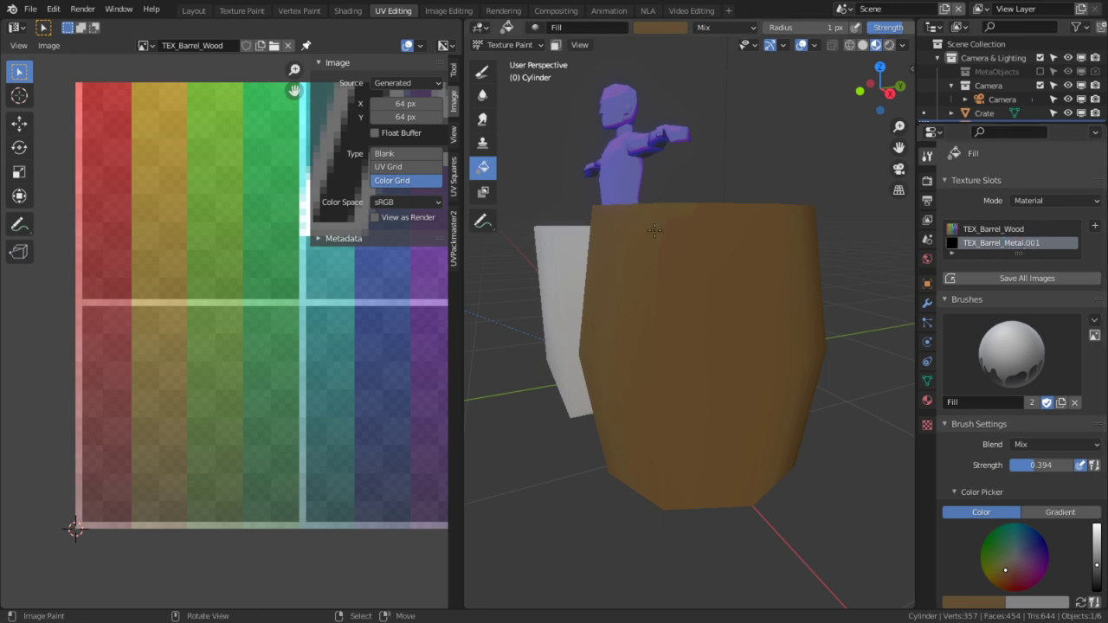
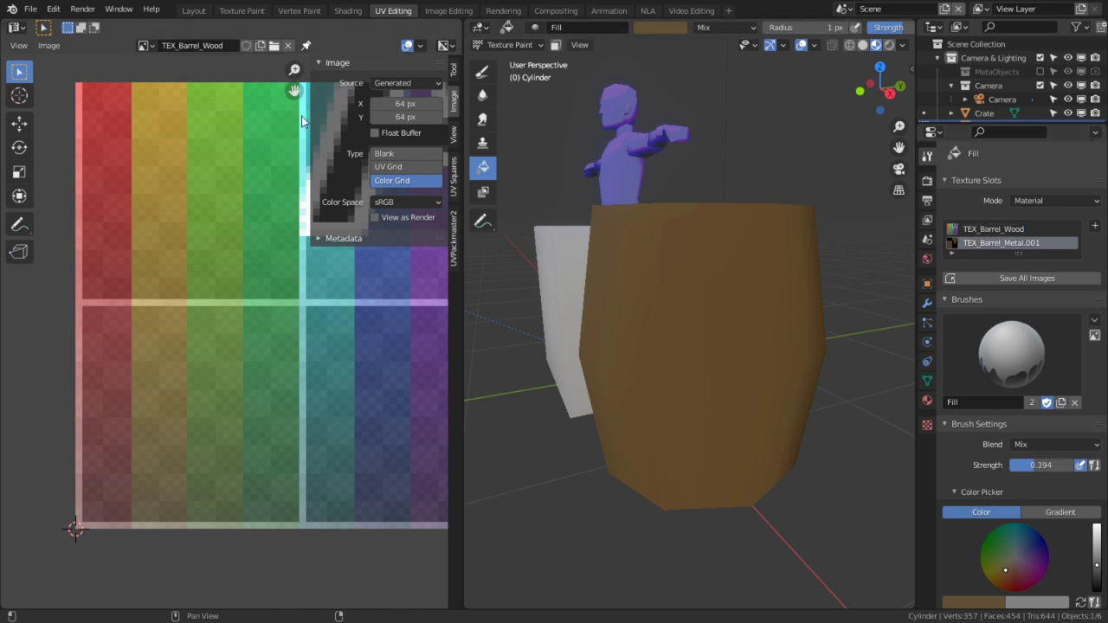
Switch to the Texture Paint workspace and undo the brown fill on the metal texture
{"action": "left_click", "coordinate": [17, 27]}
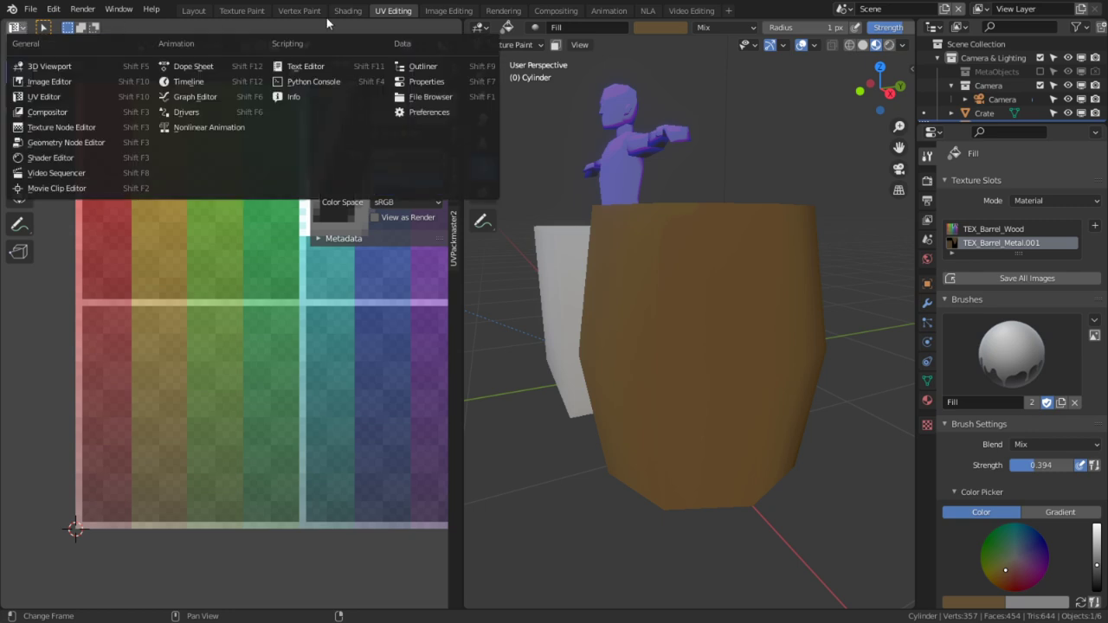
{"action": "left_click", "coordinate": [241, 11]}
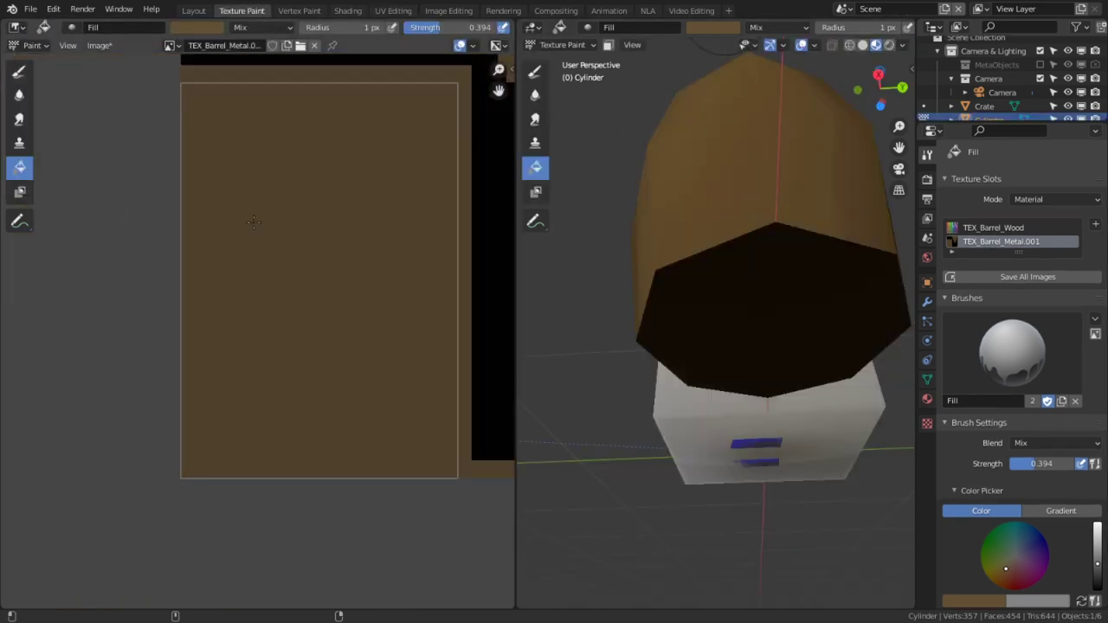
{"action": "key", "text": "ctrl+z"}
{"action": "middle_click_drag", "start_coordinate": [306, 252], "coordinate": [209, 281]}
Make TEX_Barrel_Wood the active paint slot and fill the barrel with the brown at full strength 1.000
{"action": "double_click", "coordinate": [991, 227]}
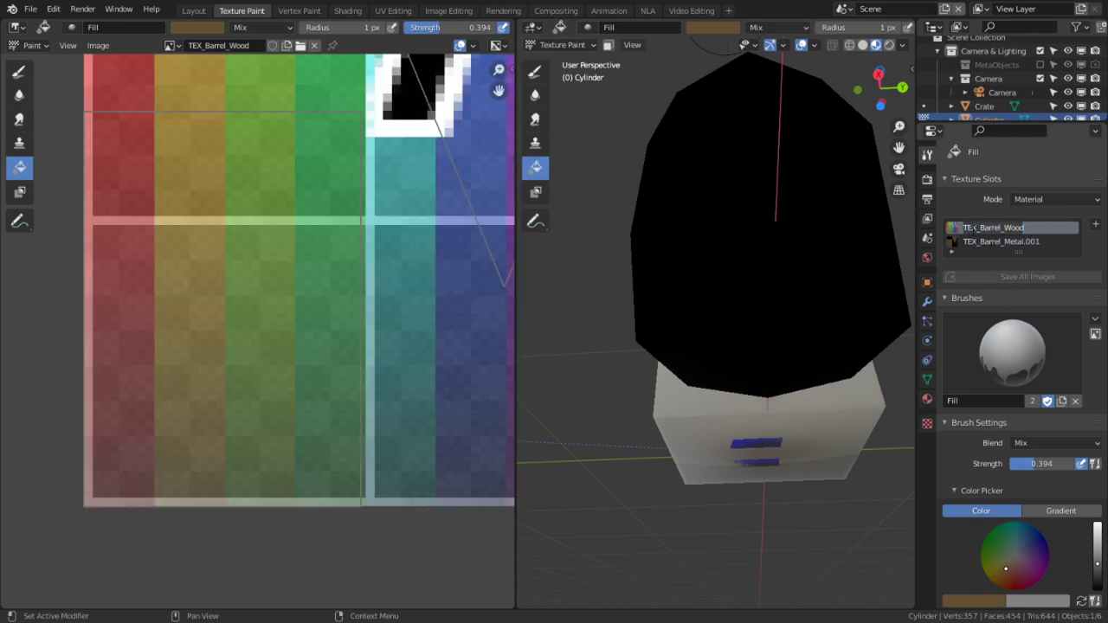
{"action": "left_click", "coordinate": [654, 167]}
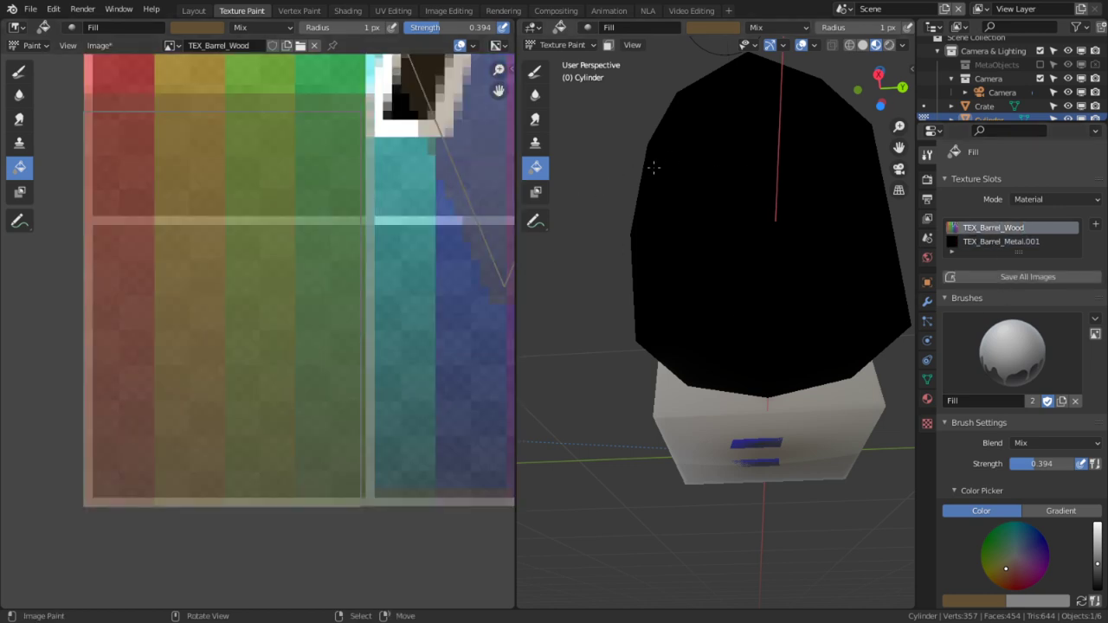
{"action": "middle_click_drag", "start_coordinate": [717, 251], "coordinate": [624, 306]}
{"action": "key", "text": "shift+f"}
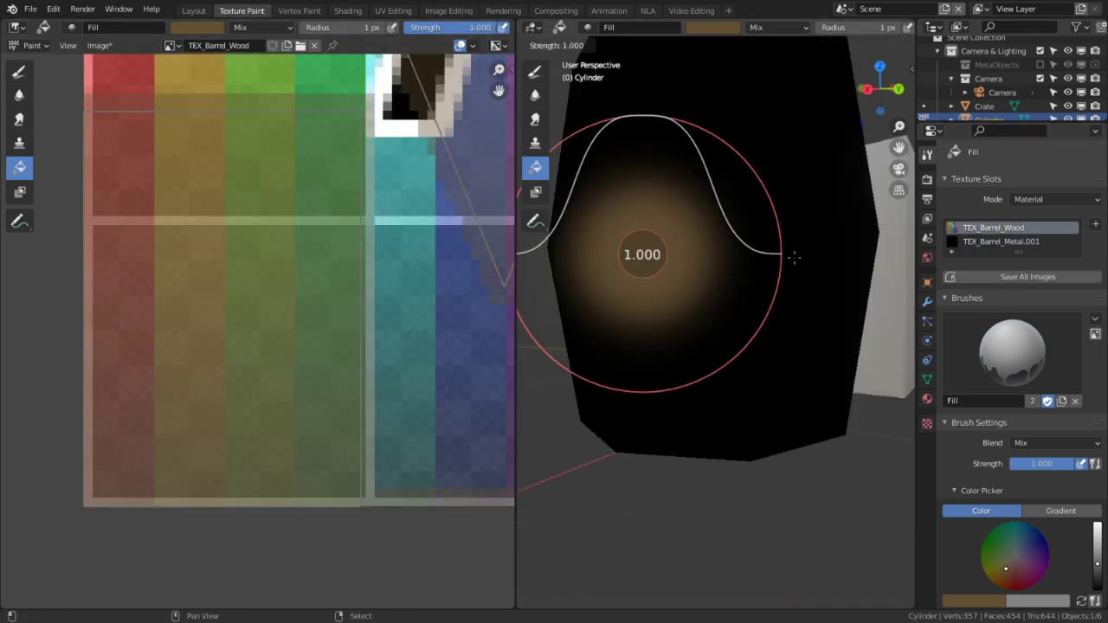
{"action": "left_click", "coordinate": [796, 254]}
{"action": "left_click", "coordinate": [749, 251]}
Erase the whole TEX_Barrel_Metal.001 image to transparency using the Erase brush with a 32 px radius
{"action": "left_click", "coordinate": [1001, 242]}
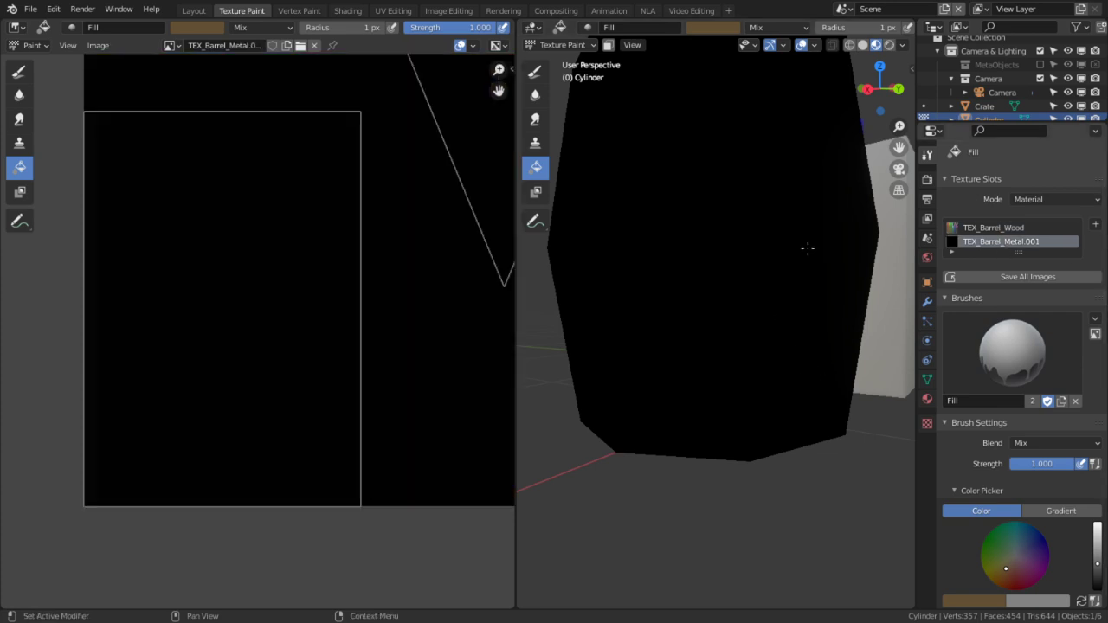
{"action": "scroll", "coordinate": [388, 183], "scroll_direction": "down", "scroll_amount": 1}
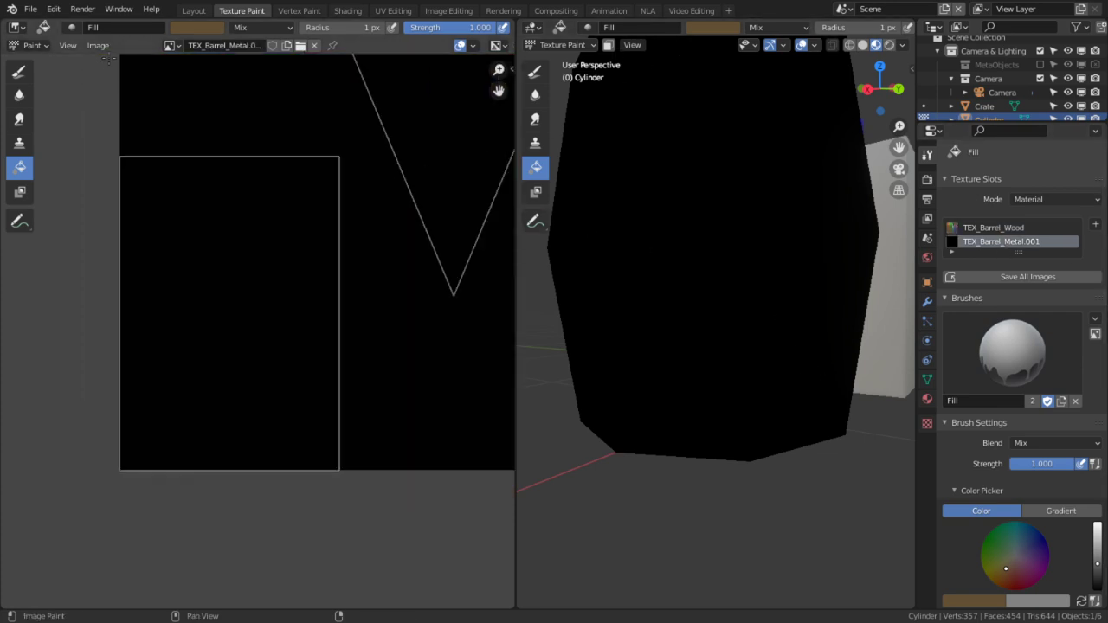
{"action": "left_click", "coordinate": [20, 72]}
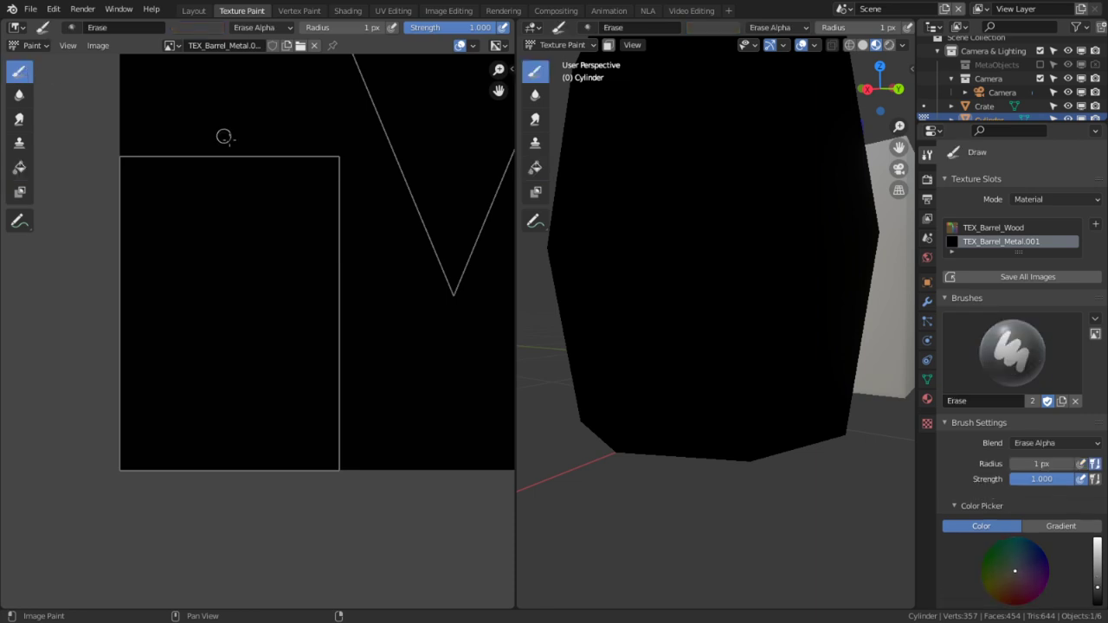
{"action": "scroll", "coordinate": [251, 186], "scroll_direction": "down", "scroll_amount": 4}
{"action": "key", "text": "f"}
{"action": "left_click", "coordinate": [374, 232]}
{"action": "mouse_move", "coordinate": [377, 243]}
{"action": "left_mouse_down"}
{"action": "mouse_move", "coordinate": [322, 290]}
{"action": "mouse_move", "coordinate": [235, 297]}
{"action": "mouse_move", "coordinate": [246, 234]}
{"action": "left_mouse_up"}
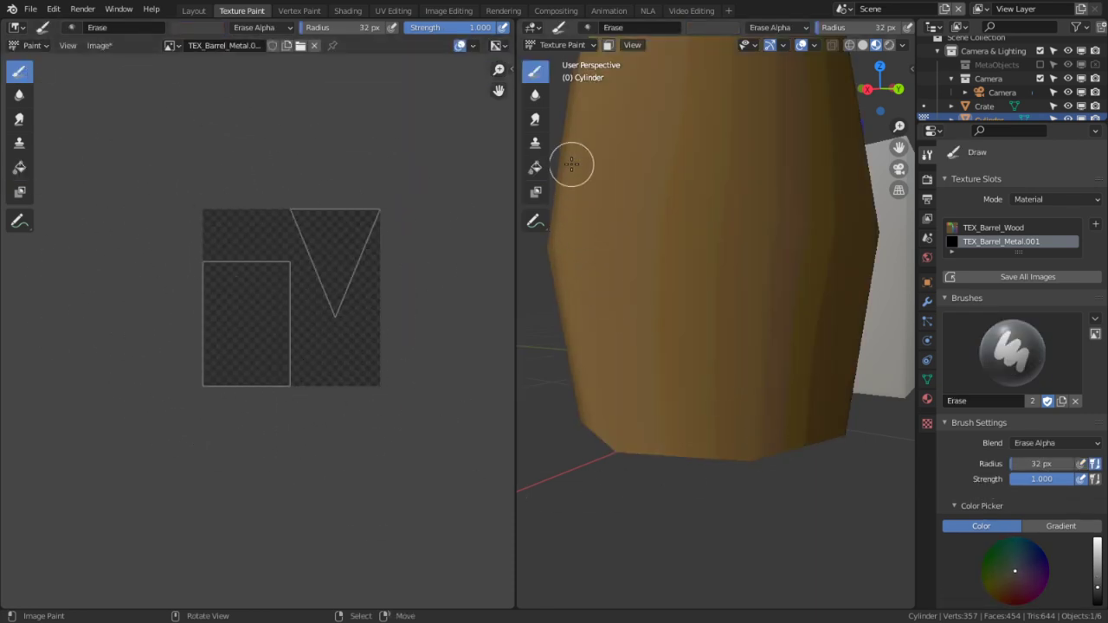
{"action": "middle_click_drag", "start_coordinate": [682, 181], "coordinate": [428, 279]}
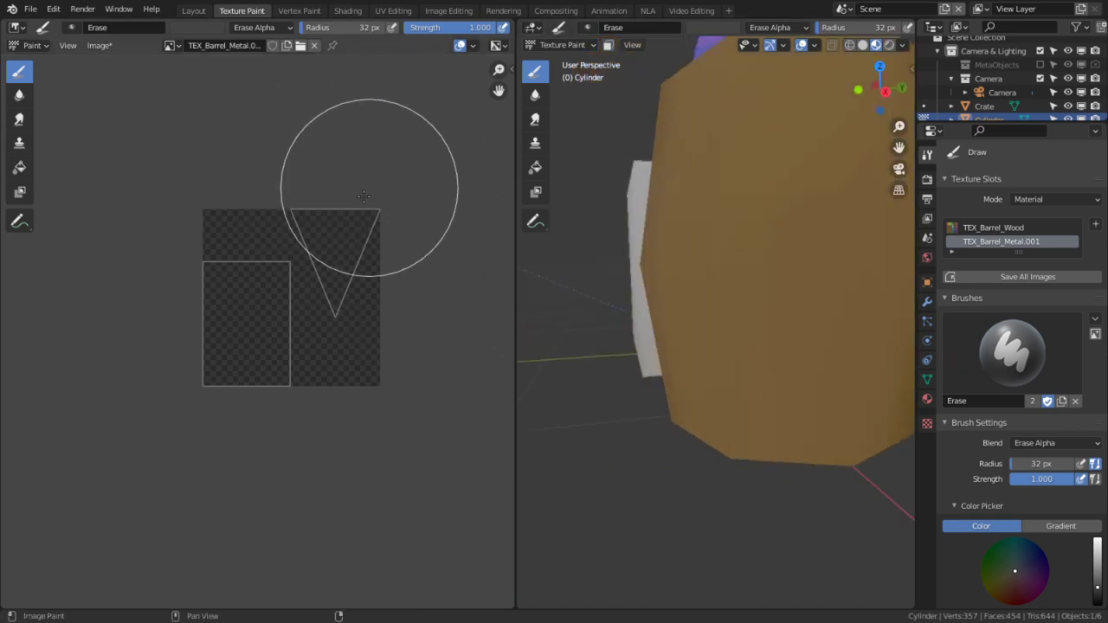
Reduce the brush radius to 1 px and switch from the Erase brush to the TexDraw brush
{"action": "scroll", "coordinate": [365, 183], "scroll_direction": "up", "scroll_amount": 2}
{"action": "key", "text": "f"}
{"action": "left_click", "coordinate": [638, 325]}
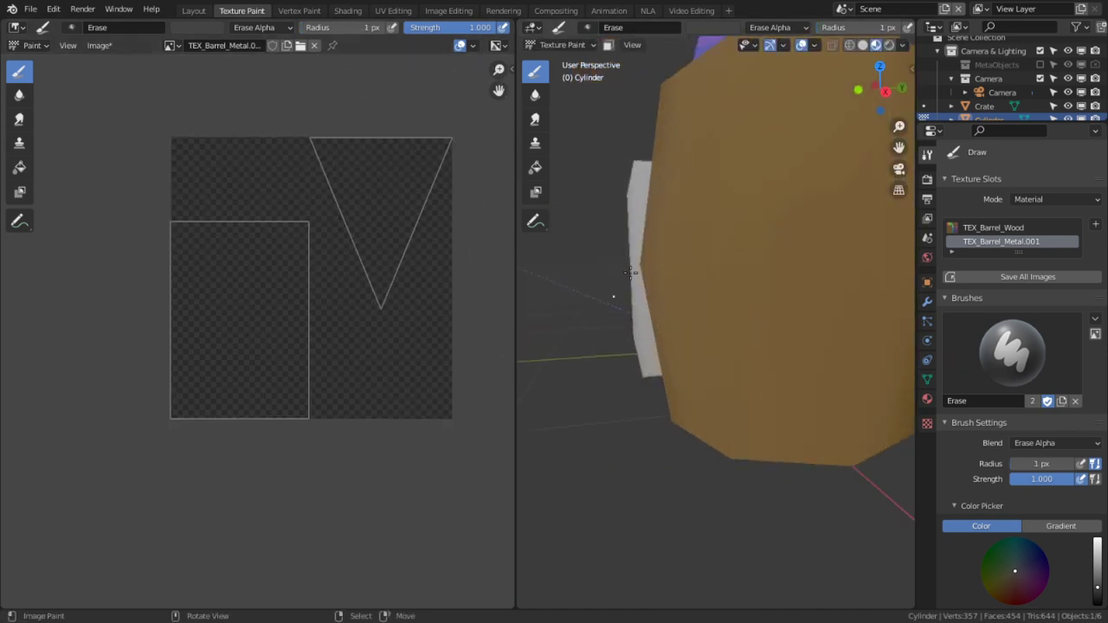
{"action": "key", "text": "ctrl+space"}
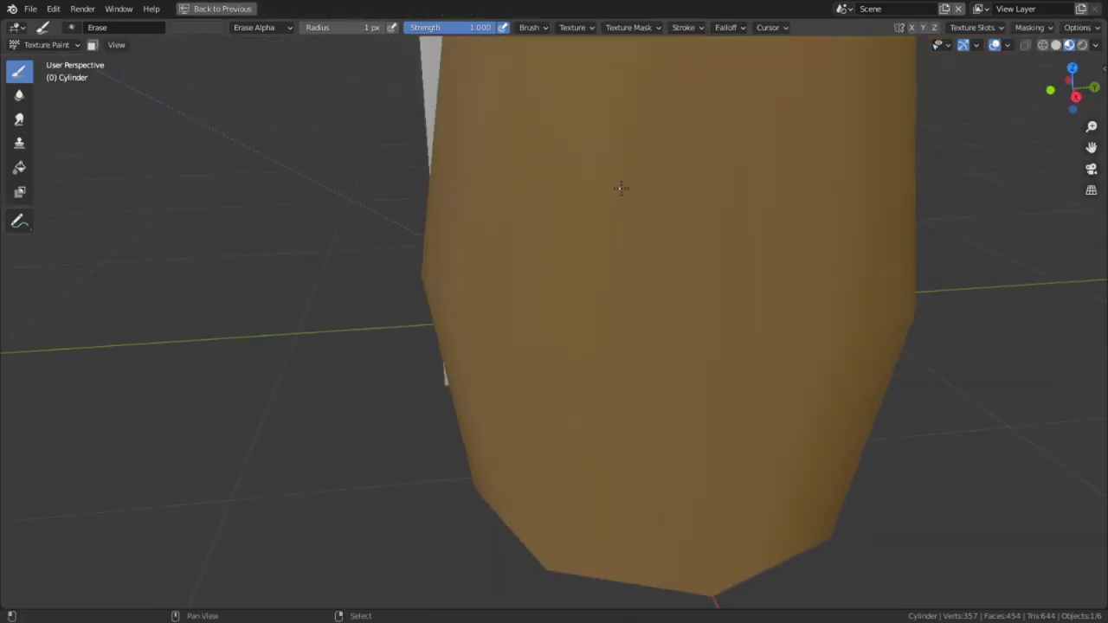
{"action": "scroll", "coordinate": [621, 188], "scroll_direction": "down", "scroll_amount": 3}
{"action": "key", "text": "ctrl+space"}
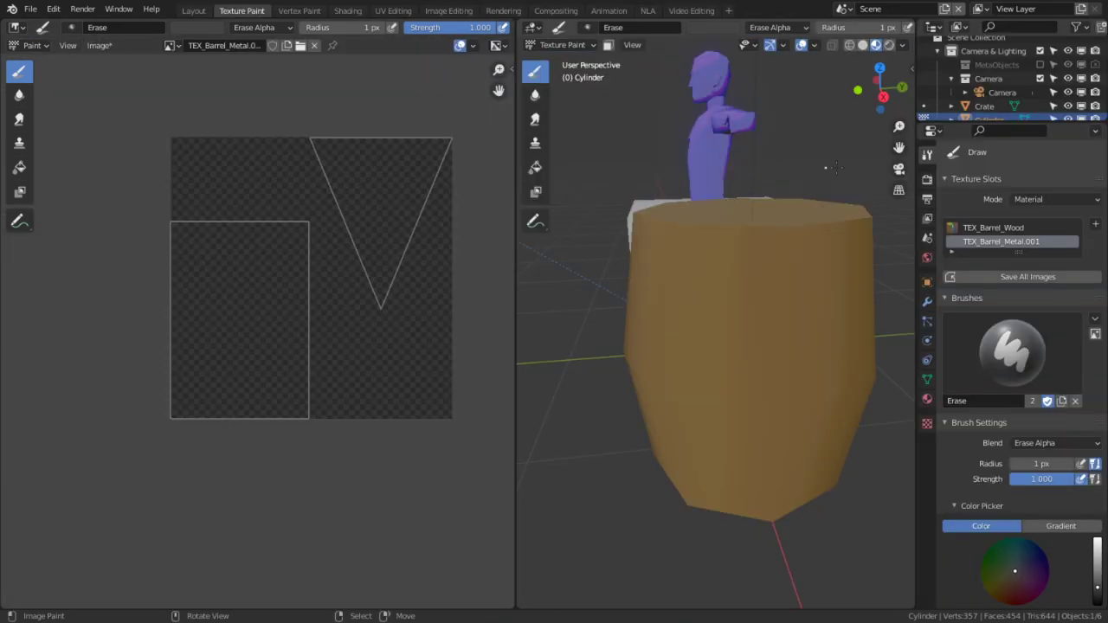
{"action": "left_click", "coordinate": [1011, 389]}
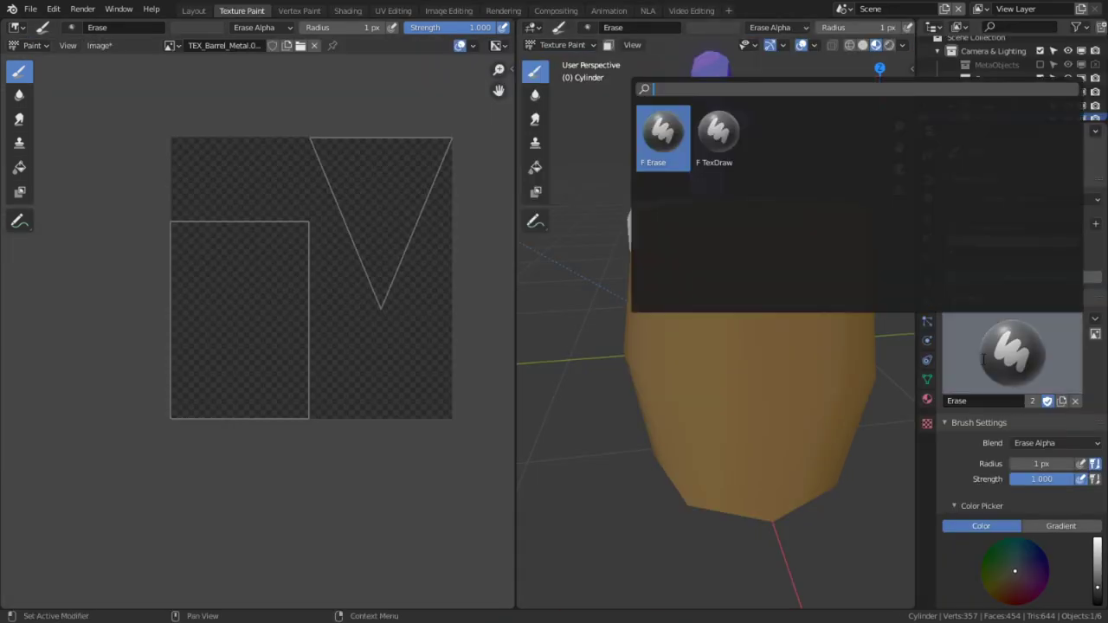
{"action": "left_click", "coordinate": [709, 132]}
Maximize the 3D view of the barrel and set the TexDraw brush radius to 23 px
{"action": "scroll", "coordinate": [727, 259], "scroll_direction": "up", "scroll_amount": 3}
{"action": "scroll", "coordinate": [732, 218], "scroll_direction": "down", "scroll_amount": 2}
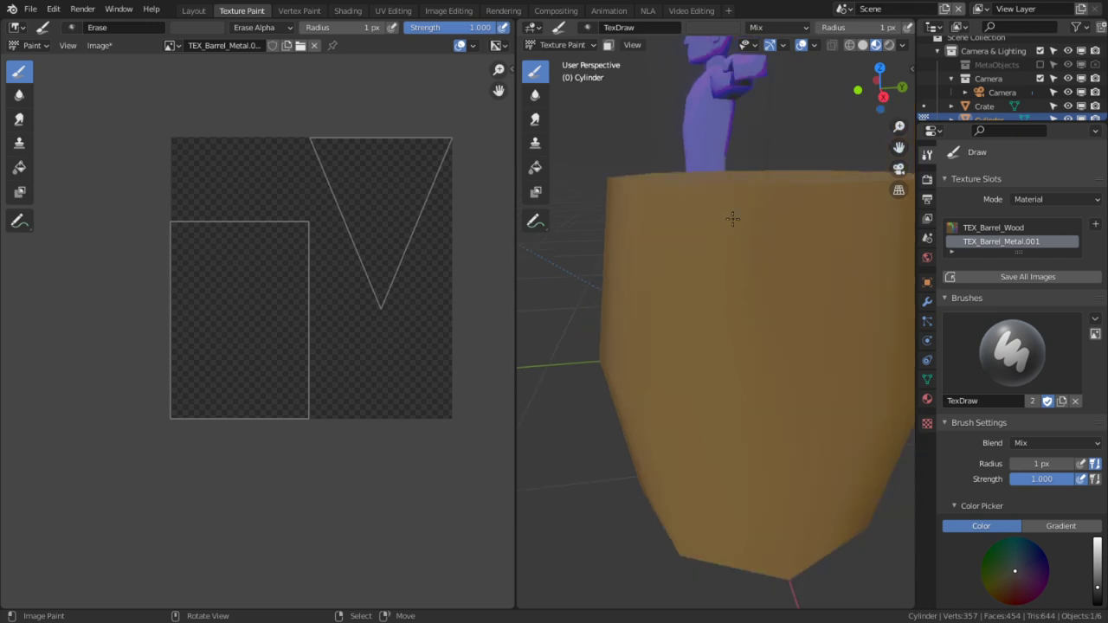
{"action": "mouse_move", "coordinate": [750, 220]}
{"action": "middle_mouse_down"}
{"action": "mouse_move", "coordinate": [788, 262]}
{"action": "mouse_move", "coordinate": [744, 222]}
{"action": "middle_mouse_up"}
{"action": "key", "text": "ctrl+space"}
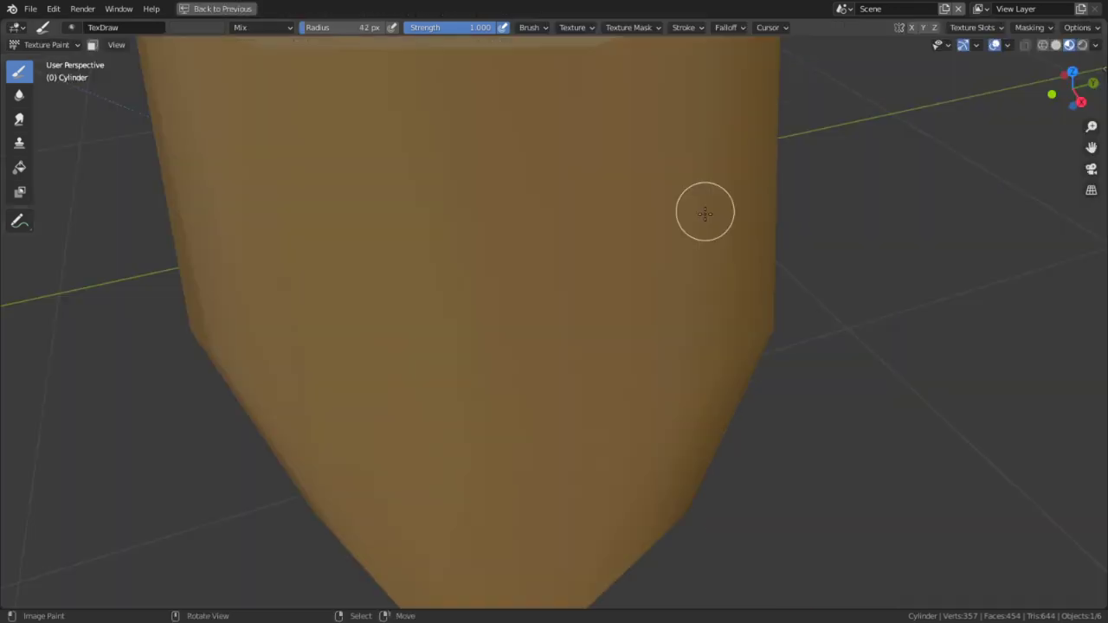
{"action": "key", "text": "f"}
{"action": "left_click", "coordinate": [625, 194]}
{"action": "middle_click_drag", "start_coordinate": [631, 193], "coordinate": [670, 292], "text": "shift"}
{"action": "key", "text": "f"}
{"action": "left_click", "coordinate": [683, 294]}
{"action": "middle_click_drag", "start_coordinate": [562, 249], "coordinate": [565, 226]}
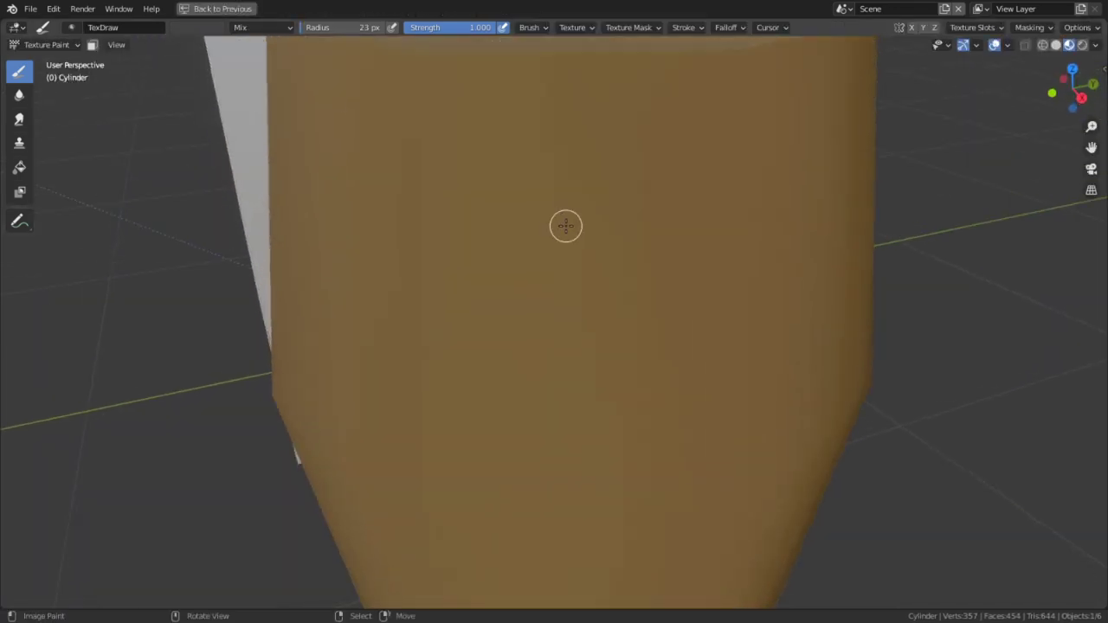
Start saving the file under a new name and create a folder named Barrels and crates inside Daily Builds
{"action": "left_click", "coordinate": [31, 9]}
{"action": "left_click", "coordinate": [77, 103]}
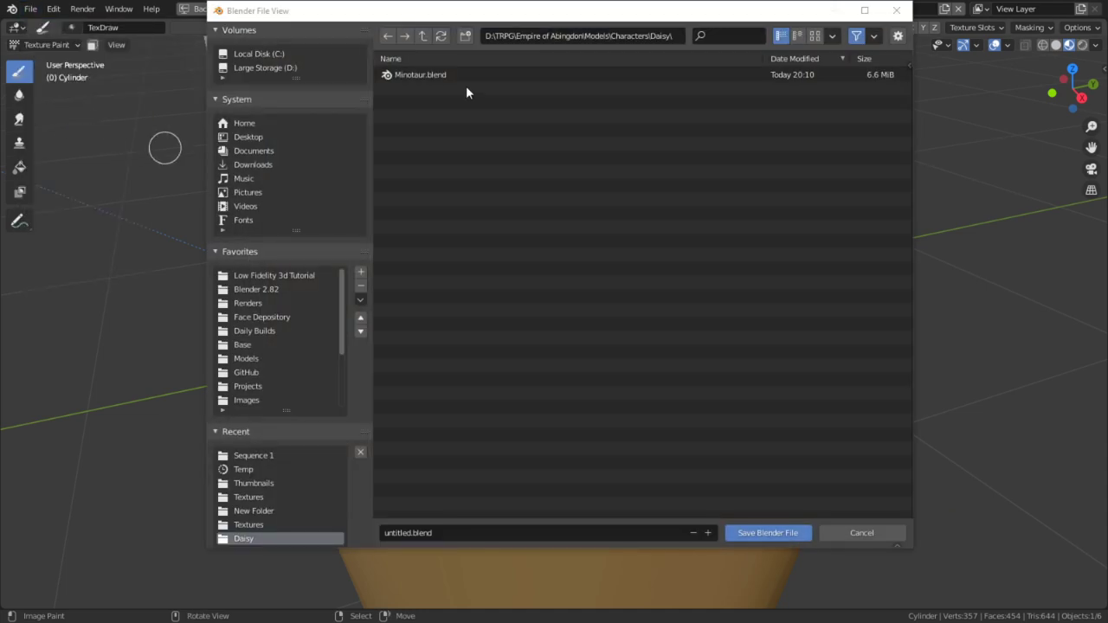
{"action": "left_click", "coordinate": [273, 290]}
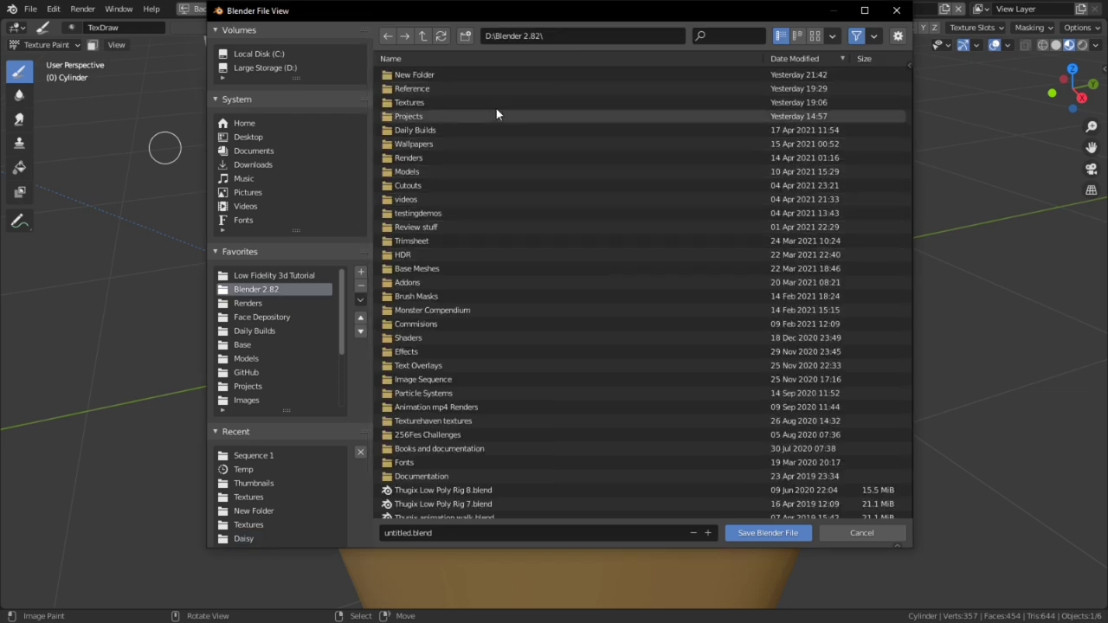
{"action": "left_click", "coordinate": [433, 117]}
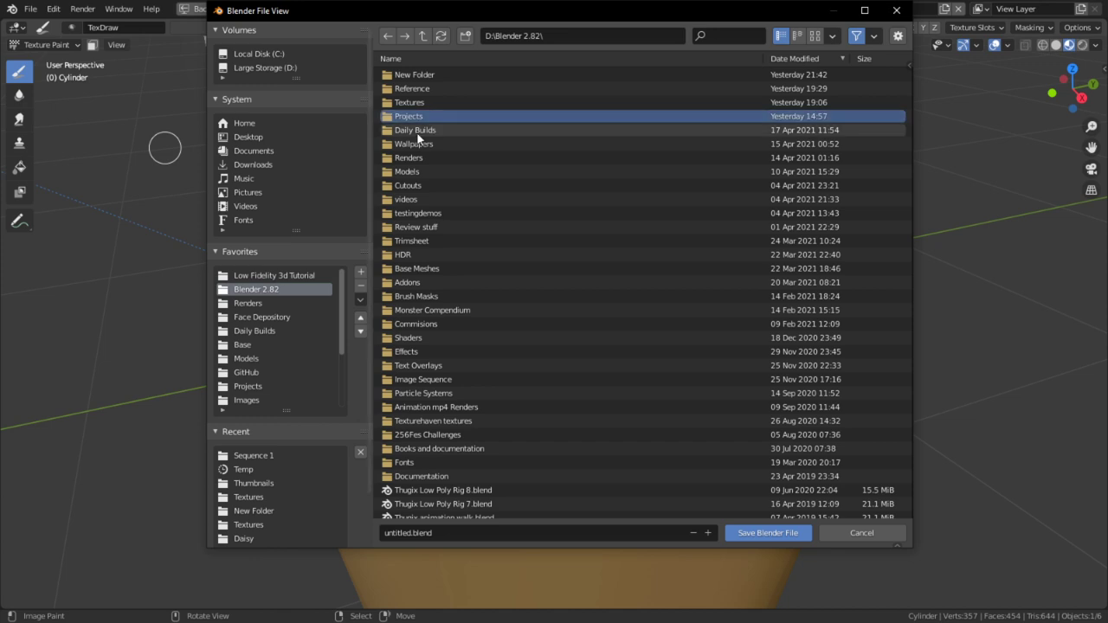
{"action": "double_click", "coordinate": [418, 132]}
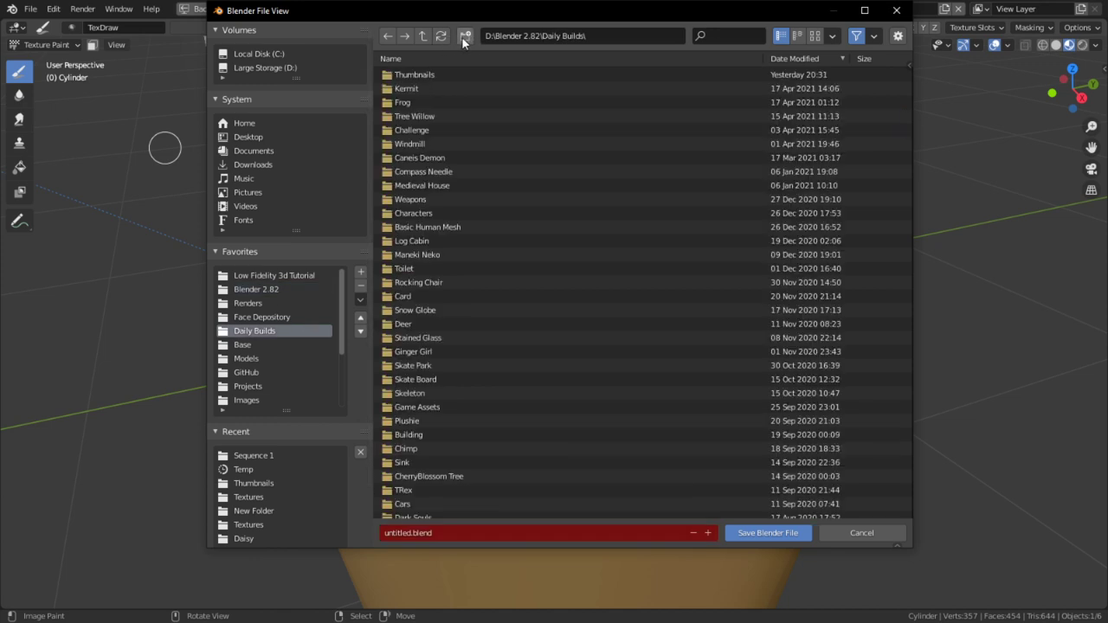
{"action": "left_click", "coordinate": [464, 36]}
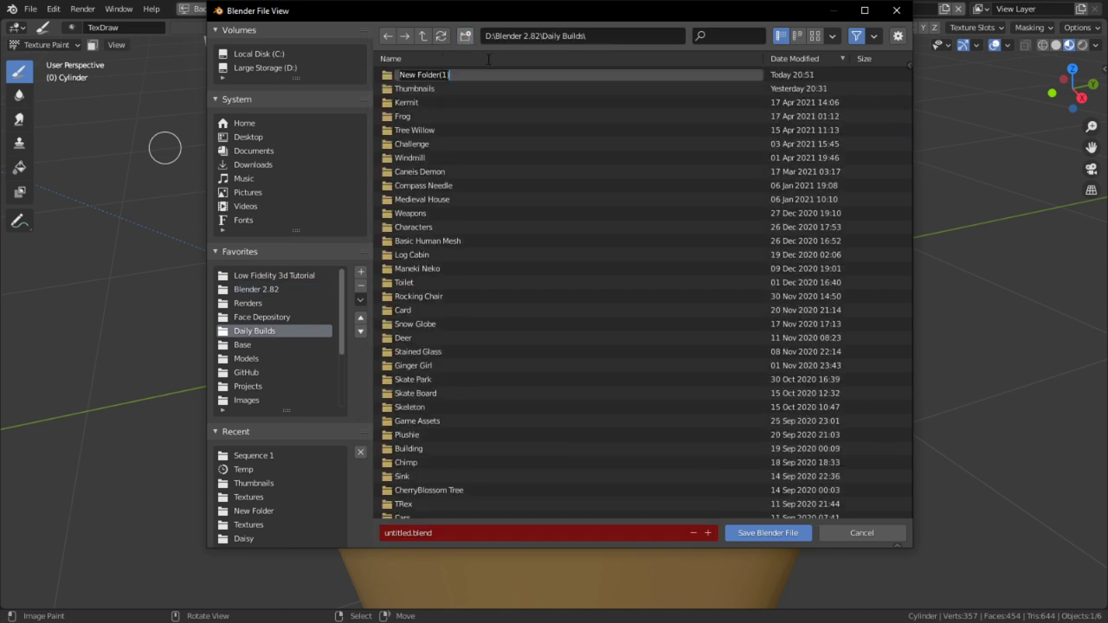
{"action": "type", "text": "Barrels and crates"}
{"action": "key", "text": "Return"}
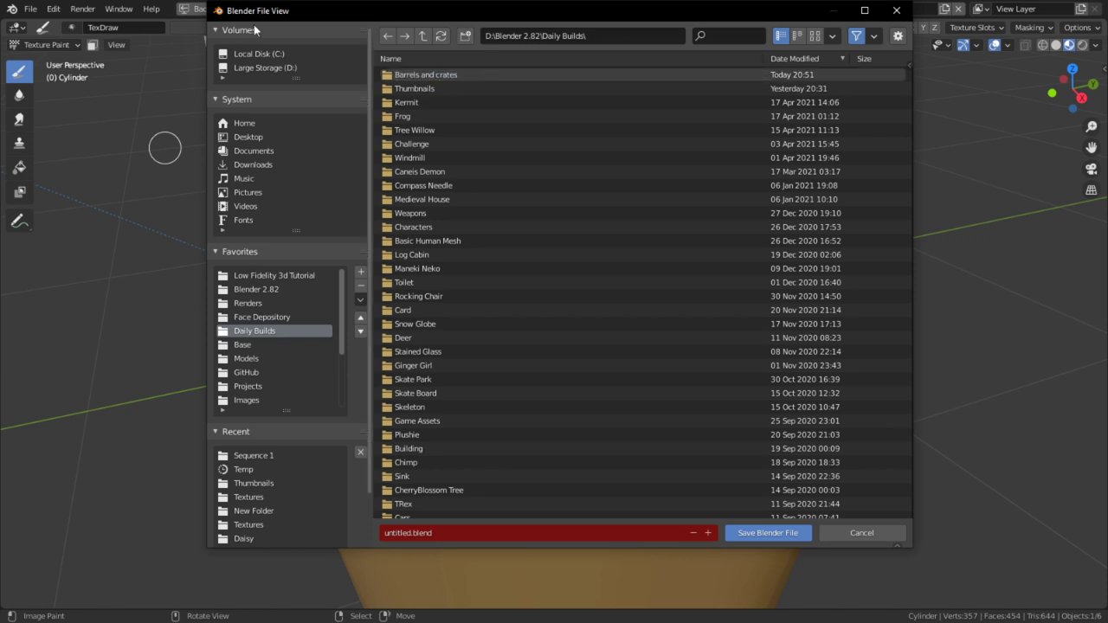
Save the project as Barrels and crates.blend in the new Barrels and crates folder
{"action": "double_click", "coordinate": [424, 74]}
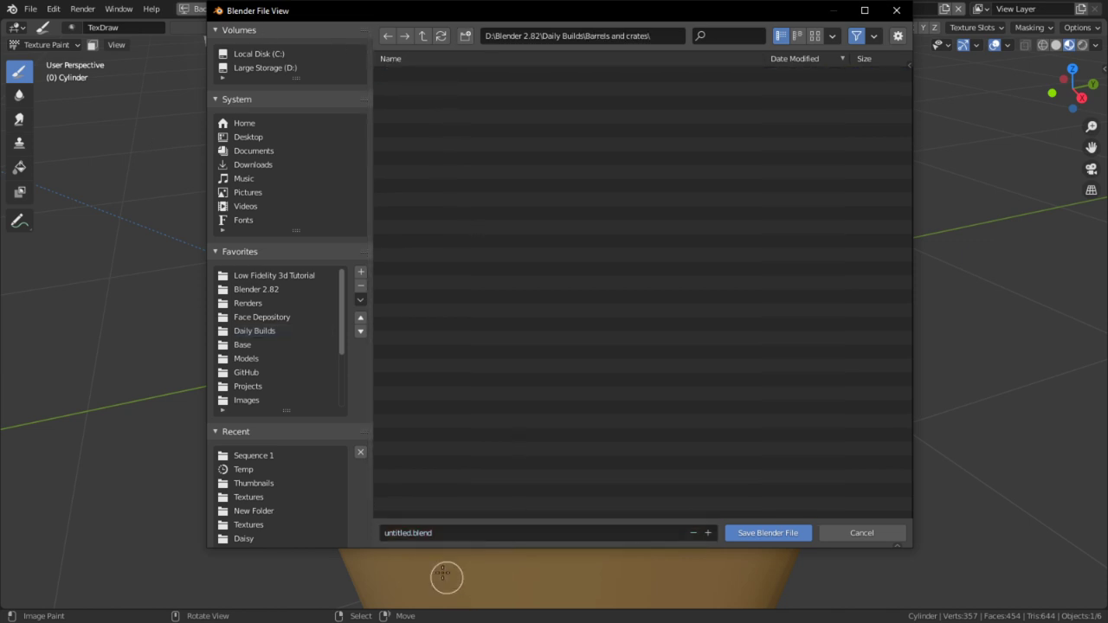
{"action": "type", "text": "Barre"}
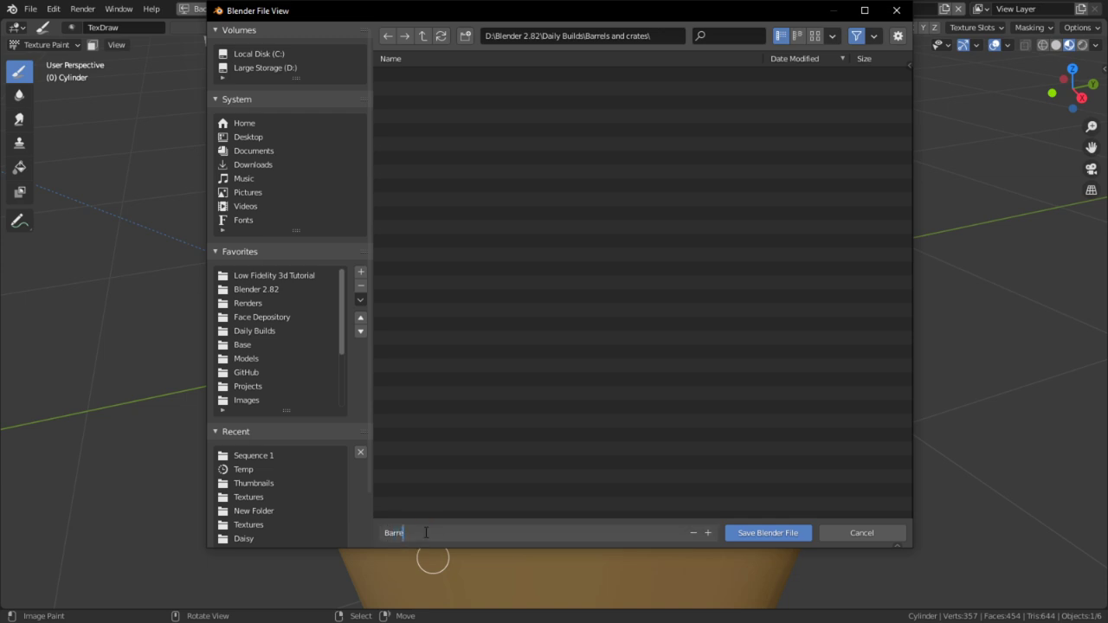
{"action": "type", "text": "ls and crates"}
{"action": "key", "text": "Return"}
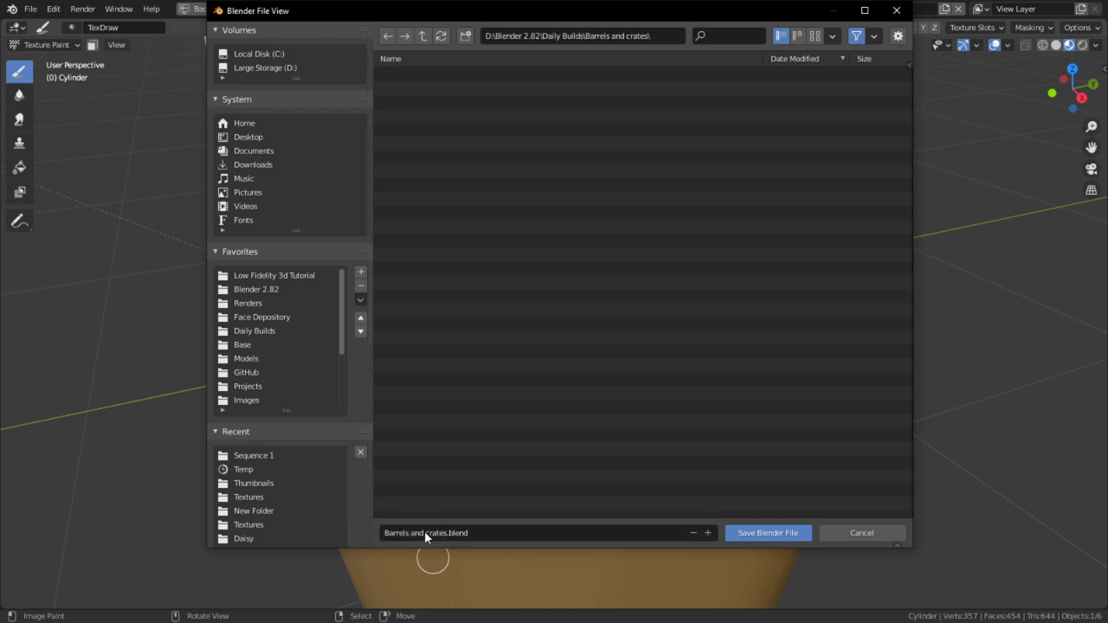
{"action": "left_click", "coordinate": [791, 537]}
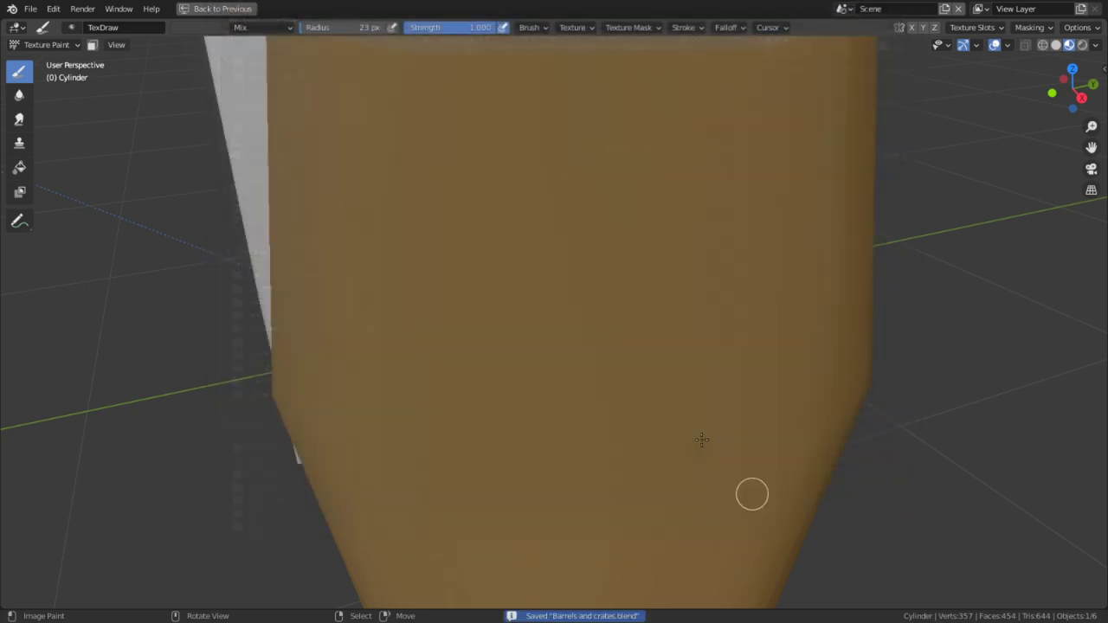
Mask painting to the barrel's front side face and set a 64 px brush with the Line stroke method
{"action": "left_click", "coordinate": [91, 44]}
{"action": "right_click", "coordinate": [440, 166]}
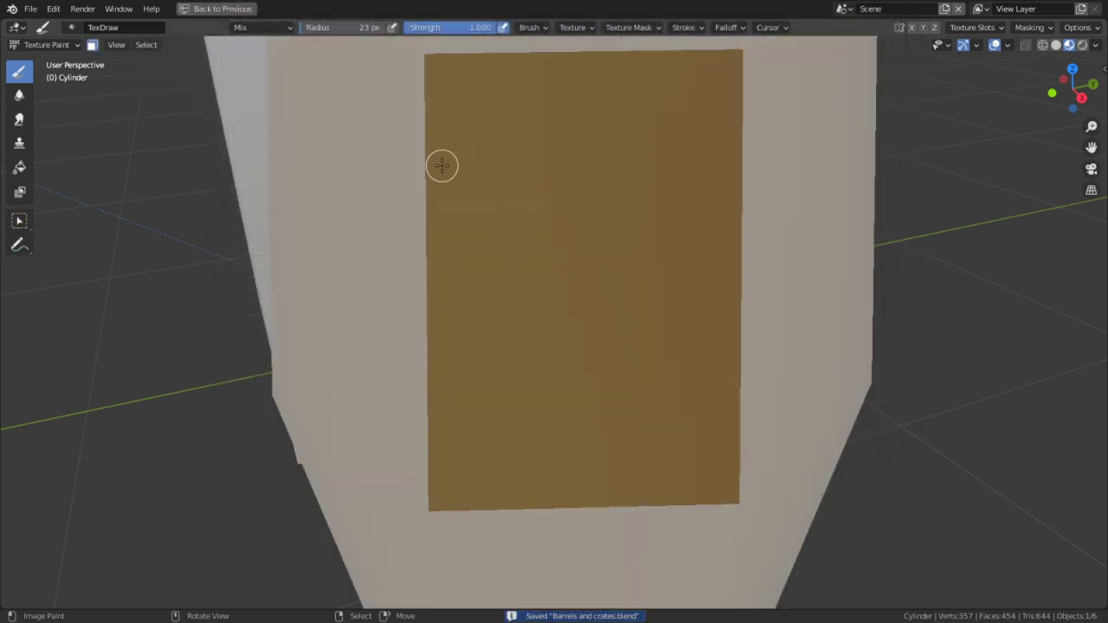
{"action": "middle_click_drag", "start_coordinate": [525, 409], "coordinate": [528, 498], "text": "shift"}
{"action": "key", "text": "f"}
{"action": "left_click", "coordinate": [511, 356]}
{"action": "key", "text": "e"}
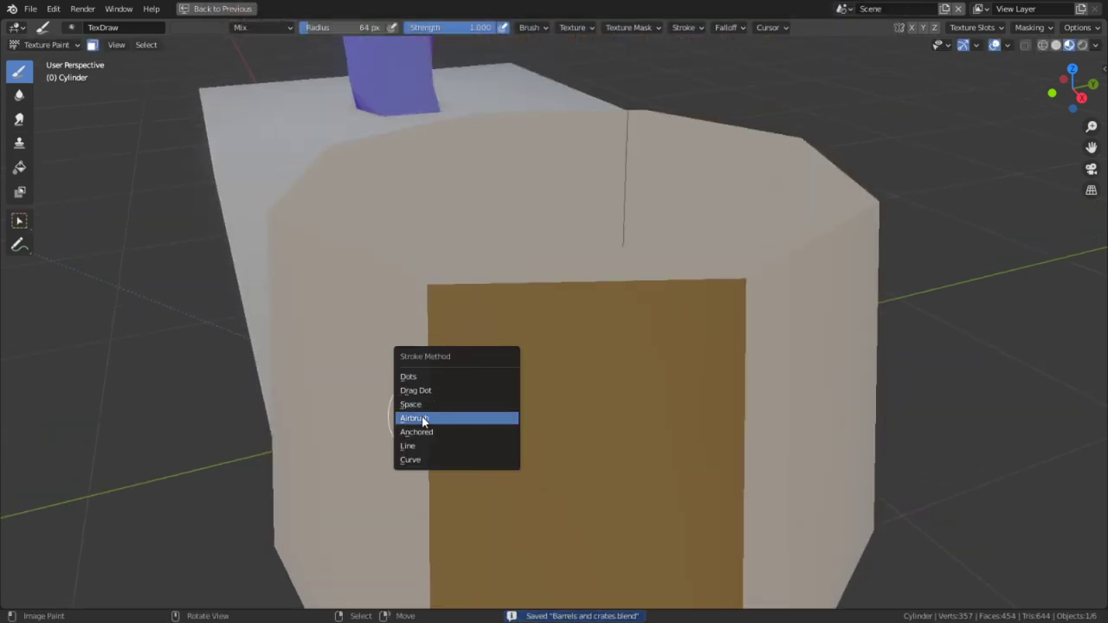
{"action": "left_click", "coordinate": [403, 445]}
Reduce the brush radius to 51 px and paint a straight dark grey band across the face near its upper edge
{"action": "middle_click_drag", "start_coordinate": [753, 340], "coordinate": [713, 288]}
{"action": "mouse_move", "coordinate": [557, 212]}
{"action": "middle_mouse_down", "text": "shift"}
{"action": "mouse_move", "coordinate": [621, 232]}
{"action": "mouse_move", "coordinate": [554, 225]}
{"action": "mouse_move", "coordinate": [536, 271]}
{"action": "mouse_move", "coordinate": [492, 274]}
{"action": "mouse_move", "coordinate": [512, 274]}
{"action": "middle_mouse_up", "text": "shift"}
{"action": "scroll", "coordinate": [588, 211], "scroll_direction": "down", "scroll_amount": 4}
{"action": "scroll", "coordinate": [537, 267], "scroll_direction": "up", "scroll_amount": 3}
{"action": "key", "text": "bracketleft"}
{"action": "key", "text": "bracketleft"}
{"action": "mouse_move", "coordinate": [305, 252]}
{"action": "left_mouse_down"}
{"action": "mouse_move", "coordinate": [773, 254]}
{"action": "mouse_move", "coordinate": [757, 247]}
{"action": "left_mouse_up"}
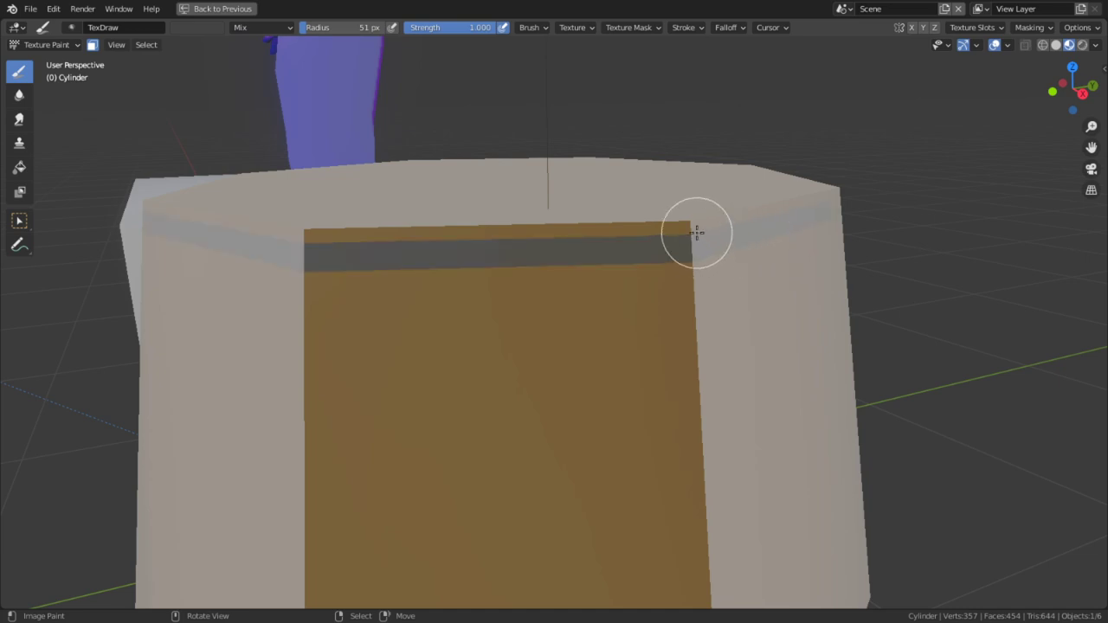
Extend the dark grey band up to the upper edge of the barrel's front side face
{"action": "left_click_drag", "start_coordinate": [694, 229], "coordinate": [263, 237]}
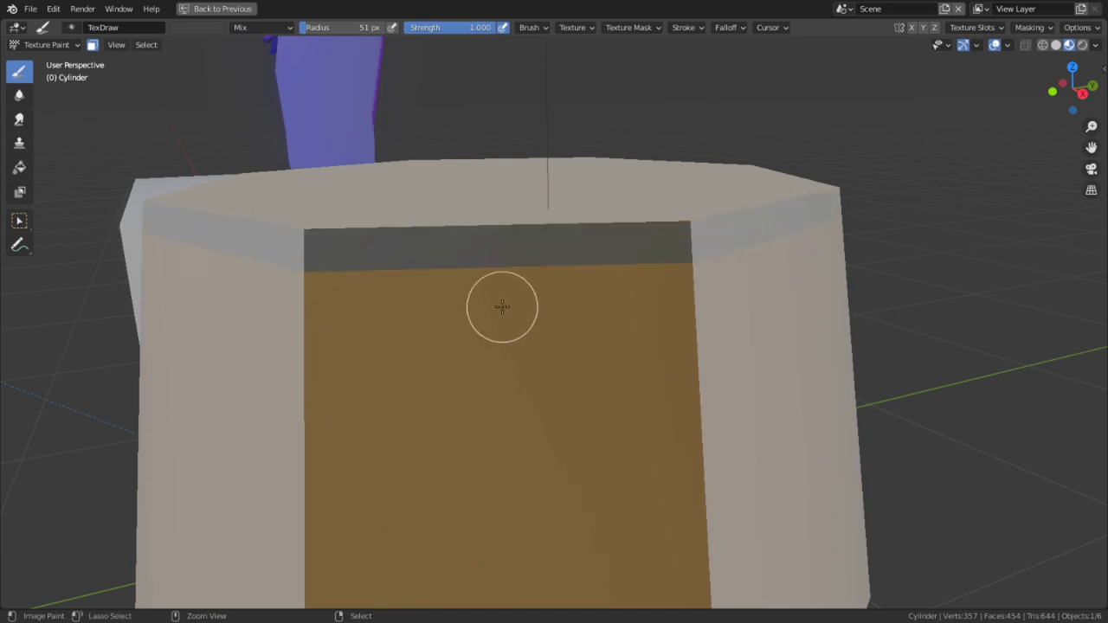
Select all of the barrel's UVs in the UV editor and snap them to pixels
{"action": "key", "text": "ctrl+space"}
{"action": "key", "text": "Tab"}
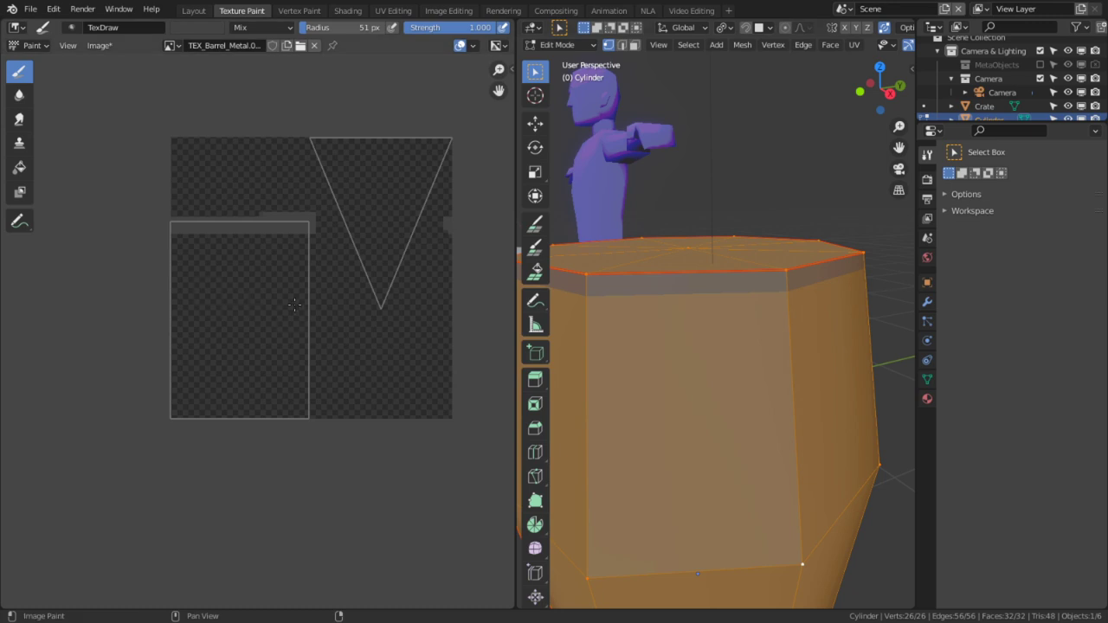
{"action": "left_click", "coordinate": [392, 11]}
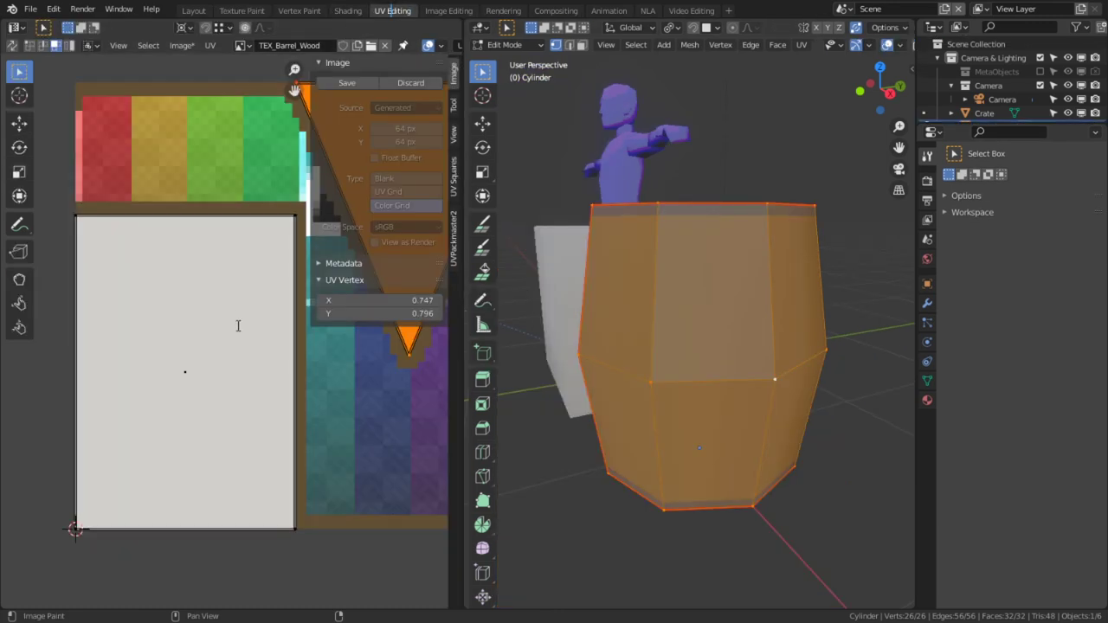
{"action": "key", "text": "a"}
{"action": "key", "text": "shift+s"}
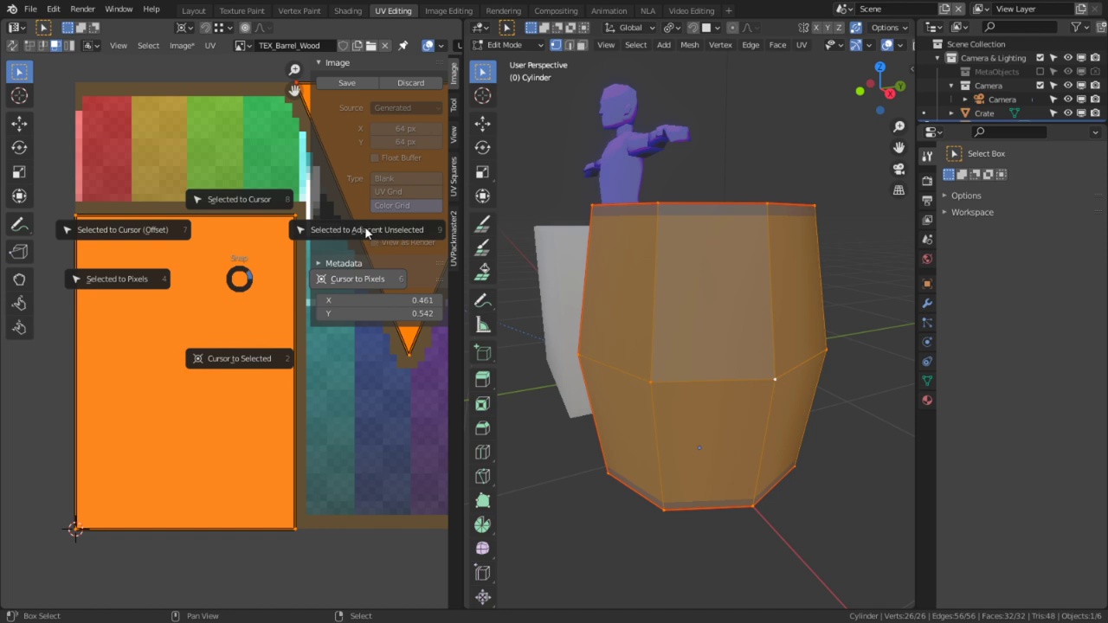
{"action": "left_click", "coordinate": [151, 264]}
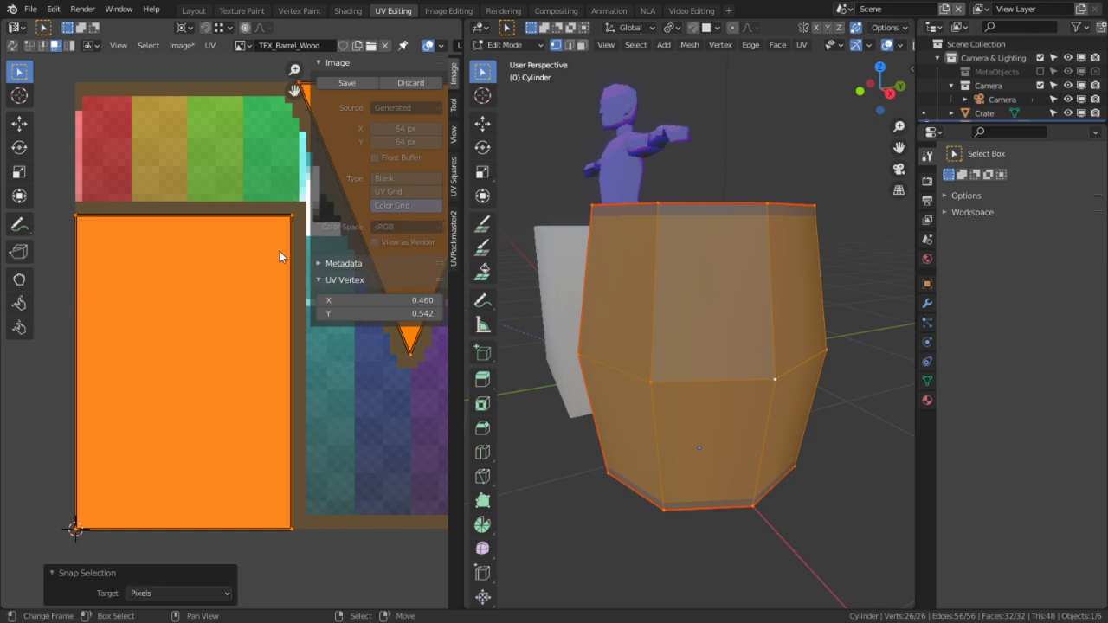
{"action": "key", "text": "Tab"}
Return to texture painting with the Draw tool and widen the dark grey band downward with a straight stroke across the face
{"action": "scroll", "coordinate": [718, 256], "scroll_direction": "up", "scroll_amount": 2}
{"action": "key", "text": "ctrl+space"}
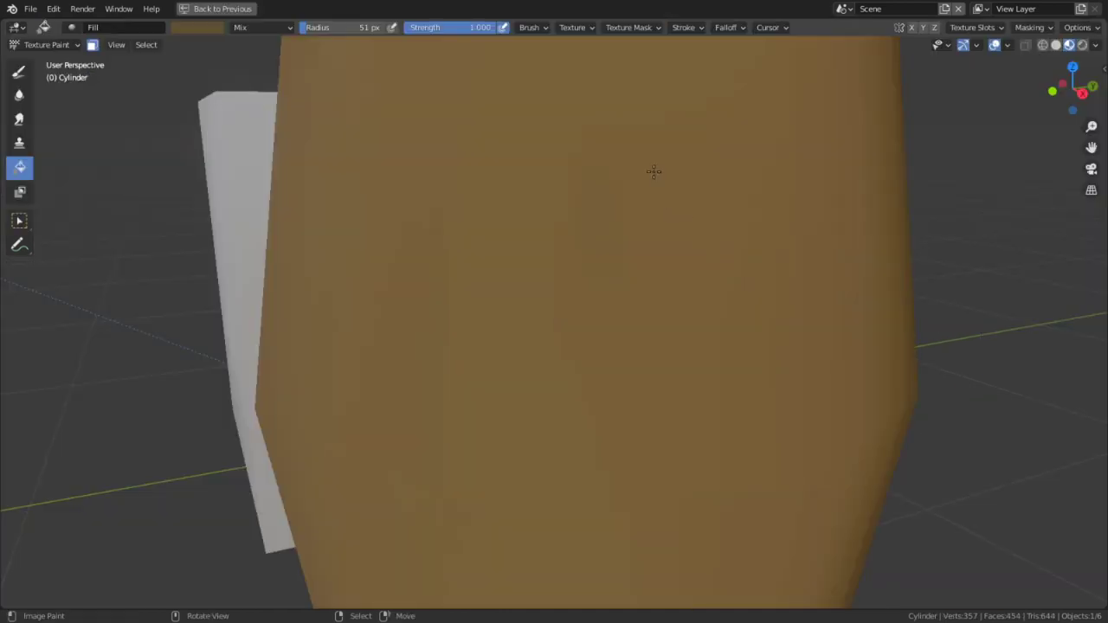
{"action": "middle_click_drag", "start_coordinate": [653, 170], "coordinate": [521, 286]}
{"action": "left_click", "coordinate": [234, 10]}
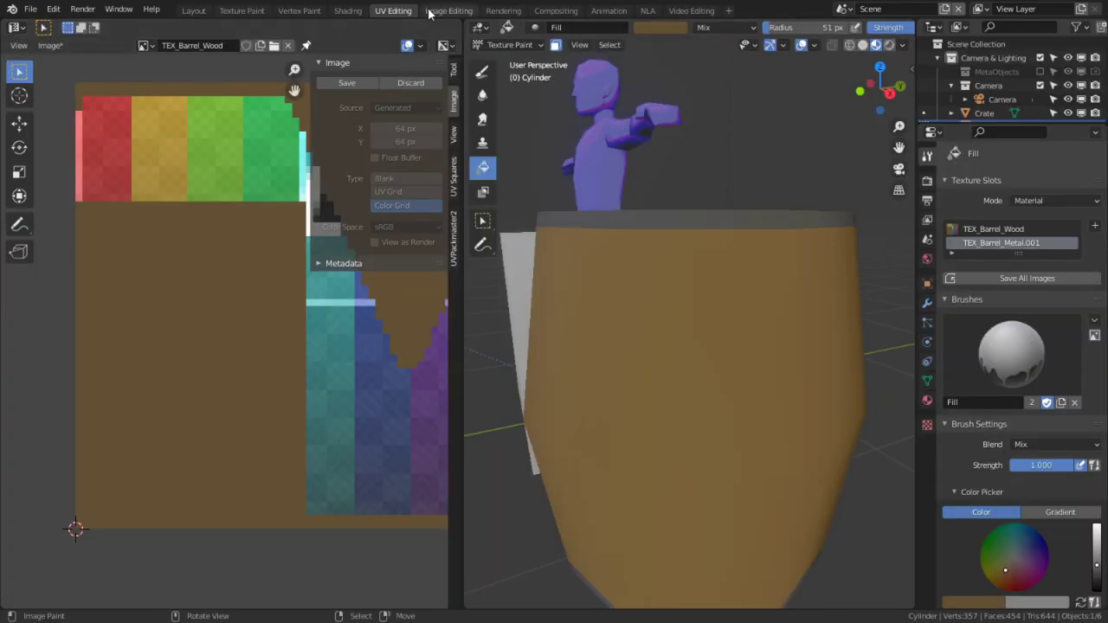
{"action": "left_click", "coordinate": [255, 11]}
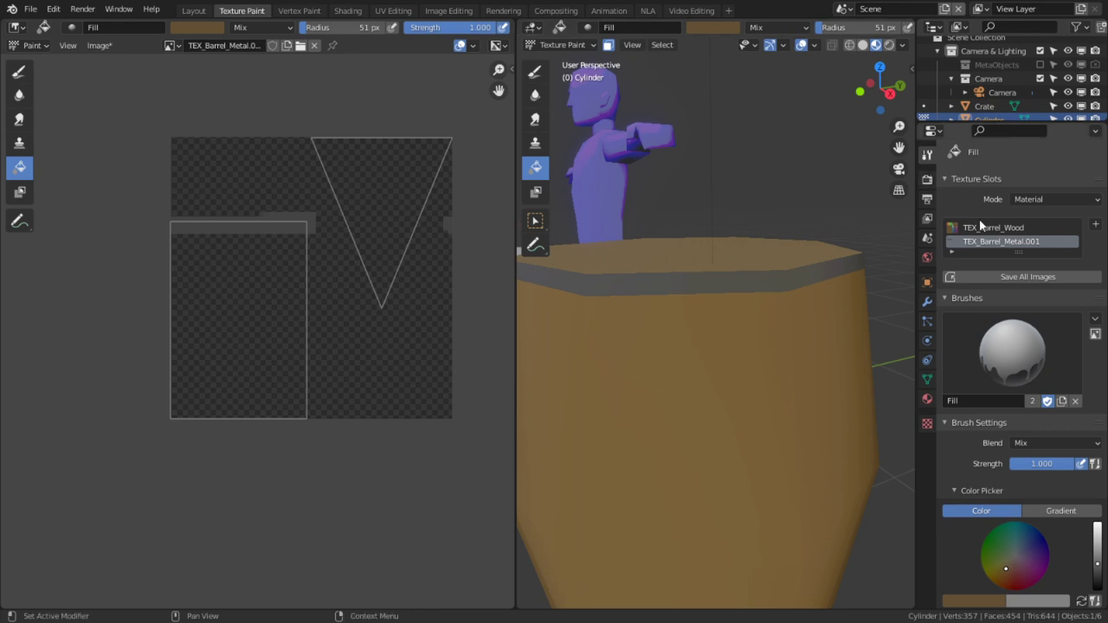
{"action": "left_click", "coordinate": [535, 72]}
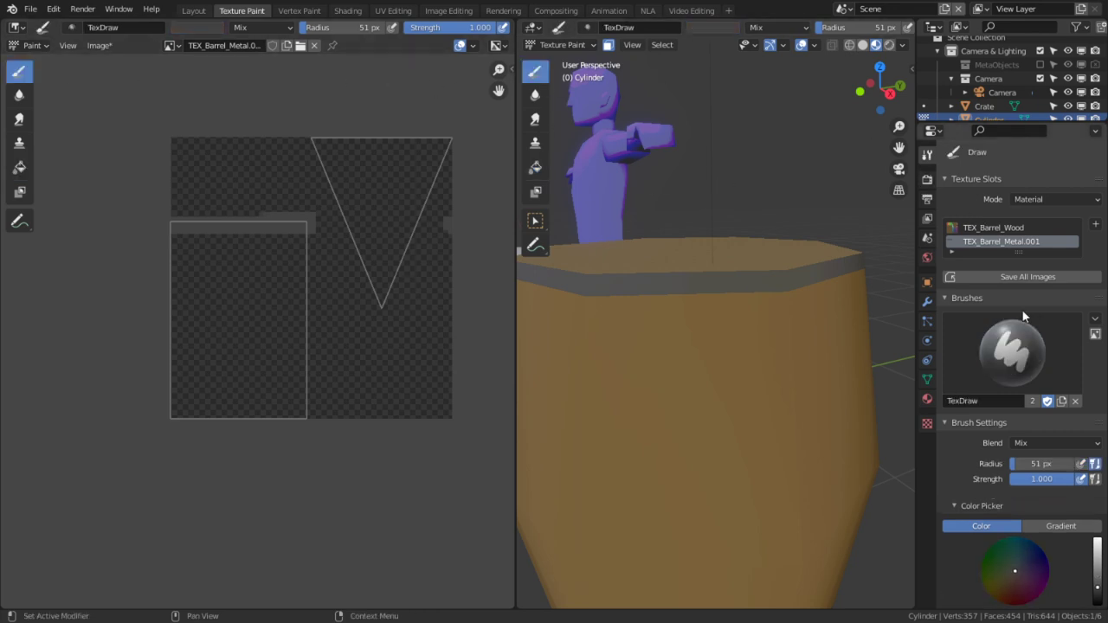
{"action": "key", "text": "ctrl+space"}
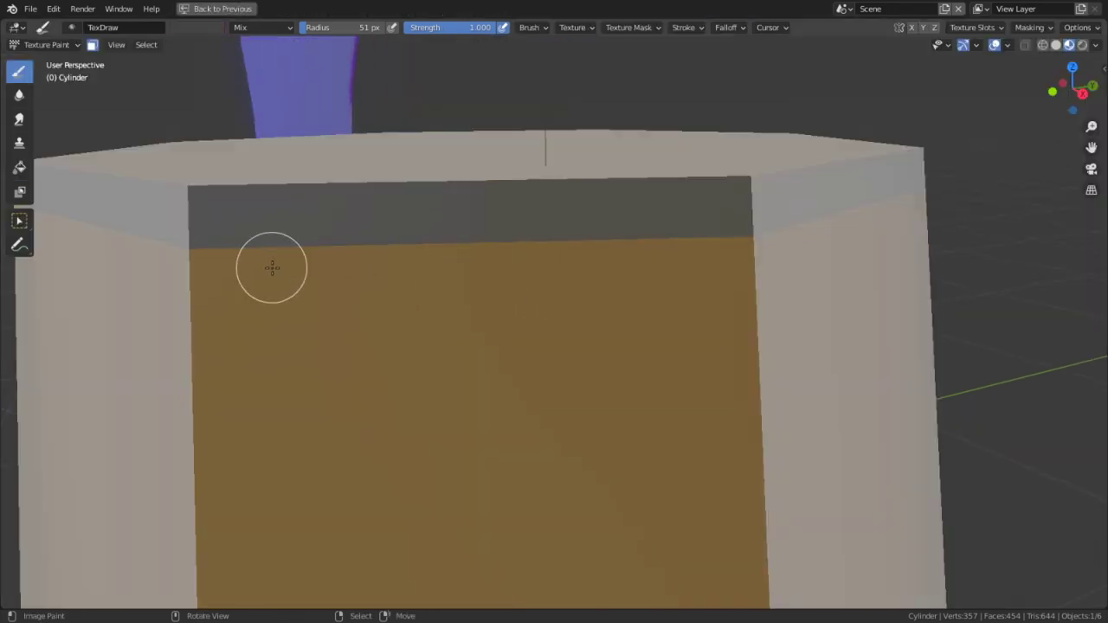
{"action": "left_click_drag", "start_coordinate": [205, 258], "coordinate": [827, 230]}
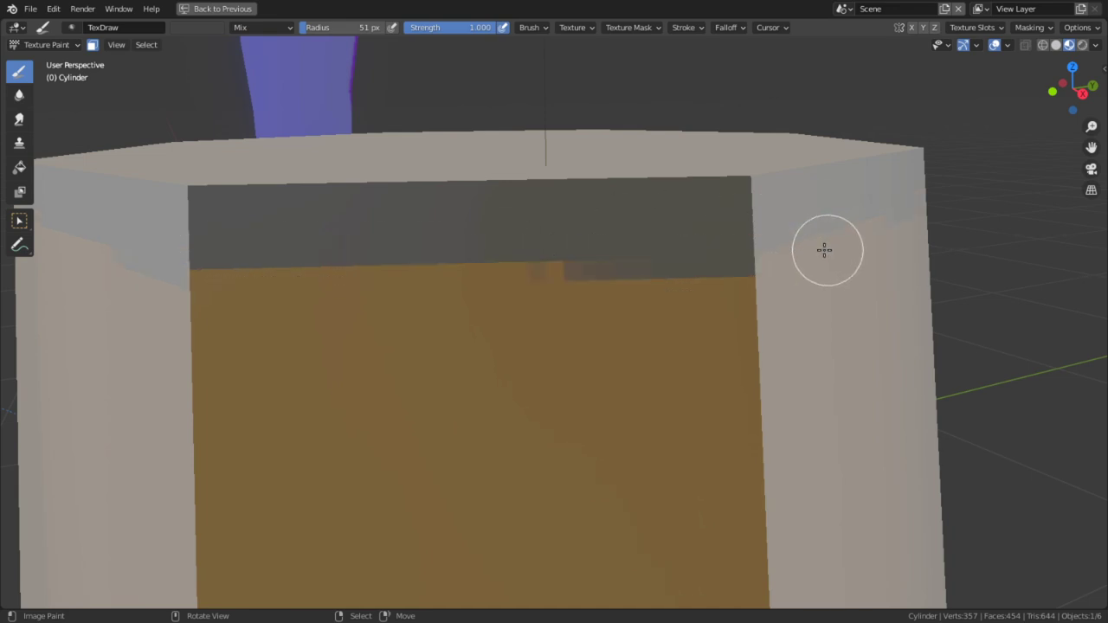
Try to cover the band's uneven lower edge by sampling the colour below it and painting a straight stroke across the face
{"action": "key", "text": "s"}
{"action": "left_click", "coordinate": [406, 297]}
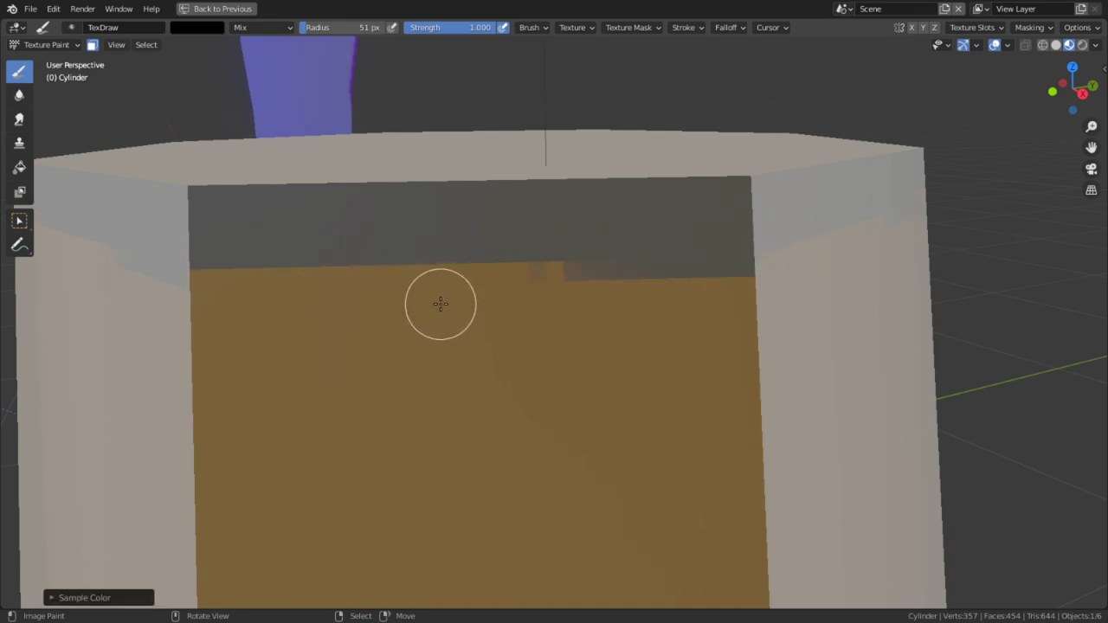
{"action": "mouse_move", "coordinate": [440, 302]}
{"action": "left_mouse_down"}
{"action": "mouse_move", "coordinate": [920, 299]}
{"action": "mouse_move", "coordinate": [882, 302]}
{"action": "left_mouse_up"}
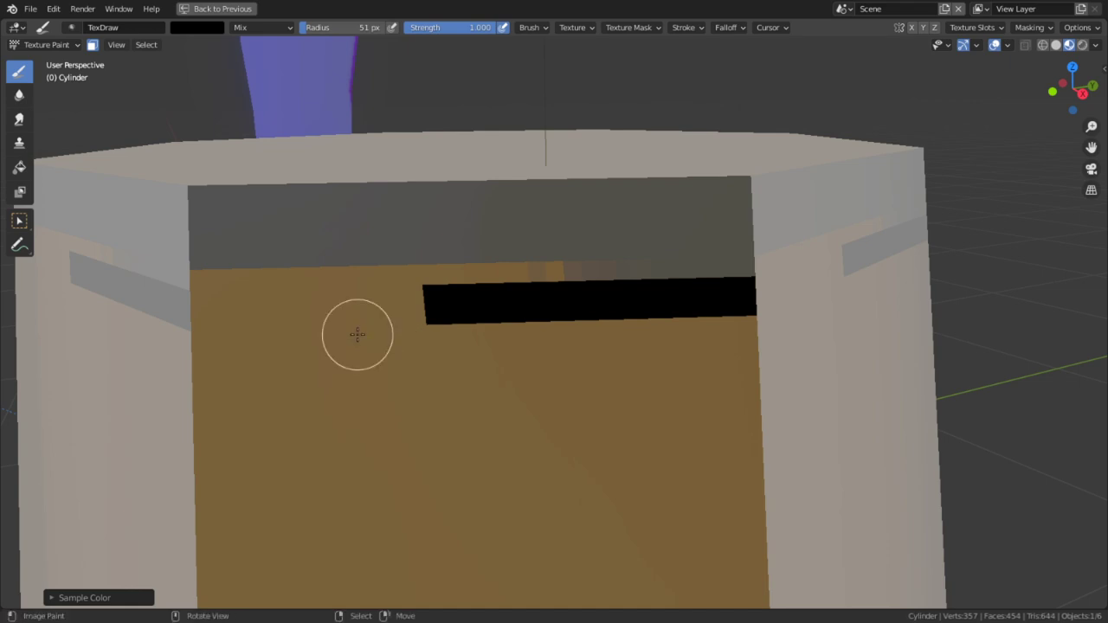
Examine the painted strip on the barrel in Solid shading and compare it with the metal texture image
{"action": "middle_click_drag", "start_coordinate": [502, 322], "coordinate": [738, 307]}
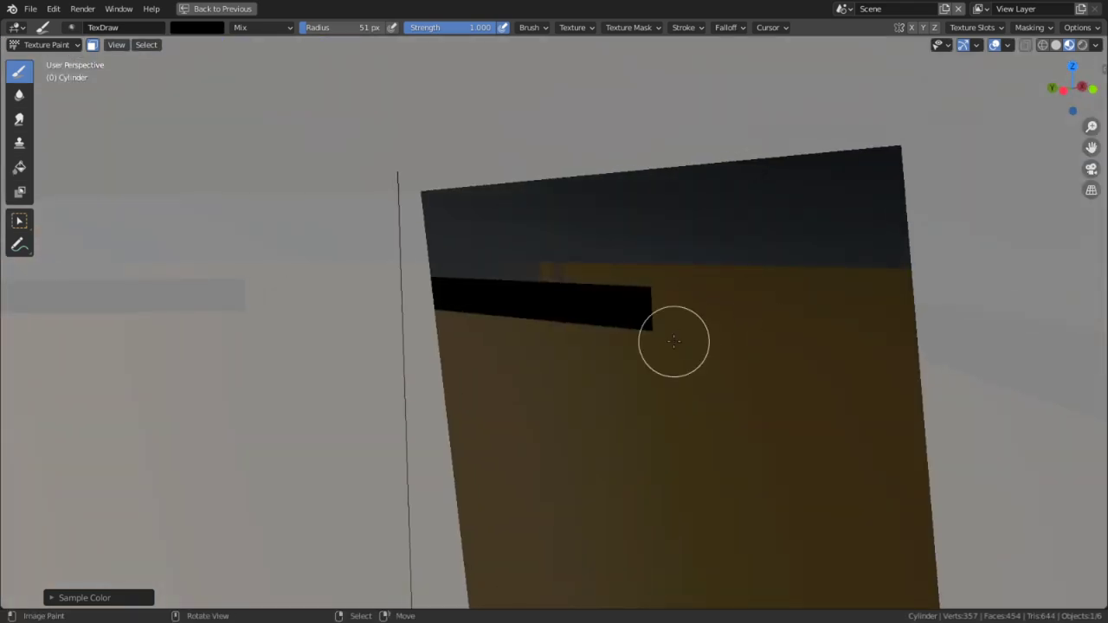
{"action": "mouse_move", "coordinate": [674, 341]}
{"action": "middle_mouse_down"}
{"action": "mouse_move", "coordinate": [495, 329]}
{"action": "mouse_move", "coordinate": [466, 360]}
{"action": "middle_mouse_up"}
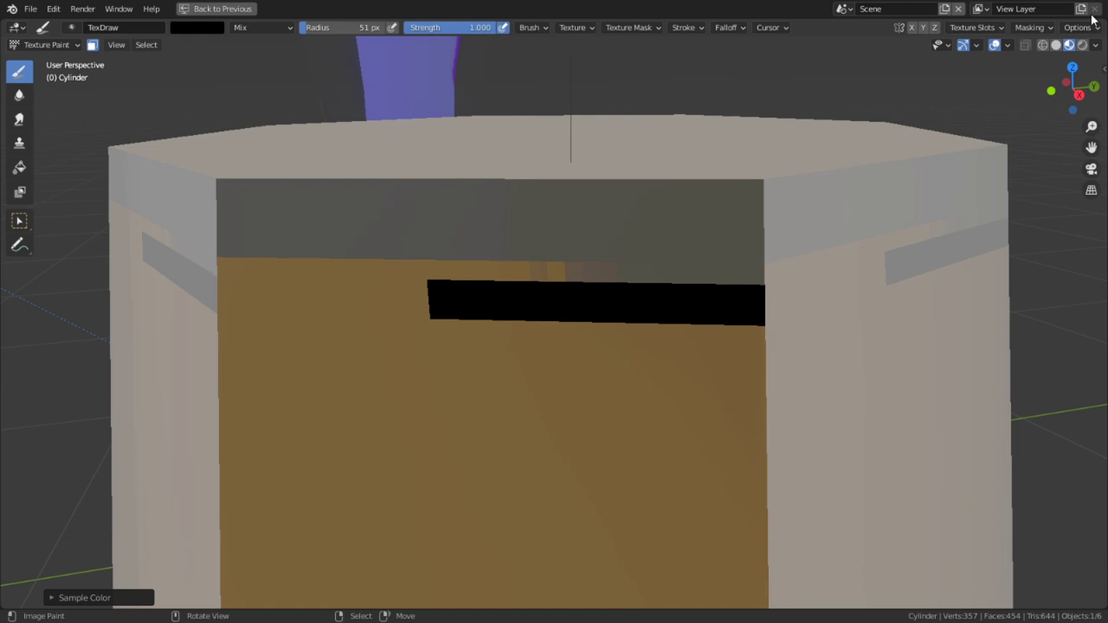
{"action": "left_click", "coordinate": [1055, 45]}
{"action": "middle_click_drag", "start_coordinate": [554, 401], "coordinate": [722, 363]}
{"action": "key", "text": "ctrl+space"}
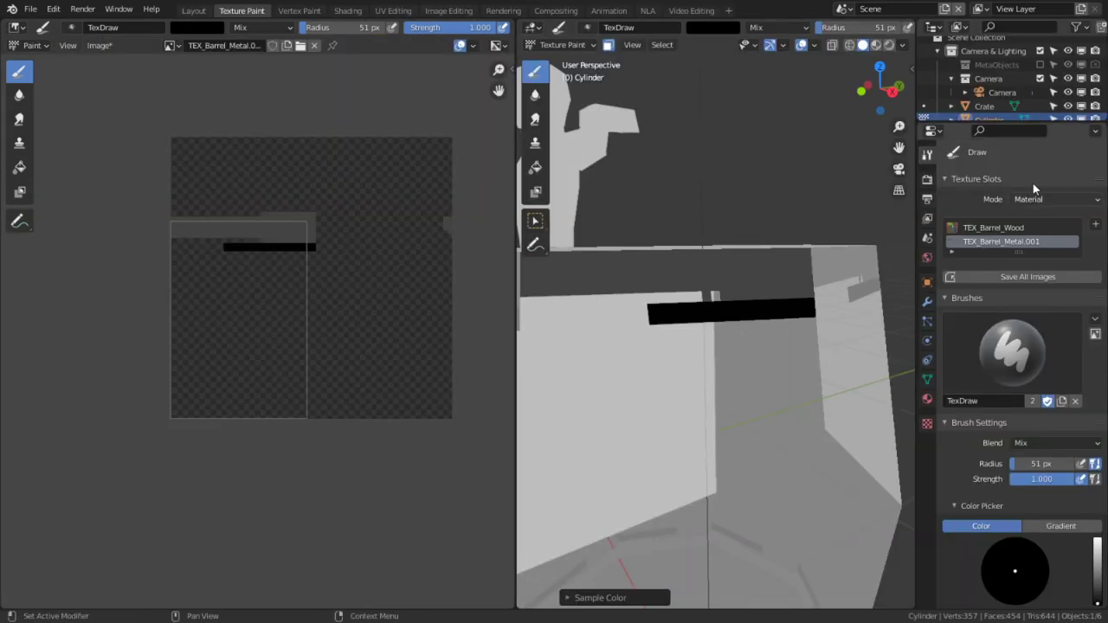
{"action": "key", "text": "ctrl+space"}
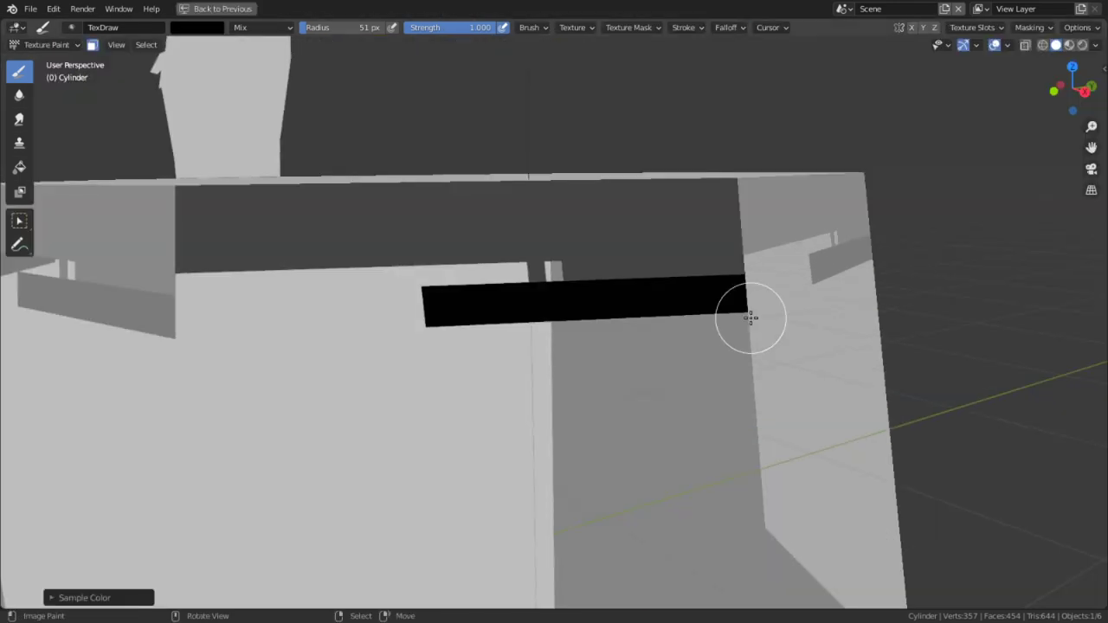
{"action": "middle_click_drag", "start_coordinate": [749, 321], "coordinate": [613, 341]}
{"action": "key", "text": "ctrl+space"}
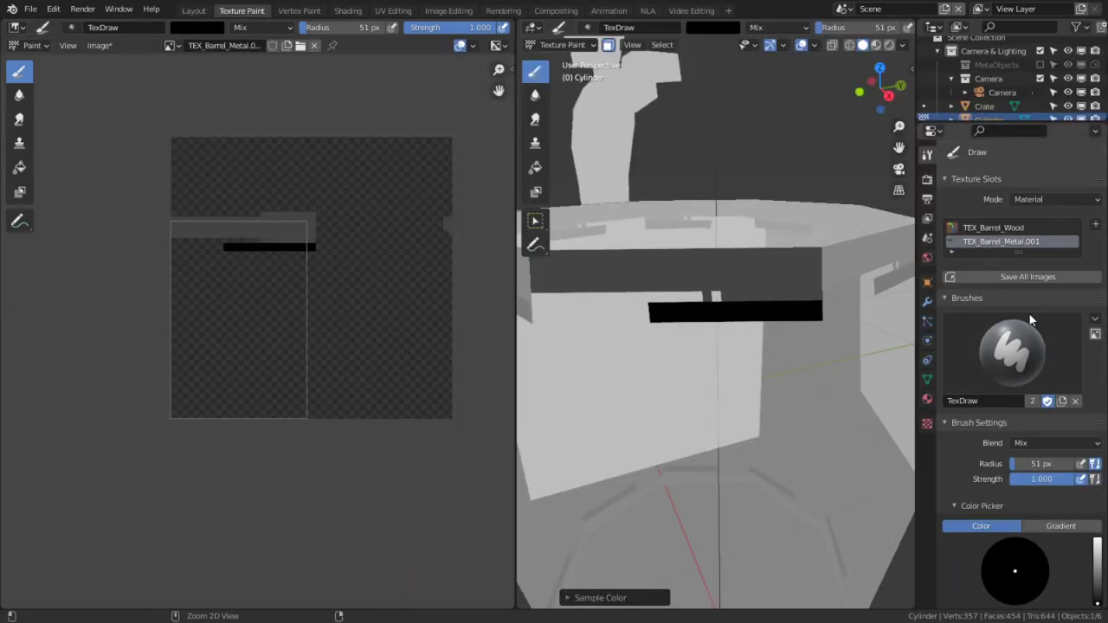
Choose the Erase brush, restore Material Preview shading, and erase the black strip and uneven paint below the grey band
{"action": "left_click", "coordinate": [1018, 333]}
{"action": "left_click", "coordinate": [662, 134]}
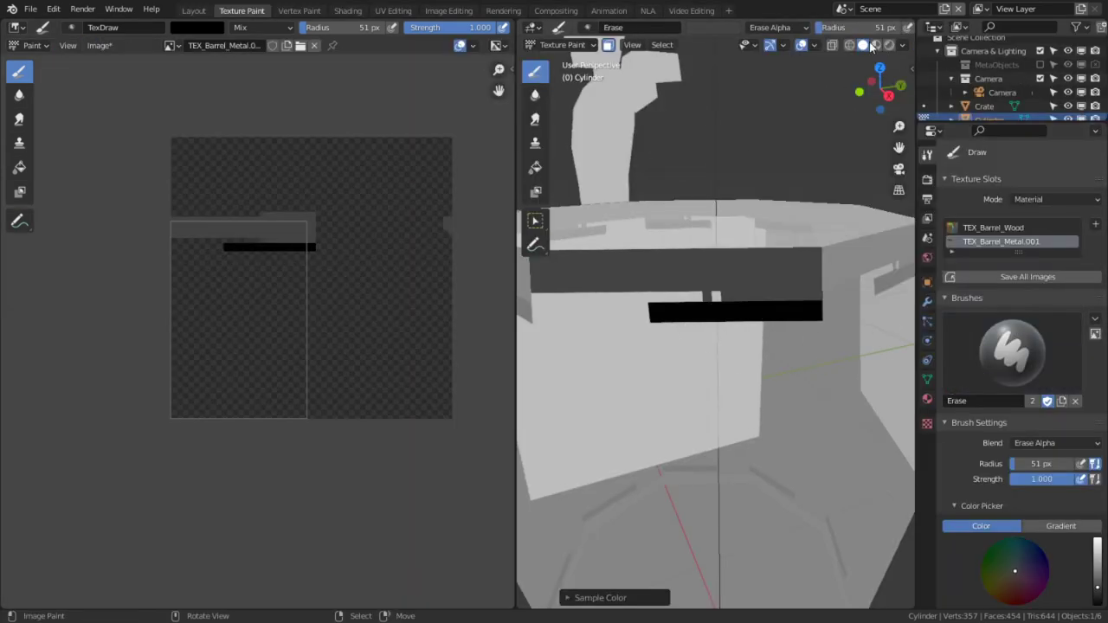
{"action": "left_click", "coordinate": [875, 45]}
{"action": "key", "text": "ctrl+space"}
{"action": "left_click_drag", "start_coordinate": [439, 309], "coordinate": [938, 307]}
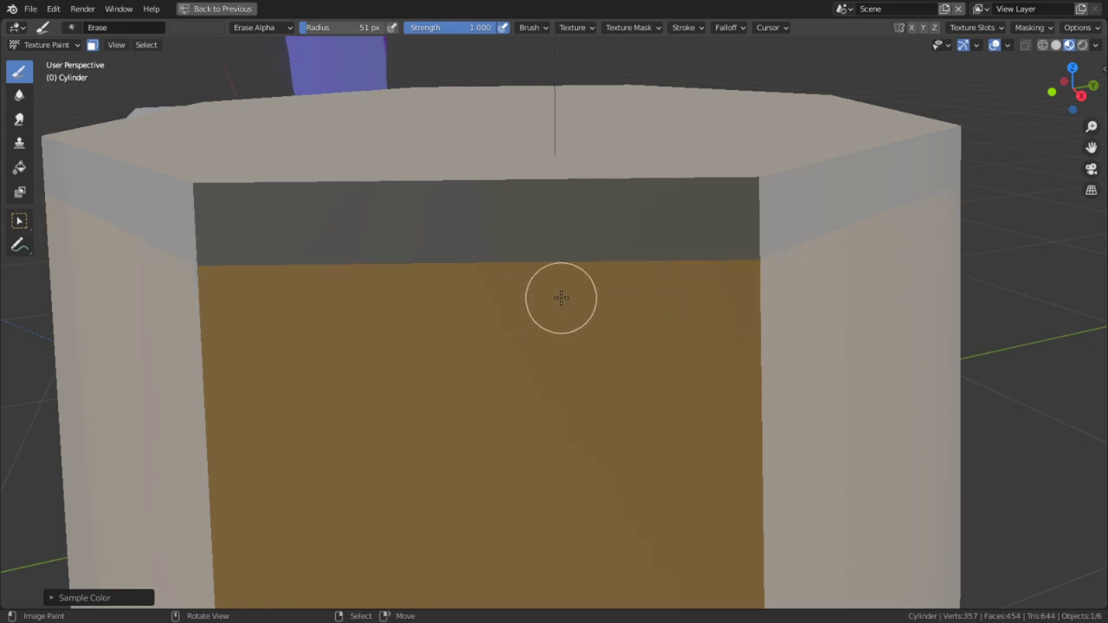
{"action": "key", "text": "ctrl+space"}
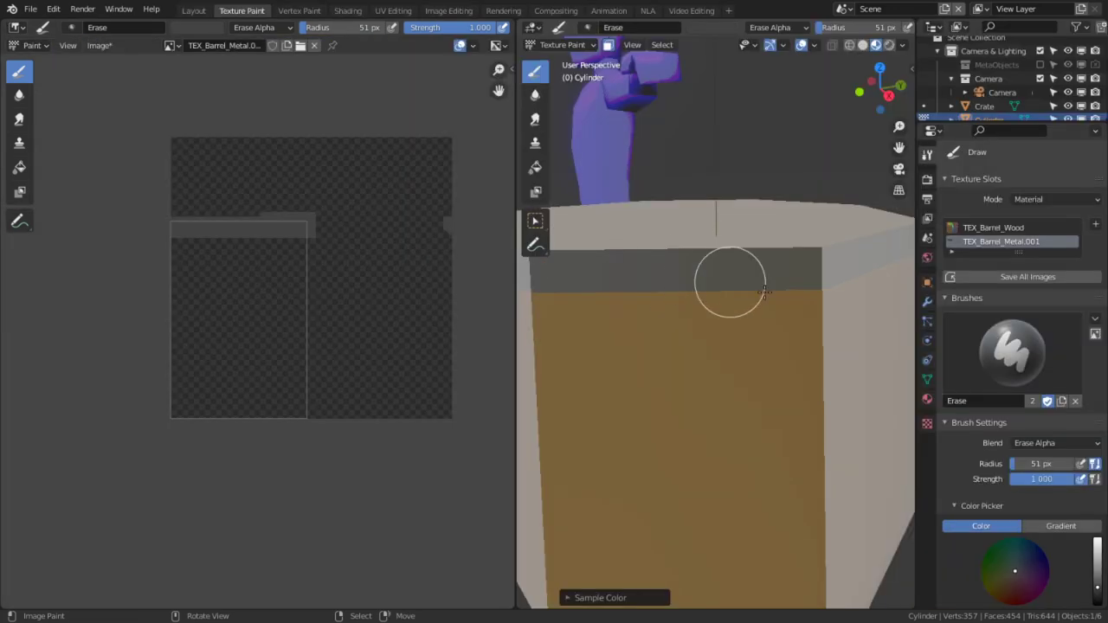
{"action": "key", "text": "ctrl+space"}
{"action": "key", "text": "ctrl+space"}
{"action": "key", "text": "ctrl+space"}
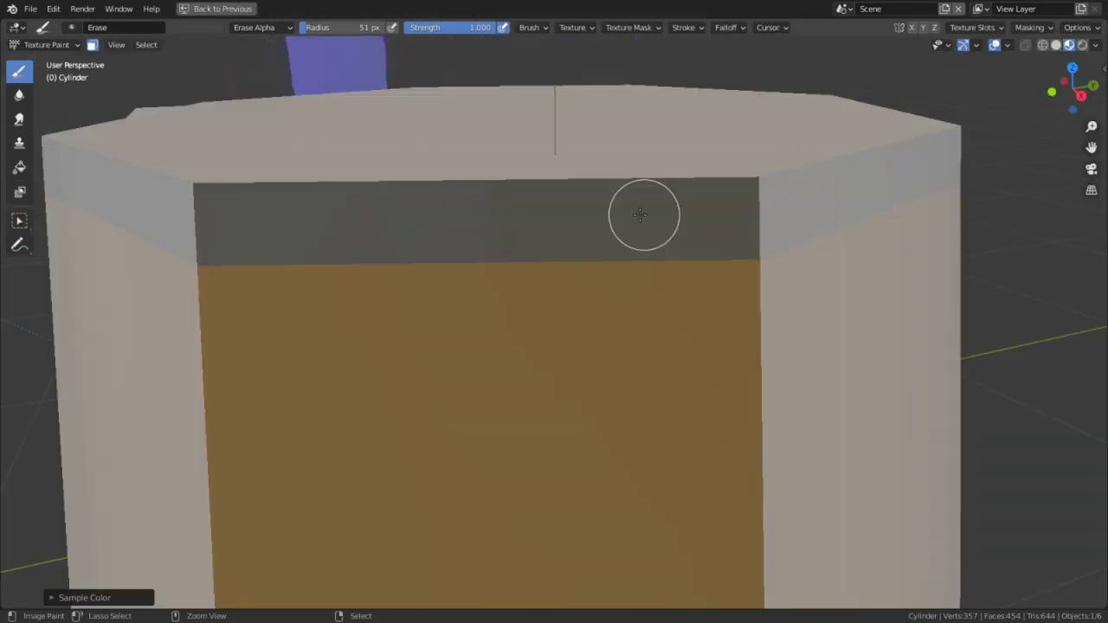
Switch back to the TexDraw brush and restore the band's dark grey as the paint colour
{"action": "right_click", "coordinate": [72, 32]}
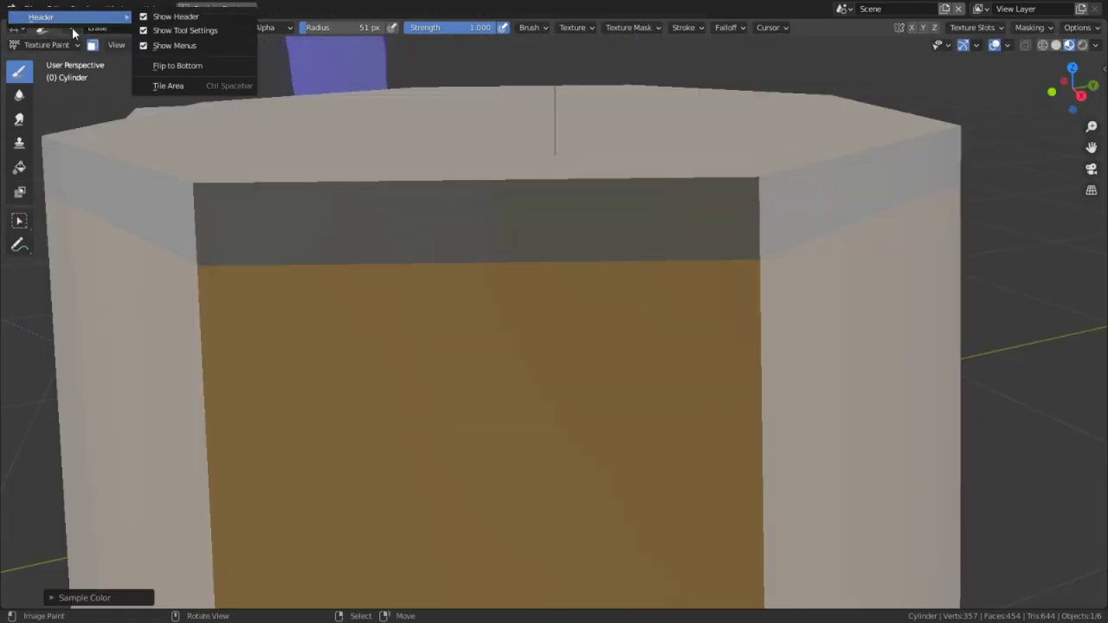
{"action": "left_click", "coordinate": [76, 30]}
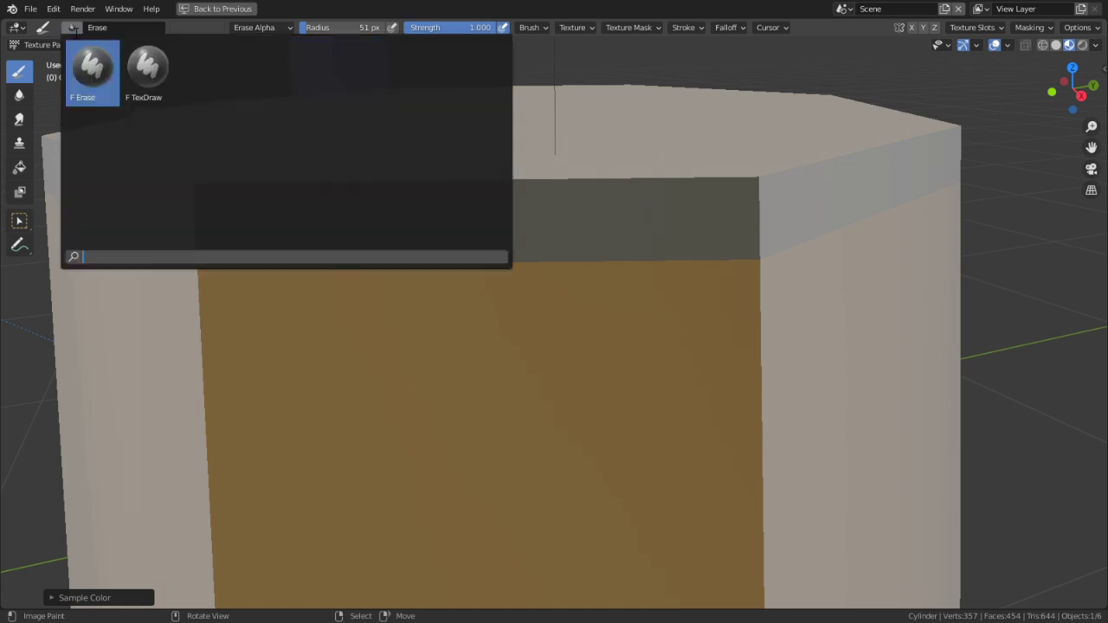
{"action": "left_click", "coordinate": [153, 62]}
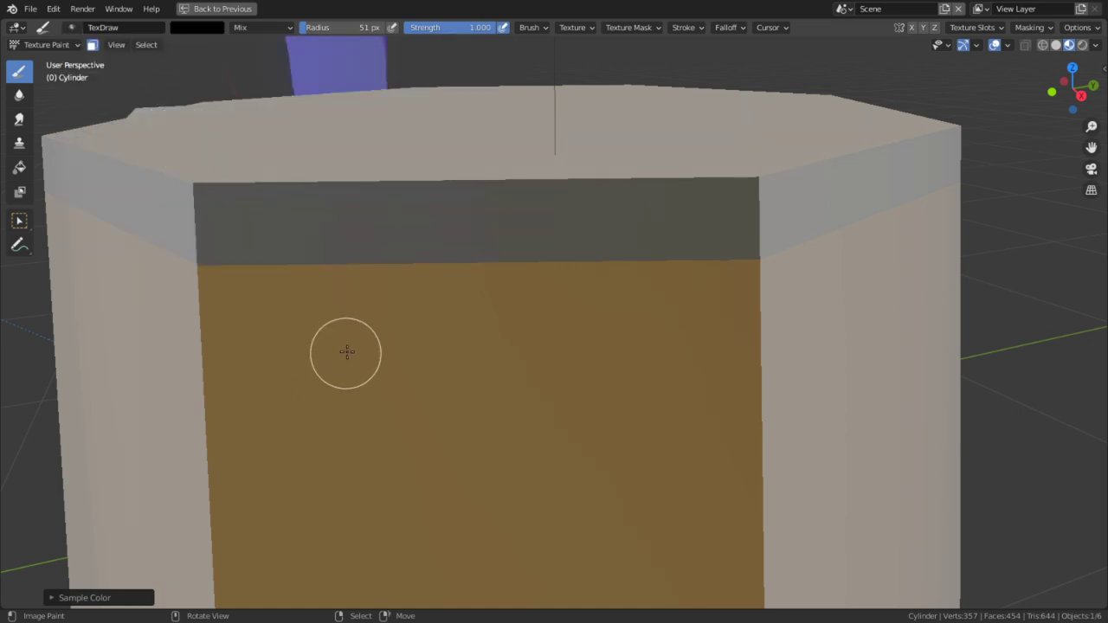
{"action": "mouse_move", "coordinate": [442, 477]}
{"action": "middle_mouse_down"}
{"action": "mouse_move", "coordinate": [479, 387]}
{"action": "mouse_move", "coordinate": [450, 346]}
{"action": "middle_mouse_up"}
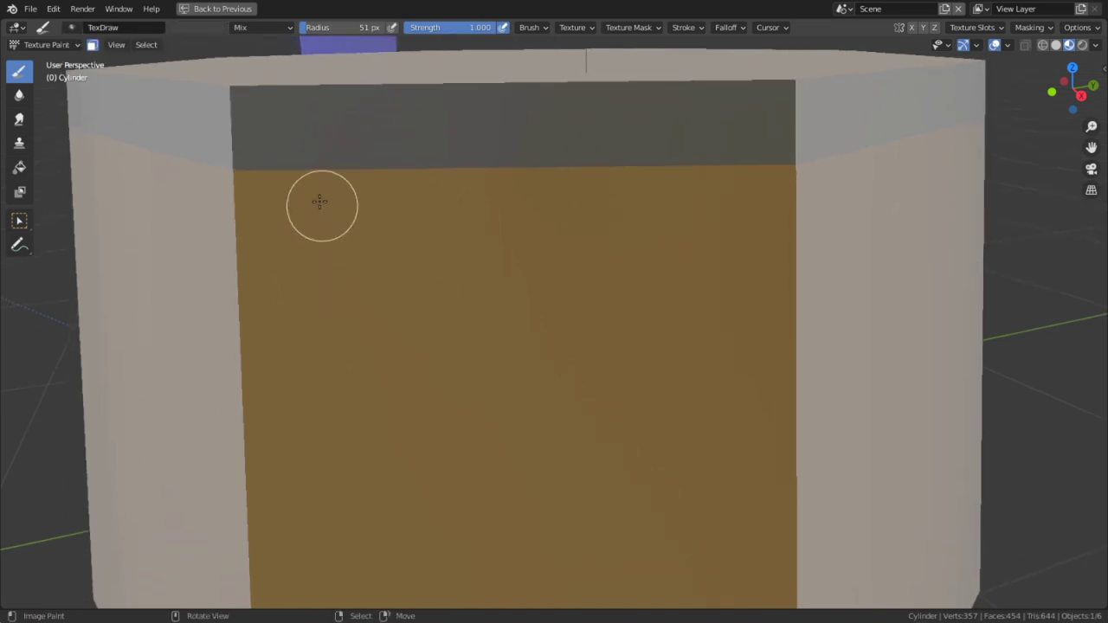
{"action": "mouse_move", "coordinate": [243, 161]}
{"action": "left_mouse_down"}
{"action": "mouse_move", "coordinate": [798, 155]}
{"action": "mouse_move", "coordinate": [235, 168]}
{"action": "left_mouse_up"}
Set the brush radius to 25 px and paint a second, narrower dark grey band across the face below the first
{"action": "middle_click_drag", "start_coordinate": [357, 228], "coordinate": [395, 263]}
{"action": "middle_click_drag", "start_coordinate": [446, 355], "coordinate": [437, 285]}
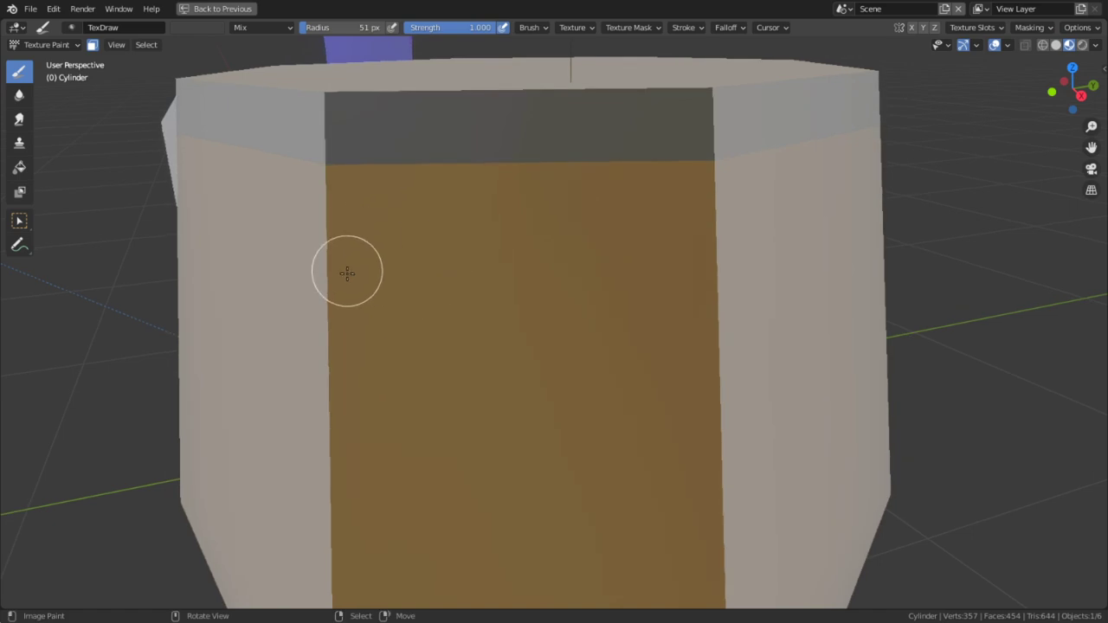
{"action": "middle_click_drag", "start_coordinate": [344, 343], "coordinate": [358, 265]}
{"action": "key", "text": "f"}
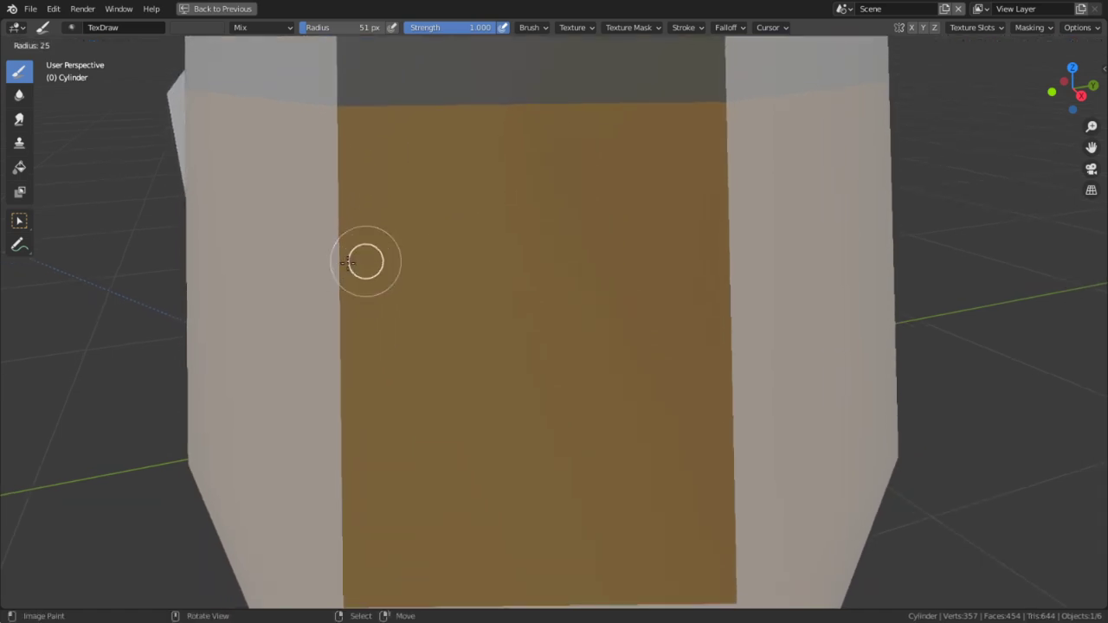
{"action": "left_click", "coordinate": [347, 262]}
{"action": "left_click_drag", "start_coordinate": [339, 230], "coordinate": [828, 226]}
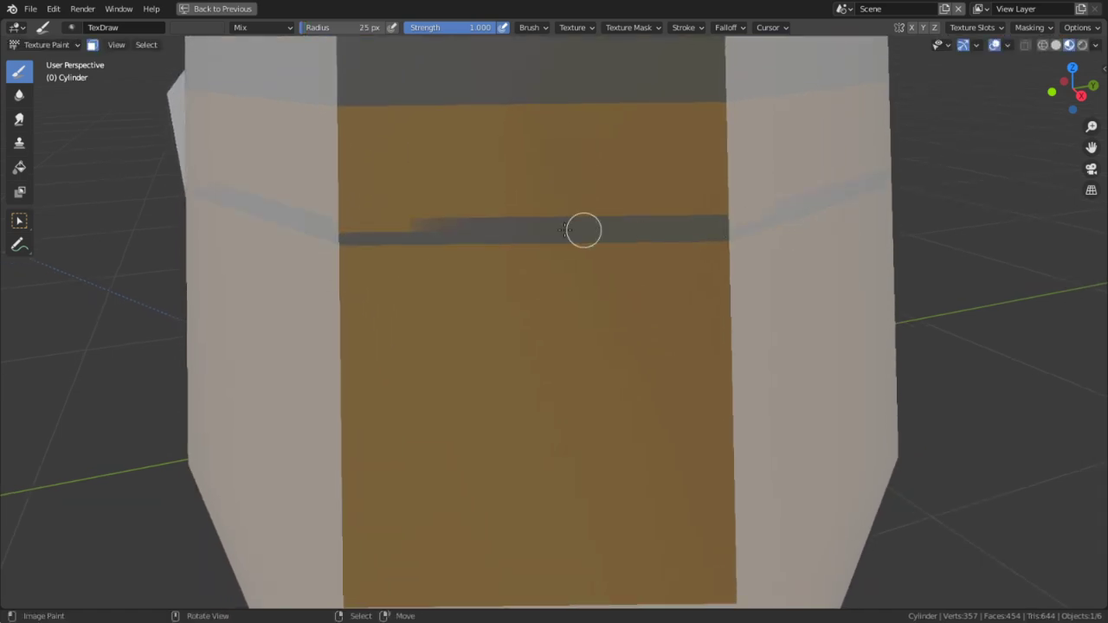
{"action": "left_click_drag", "start_coordinate": [526, 239], "coordinate": [481, 234]}
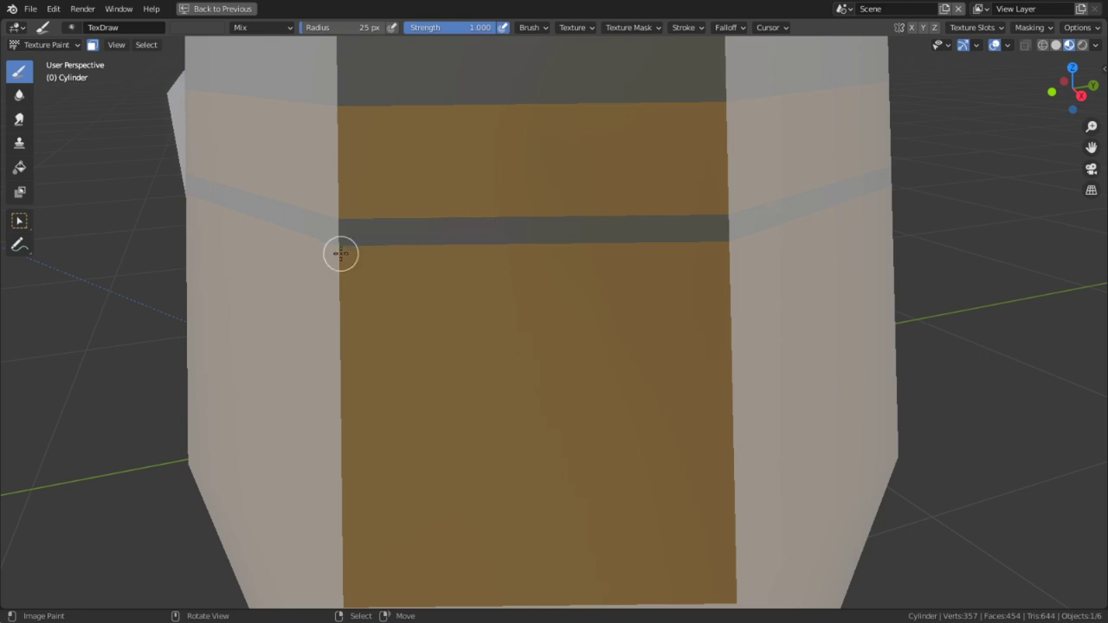
{"action": "mouse_move", "coordinate": [340, 253]}
{"action": "left_mouse_down"}
{"action": "mouse_move", "coordinate": [749, 247]}
{"action": "mouse_move", "coordinate": [734, 257]}
{"action": "left_mouse_up"}
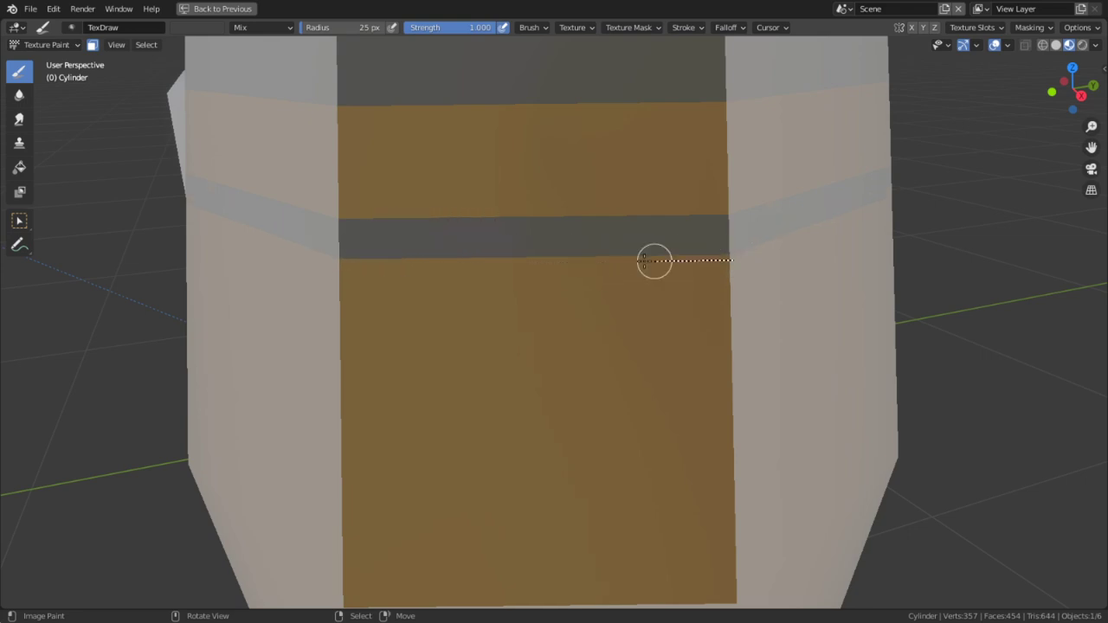
{"action": "left_click_drag", "start_coordinate": [653, 261], "coordinate": [332, 259]}
Mask painting to a triangular face of the barrel's lid and paint a dark grey band along its outer edge
{"action": "mouse_move", "coordinate": [332, 260]}
{"action": "middle_mouse_down"}
{"action": "mouse_move", "coordinate": [450, 309]}
{"action": "mouse_move", "coordinate": [533, 315]}
{"action": "mouse_move", "coordinate": [597, 388]}
{"action": "mouse_move", "coordinate": [566, 386]}
{"action": "mouse_move", "coordinate": [490, 282]}
{"action": "middle_mouse_up"}
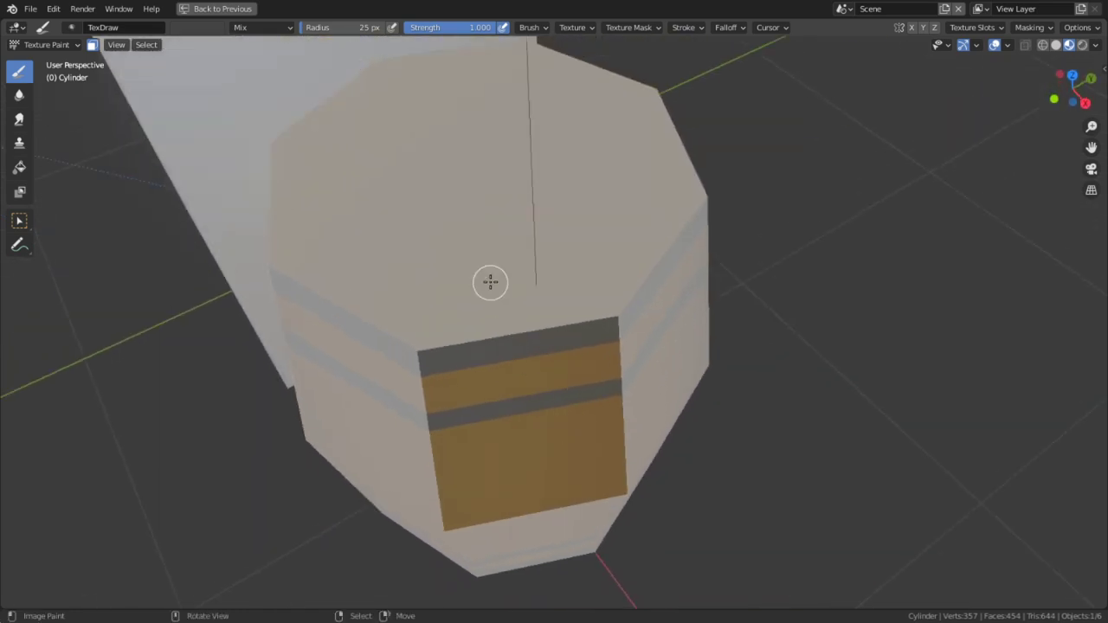
{"action": "right_click", "coordinate": [490, 282]}
{"action": "scroll", "coordinate": [502, 330], "scroll_direction": "up", "scroll_amount": 1}
{"action": "middle_click_drag", "start_coordinate": [502, 330], "coordinate": [387, 396]}
{"action": "scroll", "coordinate": [387, 396], "scroll_direction": "up", "scroll_amount": 3}
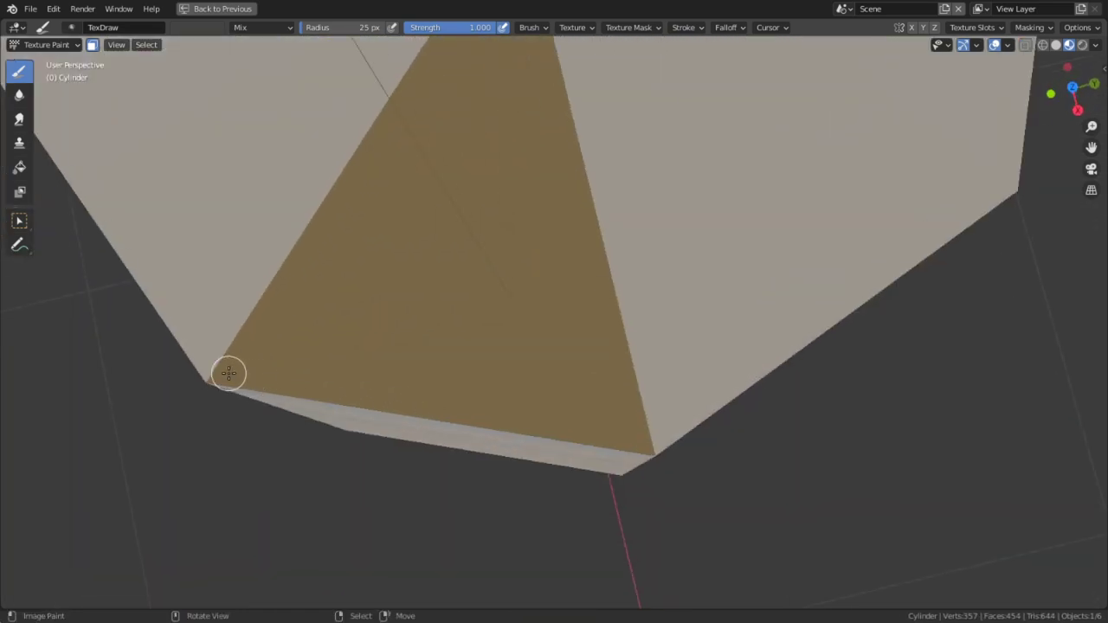
{"action": "mouse_move", "coordinate": [378, 408]}
{"action": "left_mouse_down"}
{"action": "mouse_move", "coordinate": [804, 442]}
{"action": "mouse_move", "coordinate": [779, 462]}
{"action": "left_mouse_up"}
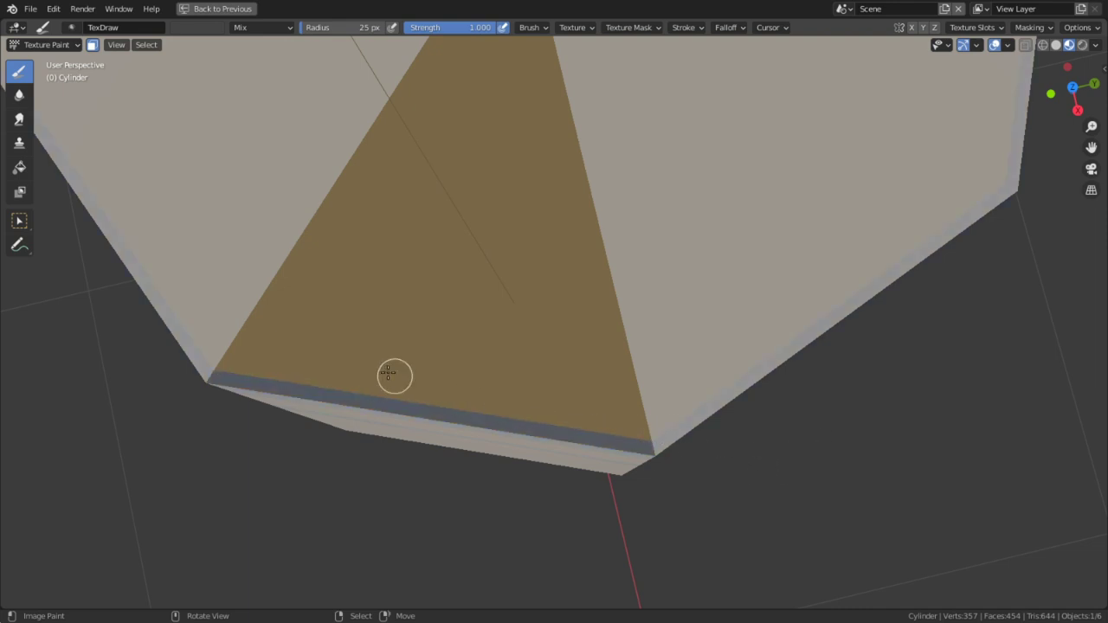
{"action": "mouse_move", "coordinate": [238, 369]}
{"action": "left_mouse_down"}
{"action": "mouse_move", "coordinate": [753, 445]}
{"action": "mouse_move", "coordinate": [763, 456]}
{"action": "left_mouse_up"}
{"action": "middle_click_drag", "start_coordinate": [586, 385], "coordinate": [616, 430], "text": "shift"}
{"action": "left_click_drag", "start_coordinate": [285, 411], "coordinate": [811, 491]}
{"action": "middle_click_drag", "start_coordinate": [586, 384], "coordinate": [610, 431], "text": "shift"}
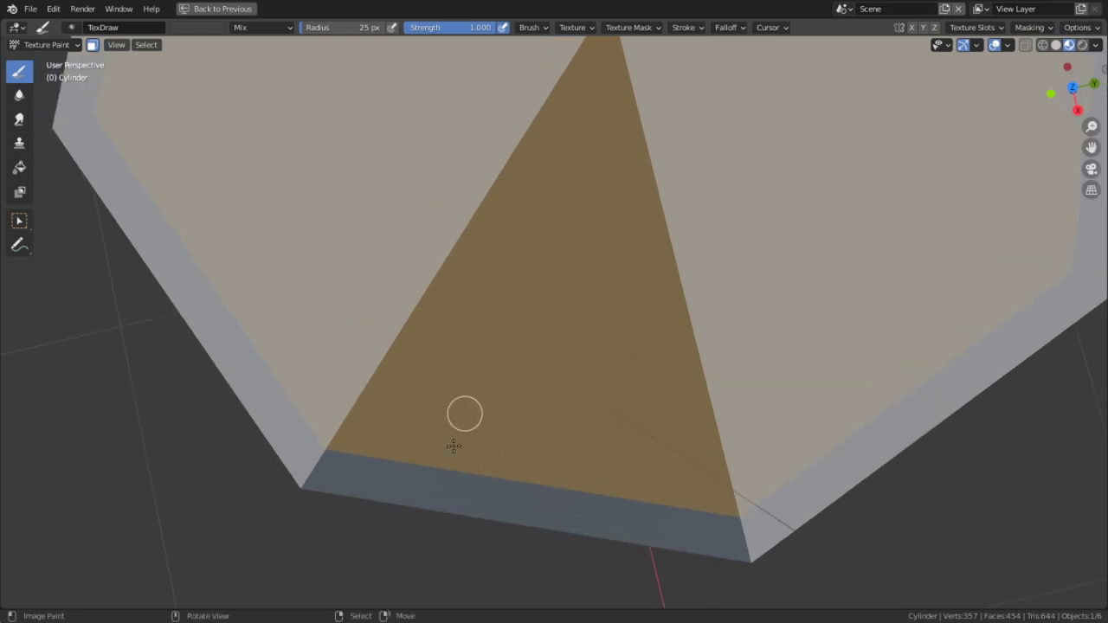
Restore the split workspace layout, enable the Stencil Mask in the brush's masking settings and expand its options
{"action": "middle_click_drag", "start_coordinate": [423, 441], "coordinate": [421, 368], "text": "shift"}
{"action": "scroll", "coordinate": [742, 412], "scroll_direction": "down", "scroll_amount": 5}
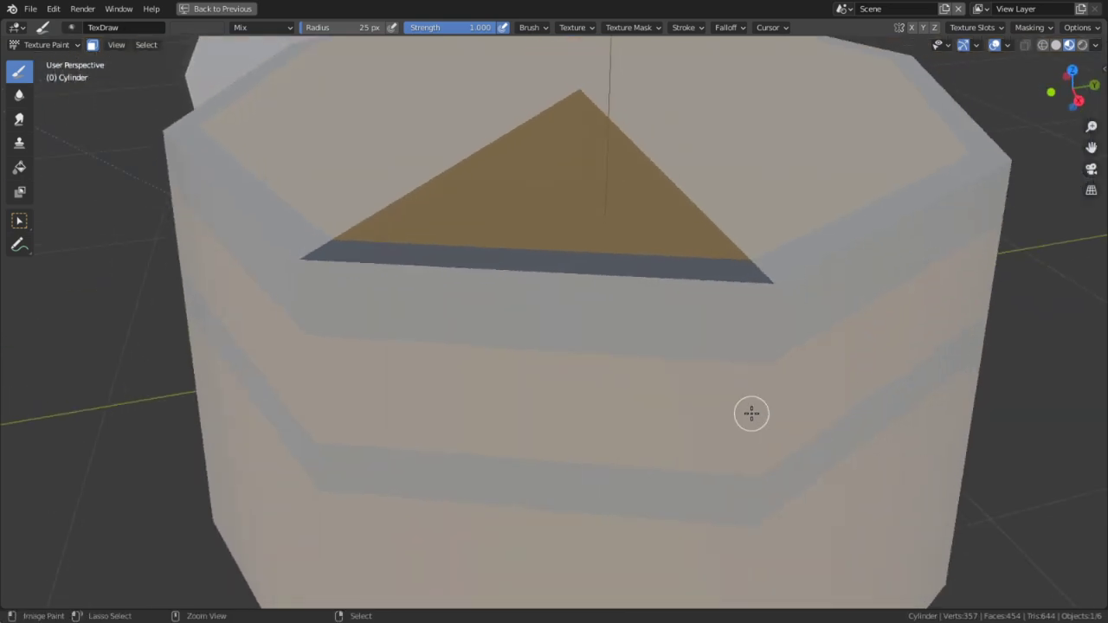
{"action": "key", "text": "ctrl+space"}
{"action": "scroll", "coordinate": [1004, 443], "scroll_direction": "down", "scroll_amount": 4}
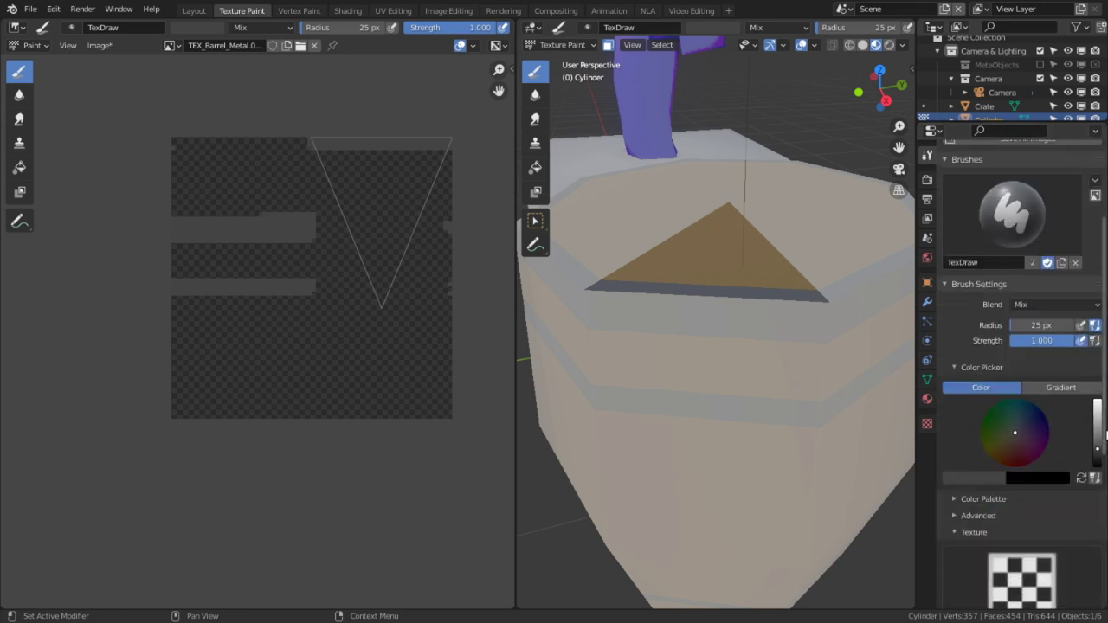
{"action": "scroll", "coordinate": [1066, 465], "scroll_direction": "down", "scroll_amount": 8}
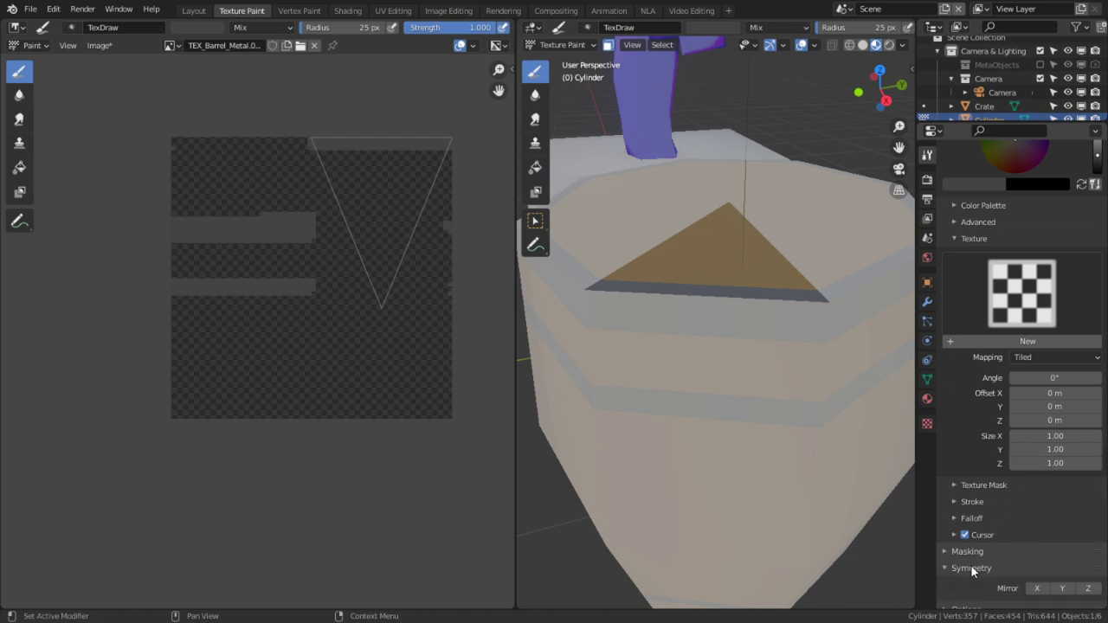
{"action": "left_click", "coordinate": [1002, 554]}
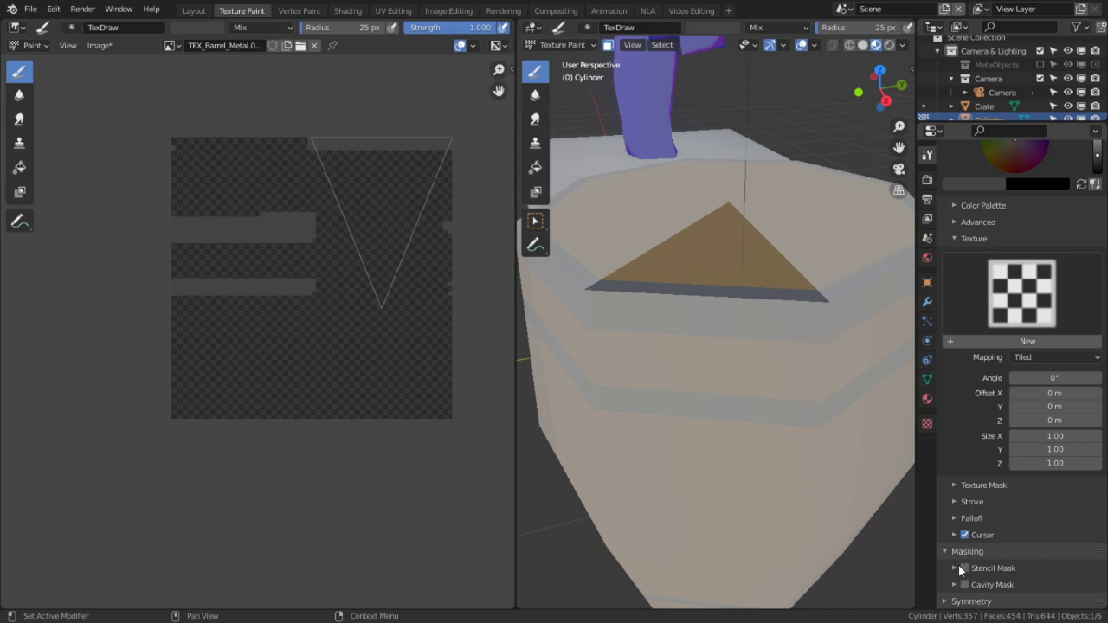
{"action": "left_click", "coordinate": [971, 566]}
{"action": "scroll", "coordinate": [994, 563], "scroll_direction": "down", "scroll_amount": 1}
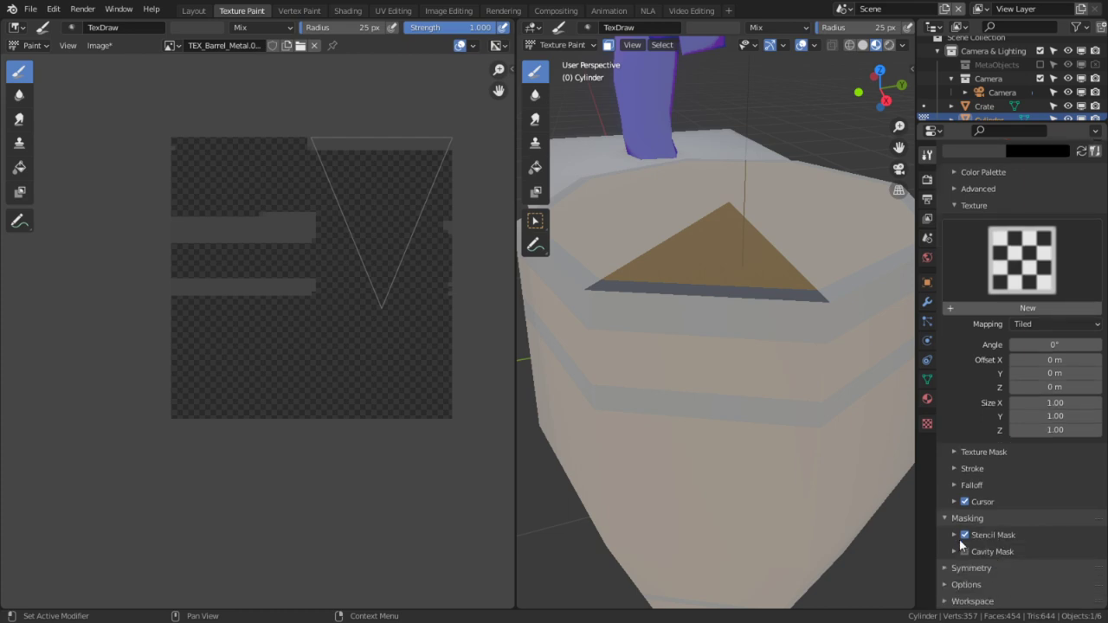
{"action": "left_click", "coordinate": [959, 538]}
{"action": "left_click", "coordinate": [991, 569]}
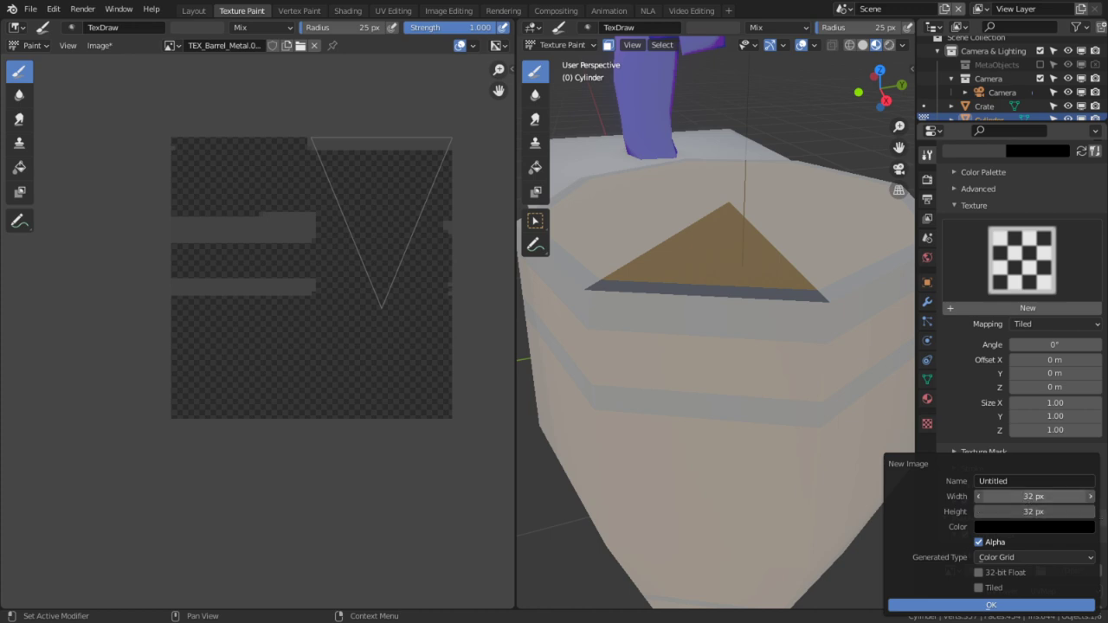
{"action": "left_click", "coordinate": [1025, 498]}
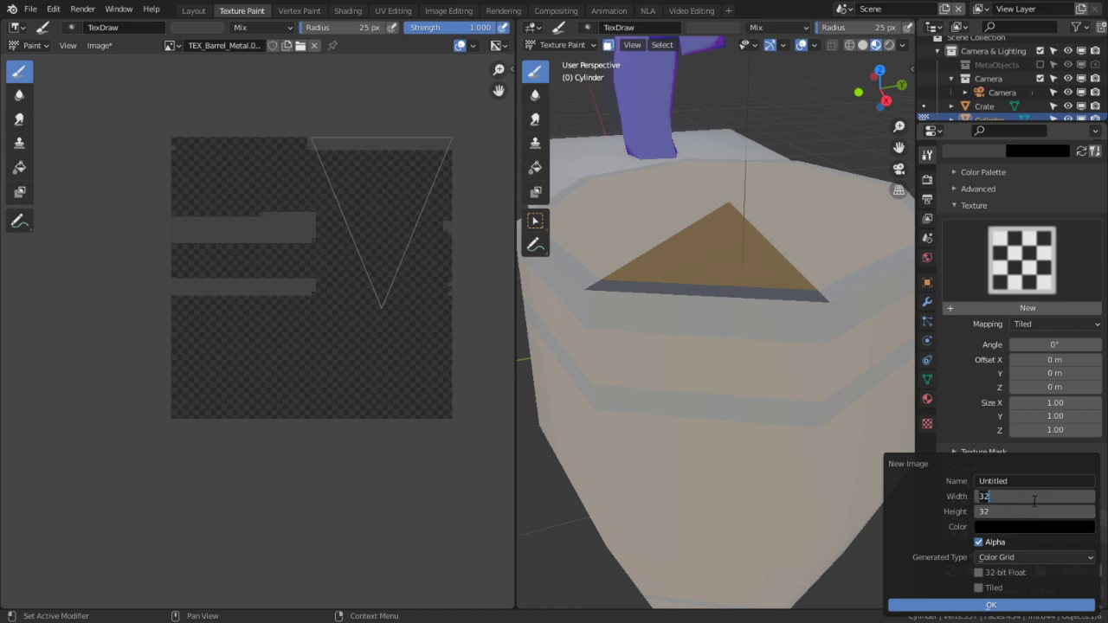
{"action": "type", "text": "64"}
{"action": "key", "text": "Return"}
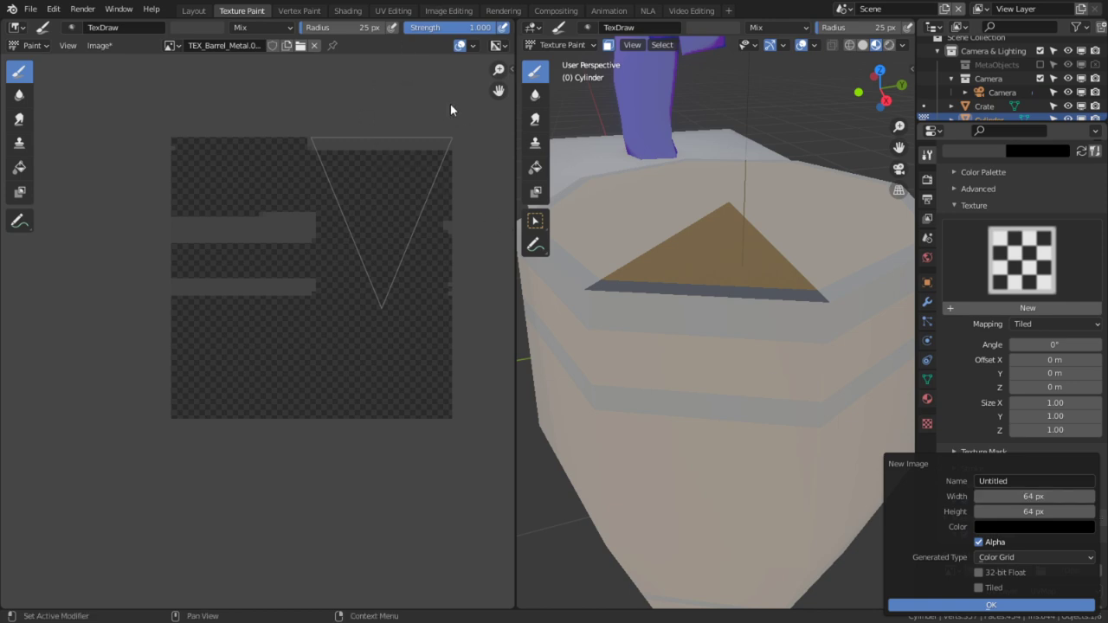
Check the metal texture's image size and create a 64 × 64 px stencil image named Barrel Stencil
{"action": "key", "text": "n"}
{"action": "left_click", "coordinate": [507, 99]}
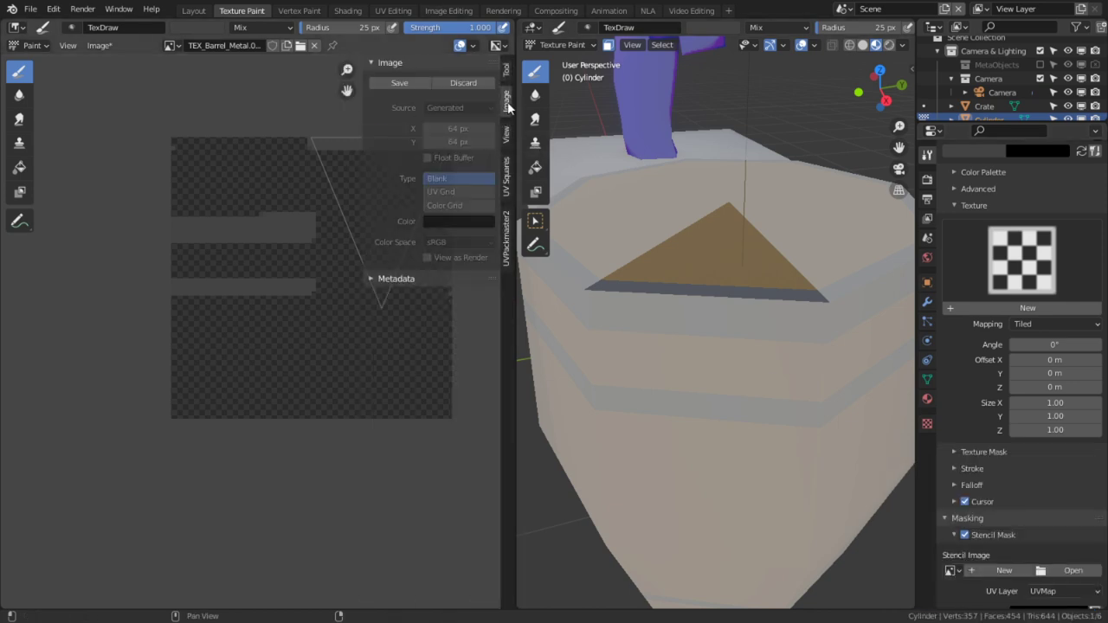
{"action": "left_click", "coordinate": [507, 71]}
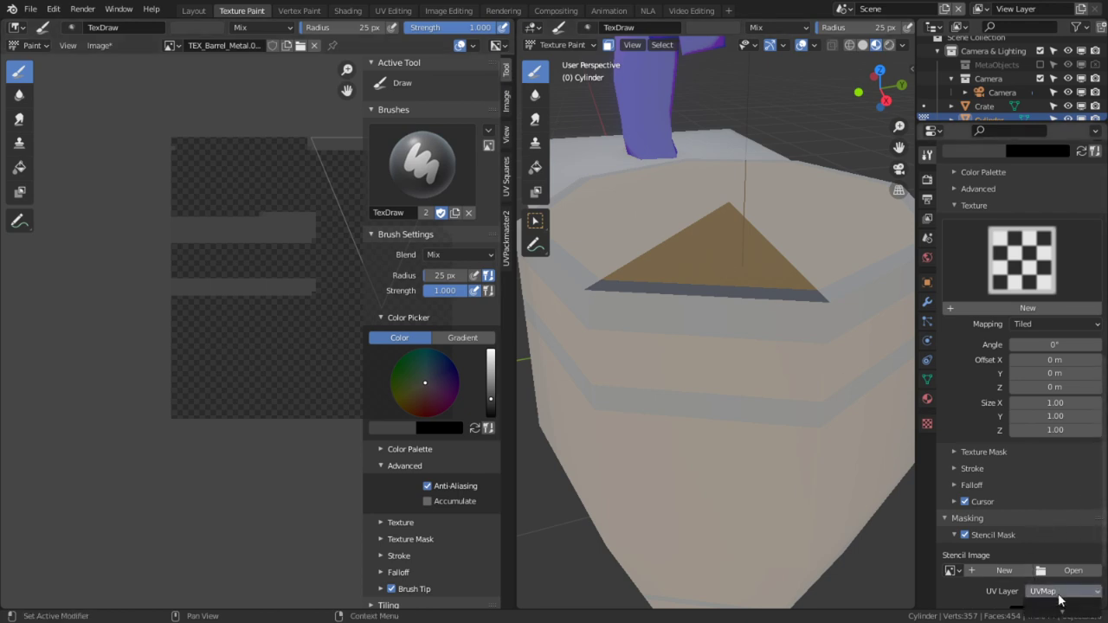
{"action": "left_click", "coordinate": [1002, 571]}
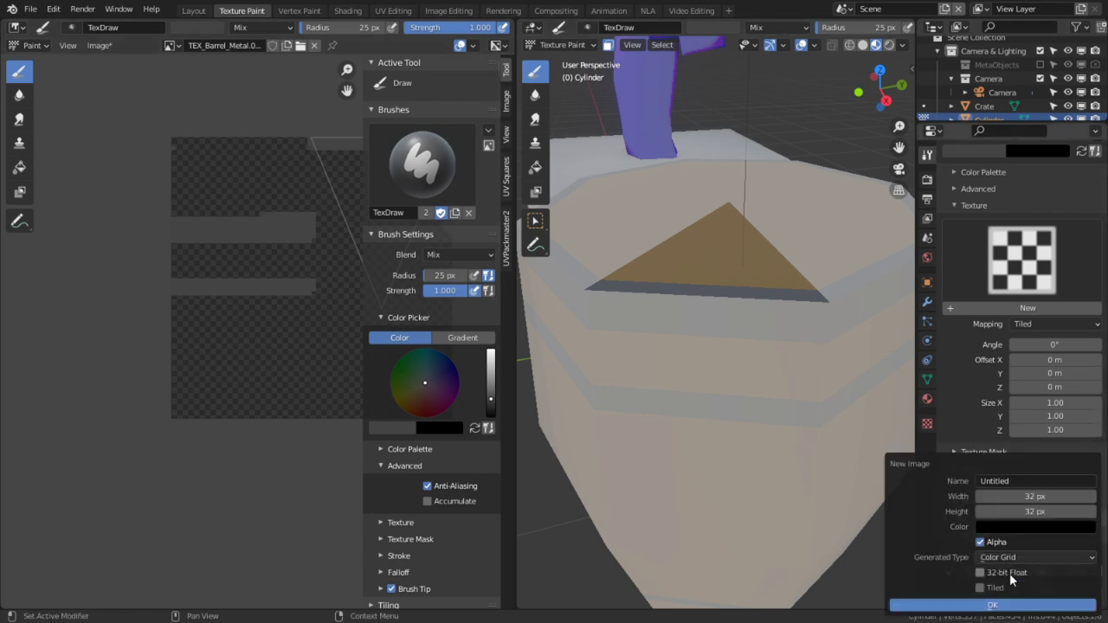
{"action": "left_click_drag", "start_coordinate": [1056, 496], "coordinate": [1013, 510]}
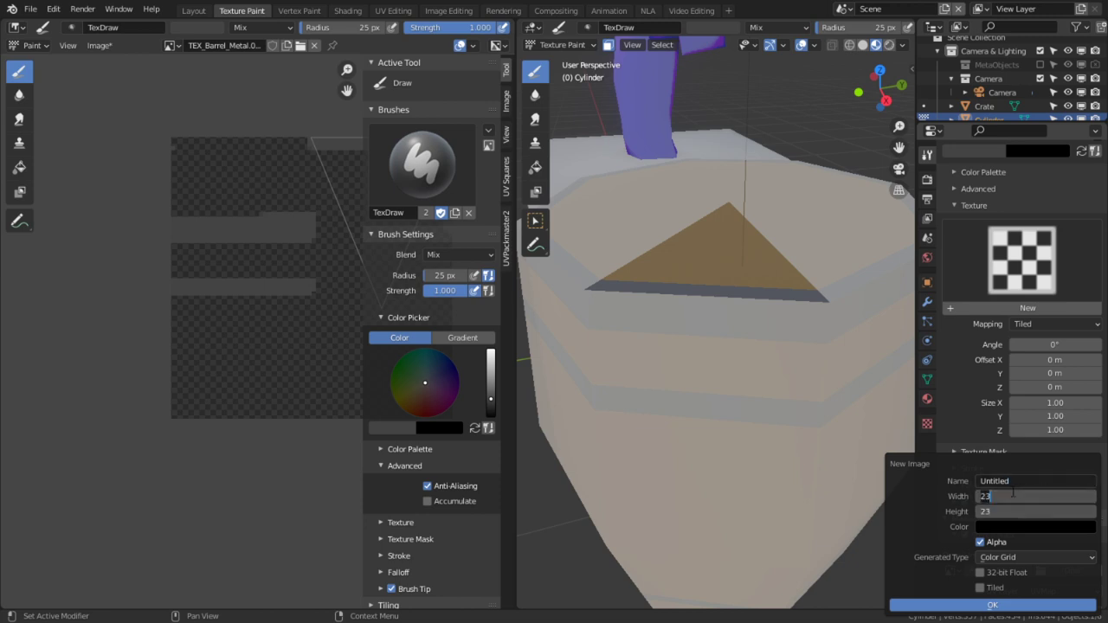
{"action": "key", "text": "Return"}
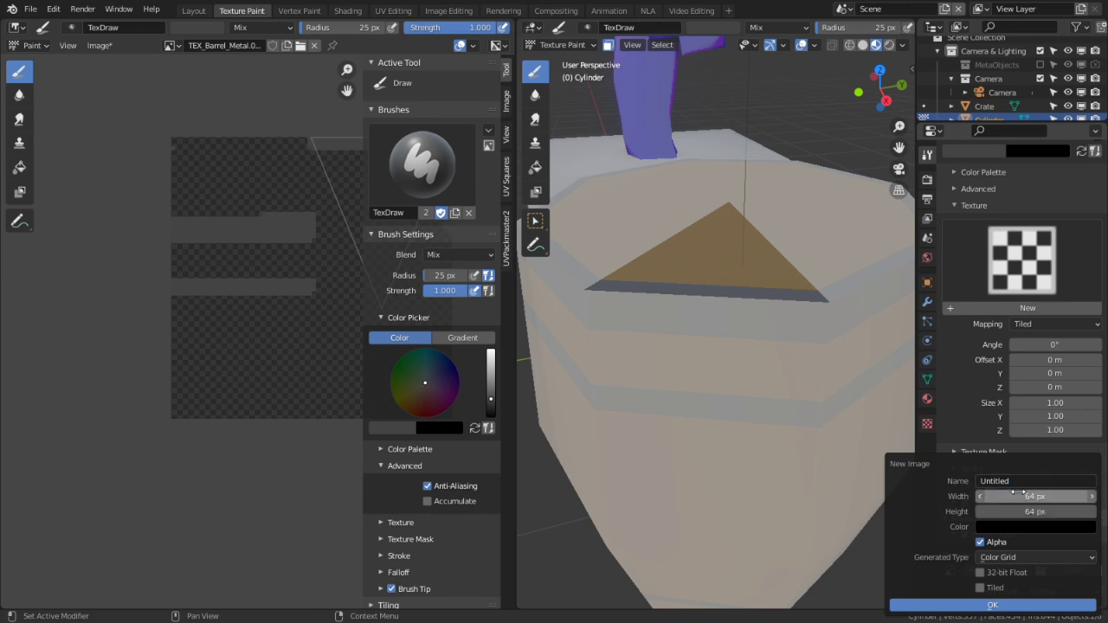
{"action": "left_click", "coordinate": [1020, 483]}
{"action": "type", "text": "Stencil"}
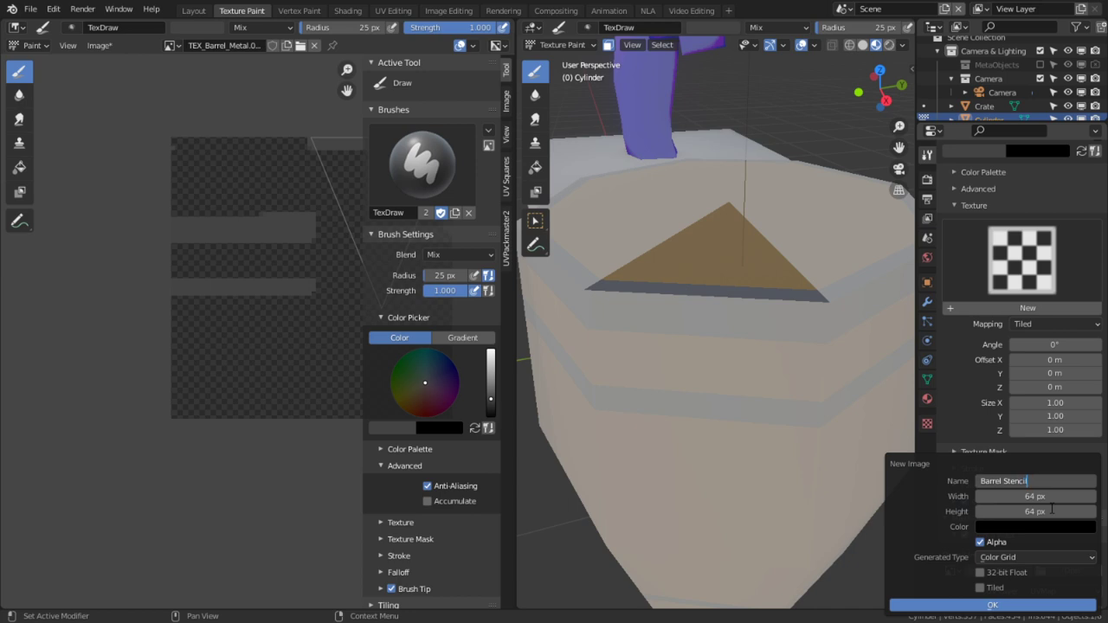
{"action": "type", "text": "rrel Stencil"}
{"action": "key", "text": "Return"}
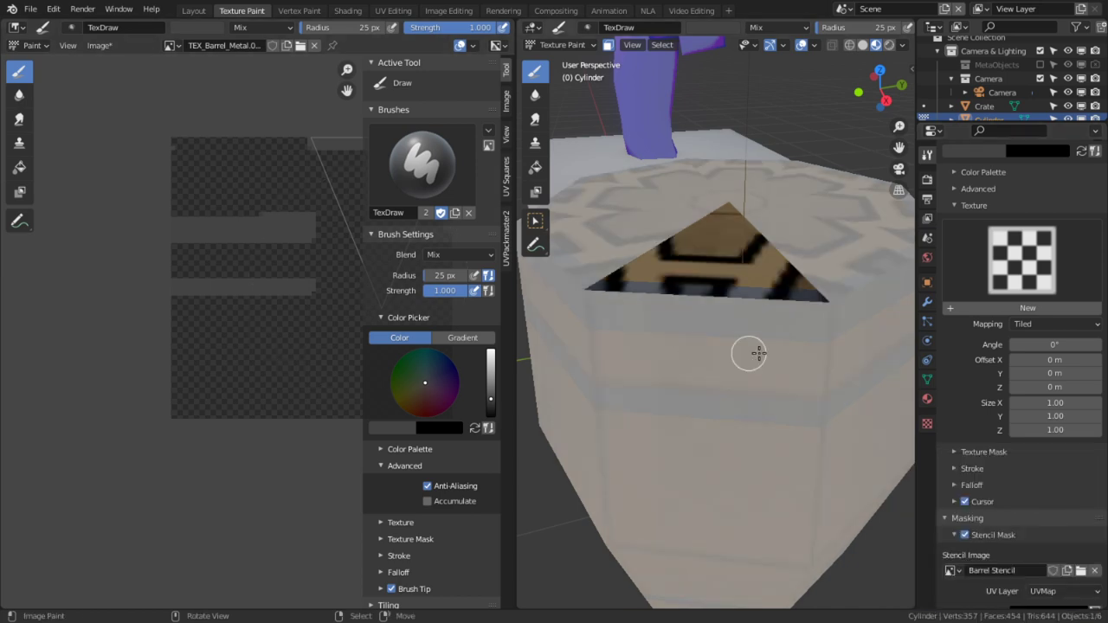
Inspect the stencil pattern on the barrel's lid and sides, and choose the Mask brush
{"action": "scroll", "coordinate": [789, 255], "scroll_direction": "down", "scroll_amount": 3}
{"action": "middle_click_drag", "start_coordinate": [788, 255], "coordinate": [788, 408]}
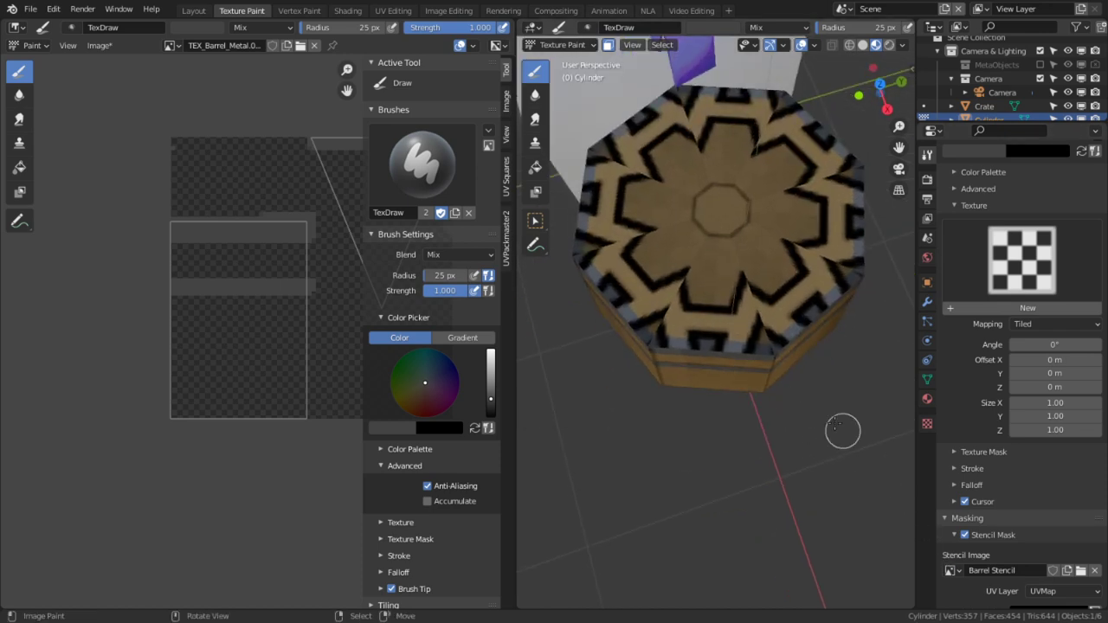
{"action": "left_click", "coordinate": [530, 200]}
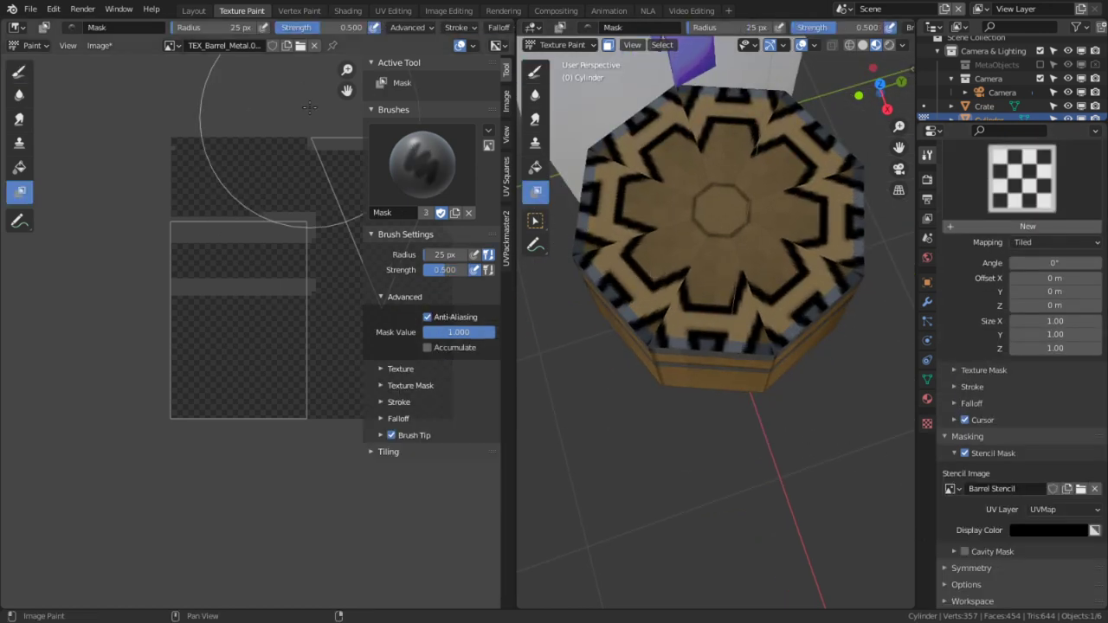
{"action": "scroll", "coordinate": [1065, 202], "scroll_direction": "up", "scroll_amount": 5}
{"action": "scroll", "coordinate": [1066, 202], "scroll_direction": "up", "scroll_amount": 3}
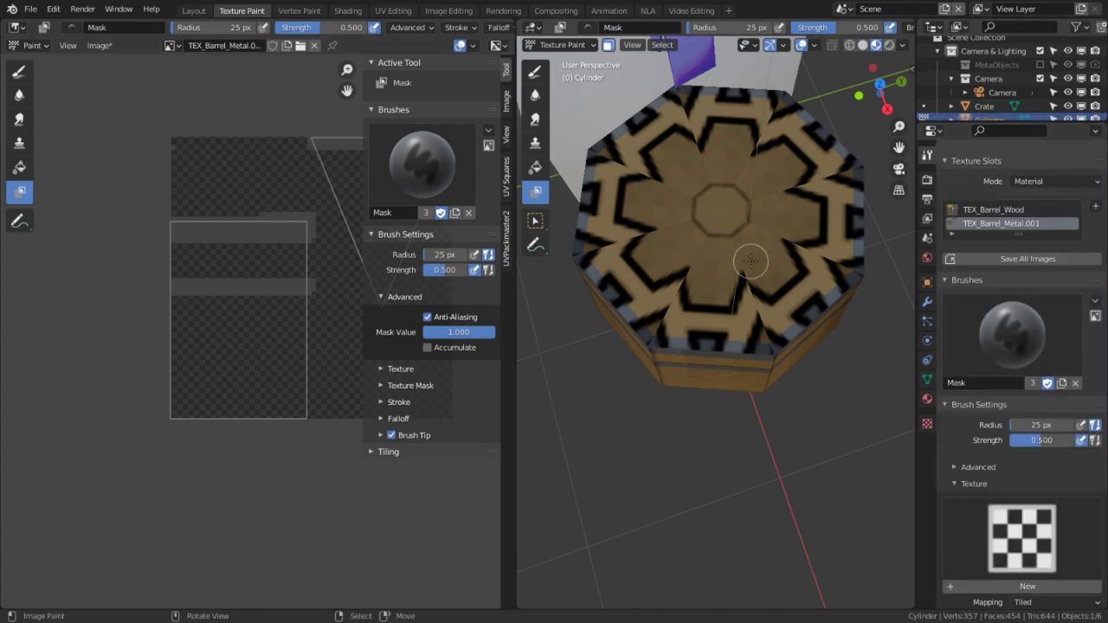
{"action": "middle_click_drag", "start_coordinate": [750, 260], "coordinate": [742, 177]}
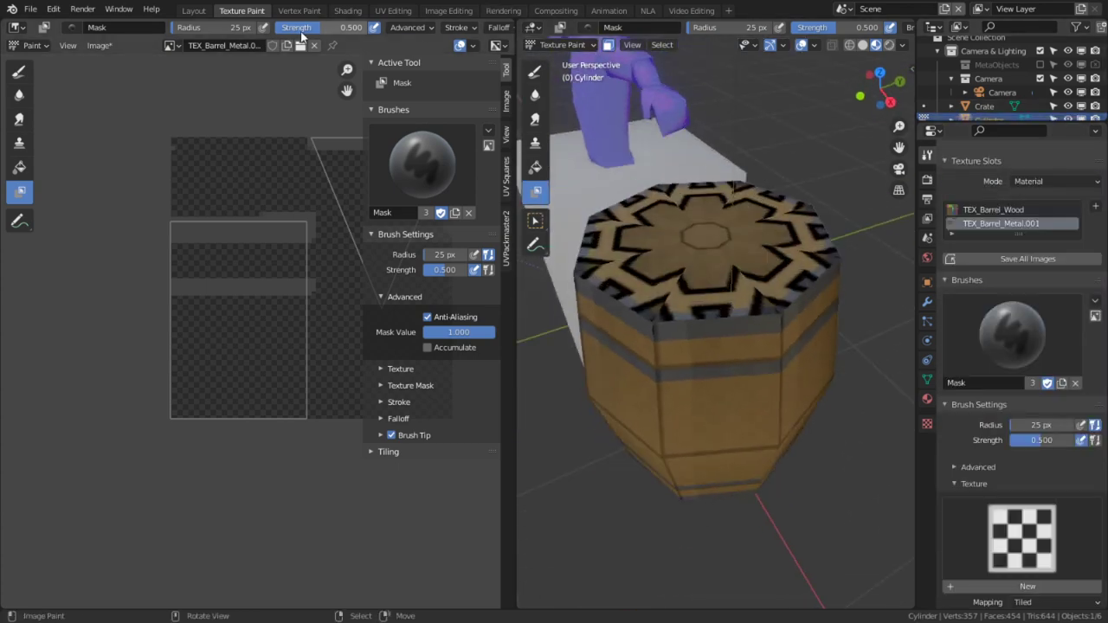
Display Barrel Stencil in the image editor and change its generated type to Blank
{"action": "left_click", "coordinate": [172, 47]}
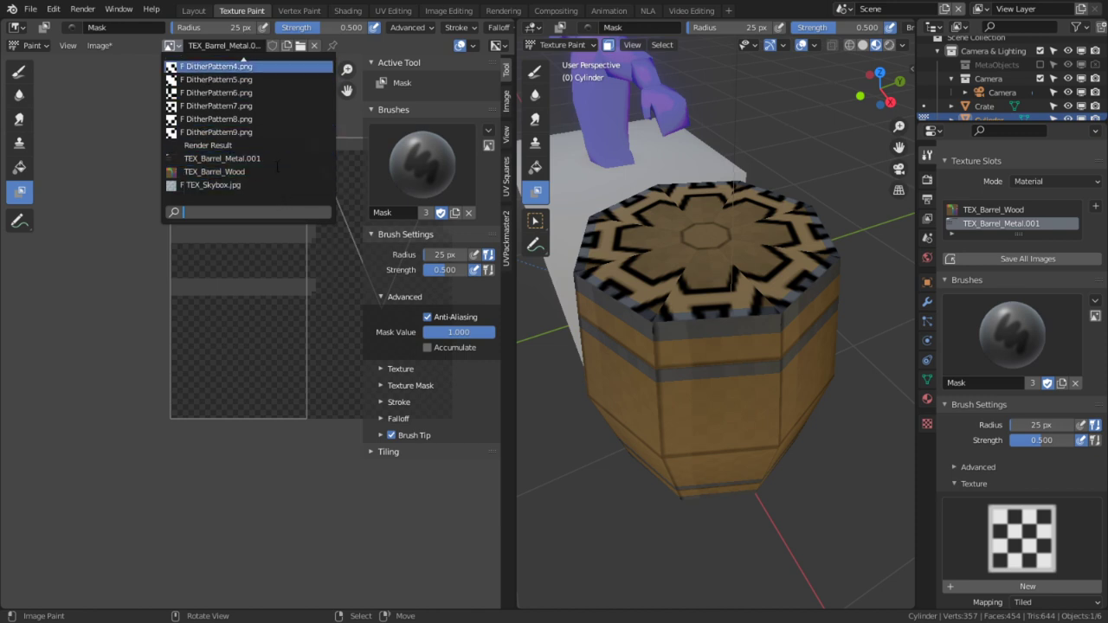
{"action": "scroll", "coordinate": [260, 78], "scroll_direction": "up", "scroll_amount": 4}
{"action": "left_click", "coordinate": [262, 67]}
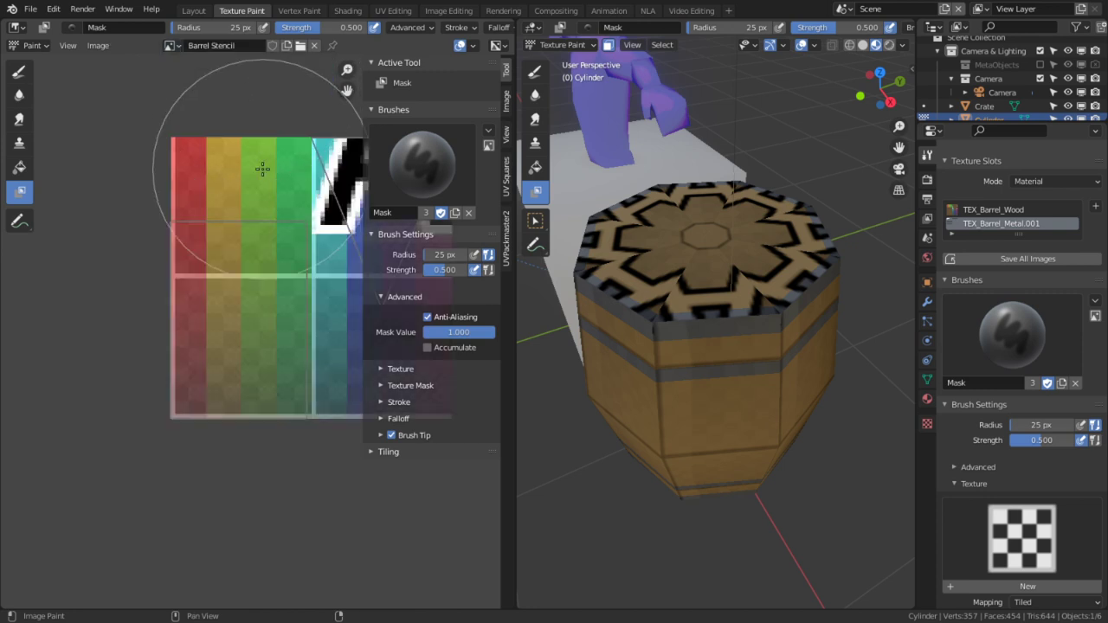
{"action": "middle_click_drag", "start_coordinate": [262, 168], "coordinate": [186, 208]}
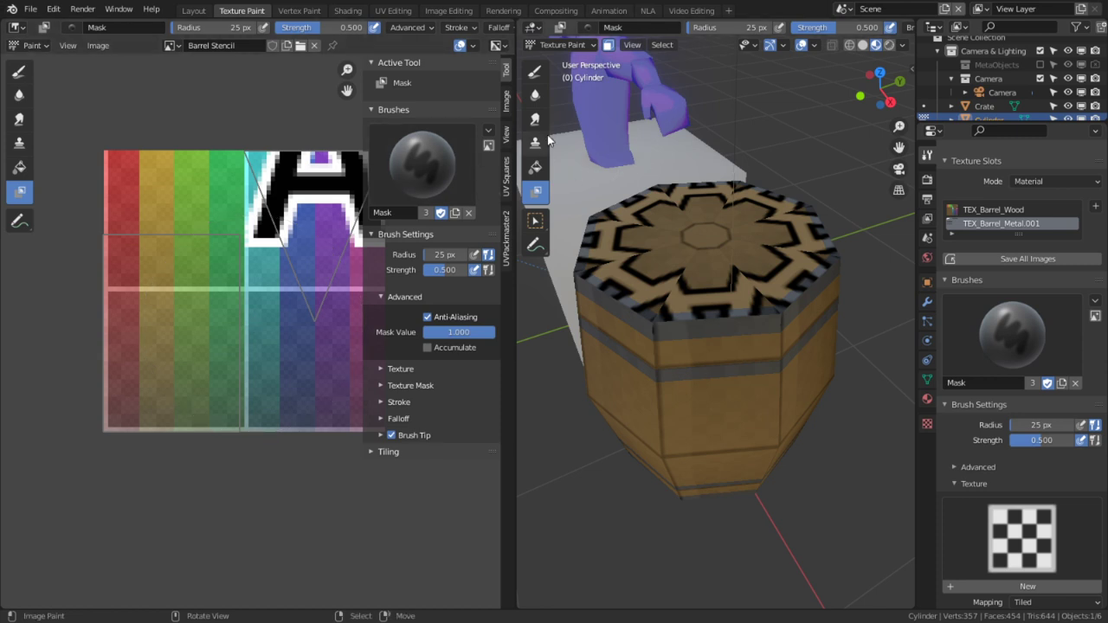
{"action": "left_click", "coordinate": [506, 99]}
{"action": "left_click", "coordinate": [452, 179]}
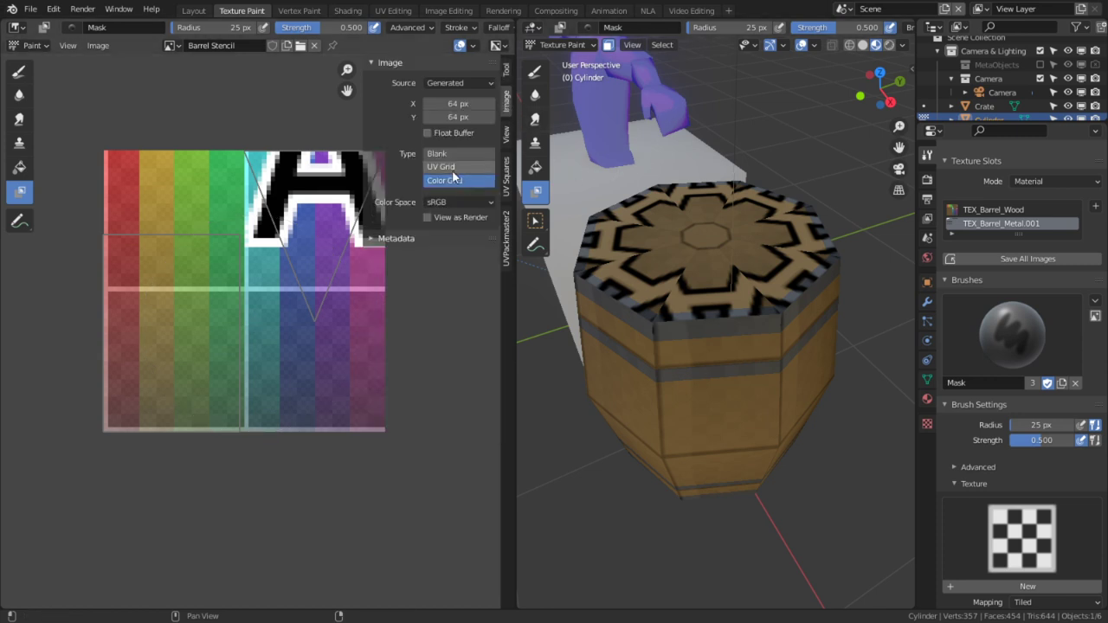
{"action": "left_click", "coordinate": [461, 153]}
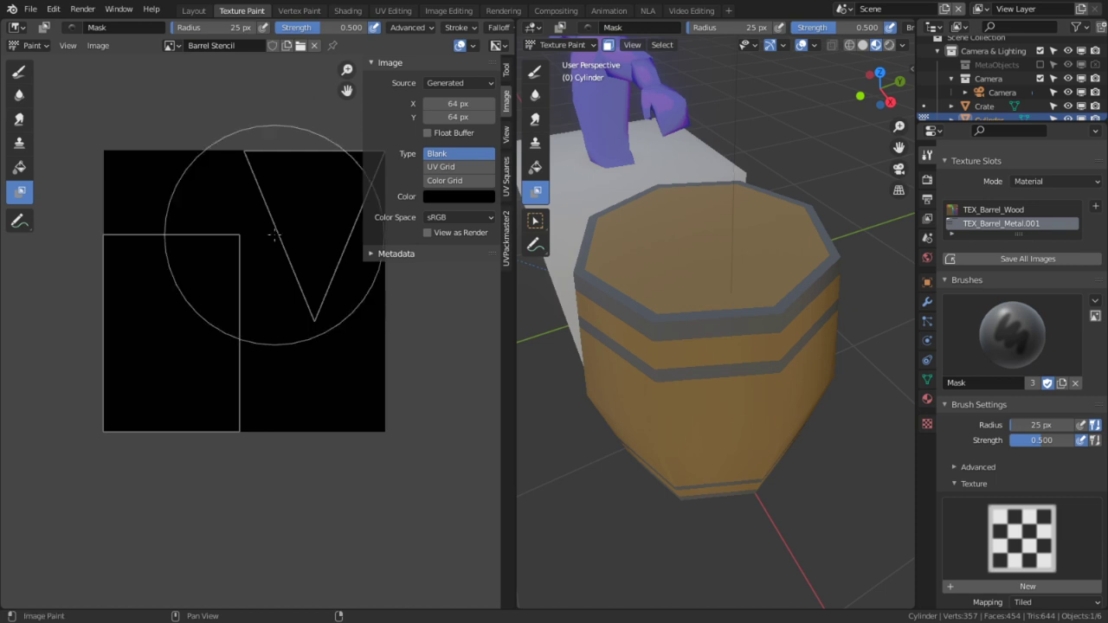
{"action": "scroll", "coordinate": [779, 398], "scroll_direction": "up", "scroll_amount": 5}
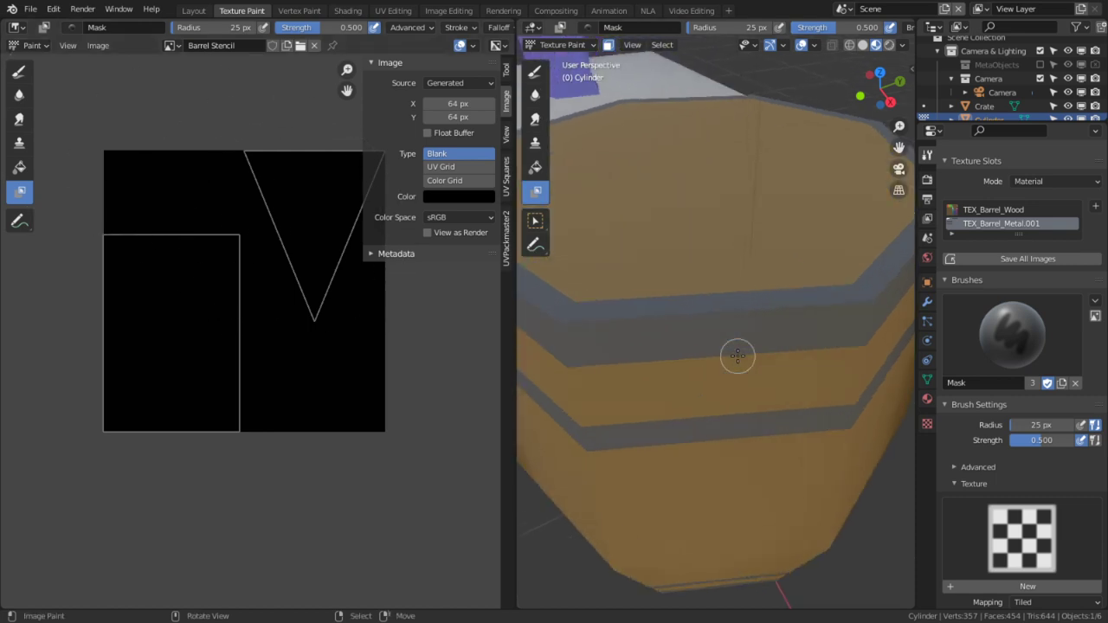
{"action": "left_click", "coordinate": [535, 167]}
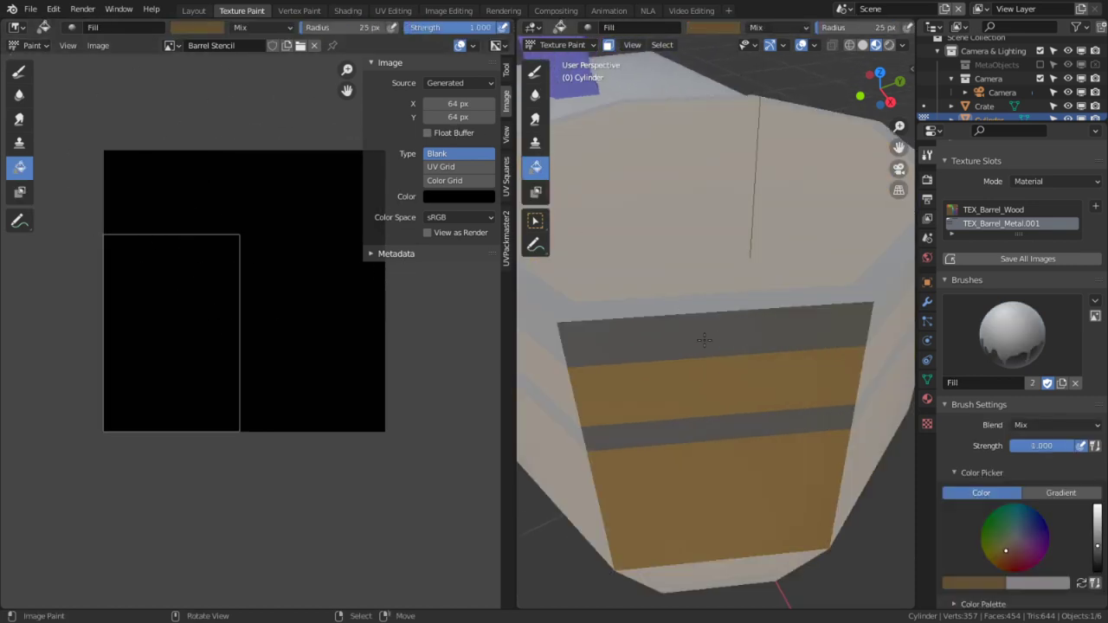
{"action": "left_click", "coordinate": [713, 334]}
{"action": "key", "text": "ctrl+z"}
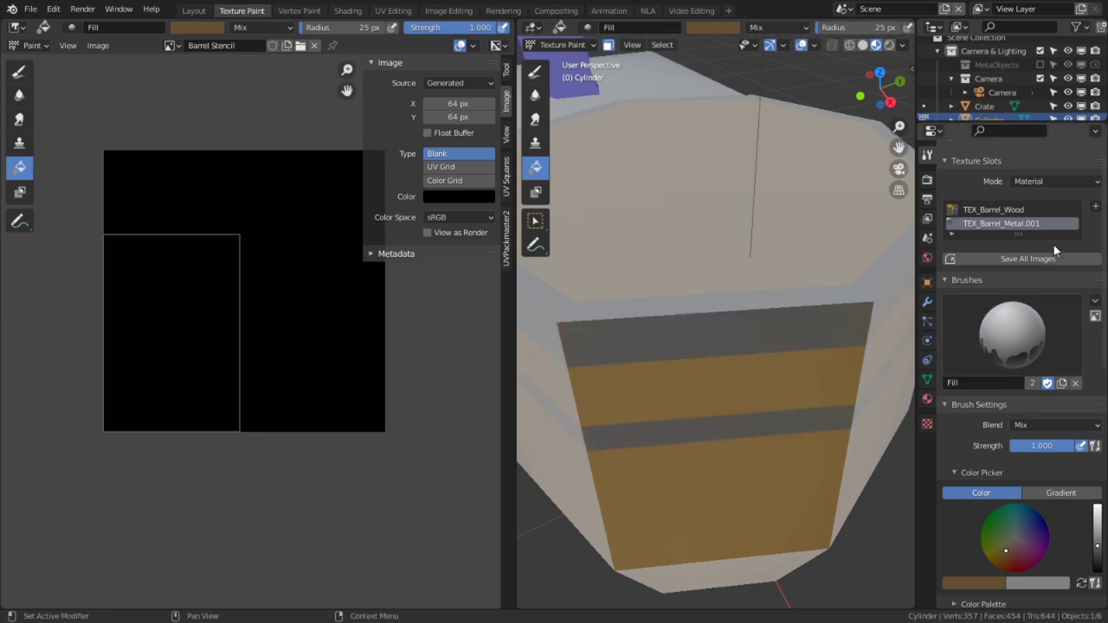
With the Mask brush at 143 px radius and 1.000 strength, paint the stencil mask over the barrel's side face
{"action": "left_click", "coordinate": [535, 191]}
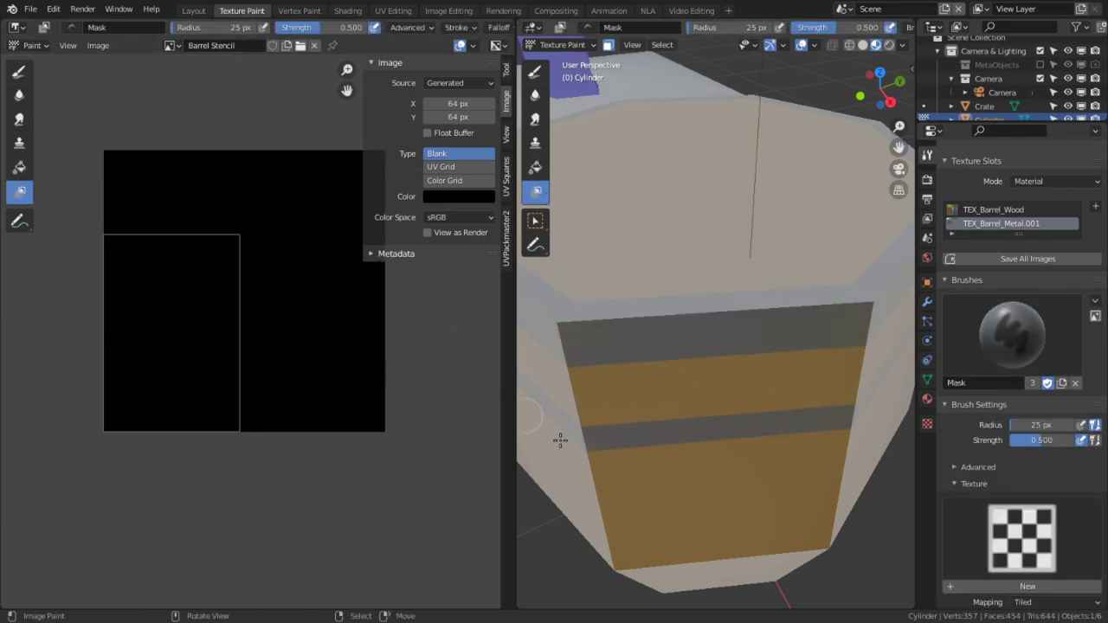
{"action": "middle_click_drag", "start_coordinate": [564, 441], "coordinate": [646, 453]}
{"action": "mouse_move", "coordinate": [736, 450]}
{"action": "left_mouse_down"}
{"action": "mouse_move", "coordinate": [601, 505]}
{"action": "mouse_move", "coordinate": [768, 462]}
{"action": "left_mouse_up"}
{"action": "key", "text": "shift+f"}
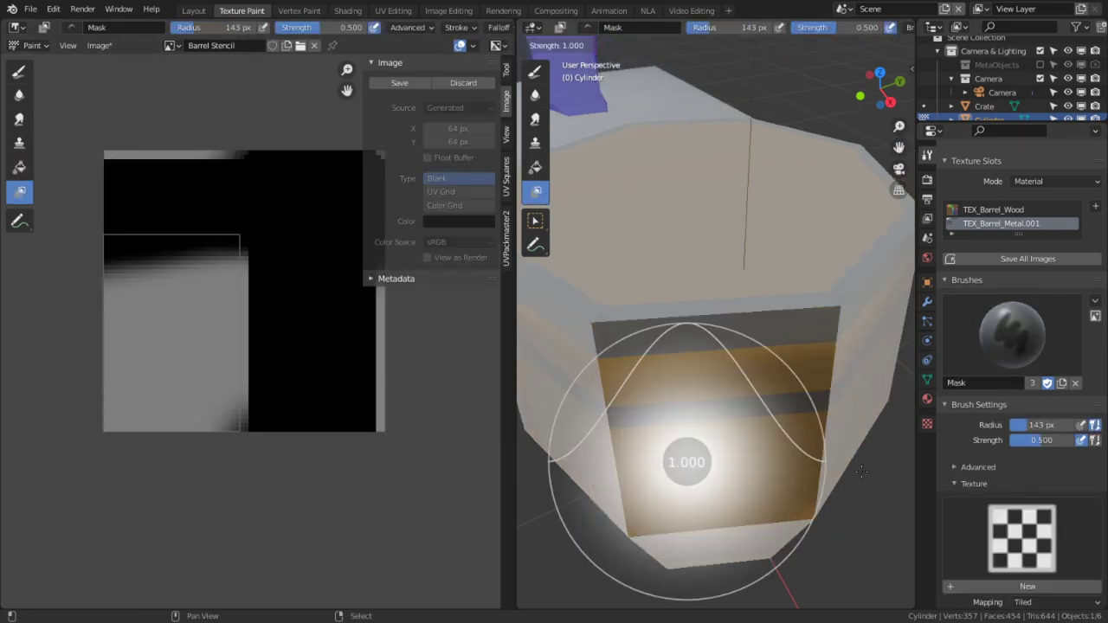
{"action": "left_click", "coordinate": [699, 464]}
{"action": "mouse_move", "coordinate": [699, 464]}
{"action": "left_mouse_down"}
{"action": "mouse_move", "coordinate": [866, 506]}
{"action": "mouse_move", "coordinate": [811, 415]}
{"action": "mouse_move", "coordinate": [710, 398]}
{"action": "mouse_move", "coordinate": [663, 347]}
{"action": "mouse_move", "coordinate": [638, 373]}
{"action": "left_mouse_up"}
Maximize the 3D view and paint a short stretch of stencil mask along the outer edge of the lid's triangular face
{"action": "scroll", "coordinate": [605, 424], "scroll_direction": "up", "scroll_amount": 2}
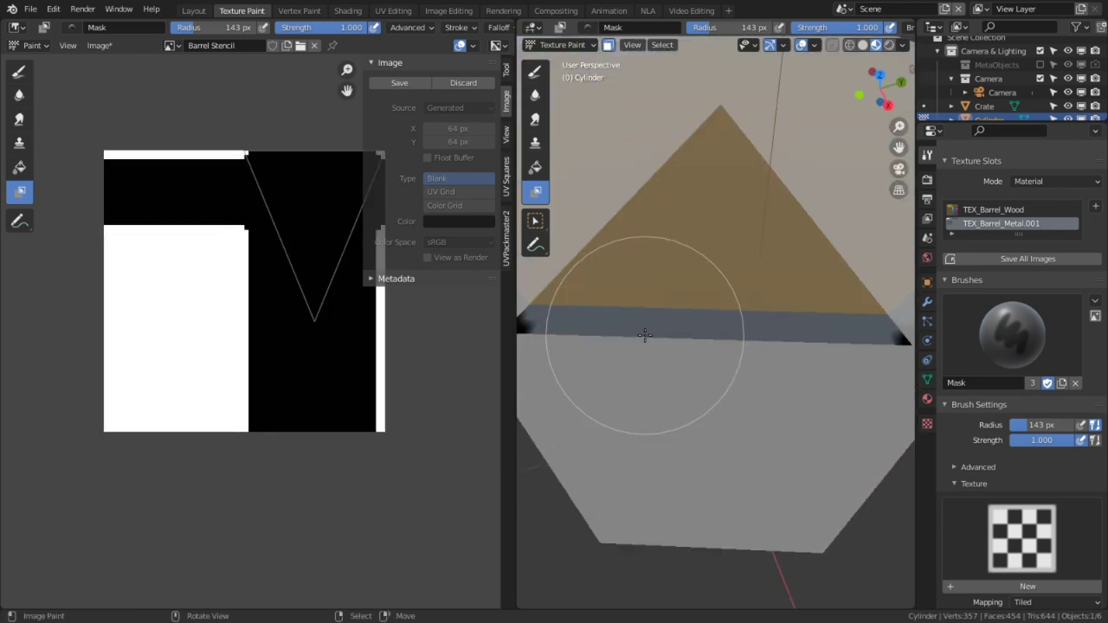
{"action": "key", "text": "ctrl+space"}
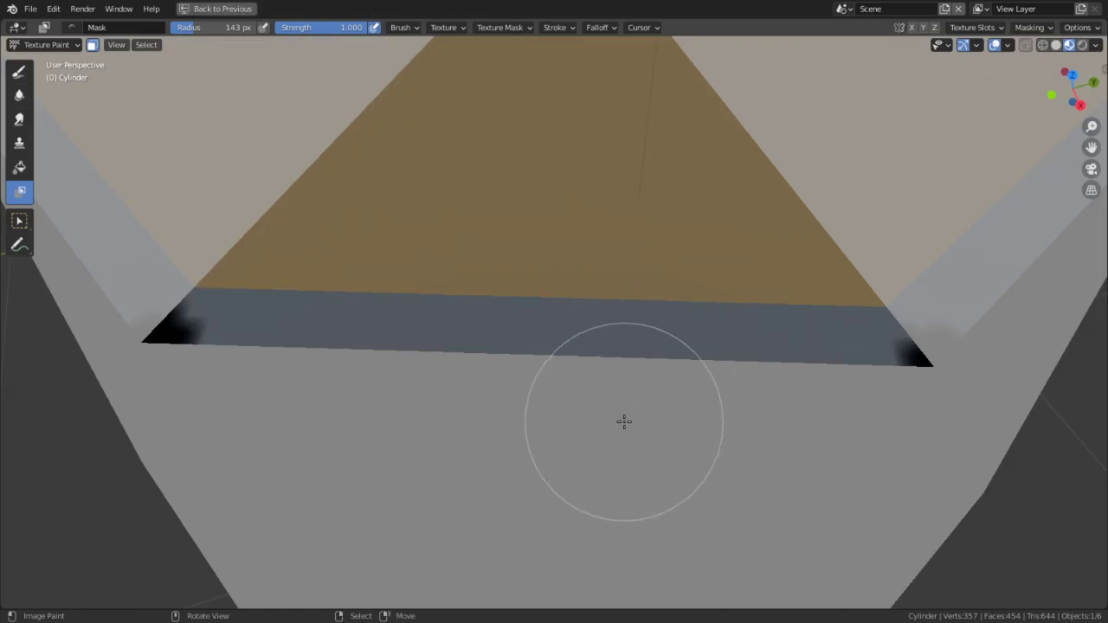
{"action": "middle_click_drag", "start_coordinate": [623, 420], "coordinate": [556, 360]}
{"action": "middle_click_drag", "start_coordinate": [463, 414], "coordinate": [467, 365], "text": "shift"}
{"action": "scroll", "coordinate": [432, 377], "scroll_direction": "up", "scroll_amount": 2}
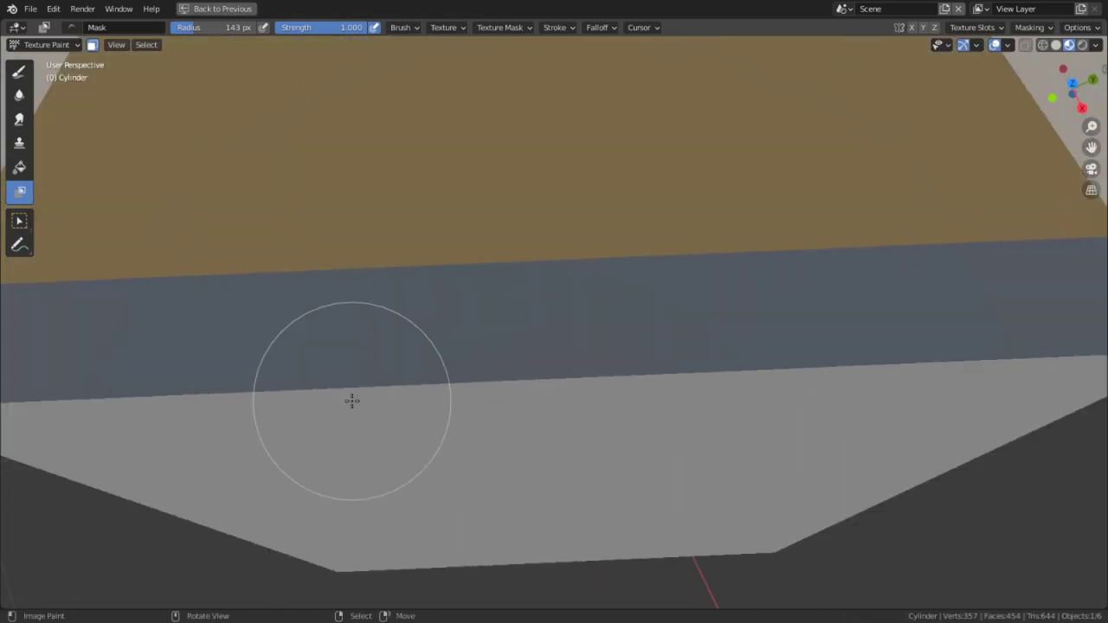
{"action": "middle_click_drag", "start_coordinate": [351, 401], "coordinate": [453, 286]}
{"action": "left_click_drag", "start_coordinate": [386, 380], "coordinate": [509, 379]}
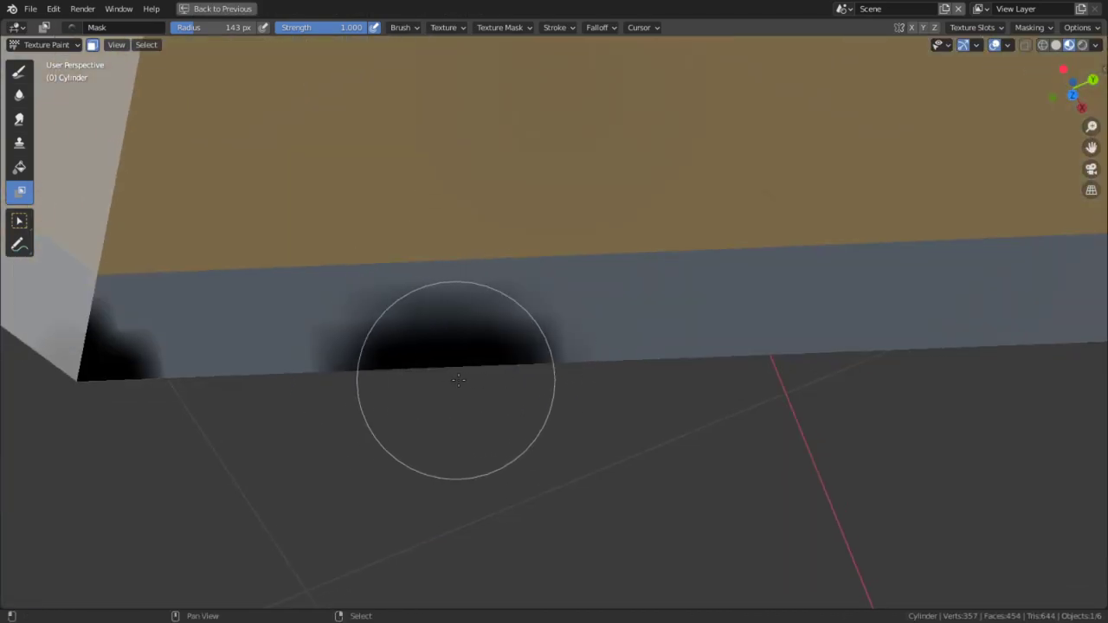
Set the Mask brush's falloff curve preset to Constant
{"action": "key", "text": "shift+w"}
{"action": "key", "text": "shift+w"}
{"action": "left_click", "coordinate": [580, 376]}
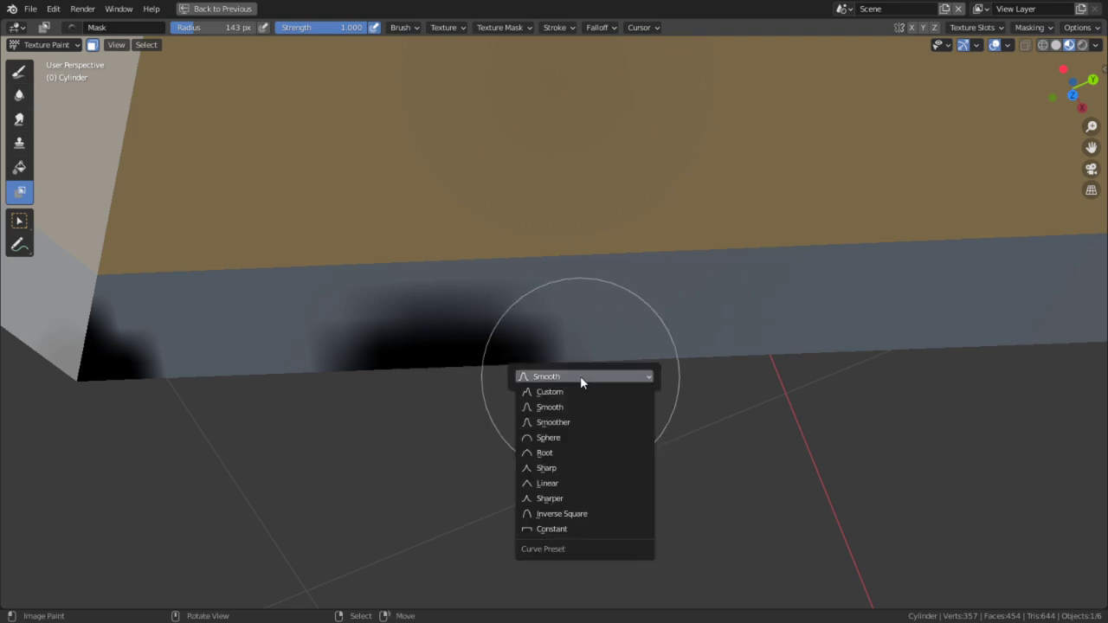
{"action": "left_click", "coordinate": [557, 528]}
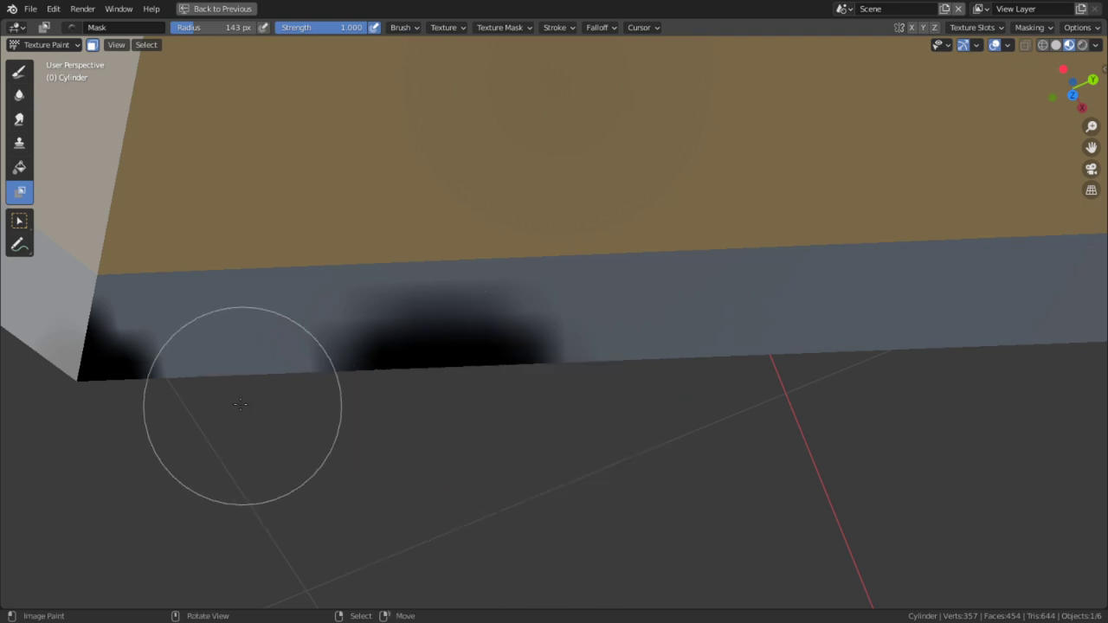
Paint the stencil mask along the full outer edge of the lid's triangular face to cover its metal rim
{"action": "mouse_move", "coordinate": [239, 411]}
{"action": "left_mouse_down"}
{"action": "mouse_move", "coordinate": [424, 400]}
{"action": "mouse_move", "coordinate": [309, 364]}
{"action": "mouse_move", "coordinate": [116, 383]}
{"action": "mouse_move", "coordinate": [511, 395]}
{"action": "mouse_move", "coordinate": [373, 388]}
{"action": "mouse_move", "coordinate": [442, 378]}
{"action": "mouse_move", "coordinate": [435, 366]}
{"action": "mouse_move", "coordinate": [784, 358]}
{"action": "left_mouse_up"}
{"action": "middle_click_drag", "start_coordinate": [783, 357], "coordinate": [311, 457], "text": "shift"}
{"action": "mouse_move", "coordinate": [217, 460]}
{"action": "left_mouse_down"}
{"action": "mouse_move", "coordinate": [176, 467]}
{"action": "mouse_move", "coordinate": [877, 459]}
{"action": "left_mouse_up"}
{"action": "middle_click_drag", "start_coordinate": [459, 434], "coordinate": [714, 436], "text": "shift"}
{"action": "scroll", "coordinate": [398, 381], "scroll_direction": "down", "scroll_amount": 2}
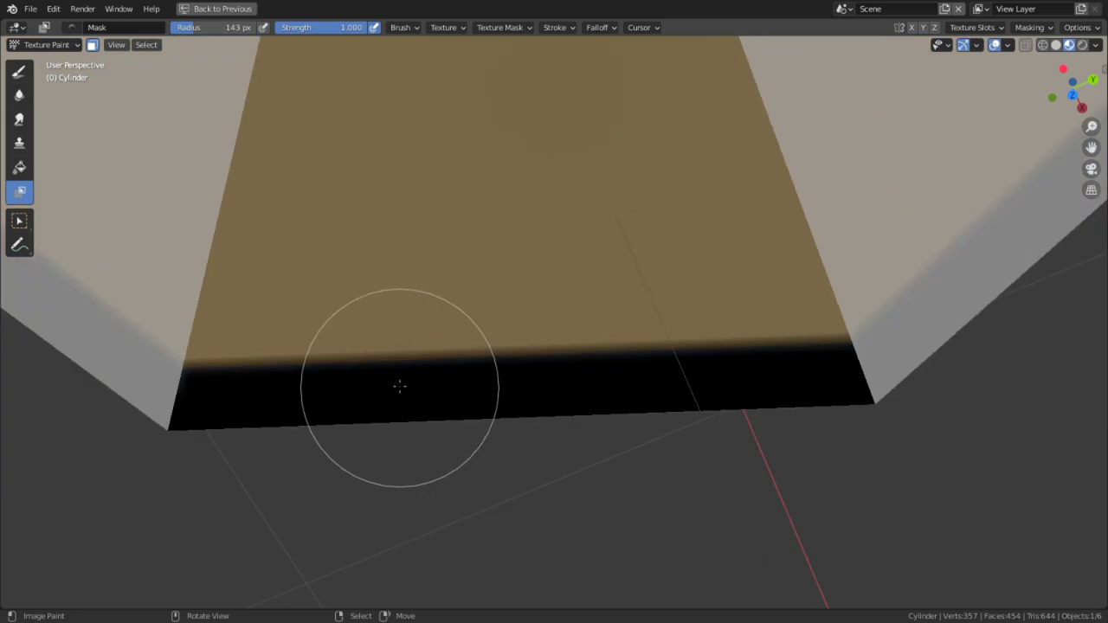
{"action": "middle_click_drag", "start_coordinate": [361, 327], "coordinate": [413, 377], "text": "shift"}
Switch to the Draw brush and set its blending mode to Multiply
{"action": "left_click", "coordinate": [19, 71]}
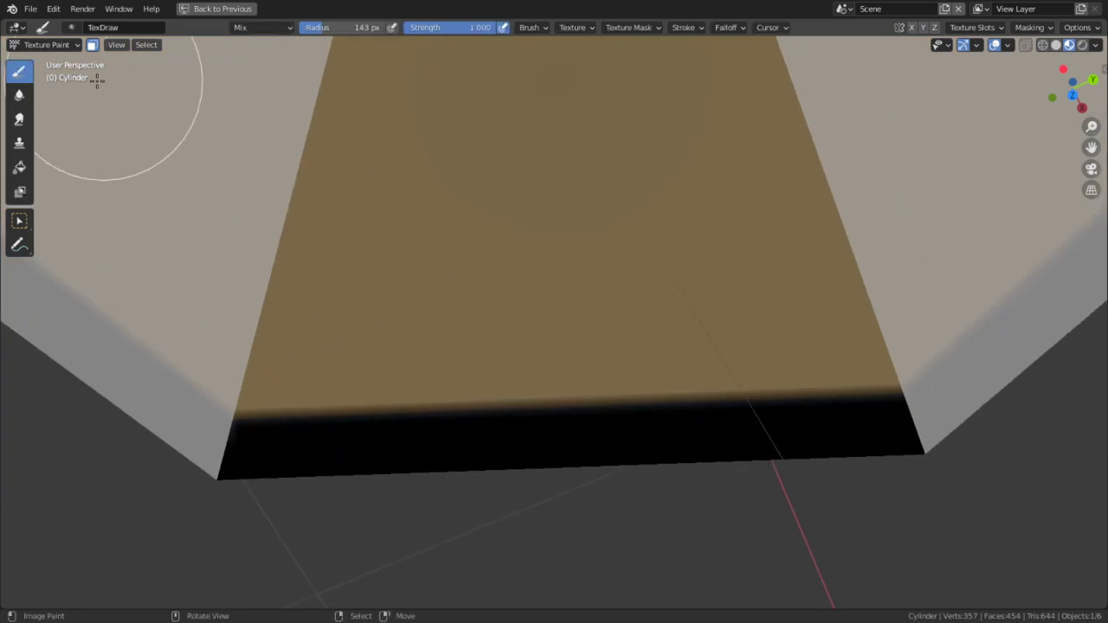
{"action": "left_click", "coordinate": [215, 32]}
{"action": "left_click", "coordinate": [241, 31]}
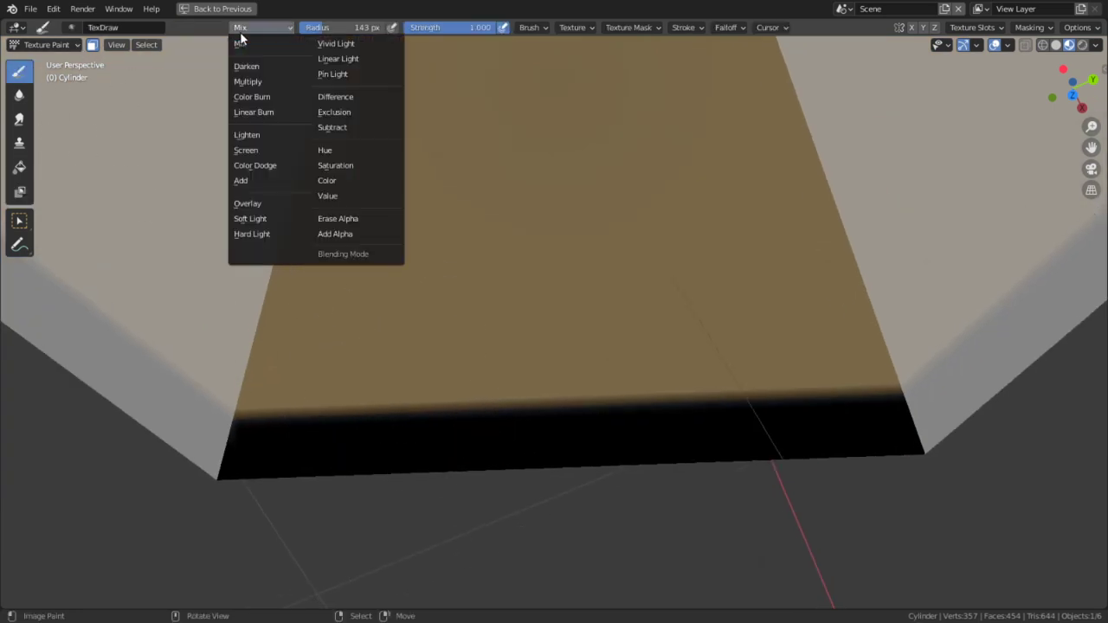
{"action": "left_click", "coordinate": [248, 81]}
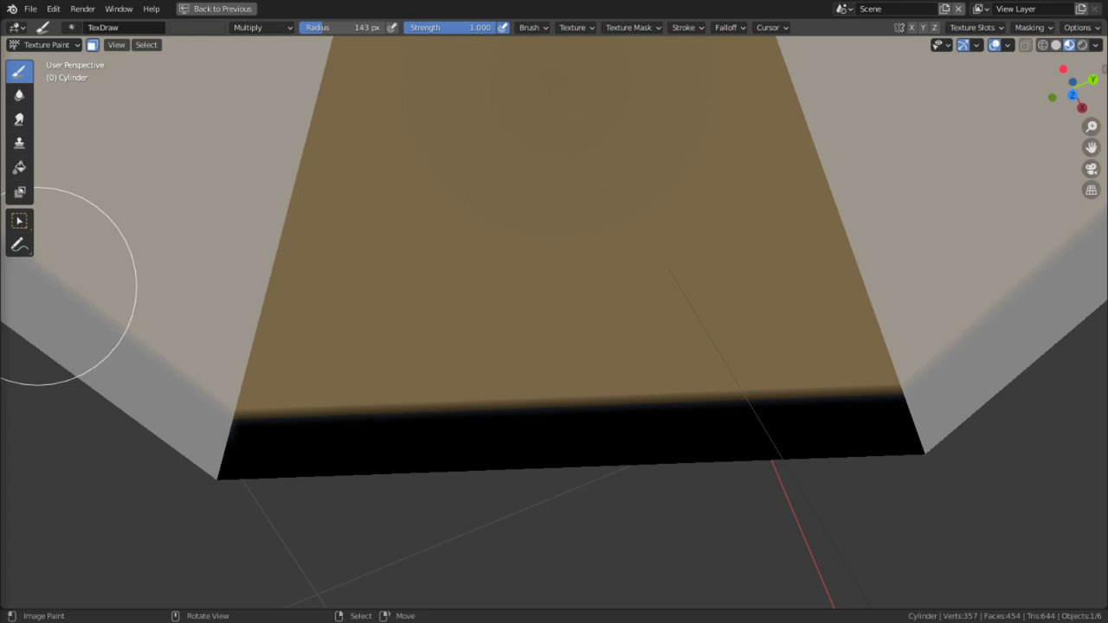
Select the lid's front triangular face in Edit Mode and return to Texture Paint mode
{"action": "scroll", "coordinate": [337, 366], "scroll_direction": "down", "scroll_amount": 5}
{"action": "mouse_move", "coordinate": [372, 321]}
{"action": "middle_mouse_down"}
{"action": "mouse_move", "coordinate": [413, 292]}
{"action": "mouse_move", "coordinate": [391, 355]}
{"action": "mouse_move", "coordinate": [384, 268]}
{"action": "mouse_move", "coordinate": [432, 185]}
{"action": "middle_mouse_up"}
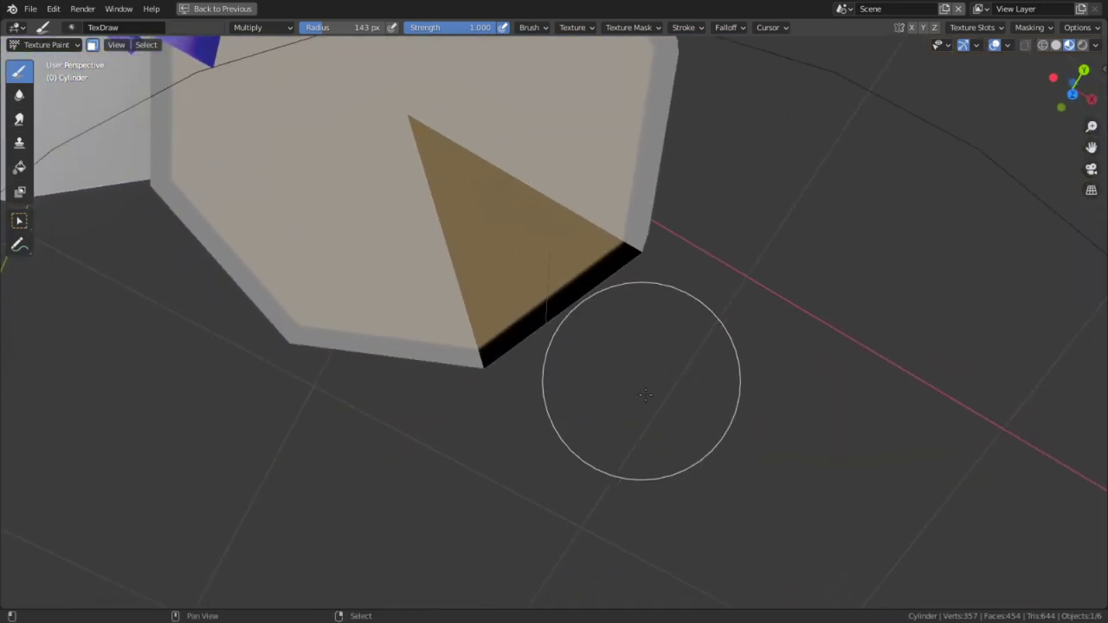
{"action": "mouse_move", "coordinate": [640, 393]}
{"action": "middle_mouse_down"}
{"action": "mouse_move", "coordinate": [735, 547]}
{"action": "mouse_move", "coordinate": [579, 430]}
{"action": "mouse_move", "coordinate": [717, 361]}
{"action": "middle_mouse_up"}
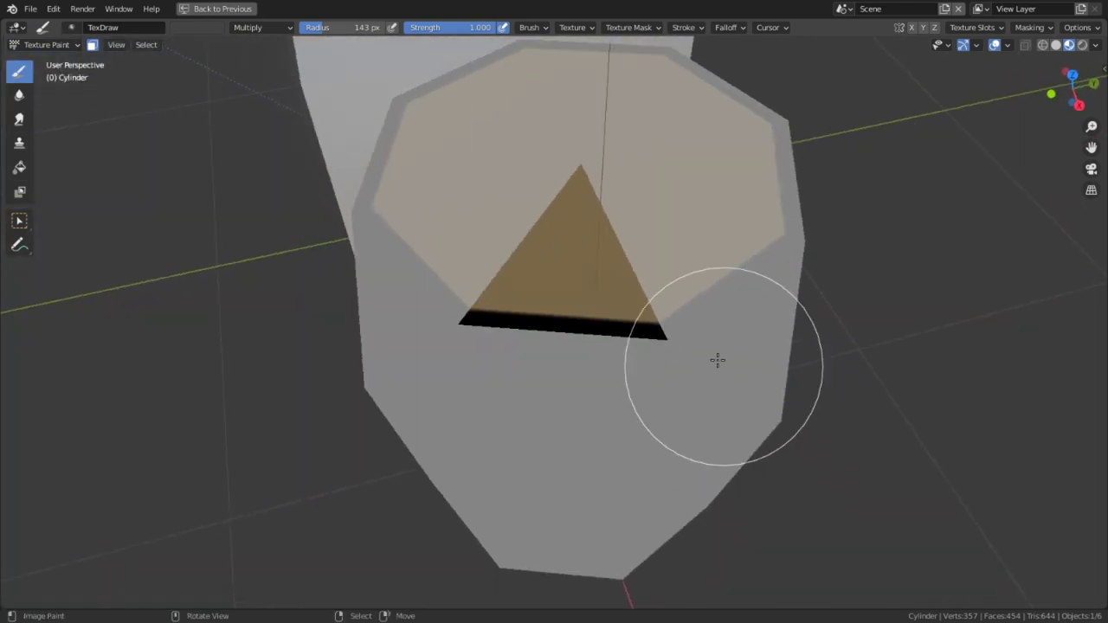
{"action": "scroll", "coordinate": [701, 334], "scroll_direction": "up", "scroll_amount": 3}
{"action": "key", "text": "Tab"}
{"action": "left_click", "coordinate": [597, 232]}
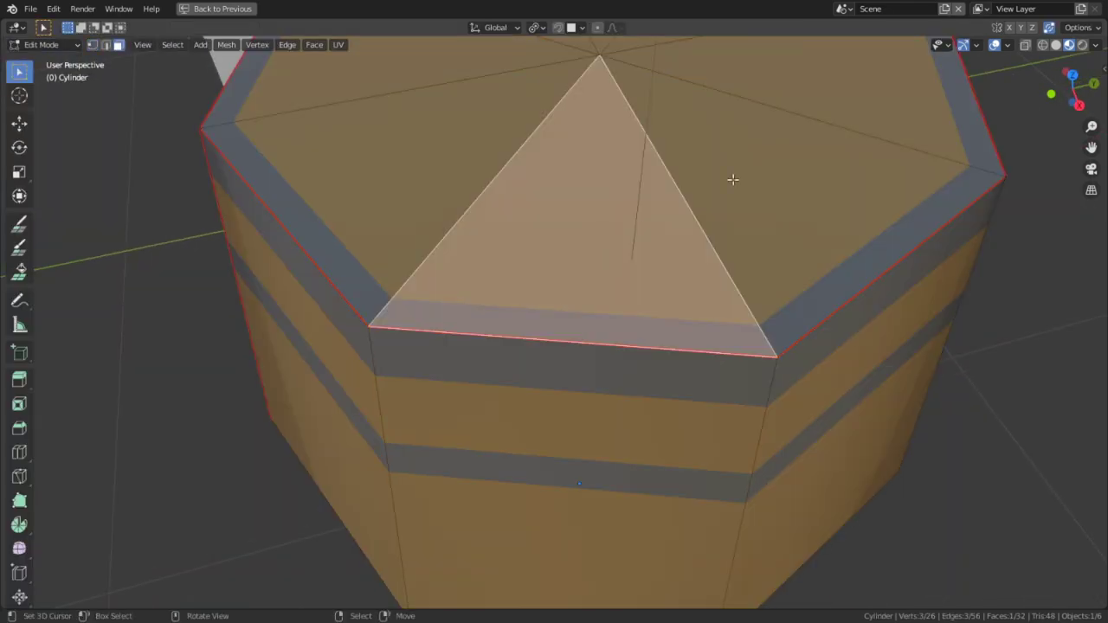
{"action": "middle_click_drag", "start_coordinate": [732, 179], "coordinate": [679, 302]}
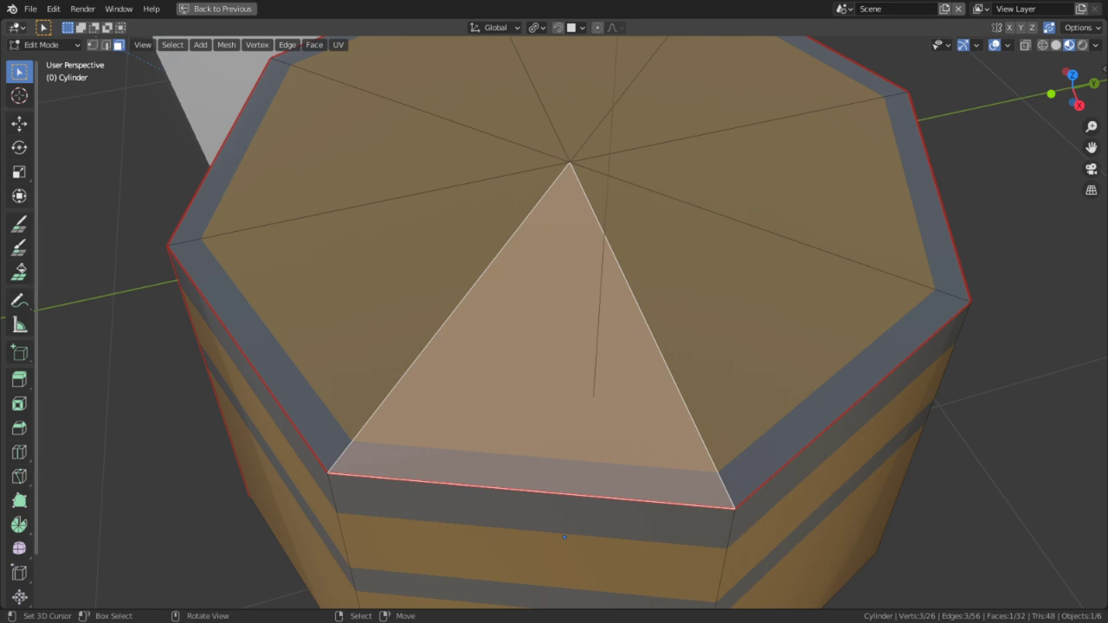
{"action": "left_click", "coordinate": [52, 45]}
{"action": "left_click", "coordinate": [57, 128]}
Set the brush radius to 33 px and try to paint a stroke on the lid's triangular face
{"action": "key", "text": "f"}
{"action": "left_click", "coordinate": [474, 351]}
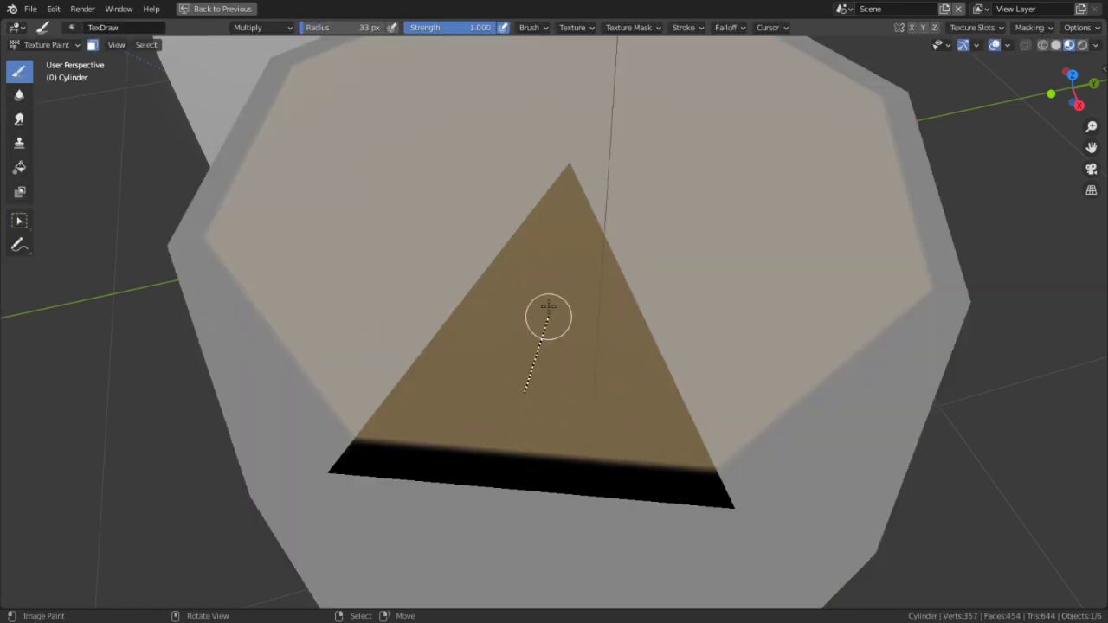
{"action": "key", "text": "shift+f"}
{"action": "left_click", "coordinate": [654, 325]}
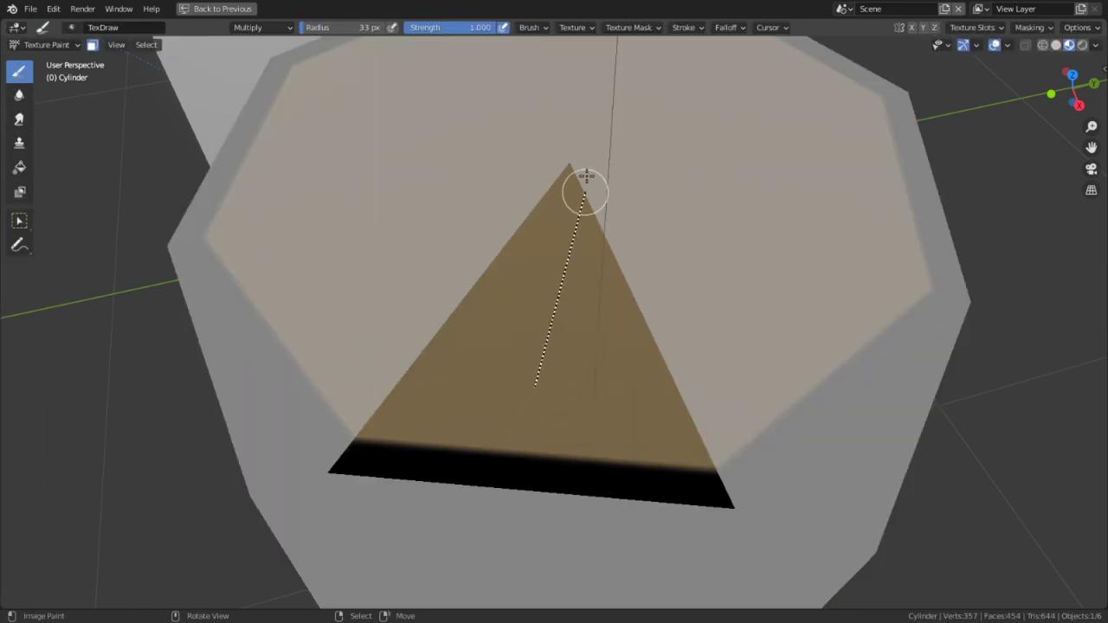
{"action": "middle_click_drag", "start_coordinate": [586, 191], "coordinate": [551, 421]}
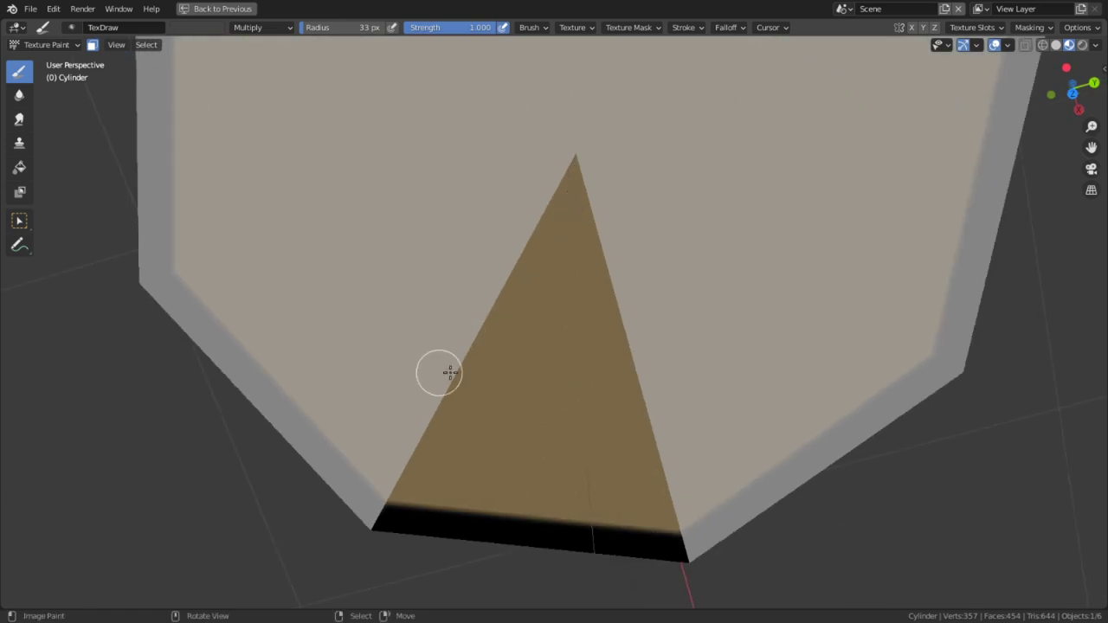
Select all of the barrel's faces in Edit Mode, recalculate their normals, and return to Texture Paint mode
{"action": "mouse_move", "coordinate": [557, 367]}
{"action": "middle_mouse_down"}
{"action": "mouse_move", "coordinate": [594, 304]}
{"action": "mouse_move", "coordinate": [546, 200]}
{"action": "middle_mouse_up"}
{"action": "key", "text": "Tab"}
{"action": "key", "text": "a"}
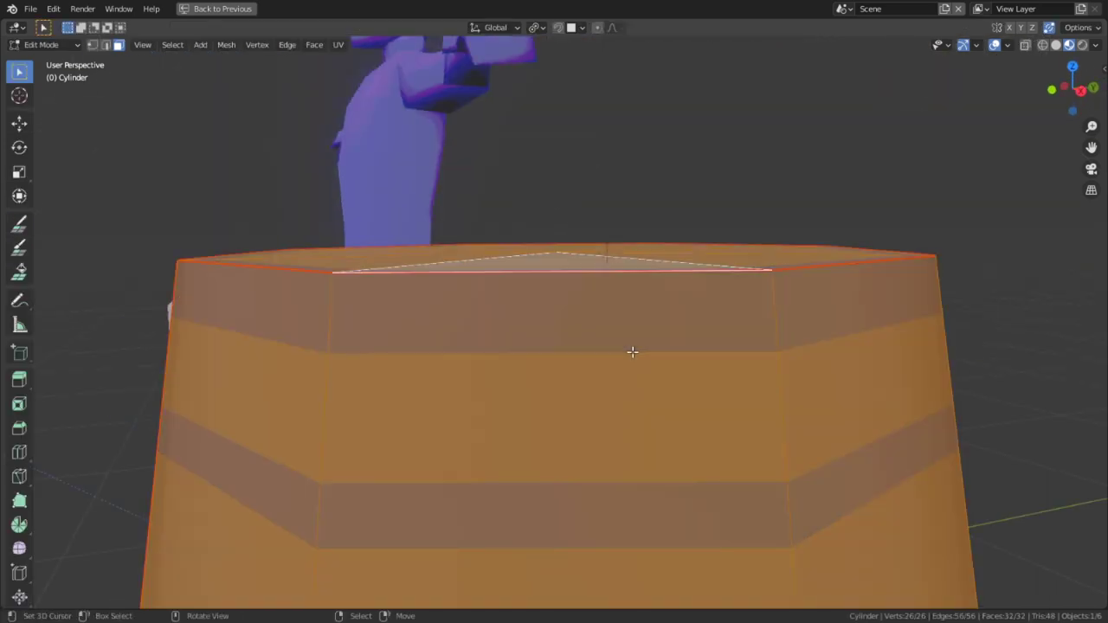
{"action": "key", "text": "alt+n"}
{"action": "left_click", "coordinate": [631, 351]}
{"action": "middle_click_drag", "start_coordinate": [633, 352], "coordinate": [621, 379]}
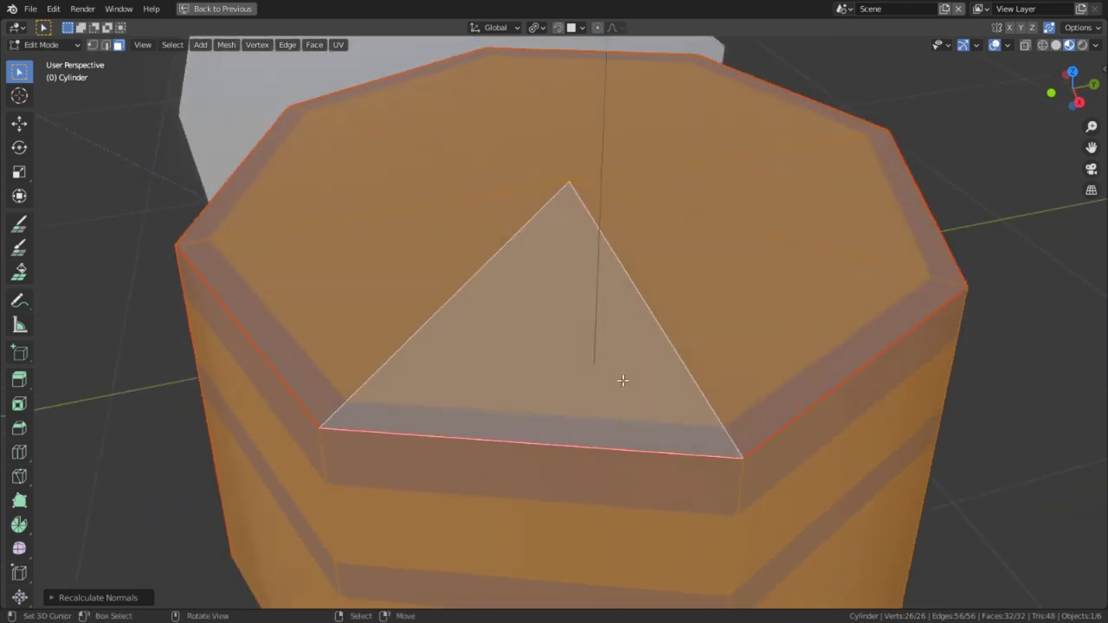
{"action": "key", "text": "Tab"}
{"action": "scroll", "coordinate": [576, 334], "scroll_direction": "down", "scroll_amount": 1}
{"action": "middle_click_drag", "start_coordinate": [563, 334], "coordinate": [572, 335]}
{"action": "scroll", "coordinate": [572, 335], "scroll_direction": "down", "scroll_amount": 3}
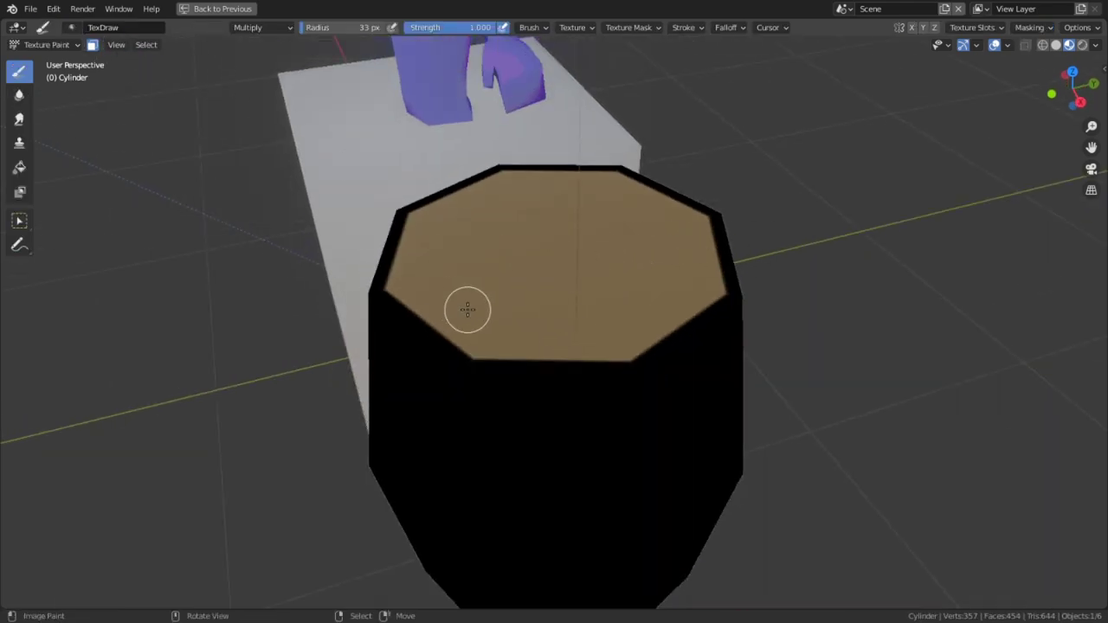
Restore the multi-editor layout and make TEX_Barrel_Wood the active texture slot
{"action": "key", "text": "ctrl+space"}
{"action": "scroll", "coordinate": [1021, 485], "scroll_direction": "down", "scroll_amount": 5}
{"action": "scroll", "coordinate": [1021, 497], "scroll_direction": "down", "scroll_amount": 8}
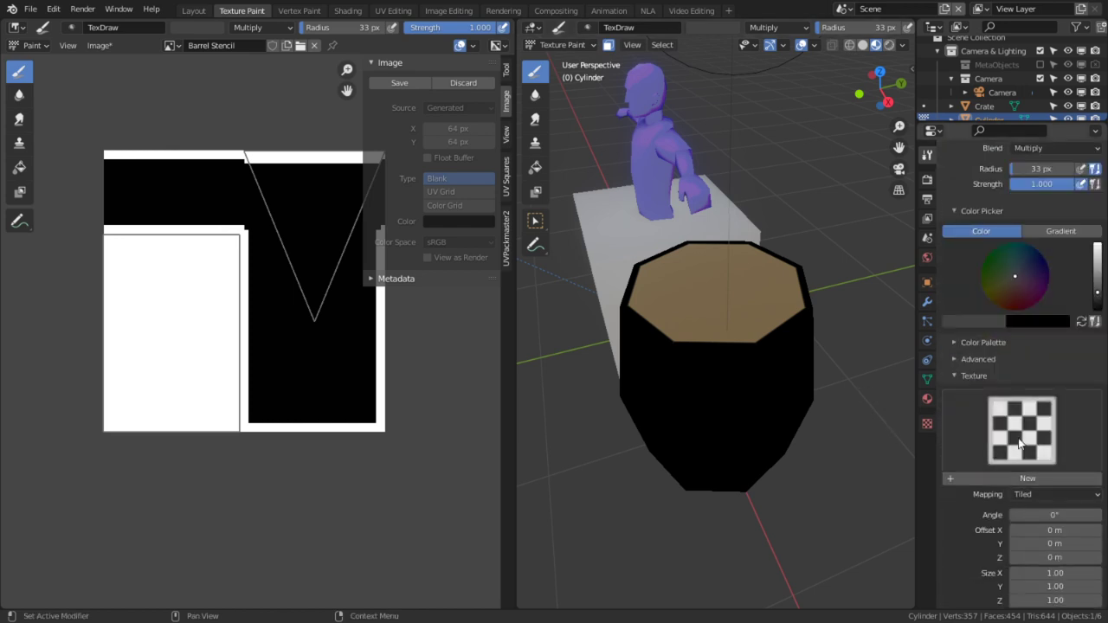
{"action": "left_click", "coordinate": [983, 453]}
{"action": "left_click", "coordinate": [984, 453]}
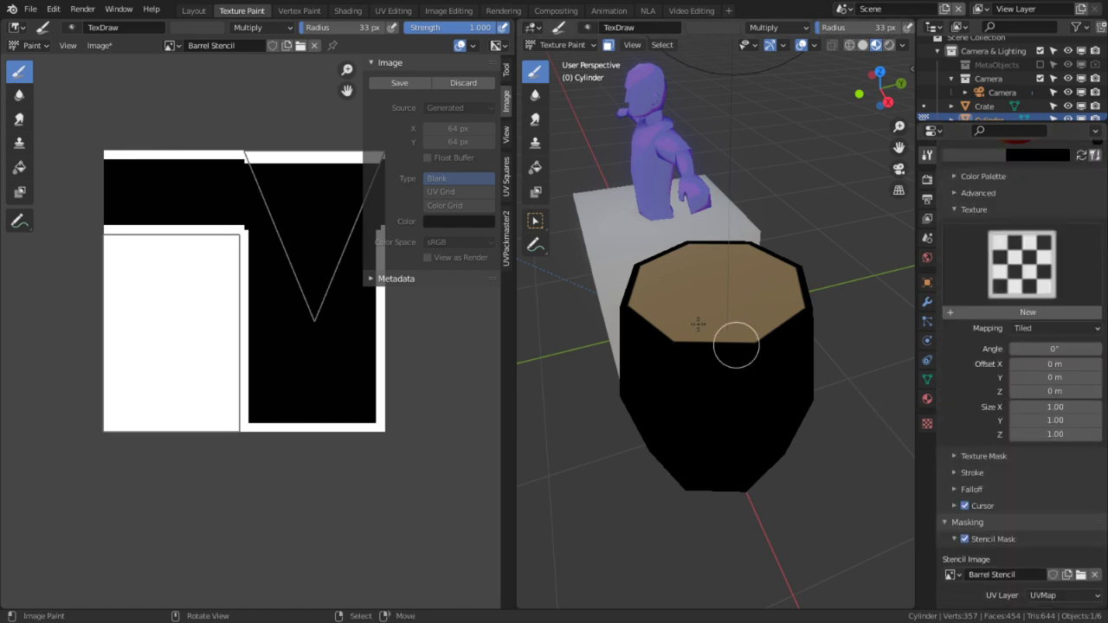
{"action": "scroll", "coordinate": [734, 339], "scroll_direction": "up", "scroll_amount": 2}
{"action": "left_click", "coordinate": [533, 167]}
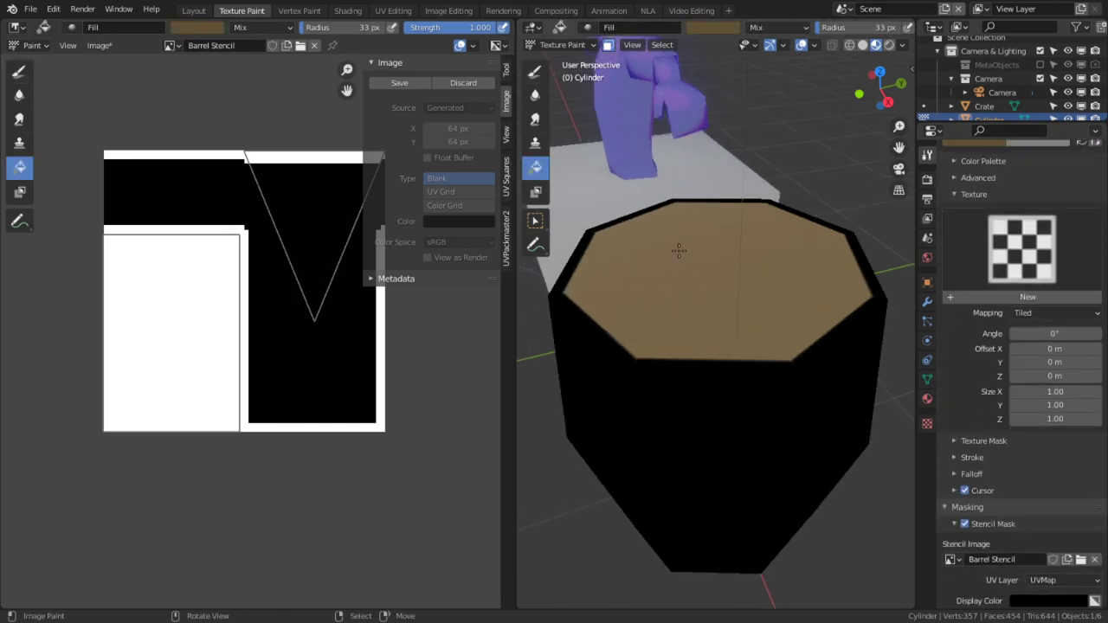
{"action": "scroll", "coordinate": [1046, 221], "scroll_direction": "up", "scroll_amount": 10}
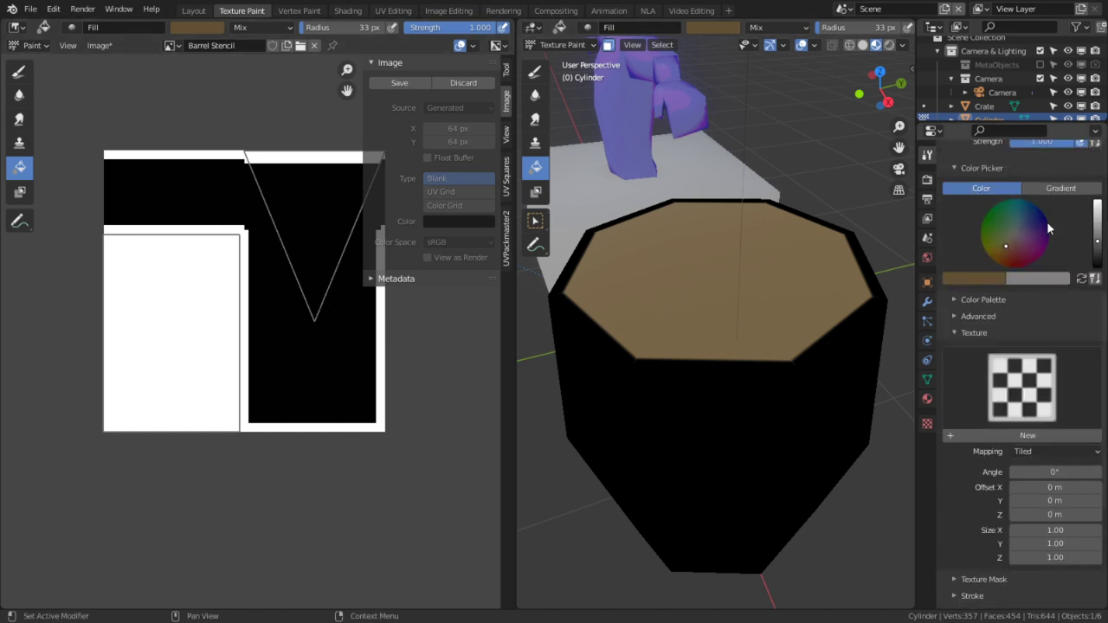
{"action": "left_click", "coordinate": [1061, 227]}
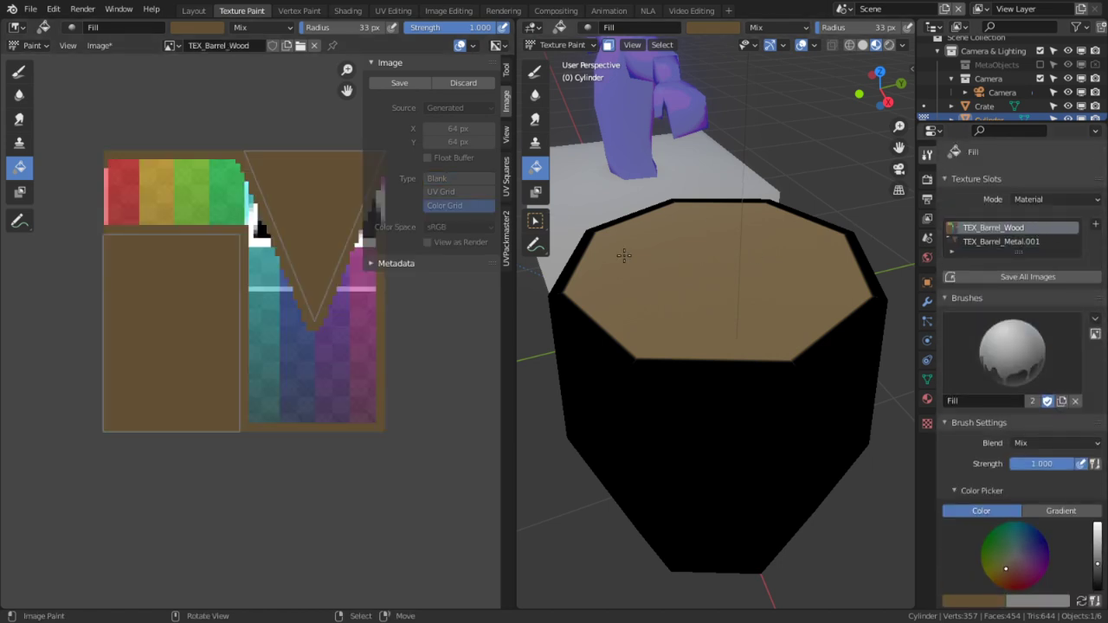
Switch back to the Draw brush and show its tool settings in the image editor's sidebar
{"action": "left_click", "coordinate": [19, 72]}
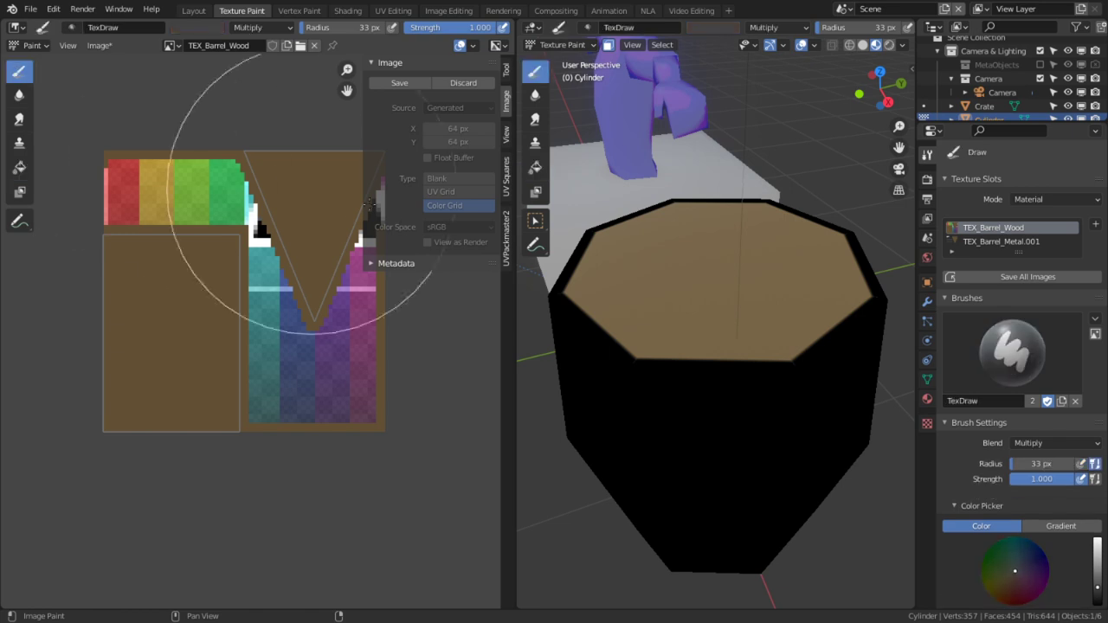
{"action": "left_click", "coordinate": [506, 70]}
{"action": "scroll", "coordinate": [674, 333], "scroll_direction": "up", "scroll_amount": 3}
{"action": "scroll", "coordinate": [673, 332], "scroll_direction": "up", "scroll_amount": 2}
Set the brush radius to 122 px and paint two strokes across the lid in the maximized 3D view
{"action": "key", "text": "f"}
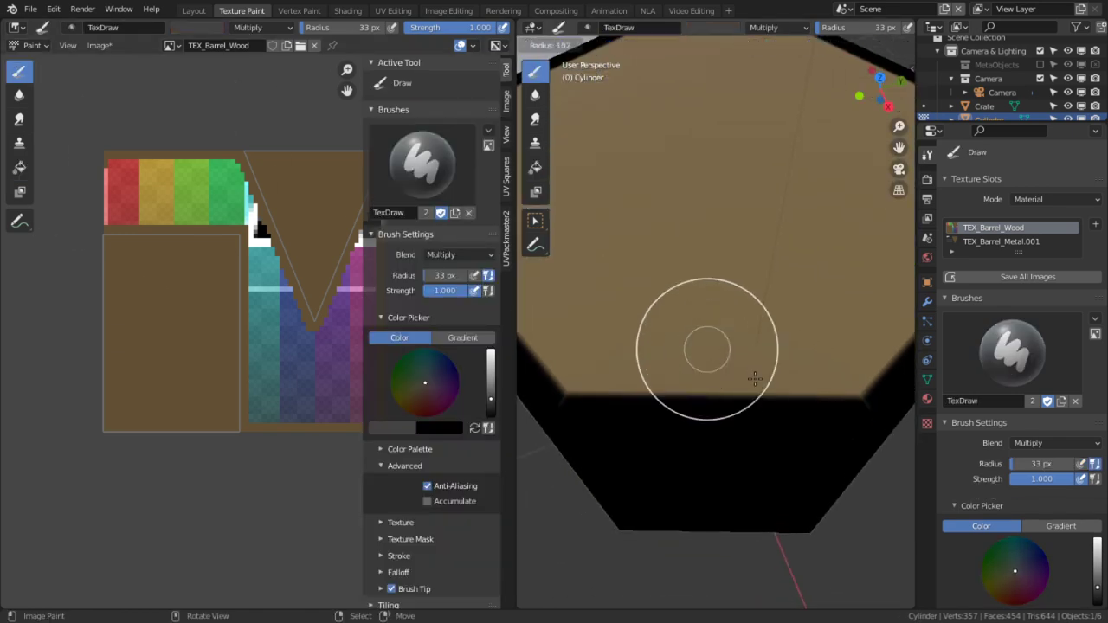
{"action": "left_click", "coordinate": [754, 383]}
{"action": "key", "text": "ctrl+space"}
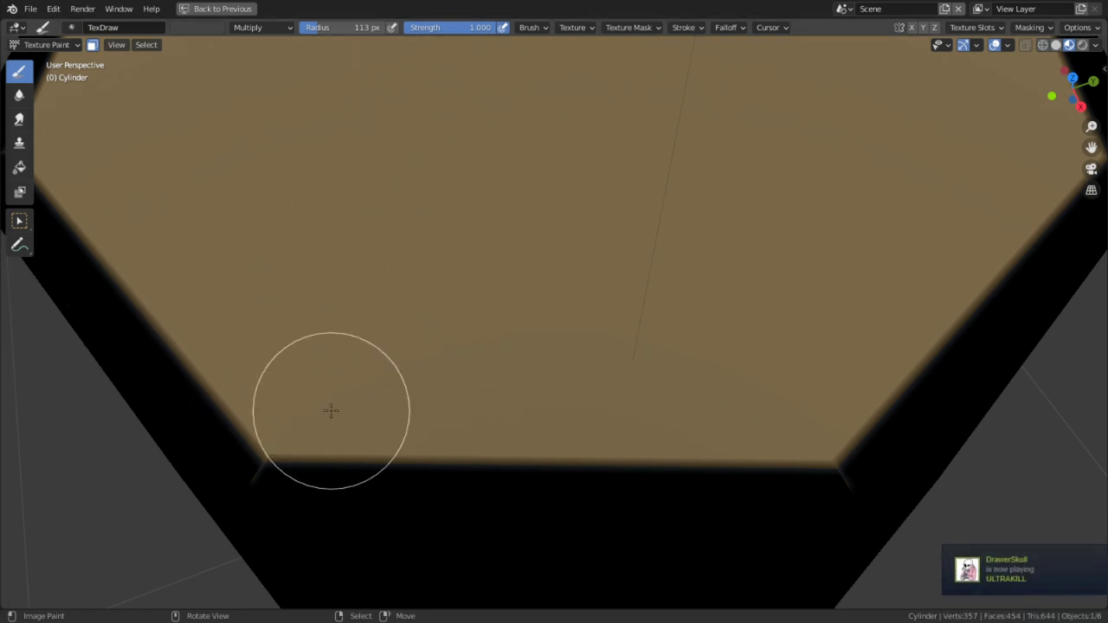
{"action": "key", "text": "f"}
{"action": "left_click", "coordinate": [416, 421]}
{"action": "key", "text": "f"}
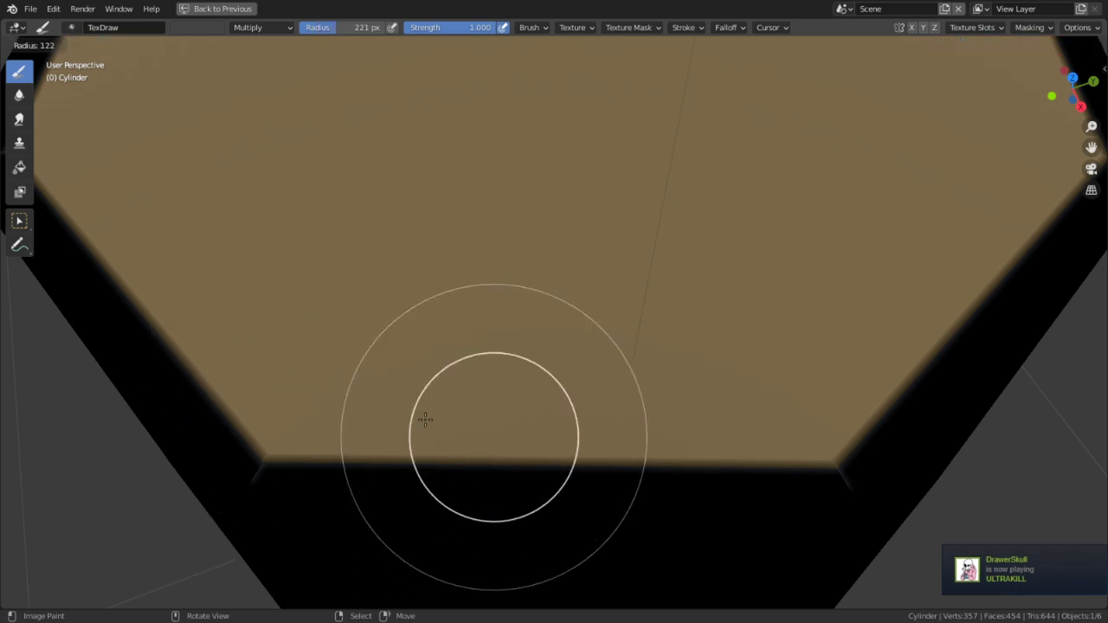
{"action": "left_click", "coordinate": [425, 420]}
{"action": "left_click_drag", "start_coordinate": [552, 260], "coordinate": [560, 41]}
{"action": "mouse_move", "coordinate": [537, 314]}
{"action": "left_mouse_down"}
{"action": "mouse_move", "coordinate": [626, 203]}
{"action": "mouse_move", "coordinate": [658, 196]}
{"action": "left_mouse_up"}
Make TEX_Barrel_Metal.001 the active texture slot, then paint a test stroke on the lid and undo it
{"action": "key", "text": "ctrl+space"}
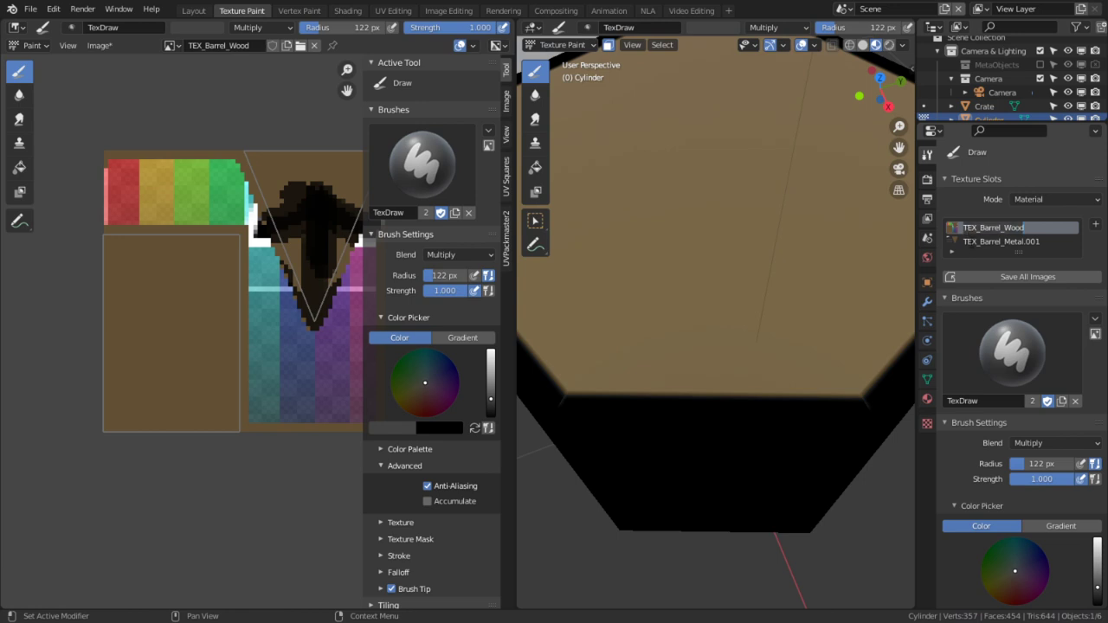
{"action": "left_click", "coordinate": [970, 243]}
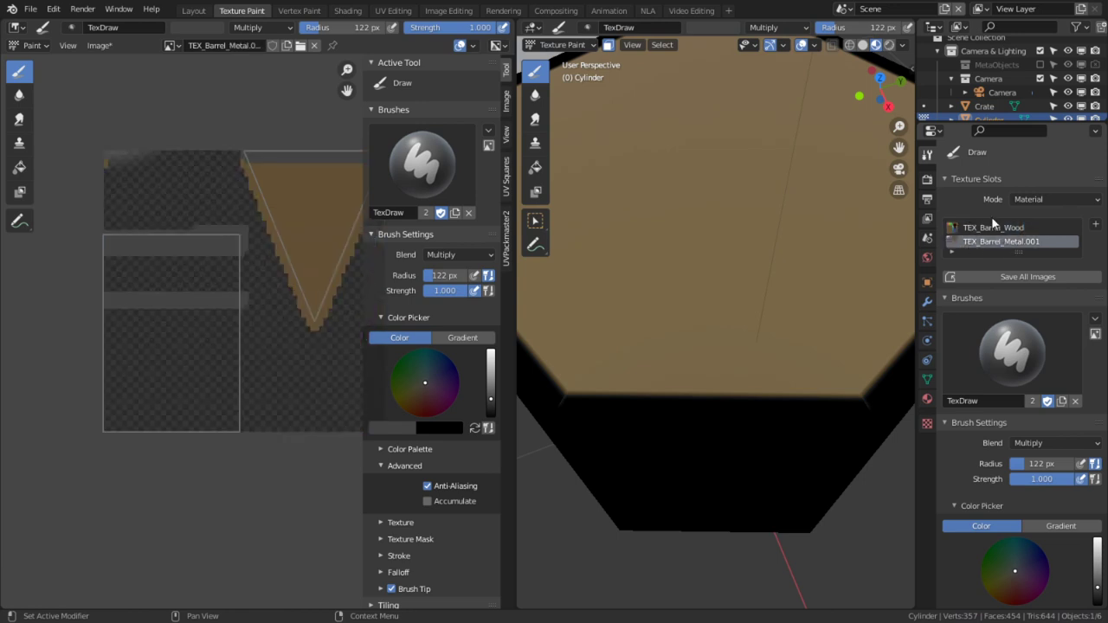
{"action": "left_click_drag", "start_coordinate": [672, 295], "coordinate": [701, 192]}
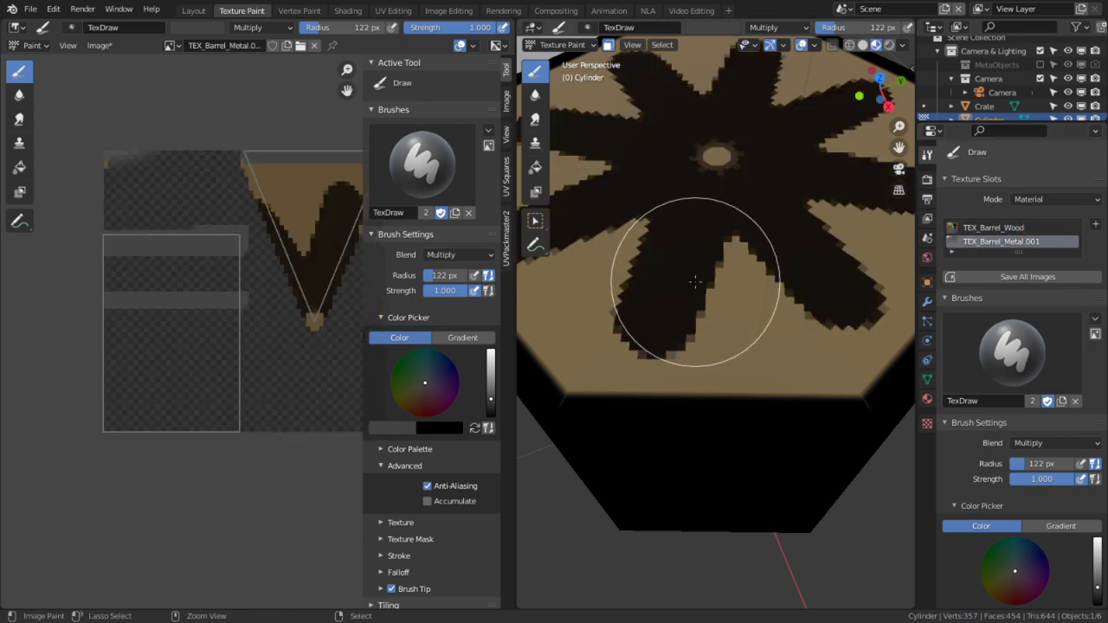
{"action": "key", "text": "ctrl+z"}
Set the brush radius to 22 px and paint three dark plank lines on the lid, running from near the rim toward the centre
{"action": "key", "text": "f"}
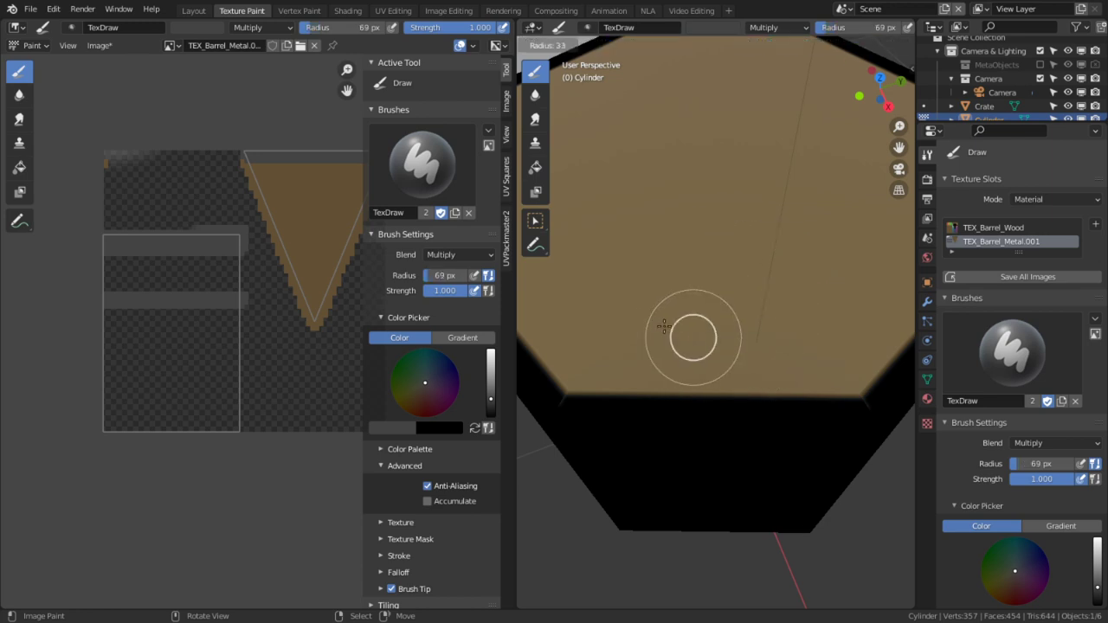
{"action": "left_click", "coordinate": [676, 332]}
{"action": "left_click_drag", "start_coordinate": [714, 363], "coordinate": [719, 219]}
{"action": "left_click_drag", "start_coordinate": [670, 346], "coordinate": [680, 218]}
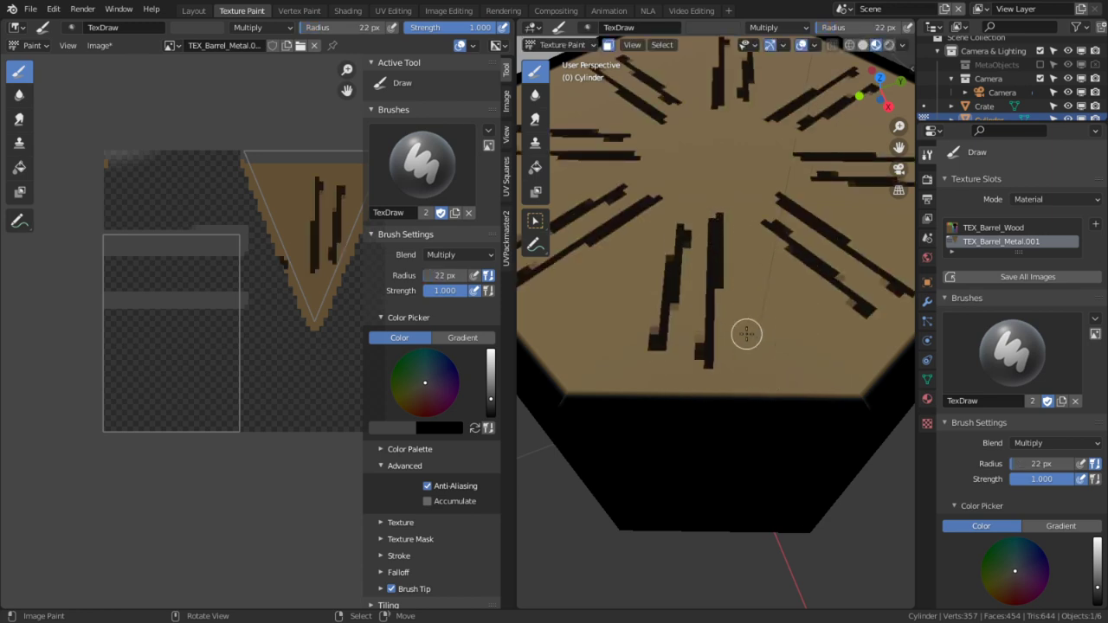
{"action": "left_click_drag", "start_coordinate": [746, 333], "coordinate": [745, 232]}
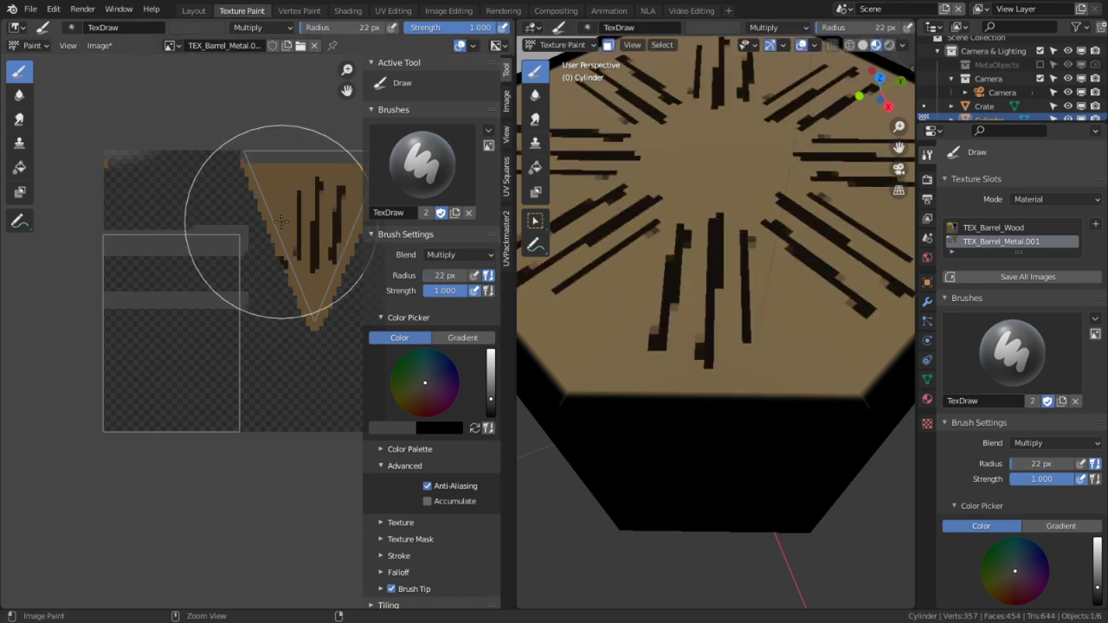
In the maximized image editor, use the Erase brush at 1 px radius to erase the brown strip just inside the triangle's grey rim
{"action": "key", "text": "ctrl+space"}
{"action": "scroll", "coordinate": [628, 396], "scroll_direction": "up", "scroll_amount": 3}
{"action": "scroll", "coordinate": [628, 396], "scroll_direction": "up", "scroll_amount": 3}
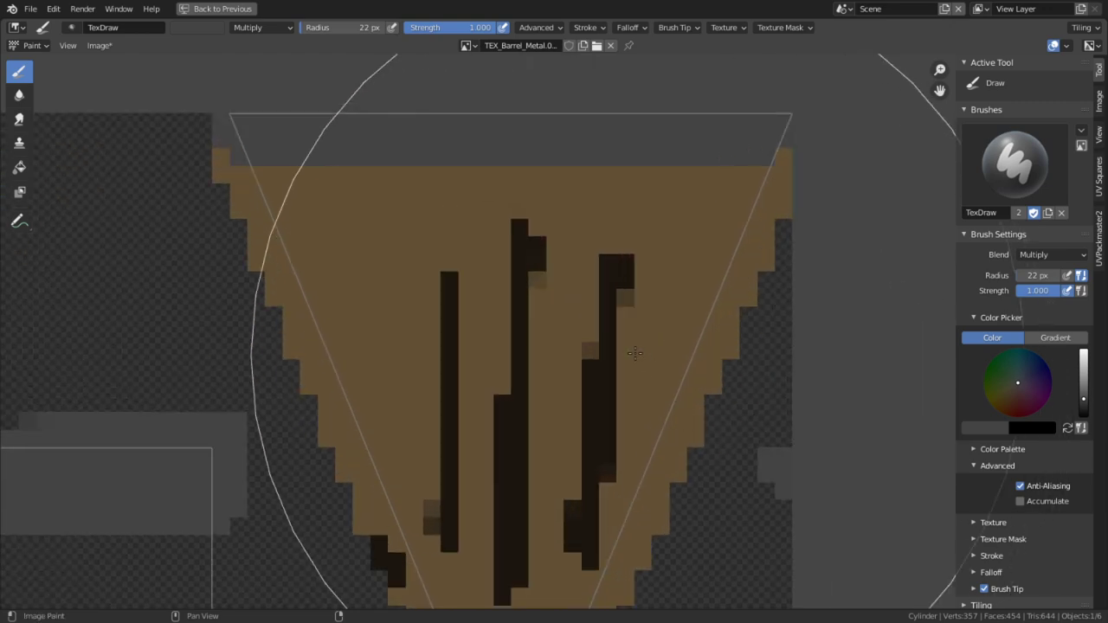
{"action": "left_click", "coordinate": [102, 27]}
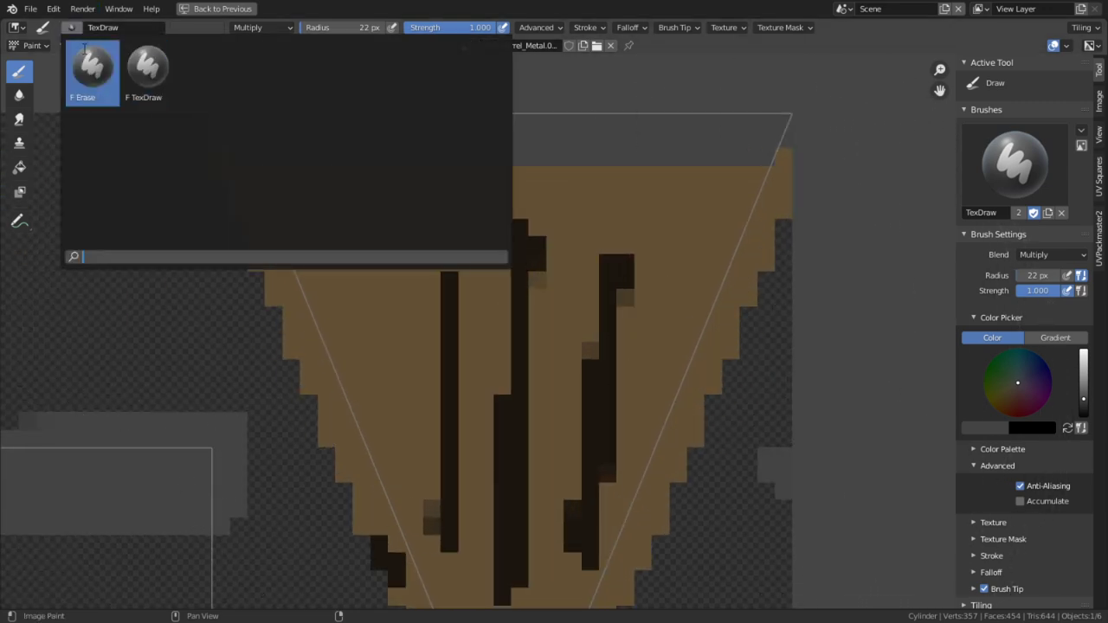
{"action": "left_click", "coordinate": [148, 74]}
{"action": "key", "text": "f"}
{"action": "left_click", "coordinate": [161, 227]}
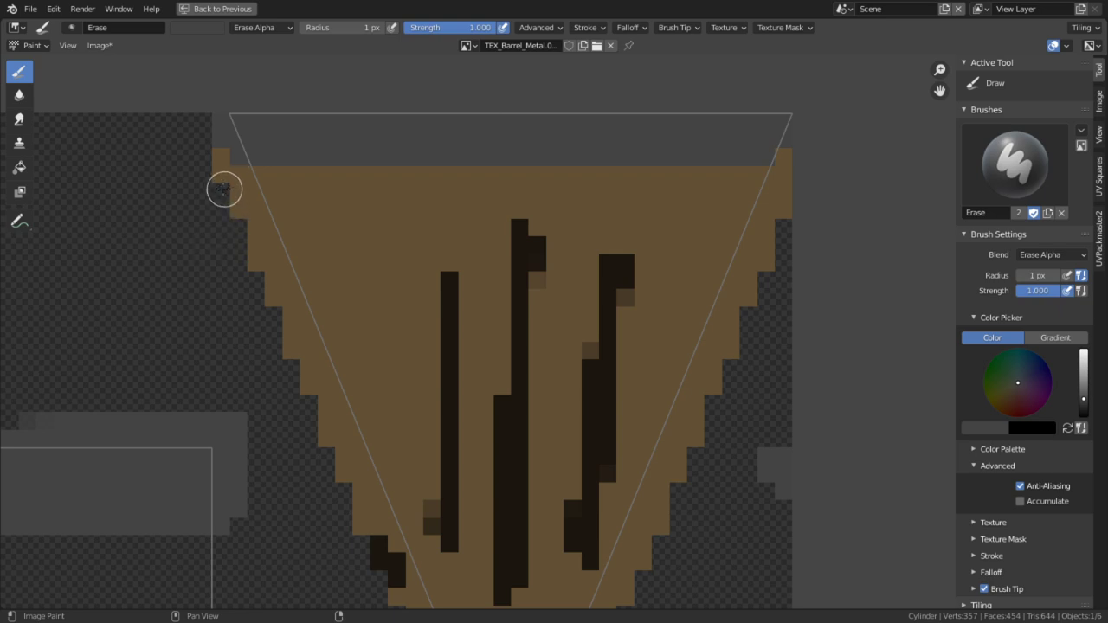
{"action": "mouse_move", "coordinate": [224, 189]}
{"action": "left_mouse_down"}
{"action": "mouse_move", "coordinate": [838, 201]}
{"action": "mouse_move", "coordinate": [667, 178]}
{"action": "mouse_move", "coordinate": [250, 178]}
{"action": "mouse_move", "coordinate": [286, 192]}
{"action": "mouse_move", "coordinate": [755, 204]}
{"action": "left_mouse_up"}
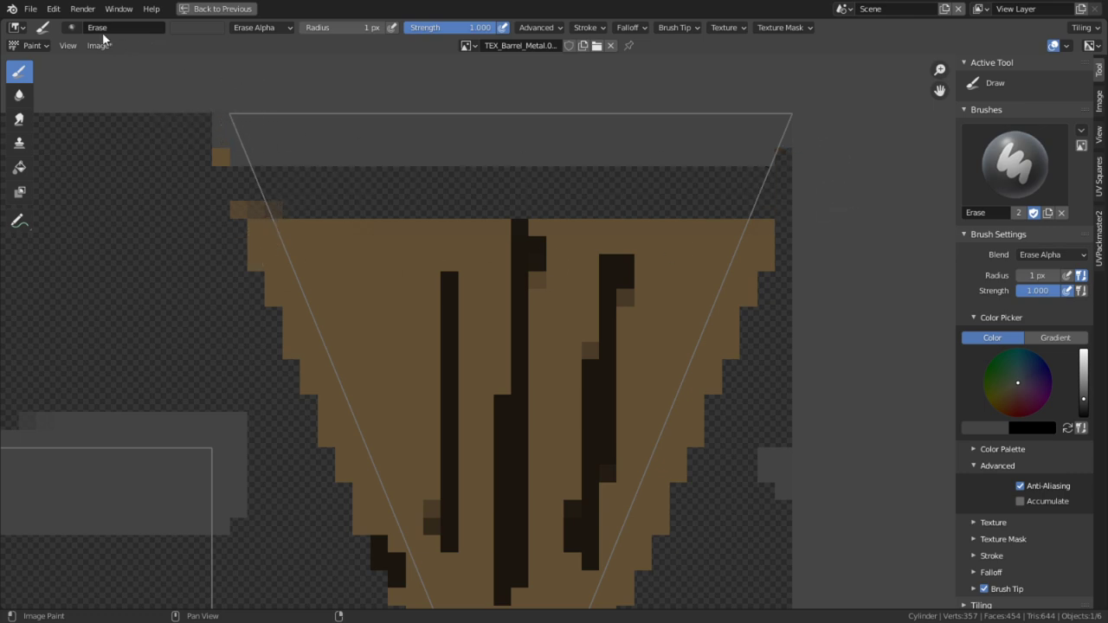
Switch to the TexDraw brush and set its blending mode to Mix
{"action": "left_click", "coordinate": [78, 27]}
{"action": "left_click", "coordinate": [152, 74]}
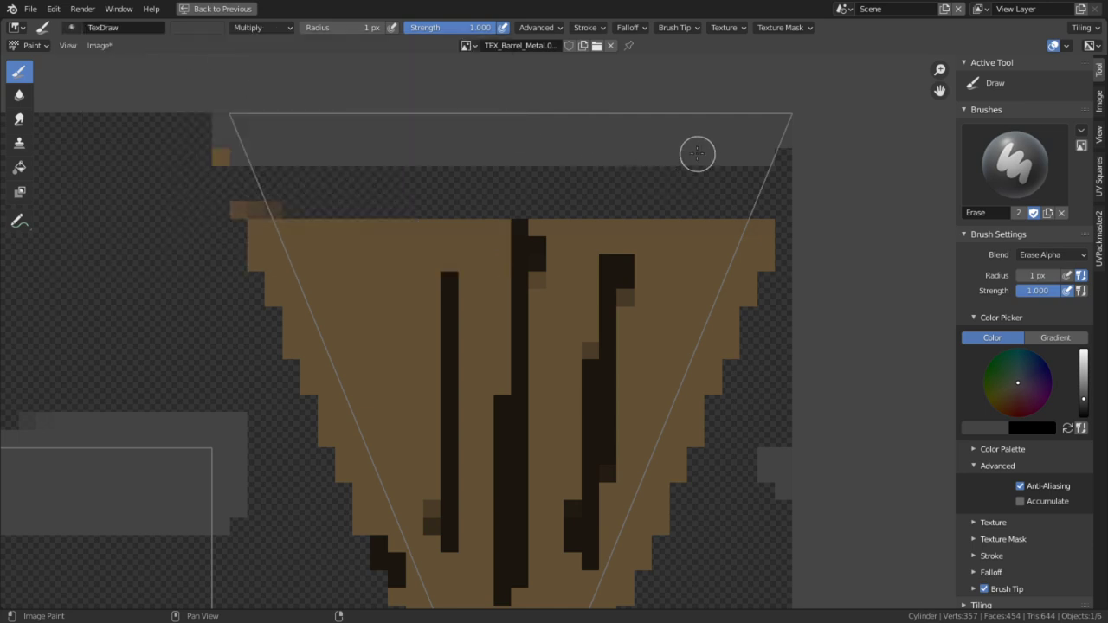
{"action": "left_click", "coordinate": [264, 27]}
{"action": "left_click", "coordinate": [256, 41]}
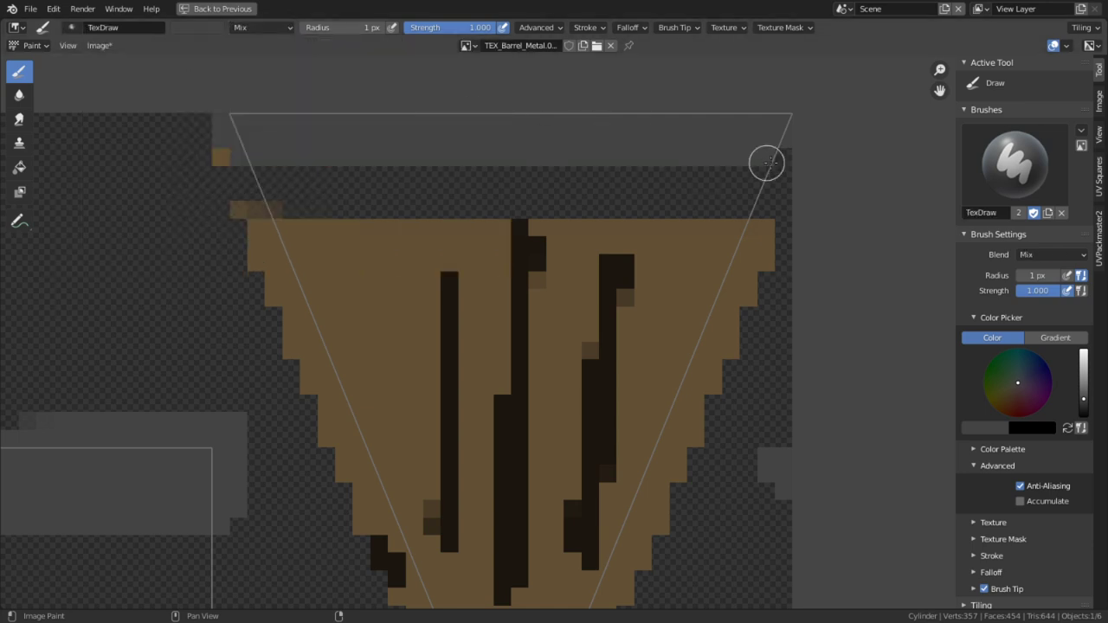
Set the TexDraw brush's stroke method to Dots
{"action": "right_click", "coordinate": [825, 141]}
{"action": "left_click", "coordinate": [831, 308]}
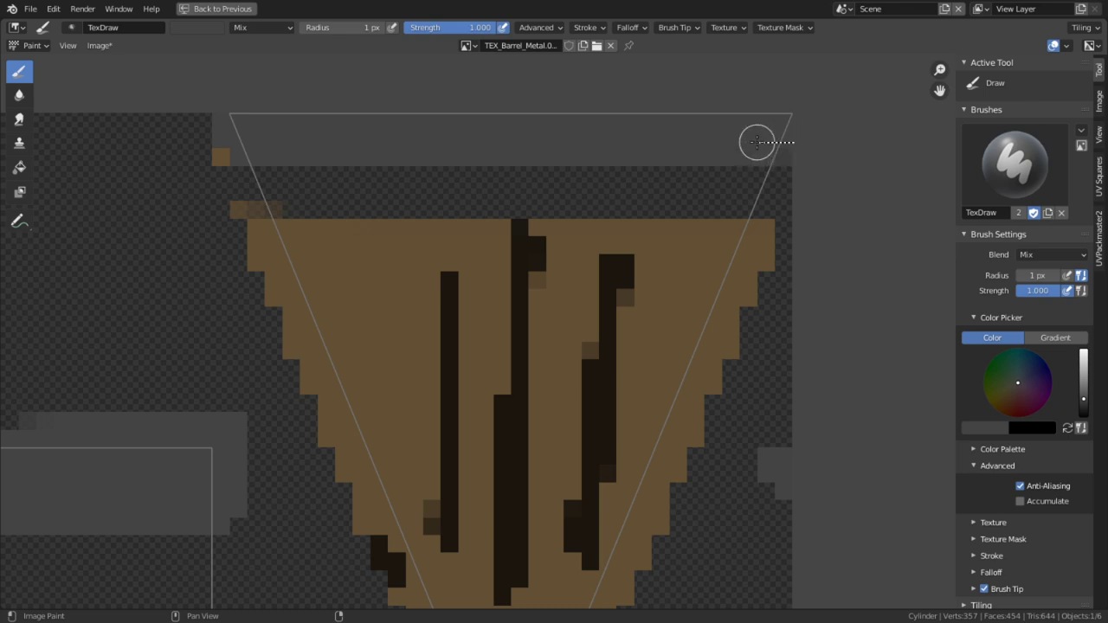
{"action": "key", "text": "e"}
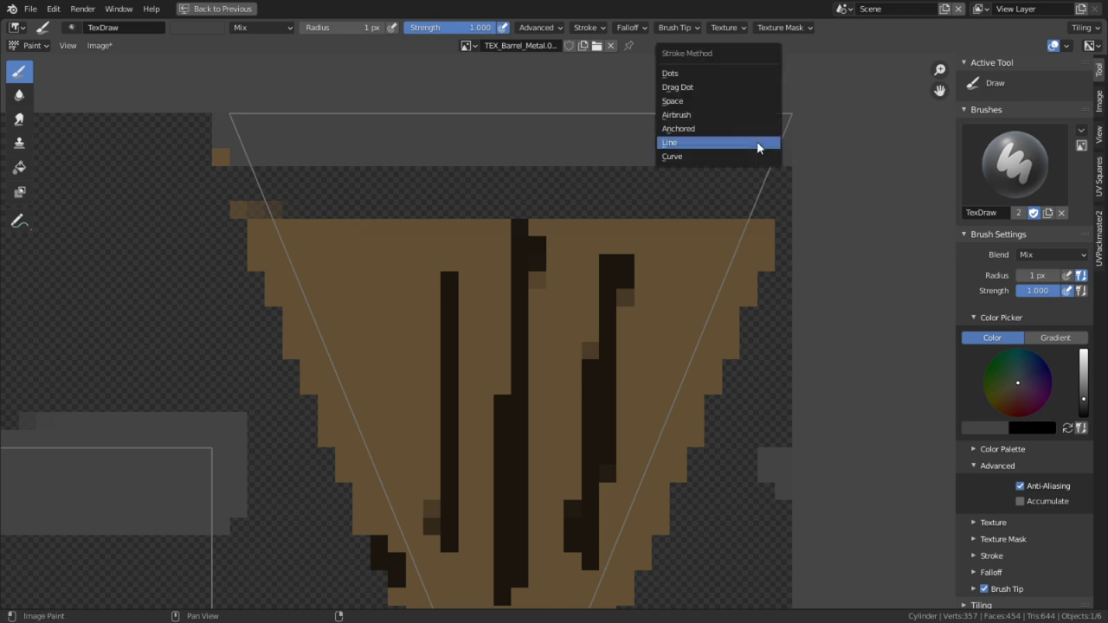
{"action": "left_click", "coordinate": [707, 76]}
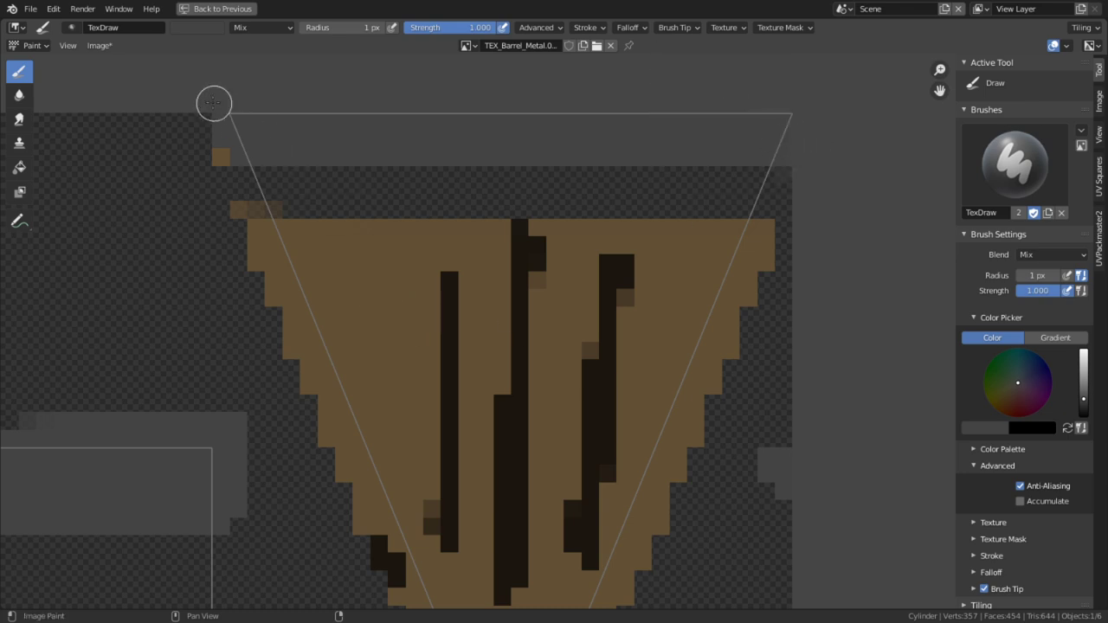
Duplicate the Fill brush as a new brush named Erase Fill and set its blending mode to Erase Alpha
{"action": "left_click", "coordinate": [17, 169]}
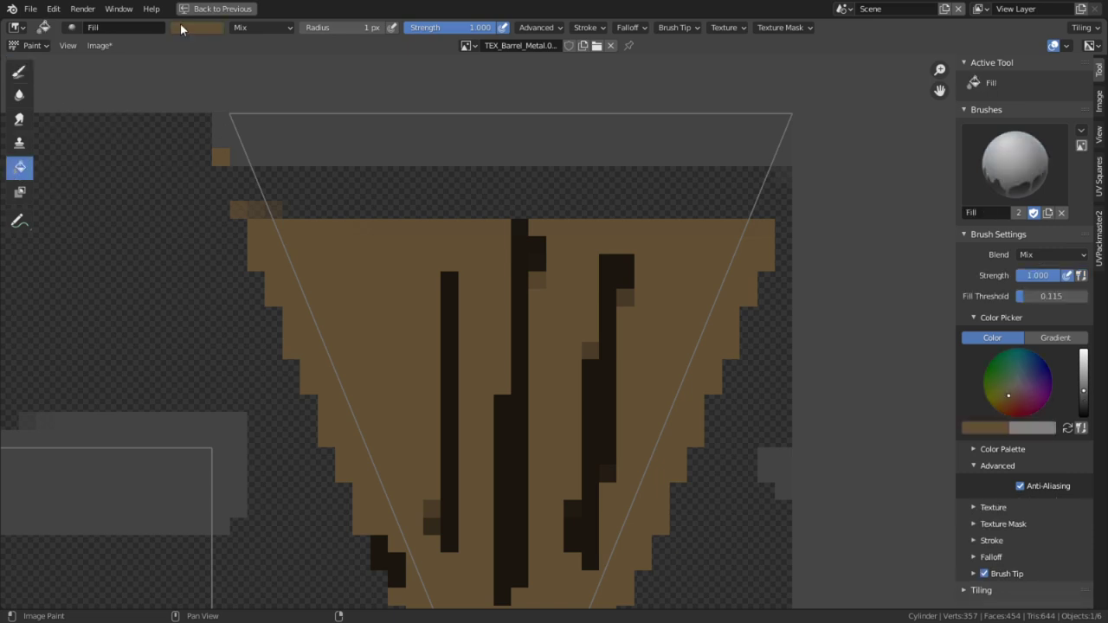
{"action": "left_click", "coordinate": [132, 35]}
{"action": "key", "text": "ctrl+space"}
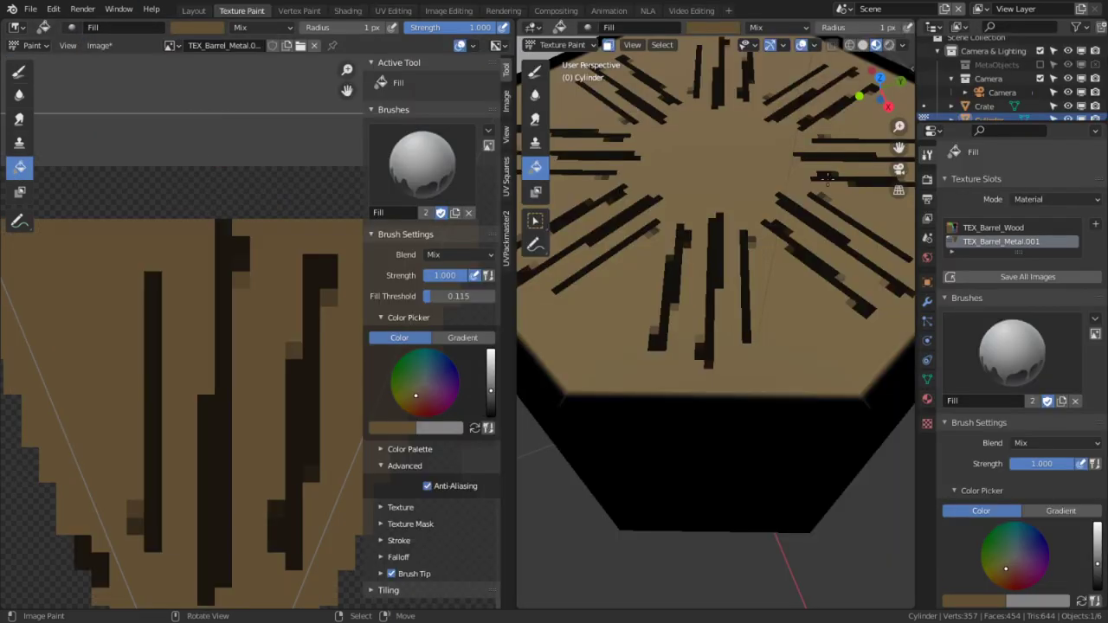
{"action": "left_click", "coordinate": [1061, 400]}
{"action": "double_click", "coordinate": [975, 401]}
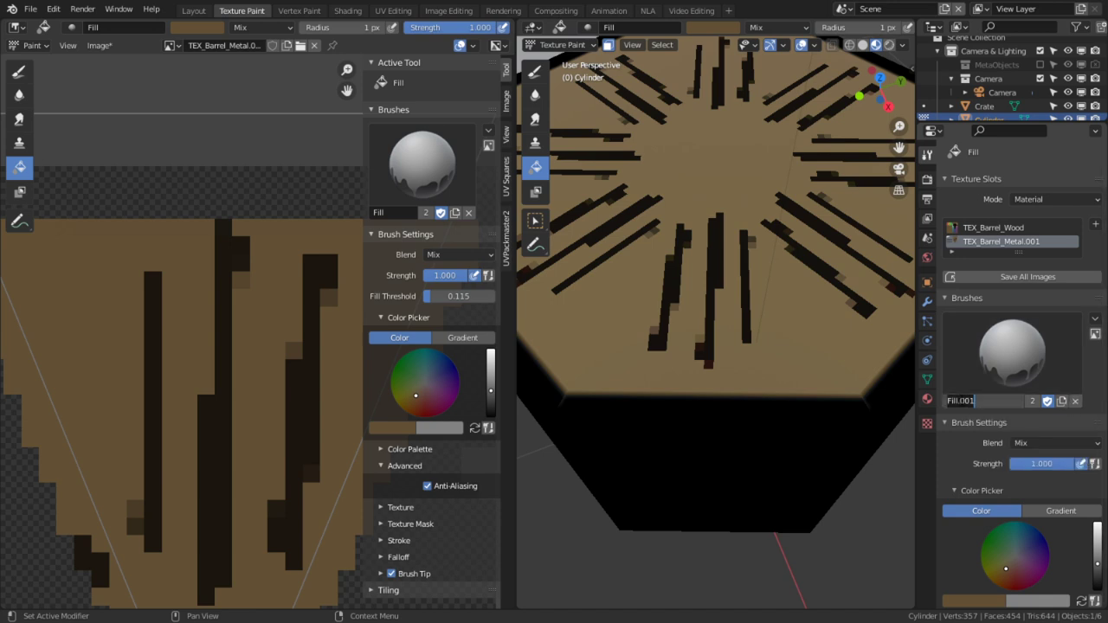
{"action": "type", "text": "Erase Fill"}
{"action": "key", "text": "Return"}
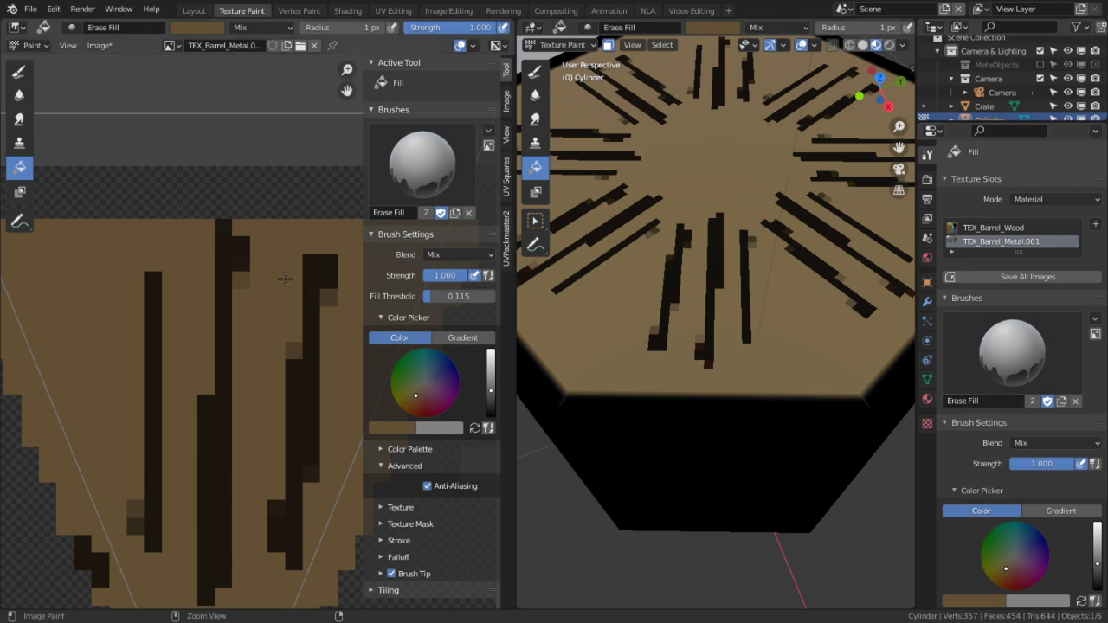
{"action": "key", "text": "ctrl+space"}
{"action": "left_click", "coordinate": [258, 27]}
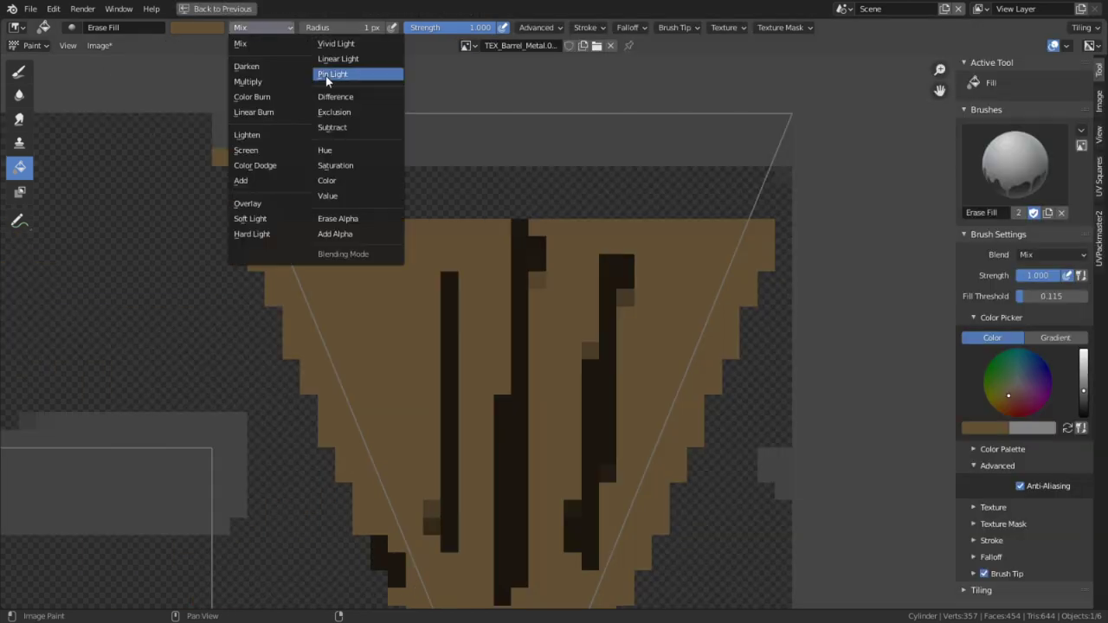
{"action": "left_click", "coordinate": [351, 221]}
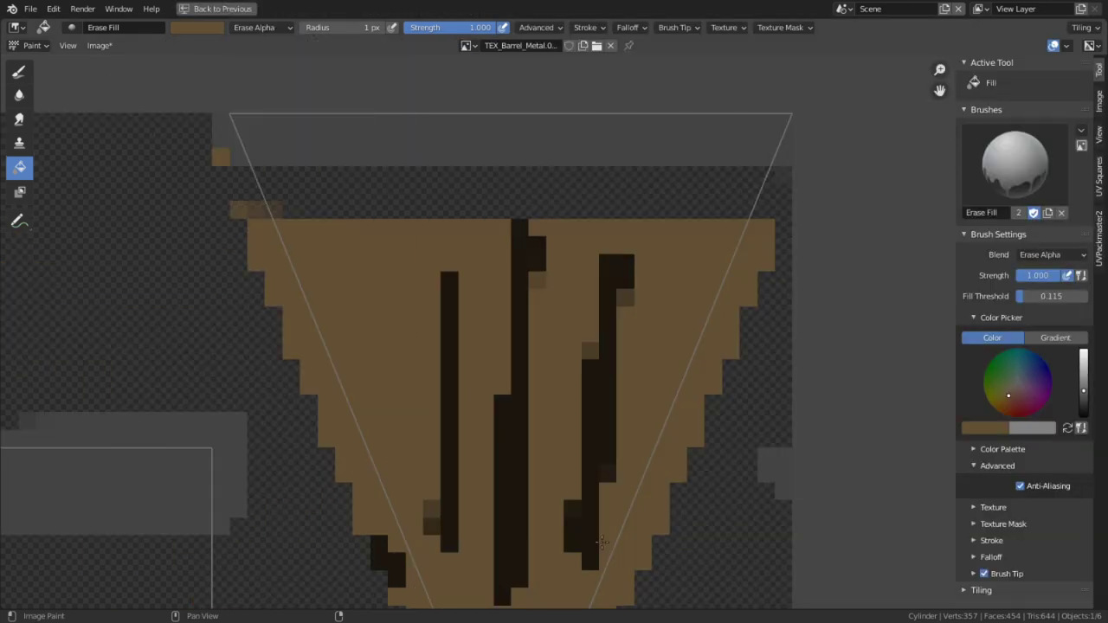
Fill-erase the brown wood and dark plank lines in the lid triangle of the metal texture, leaving the grey rim
{"action": "key", "text": "shift+f"}
{"action": "key", "text": "Escape"}
{"action": "left_click", "coordinate": [509, 454]}
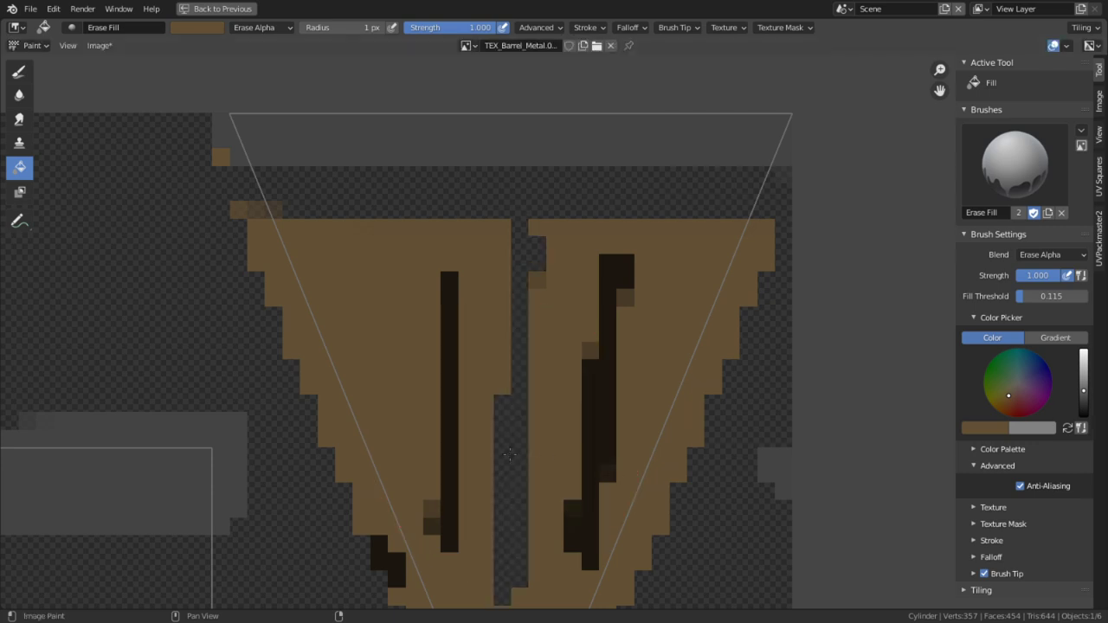
{"action": "left_click", "coordinate": [579, 450]}
{"action": "left_click", "coordinate": [593, 433]}
{"action": "left_click", "coordinate": [444, 443]}
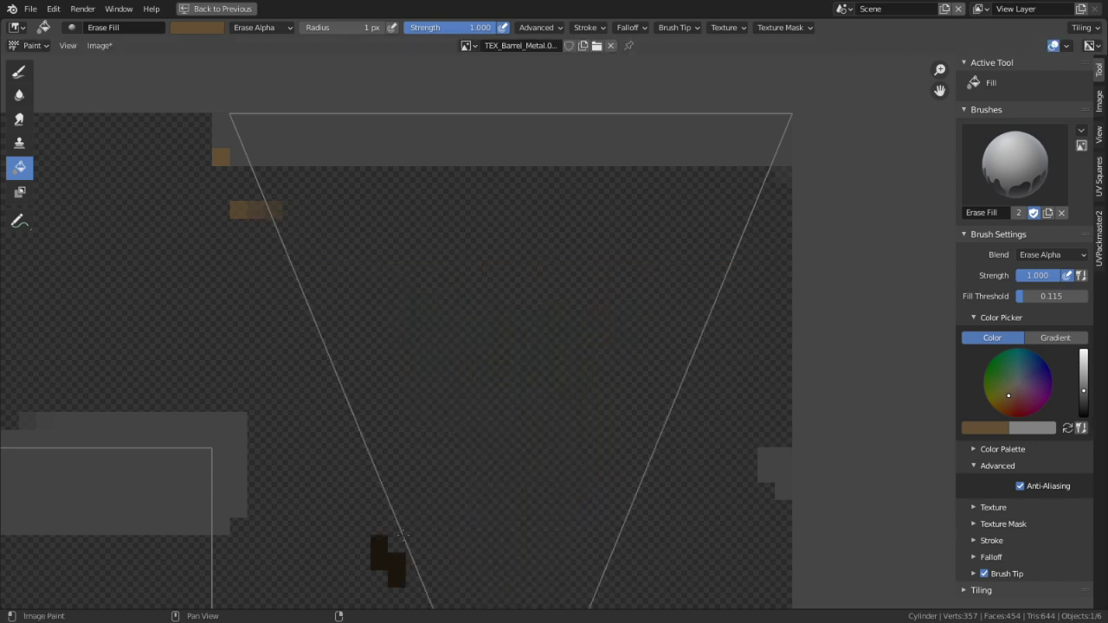
{"action": "left_click", "coordinate": [391, 558]}
Return to the TexDraw brush and make TEX_Barrel_Wood the active texture slot
{"action": "left_click", "coordinate": [19, 72]}
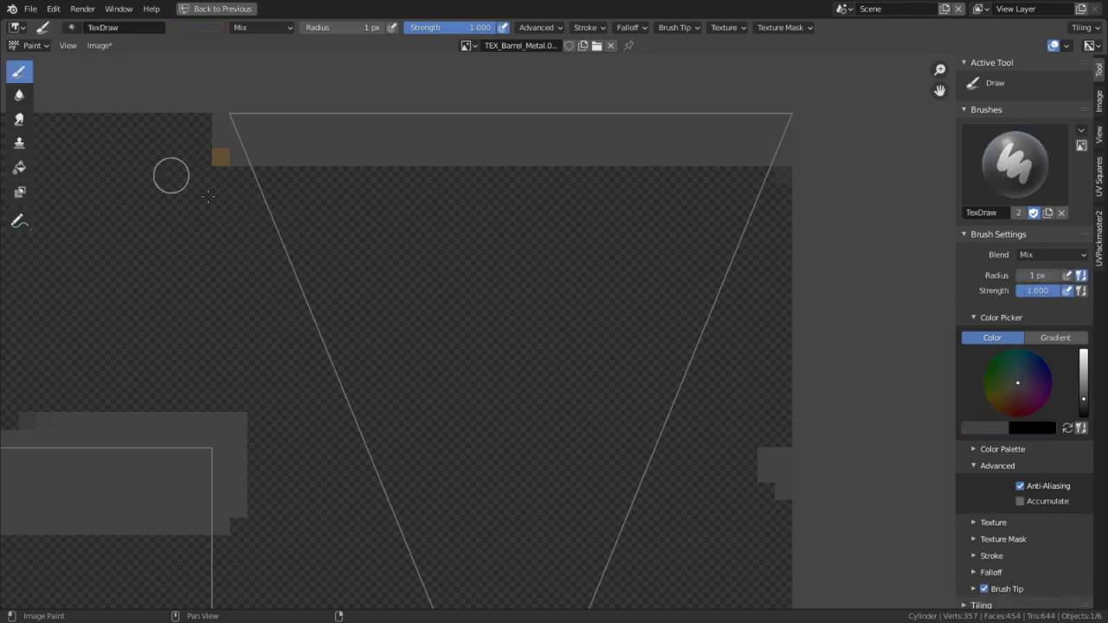
{"action": "key", "text": "ctrl+space"}
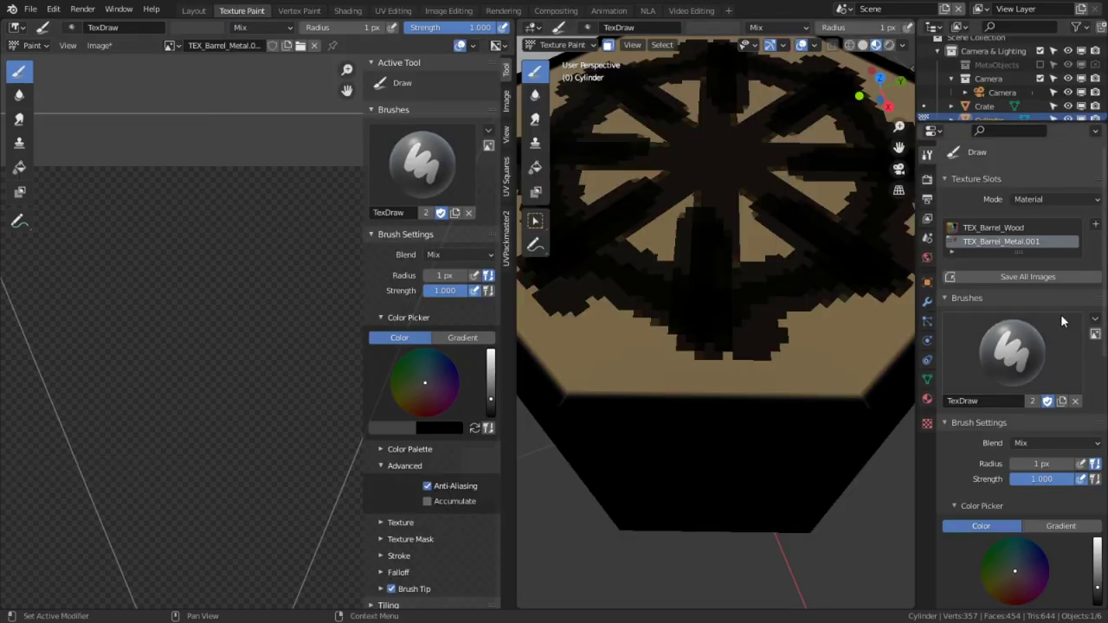
{"action": "left_click", "coordinate": [978, 229]}
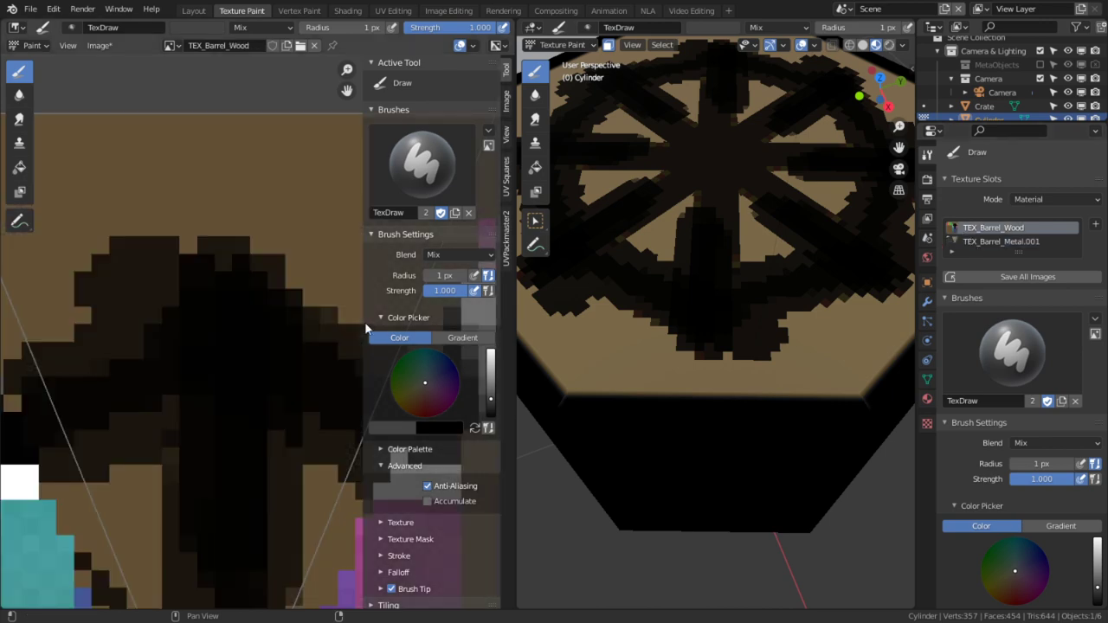
Sample the wood brown, set the brush radius to 30 px and paint the entire TEX_Barrel_Wood image solid brown
{"action": "key", "text": "ctrl+space"}
{"action": "scroll", "coordinate": [432, 292], "scroll_direction": "down", "scroll_amount": 3}
{"action": "key", "text": "s"}
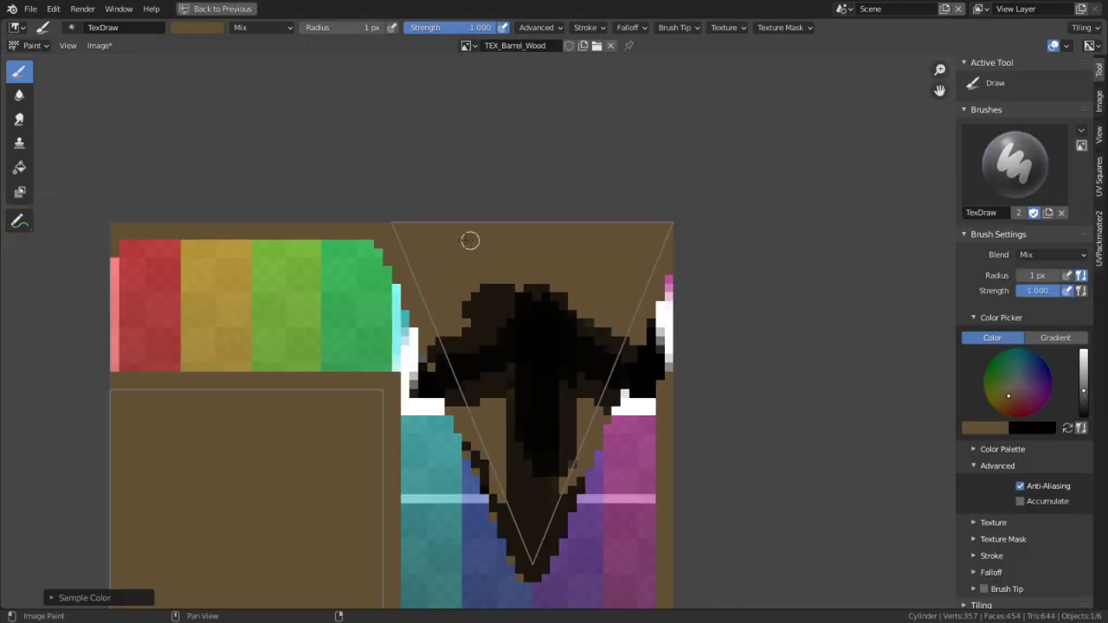
{"action": "key", "text": "f"}
{"action": "left_click", "coordinate": [718, 396]}
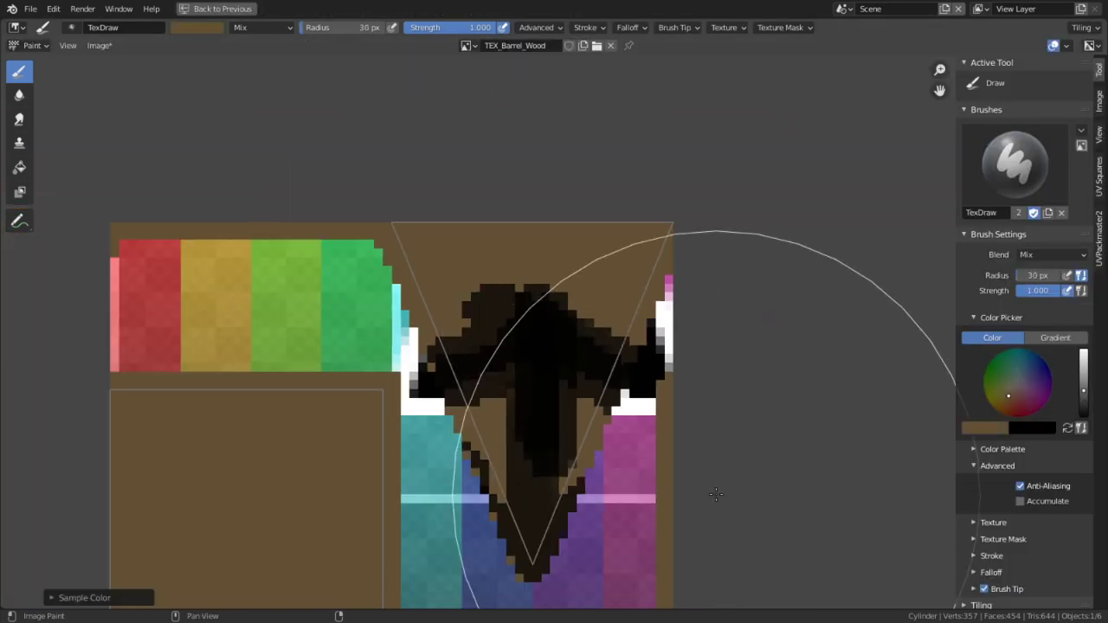
{"action": "scroll", "coordinate": [606, 425], "scroll_direction": "down", "scroll_amount": 4}
{"action": "key", "text": "ctrl+space"}
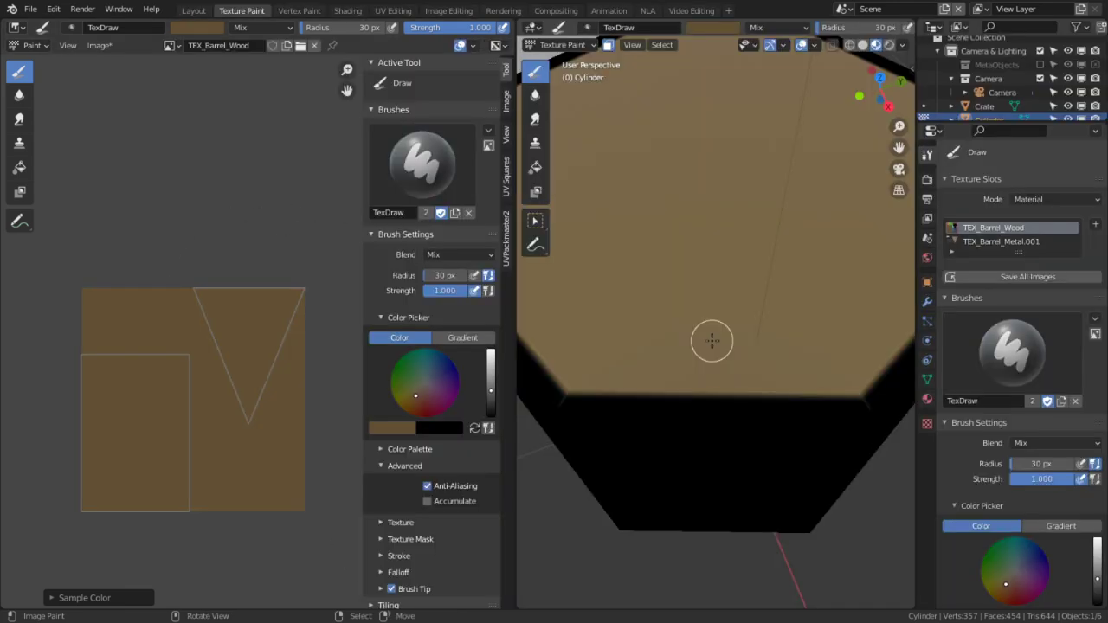
Switch the barrel to Edit Mode and maximize the 3D viewport
{"action": "key", "text": "Tab"}
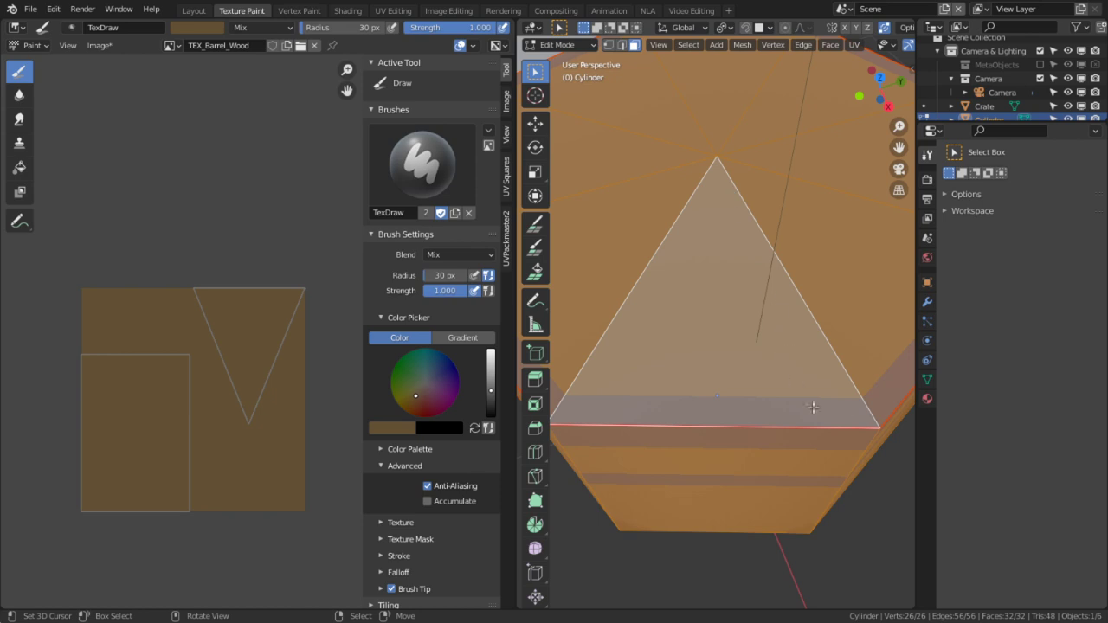
{"action": "key", "text": "ctrl+space"}
{"action": "scroll", "coordinate": [779, 387], "scroll_direction": "down", "scroll_amount": 2}
{"action": "right_click", "coordinate": [572, 158]}
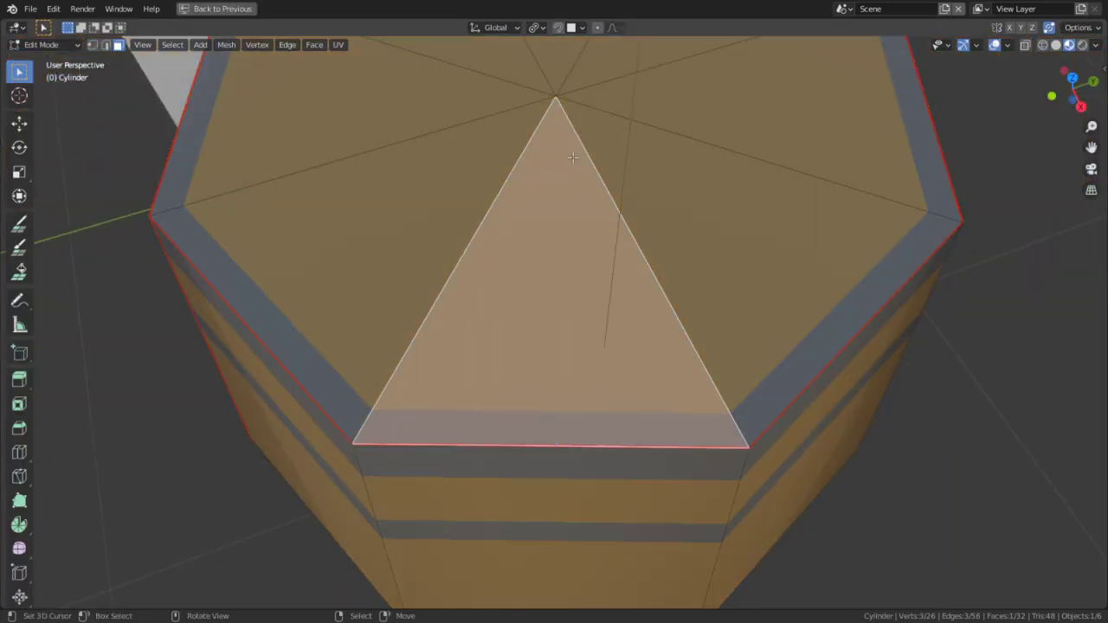
{"action": "right_click", "coordinate": [636, 430], "text": "alt"}
{"action": "scroll", "coordinate": [610, 282], "scroll_direction": "down", "scroll_amount": 2}
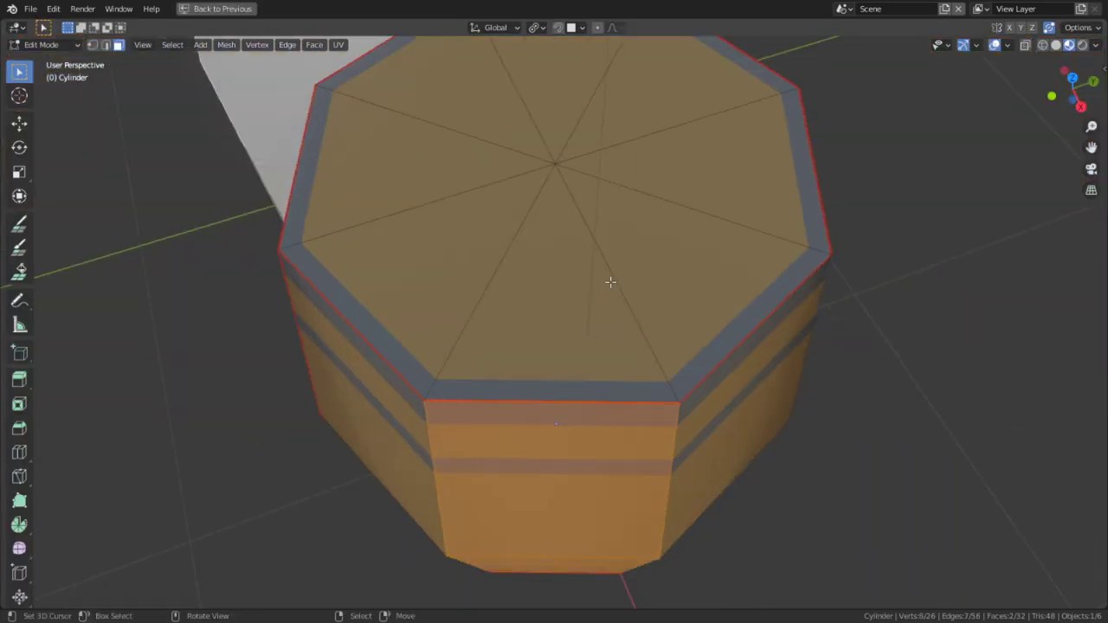
{"action": "right_click", "coordinate": [563, 182], "text": "alt+shift"}
{"action": "middle_click_drag", "start_coordinate": [717, 173], "coordinate": [683, 237]}
{"action": "key", "text": "alt+a"}
Circle-select all the triangular faces on both the bottom and top caps of the barrel
{"action": "key", "text": "c"}
{"action": "left_click", "coordinate": [572, 378]}
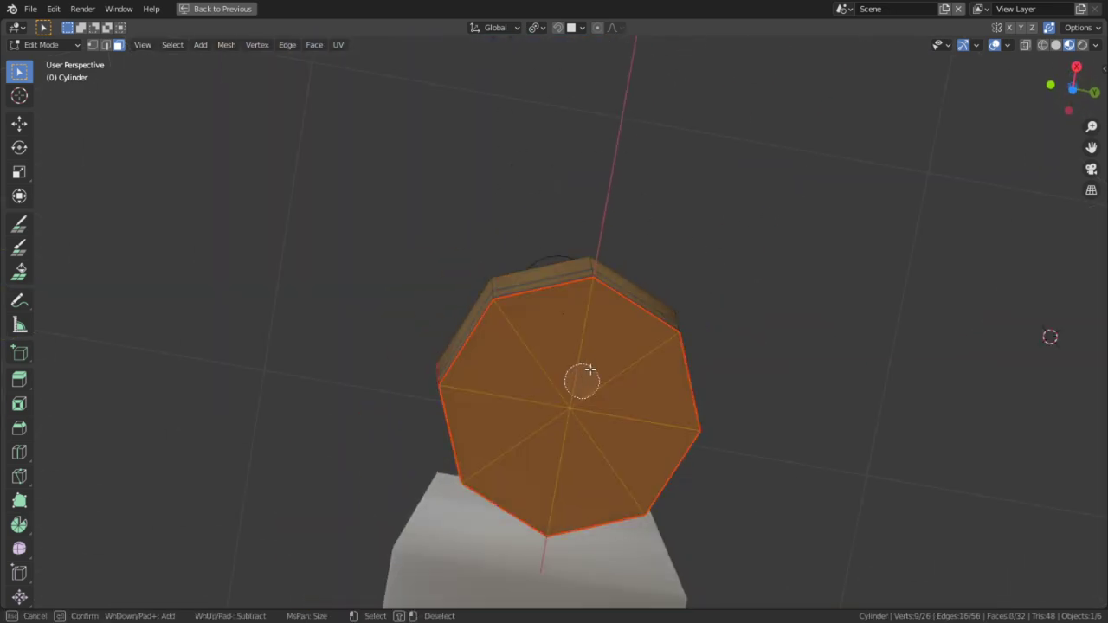
{"action": "middle_click_drag", "start_coordinate": [581, 378], "coordinate": [549, 254]}
{"action": "left_click", "coordinate": [548, 255]}
{"action": "key", "text": "Escape"}
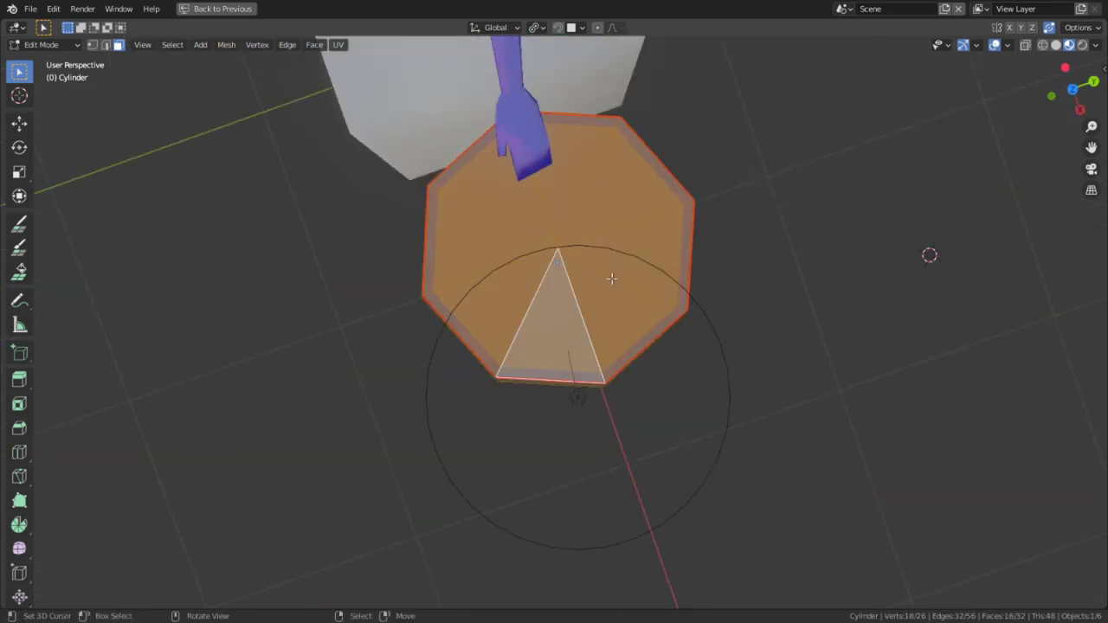
Inset the selected cap faces by about 0.03 m, matching the inner edge of the grey rim
{"action": "scroll", "coordinate": [725, 215], "scroll_direction": "up", "scroll_amount": 7}
{"action": "key", "text": "i"}
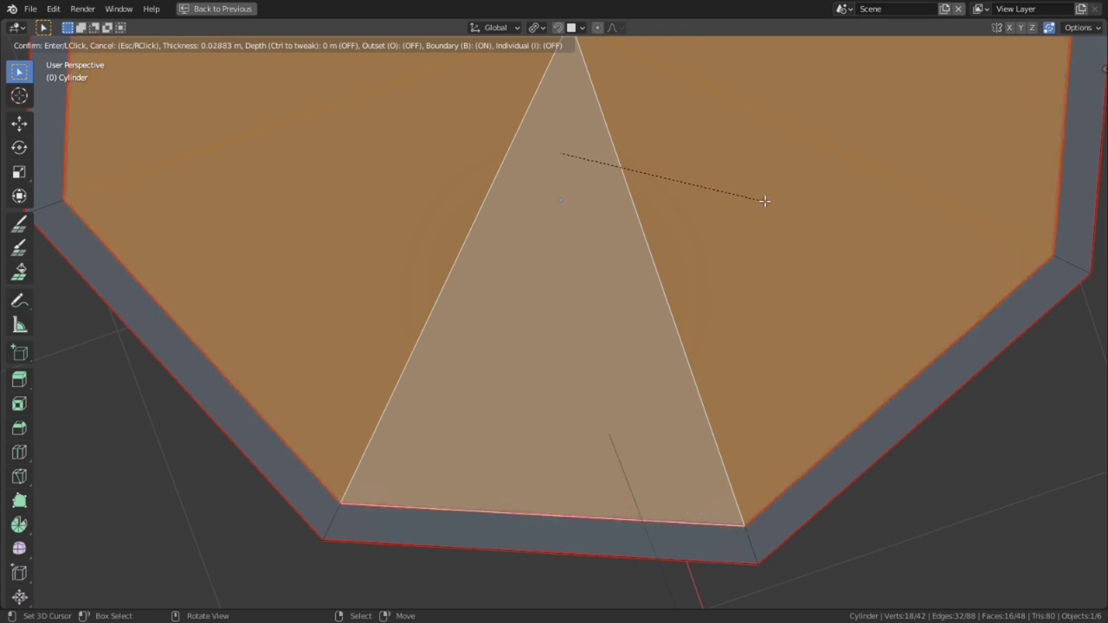
{"action": "left_click", "coordinate": [853, 170]}
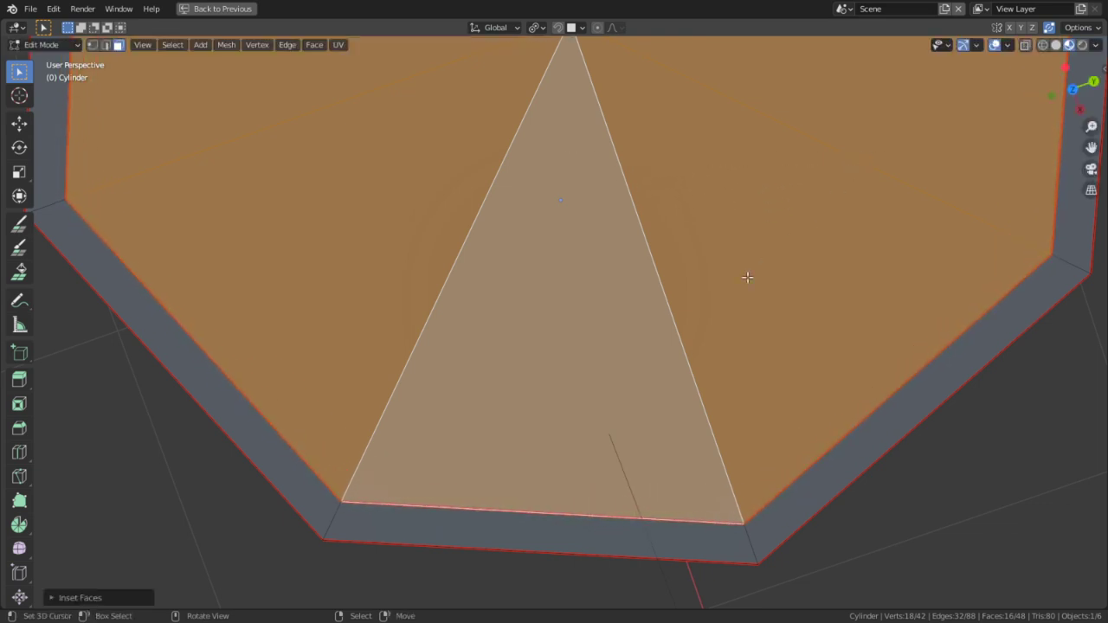
Adjust the inset's depth to sink the cap faces slightly, undoing and then redoing the change
{"action": "middle_click_drag", "start_coordinate": [747, 275], "coordinate": [721, 179]}
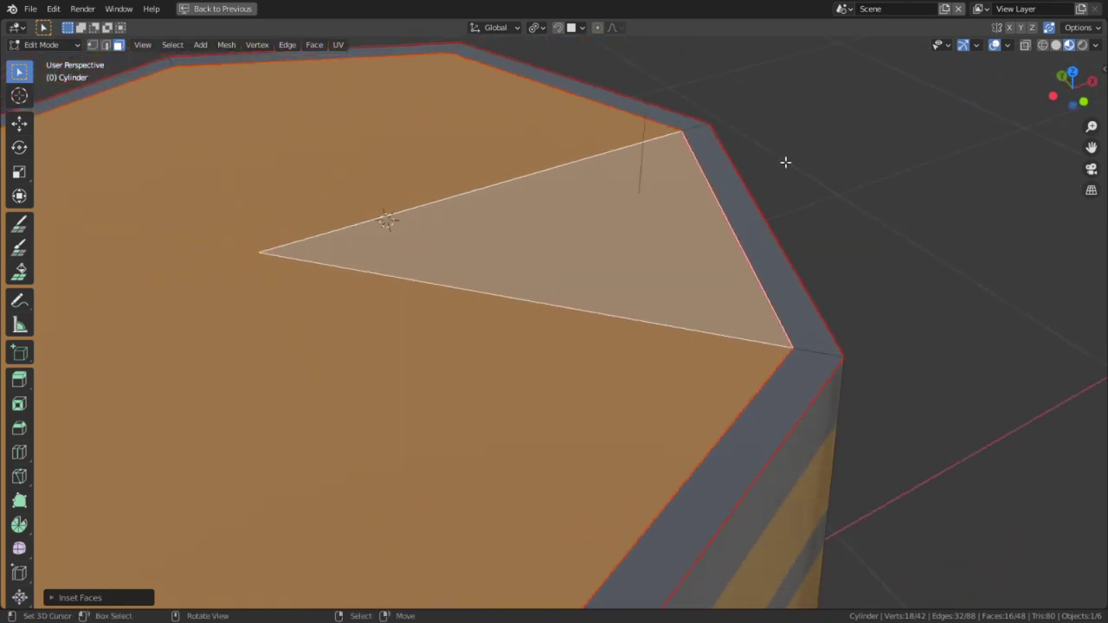
{"action": "key", "text": "i"}
{"action": "right_click", "coordinate": [881, 136]}
{"action": "left_click", "coordinate": [80, 597]}
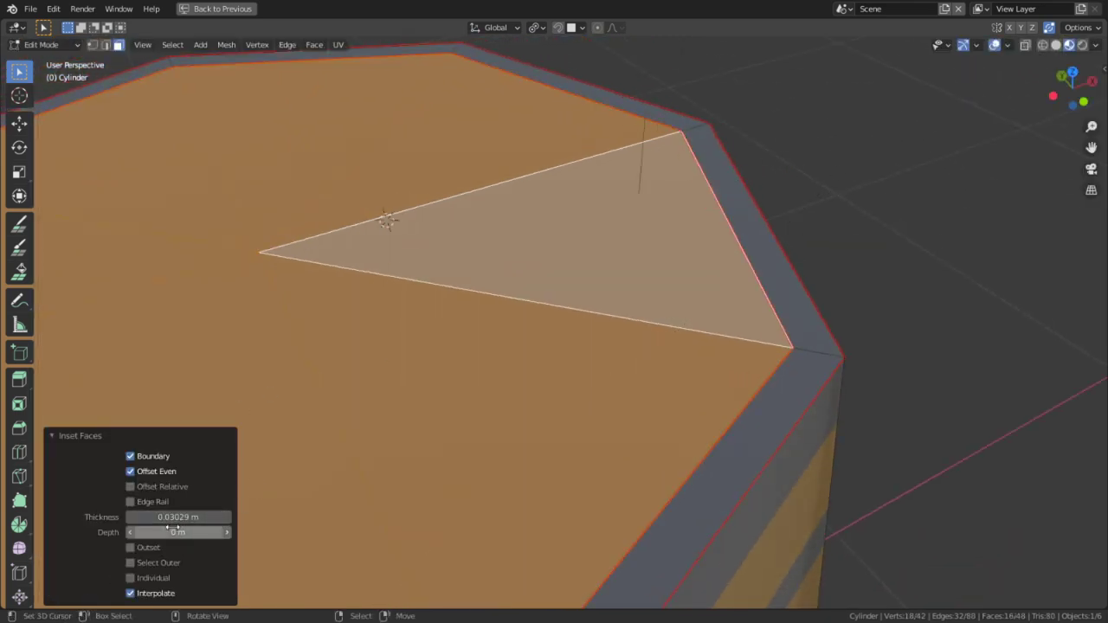
{"action": "left_click_drag", "start_coordinate": [178, 531], "coordinate": [162, 531]}
{"action": "key", "text": "ctrl+z"}
{"action": "key", "text": "ctrl+shift+z"}
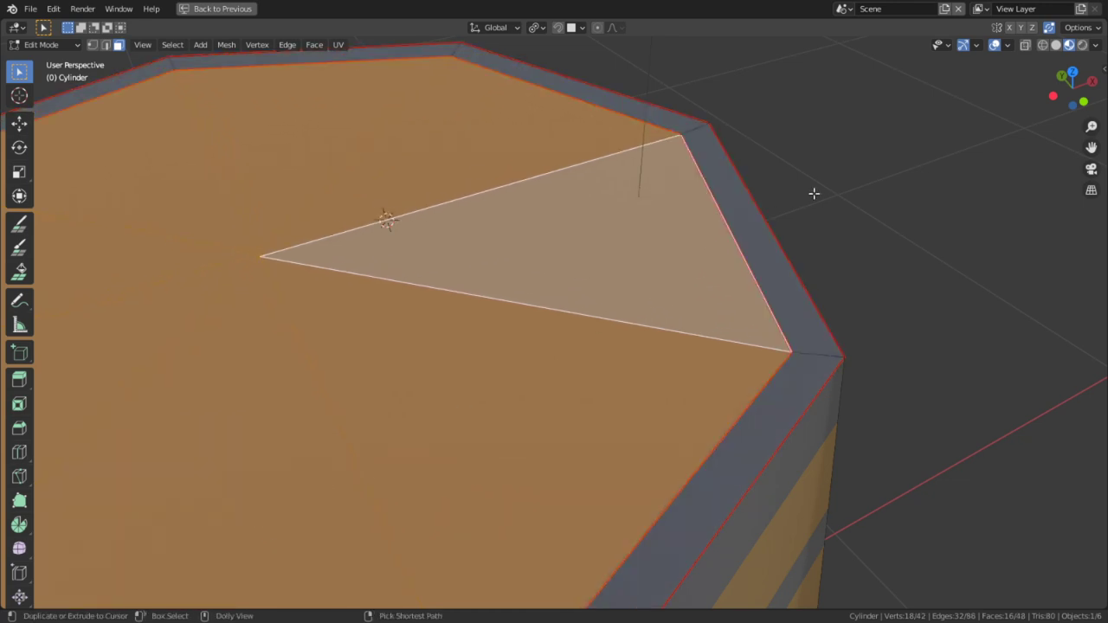
Inset the cap faces again with 0 m thickness and a depth of -0.0312 m to recess the lid inside the rim
{"action": "key", "text": "i"}
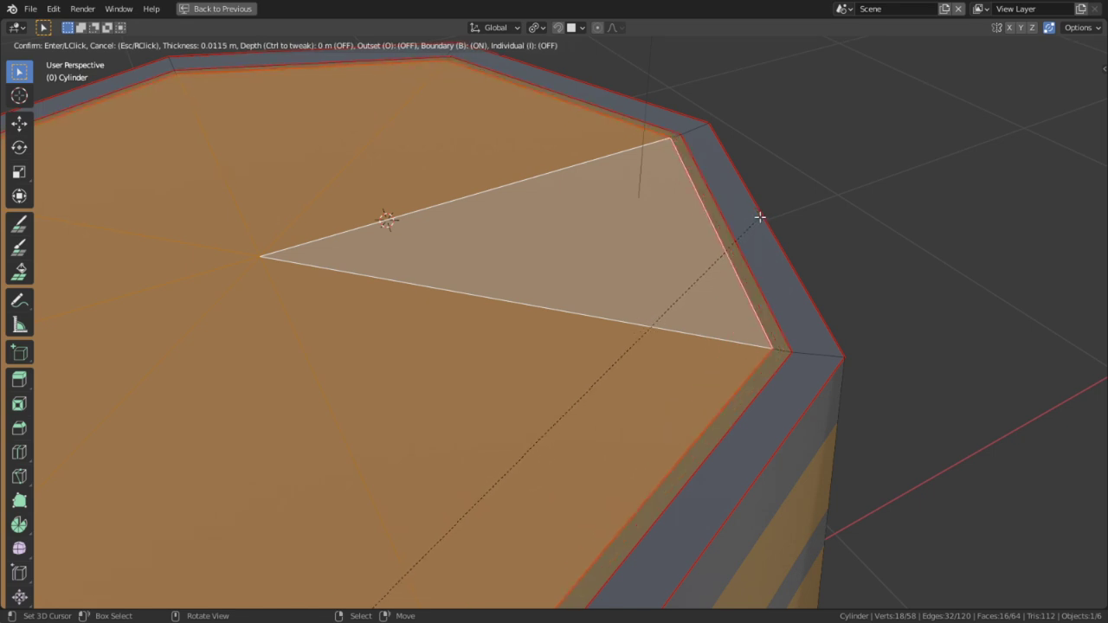
{"action": "left_click", "coordinate": [761, 217]}
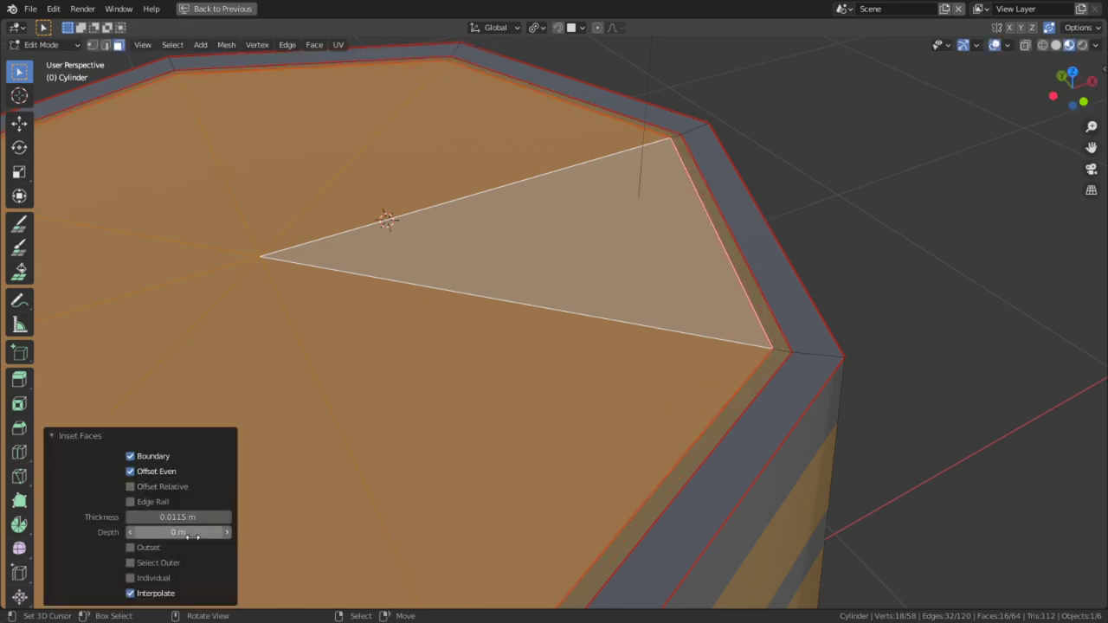
{"action": "left_click_drag", "start_coordinate": [194, 532], "coordinate": [196, 528]}
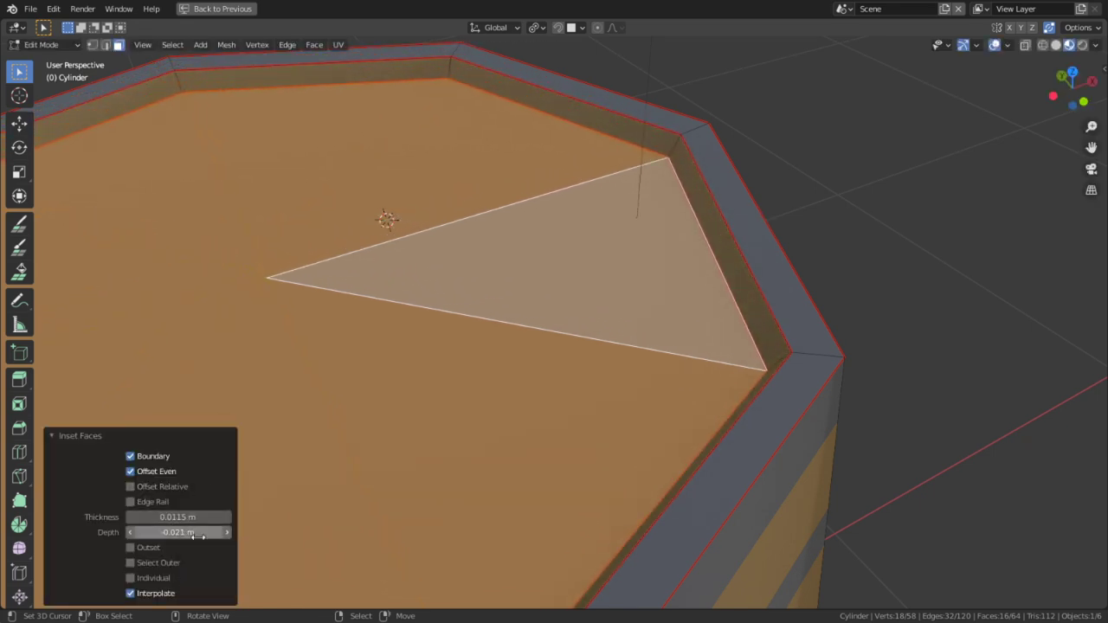
{"action": "left_click", "coordinate": [178, 516]}
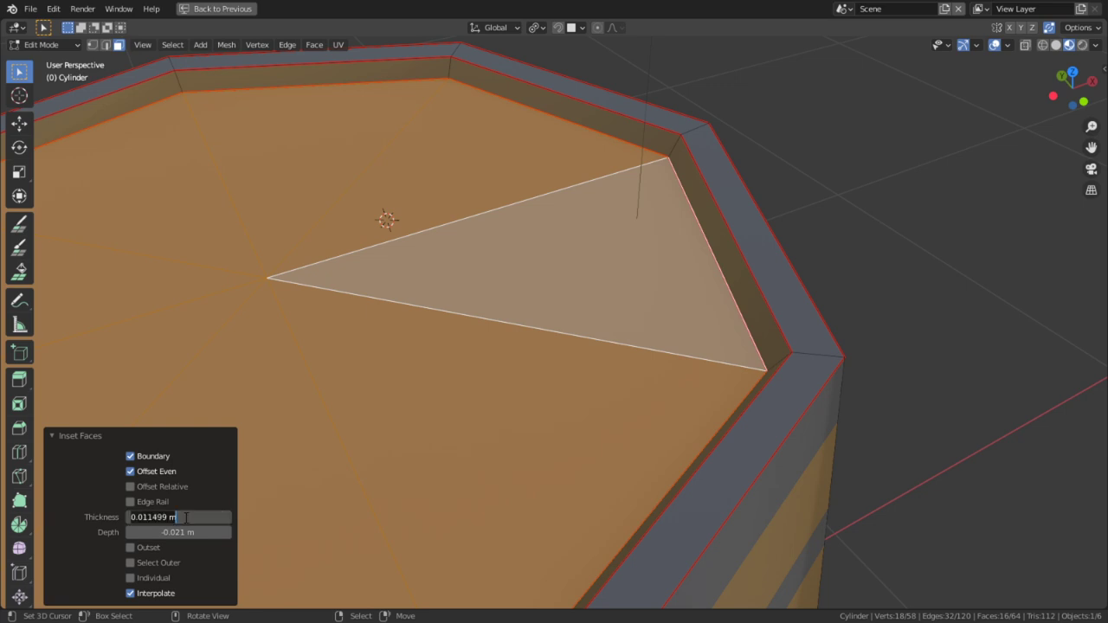
{"action": "type", "text": "0"}
{"action": "key", "text": "Return"}
{"action": "middle_click_drag", "start_coordinate": [554, 432], "coordinate": [520, 428]}
{"action": "left_click_drag", "start_coordinate": [217, 531], "coordinate": [181, 531]}
Inspect the recessed lid, undo its recess inset and deselect all faces
{"action": "scroll", "coordinate": [428, 421], "scroll_direction": "down", "scroll_amount": 4}
{"action": "middle_click_drag", "start_coordinate": [695, 287], "coordinate": [523, 299]}
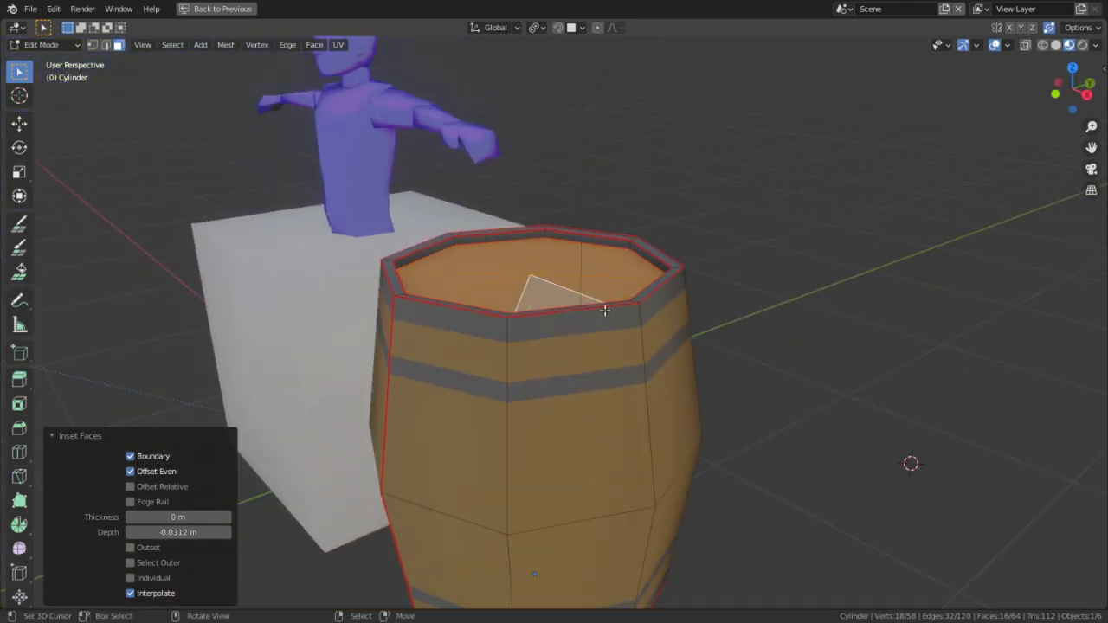
{"action": "scroll", "coordinate": [604, 310], "scroll_direction": "up", "scroll_amount": 3}
{"action": "middle_click_drag", "start_coordinate": [603, 309], "coordinate": [598, 324]}
{"action": "middle_click_drag", "start_coordinate": [555, 349], "coordinate": [546, 313]}
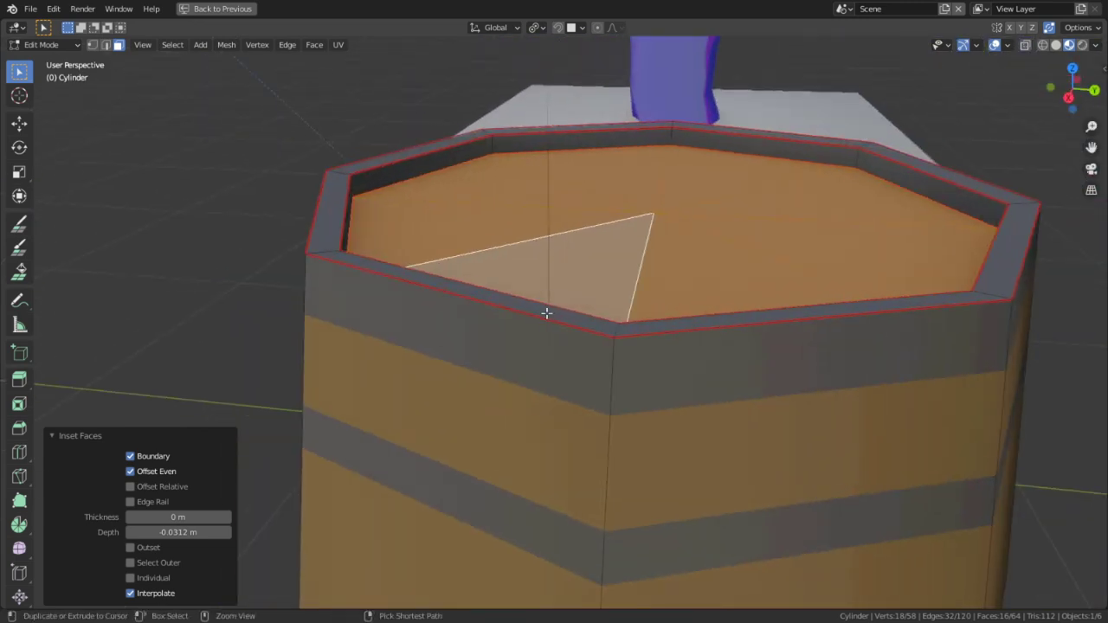
{"action": "key", "text": "ctrl+z"}
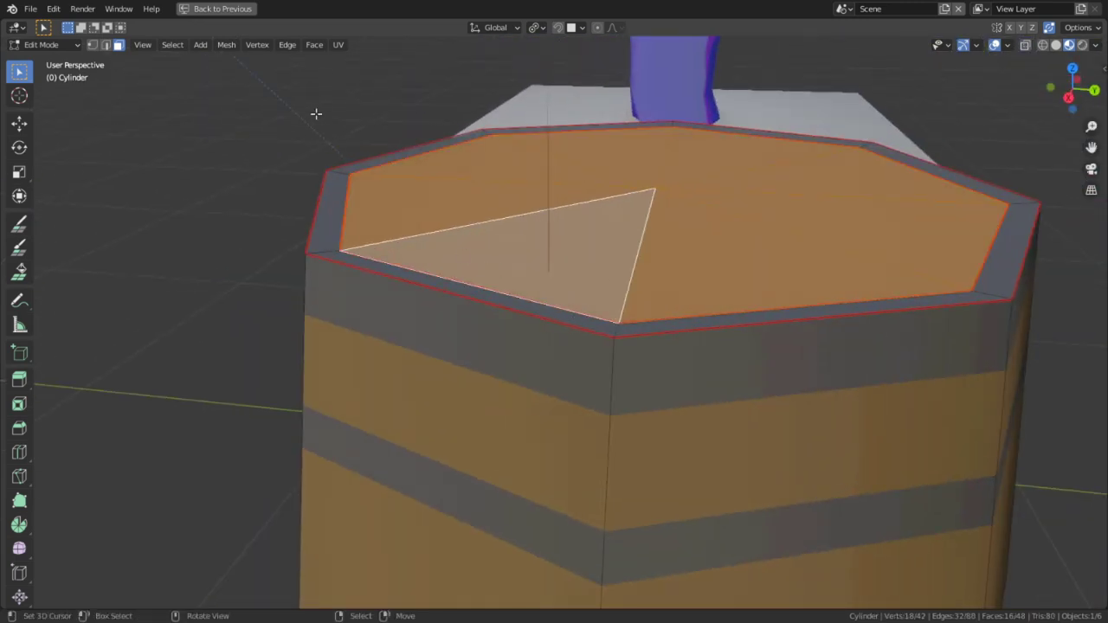
{"action": "key", "text": "alt+a"}
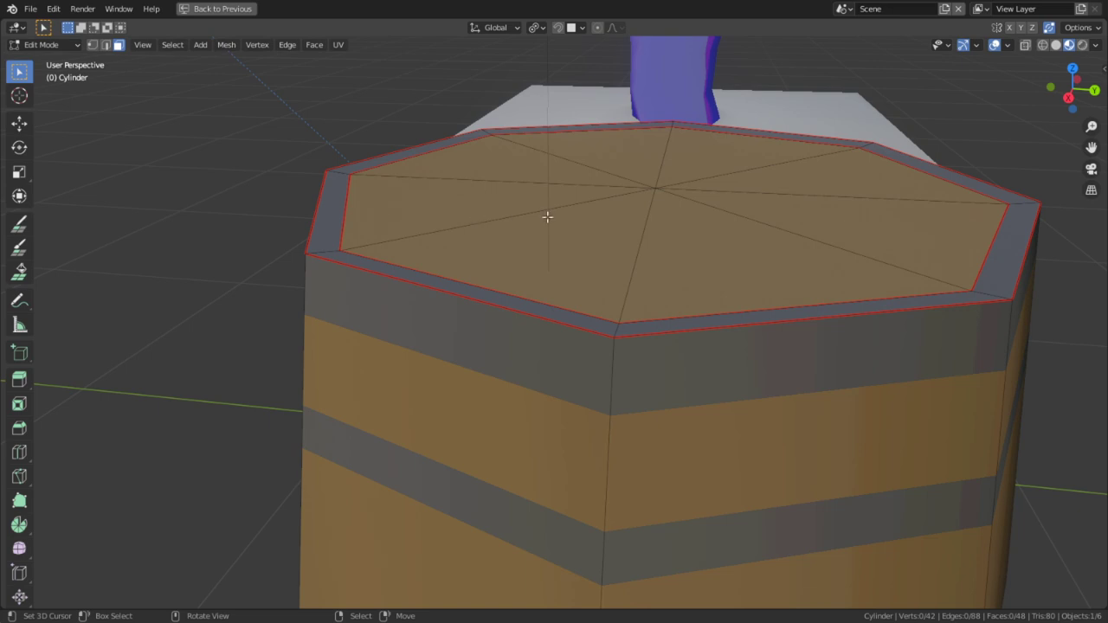
Select the barrel's lid and base faces as linked regions delimited by their seams
{"action": "key", "text": "l"}
{"action": "scroll", "coordinate": [636, 346], "scroll_direction": "down", "scroll_amount": 4}
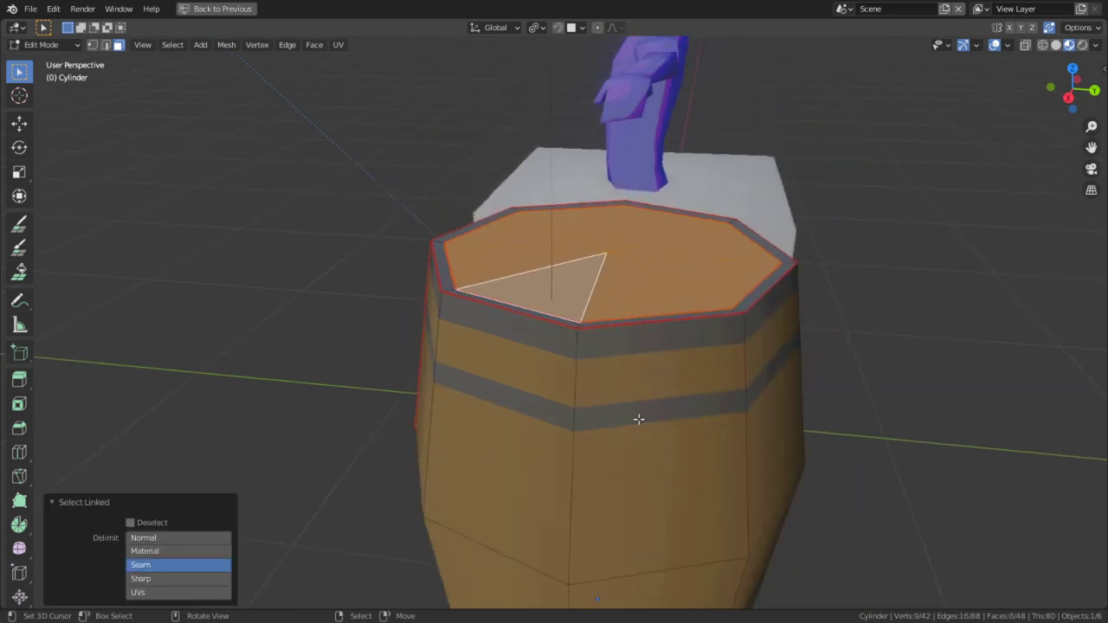
{"action": "middle_click_drag", "start_coordinate": [638, 420], "coordinate": [660, 206]}
{"action": "middle_click_drag", "start_coordinate": [551, 235], "coordinate": [661, 359]}
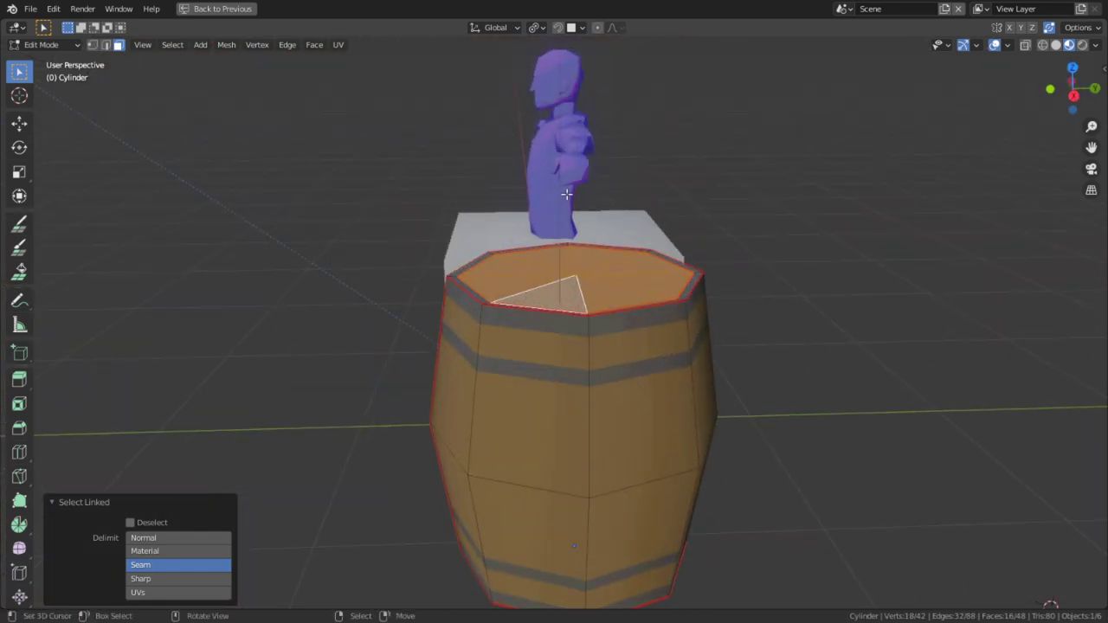
Clear the pins on the selected cap faces' UVs and unwrap the lid and base into two octagonal islands
{"action": "key", "text": "ctrl+space"}
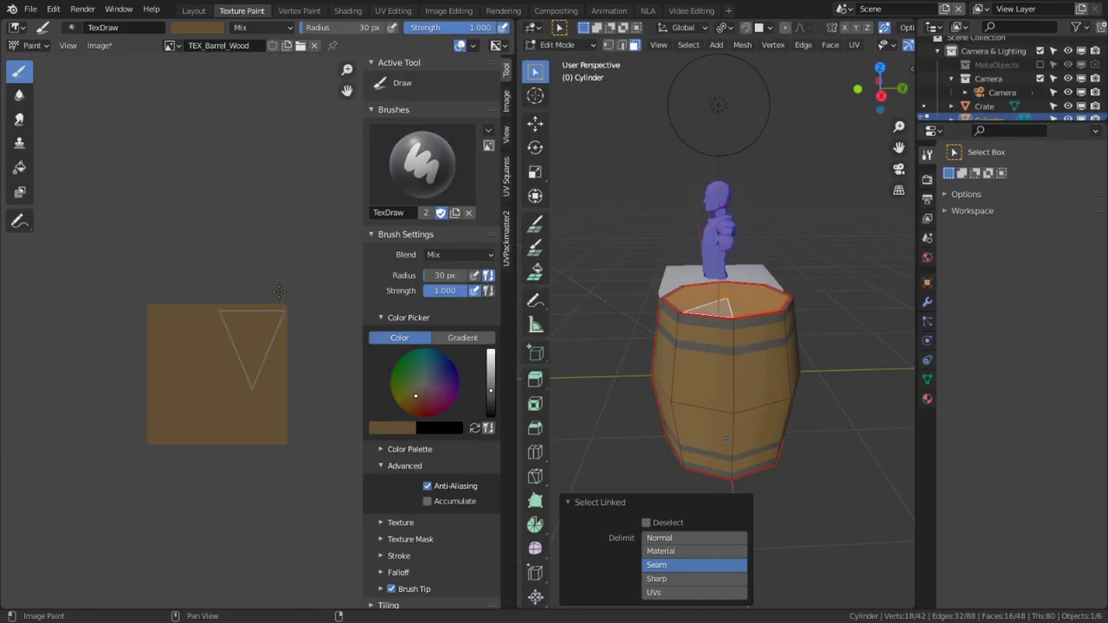
{"action": "left_click", "coordinate": [391, 8]}
{"action": "key", "text": "u"}
{"action": "left_click", "coordinate": [195, 372]}
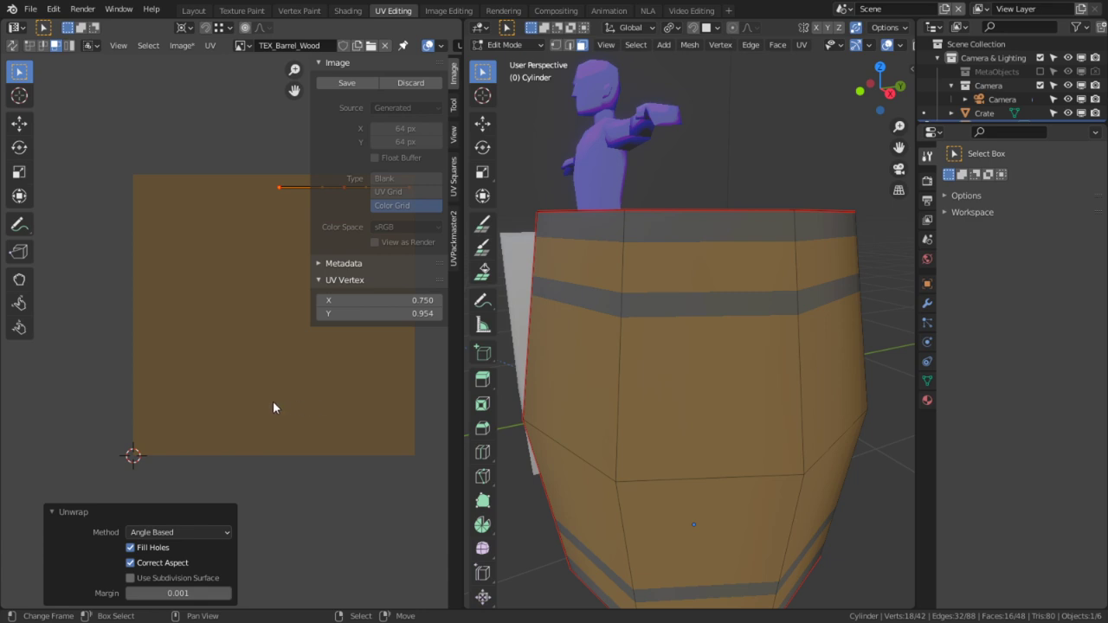
{"action": "key", "text": "alt+p"}
{"action": "key", "text": "u"}
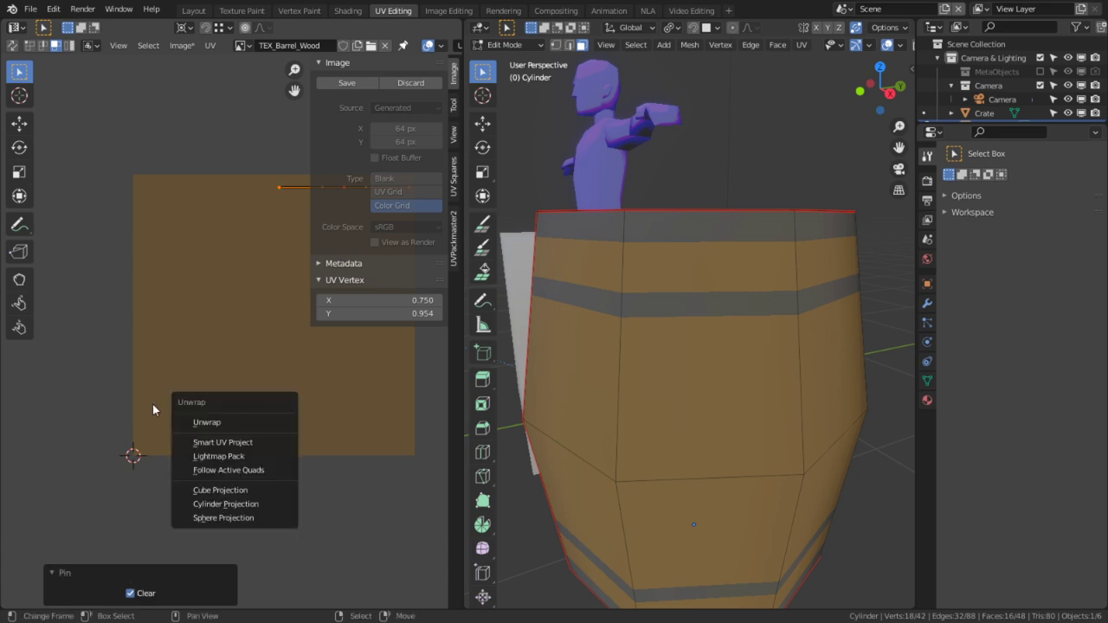
{"action": "left_click", "coordinate": [229, 421]}
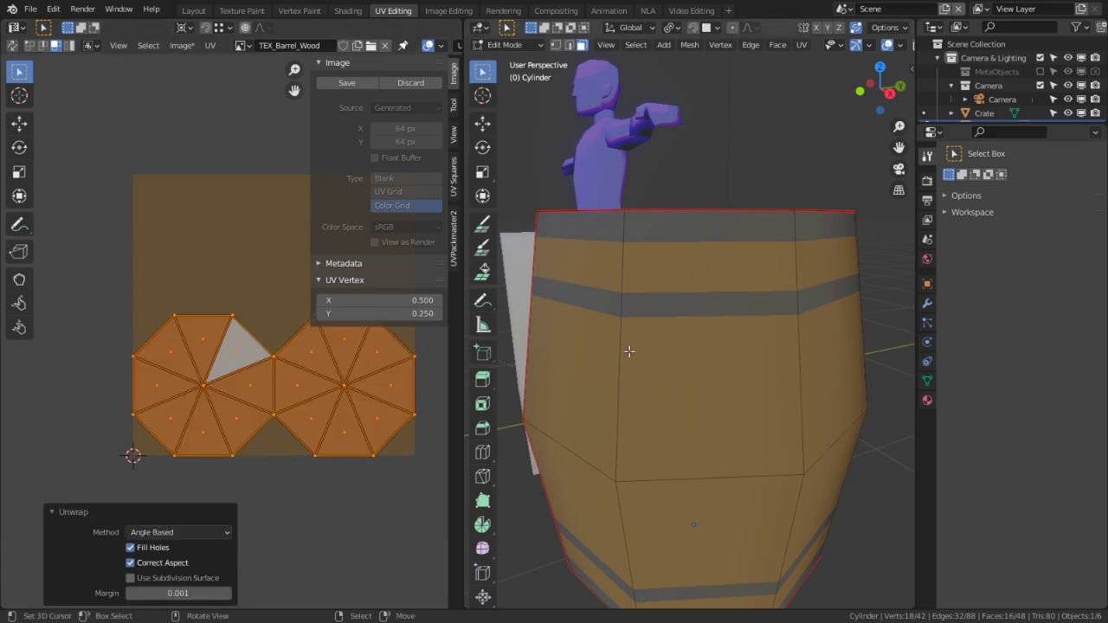
Set the 2D cursor to the centre of the right octagon island and snap the other octagon onto it with offset, stacking both caps
{"action": "key", "text": "a"}
{"action": "left_click", "coordinate": [357, 396]}
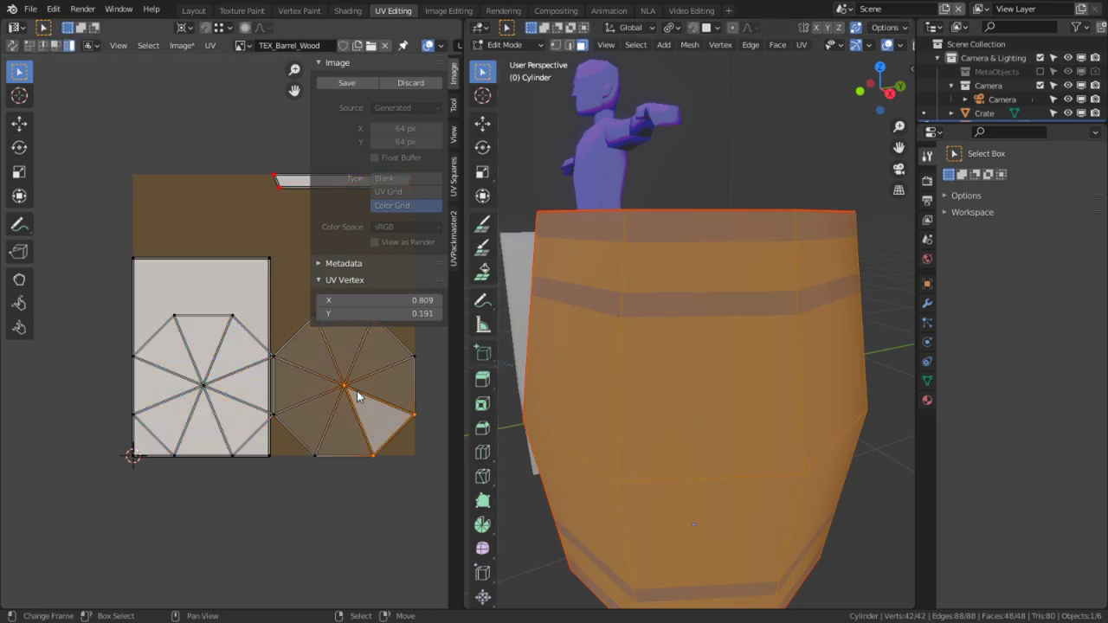
{"action": "key", "text": "l"}
{"action": "key", "text": "l"}
{"action": "key", "text": "l"}
{"action": "key", "text": "shift+s"}
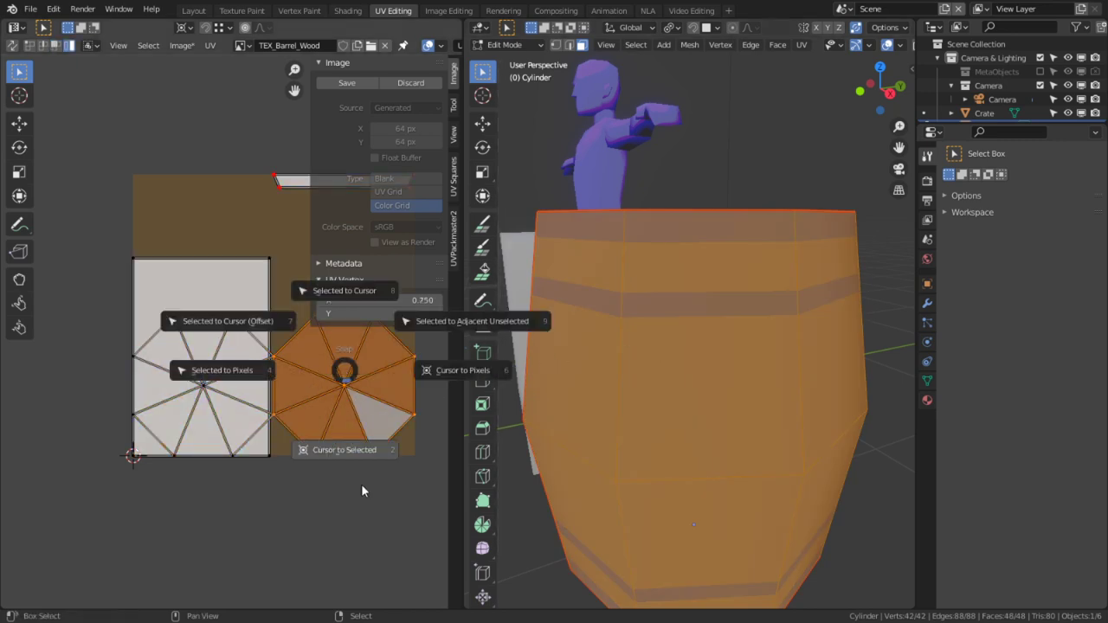
{"action": "left_click", "coordinate": [361, 486]}
{"action": "key", "text": "l"}
{"action": "key", "text": "shift+s"}
{"action": "left_click", "coordinate": [130, 346]}
{"action": "scroll", "coordinate": [301, 369], "scroll_direction": "up", "scroll_amount": 1}
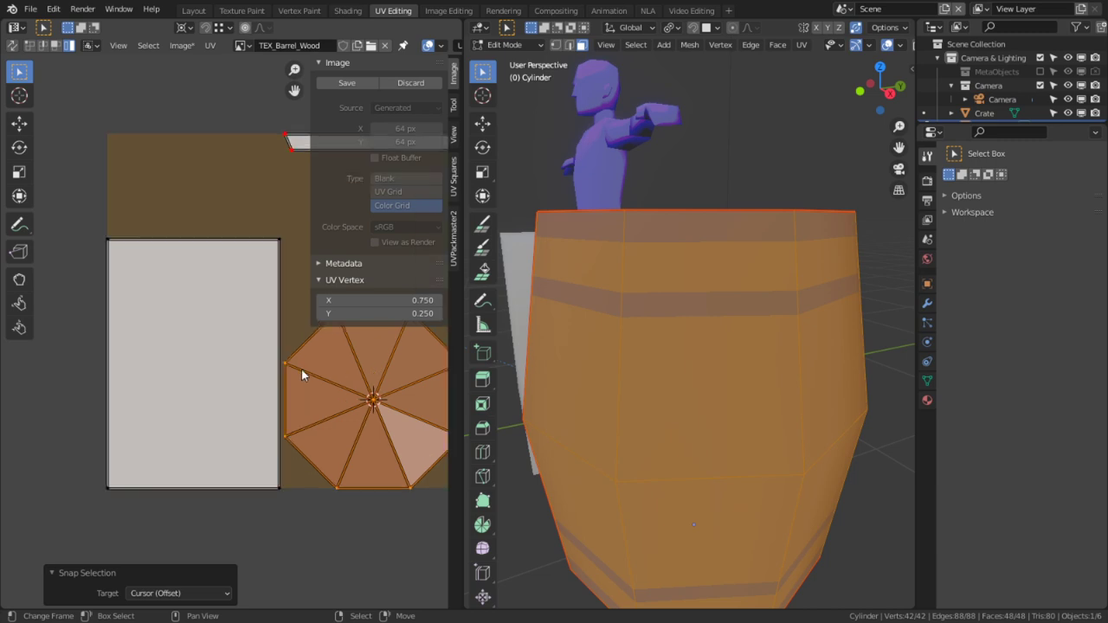
Bring up the barrel's material nodes and move the Mix node down and away from the Basic Default Mat node
{"action": "middle_click_drag", "start_coordinate": [605, 372], "coordinate": [568, 392]}
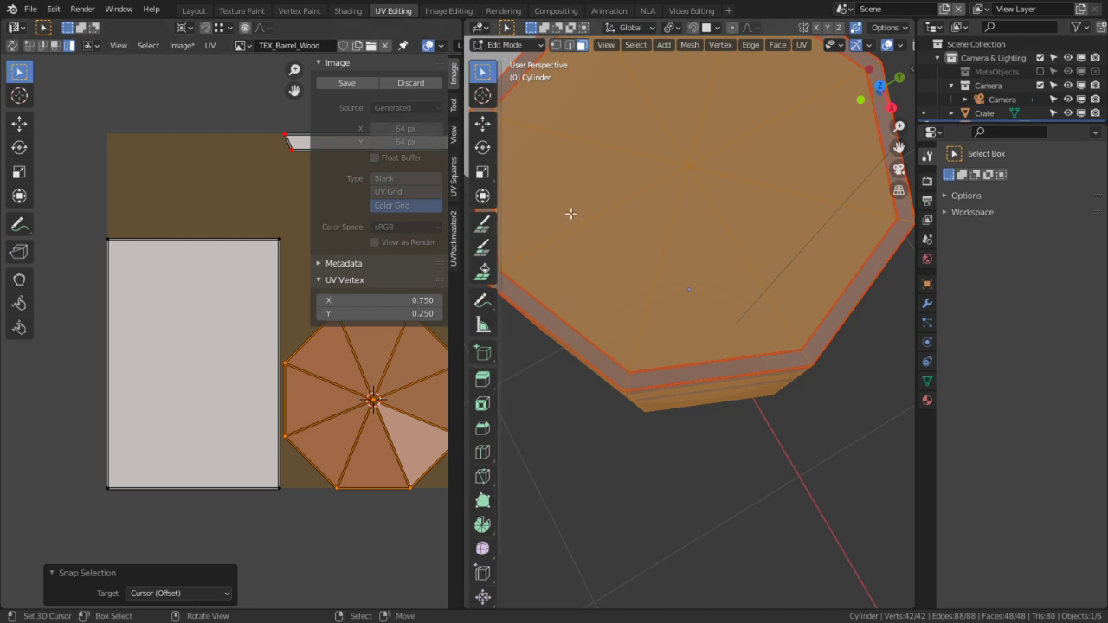
{"action": "left_click", "coordinate": [354, 11]}
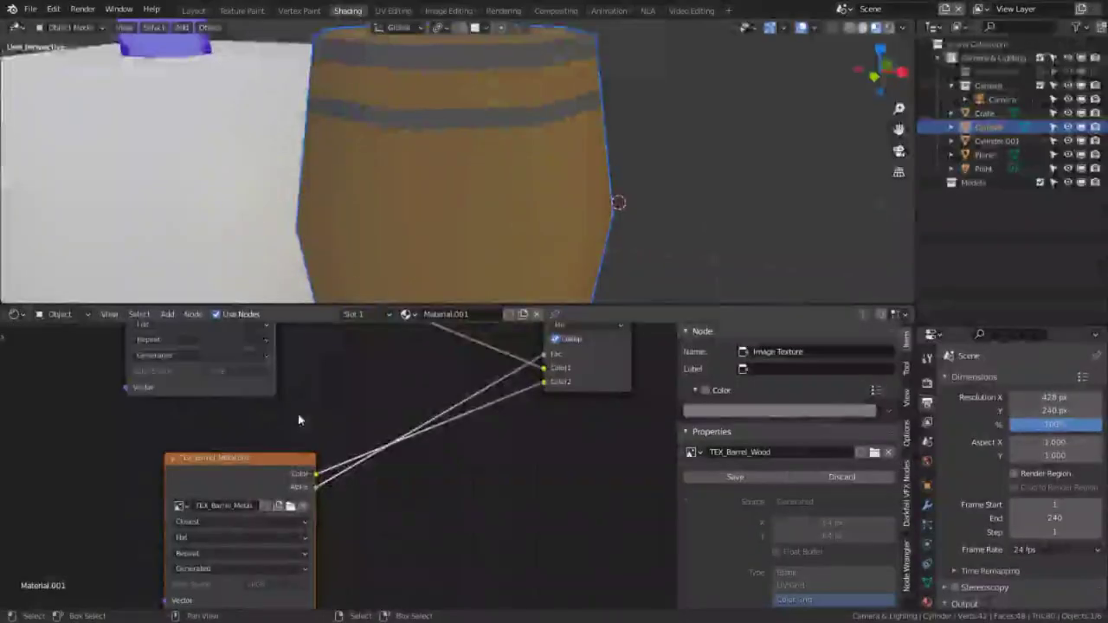
{"action": "middle_click_drag", "start_coordinate": [241, 417], "coordinate": [378, 573]}
{"action": "mouse_move", "coordinate": [303, 527]}
{"action": "middle_mouse_down"}
{"action": "mouse_move", "coordinate": [208, 485]}
{"action": "mouse_move", "coordinate": [110, 484]}
{"action": "middle_mouse_up"}
{"action": "middle_click_drag", "start_coordinate": [490, 465], "coordinate": [229, 481]}
{"action": "left_click_drag", "start_coordinate": [262, 437], "coordinate": [218, 529]}
Add a UV Coordinates group feeding its Texel Checker into the Basic Default Mat colour, and disconnect the Mix node from its Location input
{"action": "key", "text": "shift+a"}
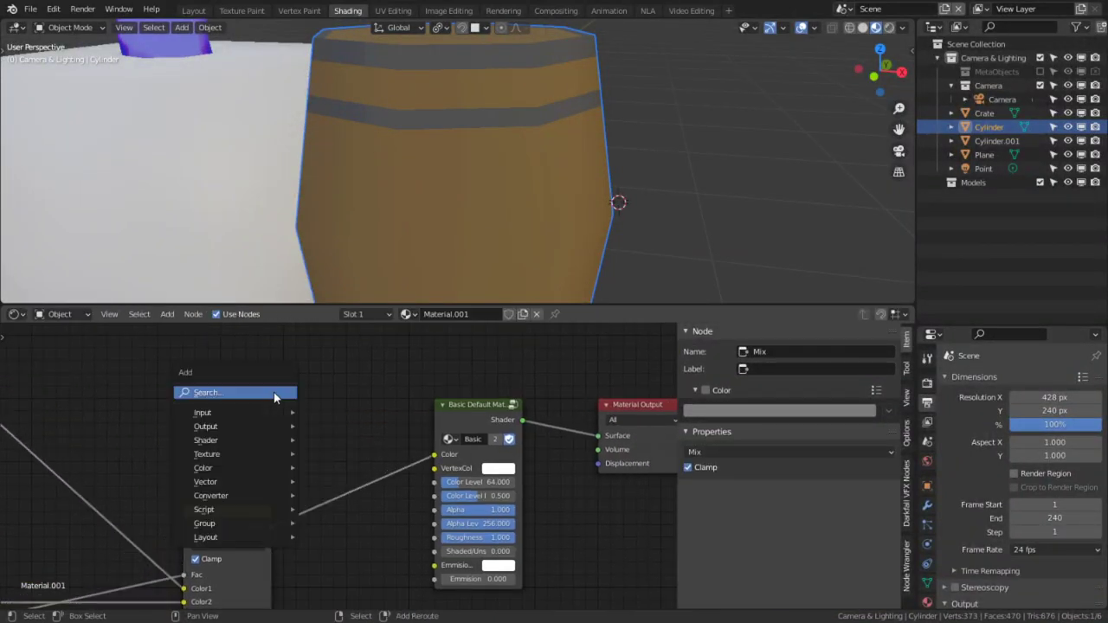
{"action": "left_click", "coordinate": [273, 392]}
{"action": "type", "text": "uc"}
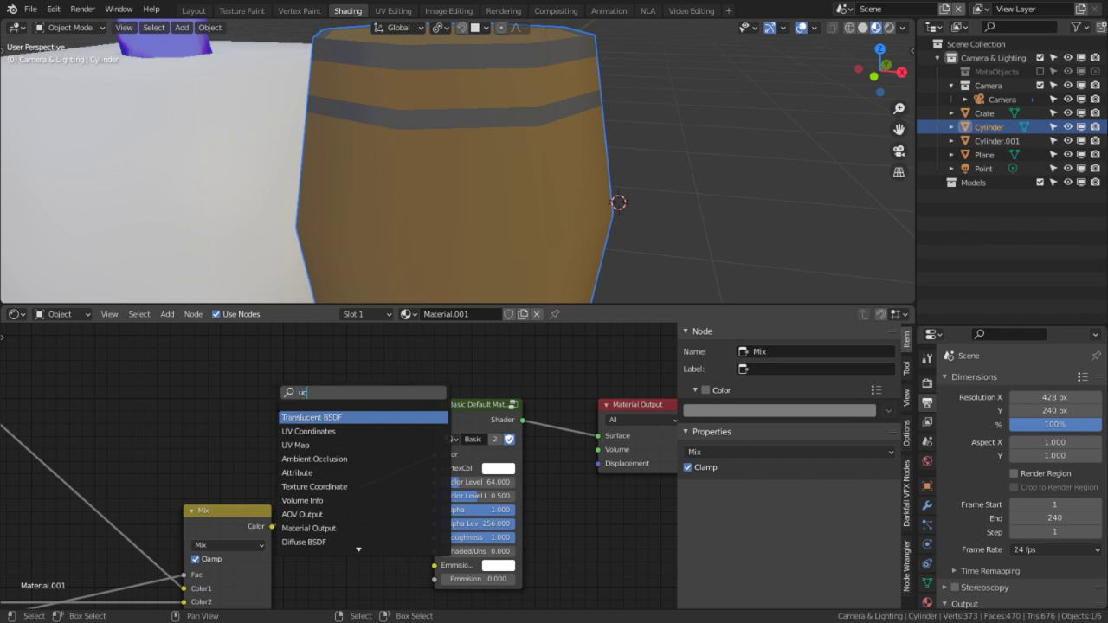
{"action": "key", "text": "BackSpace"}
{"action": "type", "text": "v c"}
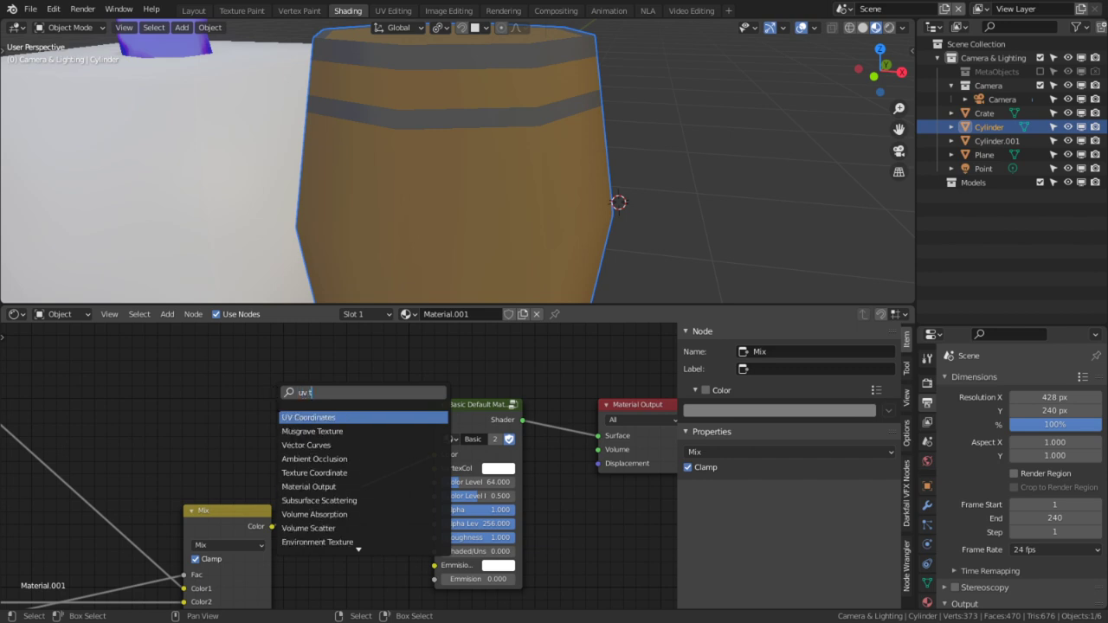
{"action": "key", "text": "Return"}
{"action": "left_click", "coordinate": [324, 368]}
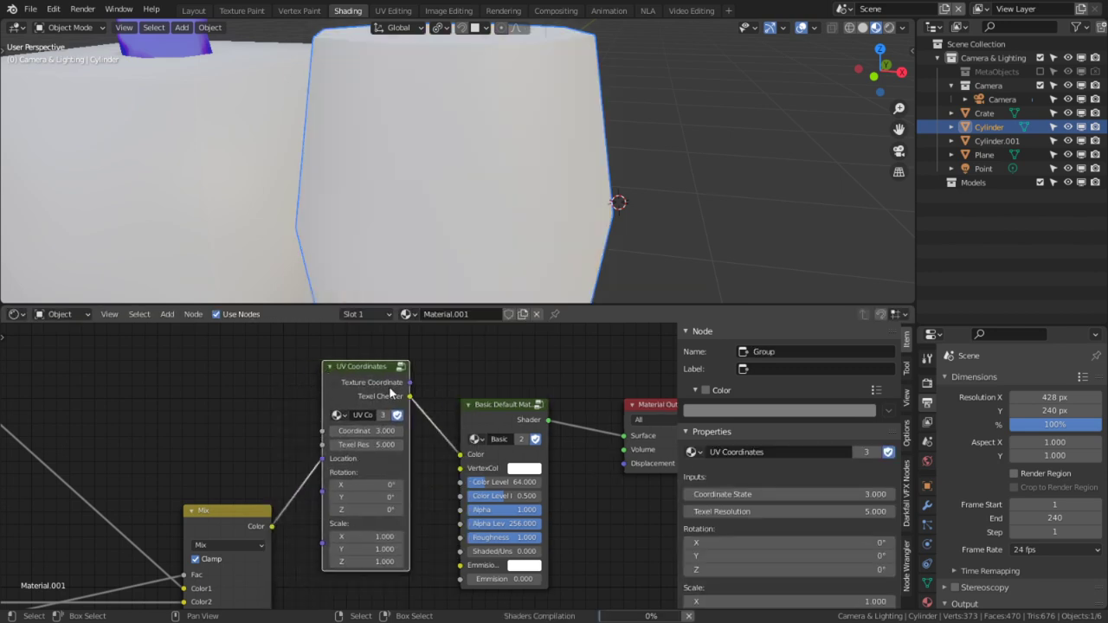
{"action": "left_click_drag", "start_coordinate": [325, 468], "coordinate": [396, 405]}
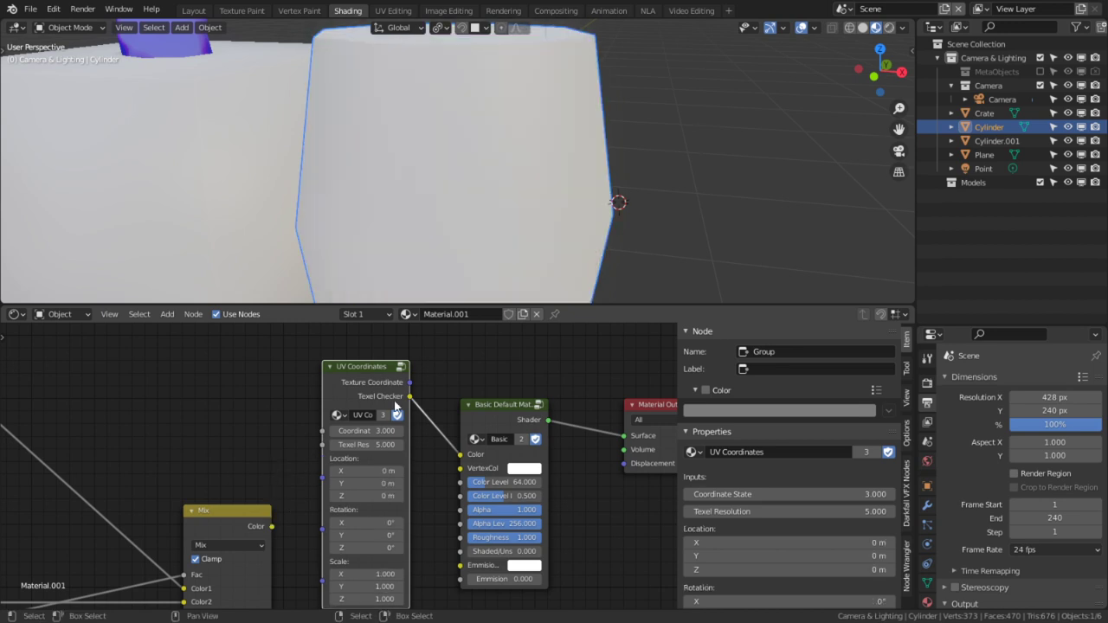
Set the UV Coordinates group's texel resolution to 64 and inspect the checker density on the barrel's sides and cap
{"action": "left_click", "coordinate": [370, 444]}
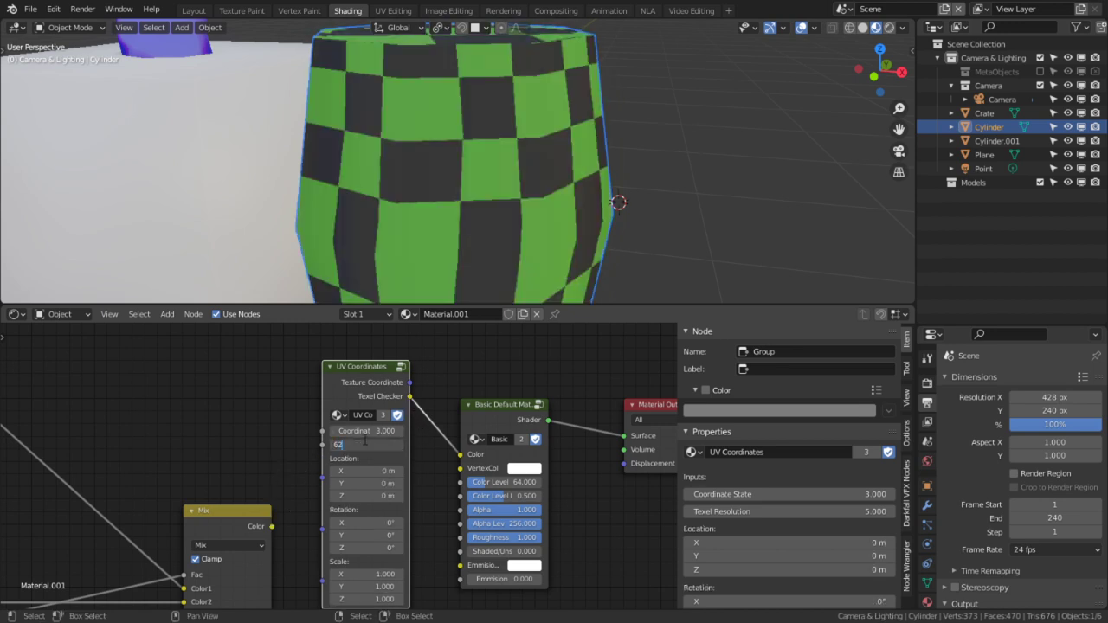
{"action": "type", "text": "64"}
{"action": "key", "text": "Return"}
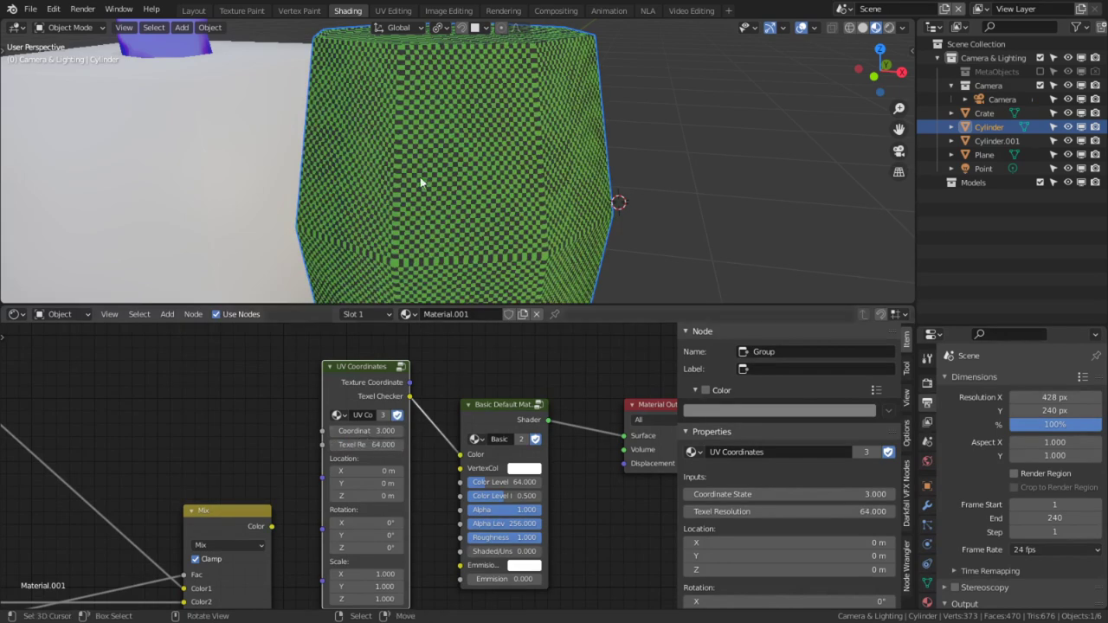
{"action": "middle_click_drag", "start_coordinate": [420, 177], "coordinate": [482, 127]}
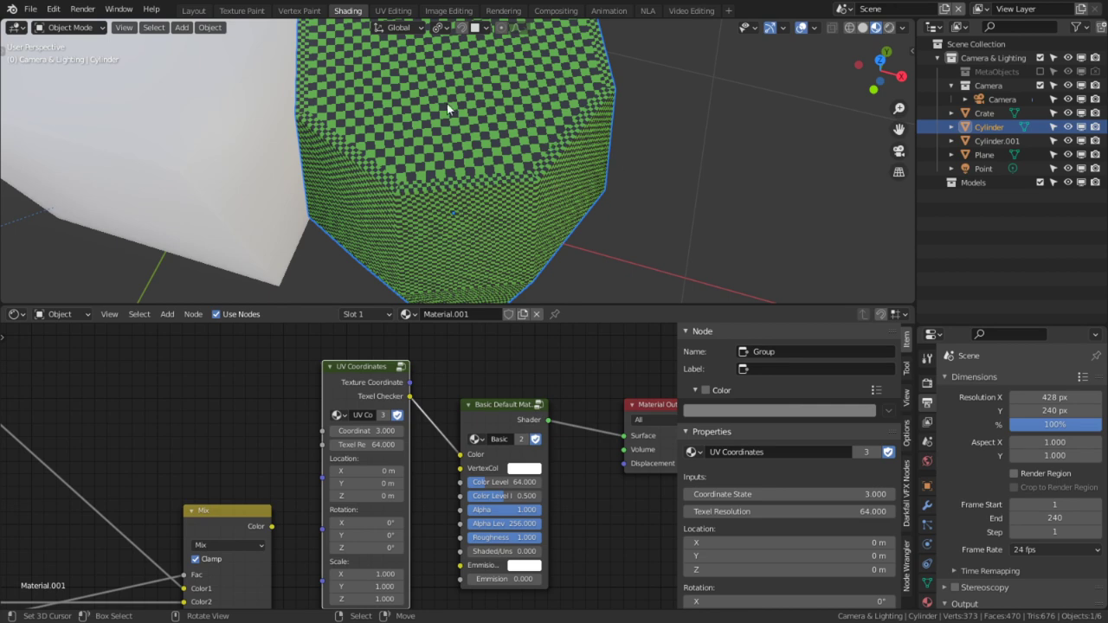
{"action": "middle_click_drag", "start_coordinate": [484, 149], "coordinate": [409, 66]}
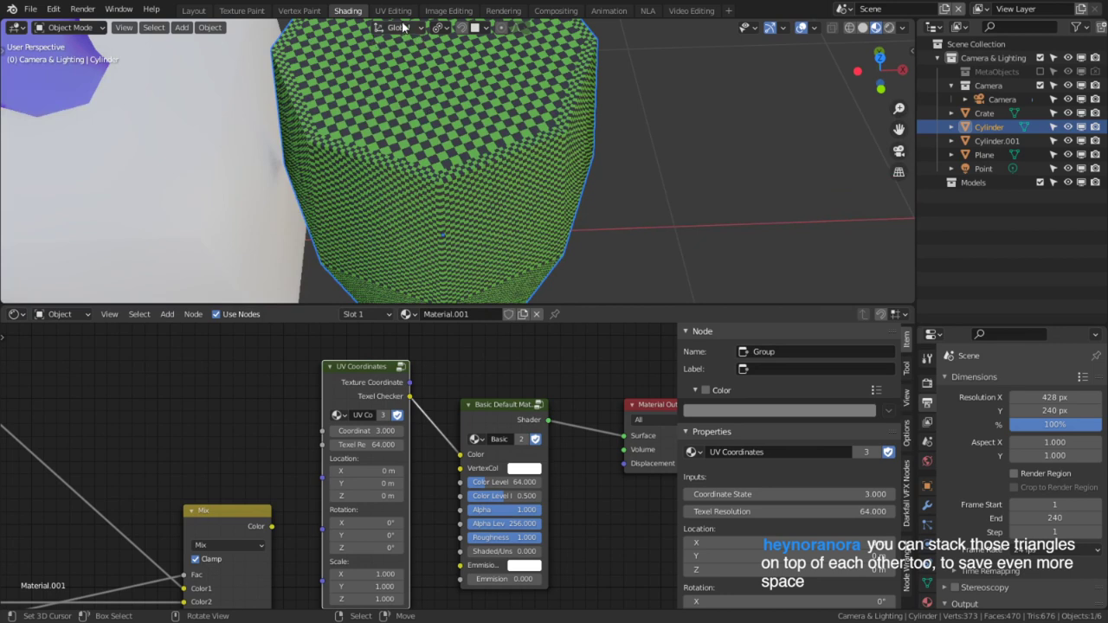
{"action": "middle_click_drag", "start_coordinate": [503, 143], "coordinate": [245, 178]}
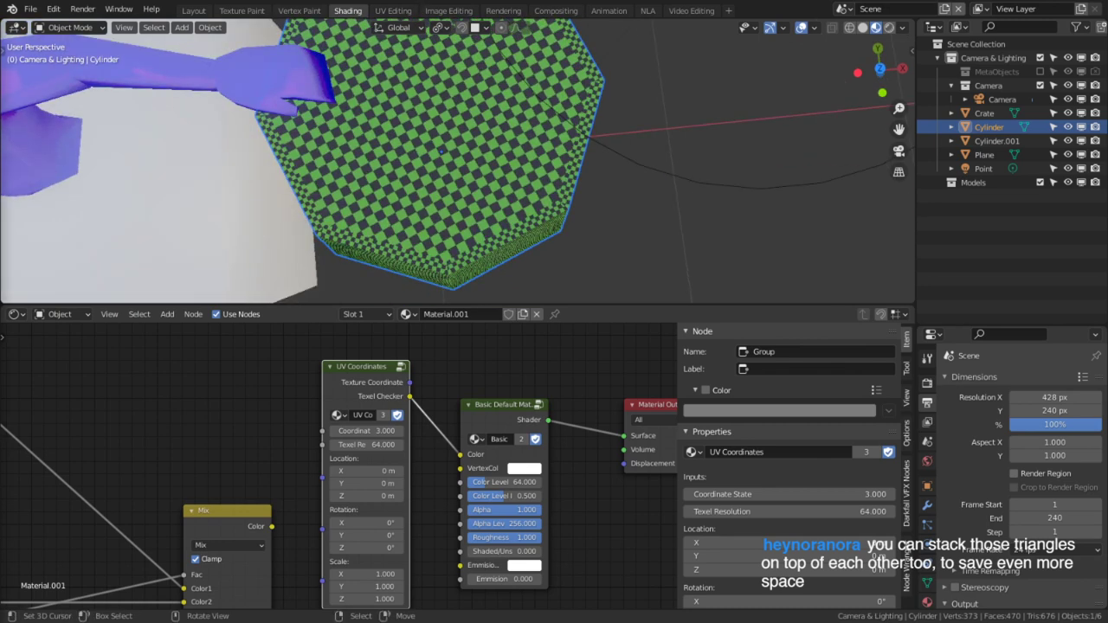
Switch to the browser, examine a reference photo of a barrel's recessed wooden lid, and return to Blender
{"action": "key", "text": "alt+Tab"}
{"action": "left_click_drag", "start_coordinate": [434, 194], "coordinate": [492, 137]}
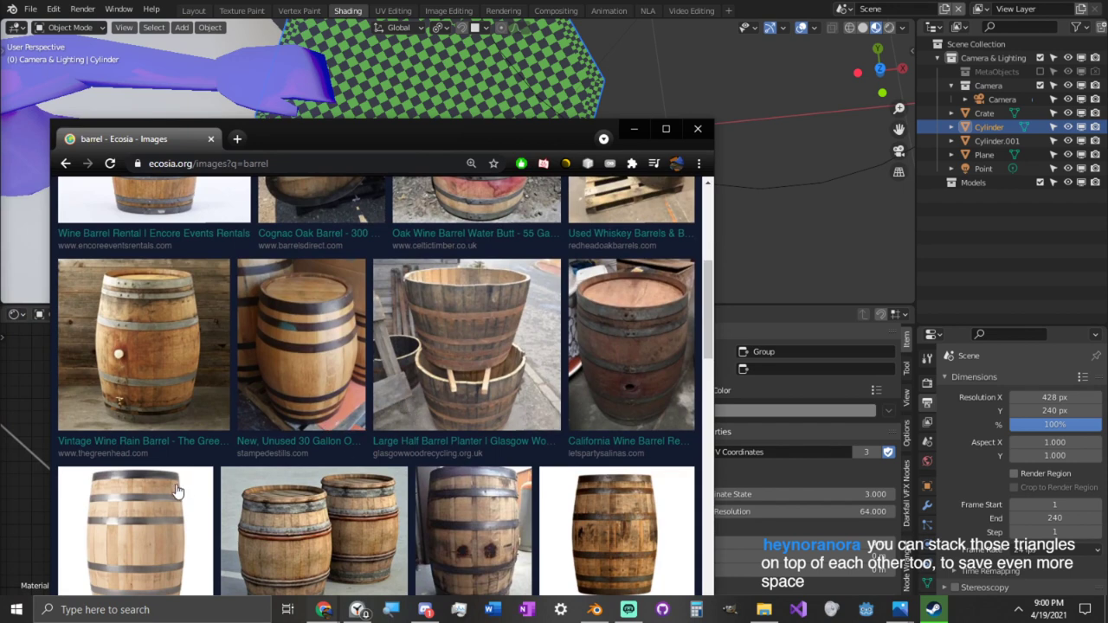
{"action": "left_click", "coordinate": [625, 366]}
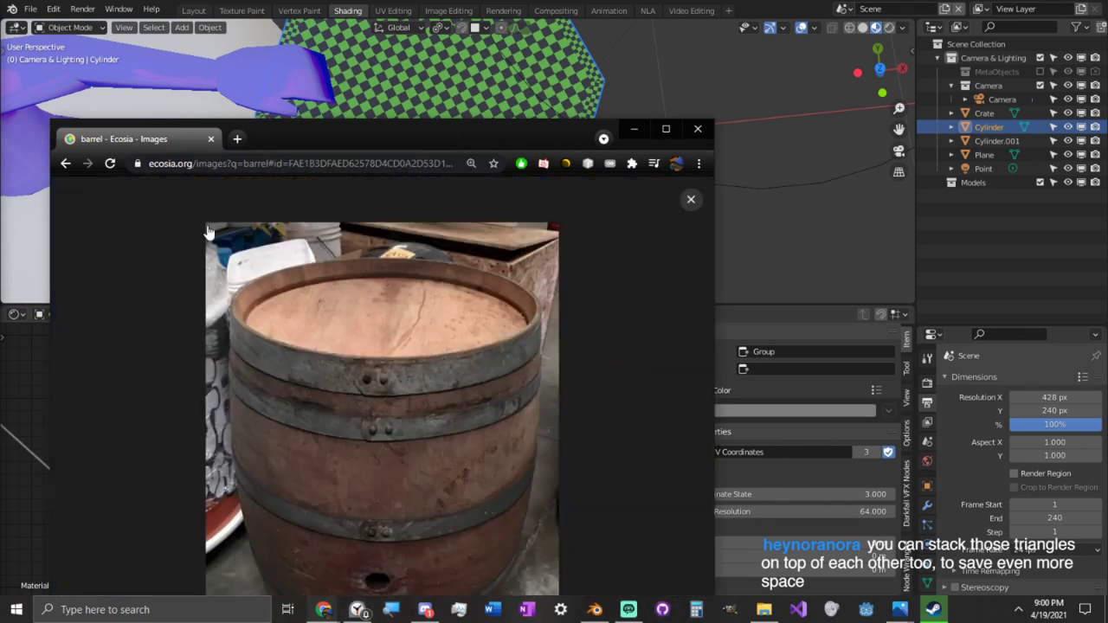
{"action": "left_click", "coordinate": [66, 164]}
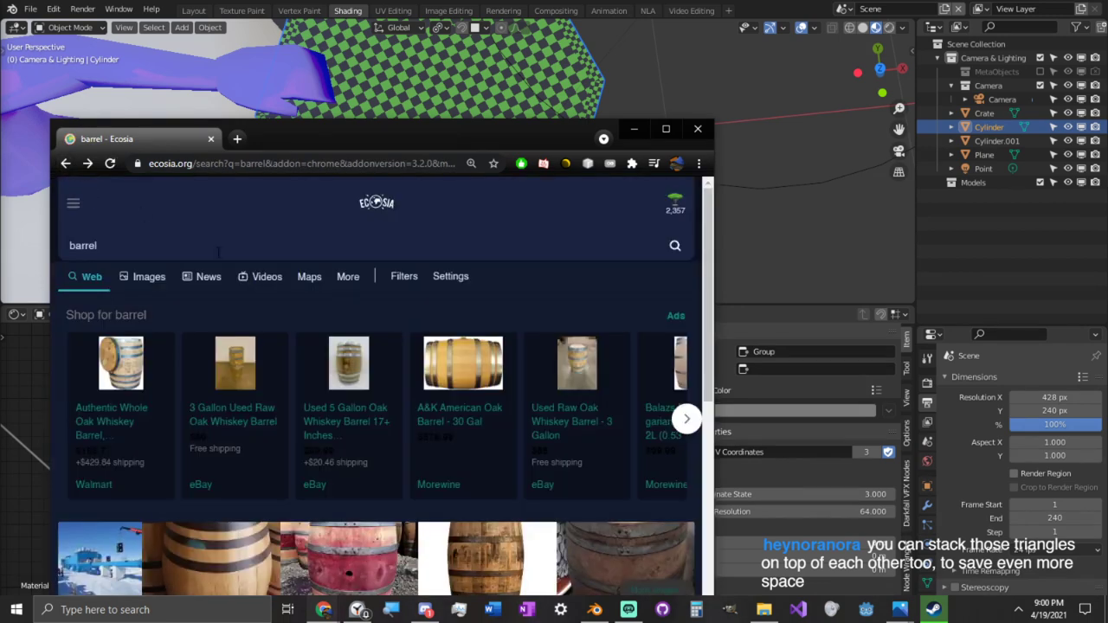
{"action": "left_click", "coordinate": [692, 136]}
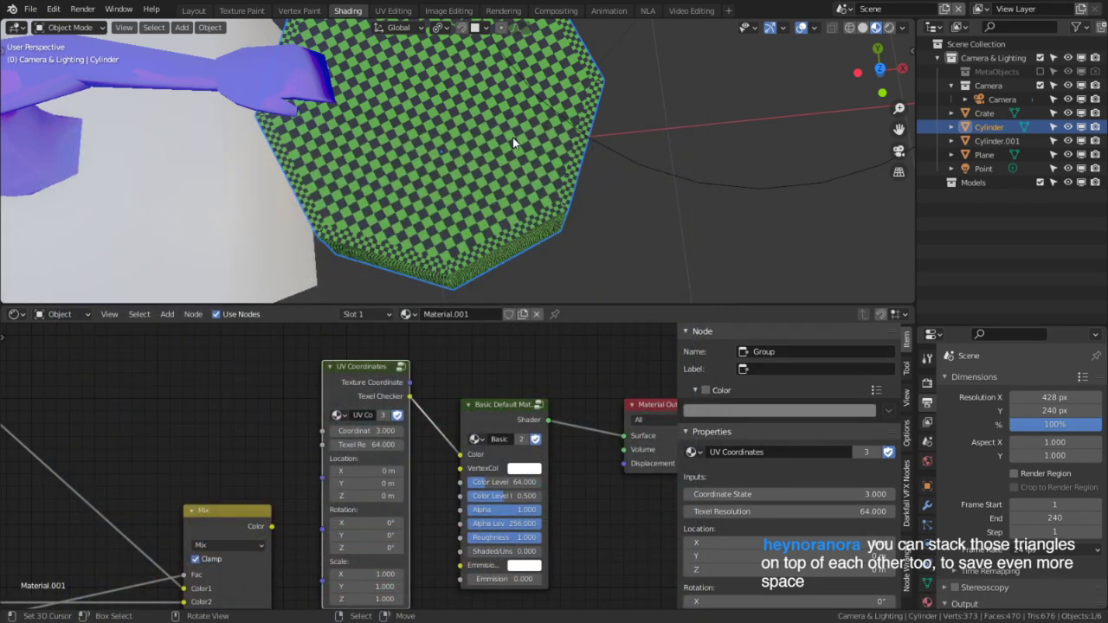
In the enlarged UV editor, rotate the stacked octagonal cap islands by 22.5° about their centre
{"action": "key", "text": "Tab"}
{"action": "left_click", "coordinate": [393, 10]}
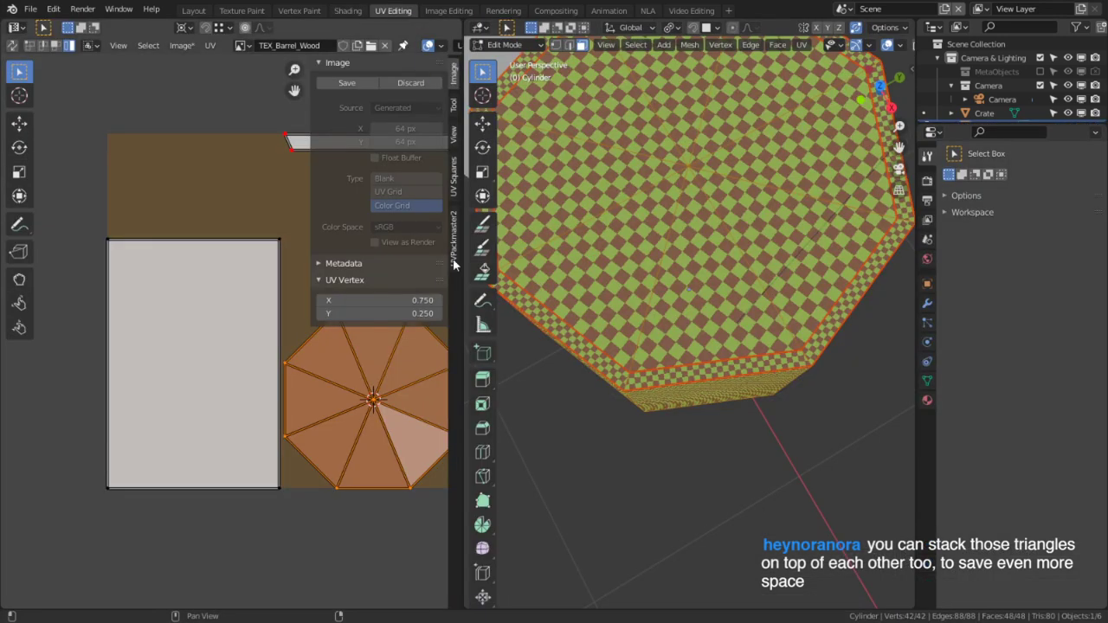
{"action": "key", "text": "ctrl+space"}
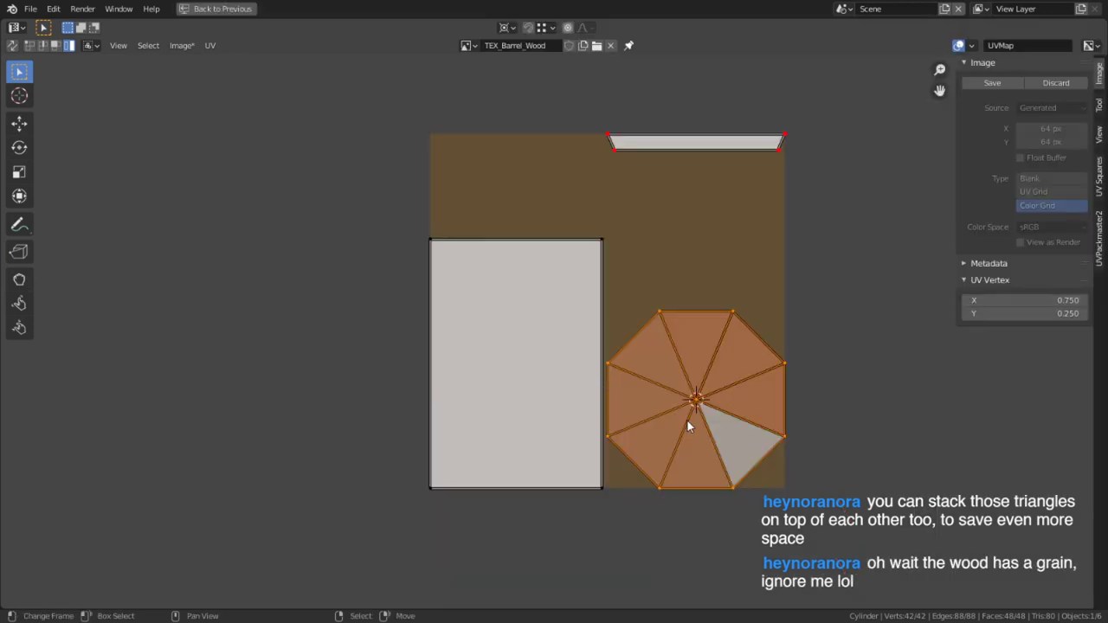
{"action": "type", "text": "r"}
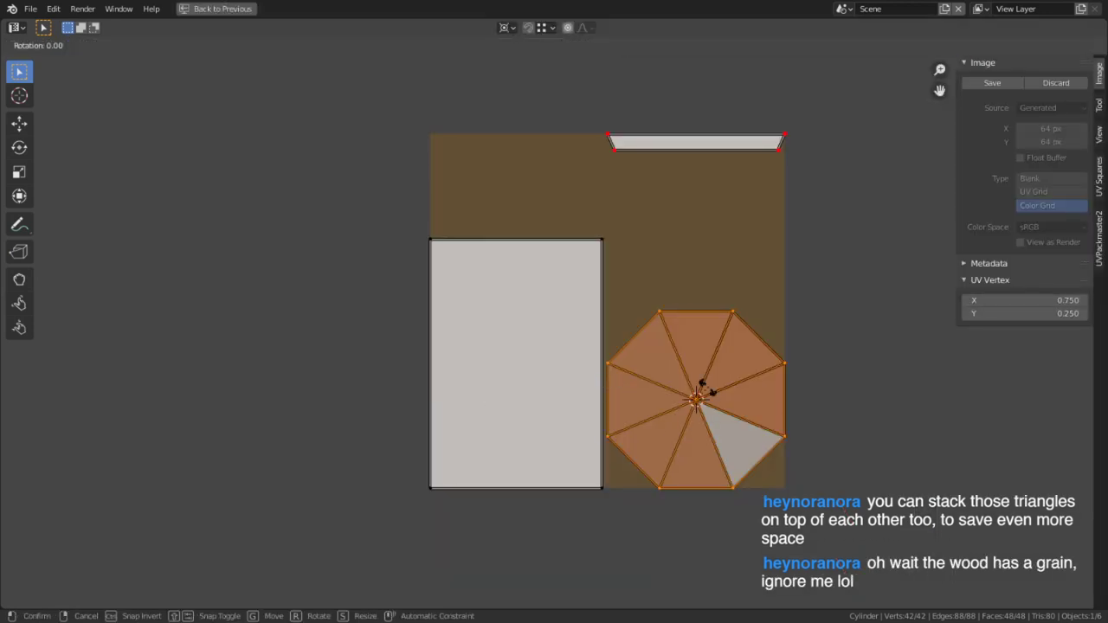
{"action": "type", "text": "45"}
{"action": "right_click", "coordinate": [707, 388]}
{"action": "left_click_drag", "start_coordinate": [712, 371], "coordinate": [669, 419]}
{"action": "type", "text": "r45"}
{"action": "key", "text": "Return"}
{"action": "left_click", "coordinate": [173, 554]}
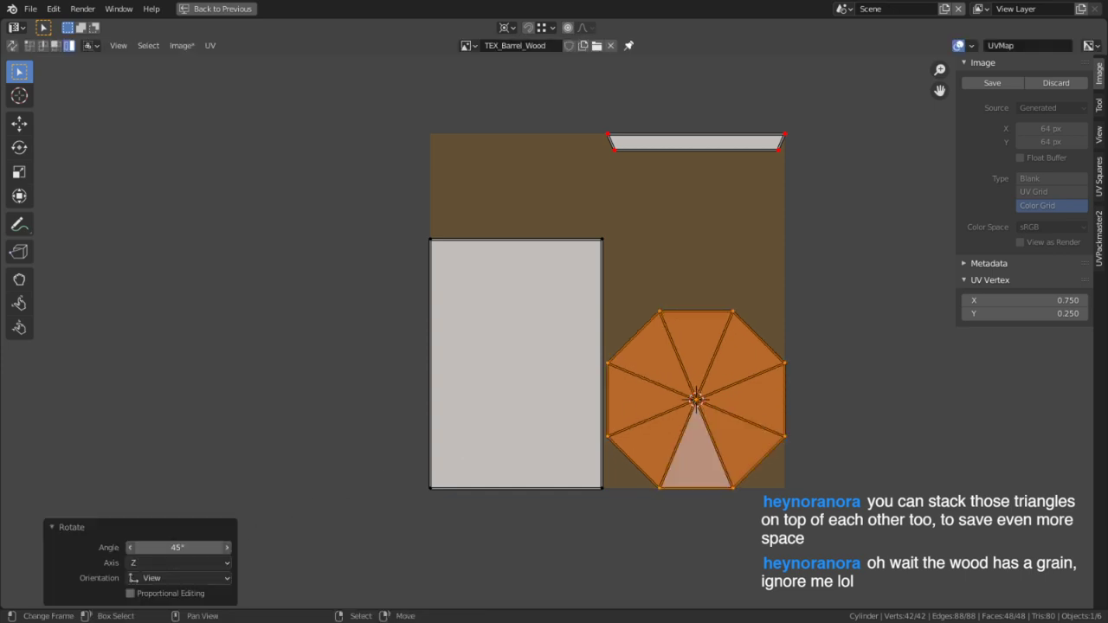
{"action": "left_click", "coordinate": [180, 546]}
{"action": "key", "text": "Return"}
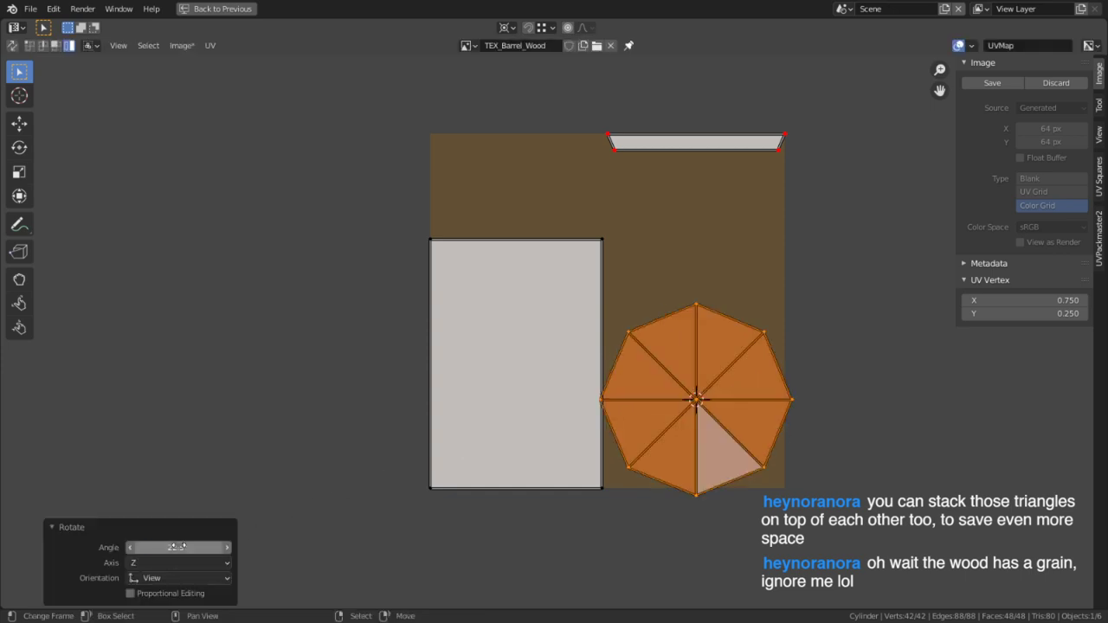
Select the three outer vertices on the cap octagon's left side and mirror them along X, folding that half onto the other
{"action": "scroll", "coordinate": [749, 453], "scroll_direction": "up", "scroll_amount": 3}
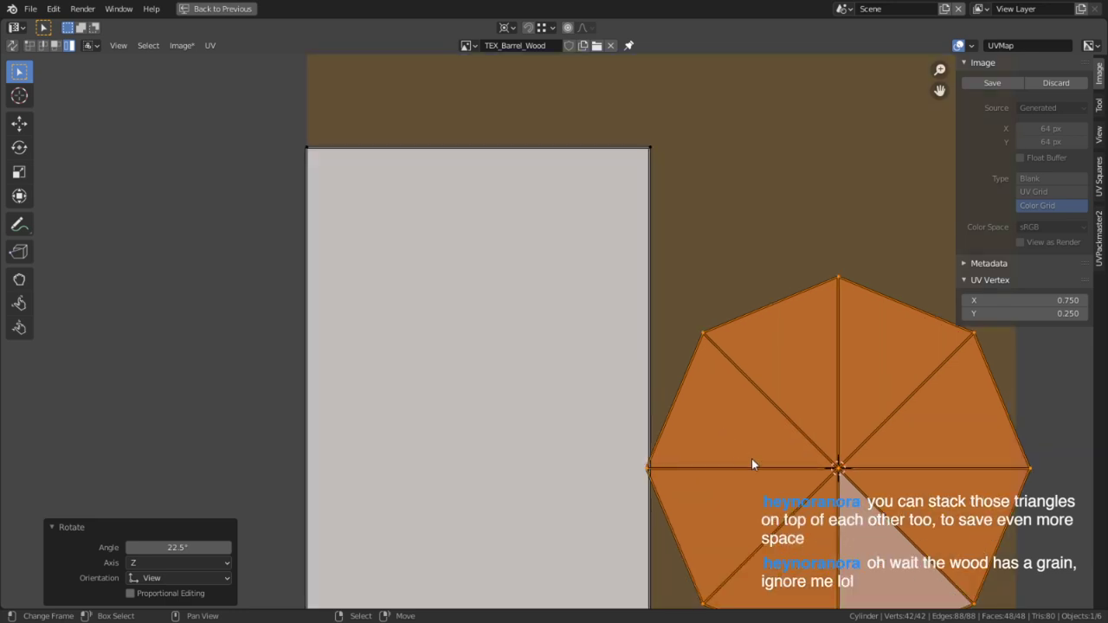
{"action": "middle_click_drag", "start_coordinate": [952, 459], "coordinate": [730, 371]}
{"action": "key", "text": "alt+a"}
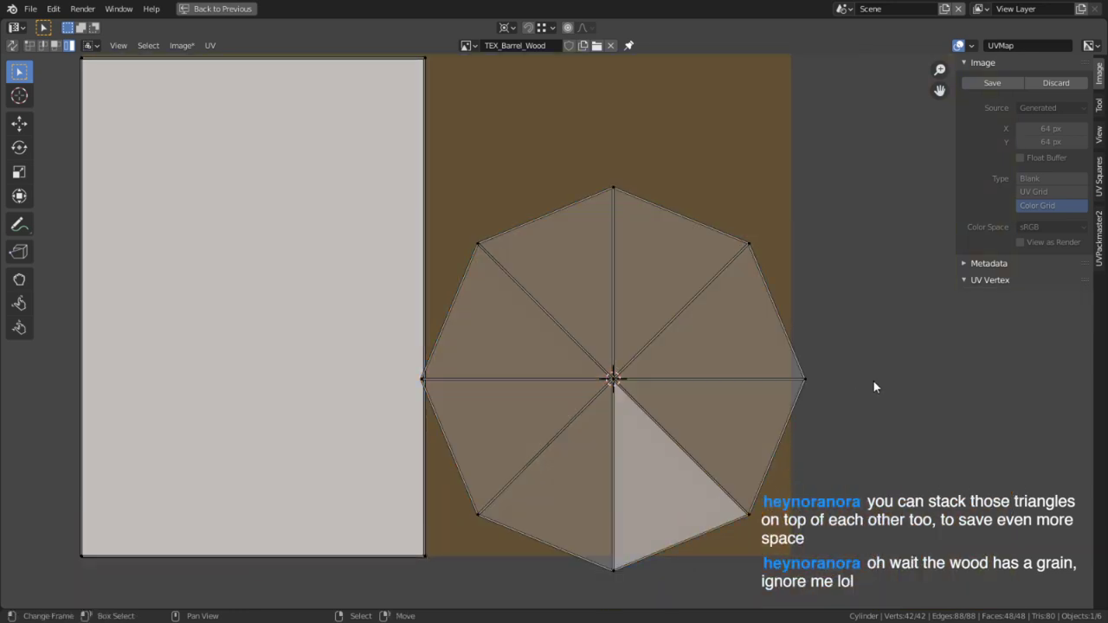
{"action": "key", "text": "c"}
{"action": "left_click", "coordinate": [488, 256]}
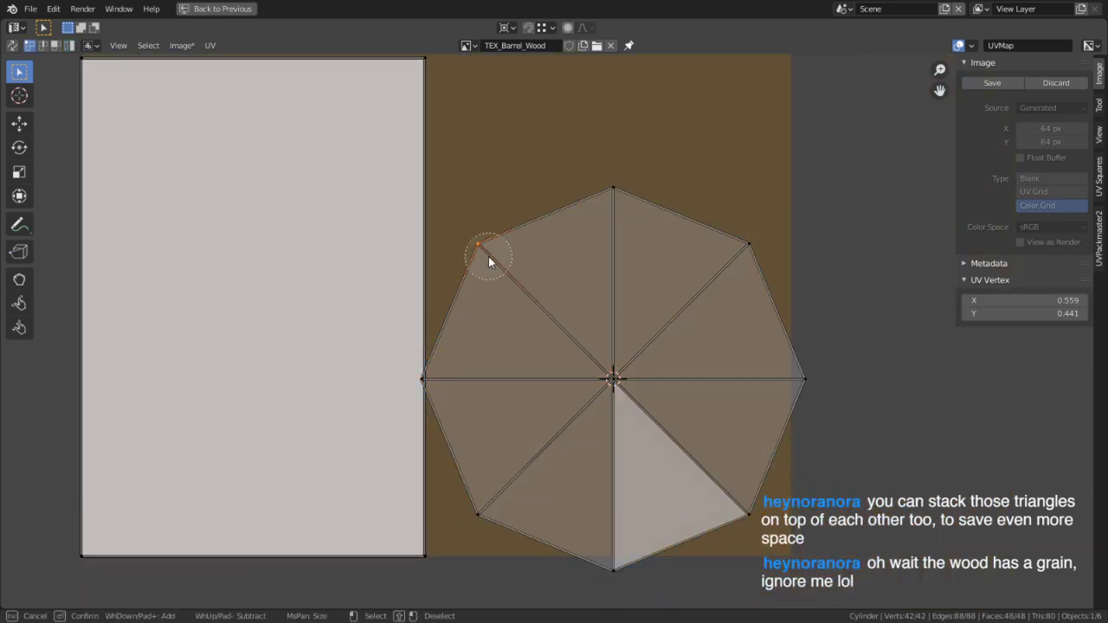
{"action": "right_click", "coordinate": [489, 529]}
{"action": "key", "text": "ctrl+m"}
{"action": "key", "text": "x"}
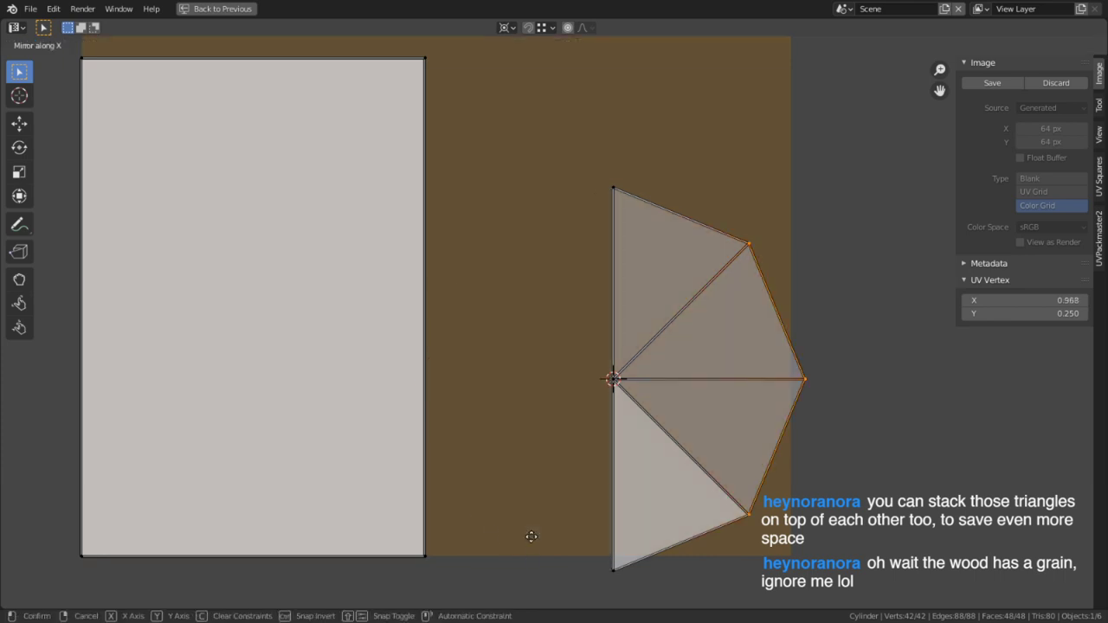
{"action": "key", "text": "Return"}
Frame all UV islands, clear the selection, and select all faces of the folded half-octagon cap in face mode
{"action": "key", "text": "a"}
{"action": "key", "text": "KP_Decimal"}
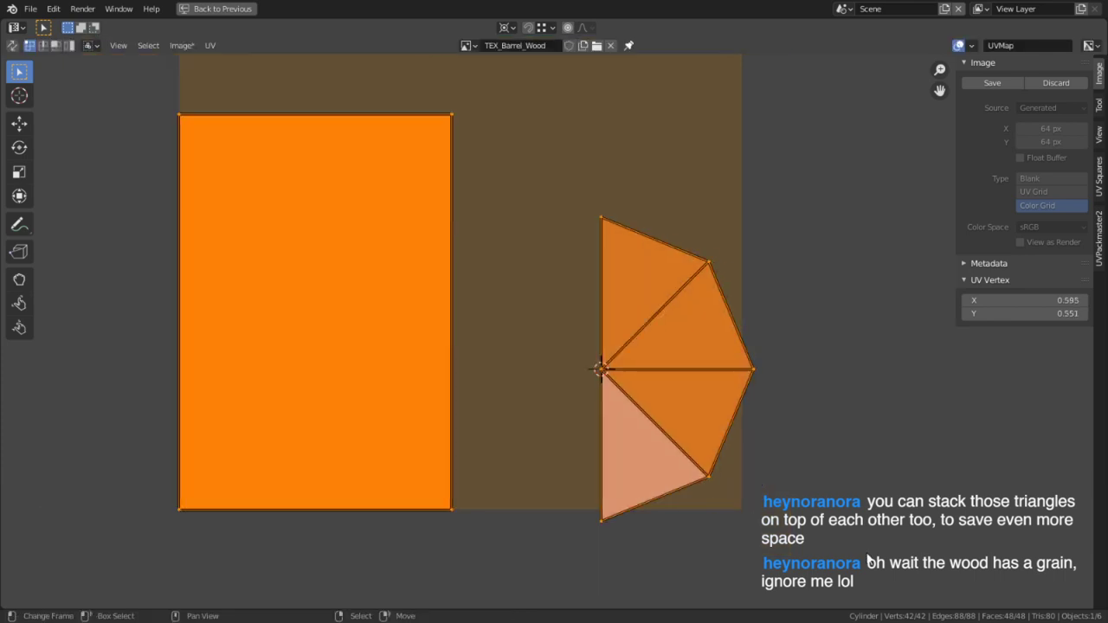
{"action": "key", "text": "alt+a"}
{"action": "key", "text": "c"}
{"action": "left_click_drag", "start_coordinate": [611, 499], "coordinate": [688, 314]}
{"action": "right_click", "coordinate": [684, 319]}
{"action": "key", "text": "3"}
{"action": "key", "text": "c"}
{"action": "mouse_move", "coordinate": [607, 488]}
{"action": "left_mouse_down"}
{"action": "mouse_move", "coordinate": [718, 318]}
{"action": "mouse_move", "coordinate": [643, 283]}
{"action": "left_mouse_up"}
{"action": "right_click", "coordinate": [642, 287]}
Try scaling the half-octagon cap island to 0.924 about the 2D cursor to fit the image bounds, and undo it
{"action": "key", "text": "g"}
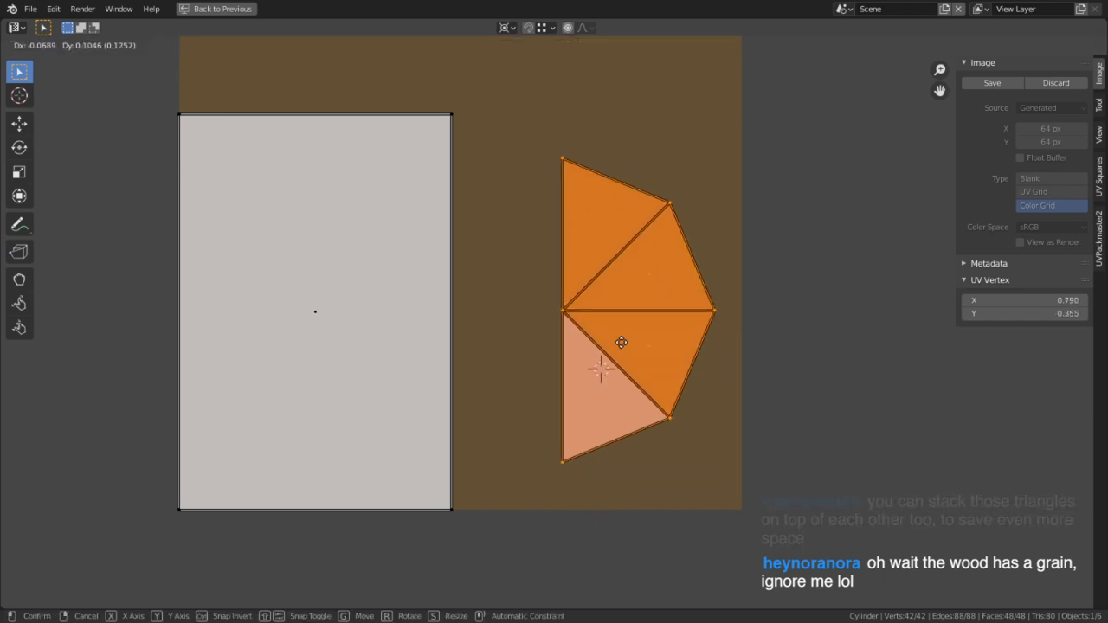
{"action": "right_click", "coordinate": [597, 355]}
{"action": "key", "text": "s"}
{"action": "left_click", "coordinate": [668, 406]}
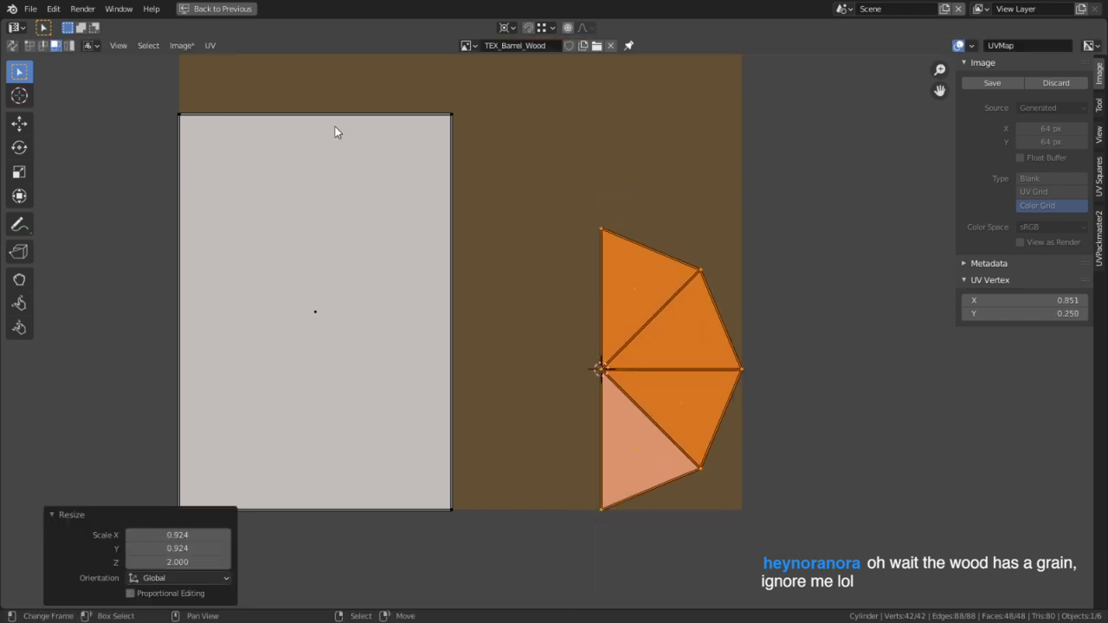
{"action": "key", "text": "ctrl+z"}
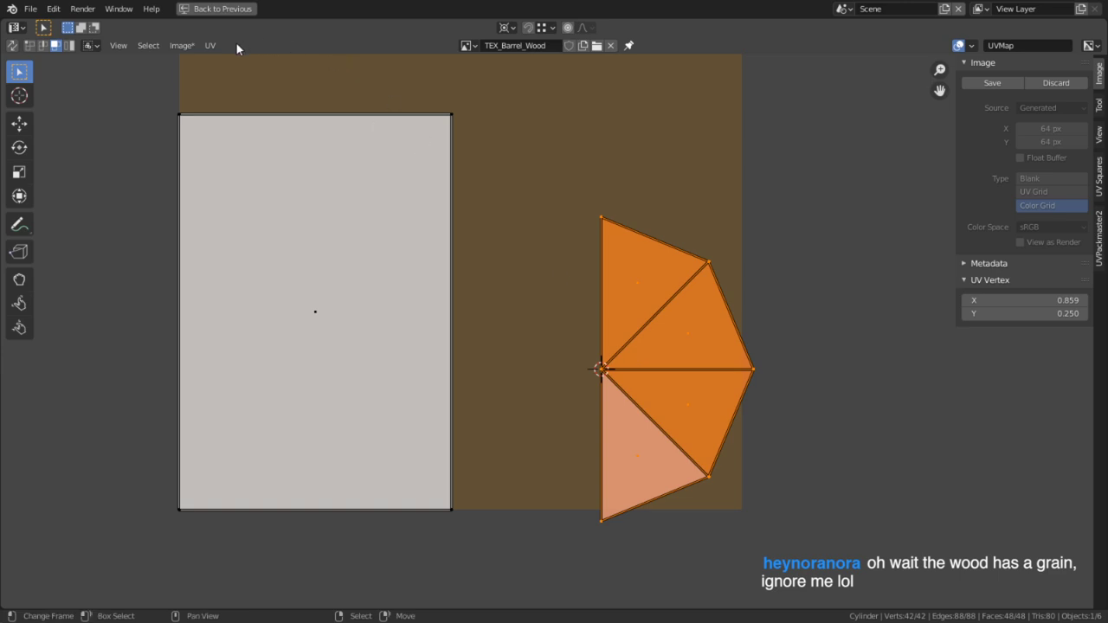
Switch the pivot to the selection's centre, scale the half-cap island up by 2, and fit it beside the rectangular side island
{"action": "left_click", "coordinate": [506, 27]}
{"action": "left_click", "coordinate": [541, 45]}
{"action": "middle_click_drag", "start_coordinate": [621, 284], "coordinate": [619, 357]}
{"action": "key", "text": "g"}
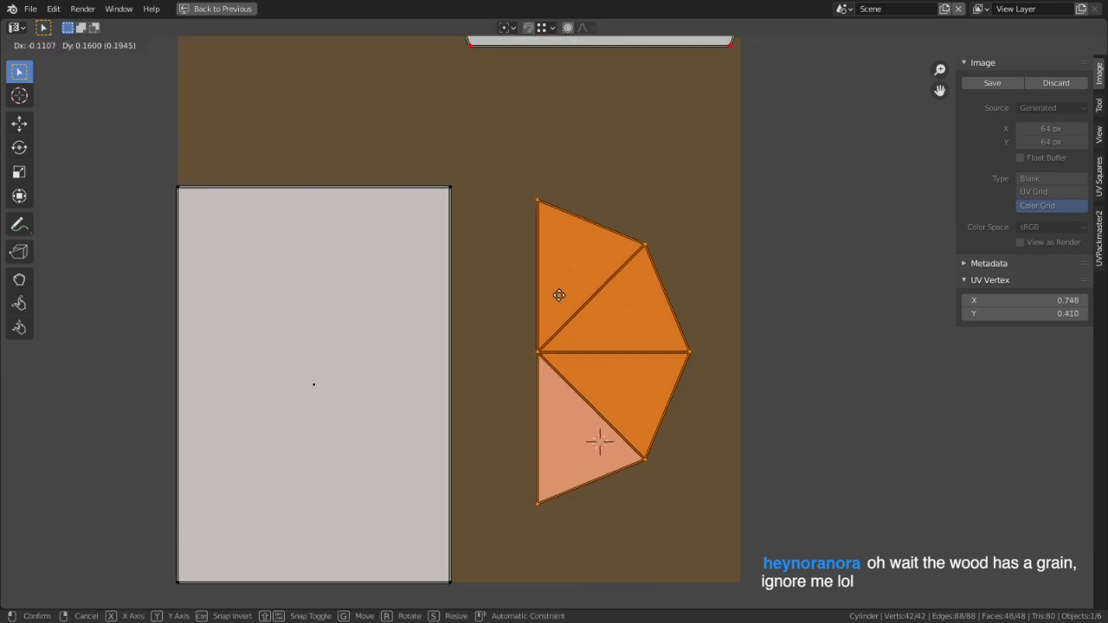
{"action": "left_click", "coordinate": [547, 276]}
{"action": "type", "text": "s2"}
{"action": "left_click", "coordinate": [547, 276]}
{"action": "key", "text": "g"}
{"action": "left_click", "coordinate": [677, 297]}
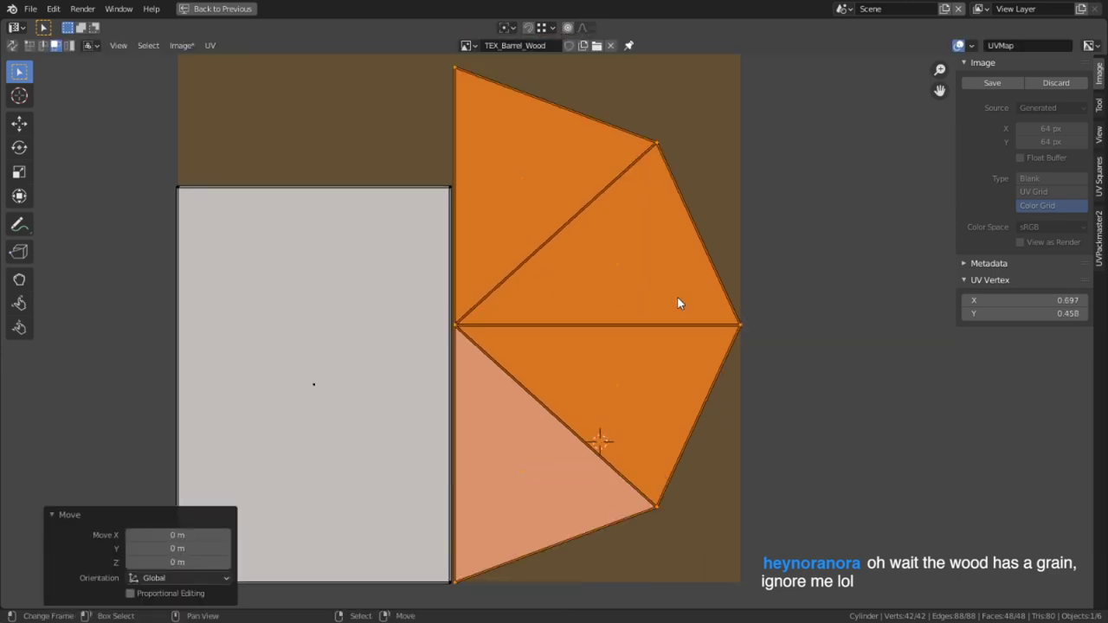
{"action": "middle_click_drag", "start_coordinate": [499, 265], "coordinate": [563, 277]}
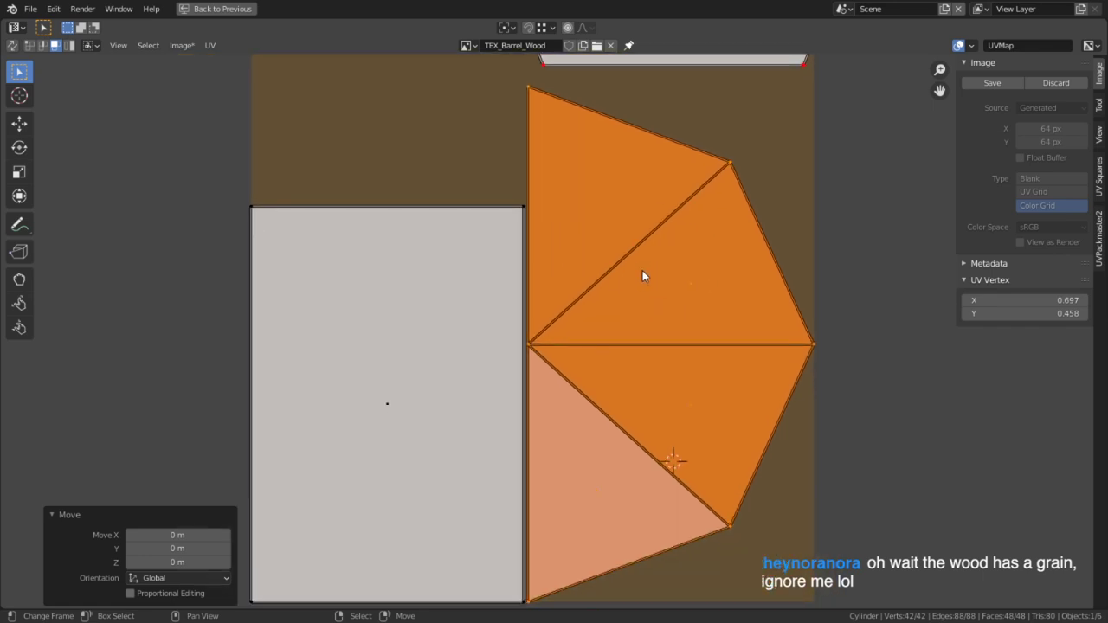
Restore the full UV editing layout and compare the checker density on the barrel's cap with one side face
{"action": "key", "text": "ctrl+space"}
{"action": "middle_click_drag", "start_coordinate": [675, 287], "coordinate": [646, 242]}
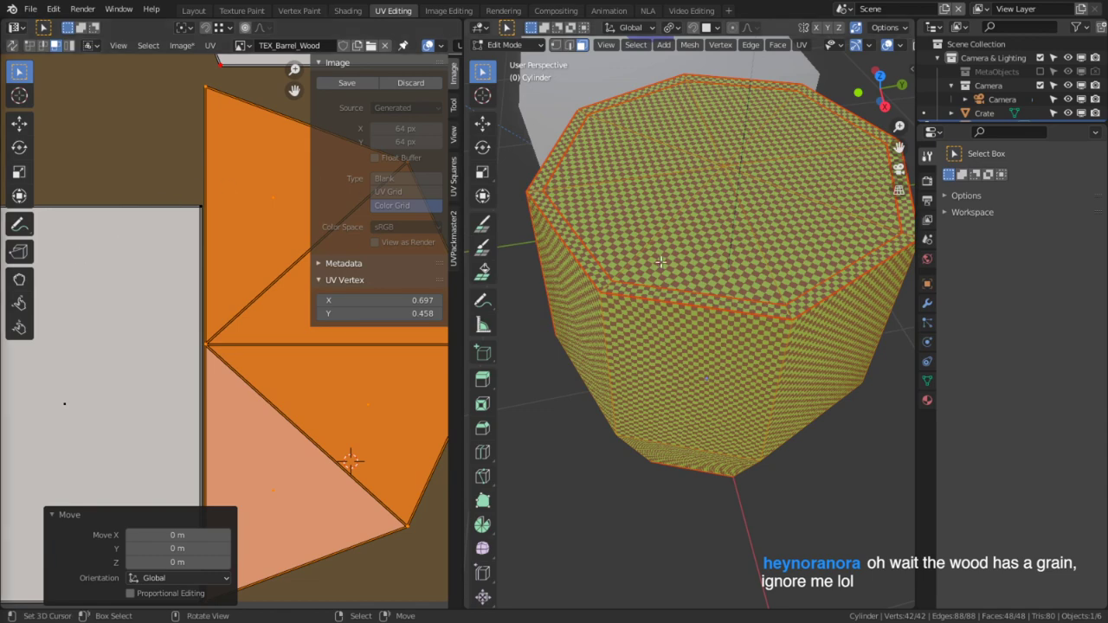
{"action": "left_click", "coordinate": [712, 381]}
{"action": "middle_click_drag", "start_coordinate": [713, 381], "coordinate": [735, 359]}
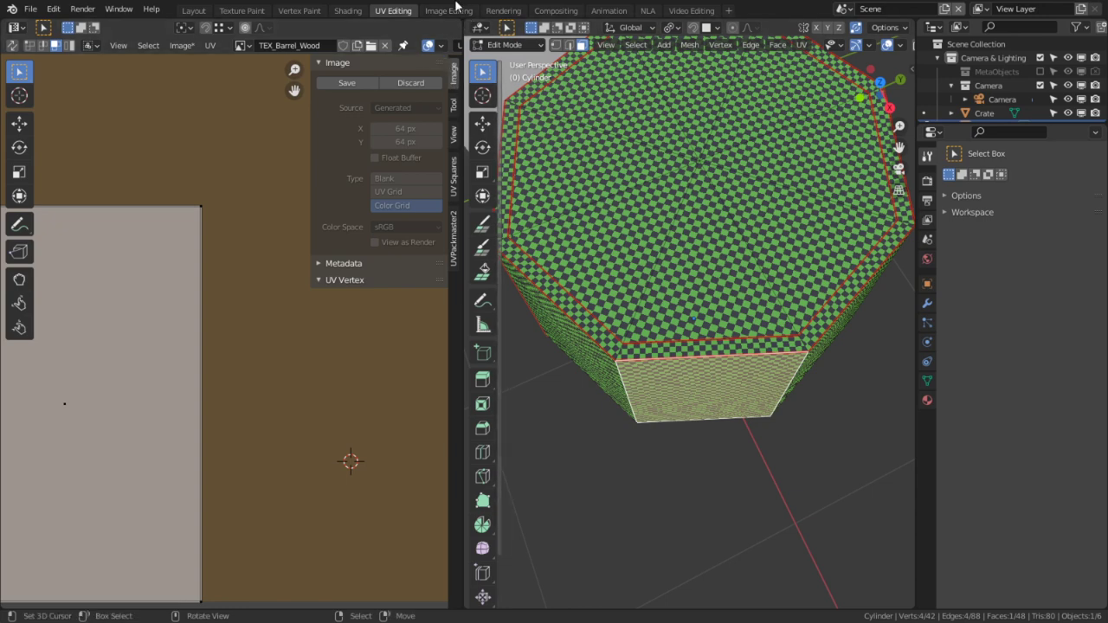
In the Shading workspace, delete the UV Coordinates group and connect the Mix node's Color to the Basic Default Material's Color
{"action": "left_click", "coordinate": [349, 12]}
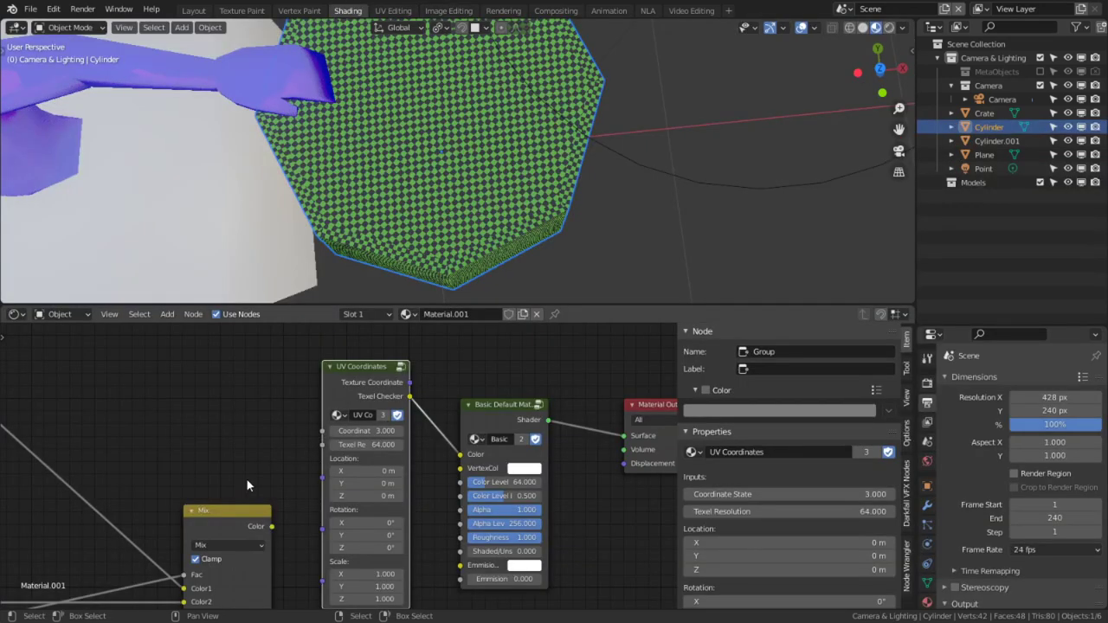
{"action": "key", "text": "x"}
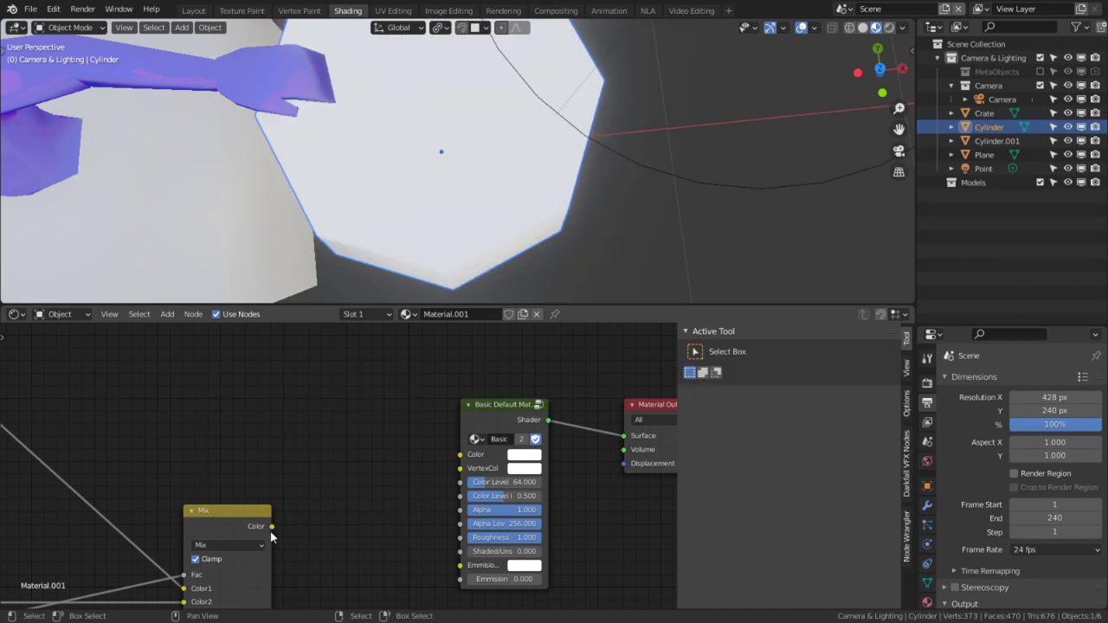
{"action": "left_click_drag", "start_coordinate": [271, 526], "coordinate": [460, 454]}
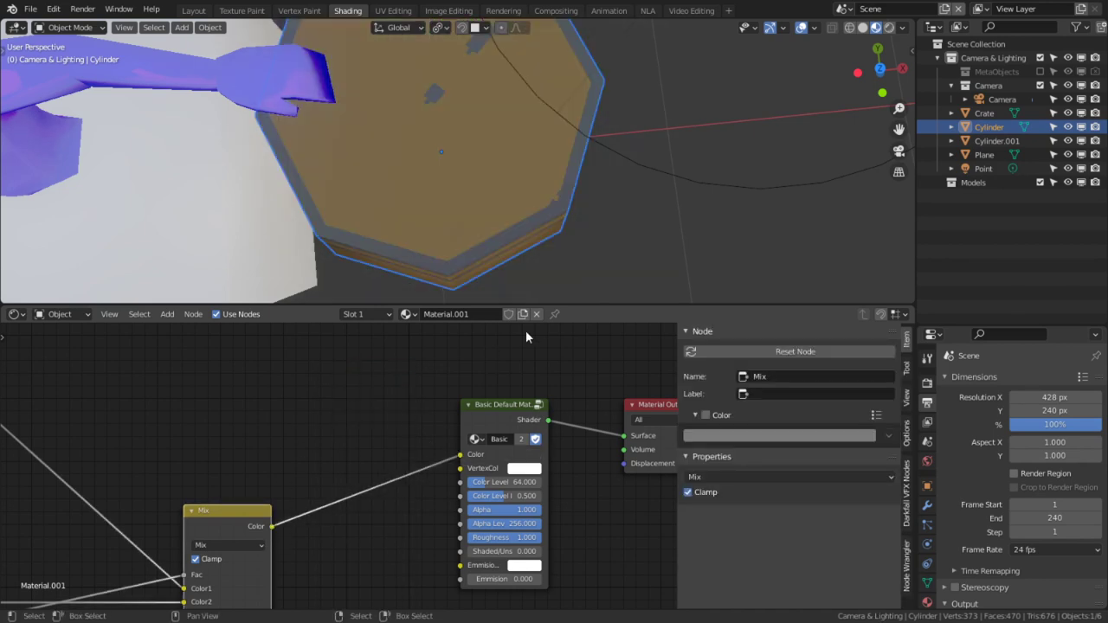
Enlarge the 3D viewport, examine the cap's grey patches against its edges in Edit Mode, and switch the barrel to Texture Paint mode
{"action": "middle_click_drag", "start_coordinate": [482, 253], "coordinate": [375, 206]}
{"action": "key", "text": "ctrl+space"}
{"action": "scroll", "coordinate": [439, 333], "scroll_direction": "up", "scroll_amount": 5}
{"action": "key", "text": "Tab"}
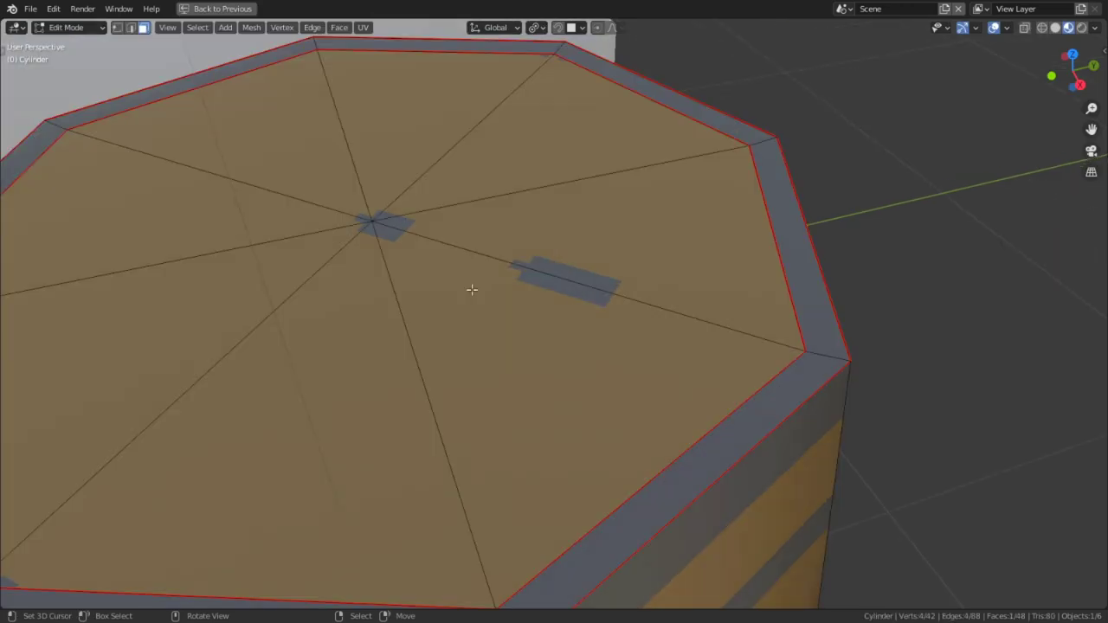
{"action": "middle_click_drag", "start_coordinate": [529, 259], "coordinate": [424, 192]}
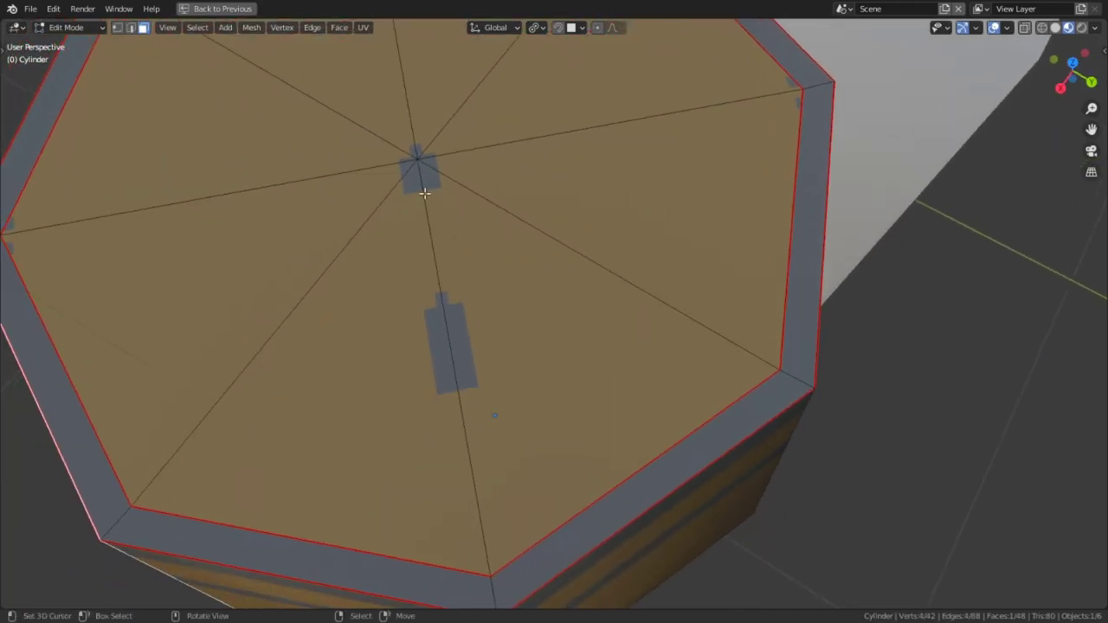
{"action": "left_click", "coordinate": [63, 29]}
{"action": "left_click", "coordinate": [75, 120]}
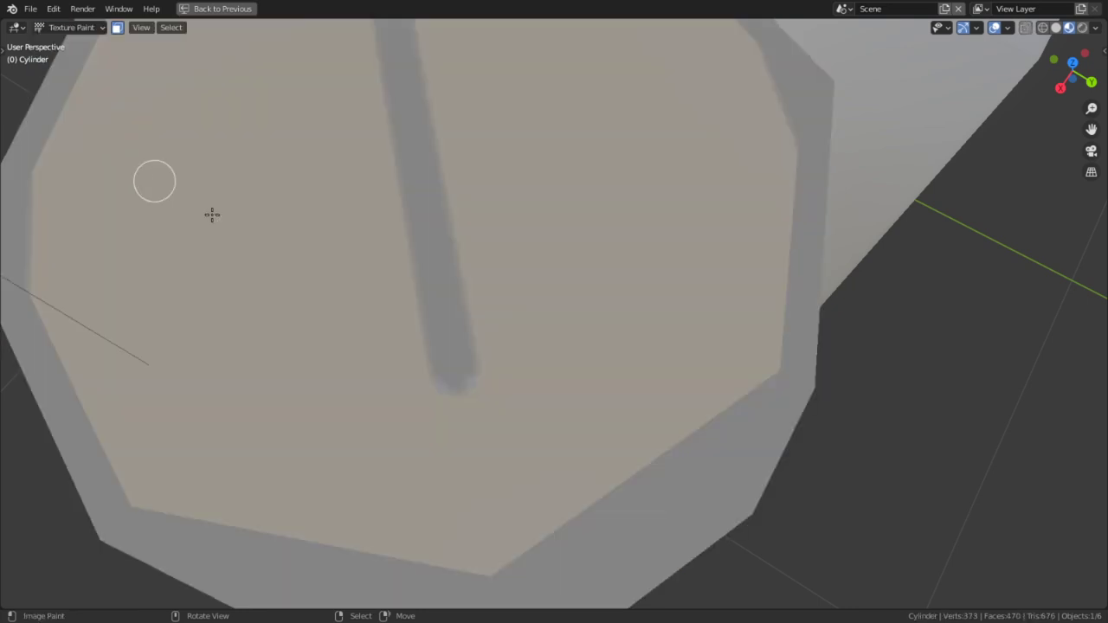
Select all the faces of the barrel's top as the paint mask
{"action": "right_click", "coordinate": [379, 296]}
{"action": "right_click", "coordinate": [321, 241], "text": "shift"}
{"action": "right_click", "coordinate": [494, 294], "text": "shift"}
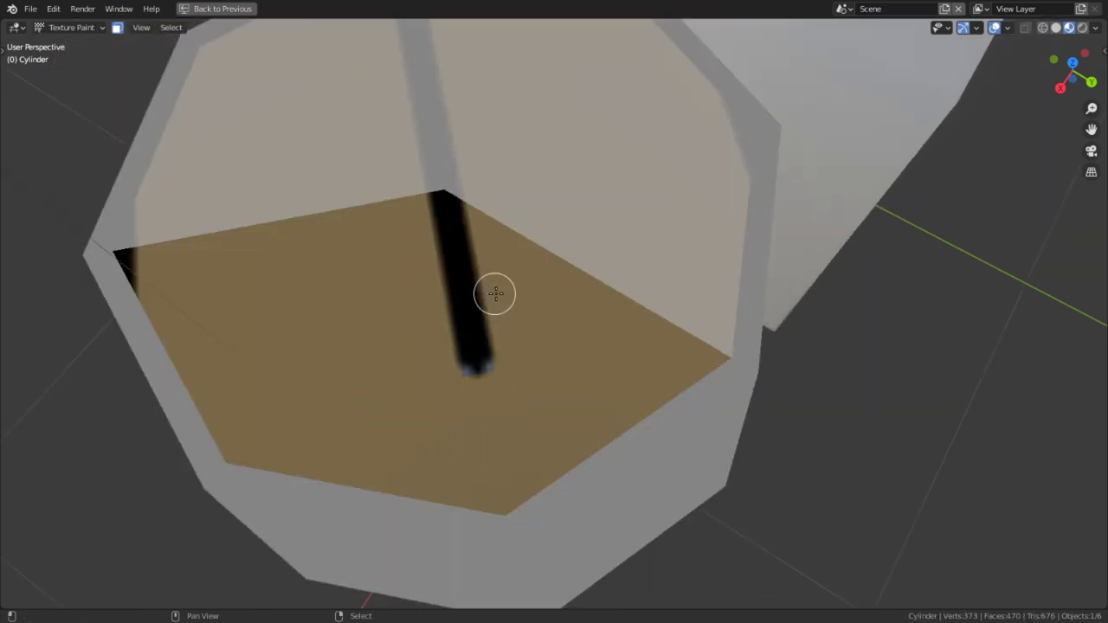
{"action": "right_click", "coordinate": [513, 208], "text": "shift"}
{"action": "right_click", "coordinate": [391, 116], "text": "shift"}
{"action": "right_click", "coordinate": [317, 104], "text": "shift"}
{"action": "right_click", "coordinate": [318, 128], "text": "shift"}
{"action": "right_click", "coordinate": [498, 136], "text": "shift"}
{"action": "right_click", "coordinate": [396, 114], "text": "shift"}
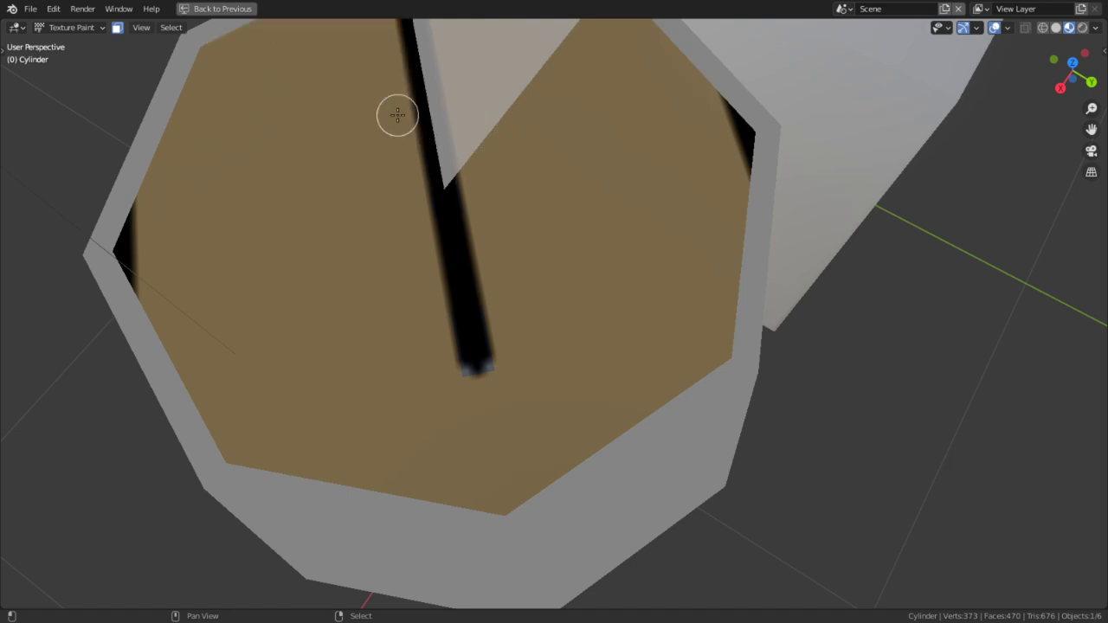
{"action": "right_click", "coordinate": [512, 117], "text": "shift"}
{"action": "right_click", "coordinate": [480, 114], "text": "shift"}
{"action": "right_click", "coordinate": [515, 147], "text": "shift"}
Restore the full layout, open the Texture Paint workspace, and examine the barrel's top with TEX_Barrel_Wood as the active slot
{"action": "key", "text": "ctrl+space"}
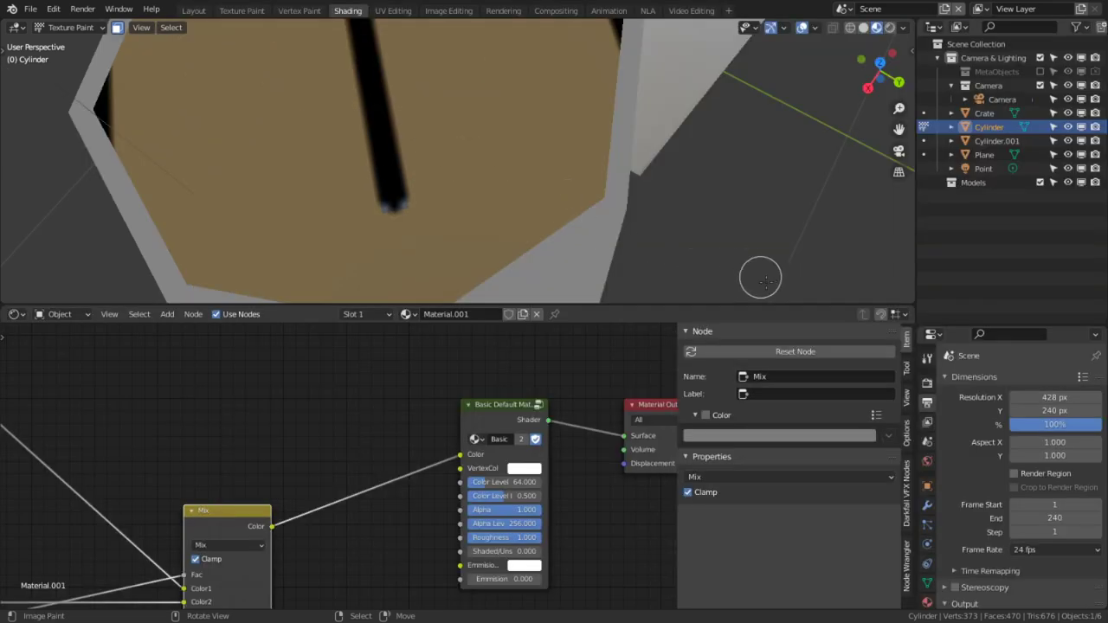
{"action": "left_click", "coordinate": [927, 356]}
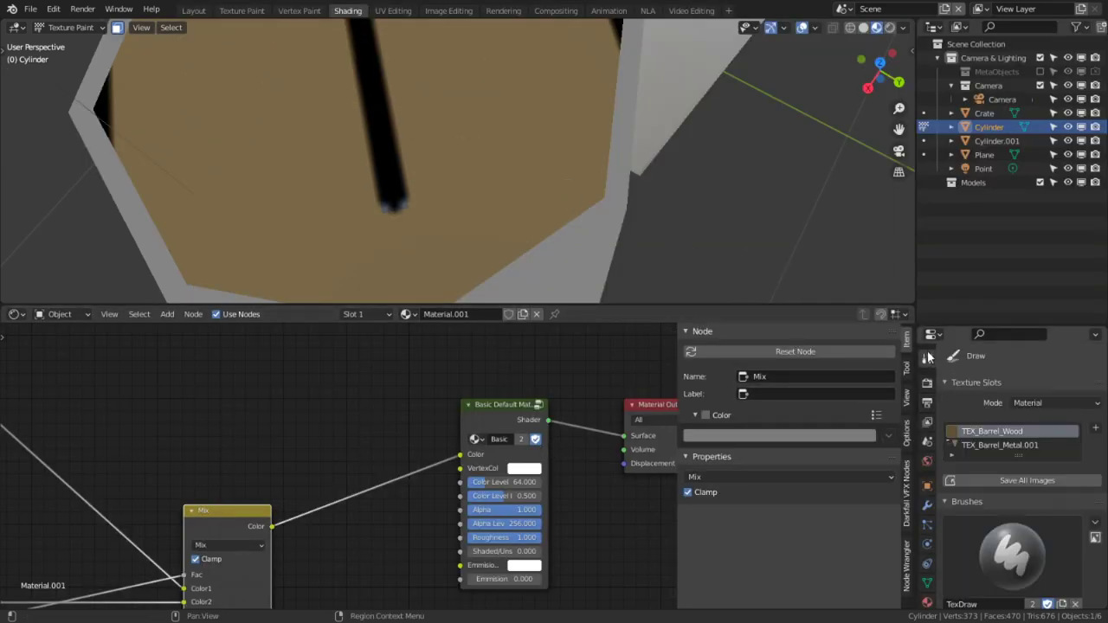
{"action": "left_click", "coordinate": [246, 11]}
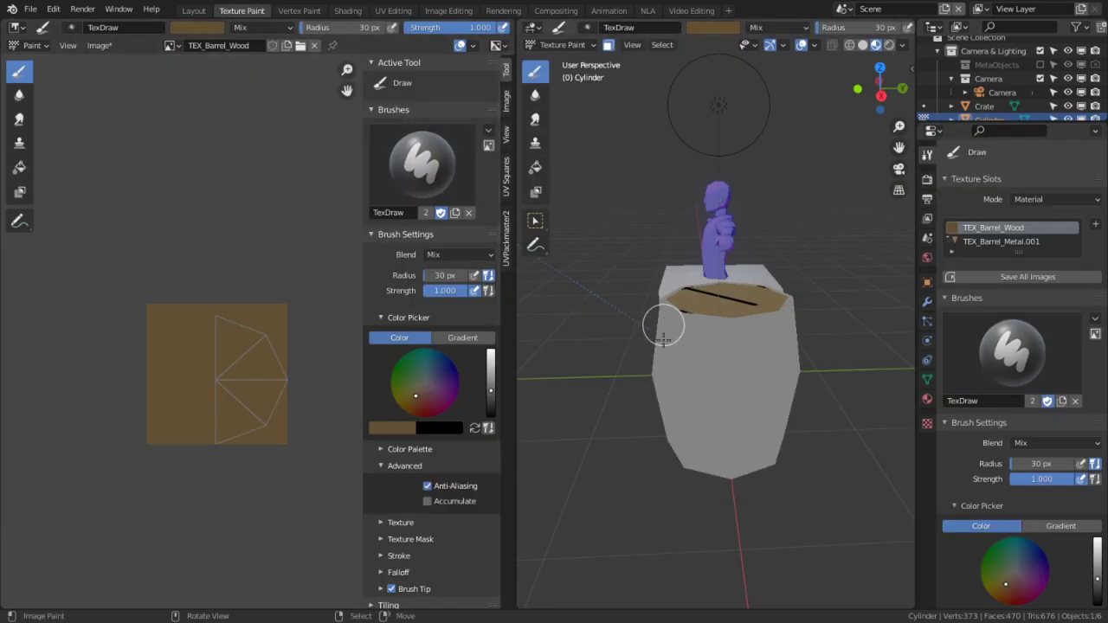
{"action": "scroll", "coordinate": [660, 319], "scroll_direction": "up", "scroll_amount": 3}
{"action": "left_click", "coordinate": [997, 242]}
{"action": "left_click", "coordinate": [993, 228]}
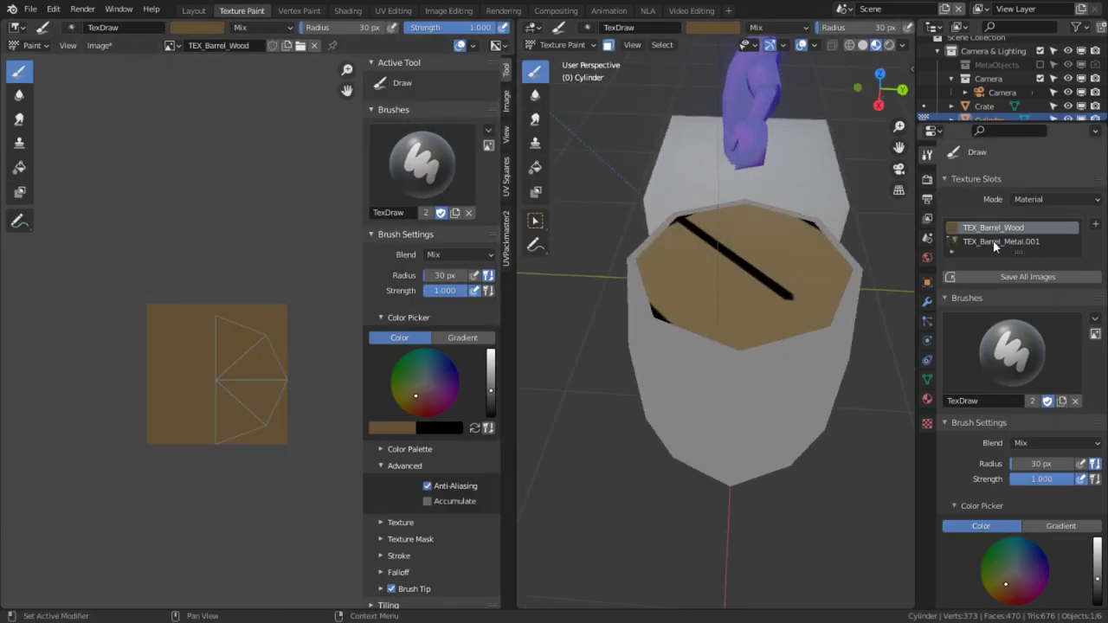
{"action": "middle_click_drag", "start_coordinate": [776, 232], "coordinate": [712, 354]}
{"action": "scroll", "coordinate": [783, 303], "scroll_direction": "up", "scroll_amount": 5}
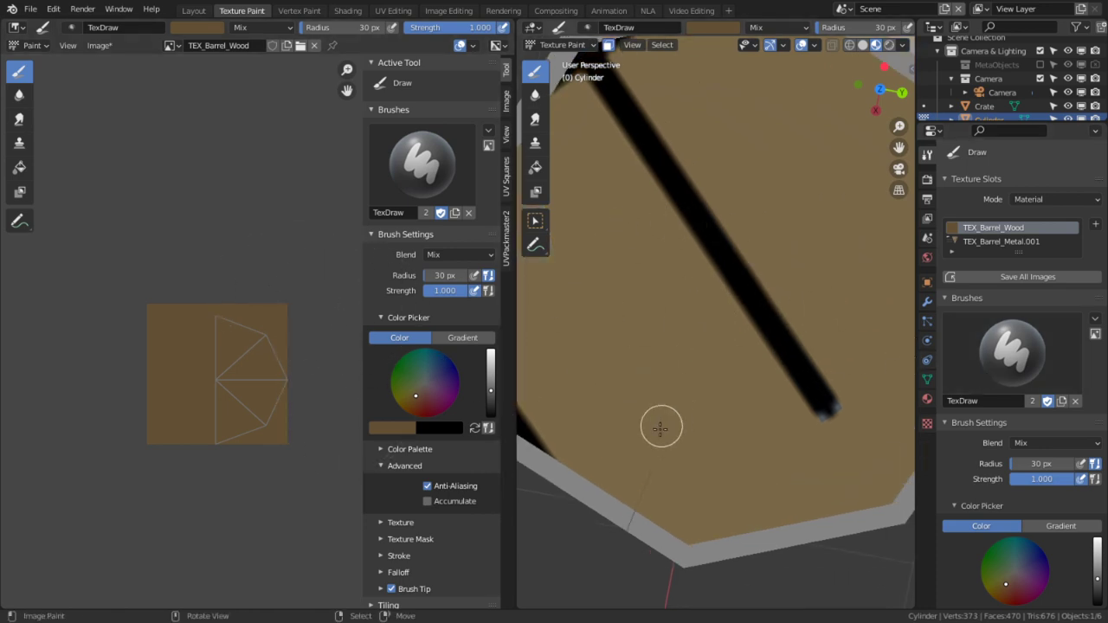
{"action": "scroll", "coordinate": [768, 470], "scroll_direction": "down", "scroll_amount": 4}
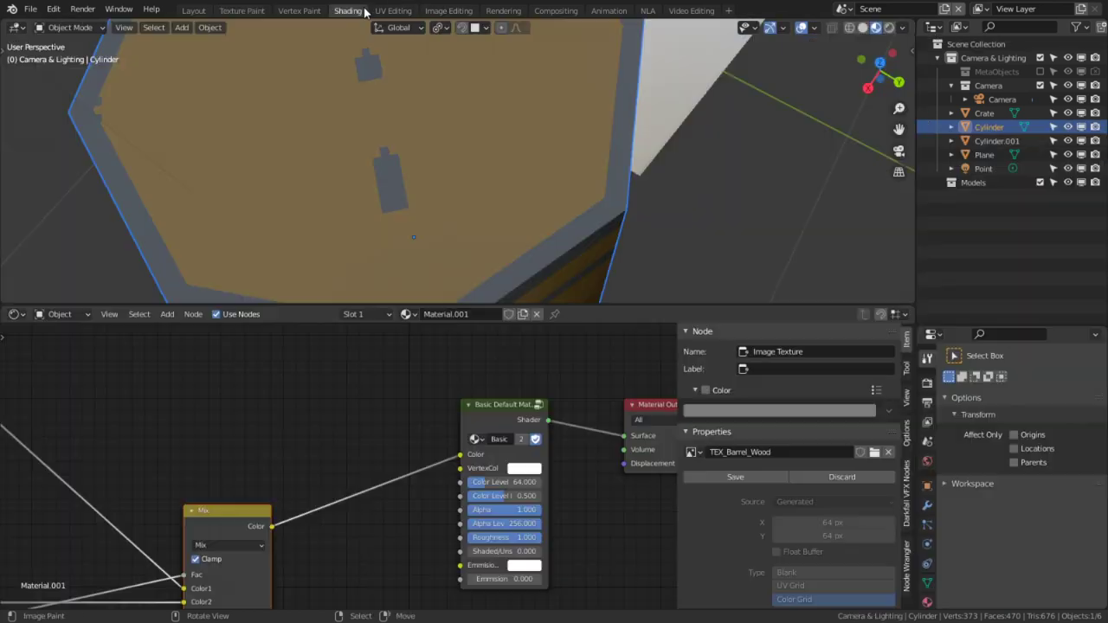
In the Shading workspace, add an Image Texture node to Material.001 and assign it the Barrel Stencil image
{"action": "left_click", "coordinate": [347, 11]}
{"action": "key", "text": "shift+a"}
{"action": "left_click", "coordinate": [321, 371]}
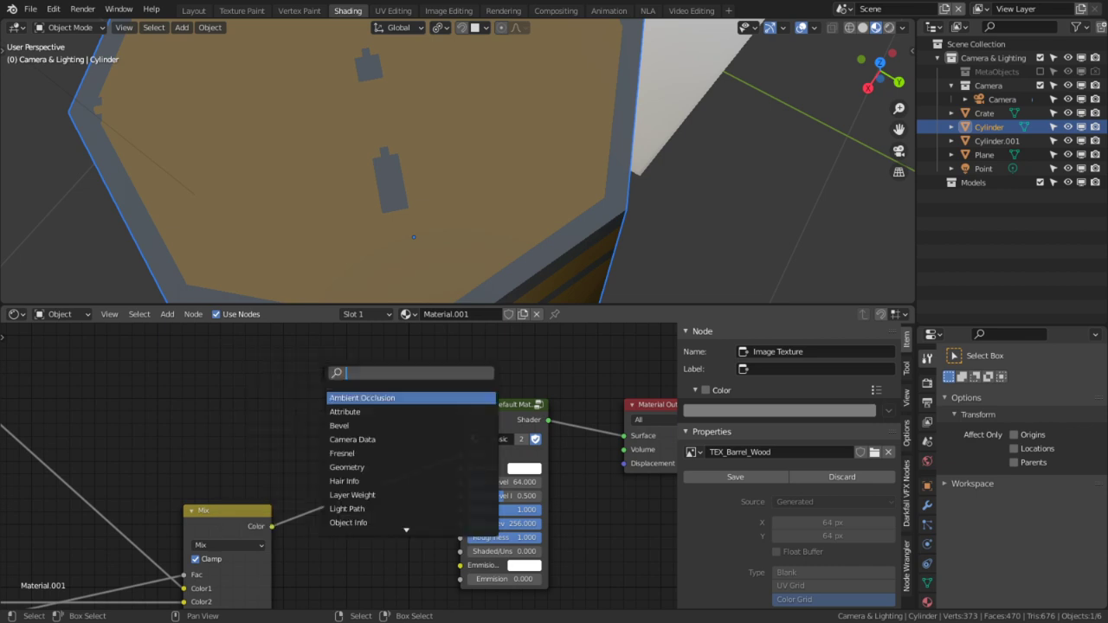
{"action": "key", "text": "Escape"}
{"action": "key", "text": "shift+a"}
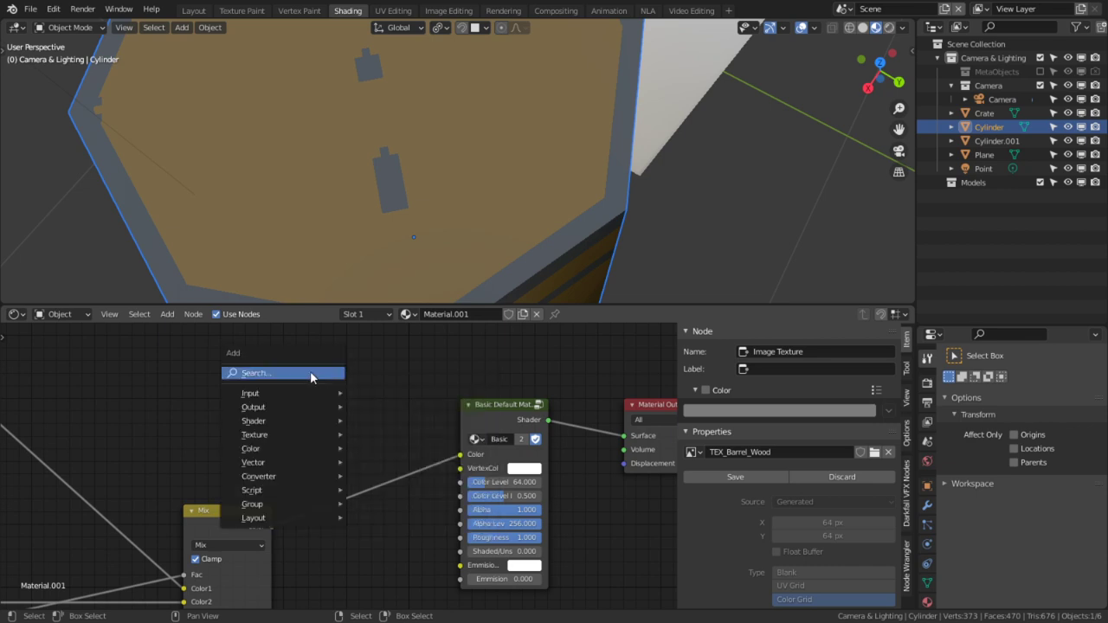
{"action": "key", "text": "t"}
{"action": "key", "text": "t"}
{"action": "key", "text": "a"}
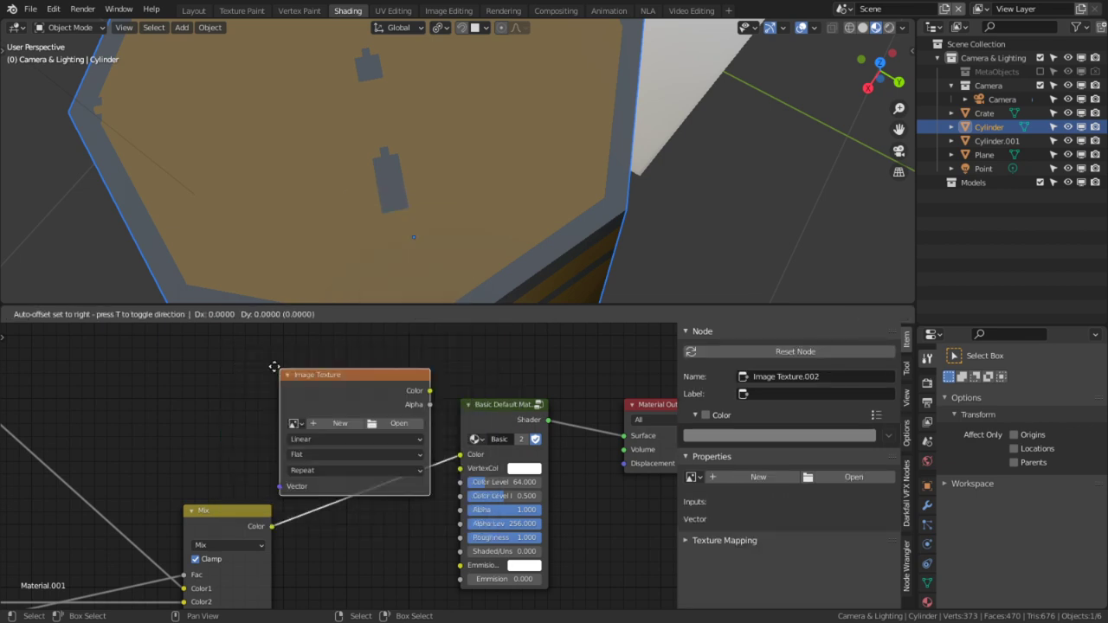
{"action": "left_click", "coordinate": [226, 342]}
{"action": "left_click", "coordinate": [246, 397]}
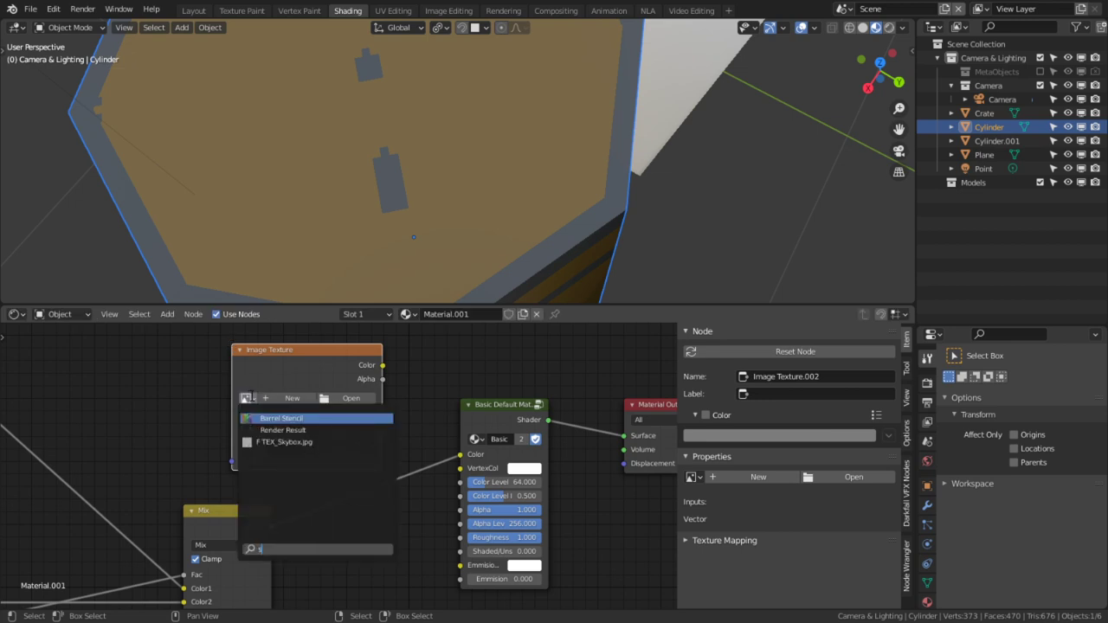
{"action": "left_click", "coordinate": [284, 413]}
{"action": "left_click_drag", "start_coordinate": [300, 392], "coordinate": [244, 354]}
Return to the Texture Paint workspace, make TEX_Barrel_Metal.001 the active slot and choose the Erase Fill brush
{"action": "left_click", "coordinate": [241, 11]}
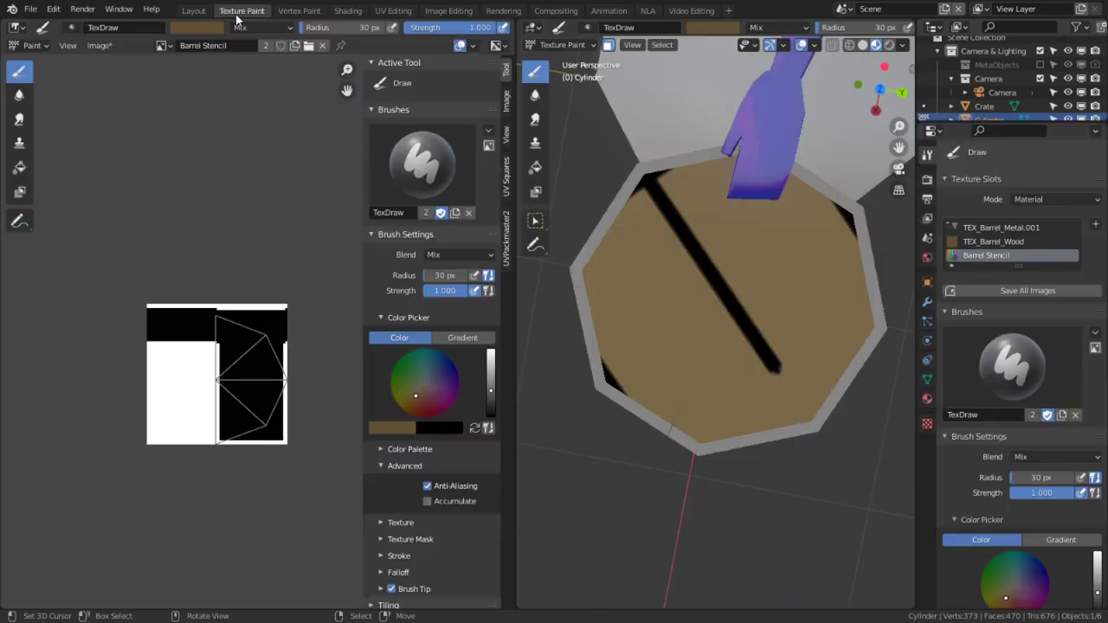
{"action": "left_click", "coordinate": [998, 253]}
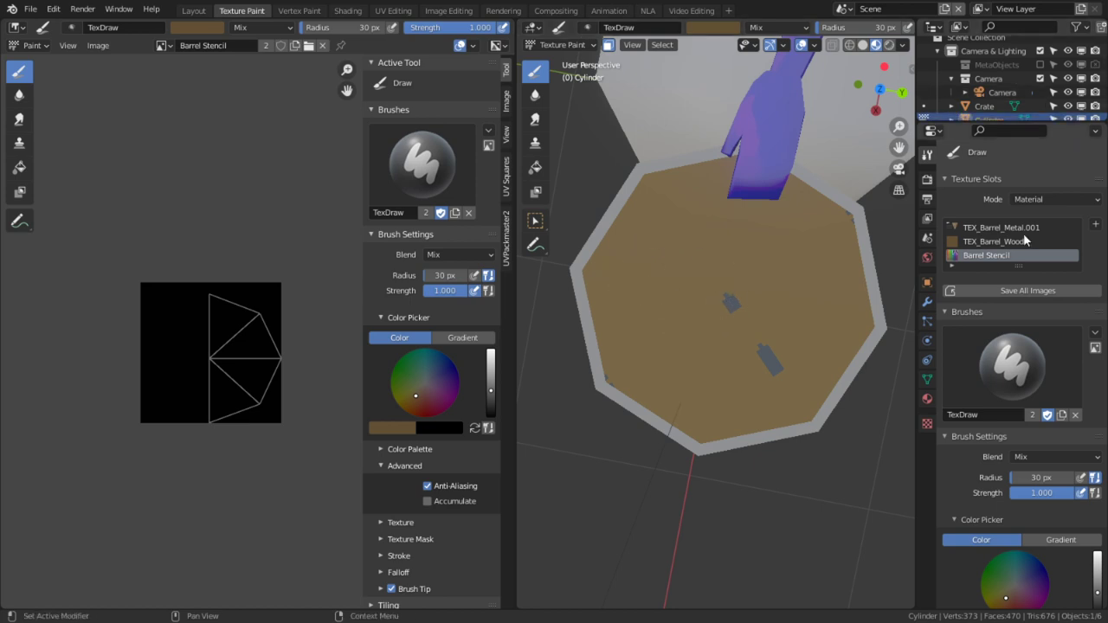
{"action": "left_click", "coordinate": [995, 241]}
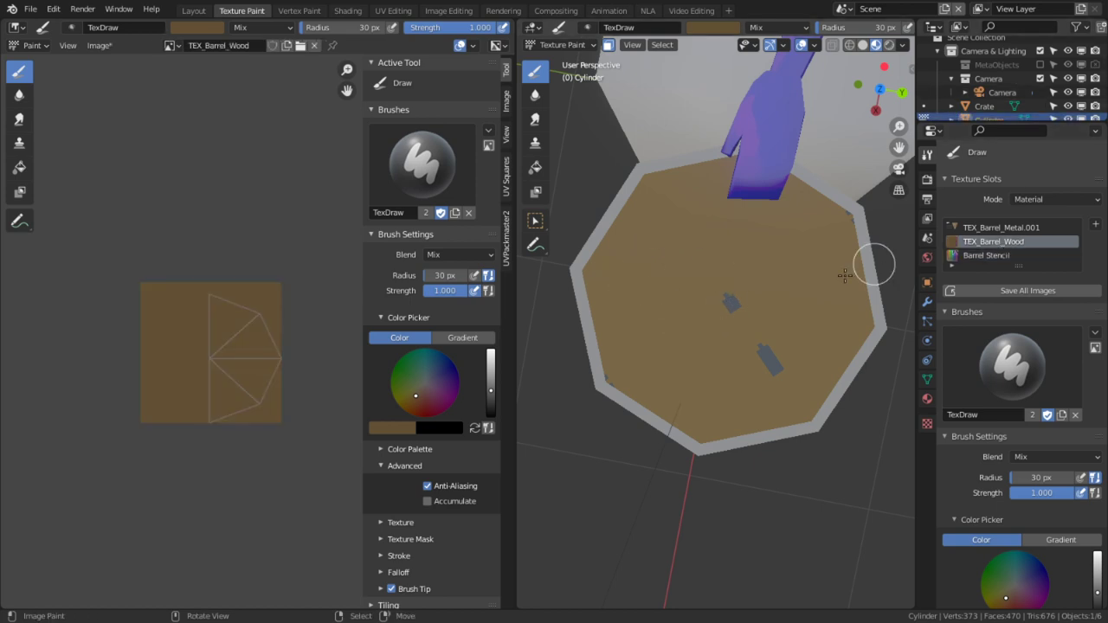
{"action": "left_click", "coordinate": [1021, 227]}
{"action": "scroll", "coordinate": [784, 351], "scroll_direction": "up", "scroll_amount": 4}
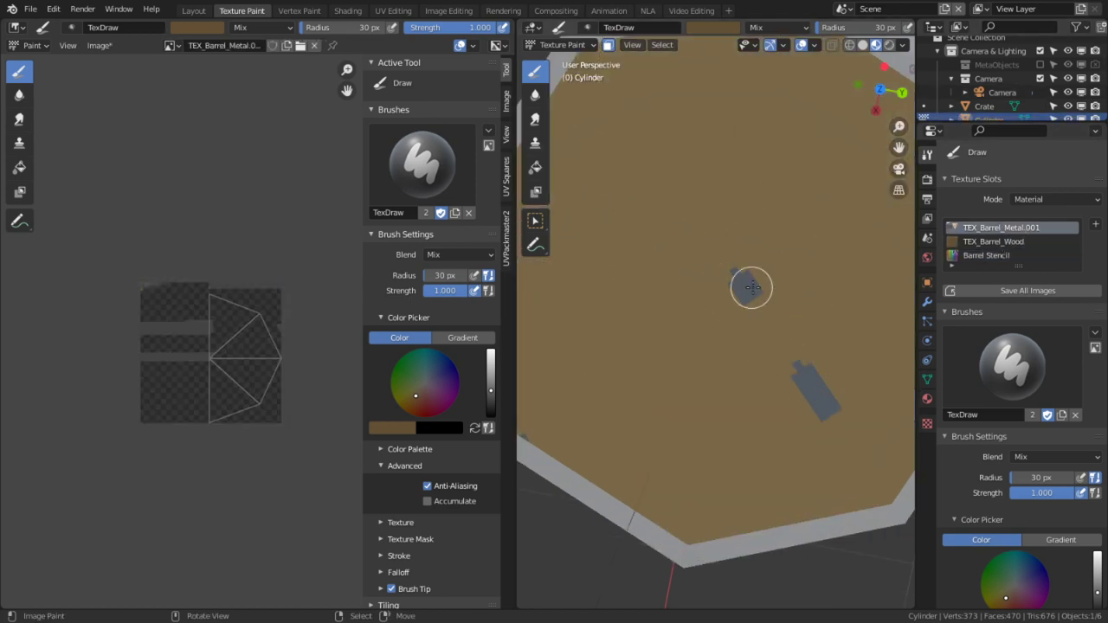
{"action": "left_click", "coordinate": [536, 170]}
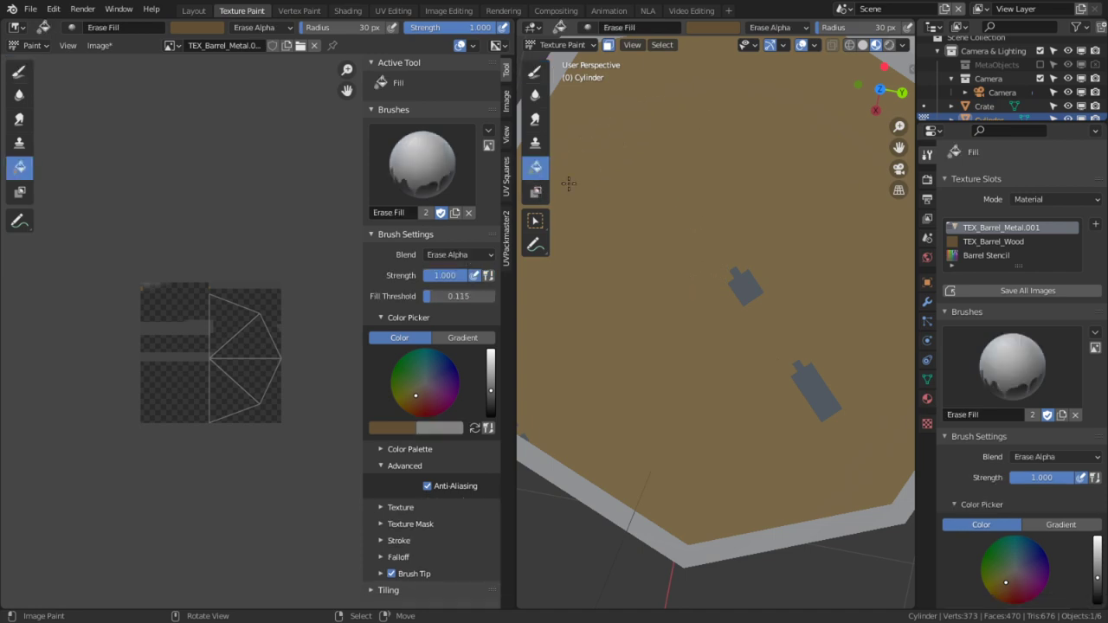
Try to erase the metal marks from the barrel's top faces with Erase Fill and check the barrel's sides
{"action": "left_click", "coordinate": [687, 242]}
{"action": "left_click", "coordinate": [774, 366]}
{"action": "left_click", "coordinate": [799, 239]}
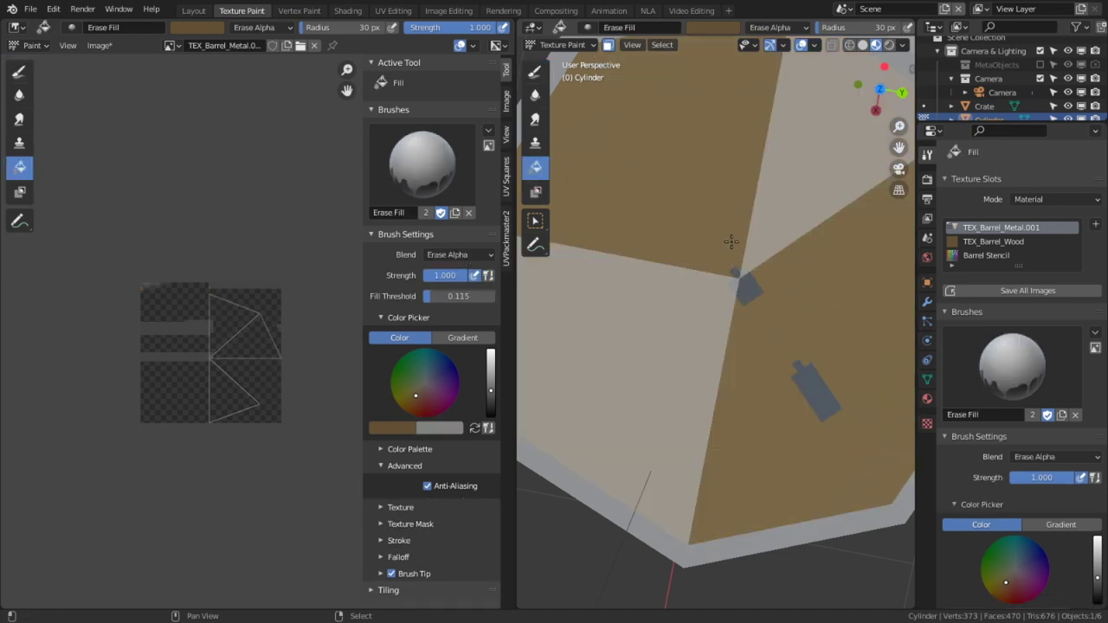
{"action": "left_click", "coordinate": [667, 346]}
{"action": "left_click", "coordinate": [759, 240]}
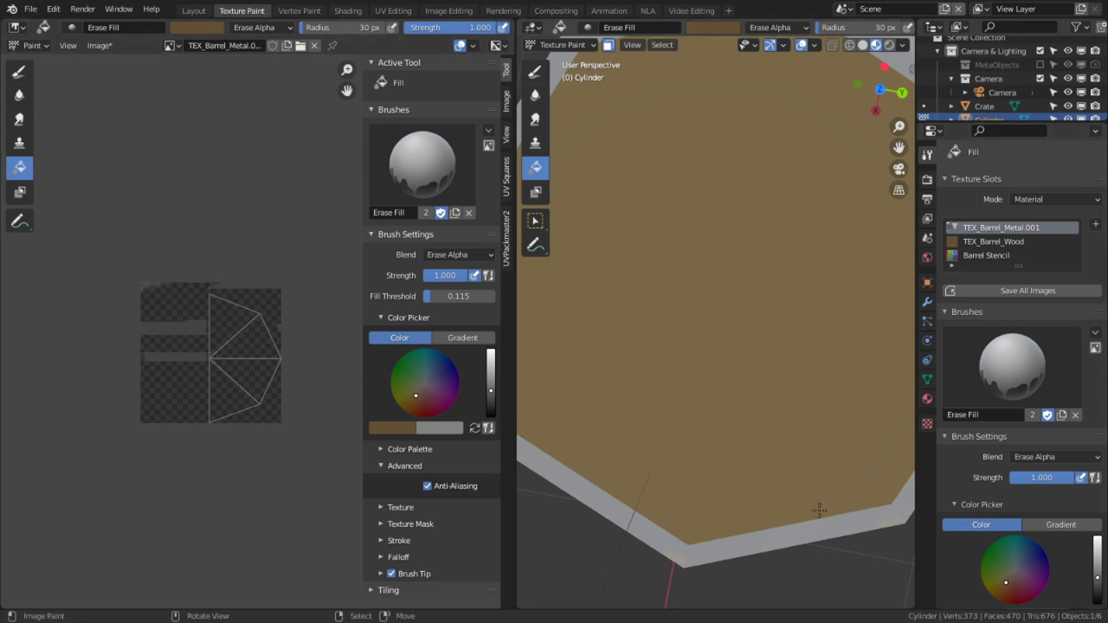
{"action": "scroll", "coordinate": [818, 511], "scroll_direction": "down", "scroll_amount": 4}
{"action": "middle_click_drag", "start_coordinate": [712, 421], "coordinate": [749, 252]}
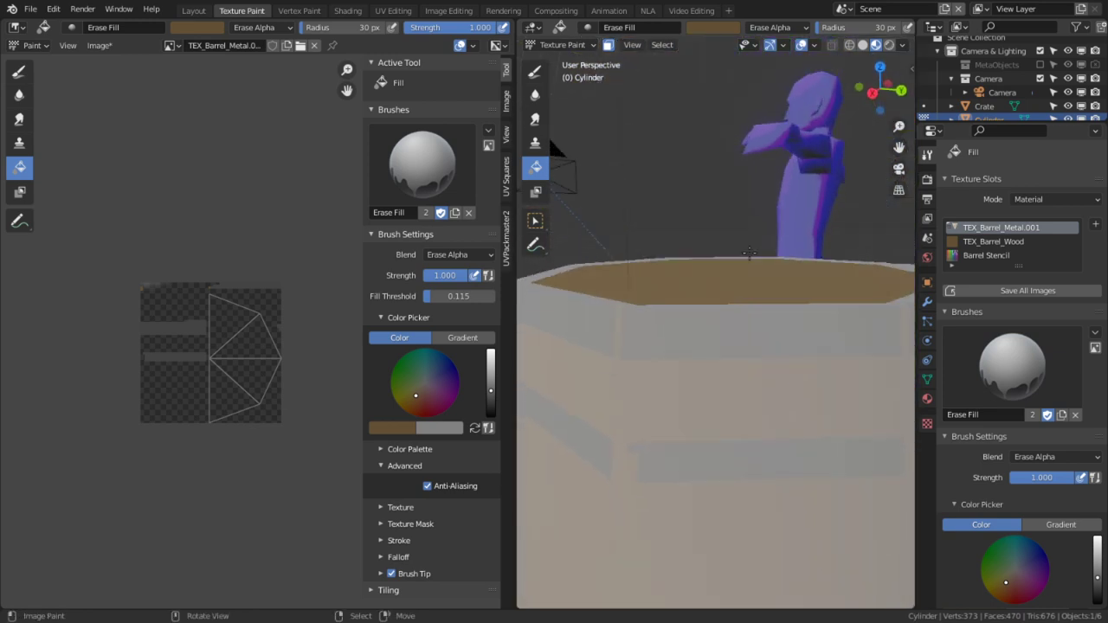
{"action": "middle_click_drag", "start_coordinate": [759, 344], "coordinate": [770, 484]}
{"action": "scroll", "coordinate": [987, 428], "scroll_direction": "down", "scroll_amount": 1}
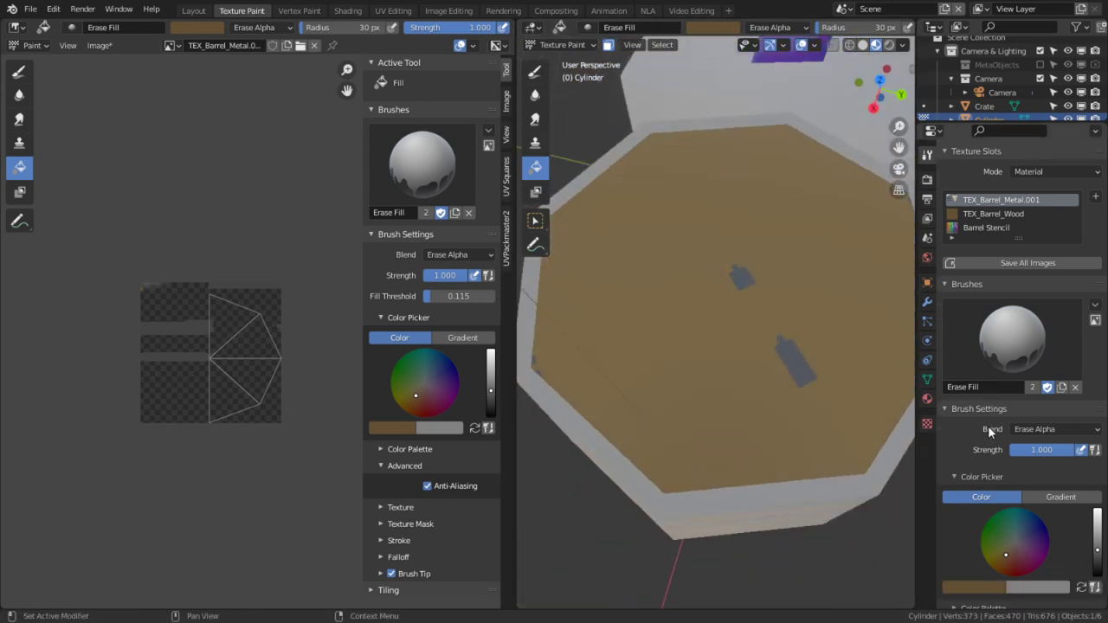
Set the paint bleed to 0 px and erase-fill the barrel's top faces on the metal texture
{"action": "scroll", "coordinate": [988, 425], "scroll_direction": "down", "scroll_amount": 15}
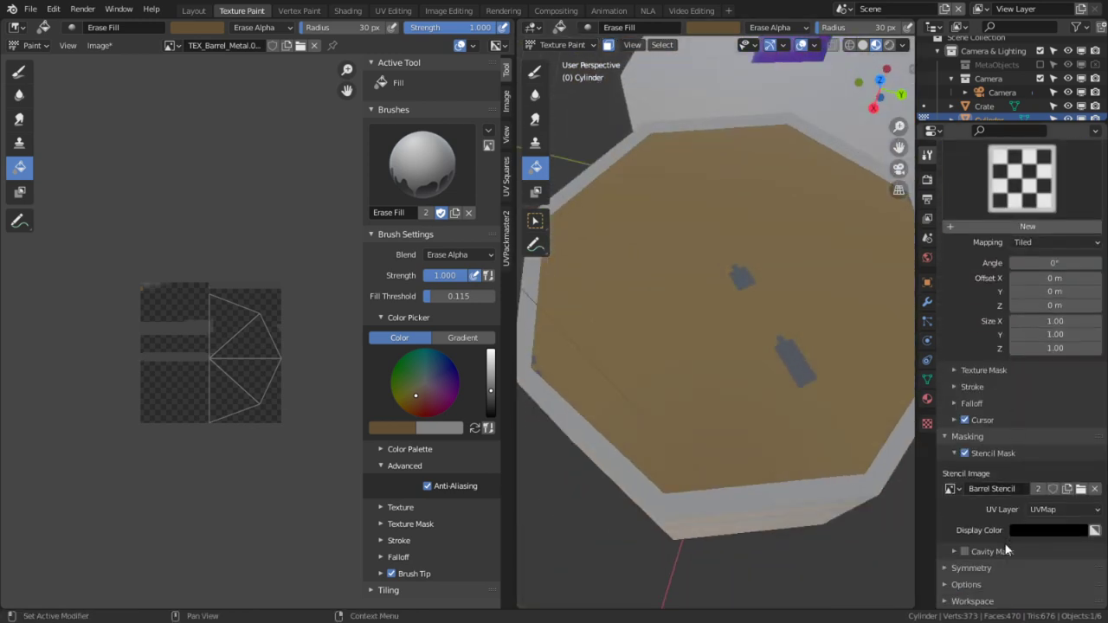
{"action": "left_click", "coordinate": [964, 585]}
{"action": "scroll", "coordinate": [998, 592], "scroll_direction": "down", "scroll_amount": 3}
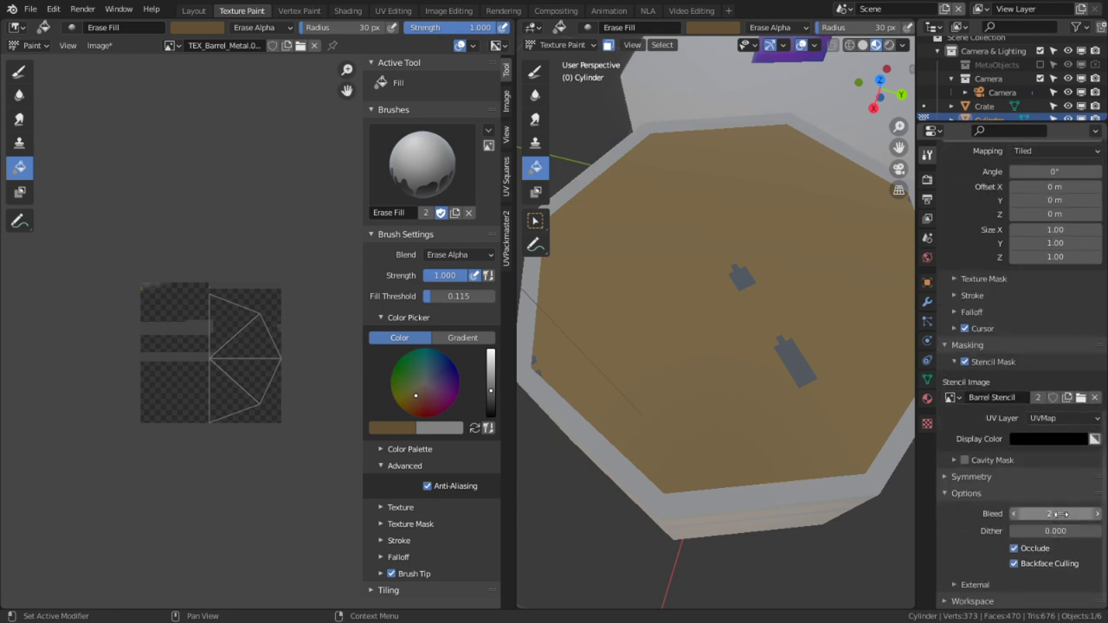
{"action": "left_click_drag", "start_coordinate": [1063, 515], "coordinate": [1021, 514]}
{"action": "mouse_move", "coordinate": [808, 402]}
{"action": "middle_mouse_down"}
{"action": "mouse_move", "coordinate": [793, 237]}
{"action": "mouse_move", "coordinate": [798, 394]}
{"action": "middle_mouse_up"}
{"action": "scroll", "coordinate": [798, 394], "scroll_direction": "up", "scroll_amount": 4}
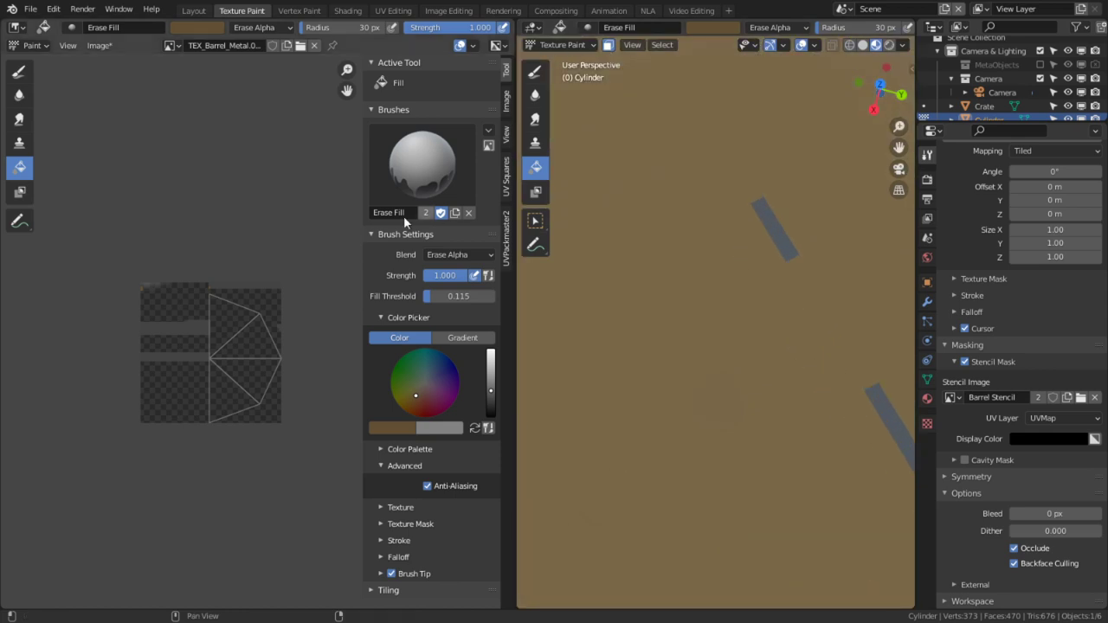
{"action": "scroll", "coordinate": [276, 312], "scroll_direction": "up", "scroll_amount": 4}
{"action": "scroll", "coordinate": [173, 327], "scroll_direction": "up", "scroll_amount": 3}
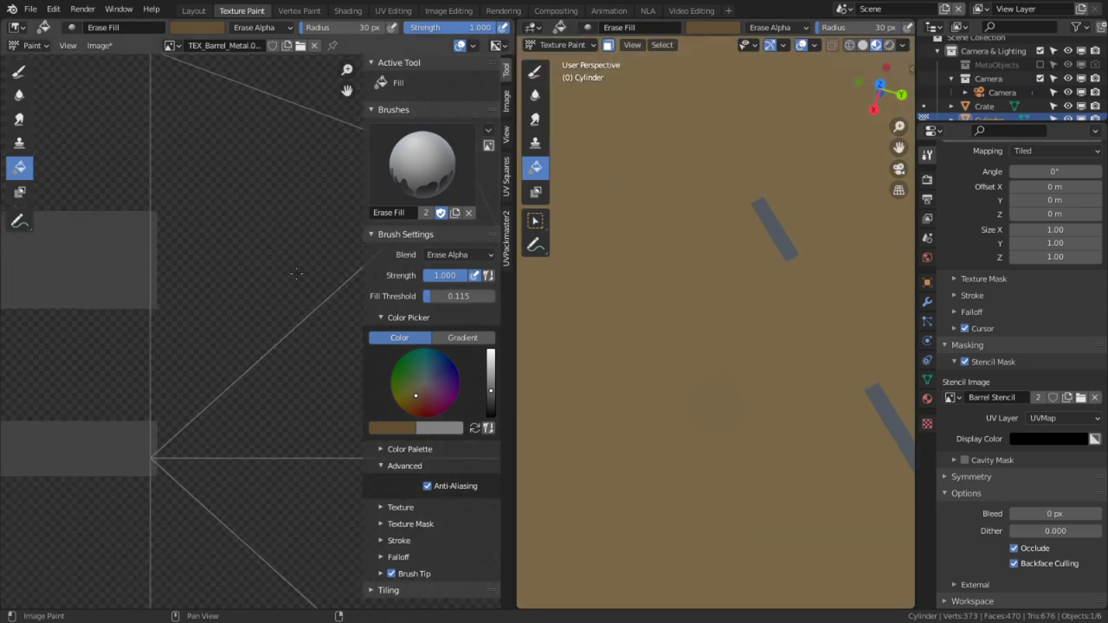
Set the paint bleed to 1 px, and try another erase fill on the barrel's top before undoing it
{"action": "left_click", "coordinate": [1098, 514]}
{"action": "left_click", "coordinate": [779, 331]}
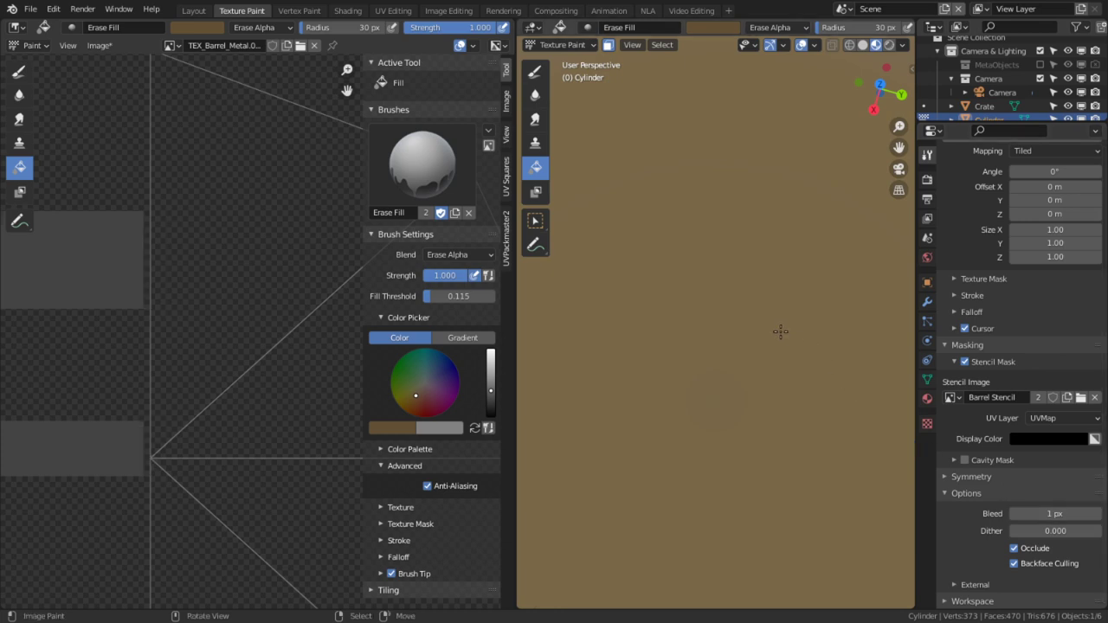
{"action": "key", "text": "ctrl+z"}
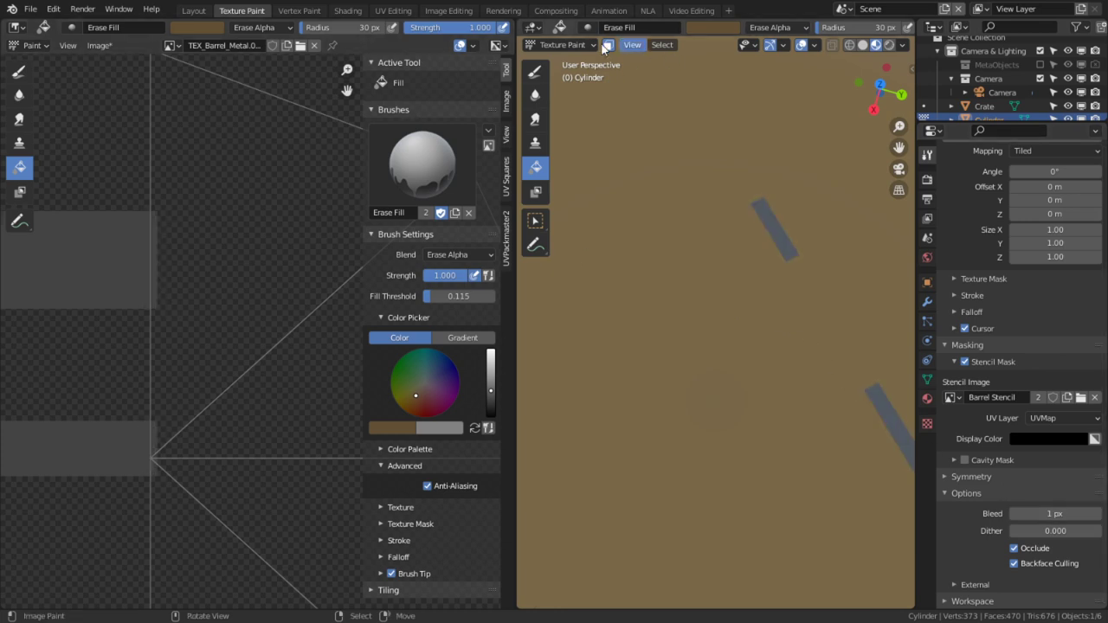
Switch to the Draw tool with the Erase brush and bring the leftover metal marks on the barrel's top into view
{"action": "left_click", "coordinate": [534, 72]}
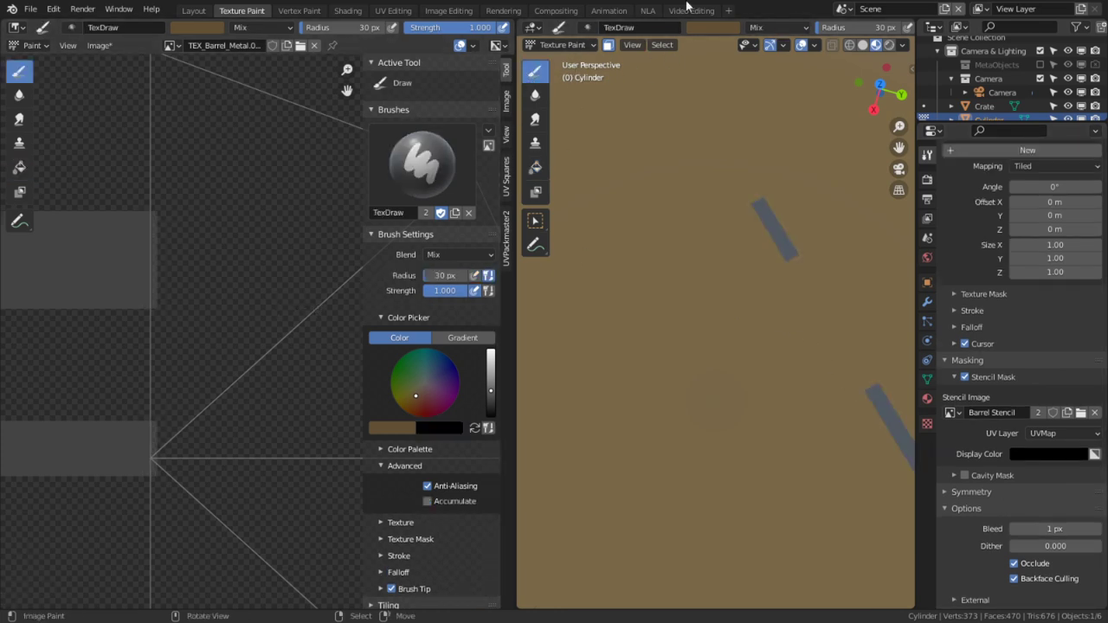
{"action": "left_click", "coordinate": [616, 34]}
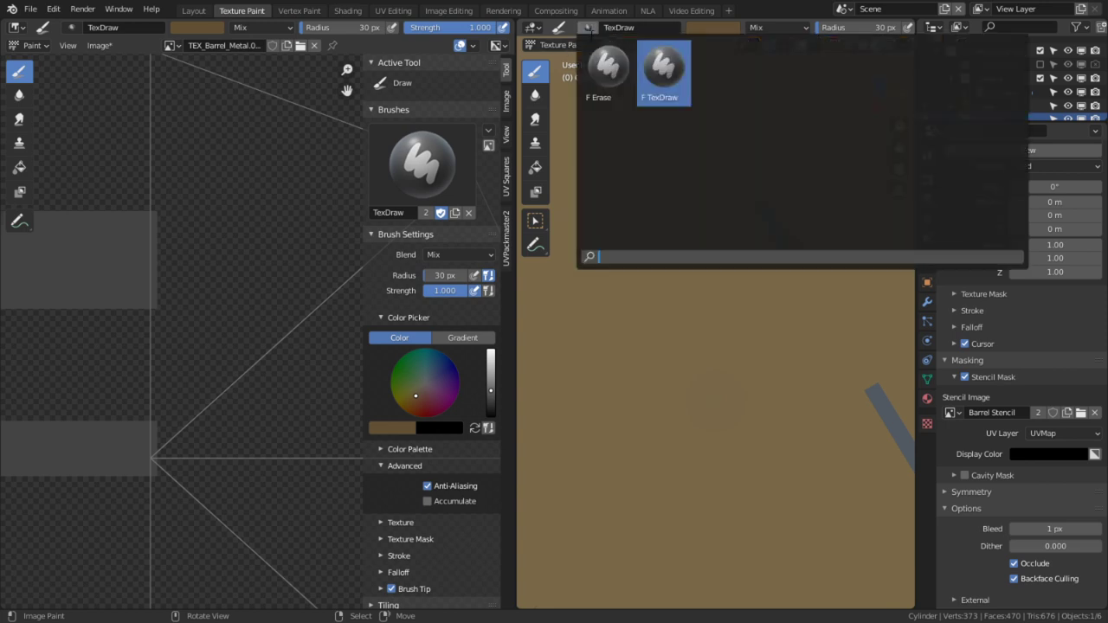
{"action": "left_click", "coordinate": [623, 86]}
{"action": "scroll", "coordinate": [789, 361], "scroll_direction": "down", "scroll_amount": 3}
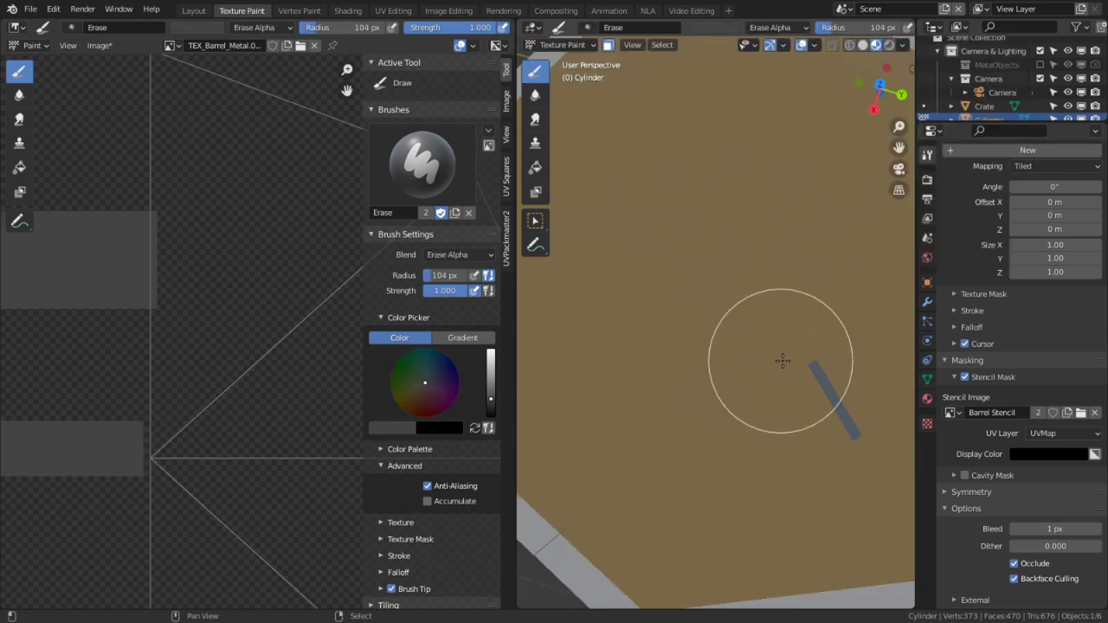
{"action": "middle_click_drag", "start_coordinate": [781, 360], "coordinate": [714, 343], "text": "shift"}
{"action": "left_click", "coordinate": [1014, 529]}
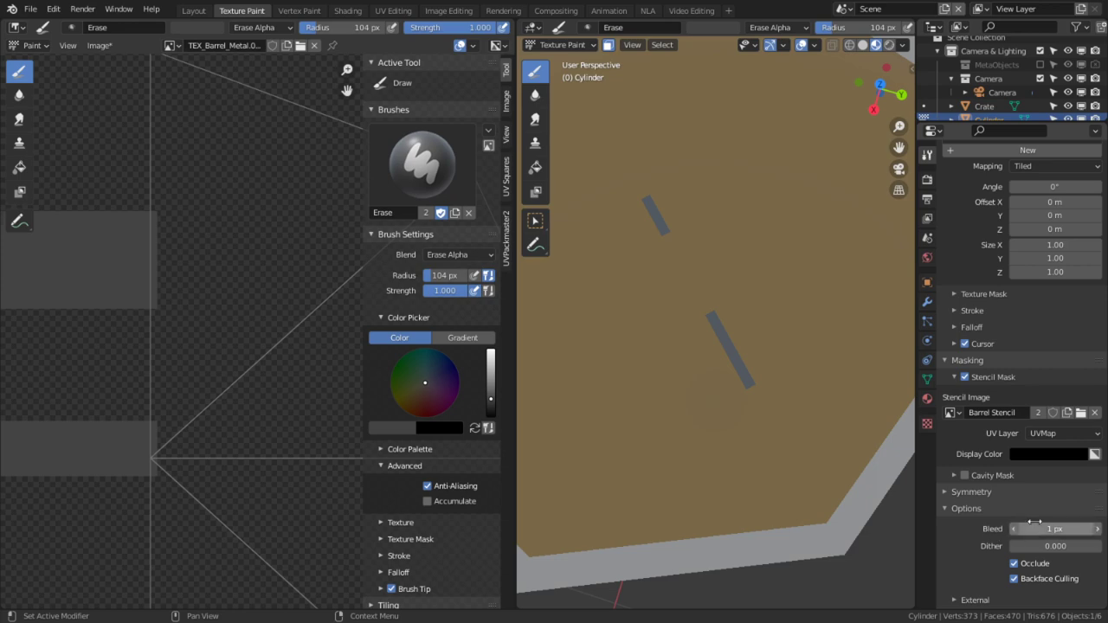
Maximize the image editor showing the metal texture and reduce the Erase brush radius to 1 px
{"action": "key", "text": "ctrl+space"}
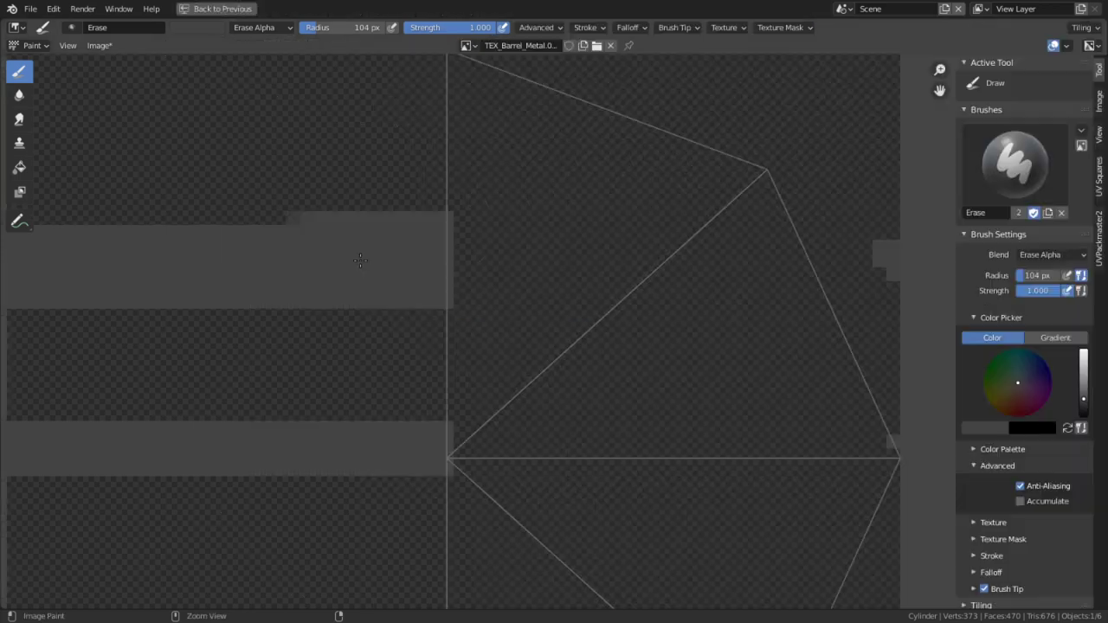
{"action": "key", "text": "f"}
{"action": "left_click", "coordinate": [400, 251]}
{"action": "scroll", "coordinate": [645, 269], "scroll_direction": "down", "scroll_amount": 5}
{"action": "key", "text": "f"}
{"action": "left_click", "coordinate": [121, 272]}
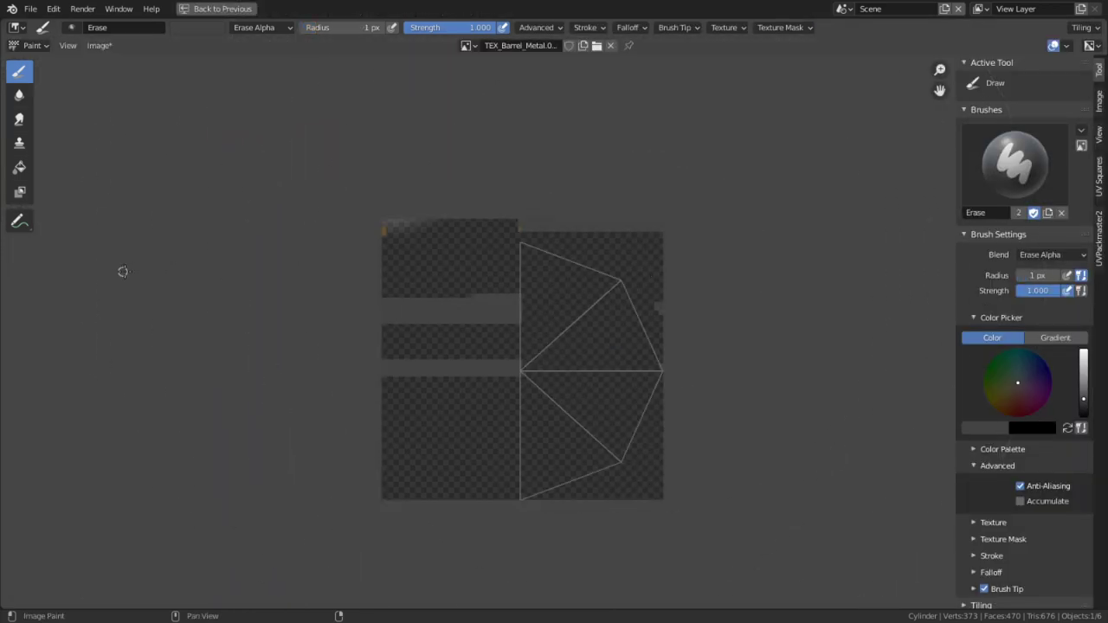
Set the Erase brush's stroke method to Line for the edge of the metal bands beside the top's UV island
{"action": "scroll", "coordinate": [381, 258], "scroll_direction": "up", "scroll_amount": 4}
{"action": "scroll", "coordinate": [441, 251], "scroll_direction": "up", "scroll_amount": 4}
{"action": "key", "text": "e"}
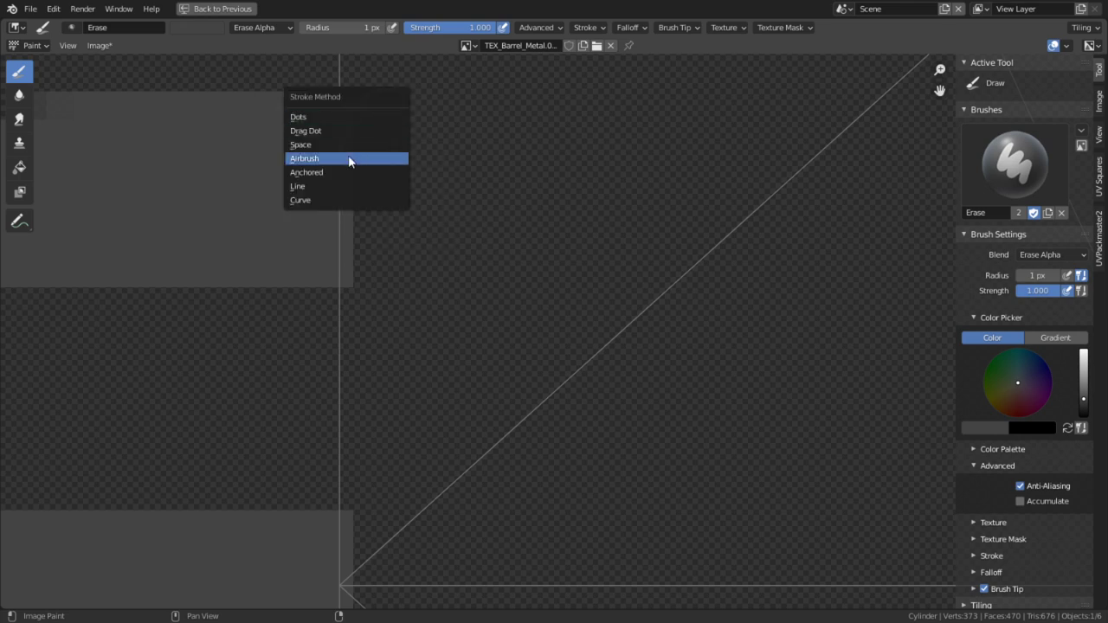
{"action": "left_click", "coordinate": [329, 187]}
{"action": "scroll", "coordinate": [424, 147], "scroll_direction": "down", "scroll_amount": 2}
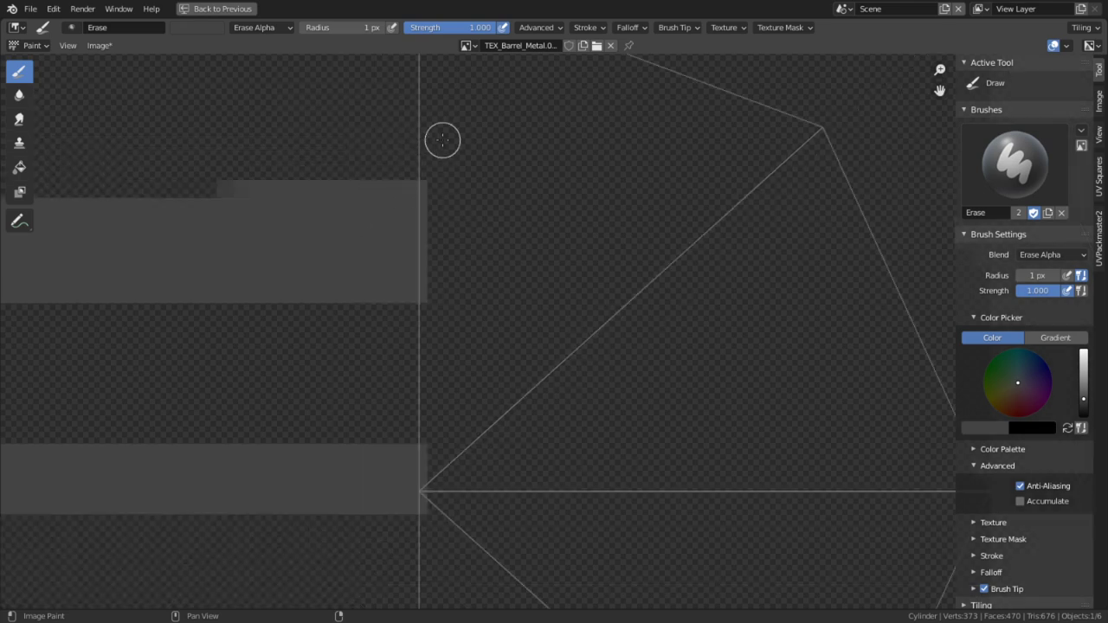
Erase the metal pixels spilling past the right ends of both bands with two vertical lines along the UV island's edge
{"action": "left_click_drag", "start_coordinate": [435, 140], "coordinate": [441, 572]}
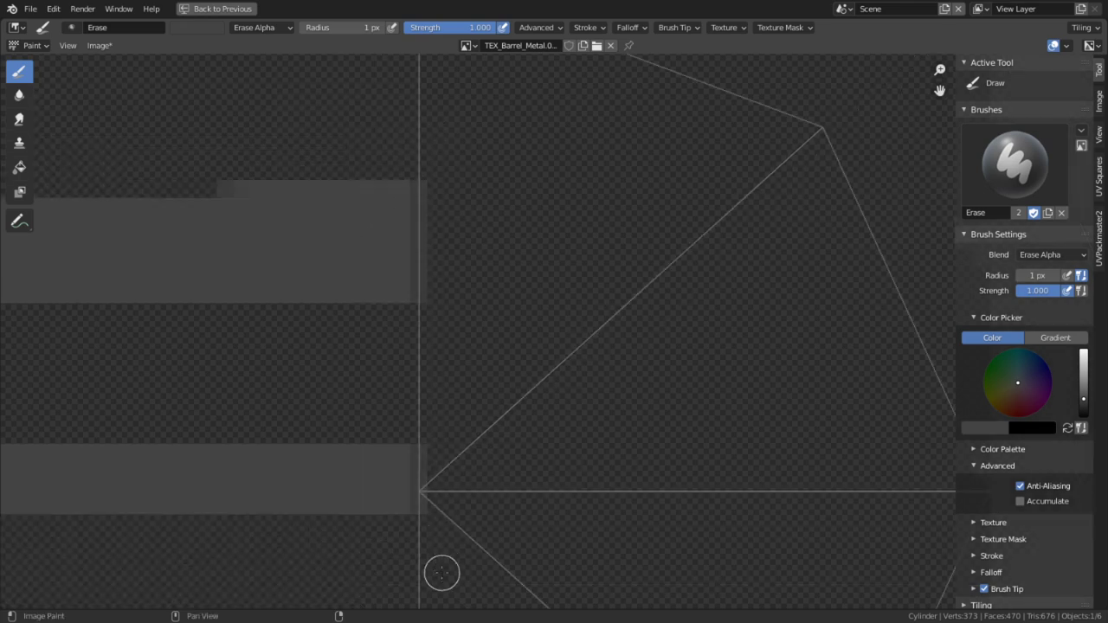
{"action": "left_click_drag", "start_coordinate": [433, 164], "coordinate": [435, 605]}
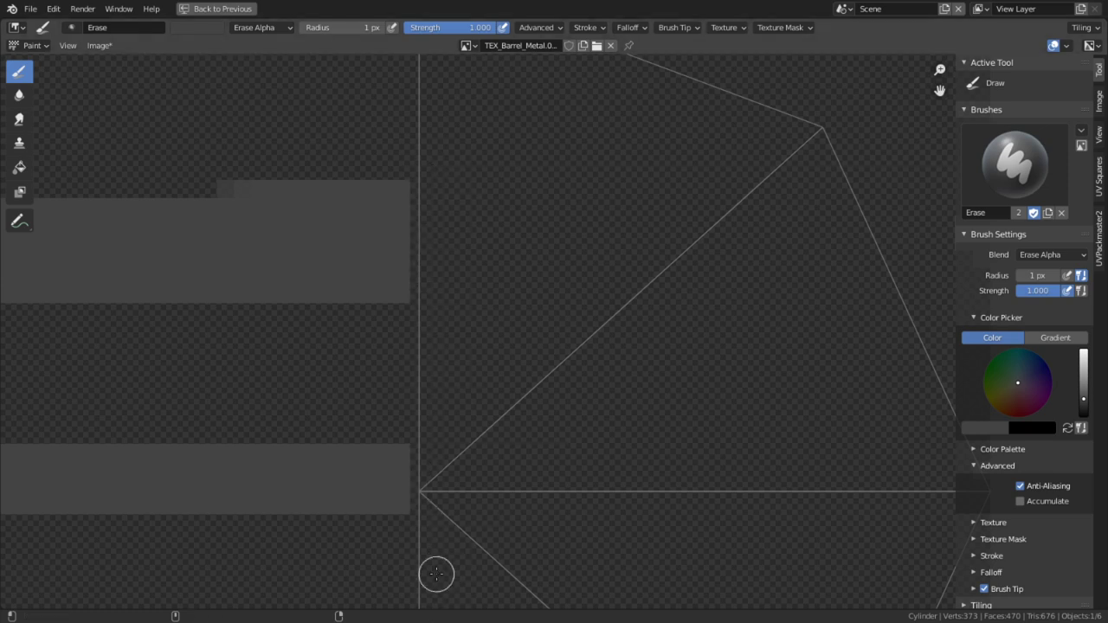
Set the Erase brush's blend mode to Mix, draw a vertical line near the upper metal band's end, and restore the split layout
{"action": "left_click", "coordinate": [260, 27]}
{"action": "left_click", "coordinate": [250, 42]}
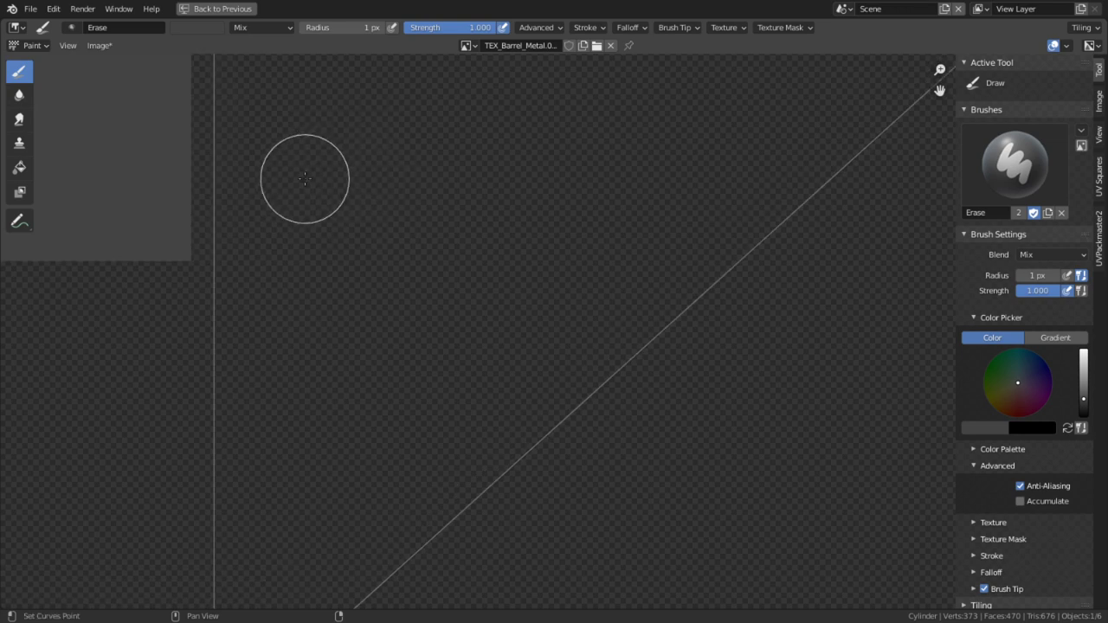
{"action": "middle_click_drag", "start_coordinate": [305, 178], "coordinate": [468, 298]}
{"action": "mouse_move", "coordinate": [302, 183]}
{"action": "middle_mouse_down"}
{"action": "mouse_move", "coordinate": [309, 191]}
{"action": "mouse_move", "coordinate": [271, 263]}
{"action": "middle_mouse_up"}
{"action": "scroll", "coordinate": [275, 257], "scroll_direction": "up", "scroll_amount": 2}
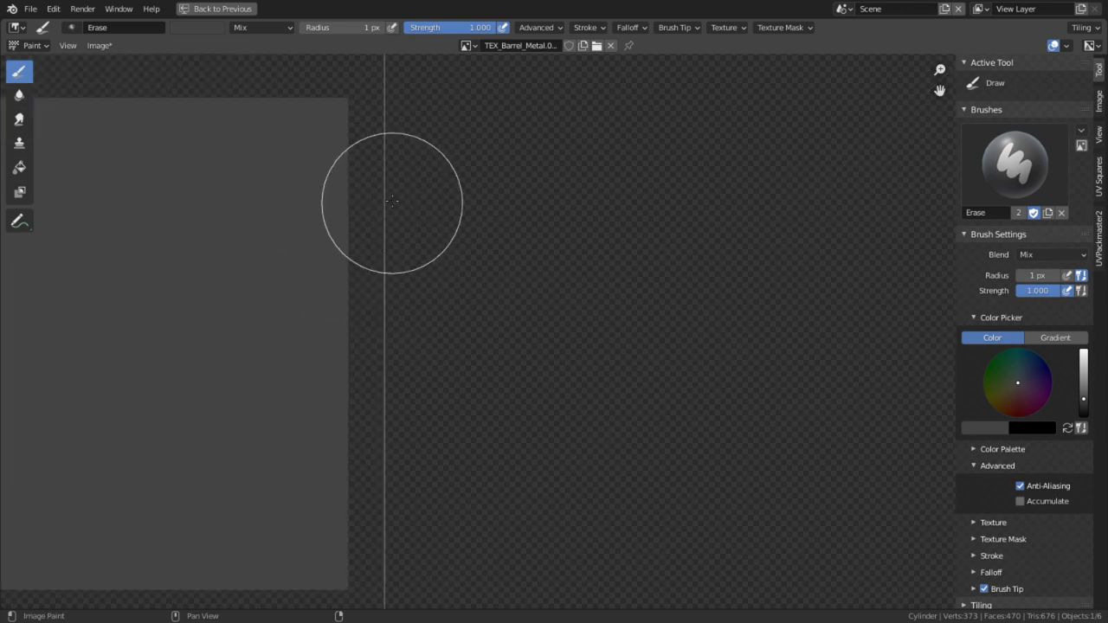
{"action": "mouse_move", "coordinate": [308, 164]}
{"action": "left_mouse_down"}
{"action": "mouse_move", "coordinate": [289, 528]}
{"action": "mouse_move", "coordinate": [306, 537]}
{"action": "mouse_move", "coordinate": [303, 557]}
{"action": "left_mouse_up"}
{"action": "scroll", "coordinate": [529, 430], "scroll_direction": "down", "scroll_amount": 2}
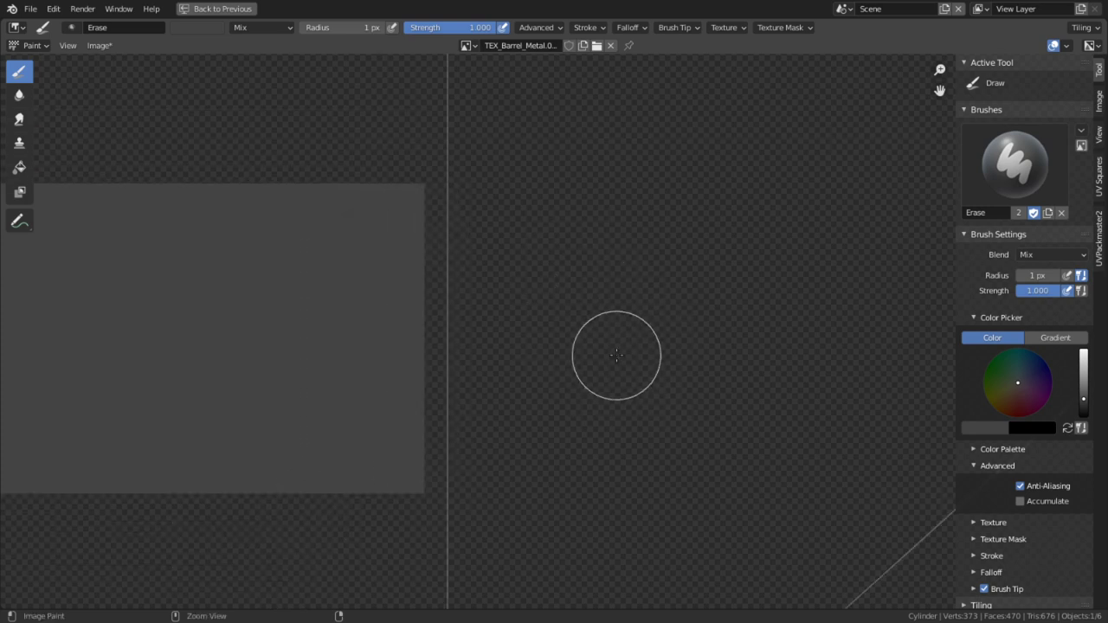
{"action": "scroll", "coordinate": [585, 330], "scroll_direction": "down", "scroll_amount": 4}
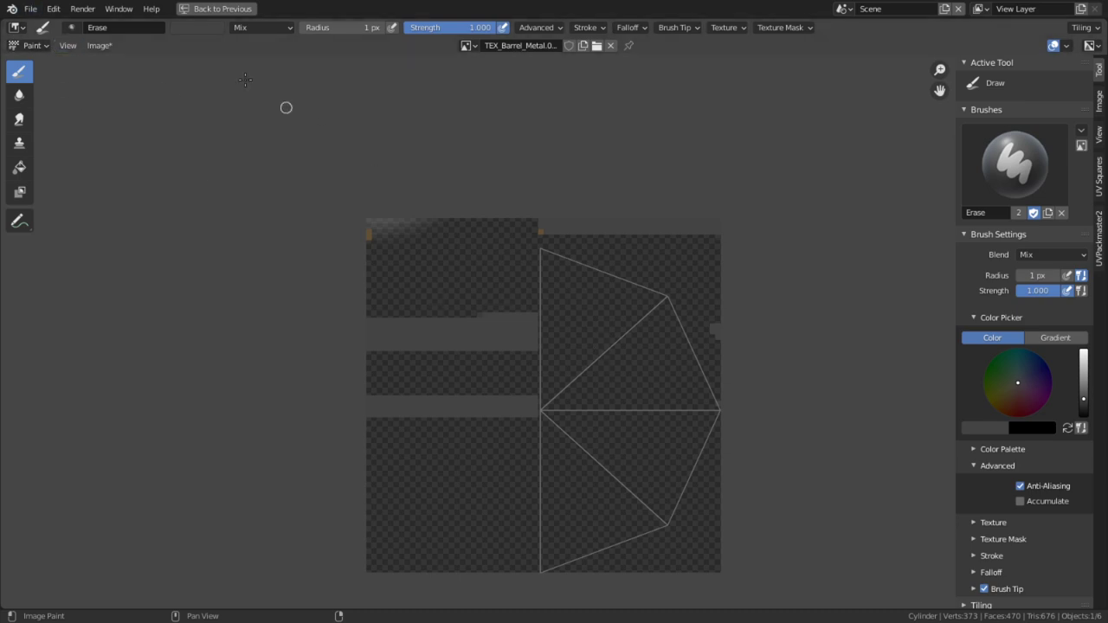
{"action": "left_click", "coordinate": [226, 10]}
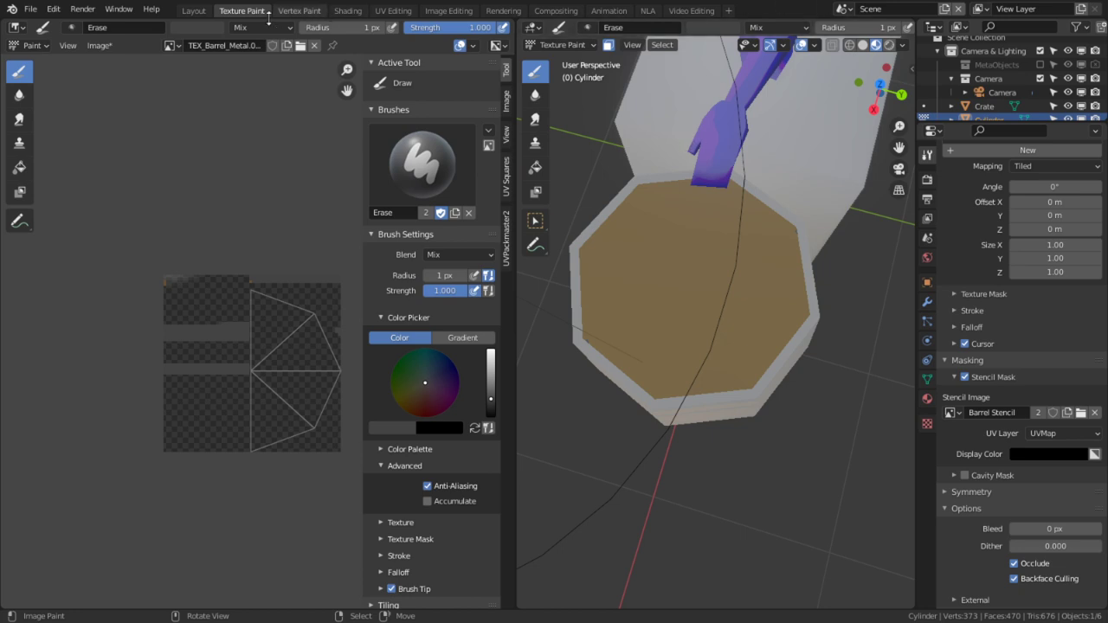
In the Layout workspace, select the barrel's linked side faces bounded by seams in Edit Mode, and return to Object Mode
{"action": "left_click", "coordinate": [189, 11]}
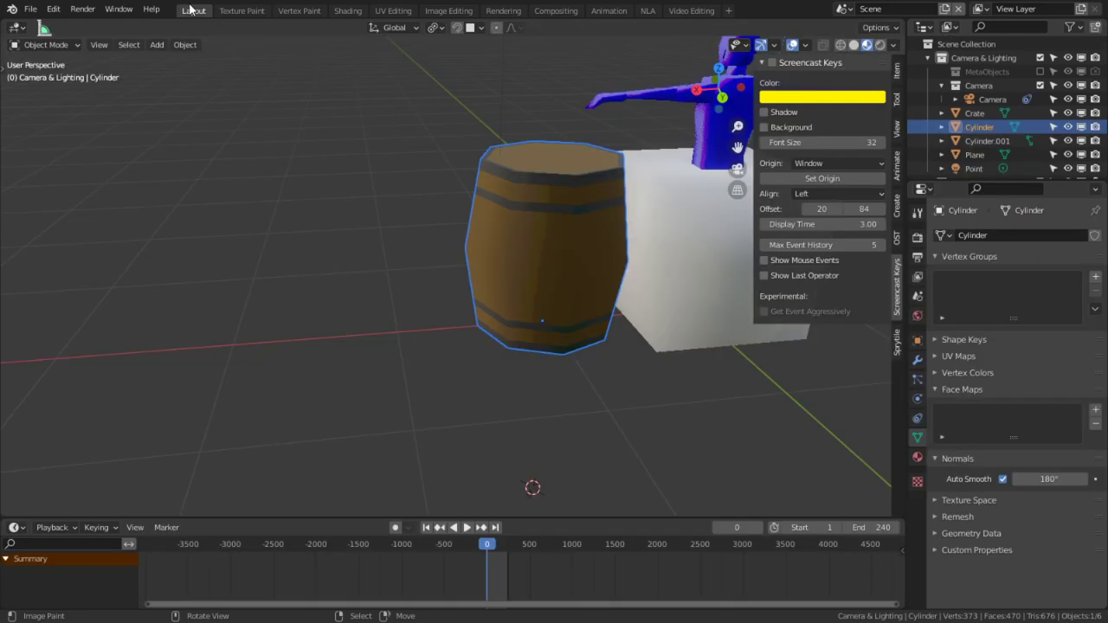
{"action": "key", "text": "Tab"}
{"action": "right_click", "coordinate": [535, 247]}
{"action": "middle_click_drag", "start_coordinate": [534, 247], "coordinate": [712, 239]}
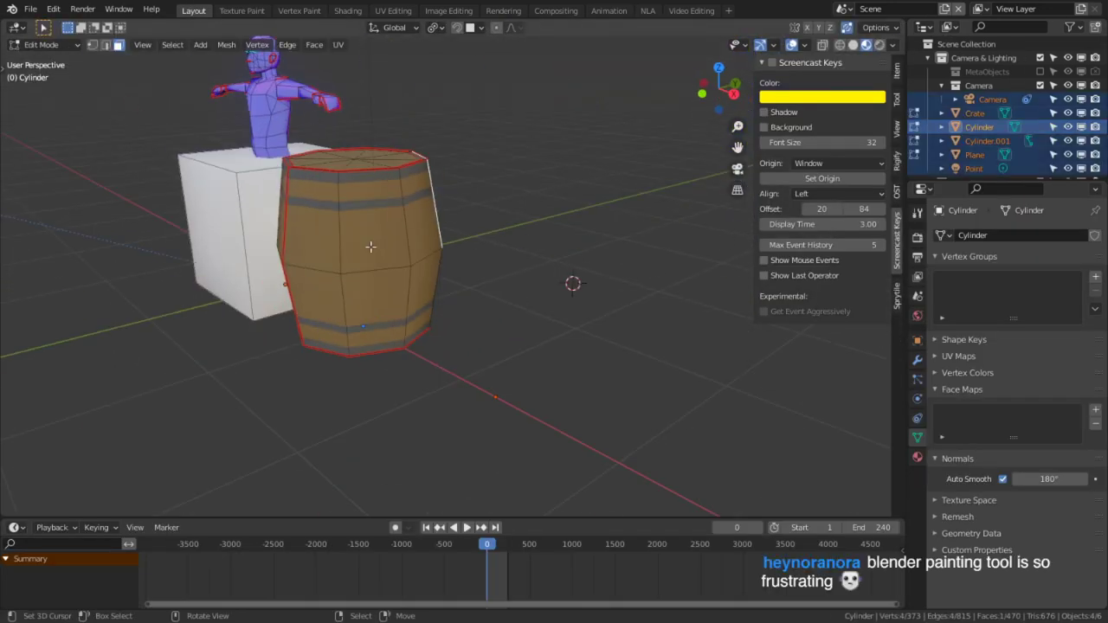
{"action": "key", "text": "l"}
{"action": "middle_click_drag", "start_coordinate": [371, 247], "coordinate": [363, 240]}
{"action": "scroll", "coordinate": [447, 251], "scroll_direction": "up", "scroll_amount": 4}
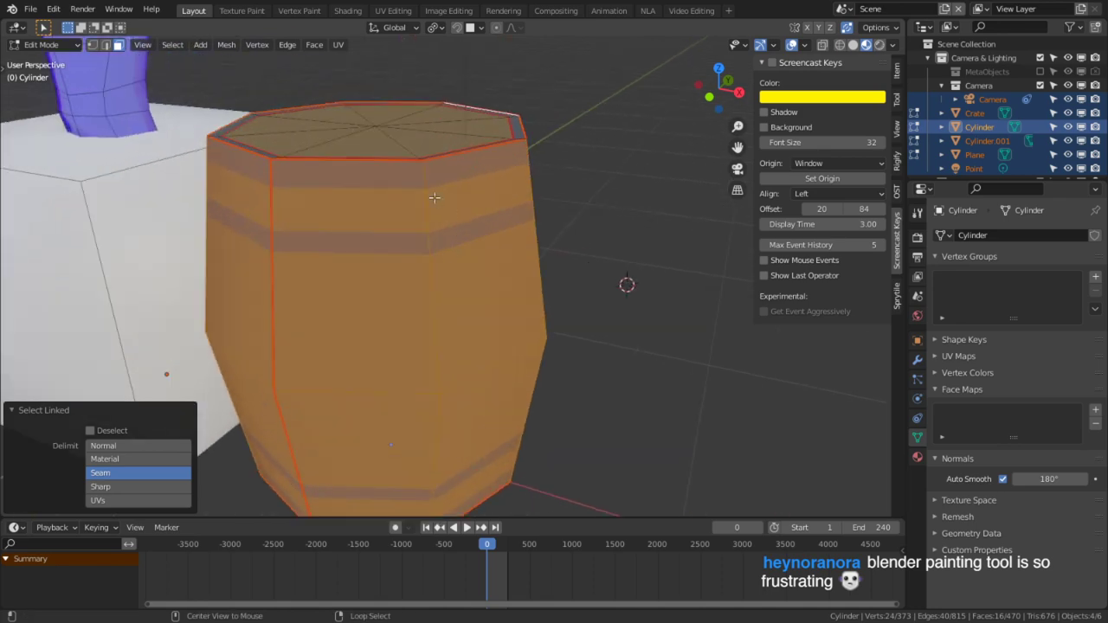
{"action": "middle_click_drag", "start_coordinate": [447, 251], "coordinate": [544, 340]}
{"action": "key", "text": "Tab"}
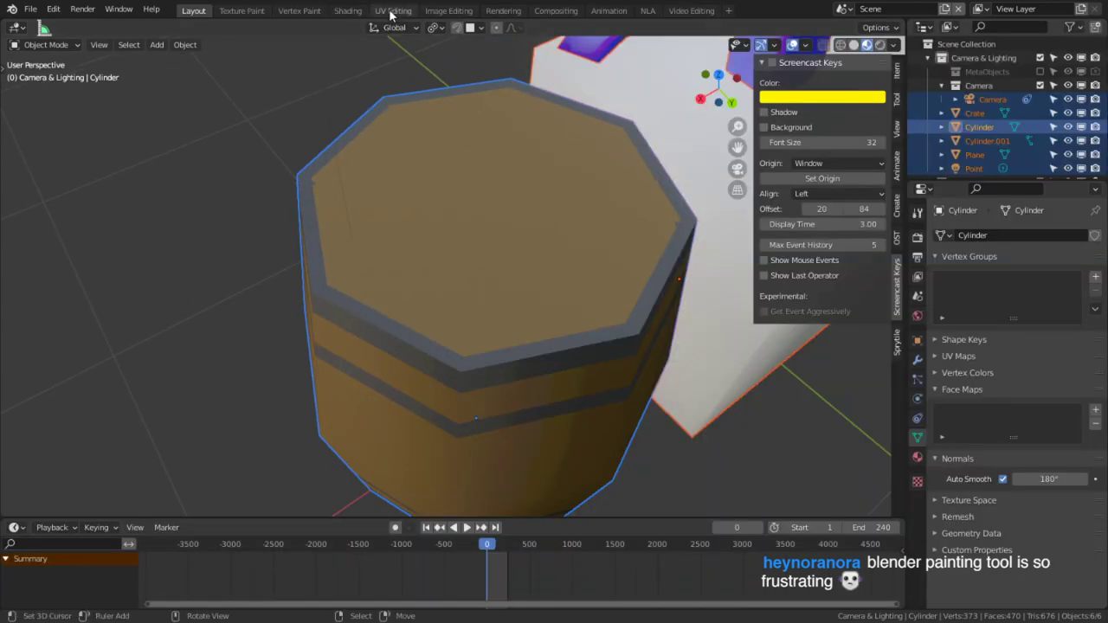
Return to the Texture Paint workspace and maximize the image editor to show the whole metal texture around the side faces' UV island
{"action": "left_click", "coordinate": [303, 12]}
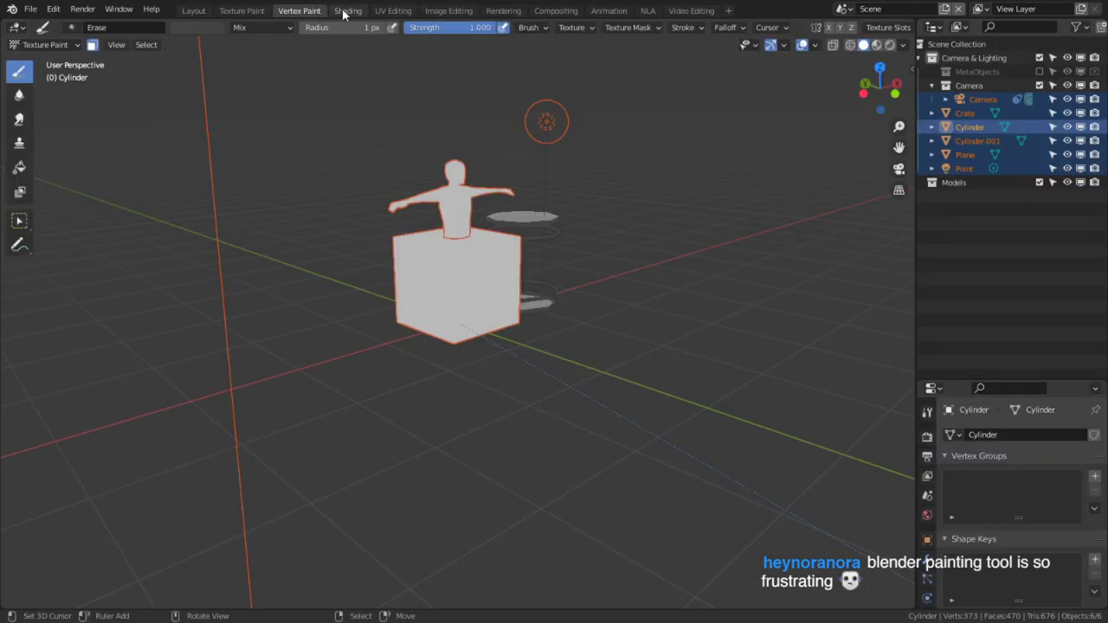
{"action": "left_click", "coordinate": [393, 10]}
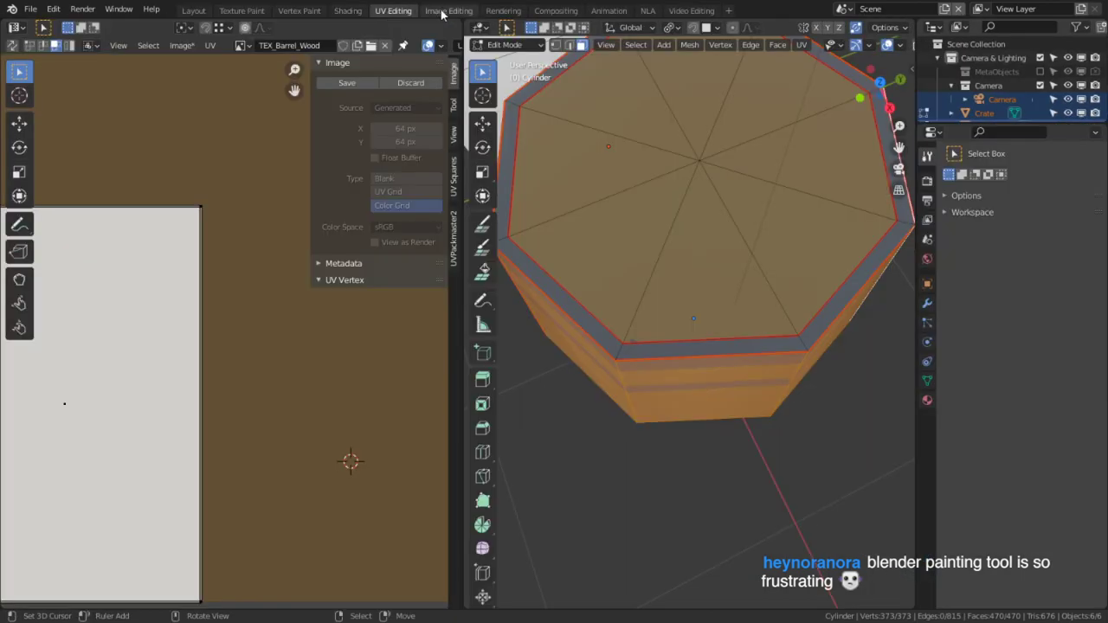
{"action": "left_click", "coordinate": [252, 10]}
{"action": "scroll", "coordinate": [217, 401], "scroll_direction": "up", "scroll_amount": 5}
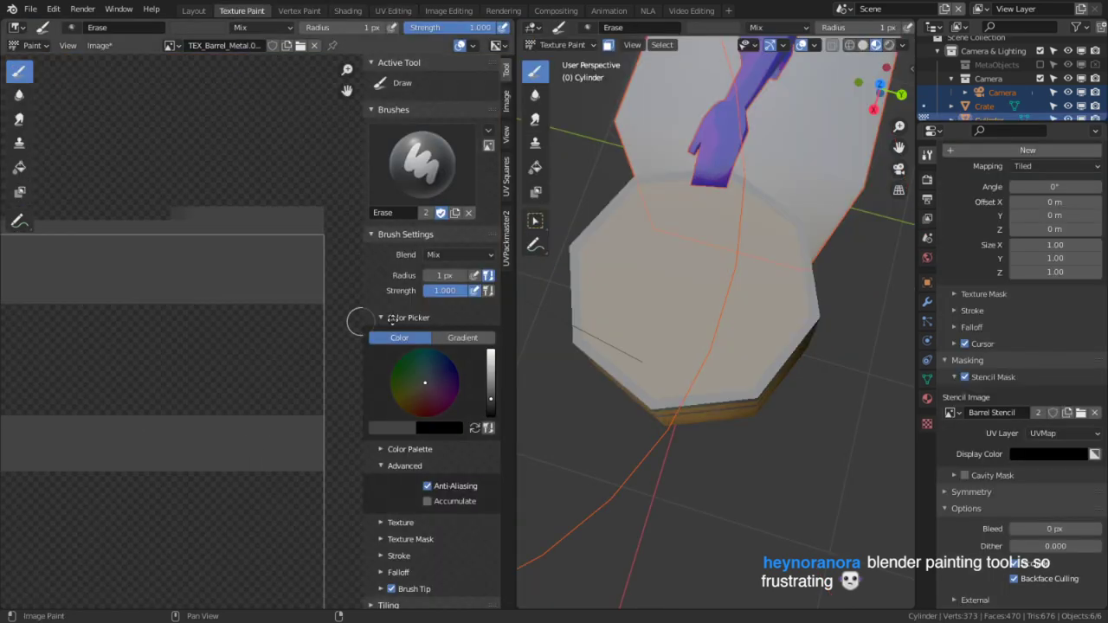
{"action": "middle_click_drag", "start_coordinate": [392, 321], "coordinate": [257, 472]}
{"action": "scroll", "coordinate": [256, 473], "scroll_direction": "up", "scroll_amount": 1}
{"action": "key", "text": "ctrl+space"}
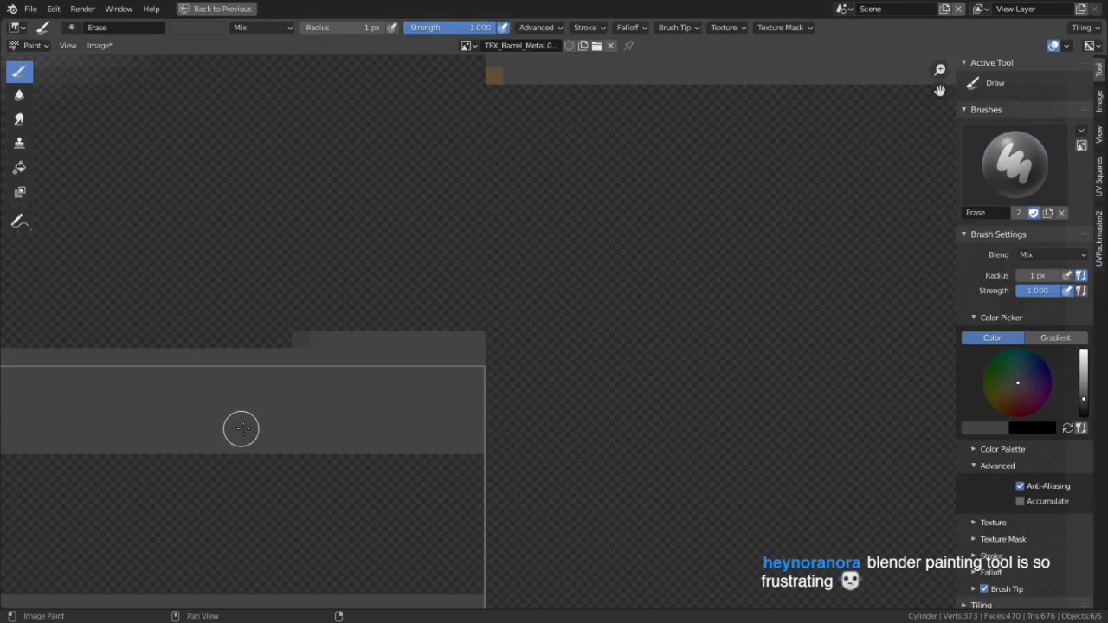
{"action": "scroll", "coordinate": [241, 428], "scroll_direction": "down", "scroll_amount": 2}
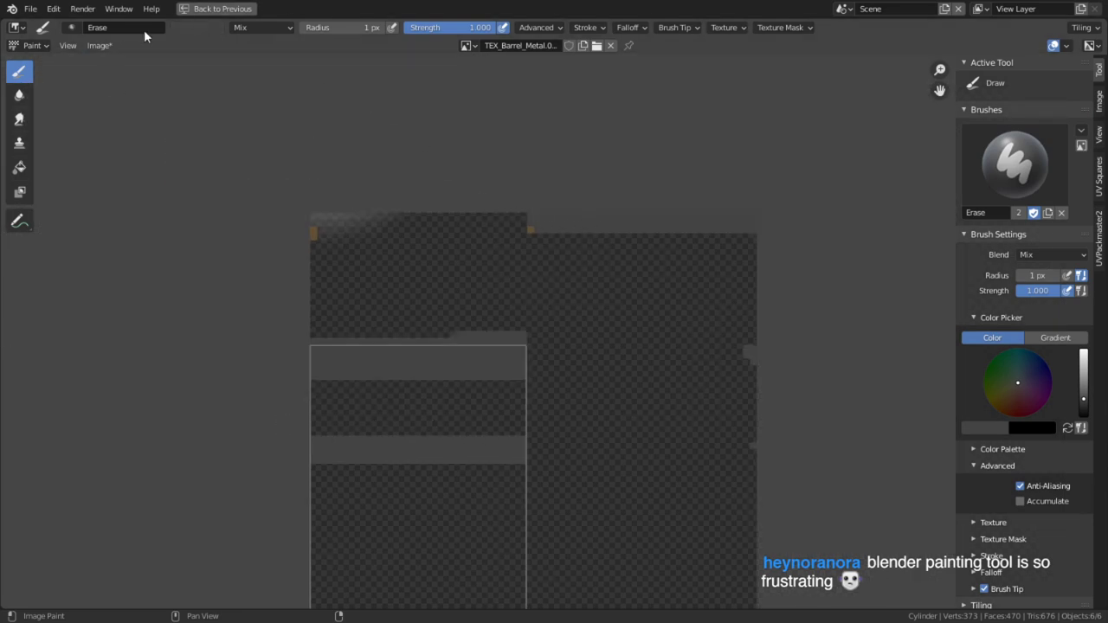
Erase the stray metal marks at the texture's outer edge with the Erase Fill brush, and restore the split layout
{"action": "left_click", "coordinate": [19, 167]}
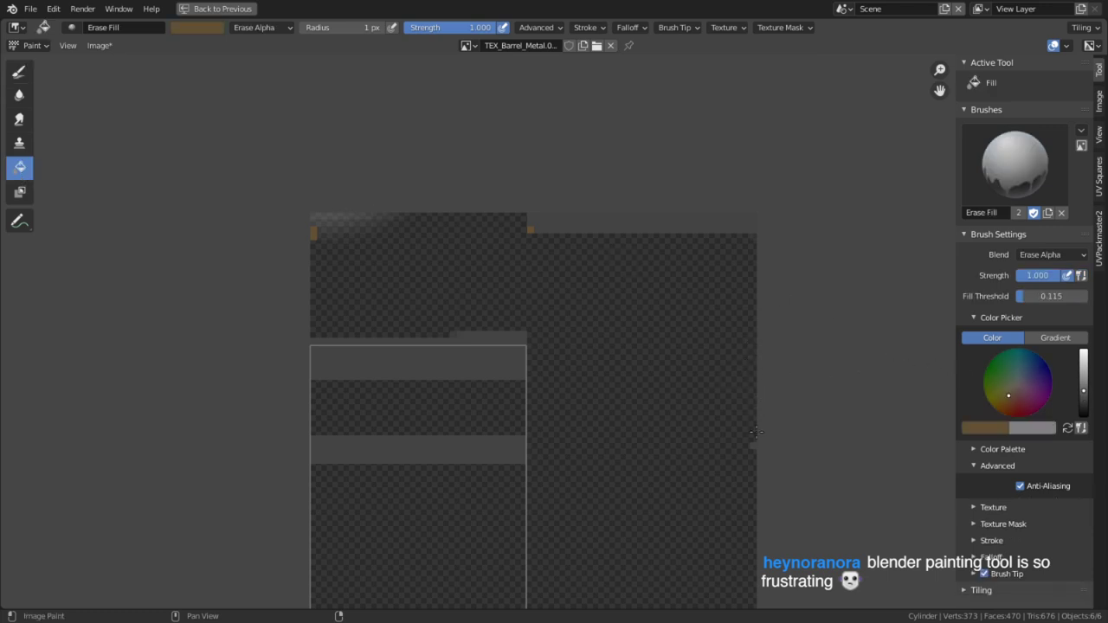
{"action": "middle_click_drag", "start_coordinate": [627, 464], "coordinate": [634, 339]}
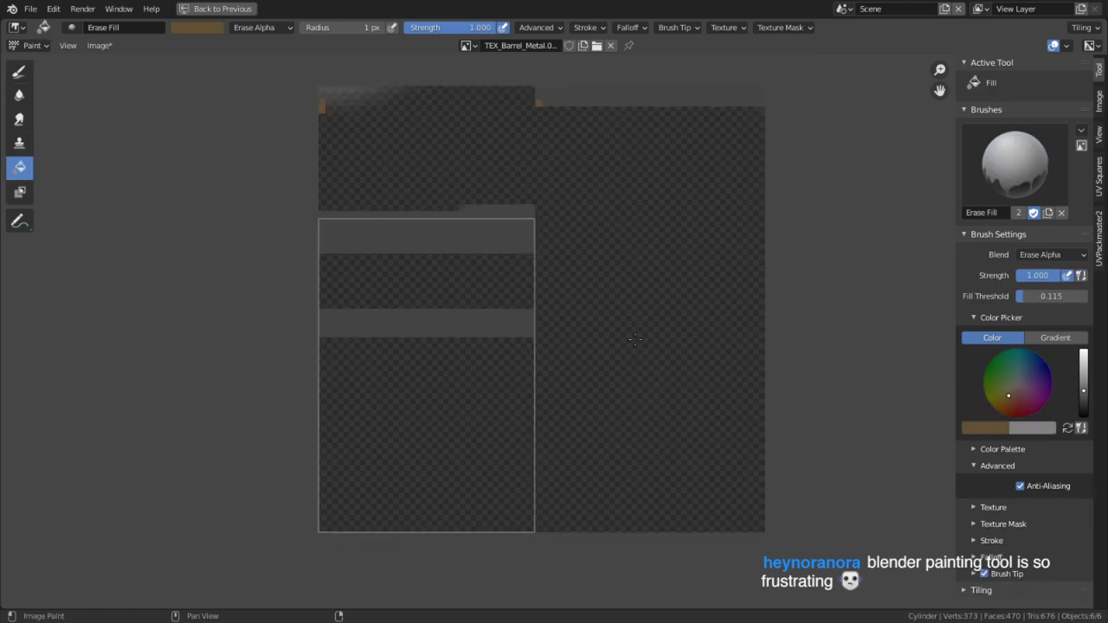
{"action": "key", "text": "ctrl+space"}
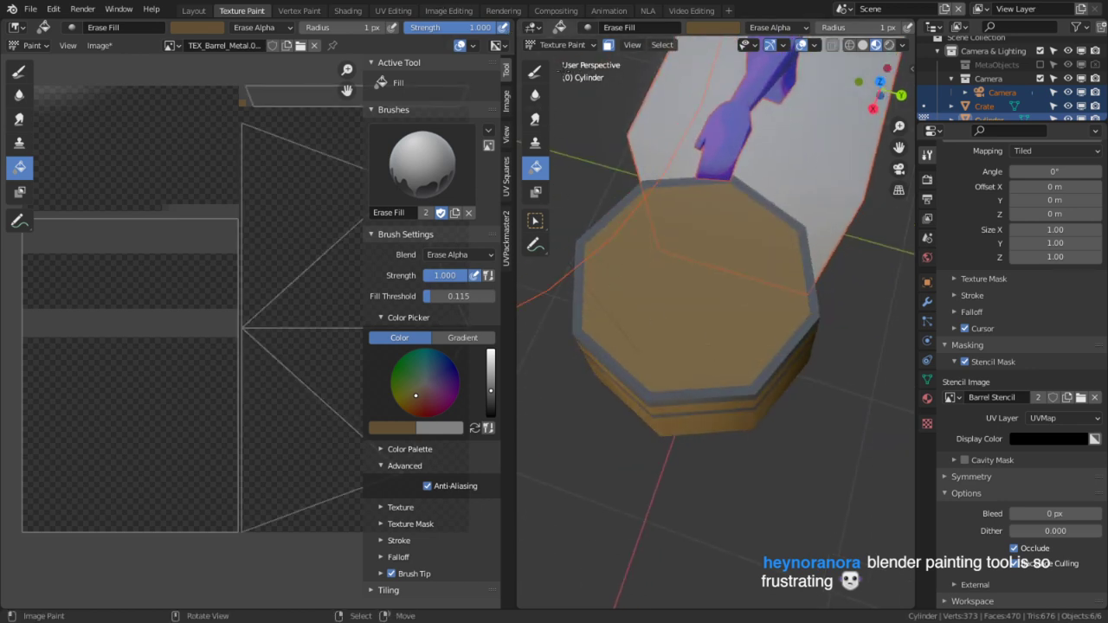
Switch to the Draw tool with the TexDraw brush for painting on the barrel
{"action": "left_click", "coordinate": [543, 80]}
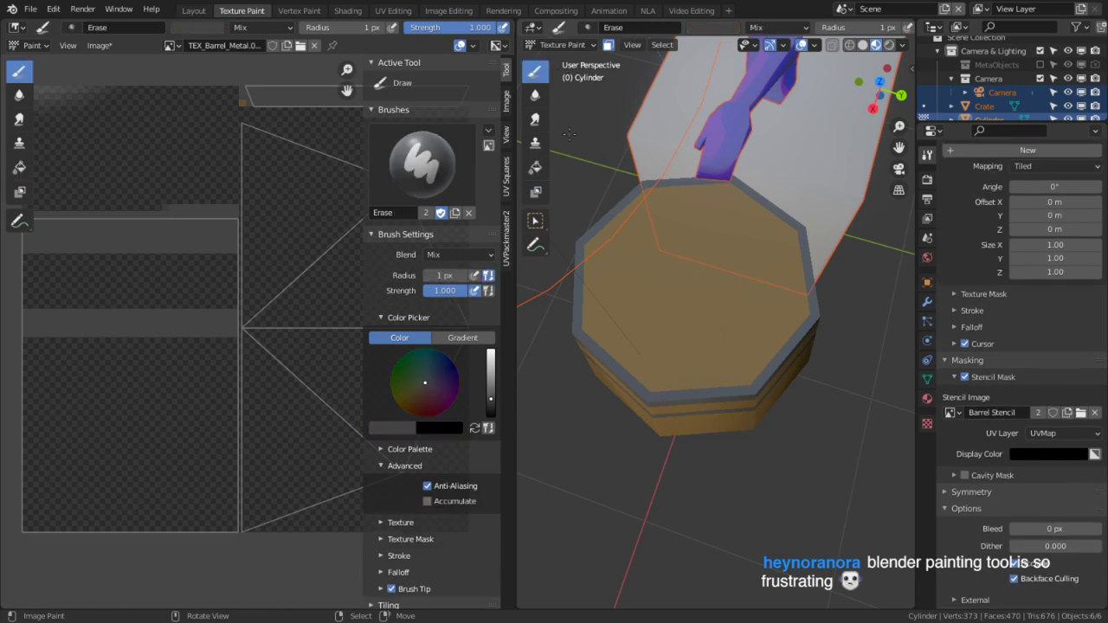
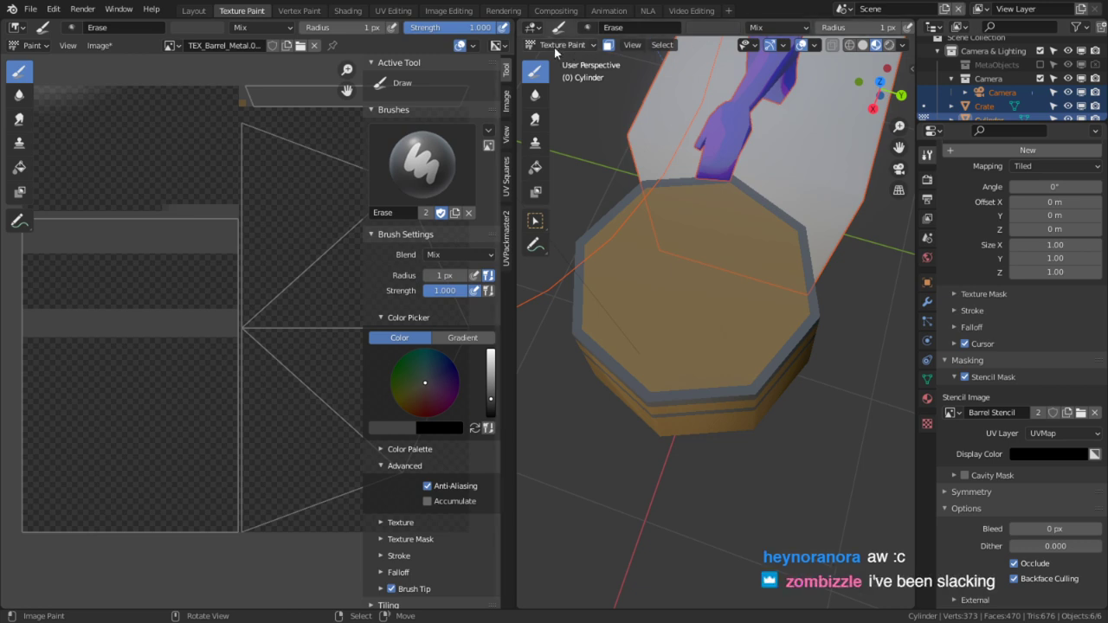
{"action": "left_click", "coordinate": [586, 27]}
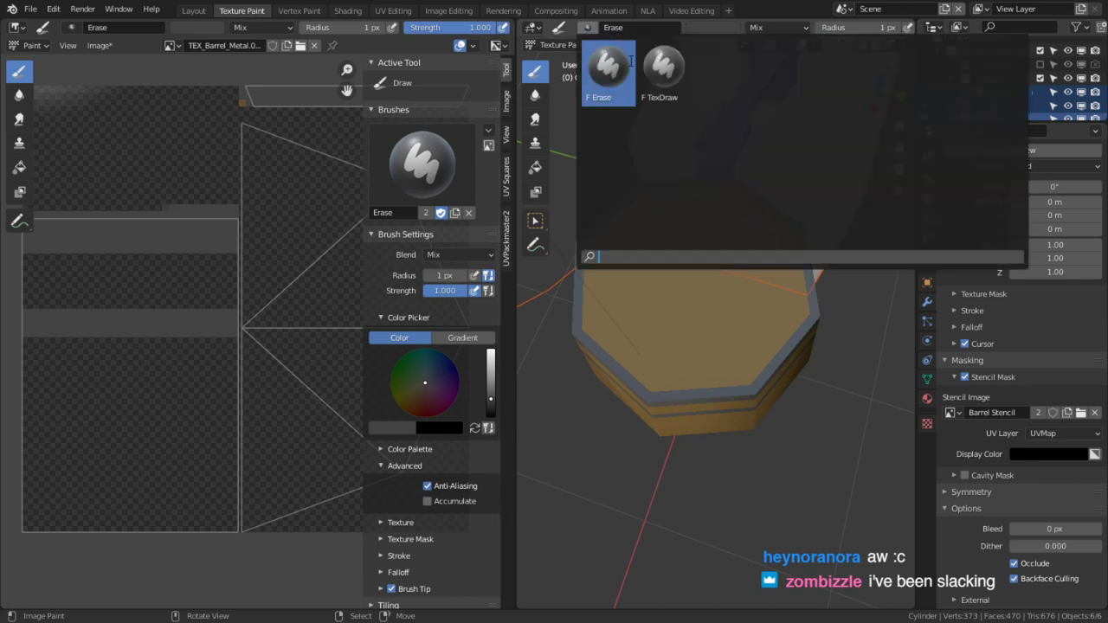
{"action": "left_click", "coordinate": [663, 69]}
Limit painting to a group of adjacent wedge faces on the barrel's top and maximize the 3D viewport on them
{"action": "scroll", "coordinate": [799, 340], "scroll_direction": "up", "scroll_amount": 6}
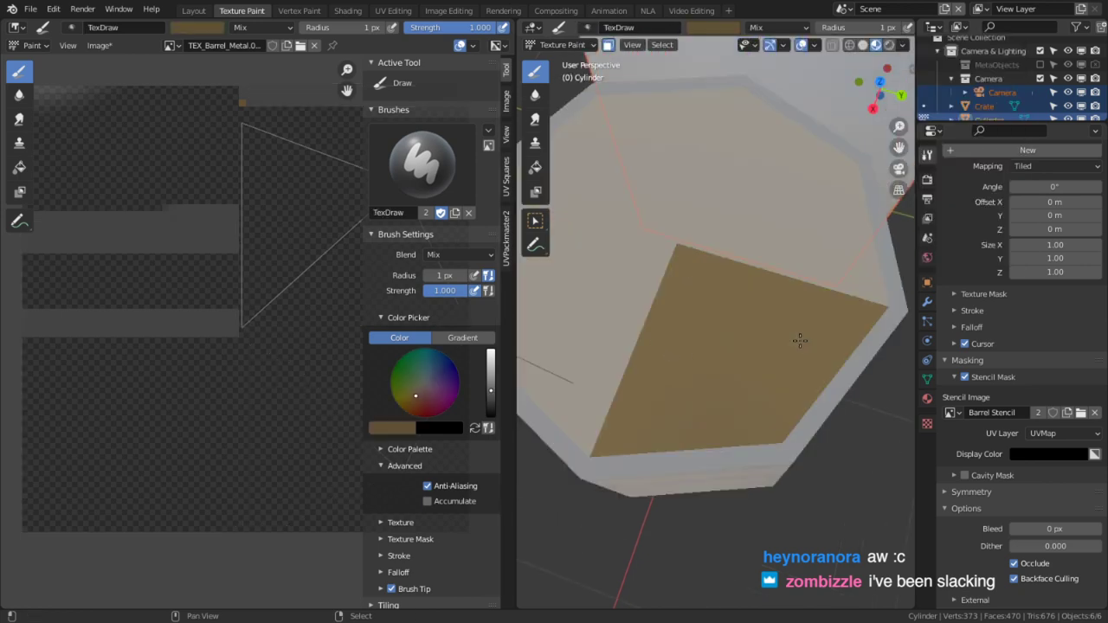
{"action": "left_click", "coordinate": [804, 228]}
{"action": "left_click", "coordinate": [719, 156]}
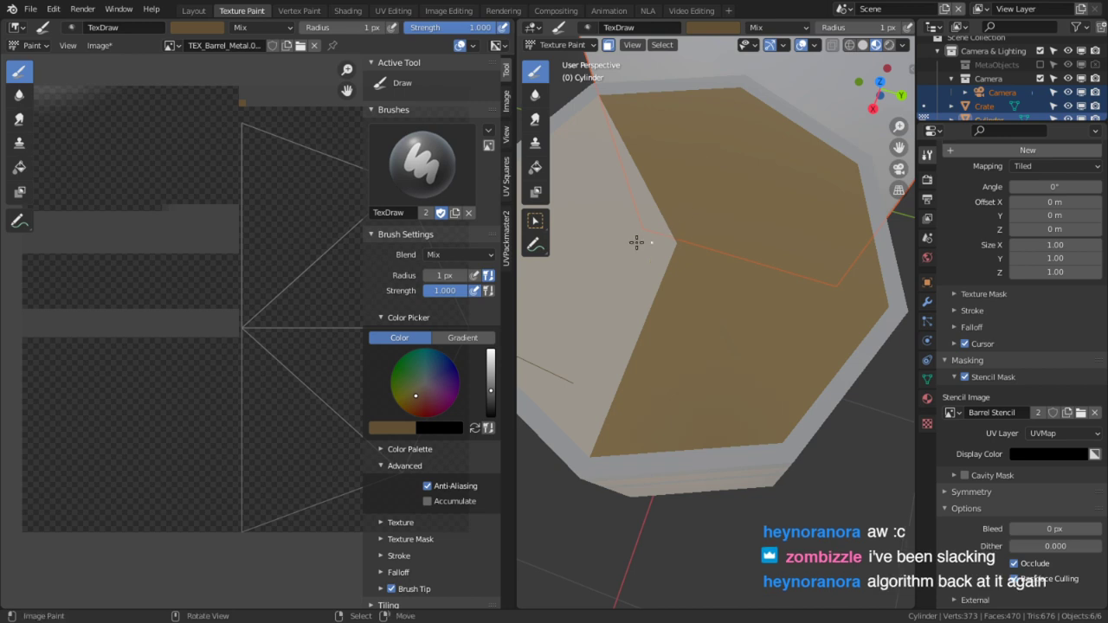
{"action": "middle_click_drag", "start_coordinate": [638, 239], "coordinate": [641, 268]}
{"action": "scroll", "coordinate": [365, 442], "scroll_direction": "down", "scroll_amount": 1}
{"action": "key", "text": "ctrl+z"}
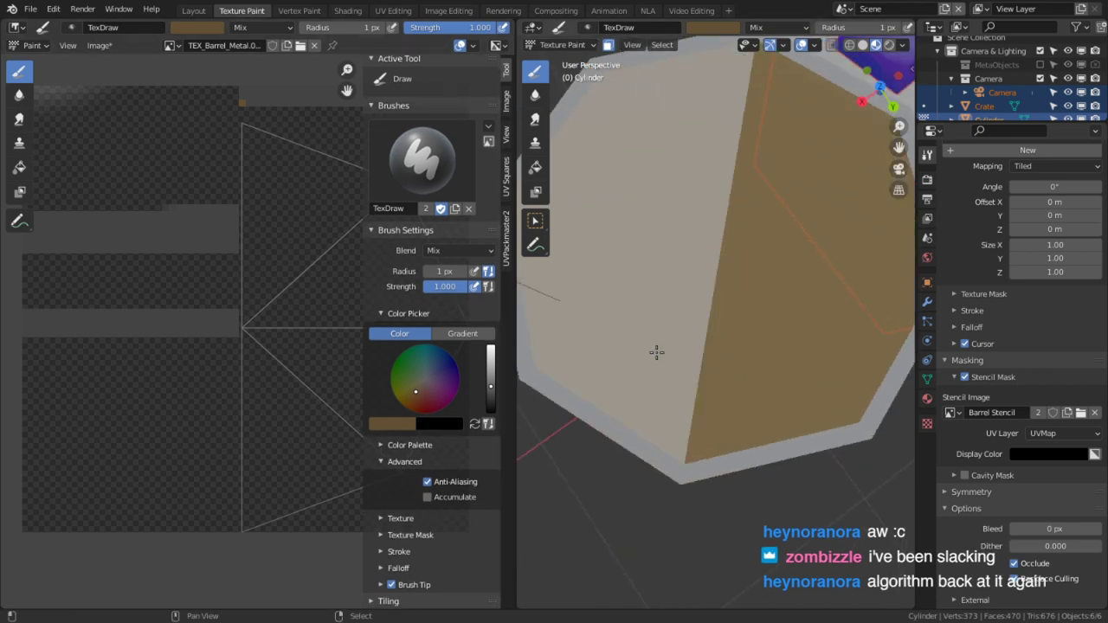
{"action": "key", "text": "ctrl+space"}
{"action": "middle_click_drag", "start_coordinate": [734, 405], "coordinate": [680, 346], "text": "shift"}
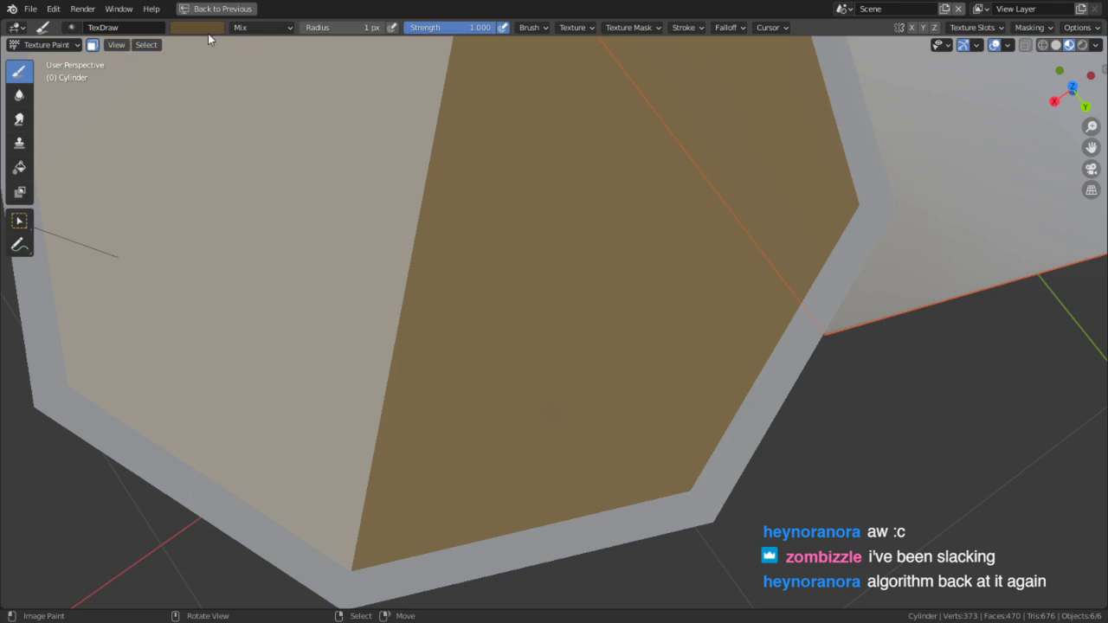
Swap the TexDraw brush's colour to black and set its blend mode to Multiply
{"action": "left_click", "coordinate": [231, 33]}
{"action": "key", "text": "x"}
{"action": "key", "text": "x"}
{"action": "key", "text": "x"}
{"action": "left_click", "coordinate": [244, 30]}
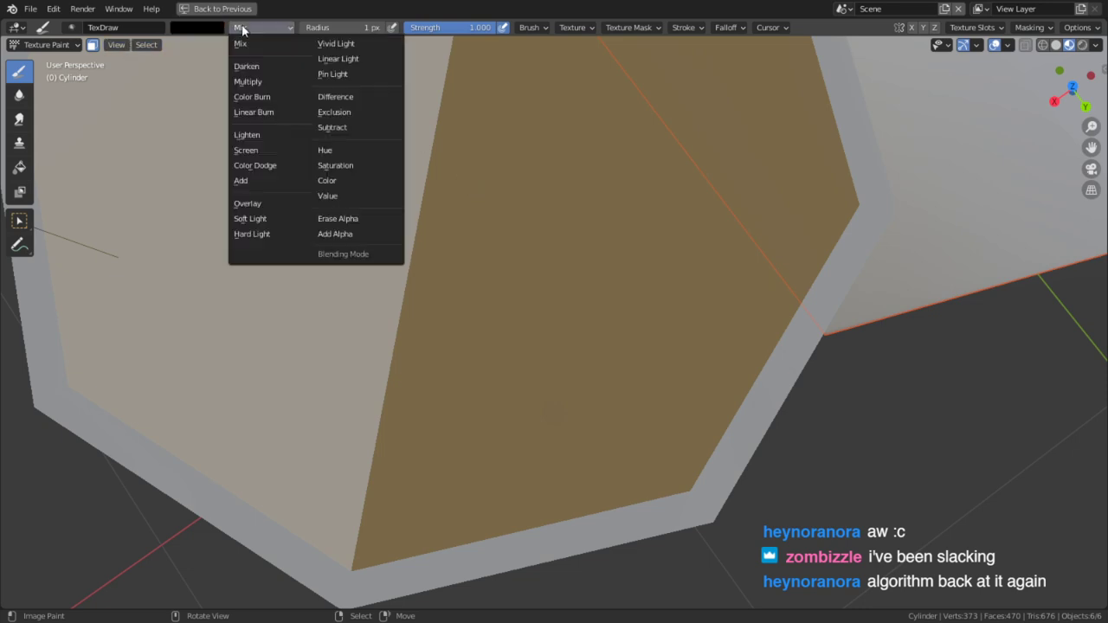
{"action": "left_click", "coordinate": [247, 81]}
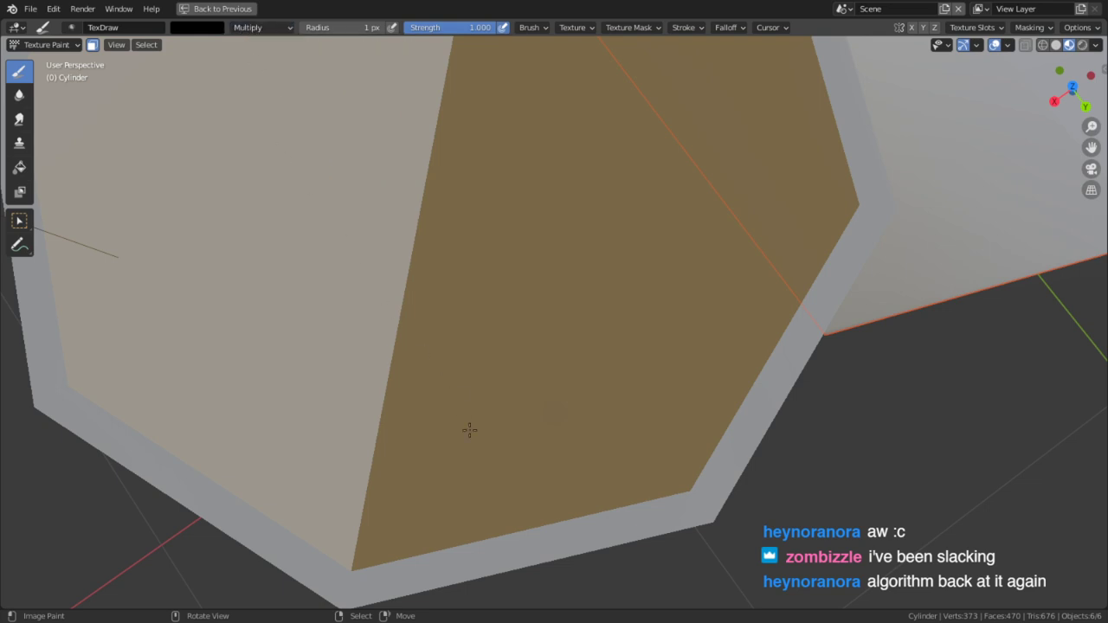
Enlarge the TexDraw brush's radius to 82 px and give it the Sharp falloff curve preset
{"action": "key", "text": "f"}
{"action": "left_click", "coordinate": [526, 434]}
{"action": "key", "text": "w"}
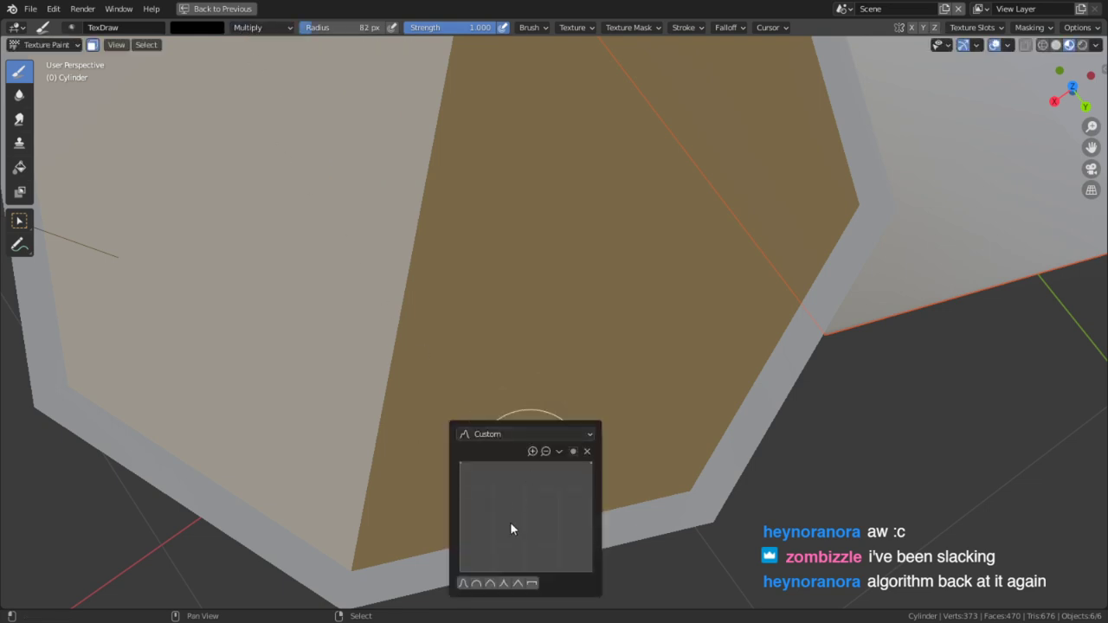
{"action": "left_click", "coordinate": [504, 584]}
Set the brush radius to 138 px, choose a stroke method, and try a shading stroke along the top's inner rim edge
{"action": "middle_click_drag", "start_coordinate": [420, 549], "coordinate": [392, 553]}
{"action": "key", "text": "f"}
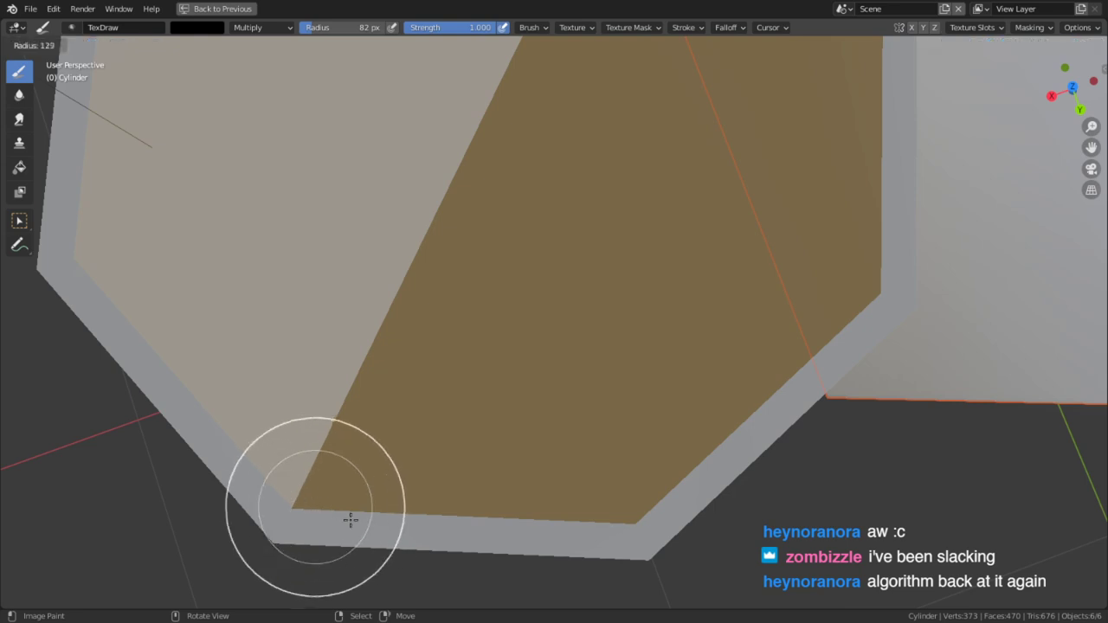
{"action": "left_click", "coordinate": [354, 521]}
{"action": "key", "text": "e"}
{"action": "left_click", "coordinate": [260, 507]}
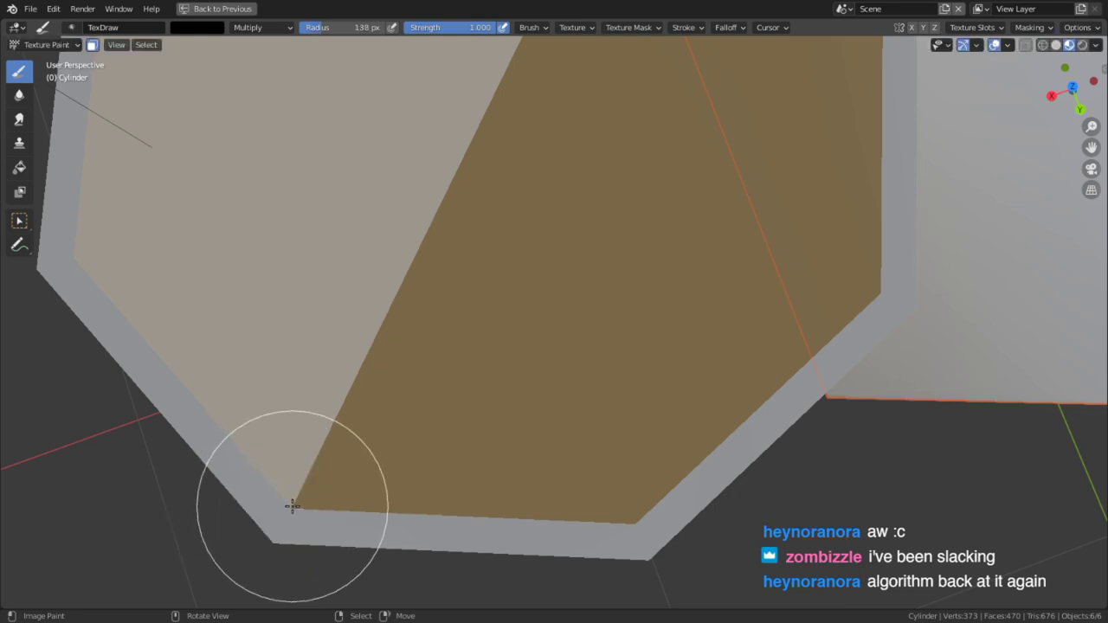
{"action": "mouse_move", "coordinate": [292, 506]}
{"action": "left_mouse_down"}
{"action": "mouse_move", "coordinate": [606, 530]}
{"action": "mouse_move", "coordinate": [643, 527]}
{"action": "mouse_move", "coordinate": [633, 525]}
{"action": "mouse_move", "coordinate": [654, 509]}
{"action": "left_mouse_up"}
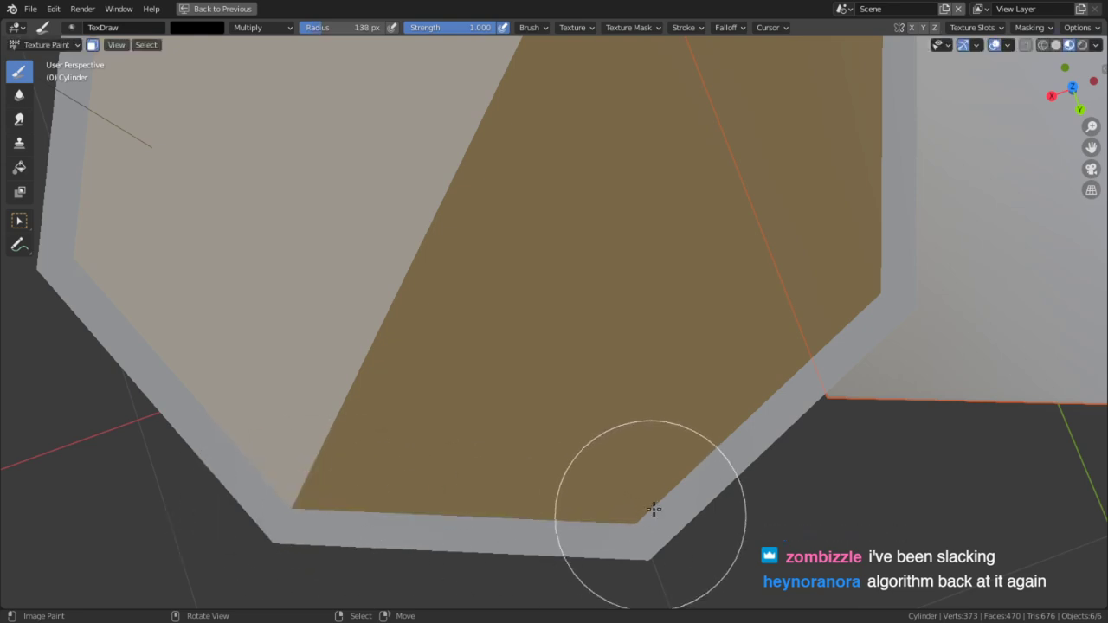
Restore the split layout and make TEX_Barrel_Wood the active texture paint slot
{"action": "key", "text": "ctrl+space"}
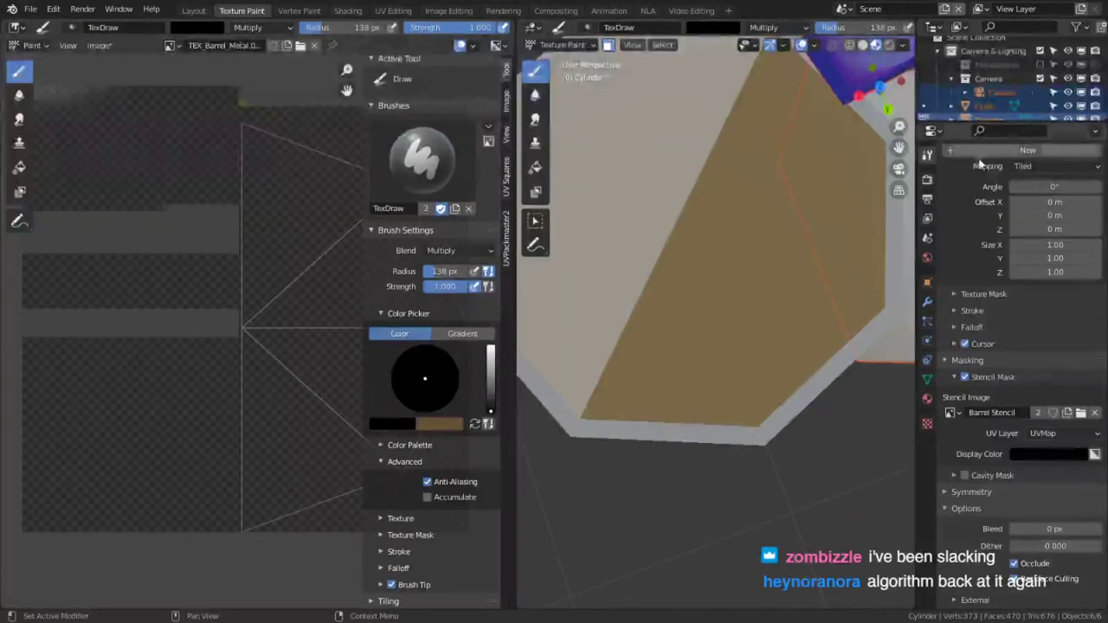
{"action": "scroll", "coordinate": [980, 165], "scroll_direction": "up", "scroll_amount": 20}
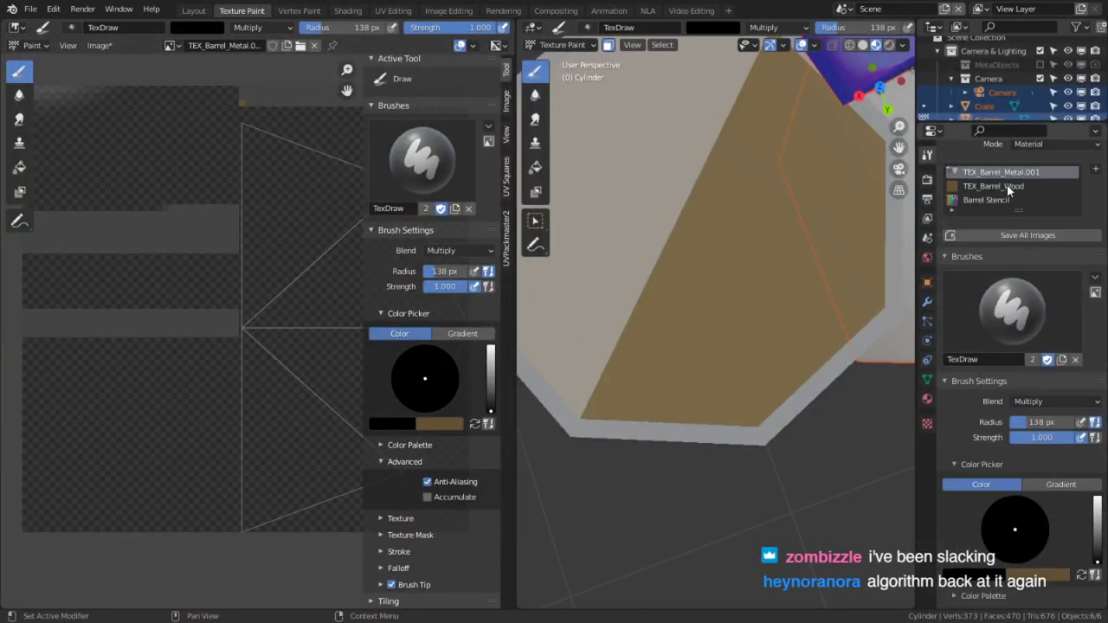
{"action": "scroll", "coordinate": [1008, 197], "scroll_direction": "up", "scroll_amount": 3}
{"action": "left_click", "coordinate": [999, 242]}
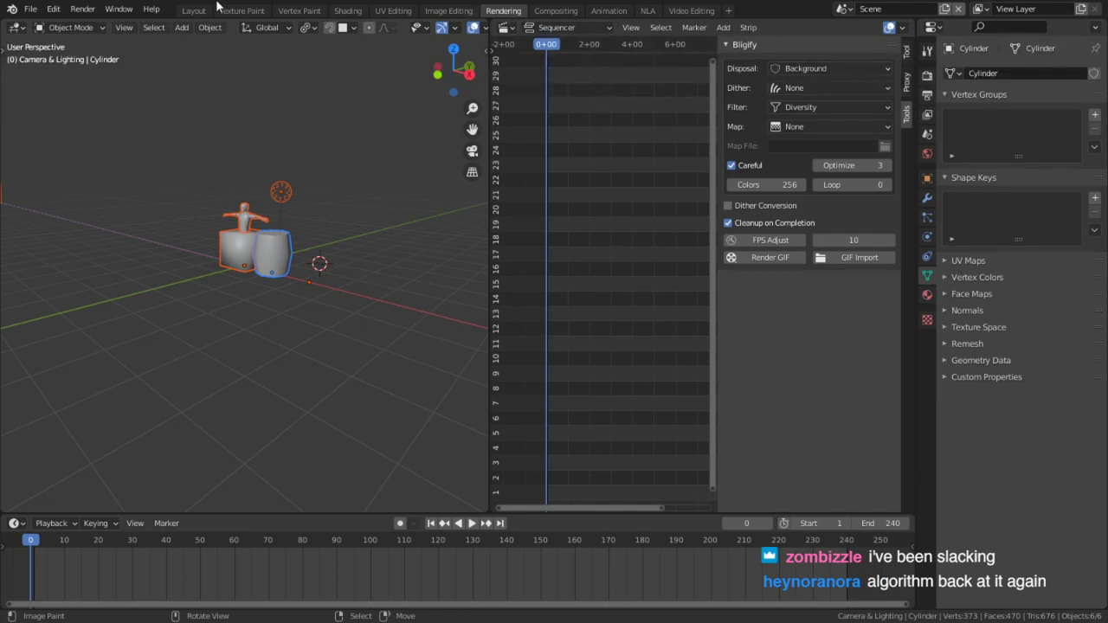
Return to the Texture Paint workspace and expand the 3D viewport over the large image editor beside it
{"action": "left_click", "coordinate": [242, 11]}
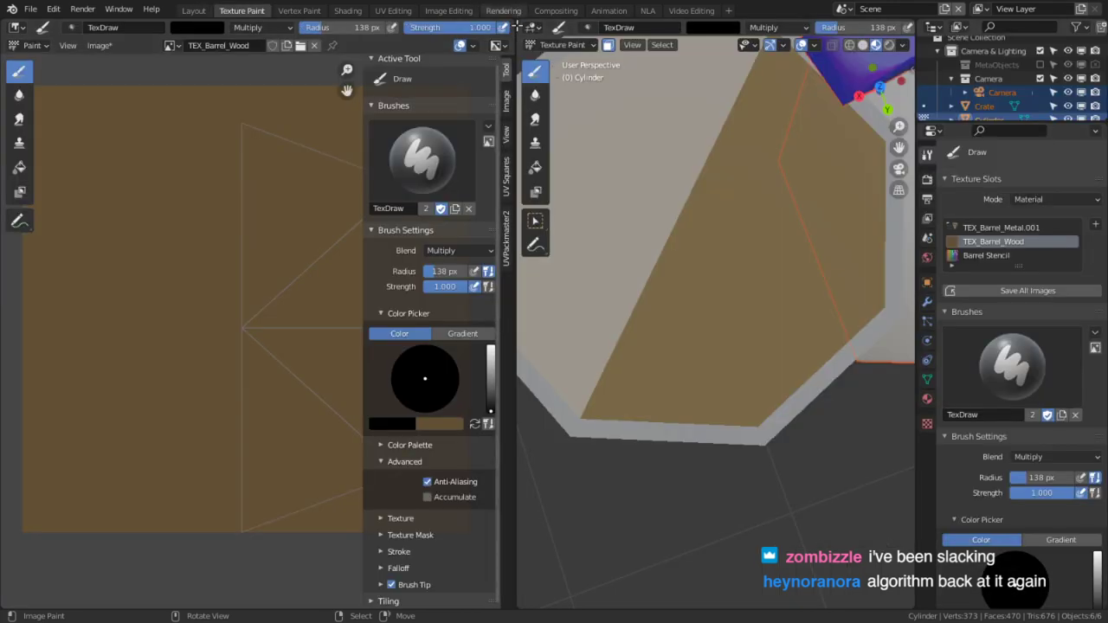
{"action": "left_click_drag", "start_coordinate": [517, 25], "coordinate": [320, 27]}
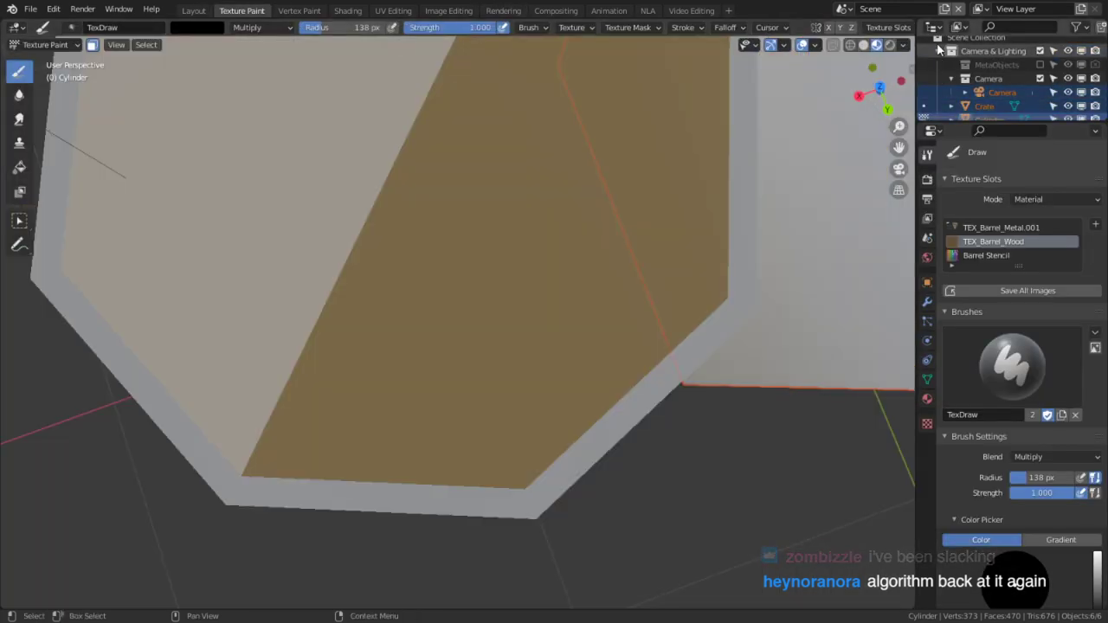
Turn the outliner area into an image editor showing the TEX_Barrel_Wood texture
{"action": "left_click", "coordinate": [934, 27]}
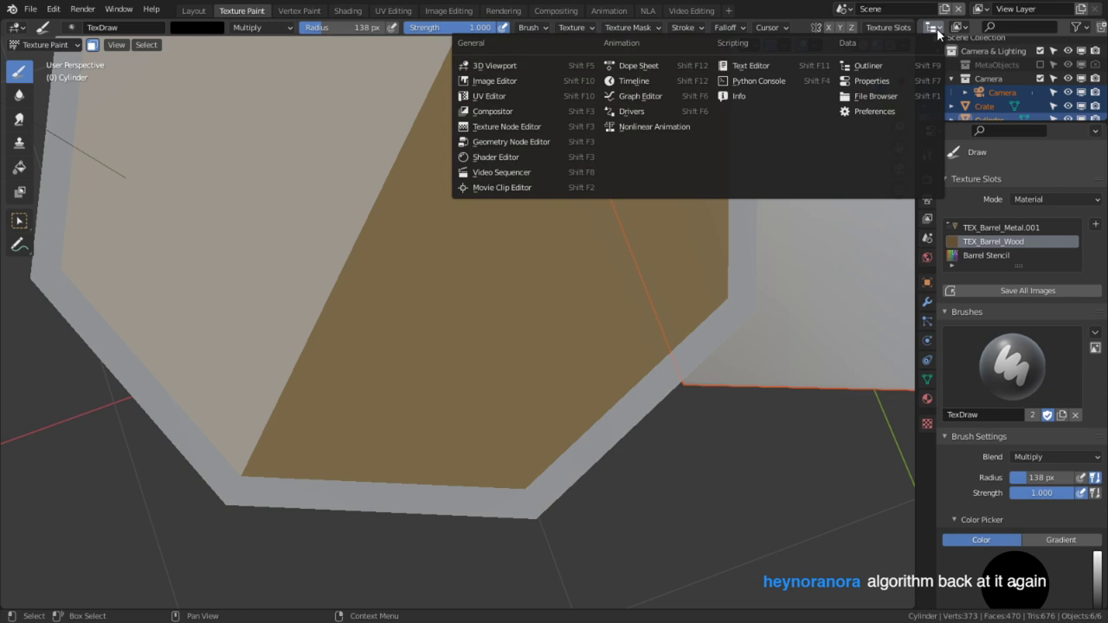
{"action": "key", "text": "shift+F10"}
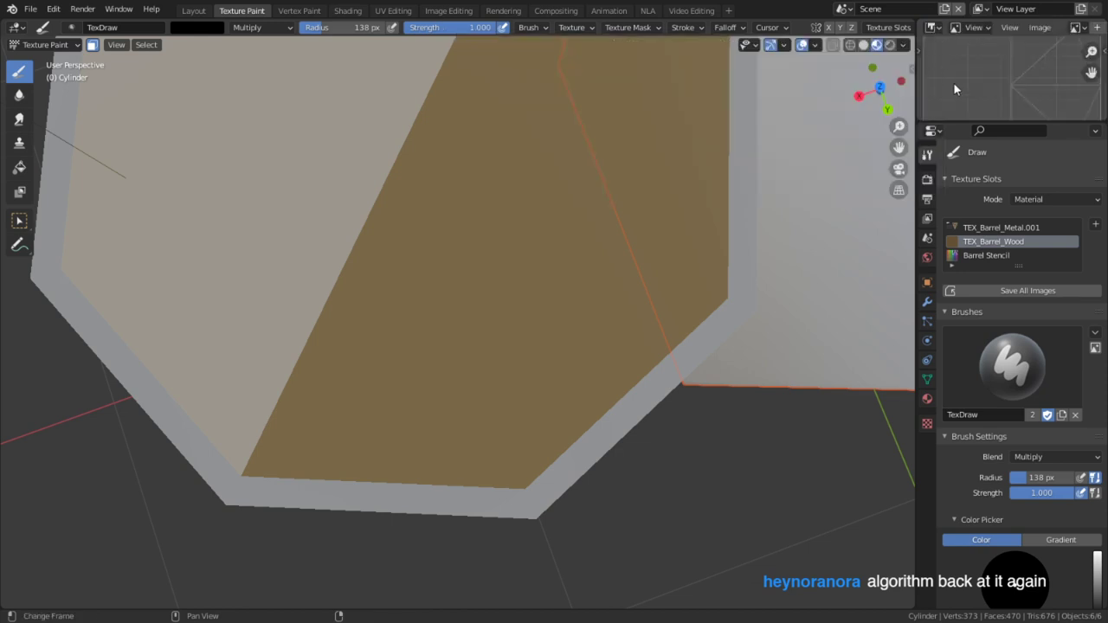
{"action": "left_click", "coordinate": [933, 30]}
{"action": "left_click", "coordinate": [978, 27]}
{"action": "left_click", "coordinate": [1082, 29]}
{"action": "type", "text": "bar"}
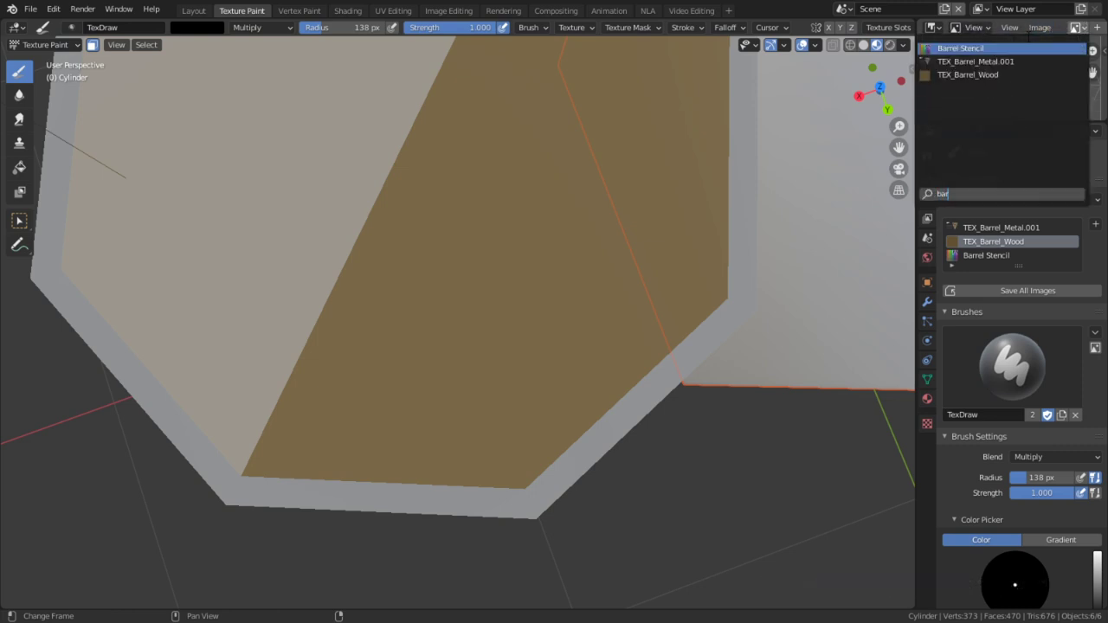
{"action": "left_click", "coordinate": [1003, 74]}
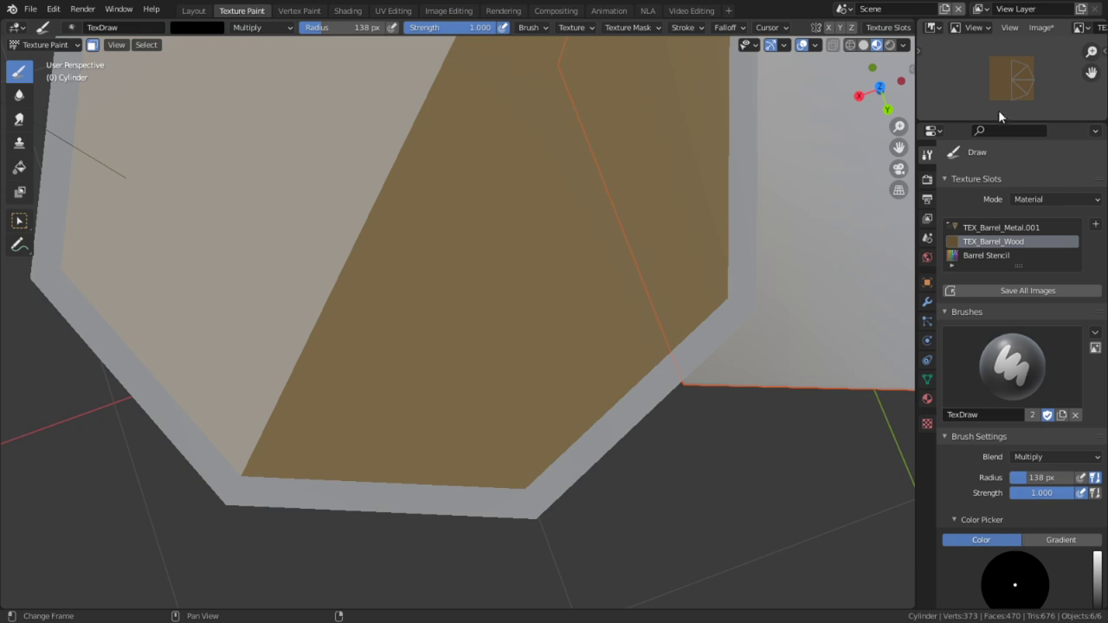
Enlarge the small image editor and fit the whole wood texture inside it
{"action": "left_click_drag", "start_coordinate": [988, 123], "coordinate": [985, 214]}
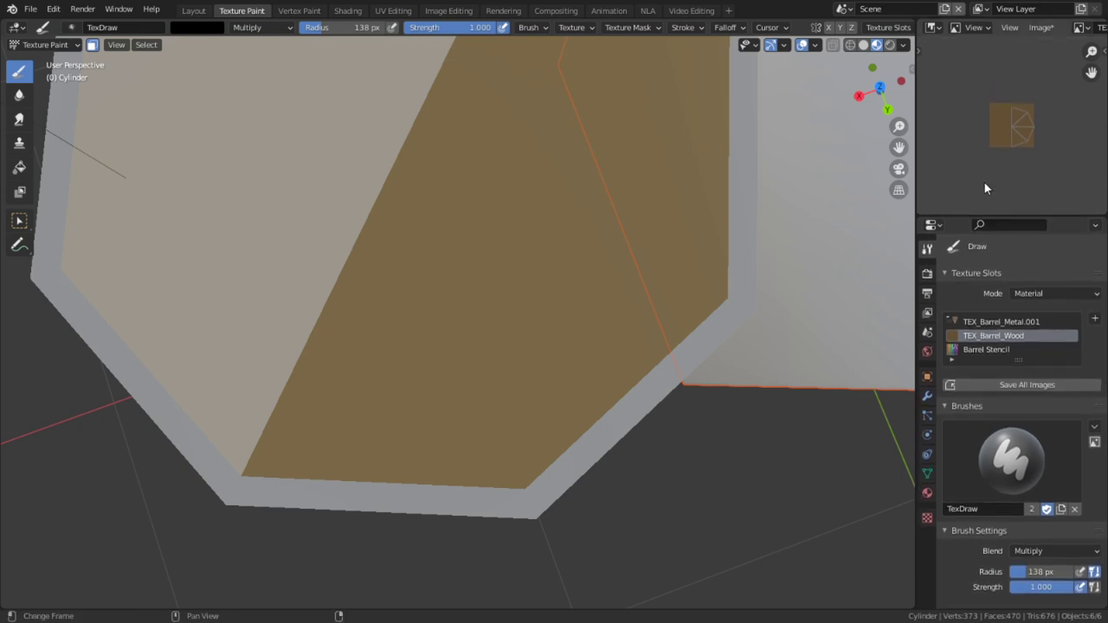
{"action": "middle_click_drag", "start_coordinate": [985, 130], "coordinate": [949, 161]}
{"action": "scroll", "coordinate": [982, 180], "scroll_direction": "up", "scroll_amount": 4}
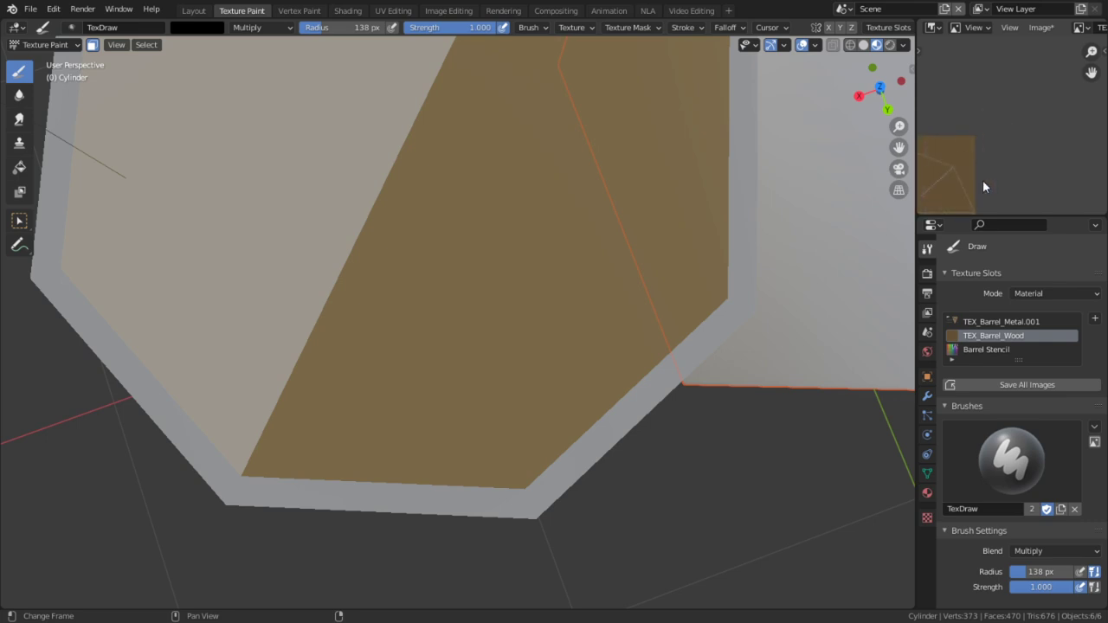
{"action": "key", "text": "Home"}
{"action": "scroll", "coordinate": [982, 180], "scroll_direction": "up", "scroll_amount": 1}
{"action": "scroll", "coordinate": [982, 180], "scroll_direction": "up", "scroll_amount": 4}
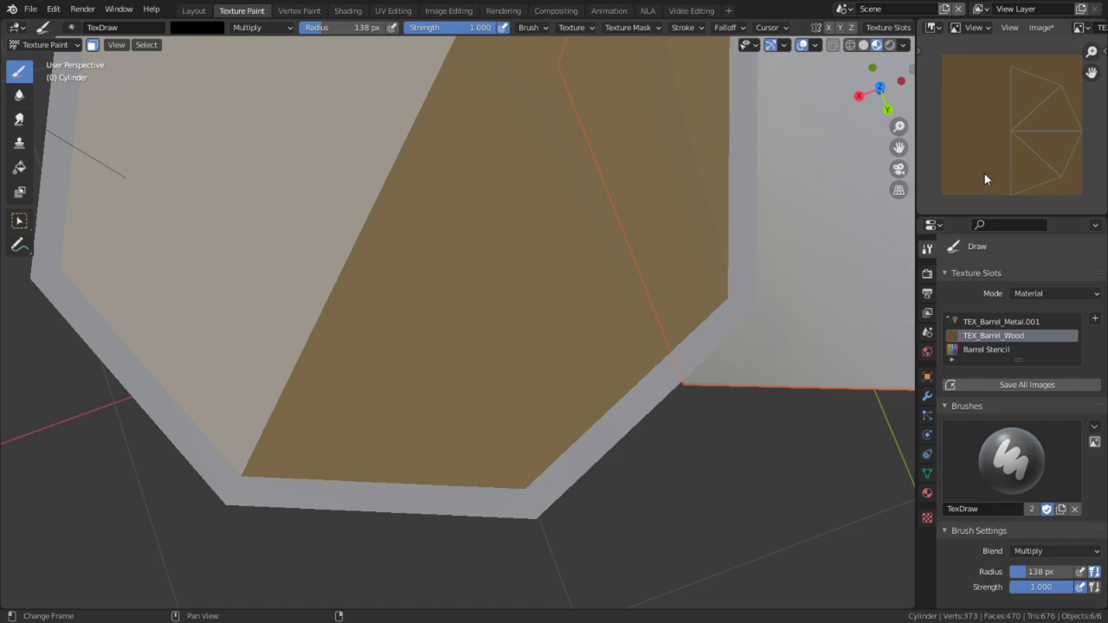
Collapse the small image editor's header menus and leave its sidebar hidden
{"action": "key", "text": "n"}
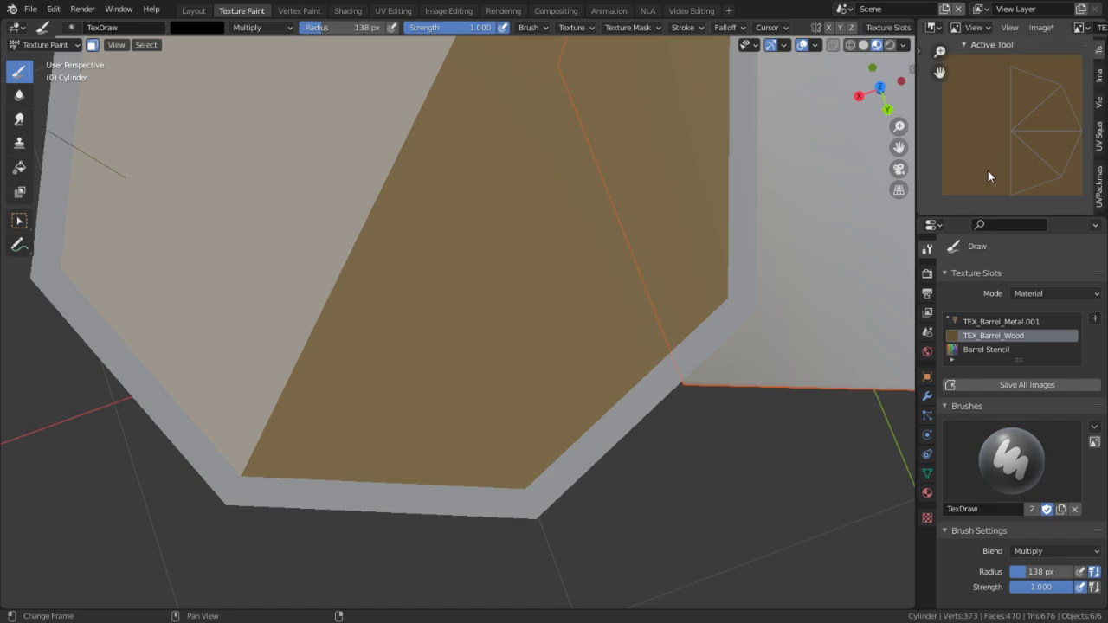
{"action": "key", "text": "n"}
{"action": "right_click", "coordinate": [1062, 29]}
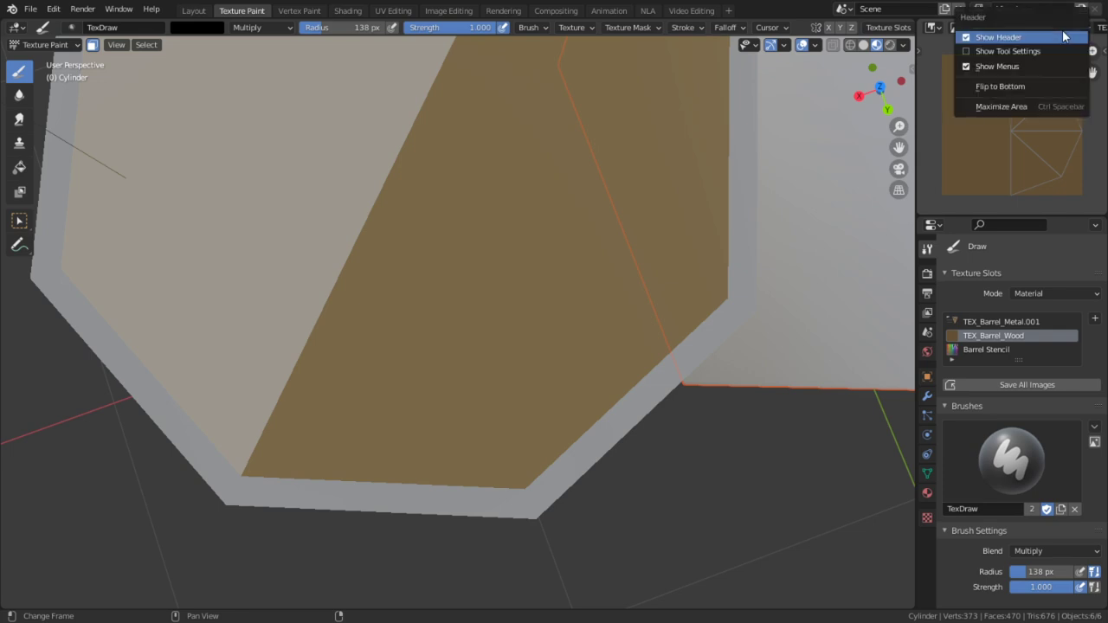
{"action": "left_click", "coordinate": [1004, 65]}
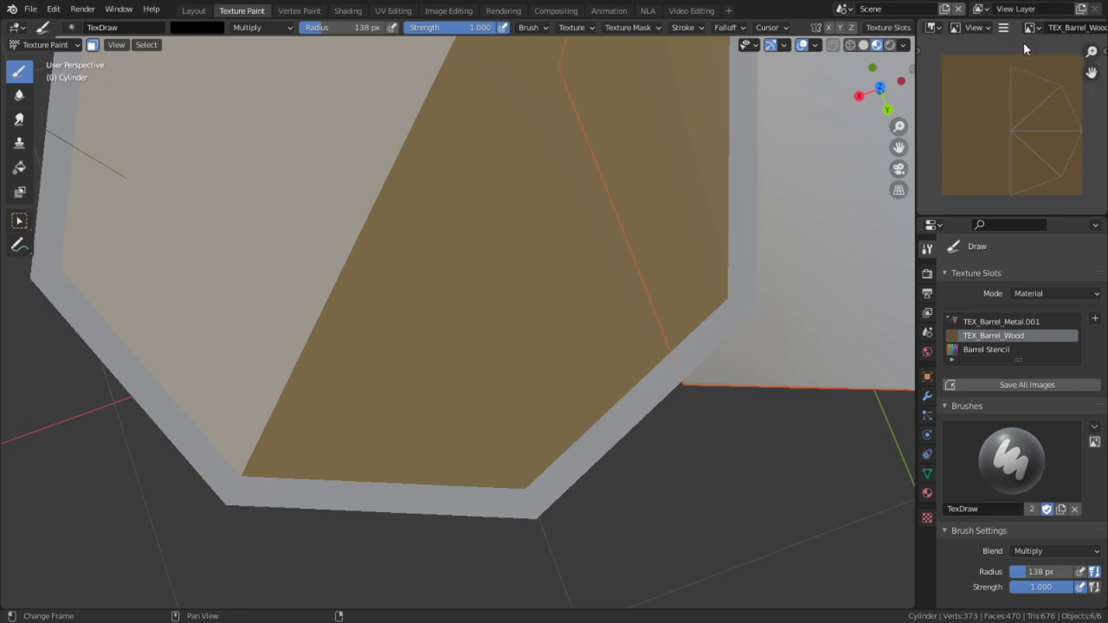
{"action": "right_click", "coordinate": [991, 28]}
{"action": "right_click", "coordinate": [991, 29]}
{"action": "right_click", "coordinate": [991, 29]}
{"action": "left_click", "coordinate": [1104, 49]}
{"action": "right_click", "coordinate": [977, 49]}
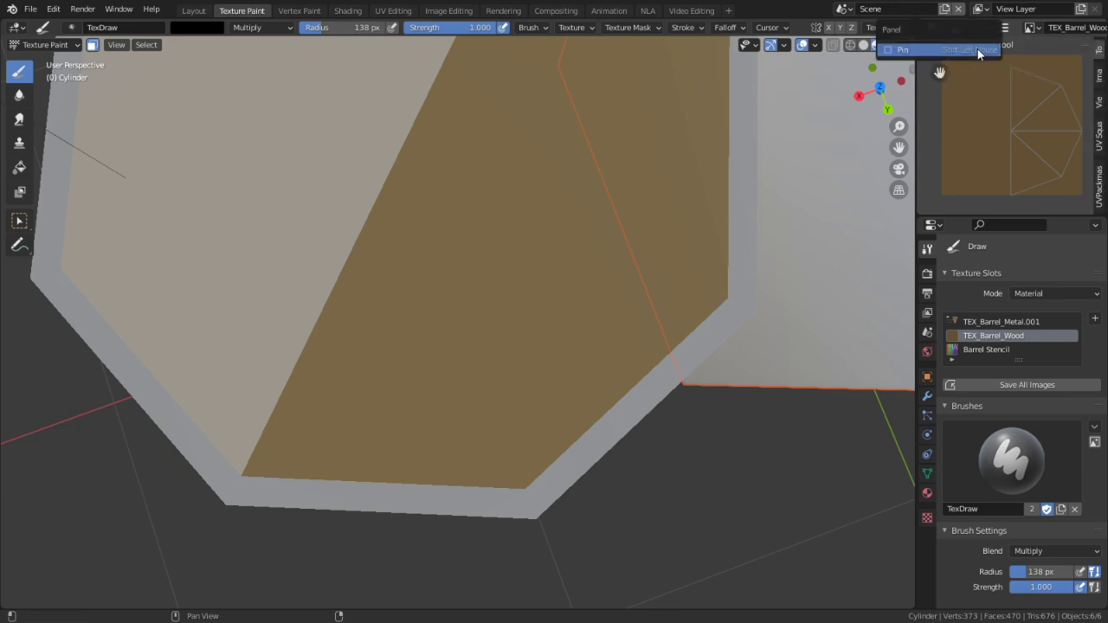
{"action": "key", "text": "n"}
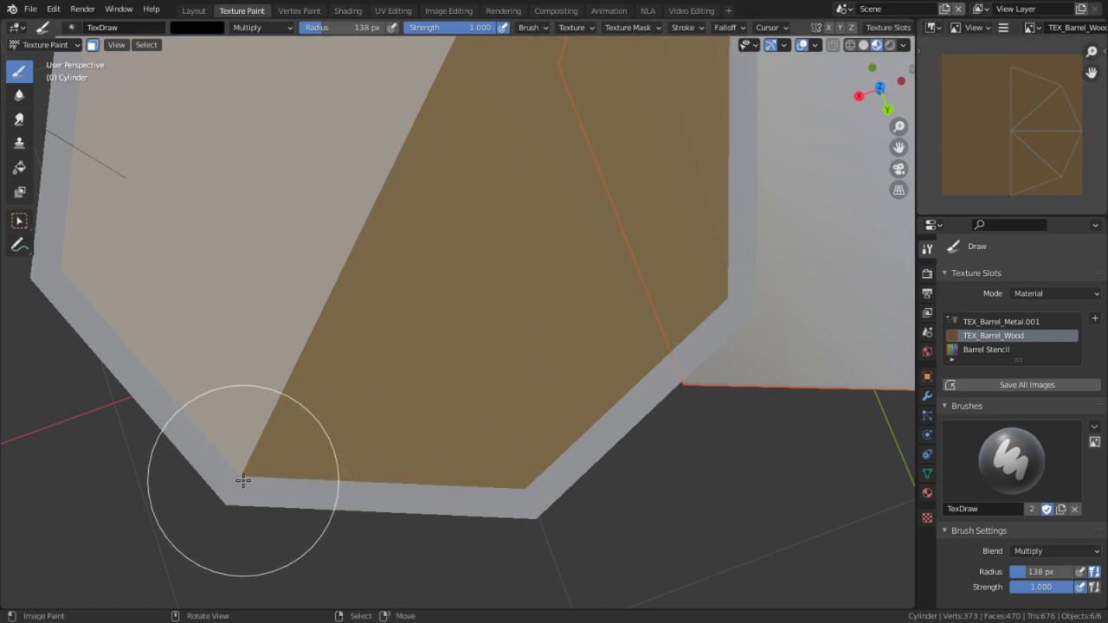
Test a black Multiply stroke along the wooden top's near edge, undo it, and lower the brush strength to 0.467
{"action": "mouse_move", "coordinate": [243, 480]}
{"action": "left_mouse_down"}
{"action": "mouse_move", "coordinate": [462, 477]}
{"action": "mouse_move", "coordinate": [517, 496]}
{"action": "mouse_move", "coordinate": [528, 490]}
{"action": "left_mouse_up"}
{"action": "key", "text": "ctrl+z"}
{"action": "key", "text": "shift+f"}
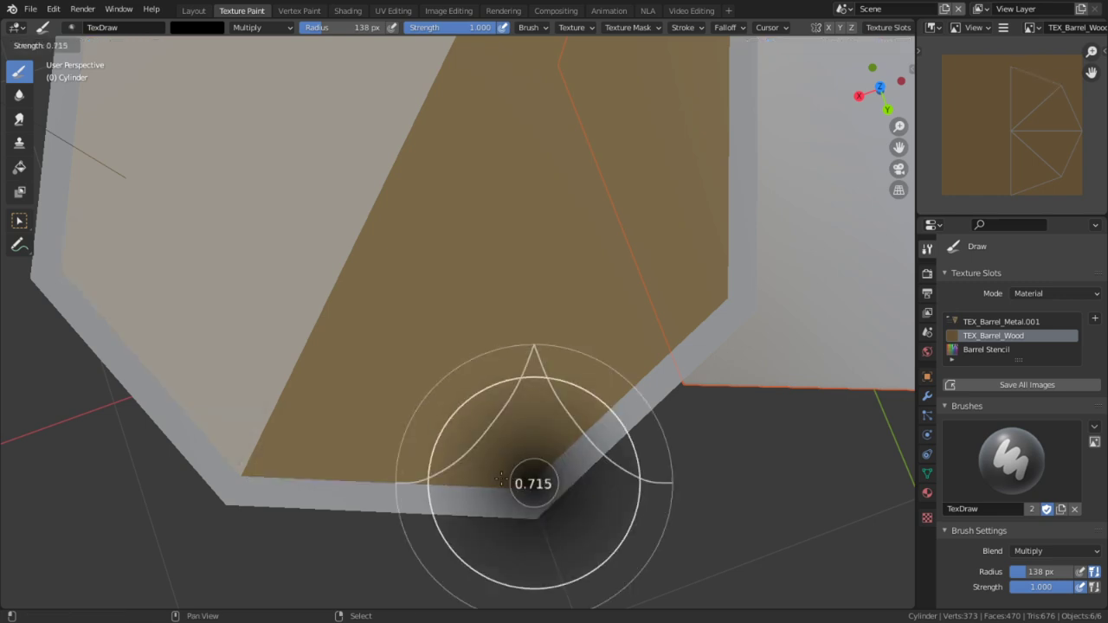
{"action": "left_click", "coordinate": [508, 477]}
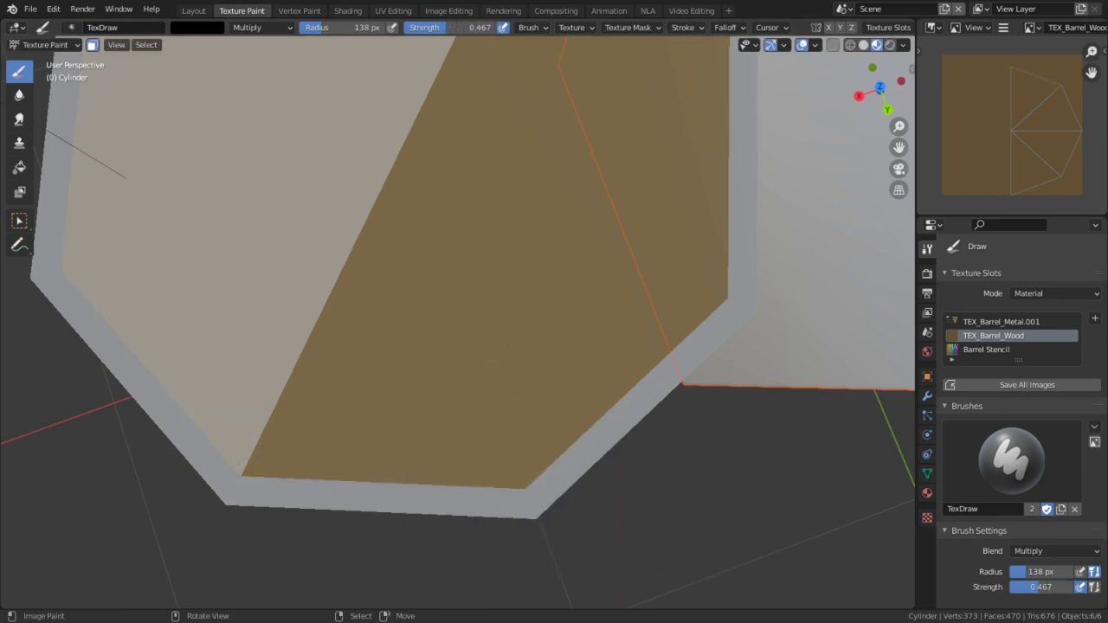
Set the texture paint Bleed option to 1 px
{"action": "scroll", "coordinate": [1080, 514], "scroll_direction": "down", "scroll_amount": 5}
{"action": "scroll", "coordinate": [1052, 511], "scroll_direction": "down", "scroll_amount": 10}
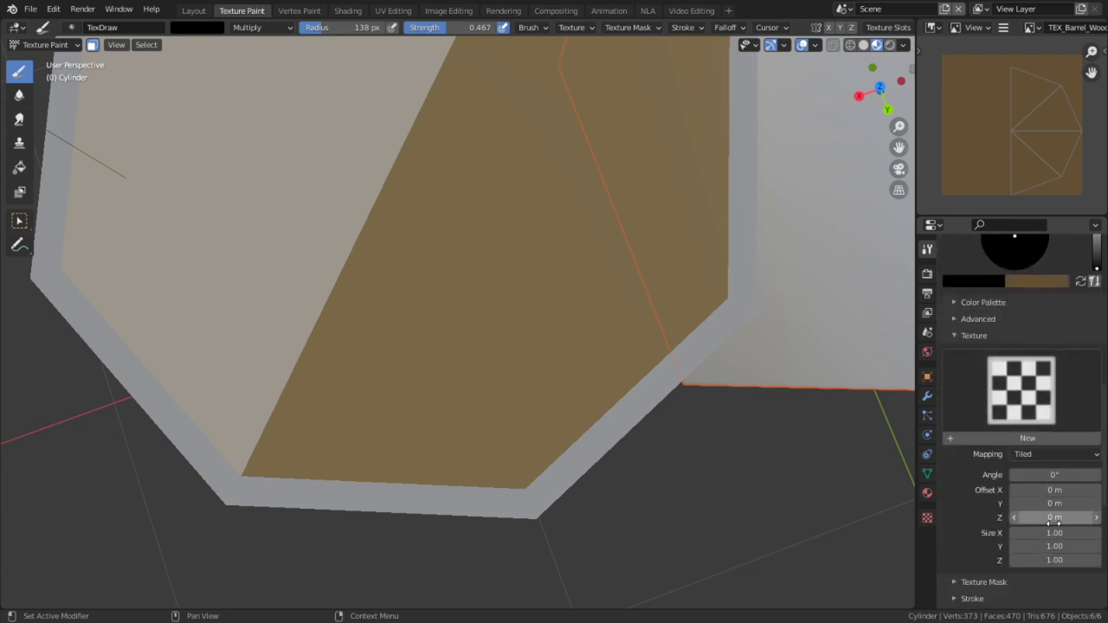
{"action": "scroll", "coordinate": [1021, 520], "scroll_direction": "down", "scroll_amount": 4}
{"action": "scroll", "coordinate": [1057, 558], "scroll_direction": "down", "scroll_amount": 5}
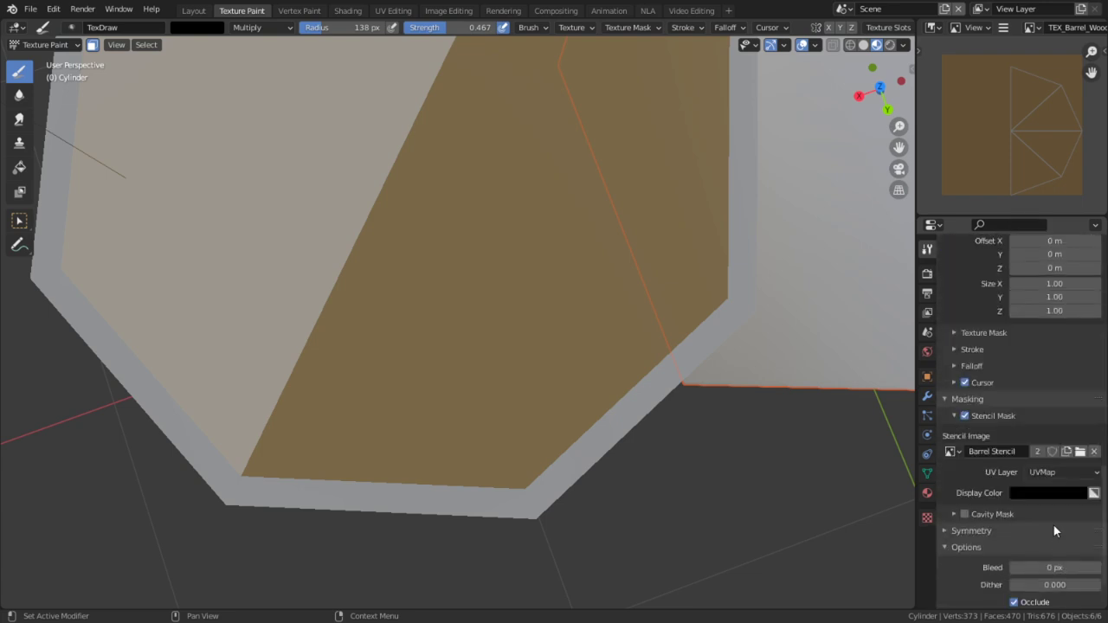
{"action": "left_click", "coordinate": [1097, 568]}
Test a shading stroke along the wooden top's near edge, undo it, and reduce the brush radius to 82 px
{"action": "left_click_drag", "start_coordinate": [242, 476], "coordinate": [531, 488]}
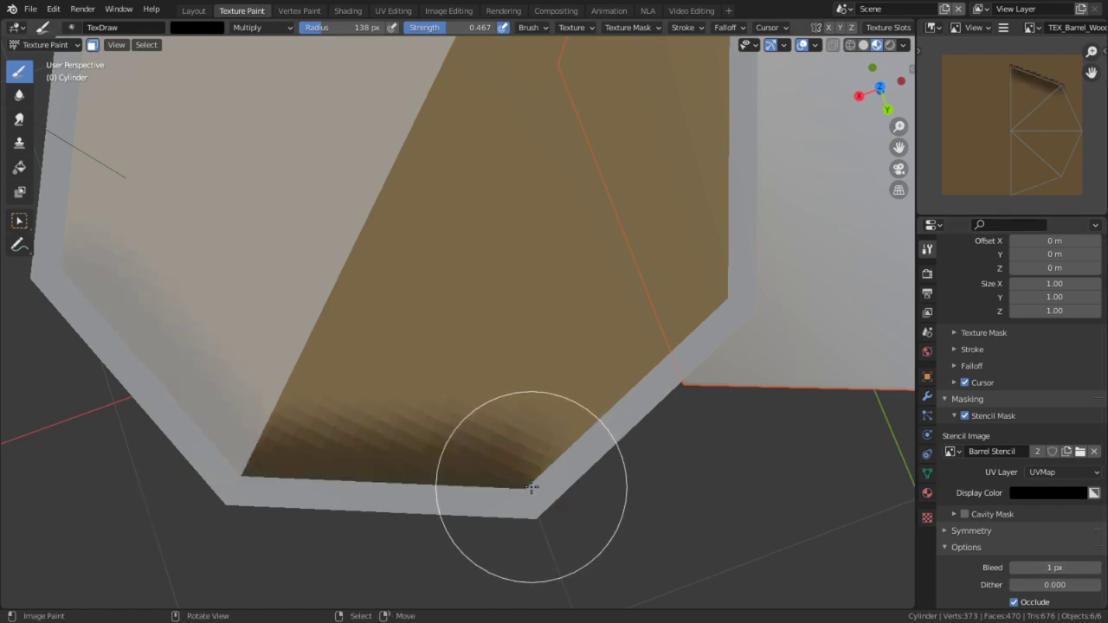
{"action": "key", "text": "ctrl+z"}
{"action": "key", "text": "bracketleft"}
{"action": "key", "text": "bracketleft"}
{"action": "key", "text": "bracketleft"}
{"action": "key", "text": "bracketleft"}
{"action": "key", "text": "bracketleft"}
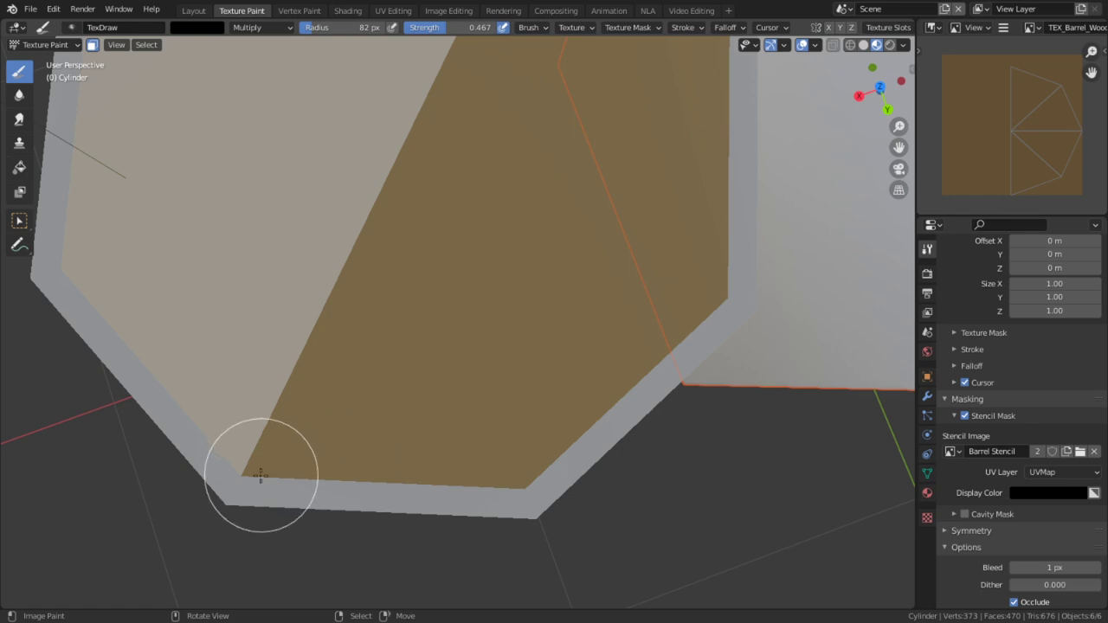
Try the smaller brush along the same wooden edge, undo the stroke, and lower the brush strength to 0.091
{"action": "mouse_move", "coordinate": [238, 475]}
{"action": "left_mouse_down"}
{"action": "mouse_move", "coordinate": [504, 504]}
{"action": "mouse_move", "coordinate": [528, 490]}
{"action": "left_mouse_up"}
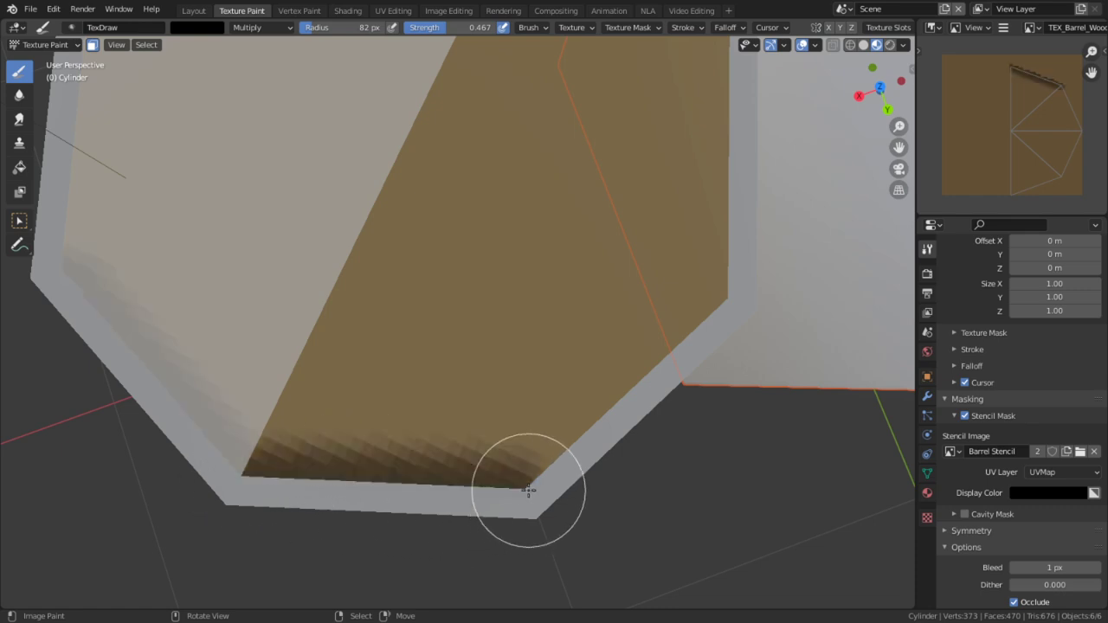
{"action": "key", "text": "ctrl+z"}
{"action": "key", "text": "shift+f"}
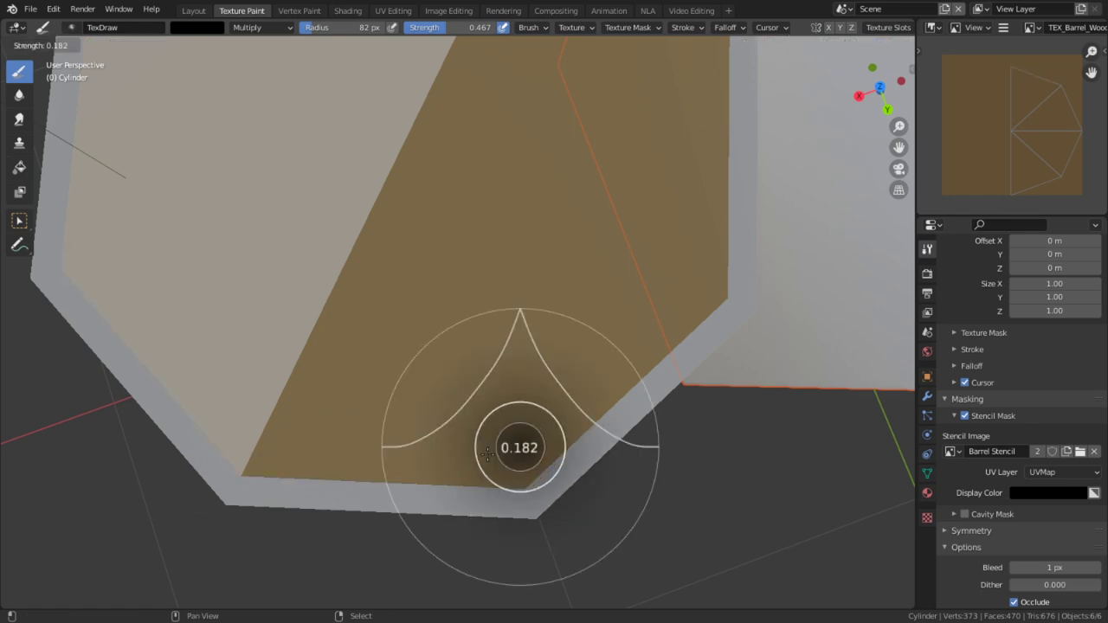
{"action": "left_click", "coordinate": [503, 450]}
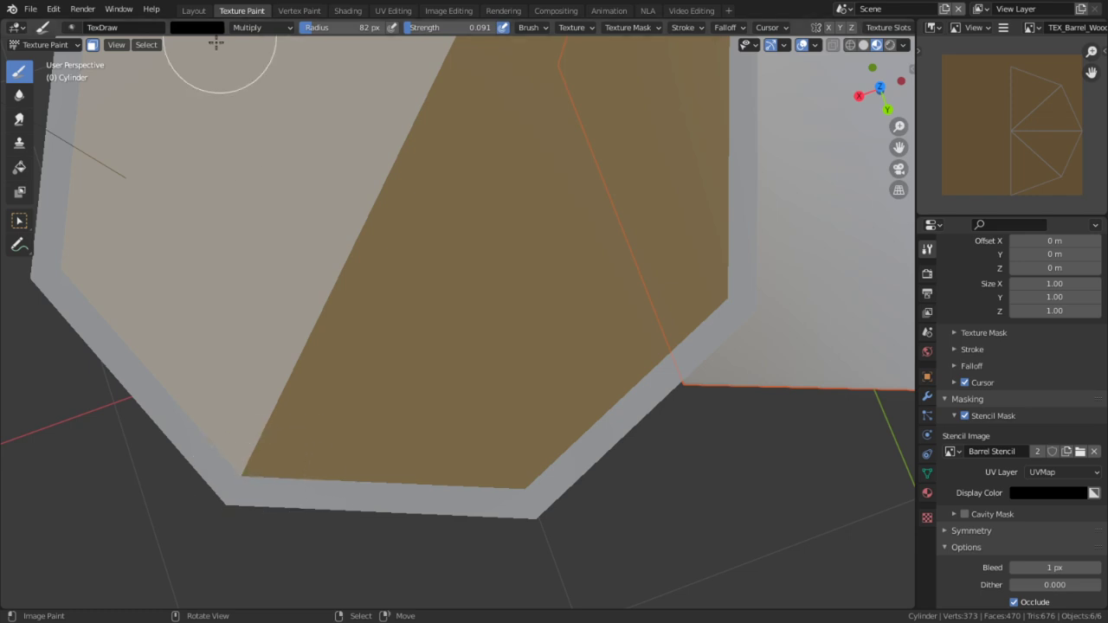
Lighten the brush colour from black to grey and paint a faint shading stroke along the wood's near edge
{"action": "left_click", "coordinate": [206, 31]}
{"action": "left_click_drag", "start_coordinate": [288, 75], "coordinate": [289, 109]}
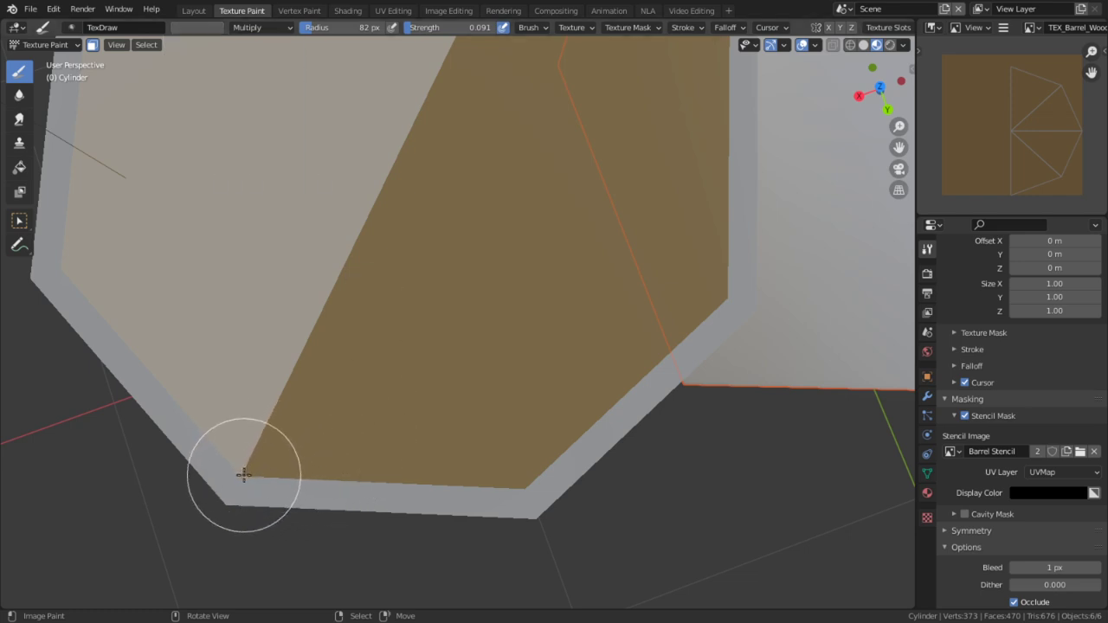
{"action": "mouse_move", "coordinate": [244, 474]}
{"action": "left_mouse_down"}
{"action": "mouse_move", "coordinate": [577, 482]}
{"action": "mouse_move", "coordinate": [527, 477]}
{"action": "mouse_move", "coordinate": [576, 444]}
{"action": "left_mouse_up"}
Shade the adjoining edge of the wooden top with a straight stroke beside the metal rim
{"action": "middle_click_drag", "start_coordinate": [577, 444], "coordinate": [475, 419]}
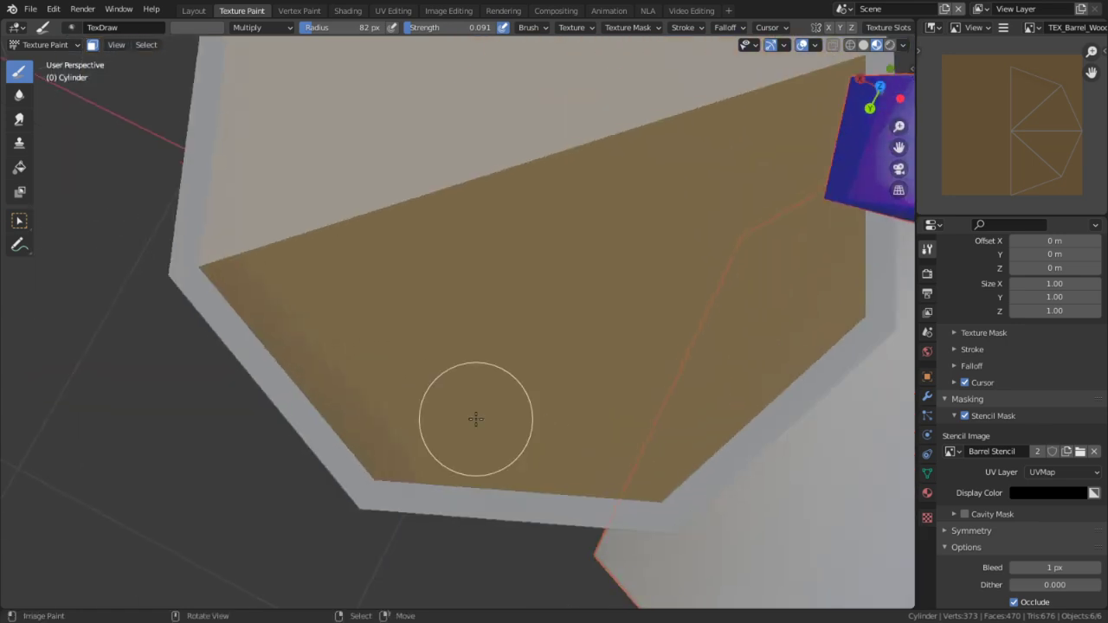
{"action": "middle_click_drag", "start_coordinate": [509, 458], "coordinate": [408, 376], "text": "shift"}
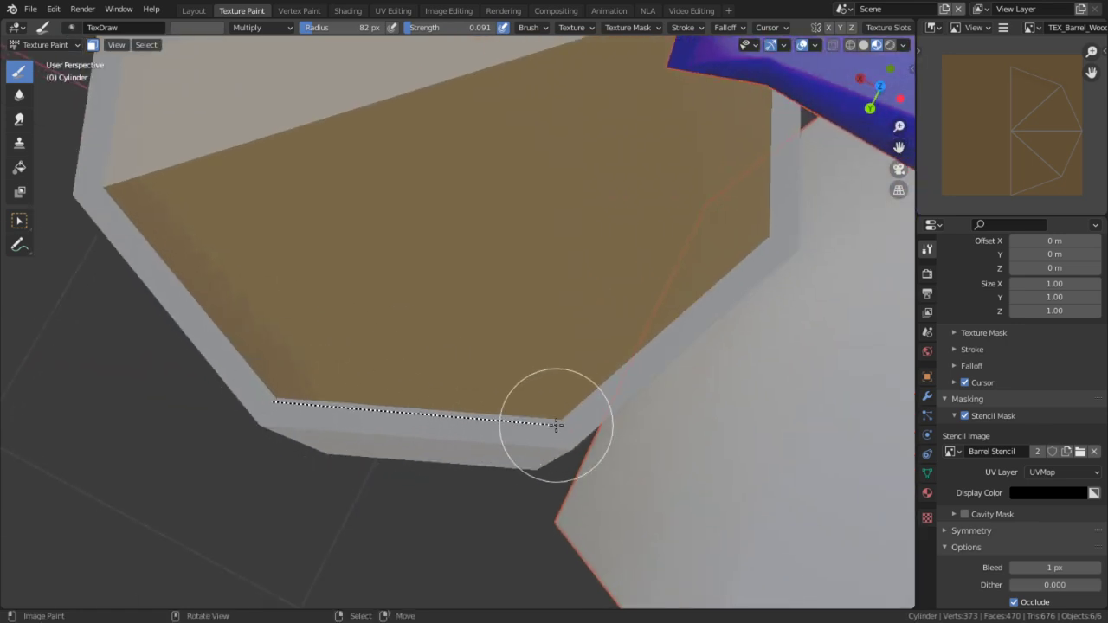
{"action": "mouse_move", "coordinate": [605, 389]}
{"action": "middle_mouse_down", "text": "shift"}
{"action": "mouse_move", "coordinate": [488, 445]}
{"action": "mouse_move", "coordinate": [464, 435]}
{"action": "middle_mouse_up", "text": "shift"}
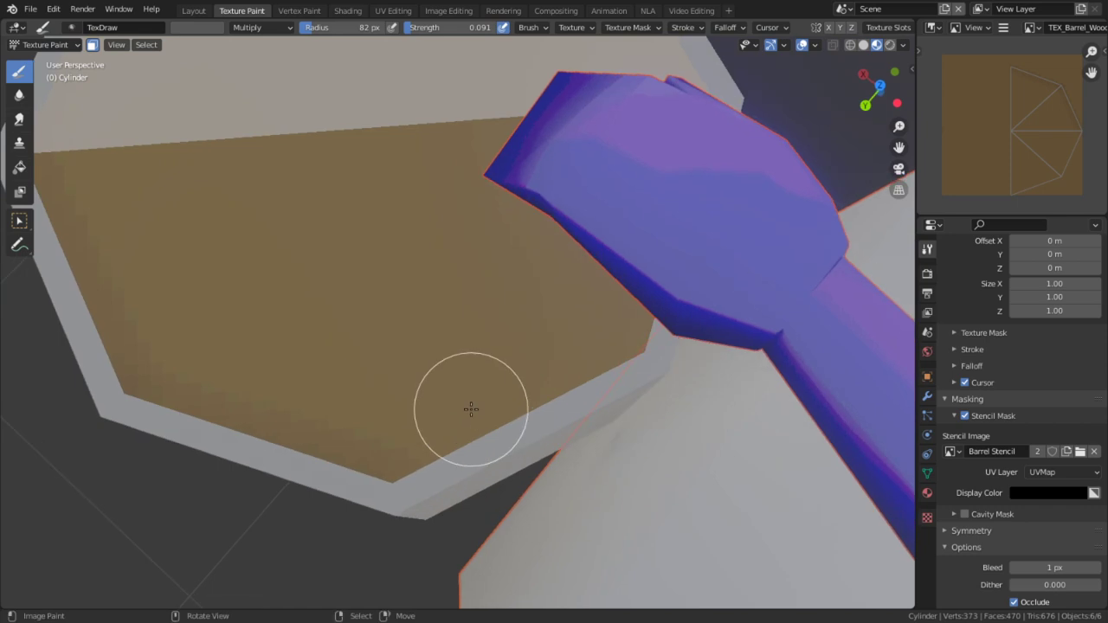
{"action": "key", "text": "KP_Divide"}
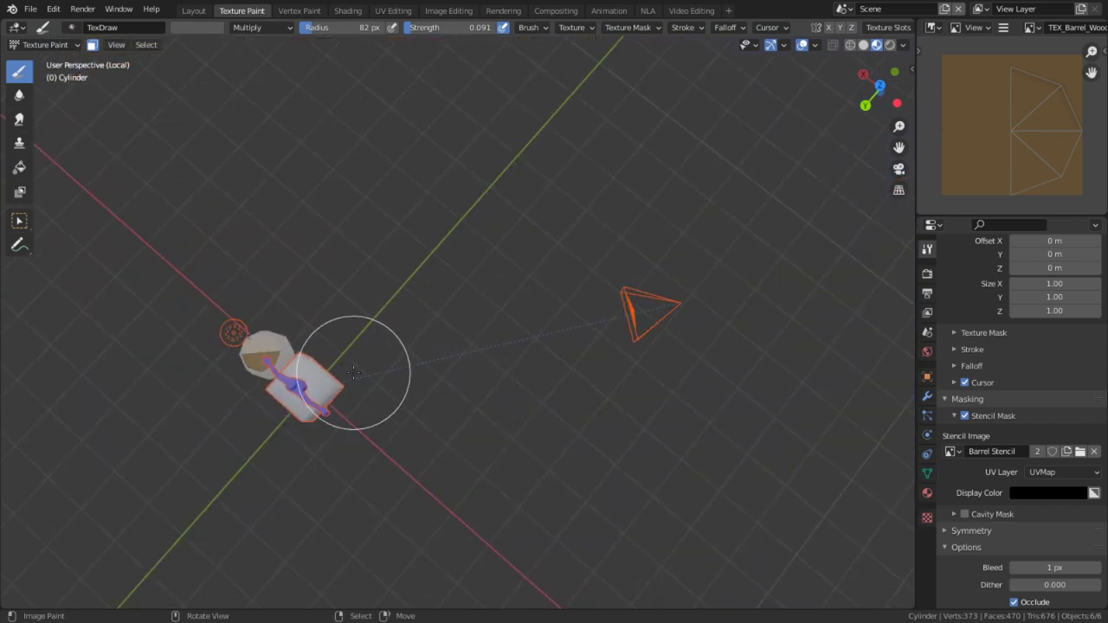
{"action": "key", "text": "KP_Divide"}
{"action": "right_click", "coordinate": [347, 359]}
{"action": "key", "text": "Tab"}
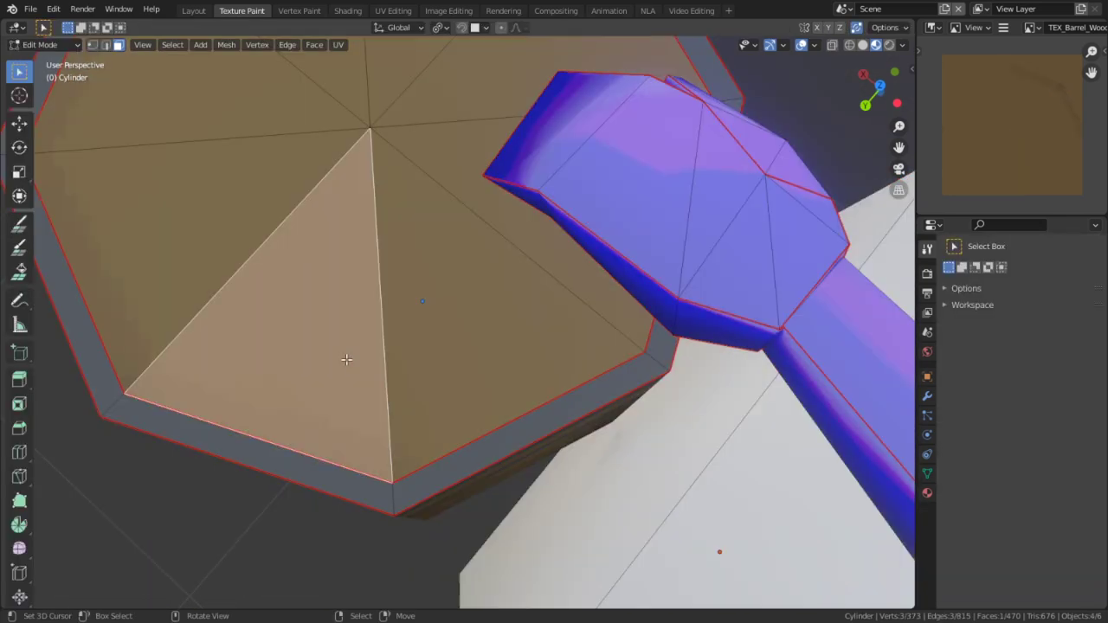
{"action": "scroll", "coordinate": [346, 359], "scroll_direction": "down", "scroll_amount": 8}
{"action": "scroll", "coordinate": [346, 359], "scroll_direction": "up", "scroll_amount": 8}
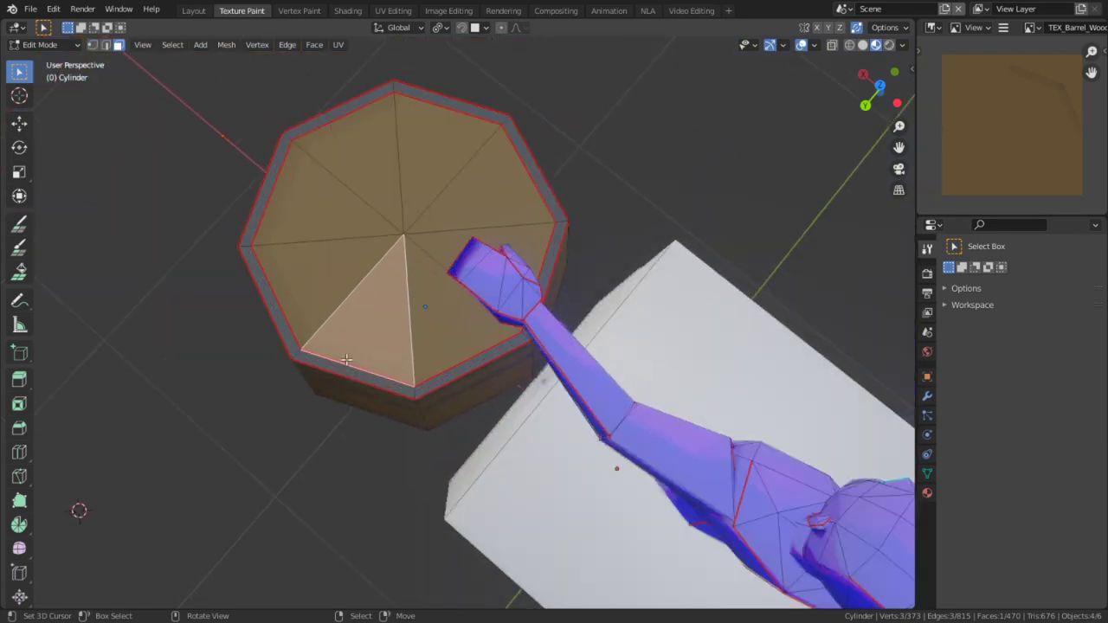
Select only the barrel in Object Mode and isolate it in local view
{"action": "key", "text": "ctrl+Tab"}
{"action": "left_click", "coordinate": [264, 348]}
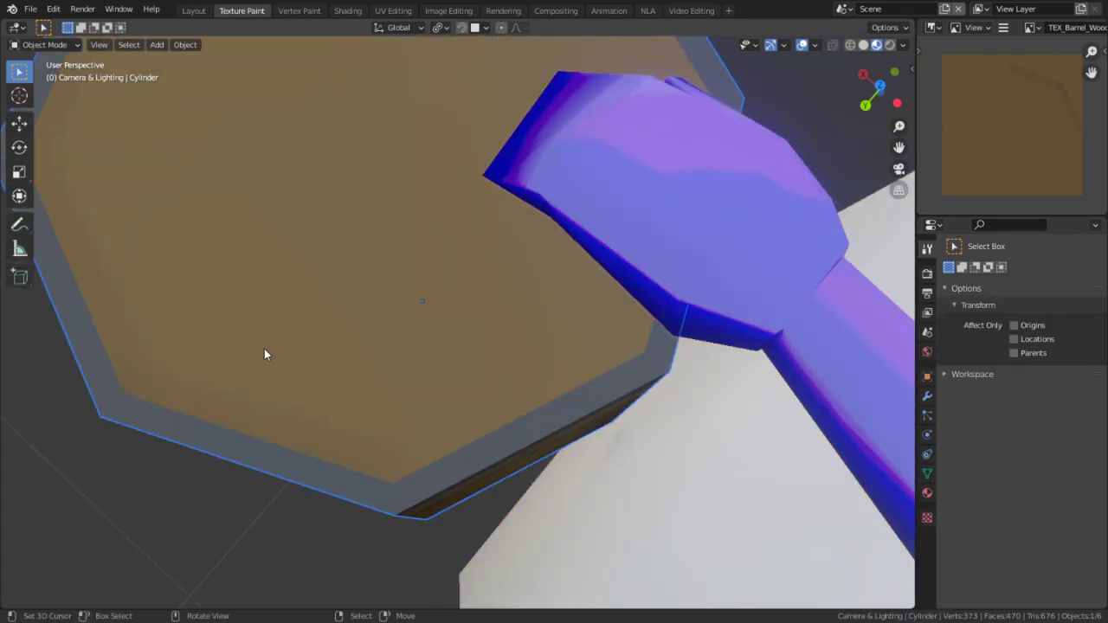
{"action": "key", "text": "KP_Divide"}
{"action": "key", "text": "Tab"}
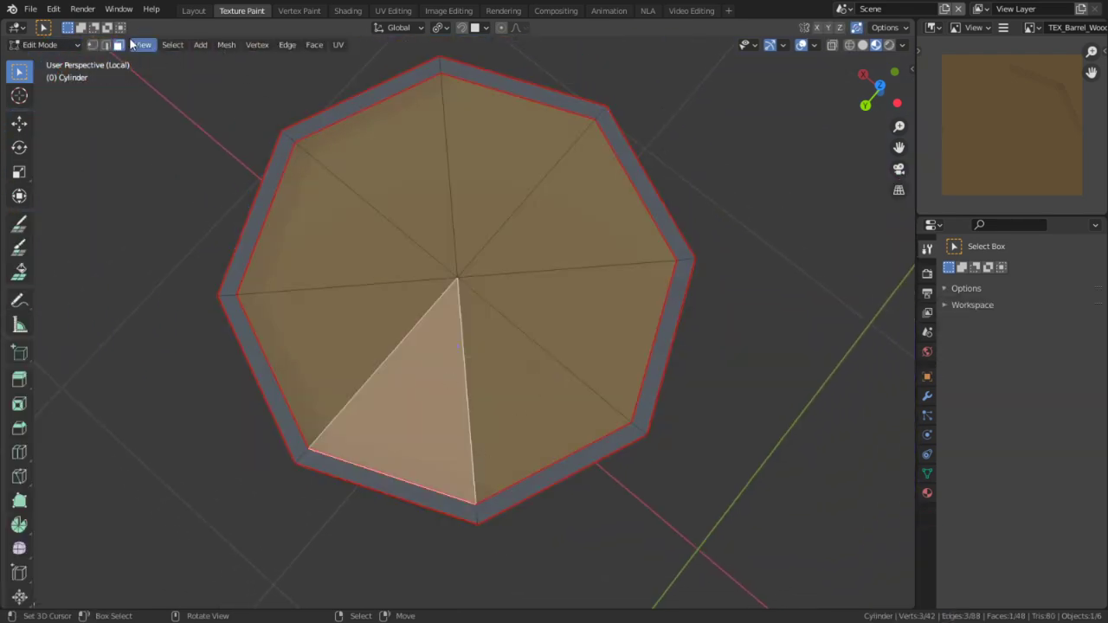
Return the barrel to Texture Paint mode and mask painting to four adjacent faces of its wooden top
{"action": "left_click", "coordinate": [49, 45]}
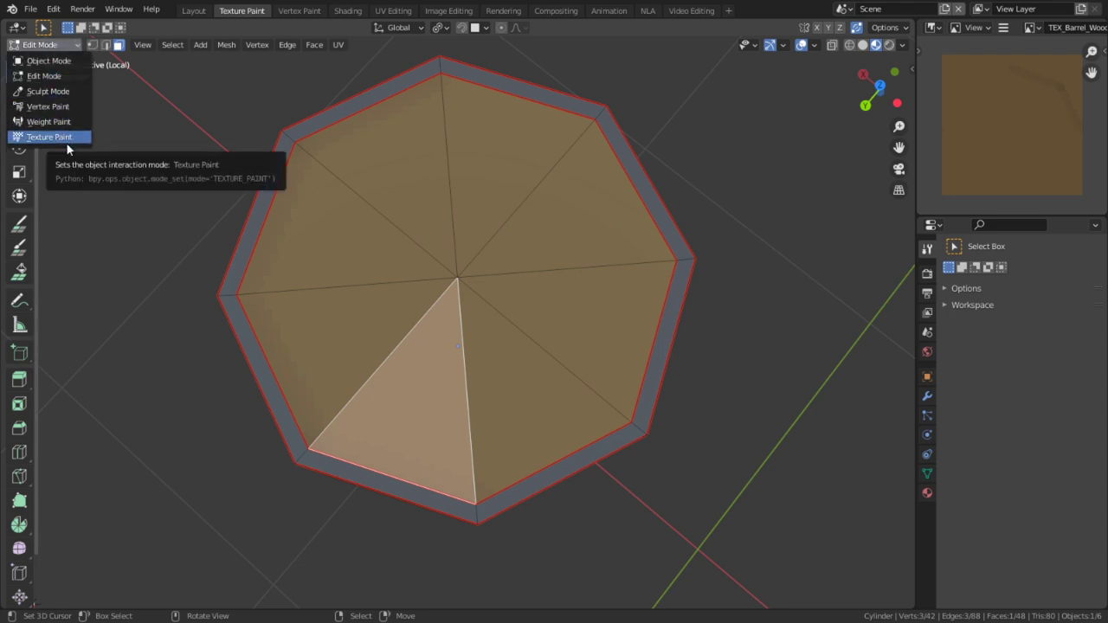
{"action": "left_click", "coordinate": [67, 139]}
{"action": "mouse_move", "coordinate": [522, 445]}
{"action": "left_mouse_down"}
{"action": "mouse_move", "coordinate": [359, 321]}
{"action": "mouse_move", "coordinate": [343, 238]}
{"action": "left_mouse_up"}
Enlarge the brush radius to 84 px and shade the masked wood's edge beside the metal rim
{"action": "key", "text": "bracketleft"}
{"action": "key", "text": "bracketleft"}
{"action": "scroll", "coordinate": [502, 420], "scroll_direction": "up", "scroll_amount": 4}
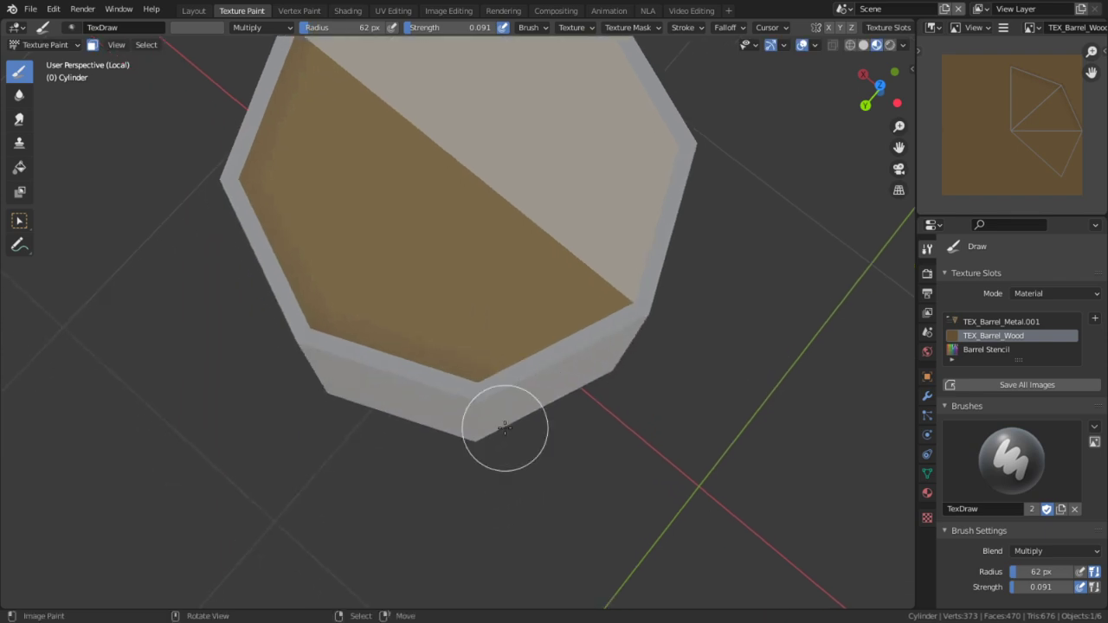
{"action": "key", "text": "f"}
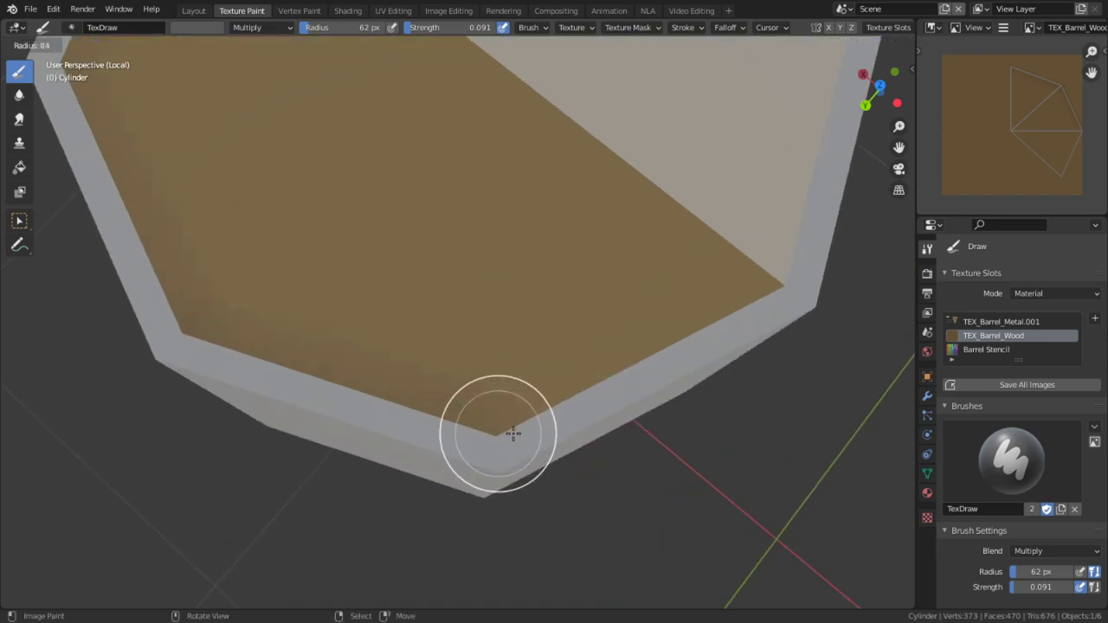
{"action": "left_click", "coordinate": [513, 434]}
{"action": "left_click_drag", "start_coordinate": [495, 434], "coordinate": [790, 286]}
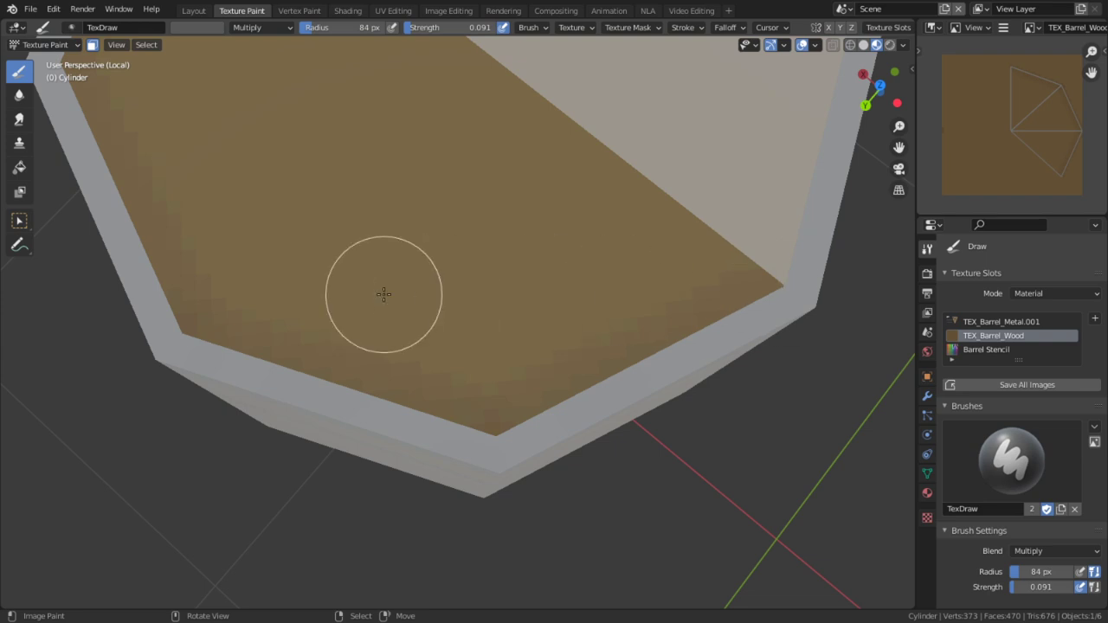
Set the brush radius to 154 px and darken the masked wood along all four outer edges beside the rim
{"action": "scroll", "coordinate": [384, 294], "scroll_direction": "down", "scroll_amount": 4}
{"action": "scroll", "coordinate": [376, 309], "scroll_direction": "up", "scroll_amount": 2}
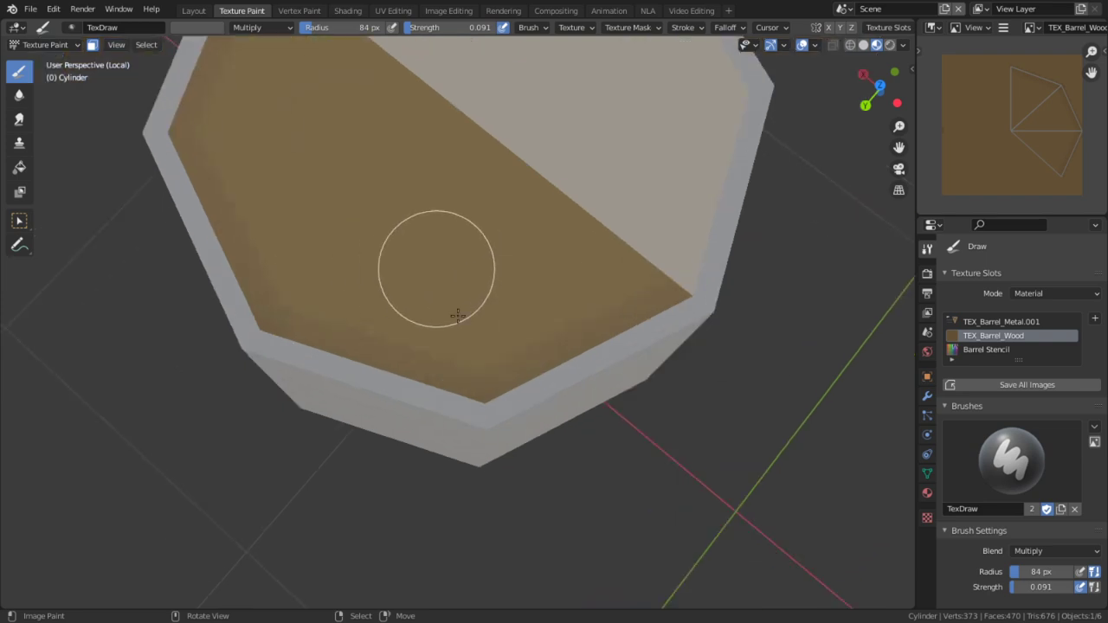
{"action": "key", "text": "f"}
{"action": "left_click", "coordinate": [745, 358]}
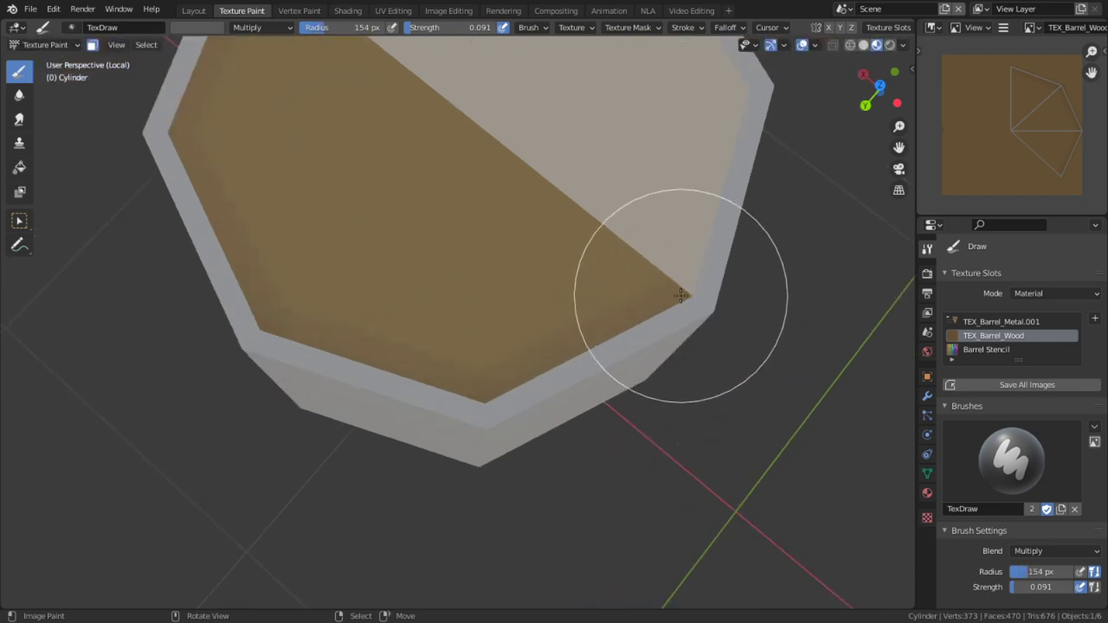
{"action": "mouse_move", "coordinate": [693, 297]}
{"action": "left_mouse_down"}
{"action": "mouse_move", "coordinate": [522, 365]}
{"action": "mouse_move", "coordinate": [485, 399]}
{"action": "left_mouse_up"}
{"action": "mouse_move", "coordinate": [485, 400]}
{"action": "left_mouse_down"}
{"action": "mouse_move", "coordinate": [364, 396]}
{"action": "mouse_move", "coordinate": [251, 320]}
{"action": "left_mouse_up"}
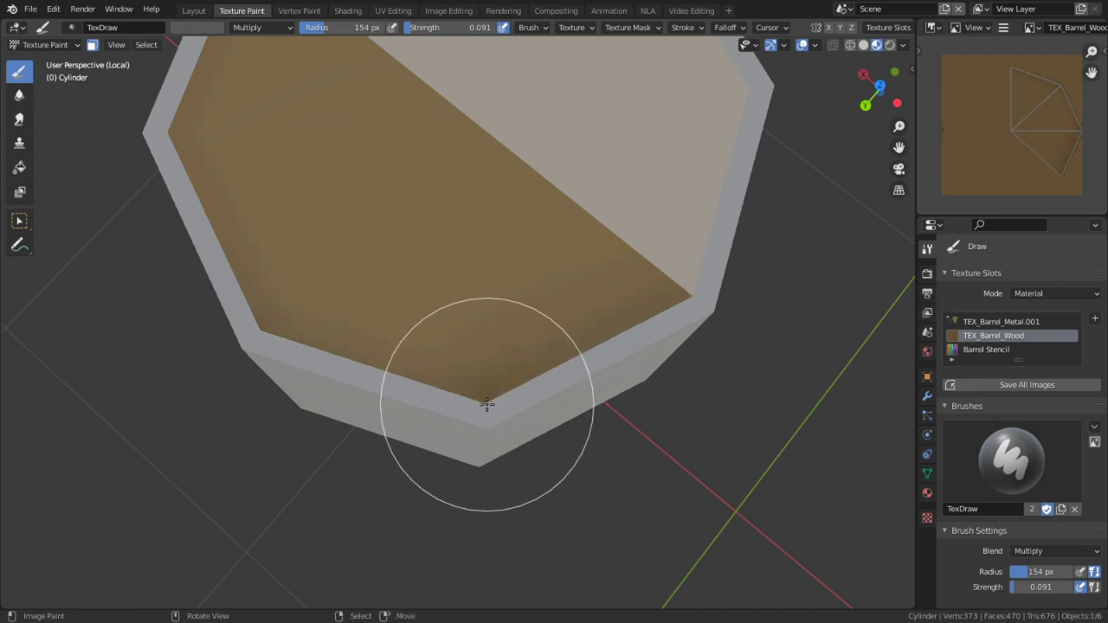
{"action": "mouse_move", "coordinate": [487, 402]}
{"action": "left_mouse_down"}
{"action": "mouse_move", "coordinate": [254, 317]}
{"action": "mouse_move", "coordinate": [258, 329]}
{"action": "left_mouse_up"}
{"action": "mouse_move", "coordinate": [271, 215]}
{"action": "middle_mouse_down"}
{"action": "mouse_move", "coordinate": [445, 347]}
{"action": "mouse_move", "coordinate": [395, 280]}
{"action": "mouse_move", "coordinate": [444, 167]}
{"action": "middle_mouse_up"}
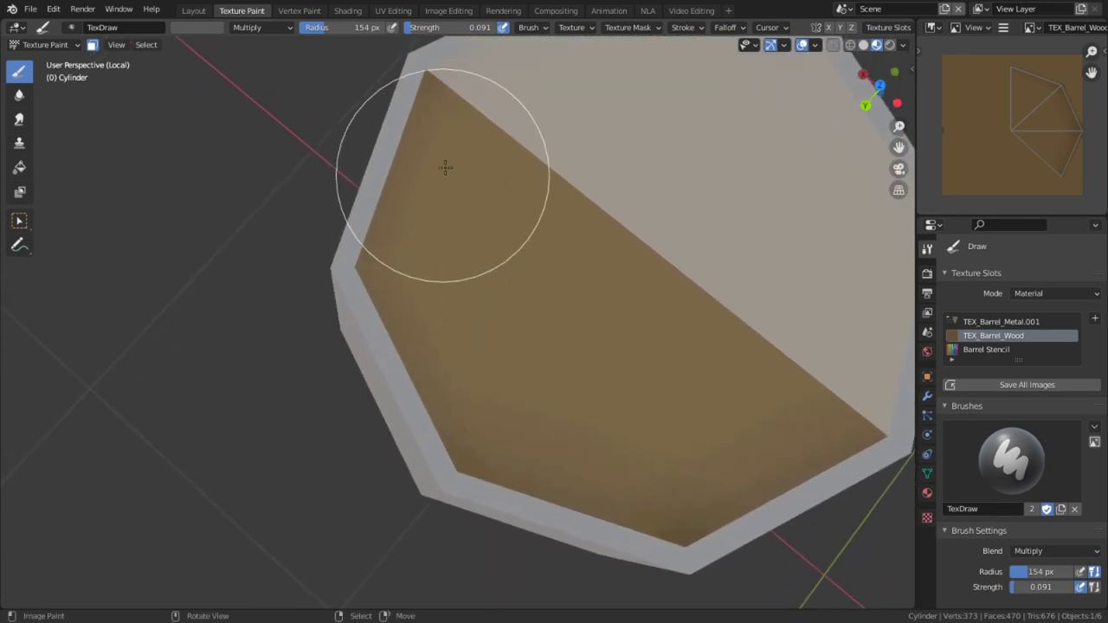
{"action": "mouse_move", "coordinate": [428, 69]}
{"action": "left_mouse_down"}
{"action": "mouse_move", "coordinate": [391, 114]}
{"action": "mouse_move", "coordinate": [341, 265]}
{"action": "mouse_move", "coordinate": [353, 265]}
{"action": "mouse_move", "coordinate": [433, 453]}
{"action": "mouse_move", "coordinate": [465, 462]}
{"action": "mouse_move", "coordinate": [463, 474]}
{"action": "left_mouse_up"}
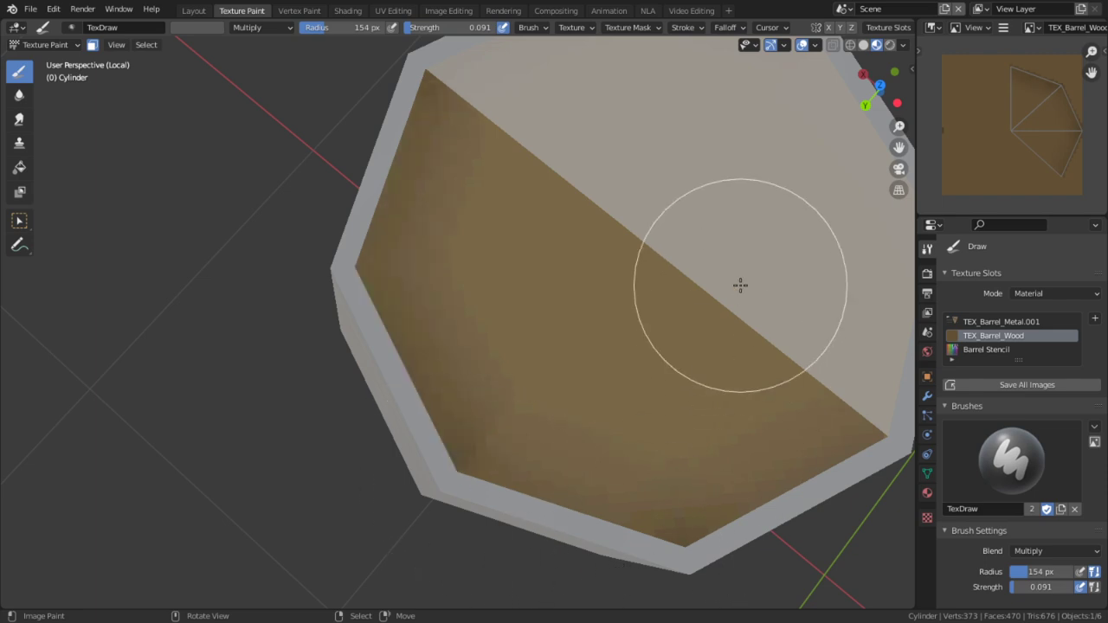
Check the shading on the unmasked barrel and restrict painting again to four adjacent faces of its wooden top
{"action": "scroll", "coordinate": [669, 303], "scroll_direction": "down", "scroll_amount": 3}
{"action": "mouse_move", "coordinate": [579, 258]}
{"action": "middle_mouse_down"}
{"action": "mouse_move", "coordinate": [524, 199]}
{"action": "mouse_move", "coordinate": [539, 193]}
{"action": "mouse_move", "coordinate": [568, 265]}
{"action": "middle_mouse_up"}
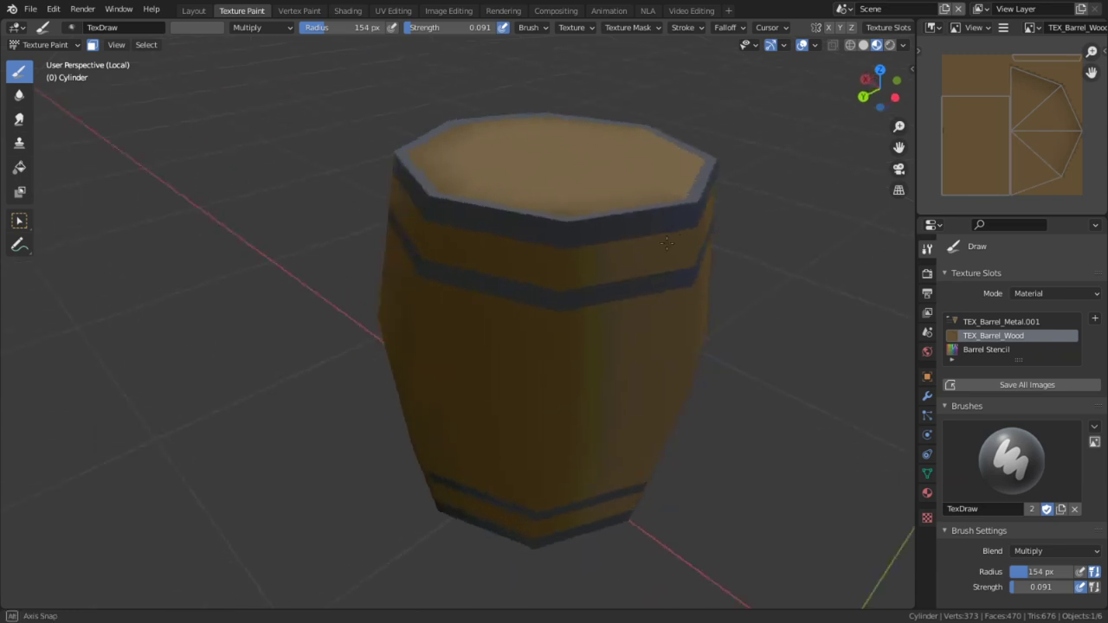
{"action": "mouse_move", "coordinate": [762, 216]}
{"action": "middle_mouse_down"}
{"action": "mouse_move", "coordinate": [785, 337]}
{"action": "mouse_move", "coordinate": [769, 329]}
{"action": "middle_mouse_up"}
{"action": "scroll", "coordinate": [762, 325], "scroll_direction": "up", "scroll_amount": 3}
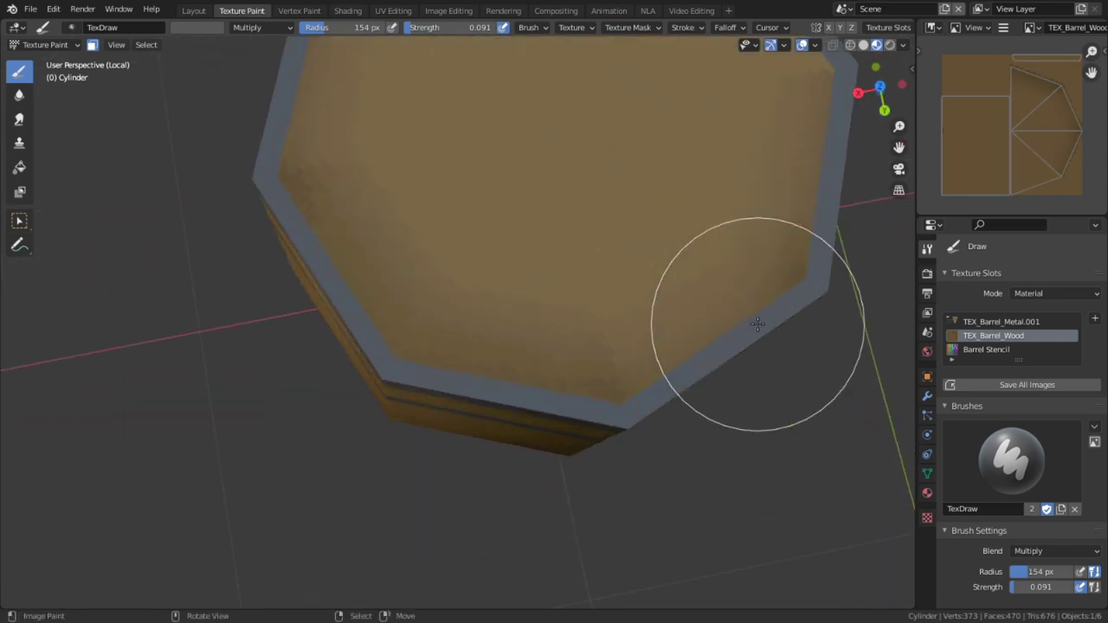
{"action": "mouse_move", "coordinate": [440, 285]}
{"action": "left_mouse_down"}
{"action": "mouse_move", "coordinate": [470, 316]}
{"action": "mouse_move", "coordinate": [441, 286]}
{"action": "mouse_move", "coordinate": [480, 301]}
{"action": "mouse_move", "coordinate": [612, 275]}
{"action": "mouse_move", "coordinate": [786, 158]}
{"action": "left_mouse_up"}
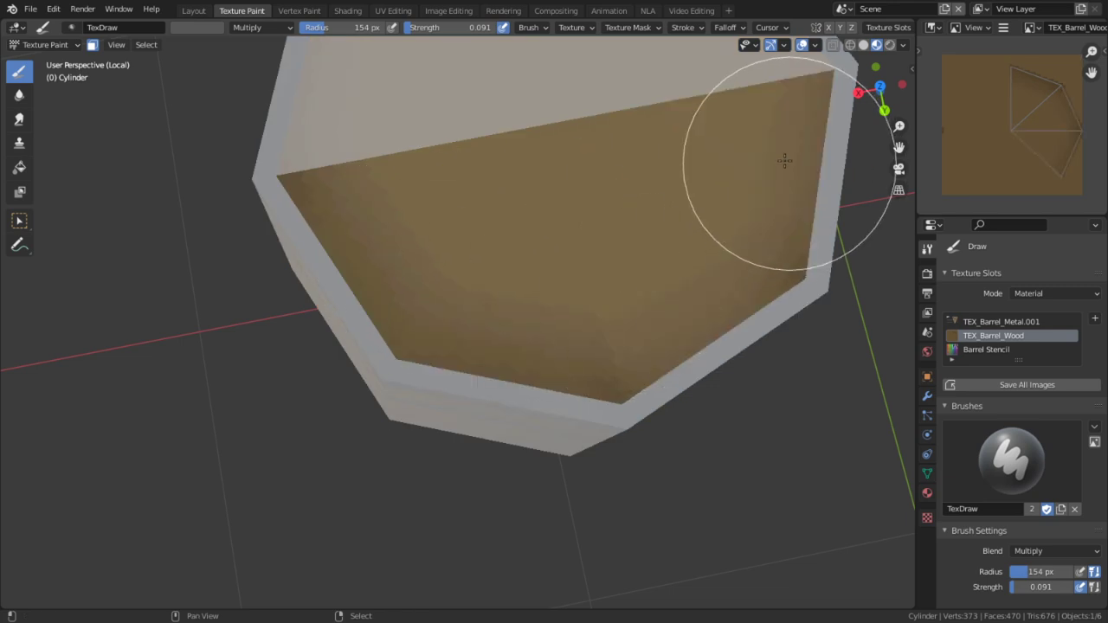
{"action": "middle_click_drag", "start_coordinate": [786, 158], "coordinate": [584, 263]}
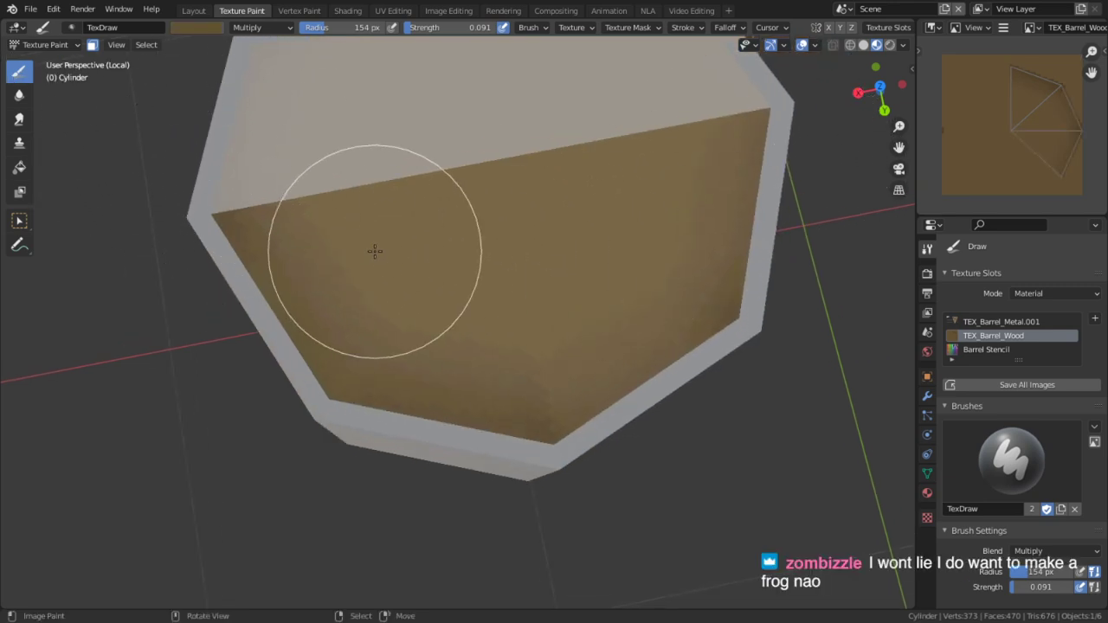
Switch the viewport to solid shading, sample the wood's brown as the brush colour and look through the brush and masking settings
{"action": "left_click", "coordinate": [863, 45]}
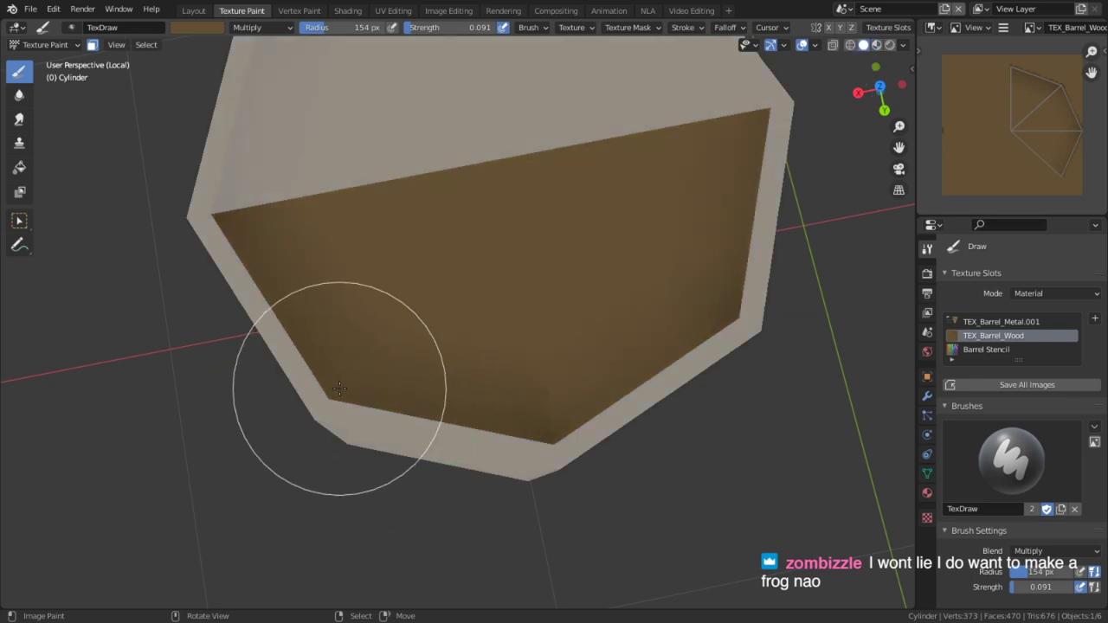
{"action": "key", "text": "s"}
{"action": "scroll", "coordinate": [1003, 491], "scroll_direction": "down", "scroll_amount": 1}
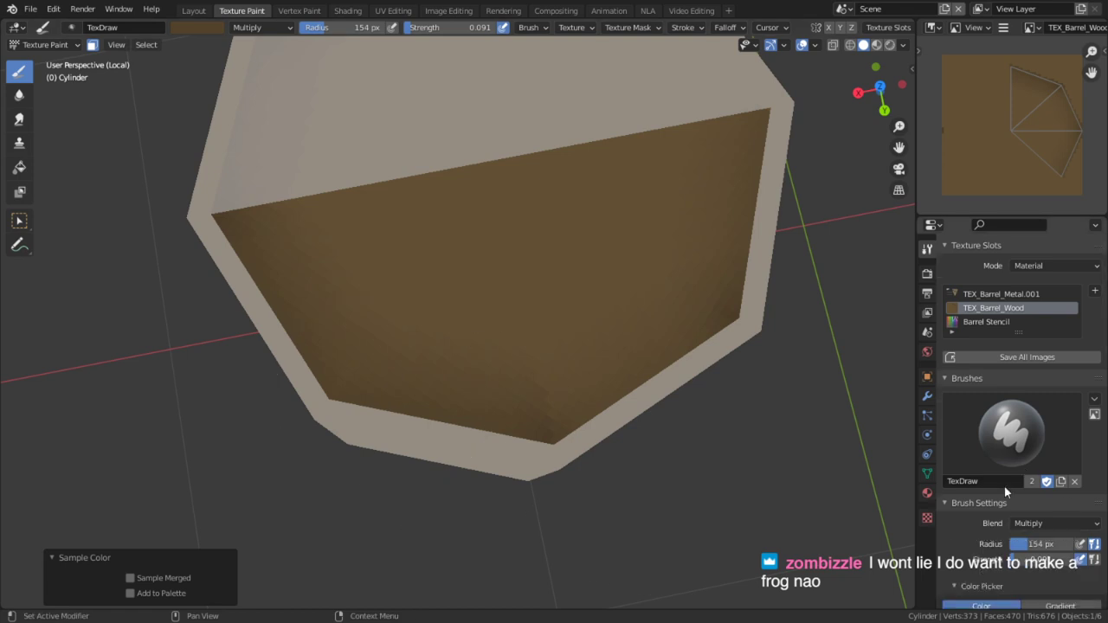
{"action": "scroll", "coordinate": [1004, 486], "scroll_direction": "down", "scroll_amount": 12}
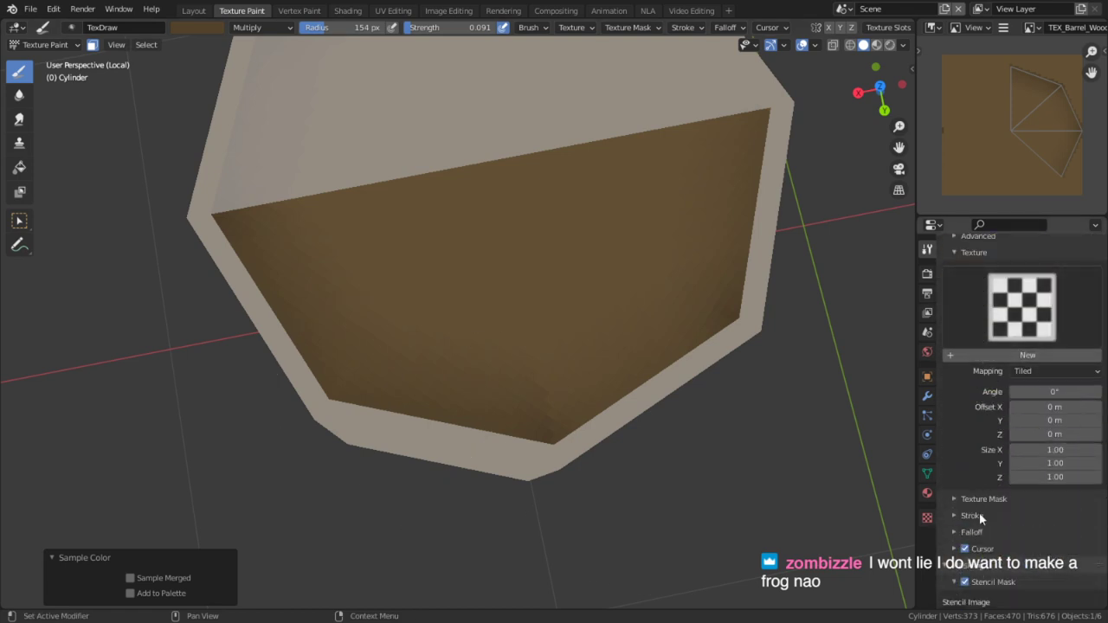
{"action": "scroll", "coordinate": [980, 519], "scroll_direction": "down", "scroll_amount": 3}
{"action": "scroll", "coordinate": [978, 474], "scroll_direction": "down", "scroll_amount": 2}
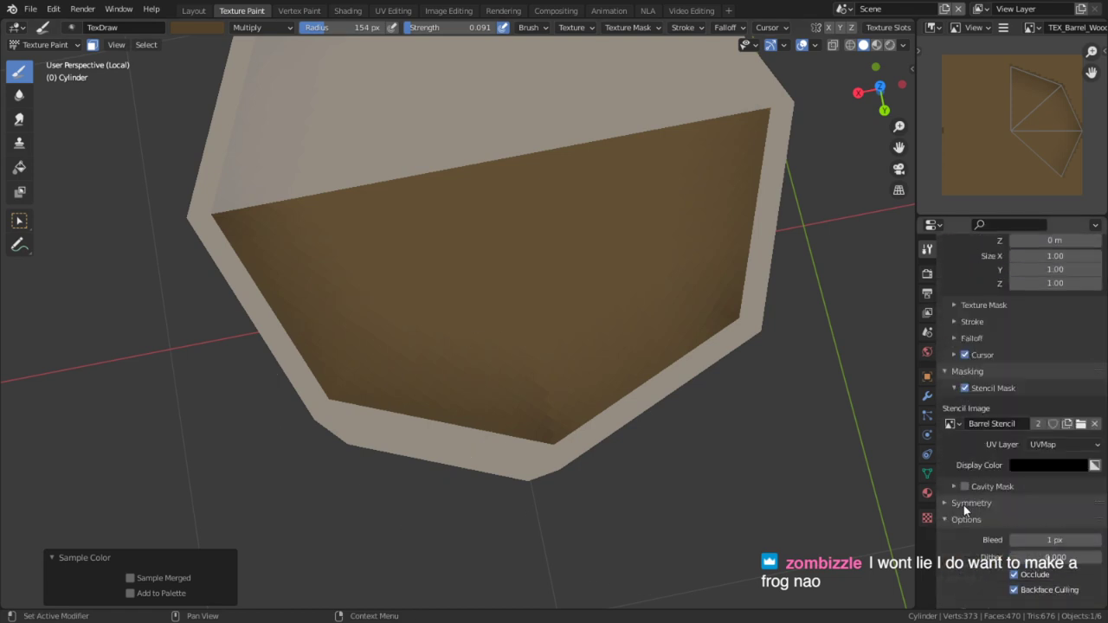
Try another Multiply stroke along the wood's near edge and change the Draw brush's blend mode to Mix
{"action": "middle_click_drag", "start_coordinate": [566, 470], "coordinate": [515, 443]}
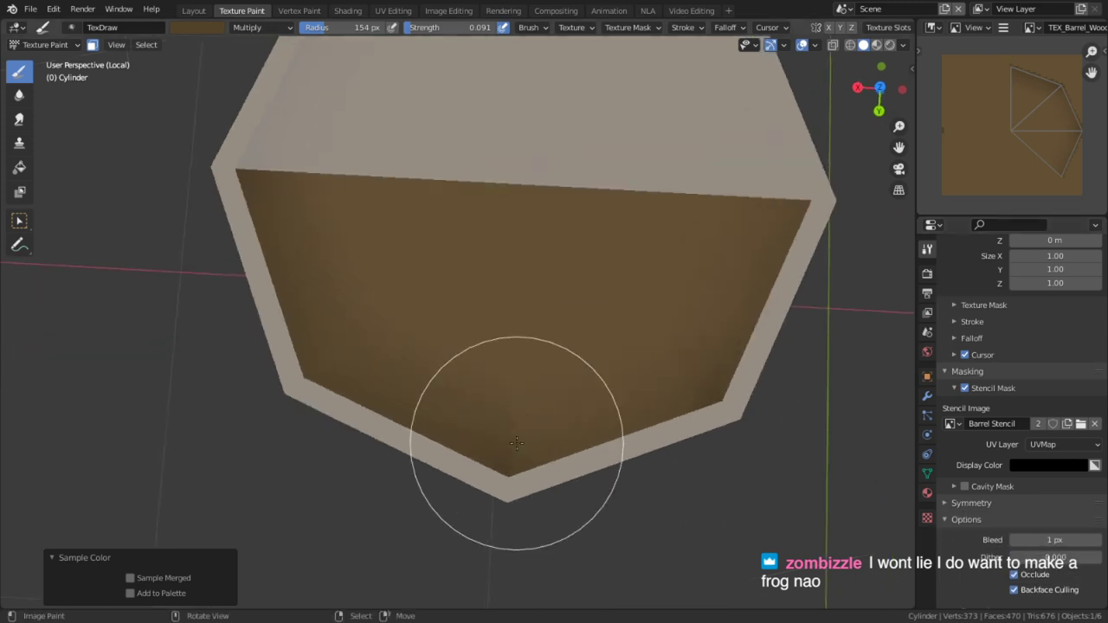
{"action": "left_click_drag", "start_coordinate": [508, 465], "coordinate": [721, 398]}
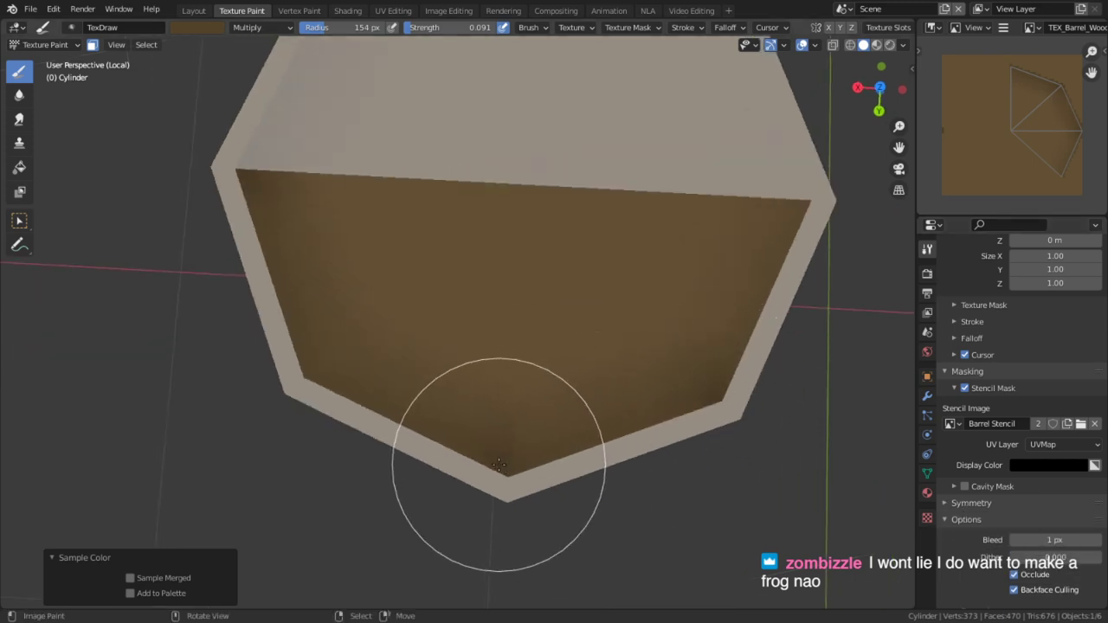
{"action": "left_click", "coordinate": [246, 27]}
{"action": "left_click", "coordinate": [241, 45]}
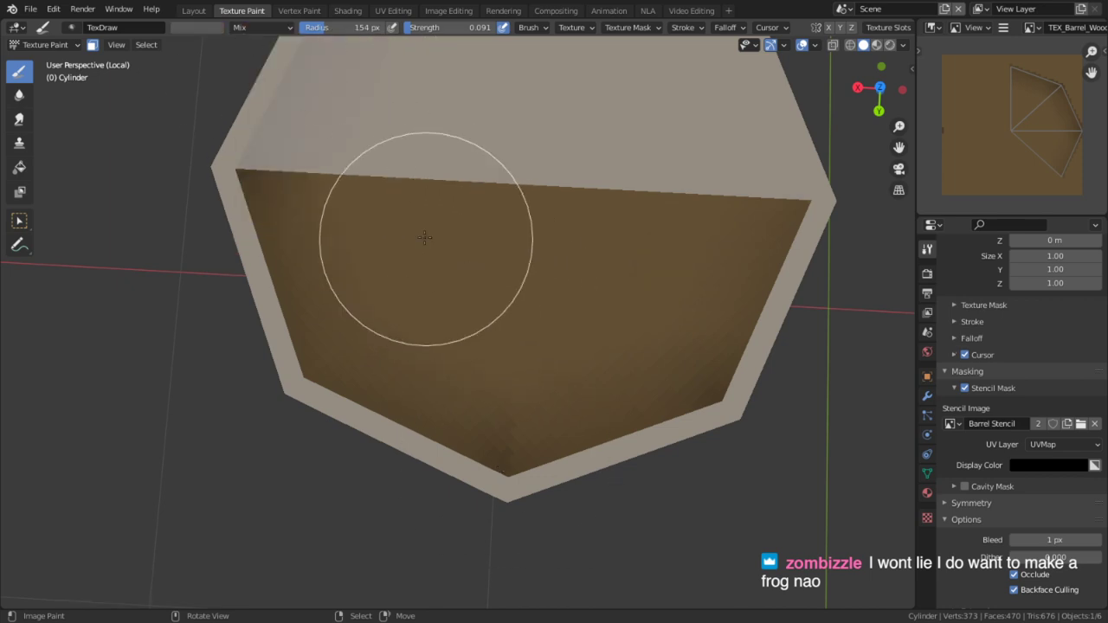
Set the Fill brush's blend mode to Mix and fill the masked wooden faces with flat brown
{"action": "left_click", "coordinate": [19, 167]}
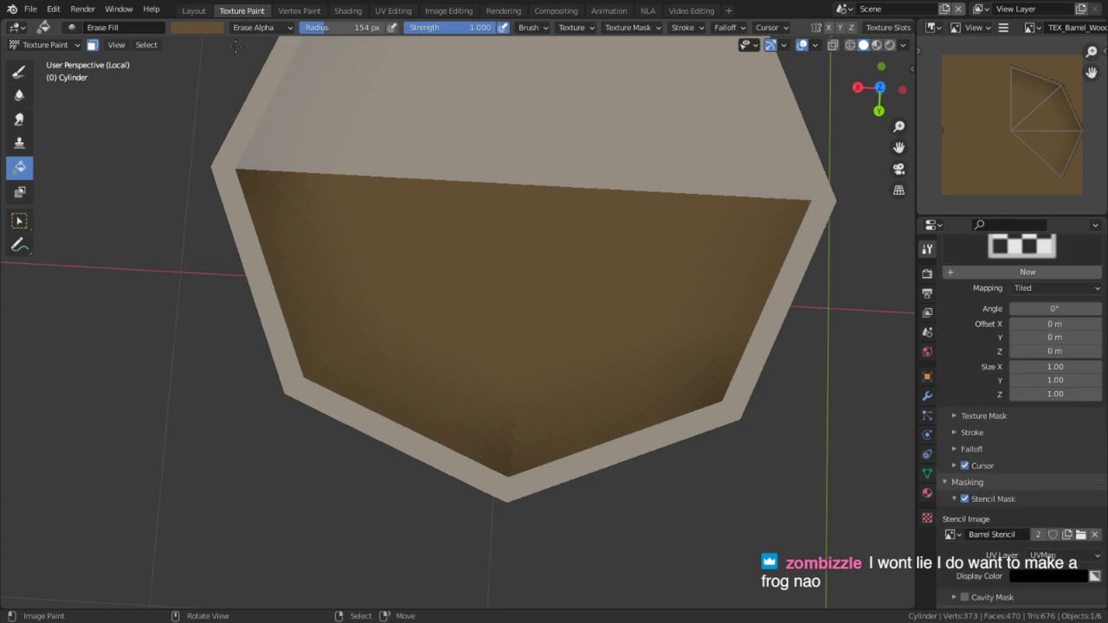
{"action": "left_click", "coordinate": [245, 28]}
{"action": "left_click", "coordinate": [257, 41]}
{"action": "left_click", "coordinate": [413, 229]}
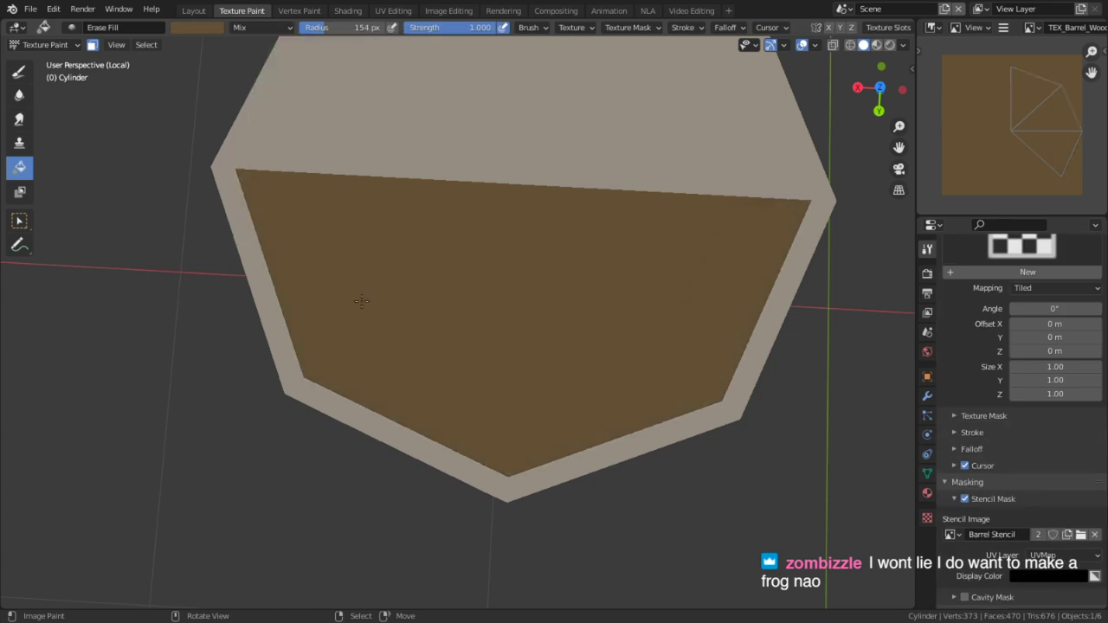
Return to the Draw brush with dark brown, test a stroke along the wood's edge and raise the strength to 1.000
{"action": "left_click", "coordinate": [19, 75]}
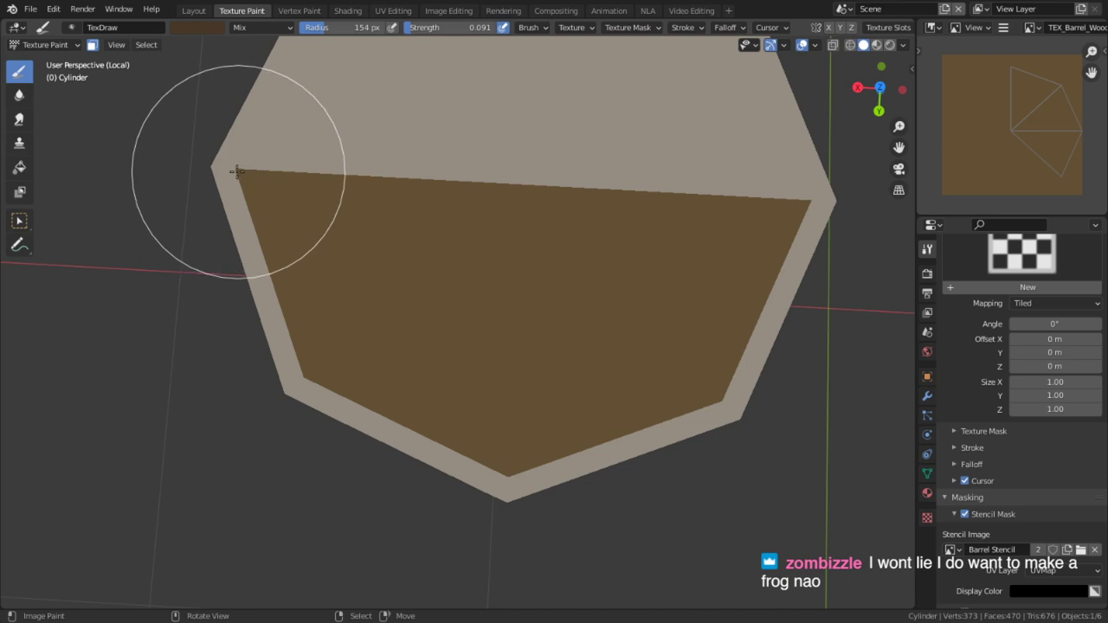
{"action": "mouse_move", "coordinate": [239, 169]}
{"action": "left_mouse_down"}
{"action": "mouse_move", "coordinate": [331, 377]}
{"action": "mouse_move", "coordinate": [297, 373]}
{"action": "mouse_move", "coordinate": [297, 384]}
{"action": "left_mouse_up"}
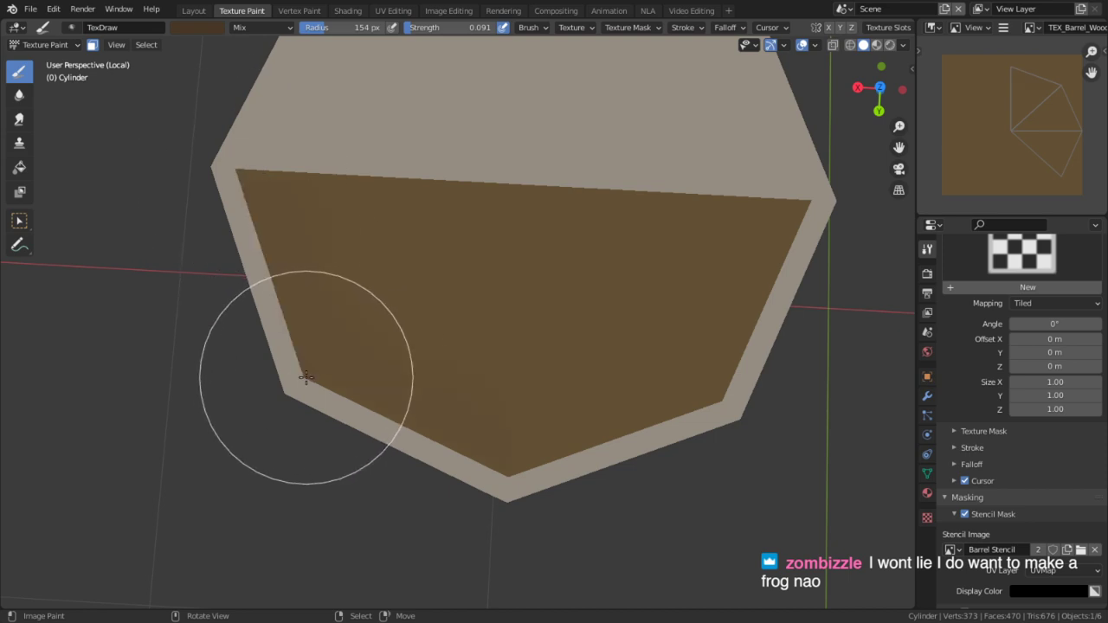
{"action": "key", "text": "shift+f"}
{"action": "left_click", "coordinate": [668, 471]}
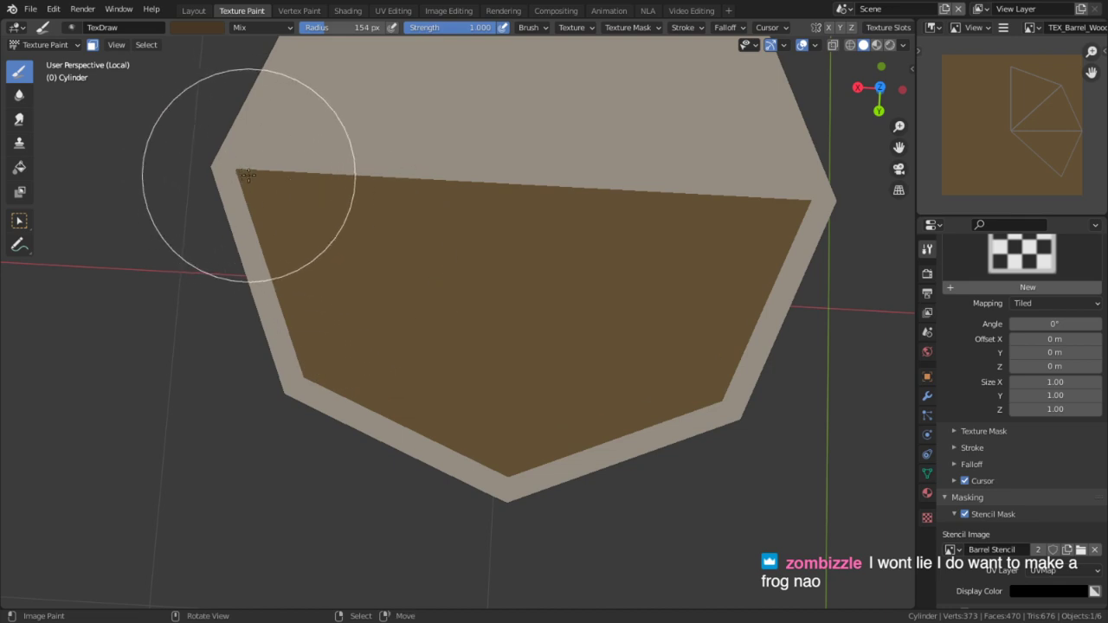
Try full-strength dark brown shading along two edges of the wooden top and undo it
{"action": "mouse_move", "coordinate": [238, 171]}
{"action": "left_mouse_down"}
{"action": "mouse_move", "coordinate": [299, 287]}
{"action": "mouse_move", "coordinate": [323, 379]}
{"action": "mouse_move", "coordinate": [303, 378]}
{"action": "mouse_move", "coordinate": [482, 453]}
{"action": "mouse_move", "coordinate": [415, 470]}
{"action": "mouse_move", "coordinate": [482, 408]}
{"action": "mouse_move", "coordinate": [487, 421]}
{"action": "left_mouse_up"}
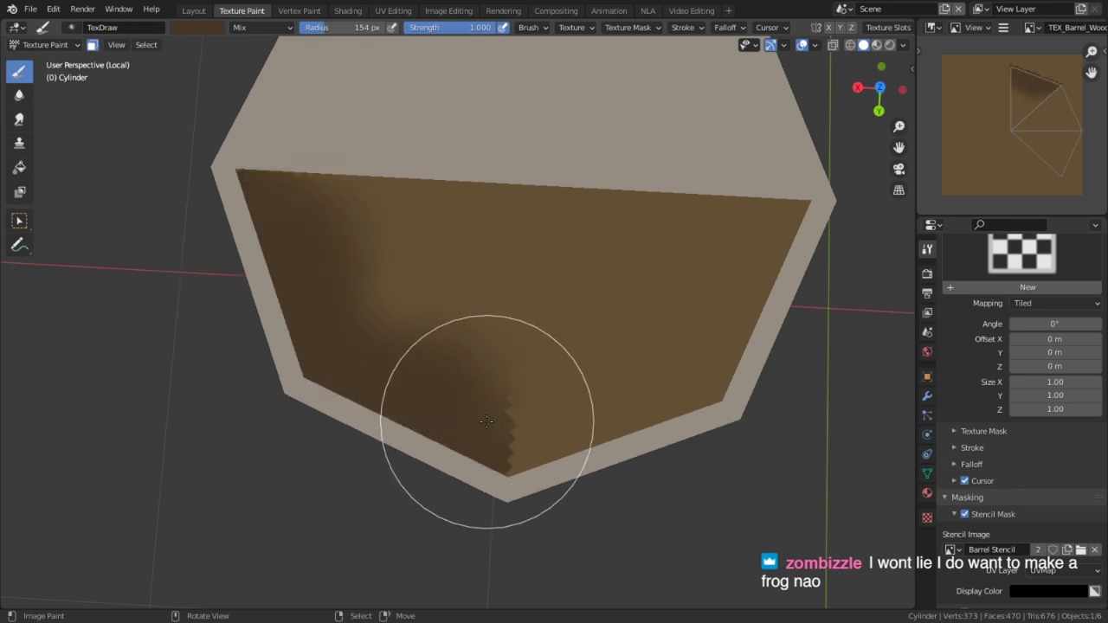
{"action": "key", "text": "ctrl+z"}
{"action": "key", "text": "ctrl+z"}
{"action": "key", "text": "ctrl+z"}
{"action": "key", "text": "ctrl+z"}
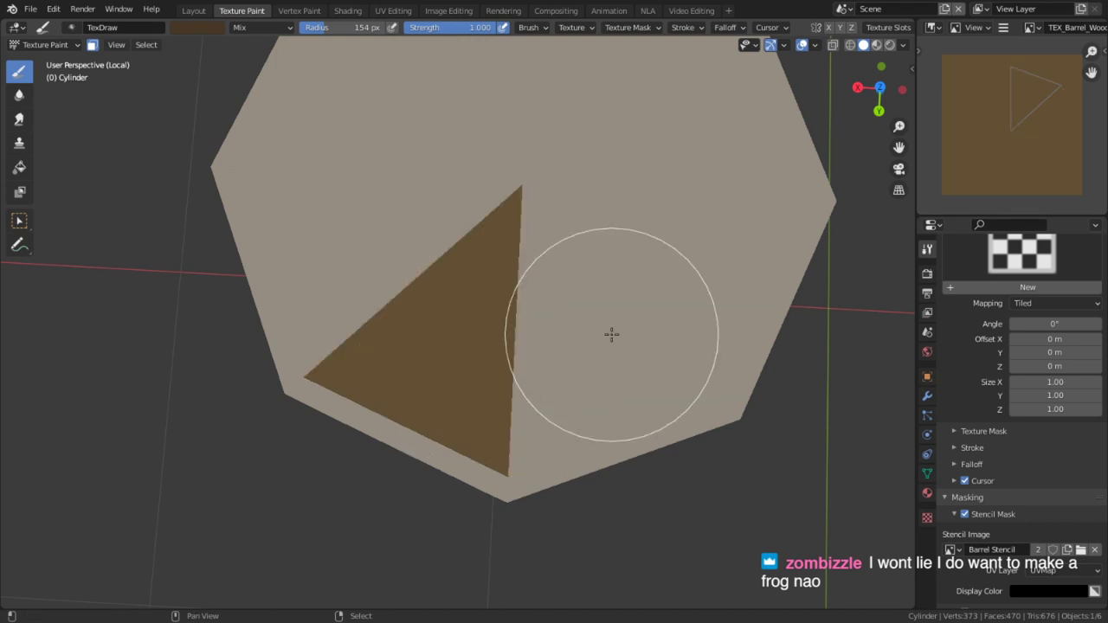
Mask painting to four adjacent faces that make up half of the barrel's wooden top
{"action": "mouse_move", "coordinate": [610, 334]}
{"action": "left_mouse_down"}
{"action": "mouse_move", "coordinate": [666, 274]}
{"action": "mouse_move", "coordinate": [693, 170]}
{"action": "left_mouse_up"}
{"action": "mouse_move", "coordinate": [692, 171]}
{"action": "middle_mouse_down"}
{"action": "mouse_move", "coordinate": [677, 240]}
{"action": "mouse_move", "coordinate": [603, 273]}
{"action": "middle_mouse_up"}
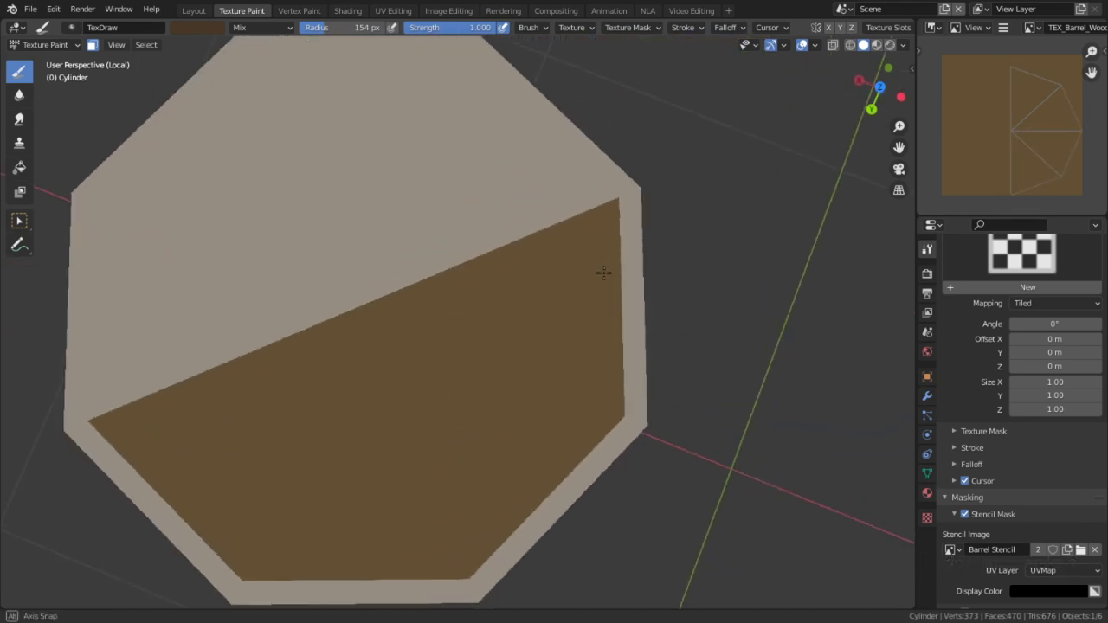
{"action": "mouse_move", "coordinate": [645, 327]}
{"action": "middle_mouse_down", "text": "shift"}
{"action": "mouse_move", "coordinate": [659, 222]}
{"action": "mouse_move", "coordinate": [626, 217]}
{"action": "middle_mouse_up", "text": "shift"}
Paint full-strength dark brown shading along the four outer edges of the masked wood, corner to corner
{"action": "mouse_move", "coordinate": [679, 143]}
{"action": "left_mouse_down"}
{"action": "mouse_move", "coordinate": [649, 355]}
{"action": "mouse_move", "coordinate": [631, 357]}
{"action": "left_mouse_up"}
{"action": "left_click_drag", "start_coordinate": [630, 357], "coordinate": [447, 480]}
{"action": "mouse_move", "coordinate": [446, 480]}
{"action": "left_mouse_down"}
{"action": "mouse_move", "coordinate": [300, 478]}
{"action": "mouse_move", "coordinate": [218, 431]}
{"action": "left_mouse_up"}
{"action": "left_click_drag", "start_coordinate": [222, 428], "coordinate": [110, 245]}
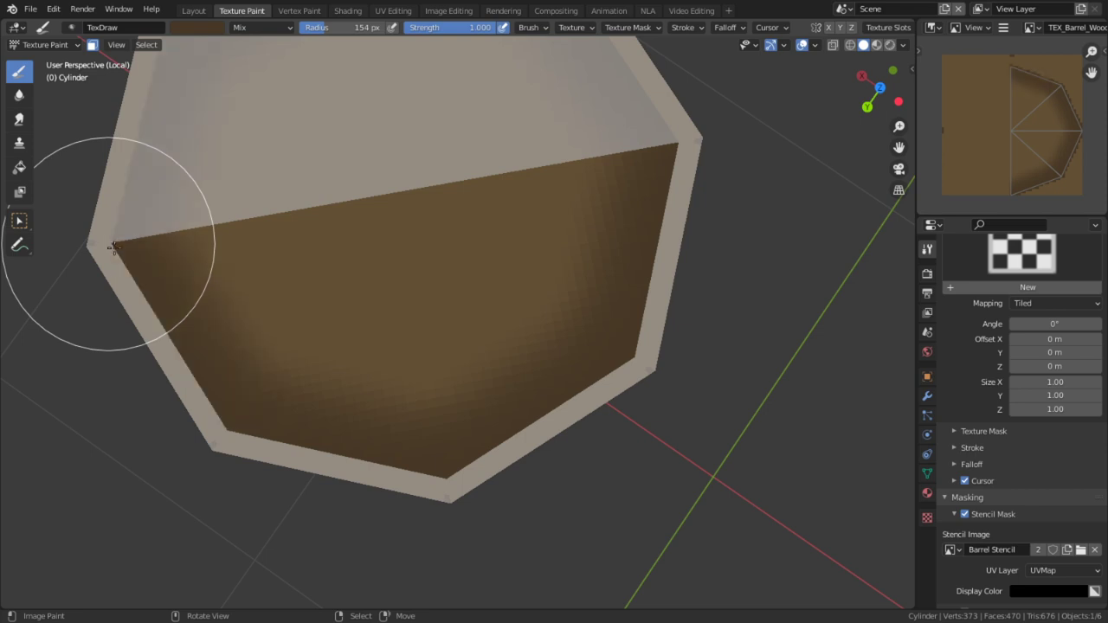
Include all the barrel's faces in the paint mask and inspect the shaded top and its UV layout
{"action": "key", "text": "a"}
{"action": "middle_click_drag", "start_coordinate": [575, 380], "coordinate": [606, 427]}
{"action": "mouse_move", "coordinate": [617, 388]}
{"action": "middle_mouse_down"}
{"action": "mouse_move", "coordinate": [484, 304]}
{"action": "mouse_move", "coordinate": [521, 343]}
{"action": "mouse_move", "coordinate": [507, 346]}
{"action": "middle_mouse_up"}
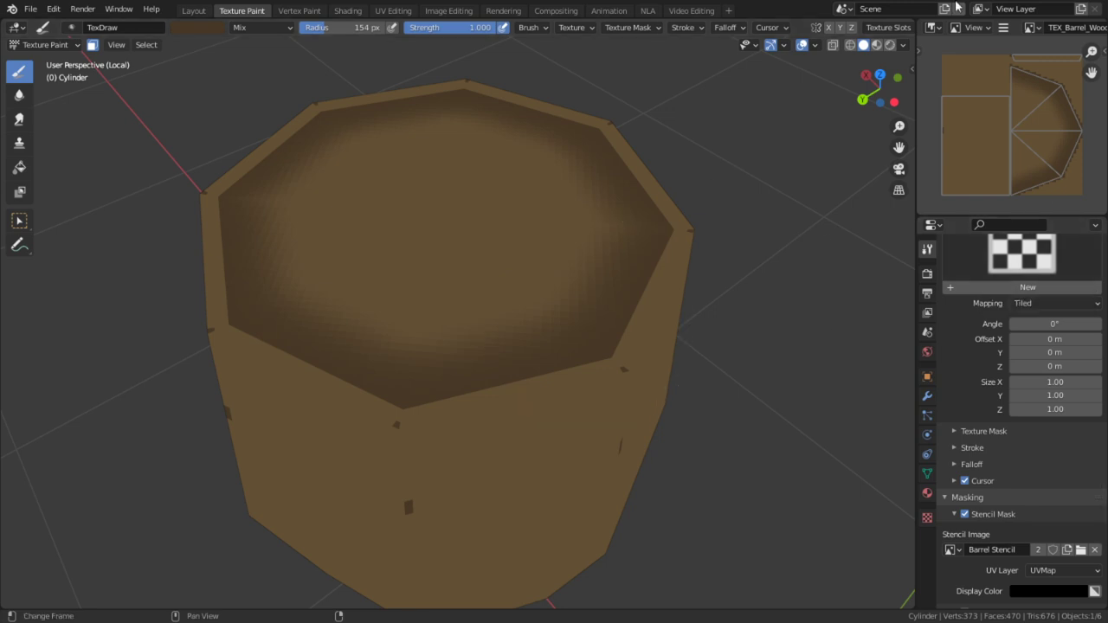
{"action": "left_click", "coordinate": [387, 10]}
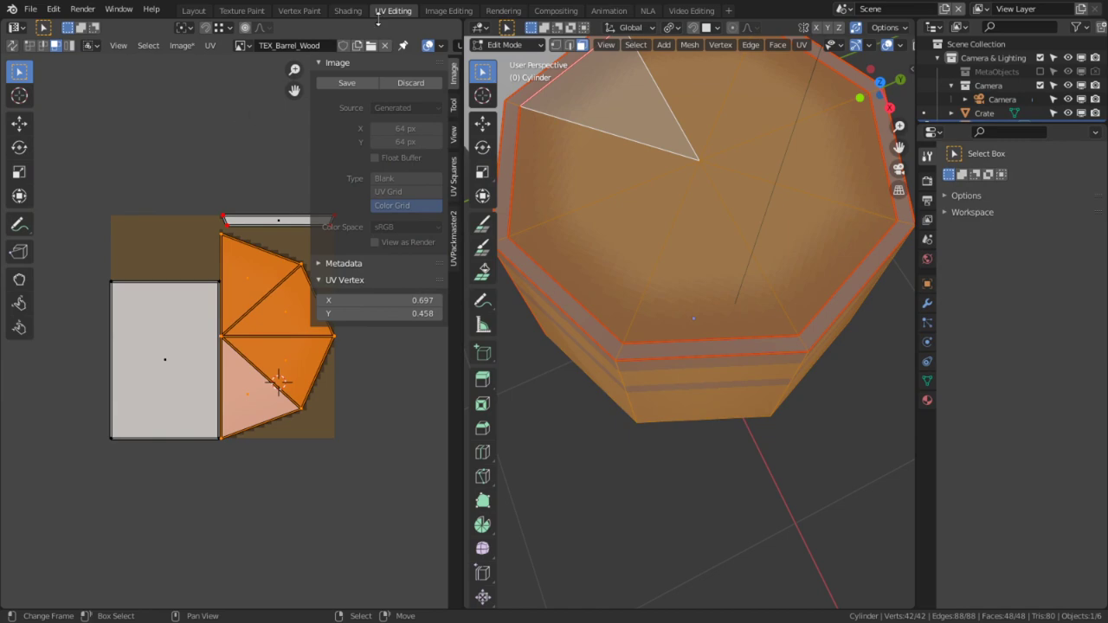
{"action": "left_click", "coordinate": [299, 10]}
{"action": "left_click", "coordinate": [241, 11]}
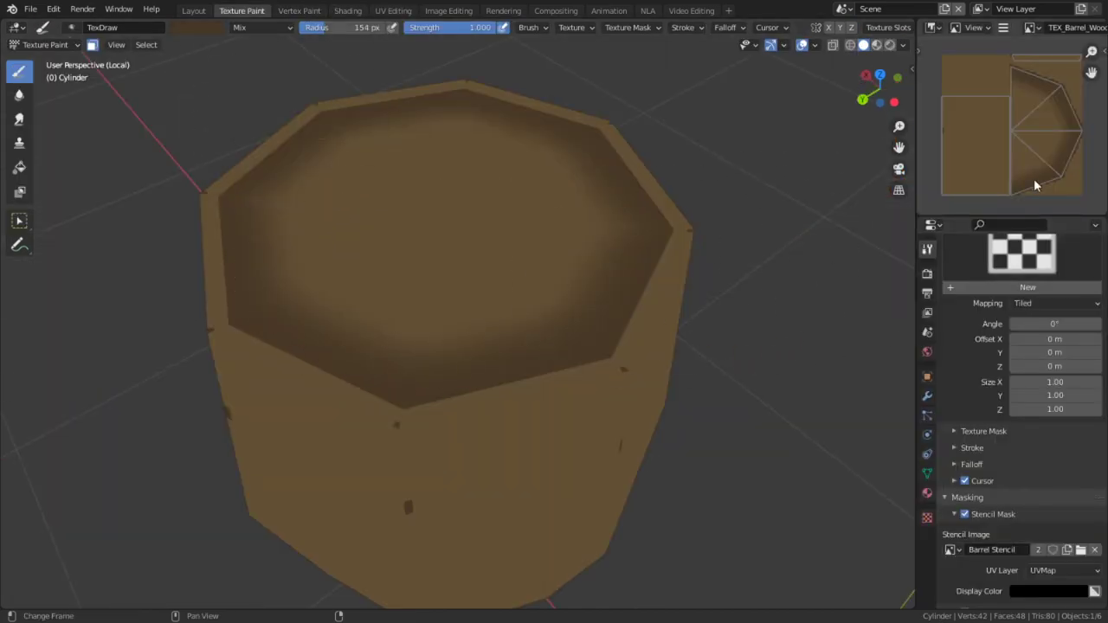
Maximise the image editor showing TEX_Barrel_Wood and switch it to Paint mode
{"action": "key", "text": "ctrl+space"}
{"action": "scroll", "coordinate": [810, 198], "scroll_direction": "up", "scroll_amount": 8}
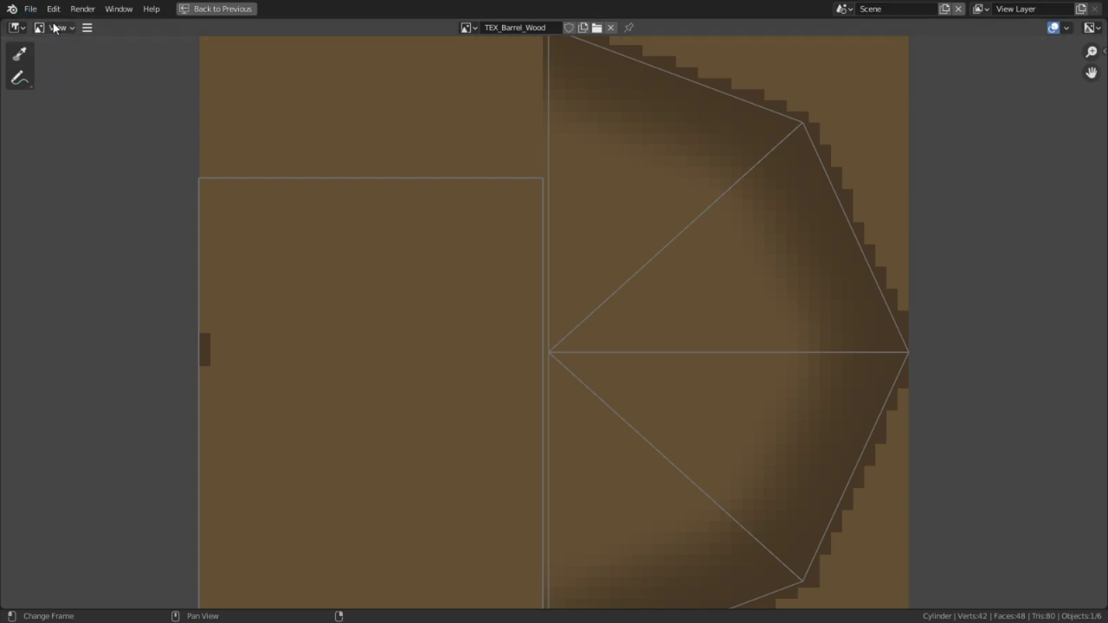
{"action": "left_click", "coordinate": [55, 28]}
{"action": "left_click", "coordinate": [59, 59]}
{"action": "scroll", "coordinate": [263, 171], "scroll_direction": "down", "scroll_amount": 4}
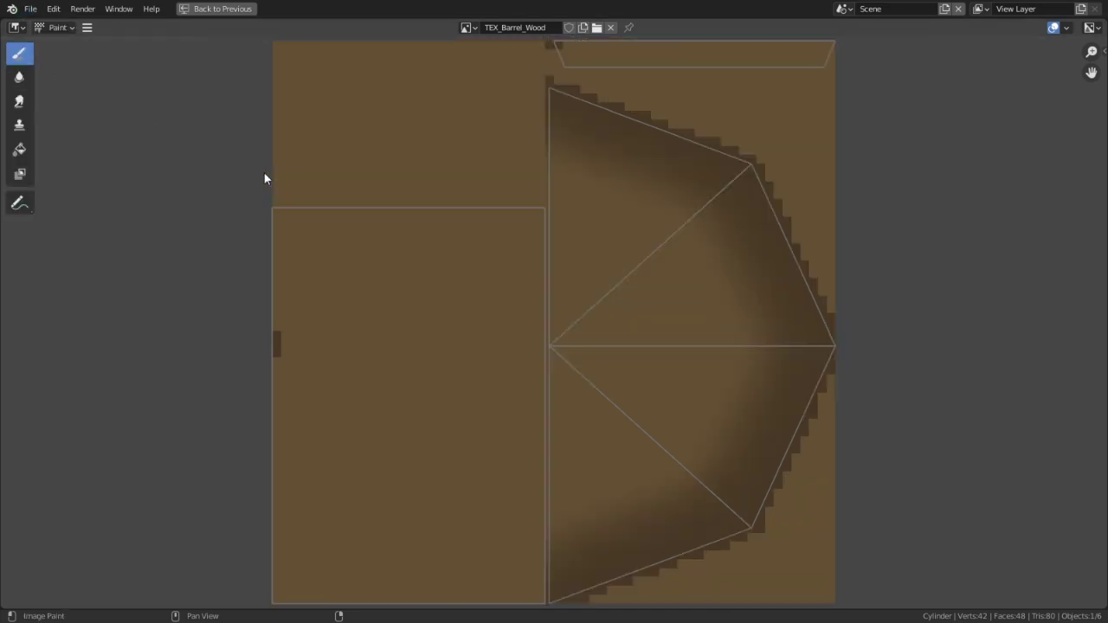
{"action": "right_click", "coordinate": [417, 19]}
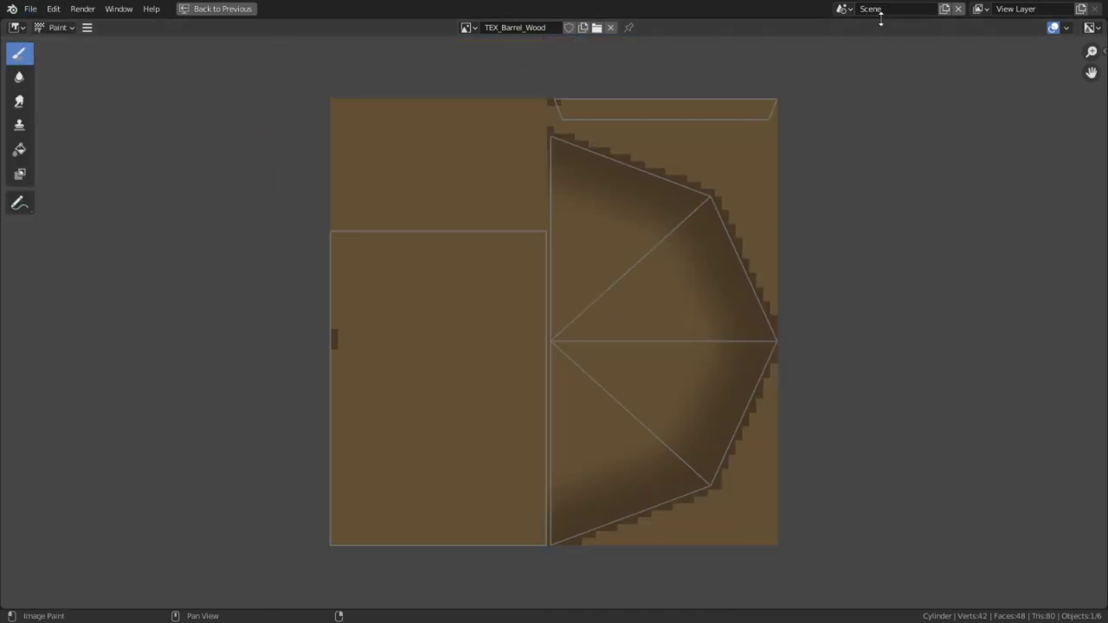
{"action": "right_click", "coordinate": [1101, 31]}
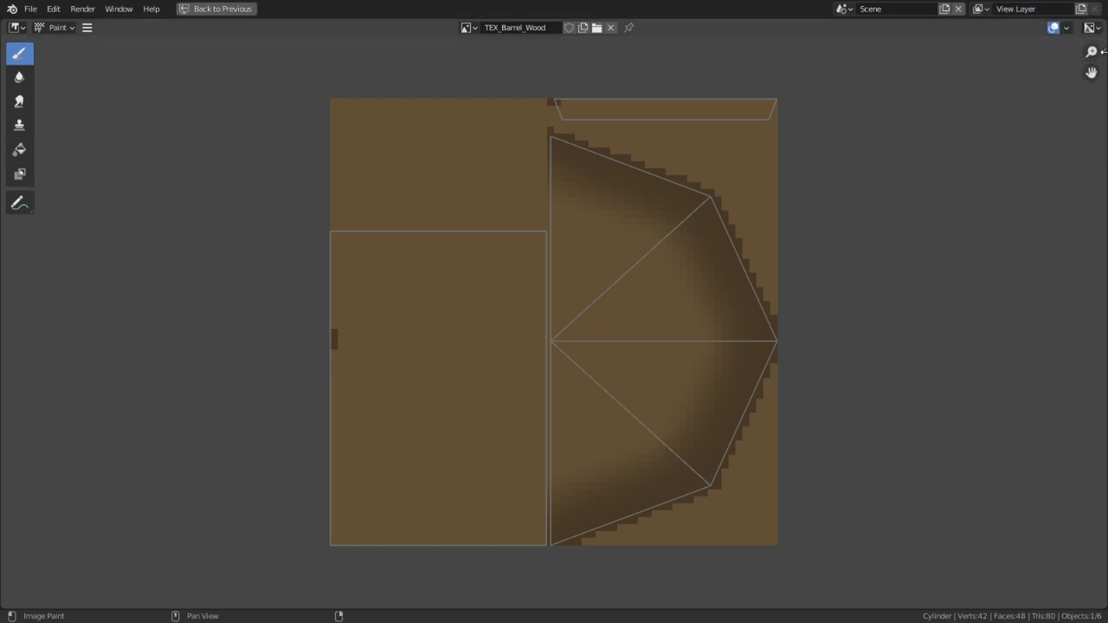
Show the brush tool settings in the image editor's header and hide the sidebar
{"action": "left_click", "coordinate": [1102, 52]}
{"action": "right_click", "coordinate": [1071, 52]}
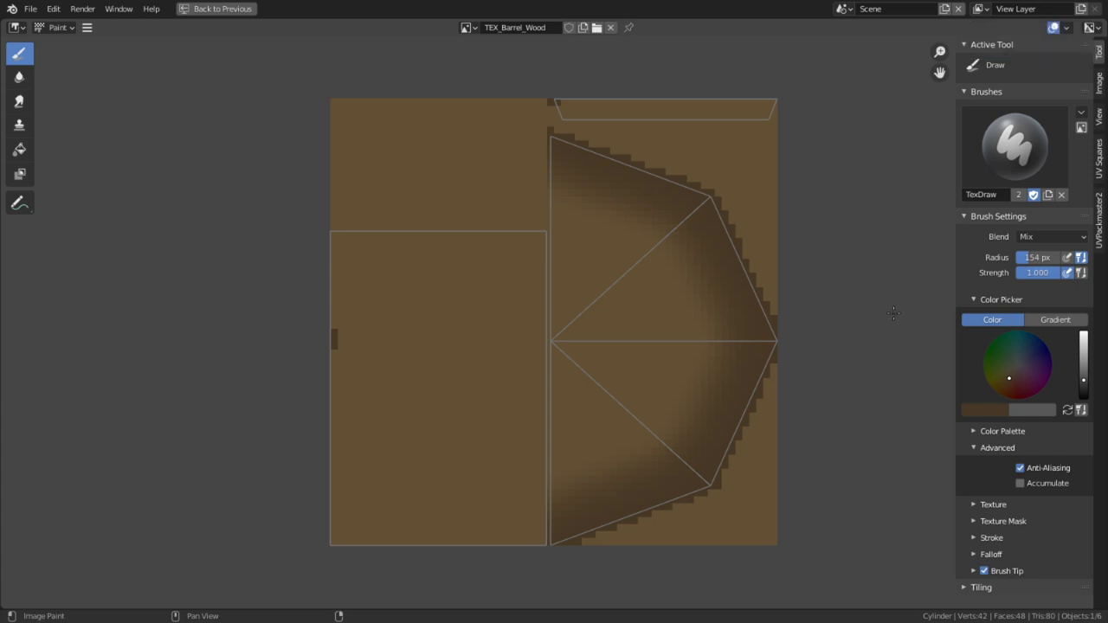
{"action": "right_click", "coordinate": [77, 20]}
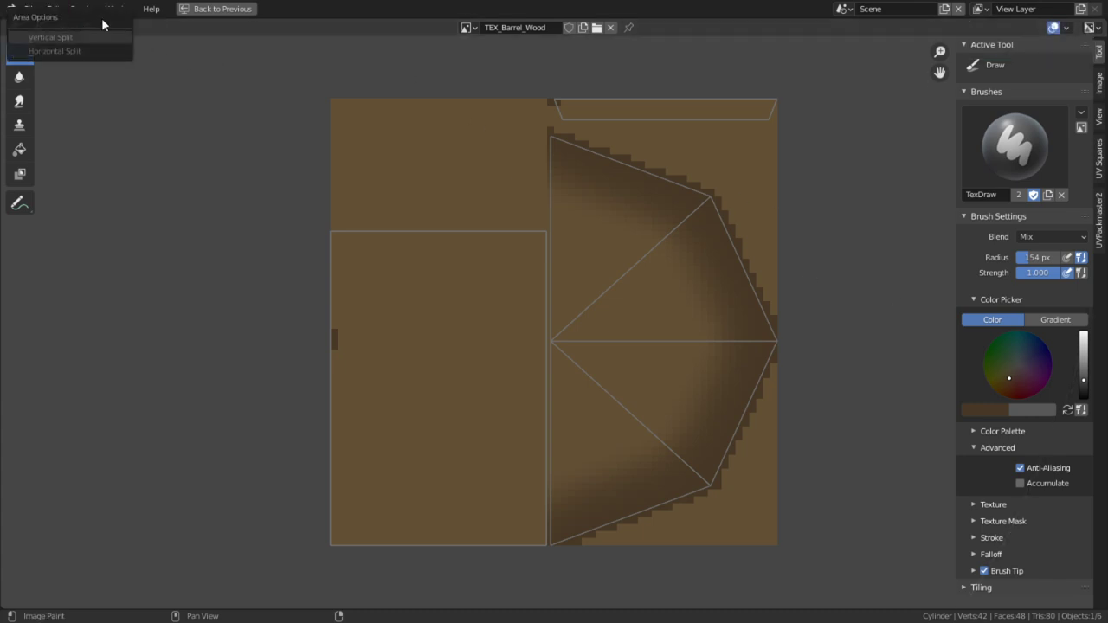
{"action": "right_click", "coordinate": [73, 35]}
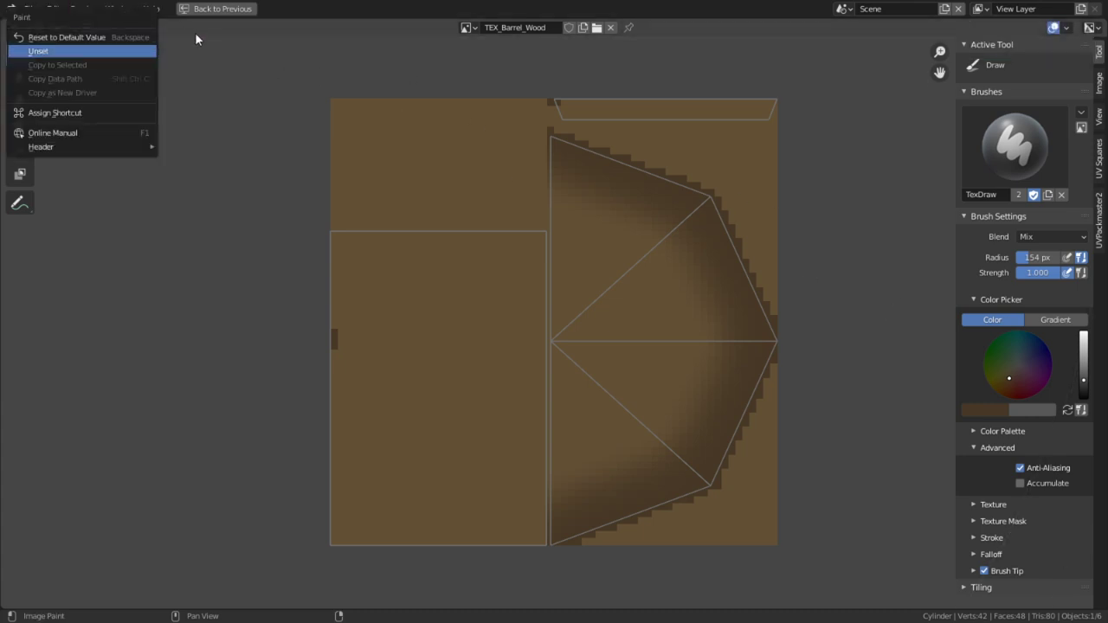
{"action": "right_click", "coordinate": [467, 32]}
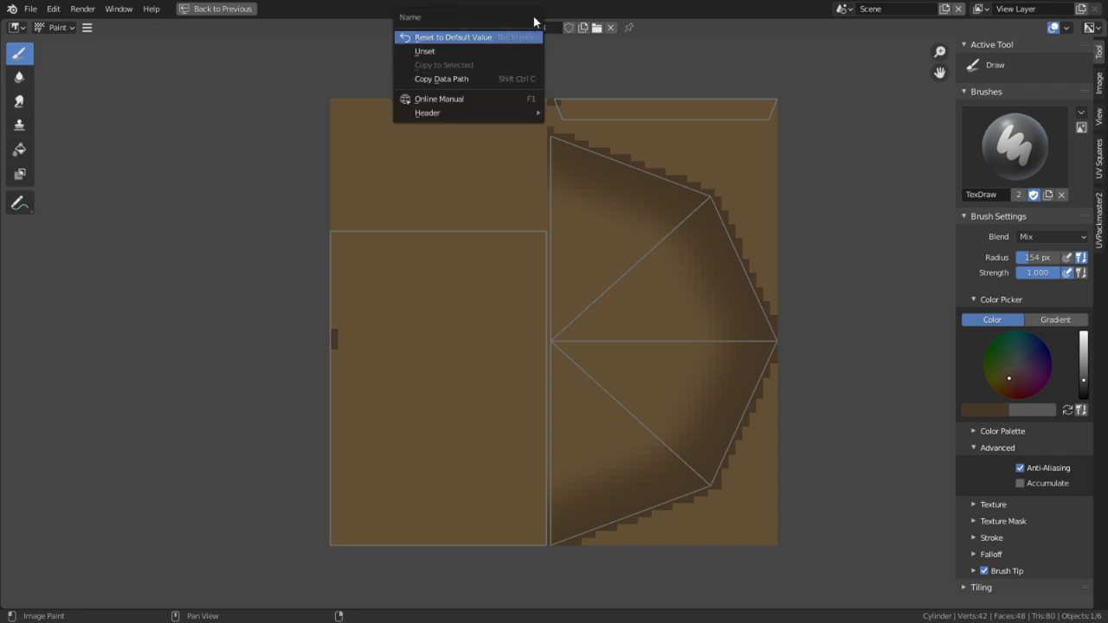
{"action": "right_click", "coordinate": [643, 32]}
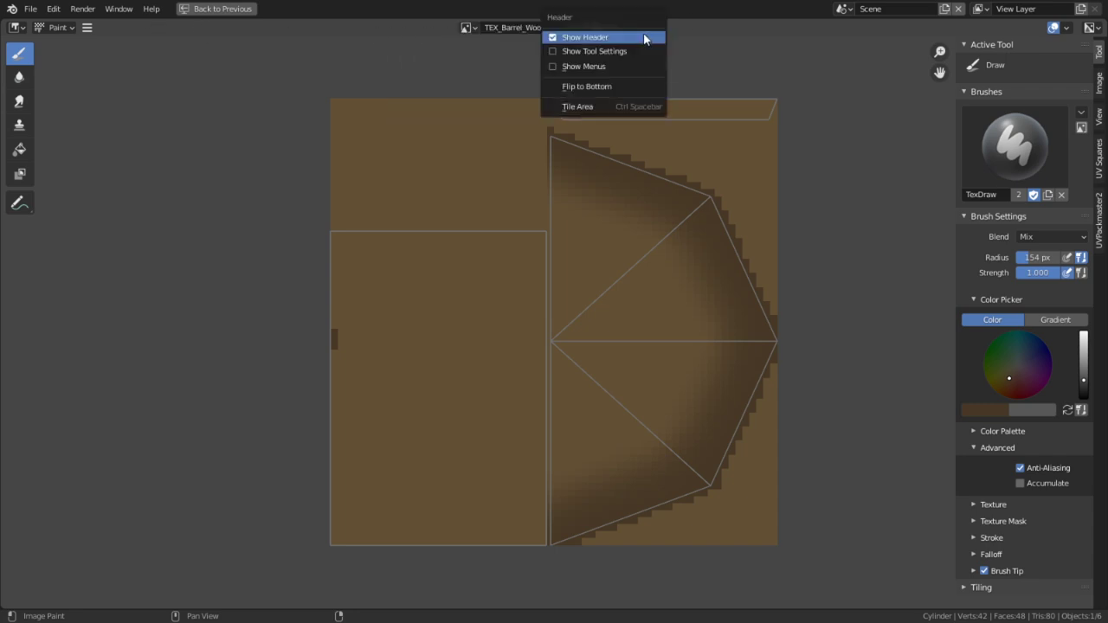
{"action": "left_click", "coordinate": [593, 54]}
{"action": "key", "text": "n"}
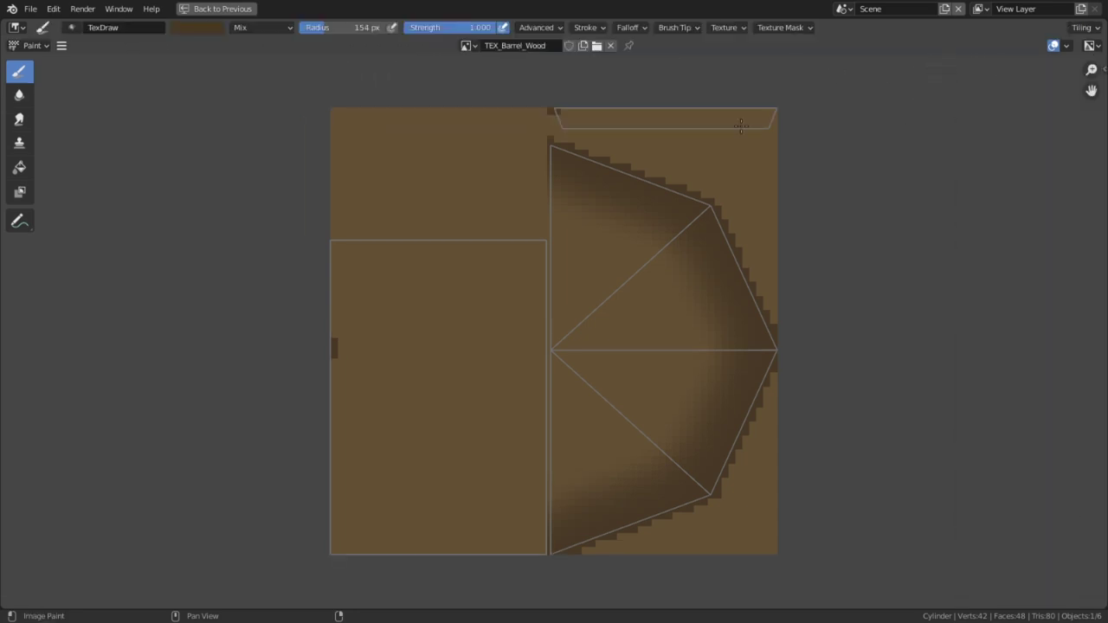
Reduce the brush radius to 12 px and sample the light wood brown from the texture
{"action": "key", "text": "ctrl+space"}
{"action": "key", "text": "ctrl+space"}
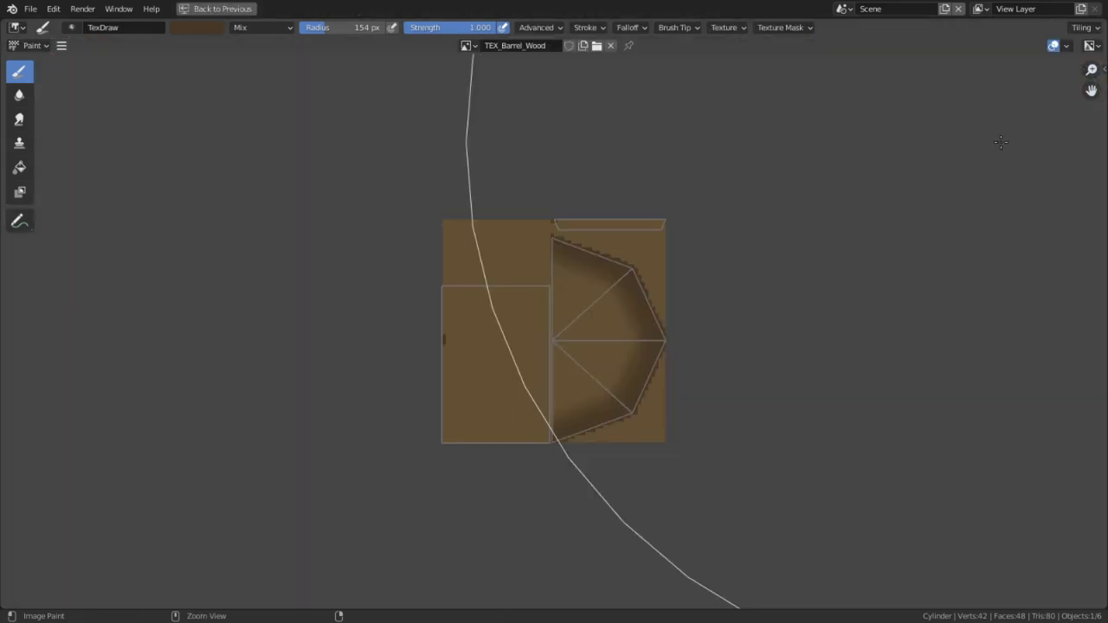
{"action": "middle_click_drag", "start_coordinate": [525, 270], "coordinate": [620, 289]}
{"action": "key", "text": "f"}
{"action": "left_click", "coordinate": [327, 306]}
{"action": "scroll", "coordinate": [571, 333], "scroll_direction": "up", "scroll_amount": 3}
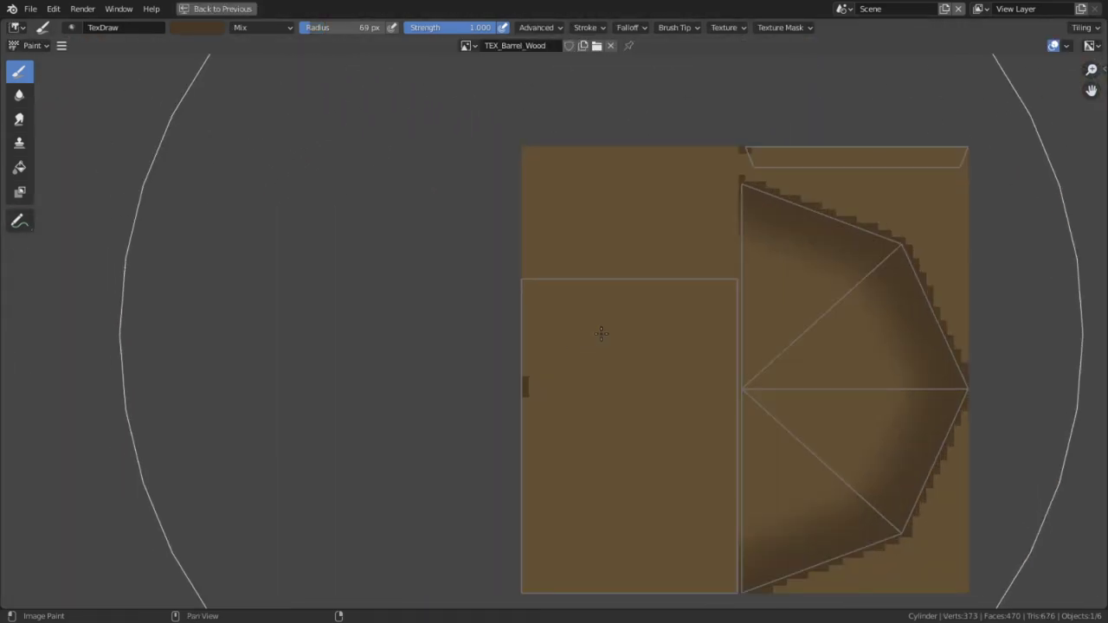
{"action": "key", "text": "f"}
{"action": "left_click", "coordinate": [500, 292]}
{"action": "key", "text": "s"}
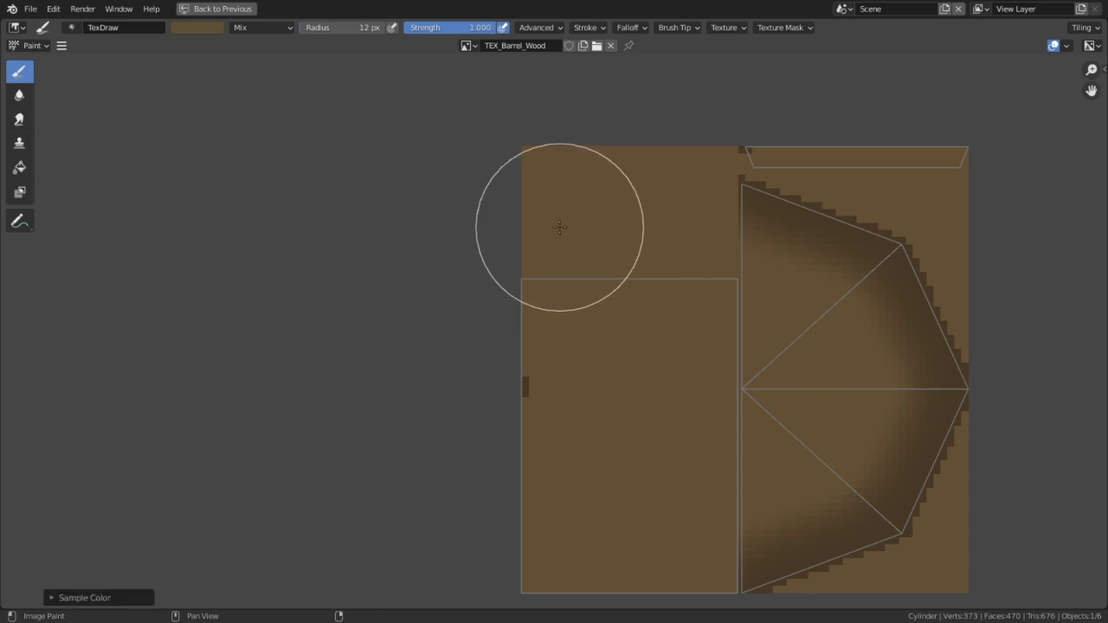
Paint out the stray dark mark on the texture's outer edge and give the brush a constant falloff with the Space stroke method
{"action": "left_click_drag", "start_coordinate": [559, 228], "coordinate": [535, 456]}
{"action": "key", "text": "q"}
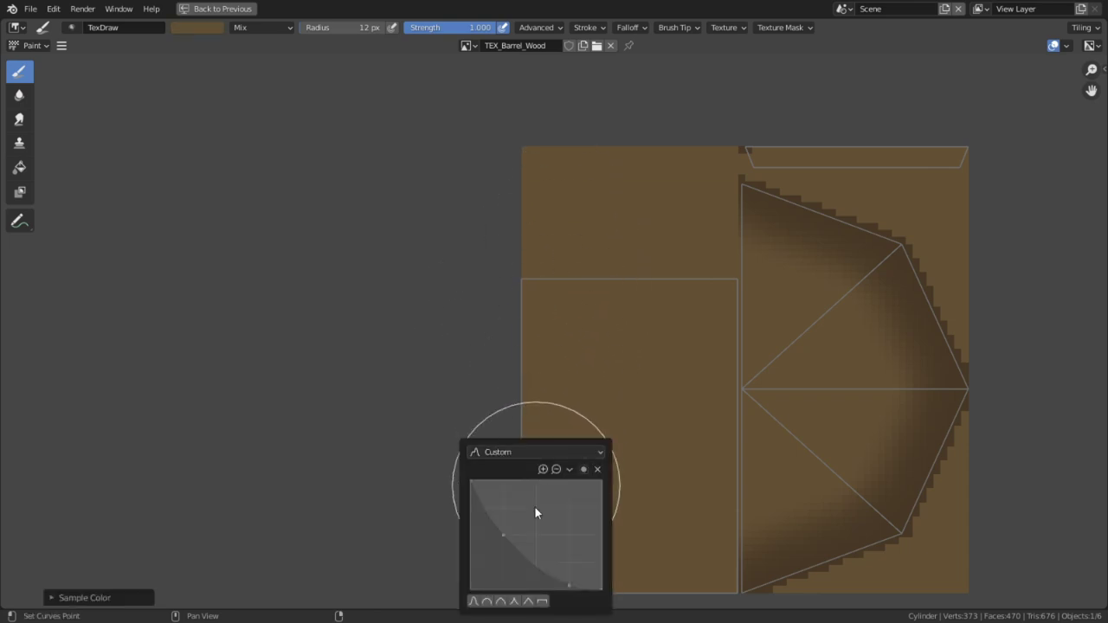
{"action": "left_click", "coordinate": [547, 604]}
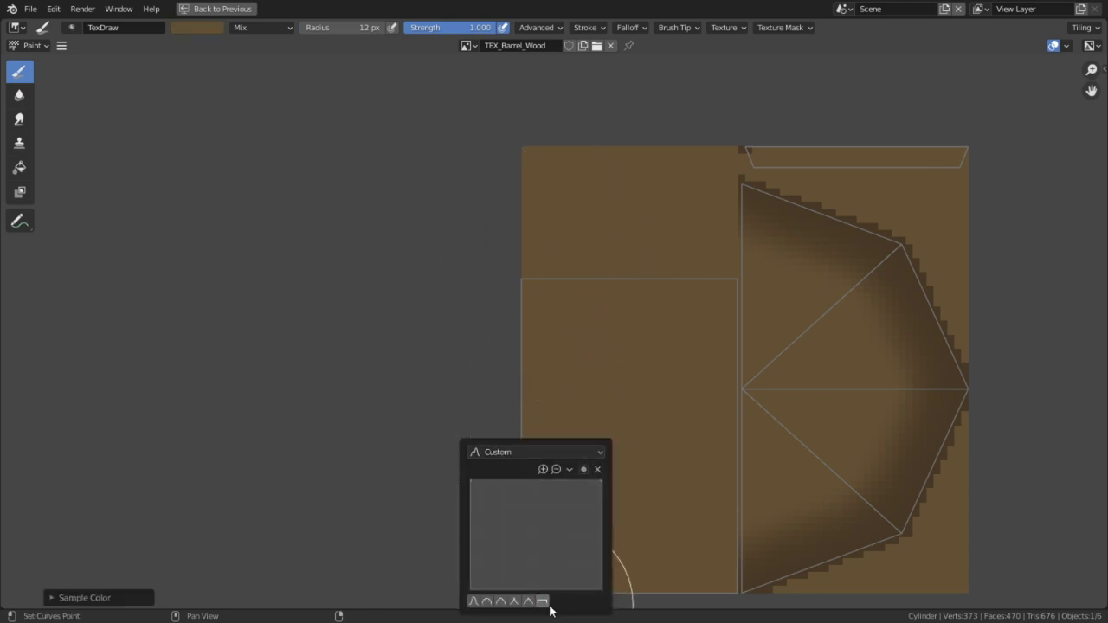
{"action": "key", "text": "e"}
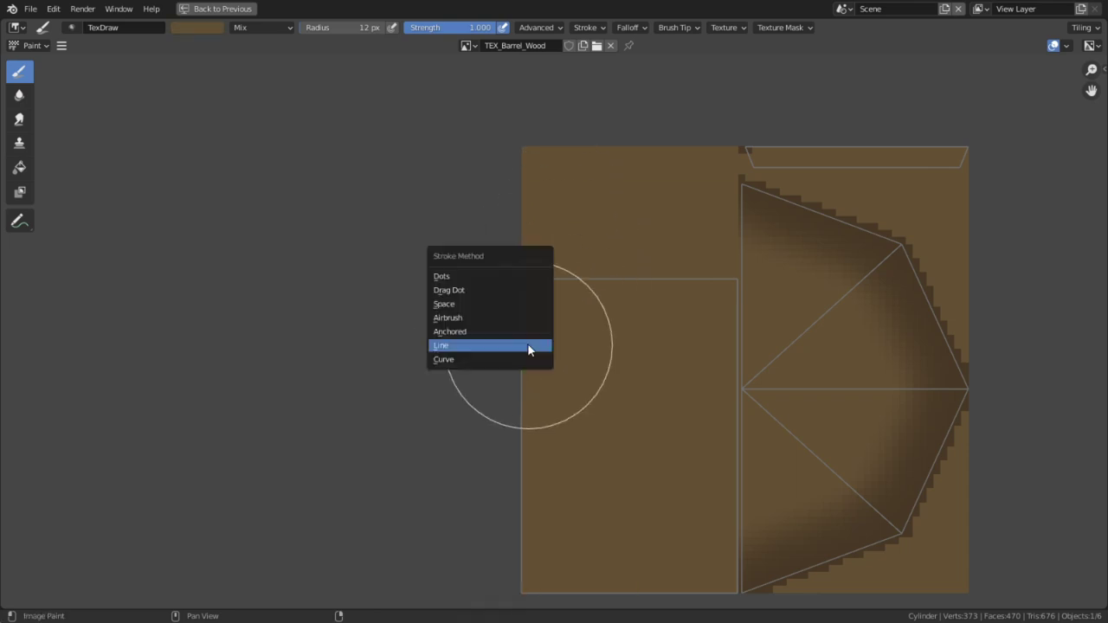
{"action": "left_click", "coordinate": [454, 306]}
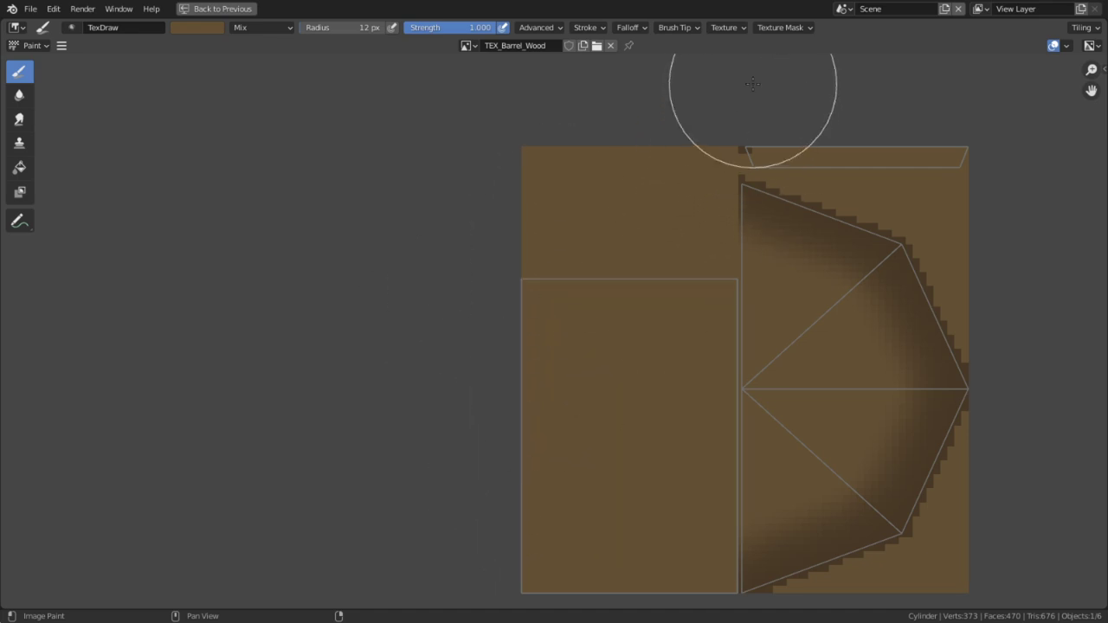
{"action": "mouse_move", "coordinate": [692, 425]}
{"action": "middle_mouse_down"}
{"action": "mouse_move", "coordinate": [604, 240]}
{"action": "mouse_move", "coordinate": [631, 303]}
{"action": "middle_mouse_up"}
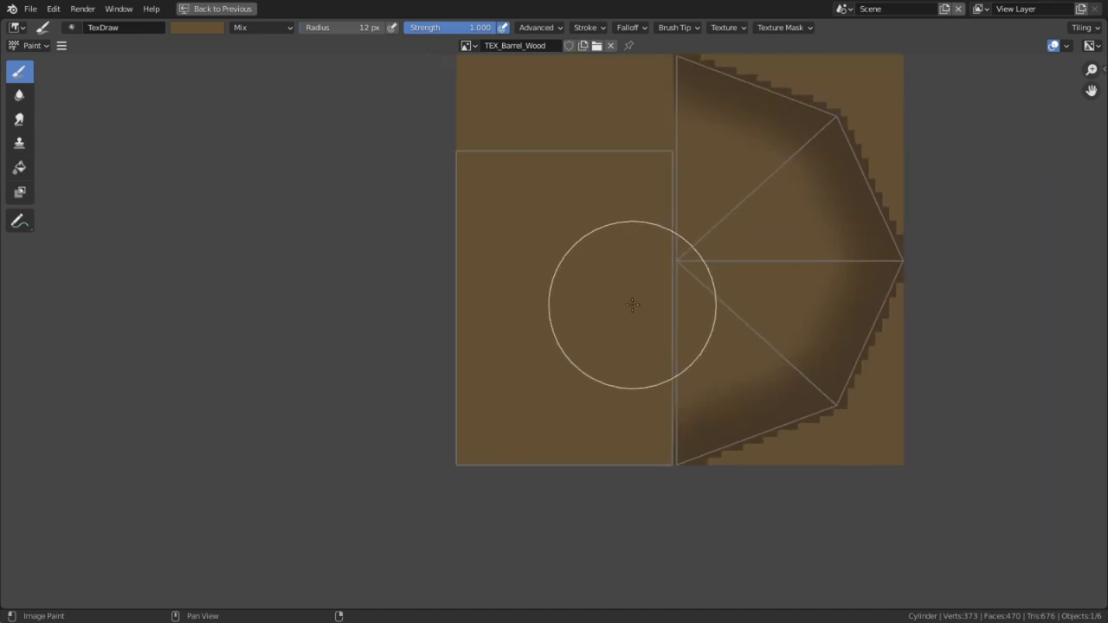
Restore the full workspace layout and view the barrel's top from above in Material Preview shading
{"action": "key", "text": "ctrl+space"}
{"action": "middle_click_drag", "start_coordinate": [622, 345], "coordinate": [676, 180]}
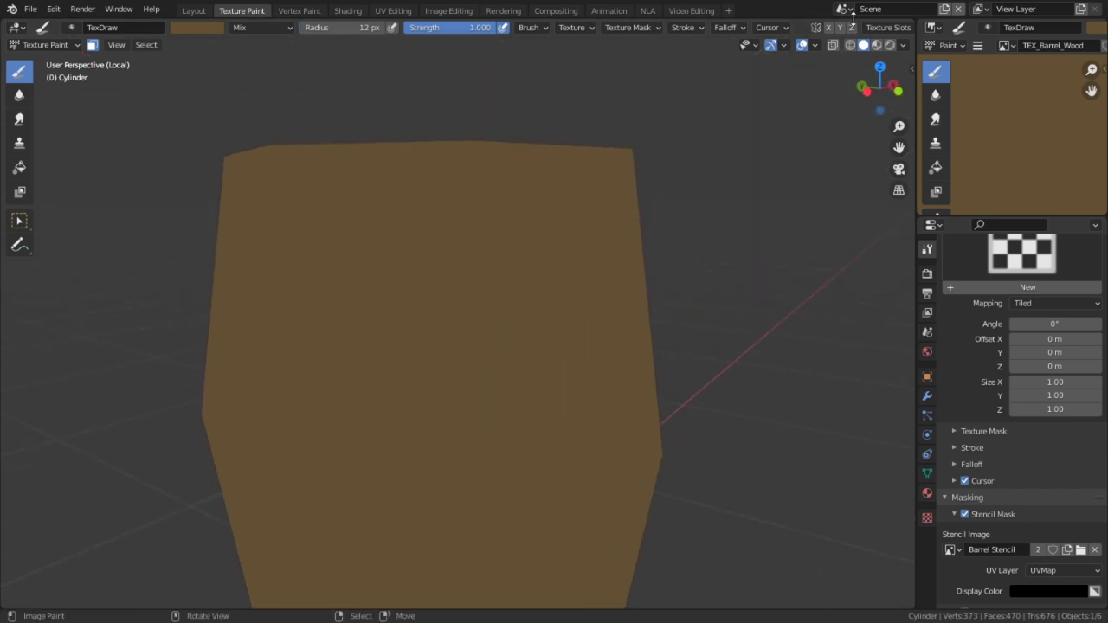
{"action": "left_click", "coordinate": [877, 46]}
{"action": "mouse_move", "coordinate": [754, 138]}
{"action": "middle_mouse_down"}
{"action": "mouse_move", "coordinate": [606, 216]}
{"action": "mouse_move", "coordinate": [465, 323]}
{"action": "mouse_move", "coordinate": [515, 280]}
{"action": "middle_mouse_up"}
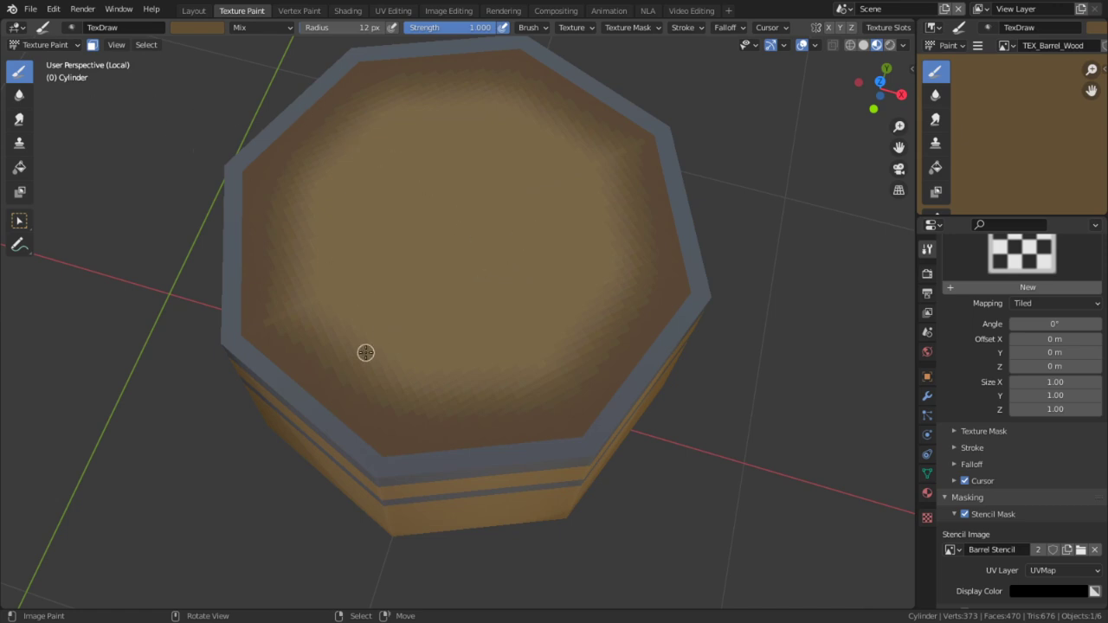
Mask painting to four adjacent triangular faces of the barrel's wooden top
{"action": "right_click", "coordinate": [396, 300]}
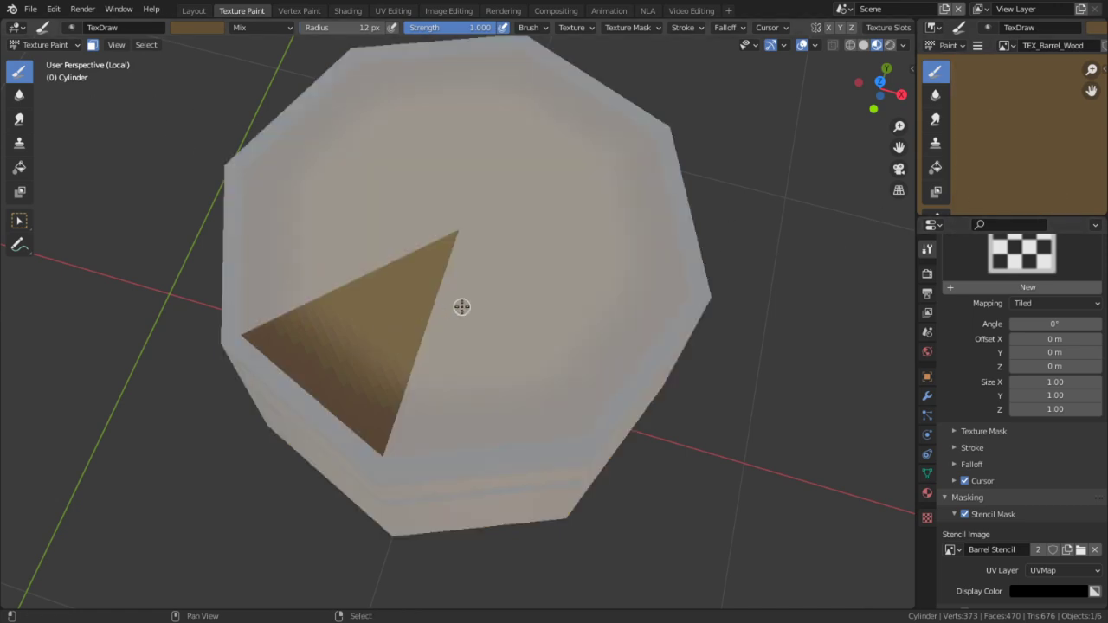
{"action": "right_click", "coordinate": [463, 330], "text": "shift"}
{"action": "right_click", "coordinate": [564, 312], "text": "shift"}
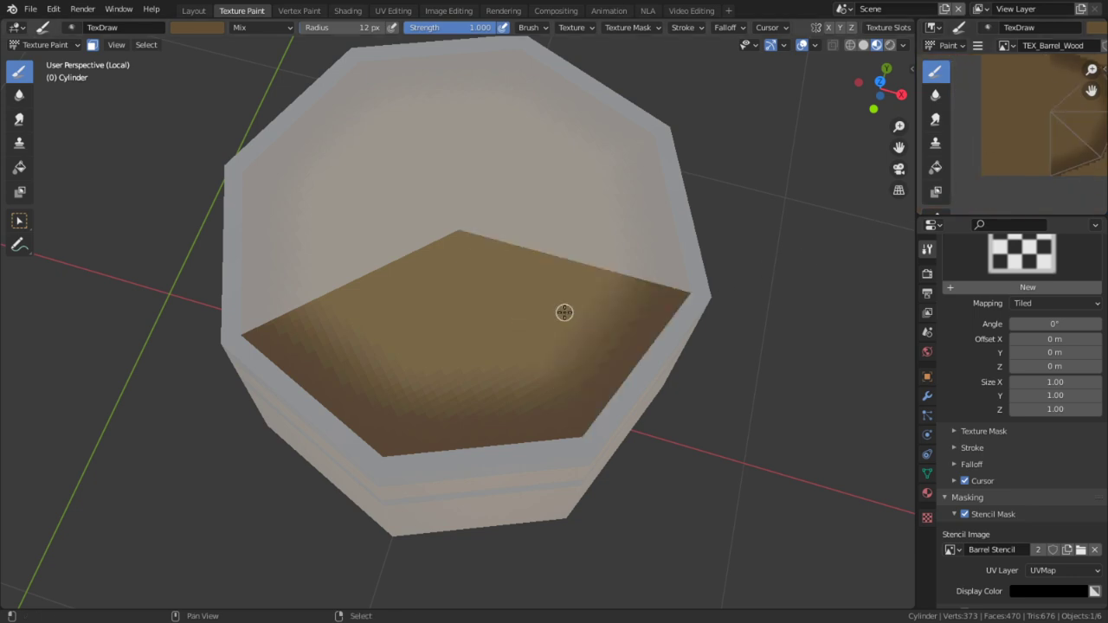
{"action": "right_click", "coordinate": [586, 257], "text": "shift"}
{"action": "middle_click_drag", "start_coordinate": [594, 271], "coordinate": [549, 307]}
Enlarge the brush radius to 124 px, try a light brown stroke over the corner shading and undo that stroke
{"action": "key", "text": "f"}
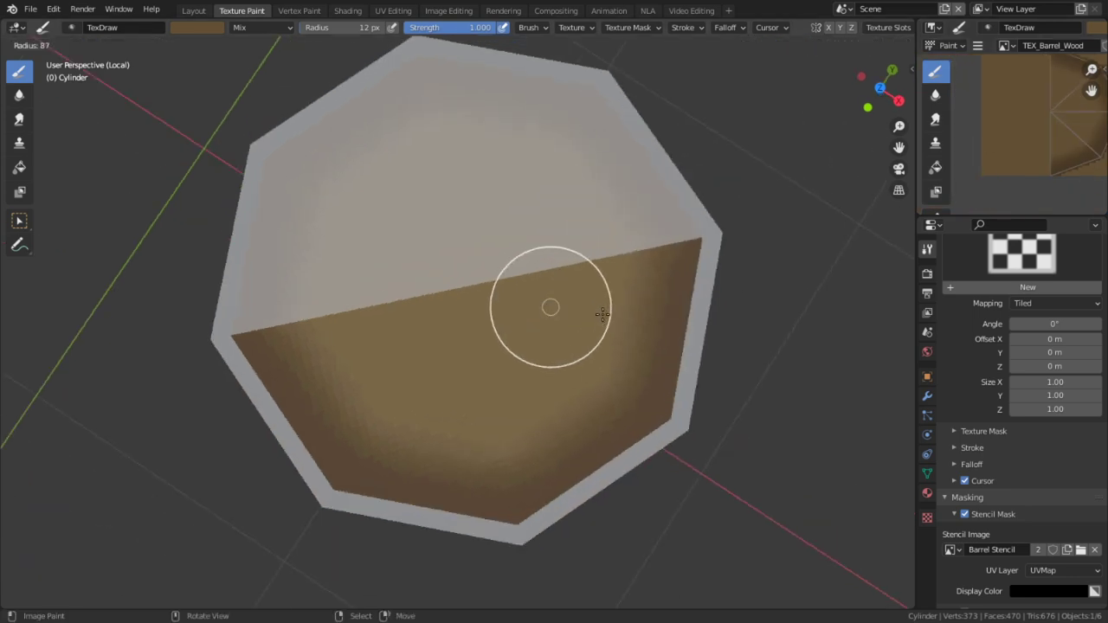
{"action": "left_click", "coordinate": [652, 274]}
{"action": "left_click_drag", "start_coordinate": [652, 239], "coordinate": [636, 280]}
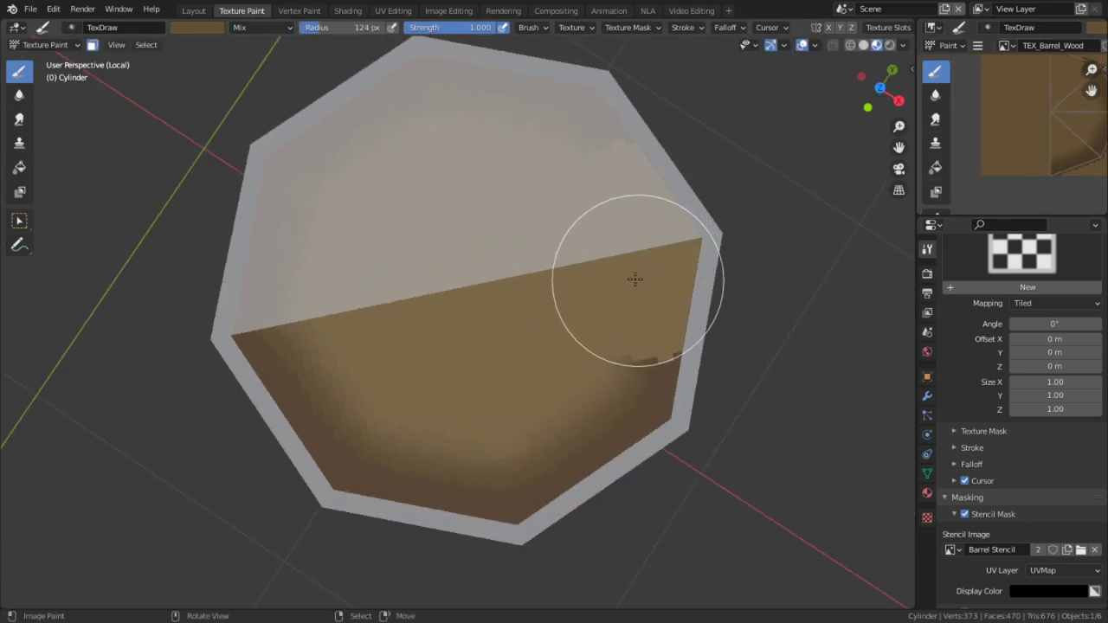
{"action": "key", "text": "ctrl+z"}
Soften the brush falloff, set its strength to 0.824 and choose the Line stroke method
{"action": "key", "text": "shift+f"}
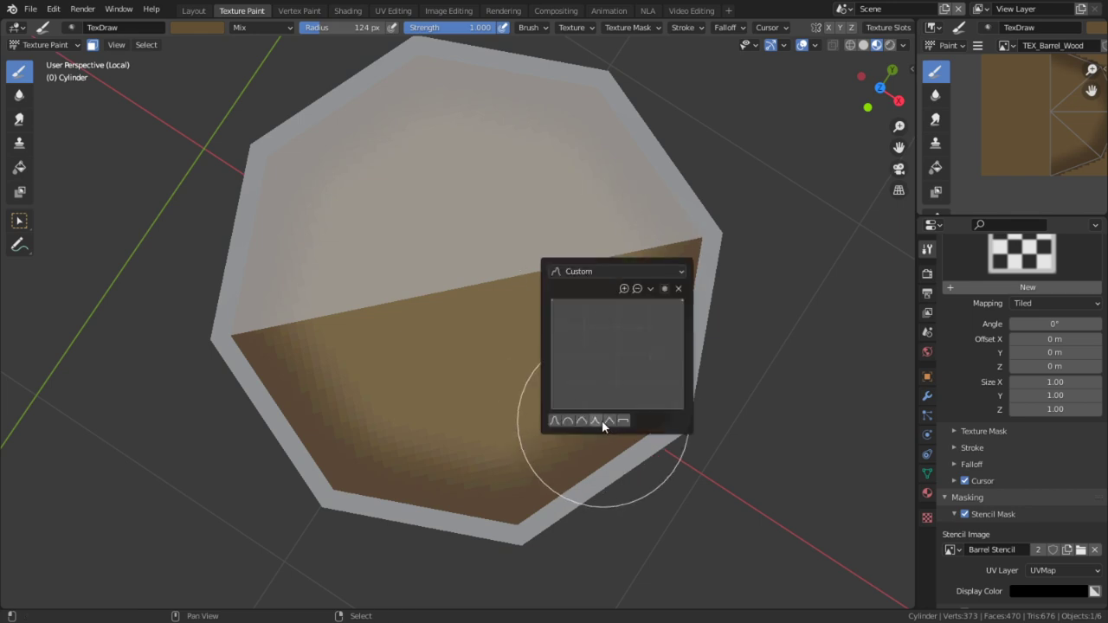
{"action": "key", "text": "shift+f"}
{"action": "left_click", "coordinate": [565, 254]}
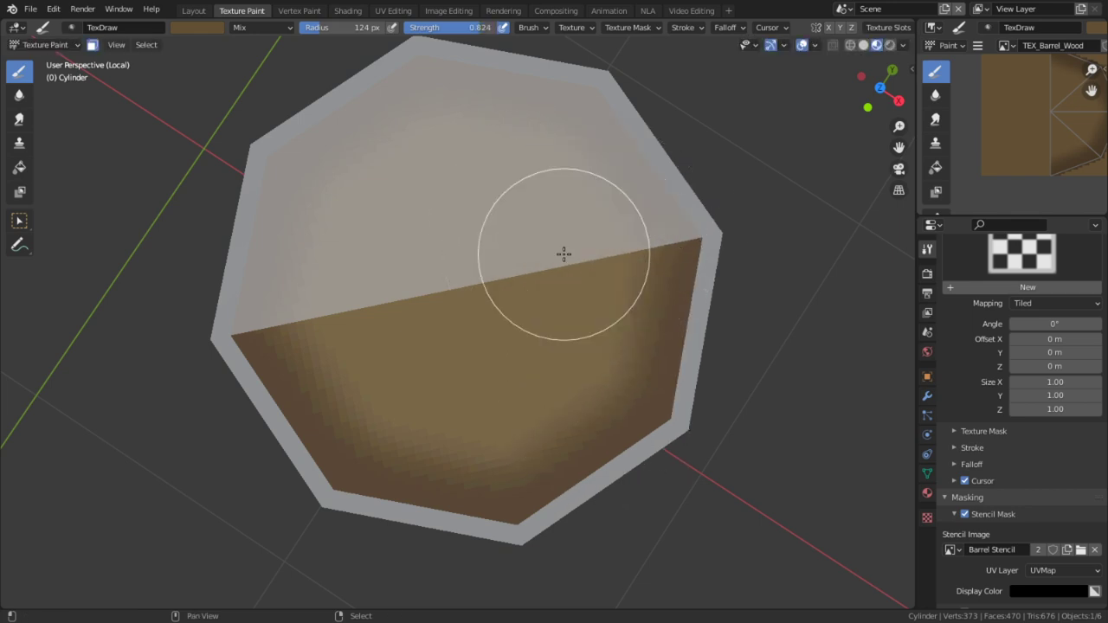
{"action": "key", "text": "alt+f"}
{"action": "key", "text": "e"}
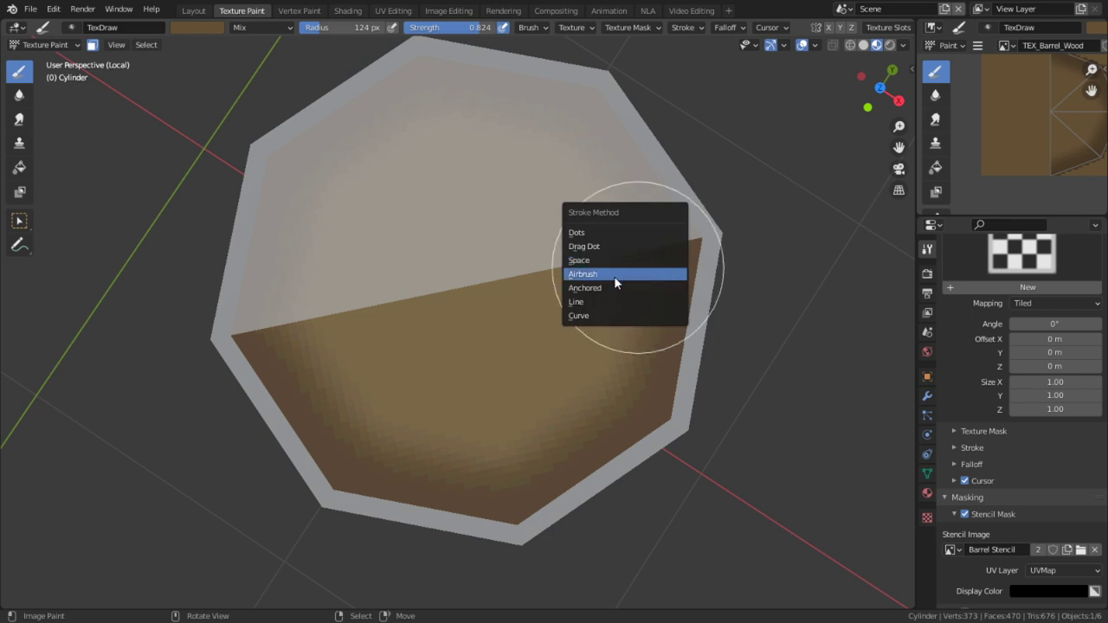
{"action": "left_click", "coordinate": [597, 301]}
Thin the dark edge shading with straight light brown strokes, and save the file with the face mask cleared
{"action": "mouse_move", "coordinate": [645, 249]}
{"action": "left_mouse_down"}
{"action": "mouse_move", "coordinate": [586, 324]}
{"action": "mouse_move", "coordinate": [609, 372]}
{"action": "mouse_move", "coordinate": [527, 406]}
{"action": "mouse_move", "coordinate": [502, 445]}
{"action": "mouse_move", "coordinate": [329, 438]}
{"action": "mouse_move", "coordinate": [374, 431]}
{"action": "mouse_move", "coordinate": [285, 321]}
{"action": "mouse_move", "coordinate": [314, 309]}
{"action": "mouse_move", "coordinate": [301, 307]}
{"action": "left_mouse_up"}
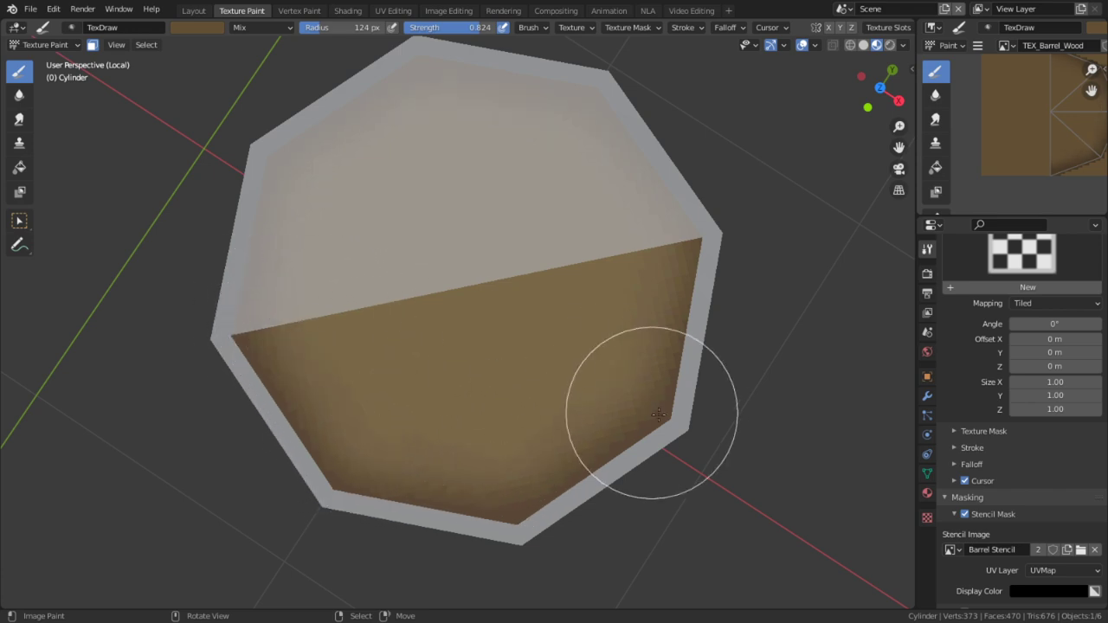
{"action": "middle_click_drag", "start_coordinate": [630, 408], "coordinate": [557, 297]}
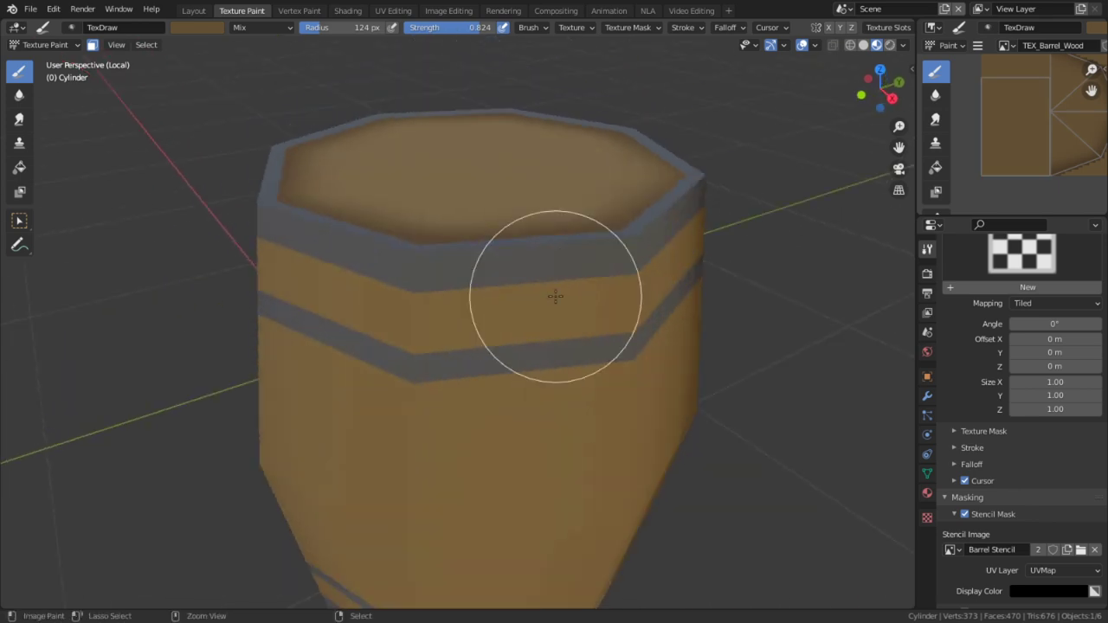
{"action": "key", "text": "ctrl+s"}
{"action": "mouse_move", "coordinate": [600, 234]}
{"action": "middle_mouse_down"}
{"action": "mouse_move", "coordinate": [508, 258]}
{"action": "mouse_move", "coordinate": [541, 259]}
{"action": "middle_mouse_up"}
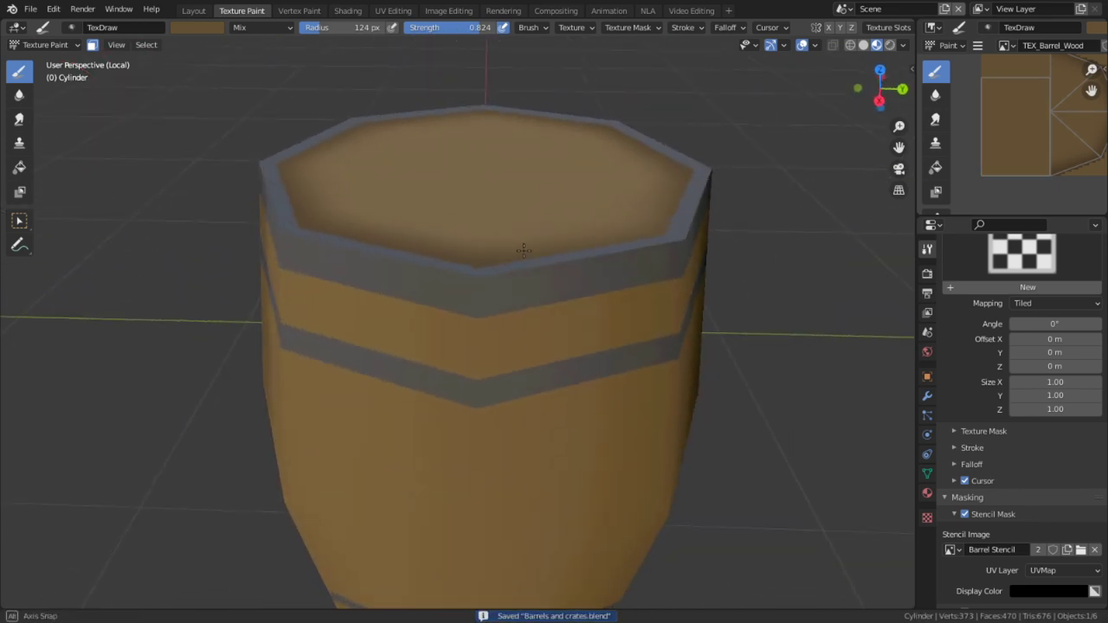
Try to fill the barrel's wooden top with a sampled colour using the Fill tool, and undo the fill
{"action": "key", "text": "s"}
{"action": "middle_click_drag", "start_coordinate": [469, 368], "coordinate": [482, 437]}
{"action": "left_click", "coordinate": [21, 168]}
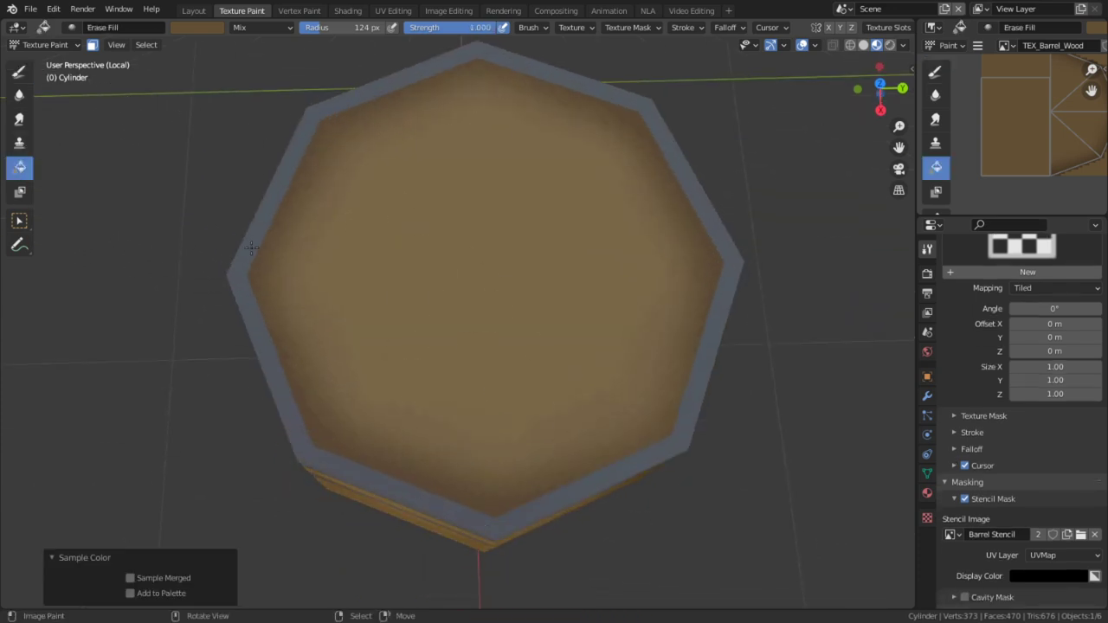
{"action": "left_click", "coordinate": [537, 284]}
{"action": "key", "text": "ctrl+z"}
{"action": "middle_click_drag", "start_coordinate": [537, 284], "coordinate": [526, 321]}
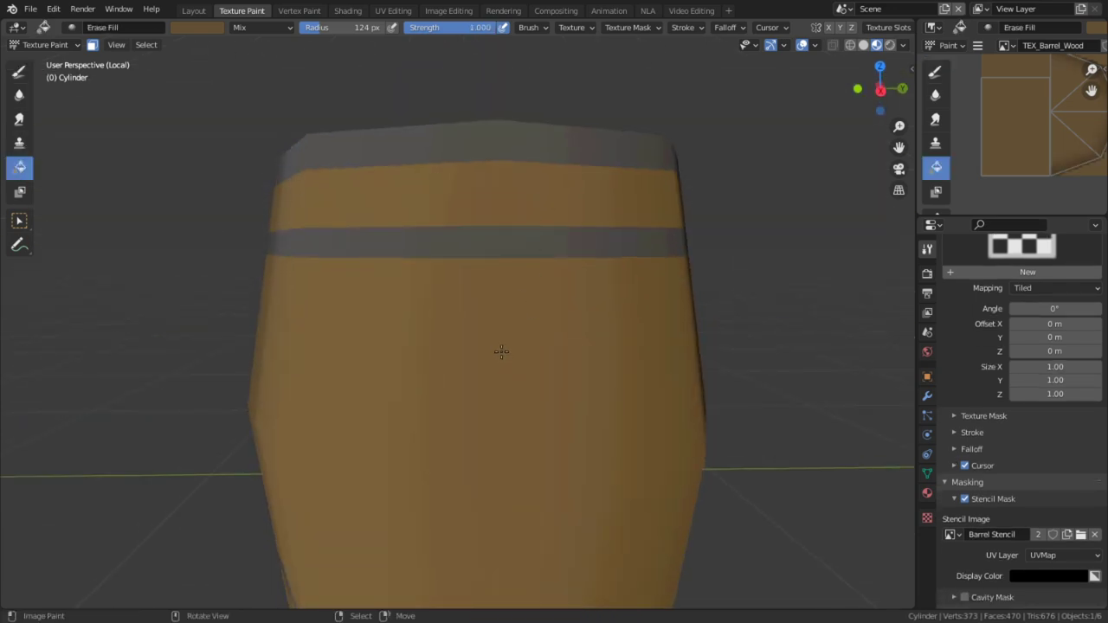
Compare the narrowed edge shading on the barrel's top in Solid and Material Preview shading
{"action": "left_click", "coordinate": [862, 44]}
{"action": "mouse_move", "coordinate": [605, 208]}
{"action": "middle_mouse_down"}
{"action": "mouse_move", "coordinate": [607, 289]}
{"action": "mouse_move", "coordinate": [612, 263]}
{"action": "mouse_move", "coordinate": [632, 294]}
{"action": "mouse_move", "coordinate": [684, 332]}
{"action": "middle_mouse_up"}
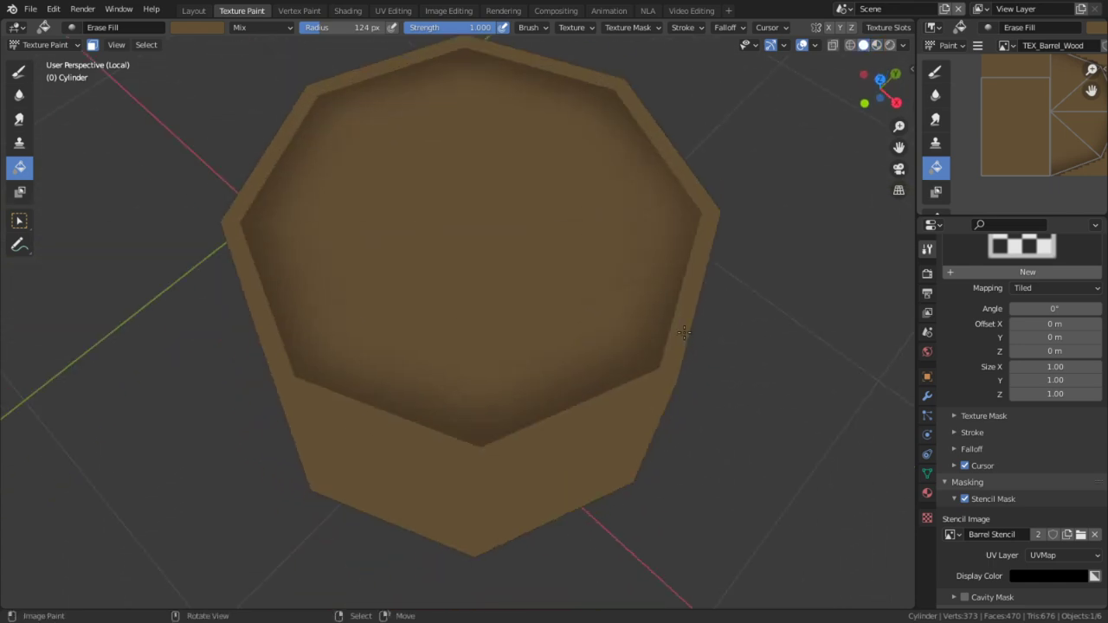
{"action": "left_click", "coordinate": [875, 45]}
{"action": "mouse_move", "coordinate": [616, 337]}
{"action": "middle_mouse_down"}
{"action": "mouse_move", "coordinate": [614, 248]}
{"action": "mouse_move", "coordinate": [597, 321]}
{"action": "mouse_move", "coordinate": [450, 320]}
{"action": "mouse_move", "coordinate": [149, 275]}
{"action": "middle_mouse_up"}
{"action": "scroll", "coordinate": [562, 361], "scroll_direction": "up", "scroll_amount": 3}
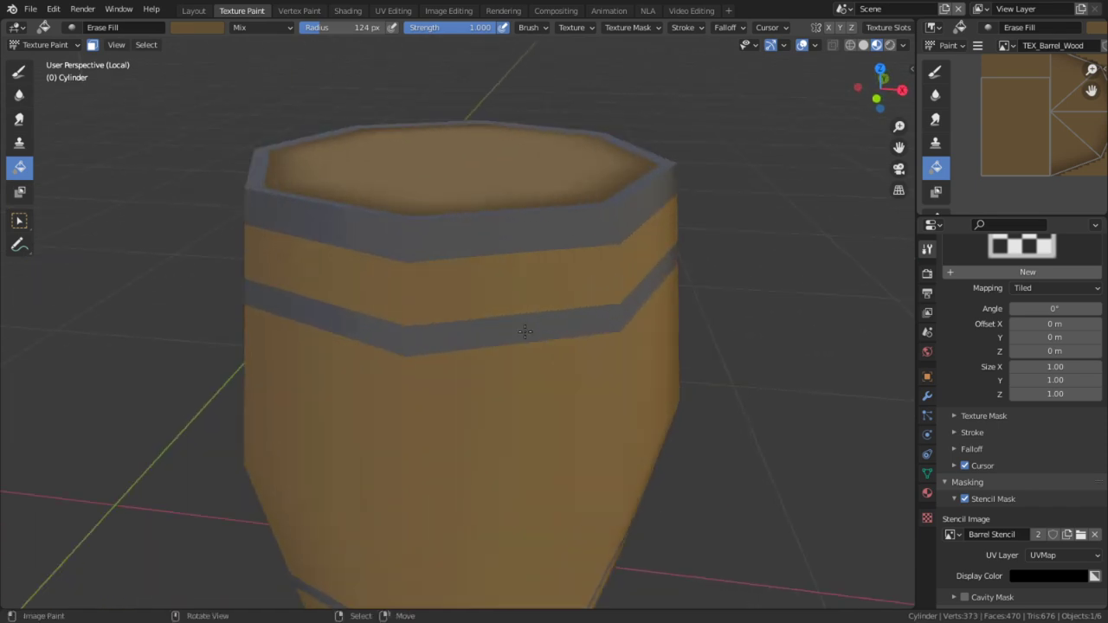
Switch back to the Draw brush and examine the shading beside the rim at a corner of the wooden top up close
{"action": "left_click", "coordinate": [19, 71]}
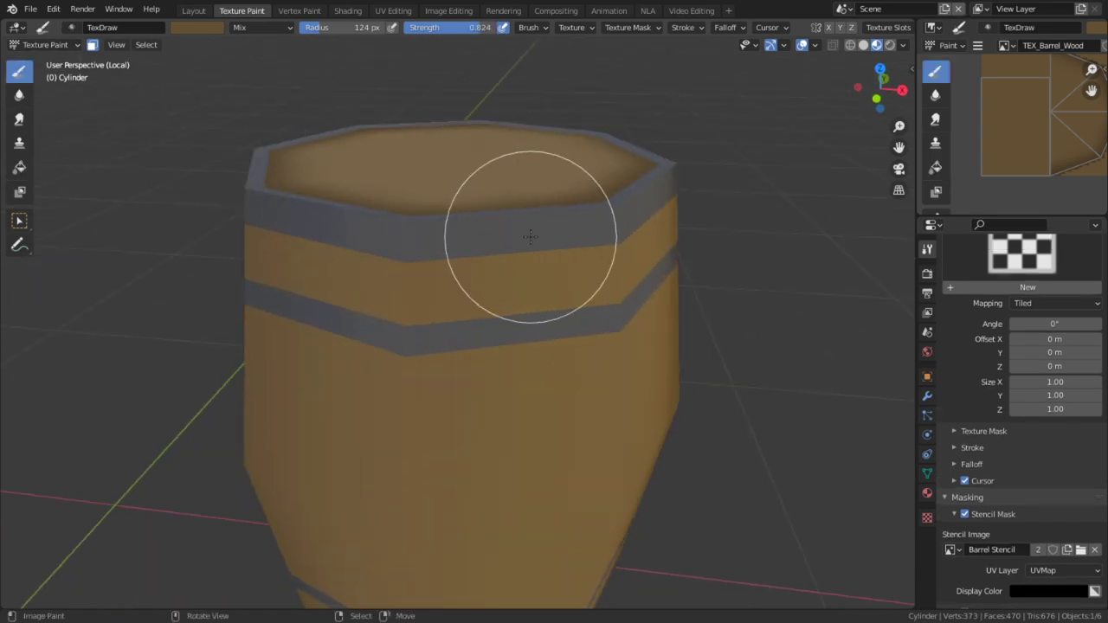
{"action": "scroll", "coordinate": [527, 236], "scroll_direction": "up", "scroll_amount": 3}
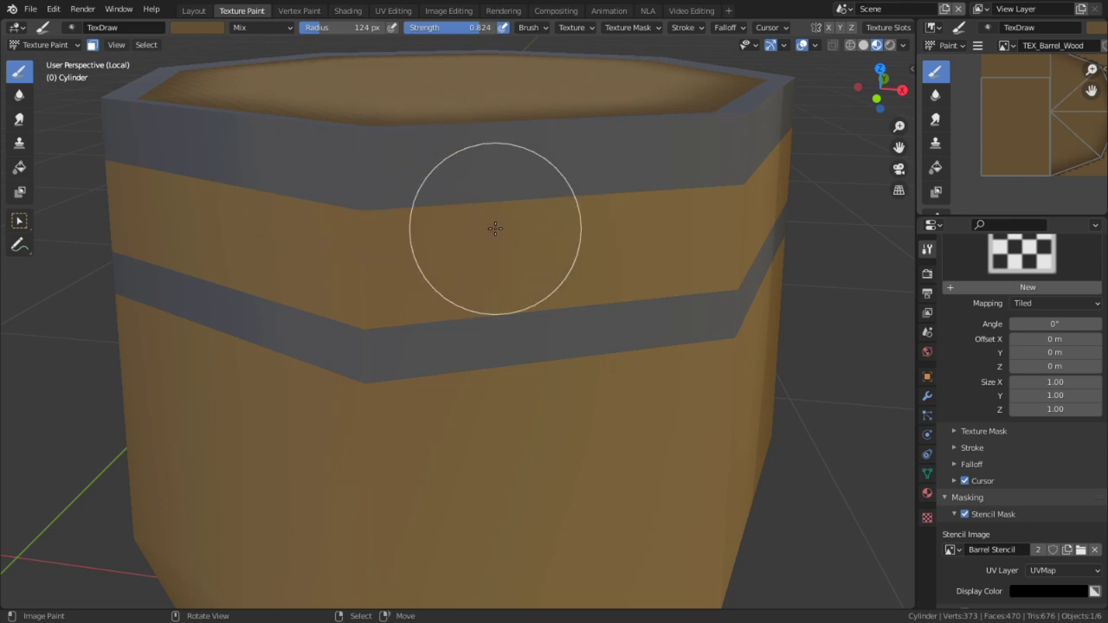
{"action": "middle_click_drag", "start_coordinate": [537, 220], "coordinate": [402, 429]}
{"action": "middle_click_drag", "start_coordinate": [328, 438], "coordinate": [461, 373], "text": "shift"}
{"action": "scroll", "coordinate": [461, 373], "scroll_direction": "up", "scroll_amount": 3}
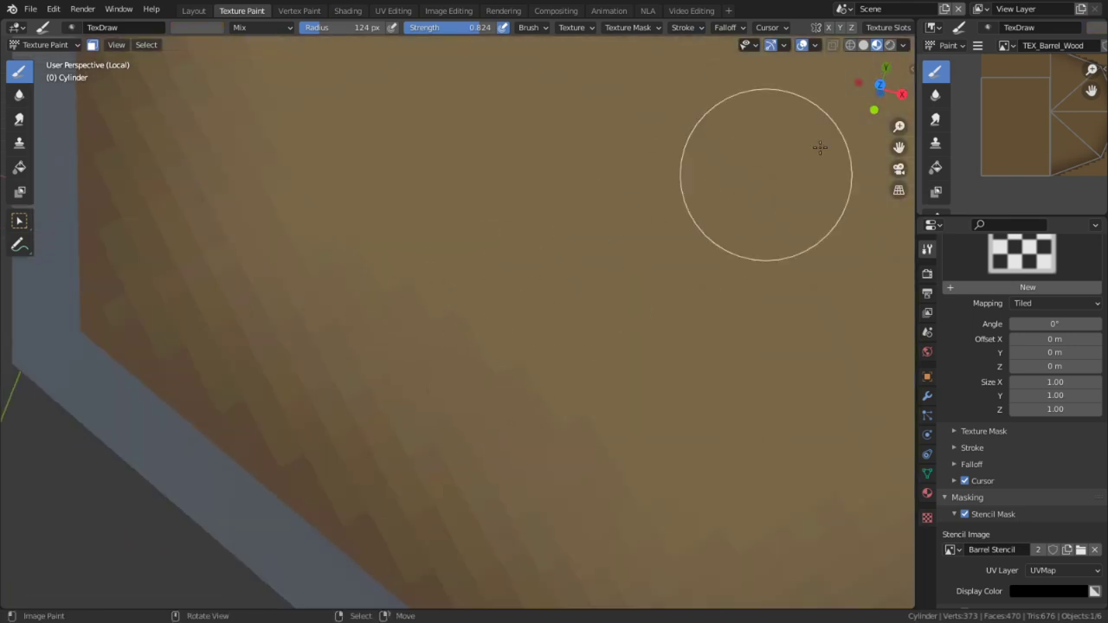
{"action": "scroll", "coordinate": [687, 227], "scroll_direction": "down", "scroll_amount": 5}
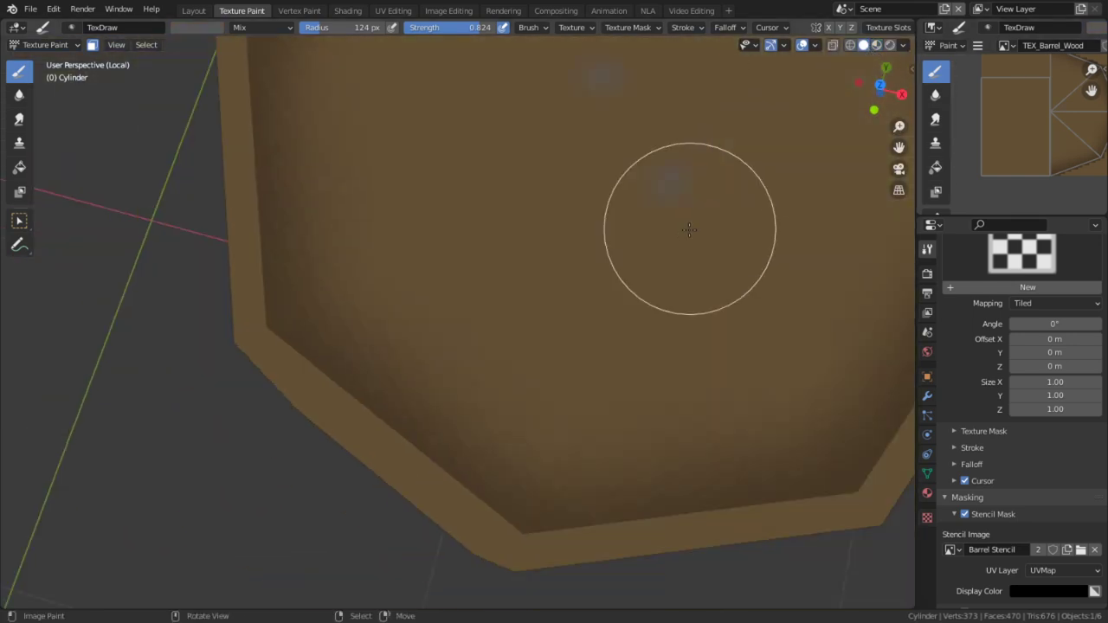
{"action": "middle_click_drag", "start_coordinate": [669, 257], "coordinate": [388, 395]}
{"action": "scroll", "coordinate": [485, 341], "scroll_direction": "up", "scroll_amount": 4}
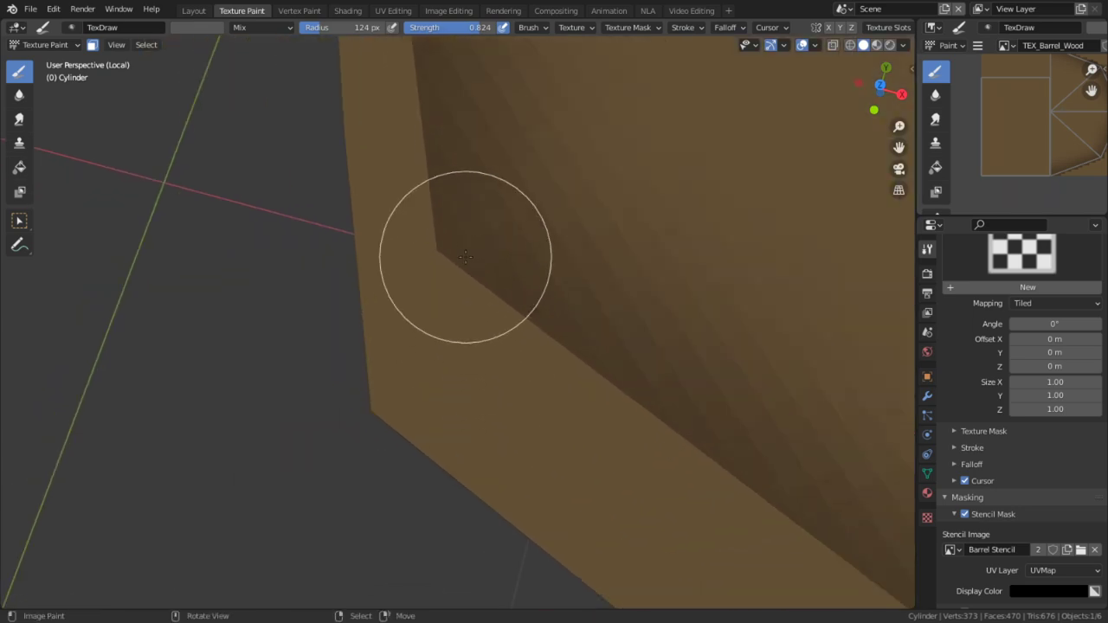
Sample the dark brown shading beside the rim as the brush colour and switch the viewport to Material Preview shading
{"action": "key", "text": "s"}
{"action": "left_click", "coordinate": [876, 46]}
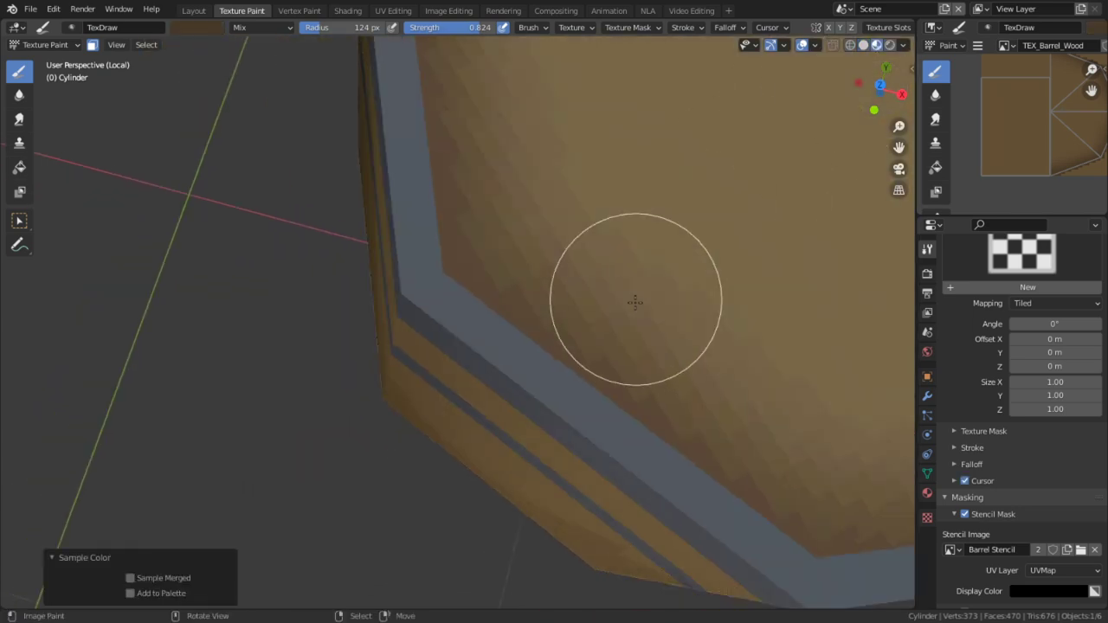
{"action": "scroll", "coordinate": [635, 302], "scroll_direction": "down", "scroll_amount": 4}
{"action": "middle_click_drag", "start_coordinate": [635, 302], "coordinate": [519, 259]}
{"action": "scroll", "coordinate": [455, 180], "scroll_direction": "up", "scroll_amount": 2}
{"action": "middle_click_drag", "start_coordinate": [455, 180], "coordinate": [462, 334]}
{"action": "scroll", "coordinate": [462, 334], "scroll_direction": "up", "scroll_amount": 4}
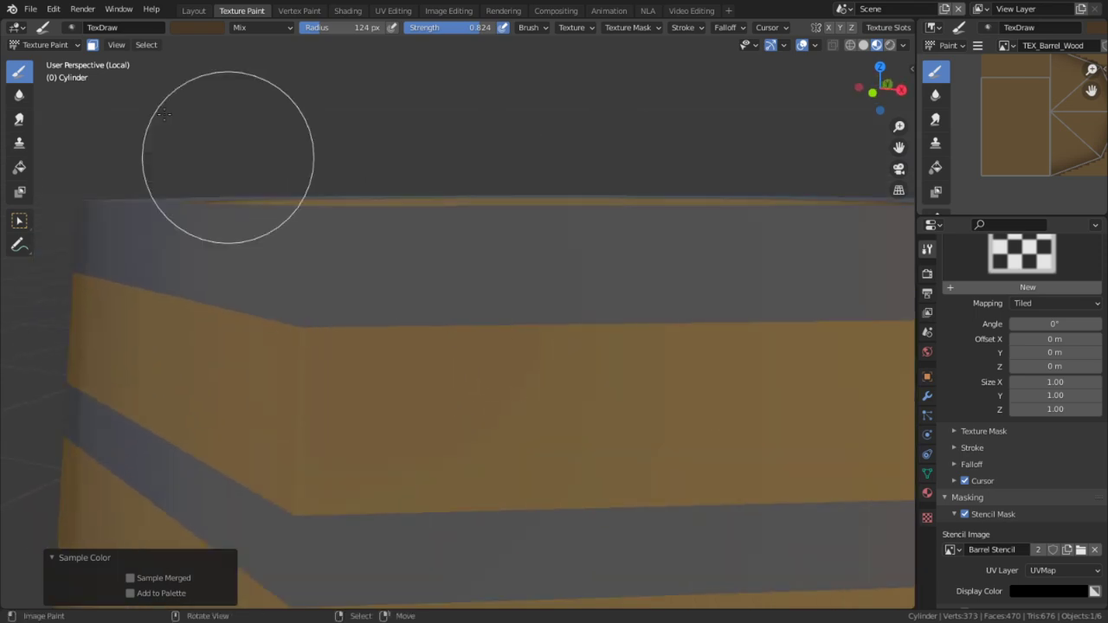
Mask painting to one upper side face and paint a straight dark brown Line stroke along the lower edge of the top metal band
{"action": "right_click", "coordinate": [335, 349]}
{"action": "middle_click_drag", "start_coordinate": [544, 317], "coordinate": [466, 303], "text": "shift"}
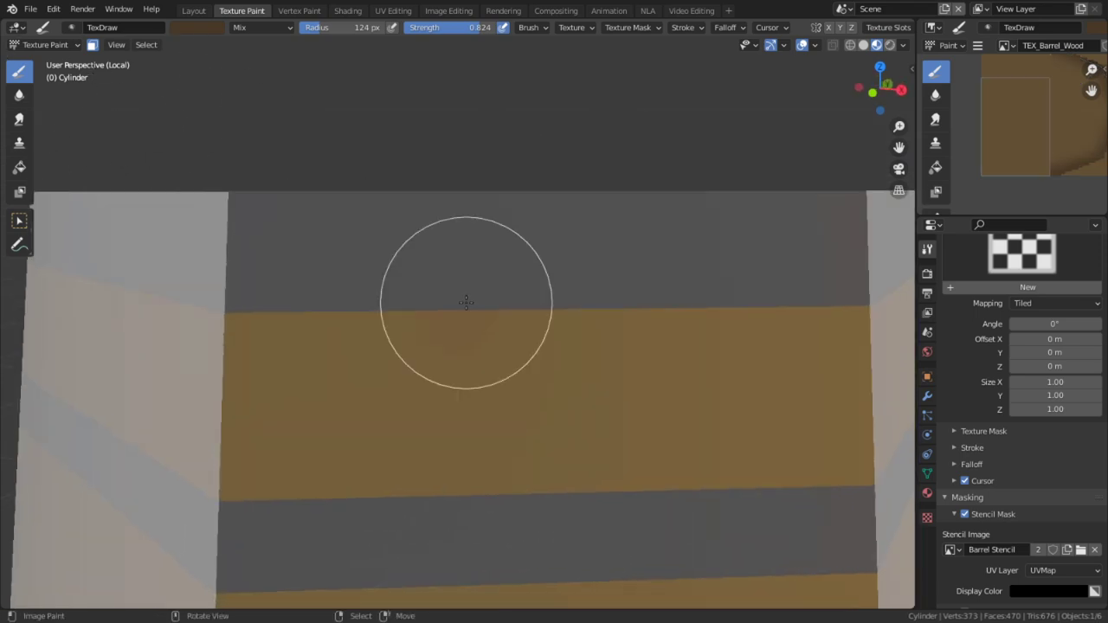
{"action": "key", "text": "e"}
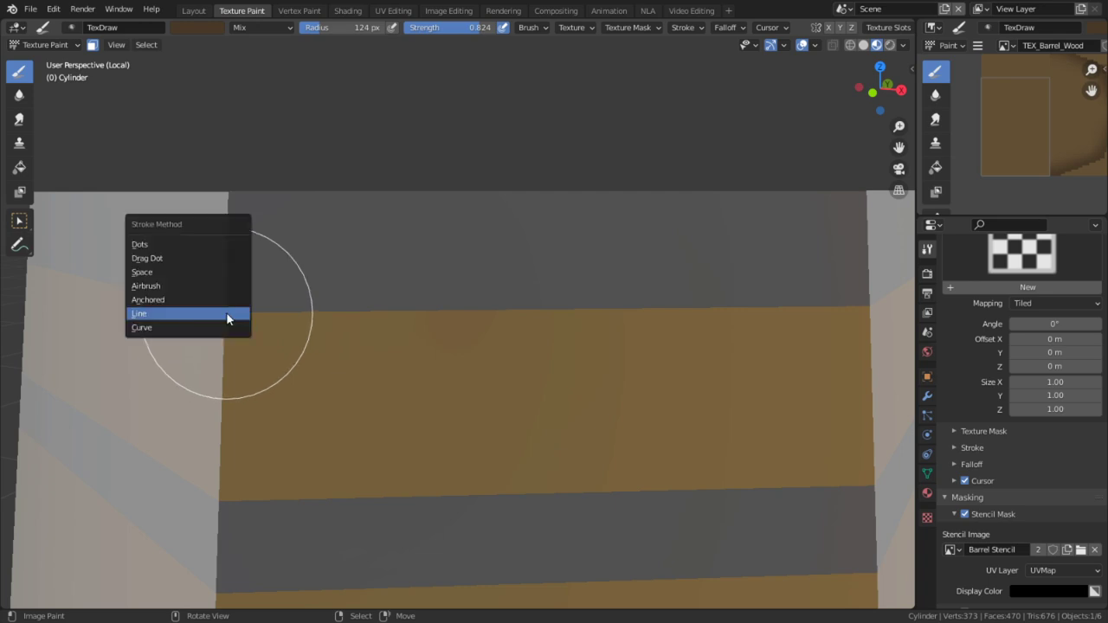
{"action": "left_click", "coordinate": [227, 313]}
{"action": "left_click_drag", "start_coordinate": [229, 313], "coordinate": [867, 305]}
Try a straight dark brown stroke along the upper edge of the second metal band, and undo it
{"action": "middle_click_drag", "start_coordinate": [469, 446], "coordinate": [490, 356], "text": "shift"}
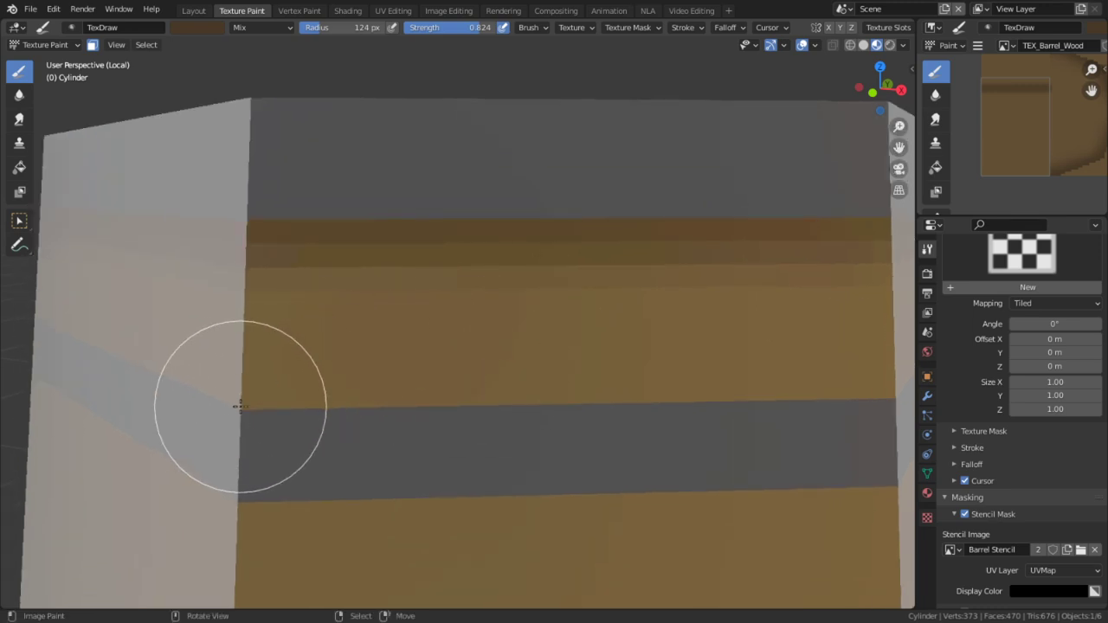
{"action": "mouse_move", "coordinate": [241, 405]}
{"action": "left_mouse_down"}
{"action": "mouse_move", "coordinate": [900, 402]}
{"action": "mouse_move", "coordinate": [885, 400]}
{"action": "left_mouse_up"}
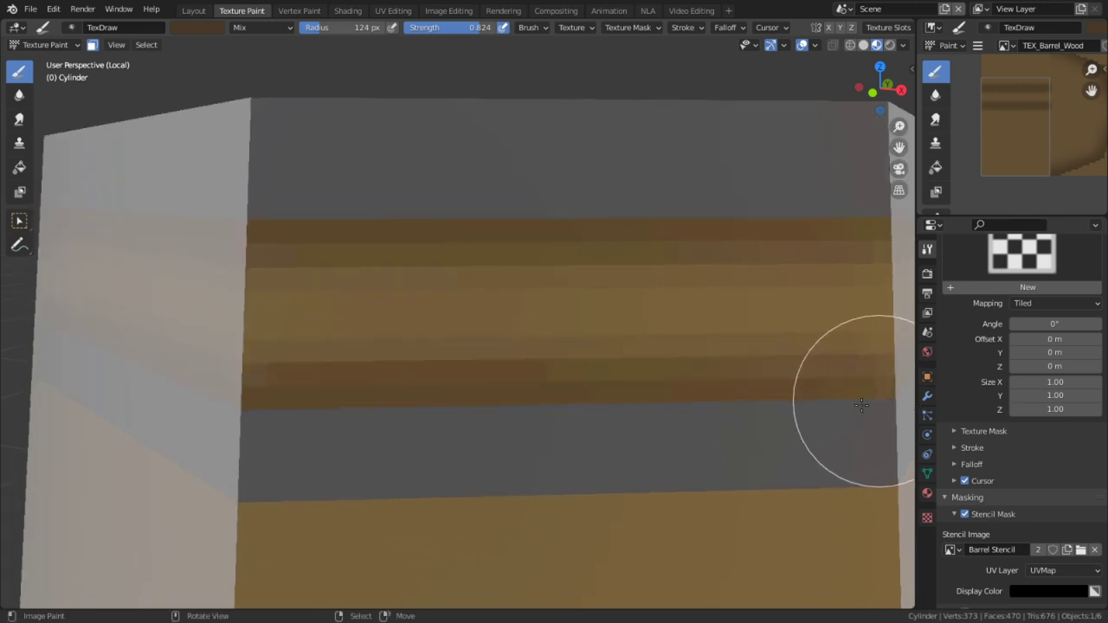
{"action": "middle_click_drag", "start_coordinate": [651, 434], "coordinate": [644, 337], "text": "shift"}
{"action": "key", "text": "ctrl+z"}
Paint a straight dark brown line along the middle of the second metal band, and clear the face mask to check the barrel's sides
{"action": "middle_click_drag", "start_coordinate": [361, 405], "coordinate": [234, 240], "text": "shift"}
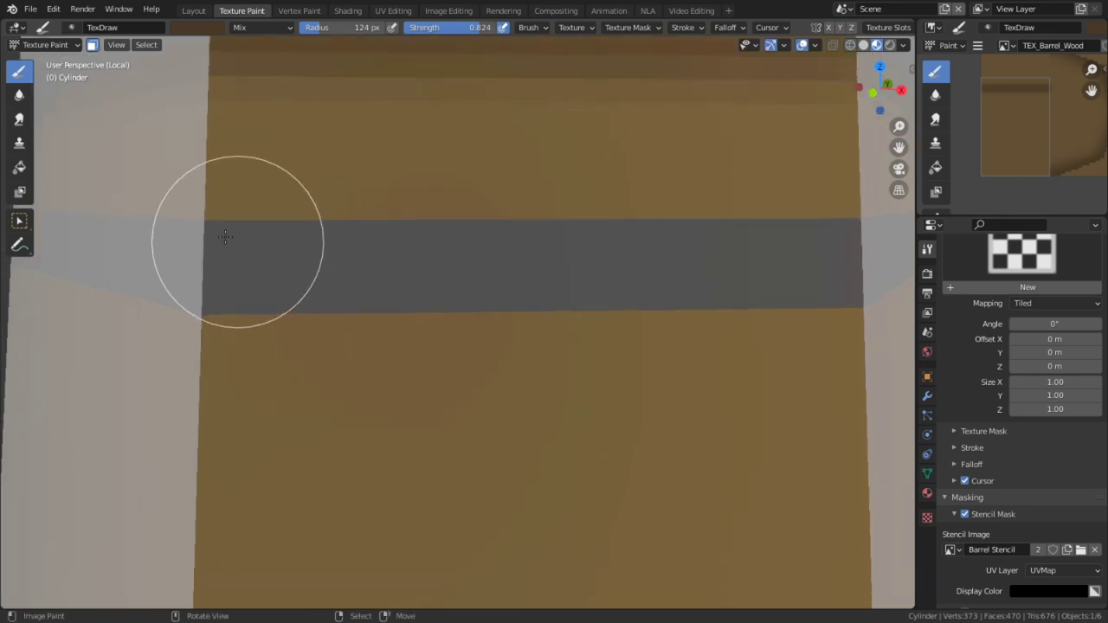
{"action": "mouse_move", "coordinate": [199, 268]}
{"action": "left_mouse_down"}
{"action": "mouse_move", "coordinate": [852, 276]}
{"action": "mouse_move", "coordinate": [878, 265]}
{"action": "left_mouse_up"}
{"action": "scroll", "coordinate": [658, 324], "scroll_direction": "down", "scroll_amount": 6}
{"action": "scroll", "coordinate": [727, 356], "scroll_direction": "down", "scroll_amount": 1}
{"action": "middle_click_drag", "start_coordinate": [714, 368], "coordinate": [711, 303], "text": "shift"}
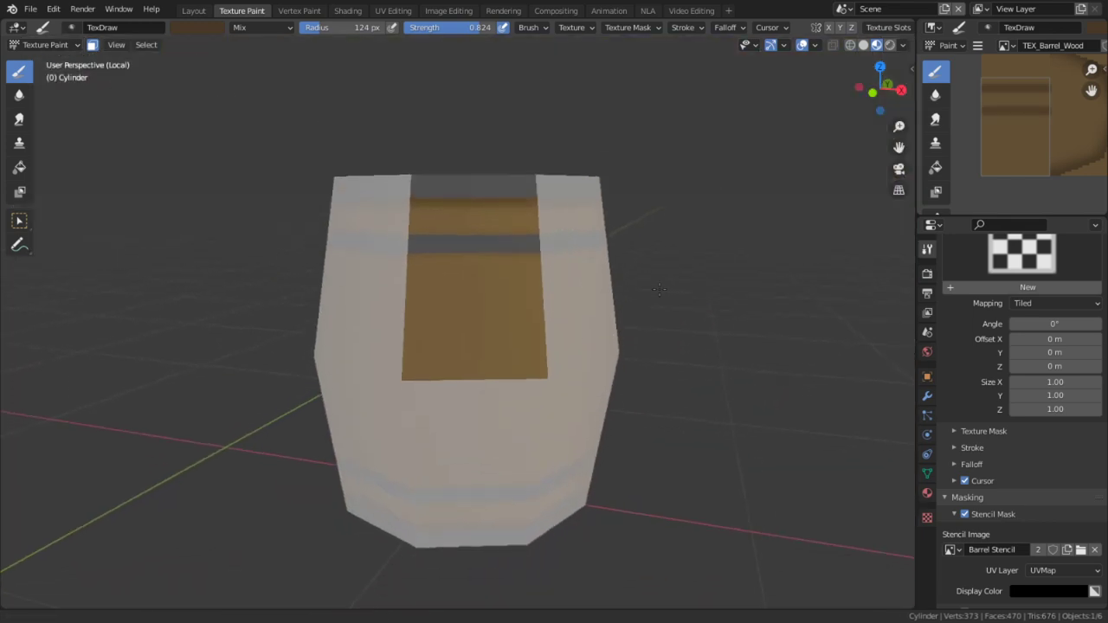
{"action": "key", "text": "a"}
{"action": "mouse_move", "coordinate": [635, 382]}
{"action": "middle_mouse_down"}
{"action": "mouse_move", "coordinate": [589, 338]}
{"action": "mouse_move", "coordinate": [495, 343]}
{"action": "mouse_move", "coordinate": [591, 383]}
{"action": "middle_mouse_up"}
{"action": "scroll", "coordinate": [594, 384], "scroll_direction": "down", "scroll_amount": 5}
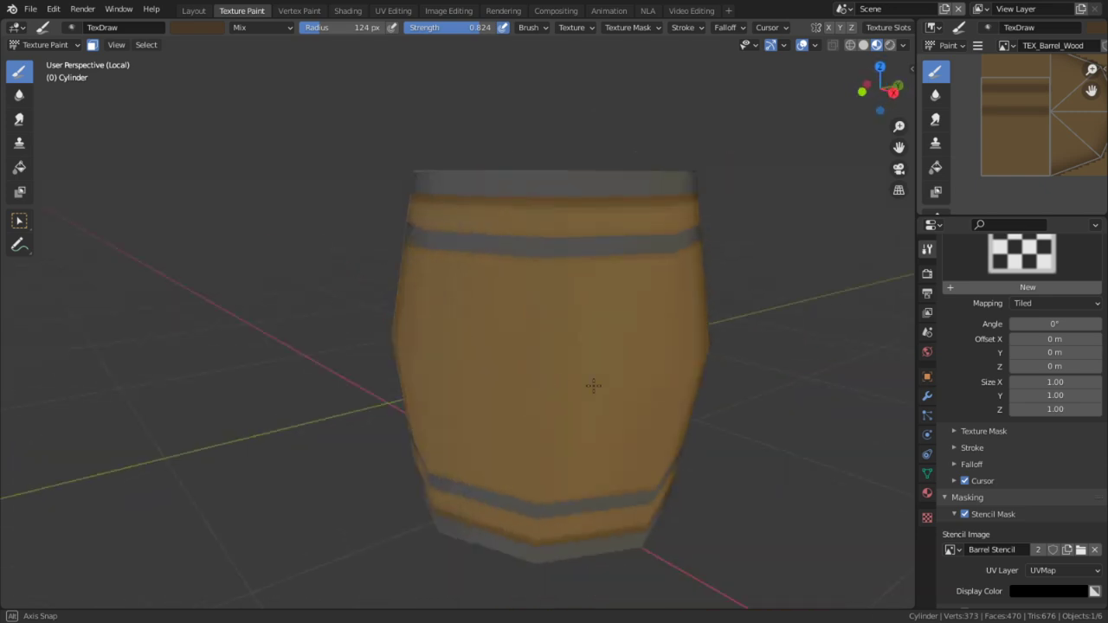
{"action": "scroll", "coordinate": [597, 385], "scroll_direction": "up", "scroll_amount": 6}
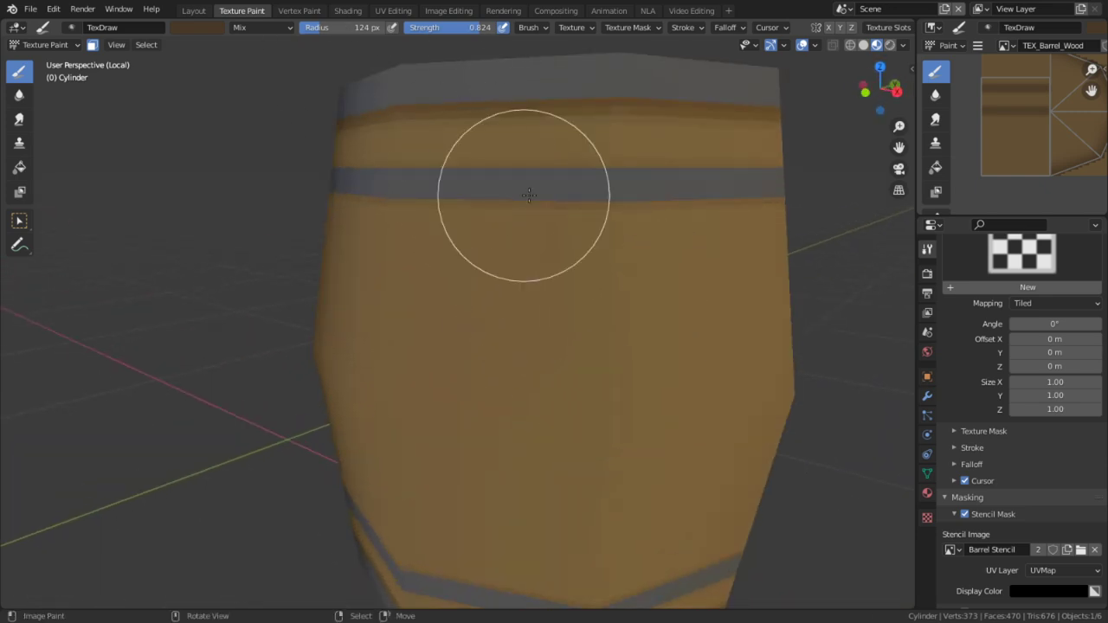
Reduce the brush radius to 13 px
{"action": "key", "text": "f"}
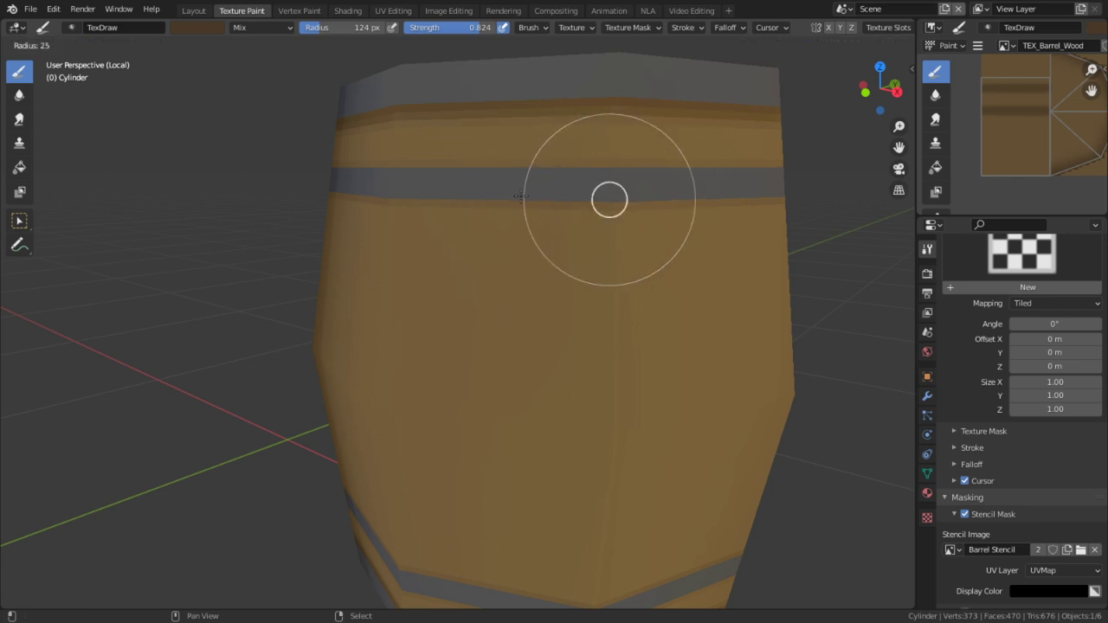
{"action": "left_click", "coordinate": [443, 190]}
{"action": "middle_click_drag", "start_coordinate": [519, 187], "coordinate": [541, 191]}
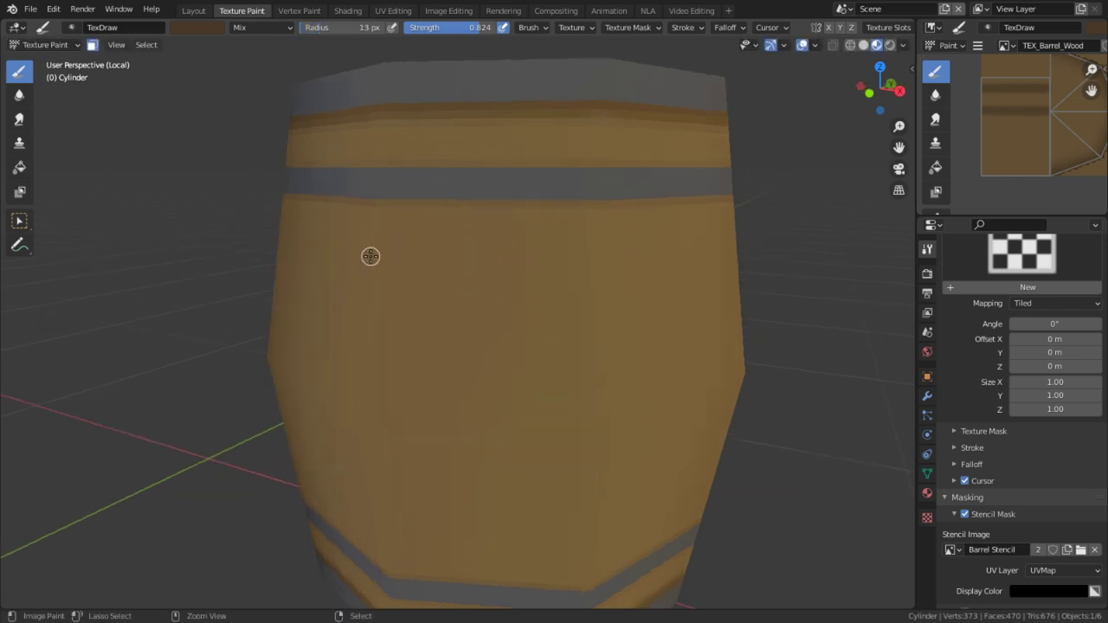
{"action": "key", "text": "ctrl+space"}
{"action": "key", "text": "ctrl+space"}
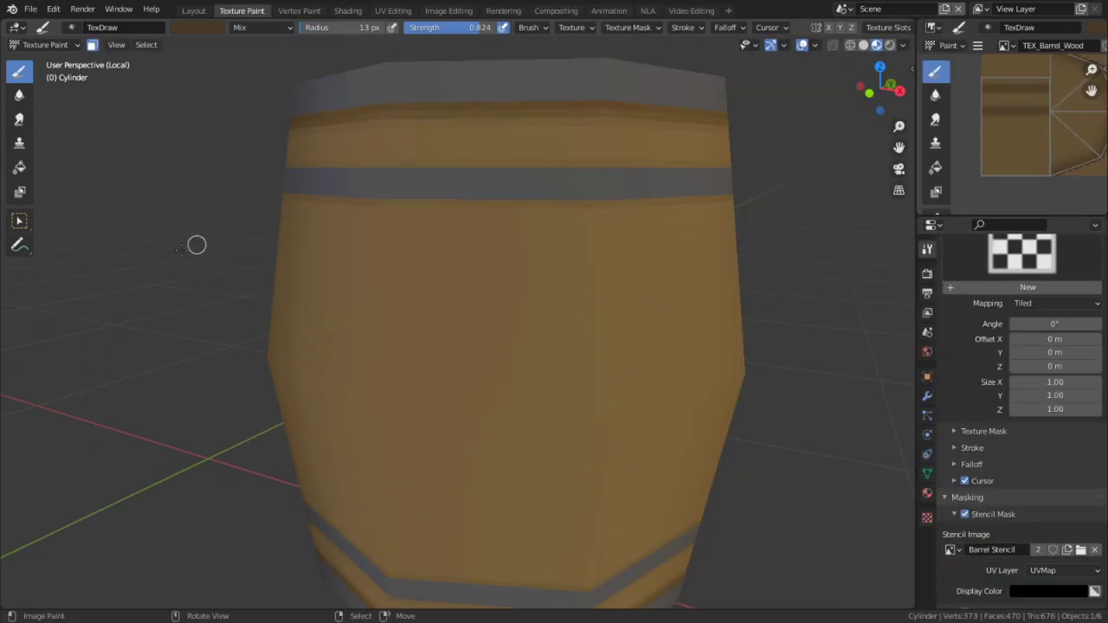
Examine the barrel's wooden top up close in the Shading workspace, and return to the Texture Paint workspace
{"action": "left_click", "coordinate": [347, 10]}
{"action": "scroll", "coordinate": [386, 159], "scroll_direction": "down", "scroll_amount": 3}
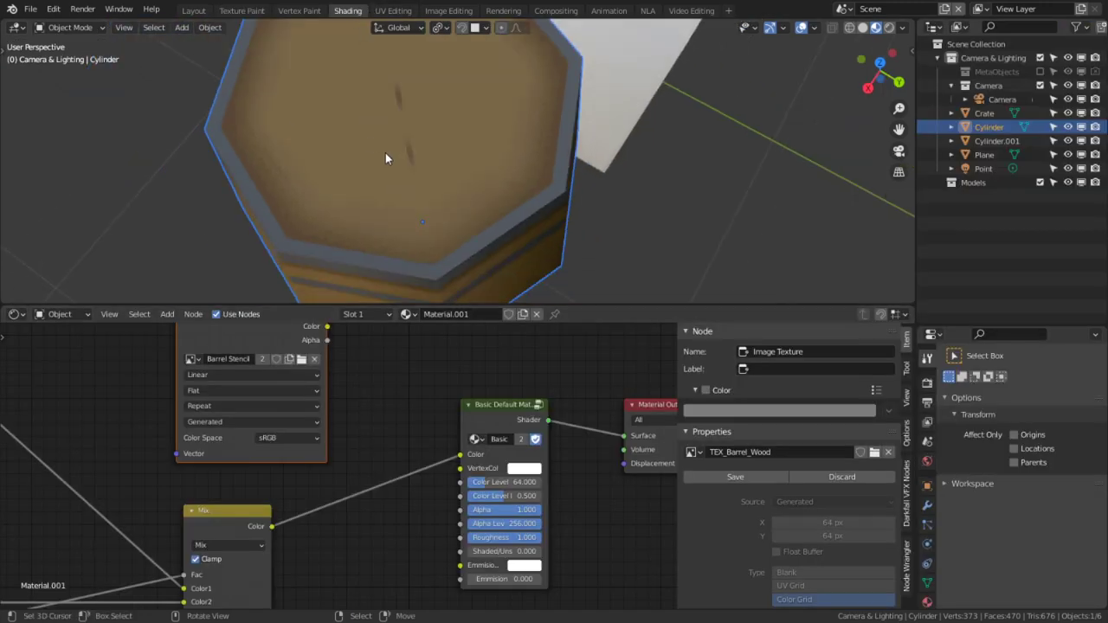
{"action": "scroll", "coordinate": [490, 253], "scroll_direction": "up", "scroll_amount": 5}
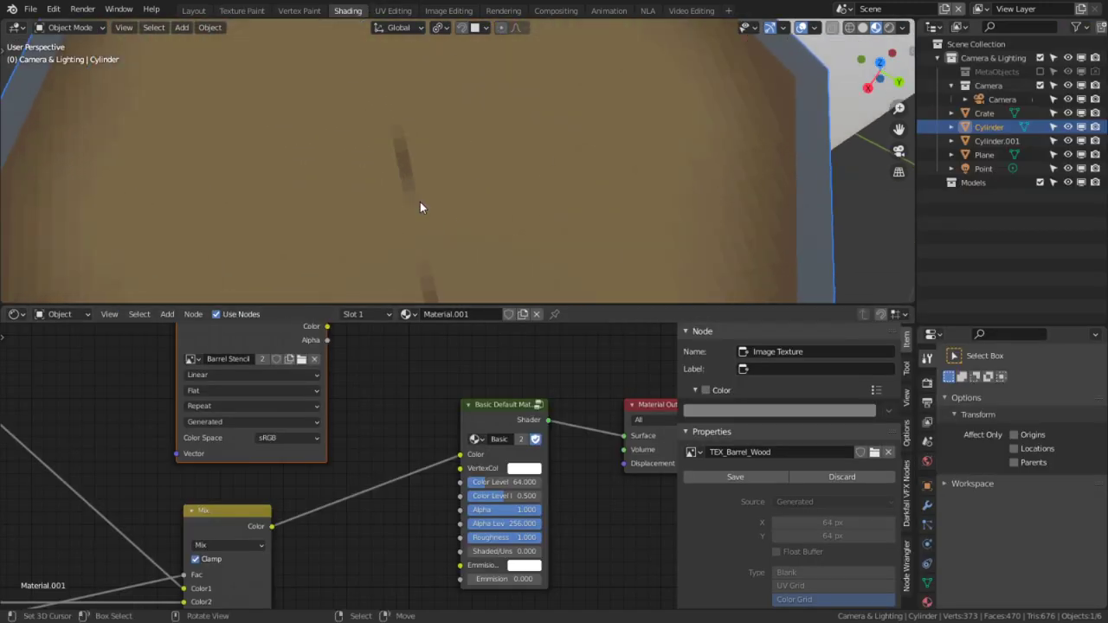
{"action": "left_click", "coordinate": [299, 11]}
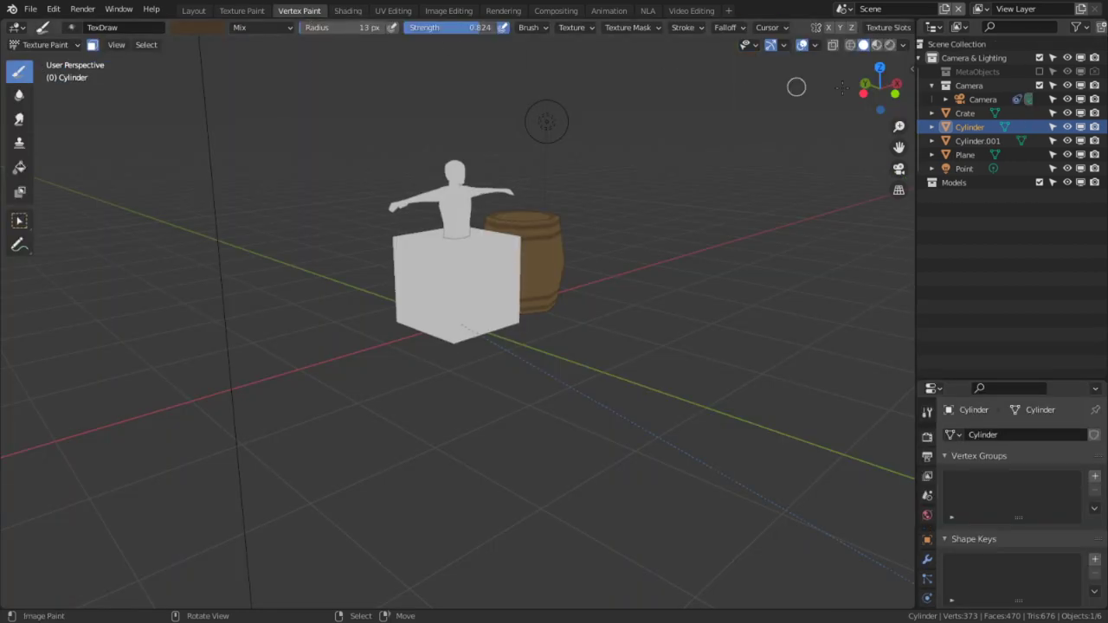
{"action": "left_click", "coordinate": [258, 11]}
Save the wood texture as TEX_Barrel_Wood.png in the Barrels and crates folder, using a temporarily maximized image editor
{"action": "key", "text": "ctrl+space"}
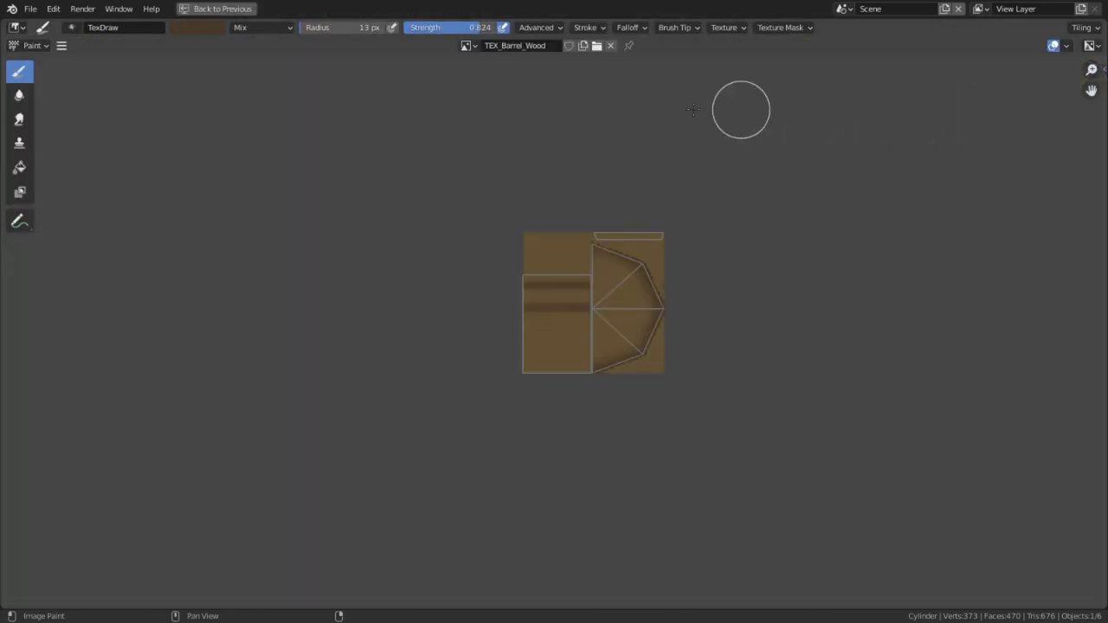
{"action": "scroll", "coordinate": [485, 213], "scroll_direction": "up", "scroll_amount": 4}
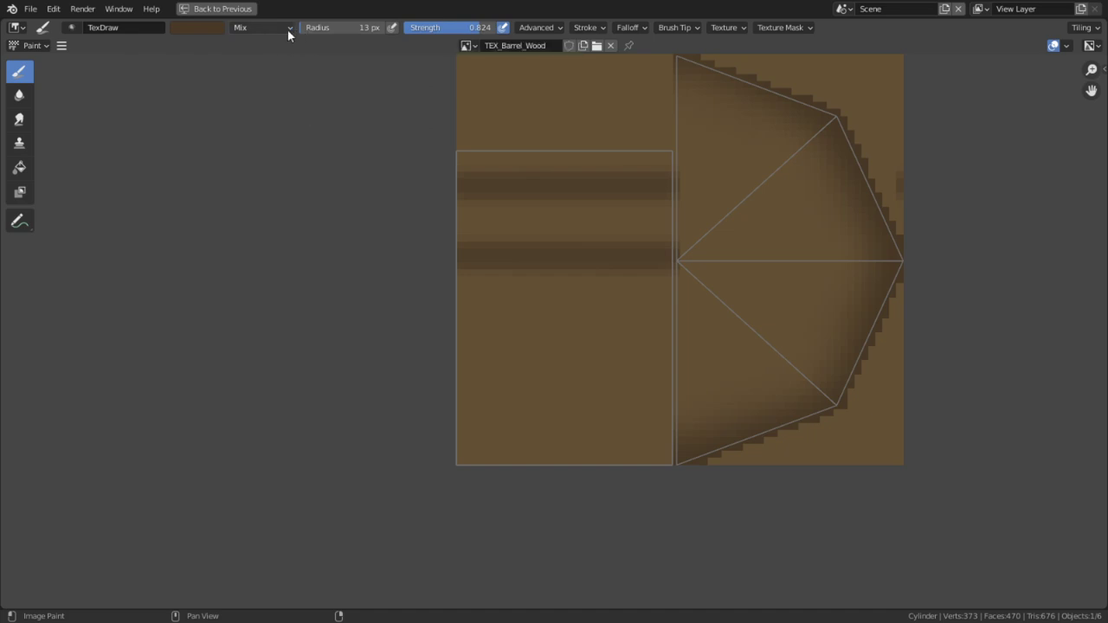
{"action": "left_click", "coordinate": [60, 45]}
{"action": "mouse_move", "coordinate": [78, 80]}
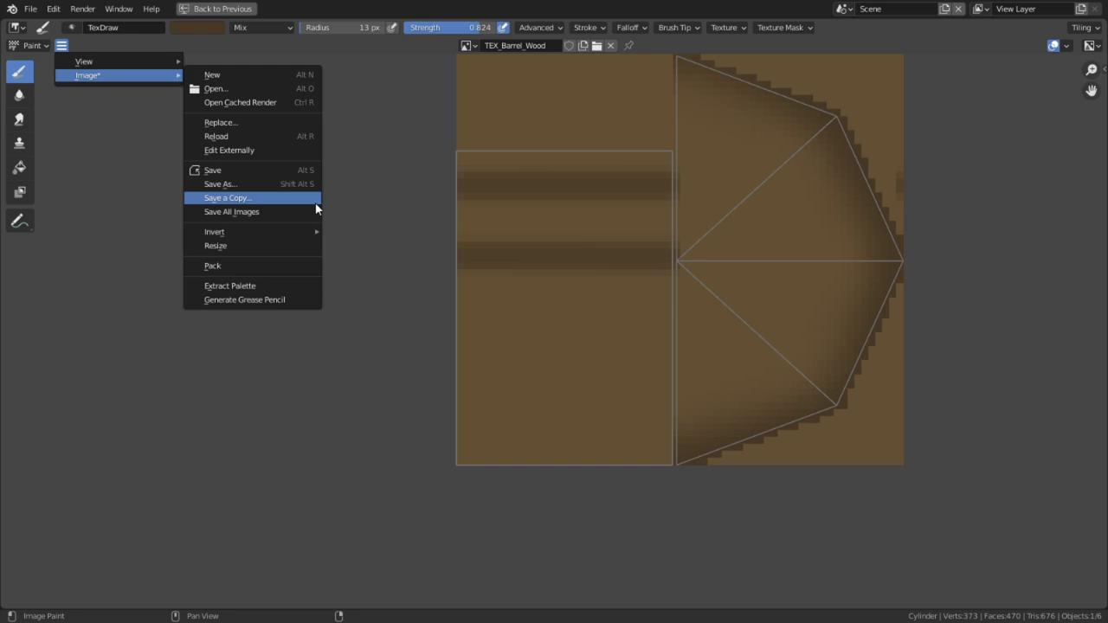
{"action": "left_click", "coordinate": [247, 182]}
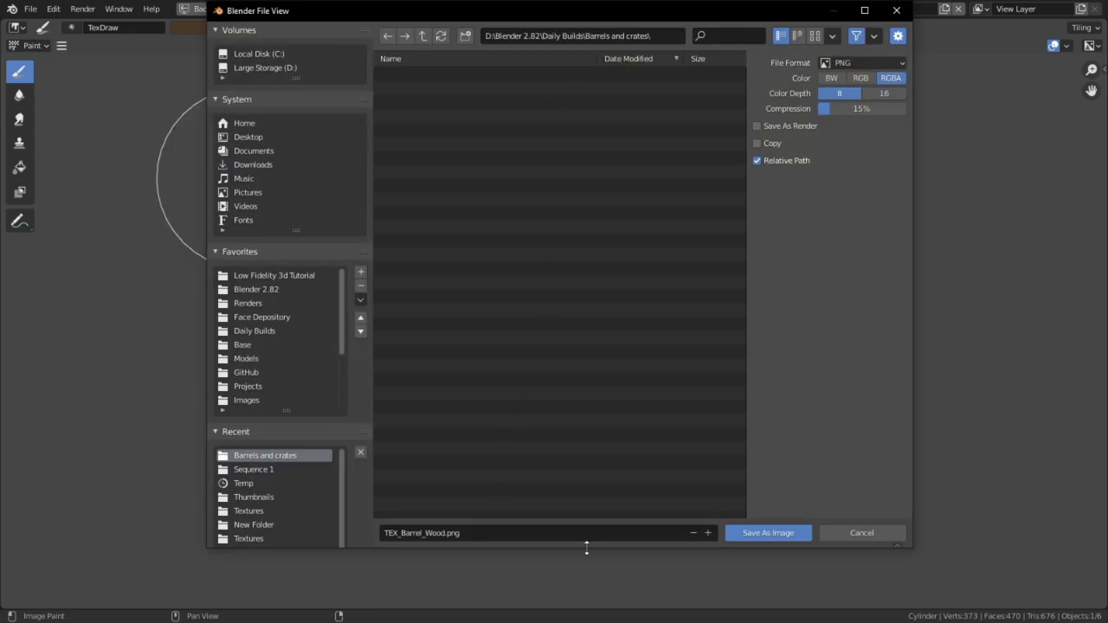
{"action": "left_click", "coordinate": [790, 536]}
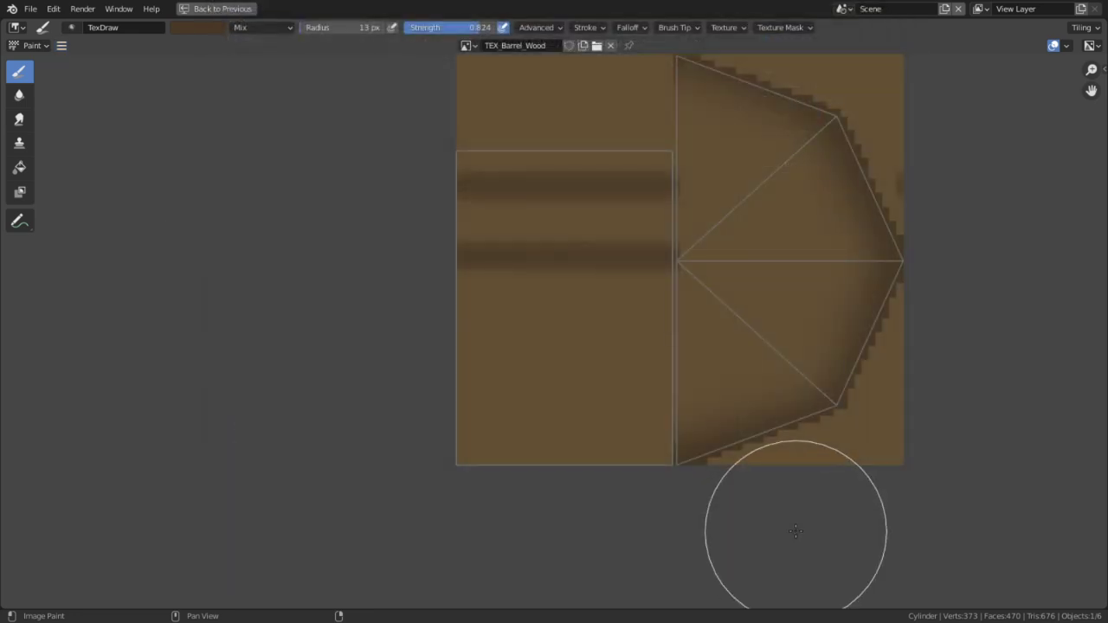
{"action": "key", "text": "ctrl+space"}
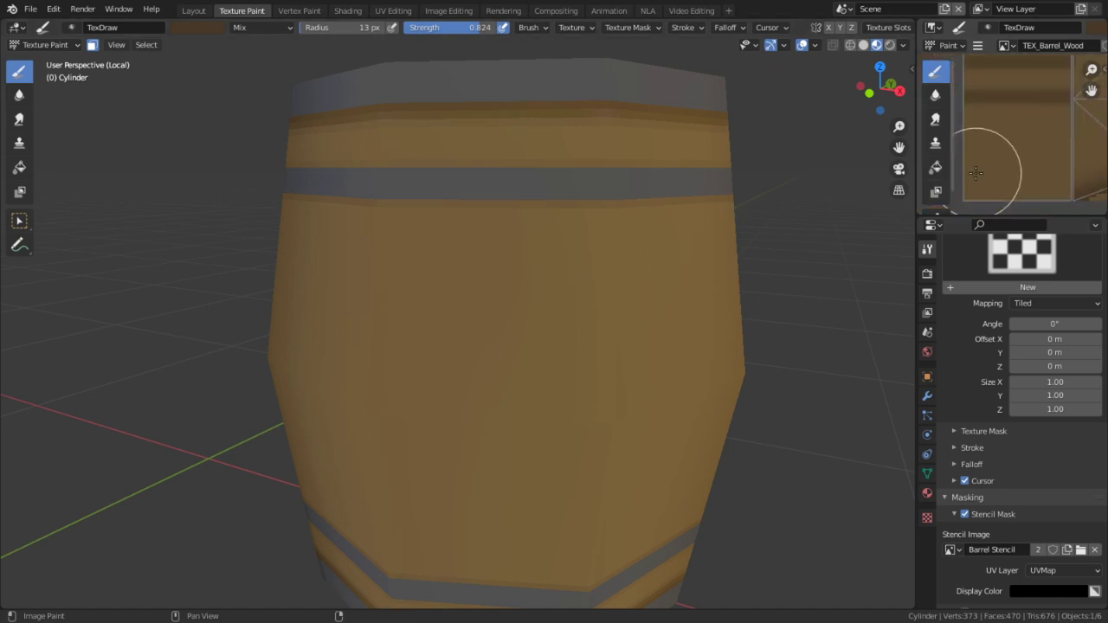
Show TEX_Barrel_Metal.001 in the image editor and rename the image TEX_Barrel_Metal, cancelling the save under its old name
{"action": "left_click", "coordinate": [1003, 46]}
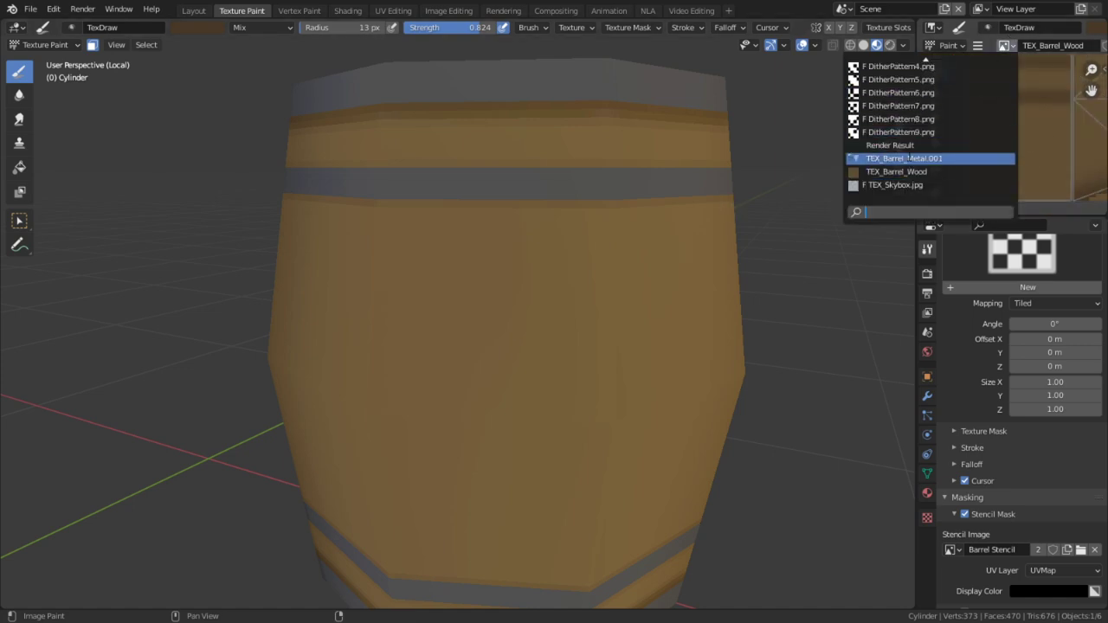
{"action": "left_click", "coordinate": [904, 159]}
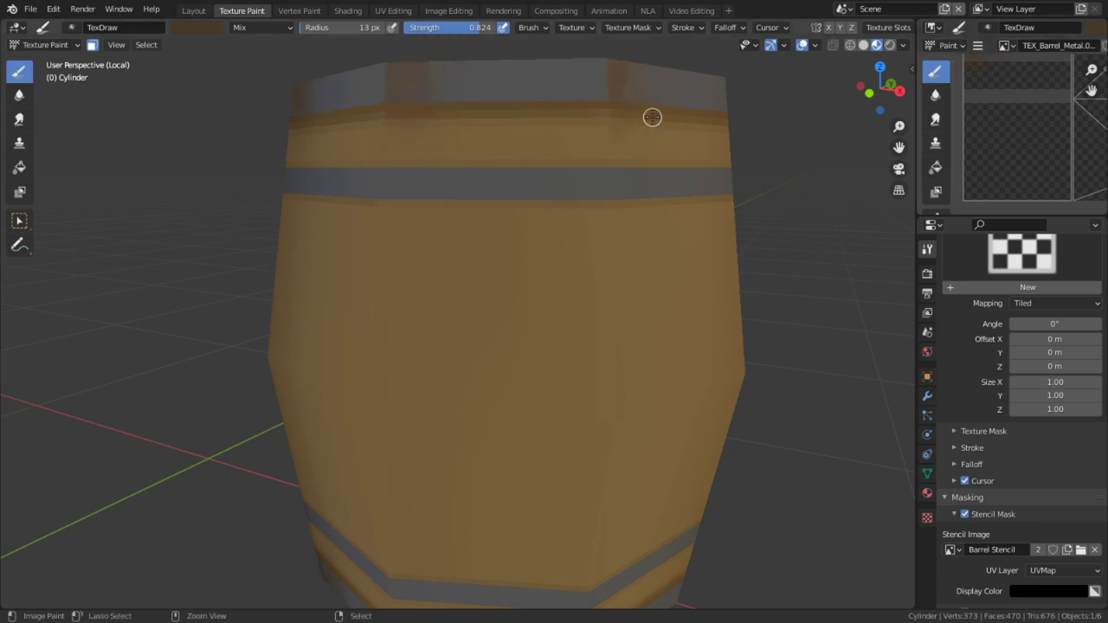
{"action": "left_click", "coordinate": [978, 46]}
{"action": "mouse_move", "coordinate": [934, 79]}
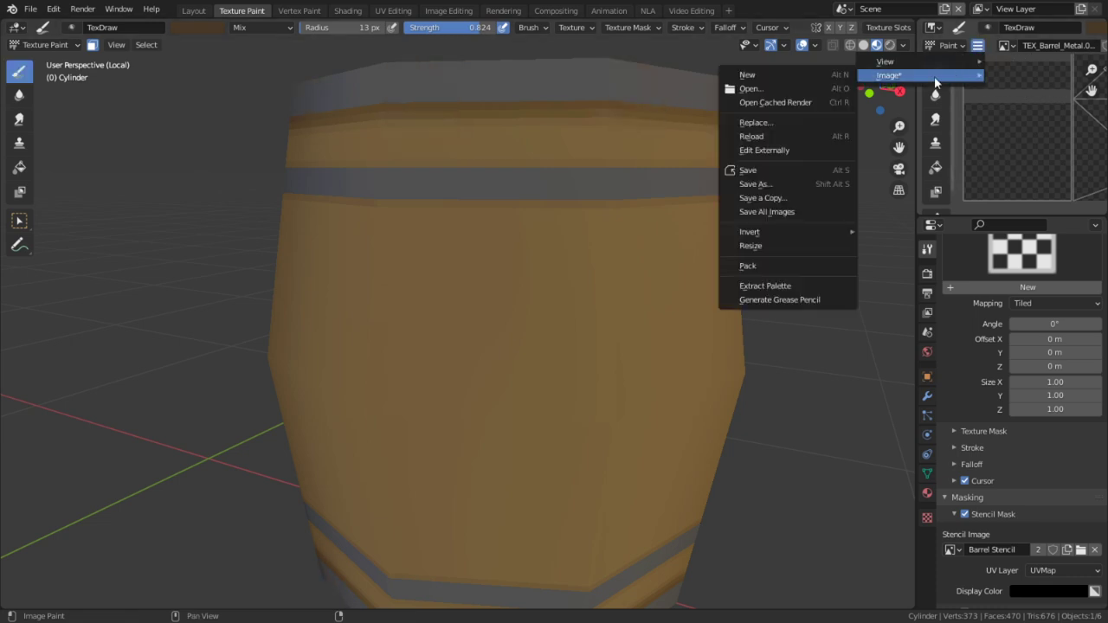
{"action": "left_click", "coordinate": [776, 182]}
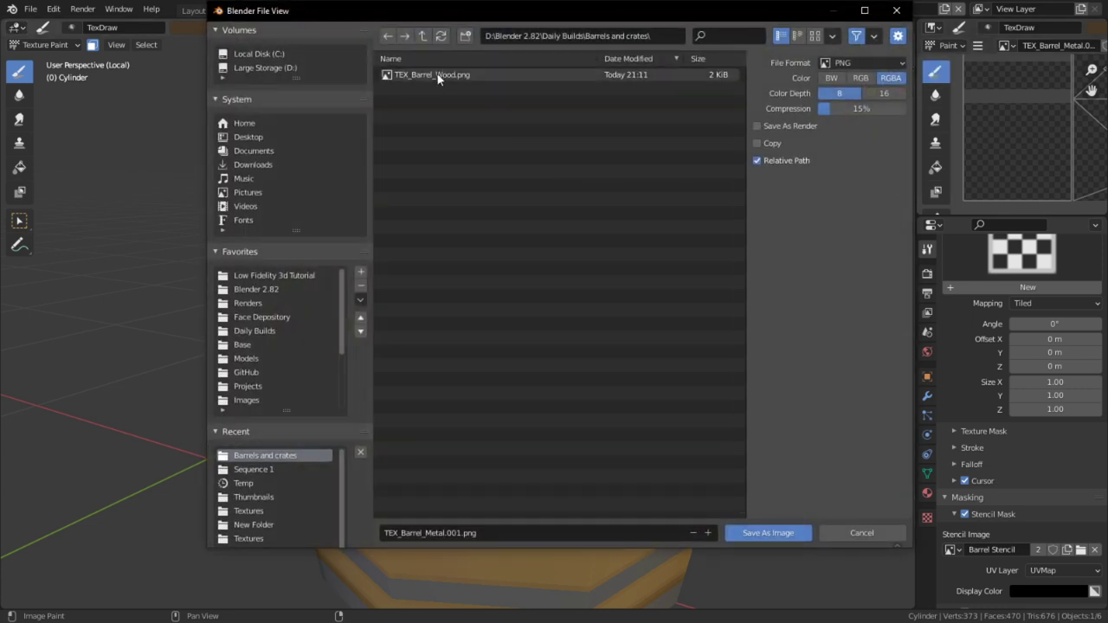
{"action": "left_click", "coordinate": [513, 533]}
{"action": "key", "text": "Escape"}
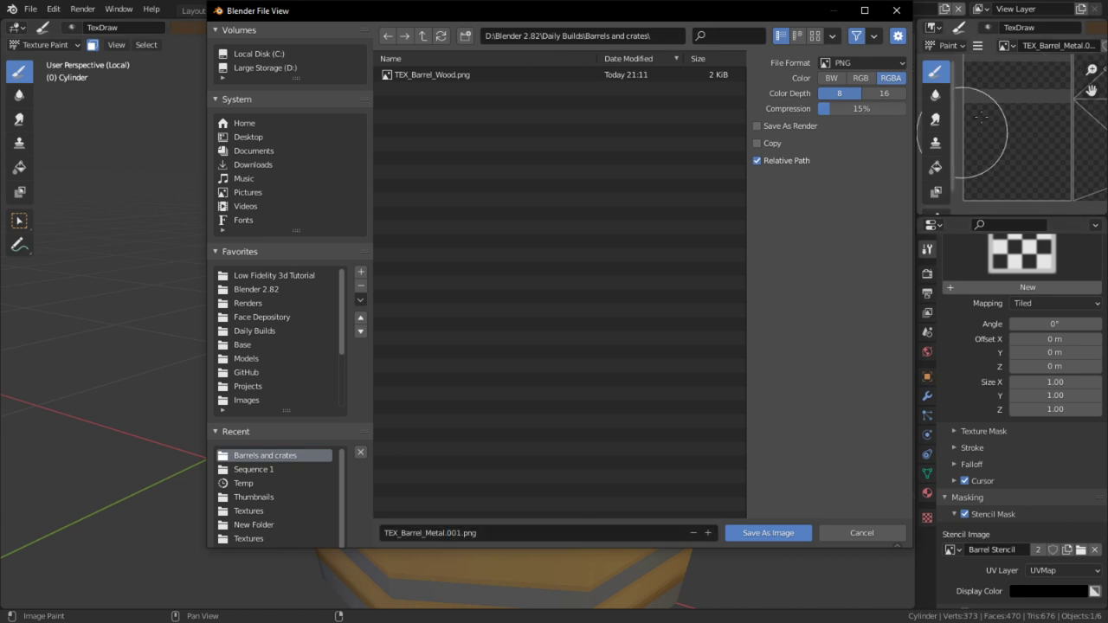
{"action": "key", "text": "Escape"}
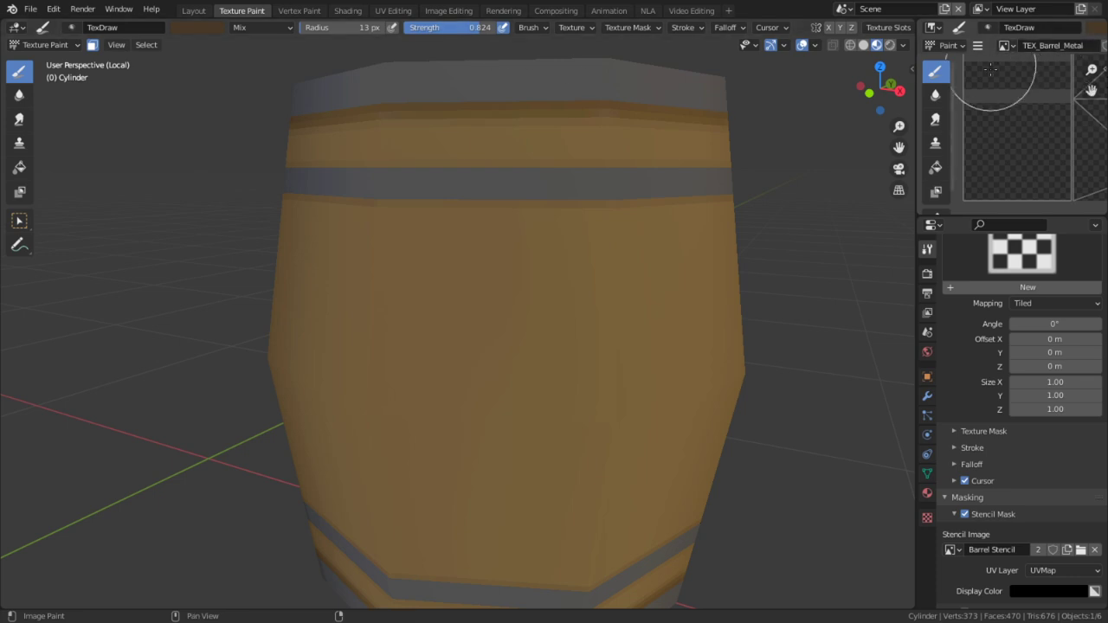
Save the metal texture as TEX_Barrel_Metal.png in the Barrels and crates folder
{"action": "key", "text": "q"}
{"action": "left_click", "coordinate": [977, 45]}
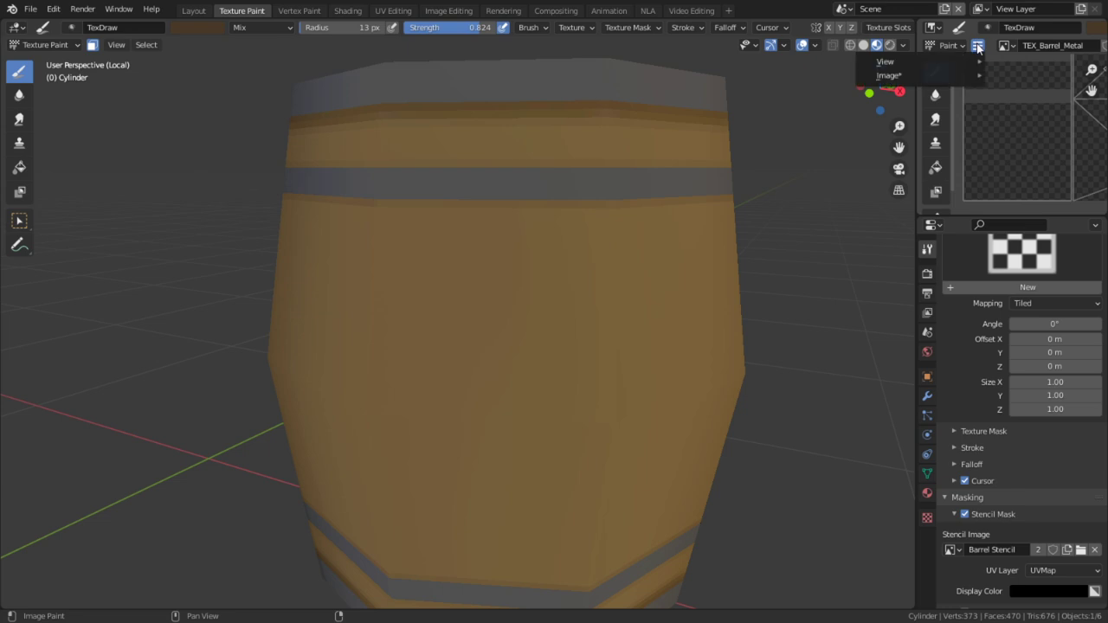
{"action": "mouse_move", "coordinate": [947, 76]}
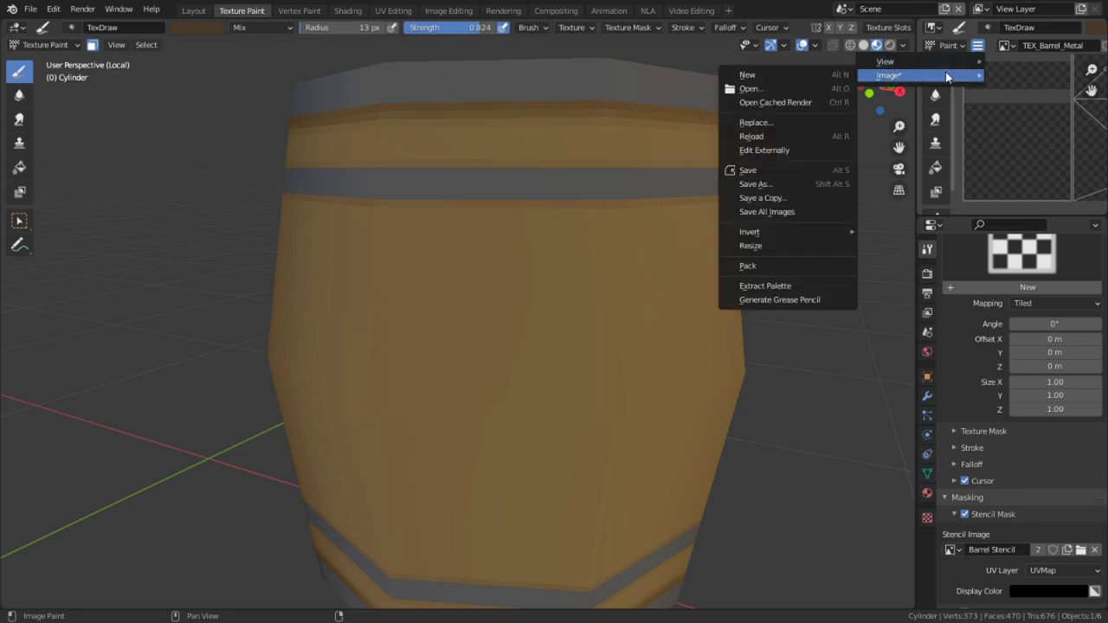
{"action": "left_click", "coordinate": [797, 173]}
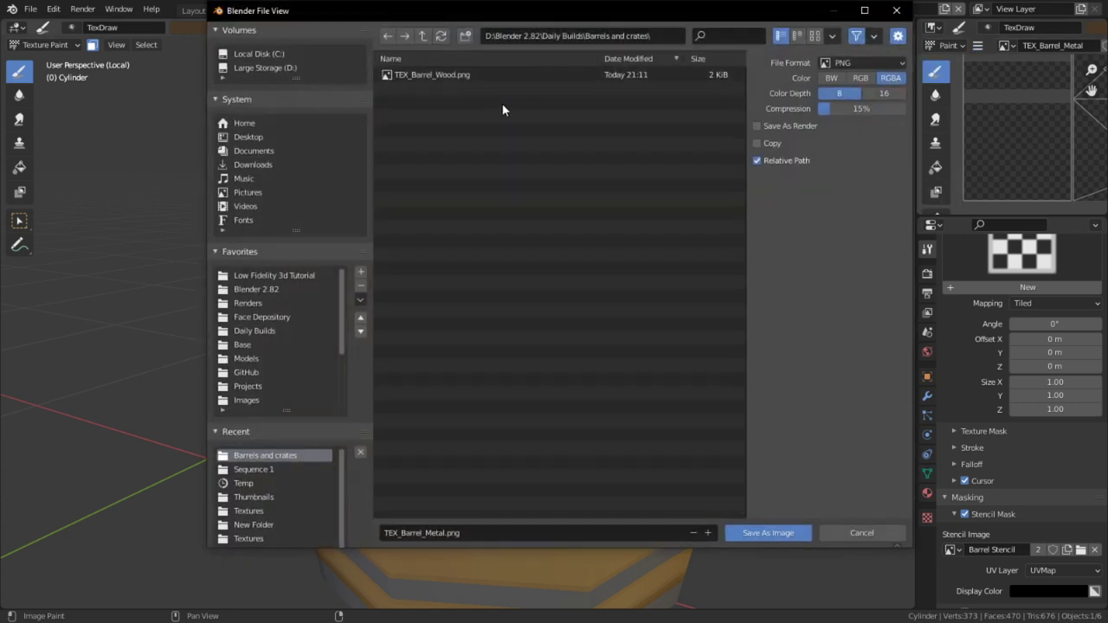
{"action": "left_click", "coordinate": [788, 538]}
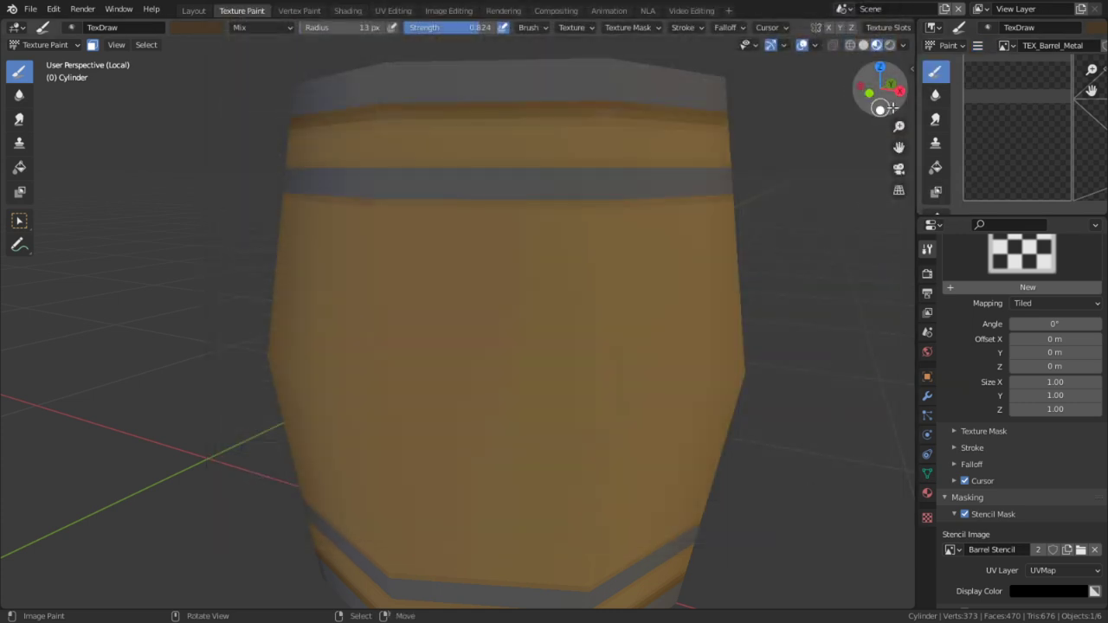
Save all modified images from the image editor while TEX_Barrel_Metal is shown
{"action": "left_click", "coordinate": [982, 46]}
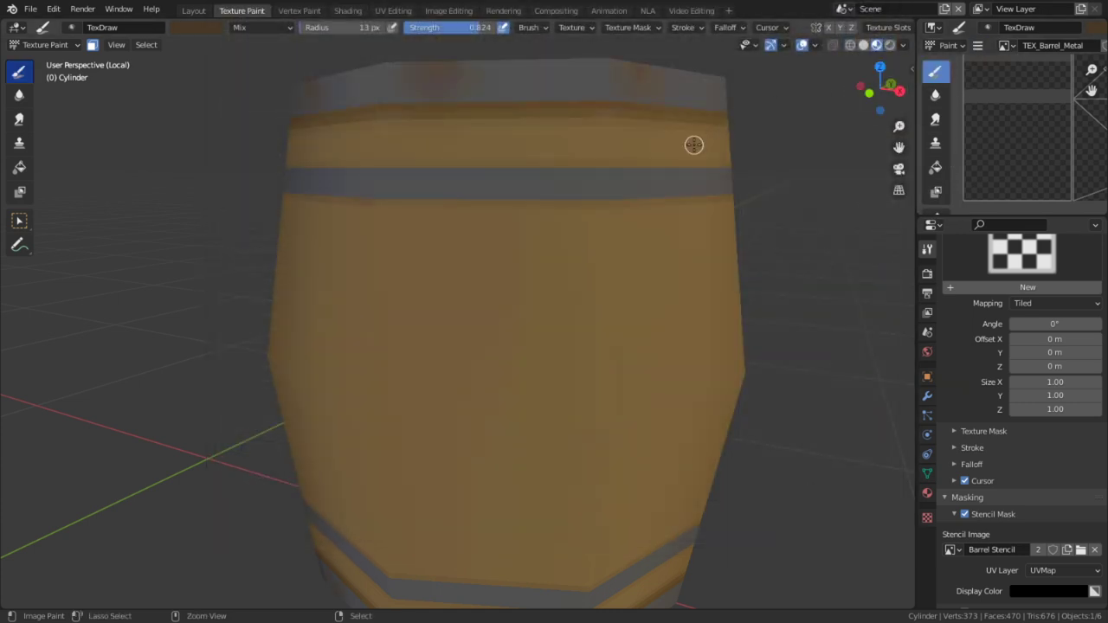
{"action": "left_click", "coordinate": [982, 49]}
{"action": "left_click", "coordinate": [946, 47]}
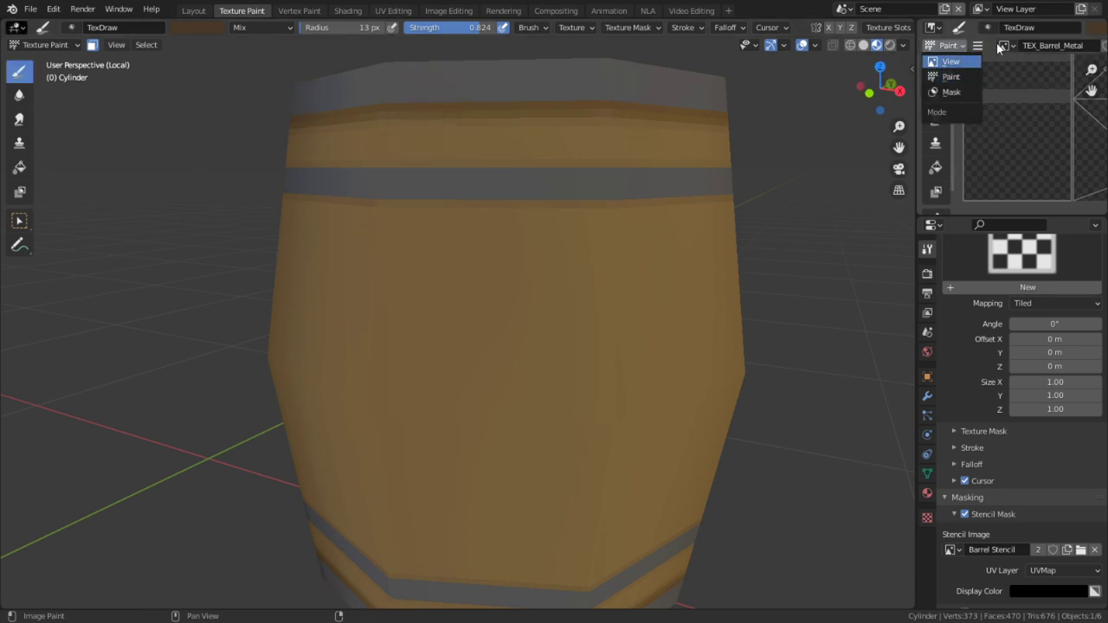
{"action": "left_click", "coordinate": [977, 45]}
{"action": "mouse_move", "coordinate": [907, 82]}
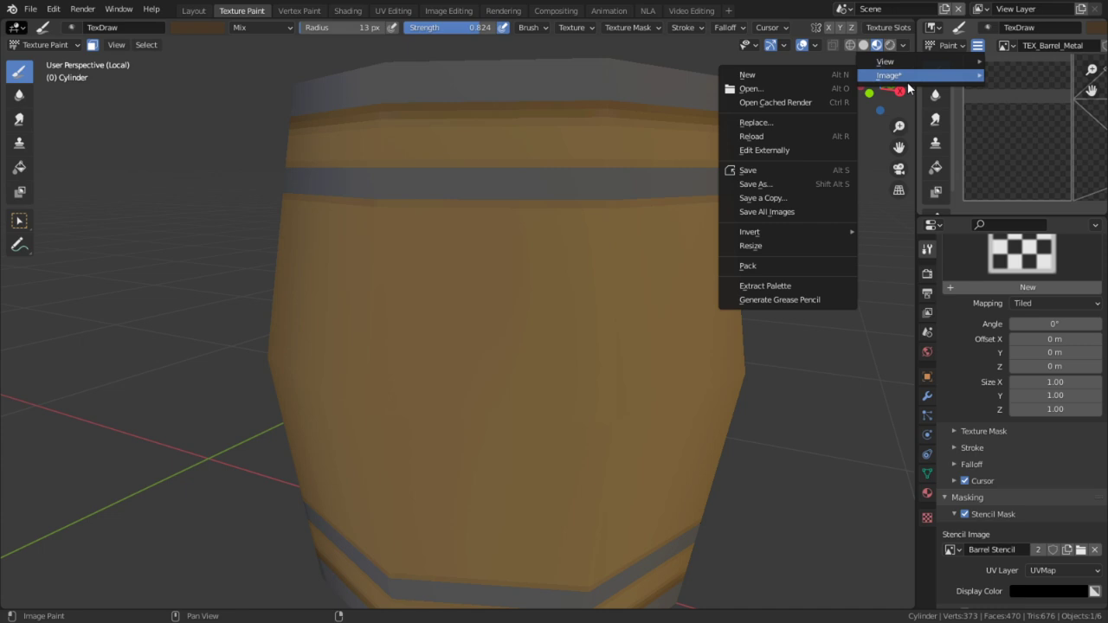
{"action": "left_click", "coordinate": [977, 45]}
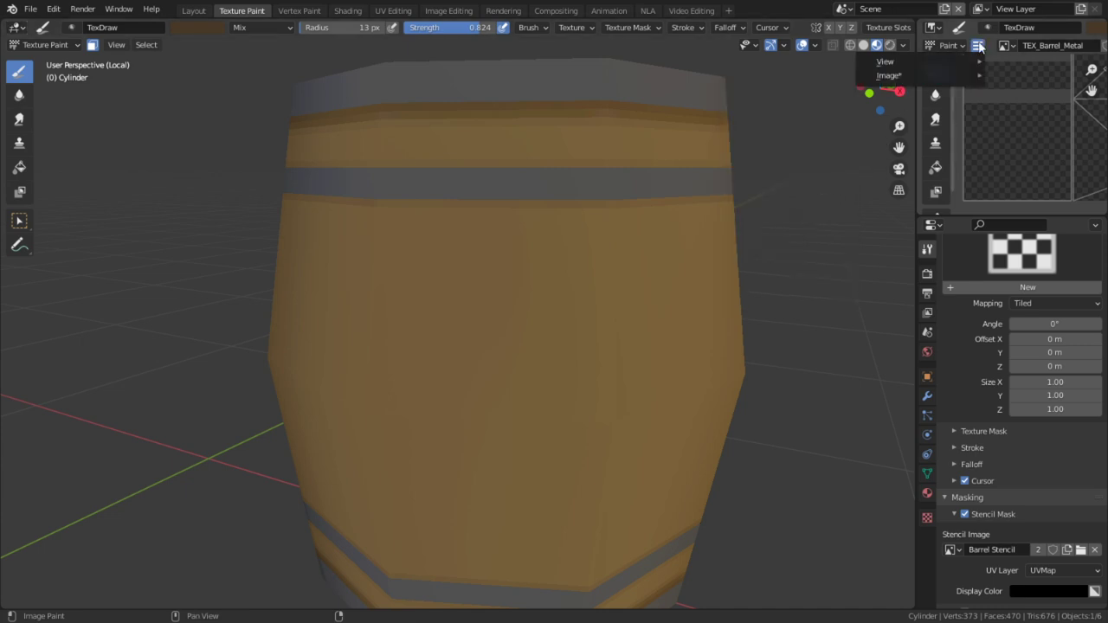
{"action": "mouse_move", "coordinate": [953, 65]}
{"action": "mouse_move", "coordinate": [891, 76]}
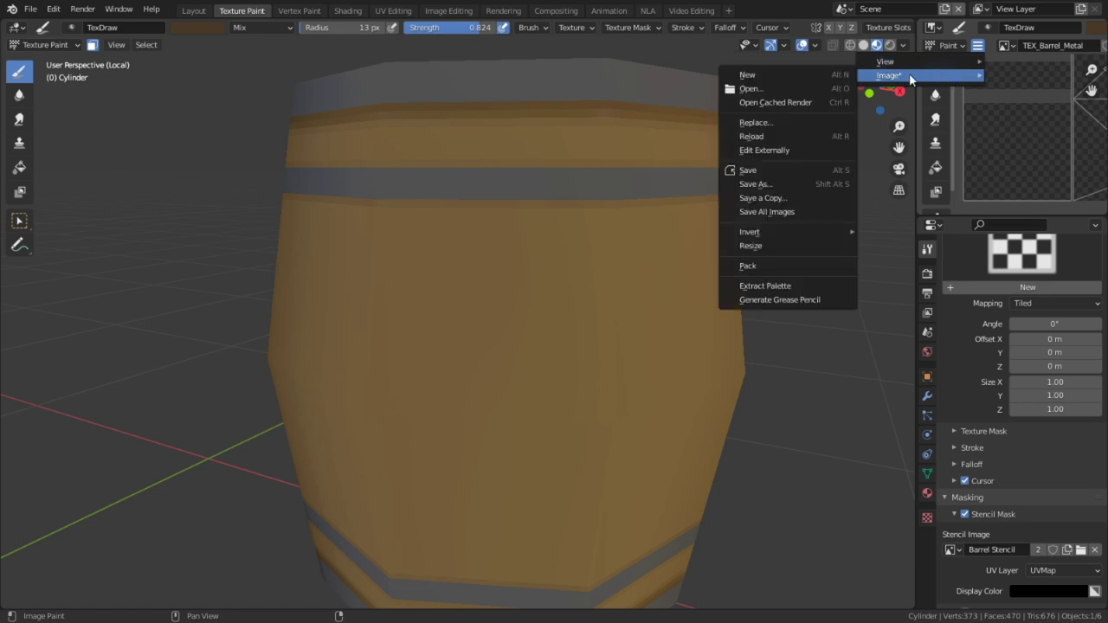
{"action": "right_click", "coordinate": [781, 217]}
{"action": "left_click", "coordinate": [773, 211]}
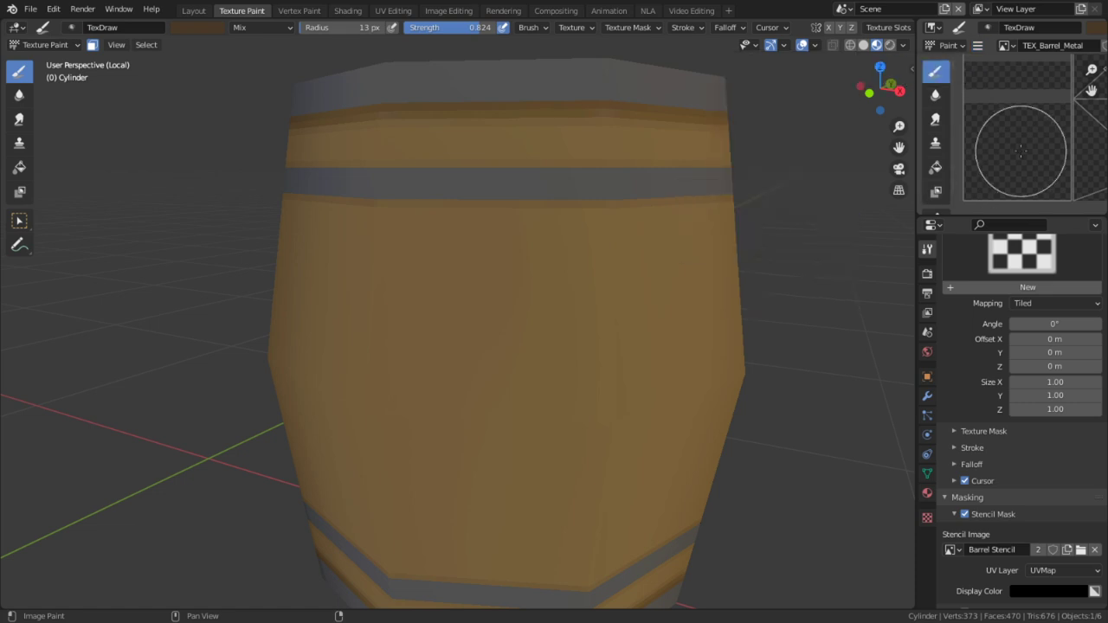
Make TEX_Barrel_Wood the active texture slot for painting the barrel
{"action": "key", "text": "q"}
{"action": "left_click", "coordinate": [970, 166]}
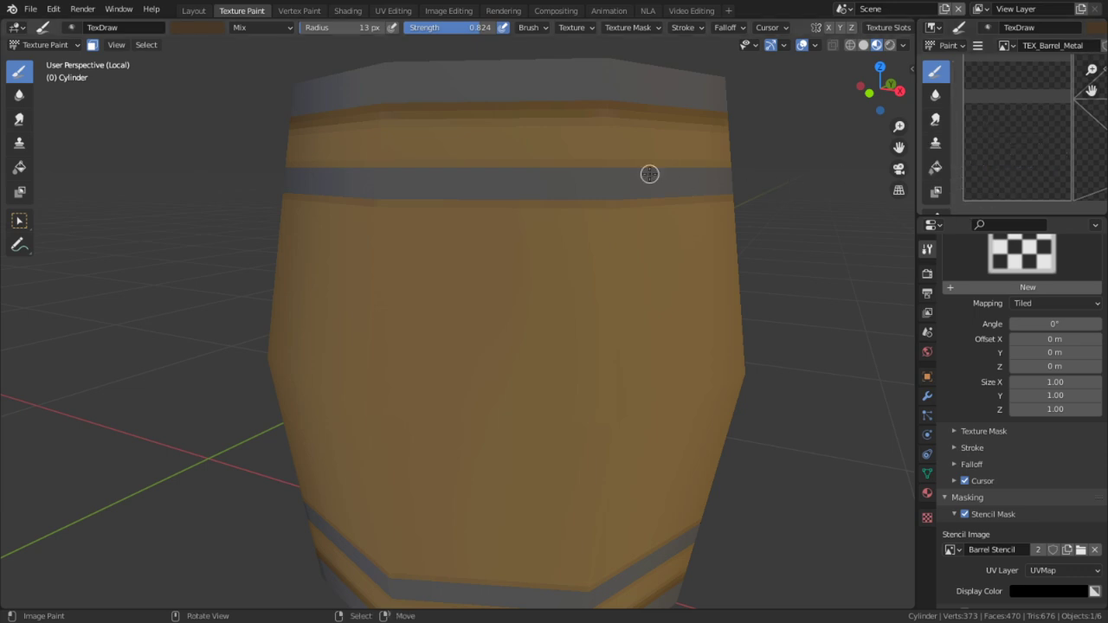
{"action": "middle_click_drag", "start_coordinate": [514, 260], "coordinate": [618, 242]}
{"action": "middle_click", "coordinate": [535, 191], "text": "alt"}
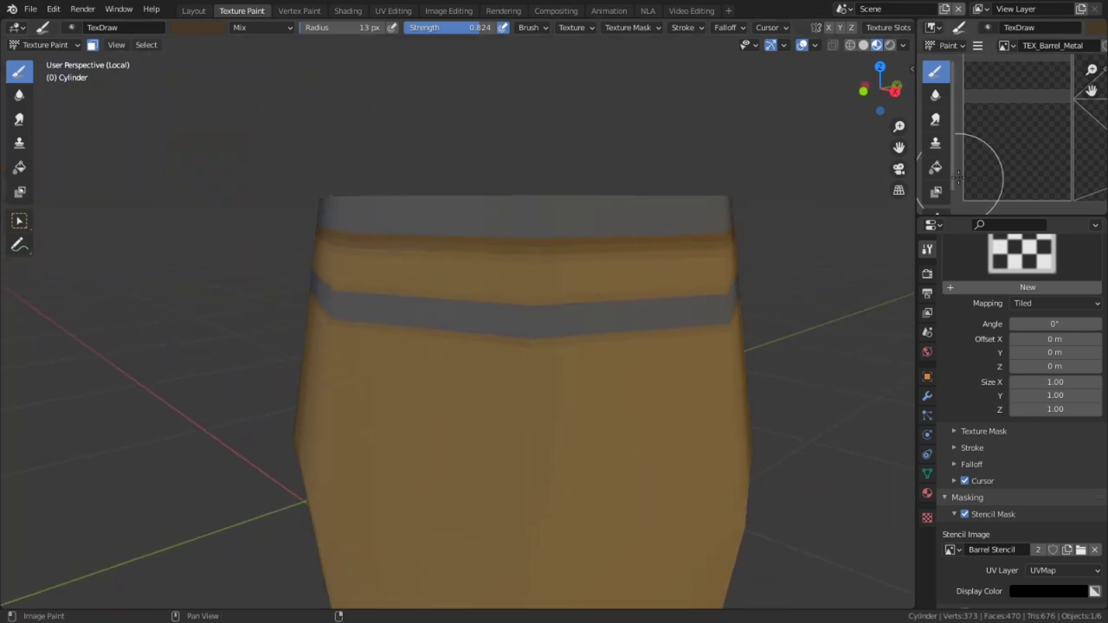
{"action": "scroll", "coordinate": [1030, 313], "scroll_direction": "up", "scroll_amount": 15}
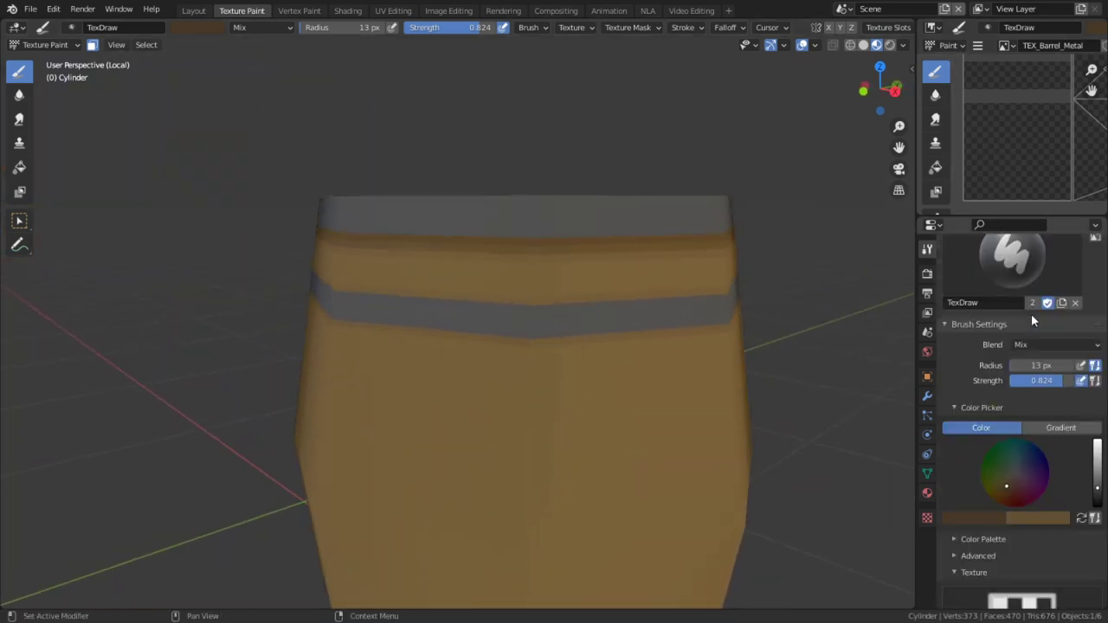
{"action": "left_click", "coordinate": [971, 346]}
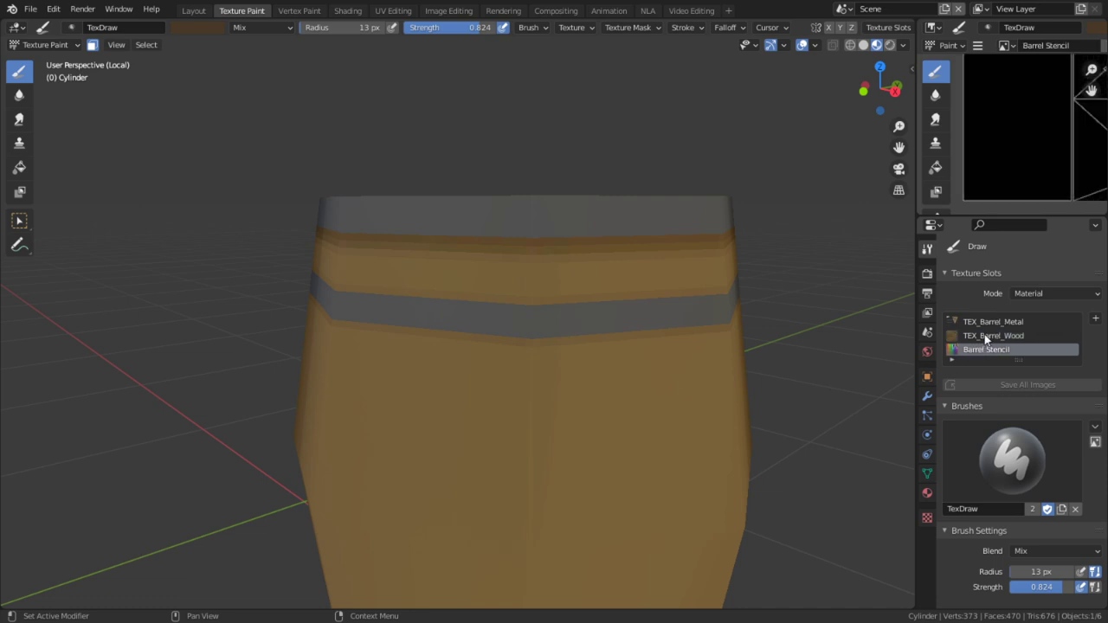
{"action": "left_click", "coordinate": [984, 335]}
Try painting a long vertical dark grain line down the barrel's side at brush strength 0.824, and undo it
{"action": "scroll", "coordinate": [502, 334], "scroll_direction": "up", "scroll_amount": 3}
{"action": "scroll", "coordinate": [499, 242], "scroll_direction": "up", "scroll_amount": 2}
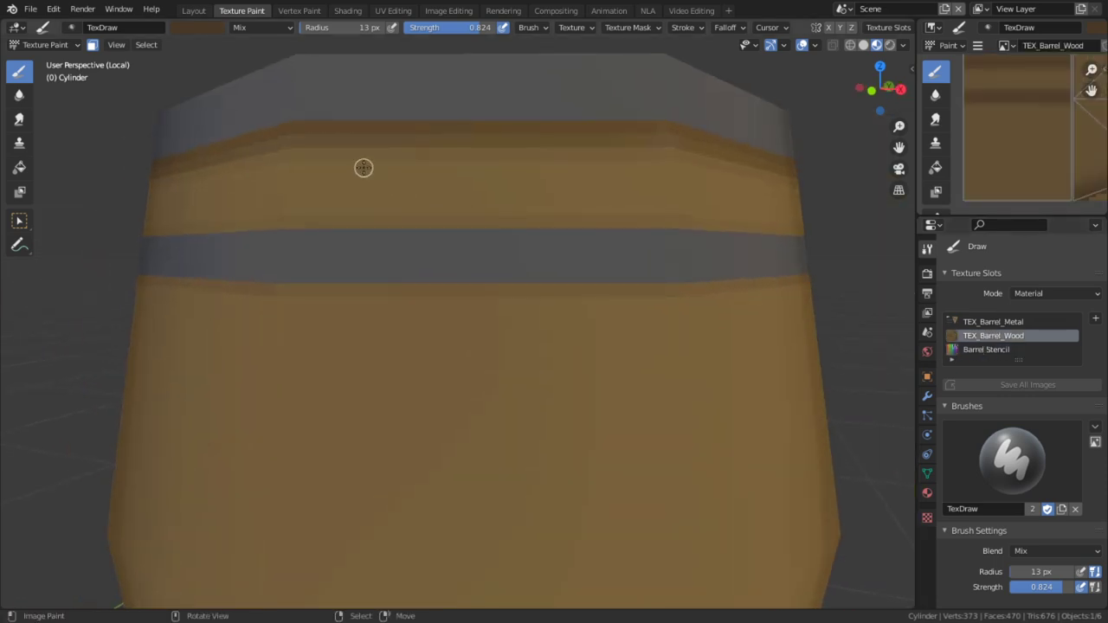
{"action": "left_click_drag", "start_coordinate": [339, 464], "coordinate": [342, 477]}
{"action": "middle_click_drag", "start_coordinate": [435, 361], "coordinate": [450, 266]}
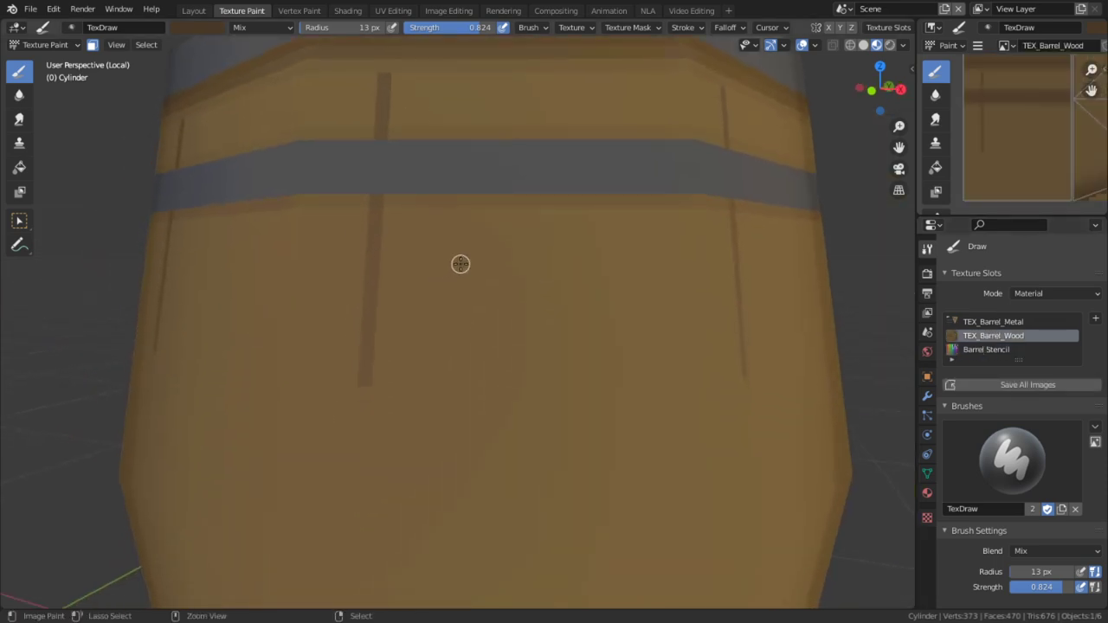
{"action": "key", "text": "ctrl+z"}
Paint faint vertical dark grain lines over the barrel's wooden sides with brush strength 0.224 and radius 13 px
{"action": "key", "text": "shift+f"}
{"action": "left_click", "coordinate": [396, 262]}
{"action": "middle_click_drag", "start_coordinate": [380, 120], "coordinate": [388, 199]}
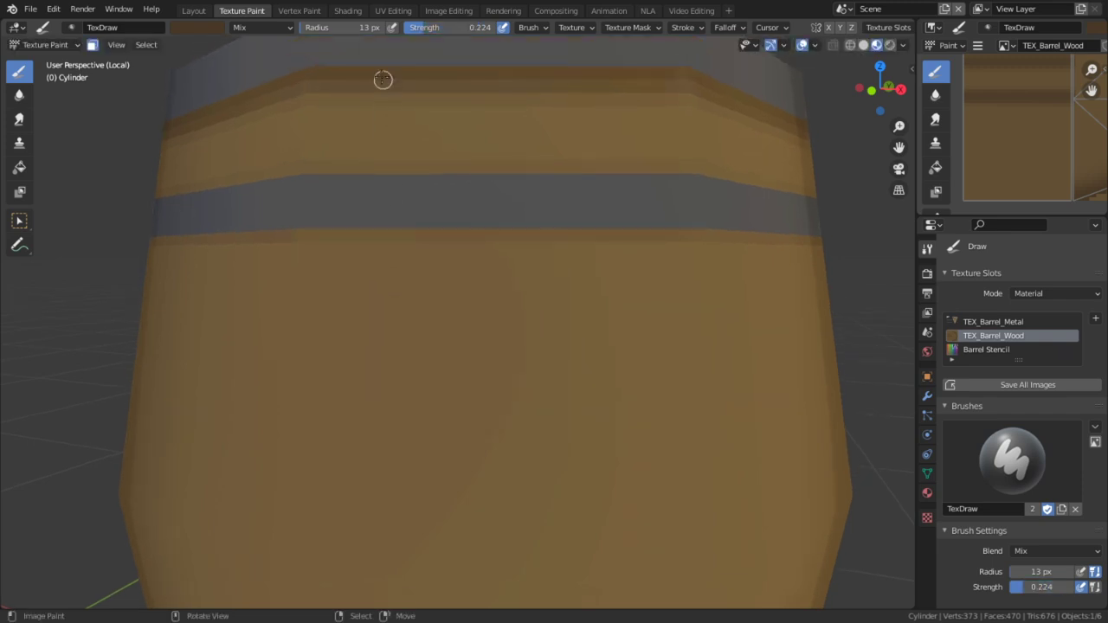
{"action": "left_click_drag", "start_coordinate": [348, 482], "coordinate": [356, 527]}
{"action": "mouse_move", "coordinate": [356, 526]}
{"action": "middle_mouse_down"}
{"action": "mouse_move", "coordinate": [459, 271]}
{"action": "mouse_move", "coordinate": [470, 421]}
{"action": "middle_mouse_up"}
{"action": "mouse_move", "coordinate": [474, 271]}
{"action": "left_mouse_down"}
{"action": "mouse_move", "coordinate": [462, 77]}
{"action": "mouse_move", "coordinate": [462, 152]}
{"action": "left_mouse_up"}
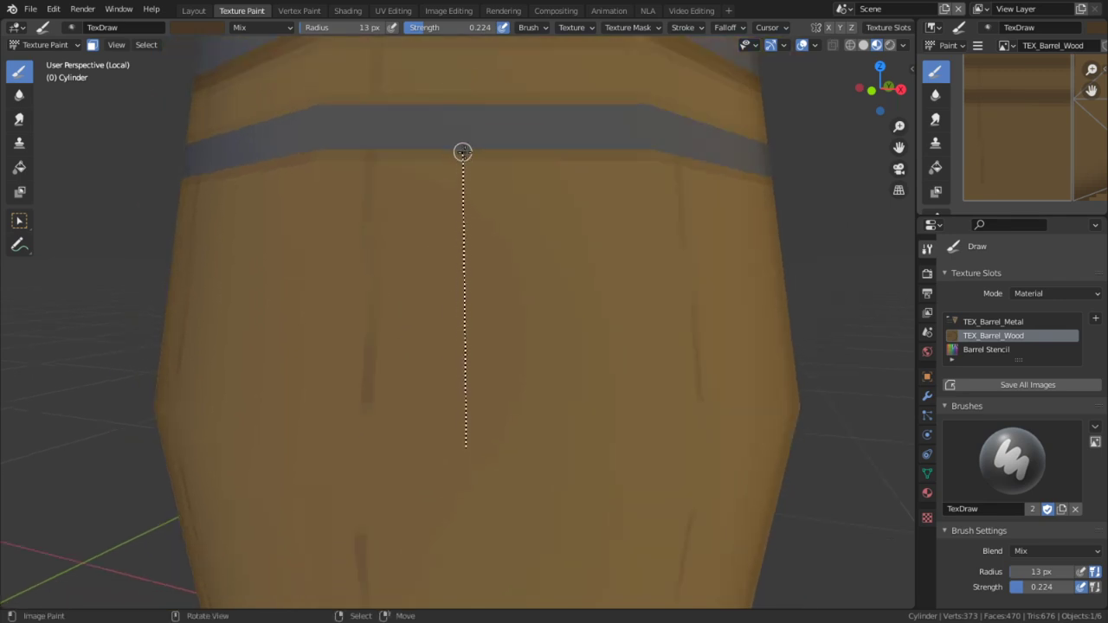
{"action": "mouse_move", "coordinate": [564, 136]}
{"action": "middle_mouse_down"}
{"action": "mouse_move", "coordinate": [581, 124]}
{"action": "mouse_move", "coordinate": [494, 161]}
{"action": "mouse_move", "coordinate": [531, 74]}
{"action": "middle_mouse_up"}
{"action": "mouse_move", "coordinate": [531, 114]}
{"action": "left_mouse_down"}
{"action": "mouse_move", "coordinate": [522, 442]}
{"action": "mouse_move", "coordinate": [527, 280]}
{"action": "left_mouse_up"}
{"action": "scroll", "coordinate": [568, 290], "scroll_direction": "down", "scroll_amount": 3}
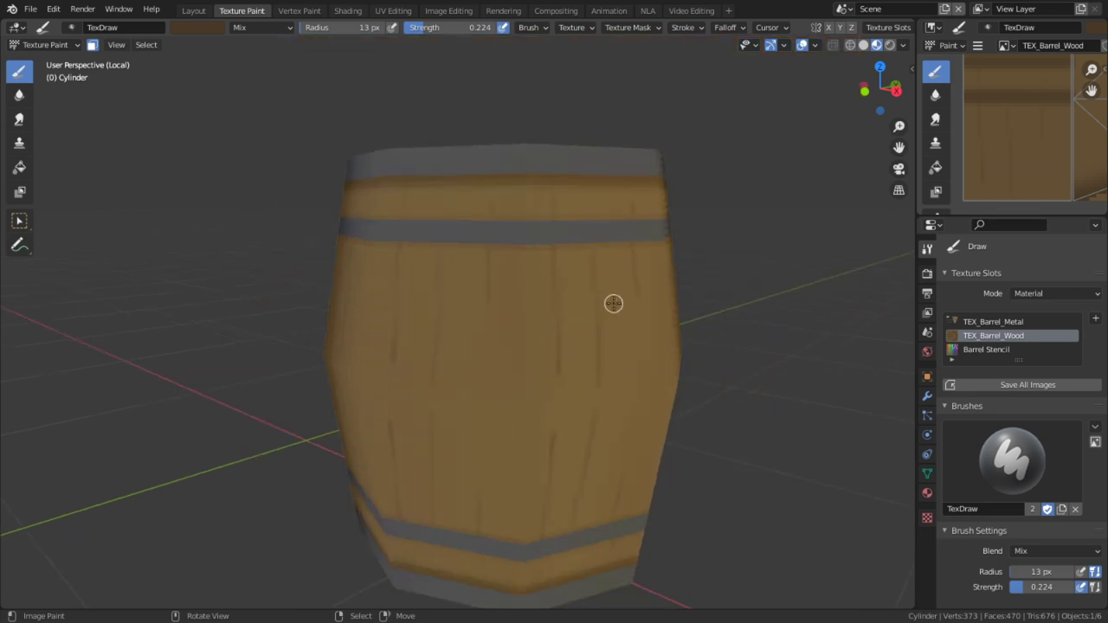
{"action": "middle_click_drag", "start_coordinate": [614, 303], "coordinate": [662, 386]}
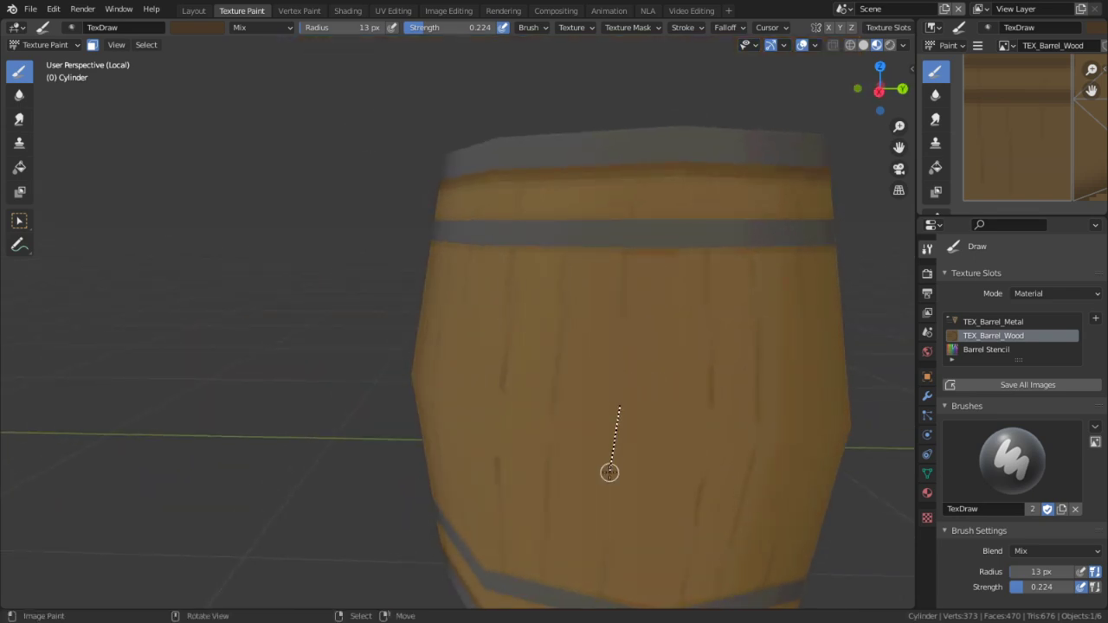
{"action": "middle_click_drag", "start_coordinate": [694, 553], "coordinate": [628, 328]}
{"action": "scroll", "coordinate": [628, 318], "scroll_direction": "up", "scroll_amount": 4}
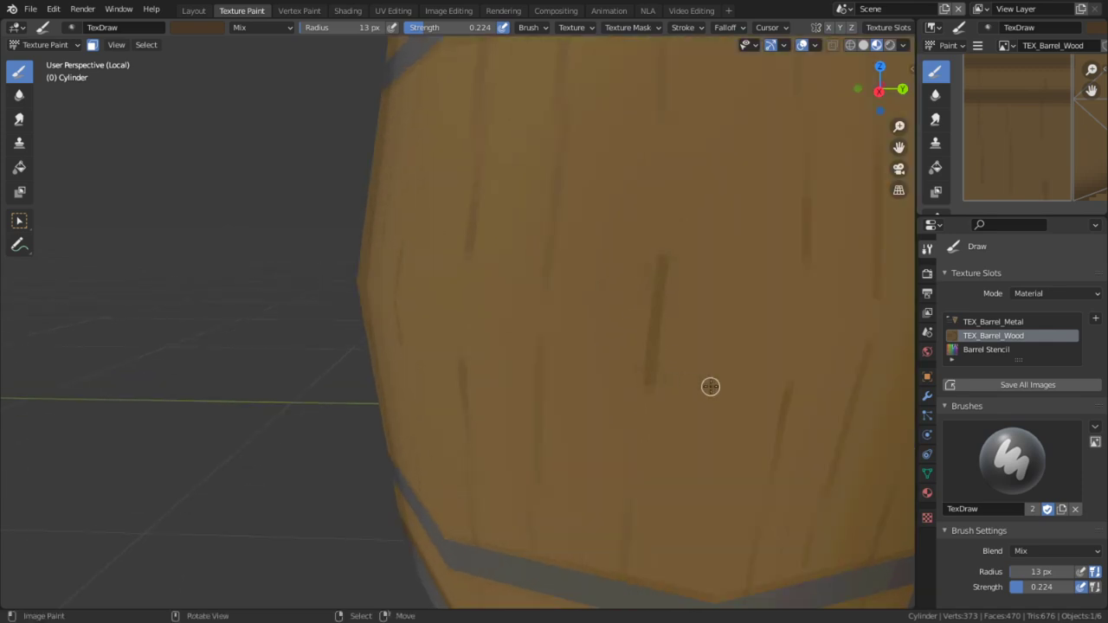
Switch the viewport to Solid shading and sample the plain wood colour from the middle of the barrel's side
{"action": "left_click", "coordinate": [863, 45]}
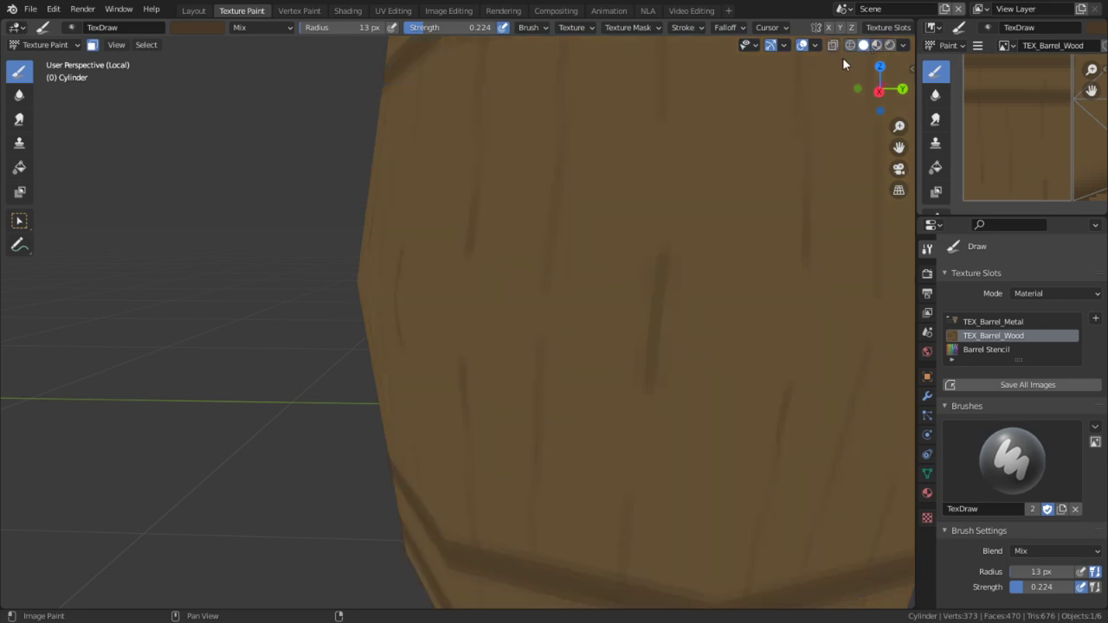
{"action": "mouse_move", "coordinate": [594, 217]}
{"action": "middle_mouse_down"}
{"action": "mouse_move", "coordinate": [655, 241]}
{"action": "mouse_move", "coordinate": [672, 228]}
{"action": "middle_mouse_up"}
{"action": "scroll", "coordinate": [673, 227], "scroll_direction": "down", "scroll_amount": 1}
{"action": "scroll", "coordinate": [630, 242], "scroll_direction": "up", "scroll_amount": 2}
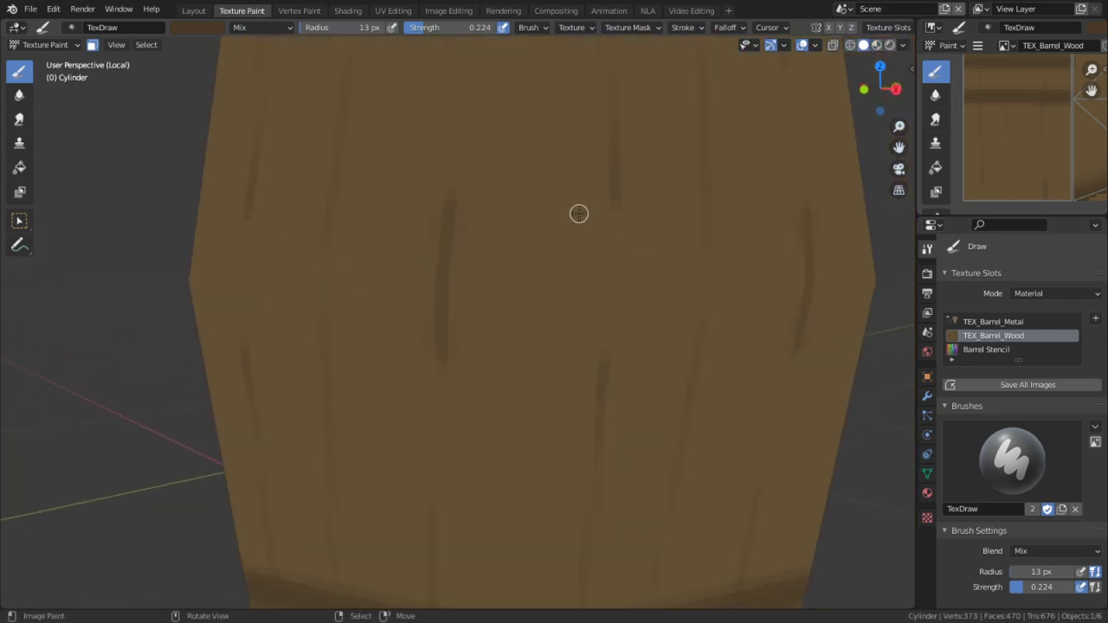
{"action": "scroll", "coordinate": [578, 213], "scroll_direction": "down", "scroll_amount": 2}
{"action": "scroll", "coordinate": [634, 353], "scroll_direction": "up", "scroll_amount": 3}
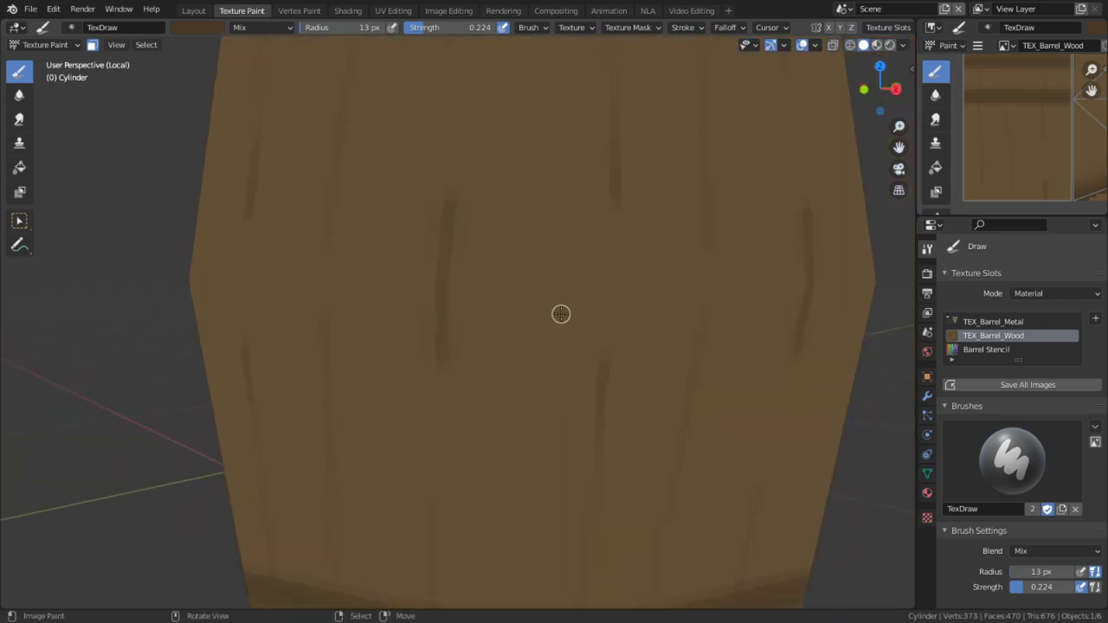
{"action": "key", "text": "s"}
Soften the thick grain line at the barrel's middle with the wood colour, using radius 92 px and strength 0.121
{"action": "key", "text": "shift+f"}
{"action": "left_click", "coordinate": [500, 246]}
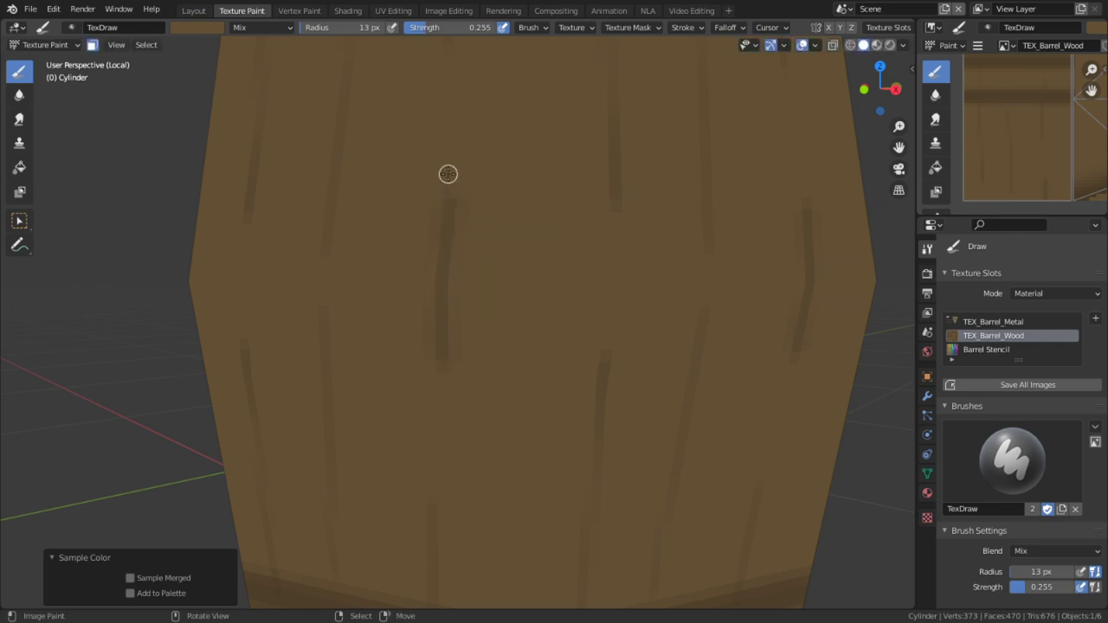
{"action": "key", "text": "f"}
{"action": "left_click", "coordinate": [502, 190]}
{"action": "key", "text": "shift+f"}
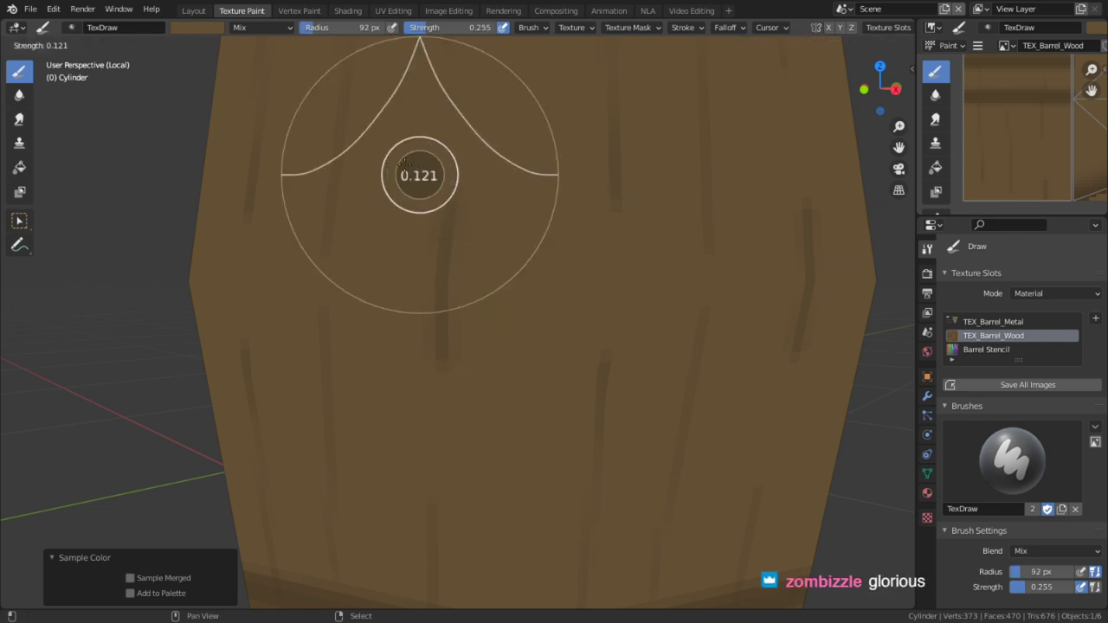
{"action": "left_click", "coordinate": [404, 165]}
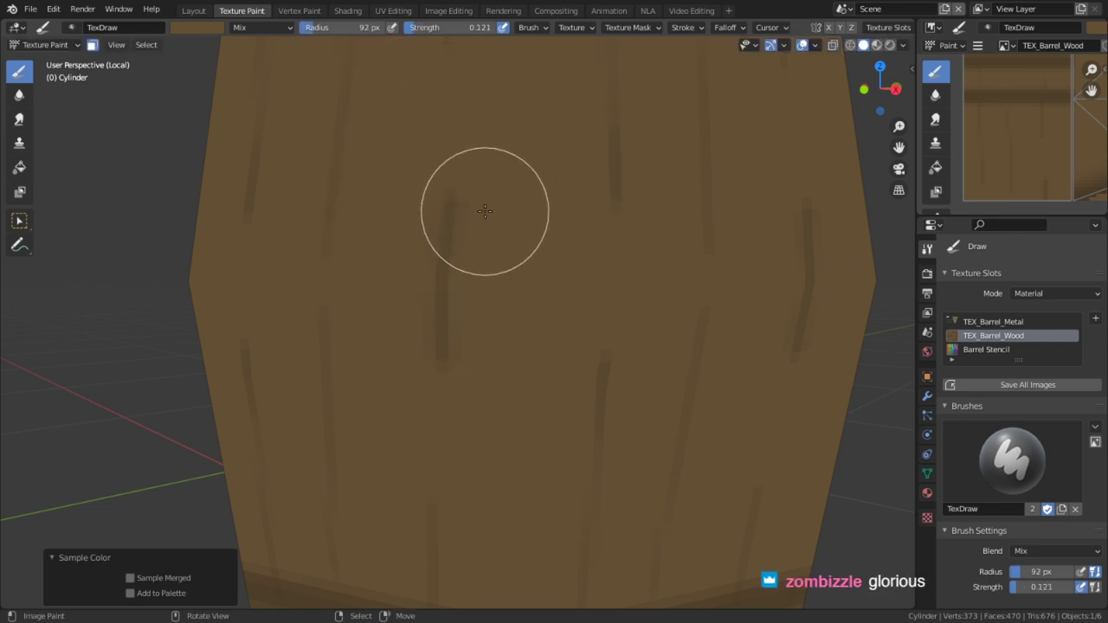
{"action": "left_click_drag", "start_coordinate": [456, 198], "coordinate": [450, 288]}
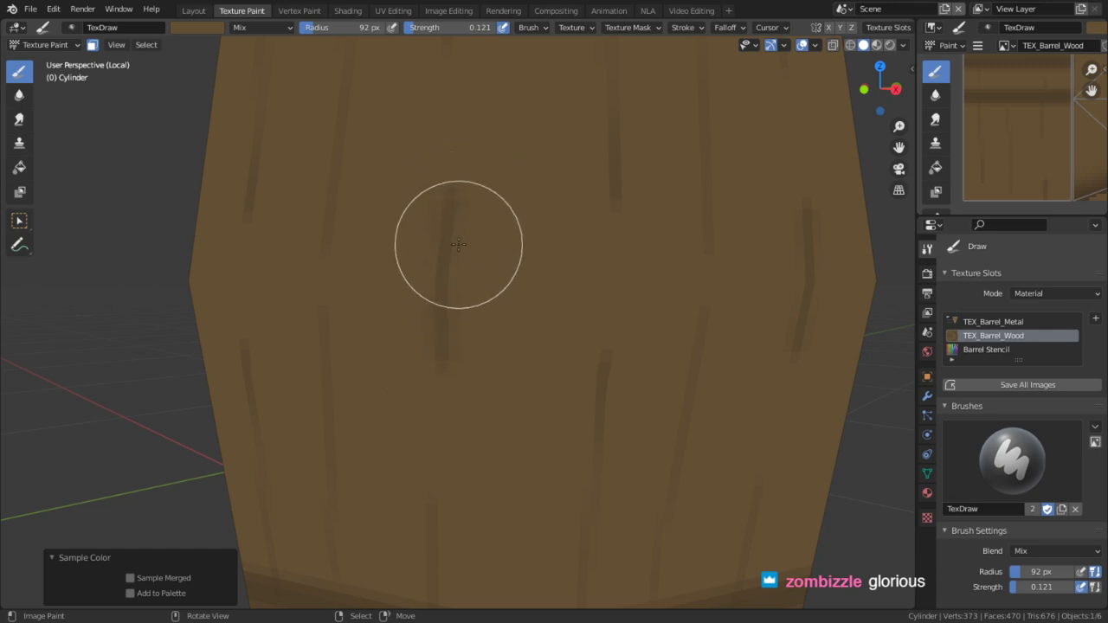
{"action": "left_click_drag", "start_coordinate": [459, 199], "coordinate": [451, 364]}
{"action": "middle_click_drag", "start_coordinate": [793, 311], "coordinate": [720, 343]}
{"action": "scroll", "coordinate": [720, 344], "scroll_direction": "down", "scroll_amount": 5}
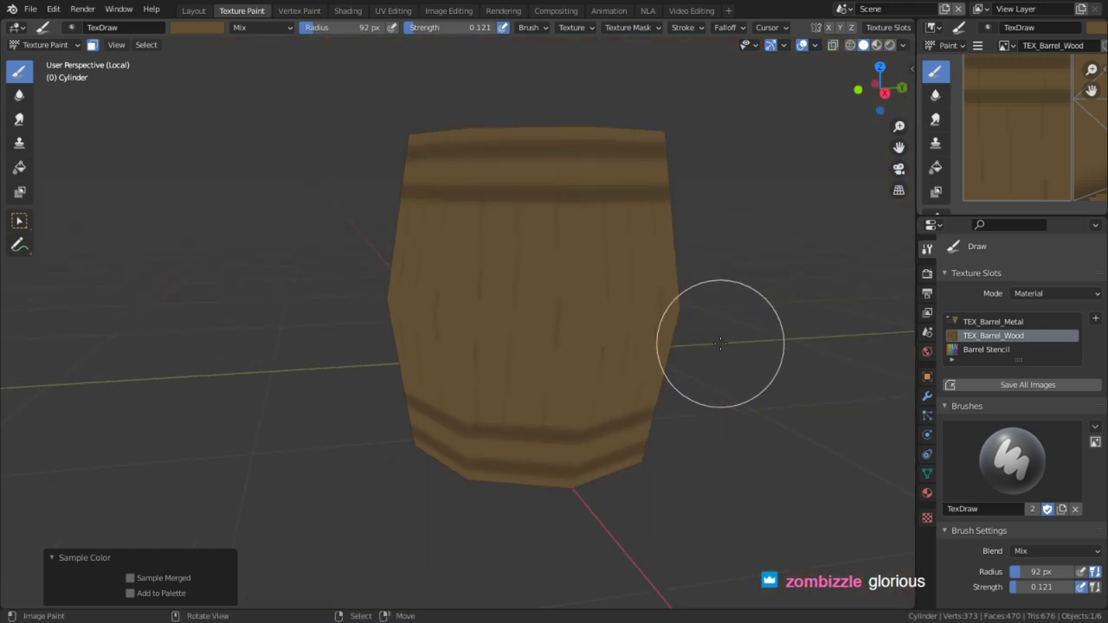
Set the brush strength to 1.000 and maximize the image editor around the lid area of TEX_Barrel_Wood
{"action": "mouse_move", "coordinate": [572, 294]}
{"action": "middle_mouse_down"}
{"action": "mouse_move", "coordinate": [570, 225]}
{"action": "mouse_move", "coordinate": [416, 198]}
{"action": "middle_mouse_up"}
{"action": "key", "text": "shift+f"}
{"action": "left_click", "coordinate": [501, 223]}
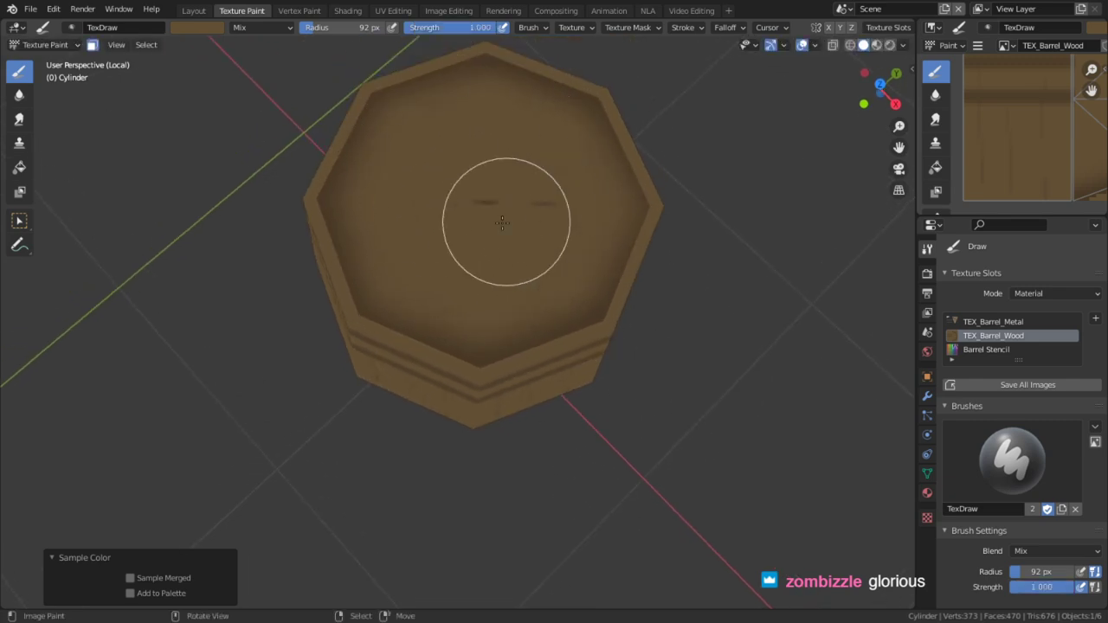
{"action": "scroll", "coordinate": [502, 223], "scroll_direction": "up", "scroll_amount": 3}
{"action": "key", "text": "ctrl+space"}
{"action": "scroll", "coordinate": [686, 284], "scroll_direction": "up", "scroll_amount": 4}
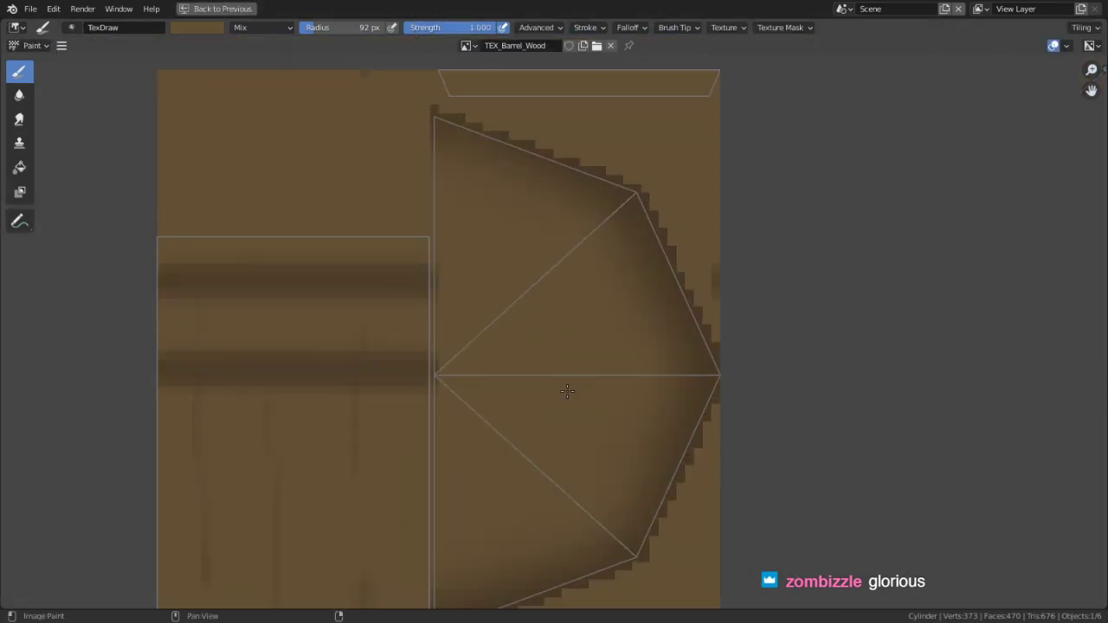
{"action": "scroll", "coordinate": [567, 391], "scroll_direction": "up", "scroll_amount": 4}
Reduce the brush radius to 3 px, checking the brush's custom falloff curve along the way
{"action": "key", "text": "f"}
{"action": "left_click", "coordinate": [96, 341]}
{"action": "scroll", "coordinate": [399, 330], "scroll_direction": "down", "scroll_amount": 1}
{"action": "key", "text": "f"}
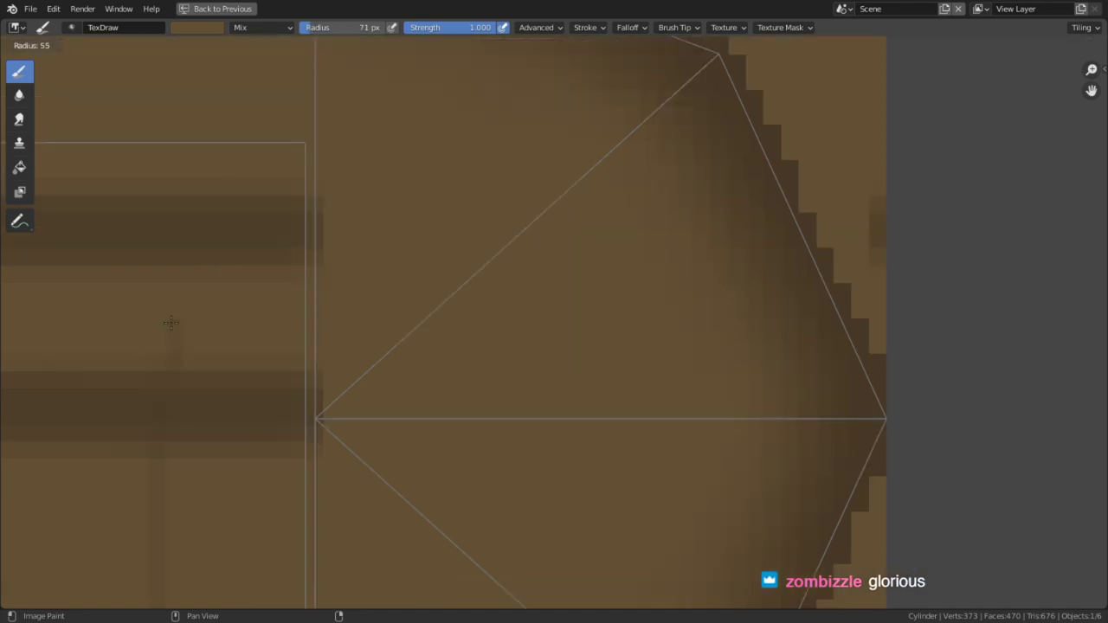
{"action": "left_click", "coordinate": [167, 322]}
{"action": "key", "text": "shift+e"}
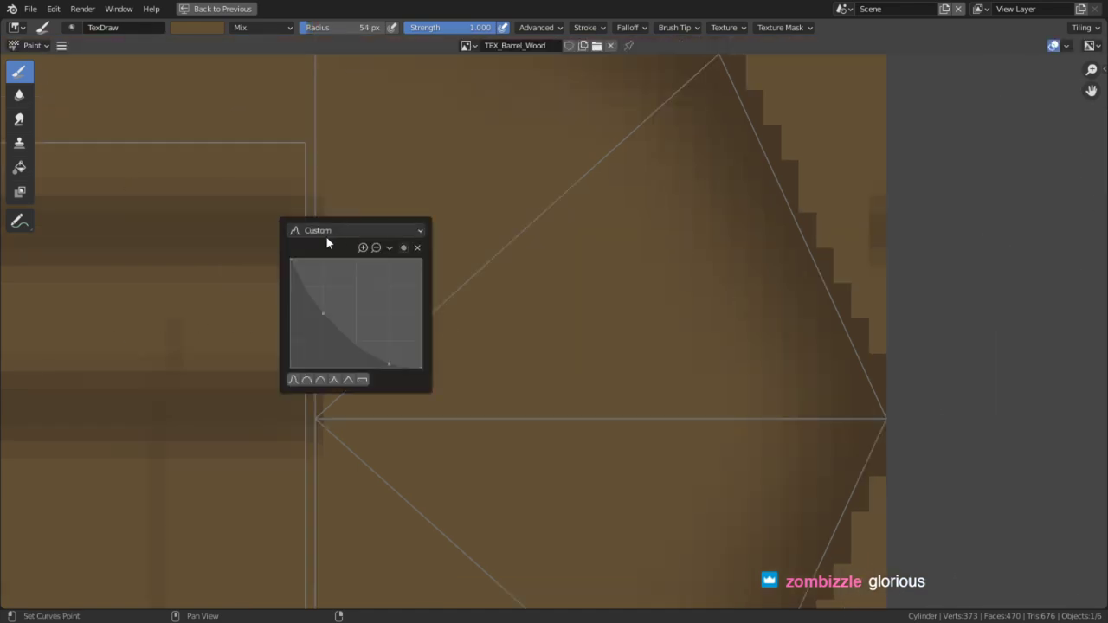
{"action": "key", "text": "f"}
{"action": "scroll", "coordinate": [490, 341], "scroll_direction": "down", "scroll_amount": 3}
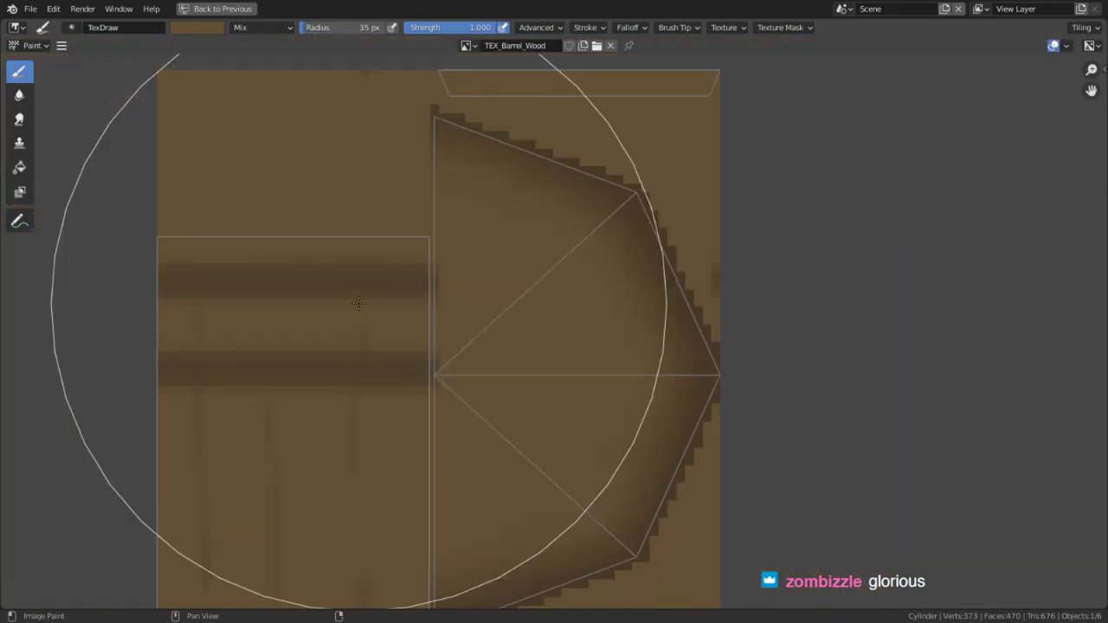
{"action": "left_click", "coordinate": [127, 309]}
{"action": "scroll", "coordinate": [368, 286], "scroll_direction": "up", "scroll_amount": 3}
{"action": "key", "text": "f"}
{"action": "left_click", "coordinate": [339, 251]}
Paint wood colour over the dark band ends spilling into the lid's UV area, and restore the layout to check the lid
{"action": "key", "text": "shift+e"}
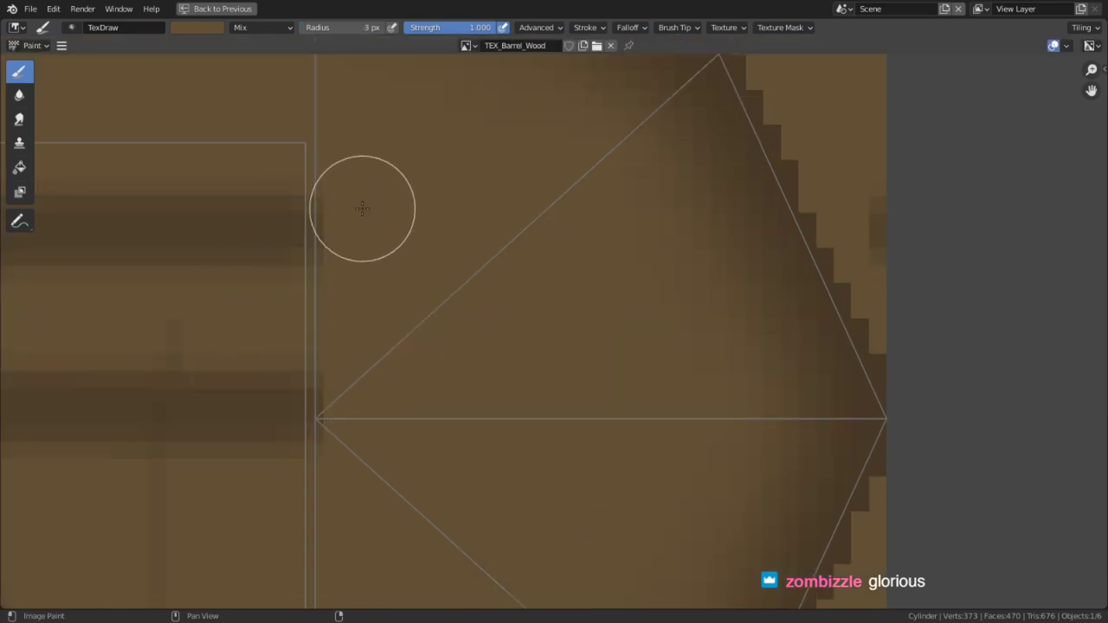
{"action": "key", "text": "e"}
{"action": "left_click", "coordinate": [356, 155]}
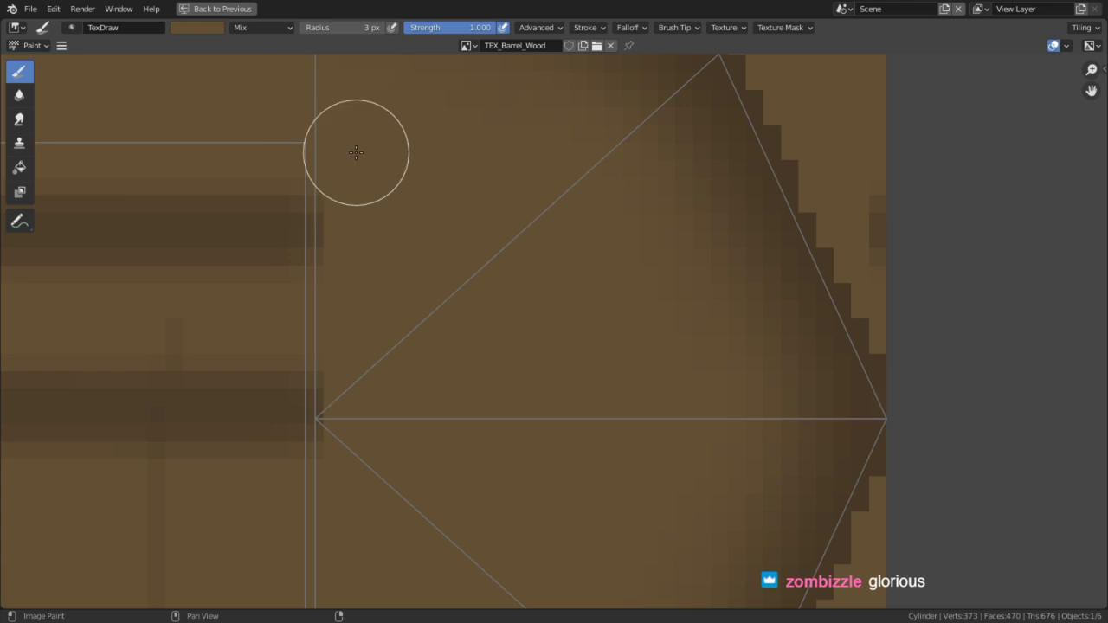
{"action": "left_click_drag", "start_coordinate": [366, 153], "coordinate": [377, 505]}
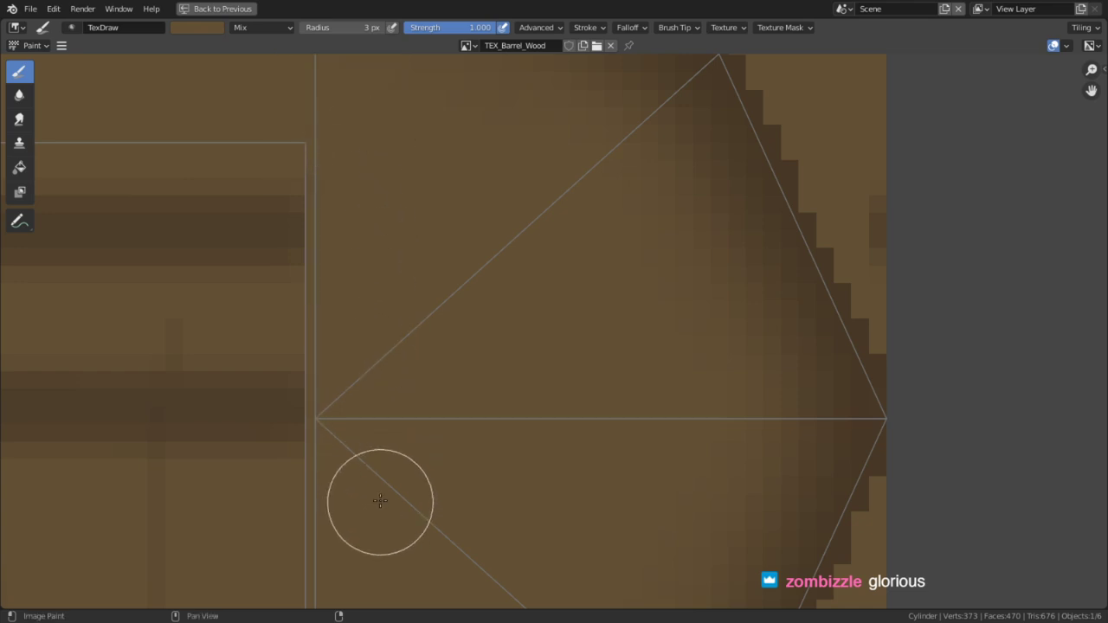
{"action": "key", "text": "ctrl+space"}
{"action": "scroll", "coordinate": [484, 339], "scroll_direction": "down", "scroll_amount": 3}
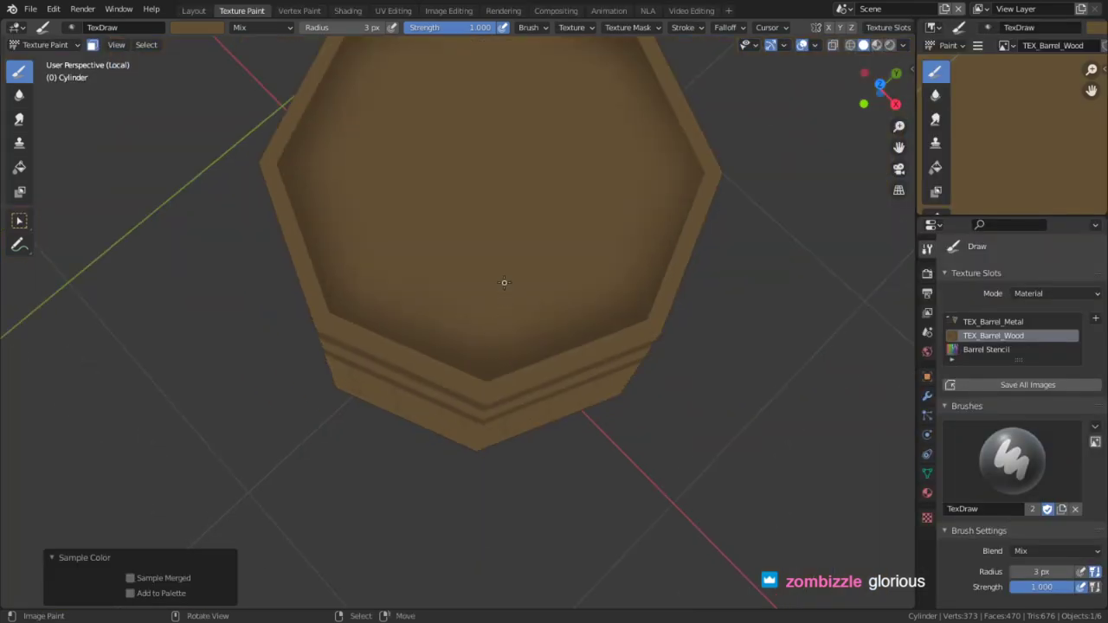
{"action": "middle_click_drag", "start_coordinate": [513, 333], "coordinate": [592, 349]}
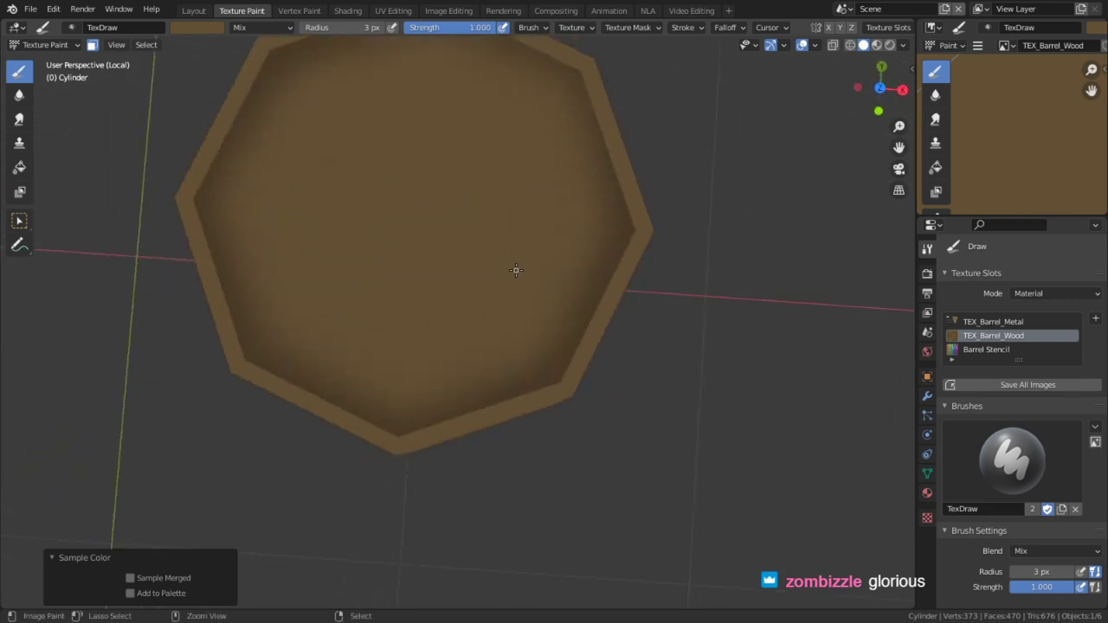
Add a new texture to the TexDraw brush and set its type to Clouds
{"action": "key", "text": "ctrl+space"}
{"action": "scroll", "coordinate": [517, 379], "scroll_direction": "down", "scroll_amount": 2}
{"action": "middle_click_drag", "start_coordinate": [517, 378], "coordinate": [503, 232]}
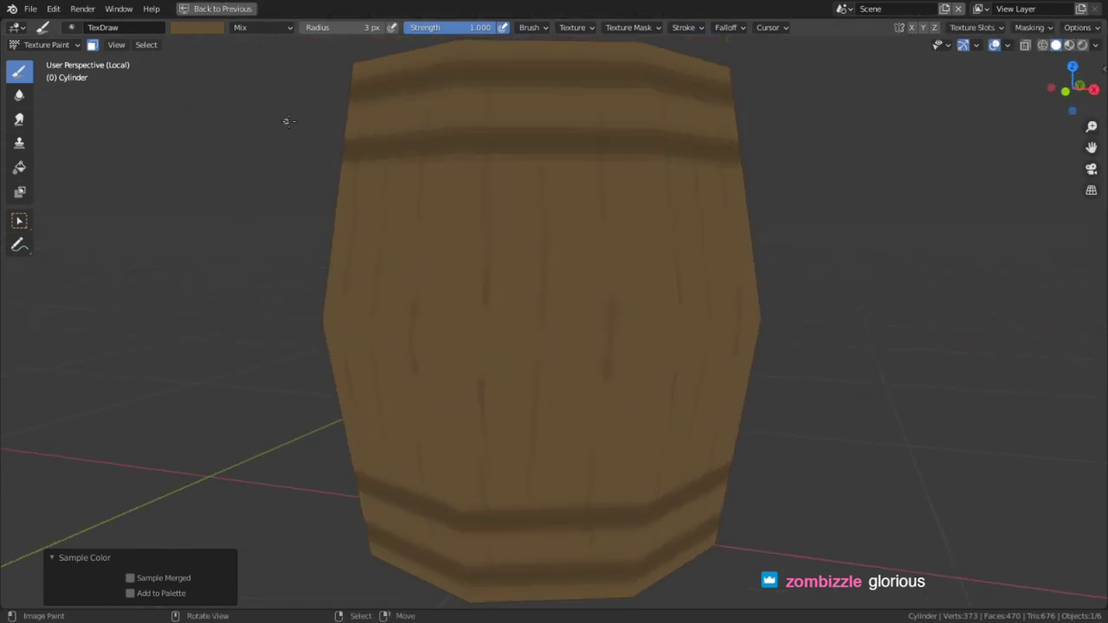
{"action": "left_click", "coordinate": [227, 9]}
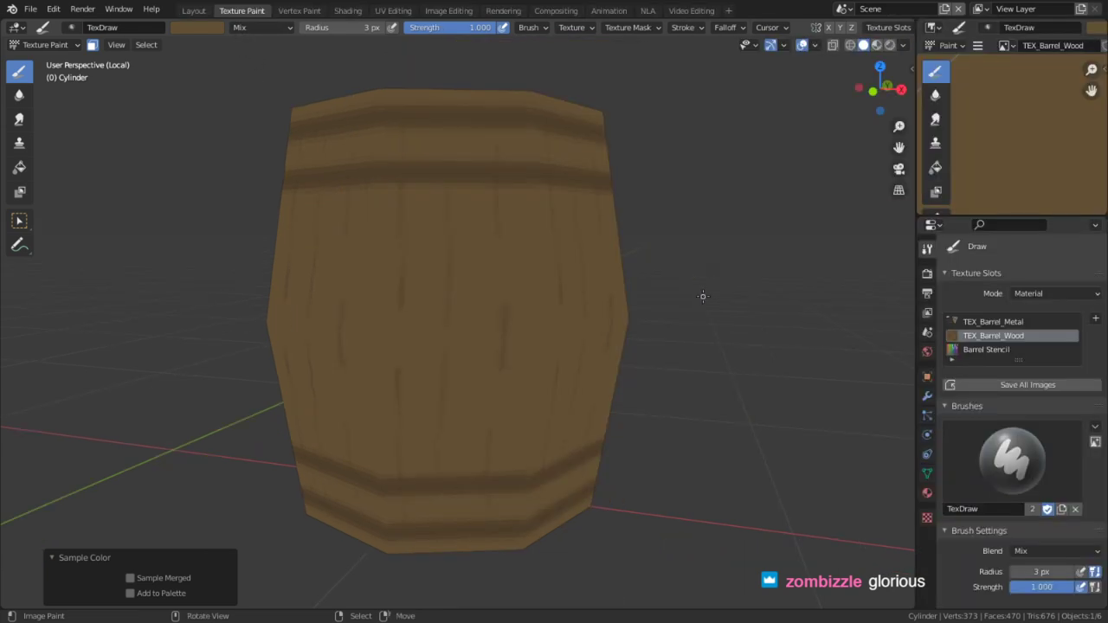
{"action": "left_click", "coordinate": [926, 518]}
{"action": "left_click", "coordinate": [997, 292]}
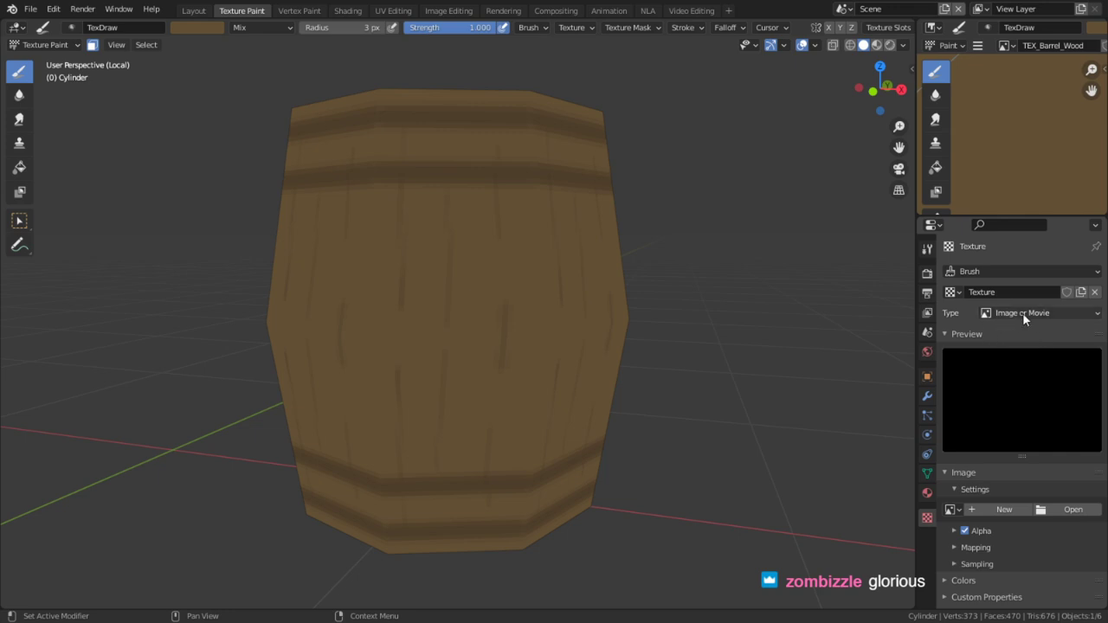
{"action": "left_click", "coordinate": [1042, 313]}
{"action": "left_click", "coordinate": [1042, 379]}
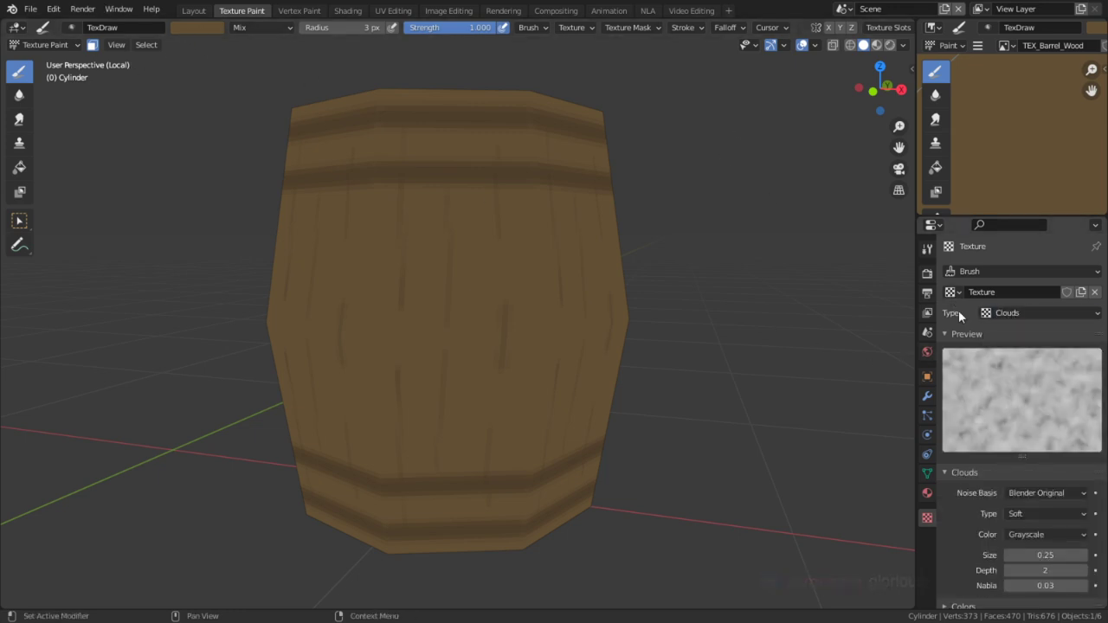
{"action": "key", "text": "ctrl+space"}
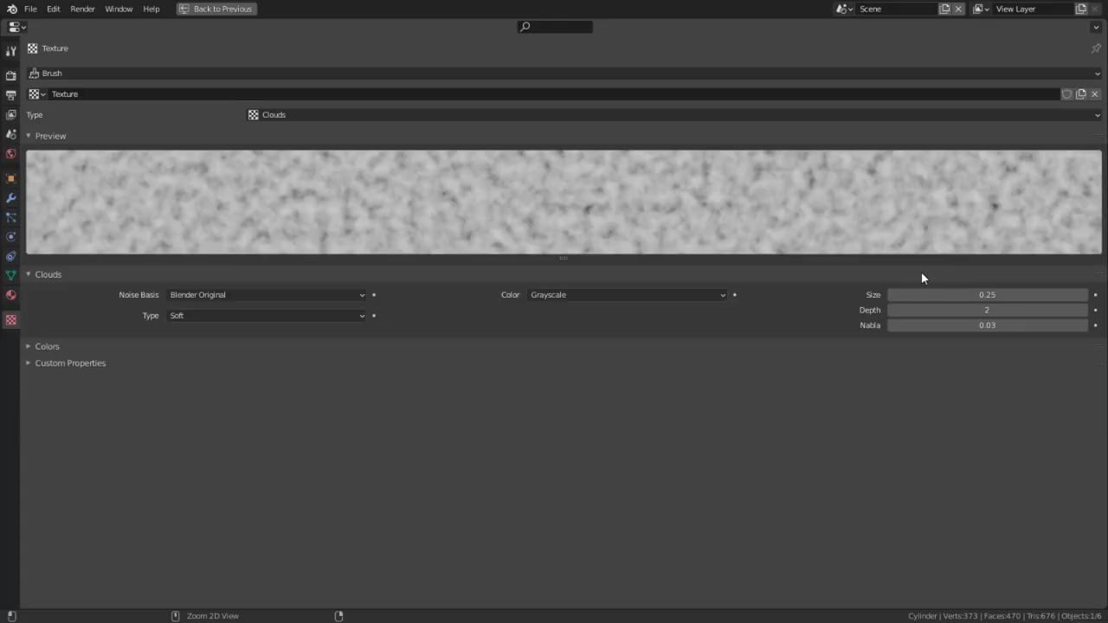
{"action": "key", "text": "ctrl+space"}
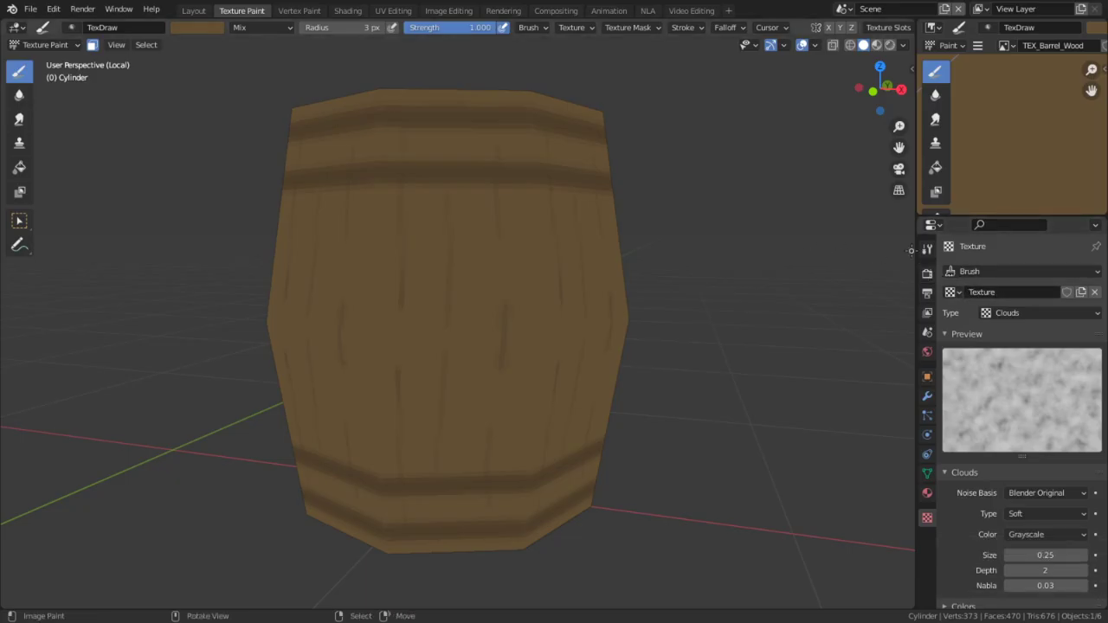
Duplicate the TexDraw brush and name the copy Cloud brush
{"action": "left_click", "coordinate": [926, 249]}
{"action": "scroll", "coordinate": [1042, 450], "scroll_direction": "down", "scroll_amount": 2}
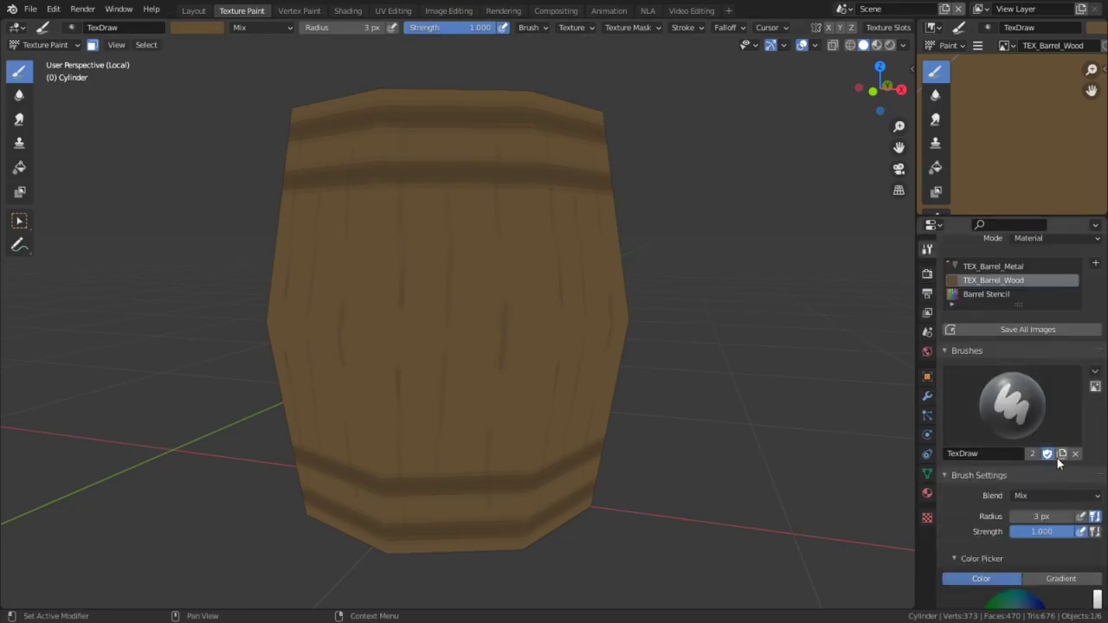
{"action": "left_click", "coordinate": [1058, 455]}
{"action": "left_click", "coordinate": [968, 454]}
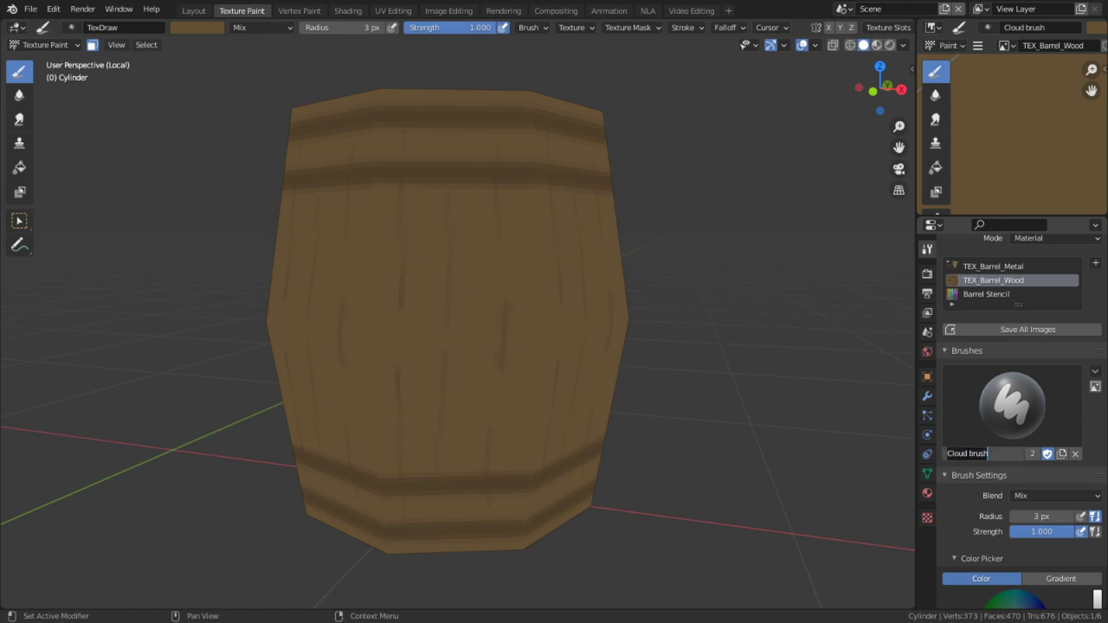
Check the brush list and remove the Clouds texture from the original TexDraw brush
{"action": "left_click", "coordinate": [926, 518]}
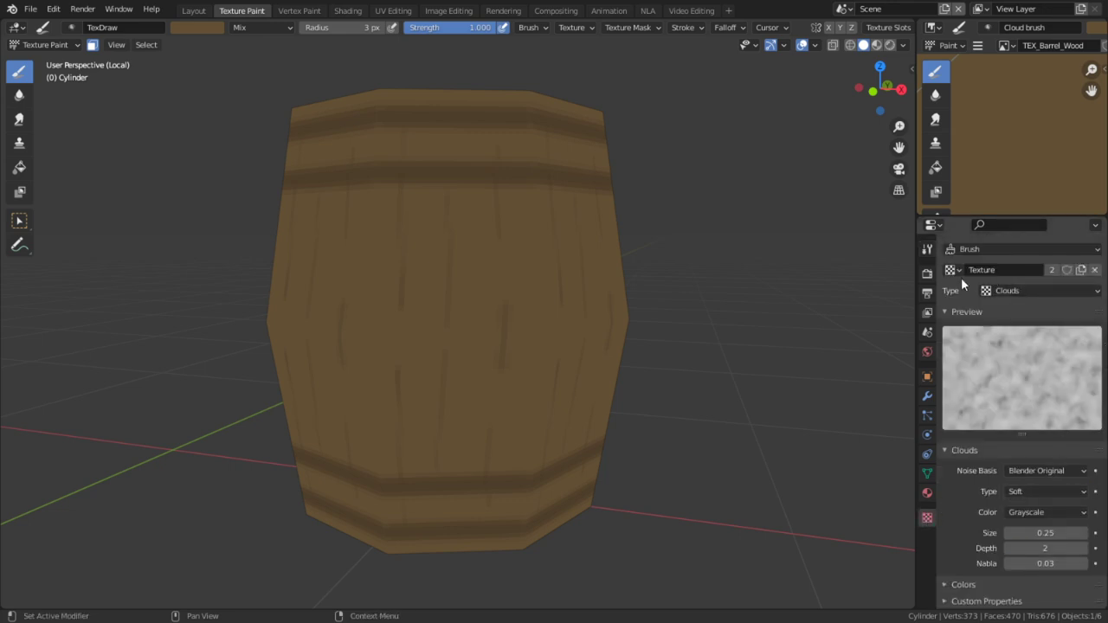
{"action": "left_click", "coordinate": [927, 249]}
{"action": "left_click", "coordinate": [987, 442]}
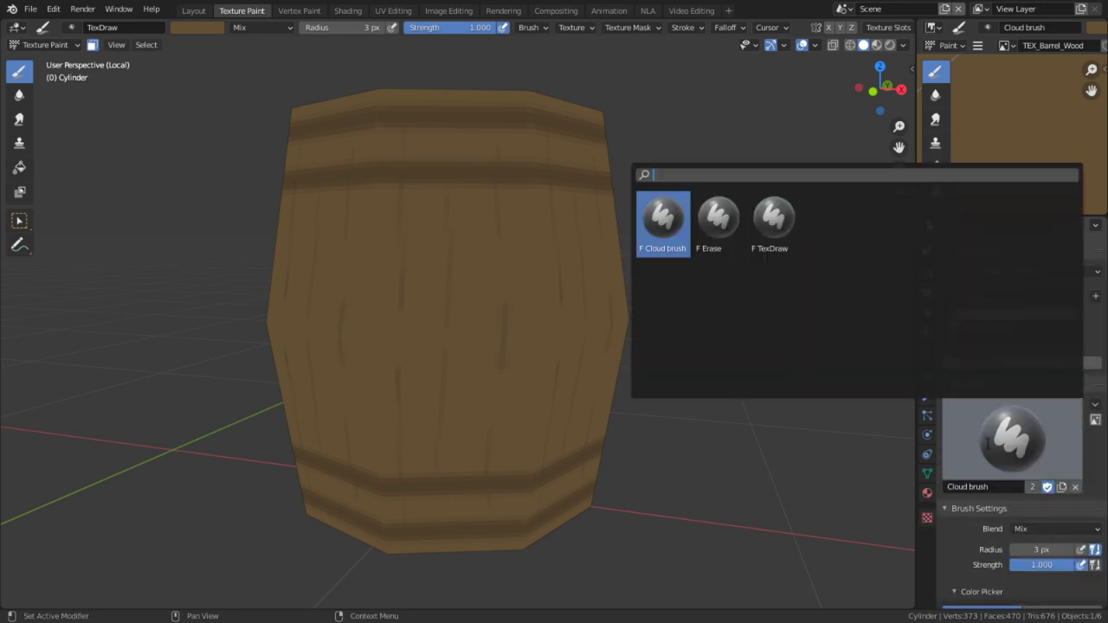
{"action": "left_click", "coordinate": [926, 518]}
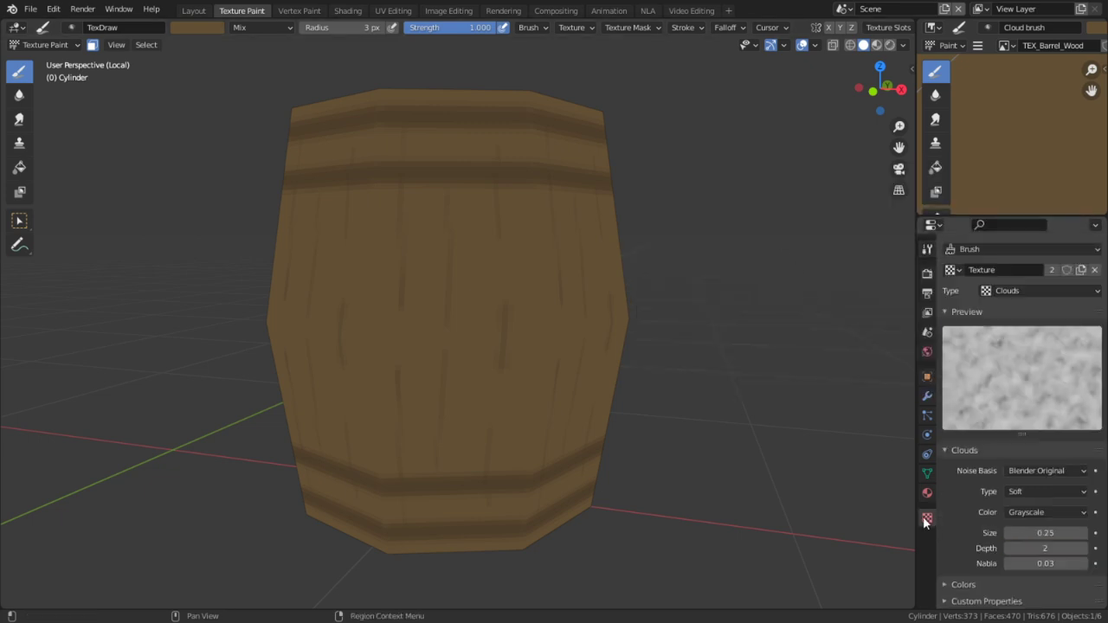
{"action": "left_click", "coordinate": [1094, 270]}
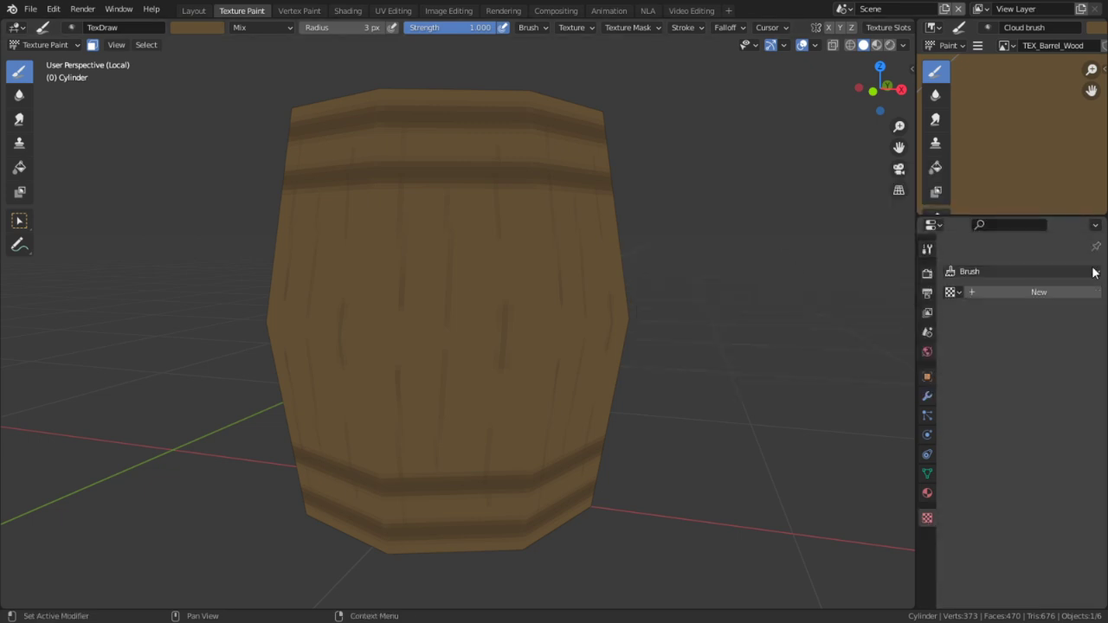
{"action": "left_click", "coordinate": [928, 247]}
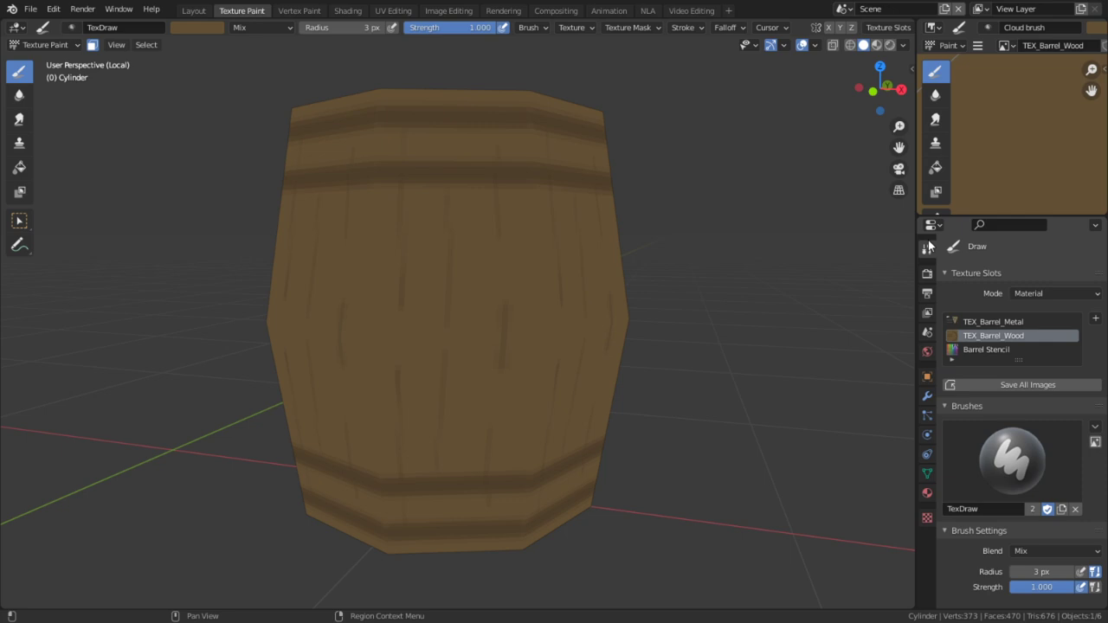
Activate the Cloud brush with a radius of 203 px and set its blending mode to Screen
{"action": "left_click", "coordinate": [996, 428]}
{"action": "left_click", "coordinate": [661, 244]}
{"action": "key", "text": "f"}
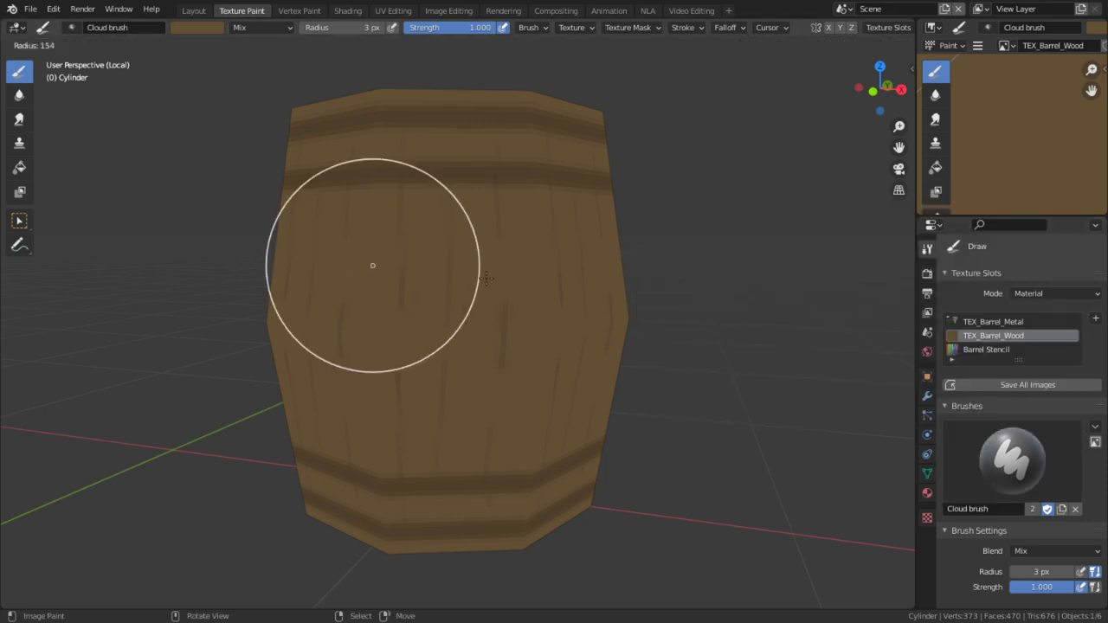
{"action": "left_click", "coordinate": [518, 279]}
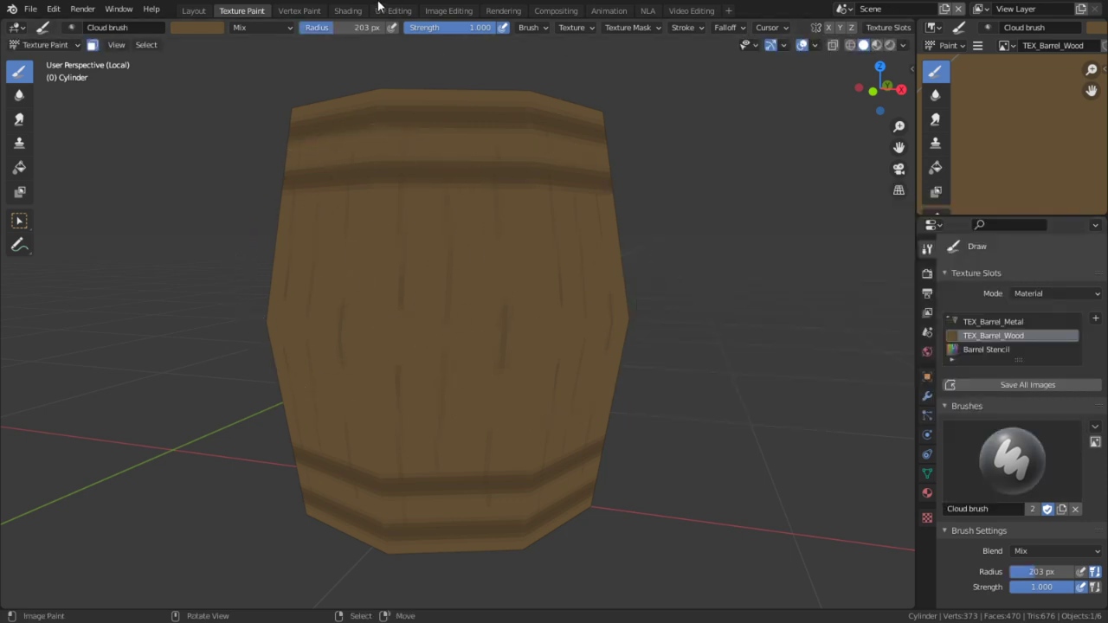
{"action": "left_click", "coordinate": [266, 31]}
{"action": "key", "text": "a"}
{"action": "left_click", "coordinate": [265, 31]}
{"action": "key", "text": "s"}
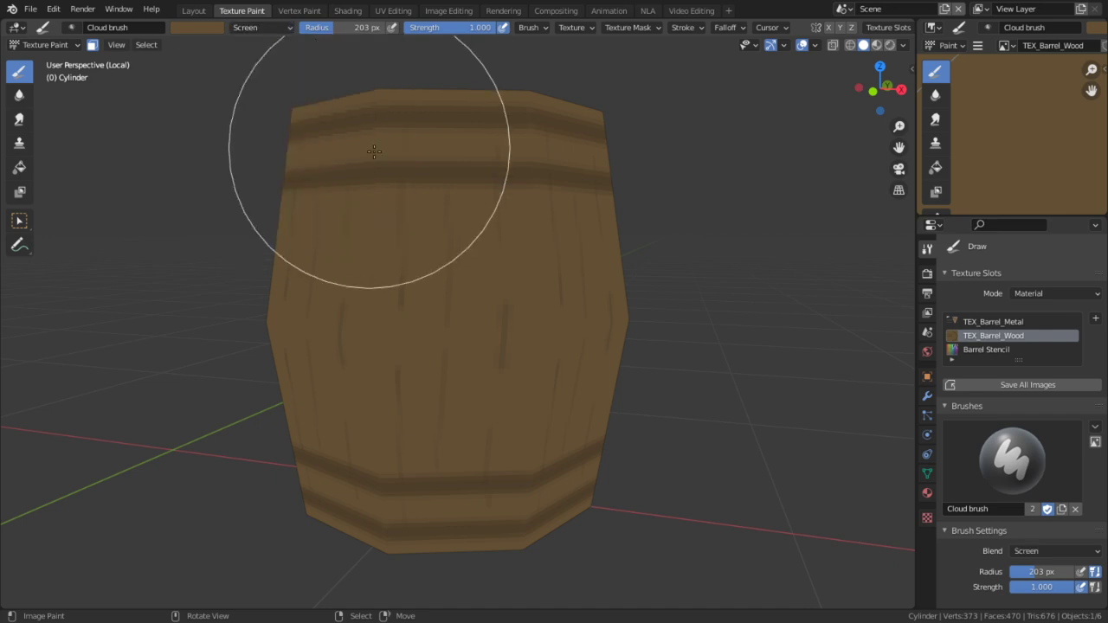
Try lightening the barrel's side with the Cloud brush at radius 426 px and strength 0.170, and undo the stroke
{"action": "key", "text": "shift+f"}
{"action": "left_click", "coordinate": [403, 156]}
{"action": "key", "text": "f"}
{"action": "left_click", "coordinate": [588, 238]}
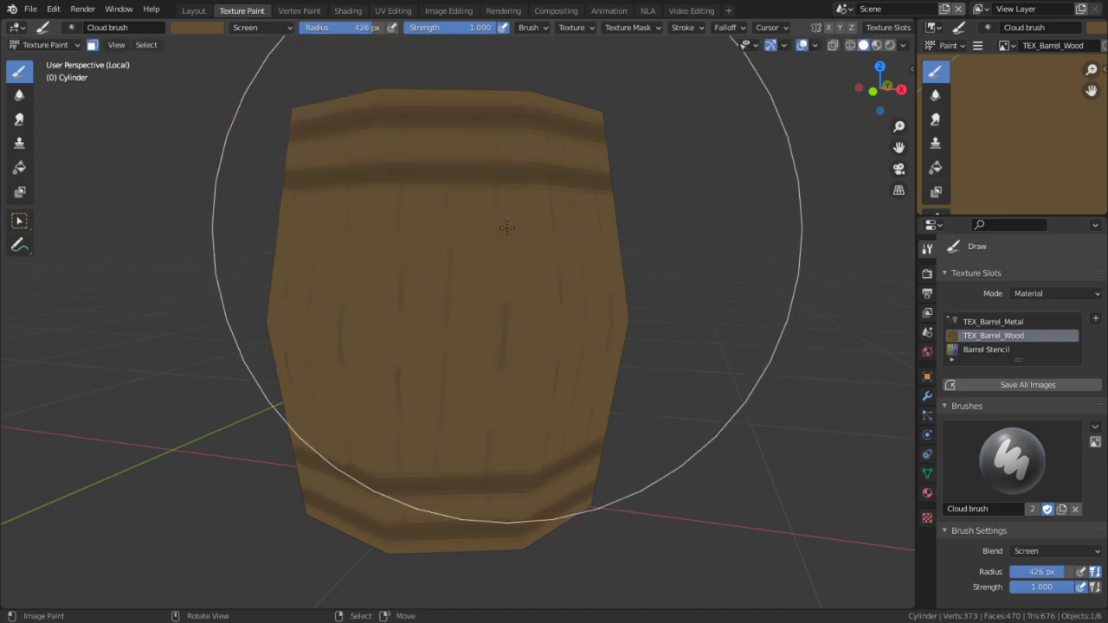
{"action": "key", "text": "shift+f"}
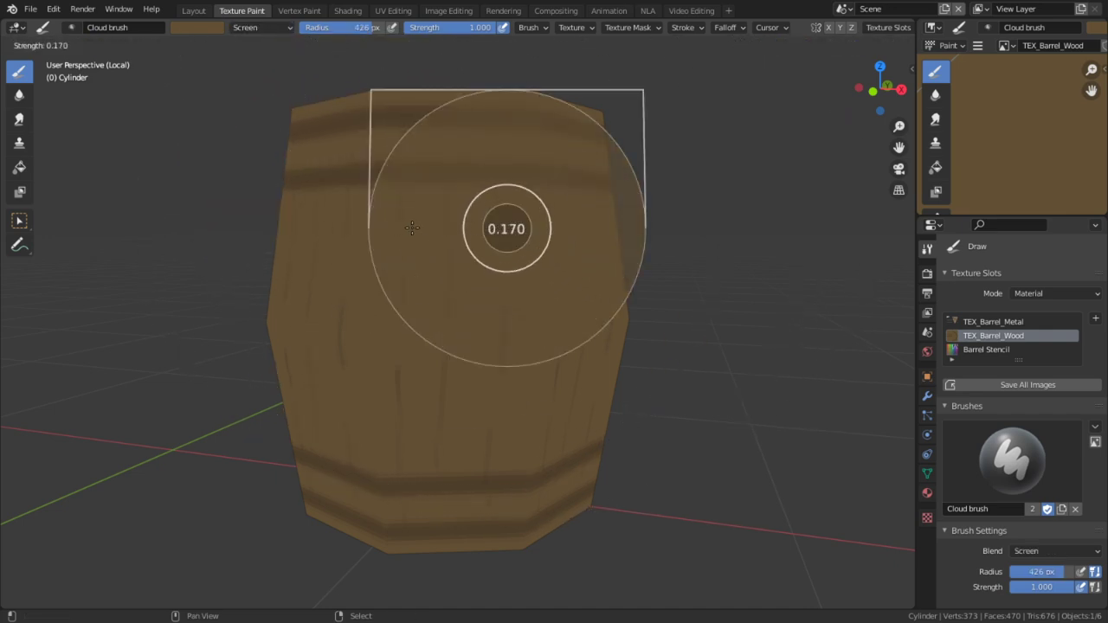
{"action": "left_click", "coordinate": [411, 228]}
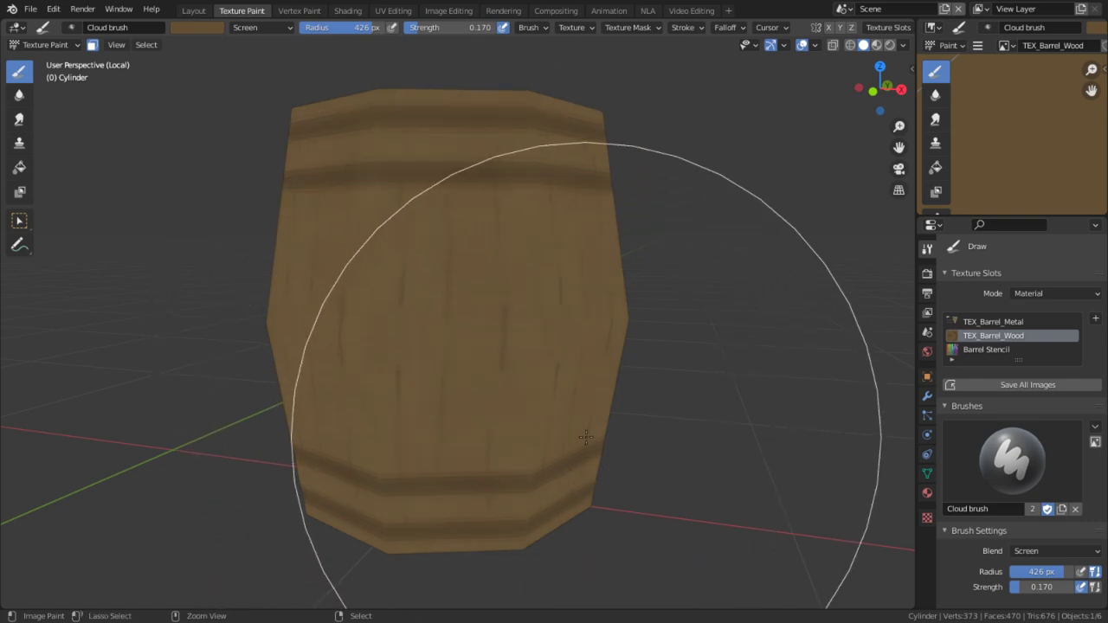
{"action": "key", "text": "ctrl+z"}
Set the Cloud brush's stroke method to Airbrush and its radius to 163 px
{"action": "key", "text": "shift+r"}
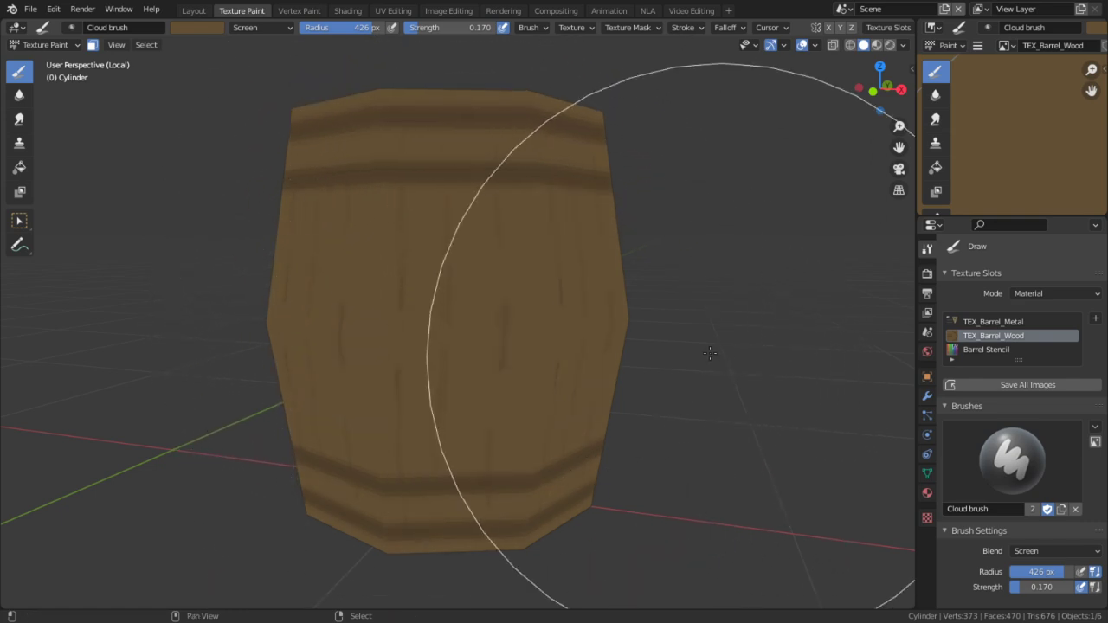
{"action": "key", "text": "e"}
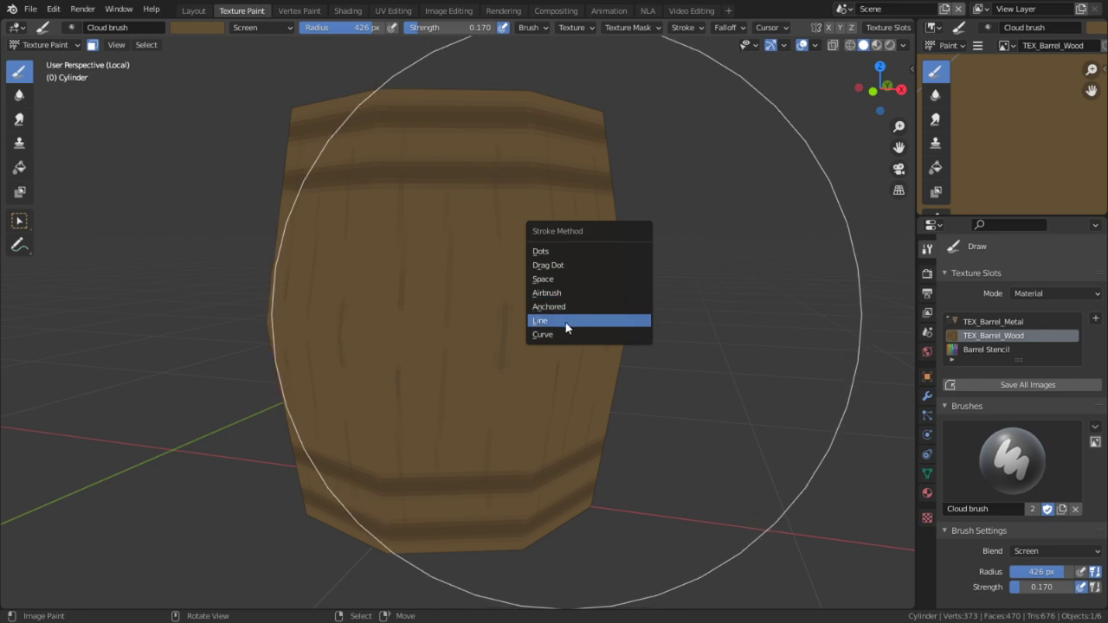
{"action": "left_click", "coordinate": [565, 293]}
{"action": "key", "text": "f"}
{"action": "left_click", "coordinate": [451, 302]}
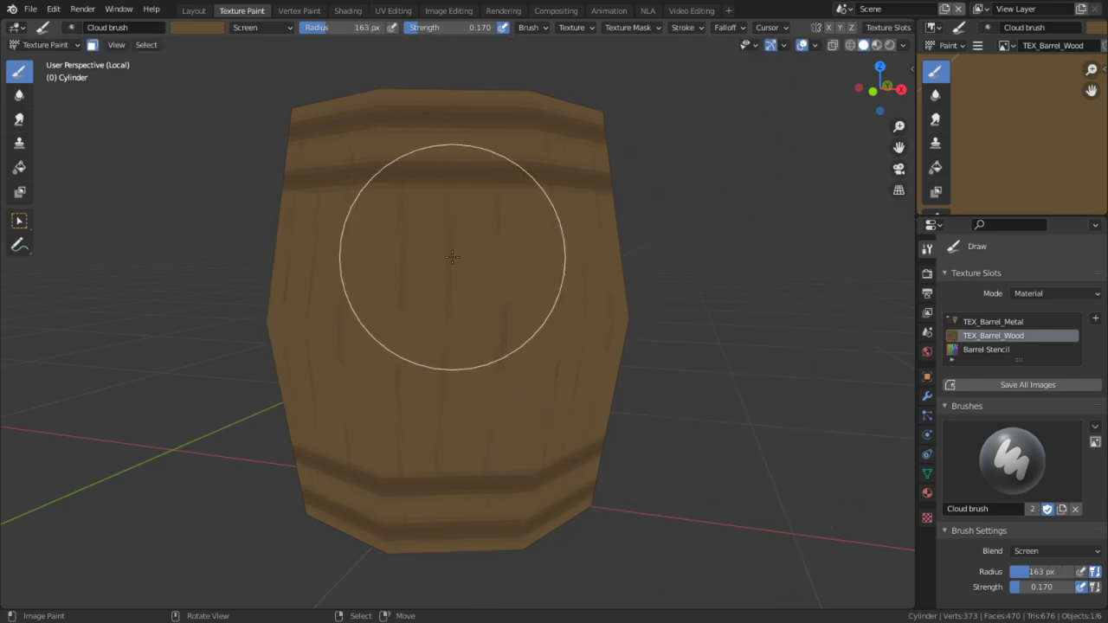
Try a dab on the barrel's front, undo it, and set the brush strength to 0.012
{"action": "left_click", "coordinate": [452, 256]}
{"action": "key", "text": "ctrl+z"}
{"action": "key", "text": "shift+f"}
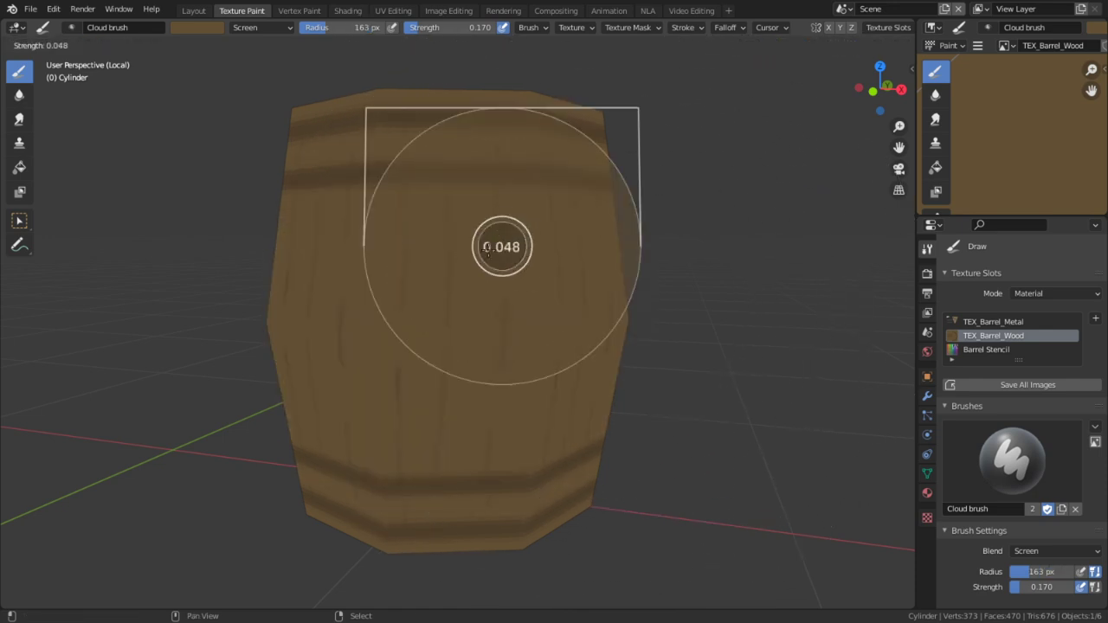
{"action": "left_click", "coordinate": [483, 253]}
{"action": "key", "text": "r"}
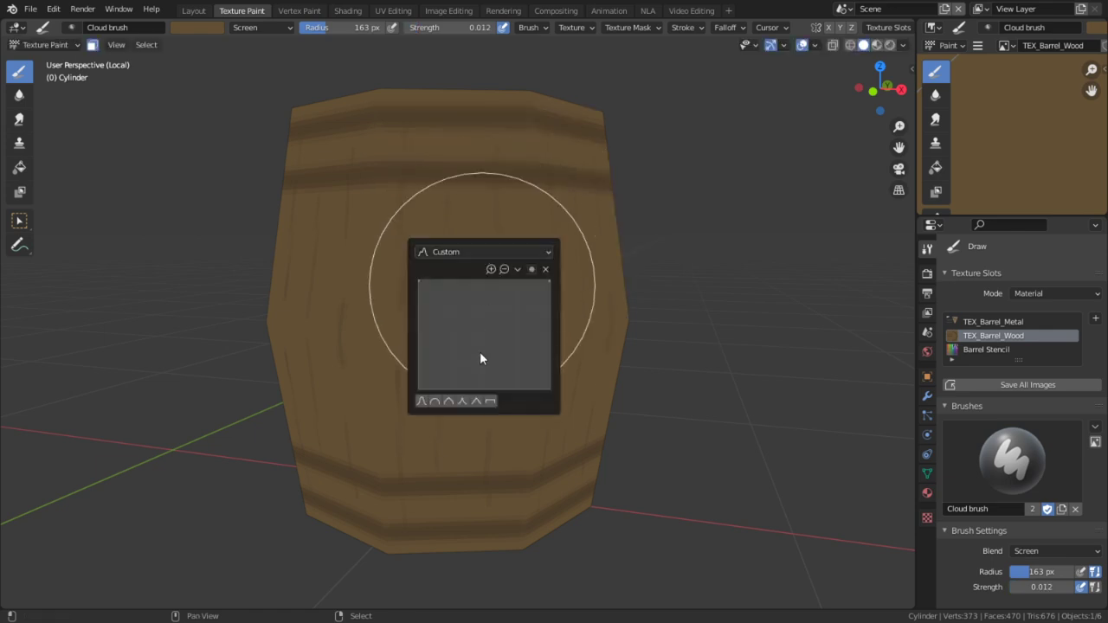
Select the barrel's upper front face and paint light cloud mottling over it at strength 0.236
{"action": "right_click", "coordinate": [435, 204]}
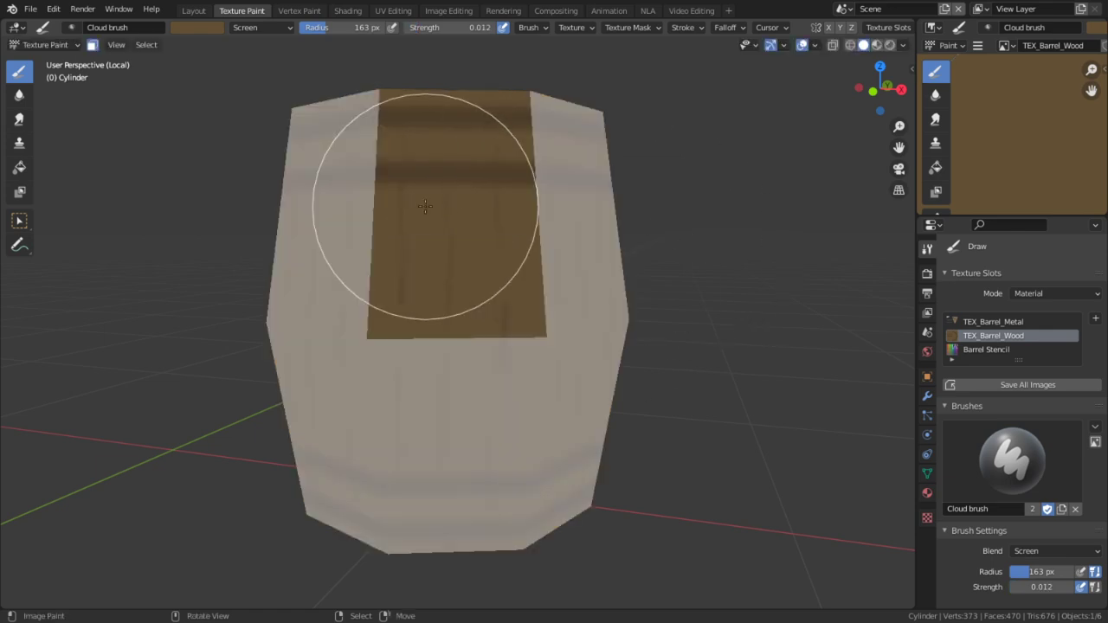
{"action": "key", "text": "shift+f"}
{"action": "left_click", "coordinate": [385, 269]}
{"action": "mouse_move", "coordinate": [385, 269]}
{"action": "left_mouse_down"}
{"action": "mouse_move", "coordinate": [425, 211]}
{"action": "mouse_move", "coordinate": [442, 346]}
{"action": "mouse_move", "coordinate": [507, 240]}
{"action": "mouse_move", "coordinate": [518, 332]}
{"action": "left_mouse_up"}
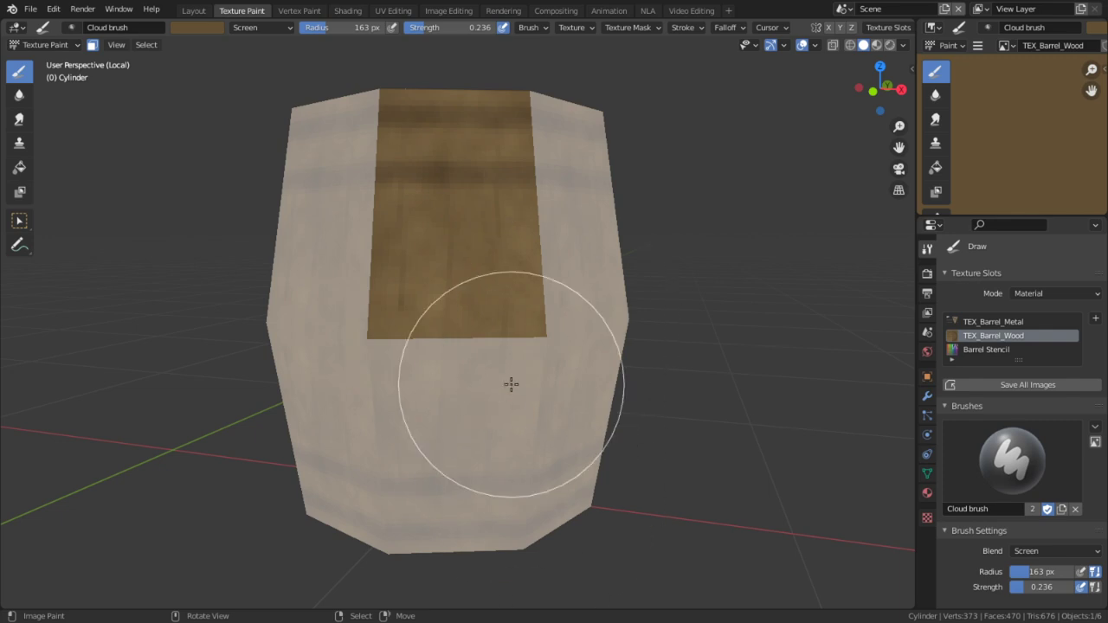
Switch the Cloud brush to Multiply with radius 88 px and try darkening the selected face's left edge
{"action": "middle_click_drag", "start_coordinate": [455, 257], "coordinate": [465, 257]}
{"action": "middle_click_drag", "start_coordinate": [515, 361], "coordinate": [514, 387], "text": "shift"}
{"action": "scroll", "coordinate": [432, 236], "scroll_direction": "up", "scroll_amount": 3}
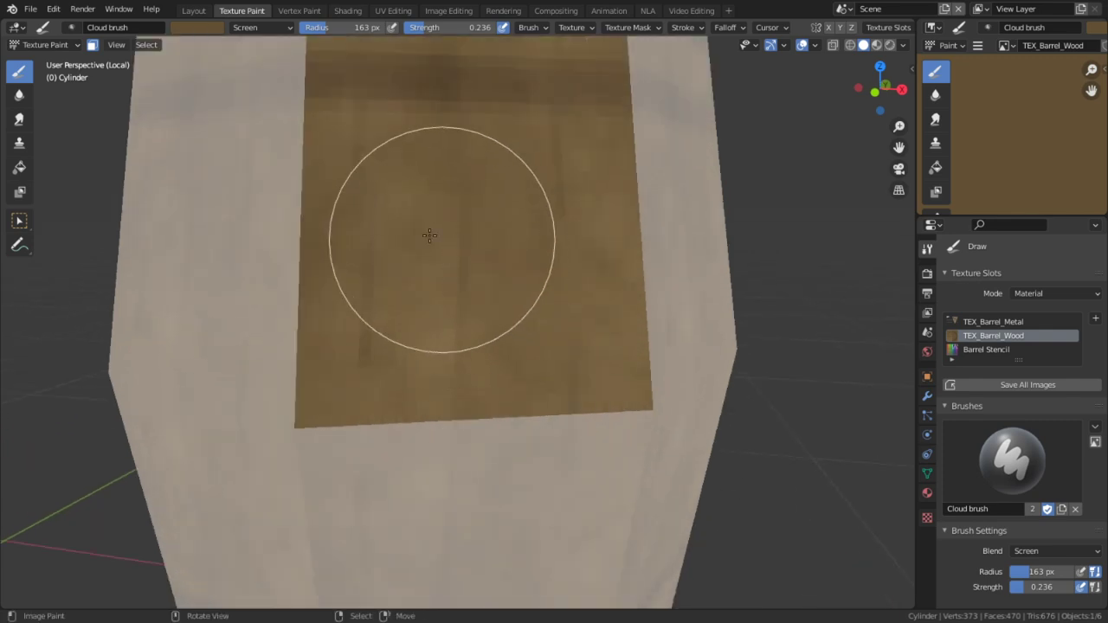
{"action": "middle_click_drag", "start_coordinate": [430, 234], "coordinate": [482, 306], "text": "shift"}
{"action": "left_click", "coordinate": [260, 26]}
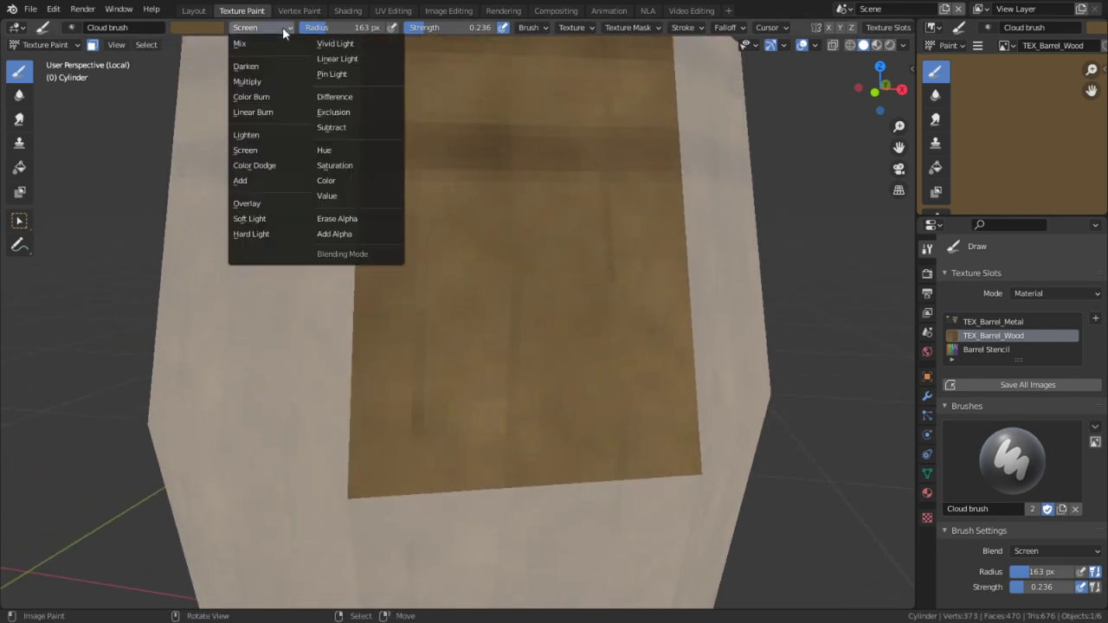
{"action": "left_click", "coordinate": [246, 81]}
{"action": "key", "text": "f"}
{"action": "left_click", "coordinate": [292, 304]}
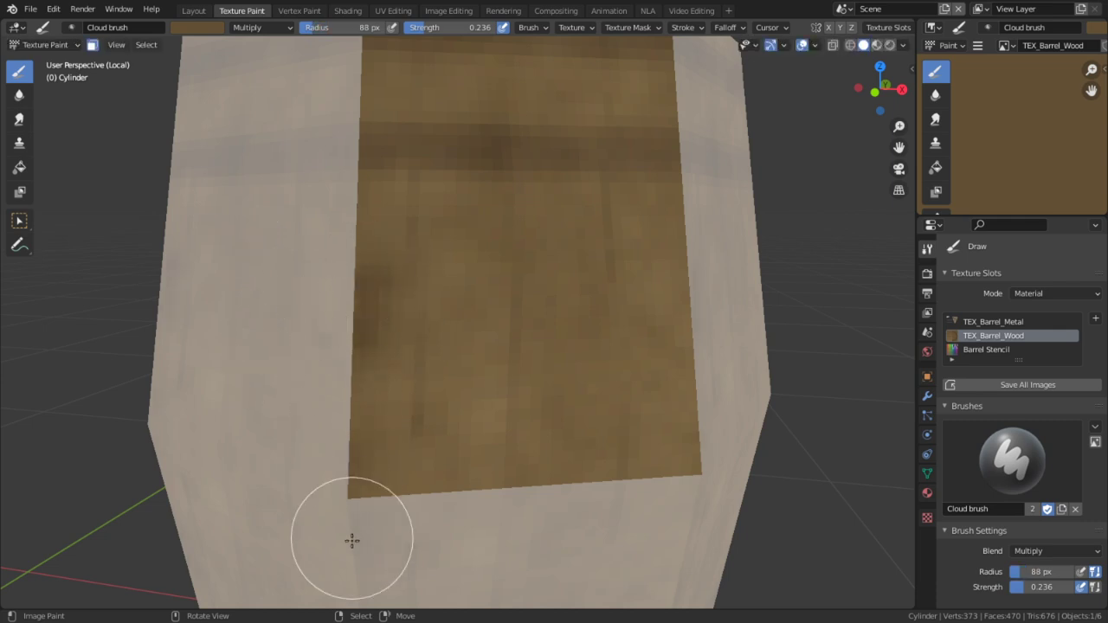
Set the brush colour to grey and the radius to 39 px, and darken the grain lines on the selected face
{"action": "left_click", "coordinate": [204, 33]}
{"action": "mouse_move", "coordinate": [290, 104]}
{"action": "left_mouse_down"}
{"action": "mouse_move", "coordinate": [290, 147]}
{"action": "mouse_move", "coordinate": [290, 84]}
{"action": "mouse_move", "coordinate": [290, 112]}
{"action": "left_mouse_up"}
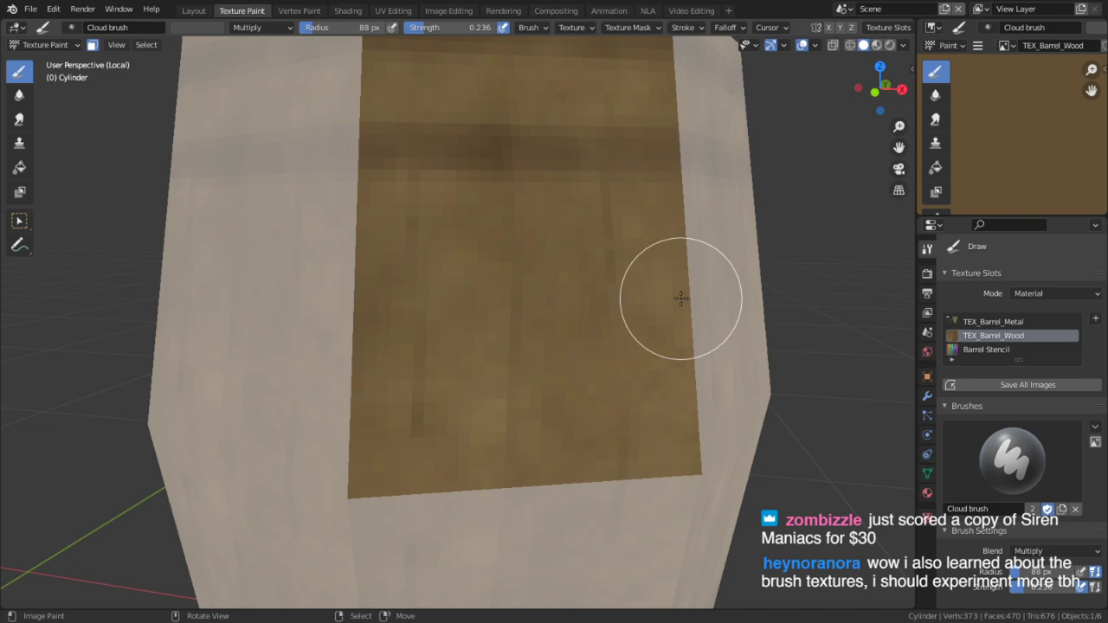
{"action": "middle_click_drag", "start_coordinate": [662, 198], "coordinate": [539, 376]}
{"action": "key", "text": "f"}
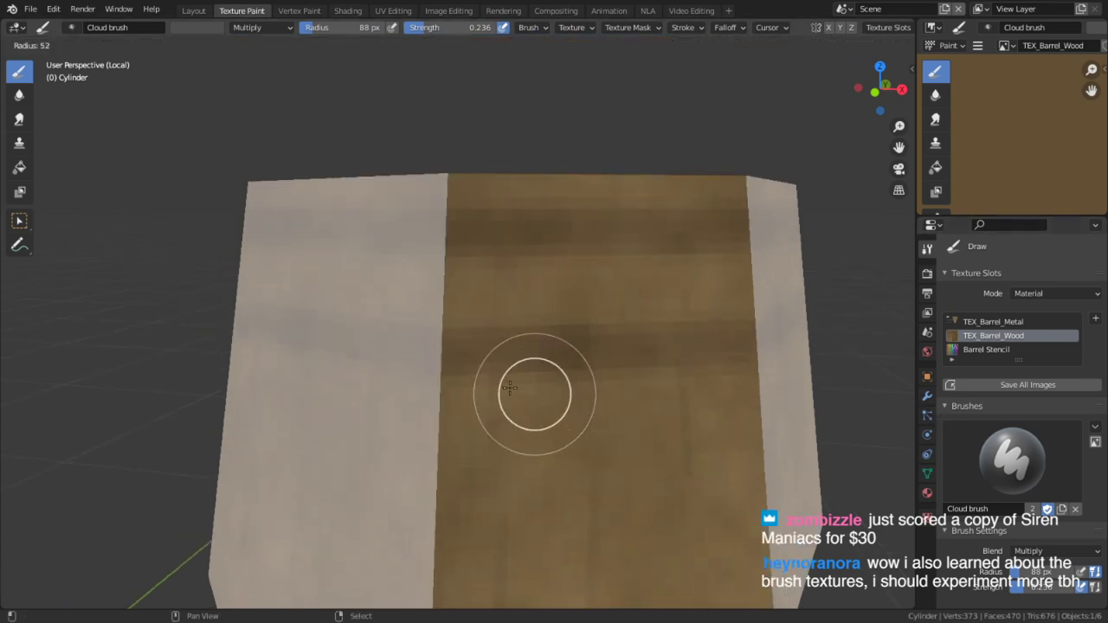
{"action": "left_click", "coordinate": [425, 386]}
{"action": "scroll", "coordinate": [449, 381], "scroll_direction": "up", "scroll_amount": 4}
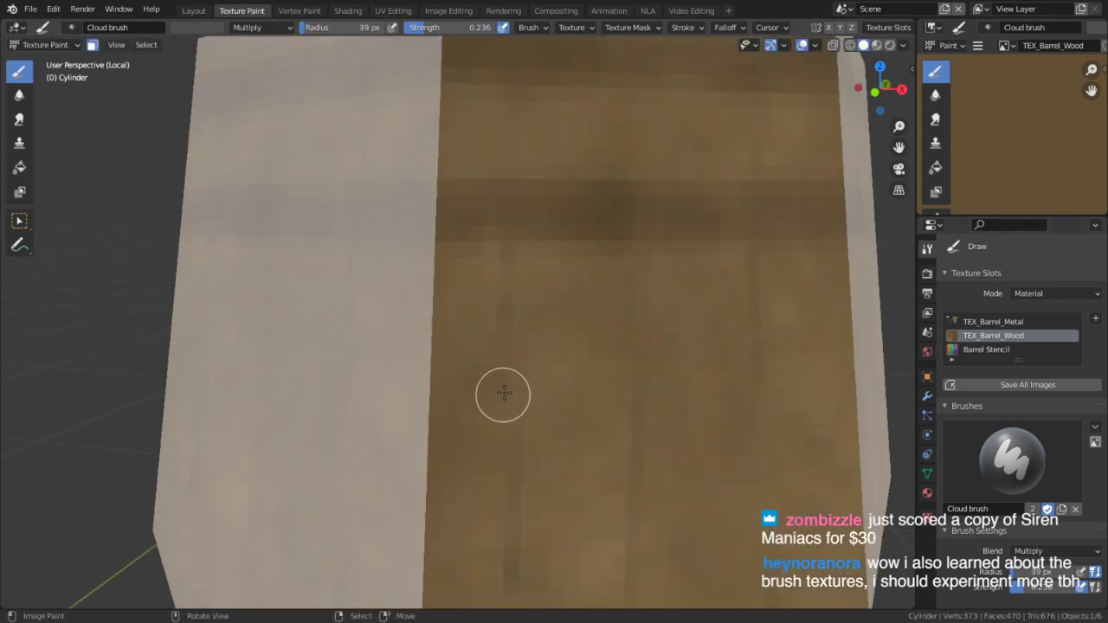
{"action": "mouse_move", "coordinate": [557, 299]}
{"action": "middle_mouse_down"}
{"action": "mouse_move", "coordinate": [569, 329]}
{"action": "mouse_move", "coordinate": [474, 328]}
{"action": "middle_mouse_up"}
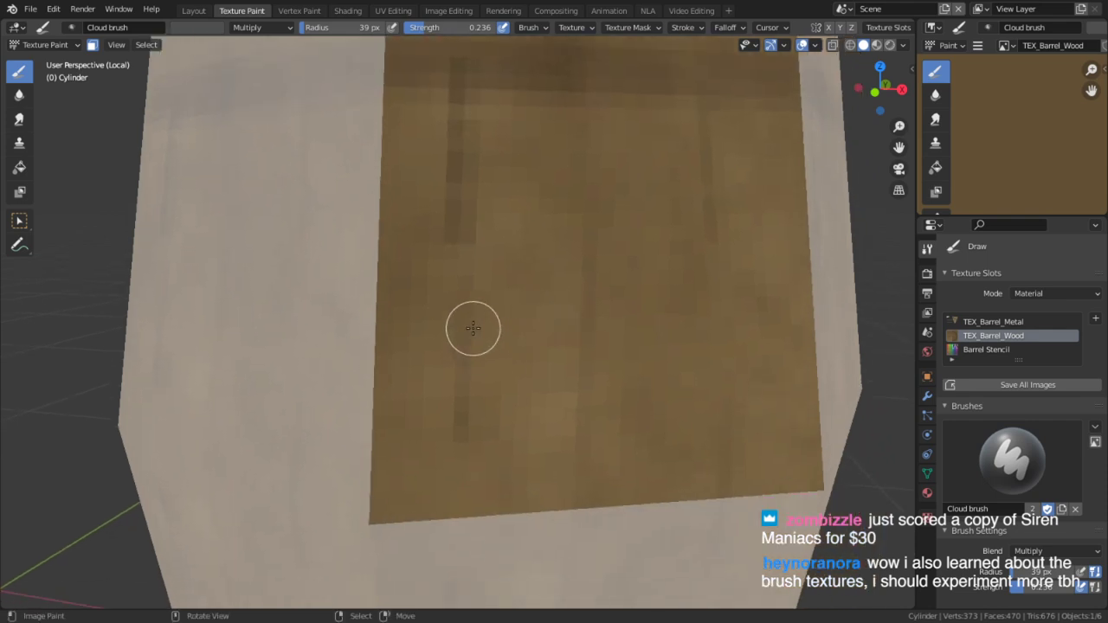
{"action": "middle_click_drag", "start_coordinate": [574, 451], "coordinate": [601, 186]}
{"action": "middle_click_drag", "start_coordinate": [596, 450], "coordinate": [614, 235], "text": "shift"}
{"action": "mouse_move", "coordinate": [630, 279]}
{"action": "middle_mouse_down", "text": "shift"}
{"action": "mouse_move", "coordinate": [623, 444]}
{"action": "mouse_move", "coordinate": [571, 438]}
{"action": "middle_mouse_up", "text": "shift"}
Set the brush radius to 96 px and darken the uppermost band shading on the selected face with uneven patches
{"action": "key", "text": "f"}
{"action": "left_click", "coordinate": [386, 196]}
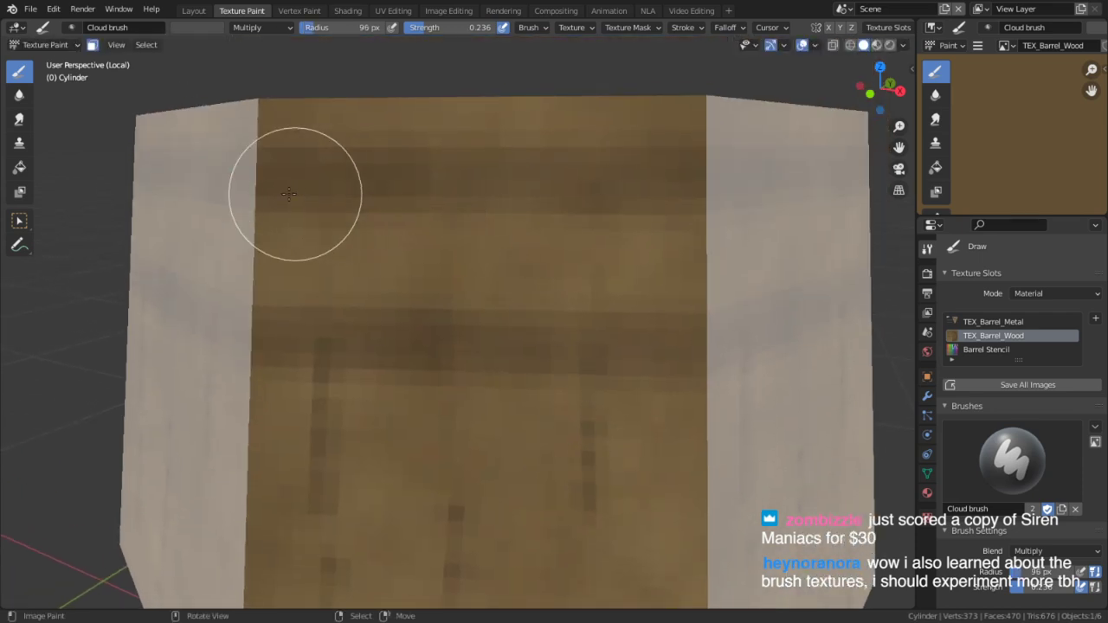
{"action": "mouse_move", "coordinate": [265, 192]}
{"action": "left_mouse_down"}
{"action": "mouse_move", "coordinate": [556, 182]}
{"action": "mouse_move", "coordinate": [668, 191]}
{"action": "mouse_move", "coordinate": [271, 180]}
{"action": "left_mouse_up"}
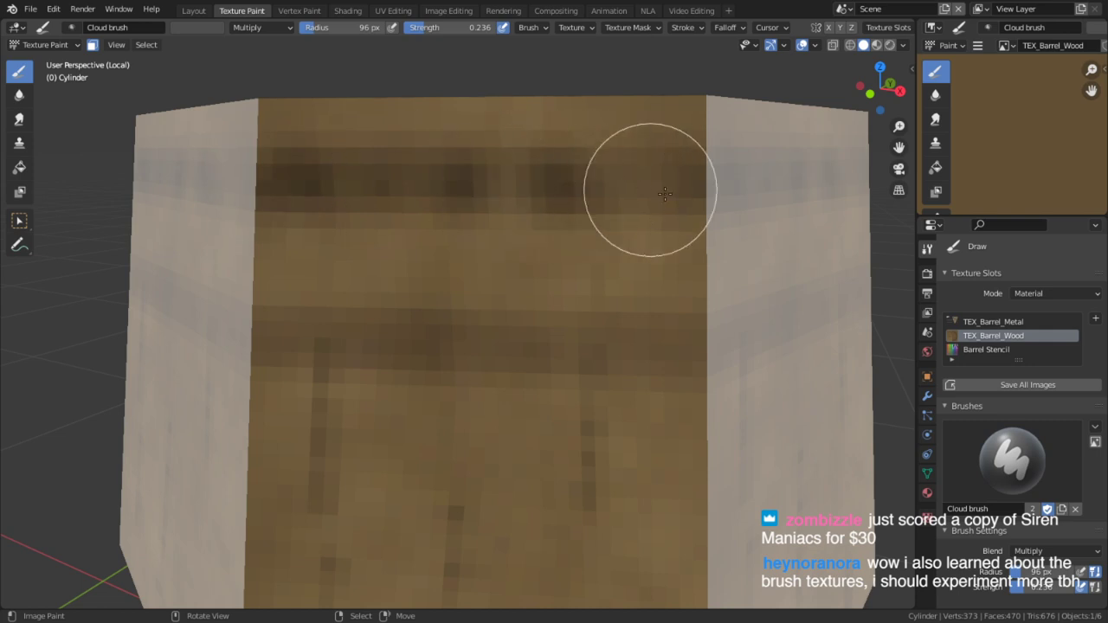
Set the Cloud brush strength to 0.127 and the stroke method to Dots, and softly darken the selected face's uppermost band
{"action": "key", "text": "shift+f"}
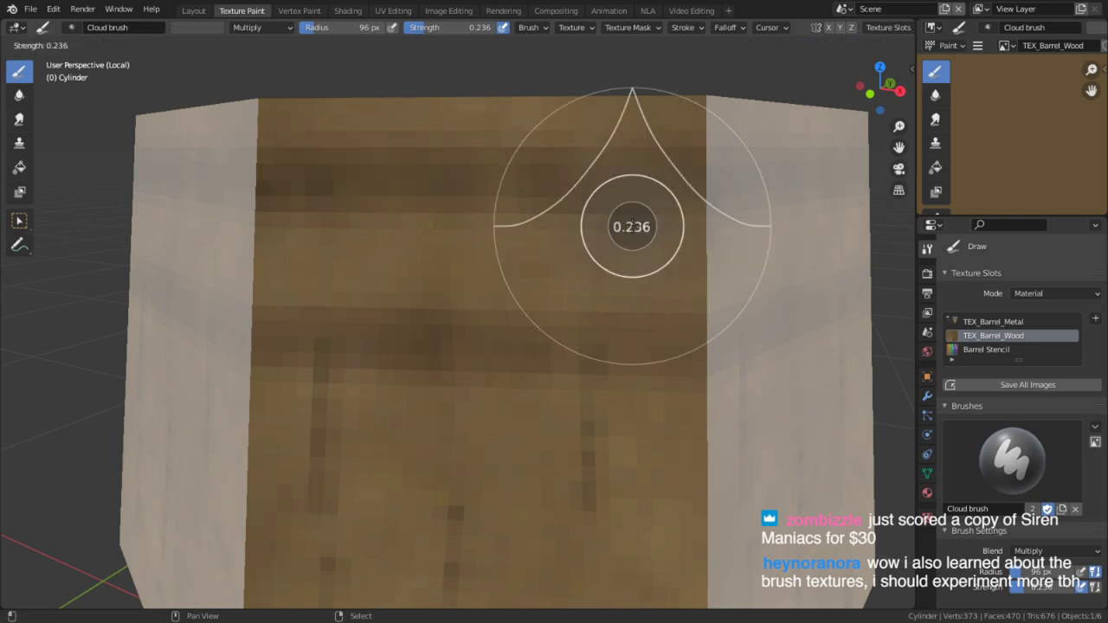
{"action": "left_click", "coordinate": [617, 226]}
{"action": "key", "text": "shift+o"}
{"action": "key", "text": "e"}
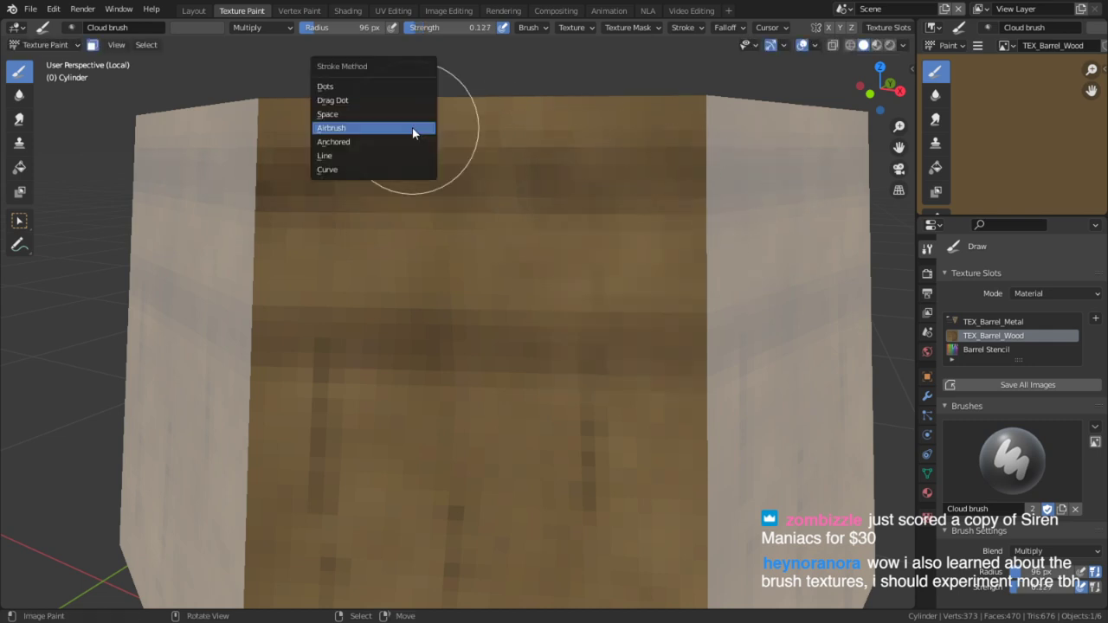
{"action": "left_click", "coordinate": [327, 88]}
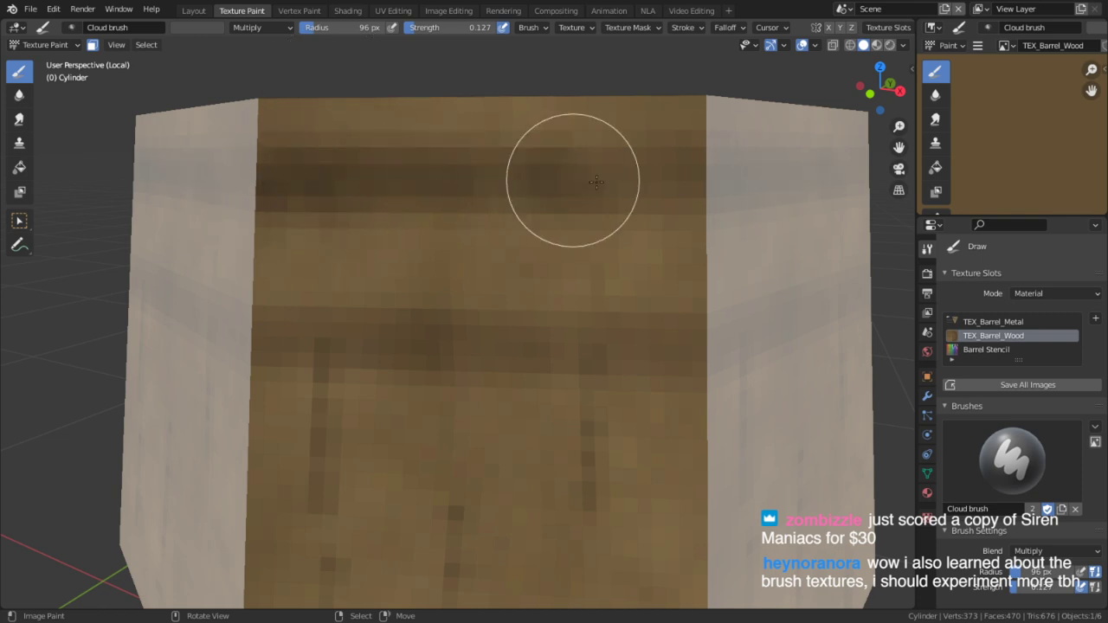
Set the brush radius to 47 px and darken the wood around the grain lines on the selected face
{"action": "mouse_move", "coordinate": [616, 229]}
{"action": "middle_mouse_down"}
{"action": "mouse_move", "coordinate": [594, 329]}
{"action": "mouse_move", "coordinate": [549, 277]}
{"action": "middle_mouse_up"}
{"action": "key", "text": "f"}
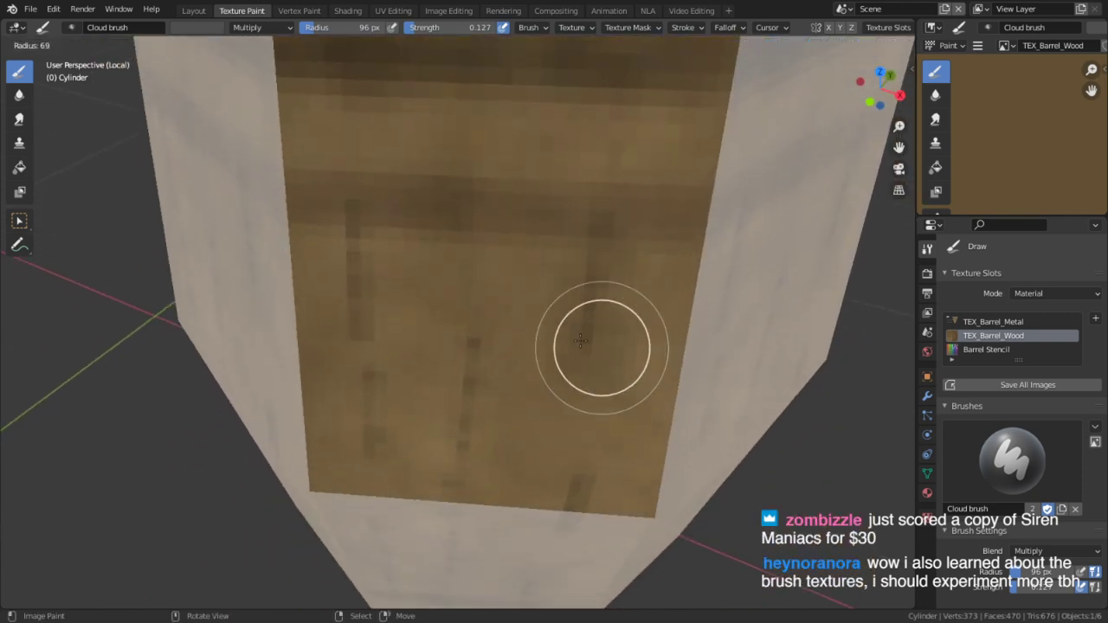
{"action": "left_click", "coordinate": [633, 348]}
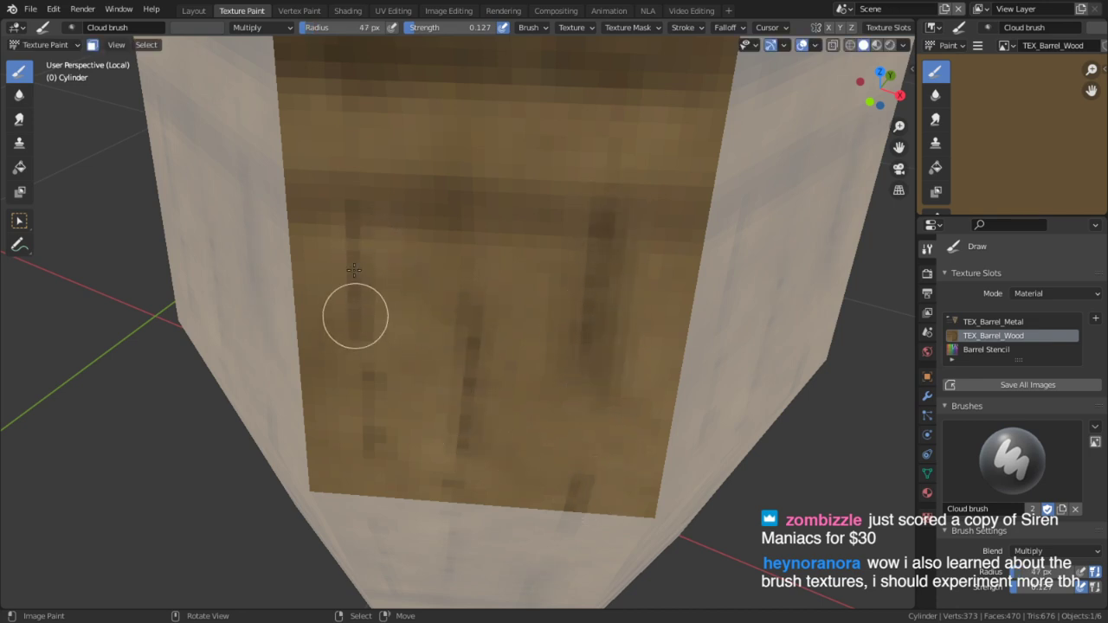
{"action": "scroll", "coordinate": [541, 342], "scroll_direction": "down", "scroll_amount": 1}
{"action": "scroll", "coordinate": [561, 351], "scroll_direction": "down", "scroll_amount": 2}
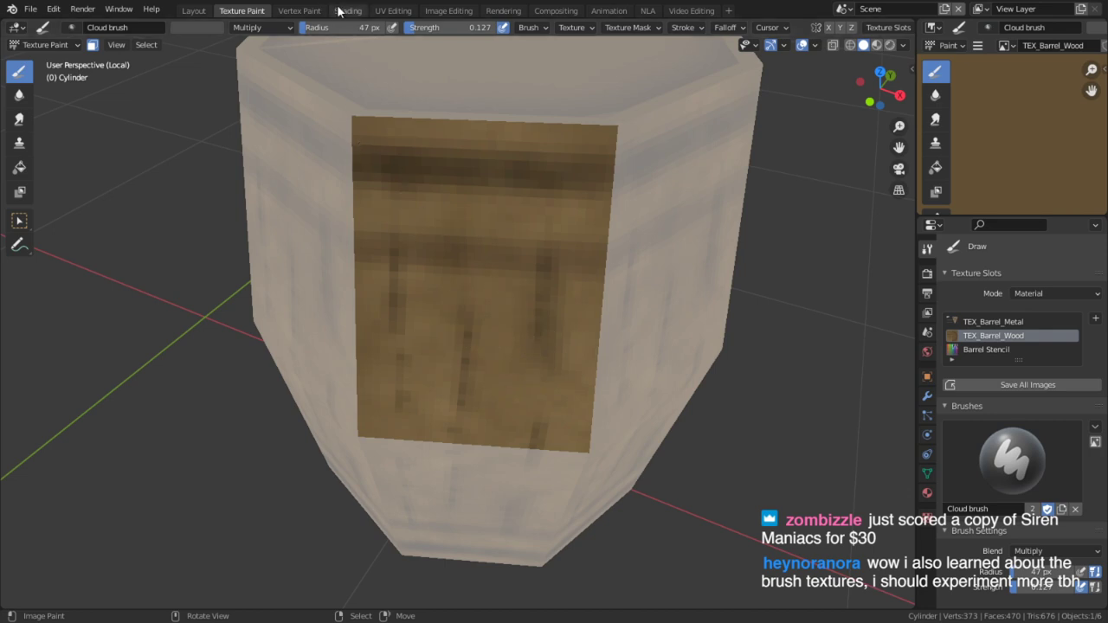
Sample the wood colour, switch the Cloud brush to Screen, and paint light streaks beside the selected face's grain lines
{"action": "key", "text": "s"}
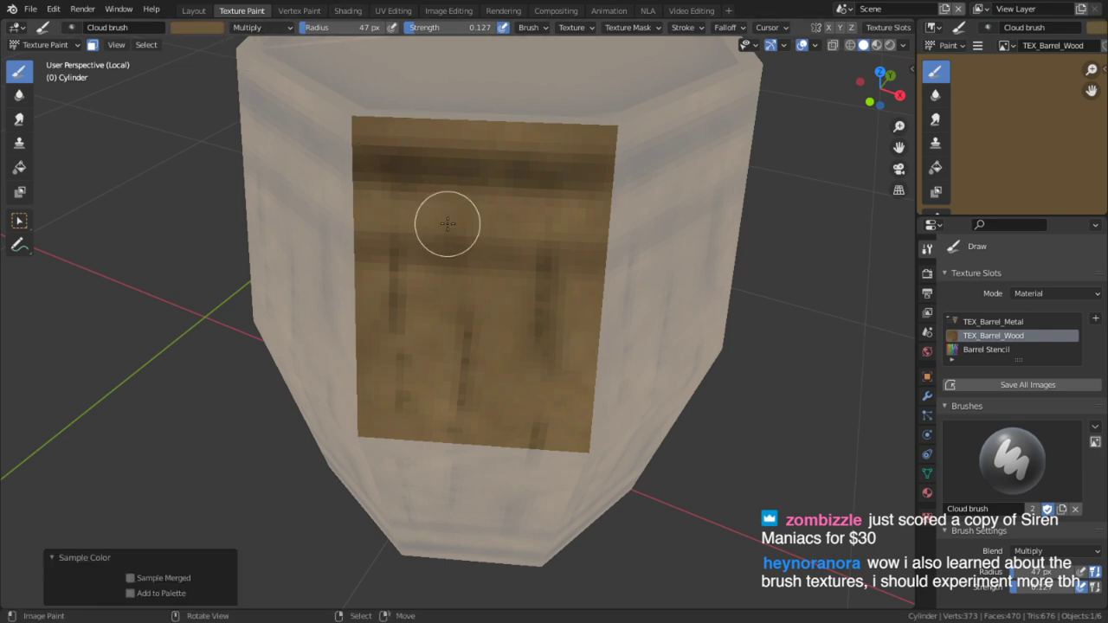
{"action": "left_click", "coordinate": [268, 27]}
{"action": "left_click", "coordinate": [248, 131]}
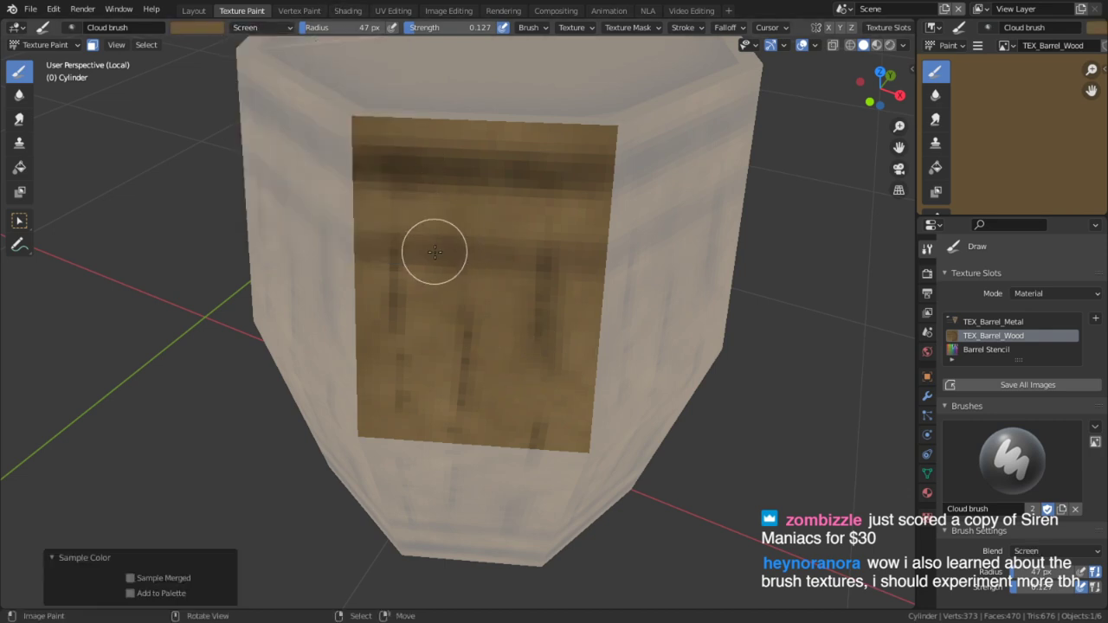
{"action": "scroll", "coordinate": [435, 251], "scroll_direction": "up", "scroll_amount": 4}
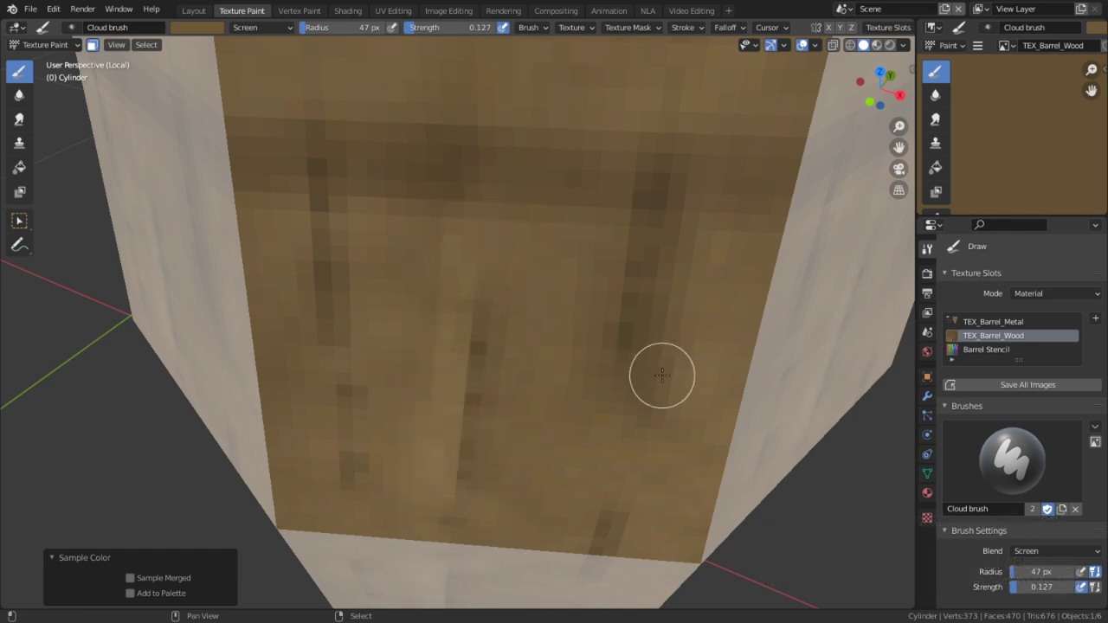
{"action": "middle_click_drag", "start_coordinate": [663, 376], "coordinate": [453, 245]}
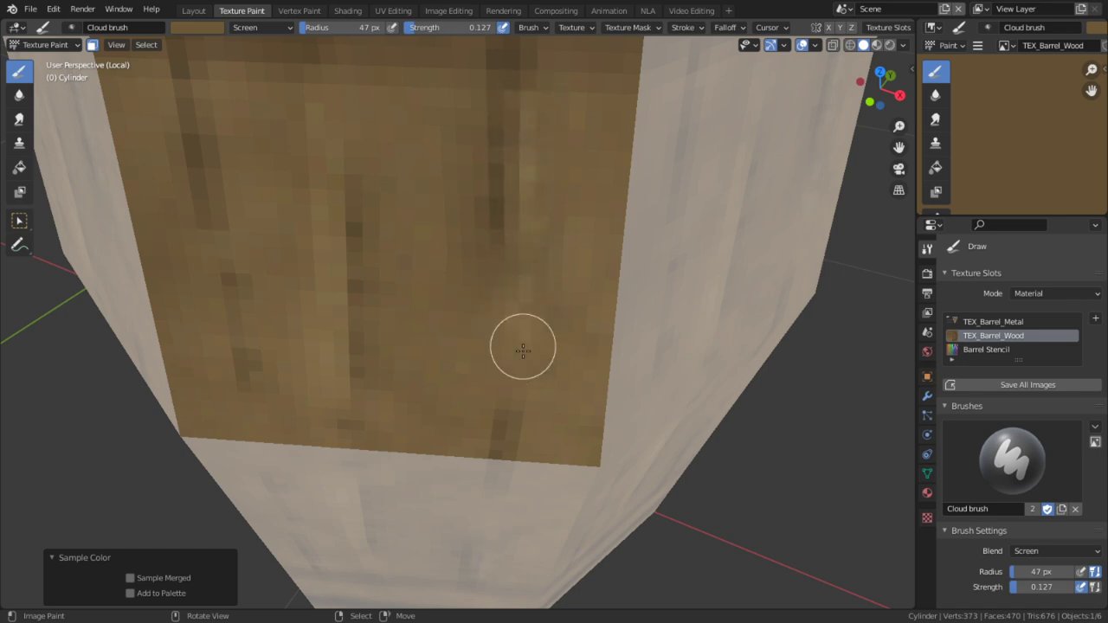
{"action": "scroll", "coordinate": [527, 157], "scroll_direction": "down", "scroll_amount": 6}
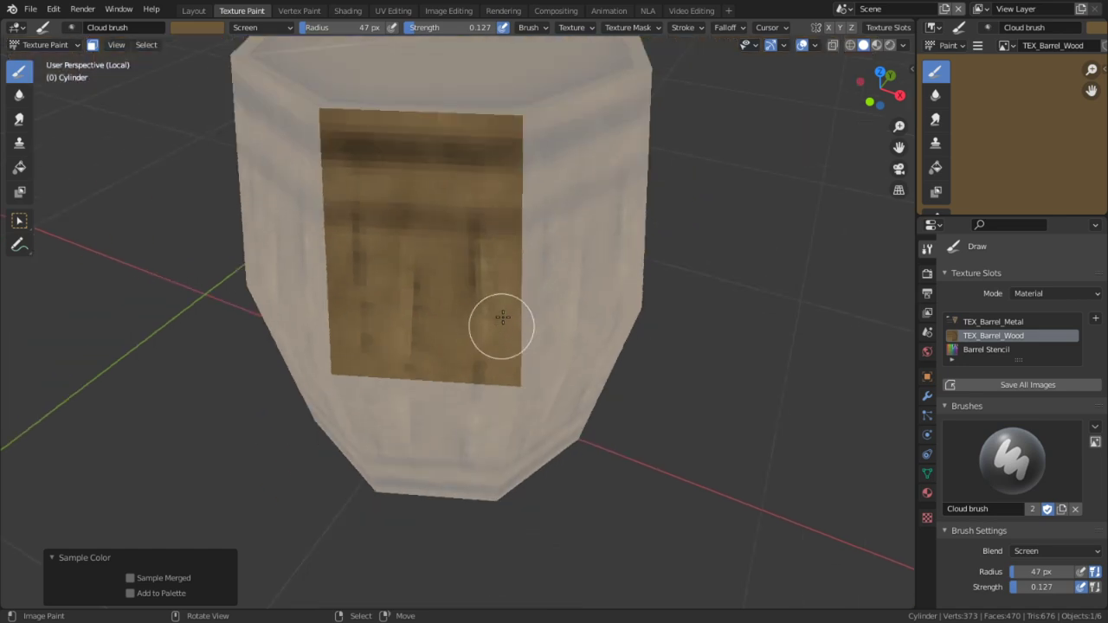
Select all of the barrel's faces again and review the wood texture around its sides
{"action": "middle_click_drag", "start_coordinate": [443, 238], "coordinate": [523, 287], "text": "shift"}
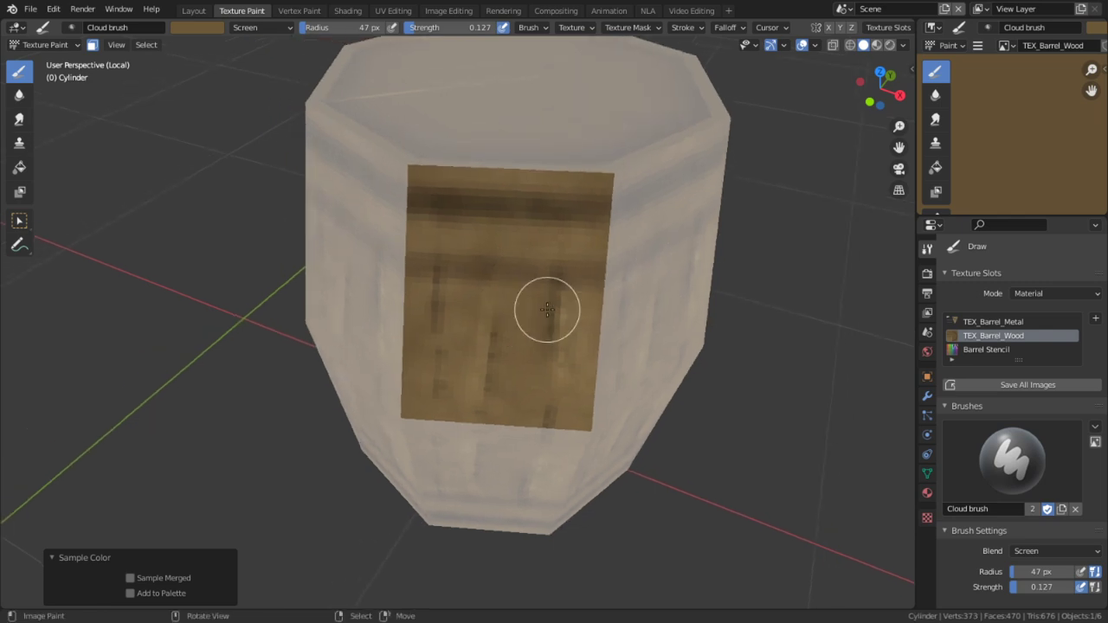
{"action": "scroll", "coordinate": [535, 320], "scroll_direction": "up", "scroll_amount": 4}
{"action": "middle_click_drag", "start_coordinate": [461, 362], "coordinate": [468, 198], "text": "shift"}
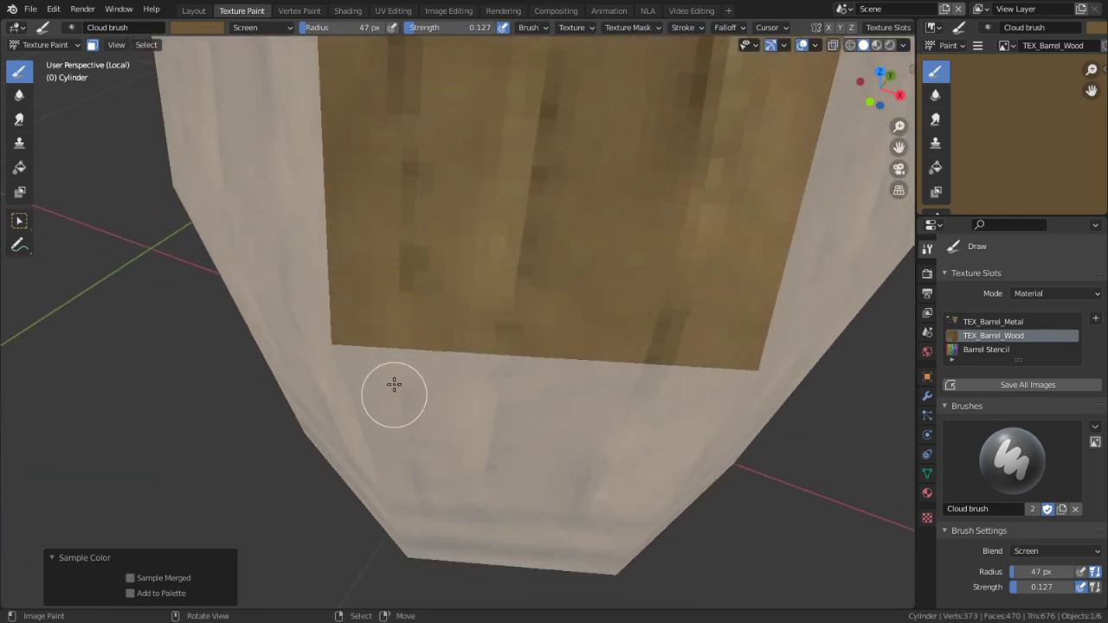
{"action": "scroll", "coordinate": [487, 181], "scroll_direction": "up", "scroll_amount": 5}
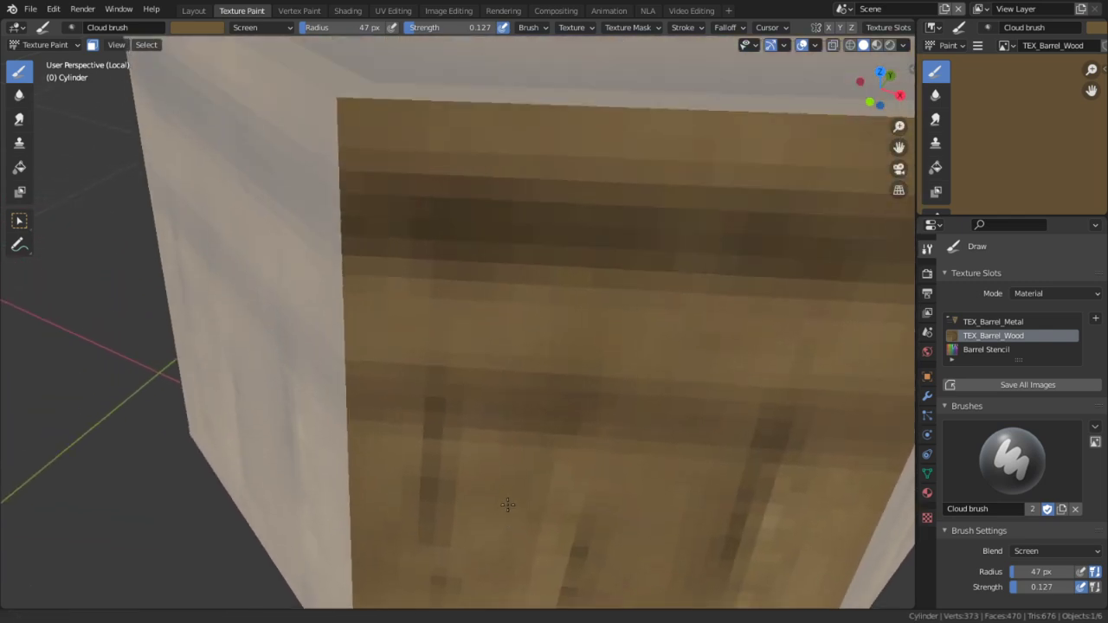
{"action": "scroll", "coordinate": [517, 444], "scroll_direction": "down", "scroll_amount": 6}
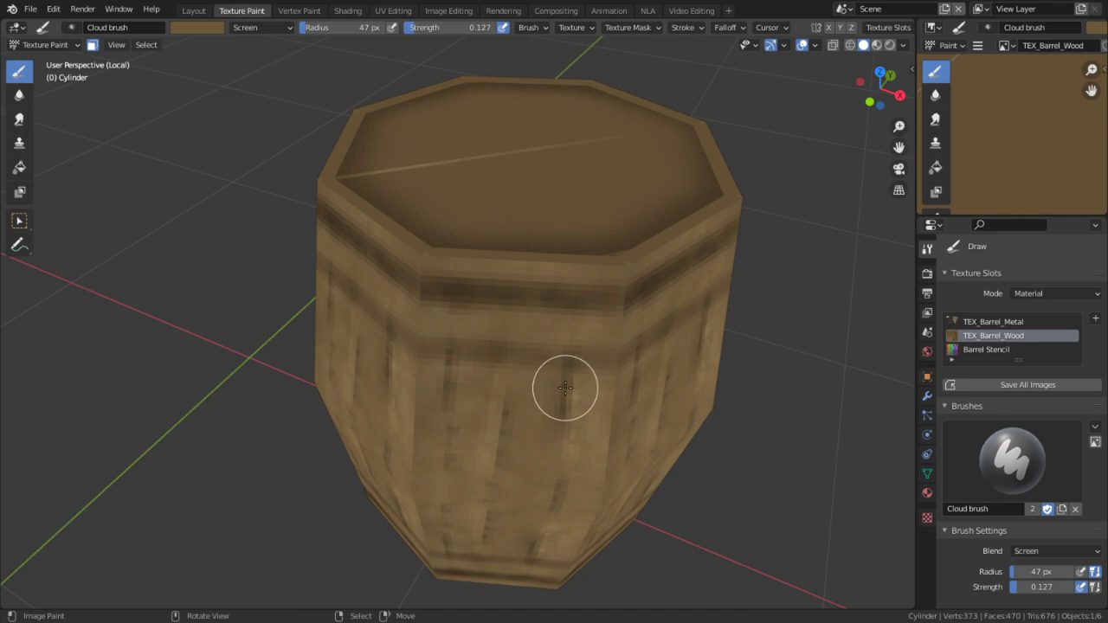
{"action": "middle_click_drag", "start_coordinate": [565, 388], "coordinate": [655, 284]}
{"action": "scroll", "coordinate": [649, 282], "scroll_direction": "down", "scroll_amount": 3}
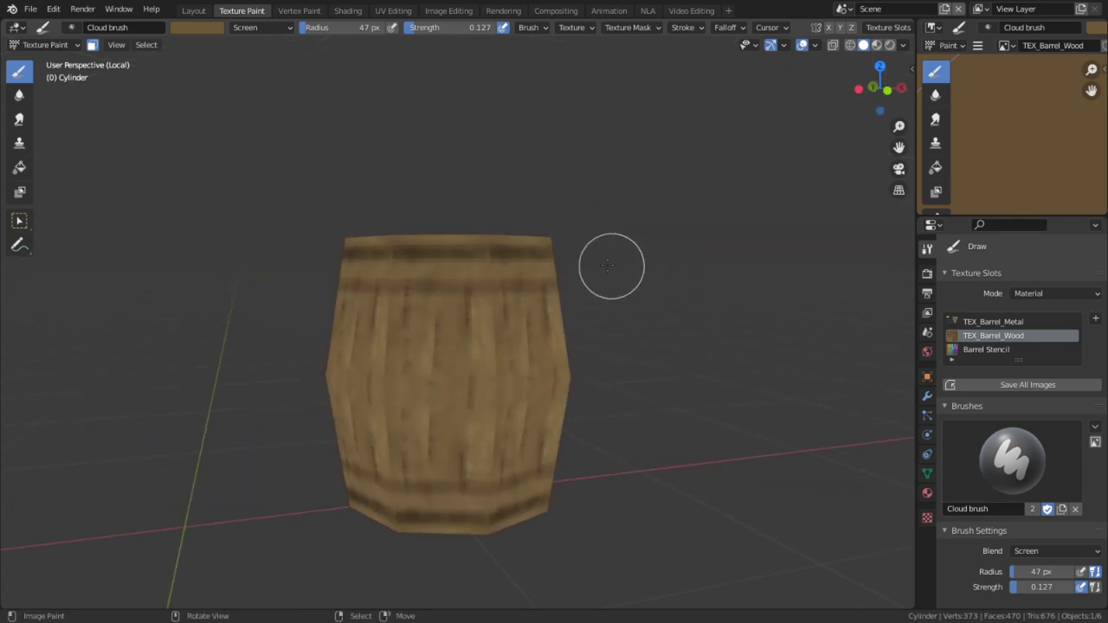
Switch to the Smear brush with radius 85 px and blend the wood texture around the barrel's middle
{"action": "scroll", "coordinate": [571, 325], "scroll_direction": "up", "scroll_amount": 4}
{"action": "middle_click_drag", "start_coordinate": [559, 331], "coordinate": [547, 262], "text": "shift"}
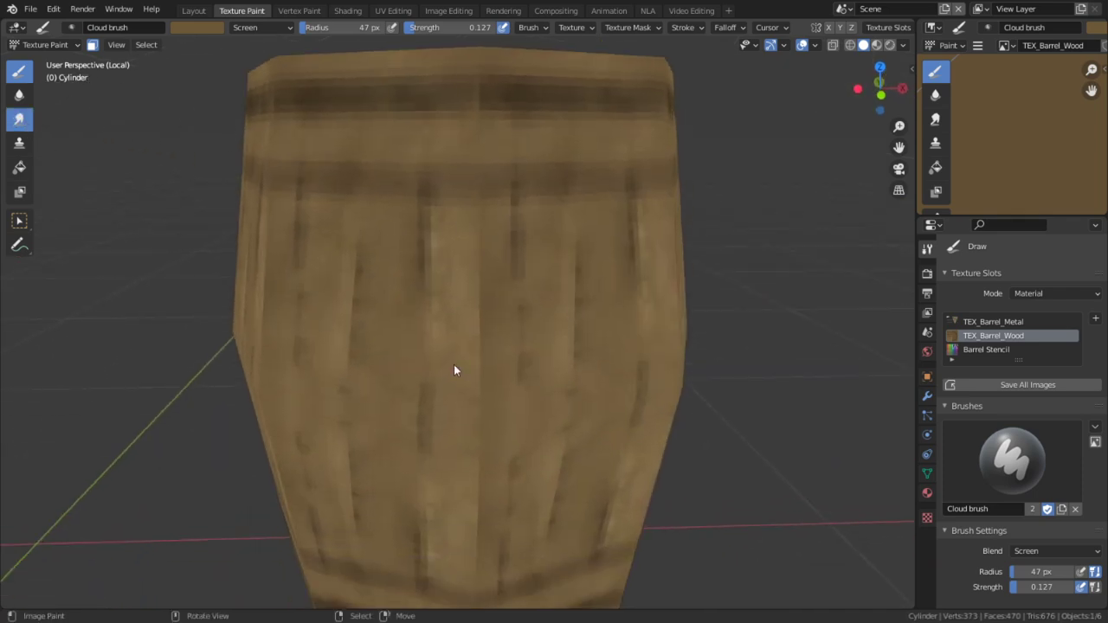
{"action": "scroll", "coordinate": [507, 338], "scroll_direction": "up", "scroll_amount": 3}
{"action": "scroll", "coordinate": [506, 230], "scroll_direction": "up", "scroll_amount": 2}
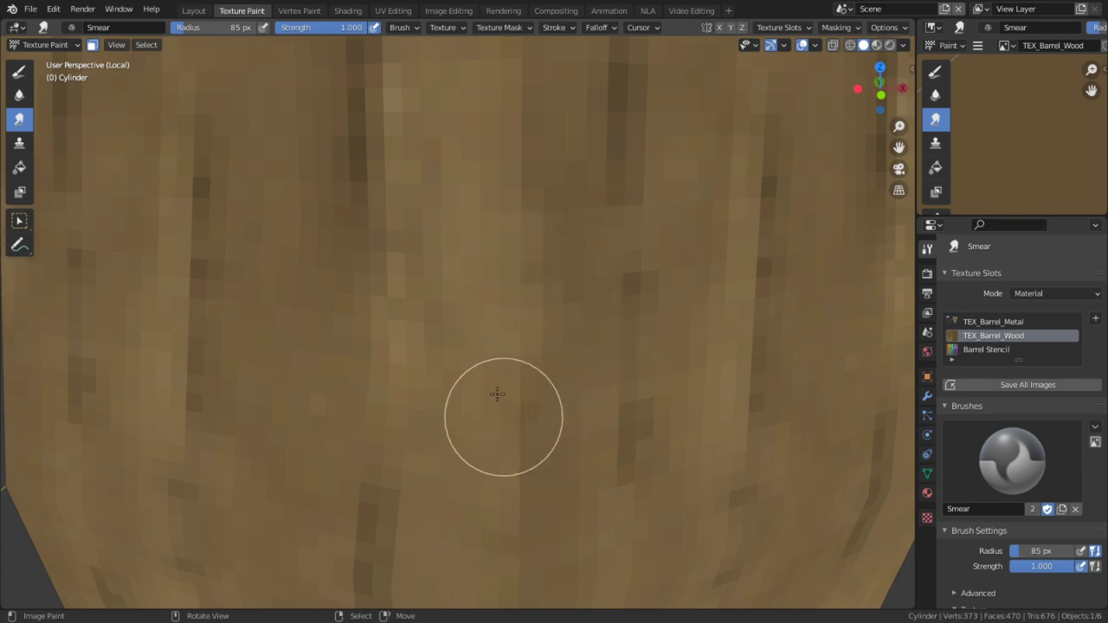
{"action": "mouse_move", "coordinate": [496, 394]}
{"action": "left_mouse_down"}
{"action": "mouse_move", "coordinate": [539, 389]}
{"action": "mouse_move", "coordinate": [503, 465]}
{"action": "left_mouse_up"}
{"action": "middle_click_drag", "start_coordinate": [499, 339], "coordinate": [484, 420], "text": "shift"}
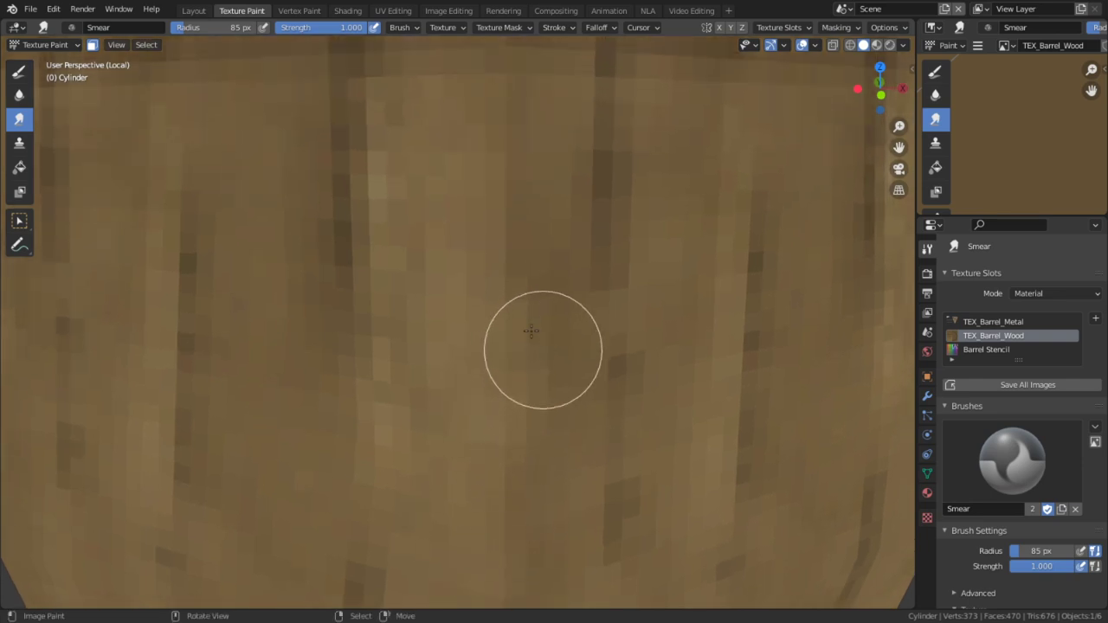
{"action": "scroll", "coordinate": [574, 363], "scroll_direction": "down", "scroll_amount": 5}
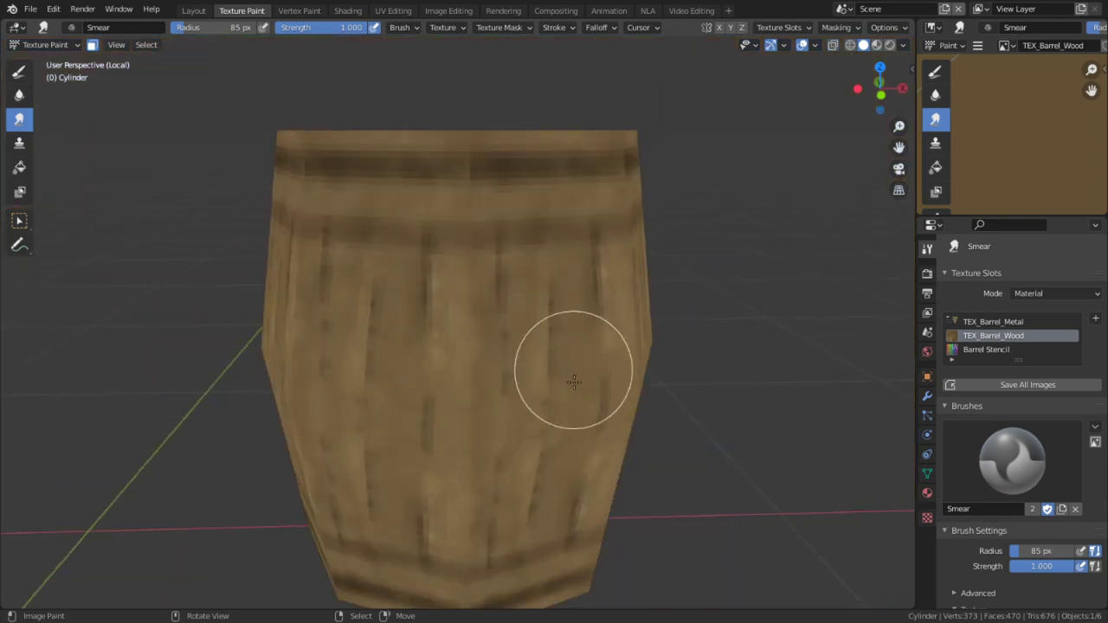
{"action": "middle_click_drag", "start_coordinate": [574, 363], "coordinate": [581, 260], "text": "shift"}
{"action": "scroll", "coordinate": [581, 260], "scroll_direction": "up", "scroll_amount": 3}
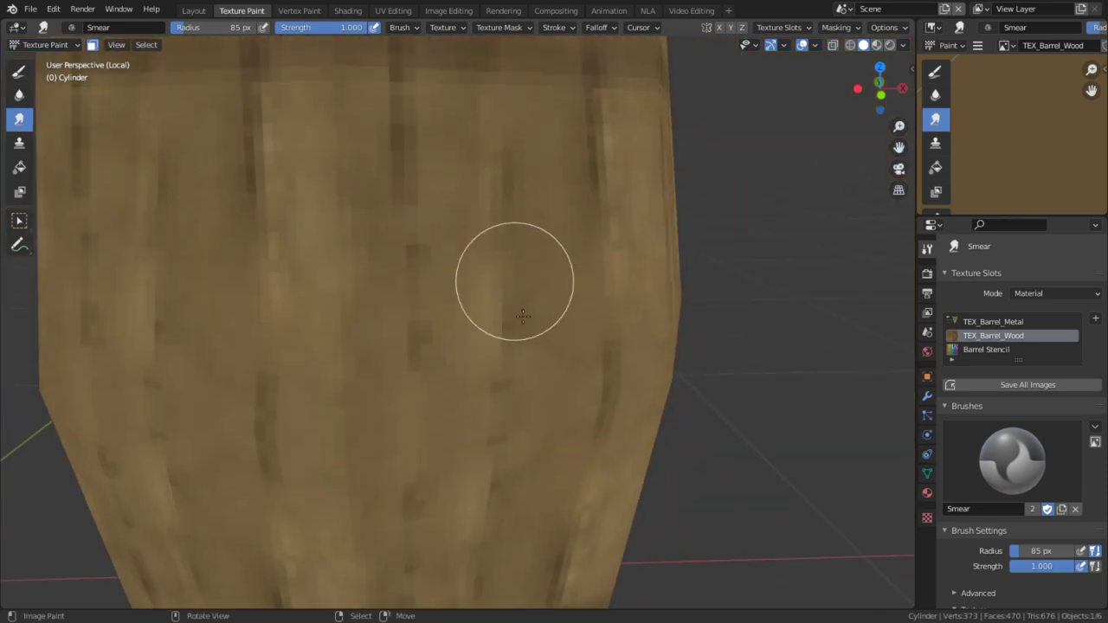
Set the Smear brush radius to 142 px and soften the wood texture on another side of the barrel
{"action": "scroll", "coordinate": [666, 348], "scroll_direction": "down", "scroll_amount": 4}
{"action": "middle_click_drag", "start_coordinate": [689, 348], "coordinate": [578, 333]}
{"action": "scroll", "coordinate": [576, 329], "scroll_direction": "up", "scroll_amount": 5}
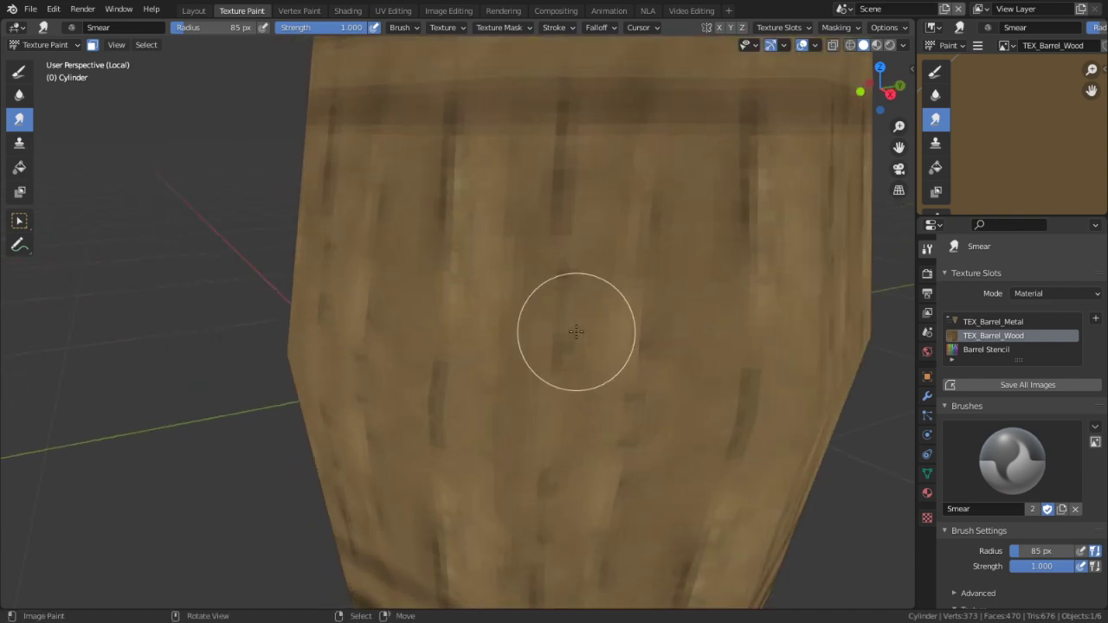
{"action": "key", "text": "f"}
{"action": "left_click", "coordinate": [815, 344]}
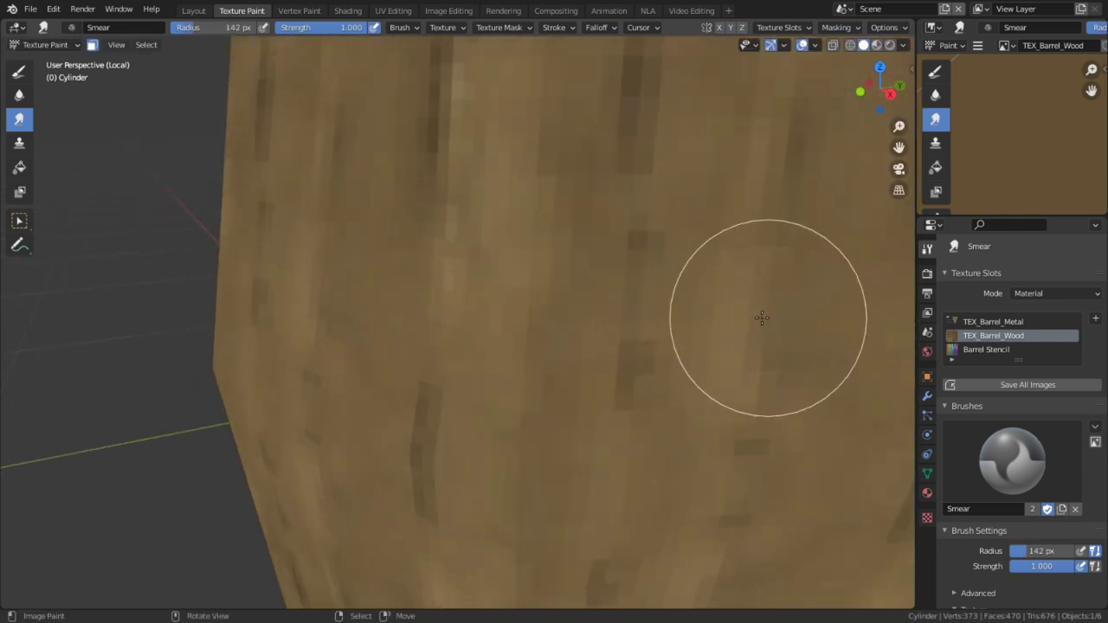
{"action": "middle_click_drag", "start_coordinate": [763, 311], "coordinate": [674, 346], "text": "shift"}
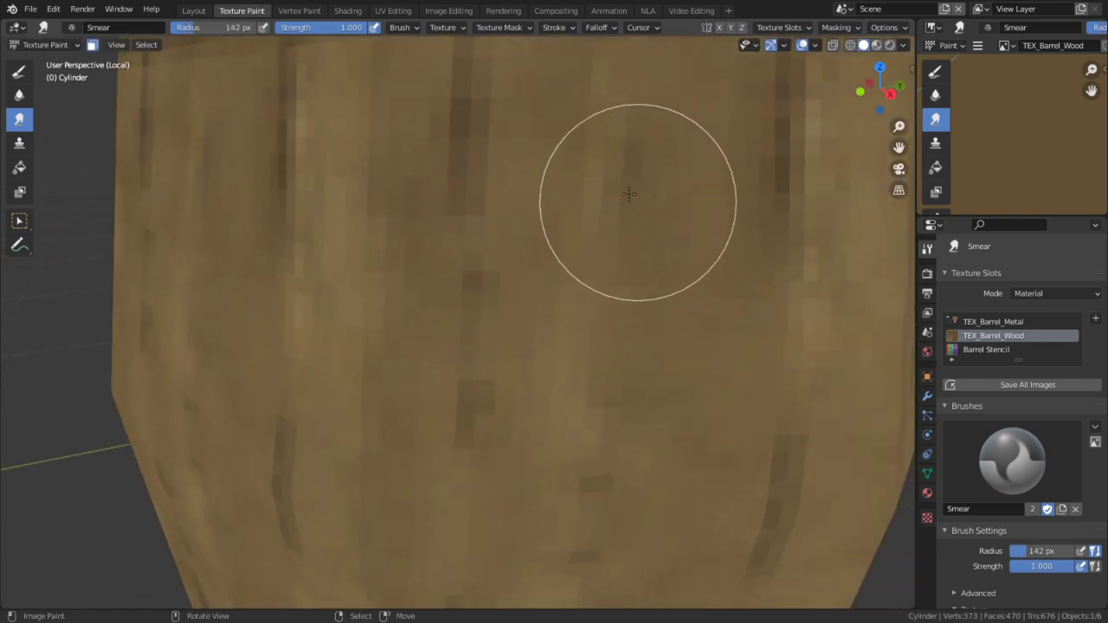
{"action": "scroll", "coordinate": [619, 337], "scroll_direction": "down", "scroll_amount": 6}
{"action": "scroll", "coordinate": [561, 337], "scroll_direction": "up", "scroll_amount": 5}
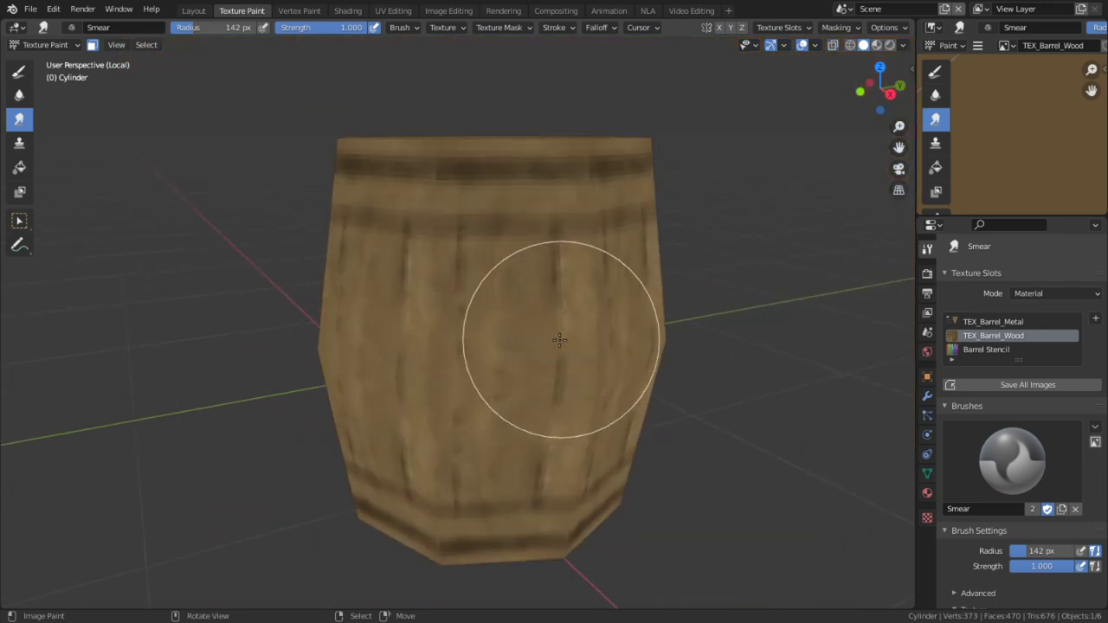
Return to the Cloud brush in Multiply mode with radius 22 px and darken the broken grain line on the facing side
{"action": "left_click", "coordinate": [19, 71]}
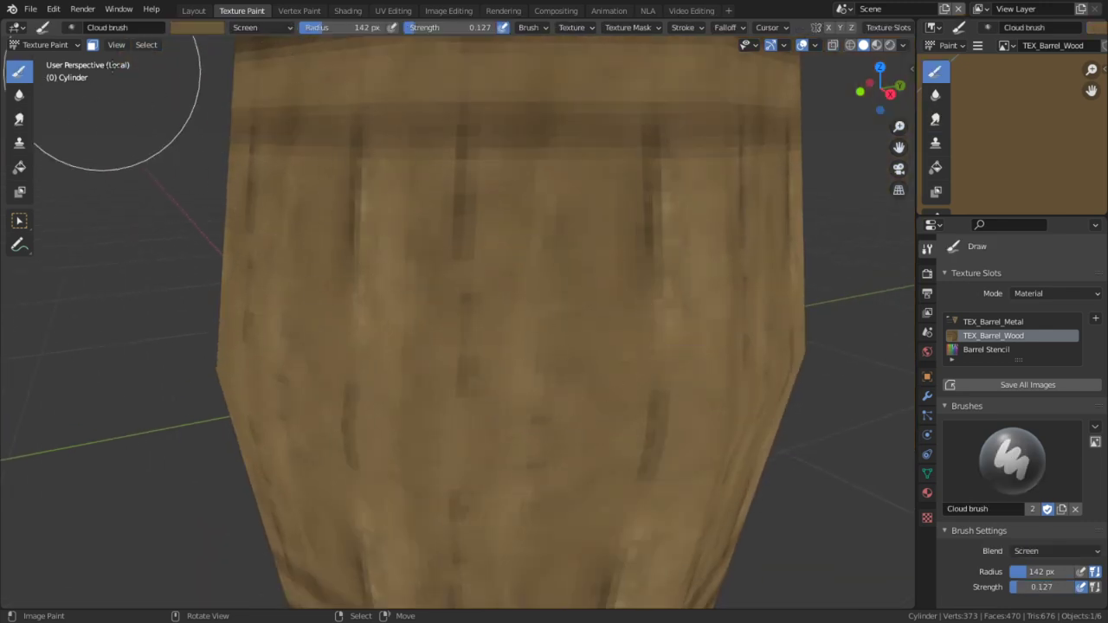
{"action": "left_click", "coordinate": [264, 28]}
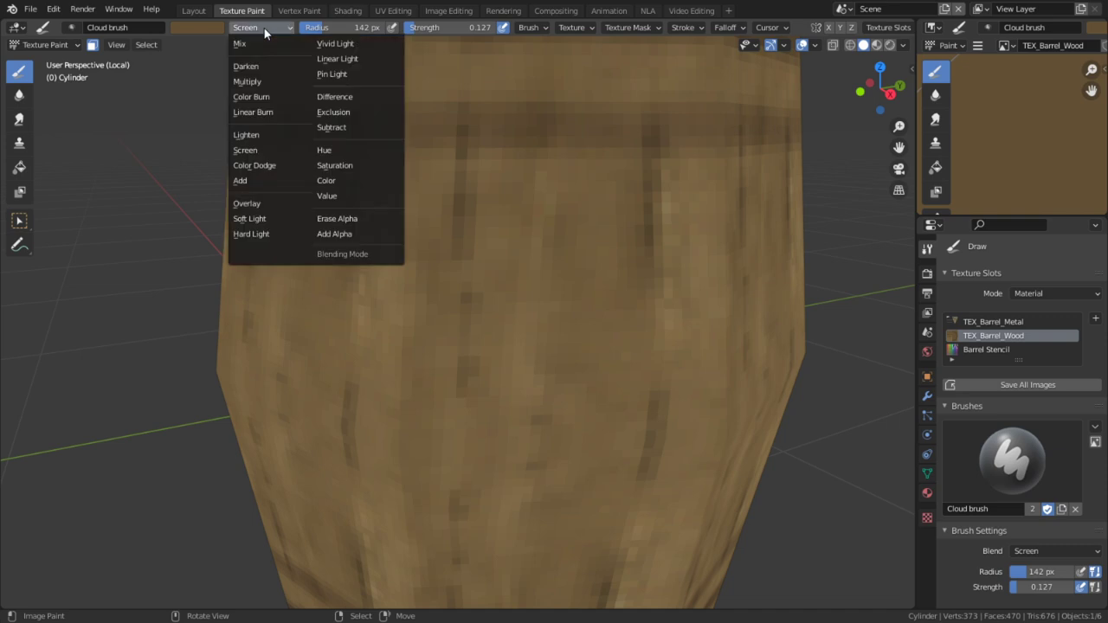
{"action": "left_click", "coordinate": [246, 81]}
{"action": "key", "text": "f"}
{"action": "left_click", "coordinate": [461, 235]}
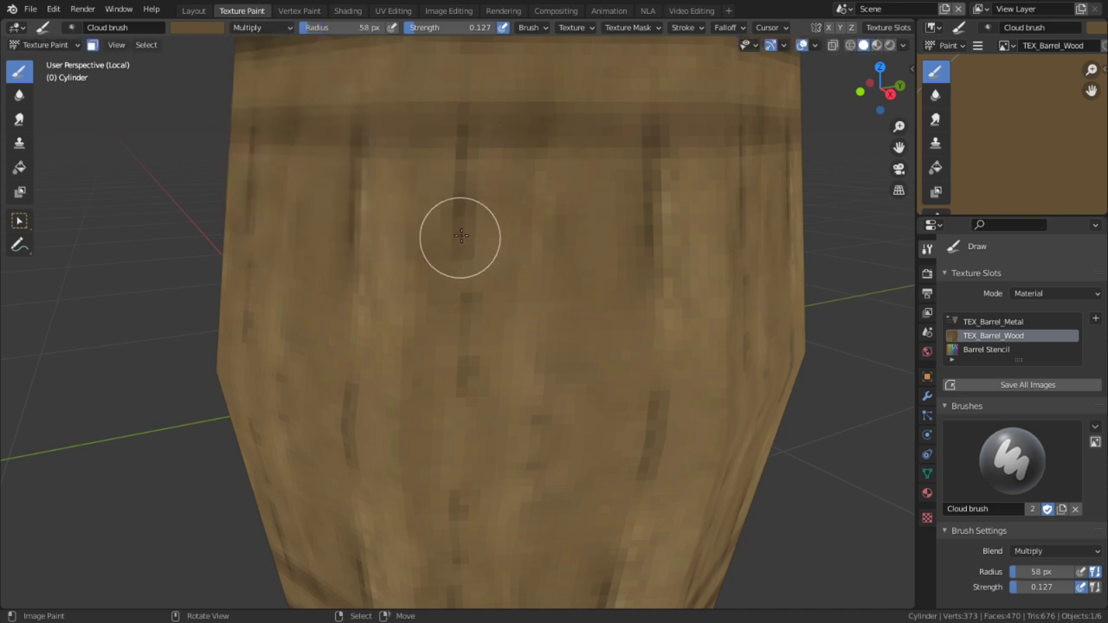
{"action": "key", "text": "f"}
{"action": "left_click", "coordinate": [426, 316]}
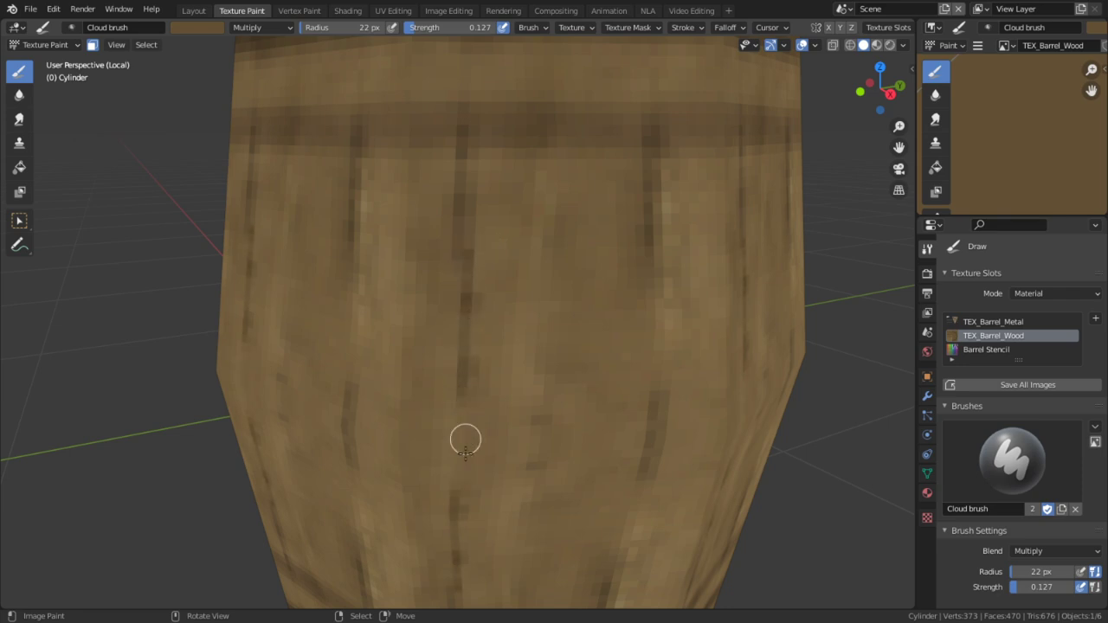
Paint a short, thin grain line at the barrel's mid-height with a 6 px radius, and set the radius to 15 px
{"action": "scroll", "coordinate": [519, 450], "scroll_direction": "down", "scroll_amount": 3}
{"action": "scroll", "coordinate": [588, 346], "scroll_direction": "up", "scroll_amount": 3}
{"action": "middle_click_drag", "start_coordinate": [603, 321], "coordinate": [555, 307]}
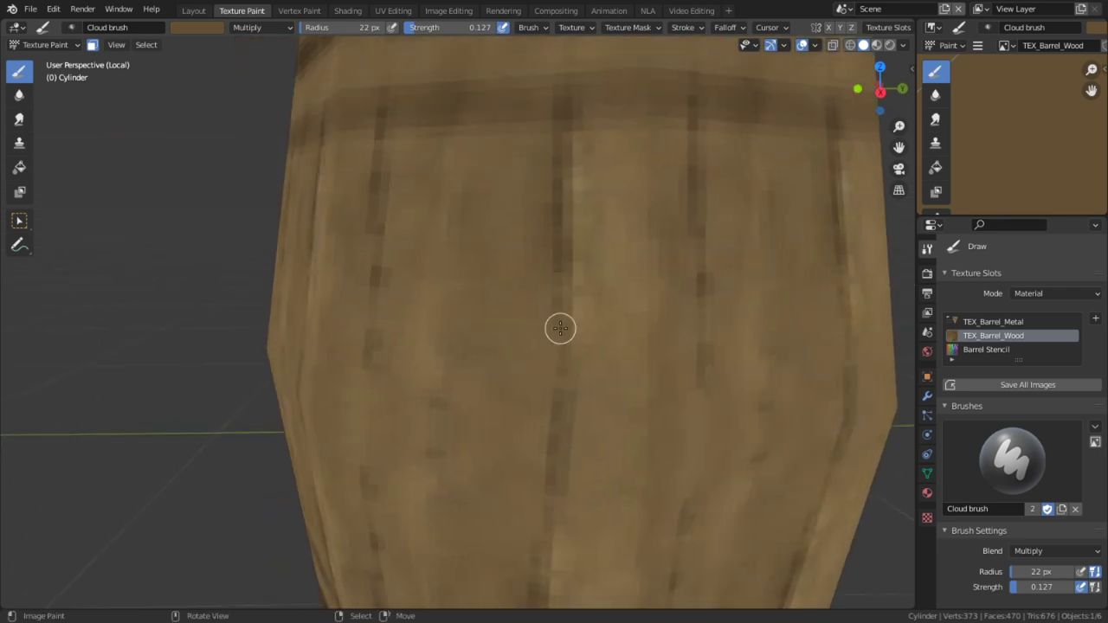
{"action": "scroll", "coordinate": [575, 311], "scroll_direction": "down", "scroll_amount": 4}
{"action": "middle_click_drag", "start_coordinate": [589, 299], "coordinate": [636, 307]}
{"action": "scroll", "coordinate": [641, 308], "scroll_direction": "up", "scroll_amount": 4}
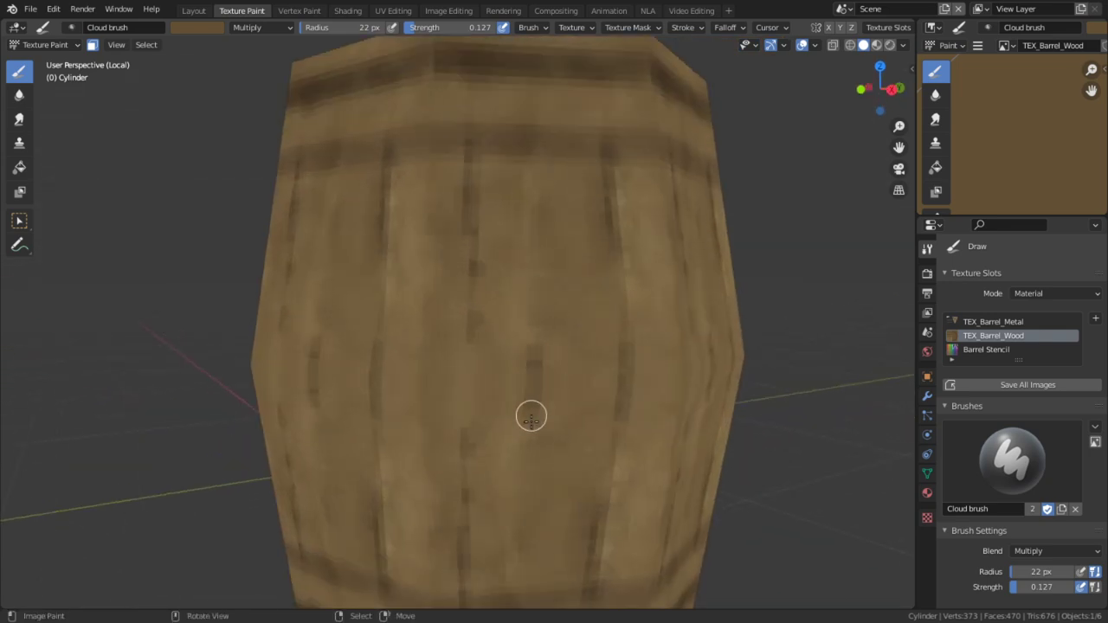
{"action": "key", "text": "f"}
{"action": "left_click", "coordinate": [531, 370]}
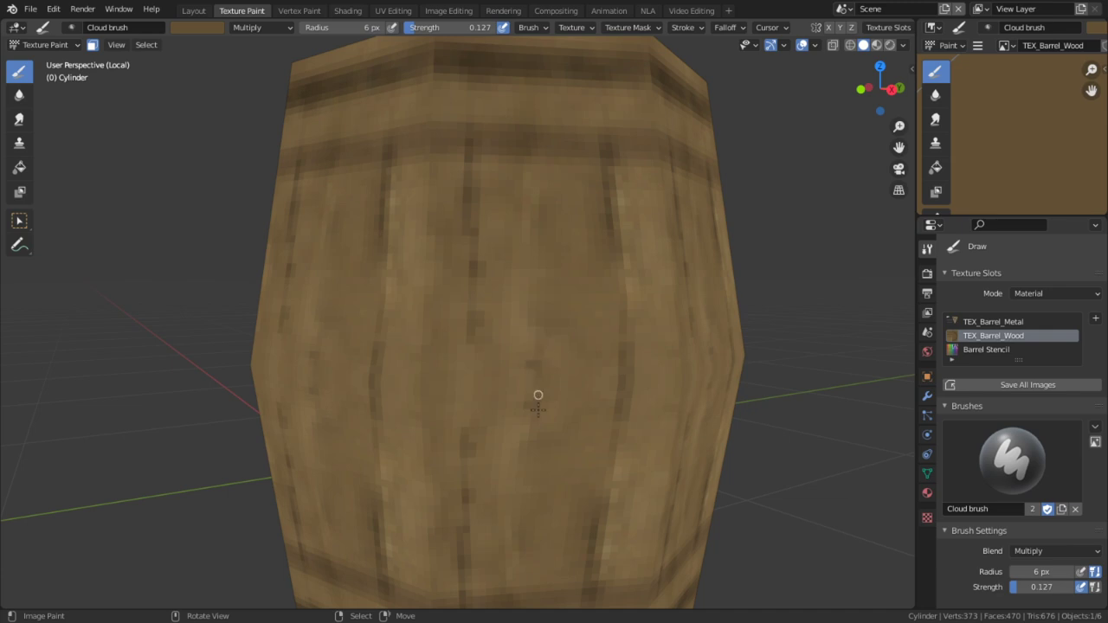
{"action": "key", "text": "f"}
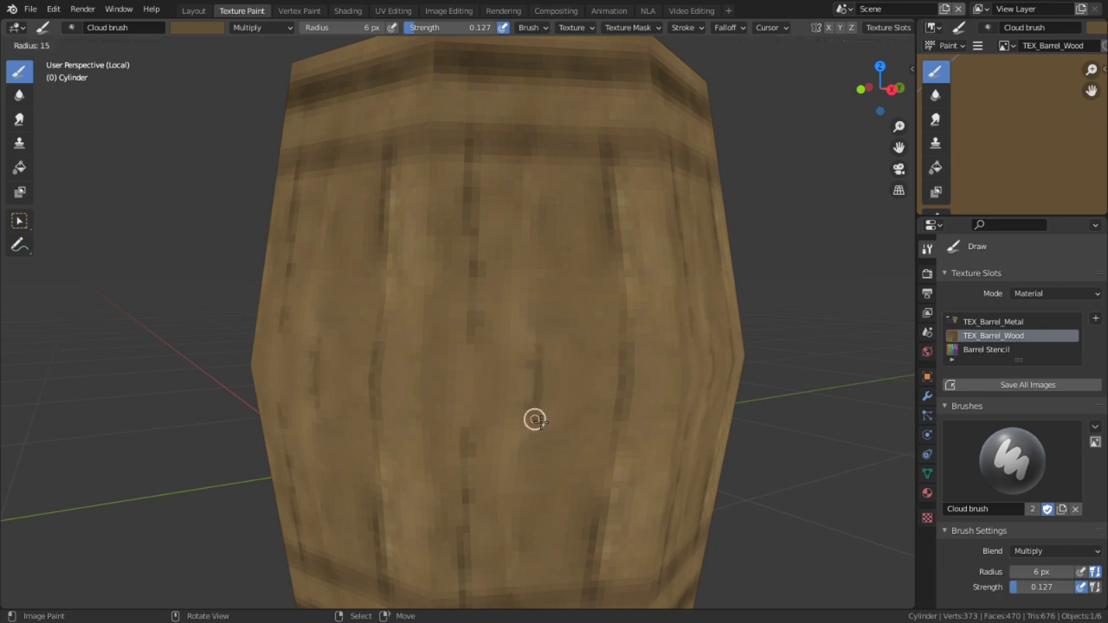
{"action": "left_click", "coordinate": [532, 419]}
{"action": "middle_click_drag", "start_coordinate": [537, 304], "coordinate": [504, 305]}
{"action": "scroll", "coordinate": [504, 304], "scroll_direction": "up", "scroll_amount": 3}
{"action": "key", "text": "ctrl+space"}
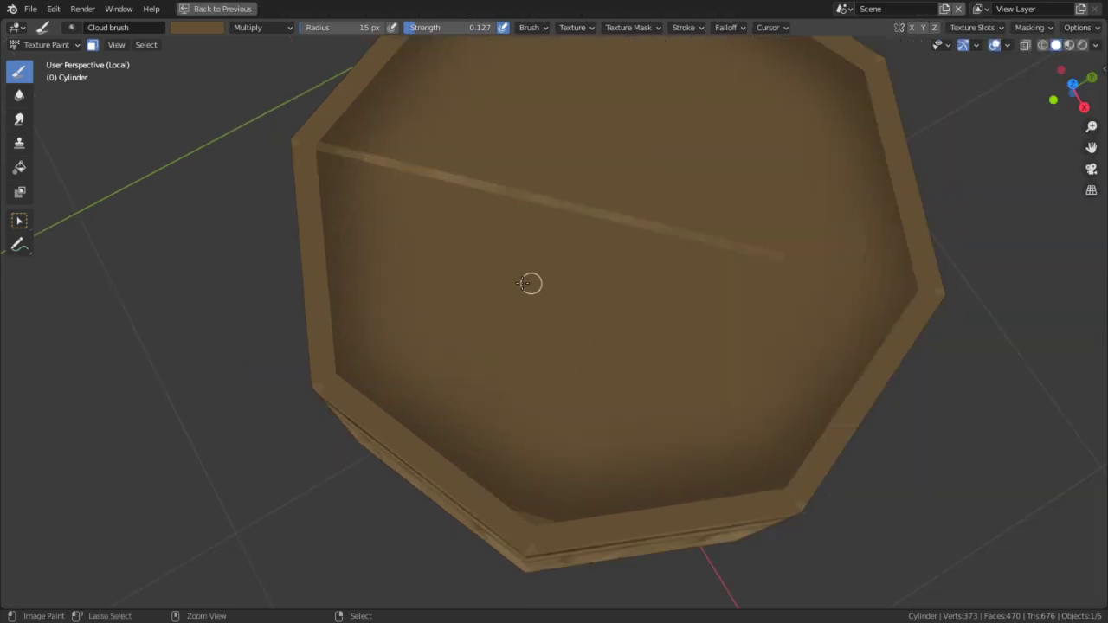
{"action": "key", "text": "ctrl+space"}
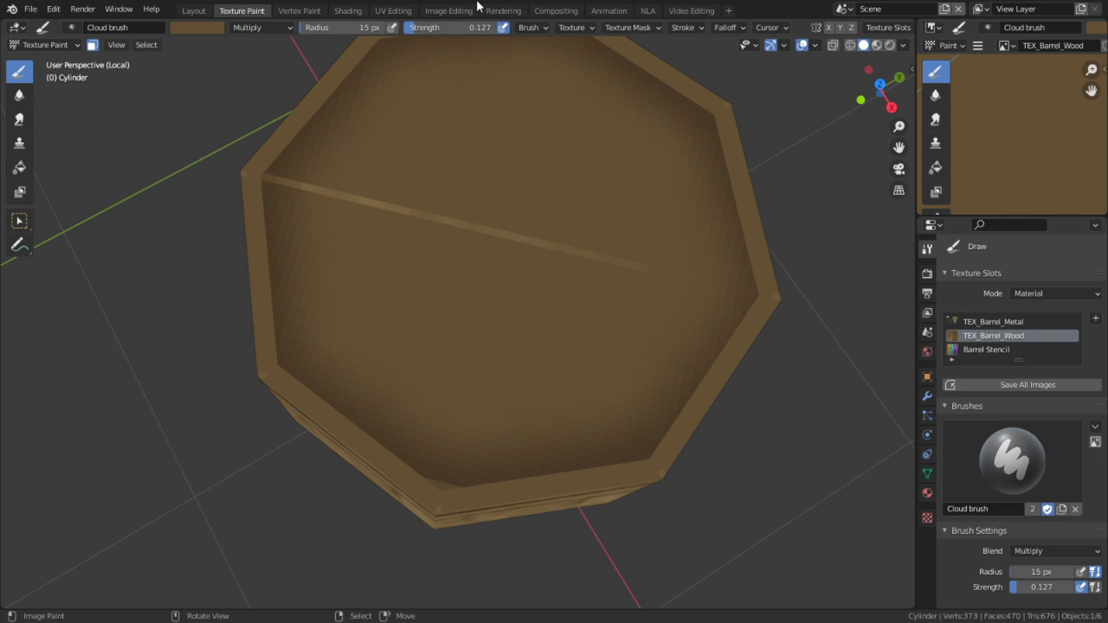
Open the UV Editing workspace and select four adjacent triangular faces on the barrel's top lid
{"action": "left_click", "coordinate": [392, 10]}
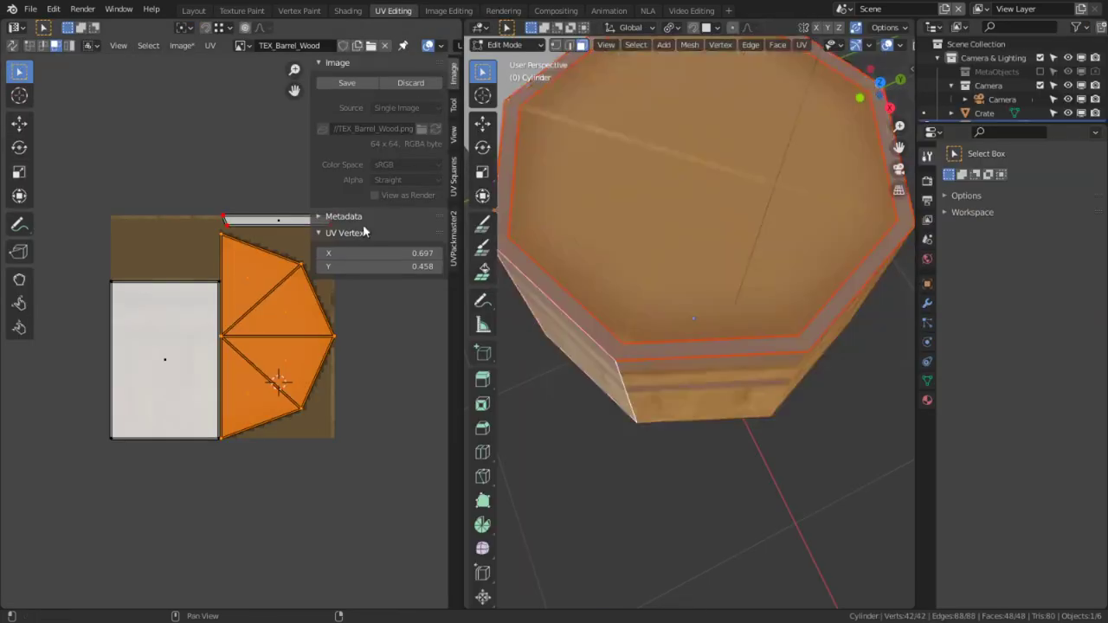
{"action": "scroll", "coordinate": [259, 362], "scroll_direction": "up", "scroll_amount": 6}
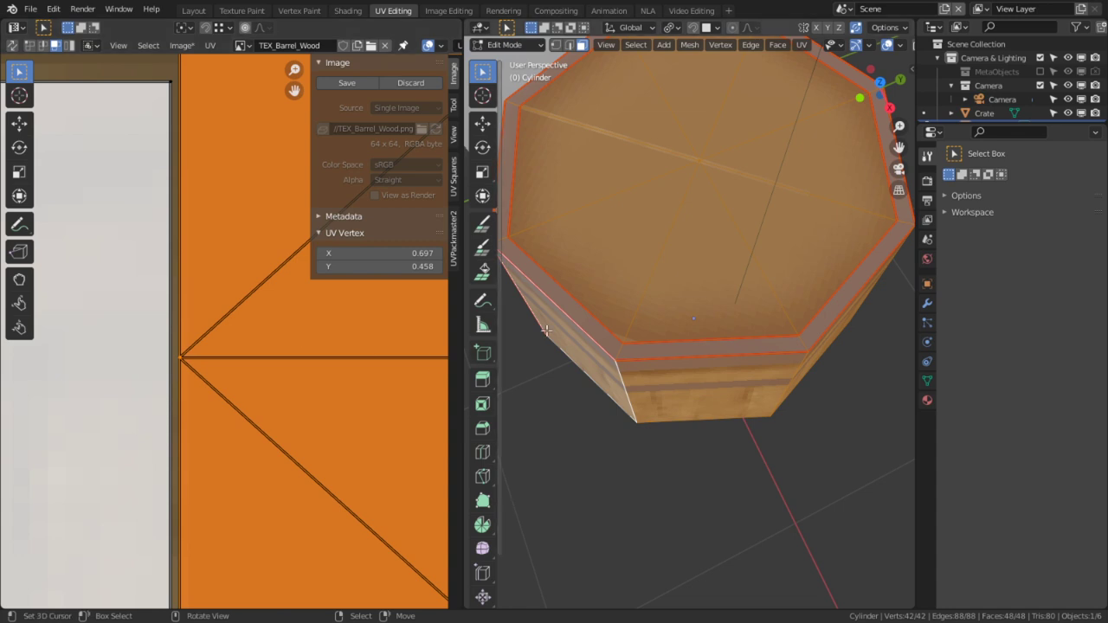
{"action": "key", "text": "ctrl+space"}
{"action": "scroll", "coordinate": [559, 312], "scroll_direction": "down", "scroll_amount": 3}
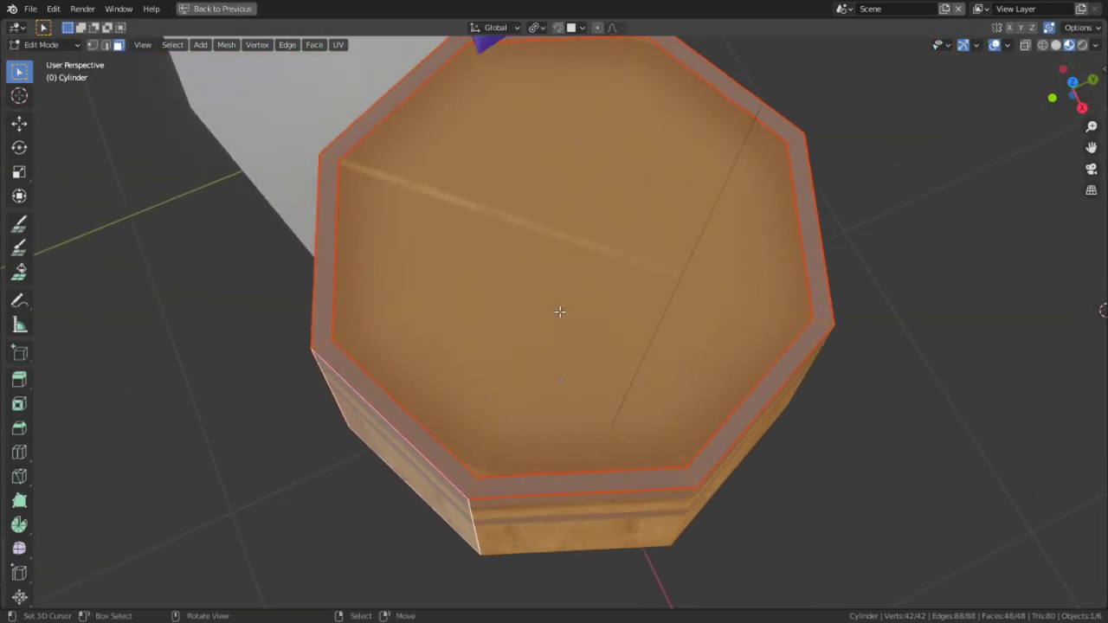
{"action": "right_click", "coordinate": [560, 311]}
{"action": "right_click", "coordinate": [510, 244], "text": "shift"}
{"action": "right_click", "coordinate": [513, 303], "text": "shift"}
{"action": "right_click", "coordinate": [588, 323], "text": "shift"}
{"action": "right_click", "coordinate": [636, 319], "text": "shift"}
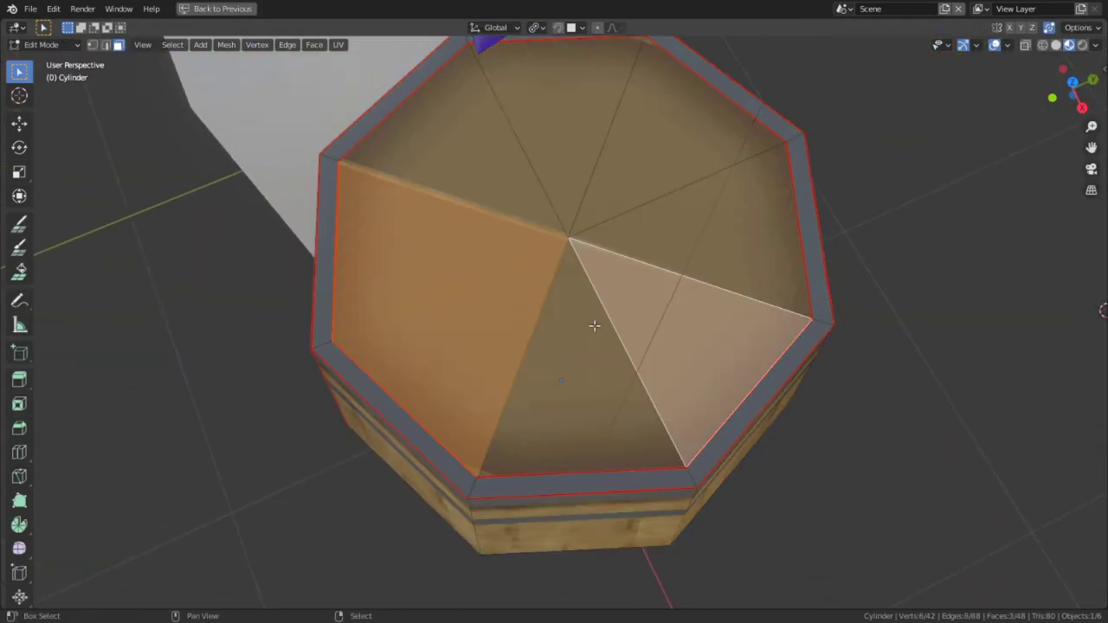
{"action": "right_click", "coordinate": [594, 325], "text": "shift"}
{"action": "key", "text": "ctrl+space"}
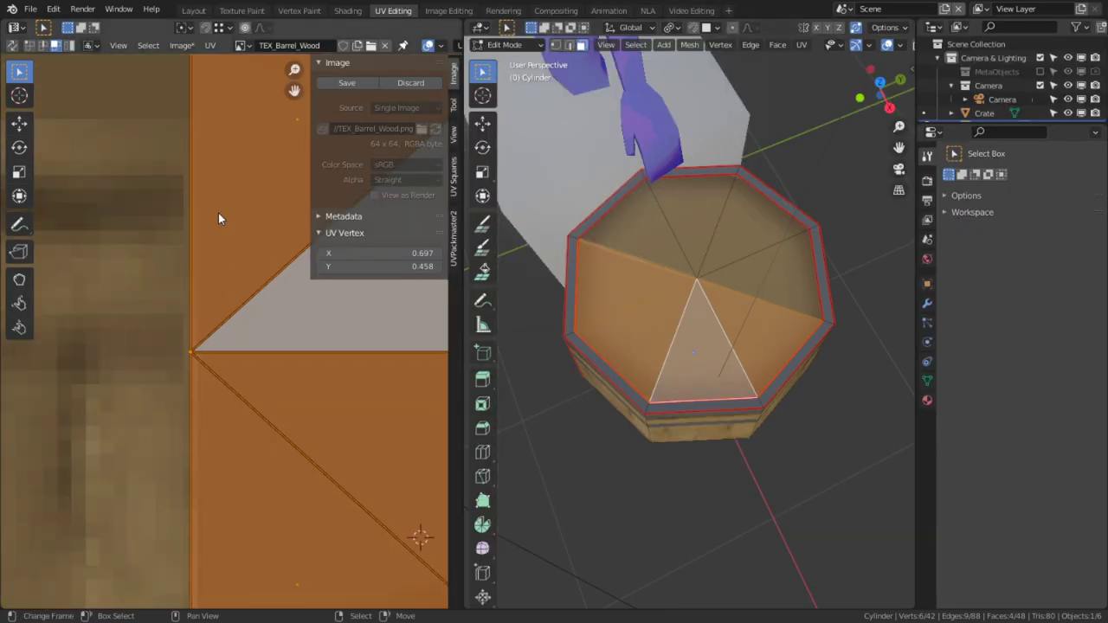
Examine where the lid's UV triangles meet the neighbouring stave pixels in the wood texture
{"action": "middle_click_drag", "start_coordinate": [194, 211], "coordinate": [180, 406]}
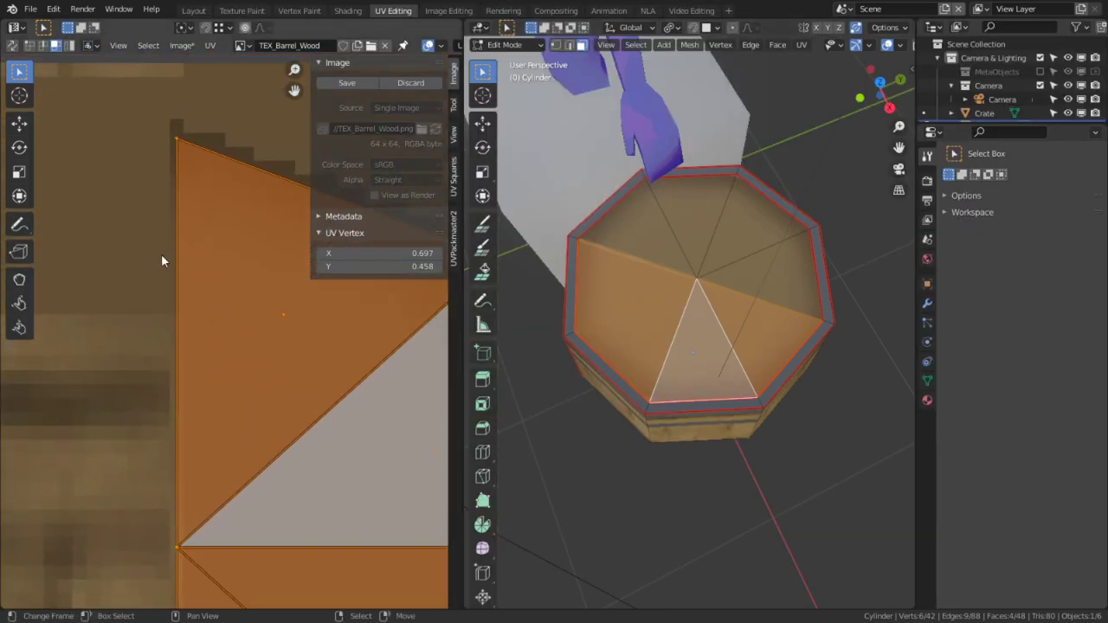
{"action": "key", "text": "alt+a"}
{"action": "middle_click_drag", "start_coordinate": [270, 414], "coordinate": [267, 77]}
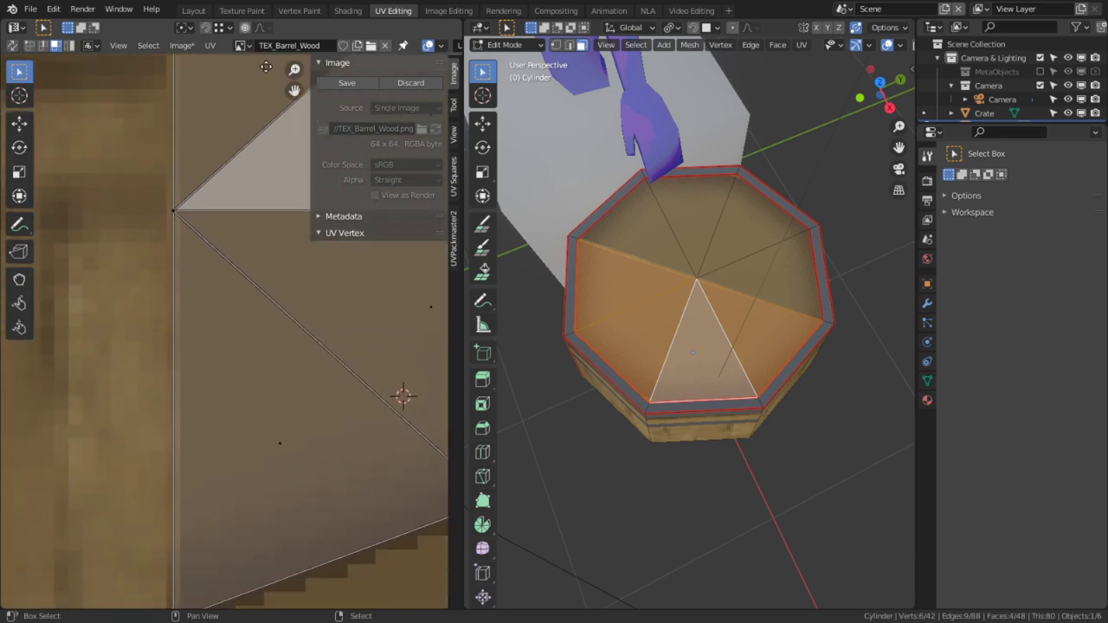
{"action": "key", "text": "ctrl+space"}
{"action": "right_click", "coordinate": [600, 290]}
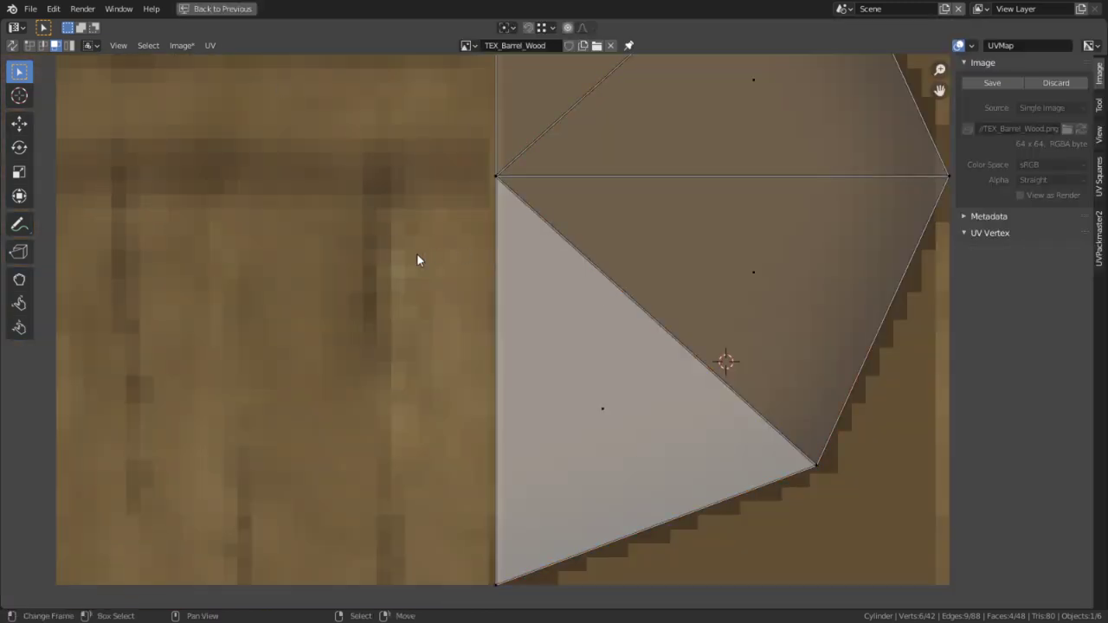
{"action": "middle_click_drag", "start_coordinate": [523, 171], "coordinate": [504, 409]}
{"action": "key", "text": "ctrl+space"}
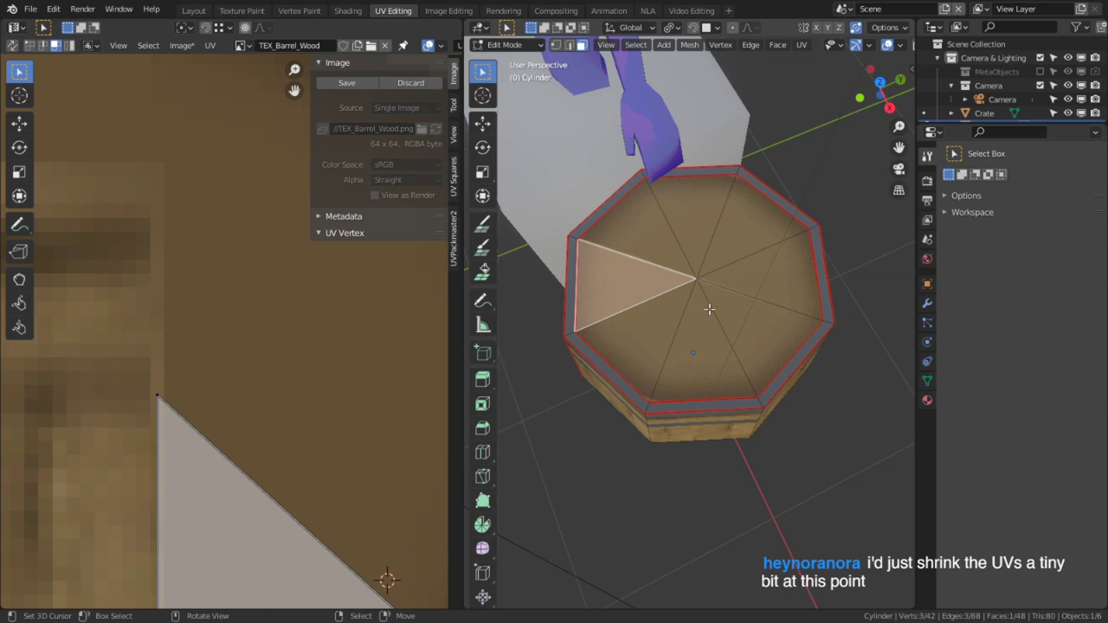
Select all linked faces of the top and bottom lids and snap the 2D cursor to the selected UVs
{"action": "key", "text": "ctrl+l"}
{"action": "middle_click_drag", "start_coordinate": [709, 309], "coordinate": [702, 257]}
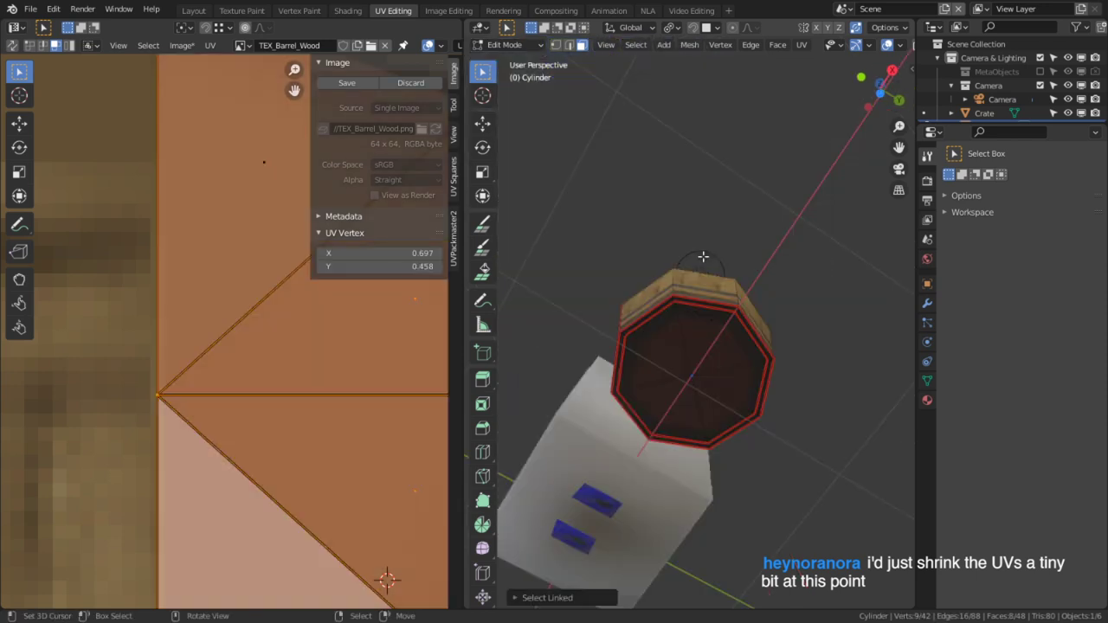
{"action": "key", "text": "ctrl+space"}
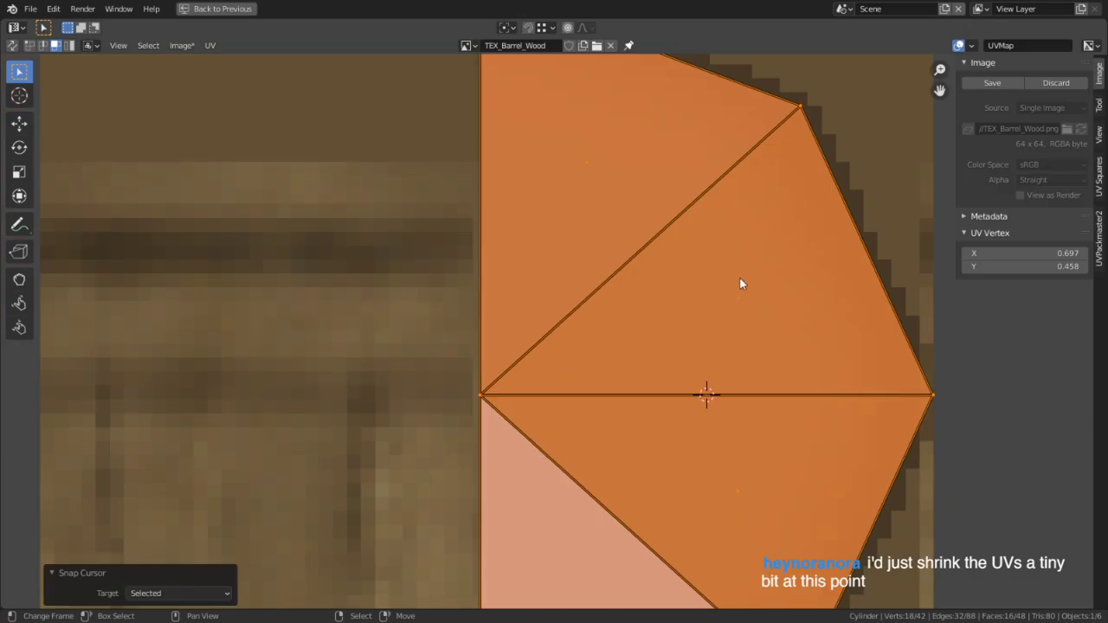
Scale the lid UVs down to 0.907 and snap them to the texture pixels
{"action": "key", "text": "s"}
{"action": "left_click", "coordinate": [702, 321]}
{"action": "key", "text": "s"}
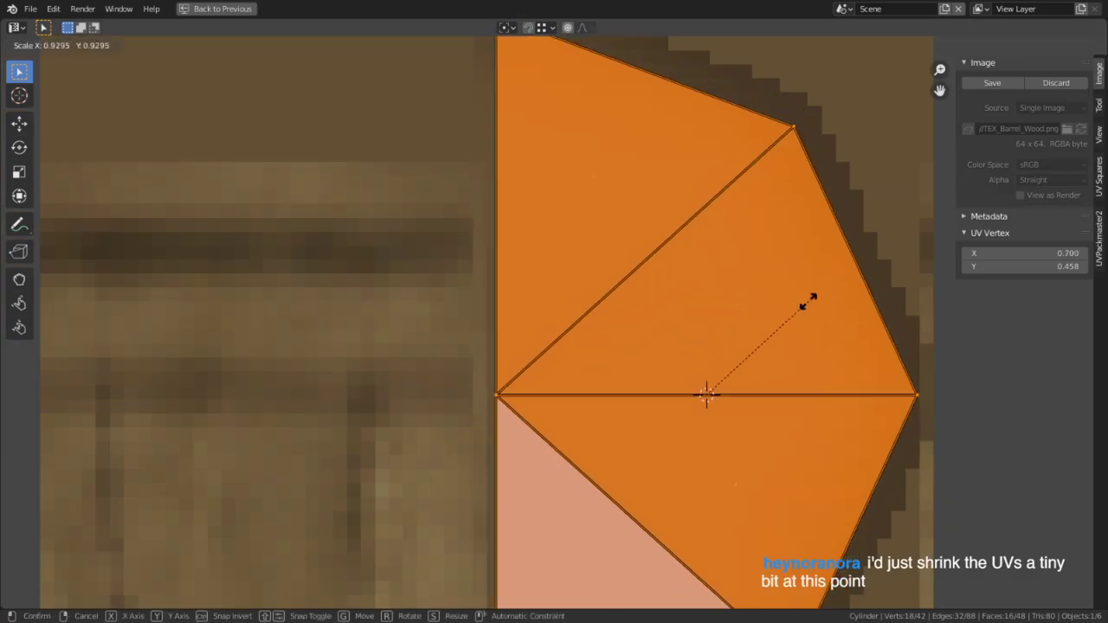
{"action": "left_click", "coordinate": [770, 332]}
{"action": "key", "text": "shift+s"}
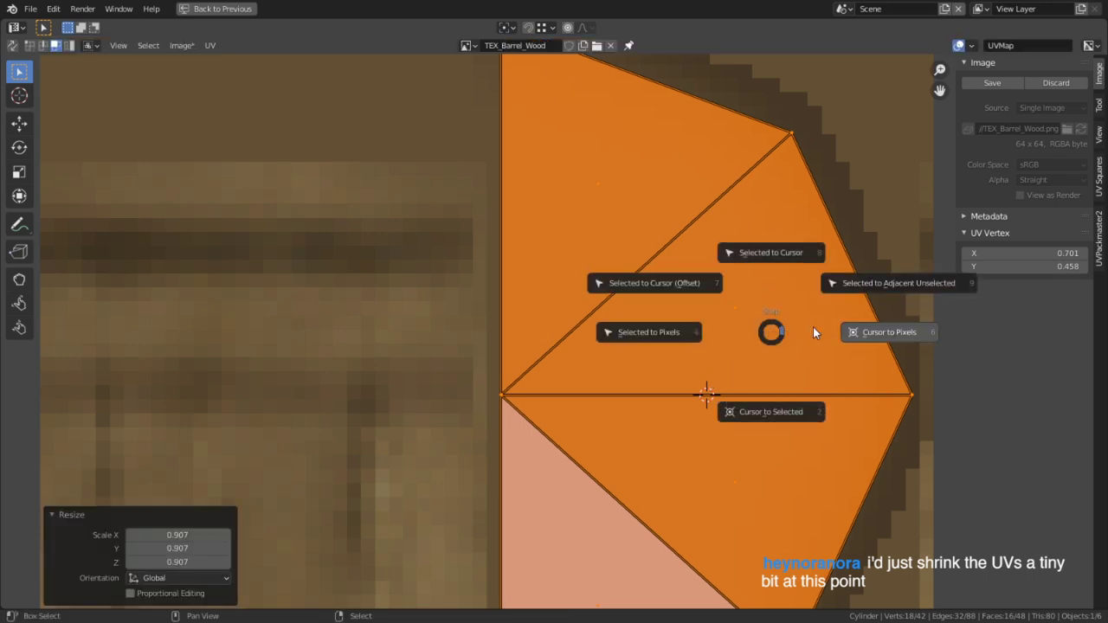
{"action": "left_click", "coordinate": [688, 325]}
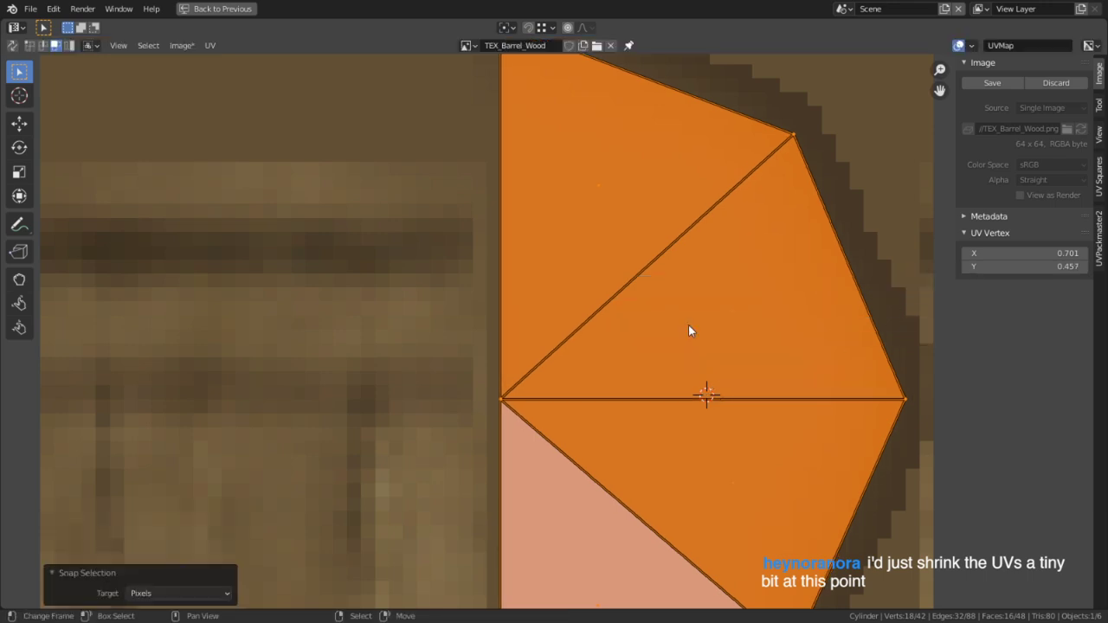
Return to Object Mode and examine the barrel's lid, rim and upper staves for texture bleeding
{"action": "key", "text": "ctrl+space"}
{"action": "key", "text": "Tab"}
{"action": "middle_click_drag", "start_coordinate": [700, 326], "coordinate": [722, 473]}
{"action": "scroll", "coordinate": [724, 323], "scroll_direction": "up", "scroll_amount": 3}
{"action": "scroll", "coordinate": [722, 474], "scroll_direction": "up", "scroll_amount": 4}
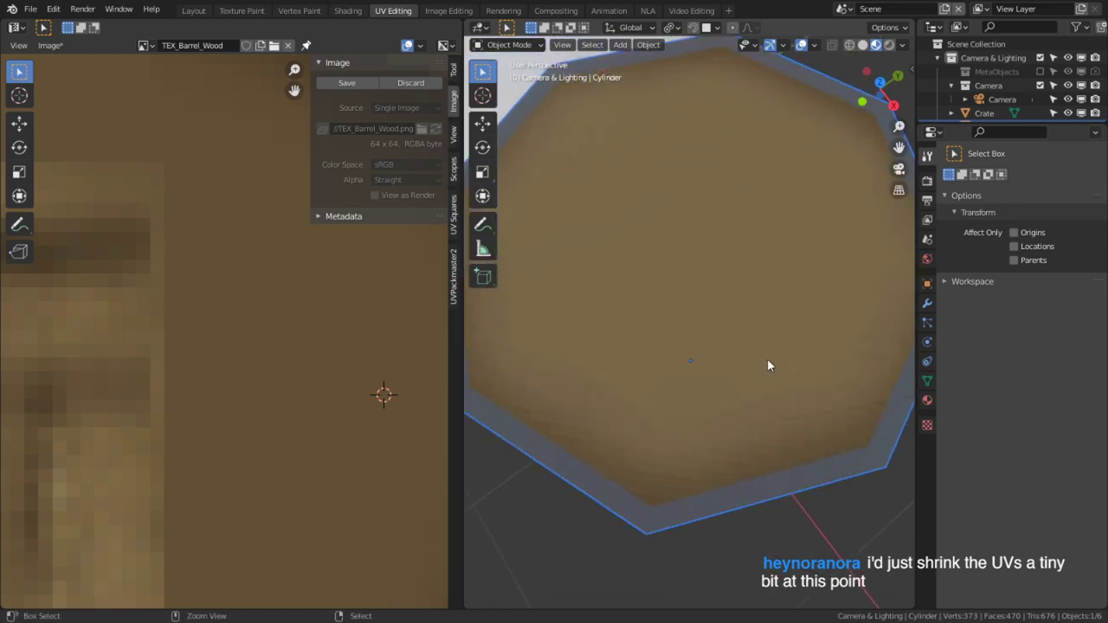
{"action": "key", "text": "ctrl+space"}
{"action": "scroll", "coordinate": [767, 359], "scroll_direction": "down", "scroll_amount": 3}
{"action": "scroll", "coordinate": [767, 358], "scroll_direction": "up", "scroll_amount": 1}
{"action": "middle_click_drag", "start_coordinate": [767, 358], "coordinate": [603, 331]}
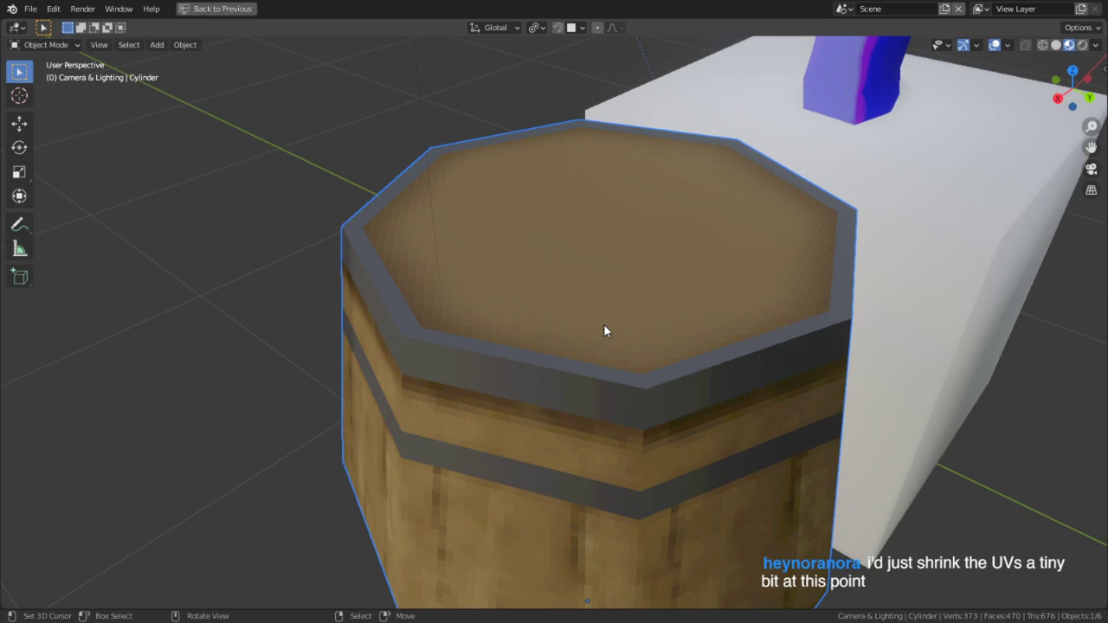
{"action": "middle_click_drag", "start_coordinate": [603, 331], "coordinate": [833, 316]}
{"action": "scroll", "coordinate": [772, 332], "scroll_direction": "up", "scroll_amount": 2}
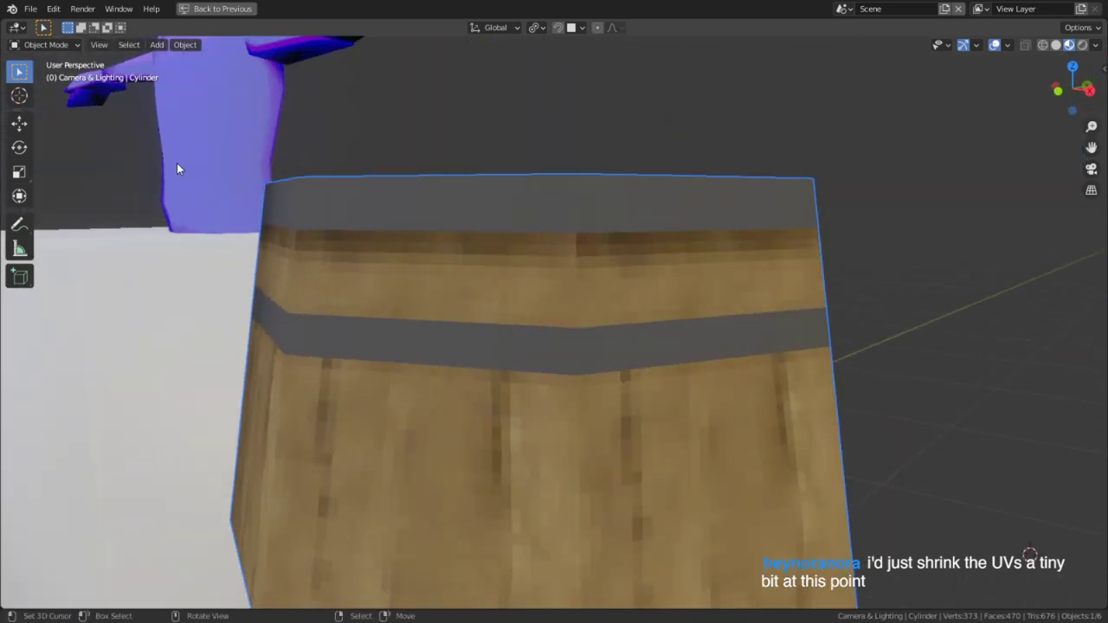
Put the barrel back in Texture Paint mode, return to the Texture Paint workspace and make all faces paintable
{"action": "left_click", "coordinate": [43, 44]}
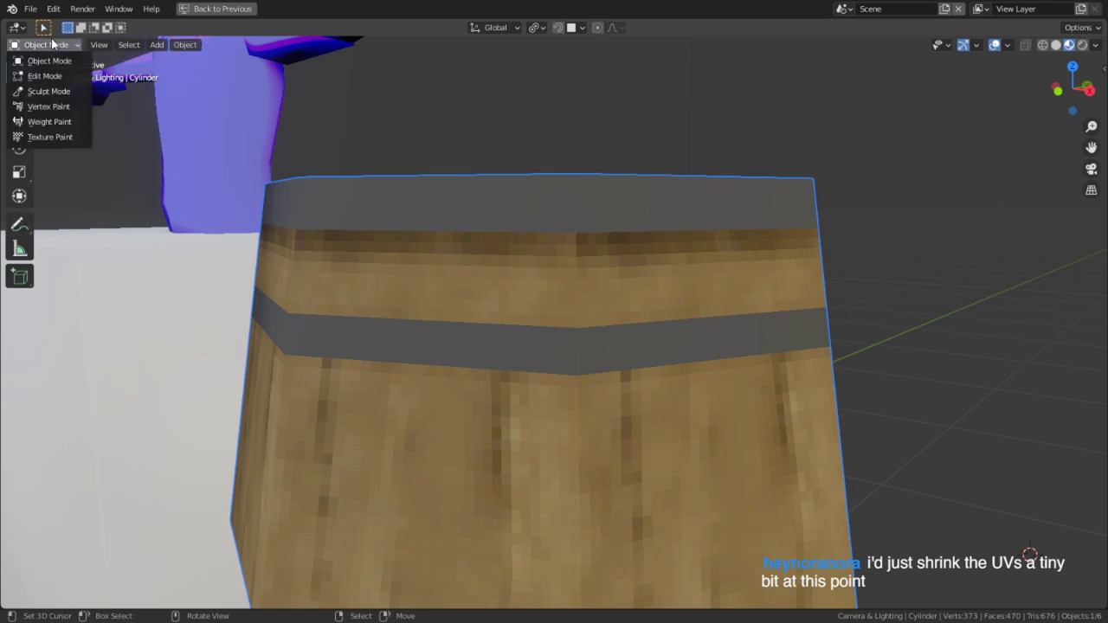
{"action": "left_click", "coordinate": [39, 137]}
{"action": "key", "text": "ctrl+space"}
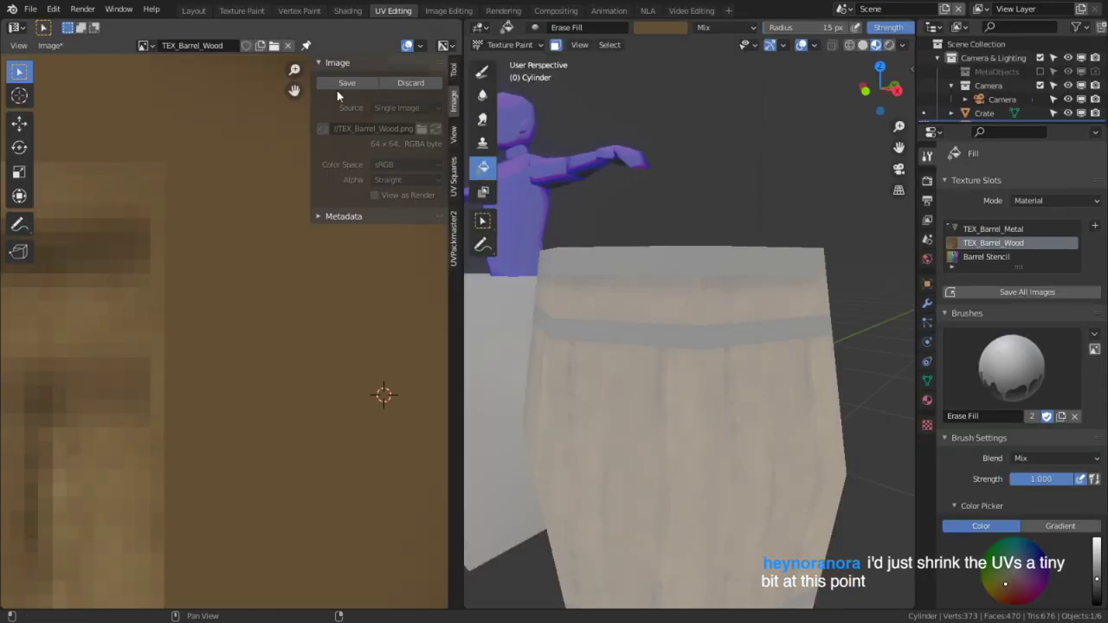
{"action": "left_click", "coordinate": [249, 13]}
{"action": "scroll", "coordinate": [457, 225], "scroll_direction": "up", "scroll_amount": 2}
{"action": "mouse_move", "coordinate": [457, 225]}
{"action": "middle_mouse_down"}
{"action": "mouse_move", "coordinate": [528, 249]}
{"action": "mouse_move", "coordinate": [531, 216]}
{"action": "mouse_move", "coordinate": [527, 450]}
{"action": "middle_mouse_up"}
{"action": "key", "text": "a"}
{"action": "middle_click_drag", "start_coordinate": [479, 250], "coordinate": [498, 329]}
{"action": "scroll", "coordinate": [433, 348], "scroll_direction": "down", "scroll_amount": 1}
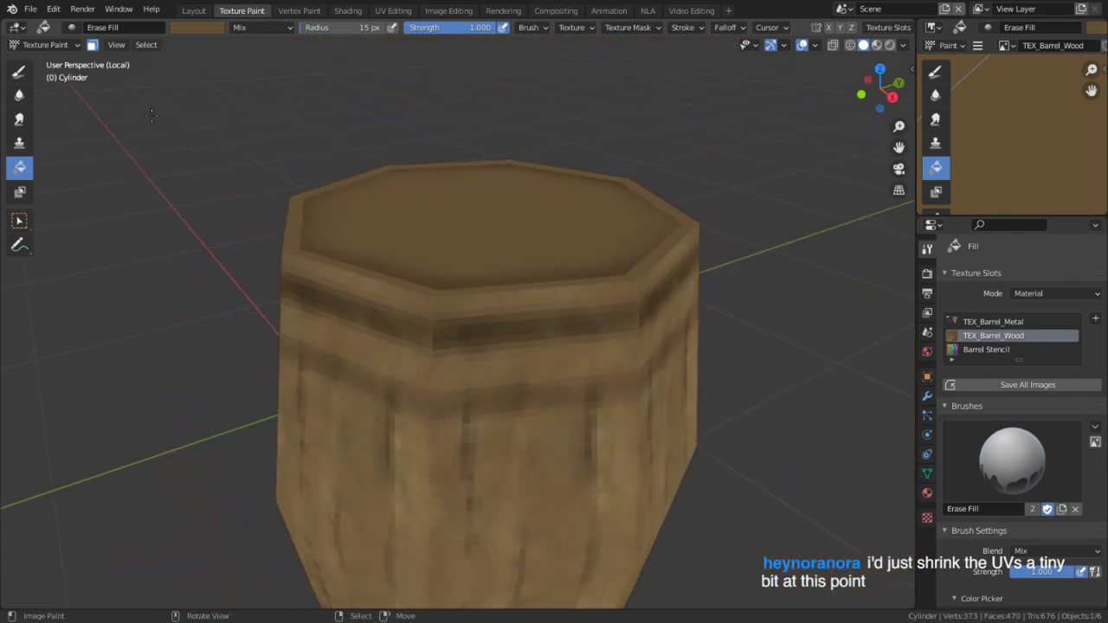
Switch to the Smear brush with a 70 px radius and inspect the dark bands below the rim
{"action": "left_click", "coordinate": [19, 118]}
{"action": "scroll", "coordinate": [426, 333], "scroll_direction": "up", "scroll_amount": 3}
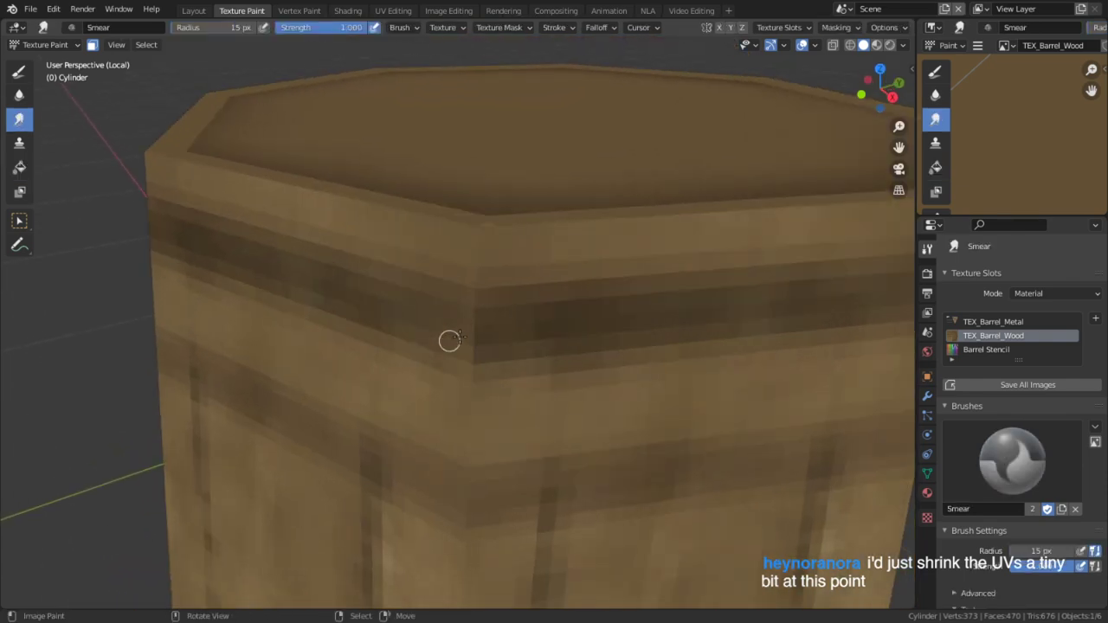
{"action": "key", "text": "f"}
{"action": "left_click", "coordinate": [520, 333]}
{"action": "scroll", "coordinate": [484, 347], "scroll_direction": "up", "scroll_amount": 4}
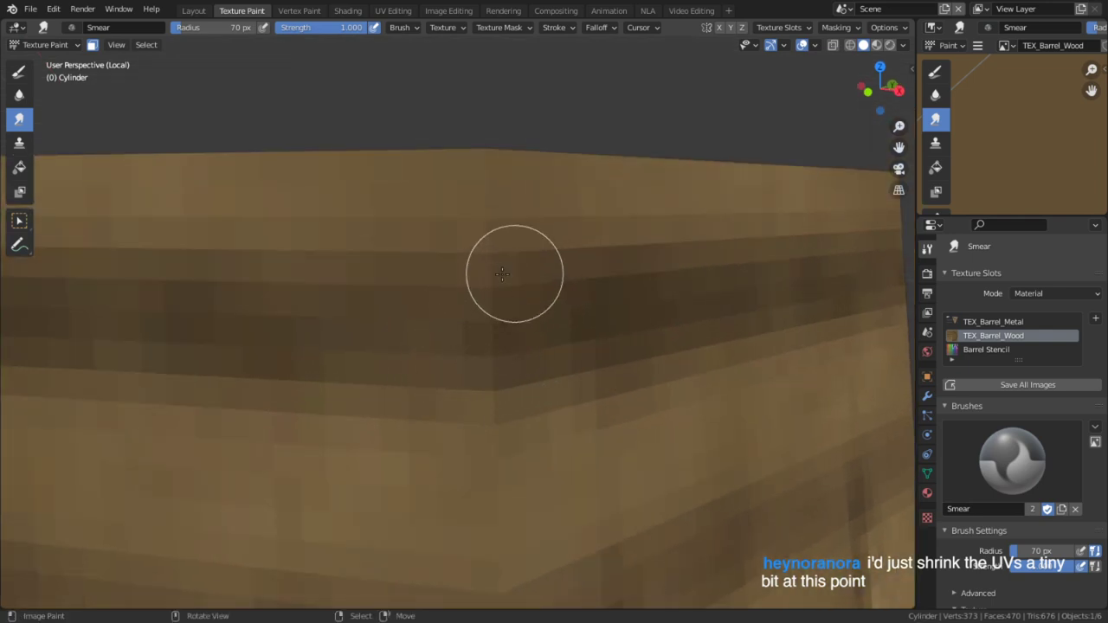
{"action": "scroll", "coordinate": [585, 316], "scroll_direction": "down", "scroll_amount": 6}
{"action": "scroll", "coordinate": [639, 295], "scroll_direction": "down", "scroll_amount": 4}
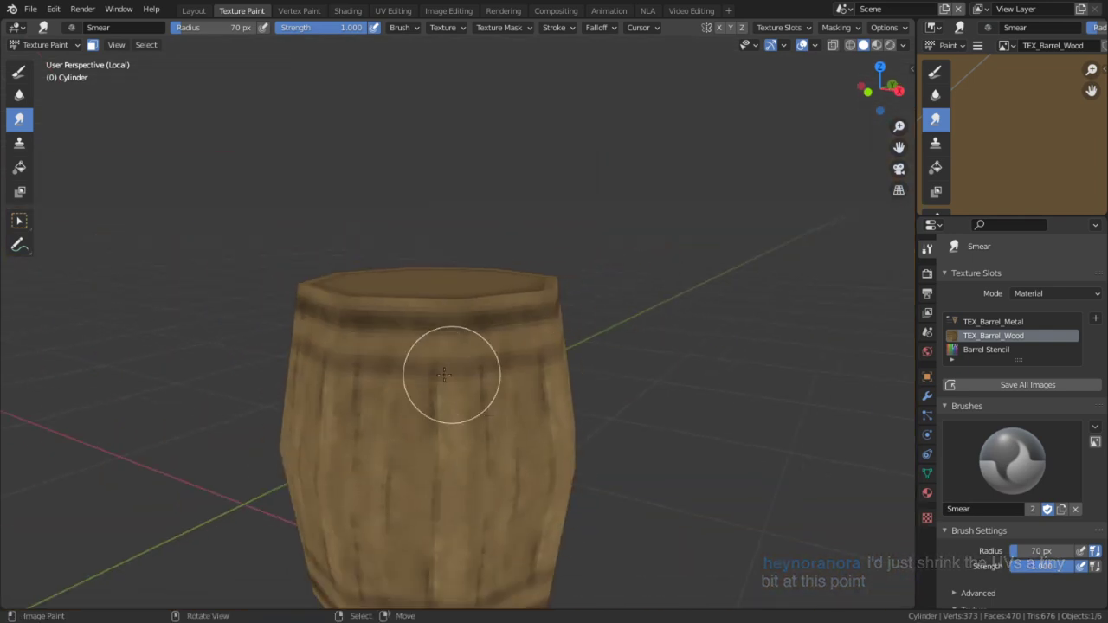
{"action": "scroll", "coordinate": [303, 320], "scroll_direction": "up", "scroll_amount": 3}
{"action": "middle_click_drag", "start_coordinate": [308, 322], "coordinate": [323, 319], "text": "alt"}
{"action": "scroll", "coordinate": [401, 371], "scroll_direction": "down", "scroll_amount": 5}
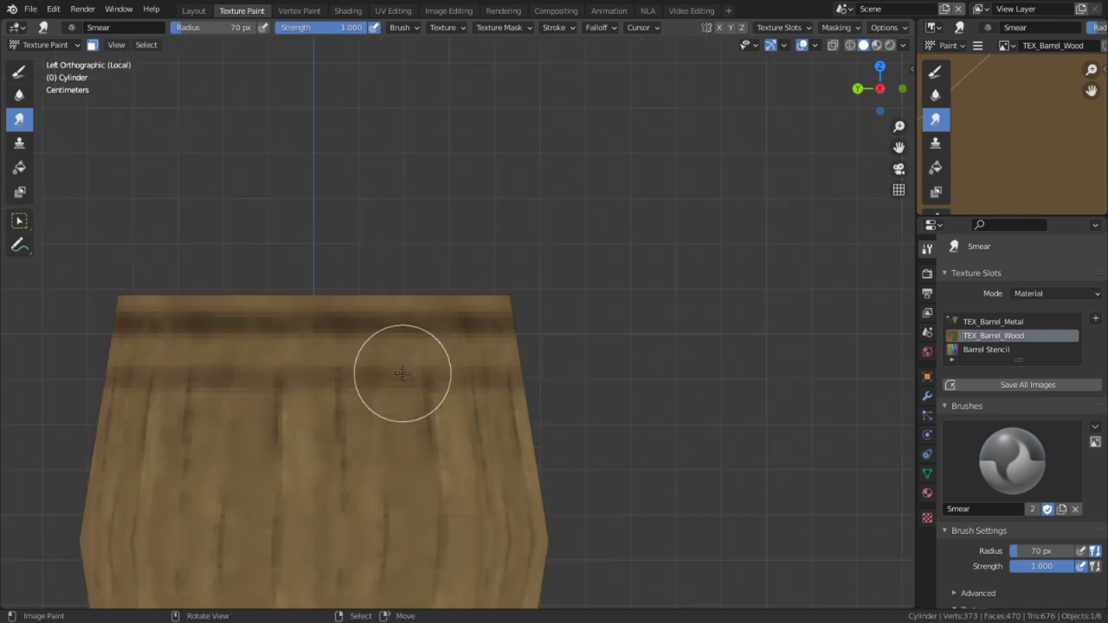
{"action": "middle_click_drag", "start_coordinate": [447, 329], "coordinate": [477, 408]}
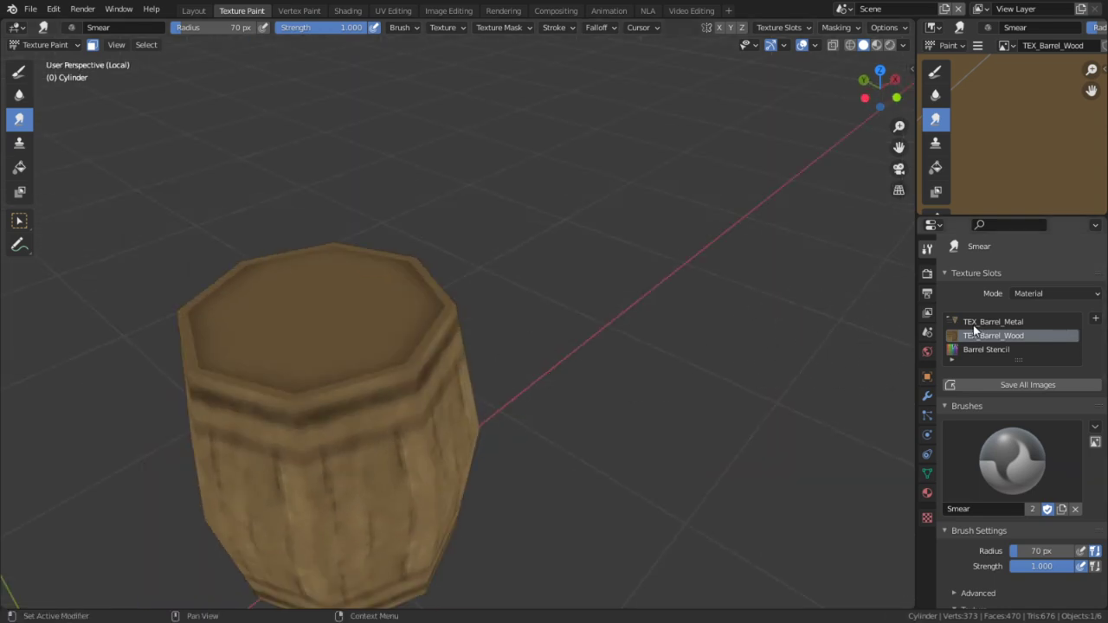
Set the viewport shading to Material Preview and inspect the wood around the upper metal bands
{"action": "left_click", "coordinate": [876, 45]}
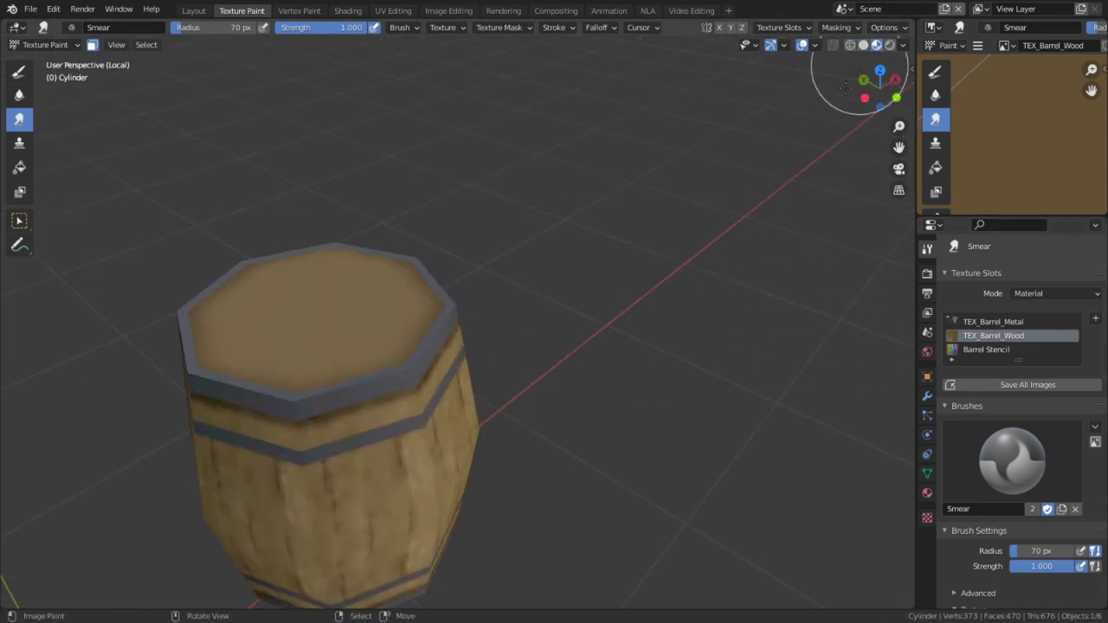
{"action": "middle_click_drag", "start_coordinate": [558, 321], "coordinate": [507, 295]}
{"action": "middle_click_drag", "start_coordinate": [415, 366], "coordinate": [498, 296]}
{"action": "scroll", "coordinate": [444, 361], "scroll_direction": "up", "scroll_amount": 4}
{"action": "scroll", "coordinate": [462, 295], "scroll_direction": "up", "scroll_amount": 2}
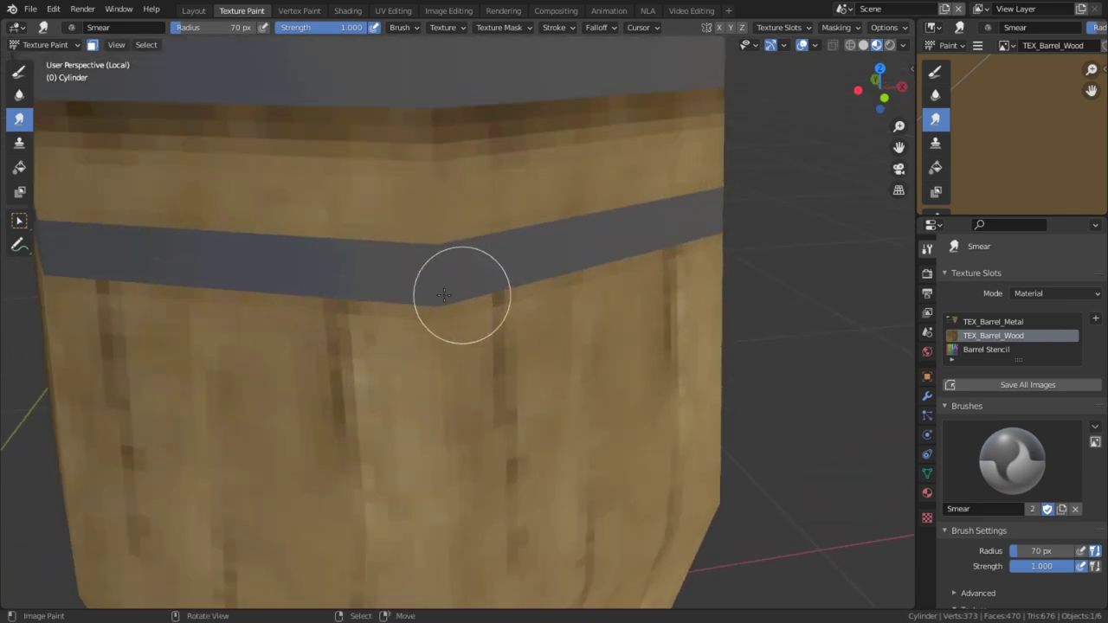
{"action": "middle_click_drag", "start_coordinate": [390, 223], "coordinate": [452, 290], "text": "shift"}
Switch to the Cloud brush with a 225 px radius and limit painting to one side of the barrel
{"action": "left_click", "coordinate": [19, 69]}
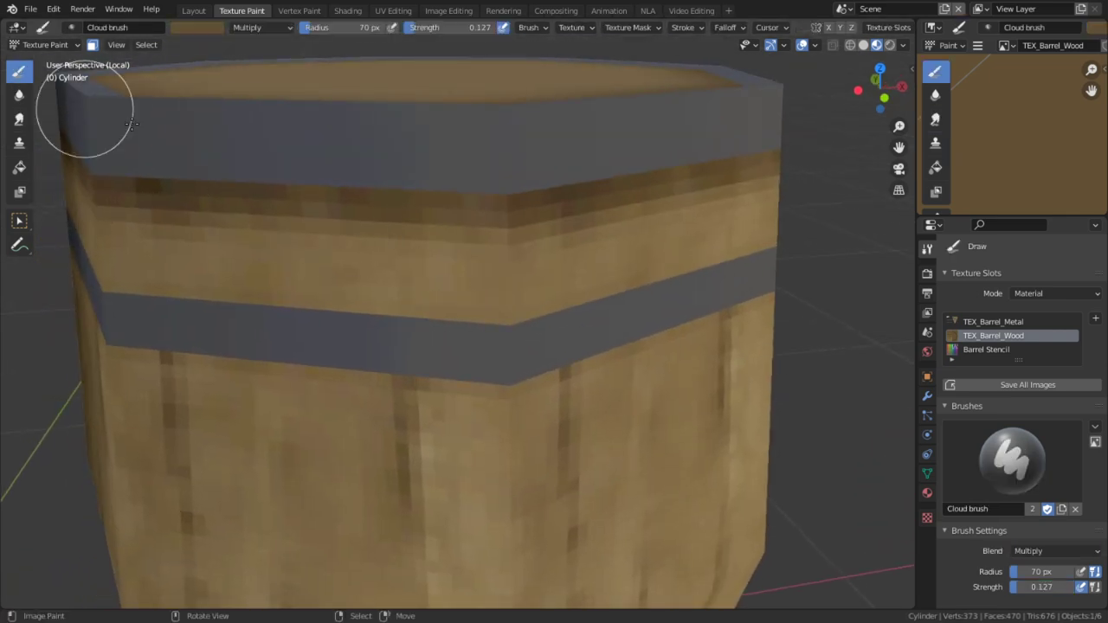
{"action": "scroll", "coordinate": [618, 297], "scroll_direction": "up", "scroll_amount": 4}
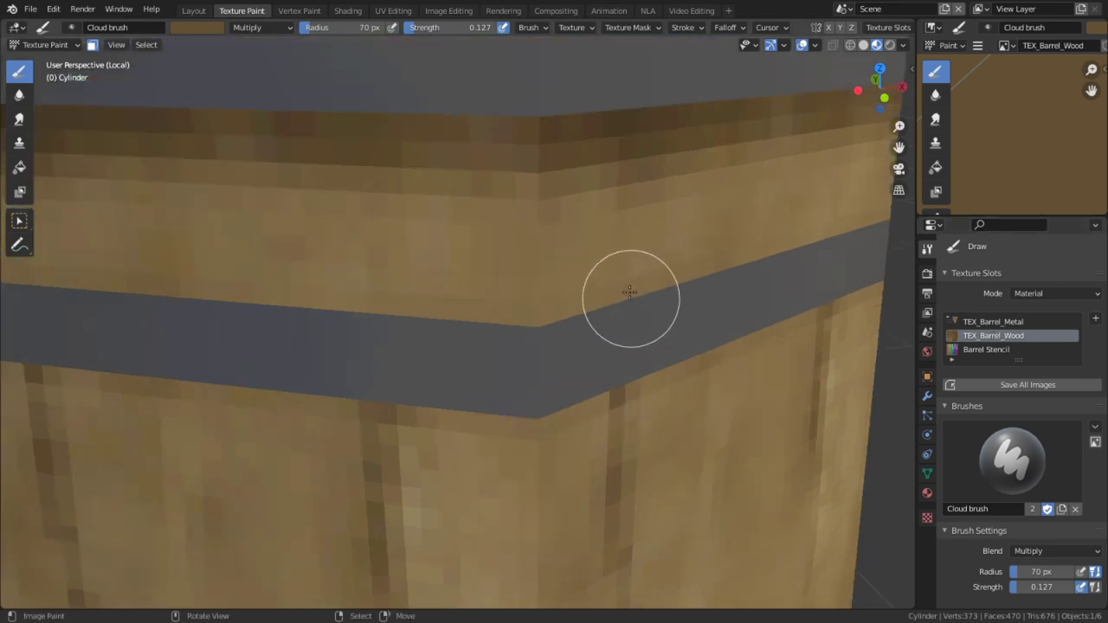
{"action": "key", "text": "f"}
{"action": "left_click", "coordinate": [635, 339]}
{"action": "mouse_move", "coordinate": [635, 338]}
{"action": "middle_mouse_down"}
{"action": "mouse_move", "coordinate": [519, 304]}
{"action": "mouse_move", "coordinate": [539, 279]}
{"action": "middle_mouse_up"}
{"action": "scroll", "coordinate": [539, 278], "scroll_direction": "down", "scroll_amount": 2}
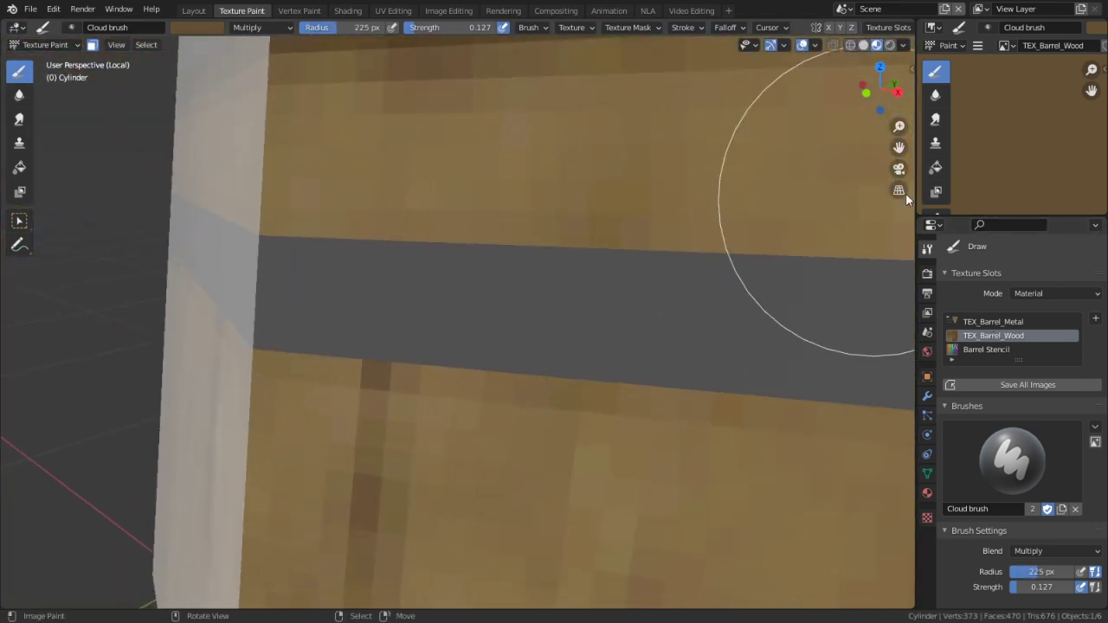
Set the Cloud brush radius to 143 px, darken the wood along the lower of the two upper metal bands, and make all faces paintable
{"action": "key", "text": "q"}
{"action": "left_click", "coordinate": [1045, 125]}
{"action": "key", "text": "f"}
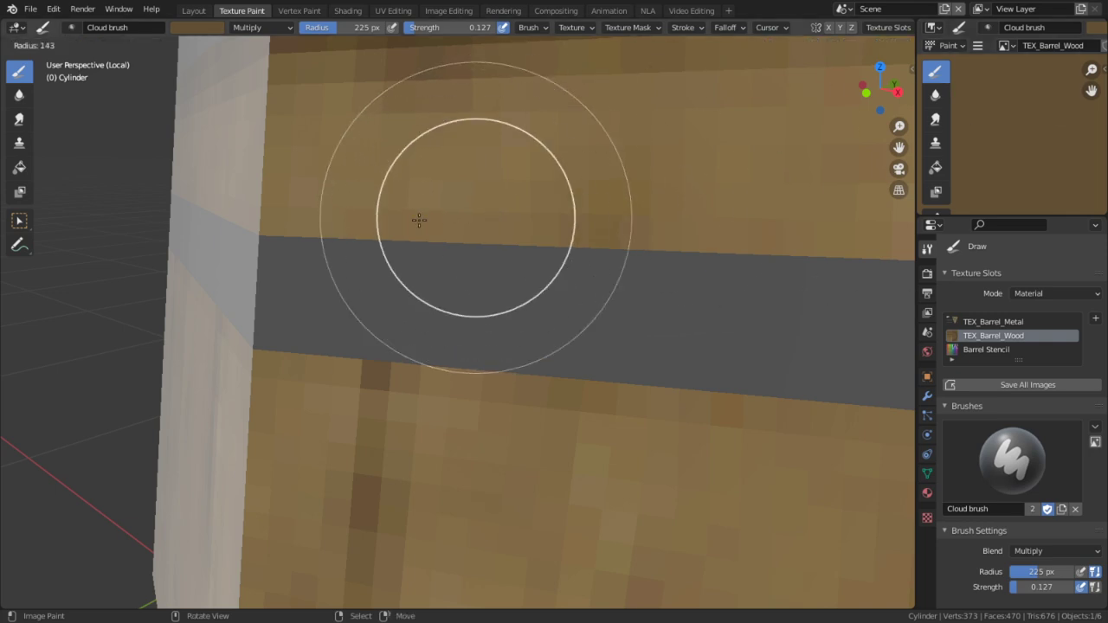
{"action": "left_click", "coordinate": [418, 219]}
{"action": "mouse_move", "coordinate": [552, 278]}
{"action": "left_mouse_down"}
{"action": "mouse_move", "coordinate": [289, 264]}
{"action": "mouse_move", "coordinate": [375, 326]}
{"action": "mouse_move", "coordinate": [802, 341]}
{"action": "left_mouse_up"}
{"action": "scroll", "coordinate": [609, 306], "scroll_direction": "down", "scroll_amount": 3}
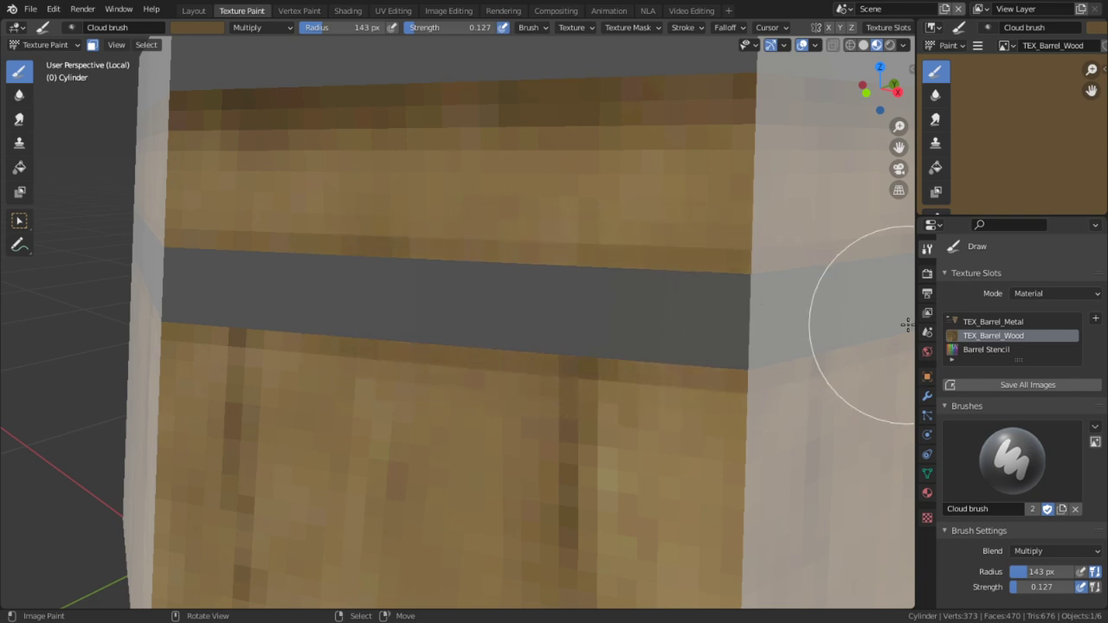
{"action": "scroll", "coordinate": [790, 217], "scroll_direction": "down", "scroll_amount": 6}
{"action": "key", "text": "a"}
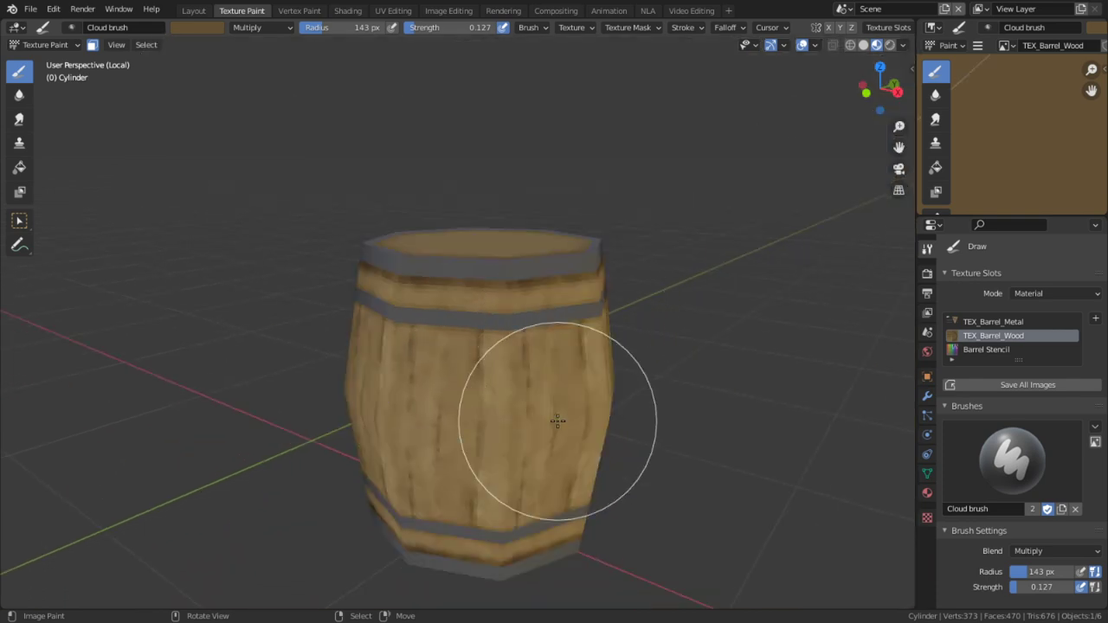
Examine the shaded barrel's lid and sides from above and from the side
{"action": "middle_click_drag", "start_coordinate": [477, 393], "coordinate": [487, 403]}
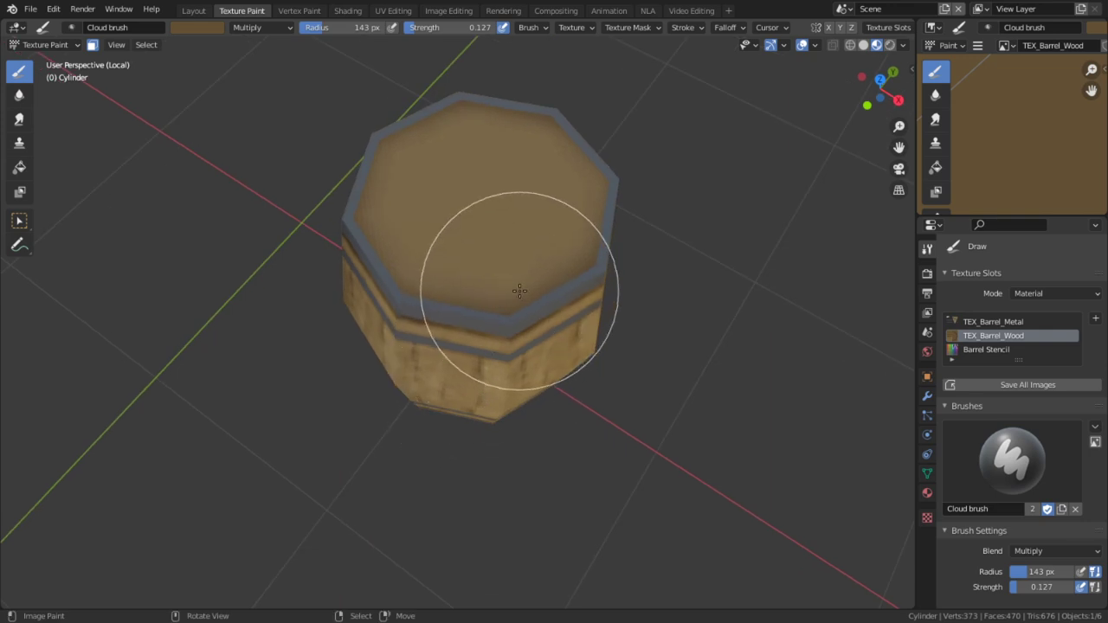
{"action": "middle_click_drag", "start_coordinate": [520, 292], "coordinate": [582, 189]}
{"action": "scroll", "coordinate": [458, 333], "scroll_direction": "up", "scroll_amount": 1}
{"action": "scroll", "coordinate": [452, 340], "scroll_direction": "up", "scroll_amount": 2}
{"action": "middle_click_drag", "start_coordinate": [453, 333], "coordinate": [468, 404]}
{"action": "scroll", "coordinate": [482, 298], "scroll_direction": "up", "scroll_amount": 1}
{"action": "middle_click_drag", "start_coordinate": [511, 295], "coordinate": [545, 312]}
{"action": "scroll", "coordinate": [475, 242], "scroll_direction": "down", "scroll_amount": 3}
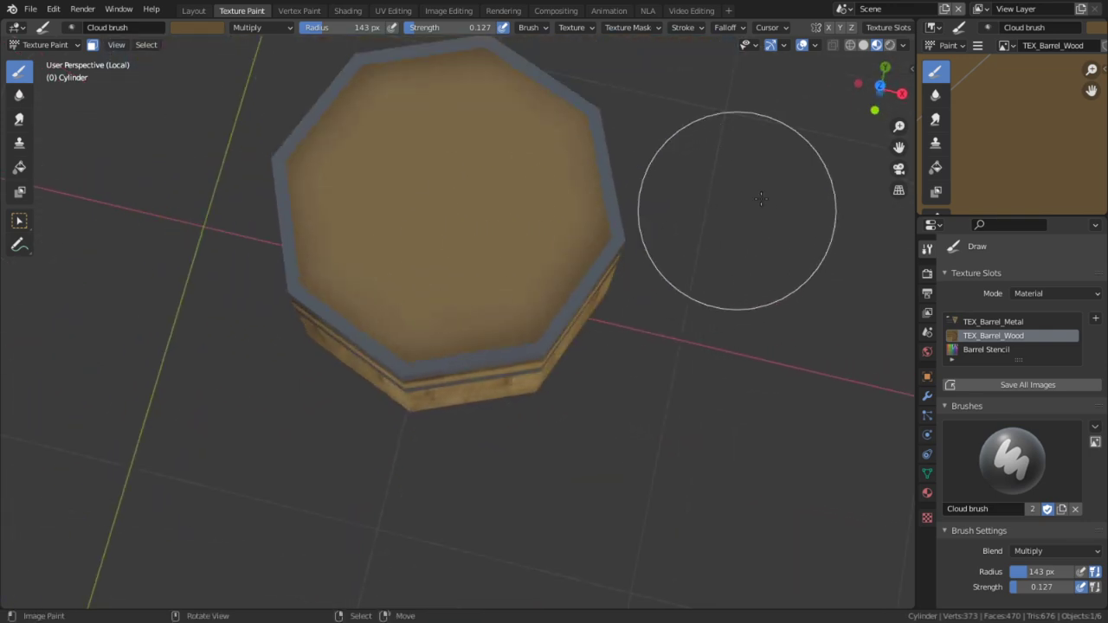
Limit painting to the four adjoining lid faces that form one half of the barrel's octagonal top
{"action": "scroll", "coordinate": [761, 199], "scroll_direction": "down", "scroll_amount": 2}
{"action": "scroll", "coordinate": [935, 130], "scroll_direction": "down", "scroll_amount": 1}
{"action": "scroll", "coordinate": [1026, 165], "scroll_direction": "up", "scroll_amount": 3}
{"action": "scroll", "coordinate": [1027, 164], "scroll_direction": "down", "scroll_amount": 2}
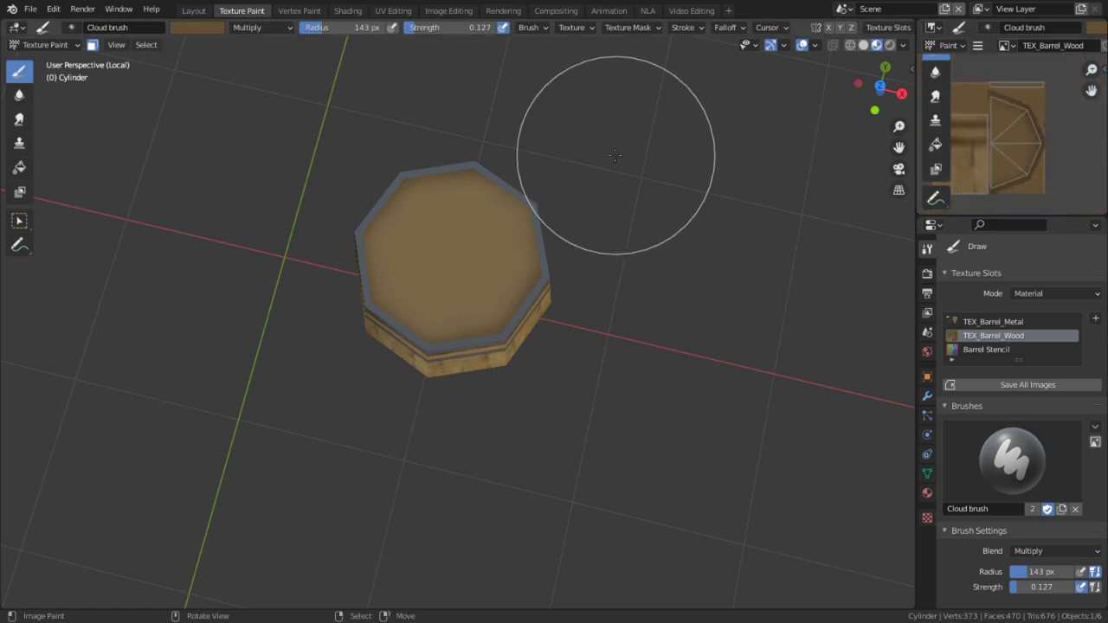
{"action": "scroll", "coordinate": [487, 252], "scroll_direction": "up", "scroll_amount": 3}
{"action": "scroll", "coordinate": [469, 395], "scroll_direction": "up", "scroll_amount": 1}
{"action": "key", "text": "f"}
{"action": "right_click", "coordinate": [388, 350]}
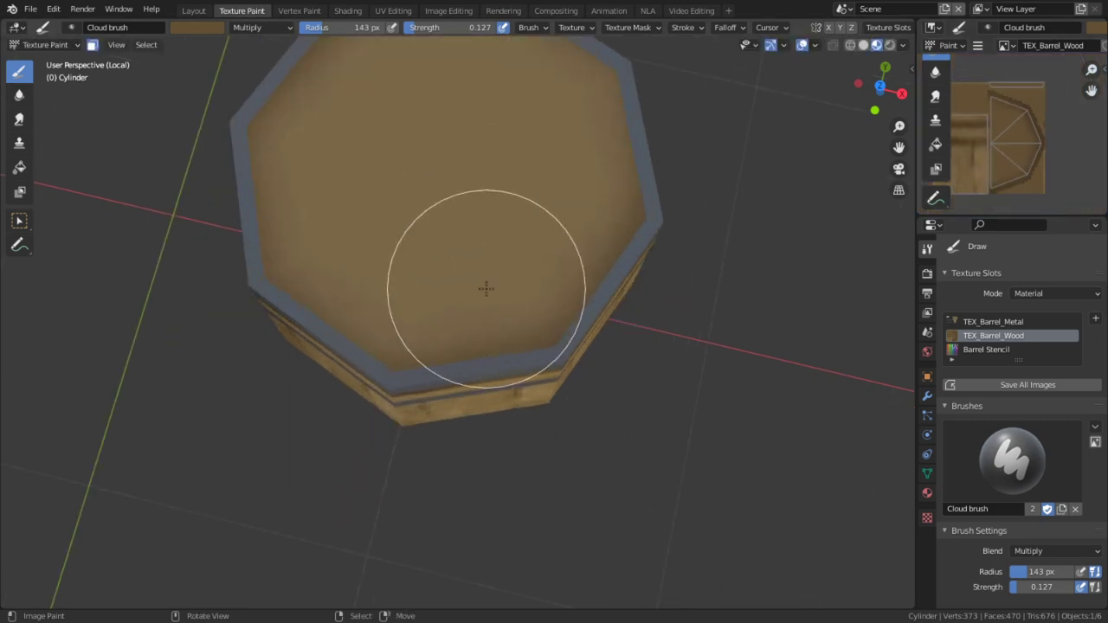
{"action": "right_click", "coordinate": [487, 288]}
{"action": "right_click", "coordinate": [354, 282], "text": "shift"}
{"action": "right_click", "coordinate": [568, 218], "text": "shift"}
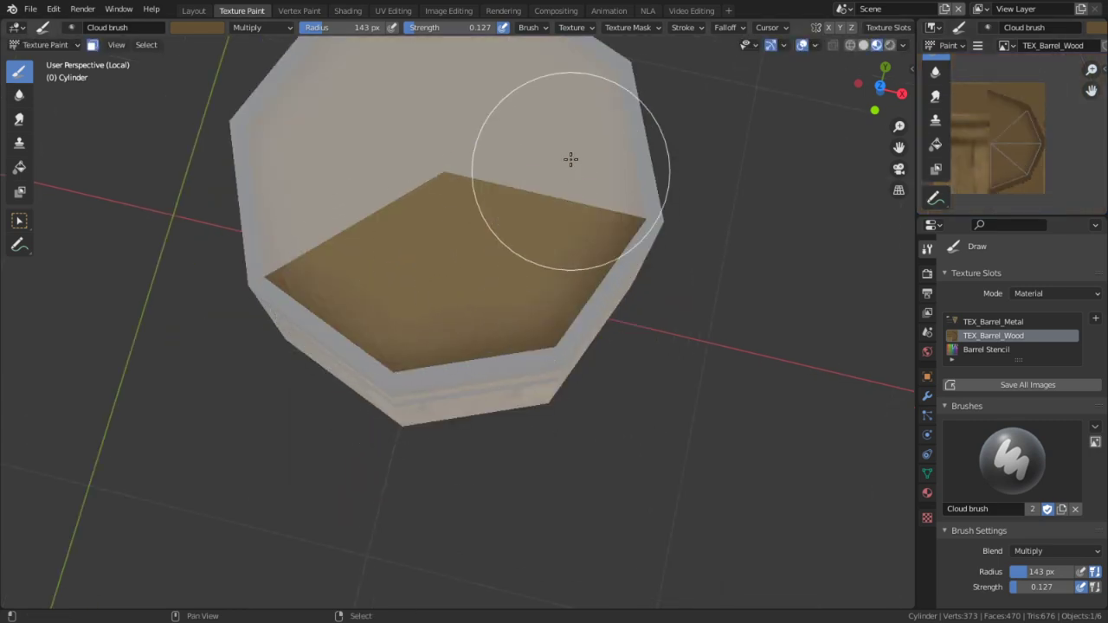
{"action": "right_click", "coordinate": [574, 161], "text": "shift"}
Set the Cloud brush radius to 187 px and darken the wood along the outer rim of the unmasked lid half
{"action": "middle_click_drag", "start_coordinate": [563, 222], "coordinate": [495, 261]}
{"action": "middle_click_drag", "start_coordinate": [607, 317], "coordinate": [540, 289], "text": "shift"}
{"action": "scroll", "coordinate": [540, 289], "scroll_direction": "up", "scroll_amount": 1}
{"action": "scroll", "coordinate": [540, 288], "scroll_direction": "up", "scroll_amount": 1}
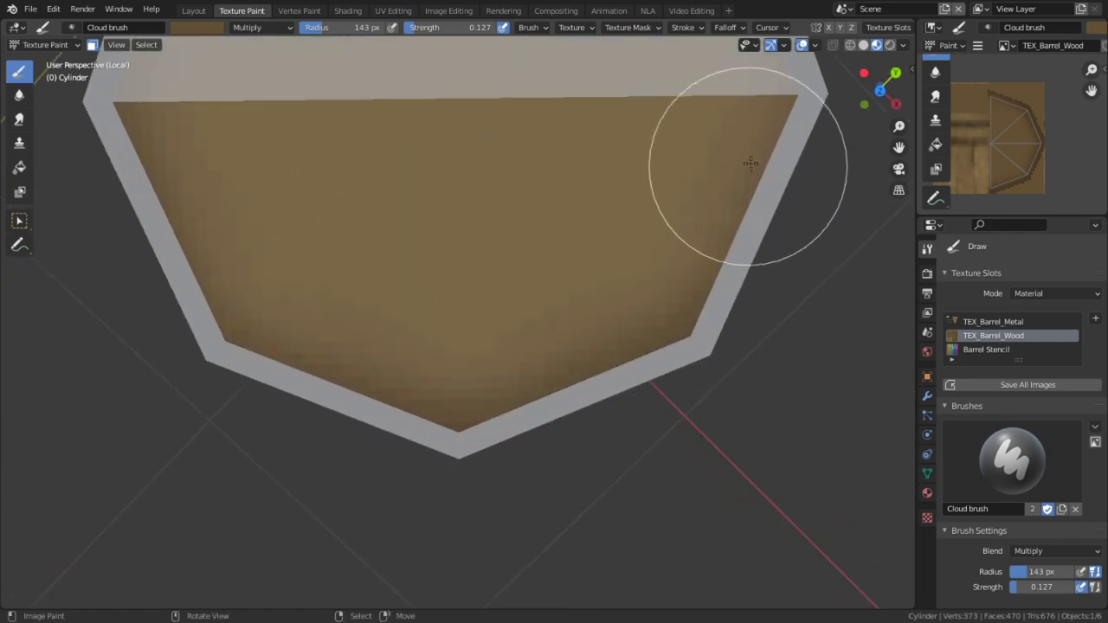
{"action": "key", "text": "f"}
{"action": "left_click", "coordinate": [769, 153]}
{"action": "mouse_move", "coordinate": [711, 306]}
{"action": "left_mouse_down"}
{"action": "mouse_move", "coordinate": [636, 383]}
{"action": "mouse_move", "coordinate": [517, 425]}
{"action": "mouse_move", "coordinate": [378, 412]}
{"action": "mouse_move", "coordinate": [261, 347]}
{"action": "mouse_move", "coordinate": [165, 243]}
{"action": "mouse_move", "coordinate": [91, 76]}
{"action": "left_mouse_up"}
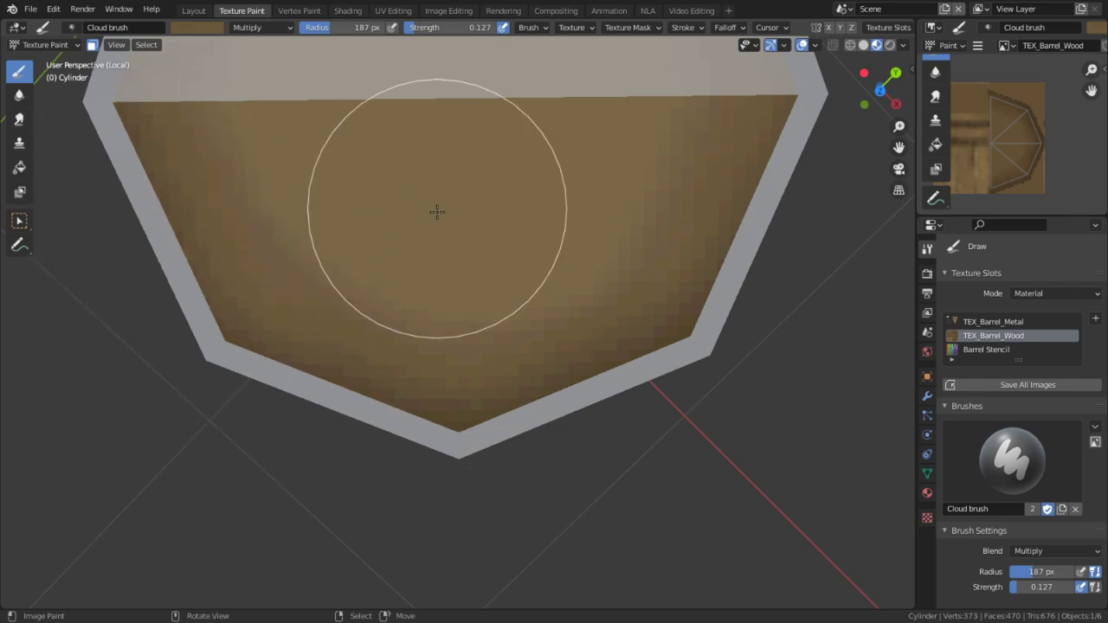
Set the Cloud brush to Mix blending, switch to the TexDraw brush, and undo a trial stroke on the lid
{"action": "left_click", "coordinate": [257, 27]}
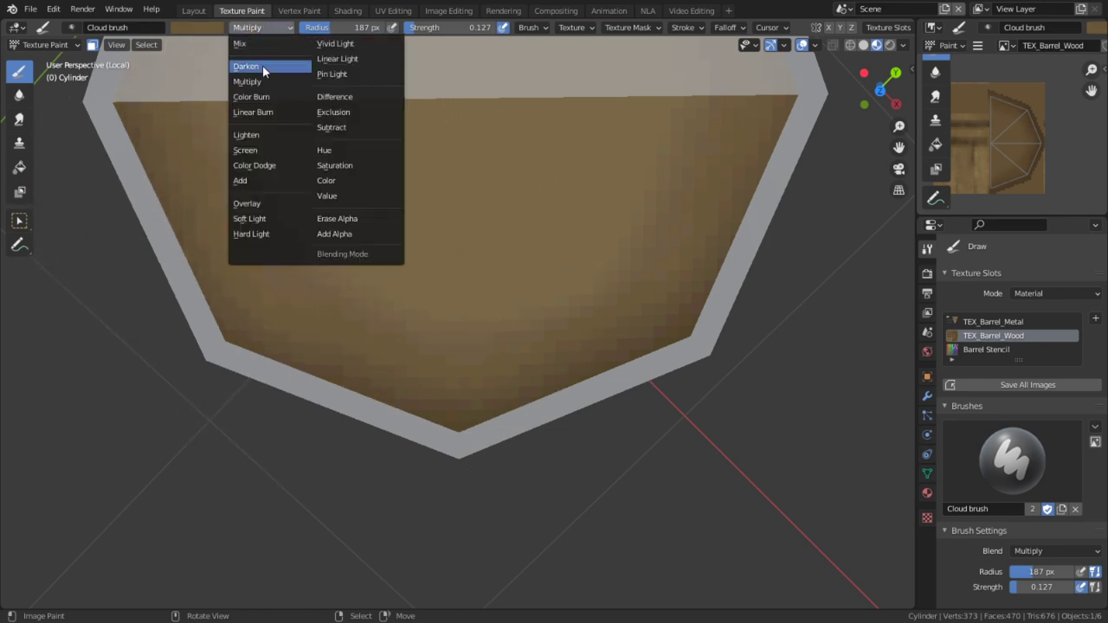
{"action": "left_click", "coordinate": [267, 44]}
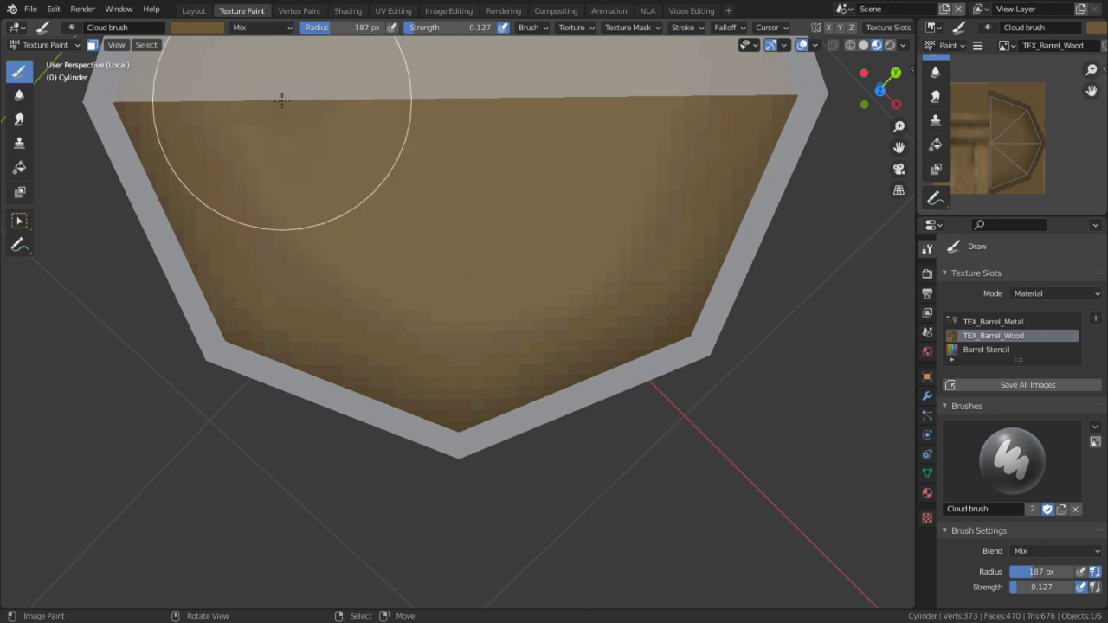
{"action": "scroll", "coordinate": [969, 398], "scroll_direction": "down", "scroll_amount": 4}
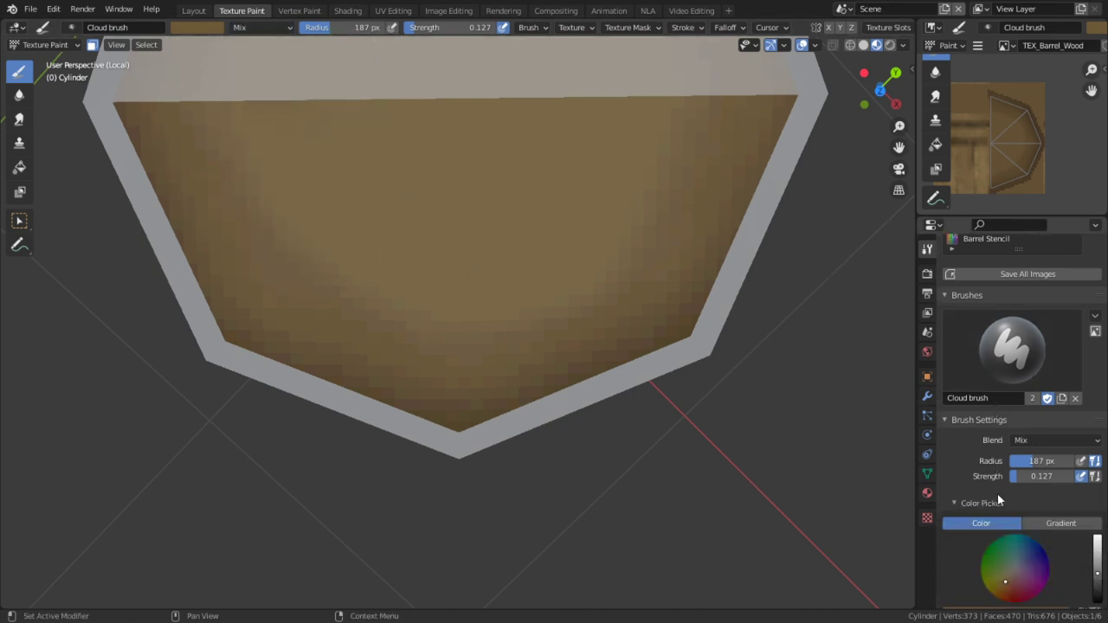
{"action": "left_click", "coordinate": [1010, 358]}
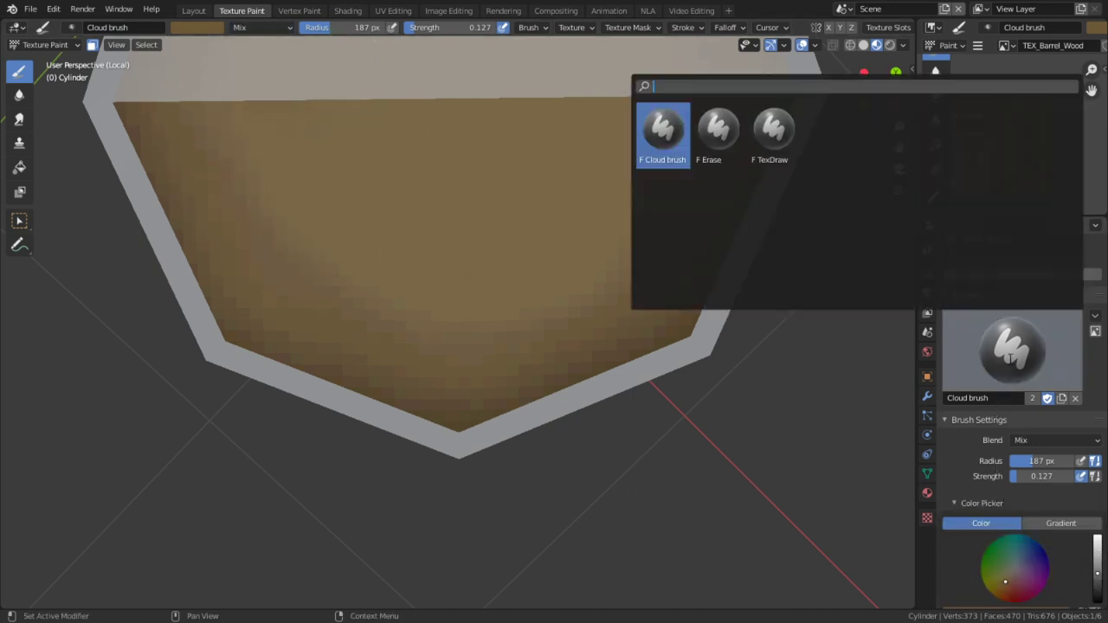
{"action": "left_click", "coordinate": [764, 138]}
{"action": "left_click_drag", "start_coordinate": [222, 90], "coordinate": [292, 178]}
{"action": "key", "text": "ctrl+z"}
Give the TexDraw brush a smooth falloff and the Dots stroke method, and blend the lid's lighter centre into its dark rim
{"action": "key", "text": "q"}
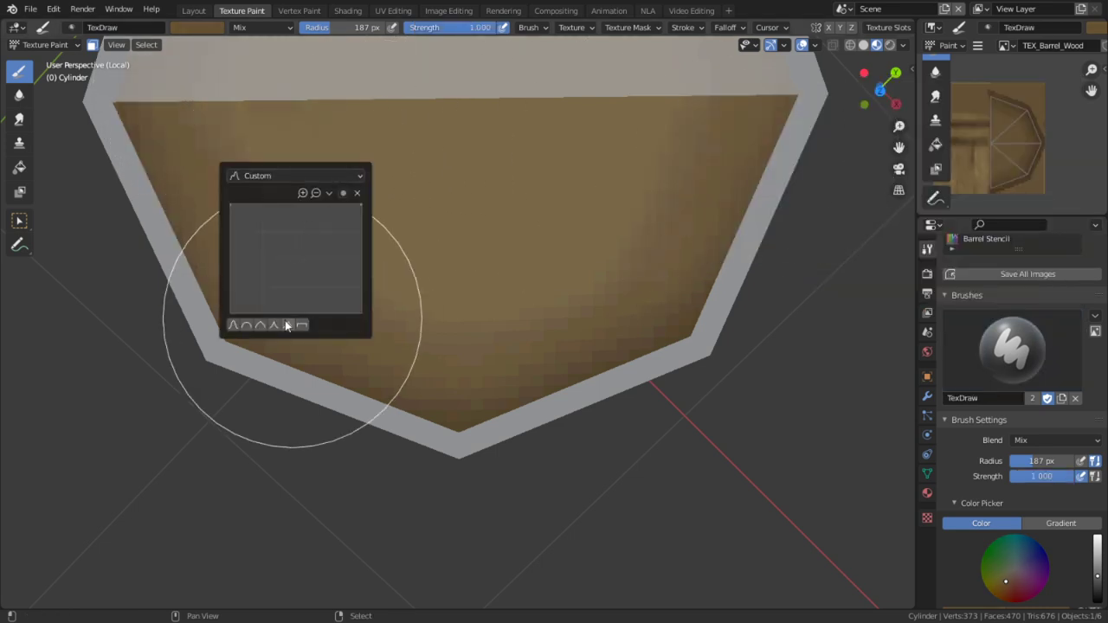
{"action": "left_click", "coordinate": [234, 323]}
{"action": "key", "text": "e"}
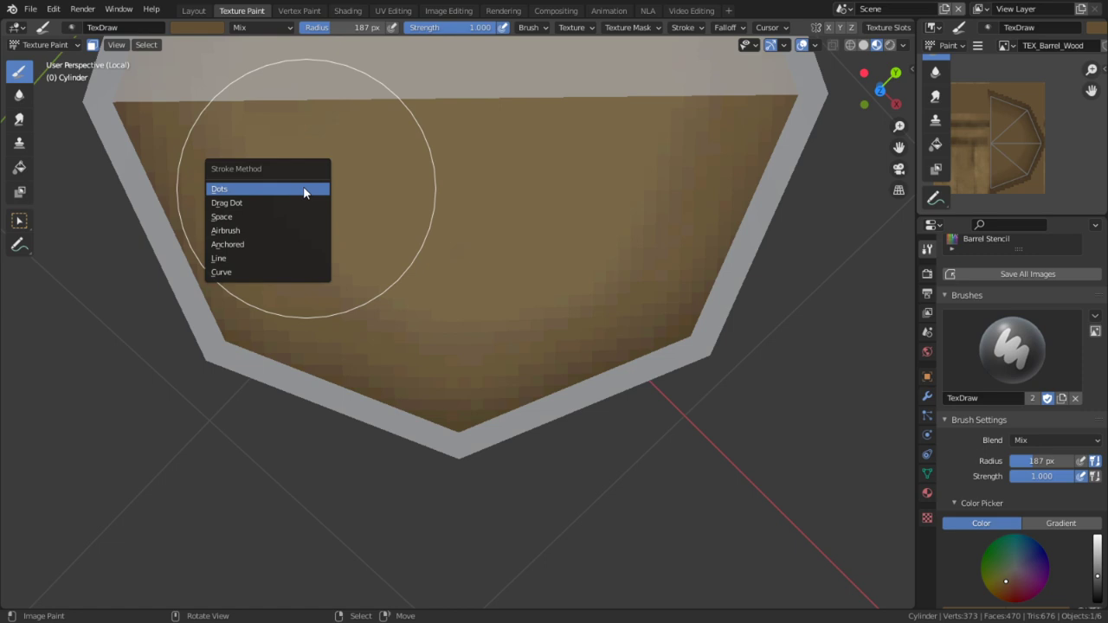
{"action": "left_click", "coordinate": [238, 187]}
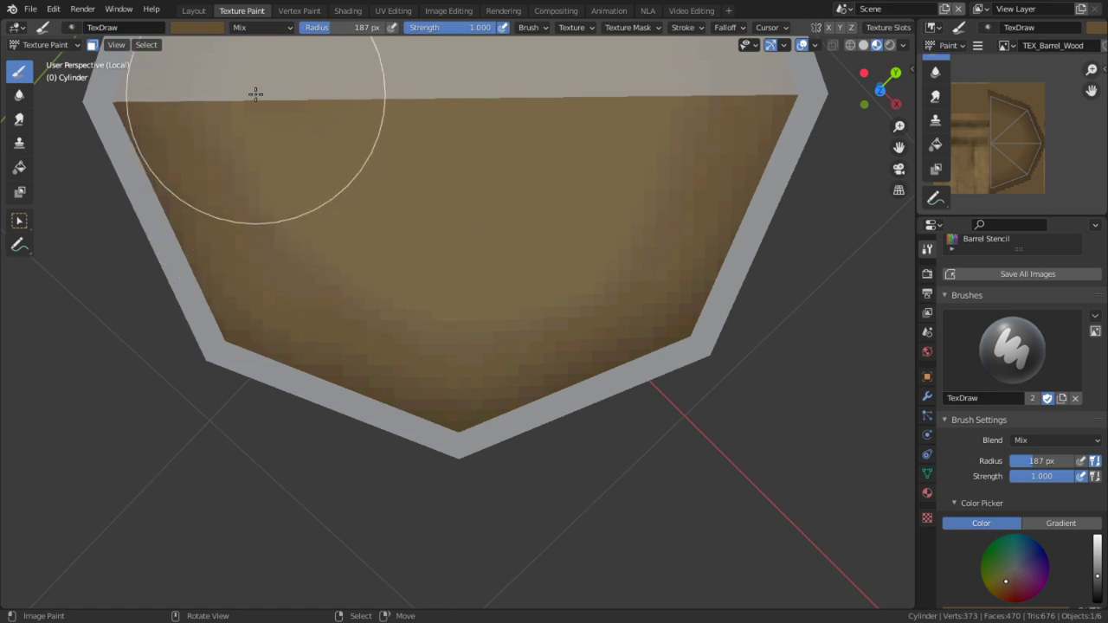
{"action": "key", "text": "q"}
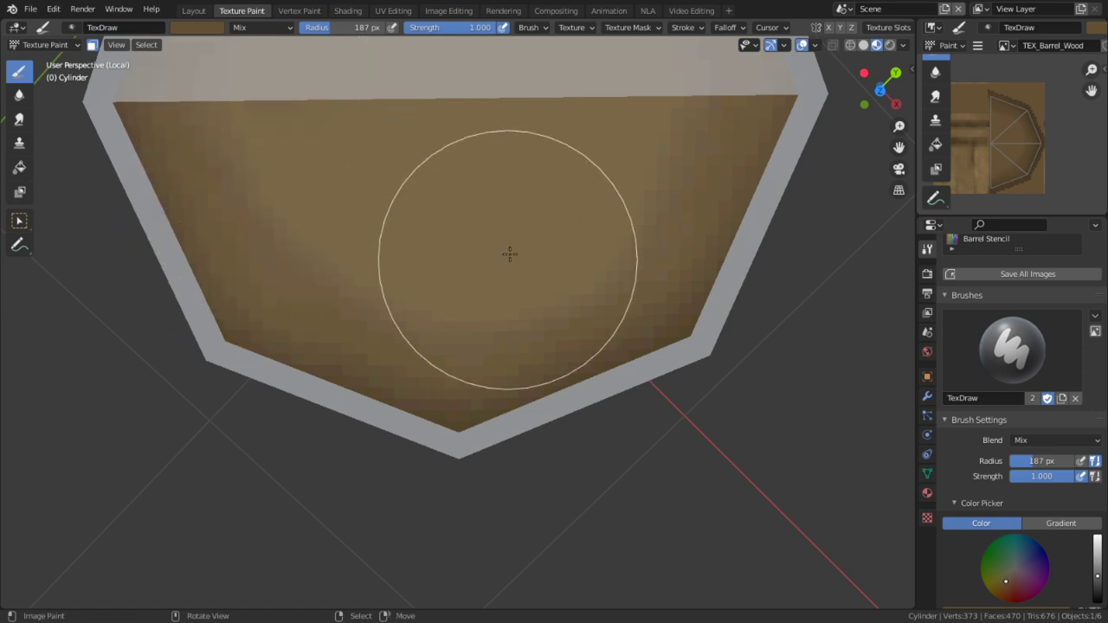
{"action": "key", "text": "e"}
{"action": "left_click", "coordinate": [362, 252]}
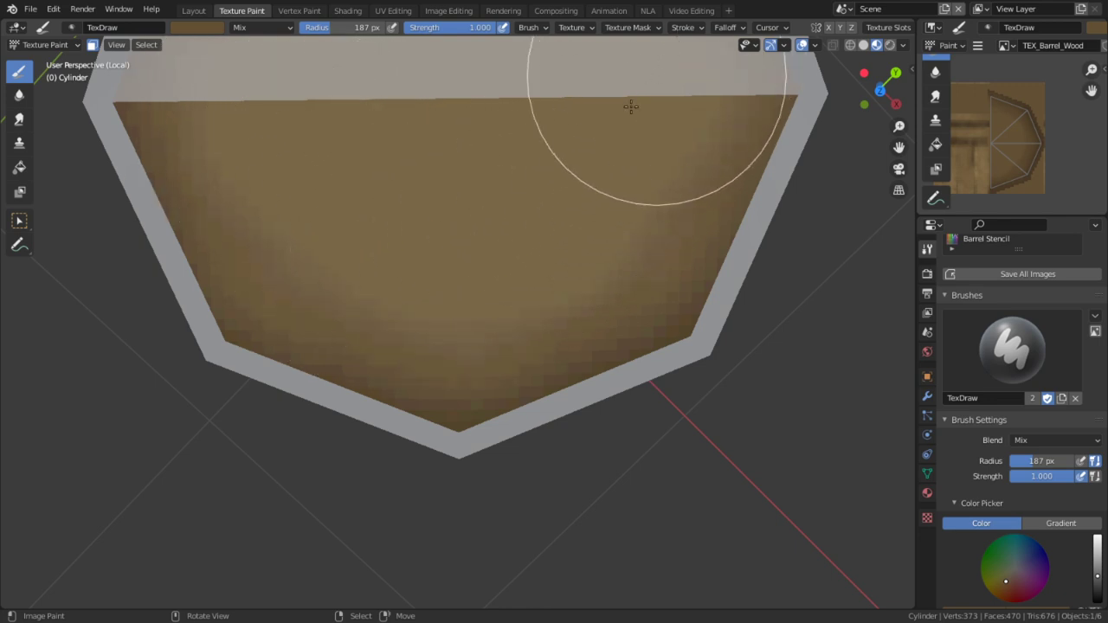
Set the TexDraw brush's blend mode to Multiply for the lid half
{"action": "mouse_move", "coordinate": [518, 263]}
{"action": "middle_mouse_down", "text": "shift"}
{"action": "mouse_move", "coordinate": [517, 378]}
{"action": "mouse_move", "coordinate": [507, 328]}
{"action": "middle_mouse_up", "text": "shift"}
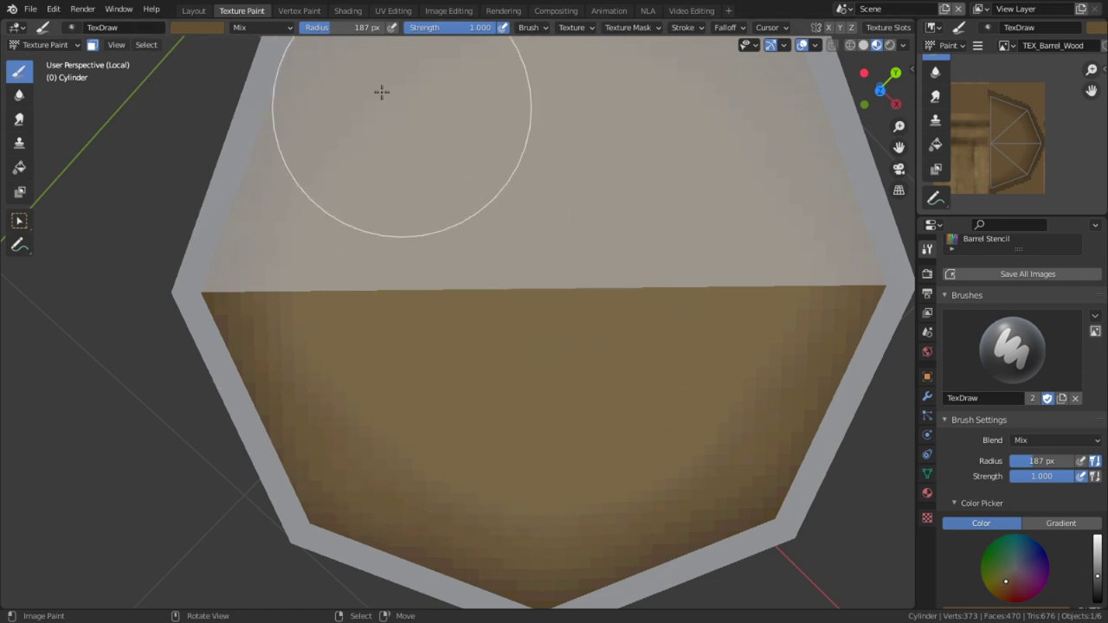
{"action": "left_click", "coordinate": [266, 28]}
{"action": "left_click", "coordinate": [247, 81]}
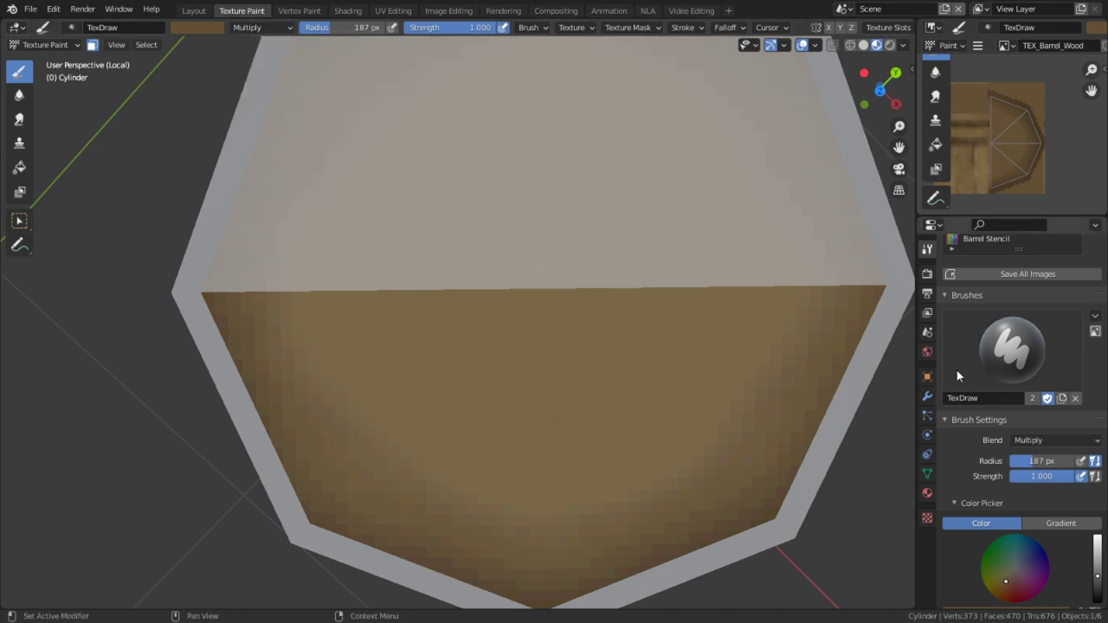
Choose the Cloud brush for texture painting and set its blending to Multiply
{"action": "left_click", "coordinate": [956, 368]}
{"action": "left_click", "coordinate": [662, 138]}
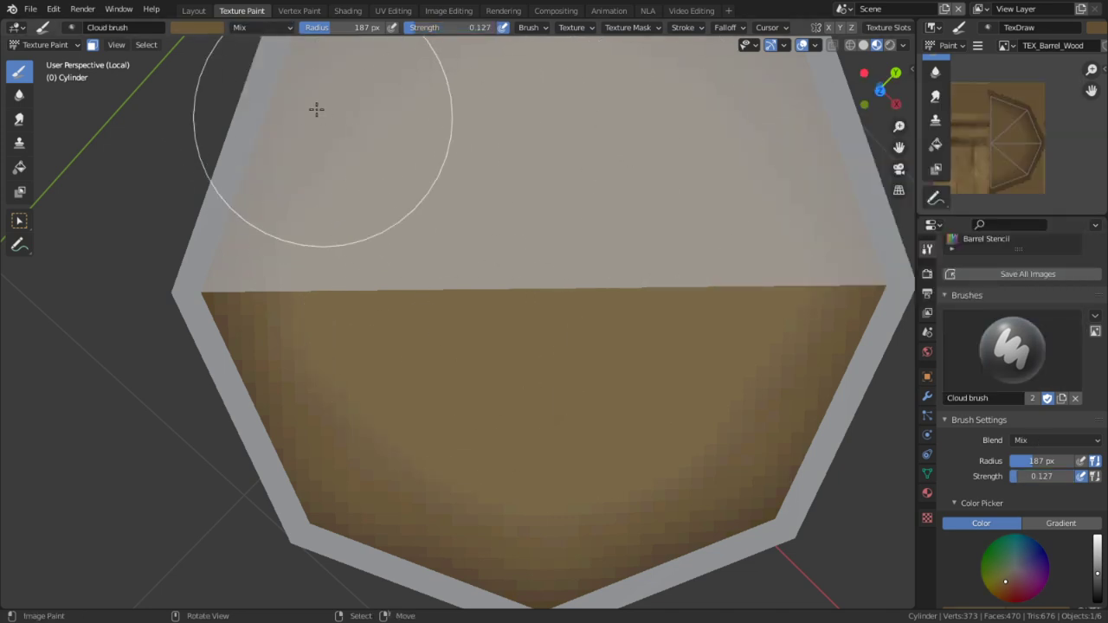
{"action": "left_click", "coordinate": [268, 30]}
{"action": "left_click", "coordinate": [251, 82]}
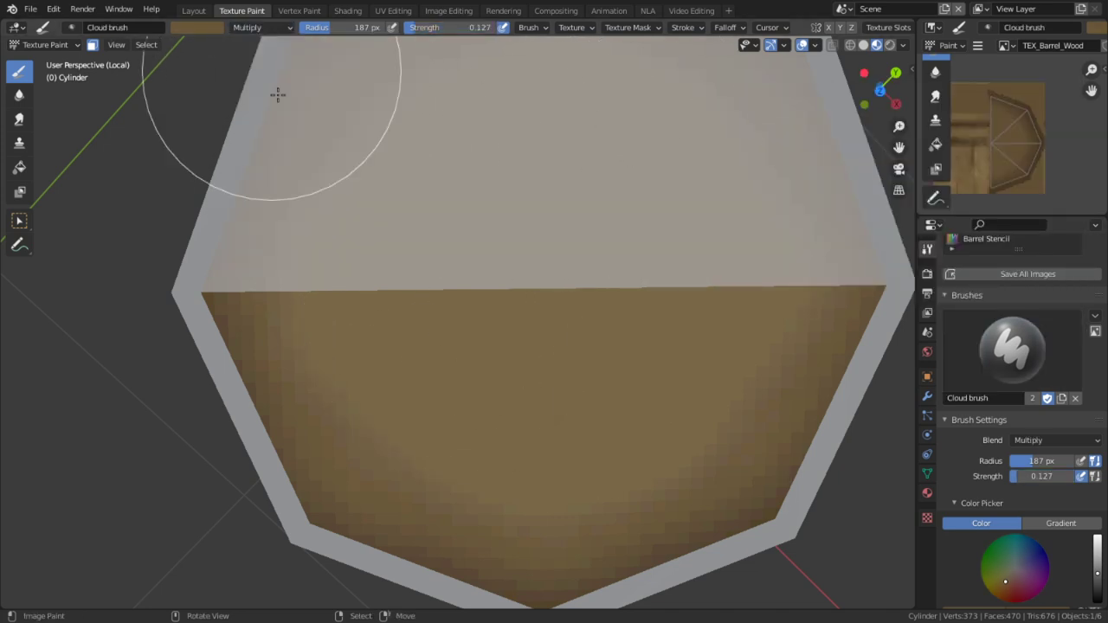
Reduce the brush radius to 14 px and paint dark parallel plank seams across the barrel lid
{"action": "key", "text": "f"}
{"action": "left_click", "coordinate": [398, 333]}
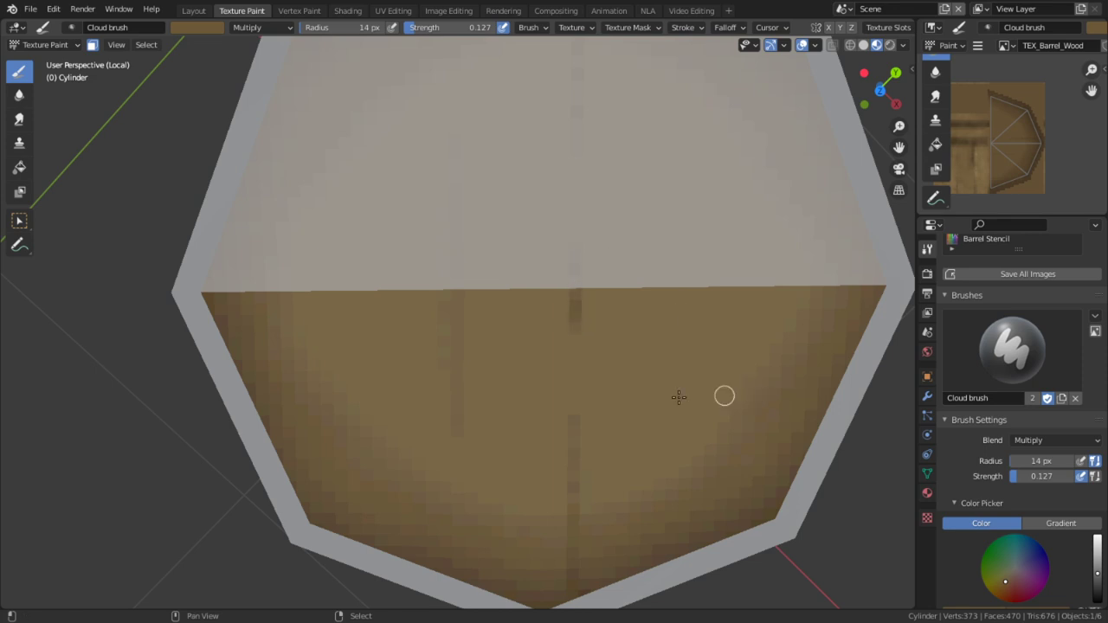
{"action": "middle_click_drag", "start_coordinate": [679, 397], "coordinate": [603, 297], "text": "shift"}
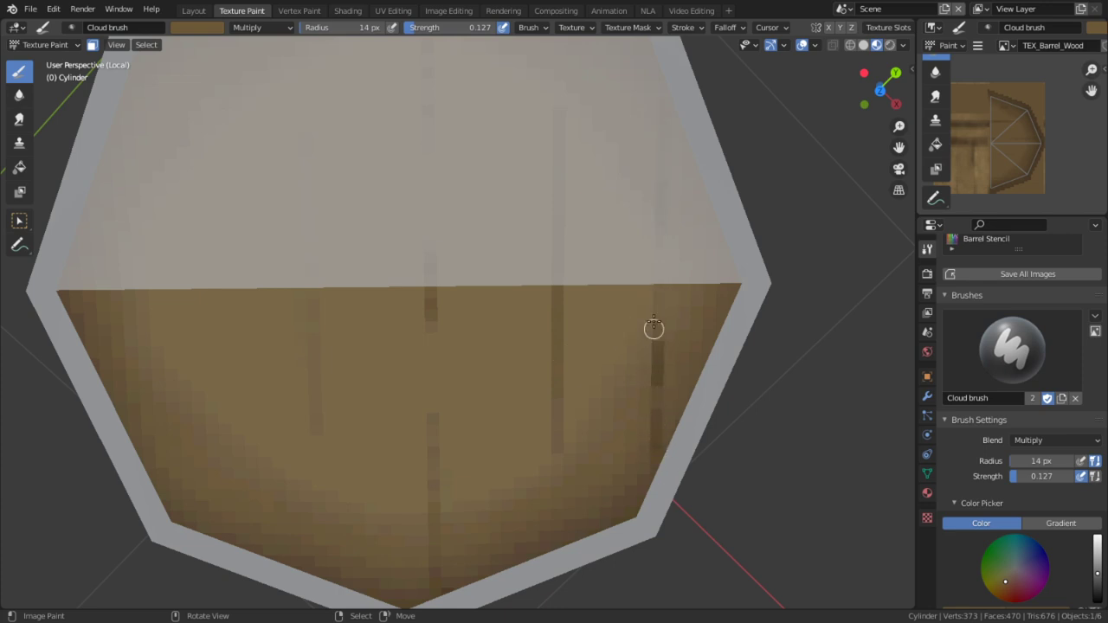
{"action": "middle_click_drag", "start_coordinate": [504, 328], "coordinate": [597, 321], "text": "shift"}
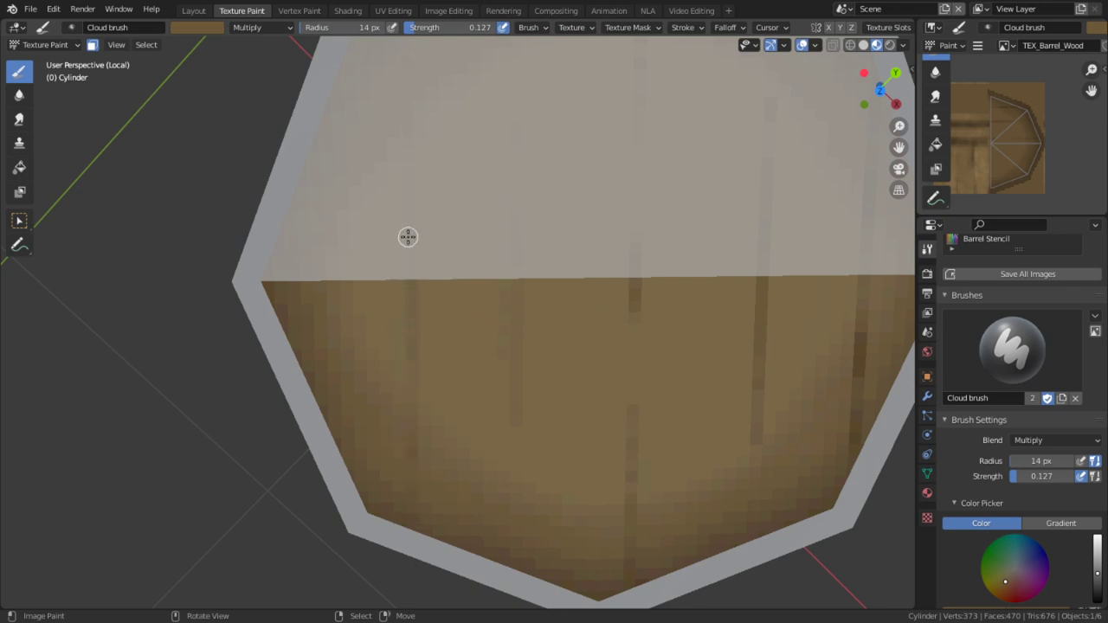
{"action": "scroll", "coordinate": [407, 237], "scroll_direction": "up", "scroll_amount": 1}
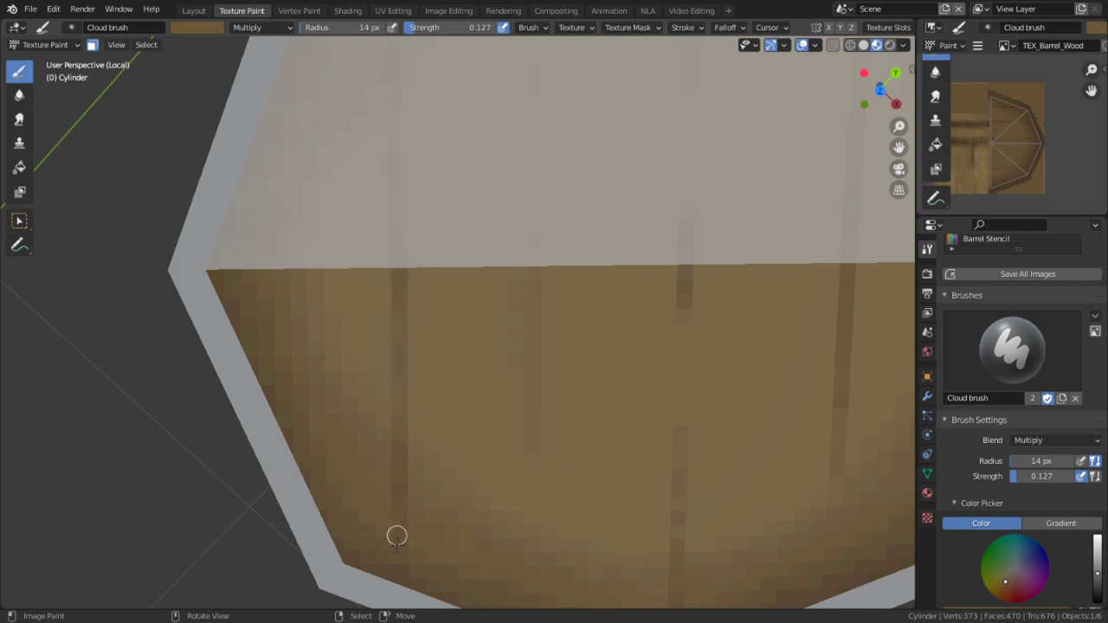
{"action": "scroll", "coordinate": [482, 346], "scroll_direction": "down", "scroll_amount": 3}
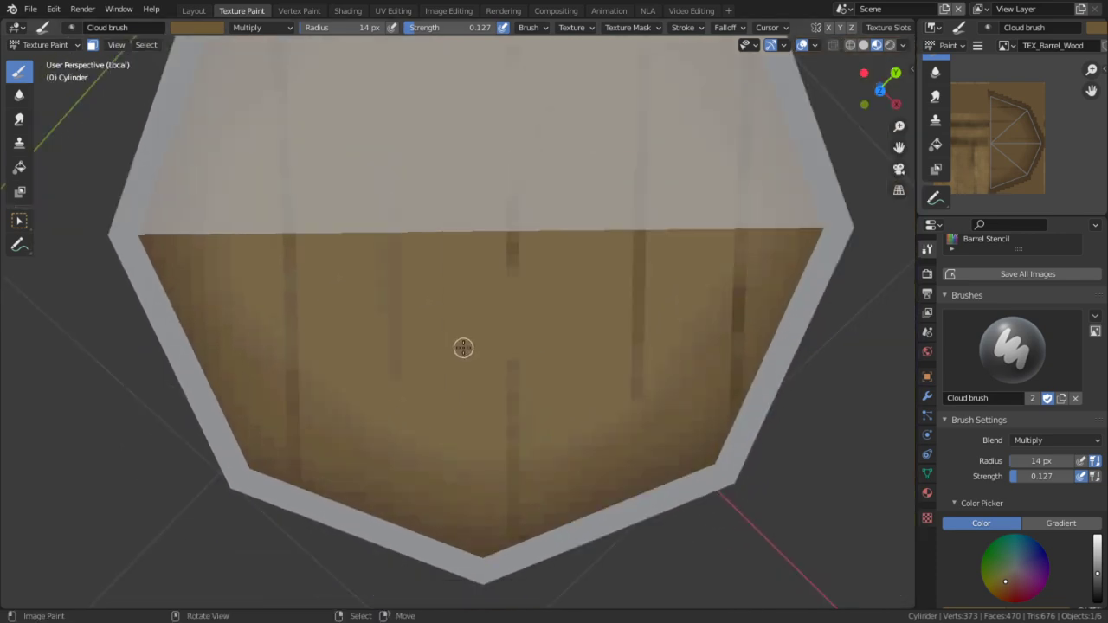
Set the brush to Screen blending with an 81 px radius and 0.145 strength
{"action": "key", "text": "f"}
{"action": "left_click", "coordinate": [467, 321]}
{"action": "left_click", "coordinate": [262, 26]}
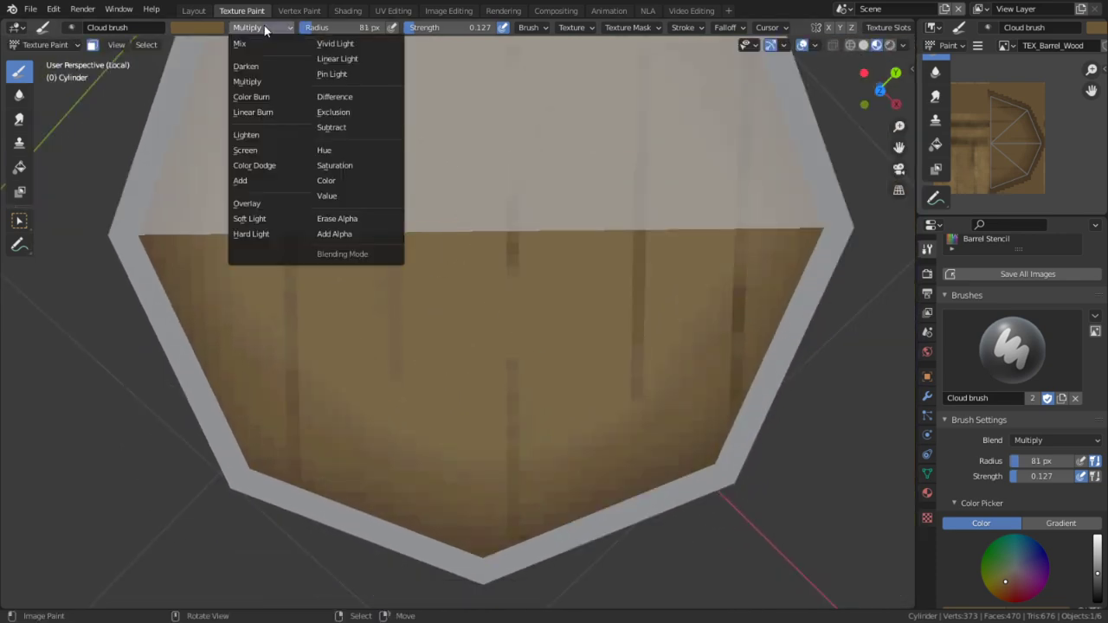
{"action": "left_click", "coordinate": [248, 146]}
{"action": "key", "text": "shift+f"}
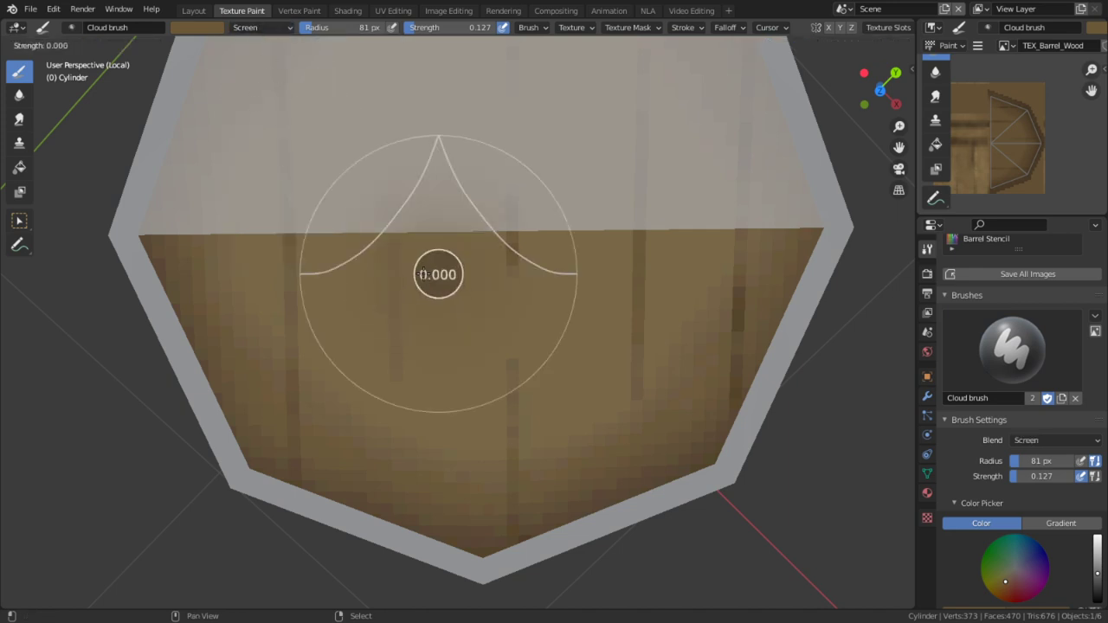
{"action": "left_click", "coordinate": [441, 245]}
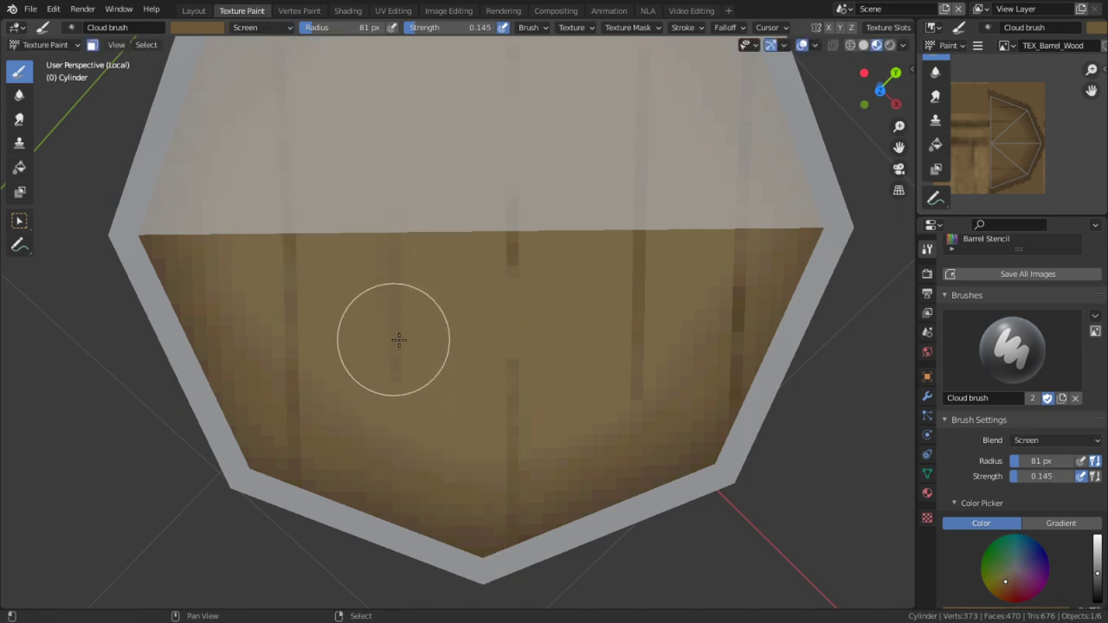
Paint soft light clouding over the lid in solid shading, using a 334 px radius and 0.176 strength
{"action": "key", "text": "shift+f"}
{"action": "key", "text": "Escape"}
{"action": "key", "text": "f"}
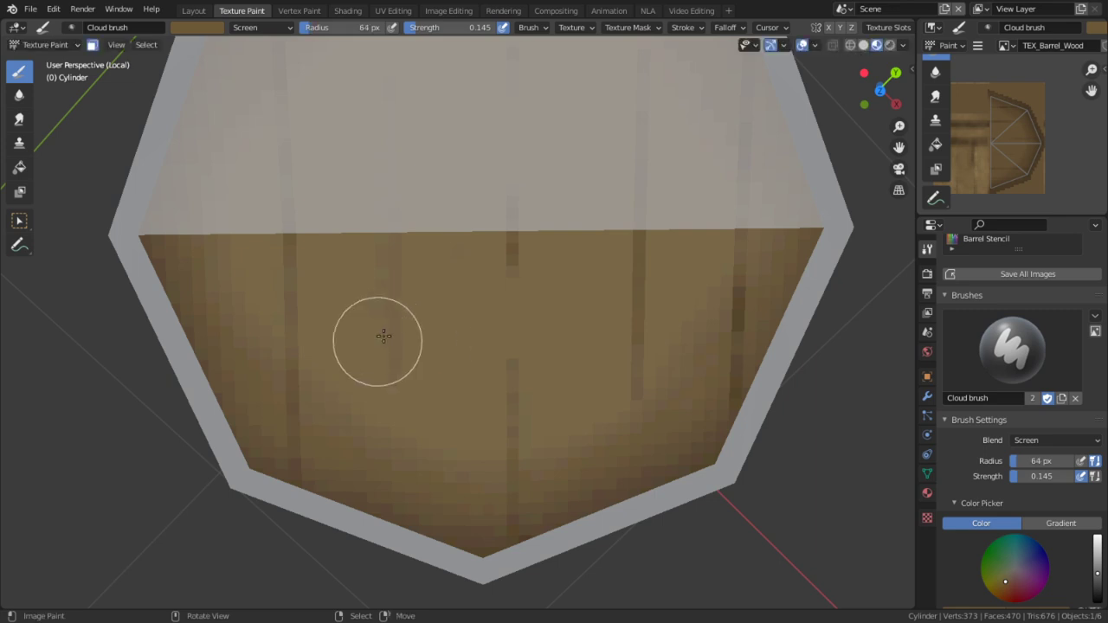
{"action": "left_click", "coordinate": [455, 249]}
{"action": "key", "text": "shift+f"}
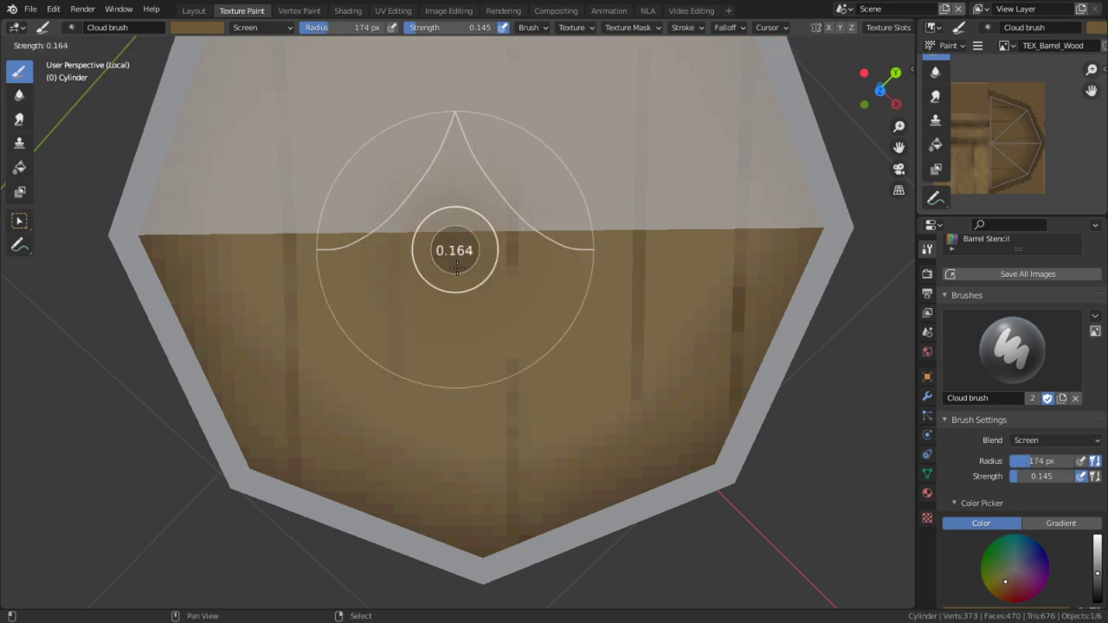
{"action": "left_click", "coordinate": [456, 266]}
{"action": "key", "text": "f"}
{"action": "left_click", "coordinate": [494, 277]}
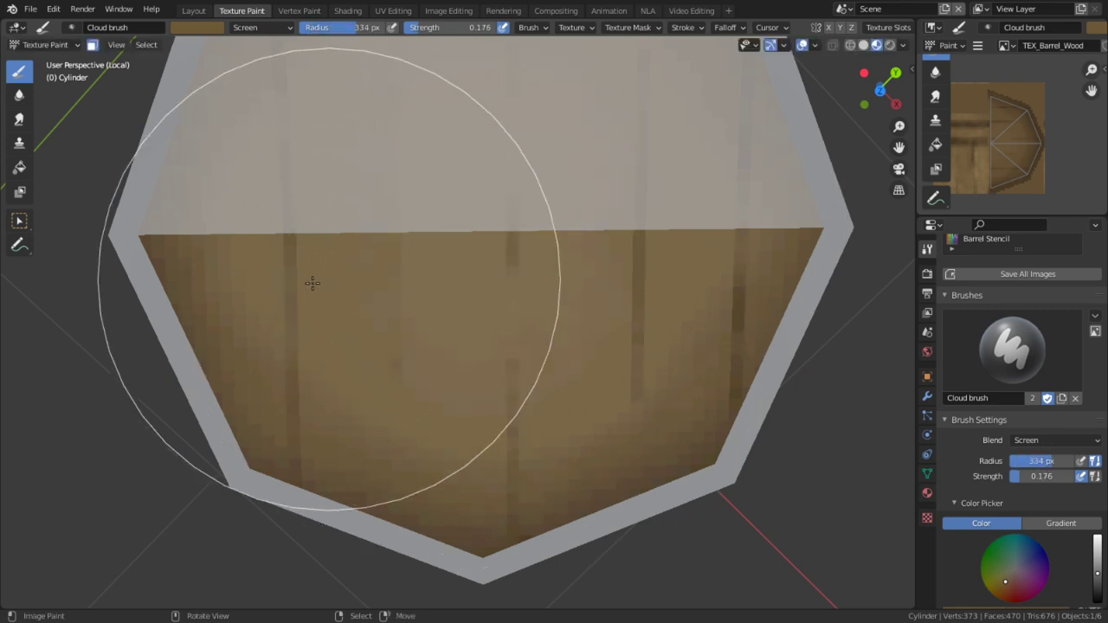
{"action": "left_click", "coordinate": [862, 45]}
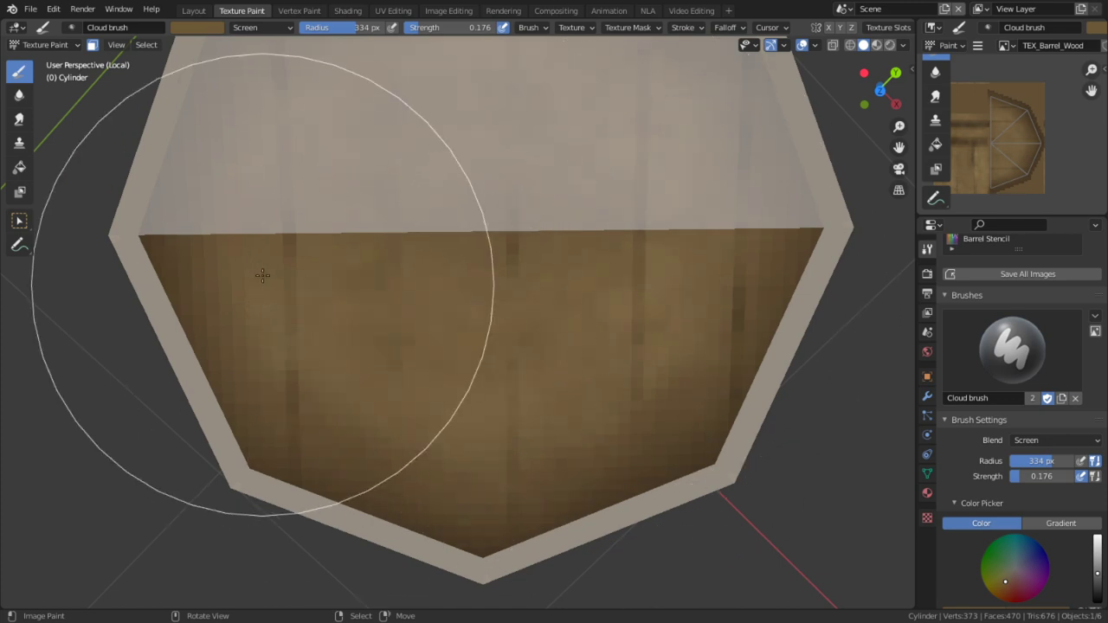
Change the blending to Multiply and darken cloudy patches across the lid
{"action": "left_click", "coordinate": [269, 28]}
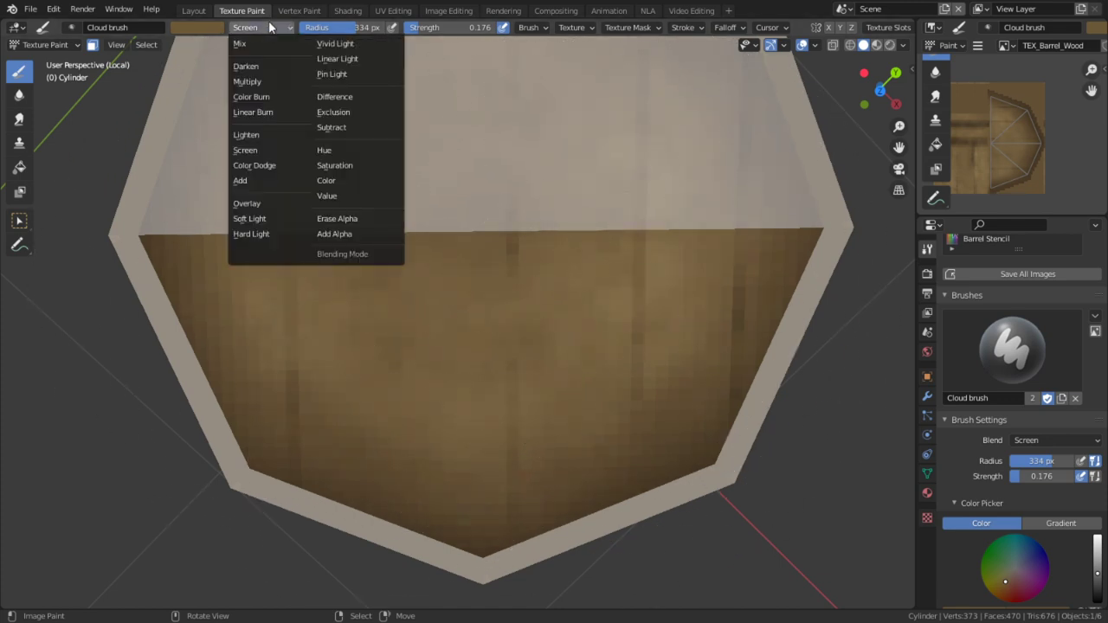
{"action": "left_click", "coordinate": [247, 81]}
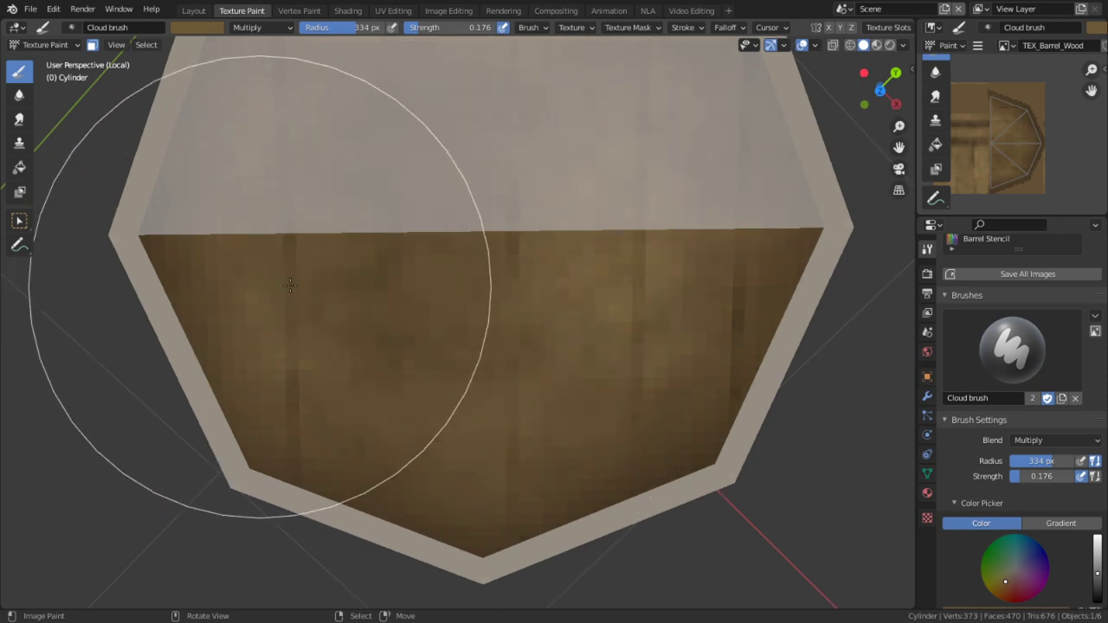
Sample the wood color from the barrel's side and reselect the half of the lid's faces for painting
{"action": "middle_click_drag", "start_coordinate": [527, 312], "coordinate": [531, 398]}
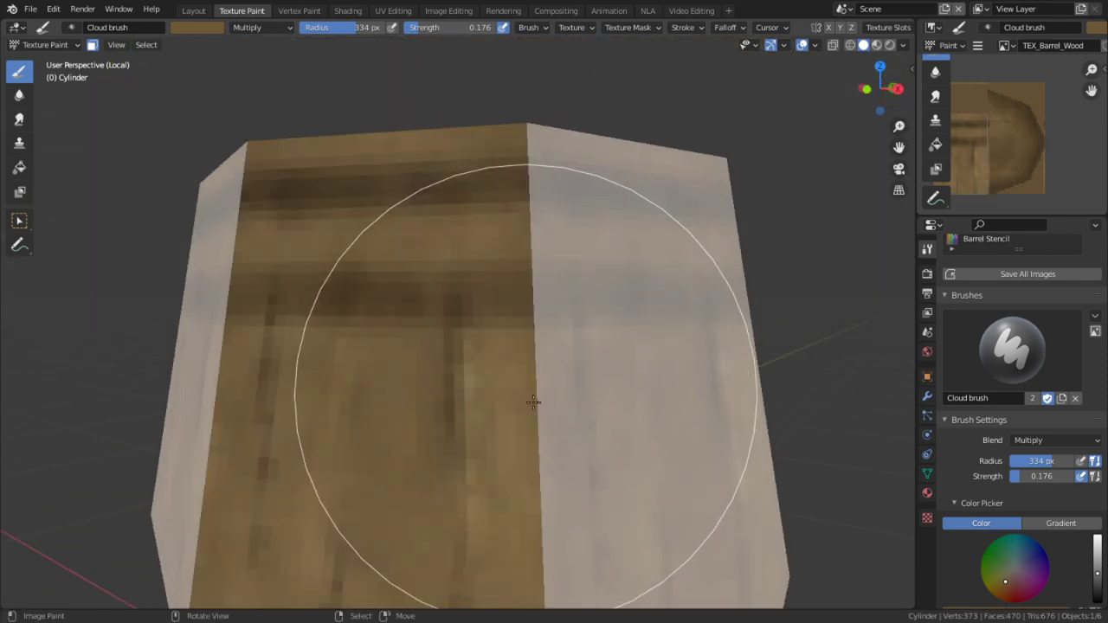
{"action": "key", "text": "s"}
{"action": "middle_click_drag", "start_coordinate": [458, 302], "coordinate": [423, 467]}
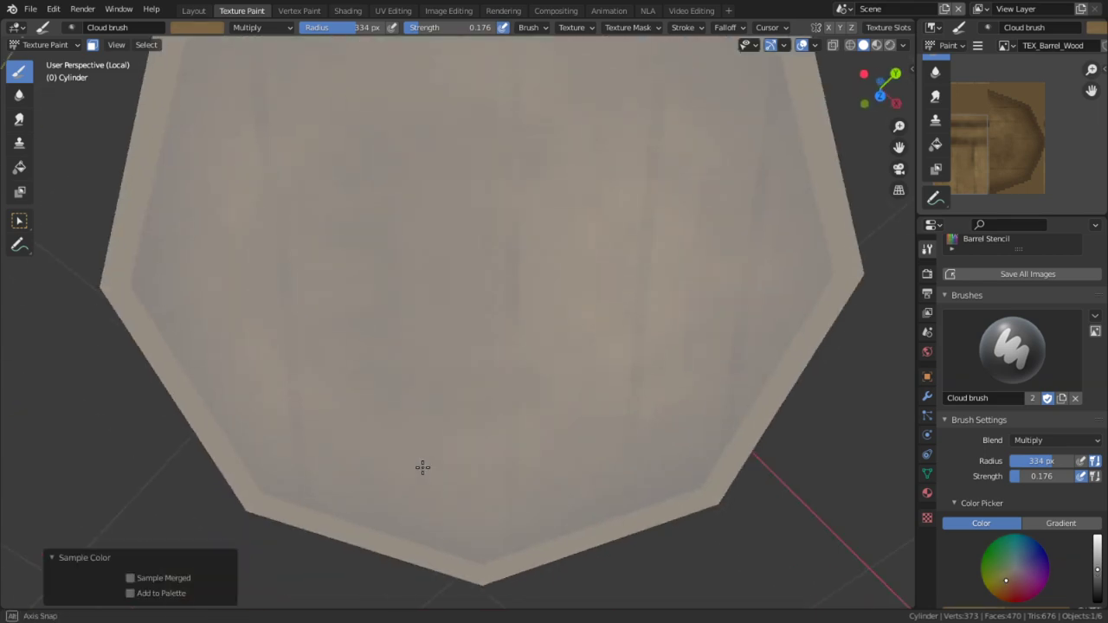
{"action": "right_click", "coordinate": [380, 333]}
{"action": "mouse_move", "coordinate": [381, 333]}
{"action": "left_mouse_down"}
{"action": "mouse_move", "coordinate": [400, 391]}
{"action": "mouse_move", "coordinate": [438, 408]}
{"action": "mouse_move", "coordinate": [623, 354]}
{"action": "mouse_move", "coordinate": [681, 296]}
{"action": "left_mouse_up"}
{"action": "middle_click_drag", "start_coordinate": [408, 296], "coordinate": [190, 295]}
Set the brush radius to 98 px with Mix blending and dab mottled patches of the sampled color onto the lid
{"action": "key", "text": "f"}
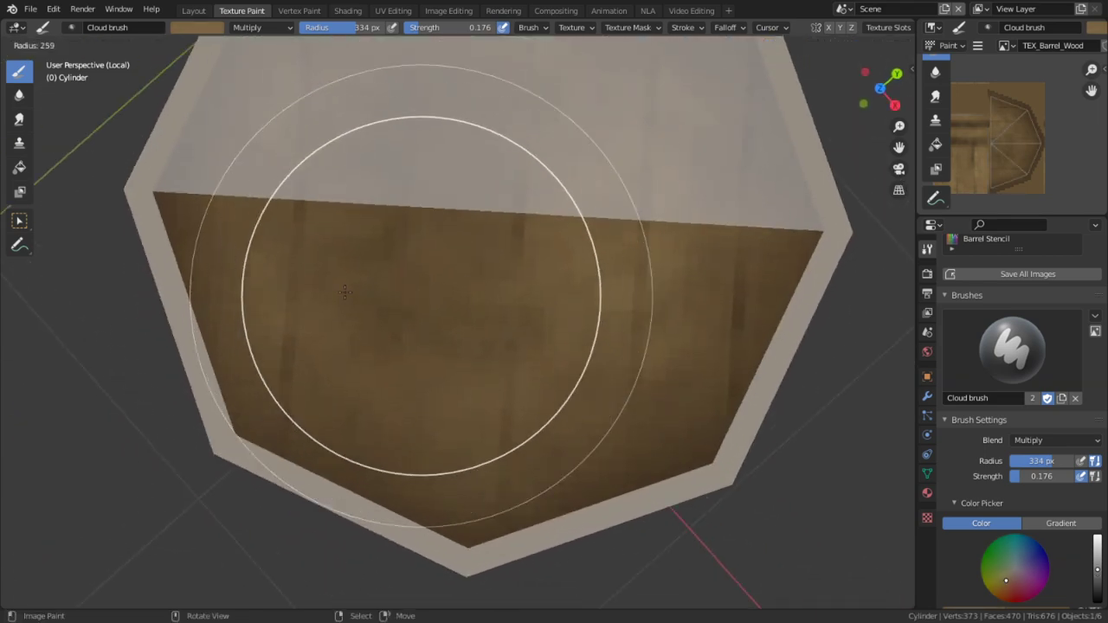
{"action": "left_click", "coordinate": [258, 291]}
{"action": "left_click", "coordinate": [274, 29]}
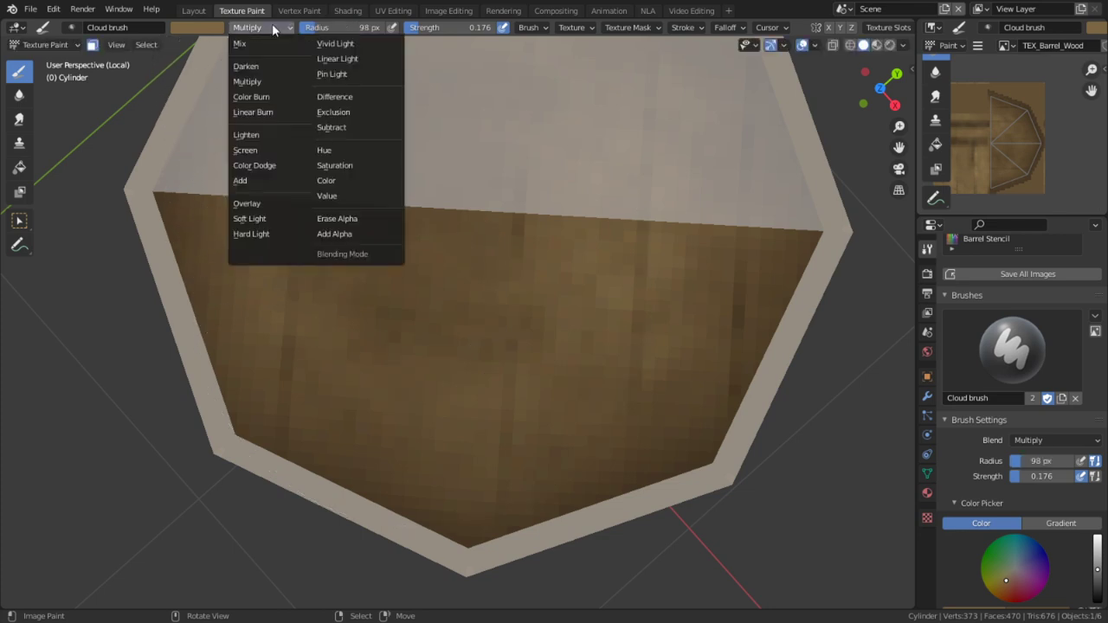
{"action": "left_click", "coordinate": [240, 45]}
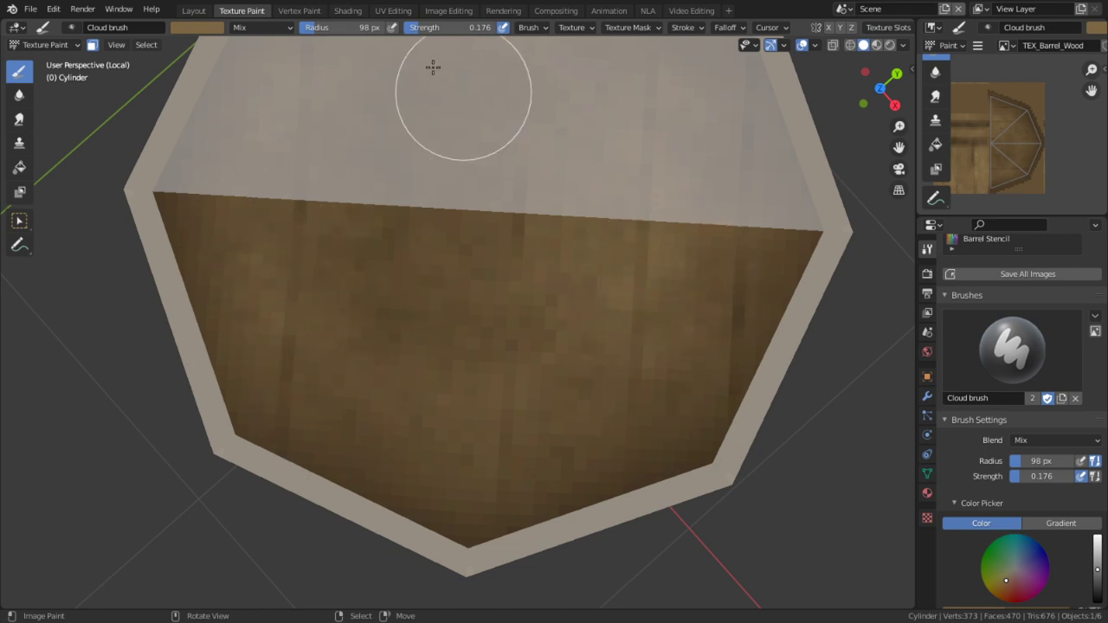
Paint lighter mottled spots on the lid with Screen blending, and lower the brush strength to 0.030
{"action": "left_click", "coordinate": [264, 26]}
{"action": "left_click", "coordinate": [251, 151]}
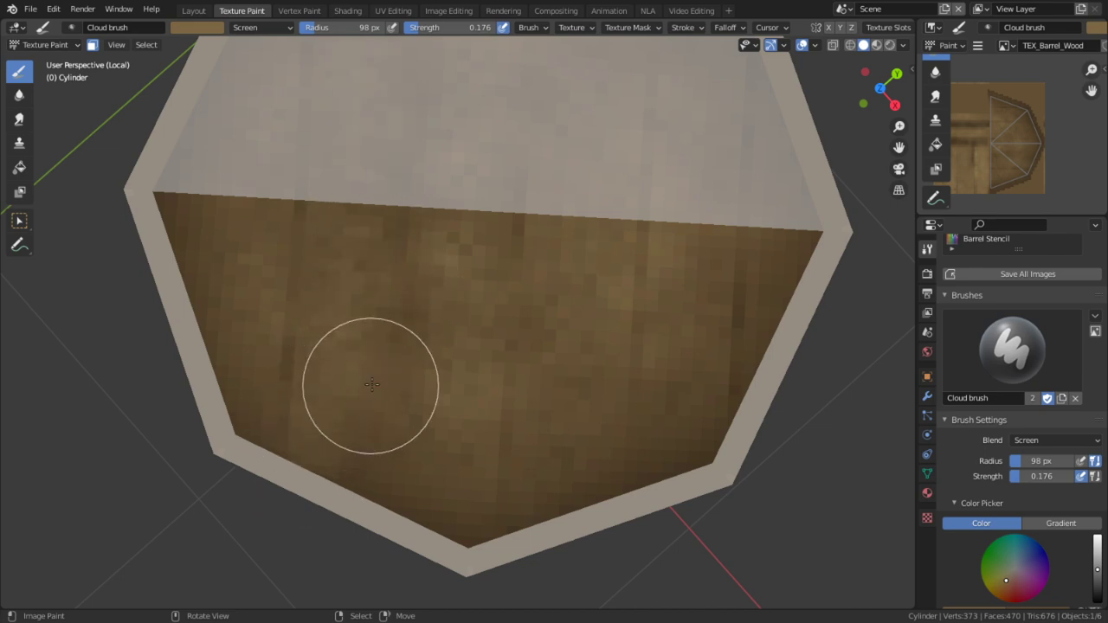
{"action": "key", "text": "shift+f"}
{"action": "left_click", "coordinate": [375, 325]}
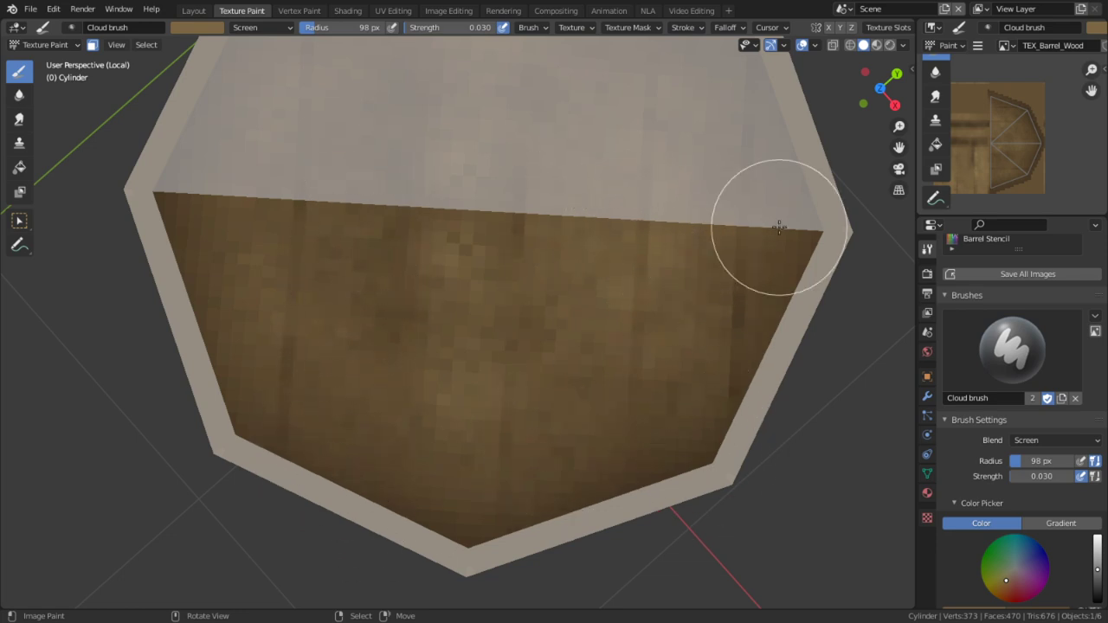
Raise the brush strength to 0.170 and brush over the lid along its outer edge
{"action": "key", "text": "shift+f"}
{"action": "left_click", "coordinate": [803, 257]}
{"action": "left_click_drag", "start_coordinate": [801, 257], "coordinate": [786, 379]}
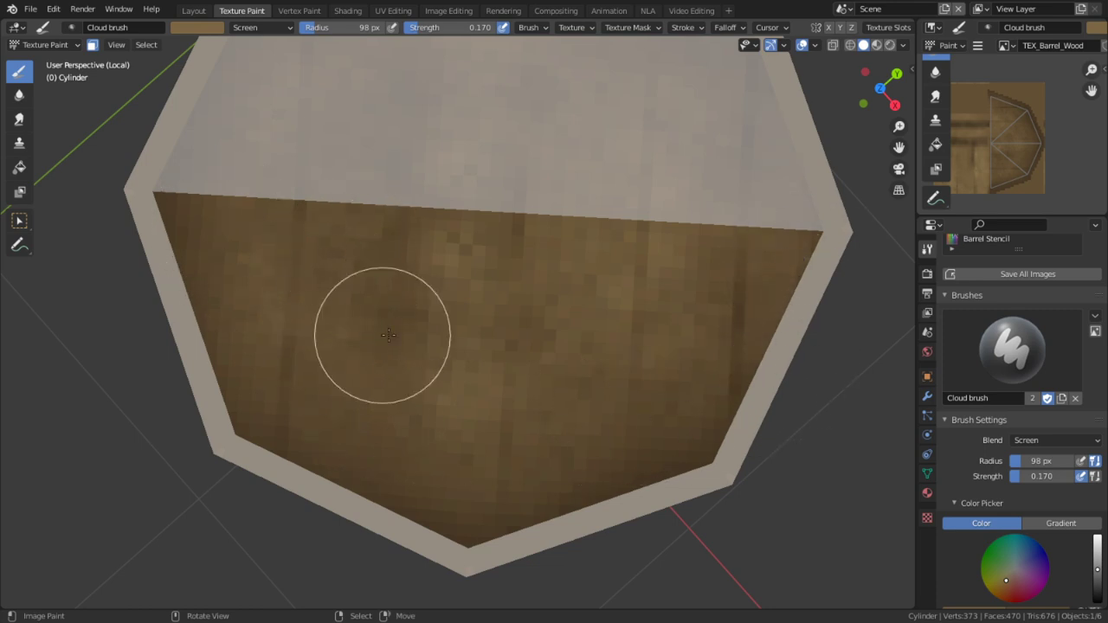
Darken the lid with Multiply blending and redefine its plank seams using a 13 px brush radius
{"action": "left_click", "coordinate": [262, 28]}
{"action": "left_click", "coordinate": [251, 81]}
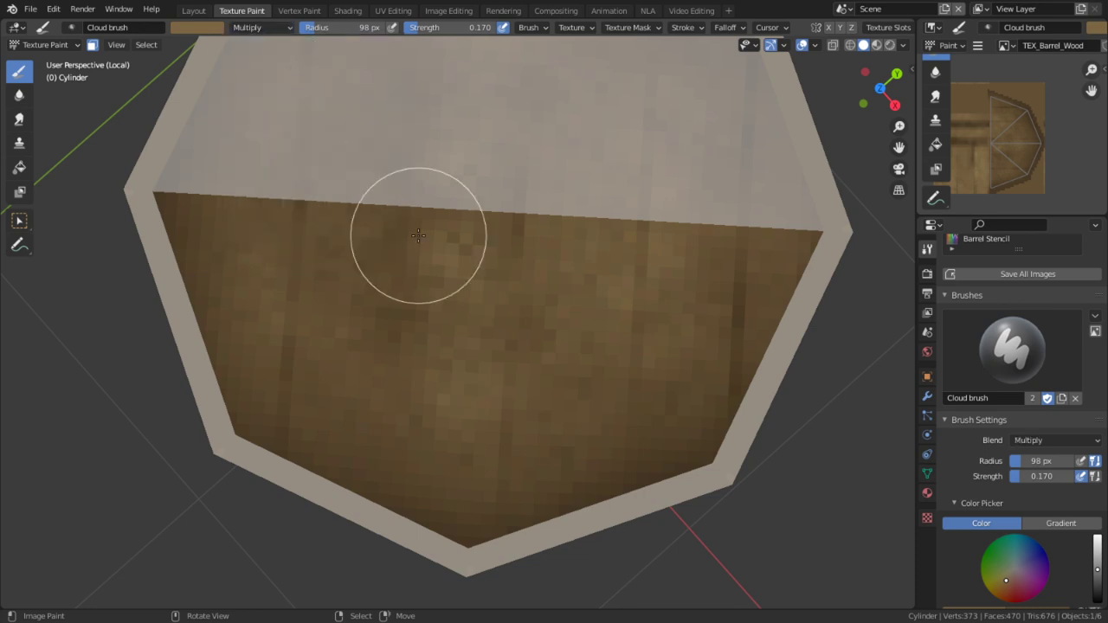
{"action": "key", "text": "f"}
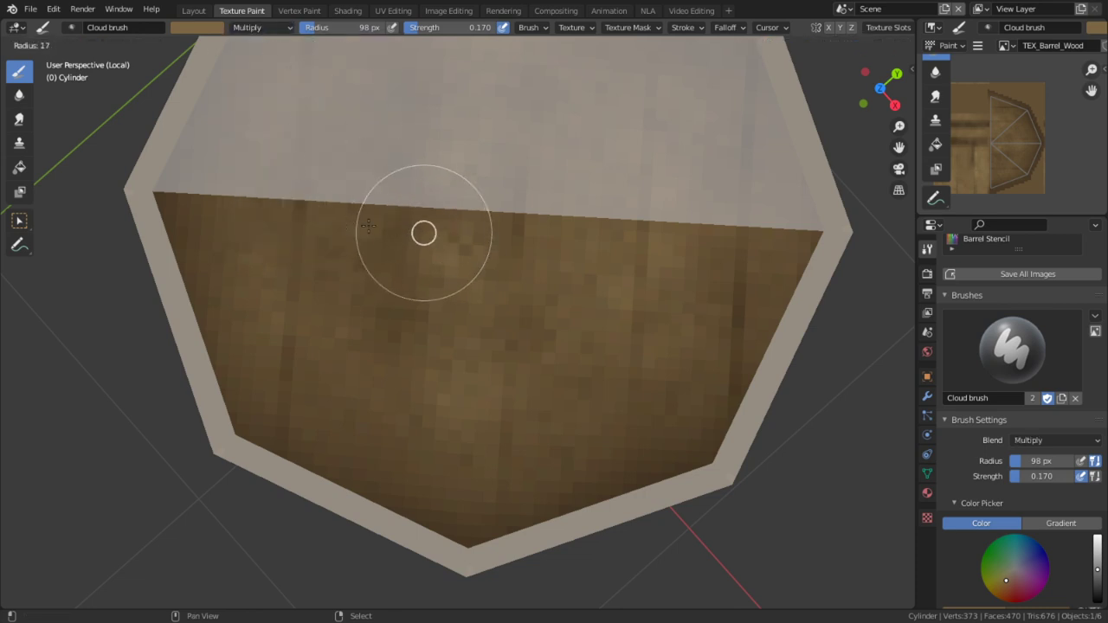
{"action": "left_click", "coordinate": [367, 226]}
{"action": "scroll", "coordinate": [450, 275], "scroll_direction": "up", "scroll_amount": 5}
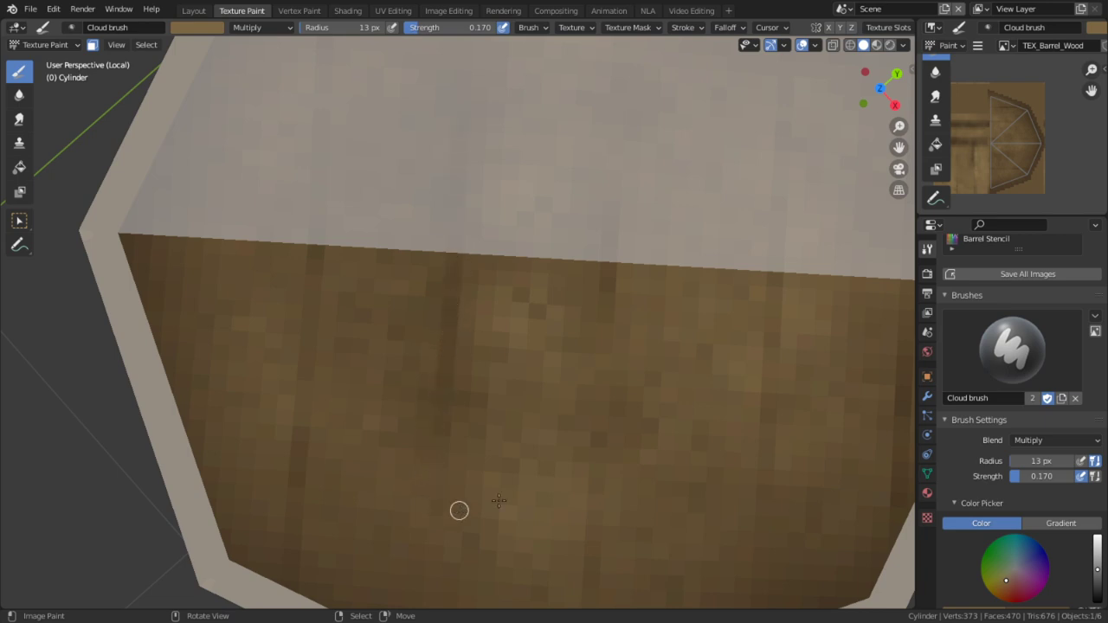
{"action": "middle_click_drag", "start_coordinate": [499, 501], "coordinate": [547, 427]}
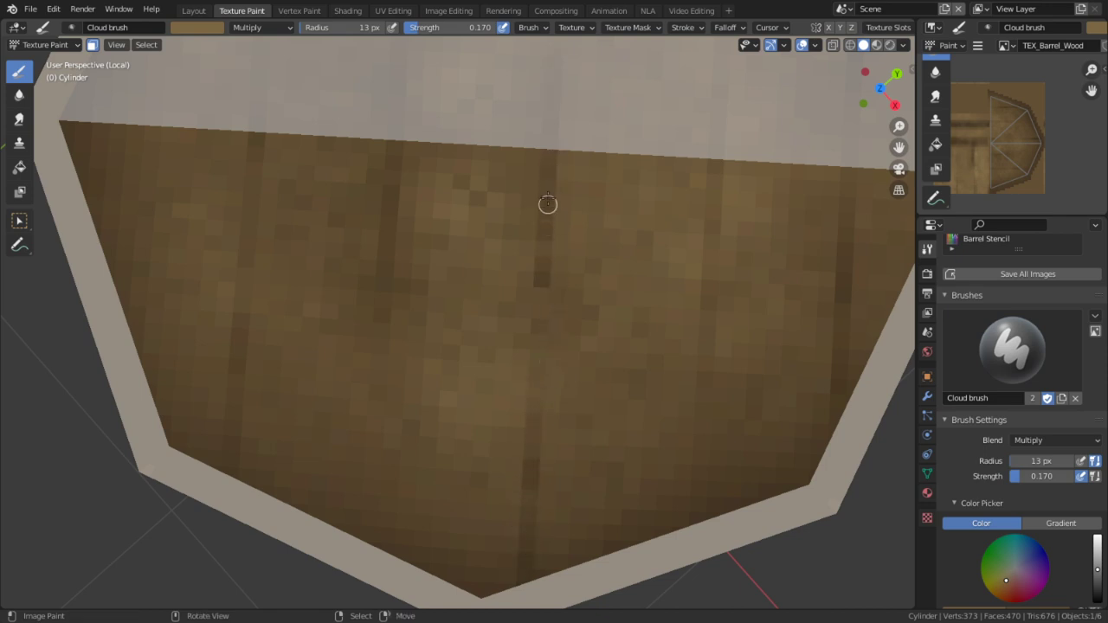
{"action": "mouse_move", "coordinate": [547, 204]}
{"action": "middle_mouse_down"}
{"action": "mouse_move", "coordinate": [531, 308]}
{"action": "mouse_move", "coordinate": [555, 403]}
{"action": "middle_mouse_up"}
Save the painted TEX_Barrel_Wood texture and reveal all hidden faces of the barrel
{"action": "scroll", "coordinate": [540, 364], "scroll_direction": "down", "scroll_amount": 5}
{"action": "middle_click_drag", "start_coordinate": [539, 364], "coordinate": [502, 317]}
{"action": "scroll", "coordinate": [510, 416], "scroll_direction": "down", "scroll_amount": 7}
{"action": "scroll", "coordinate": [470, 398], "scroll_direction": "up", "scroll_amount": 4}
{"action": "scroll", "coordinate": [407, 388], "scroll_direction": "up", "scroll_amount": 5}
{"action": "scroll", "coordinate": [440, 370], "scroll_direction": "up", "scroll_amount": 3}
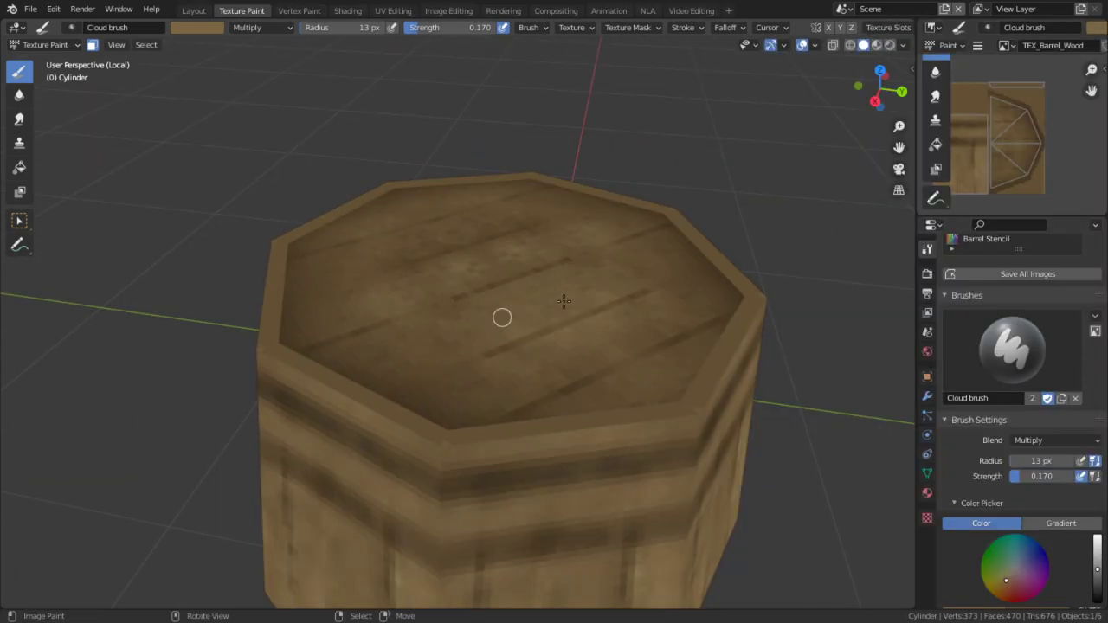
{"action": "key", "text": "q"}
{"action": "left_click", "coordinate": [996, 137]}
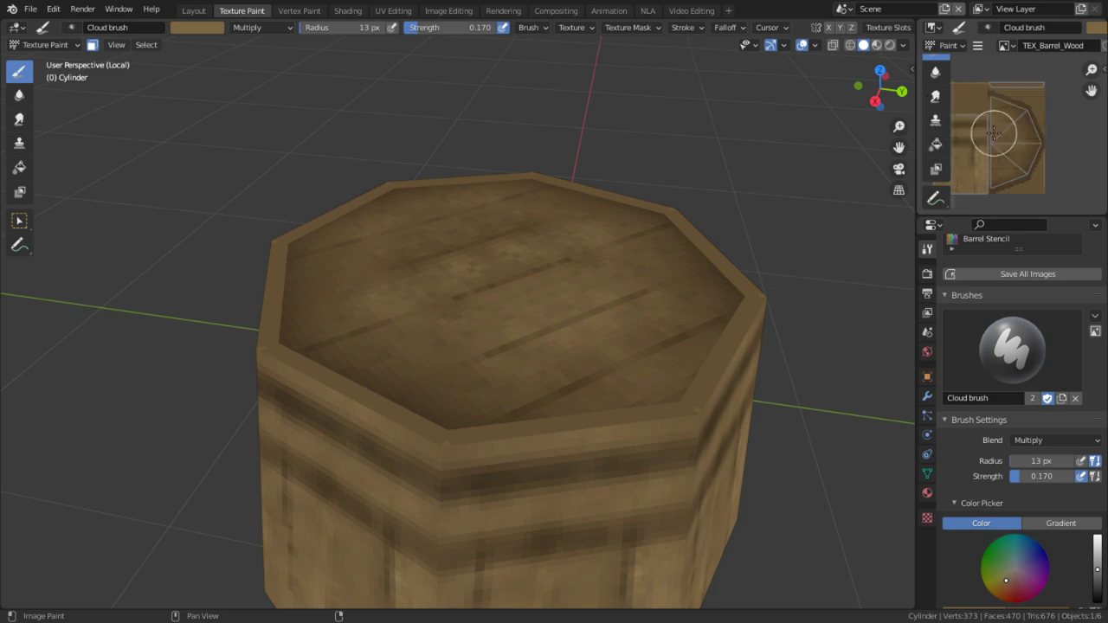
{"action": "key", "text": "alt+h"}
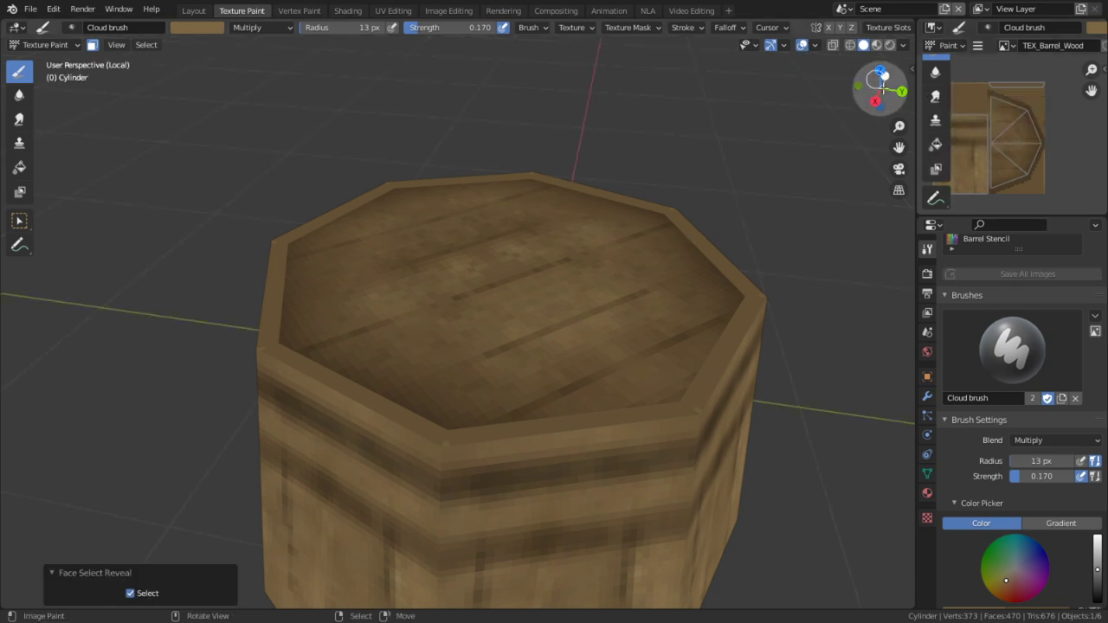
Switch to material preview shading and examine the painted lid and metal bands around the barrel's upper end
{"action": "scroll", "coordinate": [983, 264], "scroll_direction": "up", "scroll_amount": 2}
{"action": "left_click", "coordinate": [878, 45]}
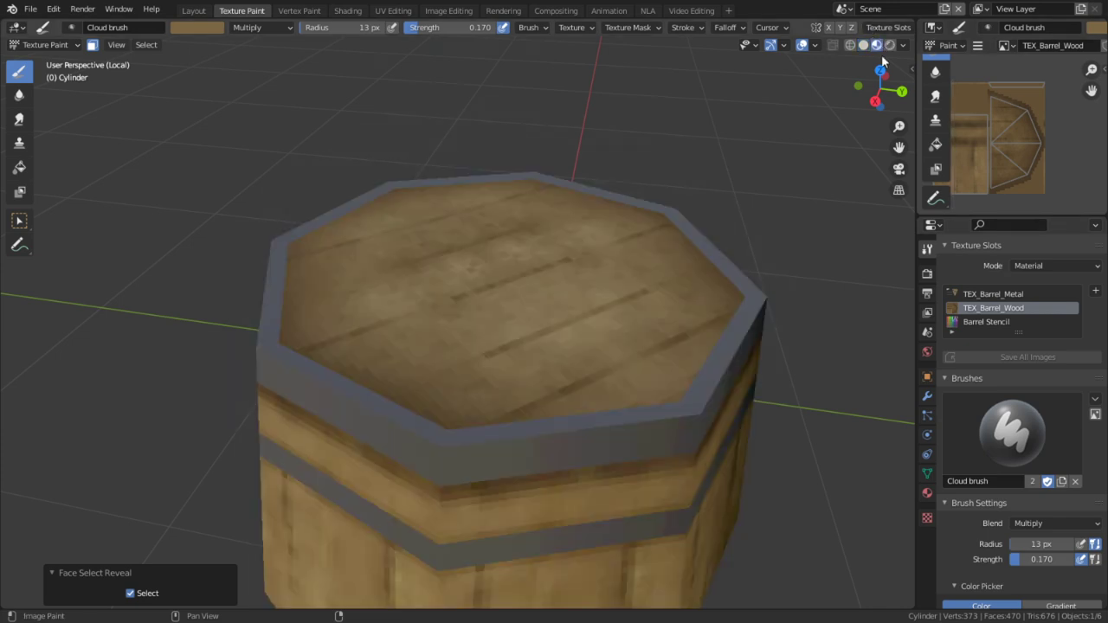
{"action": "mouse_move", "coordinate": [606, 383]}
{"action": "middle_mouse_down"}
{"action": "mouse_move", "coordinate": [504, 370]}
{"action": "mouse_move", "coordinate": [512, 345]}
{"action": "middle_mouse_up"}
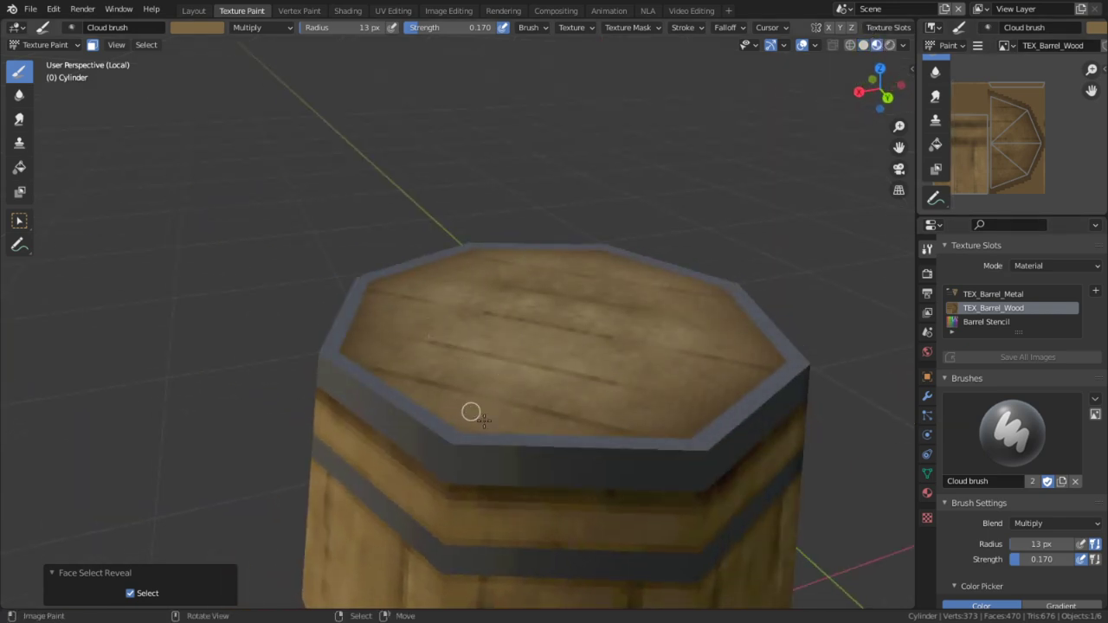
{"action": "scroll", "coordinate": [610, 312], "scroll_direction": "down", "scroll_amount": 3}
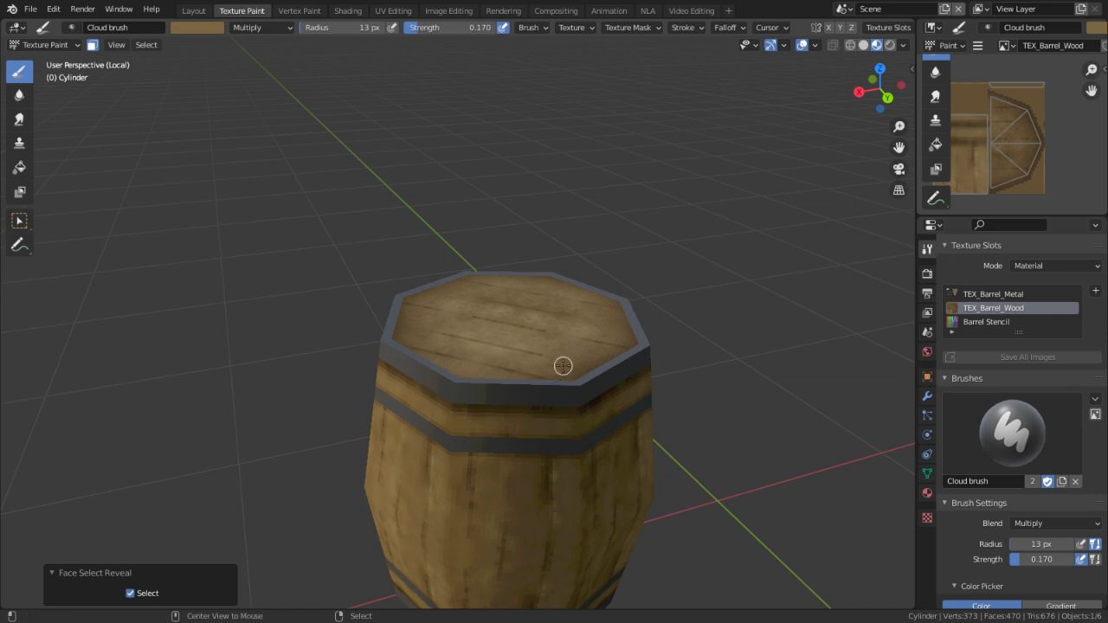
{"action": "middle_click", "coordinate": [562, 366], "text": "alt"}
{"action": "scroll", "coordinate": [403, 316], "scroll_direction": "up", "scroll_amount": 3}
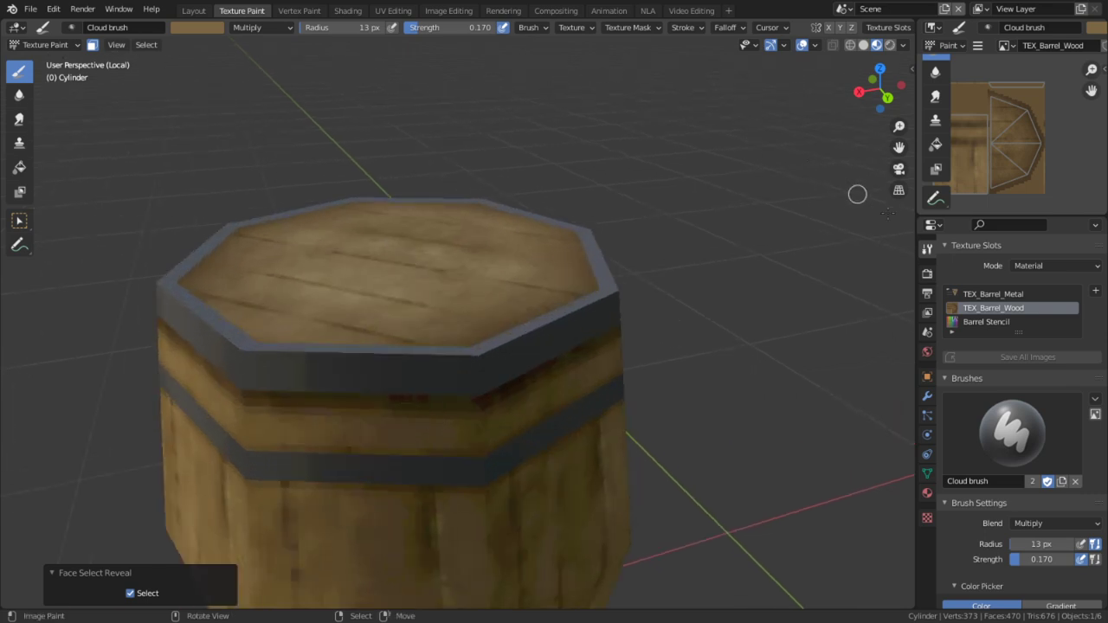
Make the TEX_Barrel_Metal slot active for painting and examine the metal bands around the barrel's upper end
{"action": "left_click", "coordinate": [995, 294]}
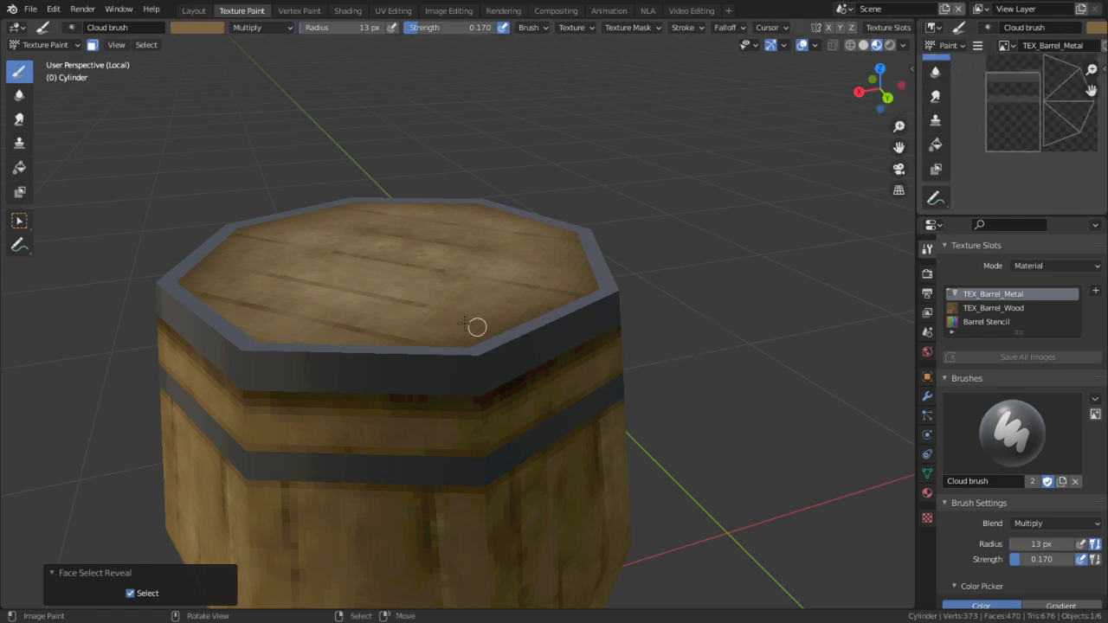
{"action": "middle_click_drag", "start_coordinate": [475, 326], "coordinate": [360, 356]}
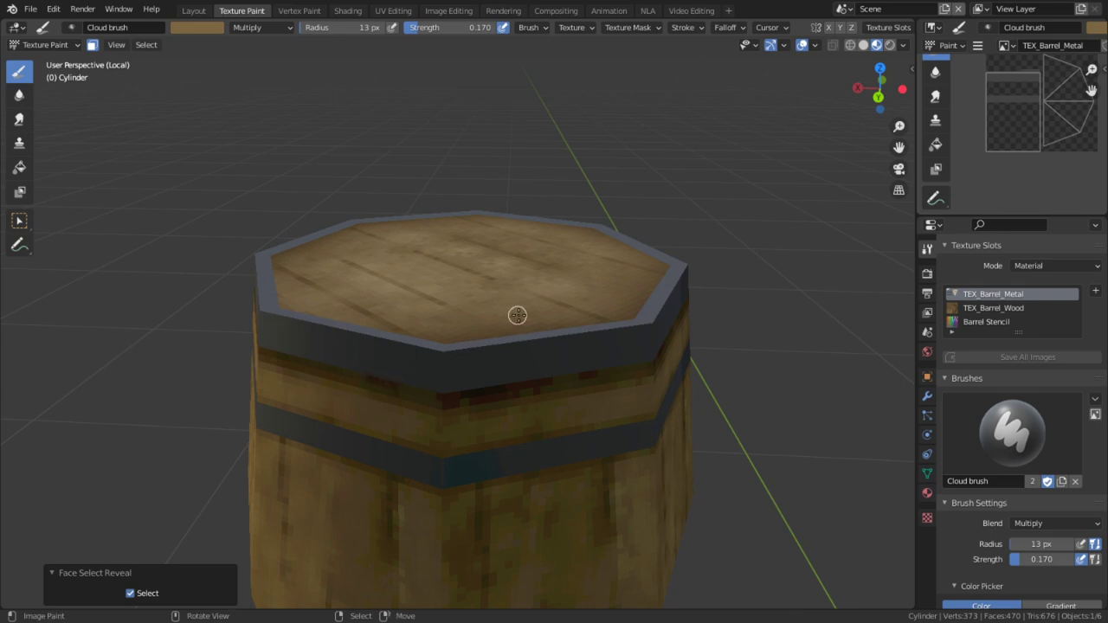
{"action": "scroll", "coordinate": [467, 355], "scroll_direction": "down", "scroll_amount": 2}
{"action": "scroll", "coordinate": [456, 361], "scroll_direction": "down", "scroll_amount": 2}
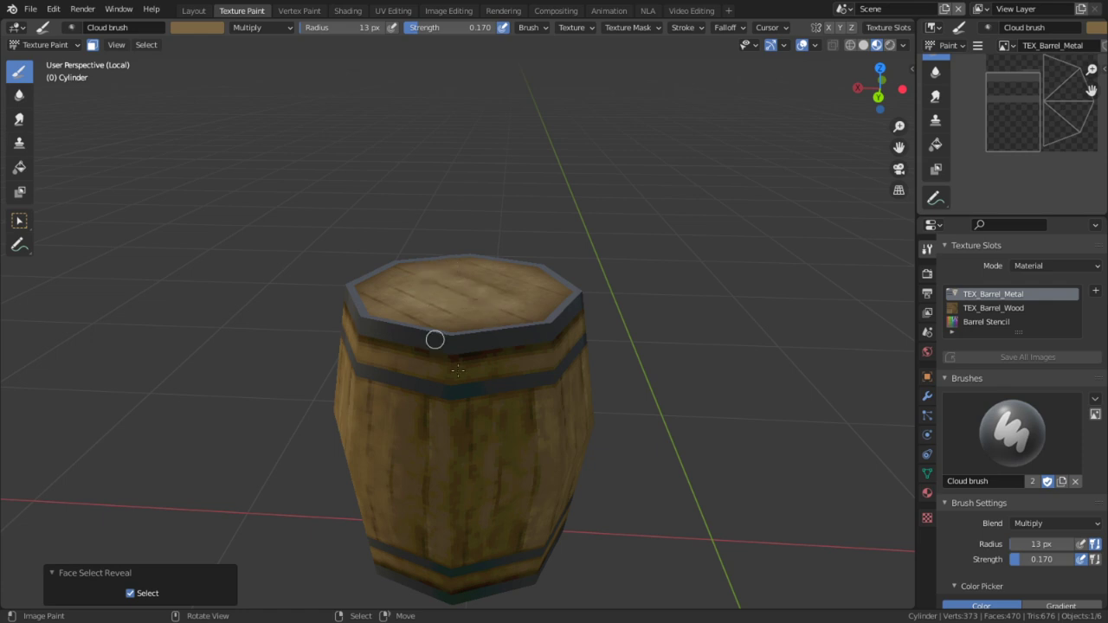
{"action": "middle_click_drag", "start_coordinate": [491, 313], "coordinate": [488, 350], "text": "alt"}
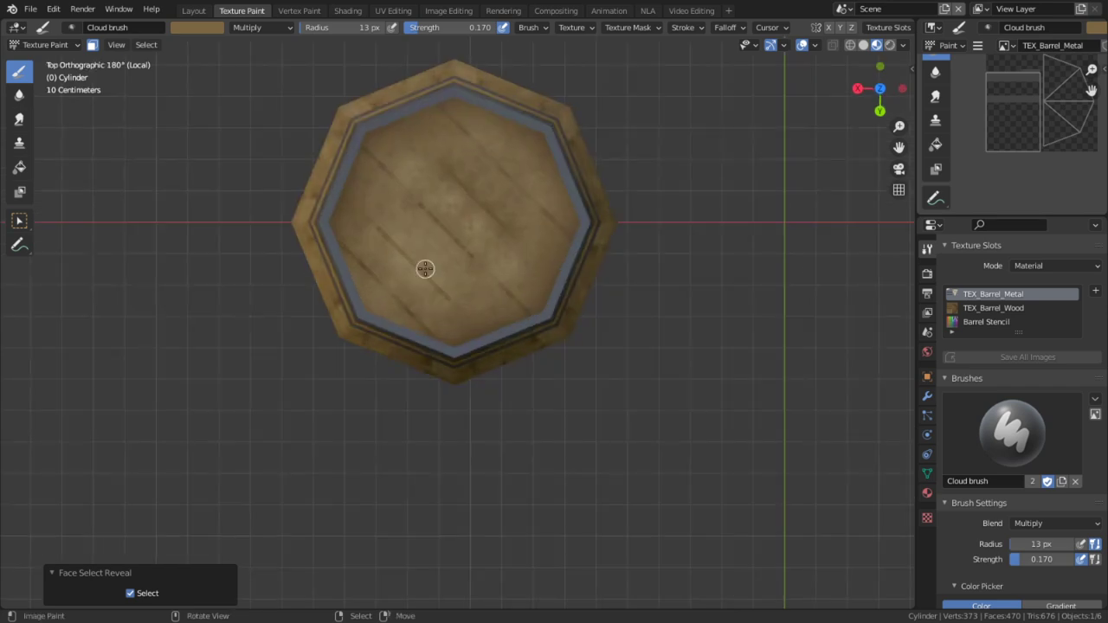
{"action": "middle_click_drag", "start_coordinate": [425, 270], "coordinate": [425, 237]}
{"action": "middle_click", "coordinate": [425, 237], "text": "alt"}
{"action": "middle_click_drag", "start_coordinate": [424, 306], "coordinate": [502, 321]}
{"action": "scroll", "coordinate": [502, 321], "scroll_direction": "down", "scroll_amount": 1}
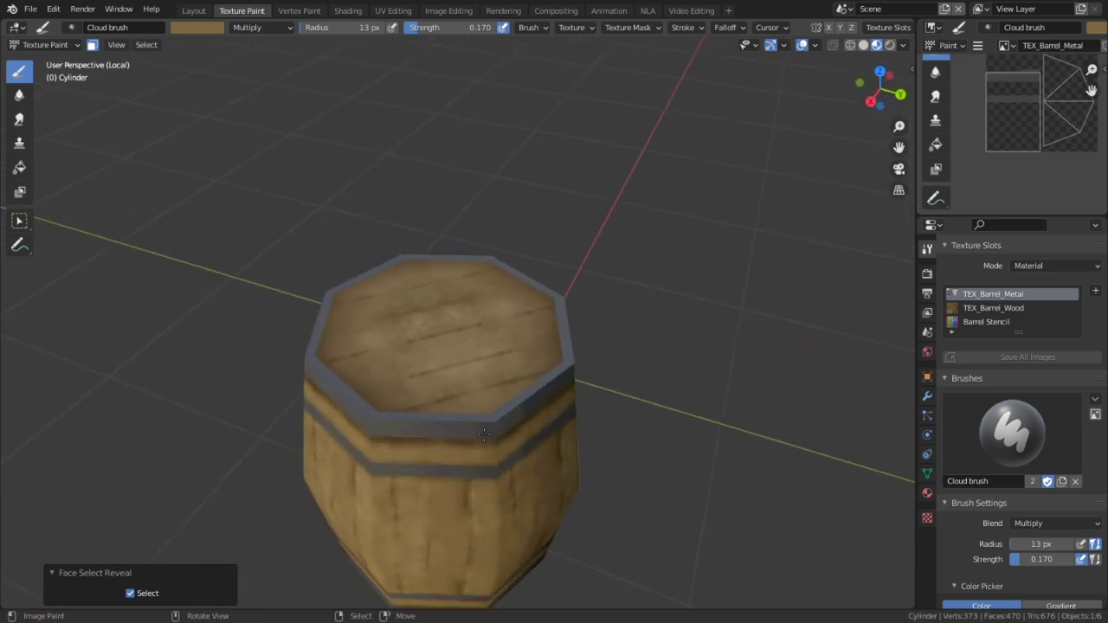
{"action": "scroll", "coordinate": [519, 431], "scroll_direction": "up", "scroll_amount": 5}
{"action": "middle_click_drag", "start_coordinate": [618, 189], "coordinate": [624, 189]}
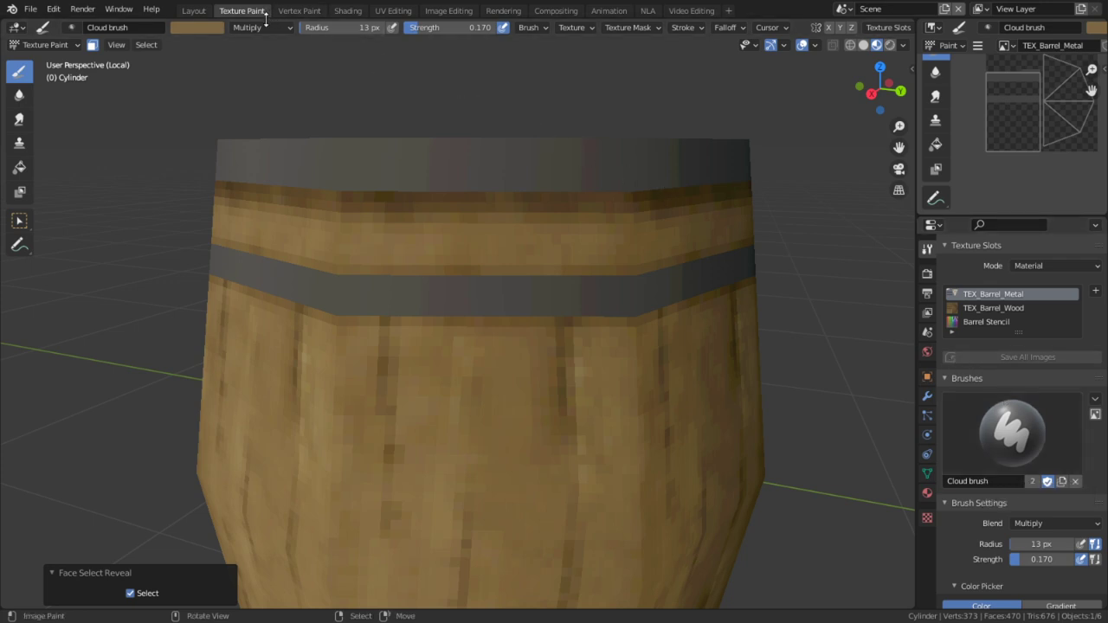
Select the barrel's front side faces and brush reddish-brown over the upper metal band using a 135 px radius and Multiply blending
{"action": "left_click", "coordinate": [216, 29]}
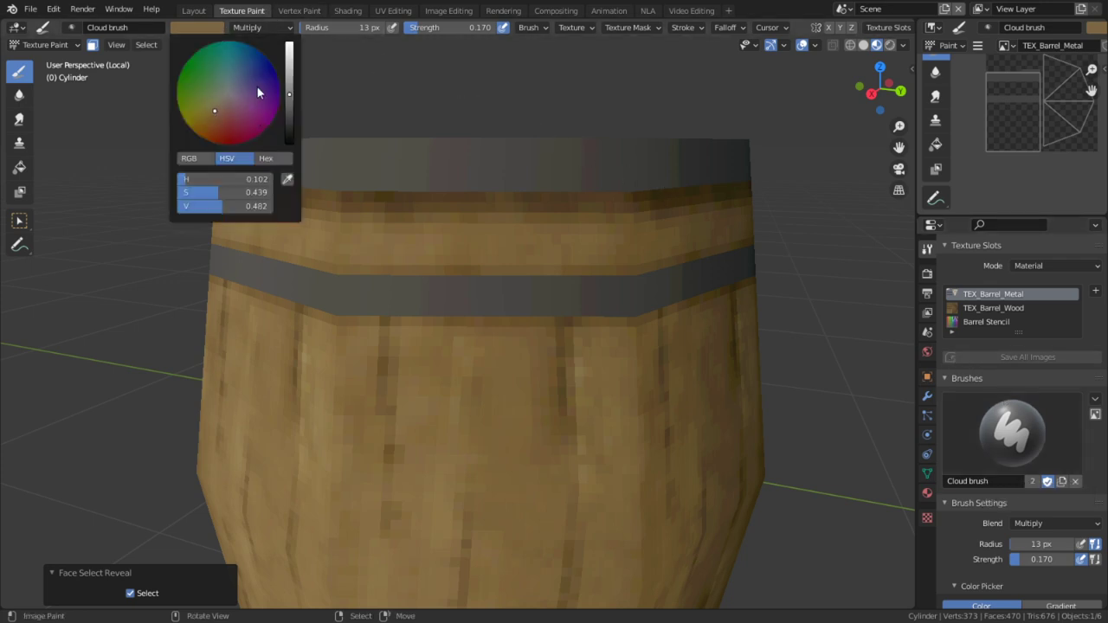
{"action": "key", "text": "l"}
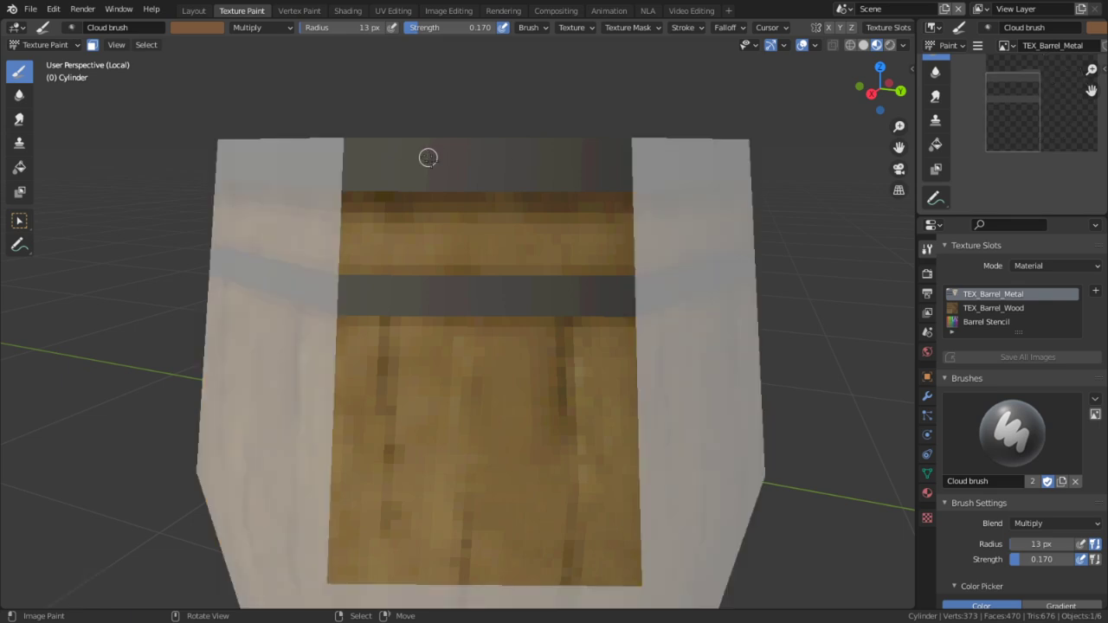
{"action": "key", "text": "f"}
{"action": "left_click", "coordinate": [571, 252]}
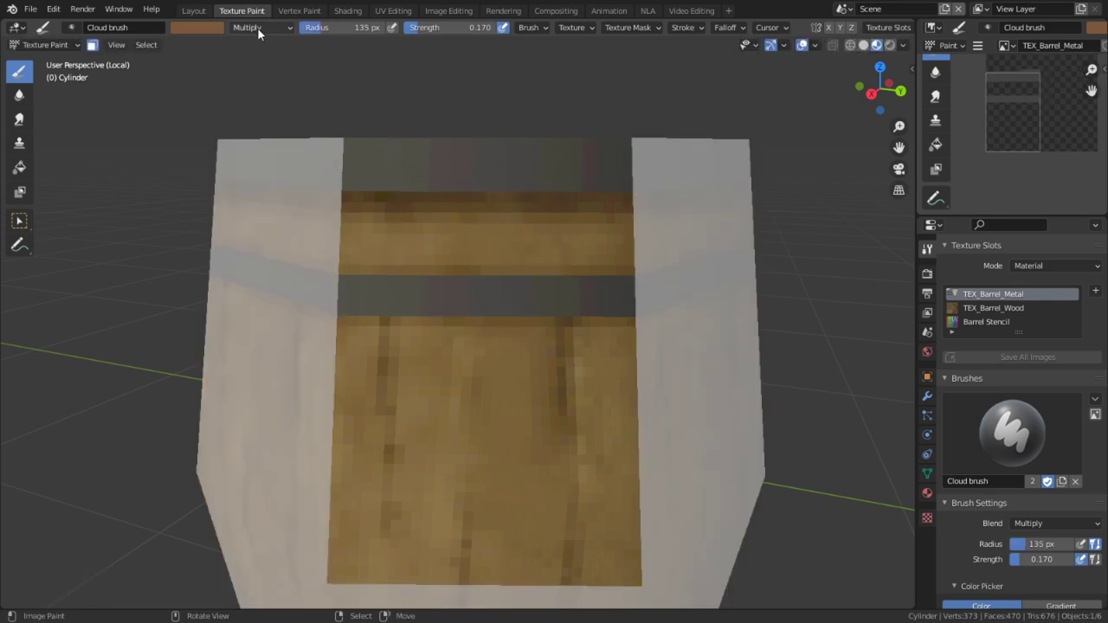
{"action": "mouse_move", "coordinate": [616, 287]}
{"action": "left_mouse_down"}
{"action": "mouse_move", "coordinate": [467, 185]}
{"action": "mouse_move", "coordinate": [581, 315]}
{"action": "left_mouse_up"}
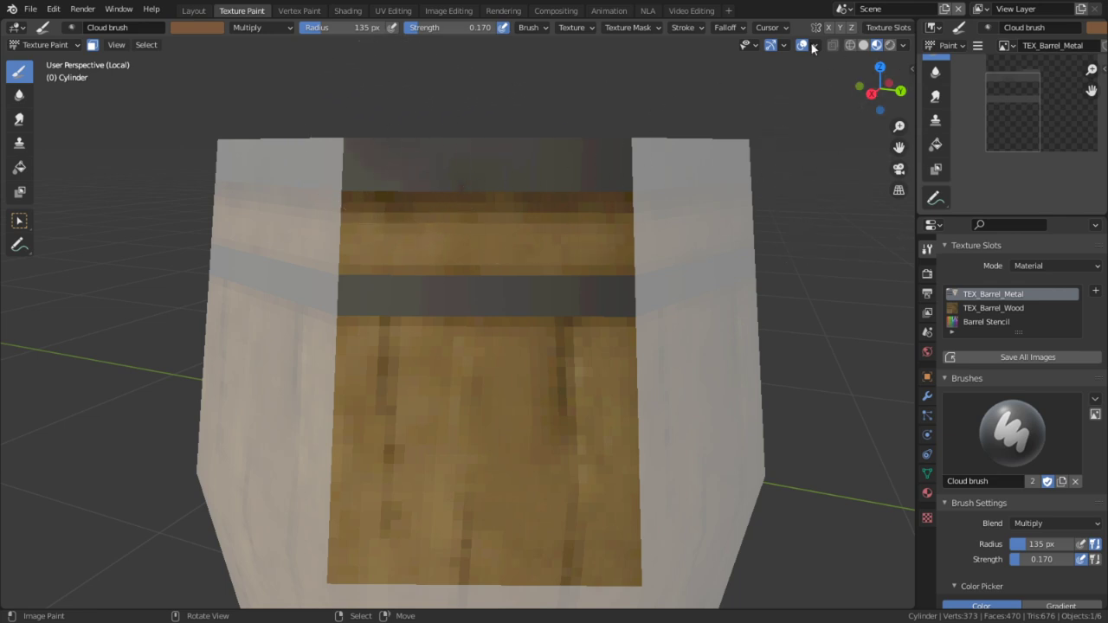
Switch to solid shading and brush lighter rust tones onto the upper metal band with Add blending
{"action": "left_click", "coordinate": [862, 49]}
{"action": "middle_click_drag", "start_coordinate": [613, 156], "coordinate": [614, 213]}
{"action": "scroll", "coordinate": [632, 215], "scroll_direction": "up", "scroll_amount": 2}
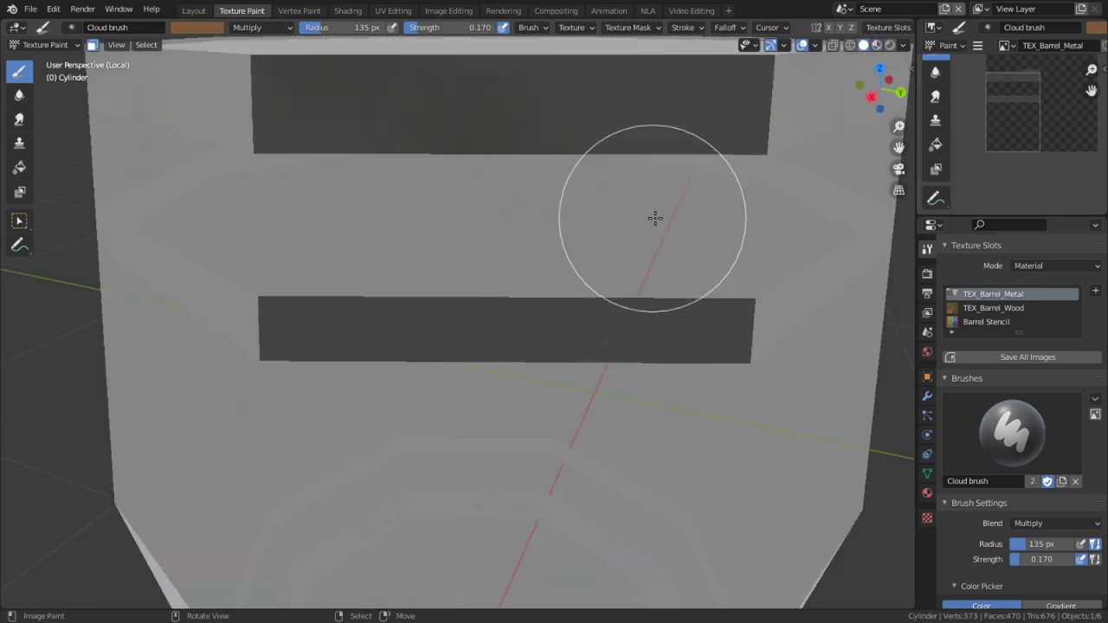
{"action": "left_click", "coordinate": [257, 26]}
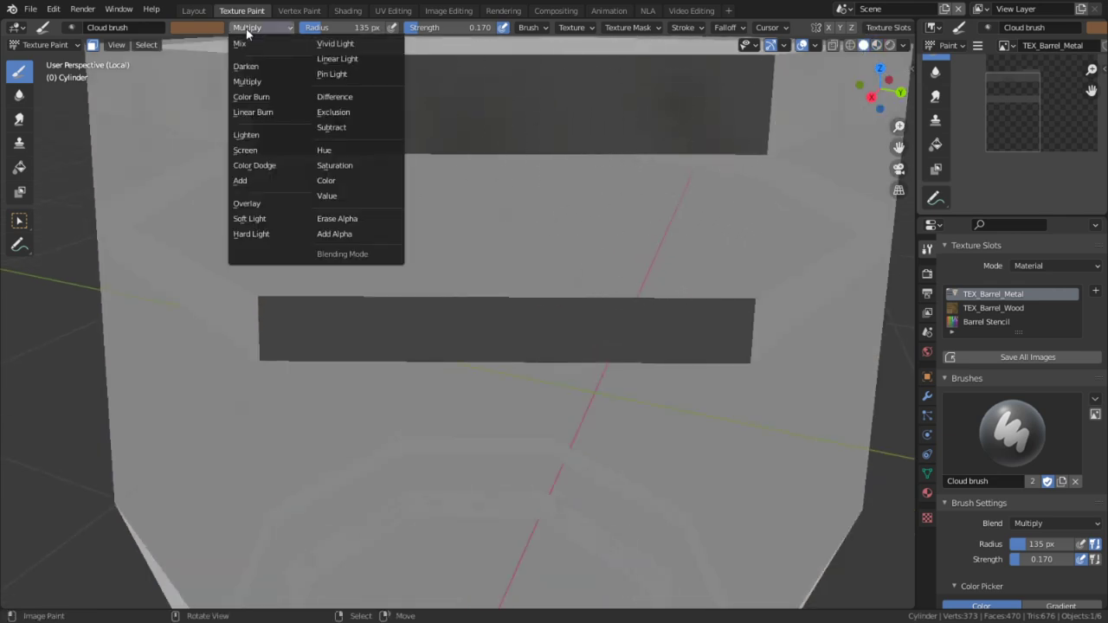
{"action": "left_click", "coordinate": [279, 180]}
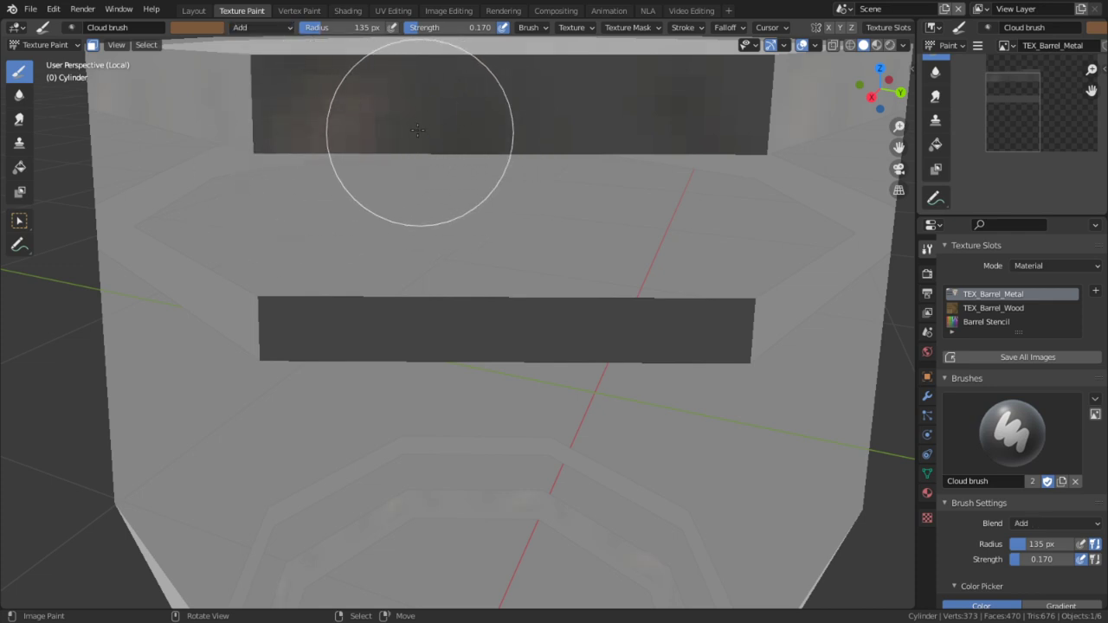
Set the brush to Overlay blending and darken the rust patches on the upper metal band
{"action": "left_click", "coordinate": [270, 29]}
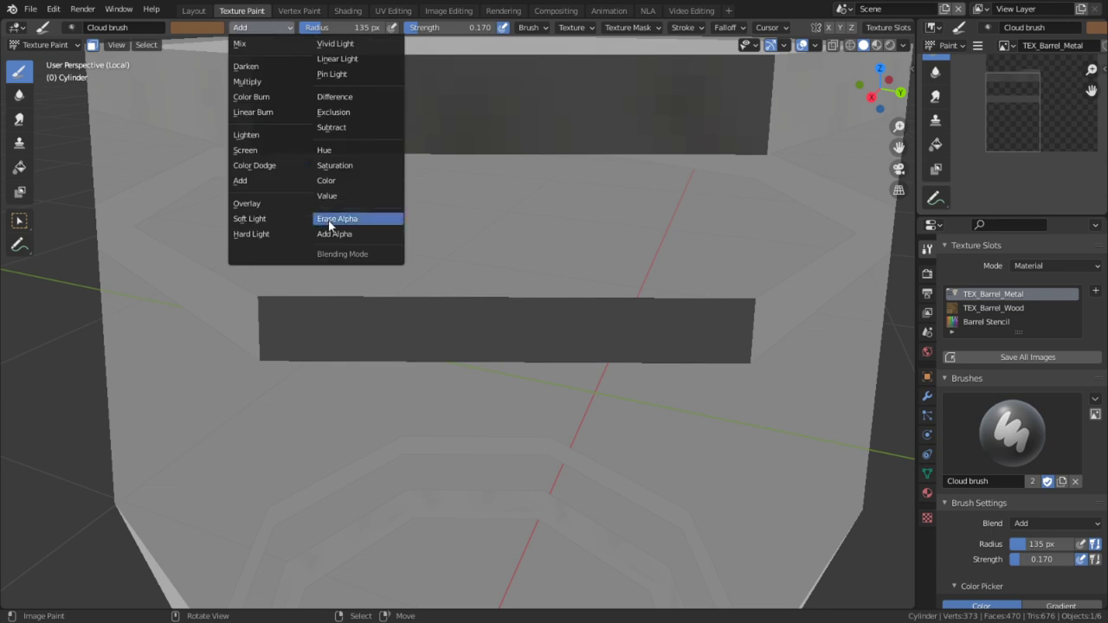
{"action": "left_click", "coordinate": [249, 204]}
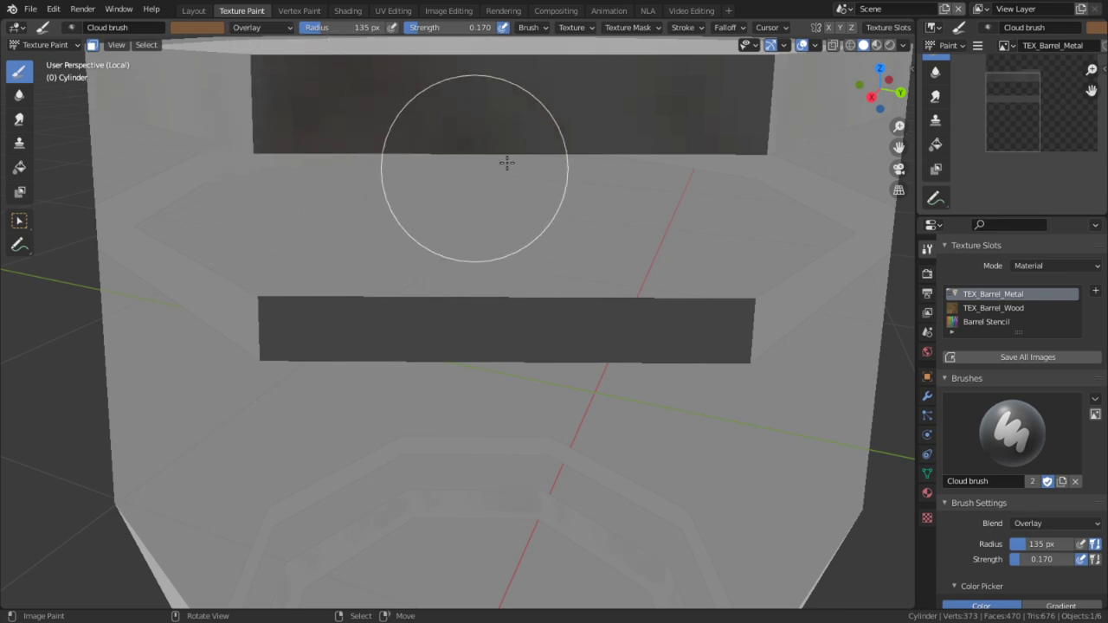
{"action": "middle_click_drag", "start_coordinate": [655, 75], "coordinate": [710, 176]}
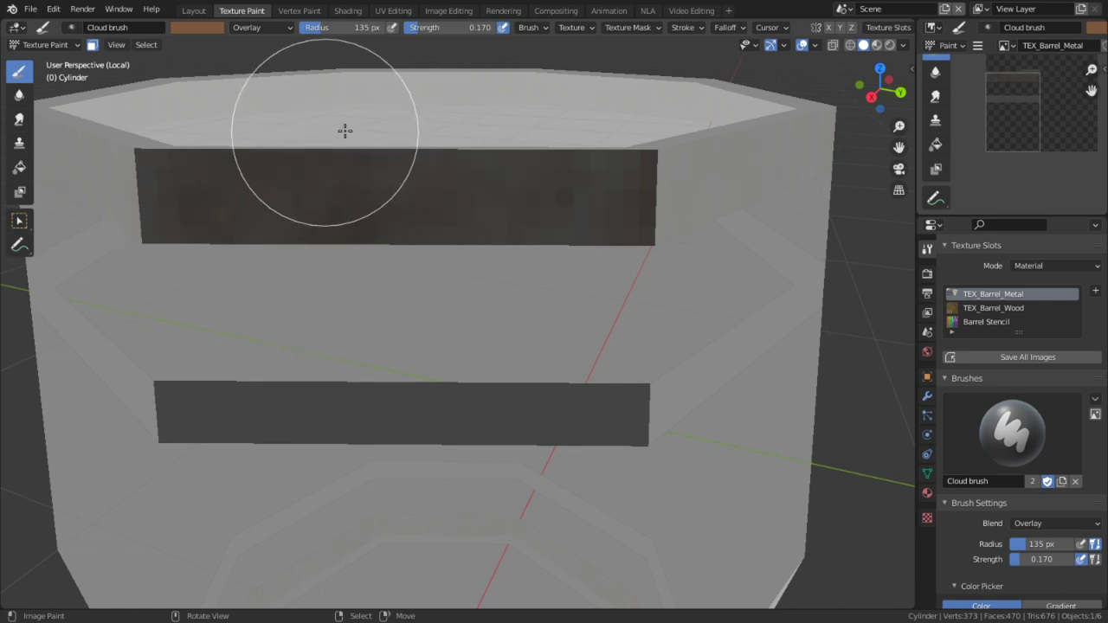
Return to Add blending and brush mottled rust over the upper and second metal bands
{"action": "left_click", "coordinate": [261, 33]}
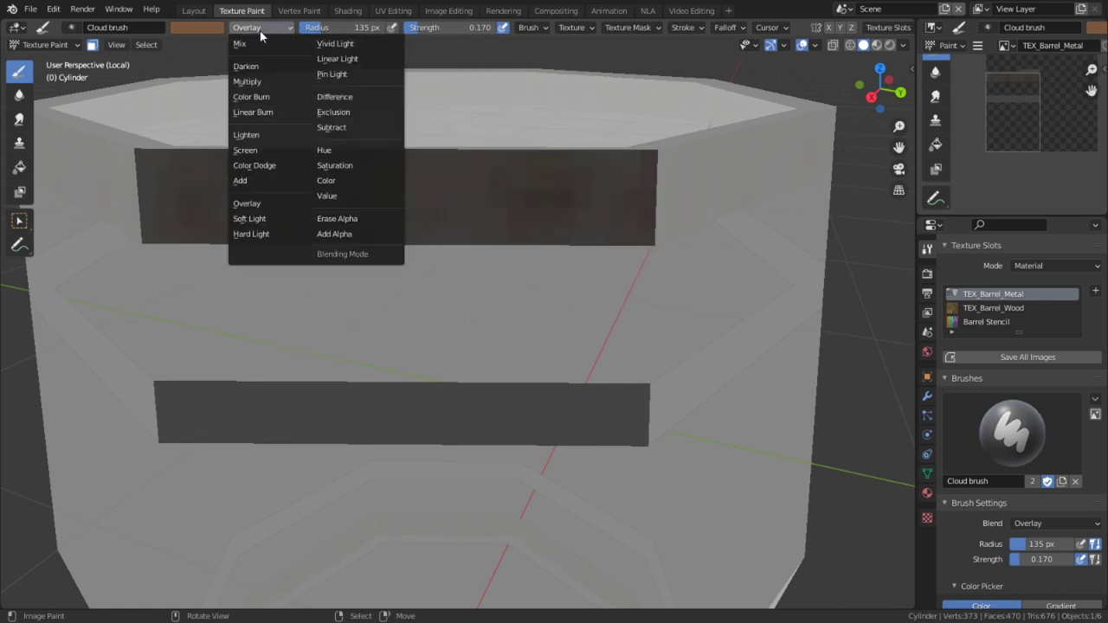
{"action": "left_click", "coordinate": [240, 180]}
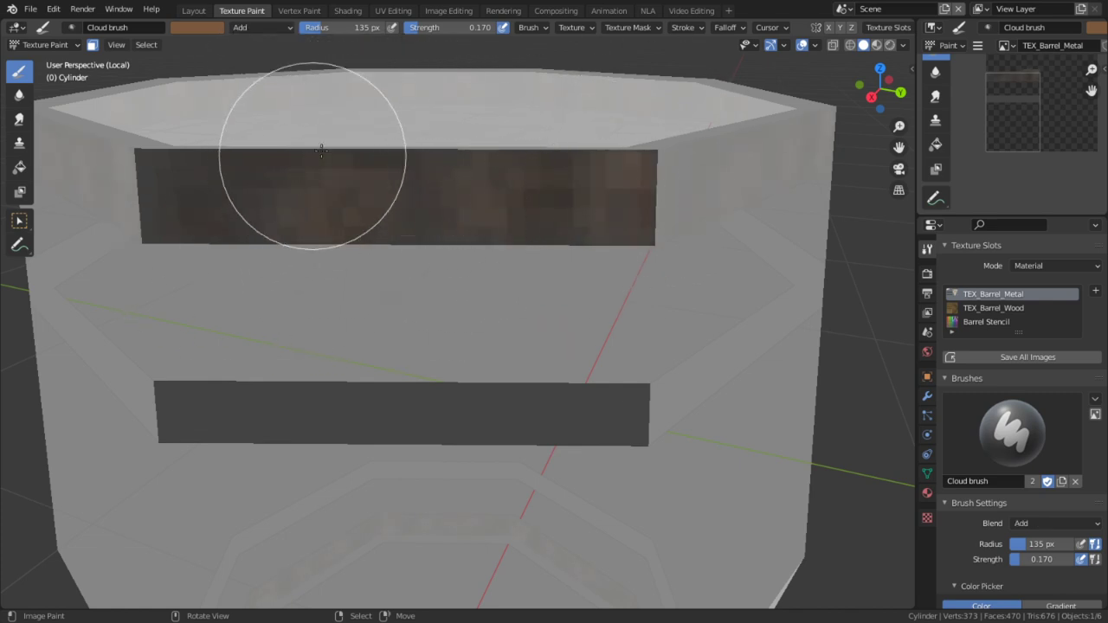
{"action": "mouse_move", "coordinate": [321, 151]}
{"action": "left_mouse_down"}
{"action": "mouse_move", "coordinate": [118, 222]}
{"action": "mouse_move", "coordinate": [243, 227]}
{"action": "mouse_move", "coordinate": [223, 396]}
{"action": "mouse_move", "coordinate": [294, 374]}
{"action": "mouse_move", "coordinate": [458, 453]}
{"action": "mouse_move", "coordinate": [598, 450]}
{"action": "mouse_move", "coordinate": [590, 381]}
{"action": "mouse_move", "coordinate": [469, 400]}
{"action": "left_mouse_up"}
{"action": "mouse_move", "coordinate": [470, 400]}
{"action": "middle_mouse_down"}
{"action": "mouse_move", "coordinate": [608, 334]}
{"action": "mouse_move", "coordinate": [470, 396]}
{"action": "mouse_move", "coordinate": [423, 215]}
{"action": "mouse_move", "coordinate": [364, 155]}
{"action": "middle_mouse_up"}
Brush over the second metal band with Overlay blending to deepen its rust color
{"action": "left_click", "coordinate": [275, 28]}
{"action": "left_click", "coordinate": [247, 202]}
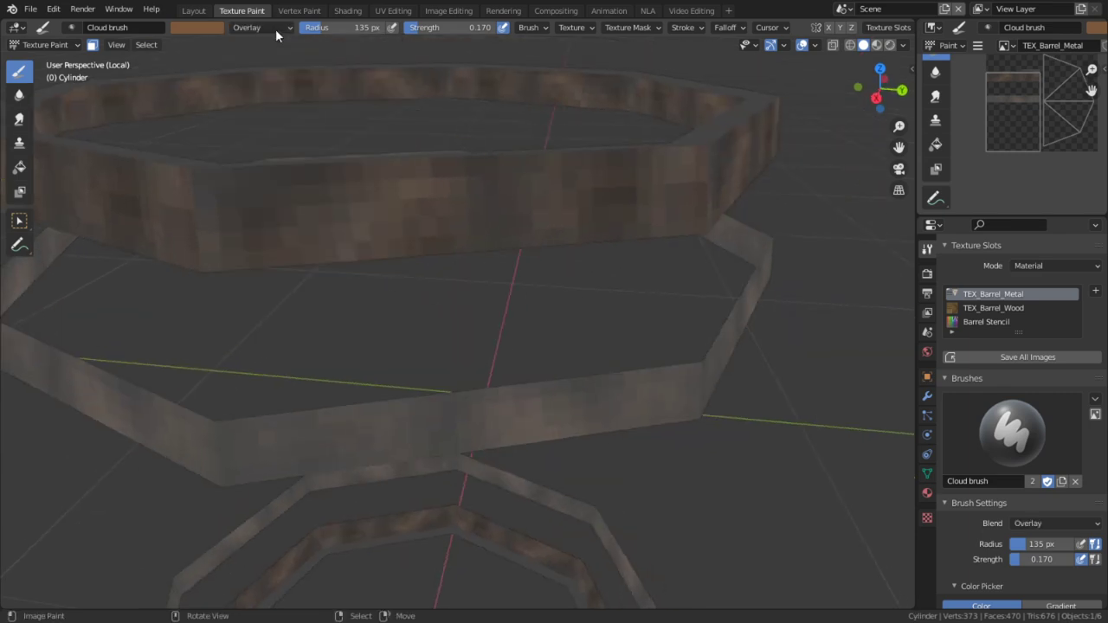
{"action": "mouse_move", "coordinate": [259, 489]}
{"action": "left_mouse_down"}
{"action": "mouse_move", "coordinate": [207, 482]}
{"action": "mouse_move", "coordinate": [465, 415]}
{"action": "mouse_move", "coordinate": [556, 438]}
{"action": "mouse_move", "coordinate": [665, 385]}
{"action": "mouse_move", "coordinate": [656, 364]}
{"action": "mouse_move", "coordinate": [687, 438]}
{"action": "mouse_move", "coordinate": [315, 438]}
{"action": "mouse_move", "coordinate": [453, 361]}
{"action": "left_mouse_up"}
Paint rust along the upward-facing rim face of the top band, first with Overlay and then with Add blending
{"action": "middle_click_drag", "start_coordinate": [452, 361], "coordinate": [487, 444]}
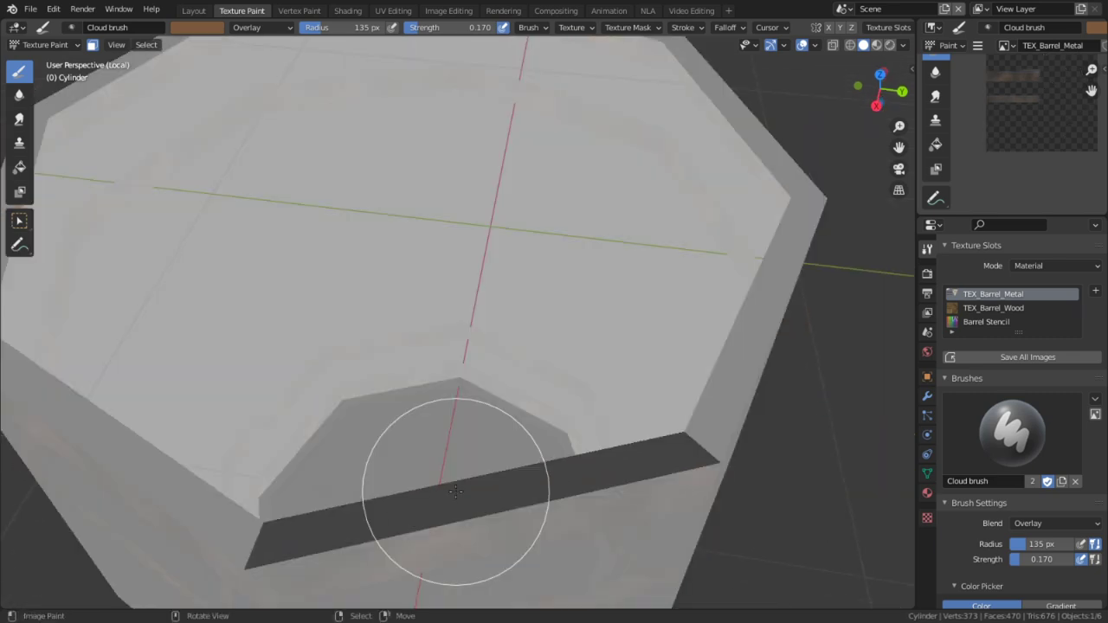
{"action": "mouse_move", "coordinate": [456, 492]}
{"action": "left_mouse_down"}
{"action": "mouse_move", "coordinate": [319, 509]}
{"action": "mouse_move", "coordinate": [317, 555]}
{"action": "mouse_move", "coordinate": [475, 450]}
{"action": "mouse_move", "coordinate": [624, 480]}
{"action": "mouse_move", "coordinate": [726, 415]}
{"action": "mouse_move", "coordinate": [505, 511]}
{"action": "mouse_move", "coordinate": [257, 507]}
{"action": "mouse_move", "coordinate": [492, 480]}
{"action": "mouse_move", "coordinate": [699, 413]}
{"action": "mouse_move", "coordinate": [635, 462]}
{"action": "mouse_move", "coordinate": [371, 507]}
{"action": "left_mouse_up"}
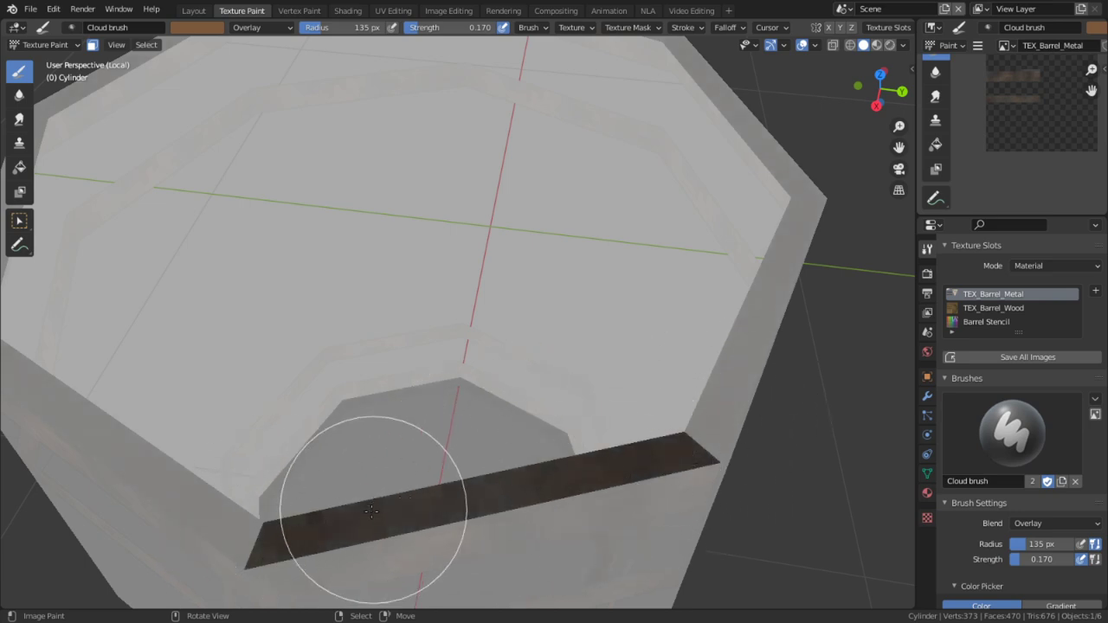
{"action": "left_click", "coordinate": [275, 28]}
{"action": "left_click", "coordinate": [260, 173]}
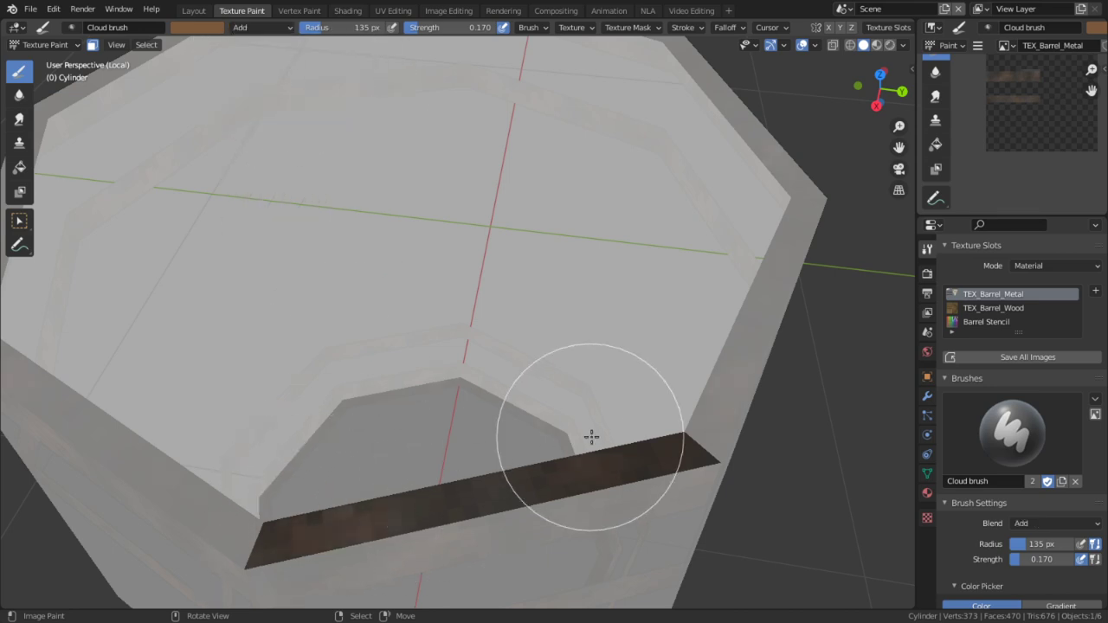
{"action": "mouse_move", "coordinate": [630, 448]}
{"action": "left_mouse_down"}
{"action": "mouse_move", "coordinate": [579, 532]}
{"action": "mouse_move", "coordinate": [440, 531]}
{"action": "left_mouse_up"}
Reveal all hidden faces of the barrel and switch to Object Mode
{"action": "middle_click_drag", "start_coordinate": [639, 461], "coordinate": [632, 376]}
{"action": "scroll", "coordinate": [641, 364], "scroll_direction": "down", "scroll_amount": 6}
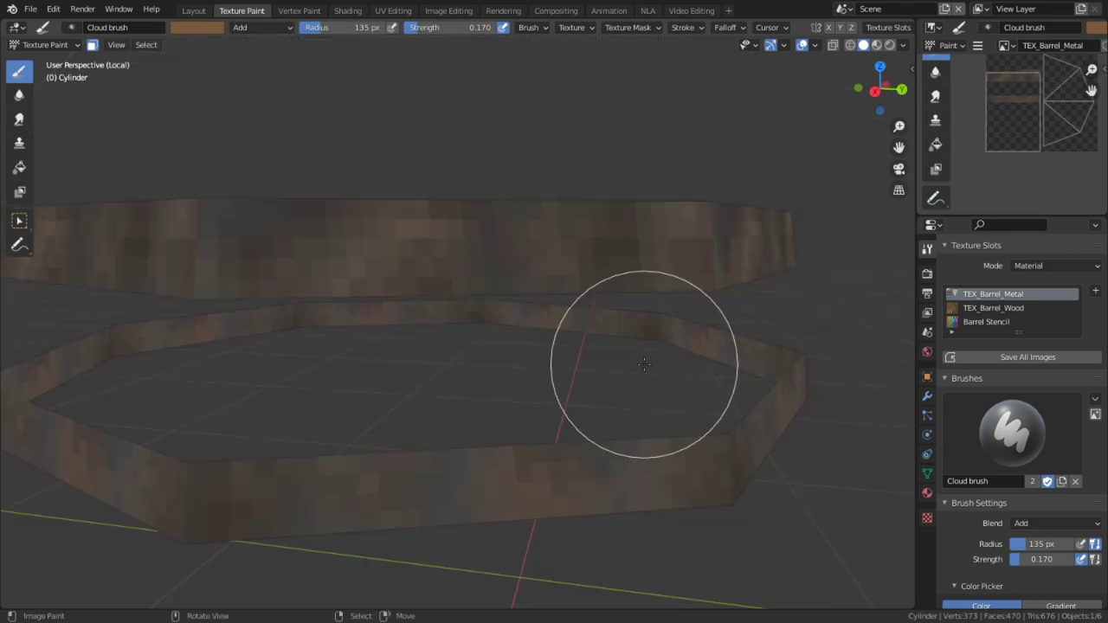
{"action": "key", "text": "alt+h"}
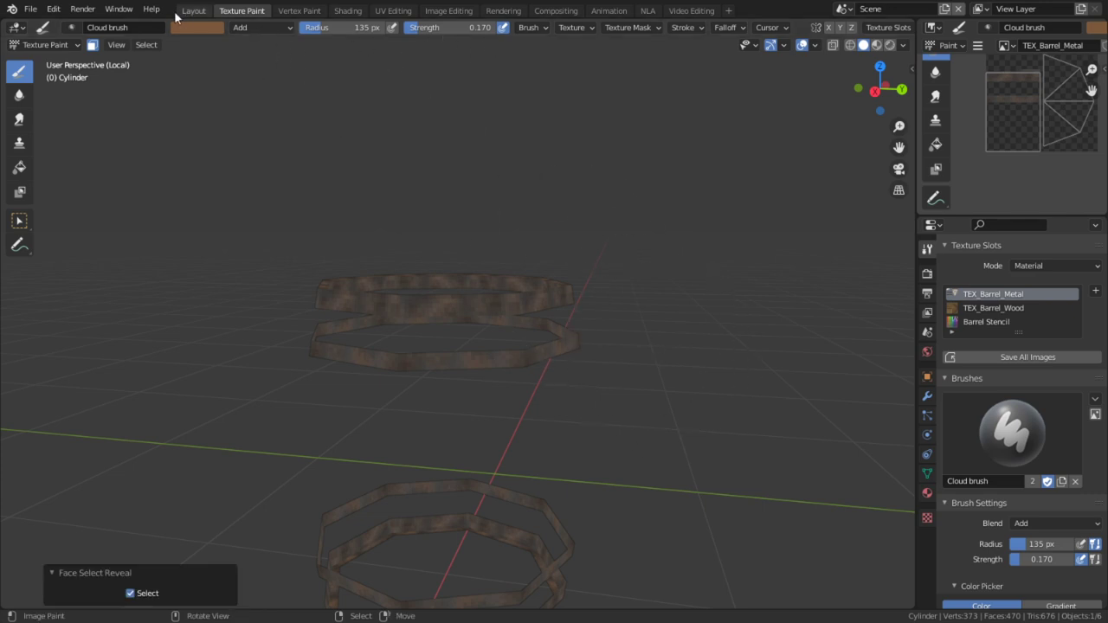
{"action": "left_click", "coordinate": [45, 45]}
{"action": "left_click", "coordinate": [50, 54]}
Switch to material preview shading, deselect the barrel and view it as a whole
{"action": "left_click", "coordinate": [875, 45]}
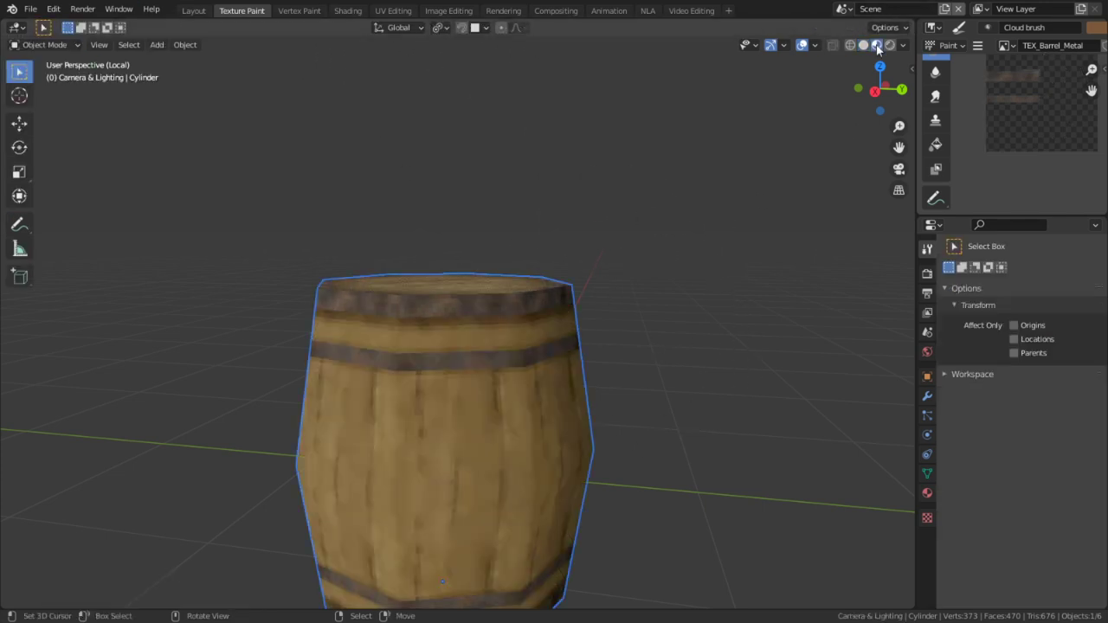
{"action": "left_click", "coordinate": [751, 194]}
{"action": "middle_click_drag", "start_coordinate": [751, 194], "coordinate": [603, 346]}
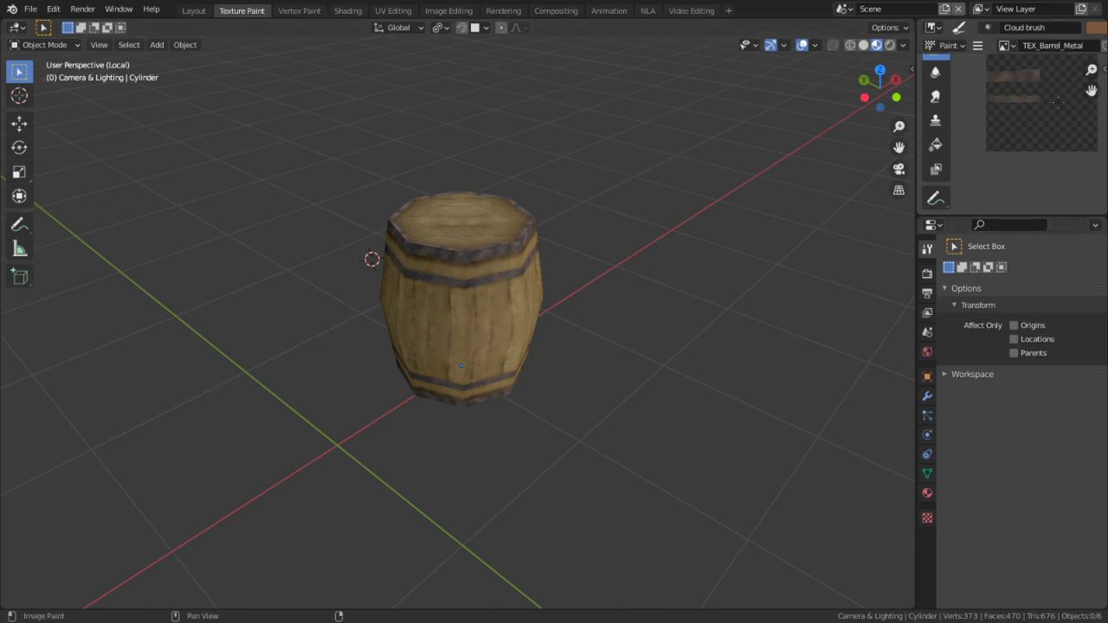
Save the painted TEX_Barrel_Metal texture, entering Texture Paint mode for it and returning to Object Mode
{"action": "key", "text": "q"}
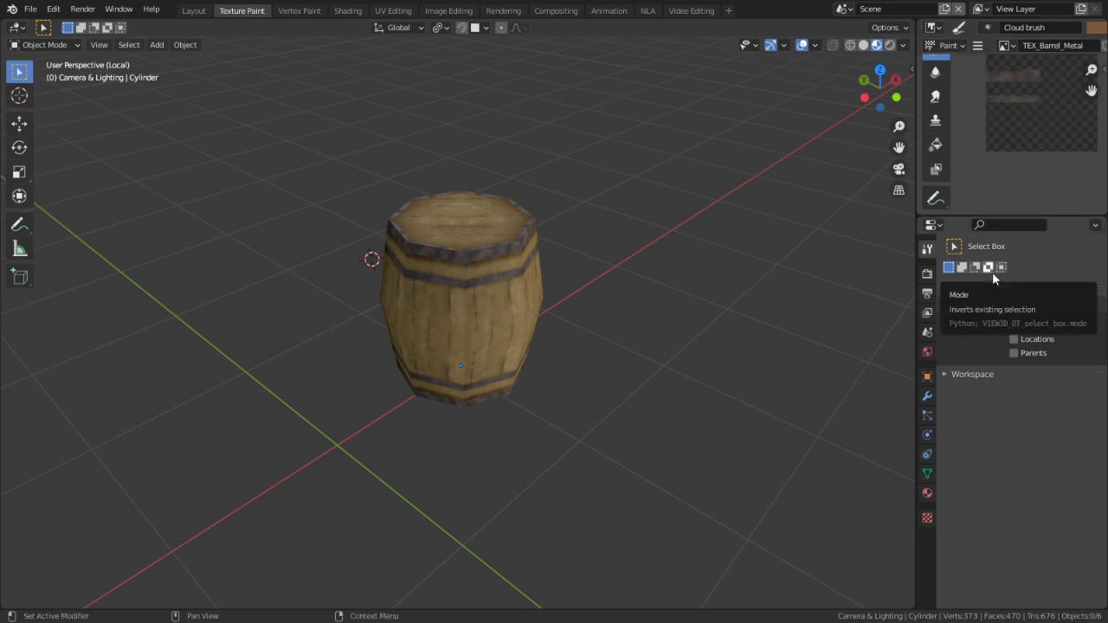
{"action": "key", "text": "q"}
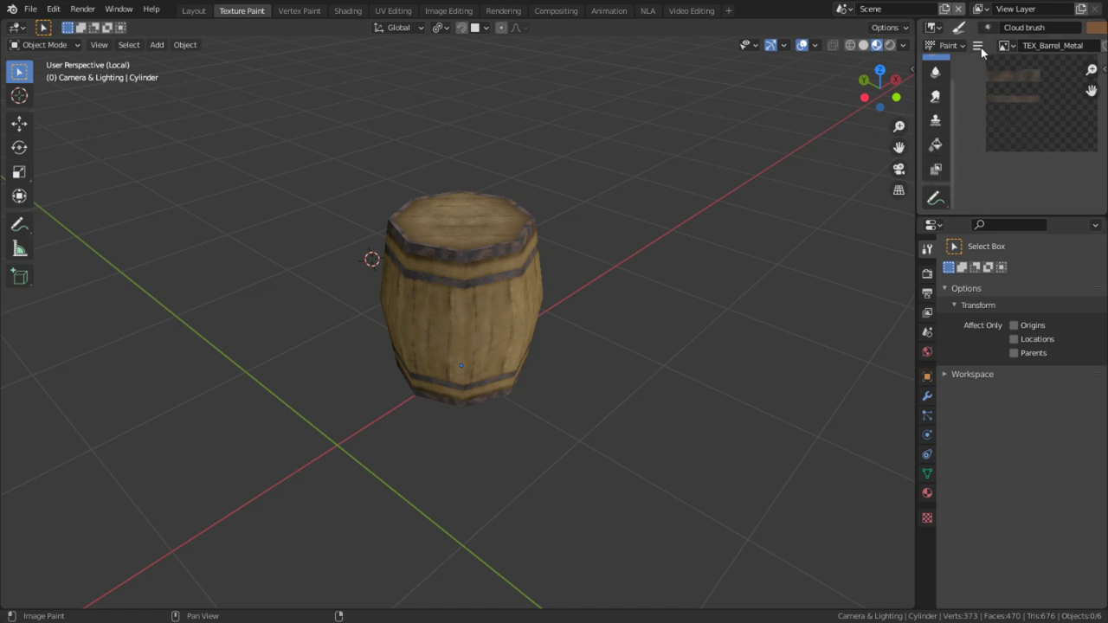
{"action": "left_click", "coordinate": [945, 46]}
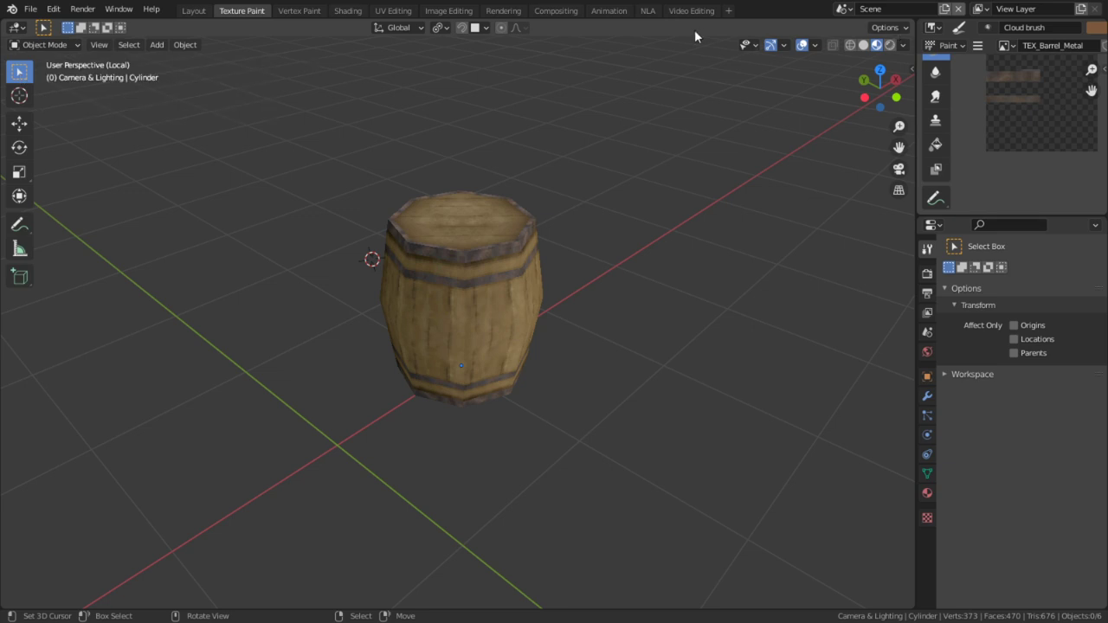
{"action": "left_click", "coordinate": [44, 44]}
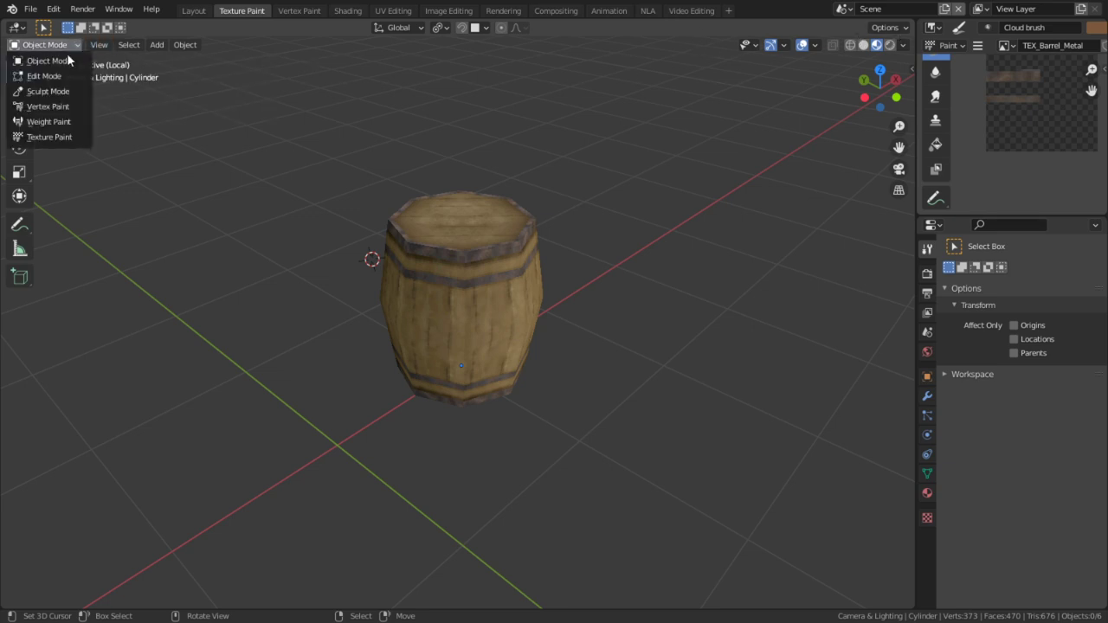
{"action": "left_click", "coordinate": [52, 132]}
{"action": "key", "text": "q"}
{"action": "left_click", "coordinate": [1069, 112]}
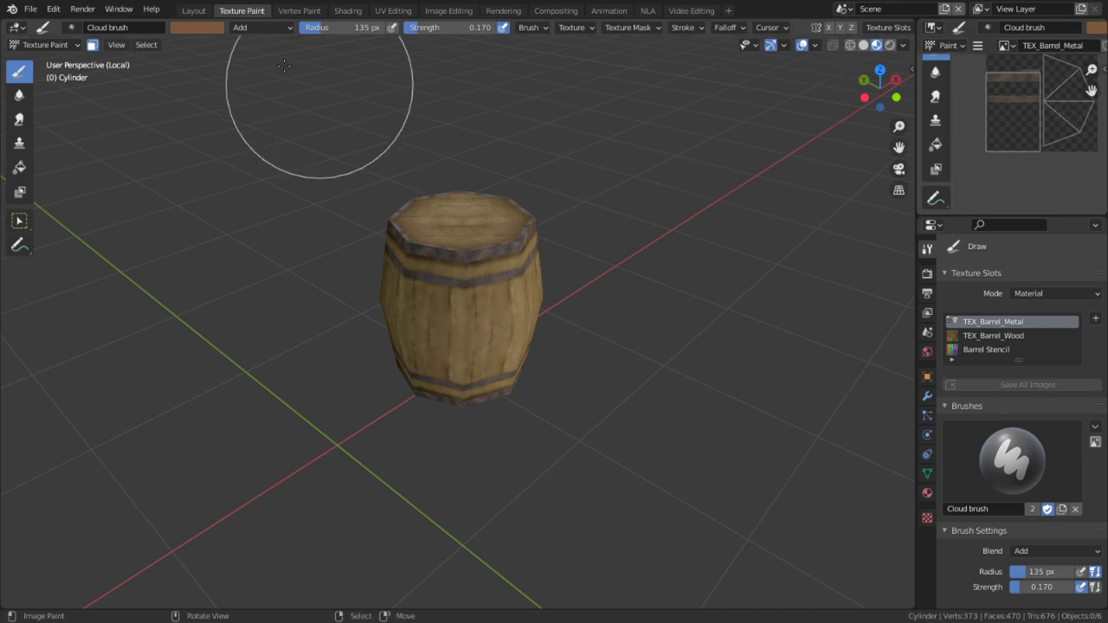
{"action": "left_click", "coordinate": [44, 44]}
{"action": "left_click", "coordinate": [41, 61]}
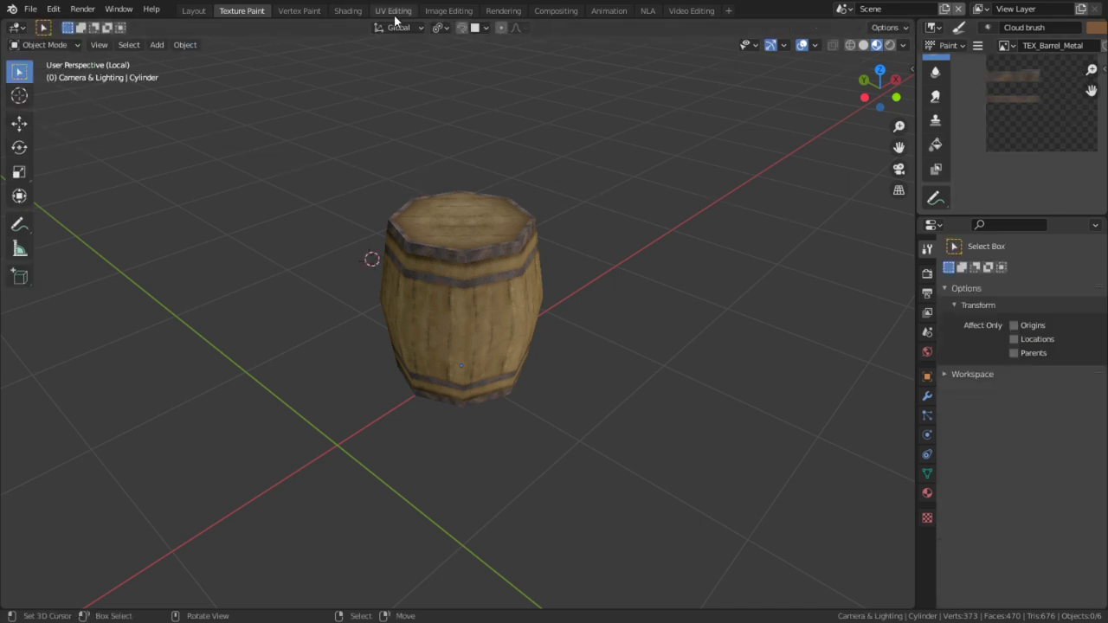
Open the Shading workspace with the node editor maximized and delete the Basic Default Material node
{"action": "left_click", "coordinate": [333, 12]}
{"action": "key", "text": "ctrl+space"}
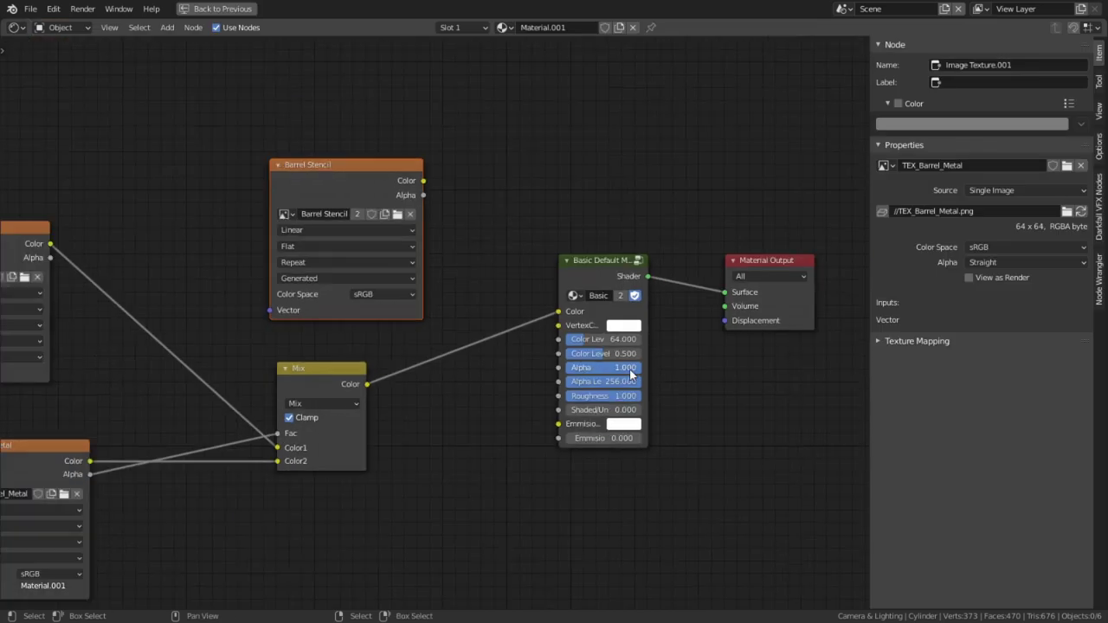
{"action": "key", "text": "Home"}
{"action": "left_click", "coordinate": [571, 269]}
{"action": "key", "text": "Delete"}
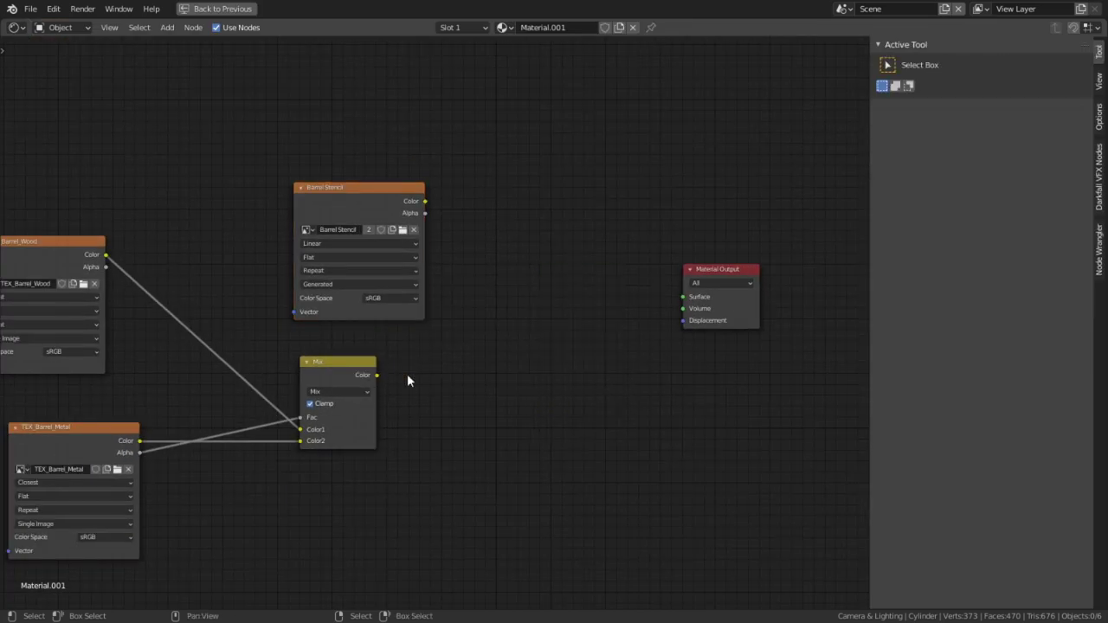
Add a Diffuse BSDF node, link it to the Material Output's Surface, and feed the Mix node's color into it
{"action": "key", "text": "shift+a"}
{"action": "left_click", "coordinate": [482, 294]}
{"action": "type", "text": "d"}
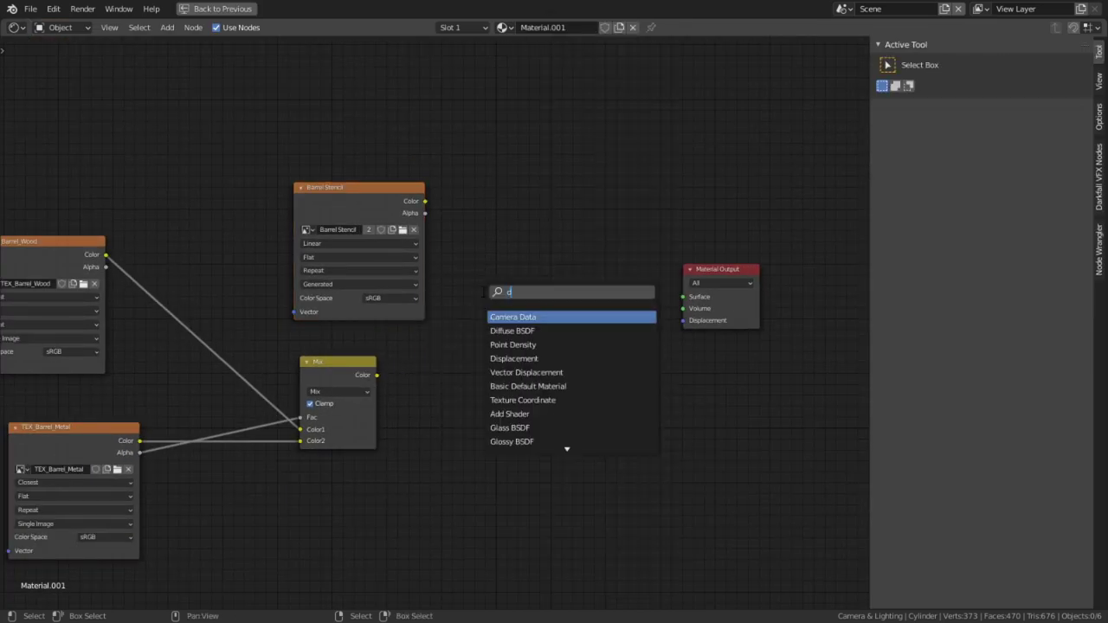
{"action": "type", "text": "iff"}
{"action": "key", "text": "Return"}
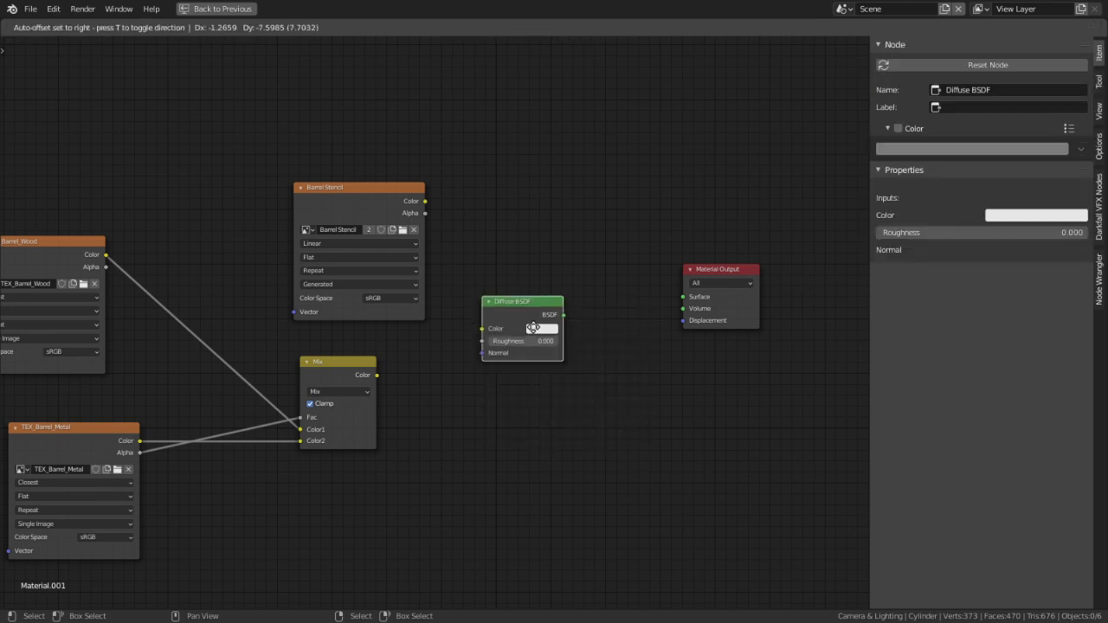
{"action": "left_click", "coordinate": [577, 318]}
{"action": "left_click_drag", "start_coordinate": [564, 315], "coordinate": [684, 296]}
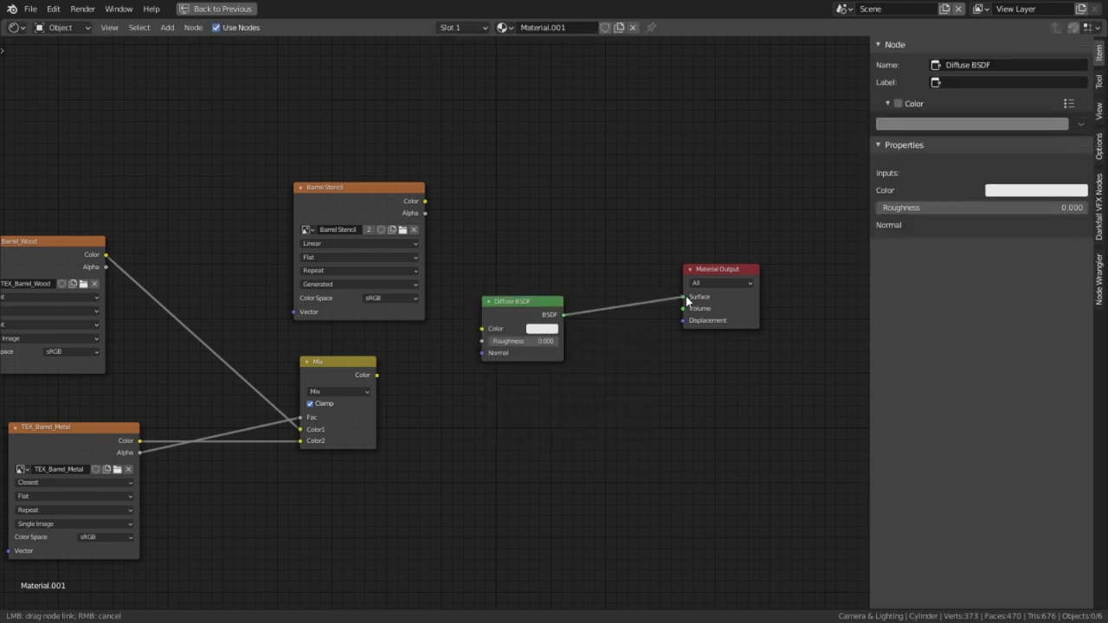
{"action": "left_click_drag", "start_coordinate": [379, 378], "coordinate": [485, 335]}
Make the Barrel Stencil image node the active bake target, restore the full Shading layout and select the barrel
{"action": "left_click", "coordinate": [365, 198]}
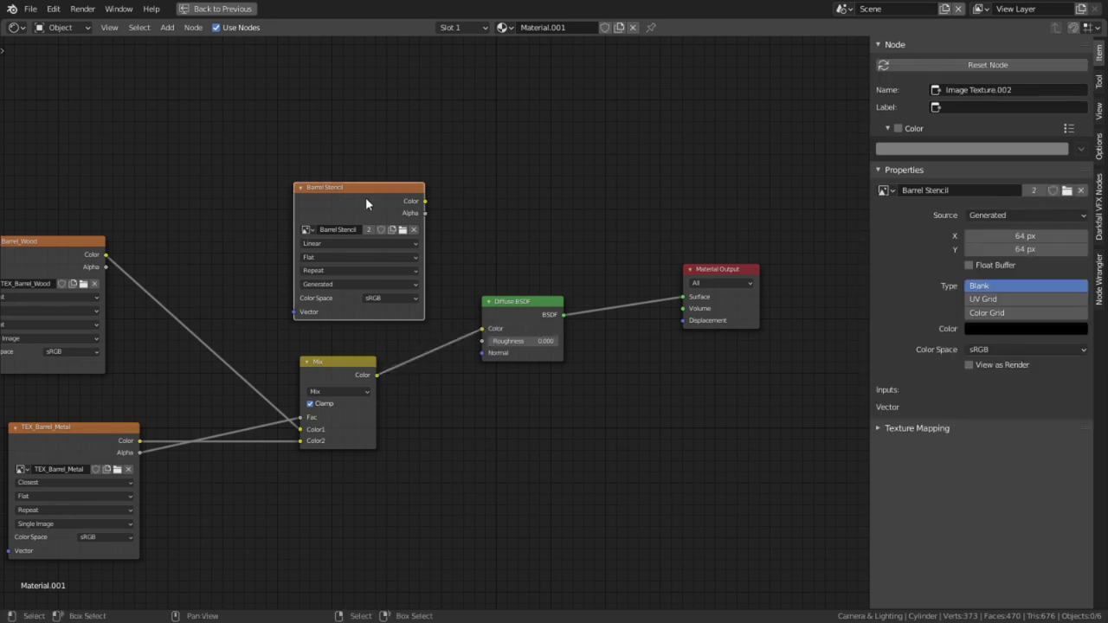
{"action": "key", "text": "ctrl+space"}
{"action": "scroll", "coordinate": [414, 211], "scroll_direction": "down", "scroll_amount": 5}
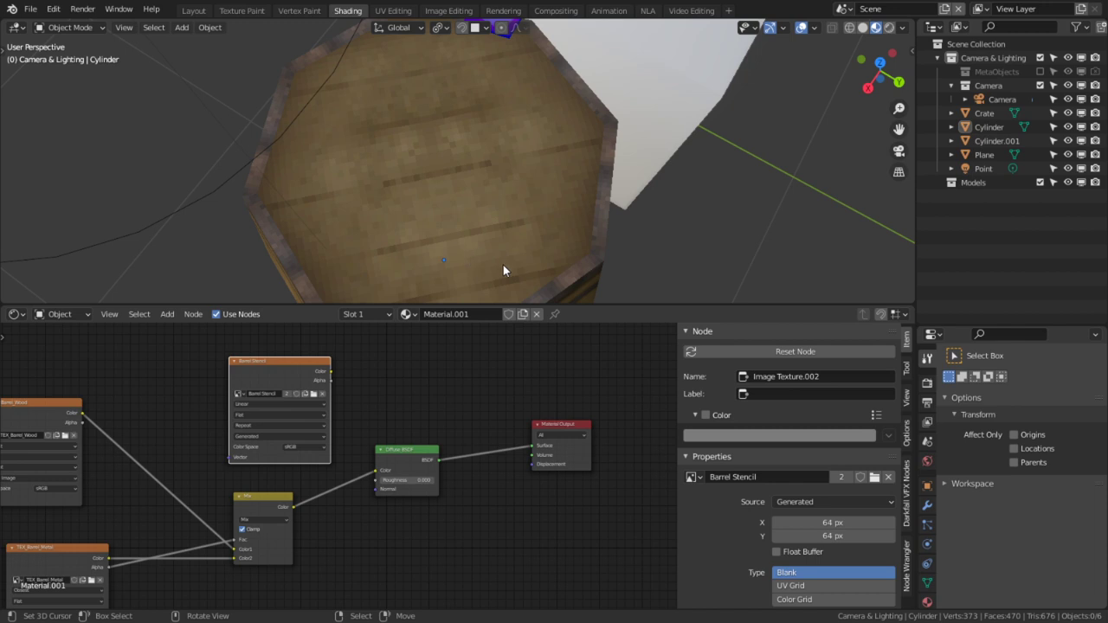
{"action": "middle_click_drag", "start_coordinate": [602, 295], "coordinate": [585, 378]}
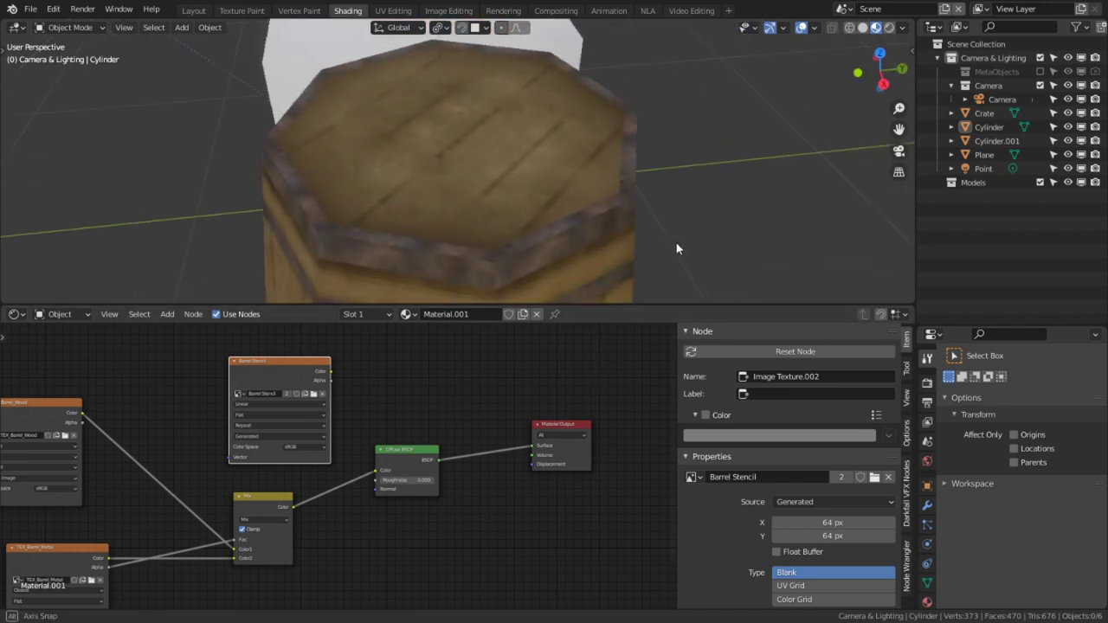
{"action": "left_click", "coordinate": [567, 268]}
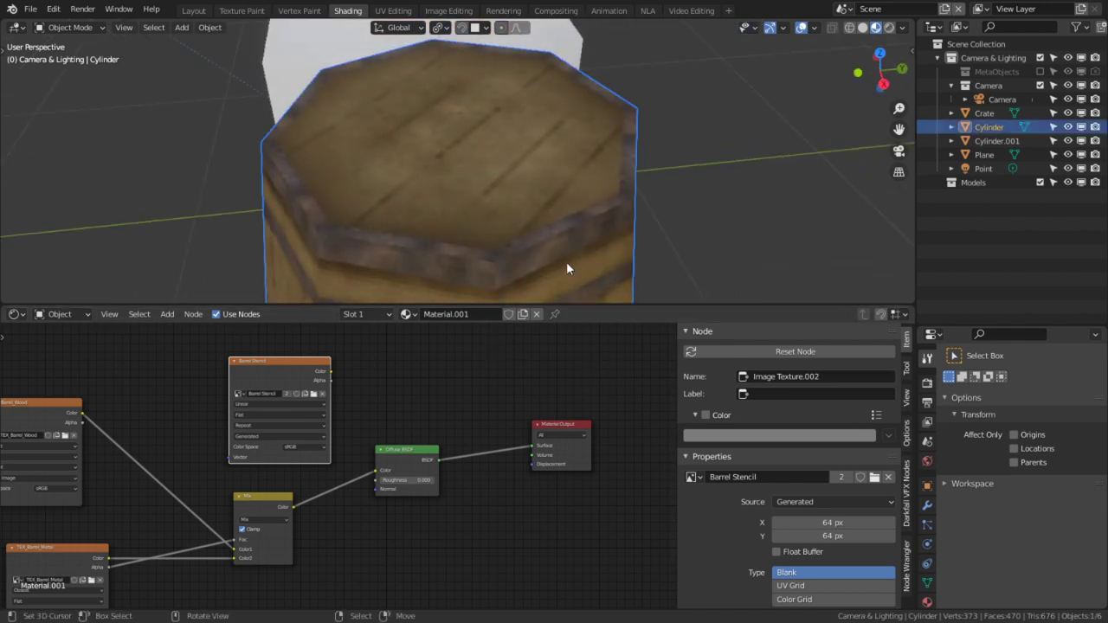
{"action": "left_click", "coordinate": [407, 374]}
{"action": "left_click", "coordinate": [290, 360]}
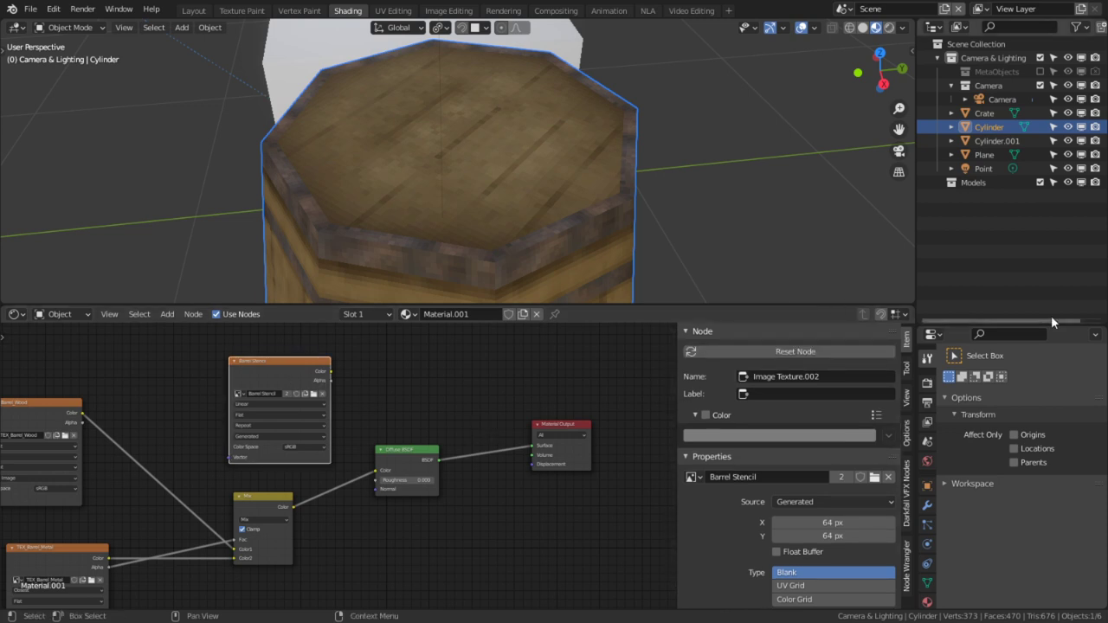
Set the scene's render engine to Cycles
{"action": "left_click", "coordinate": [927, 382]}
{"action": "left_click", "coordinate": [1037, 380]}
{"action": "left_click", "coordinate": [1023, 426]}
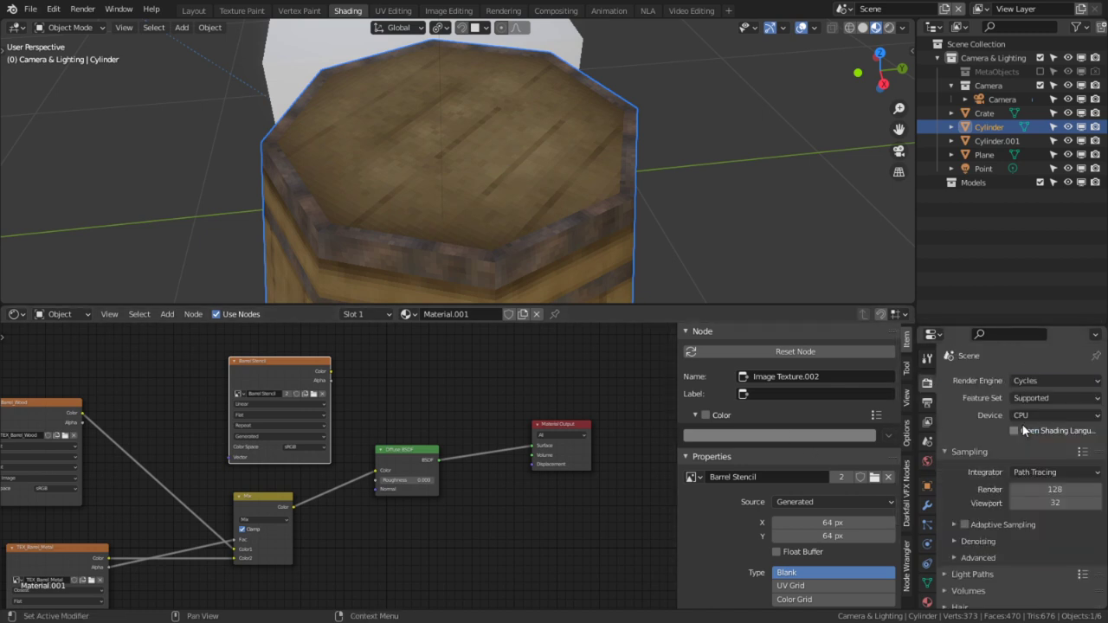
Bake the barrel with bake type Diffuse, using only the Color contribution with Direct and Indirect turned off
{"action": "scroll", "coordinate": [1004, 502], "scroll_direction": "down", "scroll_amount": 4}
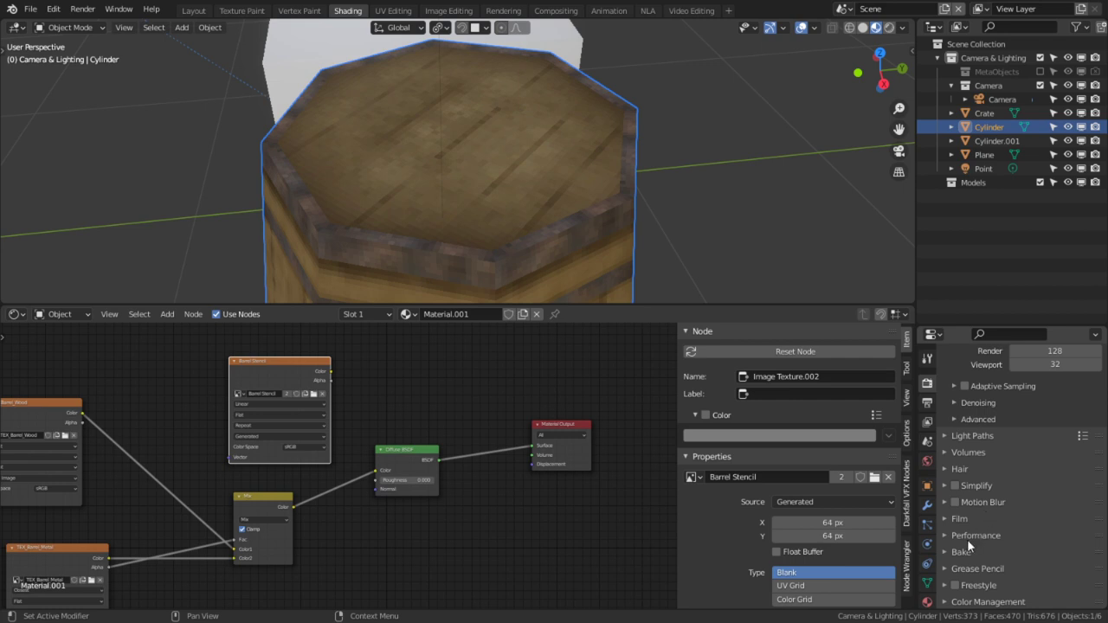
{"action": "left_click", "coordinate": [962, 551]}
{"action": "scroll", "coordinate": [1004, 543], "scroll_direction": "down", "scroll_amount": 3}
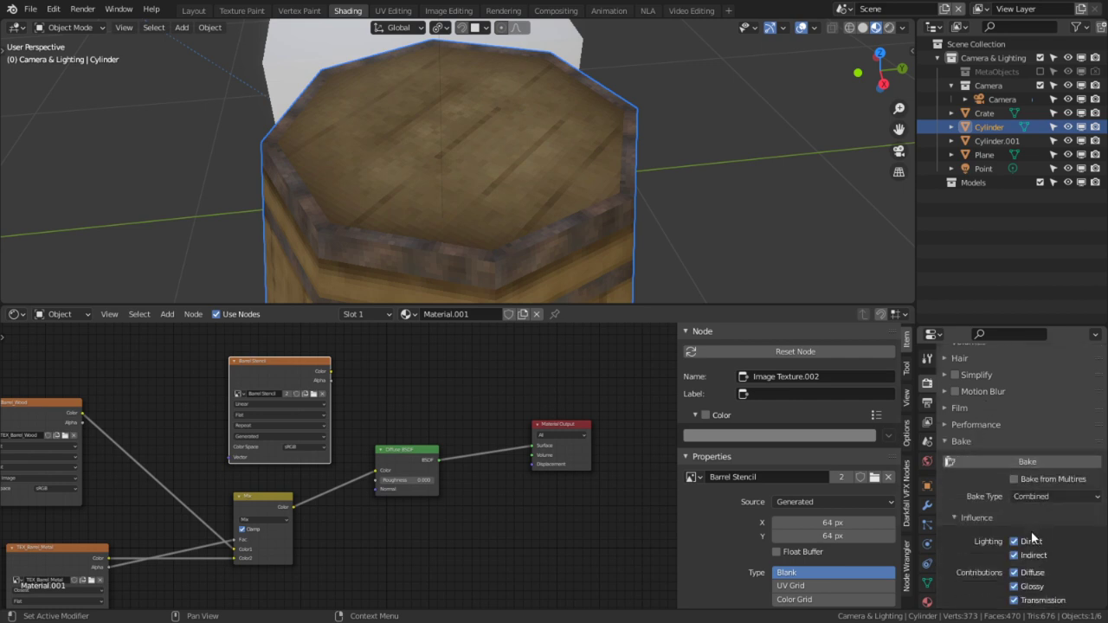
{"action": "left_click", "coordinate": [1028, 496]}
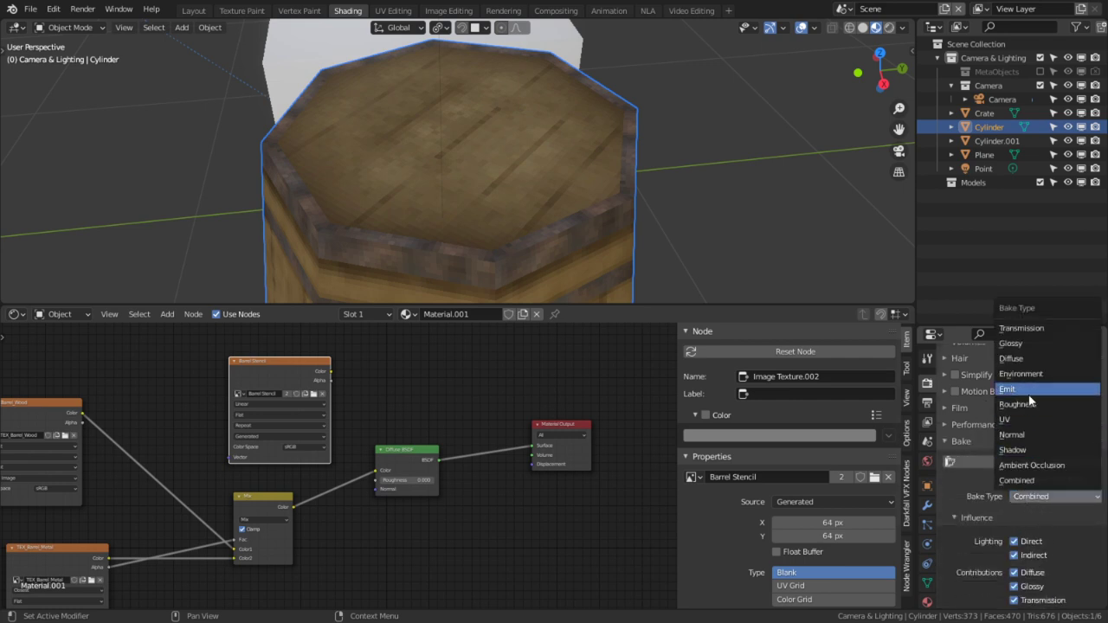
{"action": "left_click", "coordinate": [1025, 372]}
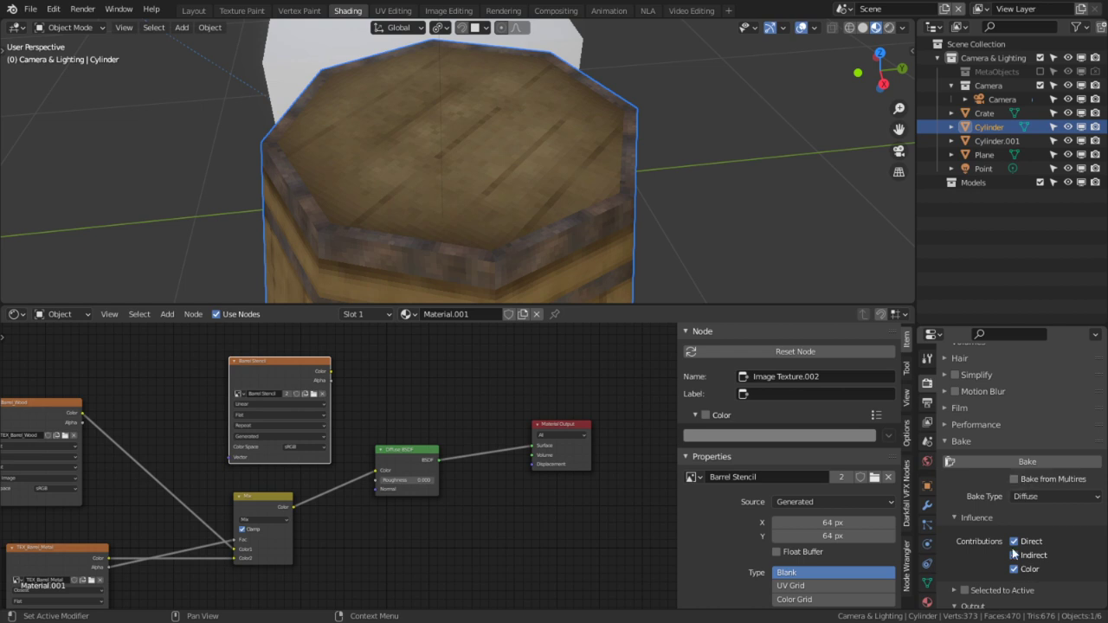
{"action": "left_click", "coordinate": [1026, 461]}
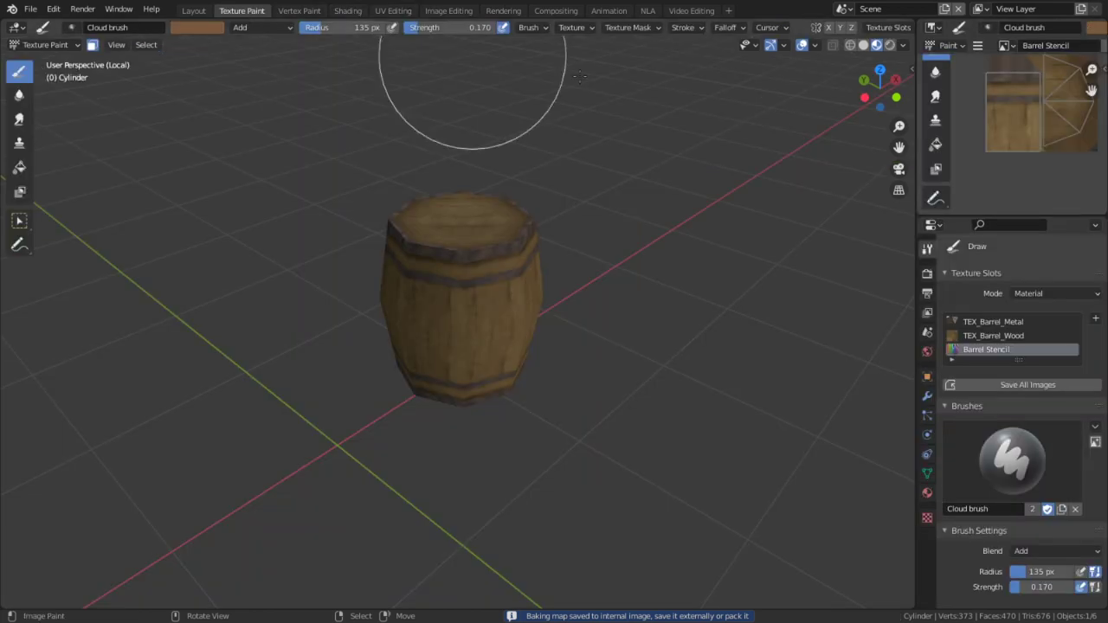
In the Texture Paint workspace, set the bake margin to 2 px and bake the diffuse map again
{"action": "left_click", "coordinate": [242, 10]}
{"action": "scroll", "coordinate": [1009, 130], "scroll_direction": "up", "scroll_amount": 2}
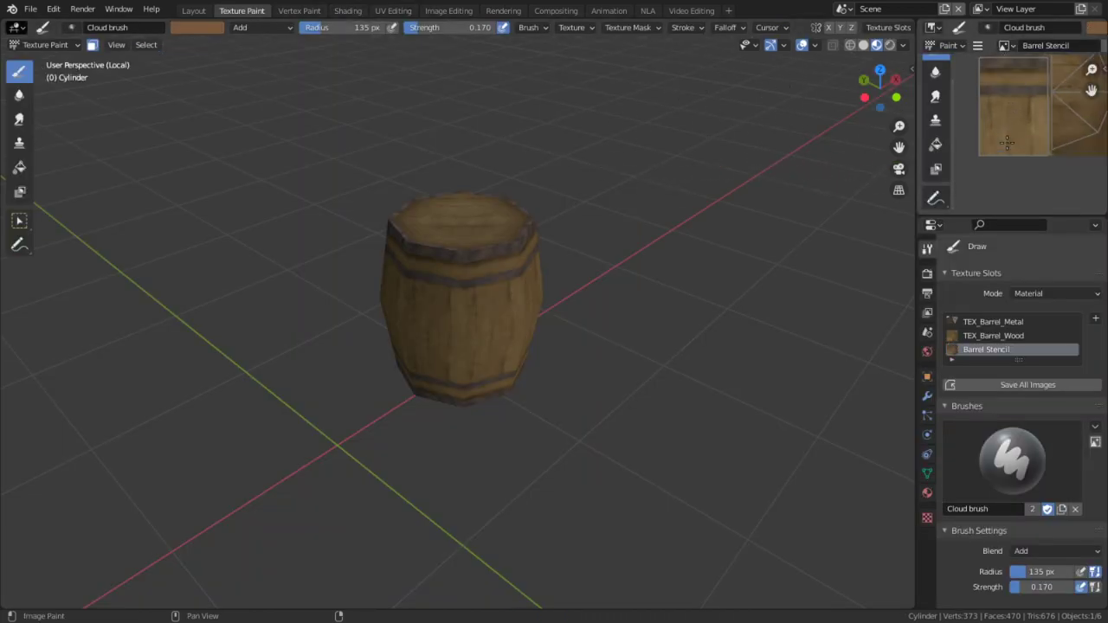
{"action": "middle_click_drag", "start_coordinate": [1008, 131], "coordinate": [1016, 83]}
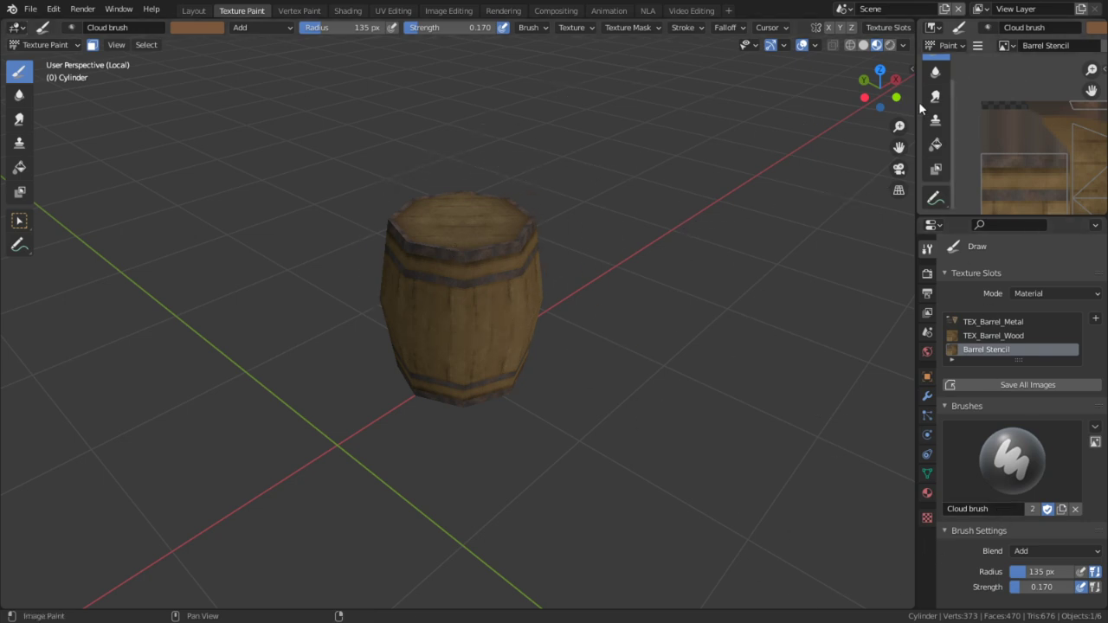
{"action": "left_click", "coordinate": [927, 273]}
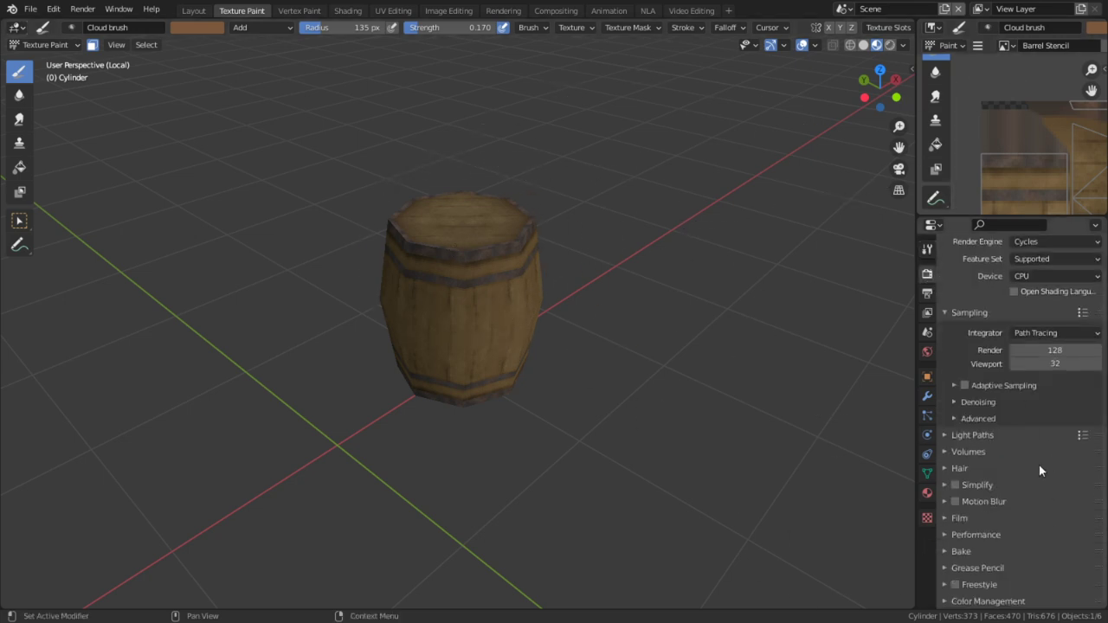
{"action": "scroll", "coordinate": [1028, 541], "scroll_direction": "down", "scroll_amount": 5}
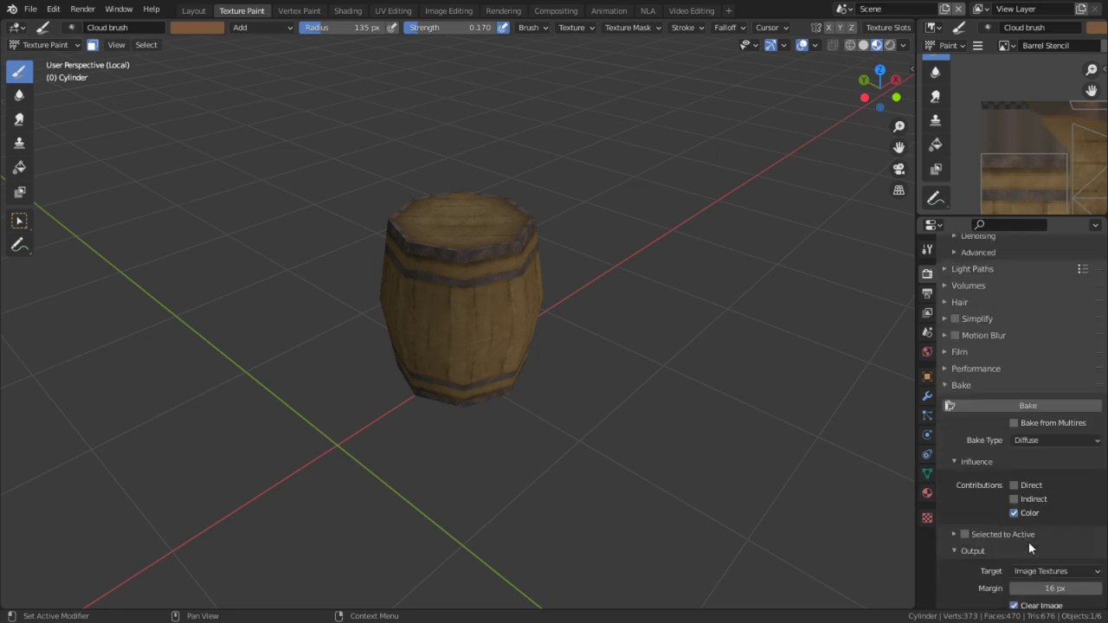
{"action": "left_click", "coordinate": [1057, 530]}
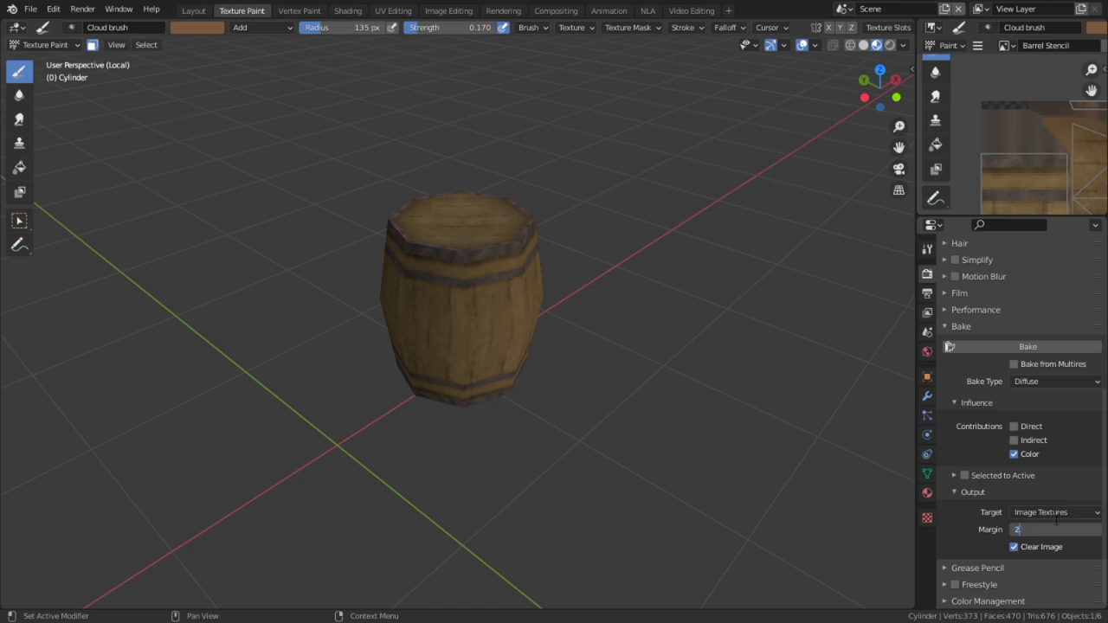
{"action": "left_click", "coordinate": [1032, 344]}
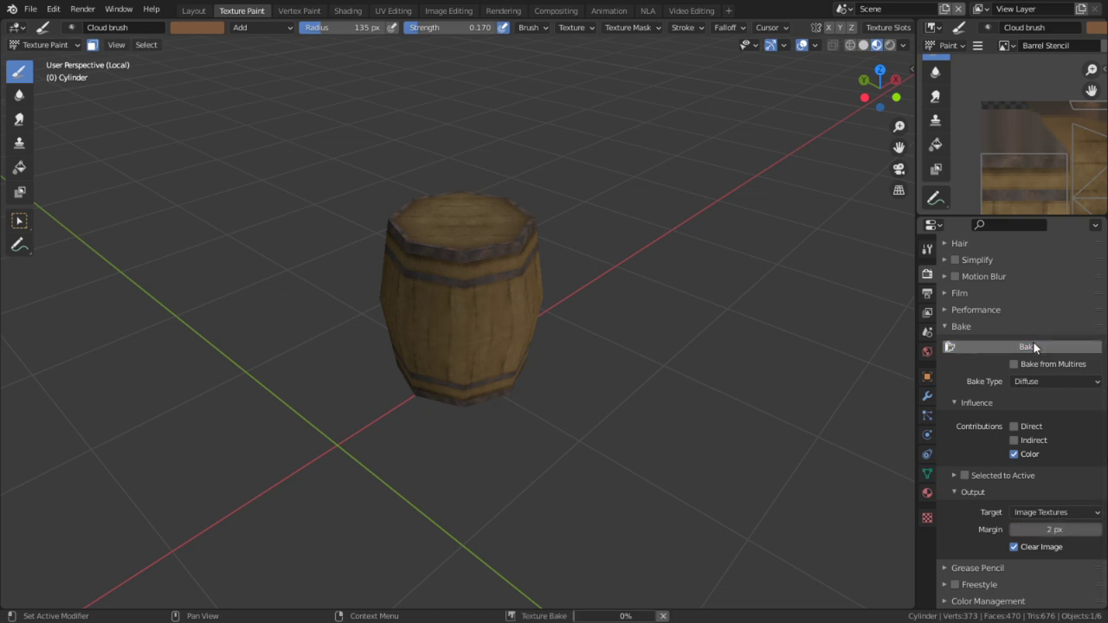
Examine the baked Barrel Stencil image and the margins around its UV islands in the maximized image editor
{"action": "middle_click_drag", "start_coordinate": [1052, 148], "coordinate": [1029, 148]}
{"action": "middle_click_drag", "start_coordinate": [961, 83], "coordinate": [1100, 119]}
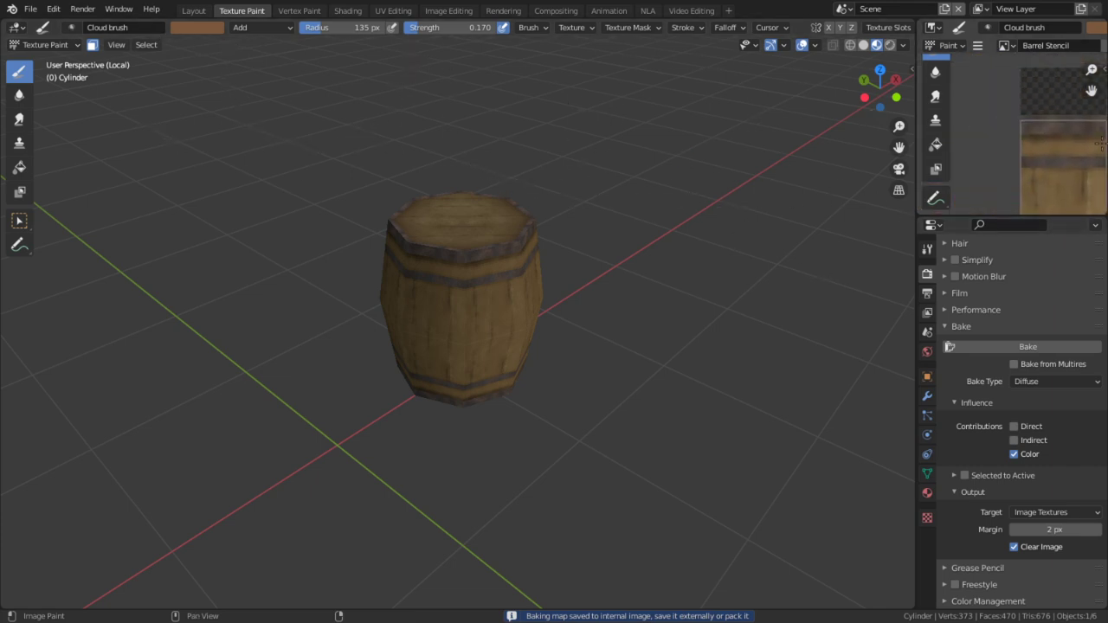
{"action": "scroll", "coordinate": [1012, 138], "scroll_direction": "down", "scroll_amount": 3}
{"action": "key", "text": "ctrl+space"}
{"action": "scroll", "coordinate": [595, 368], "scroll_direction": "up", "scroll_amount": 3}
{"action": "scroll", "coordinate": [597, 370], "scroll_direction": "up", "scroll_amount": 2}
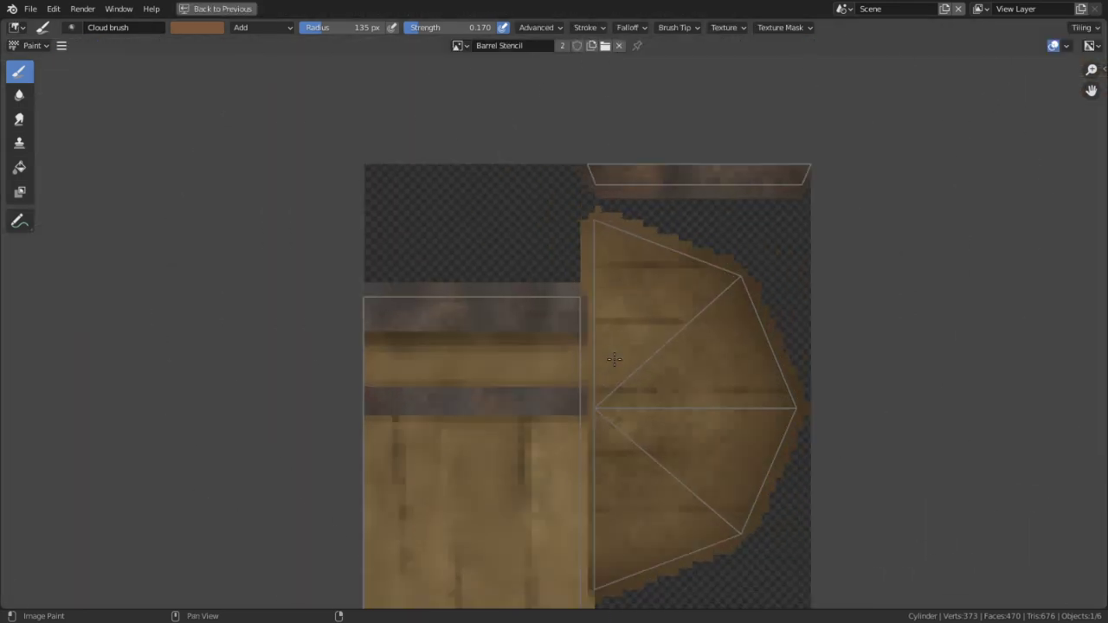
{"action": "middle_click_drag", "start_coordinate": [521, 238], "coordinate": [532, 195]}
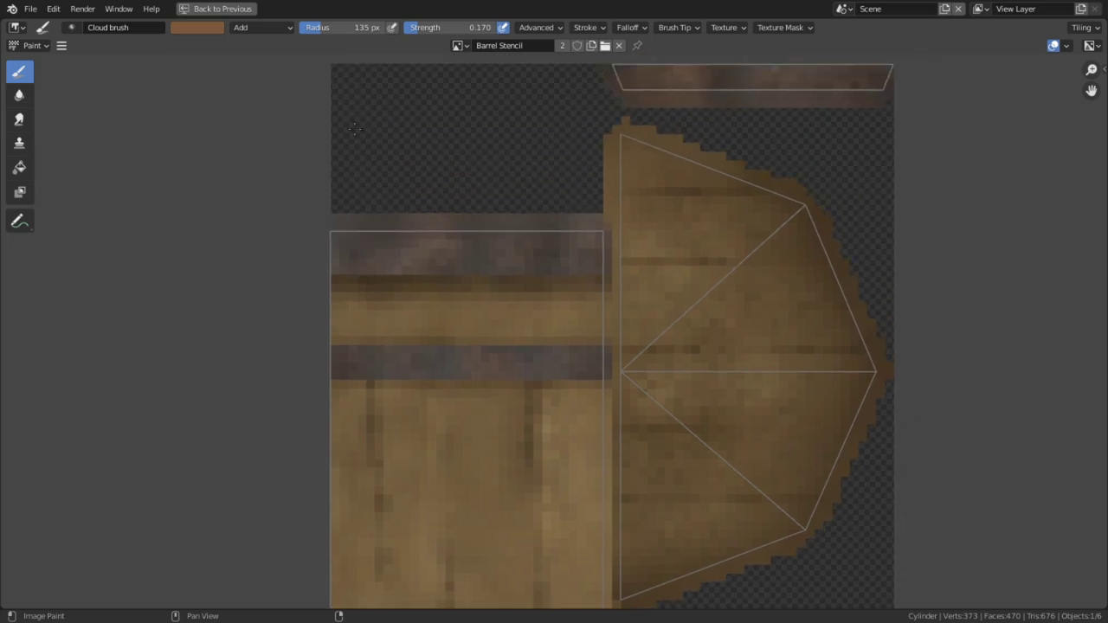
{"action": "scroll", "coordinate": [355, 128], "scroll_direction": "down", "scroll_amount": 2}
Save the baked image as TEX_Barrel.png in the Barrels and crates folder
{"action": "left_click", "coordinate": [61, 45]}
{"action": "mouse_move", "coordinate": [91, 77]}
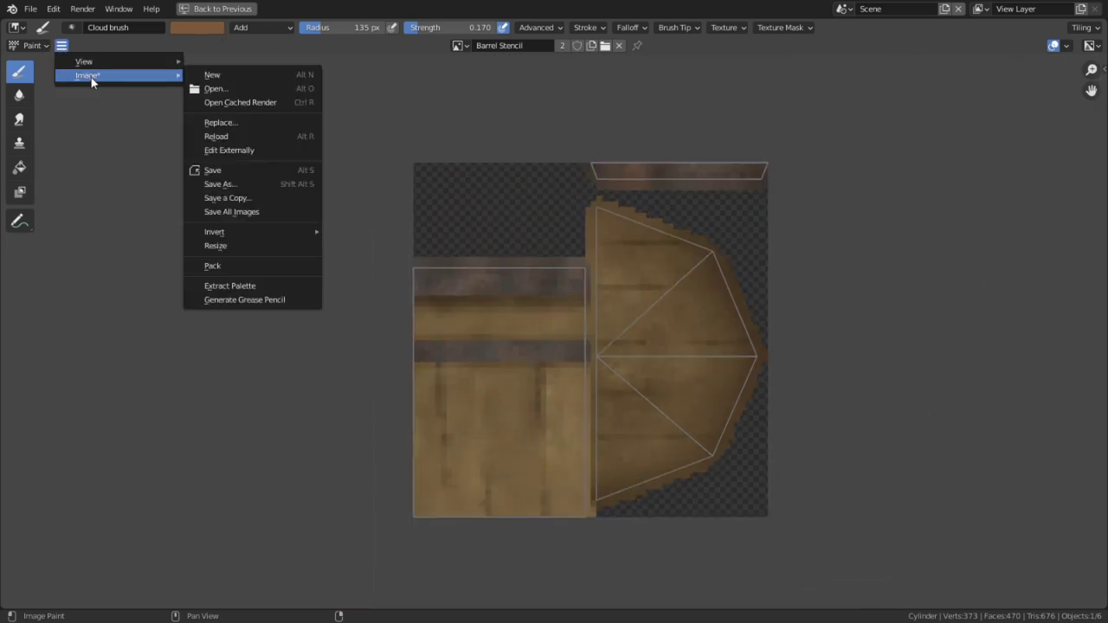
{"action": "left_click", "coordinate": [218, 183]}
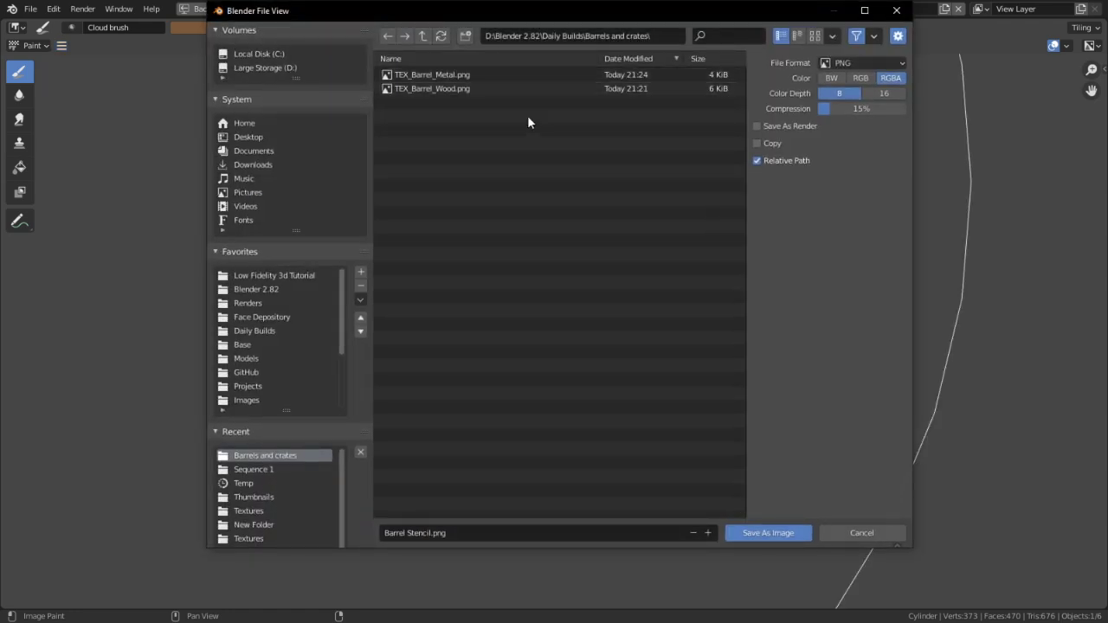
{"action": "left_click", "coordinate": [406, 532]}
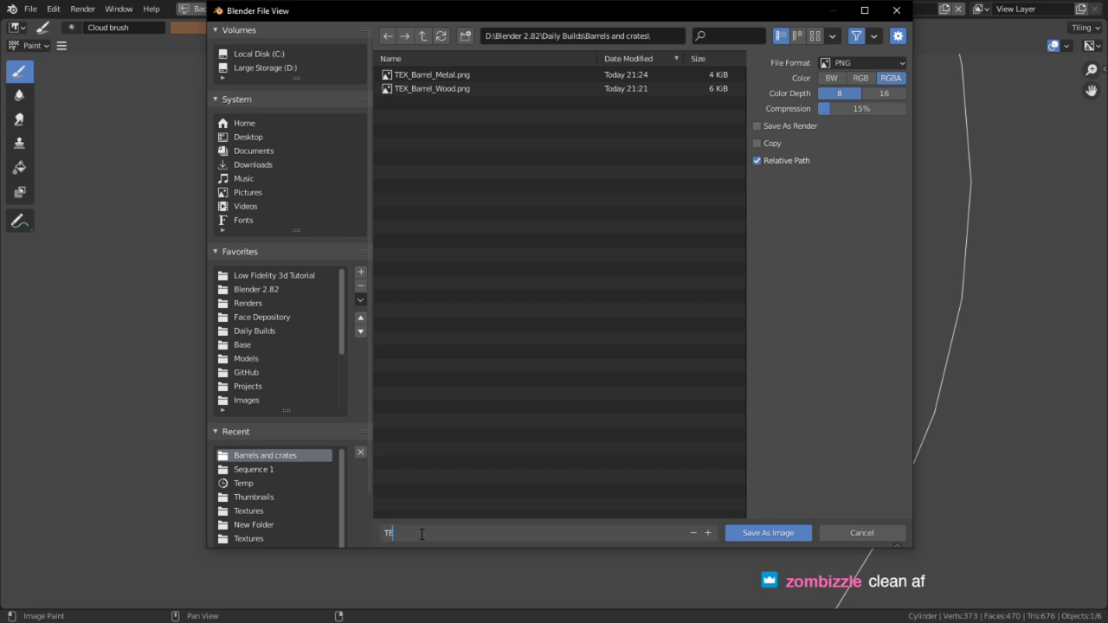
{"action": "type", "text": "TEX_Barrel"}
{"action": "key", "text": "Return"}
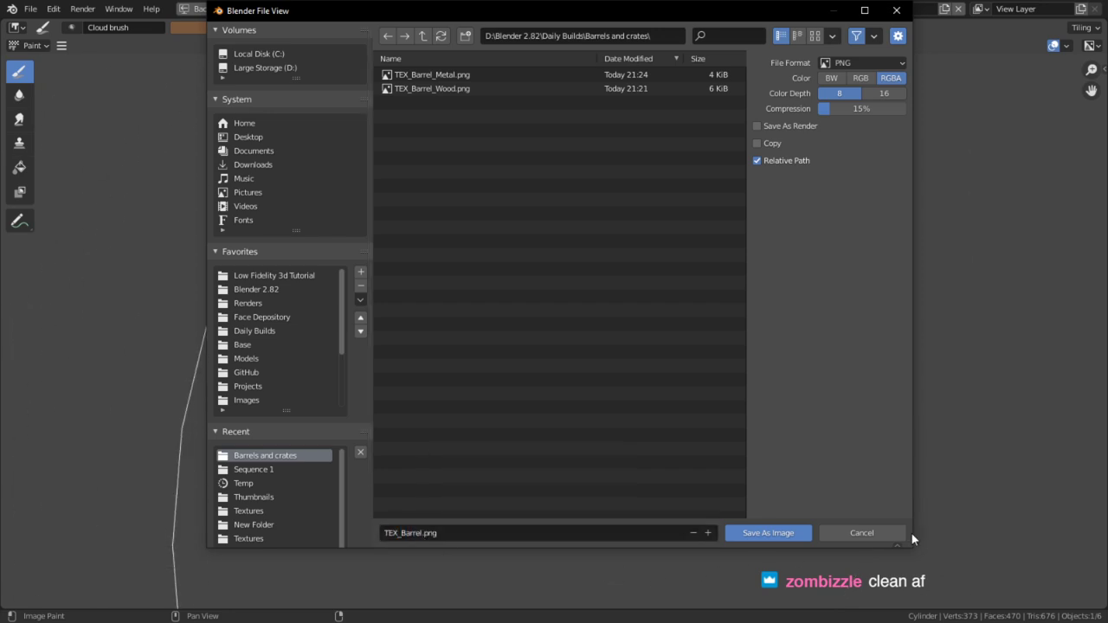
{"action": "left_click", "coordinate": [775, 532]}
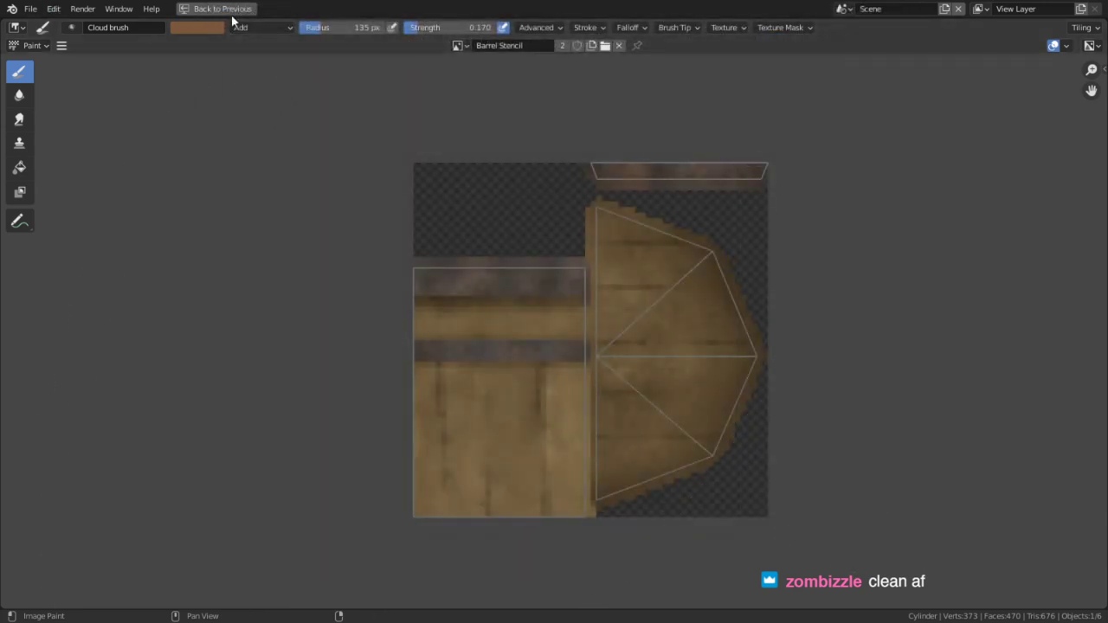
Restore the Texture Paint layout and inspect the barrel's sides and middle seam up close, switching to solid shading
{"action": "left_click", "coordinate": [226, 11]}
{"action": "scroll", "coordinate": [510, 321], "scroll_direction": "up", "scroll_amount": 5}
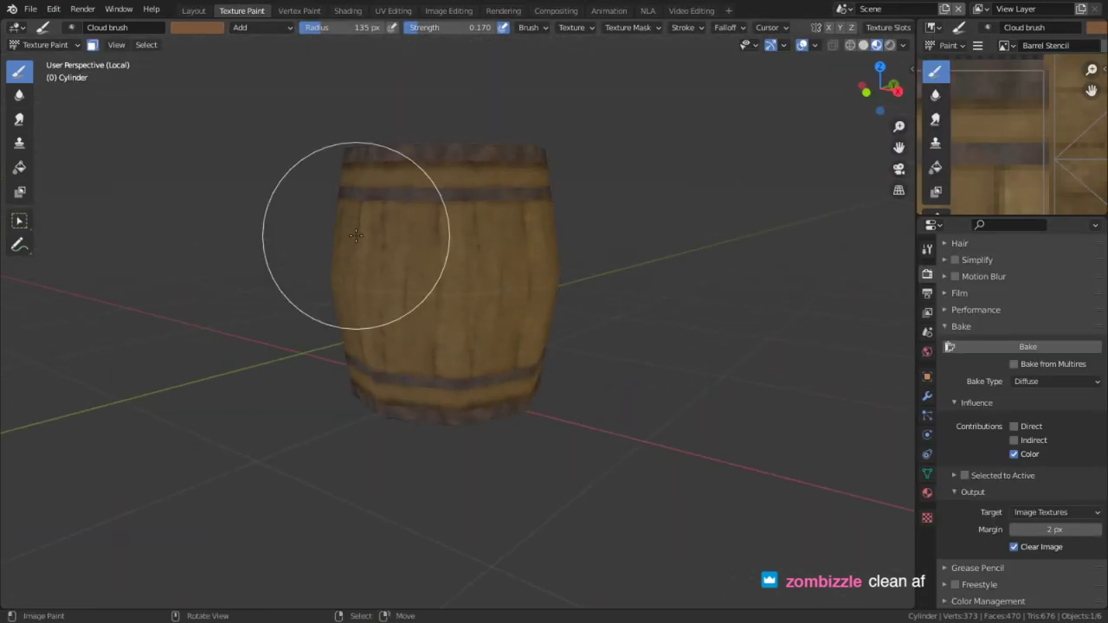
{"action": "scroll", "coordinate": [470, 400], "scroll_direction": "up", "scroll_amount": 6}
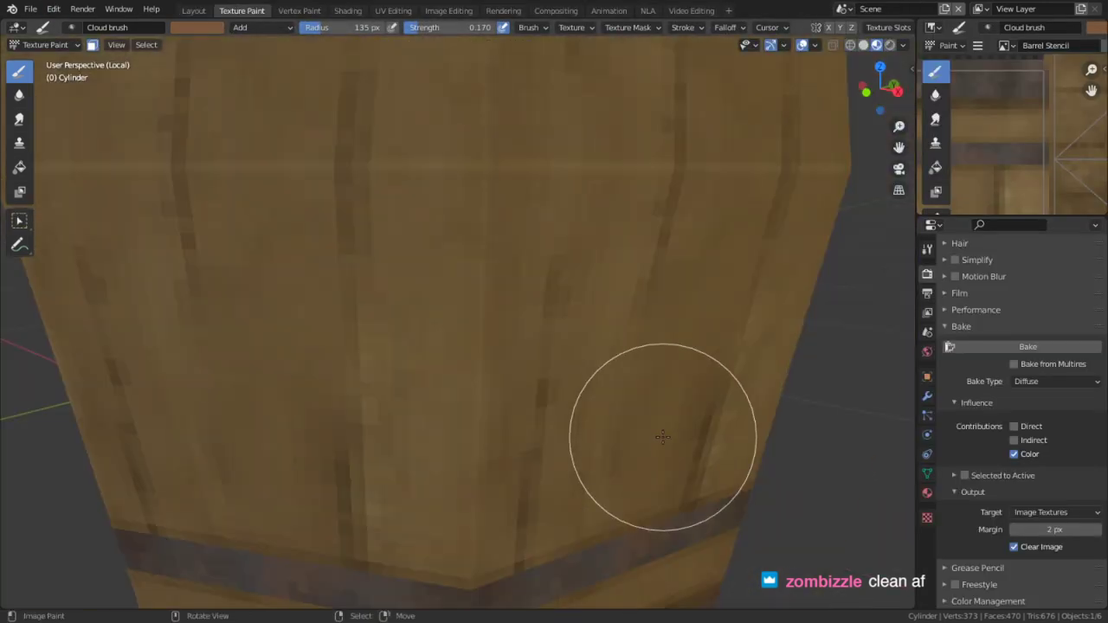
{"action": "middle_click_drag", "start_coordinate": [745, 310], "coordinate": [650, 283]}
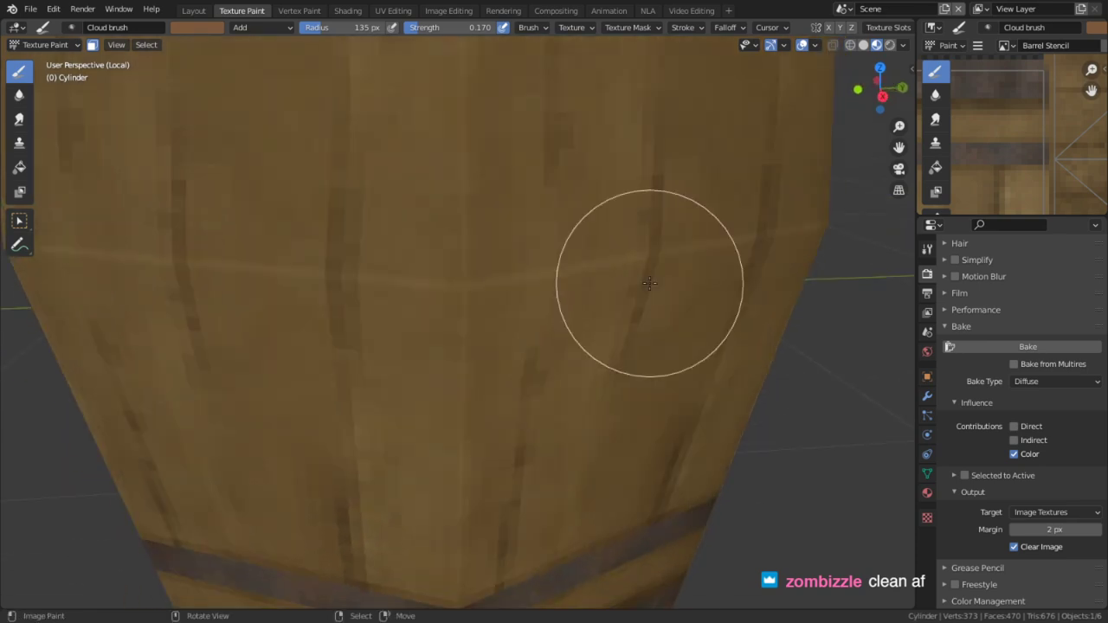
{"action": "scroll", "coordinate": [683, 138], "scroll_direction": "down", "scroll_amount": 3}
{"action": "scroll", "coordinate": [667, 146], "scroll_direction": "down", "scroll_amount": 2}
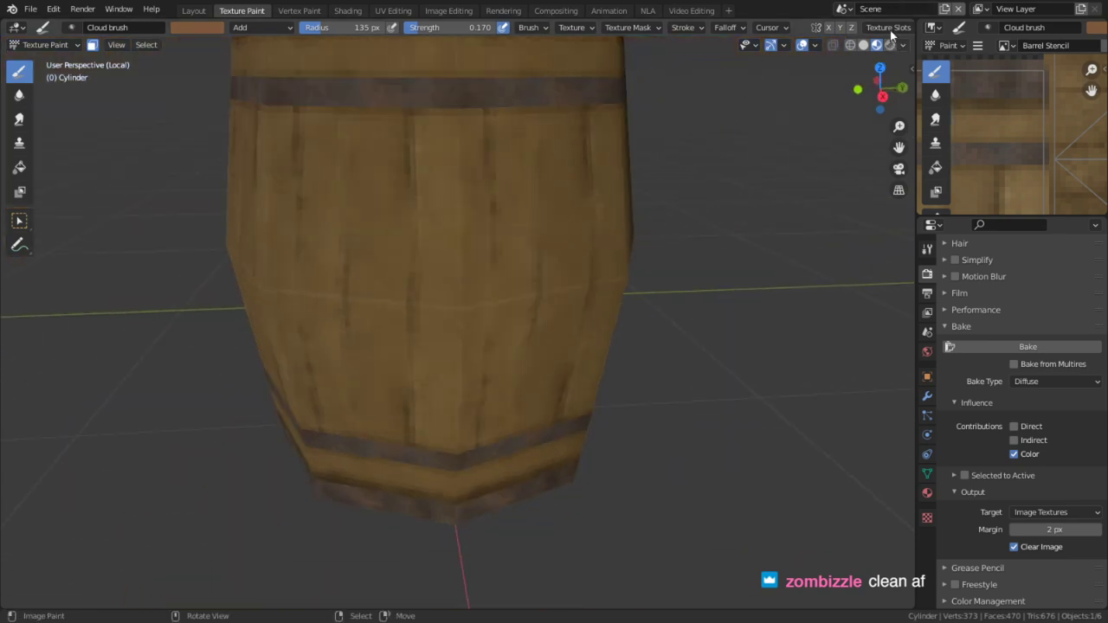
{"action": "left_click", "coordinate": [864, 46]}
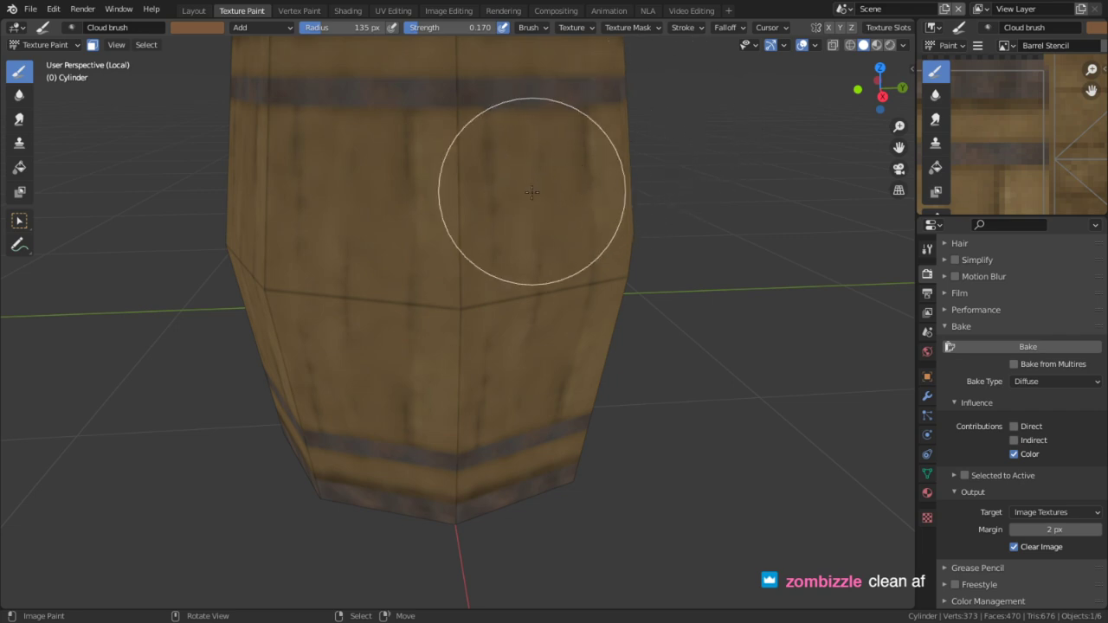
{"action": "mouse_move", "coordinate": [507, 193]}
{"action": "middle_mouse_down"}
{"action": "mouse_move", "coordinate": [611, 246]}
{"action": "mouse_move", "coordinate": [549, 220]}
{"action": "middle_mouse_up"}
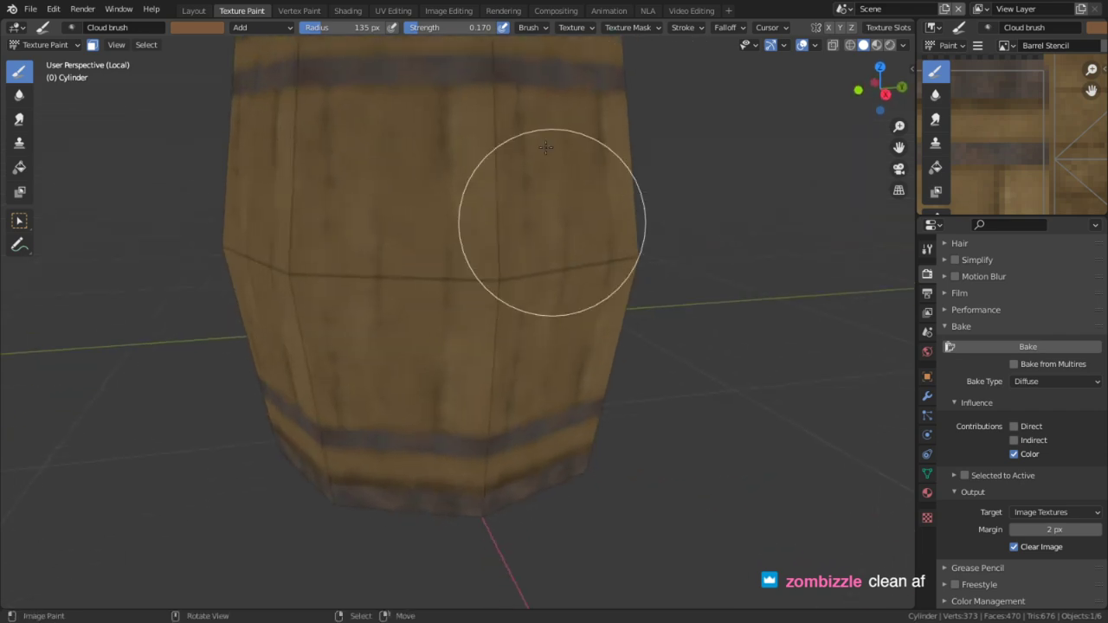
In the Shading workspace, set the Barrel Stencil image texture's interpolation to Closest
{"action": "left_click", "coordinate": [347, 10]}
{"action": "middle_click_drag", "start_coordinate": [305, 469], "coordinate": [365, 441]}
{"action": "scroll", "coordinate": [328, 360], "scroll_direction": "up", "scroll_amount": 3}
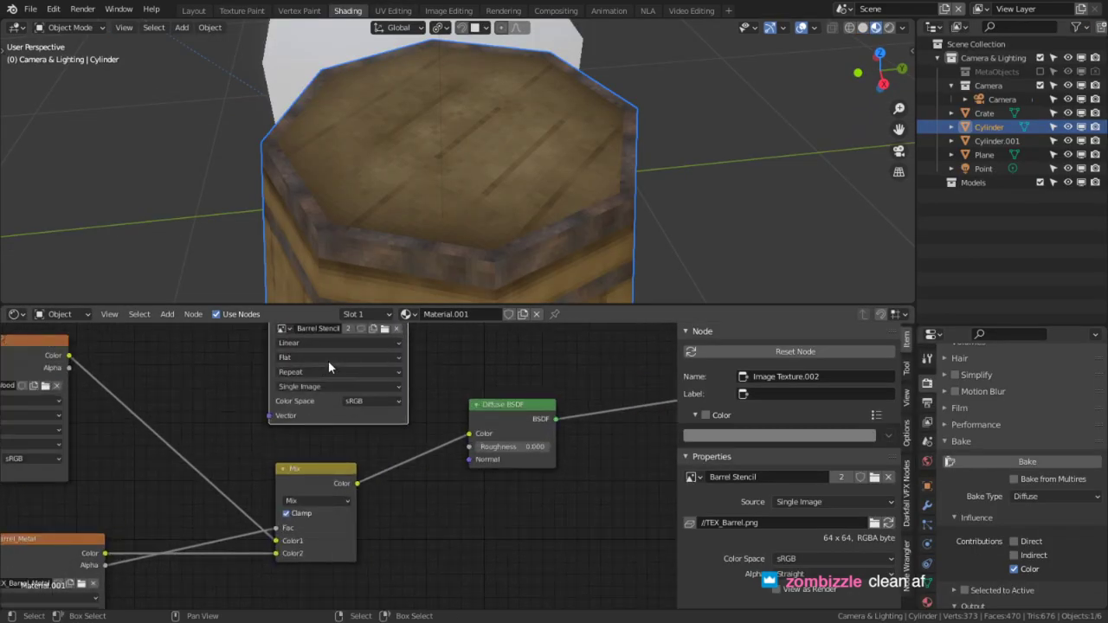
{"action": "left_click", "coordinate": [290, 379]}
{"action": "left_click", "coordinate": [258, 409]}
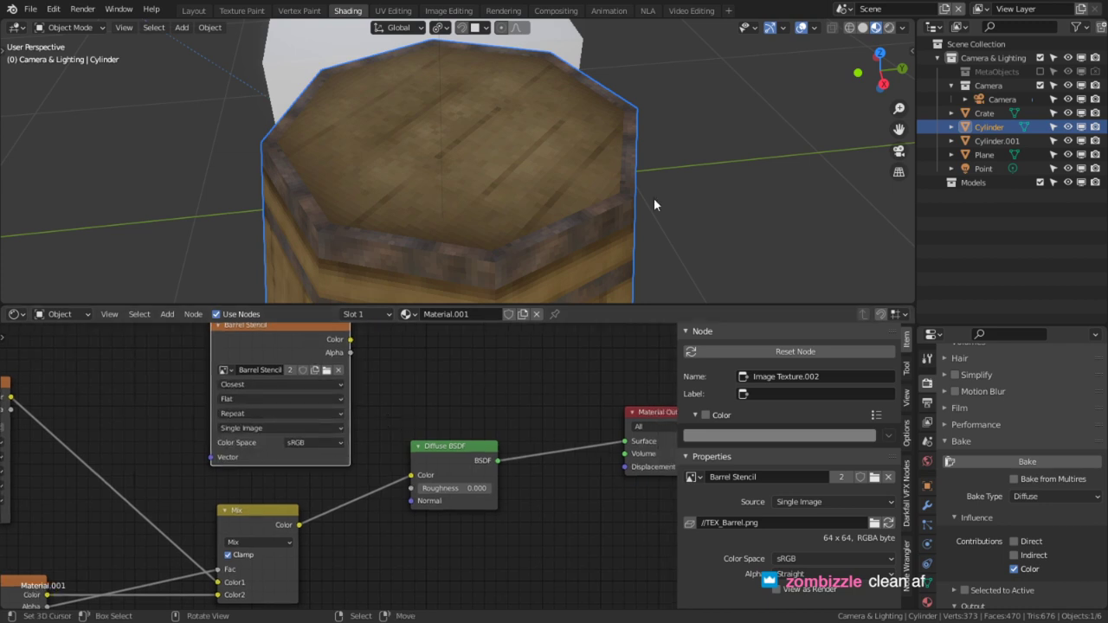
Disconnect the Mix node from the Diffuse BSDF and feed the Barrel Stencil texture's color into its Color input instead
{"action": "middle_click_drag", "start_coordinate": [540, 455], "coordinate": [503, 451]}
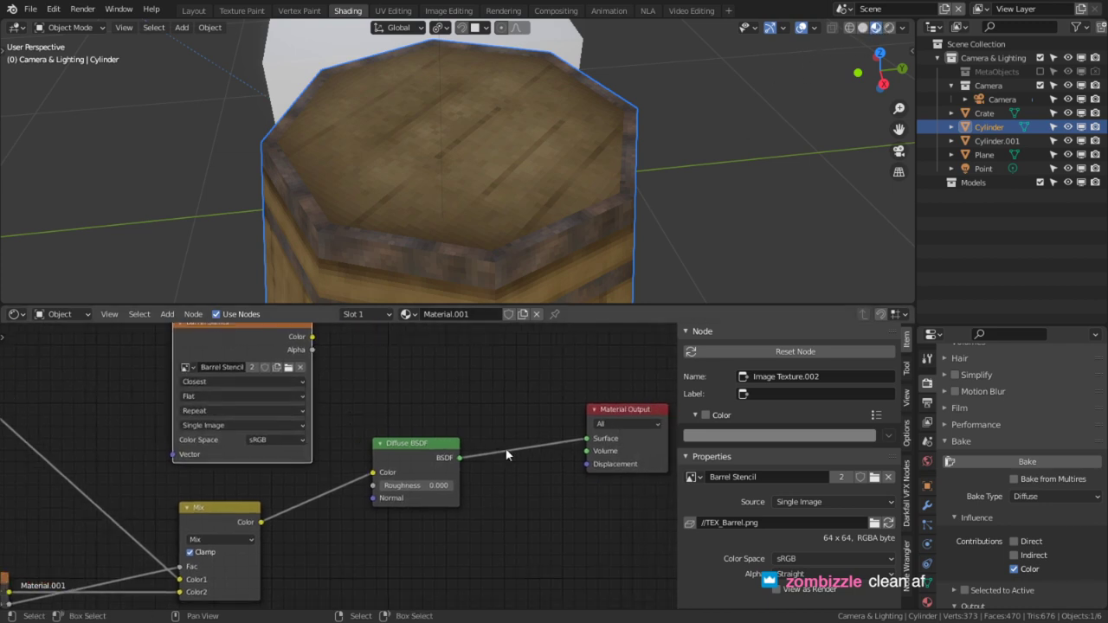
{"action": "middle_click_drag", "start_coordinate": [417, 459], "coordinate": [534, 435]}
{"action": "left_click_drag", "start_coordinate": [349, 483], "coordinate": [302, 506]}
{"action": "middle_click_drag", "start_coordinate": [402, 414], "coordinate": [411, 474]}
{"action": "left_click_drag", "start_coordinate": [367, 372], "coordinate": [510, 508]}
{"action": "middle_click_drag", "start_coordinate": [516, 250], "coordinate": [536, 156]}
{"action": "middle_click_drag", "start_coordinate": [516, 465], "coordinate": [448, 437]}
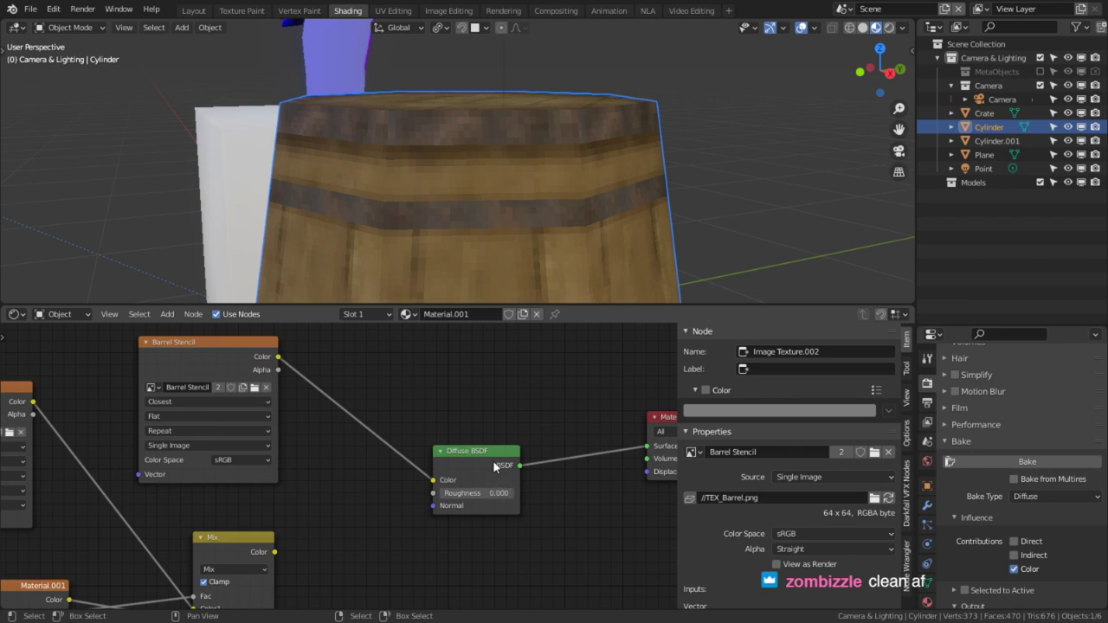
Replace the Diffuse BSDF with a Principled BSDF and connect it to the Material Output's Surface
{"action": "key", "text": "x"}
{"action": "key", "text": "shift+a"}
{"action": "left_click", "coordinate": [465, 450]}
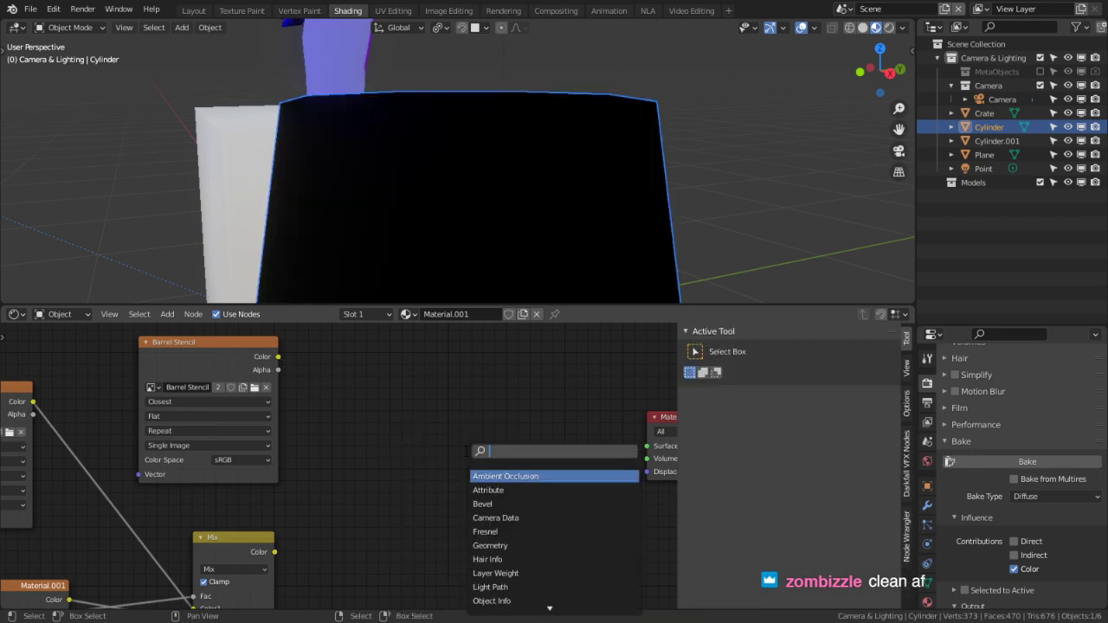
{"action": "type", "text": "pri"}
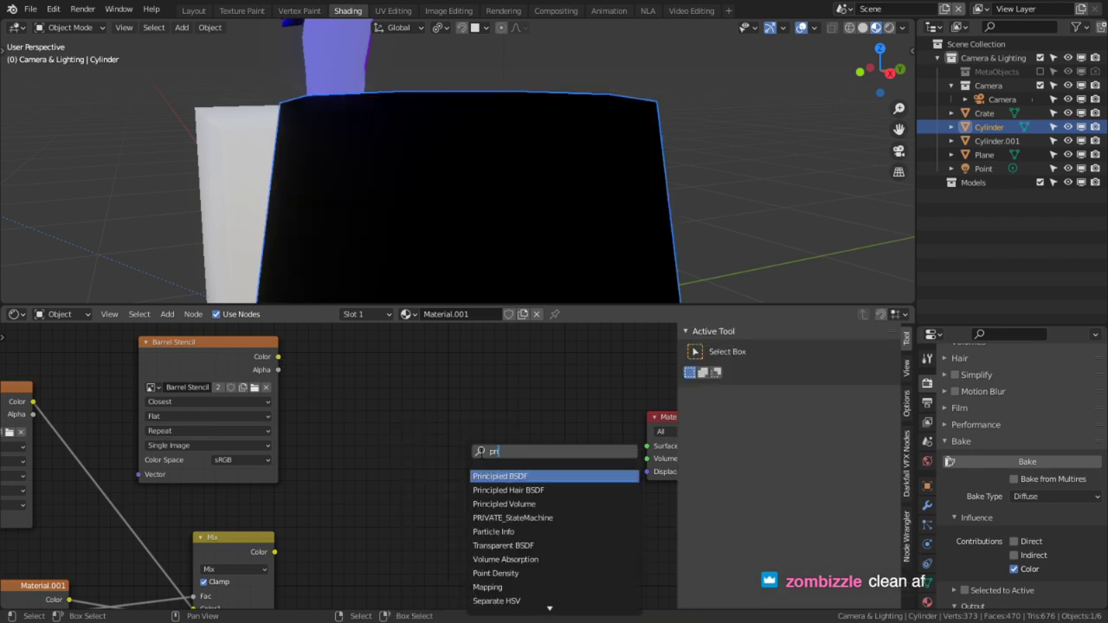
{"action": "key", "text": "Return"}
{"action": "left_click", "coordinate": [541, 420]}
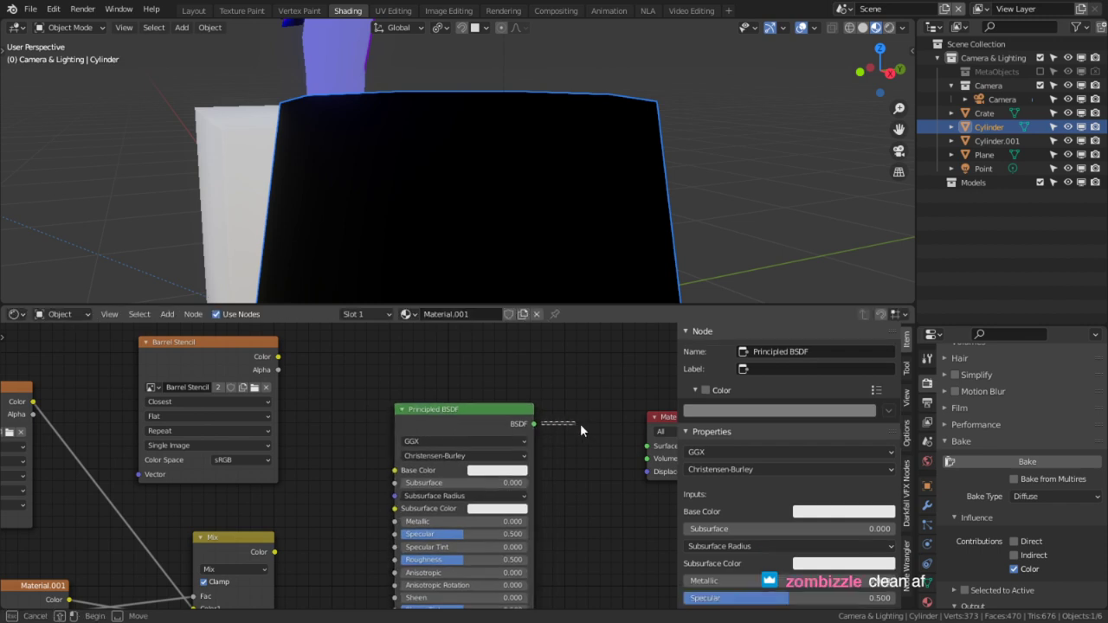
{"action": "left_click_drag", "start_coordinate": [537, 424], "coordinate": [647, 446]}
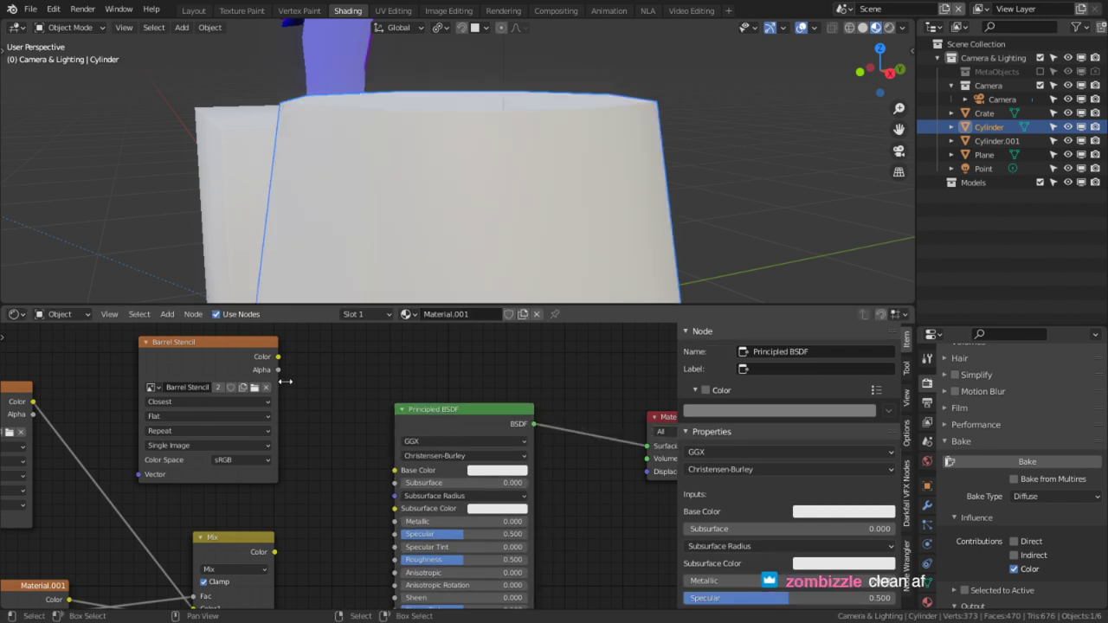
Connect the Barrel Stencil texture's Color output to the Principled BSDF's Base Color
{"action": "left_click_drag", "start_coordinate": [278, 356], "coordinate": [401, 481]}
{"action": "left_click_drag", "start_coordinate": [400, 481], "coordinate": [377, 452]}
{"action": "left_click_drag", "start_coordinate": [278, 357], "coordinate": [396, 472]}
{"action": "middle_click_drag", "start_coordinate": [632, 417], "coordinate": [487, 421]}
{"action": "middle_click_drag", "start_coordinate": [531, 286], "coordinate": [502, 286]}
{"action": "left_click", "coordinate": [546, 423]}
Maximize the node editor and delete the unused wood texture, metal texture and Mix nodes
{"action": "scroll", "coordinate": [357, 501], "scroll_direction": "down", "scroll_amount": 5}
{"action": "key", "text": "ctrl+space"}
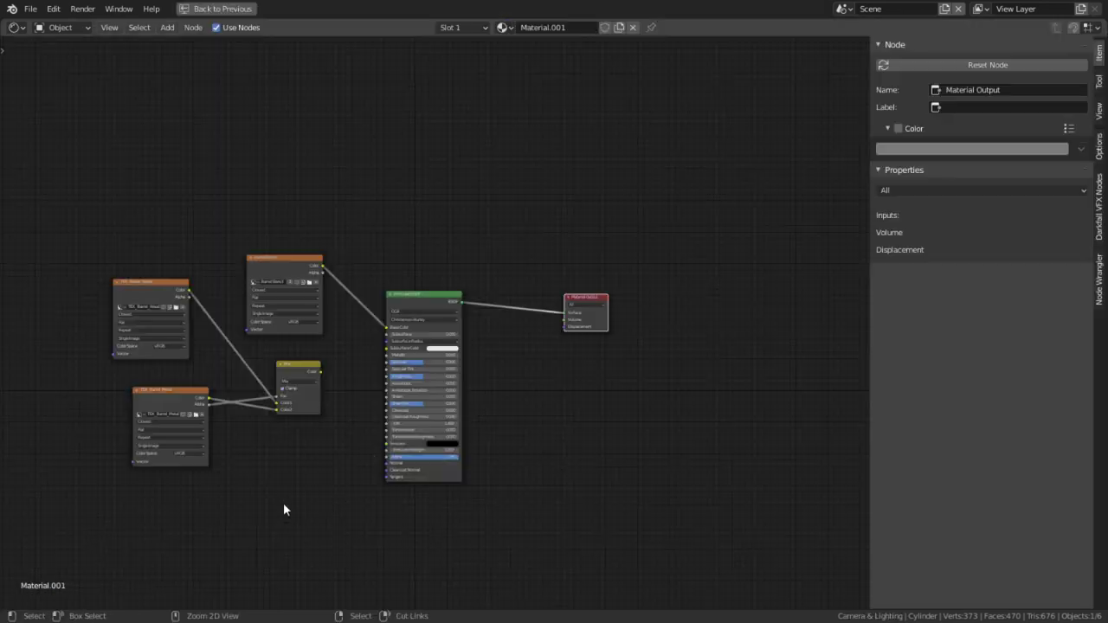
{"action": "left_click", "coordinate": [139, 294]}
{"action": "left_click", "coordinate": [172, 409], "text": "shift"}
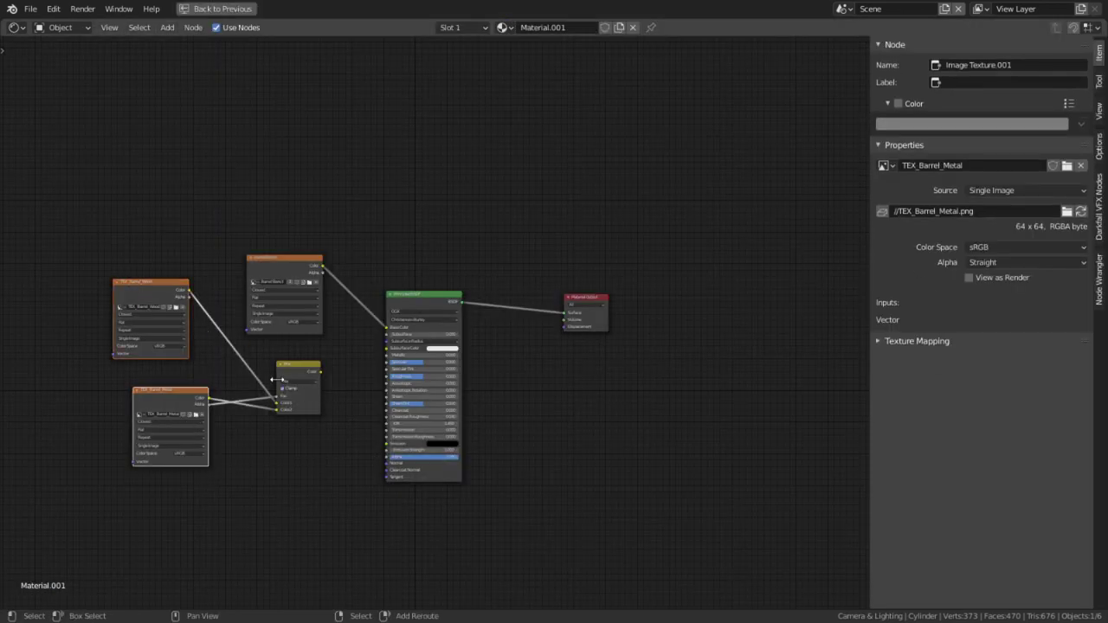
{"action": "left_click", "coordinate": [283, 378], "text": "shift"}
{"action": "key", "text": "x"}
{"action": "scroll", "coordinate": [509, 362], "scroll_direction": "up", "scroll_amount": 2}
{"action": "key", "text": "shift+a"}
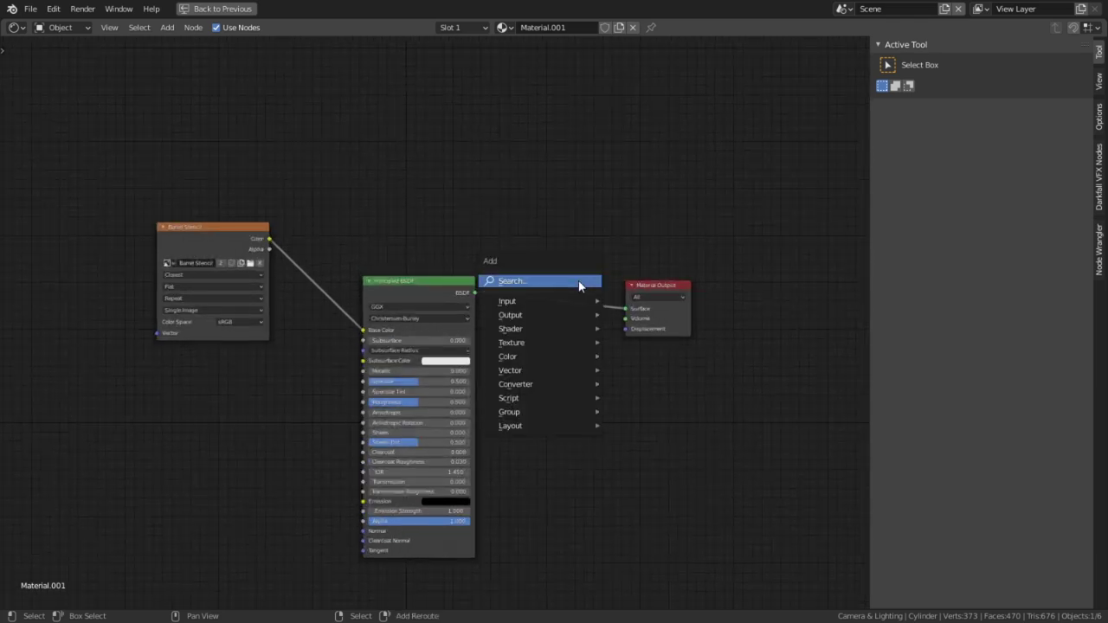
{"action": "left_click", "coordinate": [578, 281]}
{"action": "key", "text": "Escape"}
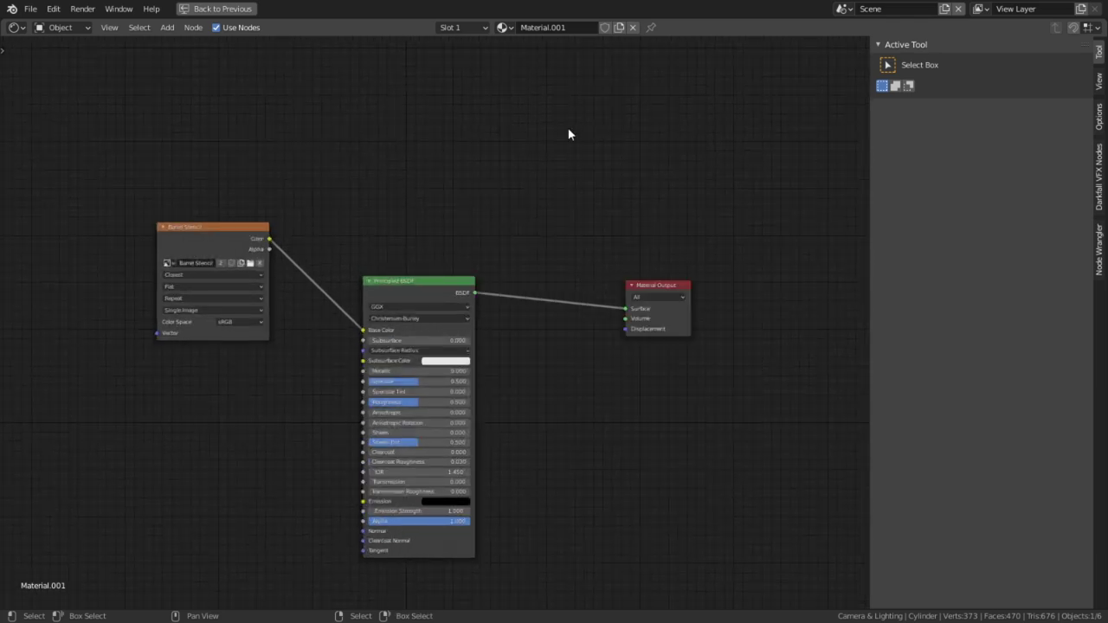
Restore the Shading layout, turn on rendered viewport shading and switch the render engine to Eevee
{"action": "key", "text": "ctrl+space"}
{"action": "left_click", "coordinate": [889, 28]}
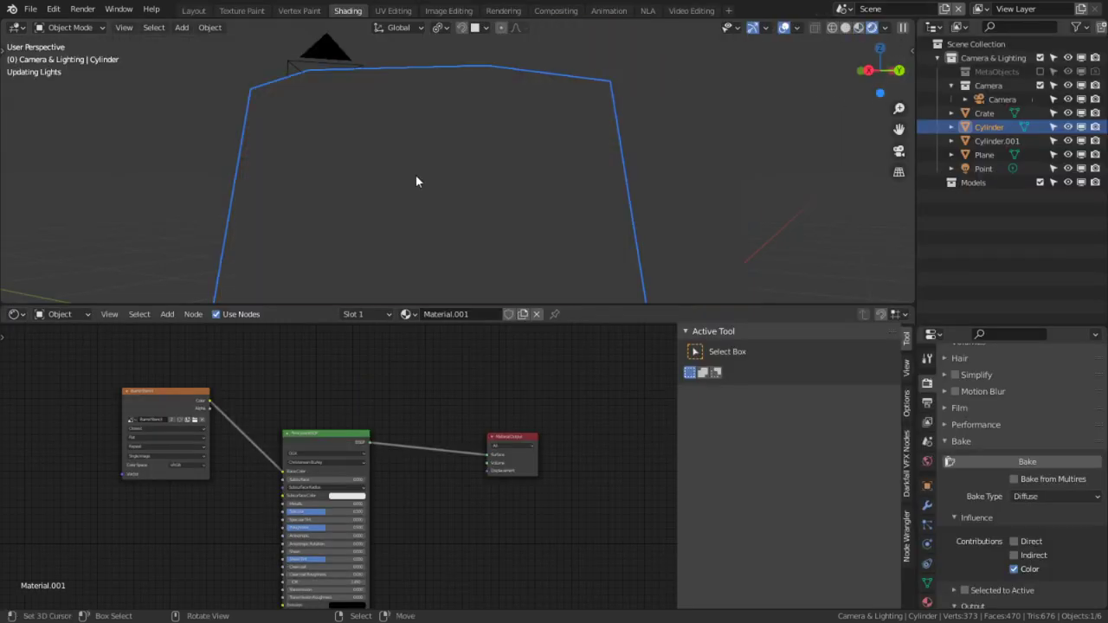
{"action": "scroll", "coordinate": [418, 179], "scroll_direction": "down", "scroll_amount": 5}
{"action": "middle_click_drag", "start_coordinate": [488, 153], "coordinate": [575, 158]}
{"action": "scroll", "coordinate": [961, 395], "scroll_direction": "up", "scroll_amount": 8}
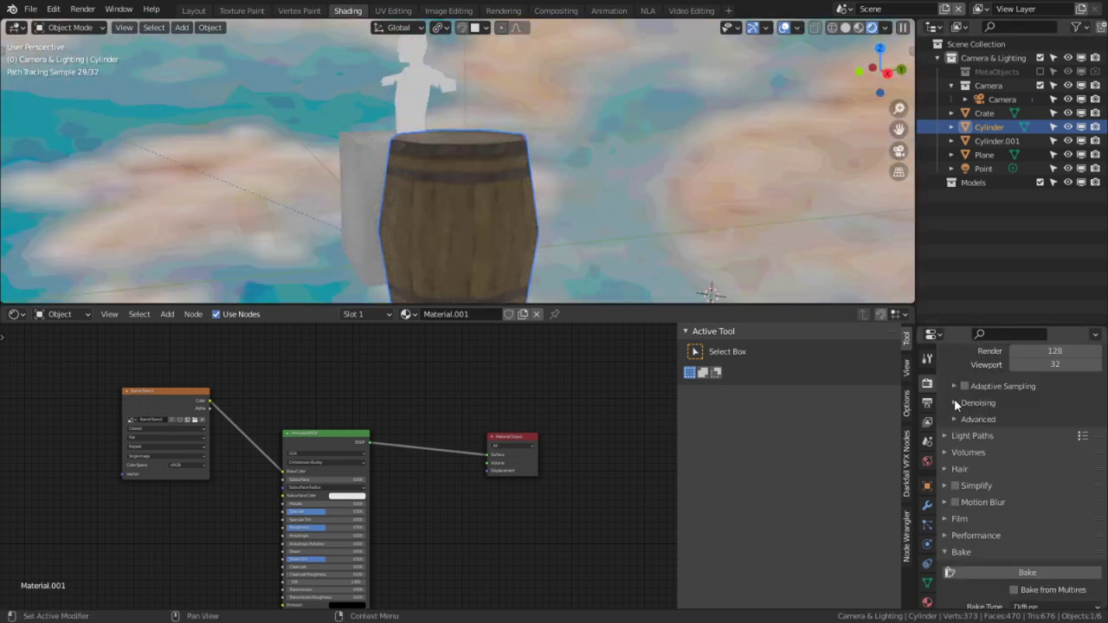
{"action": "left_click", "coordinate": [1043, 380]}
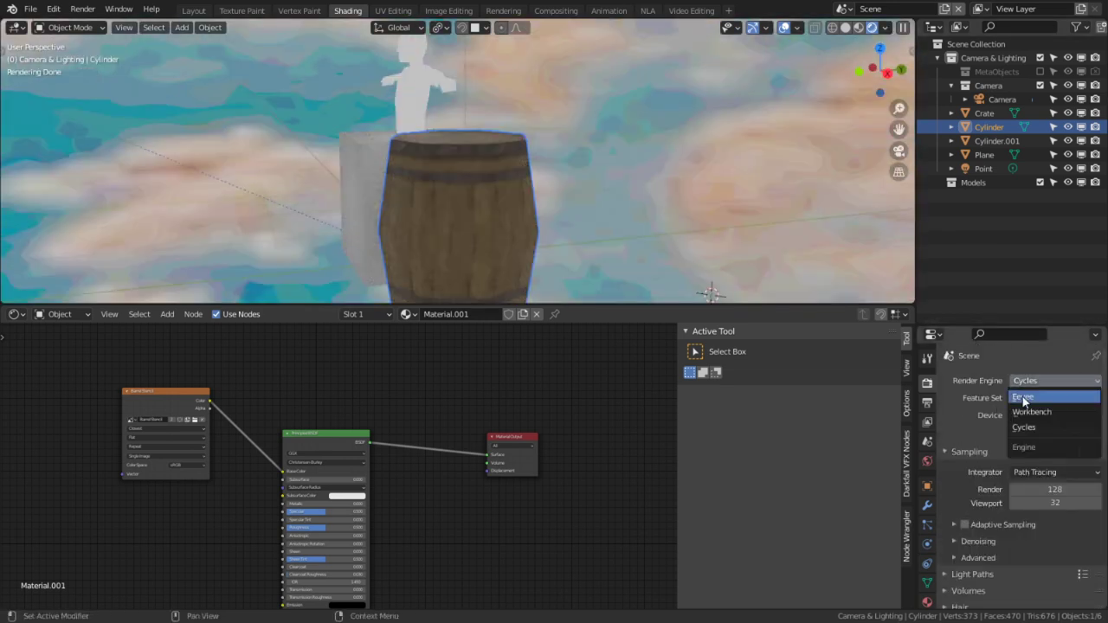
{"action": "left_click", "coordinate": [1024, 397]}
Move the barrel about 1.29 m along the X axis, away from the crate
{"action": "middle_click_drag", "start_coordinate": [285, 186], "coordinate": [376, 187]}
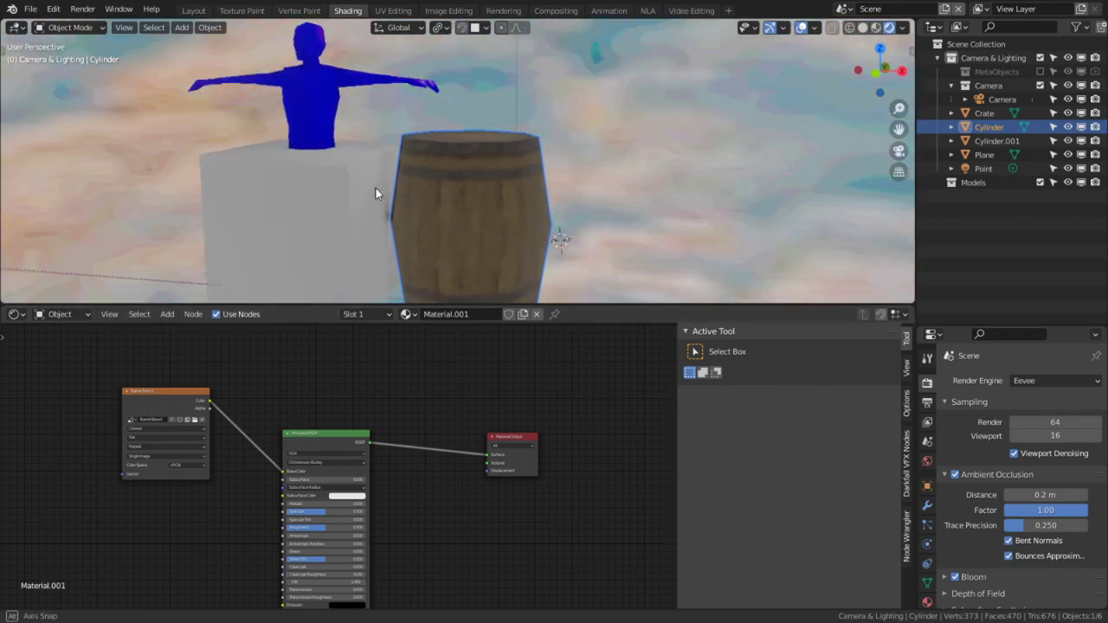
{"action": "right_click", "coordinate": [376, 187]}
{"action": "right_click", "coordinate": [493, 194]}
{"action": "key", "text": "g"}
{"action": "key", "text": "x"}
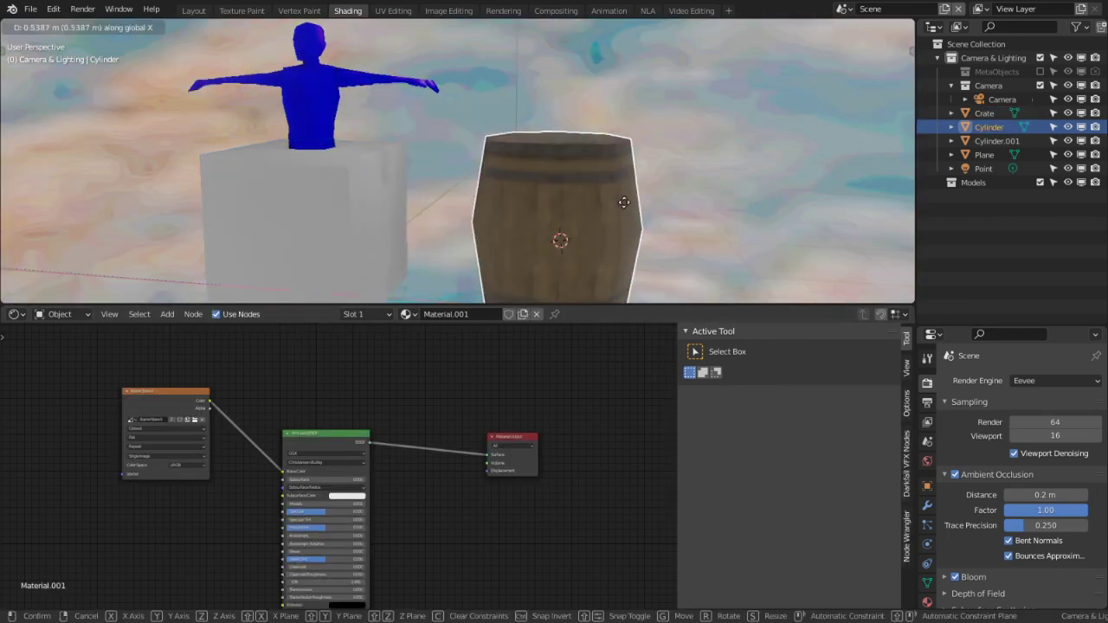
{"action": "left_click", "coordinate": [705, 206]}
{"action": "scroll", "coordinate": [575, 130], "scroll_direction": "down", "scroll_amount": 3}
{"action": "middle_click_drag", "start_coordinate": [575, 131], "coordinate": [560, 153], "text": "shift"}
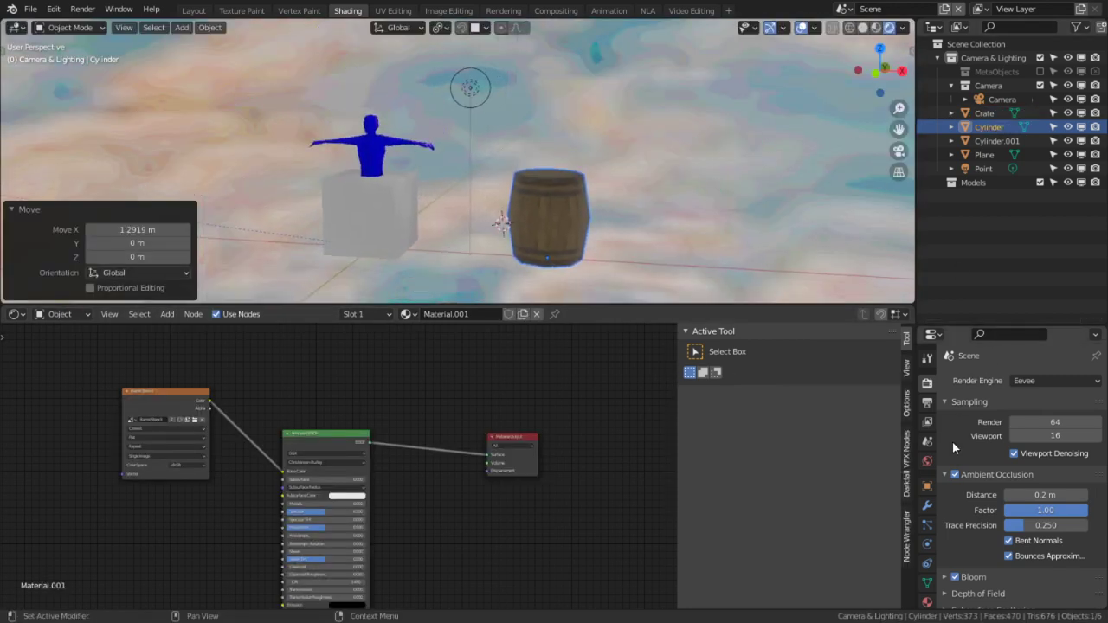
Remove the skybox image node from the world's Texture Image input and set its color to dark grey with value 0.023
{"action": "left_click", "coordinate": [927, 460]}
{"action": "left_click", "coordinate": [1052, 471]}
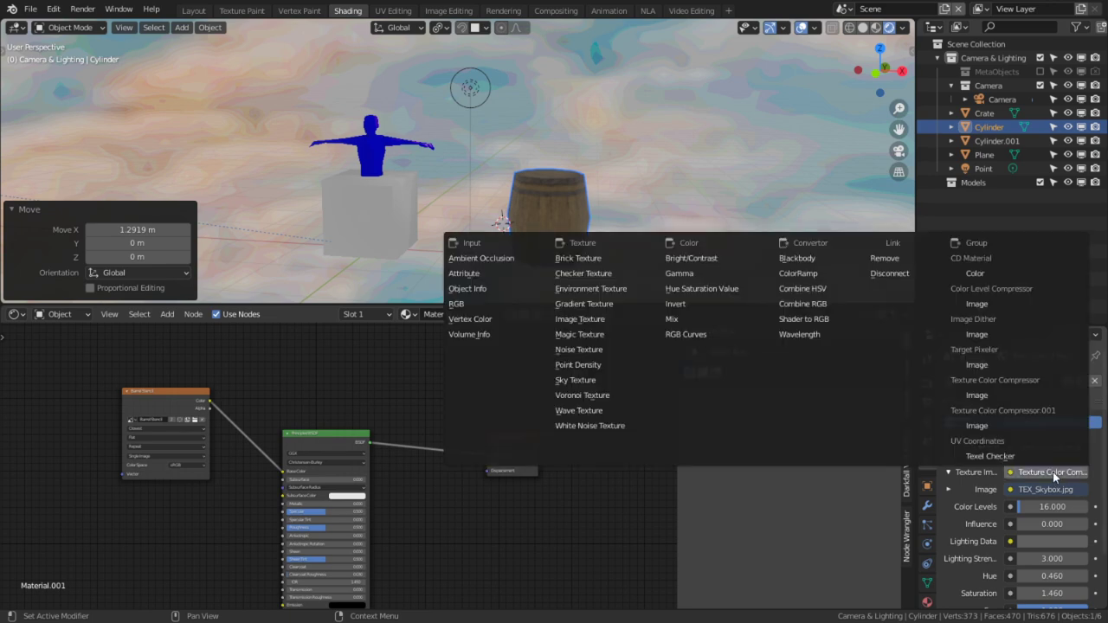
{"action": "left_click", "coordinate": [884, 259]}
{"action": "left_click", "coordinate": [1061, 472]}
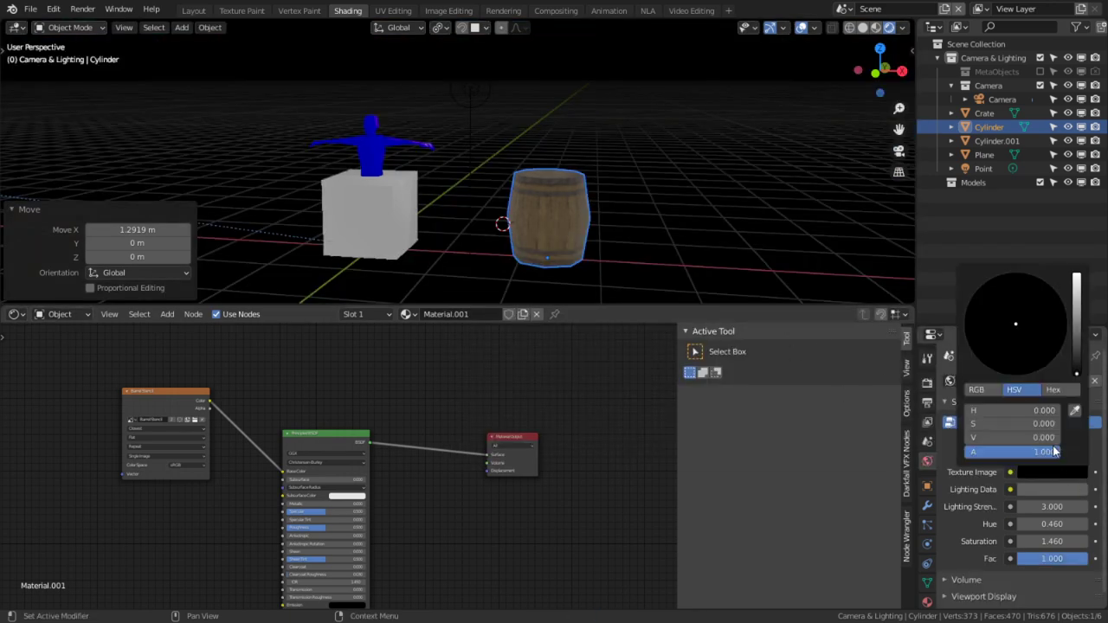
{"action": "left_click", "coordinate": [1077, 358]}
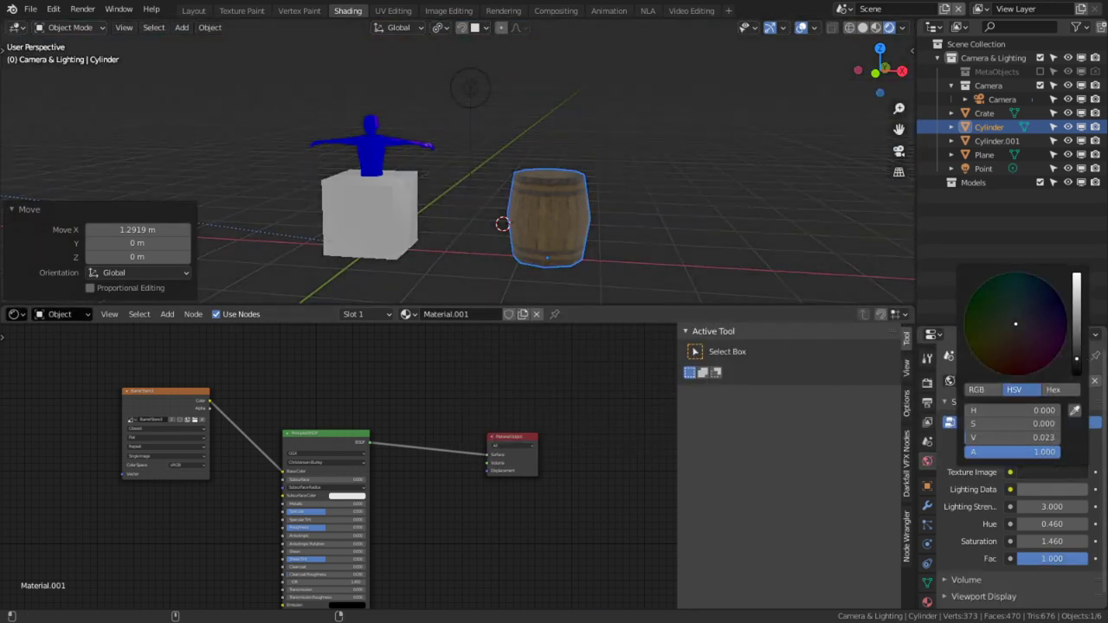
{"action": "scroll", "coordinate": [601, 119], "scroll_direction": "up", "scroll_amount": 4}
{"action": "scroll", "coordinate": [686, 222], "scroll_direction": "down", "scroll_amount": 3}
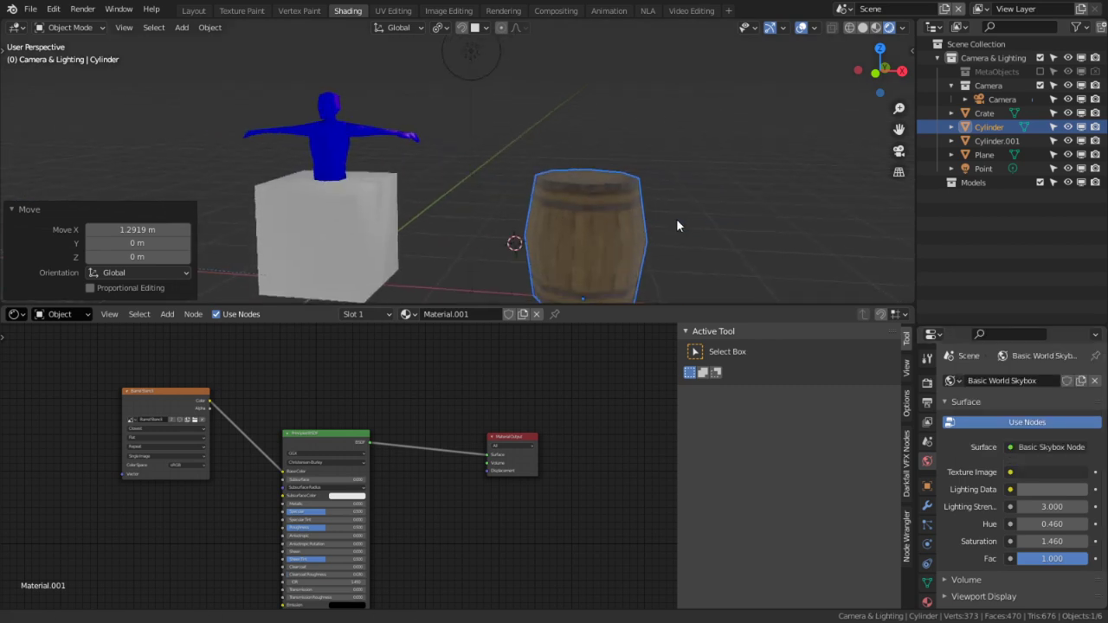
Lower the point light about 0.74 m and shift it about 0.59 m along X toward the barrel
{"action": "left_click", "coordinate": [481, 42]}
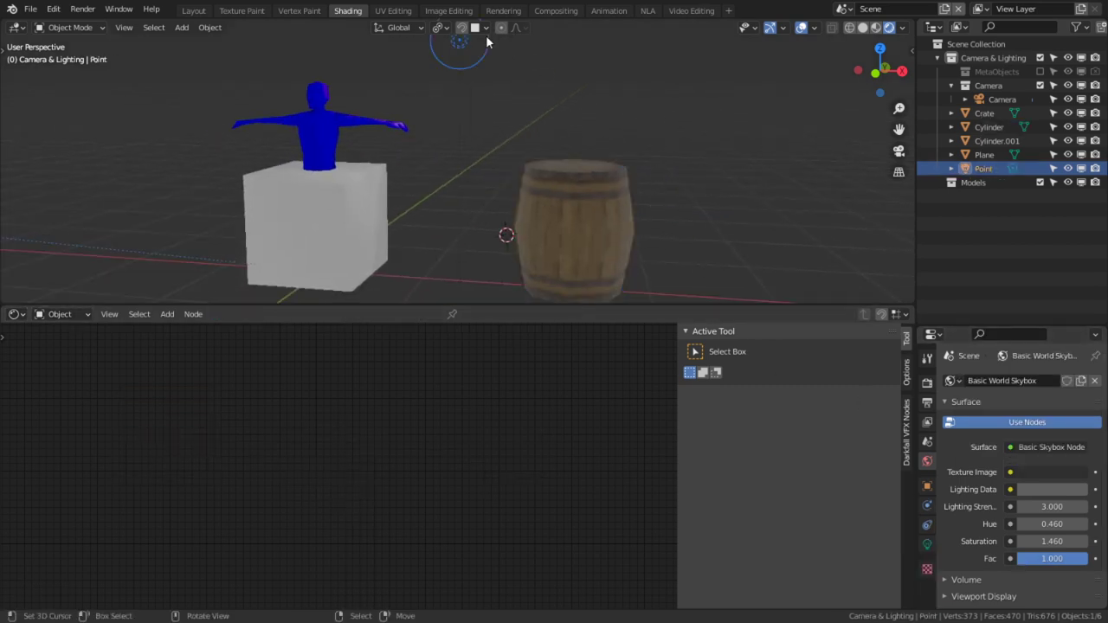
{"action": "key", "text": "g"}
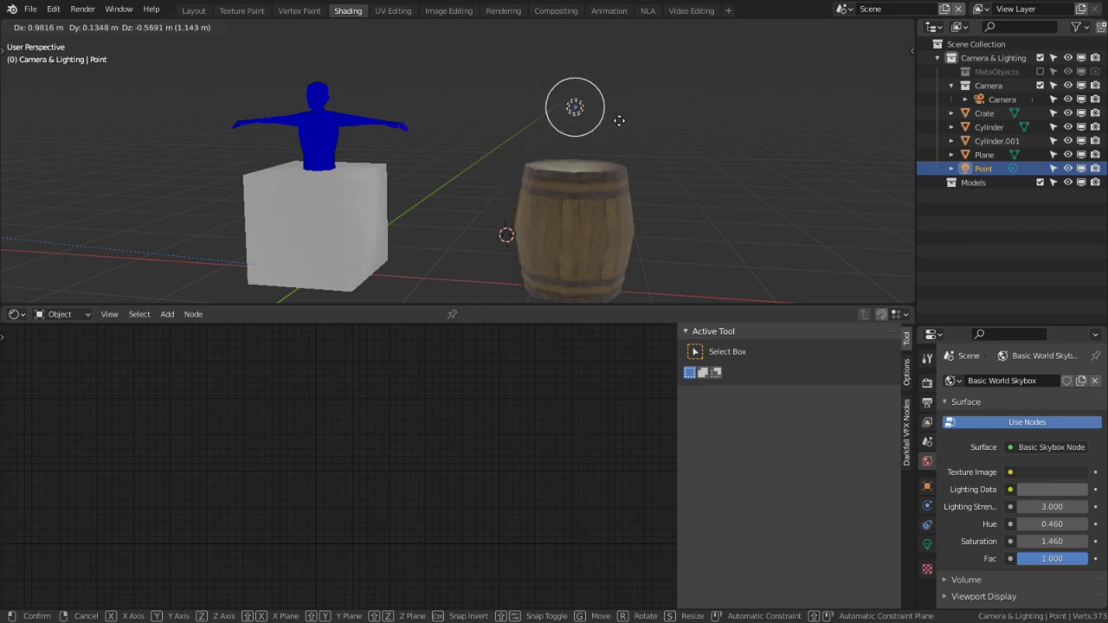
{"action": "left_click", "coordinate": [530, 135]}
{"action": "scroll", "coordinate": [679, 241], "scroll_direction": "up", "scroll_amount": 4}
{"action": "key", "text": "g"}
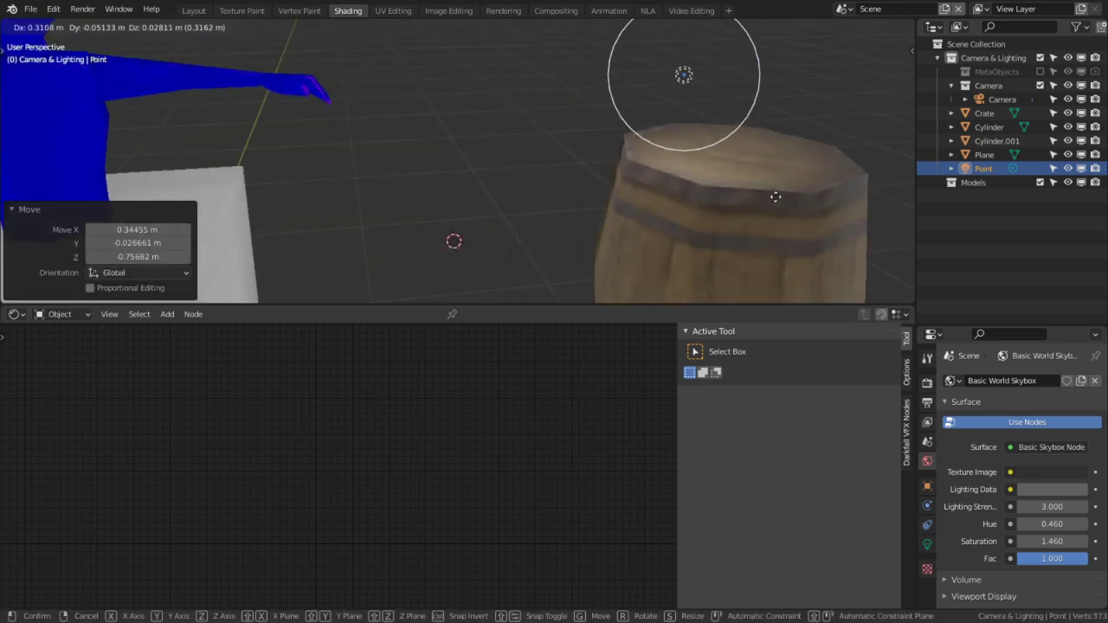
{"action": "left_click", "coordinate": [746, 204]}
Reposition the point light beside the barrel's upper rim and set its power to 50 W
{"action": "middle_click_drag", "start_coordinate": [684, 205], "coordinate": [547, 208], "text": "shift"}
{"action": "key", "text": "g"}
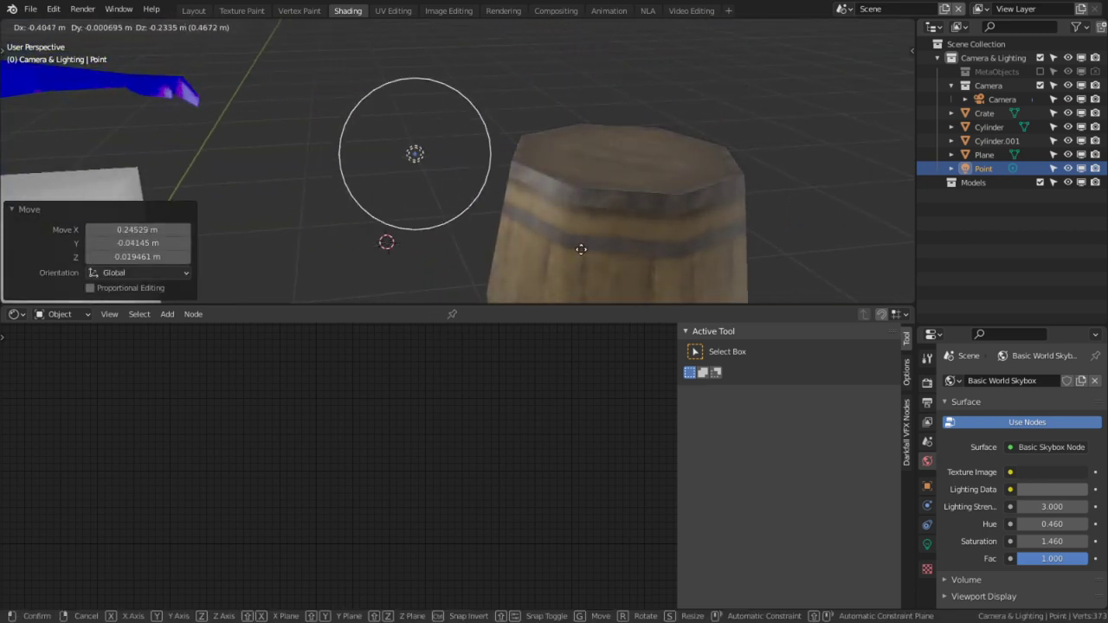
{"action": "left_click", "coordinate": [624, 201]}
{"action": "left_click", "coordinate": [926, 545]}
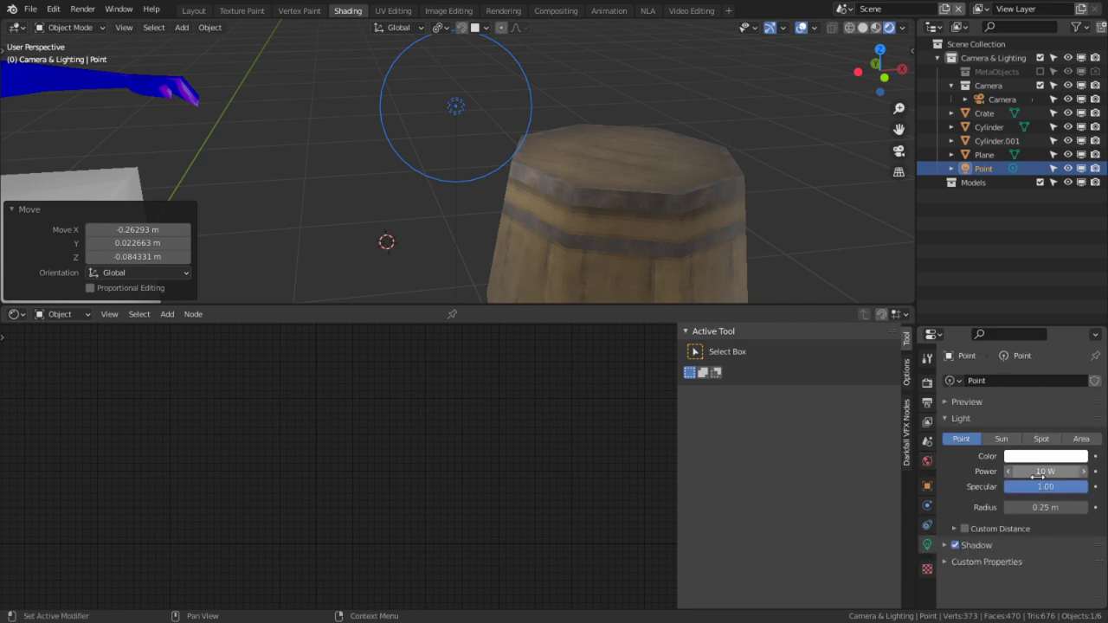
{"action": "key", "text": "Return"}
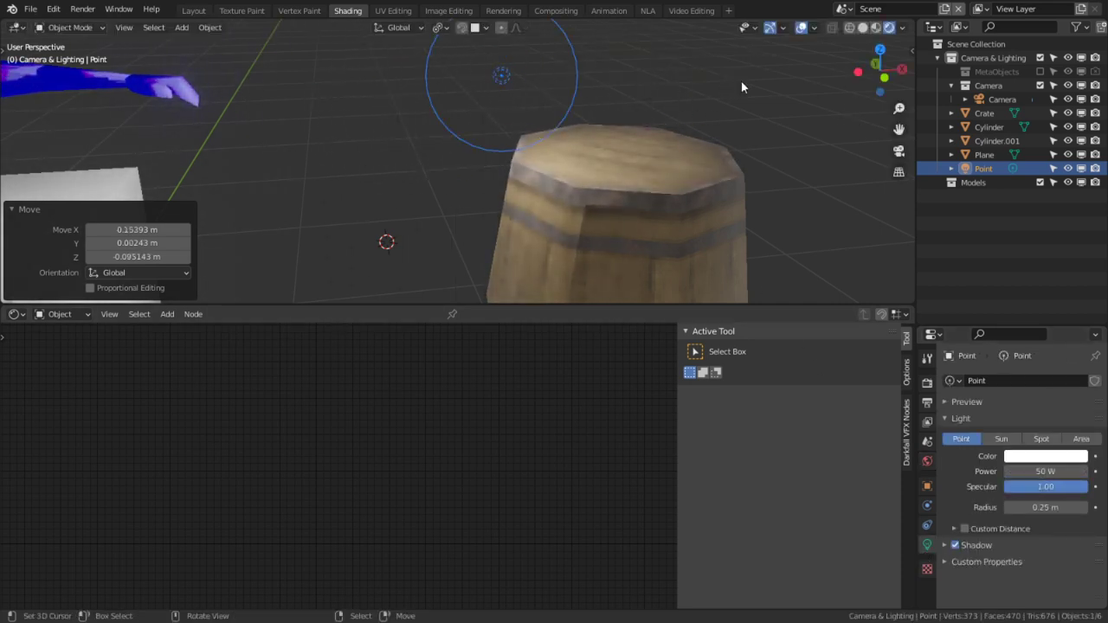
Insert a Shader to RGB node between the barrel material's Principled BSDF and Material Output
{"action": "left_click", "coordinate": [625, 199]}
{"action": "middle_click_drag", "start_coordinate": [468, 462], "coordinate": [437, 462]}
{"action": "key", "text": "shift+a"}
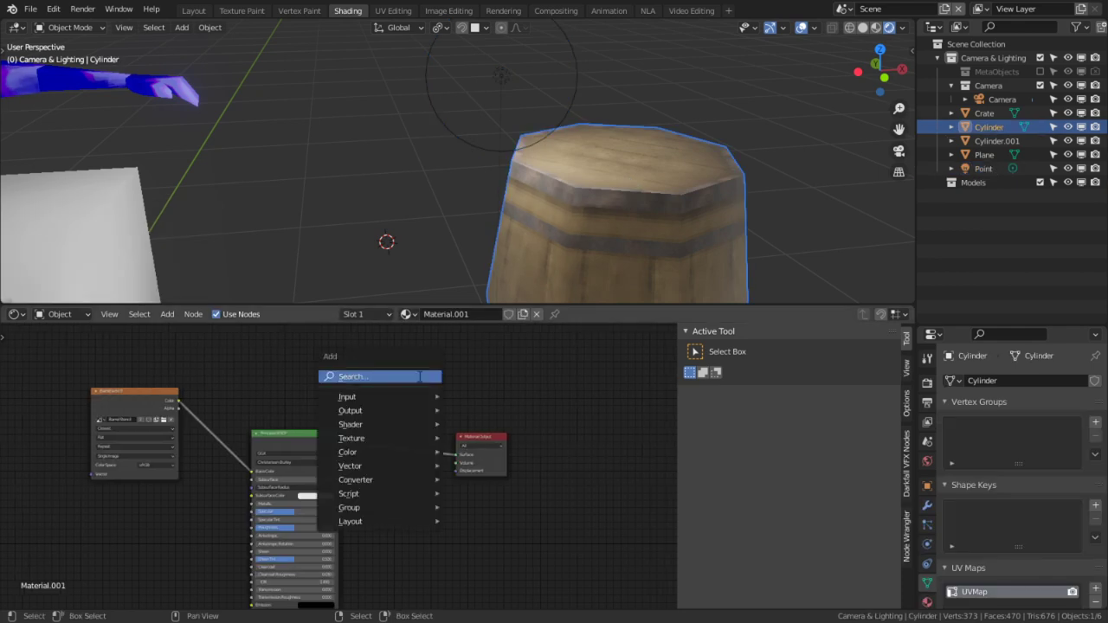
{"action": "left_click", "coordinate": [418, 376]}
{"action": "type", "text": "rg"}
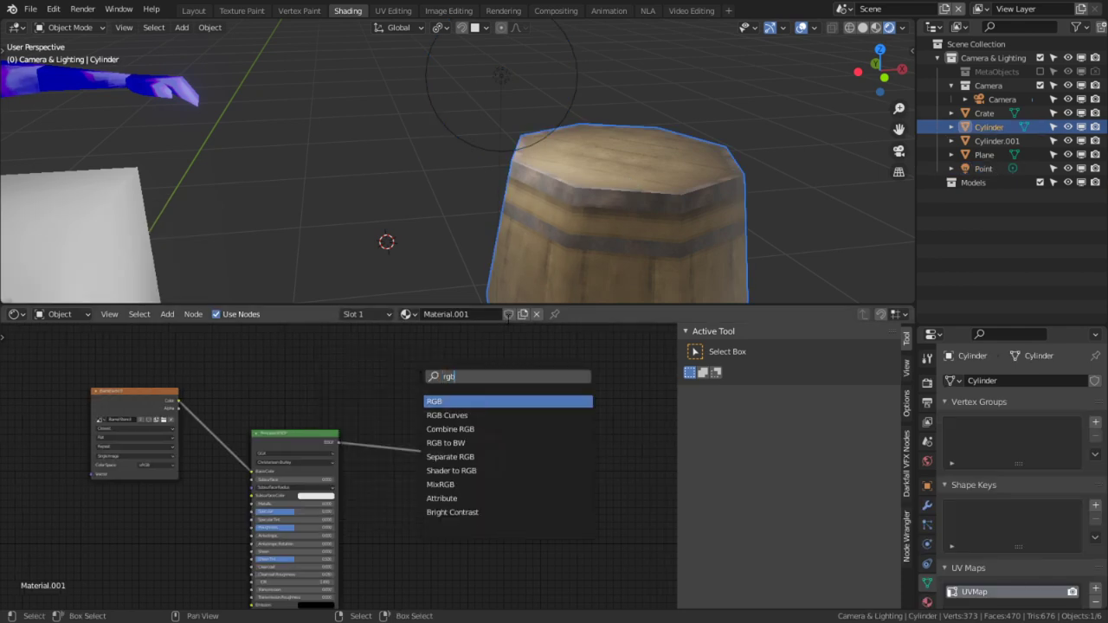
{"action": "type", "text": "b"}
{"action": "key", "text": "BackSpace"}
{"action": "key", "text": "BackSpace"}
{"action": "key", "text": "BackSpace"}
{"action": "type", "text": "sha"}
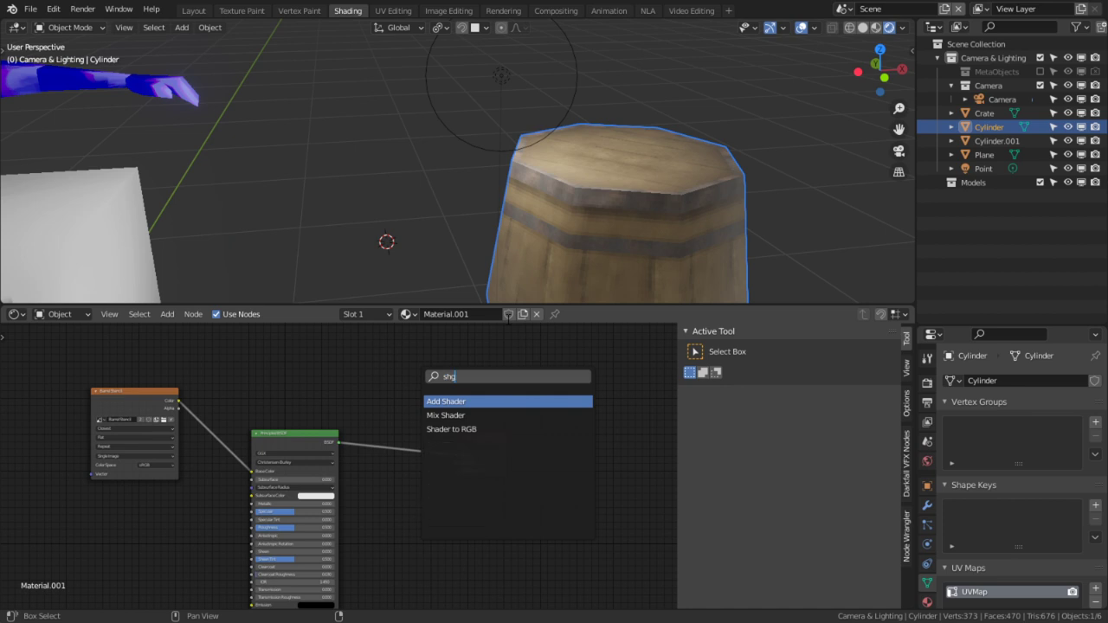
{"action": "key", "text": "Down"}
{"action": "key", "text": "Down"}
{"action": "key", "text": "Return"}
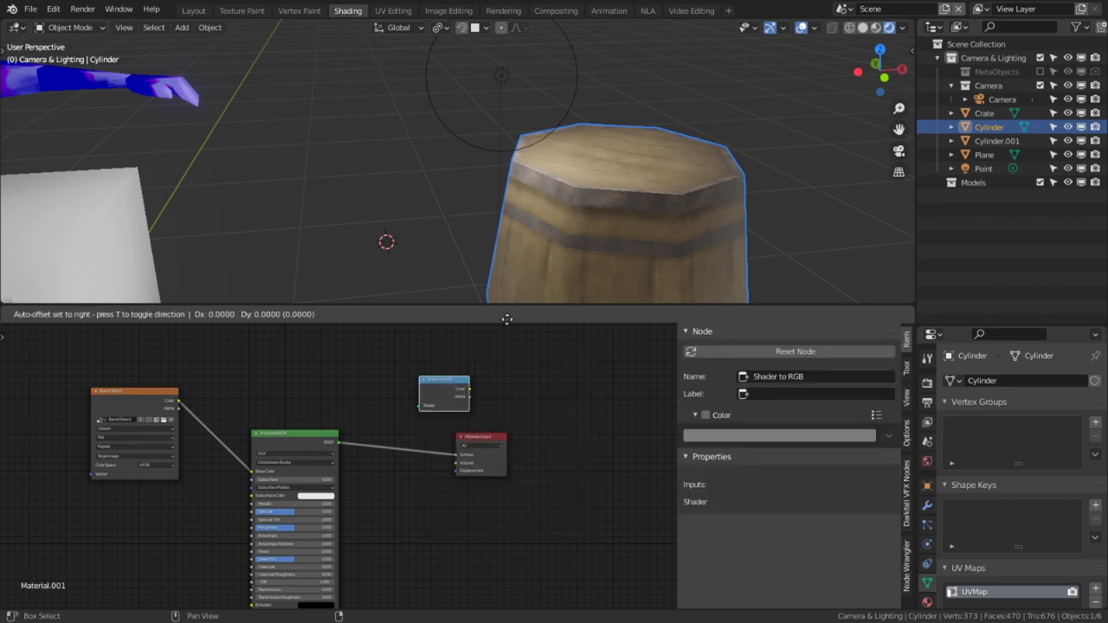
{"action": "left_click", "coordinate": [472, 368]}
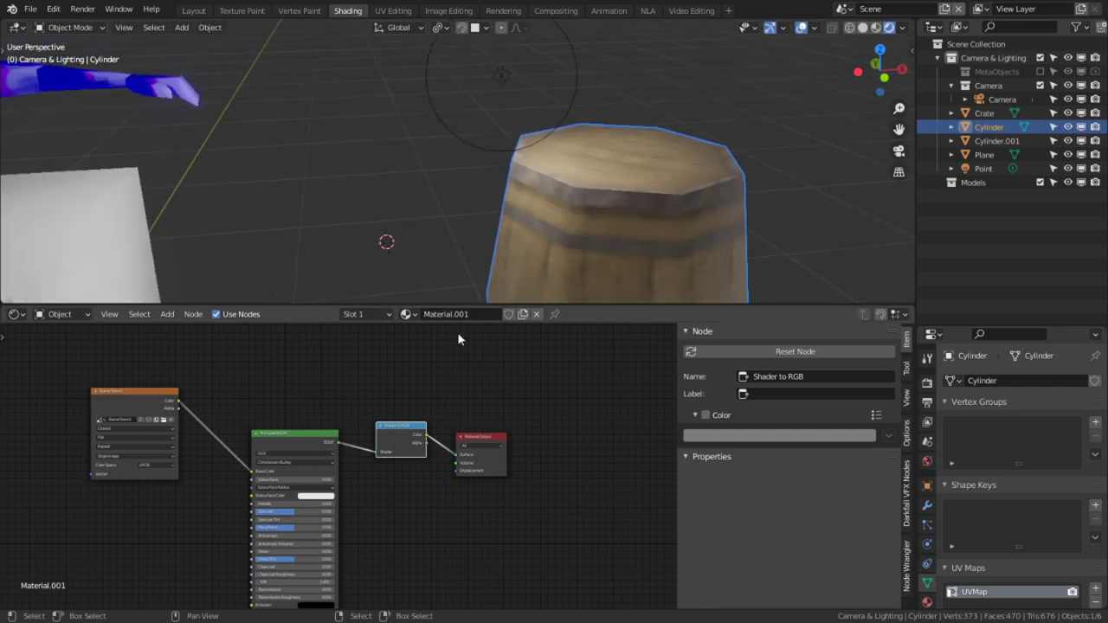
{"action": "scroll", "coordinate": [308, 438], "scroll_direction": "up", "scroll_amount": 1}
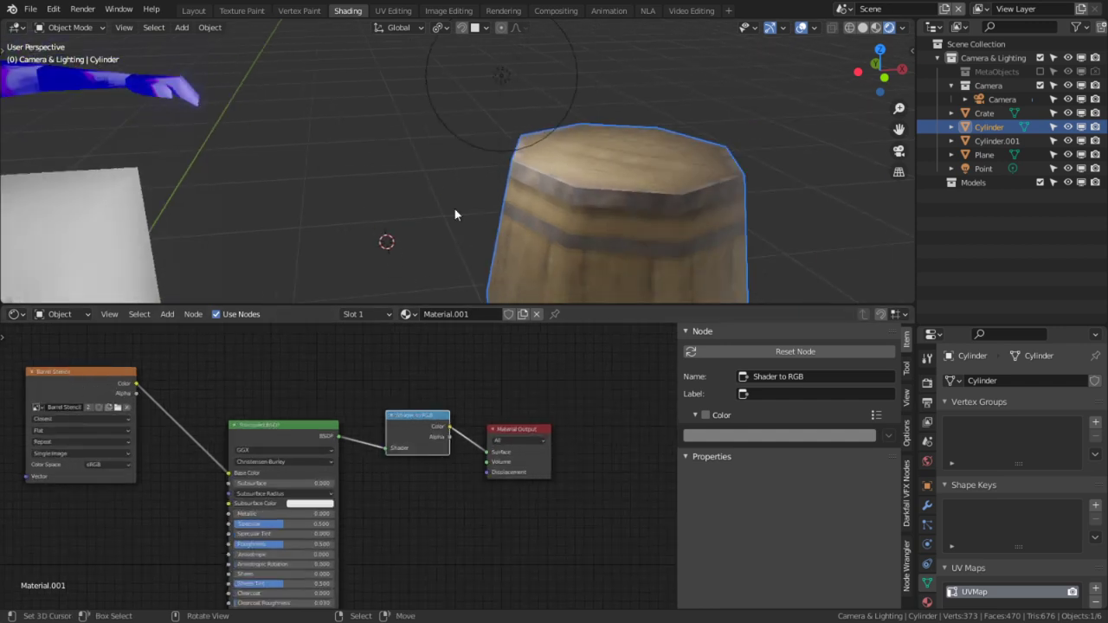
{"action": "left_click", "coordinate": [506, 89]}
{"action": "key", "text": "g"}
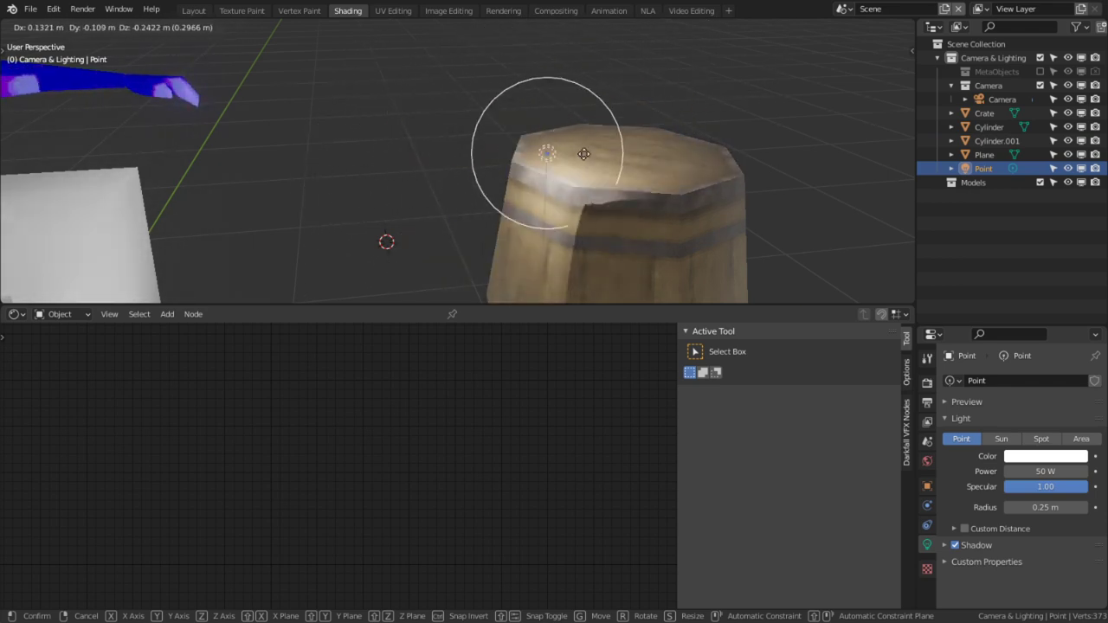
{"action": "left_click", "coordinate": [501, 76]}
Select the barrel and move its Material Output node farther from the Shader to RGB node to leave a gap
{"action": "left_click", "coordinate": [667, 251]}
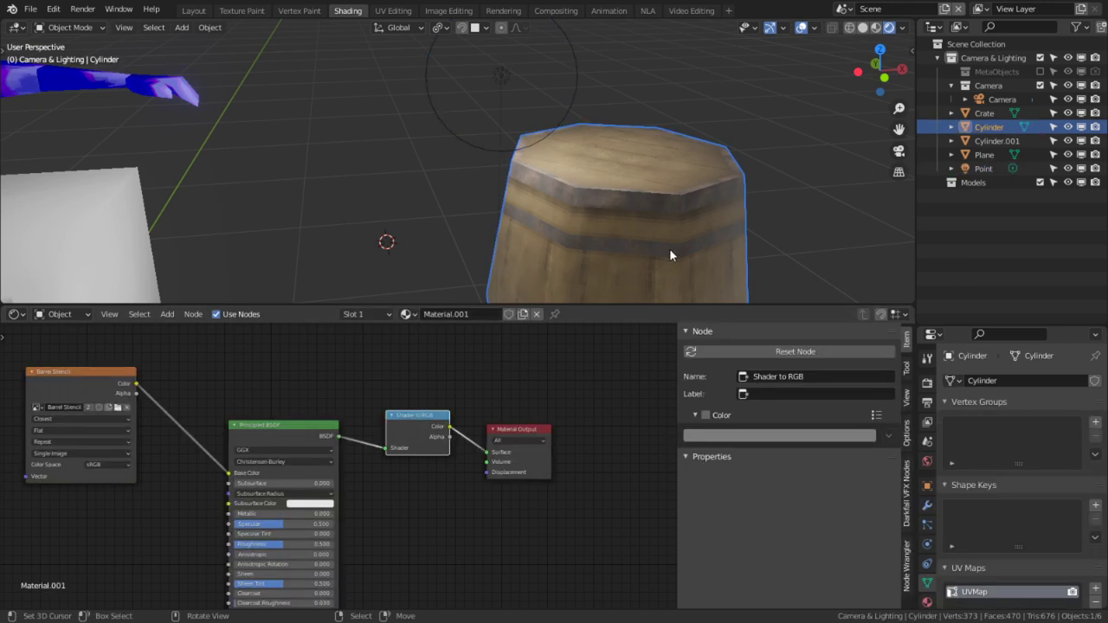
{"action": "left_click", "coordinate": [643, 419]}
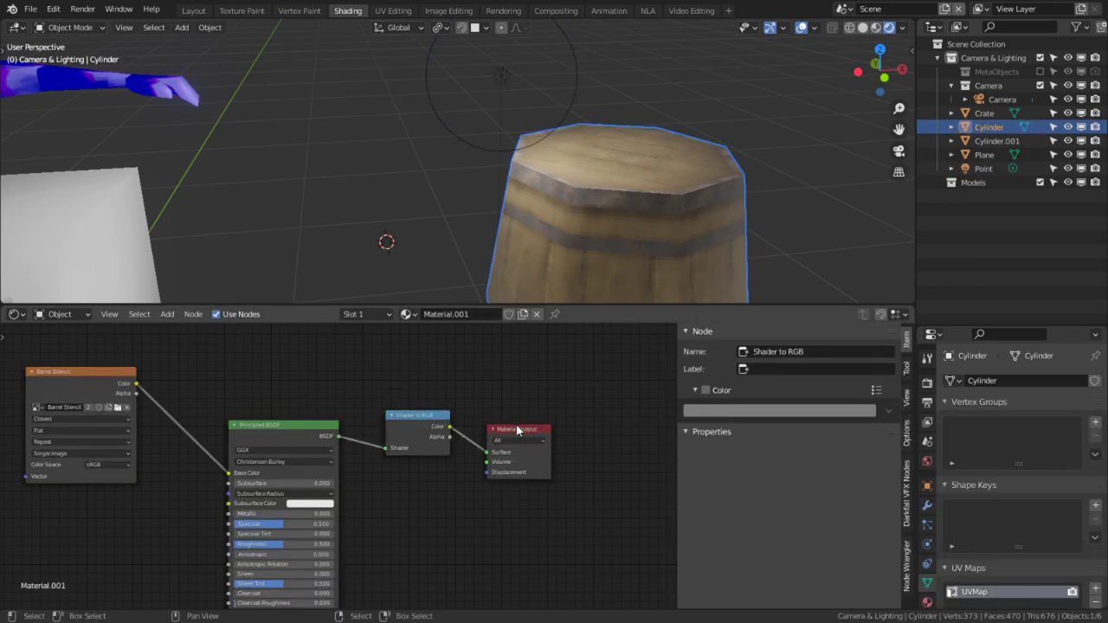
{"action": "left_click_drag", "start_coordinate": [517, 427], "coordinate": [635, 400]}
Insert a Texture Color Compressor node group on the link between Shader to RGB and Material Output
{"action": "left_click", "coordinate": [508, 398]}
{"action": "key", "text": "shift+a"}
{"action": "left_click", "coordinate": [509, 398]}
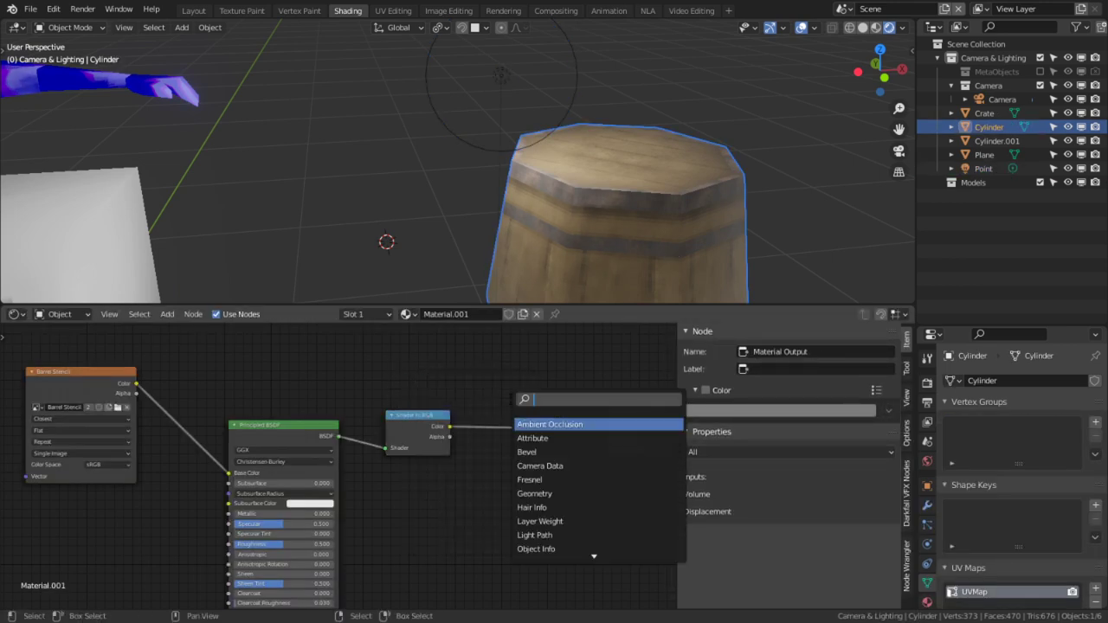
{"action": "type", "text": "tex"}
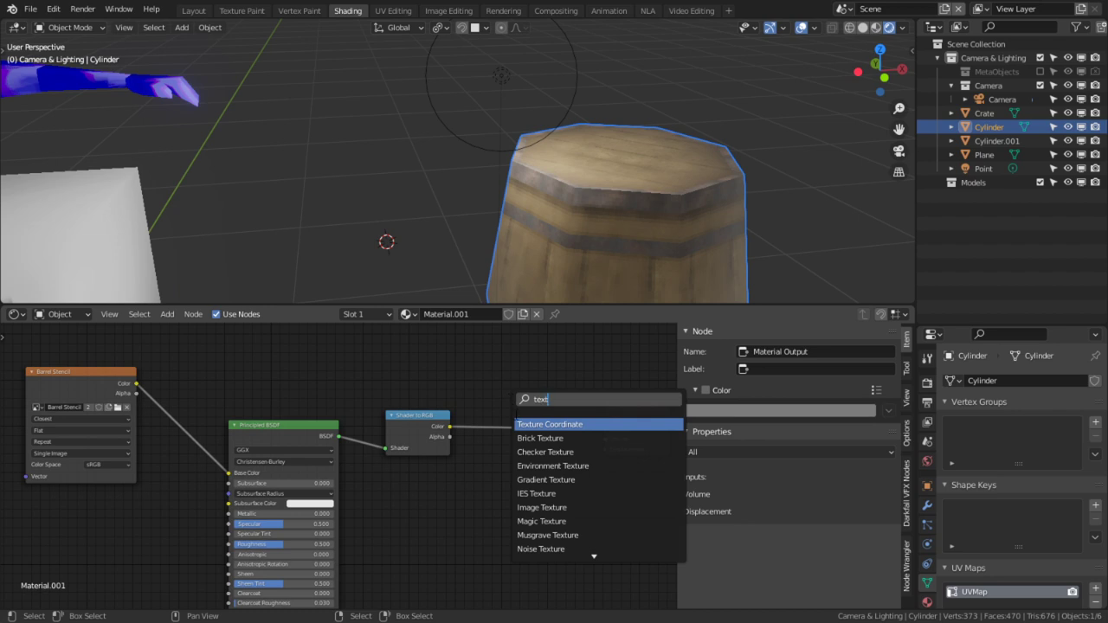
{"action": "type", "text": "t"}
{"action": "key", "text": "BackSpace"}
{"action": "key", "text": "BackSpace"}
{"action": "key", "text": "BackSpace"}
{"action": "key", "text": "BackSpace"}
{"action": "type", "text": "co"}
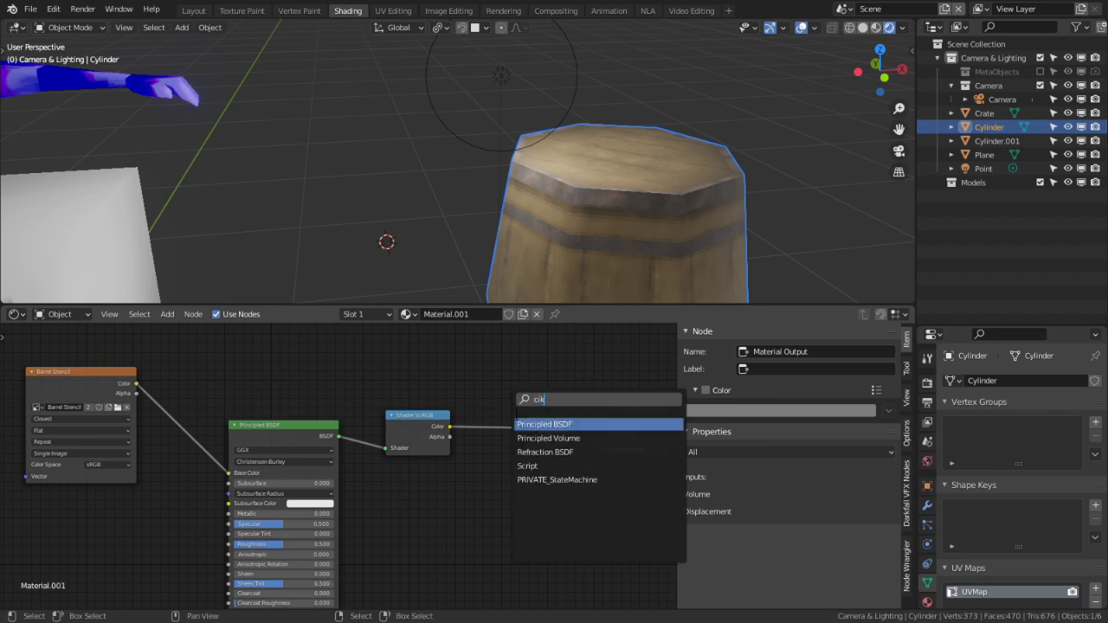
{"action": "type", "text": "lo"}
{"action": "key", "text": "Down"}
{"action": "key", "text": "Down"}
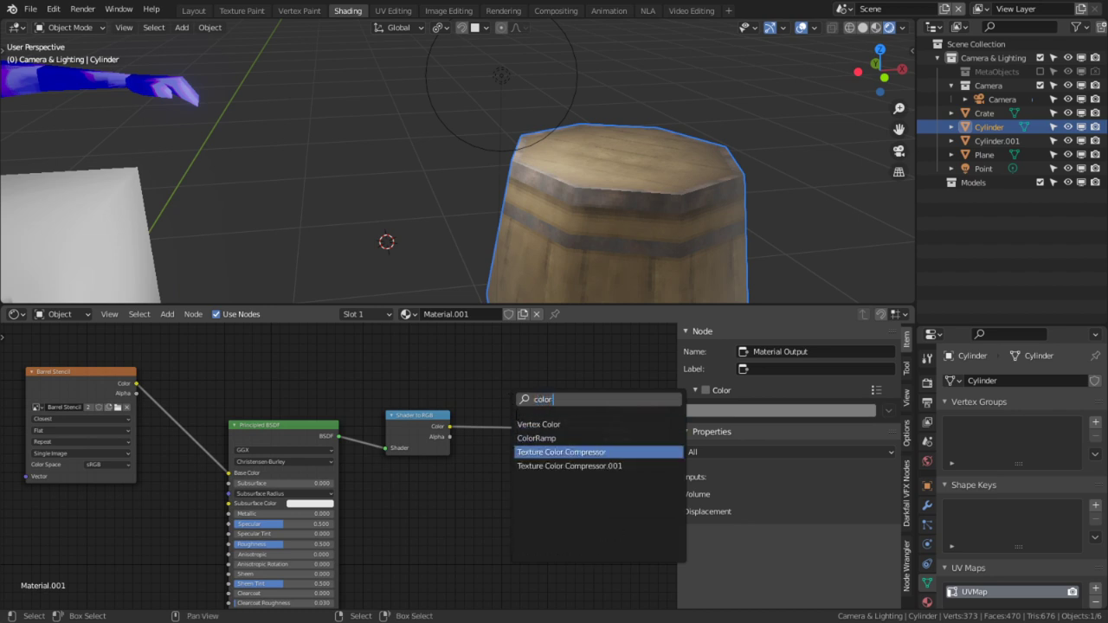
{"action": "key", "text": "Return"}
{"action": "left_click", "coordinate": [515, 413]}
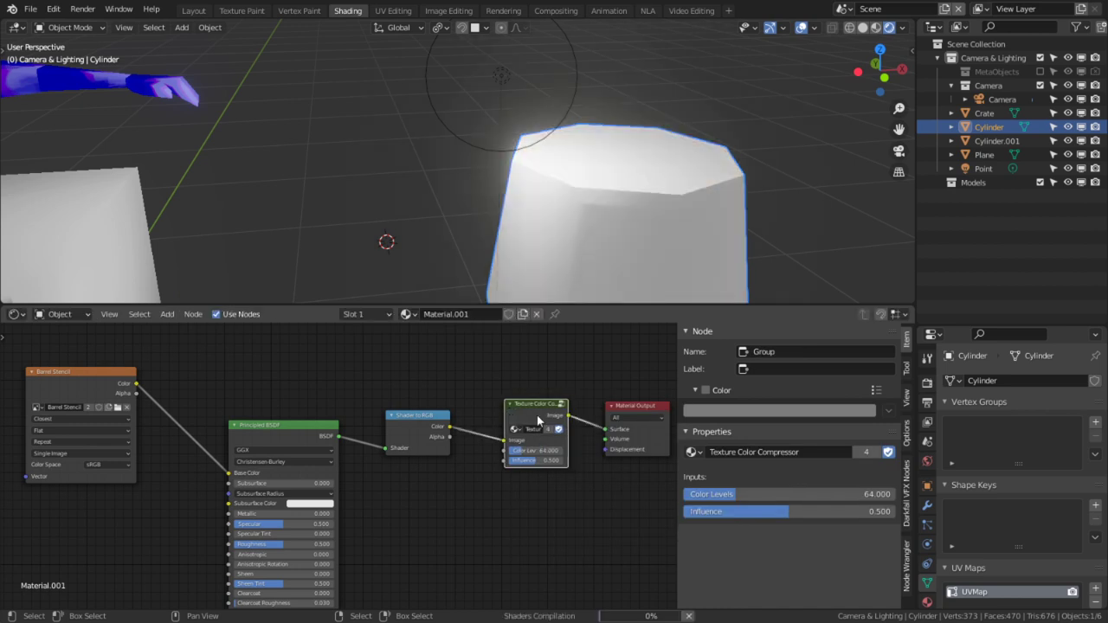
Lower the point light about 0.16 m beside the barrel's upper rim and reselect the barrel
{"action": "scroll", "coordinate": [582, 264], "scroll_direction": "up", "scroll_amount": 1}
{"action": "right_click", "coordinate": [510, 61]}
{"action": "key", "text": "g"}
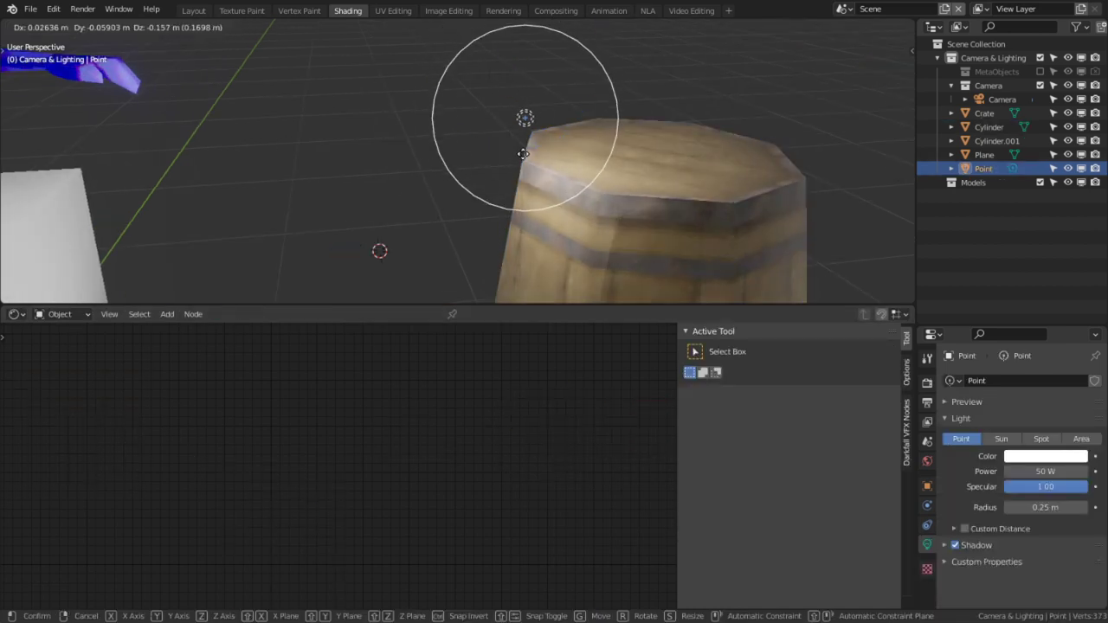
{"action": "left_click", "coordinate": [517, 157]}
{"action": "right_click", "coordinate": [575, 273]}
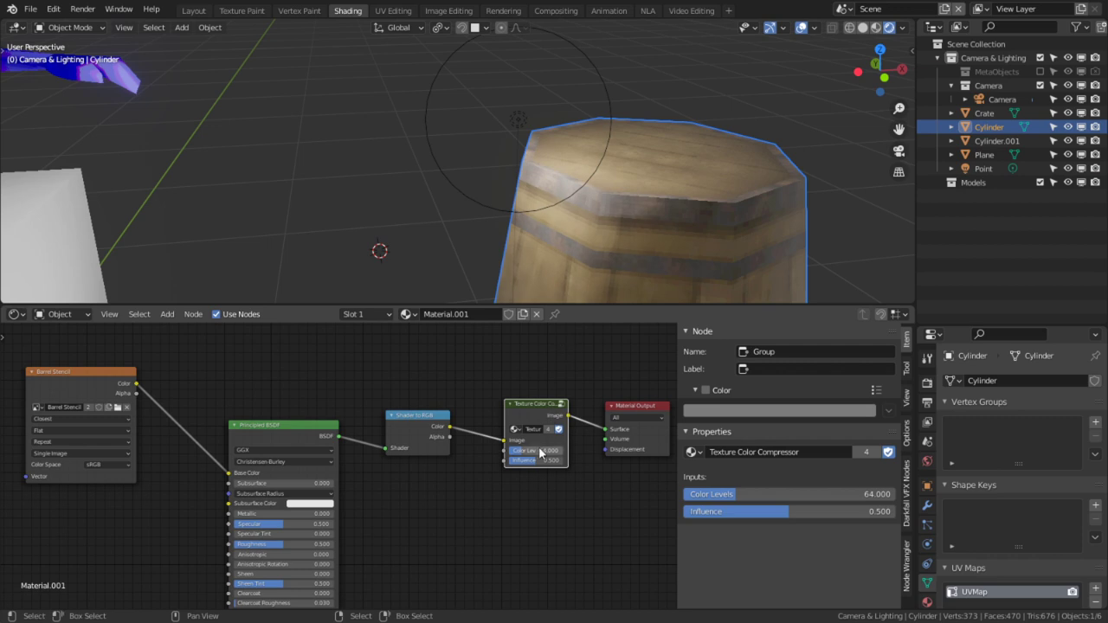
Move the point light outward, away from the barrel's upper rim, and reselect the barrel
{"action": "right_click", "coordinate": [521, 123]}
{"action": "key", "text": "g"}
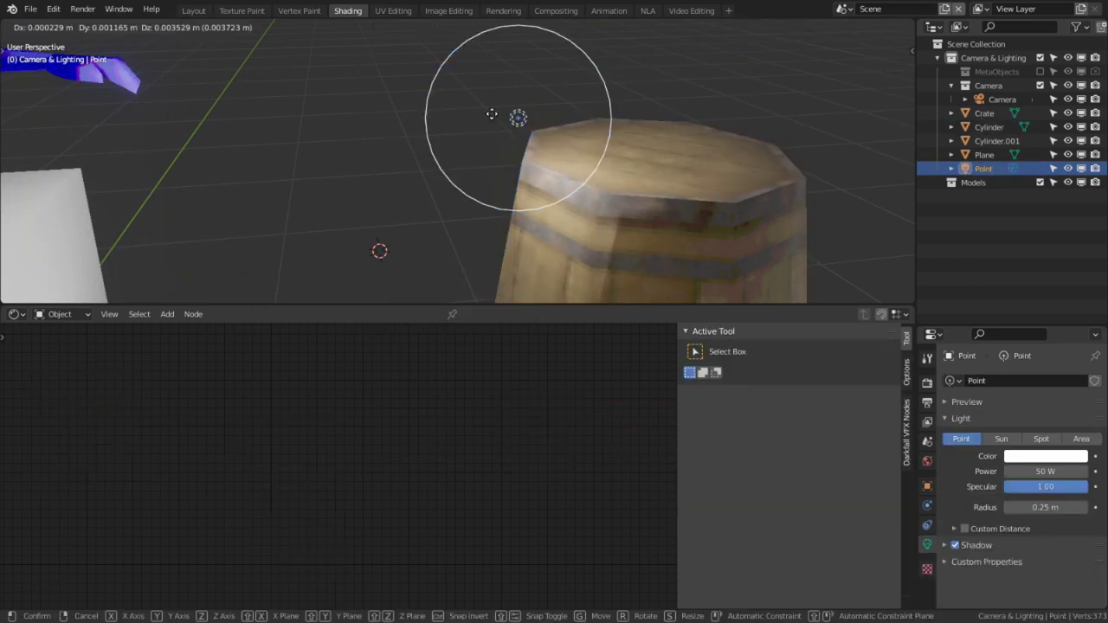
{"action": "left_click", "coordinate": [368, 87]}
{"action": "left_click", "coordinate": [573, 132]}
{"action": "key", "text": "KP_Decimal"}
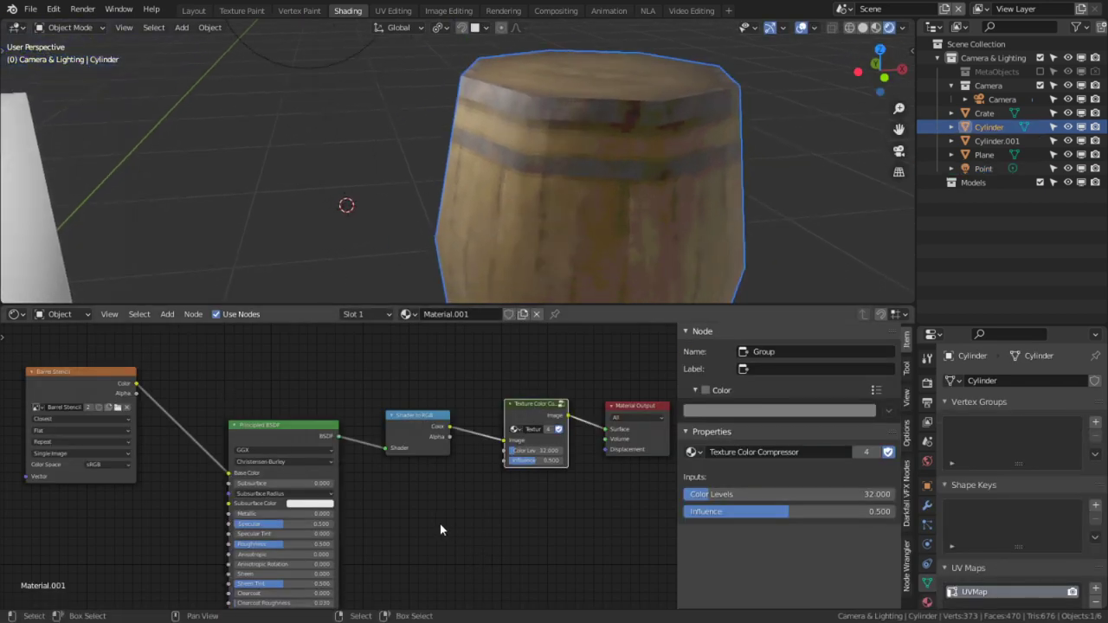
Set the Specular value of the barrel material's Principled BSDF to 0
{"action": "scroll", "coordinate": [458, 481], "scroll_direction": "up", "scroll_amount": 1}
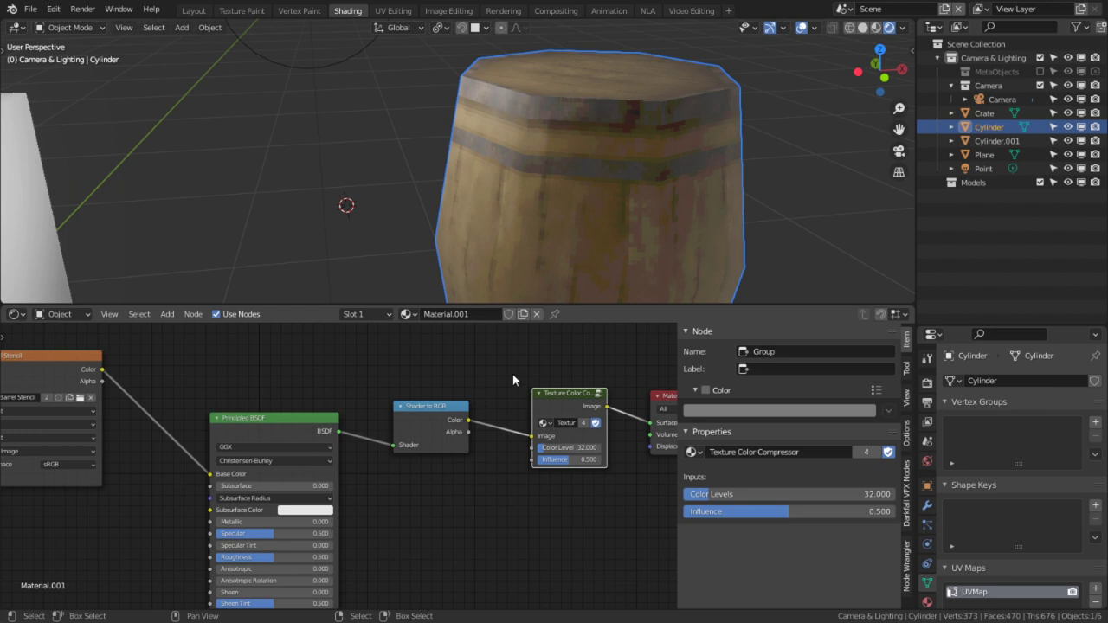
{"action": "middle_click_drag", "start_coordinate": [377, 498], "coordinate": [435, 469]}
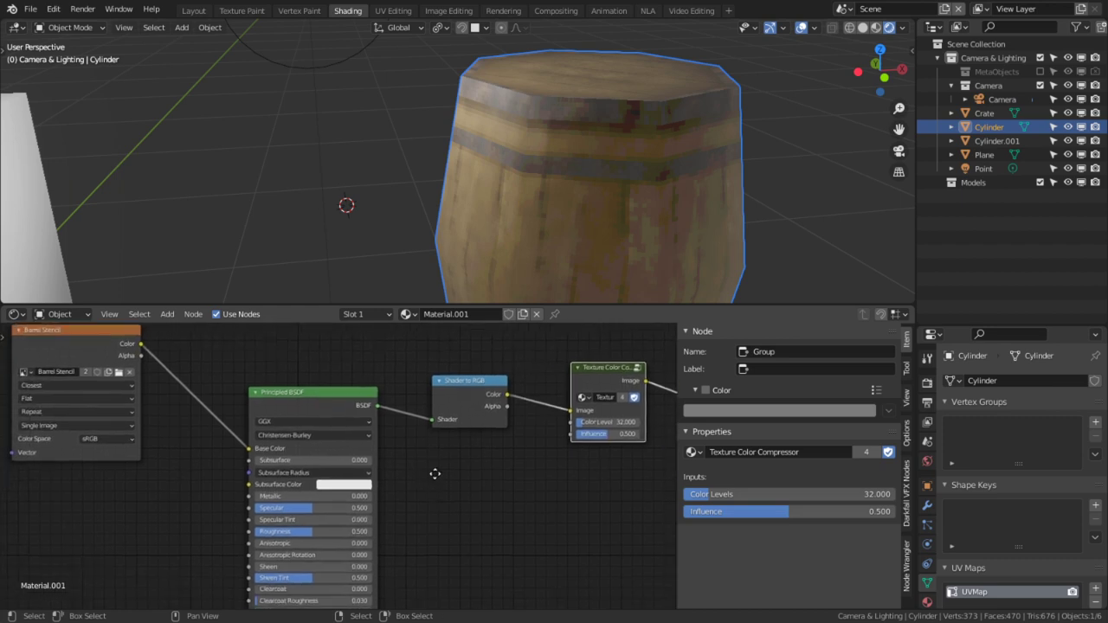
{"action": "double_click", "coordinate": [336, 503]}
{"action": "key", "text": "Return"}
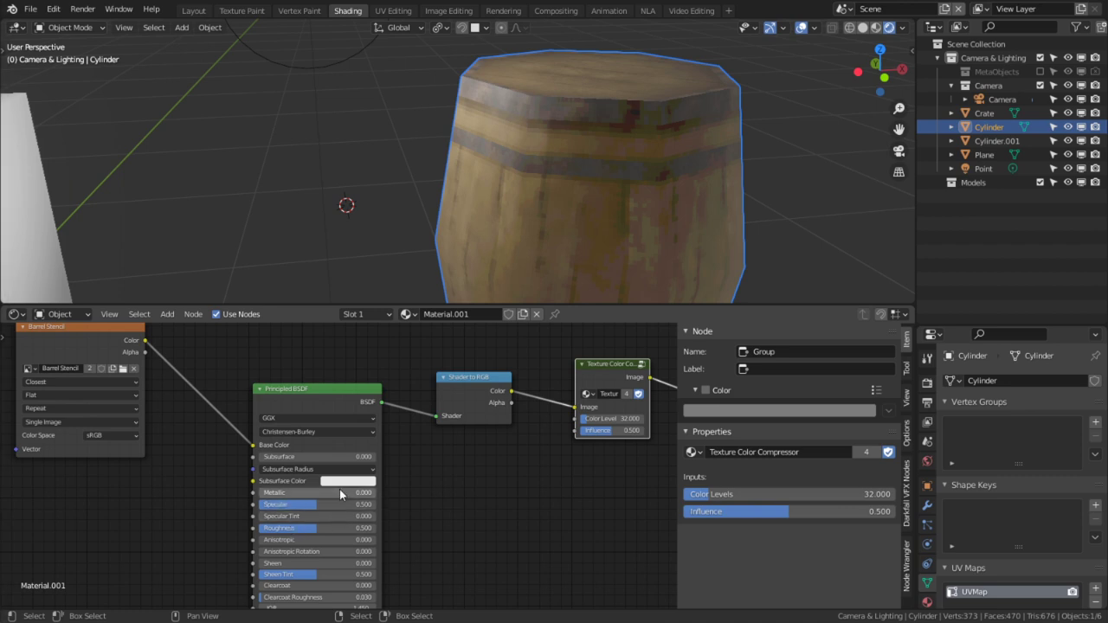
{"action": "key", "text": "ctrl+z"}
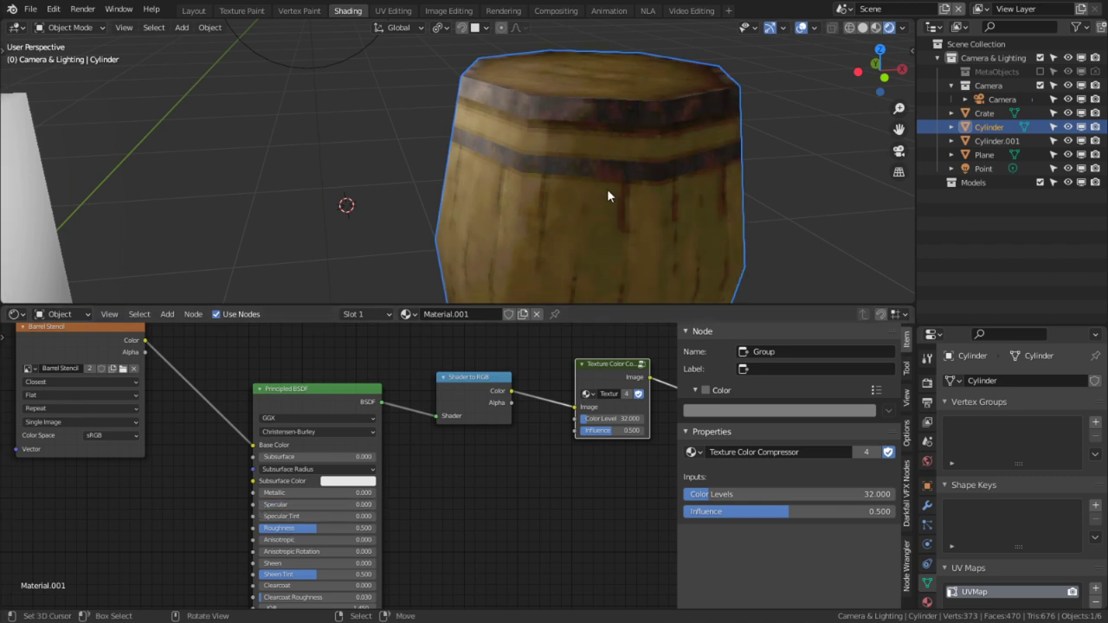
{"action": "scroll", "coordinate": [608, 192], "scroll_direction": "up", "scroll_amount": 3}
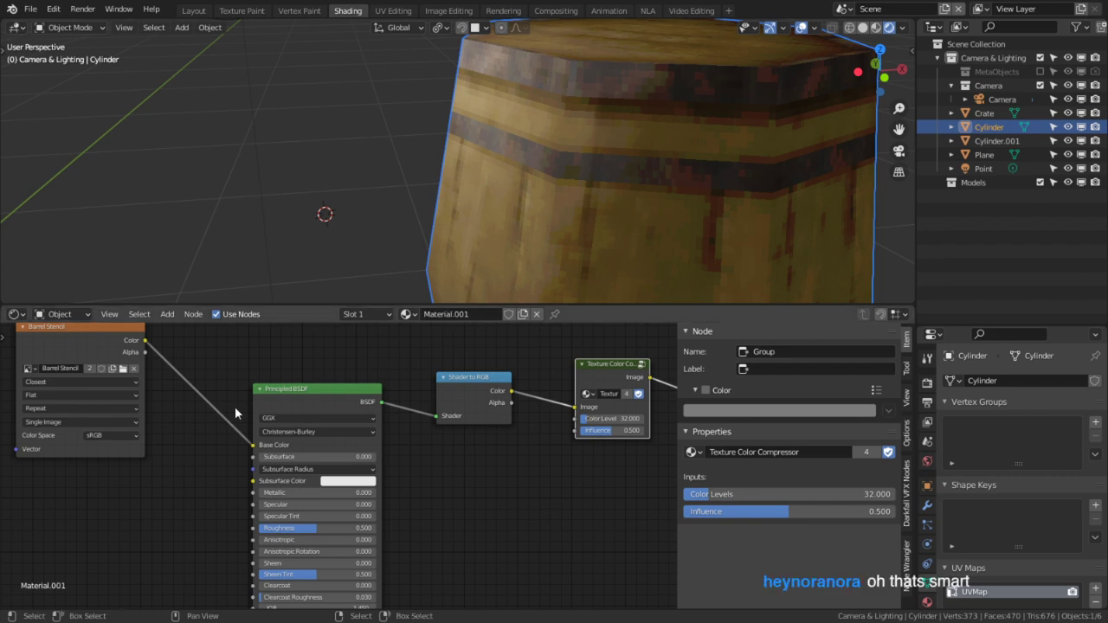
Maximize the node editor and make two duplicates of the Barrel Stencil image texture node below the original
{"action": "scroll", "coordinate": [246, 424], "scroll_direction": "down", "scroll_amount": 5}
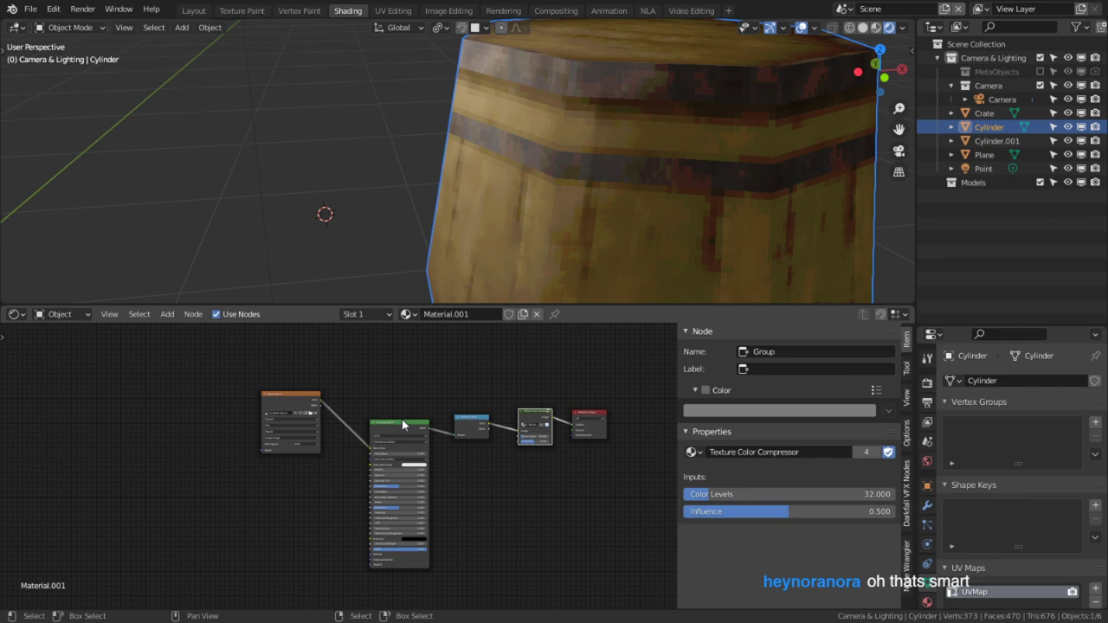
{"action": "key", "text": "ctrl+space"}
{"action": "middle_click_drag", "start_coordinate": [394, 410], "coordinate": [483, 392]}
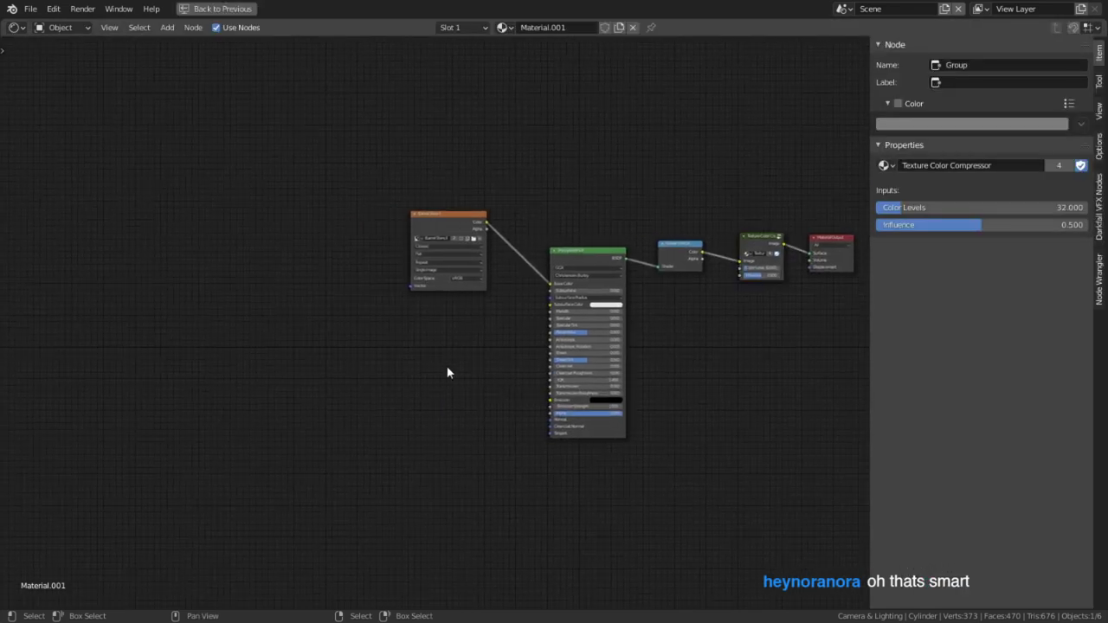
{"action": "scroll", "coordinate": [437, 371], "scroll_direction": "up", "scroll_amount": 1}
{"action": "left_click", "coordinate": [443, 206]}
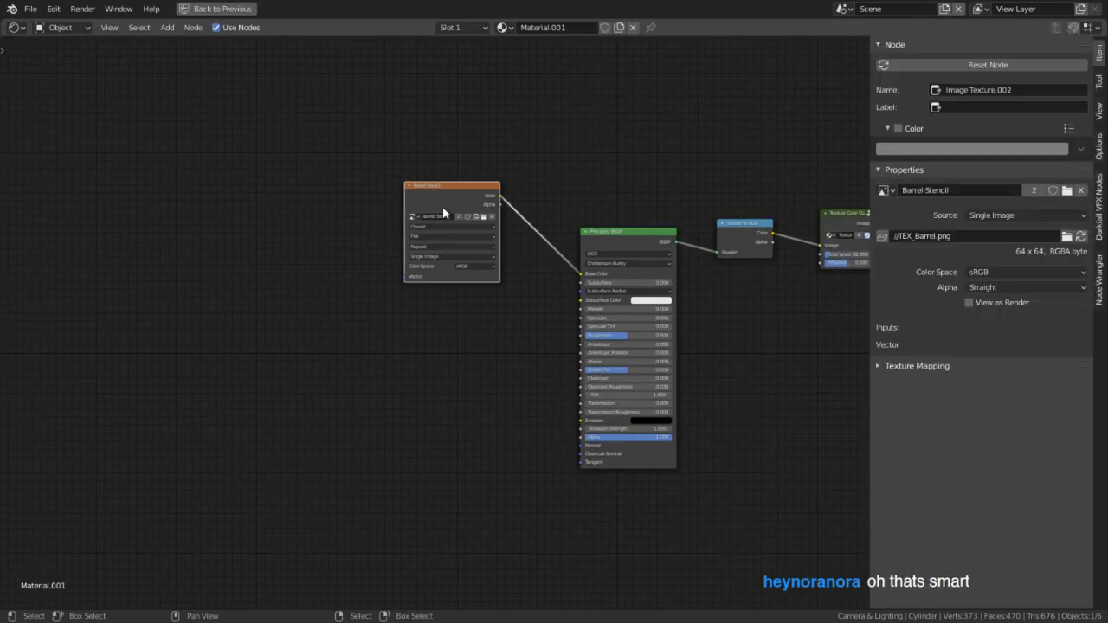
{"action": "key", "text": "shift+d"}
{"action": "left_click", "coordinate": [325, 340]}
{"action": "key", "text": "shift+d"}
{"action": "left_click", "coordinate": [342, 446]}
Assign the TEX_Barrel_Wood image to the first duplicated image texture node
{"action": "scroll", "coordinate": [346, 423], "scroll_direction": "up", "scroll_amount": 1}
{"action": "scroll", "coordinate": [346, 421], "scroll_direction": "up", "scroll_amount": 1}
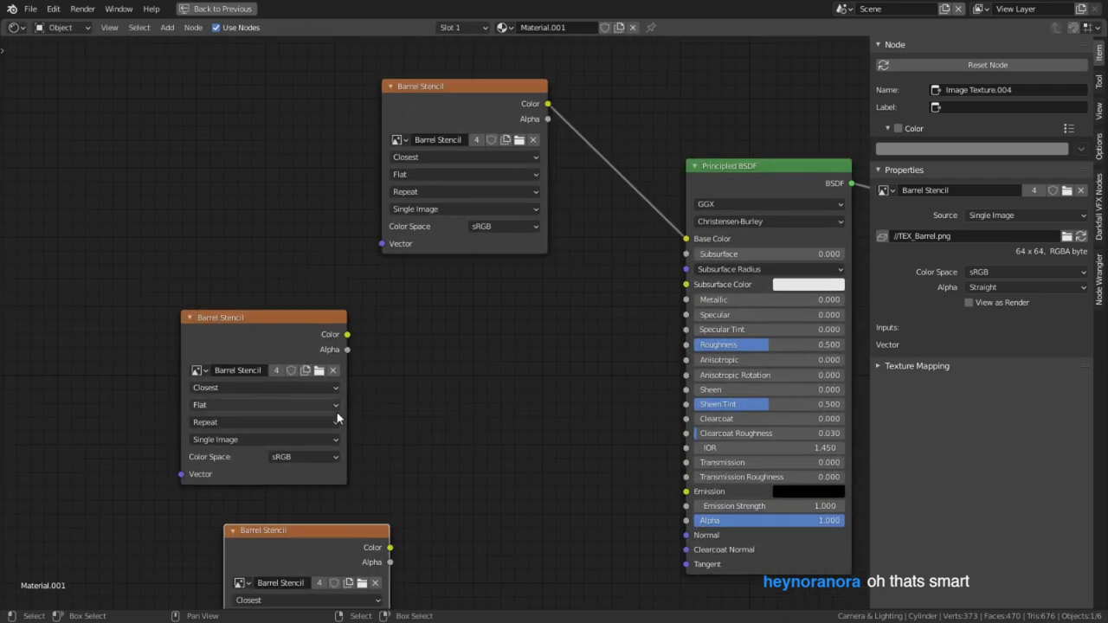
{"action": "middle_click_drag", "start_coordinate": [337, 412], "coordinate": [453, 329]}
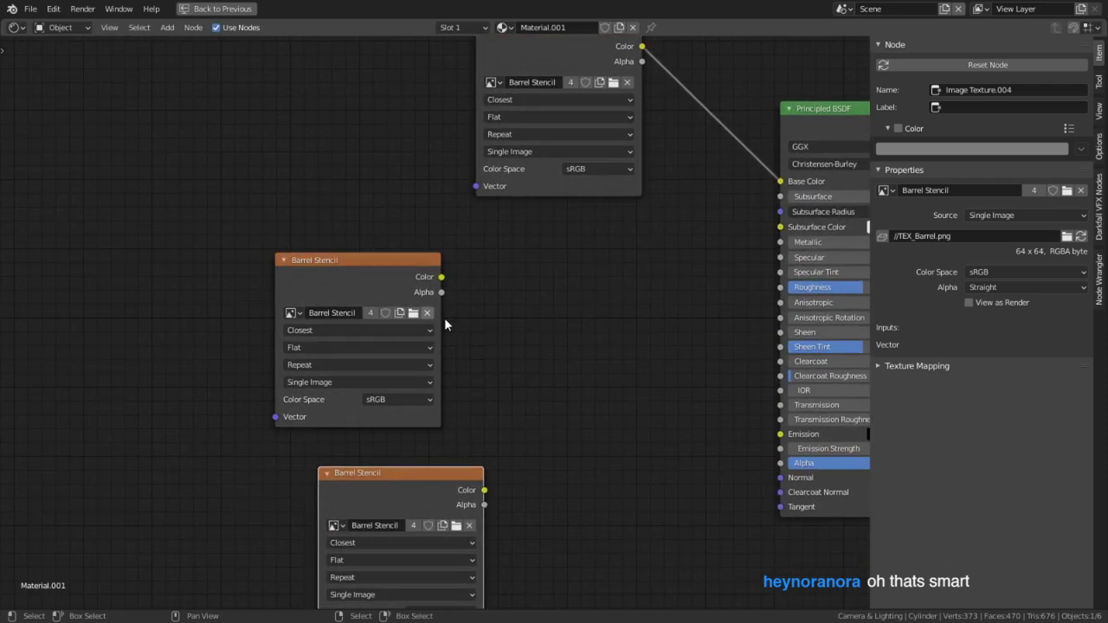
{"action": "left_click", "coordinate": [291, 313]}
{"action": "type", "text": "w"}
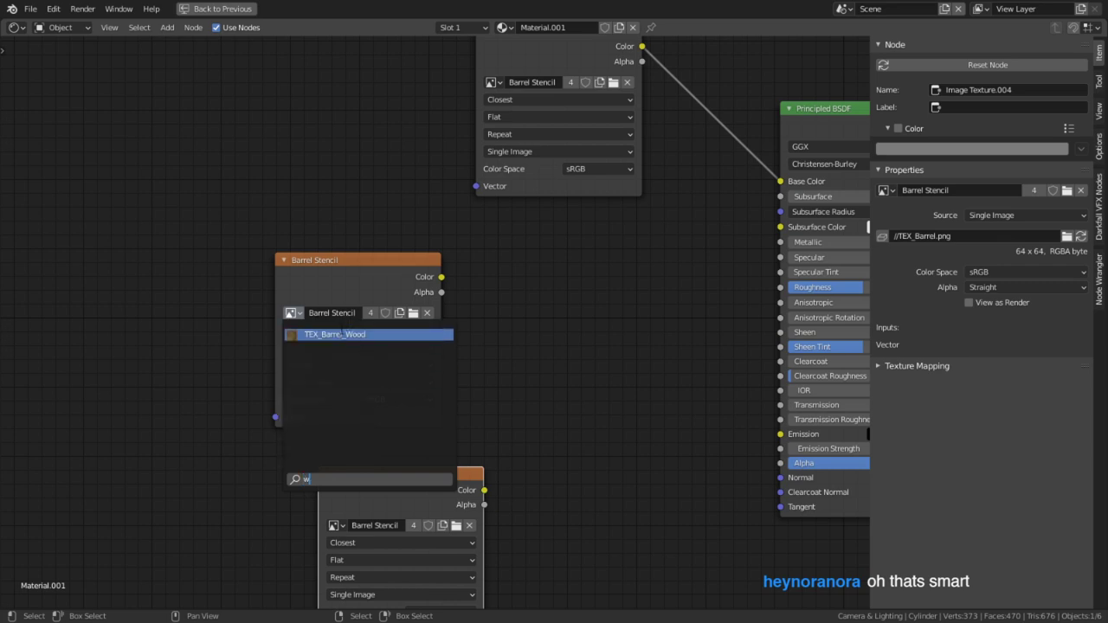
{"action": "key", "text": "Return"}
Align the second duplicated image texture node beneath the wood texture node and assign it the TEX_Barrel_Metal image
{"action": "left_click_drag", "start_coordinate": [417, 474], "coordinate": [373, 448]}
{"action": "left_click", "coordinate": [294, 499]}
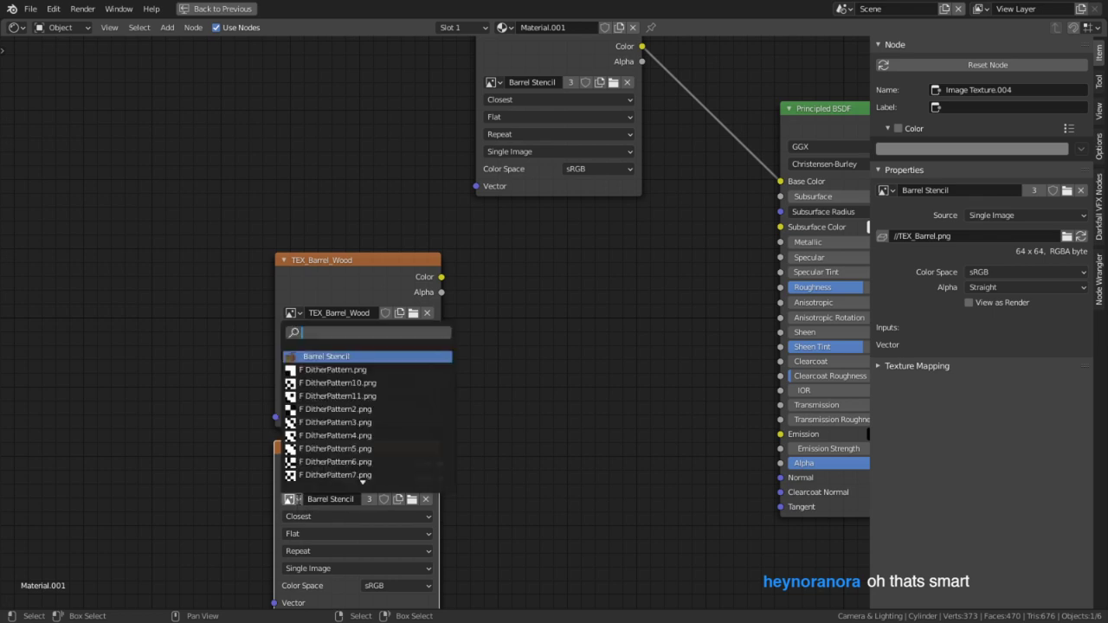
{"action": "type", "text": "w"}
{"action": "key", "text": "BackSpace"}
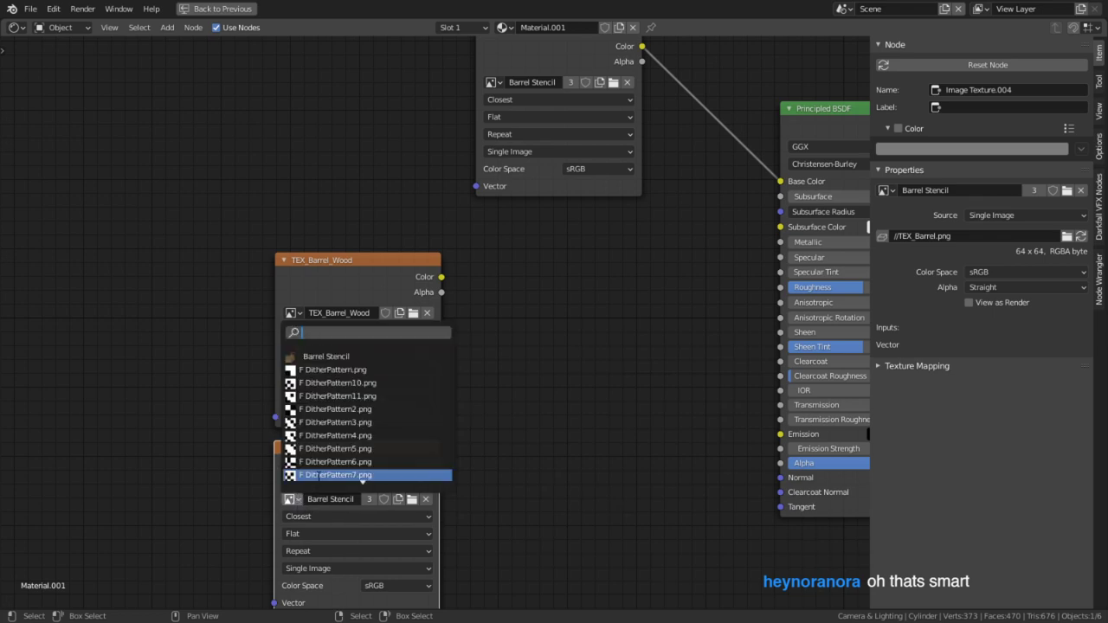
{"action": "type", "text": "m"}
{"action": "key", "text": "Return"}
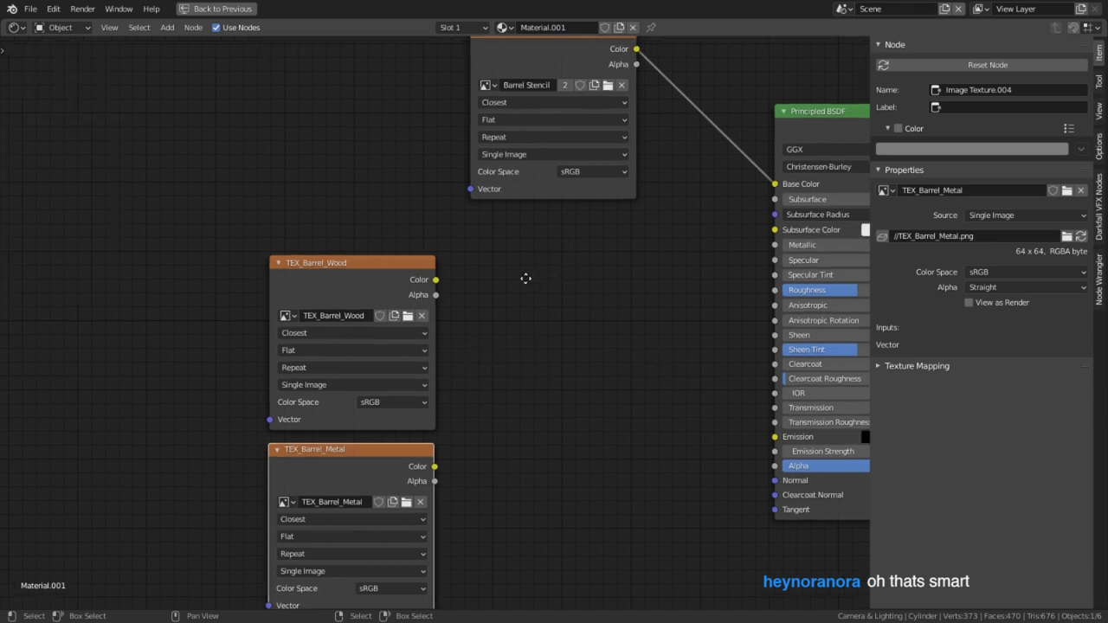
Disconnect the Barrel Stencil texture from the Principled BSDF's Base Color and move its node farther away from the shader
{"action": "middle_click_drag", "start_coordinate": [526, 277], "coordinate": [413, 324]}
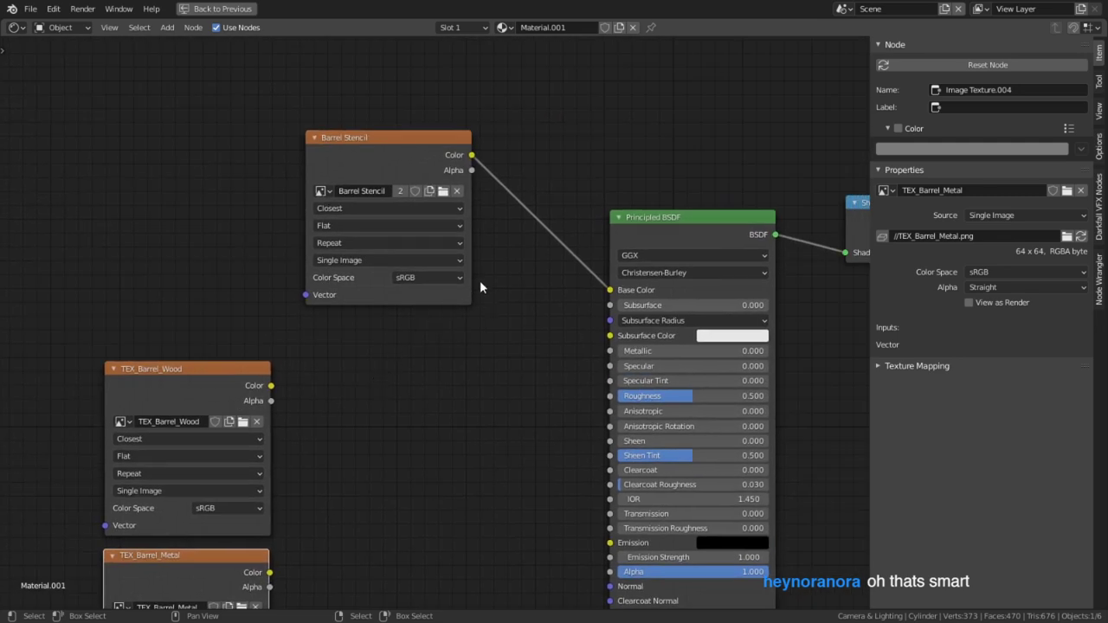
{"action": "left_click_drag", "start_coordinate": [446, 175], "coordinate": [295, 134]}
{"action": "left_click_drag", "start_coordinate": [610, 290], "coordinate": [259, 154]}
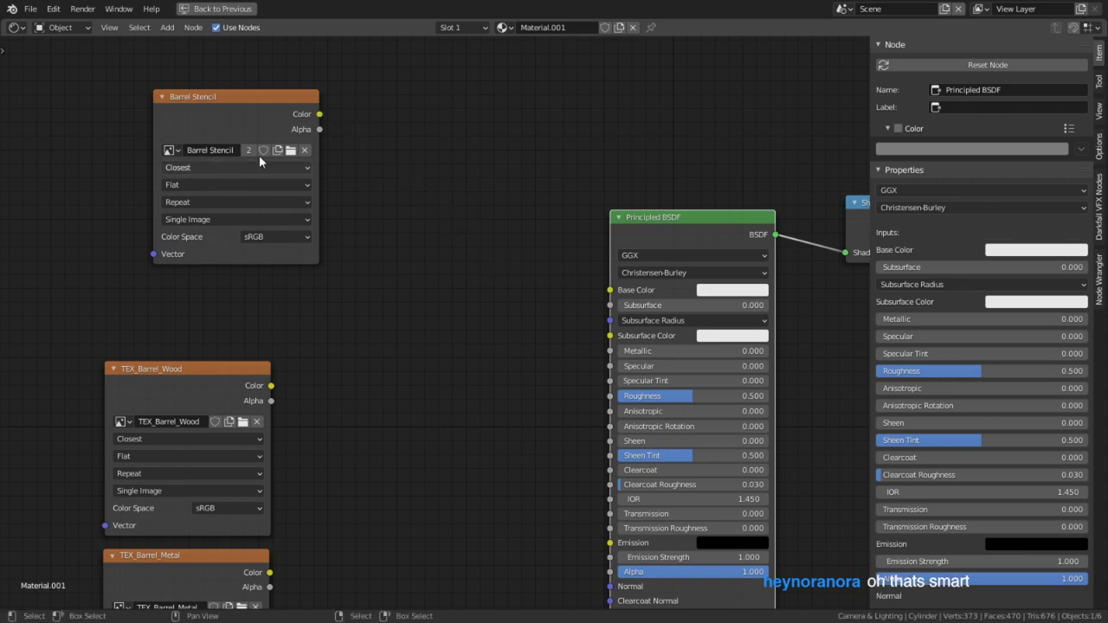
{"action": "left_click_drag", "start_coordinate": [219, 109], "coordinate": [108, 98]}
{"action": "scroll", "coordinate": [261, 235], "scroll_direction": "down", "scroll_amount": 1}
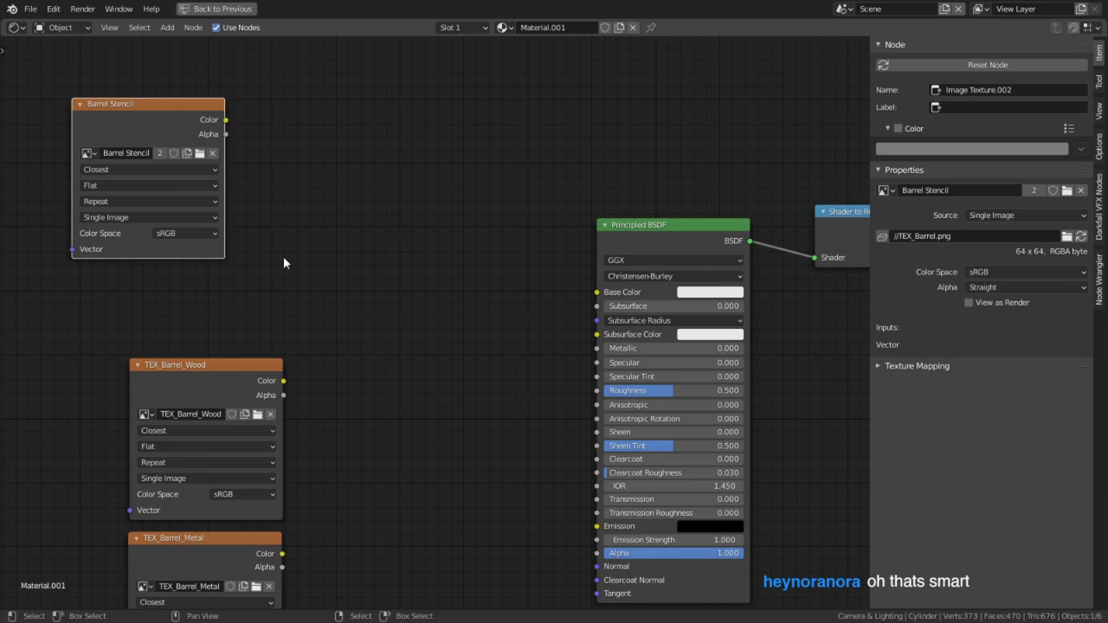
Select the Principled BSDF, Shader to RGB and Texture Color Compressor nodes and move them together well below the Material Output
{"action": "middle_click_drag", "start_coordinate": [460, 374], "coordinate": [476, 330]}
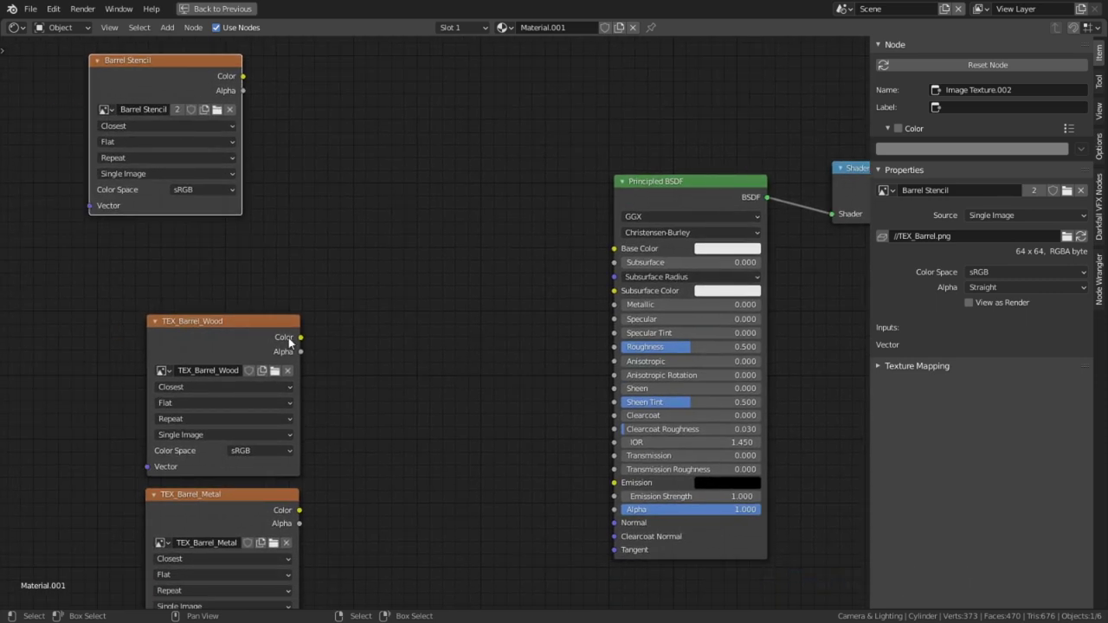
{"action": "middle_click_drag", "start_coordinate": [626, 286], "coordinate": [543, 327]}
{"action": "right_click", "coordinate": [627, 253]}
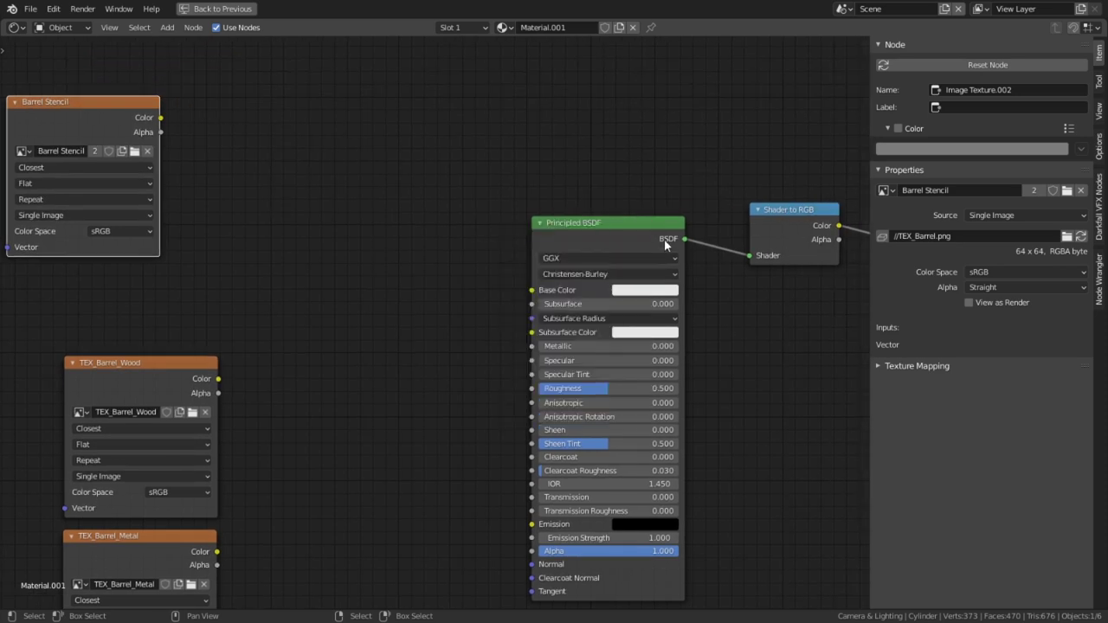
{"action": "middle_click_drag", "start_coordinate": [767, 226], "coordinate": [593, 230]}
{"action": "left_click", "coordinate": [637, 220]}
{"action": "left_click", "coordinate": [752, 206], "text": "shift"}
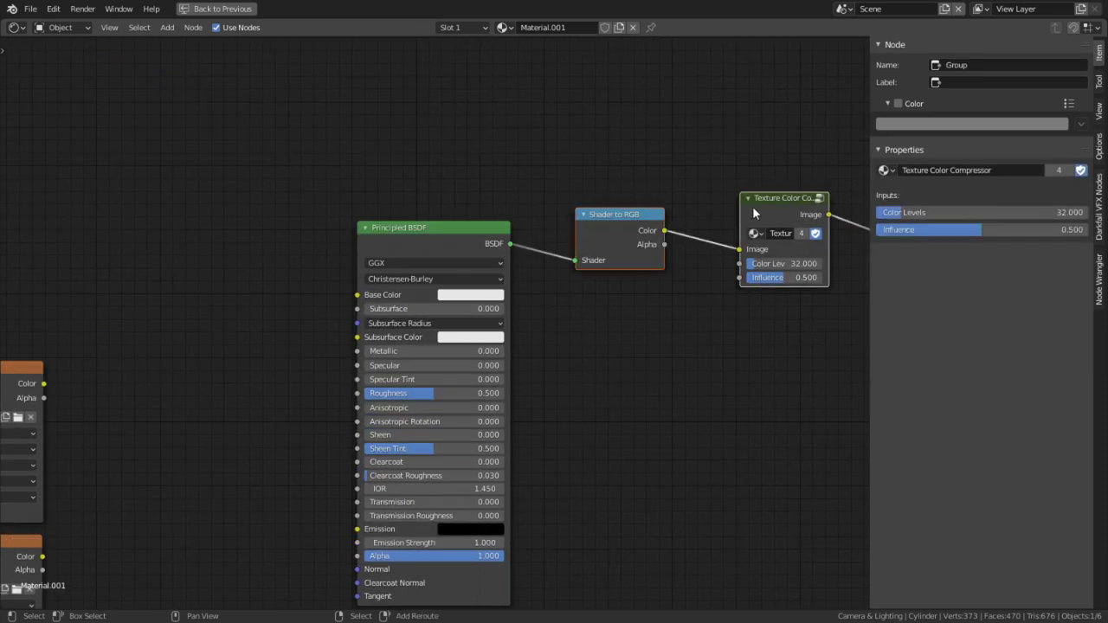
{"action": "left_click", "coordinate": [471, 232]}
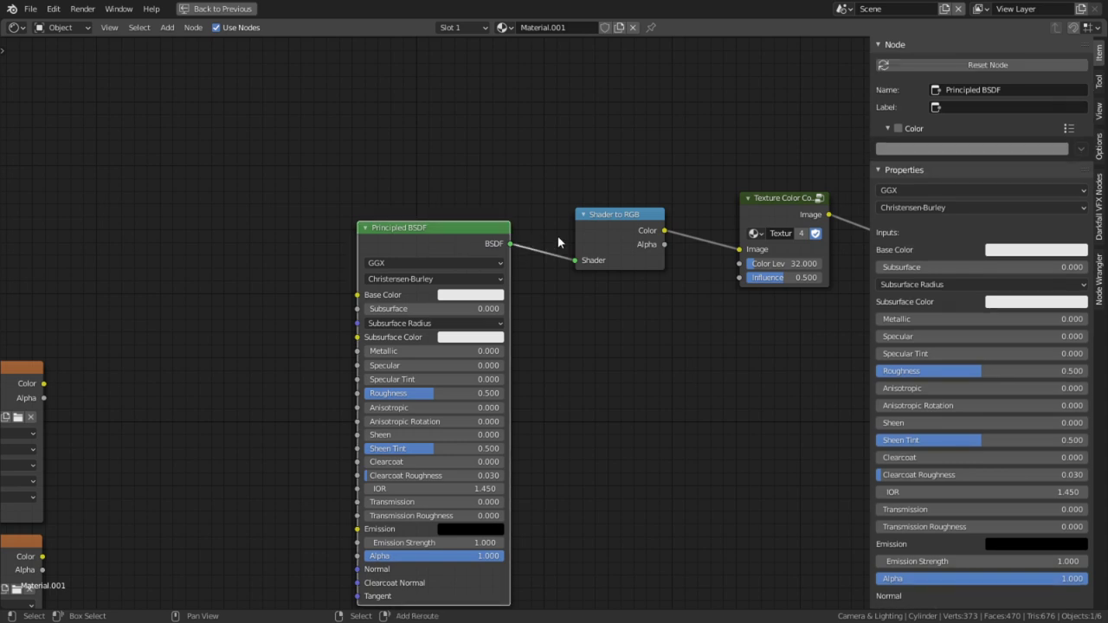
{"action": "left_click", "coordinate": [605, 235], "text": "shift"}
{"action": "left_click", "coordinate": [766, 218], "text": "shift"}
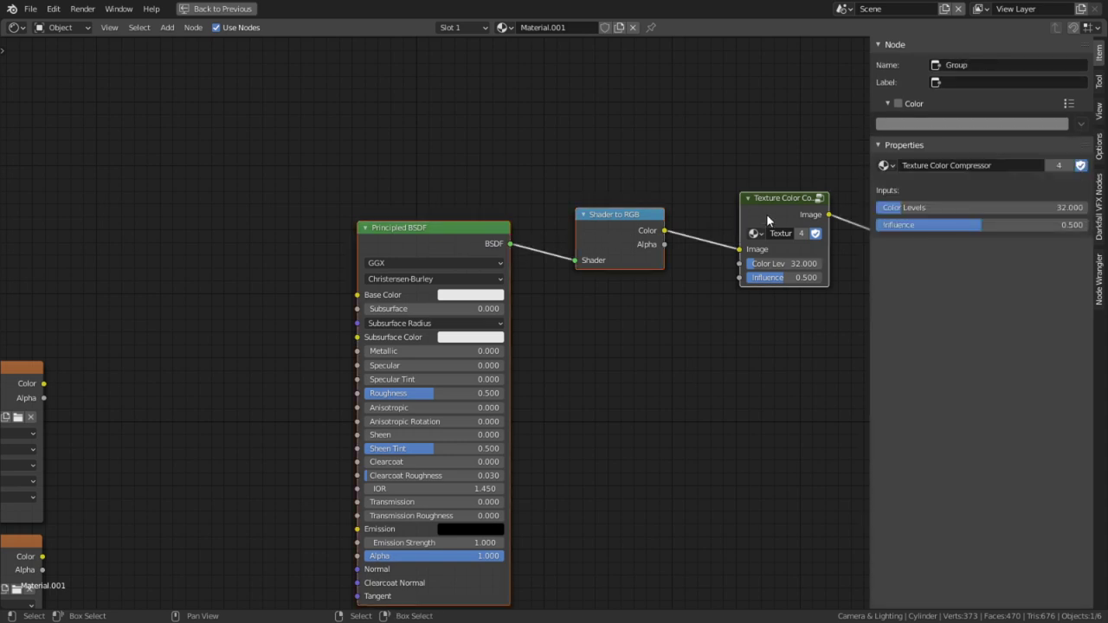
{"action": "key", "text": "g"}
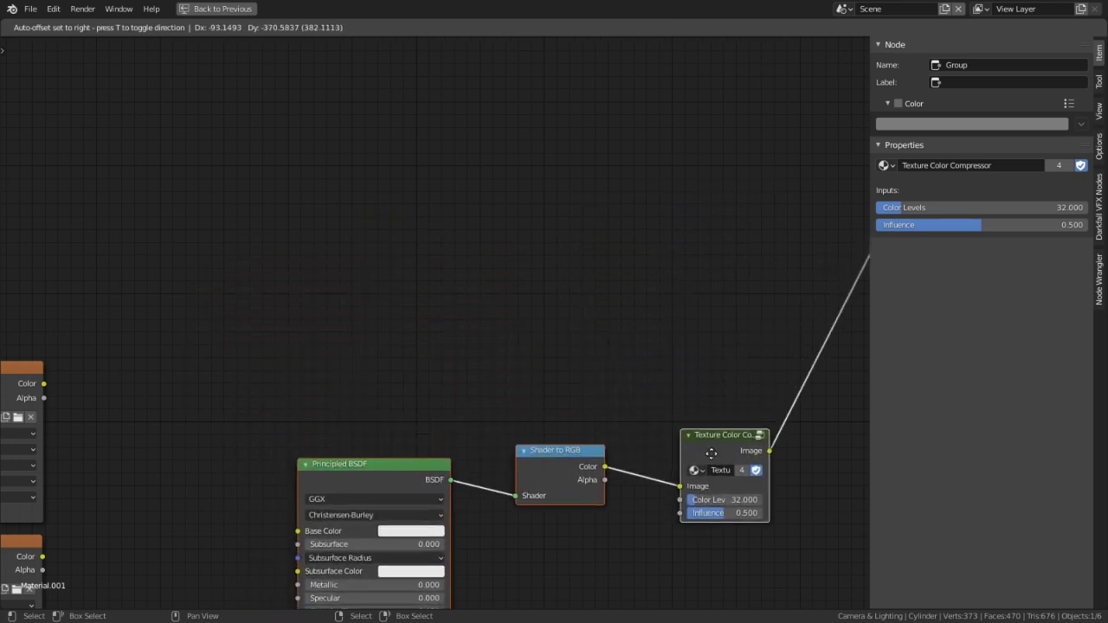
{"action": "left_click", "coordinate": [716, 459]}
{"action": "middle_click_drag", "start_coordinate": [765, 405], "coordinate": [679, 398]}
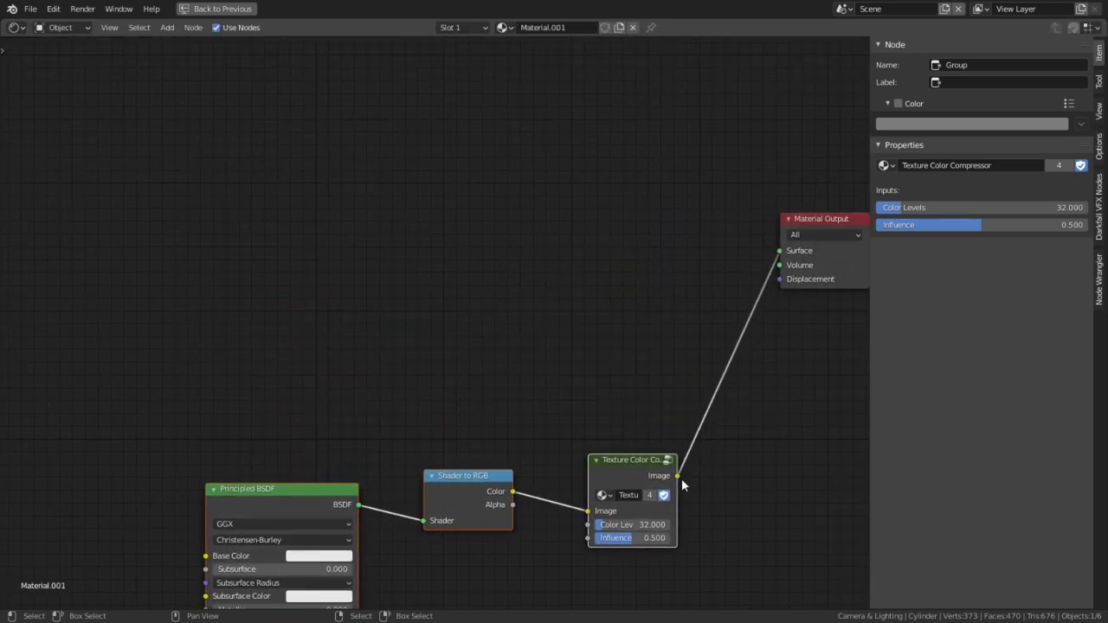
{"action": "key", "text": "f"}
{"action": "key", "text": "ctrl+z"}
{"action": "left_click", "coordinate": [630, 458]}
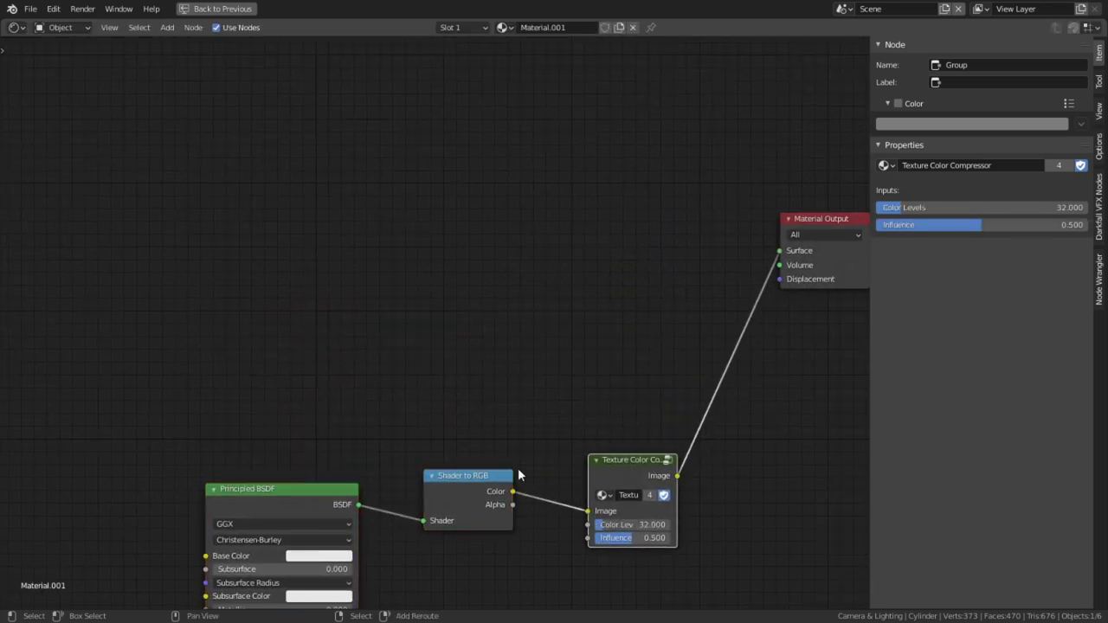
{"action": "left_click", "coordinate": [455, 490]}
{"action": "left_click", "coordinate": [279, 489]}
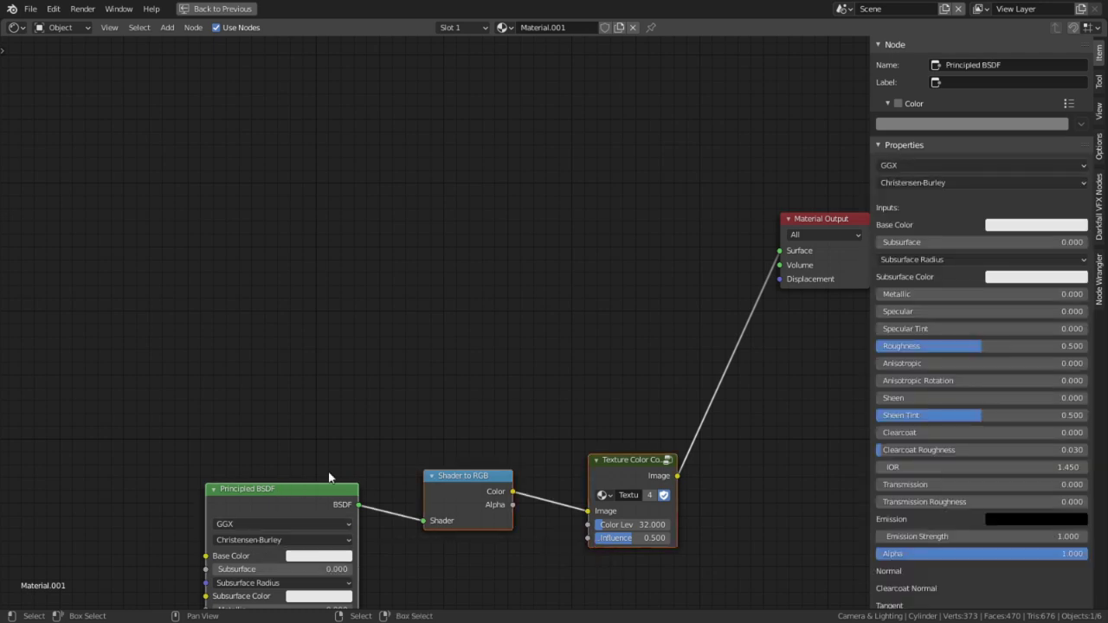
{"action": "key", "text": "p"}
{"action": "left_click", "coordinate": [675, 481]}
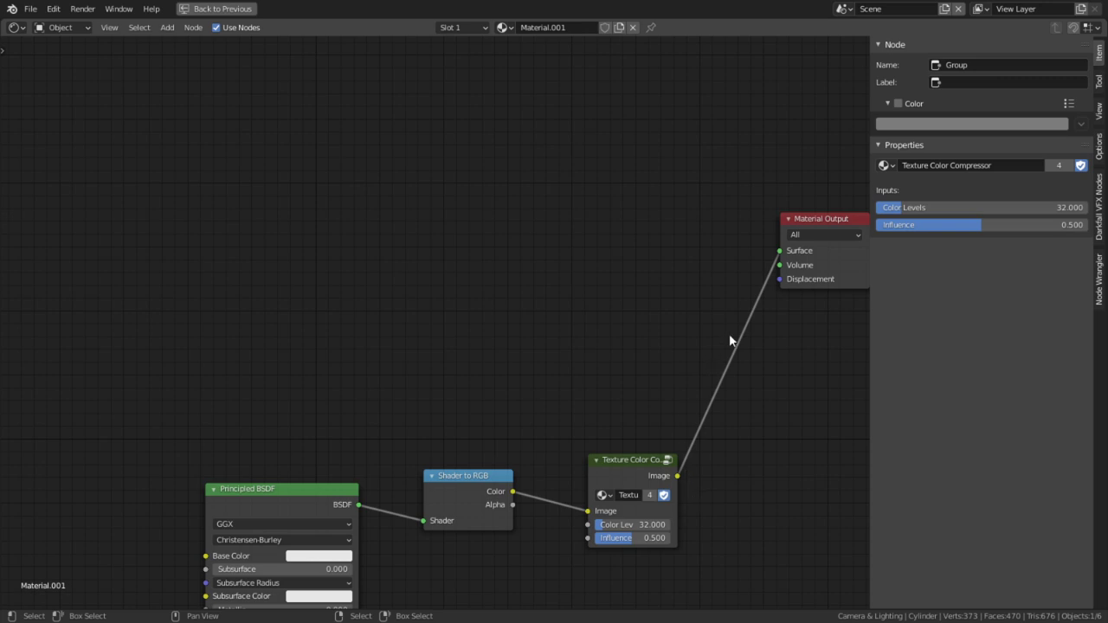
Connect a new Diffuse BSDF to the Material Output's Surface in place of the Texture Color Compressor
{"action": "left_click_drag", "start_coordinate": [782, 251], "coordinate": [720, 266]}
{"action": "middle_click_drag", "start_coordinate": [234, 452], "coordinate": [344, 421]}
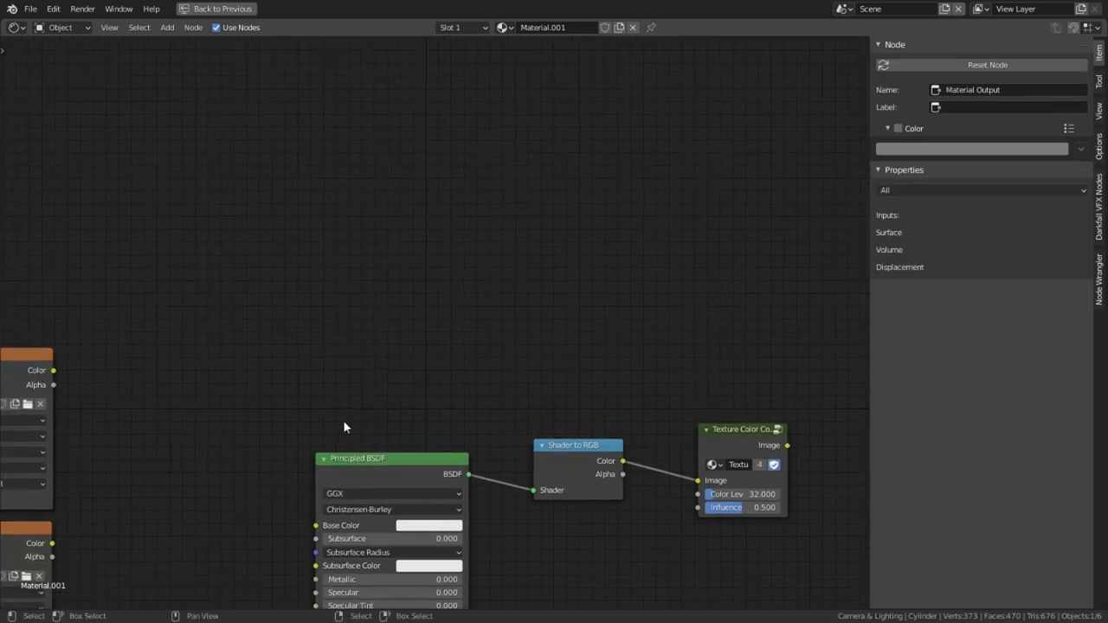
{"action": "scroll", "coordinate": [344, 421], "scroll_direction": "down", "scroll_amount": 3}
{"action": "key", "text": "shift+a"}
{"action": "left_click", "coordinate": [576, 288]}
{"action": "type", "text": "di"}
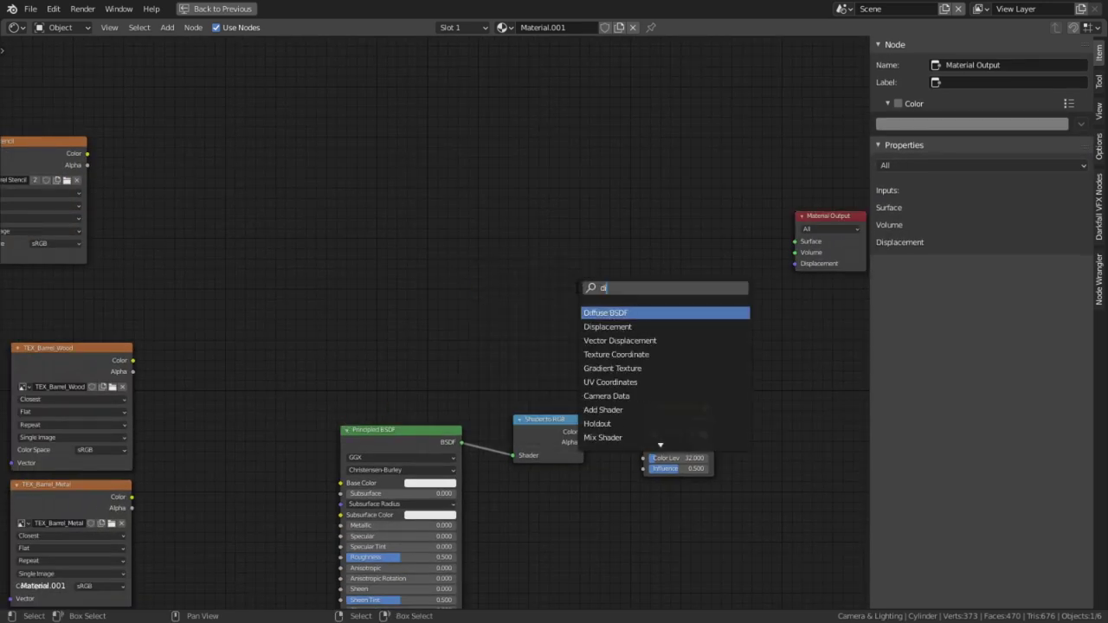
{"action": "type", "text": "ff"}
{"action": "key", "text": "Return"}
{"action": "left_click", "coordinate": [616, 273]}
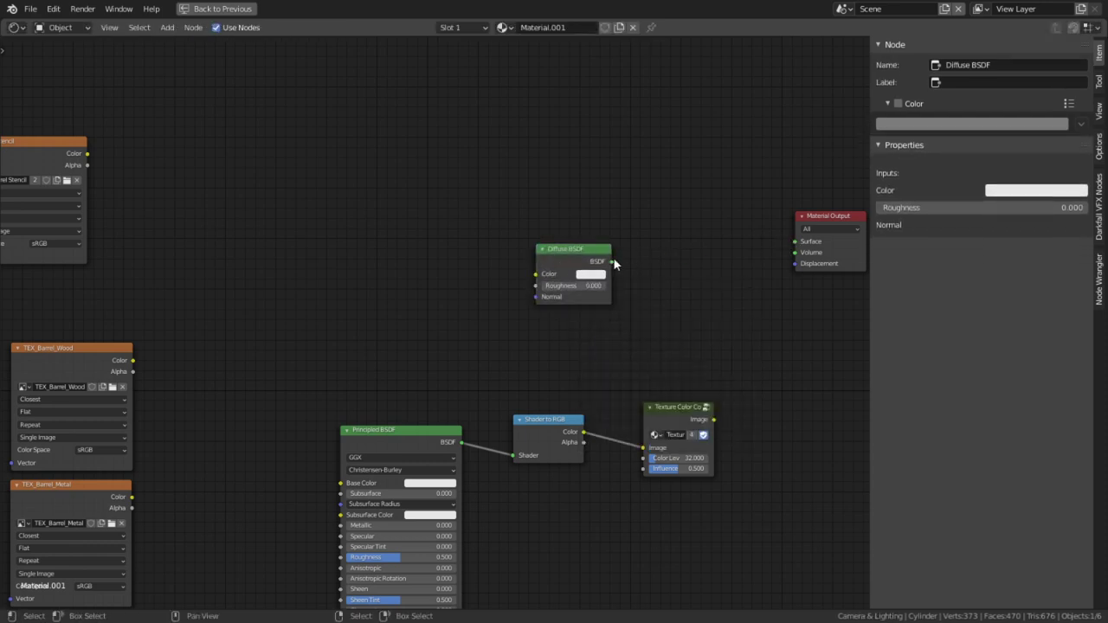
{"action": "left_click_drag", "start_coordinate": [613, 262], "coordinate": [792, 242]}
Move the TEX_Barrel_Wood and TEX_Barrel_Metal texture nodes together next to the Diffuse BSDF's input side
{"action": "left_click", "coordinate": [119, 350]}
{"action": "left_click", "coordinate": [23, 490], "text": "shift"}
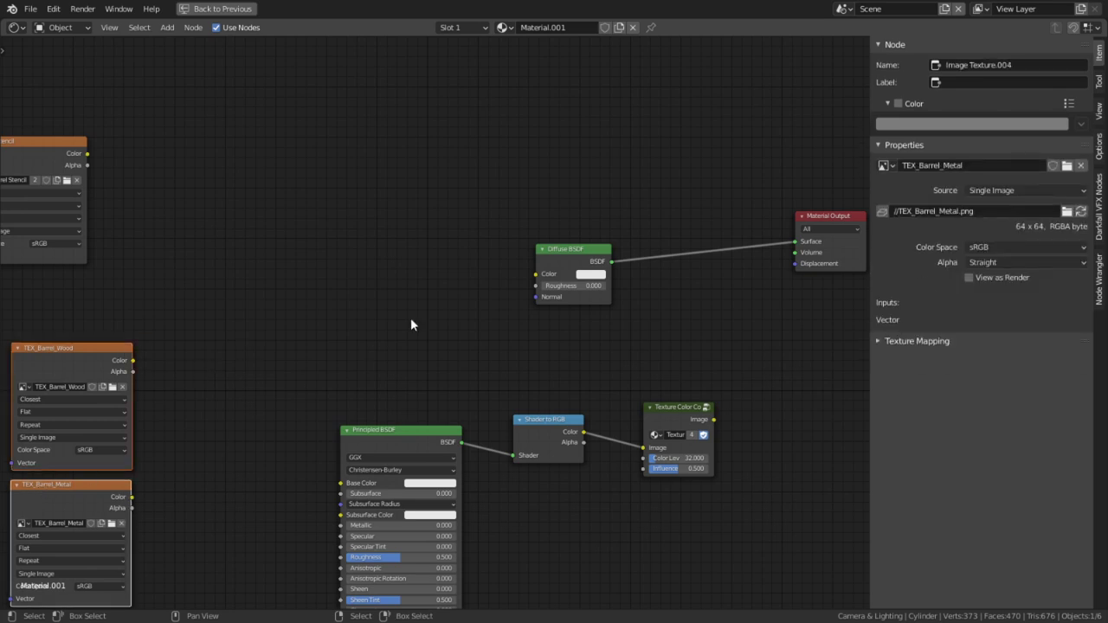
{"action": "key", "text": "g"}
{"action": "left_click", "coordinate": [606, 143]}
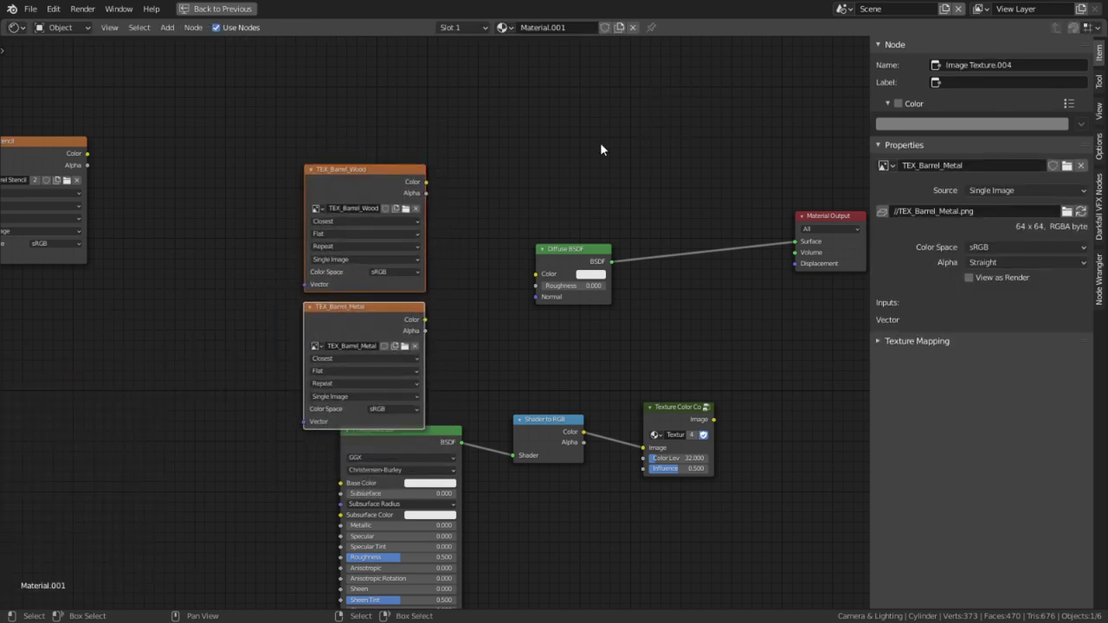
Add a MixRGB node between the barrel texture nodes and the Diffuse BSDF
{"action": "scroll", "coordinate": [425, 333], "scroll_direction": "up", "scroll_amount": 2}
{"action": "key", "text": "shift+a"}
{"action": "left_click", "coordinate": [506, 212]}
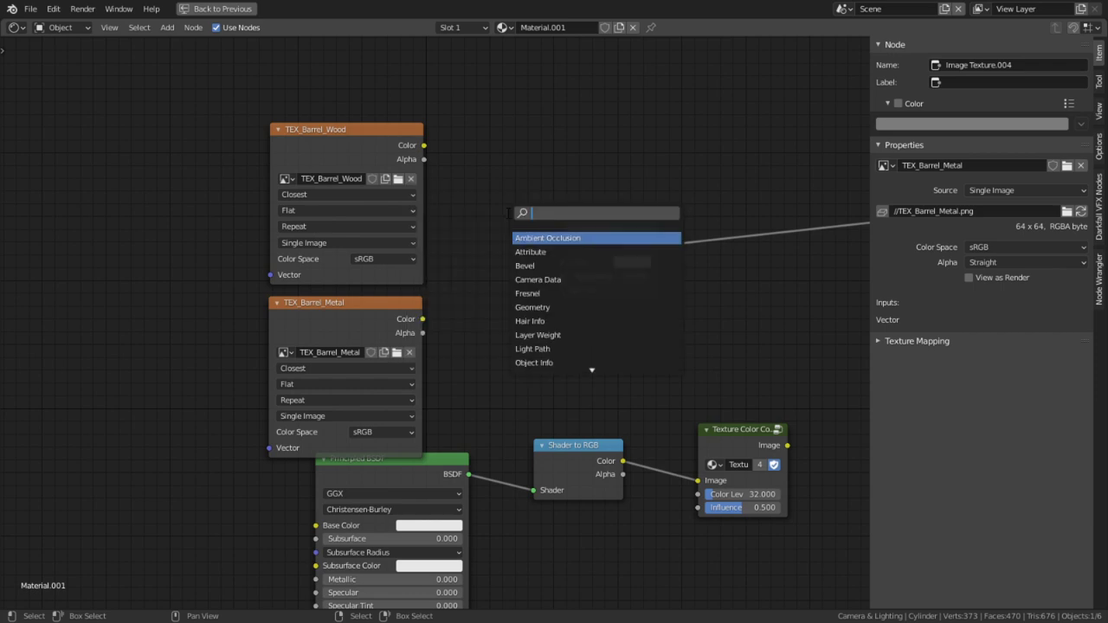
{"action": "type", "text": "mix"}
{"action": "key", "text": "Down"}
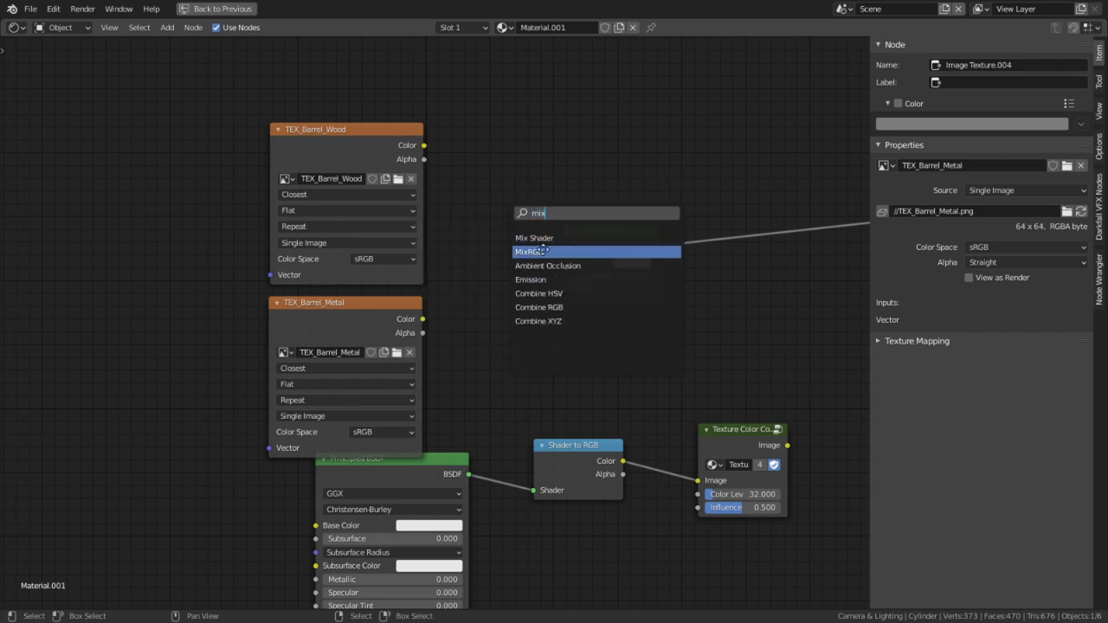
{"action": "key", "text": "Return"}
{"action": "left_click", "coordinate": [491, 231]}
Connect the wood texture's Color to the Mix node's Color1, and the metal texture's Color to Color2 and Alpha to Fac
{"action": "left_click_drag", "start_coordinate": [423, 319], "coordinate": [459, 295]}
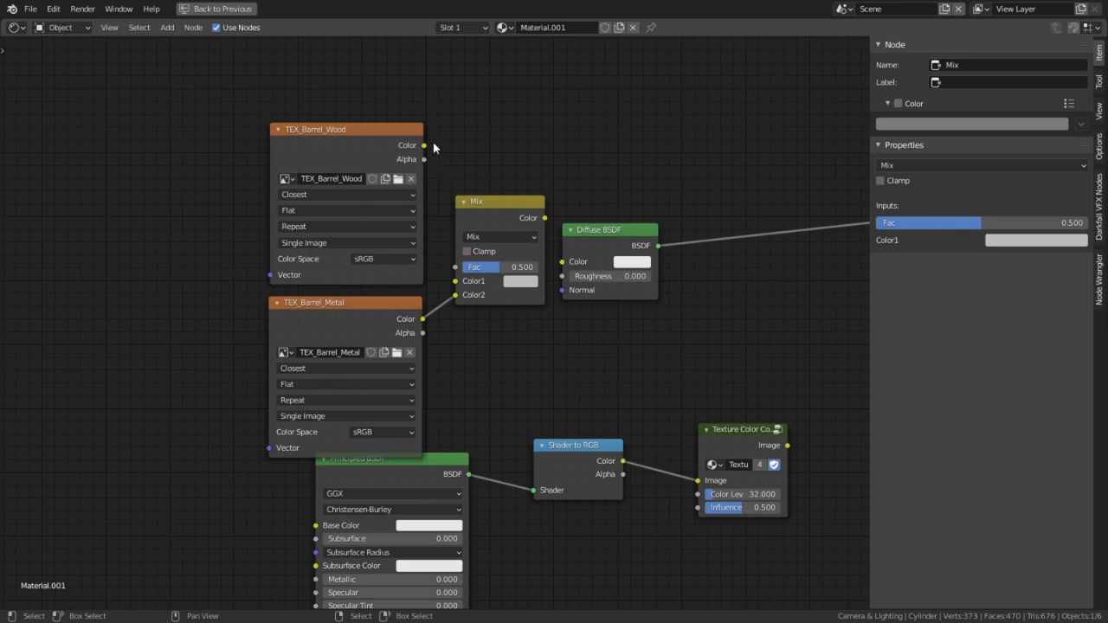
{"action": "left_click_drag", "start_coordinate": [425, 145], "coordinate": [450, 294]}
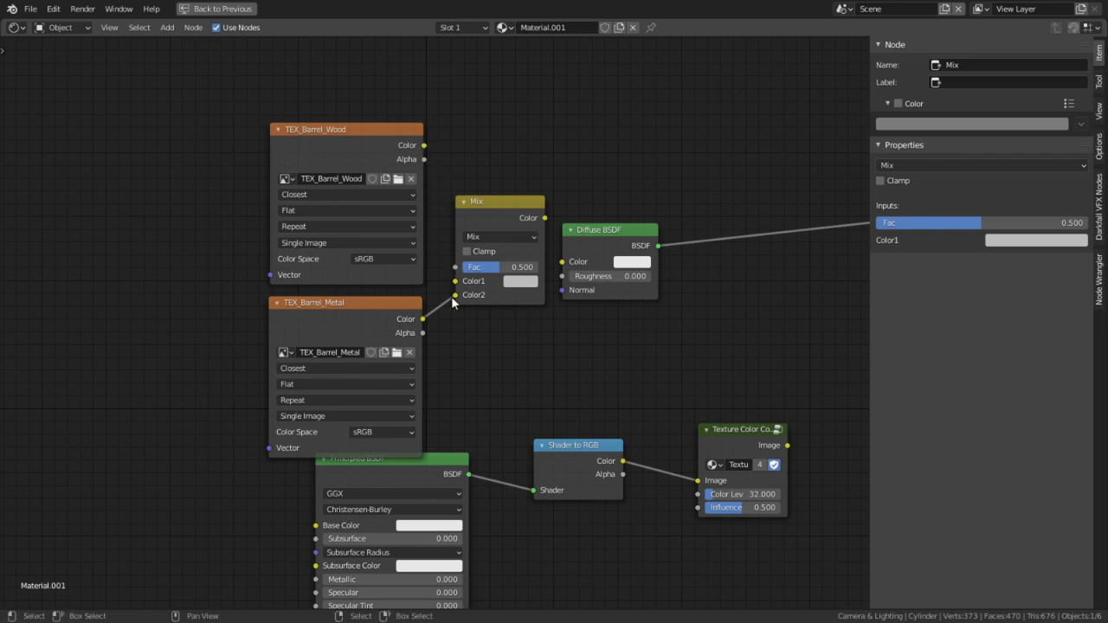
{"action": "left_click", "coordinate": [419, 149]}
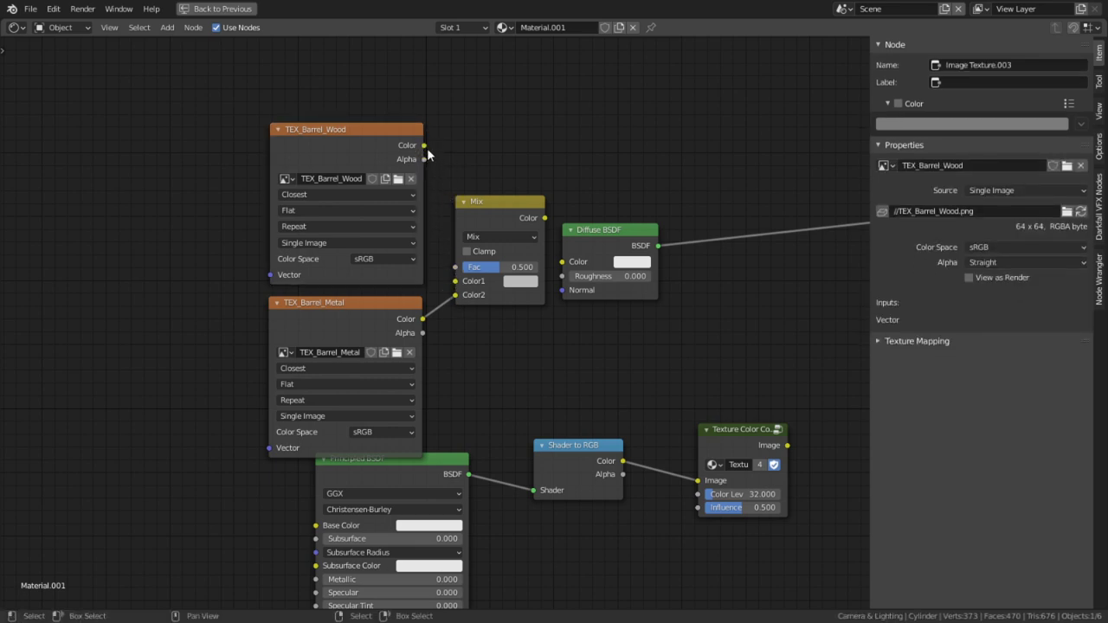
{"action": "left_click_drag", "start_coordinate": [425, 146], "coordinate": [452, 295]}
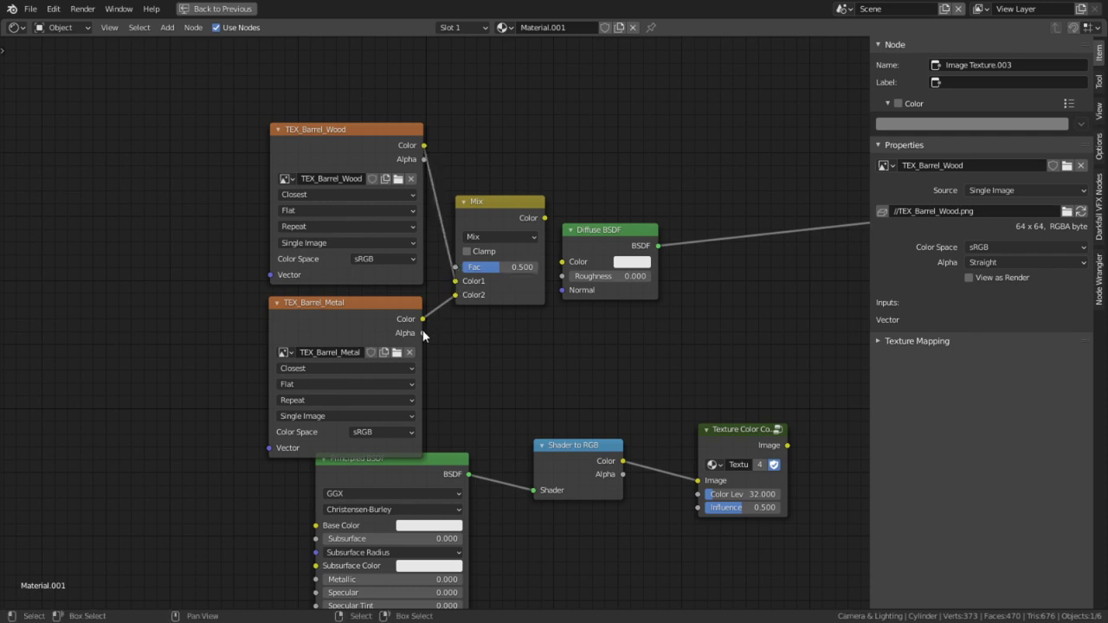
{"action": "left_click_drag", "start_coordinate": [423, 333], "coordinate": [461, 295]}
Restore the full workspace layout and connect the Mix node's output to the Diffuse BSDF's Color
{"action": "key", "text": "ctrl+space"}
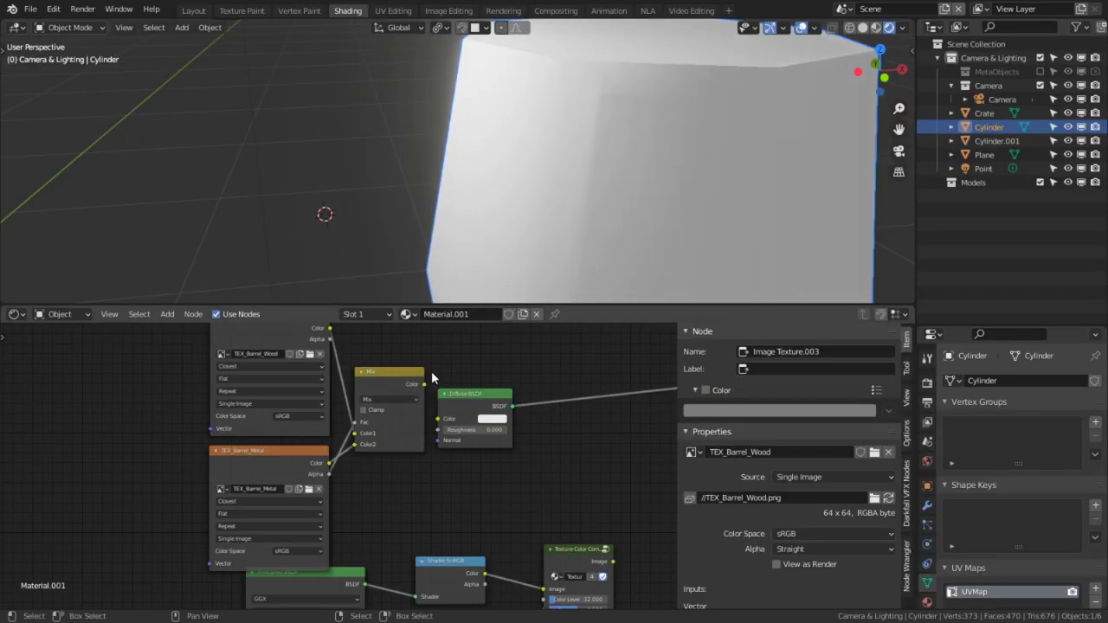
{"action": "left_click_drag", "start_coordinate": [431, 371], "coordinate": [529, 382]}
{"action": "left_click_drag", "start_coordinate": [437, 407], "coordinate": [495, 420]}
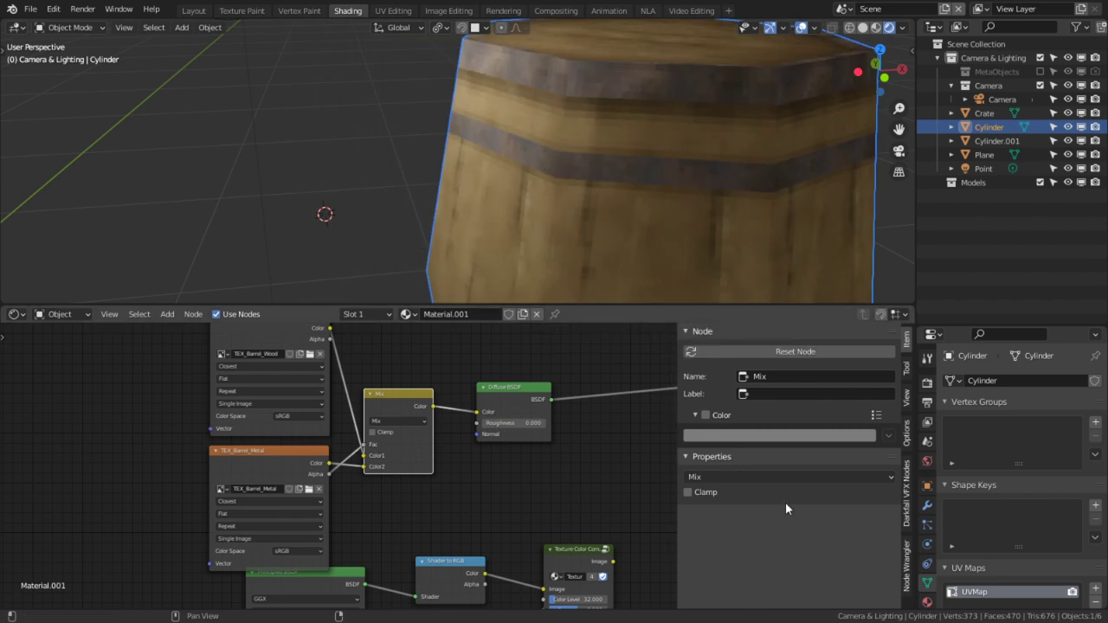
Duplicate the TEX_Barrel_Wood image texture node and place the copy above the Mix node
{"action": "middle_click_drag", "start_coordinate": [282, 382], "coordinate": [251, 424]}
{"action": "left_click", "coordinate": [247, 382]}
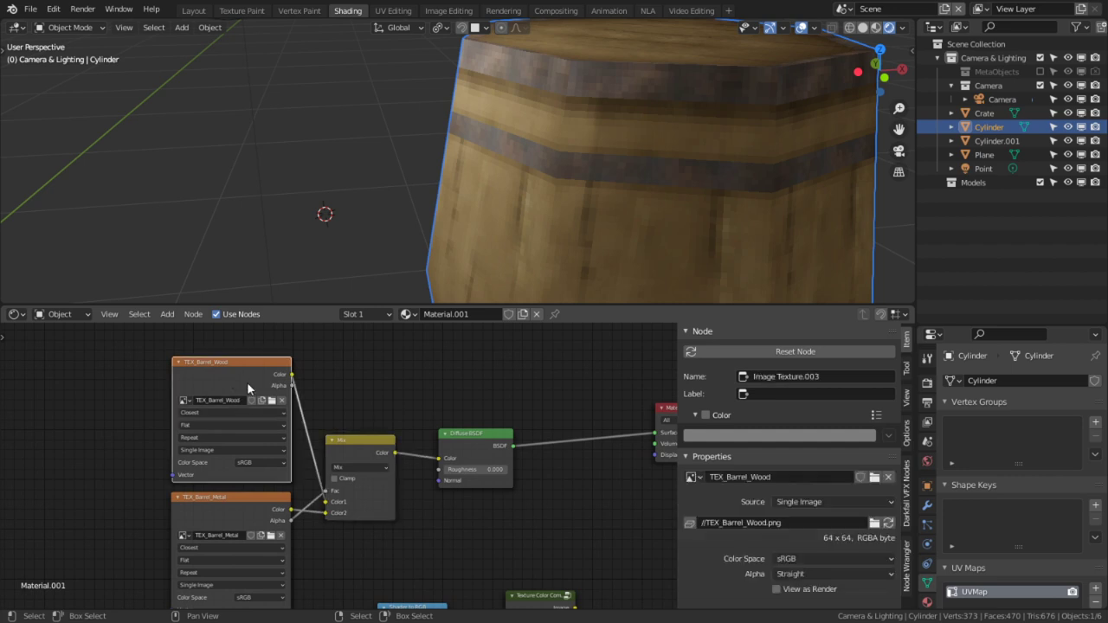
{"action": "key", "text": "shift+d"}
{"action": "left_click", "coordinate": [502, 585]}
{"action": "middle_click_drag", "start_coordinate": [453, 490], "coordinate": [439, 527]}
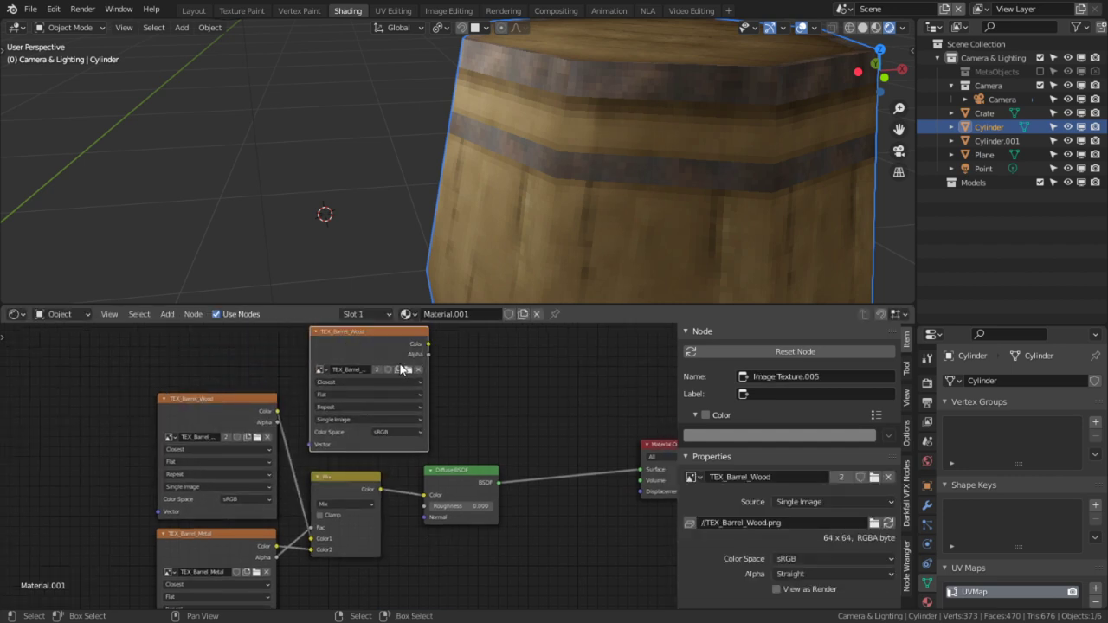
Create a new 64 × 64 px Color Grid image named Spec_Barrel in the duplicated image texture node
{"action": "left_click", "coordinate": [399, 370]}
{"action": "left_click", "coordinate": [420, 393]}
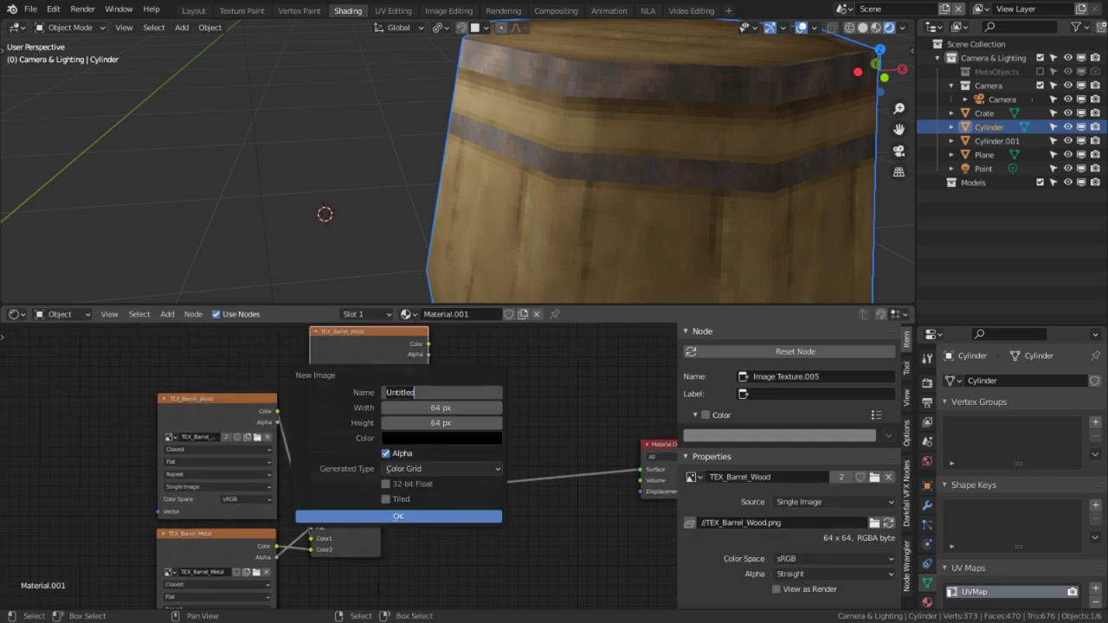
{"action": "type", "text": "Barrel Se"}
{"action": "type", "text": "c"}
{"action": "key", "text": "ctrl+BackSpace"}
{"action": "key", "text": "ctrl+BackSpace"}
{"action": "type", "text": "Spec_Barrel"}
{"action": "key", "text": "Return"}
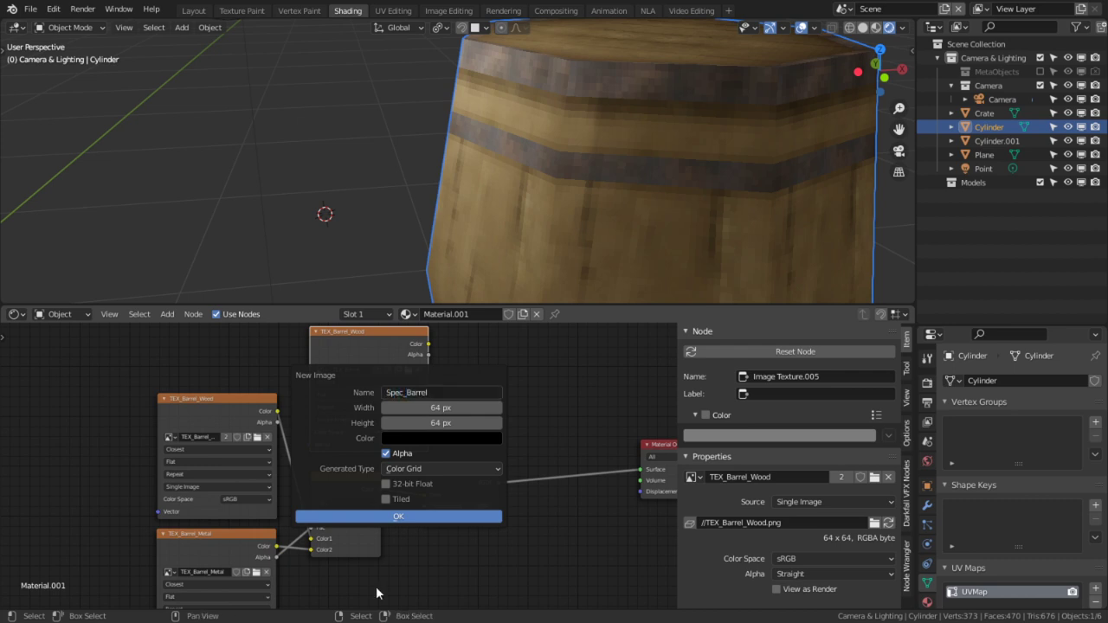
{"action": "left_click", "coordinate": [412, 516]}
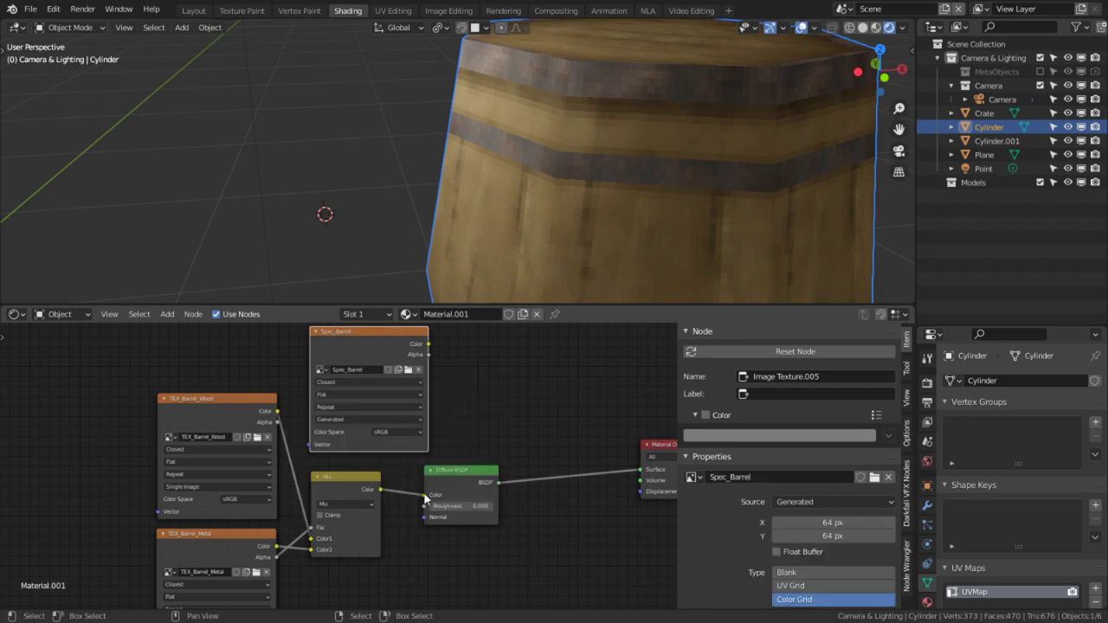
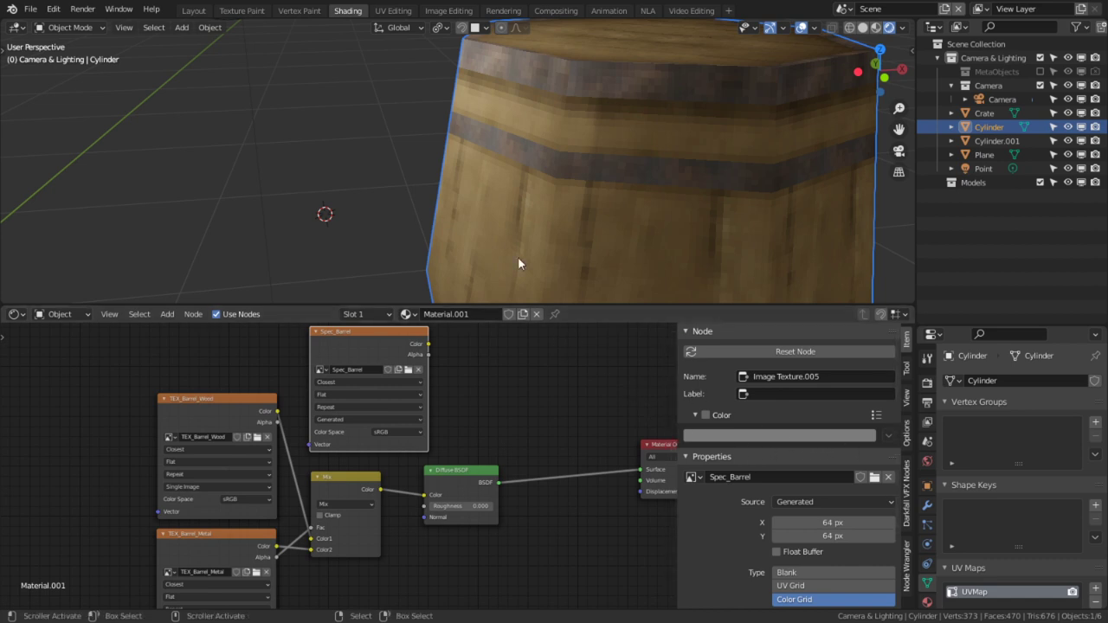
Switch to the Texture Paint workspace, fit the whole barrel in view, and display TEX_Barrel_Wood in the image editor
{"action": "left_click", "coordinate": [260, 11]}
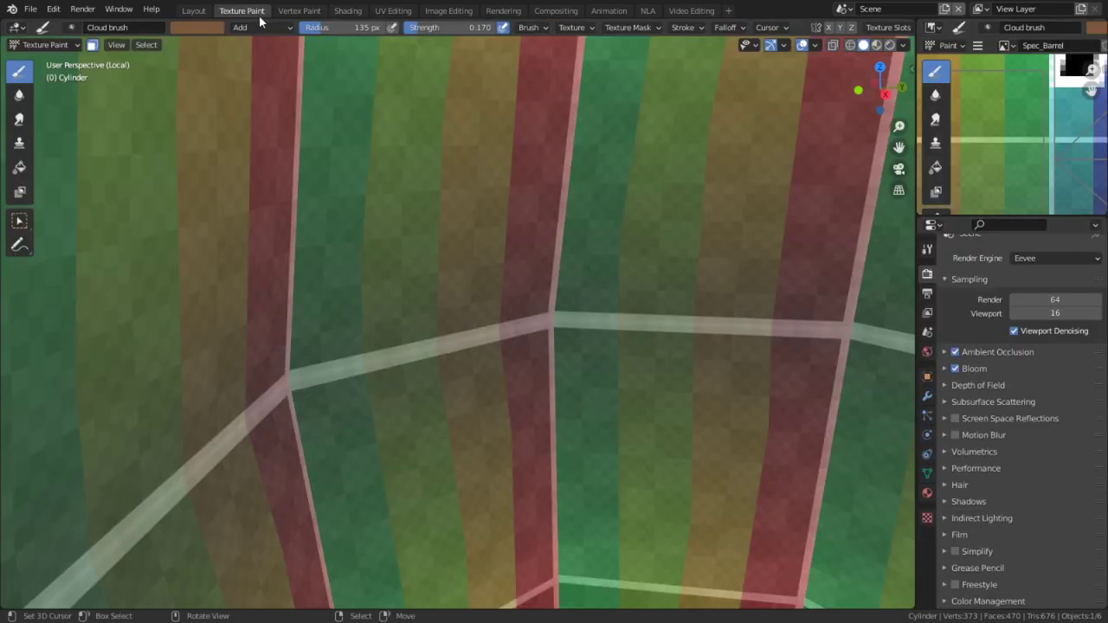
{"action": "scroll", "coordinate": [430, 217], "scroll_direction": "down", "scroll_amount": 8}
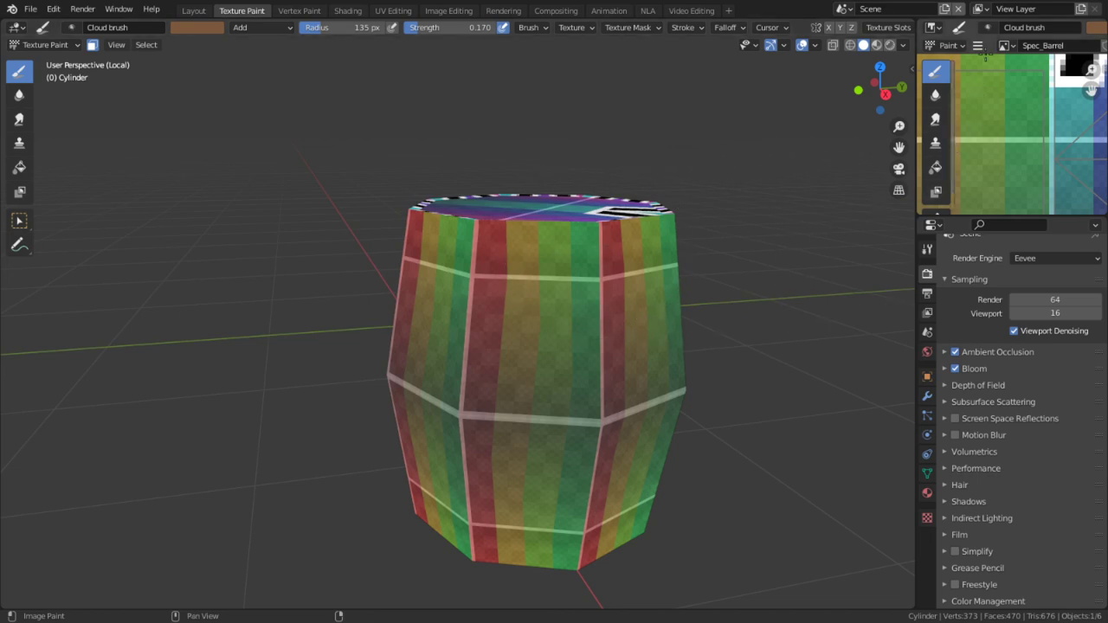
{"action": "left_click", "coordinate": [1004, 47]}
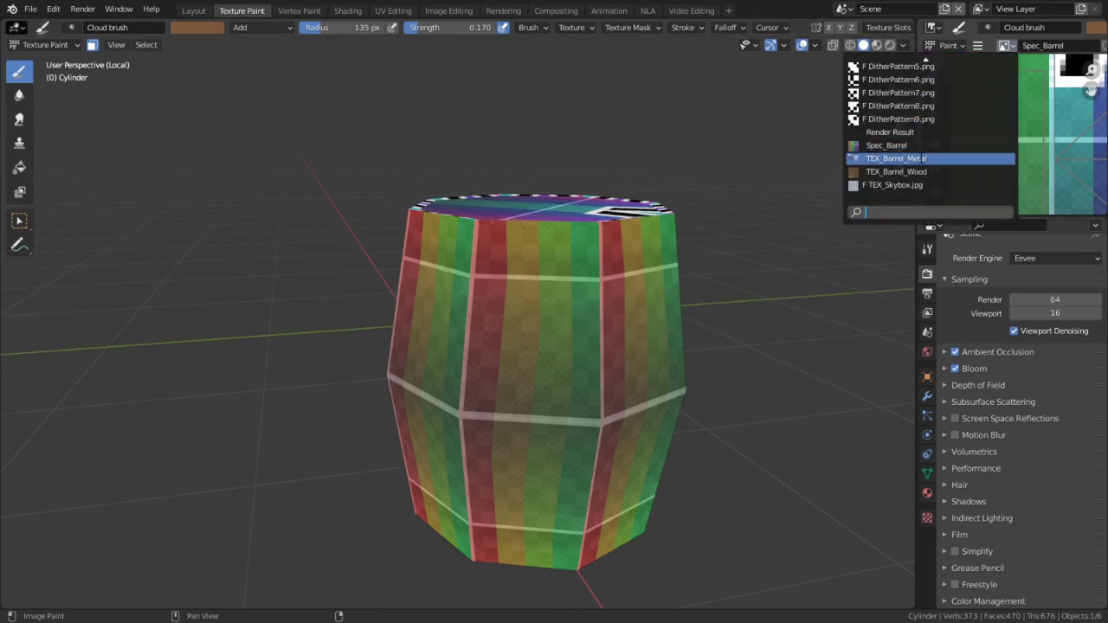
{"action": "left_click", "coordinate": [883, 171]}
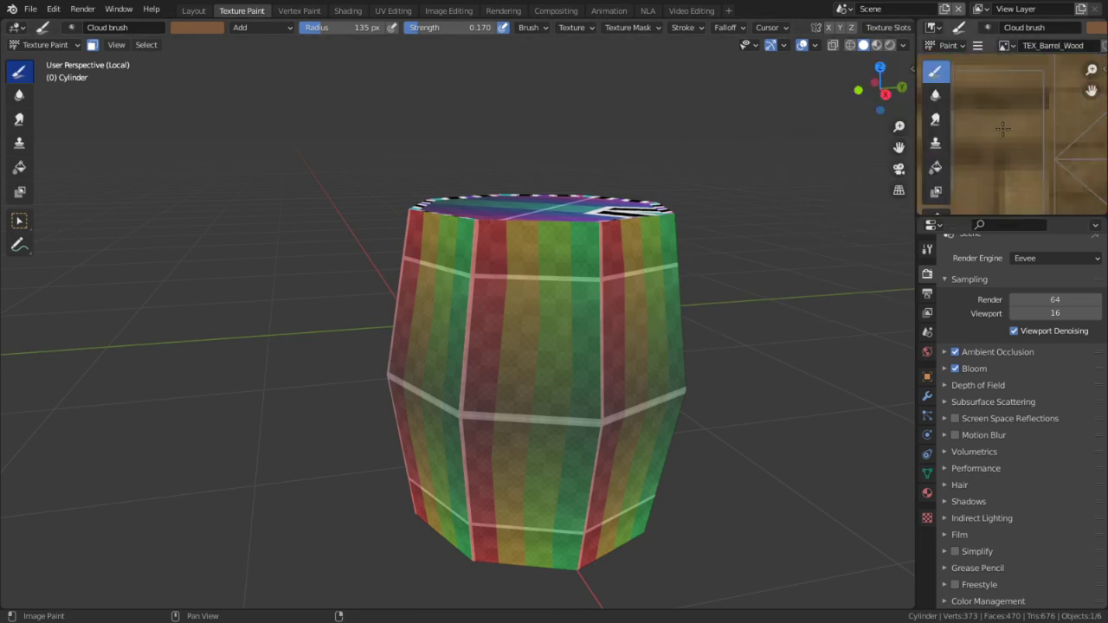
Save the TEX_Barrel_Wood image to its existing file
{"action": "key", "text": "q"}
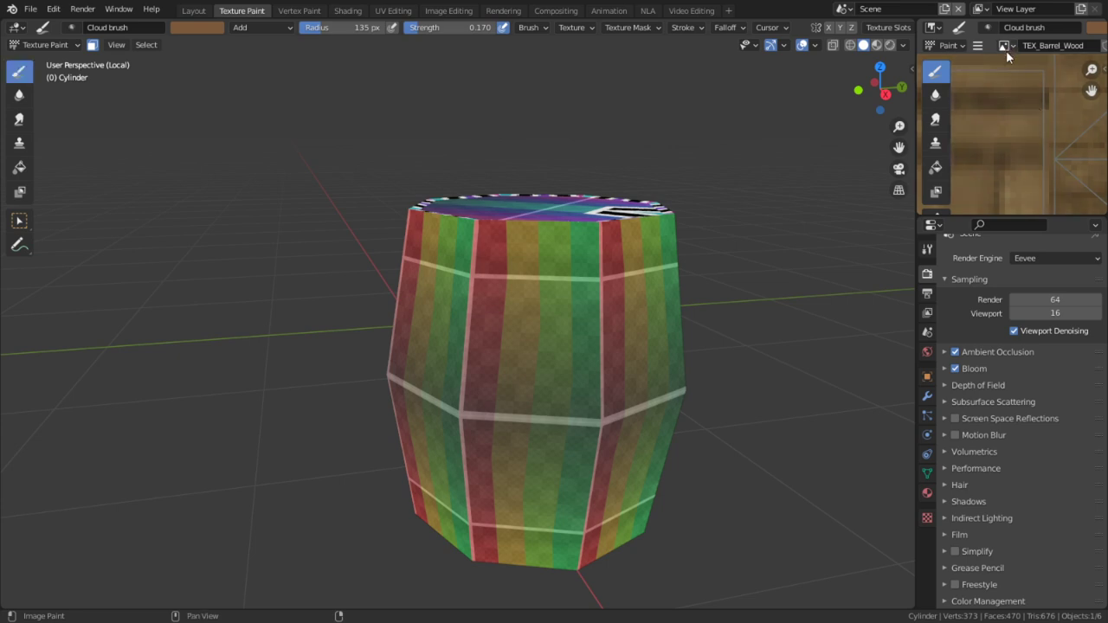
{"action": "left_click", "coordinate": [977, 47]}
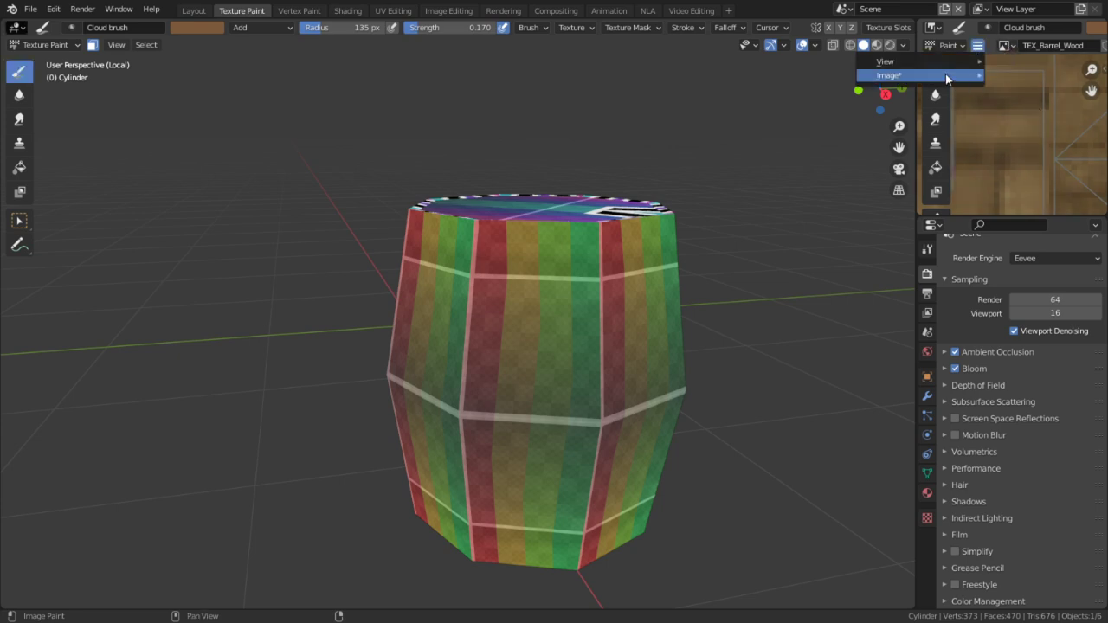
{"action": "mouse_move", "coordinate": [928, 76]}
{"action": "left_click", "coordinate": [839, 180]}
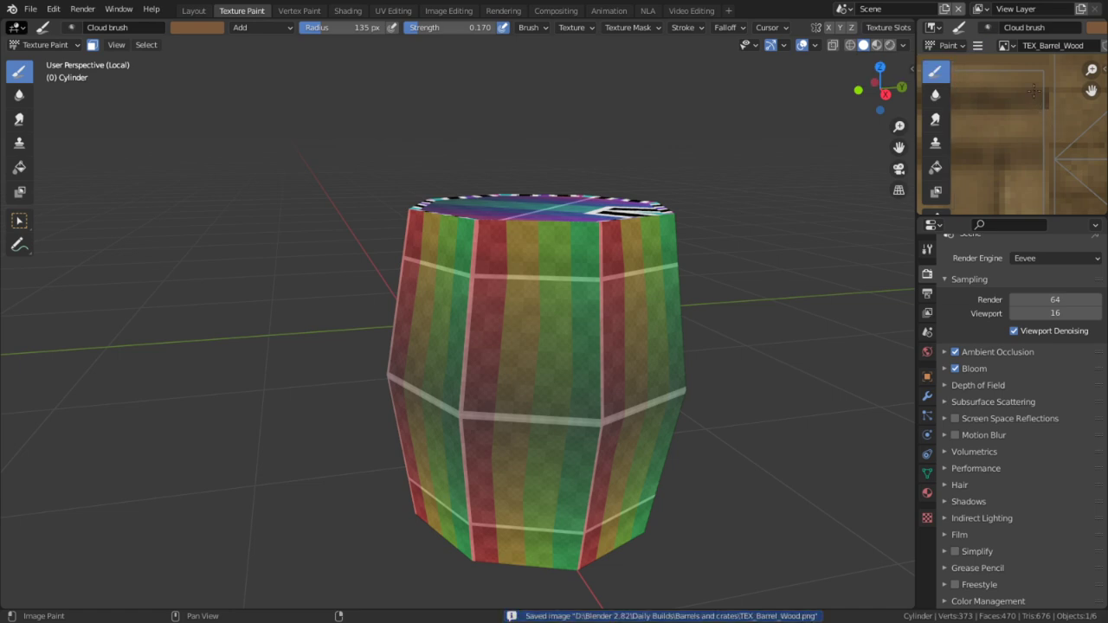
Display TEX_Barrel_Metal in the image editor and save it to its existing file
{"action": "left_click", "coordinate": [1007, 45]}
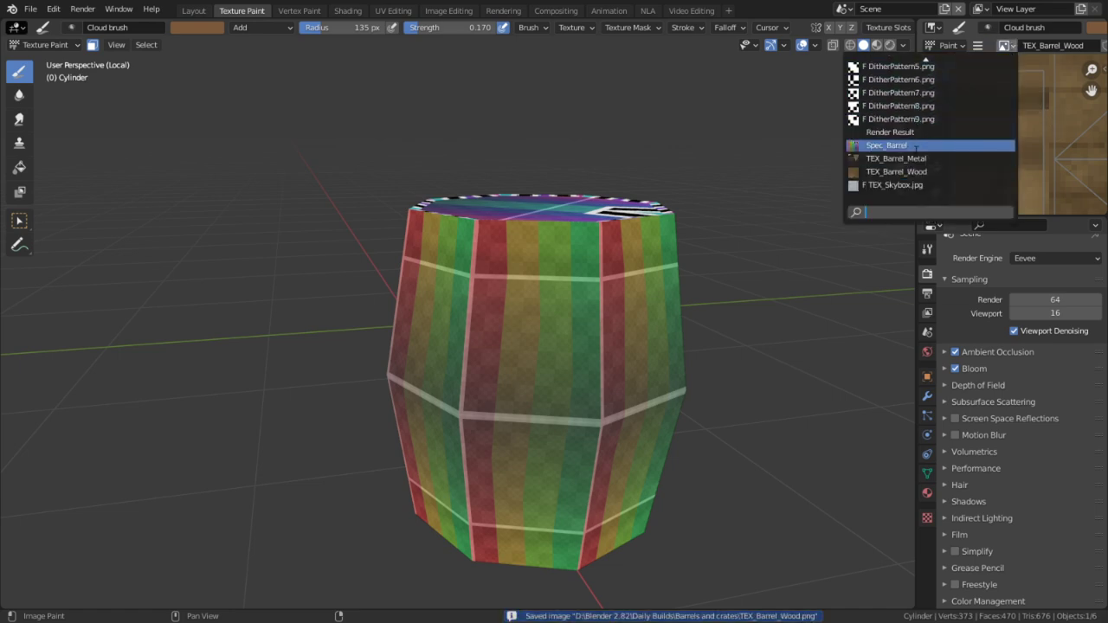
{"action": "left_click", "coordinate": [995, 159]}
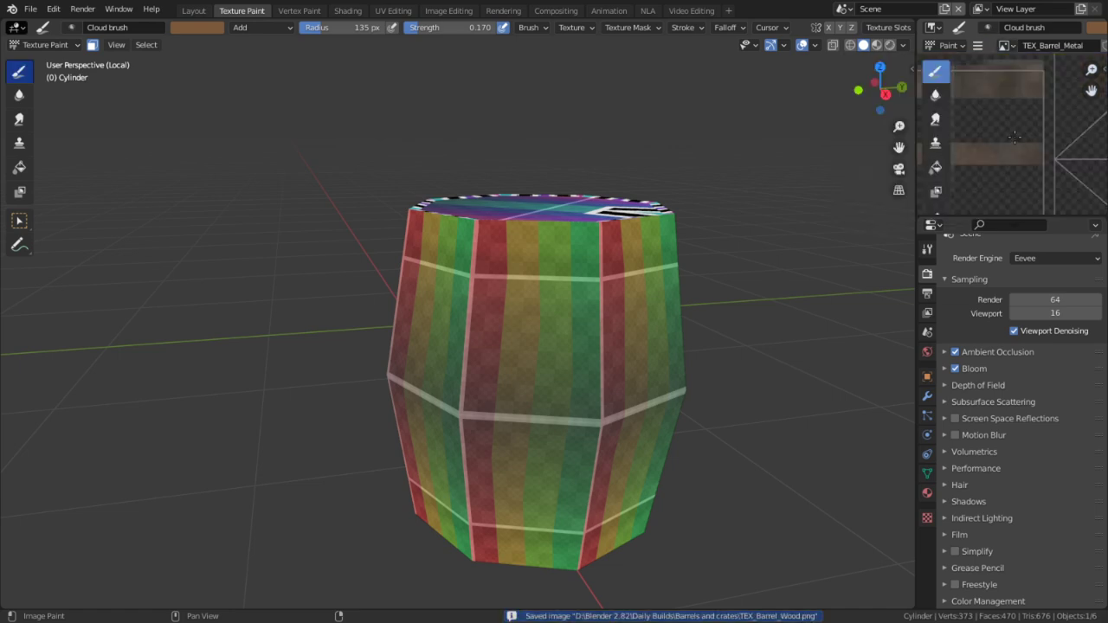
{"action": "left_click", "coordinate": [977, 45]}
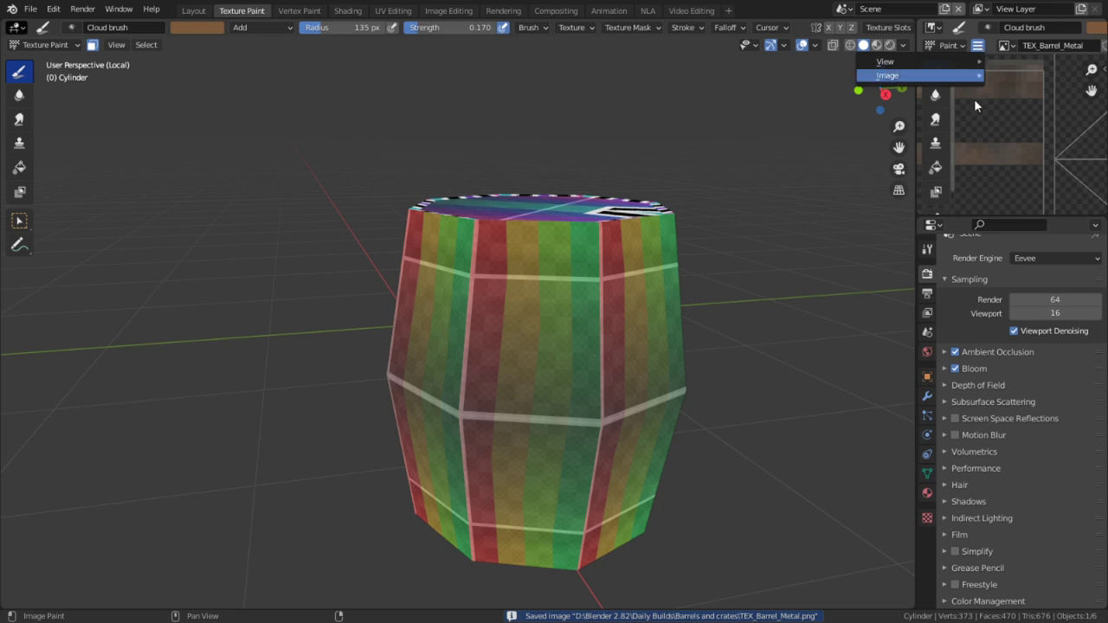
Display the Spec_Barrel image in the image editor and save it as Spec_Barrel.png in the Barrels and crates folder
{"action": "left_click", "coordinate": [1006, 46]}
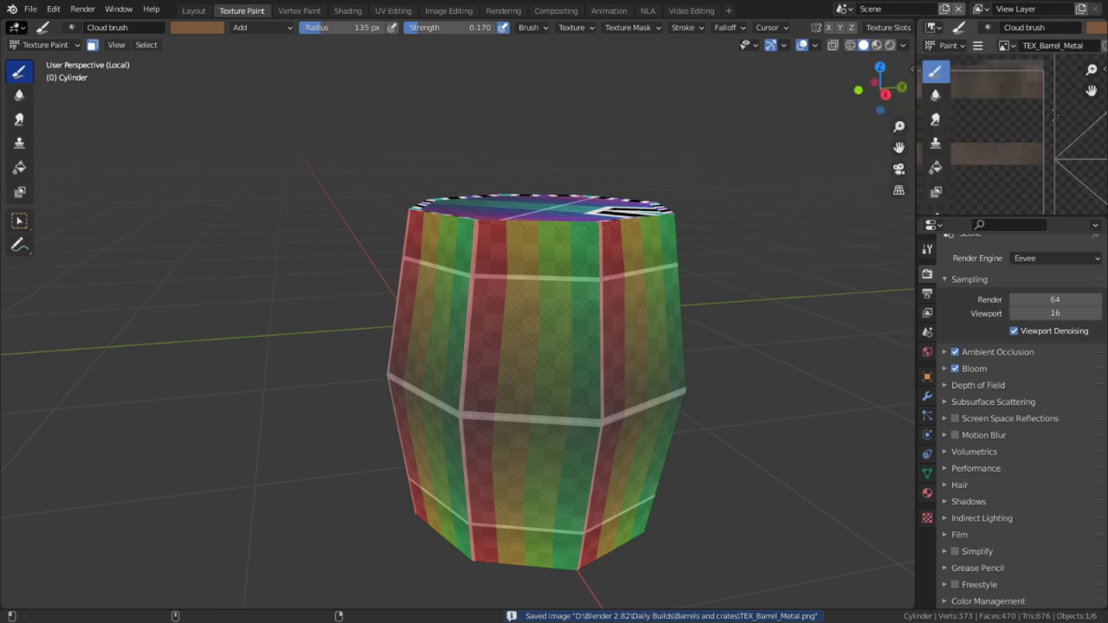
{"action": "left_click", "coordinate": [1004, 46]}
{"action": "left_click", "coordinate": [888, 134]}
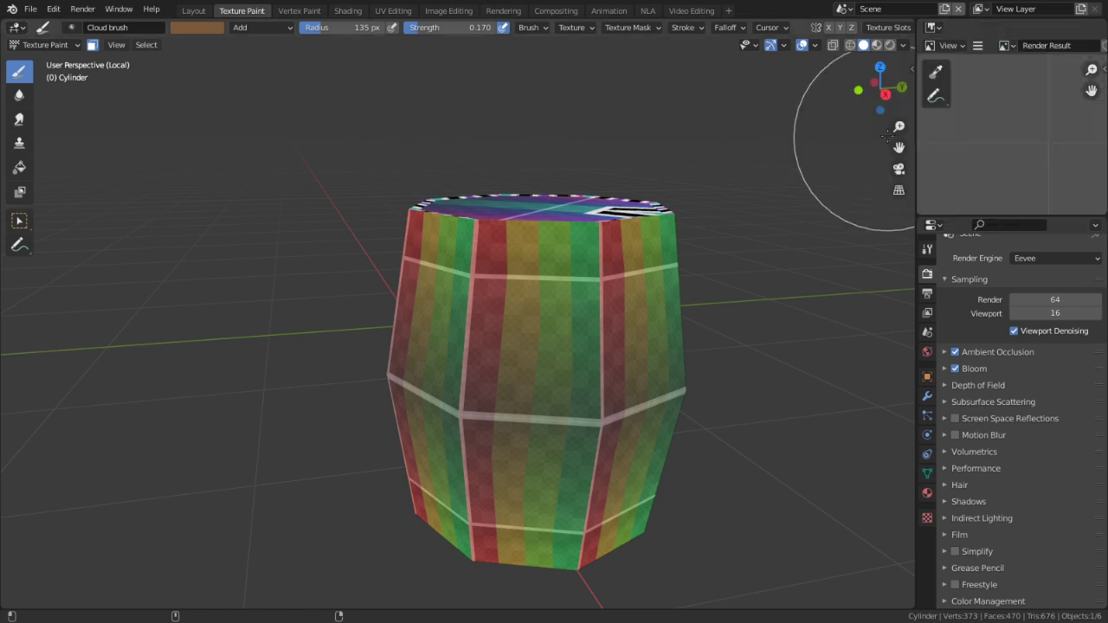
{"action": "left_click", "coordinate": [1020, 44]}
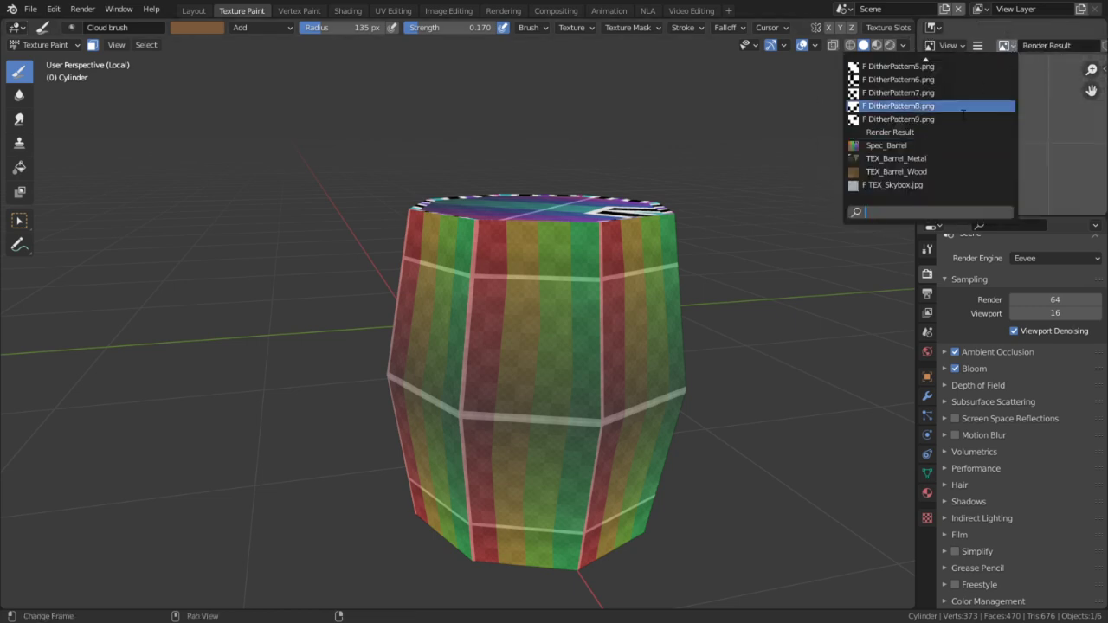
{"action": "left_click", "coordinate": [914, 145]}
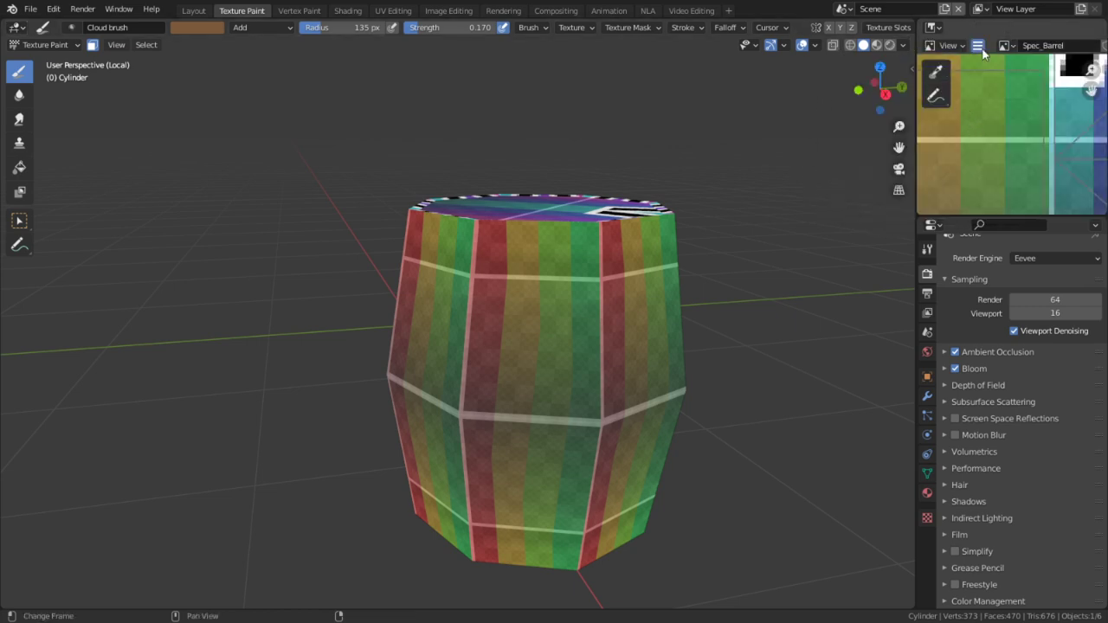
{"action": "key", "text": "shift+alt+s"}
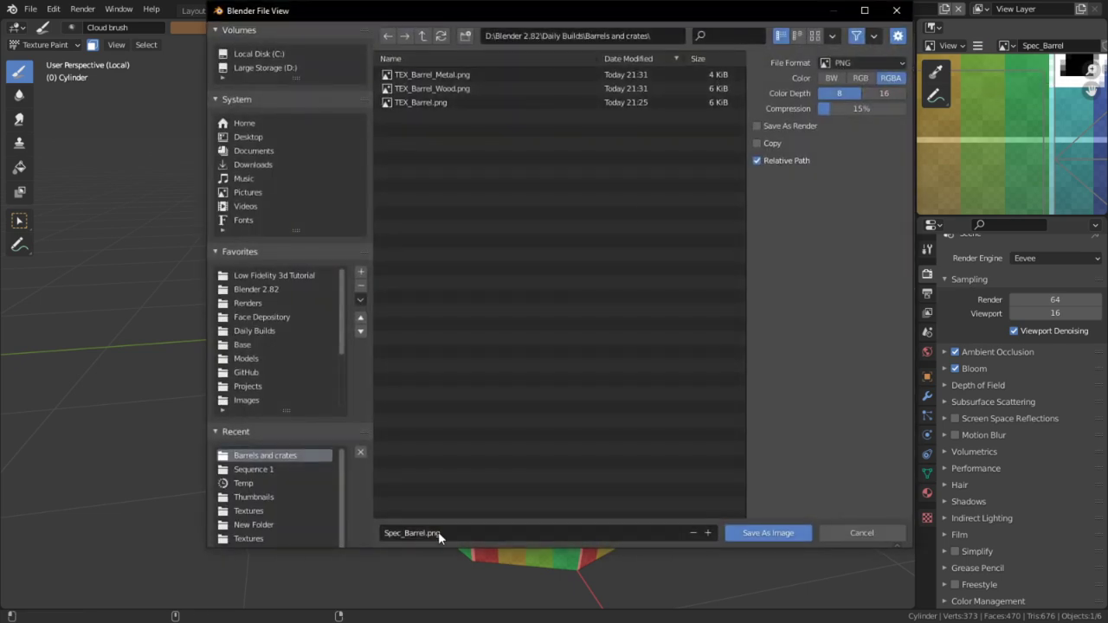
{"action": "left_click", "coordinate": [767, 532]}
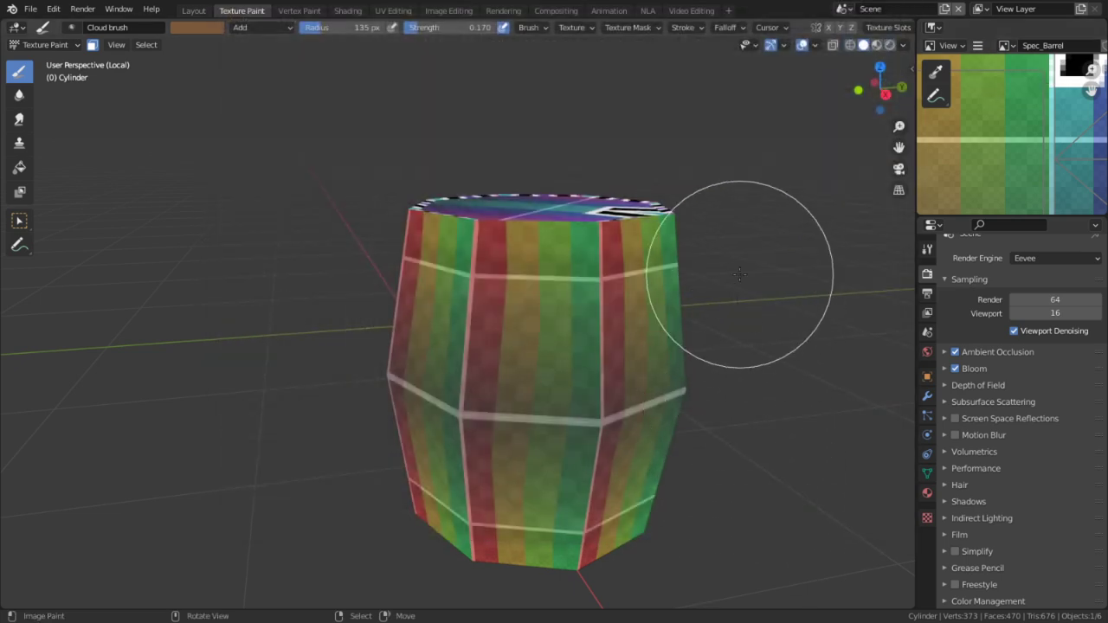
Check the barrel material's nodes in the Shading workspace and return to Texture Paint
{"action": "left_click", "coordinate": [1003, 45]}
{"action": "left_click", "coordinate": [895, 171]}
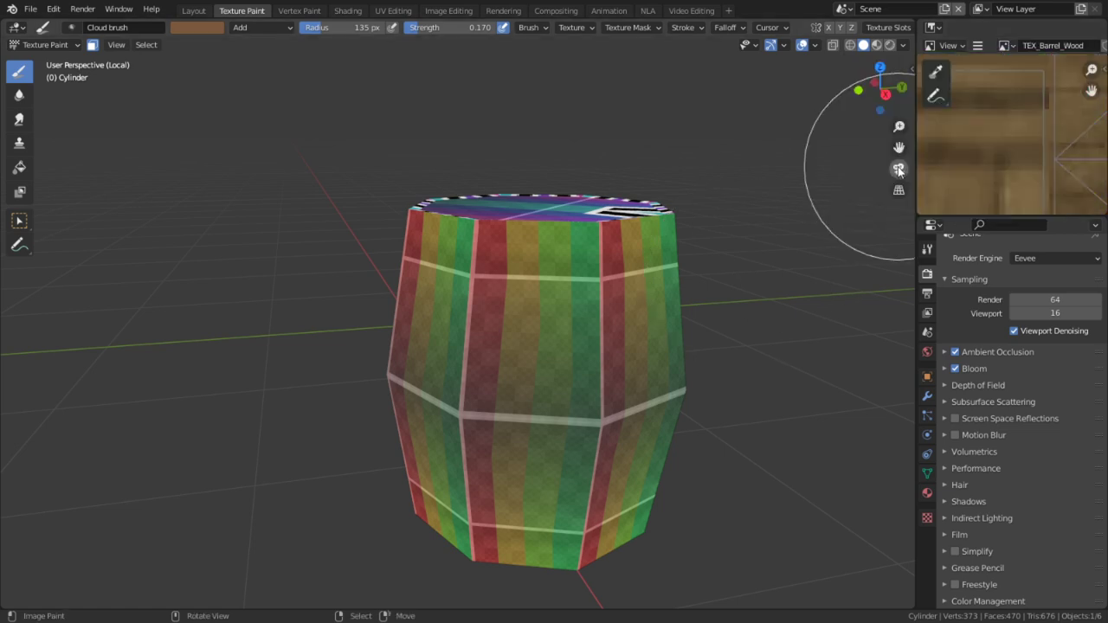
{"action": "middle_click_drag", "start_coordinate": [744, 363], "coordinate": [606, 212]}
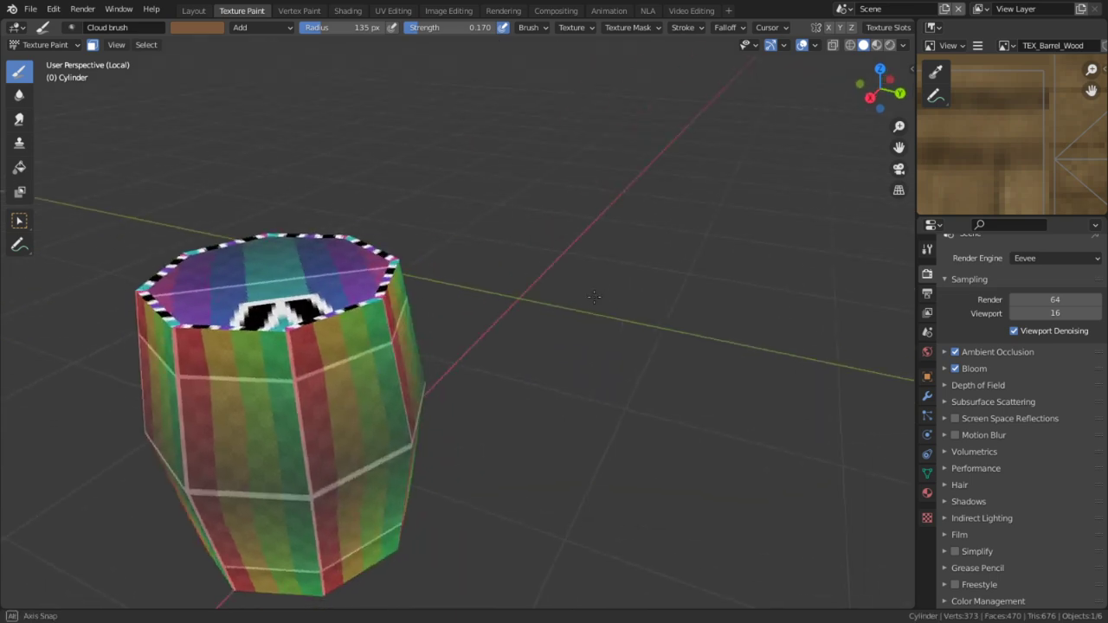
{"action": "left_click", "coordinate": [346, 10]}
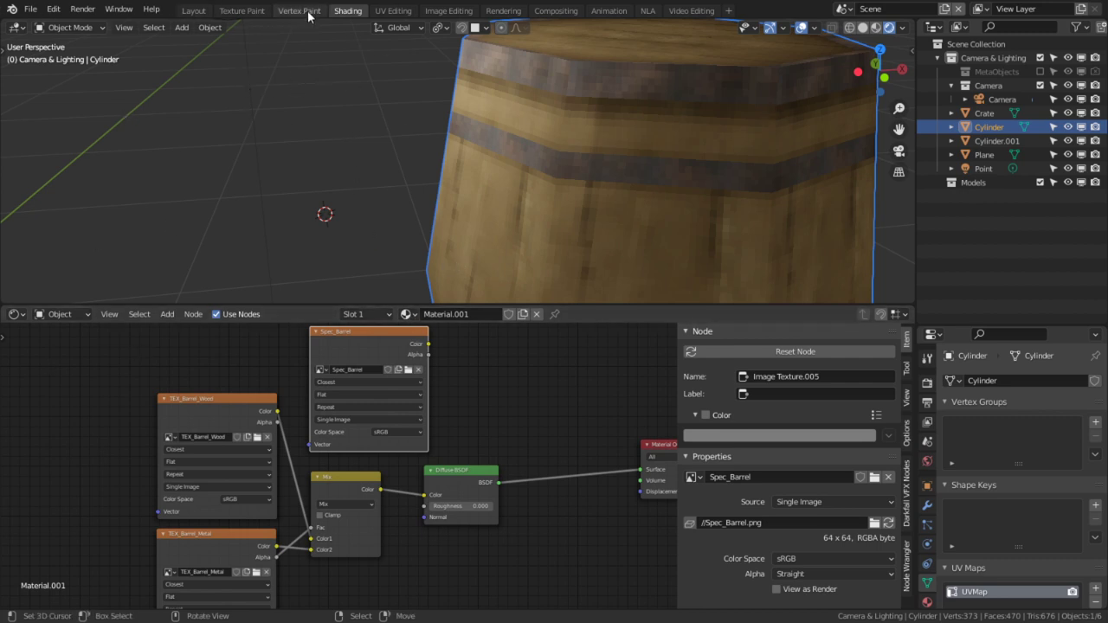
{"action": "left_click", "coordinate": [241, 10]}
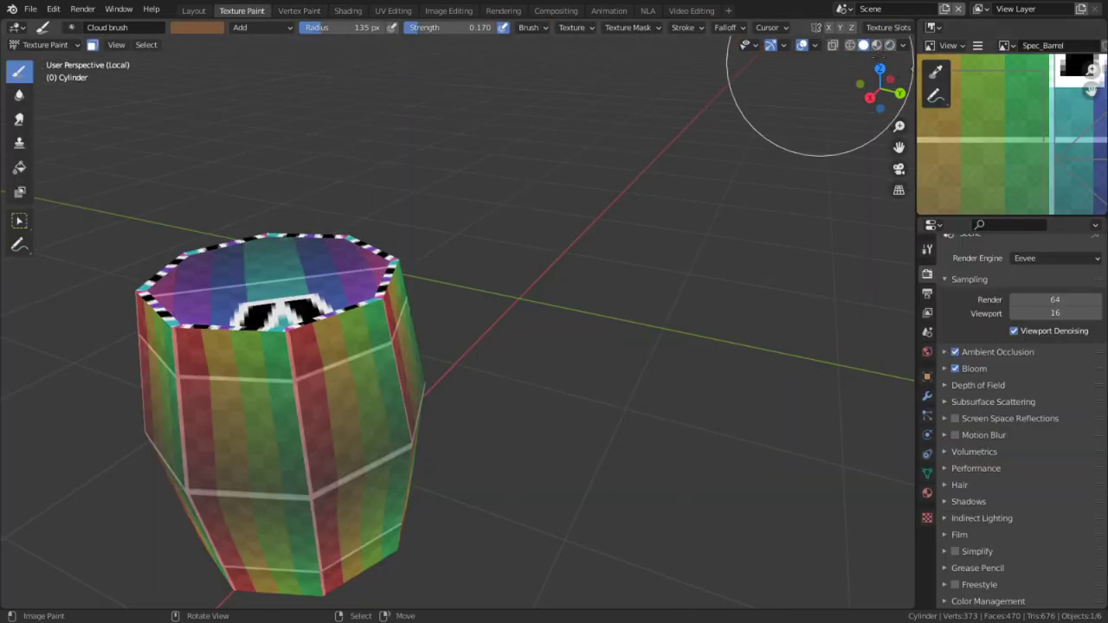
Maximize the image editor, show TEX_Barrel_Wood in it, and set the editor to Paint mode
{"action": "key", "text": "ctrl+space"}
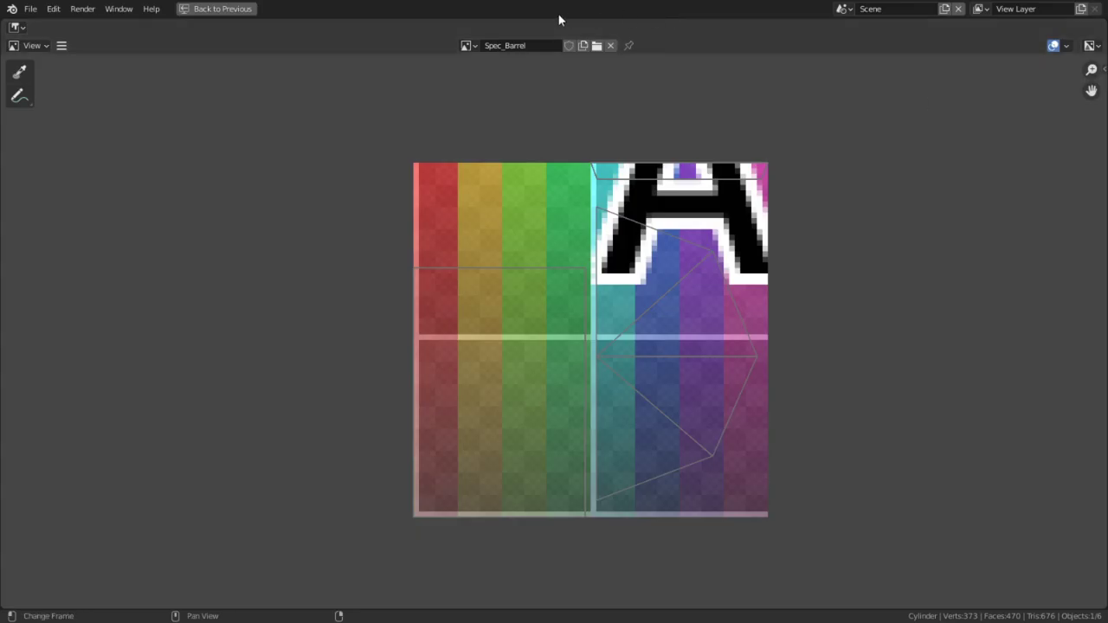
{"action": "left_click", "coordinate": [472, 45]}
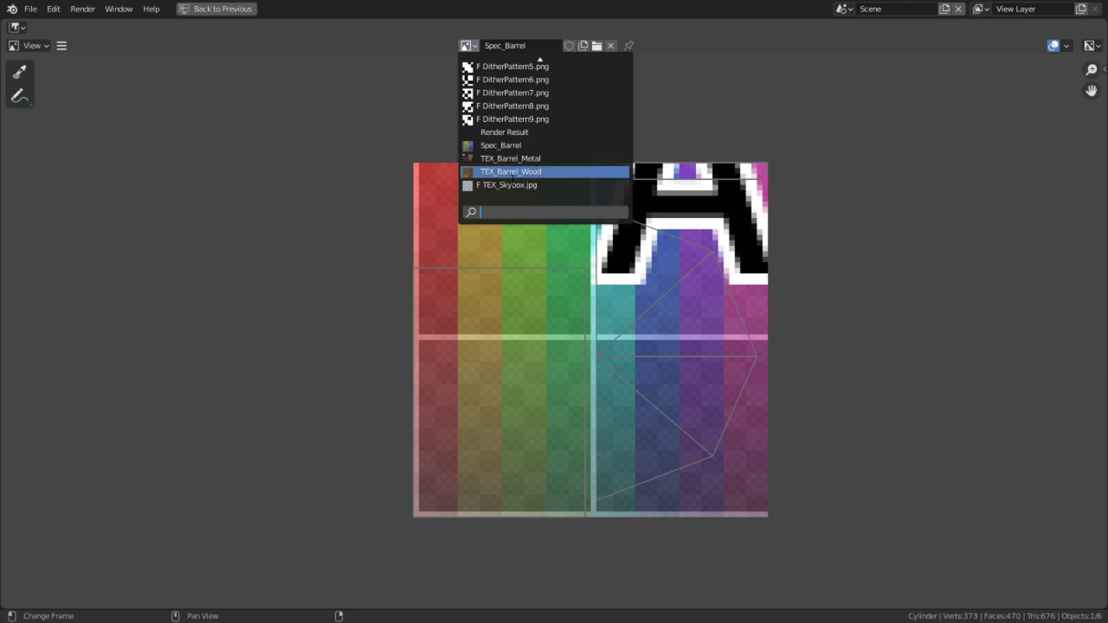
{"action": "left_click", "coordinate": [503, 172]}
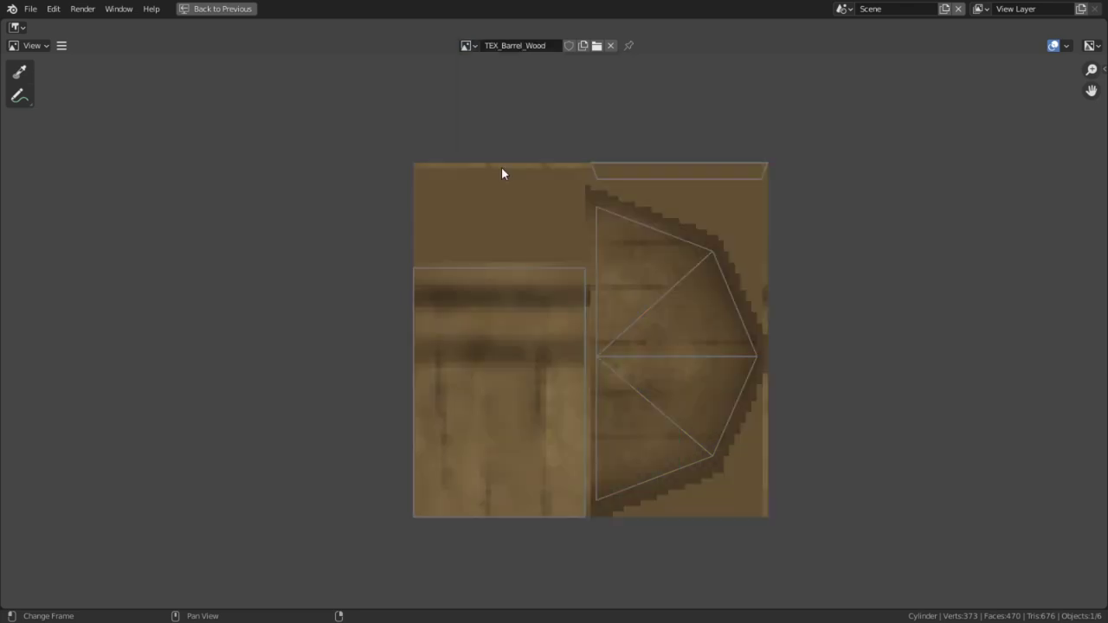
{"action": "left_click", "coordinate": [38, 46]}
{"action": "left_click", "coordinate": [39, 75]}
Set the Cloud brush to black with Saturation blending and a strength of 1.000
{"action": "left_click", "coordinate": [208, 30]}
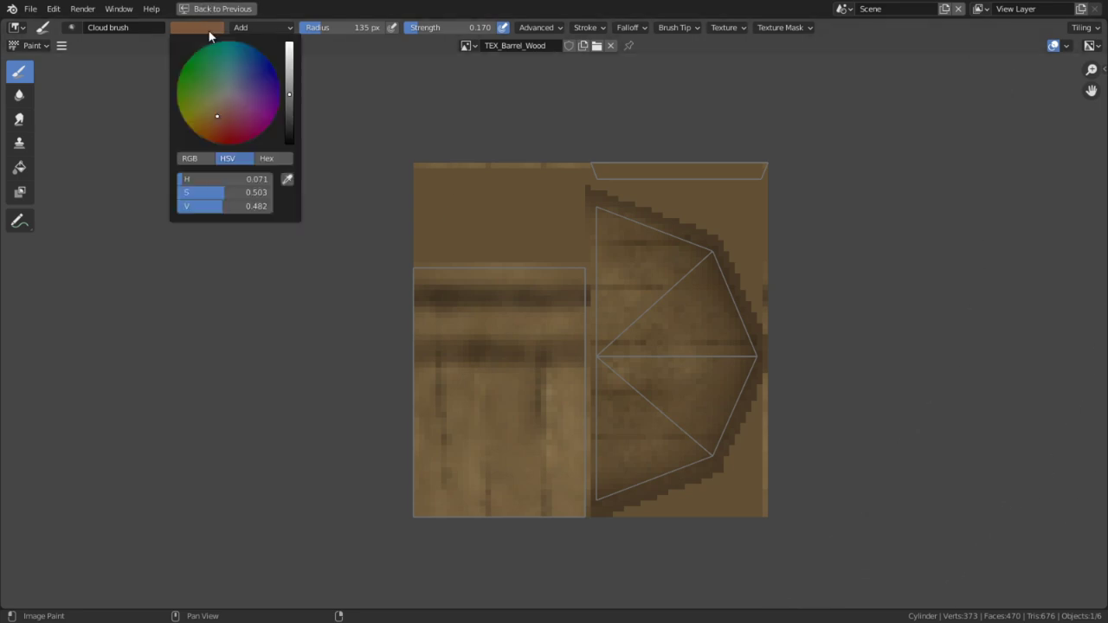
{"action": "left_click_drag", "start_coordinate": [288, 104], "coordinate": [288, 143]}
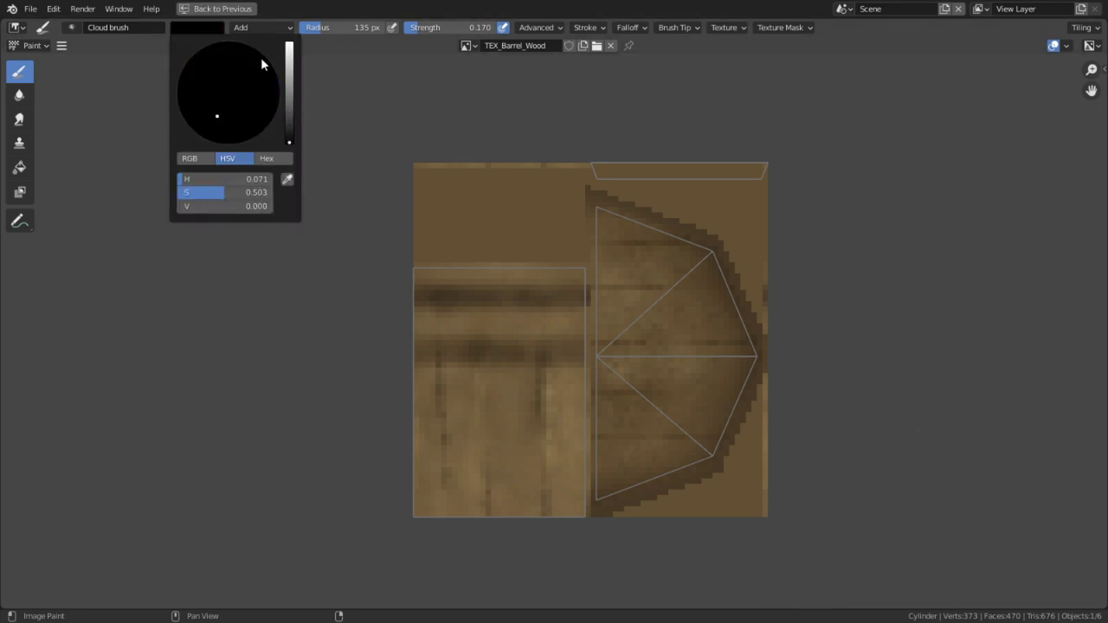
{"action": "left_click", "coordinate": [261, 31]}
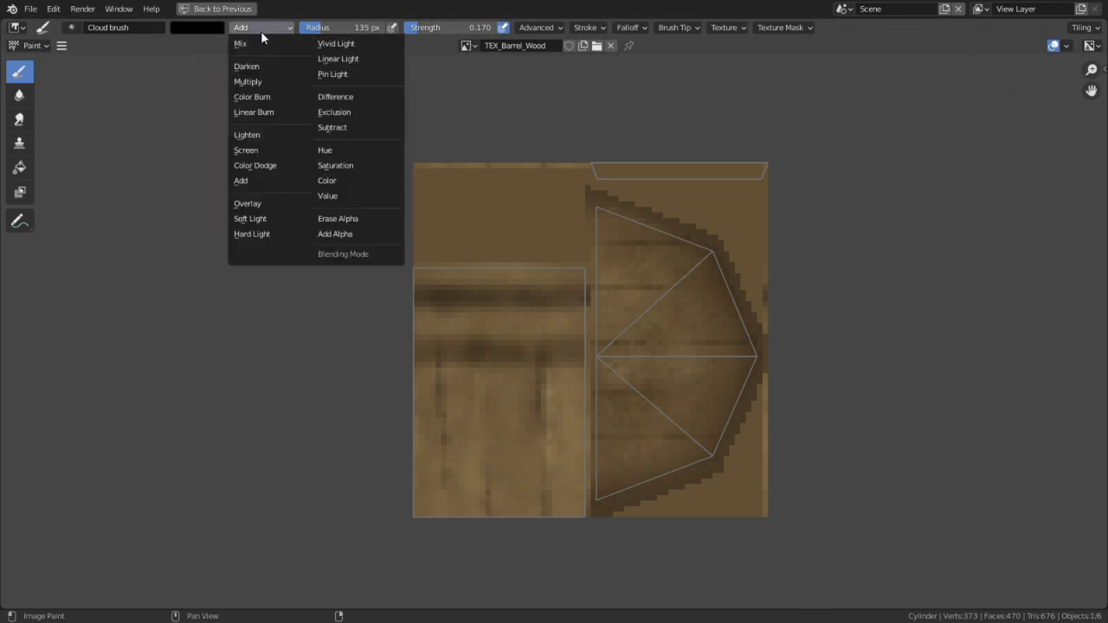
{"action": "left_click", "coordinate": [347, 166]}
{"action": "key", "text": "shift+f"}
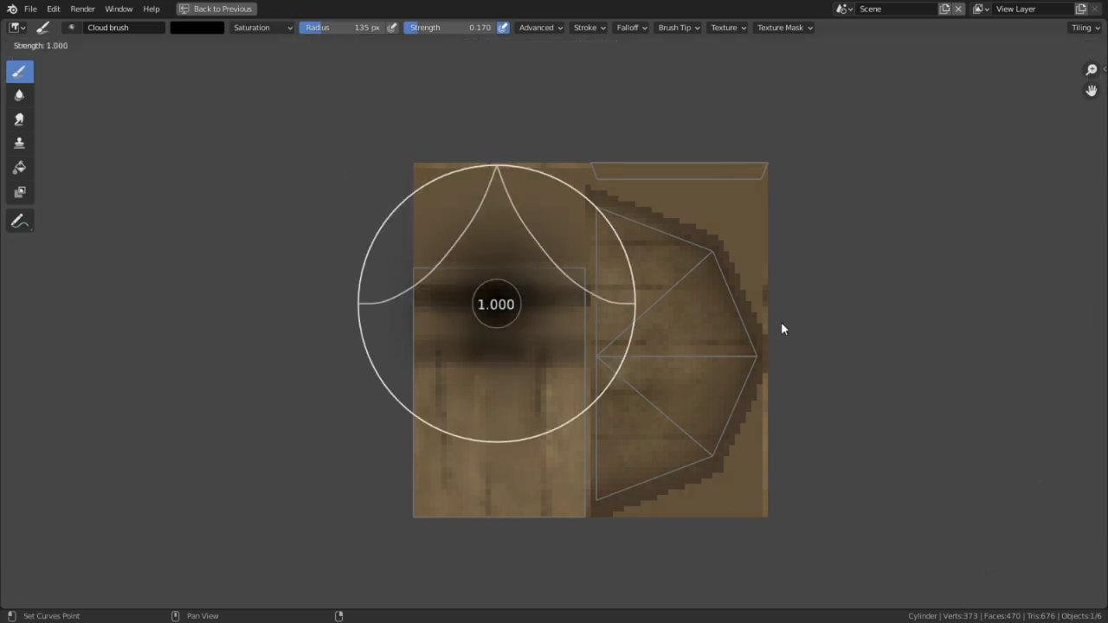
{"action": "left_click", "coordinate": [782, 323]}
Give the brush a constant falloff and a 76 px radius, and paint the whole wood texture to grayscale
{"action": "key", "text": "ctrl+f"}
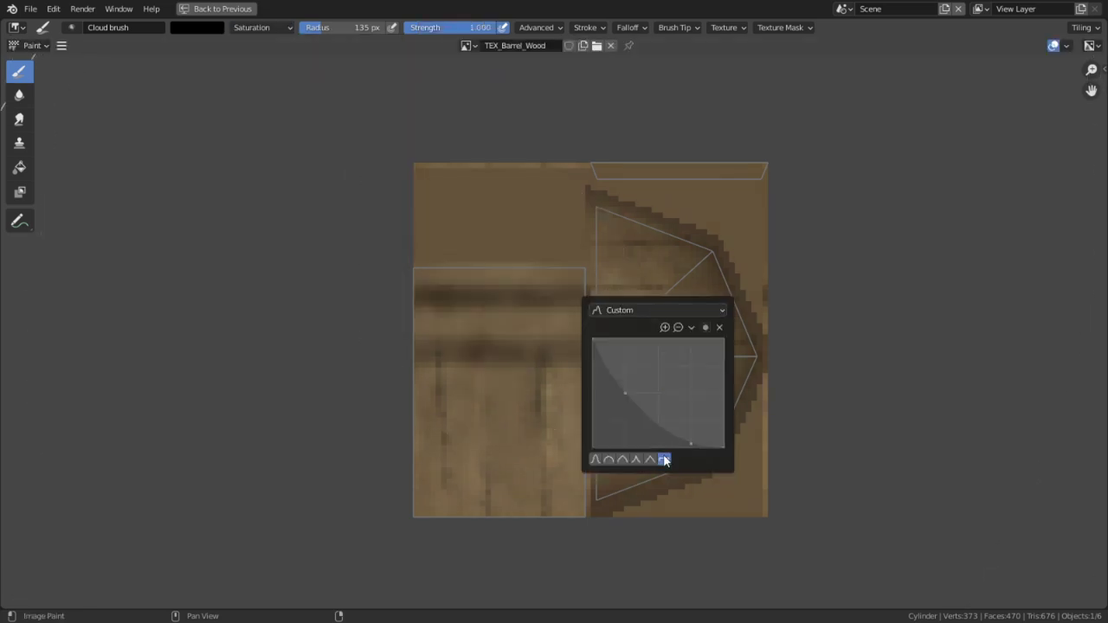
{"action": "key", "text": "f"}
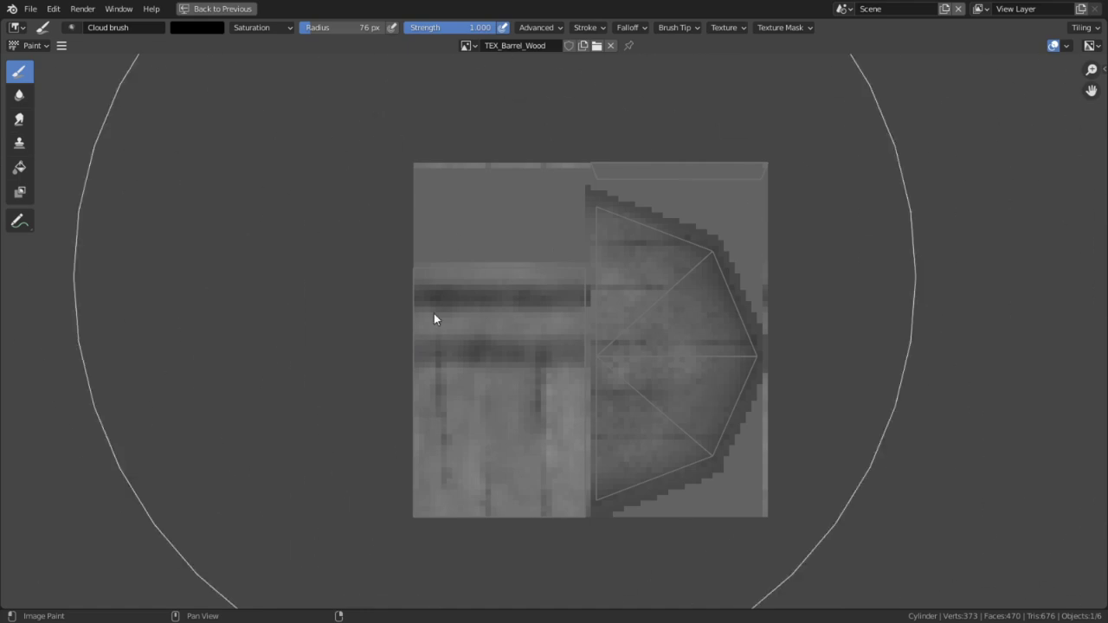
{"action": "key", "text": "Escape"}
Darken the entire wood texture to near black using Value blending at a strength of 0.194
{"action": "left_click", "coordinate": [262, 27]}
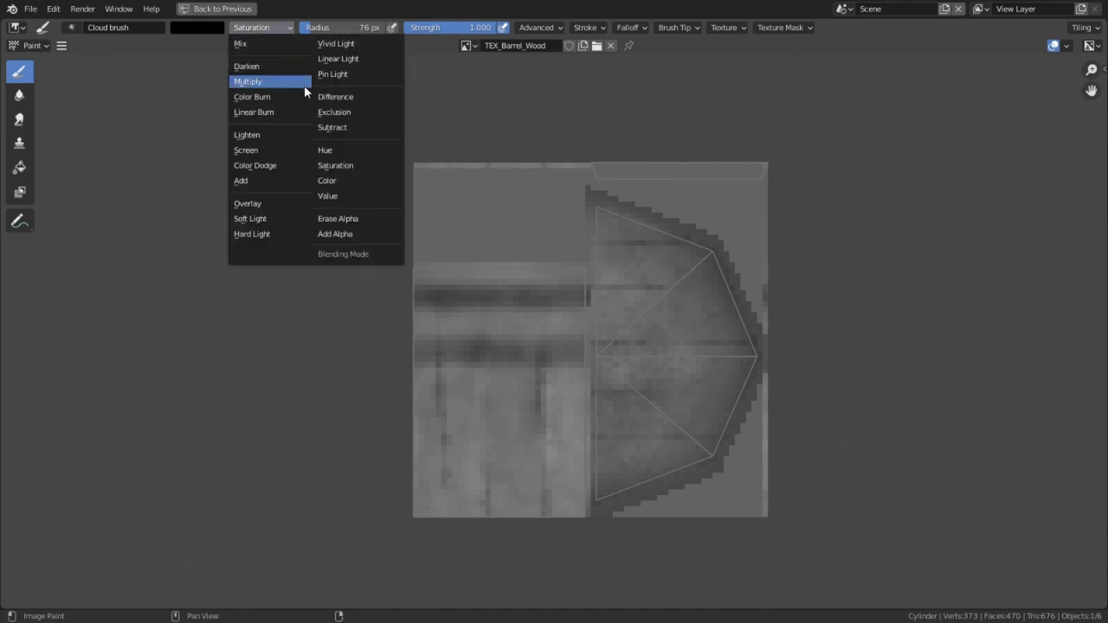
{"action": "left_click", "coordinate": [355, 194]}
{"action": "key", "text": "shift+f"}
{"action": "left_click", "coordinate": [361, 210]}
{"action": "left_click_drag", "start_coordinate": [450, 259], "coordinate": [649, 288]}
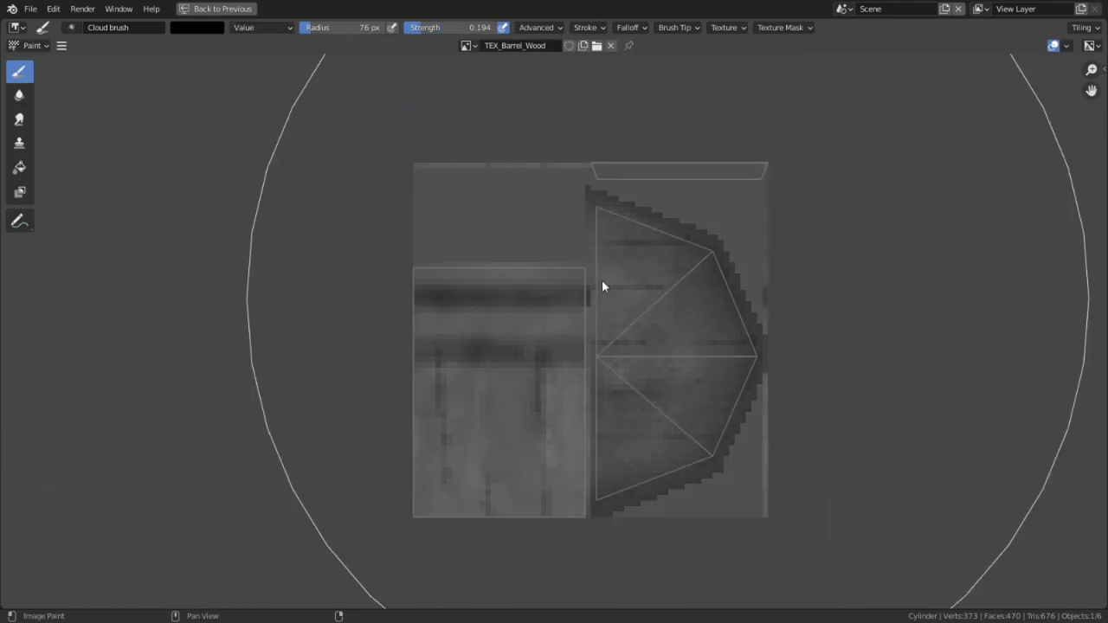
{"action": "left_click_drag", "start_coordinate": [504, 331], "coordinate": [662, 284]}
{"action": "mouse_move", "coordinate": [482, 372]}
{"action": "left_mouse_down"}
{"action": "mouse_move", "coordinate": [620, 256]}
{"action": "mouse_move", "coordinate": [499, 353]}
{"action": "mouse_move", "coordinate": [515, 393]}
{"action": "mouse_move", "coordinate": [644, 420]}
{"action": "mouse_move", "coordinate": [756, 359]}
{"action": "mouse_move", "coordinate": [712, 344]}
{"action": "mouse_move", "coordinate": [673, 425]}
{"action": "mouse_move", "coordinate": [603, 393]}
{"action": "mouse_move", "coordinate": [656, 364]}
{"action": "left_mouse_up"}
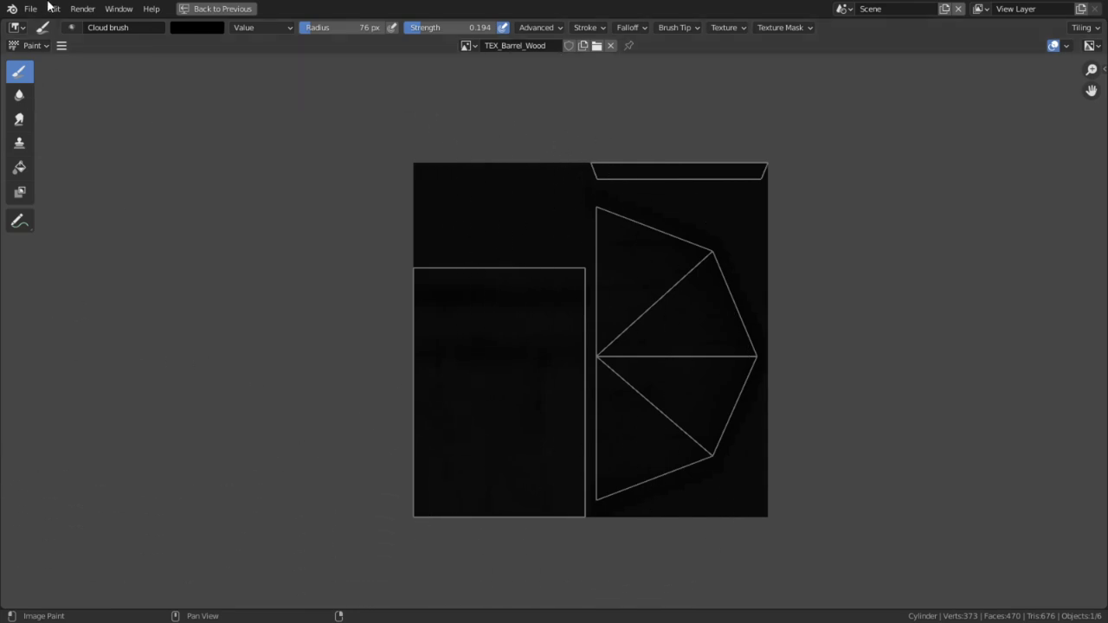
Display TEX_Barrel_Metal in the maximized image editor
{"action": "key", "text": "ctrl+space"}
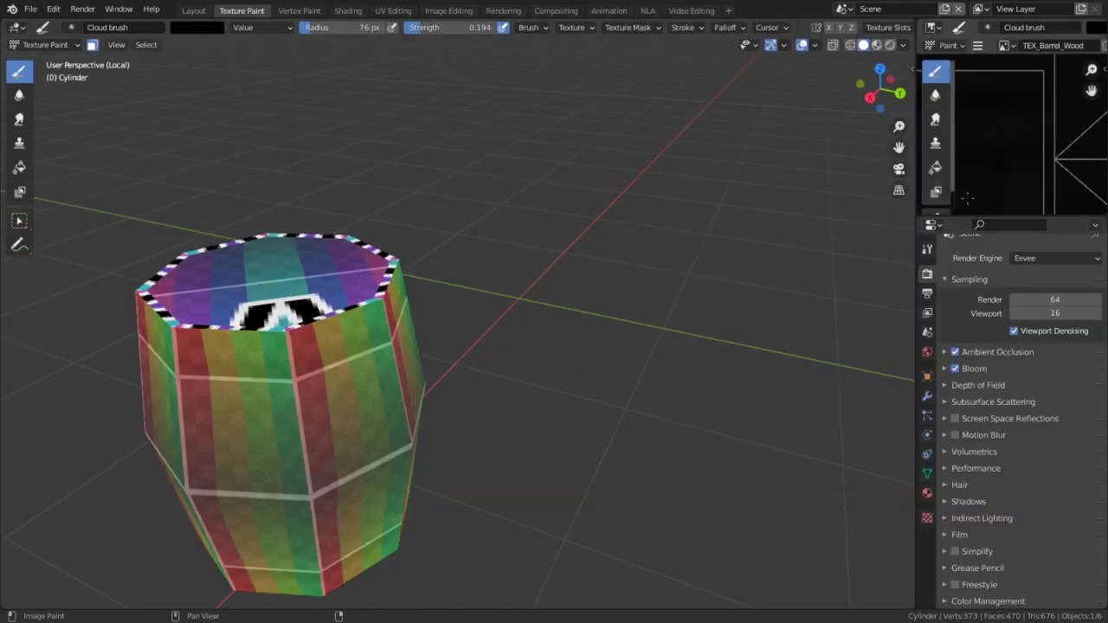
{"action": "left_click", "coordinate": [1005, 46]}
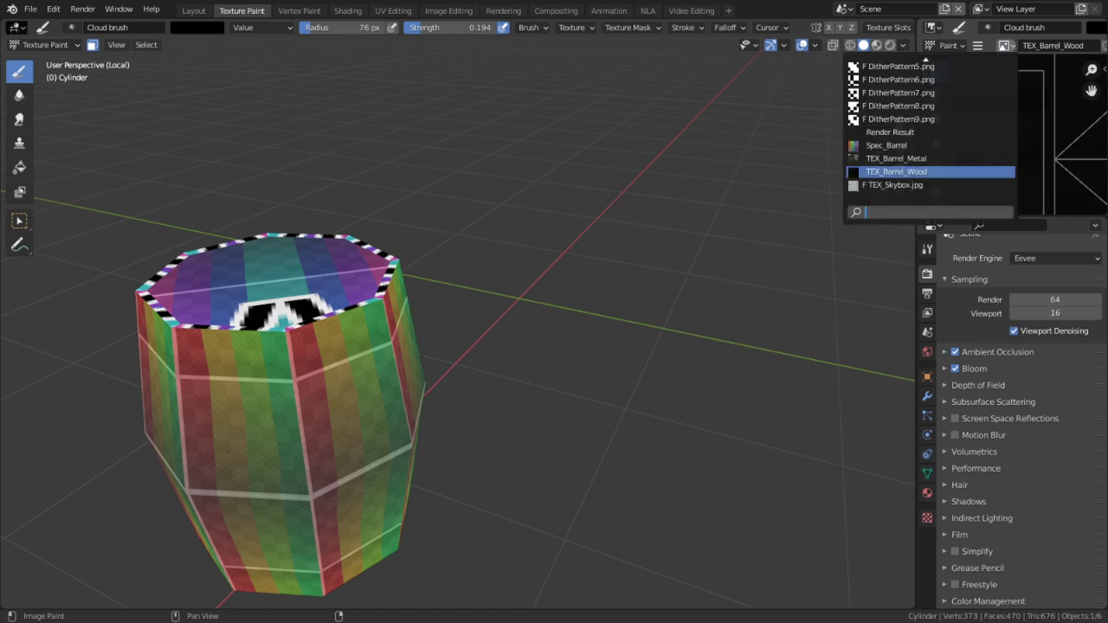
{"action": "left_click", "coordinate": [984, 158]}
{"action": "key", "text": "ctrl+space"}
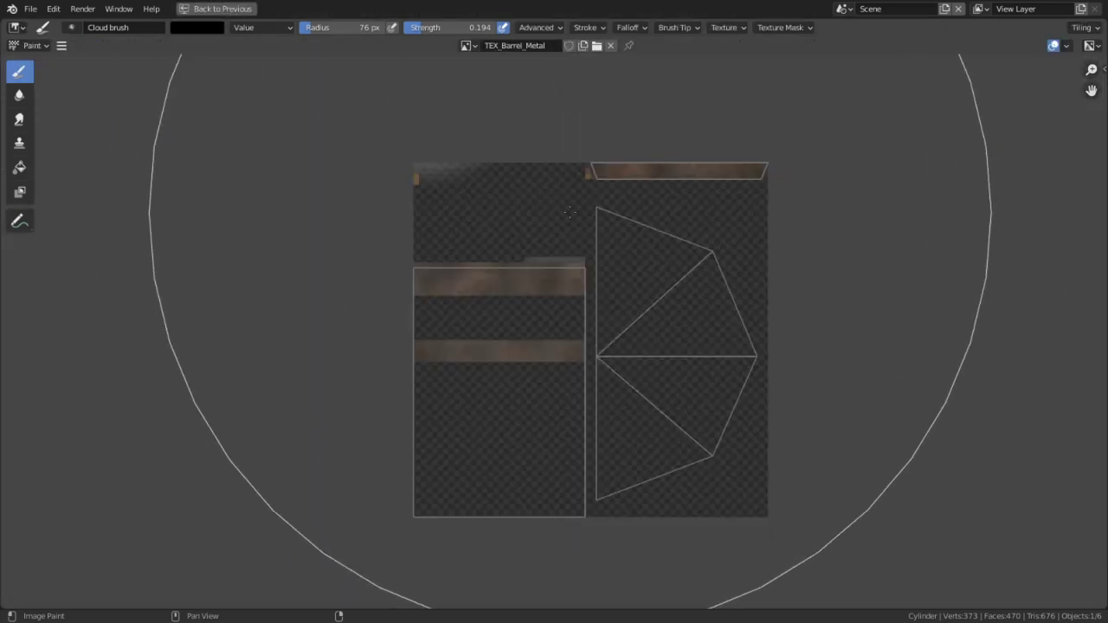
Desaturate the whole metal texture to grayscale using Saturation blending at a strength of 1.000
{"action": "left_click", "coordinate": [235, 28]}
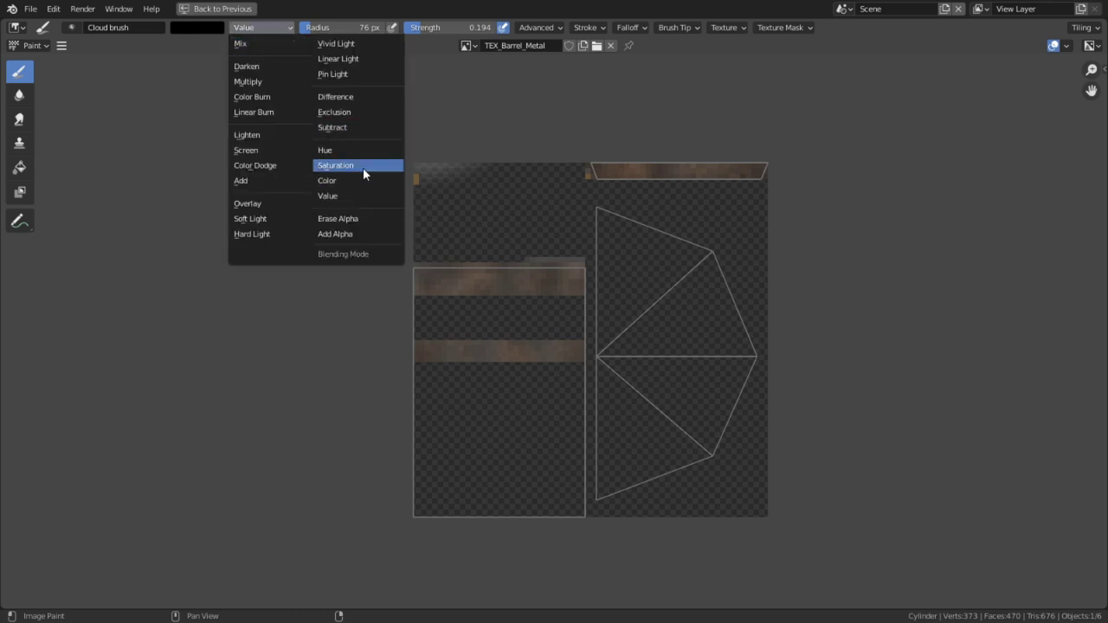
{"action": "left_click", "coordinate": [363, 169]}
{"action": "key", "text": "shift+f"}
{"action": "left_click", "coordinate": [506, 259]}
{"action": "left_click_drag", "start_coordinate": [590, 303], "coordinate": [783, 331]}
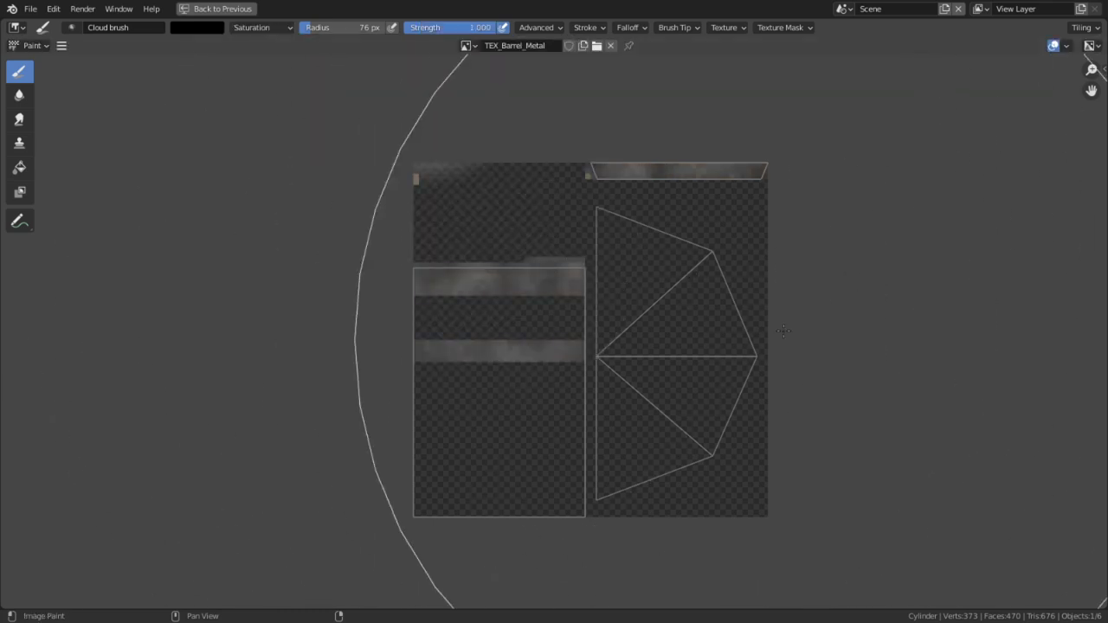
Brighten the whole metal texture using Add blending with a gray of value 0.213 at a strength of 1.000
{"action": "left_click", "coordinate": [270, 27]}
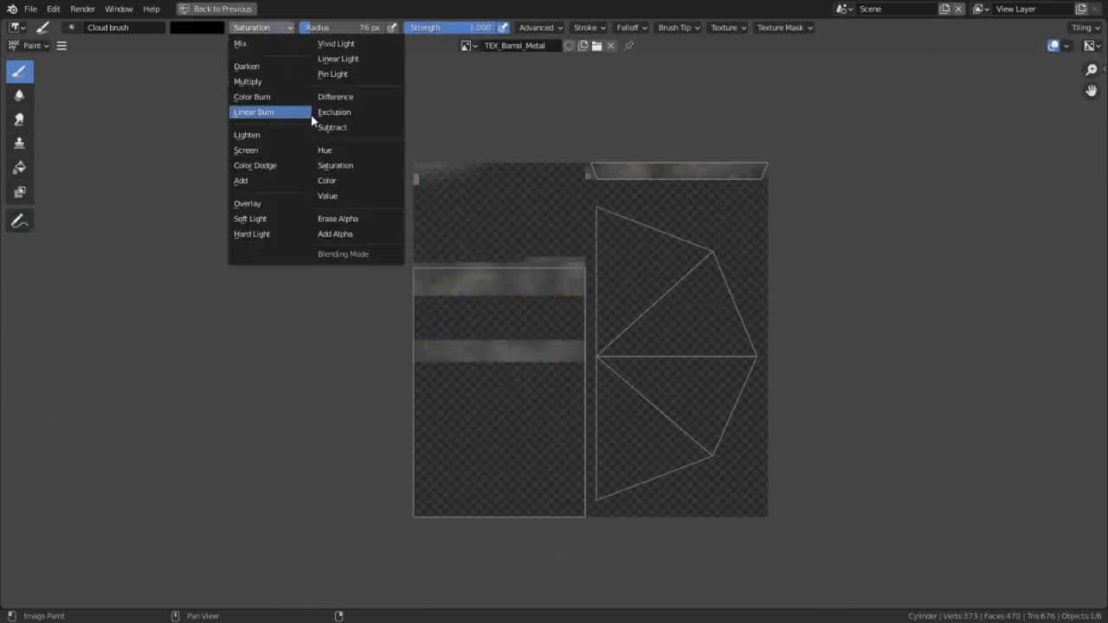
{"action": "left_click", "coordinate": [242, 180]}
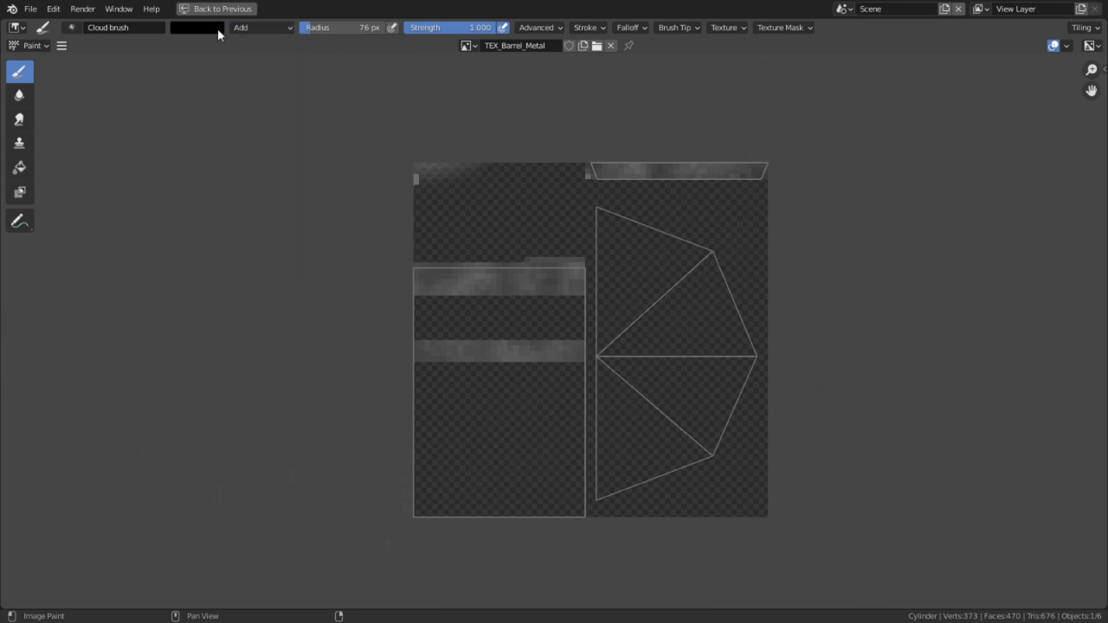
{"action": "left_click", "coordinate": [257, 28]}
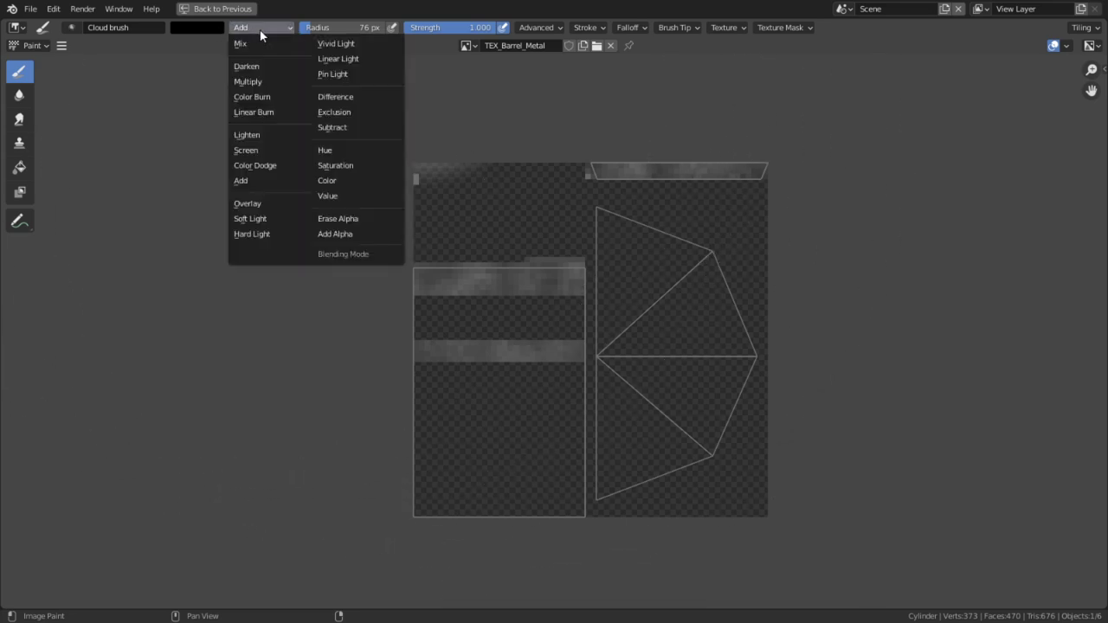
{"action": "left_click", "coordinate": [204, 28]}
{"action": "left_click", "coordinate": [289, 123]}
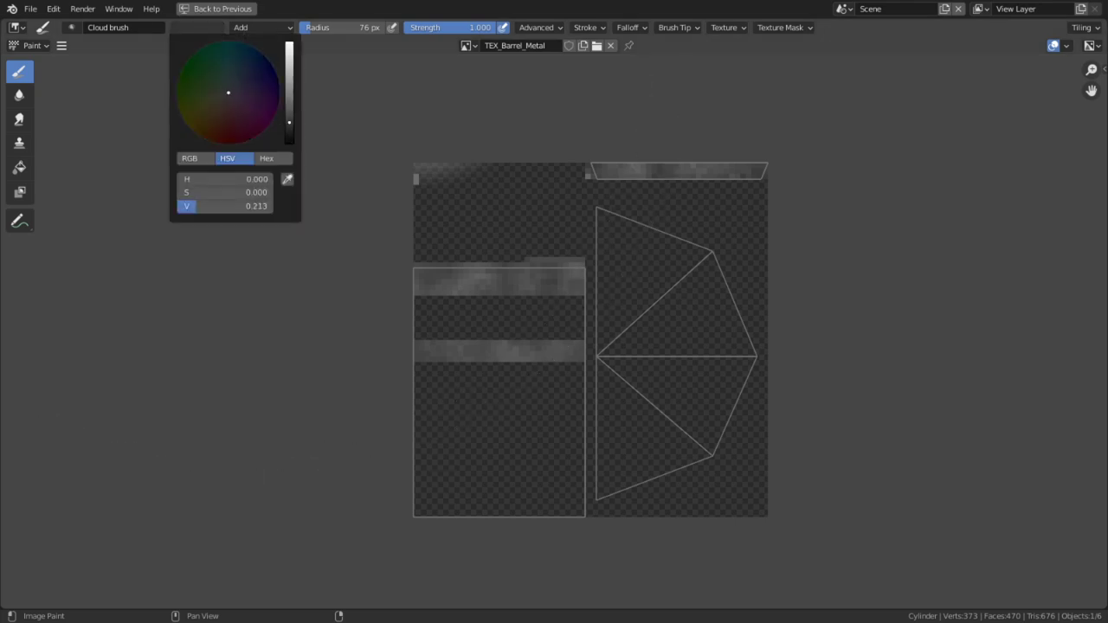
{"action": "left_click", "coordinate": [460, 257]}
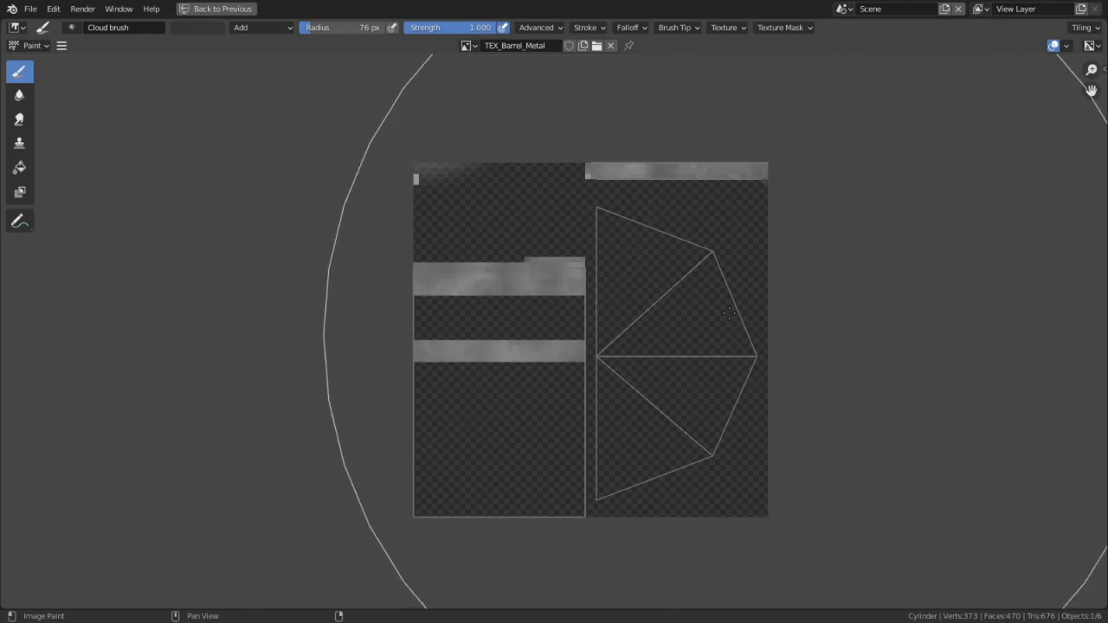
Examine the brightened metal bands on the barrel from several angles in the Shading workspace
{"action": "key", "text": "ctrl+space"}
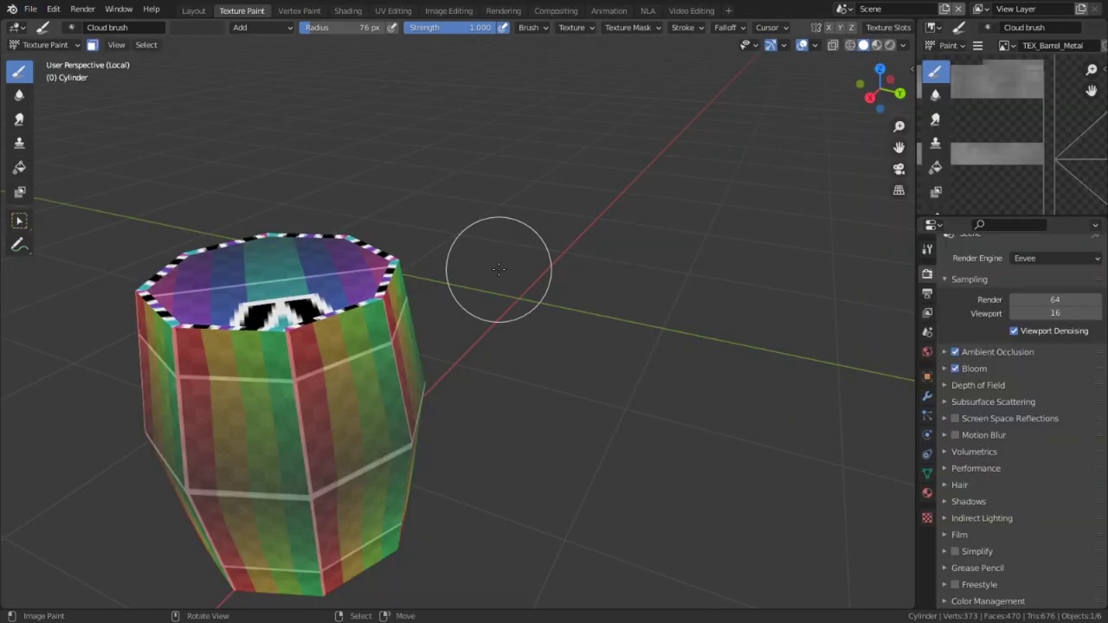
{"action": "left_click", "coordinate": [339, 11]}
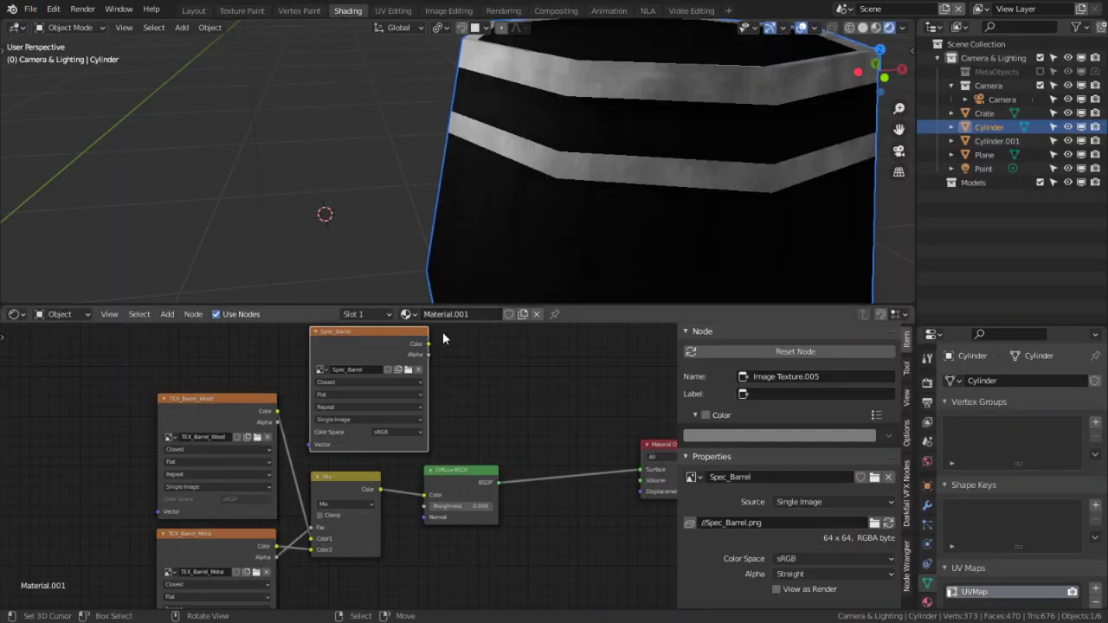
{"action": "key", "text": "ctrl+space"}
{"action": "key", "text": "ctrl+space"}
{"action": "mouse_move", "coordinate": [461, 158]}
{"action": "middle_mouse_down"}
{"action": "mouse_move", "coordinate": [566, 168]}
{"action": "mouse_move", "coordinate": [623, 196]}
{"action": "mouse_move", "coordinate": [507, 177]}
{"action": "middle_mouse_up"}
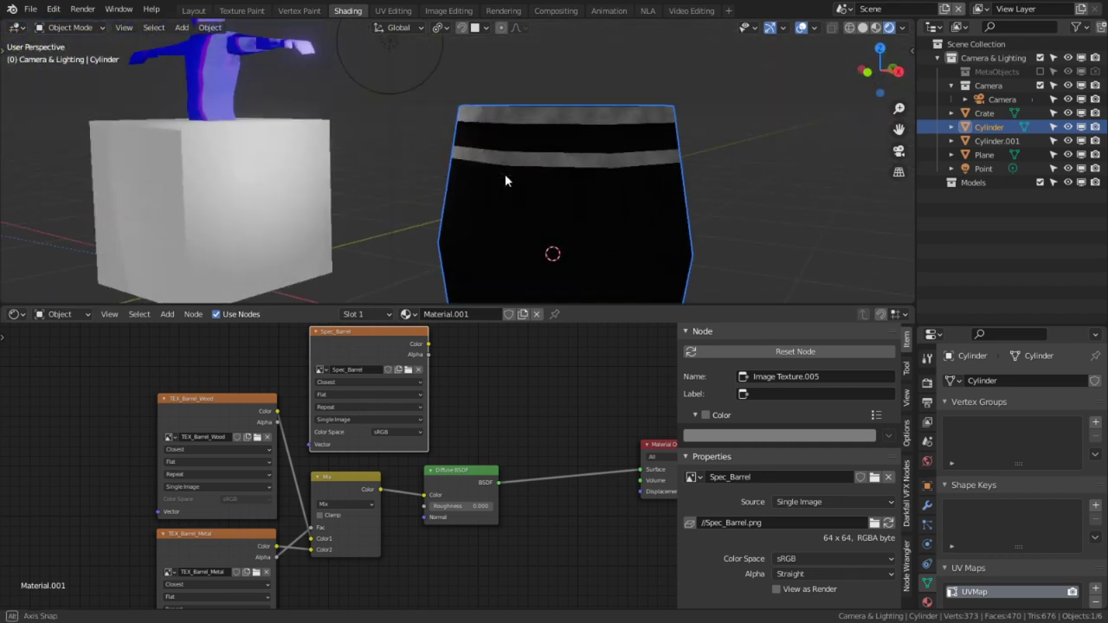
{"action": "scroll", "coordinate": [930, 568], "scroll_direction": "down", "scroll_amount": 2}
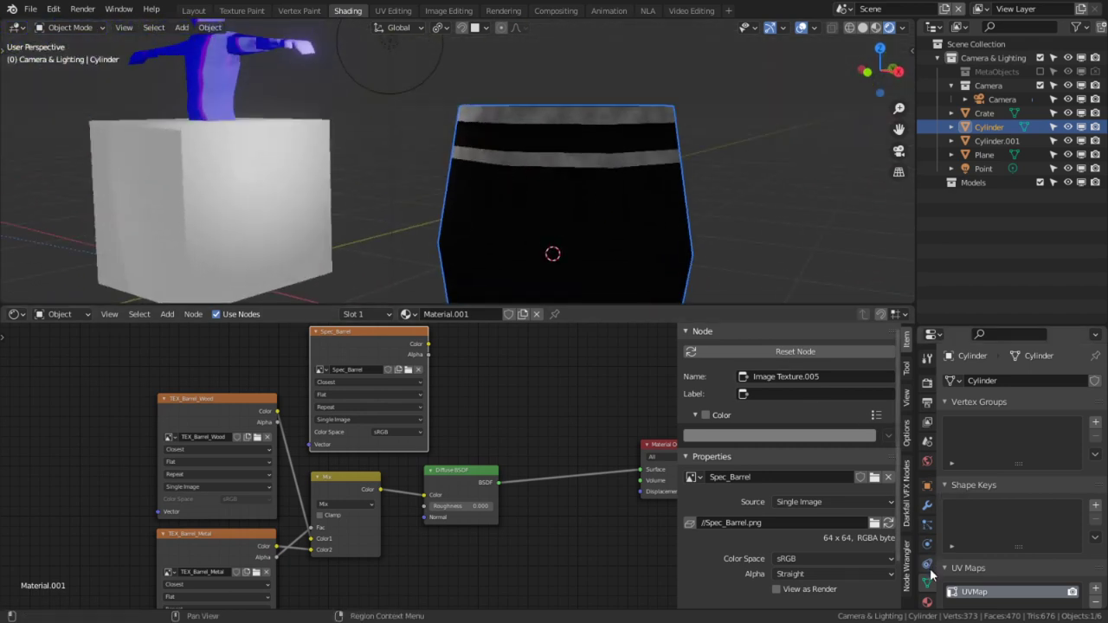
{"action": "middle_click_drag", "start_coordinate": [575, 95], "coordinate": [552, 105]}
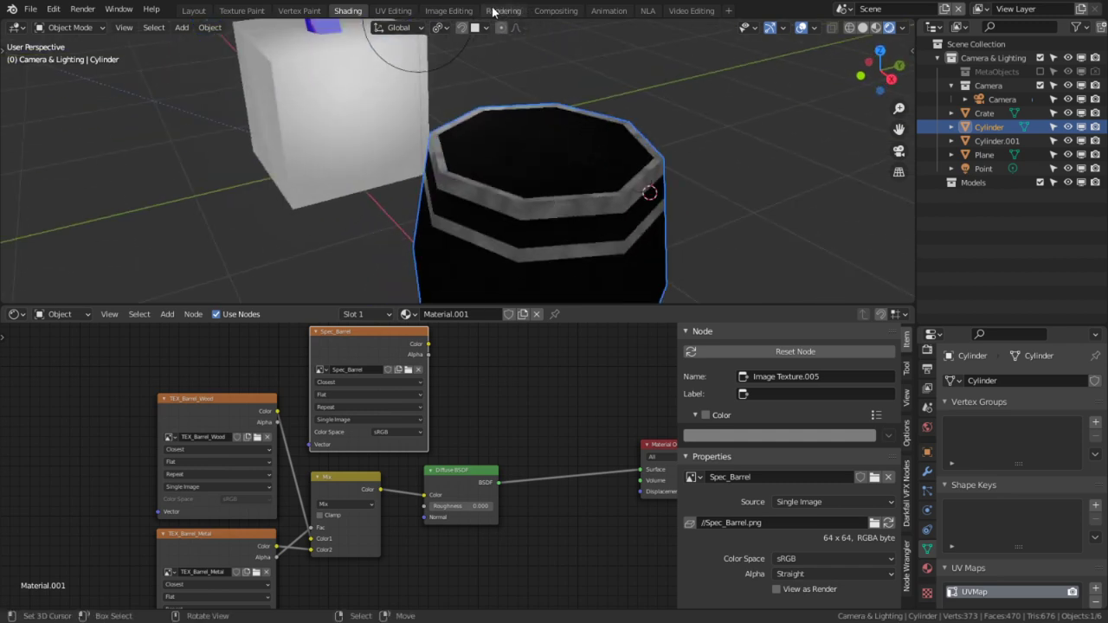
Display TEX_Barrel_Wood in the maximized image editor and slightly brighten it all using Add blending at a strength of 0.200
{"action": "left_click", "coordinate": [242, 11]}
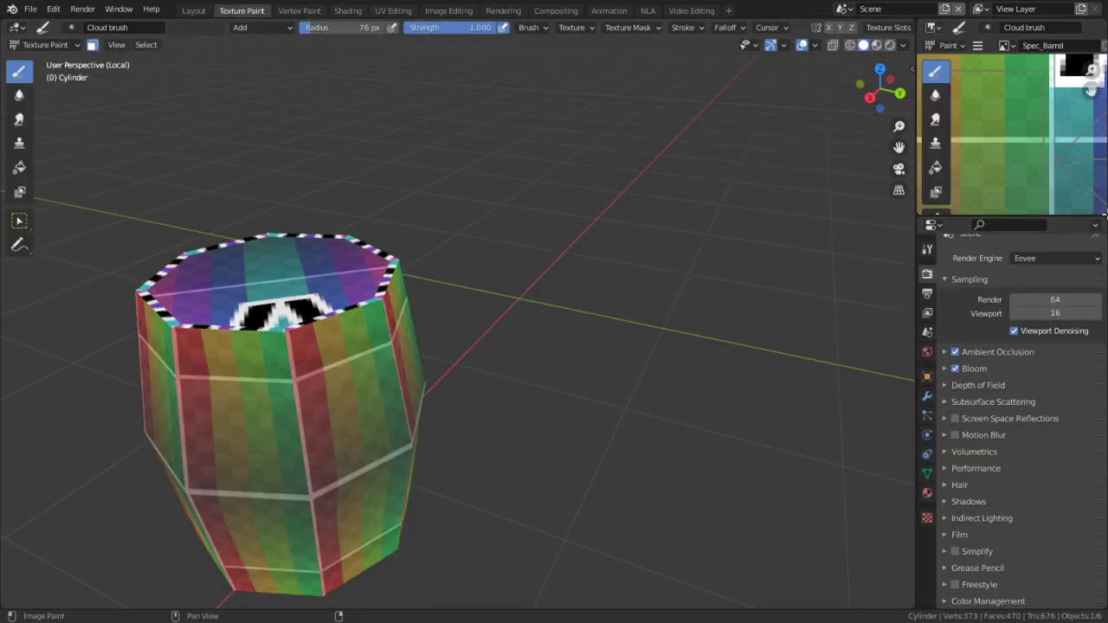
{"action": "left_click", "coordinate": [1012, 45]}
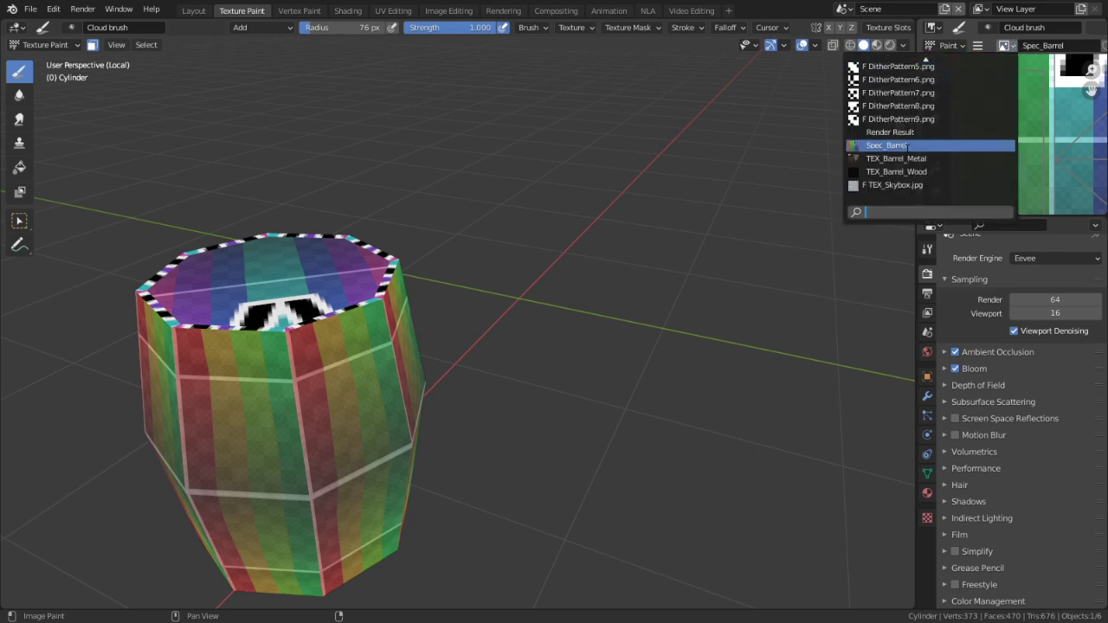
{"action": "key", "text": "ctrl+space"}
{"action": "key", "text": "shift+F10"}
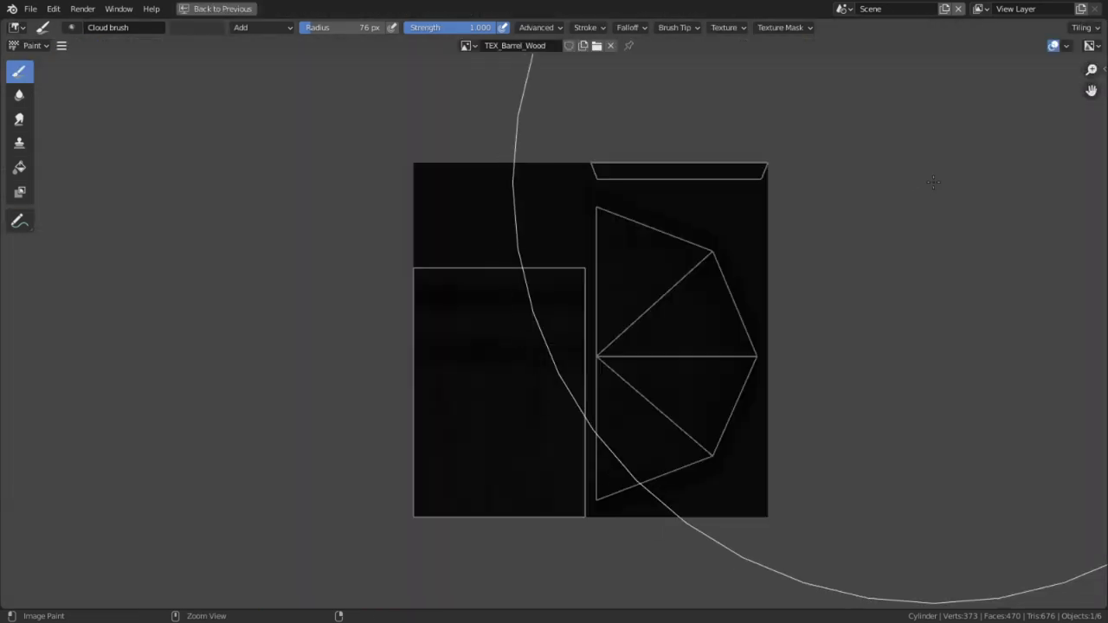
{"action": "key", "text": "shift+f"}
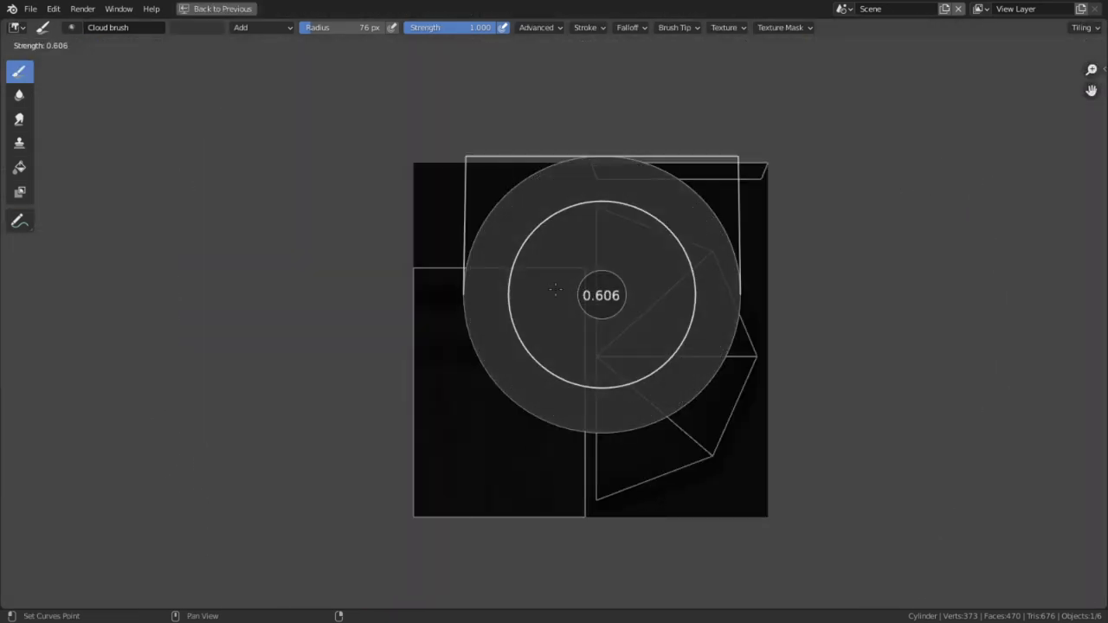
{"action": "left_click", "coordinate": [512, 290]}
{"action": "scroll", "coordinate": [717, 410], "scroll_direction": "up", "scroll_amount": 2}
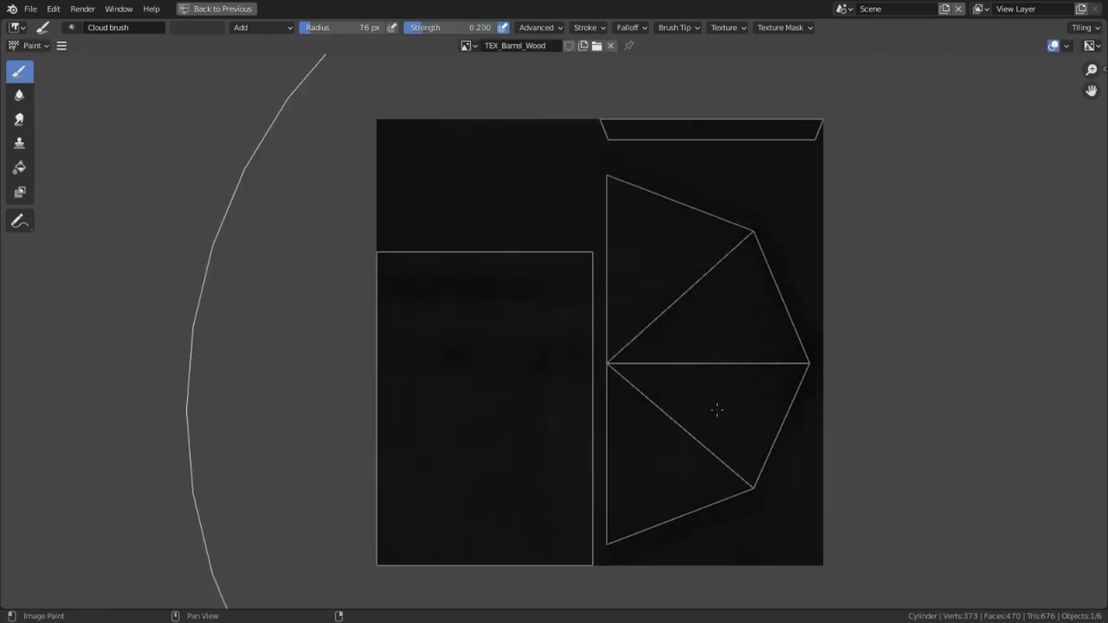
{"action": "scroll", "coordinate": [687, 366], "scroll_direction": "down", "scroll_amount": 3}
{"action": "scroll", "coordinate": [687, 366], "scroll_direction": "up", "scroll_amount": 3}
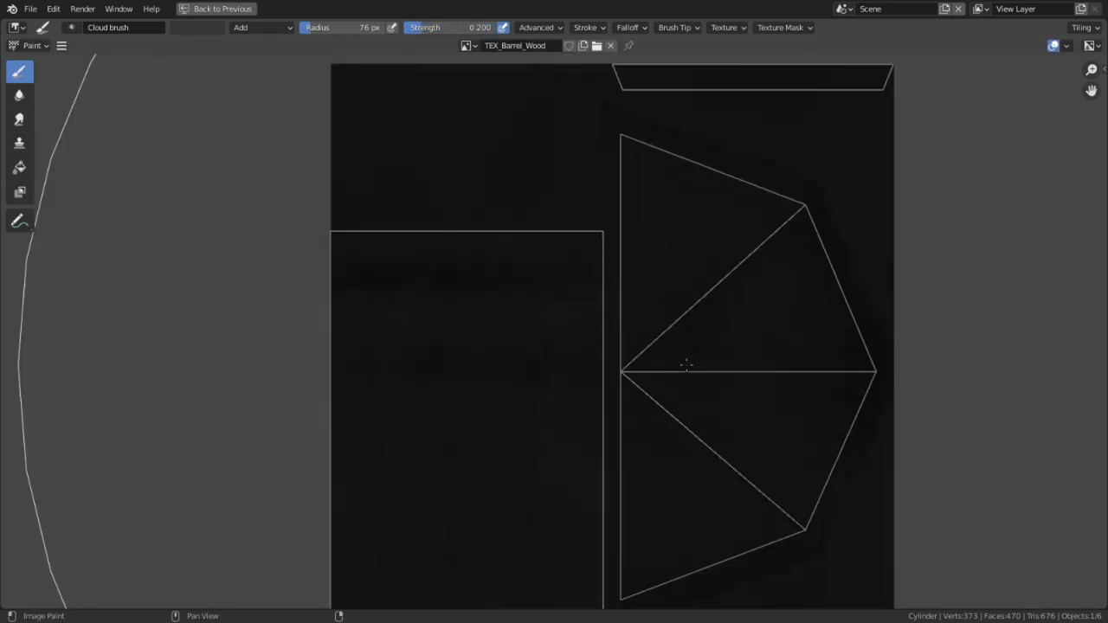
Close the small image editor in the Texture Paint workspace and split the 3D viewport into two side-by-side areas
{"action": "key", "text": "ctrl+space"}
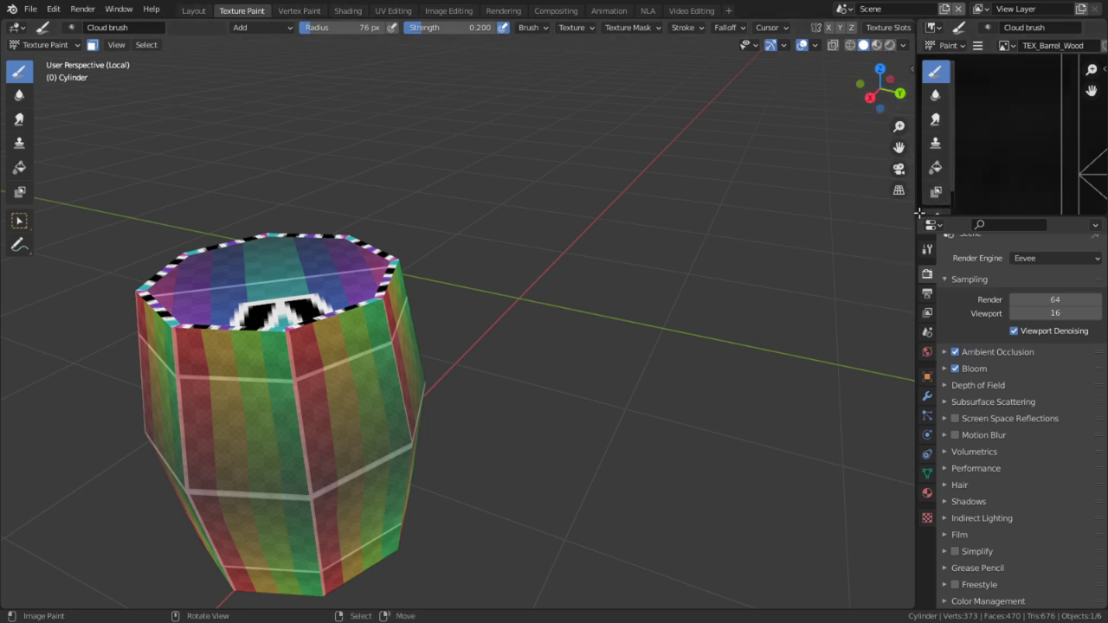
{"action": "left_click_drag", "start_coordinate": [915, 108], "coordinate": [924, 67]}
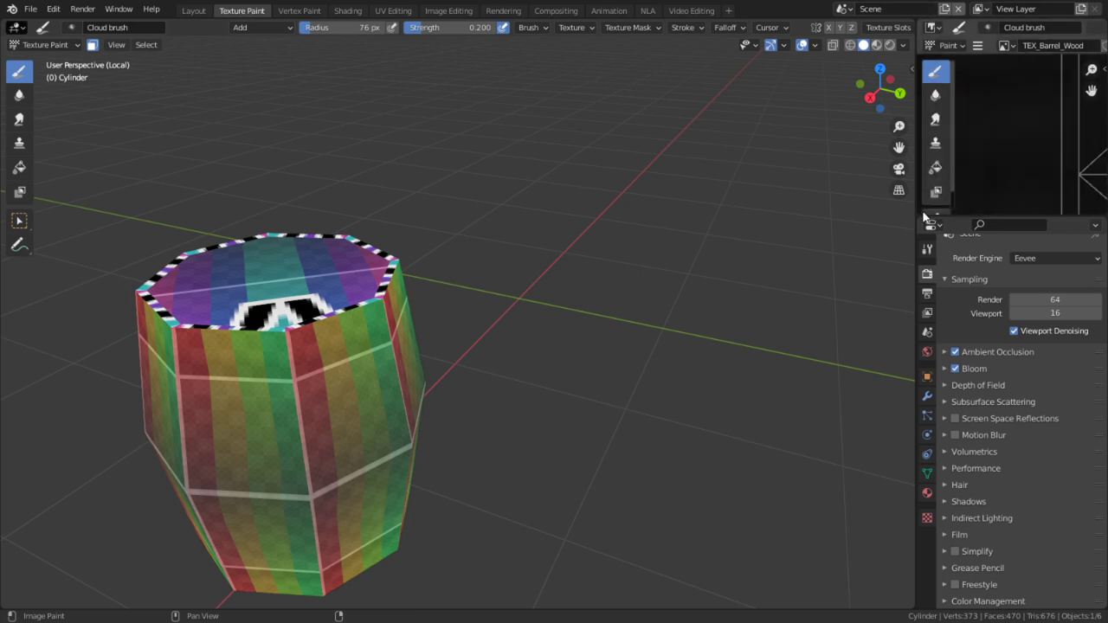
{"action": "left_click_drag", "start_coordinate": [923, 216], "coordinate": [923, 147]}
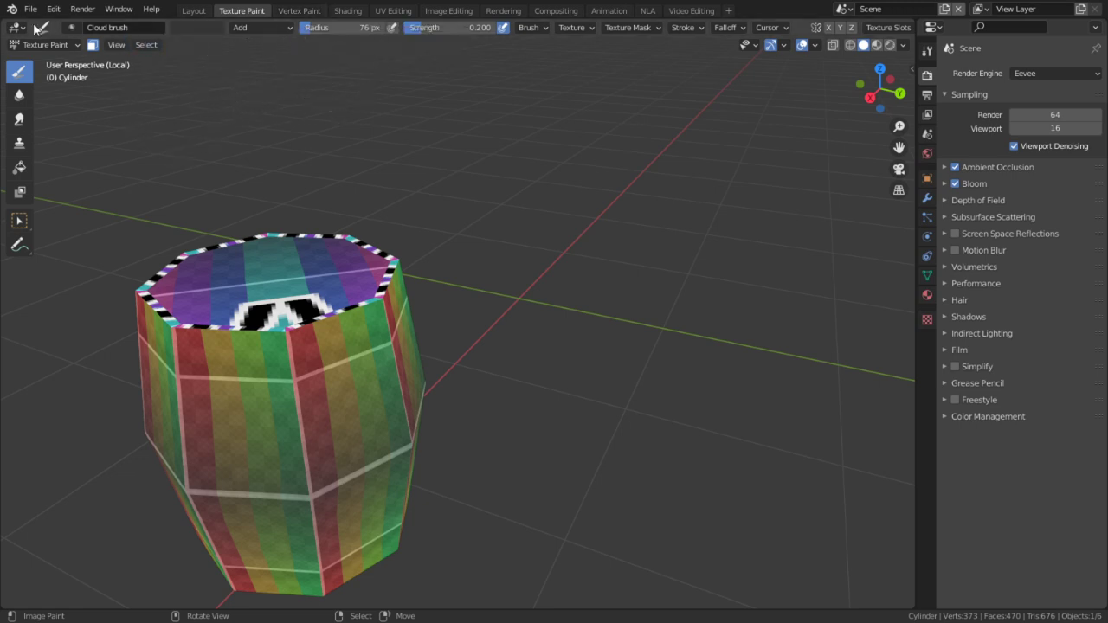
{"action": "left_click_drag", "start_coordinate": [5, 24], "coordinate": [449, 49]}
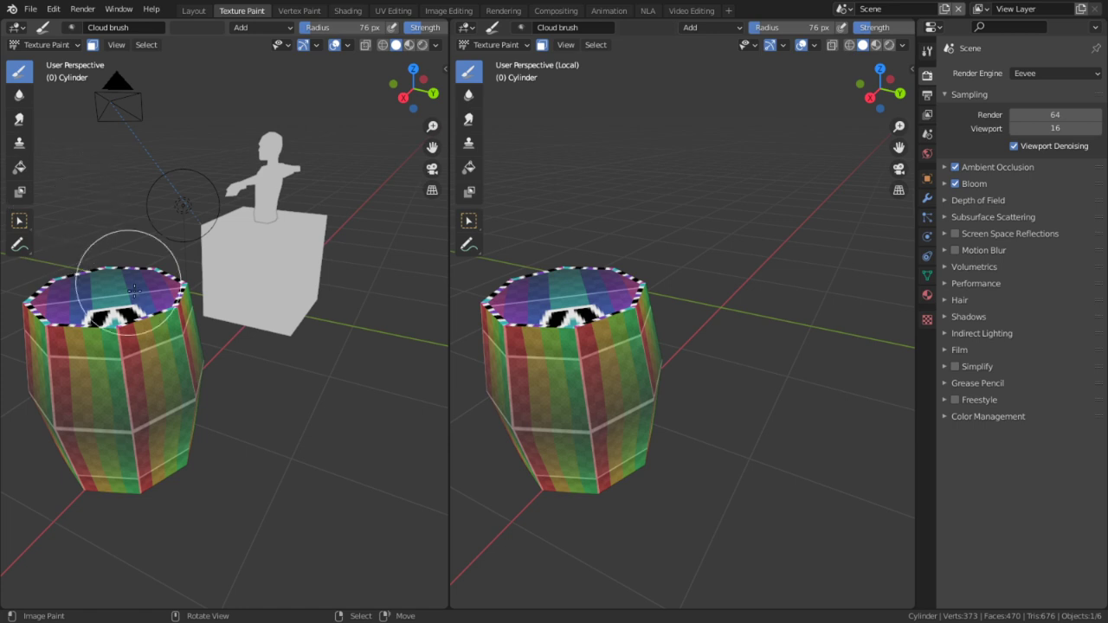
{"action": "key", "text": "KP_Divide"}
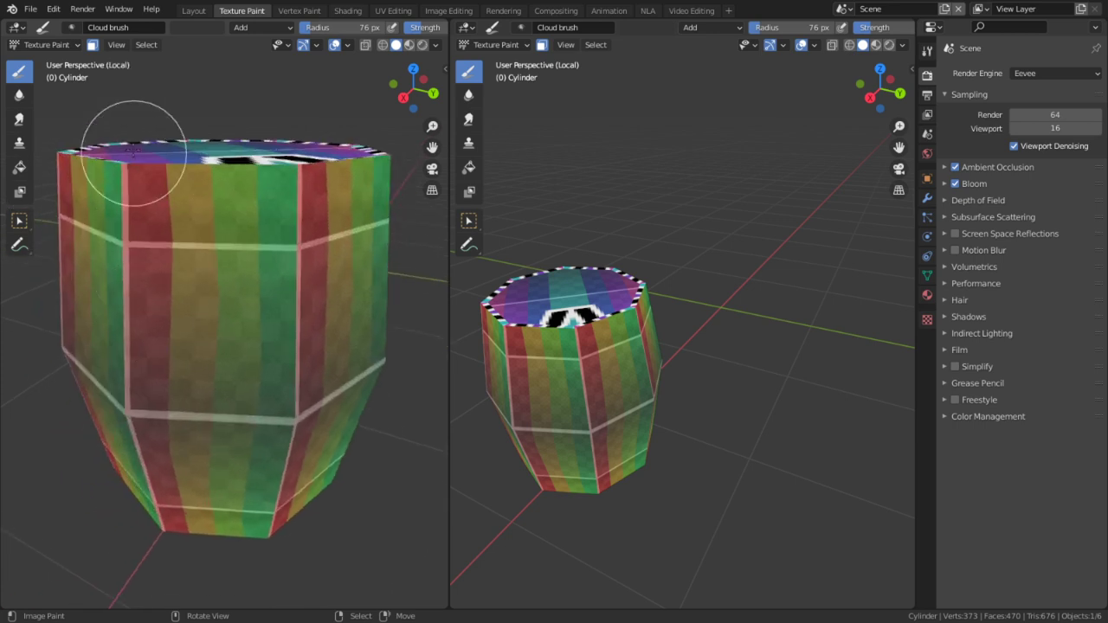
Turn the new area into an image editor showing Spec_Barrel and set the 3D viewport to Material Preview shading
{"action": "left_click", "coordinate": [16, 27]}
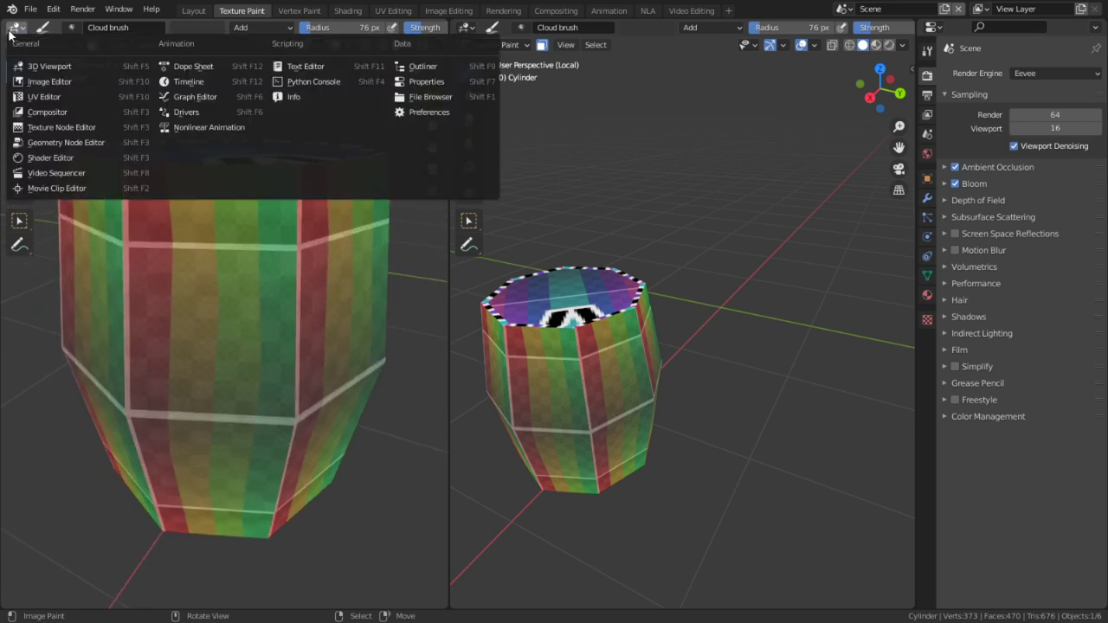
{"action": "left_click", "coordinate": [27, 75]}
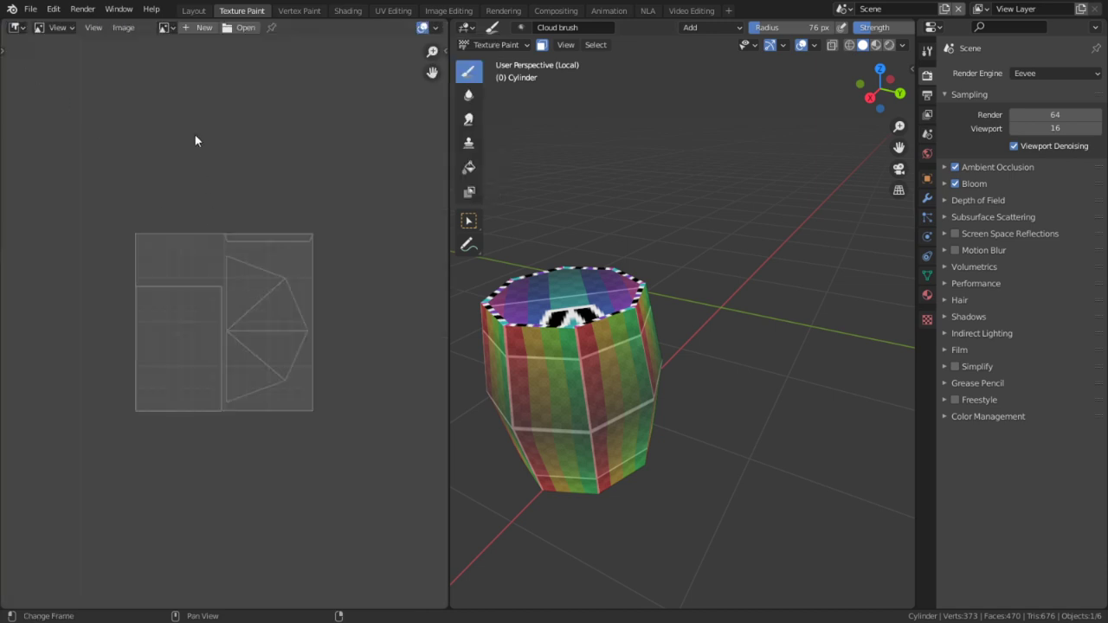
{"action": "left_click", "coordinate": [162, 31]}
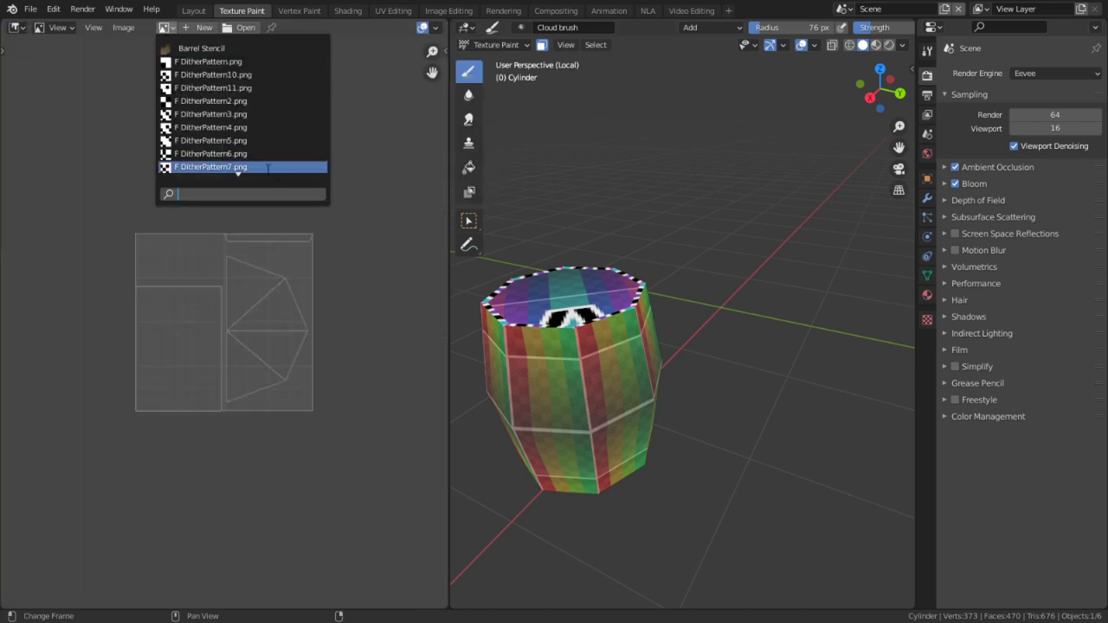
{"action": "left_click", "coordinate": [875, 44]}
{"action": "scroll", "coordinate": [648, 185], "scroll_direction": "up", "scroll_amount": 6}
Switch the render engine to Cycles and bake the barrel's diffuse color into Spec_Barrel
{"action": "left_click", "coordinate": [347, 11]}
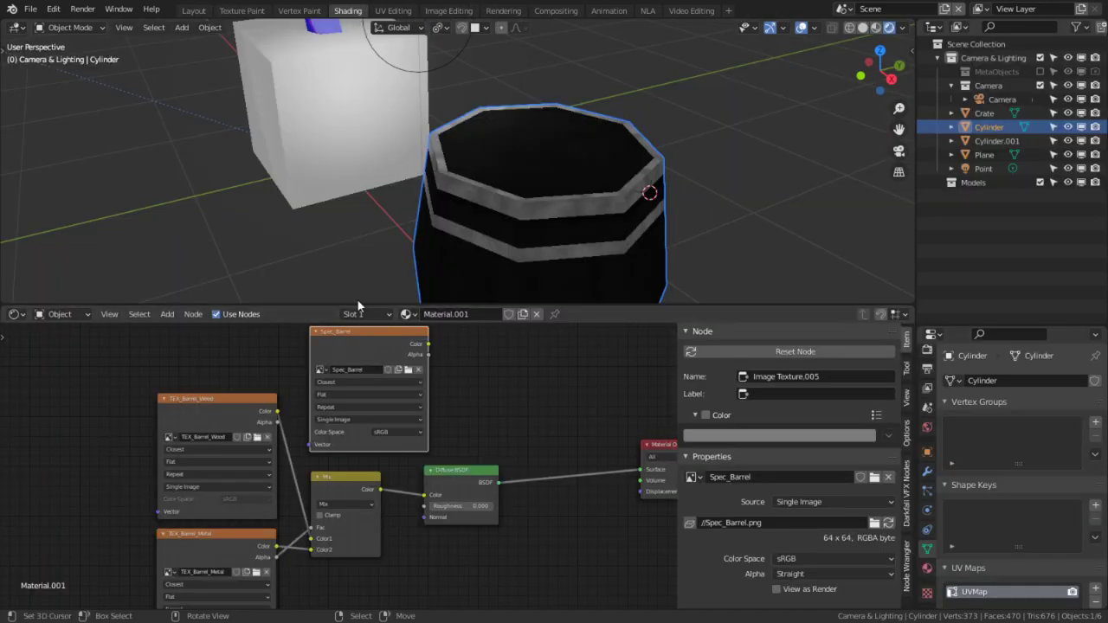
{"action": "left_click", "coordinate": [927, 369]}
{"action": "scroll", "coordinate": [1036, 484], "scroll_direction": "down", "scroll_amount": 5}
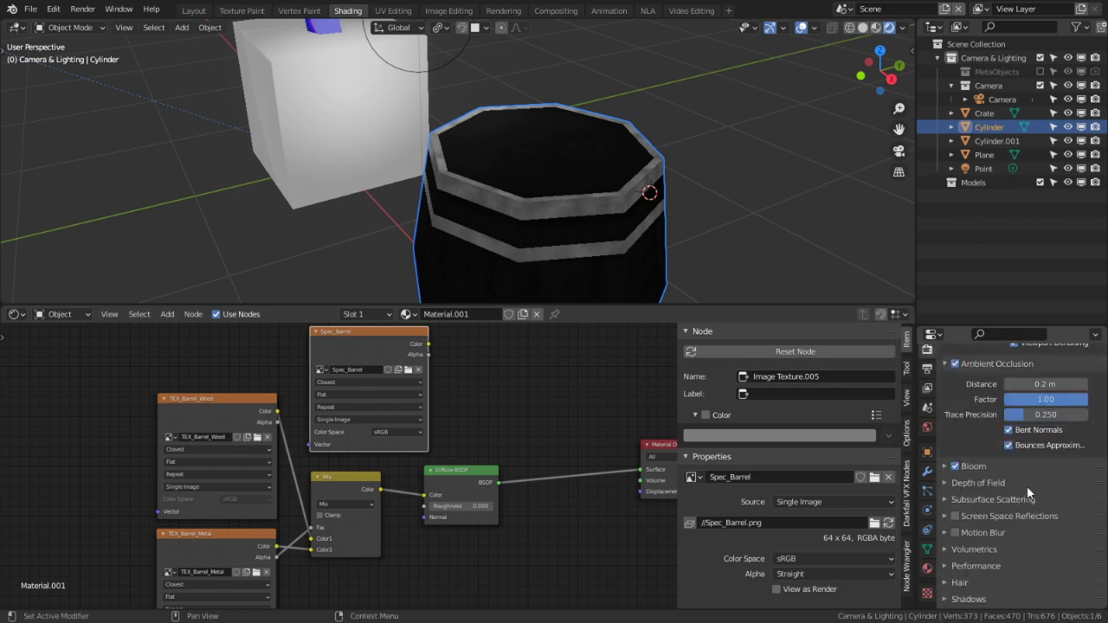
{"action": "scroll", "coordinate": [1030, 480], "scroll_direction": "up", "scroll_amount": 5}
{"action": "left_click", "coordinate": [1058, 380]}
{"action": "left_click", "coordinate": [1035, 424]}
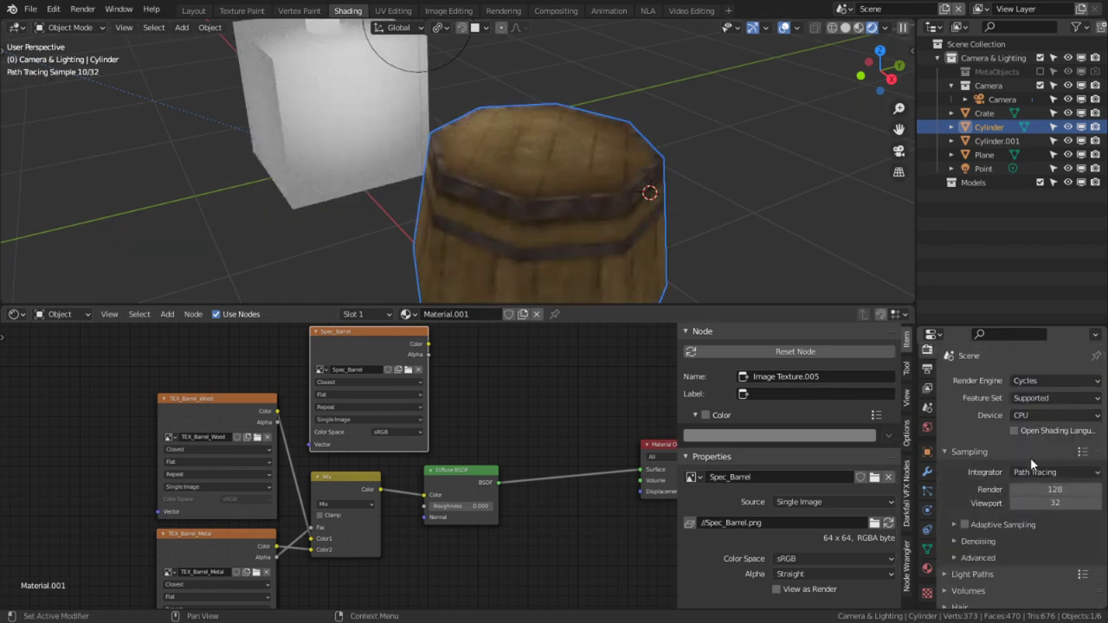
{"action": "scroll", "coordinate": [996, 453], "scroll_direction": "down", "scroll_amount": 8}
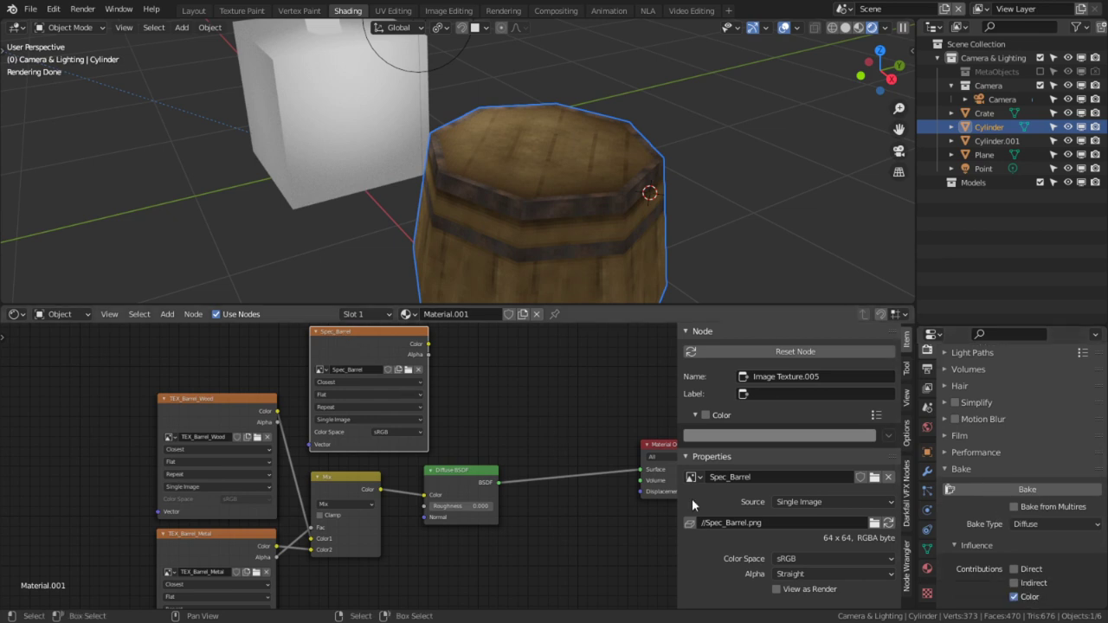
{"action": "left_click", "coordinate": [1006, 486]}
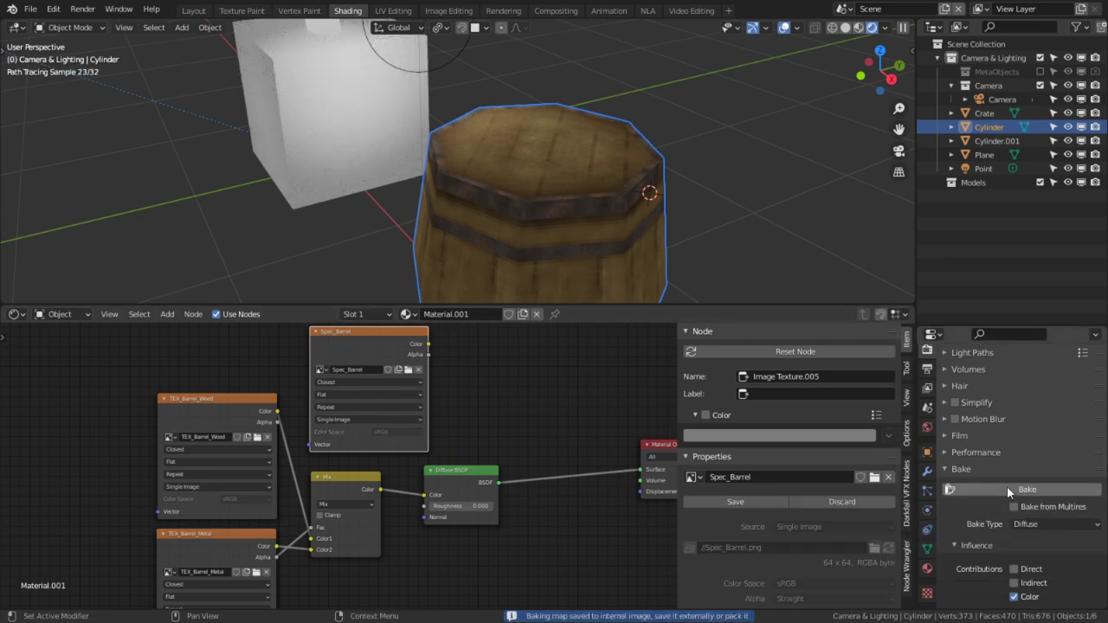
Inspect the baked Spec_Barrel image in Texture Paint and the barrel's material nodes in Shading
{"action": "left_click", "coordinate": [244, 11]}
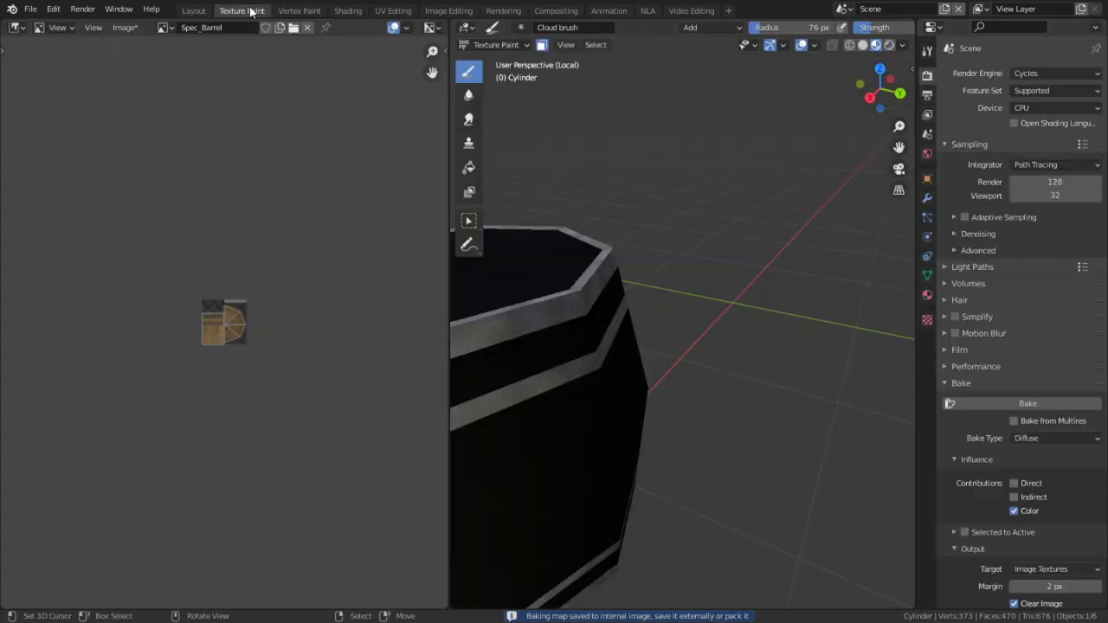
{"action": "scroll", "coordinate": [268, 232], "scroll_direction": "up", "scroll_amount": 7}
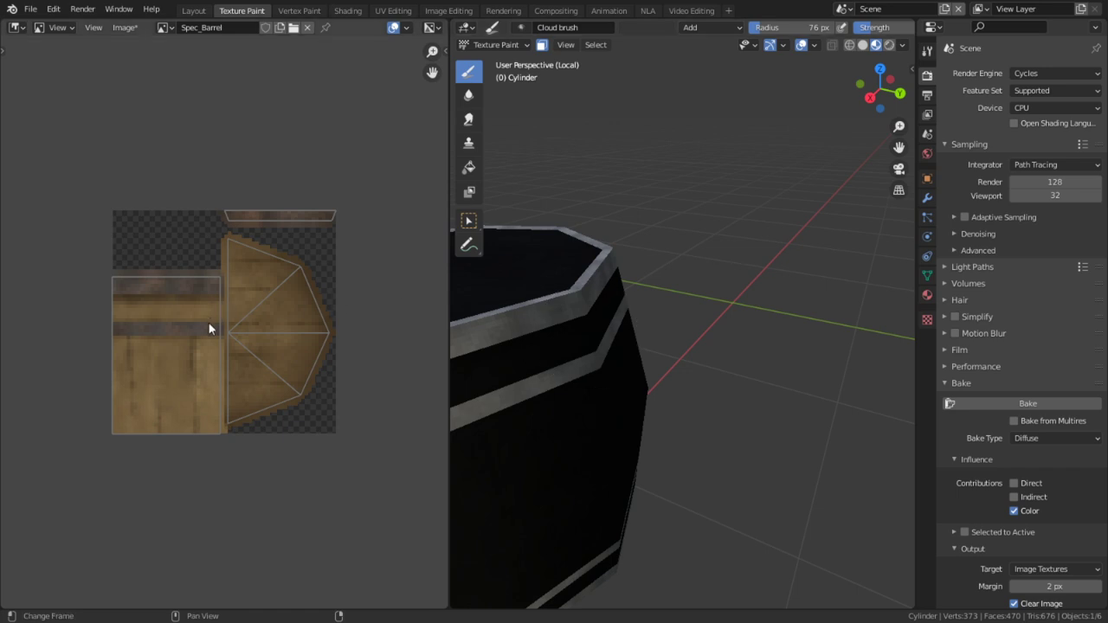
{"action": "left_click", "coordinate": [347, 10]}
{"action": "middle_click_drag", "start_coordinate": [505, 402], "coordinate": [517, 344]}
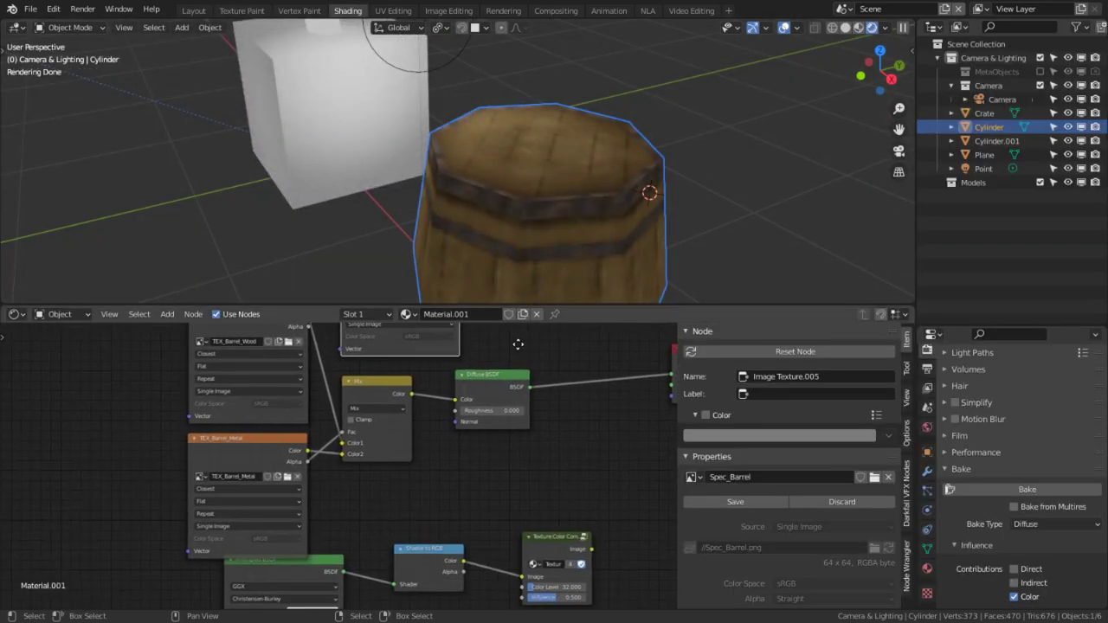
Open the Image Editing workspace and display TEX_Barrel_Metal in the image editor
{"action": "left_click", "coordinate": [447, 10]}
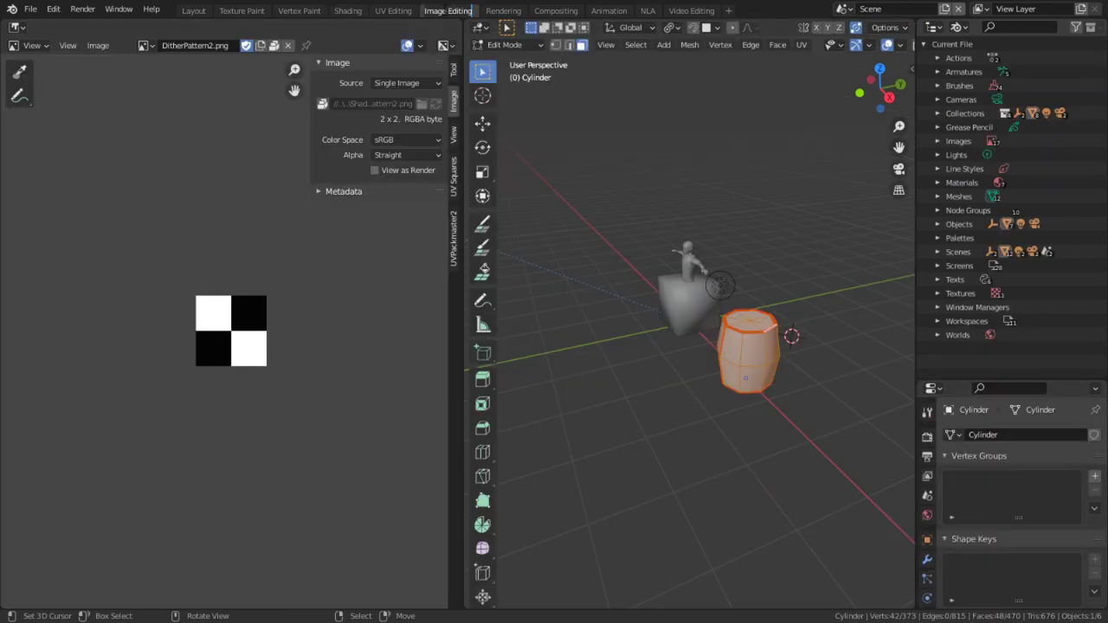
{"action": "left_click", "coordinate": [143, 45]}
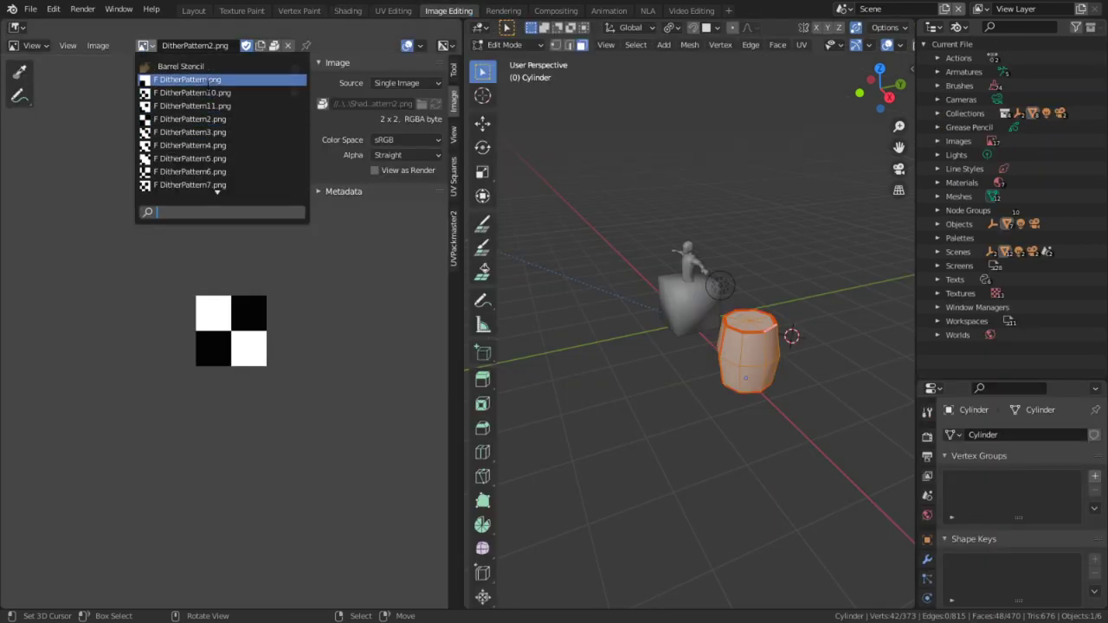
{"action": "scroll", "coordinate": [214, 187], "scroll_direction": "down", "scroll_amount": 13}
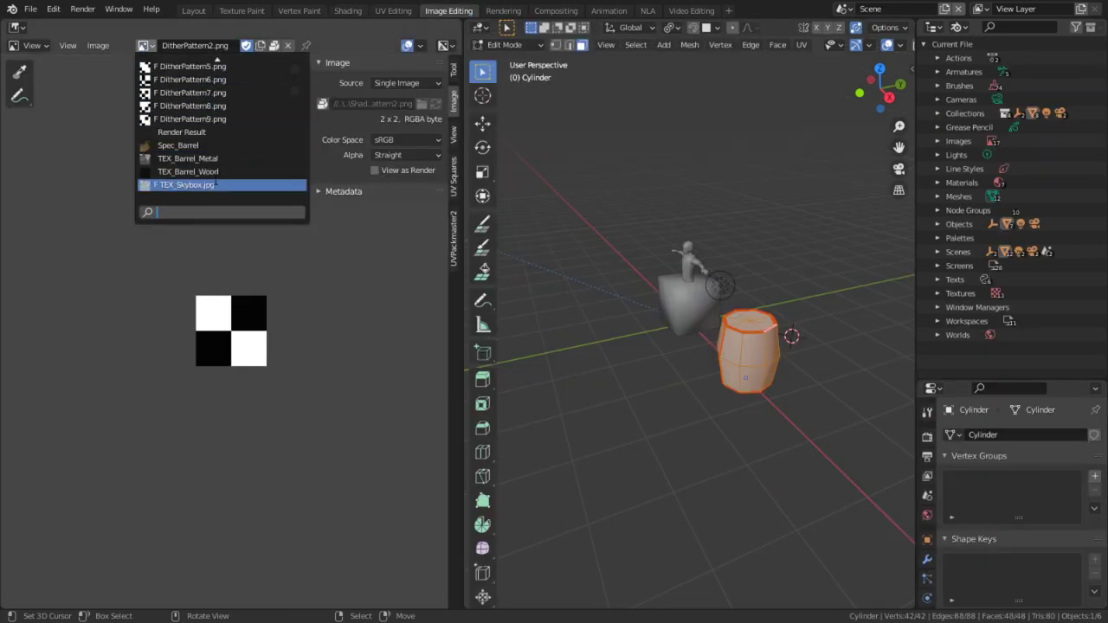
{"action": "left_click", "coordinate": [215, 157]}
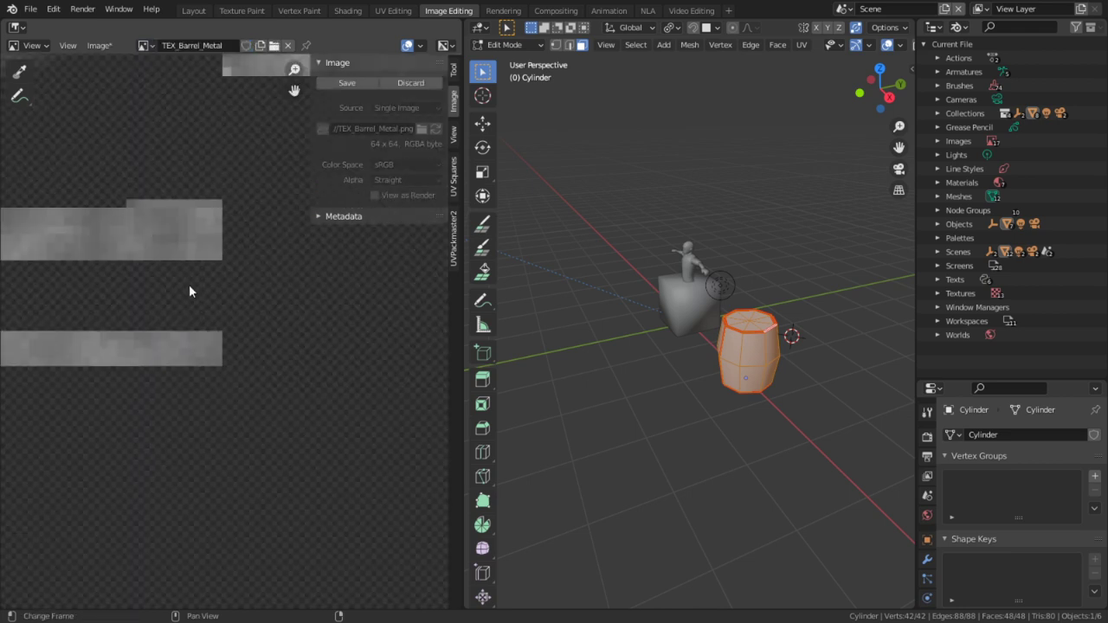
{"action": "scroll", "coordinate": [189, 292], "scroll_direction": "down", "scroll_amount": 7}
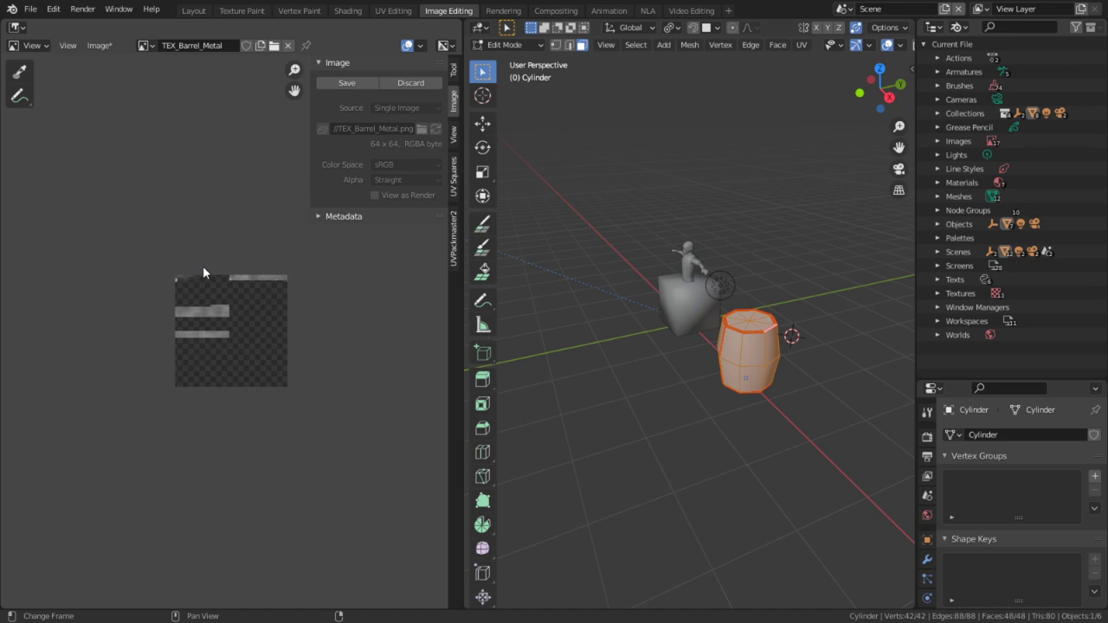
{"action": "scroll", "coordinate": [202, 268], "scroll_direction": "up", "scroll_amount": 3}
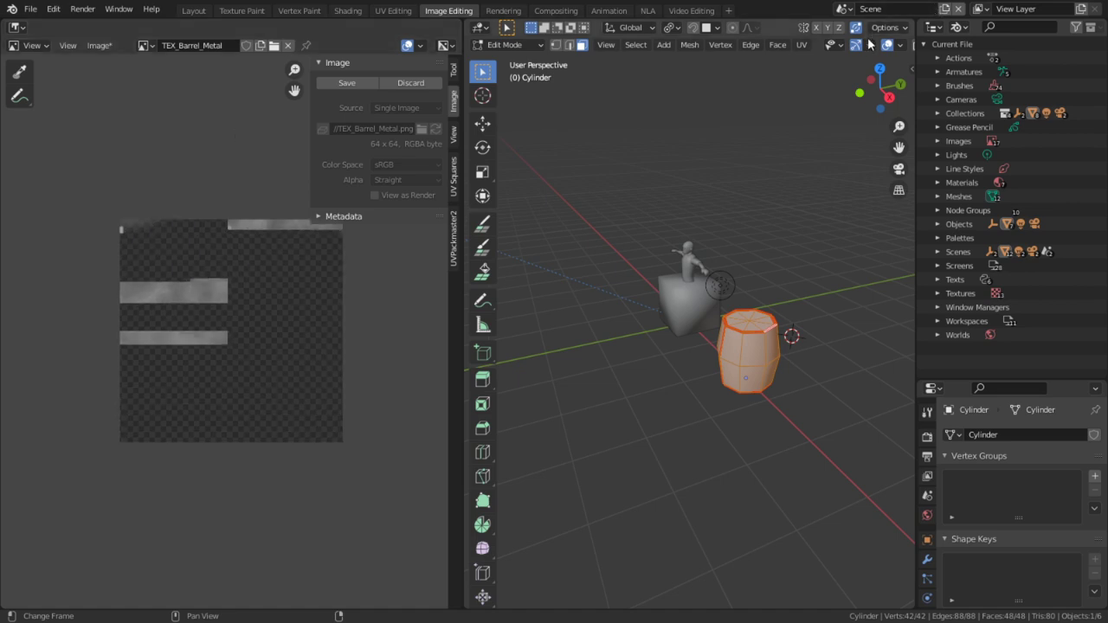
{"action": "scroll", "coordinate": [715, 45], "scroll_direction": "down", "scroll_amount": 3}
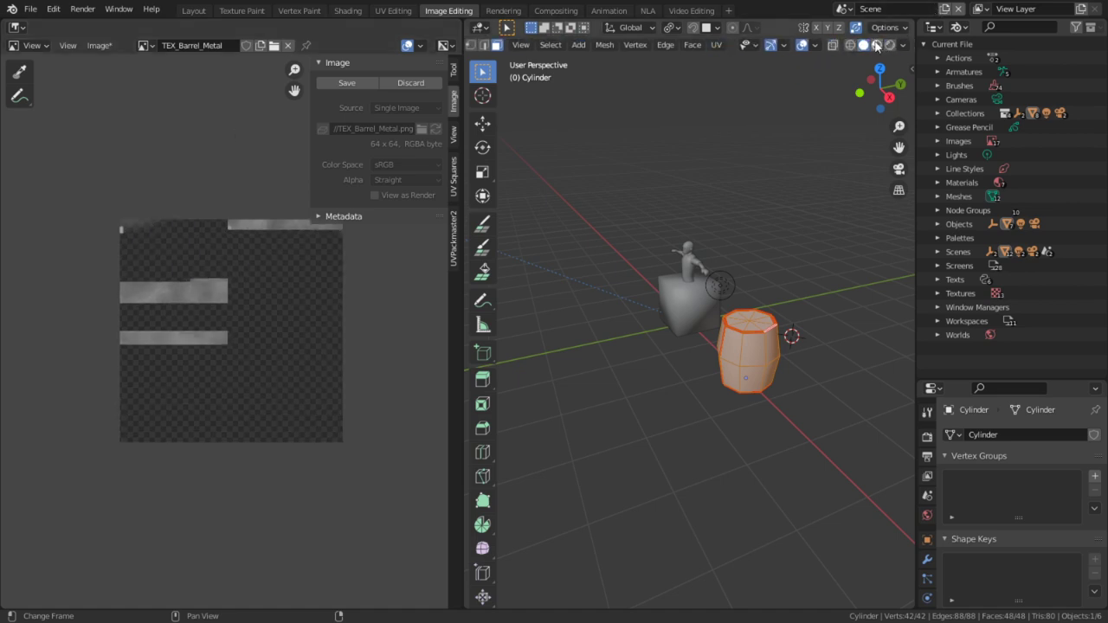
Set the 3D viewport to Rendered shading with the barrel viewed closer up
{"action": "left_click", "coordinate": [875, 45]}
{"action": "scroll", "coordinate": [844, 150], "scroll_direction": "up", "scroll_amount": 5}
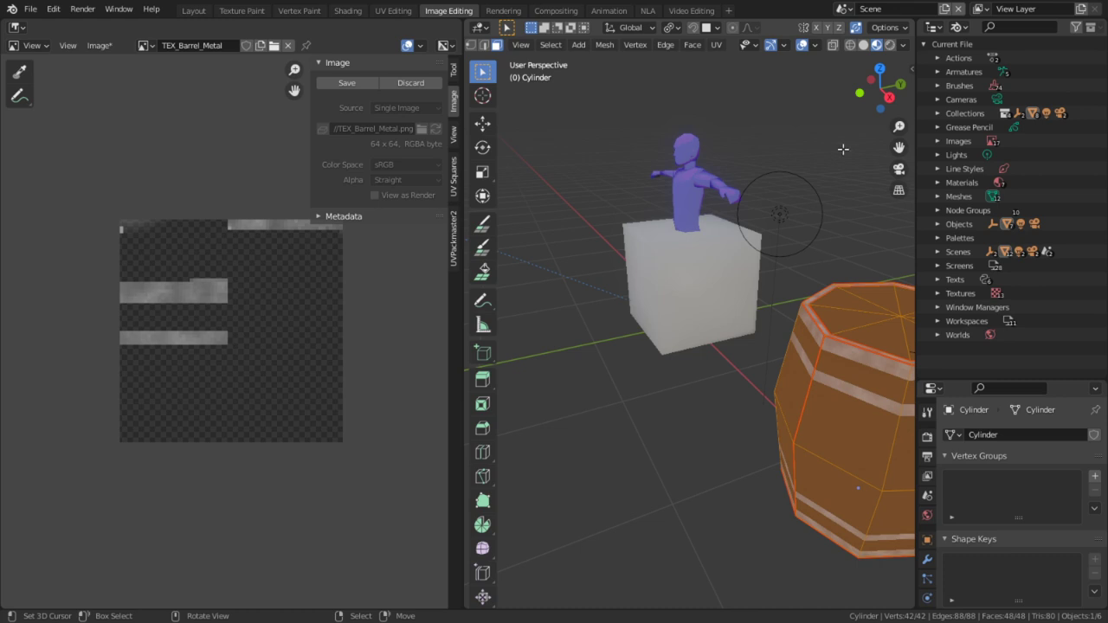
{"action": "left_click", "coordinate": [889, 45]}
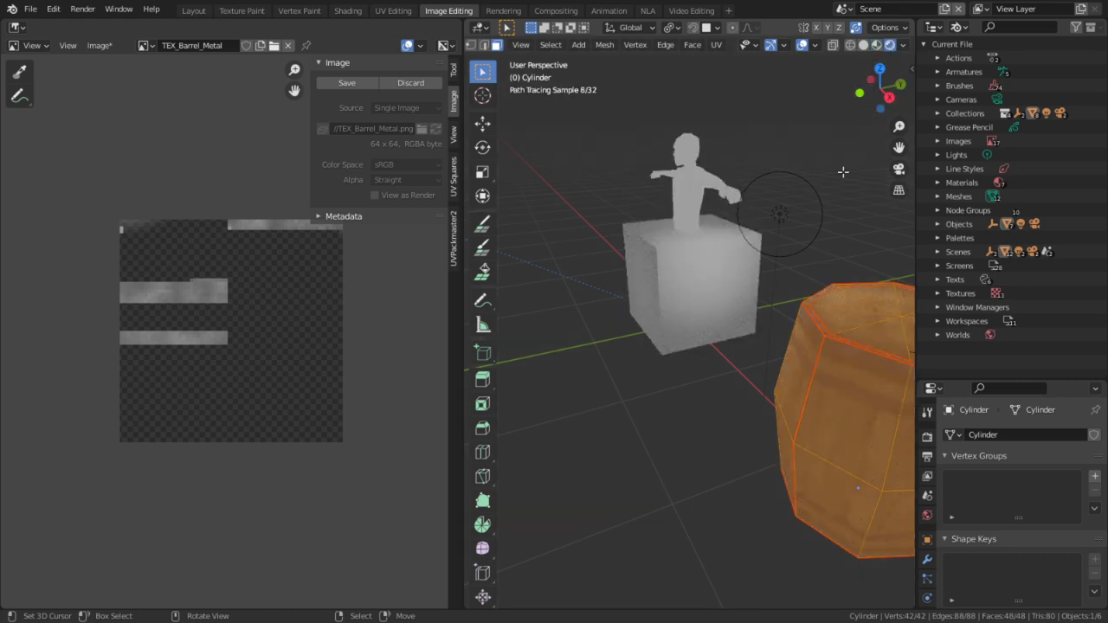
Send the TEX_Barrel_Metal image to the external image editor for editing
{"action": "left_click", "coordinate": [98, 46]}
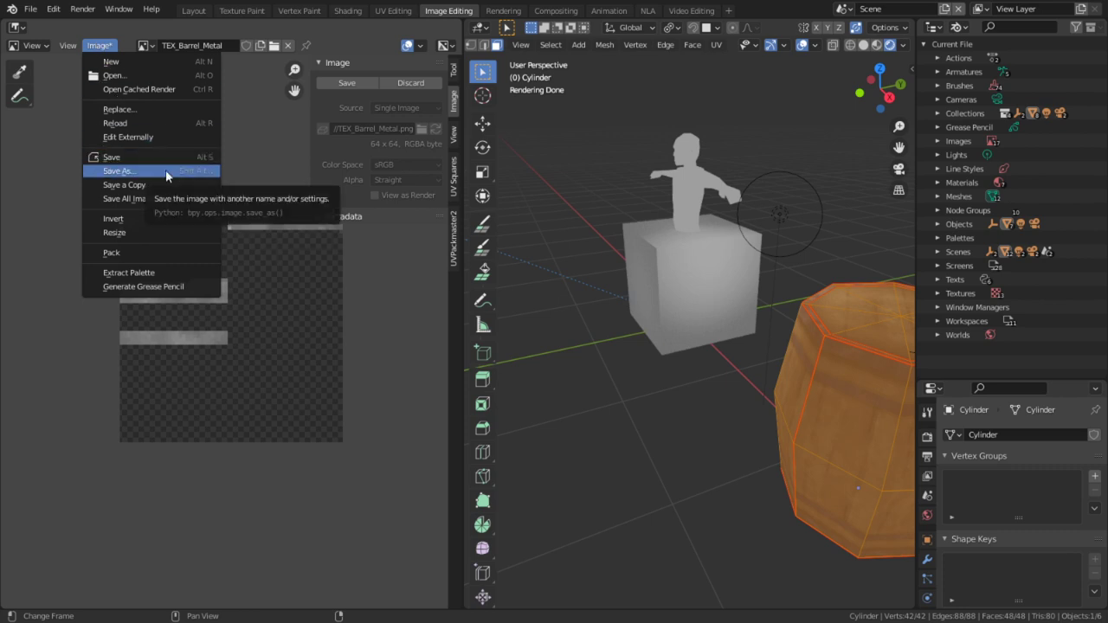
{"action": "left_click", "coordinate": [102, 46]}
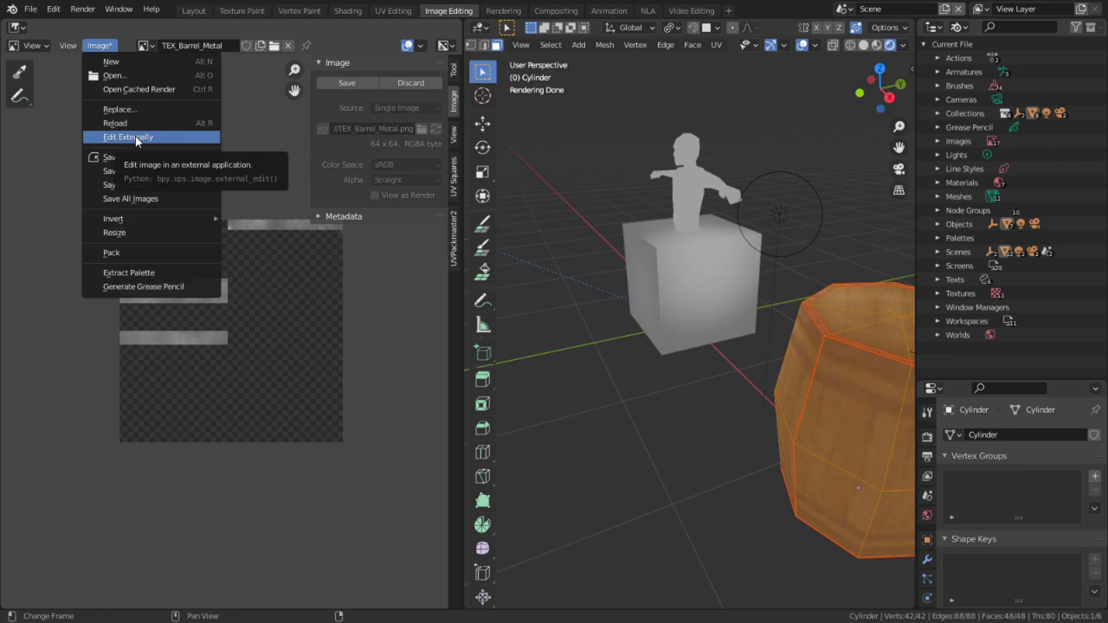
{"action": "left_click", "coordinate": [106, 46]}
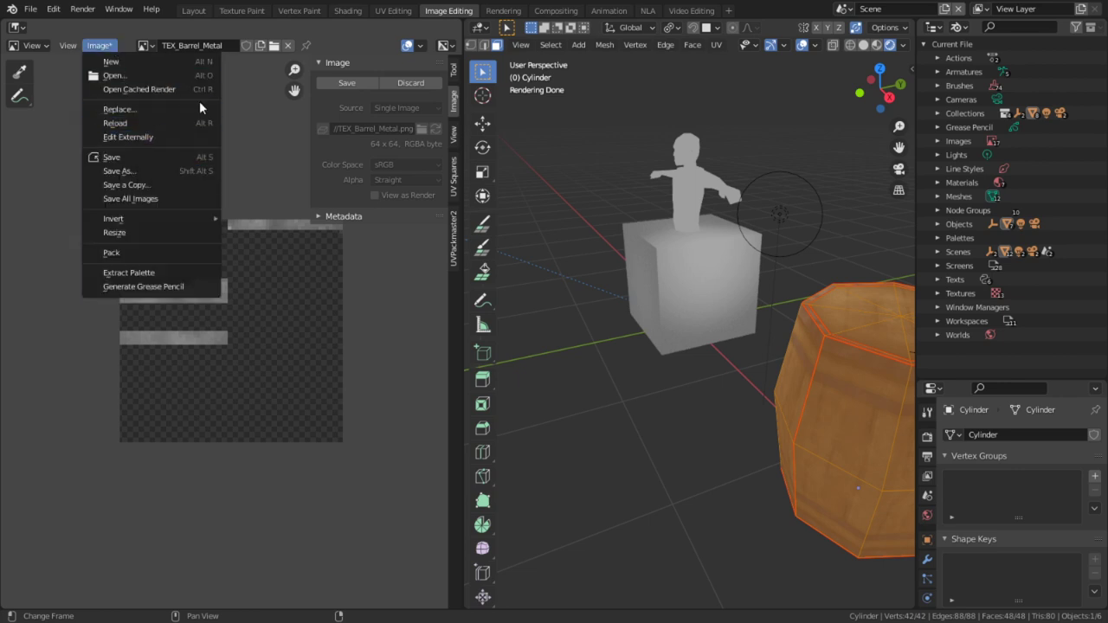
Look at Spec_Barrel, display TEX_Barrel_Wood and send the wood image to the external image editor
{"action": "left_click", "coordinate": [144, 45]}
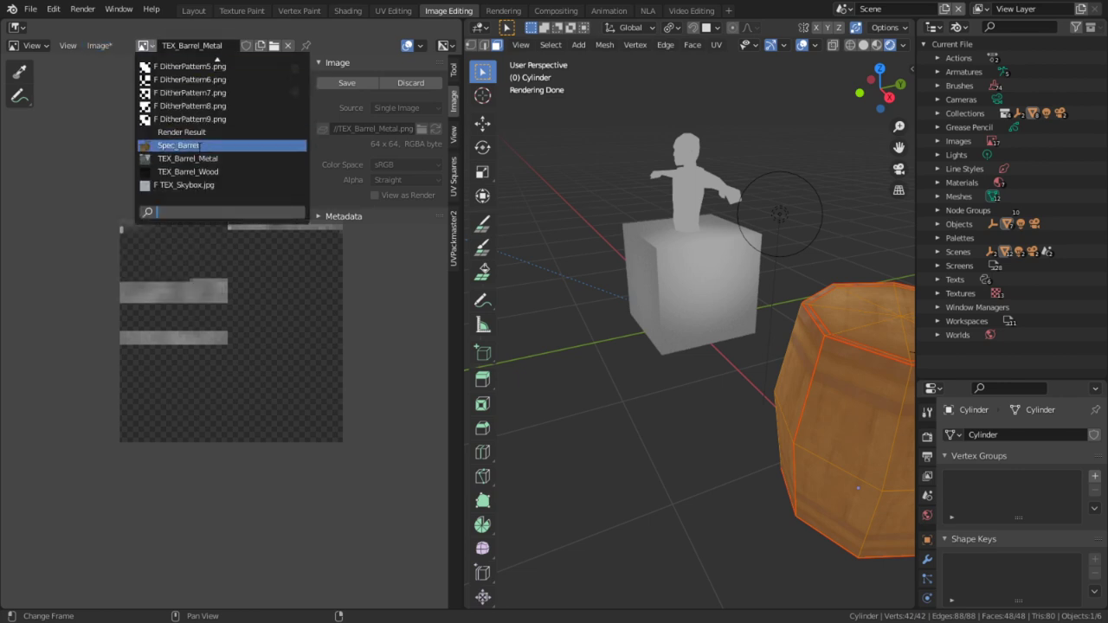
{"action": "left_click", "coordinate": [211, 147]}
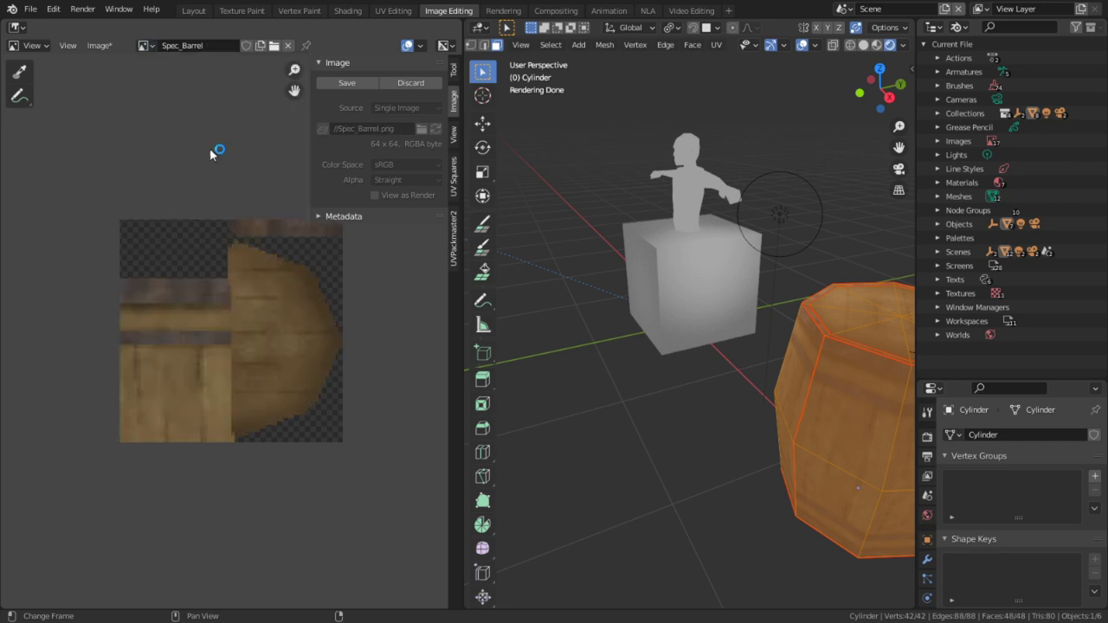
{"action": "left_click", "coordinate": [141, 46]}
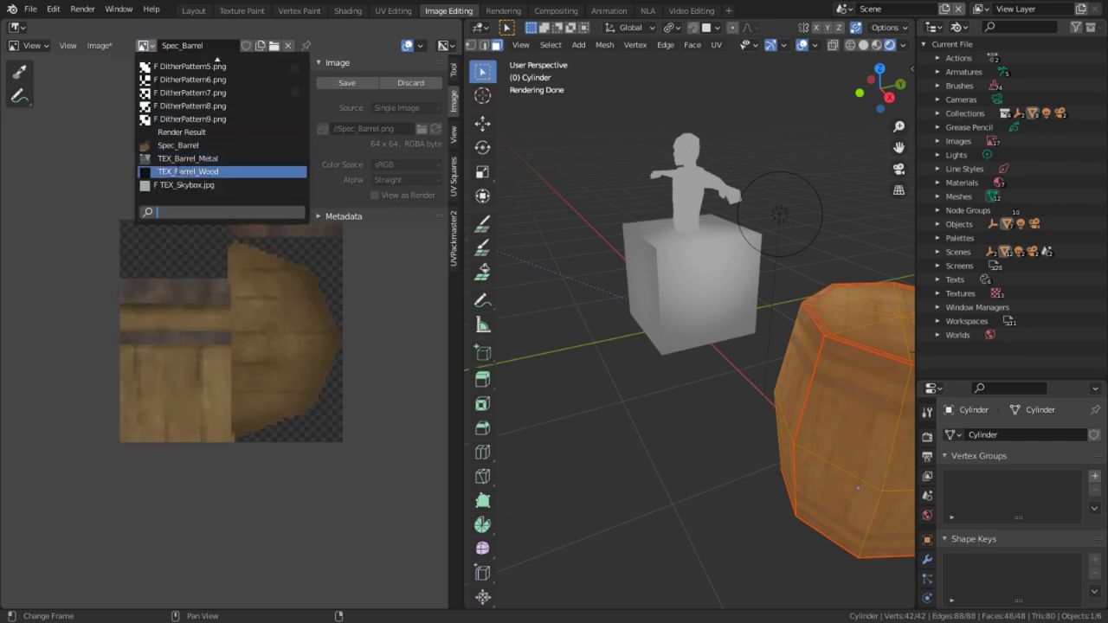
{"action": "left_click", "coordinate": [188, 172]}
{"action": "left_click", "coordinate": [108, 49]}
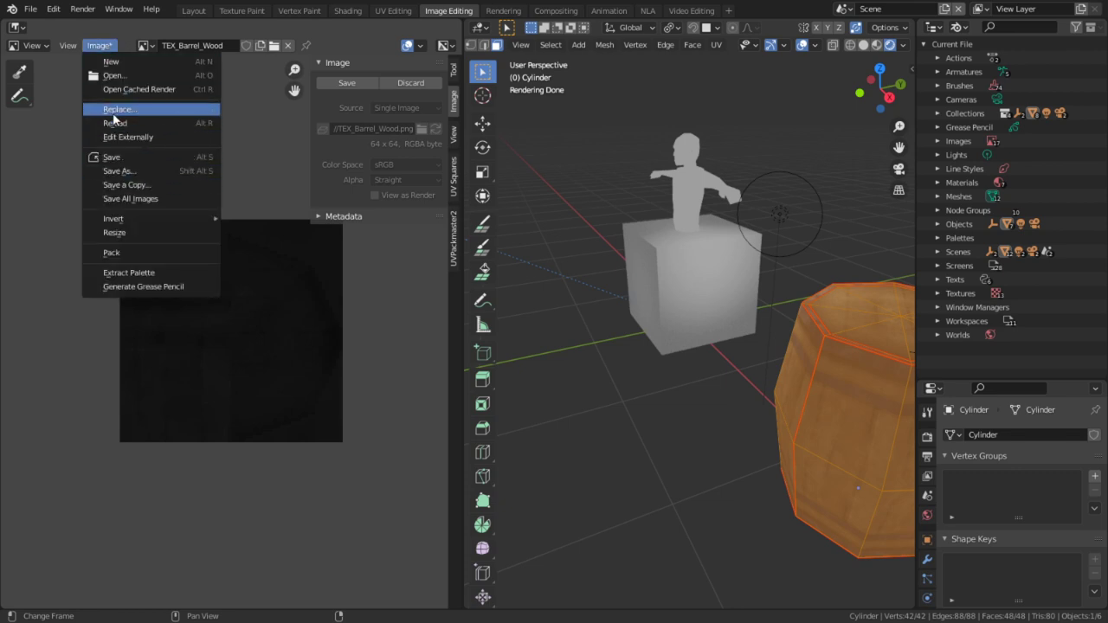
{"action": "left_click", "coordinate": [125, 137]}
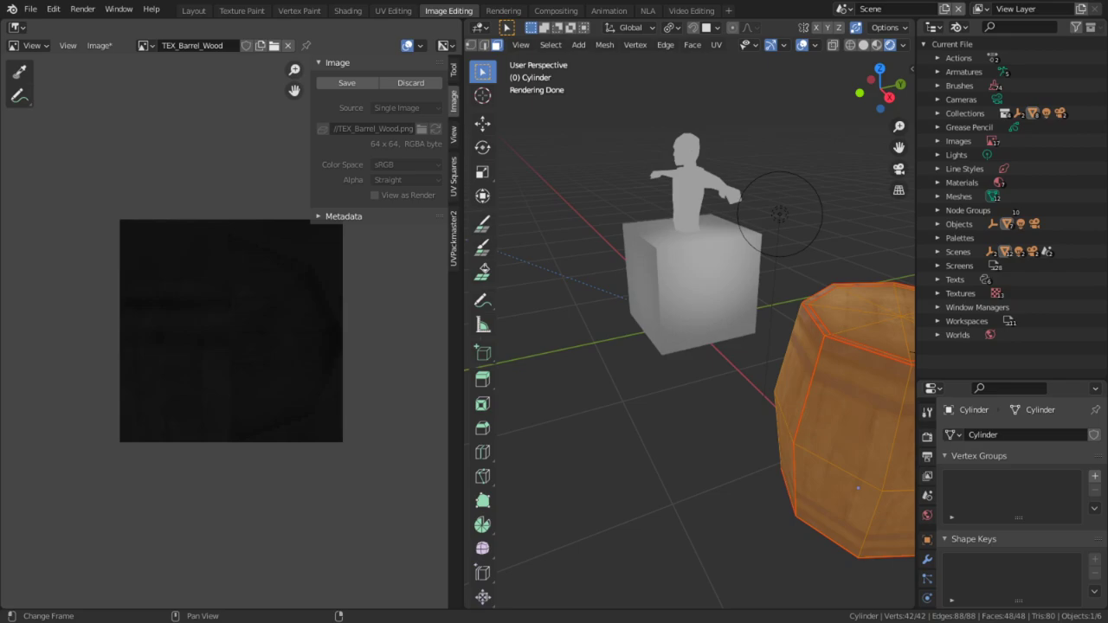
In GIMP, cut the metal bands out of TEX_Barrel_Metal and paste them into the TEX_Barrel_Wood image
{"action": "scroll", "coordinate": [199, 208], "scroll_direction": "up", "scroll_amount": 3, "text": "ctrl"}
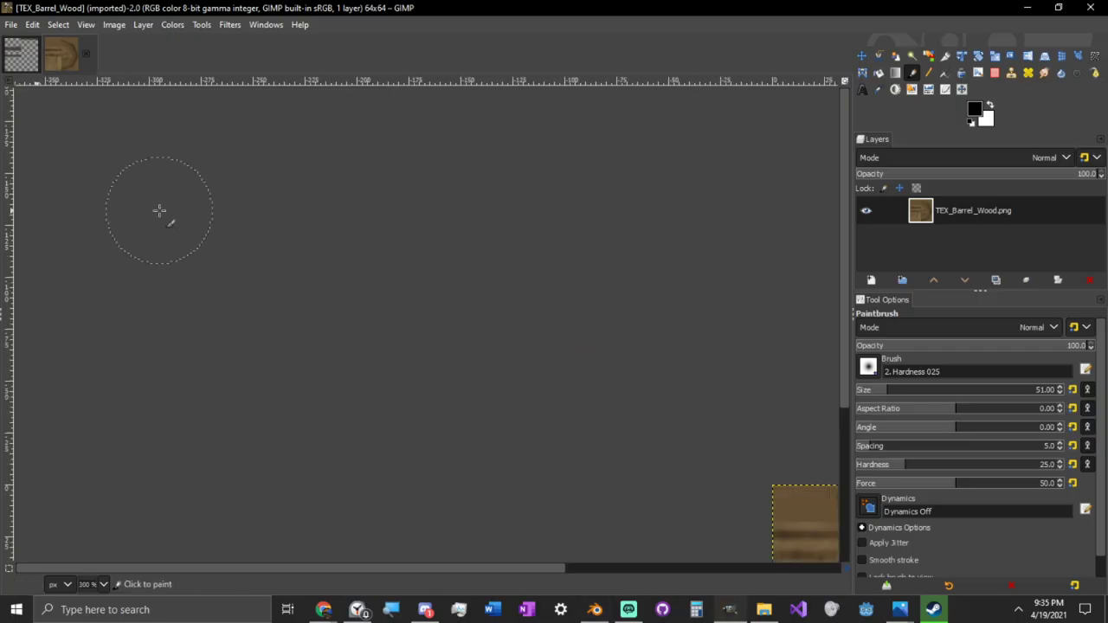
{"action": "left_click", "coordinate": [45, 65]}
{"action": "scroll", "coordinate": [404, 363], "scroll_direction": "up", "scroll_amount": 2, "text": "ctrl"}
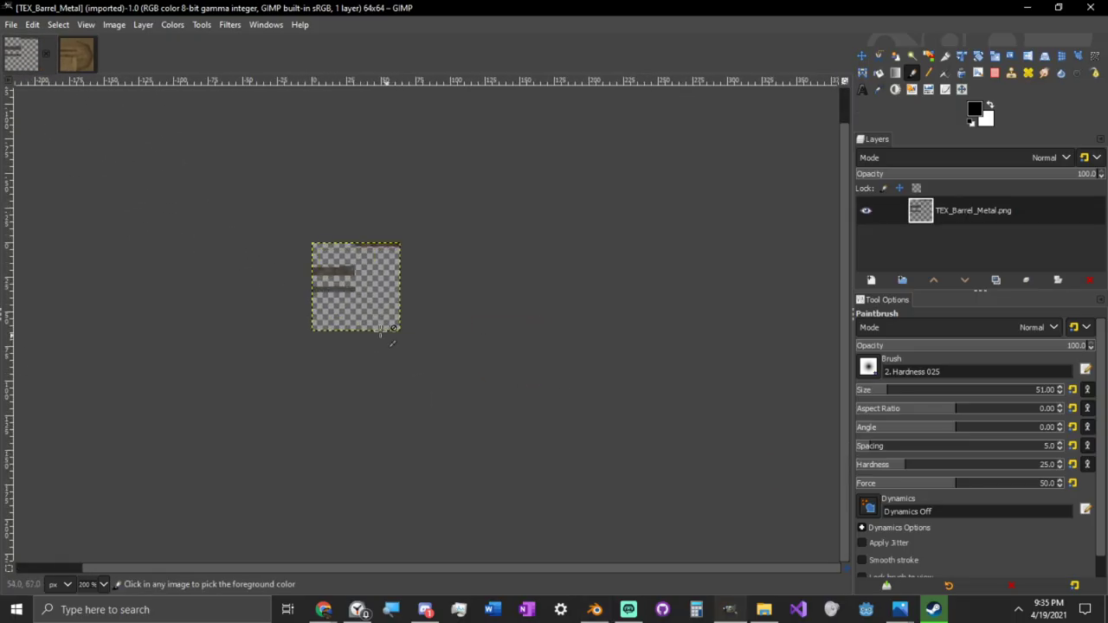
{"action": "key", "text": "ctrl+x"}
{"action": "left_click", "coordinate": [81, 57]}
{"action": "key", "text": "ctrl+v"}
Turn the pasted floating selection of metal bands into a new layer above the wood layer
{"action": "middle_click_drag", "start_coordinate": [714, 413], "coordinate": [447, 205]}
{"action": "scroll", "coordinate": [549, 266], "scroll_direction": "up", "scroll_amount": 2, "text": "ctrl"}
{"action": "left_click", "coordinate": [1011, 229]}
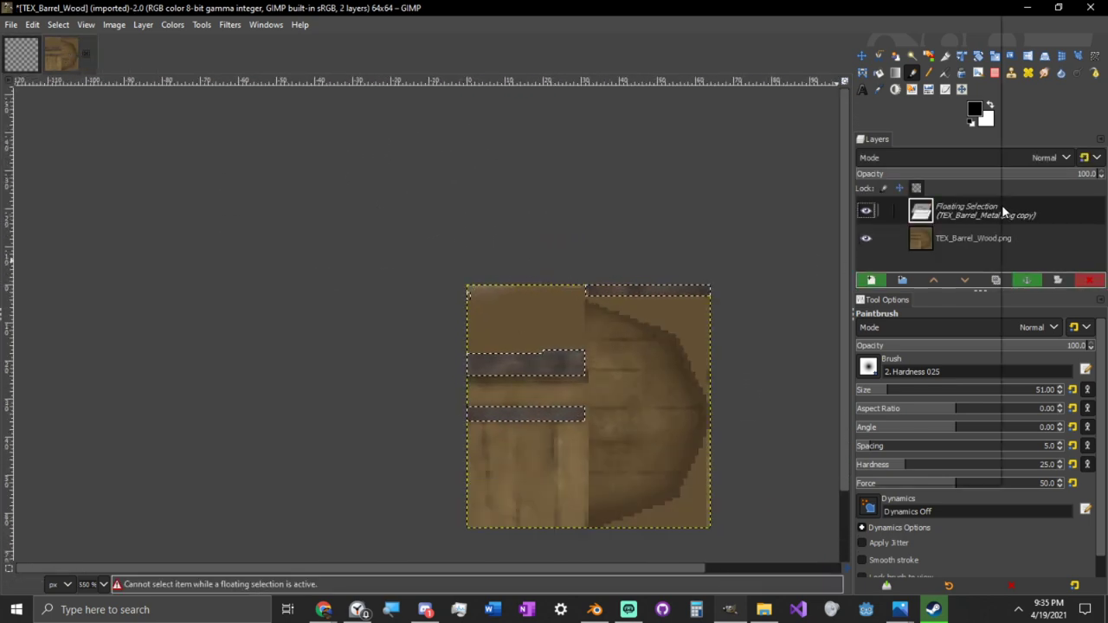
{"action": "right_click", "coordinate": [1001, 206]}
{"action": "left_click", "coordinate": [900, 98]}
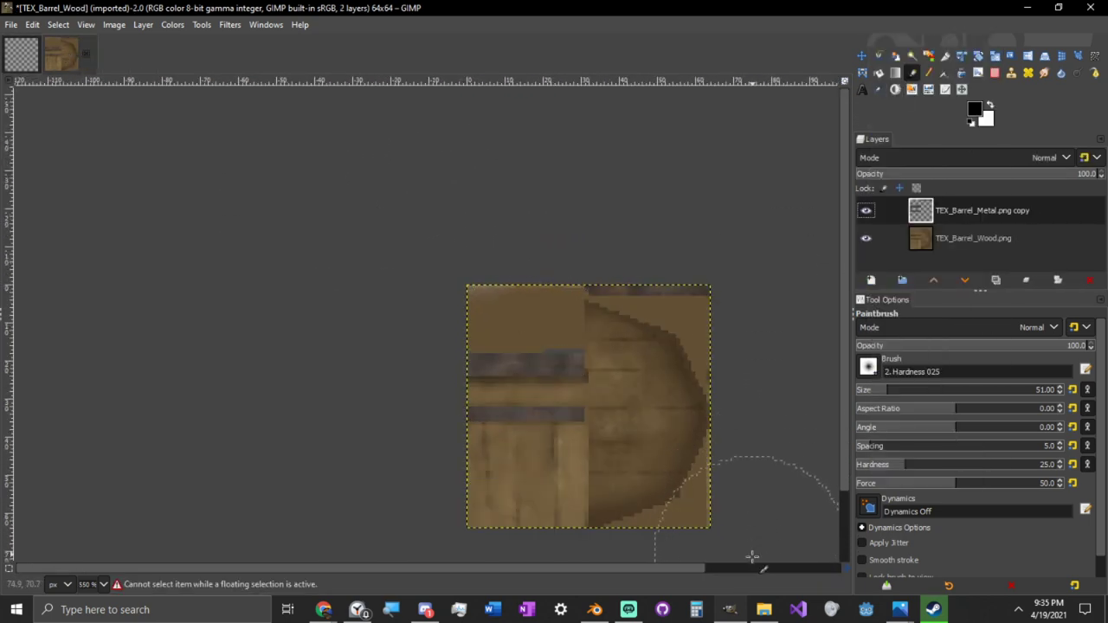
Return to Blender, reload TEX_Barrel_Wood from disk and display TEX_Barrel_Metal in the image editor
{"action": "left_click", "coordinate": [732, 616]}
{"action": "key", "text": "alt+r"}
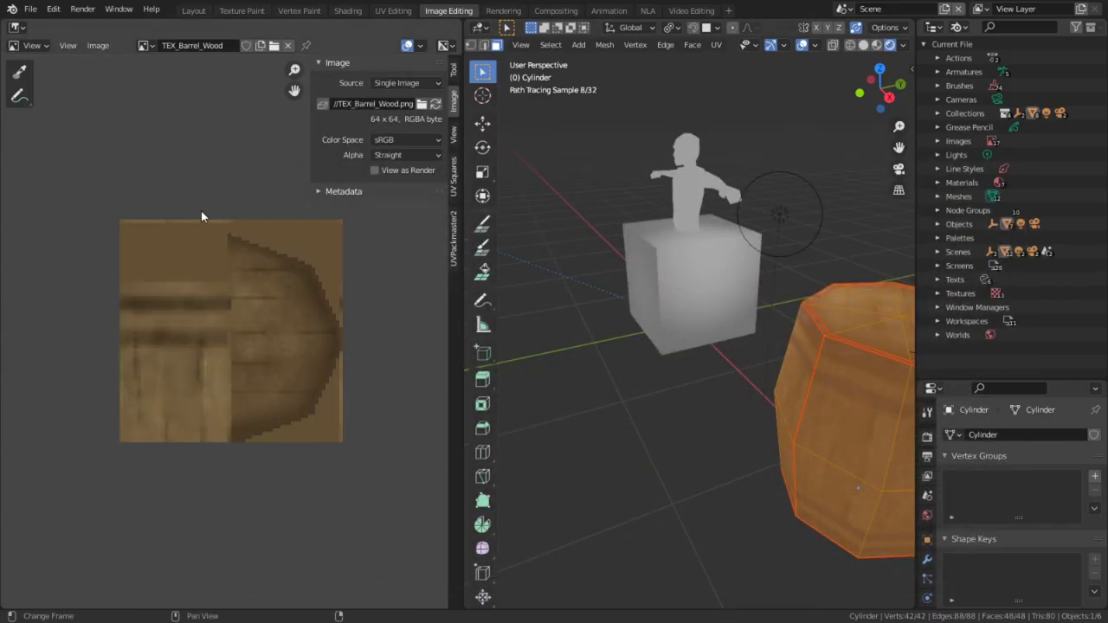
{"action": "left_click", "coordinate": [144, 45]}
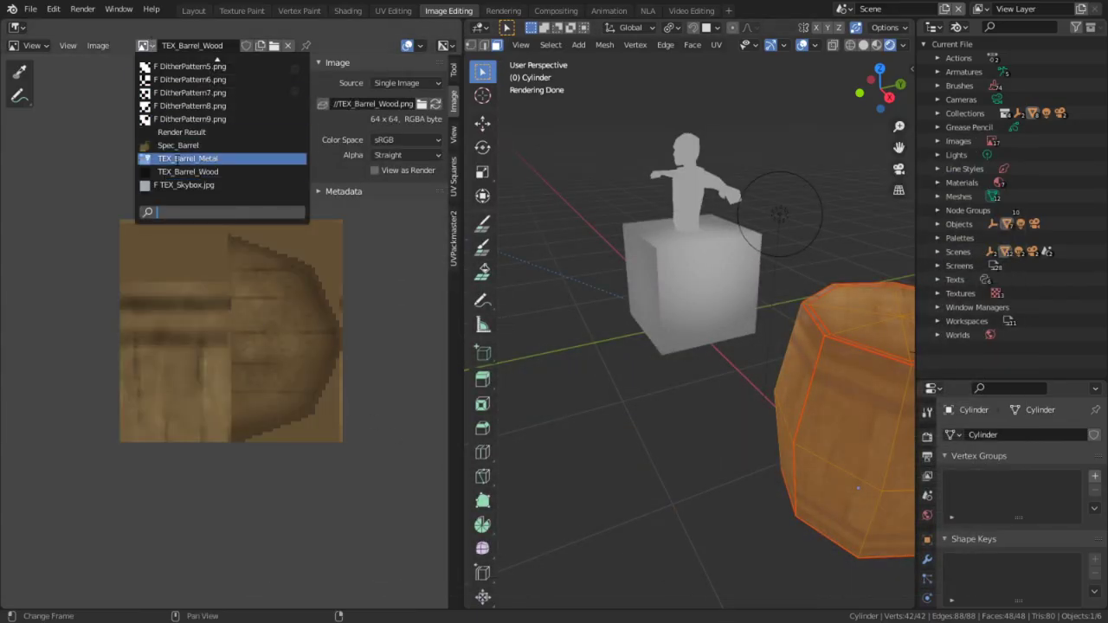
{"action": "left_click", "coordinate": [179, 159]}
Switch to GIMP and convert the combined wood and metal image to Grayscale mode
{"action": "key", "text": "alt+Tab"}
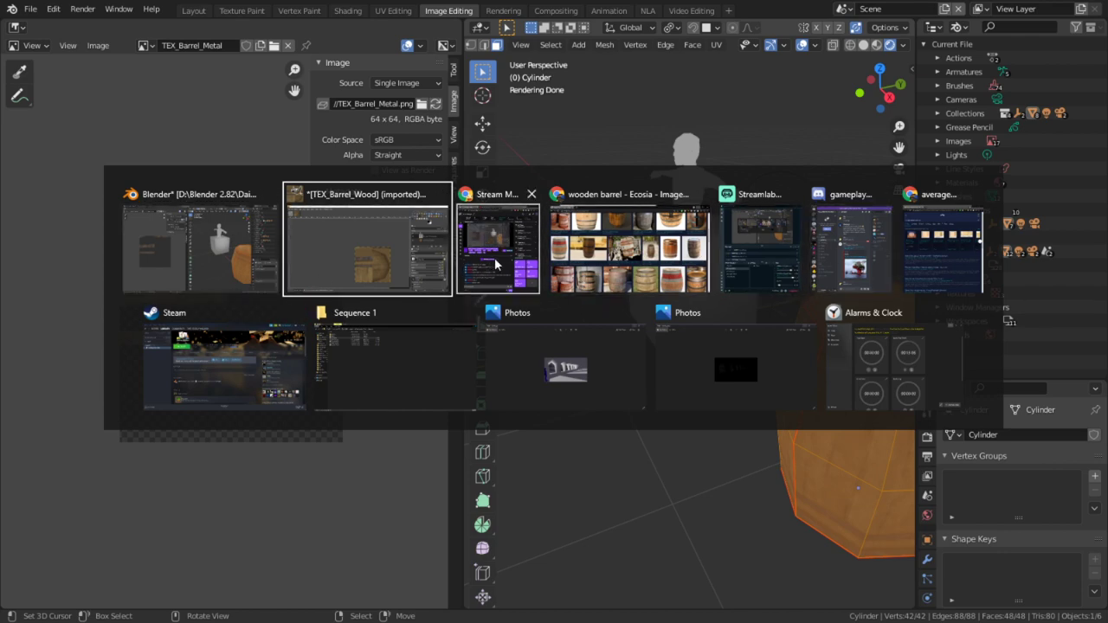
{"action": "left_click", "coordinate": [391, 234]}
{"action": "scroll", "coordinate": [646, 348], "scroll_direction": "up", "scroll_amount": 1, "text": "ctrl"}
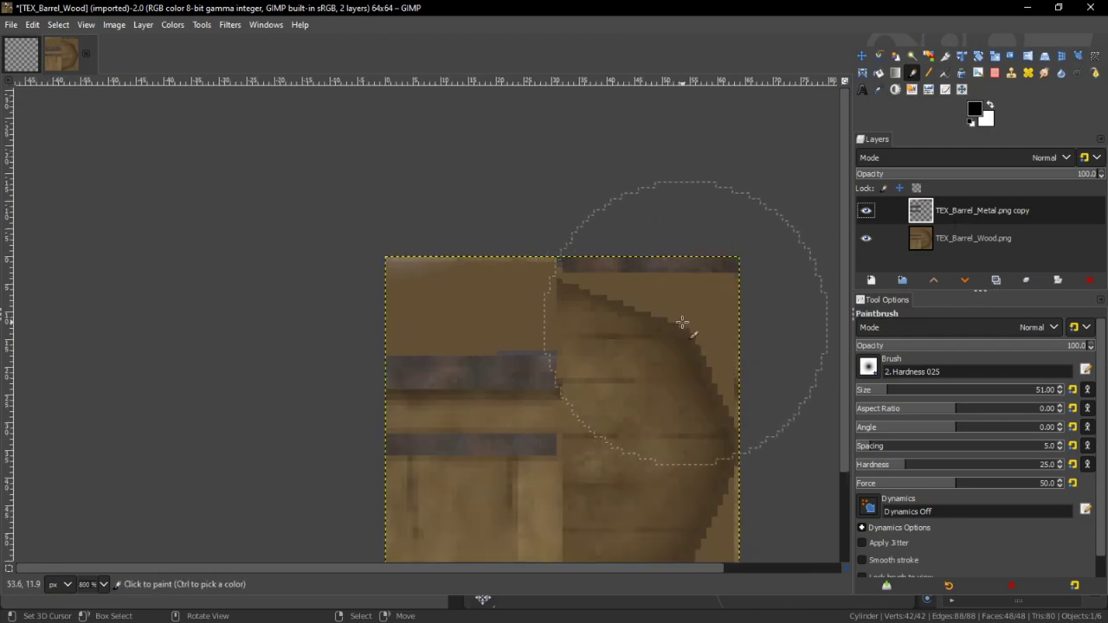
{"action": "middle_click_drag", "start_coordinate": [679, 324], "coordinate": [692, 227]}
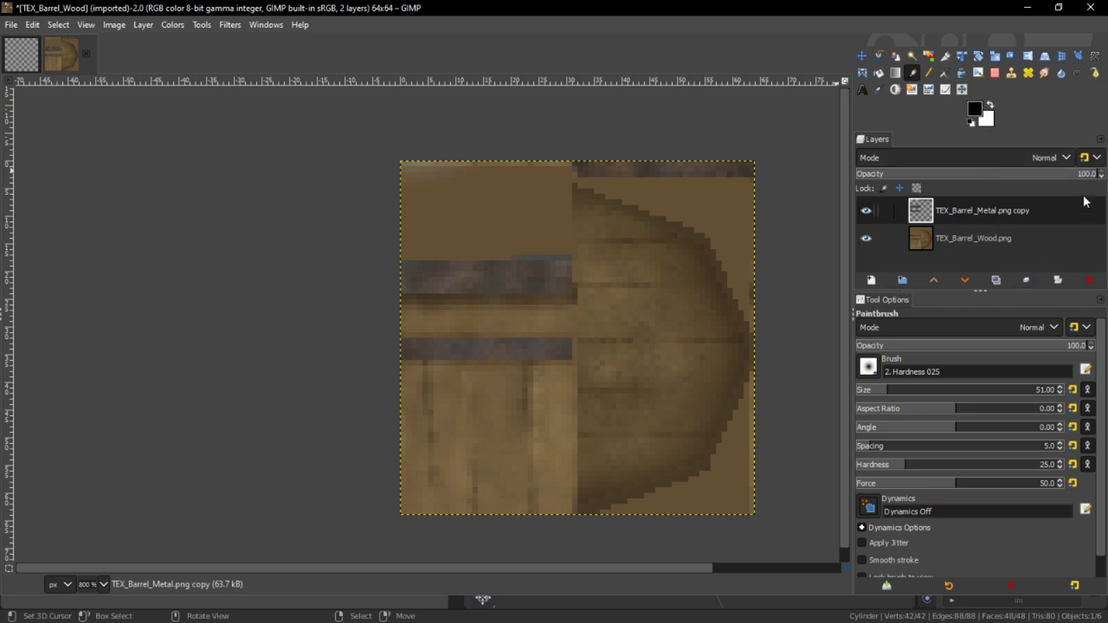
{"action": "left_click", "coordinate": [115, 25]}
{"action": "mouse_move", "coordinate": [160, 72]}
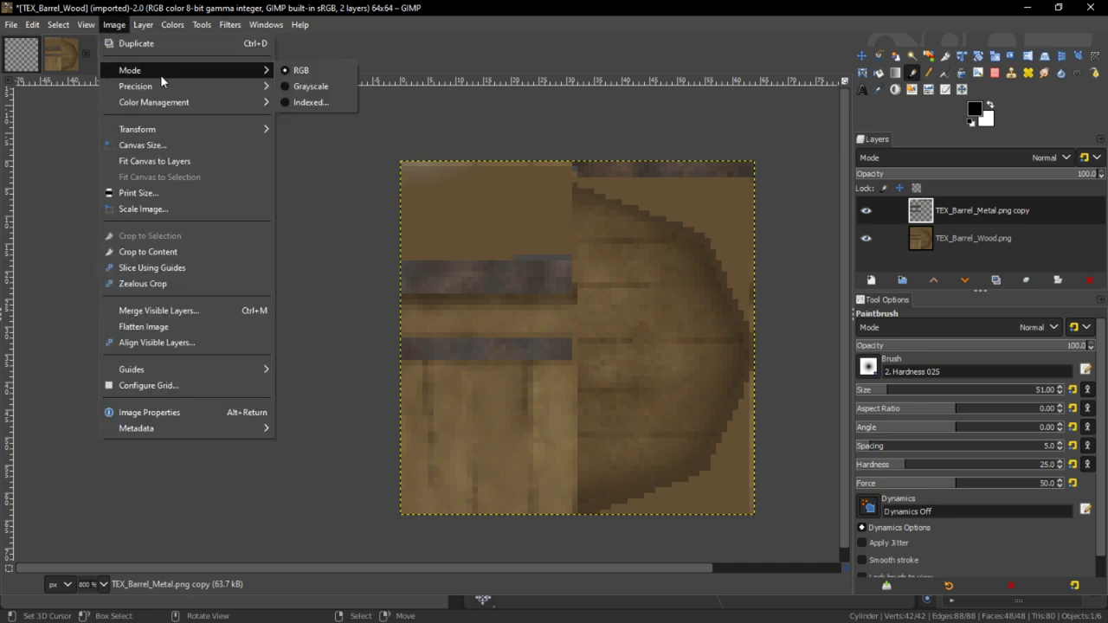
{"action": "left_click", "coordinate": [314, 89]}
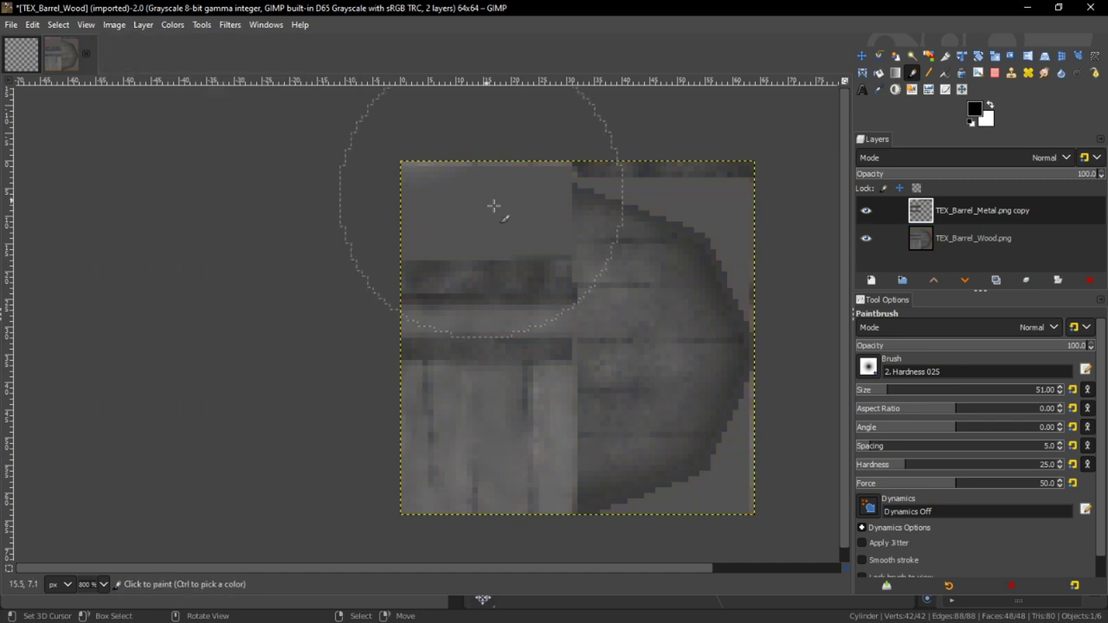
Select the TEX_Barrel_Wood layer and set the Paintbrush blend mode to Multiply, keeping the Paintbrush active
{"action": "left_click", "coordinate": [1056, 157]}
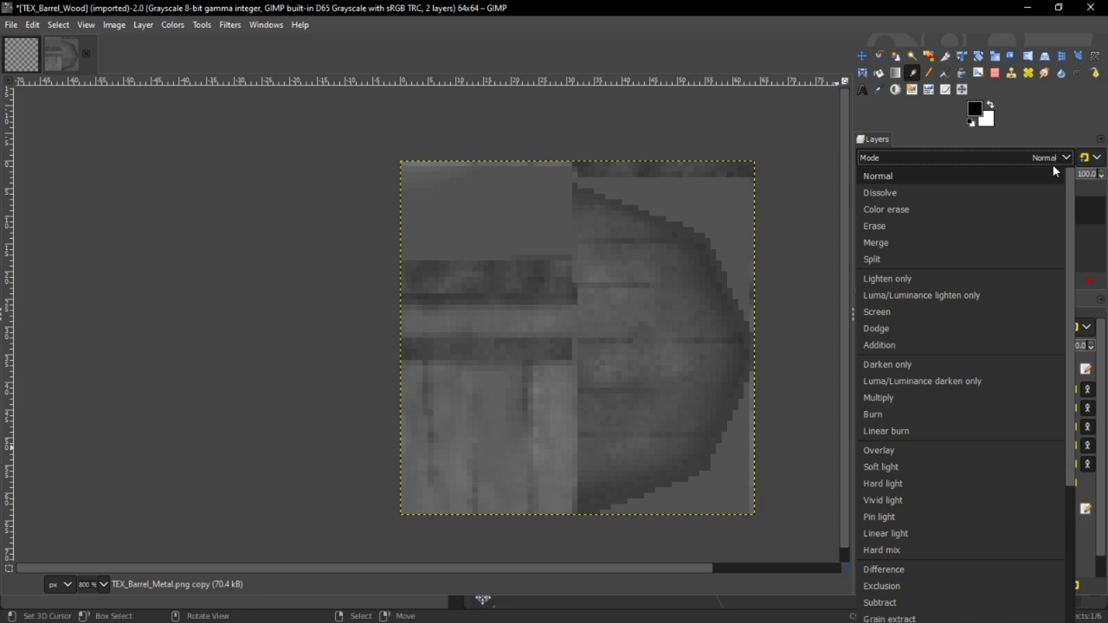
{"action": "left_click", "coordinate": [991, 158]}
{"action": "left_click", "coordinate": [977, 238]}
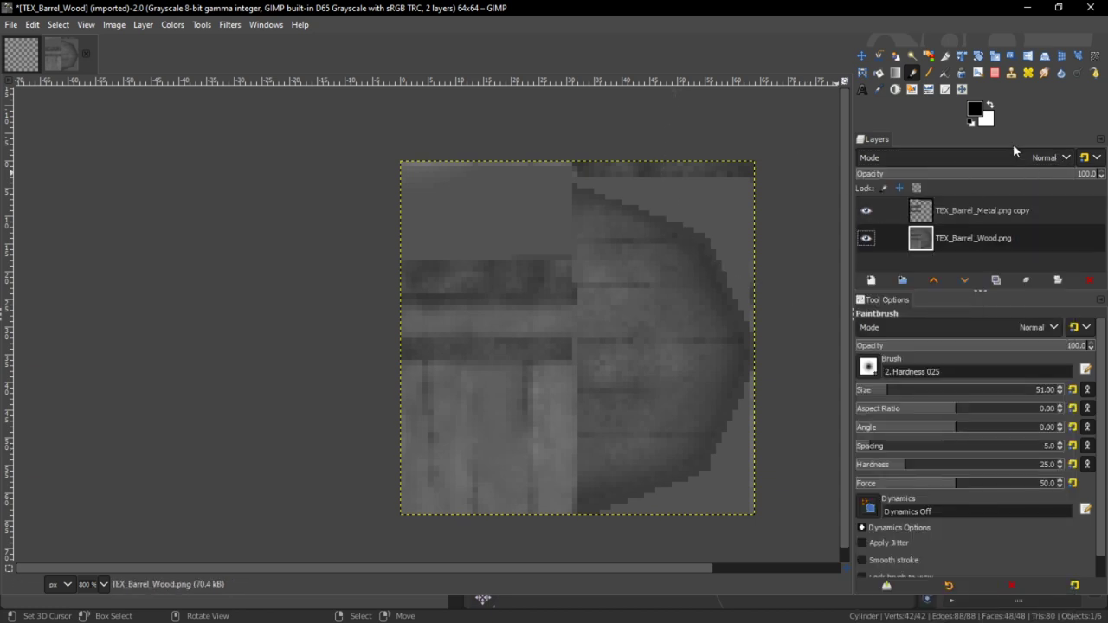
{"action": "left_click", "coordinate": [1012, 158]}
{"action": "left_click", "coordinate": [72, 211]}
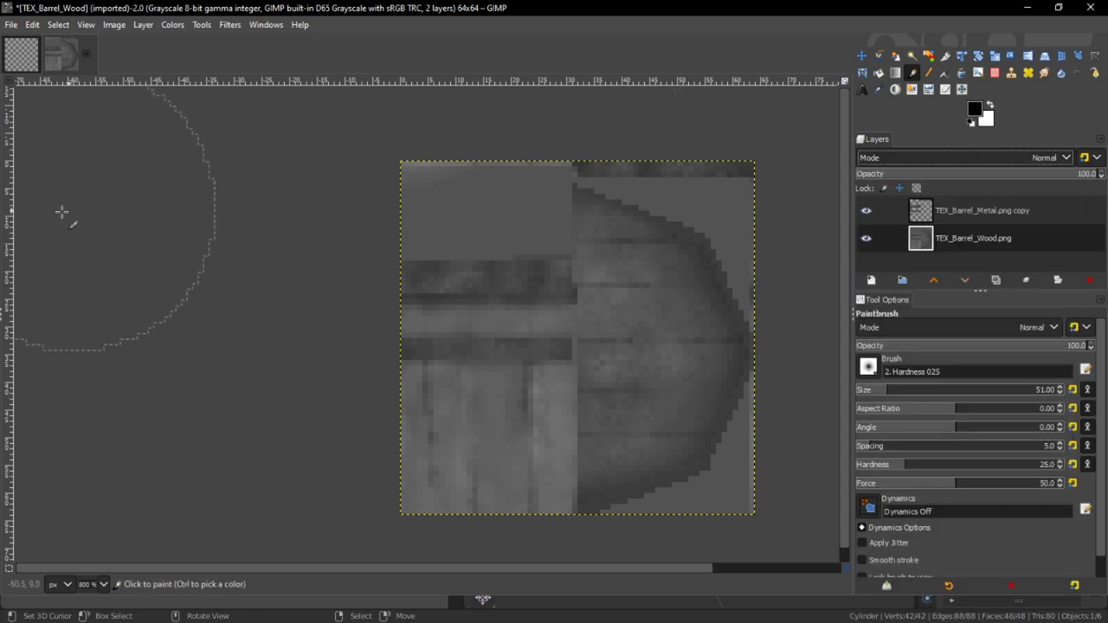
{"action": "left_click", "coordinate": [991, 320]}
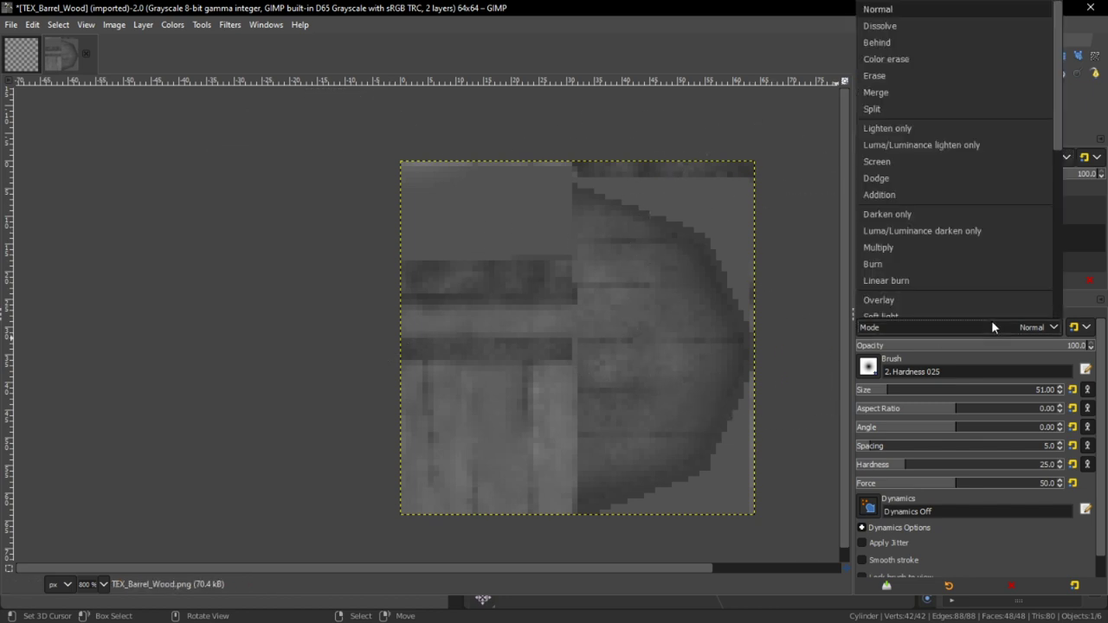
{"action": "left_click", "coordinate": [910, 248]}
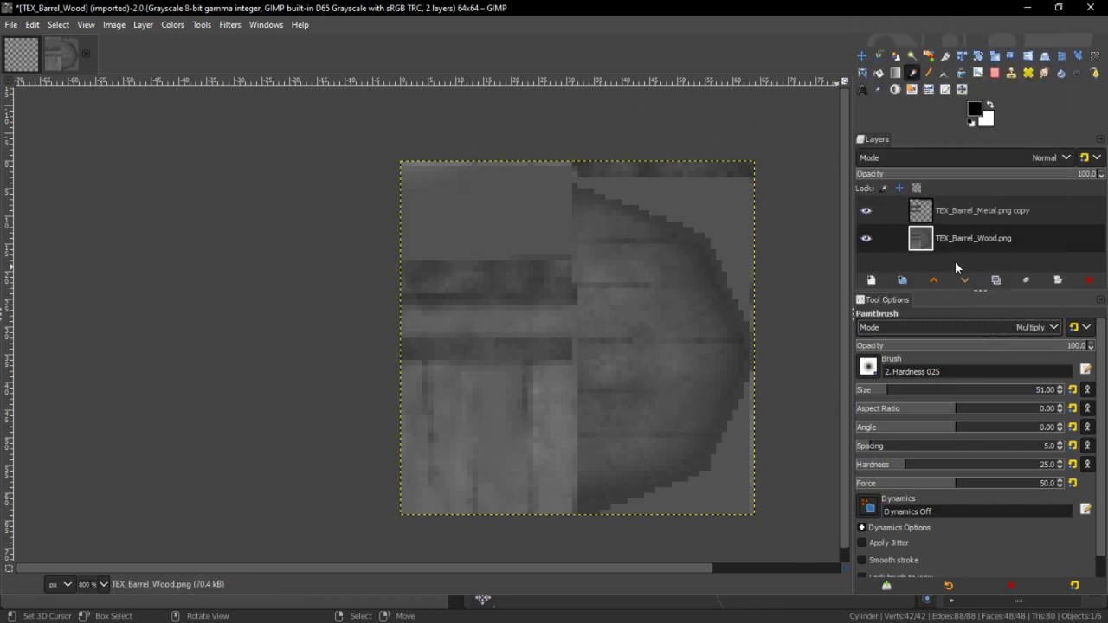
{"action": "key", "text": "shift+f"}
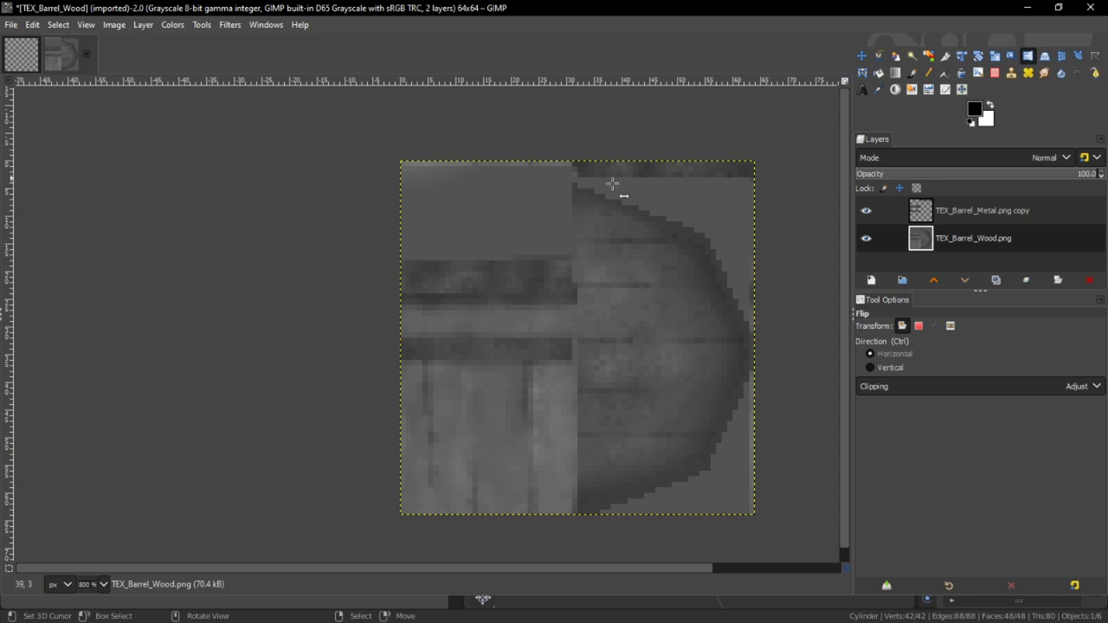
{"action": "key", "text": "p"}
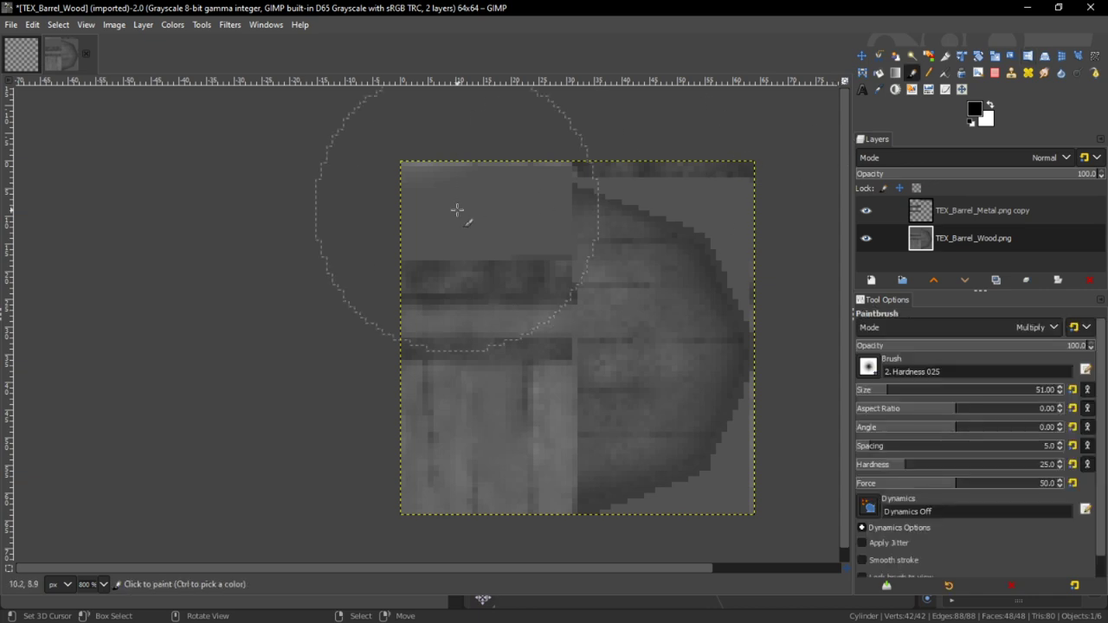
Darken the TEX_Barrel_Wood layer by painting black over it with the 2. Hardness 100 brush at 14.1 opacity
{"action": "left_click", "coordinate": [869, 366]}
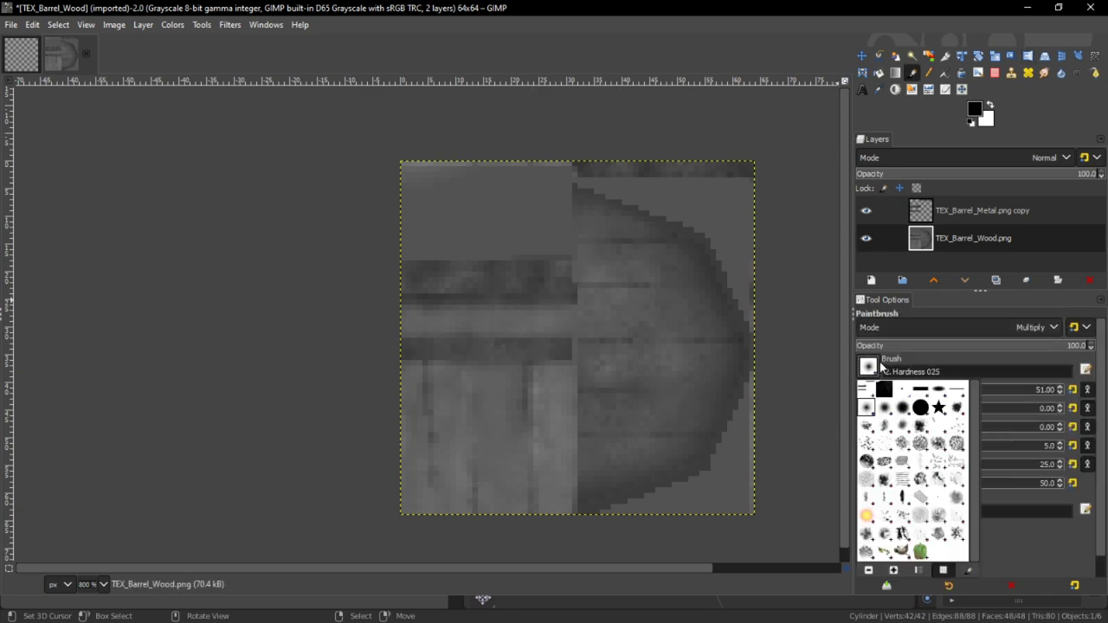
{"action": "left_click", "coordinate": [920, 407]}
{"action": "left_click", "coordinate": [888, 346]}
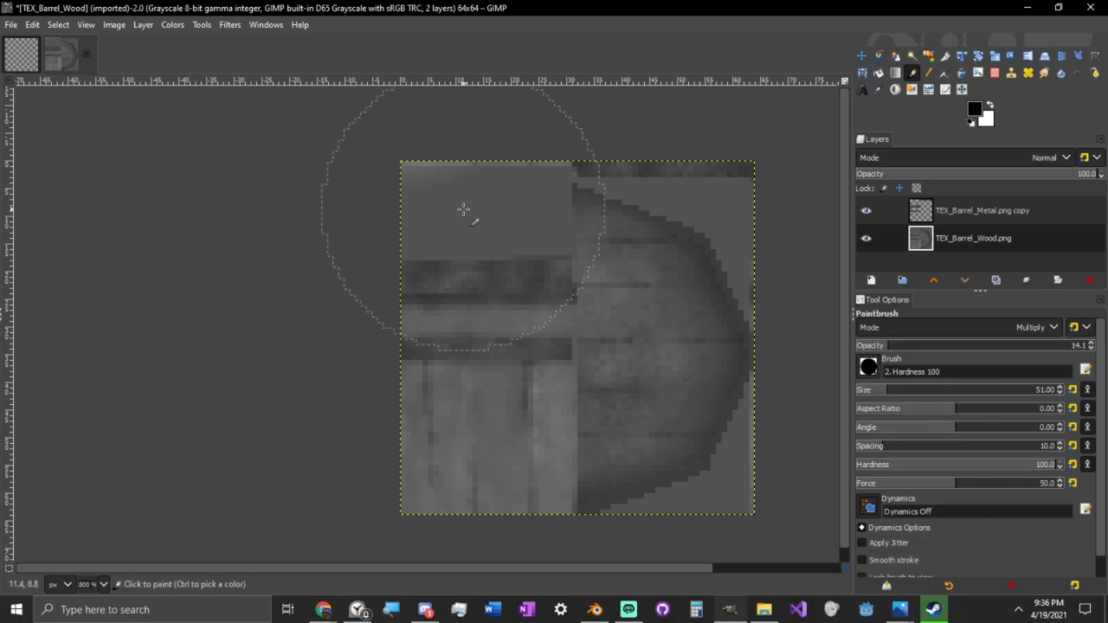
{"action": "mouse_move", "coordinate": [462, 211]}
{"action": "left_mouse_down"}
{"action": "mouse_move", "coordinate": [670, 230]}
{"action": "mouse_move", "coordinate": [719, 285]}
{"action": "mouse_move", "coordinate": [629, 243]}
{"action": "mouse_move", "coordinate": [383, 230]}
{"action": "mouse_move", "coordinate": [589, 465]}
{"action": "mouse_move", "coordinate": [446, 186]}
{"action": "mouse_move", "coordinate": [502, 230]}
{"action": "mouse_move", "coordinate": [430, 427]}
{"action": "mouse_move", "coordinate": [462, 262]}
{"action": "mouse_move", "coordinate": [742, 185]}
{"action": "left_mouse_up"}
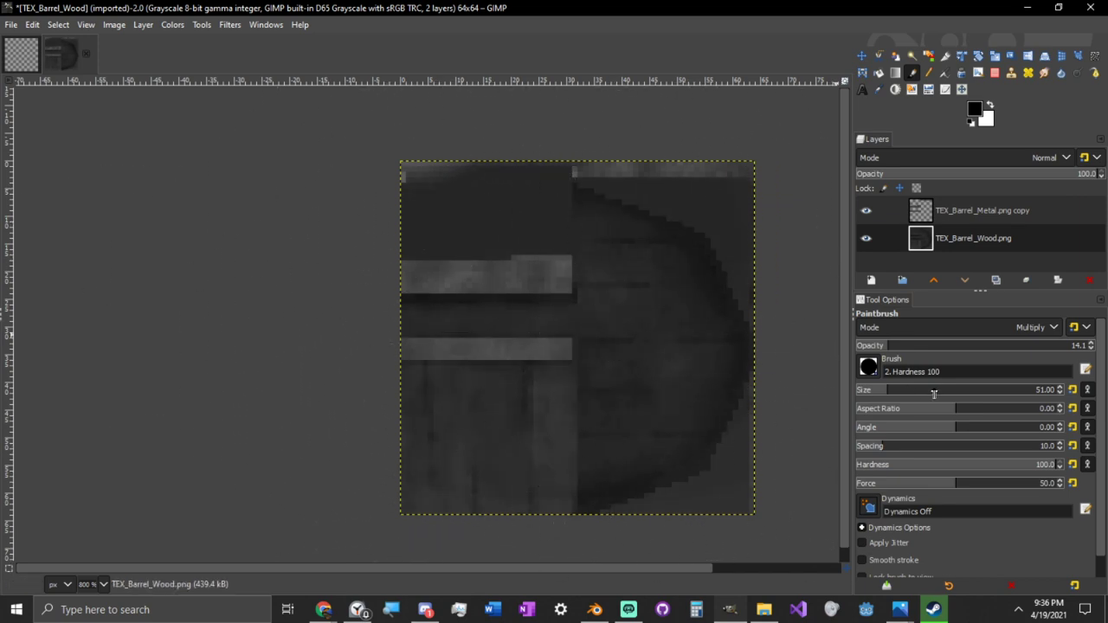
Raise the Paintbrush opacity to 36.2, keep Multiply mode, and darken the wood layer further
{"action": "left_click", "coordinate": [943, 329]}
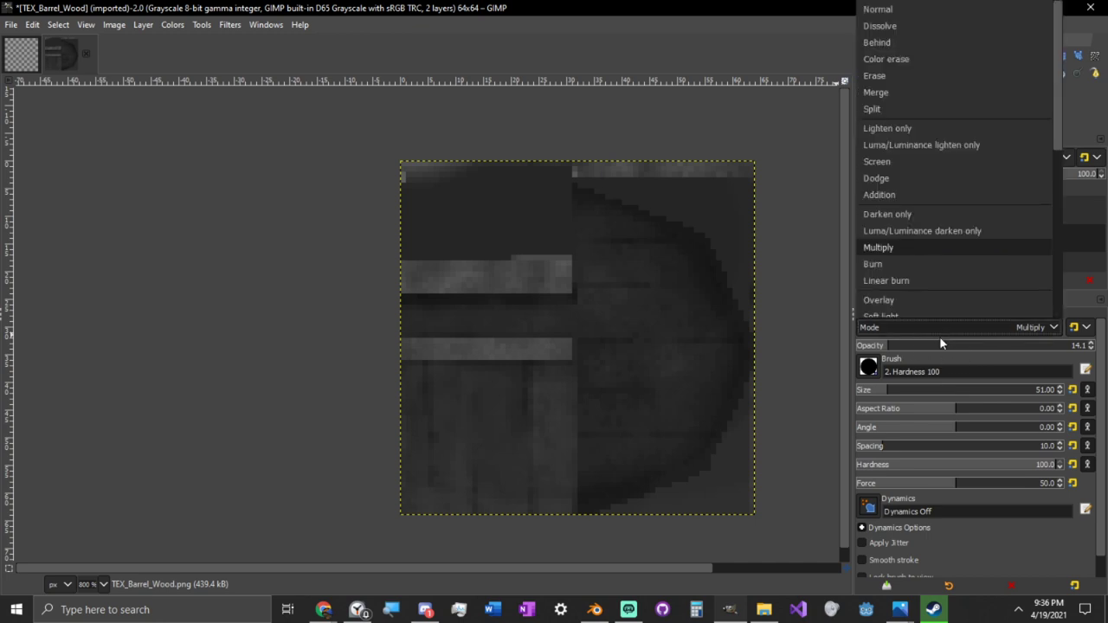
{"action": "left_click", "coordinate": [939, 336]}
{"action": "left_click", "coordinate": [940, 345]}
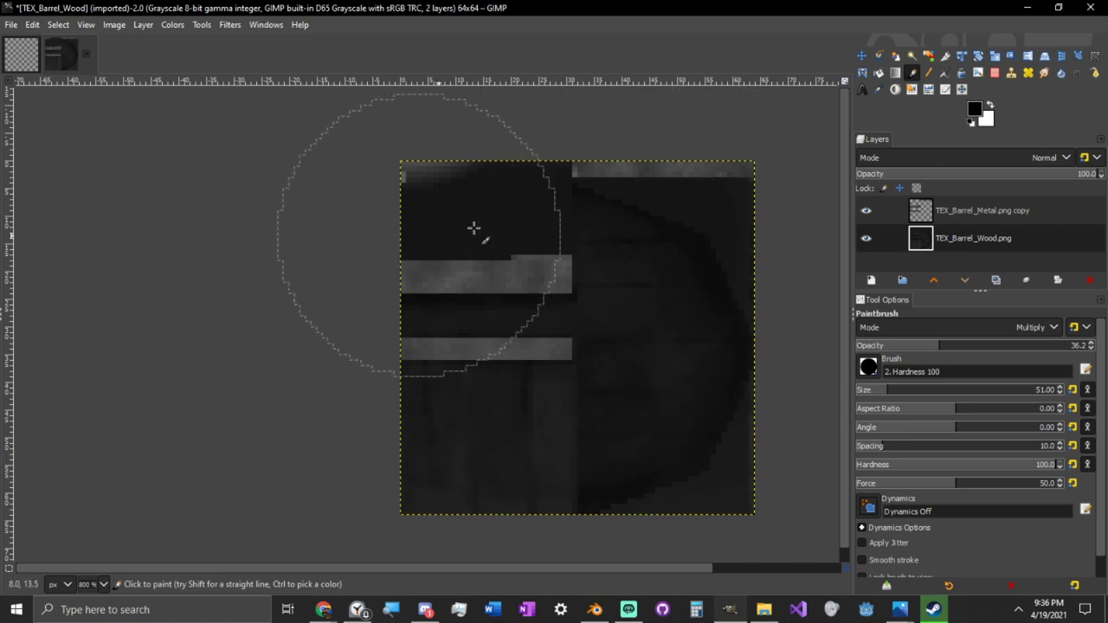
Select the TEX_Barrel_Metal.png copy layer, set the Paintbrush mode to Screen, and lock the layer's alpha channel
{"action": "left_click", "coordinate": [956, 208]}
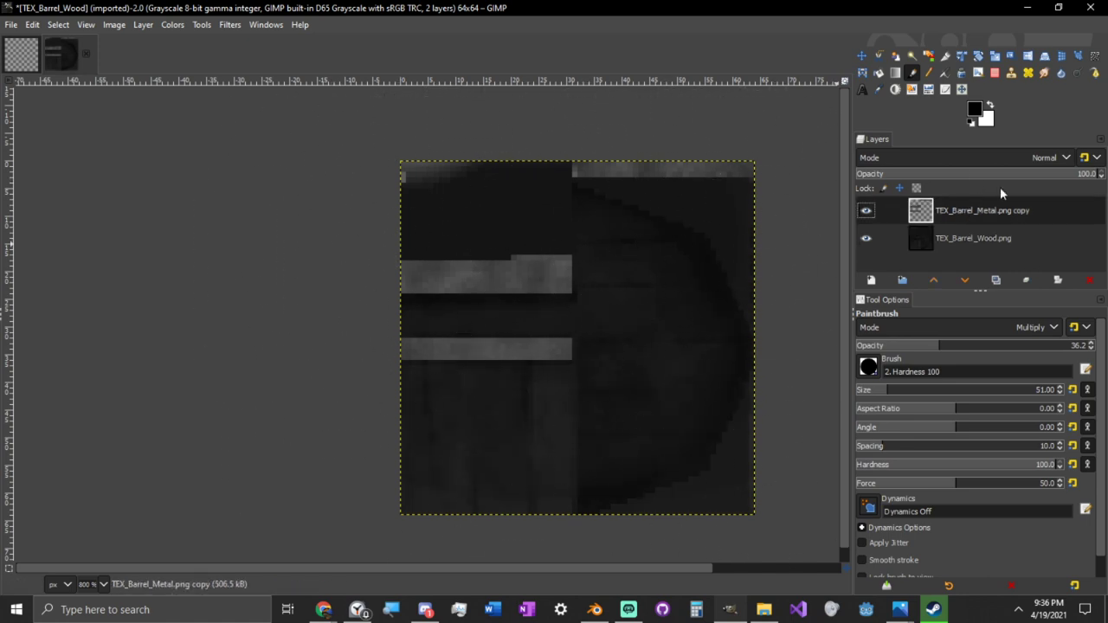
{"action": "left_click", "coordinate": [1017, 329]}
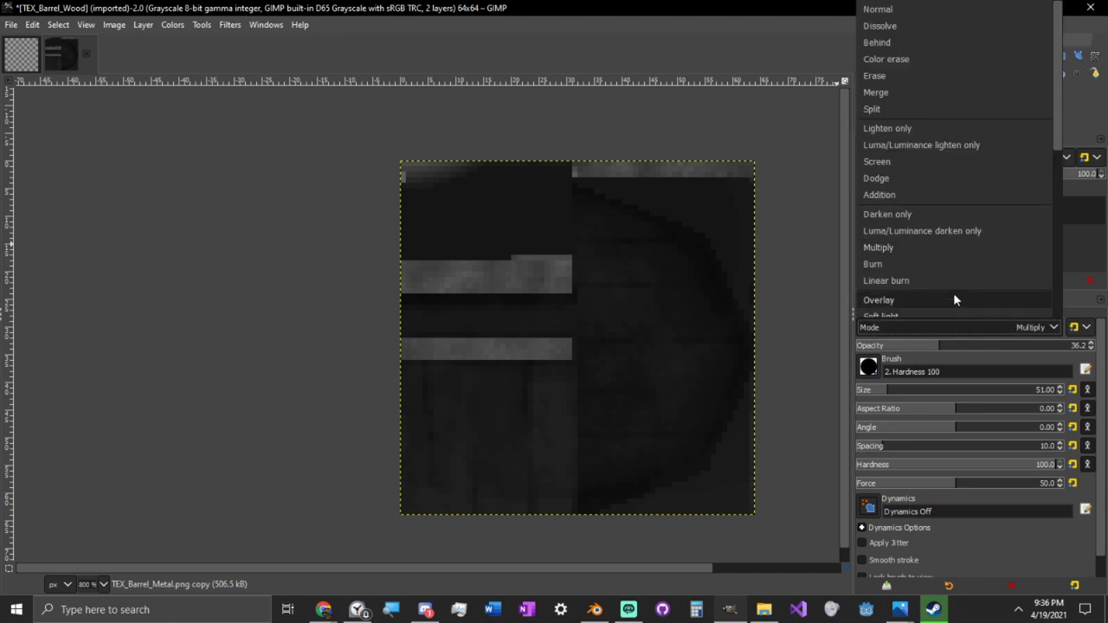
{"action": "left_click", "coordinate": [892, 162]}
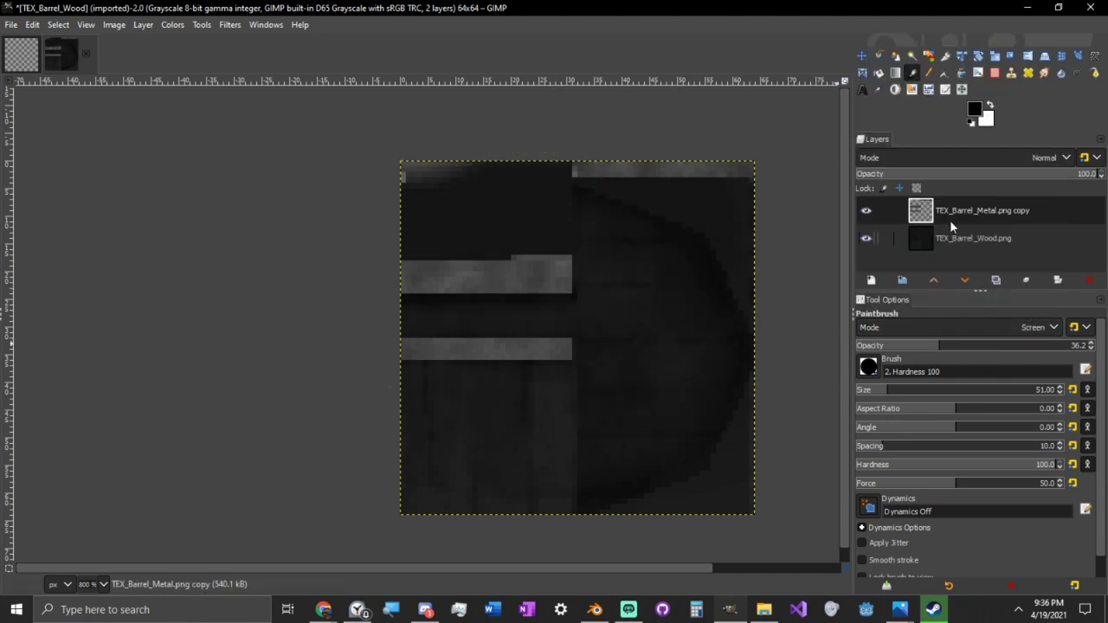
{"action": "left_click_drag", "start_coordinate": [556, 267], "coordinate": [344, 259]}
{"action": "left_click", "coordinate": [917, 188]}
Try to lighten the metal bands with white Screen-mode strokes, and undo them
{"action": "mouse_move", "coordinate": [536, 299]}
{"action": "left_mouse_down"}
{"action": "mouse_move", "coordinate": [571, 306]}
{"action": "mouse_move", "coordinate": [636, 251]}
{"action": "left_mouse_up"}
{"action": "left_click_drag", "start_coordinate": [448, 225], "coordinate": [612, 218]}
{"action": "key", "text": "ctrl+z"}
{"action": "key", "text": "ctrl+z"}
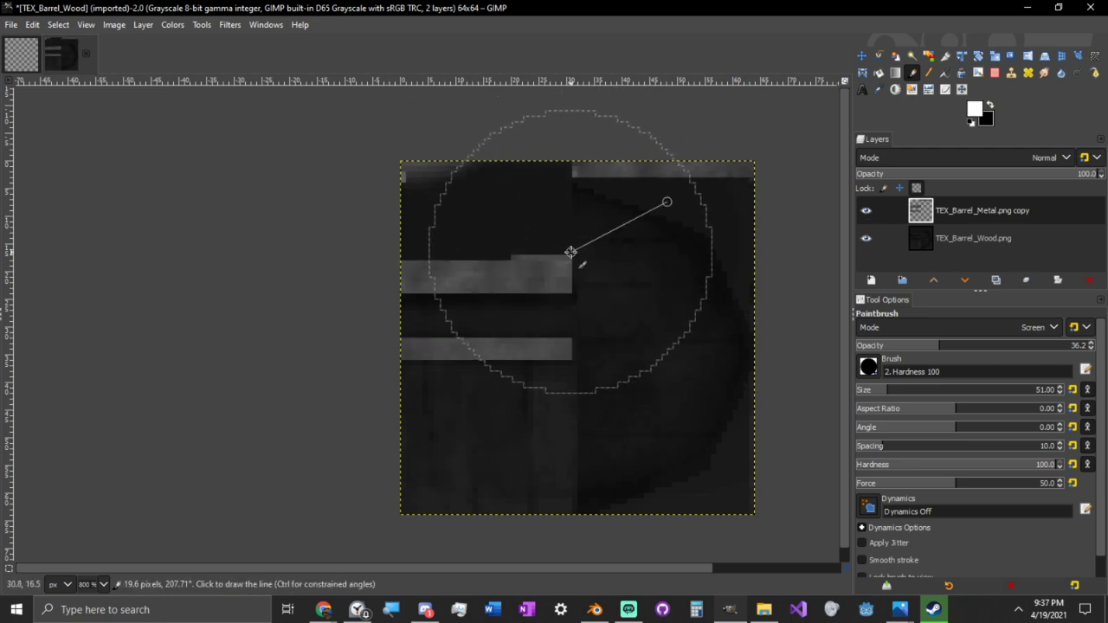
{"action": "key", "text": "shift+f"}
{"action": "key", "text": "p"}
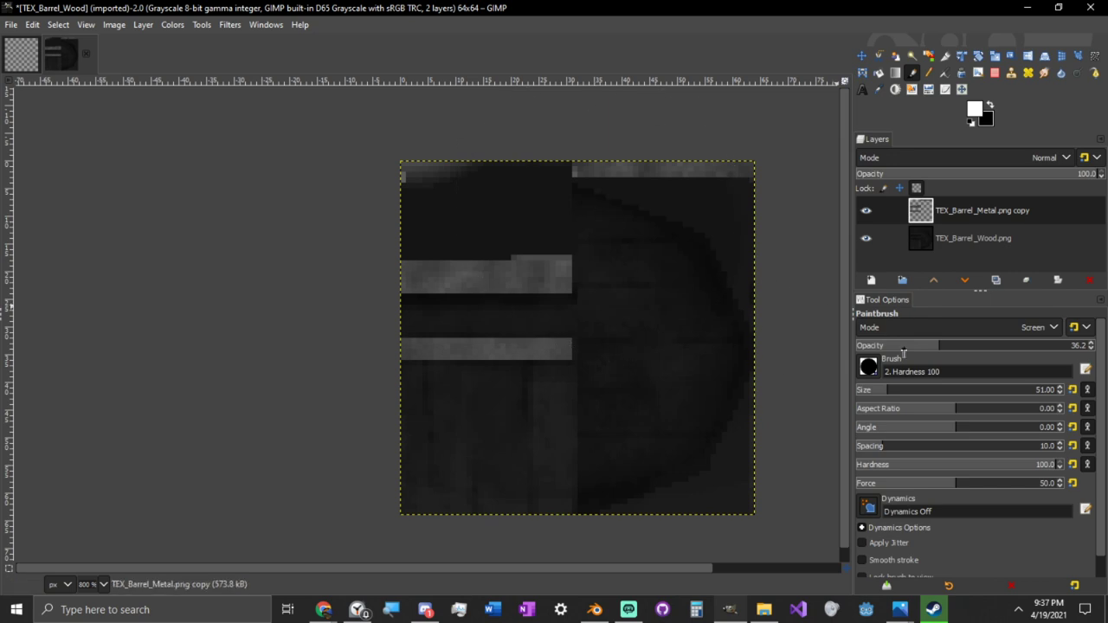
Set the Paintbrush to Addition mode with foreground color 171717 and paint over the metal bands to lighten them
{"action": "left_click", "coordinate": [1009, 328]}
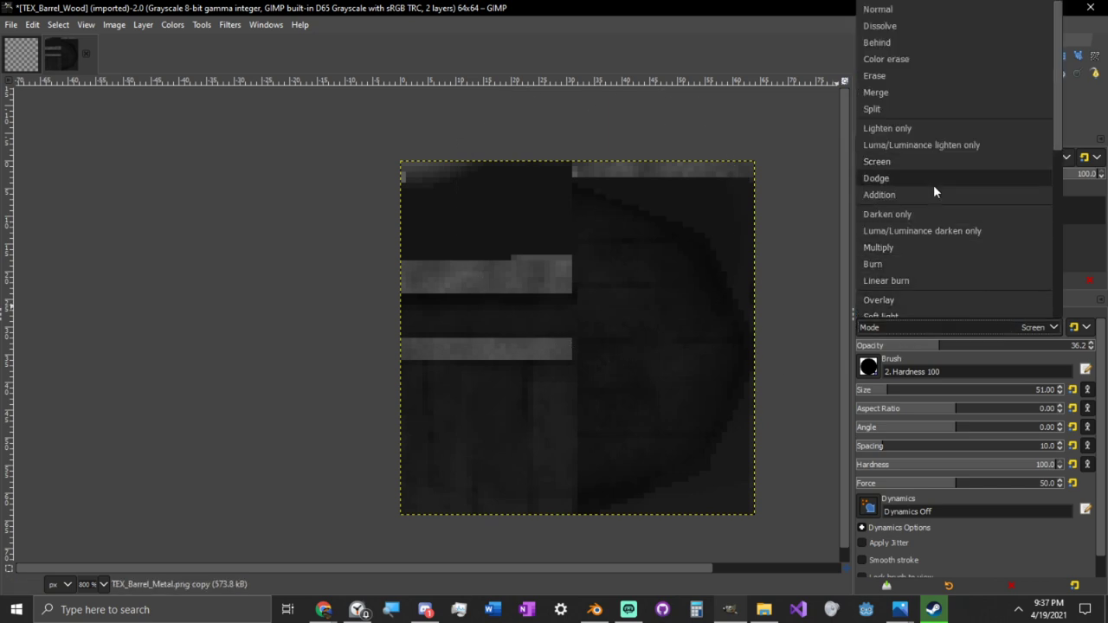
{"action": "left_click", "coordinate": [880, 195]}
{"action": "left_click", "coordinate": [975, 110]}
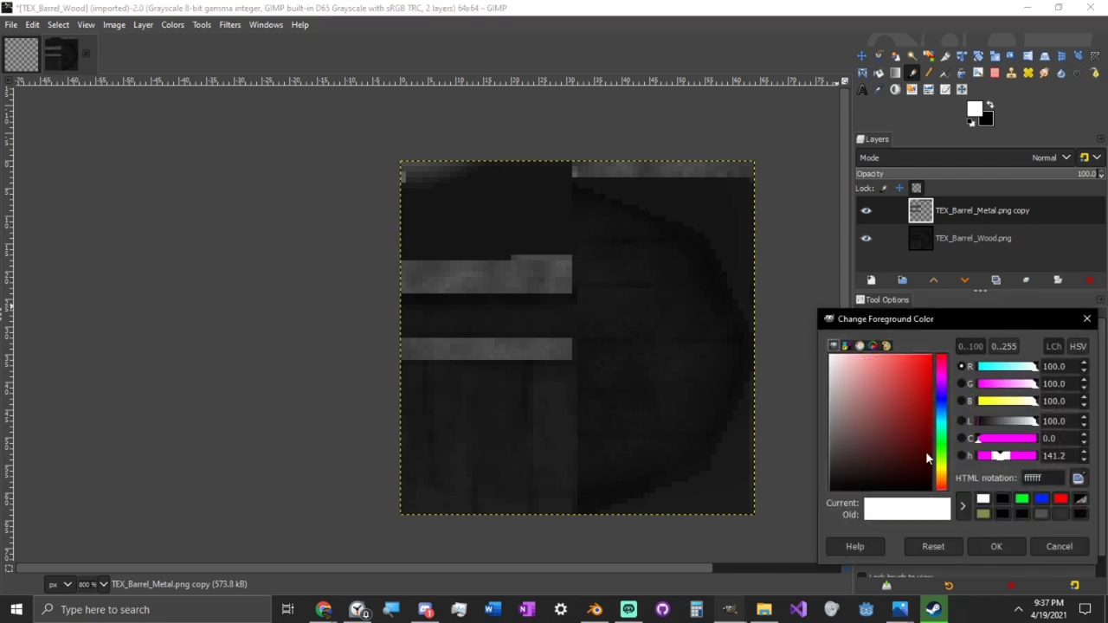
{"action": "left_click_drag", "start_coordinate": [839, 466], "coordinate": [807, 482]}
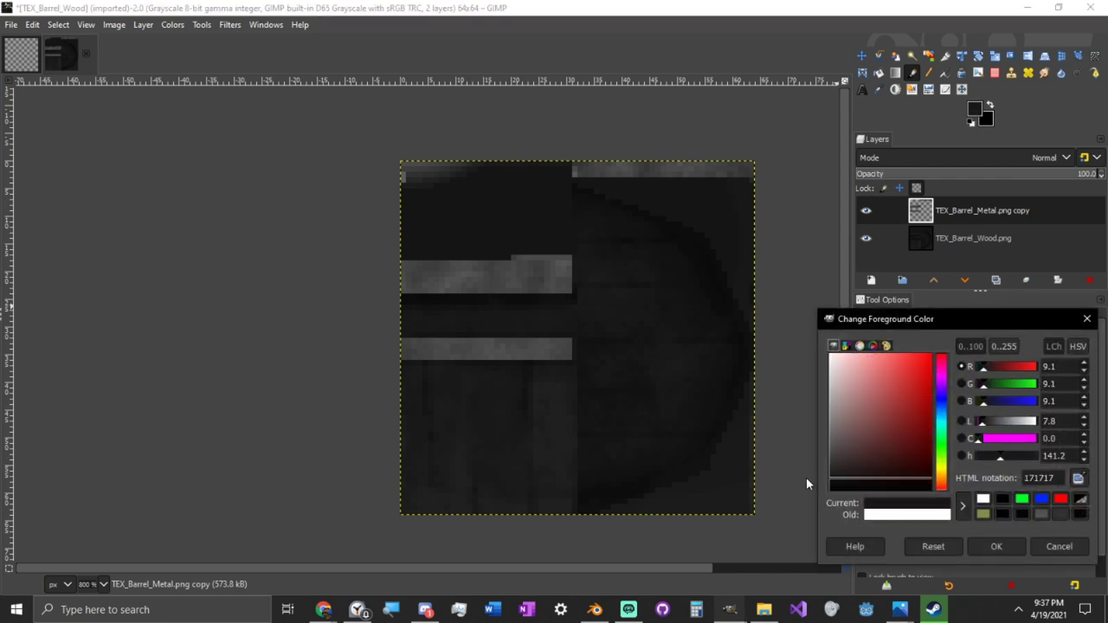
{"action": "left_click", "coordinate": [1011, 552]}
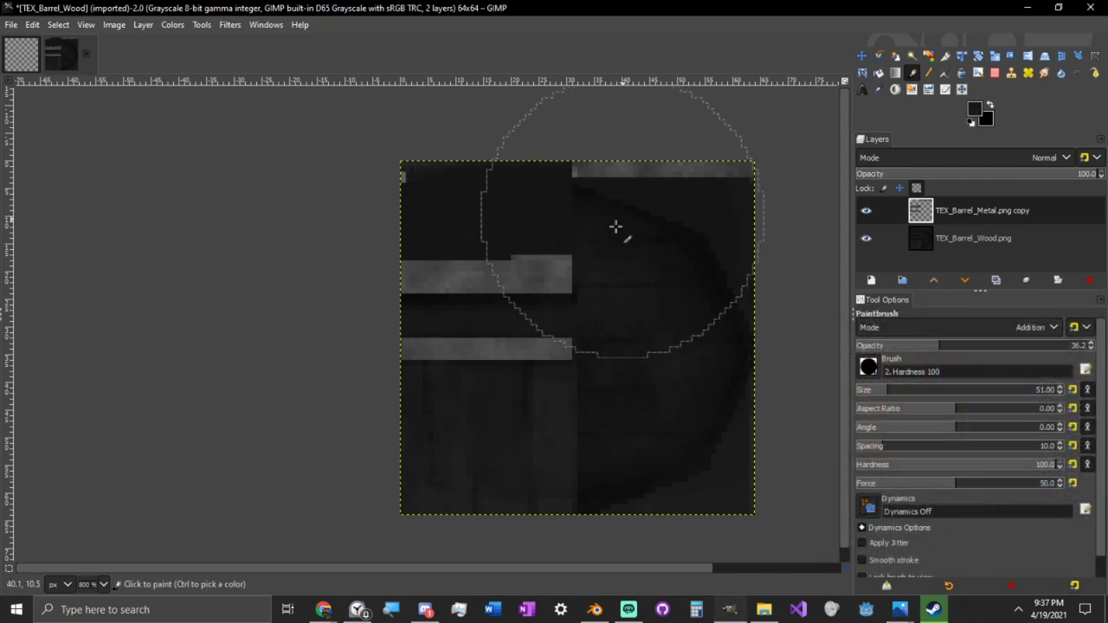
{"action": "left_click", "coordinate": [379, 227]}
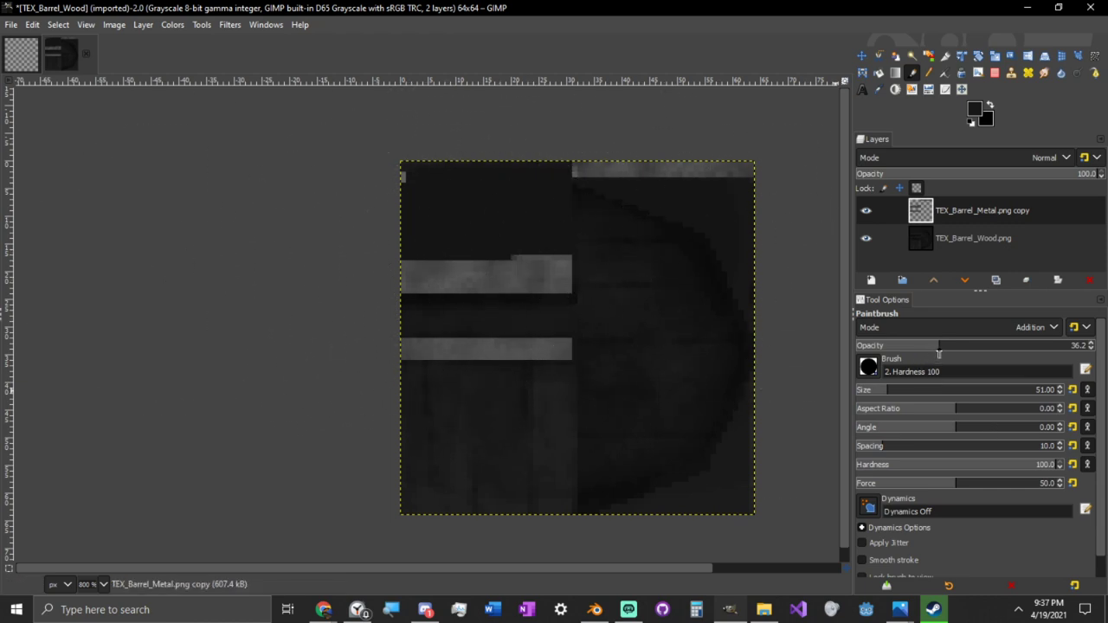
Brighten the metal bands further with the Paintbrush at 100 opacity and foreground color 343434
{"action": "left_click_drag", "start_coordinate": [938, 348], "coordinate": [1092, 346]}
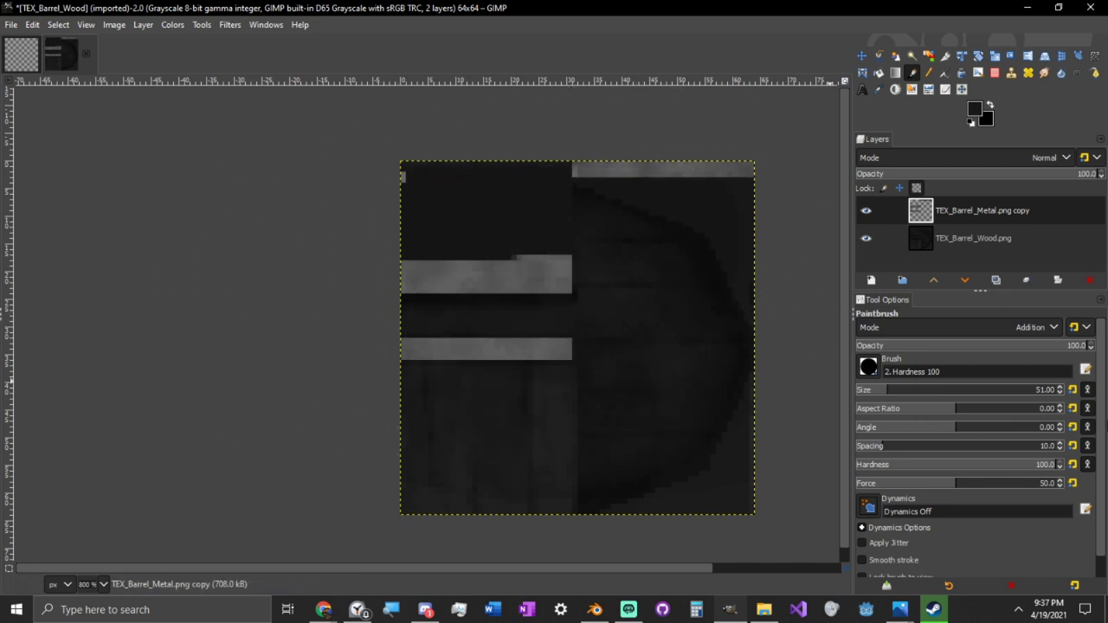
{"action": "left_click", "coordinate": [976, 113]}
{"action": "left_click_drag", "start_coordinate": [829, 430], "coordinate": [814, 476]}
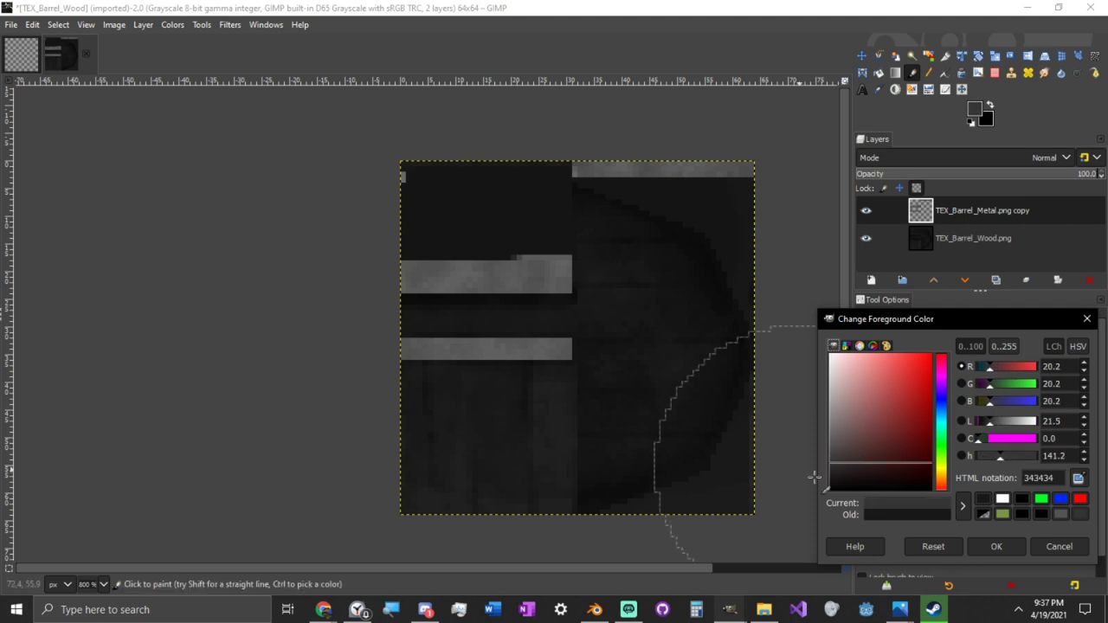
{"action": "left_click", "coordinate": [982, 545]}
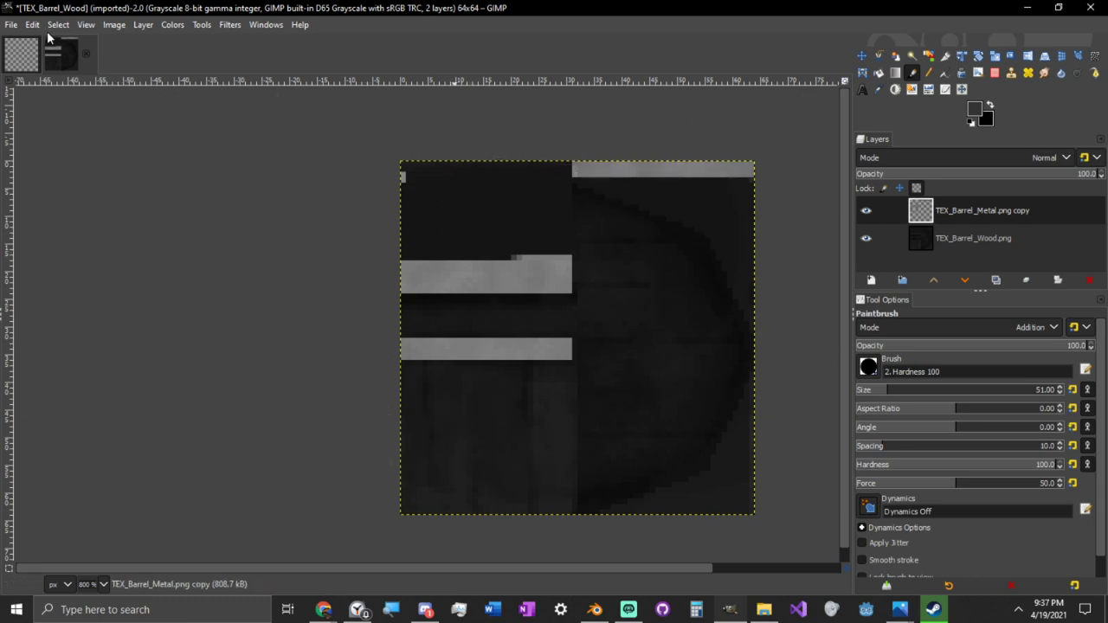
Export the image as PNG over the existing Spec_Barrel.png in the Barrels and crates folder
{"action": "left_click", "coordinate": [12, 24]}
{"action": "left_click", "coordinate": [66, 238]}
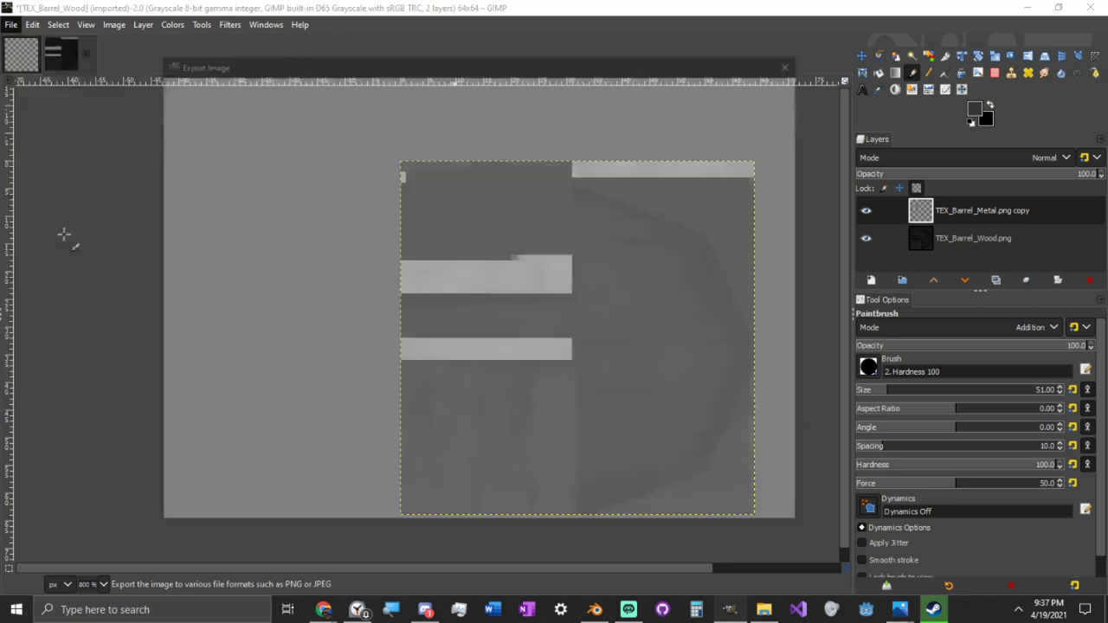
{"action": "key", "text": "Right"}
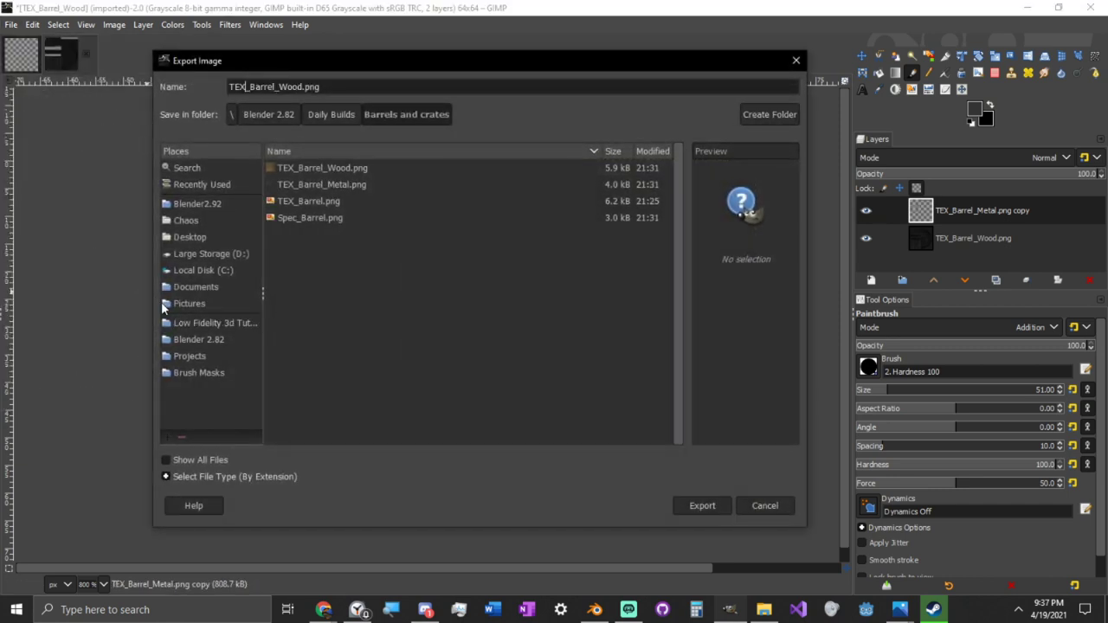
{"action": "left_click", "coordinate": [277, 219]}
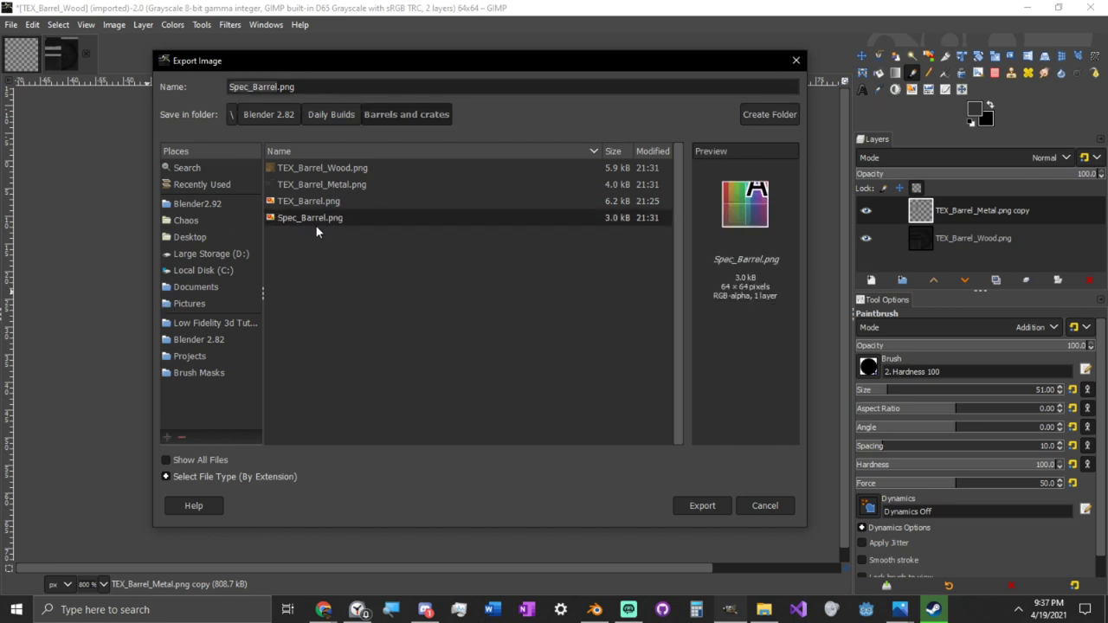
{"action": "double_click", "coordinate": [335, 223]}
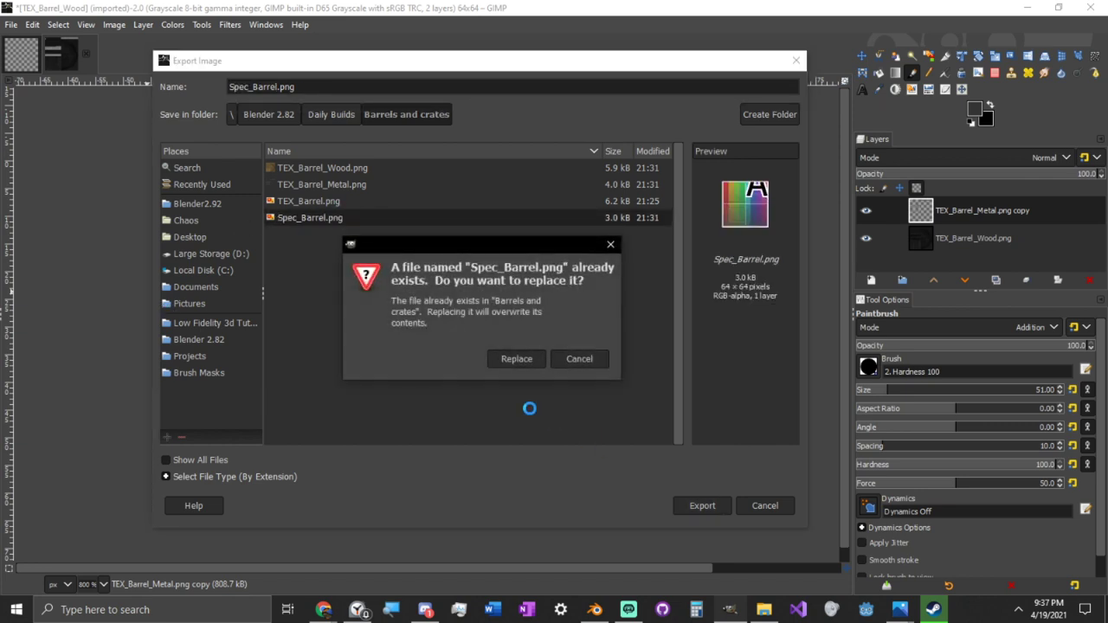
{"action": "left_click", "coordinate": [514, 359]}
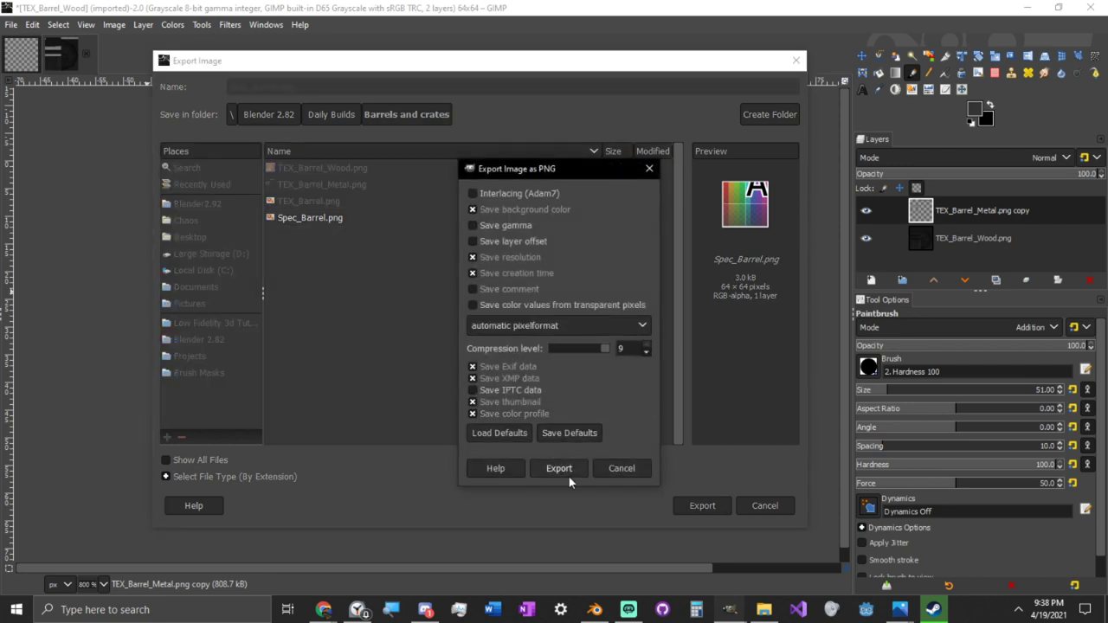
{"action": "left_click", "coordinate": [568, 474]}
Select the TEX_Barrel_Wood layer, try Value Invert on it, and undo the inversion
{"action": "left_click", "coordinate": [983, 238]}
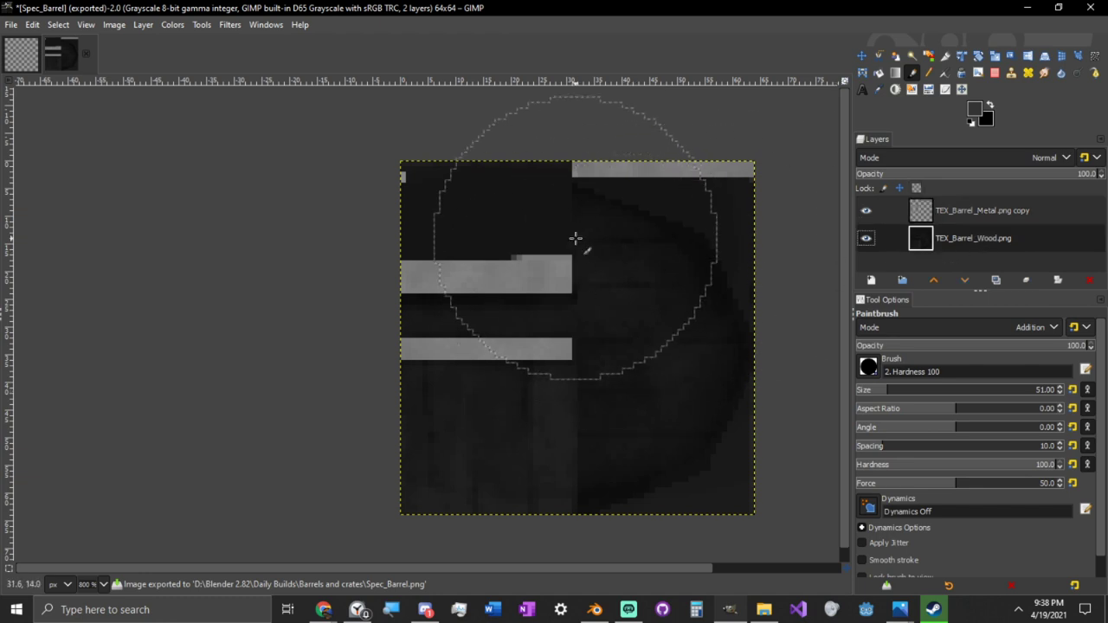
{"action": "key", "text": "slash"}
{"action": "type", "text": "fli"}
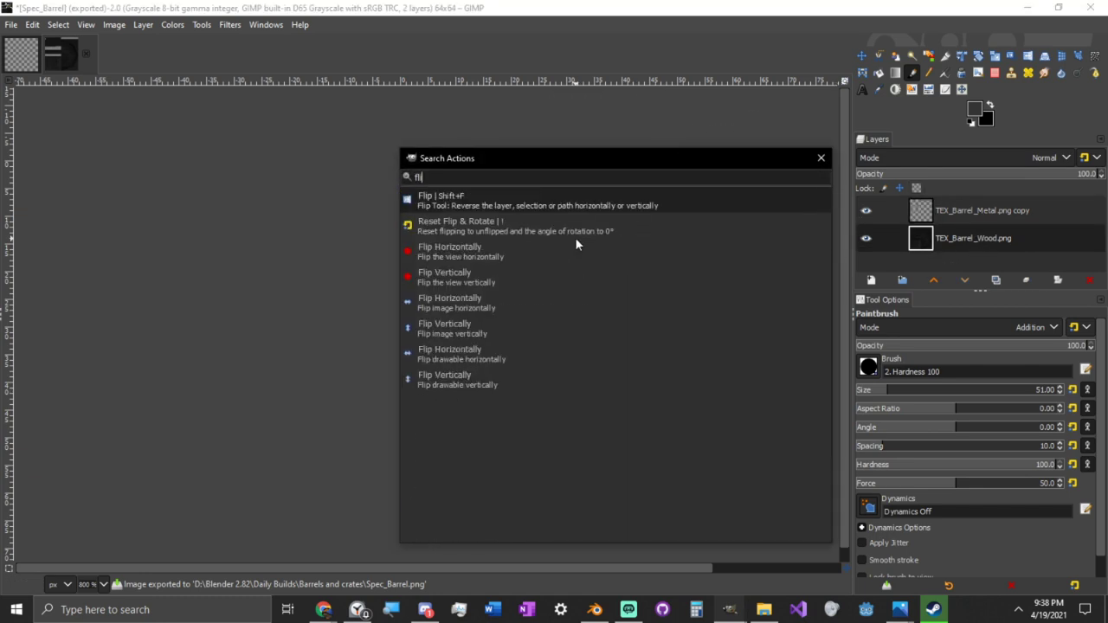
{"action": "key", "text": "BackSpace"}
{"action": "key", "text": "BackSpace"}
{"action": "key", "text": "BackSpace"}
{"action": "type", "text": "inver"}
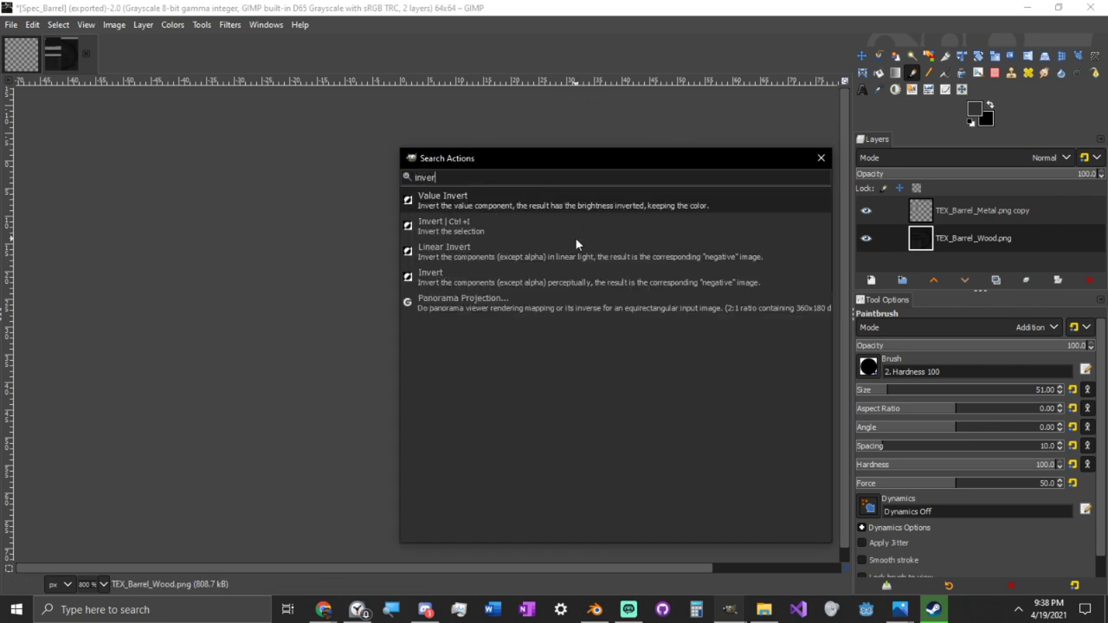
{"action": "key", "text": "Return"}
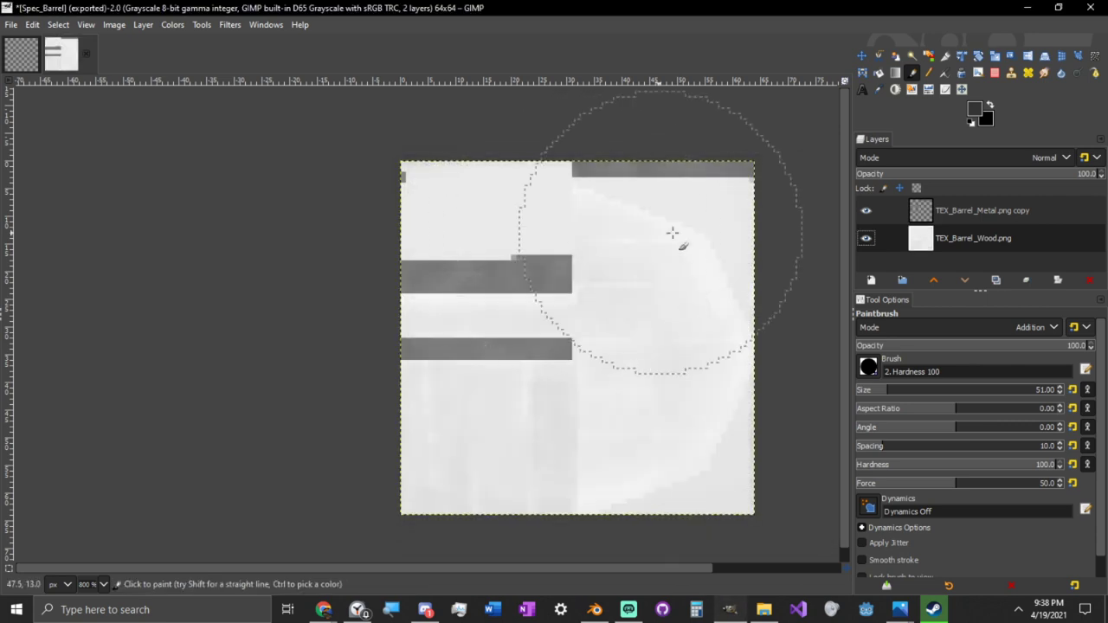
{"action": "key", "text": "ctrl+z"}
Try the Invert command for the selection with the wood layer active, and undo it
{"action": "key", "text": "slash"}
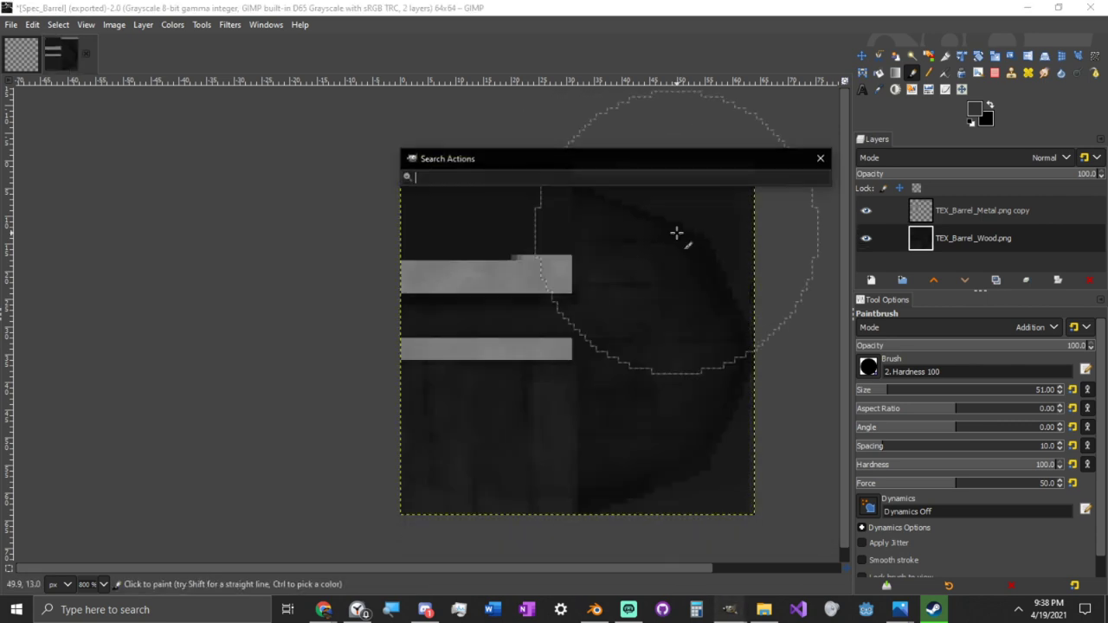
{"action": "type", "text": "invert"}
{"action": "key", "text": "Down"}
{"action": "key", "text": "Down"}
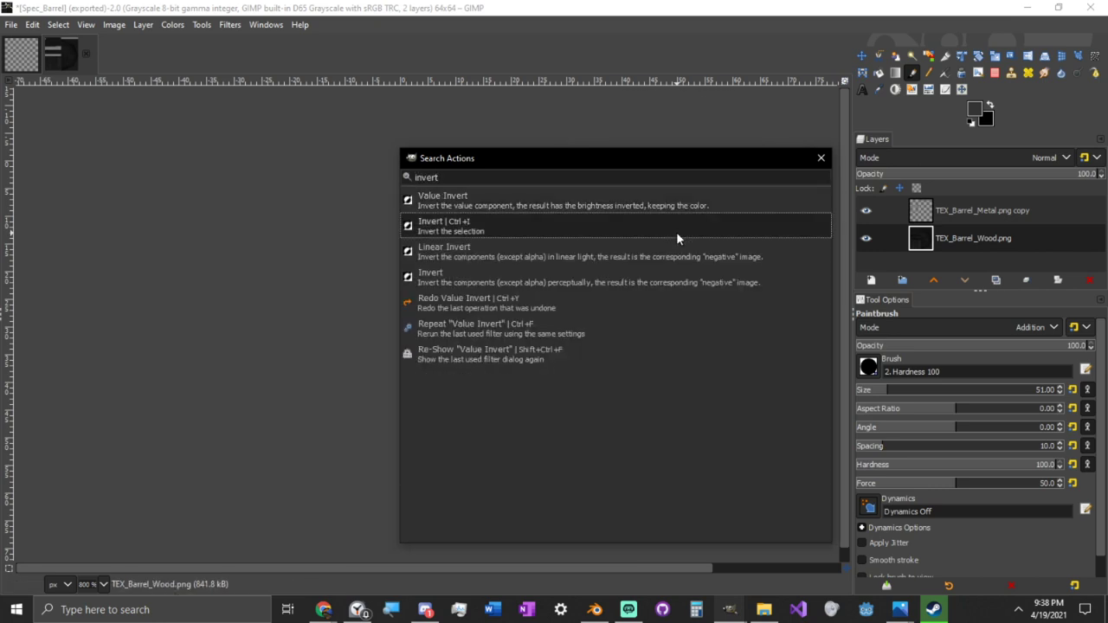
{"action": "key", "text": "Return"}
{"action": "key", "text": "ctrl+z"}
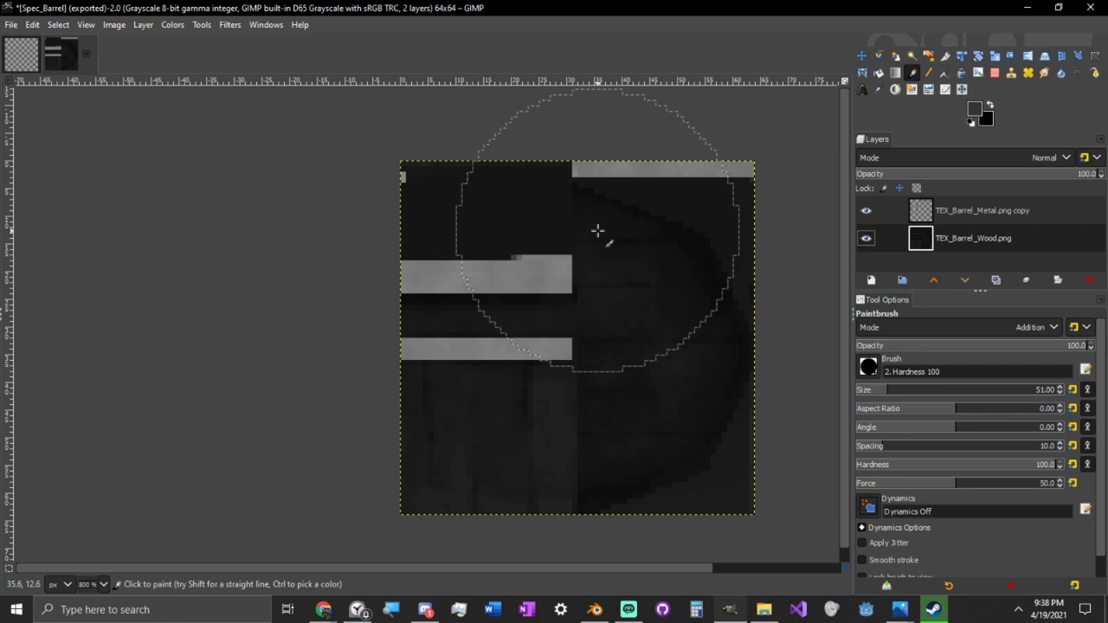
Invert the brightness of the TEX_Barrel_Wood layer and lighten the bands on the TEX_Barrel_Metal.png copy layer
{"action": "key", "text": "slash"}
{"action": "type", "text": "in"}
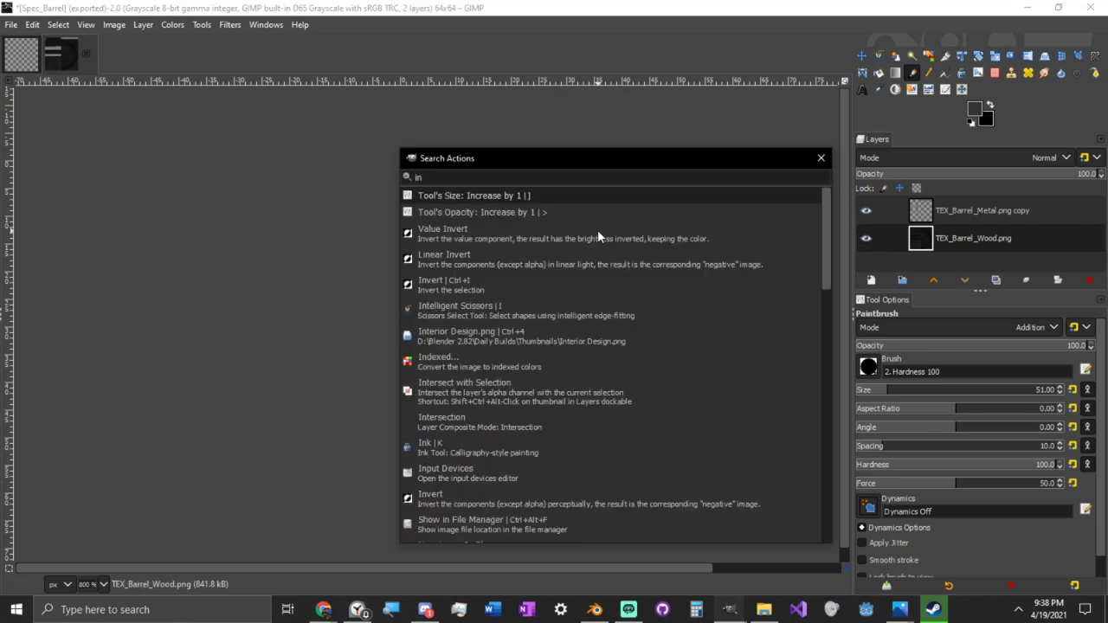
{"action": "key", "text": "Down"}
{"action": "key", "text": "Down"}
{"action": "key", "text": "Return"}
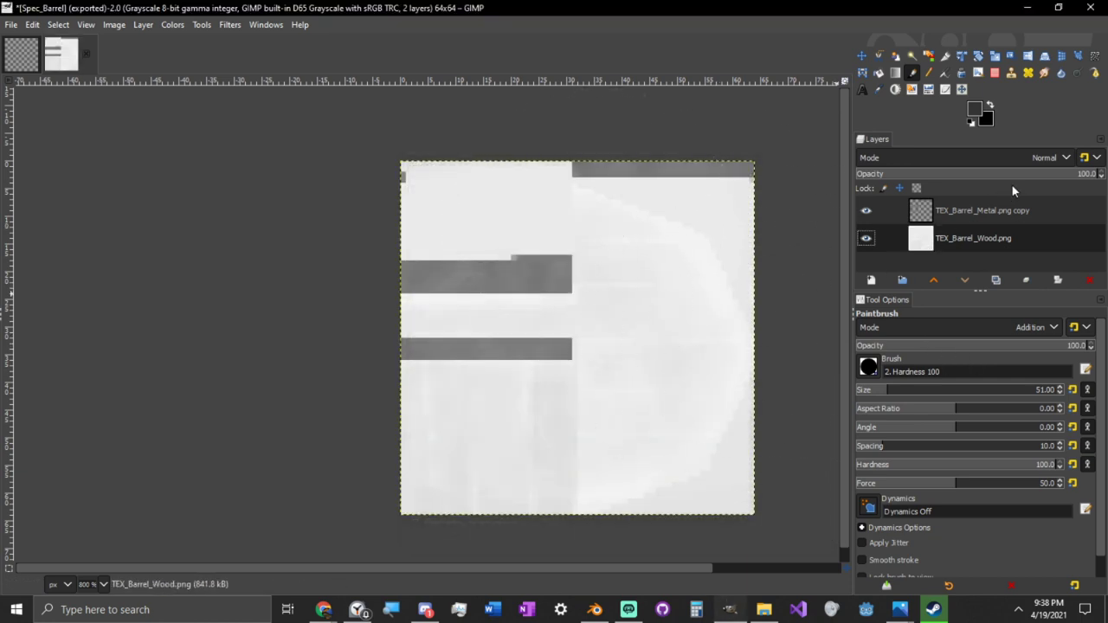
{"action": "left_click", "coordinate": [989, 213]}
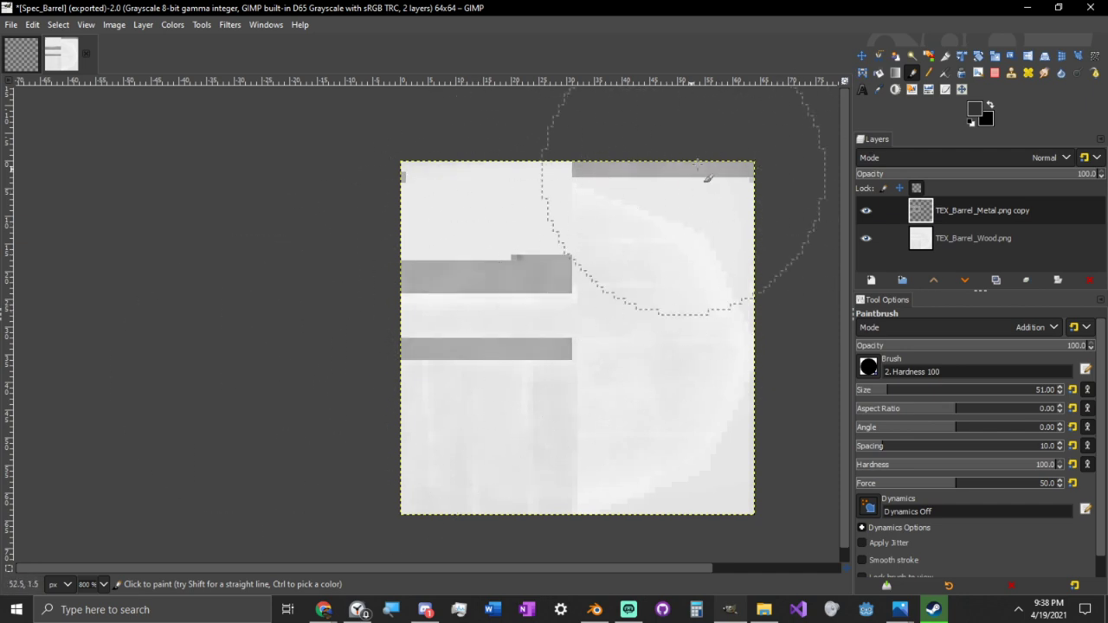
Export the image as Rough_Barrel.png in the Barrels and crates folder
{"action": "left_click", "coordinate": [12, 25]}
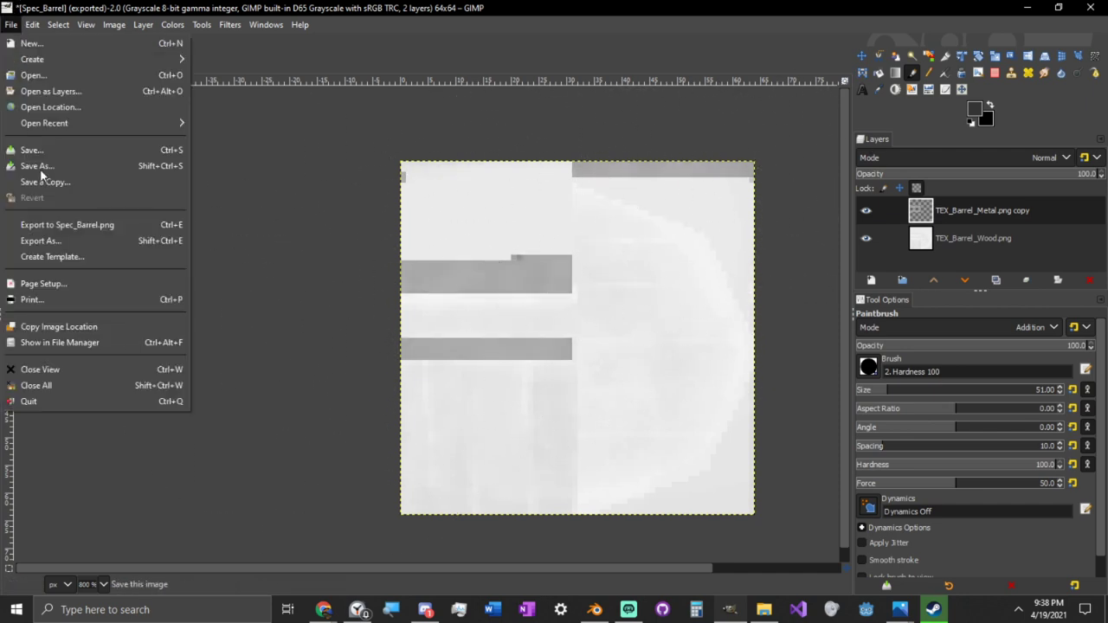
{"action": "left_click", "coordinate": [44, 235]}
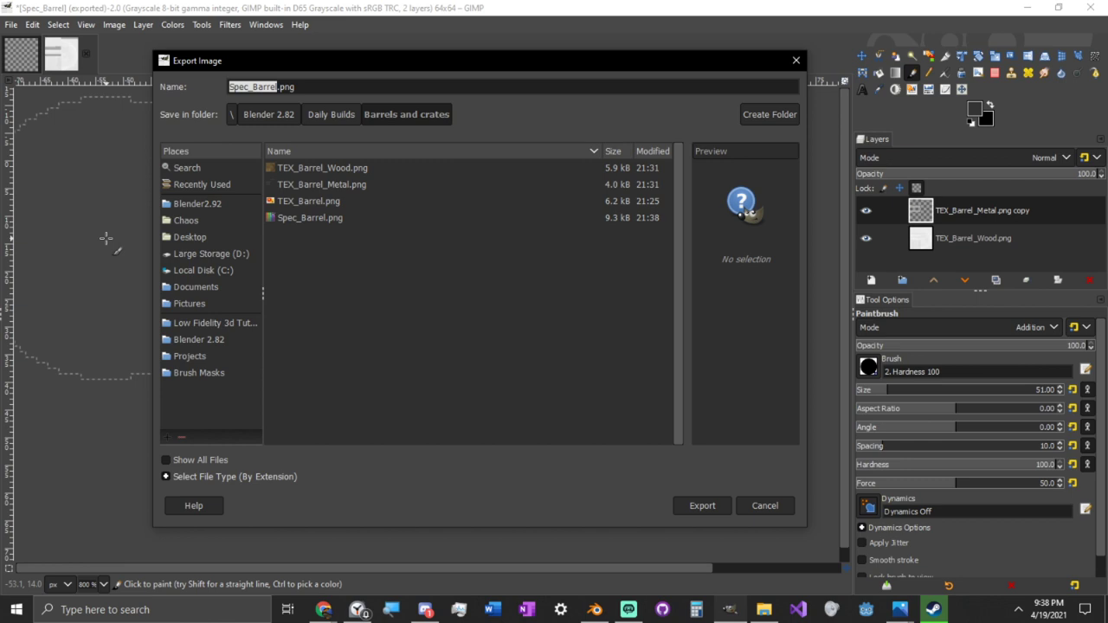
{"action": "key", "text": "Left"}
{"action": "type", "text": "Rough"}
{"action": "key", "text": "Return"}
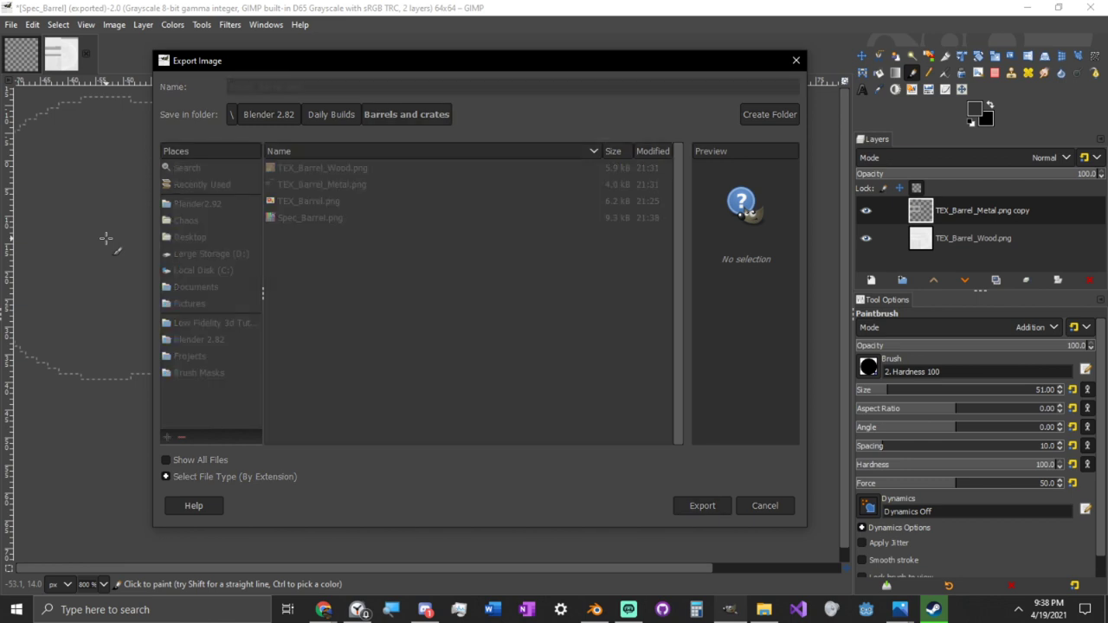
{"action": "key", "text": "Return"}
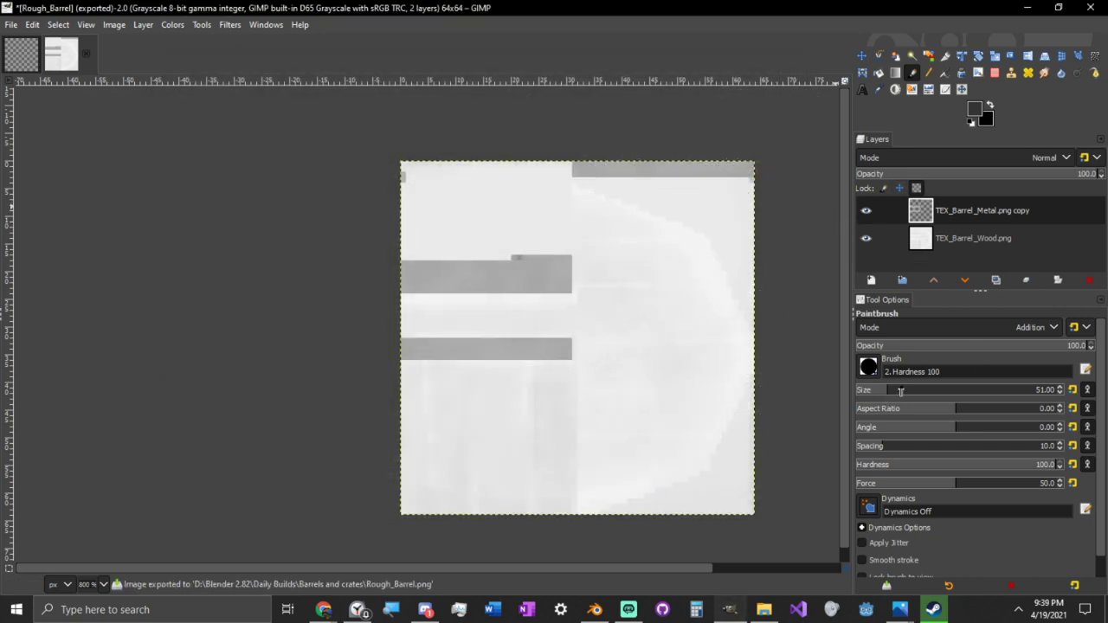
Invert the brightness of the TEX_Barrel_Wood.png layer and paint it entirely black with the Paintbrush in Normal mode
{"action": "left_click", "coordinate": [951, 238]}
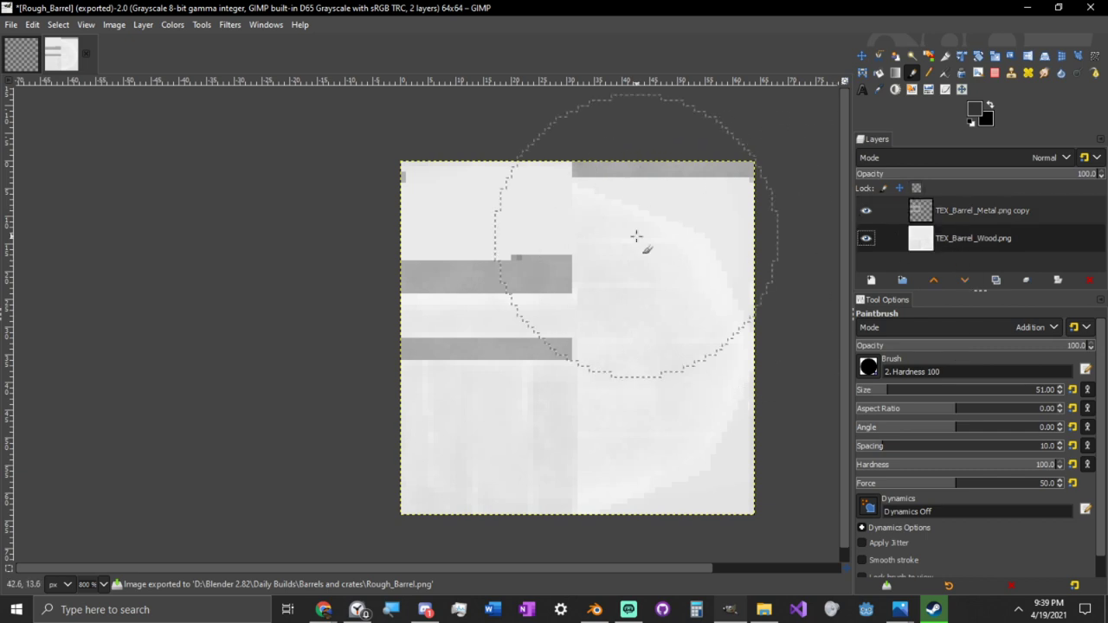
{"action": "key", "text": "slash"}
{"action": "type", "text": "inv"}
{"action": "key", "text": "Return"}
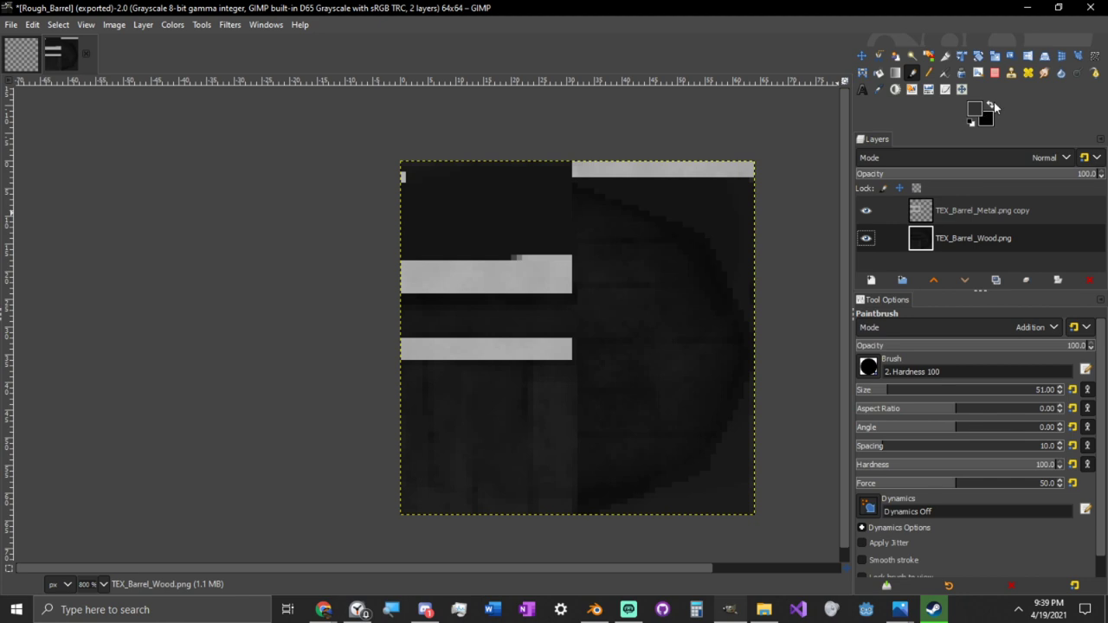
{"action": "left_click", "coordinate": [989, 106]}
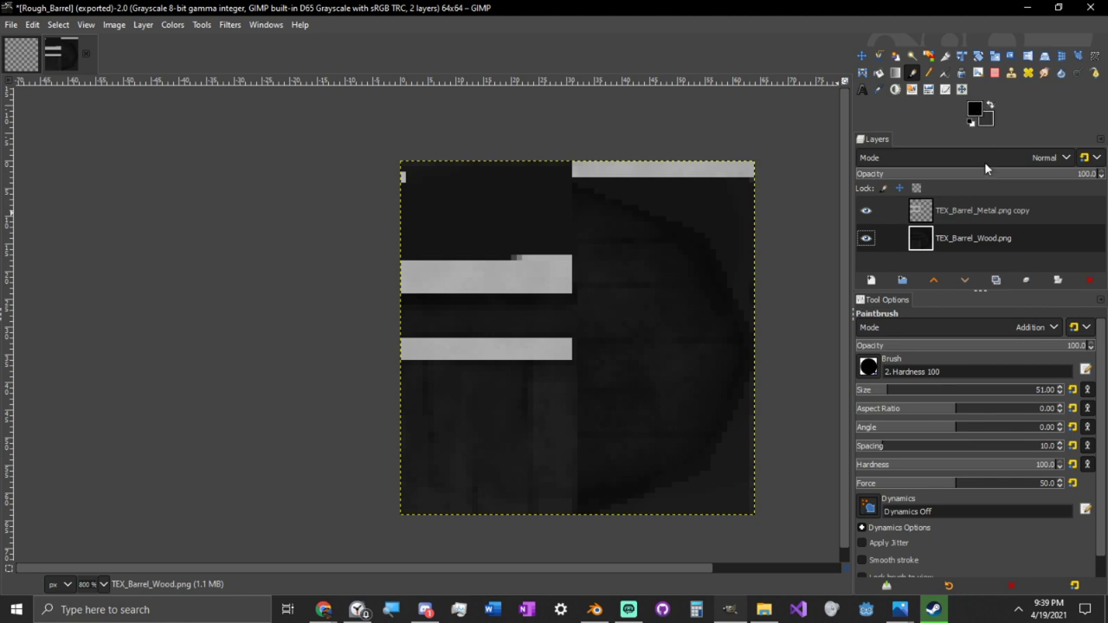
{"action": "left_click", "coordinate": [1021, 324]}
{"action": "left_click", "coordinate": [883, 11]}
{"action": "mouse_move", "coordinate": [554, 234]}
{"action": "left_mouse_down"}
{"action": "mouse_move", "coordinate": [458, 154]}
{"action": "mouse_move", "coordinate": [803, 421]}
{"action": "mouse_move", "coordinate": [762, 286]}
{"action": "left_mouse_up"}
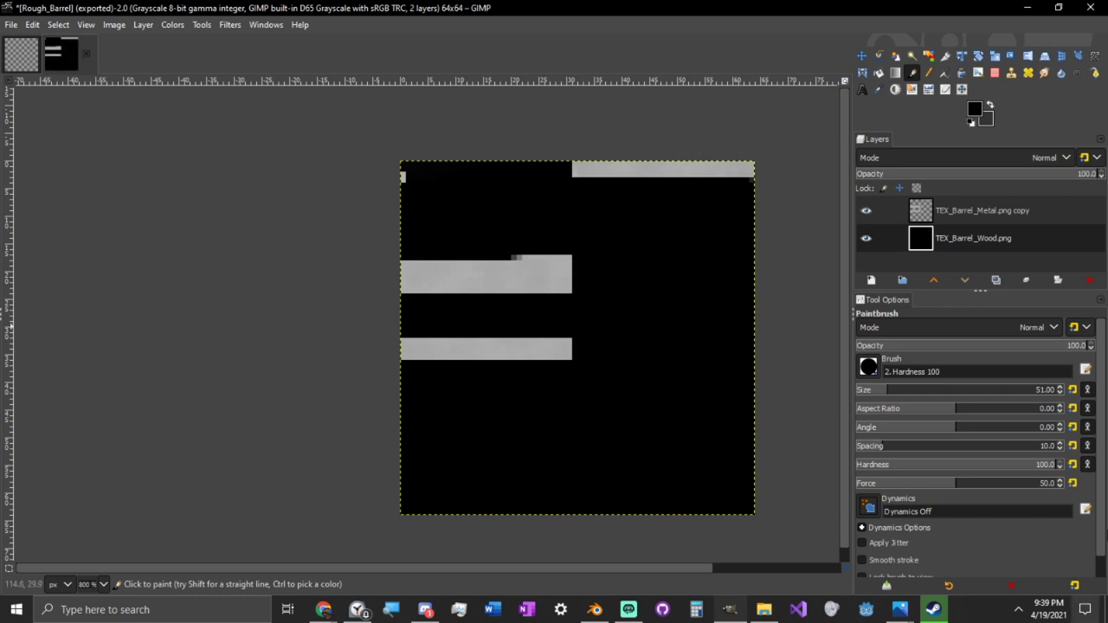
Apply Levels to the TEX_Barrel_Metal.png copy layer with the input black point at 152 and the white point at 180
{"action": "left_click", "coordinate": [995, 204]}
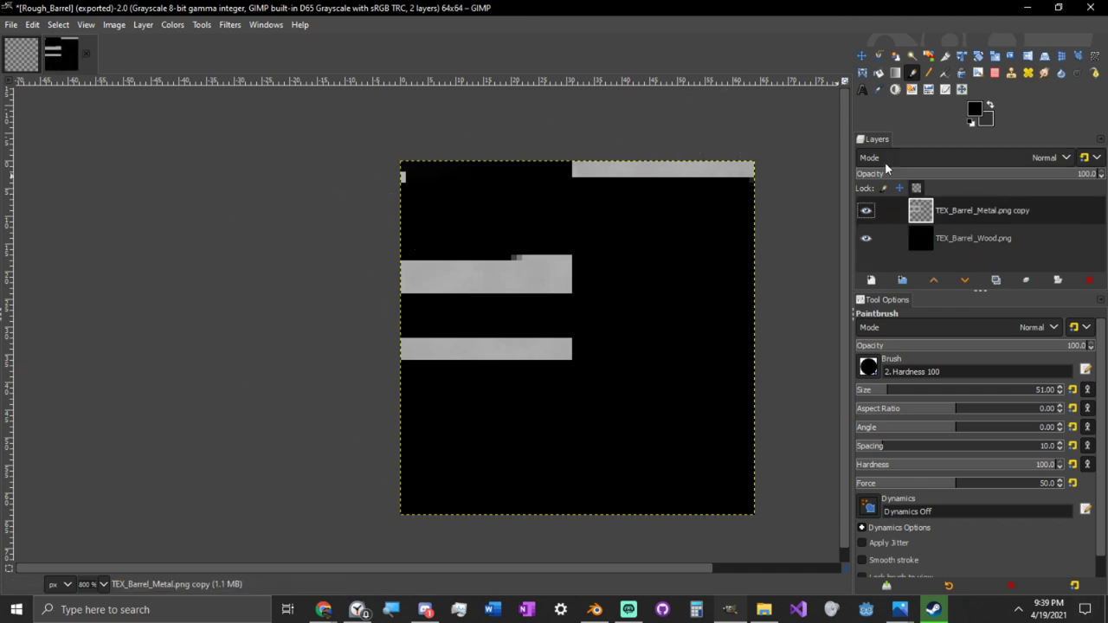
{"action": "key", "text": "slash"}
{"action": "type", "text": "leve"}
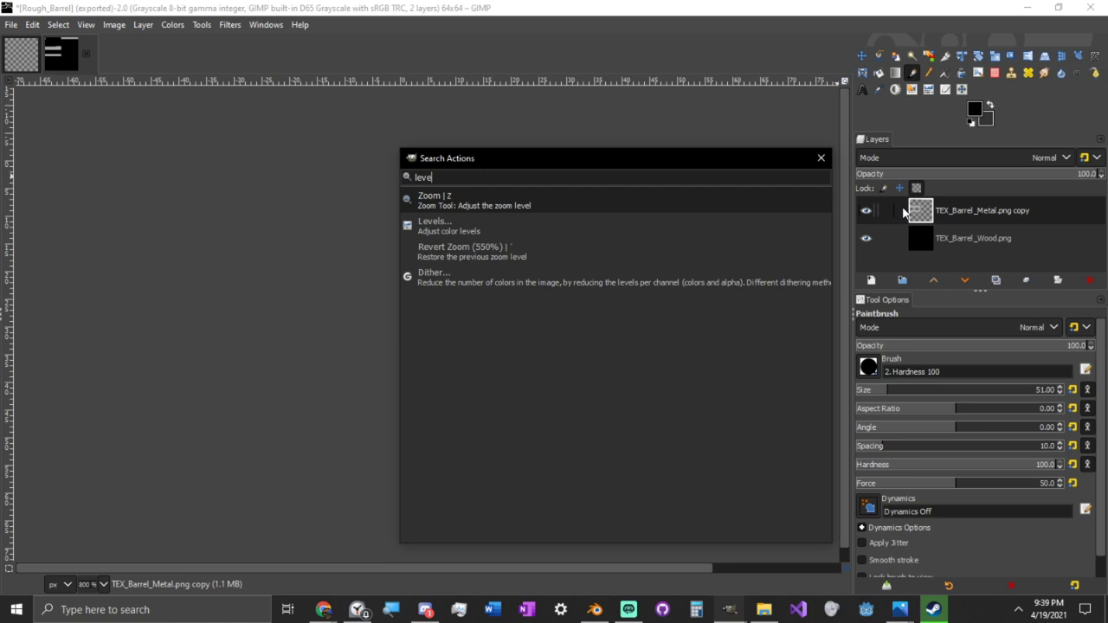
{"action": "key", "text": "Down"}
{"action": "key", "text": "Return"}
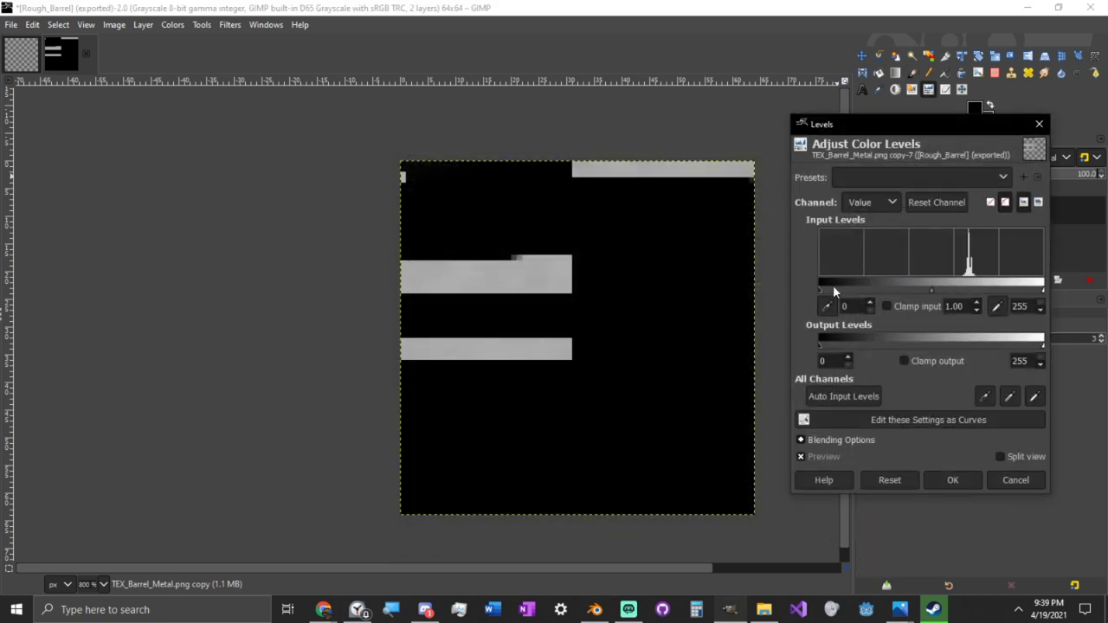
{"action": "left_click_drag", "start_coordinate": [819, 290], "coordinate": [952, 288]}
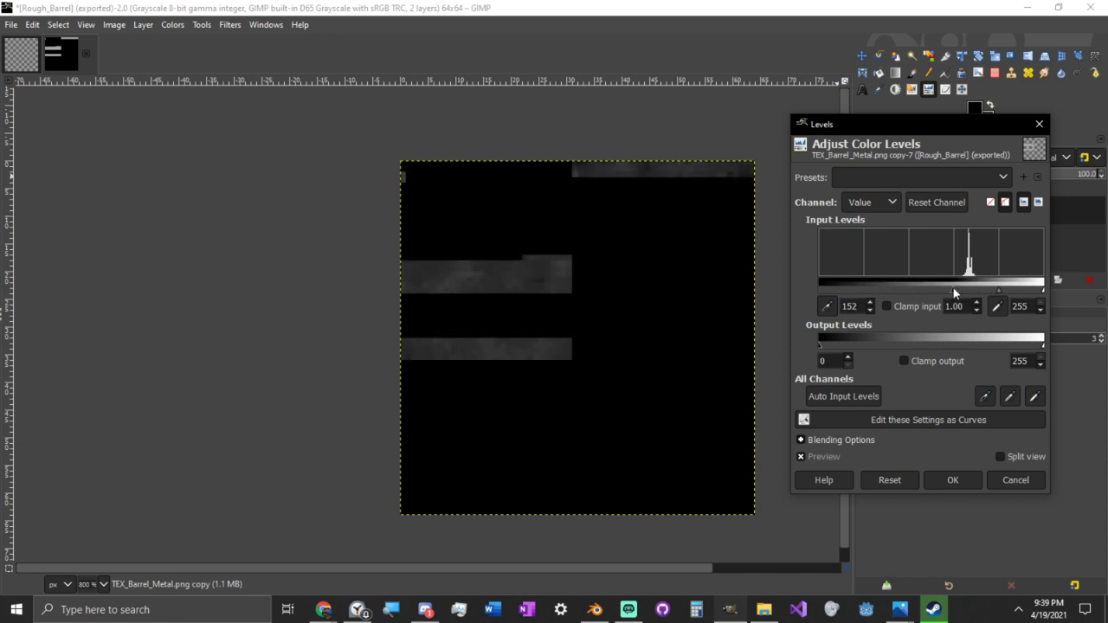
{"action": "left_click_drag", "start_coordinate": [1041, 292], "coordinate": [975, 293]}
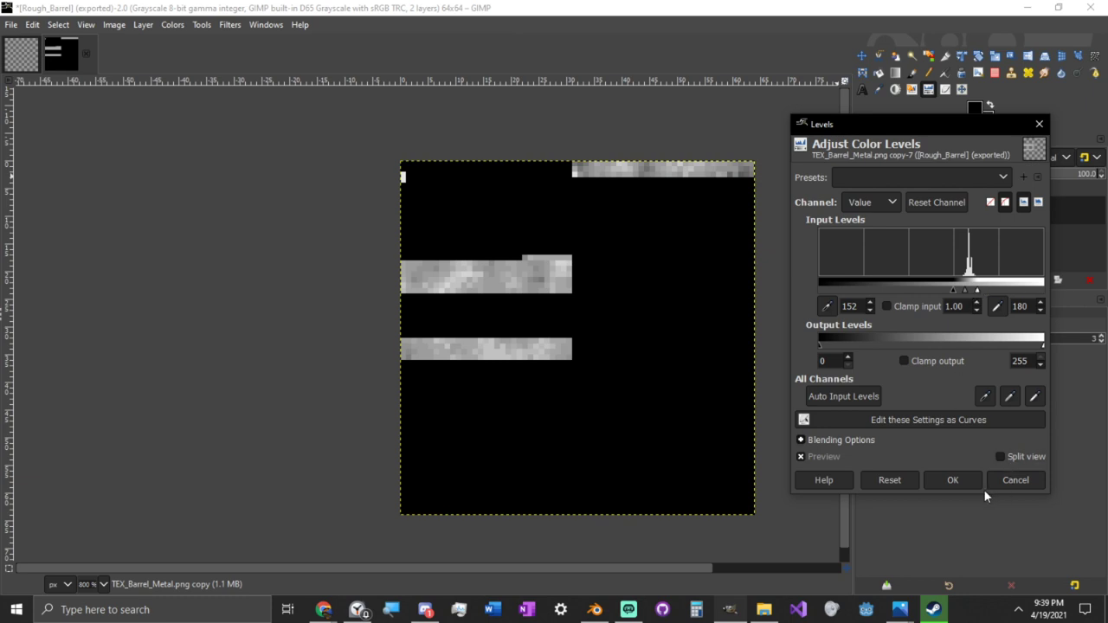
{"action": "left_click", "coordinate": [948, 477]}
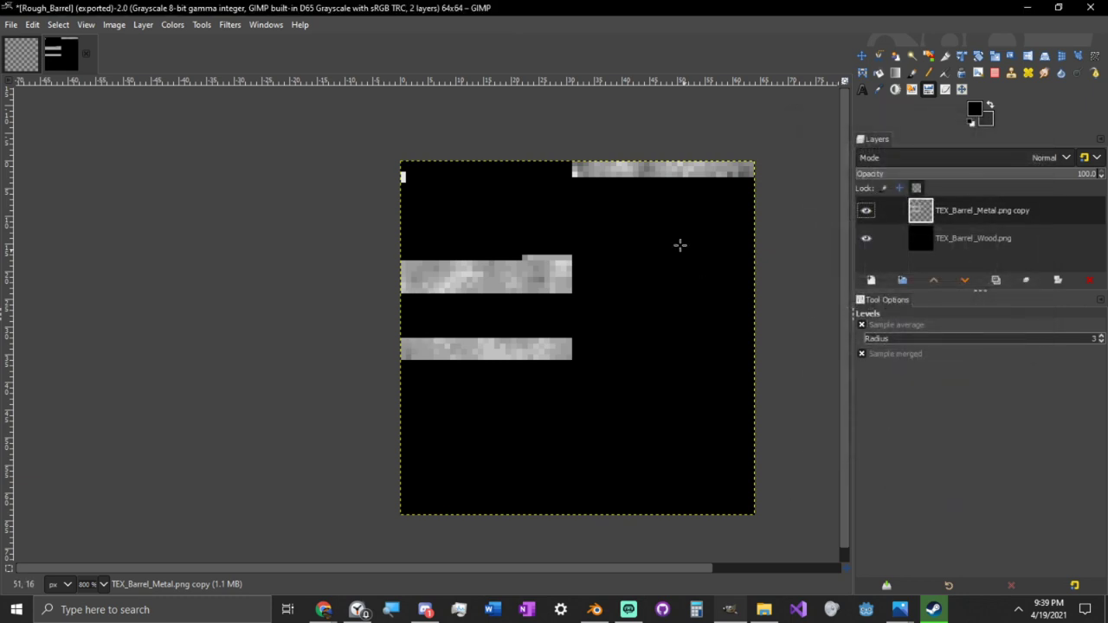
Value Invert the TEX_Barrel_Metal.png copy layer and brighten it with Levels, lowering the input white point to 162
{"action": "key", "text": "slash"}
{"action": "type", "text": "inv"}
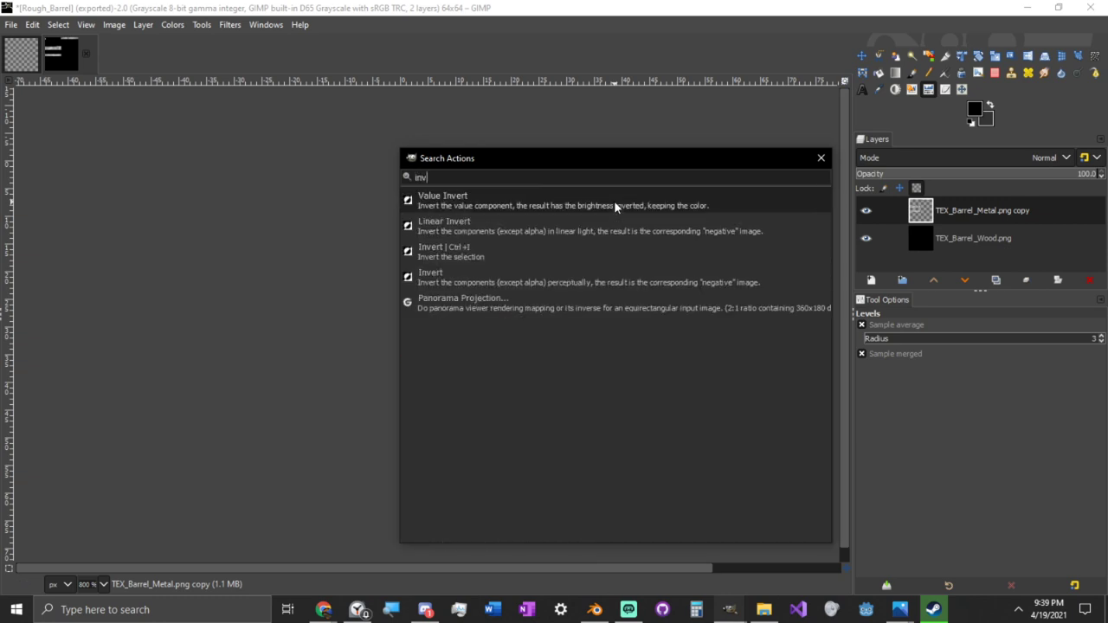
{"action": "key", "text": "Return"}
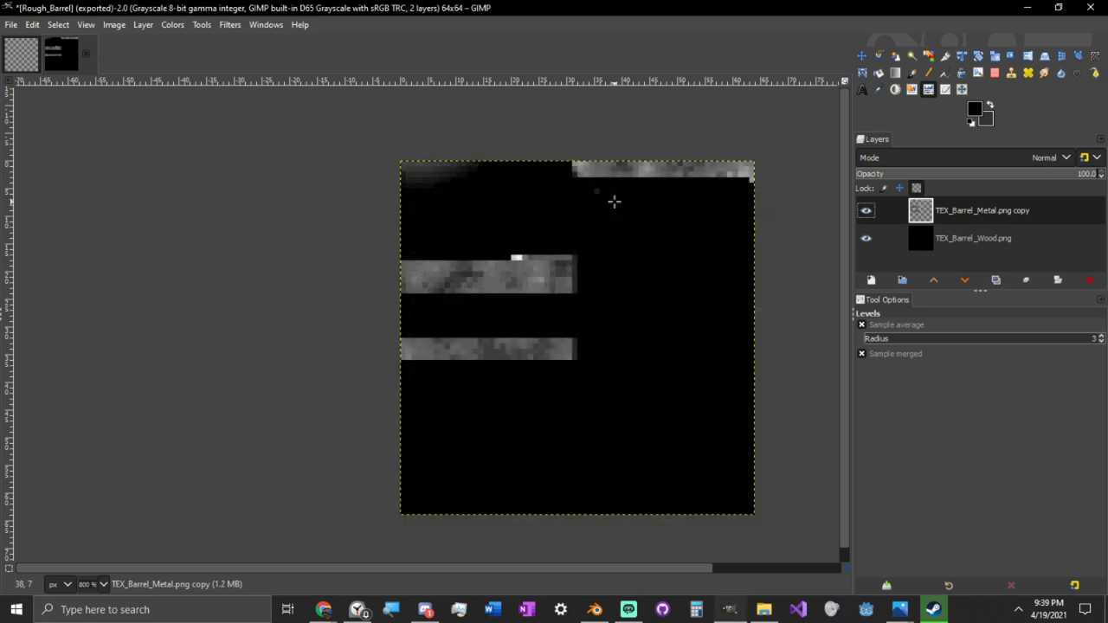
{"action": "left_click", "coordinate": [667, 237]}
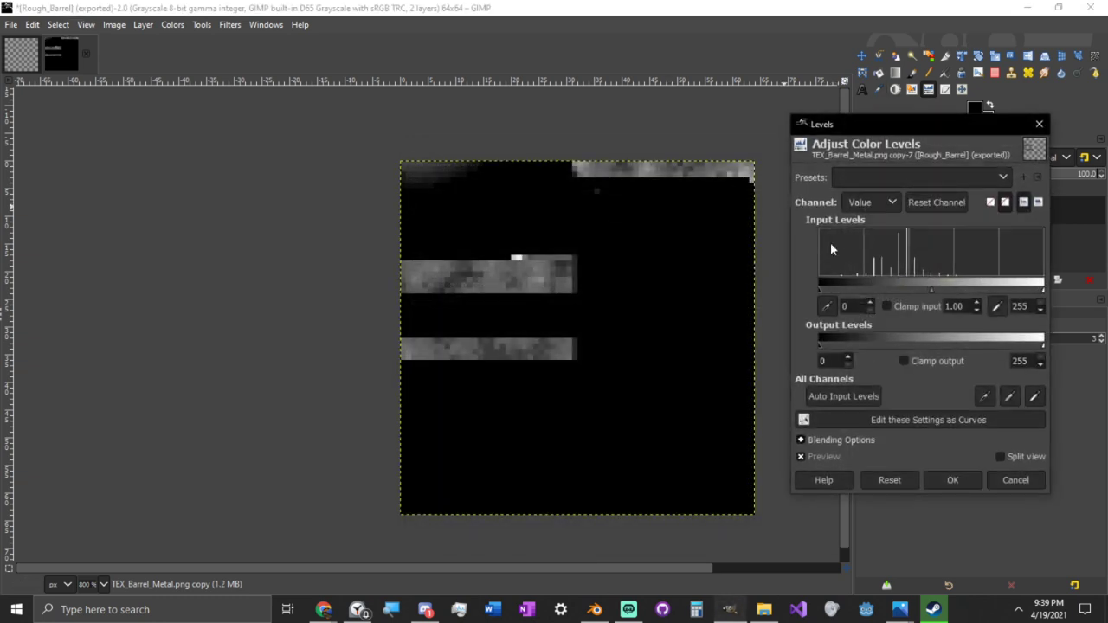
{"action": "left_click_drag", "start_coordinate": [1041, 290], "coordinate": [962, 289]}
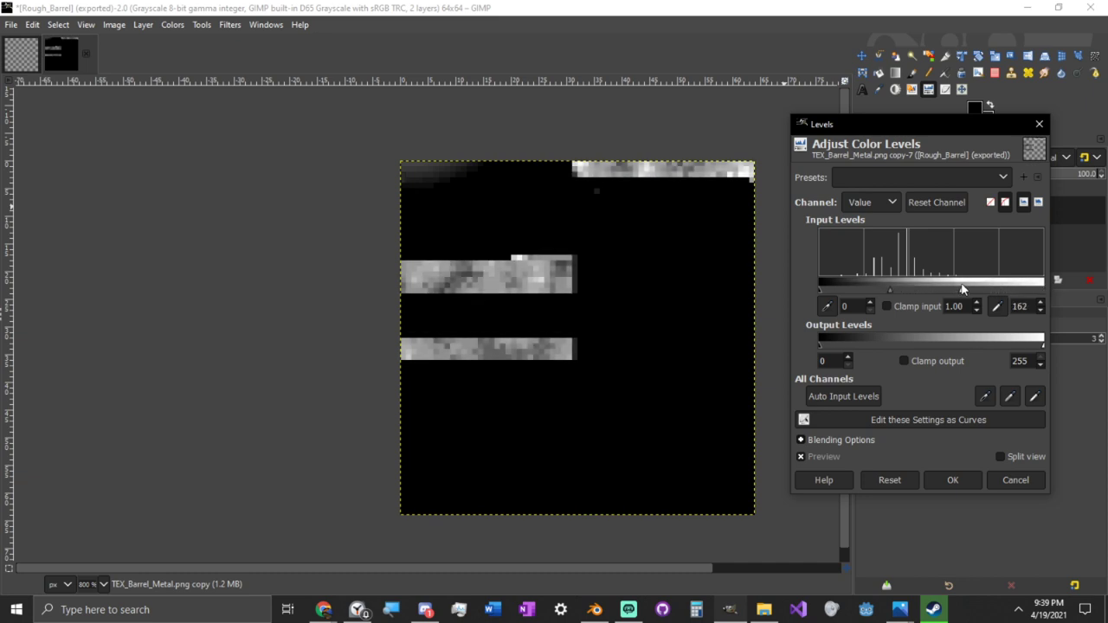
{"action": "left_click", "coordinate": [946, 484]}
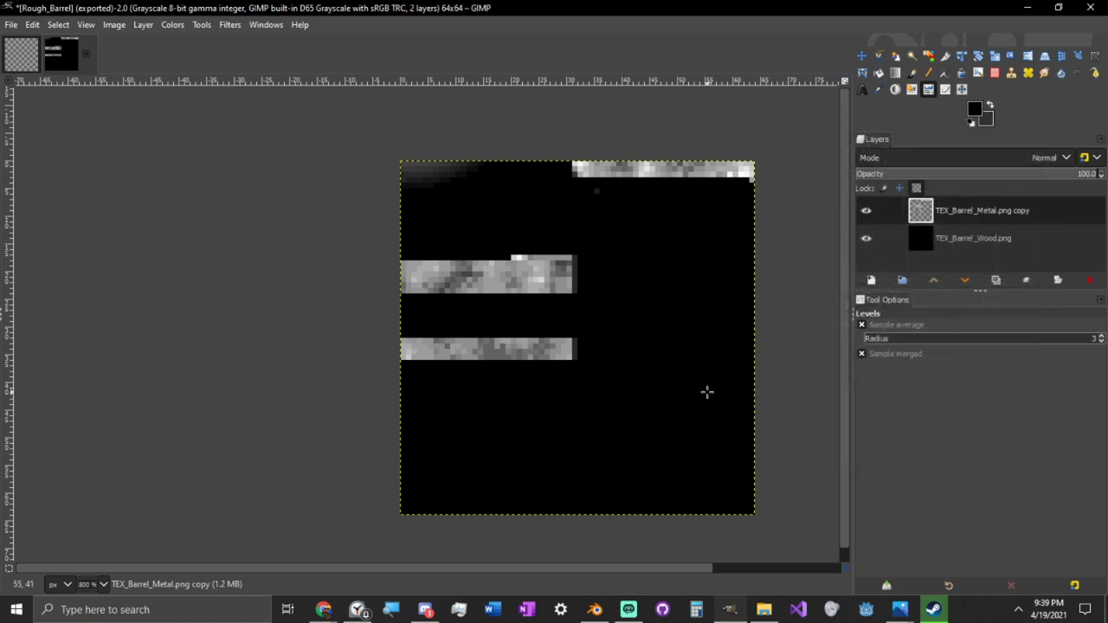
Export the image as Metal_Barrel.png in the Barrels and crates folder
{"action": "left_click", "coordinate": [14, 26]}
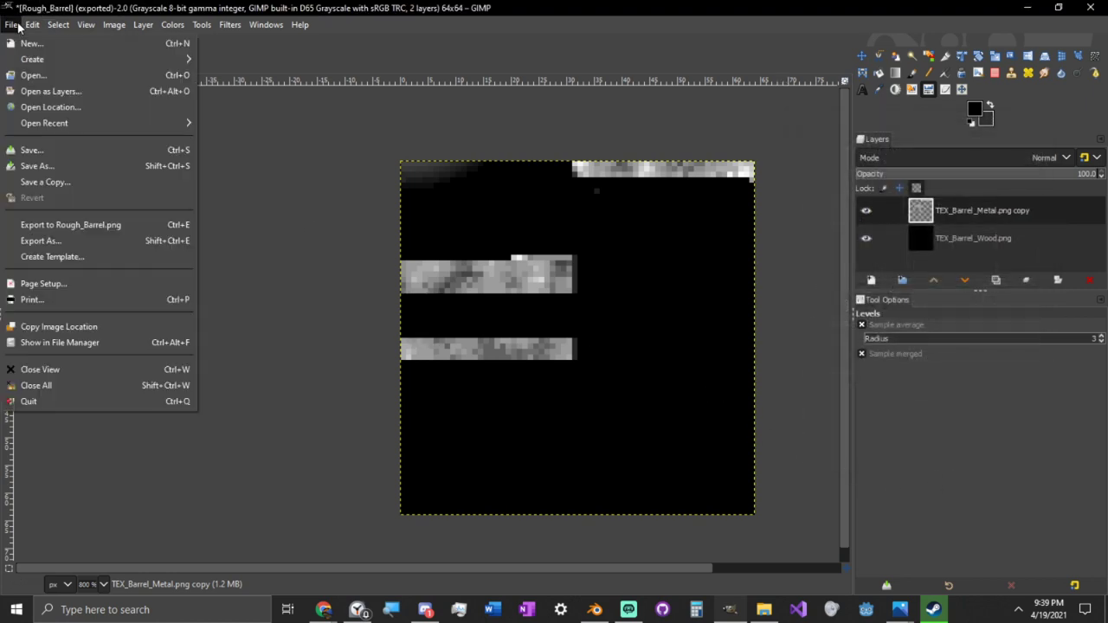
{"action": "left_click", "coordinate": [102, 244]}
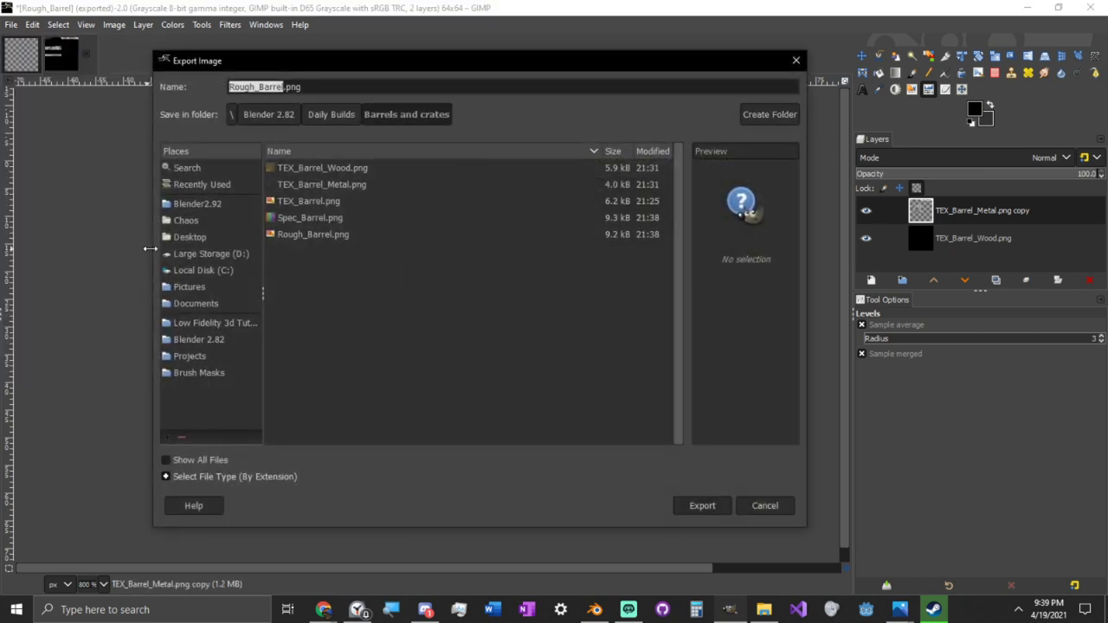
{"action": "key", "text": "Left"}
{"action": "type", "text": "Metal"}
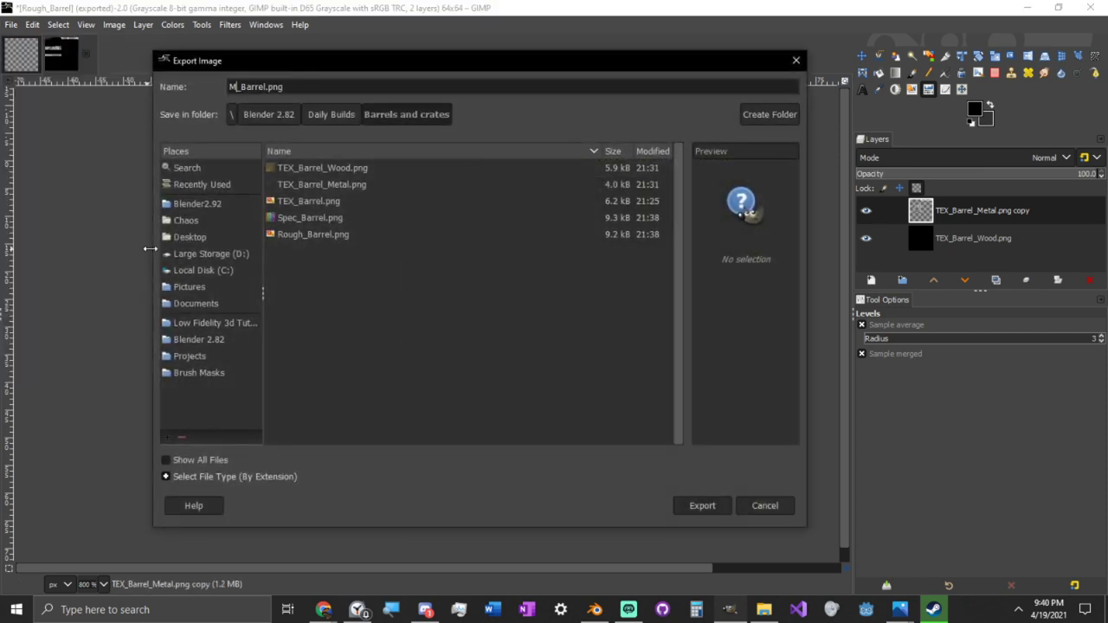
{"action": "key", "text": "Return"}
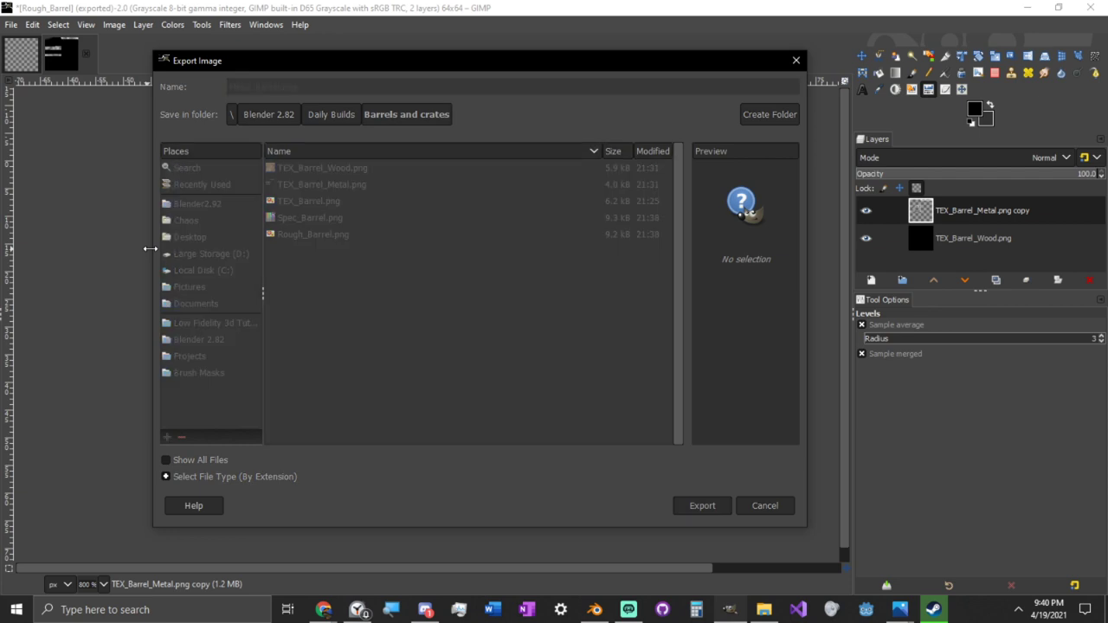
{"action": "key", "text": "Return"}
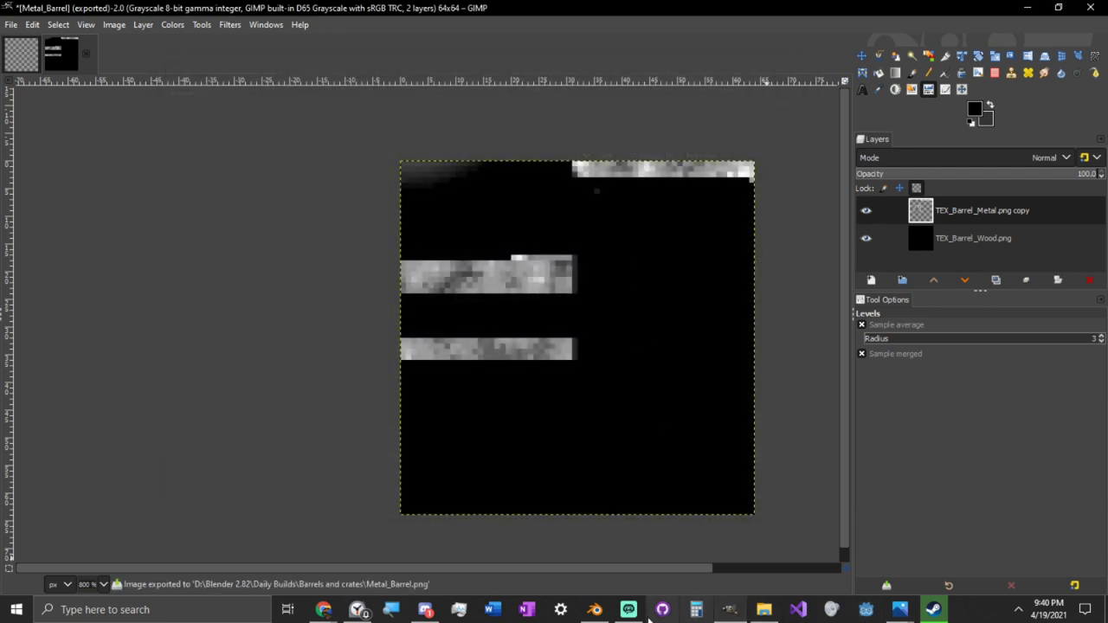
Switch to Blender, open the Shading workspace and set the render engine to Eevee
{"action": "left_click", "coordinate": [594, 609]}
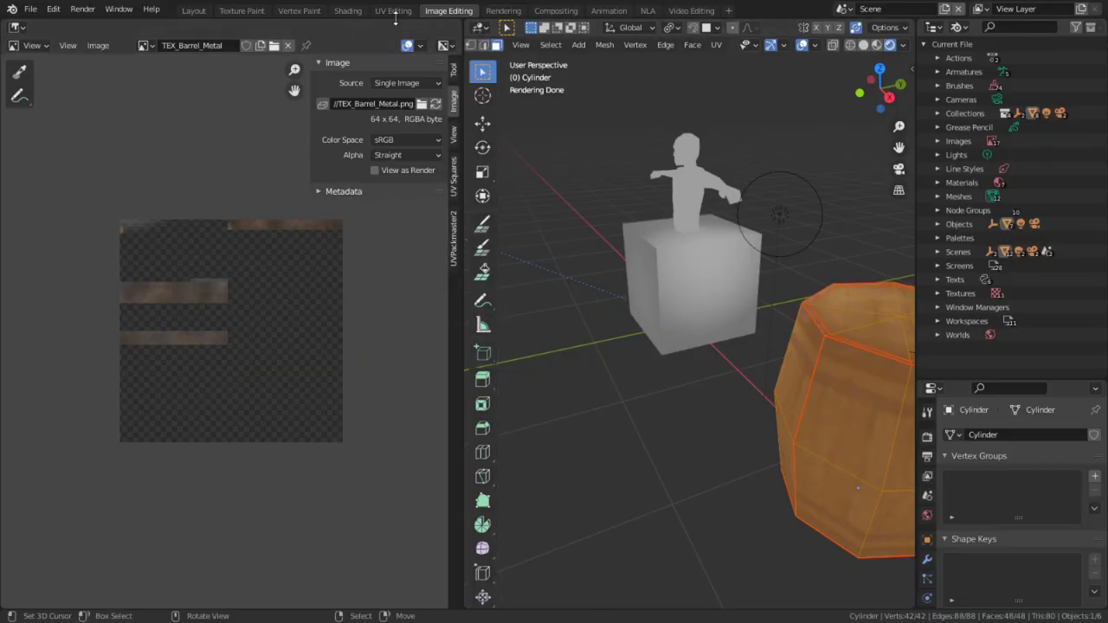
{"action": "left_click", "coordinate": [347, 10]}
{"action": "scroll", "coordinate": [998, 411], "scroll_direction": "up", "scroll_amount": 3}
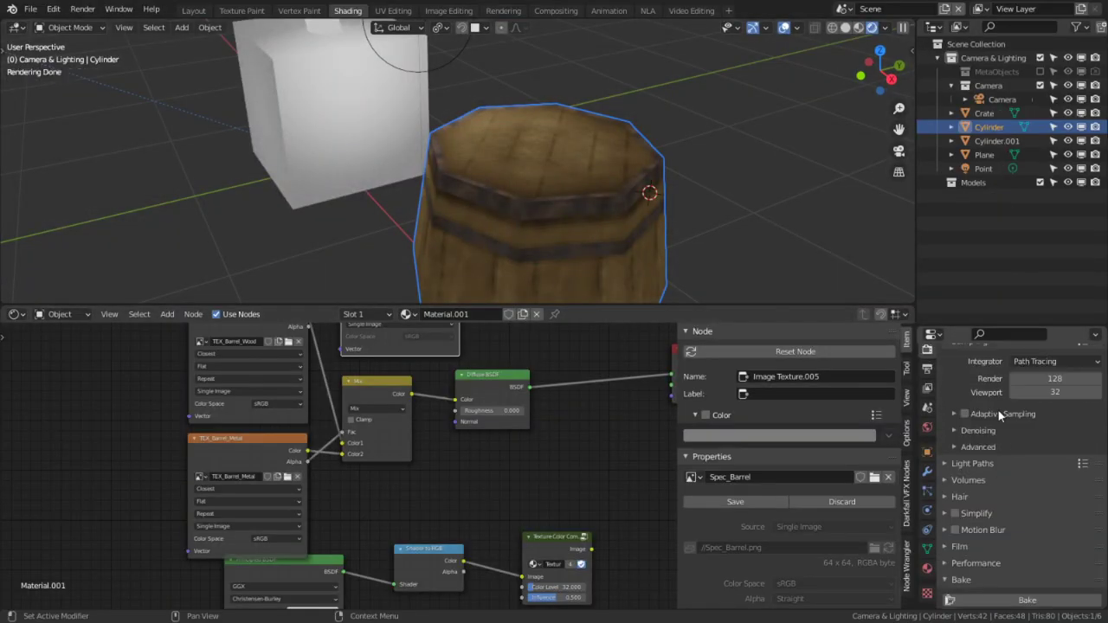
{"action": "scroll", "coordinate": [998, 410], "scroll_direction": "up", "scroll_amount": 3}
{"action": "left_click", "coordinate": [1019, 378]}
{"action": "left_click", "coordinate": [1025, 397]}
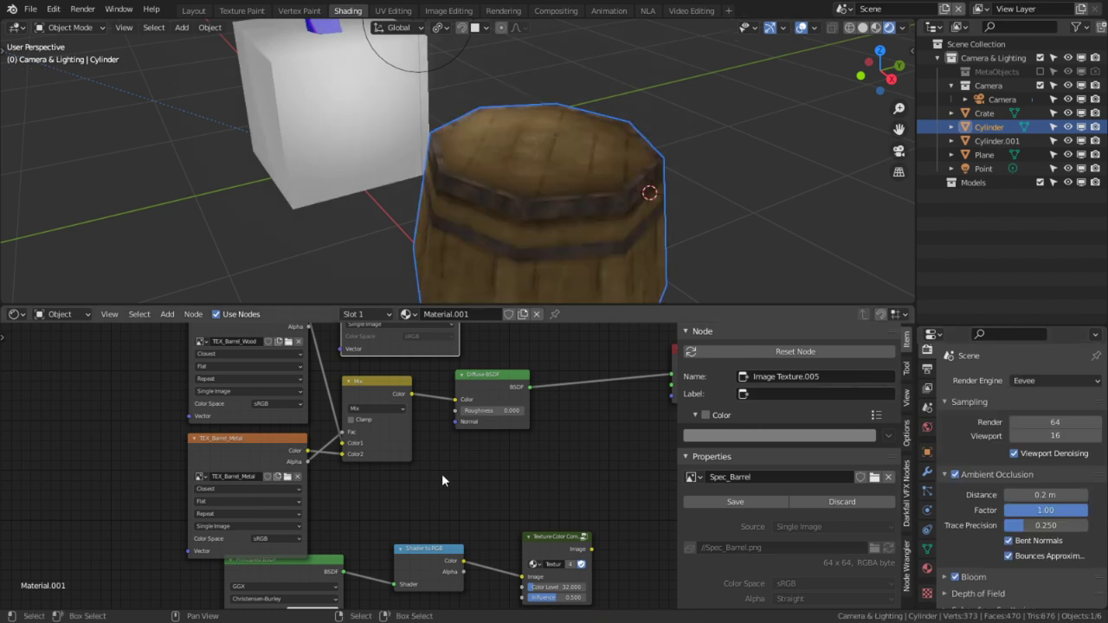
Maximize the shader node editor and select the Mix node that combines the wood and metal textures
{"action": "key", "text": "ctrl+space"}
{"action": "scroll", "coordinate": [476, 425], "scroll_direction": "down", "scroll_amount": 3}
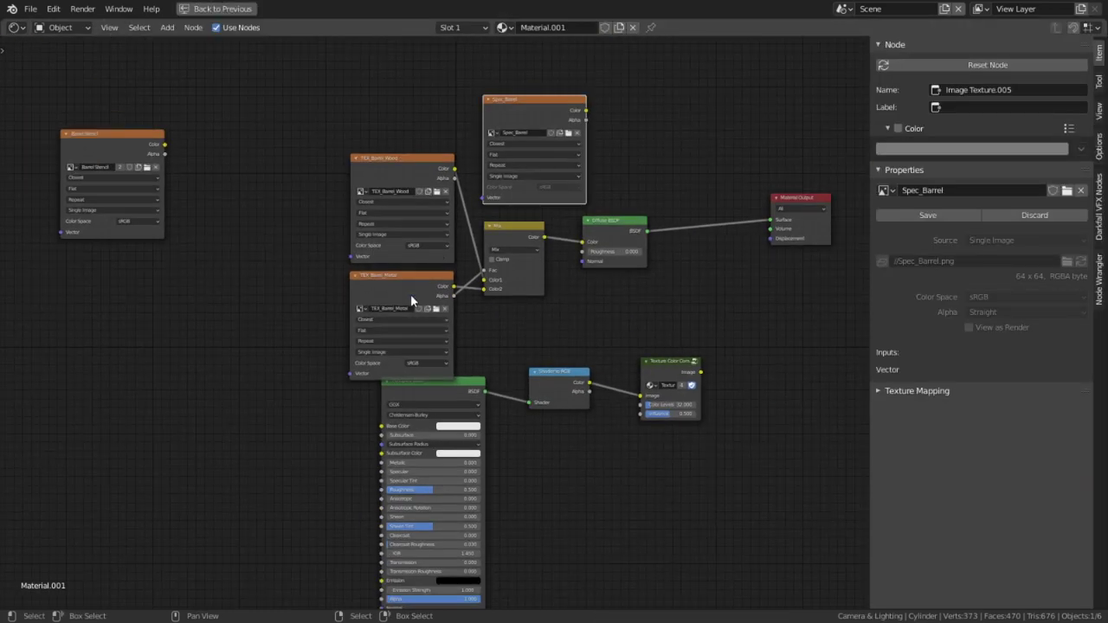
{"action": "left_click", "coordinate": [410, 300]}
{"action": "left_click", "coordinate": [511, 230]}
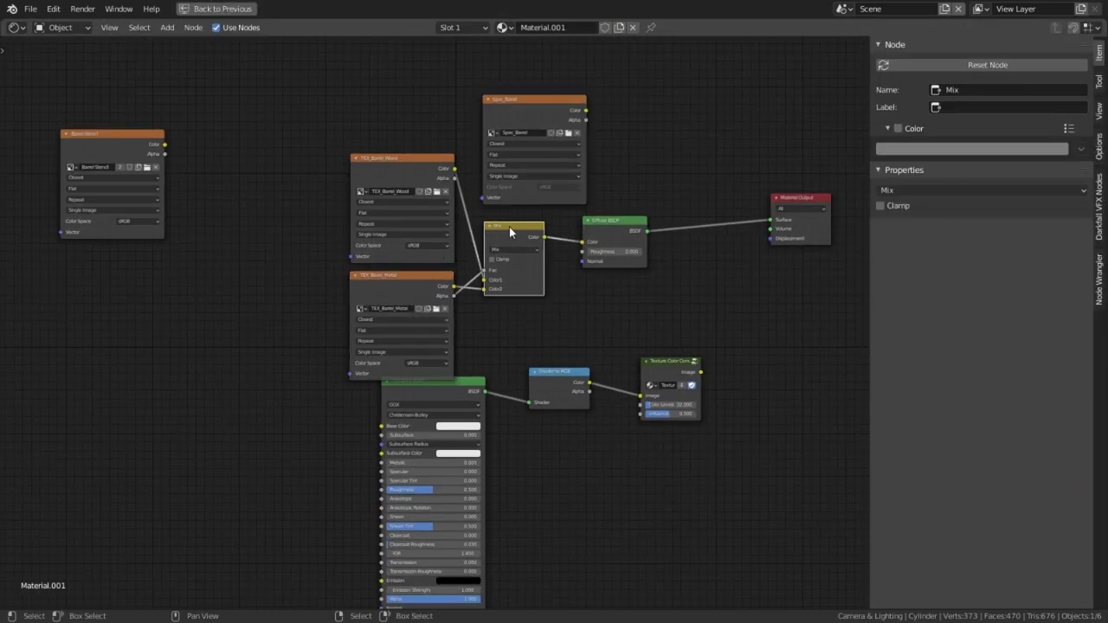
Delete the Mix and Diffuse BSDF nodes, and move the TEX_Barrel_Metal and TEX_Barrel_Wood texture nodes aside
{"action": "left_click", "coordinate": [612, 225], "text": "shift"}
{"action": "key", "text": "x"}
{"action": "left_click_drag", "start_coordinate": [423, 278], "coordinate": [369, 299]}
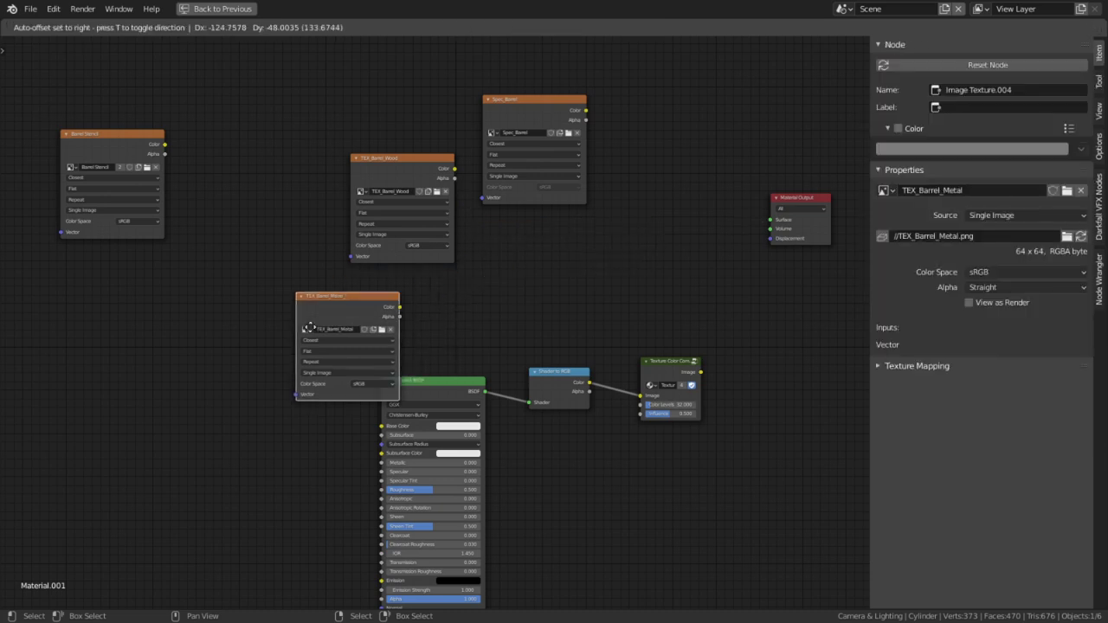
{"action": "left_click_drag", "start_coordinate": [309, 327], "coordinate": [156, 380]}
{"action": "right_click", "coordinate": [366, 192]}
{"action": "left_click_drag", "start_coordinate": [406, 155], "coordinate": [292, 156]}
Link the texture color group to the Material Output's Surface and the repositioned Barrel Stencil texture's Color to the Principled BSDF's Base Color
{"action": "left_click_drag", "start_coordinate": [701, 373], "coordinate": [768, 220]}
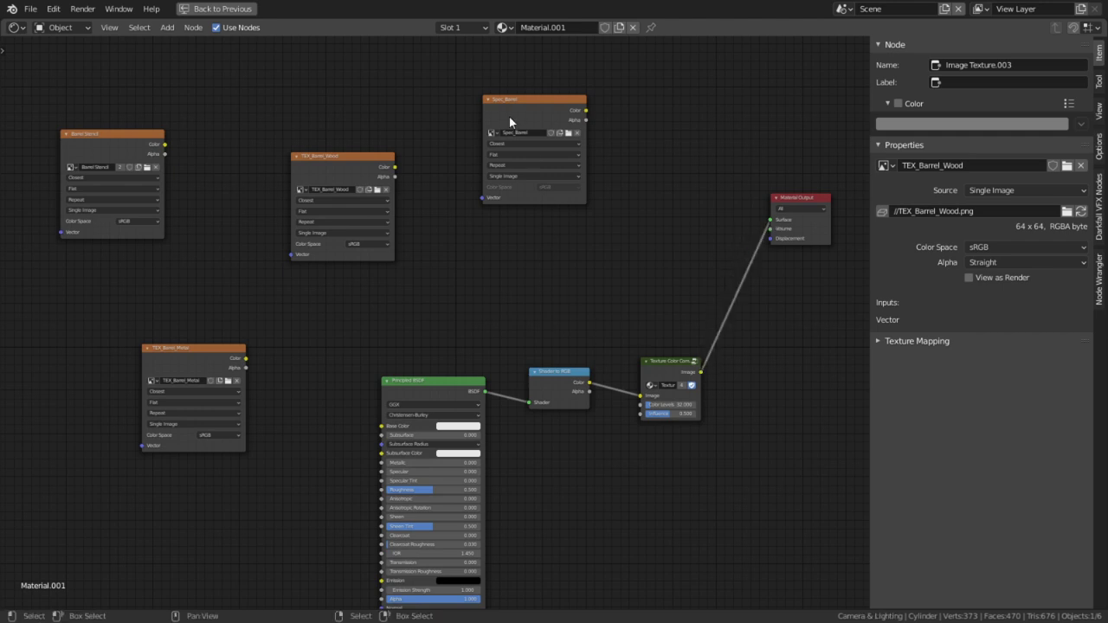
{"action": "middle_click_drag", "start_coordinate": [350, 210], "coordinate": [473, 195]}
{"action": "left_click_drag", "start_coordinate": [304, 332], "coordinate": [333, 219]}
{"action": "left_click_drag", "start_coordinate": [243, 129], "coordinate": [354, 371]}
{"action": "key", "text": "ctrl+space"}
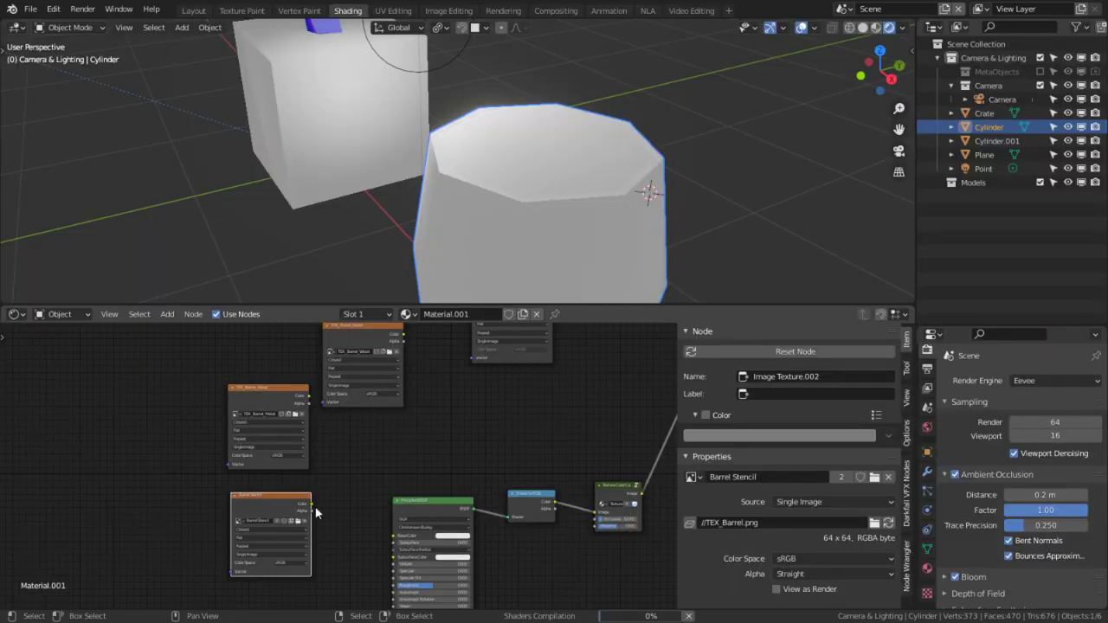
{"action": "left_click_drag", "start_coordinate": [310, 503], "coordinate": [393, 536]}
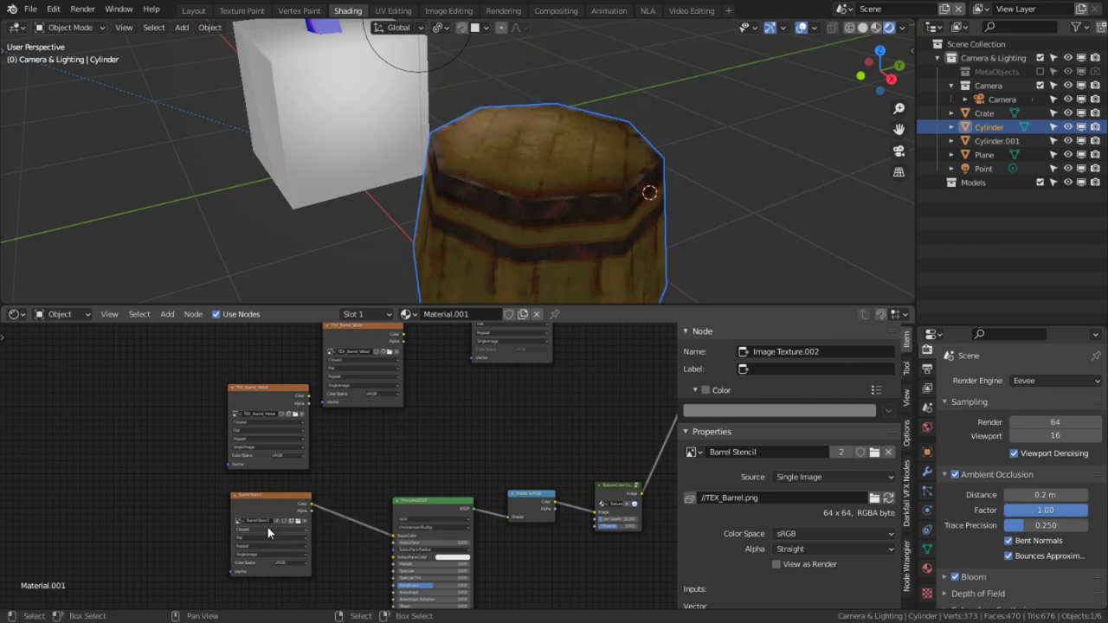
Rename the Barrel Stencil image as TEX_Barrel
{"action": "left_click", "coordinate": [260, 529]}
{"action": "left_click", "coordinate": [244, 530]}
{"action": "scroll", "coordinate": [323, 466], "scroll_direction": "up", "scroll_amount": 4}
Place the TEX_Barrel_Metal texture node below the TEX_Barrel node and load Spec_Barrel.png into it
{"action": "key", "text": "ctrl+space"}
{"action": "middle_click_drag", "start_coordinate": [339, 453], "coordinate": [438, 366]}
{"action": "left_click", "coordinate": [400, 110]}
{"action": "key", "text": "g"}
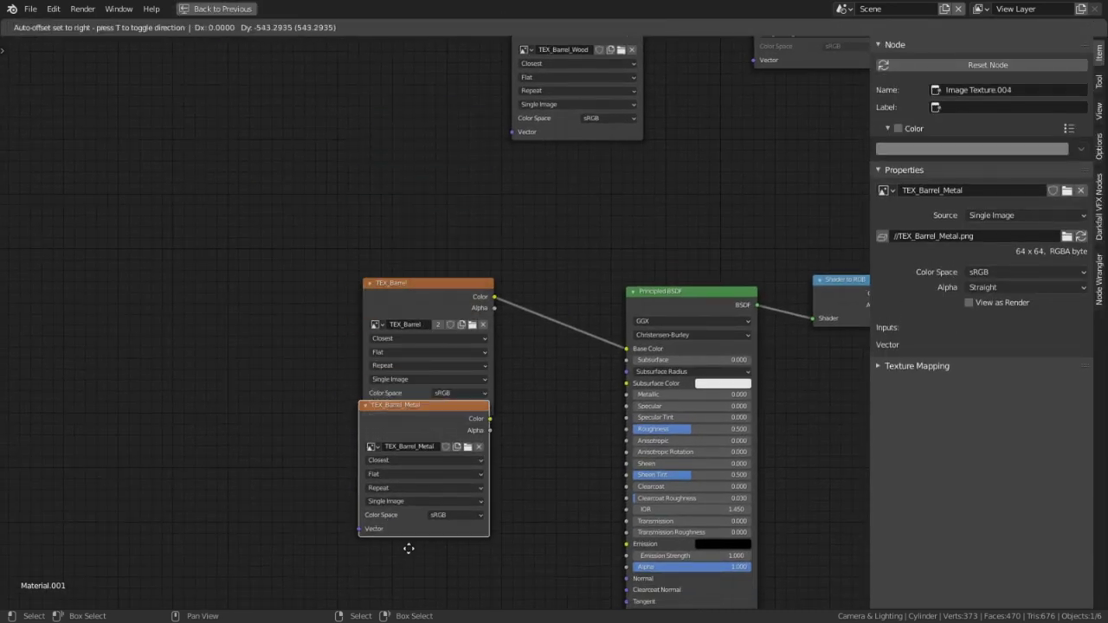
{"action": "left_click", "coordinate": [401, 573]}
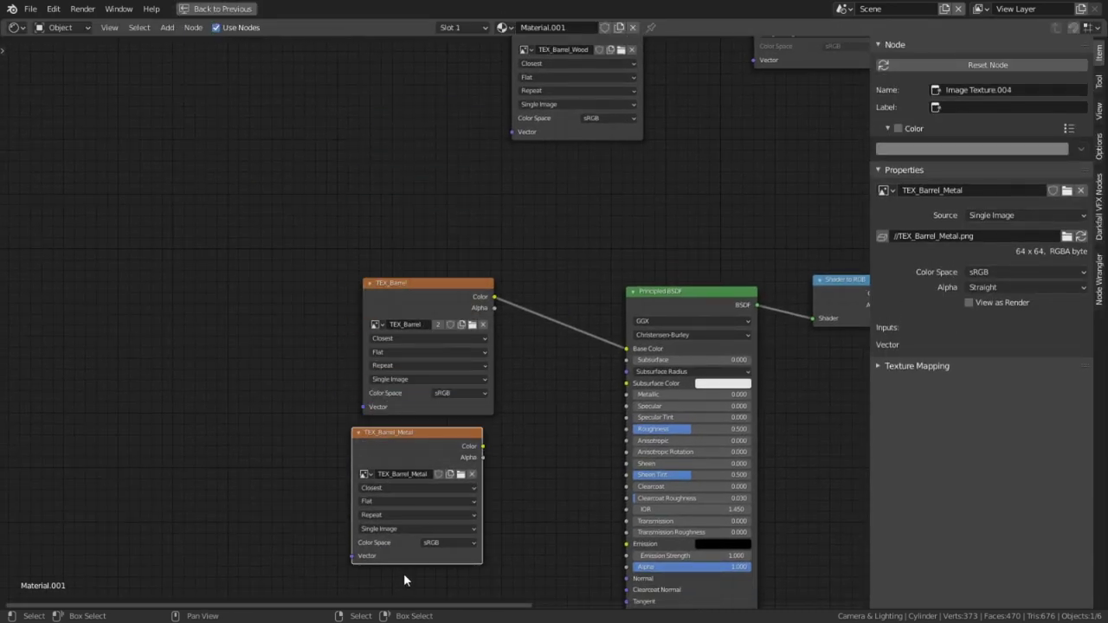
{"action": "left_click", "coordinate": [462, 475]}
{"action": "double_click", "coordinate": [446, 99]}
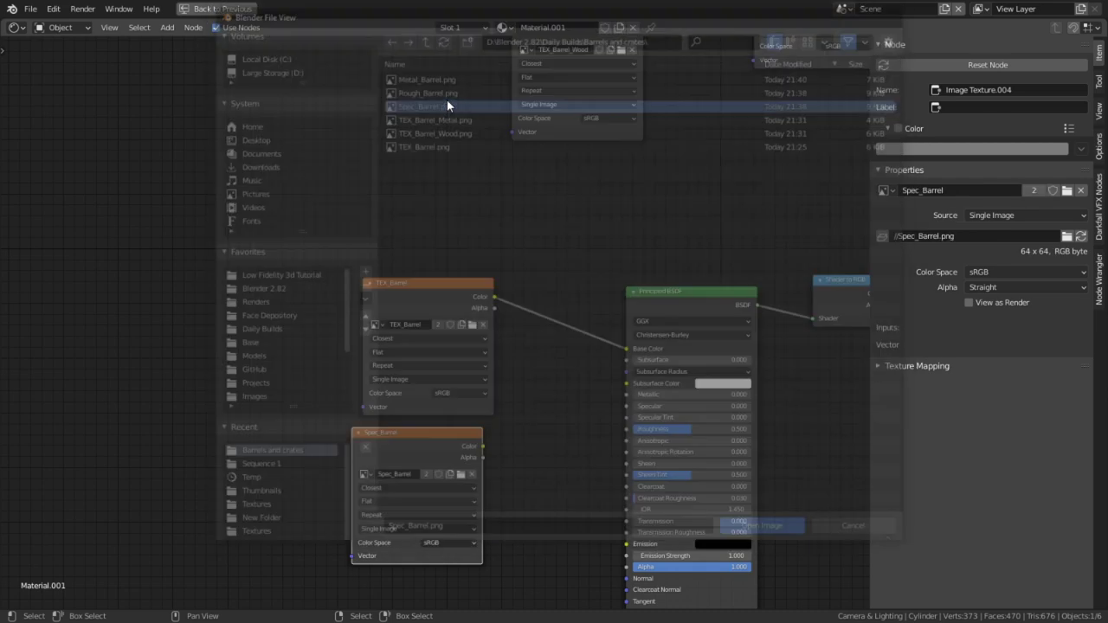
Connect the Spec_Barrel texture's Color output to the Principled BSDF's Specular input
{"action": "middle_click_drag", "start_coordinate": [523, 410], "coordinate": [443, 408]}
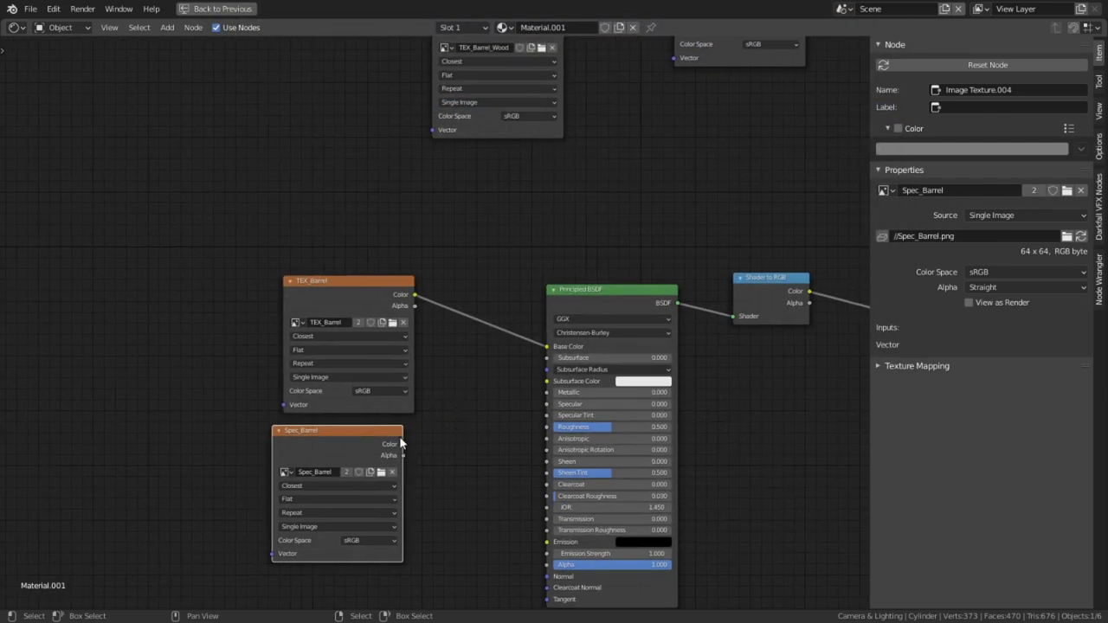
{"action": "left_click_drag", "start_coordinate": [400, 443], "coordinate": [559, 410]}
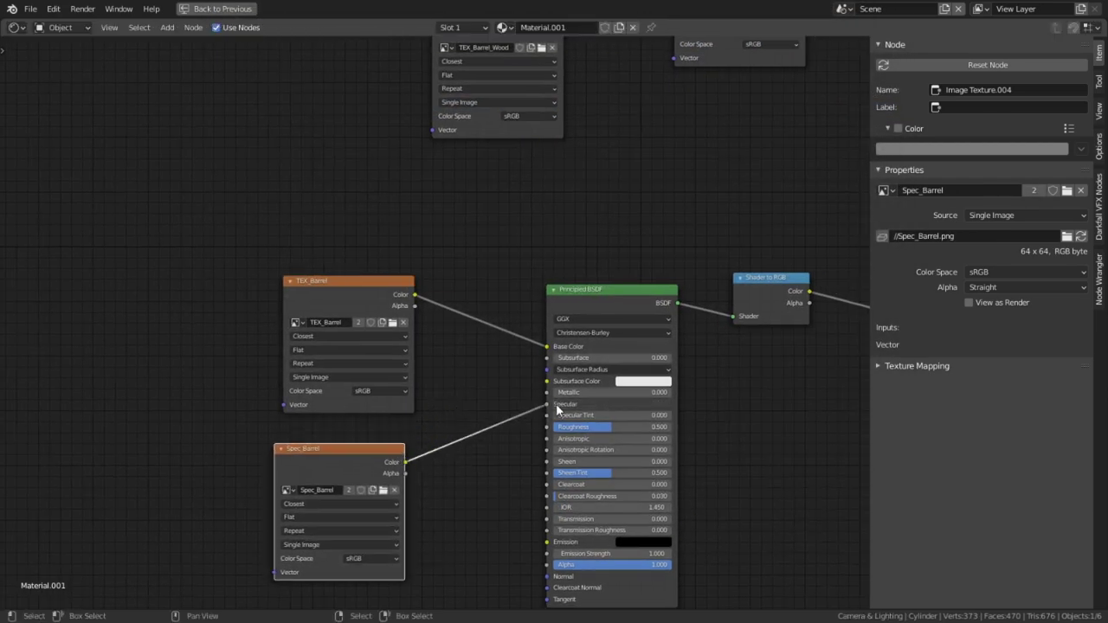
{"action": "key", "text": "ctrl+space"}
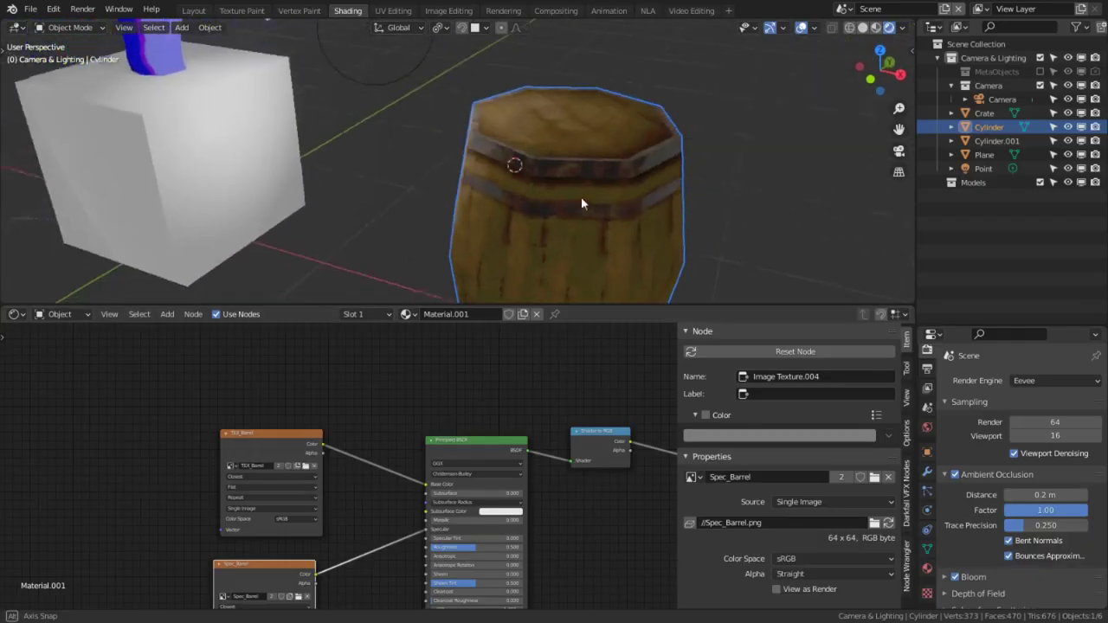
Move the point light lower, beside the barrel's upper part, to light it from the side
{"action": "middle_click_drag", "start_coordinate": [580, 197], "coordinate": [479, 116]}
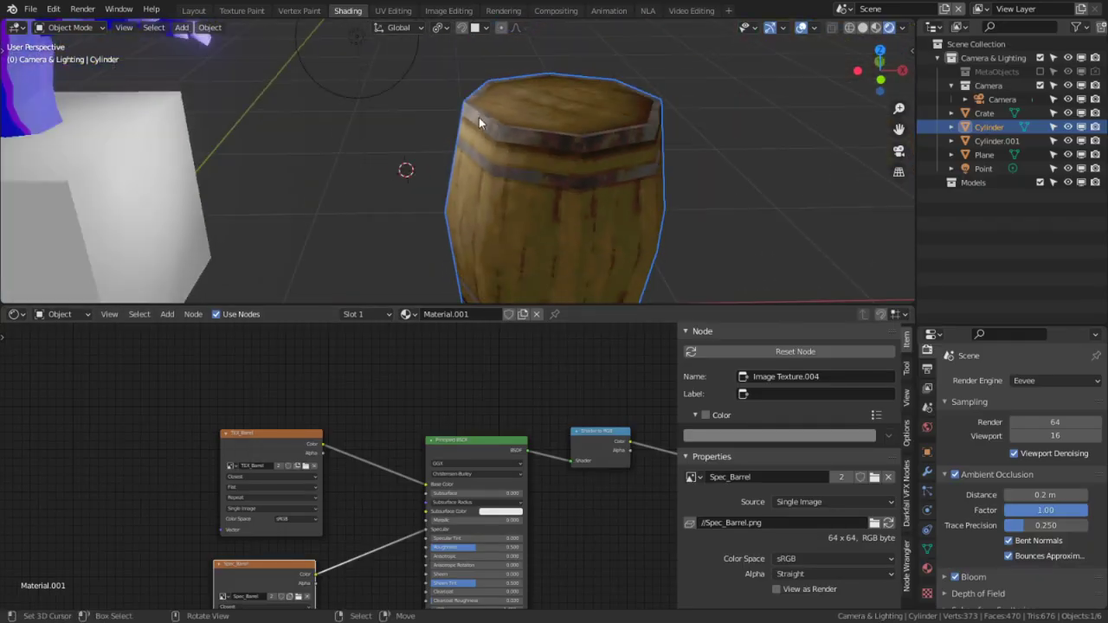
{"action": "left_click", "coordinate": [347, 32]}
{"action": "key", "text": "g"}
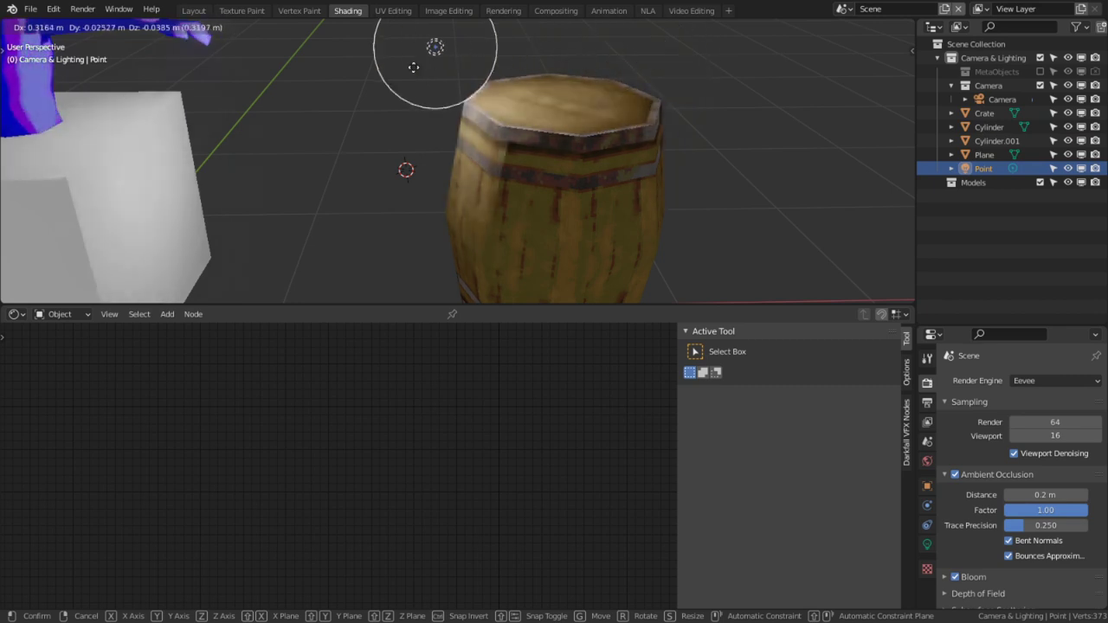
{"action": "left_click", "coordinate": [311, 144]}
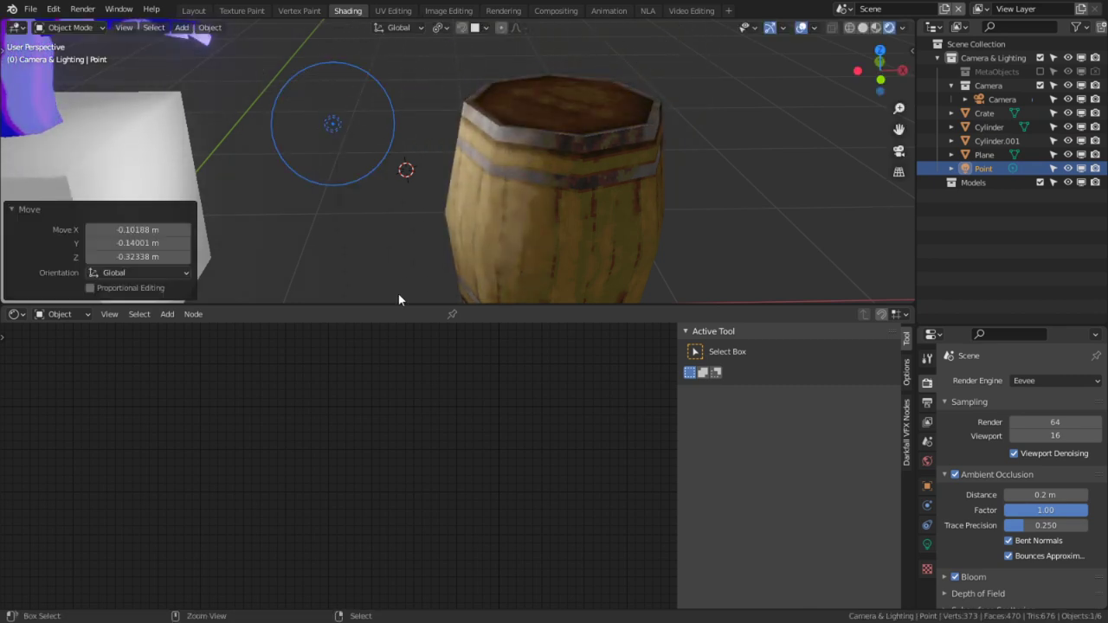
{"action": "key", "text": "ctrl+space"}
{"action": "key", "text": "ctrl+space"}
Select the barrel and collapse its Spec_Barrel and TEX_Barrel texture nodes
{"action": "left_click", "coordinate": [504, 149]}
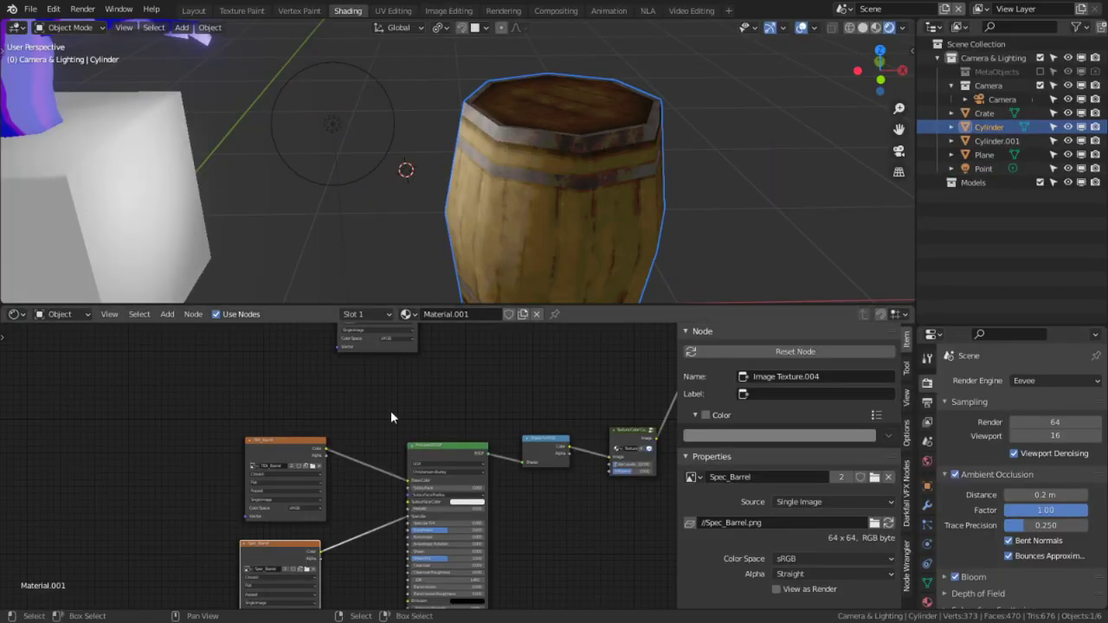
{"action": "key", "text": "h"}
{"action": "left_click", "coordinate": [299, 495]}
{"action": "key", "text": "h"}
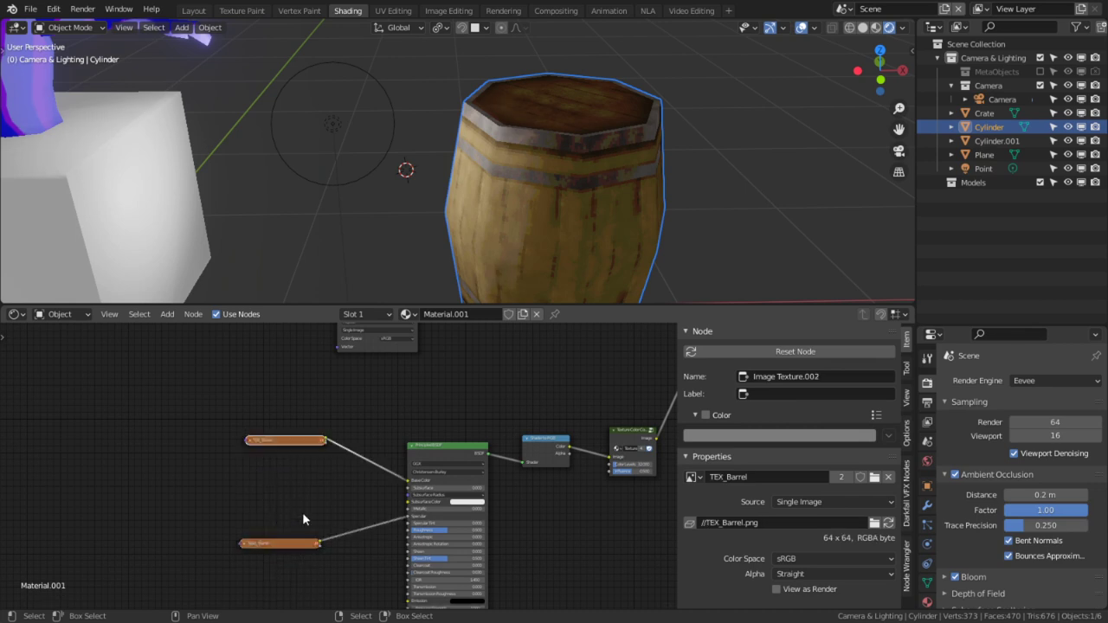
Move the TEX_Barrel_Wood node between the two collapsed texture nodes and load Metal_Barrel.png into it
{"action": "scroll", "coordinate": [301, 457], "scroll_direction": "up", "scroll_amount": 1}
{"action": "key", "text": "ctrl+space"}
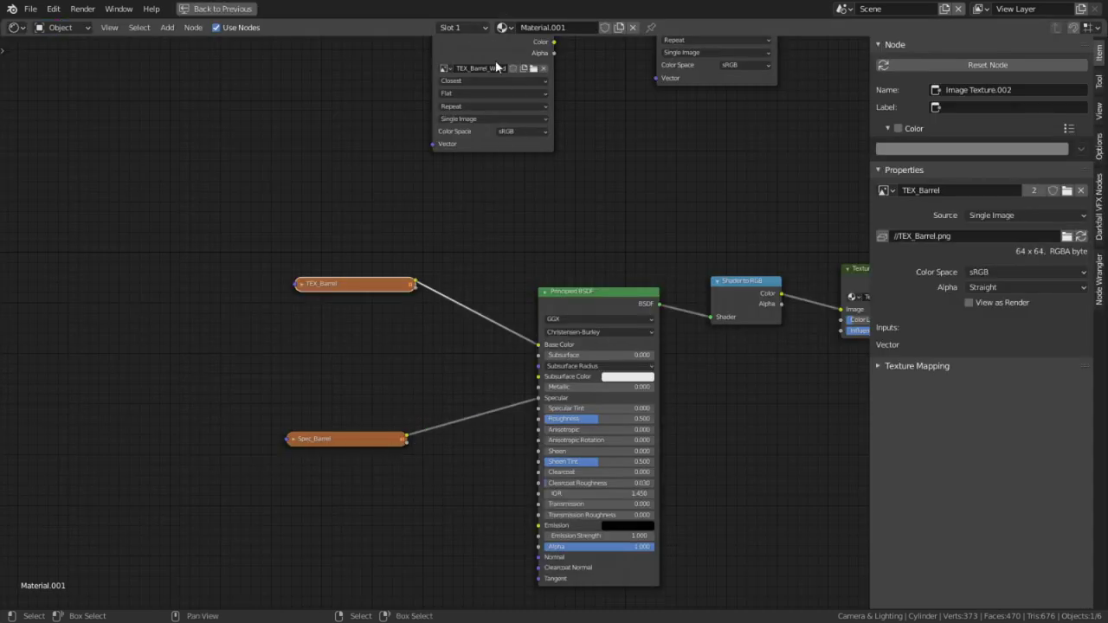
{"action": "left_click_drag", "start_coordinate": [496, 68], "coordinate": [393, 356]}
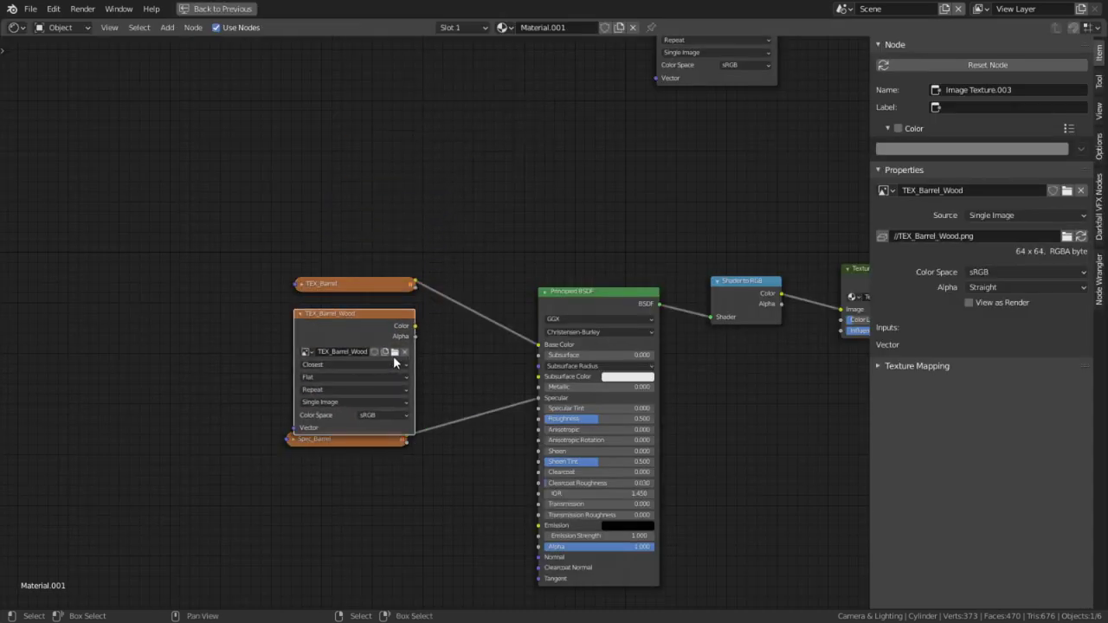
{"action": "left_click", "coordinate": [393, 352]}
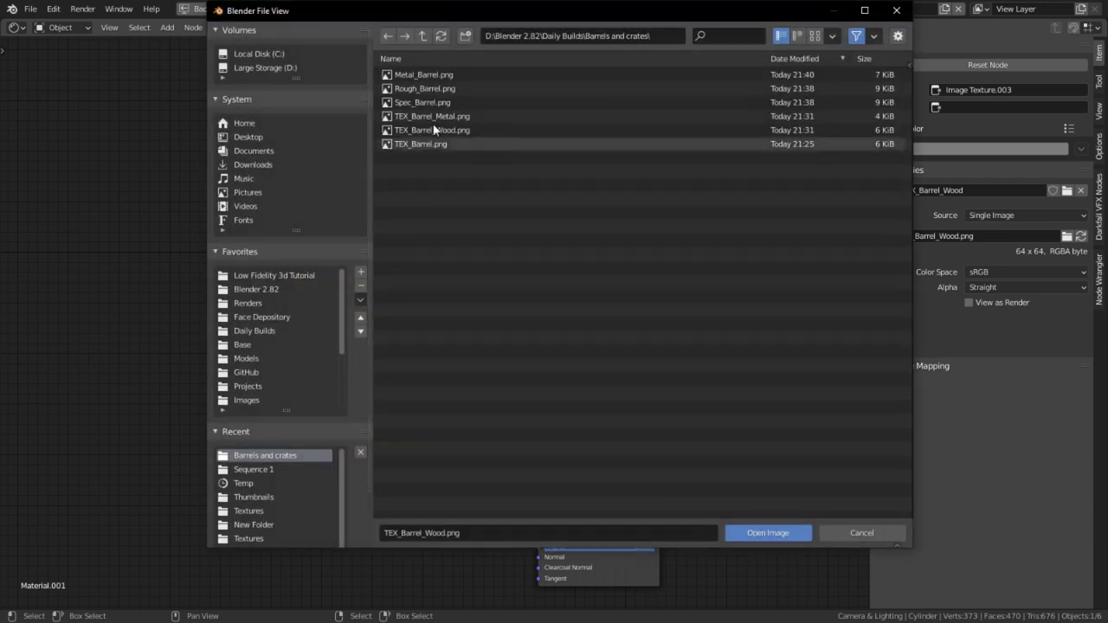
{"action": "double_click", "coordinate": [437, 76]}
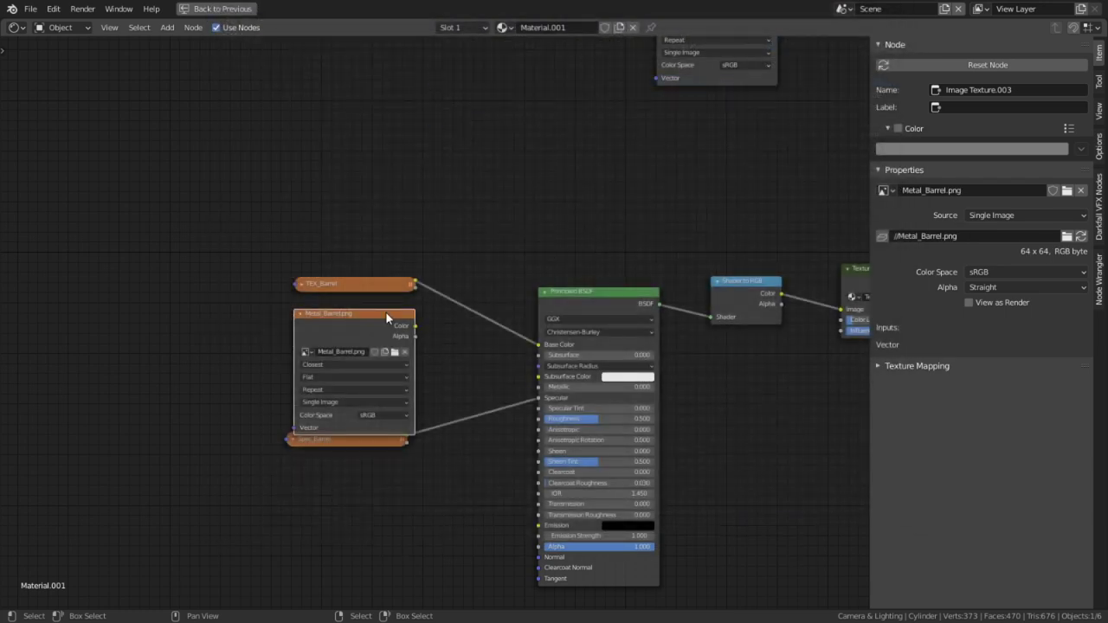
Link the Metal_Barrel.png texture to the Principled BSDF's Metallic input and collapse its node between TEX_Barrel and Spec_Barrel
{"action": "left_click_drag", "start_coordinate": [385, 312], "coordinate": [512, 324]}
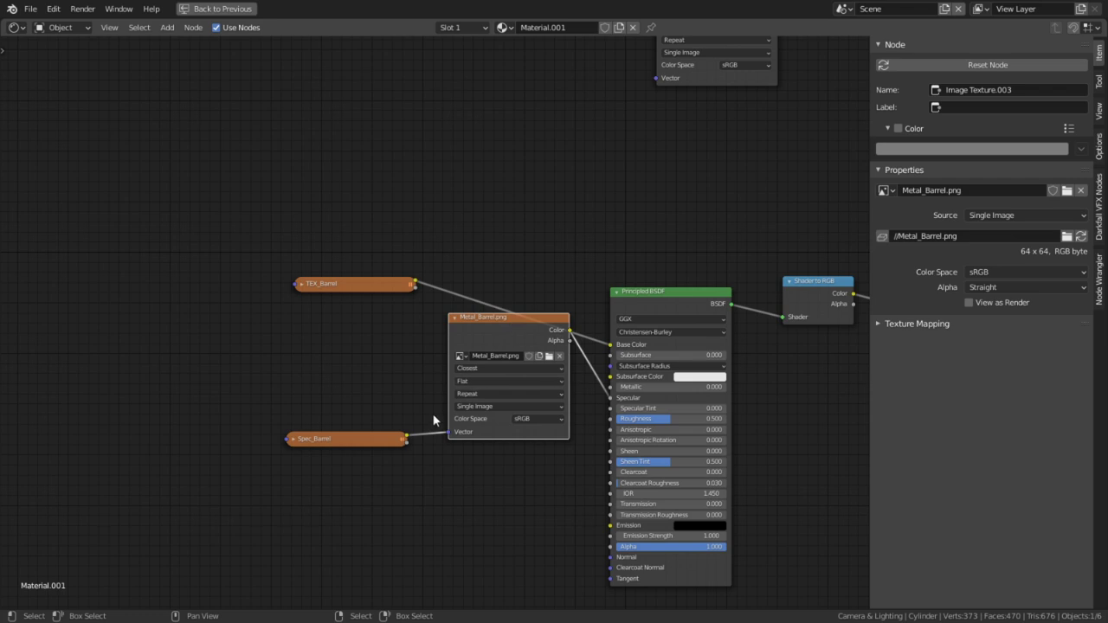
{"action": "left_click_drag", "start_coordinate": [449, 435], "coordinate": [611, 387]}
{"action": "key", "text": "h"}
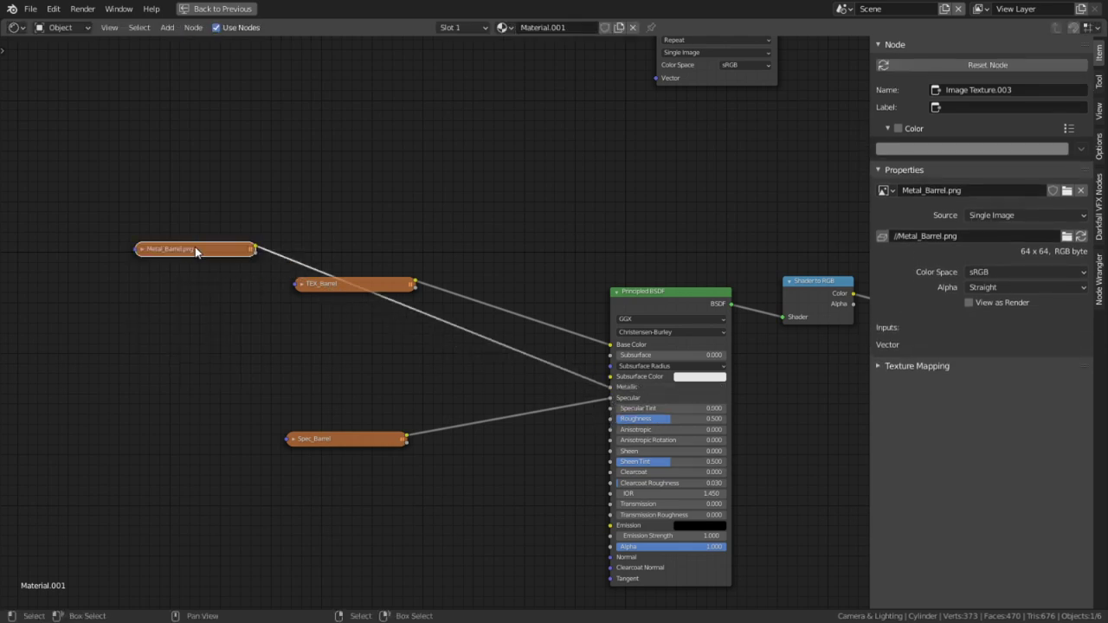
{"action": "left_click_drag", "start_coordinate": [195, 249], "coordinate": [383, 371]}
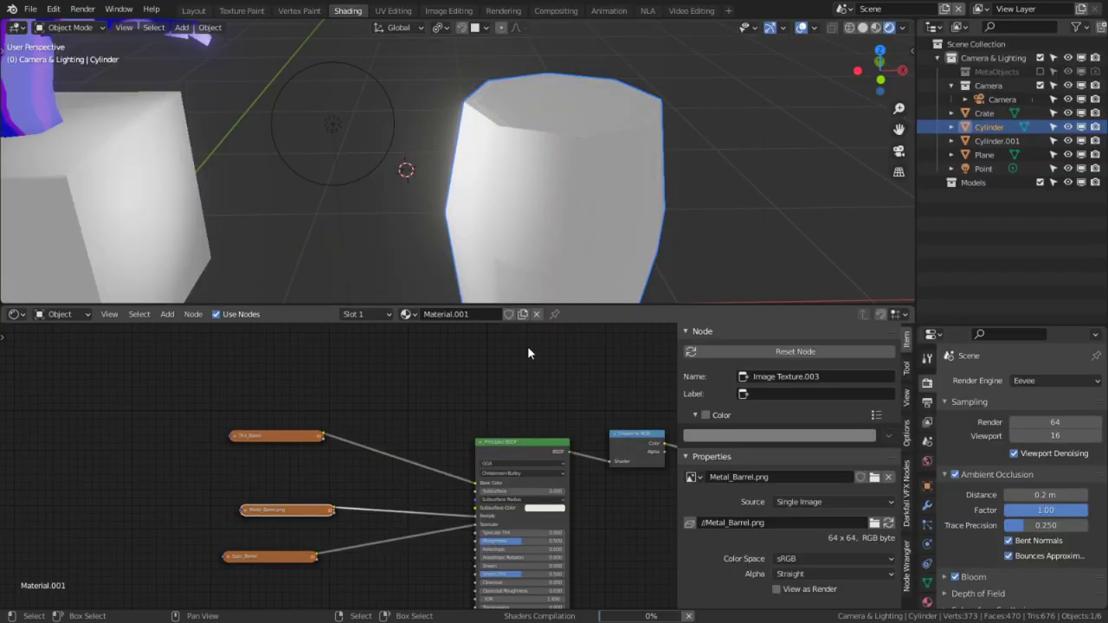
{"action": "key", "text": "ctrl+space"}
Mark all of the barrel's edges as sharp in Edit Mode, then return to Object Mode
{"action": "middle_click_drag", "start_coordinate": [581, 175], "coordinate": [551, 171]}
{"action": "scroll", "coordinate": [585, 141], "scroll_direction": "up", "scroll_amount": 5}
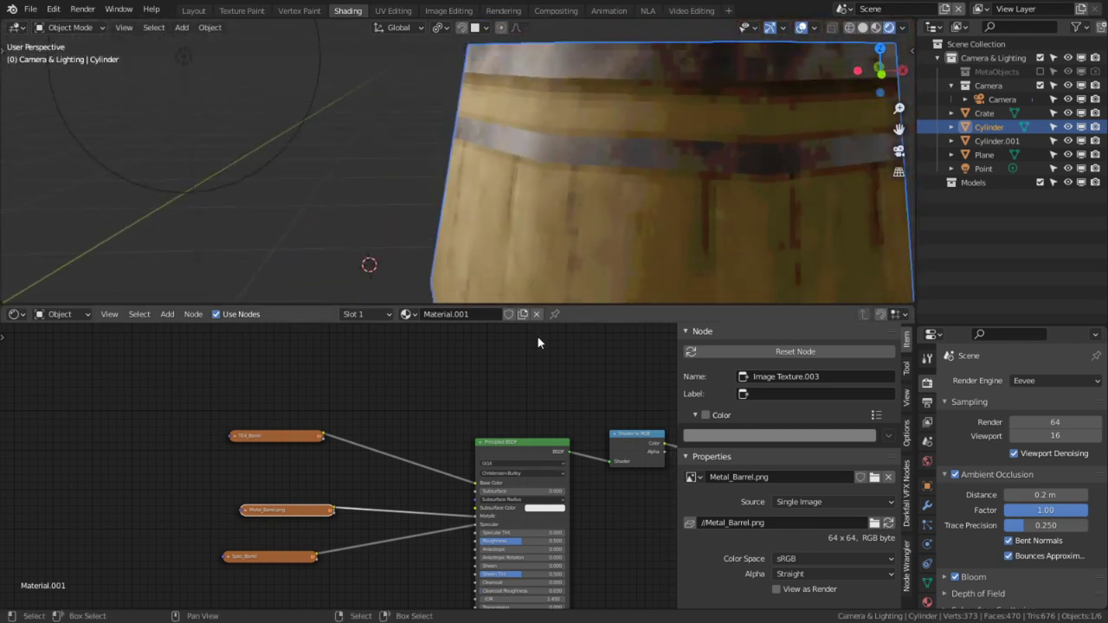
{"action": "scroll", "coordinate": [611, 191], "scroll_direction": "down", "scroll_amount": 3}
{"action": "key", "text": "Tab"}
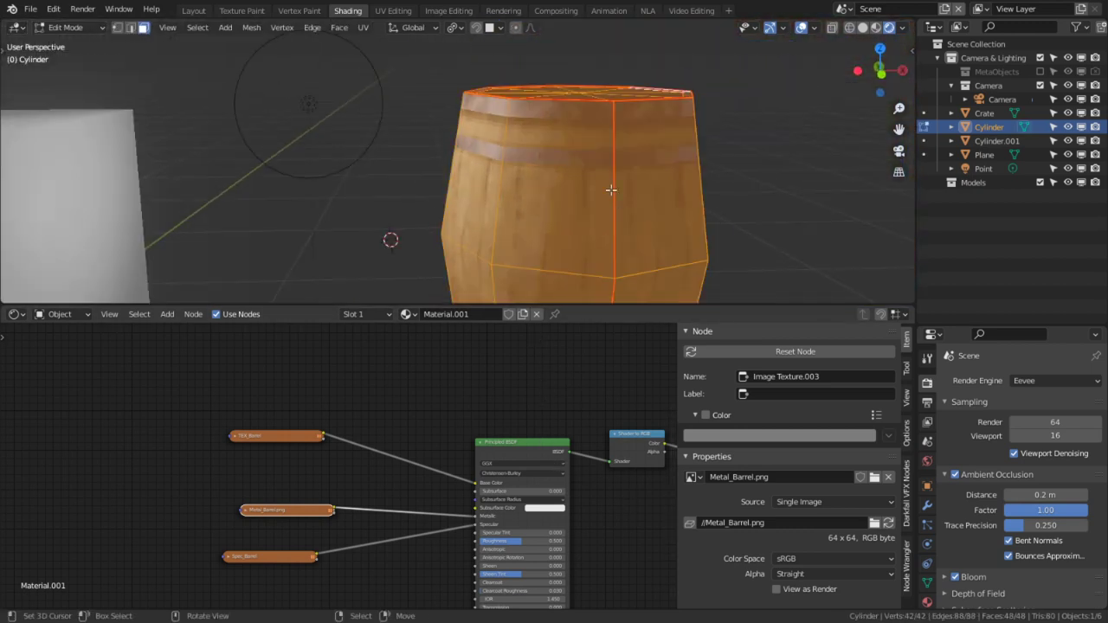
{"action": "right_click", "coordinate": [610, 189]}
{"action": "key", "text": "q"}
{"action": "key", "text": "q"}
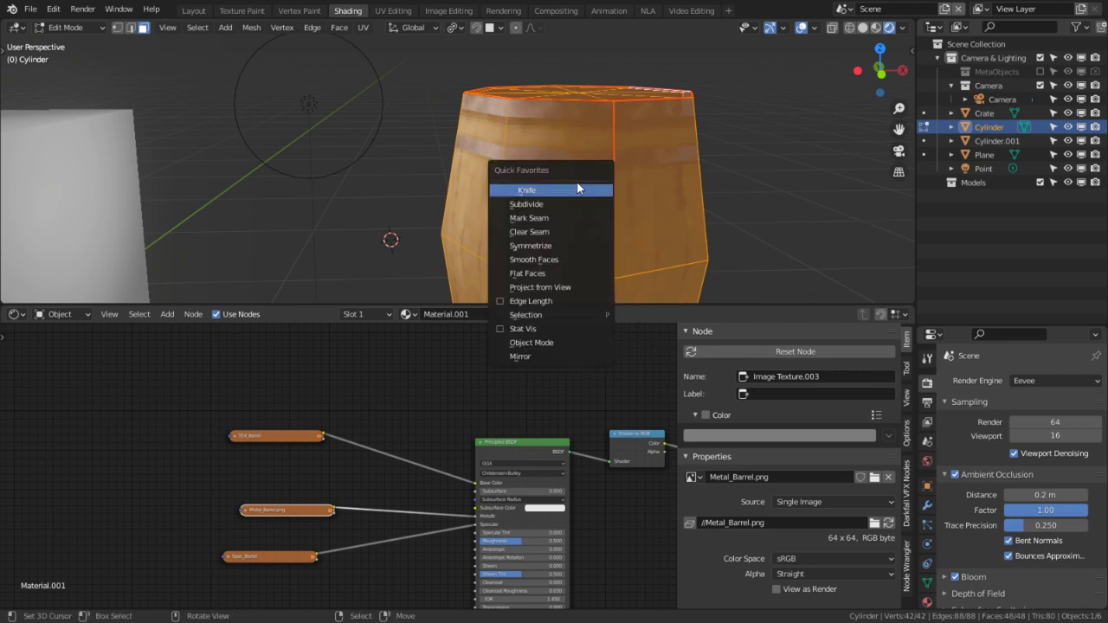
{"action": "key", "text": "ctrl+e"}
{"action": "left_click", "coordinate": [544, 306]}
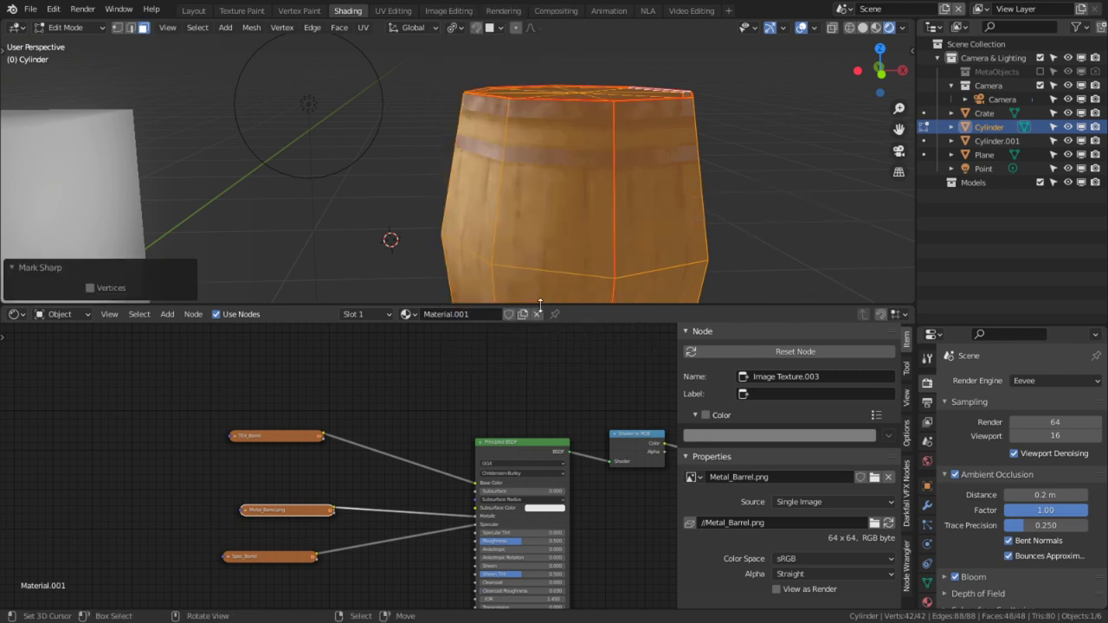
{"action": "key", "text": "Tab"}
{"action": "middle_click_drag", "start_coordinate": [526, 144], "coordinate": [511, 225]}
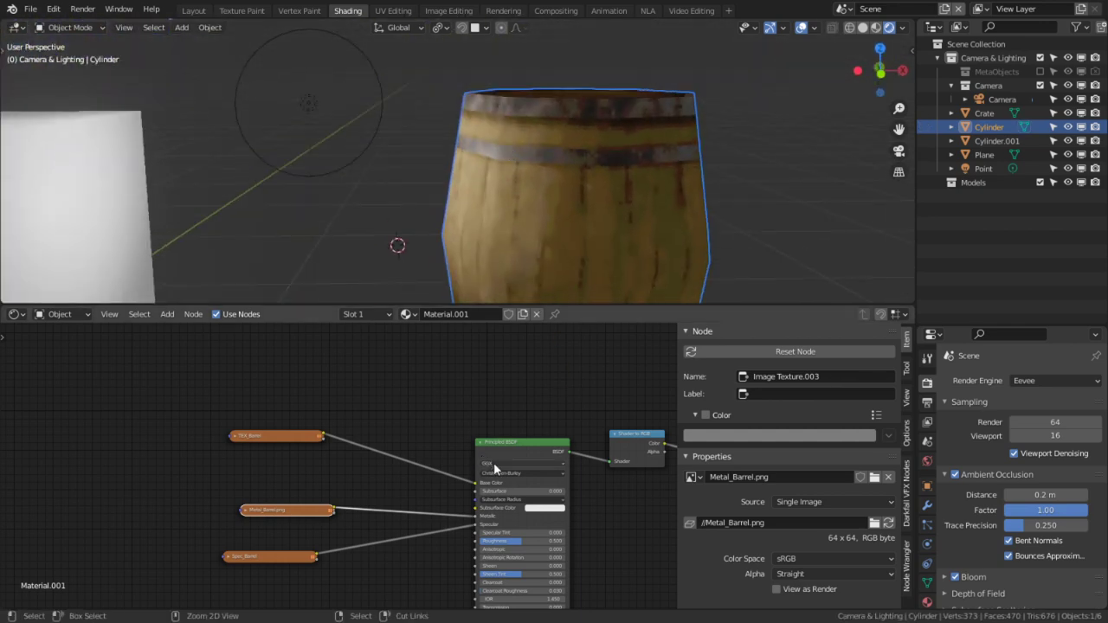
Load Rough_Barrel.png into the unconnected Spec_Barrel image texture node
{"action": "key", "text": "ctrl+space"}
{"action": "scroll", "coordinate": [657, 387], "scroll_direction": "up", "scroll_amount": 1}
{"action": "middle_click_drag", "start_coordinate": [666, 327], "coordinate": [211, 407]}
{"action": "scroll", "coordinate": [212, 406], "scroll_direction": "down", "scroll_amount": 2}
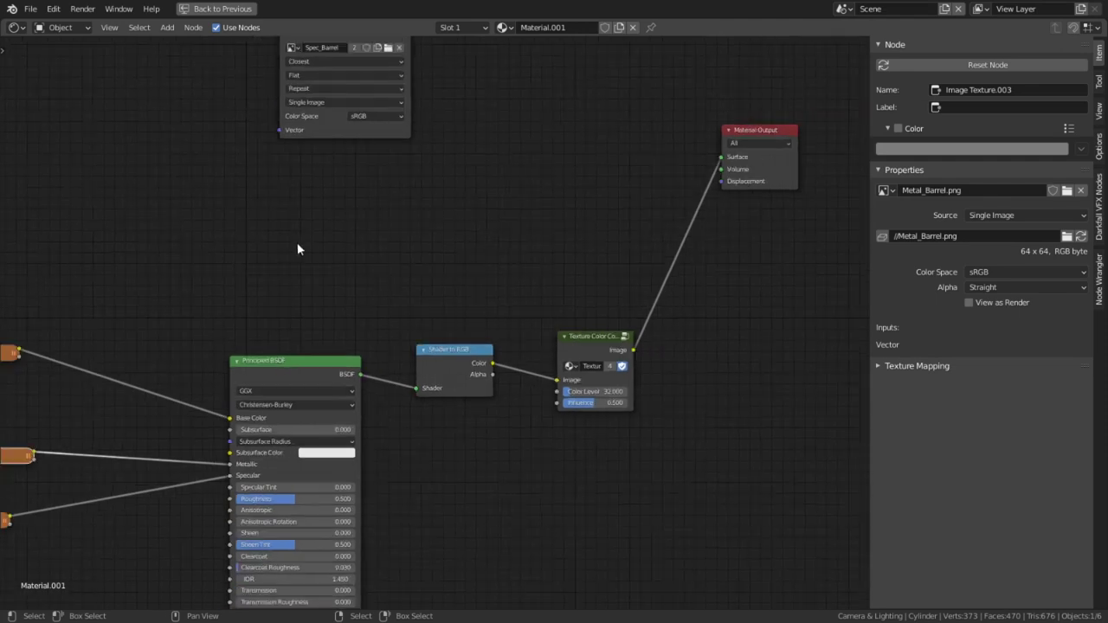
{"action": "middle_click_drag", "start_coordinate": [353, 163], "coordinate": [473, 162]}
{"action": "scroll", "coordinate": [472, 162], "scroll_direction": "down", "scroll_amount": 2}
{"action": "left_click", "coordinate": [495, 86]}
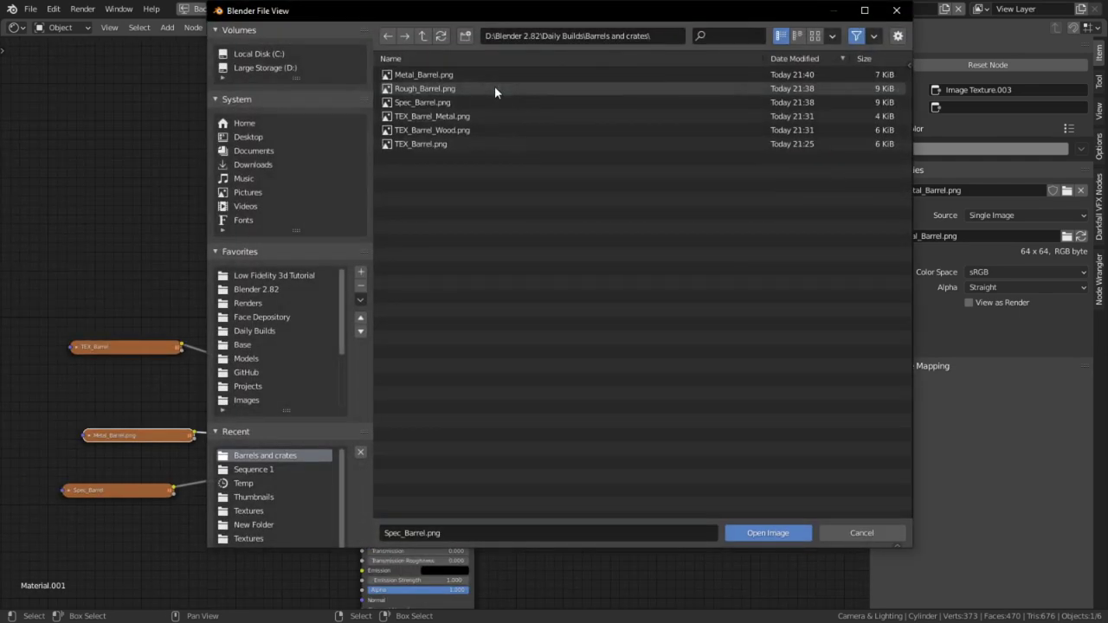
{"action": "double_click", "coordinate": [438, 87]}
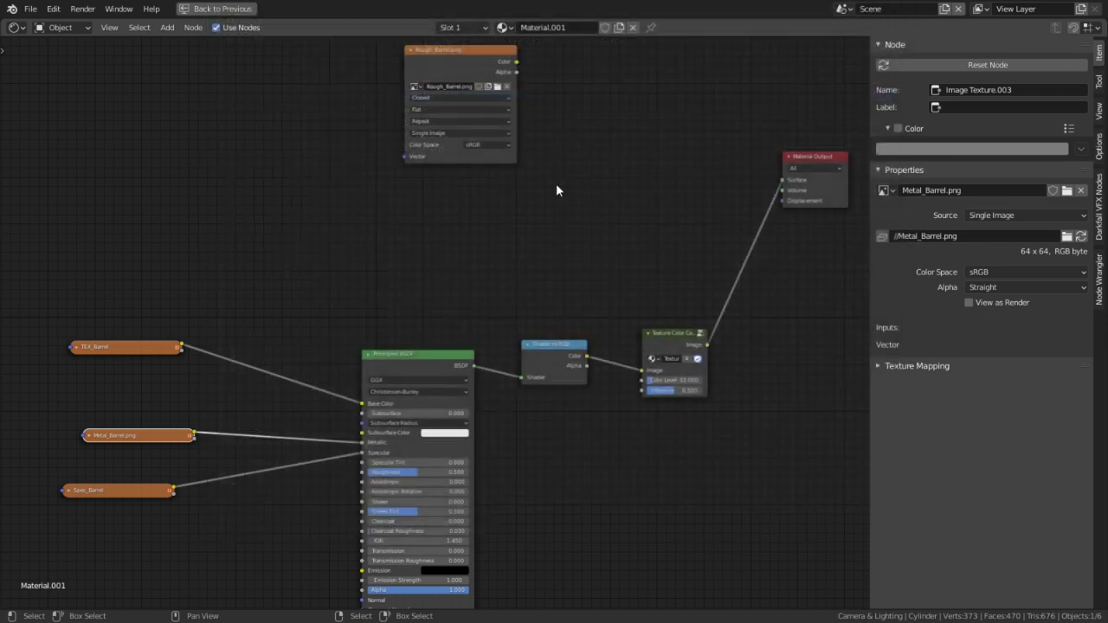
Collapse the Rough_Barrel.png node below the other barrel textures and link its Color to the Principled BSDF's Roughness input
{"action": "left_click_drag", "start_coordinate": [457, 48], "coordinate": [140, 522]}
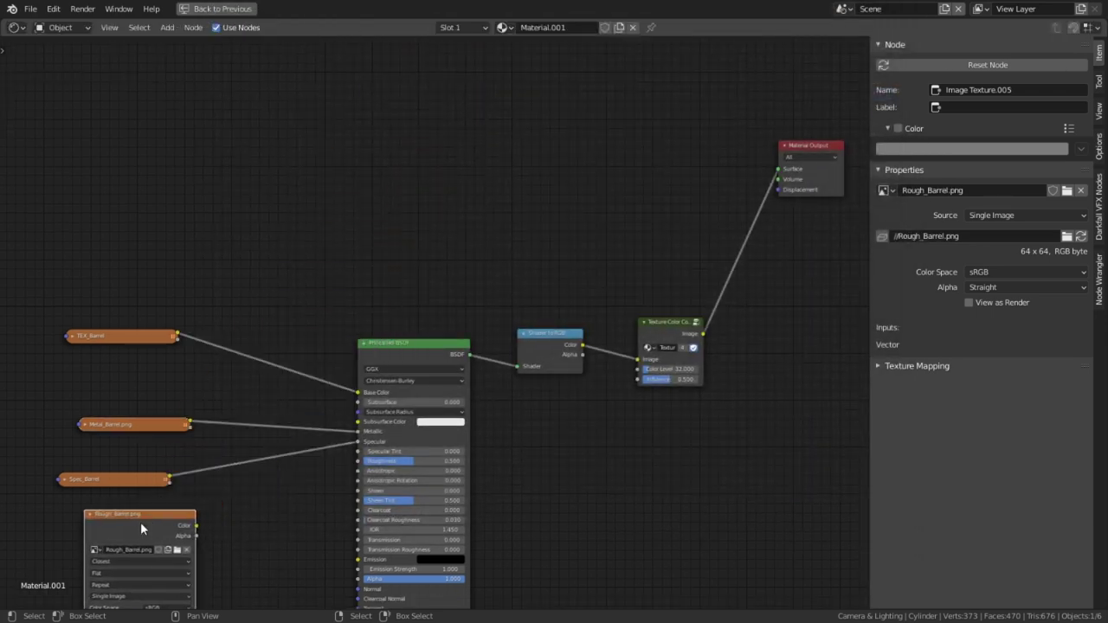
{"action": "scroll", "coordinate": [217, 511], "scroll_direction": "up", "scroll_amount": 2}
{"action": "middle_click_drag", "start_coordinate": [265, 503], "coordinate": [491, 373]}
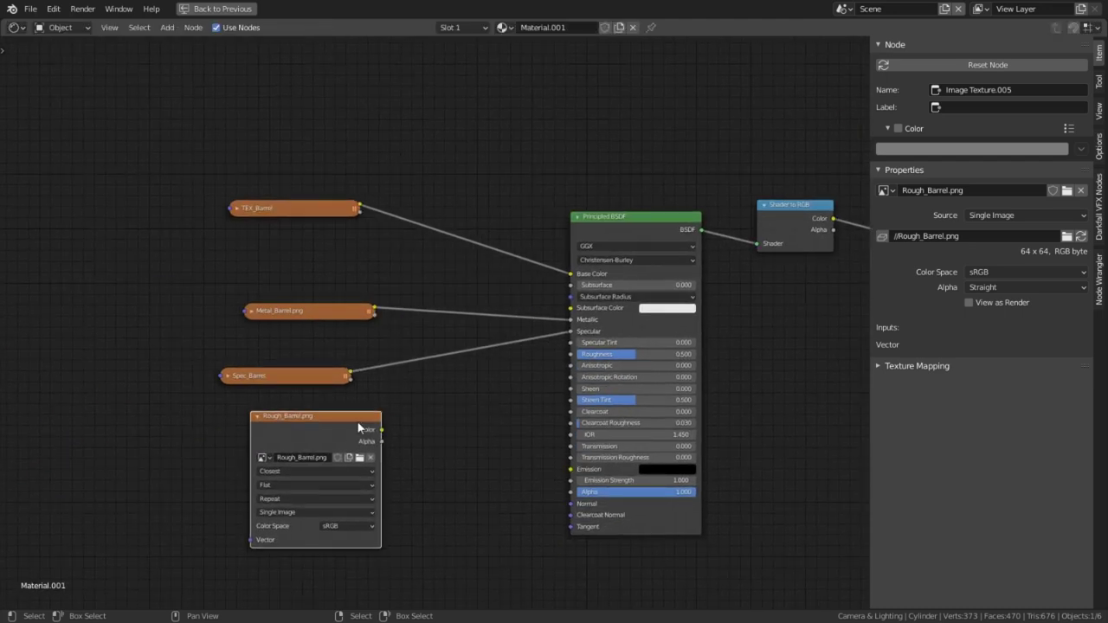
{"action": "key", "text": "h"}
{"action": "mouse_move", "coordinate": [379, 414]}
{"action": "left_mouse_down"}
{"action": "mouse_move", "coordinate": [569, 336]}
{"action": "mouse_move", "coordinate": [570, 354]}
{"action": "left_mouse_up"}
{"action": "key", "text": "ctrl+space"}
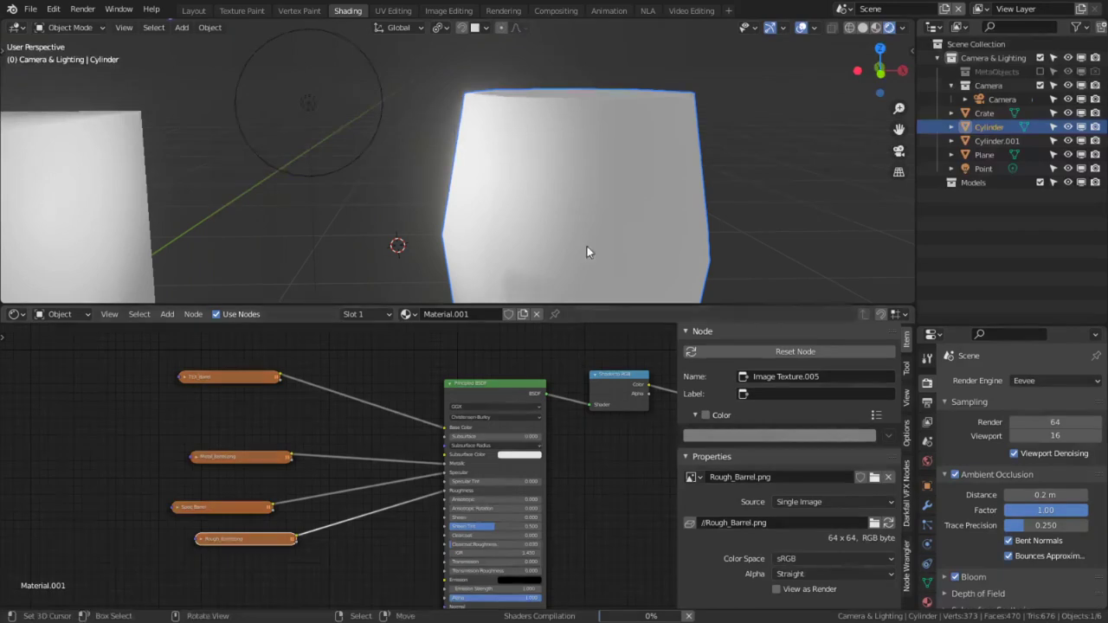
Try moving the point light in front of the barrel to preview how the material responds
{"action": "middle_click_drag", "start_coordinate": [589, 222], "coordinate": [536, 203]}
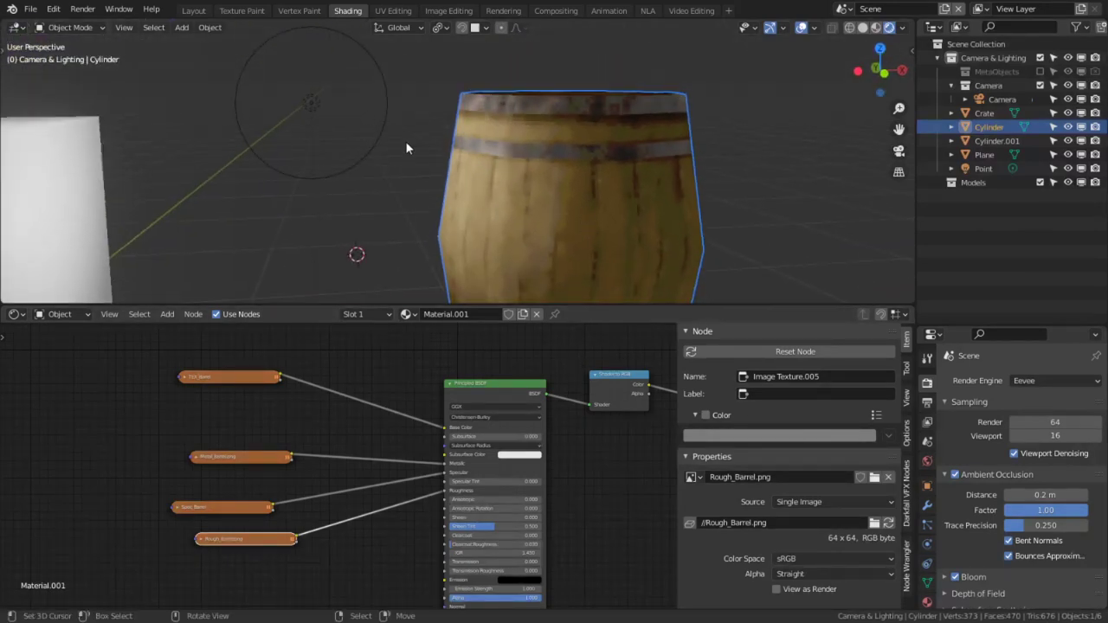
{"action": "left_click", "coordinate": [337, 105]}
{"action": "key", "text": "g"}
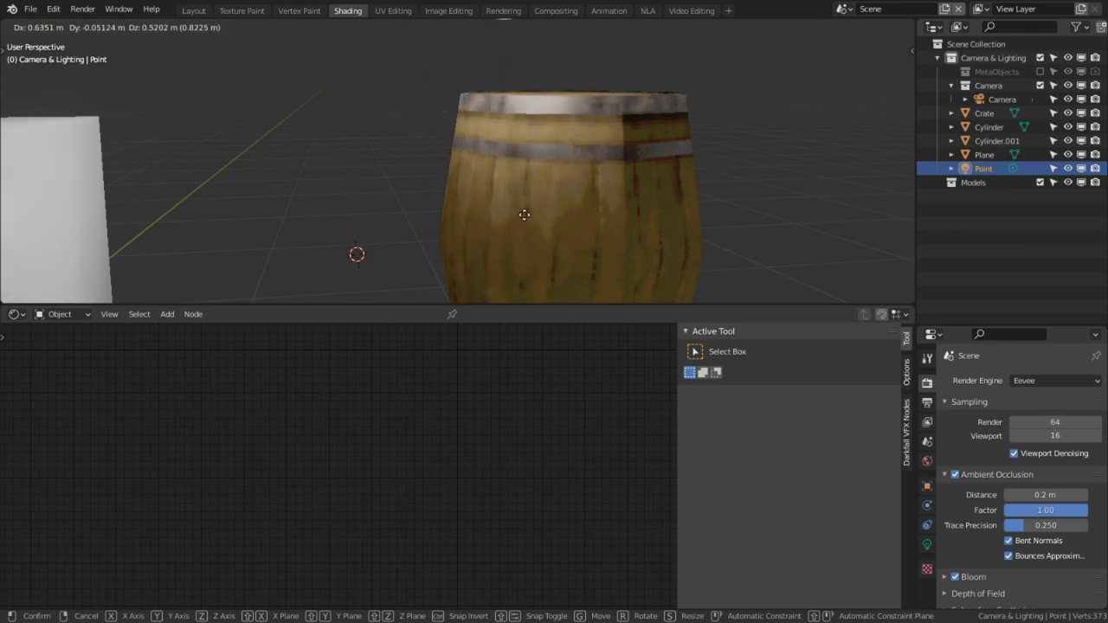
{"action": "right_click", "coordinate": [553, 235]}
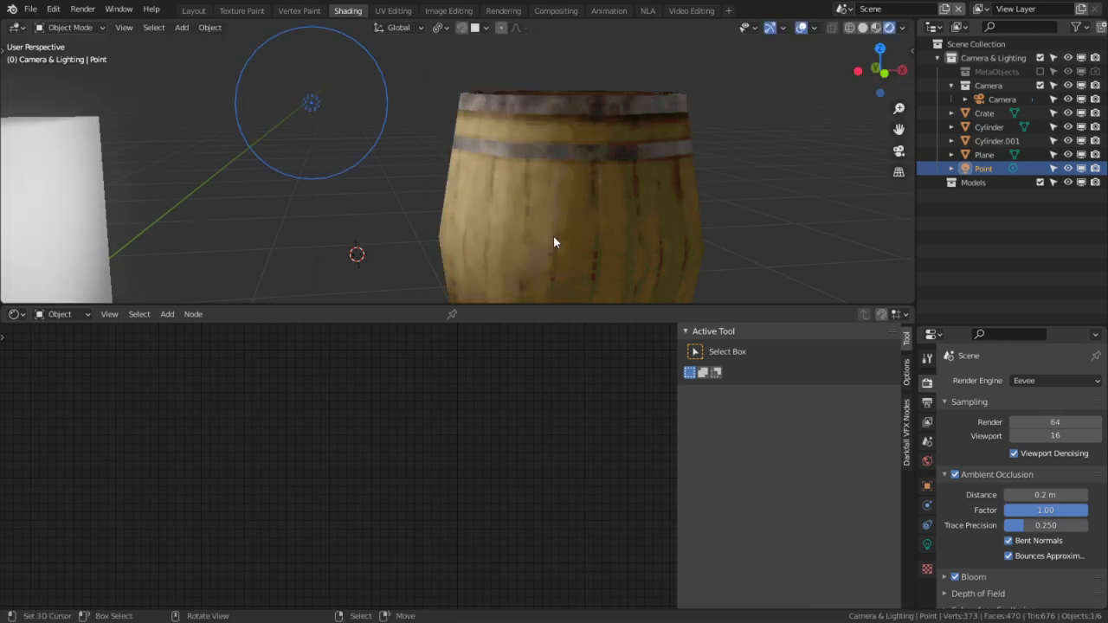
Shade all of the barrel's faces smooth and clear its sharp edges in Edit Mode, then return to Object Mode
{"action": "left_click", "coordinate": [553, 236]}
{"action": "key", "text": "Tab"}
{"action": "key", "text": "q"}
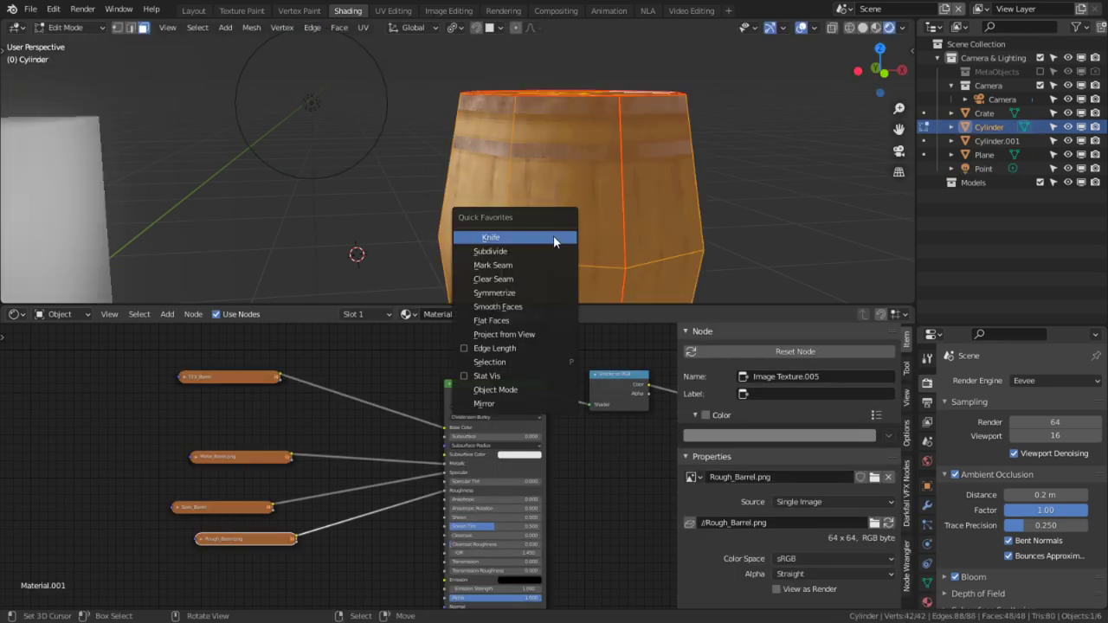
{"action": "left_click", "coordinate": [513, 307]}
{"action": "key", "text": "ctrl+e"}
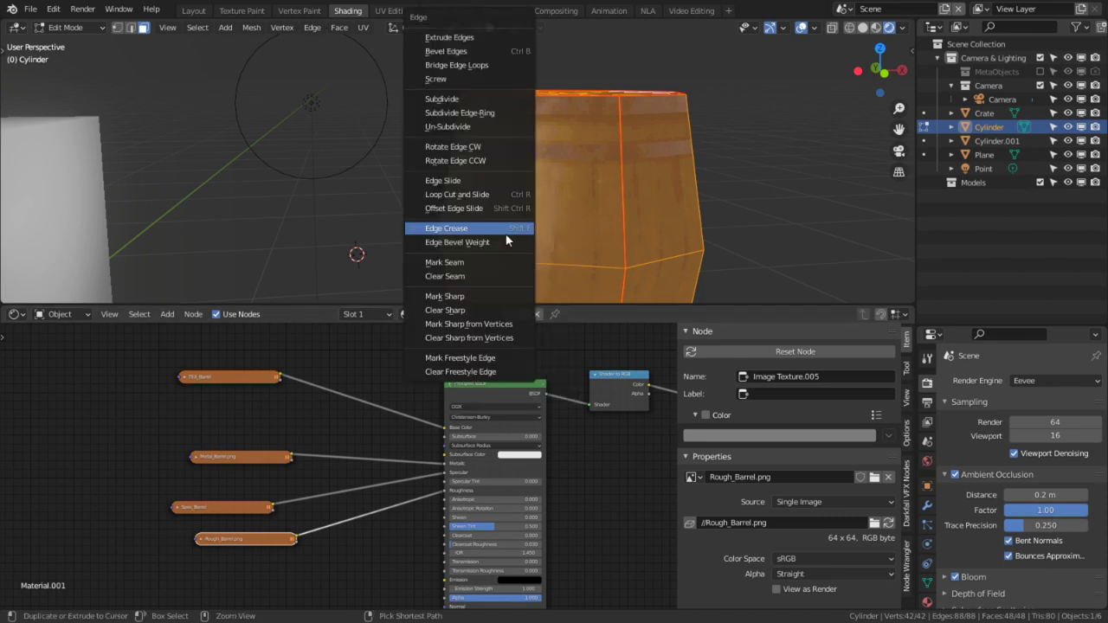
{"action": "left_click", "coordinate": [469, 276]}
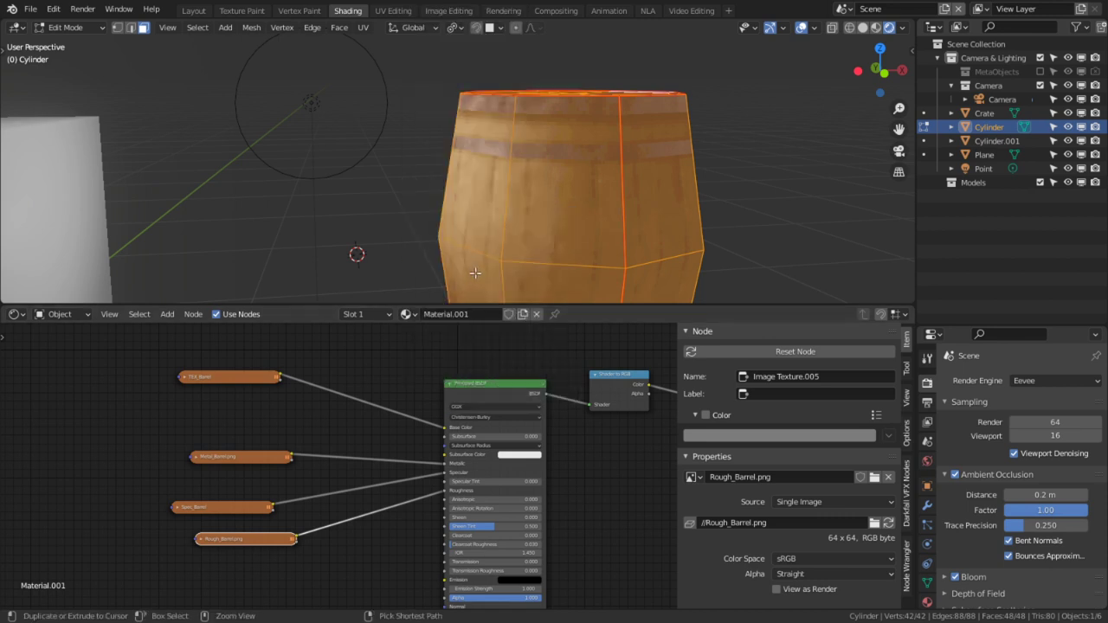
{"action": "key", "text": "ctrl+e"}
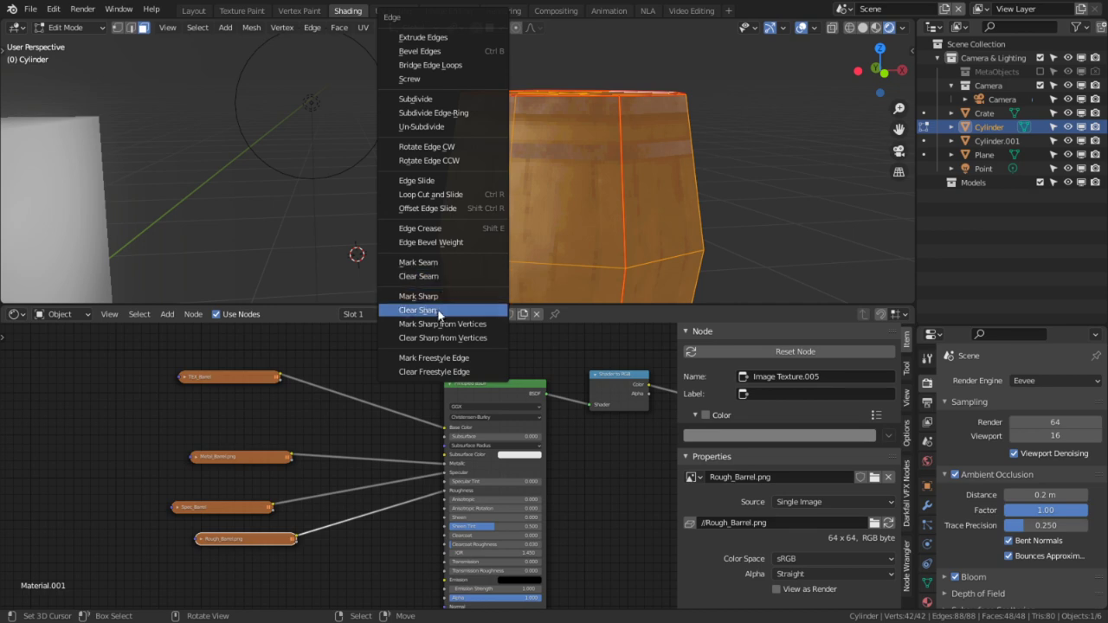
{"action": "left_click", "coordinate": [446, 275]}
{"action": "key", "text": "Tab"}
{"action": "middle_click_drag", "start_coordinate": [462, 193], "coordinate": [420, 219]}
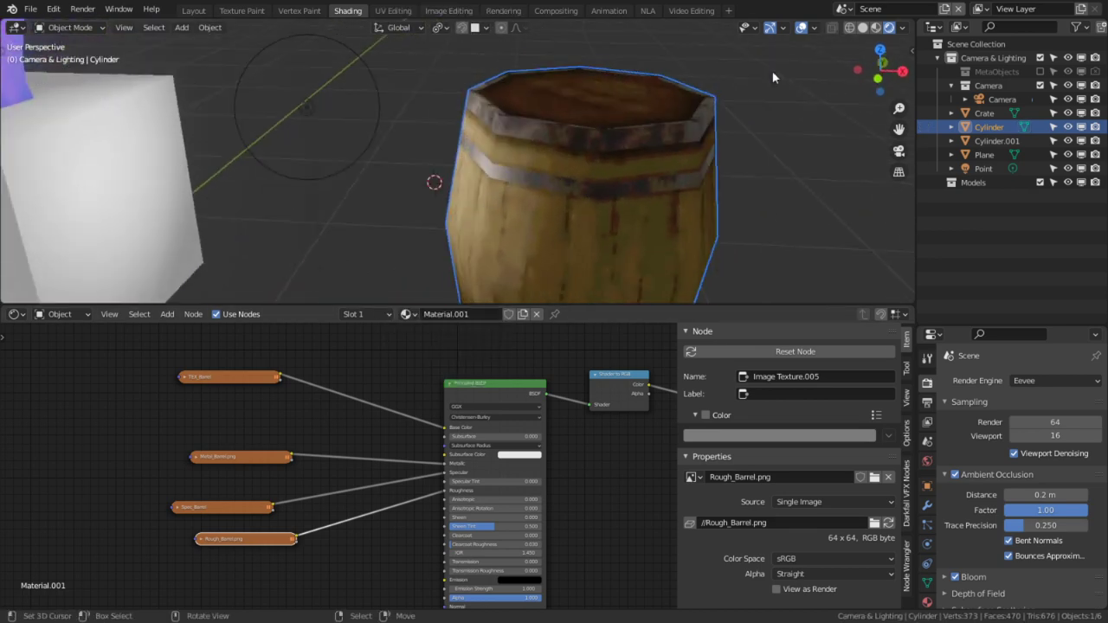
{"action": "middle_click_drag", "start_coordinate": [625, 93], "coordinate": [589, 102]}
{"action": "key", "text": "r"}
{"action": "key", "text": "r"}
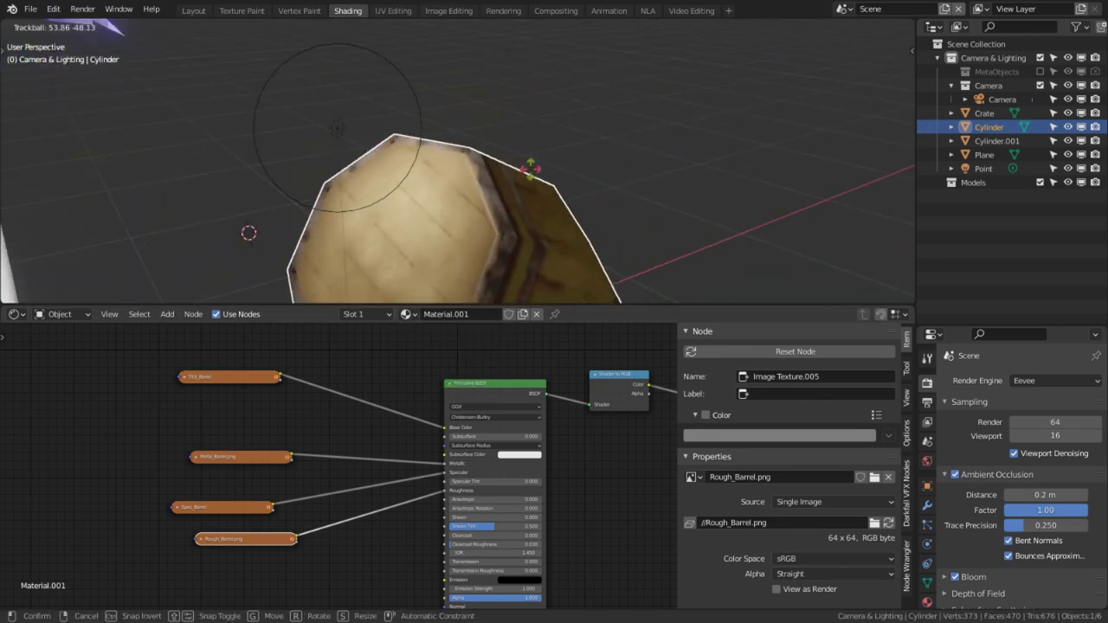
{"action": "key", "text": "Escape"}
Set the barrel's origin to its center of mass by volume and test it with a free trackball rotation
{"action": "key", "text": "q"}
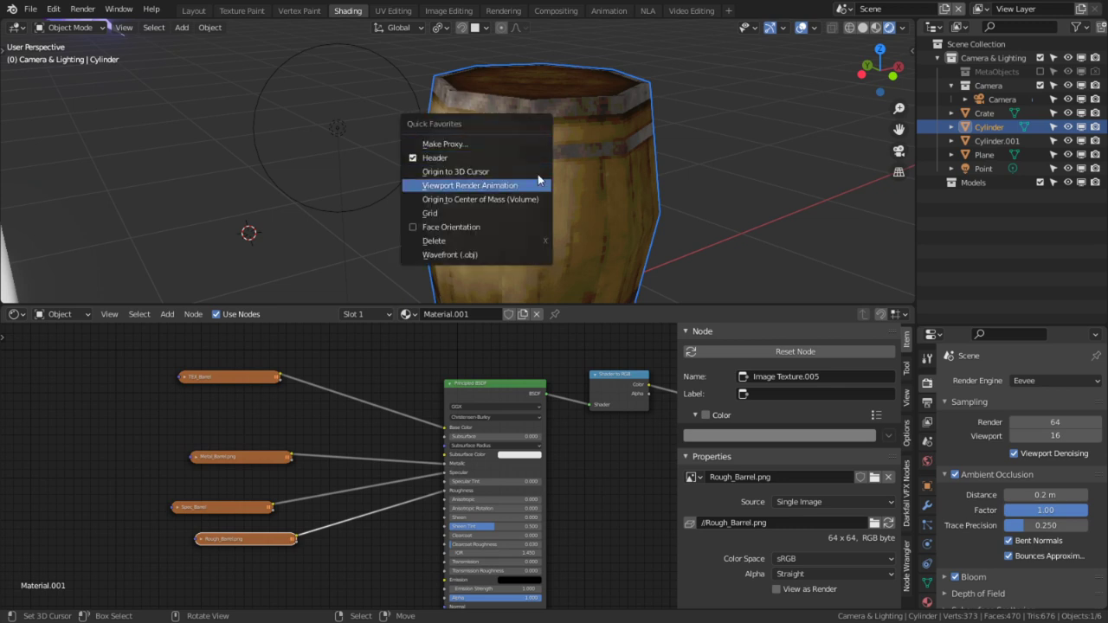
{"action": "left_click", "coordinate": [523, 199]}
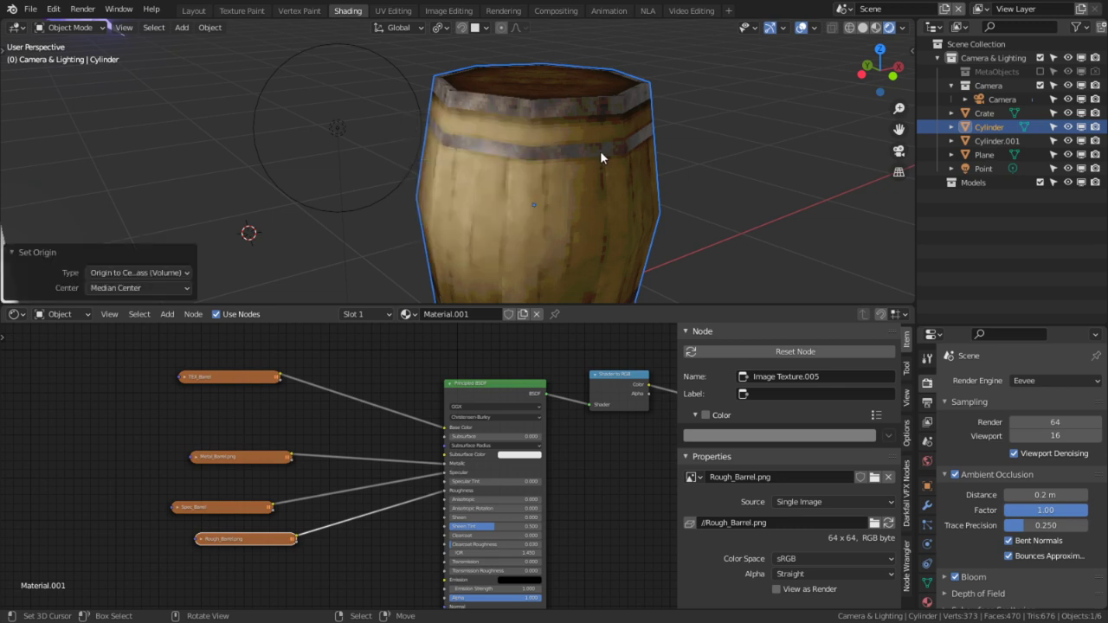
{"action": "key", "text": "r"}
{"action": "key", "text": "r"}
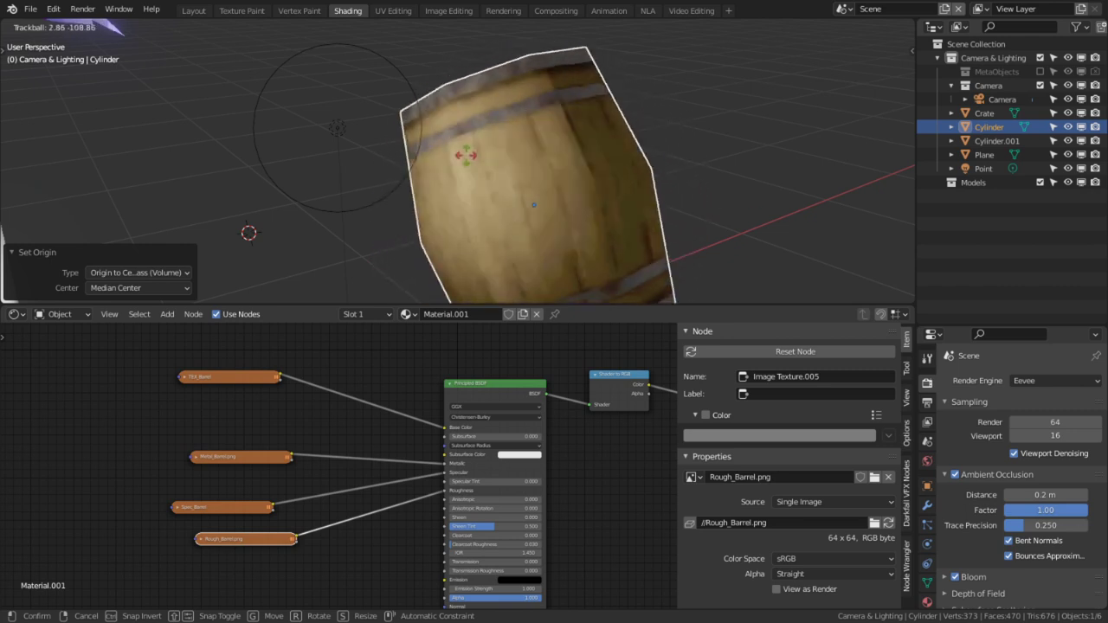
{"action": "key", "text": "Escape"}
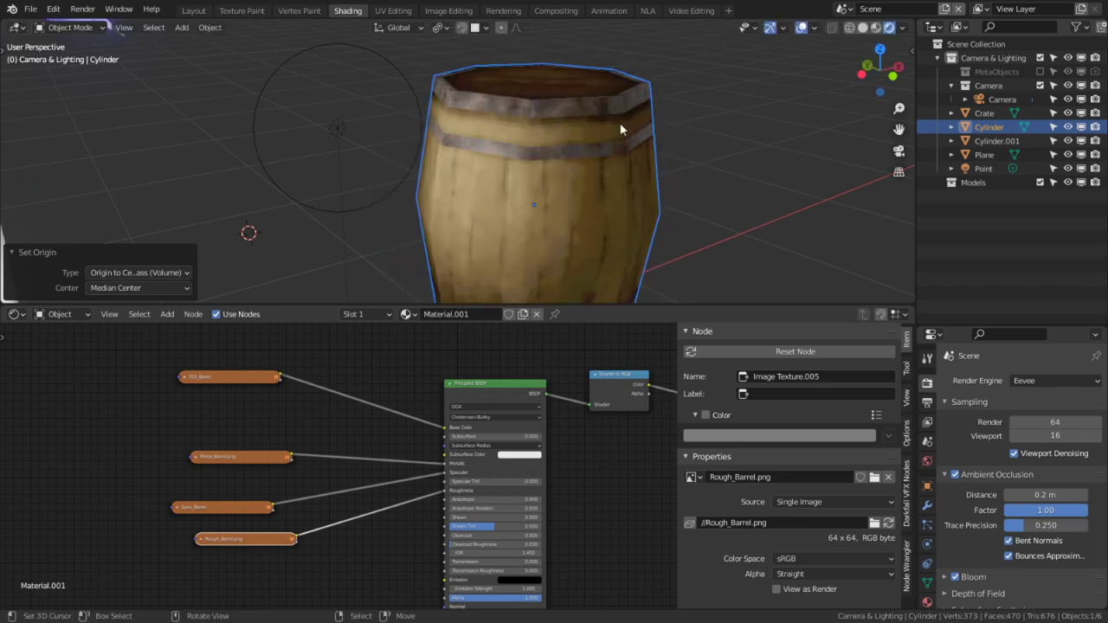
Select the seam-bounded faces inside the barrel's top and bottom rims in Edit Mode
{"action": "middle_click_drag", "start_coordinate": [620, 122], "coordinate": [564, 224]}
{"action": "key", "text": "Tab"}
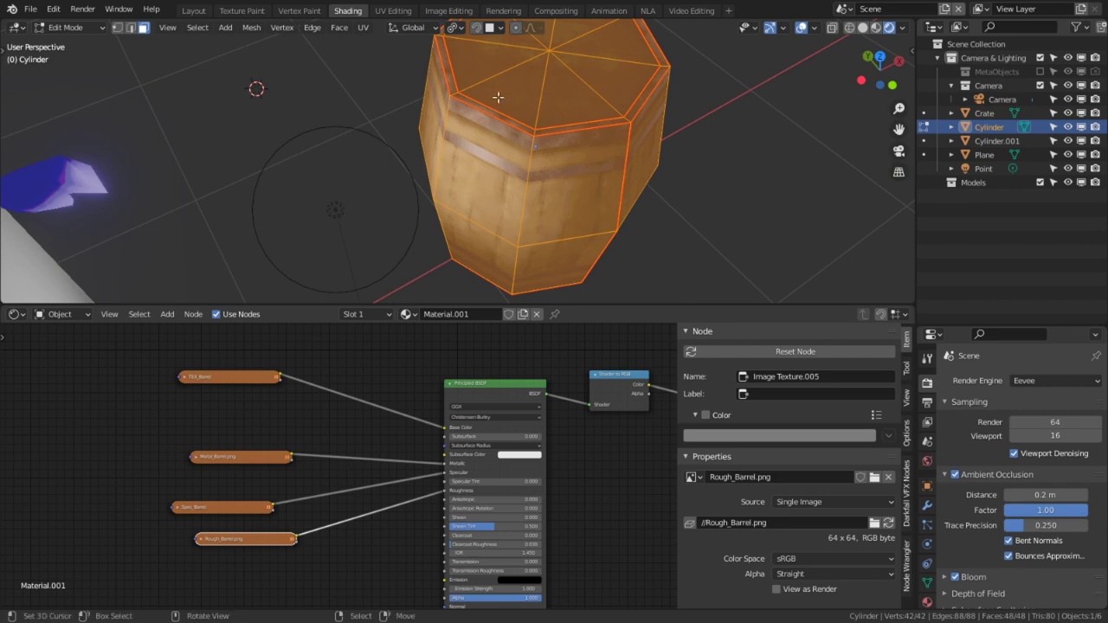
{"action": "key", "text": "2"}
{"action": "left_click", "coordinate": [514, 102], "text": "alt"}
{"action": "middle_click_drag", "start_coordinate": [490, 245], "coordinate": [542, 253]}
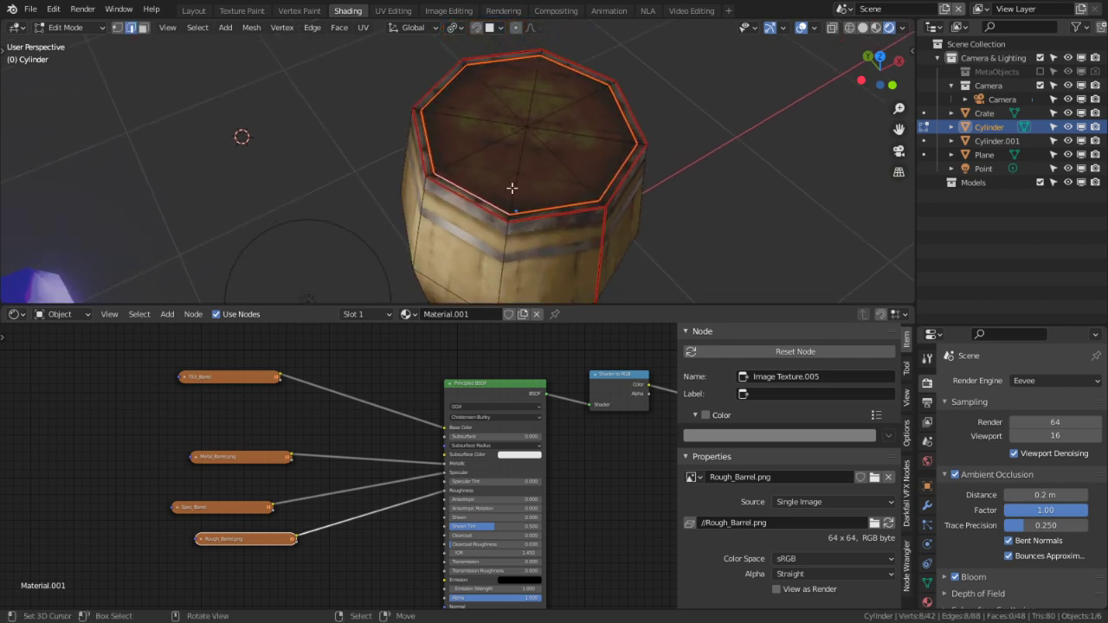
{"action": "key", "text": "3"}
{"action": "key", "text": "l"}
{"action": "middle_click_drag", "start_coordinate": [526, 139], "coordinate": [537, 105]}
{"action": "scroll", "coordinate": [537, 118], "scroll_direction": "down", "scroll_amount": 2}
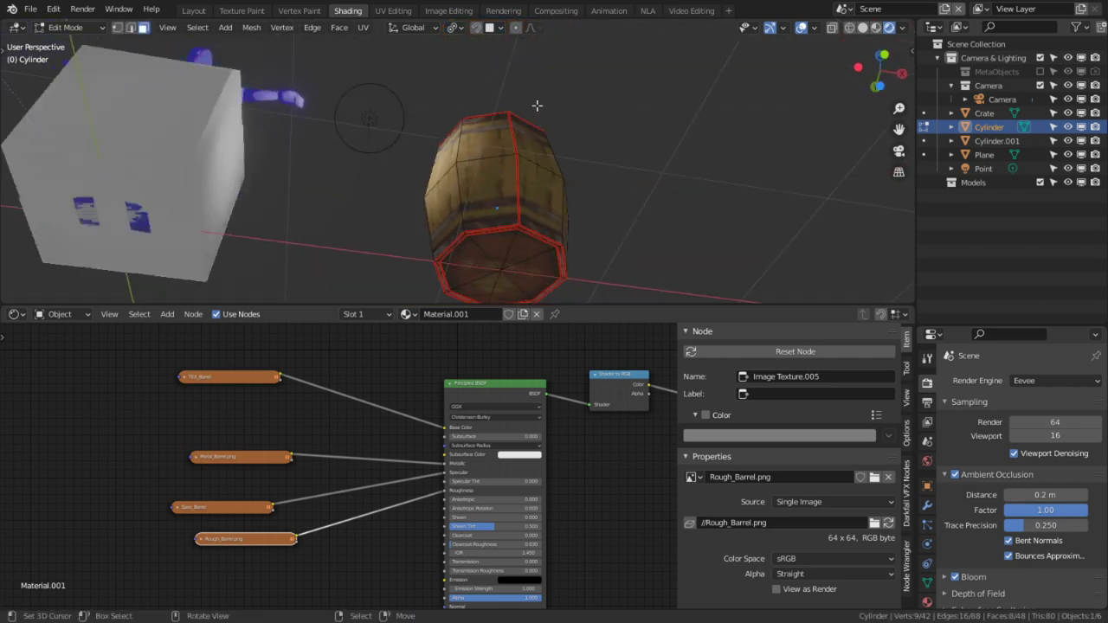
{"action": "key", "text": "l"}
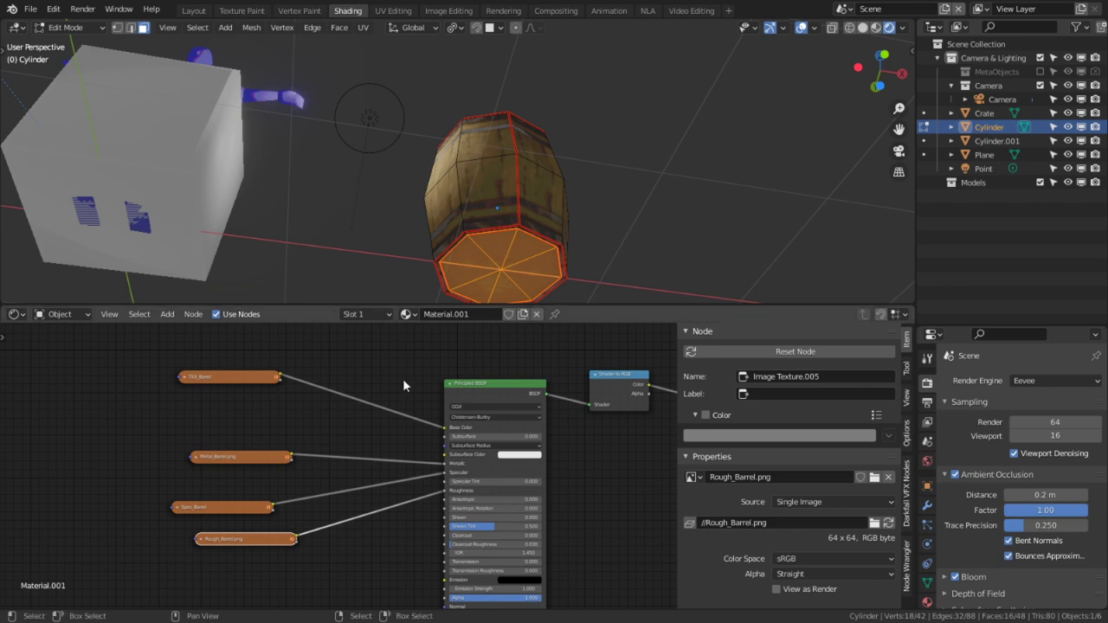
Maximize the shader editor and add a Vertex Color node above the Principled BSDF, near TEX_Barrel
{"action": "key", "text": "ctrl+space"}
{"action": "key", "text": "shift+a"}
{"action": "type", "text": "vert"}
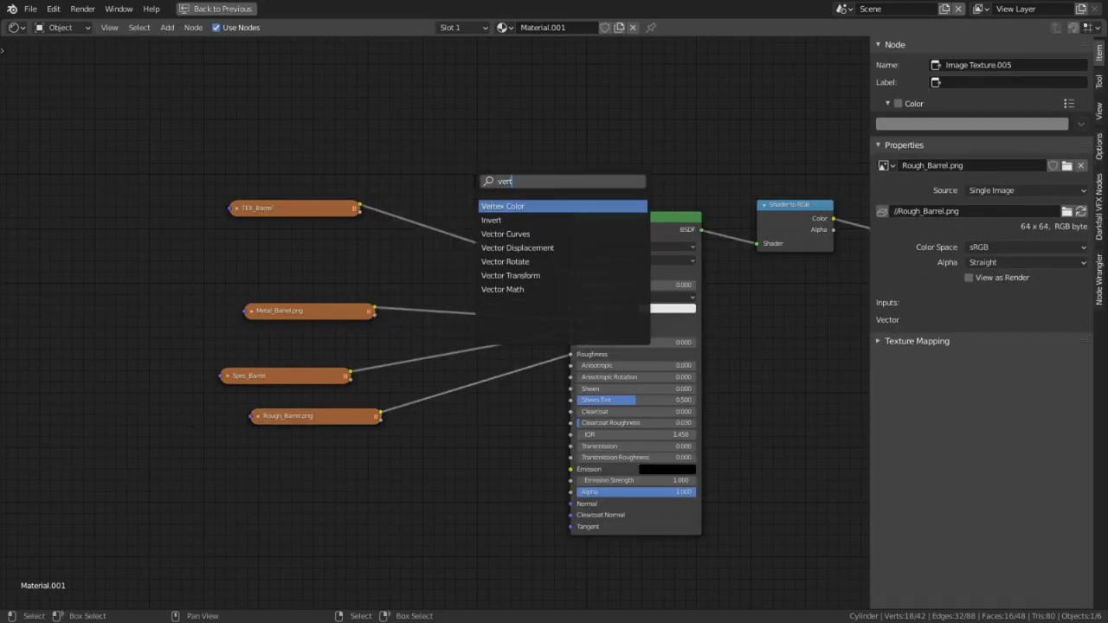
{"action": "key", "text": "Return"}
{"action": "left_click", "coordinate": [444, 182]}
{"action": "key", "text": "shift+a"}
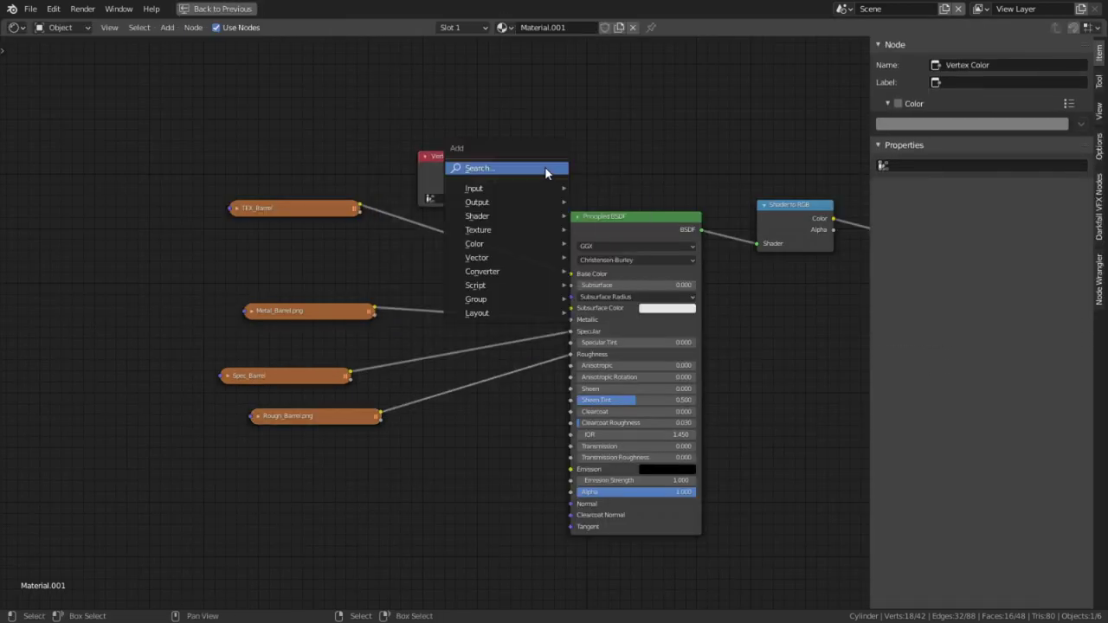
{"action": "left_click", "coordinate": [545, 167]}
{"action": "type", "text": "mu"}
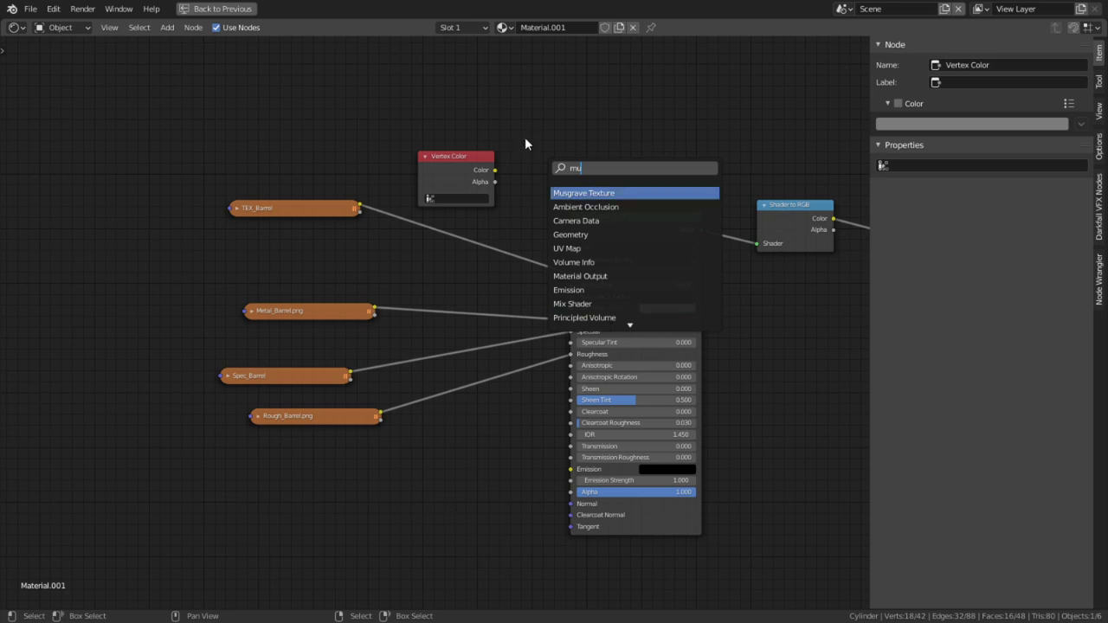
{"action": "key", "text": "Escape"}
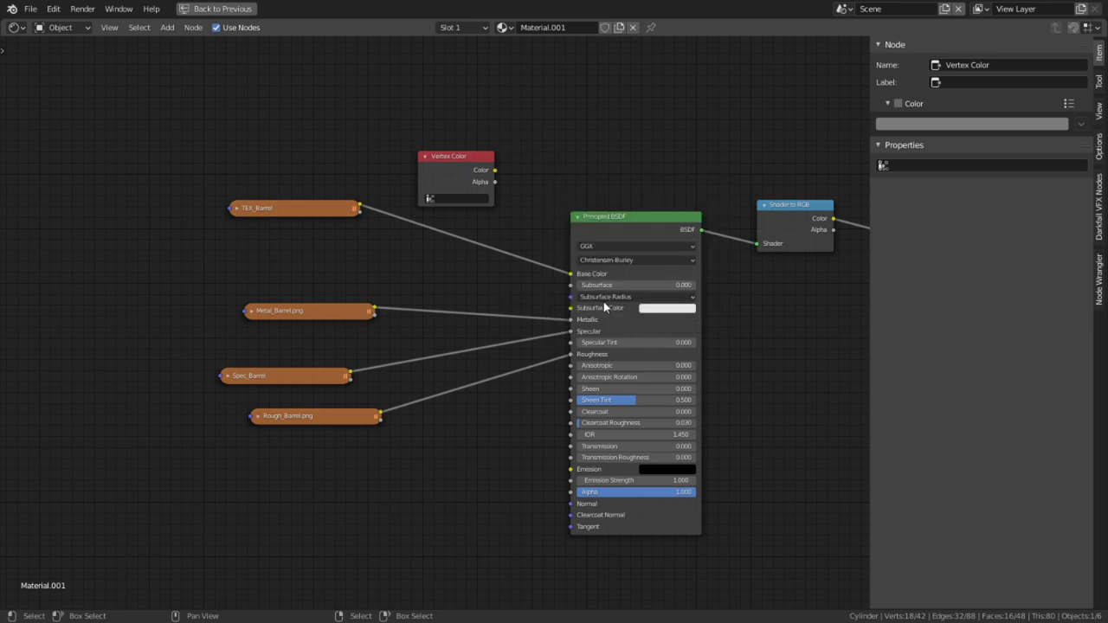
Insert a MixRGB node on the link between Shader to RGB and the Texture Color Compressor group, making room for it
{"action": "middle_click_drag", "start_coordinate": [642, 286], "coordinate": [358, 338]}
{"action": "scroll", "coordinate": [423, 222], "scroll_direction": "up", "scroll_amount": 2}
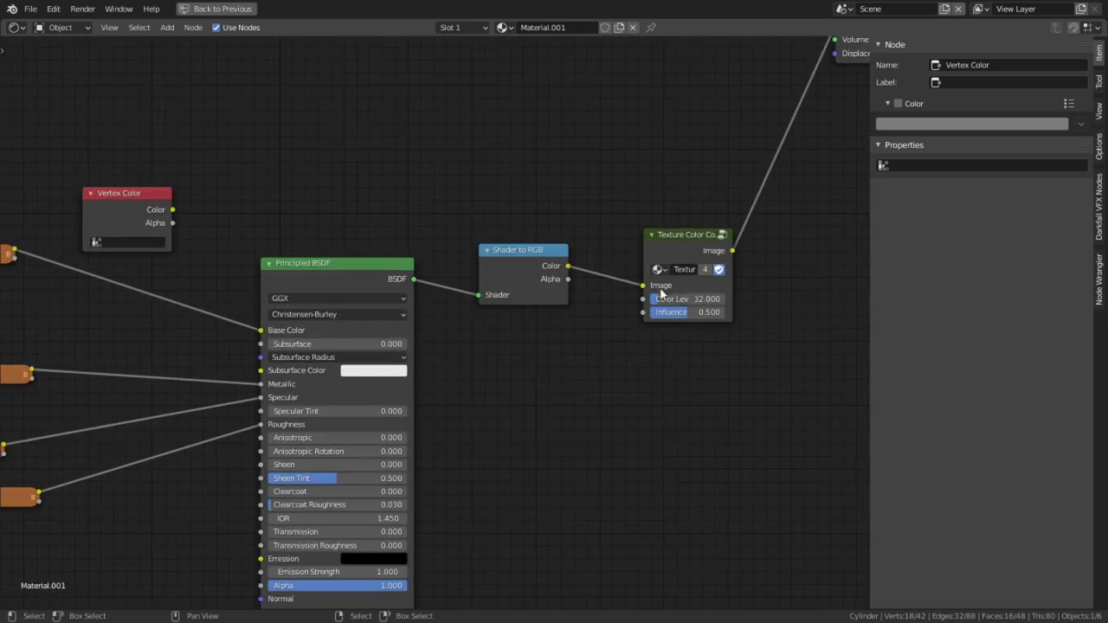
{"action": "left_click_drag", "start_coordinate": [676, 249], "coordinate": [718, 236]}
{"action": "key", "text": "shift+a"}
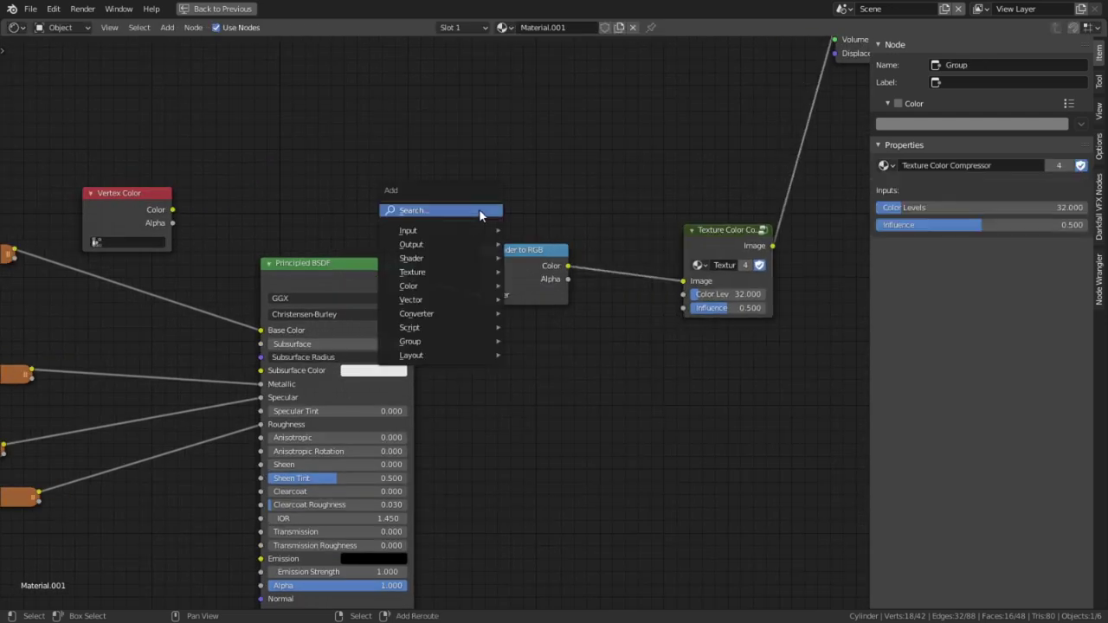
{"action": "type", "text": "mix"}
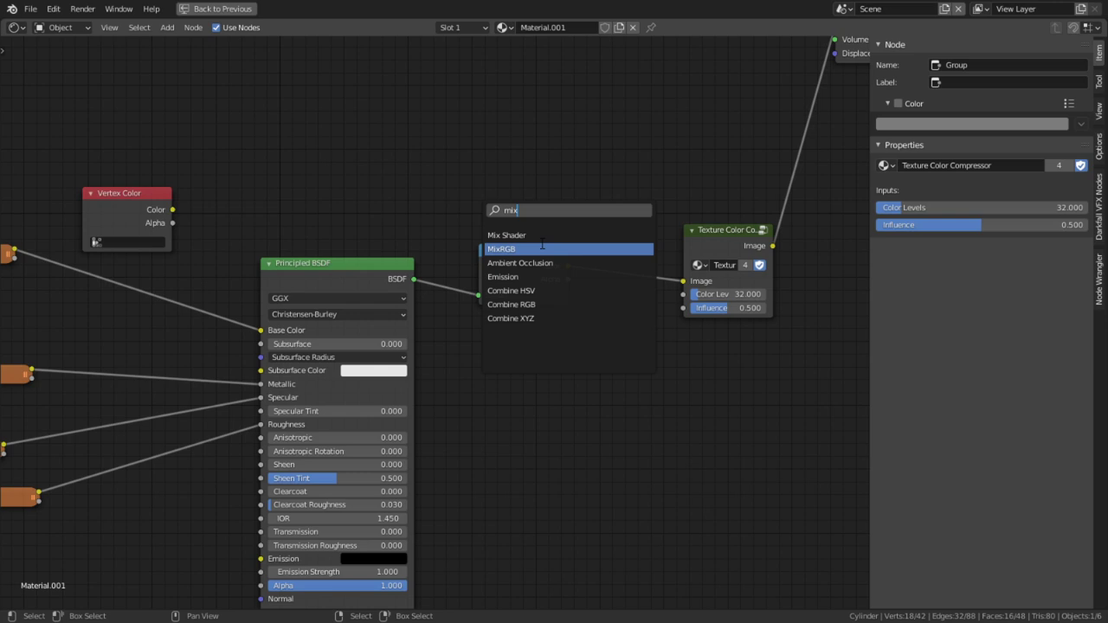
{"action": "left_click", "coordinate": [542, 249]}
{"action": "left_click", "coordinate": [653, 232]}
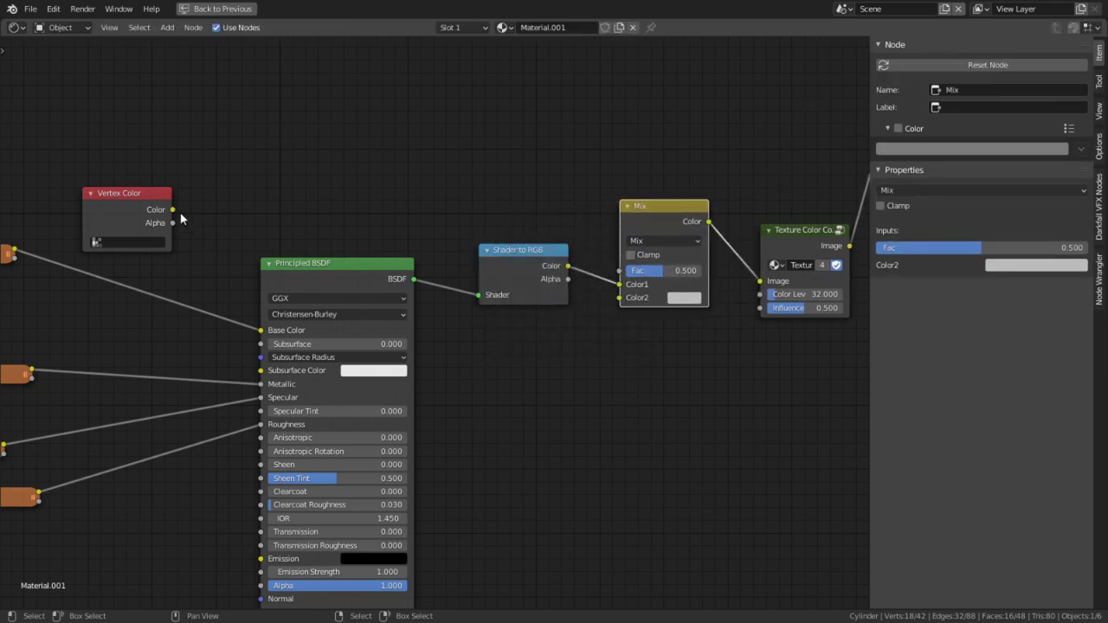
Place the Vertex Color node below Shader to RGB, link its Color to the mix node's Color2, and set blending to Multiply
{"action": "left_click_drag", "start_coordinate": [168, 216], "coordinate": [546, 364]}
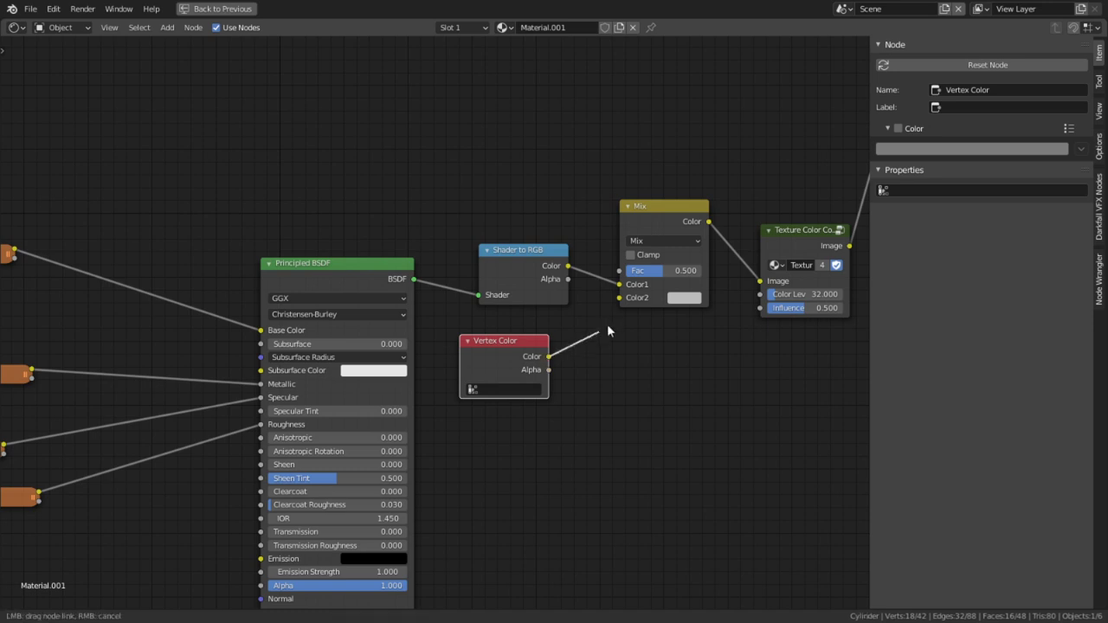
{"action": "left_click_drag", "start_coordinate": [632, 300], "coordinate": [631, 300]}
{"action": "left_click", "coordinate": [656, 240]}
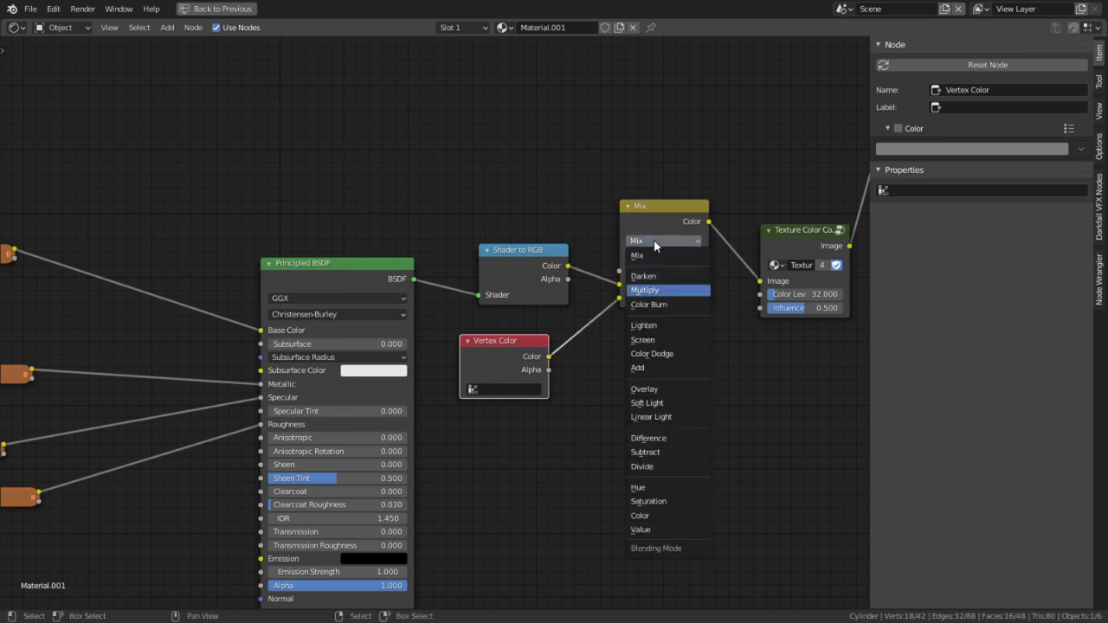
{"action": "left_click", "coordinate": [654, 291]}
Restore the split layout and set the Multiply node's Fac to 1.000
{"action": "left_click", "coordinate": [224, 9]}
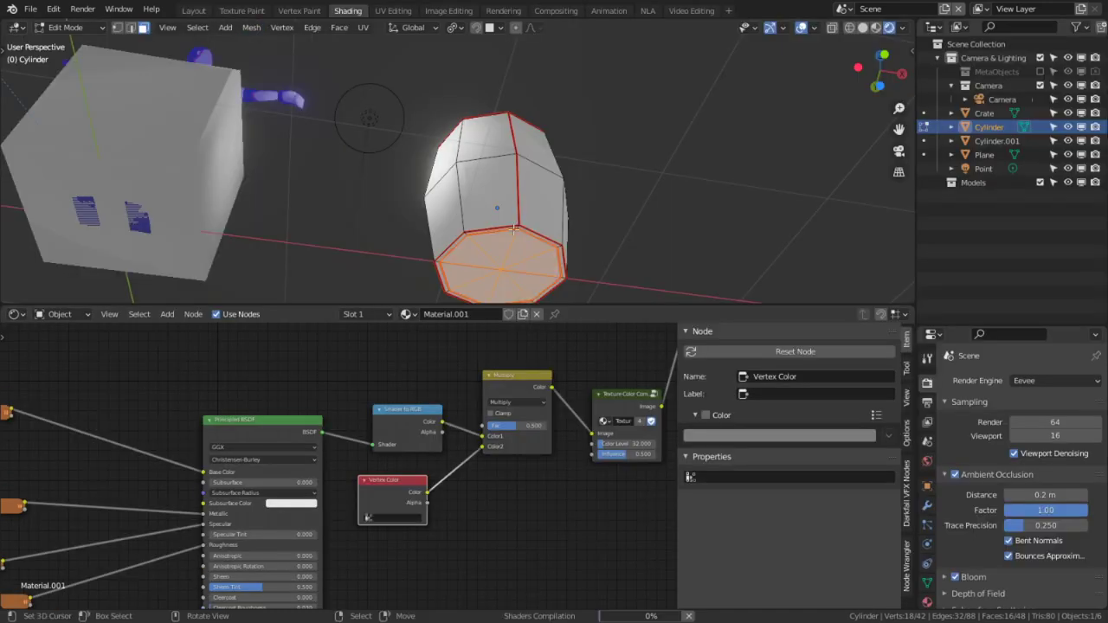
{"action": "middle_click_drag", "start_coordinate": [535, 190], "coordinate": [566, 289]}
{"action": "scroll", "coordinate": [566, 289], "scroll_direction": "up", "scroll_amount": 2}
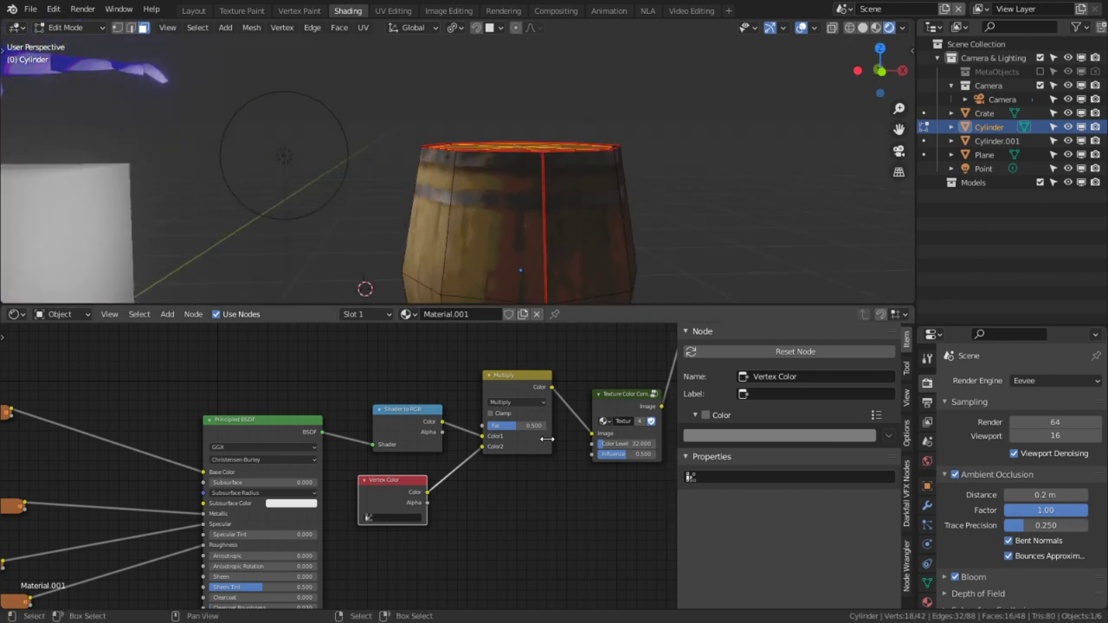
{"action": "left_click_drag", "start_coordinate": [517, 425], "coordinate": [545, 425]}
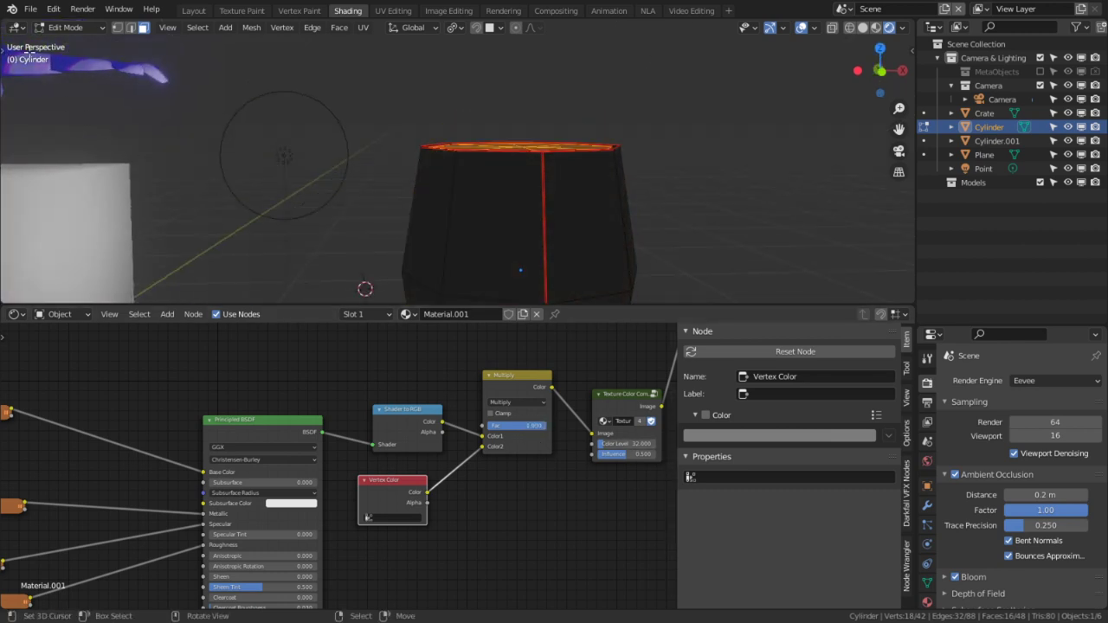
Switch the barrel to Vertex Paint mode with vertex selection masking and maximize the 3D viewport
{"action": "left_click", "coordinate": [61, 28]}
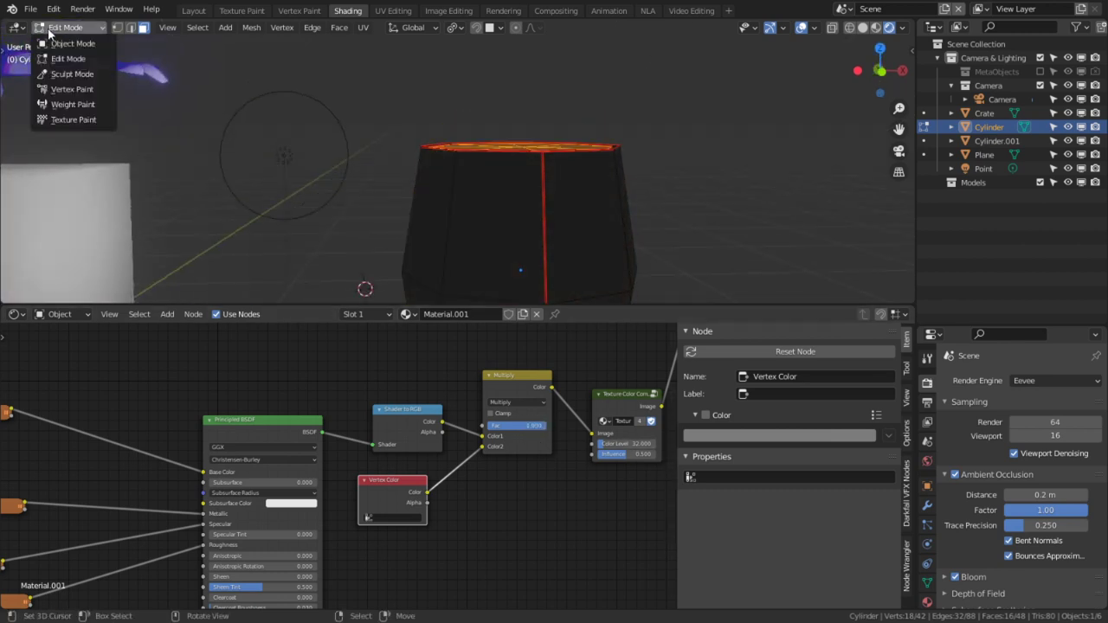
{"action": "left_click", "coordinate": [73, 89]}
{"action": "scroll", "coordinate": [502, 179], "scroll_direction": "up", "scroll_amount": 4}
{"action": "middle_click_drag", "start_coordinate": [502, 178], "coordinate": [471, 238]}
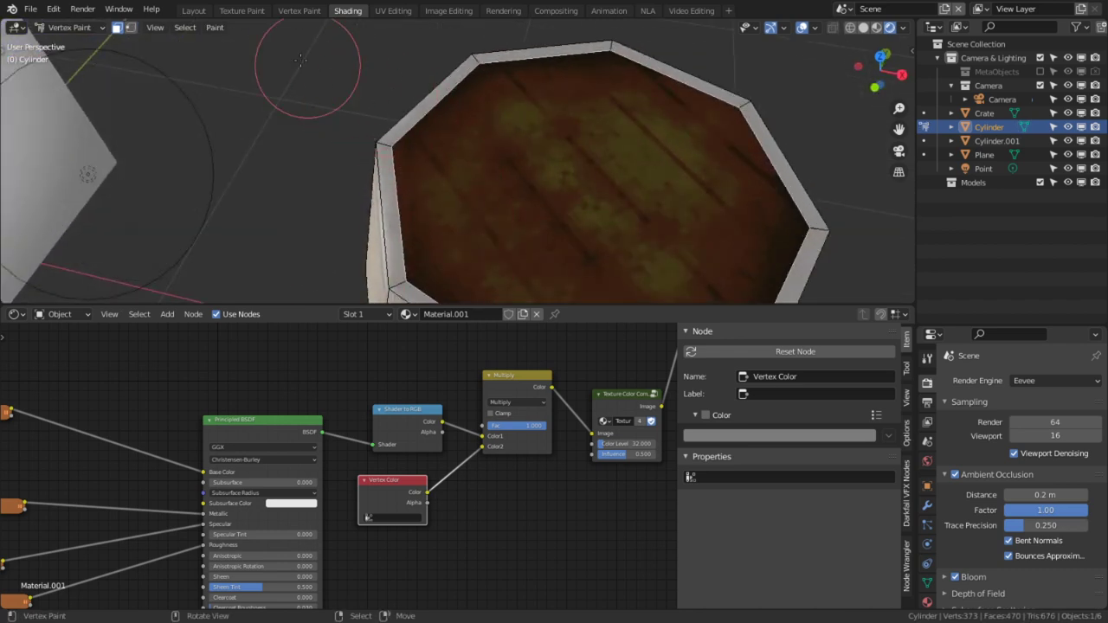
{"action": "left_click", "coordinate": [131, 28]}
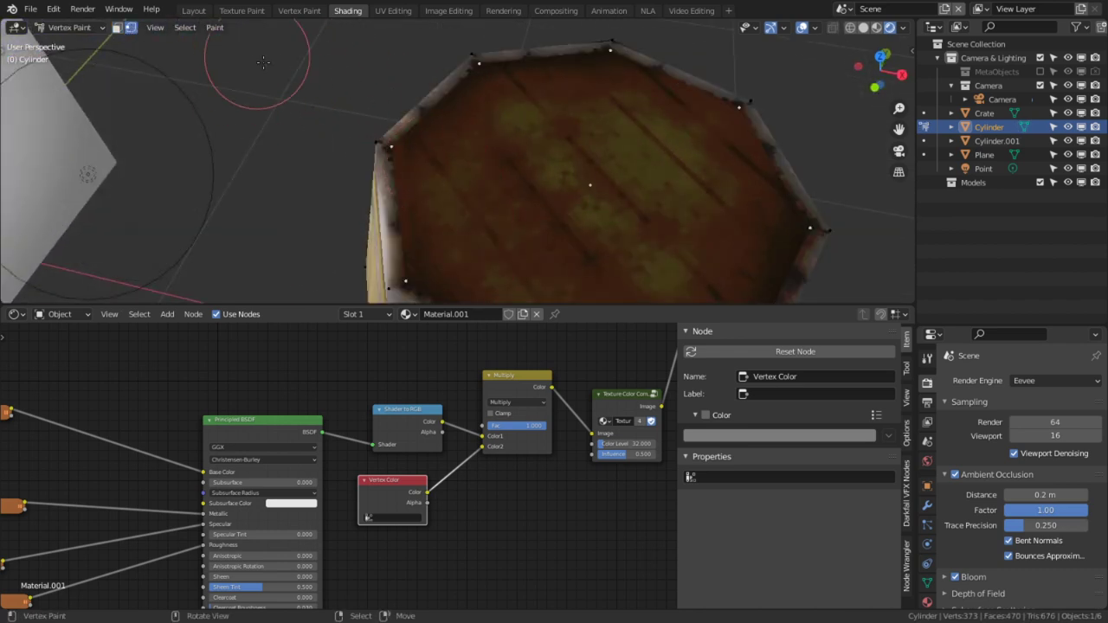
{"action": "key", "text": "ctrl+space"}
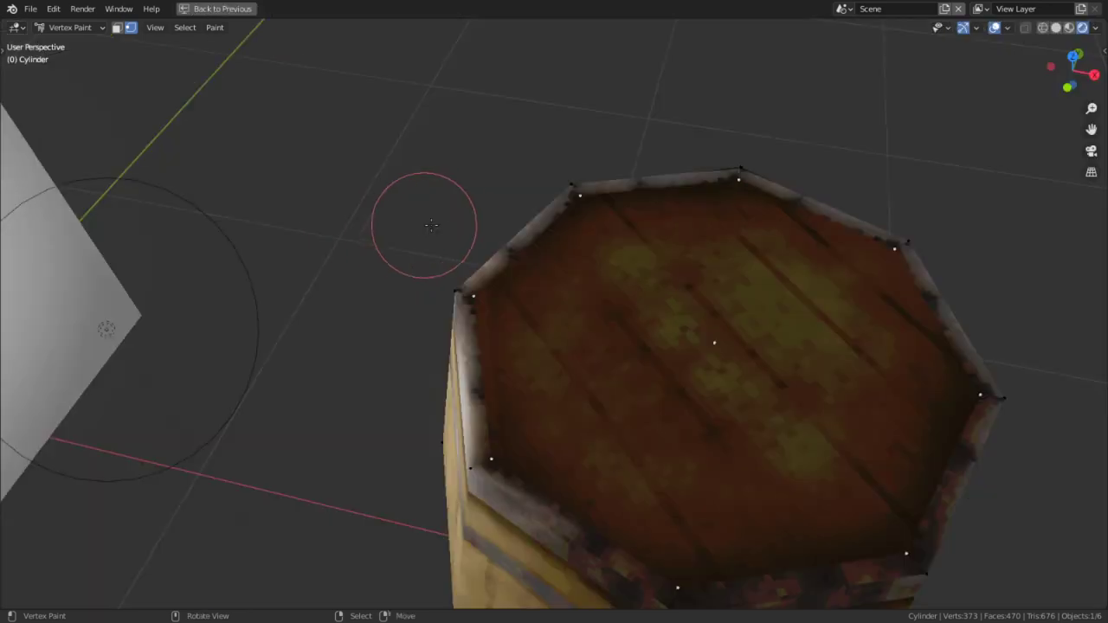
{"action": "scroll", "coordinate": [433, 229], "scroll_direction": "down", "scroll_amount": 3}
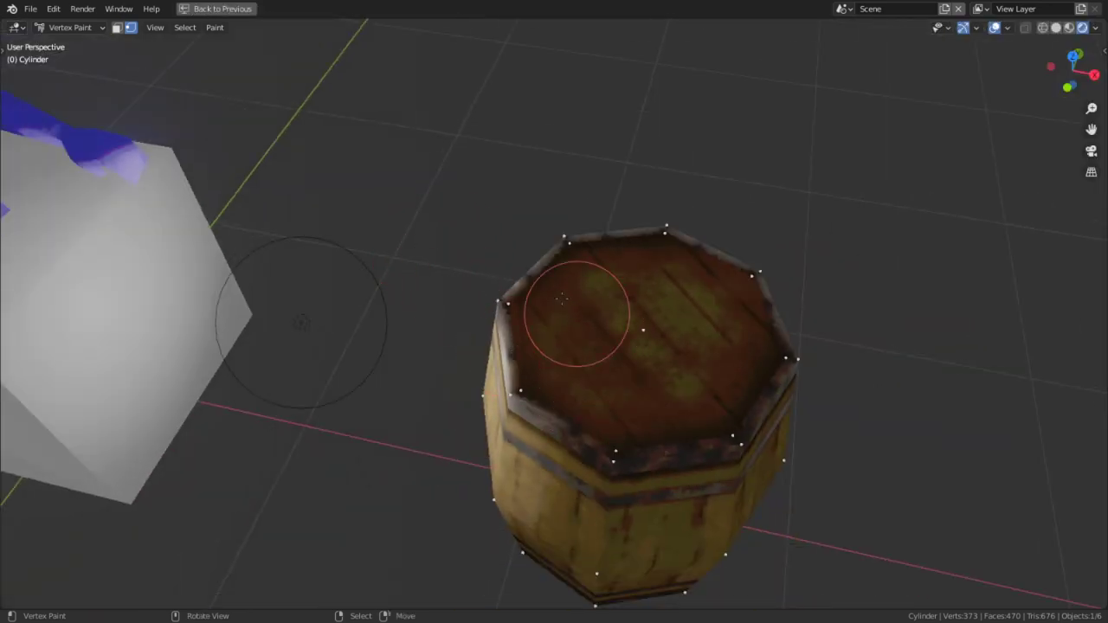
Select the inner rim edge loops around both barrel caps in Edit Mode
{"action": "right_click", "coordinate": [528, 196], "text": "shift"}
{"action": "key", "text": "Tab"}
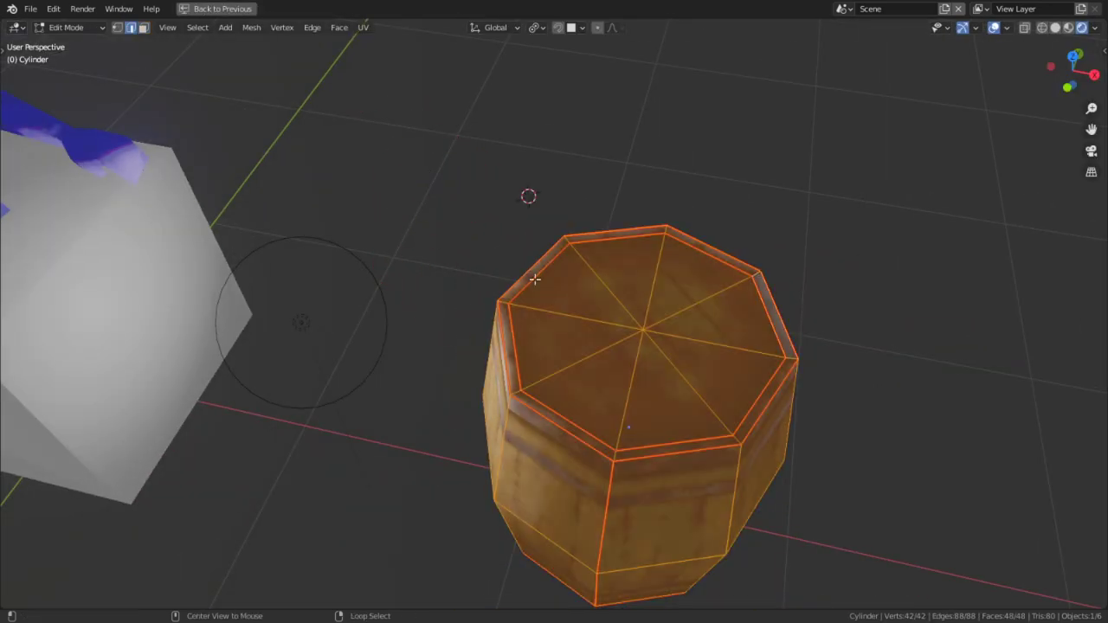
{"action": "right_click", "coordinate": [534, 280], "text": "alt"}
{"action": "middle_click_drag", "start_coordinate": [609, 333], "coordinate": [608, 215]}
{"action": "right_click", "coordinate": [562, 191], "text": "alt+shift"}
{"action": "middle_click_drag", "start_coordinate": [322, 134], "coordinate": [311, 239]}
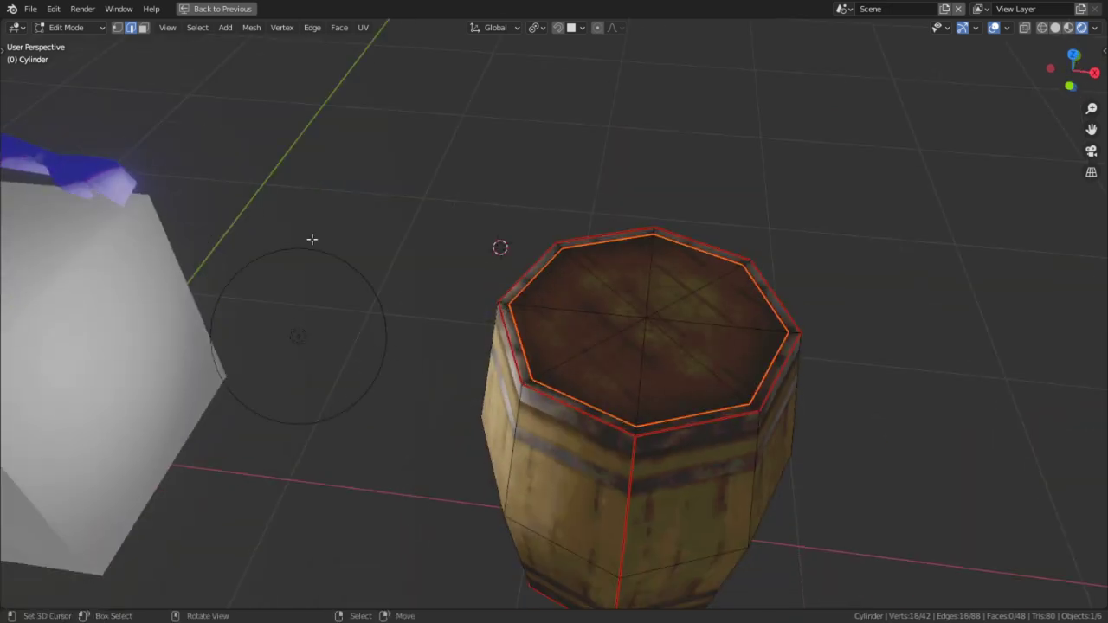
Return the barrel to Vertex Paint mode and show the tool settings
{"action": "left_click", "coordinate": [228, 11]}
{"action": "key", "text": "ctrl+space"}
{"action": "left_click", "coordinate": [87, 30]}
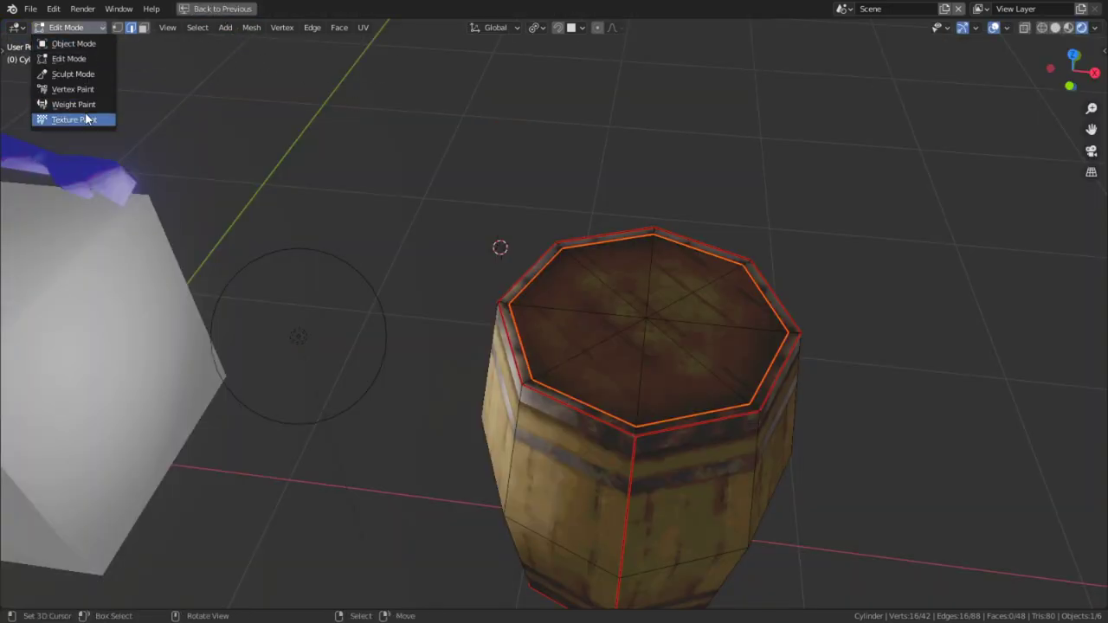
{"action": "left_click", "coordinate": [87, 89]}
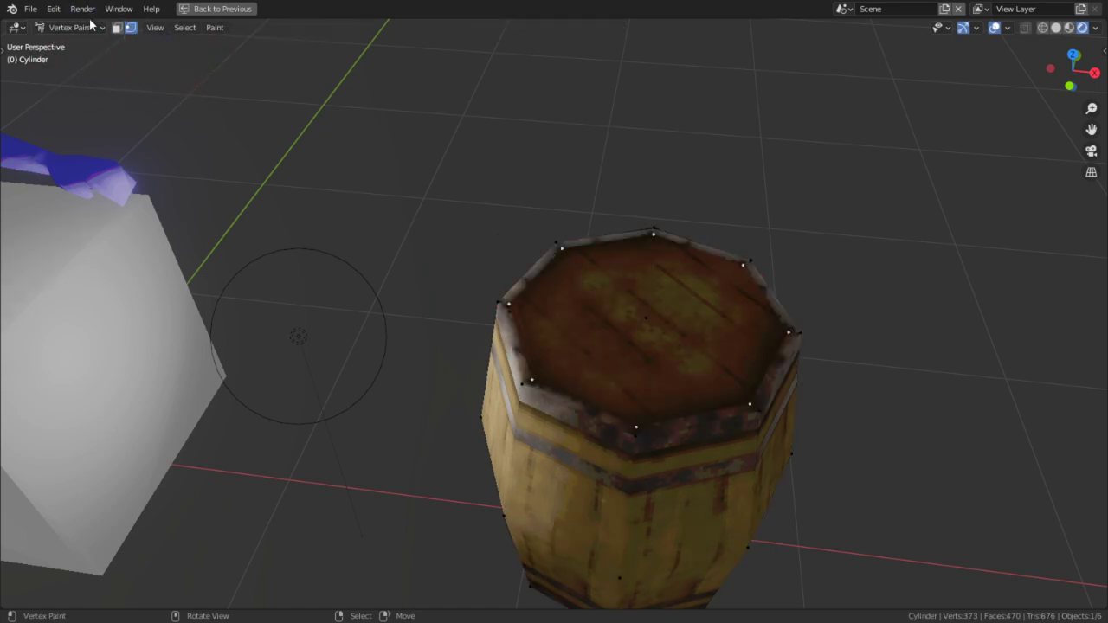
{"action": "right_click", "coordinate": [1093, 31]}
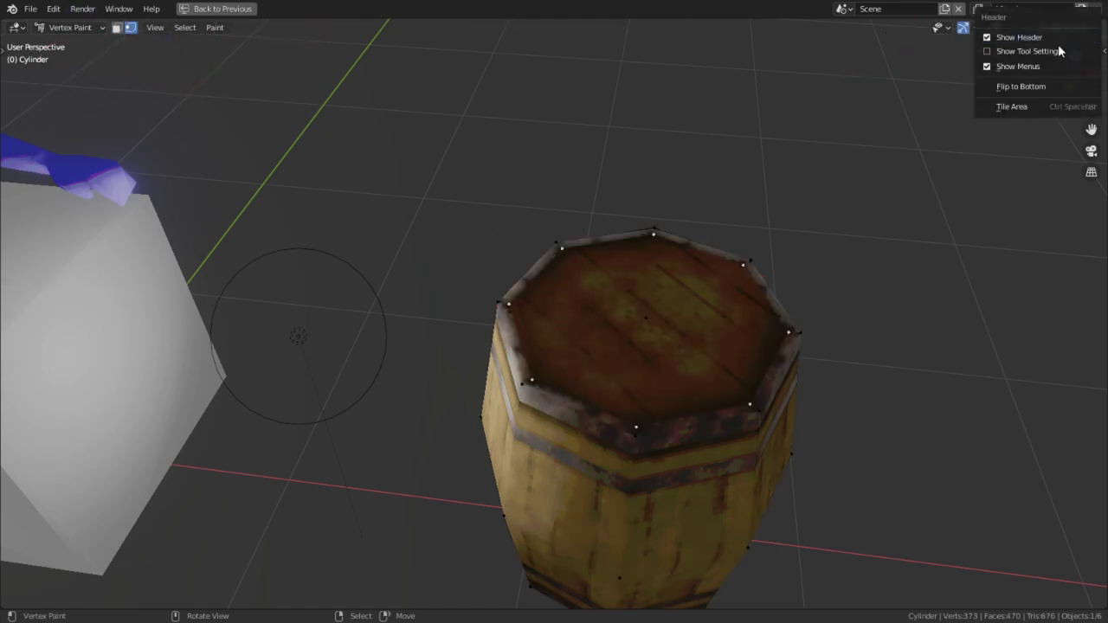
{"action": "left_click", "coordinate": [1004, 50]}
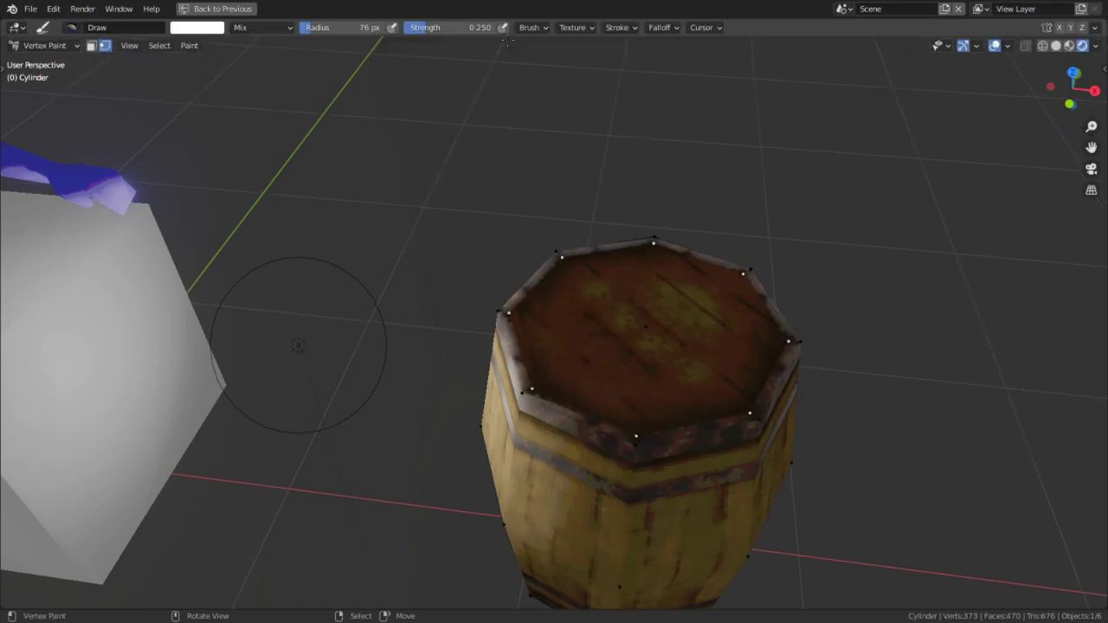
Set the brush color to a grey with value 0.497 and fill the selected inner rim vertices
{"action": "left_click", "coordinate": [209, 30]}
{"action": "left_click_drag", "start_coordinate": [289, 76], "coordinate": [289, 89]}
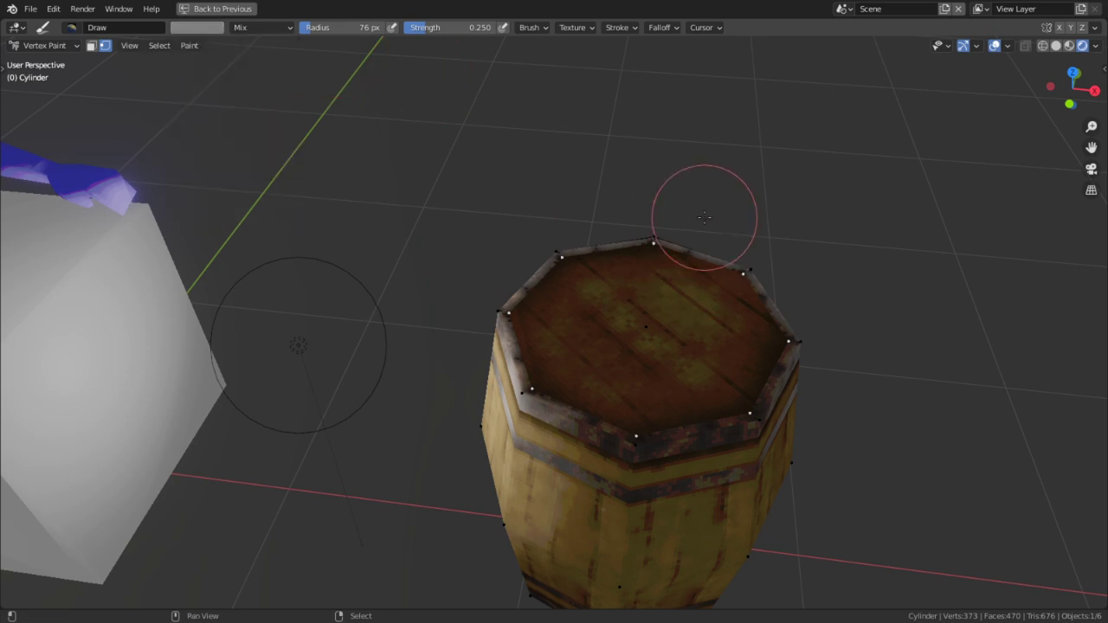
{"action": "key", "text": "shift+k"}
{"action": "scroll", "coordinate": [673, 211], "scroll_direction": "up", "scroll_amount": 2}
{"action": "scroll", "coordinate": [674, 211], "scroll_direction": "up", "scroll_amount": 3}
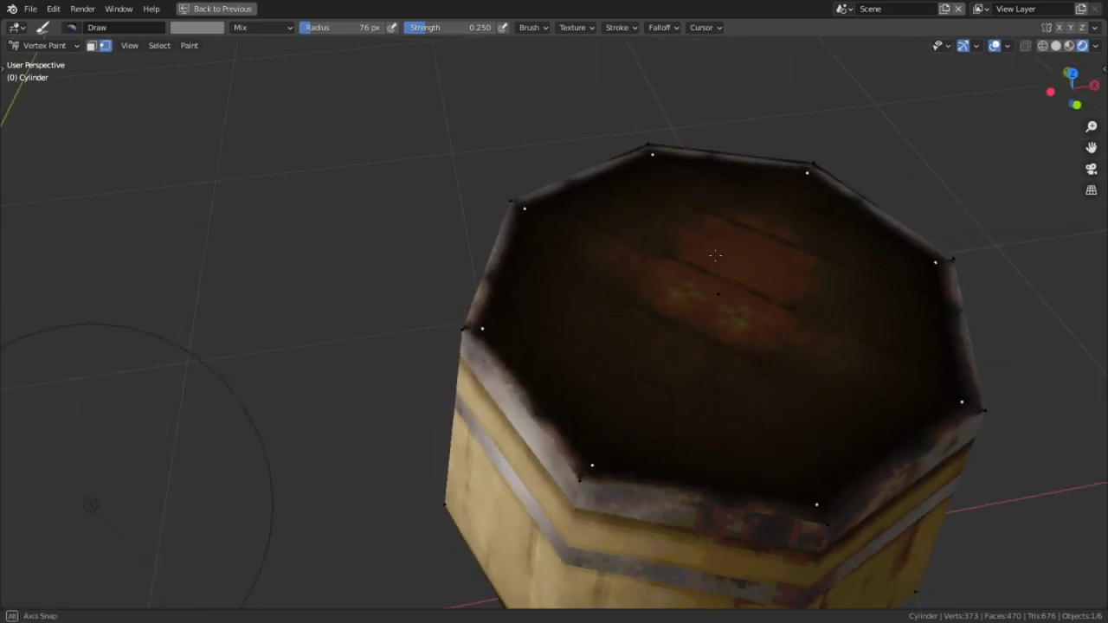
Lighten the brush color to a brighter grey and refill the selected inner rim vertices with it
{"action": "left_click", "coordinate": [193, 27]}
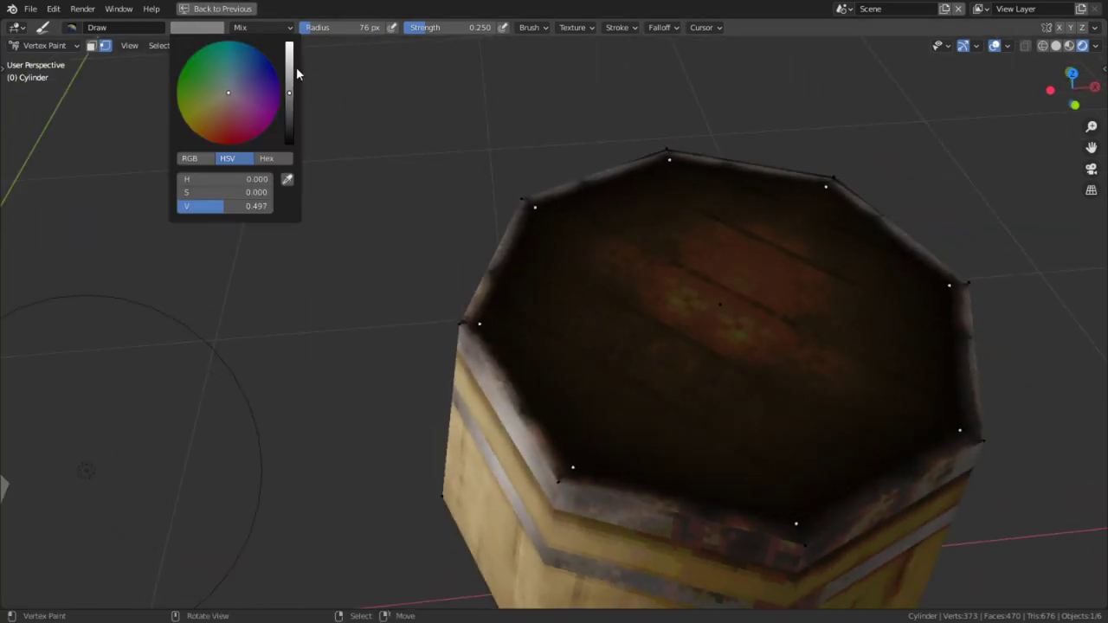
{"action": "left_click", "coordinate": [290, 69]}
{"action": "left_click", "coordinate": [257, 207]}
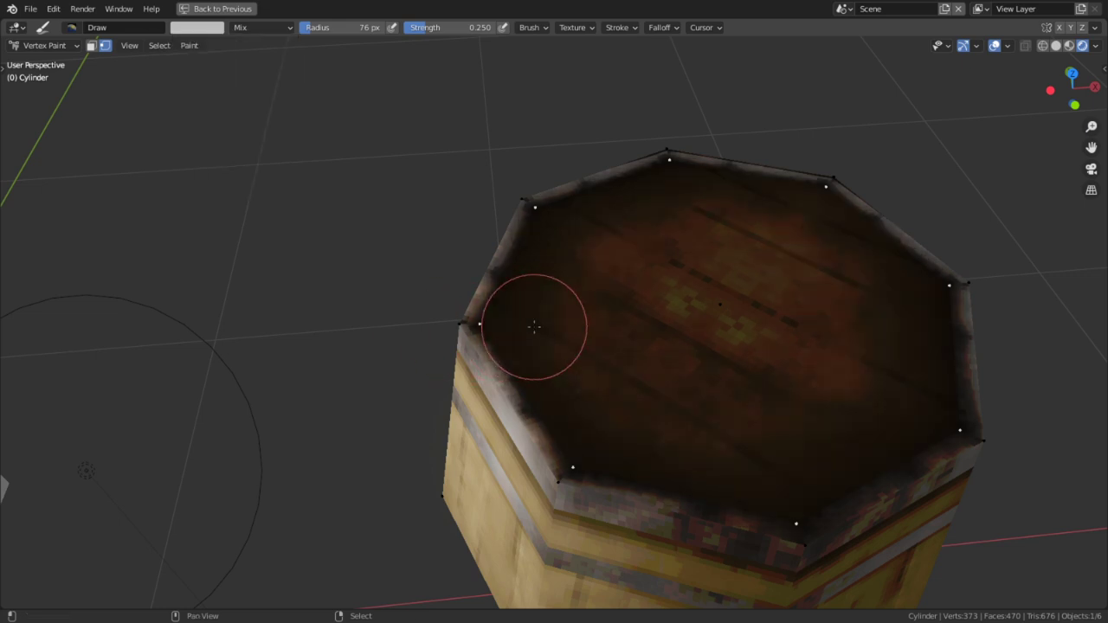
Select the ring of rim faces around both barrel caps in Edit Mode with face selection
{"action": "middle_click_drag", "start_coordinate": [500, 307], "coordinate": [484, 282]}
{"action": "scroll", "coordinate": [487, 289], "scroll_direction": "up", "scroll_amount": 3}
{"action": "key", "text": "Tab"}
{"action": "key", "text": "3"}
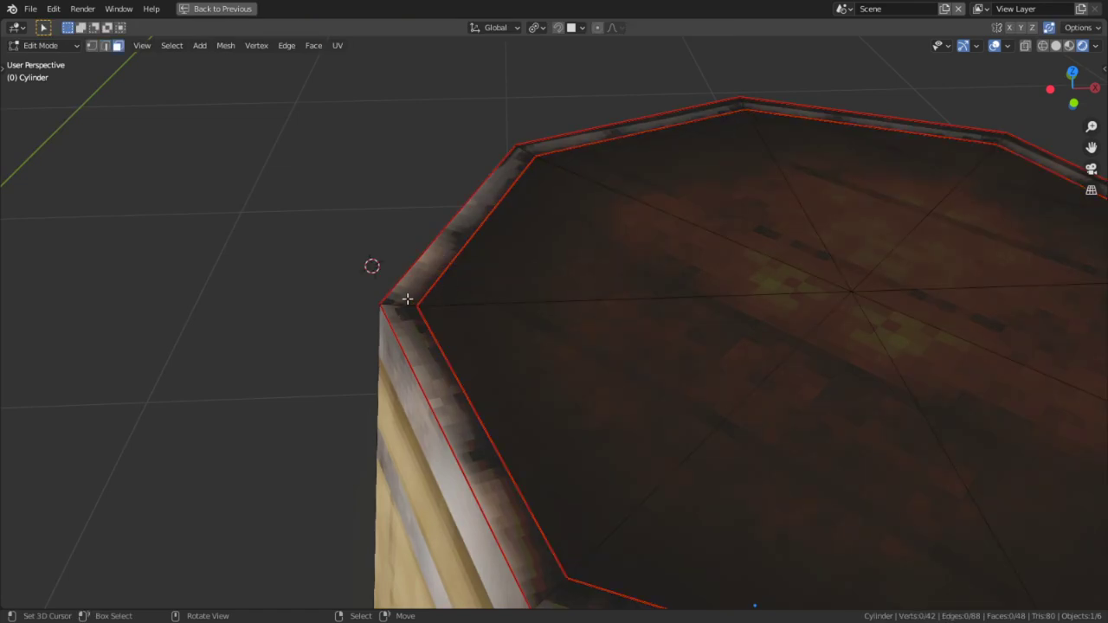
{"action": "right_click", "coordinate": [404, 298], "text": "alt"}
{"action": "scroll", "coordinate": [502, 435], "scroll_direction": "down", "scroll_amount": 2}
{"action": "scroll", "coordinate": [502, 435], "scroll_direction": "down", "scroll_amount": 3}
{"action": "middle_click_drag", "start_coordinate": [502, 436], "coordinate": [513, 263]}
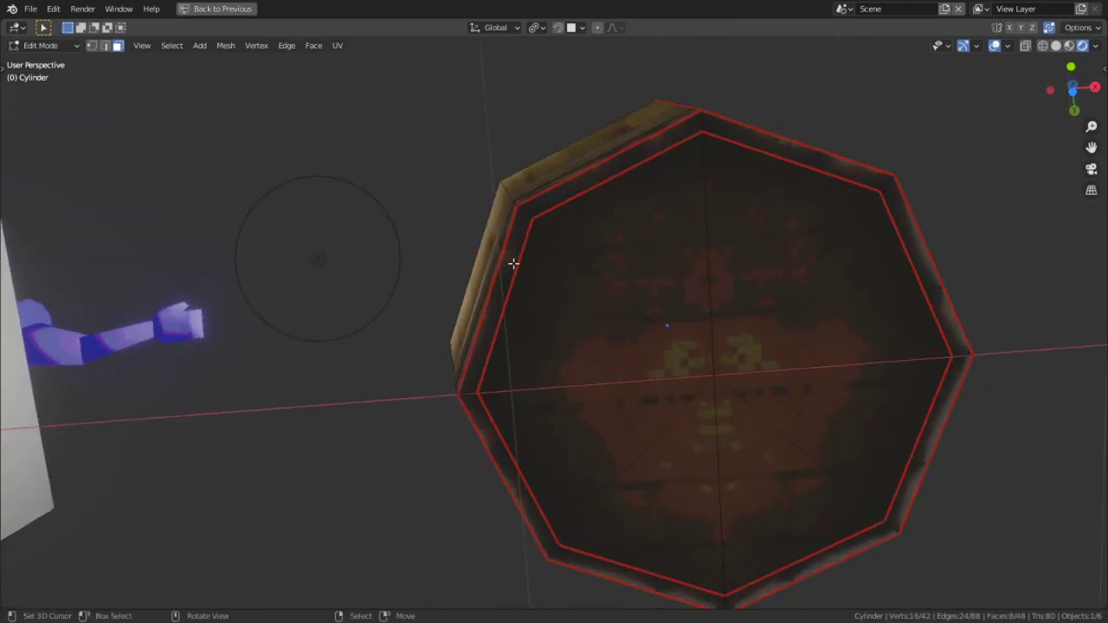
{"action": "right_click", "coordinate": [523, 214], "text": "alt"}
Resume vertex painting with face selection masking, set the brush color to white (value 1.000), and fill the selected rim faces
{"action": "middle_click_drag", "start_coordinate": [459, 170], "coordinate": [406, 371]}
{"action": "scroll", "coordinate": [406, 372], "scroll_direction": "up", "scroll_amount": 4}
{"action": "key", "text": "Tab"}
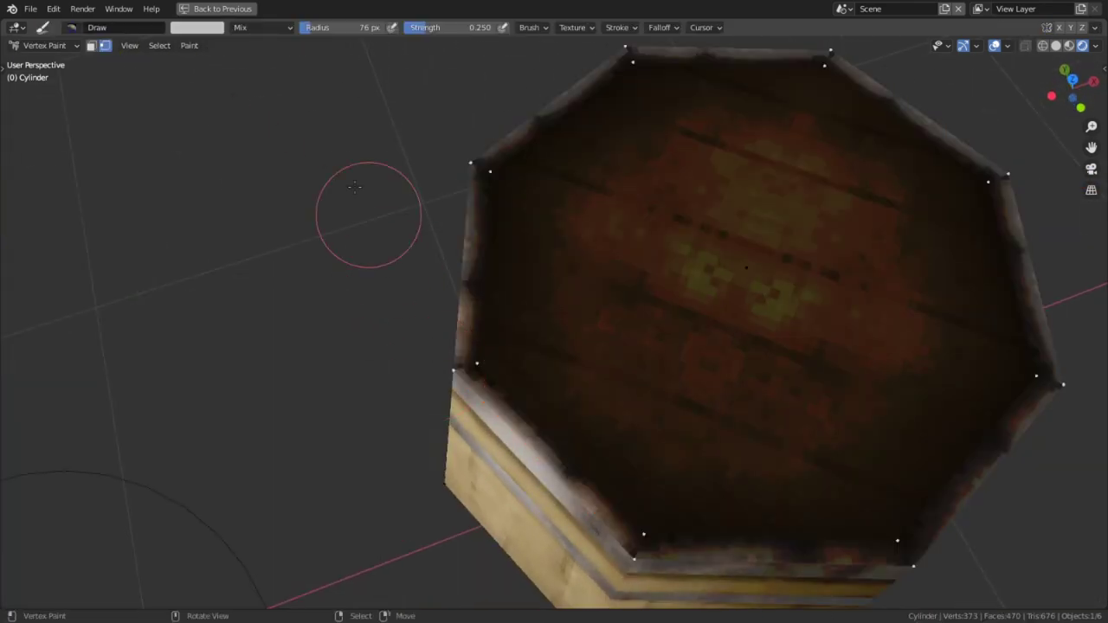
{"action": "left_click", "coordinate": [91, 45]}
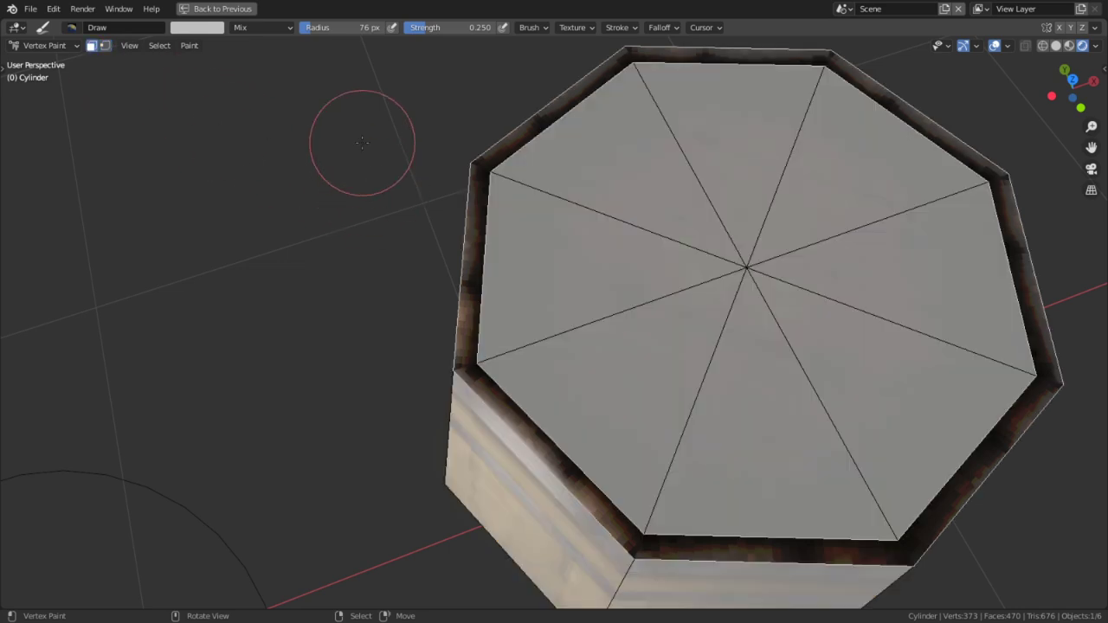
{"action": "left_click", "coordinate": [209, 33]}
{"action": "left_click_drag", "start_coordinate": [290, 75], "coordinate": [289, 41]}
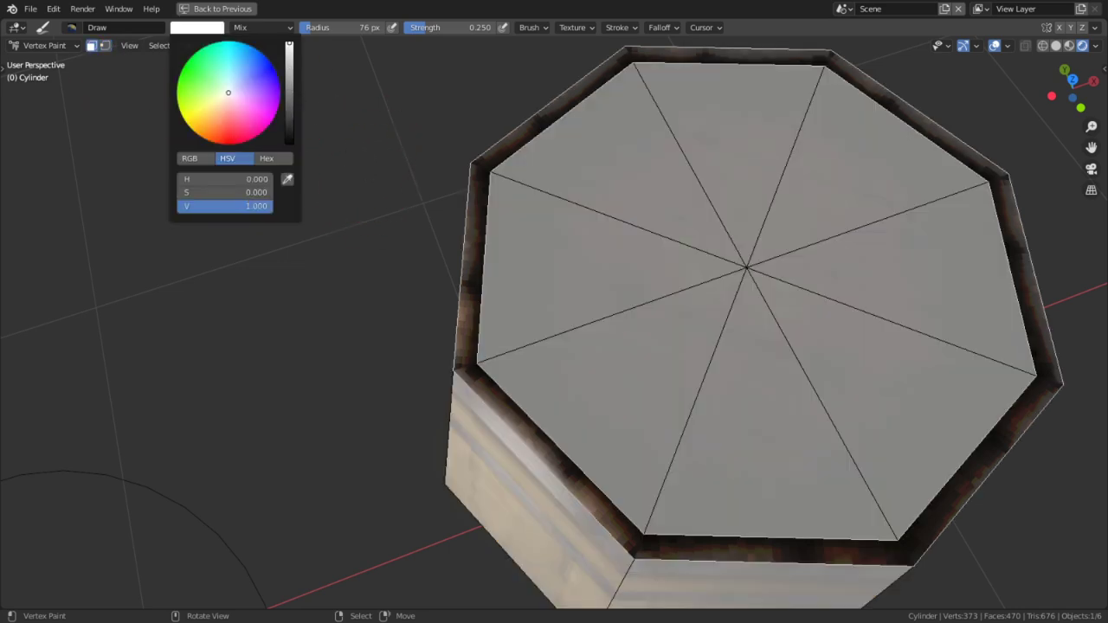
{"action": "key", "text": "shift+k"}
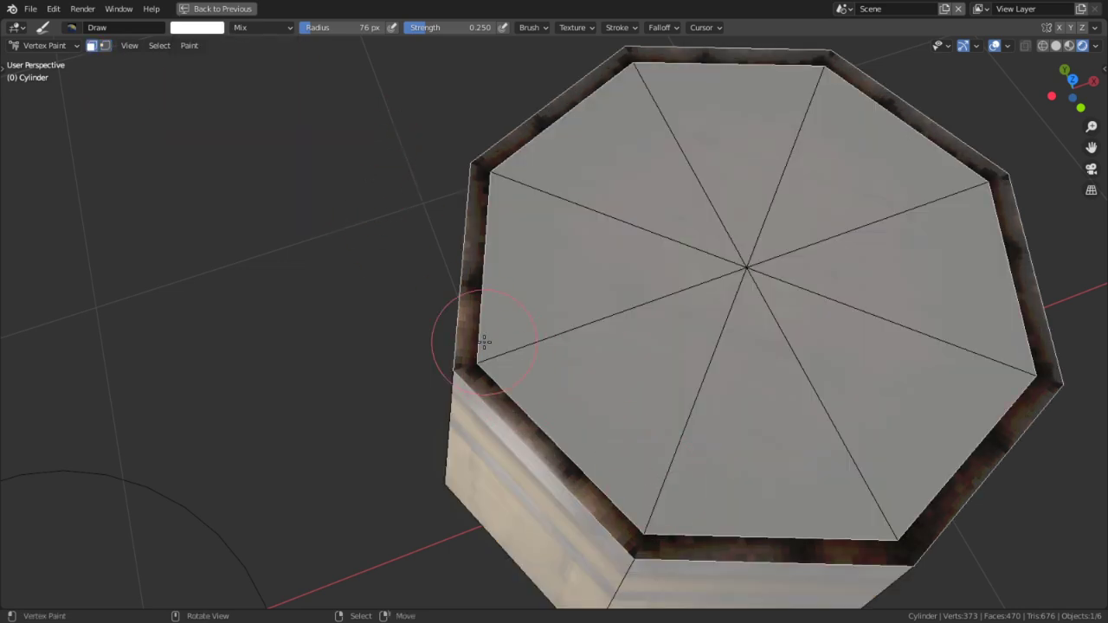
Select all of the barrel's faces in the paint mask and return to Object Mode
{"action": "key", "text": "a"}
{"action": "key", "text": "Tab"}
{"action": "key", "text": "Tab"}
{"action": "left_click", "coordinate": [73, 47]}
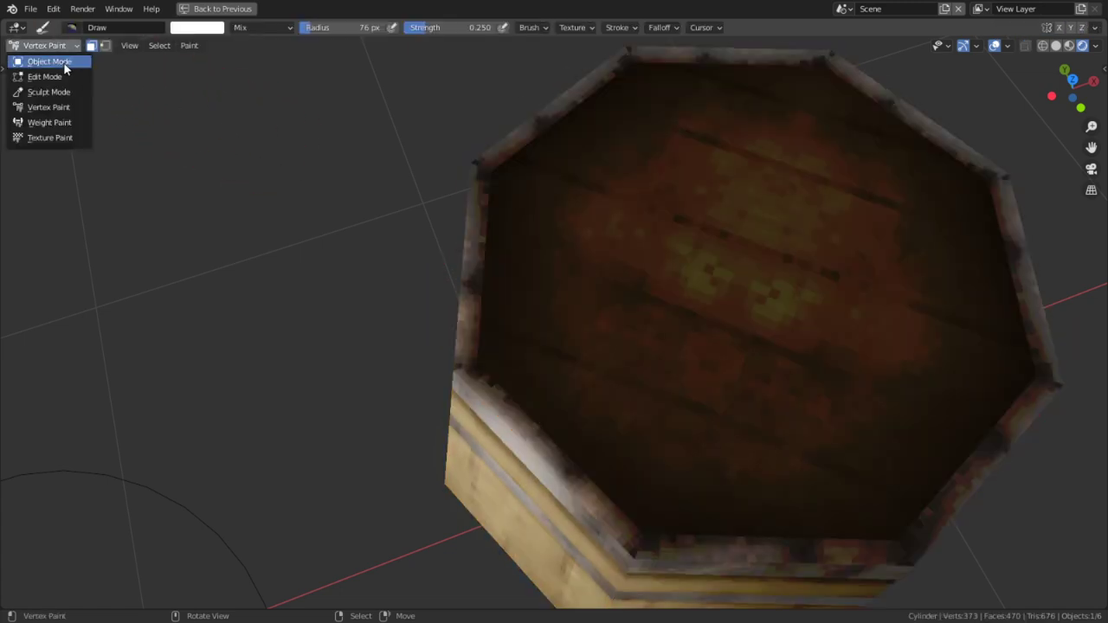
{"action": "left_click", "coordinate": [36, 57]}
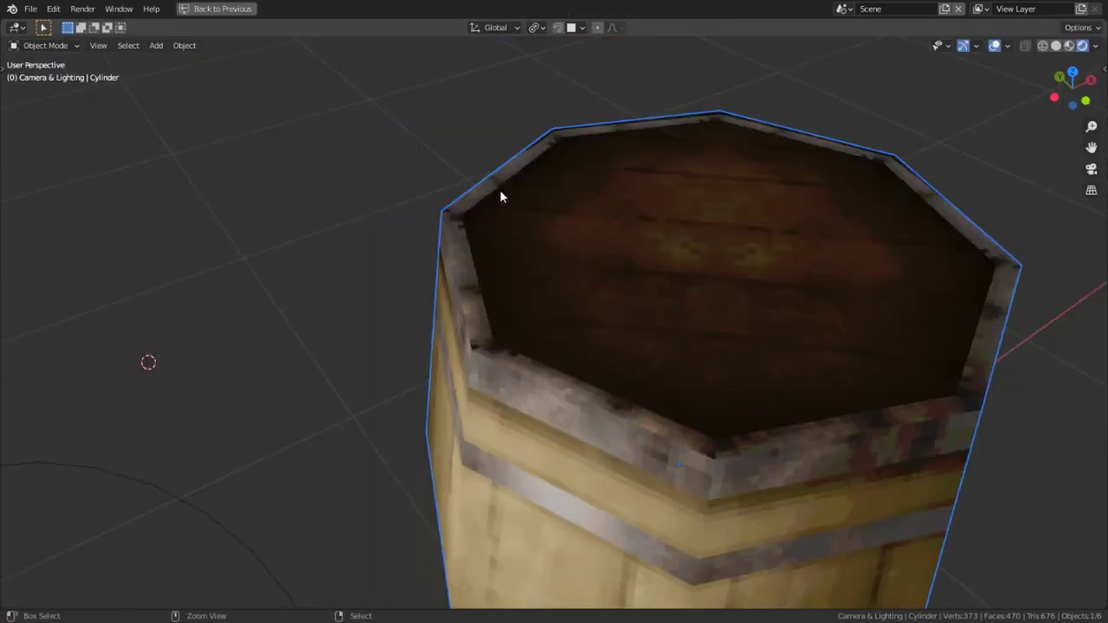
Tip the barrel over with a free trackball rotation and move the point light around it to check the shading
{"action": "scroll", "coordinate": [499, 195], "scroll_direction": "down", "scroll_amount": 5}
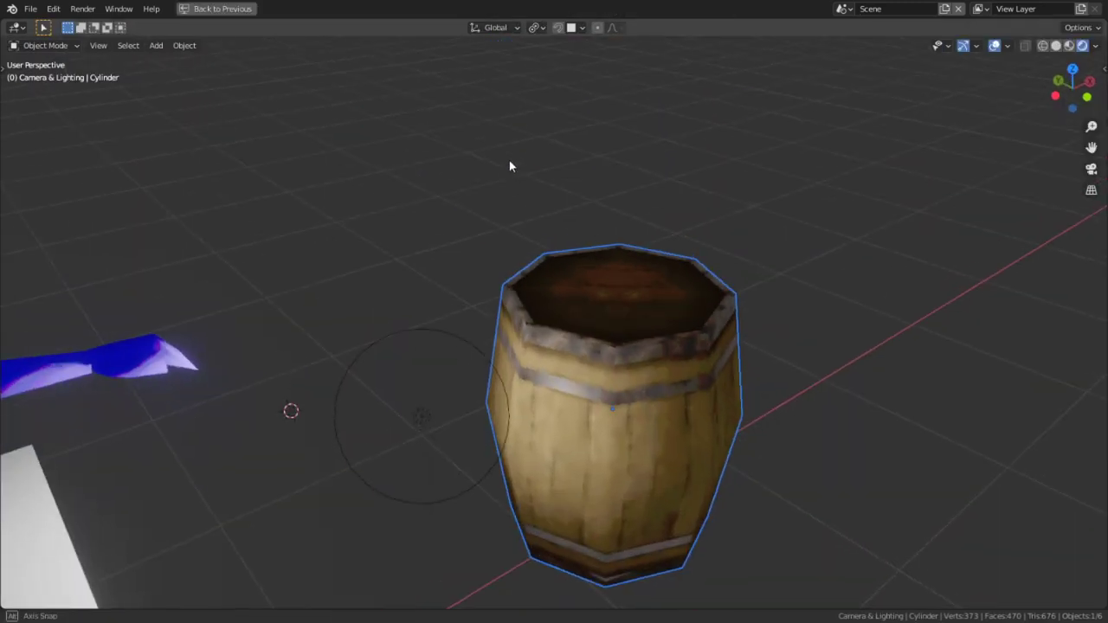
{"action": "key", "text": "r"}
{"action": "key", "text": "r"}
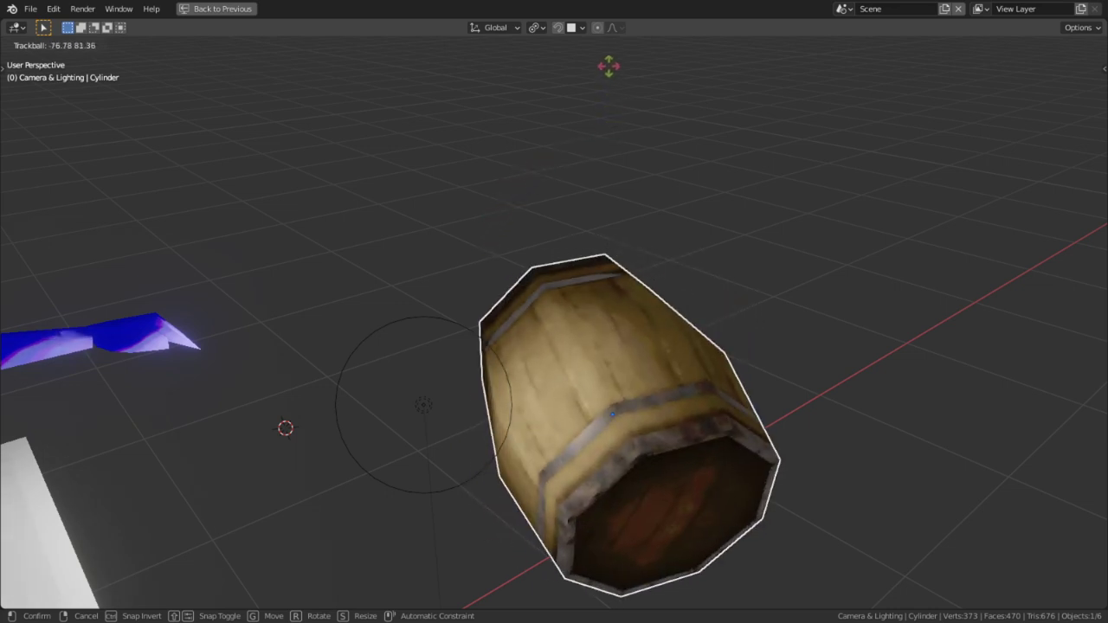
{"action": "left_click", "coordinate": [591, 611]}
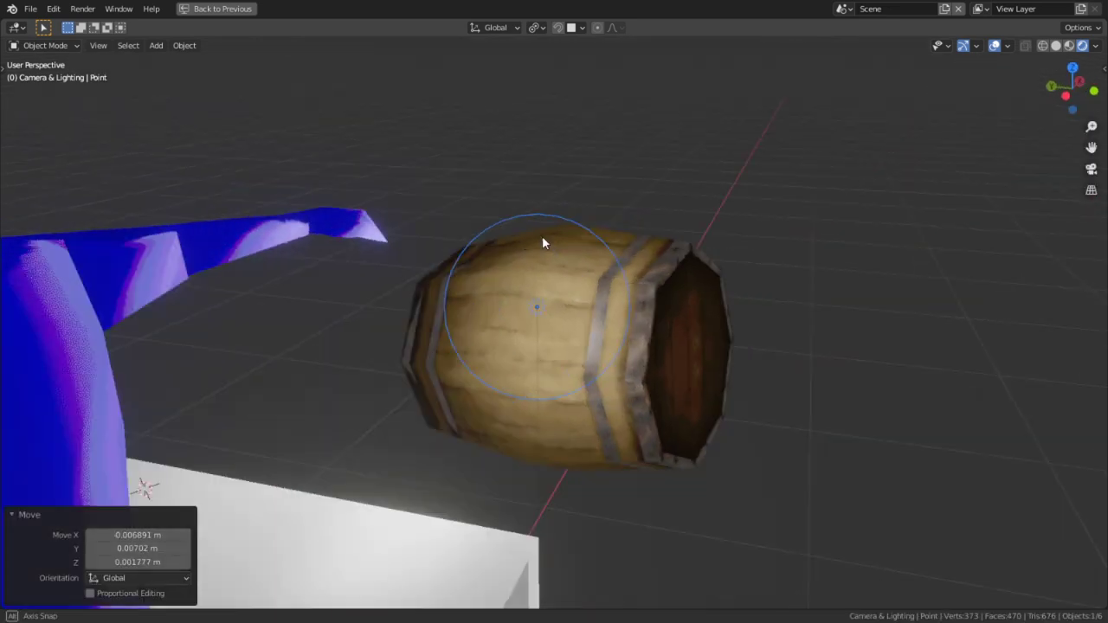
{"action": "key", "text": "g"}
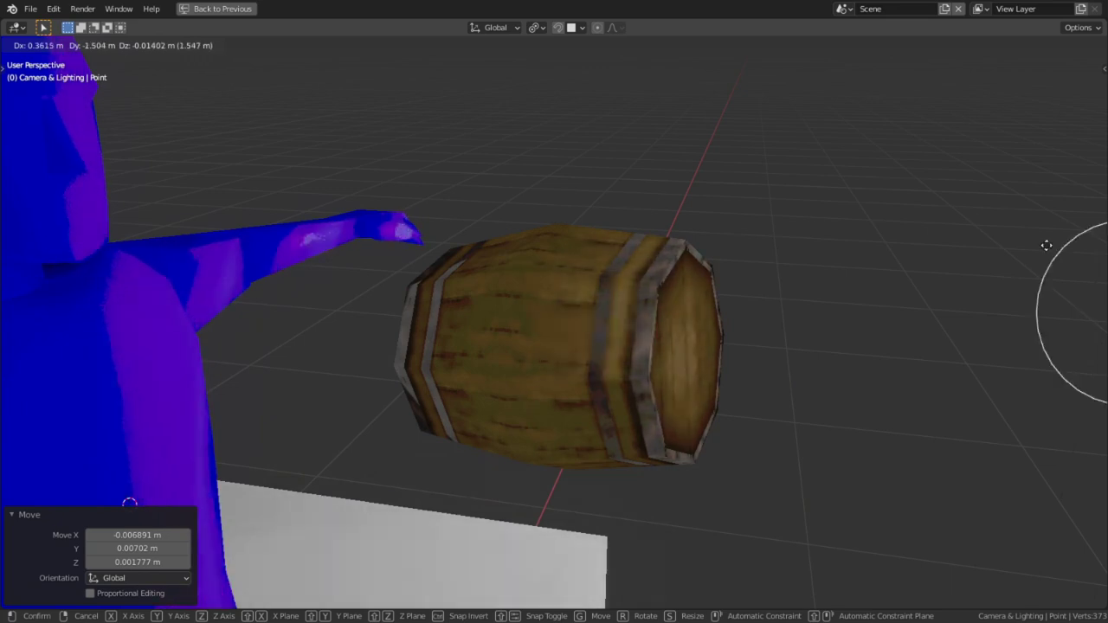
{"action": "right_click", "coordinate": [467, 259]}
Select the barrel and clear its rotation
{"action": "middle_click_drag", "start_coordinate": [826, 304], "coordinate": [709, 412]}
{"action": "left_click", "coordinate": [701, 364]}
{"action": "key", "text": "alt+r"}
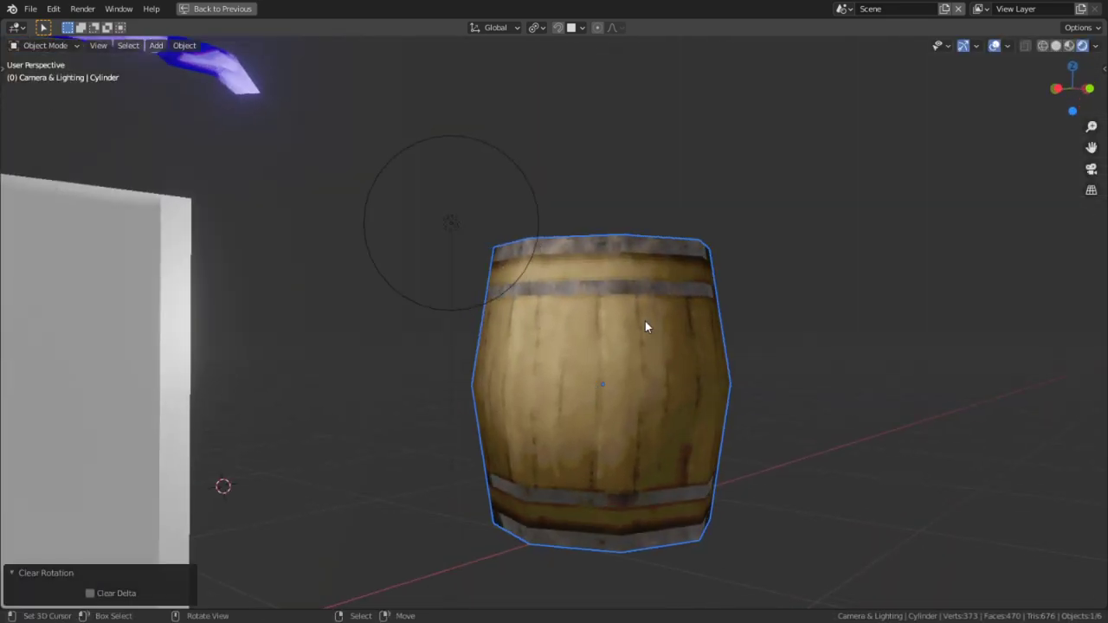
Restore the split layout, rename the Cylinder object to Barrel, and save the file
{"action": "key", "text": "ctrl+space"}
{"action": "double_click", "coordinate": [988, 127]}
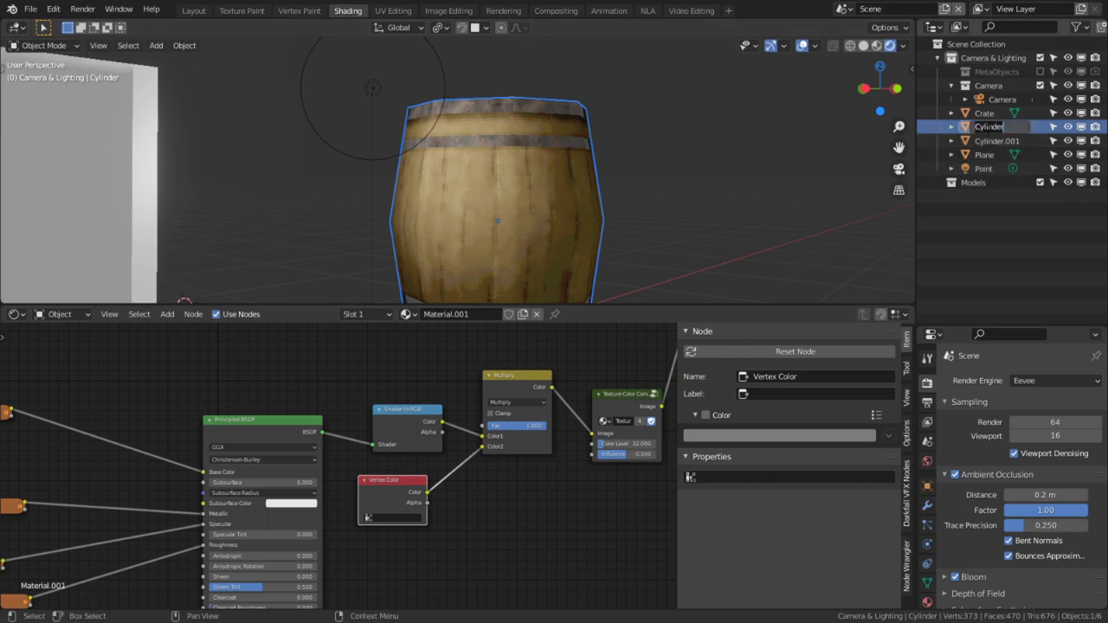
{"action": "type", "text": "Barrel"}
{"action": "key", "text": "Return"}
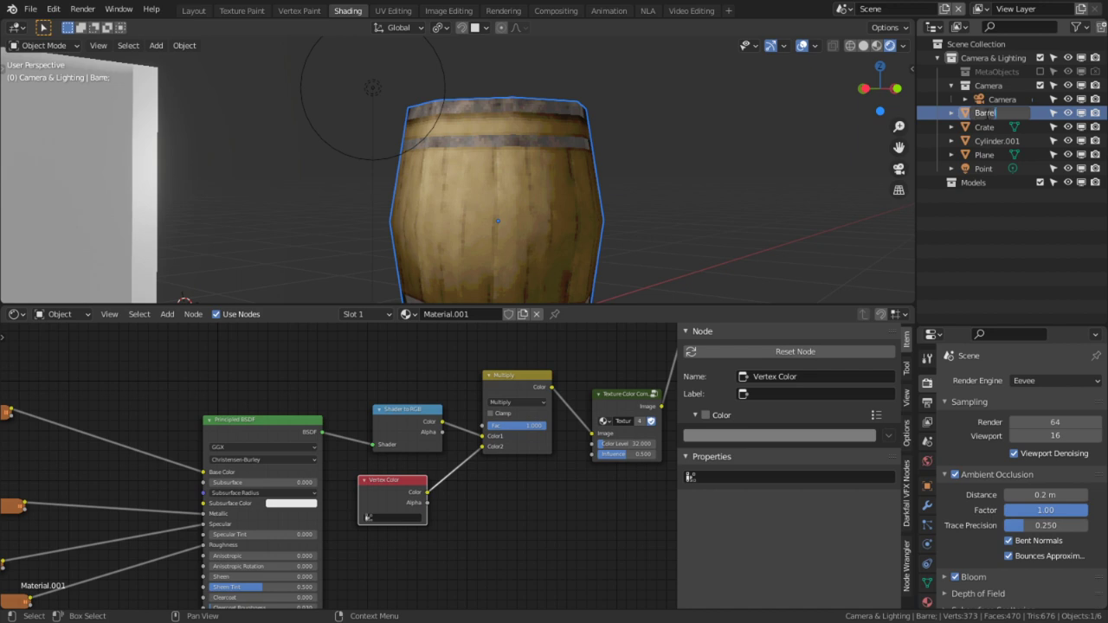
{"action": "key", "text": "Return"}
{"action": "key", "text": "ctrl+s"}
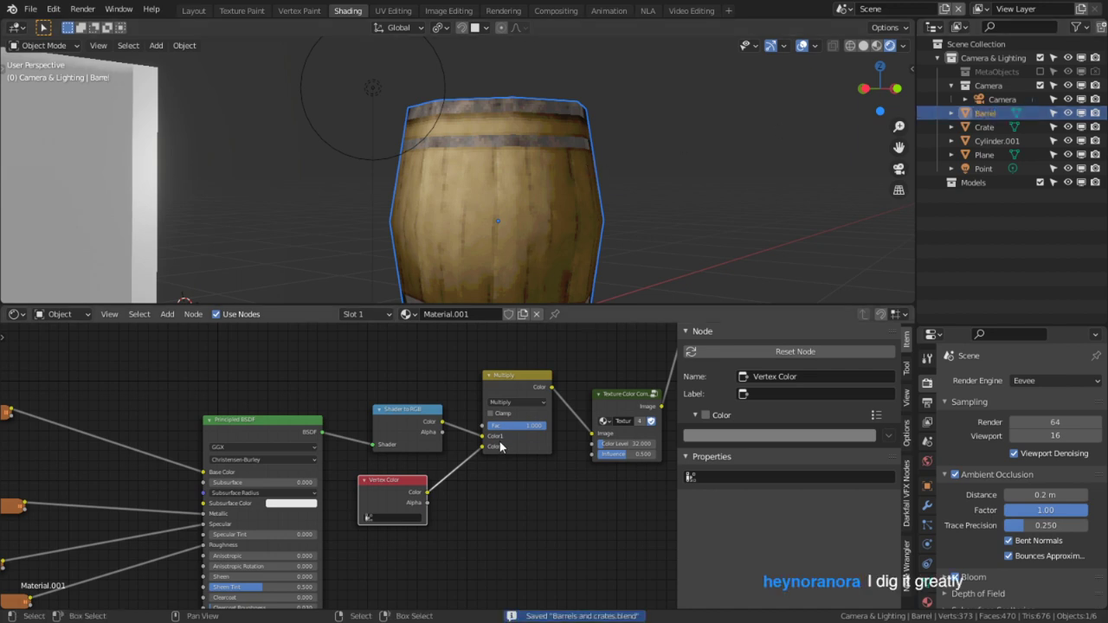
Link Shader to RGB directly to the Texture Color group and move the Multiply and Vertex Color nodes ahead of Principled BSDF
{"action": "left_click_drag", "start_coordinate": [482, 436], "coordinate": [593, 433]}
{"action": "left_click_drag", "start_coordinate": [513, 382], "coordinate": [124, 428]}
{"action": "left_click_drag", "start_coordinate": [391, 482], "coordinate": [4, 438]}
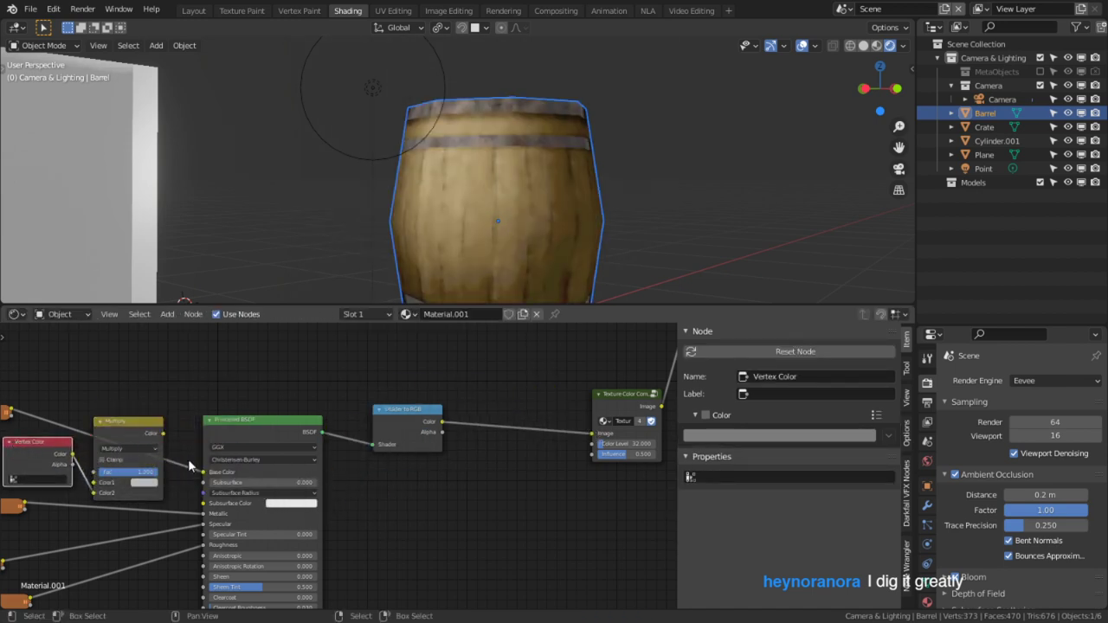
{"action": "middle_click_drag", "start_coordinate": [149, 451], "coordinate": [334, 398]}
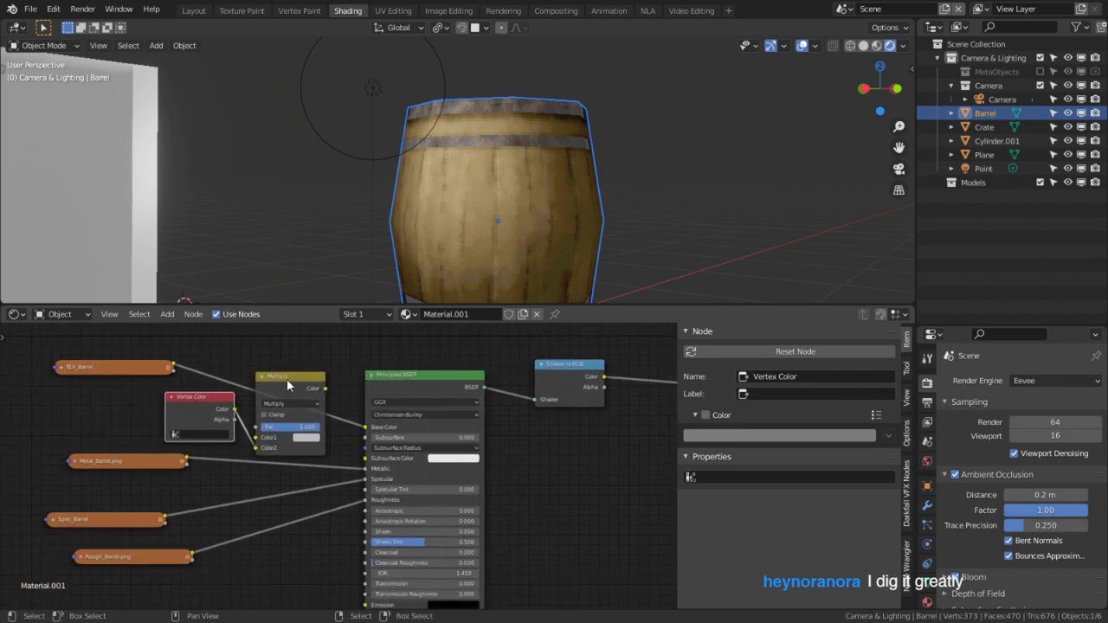
Link TEX_Barrel to the Multiply node's Color1 and the Multiply output to the Principled BSDF's Base Color
{"action": "left_click_drag", "start_coordinate": [288, 386], "coordinate": [273, 350]}
{"action": "scroll", "coordinate": [286, 413], "scroll_direction": "up", "scroll_amount": 1}
{"action": "left_click_drag", "start_coordinate": [371, 421], "coordinate": [234, 393]}
{"action": "left_click_drag", "start_coordinate": [234, 393], "coordinate": [233, 416]}
{"action": "left_click_drag", "start_coordinate": [316, 349], "coordinate": [371, 421]}
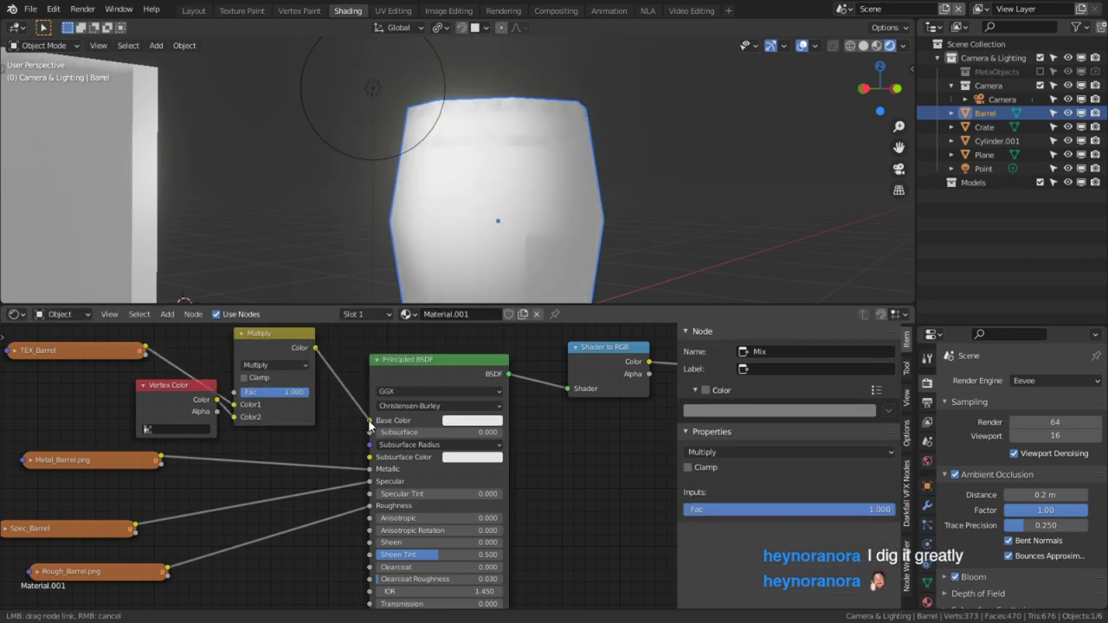
Try a free trackball rotation of the barrel to check its caps, and clear its rotation
{"action": "middle_click_drag", "start_coordinate": [529, 260], "coordinate": [493, 197]}
{"action": "left_click_drag", "start_coordinate": [532, 158], "coordinate": [537, 154]}
{"action": "key", "text": "r"}
{"action": "key", "text": "r"}
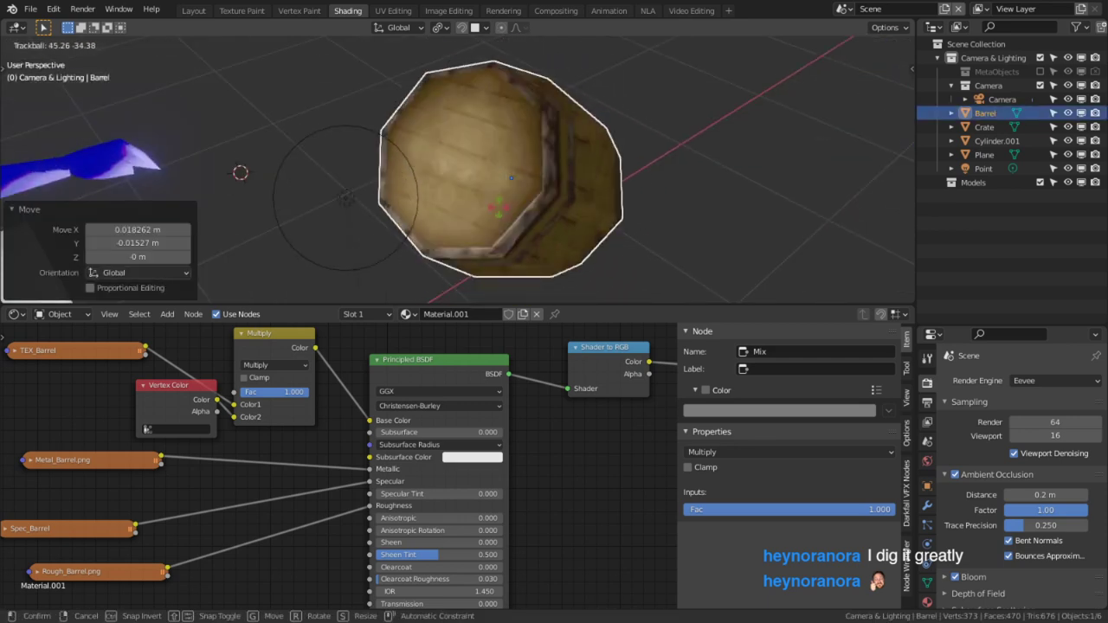
{"action": "right_click", "coordinate": [563, 188]}
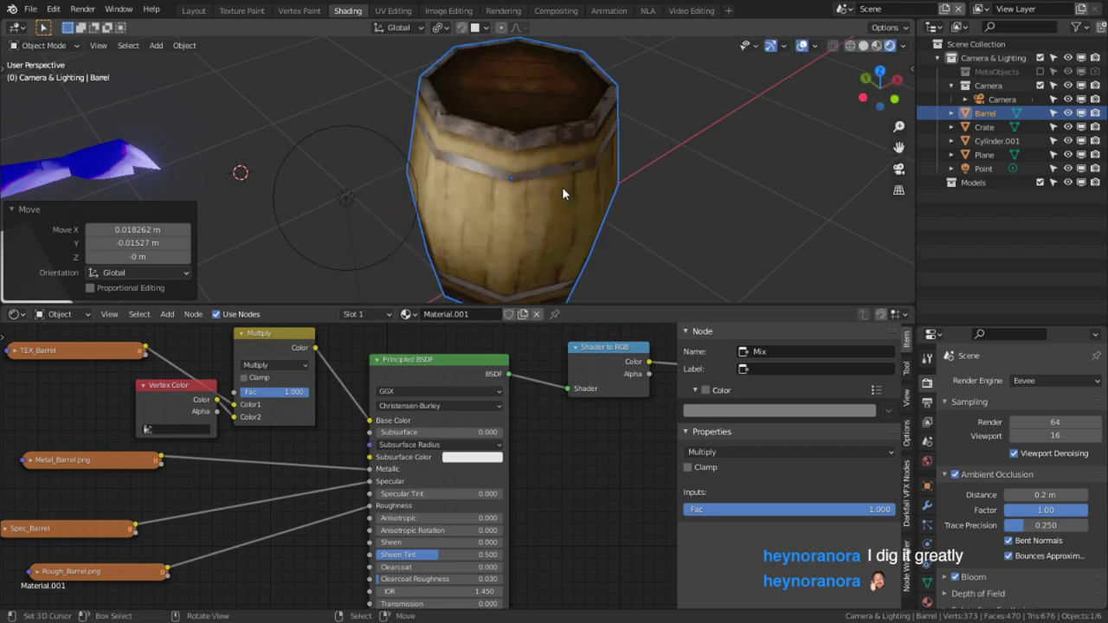
{"action": "key", "text": "alt+r"}
Maximize the node editor and reposition the TEX_Barrel and Vertex Color nodes with clear spacing beside the Multiply node
{"action": "middle_click_drag", "start_coordinate": [162, 408], "coordinate": [289, 388]}
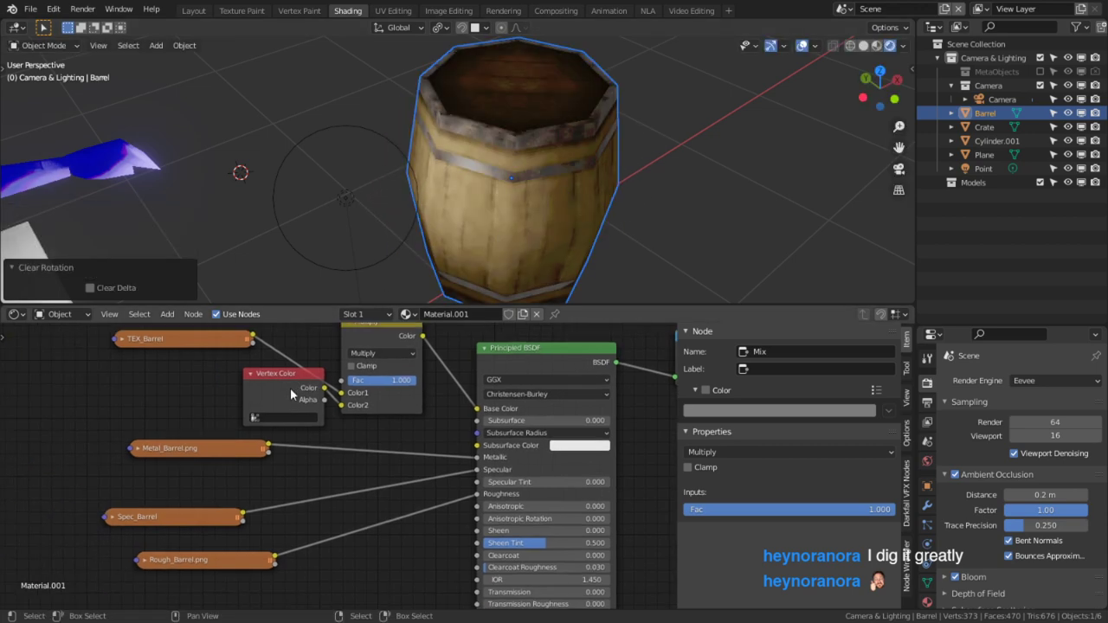
{"action": "key", "text": "ctrl+space"}
{"action": "left_click_drag", "start_coordinate": [303, 174], "coordinate": [377, 105]}
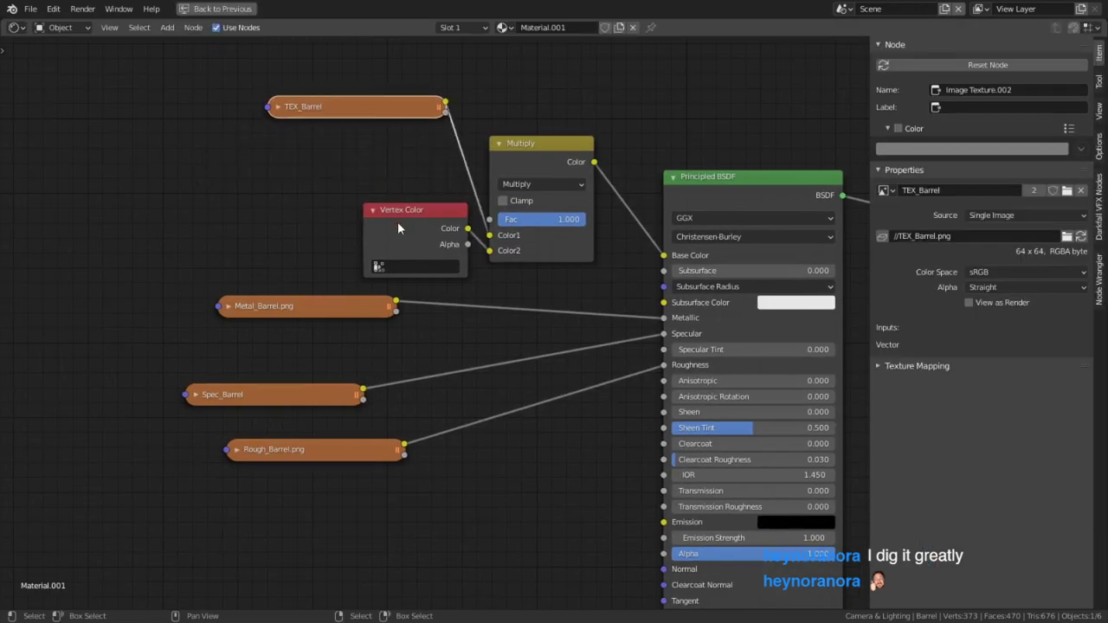
{"action": "left_click_drag", "start_coordinate": [397, 221], "coordinate": [295, 221]}
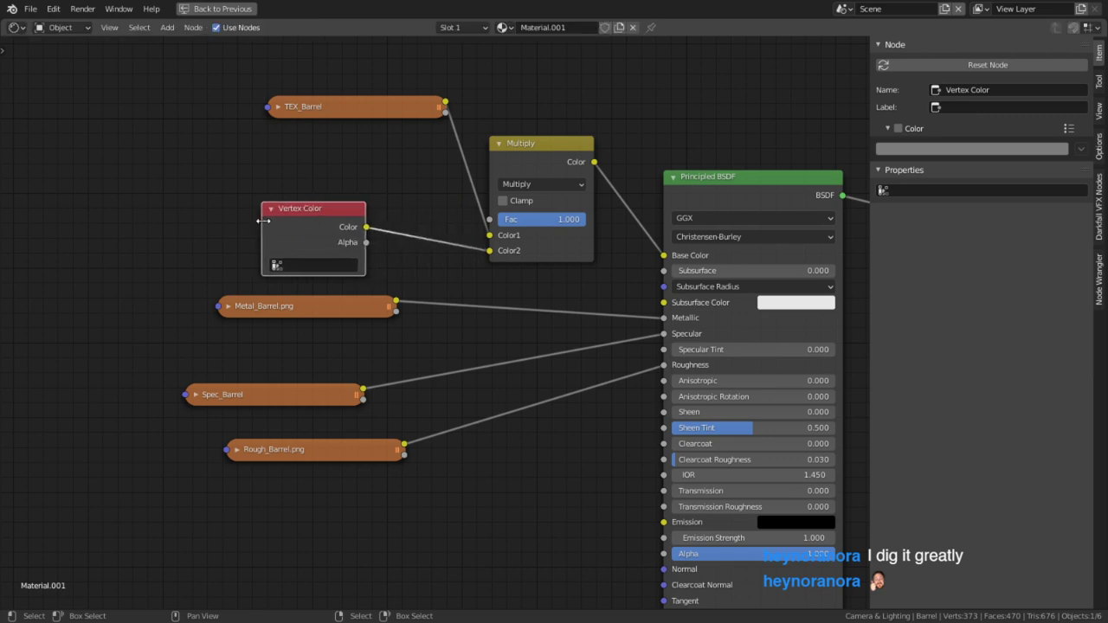
Restore the split layout and save the file with the barrel in view
{"action": "key", "text": "ctrl+space"}
{"action": "mouse_move", "coordinate": [541, 172]}
{"action": "middle_mouse_down"}
{"action": "mouse_move", "coordinate": [469, 156]}
{"action": "mouse_move", "coordinate": [542, 121]}
{"action": "mouse_move", "coordinate": [540, 75]}
{"action": "mouse_move", "coordinate": [500, 170]}
{"action": "mouse_move", "coordinate": [563, 153]}
{"action": "mouse_move", "coordinate": [536, 190]}
{"action": "middle_mouse_up"}
{"action": "scroll", "coordinate": [469, 156], "scroll_direction": "down", "scroll_amount": 2}
{"action": "key", "text": "ctrl+s"}
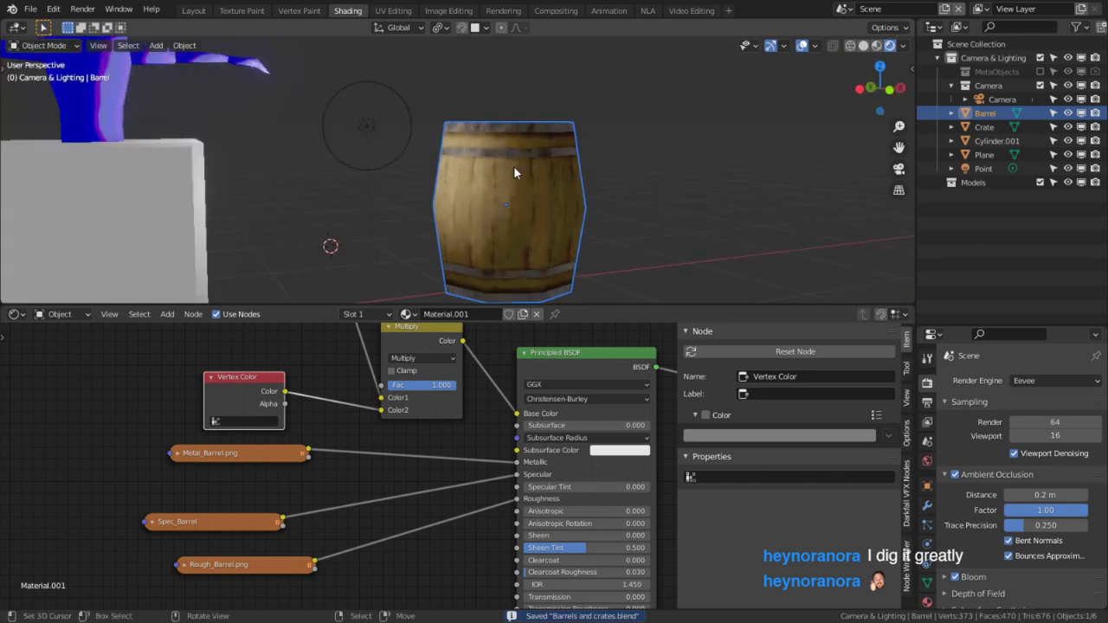
Try Linear interpolation on the Metal_Barrel texture while inspecting the barrel's metal bands up close, and return it to Closest
{"action": "scroll", "coordinate": [509, 223], "scroll_direction": "up", "scroll_amount": 5}
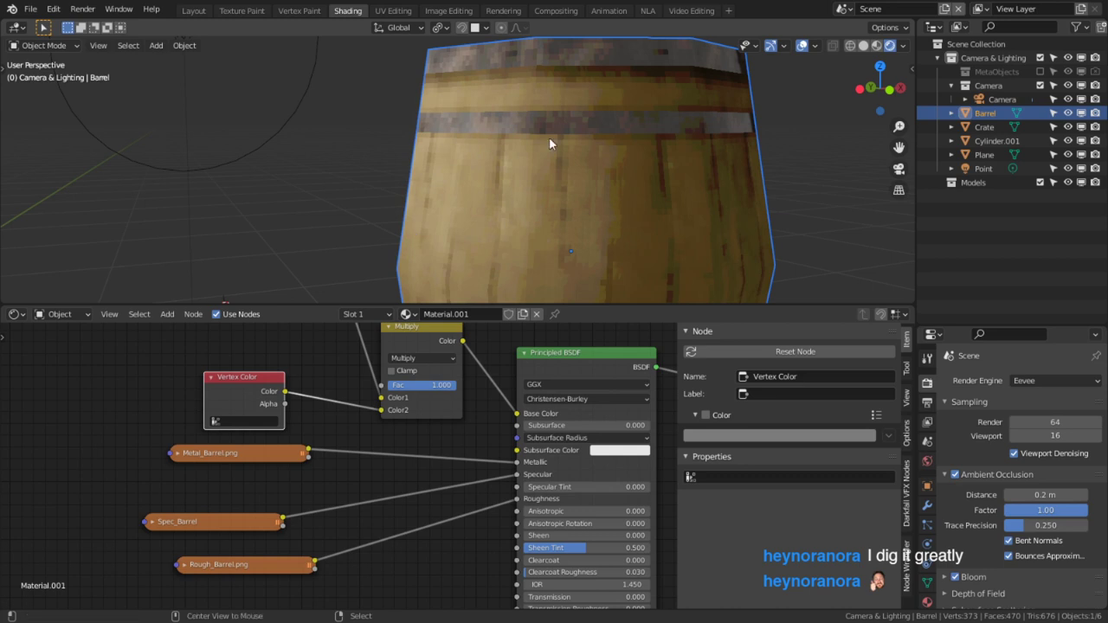
{"action": "scroll", "coordinate": [549, 139], "scroll_direction": "up", "scroll_amount": 4}
{"action": "middle_click_drag", "start_coordinate": [549, 138], "coordinate": [648, 154]}
{"action": "scroll", "coordinate": [224, 425], "scroll_direction": "up", "scroll_amount": 2}
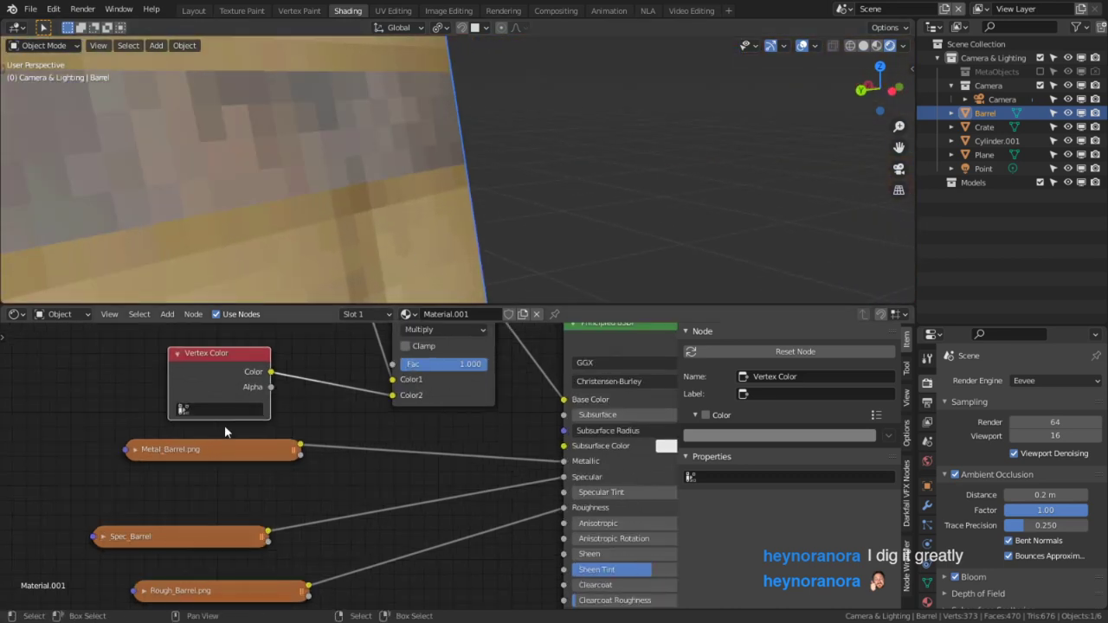
{"action": "left_click", "coordinate": [129, 455]}
{"action": "left_click", "coordinate": [136, 452]}
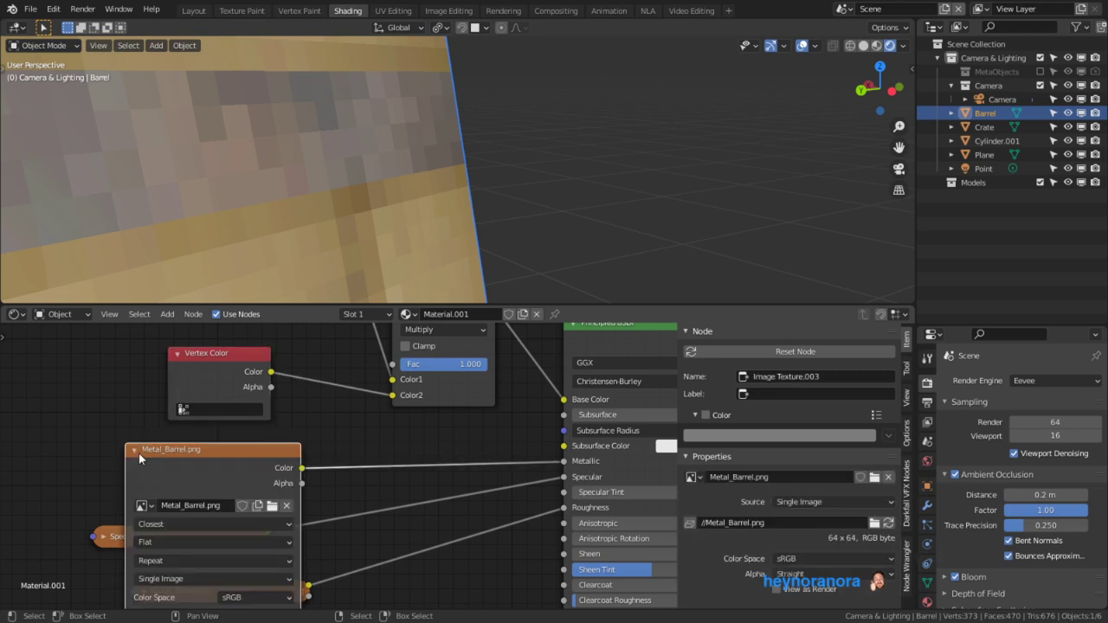
{"action": "left_click", "coordinate": [171, 522]}
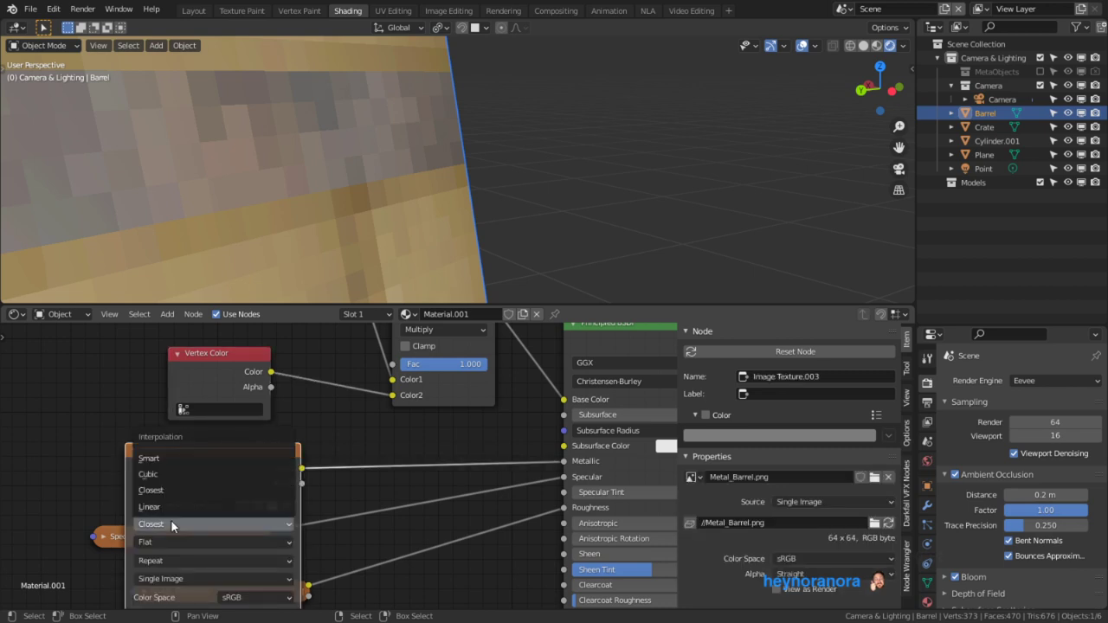
{"action": "mouse_move", "coordinate": [238, 285]}
{"action": "middle_mouse_down"}
{"action": "mouse_move", "coordinate": [279, 156]}
{"action": "mouse_move", "coordinate": [267, 217]}
{"action": "mouse_move", "coordinate": [123, 204]}
{"action": "mouse_move", "coordinate": [338, 192]}
{"action": "mouse_move", "coordinate": [292, 199]}
{"action": "mouse_move", "coordinate": [251, 286]}
{"action": "middle_mouse_up"}
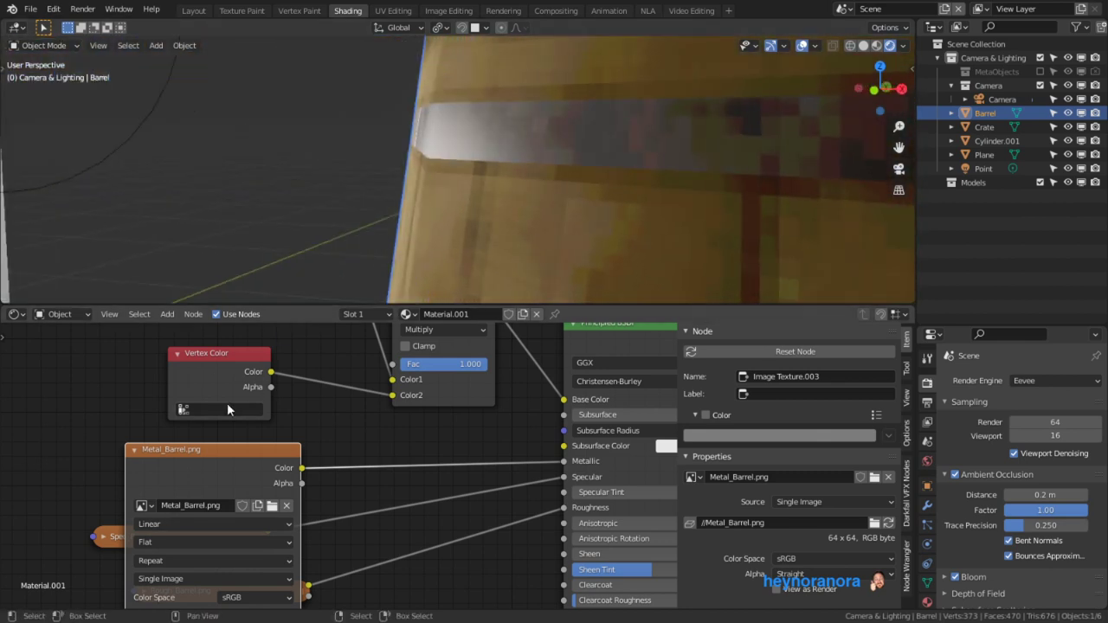
{"action": "left_click", "coordinate": [184, 522]}
{"action": "left_click", "coordinate": [184, 505]}
{"action": "middle_click_drag", "start_coordinate": [487, 204], "coordinate": [407, 225]}
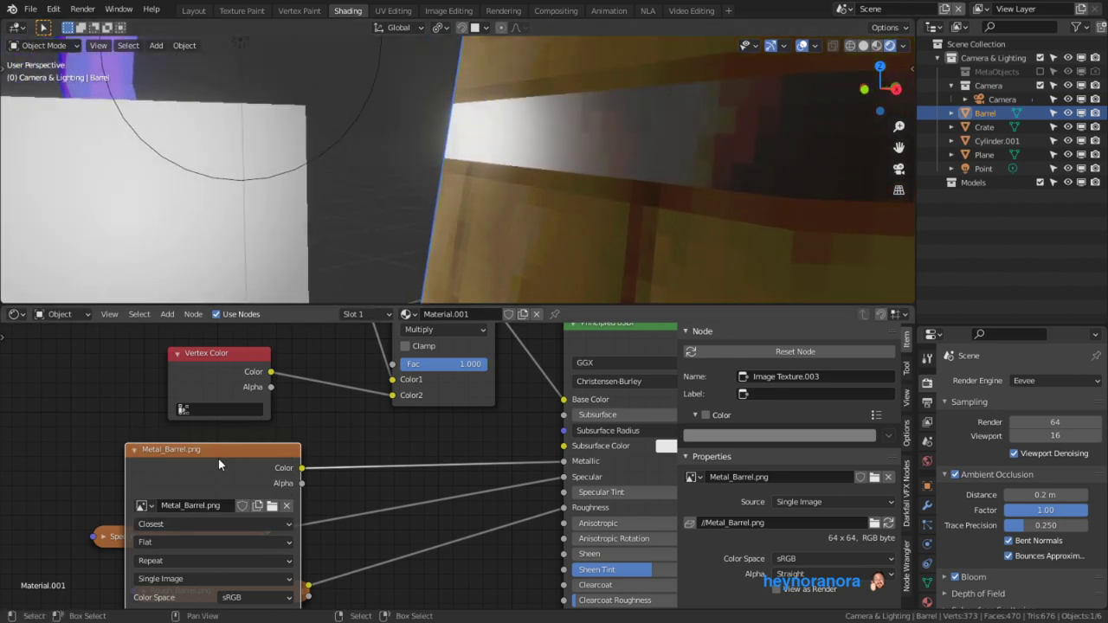
Collapse the Metal_Barrel and Spec_Barrel nodes and place them close together below the Vertex Color node
{"action": "left_click_drag", "start_coordinate": [219, 461], "coordinate": [234, 448]}
{"action": "key", "text": "h"}
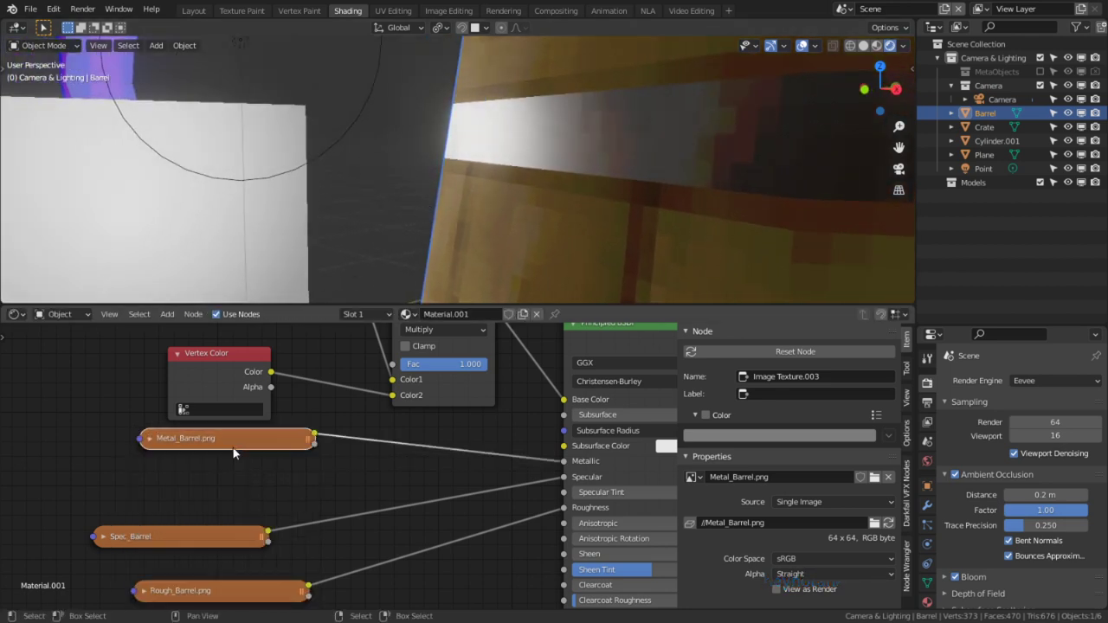
{"action": "left_click", "coordinate": [109, 539]}
{"action": "key", "text": "h"}
{"action": "left_click_drag", "start_coordinate": [185, 529], "coordinate": [195, 447]}
{"action": "left_click", "coordinate": [115, 454]}
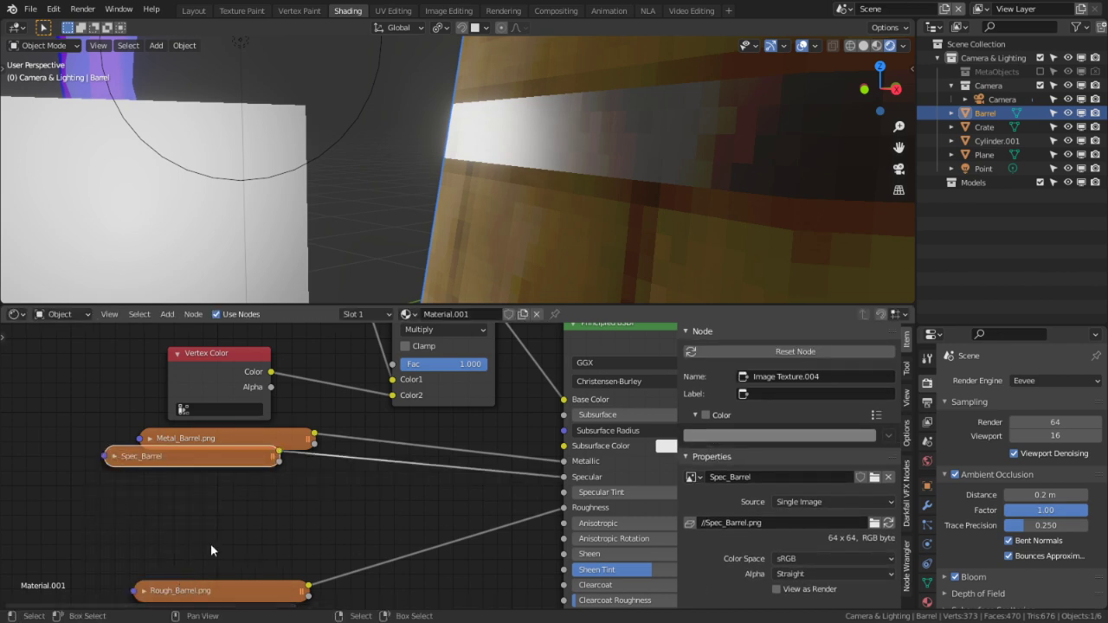
Reposition the Rough_Barrel node slightly below the other texture nodes and leave it collapsed
{"action": "middle_click_drag", "start_coordinate": [210, 545], "coordinate": [240, 496]}
{"action": "left_click", "coordinate": [174, 540]}
{"action": "middle_click_drag", "start_coordinate": [175, 543], "coordinate": [288, 482]}
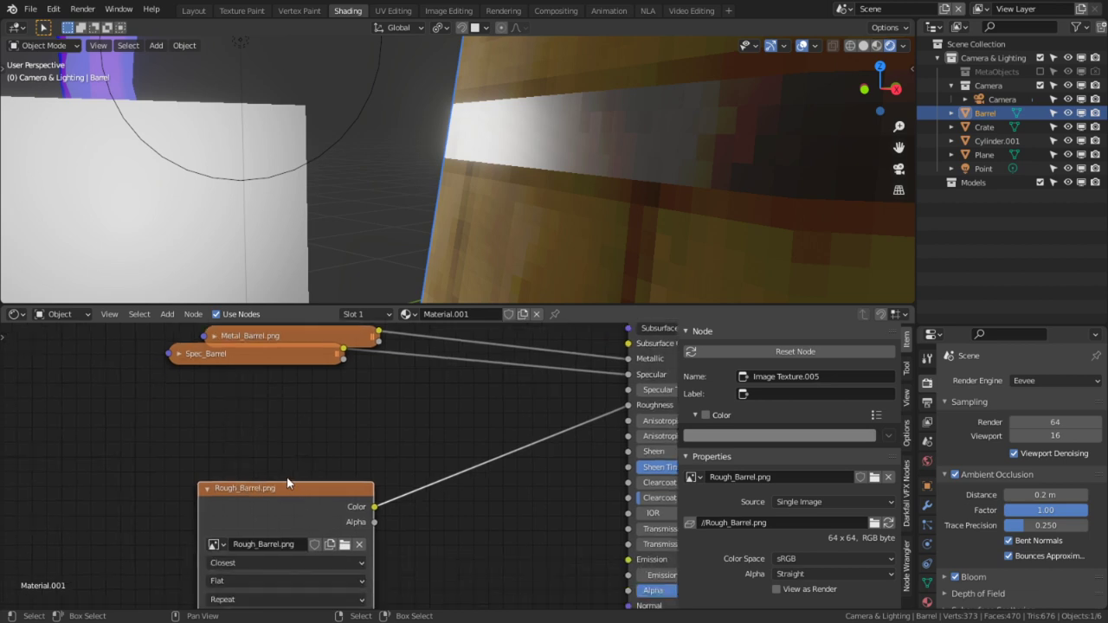
{"action": "mouse_move", "coordinate": [218, 489]}
{"action": "left_mouse_down"}
{"action": "mouse_move", "coordinate": [218, 431]}
{"action": "mouse_move", "coordinate": [213, 505]}
{"action": "left_mouse_up"}
{"action": "key", "text": "h"}
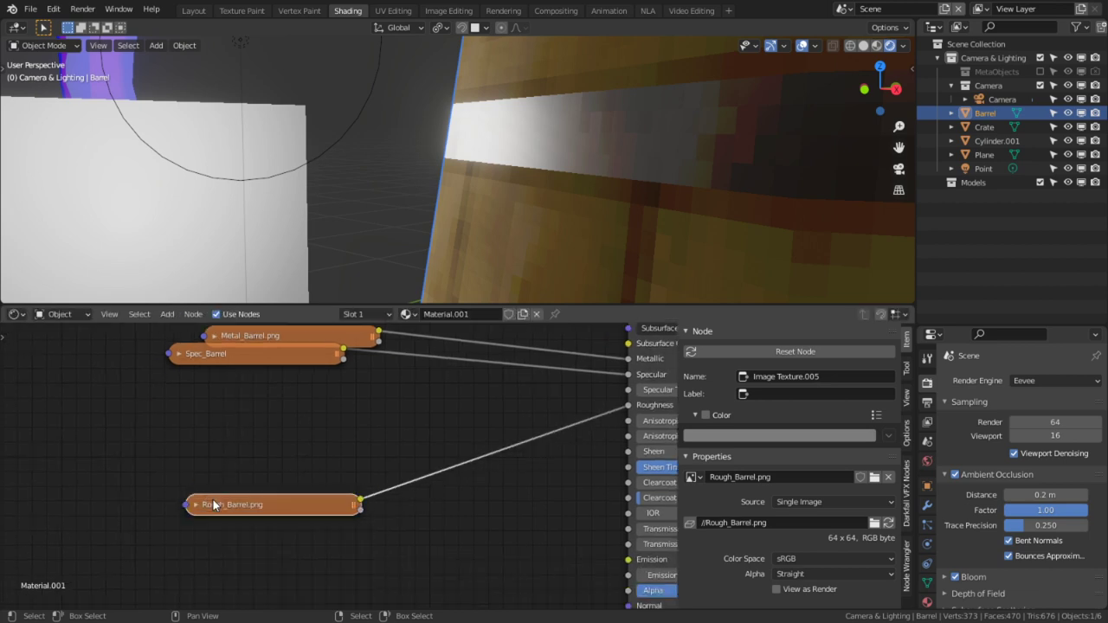
Collapse the Multiply node in the maximized node editor, restore the split layout, and save the file
{"action": "middle_click_drag", "start_coordinate": [311, 398], "coordinate": [296, 525]}
{"action": "key", "text": "ctrl+space"}
{"action": "scroll", "coordinate": [333, 499], "scroll_direction": "down", "scroll_amount": 2}
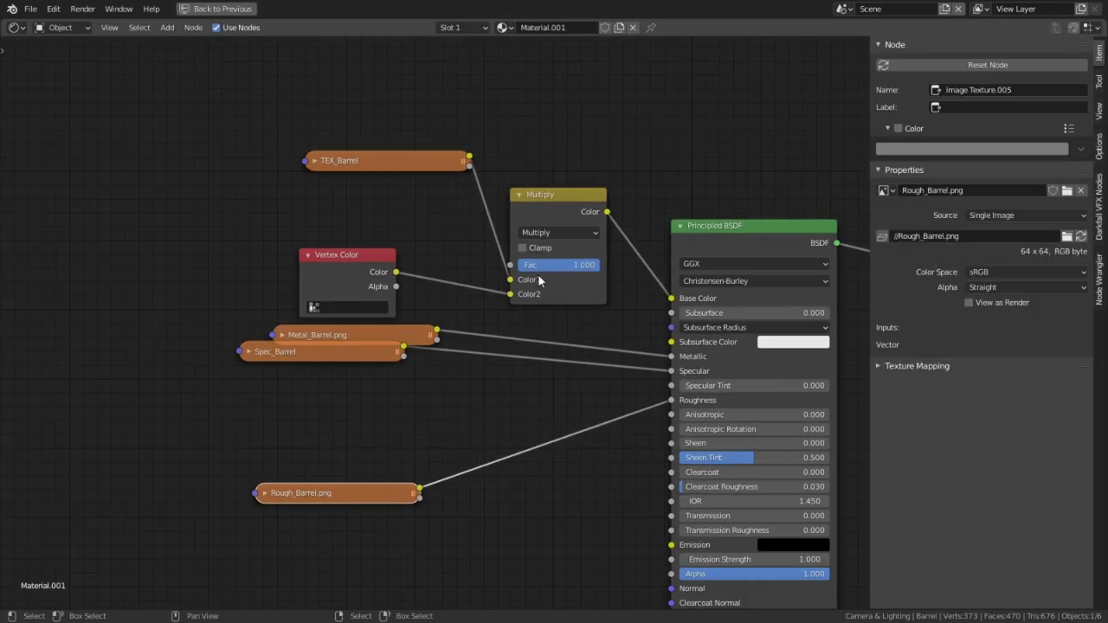
{"action": "left_click", "coordinate": [557, 222]}
{"action": "key", "text": "h"}
{"action": "scroll", "coordinate": [556, 225], "scroll_direction": "down", "scroll_amount": 2}
{"action": "key", "text": "ctrl+space"}
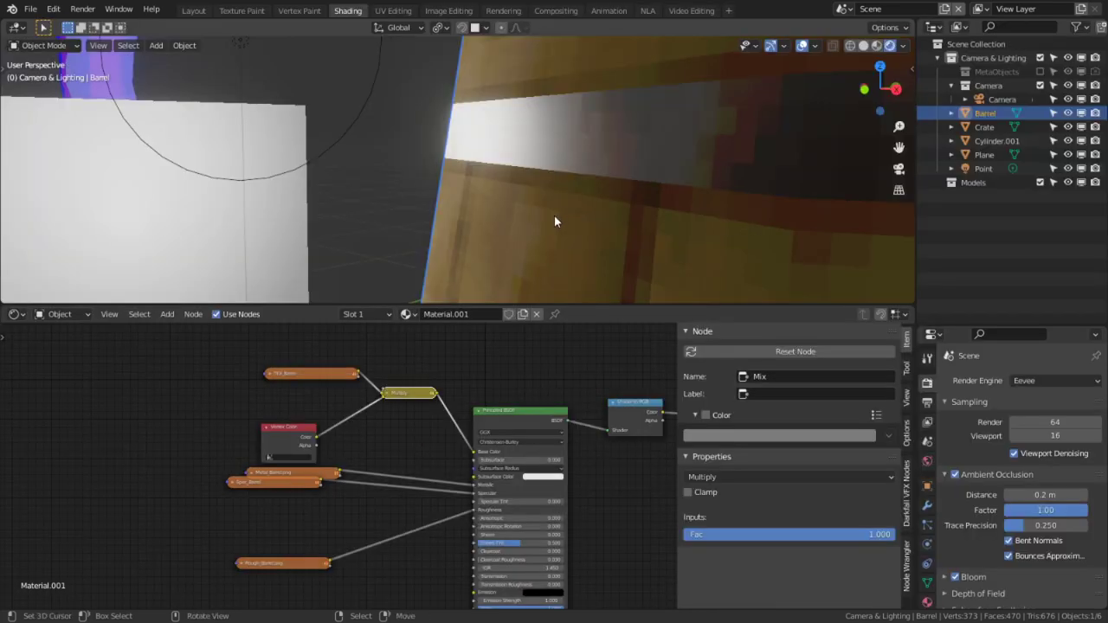
{"action": "key", "text": "ctrl+s"}
Examine the finished barrel beside the crate, and the Shader to RGB and texture color nodes after the Principled BSDF
{"action": "middle_click_drag", "start_coordinate": [555, 217], "coordinate": [532, 223]}
{"action": "scroll", "coordinate": [532, 226], "scroll_direction": "down", "scroll_amount": 1}
{"action": "middle_click_drag", "start_coordinate": [559, 168], "coordinate": [434, 167]}
{"action": "scroll", "coordinate": [435, 167], "scroll_direction": "down", "scroll_amount": 2}
{"action": "middle_click_drag", "start_coordinate": [407, 211], "coordinate": [565, 230]}
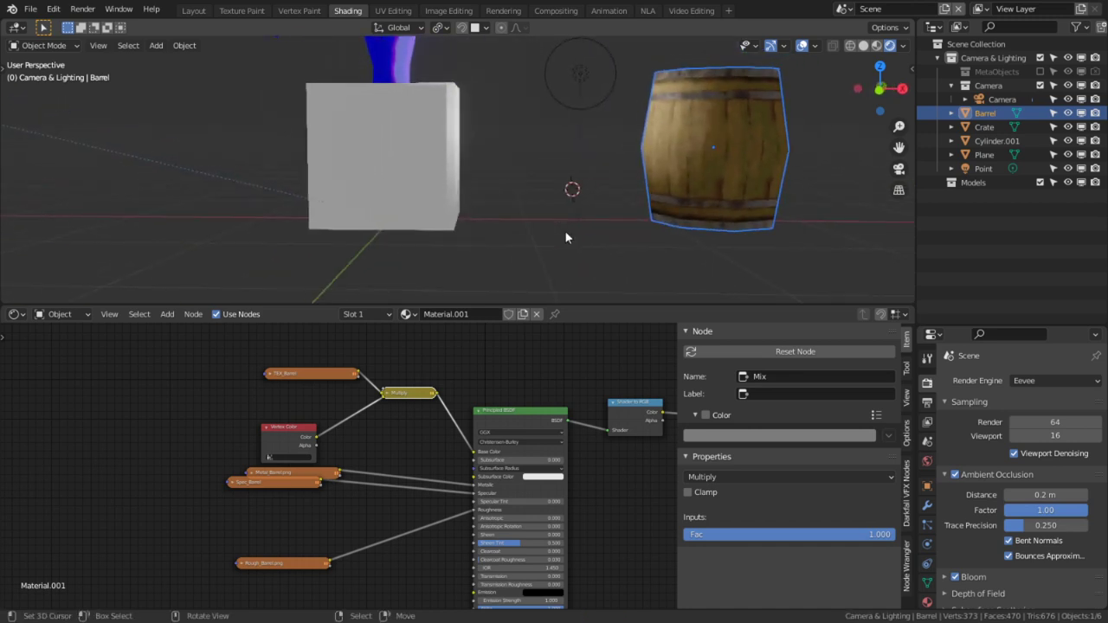
{"action": "scroll", "coordinate": [545, 407], "scroll_direction": "up", "scroll_amount": 2}
{"action": "middle_click_drag", "start_coordinate": [520, 429], "coordinate": [357, 416]}
{"action": "scroll", "coordinate": [489, 457], "scroll_direction": "up", "scroll_amount": 1}
{"action": "middle_click_drag", "start_coordinate": [518, 460], "coordinate": [285, 448]}
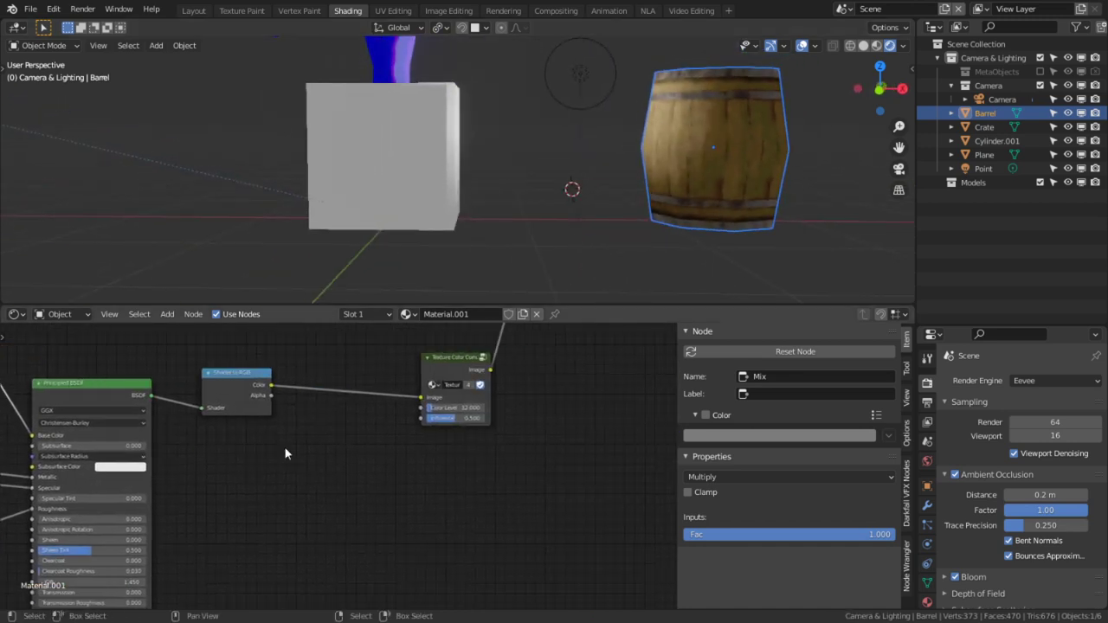
{"action": "scroll", "coordinate": [367, 458], "scroll_direction": "up", "scroll_amount": 1}
{"action": "scroll", "coordinate": [435, 450], "scroll_direction": "up", "scroll_amount": 1}
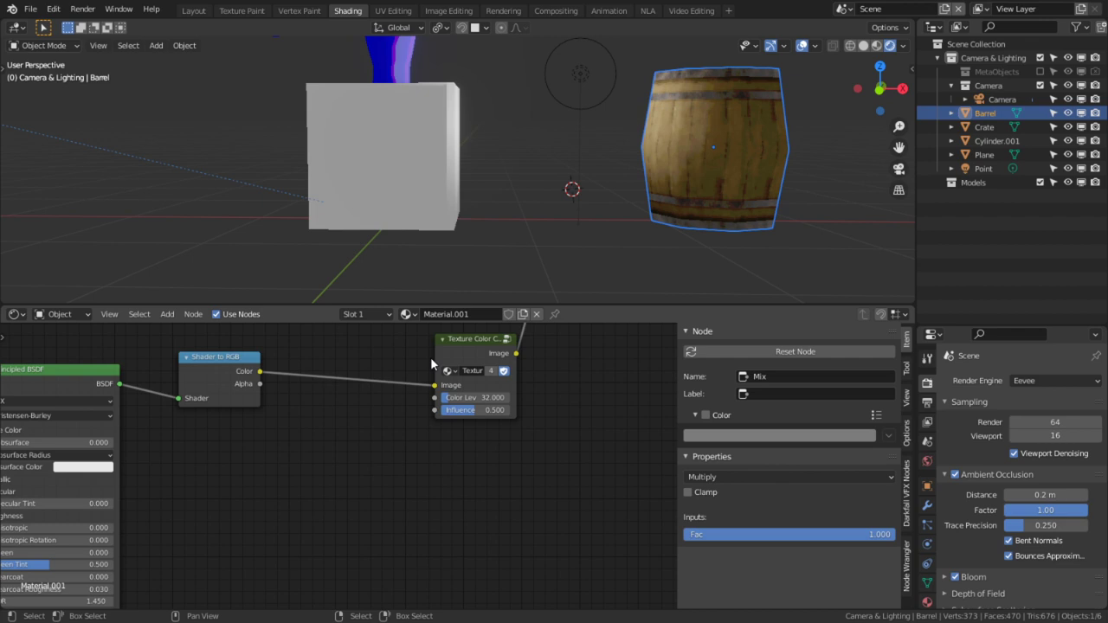
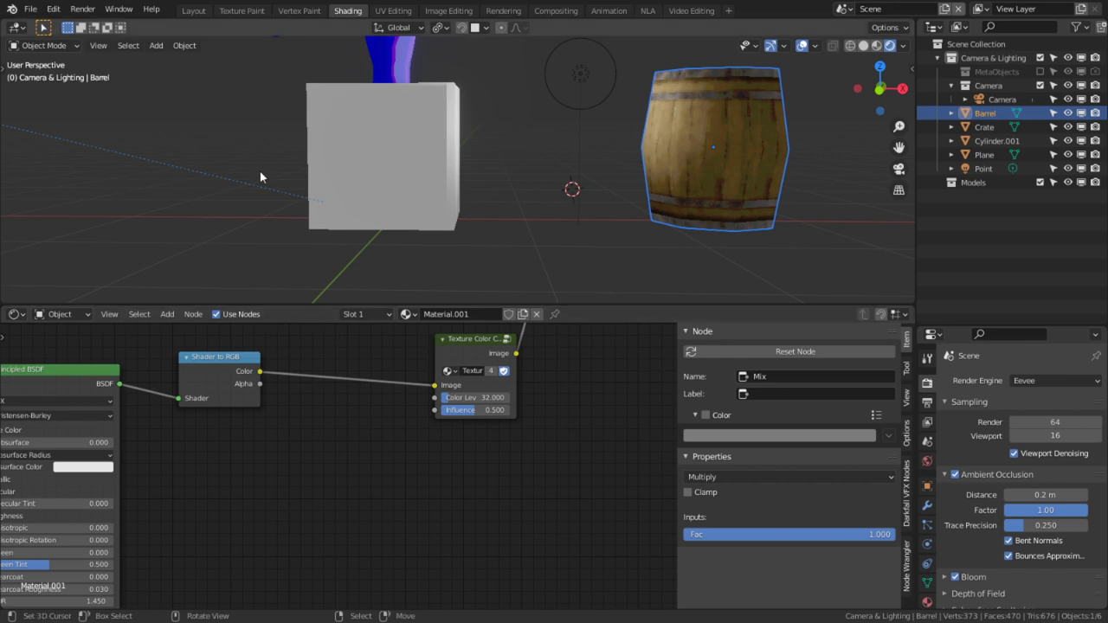
Move the crate about 0.85 m along the global X axis, closer to the barrel
{"action": "left_click", "coordinate": [348, 179]}
{"action": "middle_click_drag", "start_coordinate": [540, 149], "coordinate": [375, 235]}
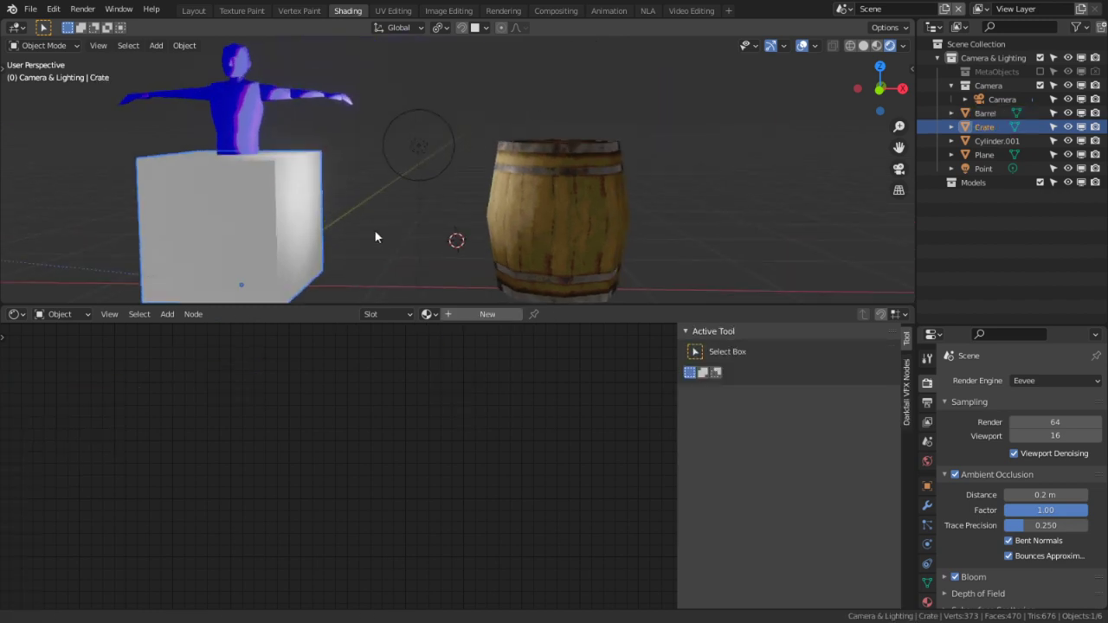
{"action": "key", "text": "g"}
{"action": "key", "text": "x"}
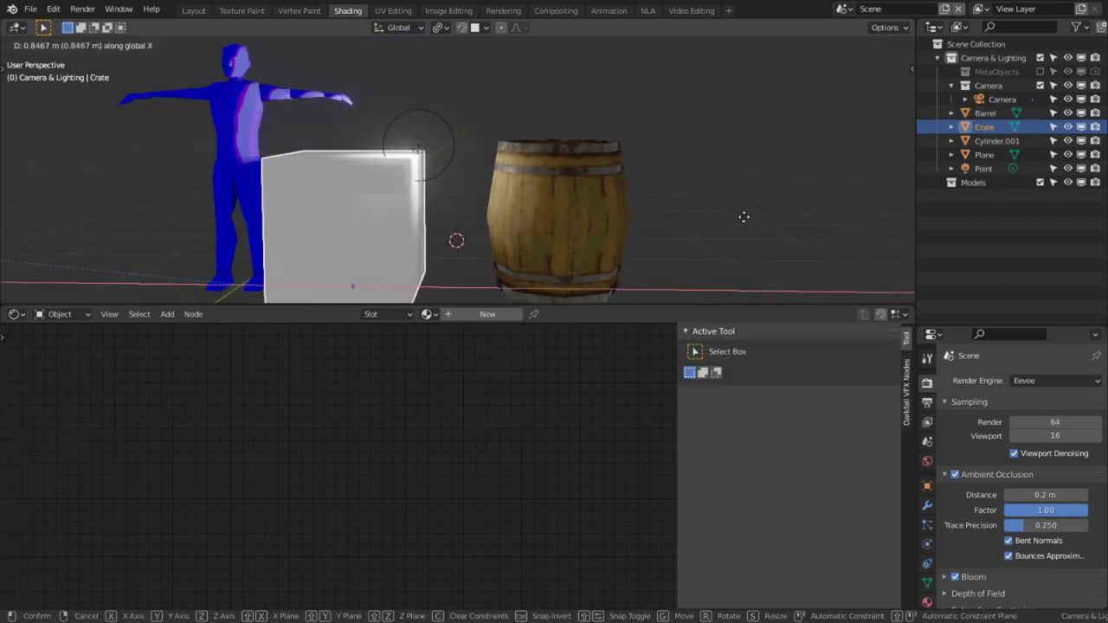
{"action": "left_click", "coordinate": [638, 208]}
{"action": "scroll", "coordinate": [372, 203], "scroll_direction": "up", "scroll_amount": 1}
{"action": "middle_click_drag", "start_coordinate": [388, 203], "coordinate": [560, 128], "text": "shift"}
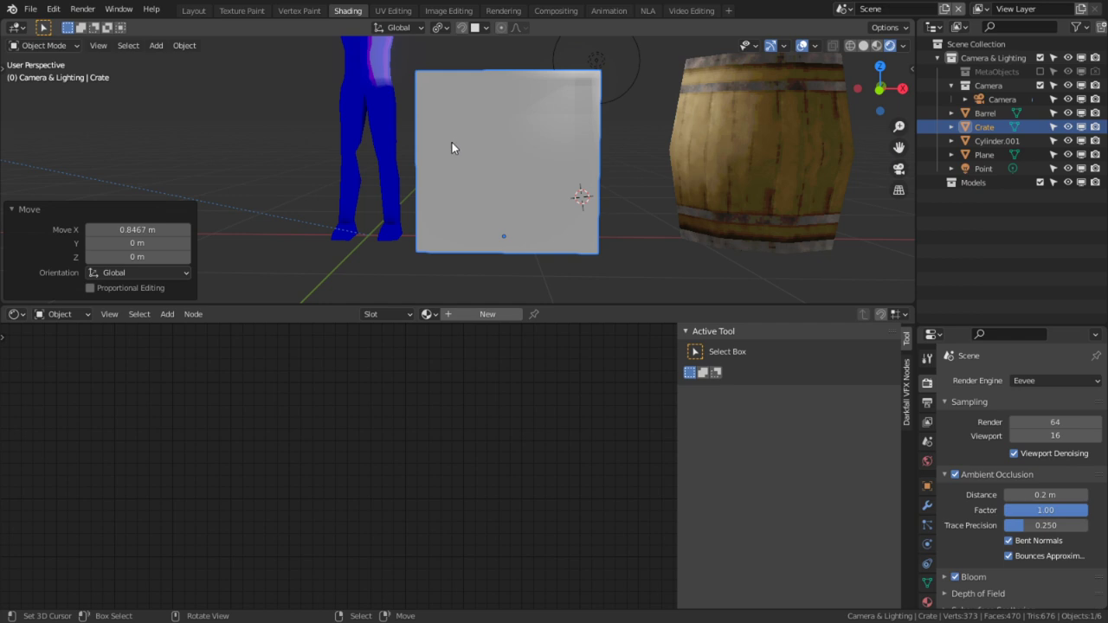
Enter Edit Mode on the crate and select all of its linked faces
{"action": "middle_click_drag", "start_coordinate": [452, 147], "coordinate": [450, 178]}
{"action": "key", "text": "Tab"}
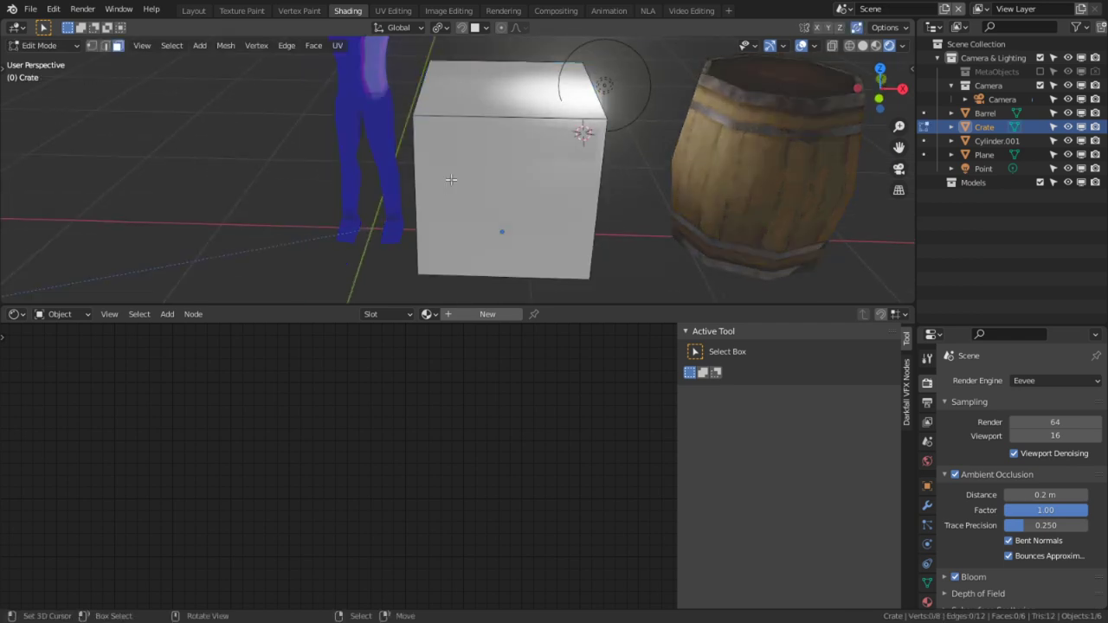
{"action": "left_click", "coordinate": [535, 82]}
{"action": "key", "text": "a"}
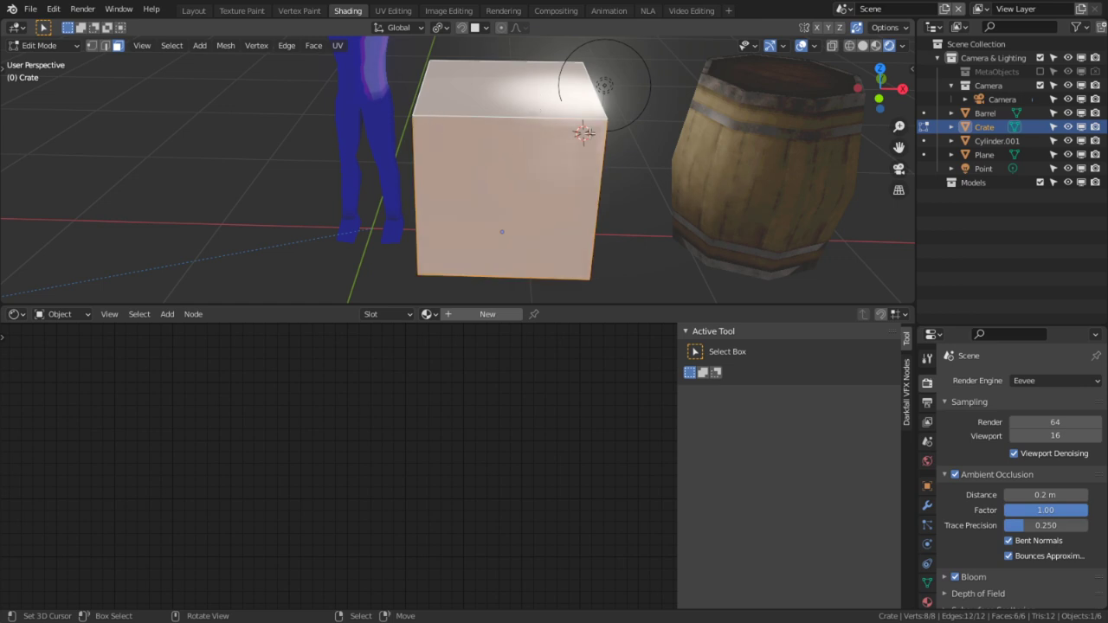
{"action": "scroll", "coordinate": [589, 133], "scroll_direction": "up", "scroll_amount": 3}
{"action": "middle_click_drag", "start_coordinate": [710, 90], "coordinate": [567, 171], "text": "shift"}
{"action": "right_click", "coordinate": [535, 132]}
{"action": "scroll", "coordinate": [566, 184], "scroll_direction": "down", "scroll_amount": 3}
{"action": "right_click", "coordinate": [511, 174]}
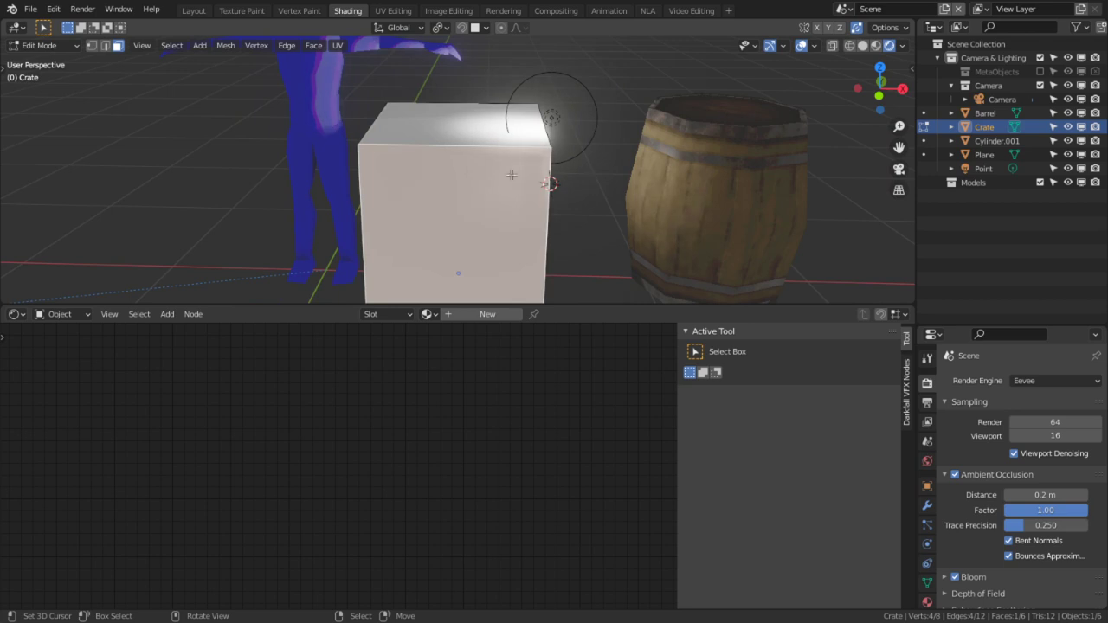
{"action": "key", "text": "l"}
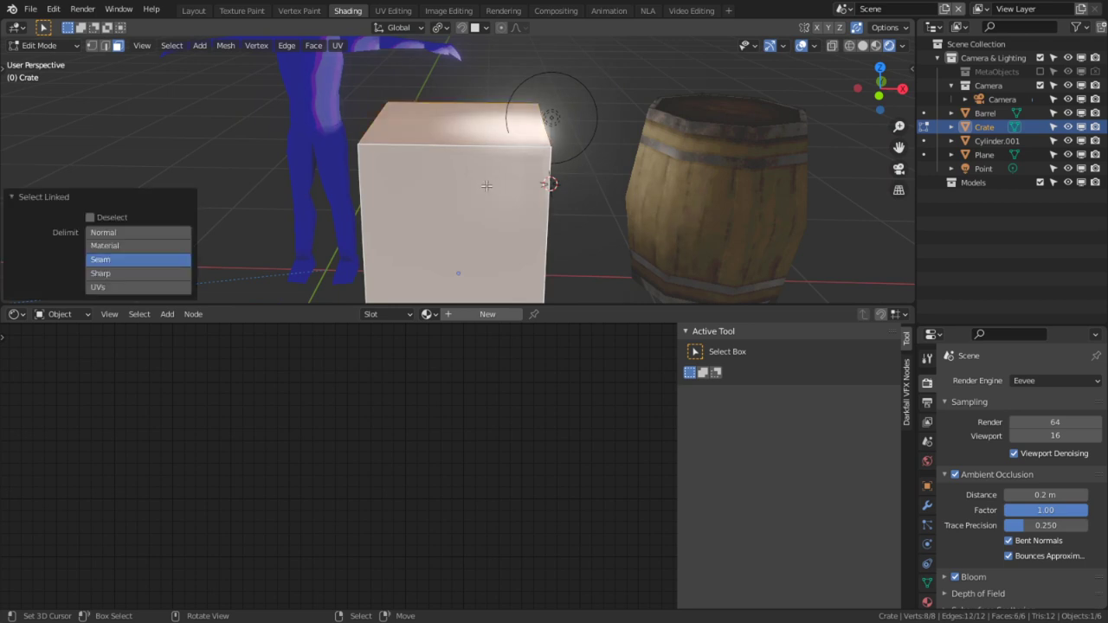
Isolate the crate in local view, maximize the viewport, and switch to Material Preview shading
{"action": "key", "text": "KP_Divide"}
{"action": "key", "text": "ctrl+space"}
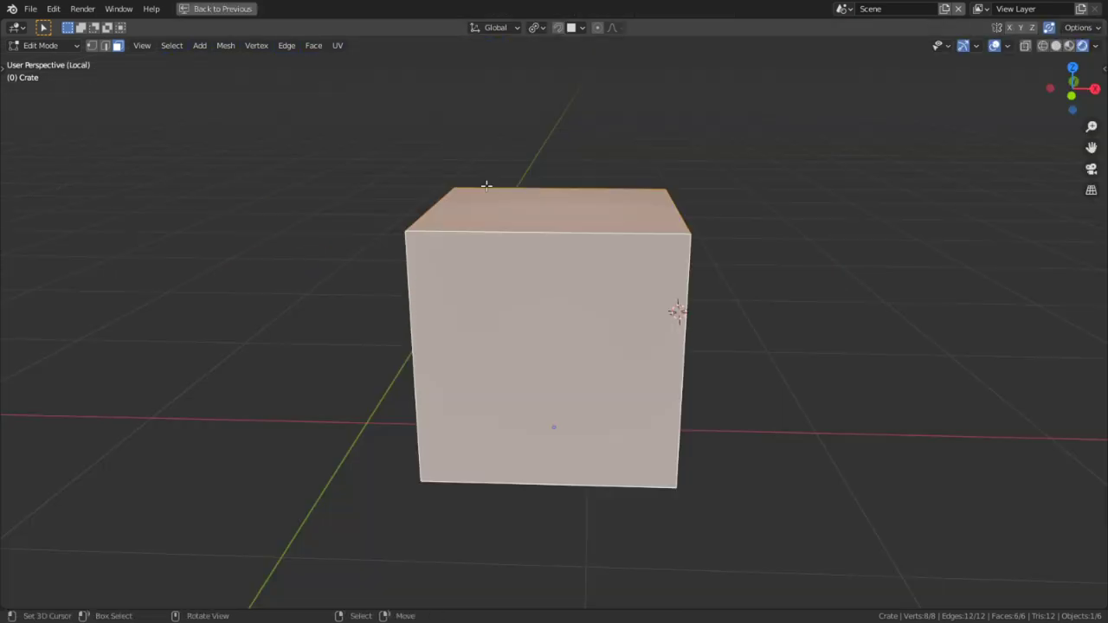
{"action": "left_click", "coordinate": [526, 301]}
{"action": "left_click", "coordinate": [1069, 45]}
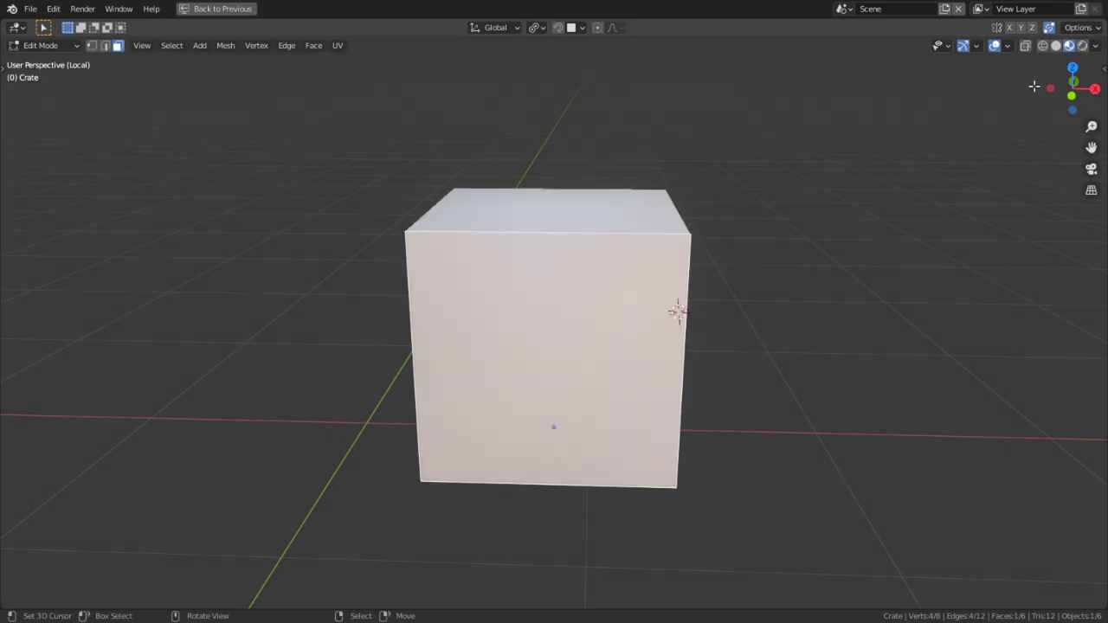
Try triangulating the crate's side faces, cancel an inset on them, and undo the triangulation
{"action": "middle_click_drag", "start_coordinate": [643, 291], "coordinate": [571, 310]}
{"action": "key", "text": "a"}
{"action": "key", "text": "ctrl+t"}
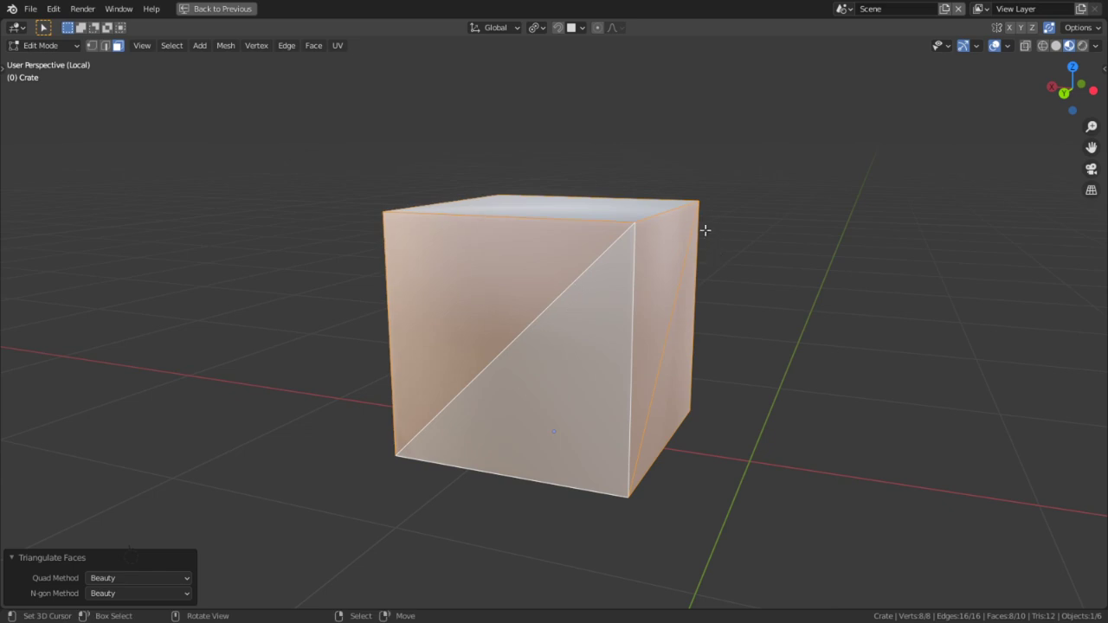
{"action": "key", "text": "i"}
{"action": "key", "text": "Escape"}
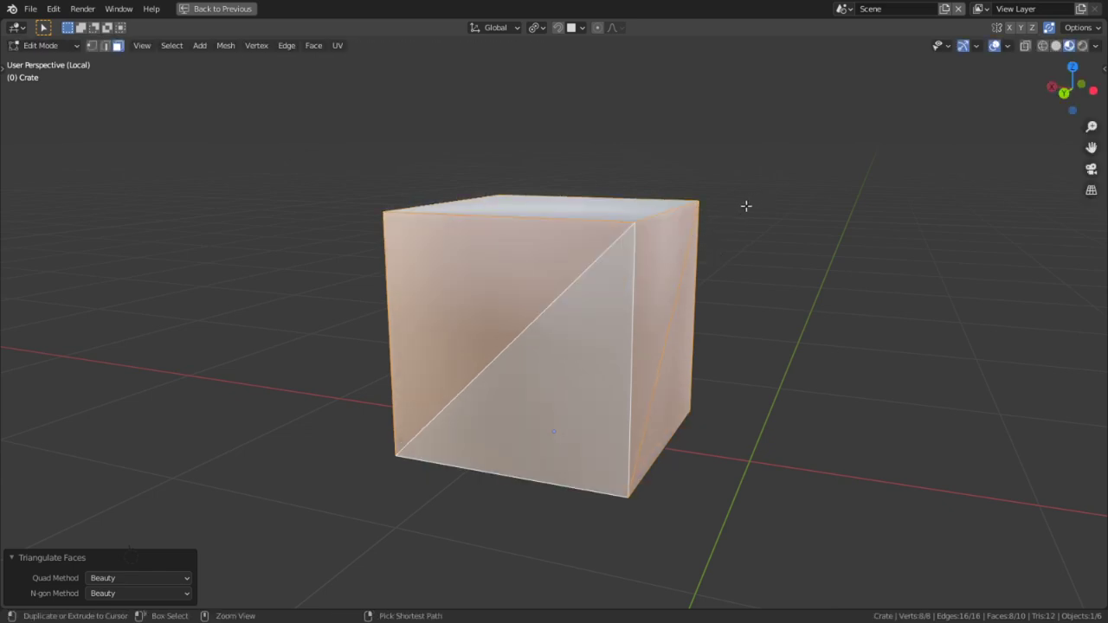
{"action": "key", "text": "ctrl+z"}
{"action": "key", "text": "ctrl"}
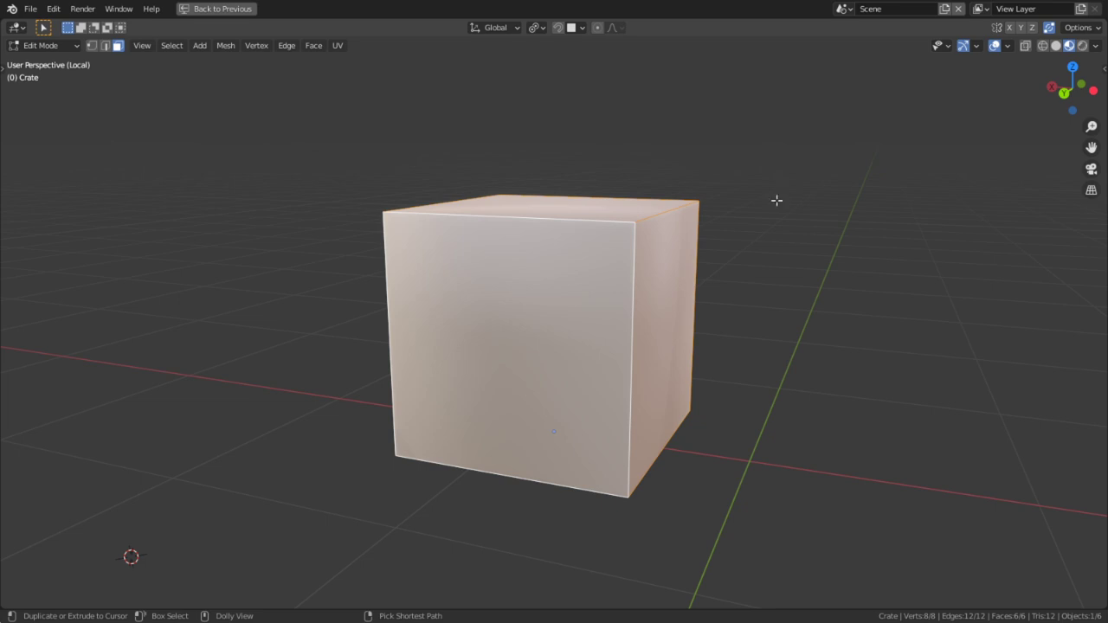
Triangulate the ring of side faces again, inspect the diagonals with everything selected, and undo back to the plain cube
{"action": "right_click", "coordinate": [654, 279], "text": "alt"}
{"action": "key", "text": "ctrl+t"}
{"action": "key", "text": "ctrl+g"}
{"action": "key", "text": "alt+a"}
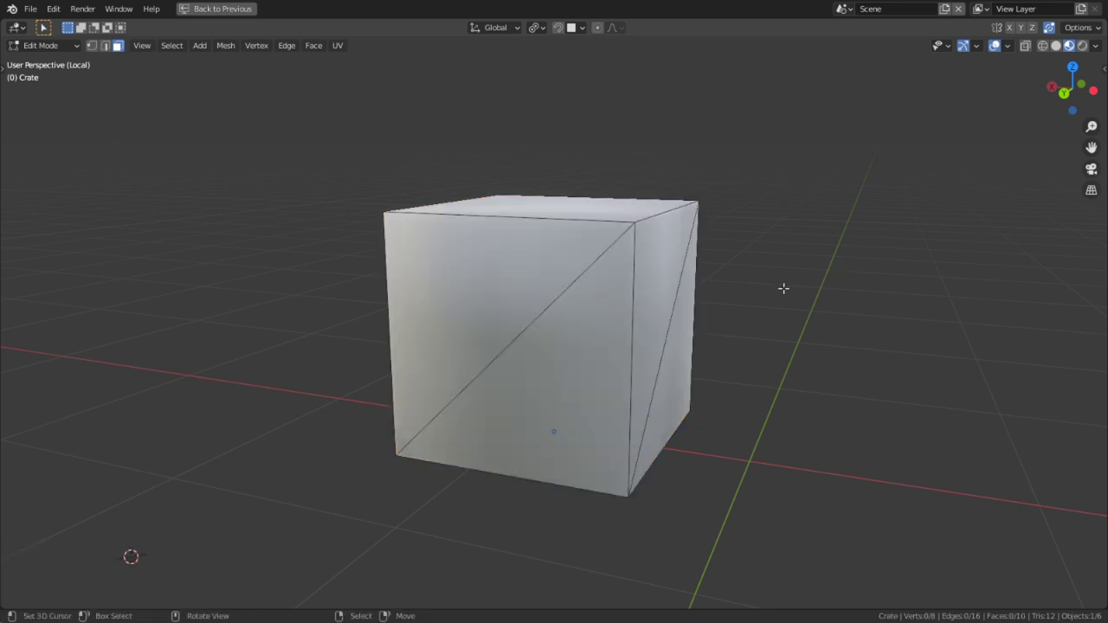
{"action": "key", "text": "a"}
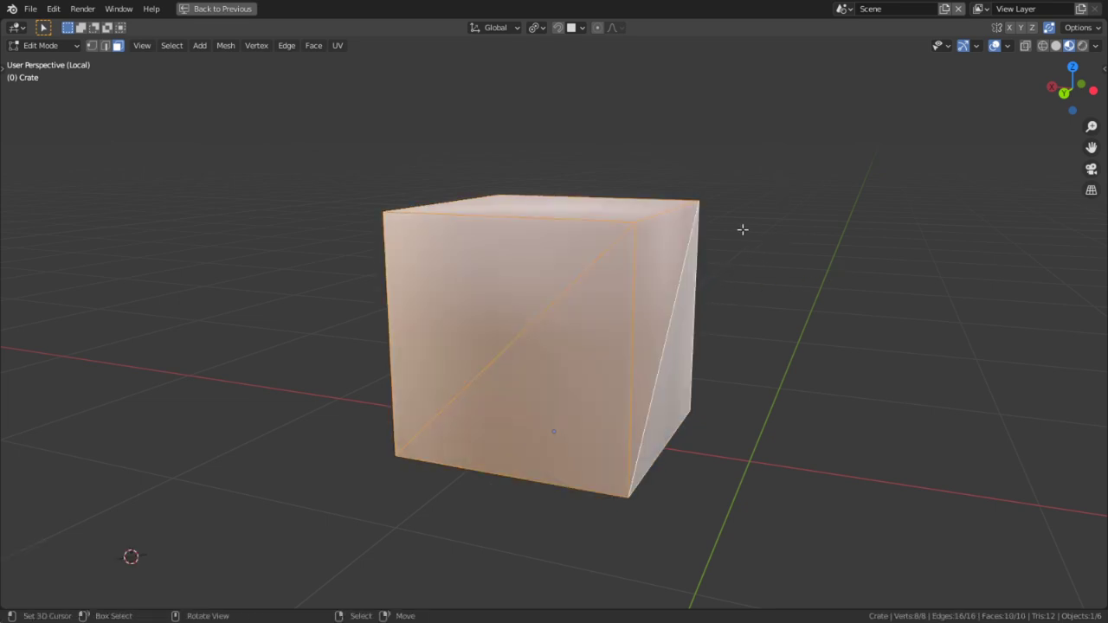
{"action": "left_click", "coordinate": [608, 240]}
{"action": "middle_click_drag", "start_coordinate": [609, 240], "coordinate": [630, 405]}
{"action": "key", "text": "ctrl+z"}
{"action": "key", "text": "ctrl+z"}
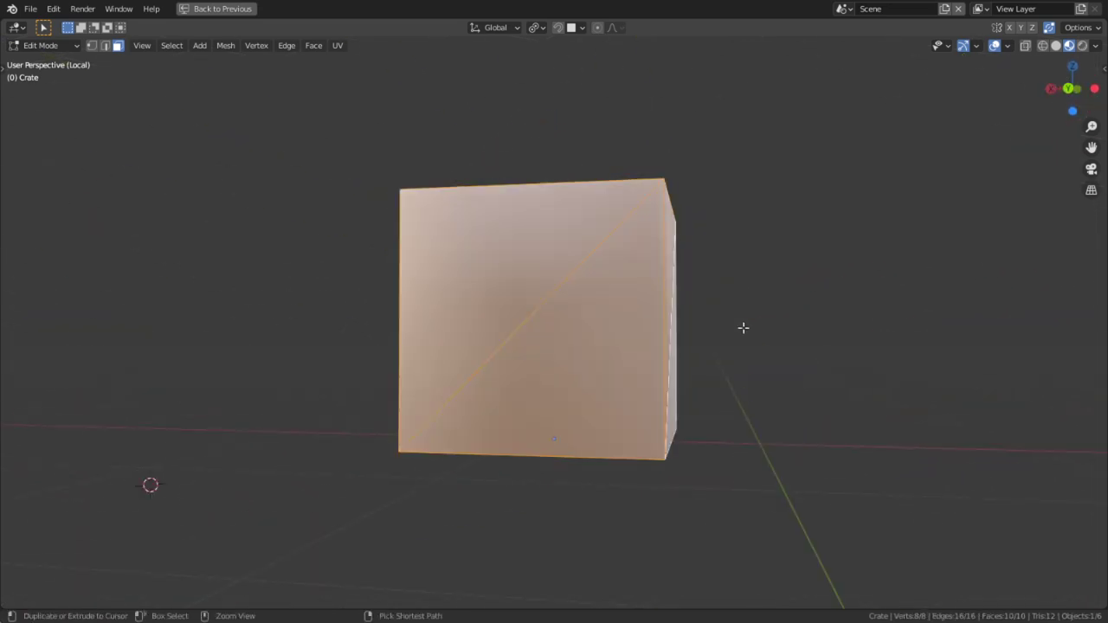
{"action": "key", "text": "ctrl+z"}
{"action": "key", "text": "ctrl+z"}
{"action": "key", "text": "ctrl+z"}
{"action": "key", "text": "ctrl+z"}
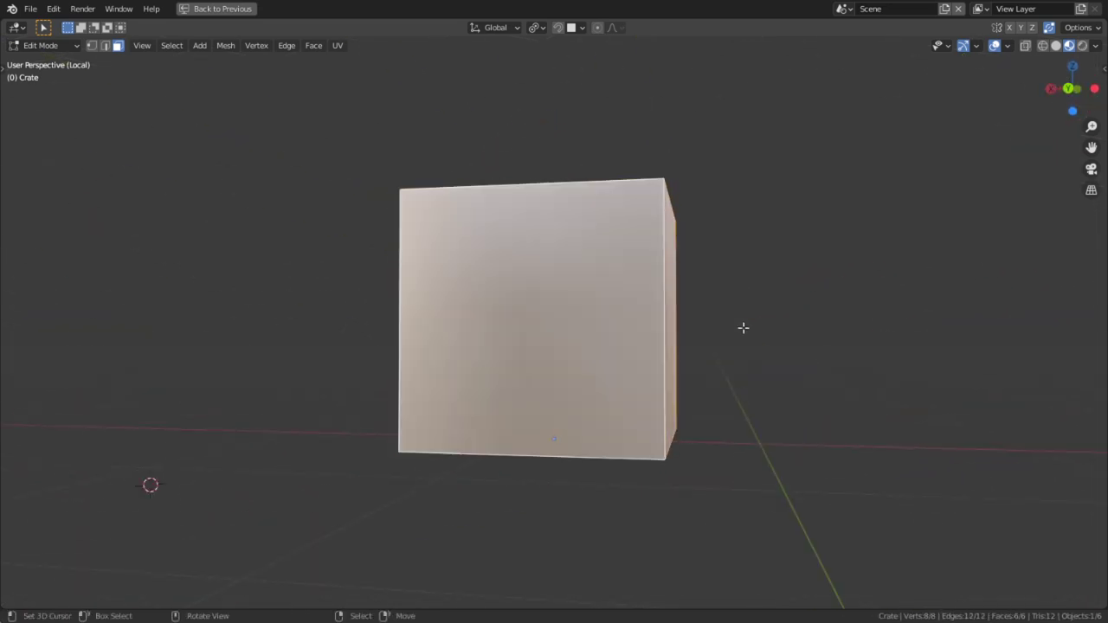
Inset all six cube faces individually with a thickness of about 0.0692 m
{"action": "middle_click_drag", "start_coordinate": [743, 327], "coordinate": [719, 352]}
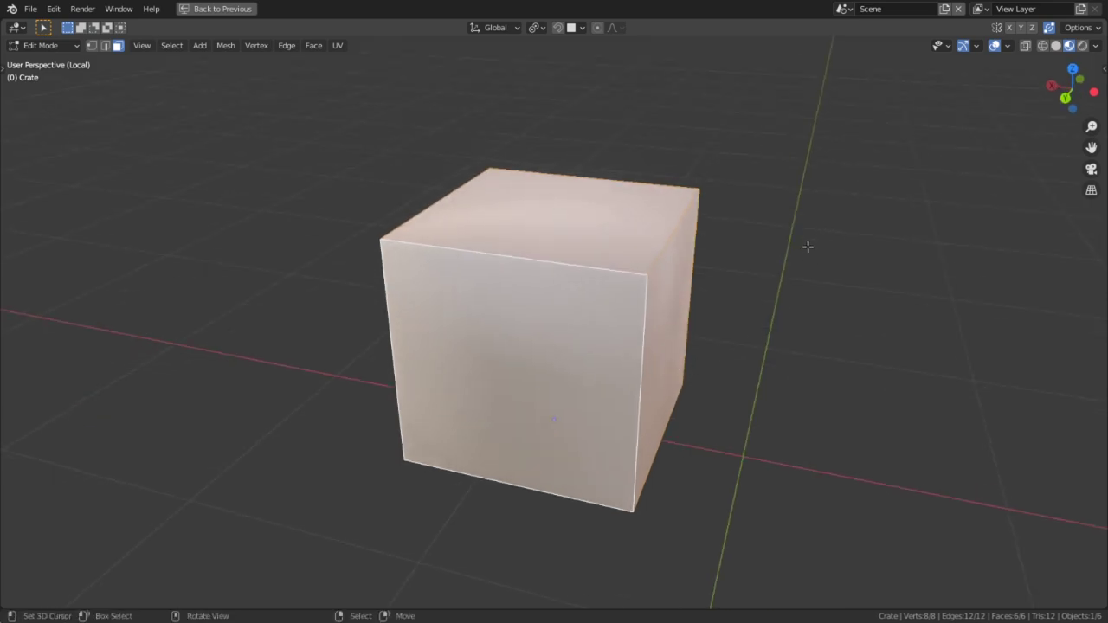
{"action": "key", "text": "i"}
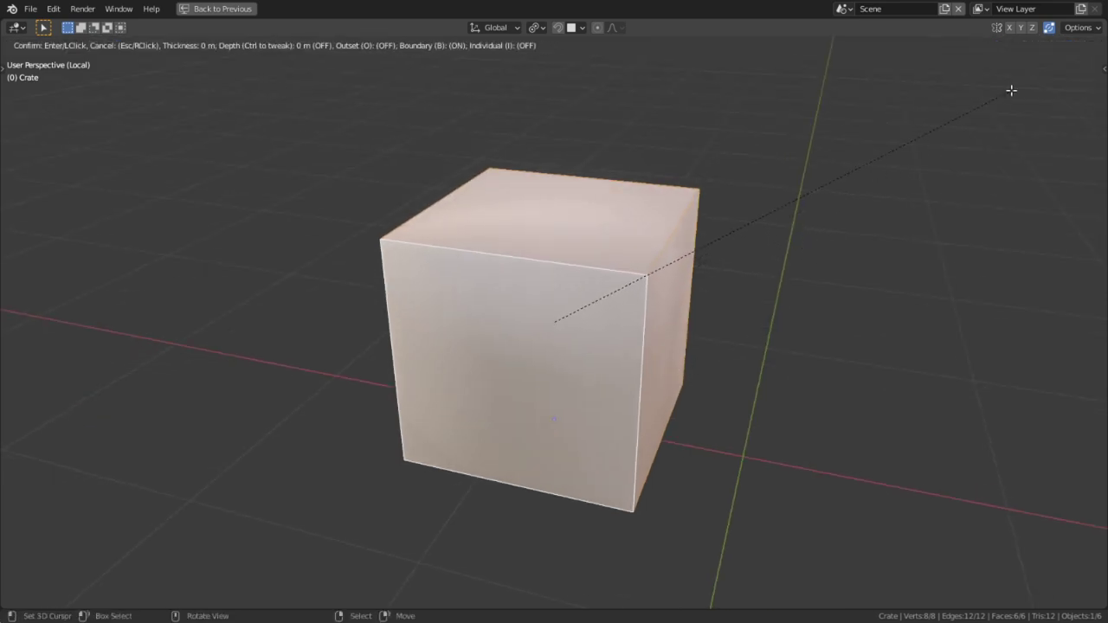
{"action": "left_click", "coordinate": [699, 246]}
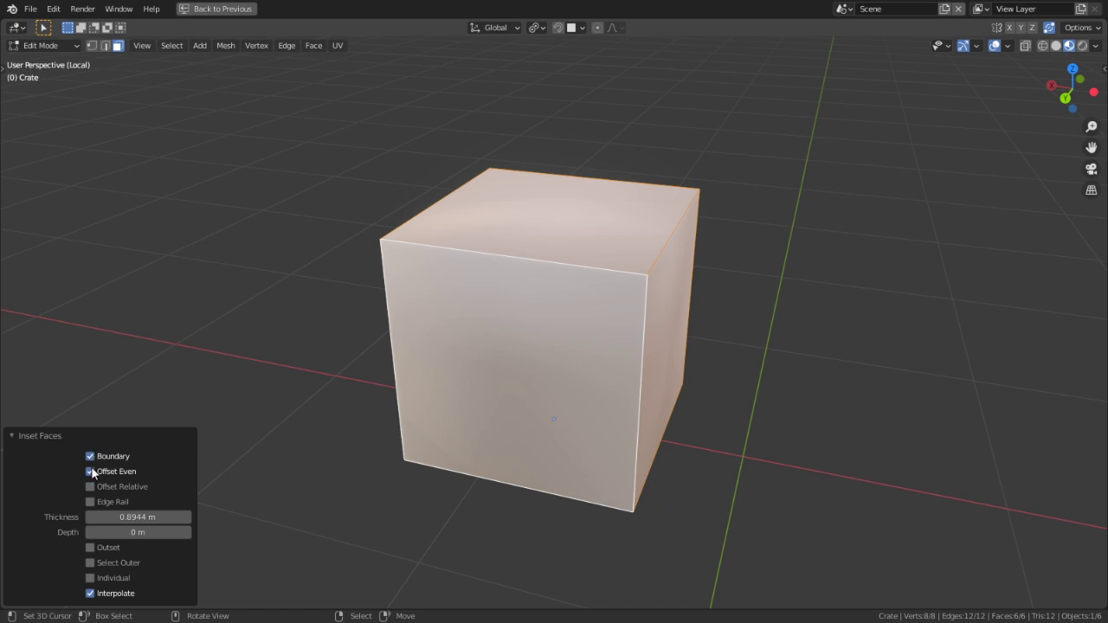
{"action": "left_click", "coordinate": [90, 578]}
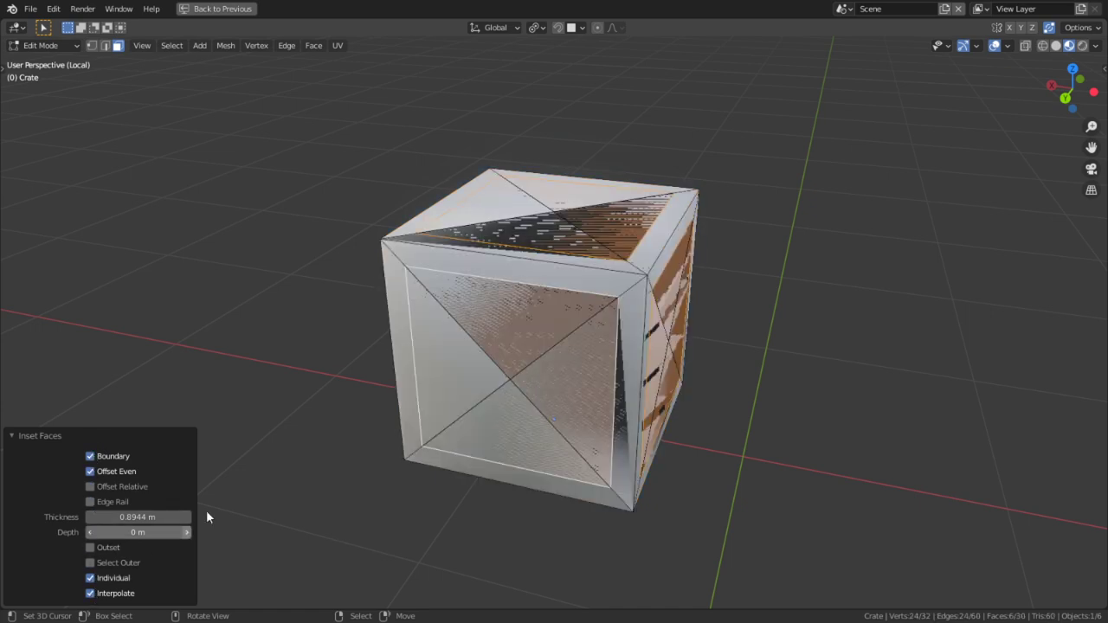
{"action": "left_click_drag", "start_coordinate": [139, 516], "coordinate": [165, 517]}
{"action": "left_click", "coordinate": [139, 517]}
{"action": "type", "text": "0"}
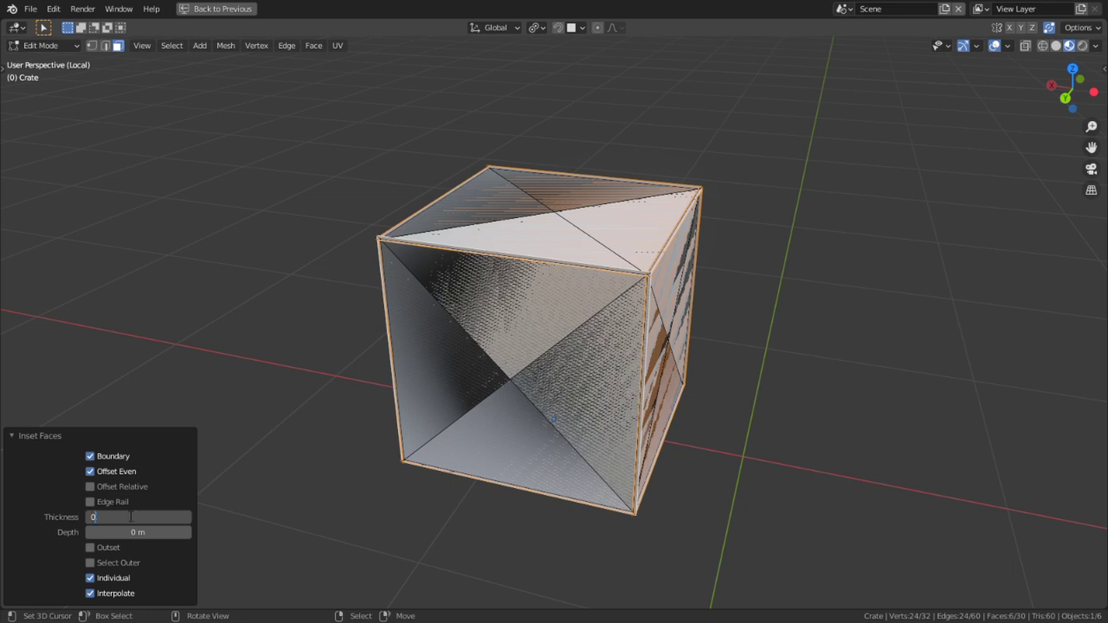
{"action": "key", "text": "Return"}
{"action": "left_click_drag", "start_coordinate": [130, 517], "coordinate": [146, 516]}
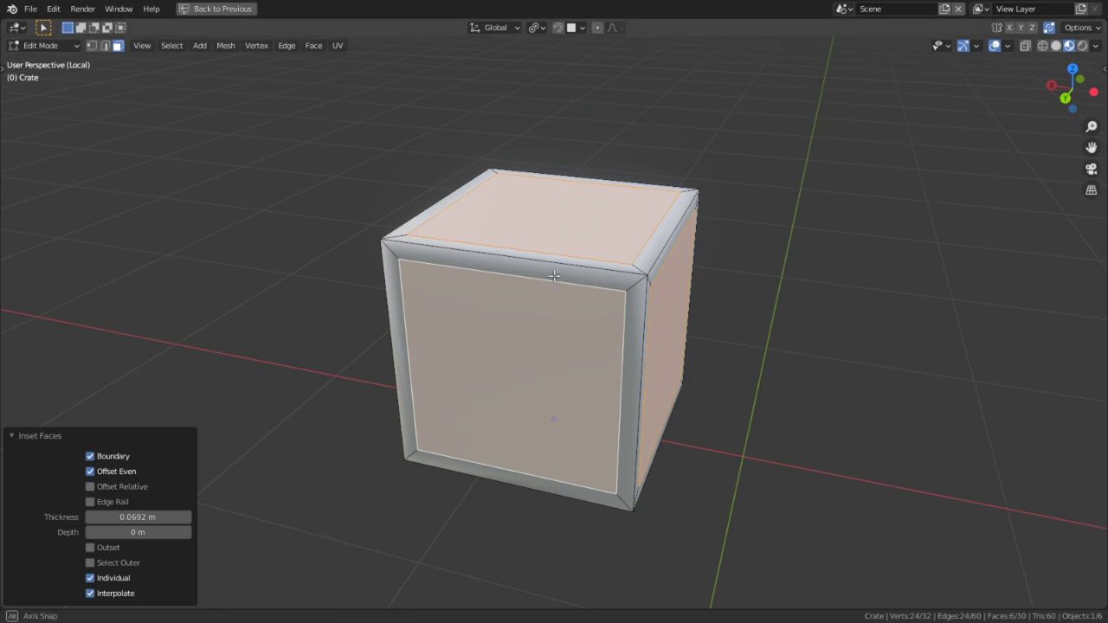
Try a second individual inset that pushes the six inner panels inward, and undo it
{"action": "scroll", "coordinate": [609, 208], "scroll_direction": "up", "scroll_amount": 5}
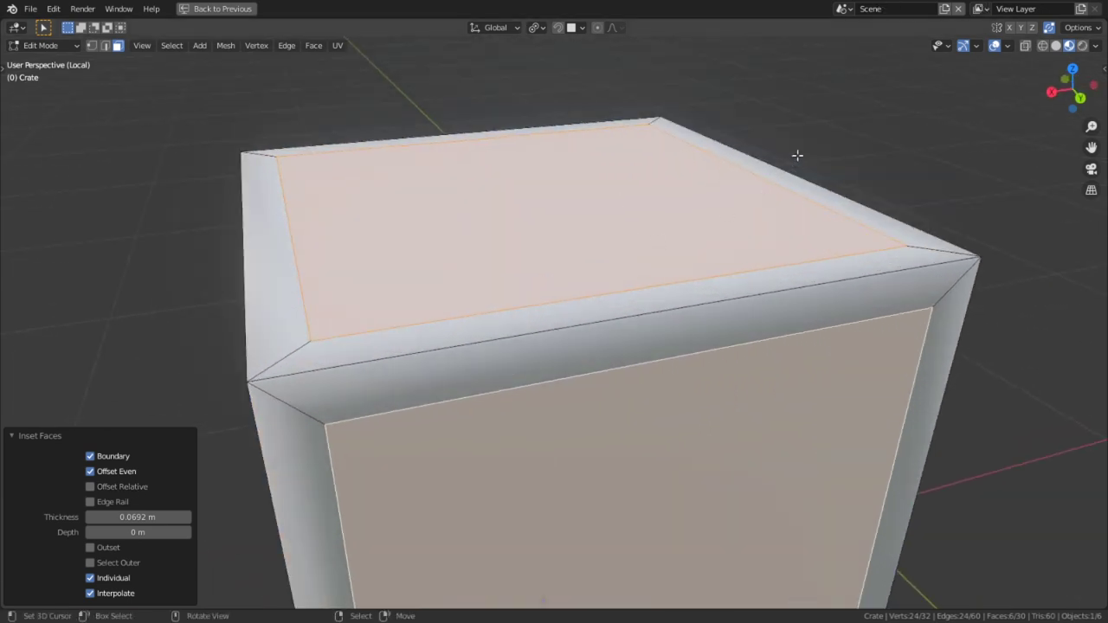
{"action": "key", "text": "i"}
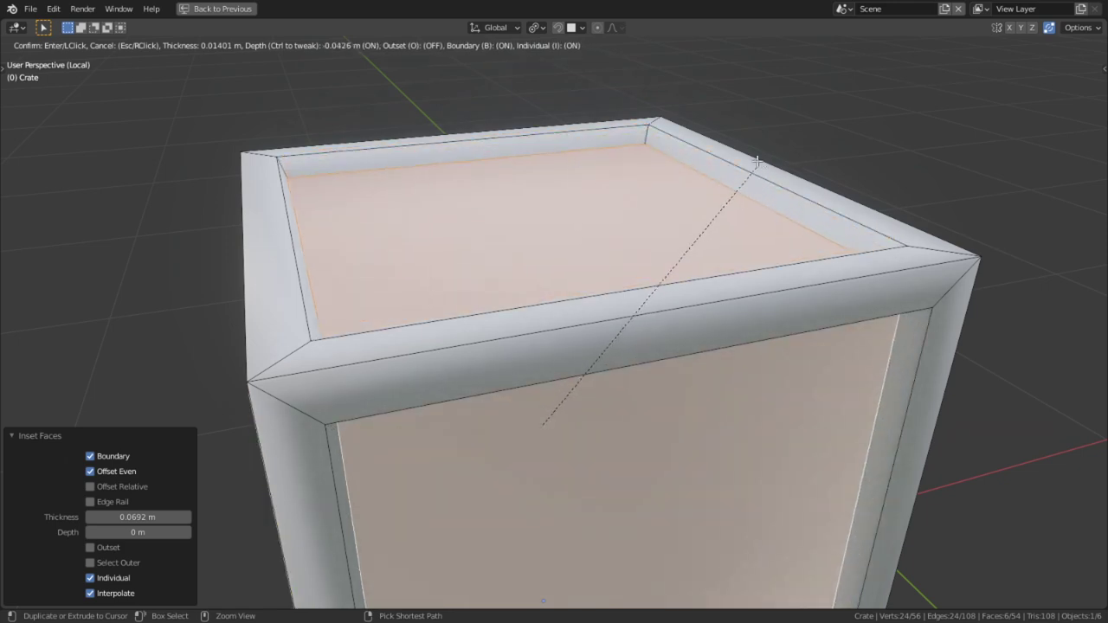
{"action": "left_click", "coordinate": [771, 161], "text": "ctrl"}
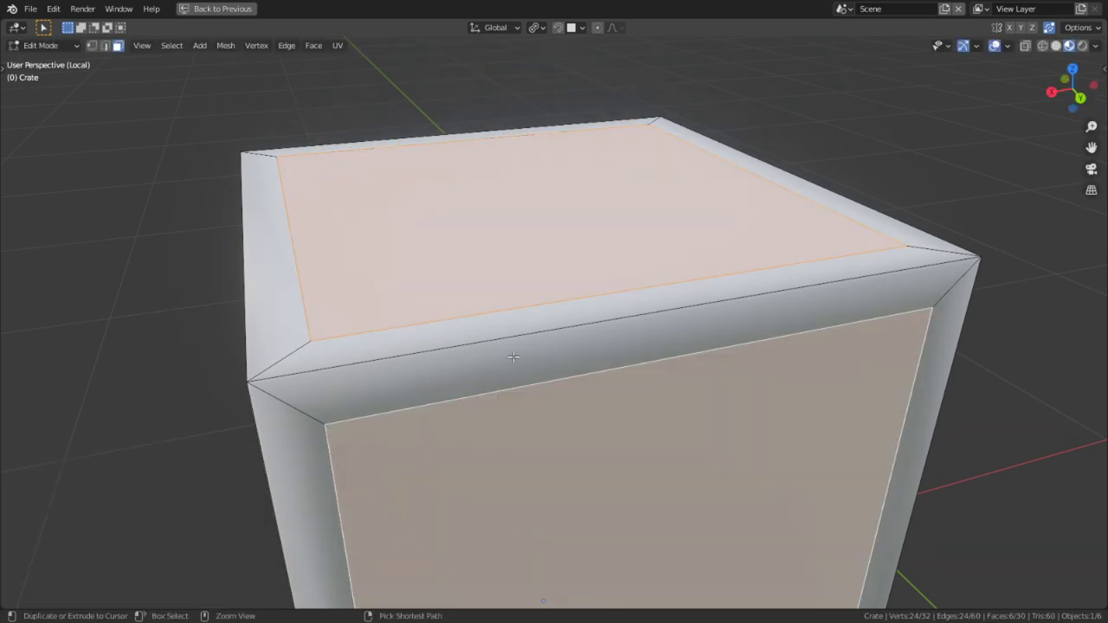
{"action": "key", "text": "ctrl+z"}
Select the four inner side panels of the crate and triangulate them
{"action": "scroll", "coordinate": [501, 251], "scroll_direction": "down", "scroll_amount": 2}
{"action": "scroll", "coordinate": [501, 251], "scroll_direction": "down", "scroll_amount": 1}
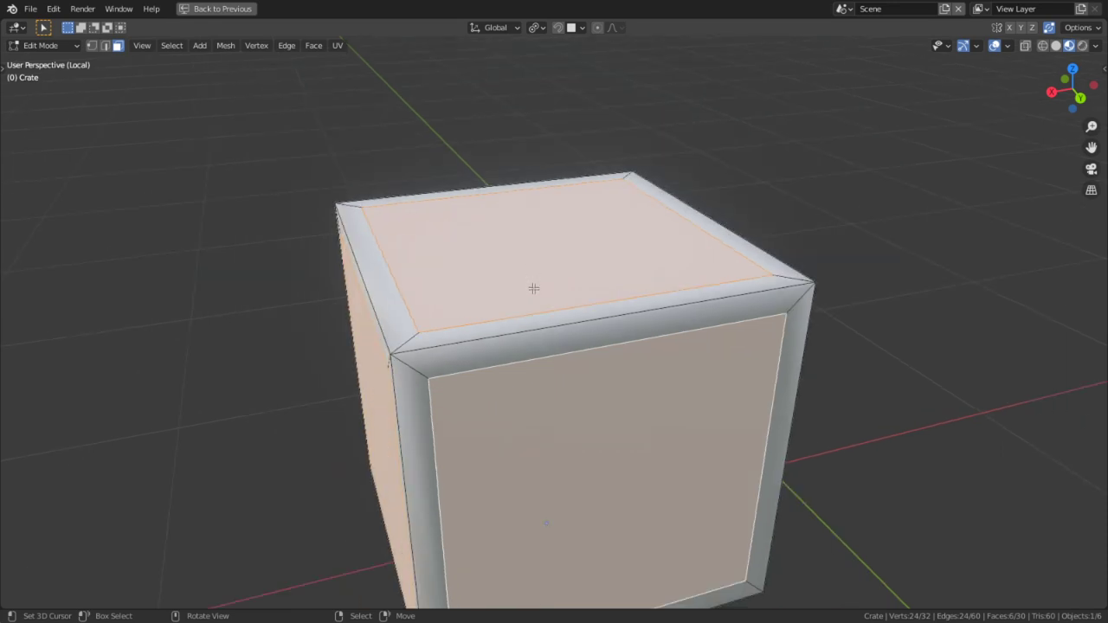
{"action": "right_click", "coordinate": [586, 424]}
{"action": "middle_click_drag", "start_coordinate": [758, 410], "coordinate": [482, 361]}
{"action": "right_click", "coordinate": [608, 354], "text": "shift"}
{"action": "right_click", "coordinate": [520, 375], "text": "shift"}
{"action": "right_click", "coordinate": [541, 340], "text": "shift"}
{"action": "key", "text": "ctrl+t"}
{"action": "key", "text": "ctrl+g"}
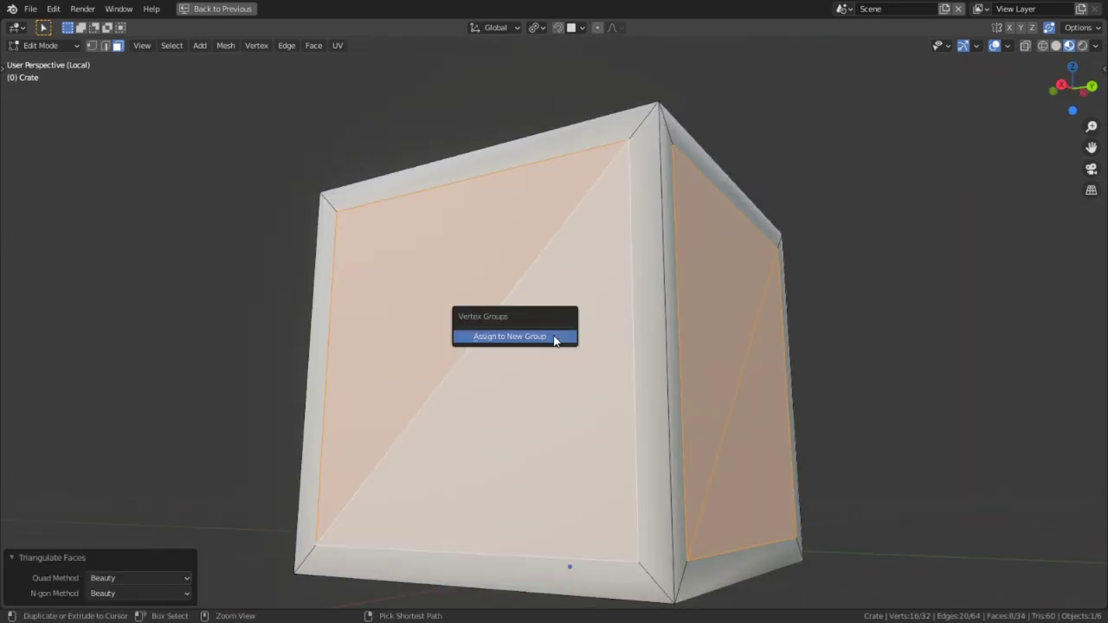
{"action": "middle_click_drag", "start_coordinate": [555, 282], "coordinate": [499, 302]}
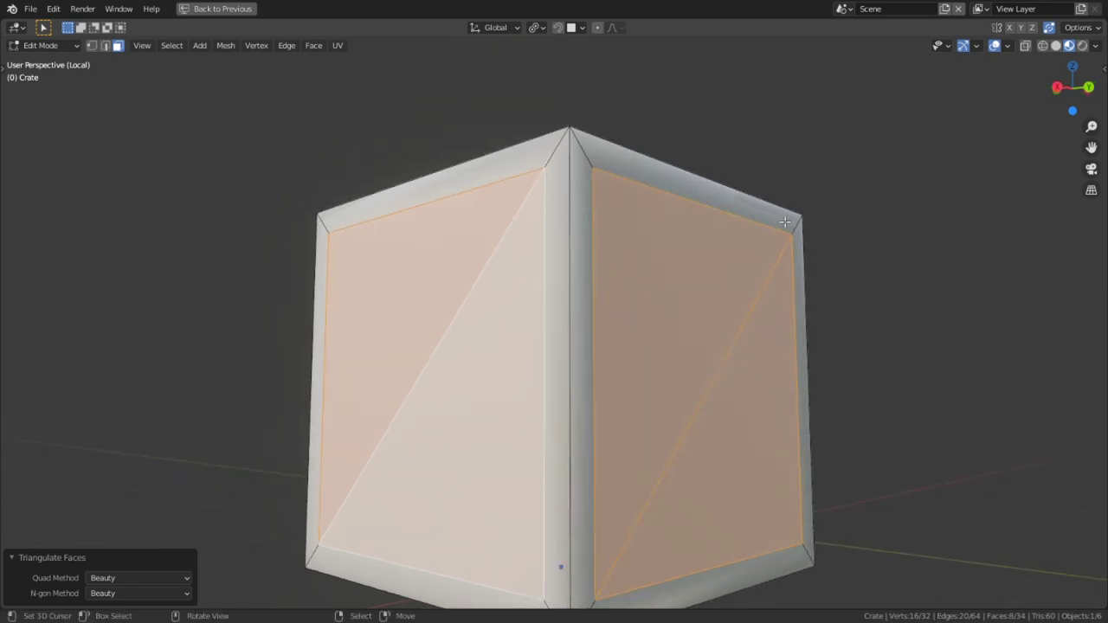
Inset the triangulated side panels with Individual off, a thickness of 0 and a depth of -0.0387 m
{"action": "key", "text": "i"}
{"action": "key", "text": "i"}
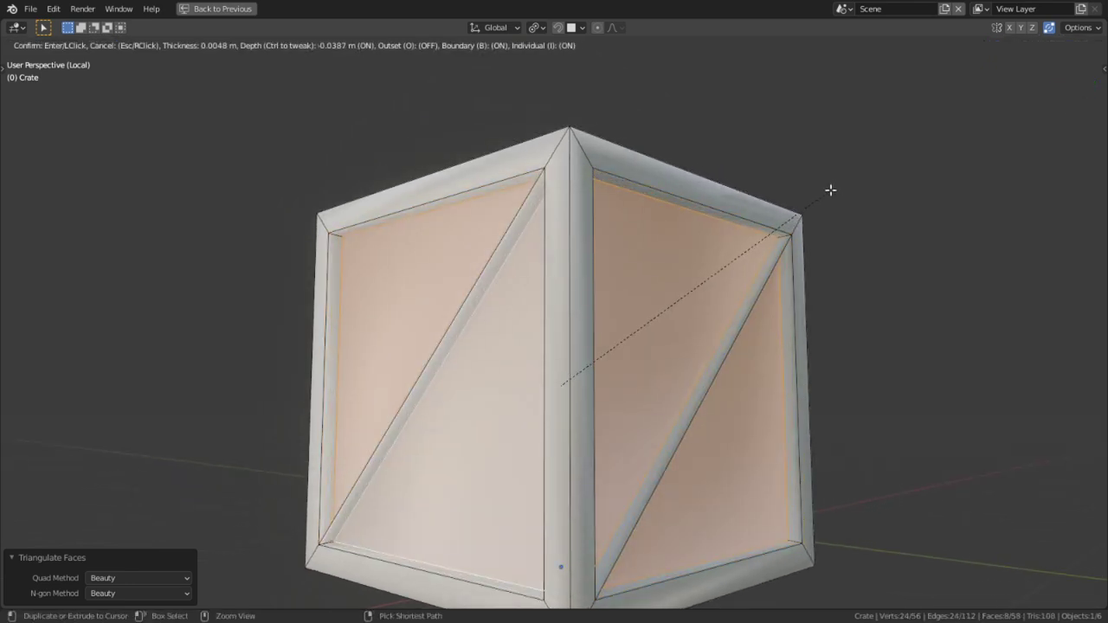
{"action": "left_click", "coordinate": [830, 190]}
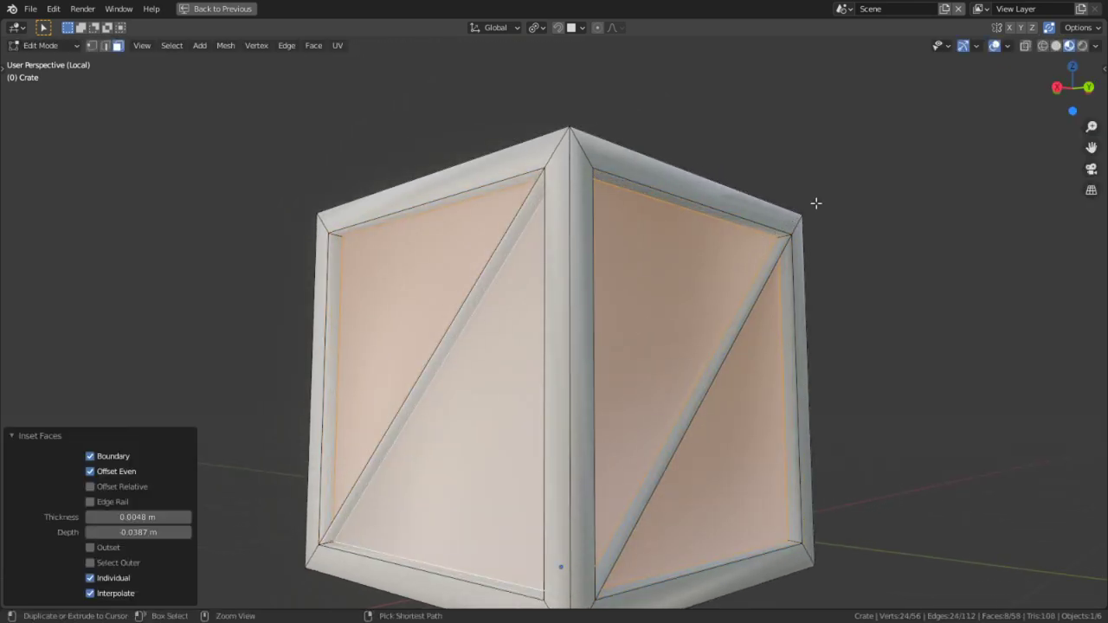
{"action": "left_click", "coordinate": [90, 577]}
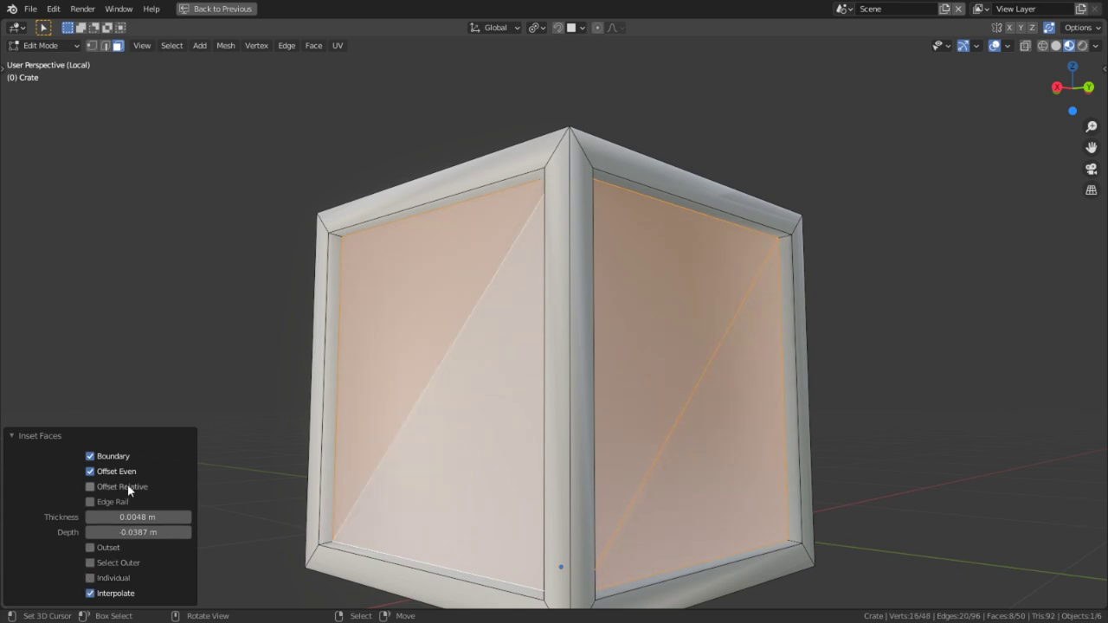
{"action": "left_click", "coordinate": [127, 517]}
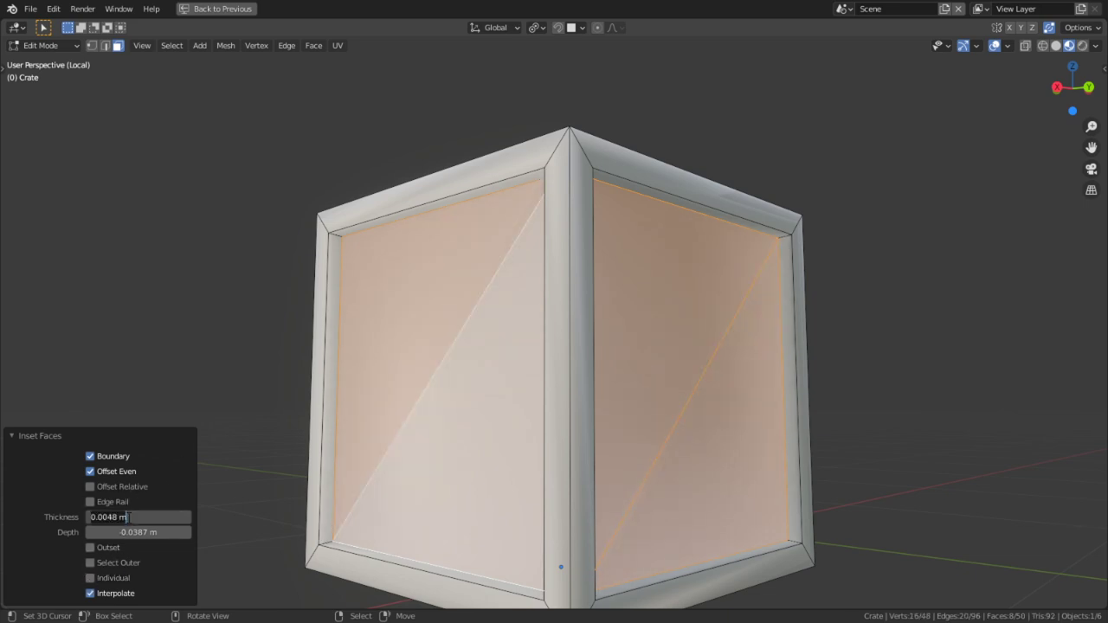
{"action": "type", "text": "0"}
{"action": "key", "text": "Return"}
Select the diagonal edges on all four side panels and bevel them to a width of about 0.0328 m
{"action": "middle_click_drag", "start_coordinate": [416, 423], "coordinate": [604, 416]}
{"action": "key", "text": "2"}
{"action": "right_click", "coordinate": [618, 376]}
{"action": "middle_click_drag", "start_coordinate": [670, 376], "coordinate": [489, 377]}
{"action": "right_click", "coordinate": [487, 376], "text": "shift"}
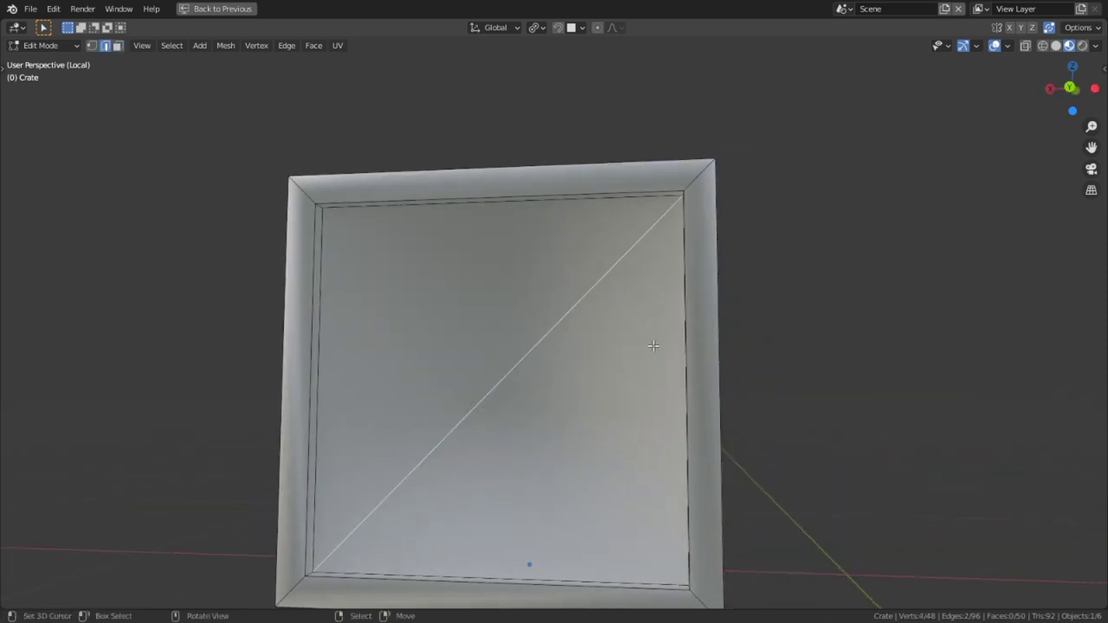
{"action": "middle_click_drag", "start_coordinate": [653, 346], "coordinate": [553, 352]}
{"action": "right_click", "coordinate": [597, 350], "text": "shift"}
{"action": "middle_click_drag", "start_coordinate": [711, 349], "coordinate": [730, 324]}
{"action": "right_click", "coordinate": [682, 343], "text": "shift"}
{"action": "key", "text": "ctrl+b"}
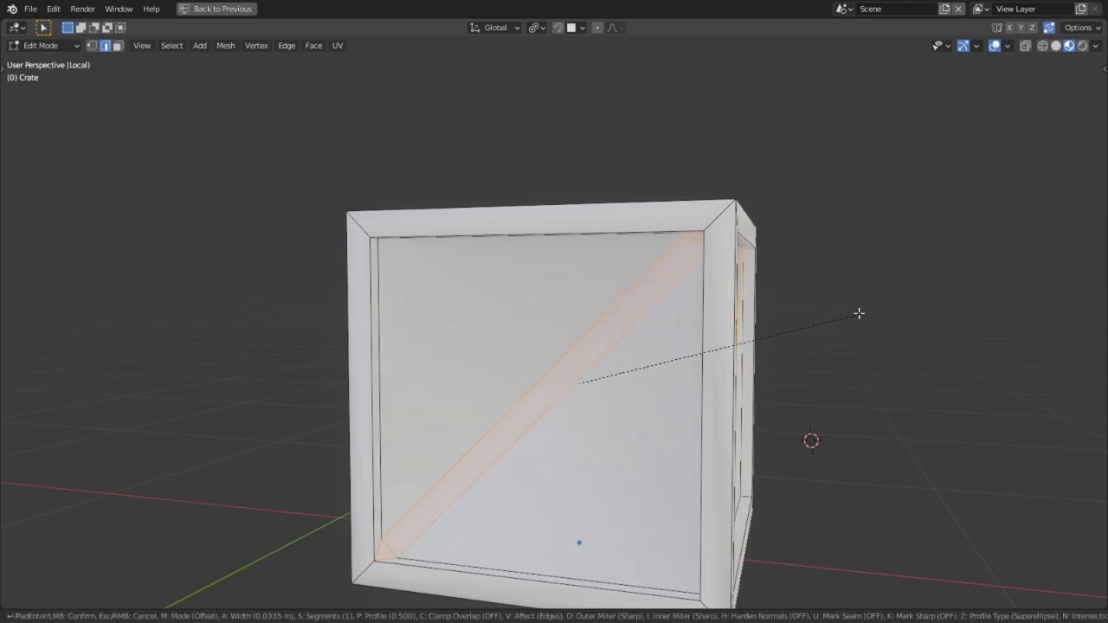
{"action": "left_click", "coordinate": [855, 313]}
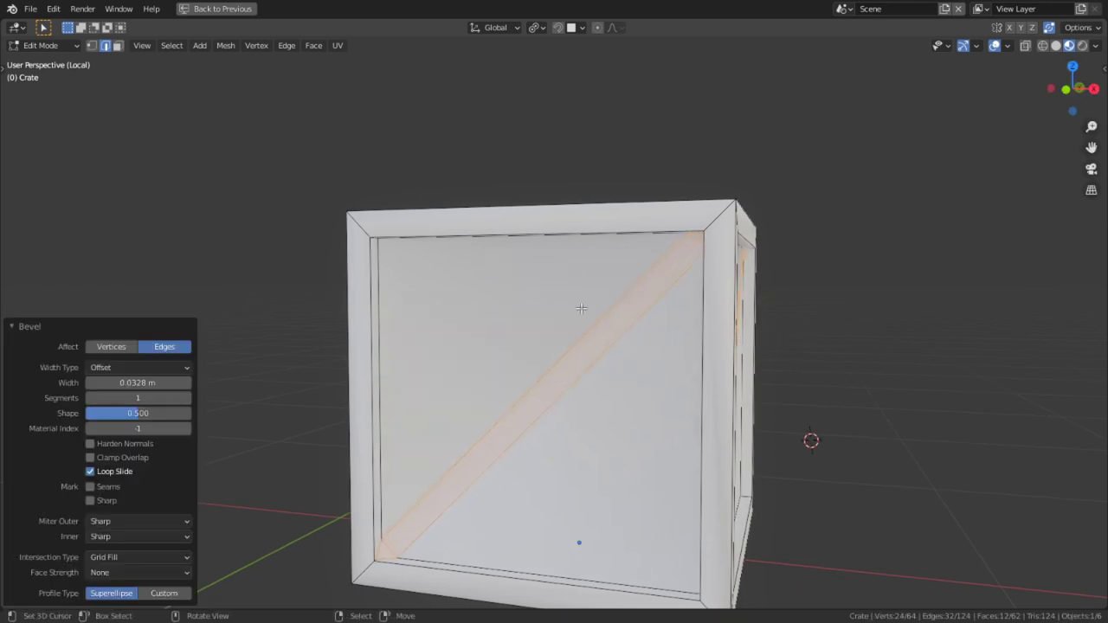
Extrude the diagonal strip face on one side panel outward 0.0387 m, flush with the frame
{"action": "middle_click_drag", "start_coordinate": [580, 308], "coordinate": [553, 320]}
{"action": "scroll", "coordinate": [606, 294], "scroll_direction": "up", "scroll_amount": 2}
{"action": "middle_click_drag", "start_coordinate": [684, 259], "coordinate": [695, 280]}
{"action": "key", "text": "3"}
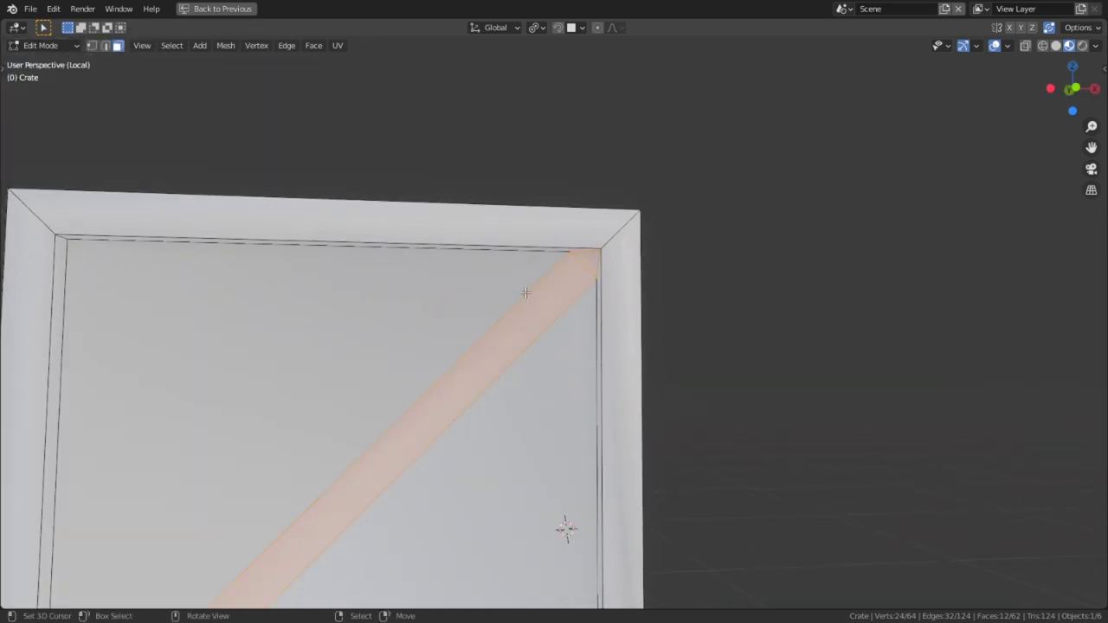
{"action": "left_click", "coordinate": [553, 289]}
{"action": "middle_click_drag", "start_coordinate": [554, 289], "coordinate": [619, 218]}
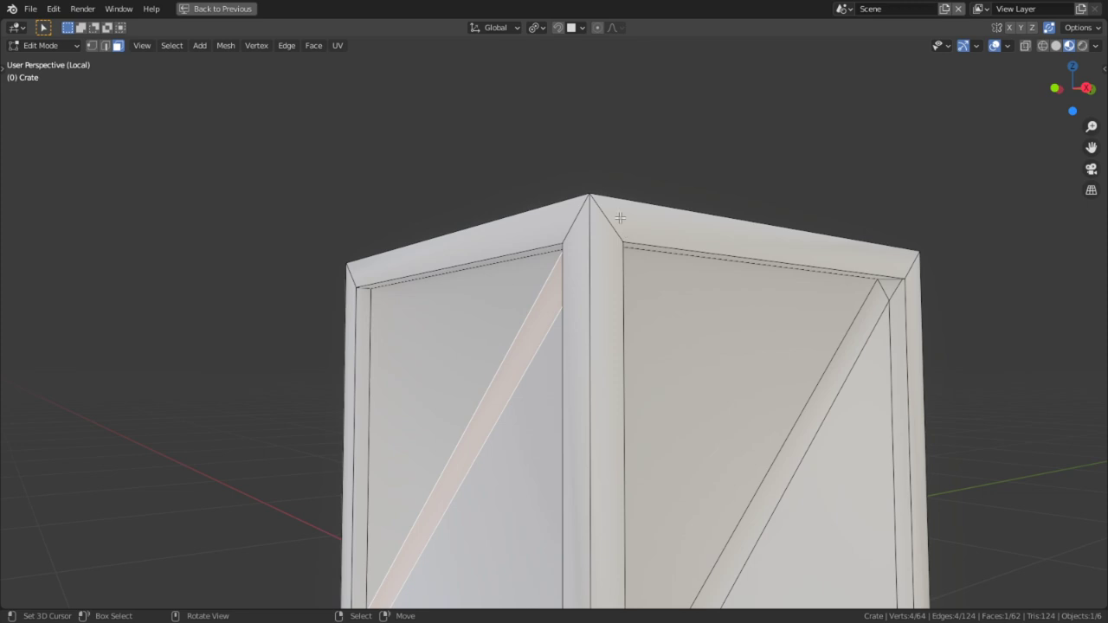
{"action": "key", "text": "e"}
{"action": "left_click", "coordinate": [519, 225]}
Extrude the diagonal strips on the other three side panels outward to the frame's surface, 0.0387 m each
{"action": "middle_click_drag", "start_coordinate": [518, 225], "coordinate": [782, 385]}
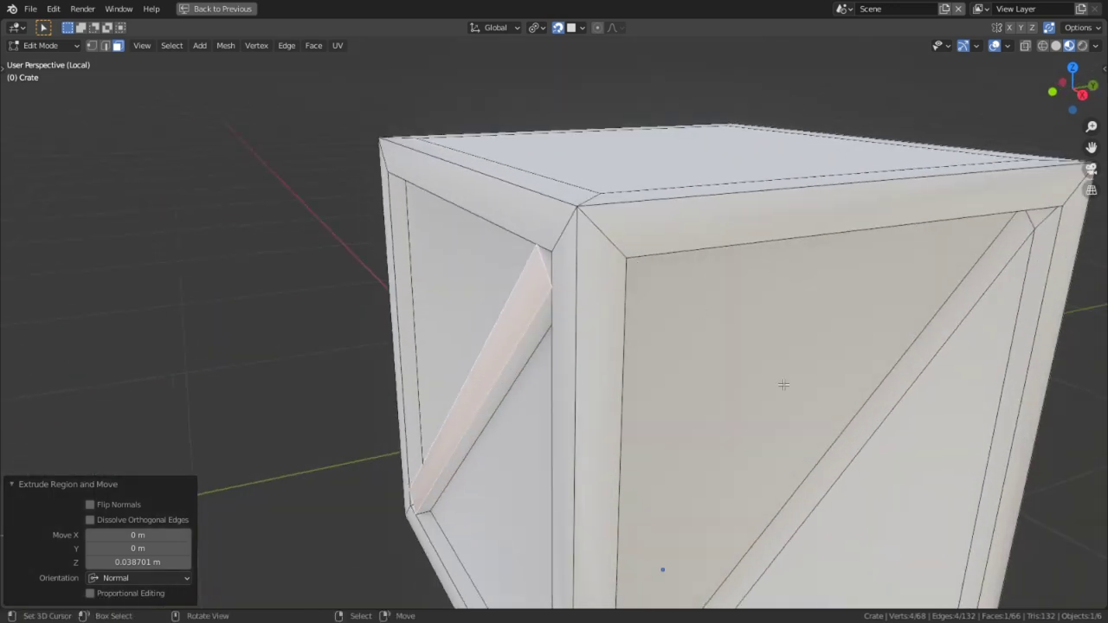
{"action": "middle_click_drag", "start_coordinate": [857, 412], "coordinate": [723, 225]}
{"action": "key", "text": "e"}
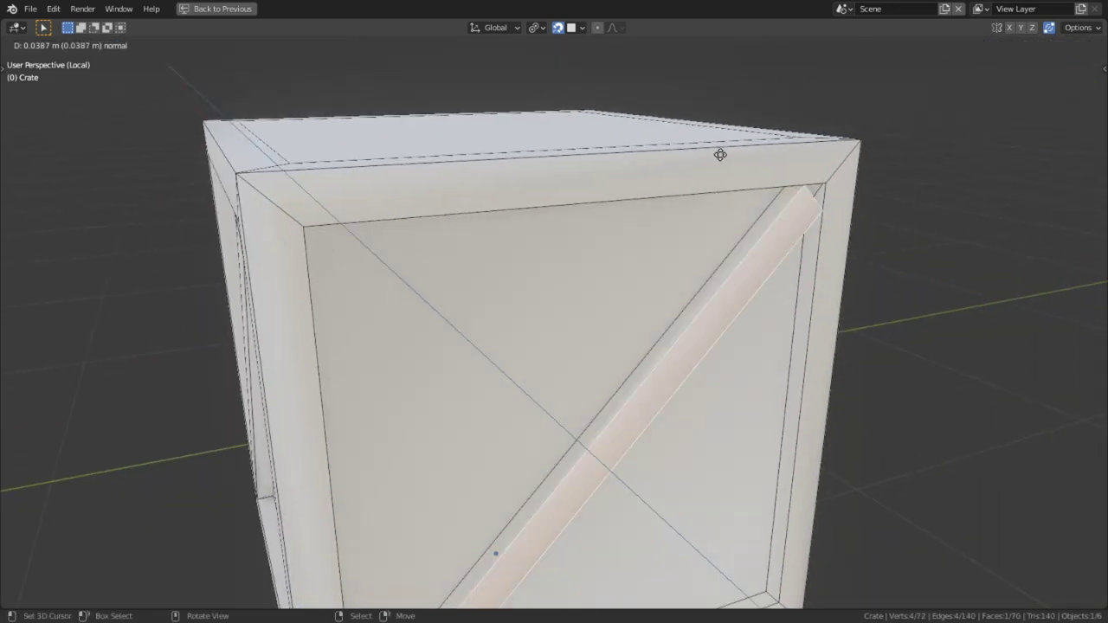
{"action": "left_click", "coordinate": [726, 161]}
{"action": "middle_click_drag", "start_coordinate": [726, 161], "coordinate": [868, 341]}
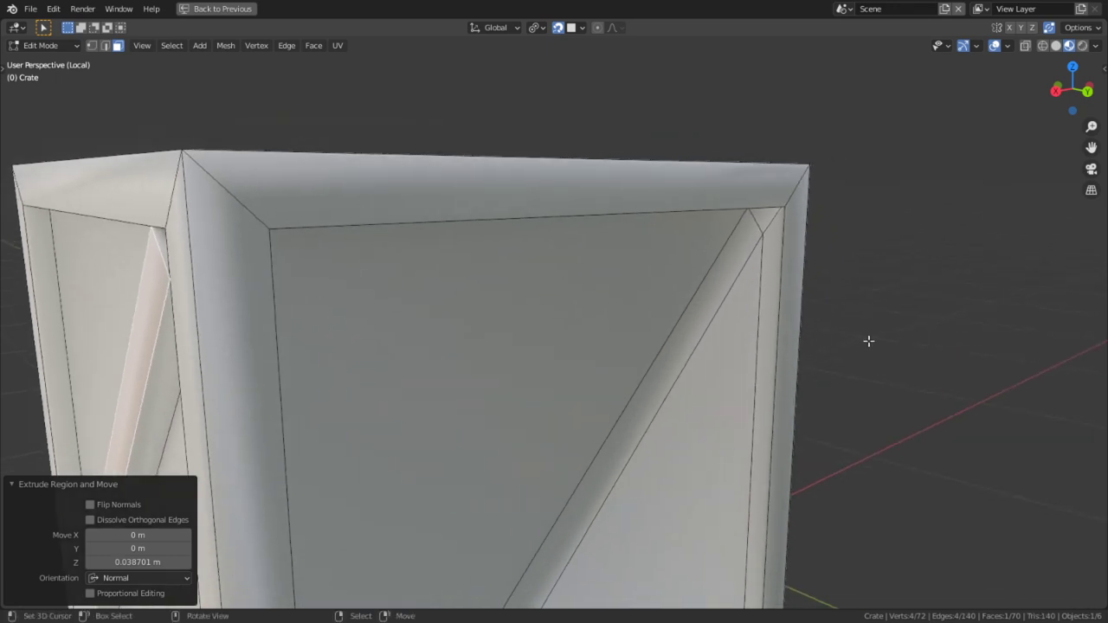
{"action": "key", "text": "e"}
{"action": "left_click", "coordinate": [726, 198]}
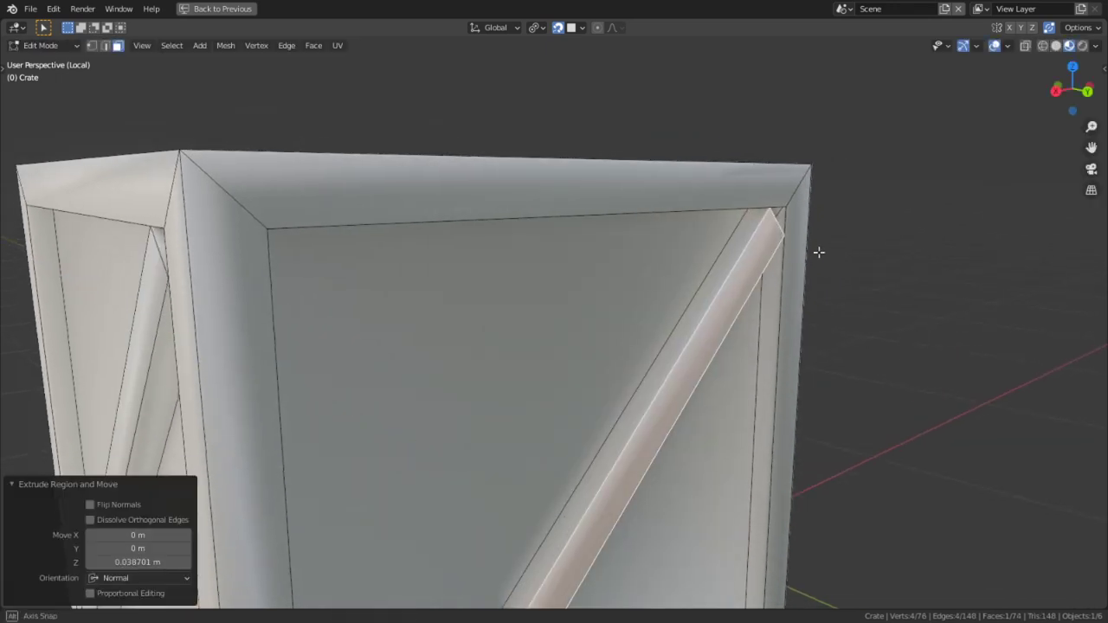
{"action": "middle_click_drag", "start_coordinate": [818, 250], "coordinate": [799, 344]}
{"action": "left_click", "coordinate": [777, 342]}
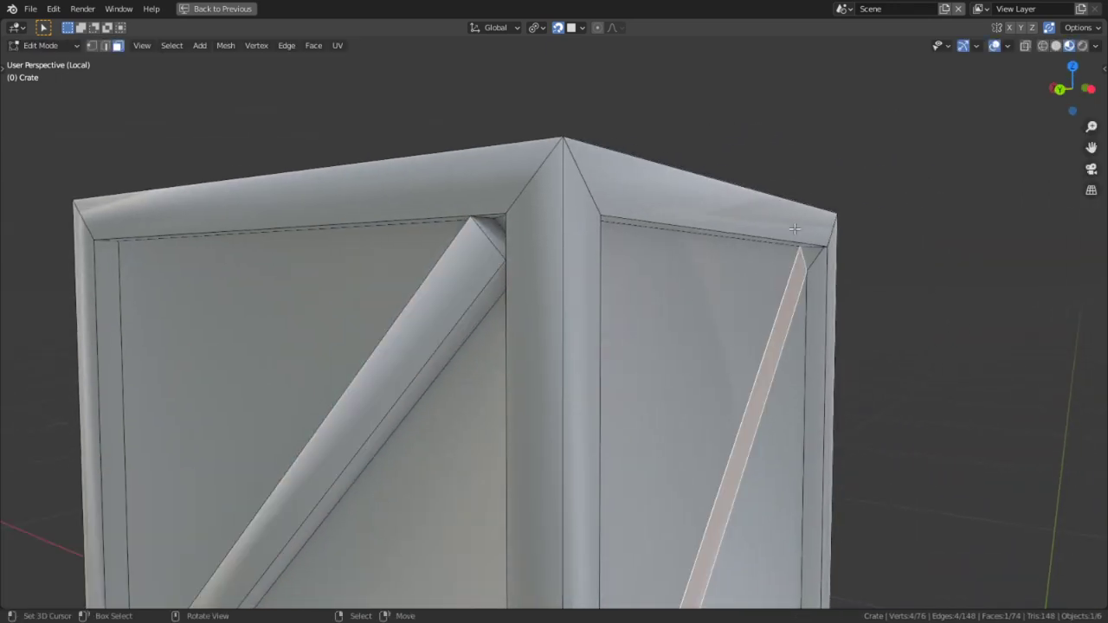
{"action": "key", "text": "e"}
{"action": "left_click", "coordinate": [791, 227]}
Try deleting the vertices of the small triangular face behind the diagonal brace's upper end
{"action": "middle_click_drag", "start_coordinate": [791, 227], "coordinate": [571, 227]}
{"action": "scroll", "coordinate": [631, 188], "scroll_direction": "up", "scroll_amount": 2}
{"action": "key", "text": "alt+a"}
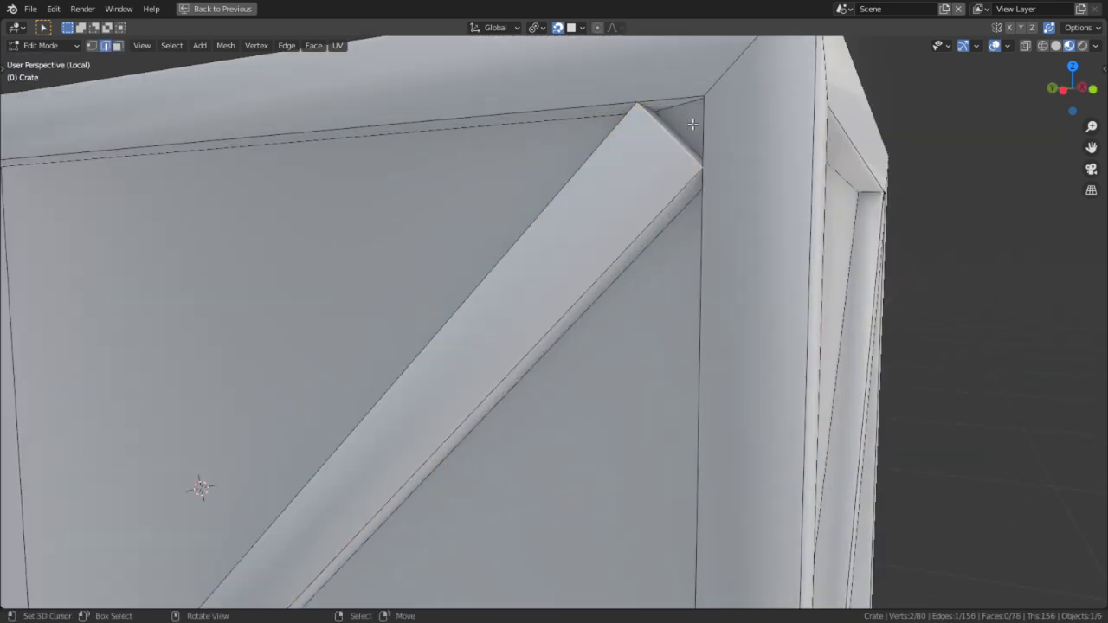
{"action": "middle_click_drag", "start_coordinate": [683, 128], "coordinate": [649, 177], "text": "shift"}
{"action": "scroll", "coordinate": [595, 207], "scroll_direction": "up", "scroll_amount": 2}
{"action": "left_click", "coordinate": [540, 116]}
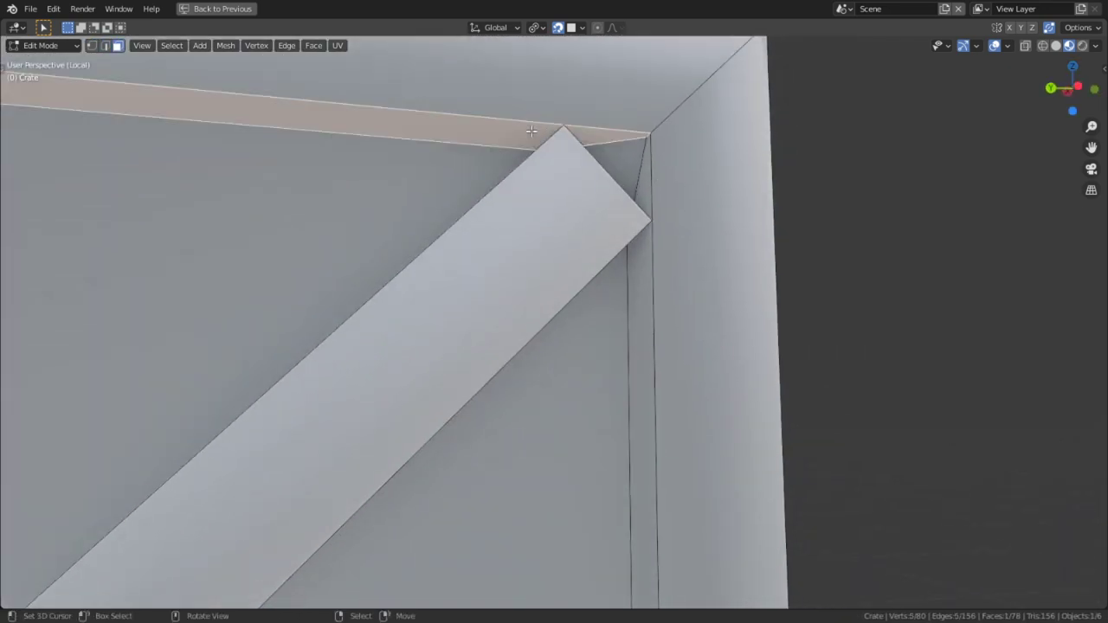
{"action": "middle_click_drag", "start_coordinate": [540, 116], "coordinate": [588, 398]}
{"action": "left_click", "coordinate": [610, 375]}
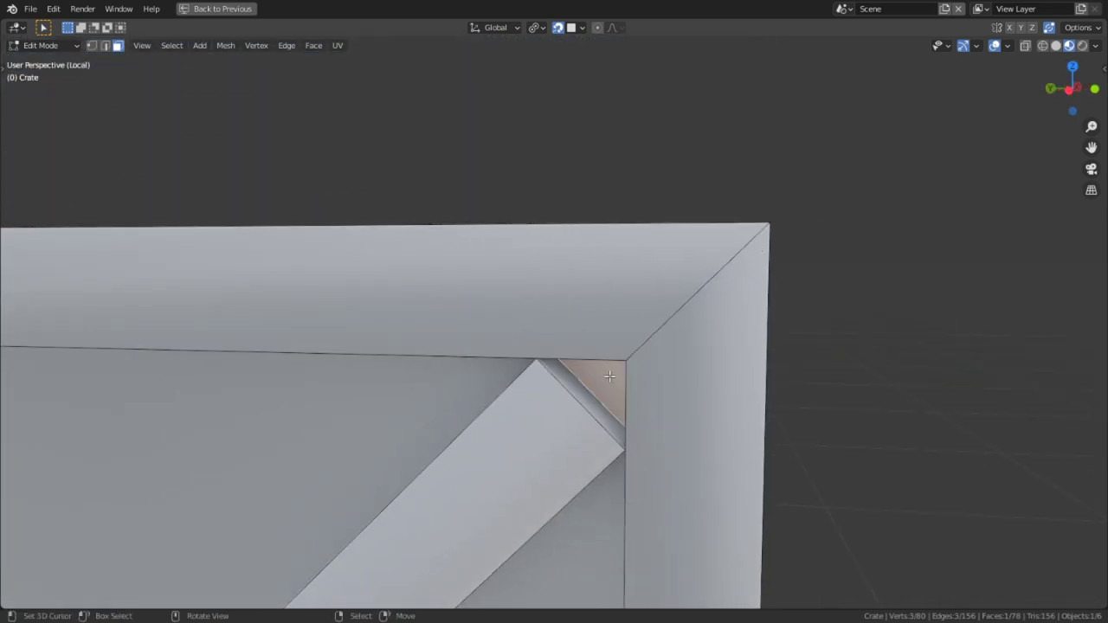
{"action": "key", "text": "x"}
{"action": "left_click", "coordinate": [543, 376]}
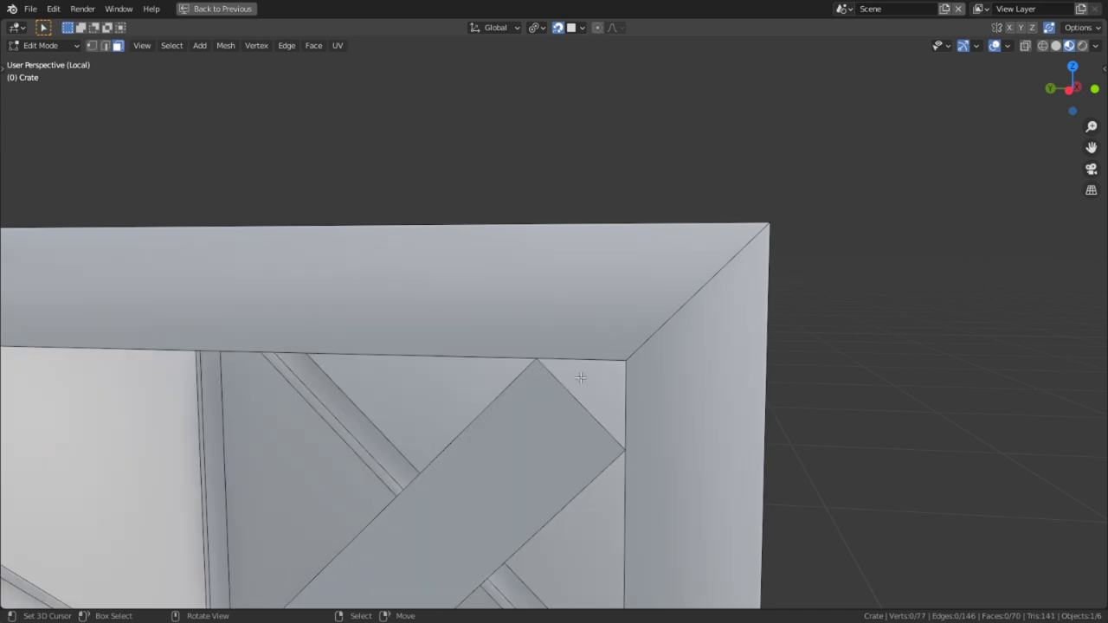
Inspect the opened corner, select its two adjoining frame faces without deleting them, and undo the triangle's vertex deletion
{"action": "middle_click_drag", "start_coordinate": [573, 375], "coordinate": [570, 397]}
{"action": "left_click", "coordinate": [570, 394]}
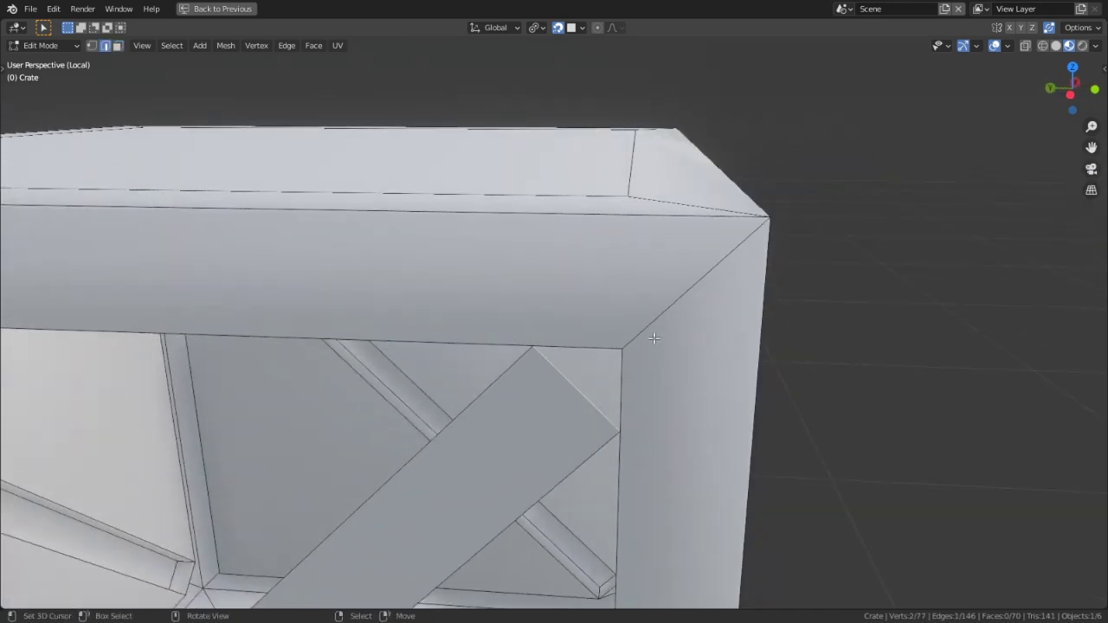
{"action": "key", "text": "1"}
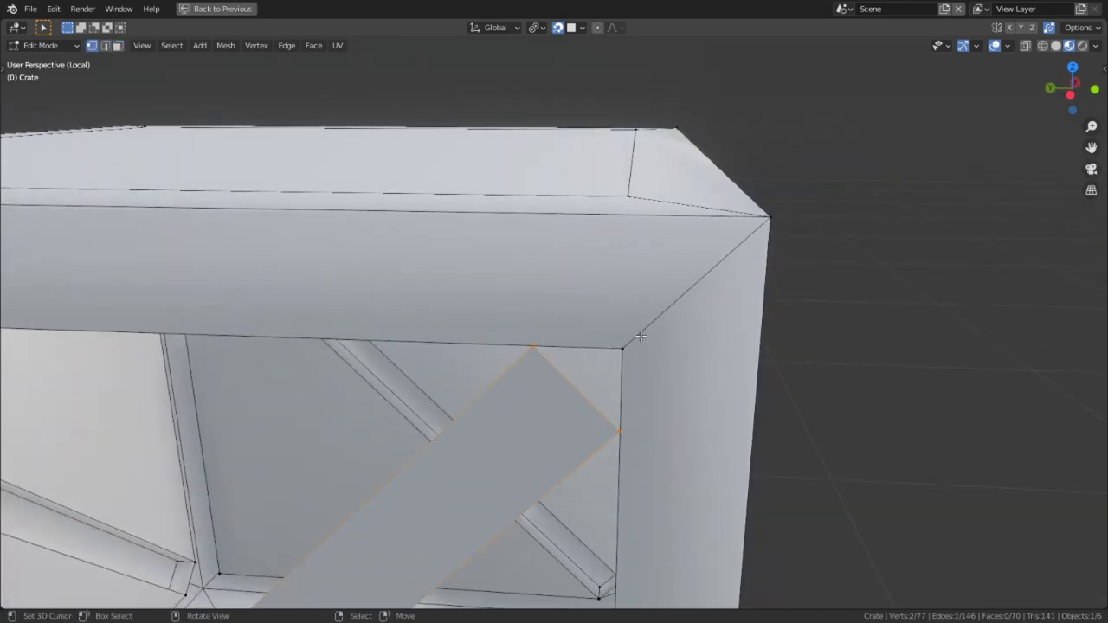
{"action": "key", "text": "3"}
{"action": "left_click", "coordinate": [590, 317]}
{"action": "left_click", "coordinate": [647, 346], "text": "shift"}
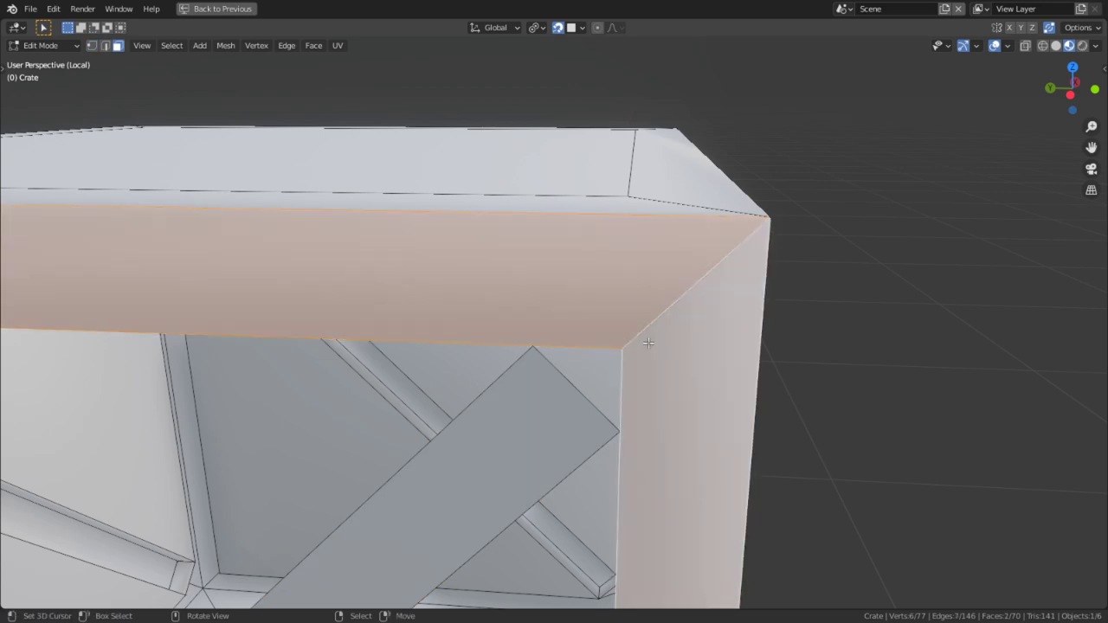
{"action": "key", "text": "x"}
{"action": "left_click", "coordinate": [787, 423]}
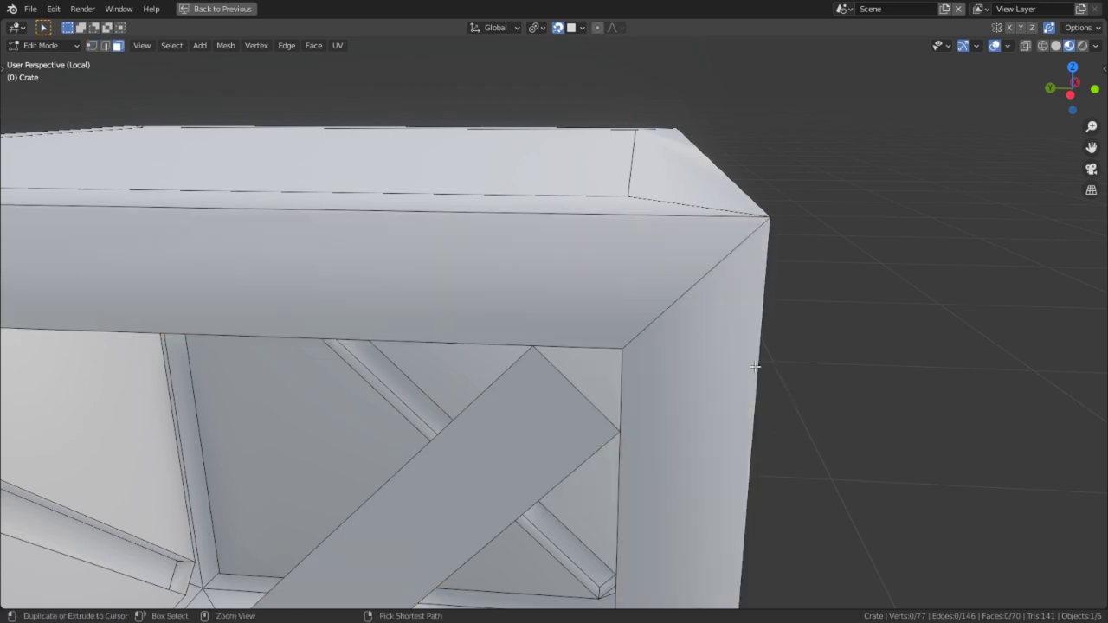
{"action": "key", "text": "2"}
{"action": "key", "text": "ctrl+z"}
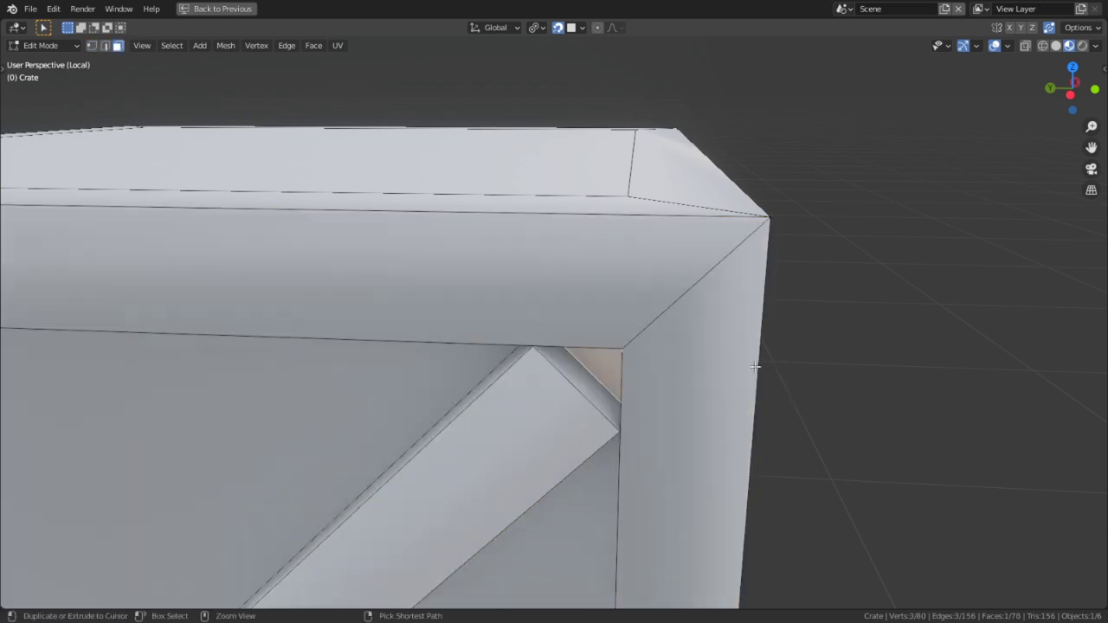
Delete the two frame faces meeting at the brace's upper corner and the leftover inner corner vertices behind them
{"action": "right_click", "coordinate": [558, 270]}
{"action": "right_click", "coordinate": [640, 345], "text": "shift"}
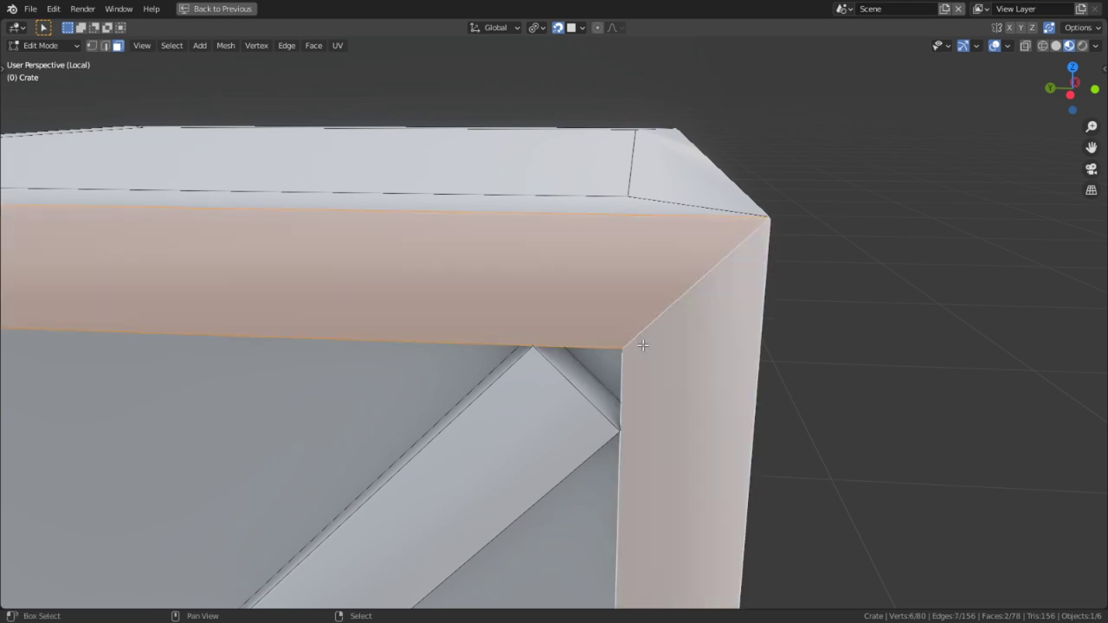
{"action": "middle_click_drag", "start_coordinate": [641, 346], "coordinate": [634, 312]}
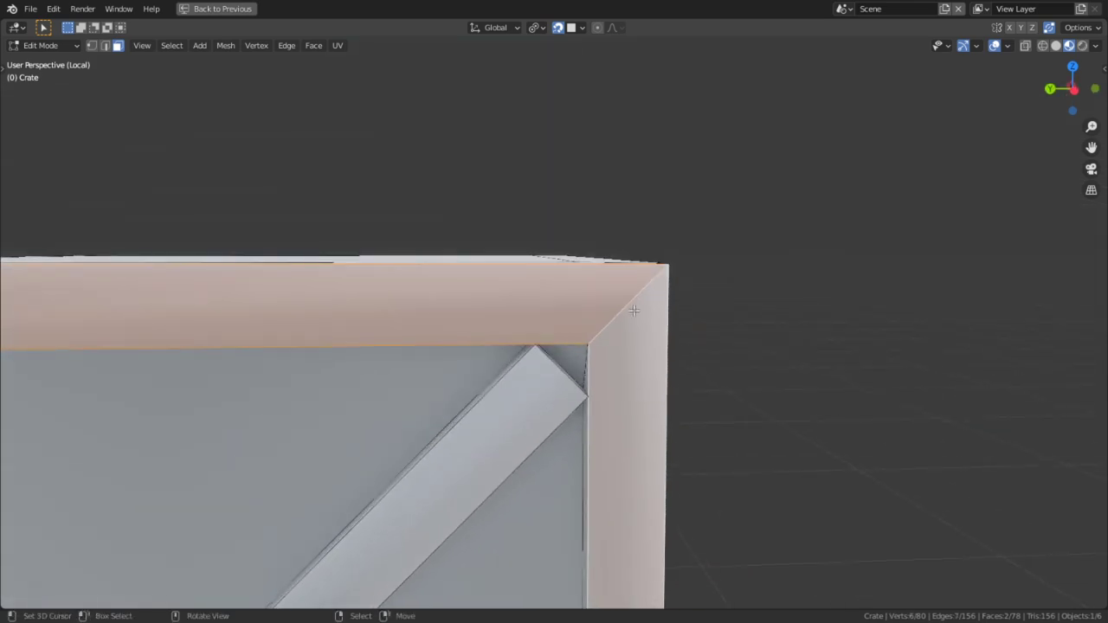
{"action": "key", "text": "x"}
{"action": "left_click", "coordinate": [575, 342]}
{"action": "middle_click_drag", "start_coordinate": [576, 342], "coordinate": [678, 252]}
{"action": "key", "text": "1"}
{"action": "key", "text": "x"}
{"action": "left_click", "coordinate": [615, 346]}
Fill a triangular face from the brace's upper end to the frame's outer corner and delete the brace's old end face
{"action": "left_click", "coordinate": [678, 252]}
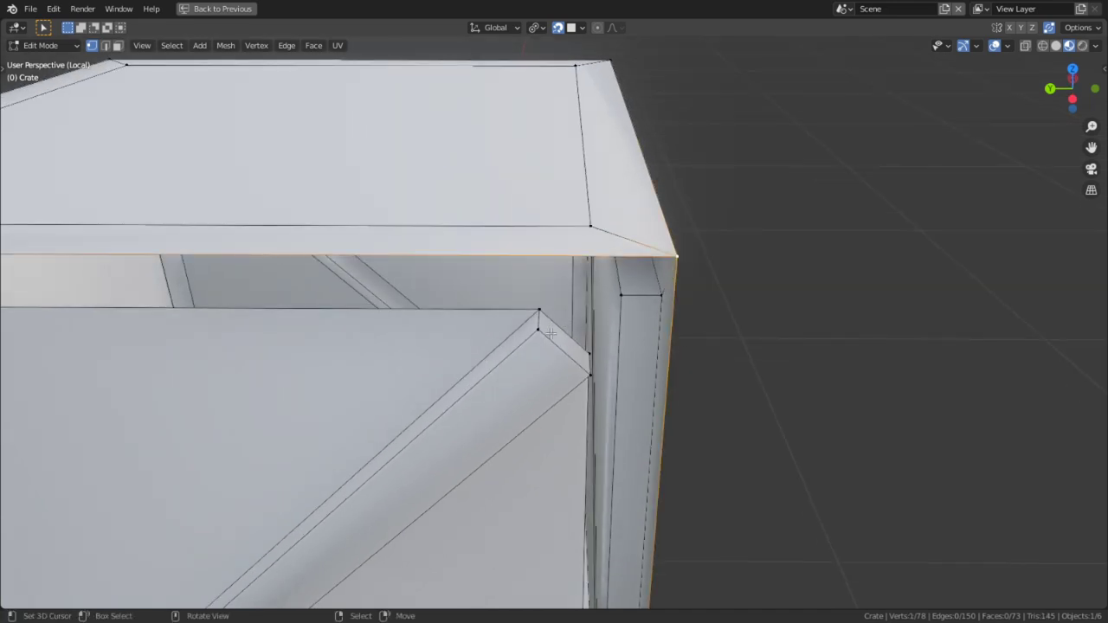
{"action": "left_click", "coordinate": [539, 334], "text": "shift"}
{"action": "key", "text": "f"}
{"action": "key", "text": "3"}
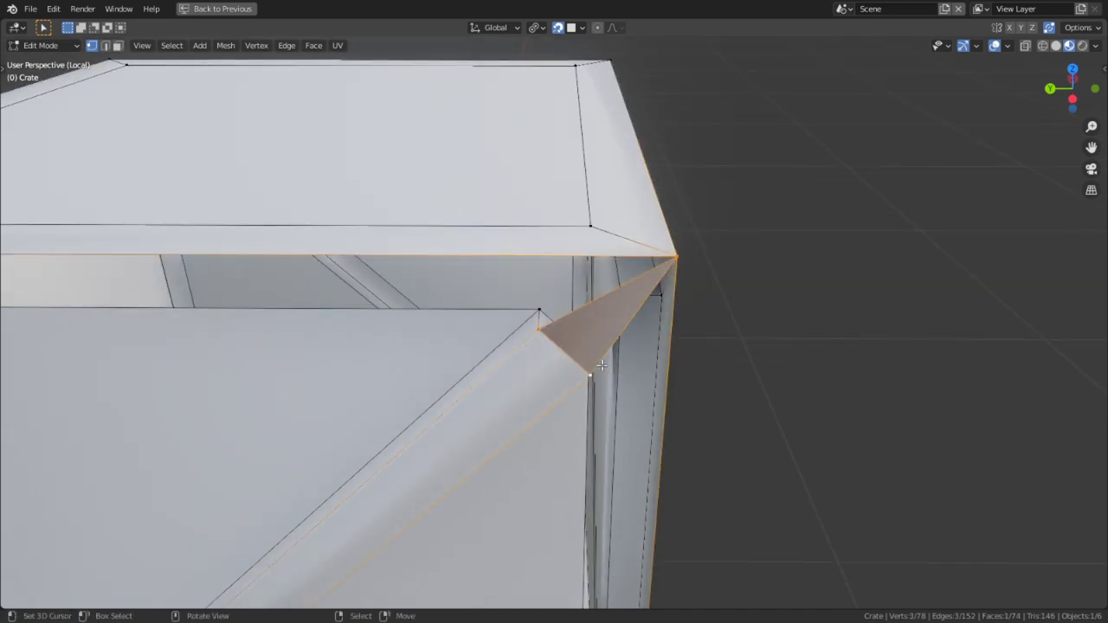
{"action": "middle_click_drag", "start_coordinate": [589, 370], "coordinate": [491, 436]}
{"action": "key", "text": "x"}
{"action": "left_click", "coordinate": [574, 414]}
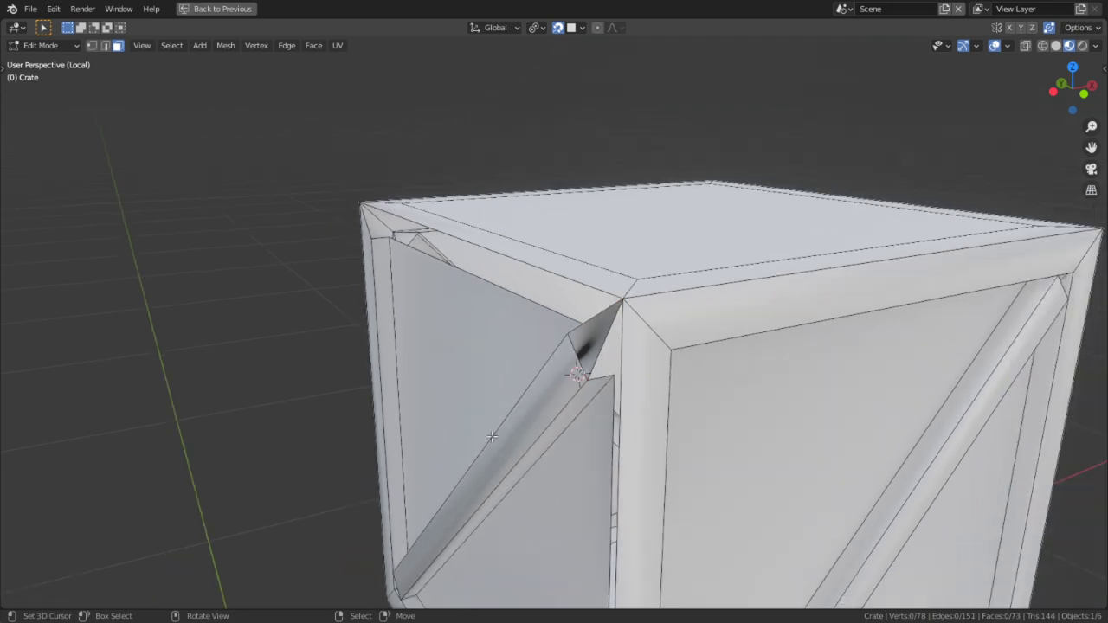
Delete the small triangular face behind the lower end of the same diagonal brace
{"action": "middle_click", "coordinate": [399, 587], "text": "alt"}
{"action": "scroll", "coordinate": [399, 587], "scroll_direction": "up", "scroll_amount": 7}
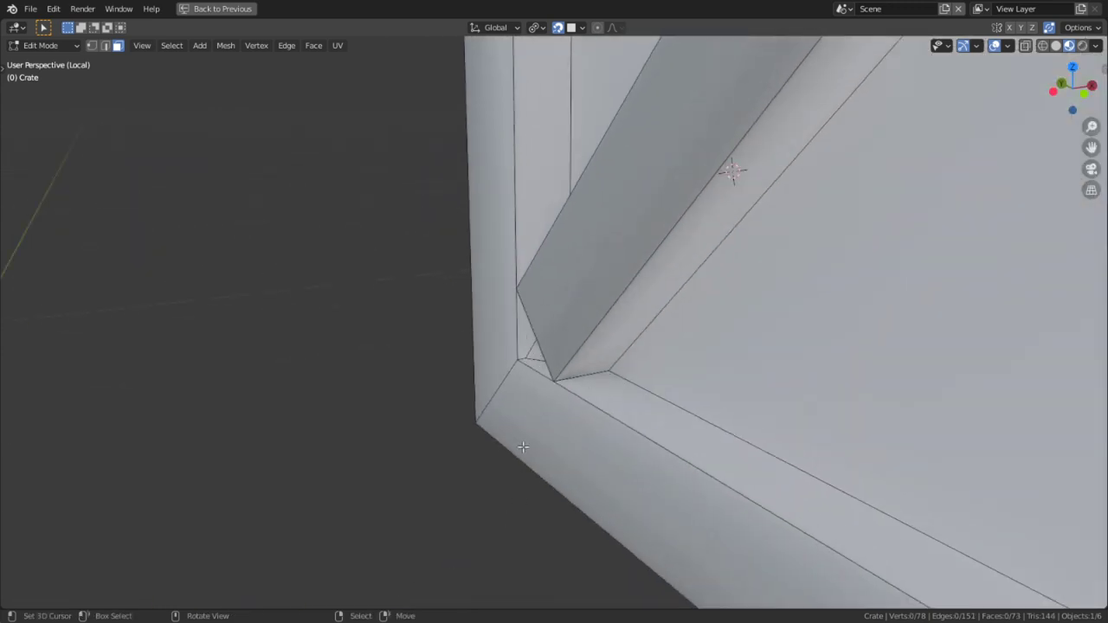
{"action": "middle_click_drag", "start_coordinate": [399, 587], "coordinate": [471, 573]}
{"action": "scroll", "coordinate": [471, 519], "scroll_direction": "up", "scroll_amount": 4}
{"action": "right_click", "coordinate": [472, 395]}
{"action": "key", "text": "x"}
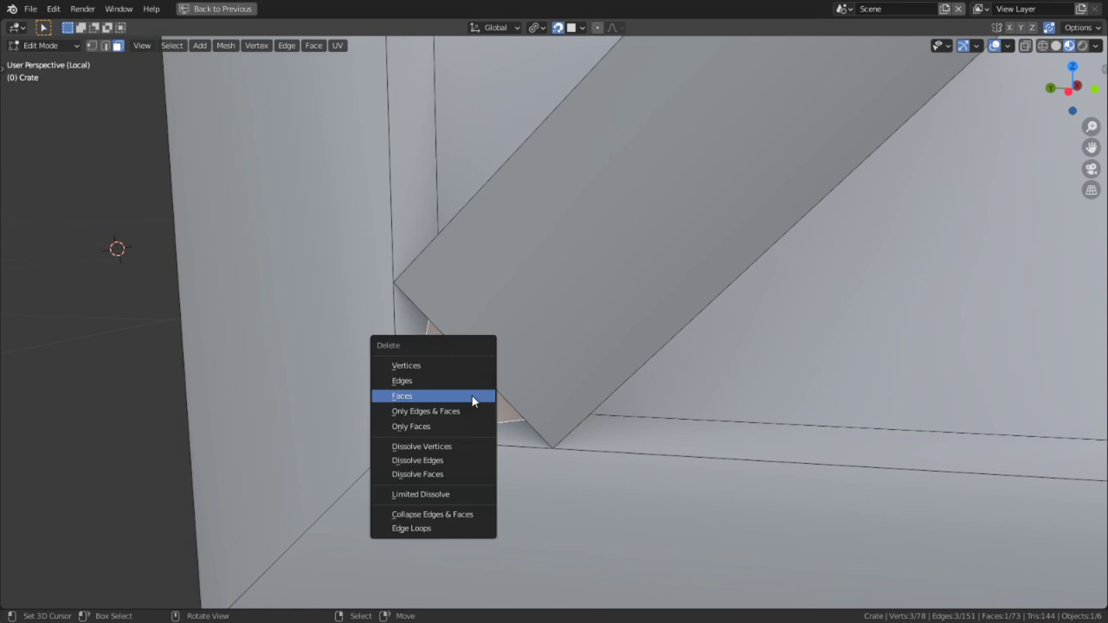
{"action": "left_click", "coordinate": [475, 398]}
Delete the bottom and vertical frame faces that meet at the brace's lower corner
{"action": "right_click", "coordinate": [406, 401]}
{"action": "middle_click_drag", "start_coordinate": [465, 439], "coordinate": [523, 428]}
{"action": "key", "text": "2"}
{"action": "right_click", "coordinate": [473, 373]}
{"action": "scroll", "coordinate": [460, 440], "scroll_direction": "down", "scroll_amount": 2}
{"action": "key", "text": "3"}
{"action": "right_click", "coordinate": [460, 441]}
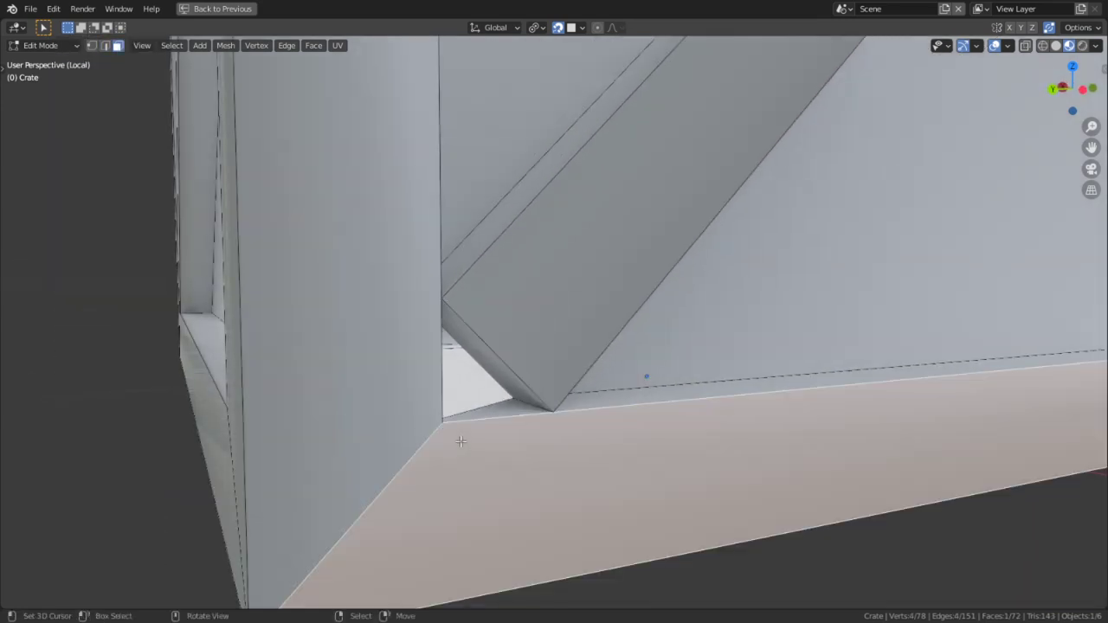
{"action": "key", "text": "x"}
{"action": "left_click", "coordinate": [461, 441]}
{"action": "right_click", "coordinate": [395, 426]}
{"action": "key", "text": "x"}
{"action": "left_click", "coordinate": [399, 430]}
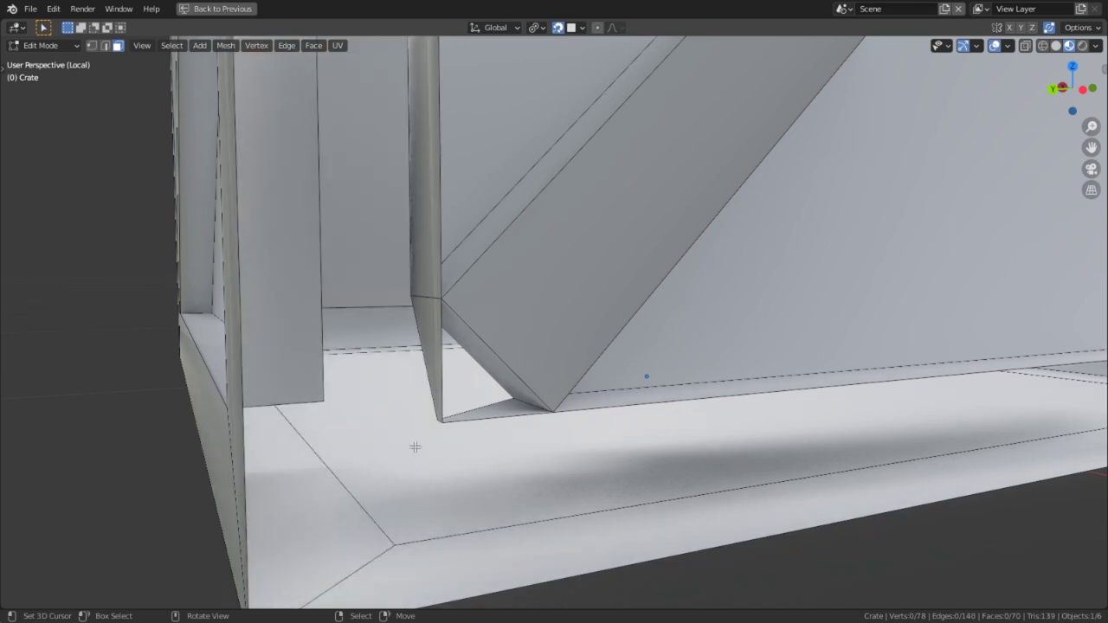
Fill a triangular face between the two vertices of the brace's lower end and the frame's outer bottom corner
{"action": "key", "text": "1"}
{"action": "middle_click_drag", "start_coordinate": [414, 447], "coordinate": [434, 421]}
{"action": "middle_click_drag", "start_coordinate": [475, 334], "coordinate": [445, 358]}
{"action": "key", "text": "3"}
{"action": "right_click", "coordinate": [444, 358]}
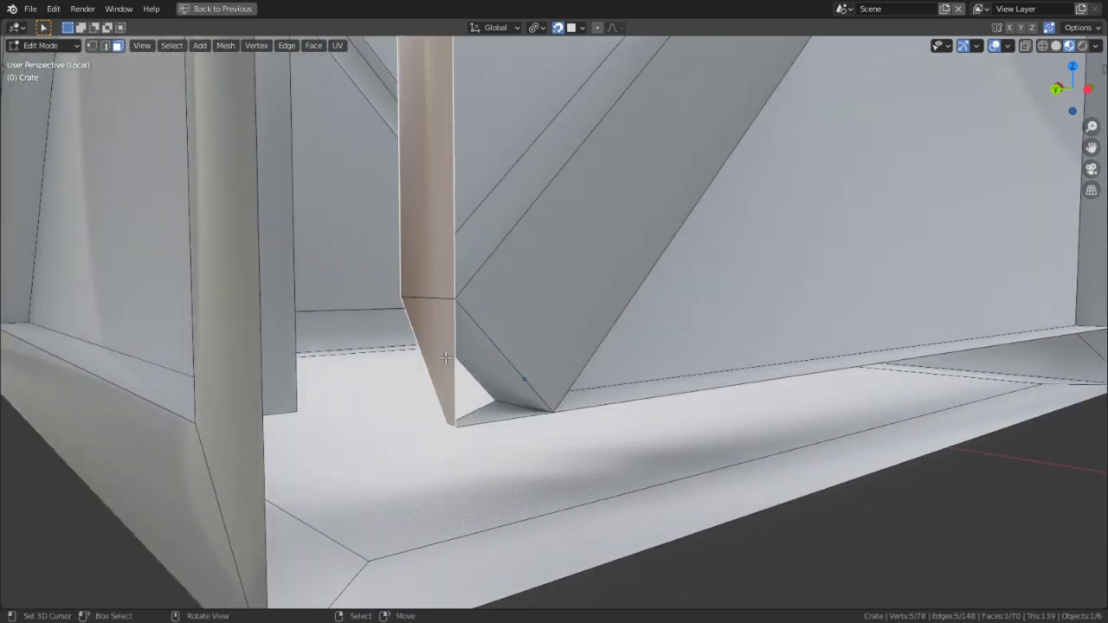
{"action": "middle_click_drag", "start_coordinate": [537, 394], "coordinate": [402, 460]}
{"action": "key", "text": "2"}
{"action": "right_click", "coordinate": [489, 379]}
{"action": "key", "text": "1"}
{"action": "right_click", "coordinate": [365, 489], "text": "shift"}
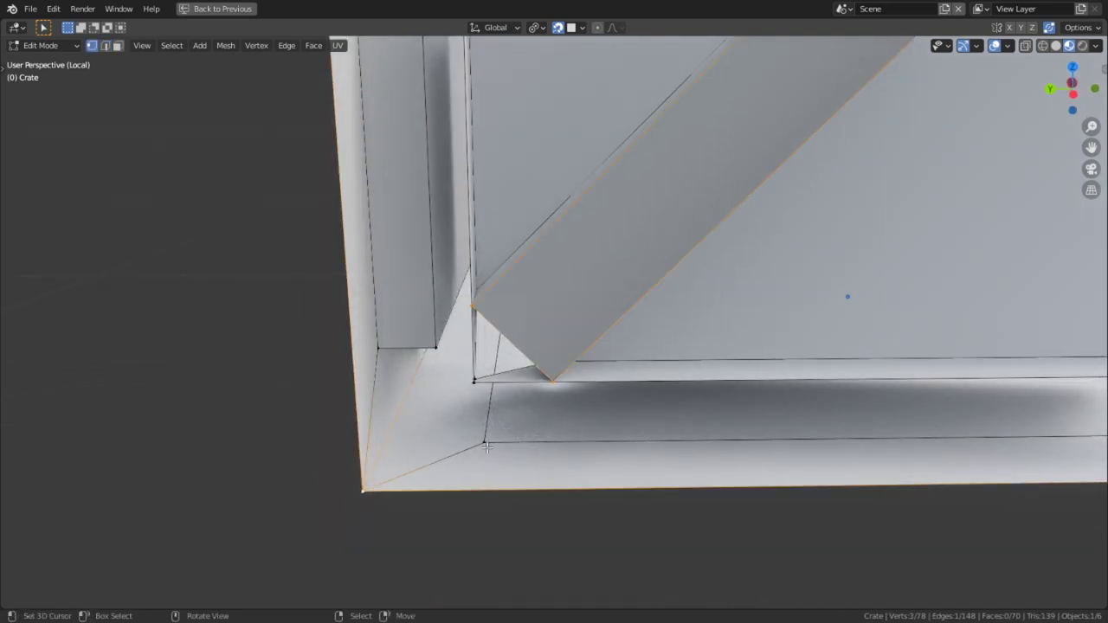
{"action": "key", "text": "f"}
{"action": "key", "text": "2"}
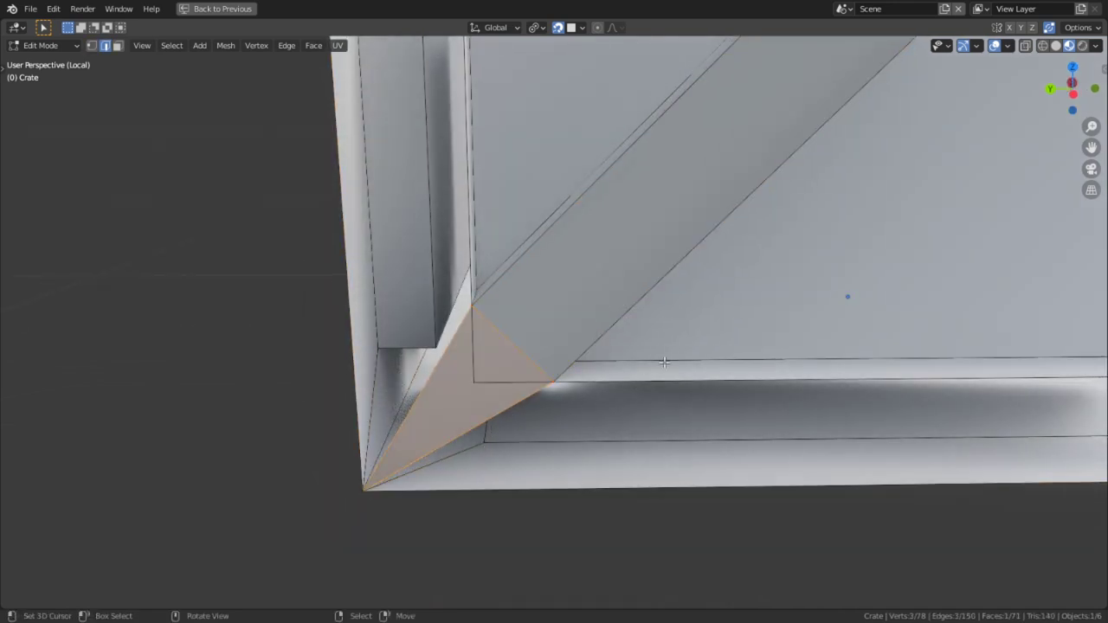
Connect the frame's inner and outer vertices with an edge at the panel's upper corner opposite the brace
{"action": "middle_click_drag", "start_coordinate": [664, 362], "coordinate": [666, 424], "text": "shift"}
{"action": "scroll", "coordinate": [666, 424], "scroll_direction": "up", "scroll_amount": 4}
{"action": "scroll", "coordinate": [640, 381], "scroll_direction": "down", "scroll_amount": 4}
{"action": "middle_click_drag", "start_coordinate": [597, 346], "coordinate": [627, 346]}
{"action": "scroll", "coordinate": [618, 303], "scroll_direction": "down", "scroll_amount": 2}
{"action": "middle_click_drag", "start_coordinate": [611, 268], "coordinate": [604, 383], "text": "shift"}
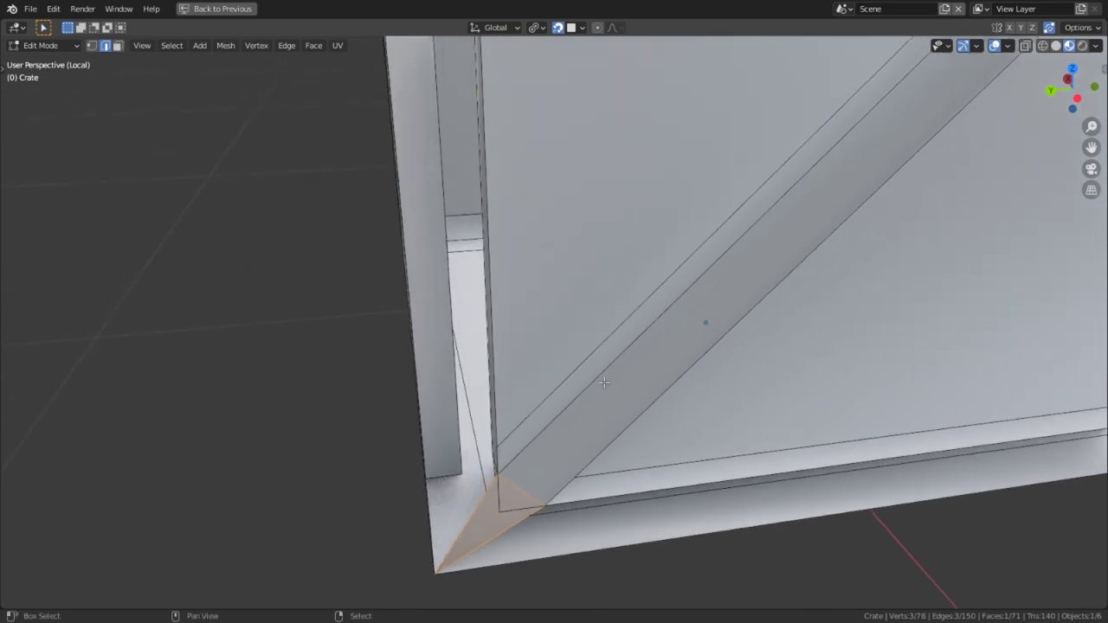
{"action": "scroll", "coordinate": [464, 241], "scroll_direction": "down", "scroll_amount": 3}
{"action": "middle_click_drag", "start_coordinate": [563, 202], "coordinate": [527, 415], "text": "shift"}
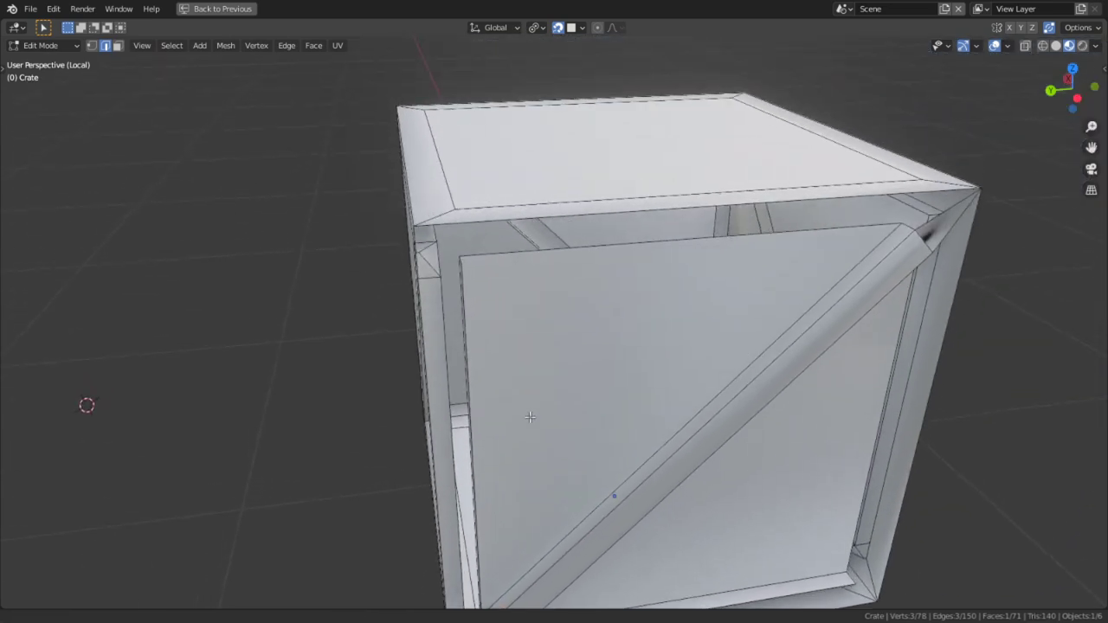
{"action": "scroll", "coordinate": [500, 318], "scroll_direction": "up", "scroll_amount": 2}
{"action": "mouse_move", "coordinate": [463, 311]}
{"action": "middle_mouse_down"}
{"action": "mouse_move", "coordinate": [438, 317]}
{"action": "mouse_move", "coordinate": [472, 315]}
{"action": "middle_mouse_up"}
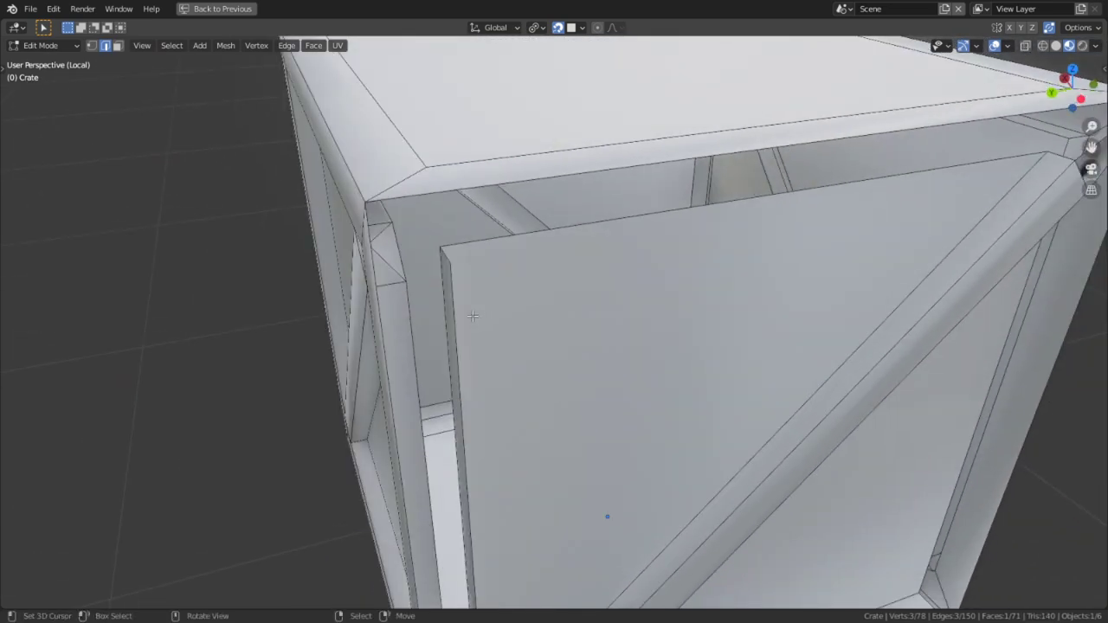
{"action": "key", "text": "1"}
{"action": "right_click", "coordinate": [451, 263]}
{"action": "right_click", "coordinate": [364, 201], "text": "shift"}
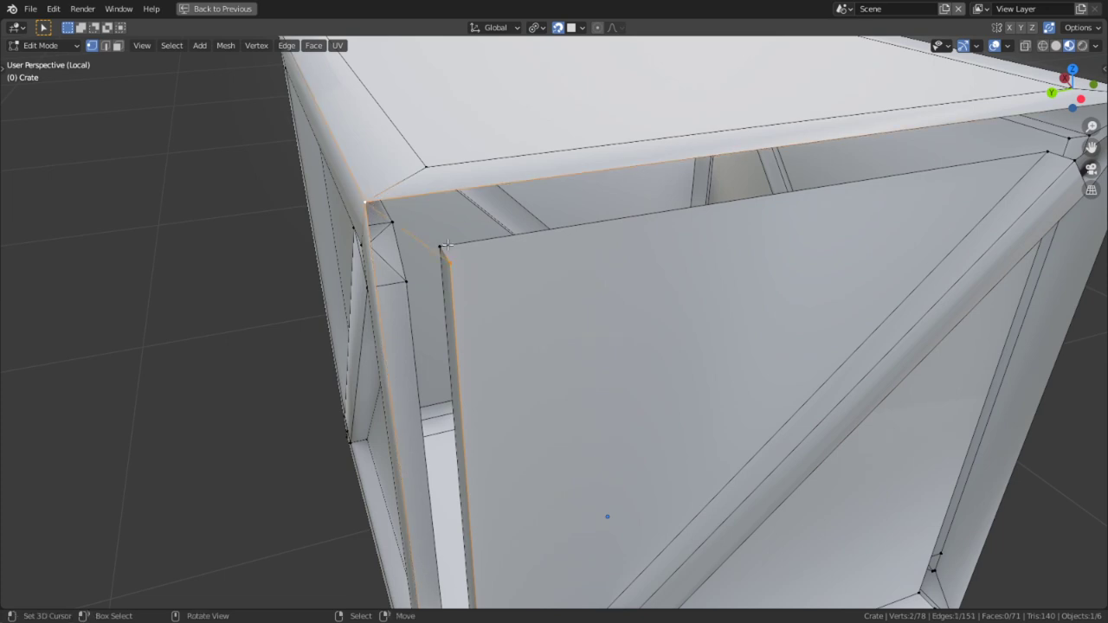
{"action": "key", "text": "2"}
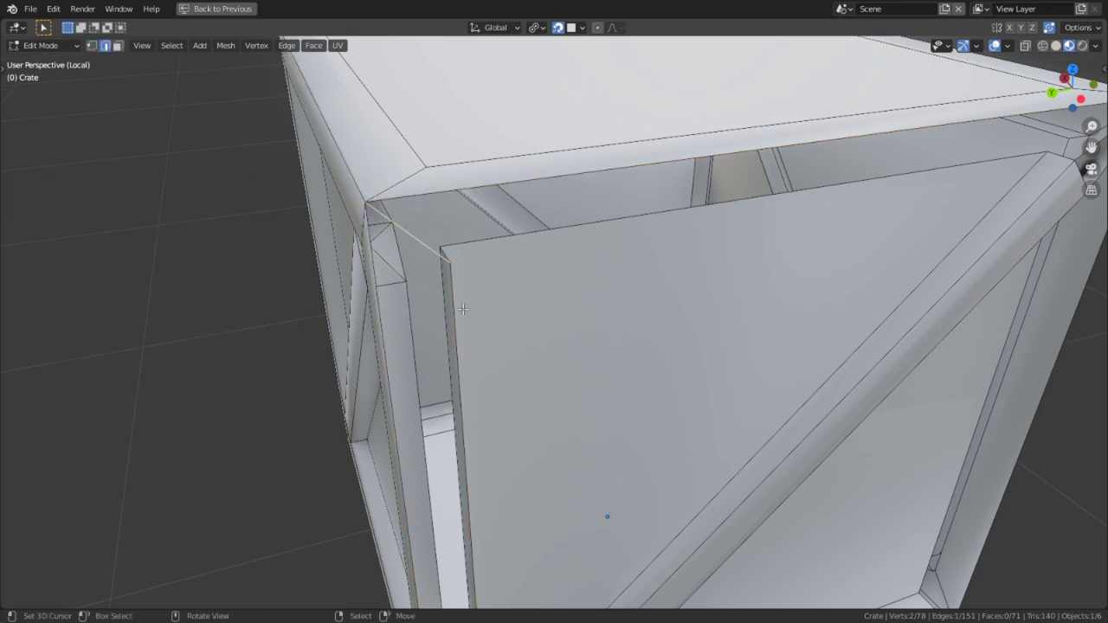
{"action": "mouse_move", "coordinate": [462, 307]}
{"action": "middle_mouse_down", "text": "shift"}
{"action": "mouse_move", "coordinate": [494, 257]}
{"action": "mouse_move", "coordinate": [467, 309]}
{"action": "middle_mouse_up", "text": "shift"}
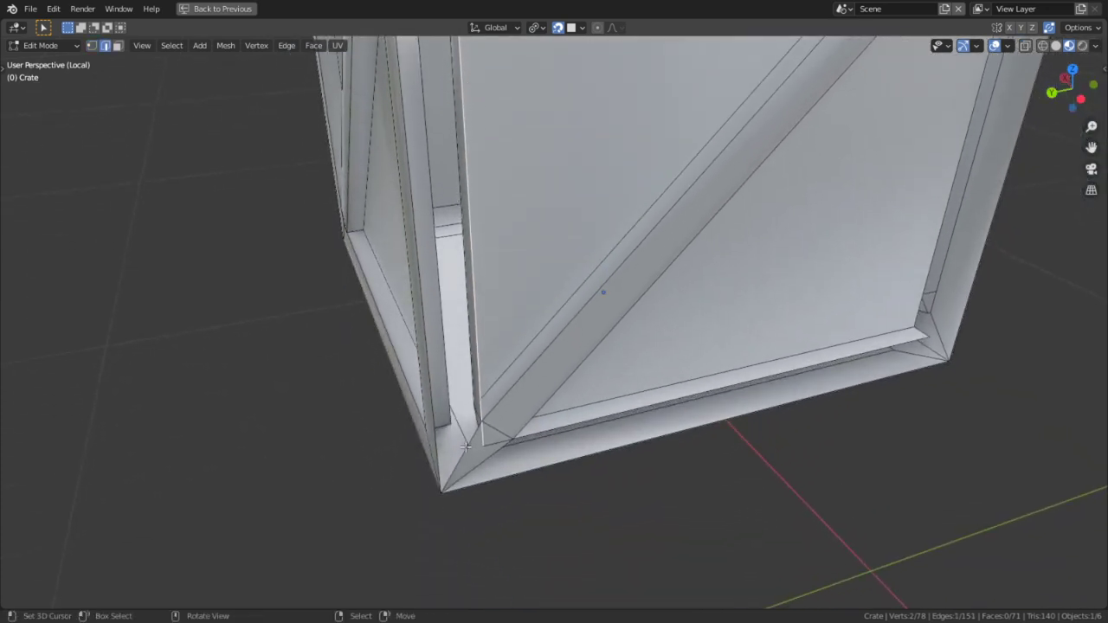
Delete the leftover inner frame corner vertex behind the new triangle at the brace's lower end
{"action": "key", "text": "3"}
{"action": "key", "text": "1"}
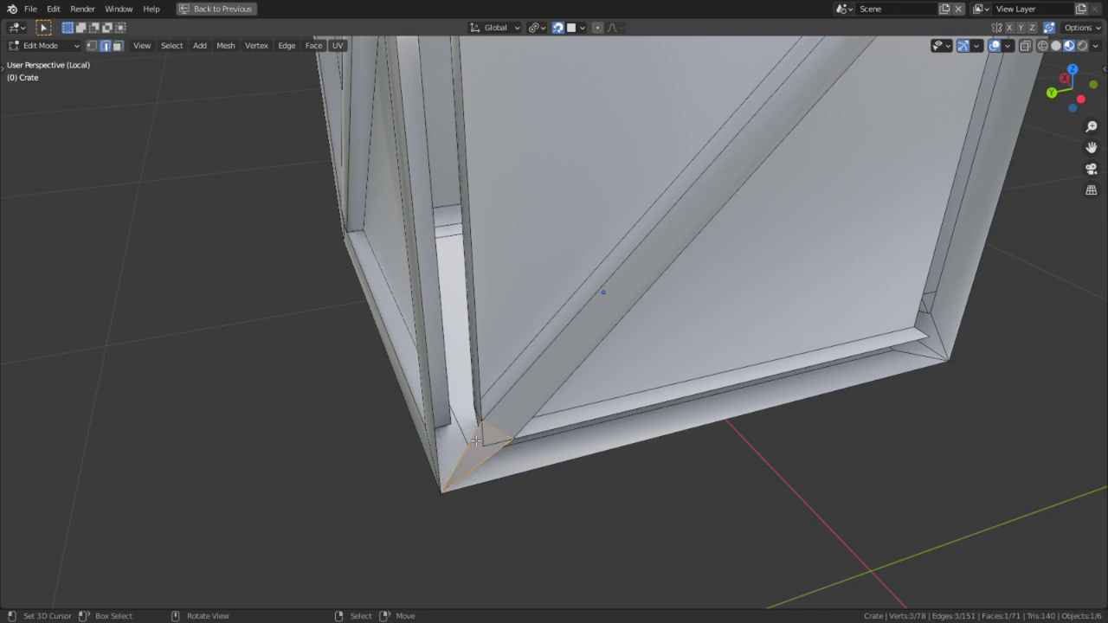
{"action": "left_click", "coordinate": [479, 442]}
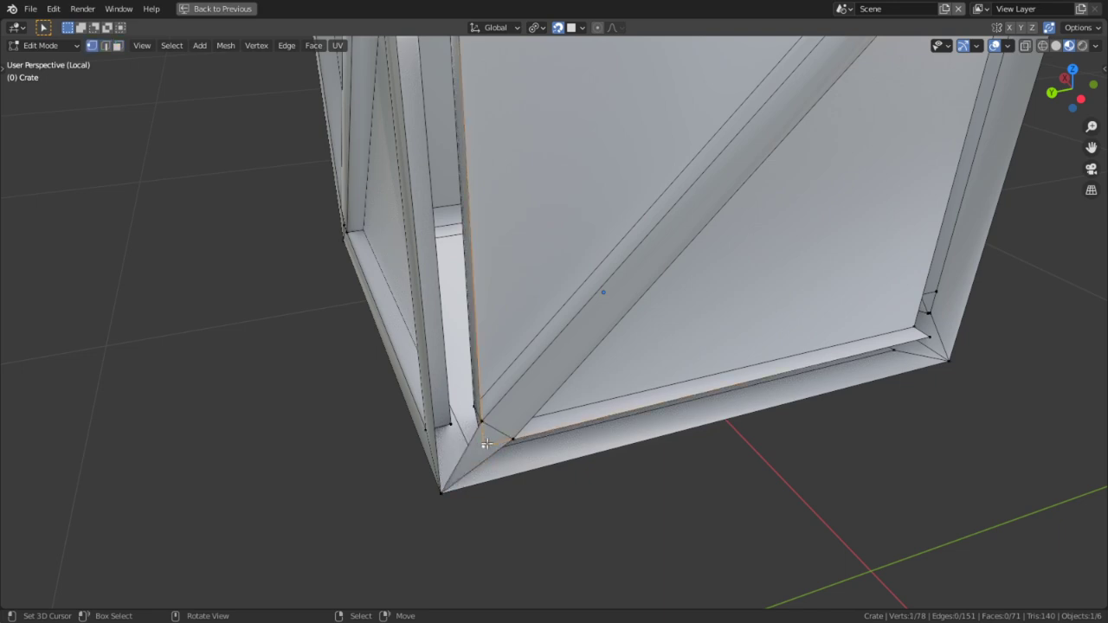
{"action": "key", "text": "x"}
{"action": "left_click", "coordinate": [461, 416]}
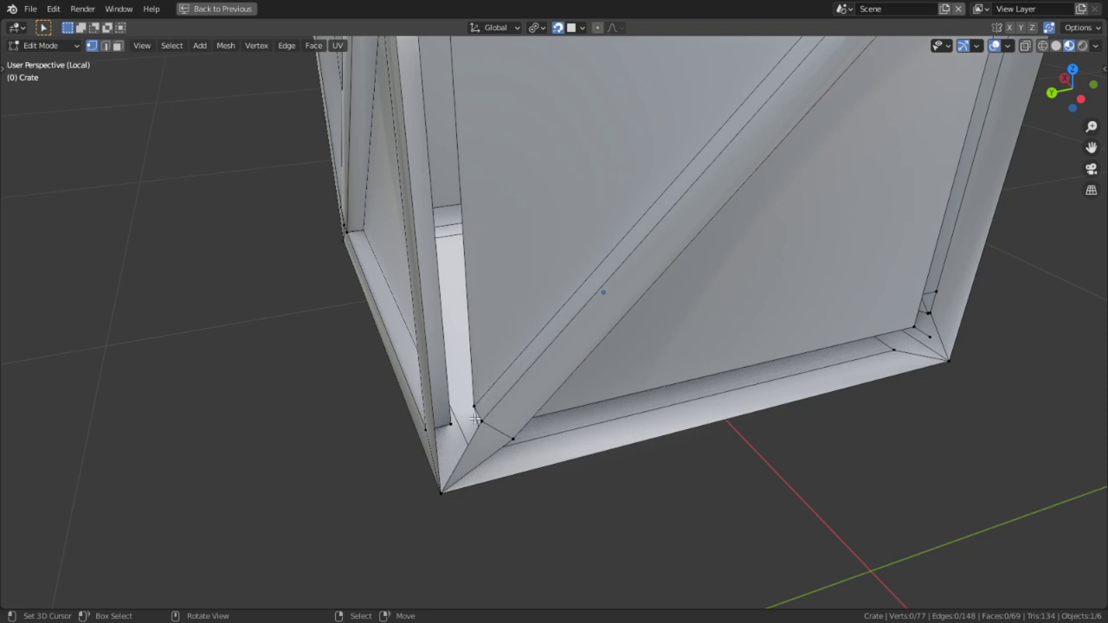
Join the brace's lower end to the frame's inner upper corner with an edge and fill the vertical frame face
{"action": "left_click", "coordinate": [475, 419]}
{"action": "middle_click_drag", "start_coordinate": [493, 220], "coordinate": [470, 524], "text": "shift"}
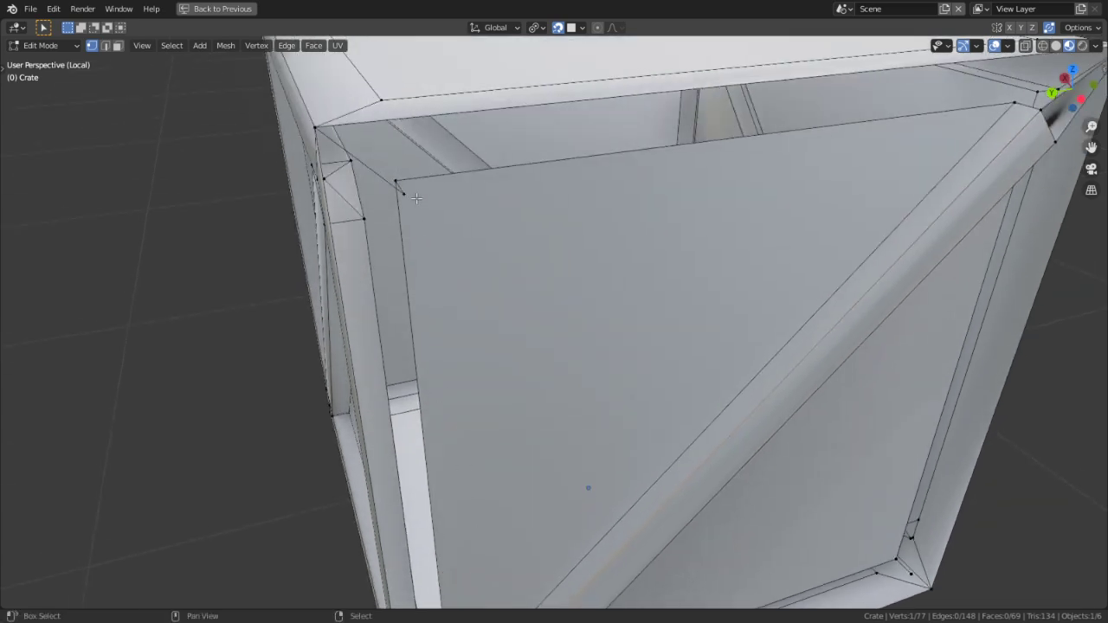
{"action": "middle_click_drag", "start_coordinate": [304, 347], "coordinate": [245, 352]}
{"action": "key", "text": "2"}
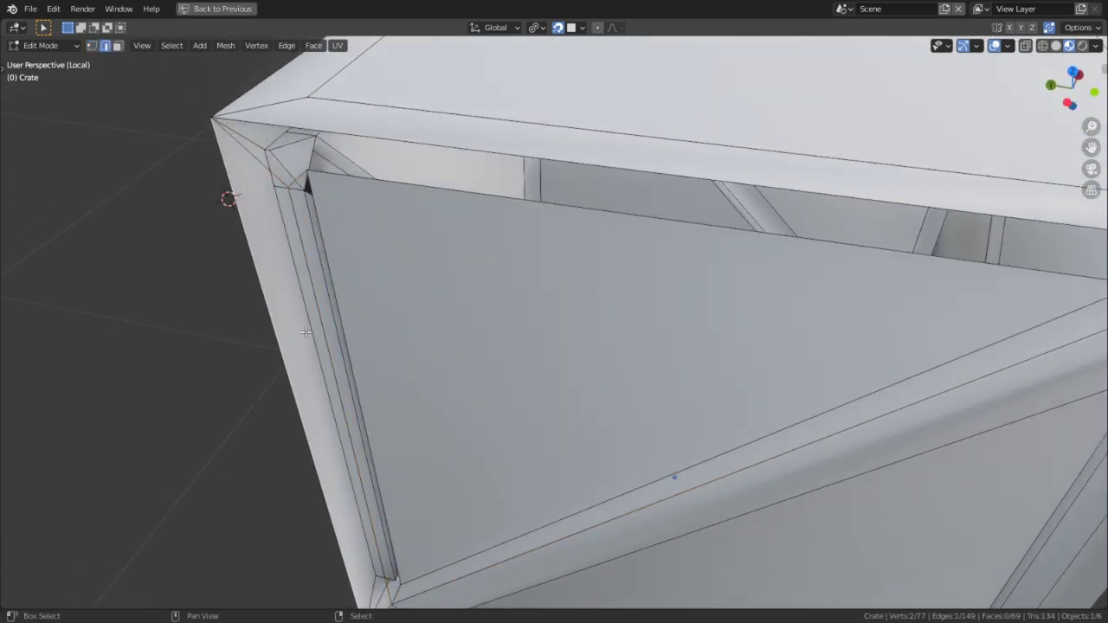
{"action": "left_click", "coordinate": [334, 330], "text": "alt"}
Fill the top frame face between the crate's outer upper edge, the corner's diagonal edge and the brace's upper end
{"action": "middle_click_drag", "start_coordinate": [334, 315], "coordinate": [442, 263]}
{"action": "right_click", "coordinate": [382, 289]}
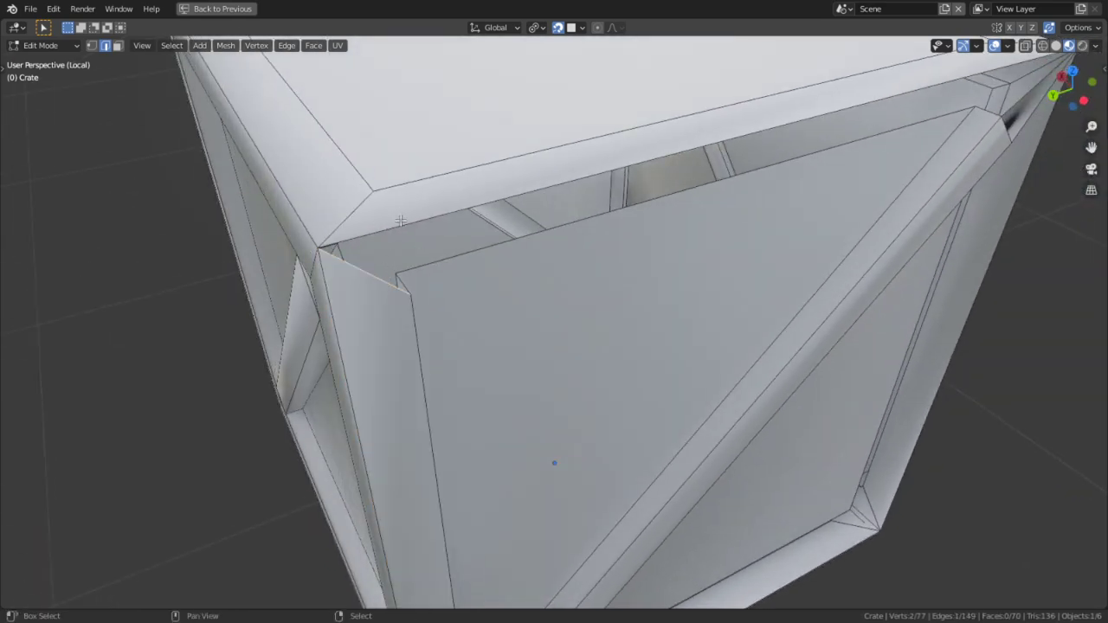
{"action": "right_click", "coordinate": [399, 218], "text": "shift"}
{"action": "middle_click_drag", "start_coordinate": [516, 259], "coordinate": [238, 381], "text": "shift"}
{"action": "scroll", "coordinate": [520, 304], "scroll_direction": "up", "scroll_amount": 1}
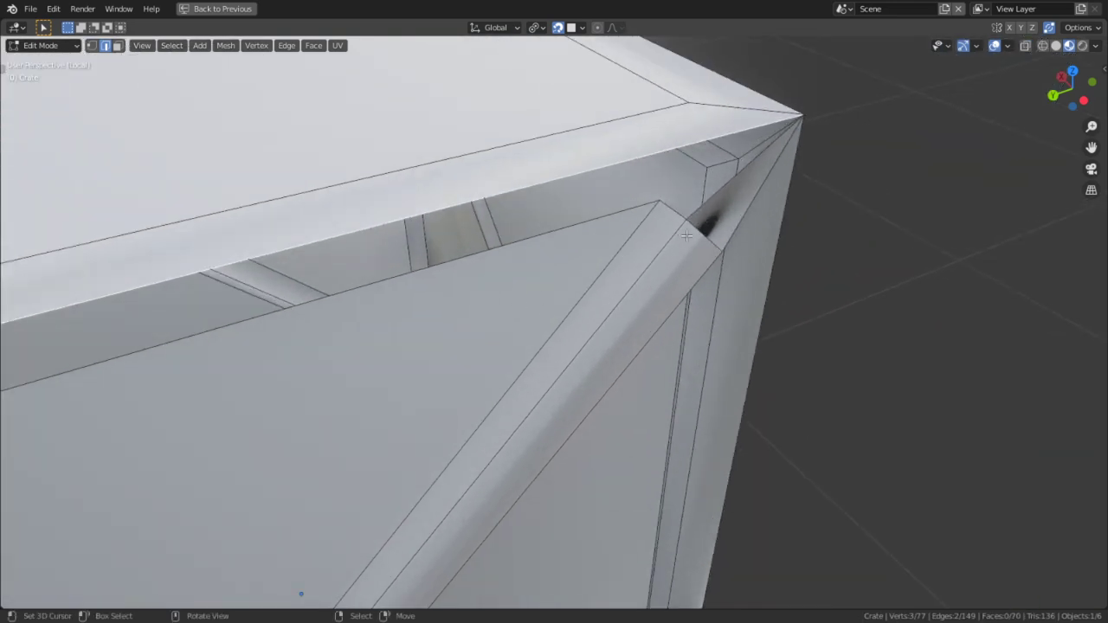
{"action": "key", "text": "f"}
Select the whole mesh, try flipping its normals twice, recalculate them to the outside and clear the selection
{"action": "middle_click_drag", "start_coordinate": [686, 236], "coordinate": [664, 262]}
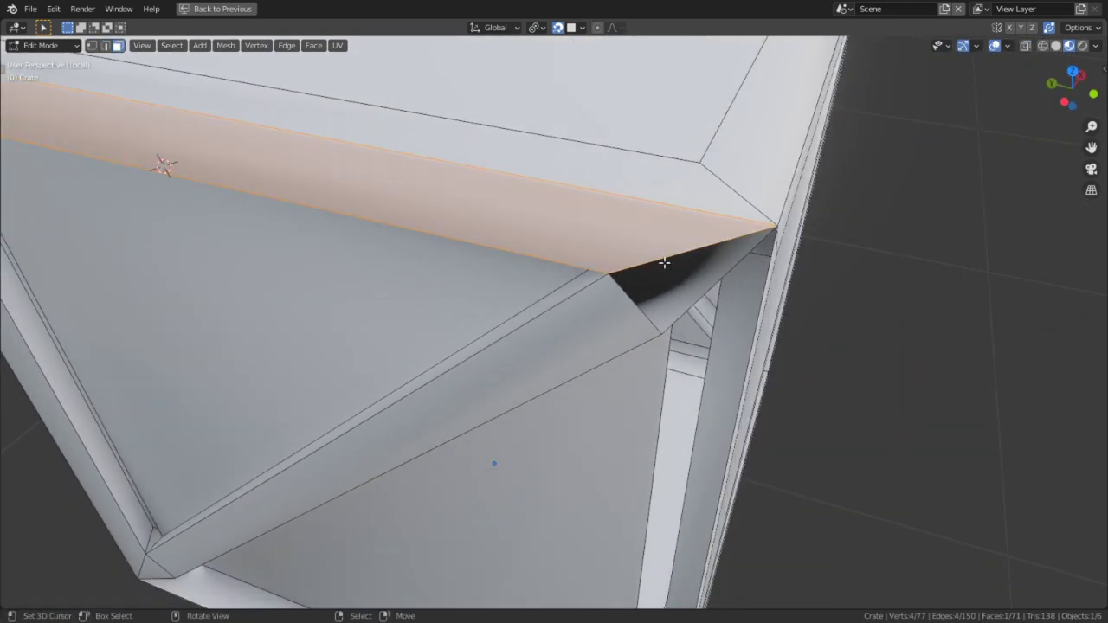
{"action": "key", "text": "a"}
{"action": "key", "text": "alt+n"}
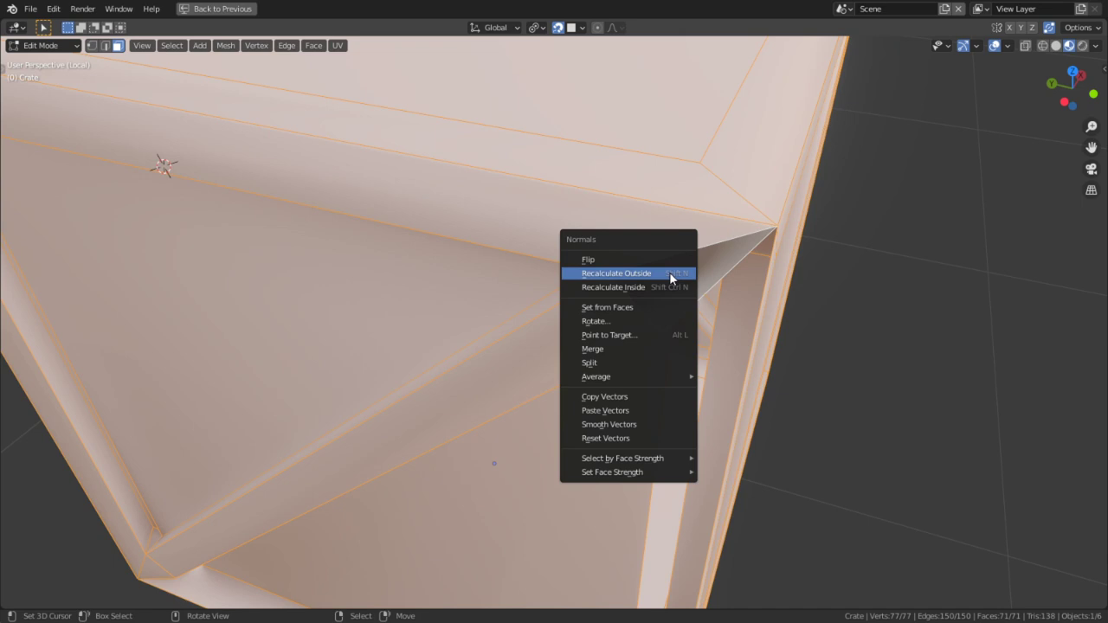
{"action": "left_click", "coordinate": [606, 258]}
{"action": "key", "text": "alt+n"}
{"action": "left_click", "coordinate": [606, 259]}
{"action": "key", "text": "alt+n"}
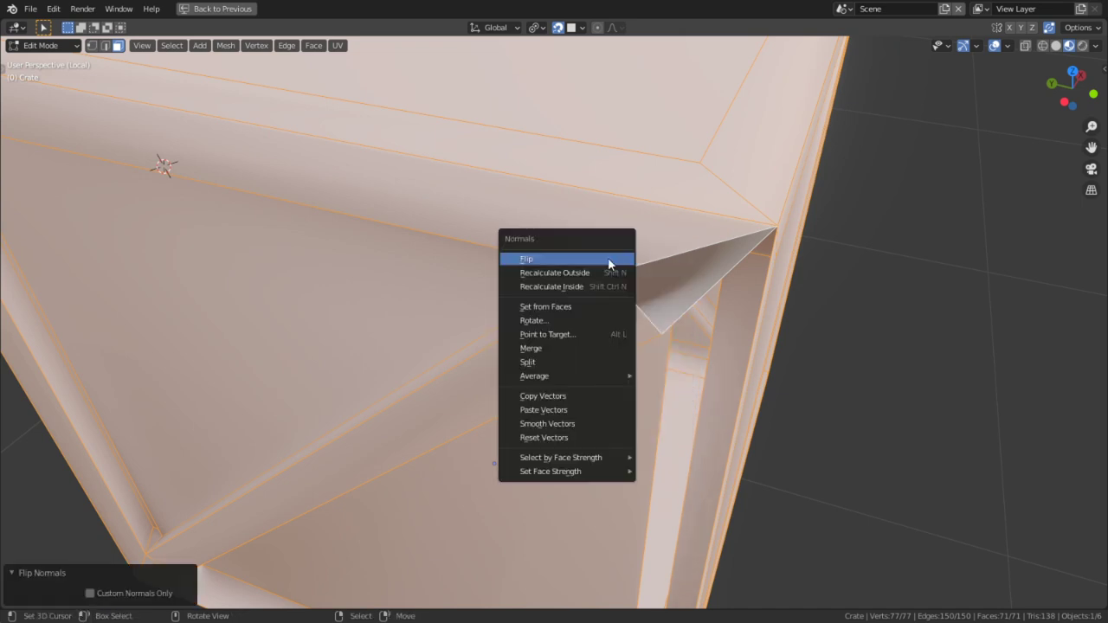
{"action": "left_click", "coordinate": [605, 271]}
{"action": "key", "text": "alt+a"}
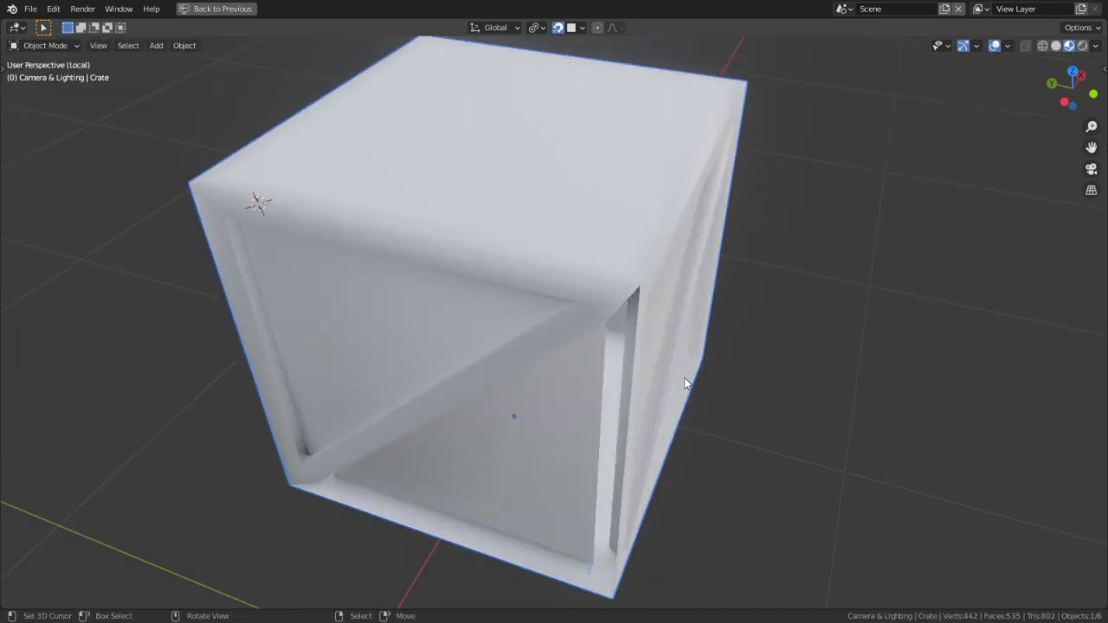
Return to Edit Mode and fill the recess wall between the panel's vertical edge and the vertical frame's inner edge
{"action": "middle_click_drag", "start_coordinate": [684, 383], "coordinate": [655, 294]}
{"action": "key", "text": "Tab"}
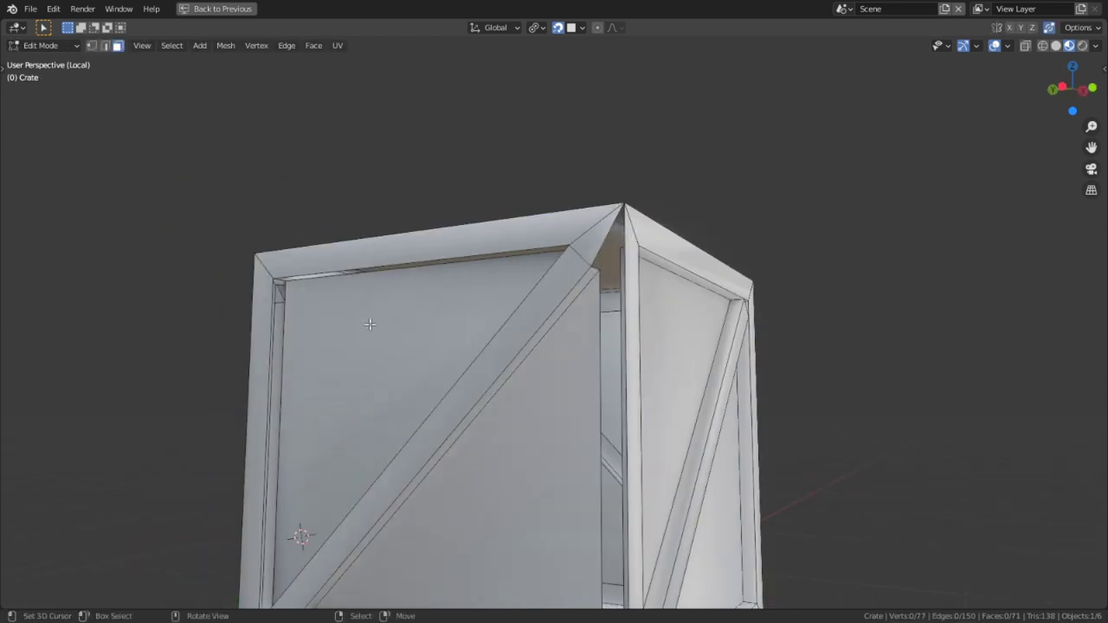
{"action": "scroll", "coordinate": [359, 324], "scroll_direction": "up", "scroll_amount": 5}
{"action": "key", "text": "2"}
{"action": "left_click", "coordinate": [307, 309]}
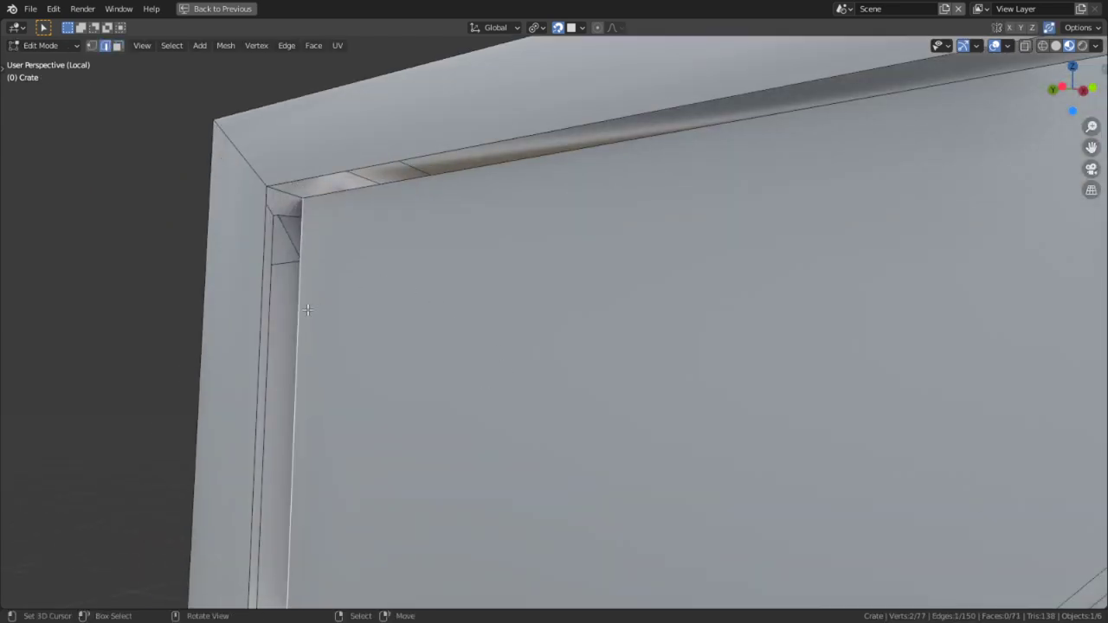
{"action": "left_click", "coordinate": [257, 308], "text": "shift"}
{"action": "scroll", "coordinate": [257, 308], "scroll_direction": "down", "scroll_amount": 1}
{"action": "middle_click_drag", "start_coordinate": [257, 308], "coordinate": [268, 309]}
{"action": "key", "text": "f"}
{"action": "scroll", "coordinate": [352, 289], "scroll_direction": "down", "scroll_amount": 4}
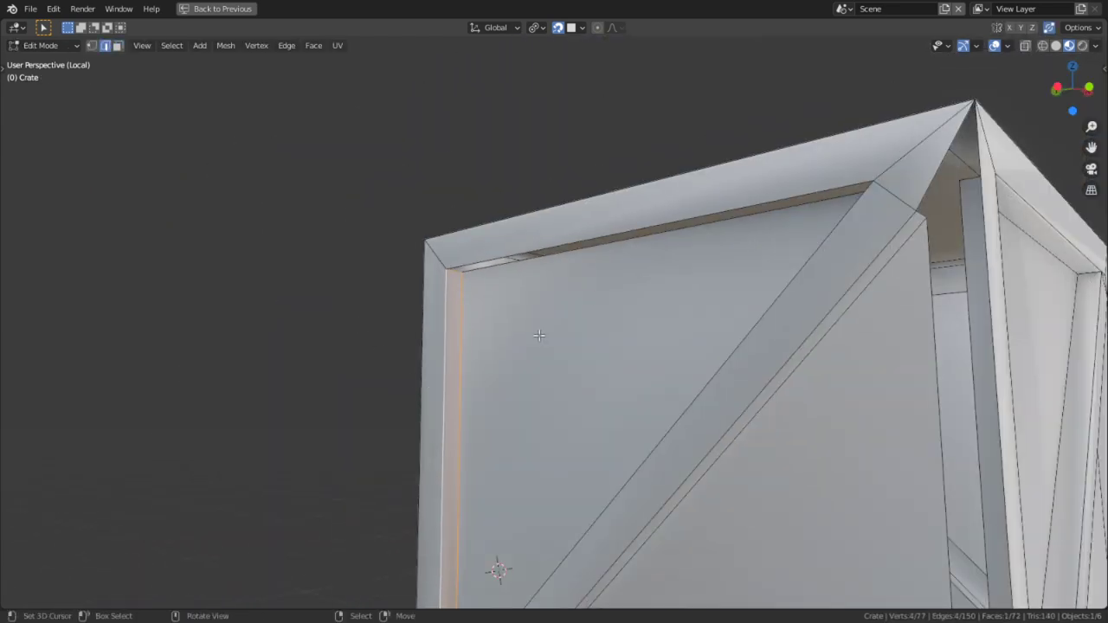
Fill the upper recess wall between the panel's top edge and the inner edge of the top frame
{"action": "right_click", "coordinate": [651, 255]}
{"action": "right_click", "coordinate": [612, 212], "text": "shift"}
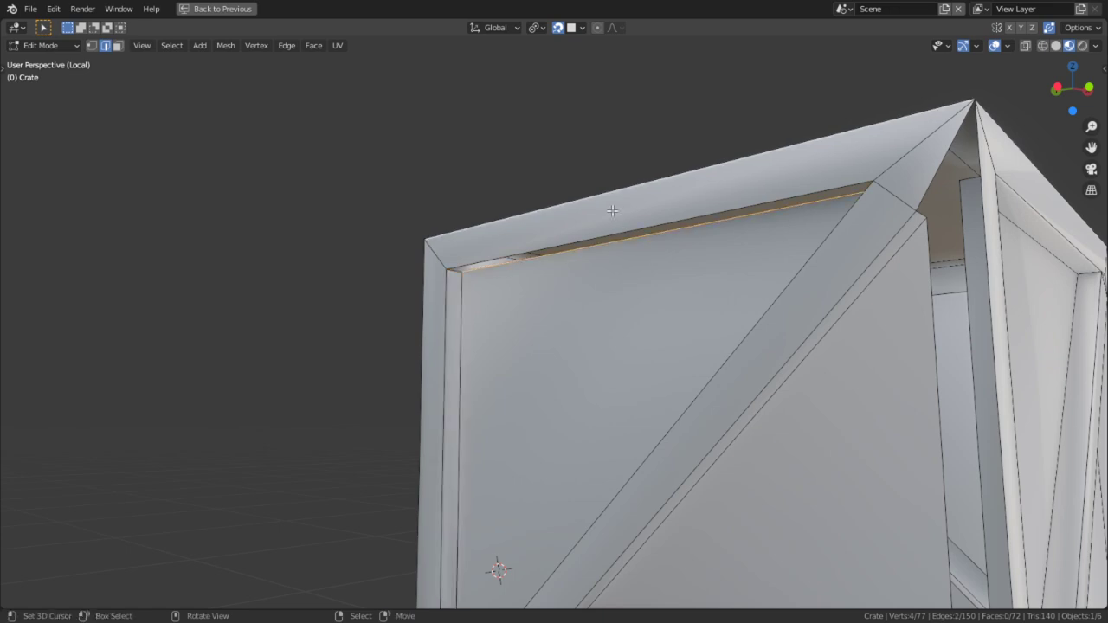
{"action": "right_click", "coordinate": [592, 245]}
{"action": "right_click", "coordinate": [595, 235], "text": "shift"}
{"action": "key", "text": "f"}
{"action": "middle_click_drag", "start_coordinate": [597, 237], "coordinate": [607, 119]}
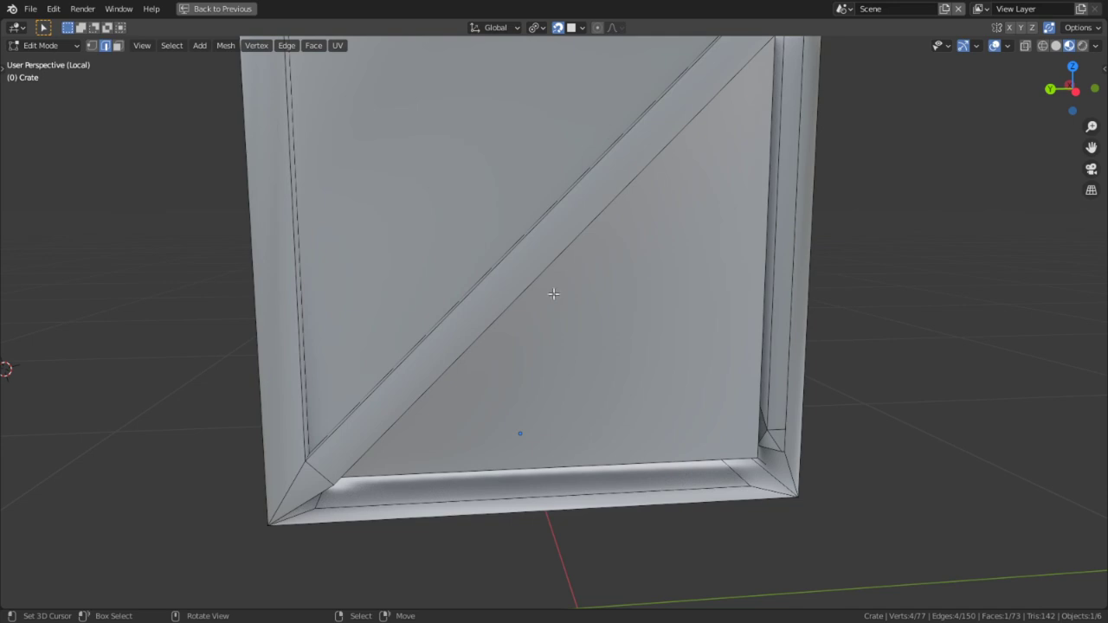
{"action": "middle_click_drag", "start_coordinate": [460, 444], "coordinate": [692, 452]}
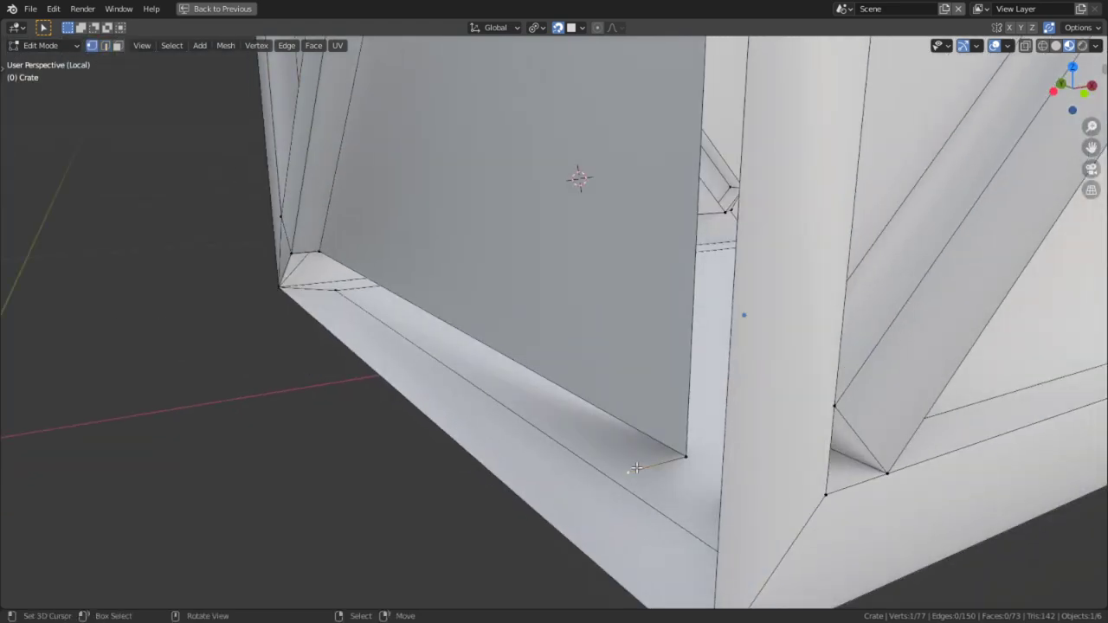
Fill the bottom frame face between the two diagonal corner edges below the panel
{"action": "middle_click_drag", "start_coordinate": [571, 508], "coordinate": [450, 364]}
{"action": "left_click", "coordinate": [859, 516], "text": "shift"}
{"action": "key", "text": "2"}
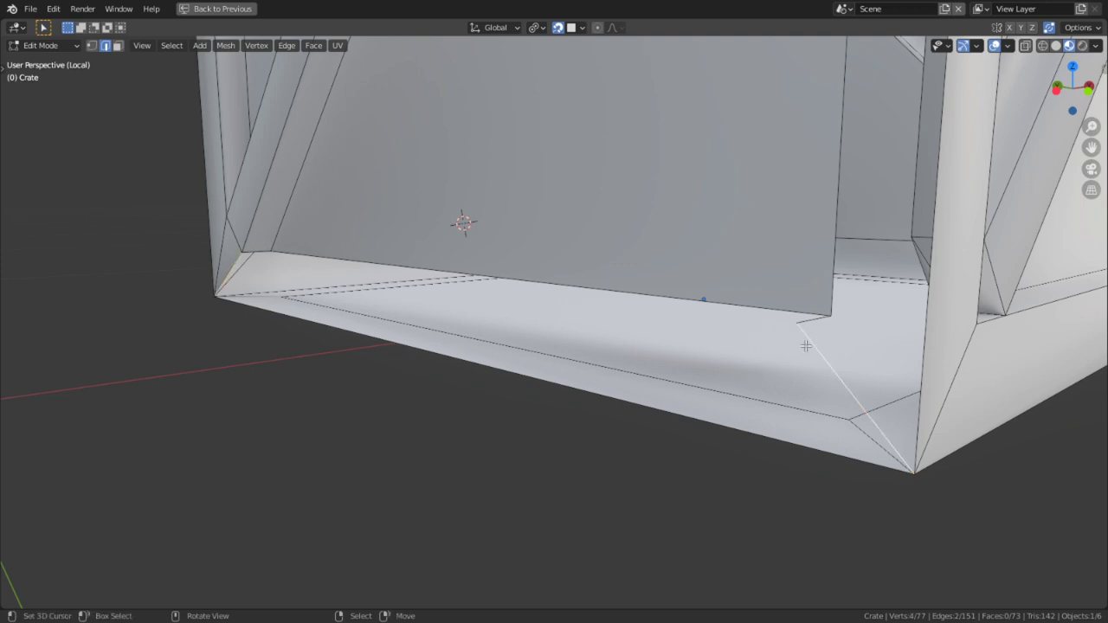
{"action": "key", "text": "f"}
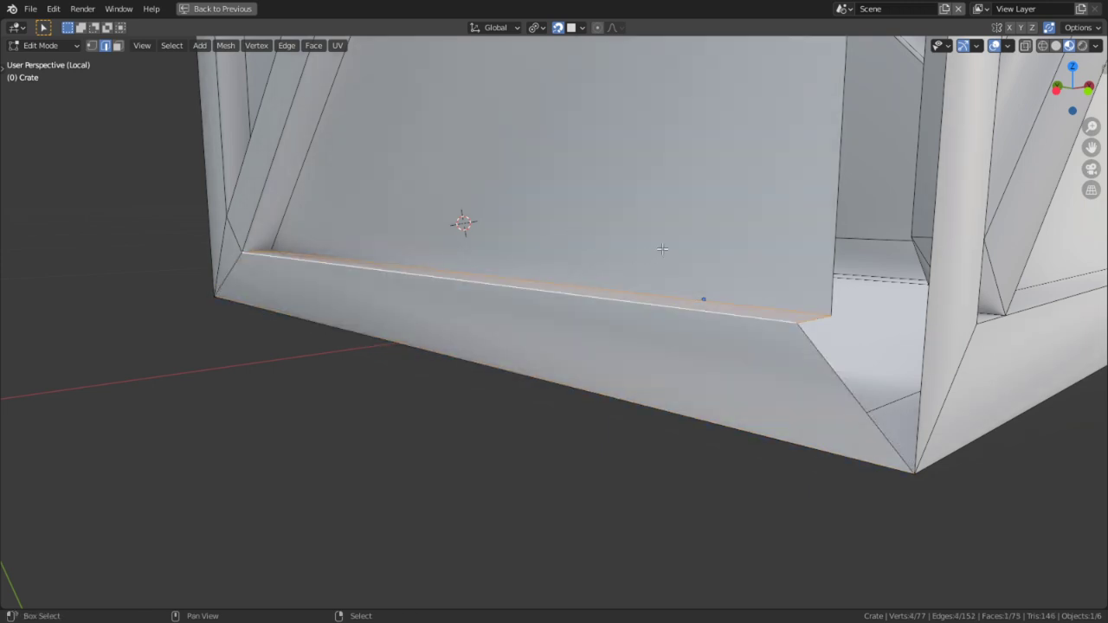
Fill the missing vertical frame face between the upper and lower diagonal corner edges beside the braced panel
{"action": "middle_click_drag", "start_coordinate": [662, 250], "coordinate": [727, 264]}
{"action": "middle_click_drag", "start_coordinate": [727, 264], "coordinate": [524, 338], "text": "shift"}
{"action": "scroll", "coordinate": [563, 298], "scroll_direction": "down", "scroll_amount": 2}
{"action": "middle_click_drag", "start_coordinate": [524, 338], "coordinate": [454, 140], "text": "shift"}
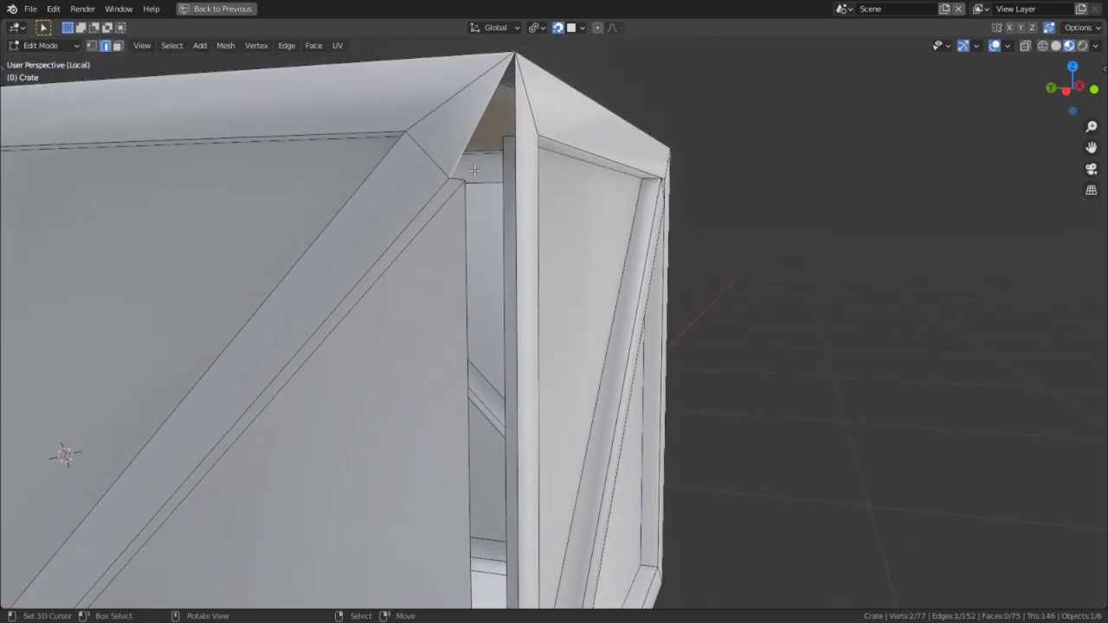
{"action": "middle_click_drag", "start_coordinate": [489, 179], "coordinate": [553, 184]}
{"action": "middle_click_drag", "start_coordinate": [632, 387], "coordinate": [655, 31], "text": "shift"}
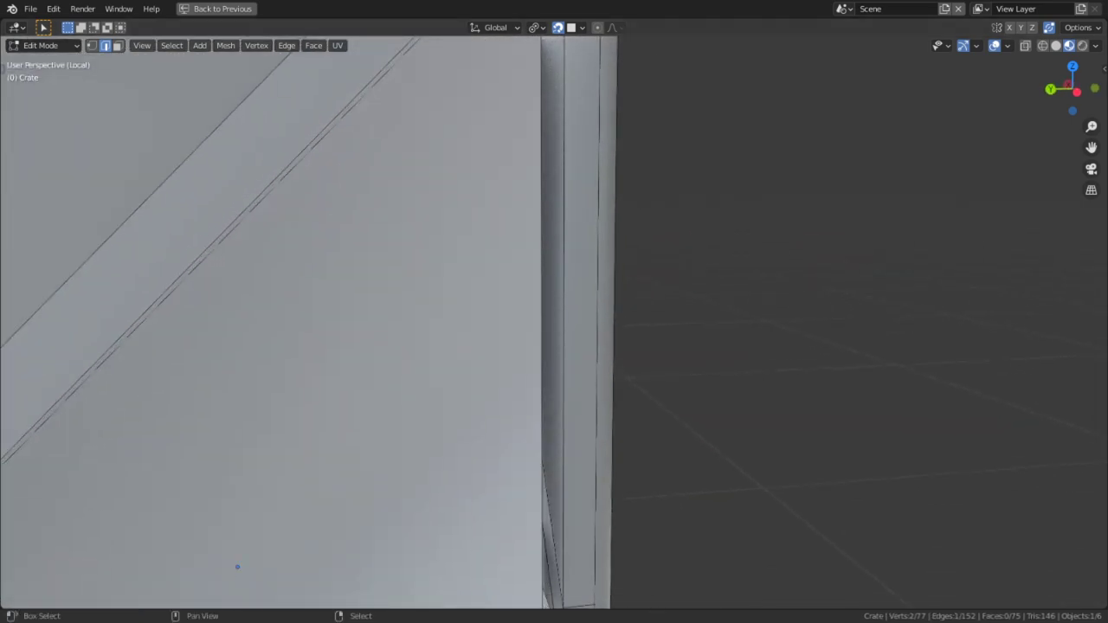
{"action": "middle_click_drag", "start_coordinate": [635, 511], "coordinate": [573, 261], "text": "shift"}
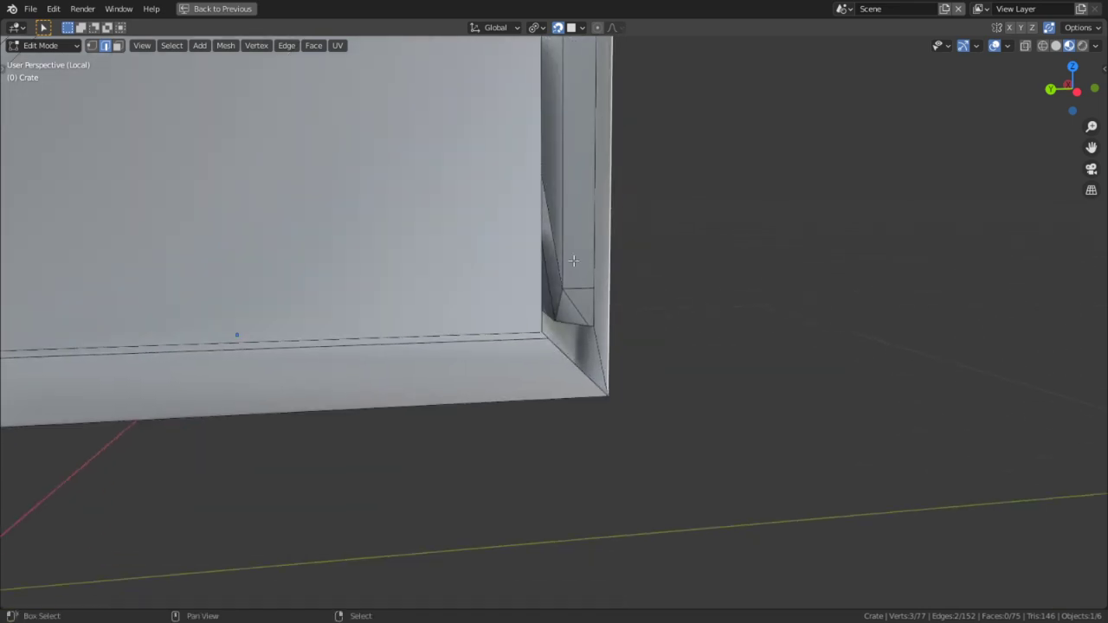
{"action": "key", "text": "f"}
Fill the recess wall between the panel's vertical edge and the inner edge of the rebuilt vertical frame
{"action": "middle_click_drag", "start_coordinate": [530, 301], "coordinate": [543, 162], "text": "shift"}
{"action": "right_click", "coordinate": [545, 362], "text": "alt"}
{"action": "middle_click_drag", "start_coordinate": [555, 205], "coordinate": [566, 158]}
{"action": "key", "text": "f"}
{"action": "scroll", "coordinate": [580, 158], "scroll_direction": "down", "scroll_amount": 5}
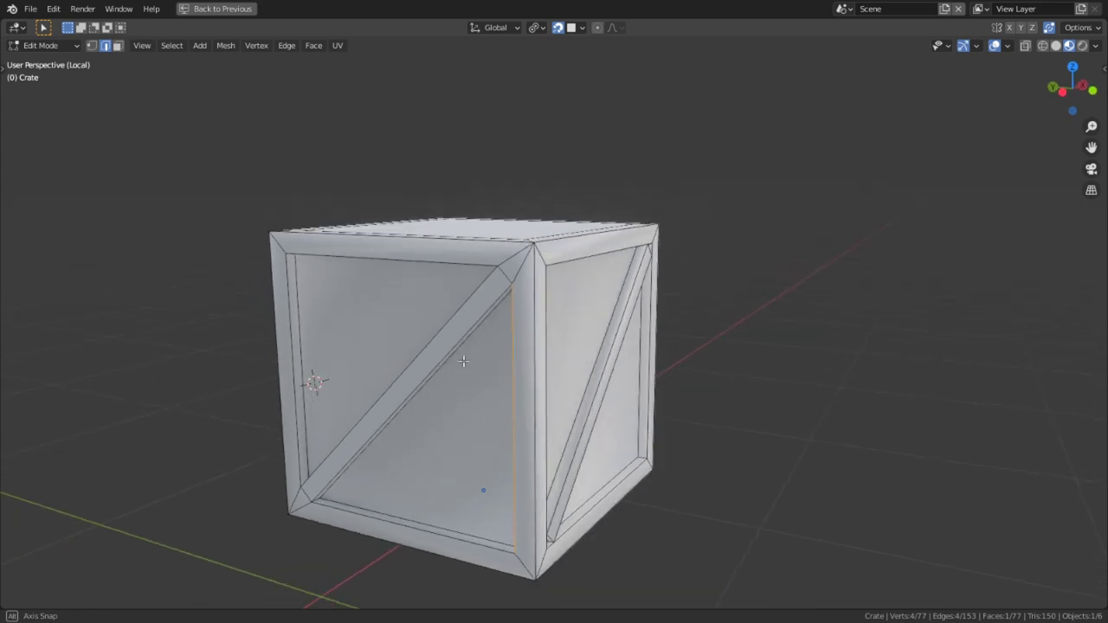
Examine the rebuilt side from several angles in and out of Edit Mode and clear the selection
{"action": "key", "text": "Tab"}
{"action": "middle_click_drag", "start_coordinate": [485, 358], "coordinate": [602, 349]}
{"action": "key", "text": "Tab"}
{"action": "scroll", "coordinate": [615, 347], "scroll_direction": "up", "scroll_amount": 3}
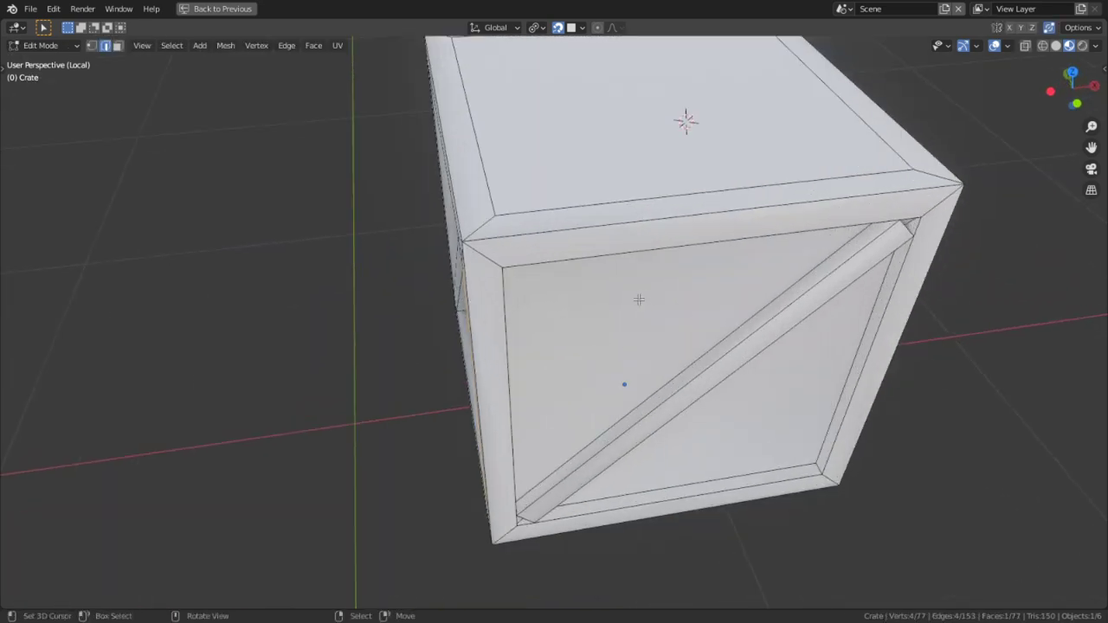
{"action": "middle_click_drag", "start_coordinate": [639, 299], "coordinate": [756, 286]}
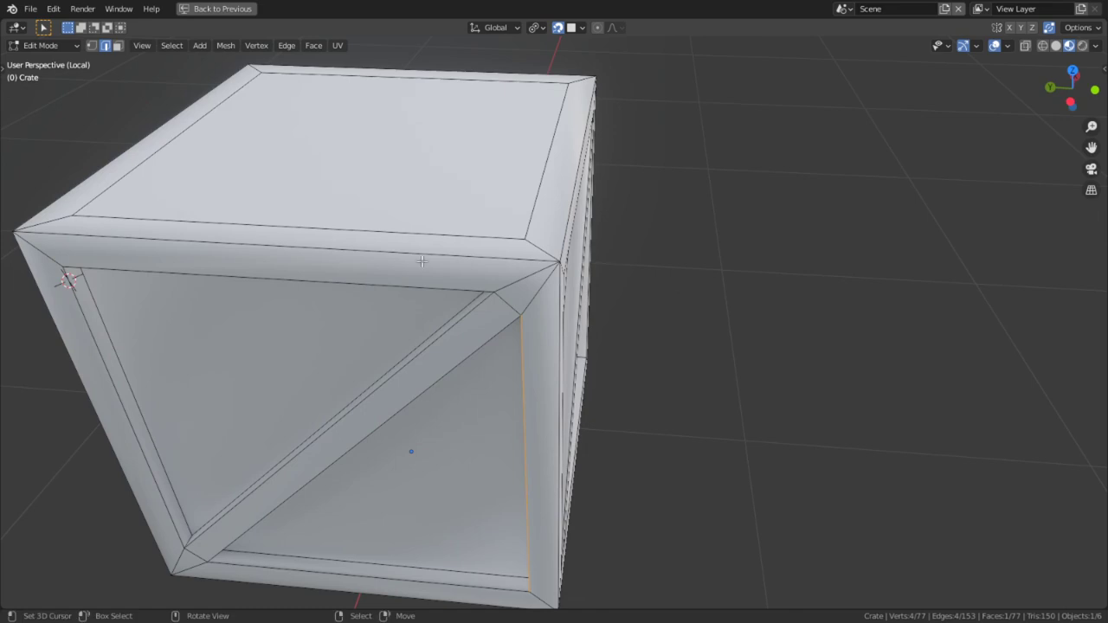
{"action": "middle_click_drag", "start_coordinate": [513, 326], "coordinate": [535, 273]}
{"action": "key", "text": "alt+a"}
{"action": "middle_click_drag", "start_coordinate": [739, 282], "coordinate": [709, 343]}
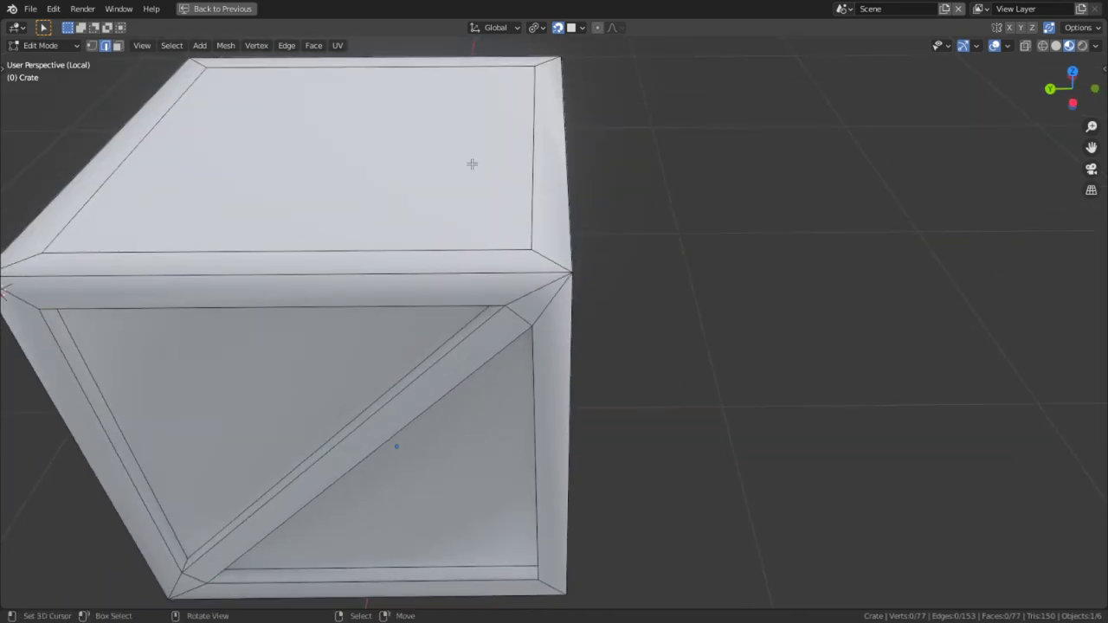
Snap the 3D cursor to the midpoint of the crate's top and bottom inner faces and clear the selection
{"action": "key", "text": "3"}
{"action": "right_click", "coordinate": [452, 149]}
{"action": "middle_click_drag", "start_coordinate": [531, 363], "coordinate": [484, 519]}
{"action": "scroll", "coordinate": [518, 316], "scroll_direction": "down", "scroll_amount": 5}
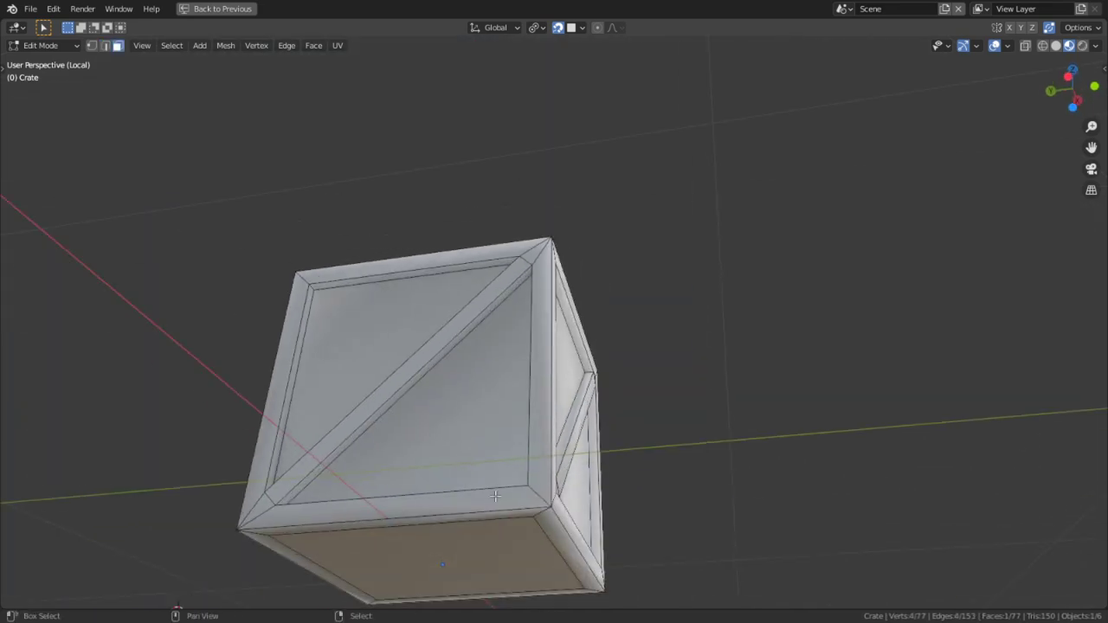
{"action": "right_click", "coordinate": [469, 543], "text": "shift"}
{"action": "middle_click_drag", "start_coordinate": [467, 595], "coordinate": [527, 421]}
{"action": "key", "text": "shift+s"}
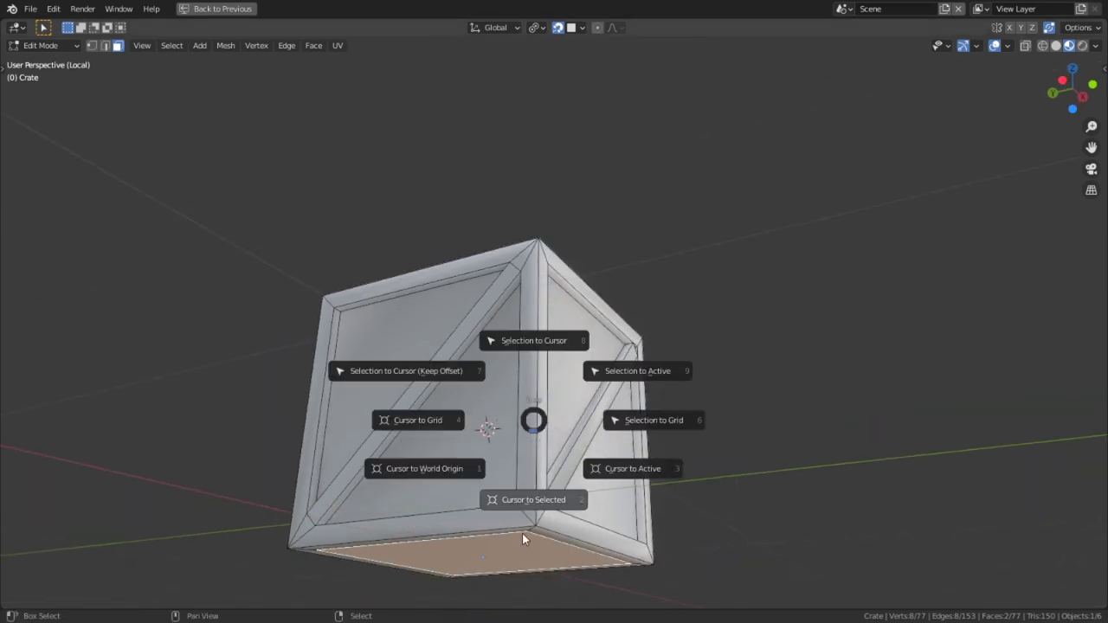
{"action": "left_click", "coordinate": [529, 500]}
{"action": "middle_click_drag", "start_coordinate": [617, 356], "coordinate": [742, 458]}
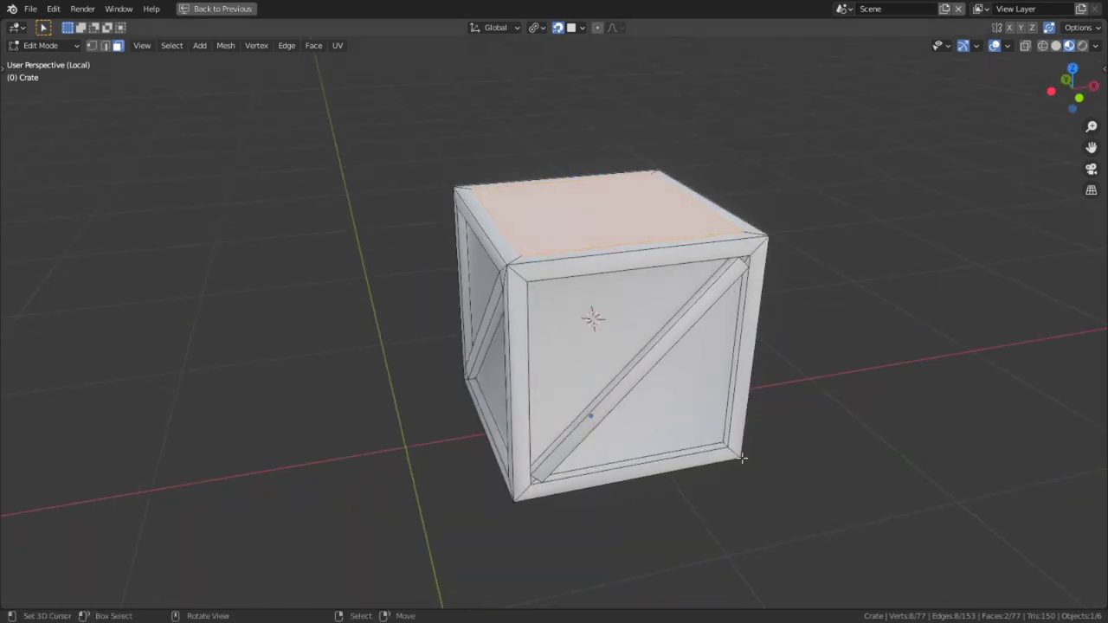
{"action": "key", "text": "alt+a"}
View the crate in wireframe and switch the viewport to Solid shading
{"action": "mouse_move", "coordinate": [669, 405]}
{"action": "middle_mouse_down"}
{"action": "mouse_move", "coordinate": [551, 288]}
{"action": "mouse_move", "coordinate": [591, 321]}
{"action": "middle_mouse_up"}
{"action": "key", "text": "z"}
{"action": "left_click", "coordinate": [507, 289]}
{"action": "scroll", "coordinate": [606, 338], "scroll_direction": "up", "scroll_amount": 3}
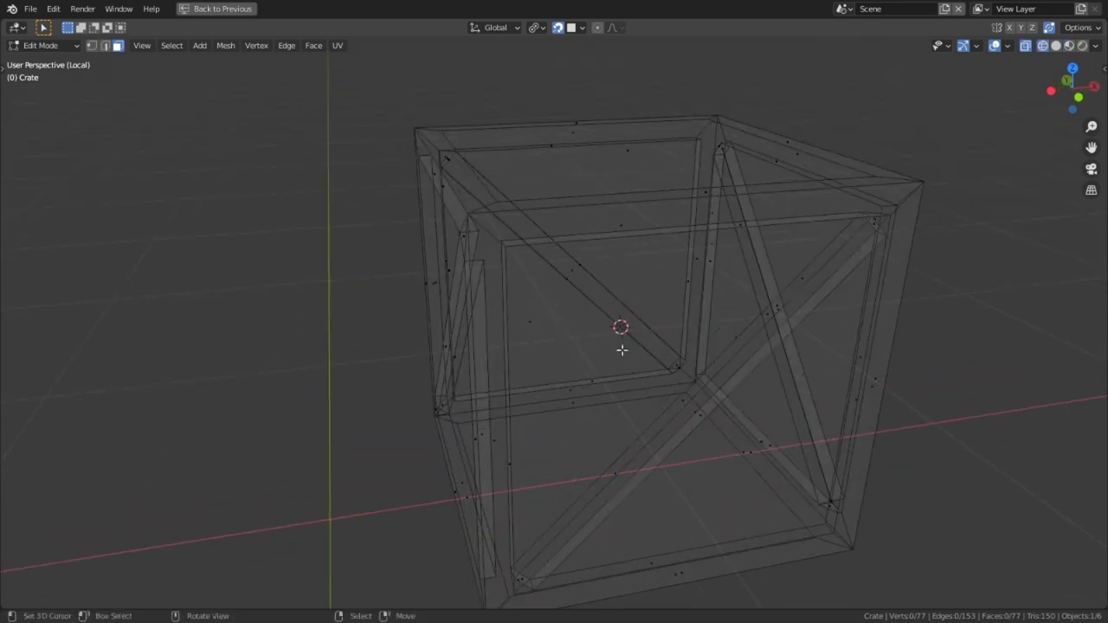
{"action": "left_click", "coordinate": [1056, 47]}
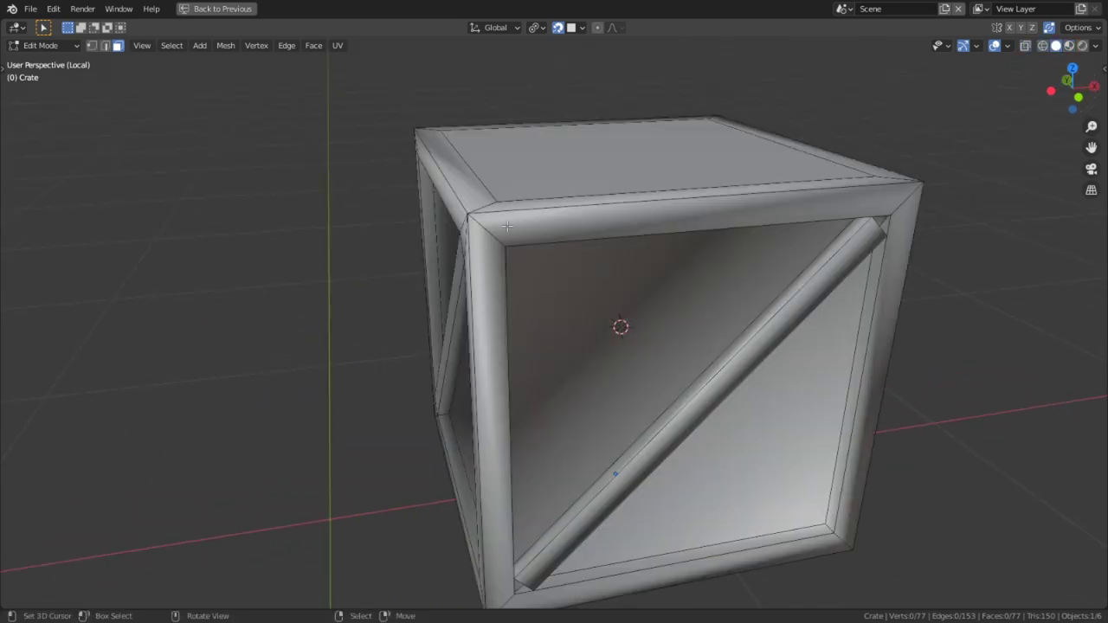
Delete the loop of frame faces around one of the crate's original braced sides
{"action": "right_click_drag", "start_coordinate": [549, 255], "coordinate": [517, 236]}
{"action": "key", "text": "ctrl+z"}
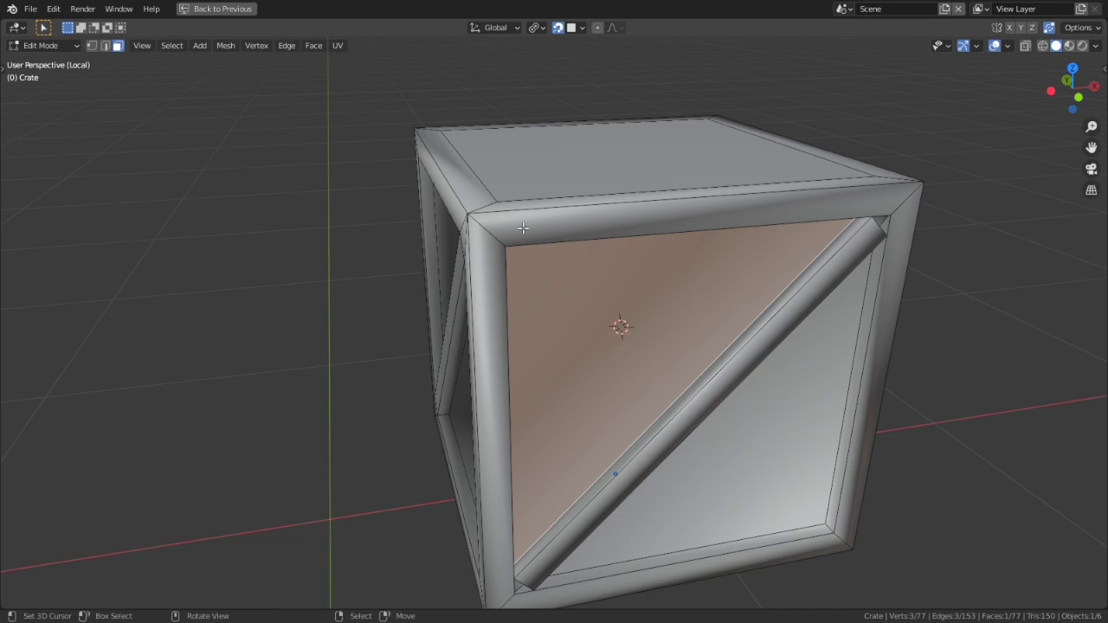
{"action": "right_click", "coordinate": [500, 229], "text": "alt"}
{"action": "key", "text": "x"}
{"action": "left_click", "coordinate": [468, 257]}
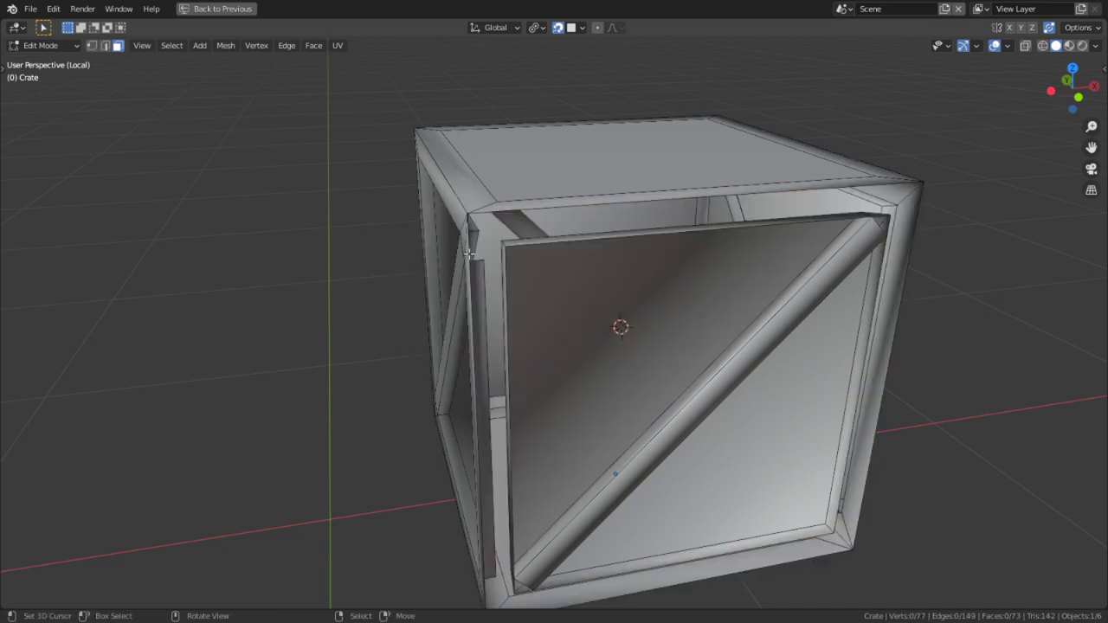
Delete the loops of frame faces around the other two original braced sides
{"action": "middle_click_drag", "start_coordinate": [647, 355], "coordinate": [677, 312]}
{"action": "scroll", "coordinate": [677, 311], "scroll_direction": "up", "scroll_amount": 2}
{"action": "right_click", "coordinate": [670, 248], "text": "alt"}
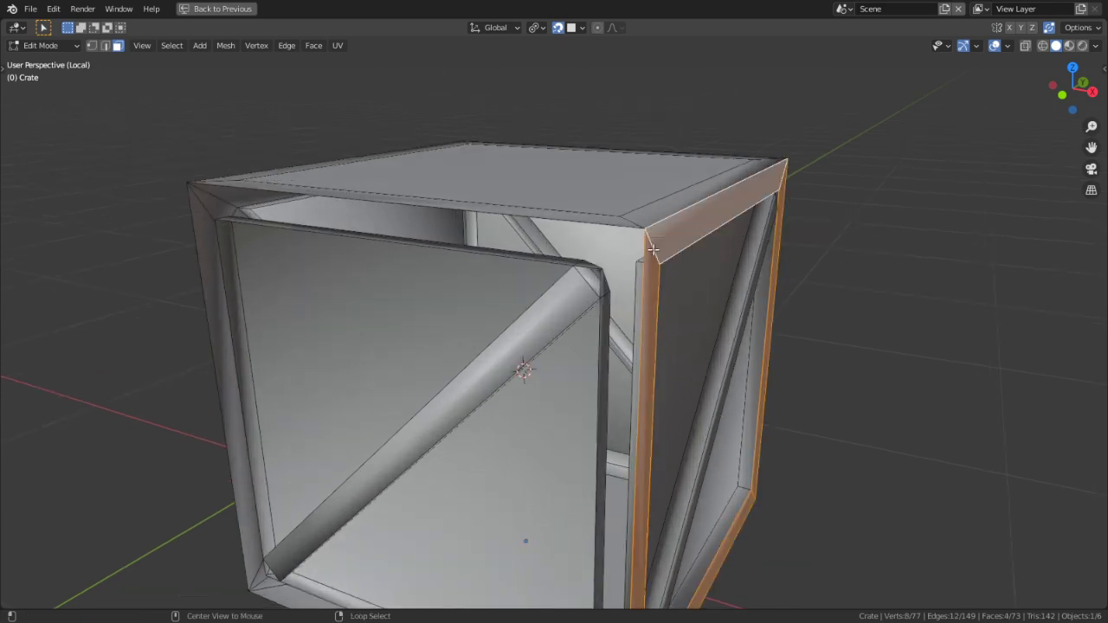
{"action": "key", "text": "x"}
{"action": "left_click", "coordinate": [653, 249]}
{"action": "middle_click_drag", "start_coordinate": [652, 249], "coordinate": [687, 245]}
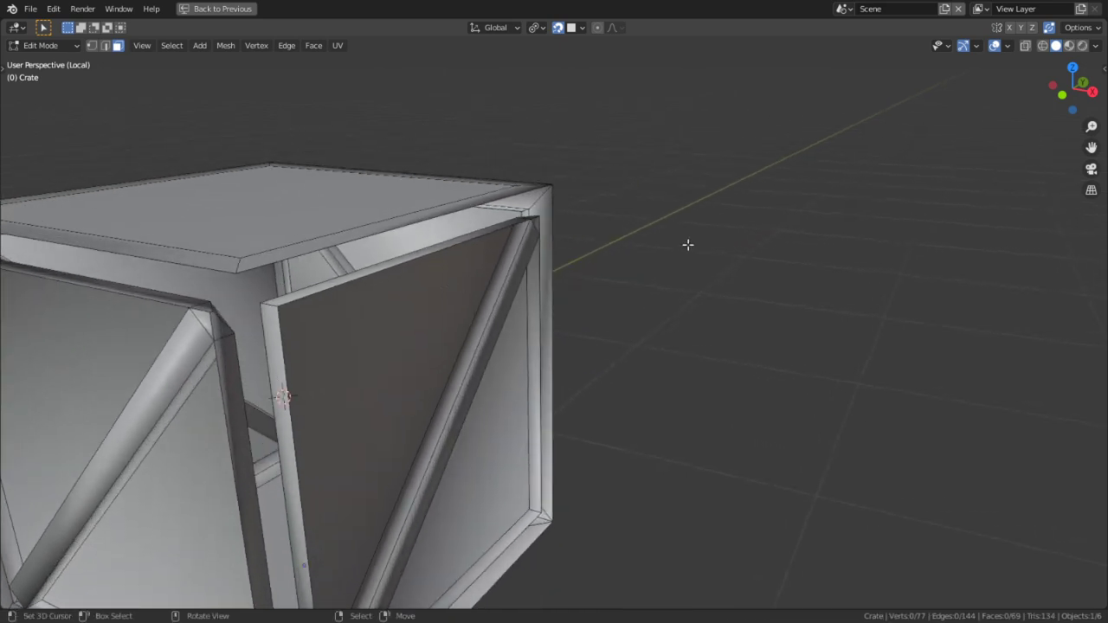
{"action": "key", "text": "x"}
{"action": "left_click", "coordinate": [542, 198]}
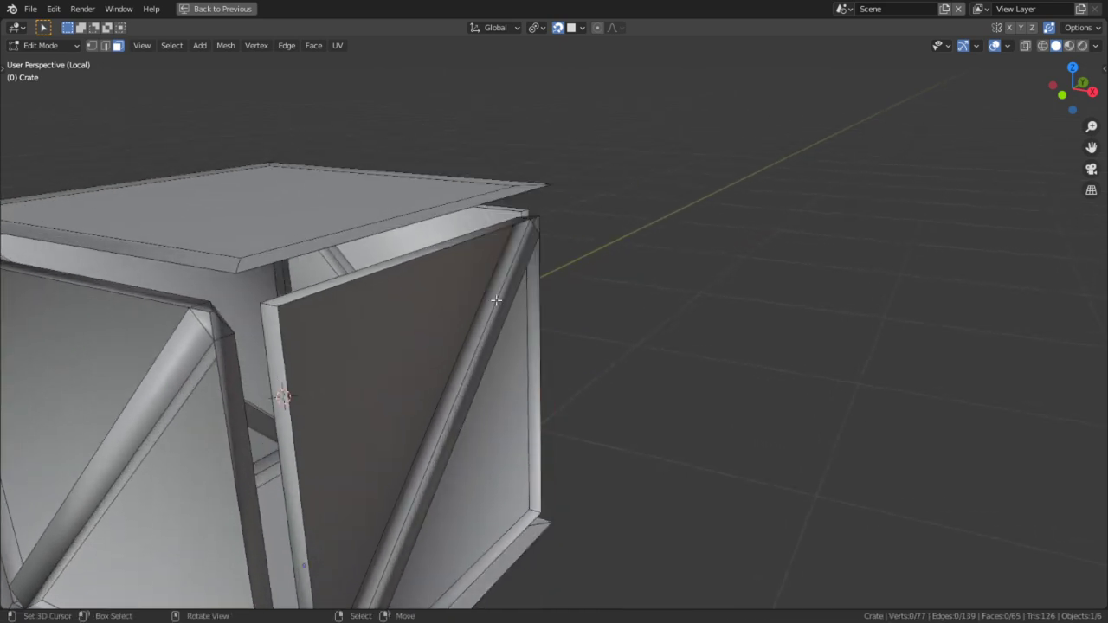
Delete the detached side panels with their braces, keeping only the rebuilt side and the top and bottom
{"action": "key", "text": "l"}
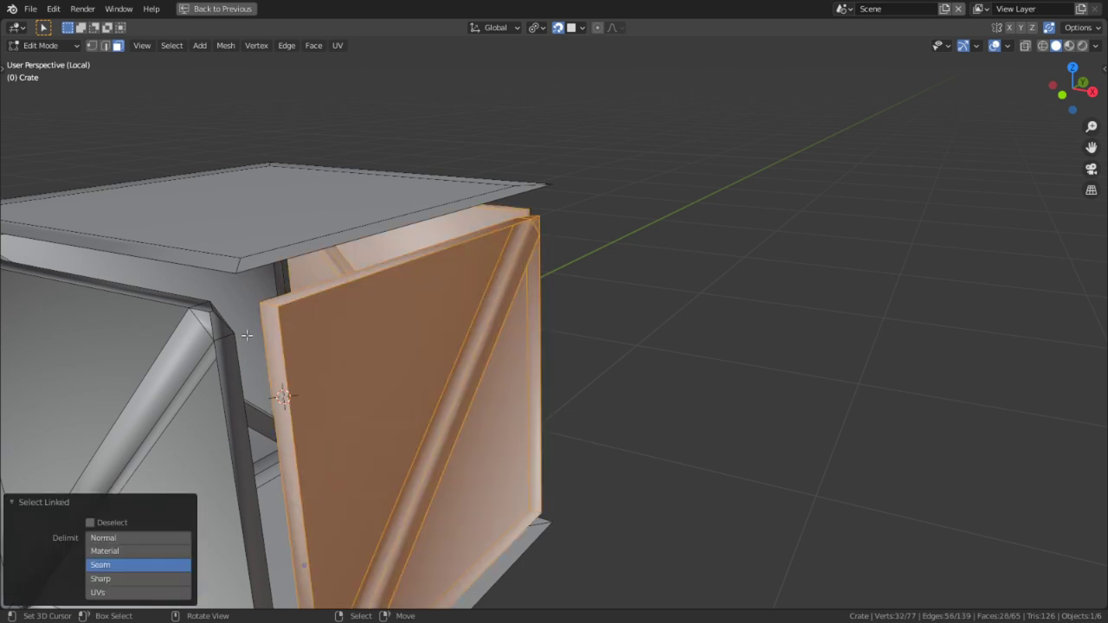
{"action": "key", "text": "l"}
{"action": "key", "text": "x"}
{"action": "left_click", "coordinate": [176, 359]}
{"action": "middle_click_drag", "start_coordinate": [176, 356], "coordinate": [202, 374]}
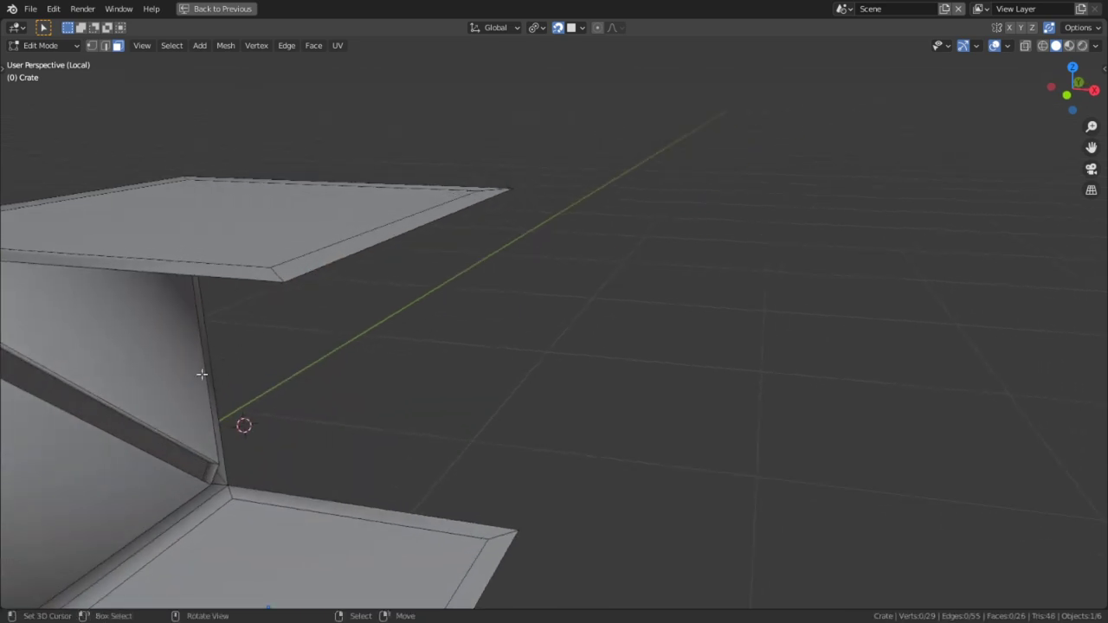
Select the top and bottom inner faces, grow the selection to their borders and split them from the rebuilt side
{"action": "key", "text": "l"}
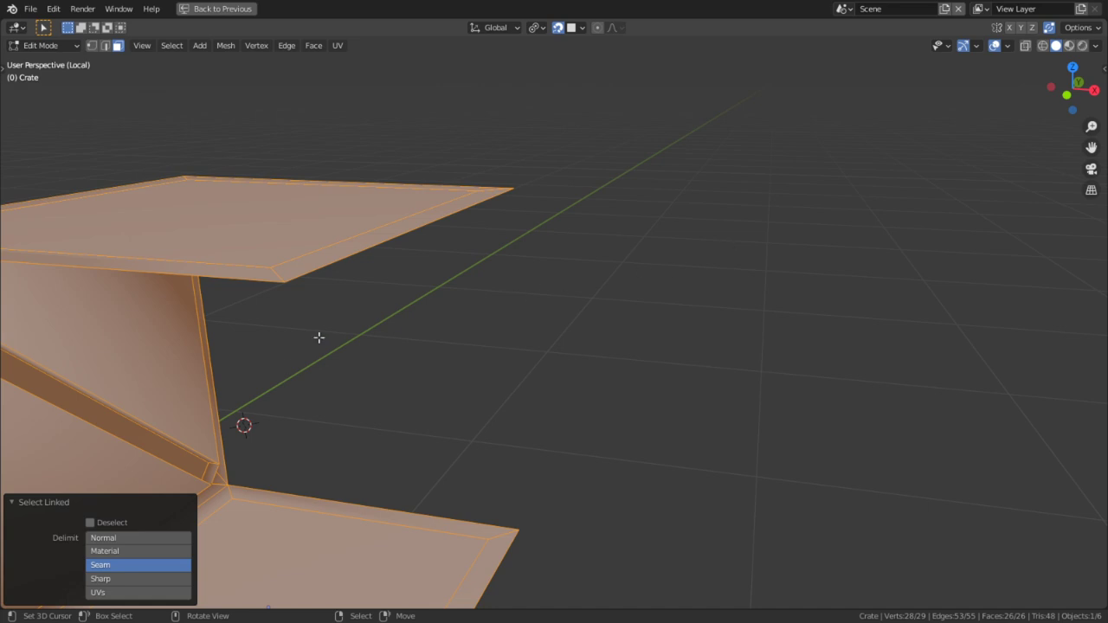
{"action": "key", "text": "KP_Decimal"}
{"action": "left_click", "coordinate": [577, 245]}
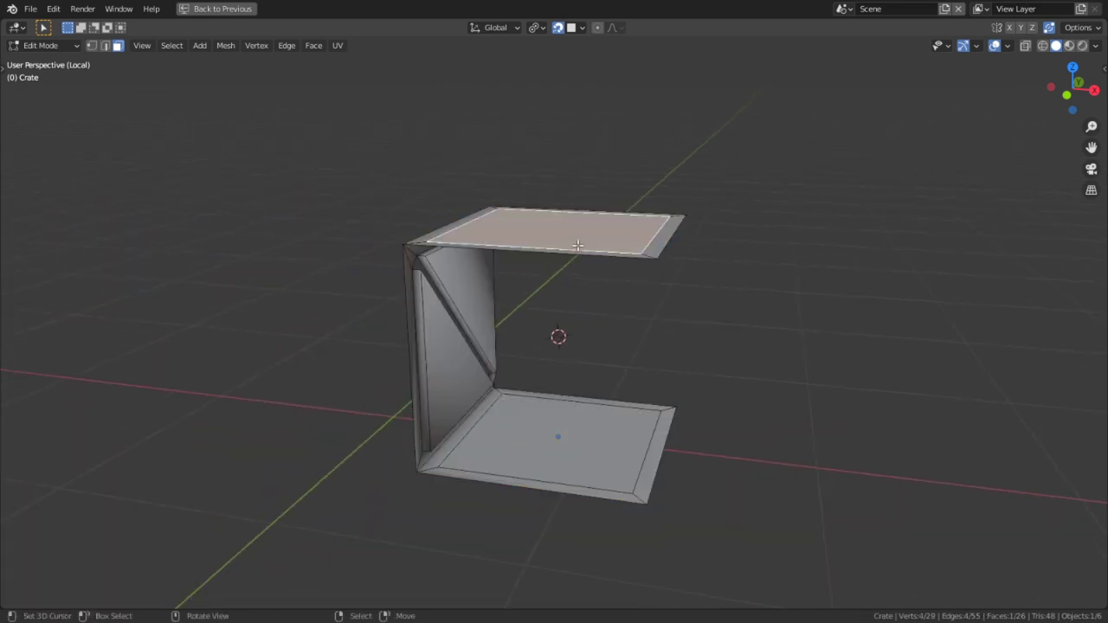
{"action": "left_click", "coordinate": [591, 470], "text": "shift"}
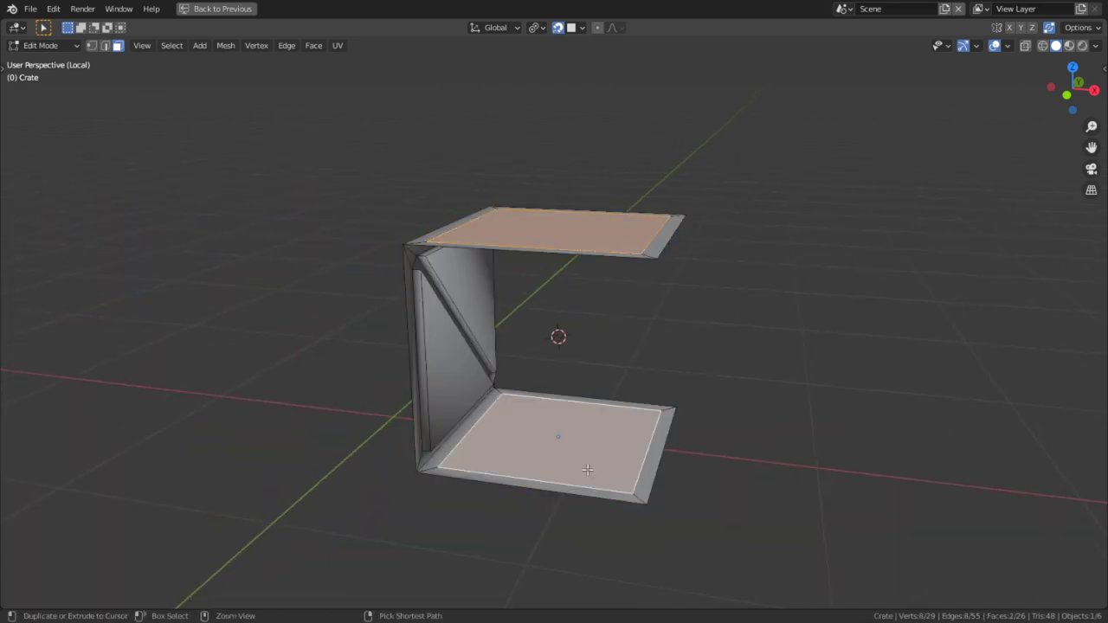
{"action": "key", "text": "ctrl+KP_Add"}
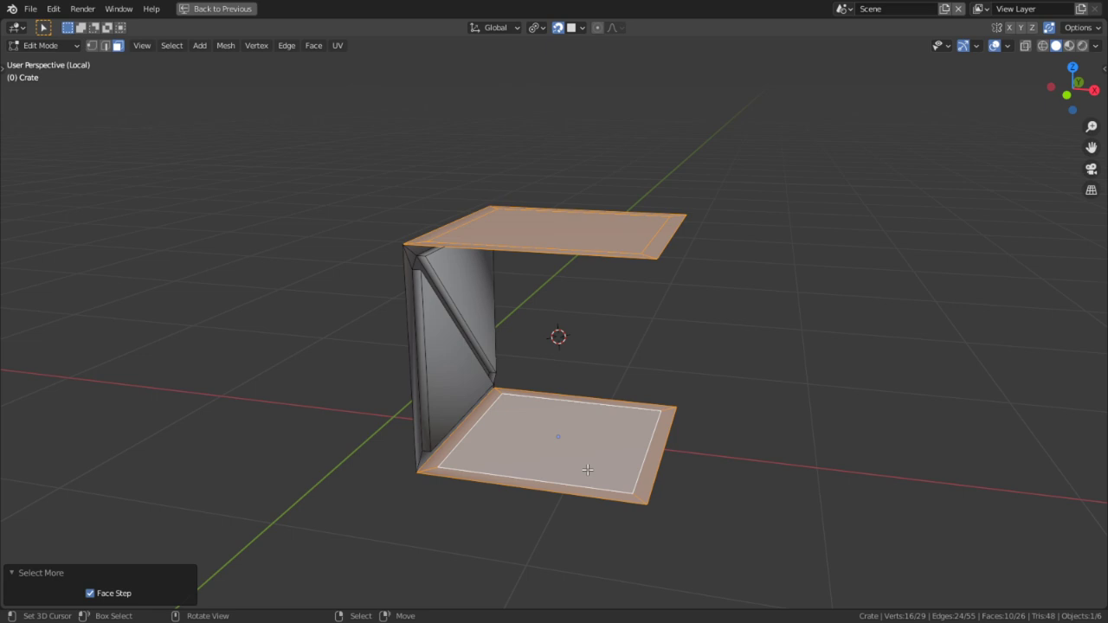
{"action": "scroll", "coordinate": [587, 470], "scroll_direction": "up", "scroll_amount": 3}
{"action": "left_click", "coordinate": [687, 464]}
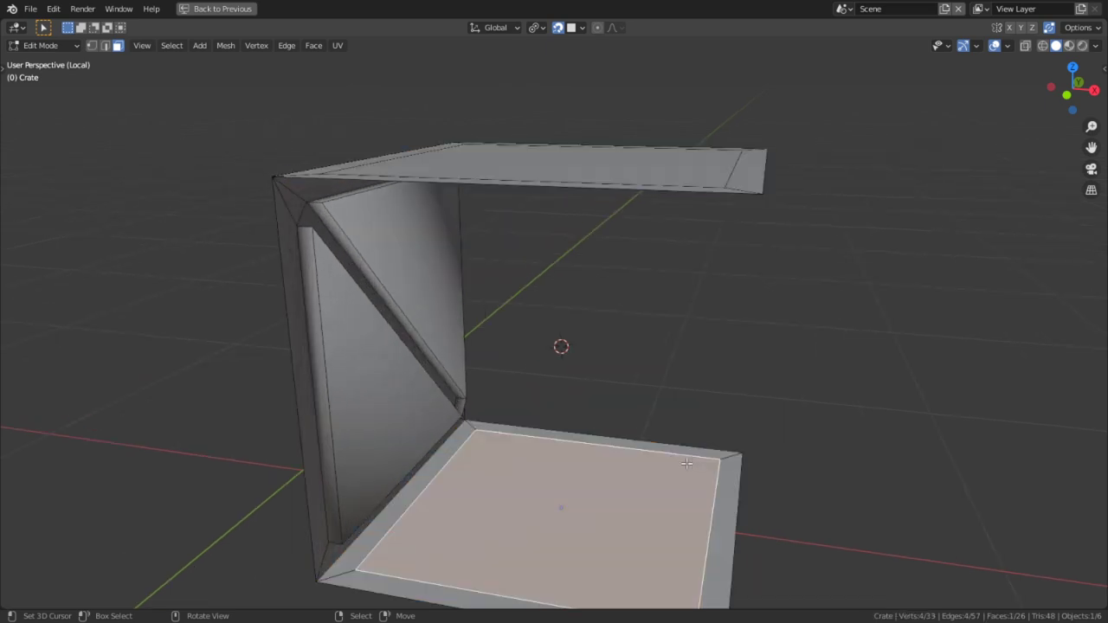
{"action": "key", "text": "ctrl+z"}
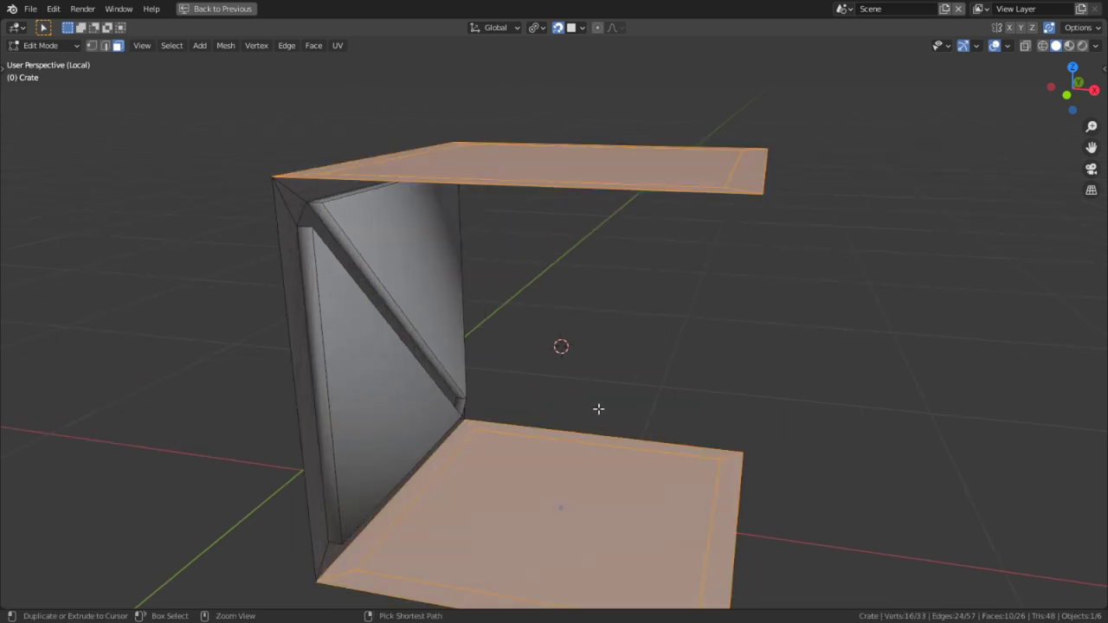
Mark seams on the top and bottom edges where they meet the rebuilt side
{"action": "key", "text": "2"}
{"action": "left_click", "coordinate": [338, 152]}
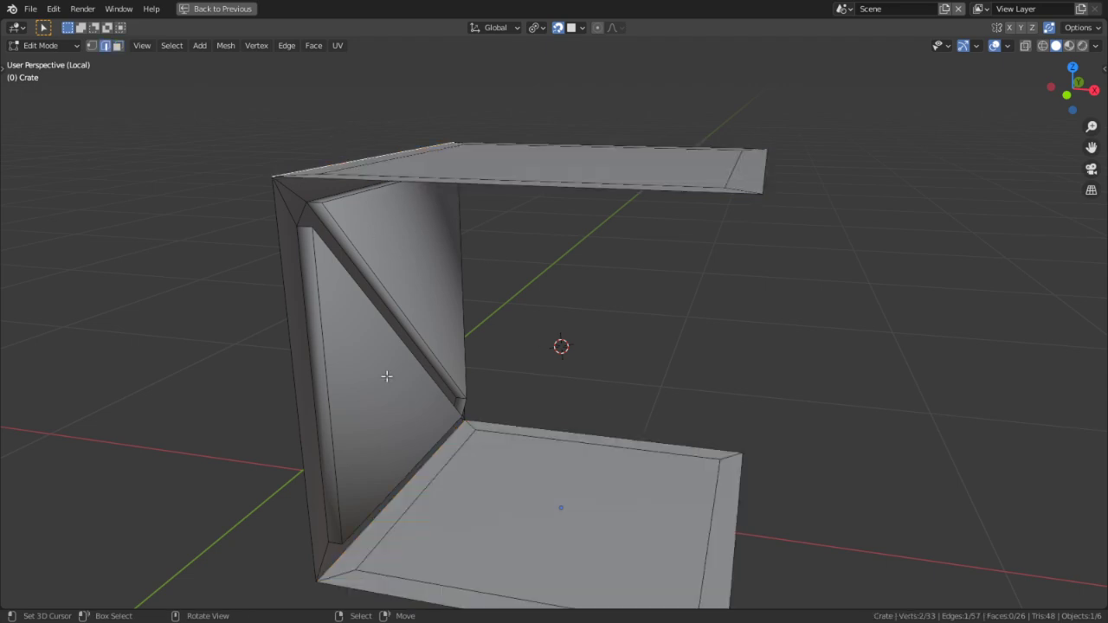
{"action": "key", "text": "ctrl+e"}
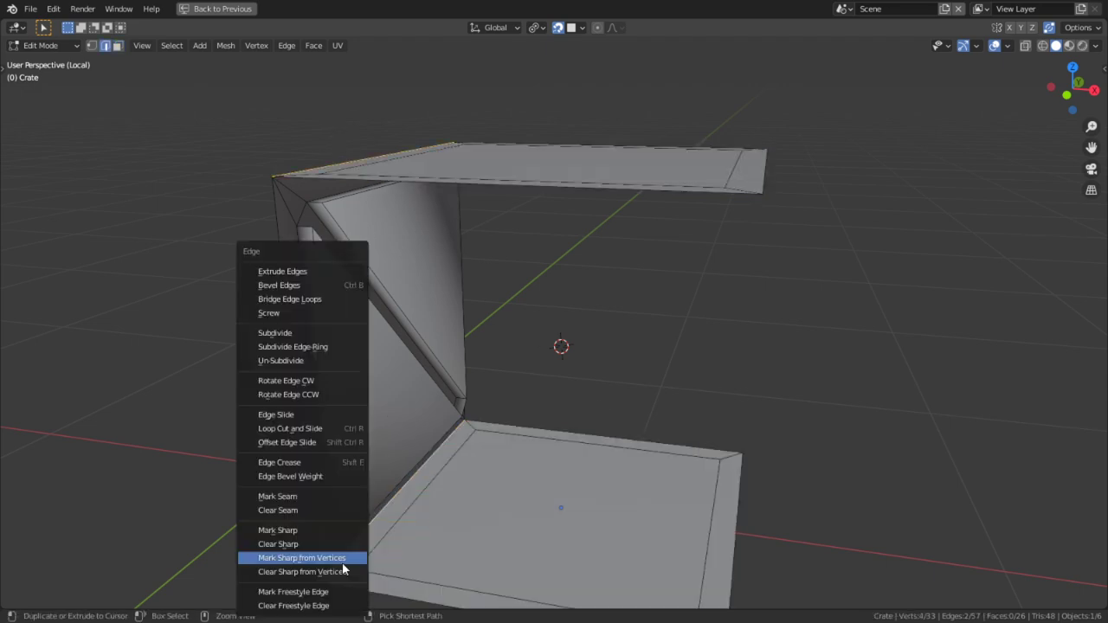
{"action": "left_click", "coordinate": [305, 496]}
Mark the whole outer edge loop of the top face as a seam
{"action": "middle_click_drag", "start_coordinate": [502, 346], "coordinate": [546, 348]}
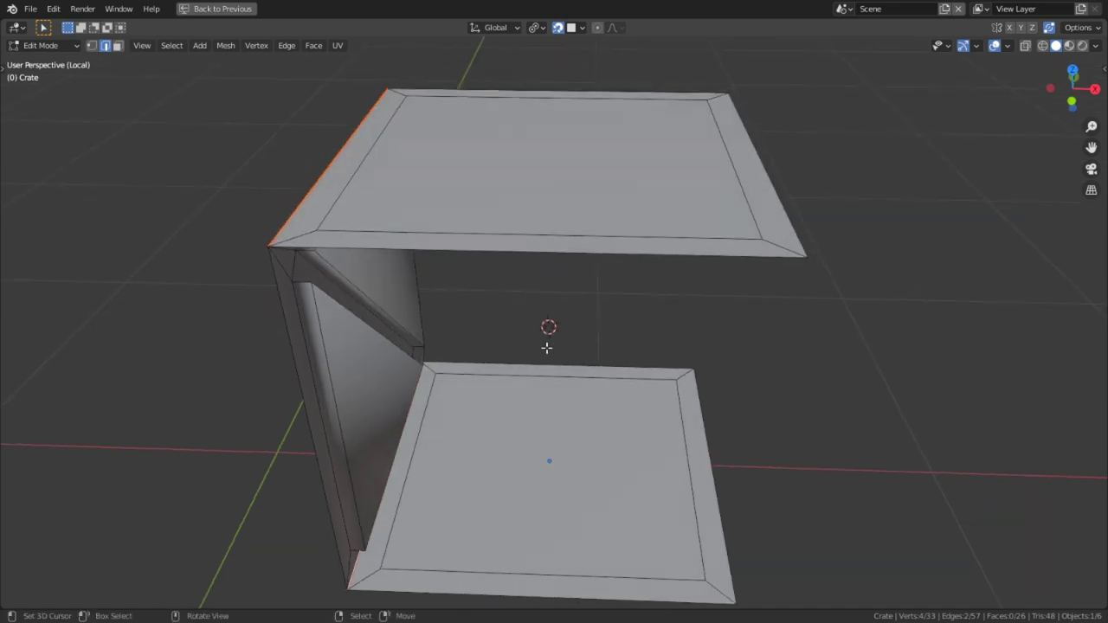
{"action": "left_click", "coordinate": [681, 274], "text": "alt+shift"}
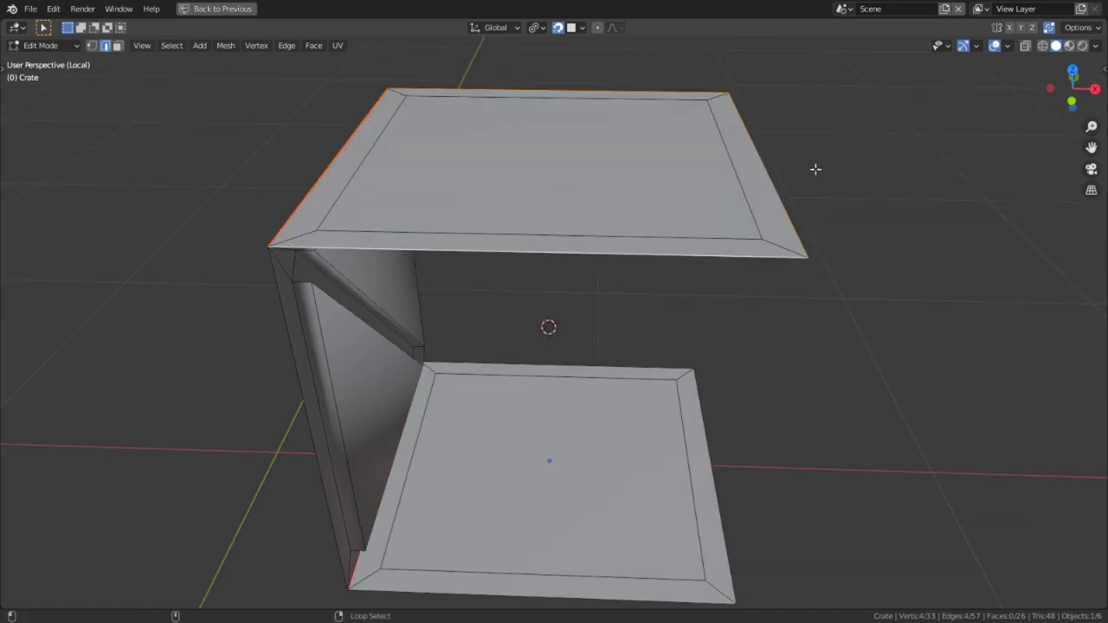
{"action": "key", "text": "ctrl+e"}
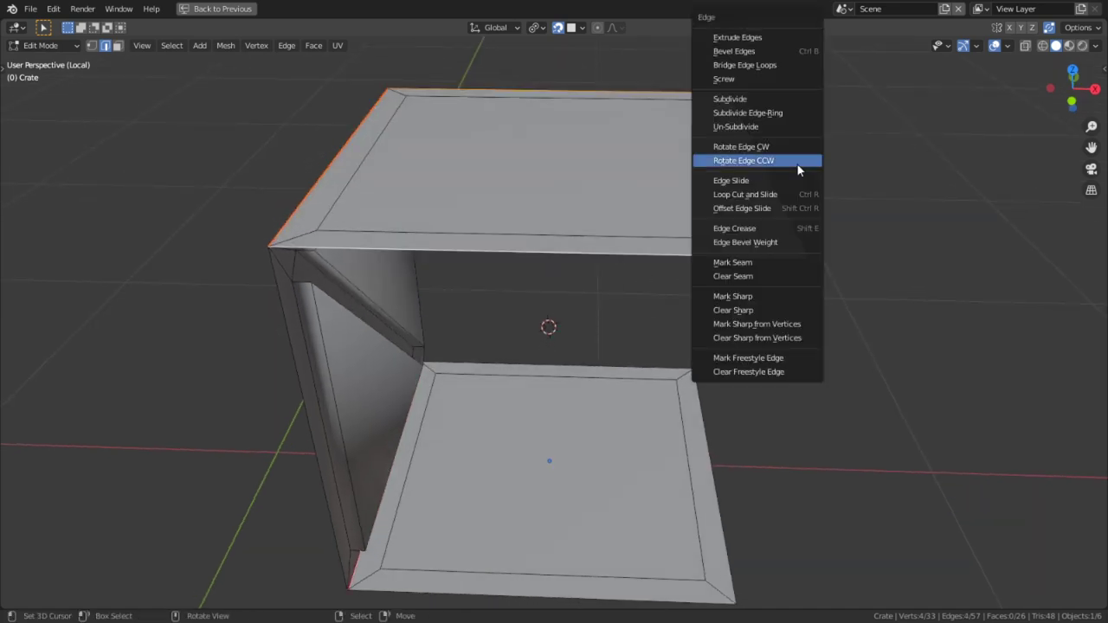
{"action": "left_click", "coordinate": [750, 264]}
Mark the whole outer edge loop of the bottom face as a seam
{"action": "left_click", "coordinate": [672, 344], "text": "alt"}
{"action": "key", "text": "ctrl+e"}
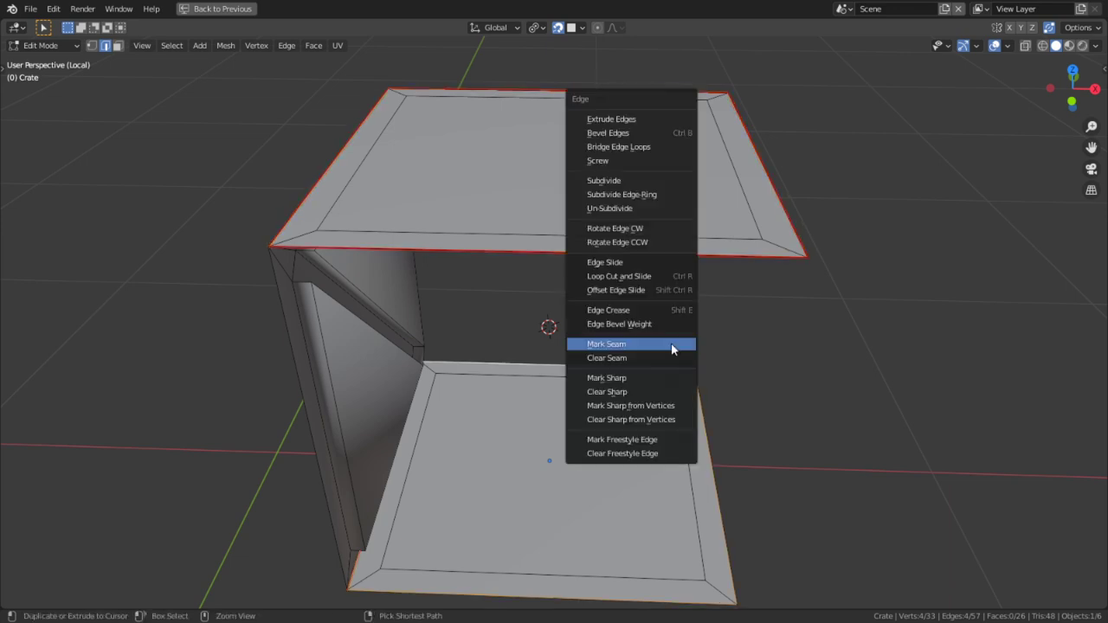
{"action": "left_click", "coordinate": [671, 342]}
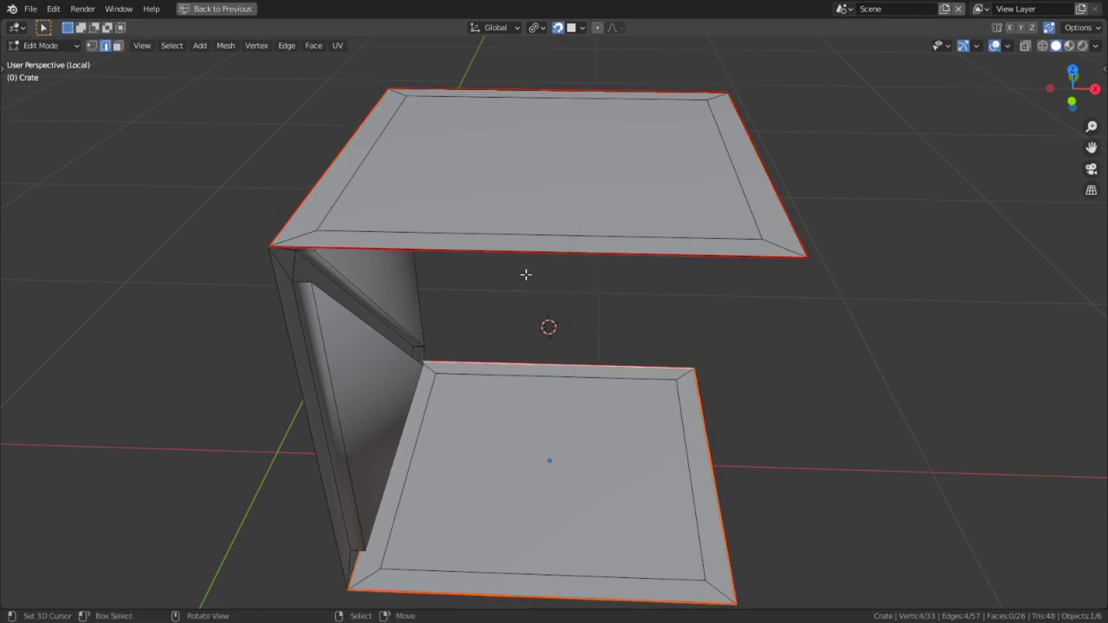
Select the entire crate mesh and recalculate its normals to face outward
{"action": "middle_click_drag", "start_coordinate": [525, 275], "coordinate": [494, 272]}
{"action": "key", "text": "a"}
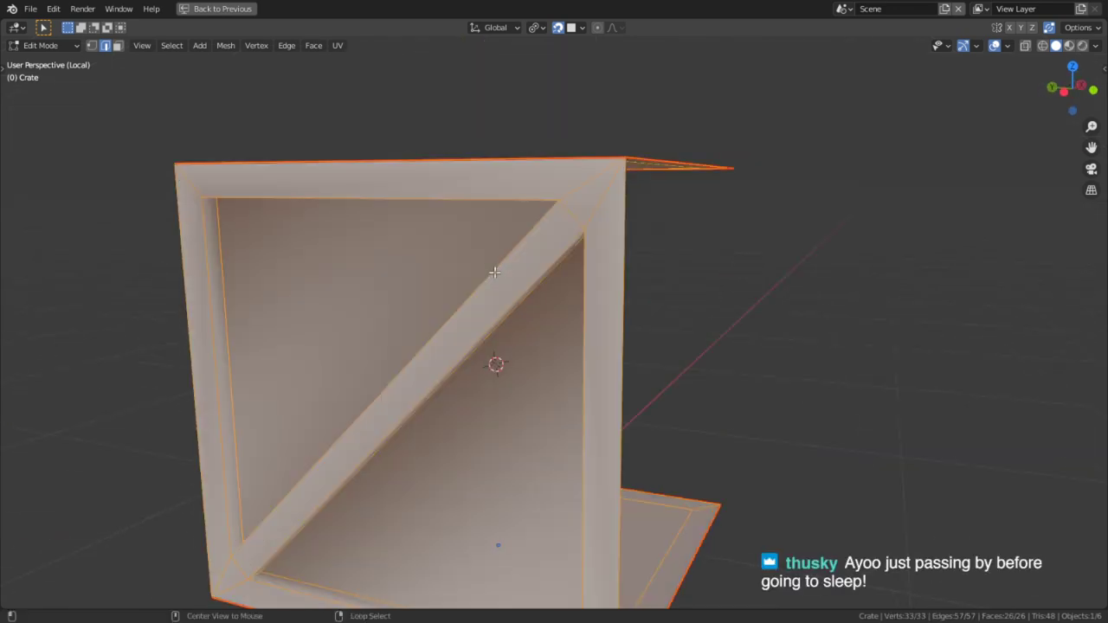
{"action": "key", "text": "alt+n"}
{"action": "left_click", "coordinate": [455, 277]}
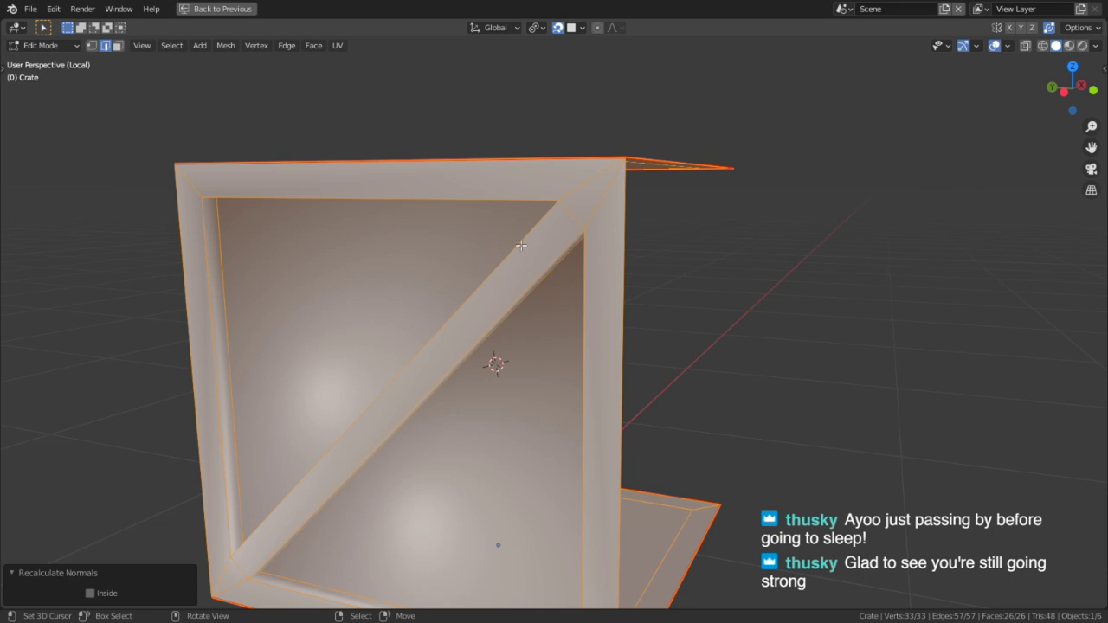
Select the linked faces of the rebuilt side and set the transform pivot point to the 3D cursor
{"action": "left_click", "coordinate": [463, 294]}
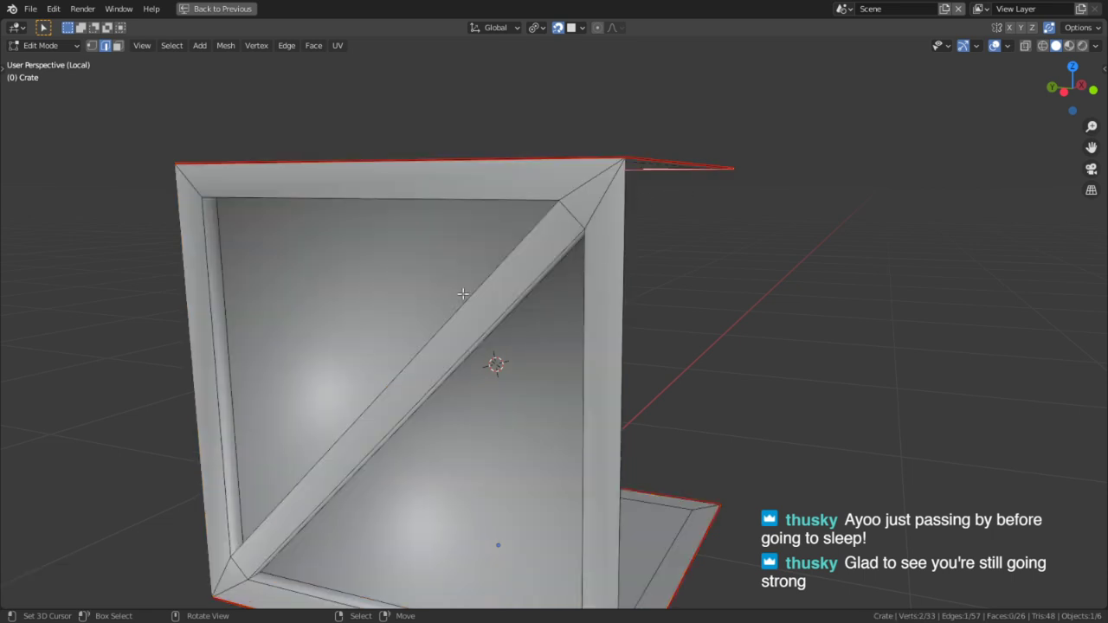
{"action": "key", "text": "l"}
{"action": "middle_click_drag", "start_coordinate": [468, 286], "coordinate": [515, 185]}
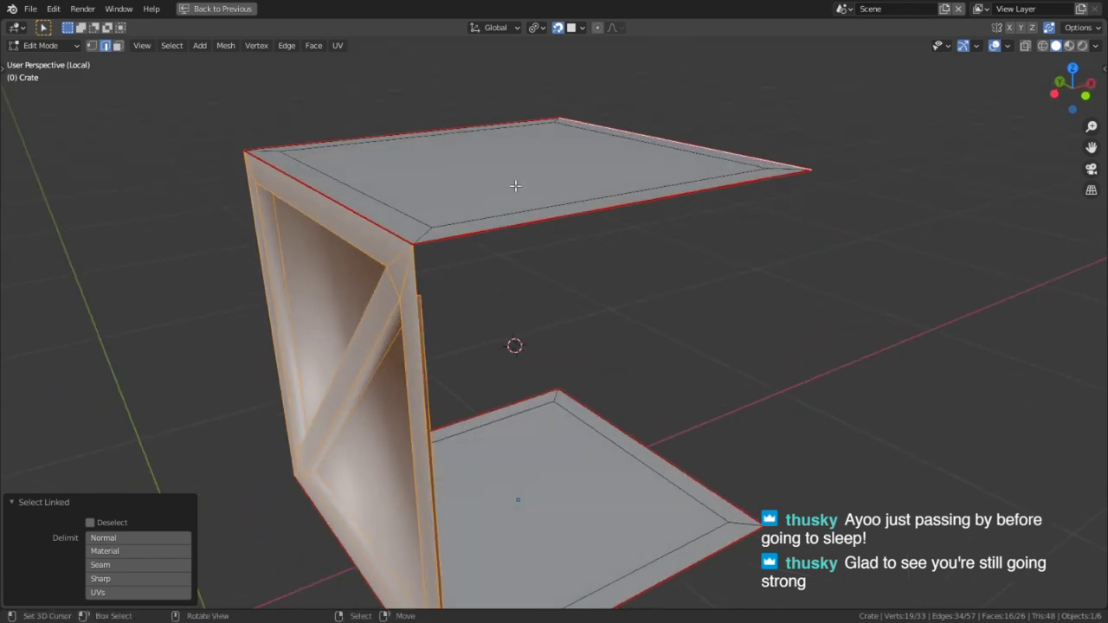
{"action": "left_click", "coordinate": [537, 28]}
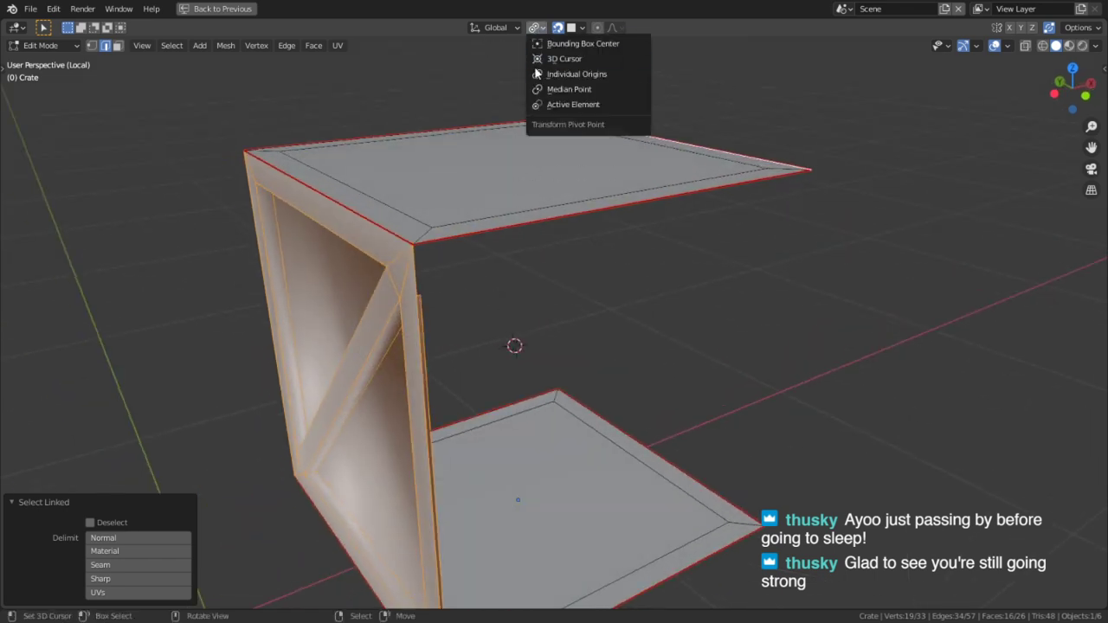
{"action": "left_click", "coordinate": [551, 57]}
{"action": "key", "text": "g"}
{"action": "key", "text": "Escape"}
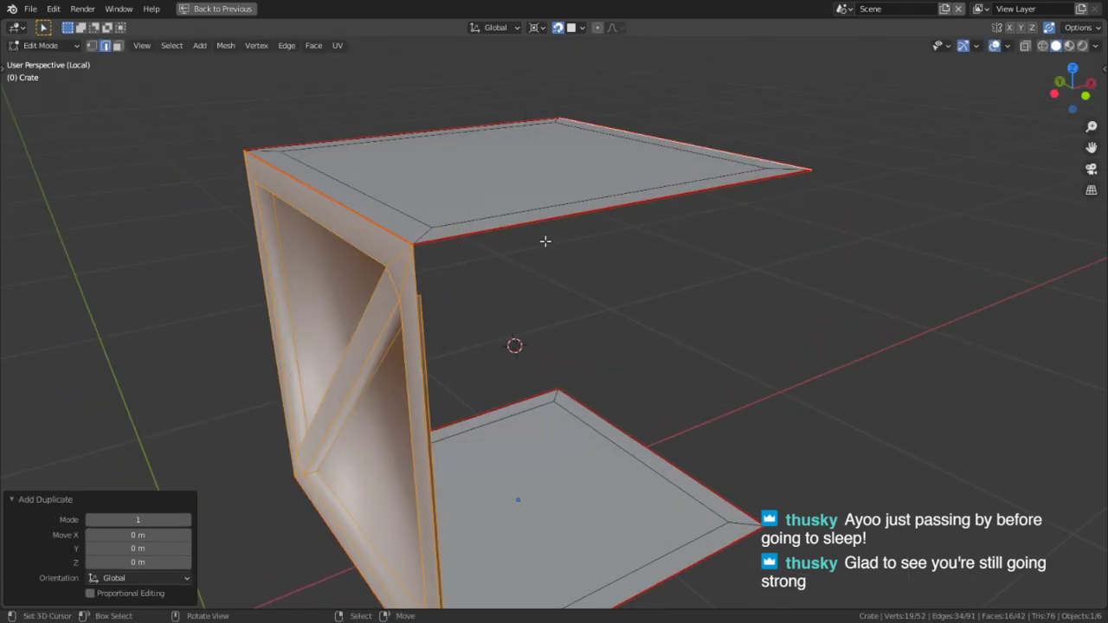
{"action": "key", "text": "ctrl+z"}
Select the linked braced side, duplicate it in place and rotate the copy 90° about the global Z axis
{"action": "key", "text": "alt+a"}
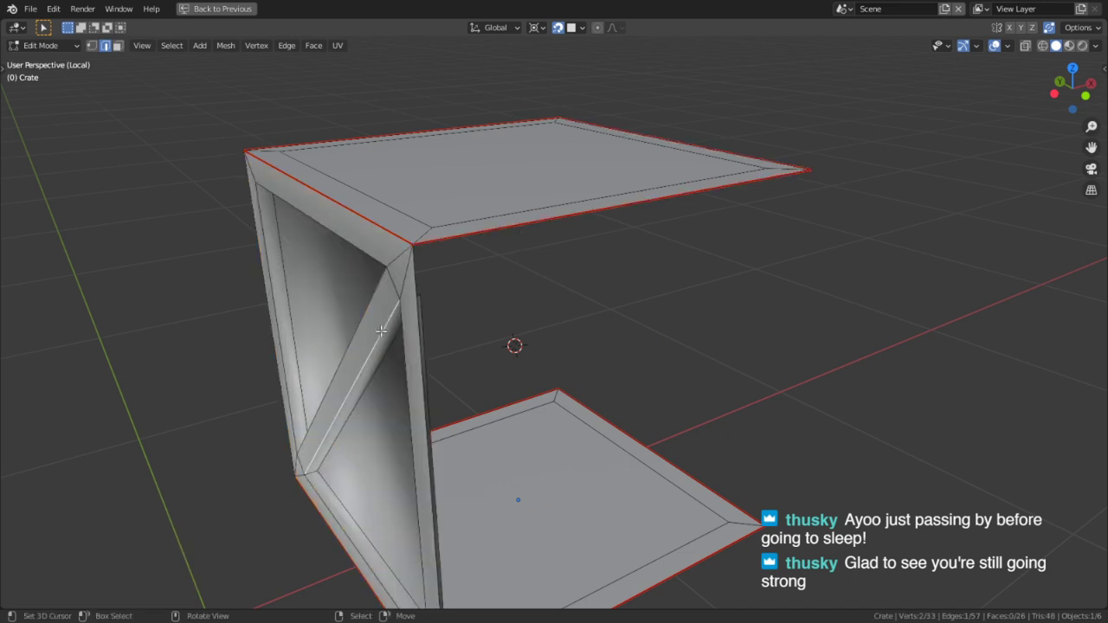
{"action": "key", "text": "l"}
{"action": "key", "text": "shift+d"}
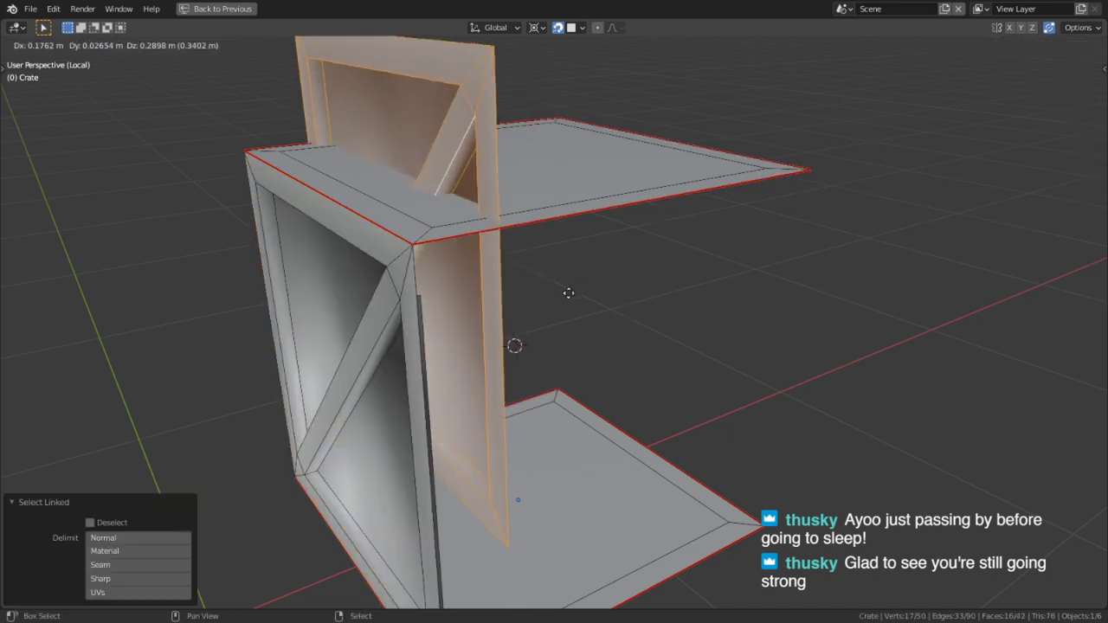
{"action": "key", "text": "Escape"}
{"action": "type", "text": "rz"}
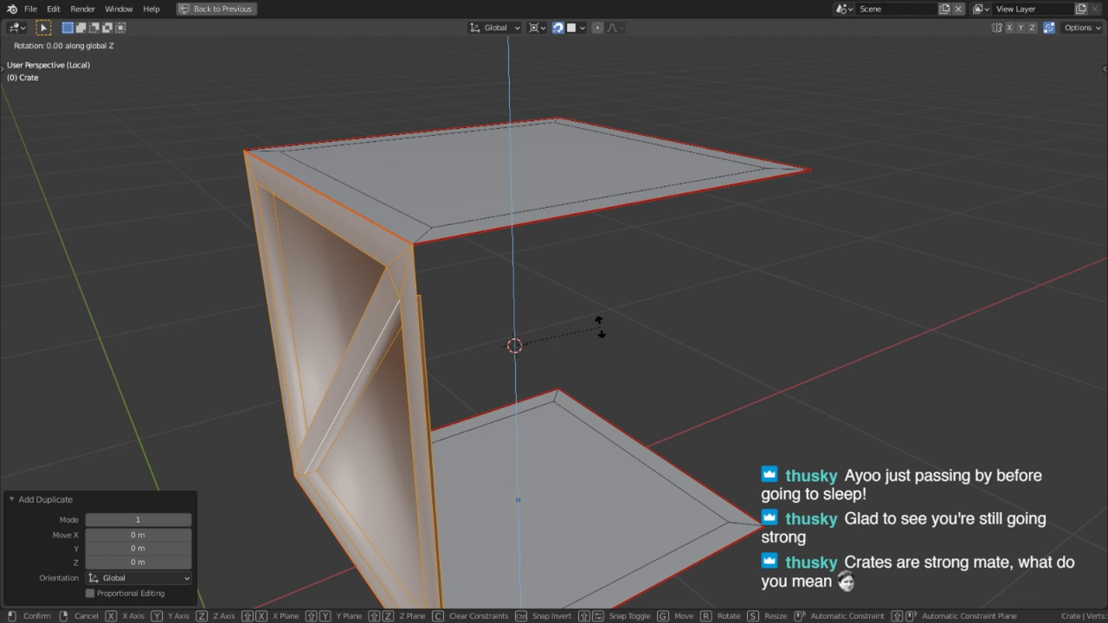
{"action": "type", "text": "90"}
{"action": "key", "text": "Return"}
Duplicate the second side in place and rotate the copy 90° about Z to make the third side
{"action": "key", "text": "shift+d"}
{"action": "right_click", "coordinate": [613, 314]}
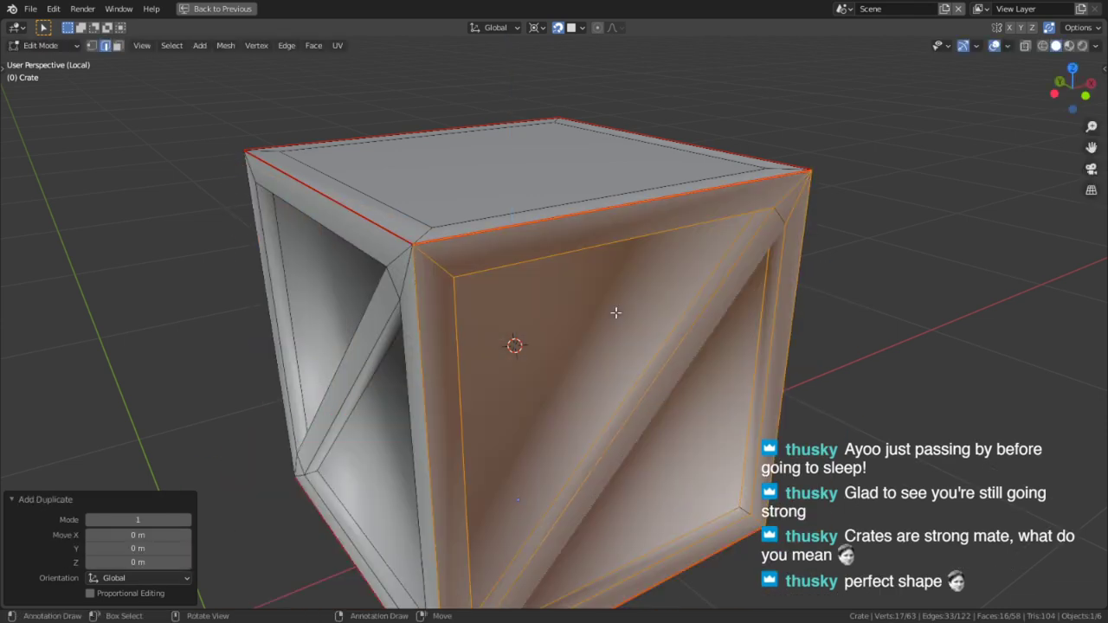
{"action": "type", "text": "rz90"}
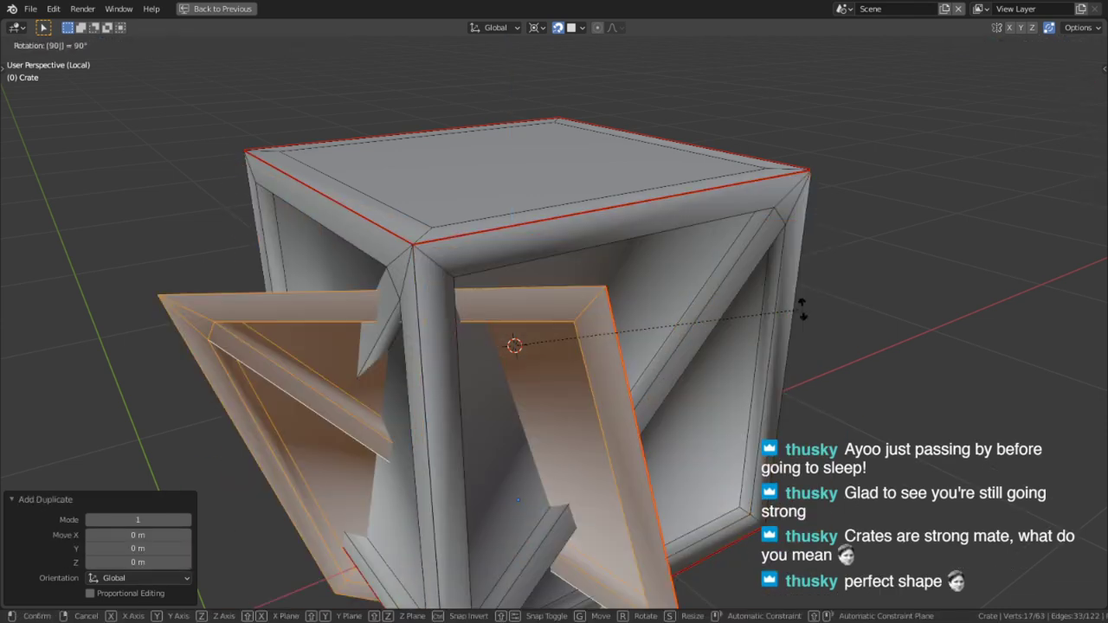
{"action": "key", "text": "Return"}
Duplicate the third side in place and rotate the copy 90° about Z to close the crate with a fourth side
{"action": "middle_click_drag", "start_coordinate": [802, 310], "coordinate": [597, 353]}
{"action": "key", "text": "shift+d"}
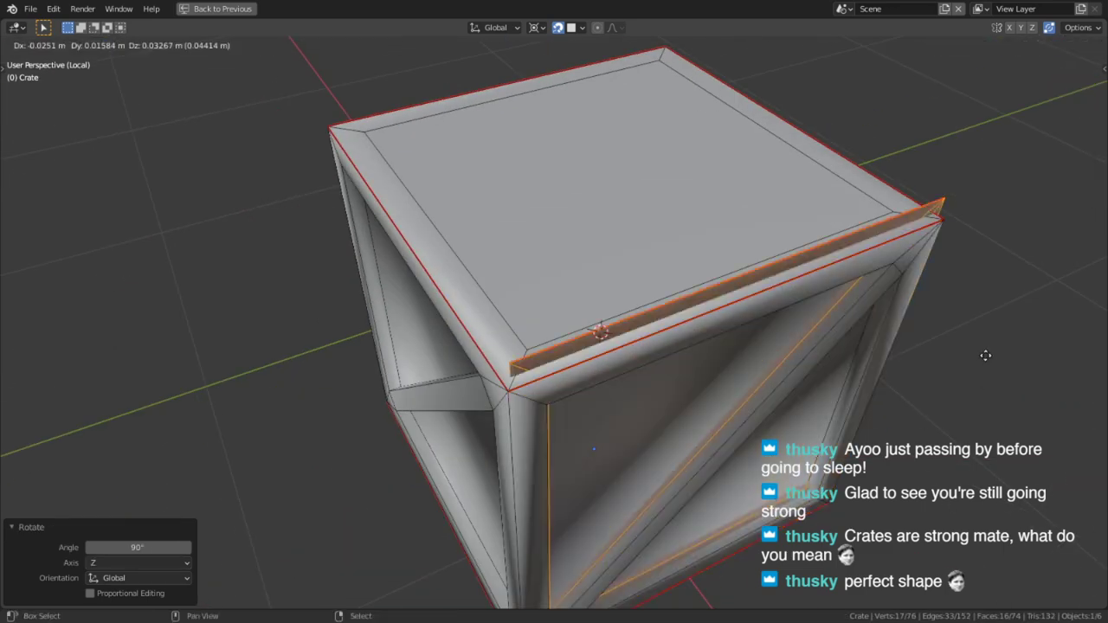
{"action": "right_click", "coordinate": [1033, 378]}
{"action": "type", "text": "rz"}
{"action": "type", "text": "90"}
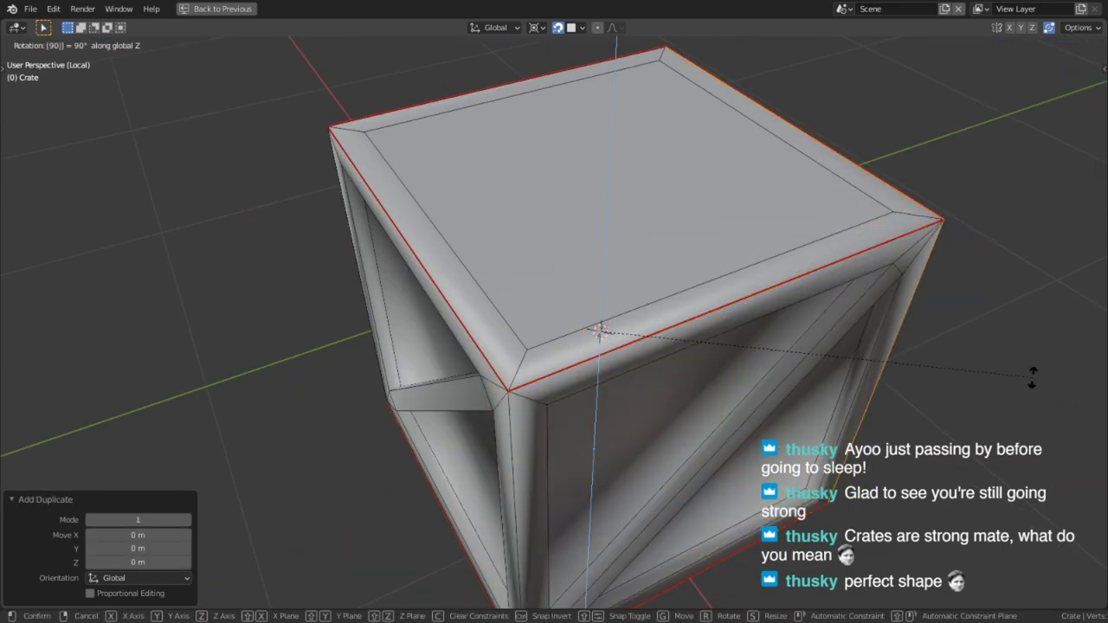
{"action": "key", "text": "Return"}
Examine the closed crate's four braced sides in Object Mode
{"action": "middle_click_drag", "start_coordinate": [997, 382], "coordinate": [835, 331]}
{"action": "key", "text": "a"}
{"action": "scroll", "coordinate": [835, 333], "scroll_direction": "down", "scroll_amount": 3}
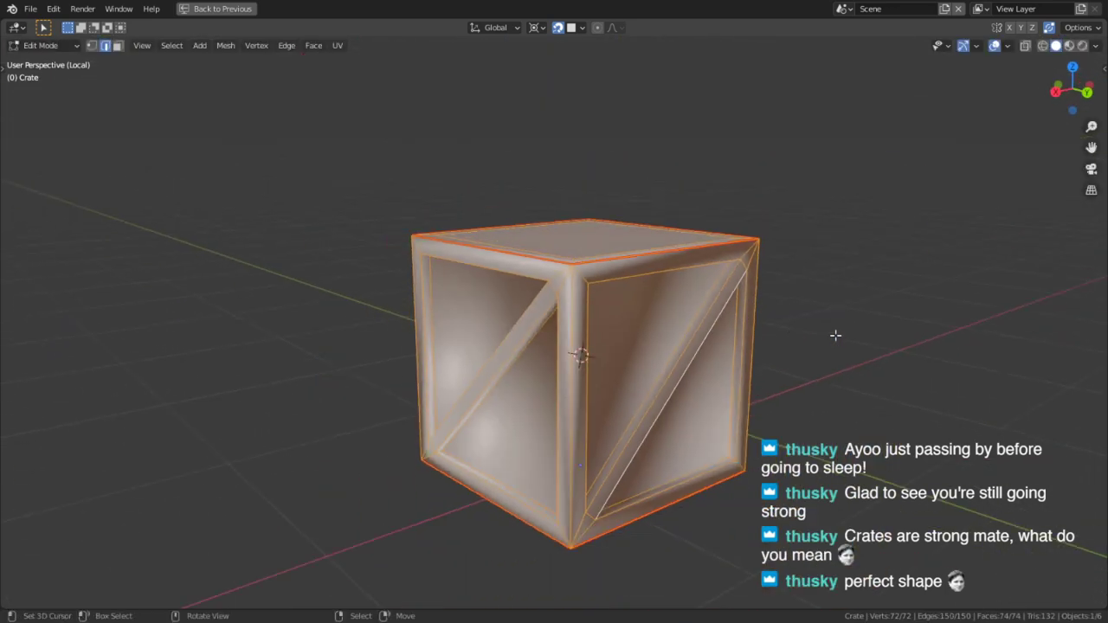
{"action": "key", "text": "Tab"}
{"action": "middle_click_drag", "start_coordinate": [734, 242], "coordinate": [677, 240]}
{"action": "key", "text": "Tab"}
Select both triangular panel faces on all four crate sides and mark their edges as sharp
{"action": "key", "text": "3"}
{"action": "right_click", "coordinate": [616, 307]}
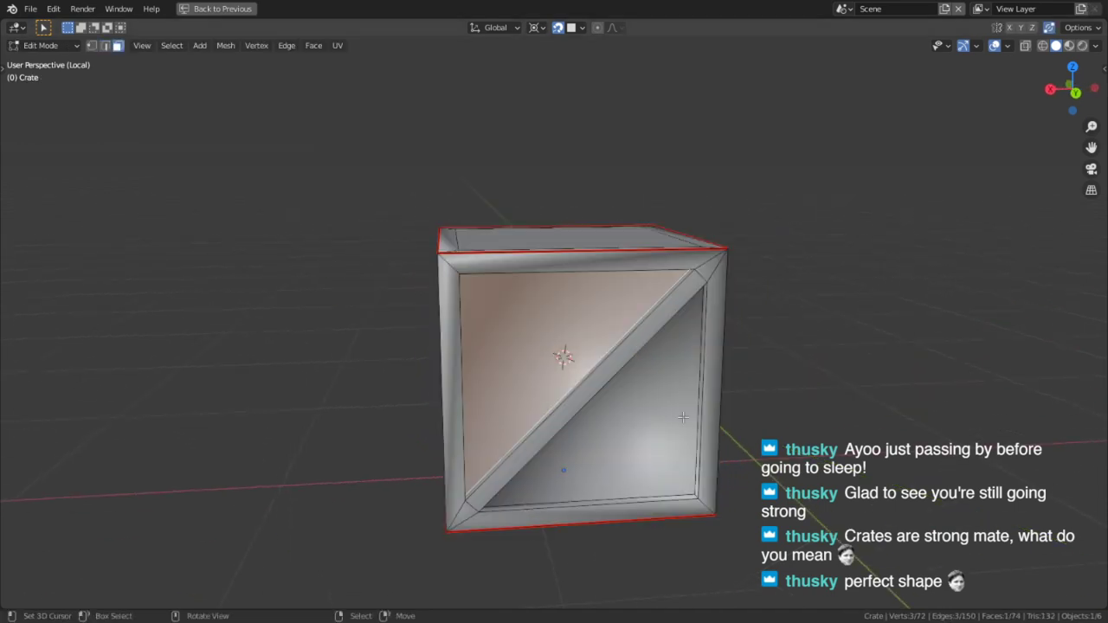
{"action": "right_click", "coordinate": [630, 364], "text": "shift"}
{"action": "middle_click_drag", "start_coordinate": [630, 363], "coordinate": [465, 364]}
{"action": "right_click", "coordinate": [464, 365], "text": "shift"}
{"action": "right_click", "coordinate": [569, 399], "text": "shift"}
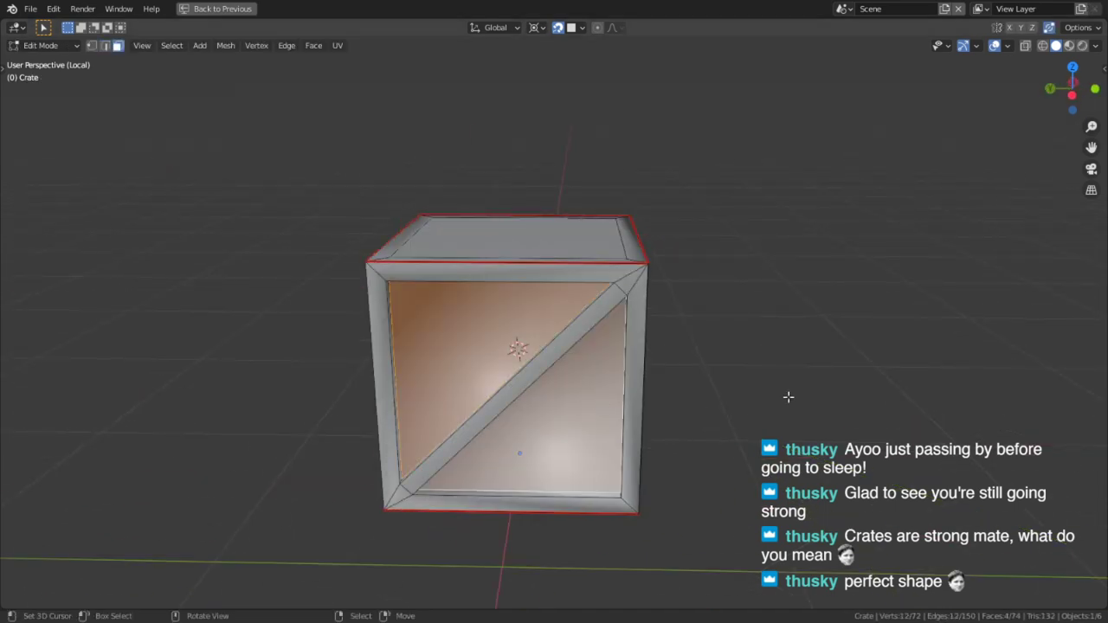
{"action": "middle_click_drag", "start_coordinate": [785, 395], "coordinate": [512, 312]}
{"action": "right_click", "coordinate": [512, 313], "text": "shift"}
{"action": "middle_click_drag", "start_coordinate": [603, 351], "coordinate": [583, 352]}
{"action": "right_click", "coordinate": [585, 351], "text": "shift"}
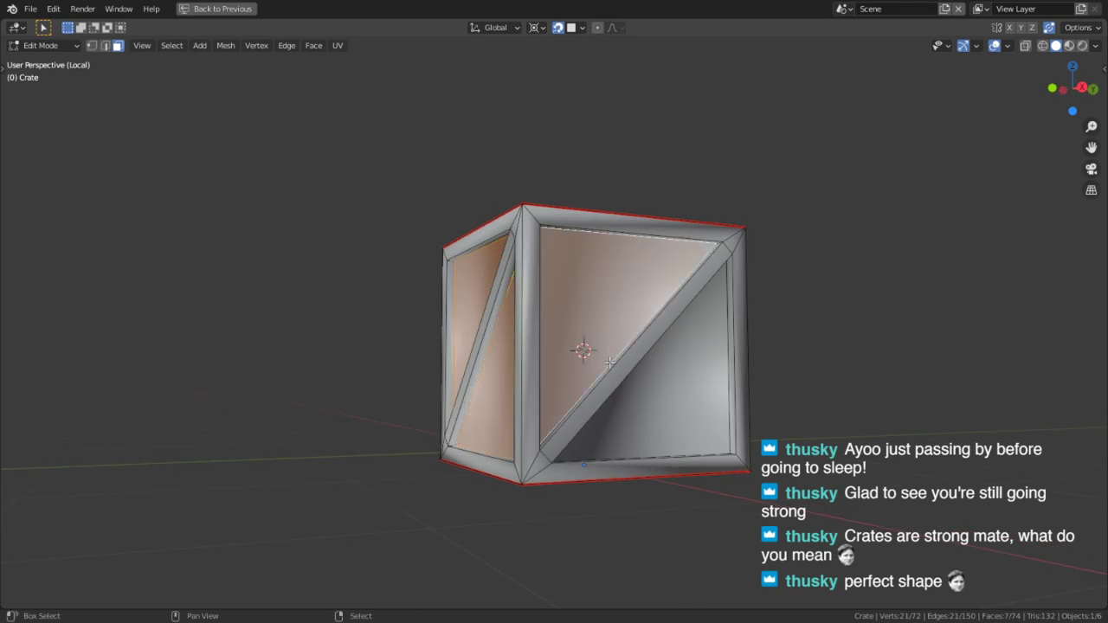
{"action": "right_click", "coordinate": [654, 397], "text": "shift"}
{"action": "key", "text": "ctrl+e"}
{"action": "left_click", "coordinate": [653, 399]}
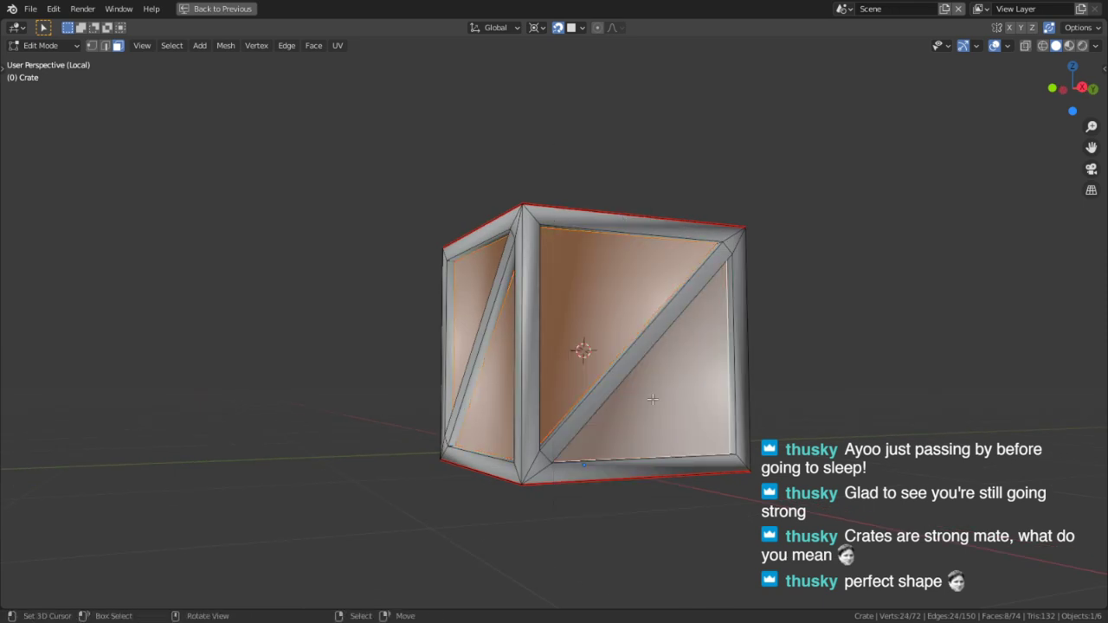
{"action": "key", "text": "ctrl+e"}
{"action": "left_click", "coordinate": [597, 434]}
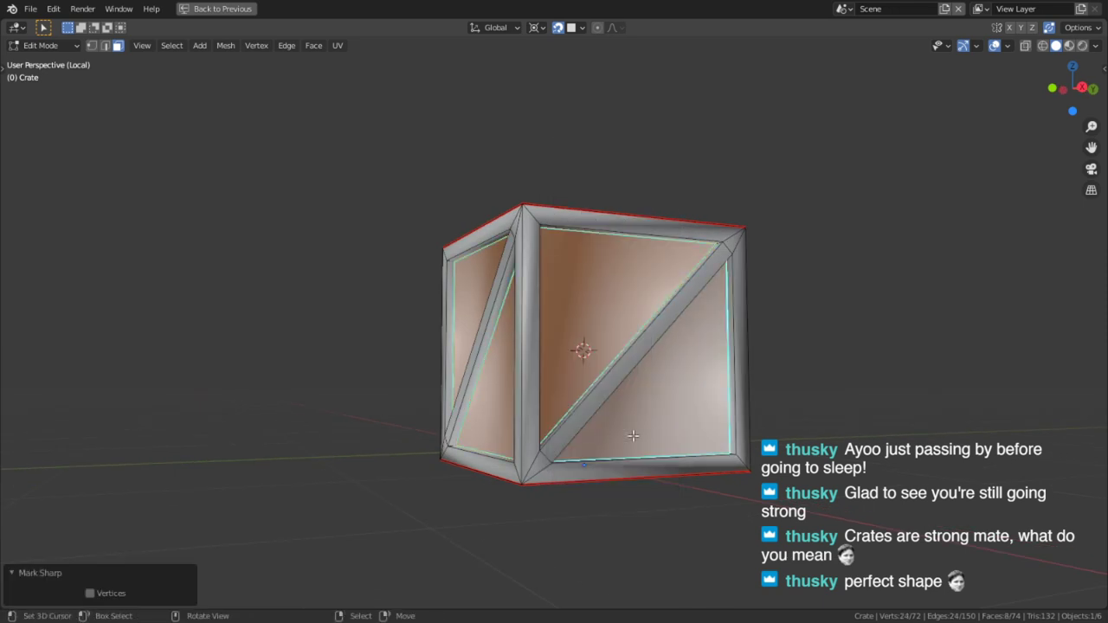
Enable Auto Smooth at 30° for the crate's normals and check the shading in Object Mode
{"action": "key", "text": "ctrl+space"}
{"action": "scroll", "coordinate": [969, 597], "scroll_direction": "down", "scroll_amount": 4}
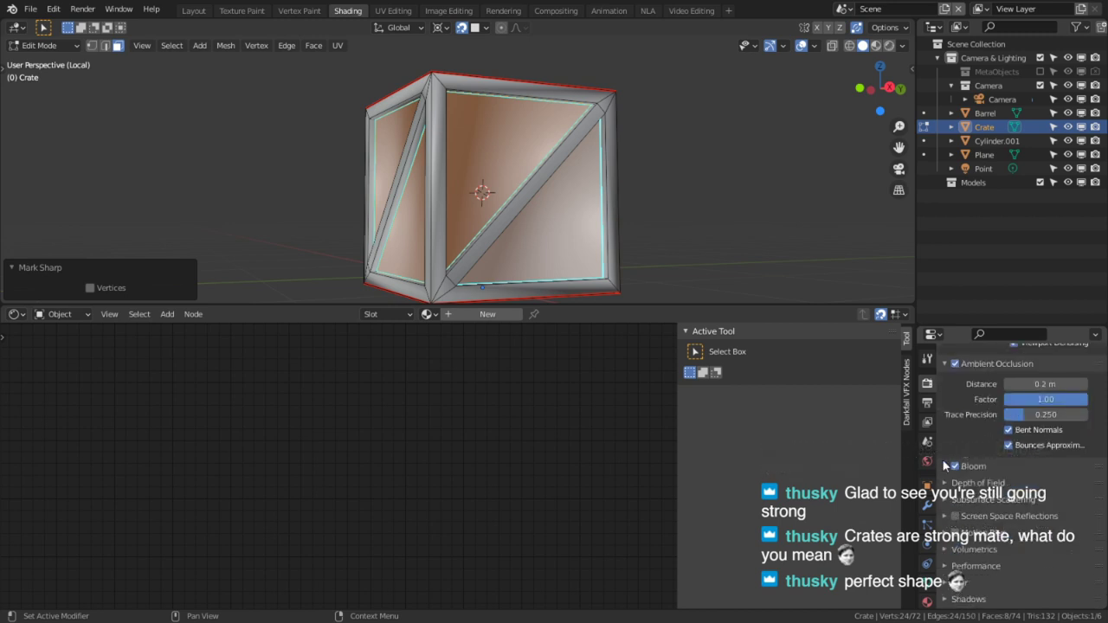
{"action": "left_click", "coordinate": [927, 584]}
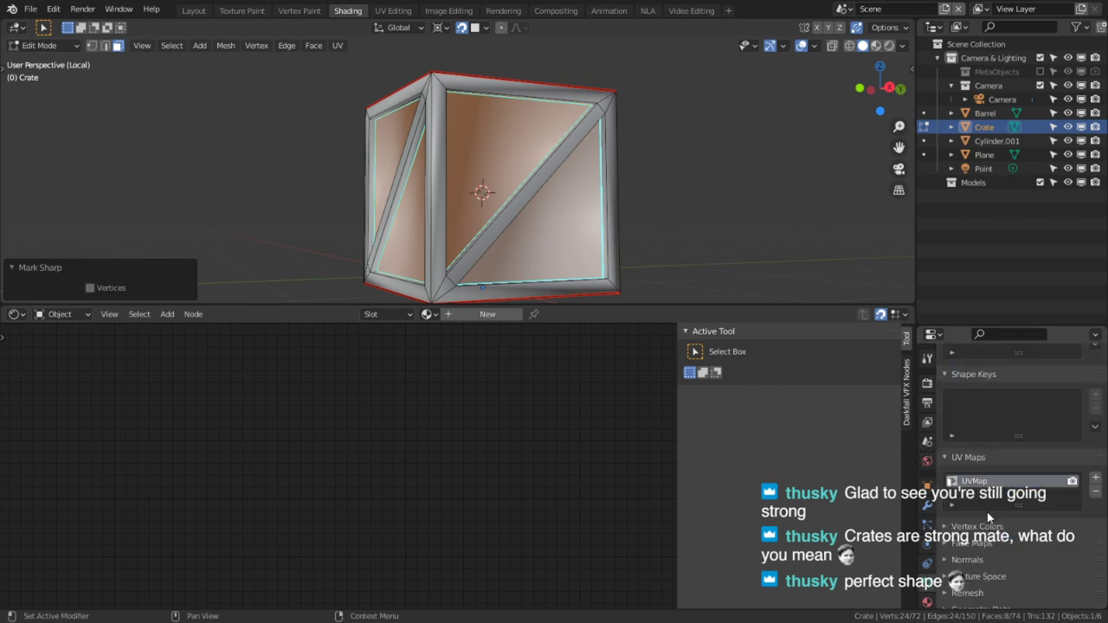
{"action": "left_click", "coordinate": [967, 559]}
{"action": "left_click", "coordinate": [1008, 580]}
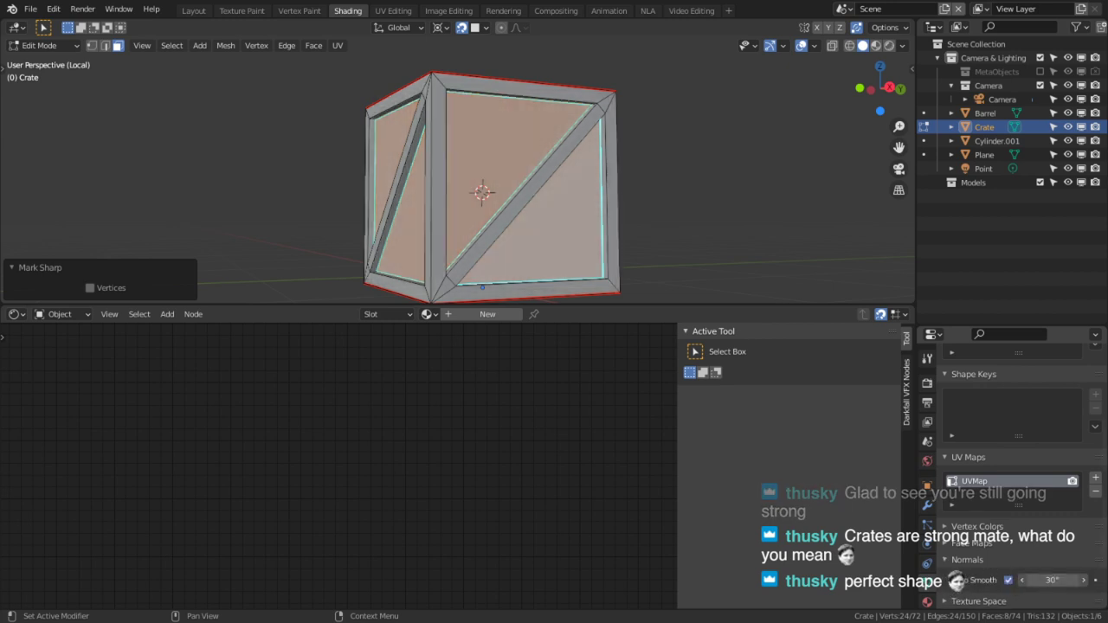
{"action": "key", "text": "Tab"}
{"action": "key", "text": "ctrl+space"}
{"action": "scroll", "coordinate": [536, 193], "scroll_direction": "down", "scroll_amount": 5}
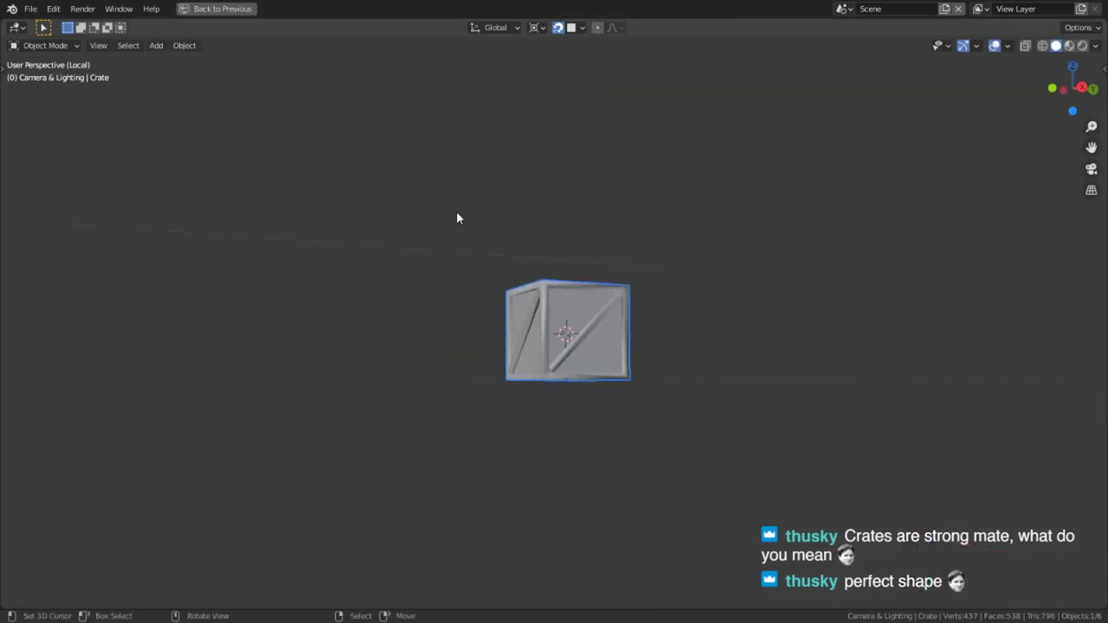
{"action": "scroll", "coordinate": [648, 318], "scroll_direction": "up", "scroll_amount": 4}
{"action": "middle_click_drag", "start_coordinate": [456, 211], "coordinate": [714, 277]}
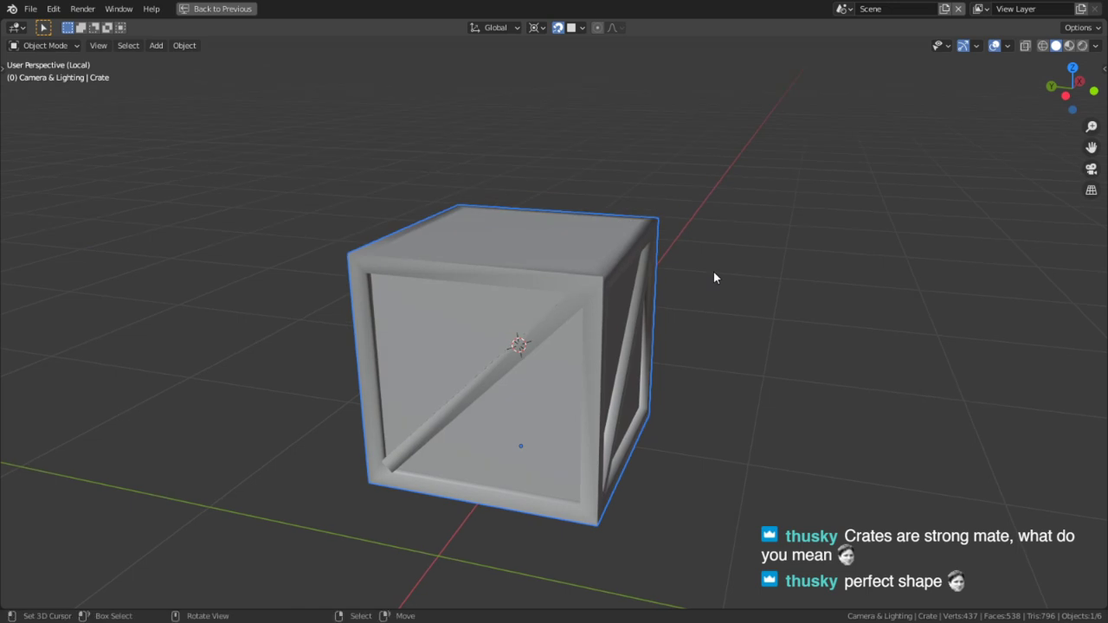
Select the inner faces of the crate's top and bottom and inset them with 0 m thickness and -0.0247 m depth
{"action": "key", "text": "Tab"}
{"action": "key", "text": "alt+a"}
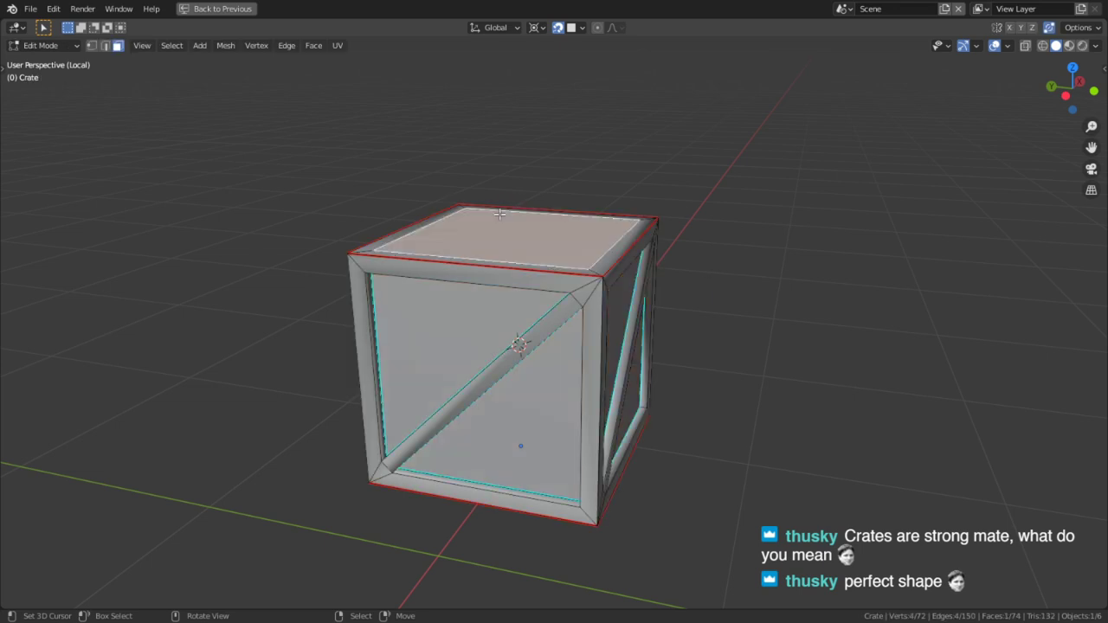
{"action": "middle_click_drag", "start_coordinate": [617, 366], "coordinate": [588, 236]}
{"action": "right_click", "coordinate": [571, 366], "text": "shift"}
{"action": "middle_click_drag", "start_coordinate": [572, 311], "coordinate": [558, 379]}
{"action": "scroll", "coordinate": [575, 269], "scroll_direction": "up", "scroll_amount": 3}
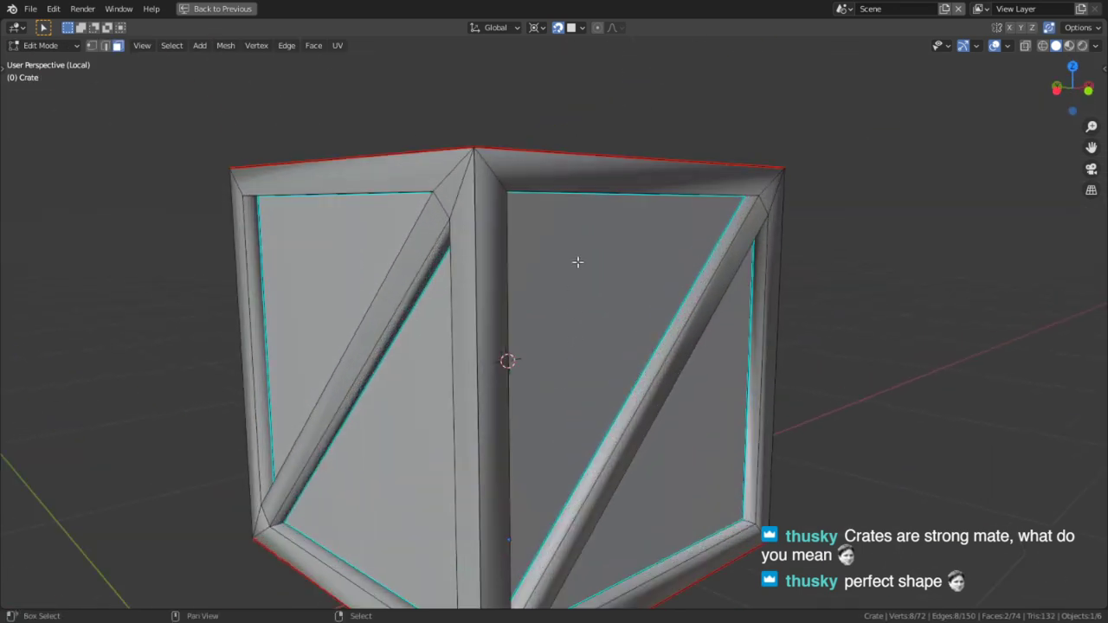
{"action": "scroll", "coordinate": [609, 301], "scroll_direction": "up", "scroll_amount": 1}
{"action": "middle_click_drag", "start_coordinate": [582, 251], "coordinate": [667, 329], "text": "shift"}
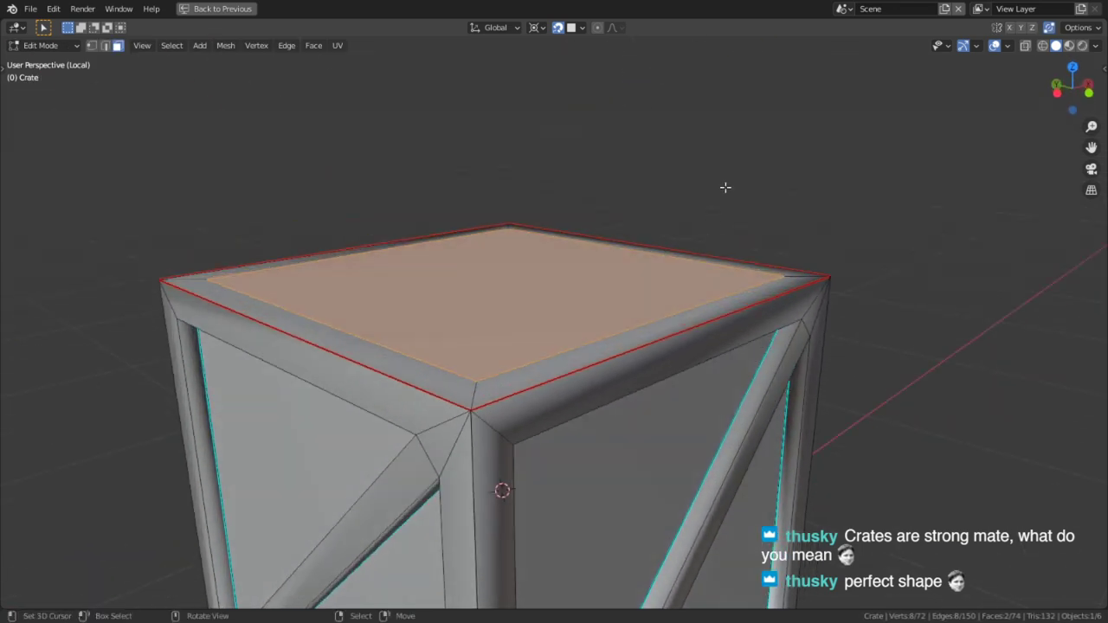
{"action": "key", "text": "j"}
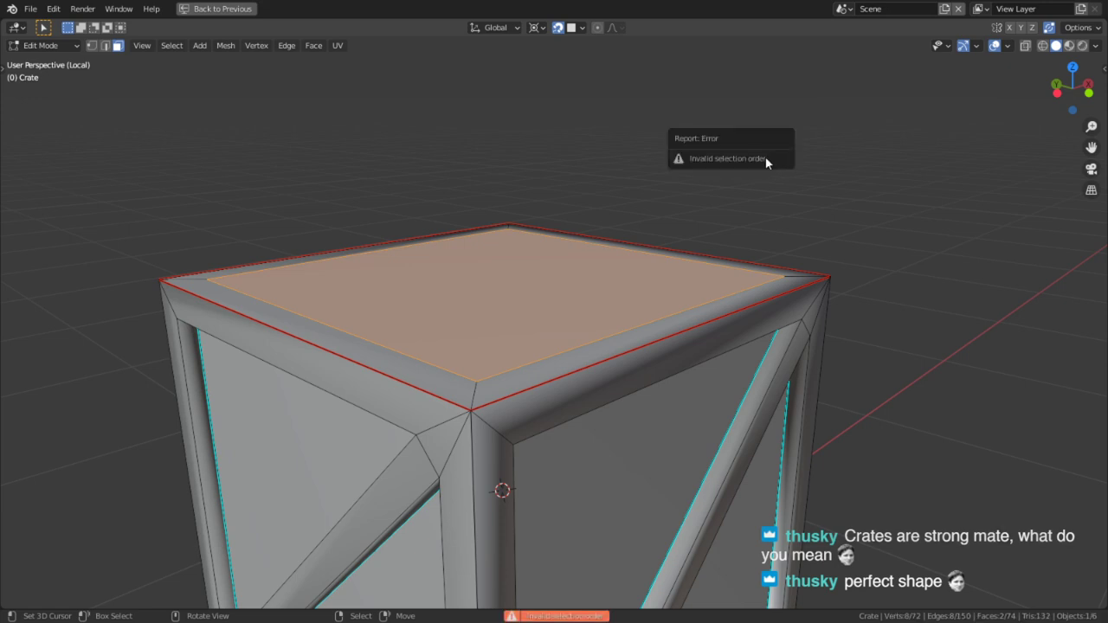
{"action": "key", "text": "i"}
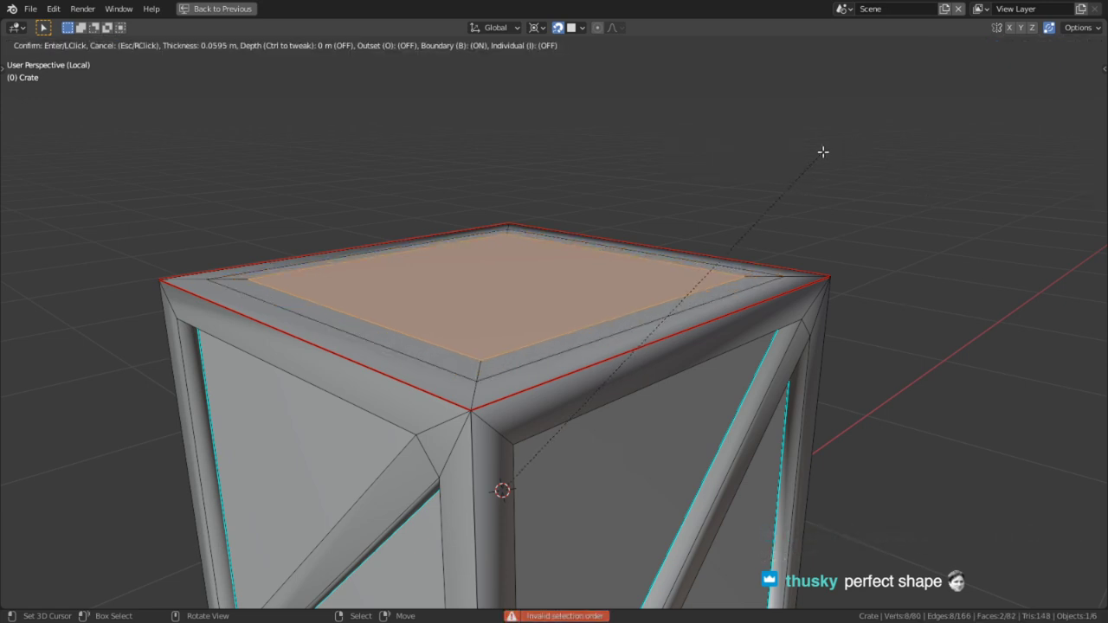
{"action": "left_click", "coordinate": [674, 227]}
{"action": "left_click", "coordinate": [147, 517]}
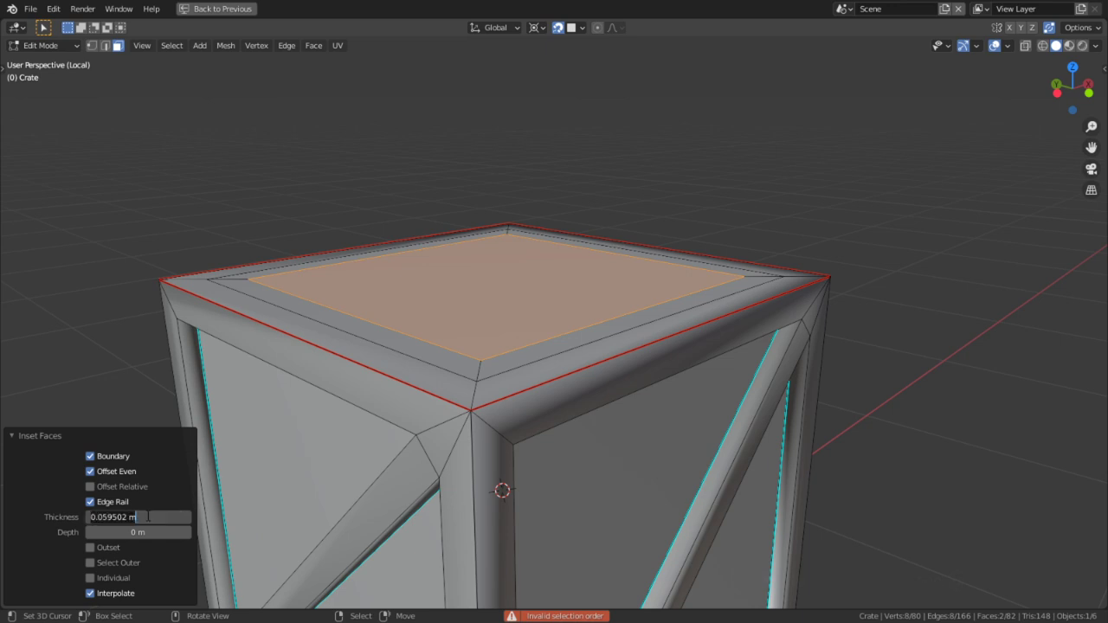
{"action": "type", "text": "0"}
{"action": "key", "text": "Return"}
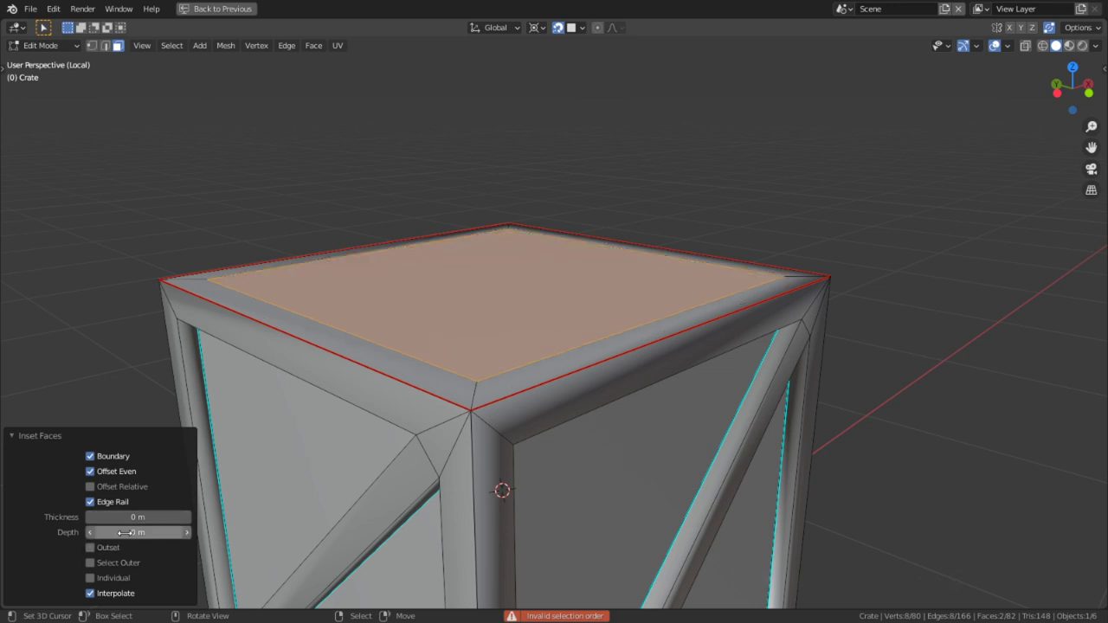
{"action": "mouse_move", "coordinate": [150, 533]}
{"action": "left_mouse_down"}
{"action": "mouse_move", "coordinate": [162, 533]}
{"action": "mouse_move", "coordinate": [131, 533]}
{"action": "left_mouse_up"}
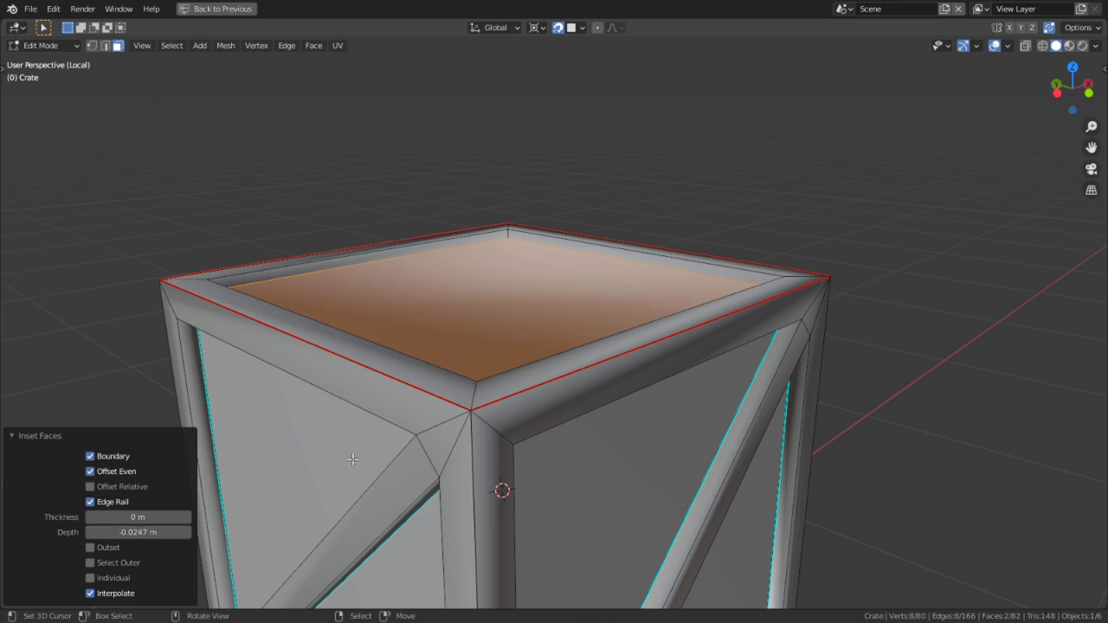
Mark the edges of the recessed top and bottom panels as sharp and check the shading in Object Mode
{"action": "key", "text": "ctrl+e"}
{"action": "left_click", "coordinate": [410, 428]}
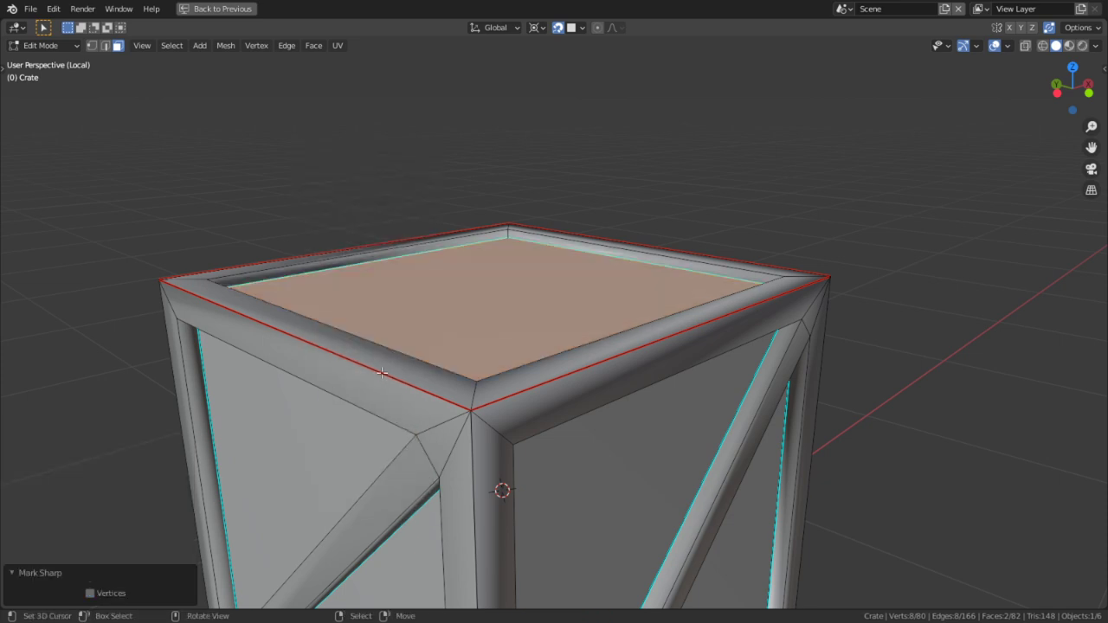
{"action": "scroll", "coordinate": [382, 372], "scroll_direction": "up", "scroll_amount": 1}
{"action": "middle_click_drag", "start_coordinate": [382, 372], "coordinate": [329, 381]}
{"action": "key", "text": "Tab"}
{"action": "scroll", "coordinate": [327, 376], "scroll_direction": "down", "scroll_amount": 3}
{"action": "middle_click_drag", "start_coordinate": [415, 369], "coordinate": [504, 381]}
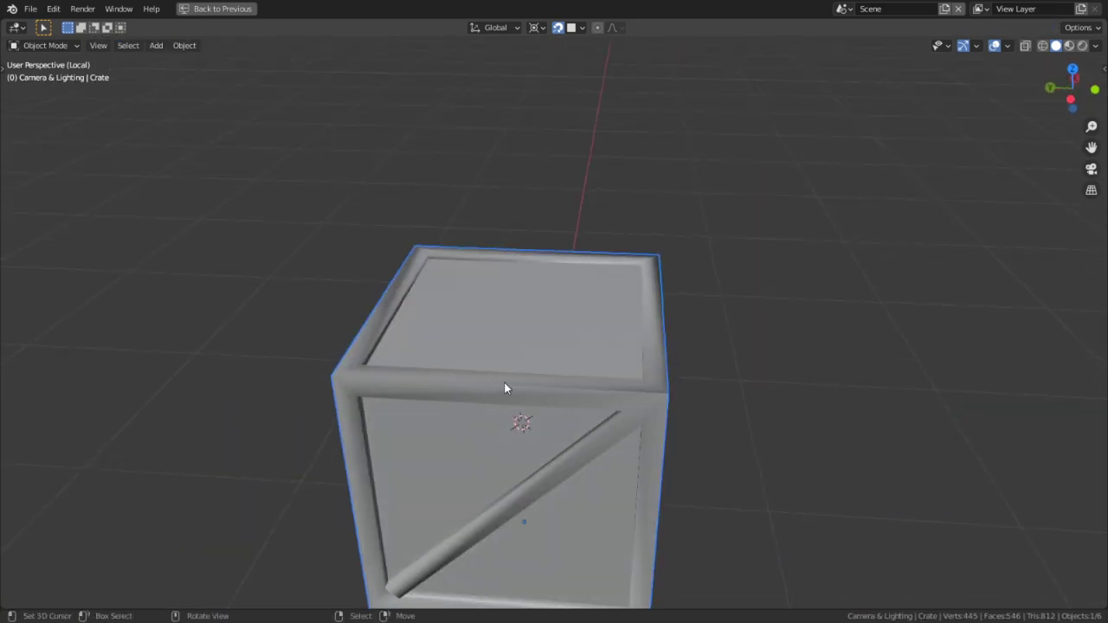
Scale the crate's recessed top and bottom panel faces to 0.970 along Z and check the recess in Object Mode
{"action": "key", "text": "Tab"}
{"action": "scroll", "coordinate": [527, 332], "scroll_direction": "up", "scroll_amount": 2}
{"action": "key", "text": "s"}
{"action": "key", "text": "z"}
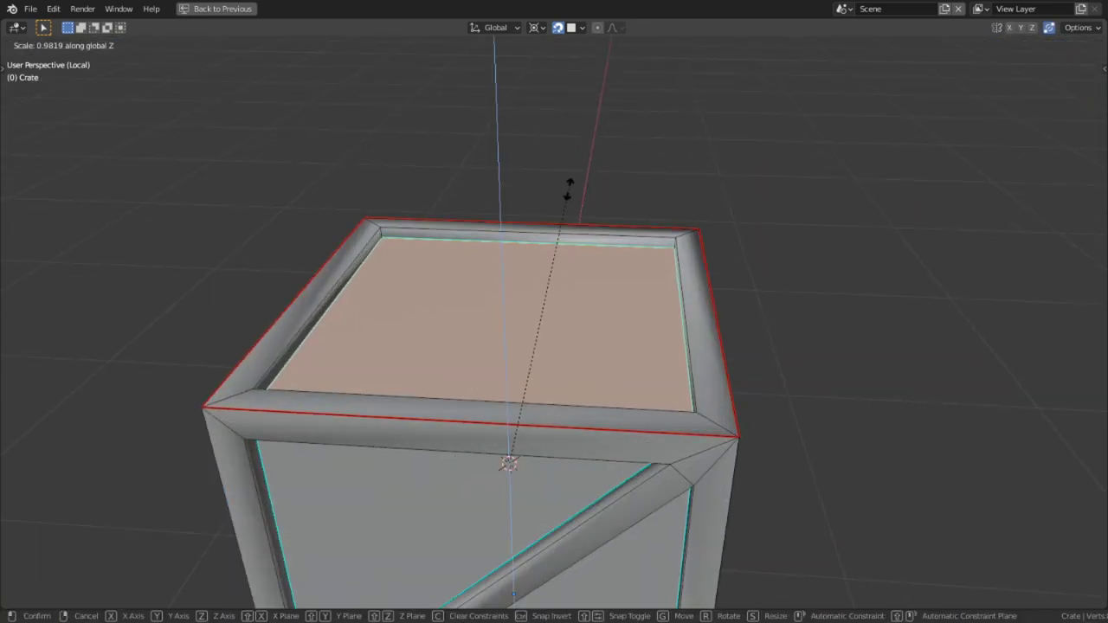
{"action": "left_click", "coordinate": [558, 241]}
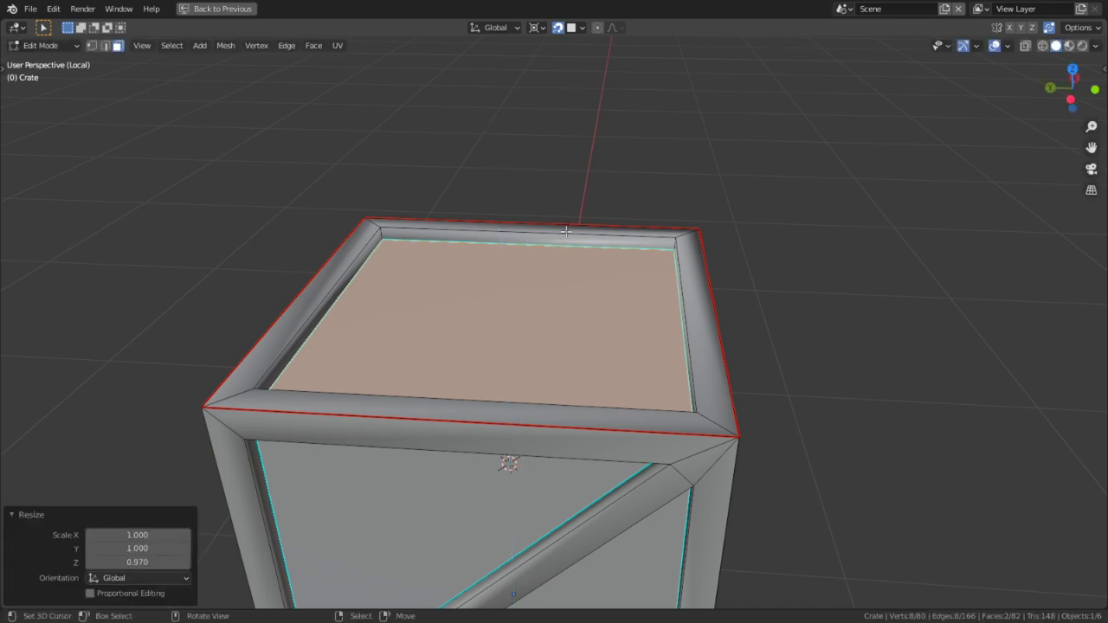
{"action": "middle_click_drag", "start_coordinate": [564, 231], "coordinate": [12, 257]}
{"action": "key", "text": "Tab"}
{"action": "scroll", "coordinate": [431, 176], "scroll_direction": "down", "scroll_amount": 4}
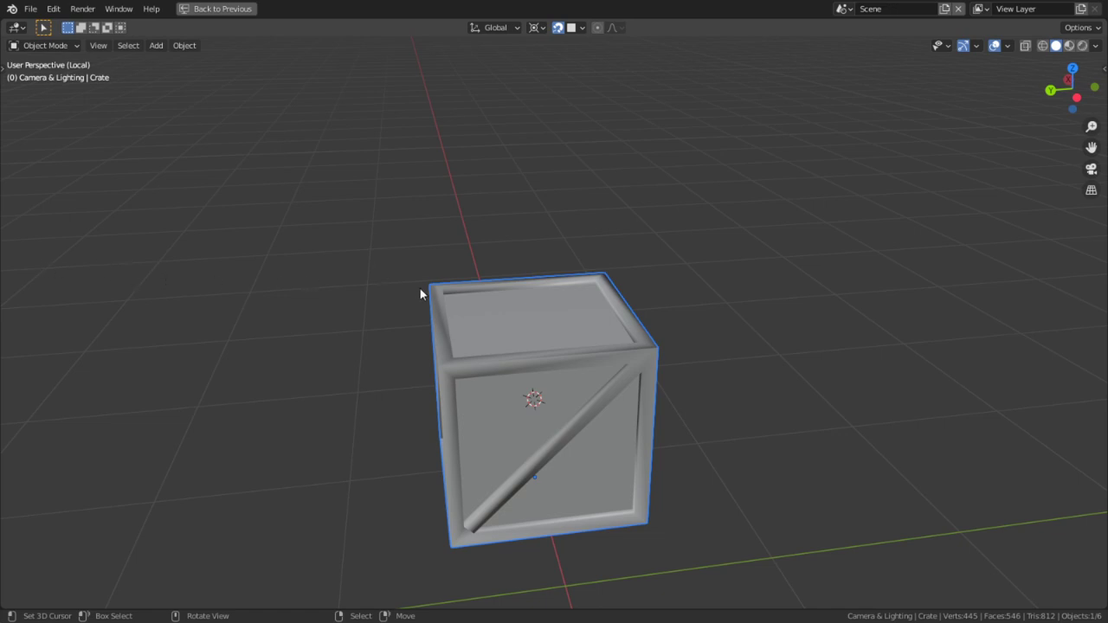
Leave the crate's isolated view and show the whole scene in Material Preview shading
{"action": "key", "text": "KP_Divide"}
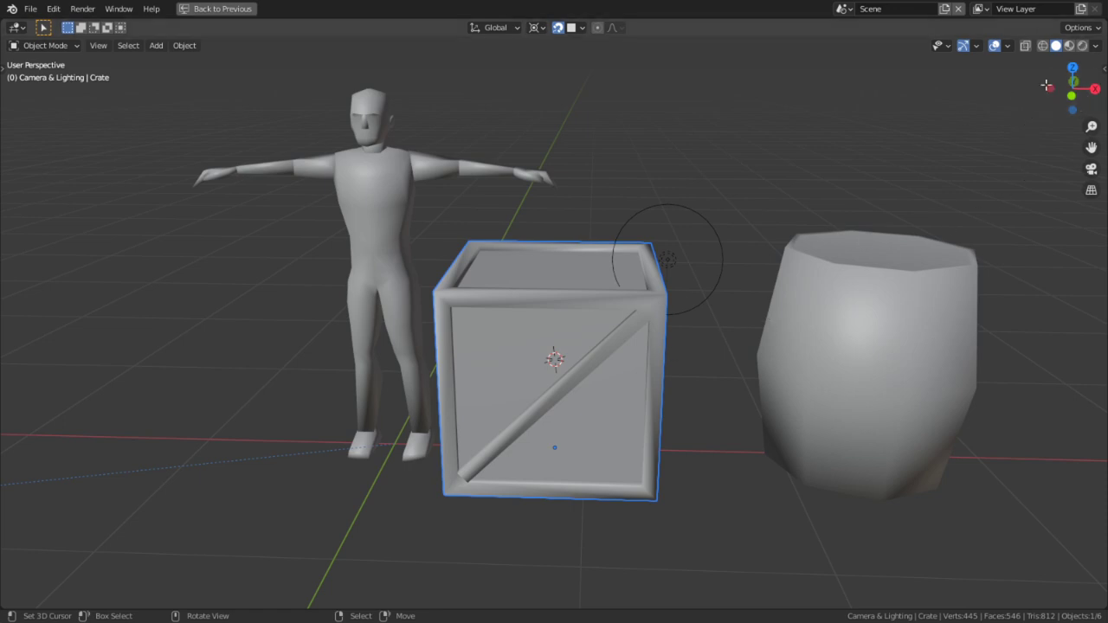
{"action": "left_click", "coordinate": [1070, 45]}
{"action": "scroll", "coordinate": [653, 275], "scroll_direction": "up", "scroll_amount": 5}
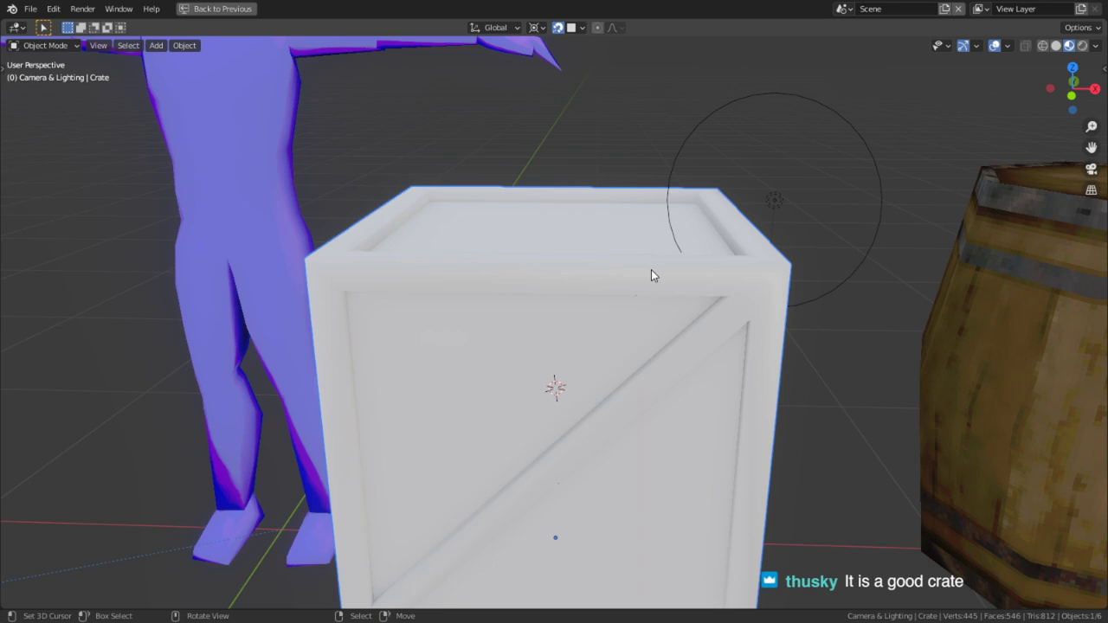
Select the crate's entire mesh in Edit Mode and view its UVs in the UV Editing workspace
{"action": "key", "text": "Tab"}
{"action": "key", "text": "a"}
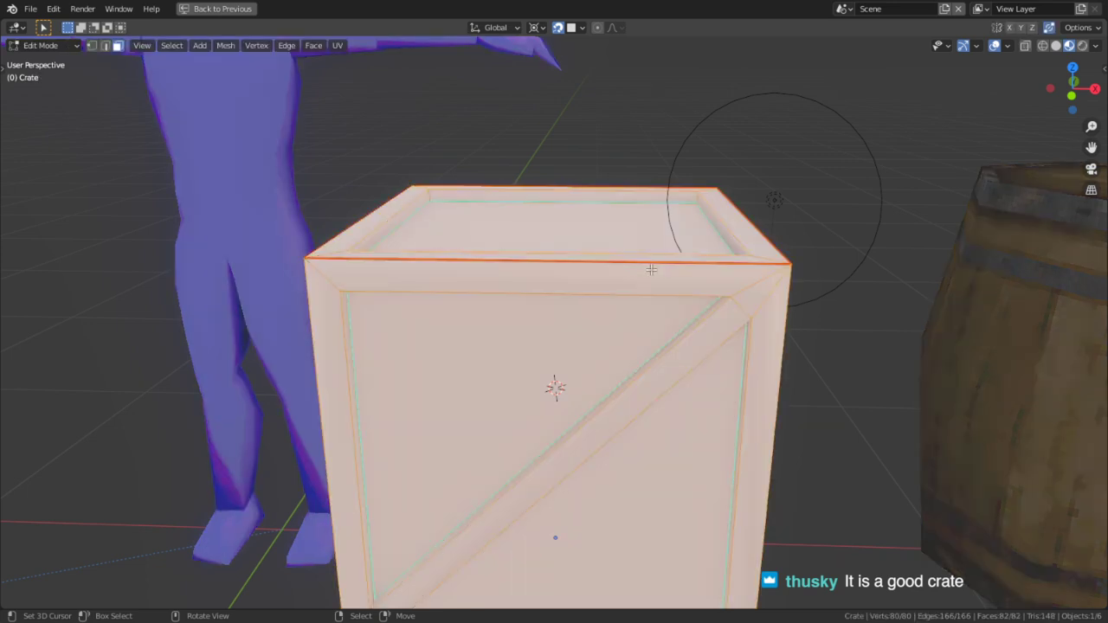
{"action": "left_click", "coordinate": [236, 9]}
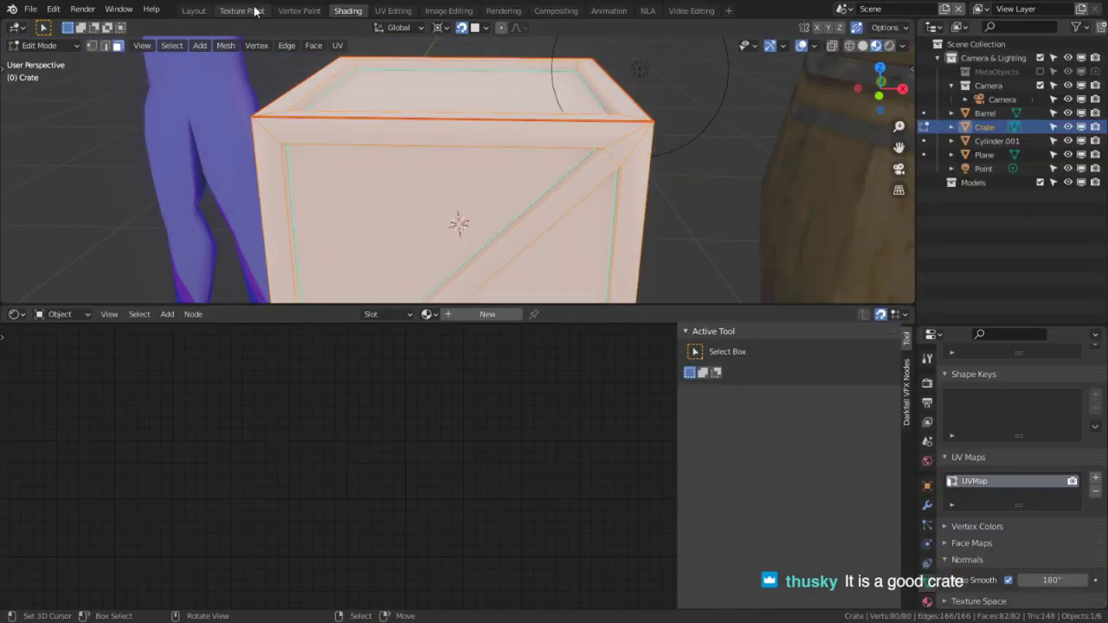
{"action": "left_click", "coordinate": [393, 11]}
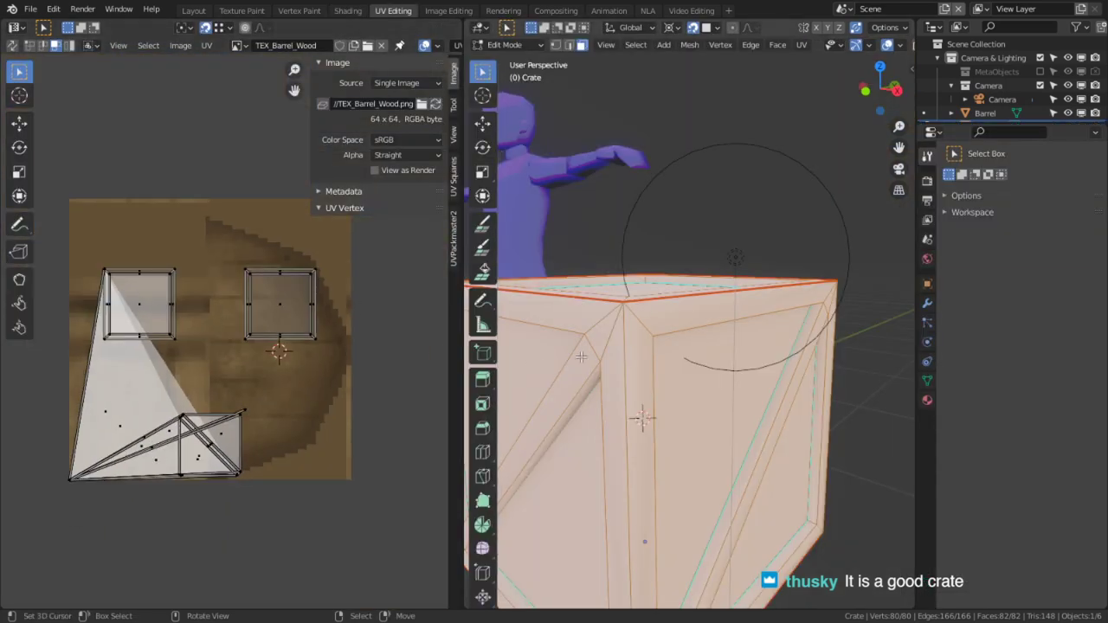
{"action": "scroll", "coordinate": [581, 357], "scroll_direction": "down", "scroll_amount": 4}
{"action": "middle_click_drag", "start_coordinate": [693, 320], "coordinate": [812, 316]}
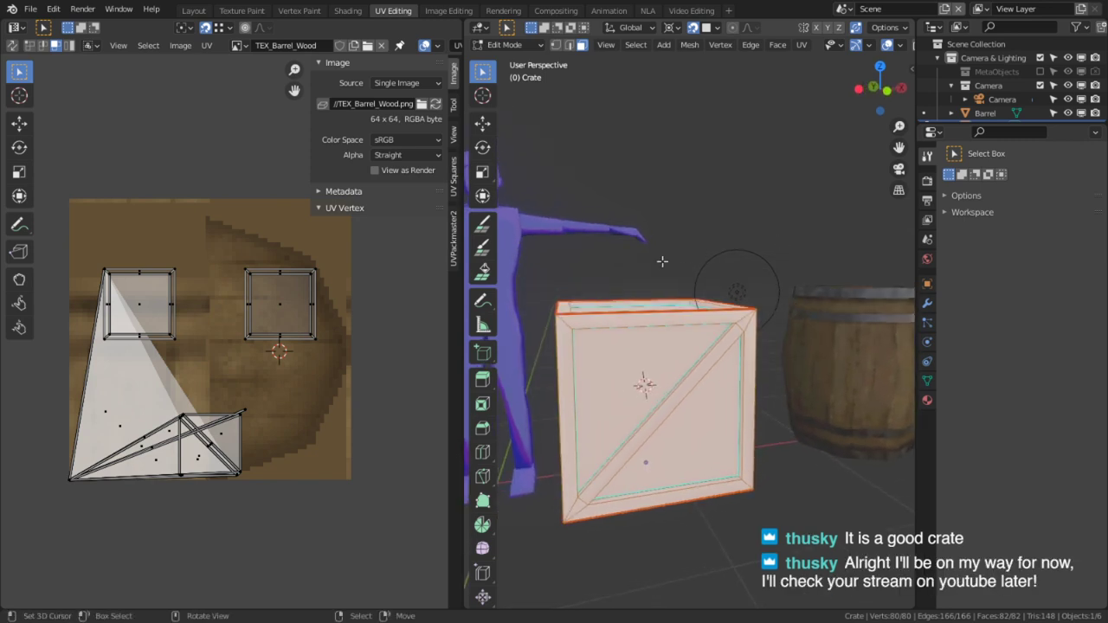
Add a default cube mesh and view its UV layout in Edit Mode for comparison
{"action": "key", "text": "Tab"}
{"action": "key", "text": "shift+a"}
{"action": "mouse_move", "coordinate": [784, 313]}
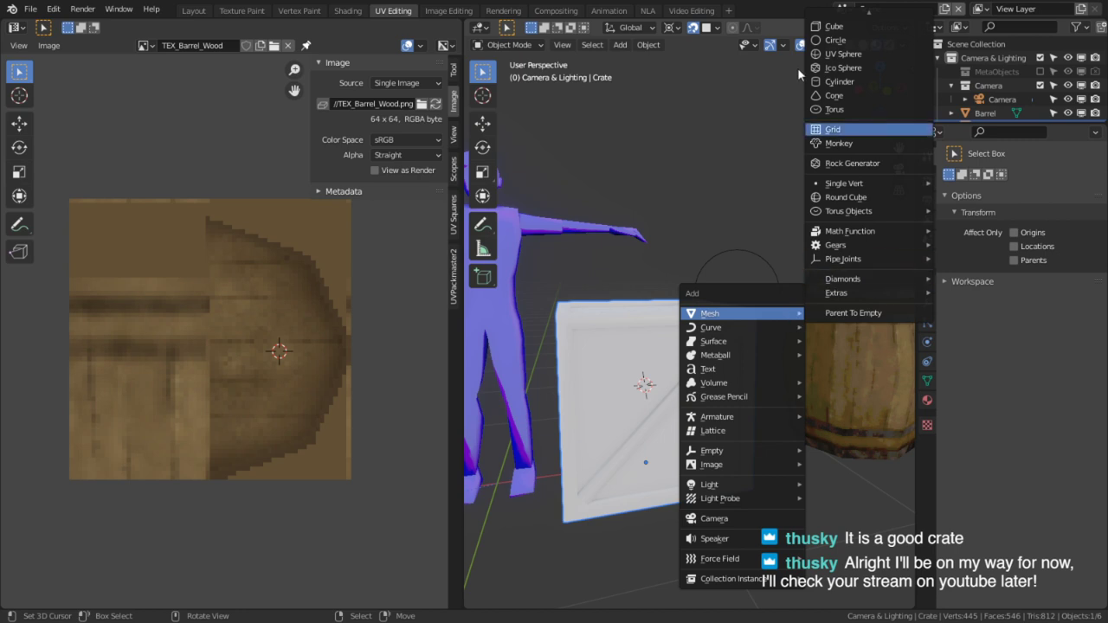
{"action": "left_click", "coordinate": [833, 26]}
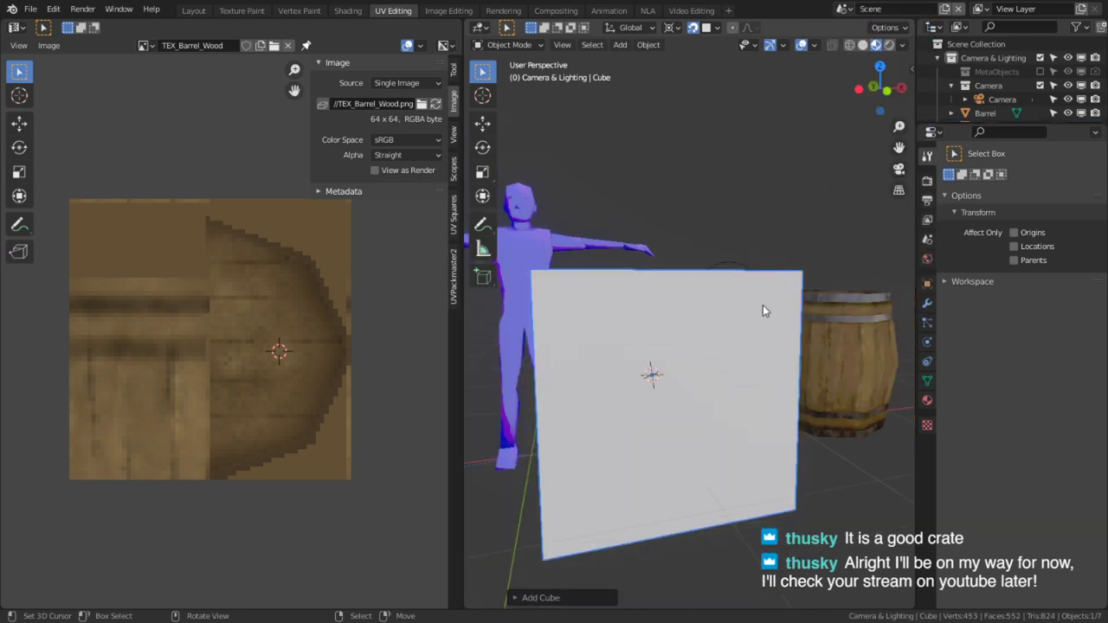
{"action": "middle_click_drag", "start_coordinate": [741, 471], "coordinate": [748, 564]}
{"action": "key", "text": "Tab"}
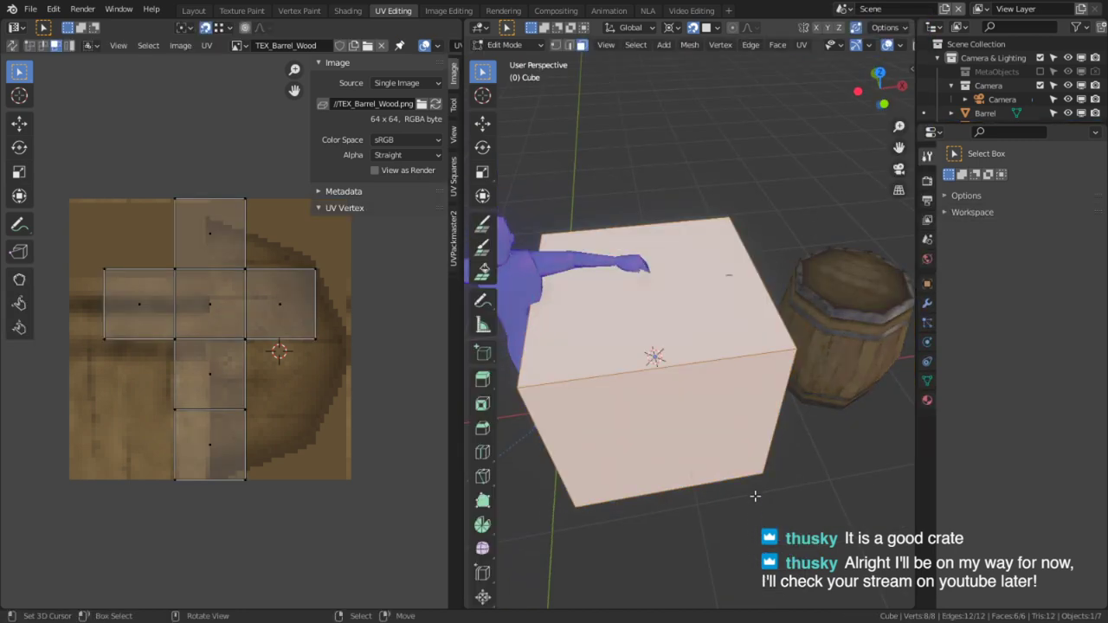
{"action": "key", "text": "Tab"}
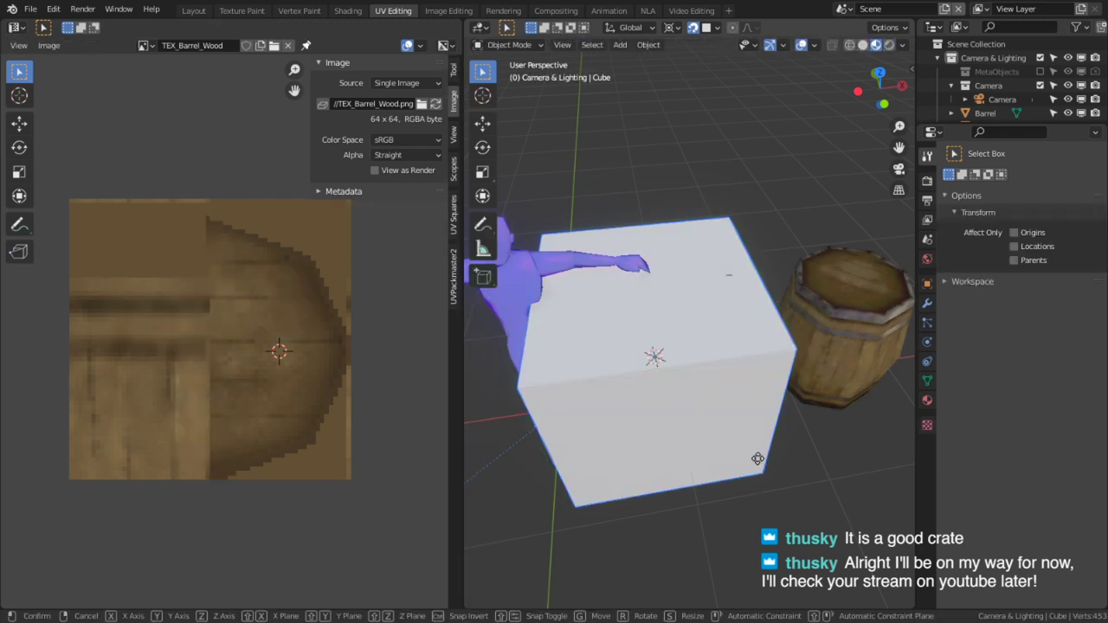
Move the new cube aside so it no longer covers the crate, and reopen the crate in Edit Mode
{"action": "key", "text": "g"}
{"action": "left_click", "coordinate": [491, 446]}
{"action": "left_click", "coordinate": [630, 348]}
{"action": "key", "text": "Tab"}
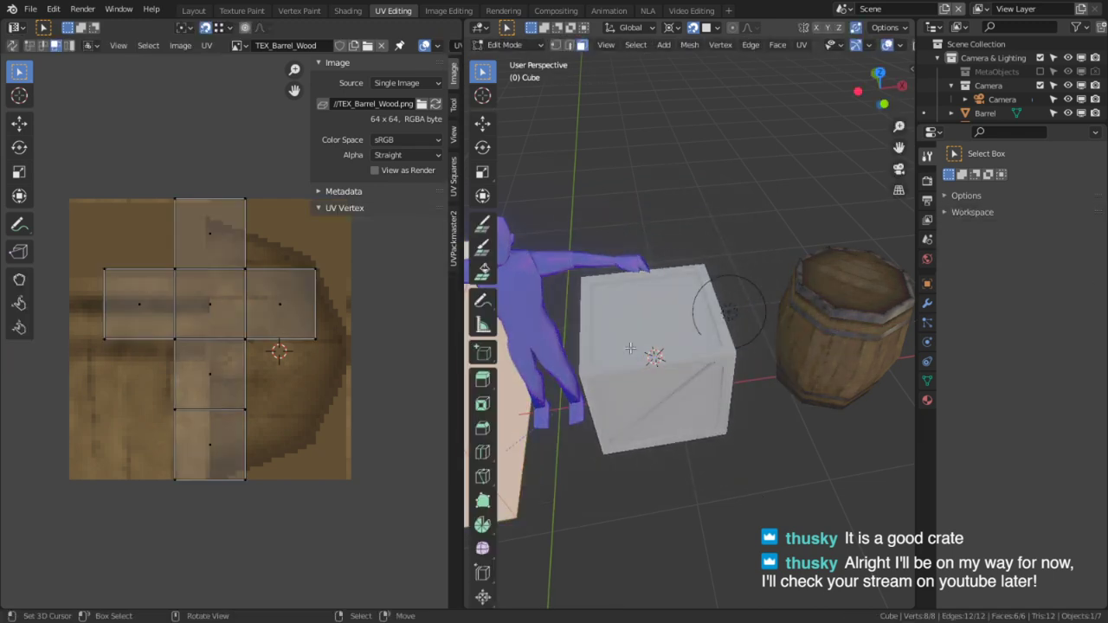
{"action": "key", "text": "Tab"}
{"action": "right_click", "coordinate": [630, 348]}
{"action": "key", "text": "Escape"}
{"action": "key", "text": "Tab"}
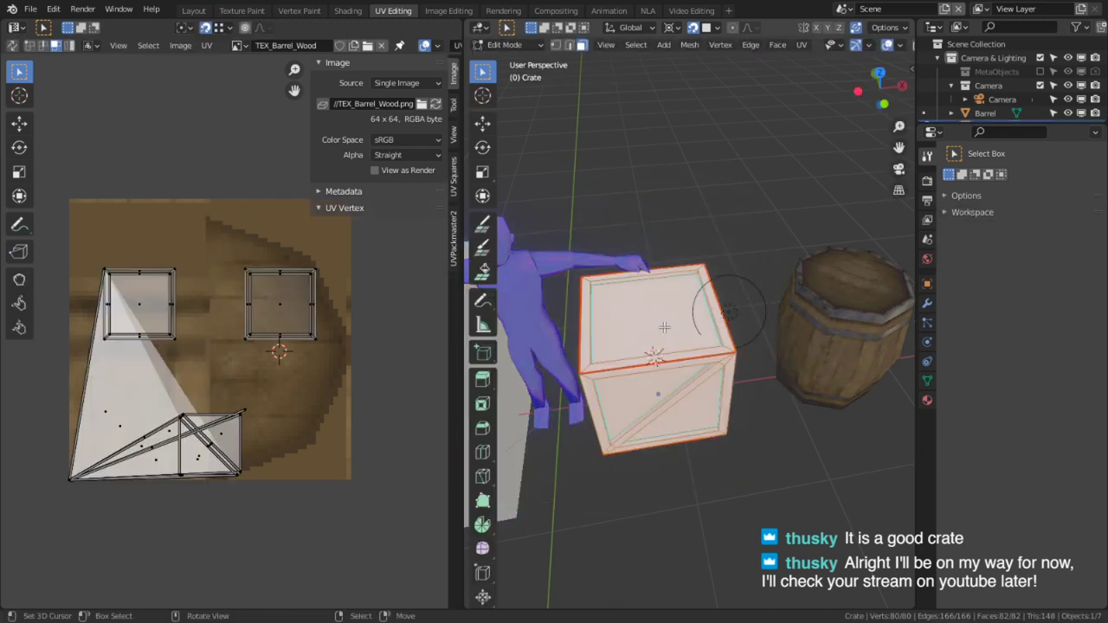
Isolate the fully selected crate in a maximized view and clear all of its seams
{"action": "key", "text": "ctrl+l"}
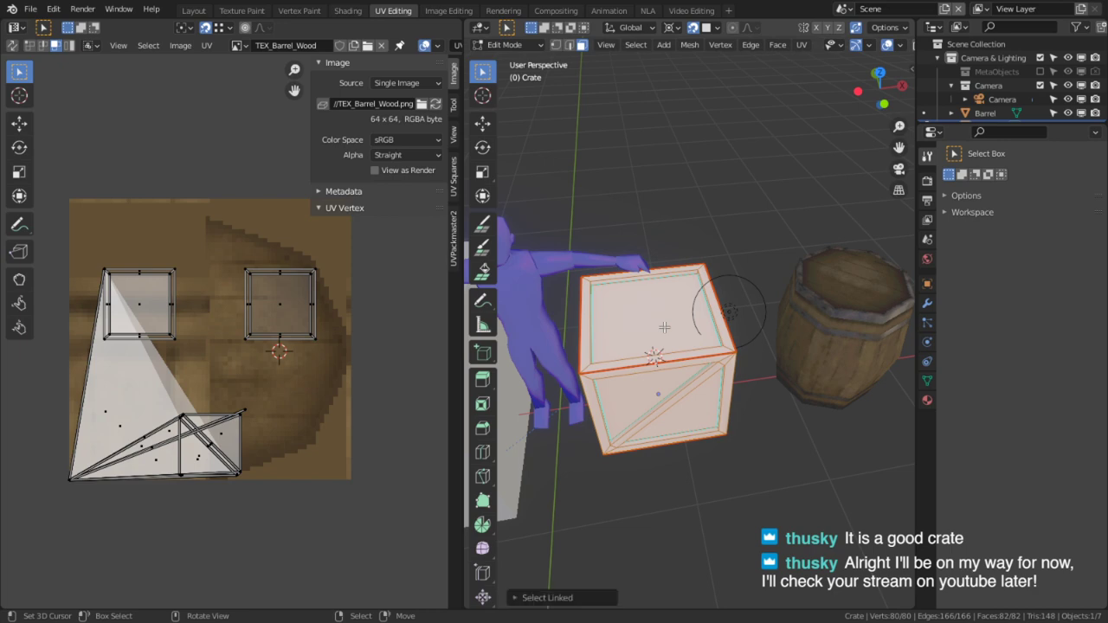
{"action": "key", "text": "KP_Divide"}
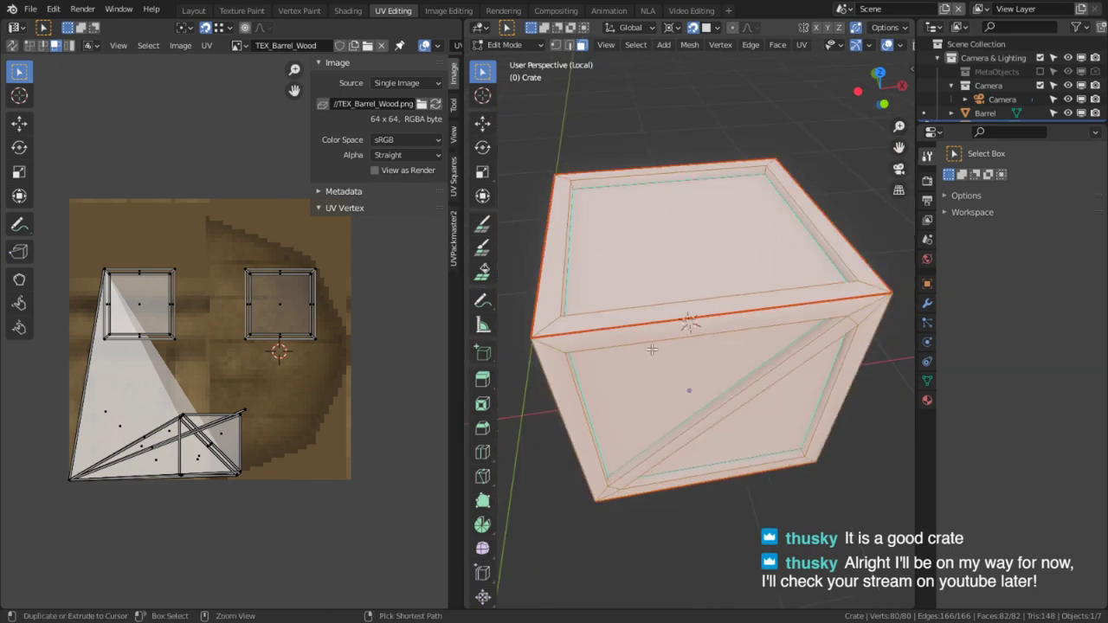
{"action": "key", "text": "ctrl+space"}
{"action": "key", "text": "q"}
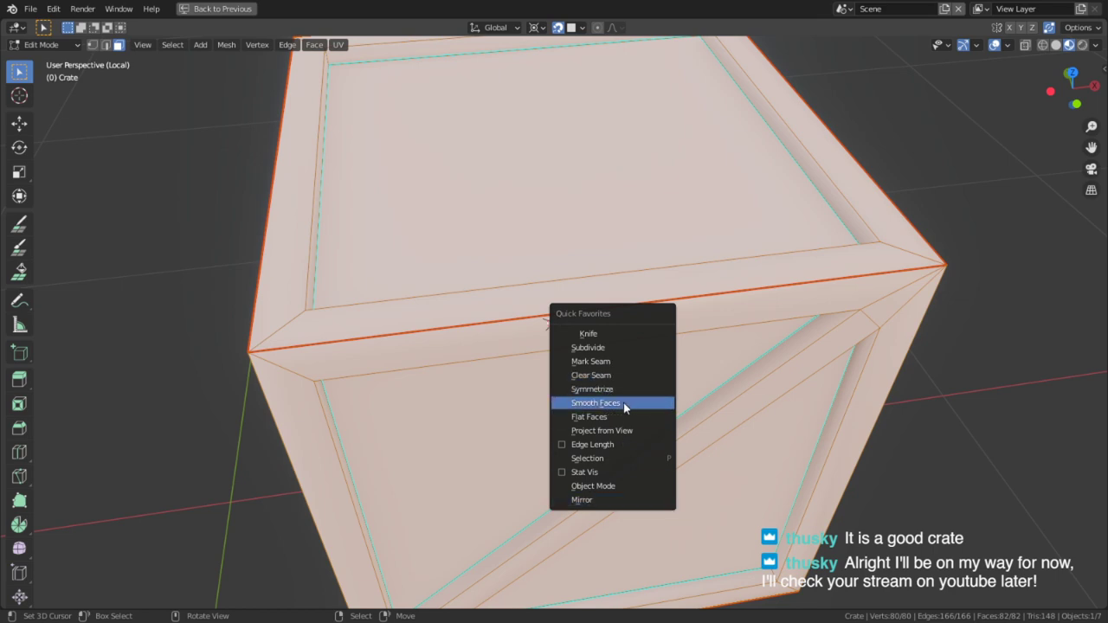
{"action": "left_click", "coordinate": [608, 377]}
{"action": "middle_click_drag", "start_coordinate": [608, 381], "coordinate": [553, 252]}
{"action": "scroll", "coordinate": [552, 252], "scroll_direction": "down", "scroll_amount": 4}
Mark the two vertical corner edges and the bottom outer edge of one crate side as seams
{"action": "key", "text": "2"}
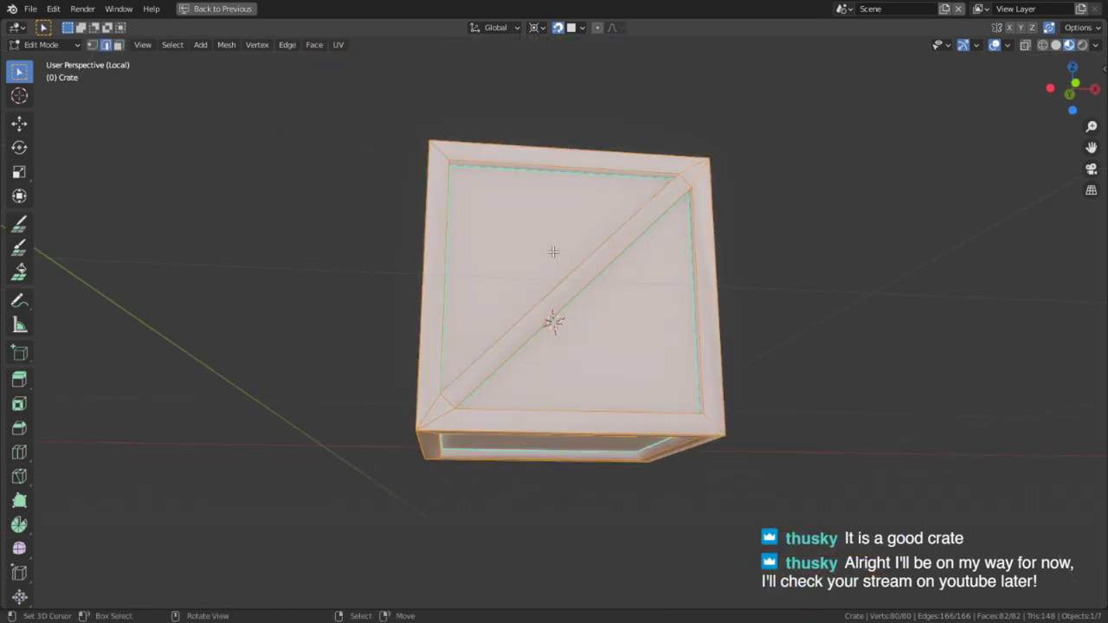
{"action": "left_click", "coordinate": [430, 286]}
{"action": "middle_click_drag", "start_coordinate": [444, 291], "coordinate": [703, 365]}
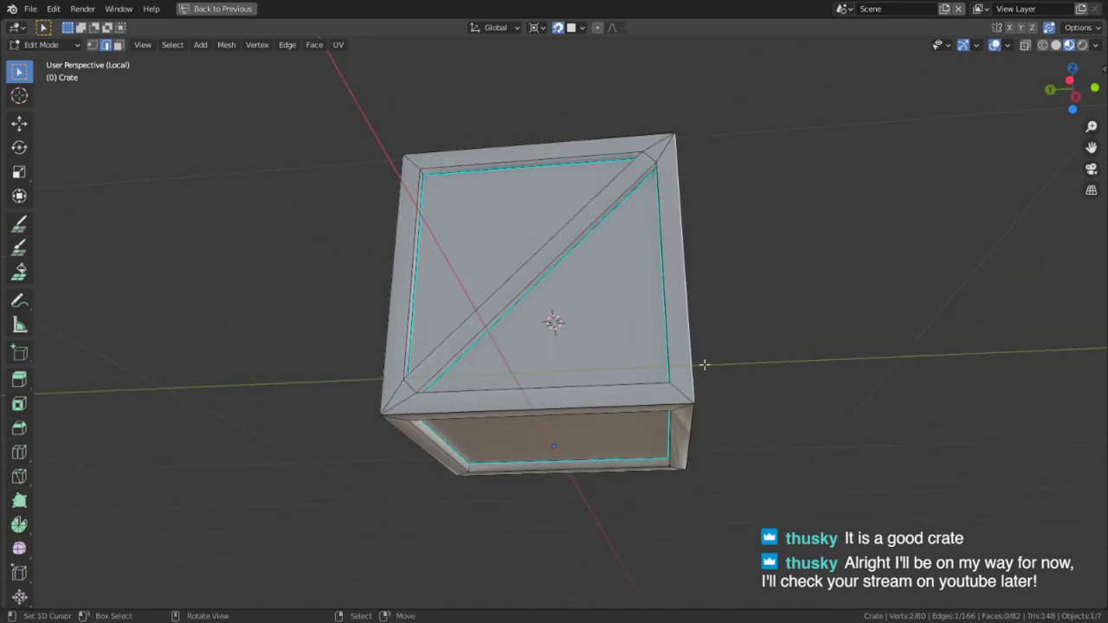
{"action": "scroll", "coordinate": [711, 402], "scroll_direction": "up", "scroll_amount": 3}
{"action": "middle_click_drag", "start_coordinate": [712, 401], "coordinate": [634, 365]}
{"action": "key", "text": "a"}
{"action": "right_click", "coordinate": [490, 228]}
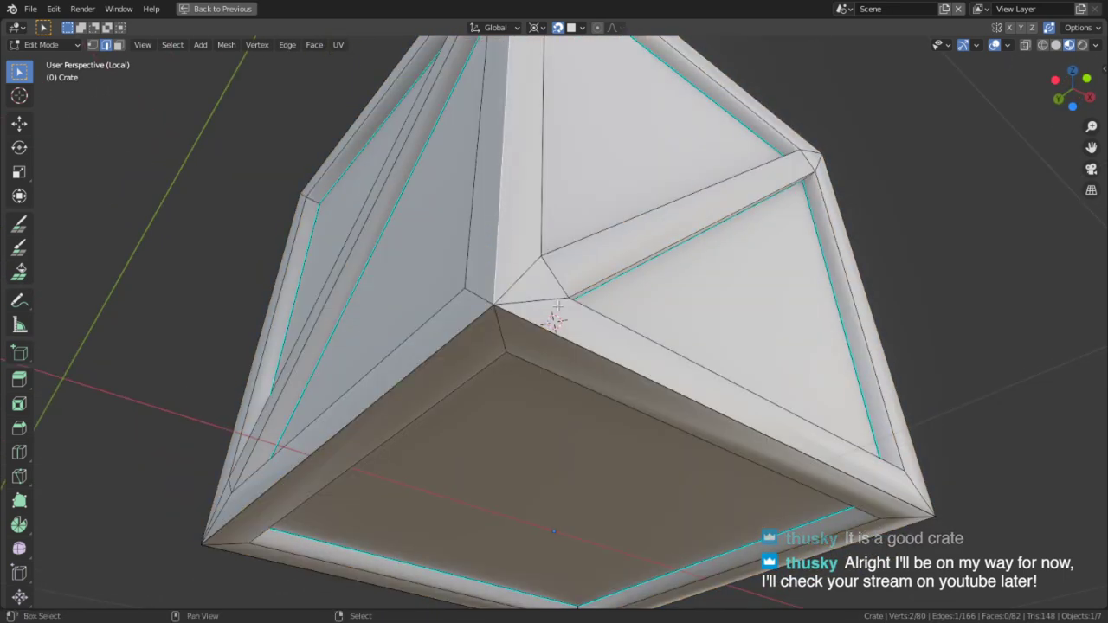
{"action": "right_click", "coordinate": [679, 391], "text": "shift"}
{"action": "middle_click_drag", "start_coordinate": [721, 339], "coordinate": [913, 318]}
{"action": "right_click", "coordinate": [898, 285], "text": "shift"}
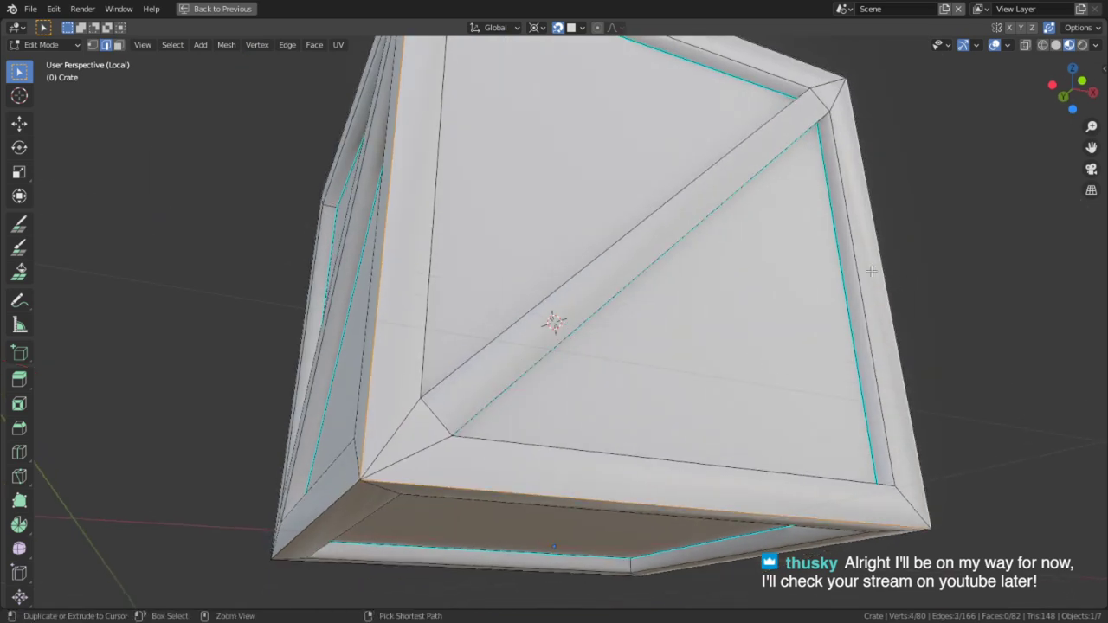
{"action": "key", "text": "ctrl+e"}
{"action": "left_click", "coordinate": [846, 258]}
Add the other two vertical corner edges and two more bottom outer edges to the selection and mark them as seams
{"action": "scroll", "coordinate": [703, 257], "scroll_direction": "down", "scroll_amount": 5}
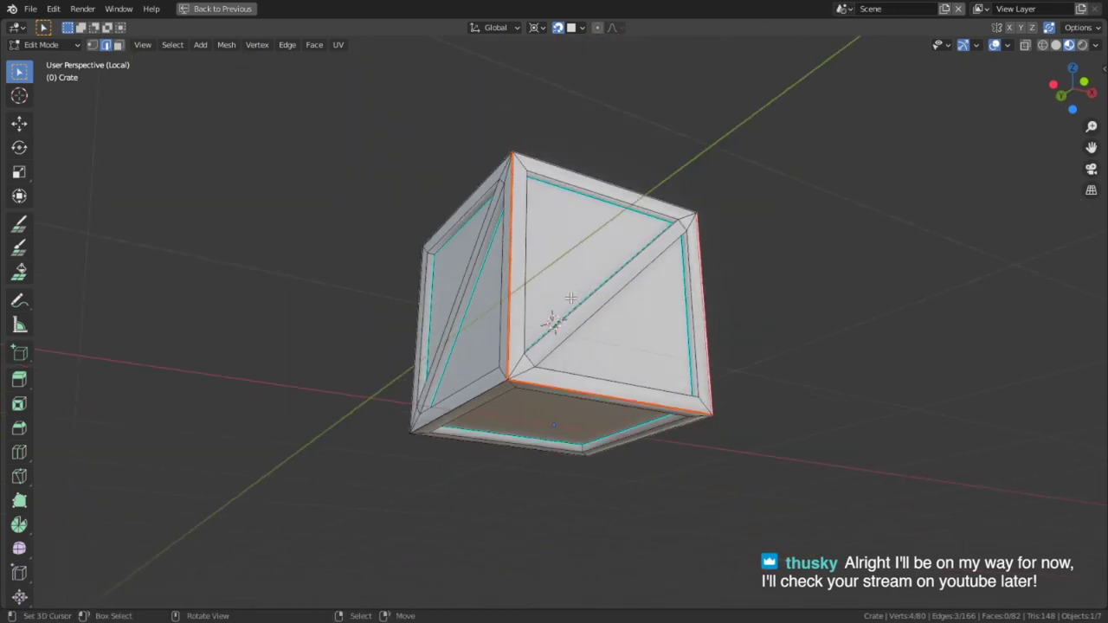
{"action": "middle_click_drag", "start_coordinate": [530, 290], "coordinate": [579, 356]}
{"action": "middle_click_drag", "start_coordinate": [744, 356], "coordinate": [437, 365]}
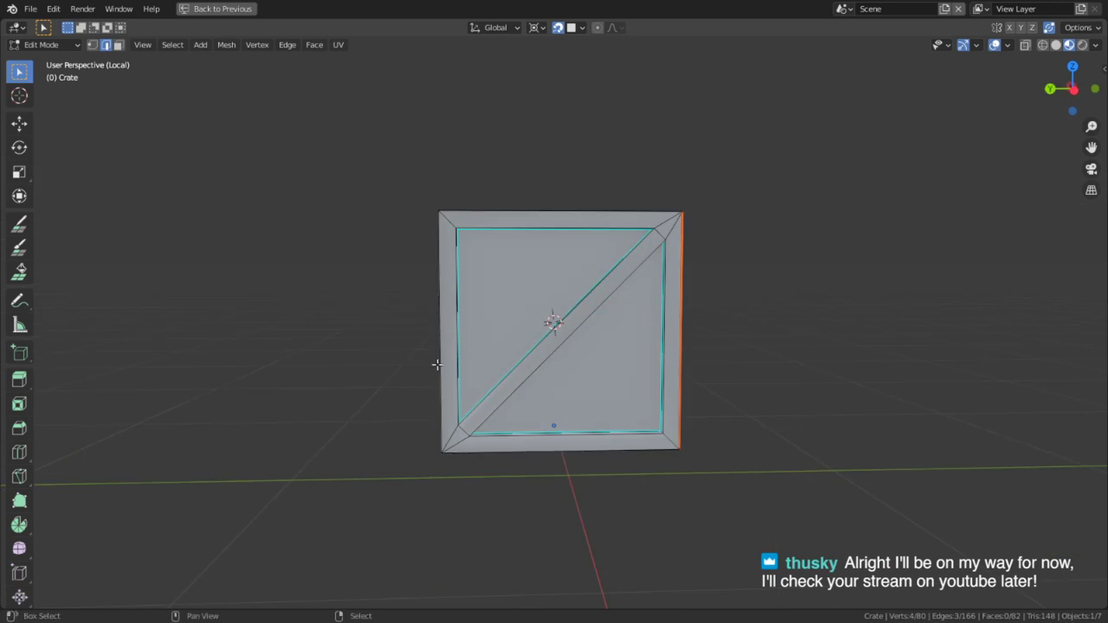
{"action": "right_click", "coordinate": [443, 370], "text": "shift"}
{"action": "right_click", "coordinate": [553, 458], "text": "shift"}
{"action": "middle_click_drag", "start_coordinate": [688, 397], "coordinate": [423, 405]}
{"action": "right_click", "coordinate": [498, 470], "text": "shift"}
{"action": "key", "text": "a"}
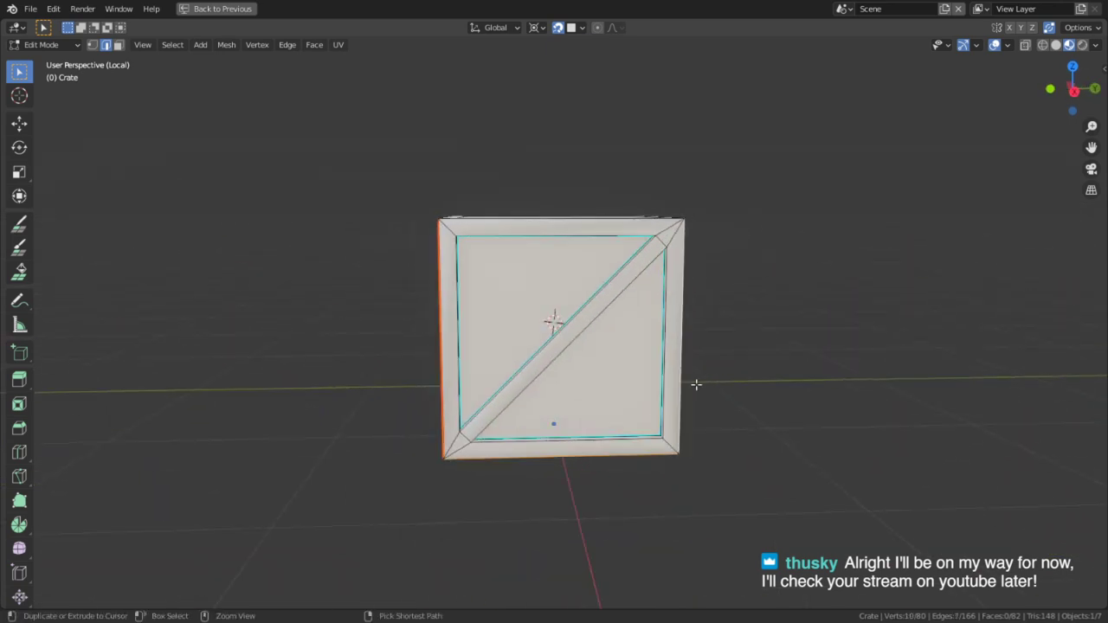
{"action": "key", "text": "ctrl+e"}
{"action": "left_click", "coordinate": [696, 384]}
Unwrap the whole crate mesh along the marked seams and examine the resulting UV islands
{"action": "key", "text": "u"}
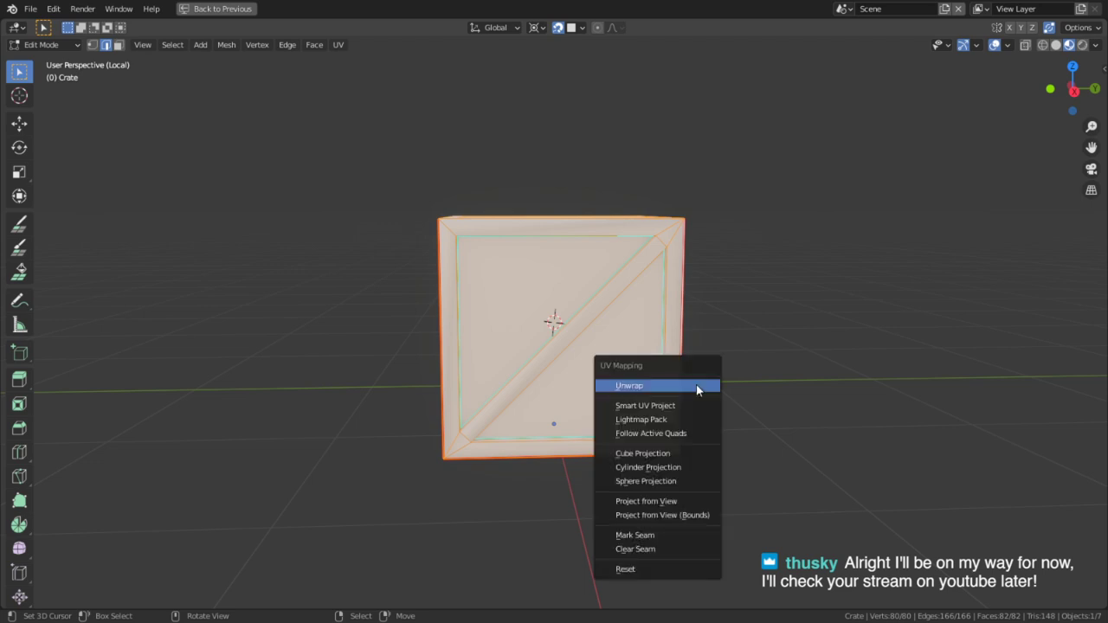
{"action": "left_click", "coordinate": [697, 385]}
{"action": "key", "text": "ctrl+space"}
{"action": "scroll", "coordinate": [213, 335], "scroll_direction": "up", "scroll_amount": 3}
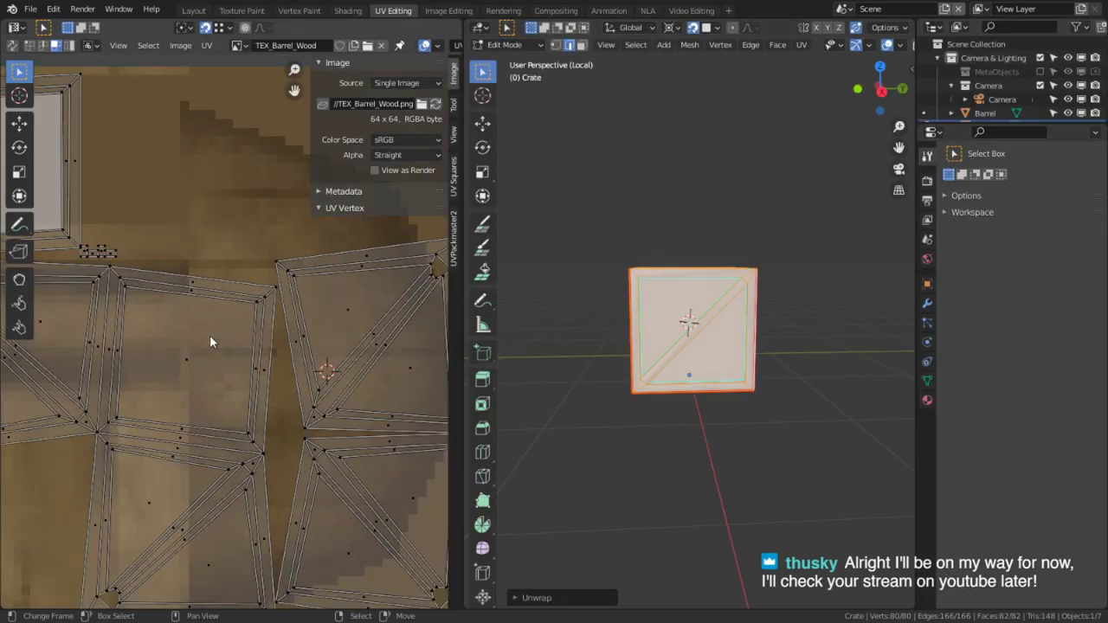
{"action": "scroll", "coordinate": [206, 336], "scroll_direction": "down", "scroll_amount": 2}
{"action": "middle_click_drag", "start_coordinate": [200, 336], "coordinate": [334, 357]}
{"action": "key", "text": "alt+a"}
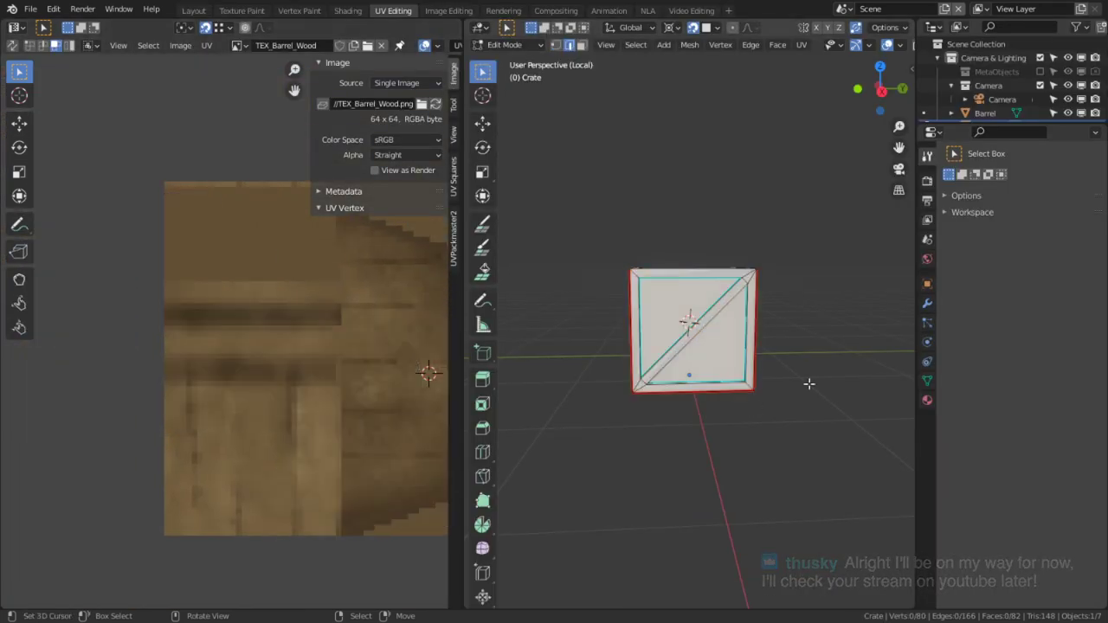
{"action": "middle_click_drag", "start_coordinate": [809, 383], "coordinate": [650, 418]}
{"action": "scroll", "coordinate": [649, 419], "scroll_direction": "up", "scroll_amount": 4}
Merge the crate's duplicate vertices by distance, unwrap the whole mesh again and maximize the UV editor
{"action": "key", "text": "a"}
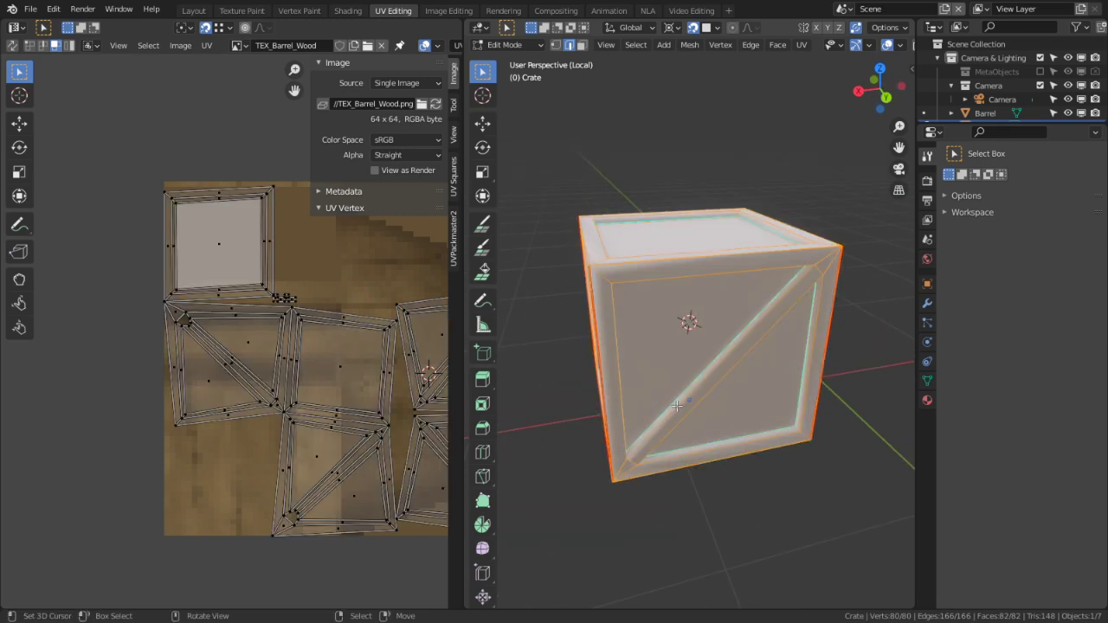
{"action": "key", "text": "m"}
{"action": "left_click", "coordinate": [679, 407]}
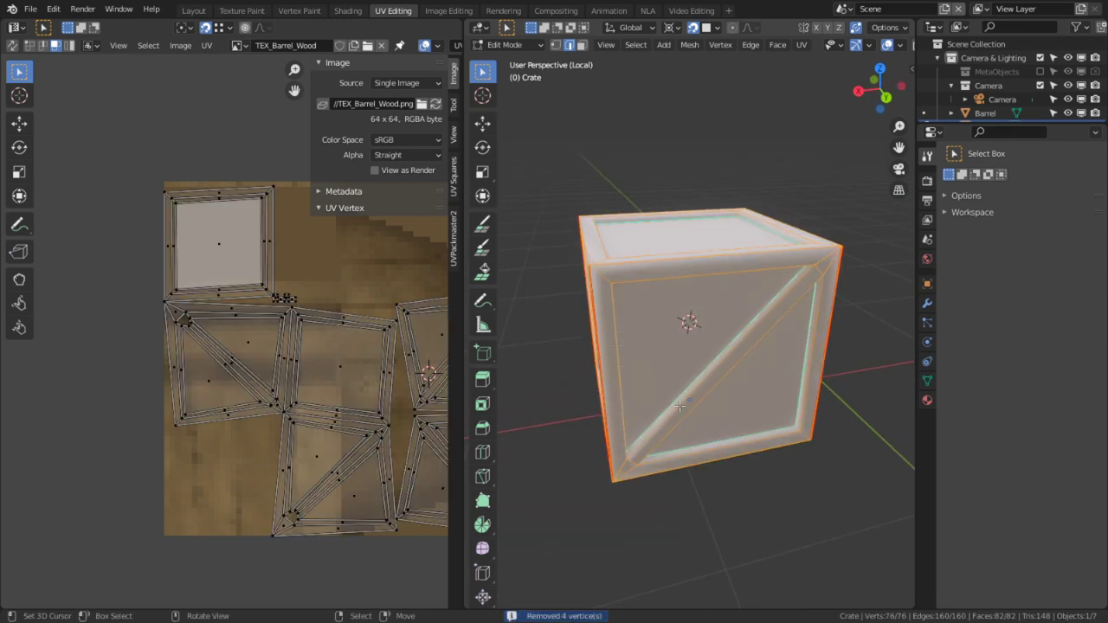
{"action": "key", "text": "u"}
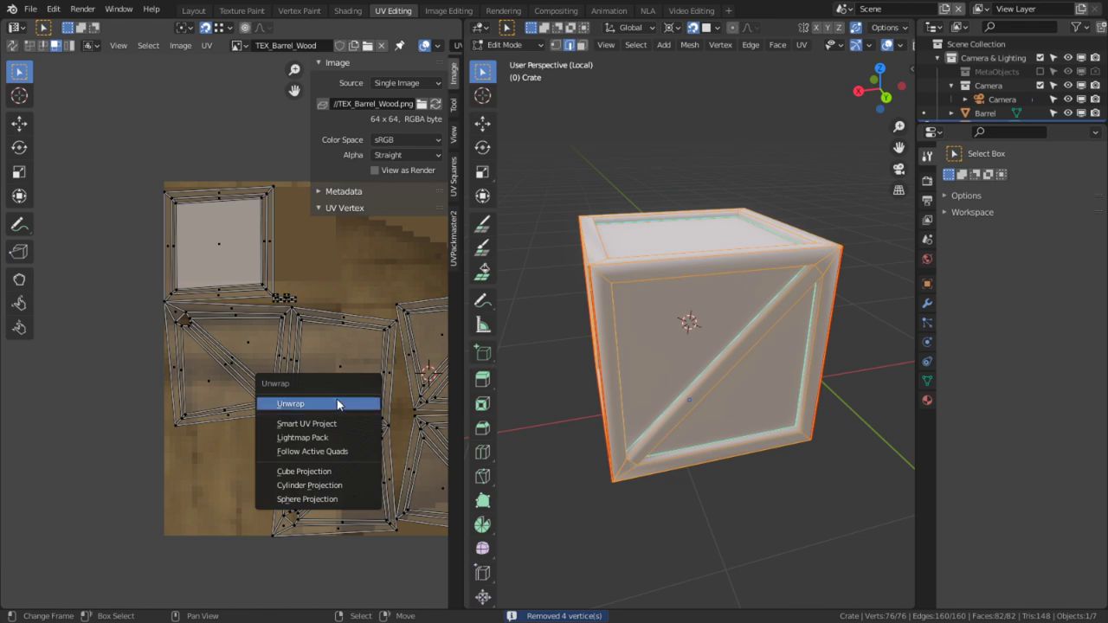
{"action": "left_click", "coordinate": [335, 400]}
{"action": "key", "text": "ctrl+space"}
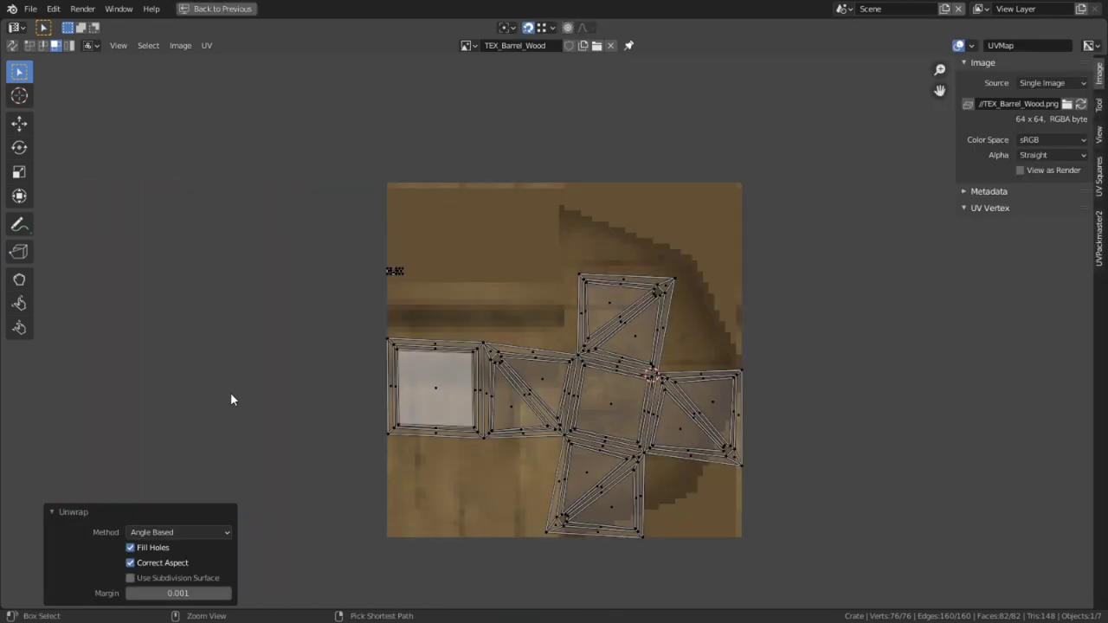
Examine the gap in the UV island at the end of a side panel's diagonal brace and select the vertices around it
{"action": "scroll", "coordinate": [231, 392], "scroll_direction": "up", "scroll_amount": 4}
{"action": "scroll", "coordinate": [421, 349], "scroll_direction": "up", "scroll_amount": 3}
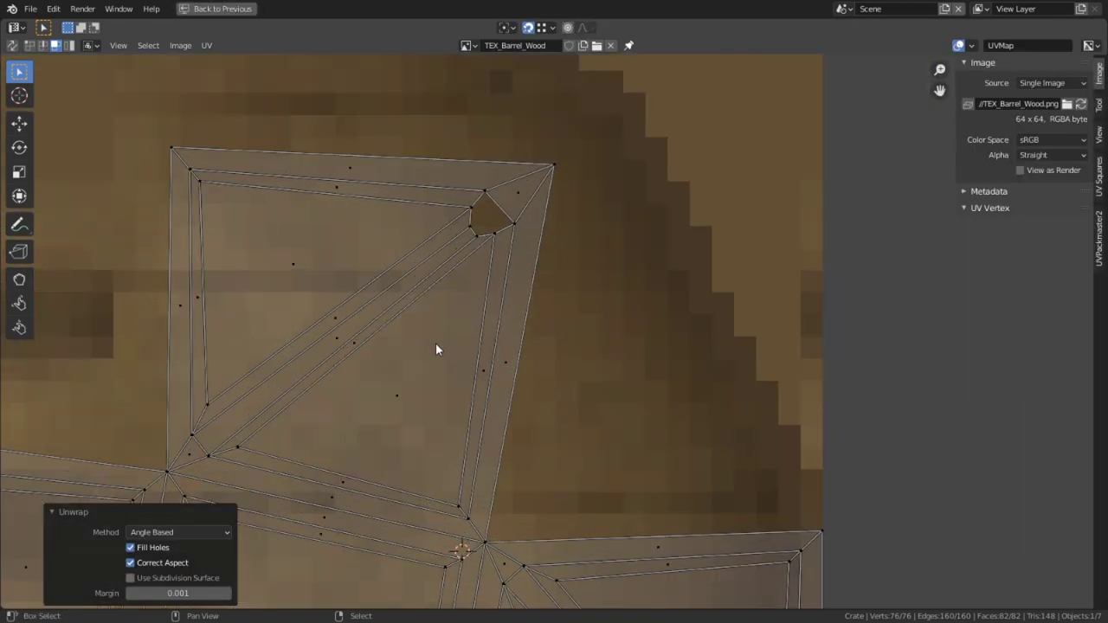
{"action": "scroll", "coordinate": [467, 366], "scroll_direction": "up", "scroll_amount": 2}
{"action": "middle_click_drag", "start_coordinate": [501, 156], "coordinate": [414, 540]}
{"action": "left_click", "coordinate": [715, 451], "text": "alt"}
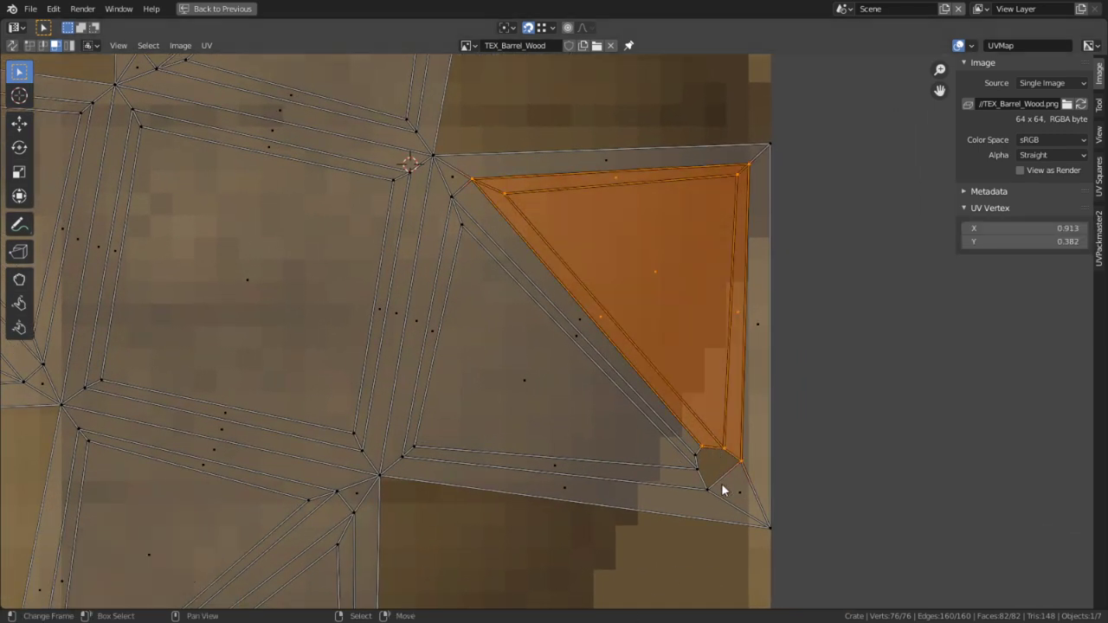
{"action": "right_click", "coordinate": [867, 471]}
{"action": "key", "text": "1"}
{"action": "key", "text": "c"}
{"action": "left_click_drag", "start_coordinate": [722, 467], "coordinate": [725, 461]}
{"action": "right_click", "coordinate": [708, 464]}
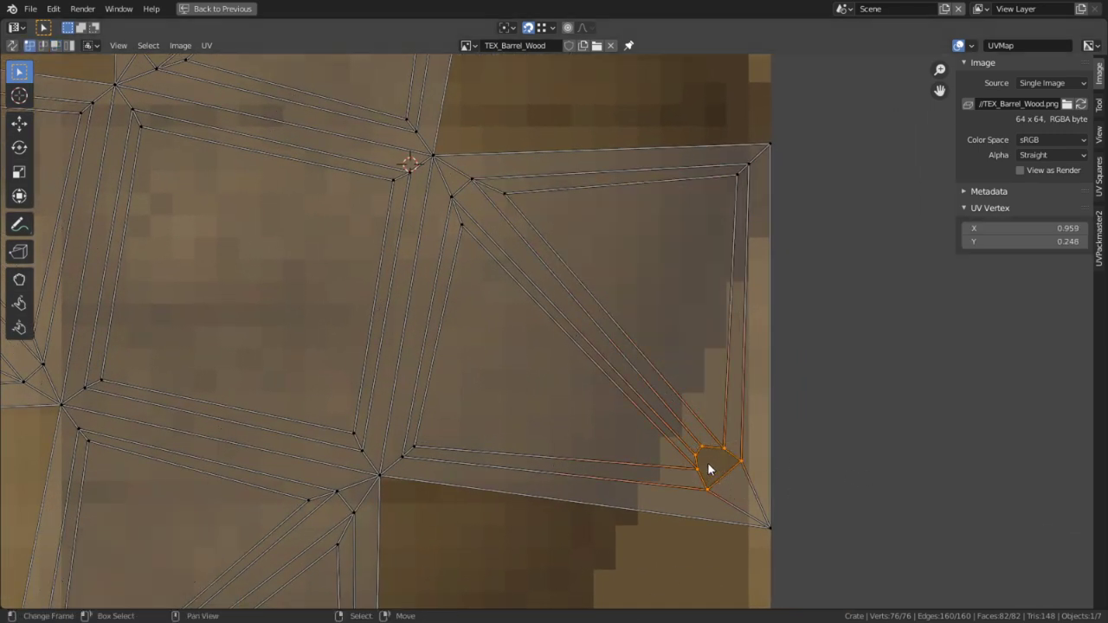
Enable UV sync selection, reselect the vertices around the brace-end gap and locate them on the crate in the 3D view
{"action": "left_click", "coordinate": [15, 48]}
{"action": "right_click", "coordinate": [1028, 405]}
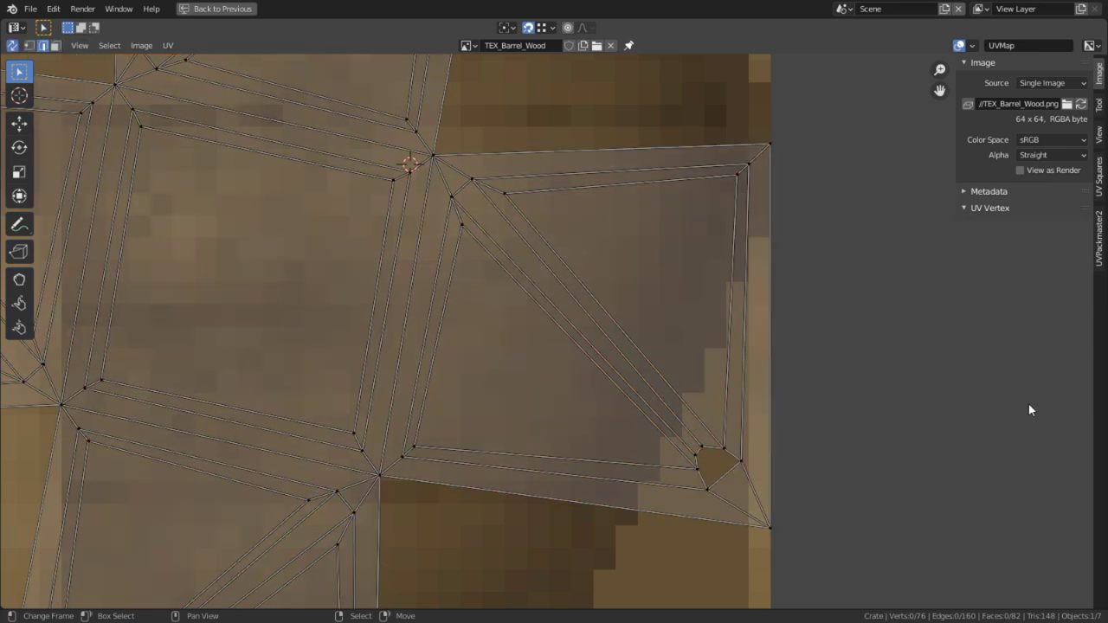
{"action": "key", "text": "1"}
{"action": "key", "text": "c"}
{"action": "left_click_drag", "start_coordinate": [695, 475], "coordinate": [746, 461]}
{"action": "right_click", "coordinate": [745, 461]}
{"action": "key", "text": "ctrl+space"}
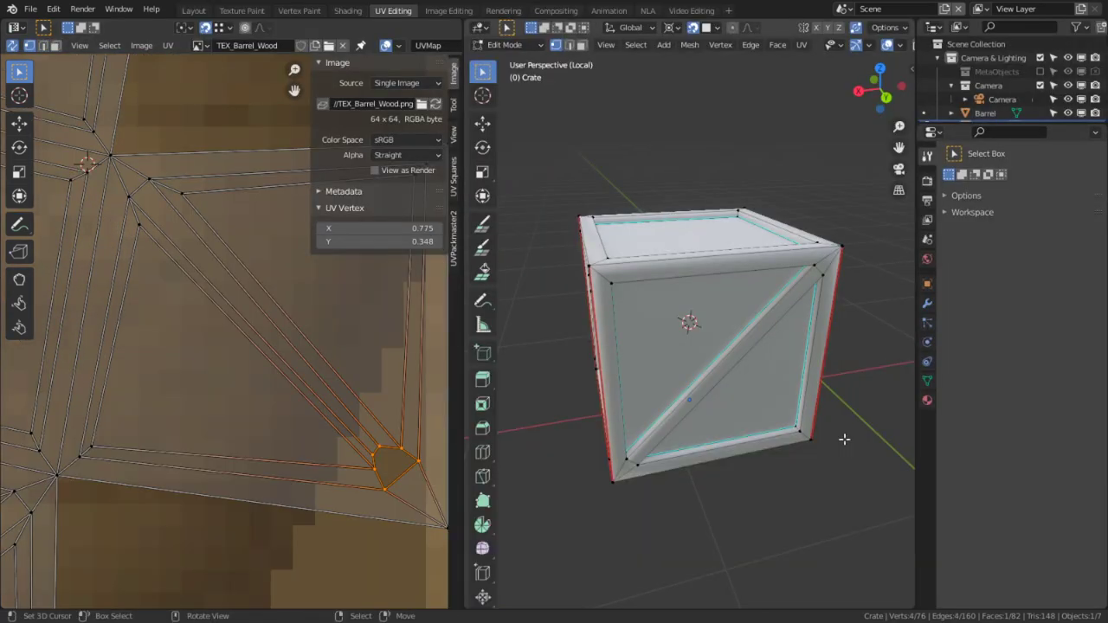
{"action": "key", "text": "KP_Decimal"}
Delete the small hidden end face of the diagonal brace at the crate's lower corner
{"action": "scroll", "coordinate": [844, 439], "scroll_direction": "down", "scroll_amount": 4}
{"action": "middle_click_drag", "start_coordinate": [659, 255], "coordinate": [684, 225]}
{"action": "scroll", "coordinate": [684, 260], "scroll_direction": "down", "scroll_amount": 3}
{"action": "key", "text": "3"}
{"action": "left_click", "coordinate": [700, 308]}
{"action": "middle_click_drag", "start_coordinate": [700, 306], "coordinate": [596, 307]}
{"action": "scroll", "coordinate": [695, 323], "scroll_direction": "up", "scroll_amount": 3}
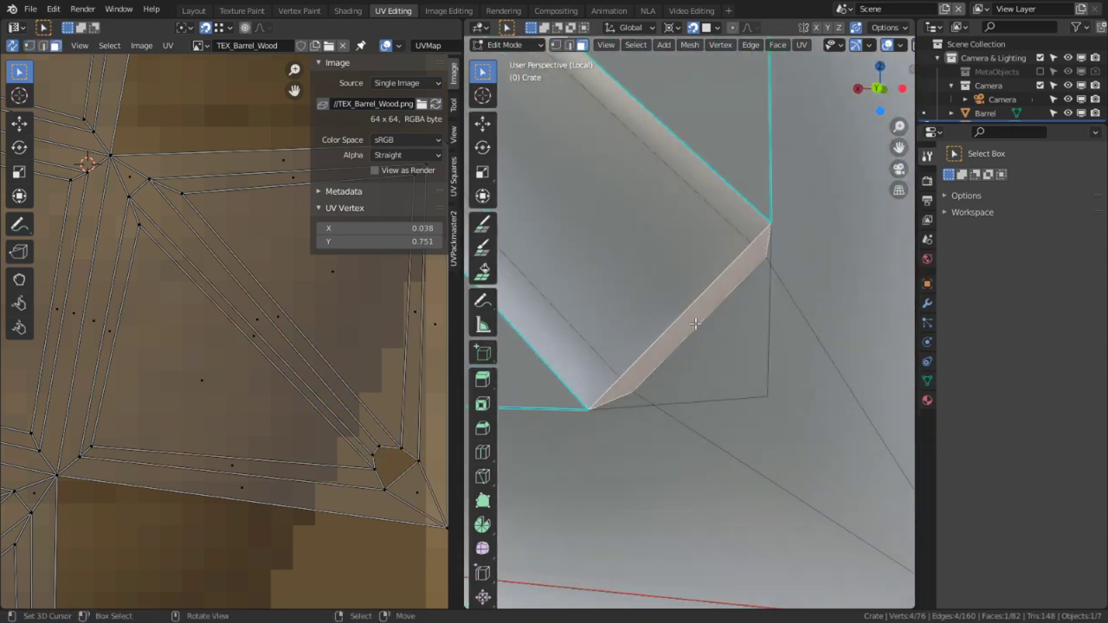
{"action": "key", "text": "x"}
{"action": "left_click", "coordinate": [695, 322]}
Delete the loose edges left beside that brace end and maximize the 3D viewport
{"action": "key", "text": "2"}
{"action": "left_click", "coordinate": [709, 401]}
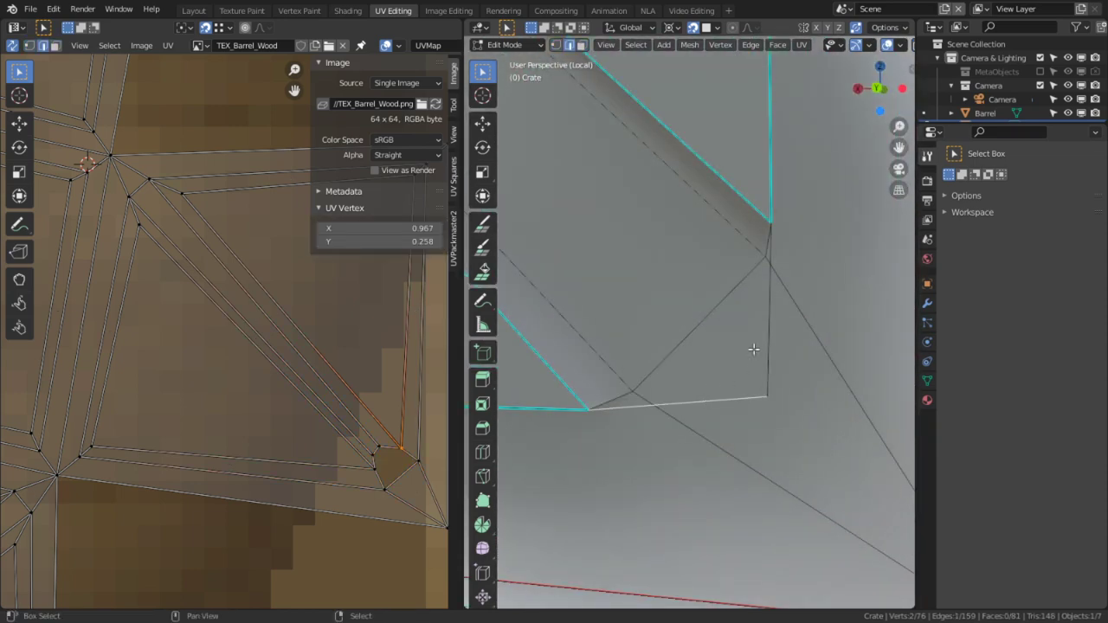
{"action": "key", "text": "x"}
{"action": "left_click", "coordinate": [739, 316]}
{"action": "key", "text": "ctrl+space"}
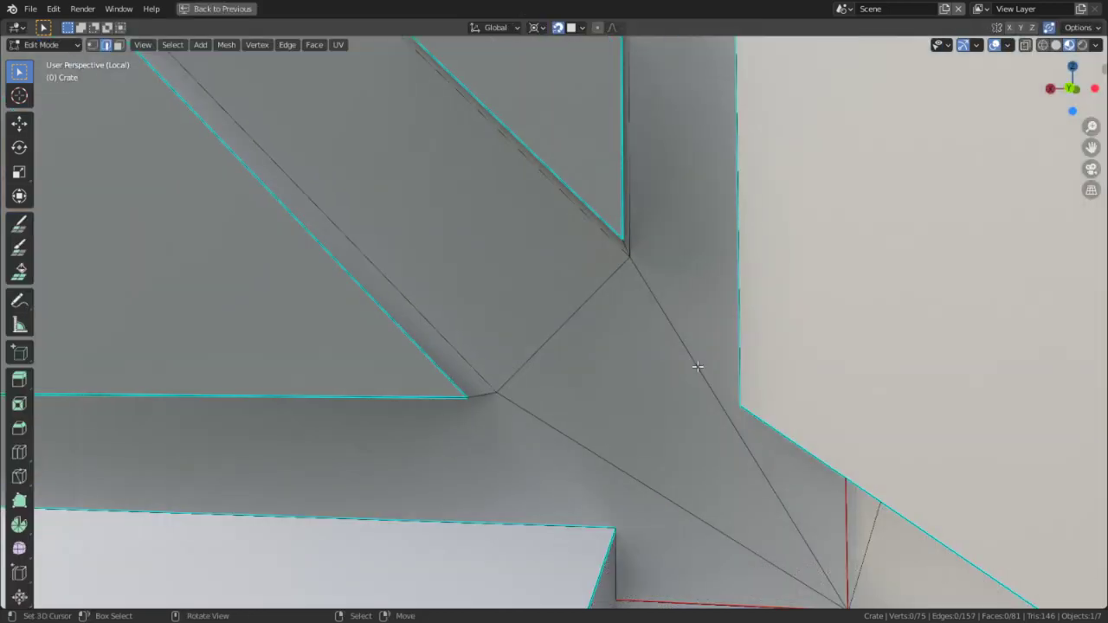
Delete the hidden end face of the diagonal brace on the next crate side together with its leftover corner vertex
{"action": "middle_click_drag", "start_coordinate": [780, 356], "coordinate": [856, 351]}
{"action": "scroll", "coordinate": [850, 366], "scroll_direction": "down", "scroll_amount": 3}
{"action": "middle_click_drag", "start_coordinate": [769, 356], "coordinate": [553, 305]}
{"action": "scroll", "coordinate": [804, 383], "scroll_direction": "down", "scroll_amount": 3}
{"action": "scroll", "coordinate": [586, 307], "scroll_direction": "down", "scroll_amount": 3}
{"action": "scroll", "coordinate": [823, 304], "scroll_direction": "up", "scroll_amount": 3}
{"action": "key", "text": "3"}
{"action": "right_click", "coordinate": [784, 263]}
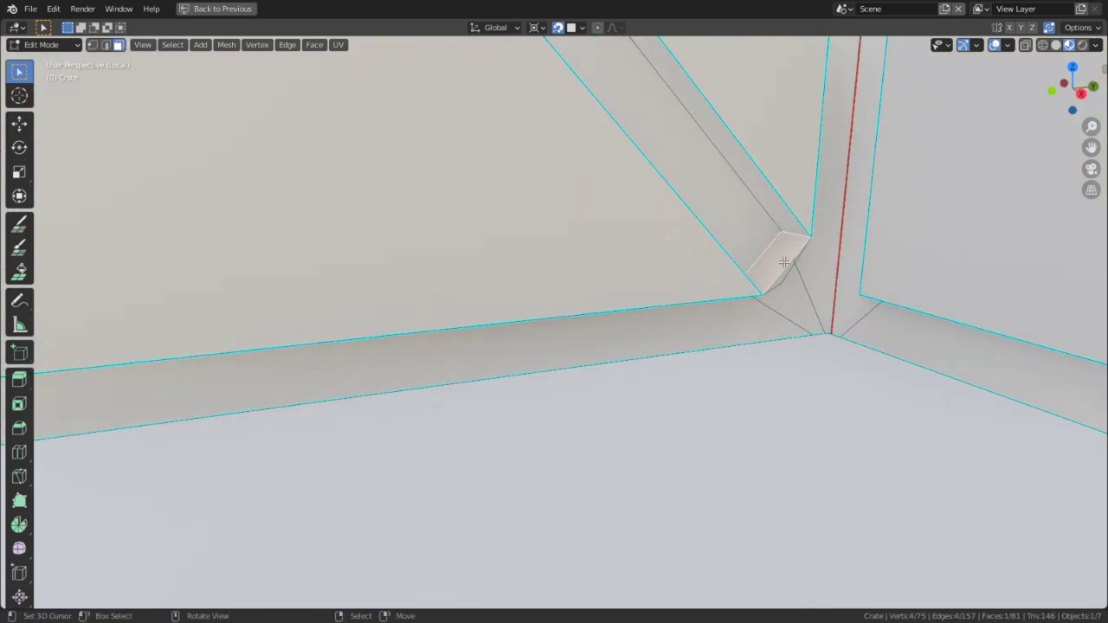
{"action": "key", "text": "x"}
{"action": "left_click", "coordinate": [791, 277]}
{"action": "key", "text": "ctrl+z"}
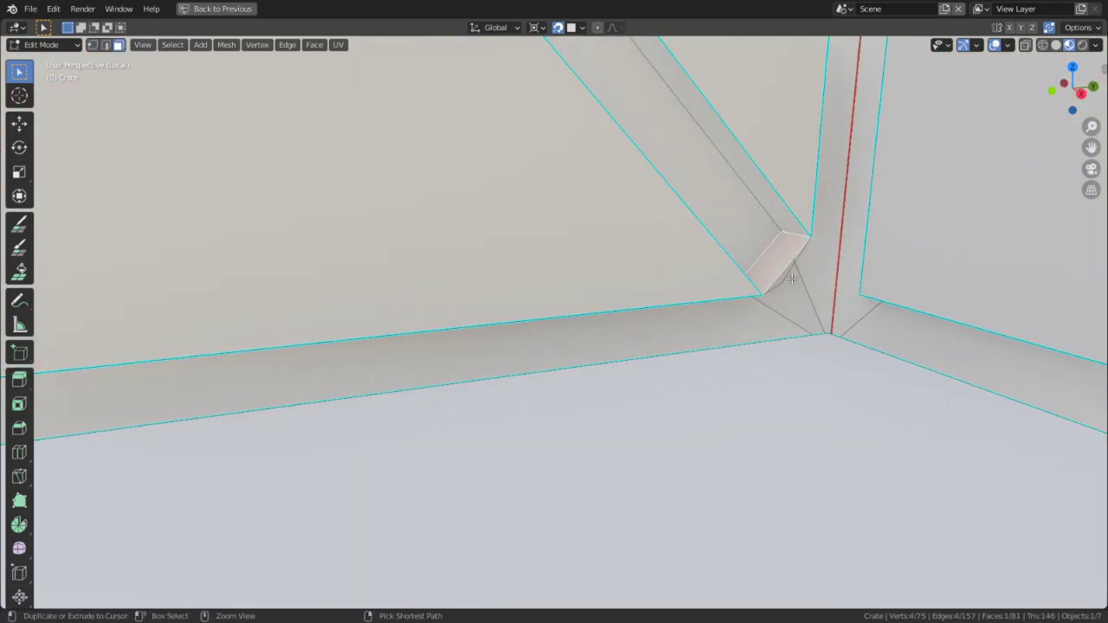
{"action": "key", "text": "x"}
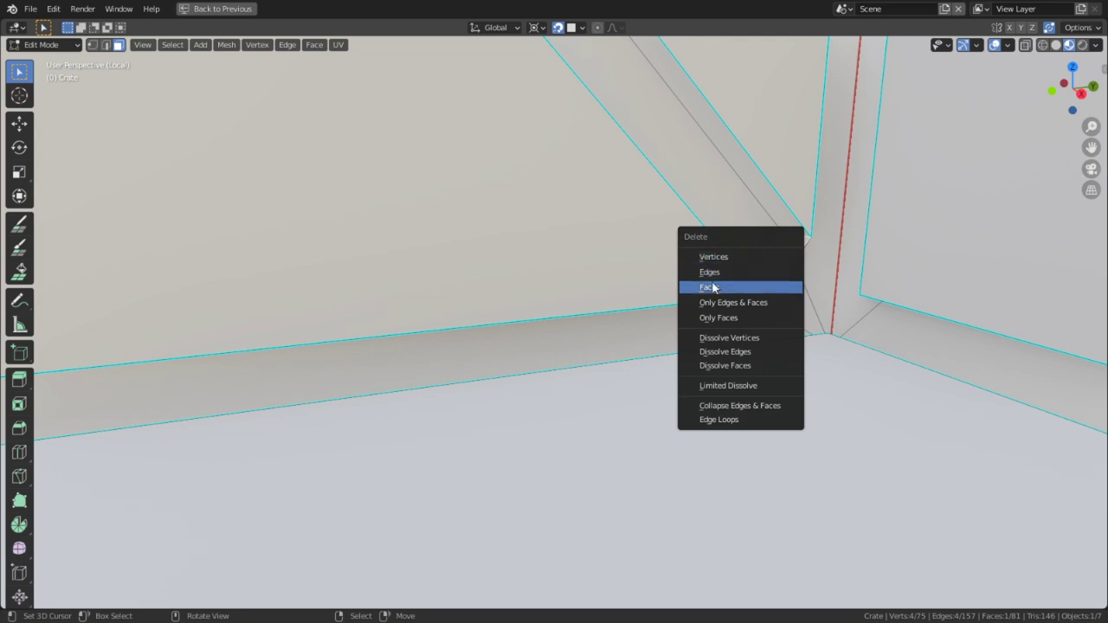
{"action": "left_click", "coordinate": [710, 286]}
{"action": "scroll", "coordinate": [637, 324], "scroll_direction": "up", "scroll_amount": 2}
{"action": "key", "text": "x"}
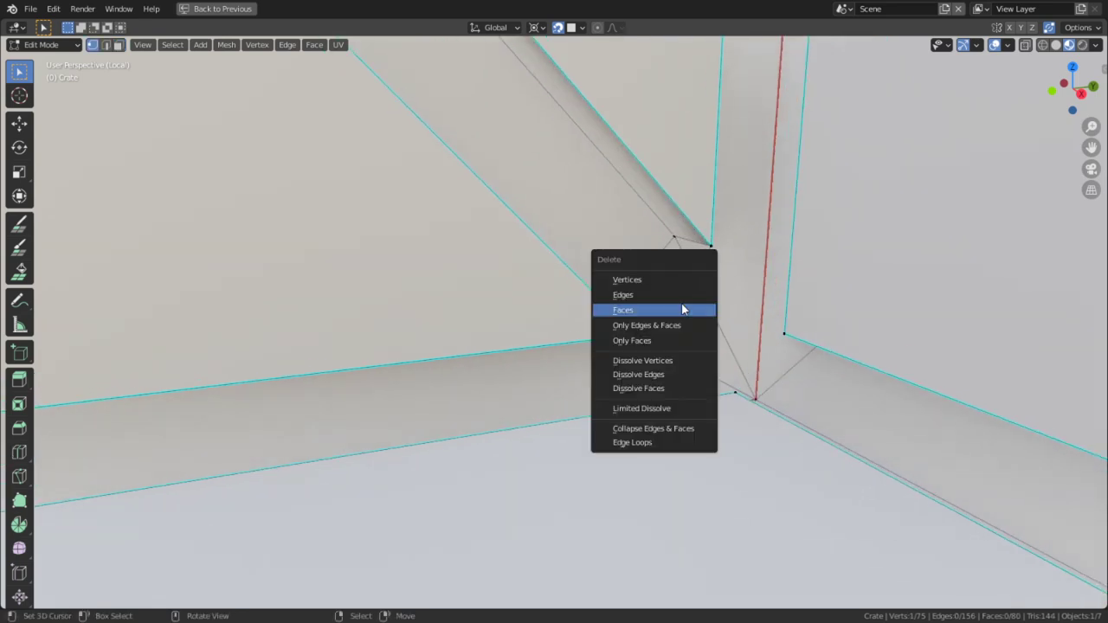
{"action": "left_click", "coordinate": [651, 282]}
Delete the hidden brace end face and the loose vertex behind it on the third crate side
{"action": "middle_click_drag", "start_coordinate": [650, 282], "coordinate": [843, 240]}
{"action": "key", "text": "2"}
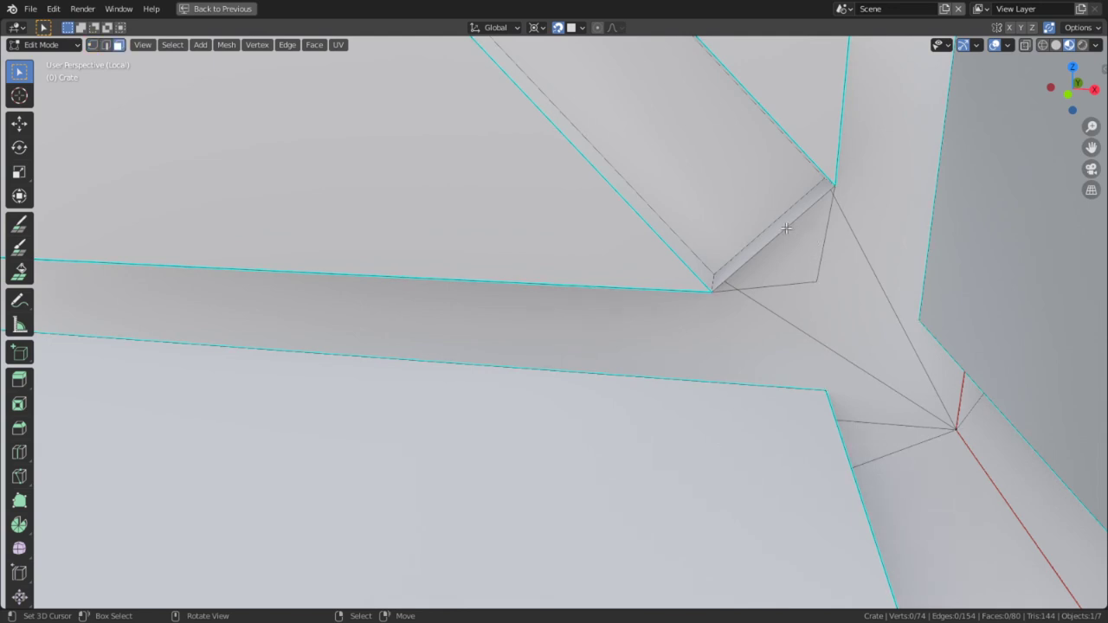
{"action": "key", "text": "3"}
{"action": "left_click", "coordinate": [809, 240]}
{"action": "key", "text": "x"}
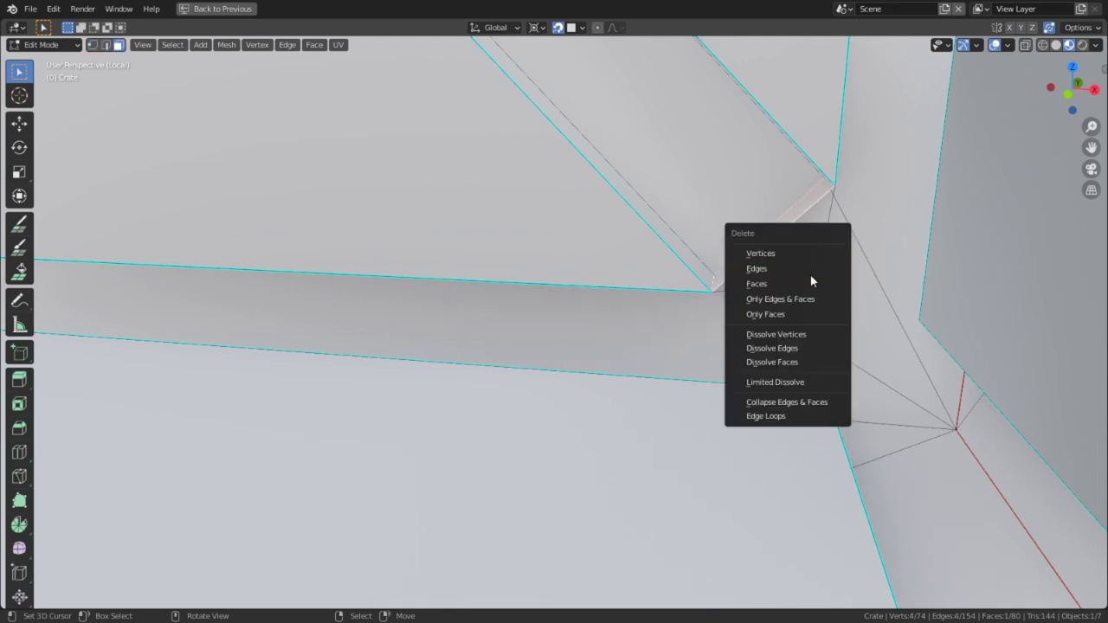
{"action": "left_click", "coordinate": [789, 284]}
{"action": "key", "text": "x"}
{"action": "left_click", "coordinate": [806, 258]}
Remove the hidden brace end face and its stray corner vertex on the last braced side of the crate
{"action": "middle_click_drag", "start_coordinate": [806, 260], "coordinate": [947, 269]}
{"action": "middle_click_drag", "start_coordinate": [947, 269], "coordinate": [858, 225], "text": "shift"}
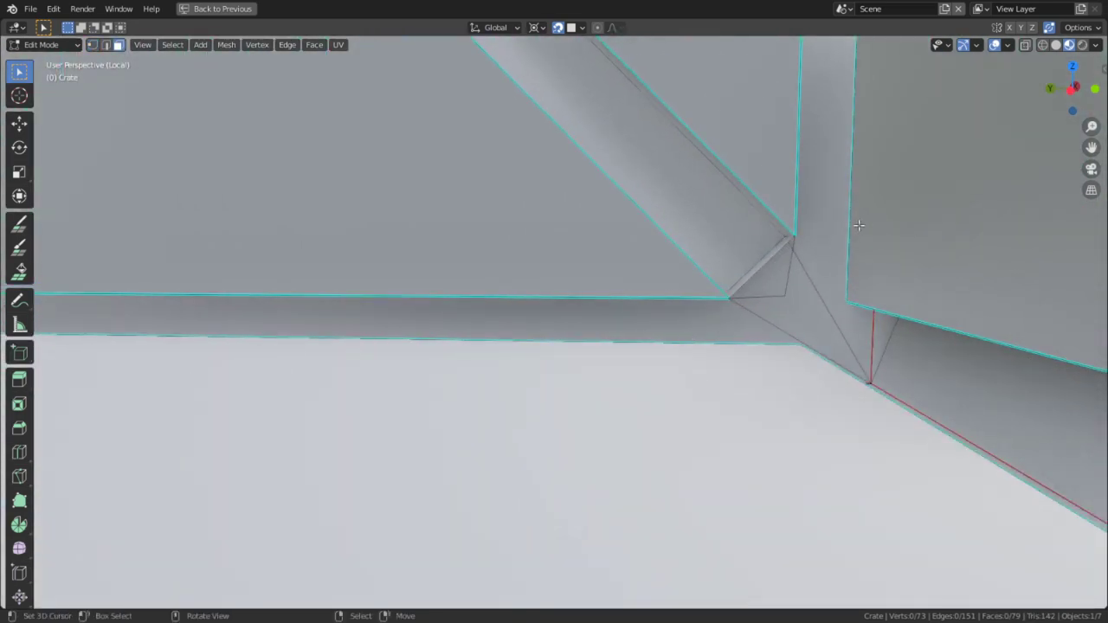
{"action": "left_click", "coordinate": [778, 256]}
{"action": "key", "text": "x"}
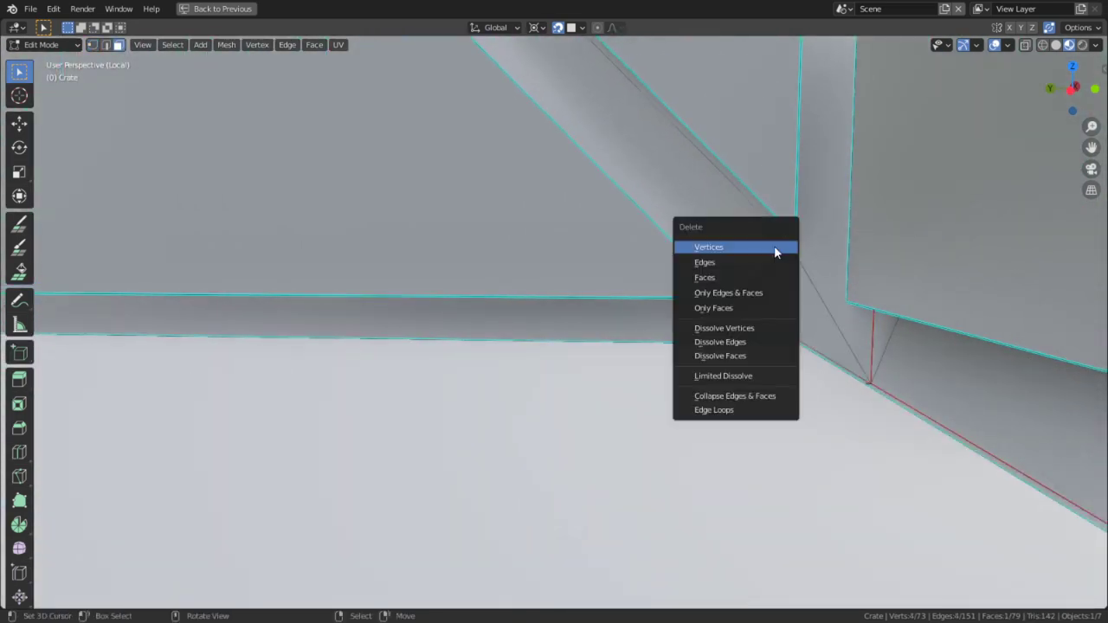
{"action": "left_click", "coordinate": [736, 290]}
{"action": "key", "text": "ctrl+z"}
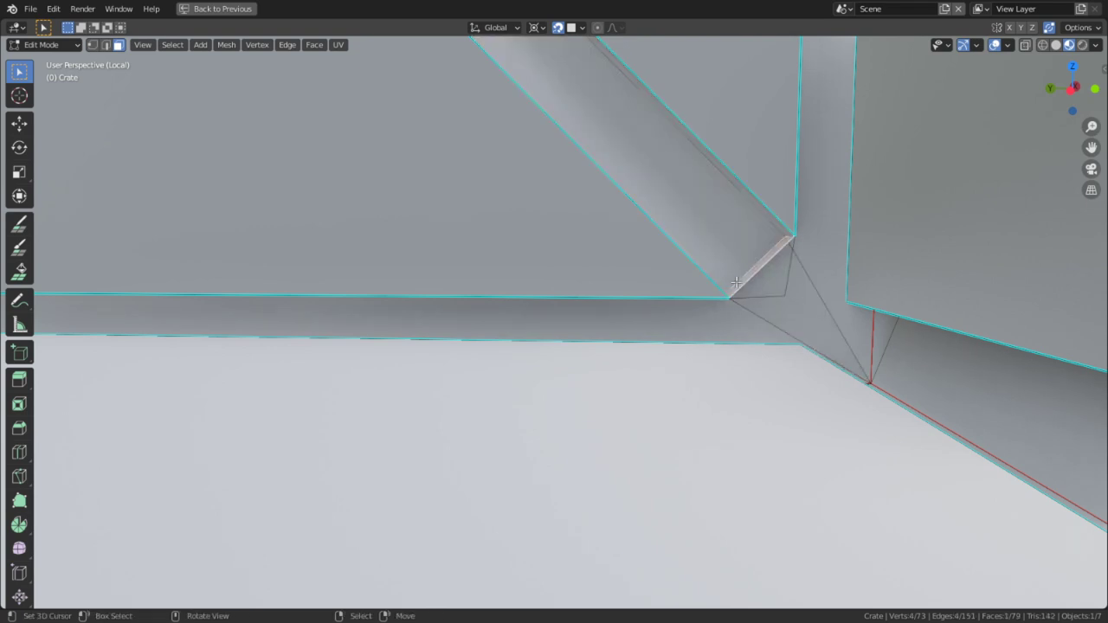
{"action": "key", "text": "x"}
{"action": "left_click", "coordinate": [733, 267]}
{"action": "left_click", "coordinate": [791, 300]}
{"action": "key", "text": "x"}
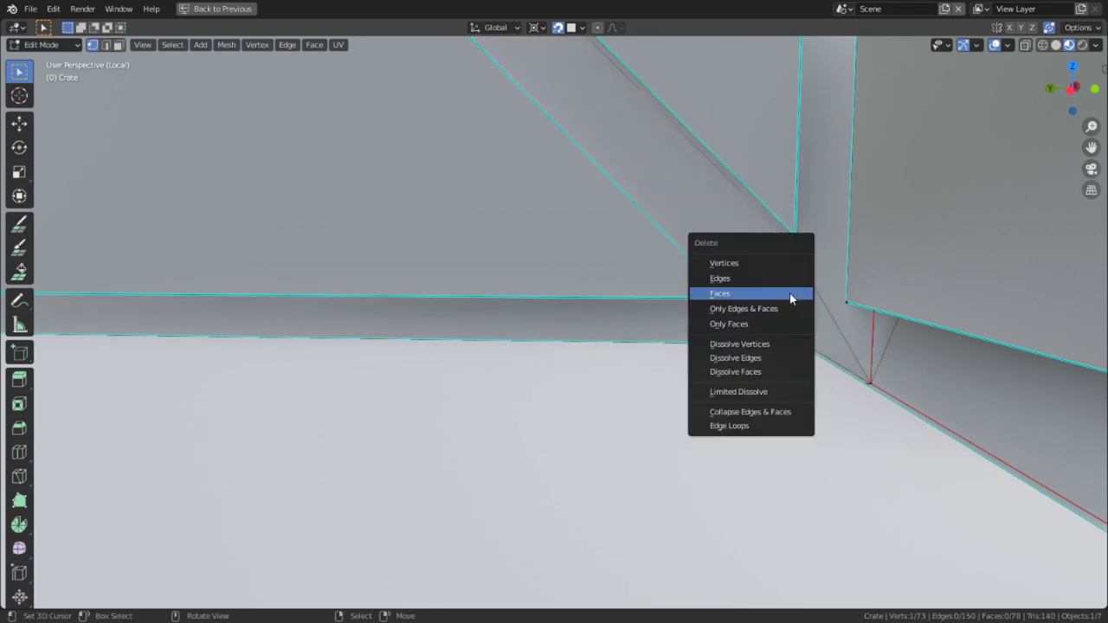
{"action": "left_click", "coordinate": [754, 263]}
Unwrap the whole cleaned-up crate mesh again and maximize the UV editor around the new island
{"action": "key", "text": "a"}
{"action": "key", "text": "ctrl+space"}
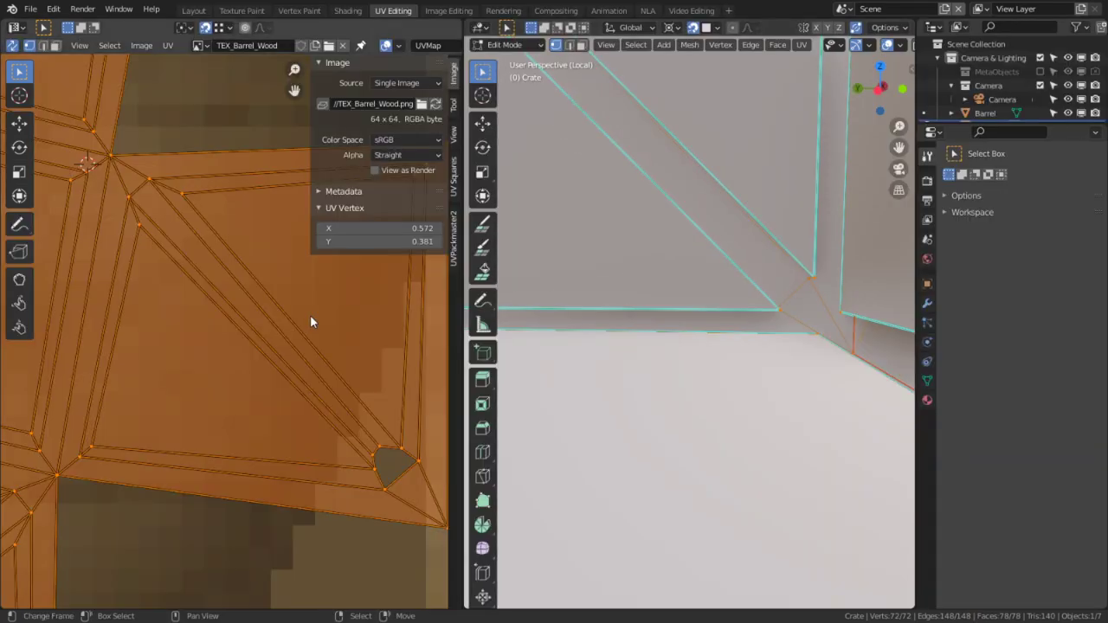
{"action": "key", "text": "u"}
{"action": "left_click", "coordinate": [251, 334]}
{"action": "scroll", "coordinate": [254, 357], "scroll_direction": "down", "scroll_amount": 8}
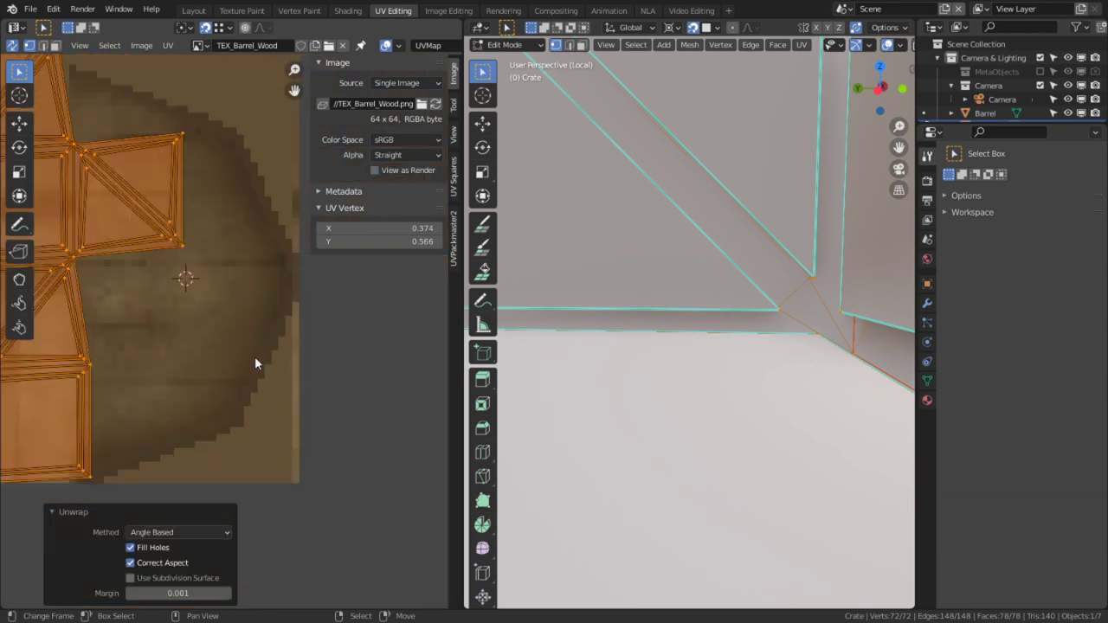
{"action": "key", "text": "ctrl+space"}
{"action": "scroll", "coordinate": [344, 324], "scroll_direction": "up", "scroll_amount": 5}
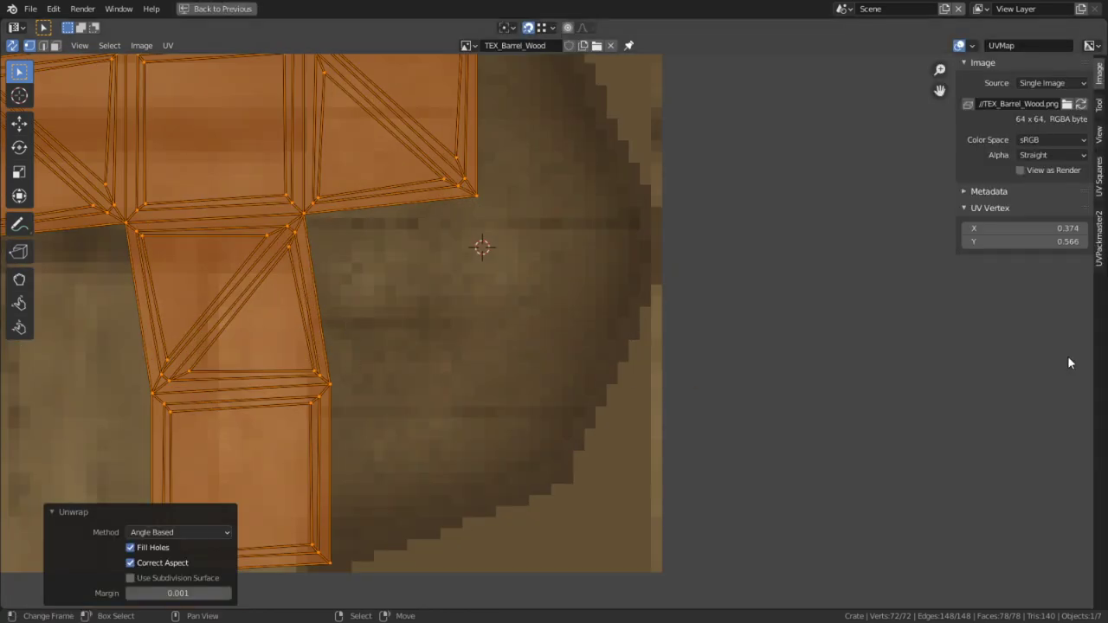
{"action": "key", "text": "2"}
{"action": "left_click", "coordinate": [337, 425], "text": "alt"}
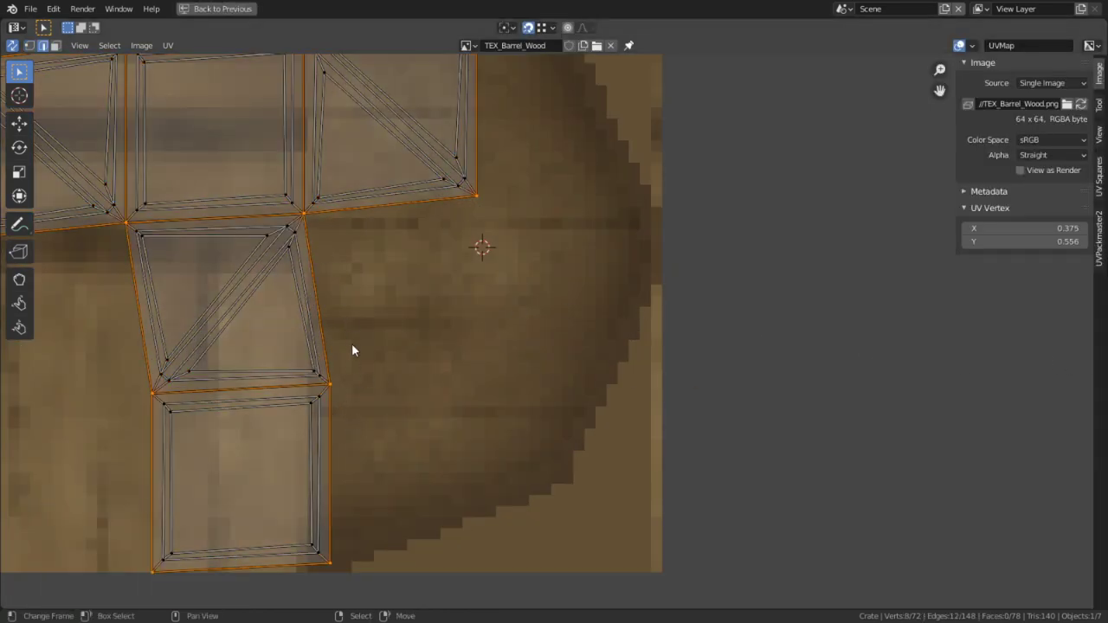
{"action": "left_click", "coordinate": [331, 370]}
{"action": "left_click", "coordinate": [333, 381], "text": "shift"}
{"action": "middle_click_drag", "start_coordinate": [346, 287], "coordinate": [384, 425], "text": "shift"}
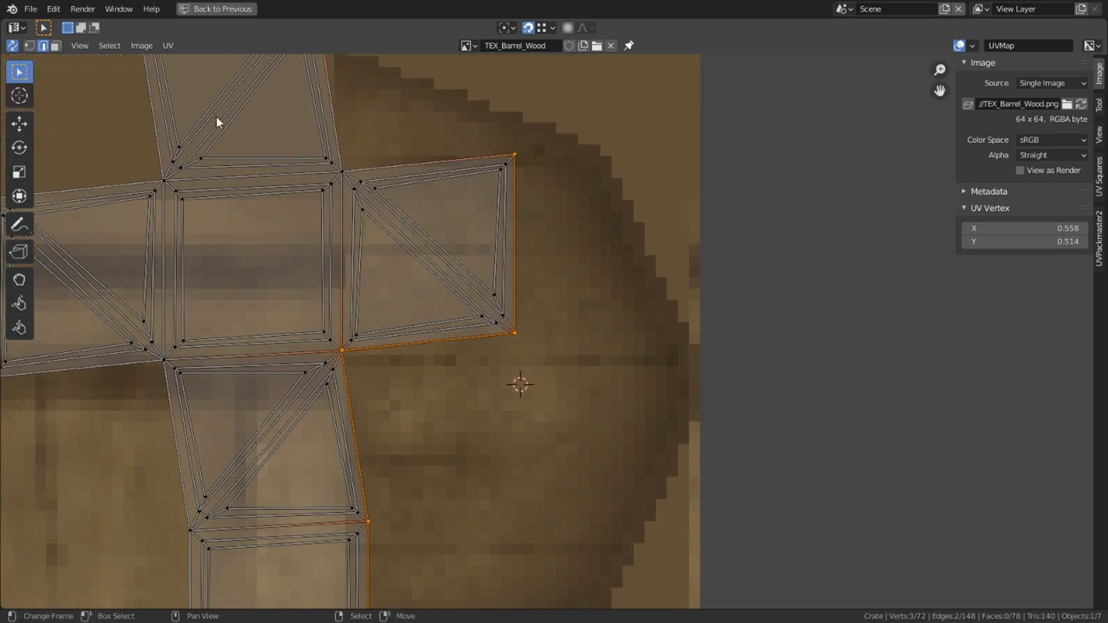
Turn off UV sync selection, display the whole crate's UVs and use edge selection with nothing selected
{"action": "left_click", "coordinate": [12, 46]}
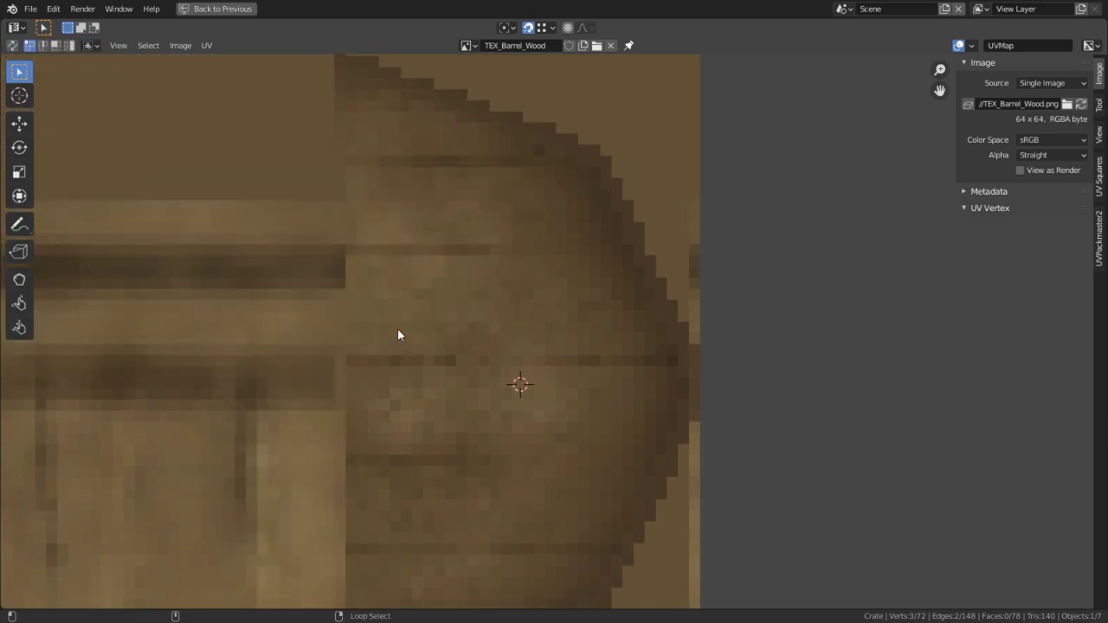
{"action": "key", "text": "a"}
{"action": "key", "text": "2"}
{"action": "key", "text": "alt+a"}
Straighten and pin the right-hand edge line of the UV island's central column vertically, and unwrap the island again
{"action": "left_click", "coordinate": [367, 429], "text": "alt"}
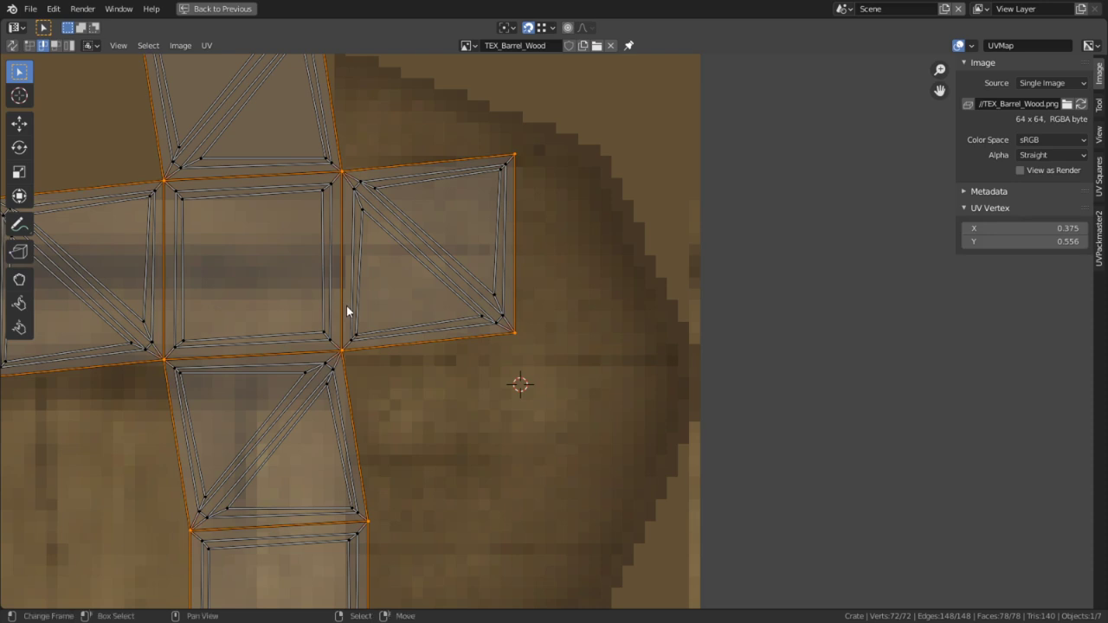
{"action": "scroll", "coordinate": [392, 469], "scroll_direction": "down", "scroll_amount": 5}
{"action": "left_click", "coordinate": [451, 384]}
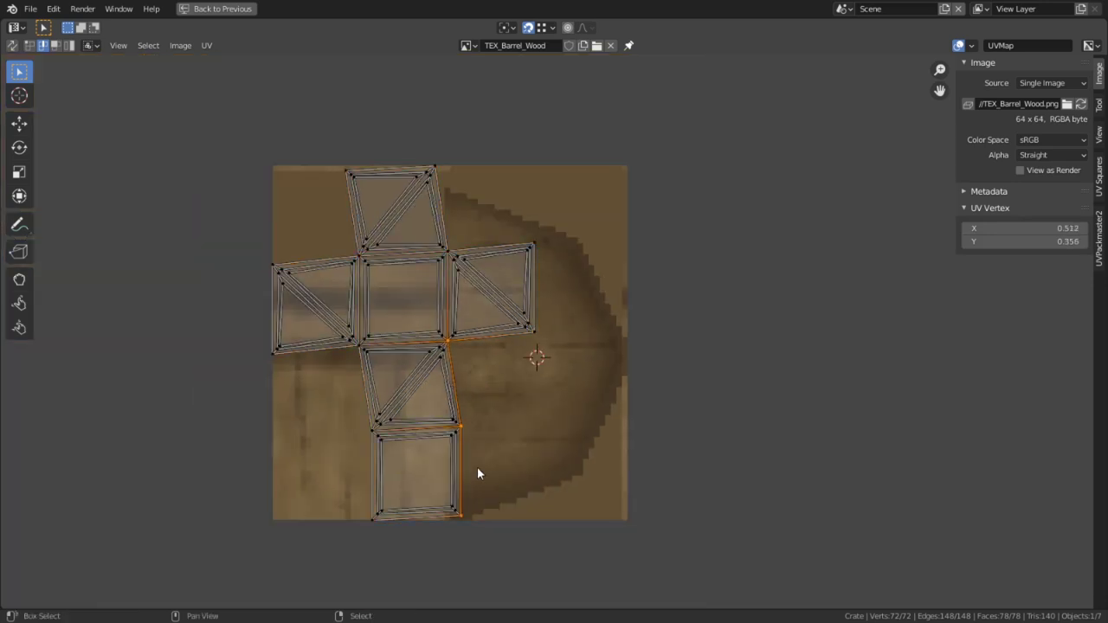
{"action": "scroll", "coordinate": [428, 306], "scroll_direction": "up", "scroll_amount": 2}
{"action": "right_click", "coordinate": [381, 299], "text": "shift"}
{"action": "right_click", "coordinate": [381, 269], "text": "shift"}
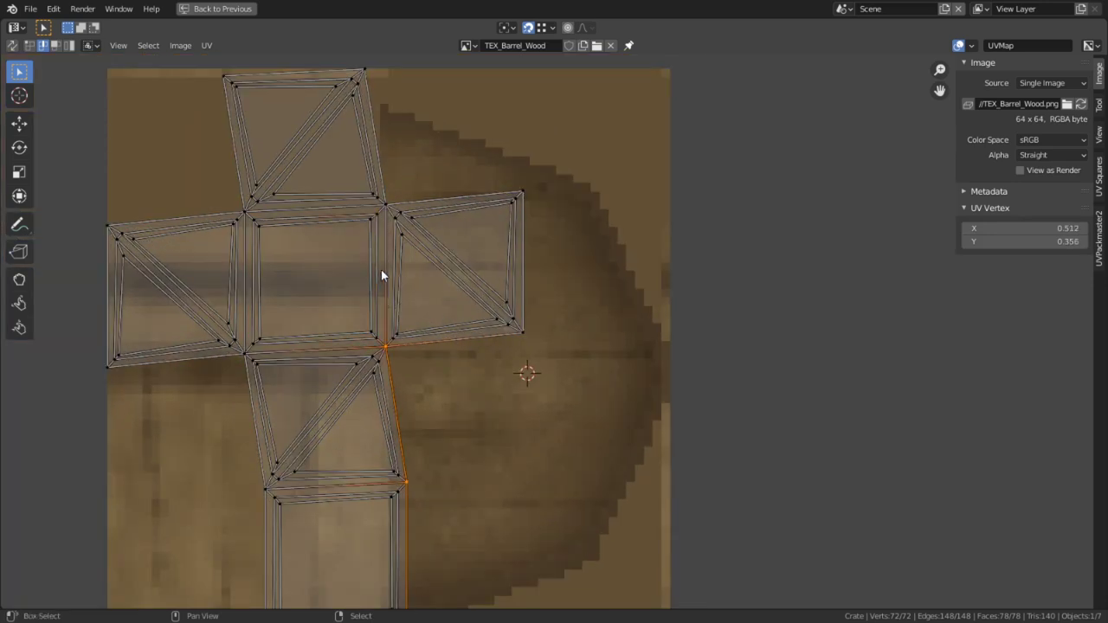
{"action": "right_click", "coordinate": [385, 269], "text": "shift"}
{"action": "right_click", "coordinate": [394, 154], "text": "shift"}
{"action": "key", "text": "alt+e"}
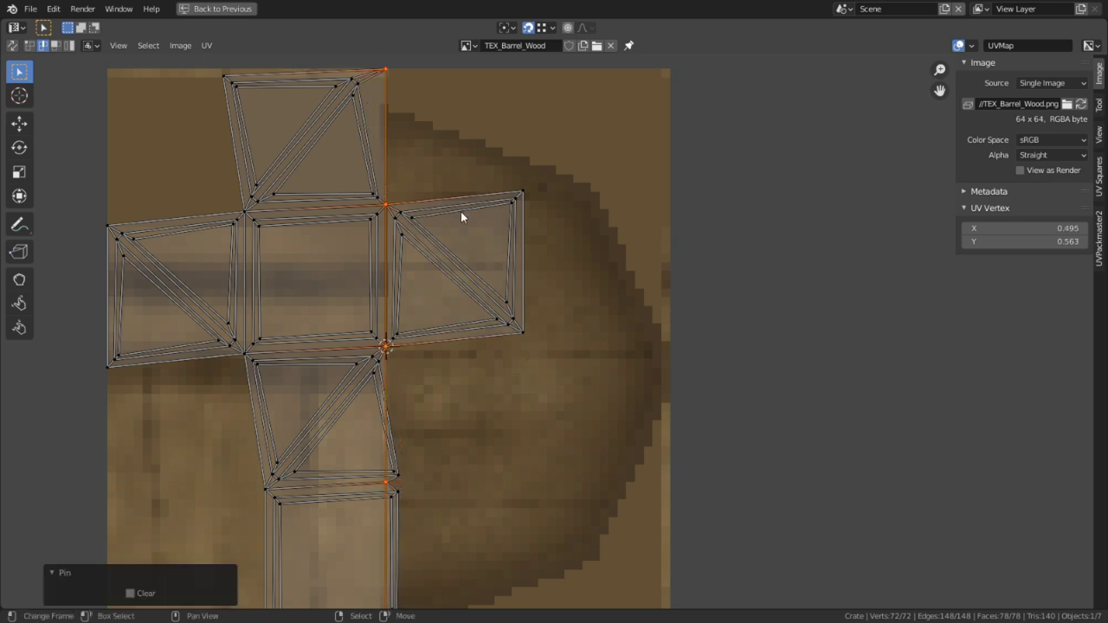
{"action": "key", "text": "u"}
{"action": "left_click", "coordinate": [451, 230]}
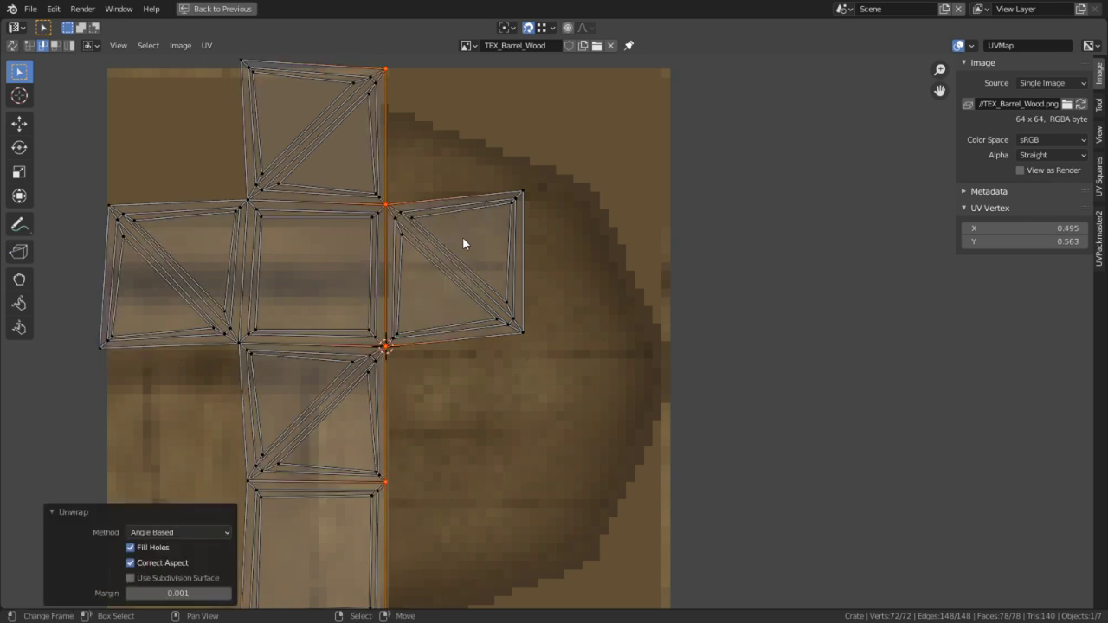
Align the left-hand edge line of the island's central column vertically, pin it and unwrap around the pinned points
{"action": "middle_click_drag", "start_coordinate": [377, 207], "coordinate": [484, 178]}
{"action": "left_click", "coordinate": [338, 404], "text": "alt"}
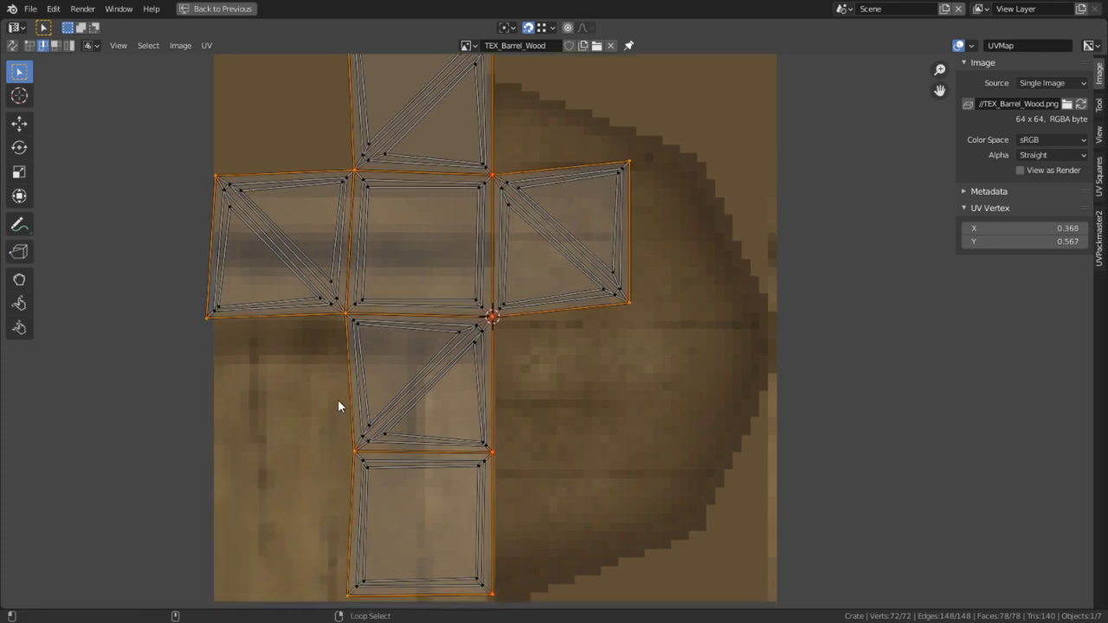
{"action": "left_click", "coordinate": [340, 400], "text": "alt"}
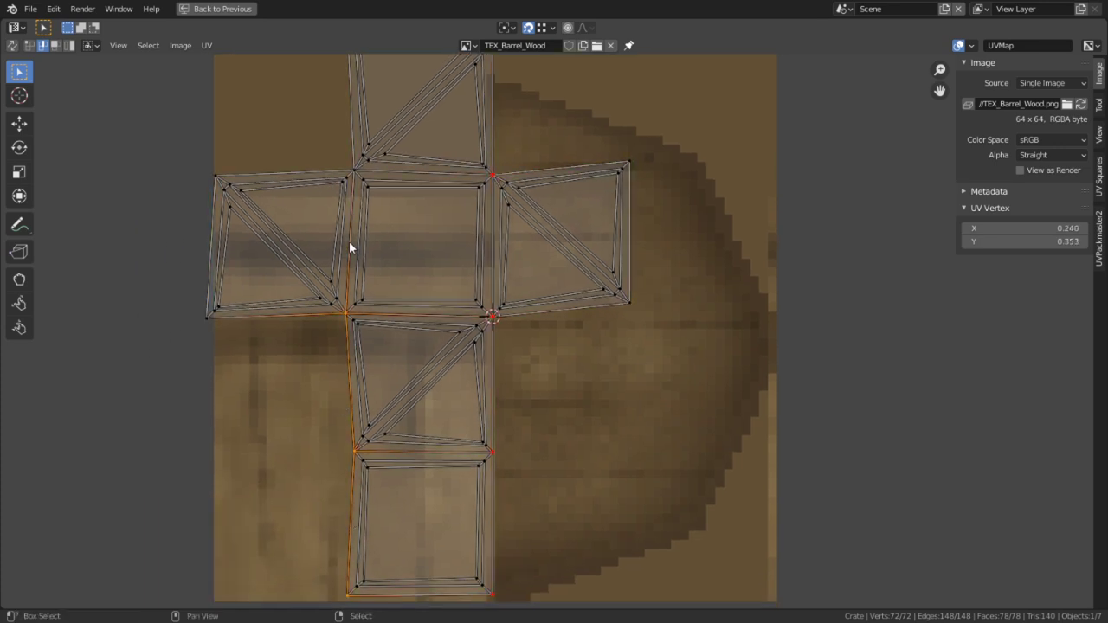
{"action": "left_click", "coordinate": [355, 148], "text": "alt+shift"}
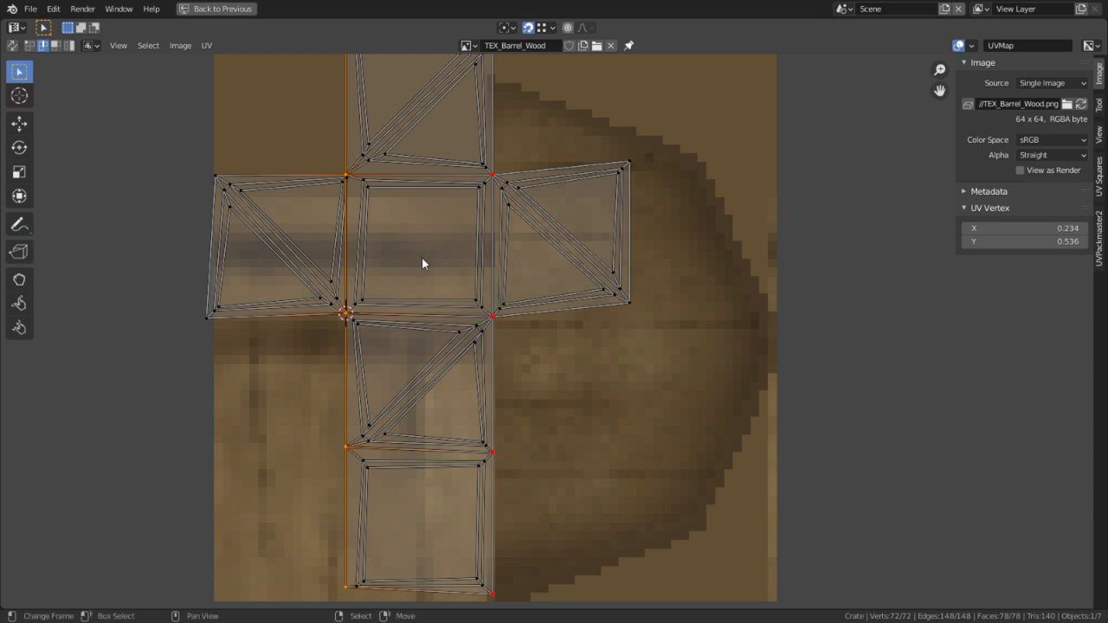
{"action": "key", "text": "u"}
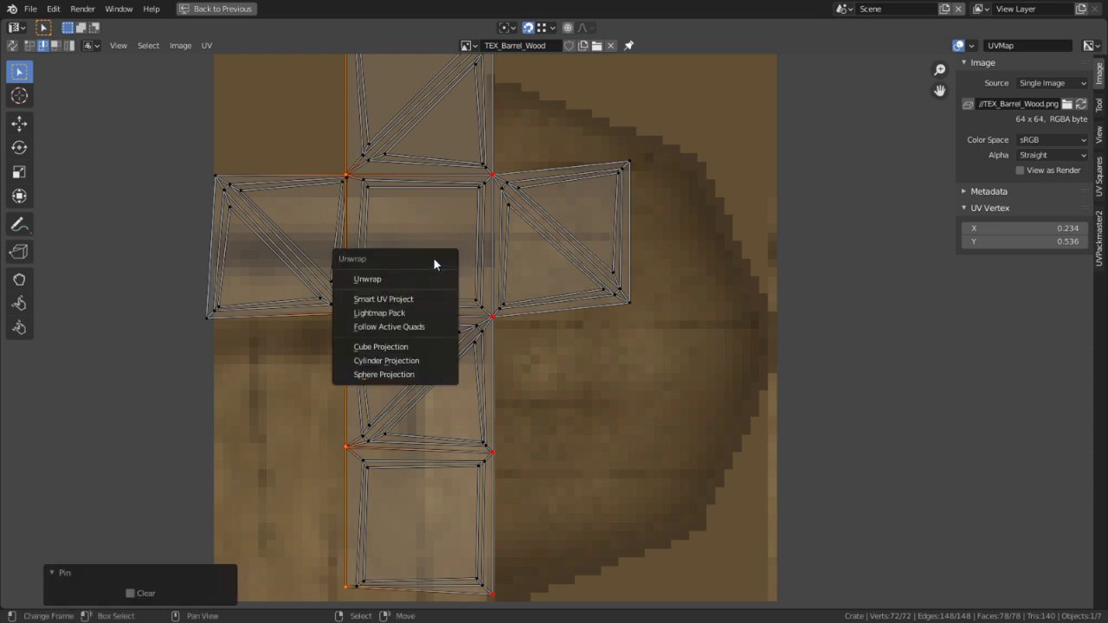
{"action": "left_click", "coordinate": [433, 278]}
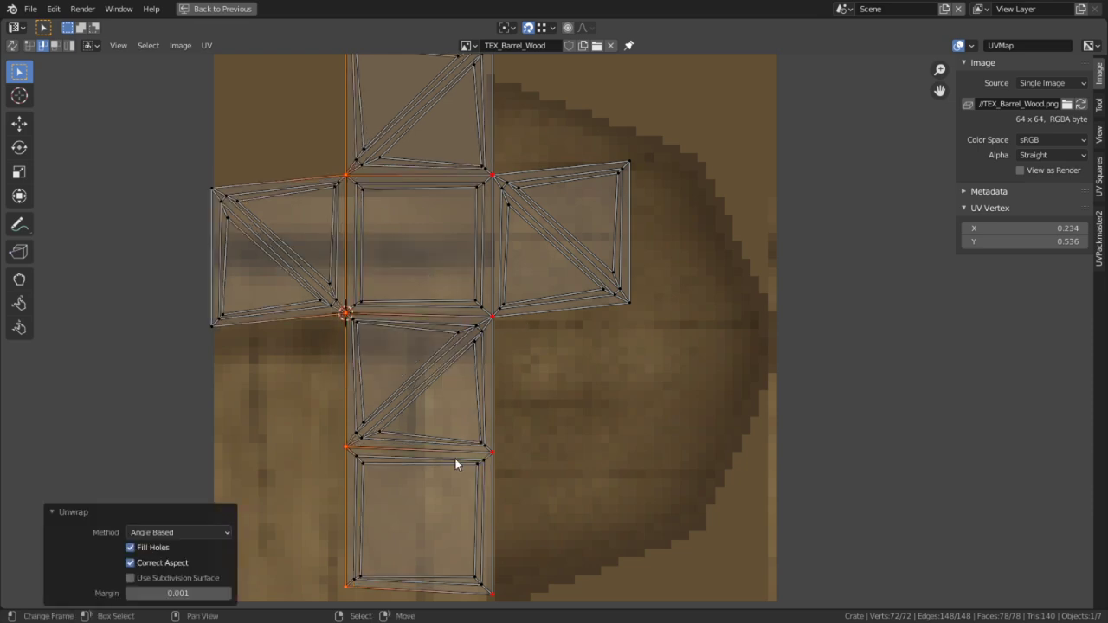
Return to the split layout, switch the mesh to face selection, clear the selection and view the crate from the front
{"action": "middle_click_drag", "start_coordinate": [436, 458], "coordinate": [428, 338]}
{"action": "left_click", "coordinate": [326, 498]}
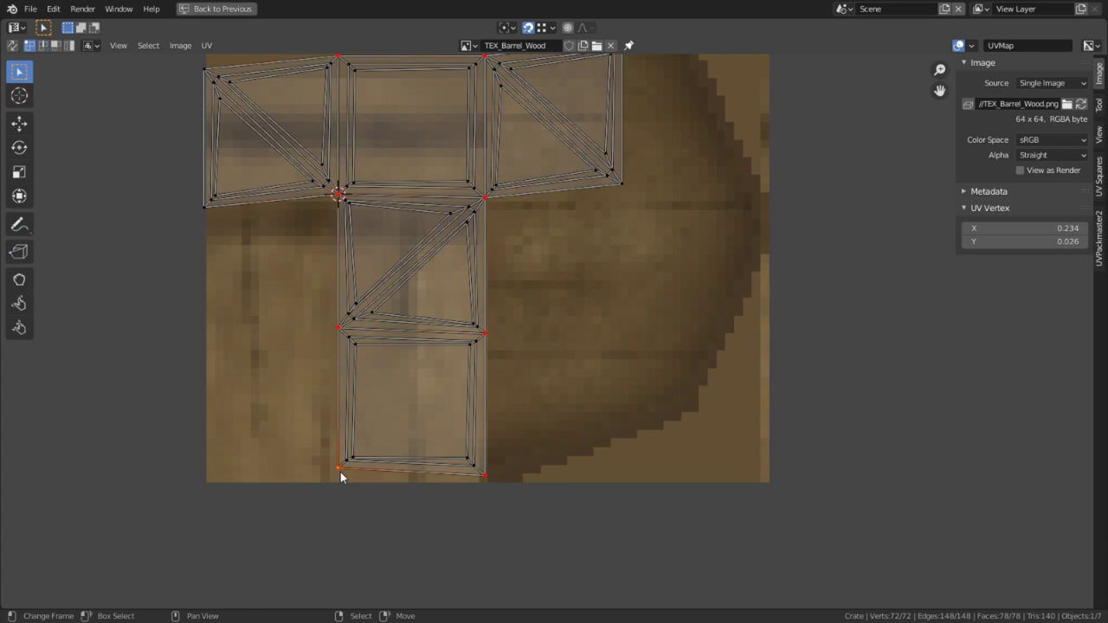
{"action": "key", "text": "ctrl+space"}
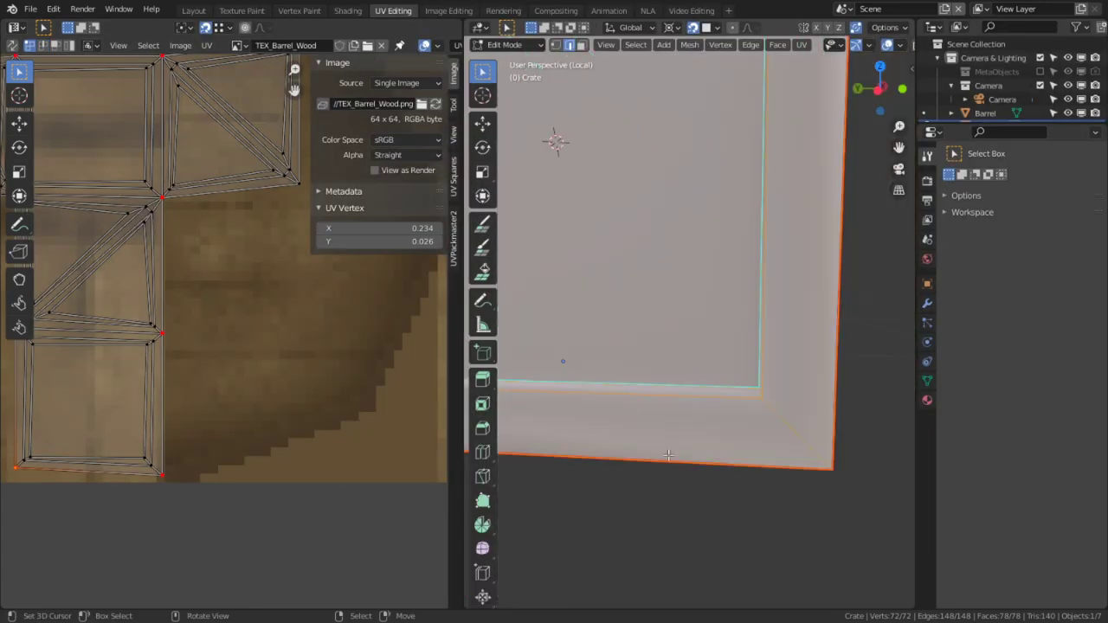
{"action": "scroll", "coordinate": [669, 455], "scroll_direction": "down", "scroll_amount": 7}
{"action": "key", "text": "3"}
{"action": "middle_click_drag", "start_coordinate": [728, 299], "coordinate": [680, 325]}
{"action": "left_click", "coordinate": [679, 325]}
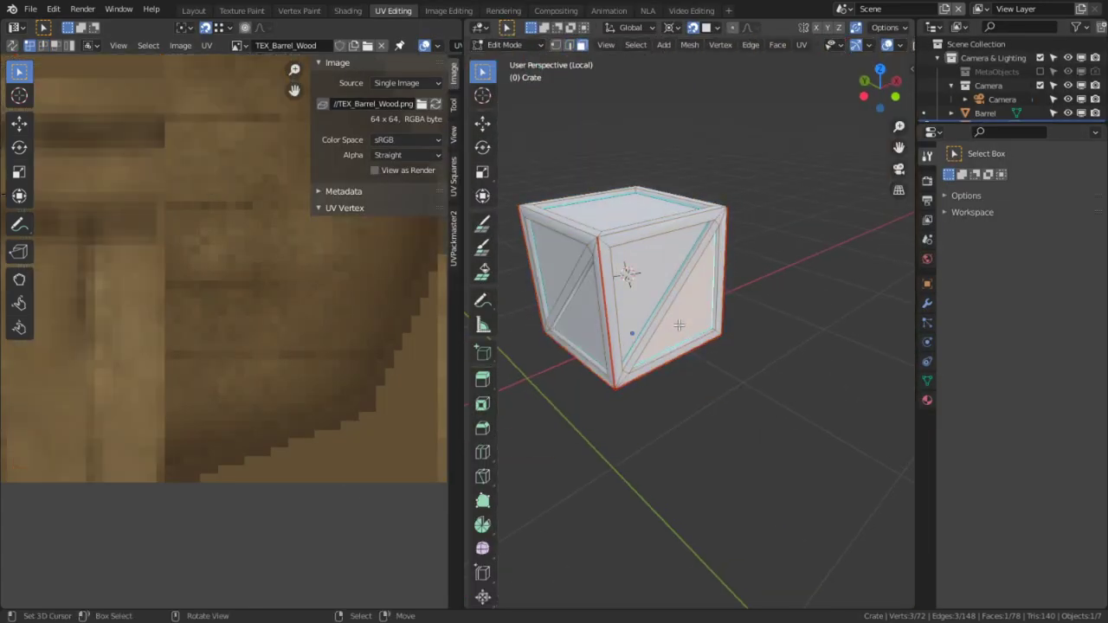
{"action": "key", "text": "a"}
{"action": "key", "text": "alt+a"}
{"action": "key", "text": "KP_1"}
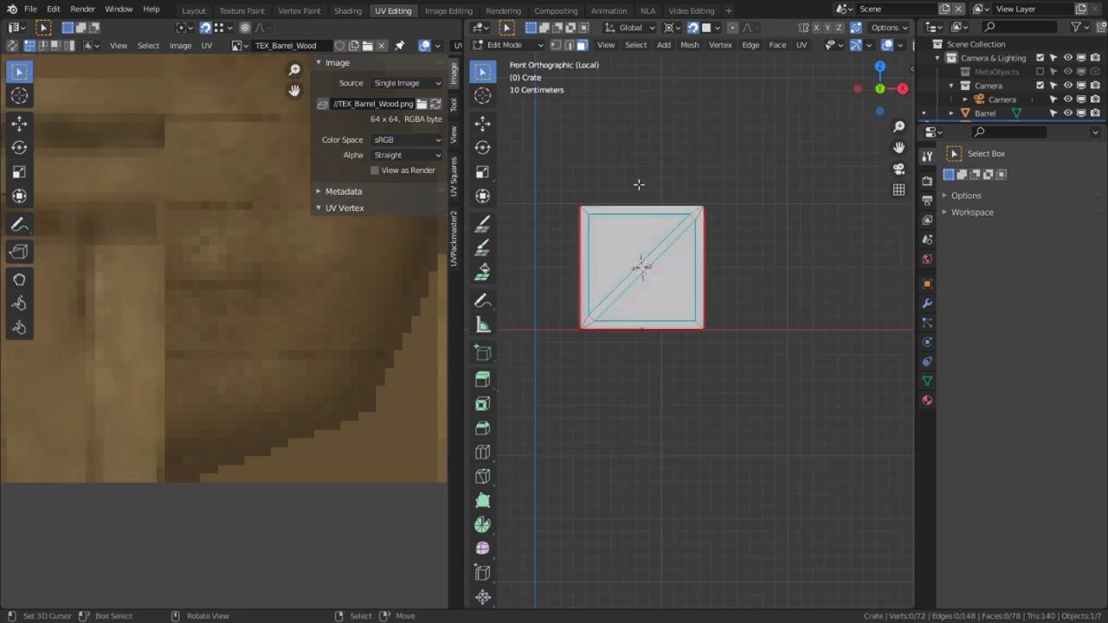
Maximize the 3D viewport and circle-select the crate's front frame and panel faces, leaving out the diagonal brace's outer face
{"action": "key", "text": "ctrl+space"}
{"action": "key", "text": "2"}
{"action": "right_click", "coordinate": [604, 206]}
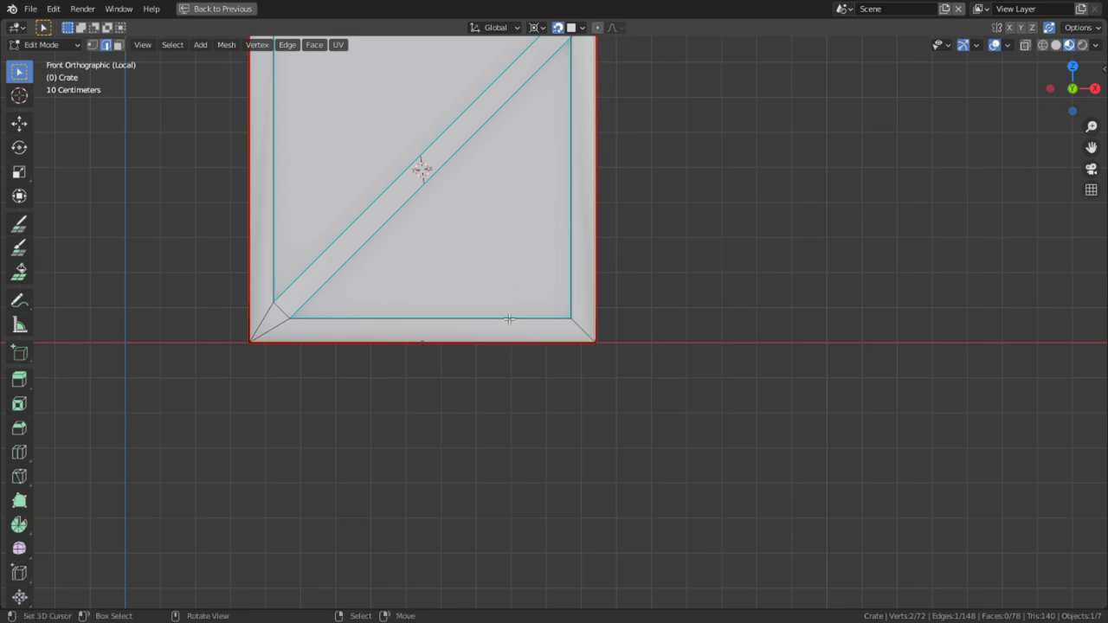
{"action": "middle_click_drag", "start_coordinate": [462, 250], "coordinate": [502, 376], "text": "shift"}
{"action": "key", "text": "3"}
{"action": "right_click", "coordinate": [456, 299]}
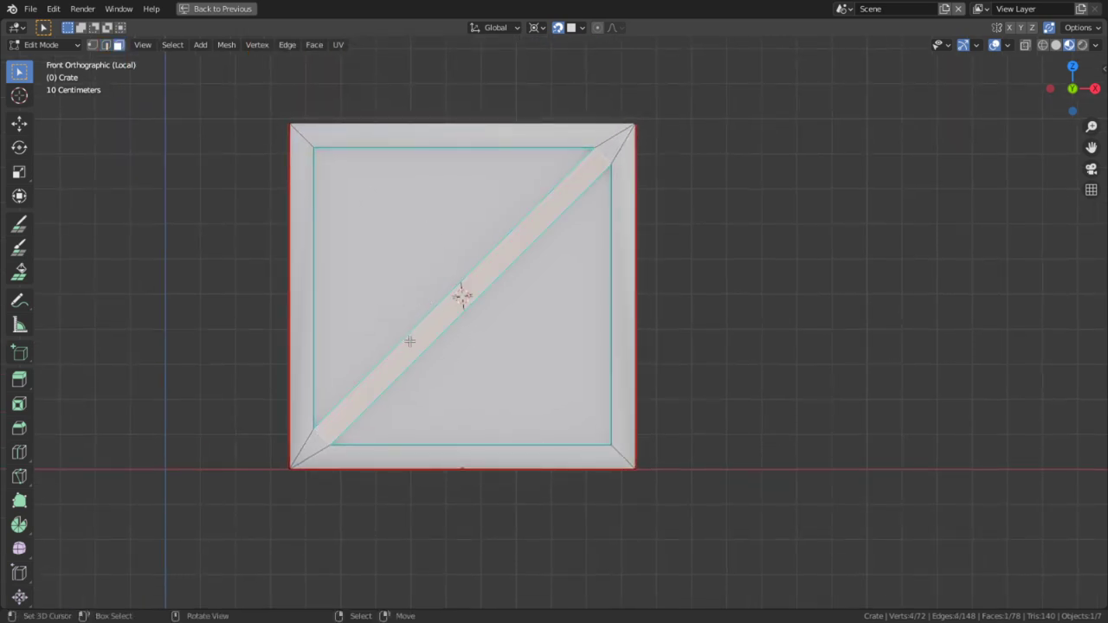
{"action": "key", "text": "c"}
{"action": "mouse_move", "coordinate": [387, 367]}
{"action": "left_mouse_down"}
{"action": "mouse_move", "coordinate": [321, 438]}
{"action": "mouse_move", "coordinate": [334, 216]}
{"action": "mouse_move", "coordinate": [367, 144]}
{"action": "mouse_move", "coordinate": [589, 163]}
{"action": "mouse_move", "coordinate": [608, 235]}
{"action": "mouse_move", "coordinate": [372, 366]}
{"action": "left_mouse_up"}
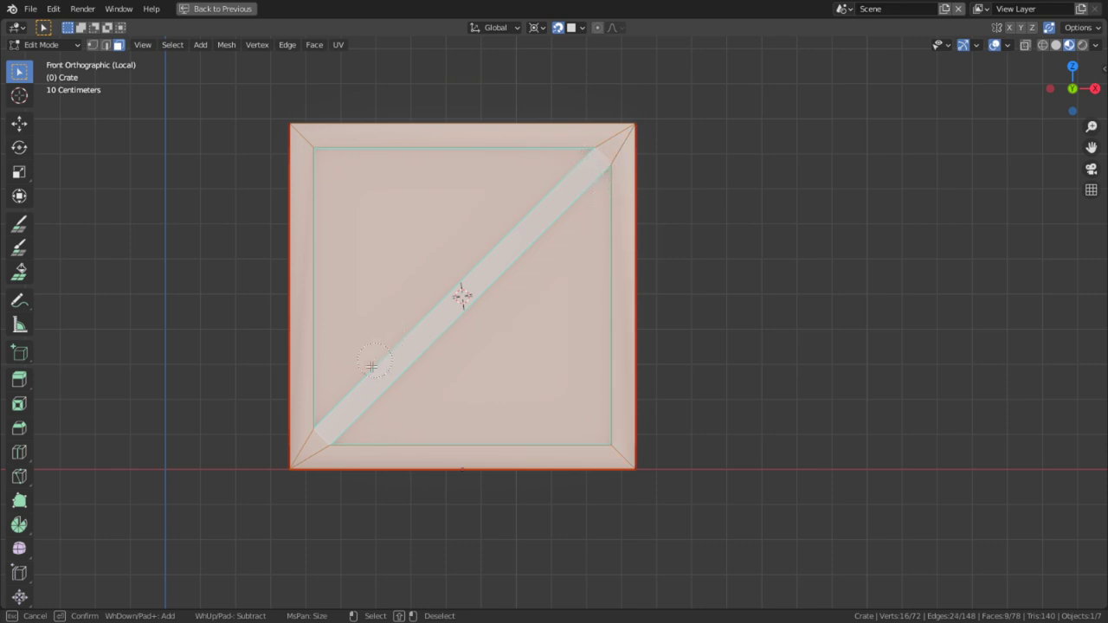
{"action": "right_click", "coordinate": [372, 366]}
{"action": "mouse_move", "coordinate": [372, 366]}
{"action": "middle_mouse_down"}
{"action": "mouse_move", "coordinate": [477, 390]}
{"action": "mouse_move", "coordinate": [384, 430]}
{"action": "middle_mouse_up"}
{"action": "left_click", "coordinate": [480, 321], "text": "shift"}
Add the narrow inner wall faces around both recessed front panels to the selection and return to the front view
{"action": "key", "text": "c"}
{"action": "mouse_move", "coordinate": [385, 431]}
{"action": "left_mouse_down"}
{"action": "mouse_move", "coordinate": [349, 391]}
{"action": "mouse_move", "coordinate": [312, 170]}
{"action": "mouse_move", "coordinate": [295, 150]}
{"action": "left_mouse_up"}
{"action": "right_click", "coordinate": [314, 199]}
{"action": "middle_click_drag", "start_coordinate": [314, 199], "coordinate": [409, 137]}
{"action": "key", "text": "c"}
{"action": "mouse_move", "coordinate": [409, 137]}
{"action": "left_mouse_down"}
{"action": "mouse_move", "coordinate": [504, 138]}
{"action": "mouse_move", "coordinate": [612, 176]}
{"action": "mouse_move", "coordinate": [638, 200]}
{"action": "left_mouse_up"}
{"action": "right_click", "coordinate": [627, 220]}
{"action": "scroll", "coordinate": [712, 248], "scroll_direction": "up", "scroll_amount": 2}
{"action": "middle_click_drag", "start_coordinate": [628, 221], "coordinate": [611, 299]}
{"action": "middle_click_drag", "start_coordinate": [550, 335], "coordinate": [426, 336]}
{"action": "key", "text": "KP_1"}
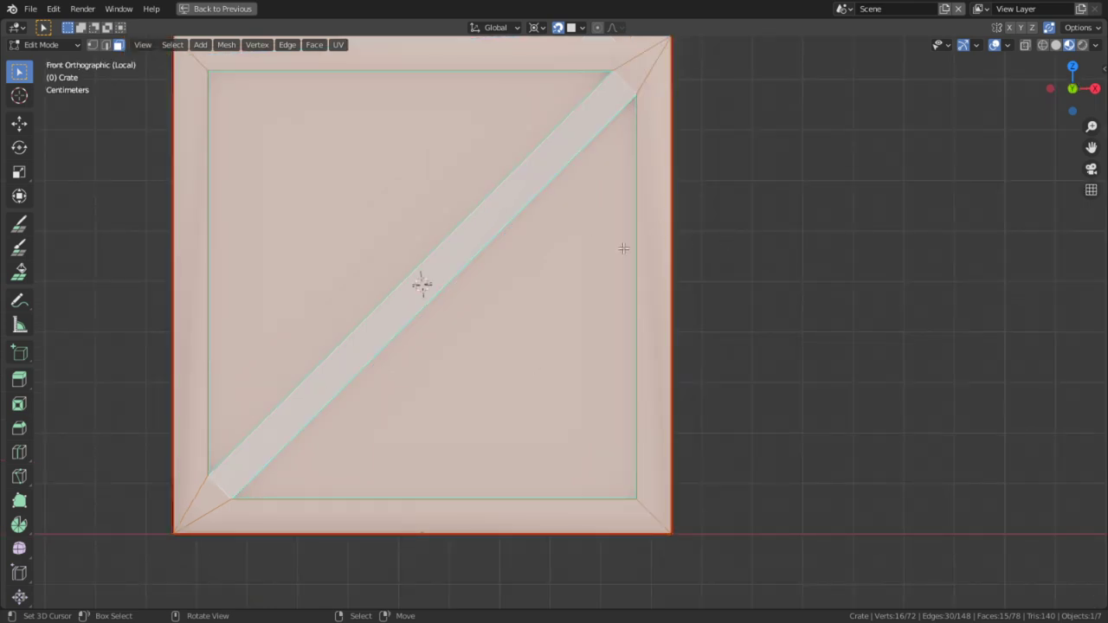
Project the selected front faces' UVs from the view and return to the split layout with the UV editor
{"action": "key", "text": "u"}
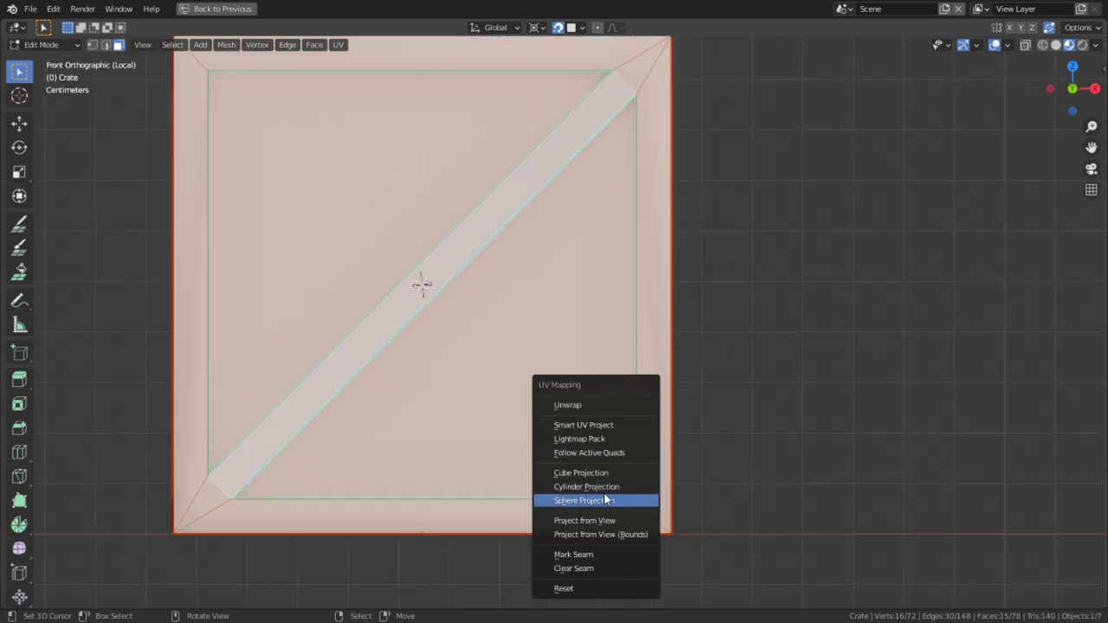
{"action": "left_click", "coordinate": [611, 520]}
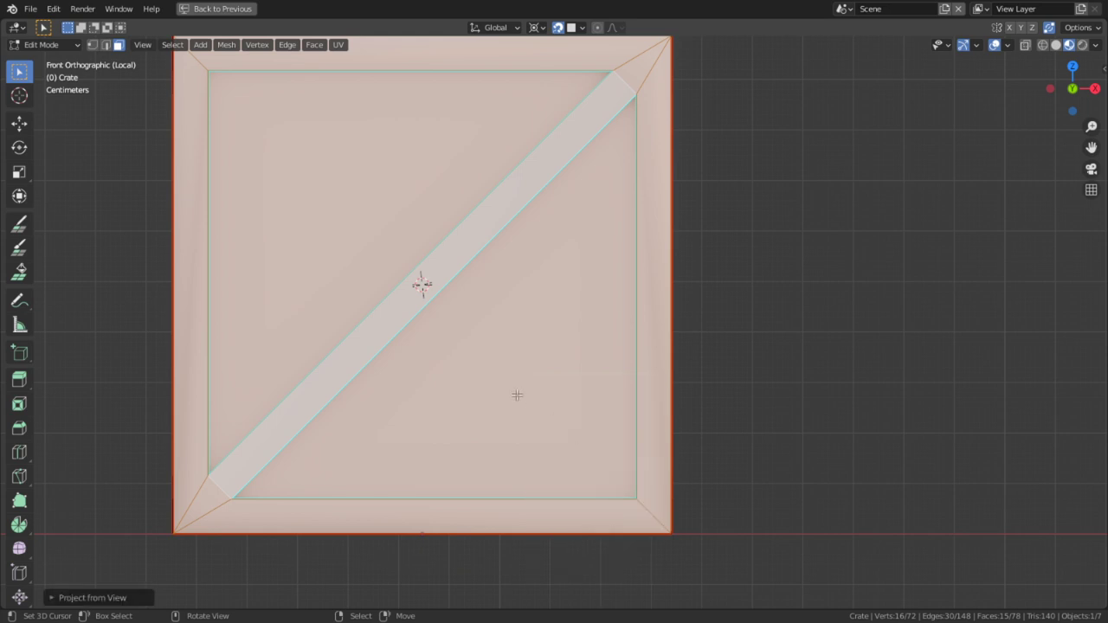
{"action": "left_click", "coordinate": [222, 9]}
{"action": "scroll", "coordinate": [215, 404], "scroll_direction": "down", "scroll_amount": 1}
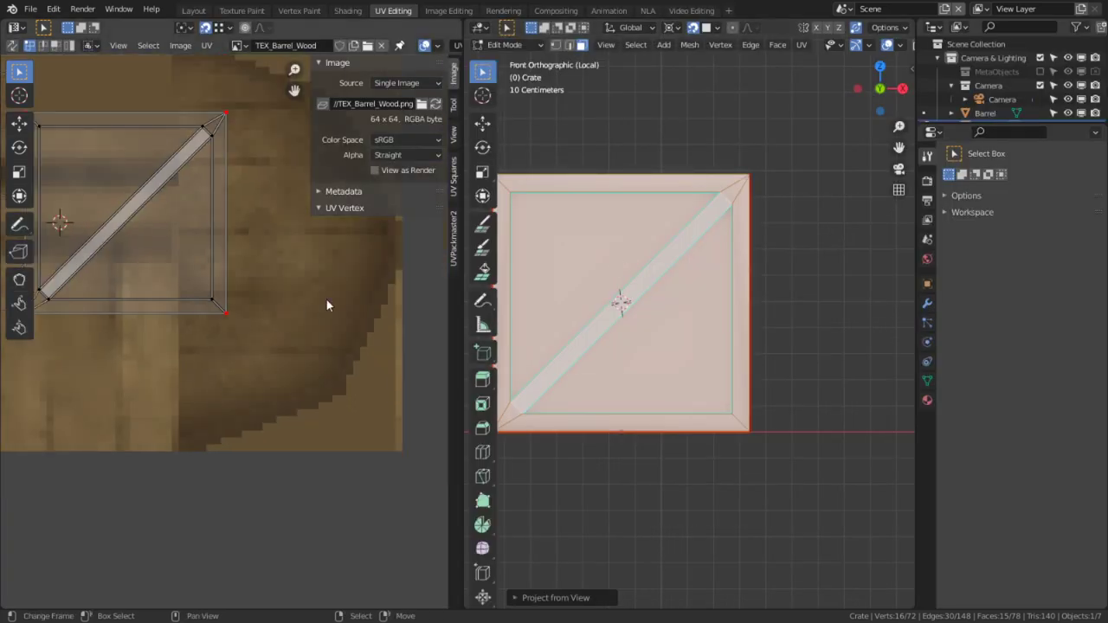
Select all the projected UVs, unwrap them around the pinned corners and examine the island in the maximized UV editor
{"action": "middle_click_drag", "start_coordinate": [306, 311], "coordinate": [397, 343]}
{"action": "key", "text": "a"}
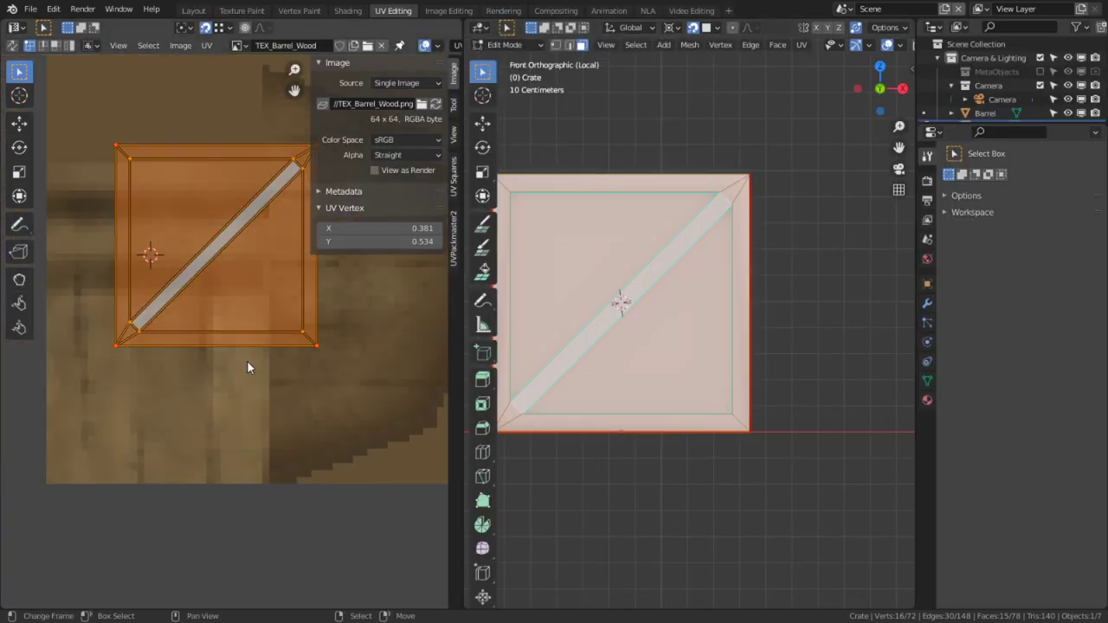
{"action": "key", "text": "u"}
{"action": "left_click", "coordinate": [225, 381]}
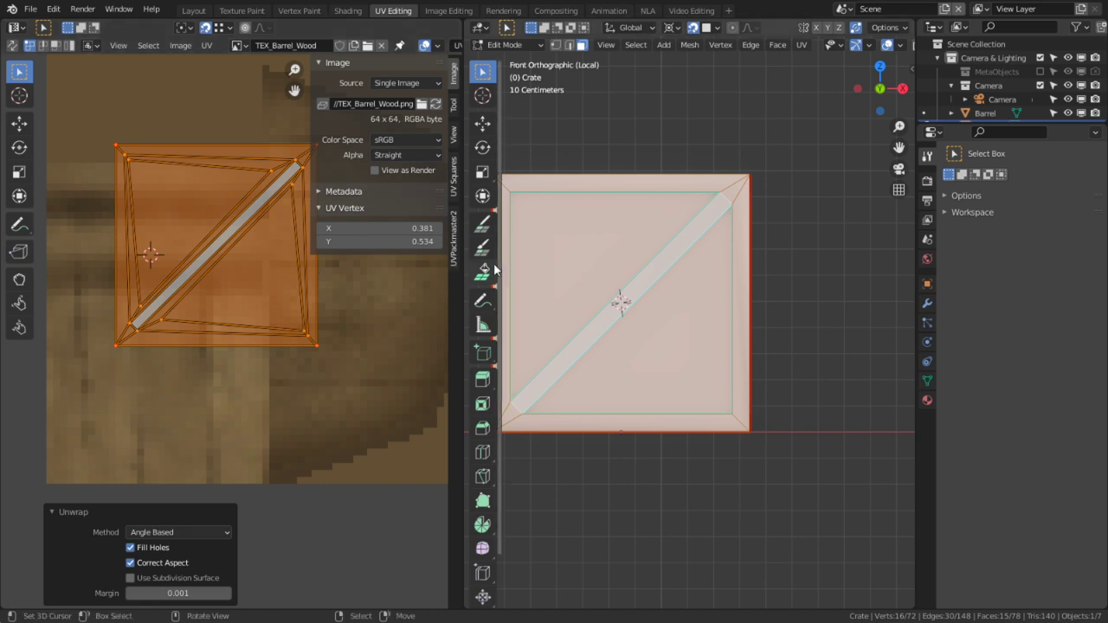
{"action": "key", "text": "ctrl+space"}
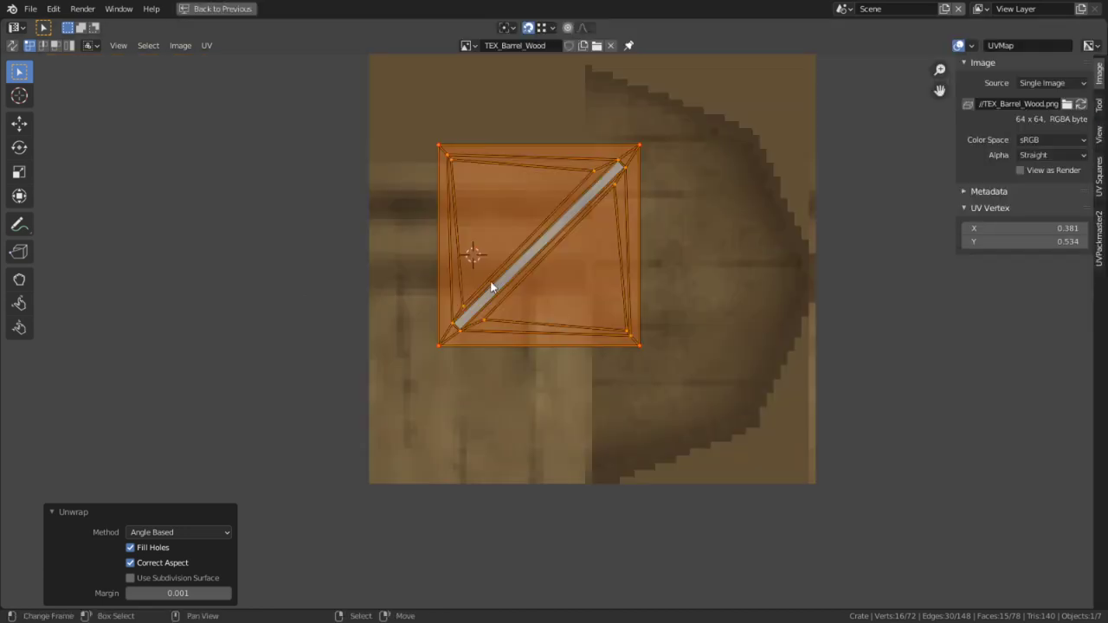
{"action": "scroll", "coordinate": [520, 291], "scroll_direction": "up", "scroll_amount": 2}
{"action": "middle_click_drag", "start_coordinate": [519, 292], "coordinate": [475, 428]}
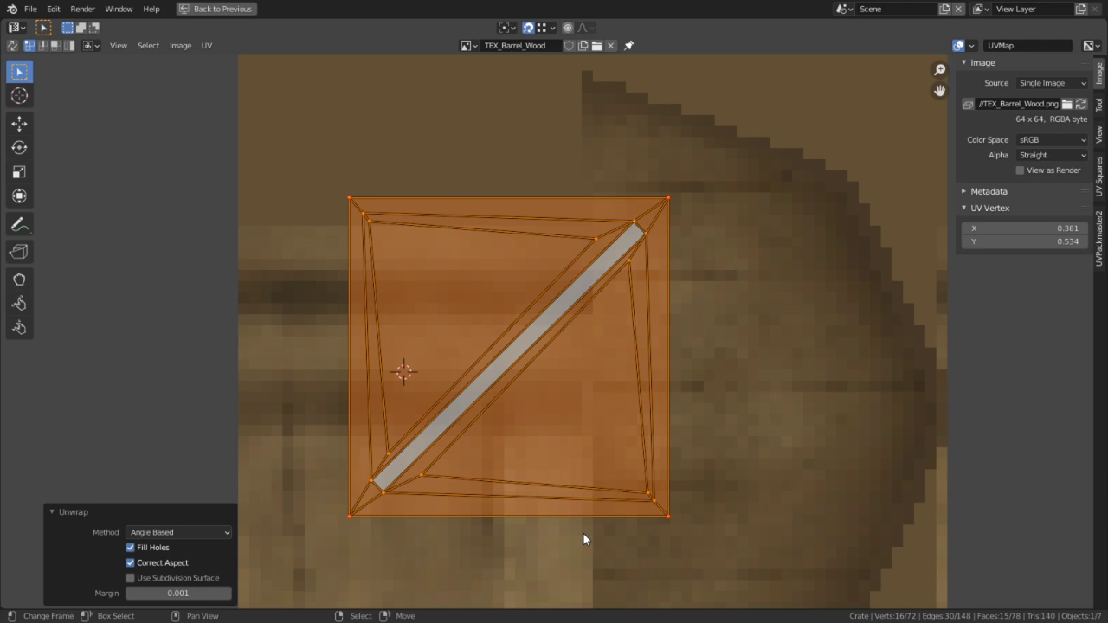
{"action": "scroll", "coordinate": [554, 533], "scroll_direction": "up", "scroll_amount": 1}
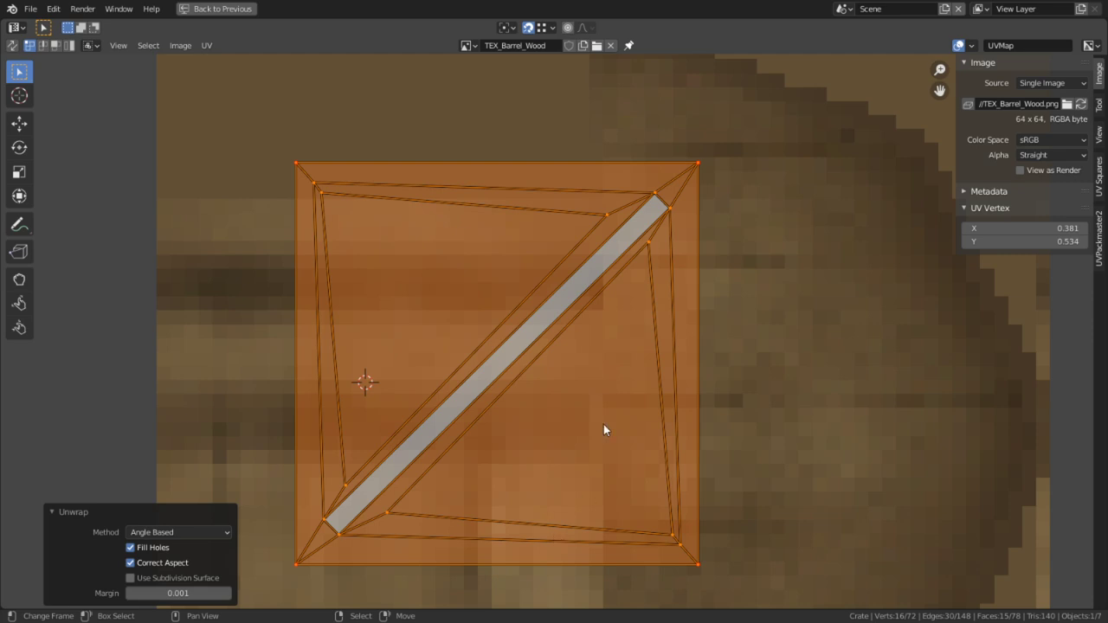
Clear the face selection, leave Edit Mode and inspect the crate in the maximized 3D view with overlays temporarily hidden
{"action": "key", "text": "ctrl+space"}
{"action": "left_click", "coordinate": [813, 317]}
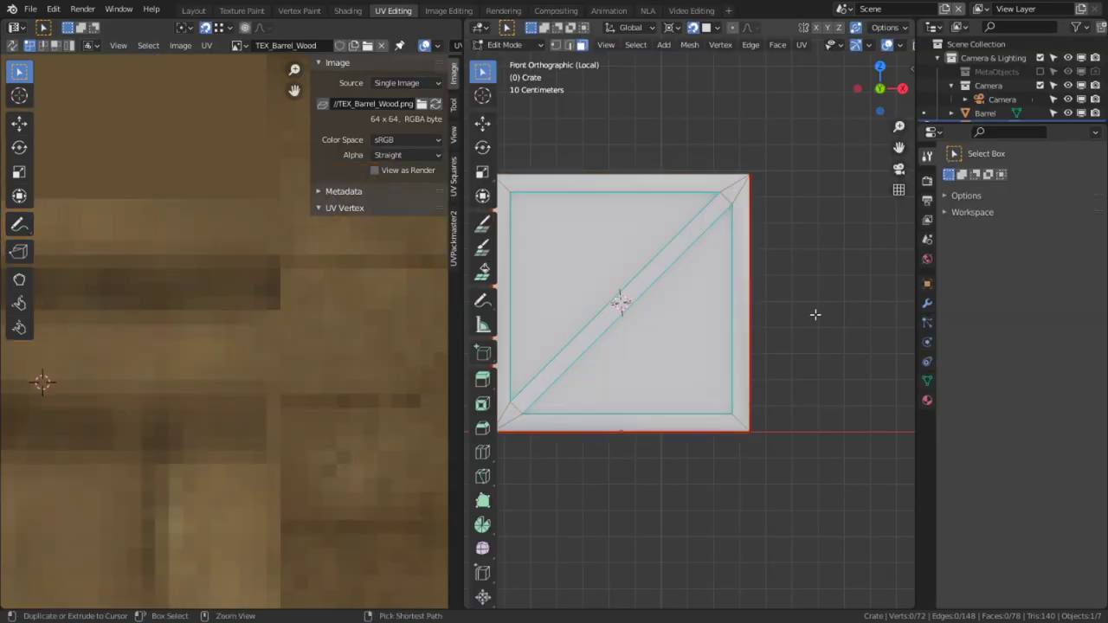
{"action": "key", "text": "ctrl+space"}
{"action": "middle_click_drag", "start_coordinate": [814, 314], "coordinate": [809, 407]}
{"action": "key", "text": "Tab"}
{"action": "left_click", "coordinate": [994, 44]}
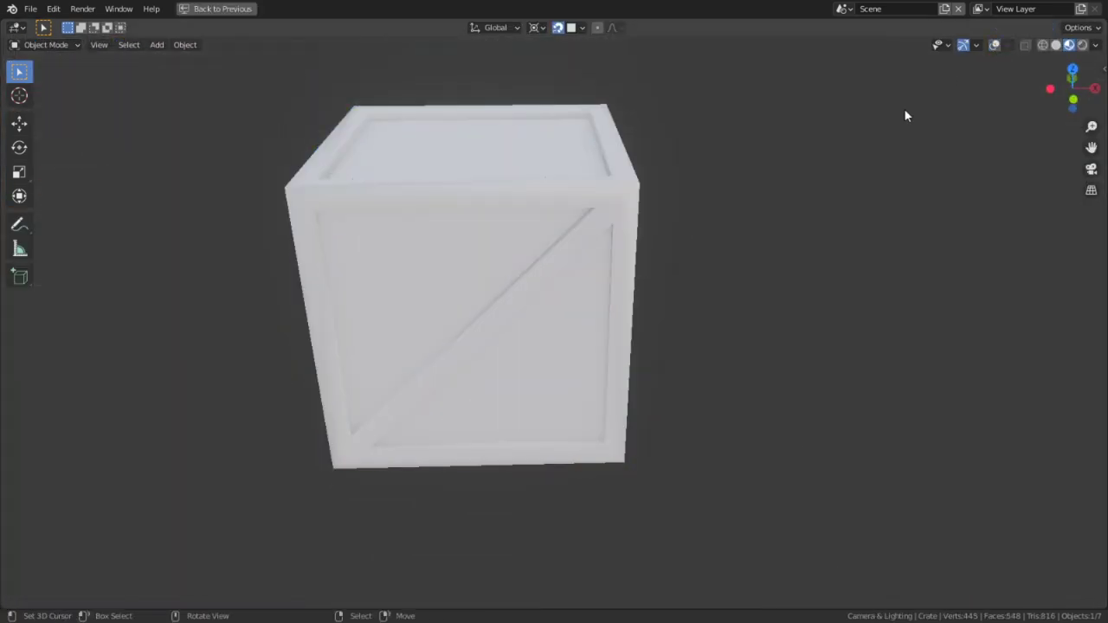
{"action": "scroll", "coordinate": [729, 236], "scroll_direction": "down", "scroll_amount": 7}
{"action": "scroll", "coordinate": [730, 236], "scroll_direction": "up", "scroll_amount": 5}
{"action": "middle_click_drag", "start_coordinate": [729, 236], "coordinate": [813, 198]}
{"action": "left_click", "coordinate": [993, 45]}
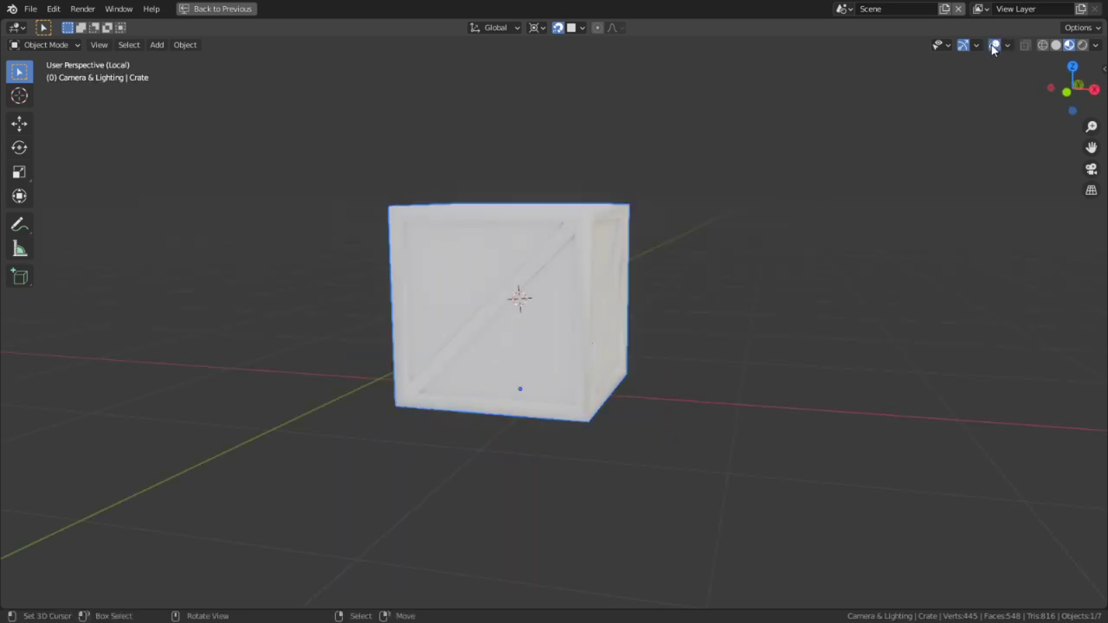
Leave local view and delete the large plain box behind the human figure
{"action": "key", "text": "KP_Divide"}
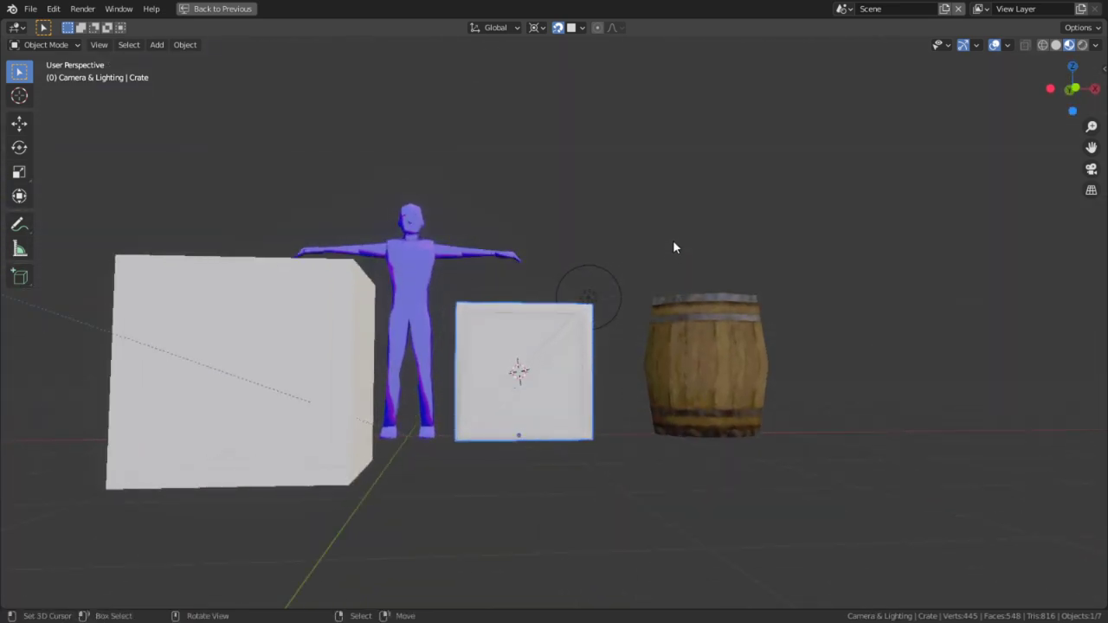
{"action": "left_click", "coordinate": [311, 297]}
{"action": "key", "text": "Delete"}
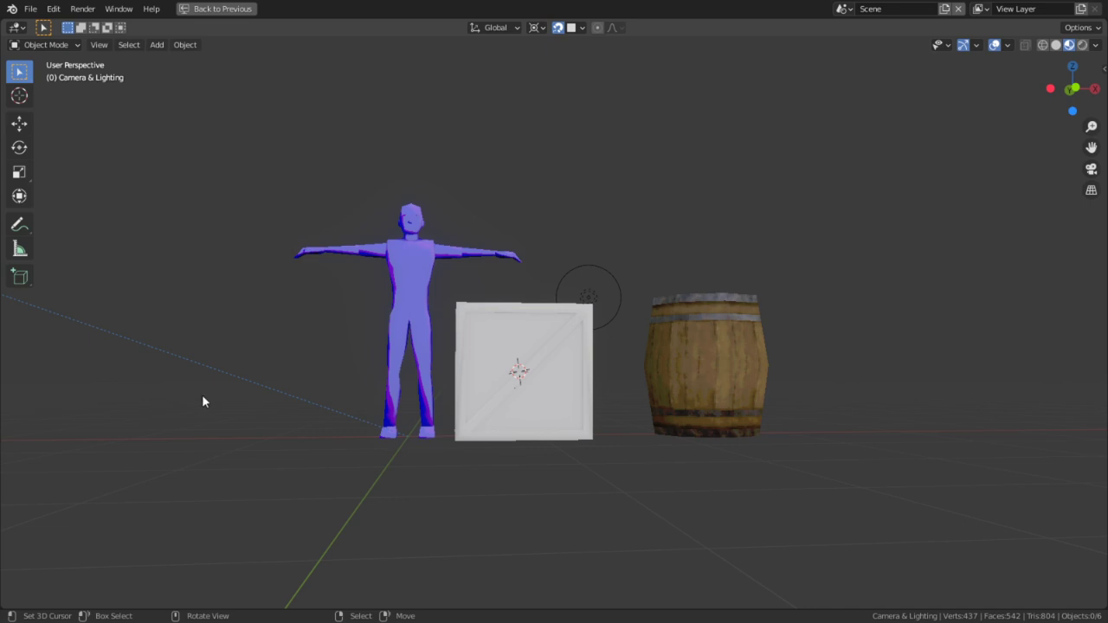
Examine the textured barrel up close beside the crate
{"action": "scroll", "coordinate": [663, 301], "scroll_direction": "up", "scroll_amount": 2}
{"action": "middle_click_drag", "start_coordinate": [887, 340], "coordinate": [805, 405]}
{"action": "scroll", "coordinate": [653, 412], "scroll_direction": "down", "scroll_amount": 2}
{"action": "scroll", "coordinate": [655, 410], "scroll_direction": "up", "scroll_amount": 4}
{"action": "scroll", "coordinate": [805, 405], "scroll_direction": "down", "scroll_amount": 3}
{"action": "middle_click", "coordinate": [541, 474], "text": "alt"}
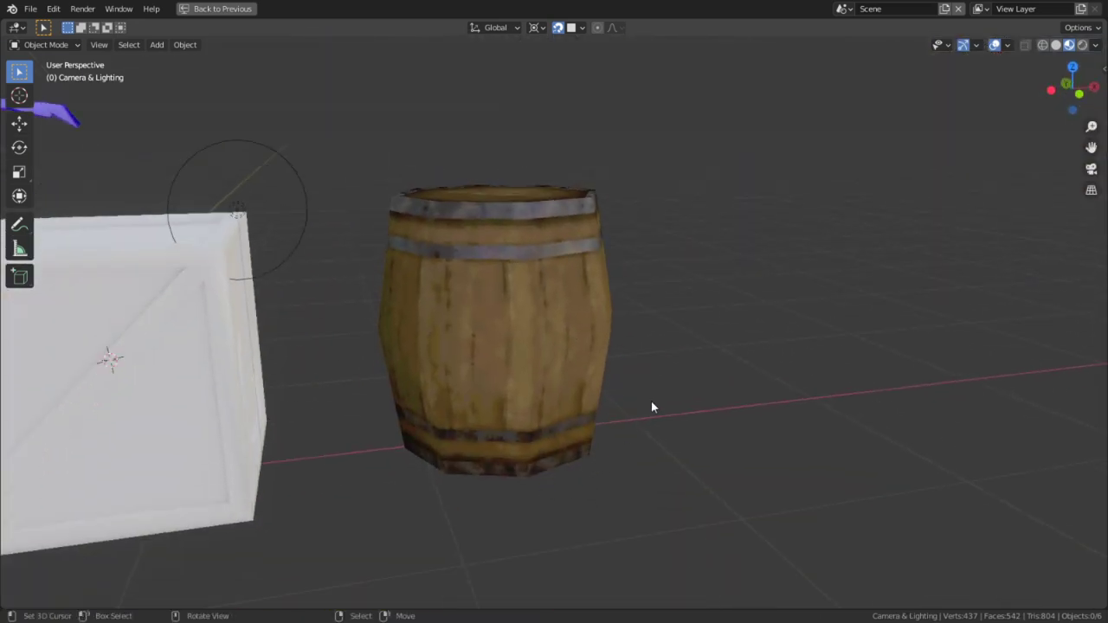